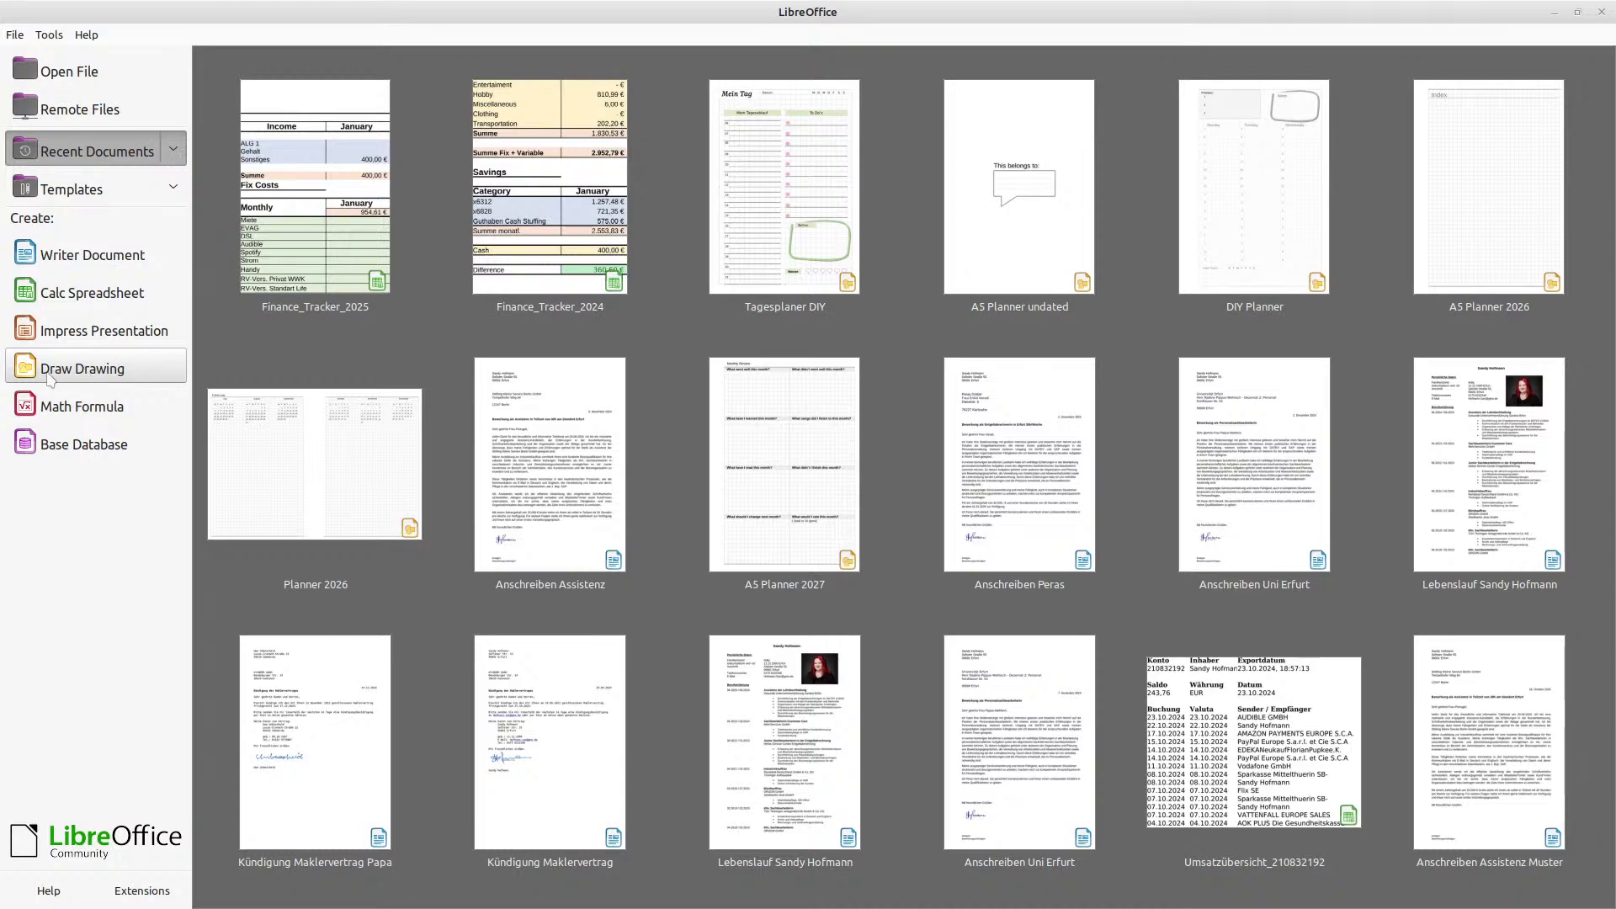
Create a new blank Draw drawing
{"action": "left_click", "coordinate": [153, 368]}
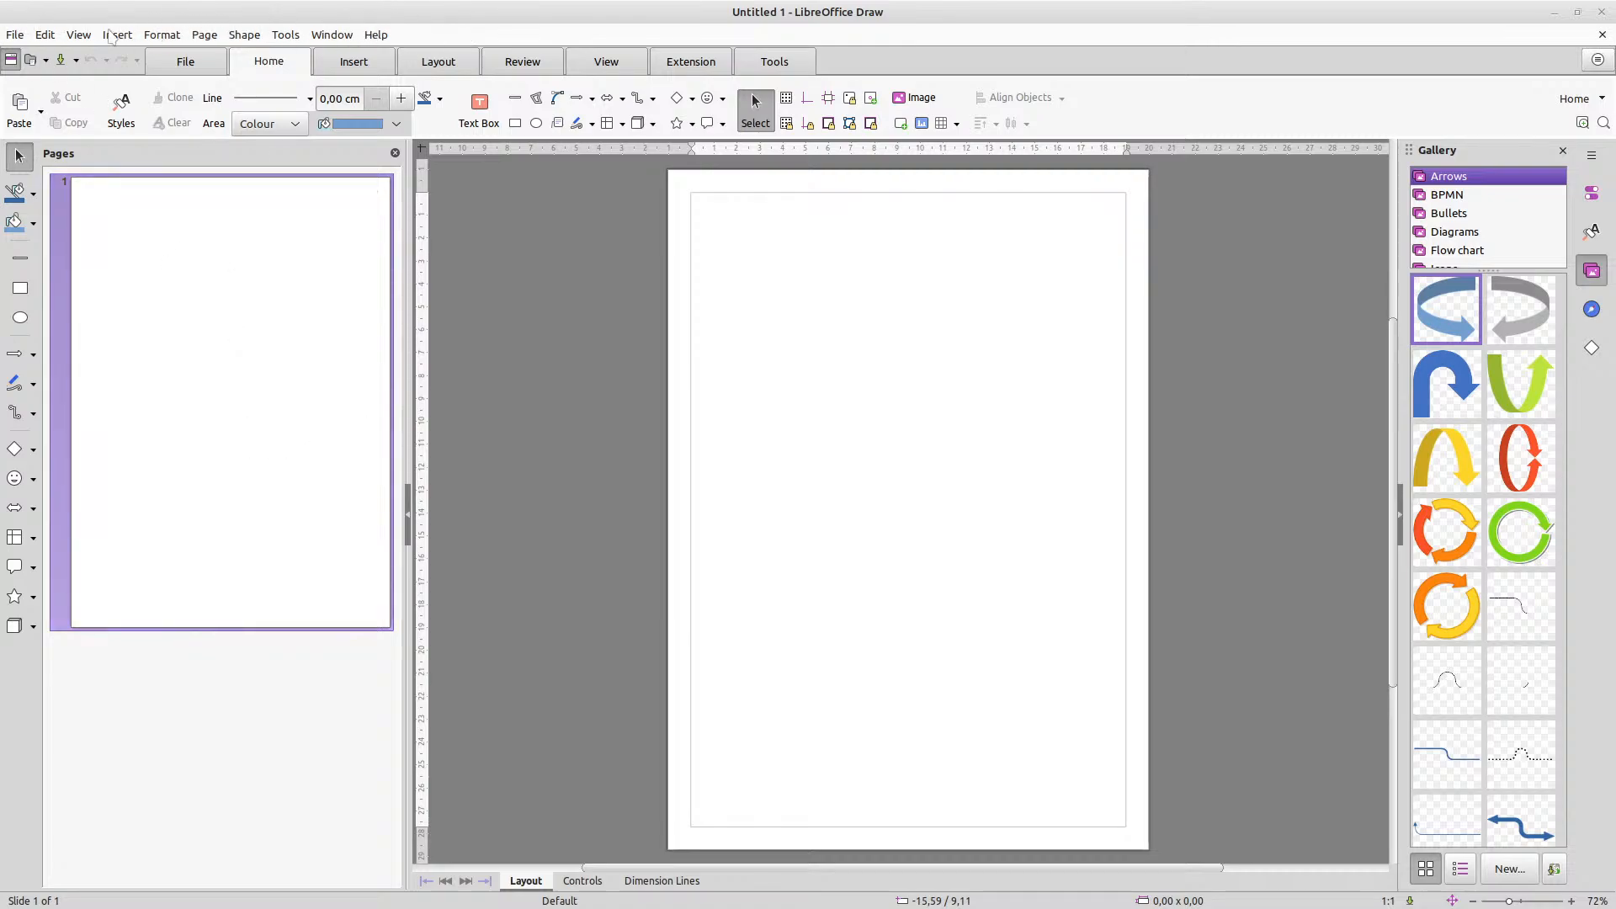
Review the available file, edit and view commands, including the PDF export and Paste Special options
{"action": "left_click", "coordinate": [15, 35]}
{"action": "mouse_move", "coordinate": [64, 61]}
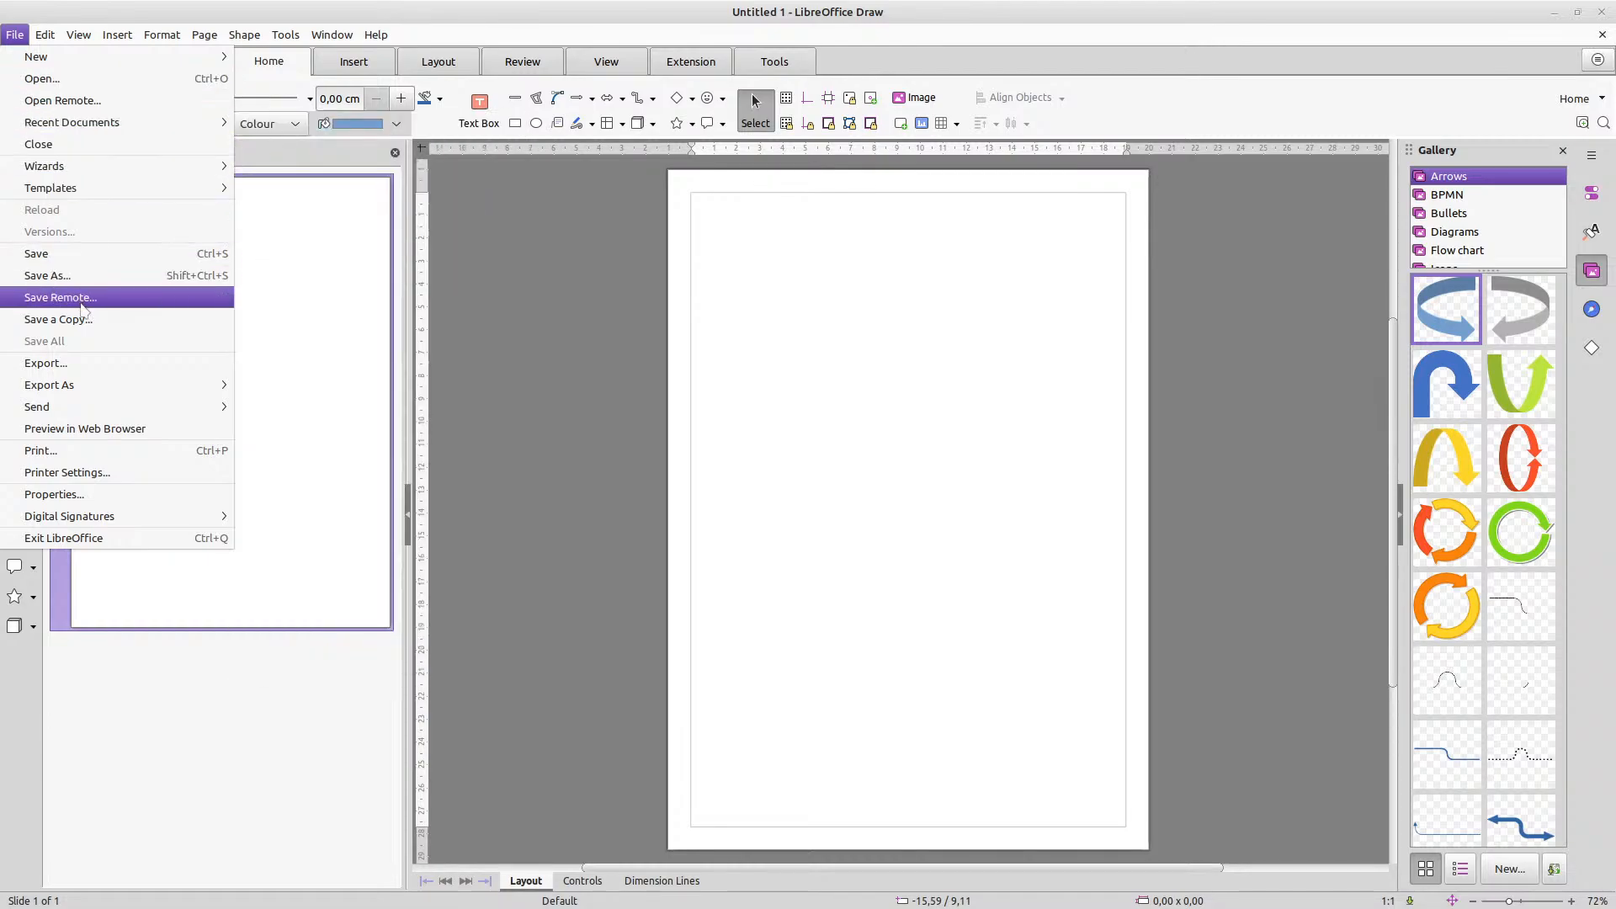
{"action": "mouse_move", "coordinate": [109, 385]}
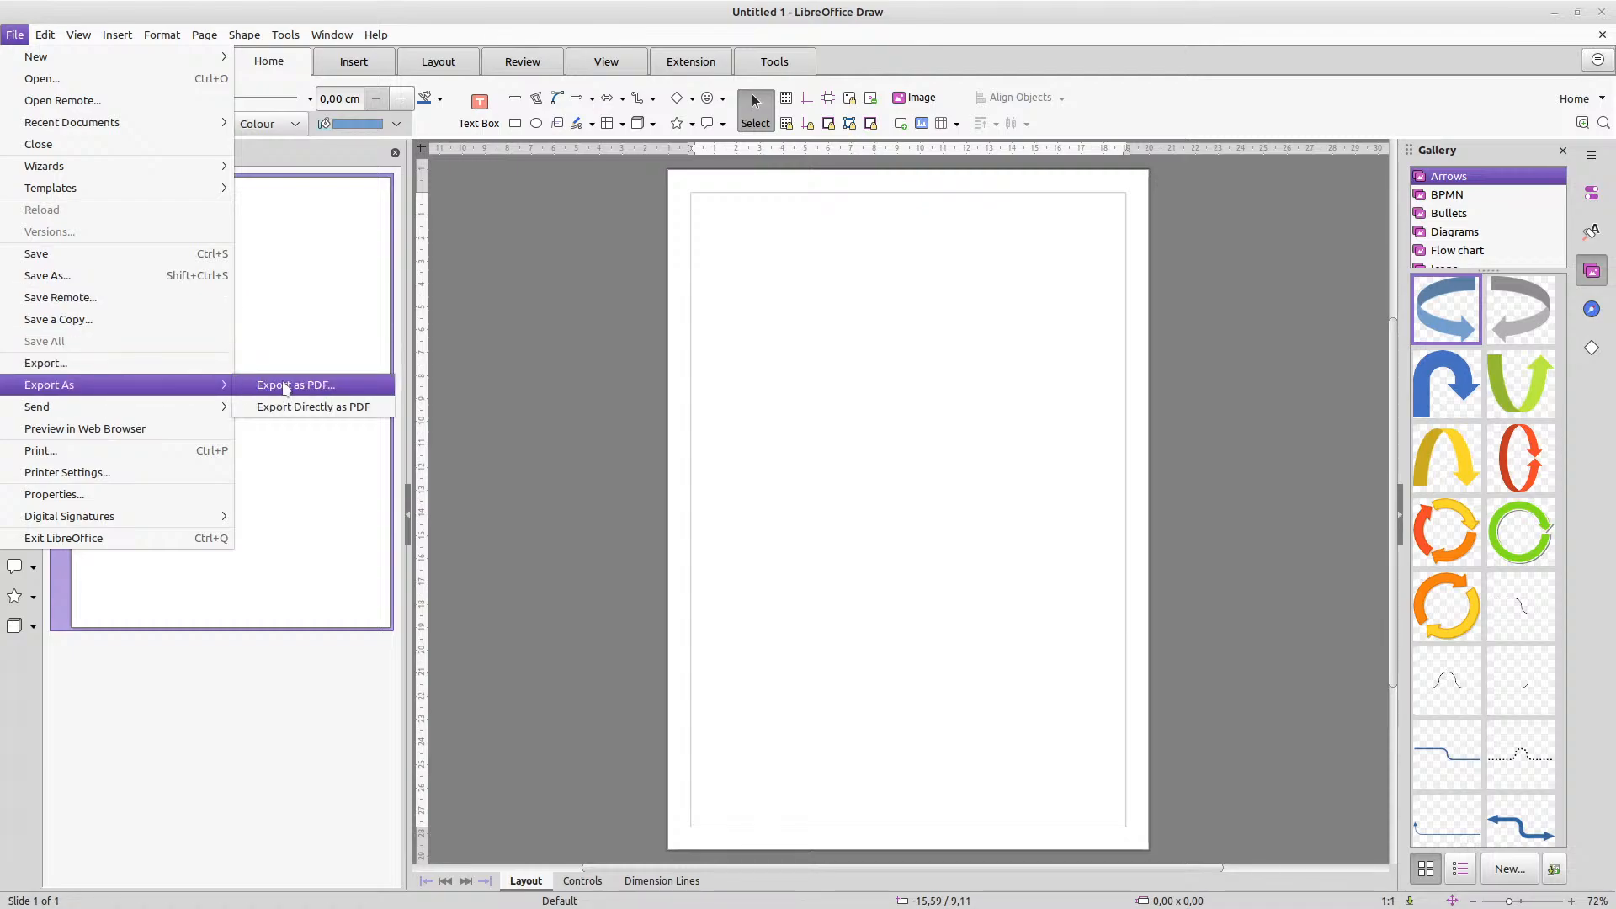
{"action": "mouse_move", "coordinate": [126, 412]}
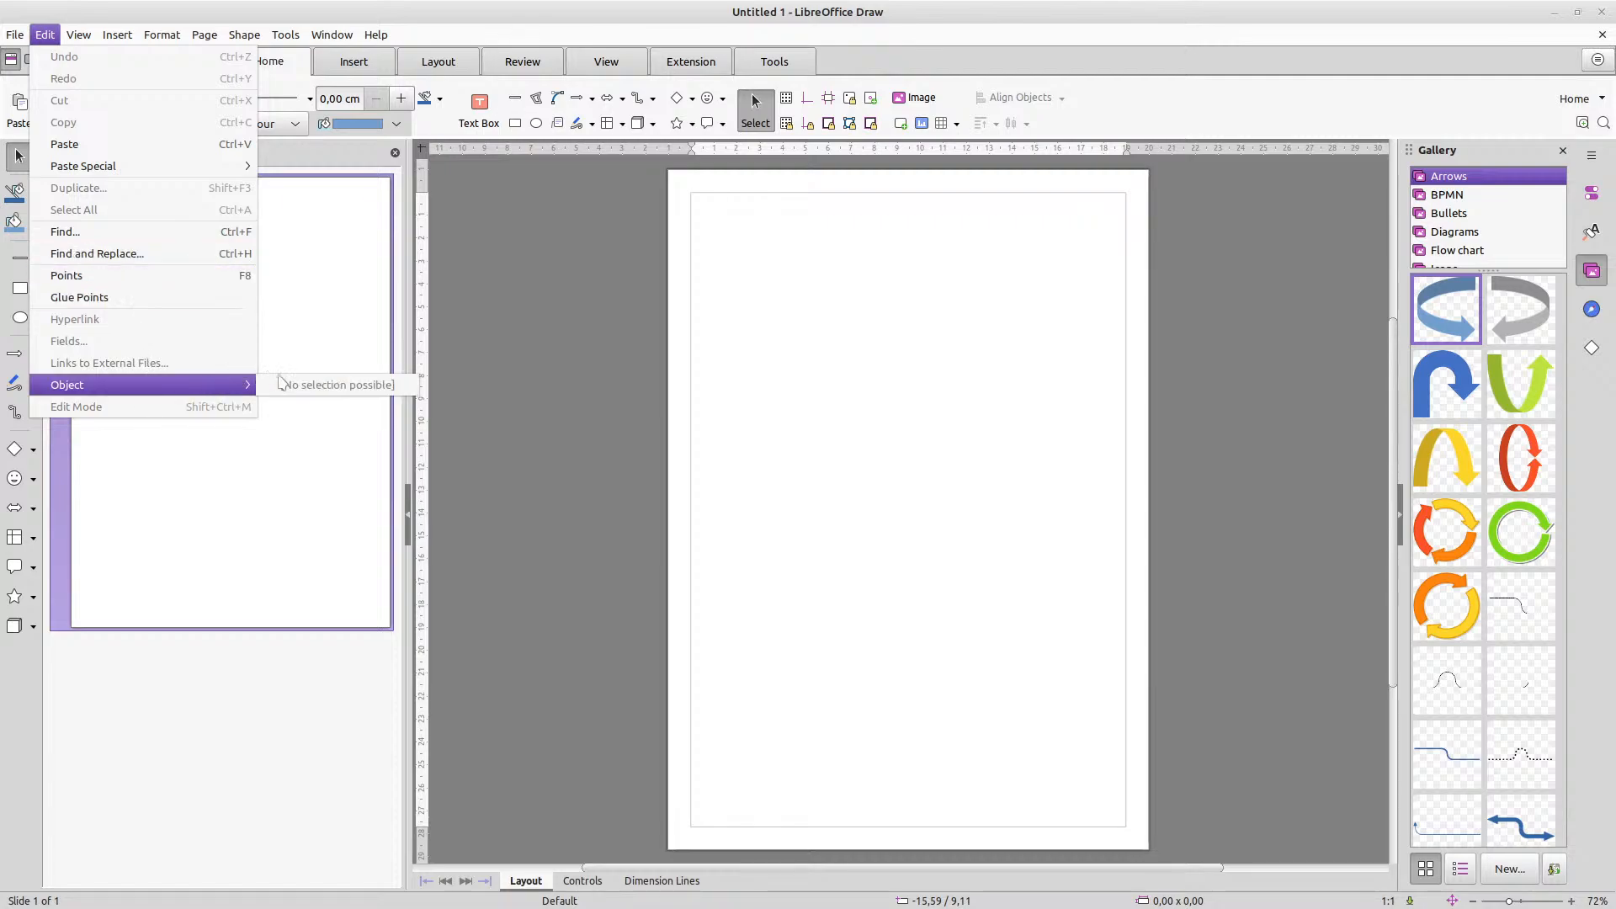
{"action": "mouse_move", "coordinate": [123, 171]}
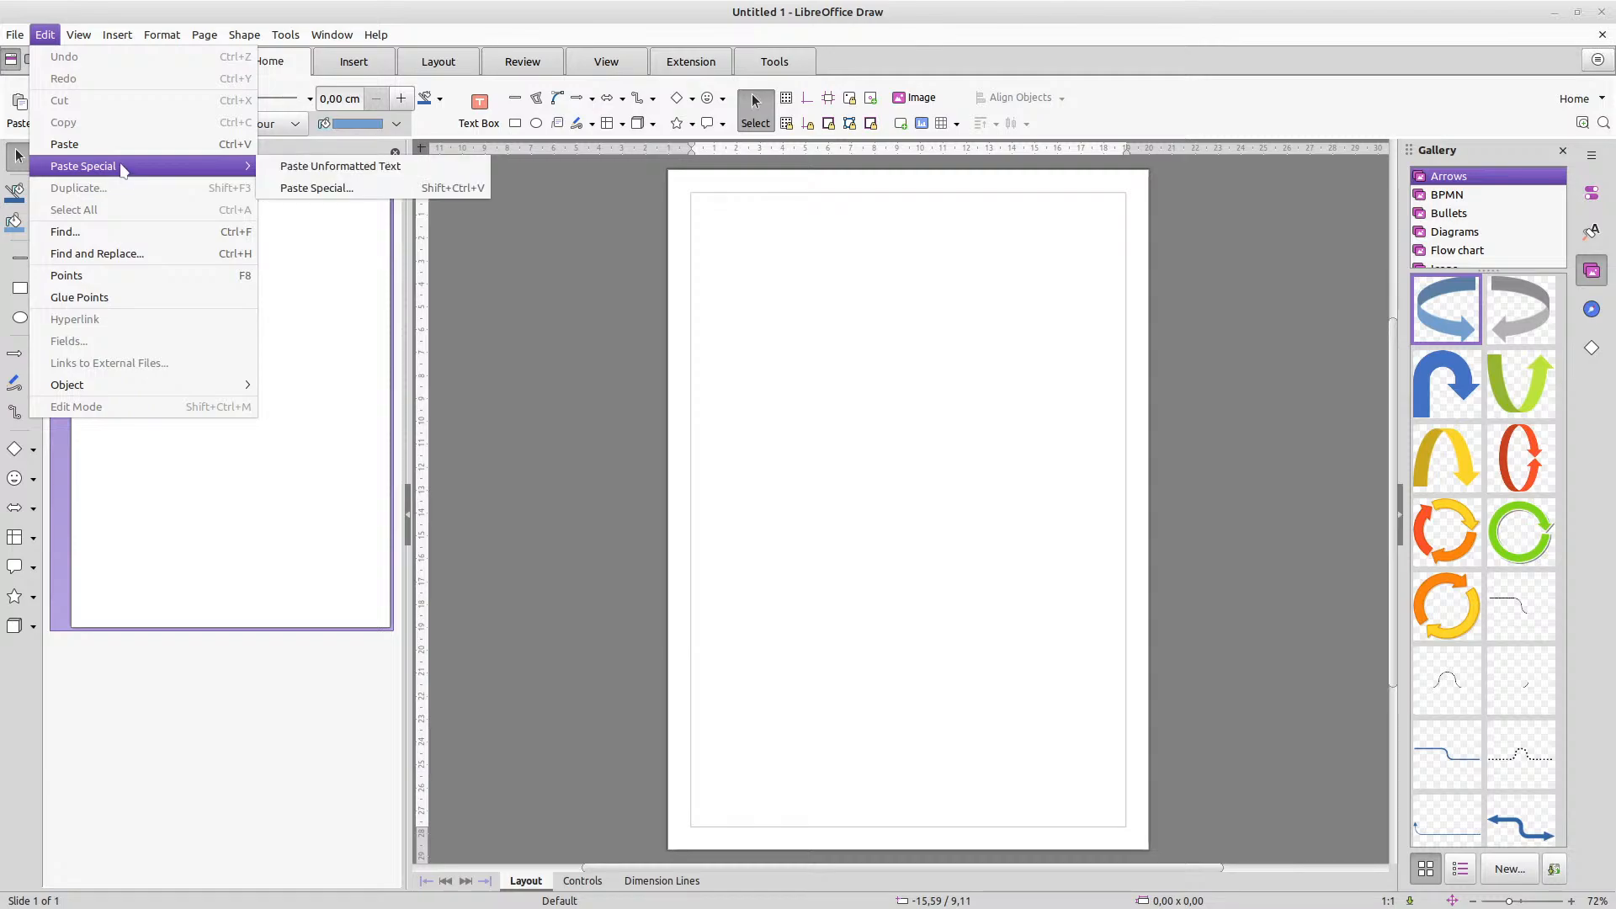
{"action": "left_click", "coordinate": [45, 35]}
{"action": "left_click", "coordinate": [45, 35]}
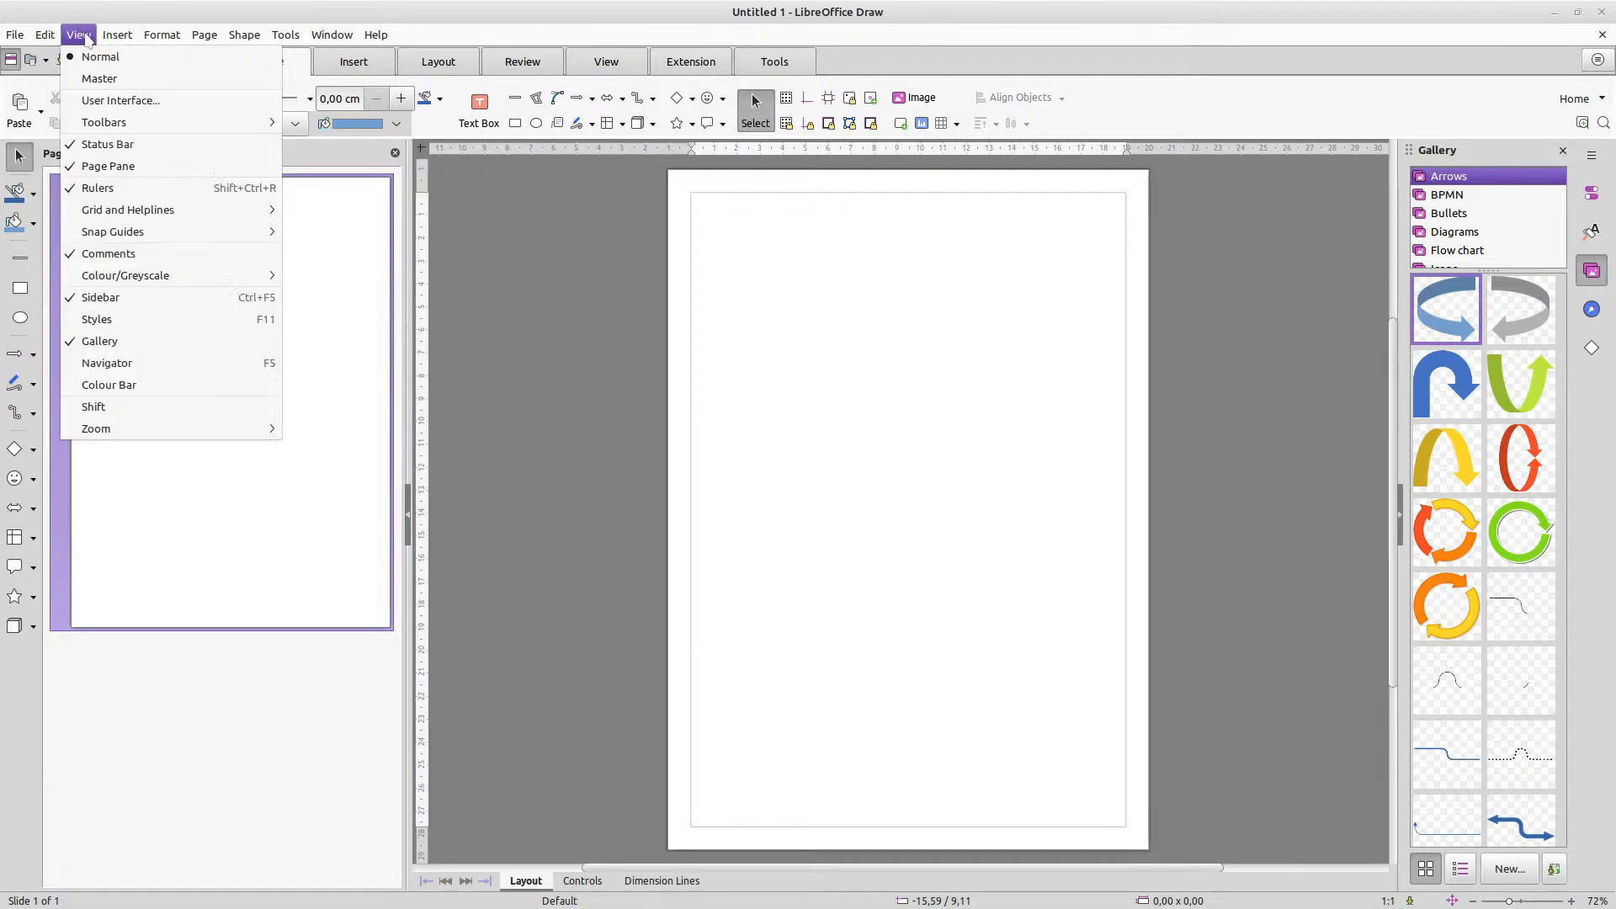
{"action": "left_click", "coordinate": [78, 34]}
Review the available insert and format commands, including the media, object, text alignment, list, table and image options
{"action": "left_click", "coordinate": [102, 35]}
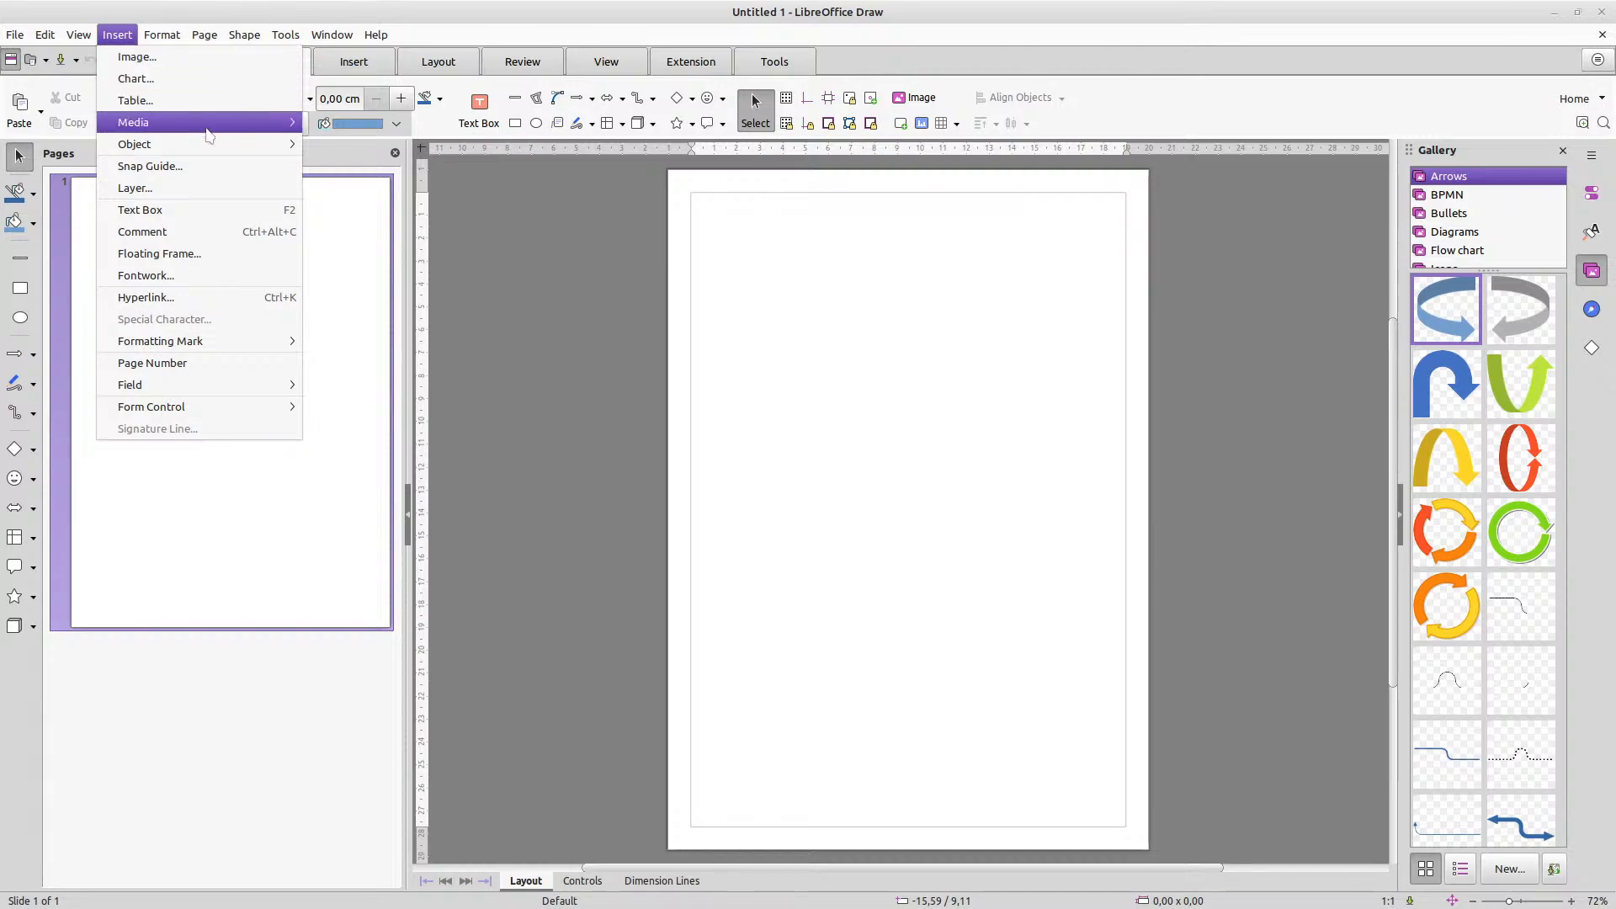
{"action": "mouse_move", "coordinate": [257, 124]}
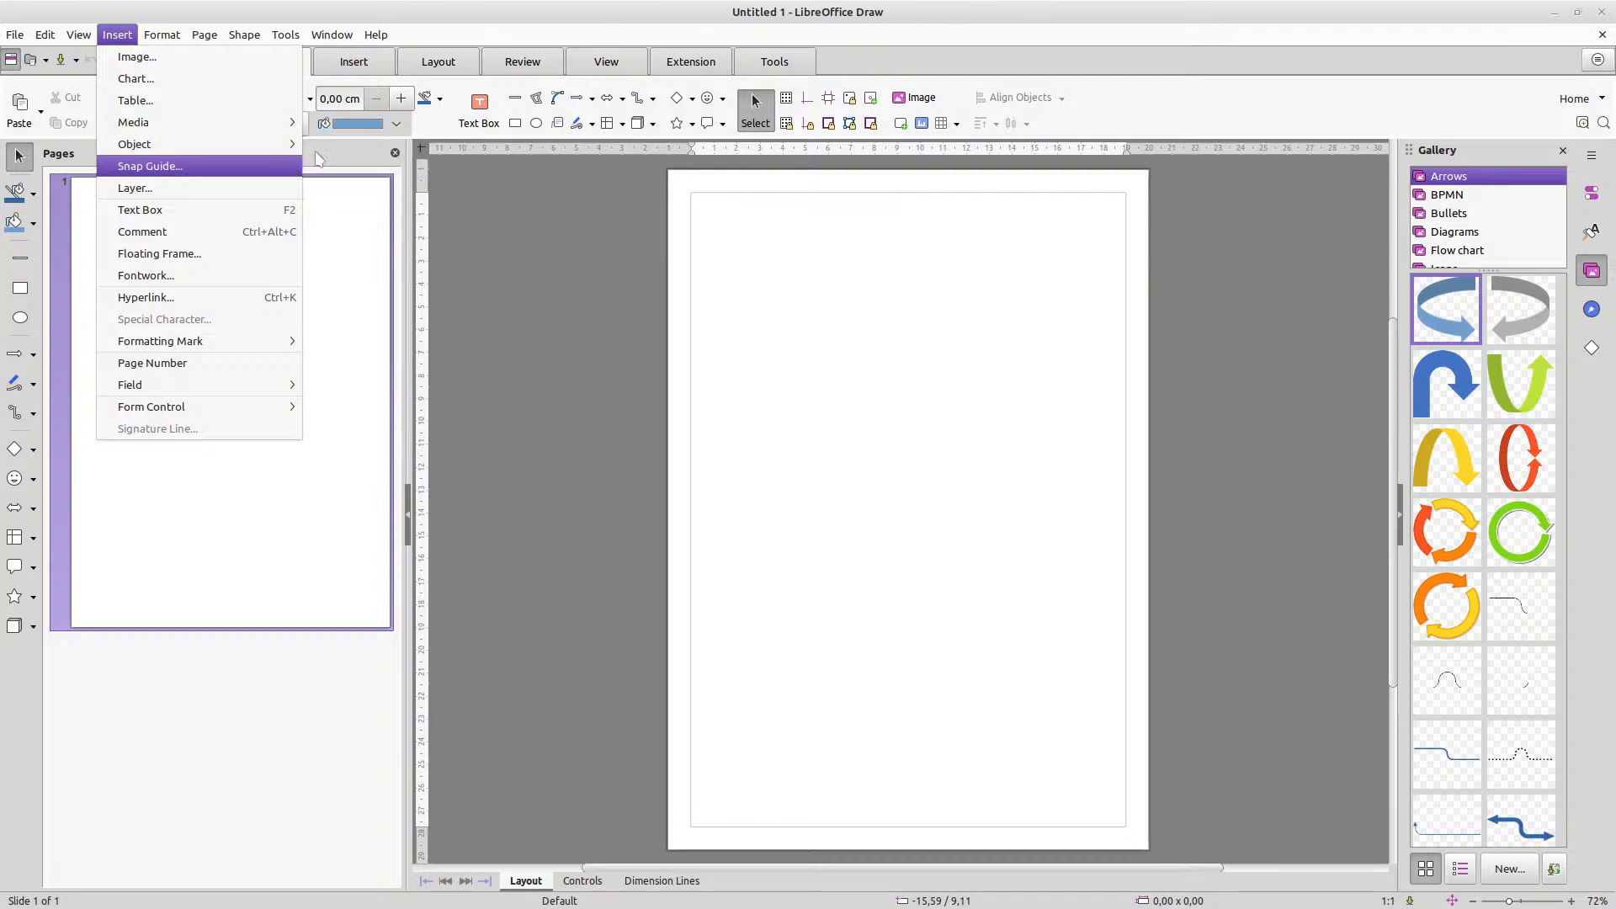
{"action": "mouse_move", "coordinate": [224, 148]}
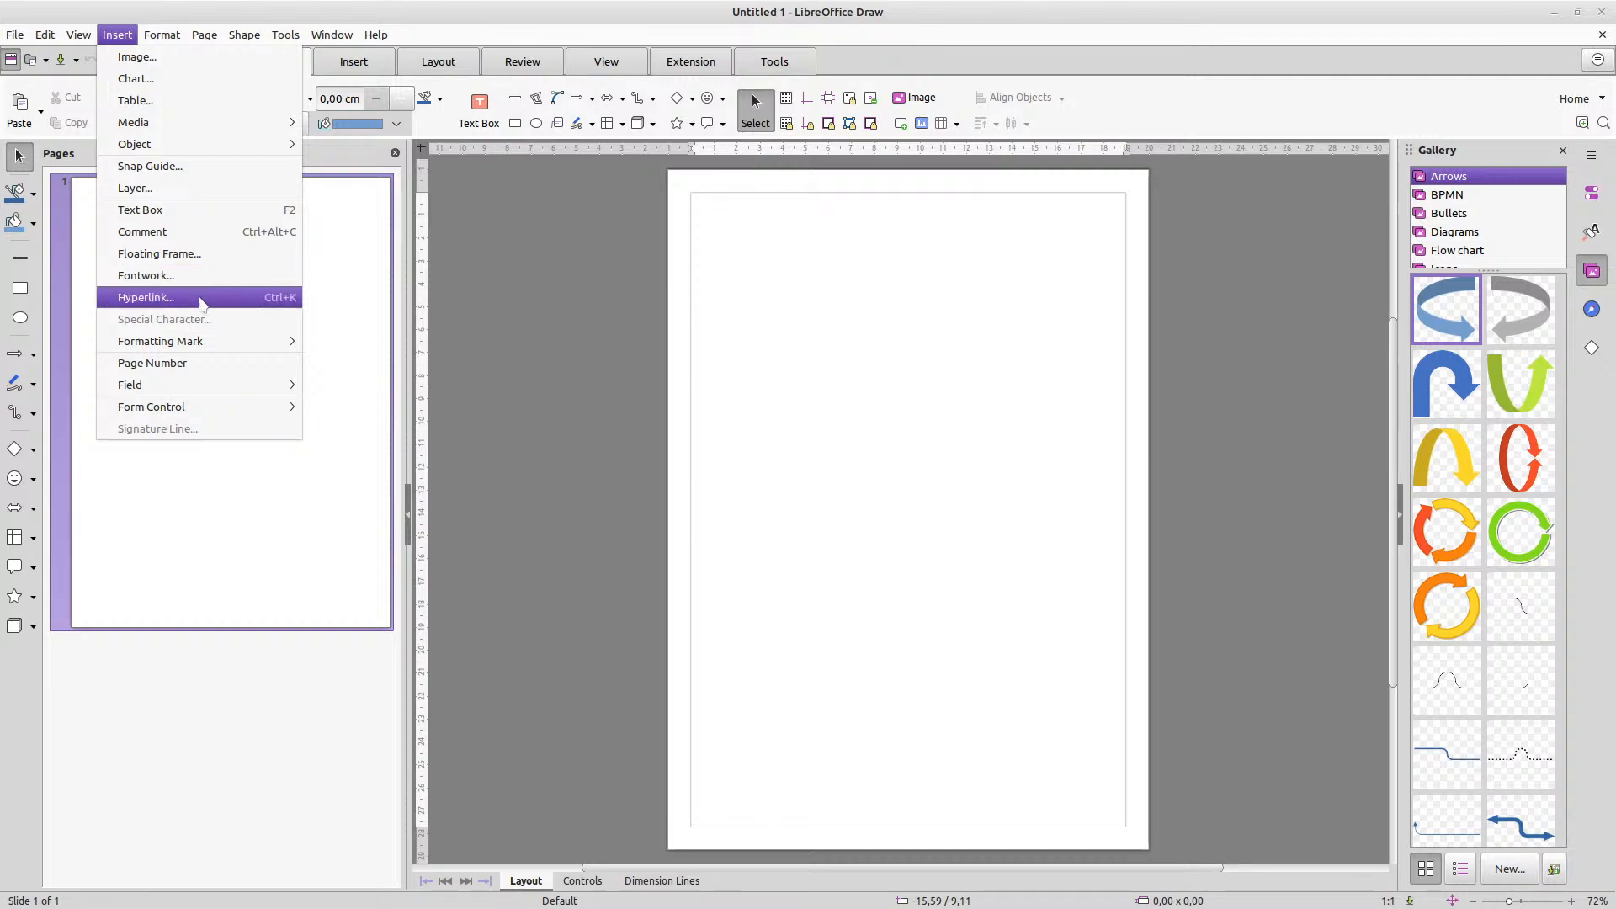
{"action": "mouse_move", "coordinate": [203, 347]}
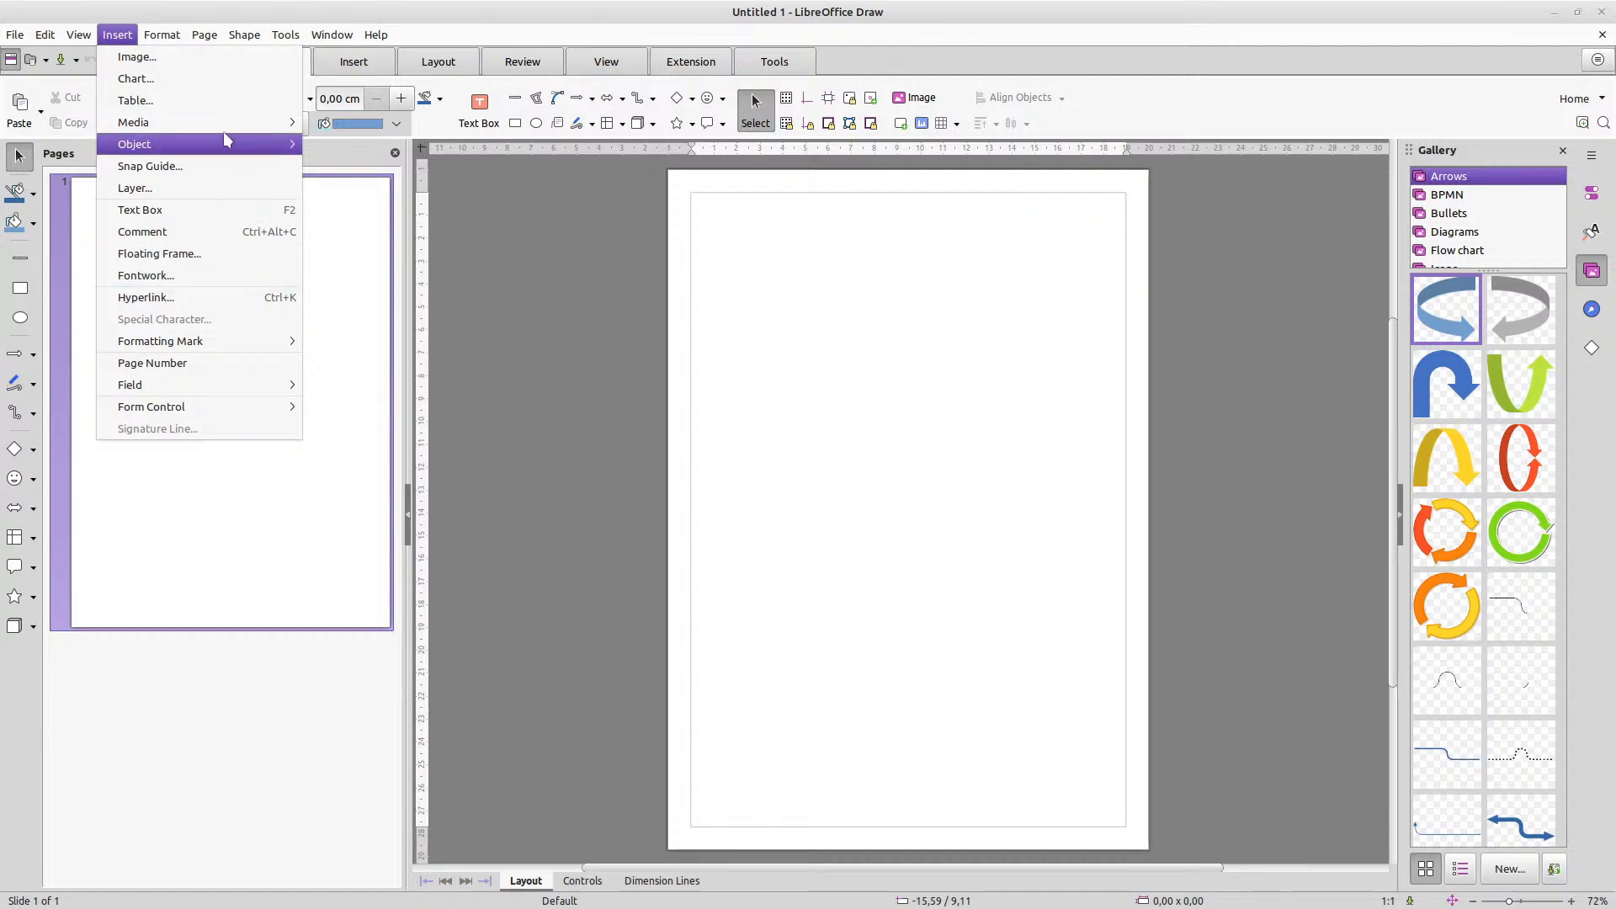
{"action": "mouse_move", "coordinate": [162, 39]}
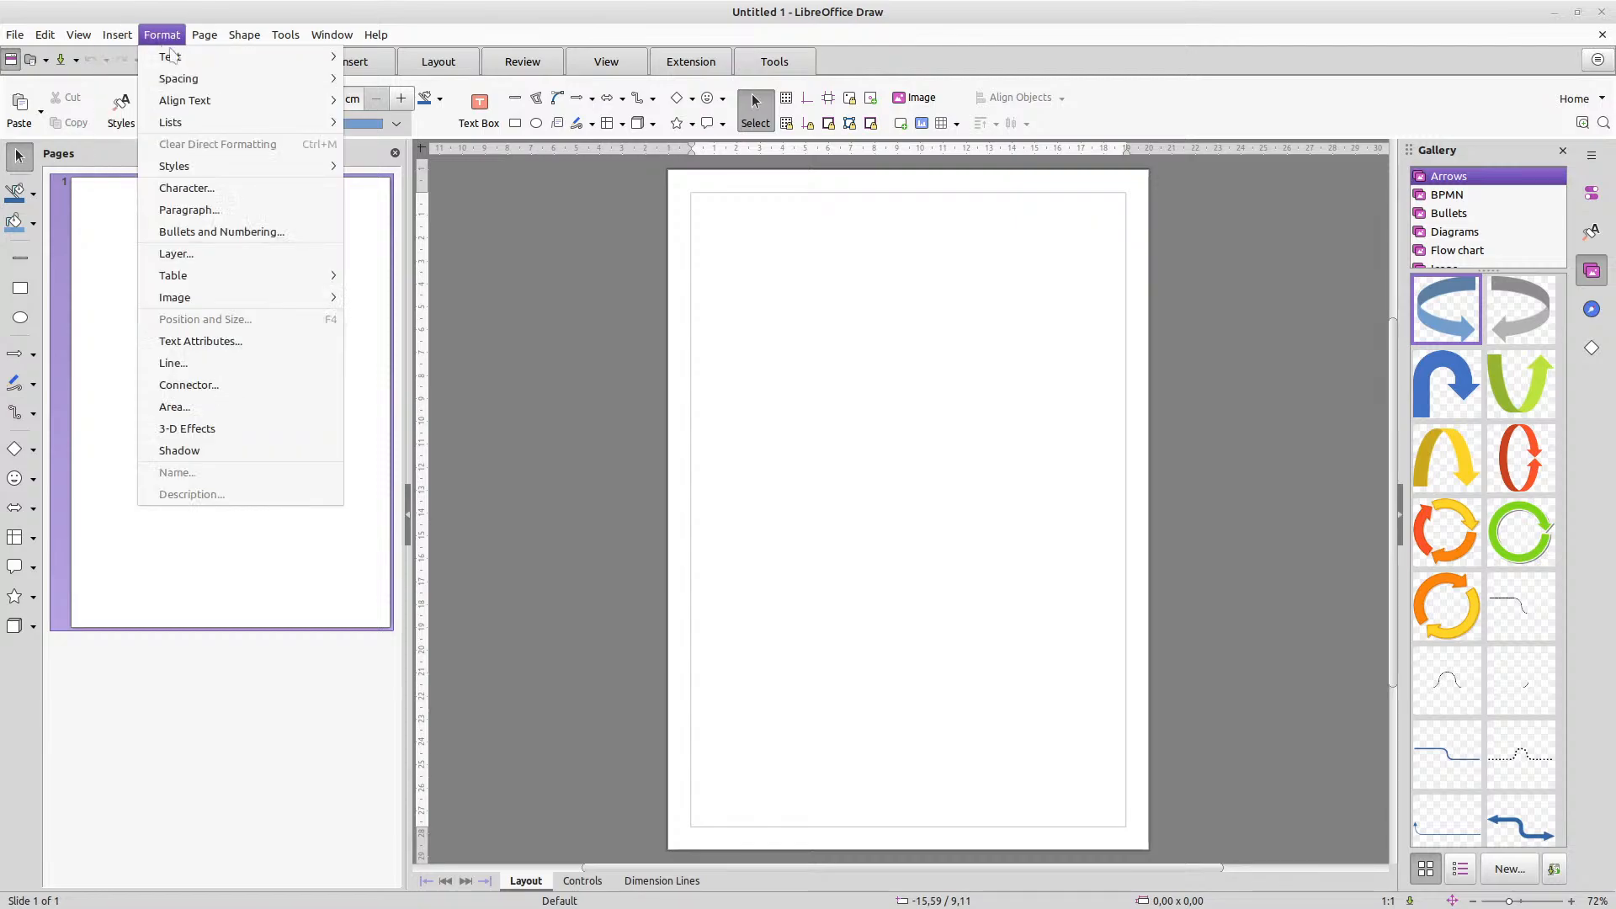
{"action": "mouse_move", "coordinate": [236, 62]}
{"action": "mouse_move", "coordinate": [236, 94]}
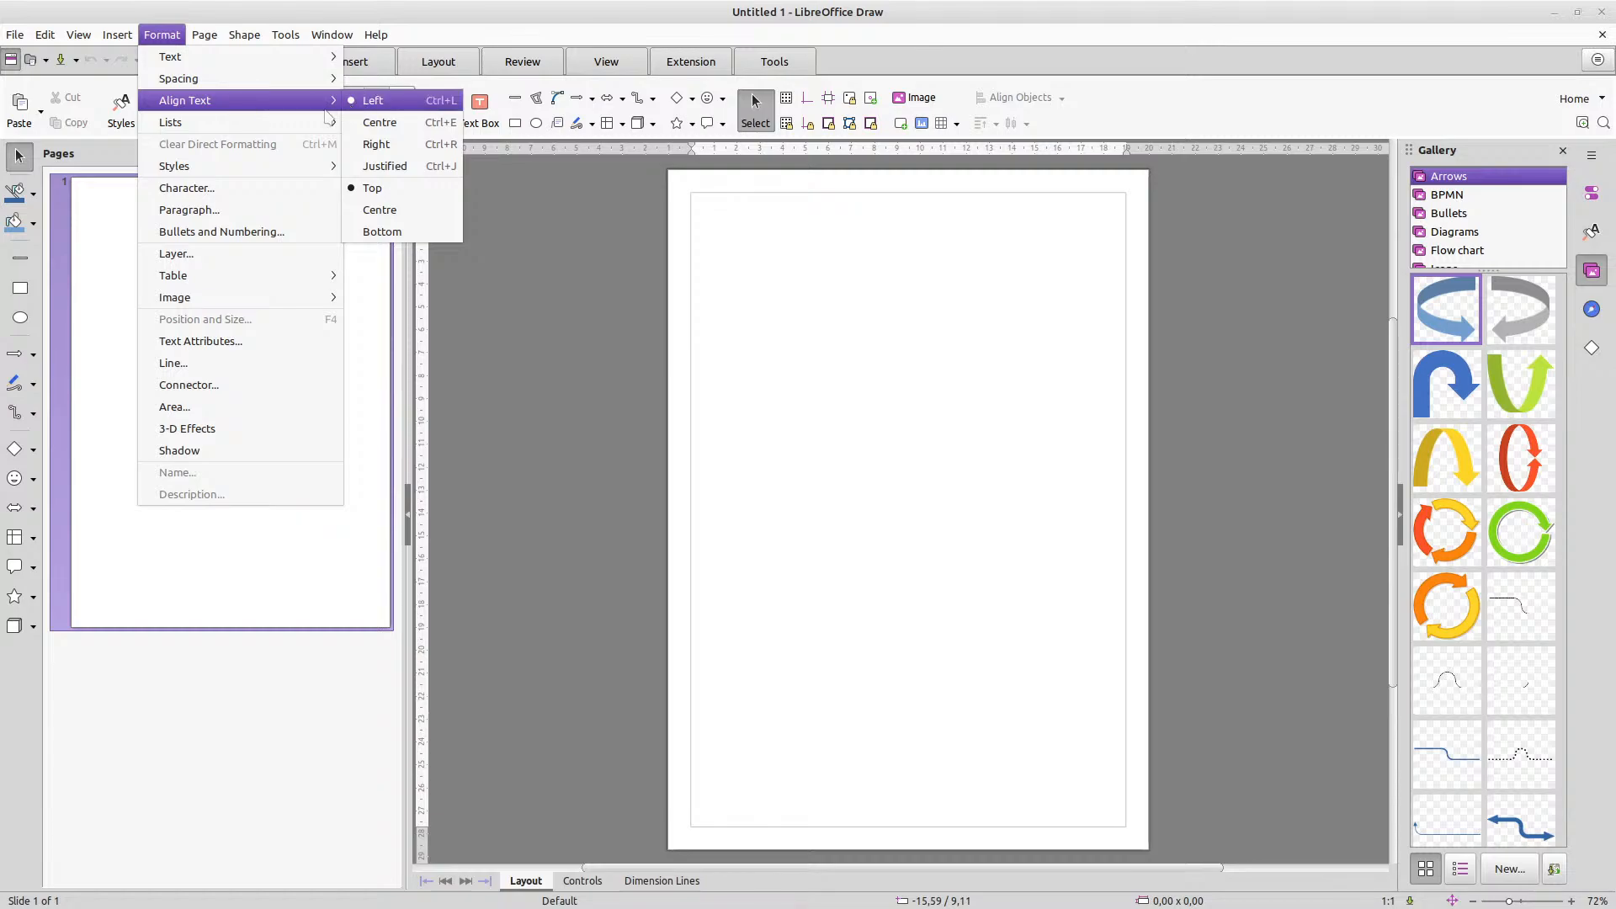
{"action": "mouse_move", "coordinate": [190, 126]}
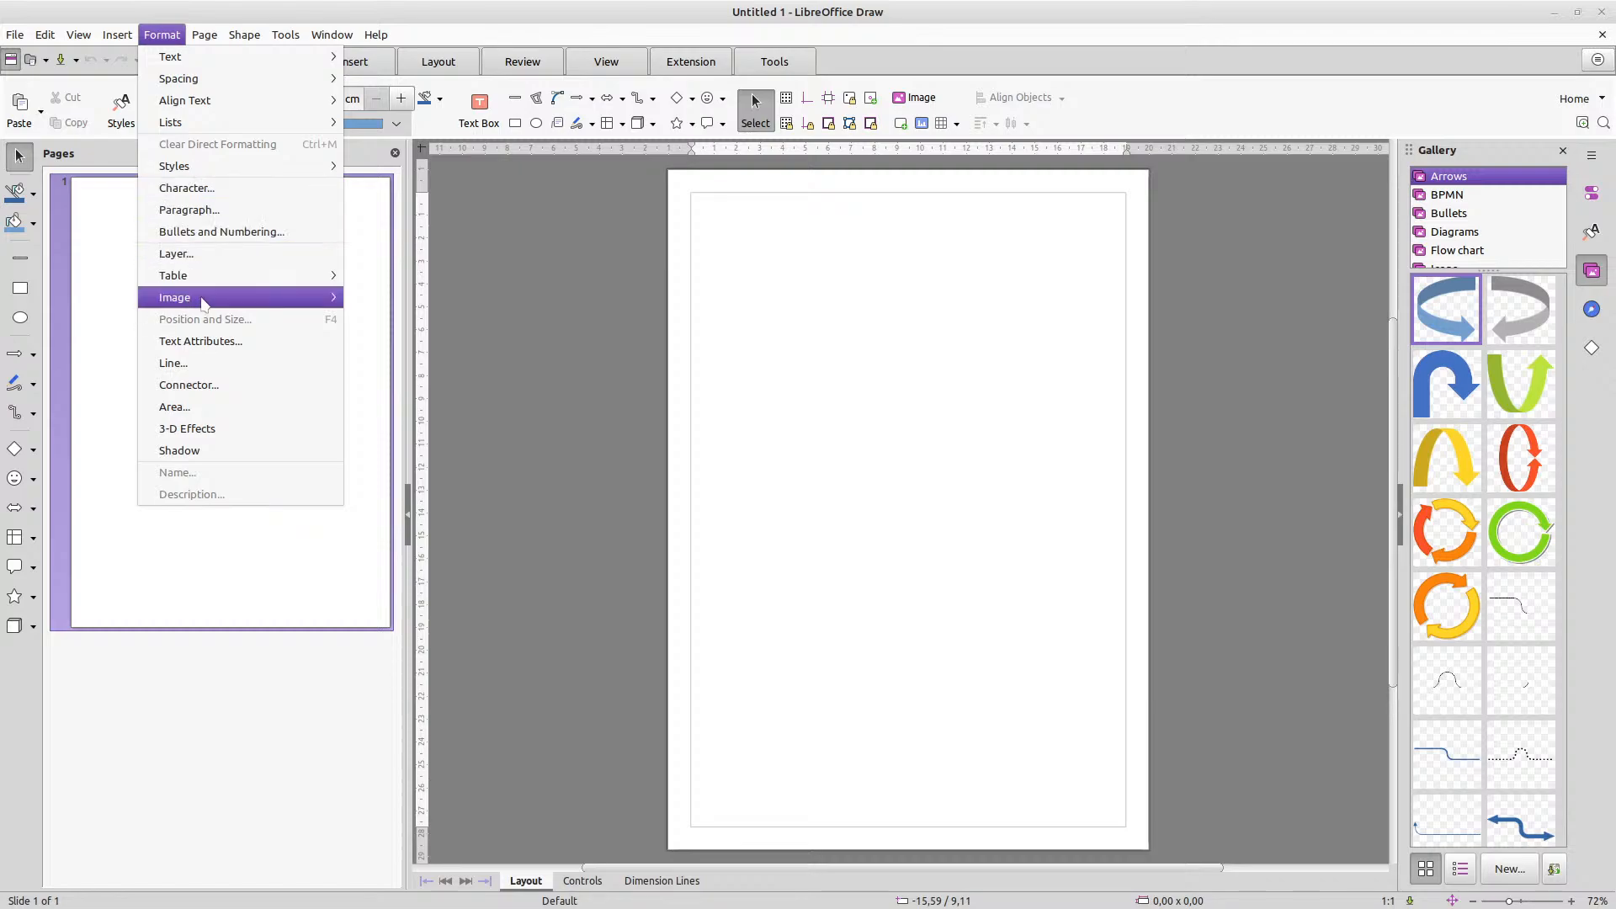
{"action": "mouse_move", "coordinate": [284, 278]}
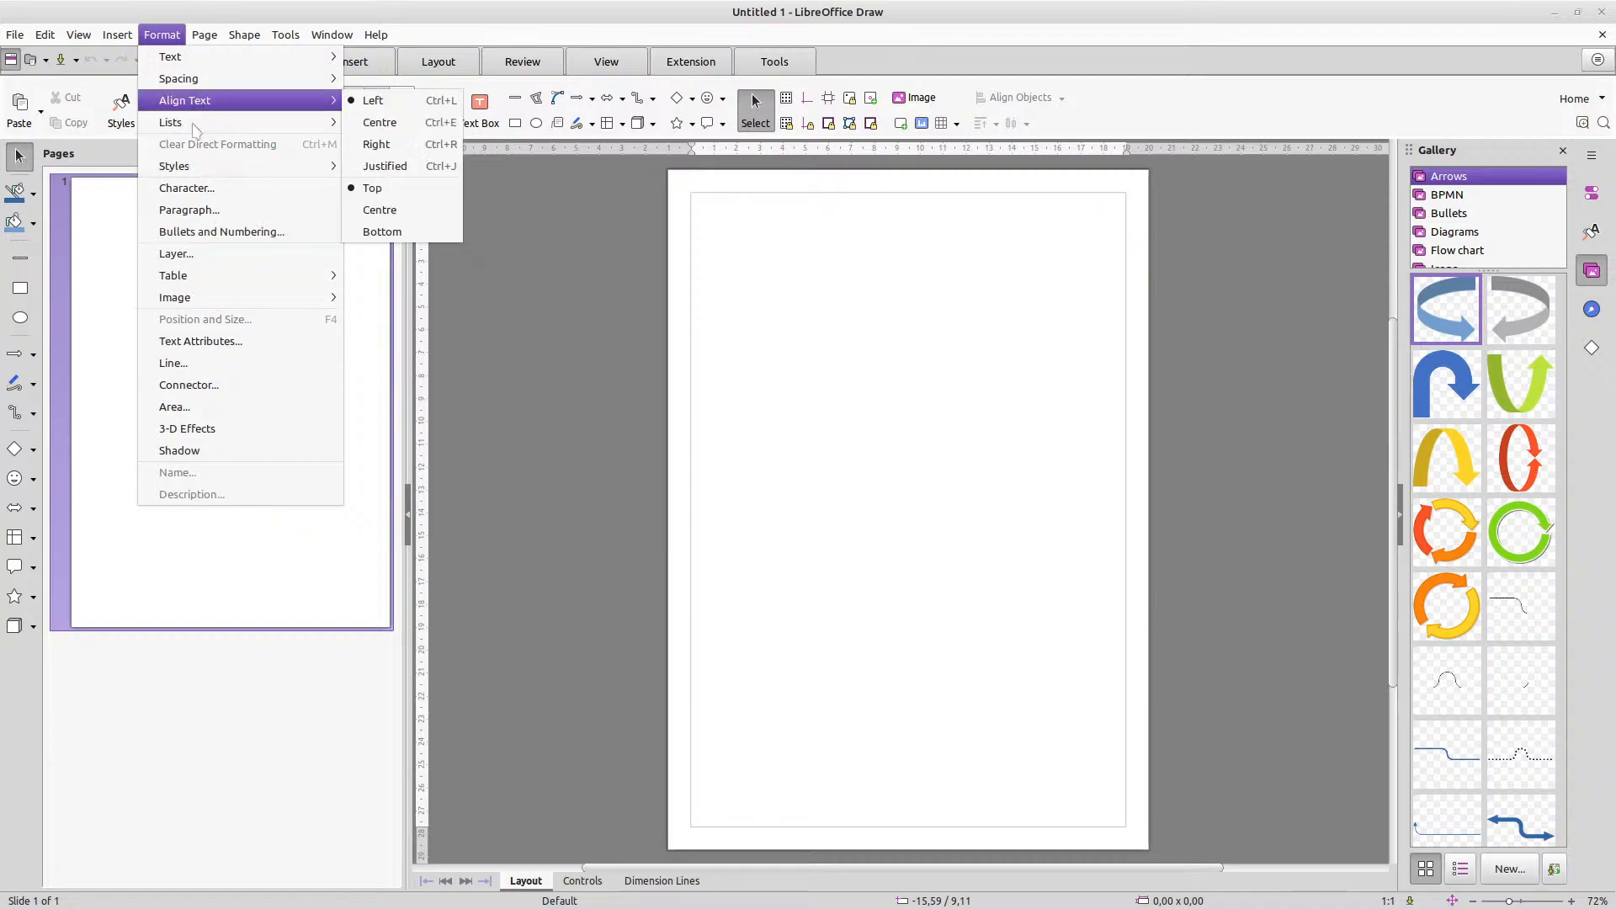
{"action": "left_click", "coordinate": [173, 38]}
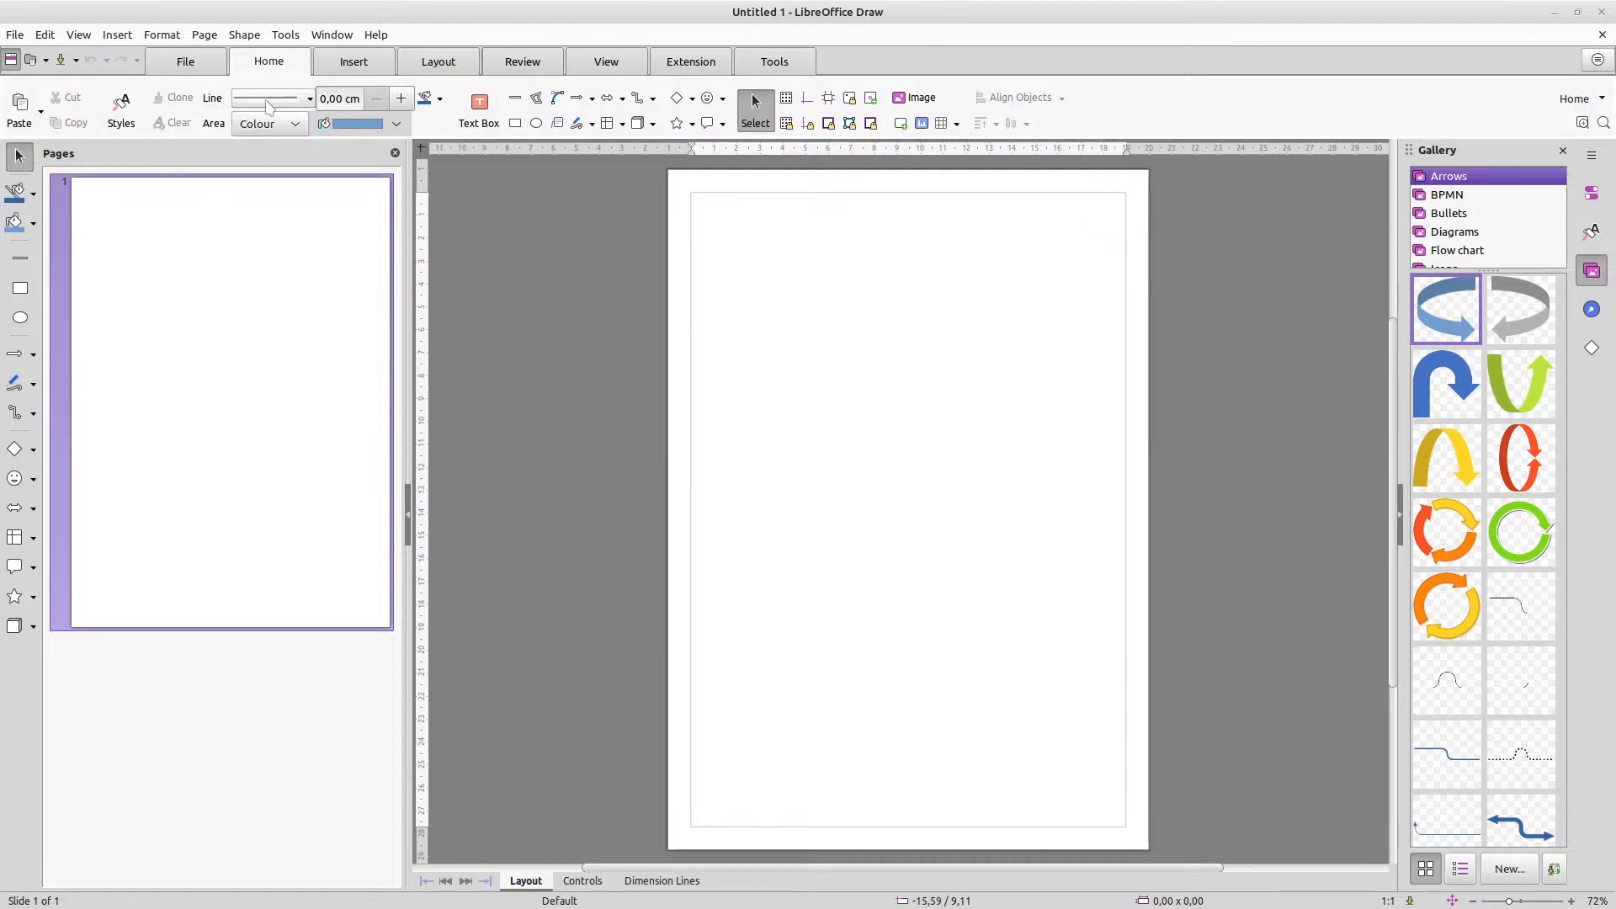
Browse the available line styles and the area fill types
{"action": "left_click", "coordinate": [310, 99]}
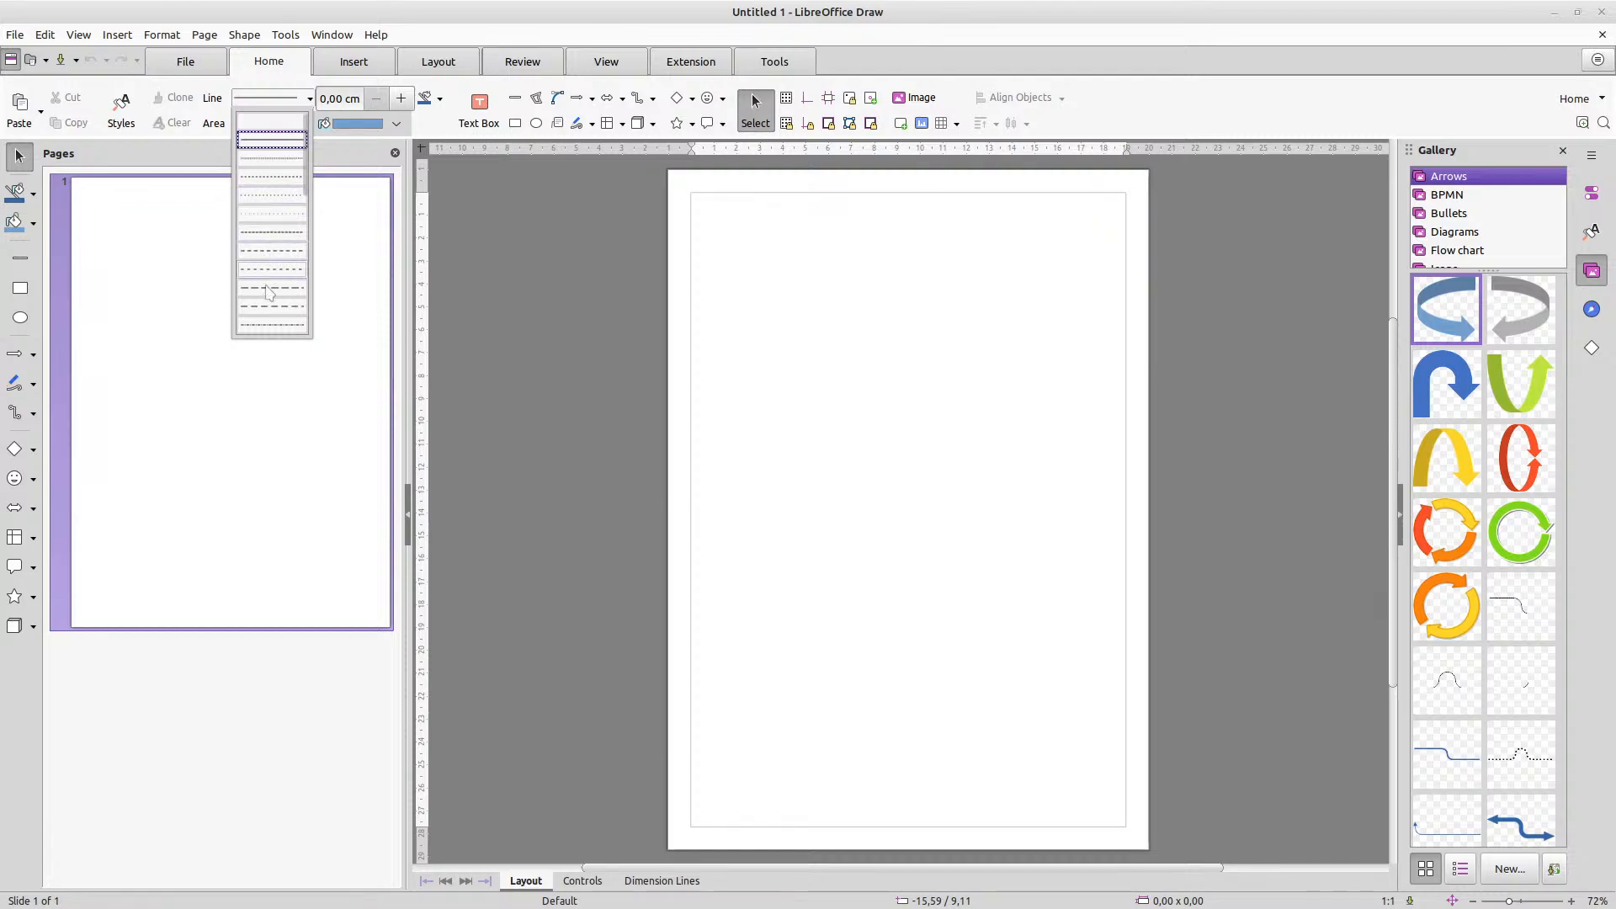
{"action": "scroll", "coordinate": [271, 307], "scroll_direction": "down", "scroll_amount": 5}
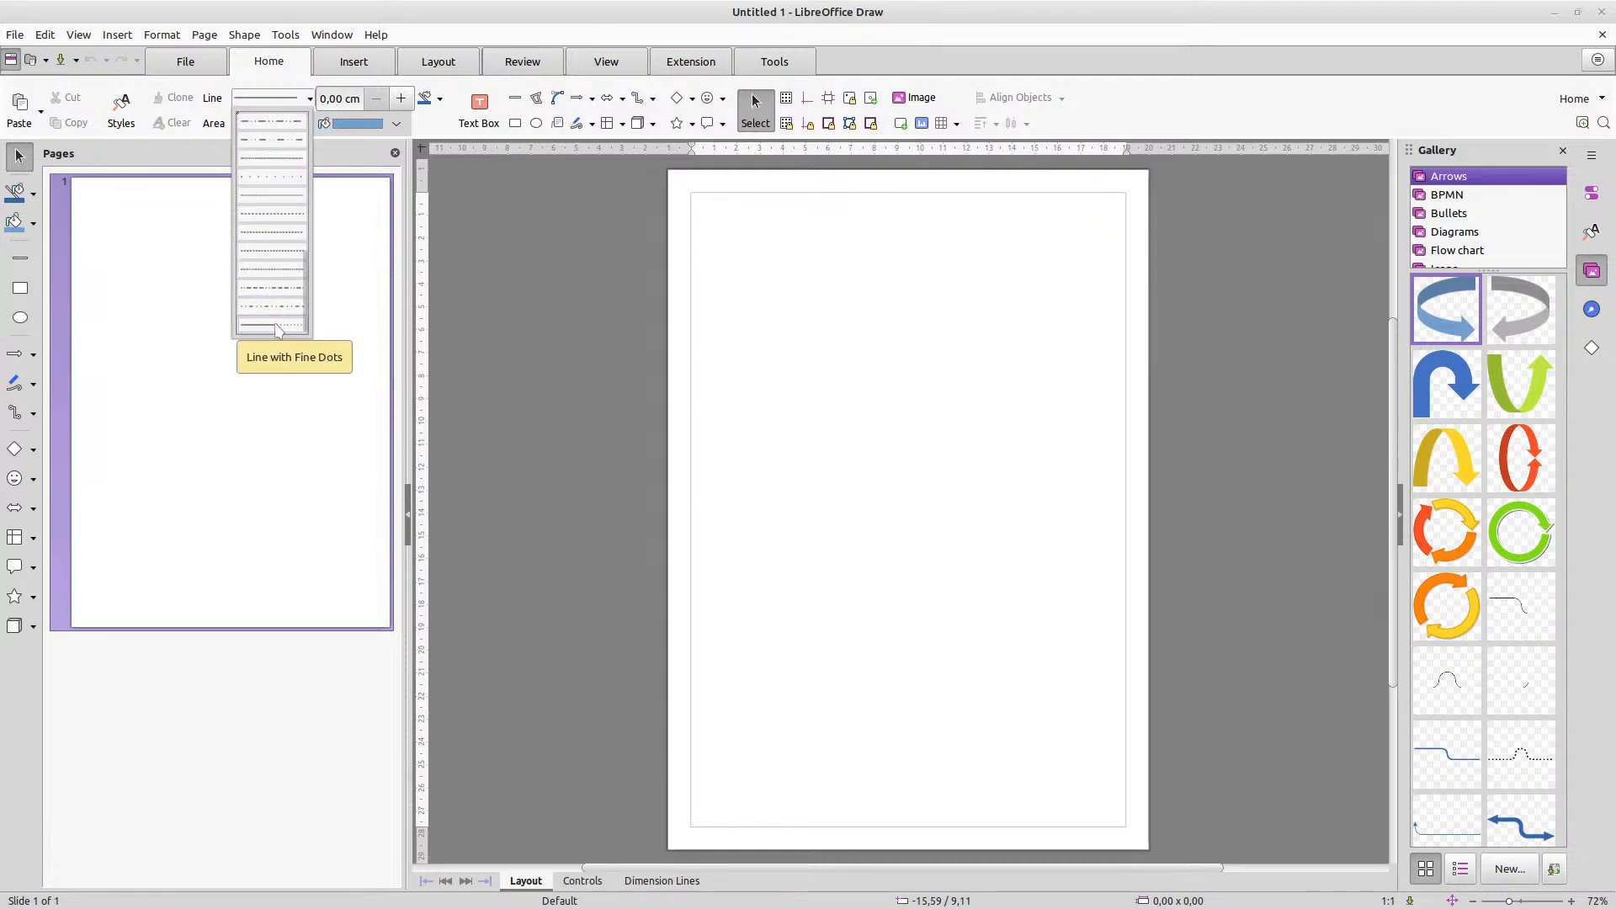
{"action": "scroll", "coordinate": [280, 317], "scroll_direction": "up", "scroll_amount": 5}
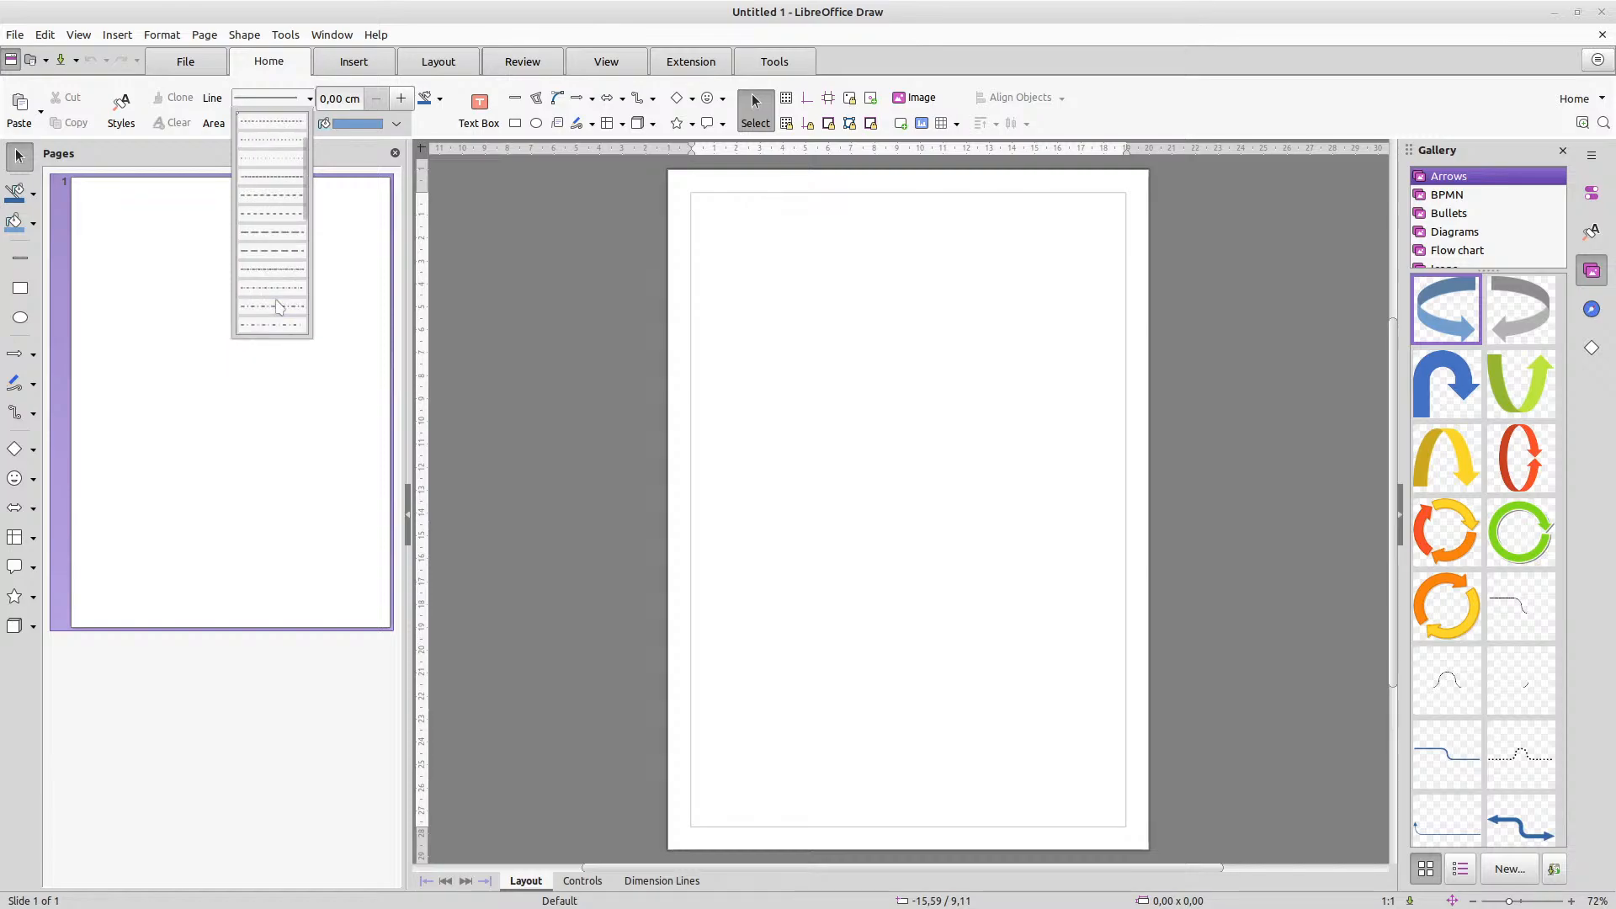
{"action": "left_click", "coordinate": [308, 99]}
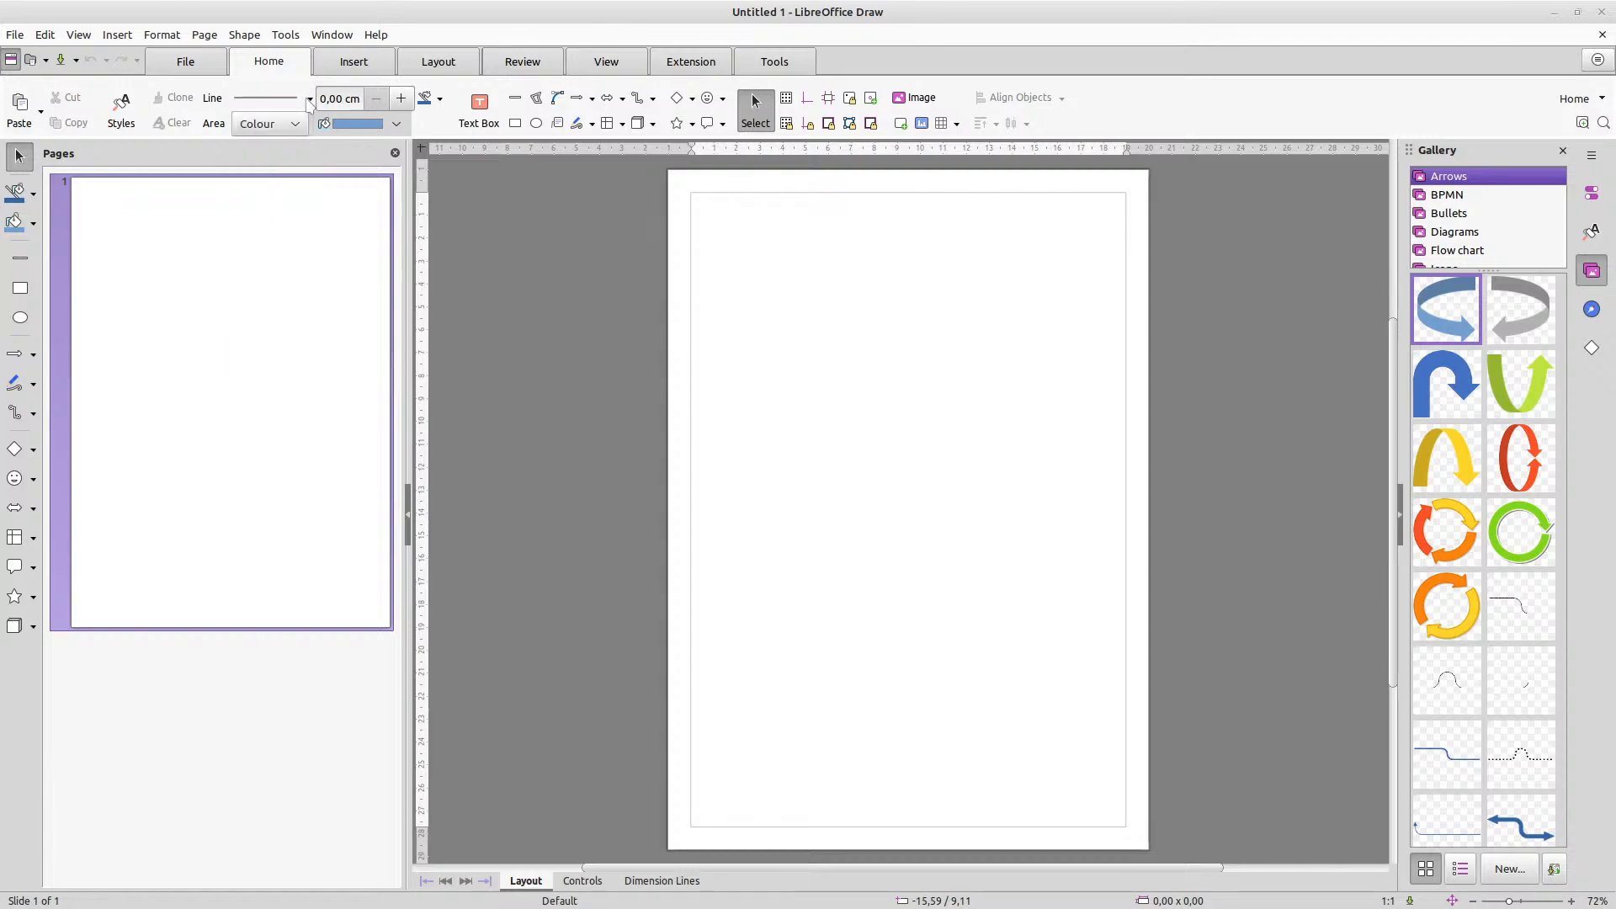
{"action": "left_click", "coordinate": [296, 125]}
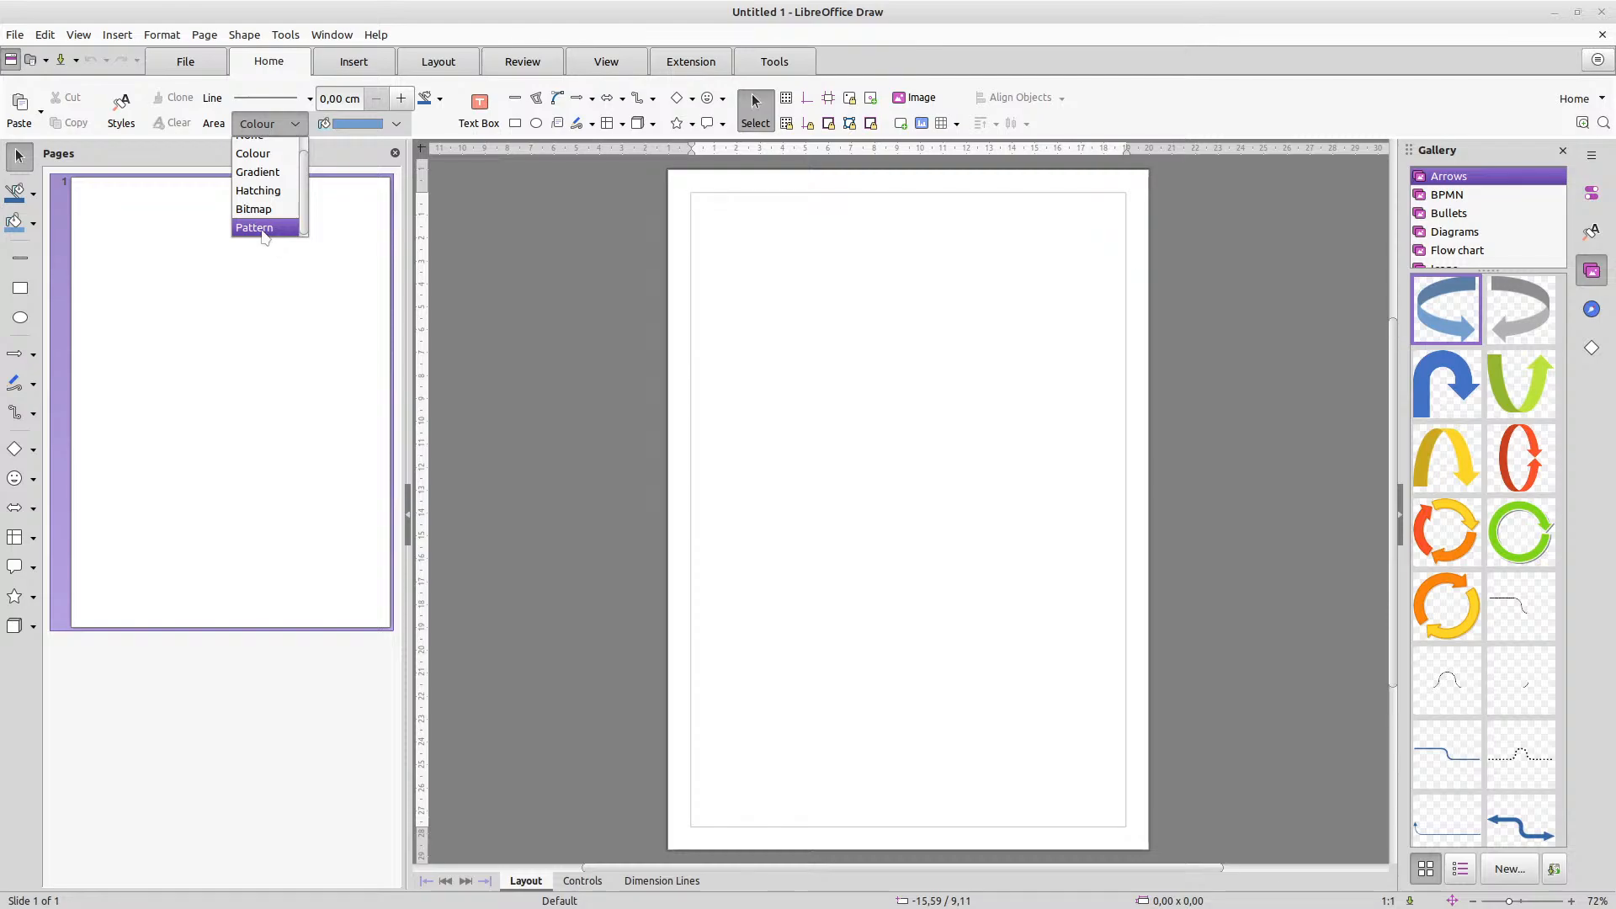
{"action": "left_click", "coordinate": [295, 118]}
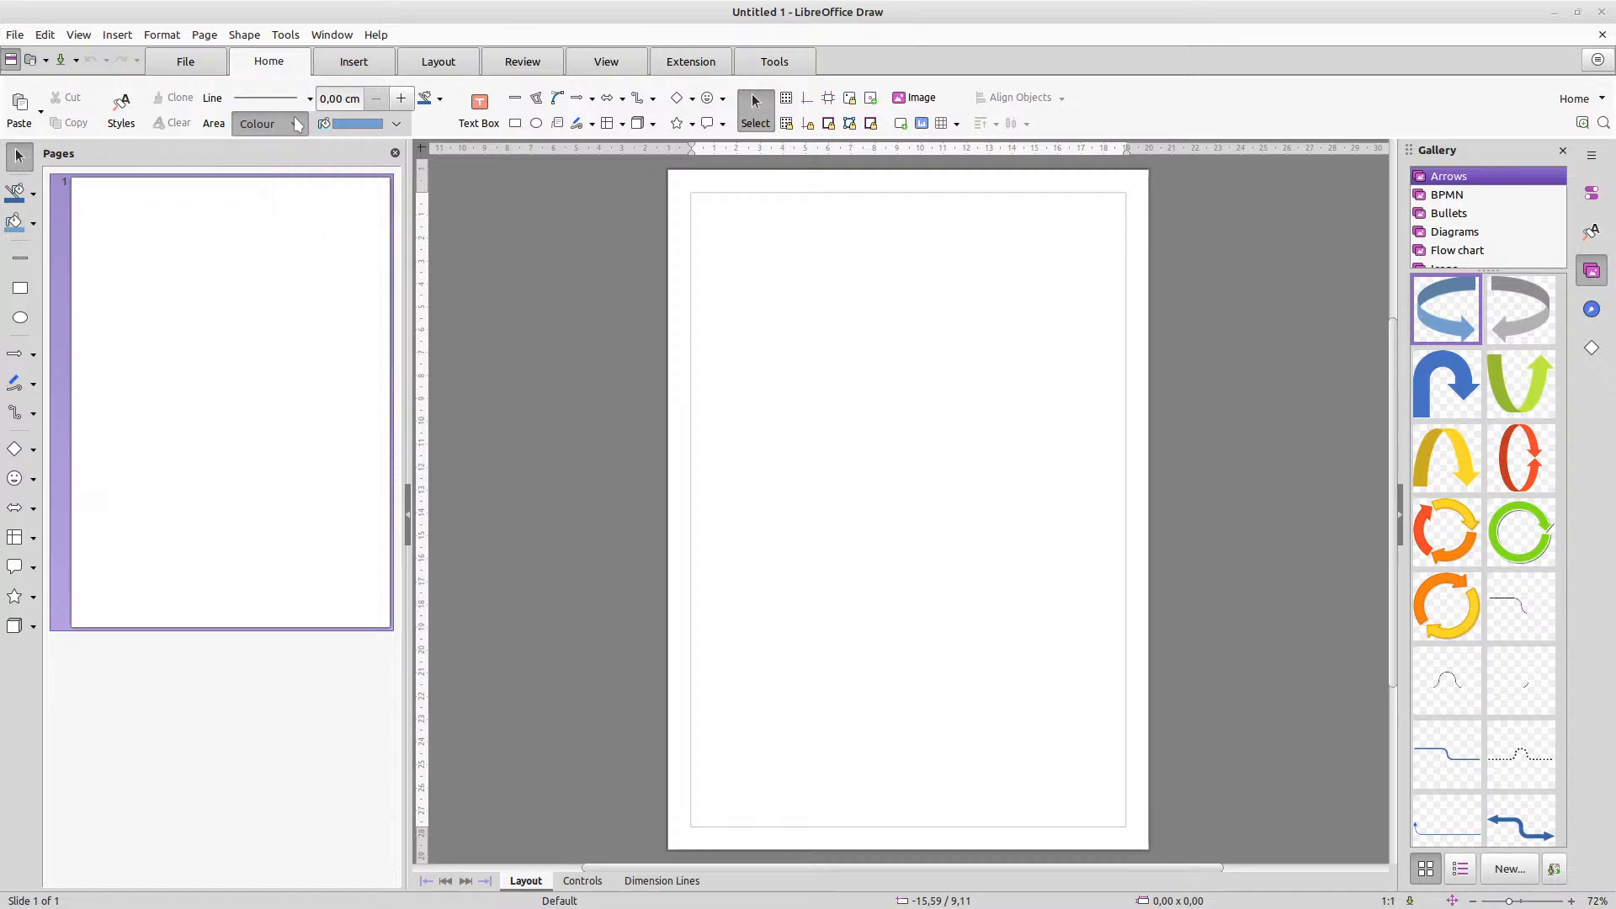
Inspect the hex code in the custom area colour picker and view the line colour palette
{"action": "left_click", "coordinate": [395, 124]}
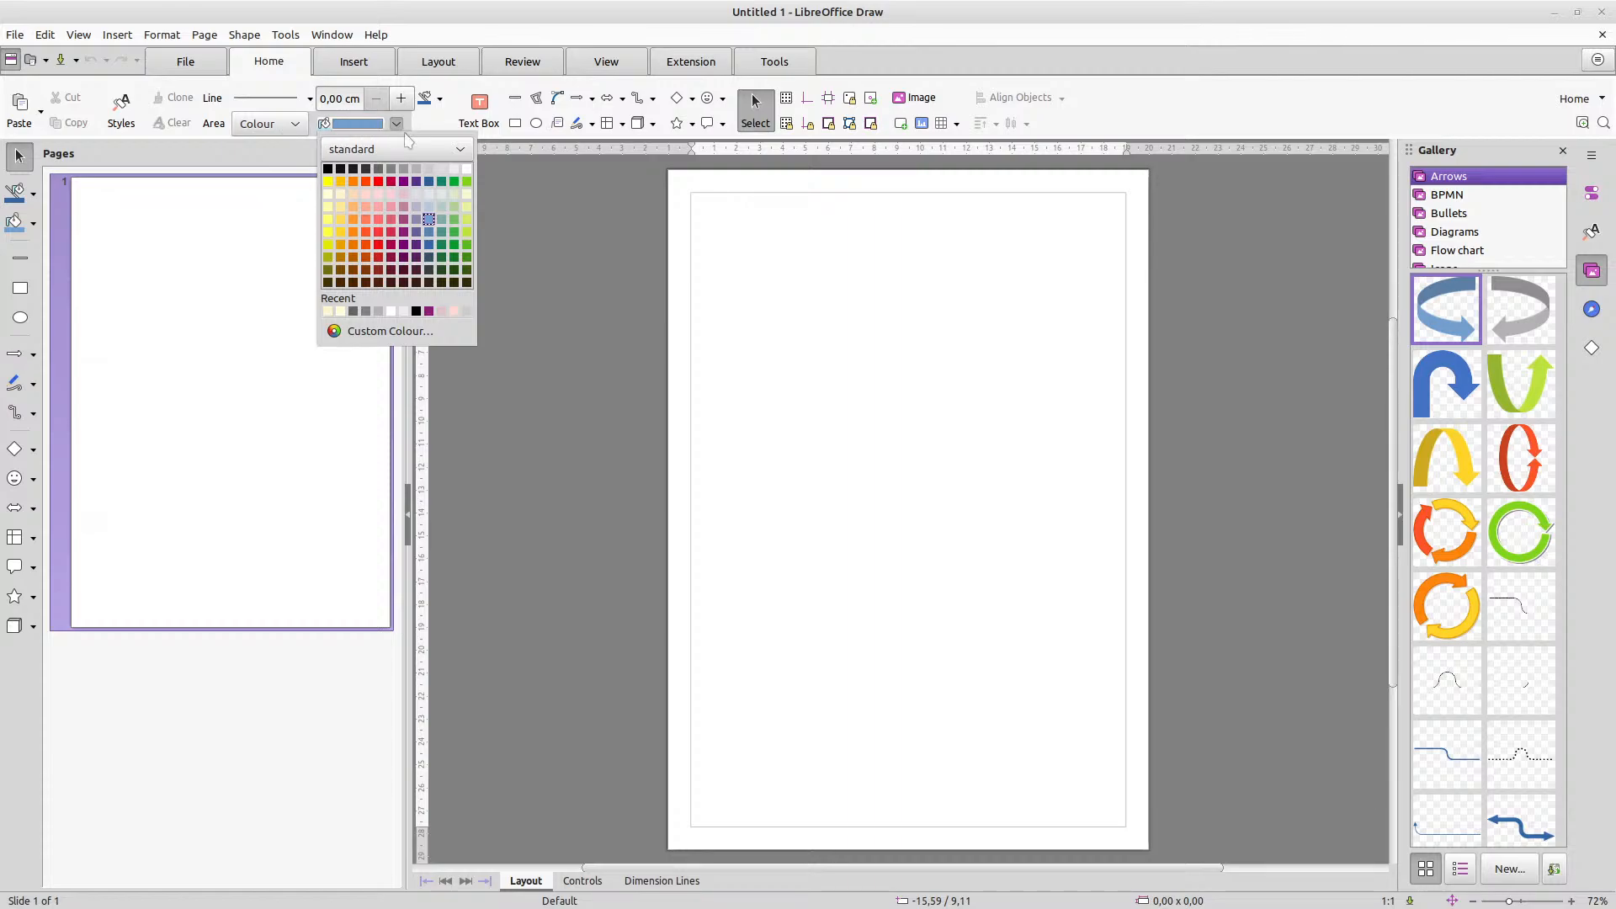
{"action": "left_click", "coordinate": [364, 331]}
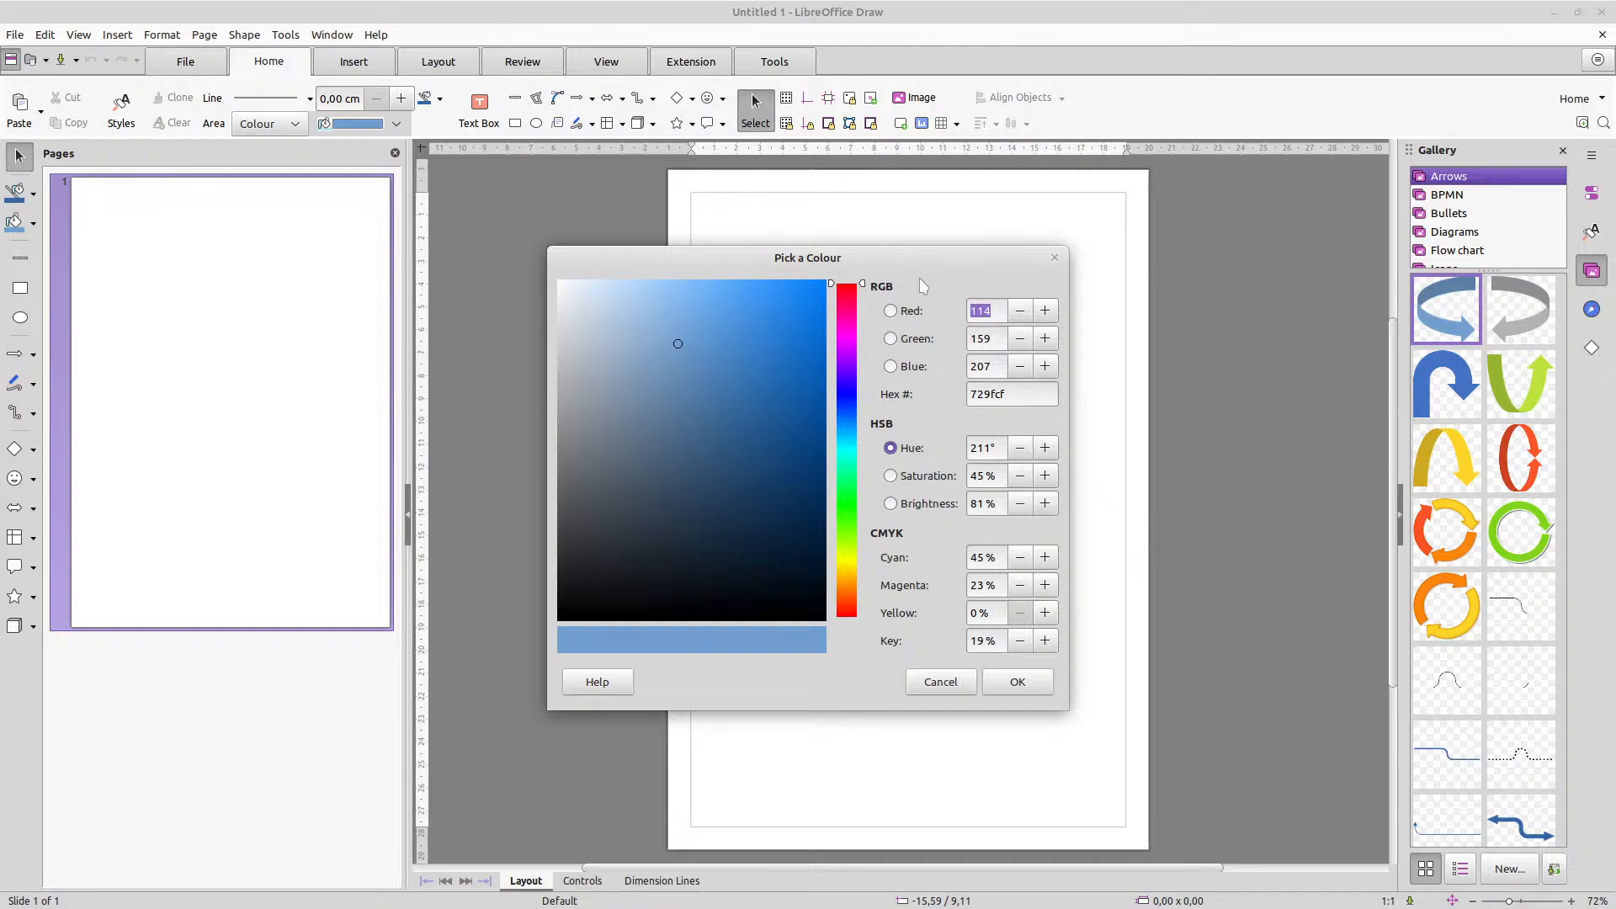
{"action": "double_click", "coordinate": [1012, 394]}
{"action": "left_click", "coordinate": [1034, 687]}
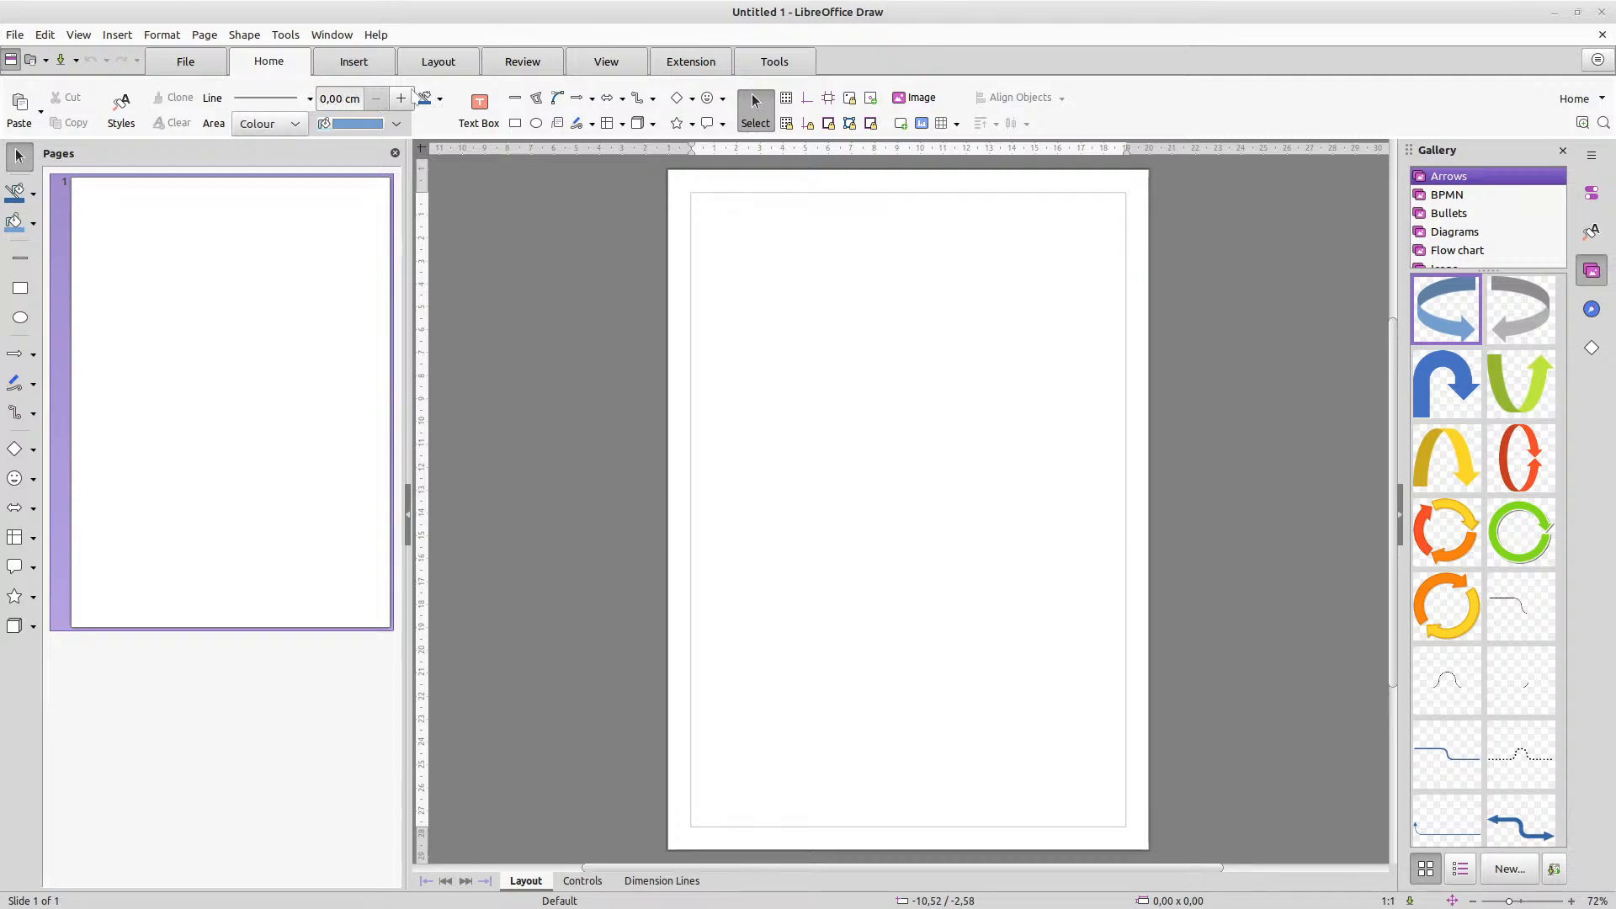
{"action": "left_click", "coordinate": [440, 100]}
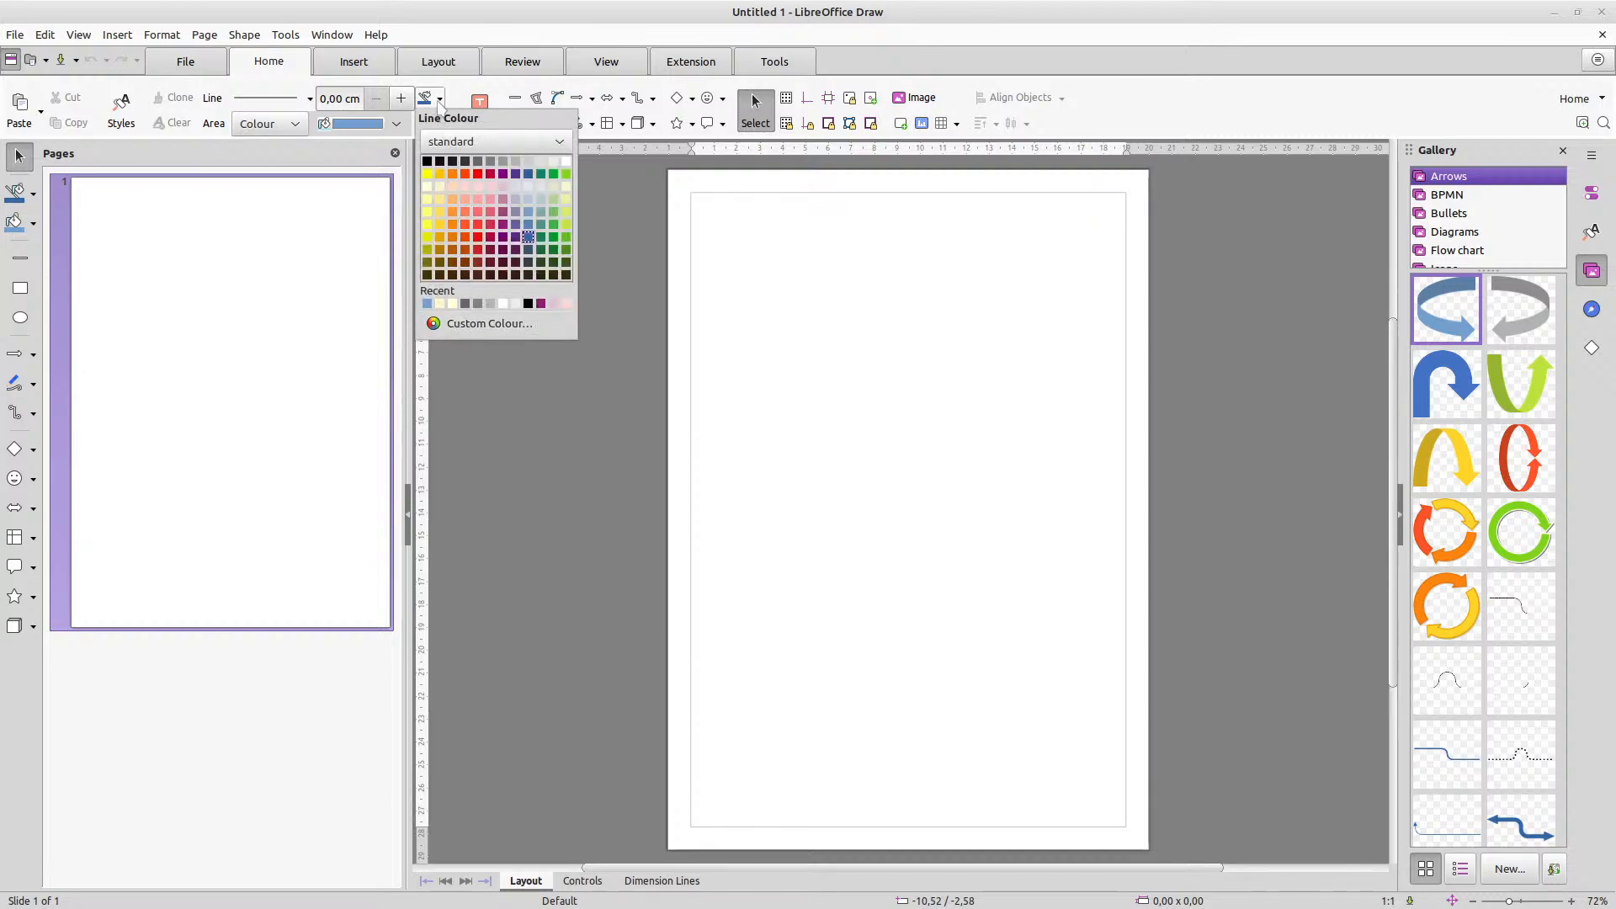
{"action": "left_click", "coordinate": [440, 102]}
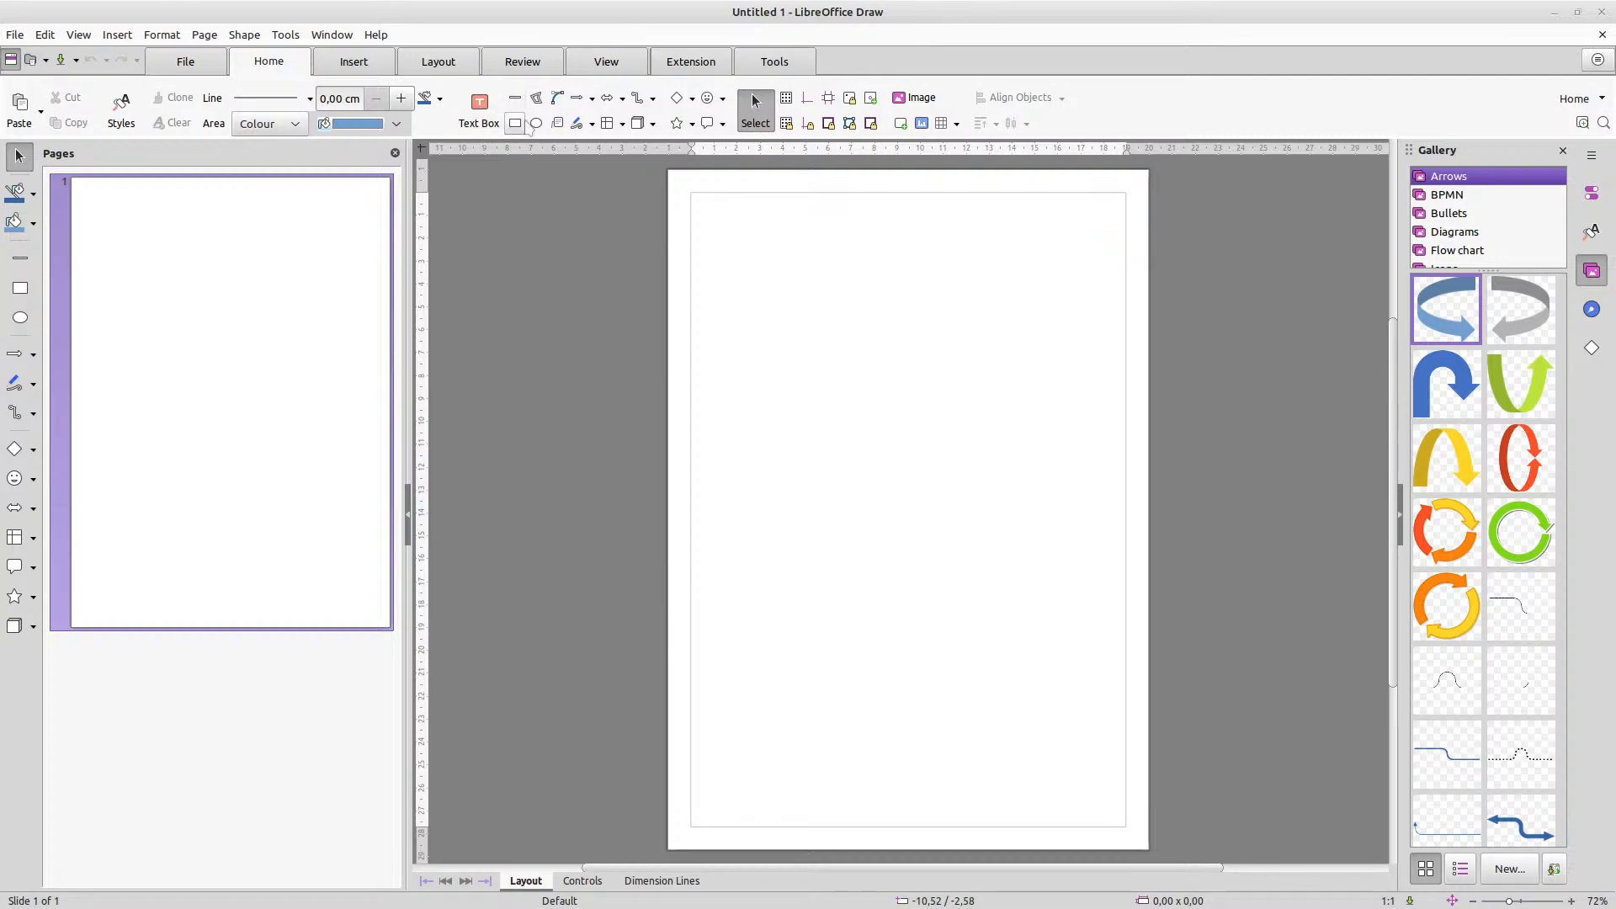
Draw a smiley face symbol about 8.5 cm wide and 8.9 cm high in the upper left part of the page
{"action": "left_click", "coordinate": [515, 126]}
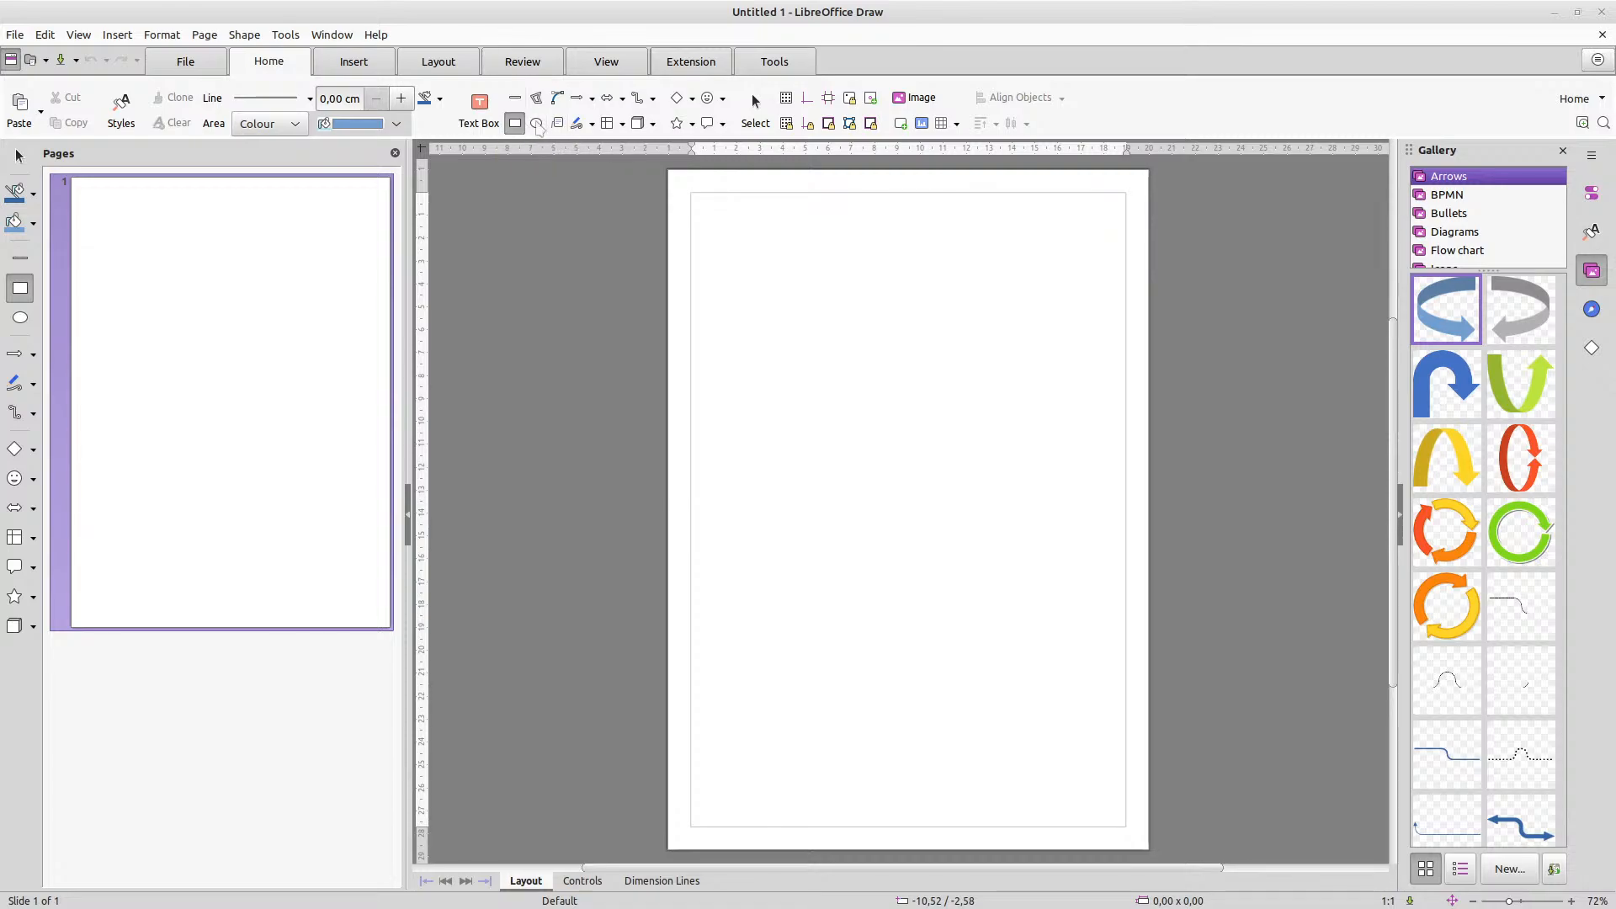
{"action": "left_click", "coordinate": [537, 124]}
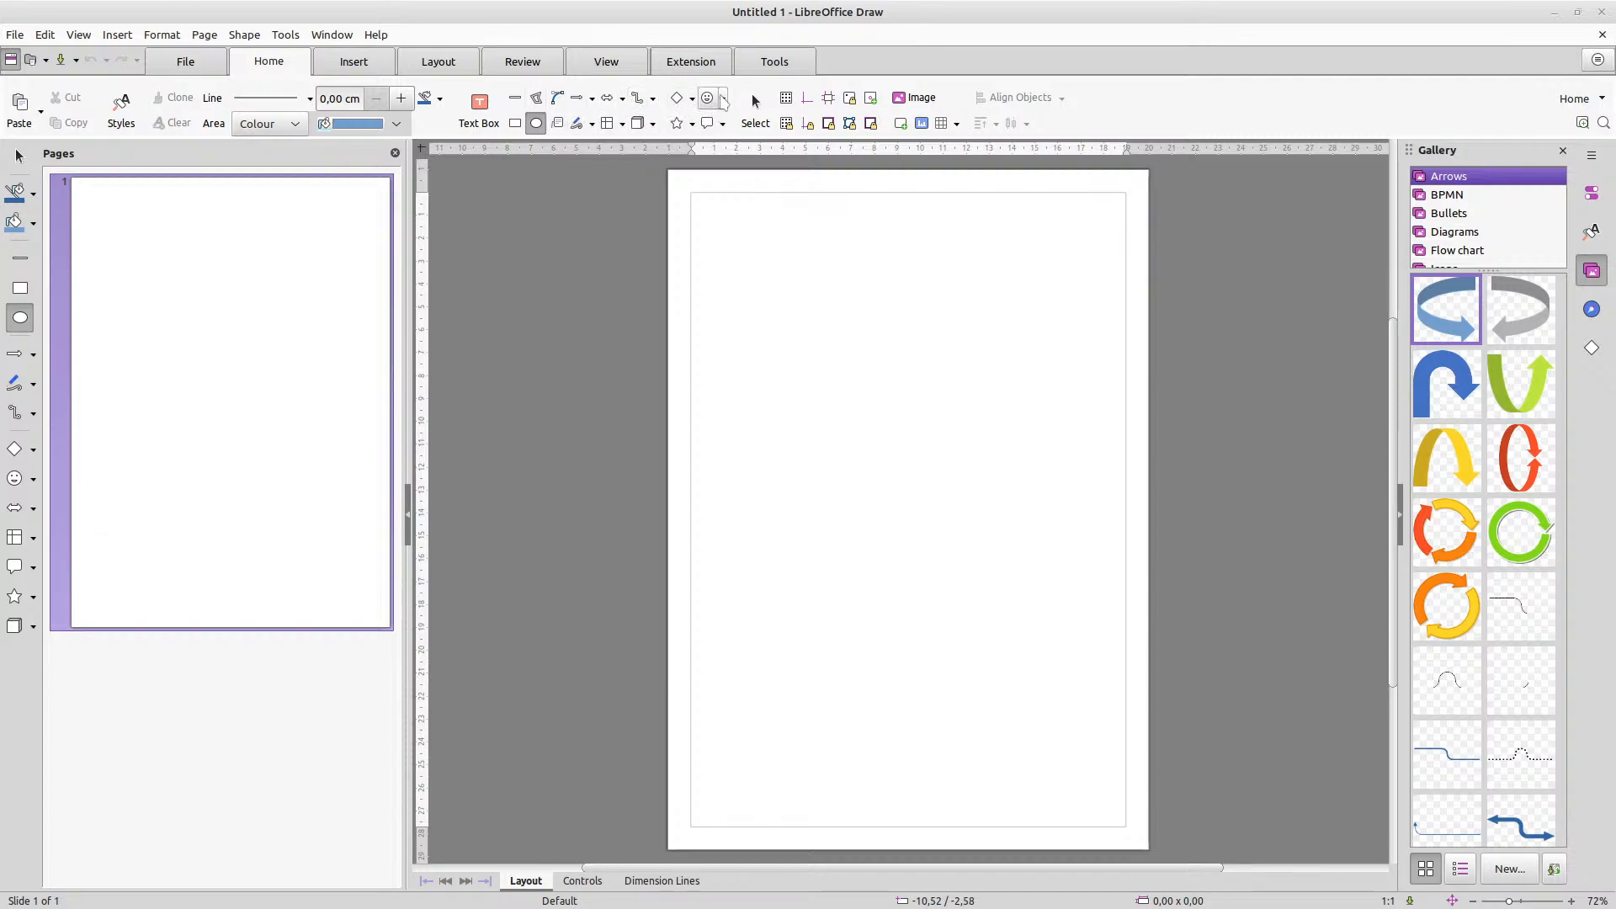
{"action": "left_click", "coordinate": [722, 98]}
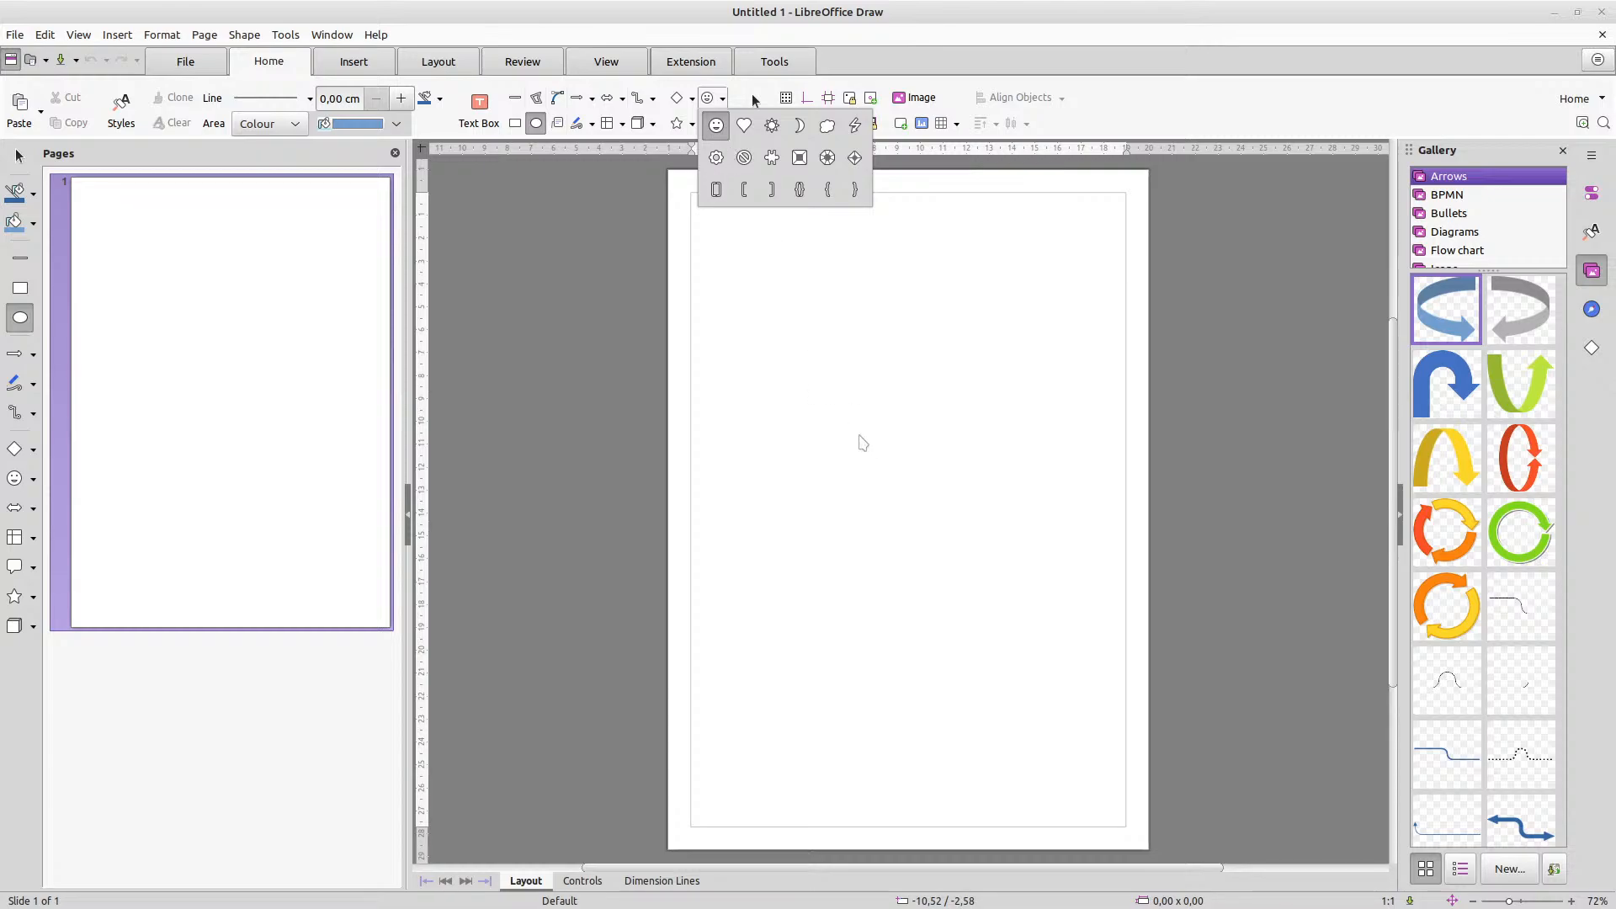
{"action": "left_click", "coordinate": [794, 313]}
{"action": "left_click_drag", "start_coordinate": [762, 315], "coordinate": [980, 493]}
{"action": "left_click", "coordinate": [707, 99]}
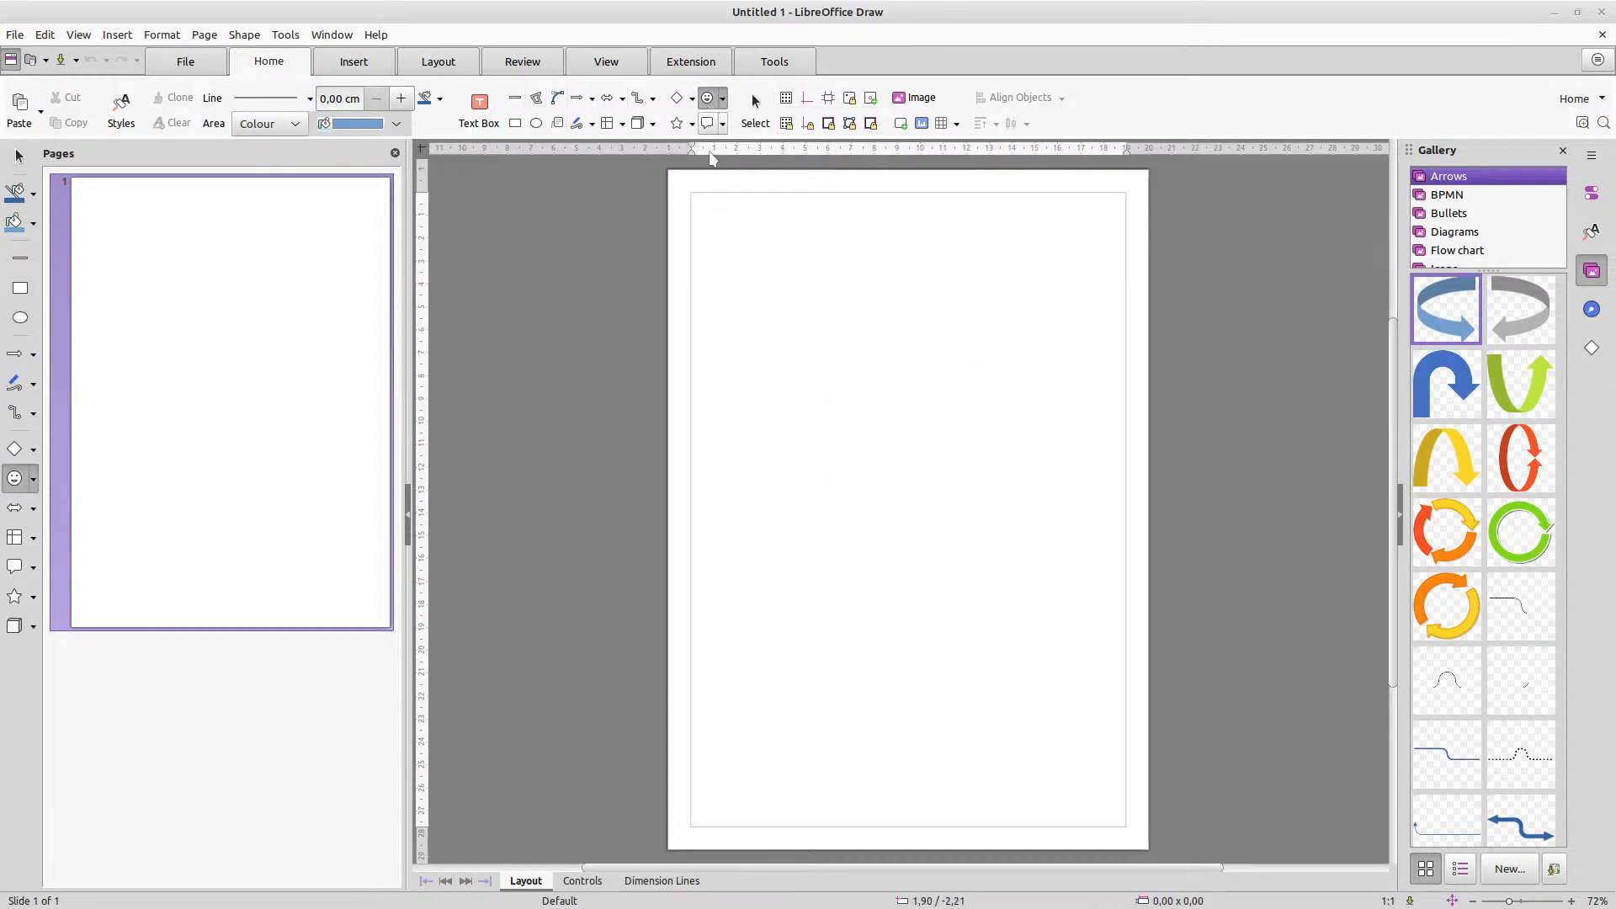
{"action": "mouse_move", "coordinate": [732, 250]}
{"action": "left_mouse_down"}
{"action": "mouse_move", "coordinate": [880, 368]}
{"action": "mouse_move", "coordinate": [894, 429]}
{"action": "mouse_move", "coordinate": [927, 452]}
{"action": "left_mouse_up"}
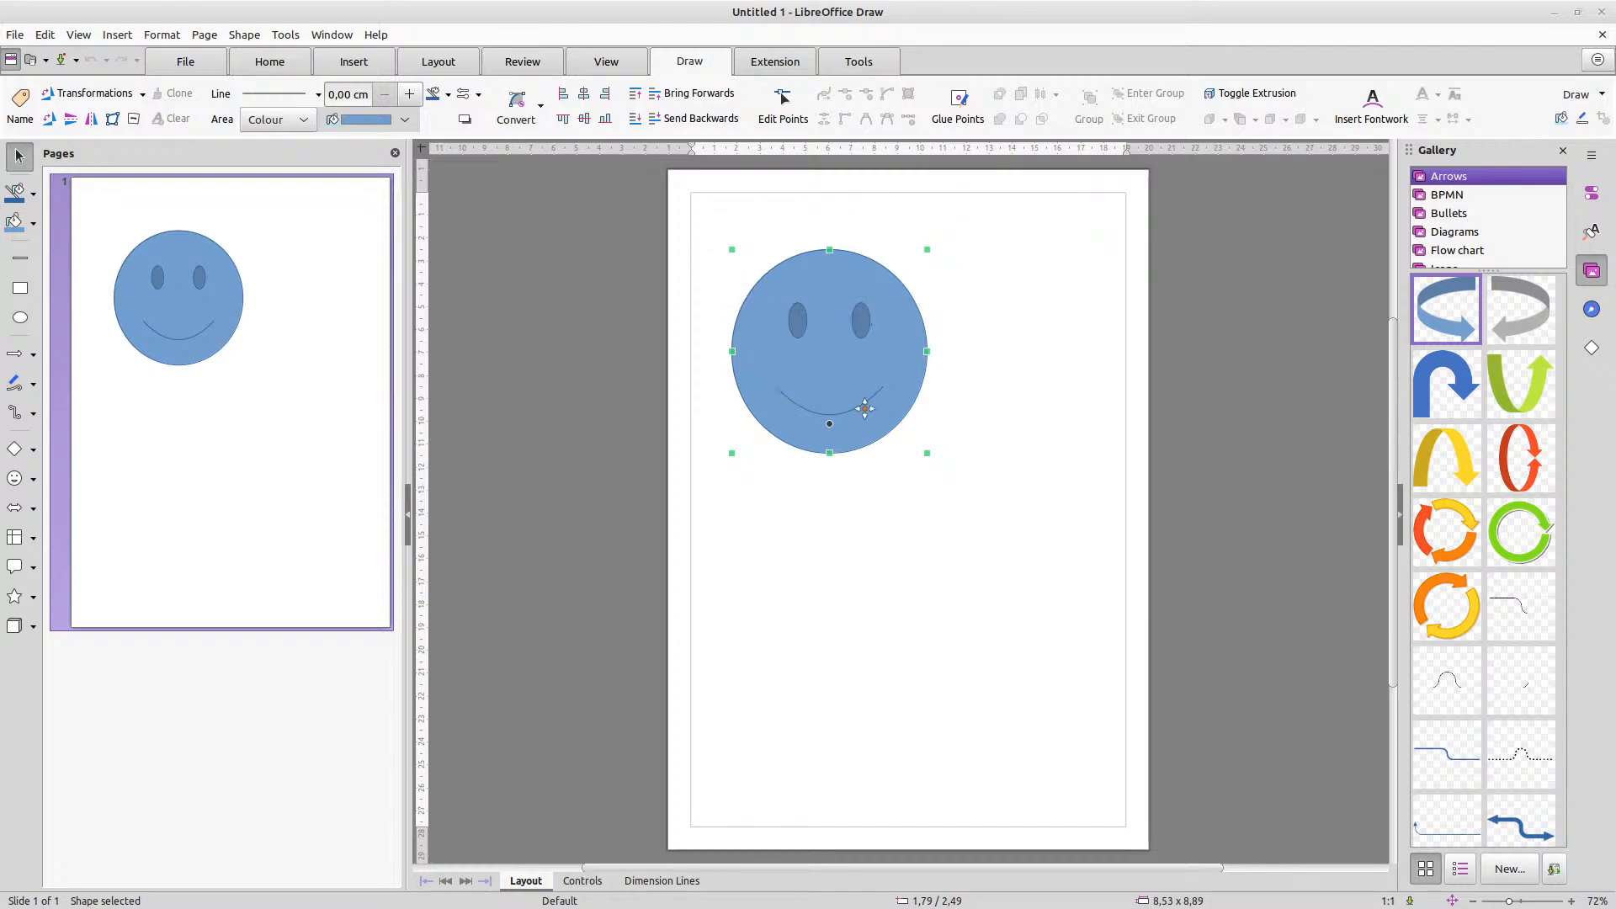
Change the smiley's line colour to yellow-green and set its area fill to None
{"action": "left_click", "coordinate": [449, 94]}
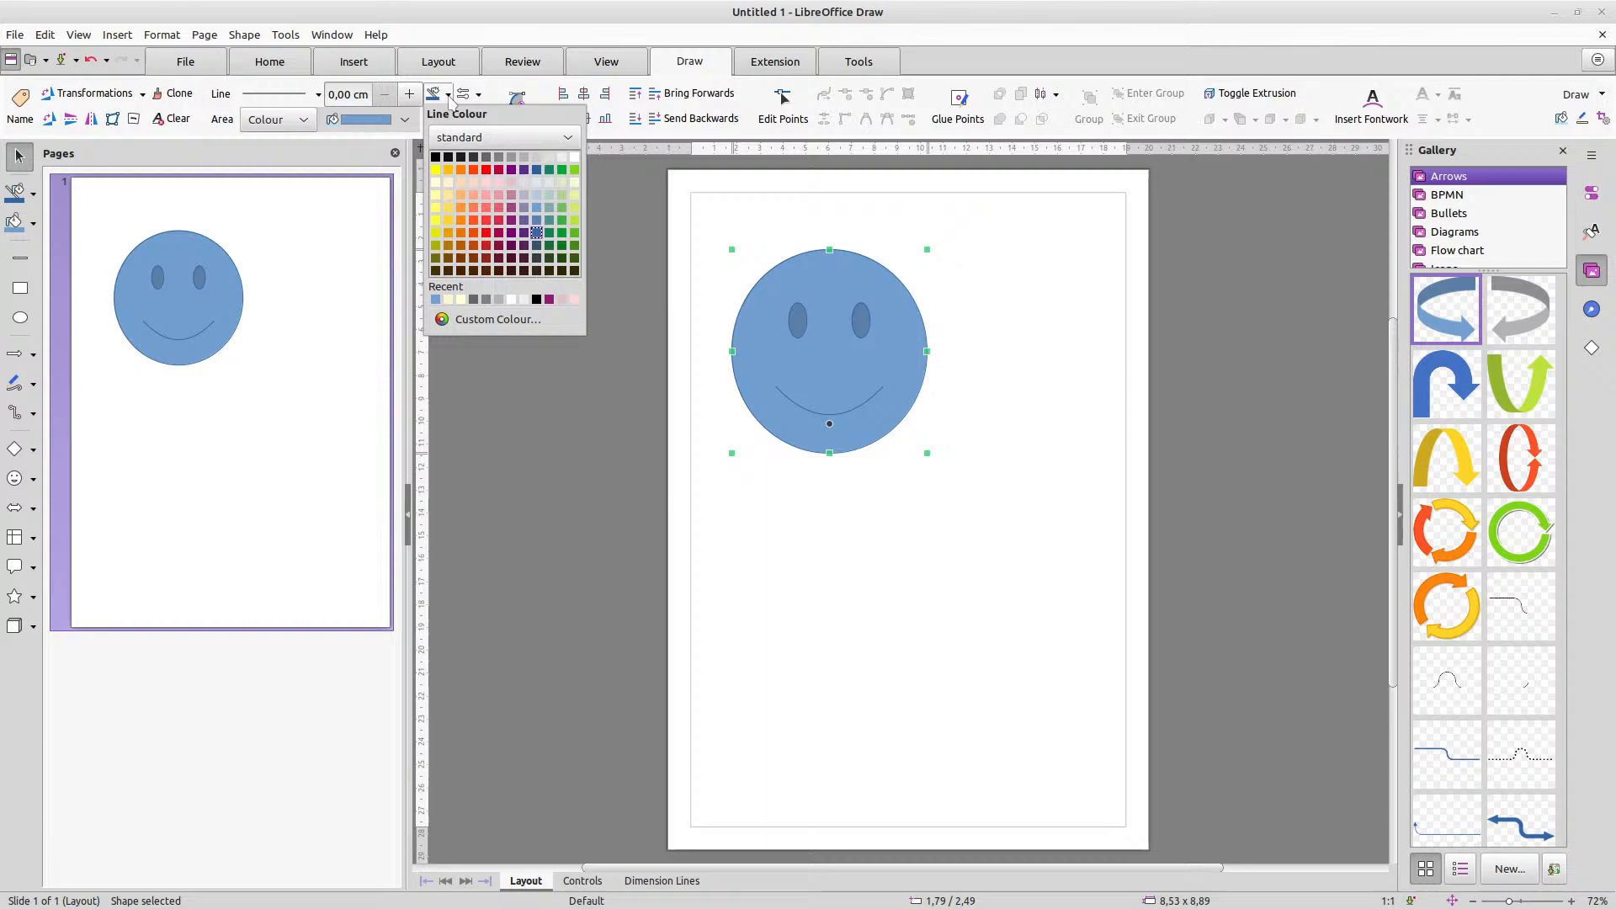
{"action": "left_click", "coordinate": [575, 220]}
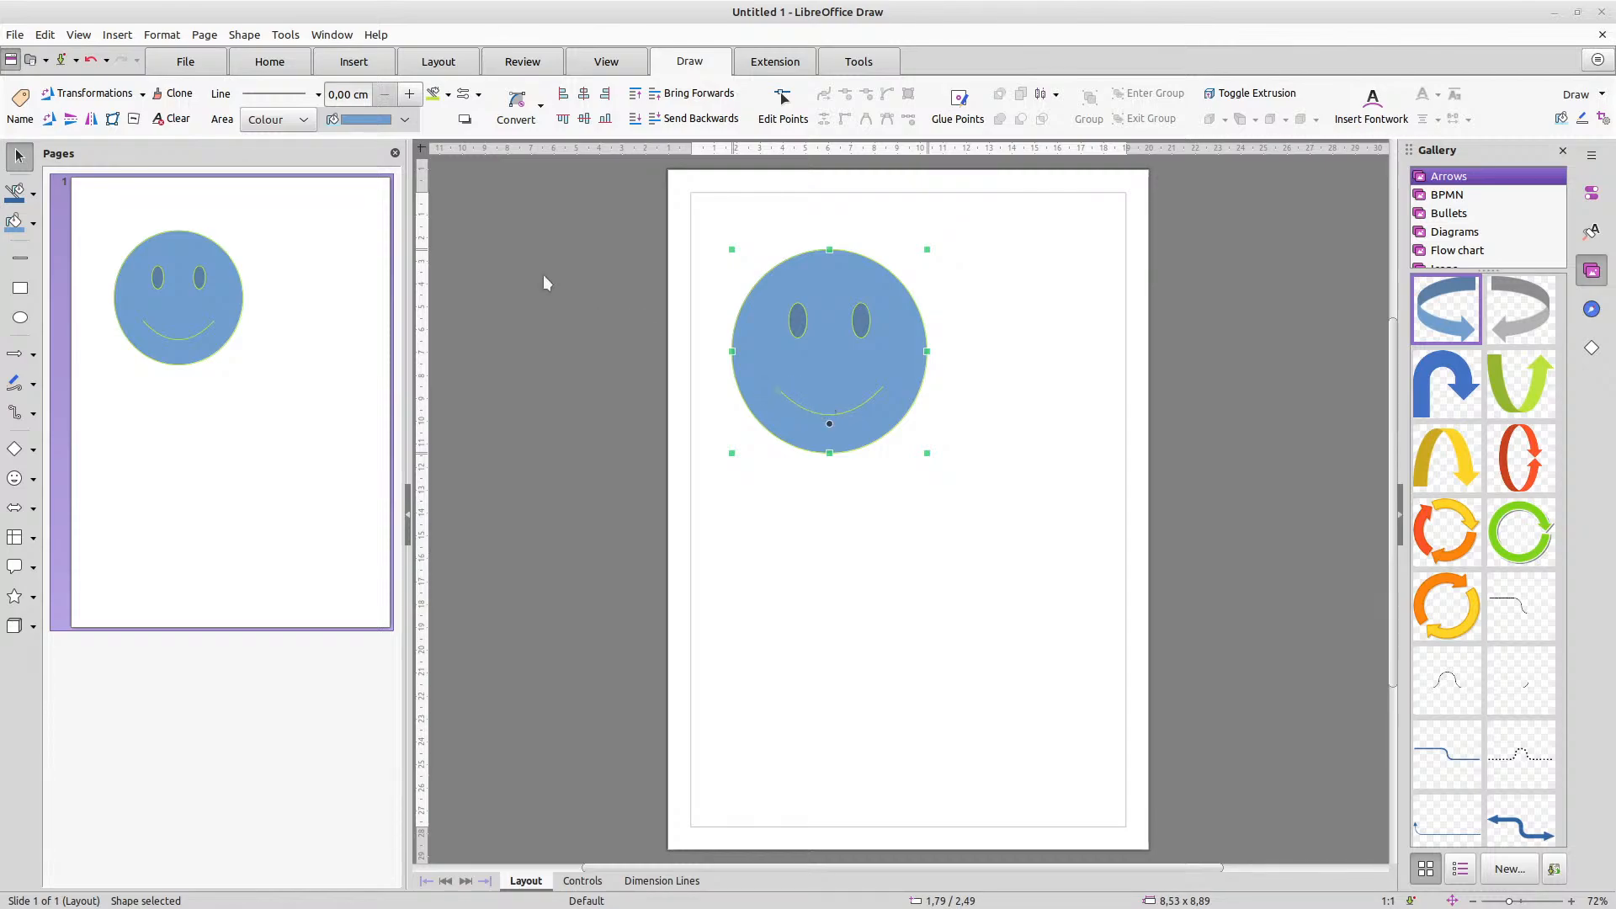
{"action": "left_click", "coordinate": [302, 119]}
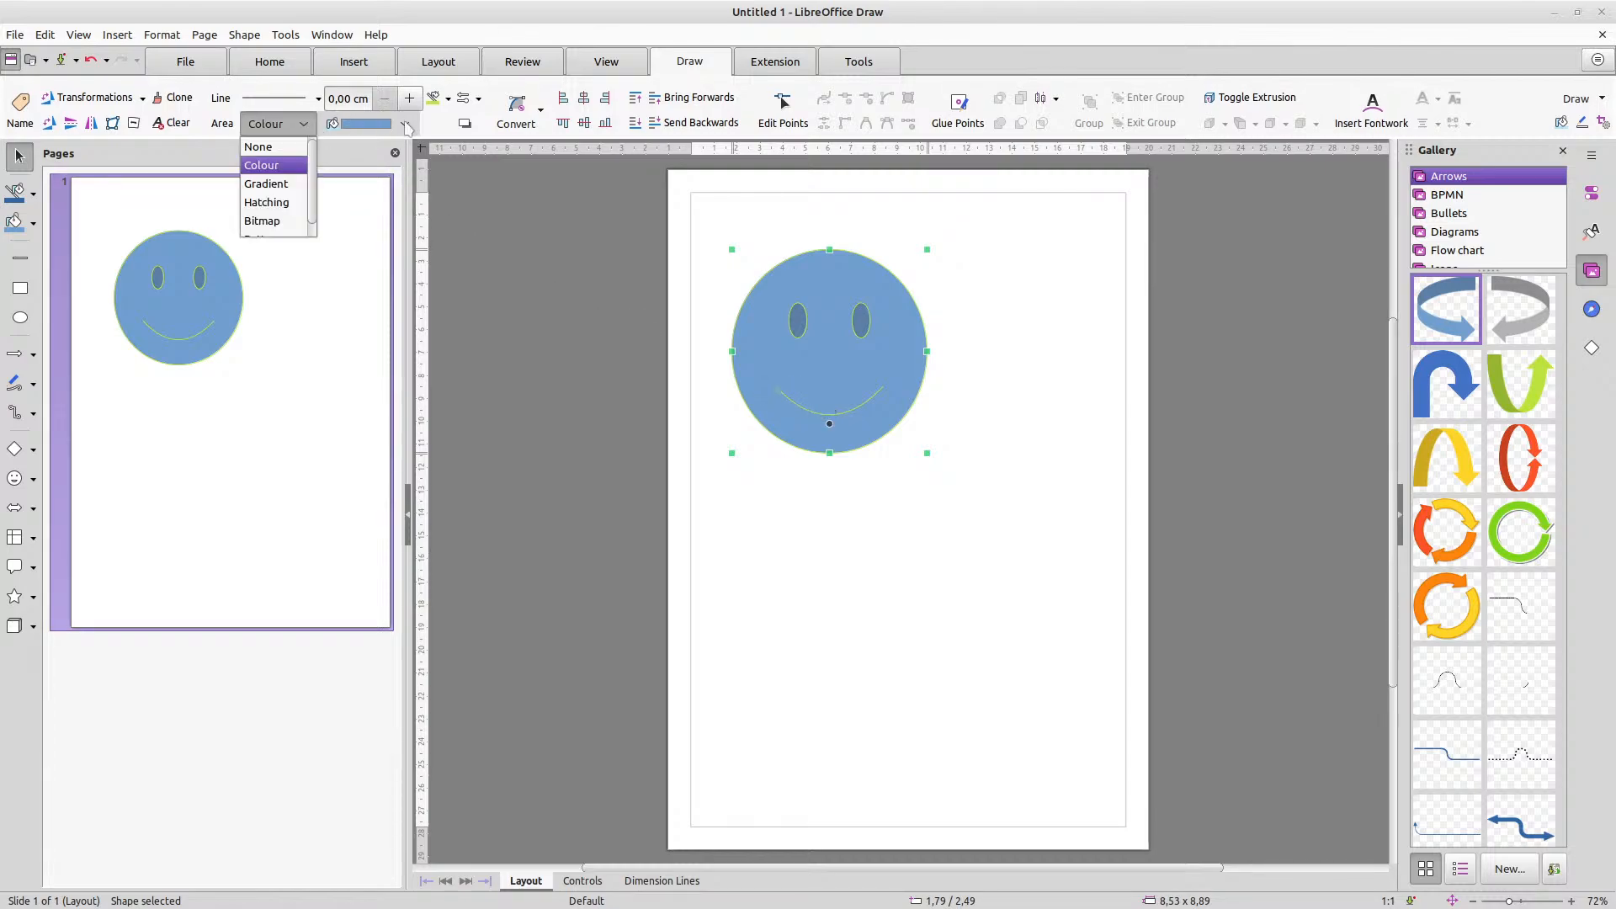
{"action": "left_click", "coordinate": [286, 147]}
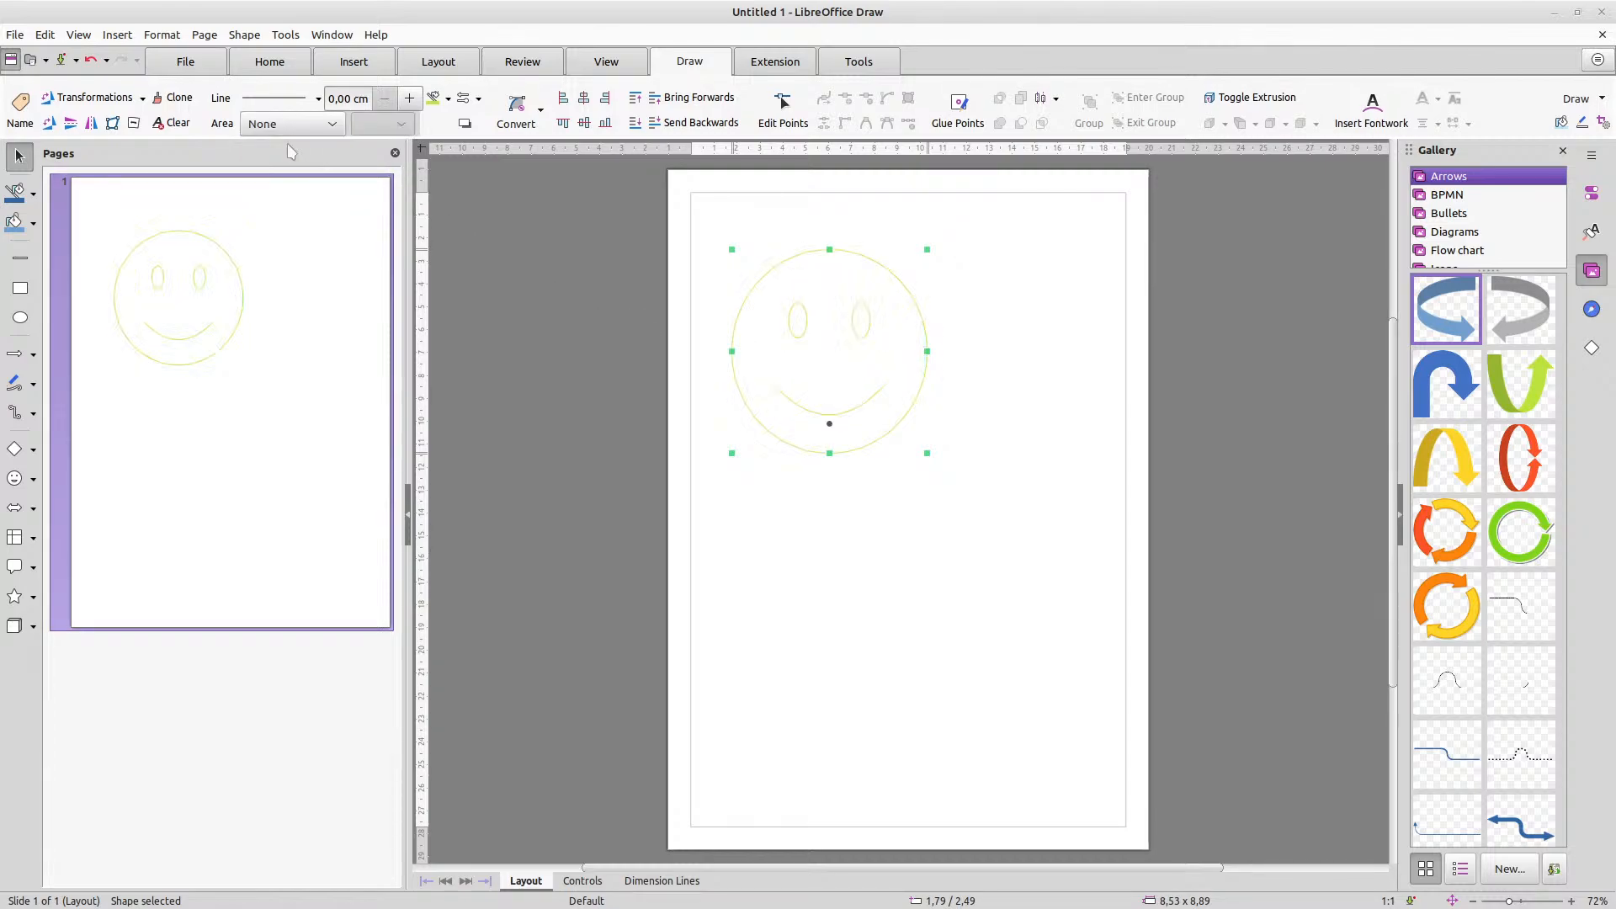
Fill the smiley with the Pastel Dream gradient
{"action": "left_click", "coordinate": [314, 125]}
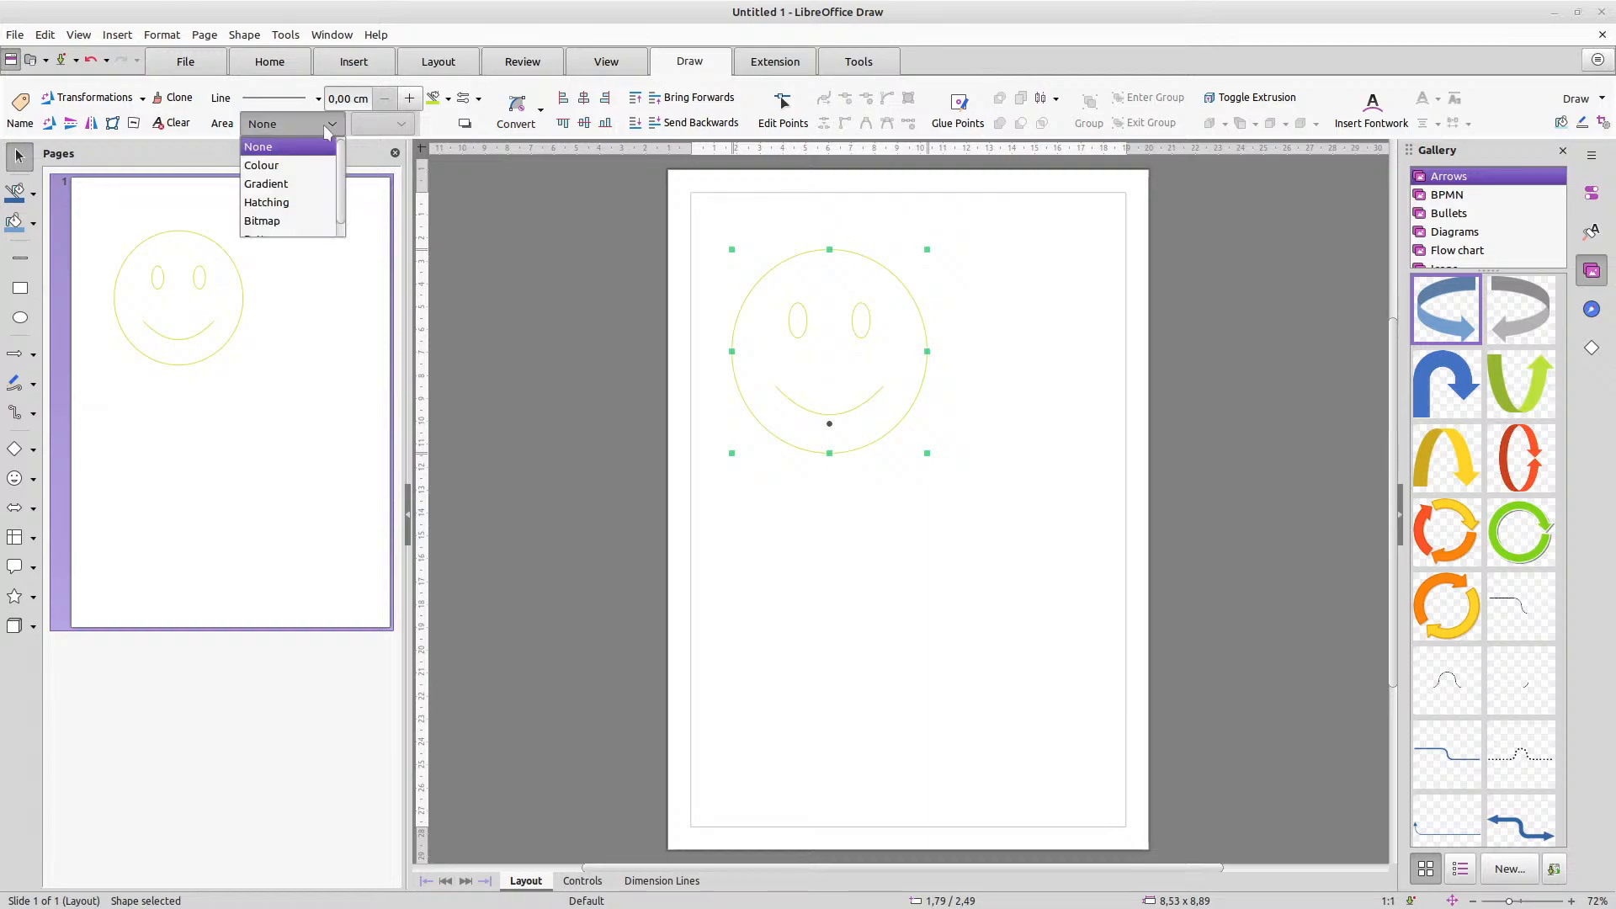
{"action": "left_click", "coordinate": [268, 183]}
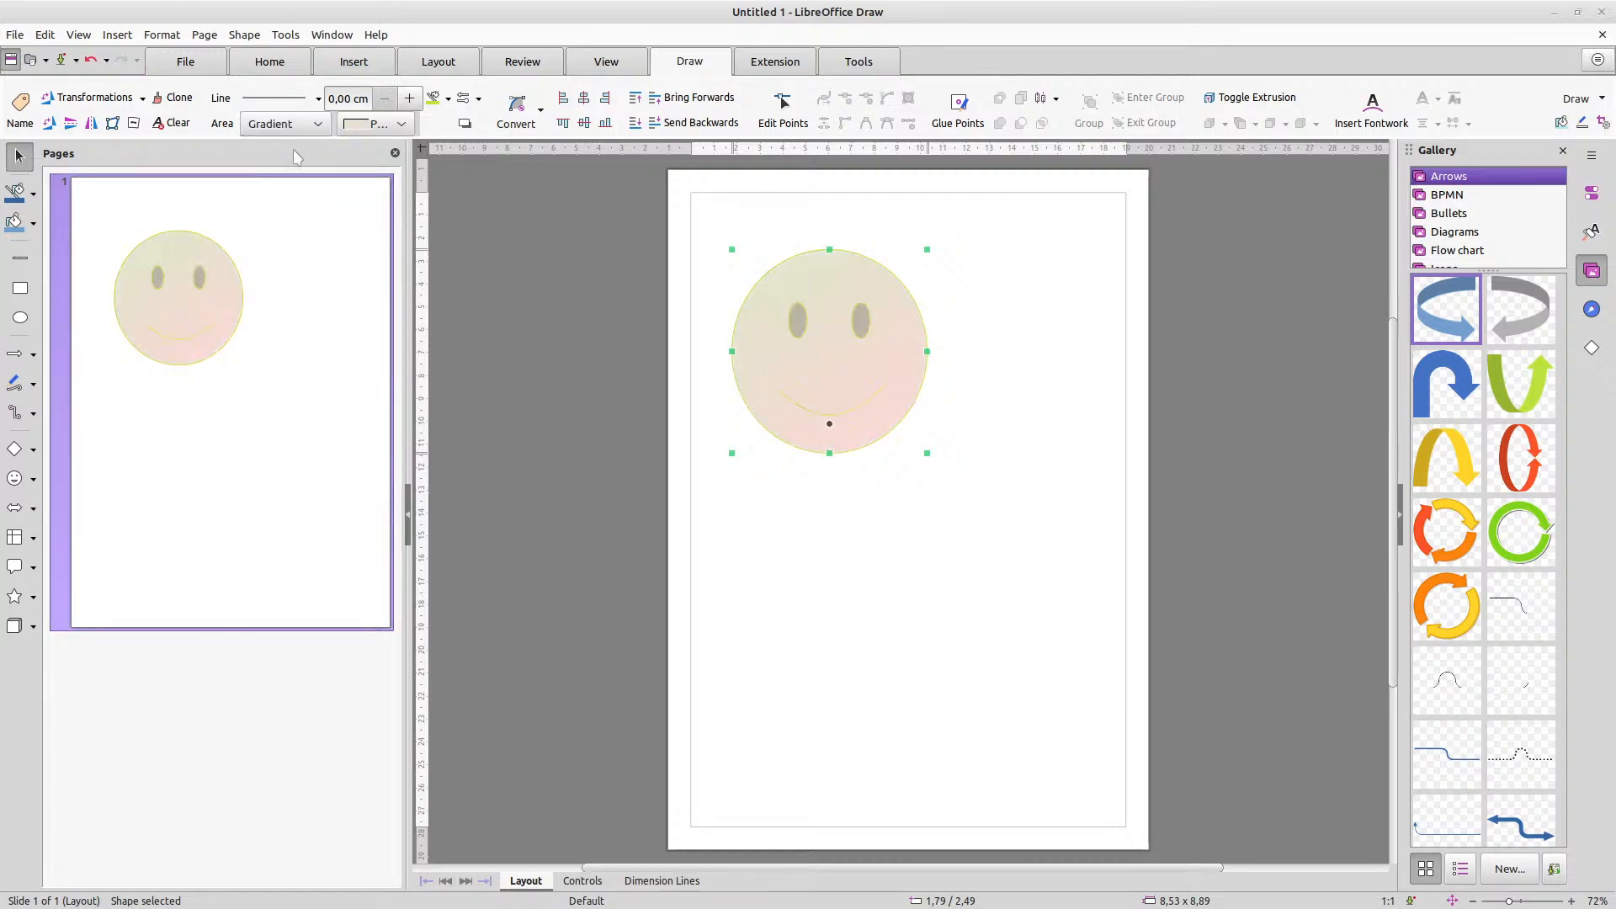
{"action": "left_click", "coordinate": [316, 126]}
{"action": "left_click", "coordinate": [316, 125]}
{"action": "left_click", "coordinate": [401, 124]}
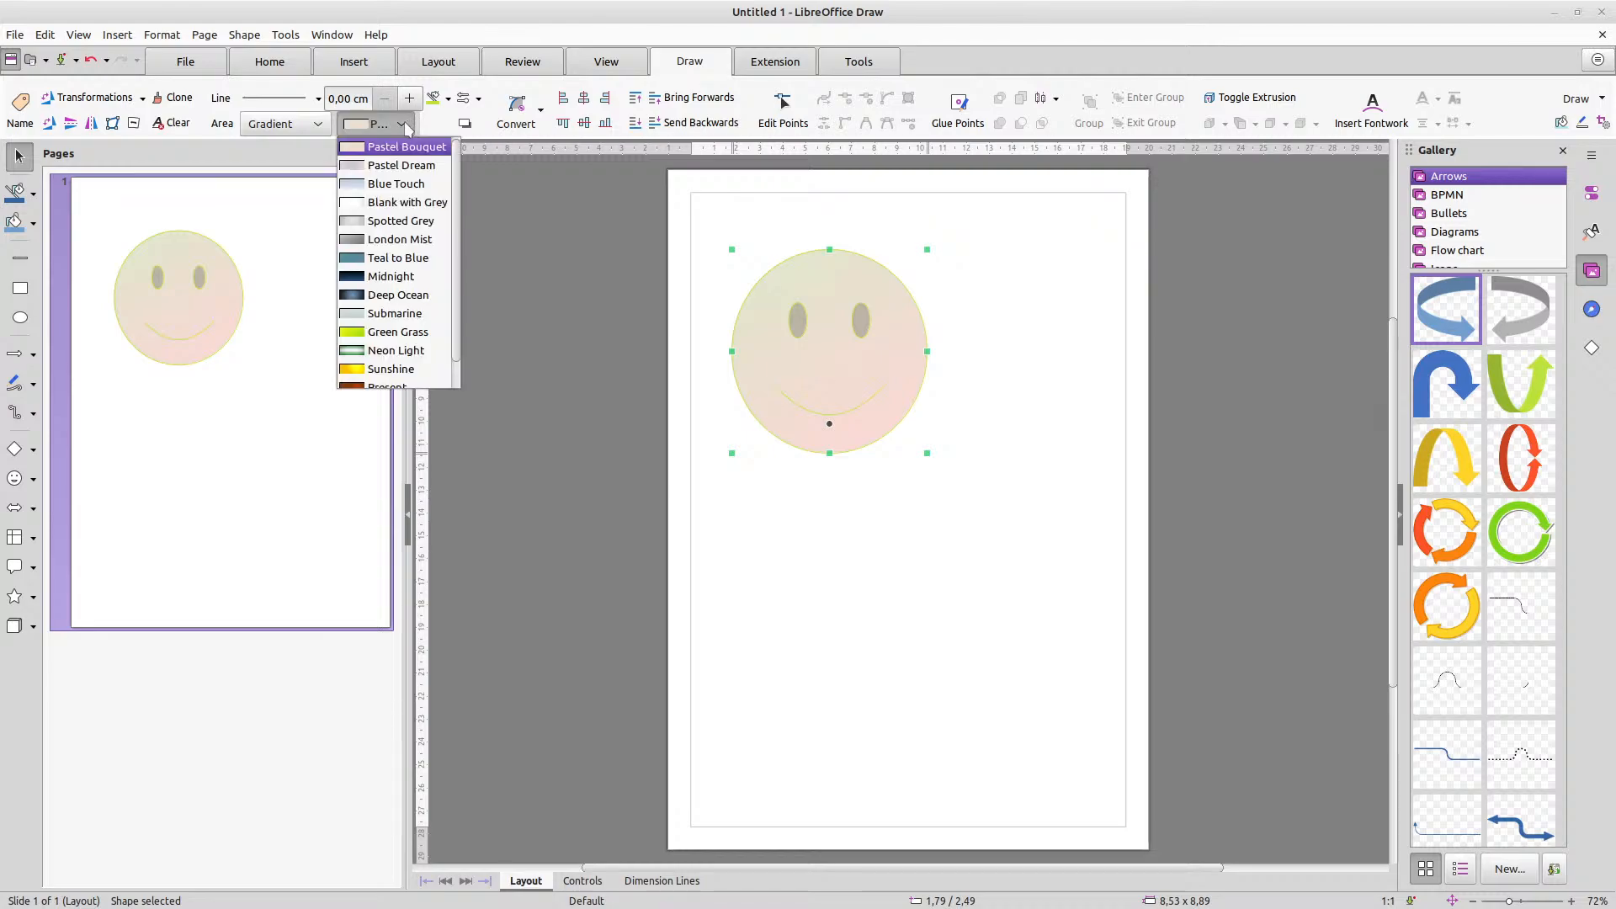
{"action": "left_click", "coordinate": [402, 123]}
{"action": "left_click", "coordinate": [402, 124]}
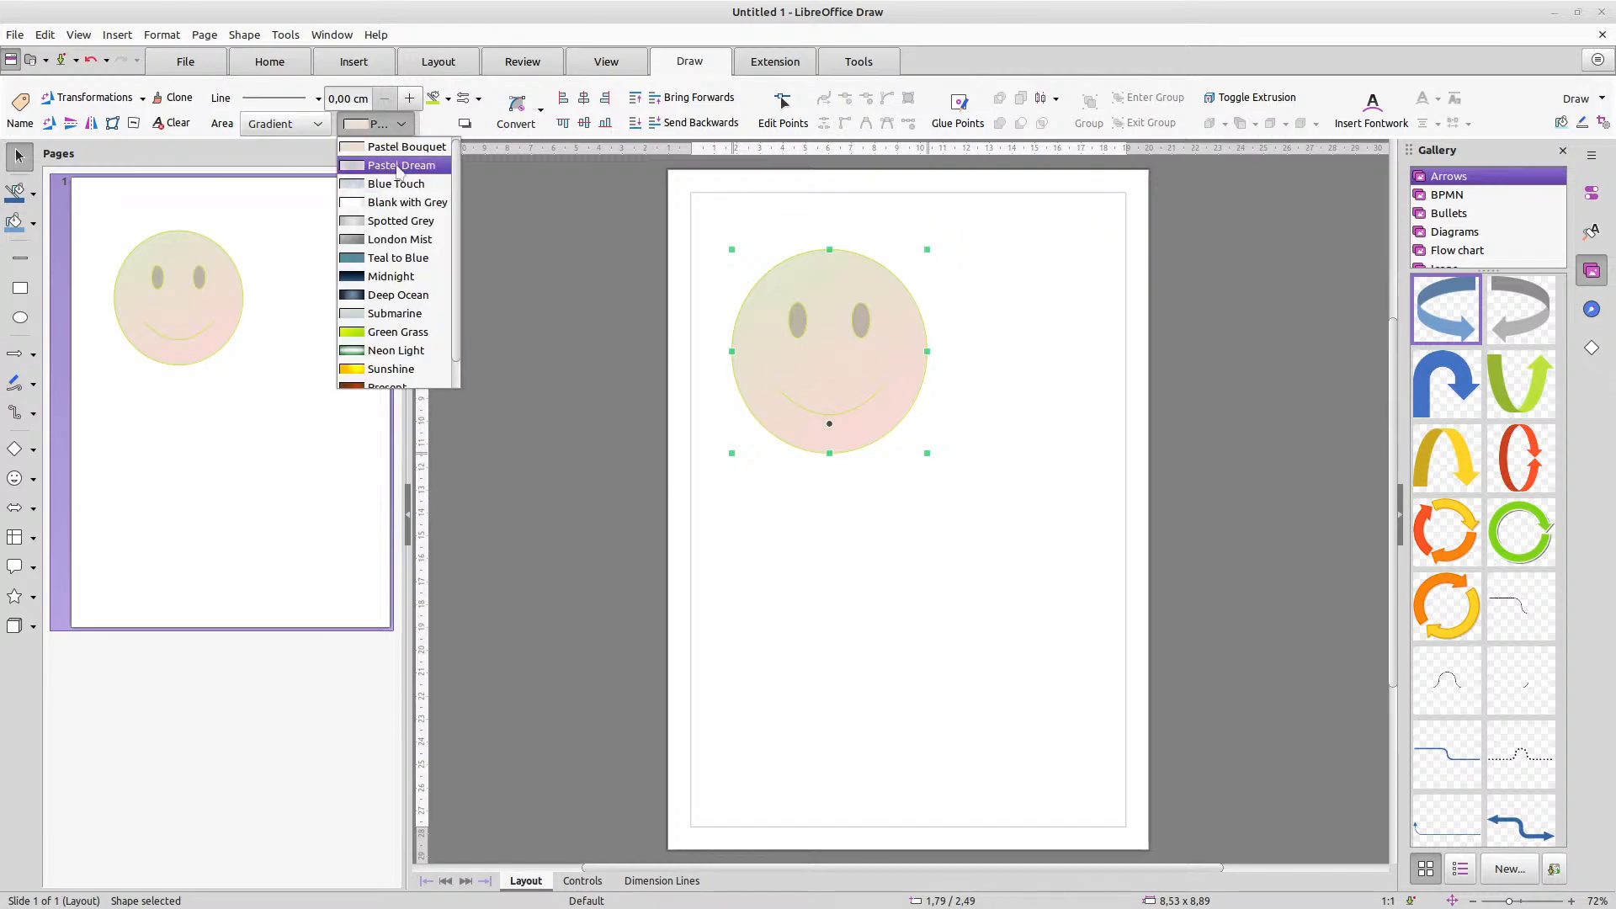
{"action": "left_click", "coordinate": [398, 167]}
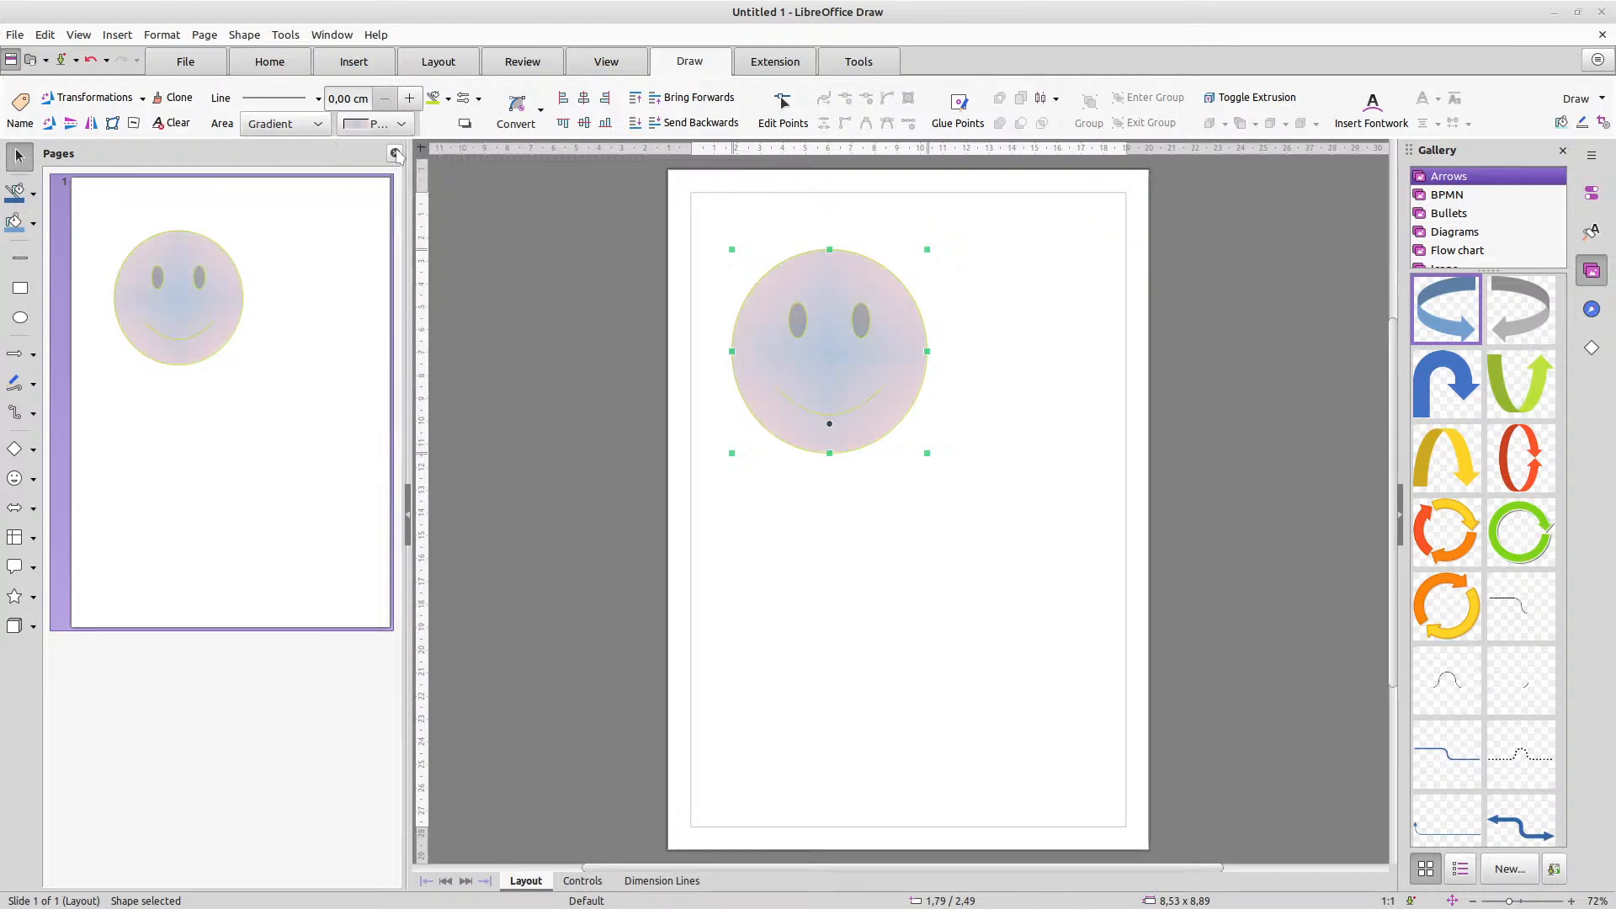
Fill the smiley with the Yellow 45 Degrees hatching and review the other hatching presets
{"action": "left_click", "coordinate": [318, 126]}
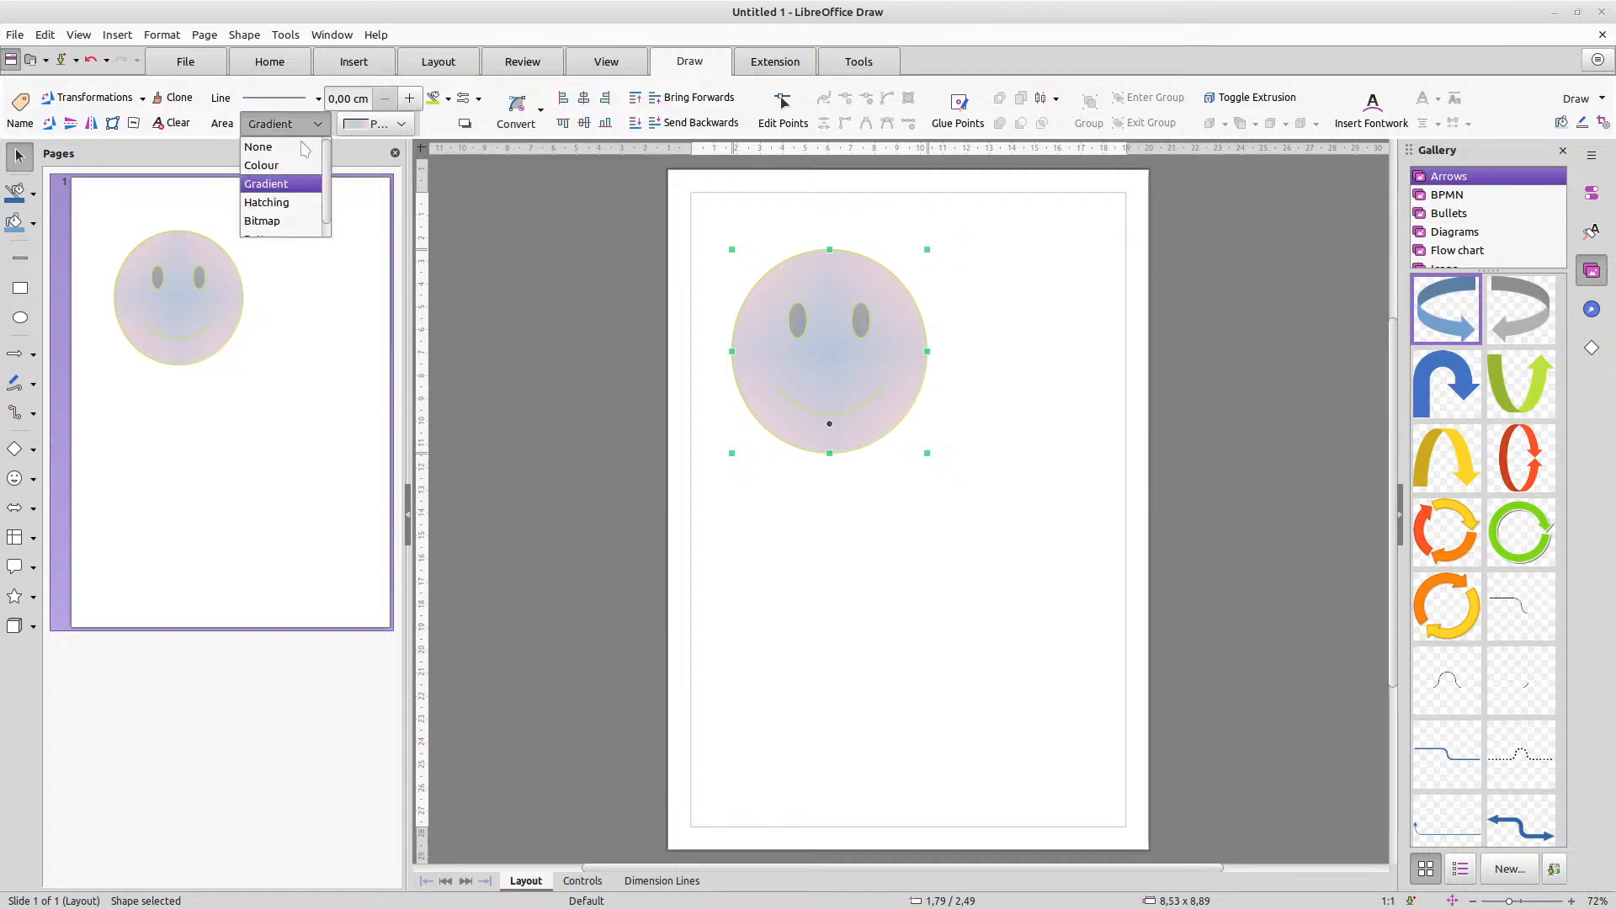
{"action": "left_click", "coordinate": [292, 203]}
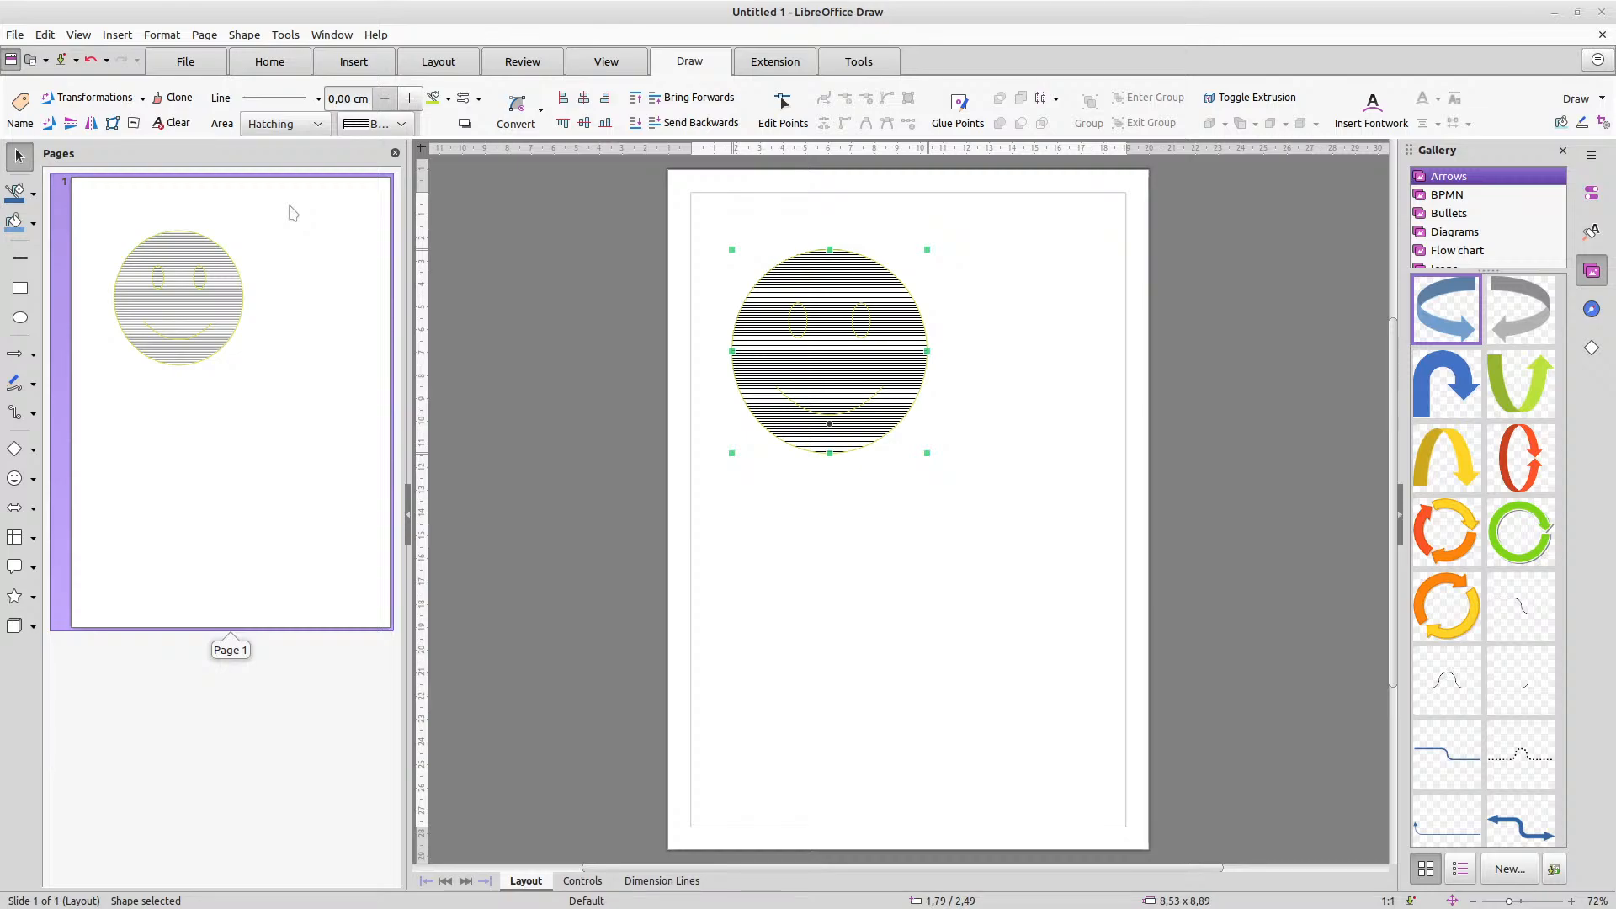
{"action": "left_click", "coordinate": [318, 129]}
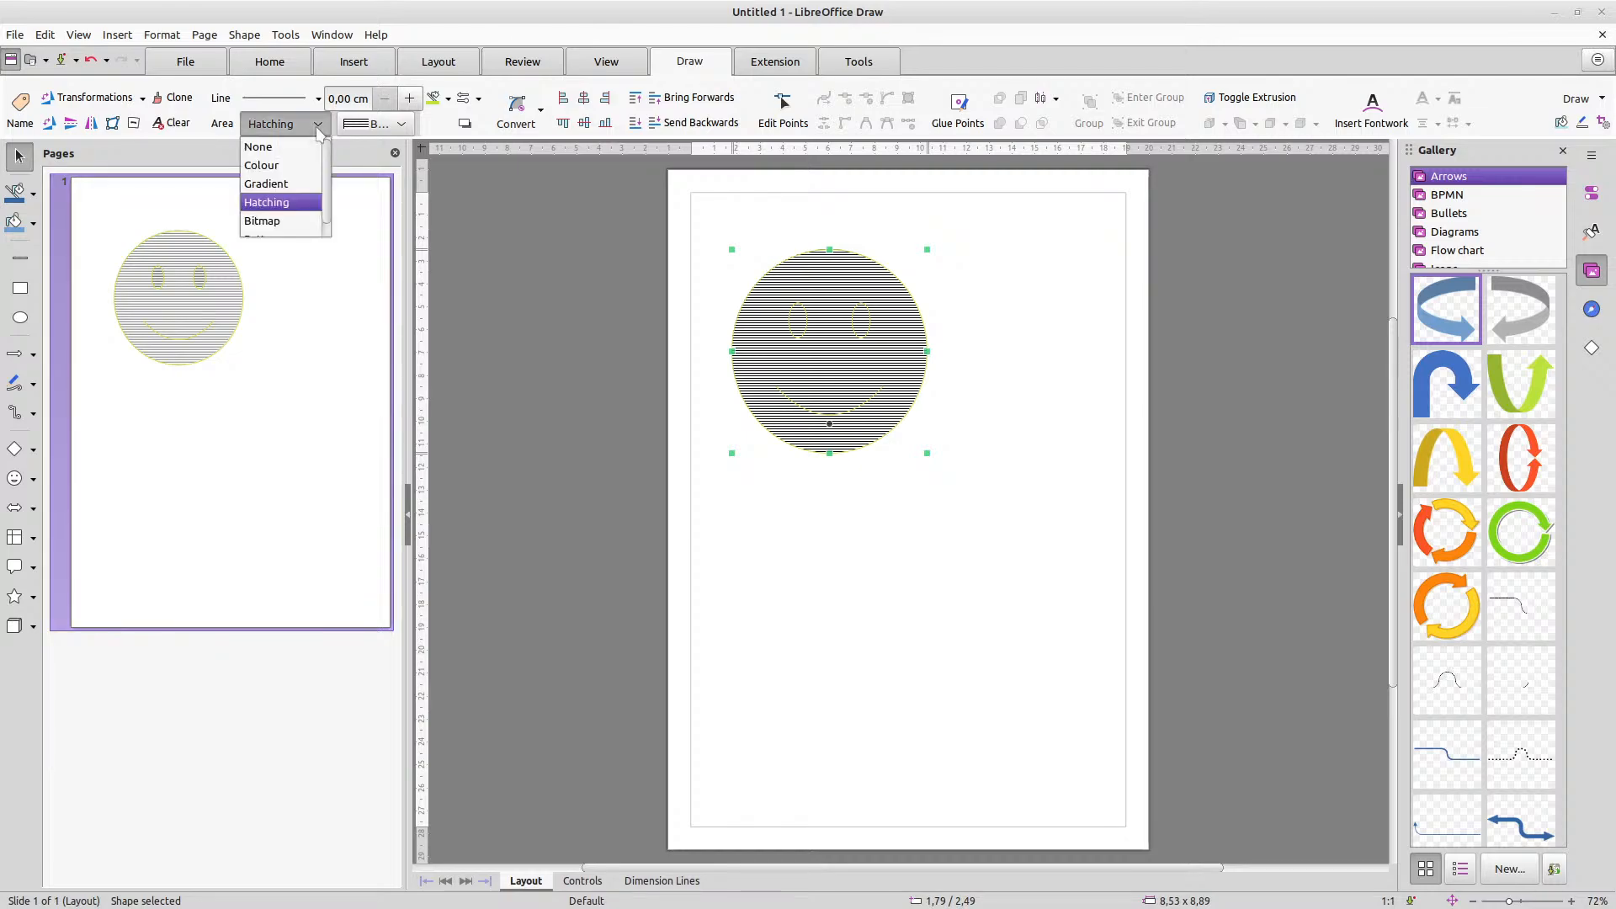
{"action": "left_click", "coordinate": [317, 129]}
{"action": "left_click", "coordinate": [403, 124]}
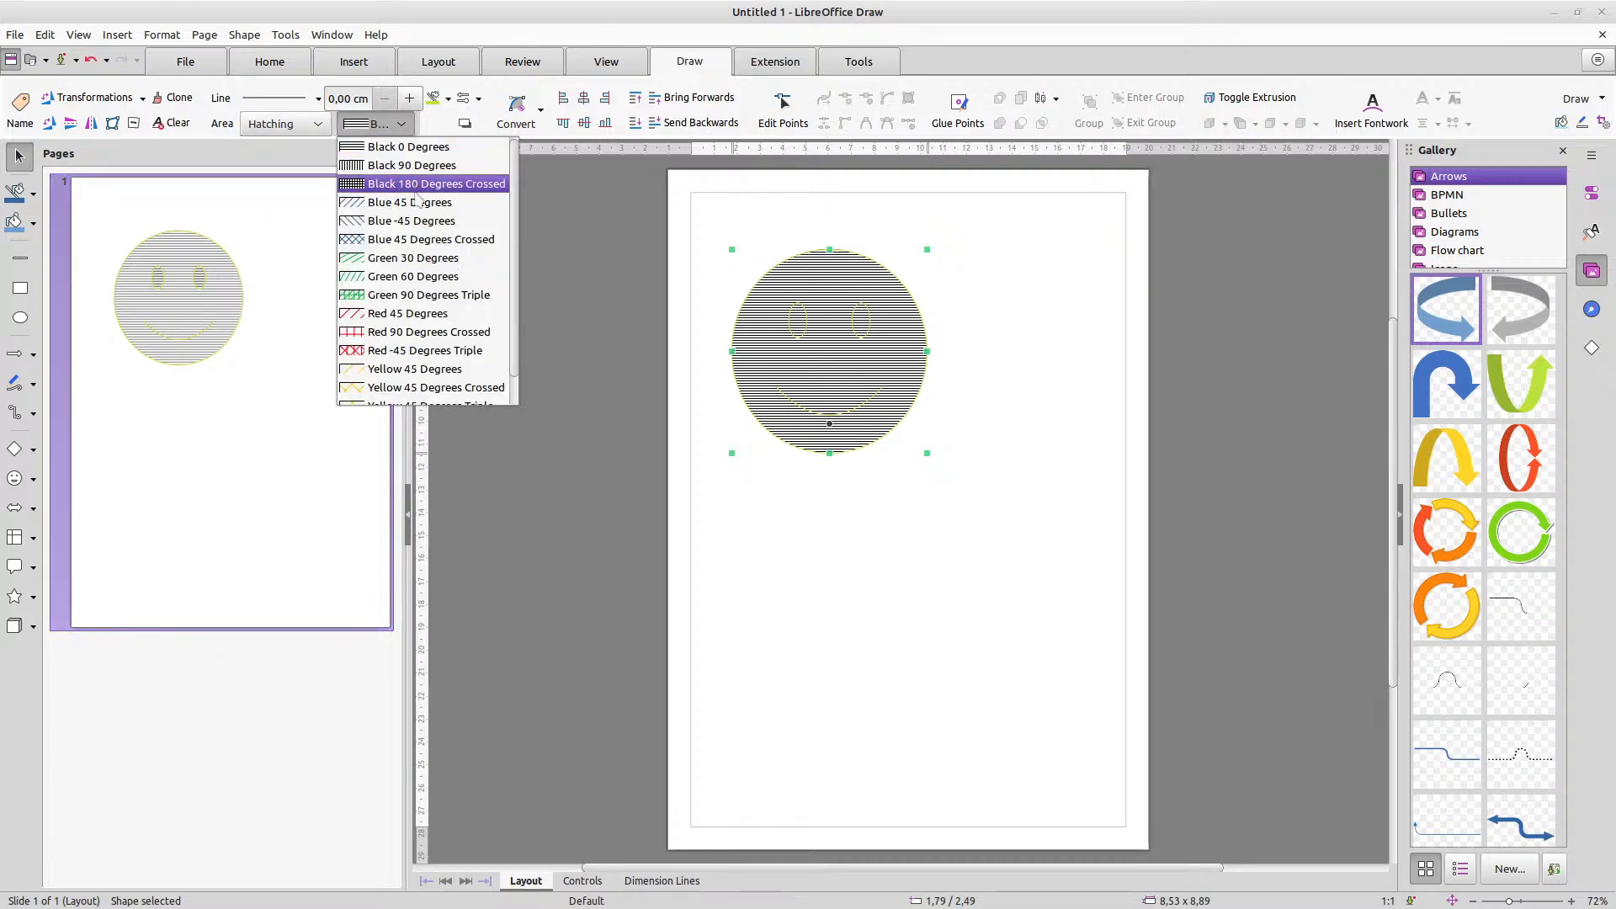
{"action": "scroll", "coordinate": [431, 357], "scroll_direction": "down", "scroll_amount": 1}
{"action": "left_click", "coordinate": [428, 336]}
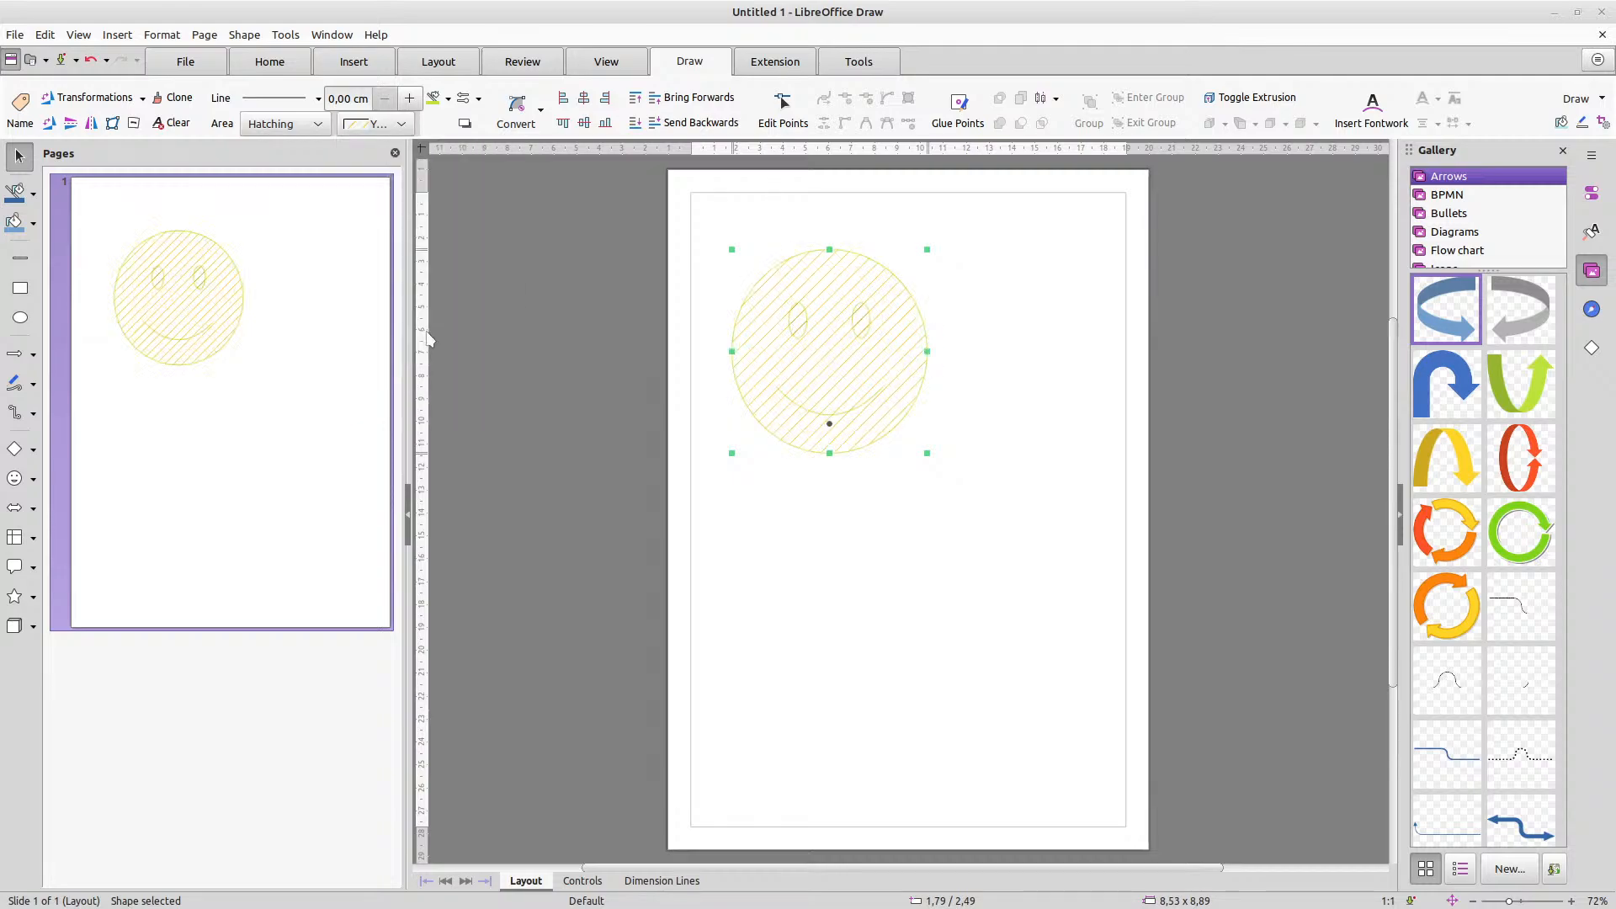
{"action": "left_click", "coordinate": [402, 124]}
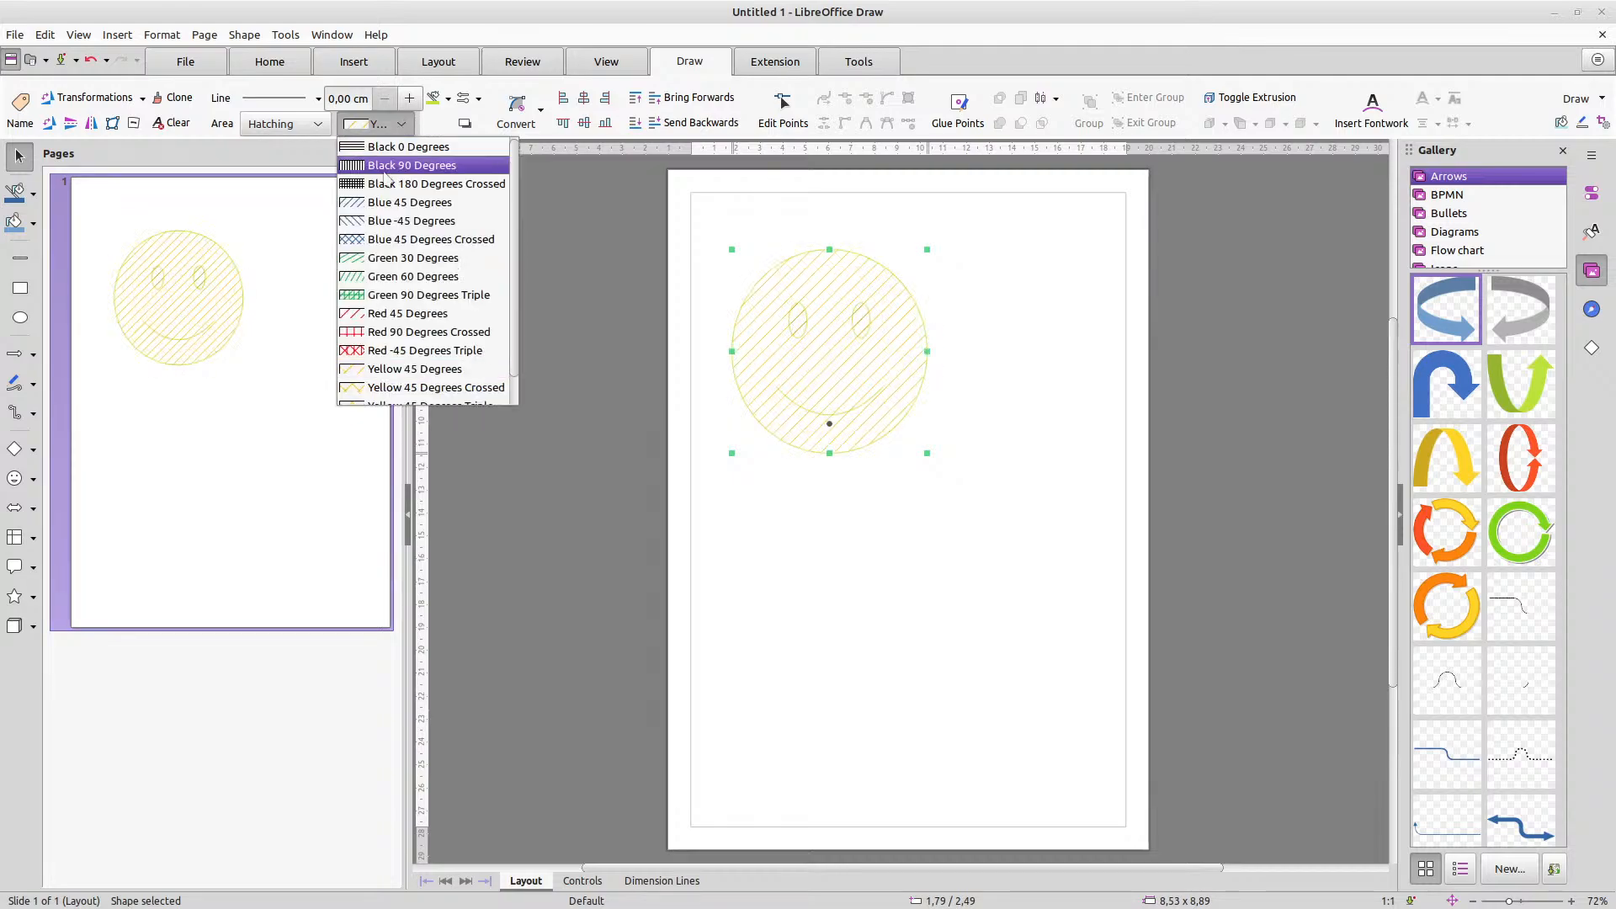
{"action": "scroll", "coordinate": [404, 338], "scroll_direction": "down", "scroll_amount": 1}
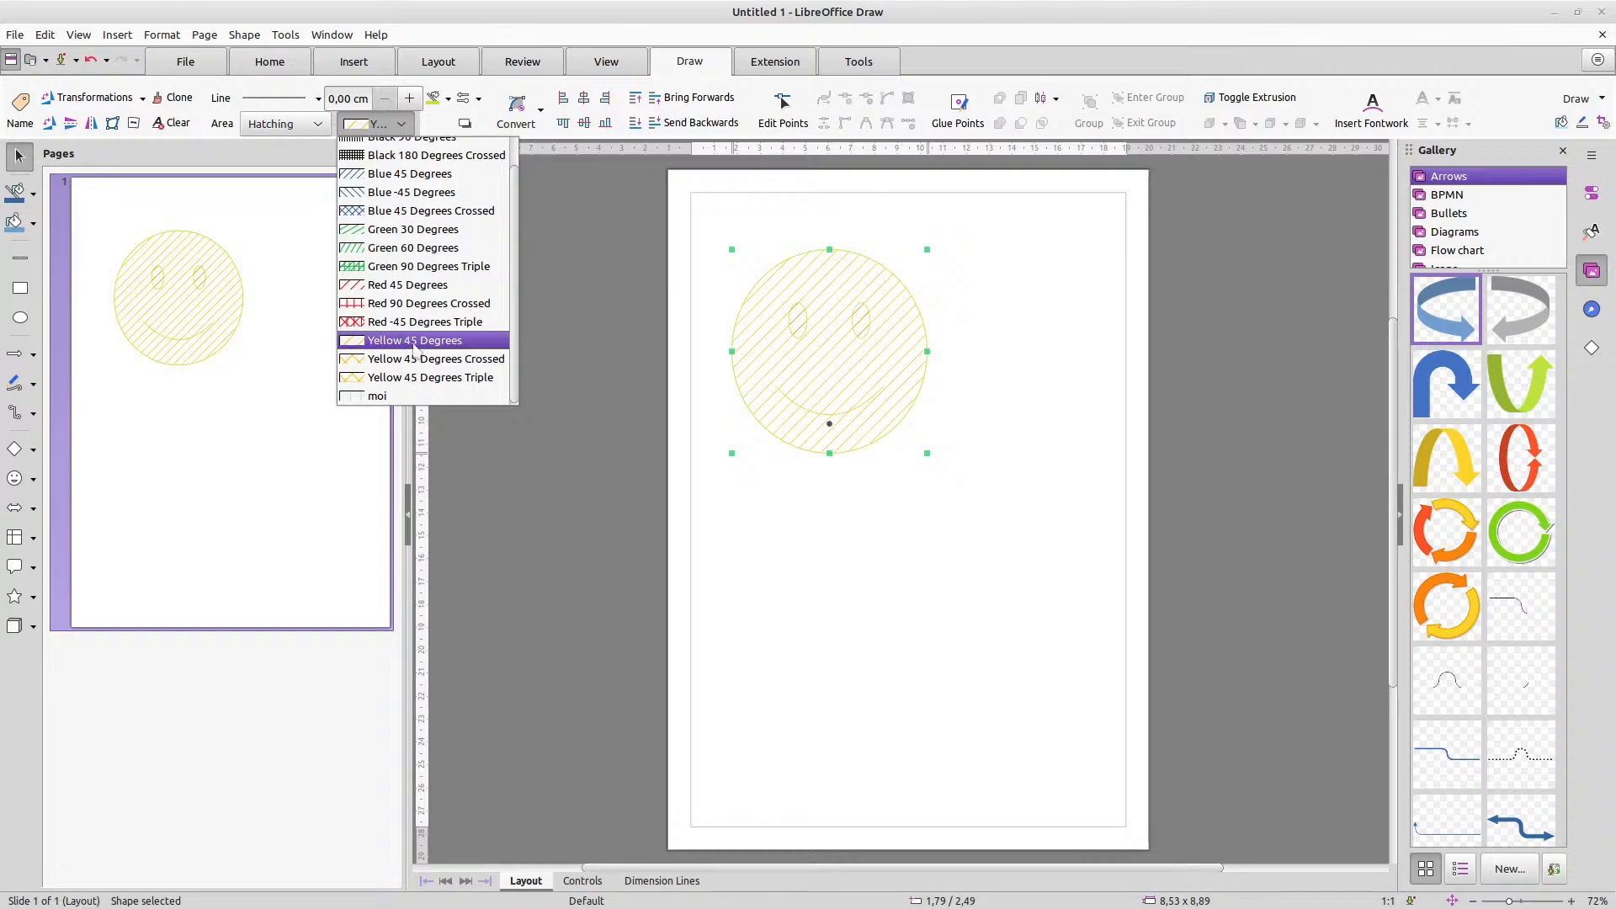
{"action": "left_click", "coordinate": [381, 123]}
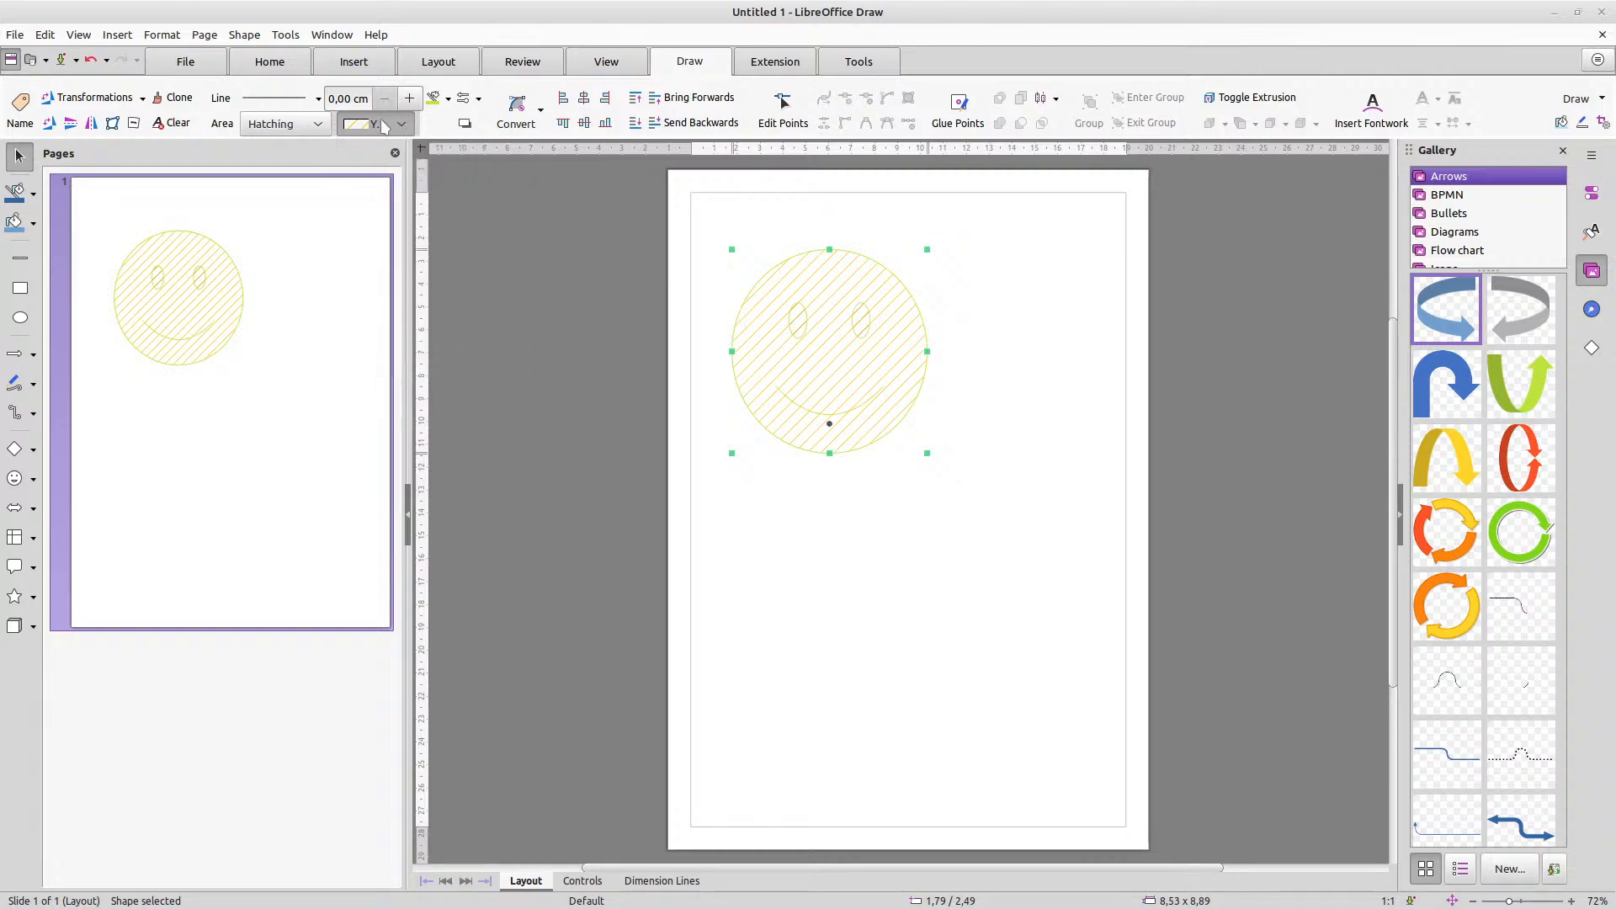
Try the default bitmap fill on the smiley and replace it with the Dotted Grid pattern
{"action": "left_click", "coordinate": [308, 124]}
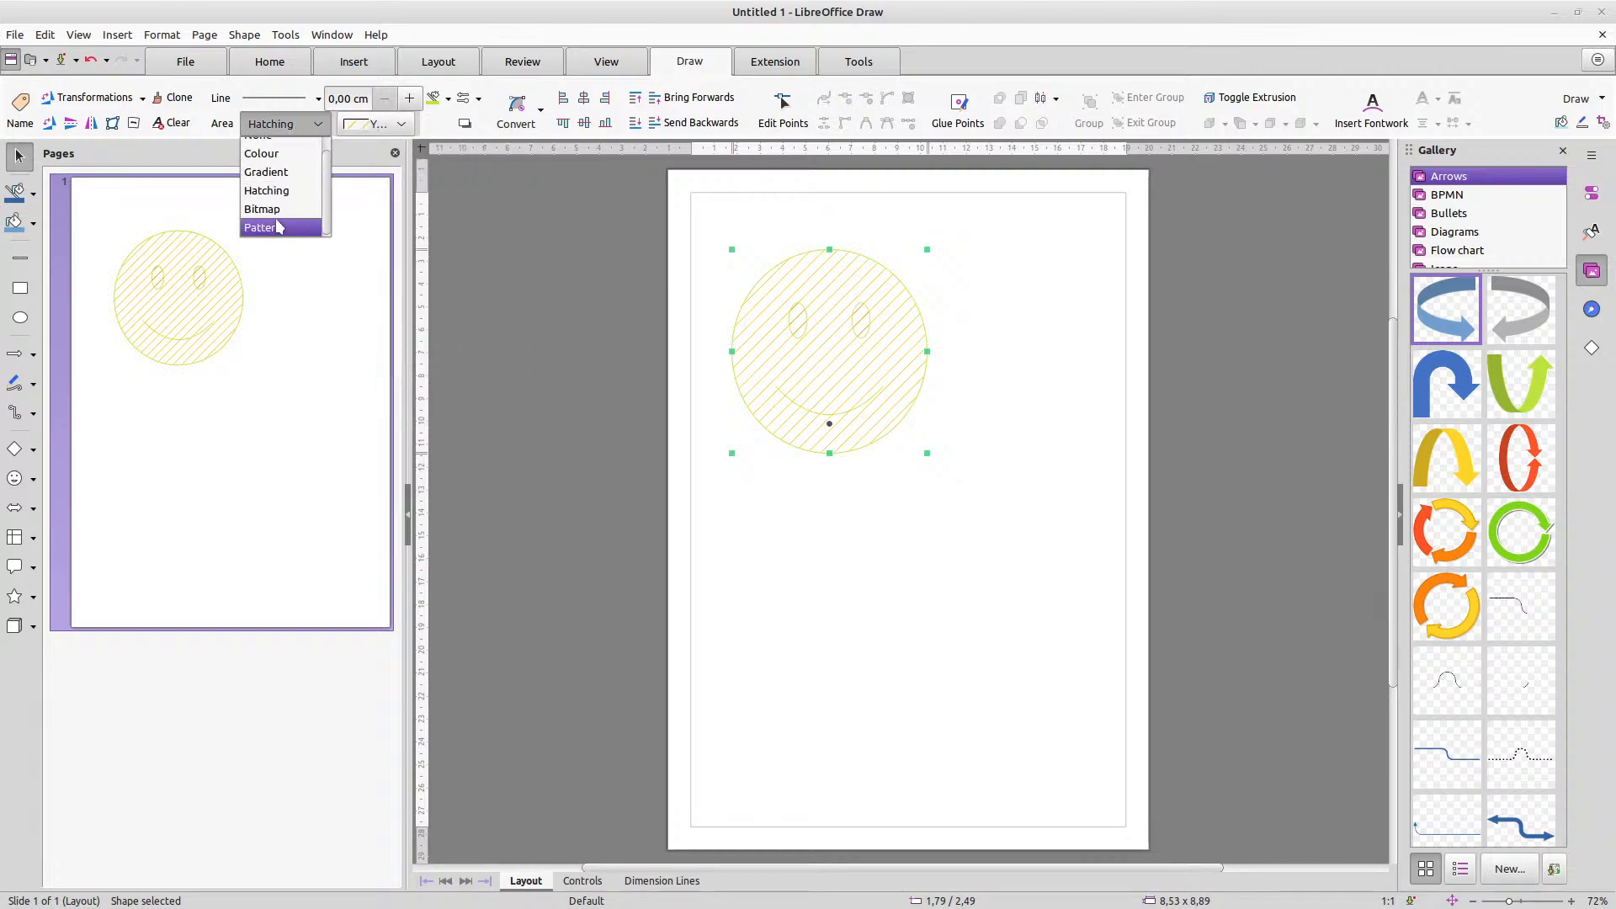
{"action": "left_click", "coordinate": [271, 210]}
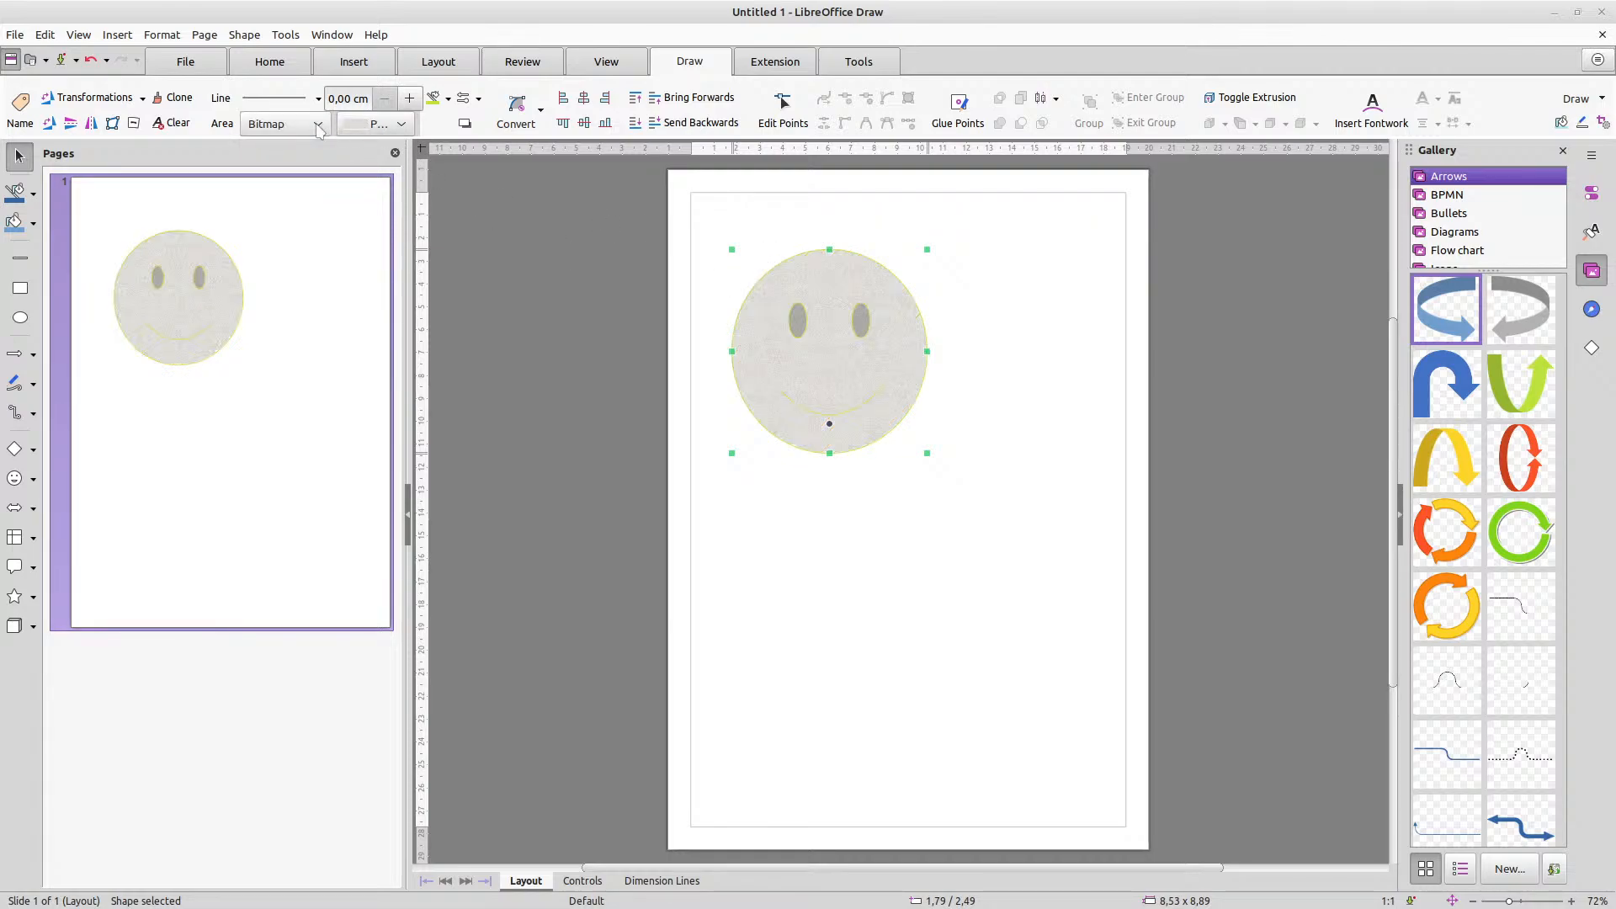
{"action": "left_click", "coordinate": [291, 123]}
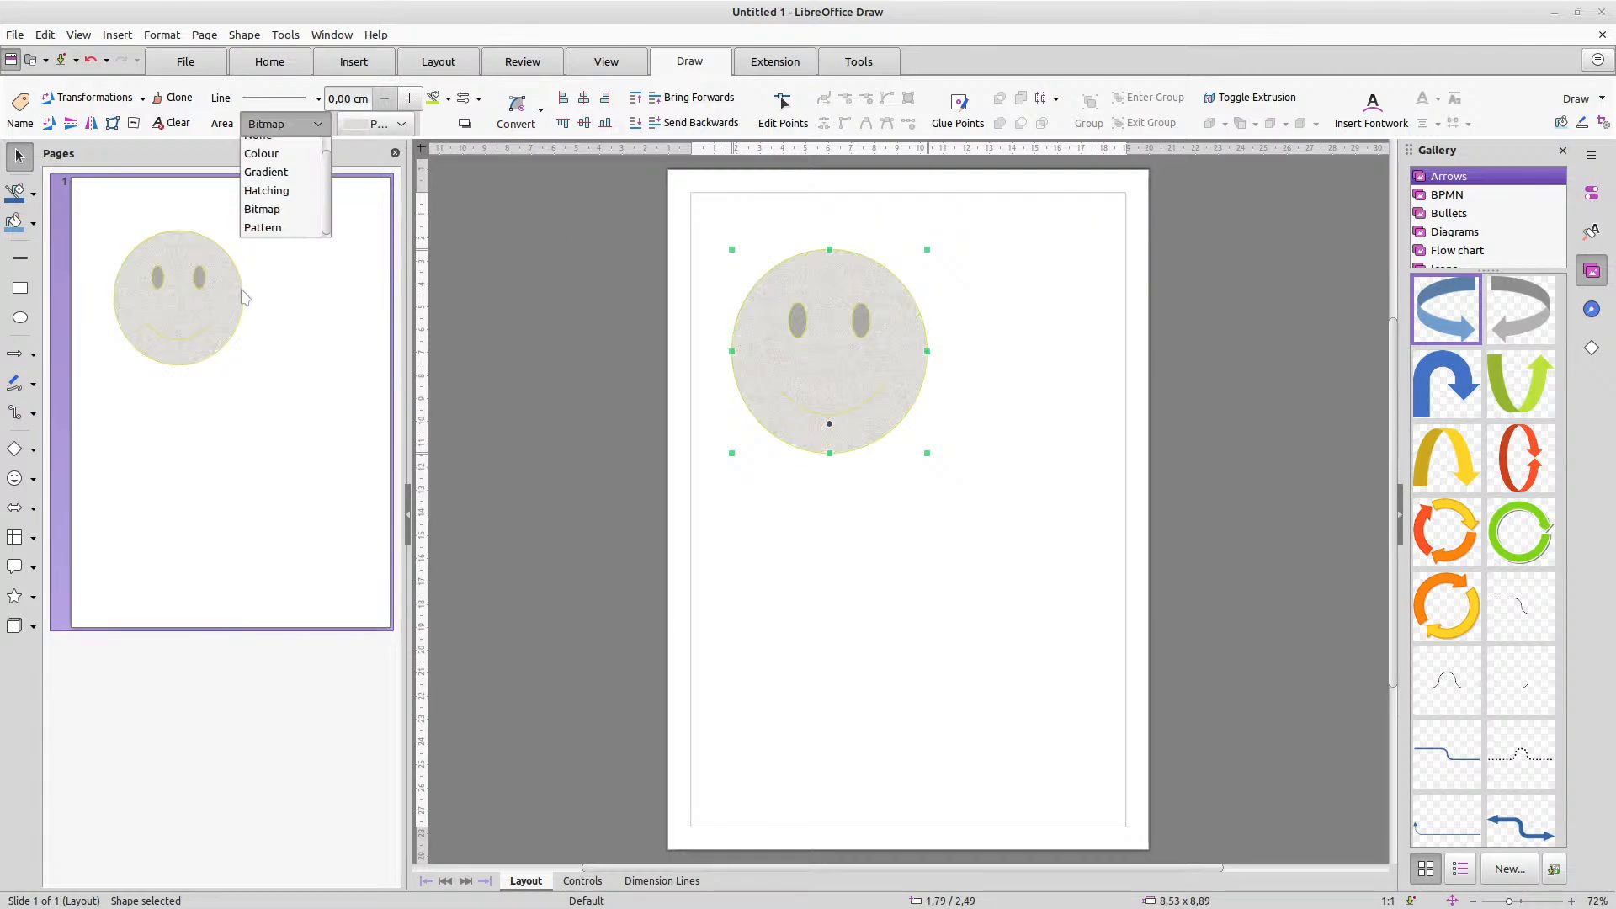
{"action": "left_click", "coordinate": [264, 227]}
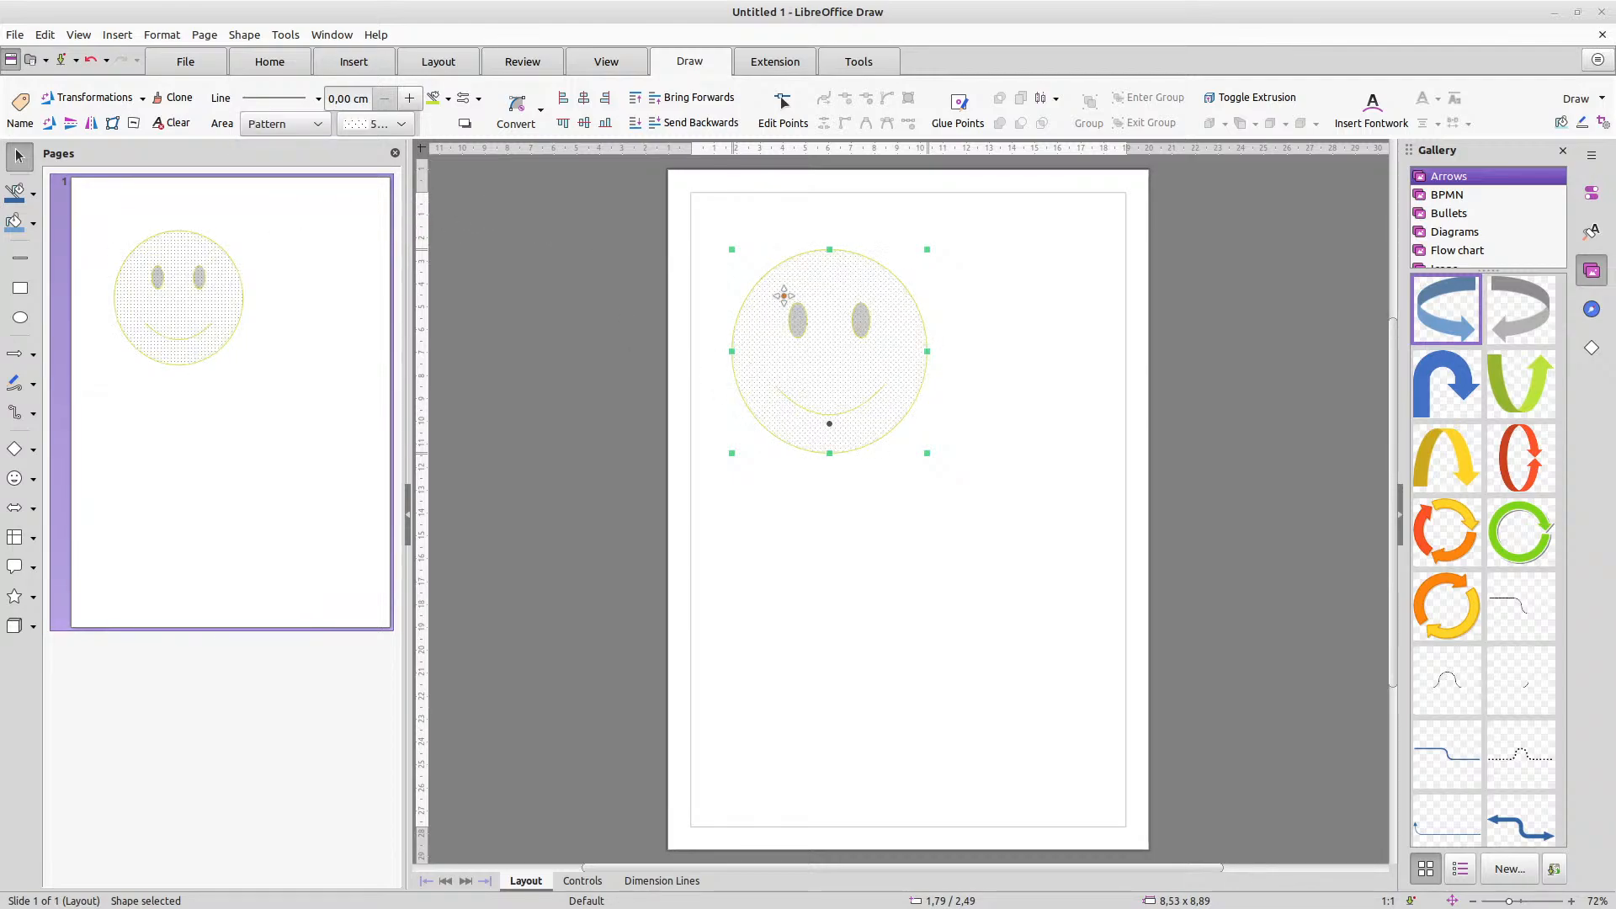
{"action": "left_click", "coordinate": [403, 125]}
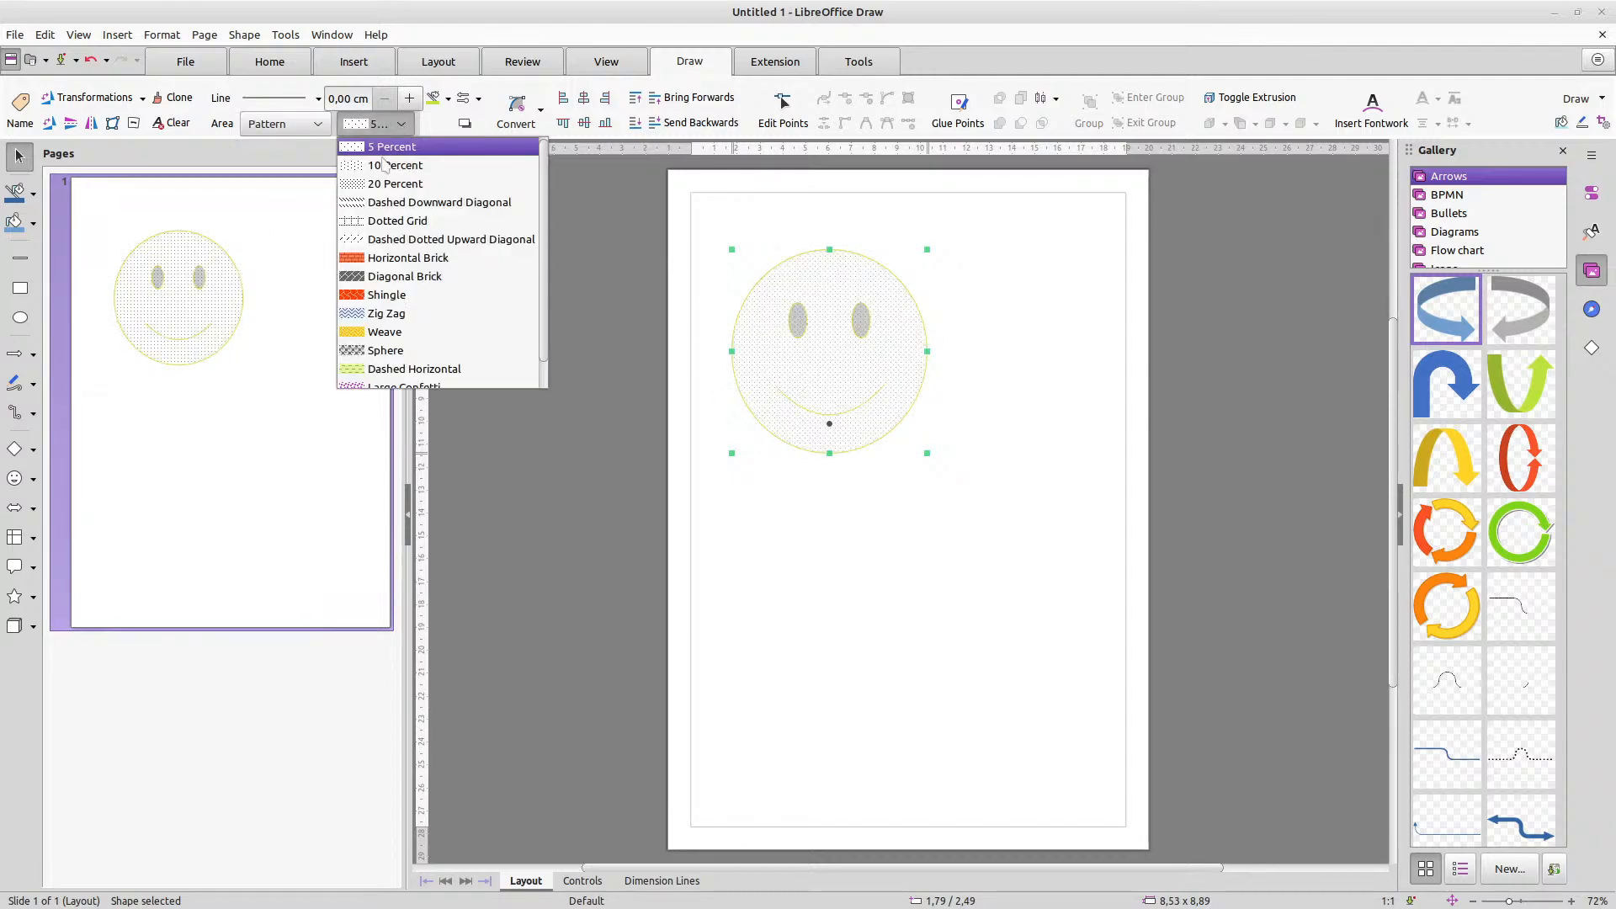
{"action": "left_click", "coordinate": [470, 217]}
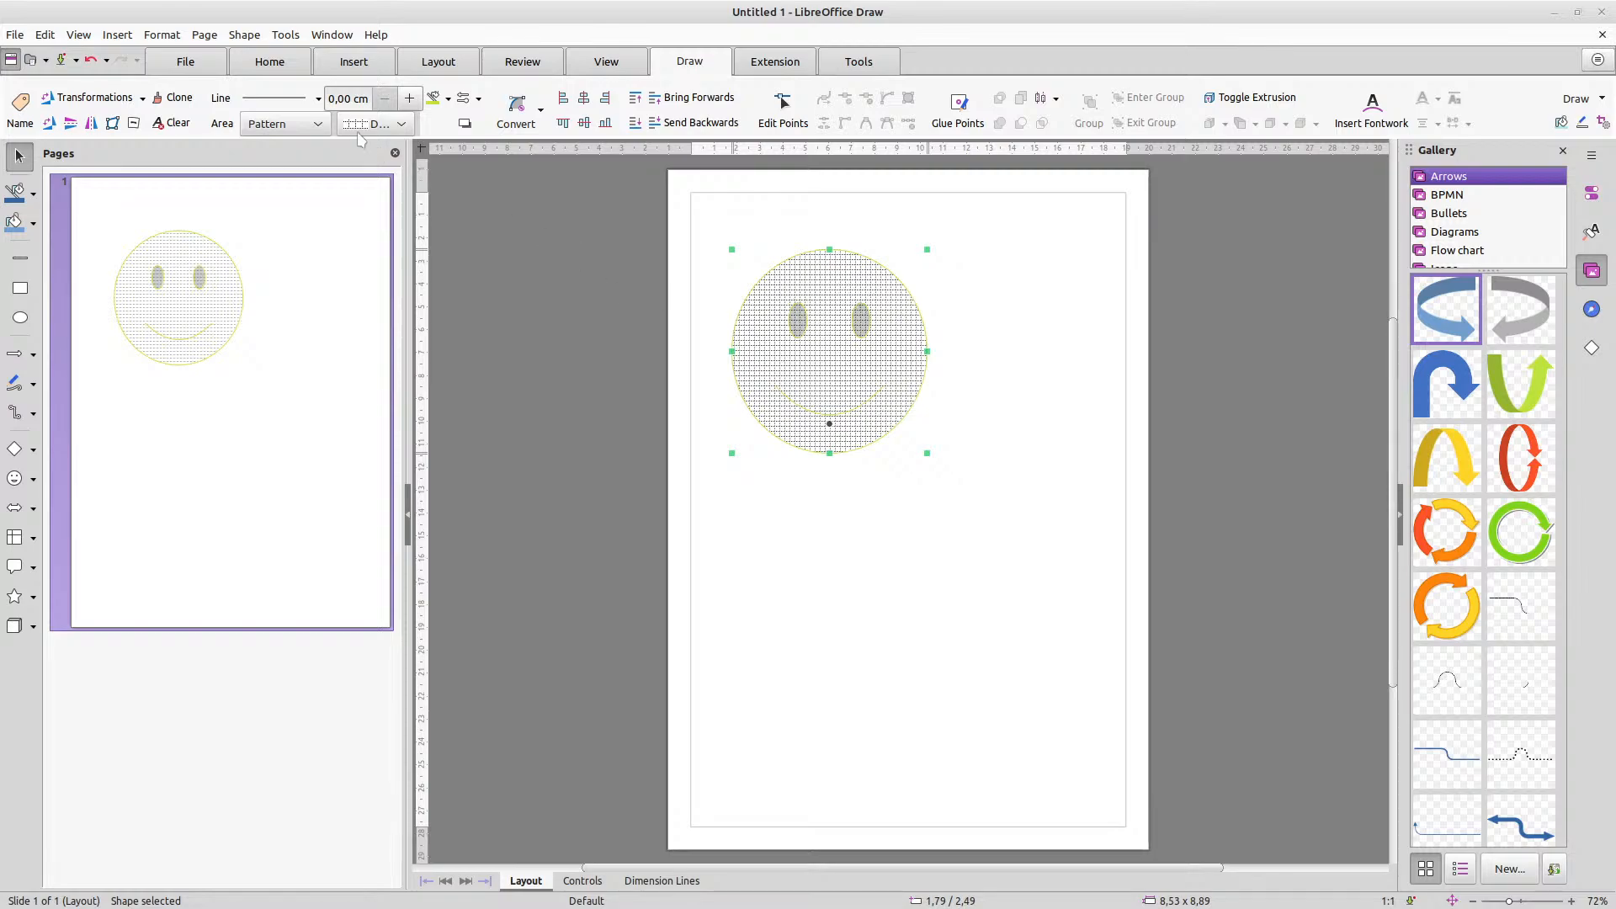
Change the smiley's area fill to a solid purple from the recent colours and delete the smiley
{"action": "left_click", "coordinate": [322, 127]}
{"action": "left_click", "coordinate": [282, 167]}
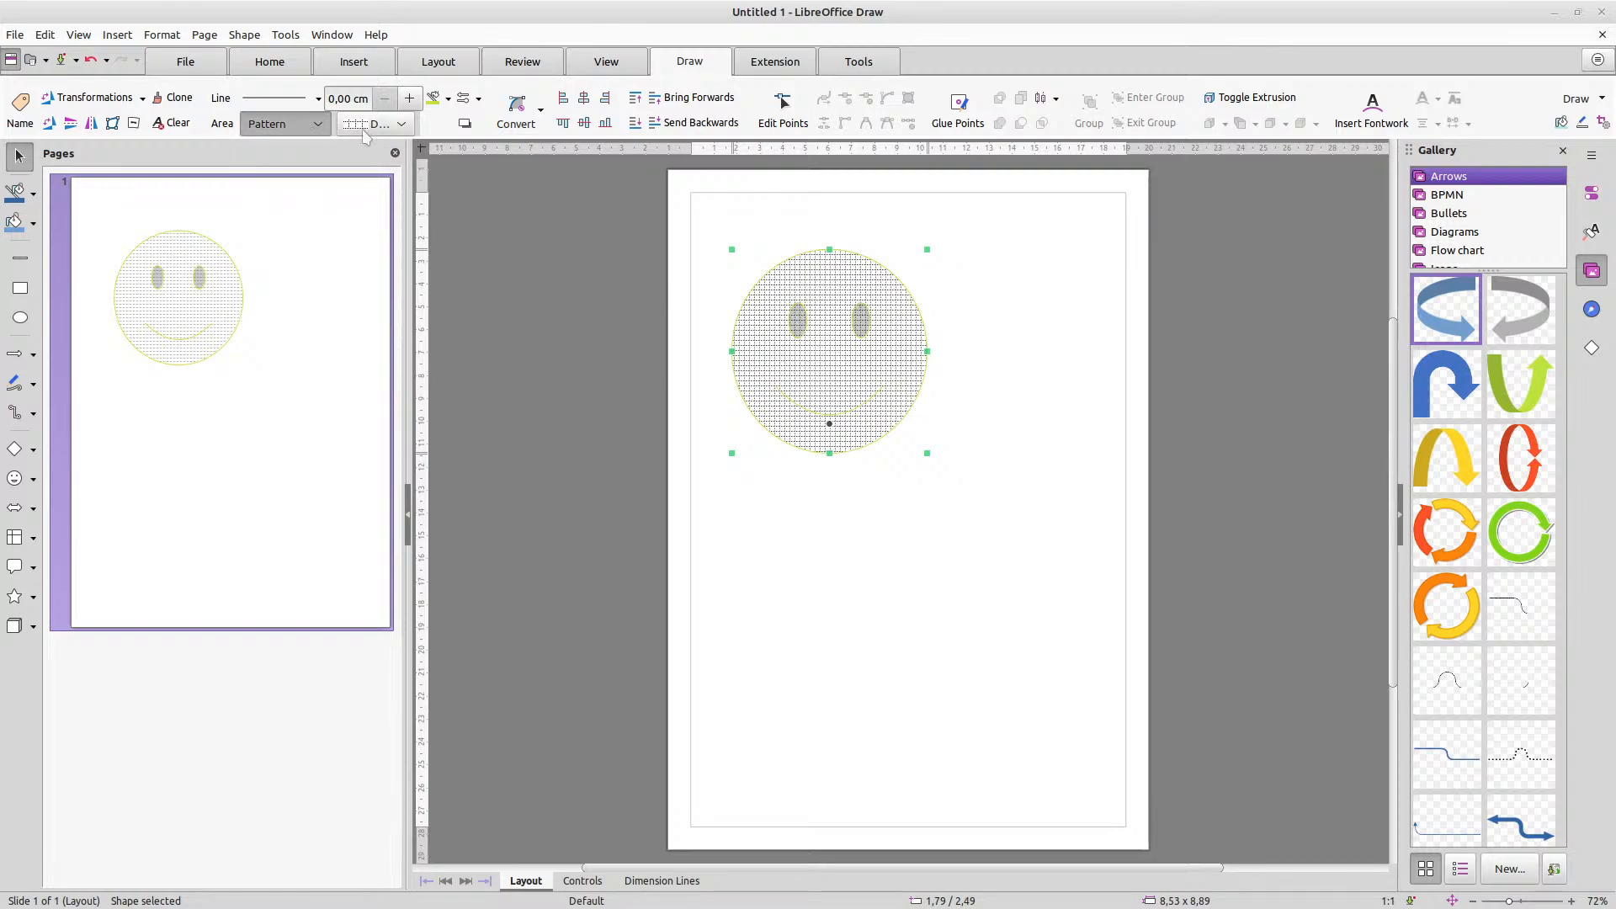
{"action": "left_click", "coordinate": [408, 124]}
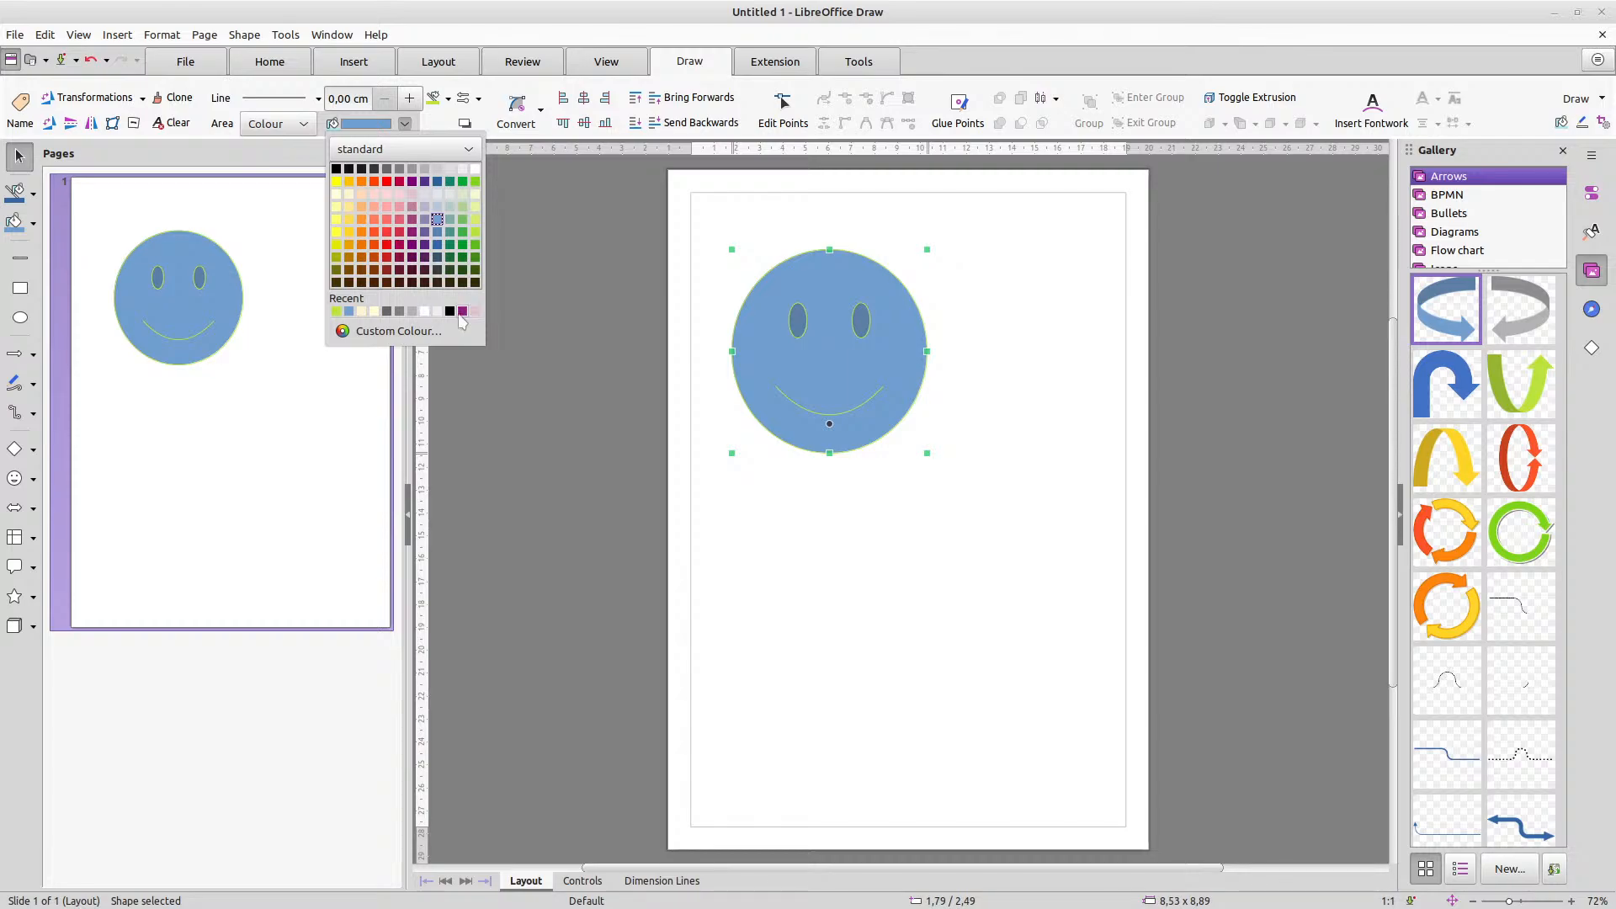
{"action": "left_click", "coordinate": [463, 310]}
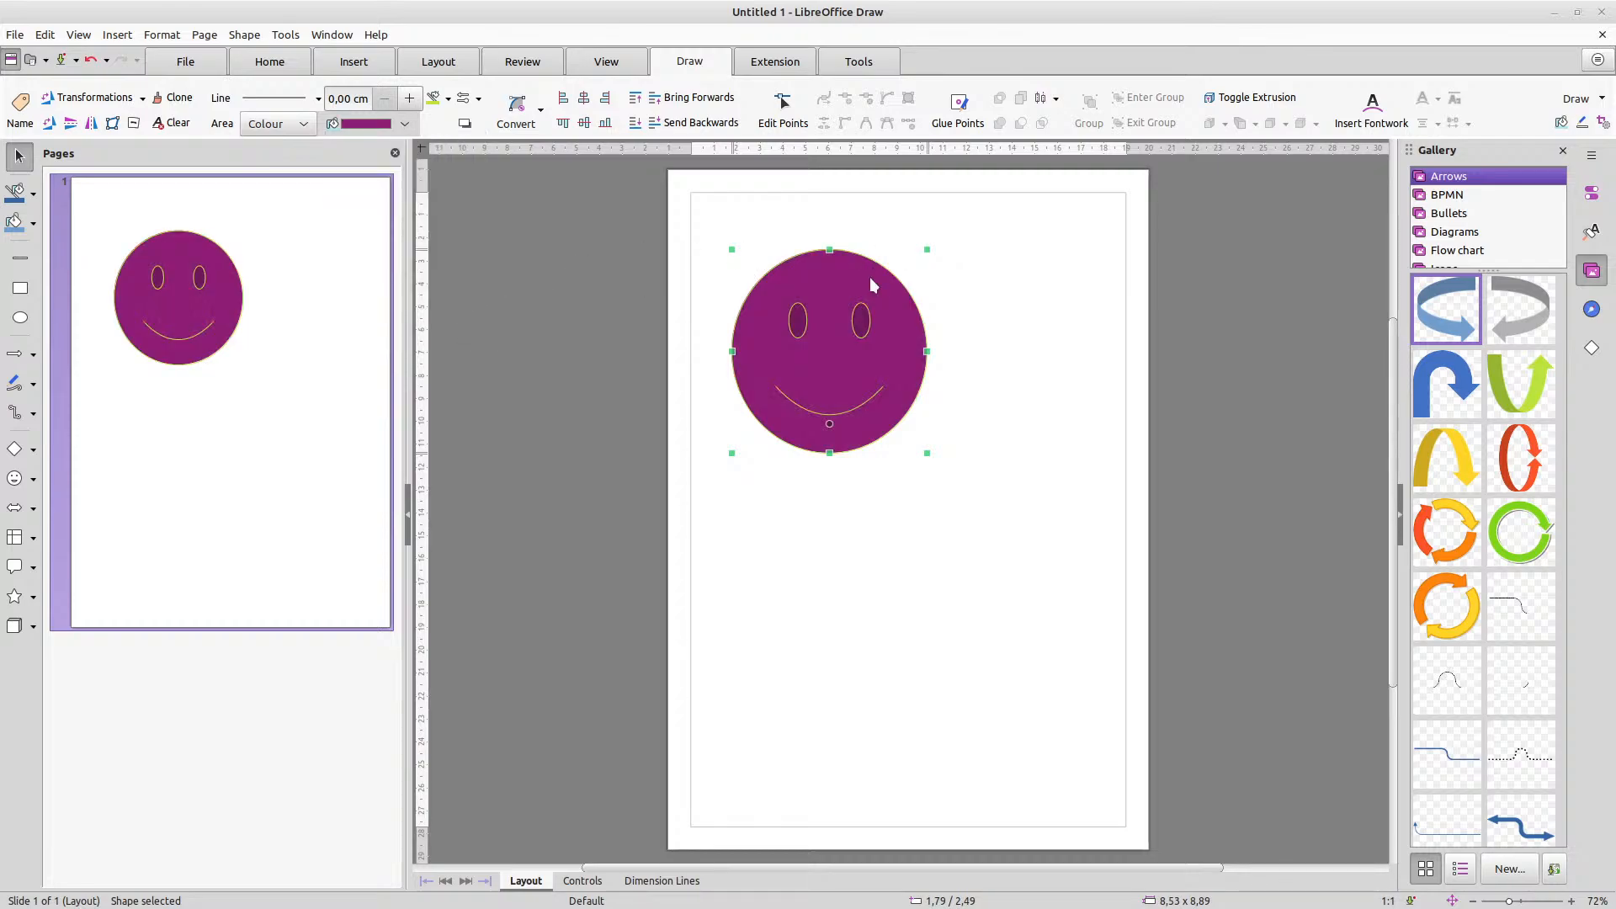
{"action": "key", "text": "Delete"}
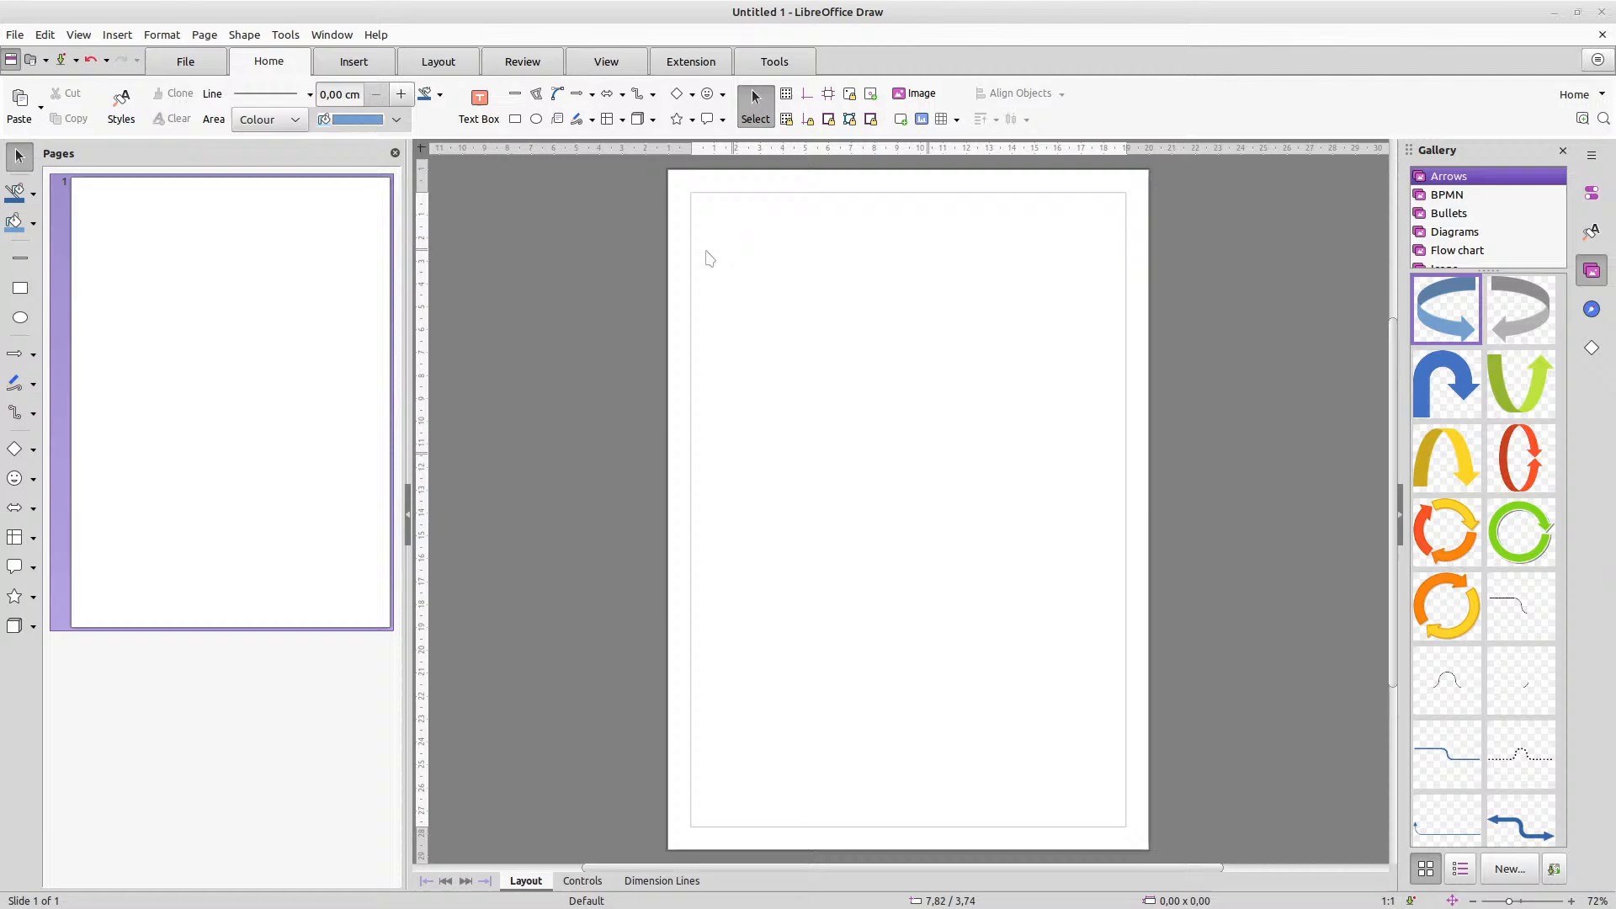
Draw a flowchart internal storage shape about 9.1 cm wide and 11.5 cm high on the upper page and delete it
{"action": "left_click", "coordinate": [653, 121]}
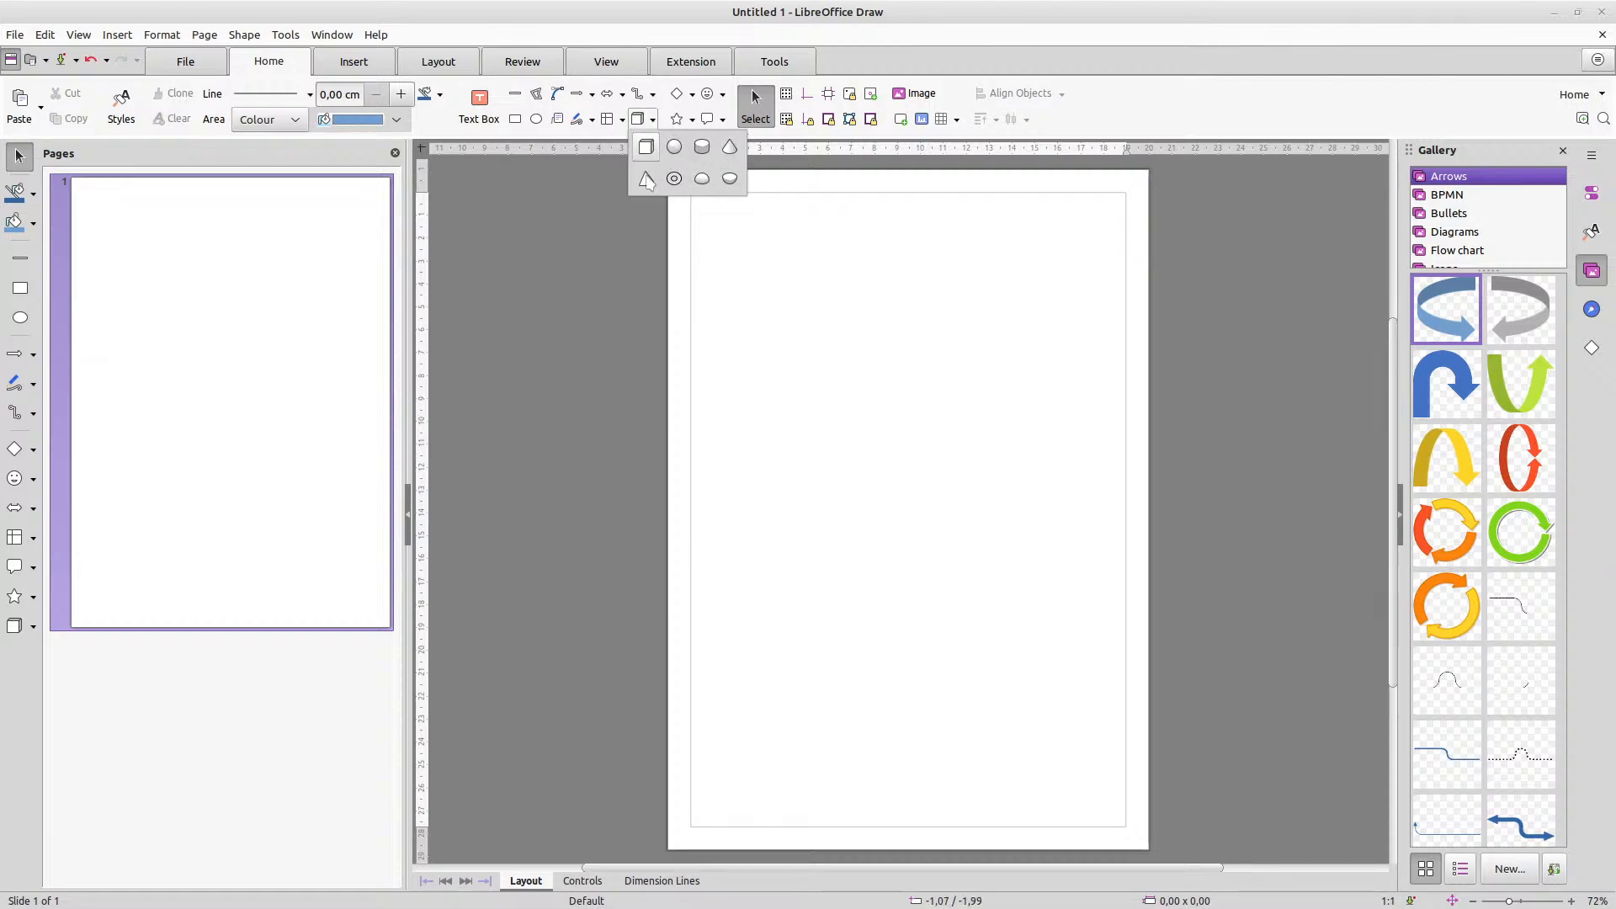
{"action": "left_click", "coordinate": [622, 121]}
{"action": "left_click", "coordinate": [623, 122]}
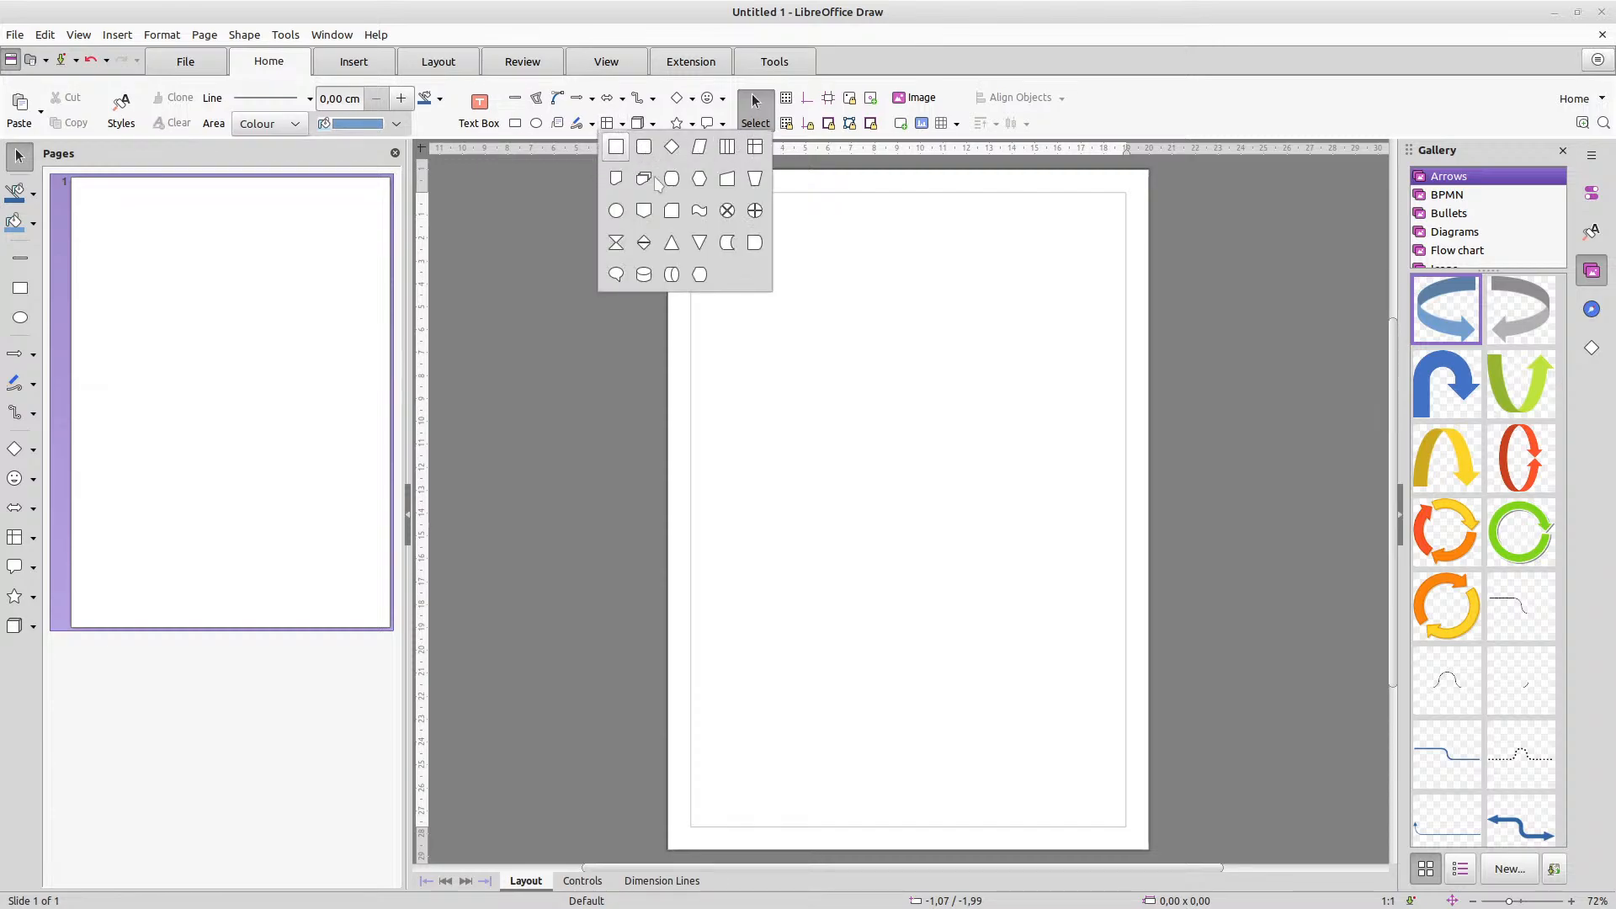
{"action": "left_click", "coordinate": [755, 149]}
{"action": "left_click_drag", "start_coordinate": [738, 281], "coordinate": [944, 541]}
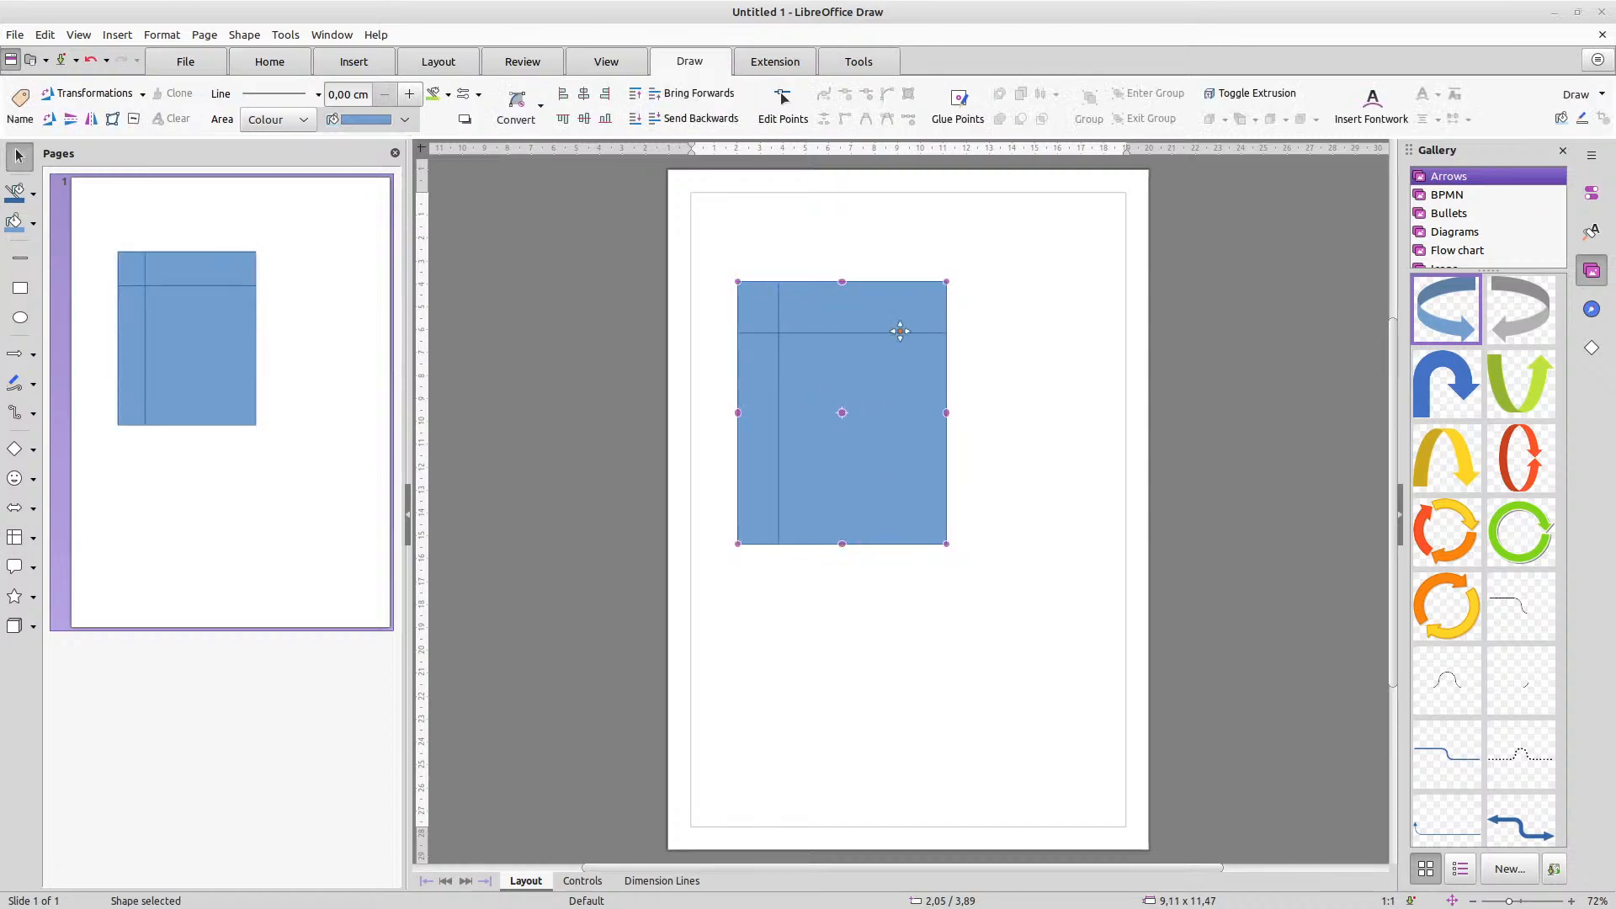
{"action": "key", "text": "Delete"}
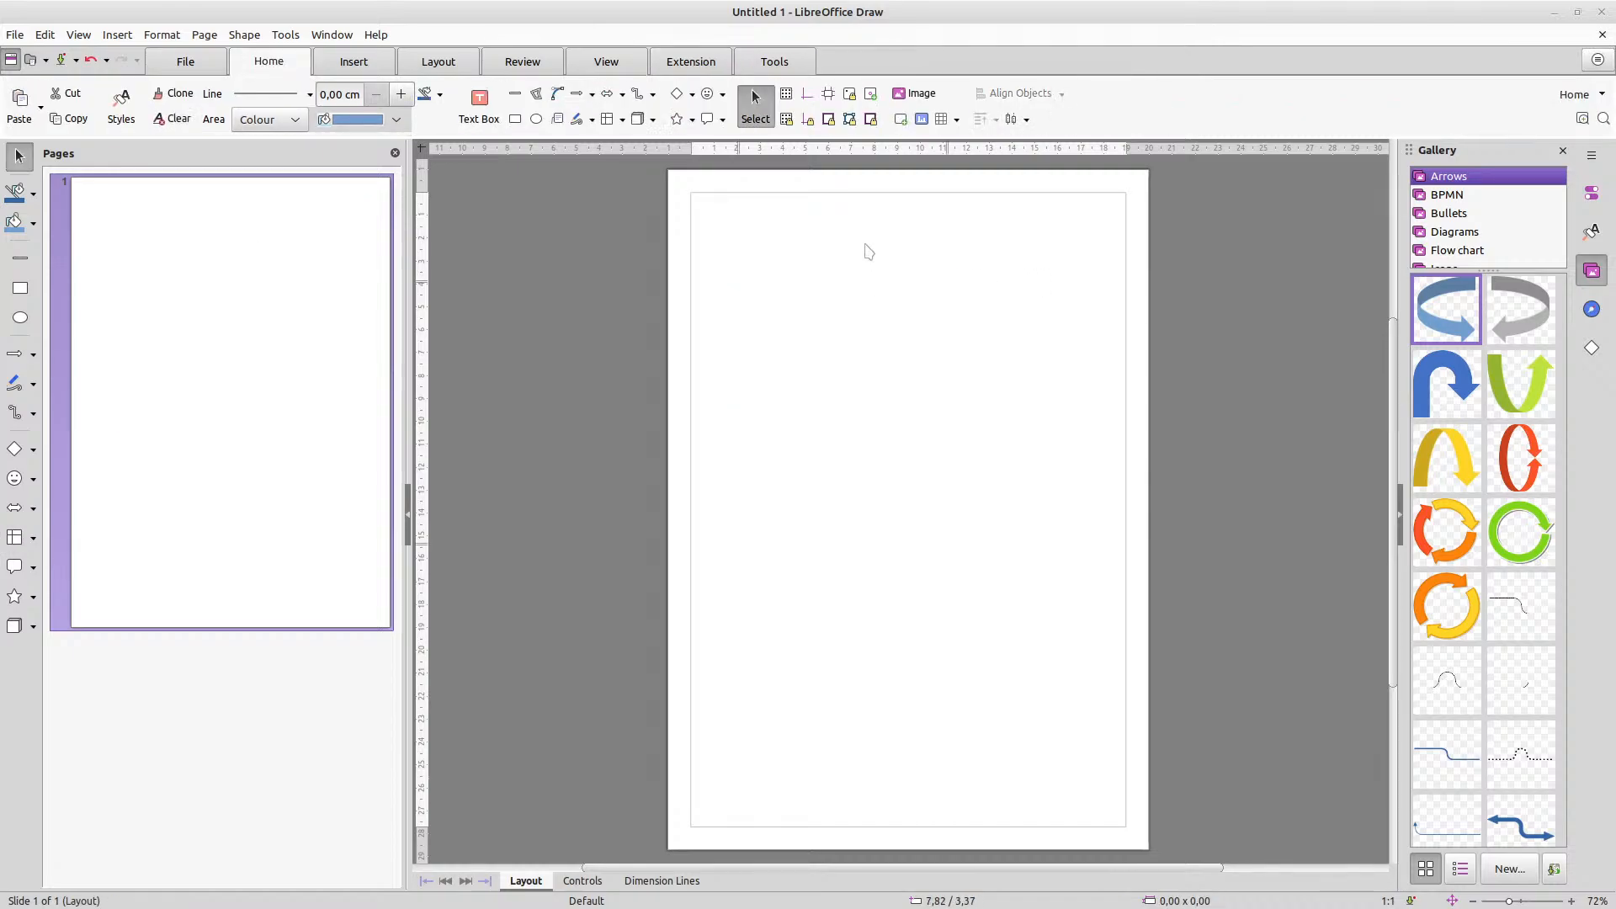
Insert a table with five columns and six rows and enlarge it to about 16.6 cm wide and 16.1 cm high
{"action": "left_click", "coordinate": [944, 119]}
{"action": "left_click", "coordinate": [995, 220]}
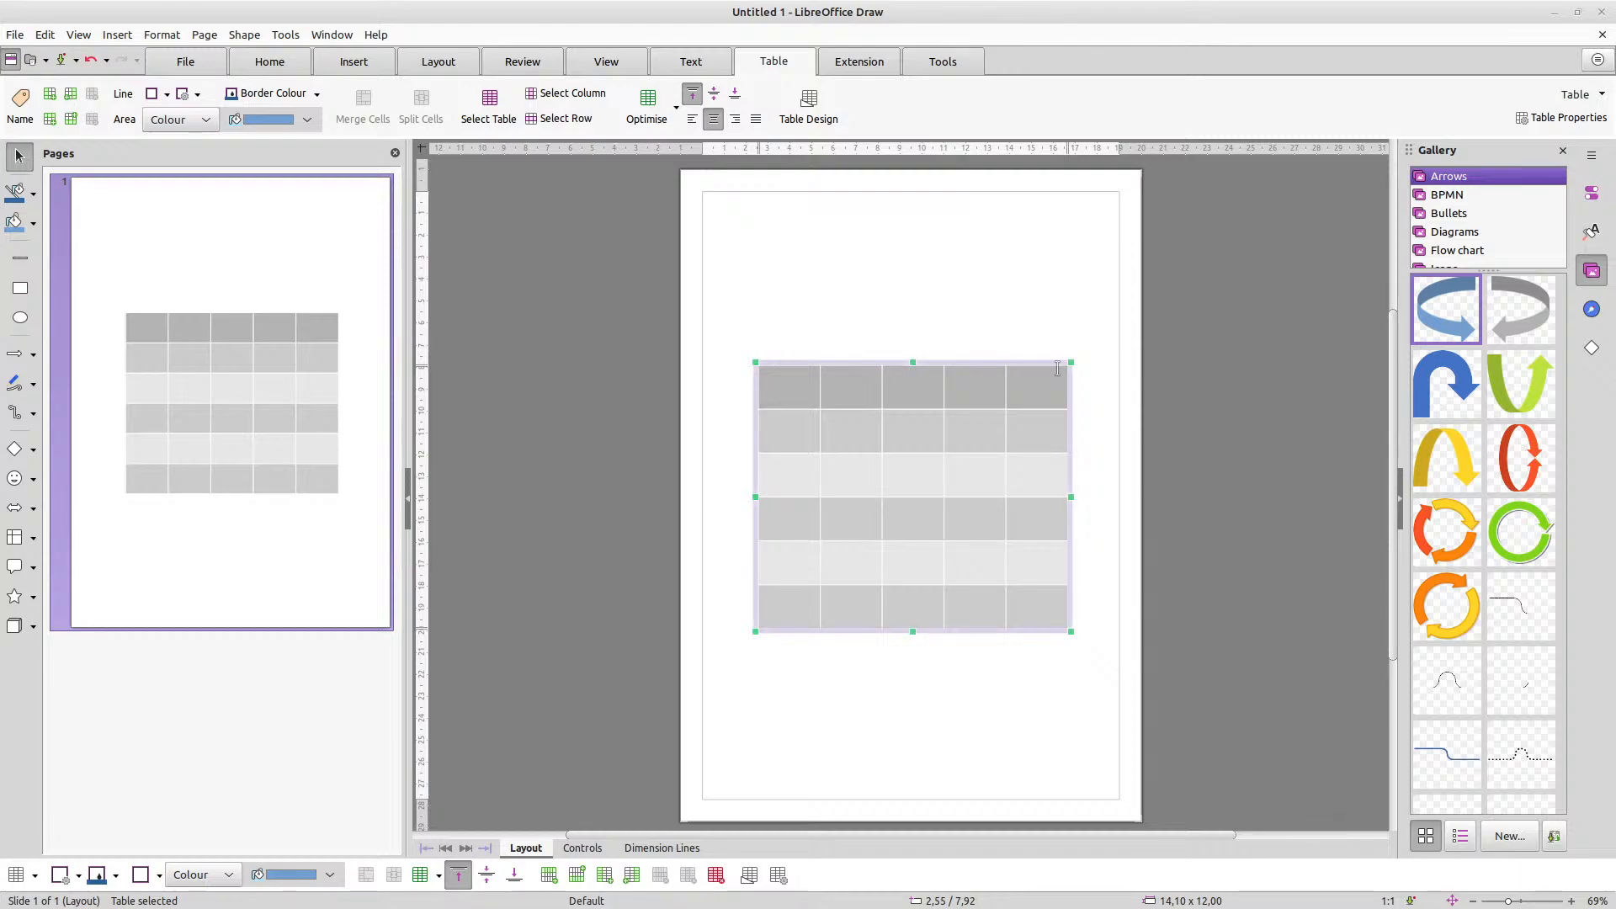
{"action": "left_click_drag", "start_coordinate": [1082, 349], "coordinate": [1127, 272]}
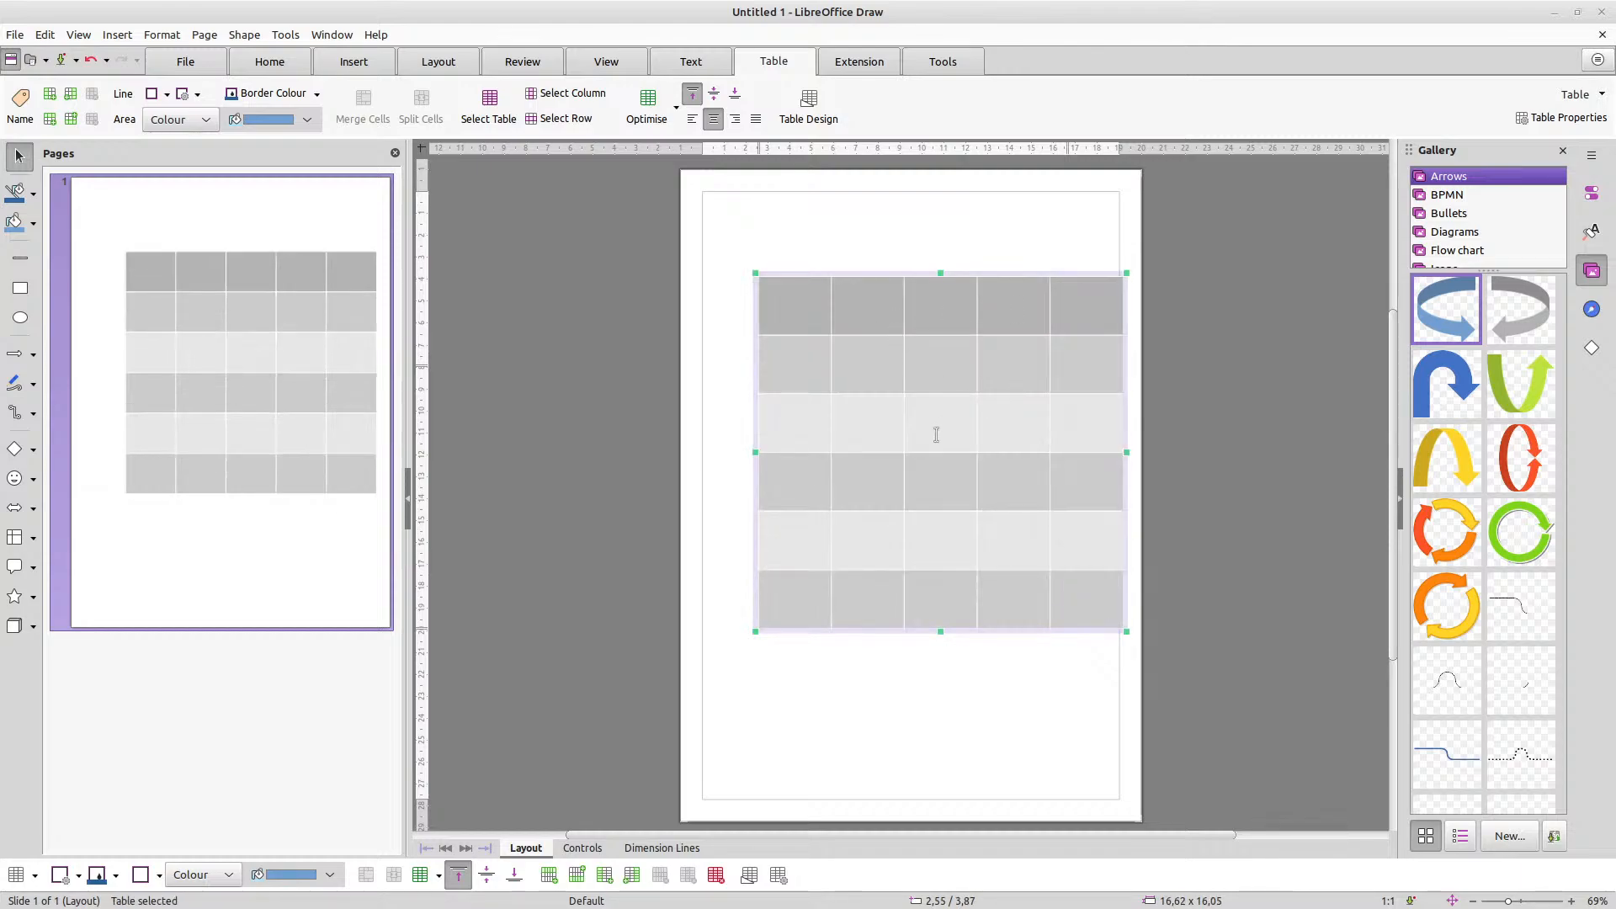
Narrow the table's first column slightly and delete the whole table
{"action": "left_click_drag", "start_coordinate": [830, 275], "coordinate": [828, 275]}
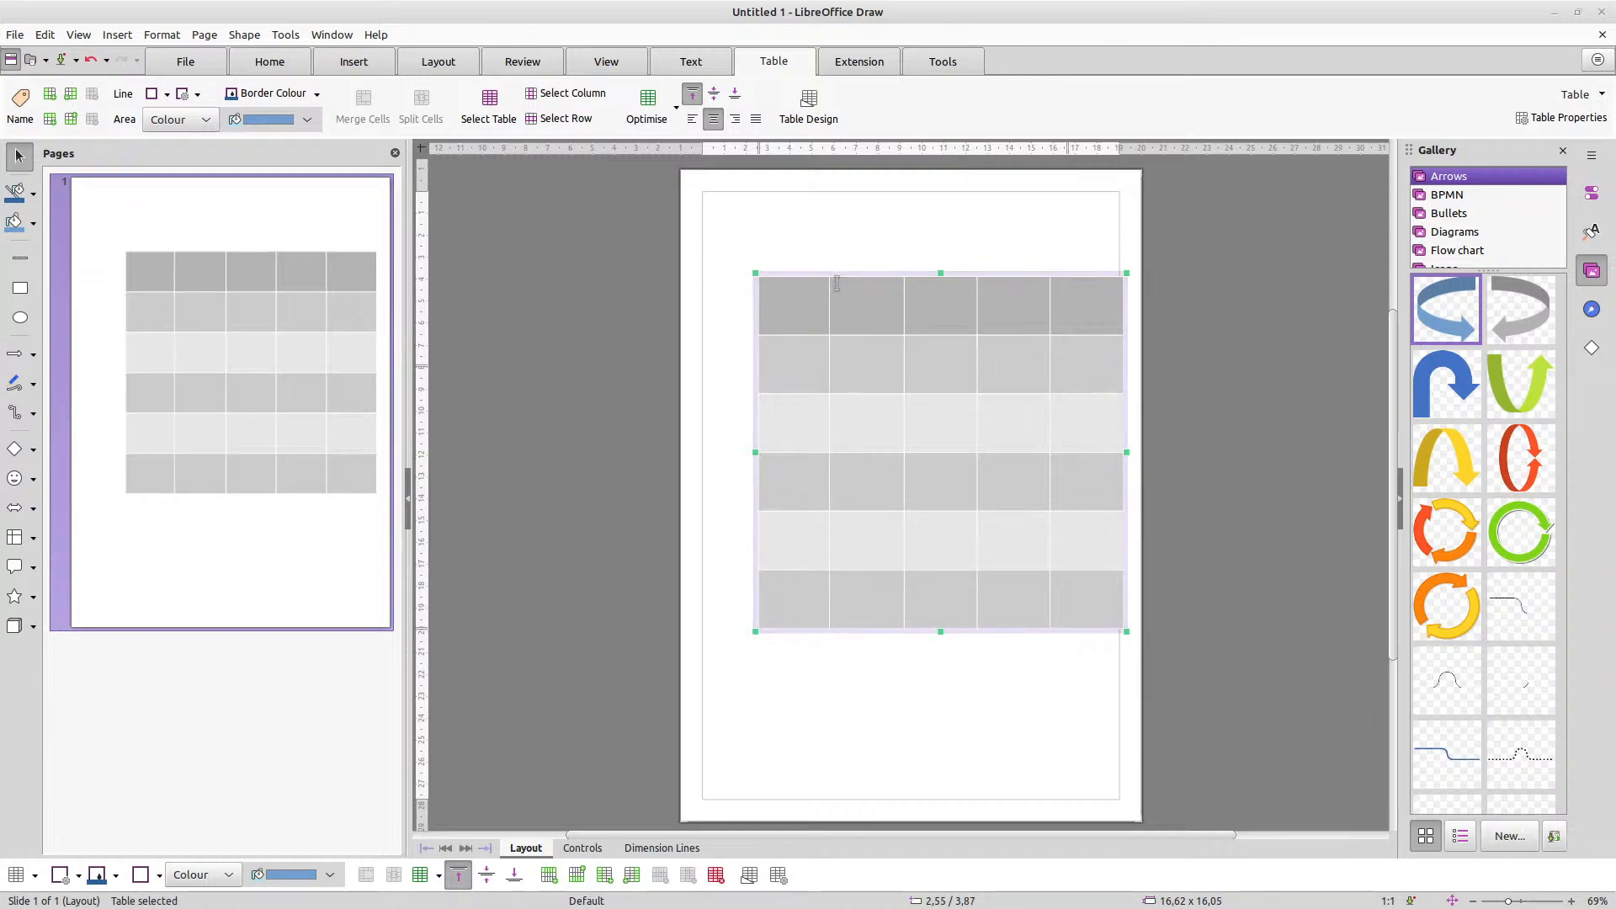
{"action": "left_click", "coordinate": [844, 274]}
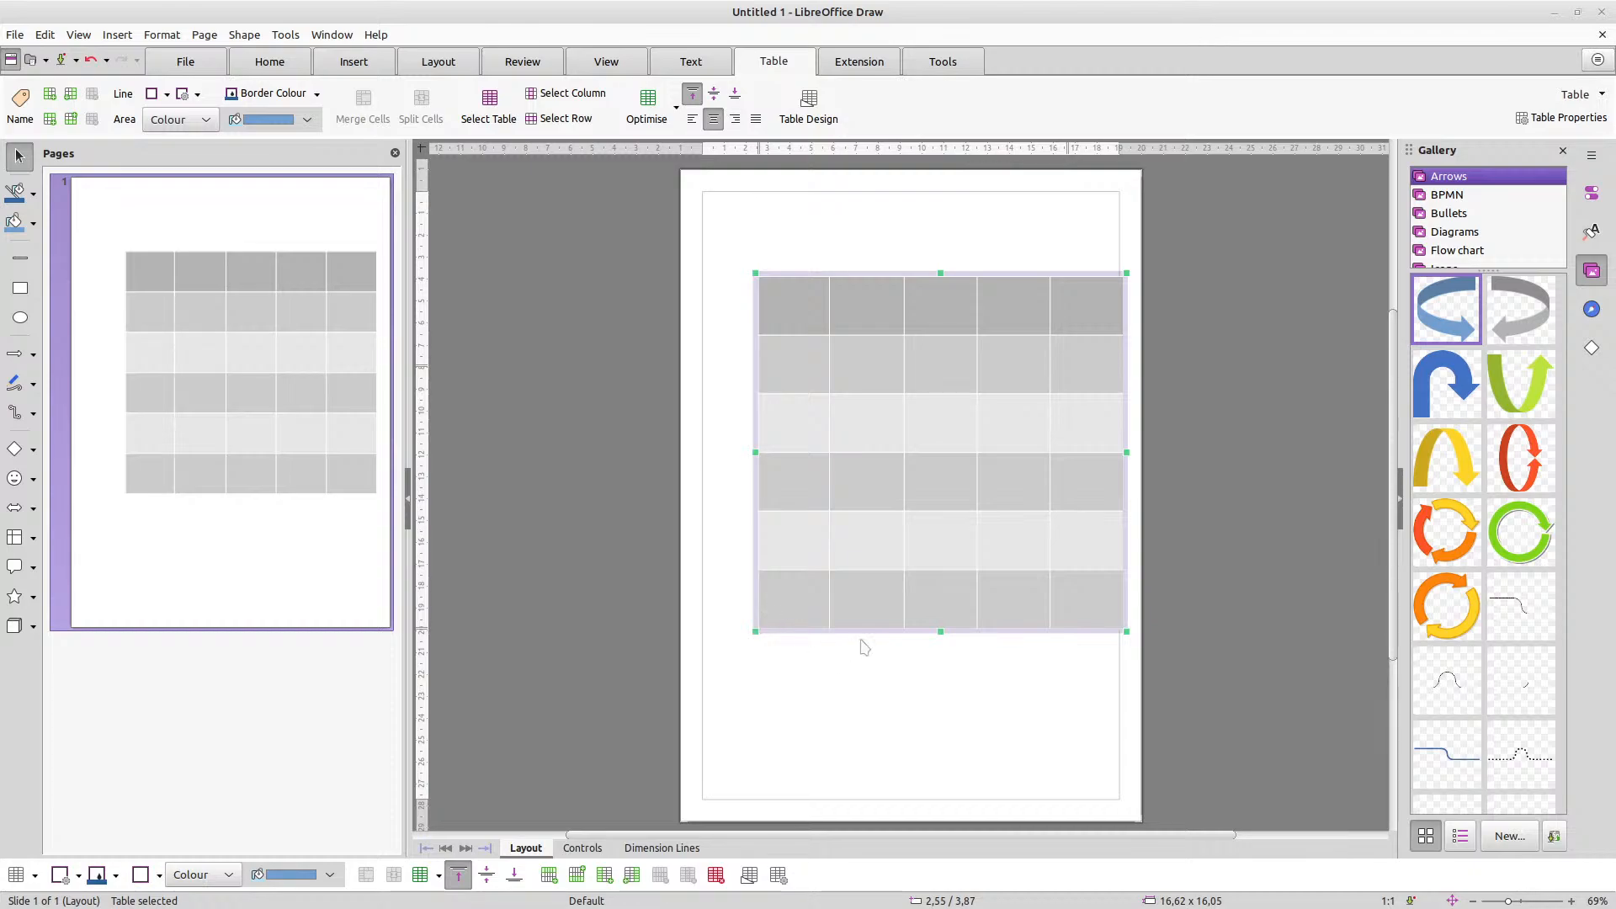
{"action": "left_click", "coordinate": [782, 307]}
{"action": "key", "text": "Escape"}
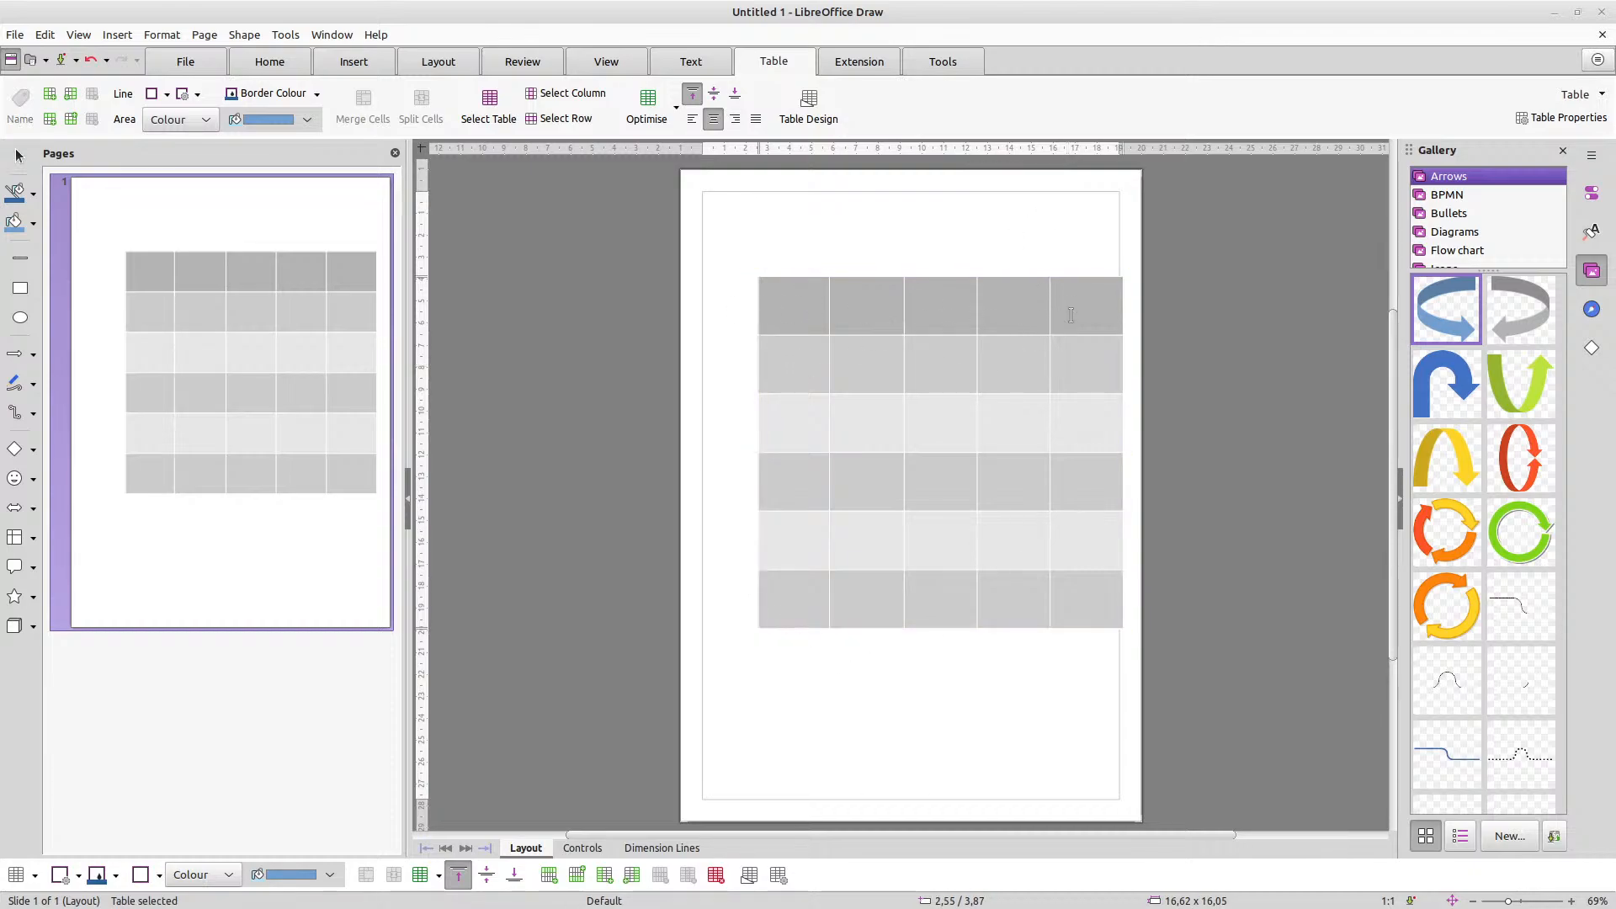
{"action": "key", "text": "Escape"}
{"action": "left_click", "coordinate": [931, 347]}
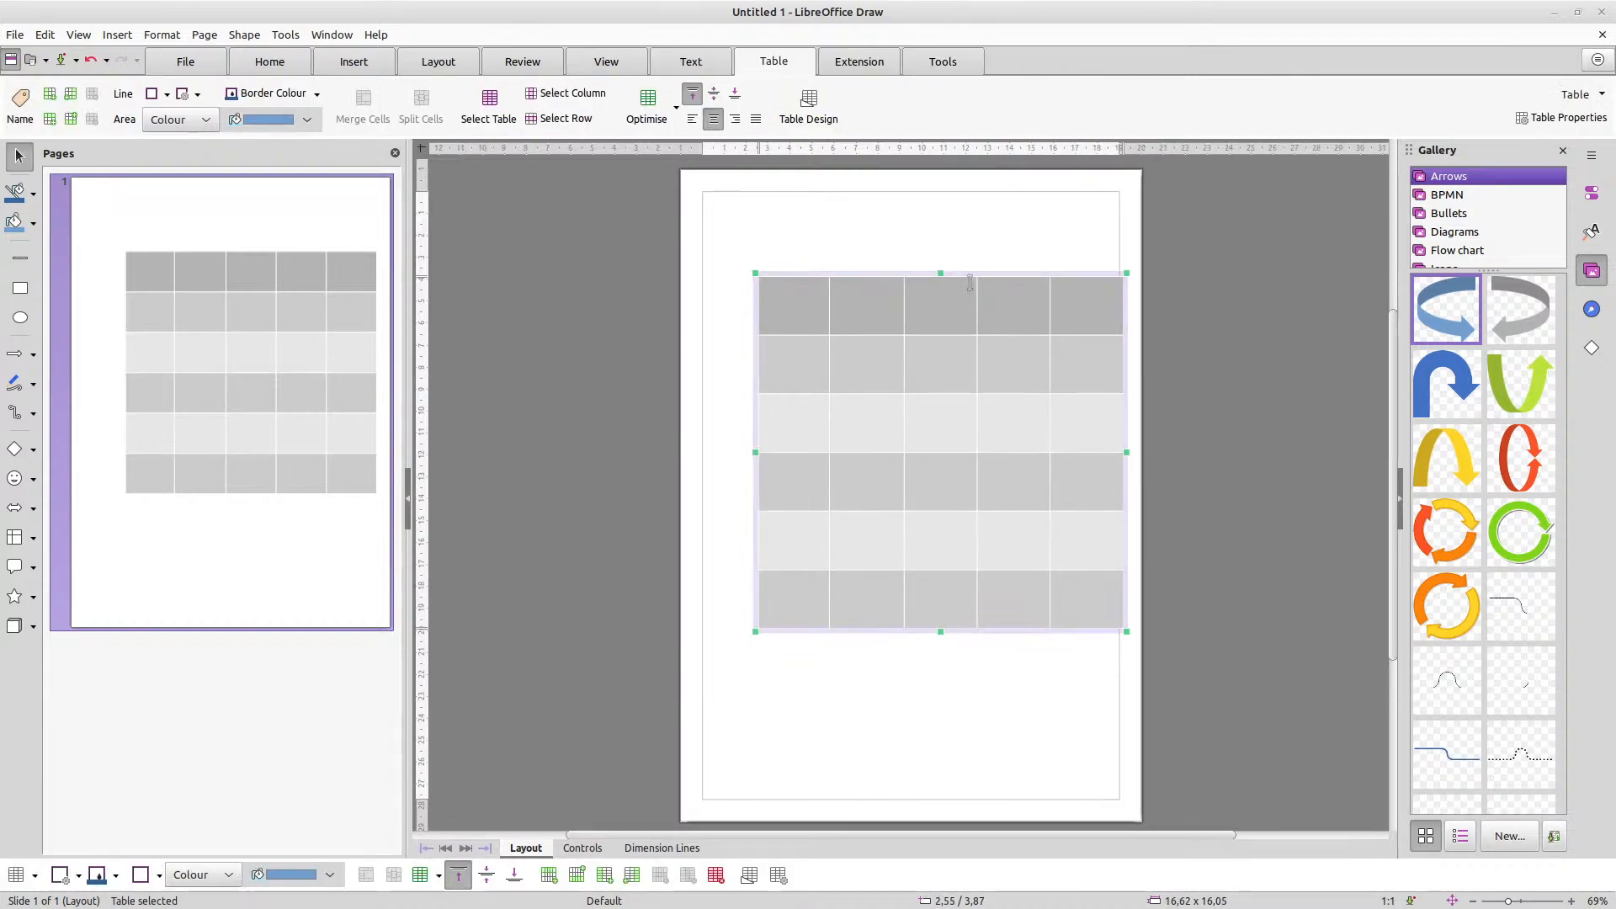
{"action": "key", "text": "Delete"}
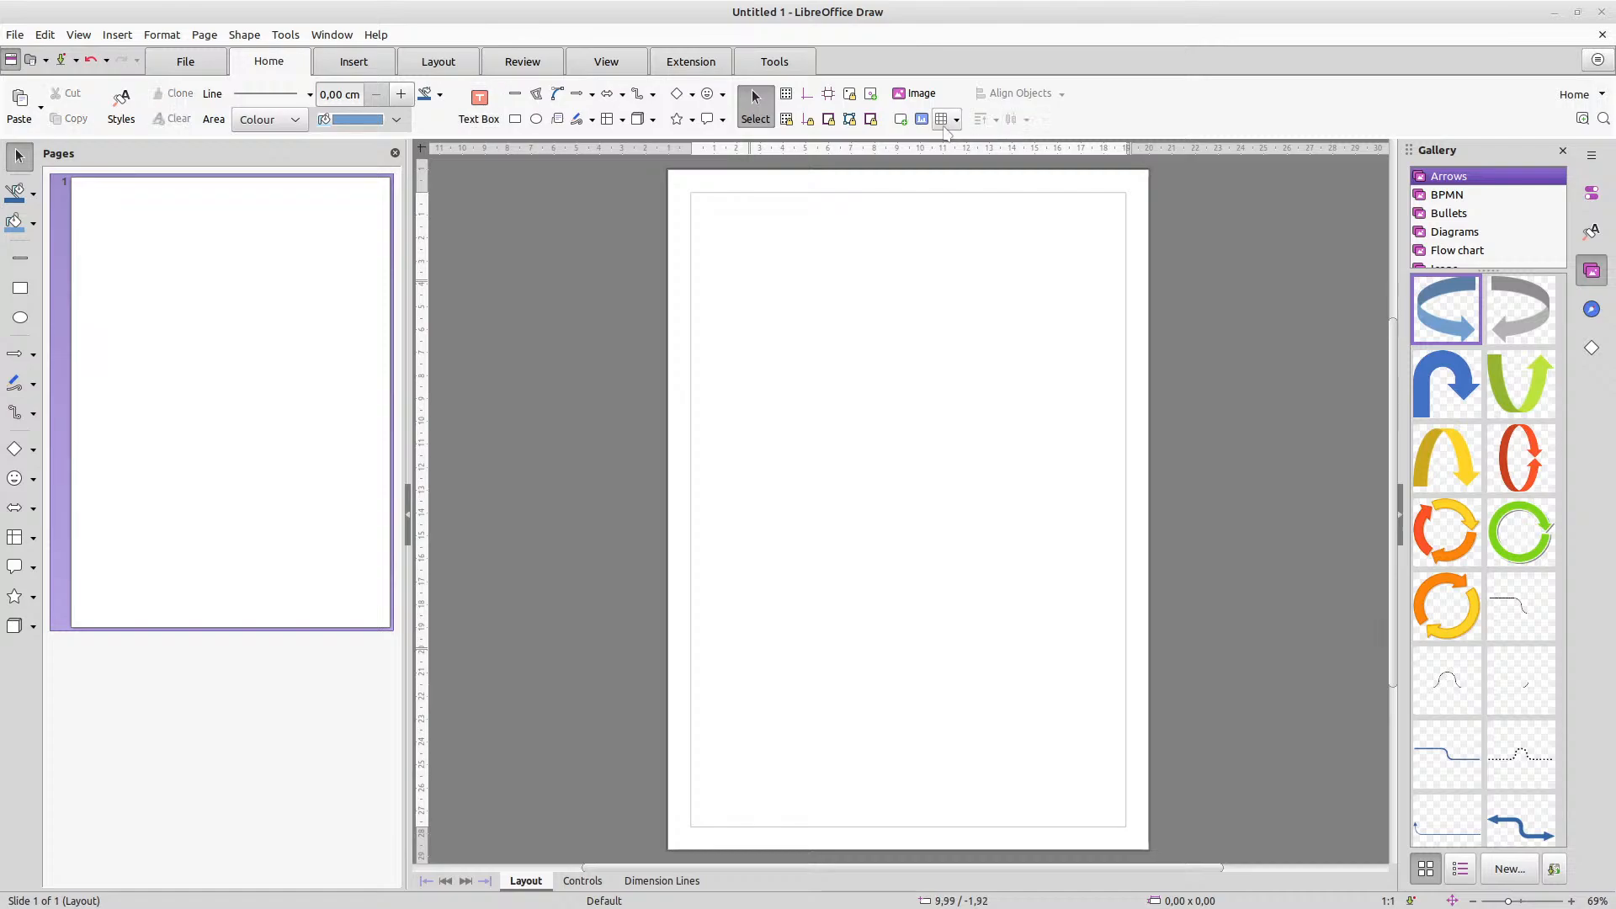
Insert the forest image wp5046606.jpg, shift it slightly up and to the right on the page, and delete it
{"action": "left_click", "coordinate": [919, 95]}
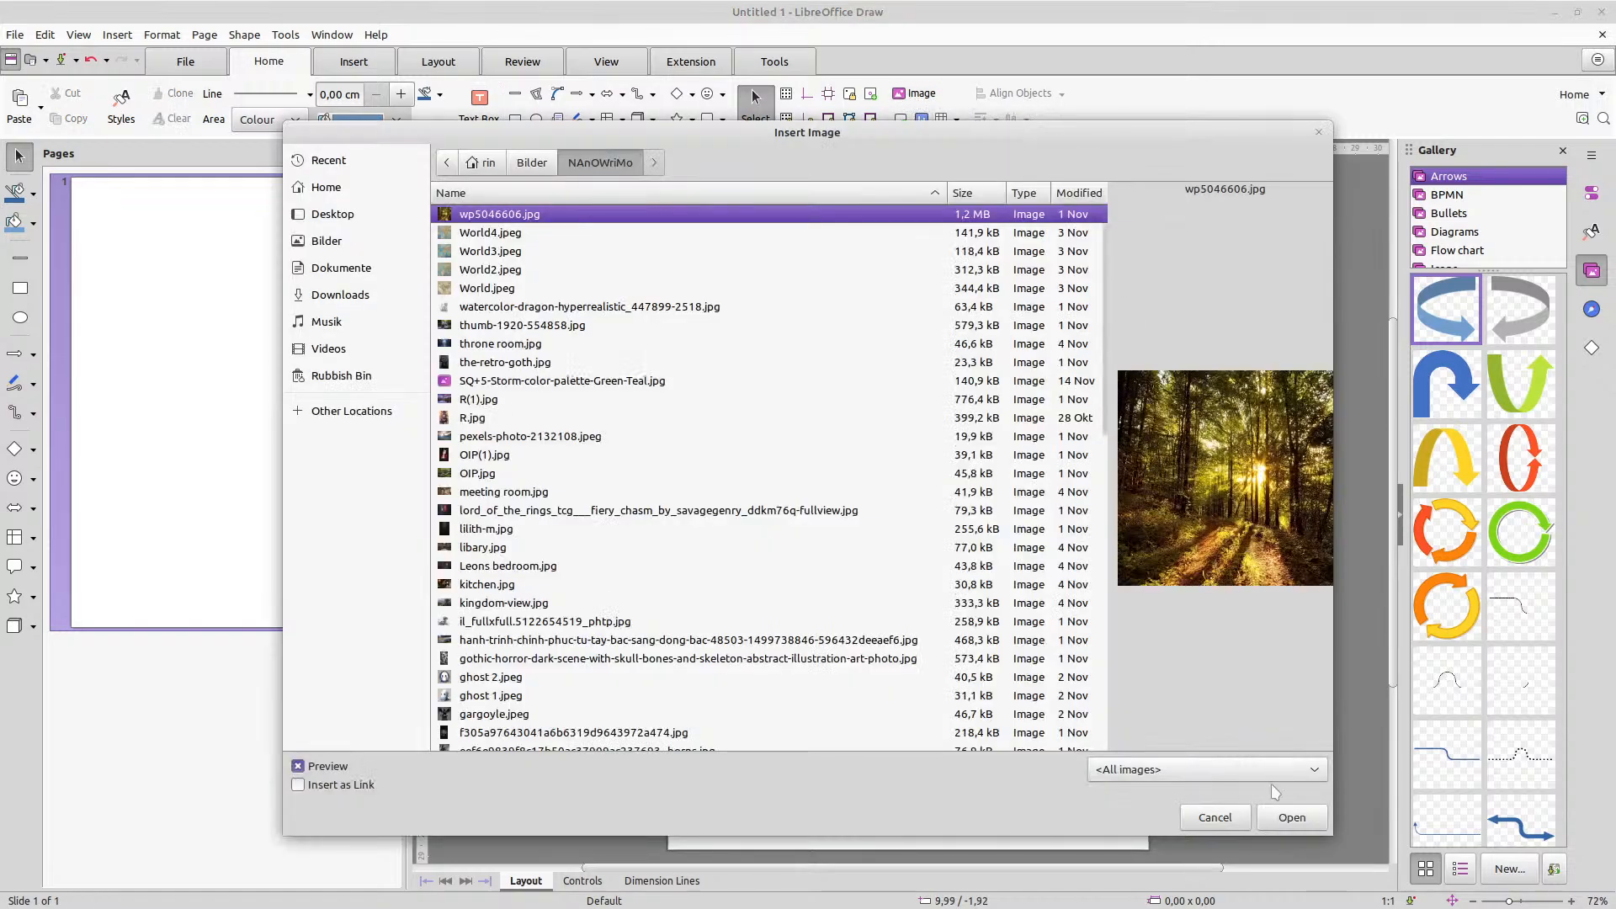
{"action": "left_click", "coordinate": [1291, 816]}
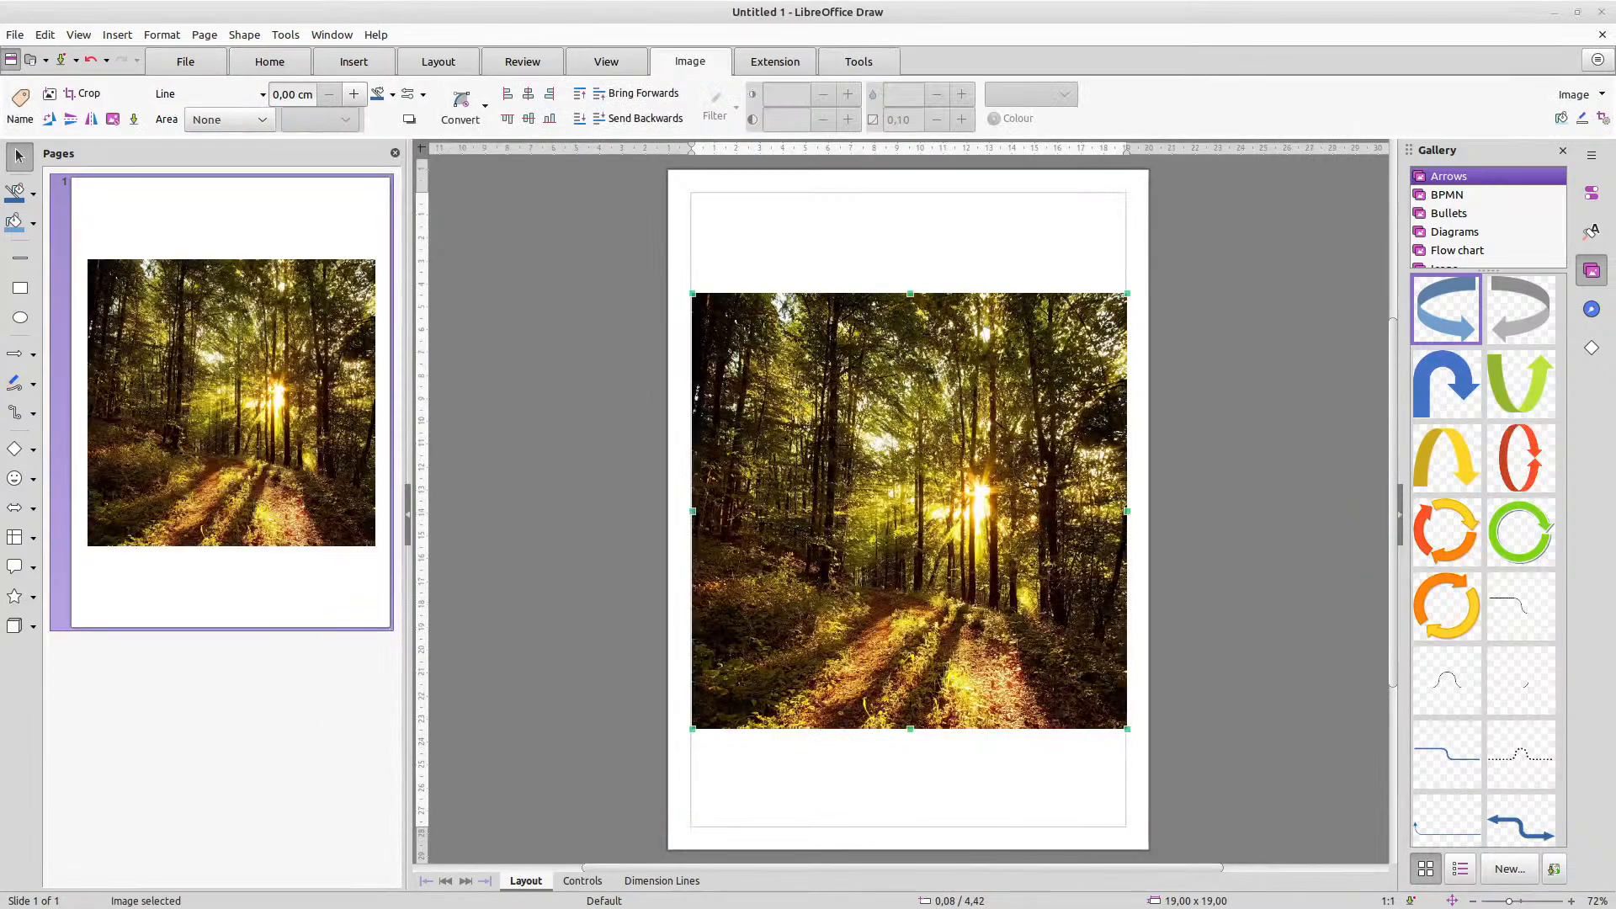
{"action": "mouse_move", "coordinate": [906, 470]}
{"action": "left_mouse_down"}
{"action": "mouse_move", "coordinate": [906, 343]}
{"action": "mouse_move", "coordinate": [927, 466]}
{"action": "left_mouse_up"}
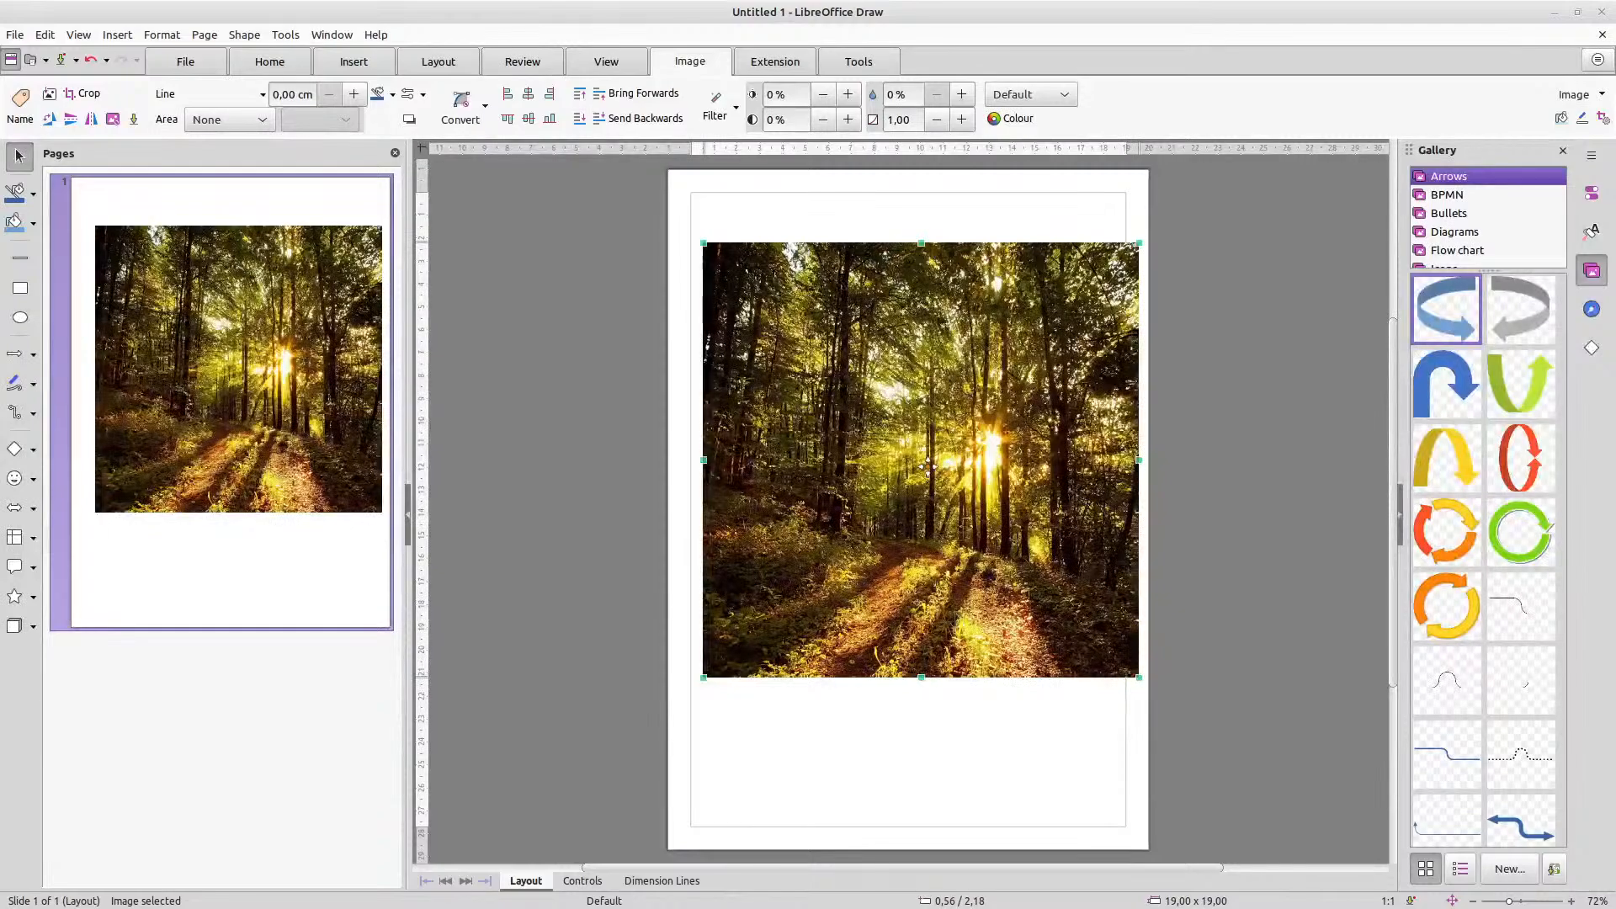
{"action": "key", "text": "Delete"}
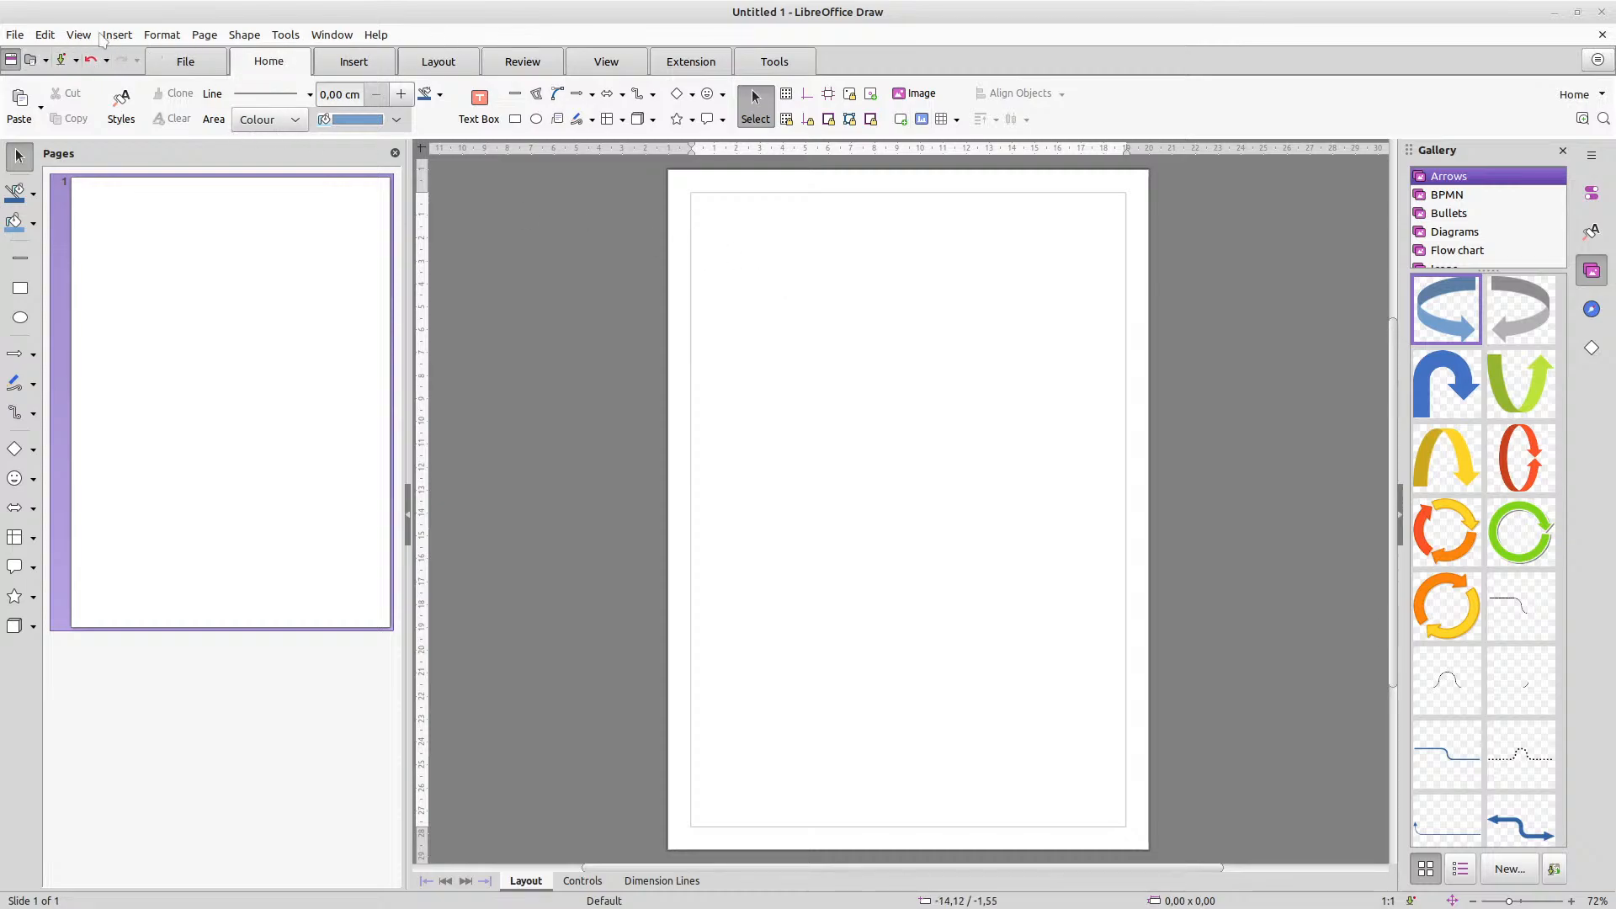
{"action": "left_click", "coordinate": [158, 38]}
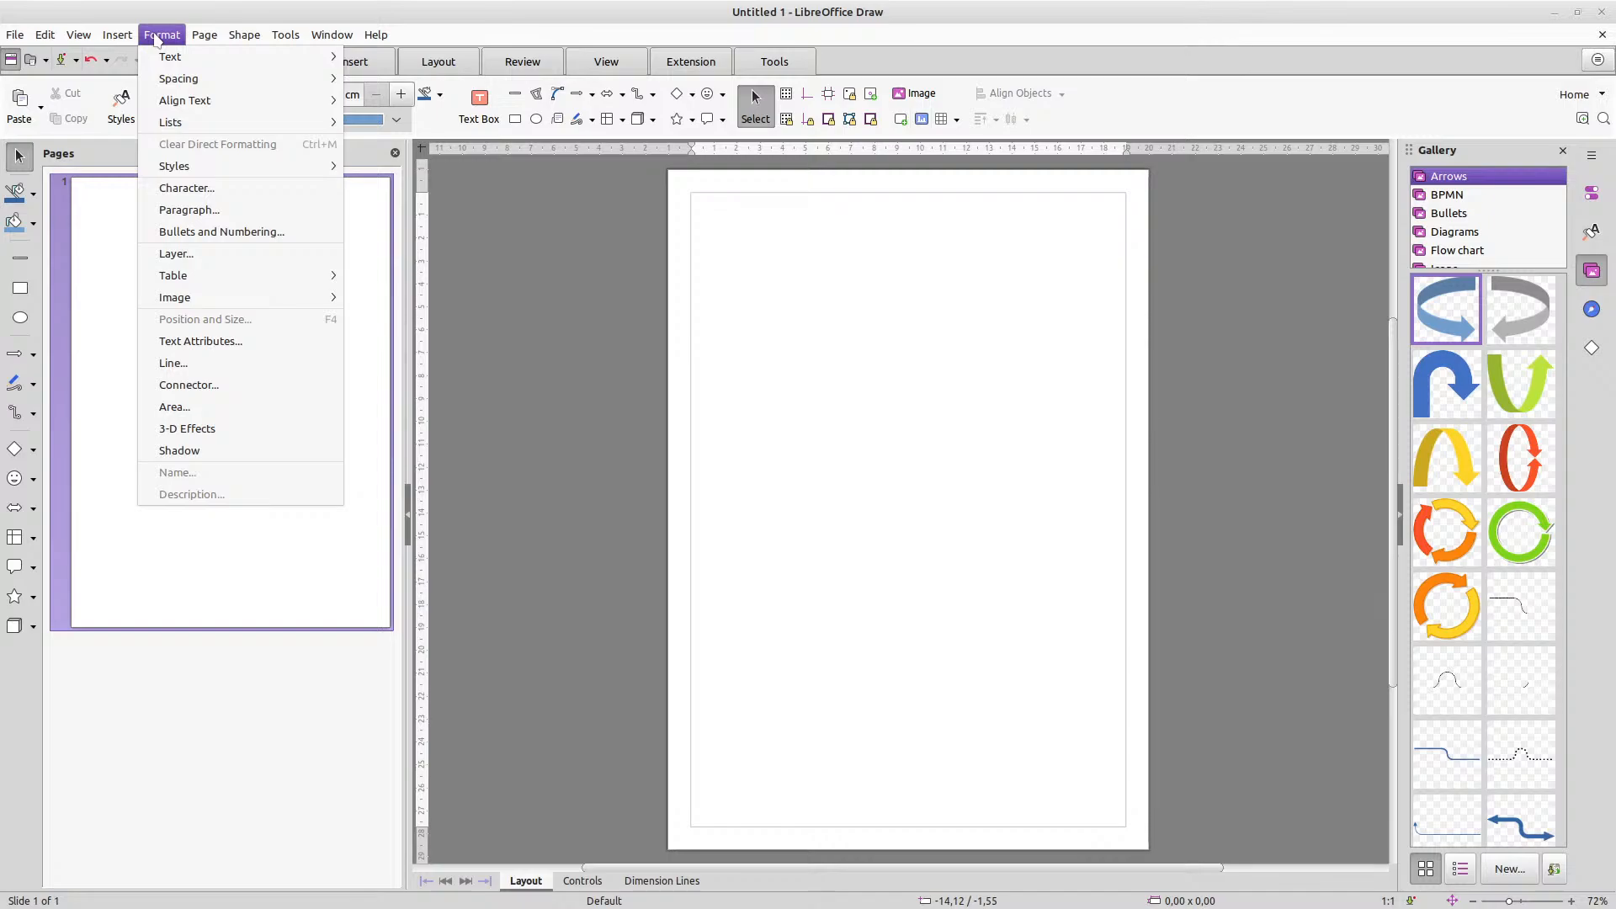
{"action": "left_click", "coordinate": [159, 38]}
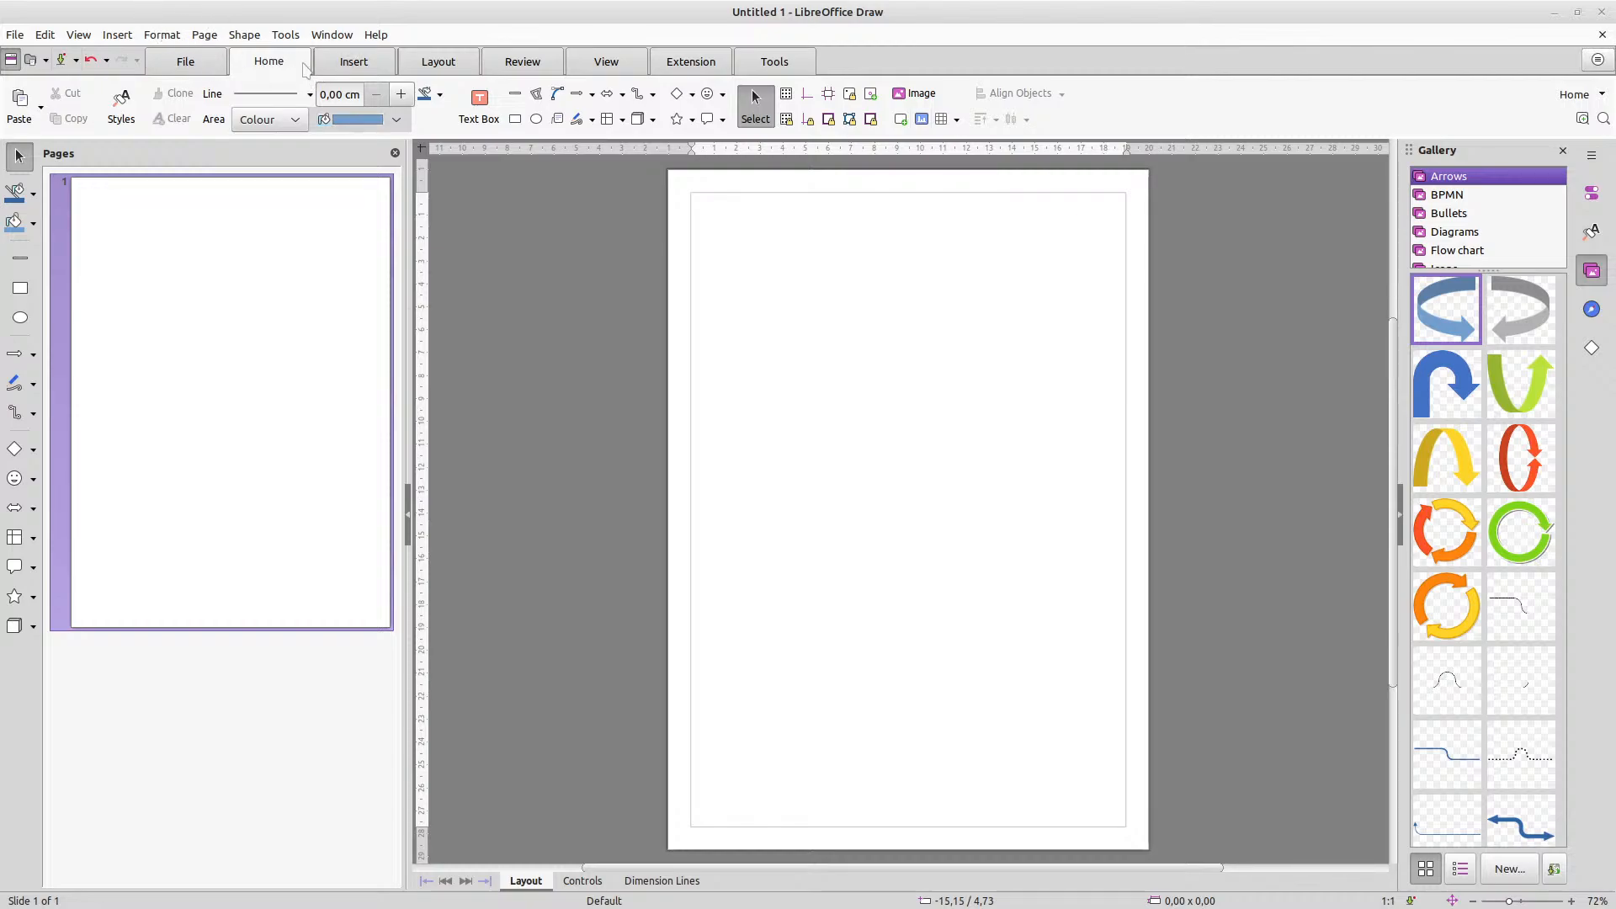
{"action": "left_click", "coordinate": [352, 64]}
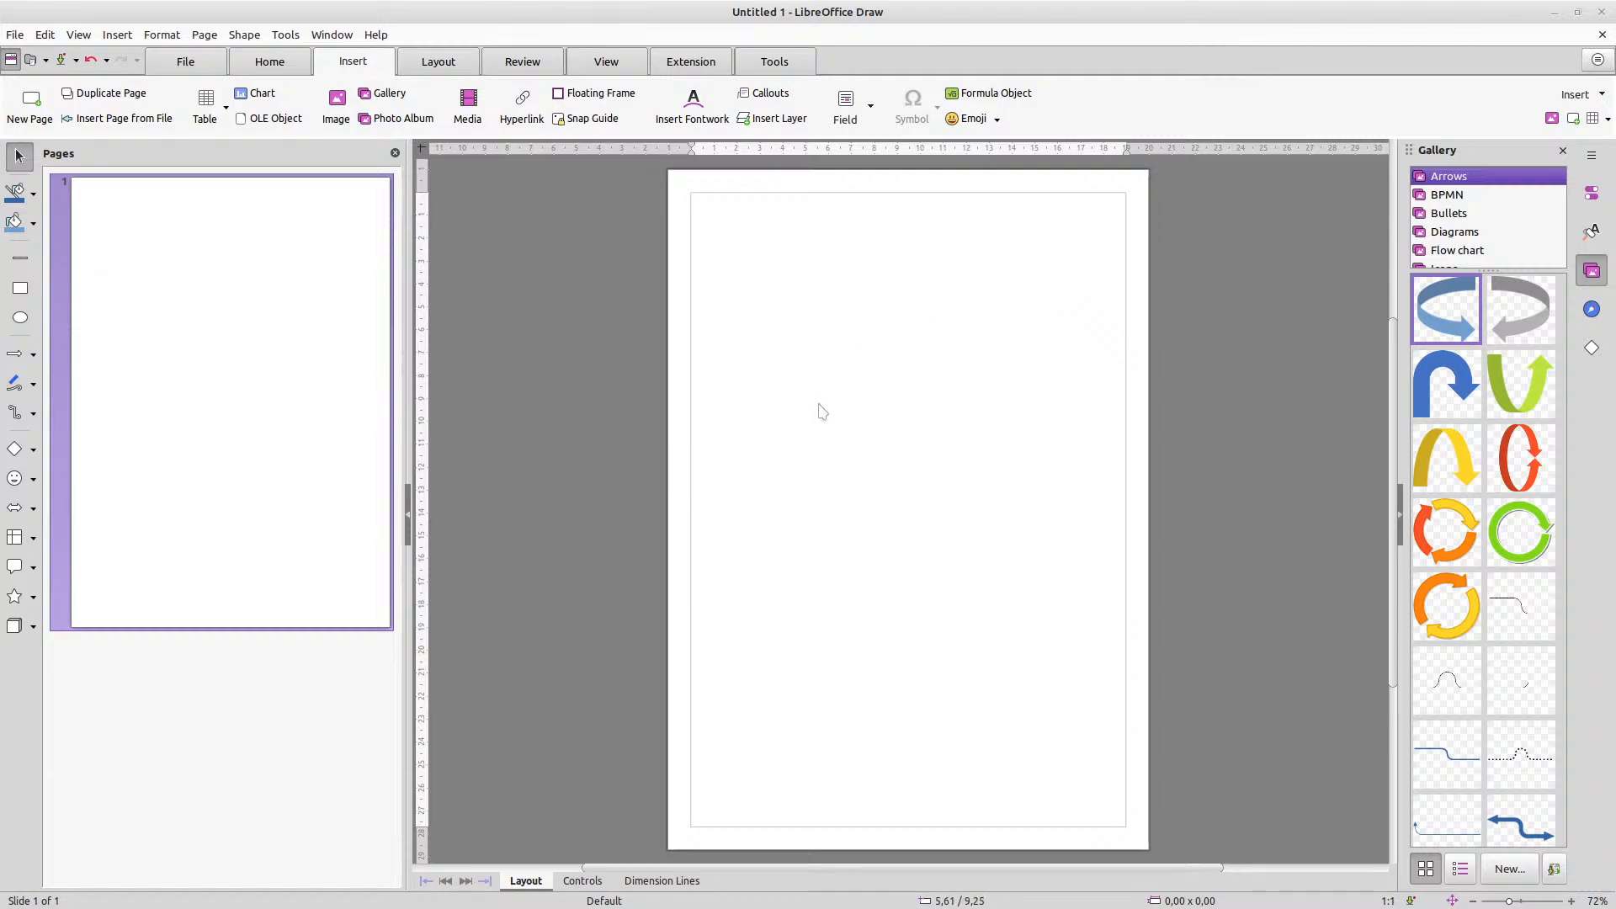
Set the page's paper format to A5 in the page properties
{"action": "left_click", "coordinate": [437, 62]}
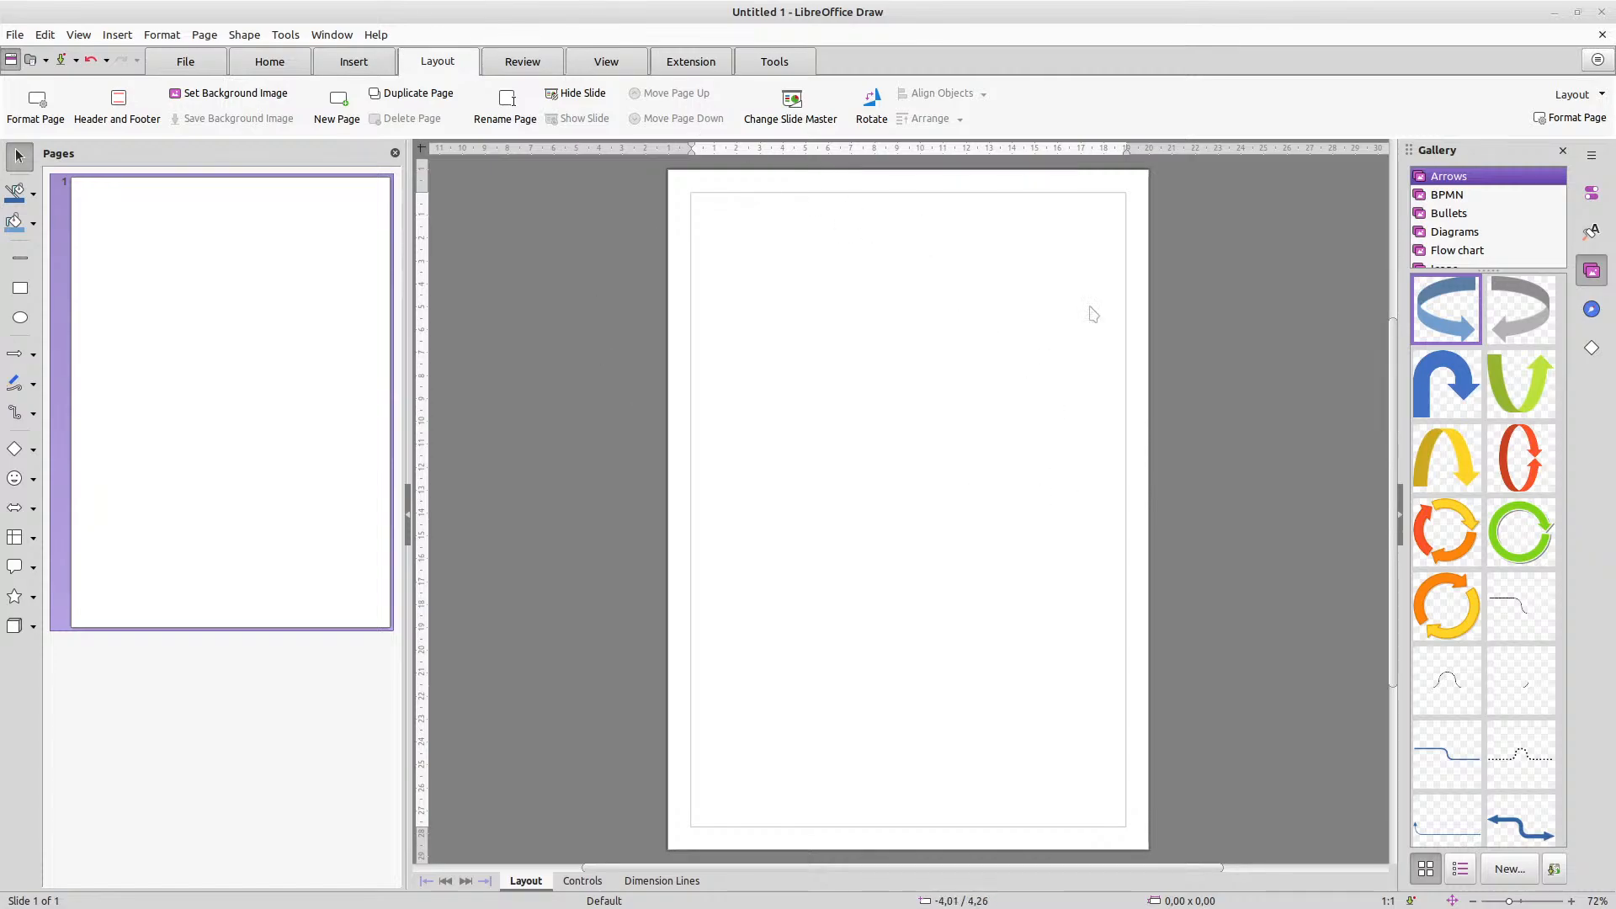
{"action": "left_click", "coordinate": [31, 97]}
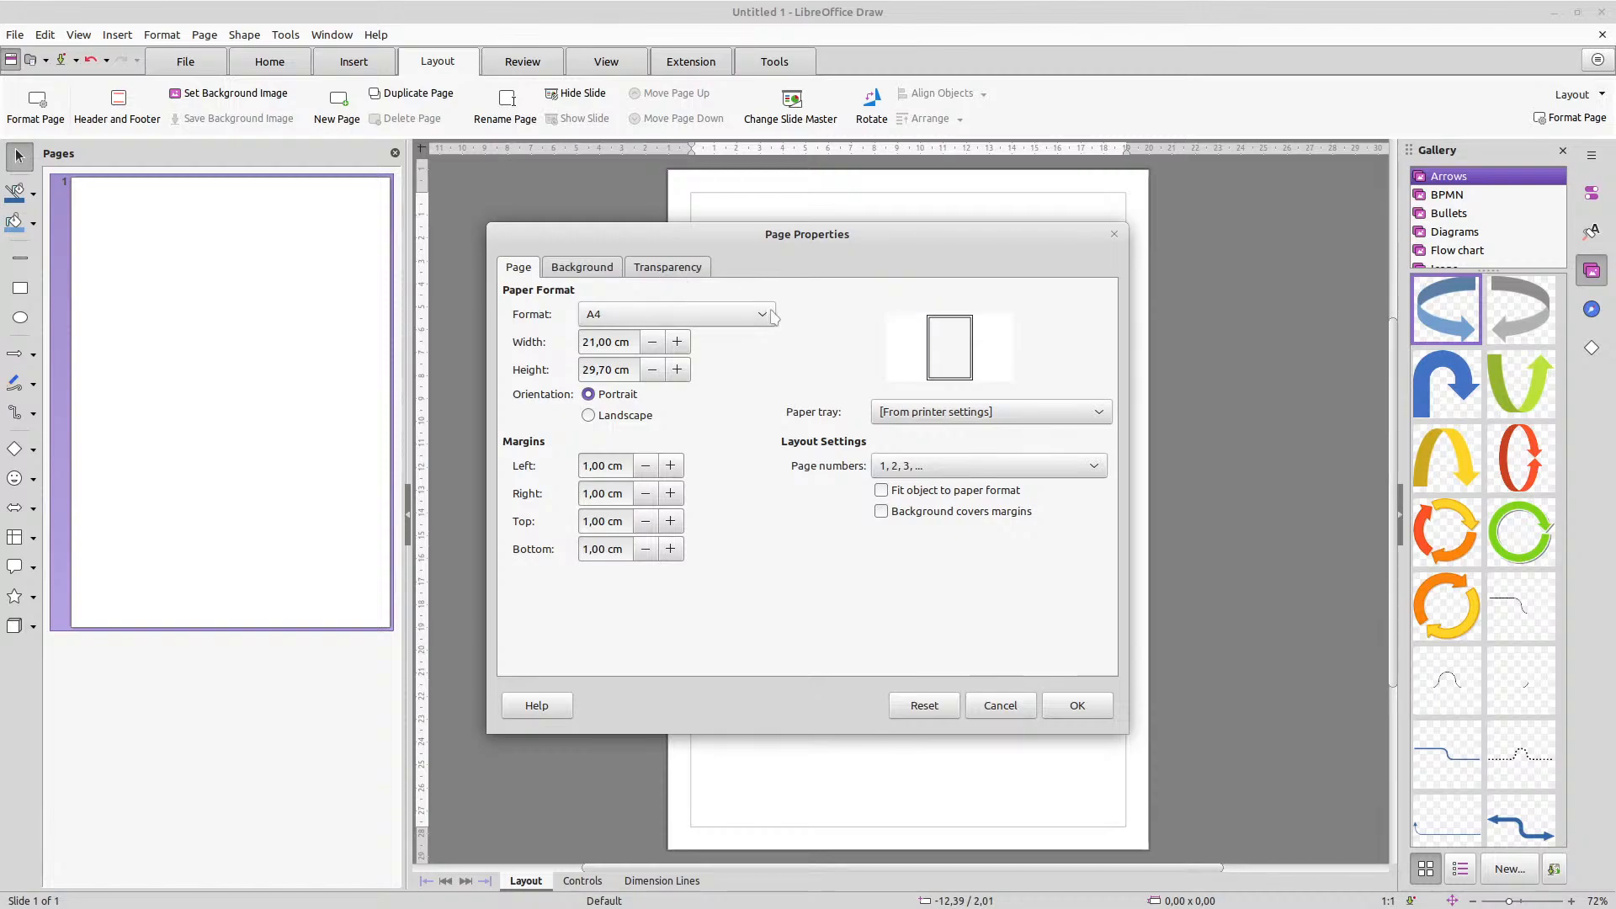
{"action": "left_click", "coordinate": [770, 318]}
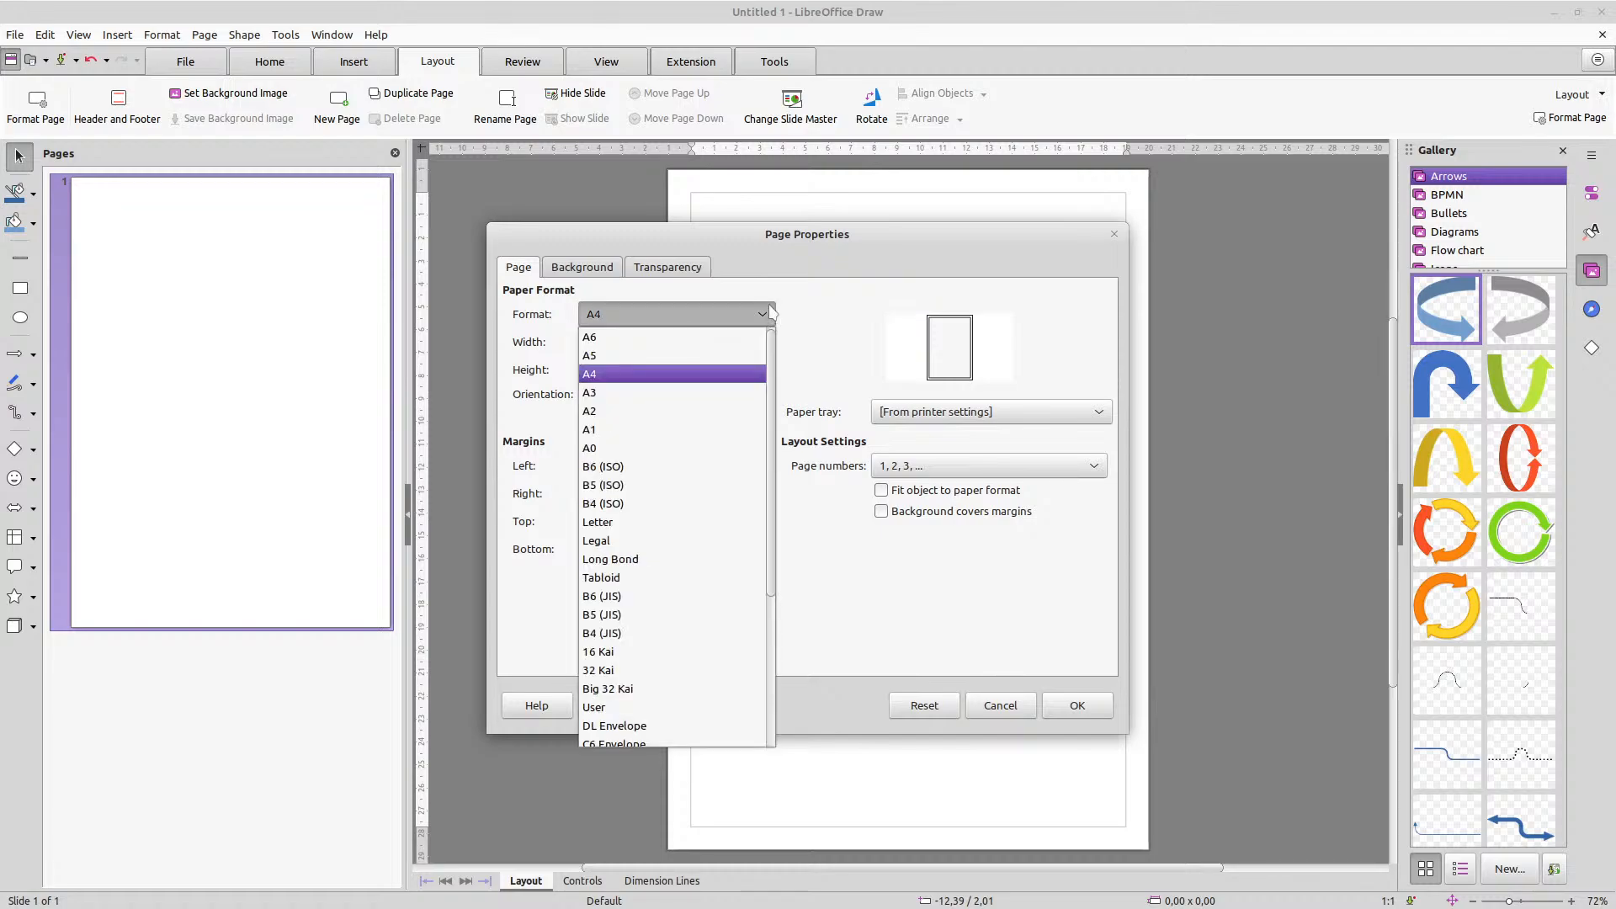
{"action": "left_click", "coordinate": [618, 356]}
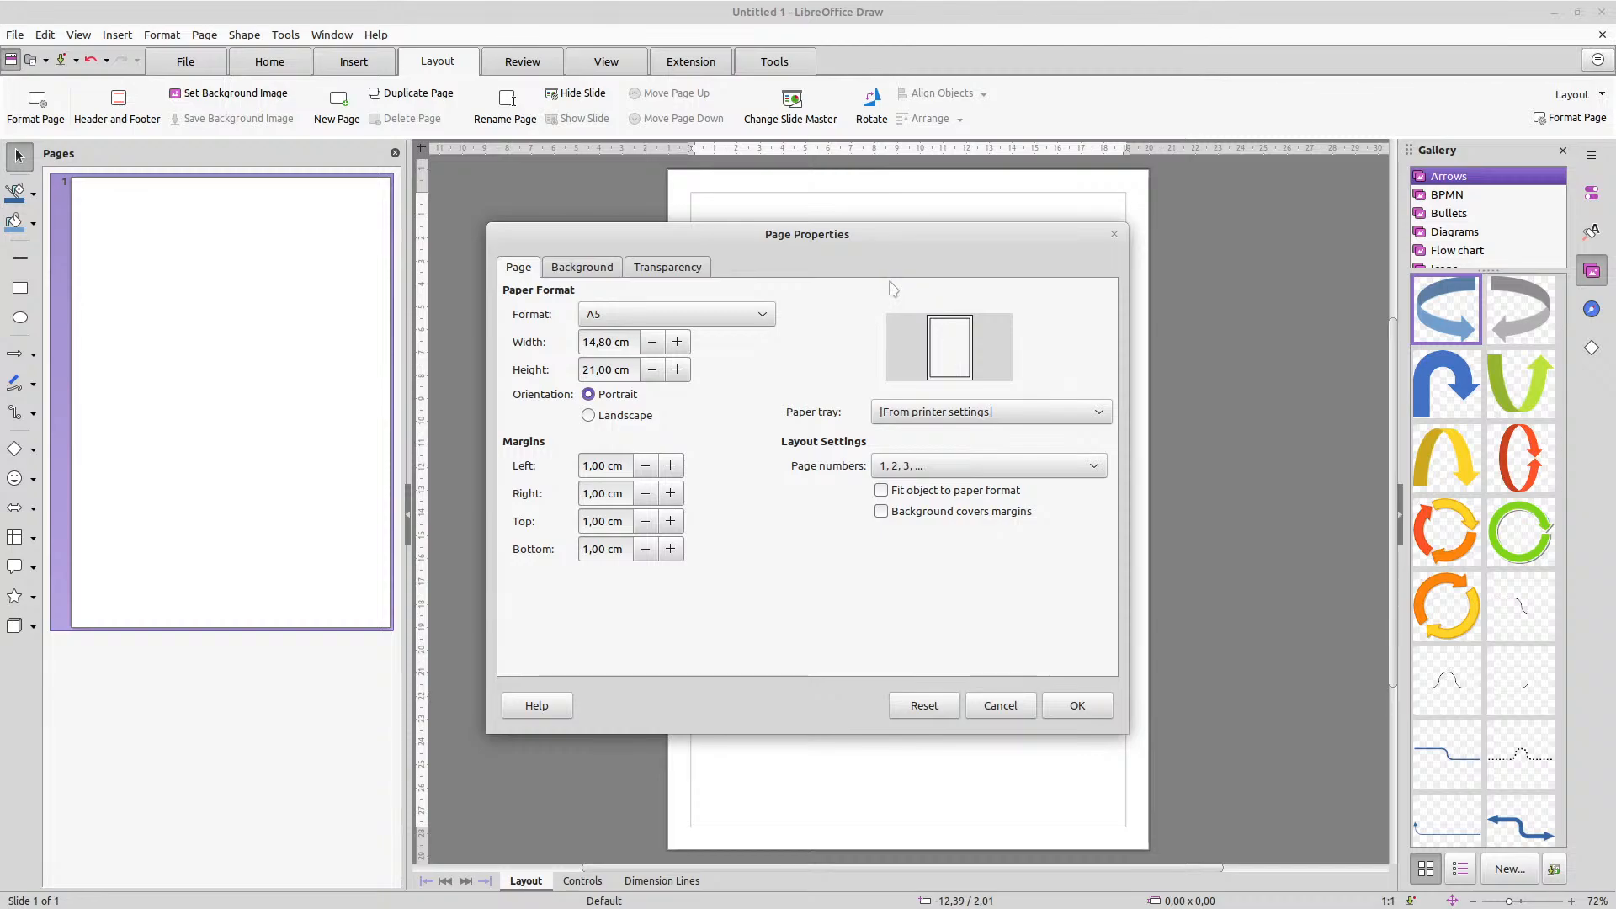
Try the Letter paper format and the landscape orientation, returning the page to A5 portrait
{"action": "left_click", "coordinate": [762, 321]}
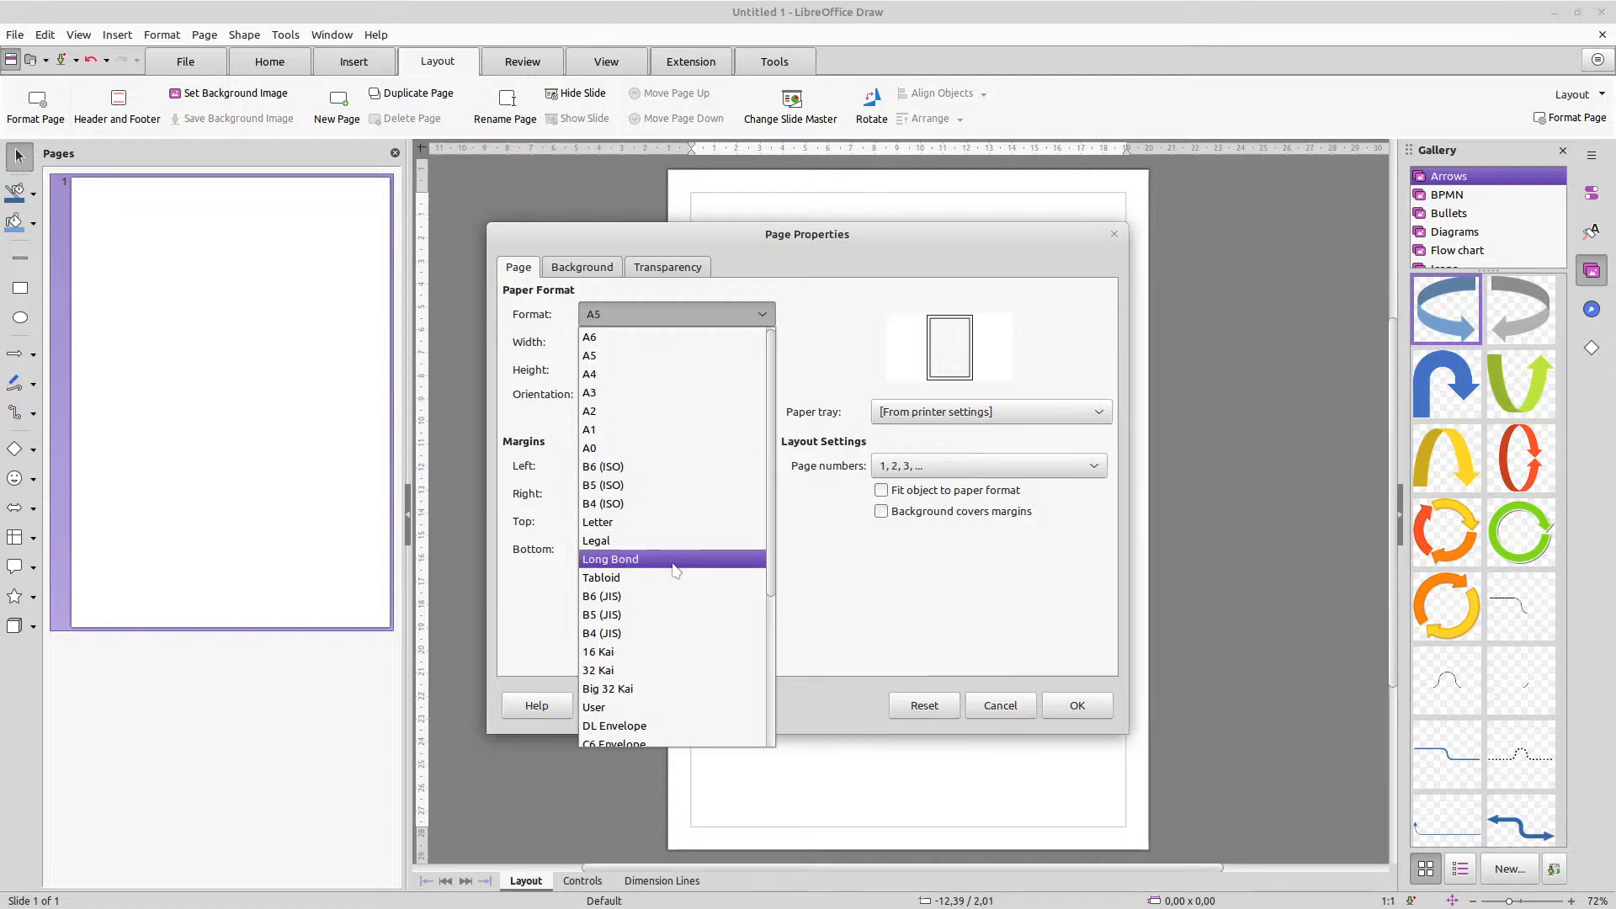
{"action": "scroll", "coordinate": [674, 570], "scroll_direction": "down", "scroll_amount": 4}
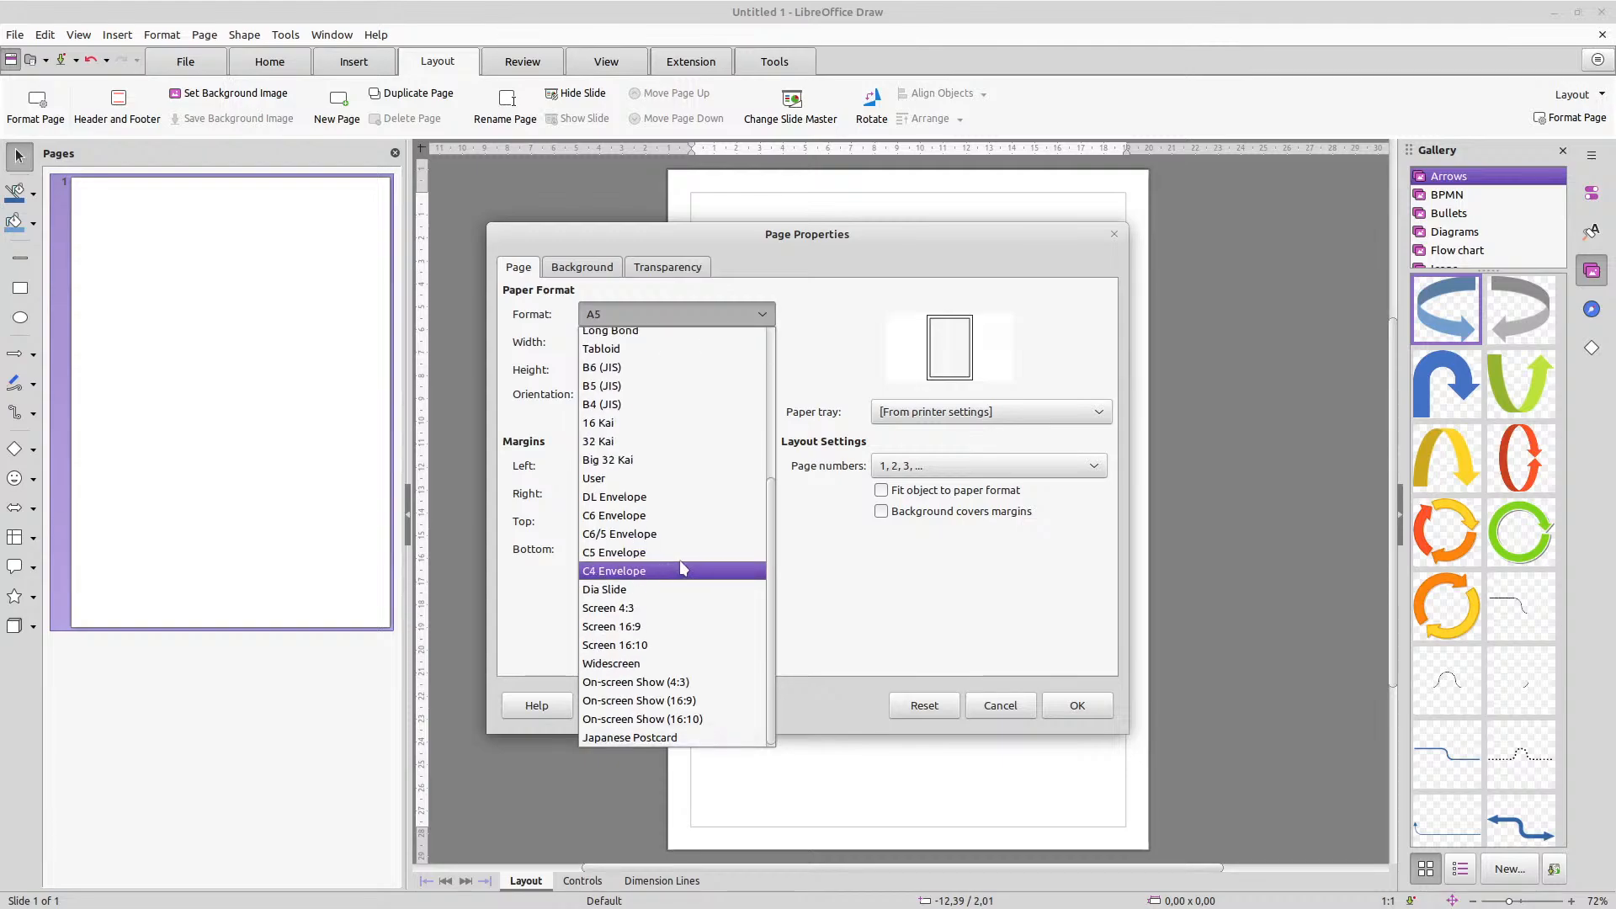
{"action": "scroll", "coordinate": [674, 570], "scroll_direction": "up", "scroll_amount": 5}
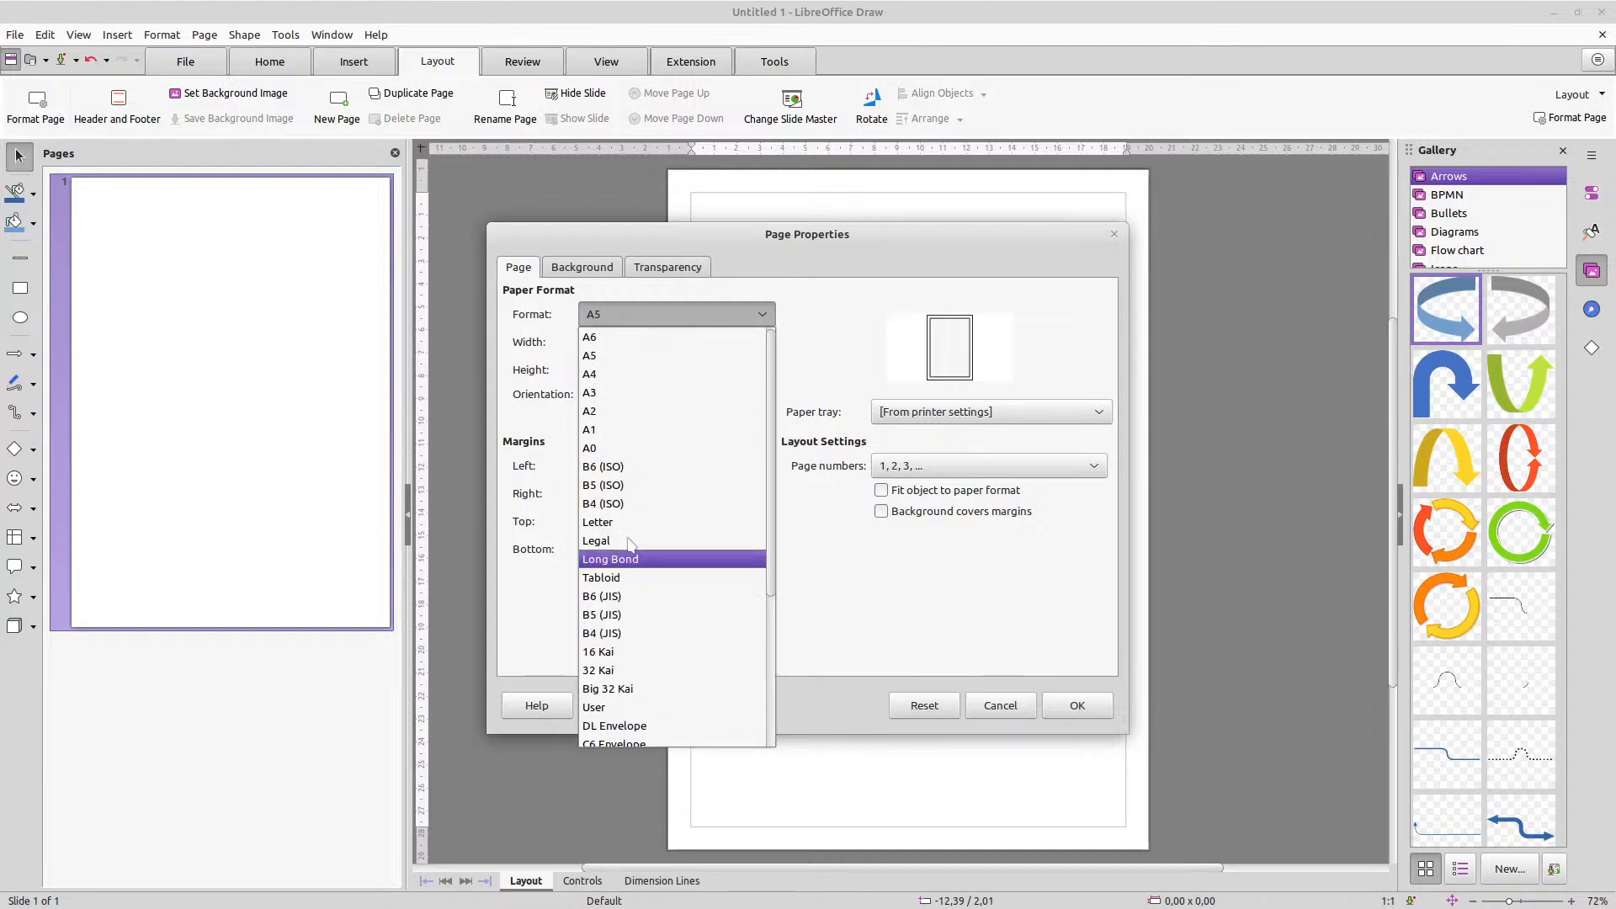
{"action": "left_click", "coordinate": [664, 504]}
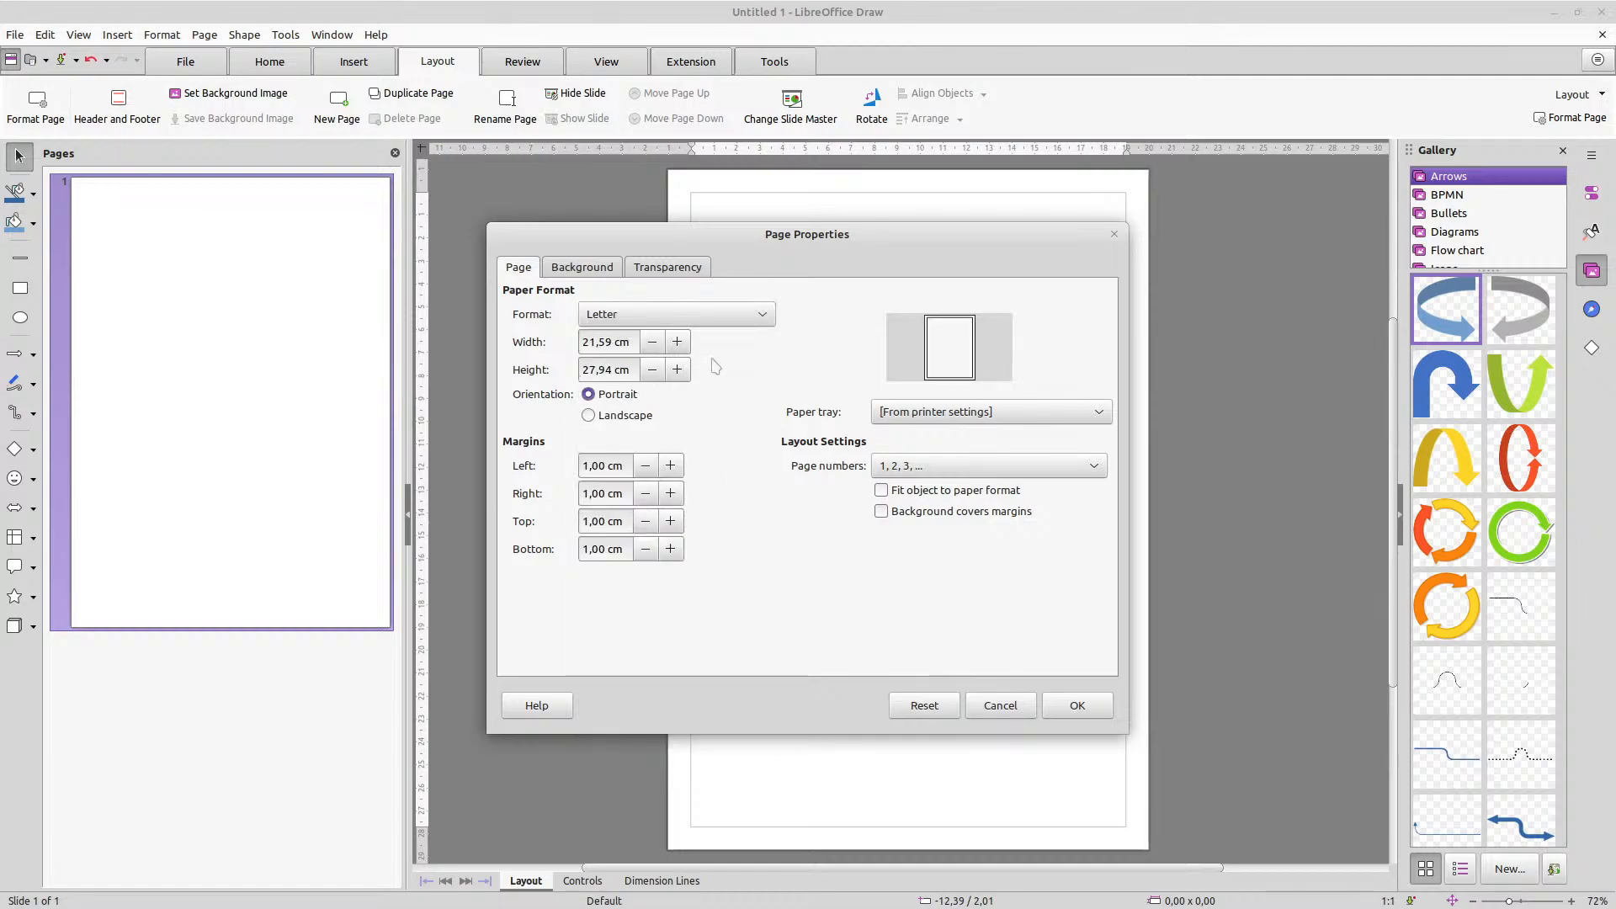
{"action": "left_click", "coordinate": [755, 315]}
{"action": "left_click", "coordinate": [645, 356]}
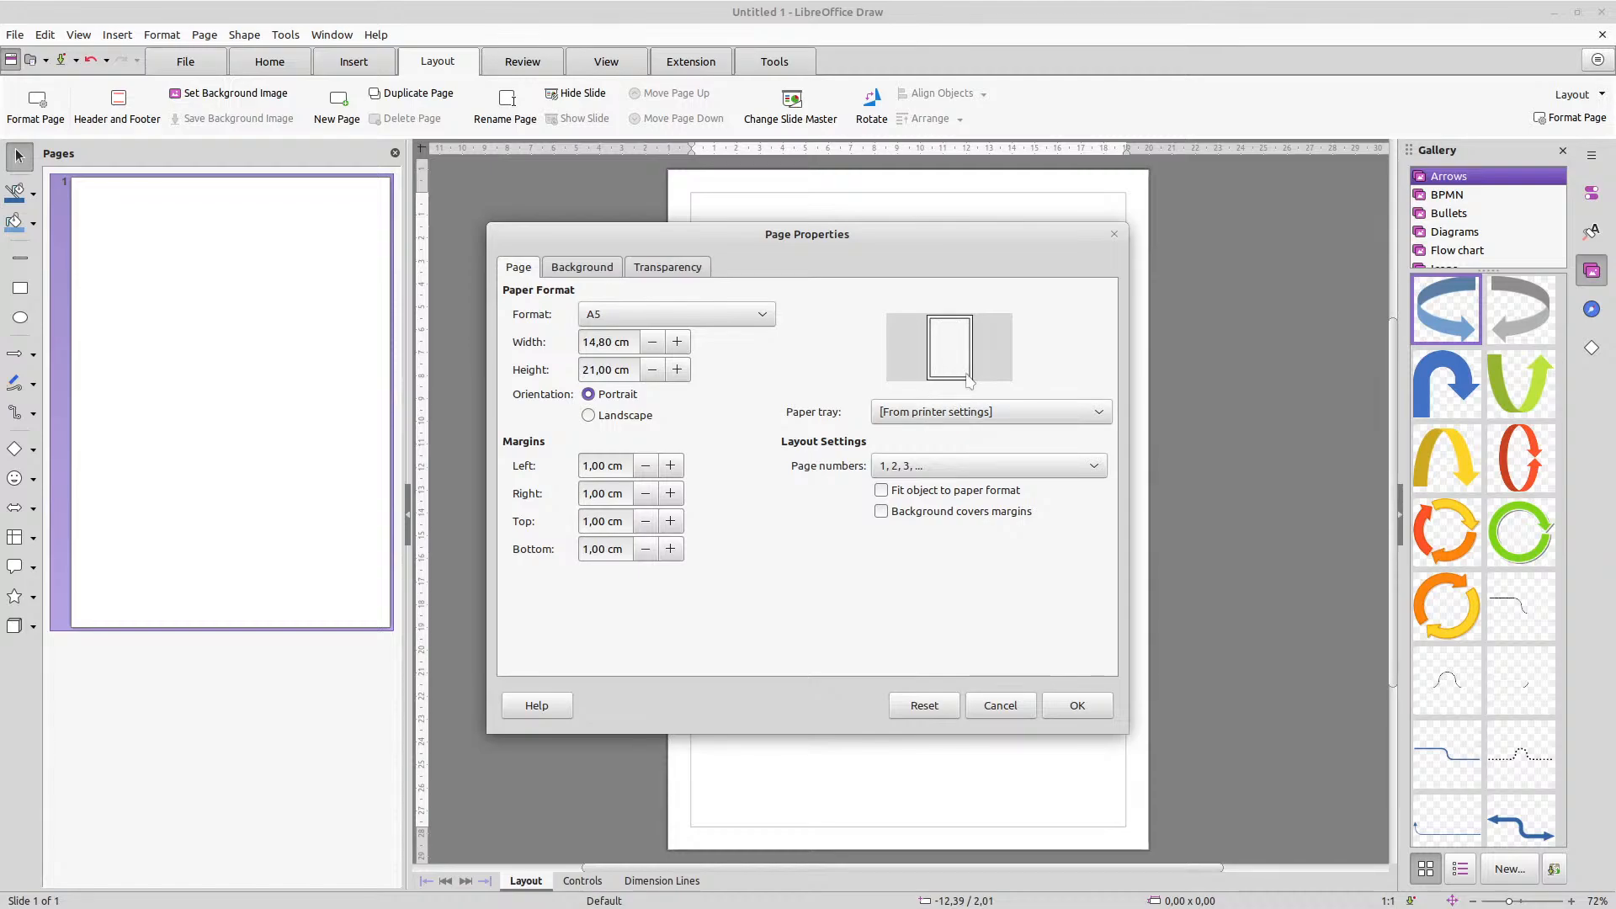
{"action": "left_click", "coordinate": [590, 416]}
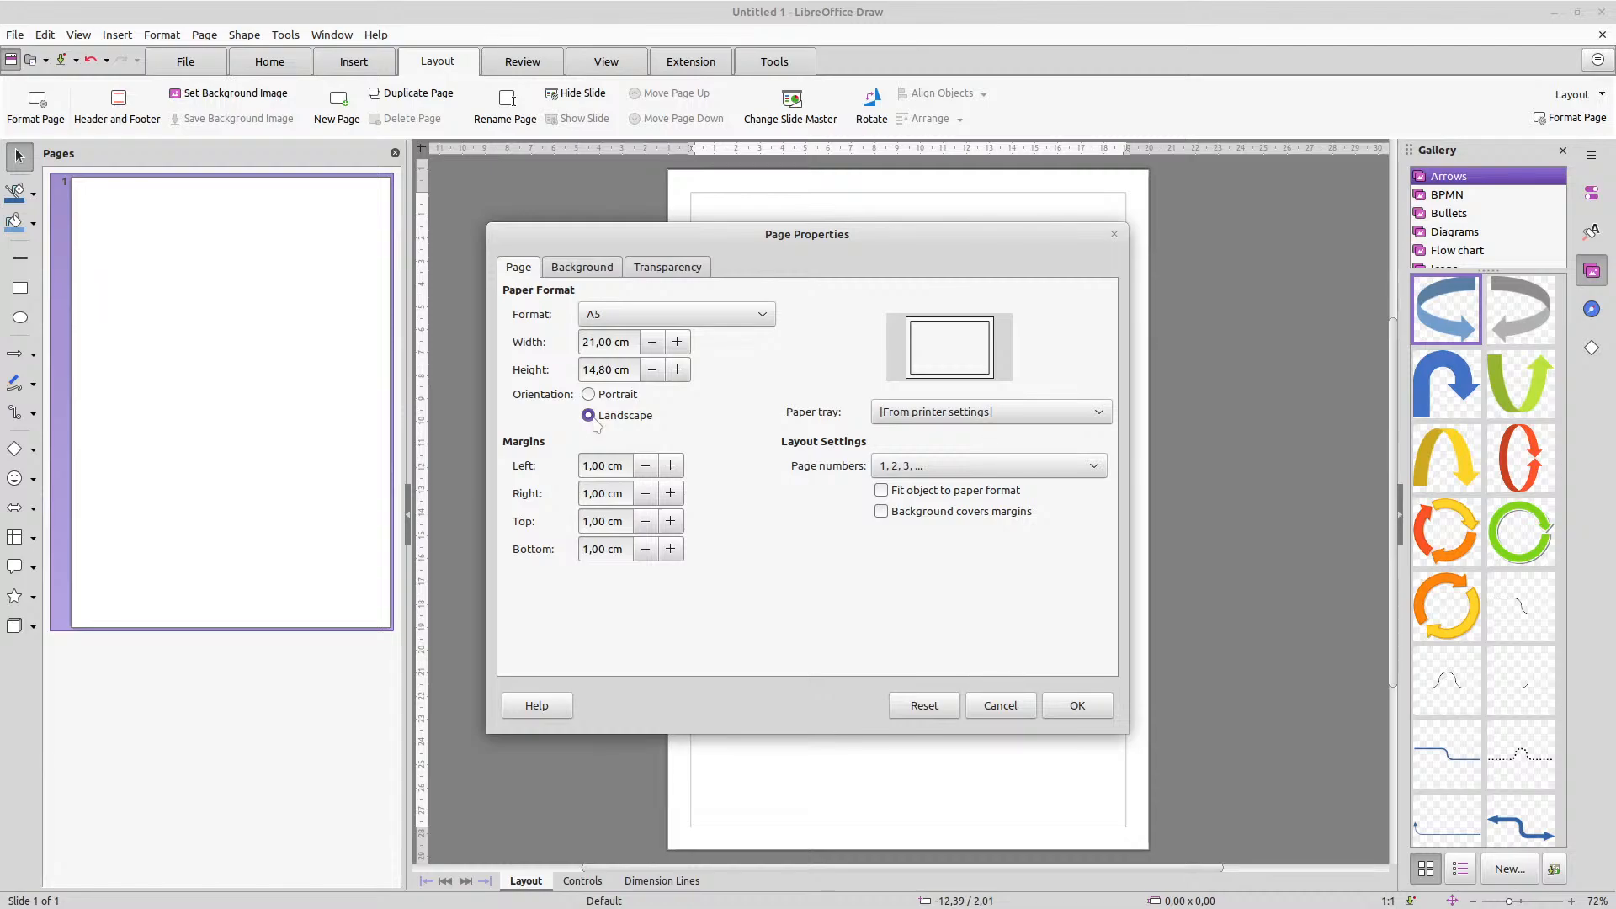
{"action": "left_click", "coordinate": [589, 396]}
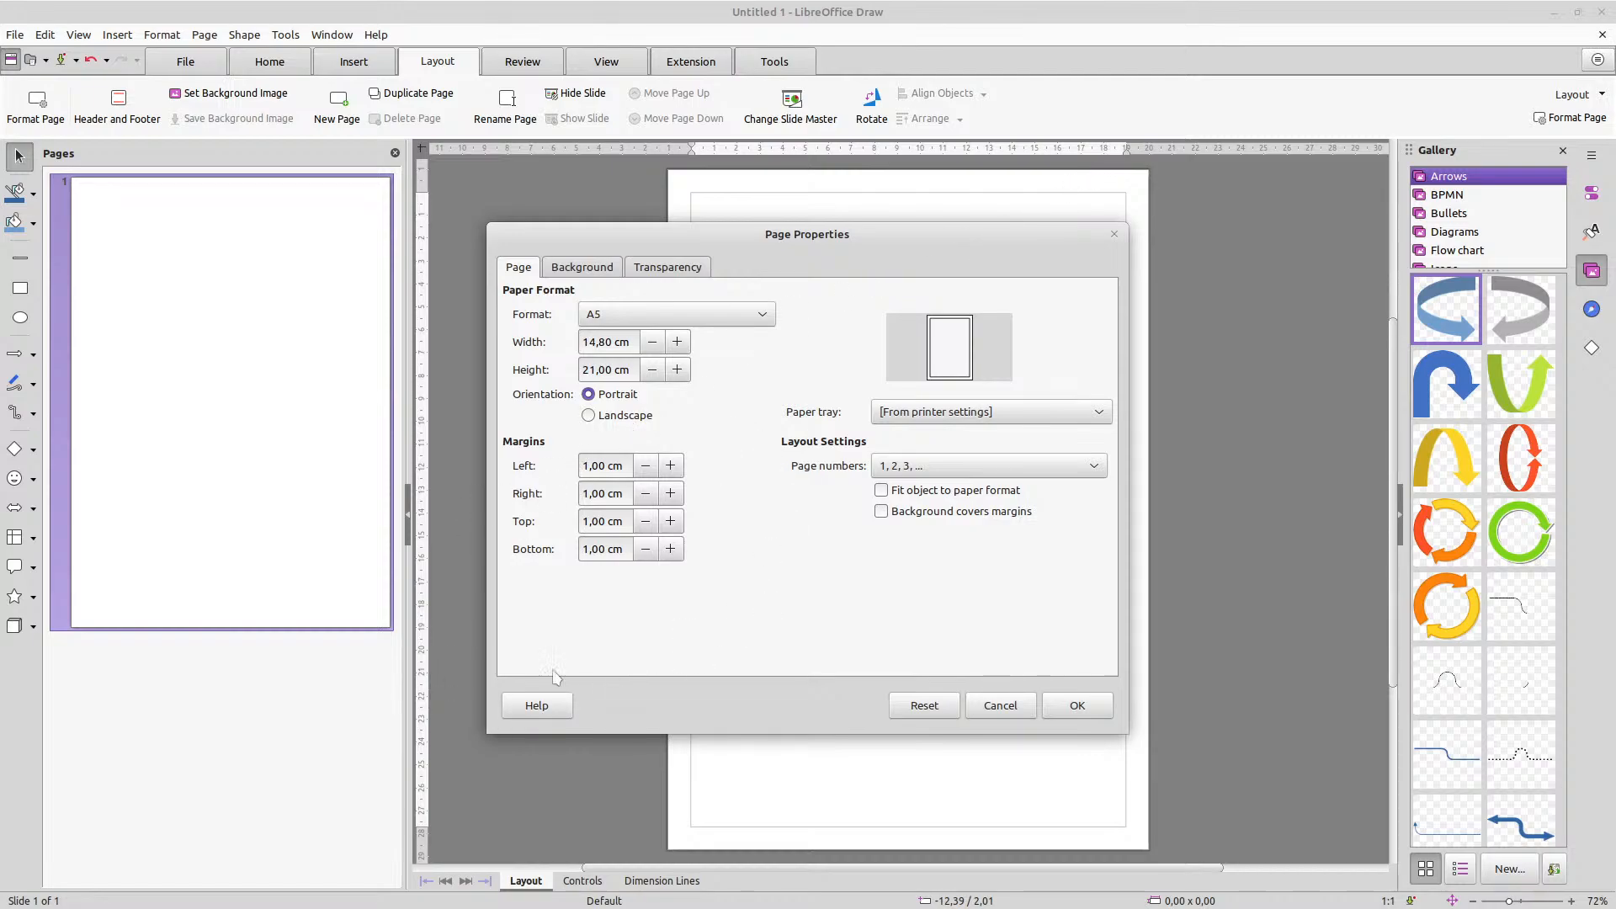
Increase the page's left margin to 1.5 cm and apply the page properties
{"action": "left_click", "coordinate": [671, 466]}
{"action": "left_click", "coordinate": [670, 466]}
{"action": "left_click", "coordinate": [671, 466]}
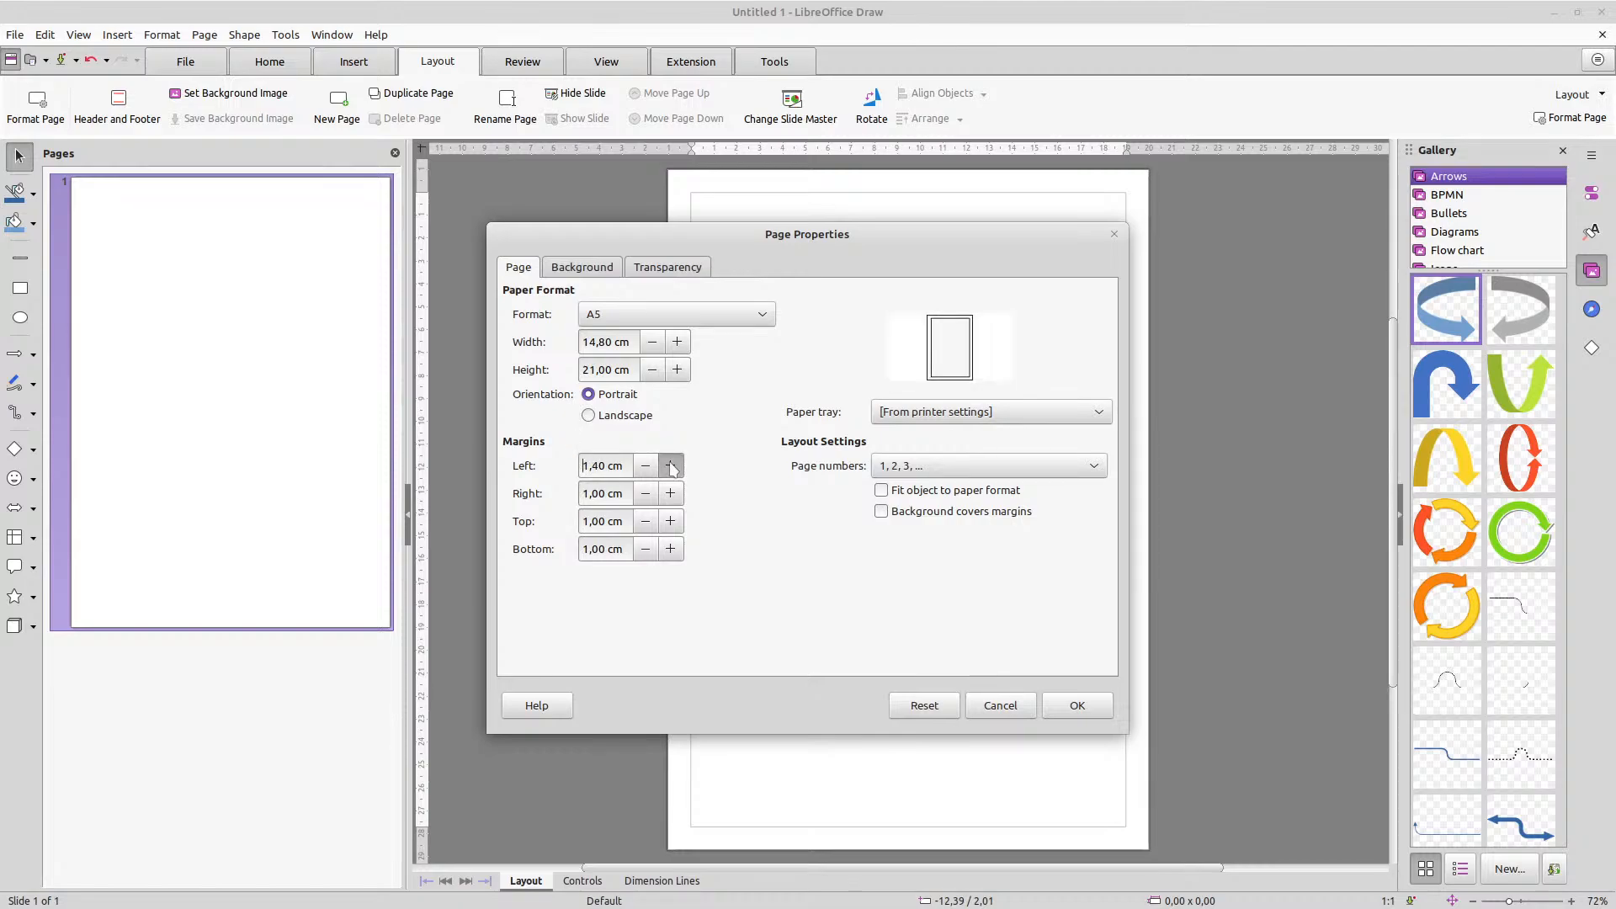
{"action": "left_click", "coordinate": [670, 466]}
{"action": "left_click", "coordinate": [1099, 708]}
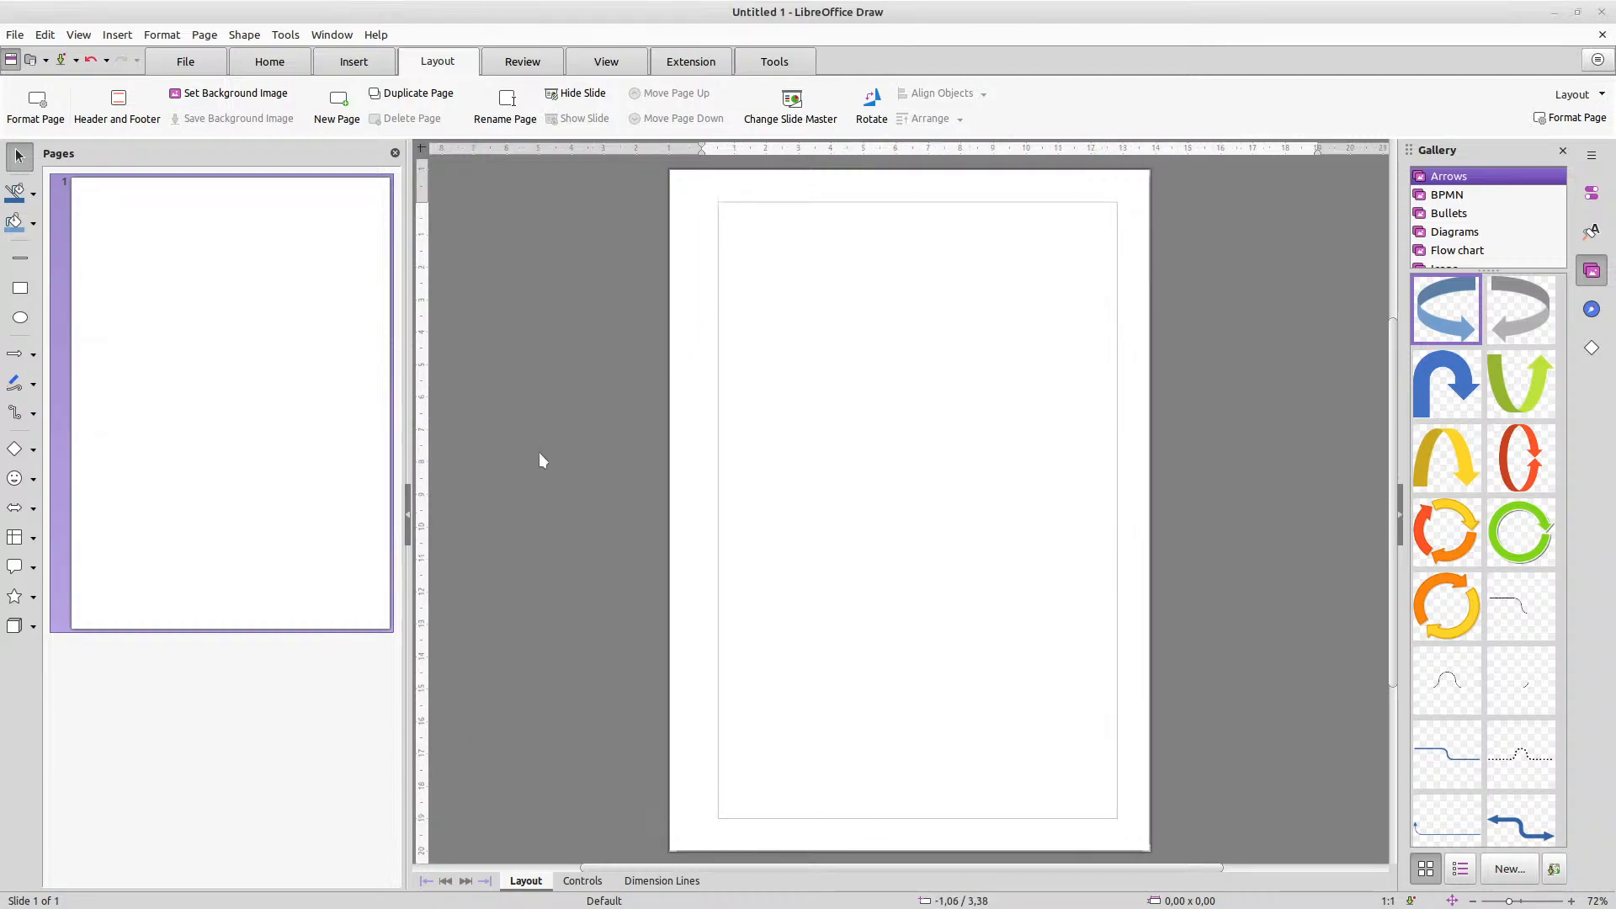
Look through the available review, view, extension, tools, shape and insert commands
{"action": "scroll", "coordinate": [895, 449], "scroll_direction": "up", "scroll_amount": 3}
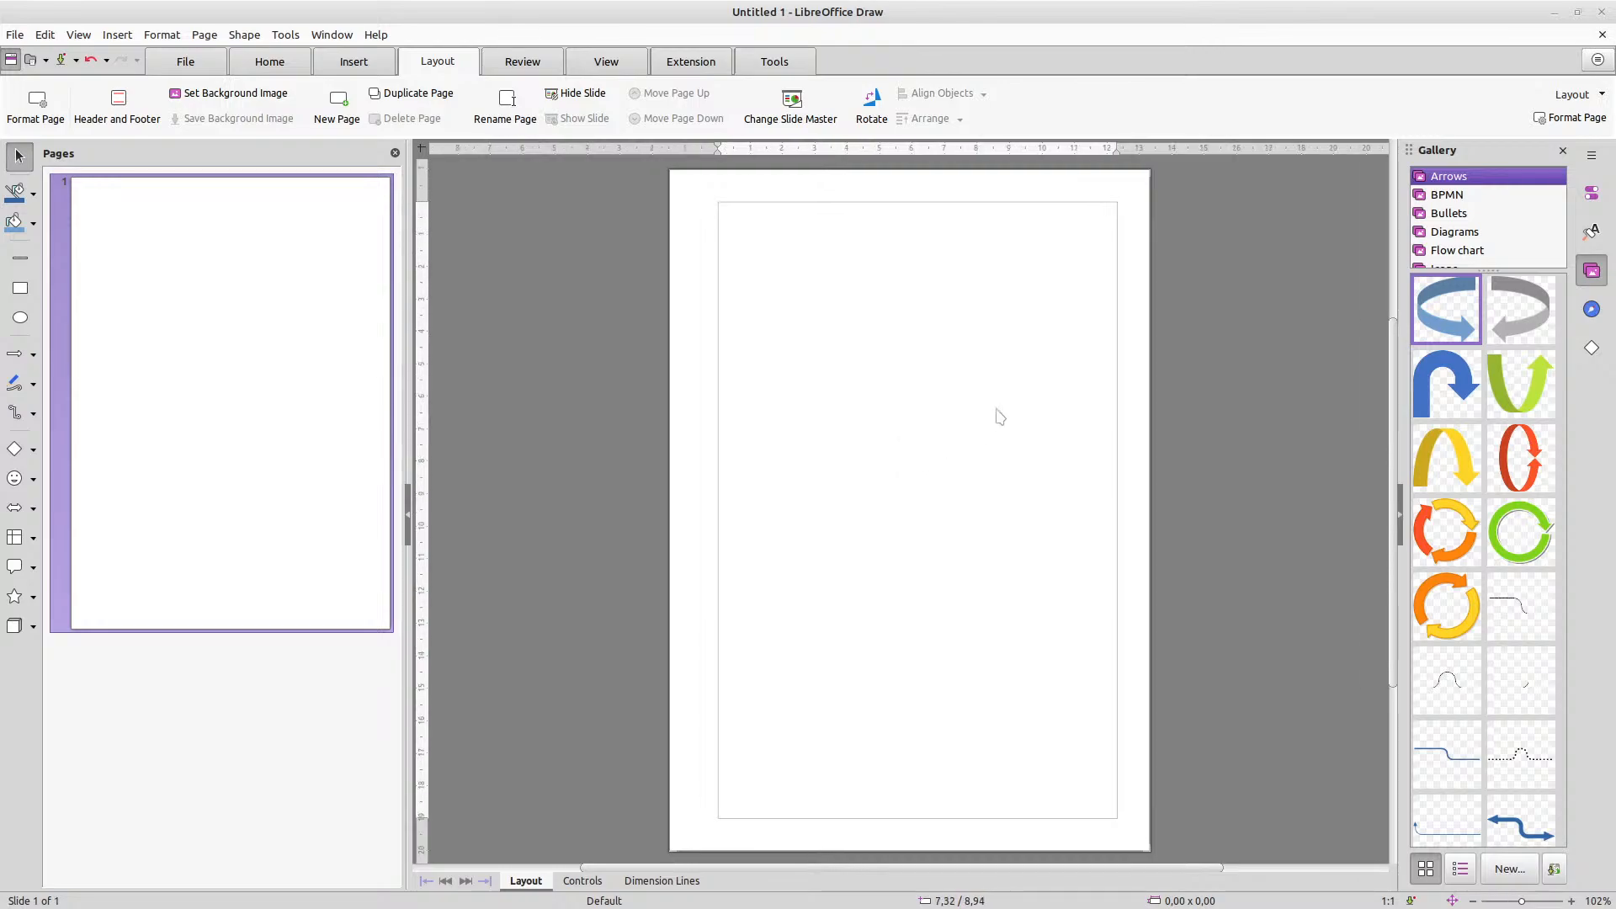
{"action": "left_click", "coordinate": [543, 67]}
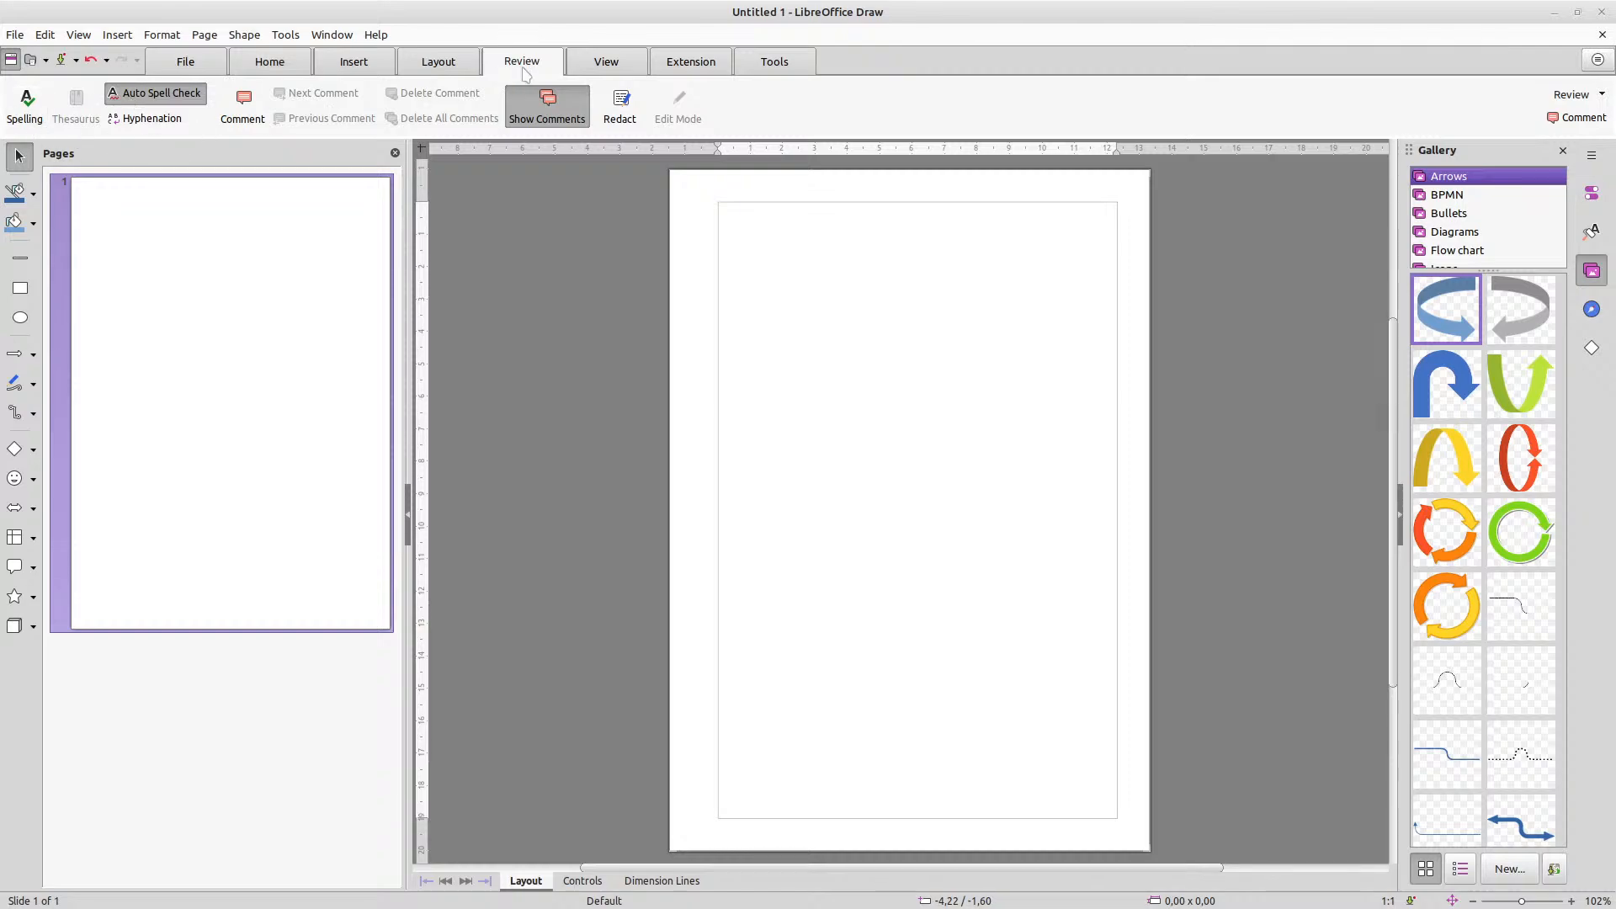
{"action": "left_click", "coordinate": [633, 64]}
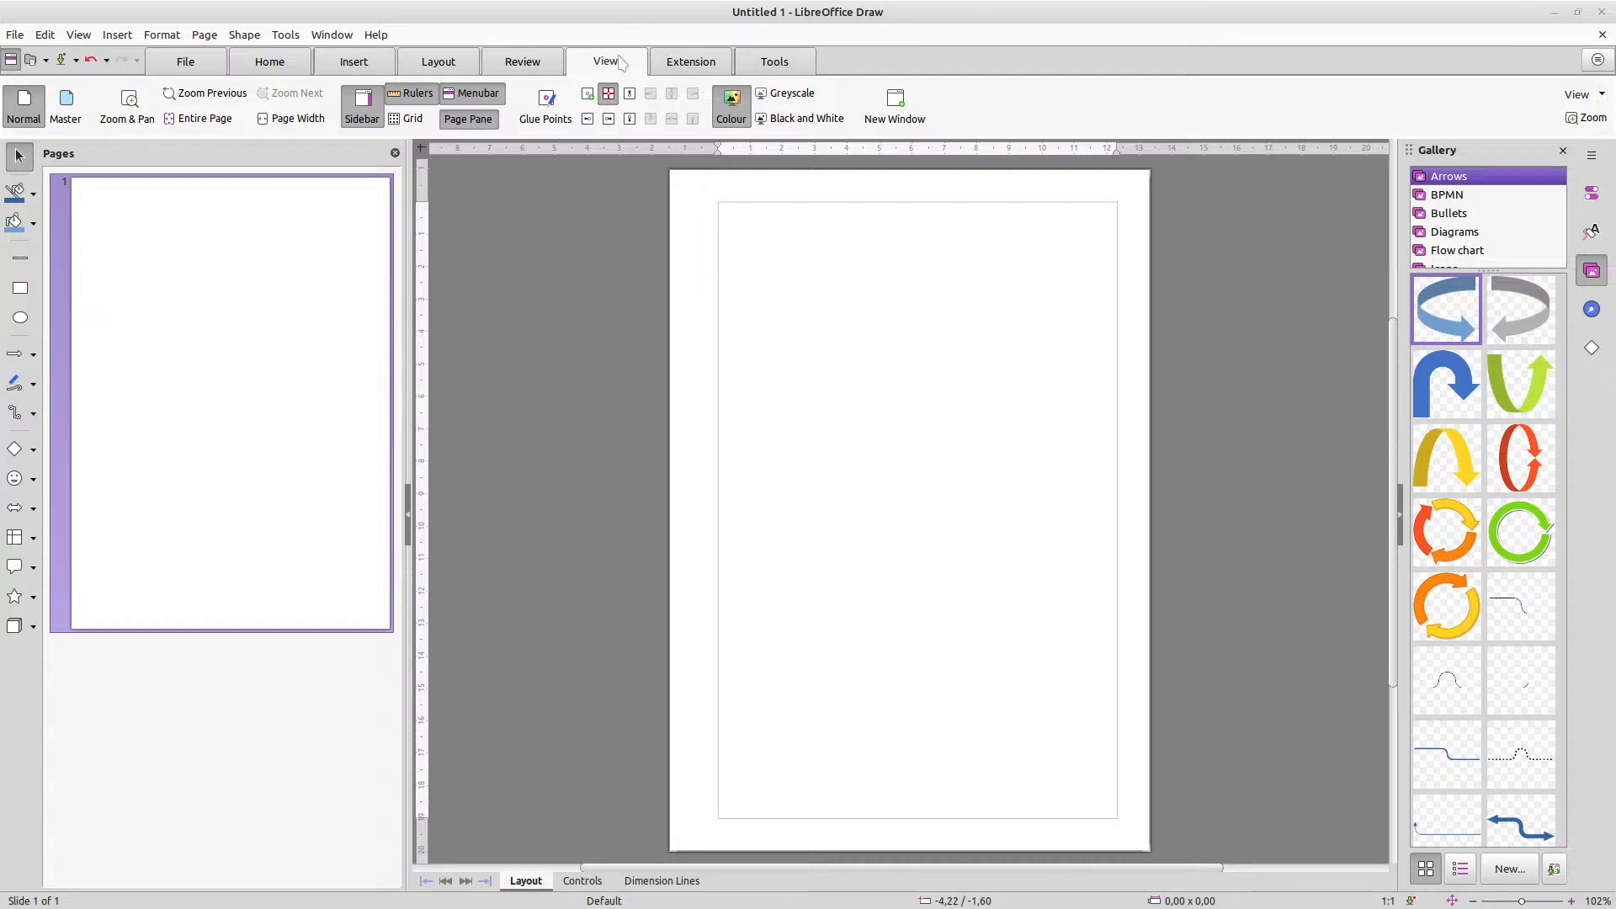
{"action": "left_click", "coordinate": [711, 66]}
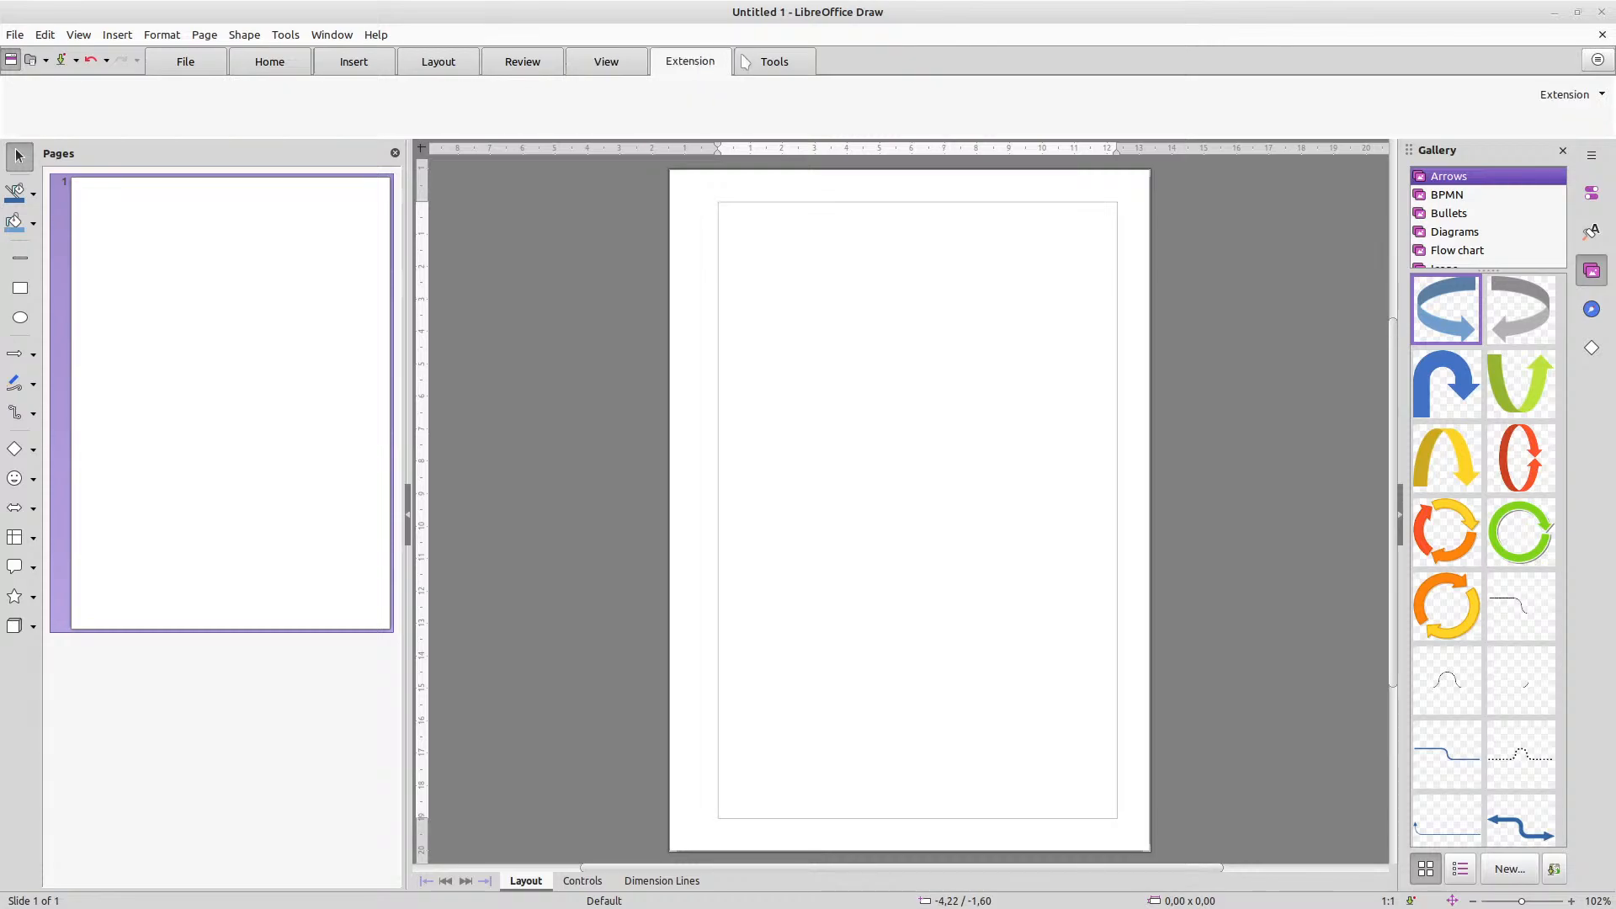
{"action": "left_click", "coordinate": [802, 62]}
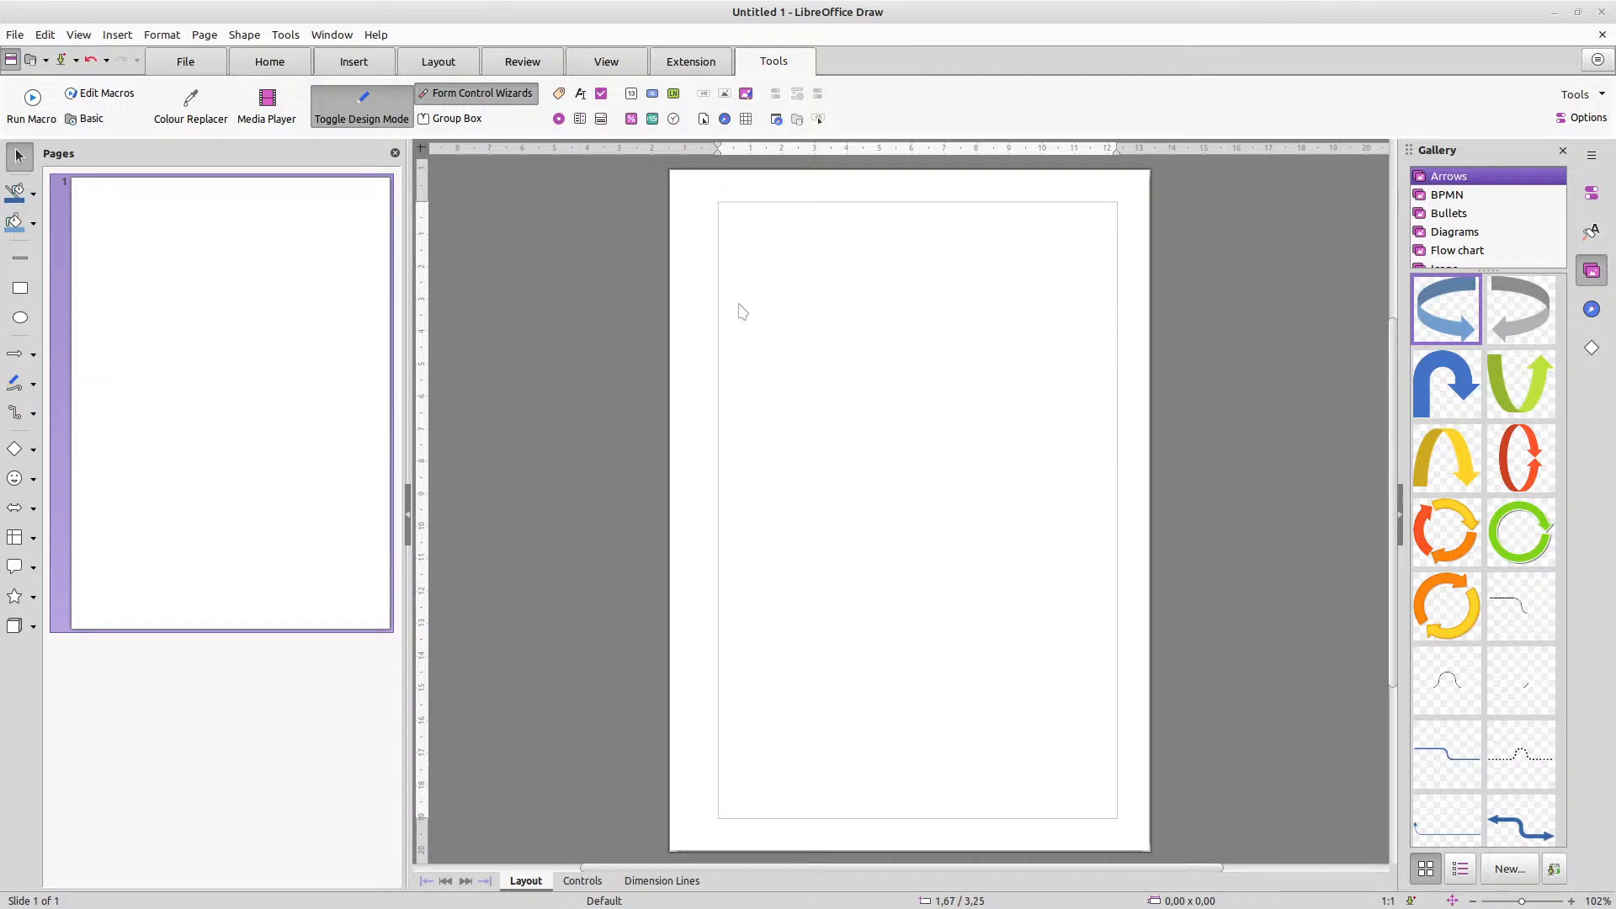
{"action": "left_click", "coordinate": [204, 35]}
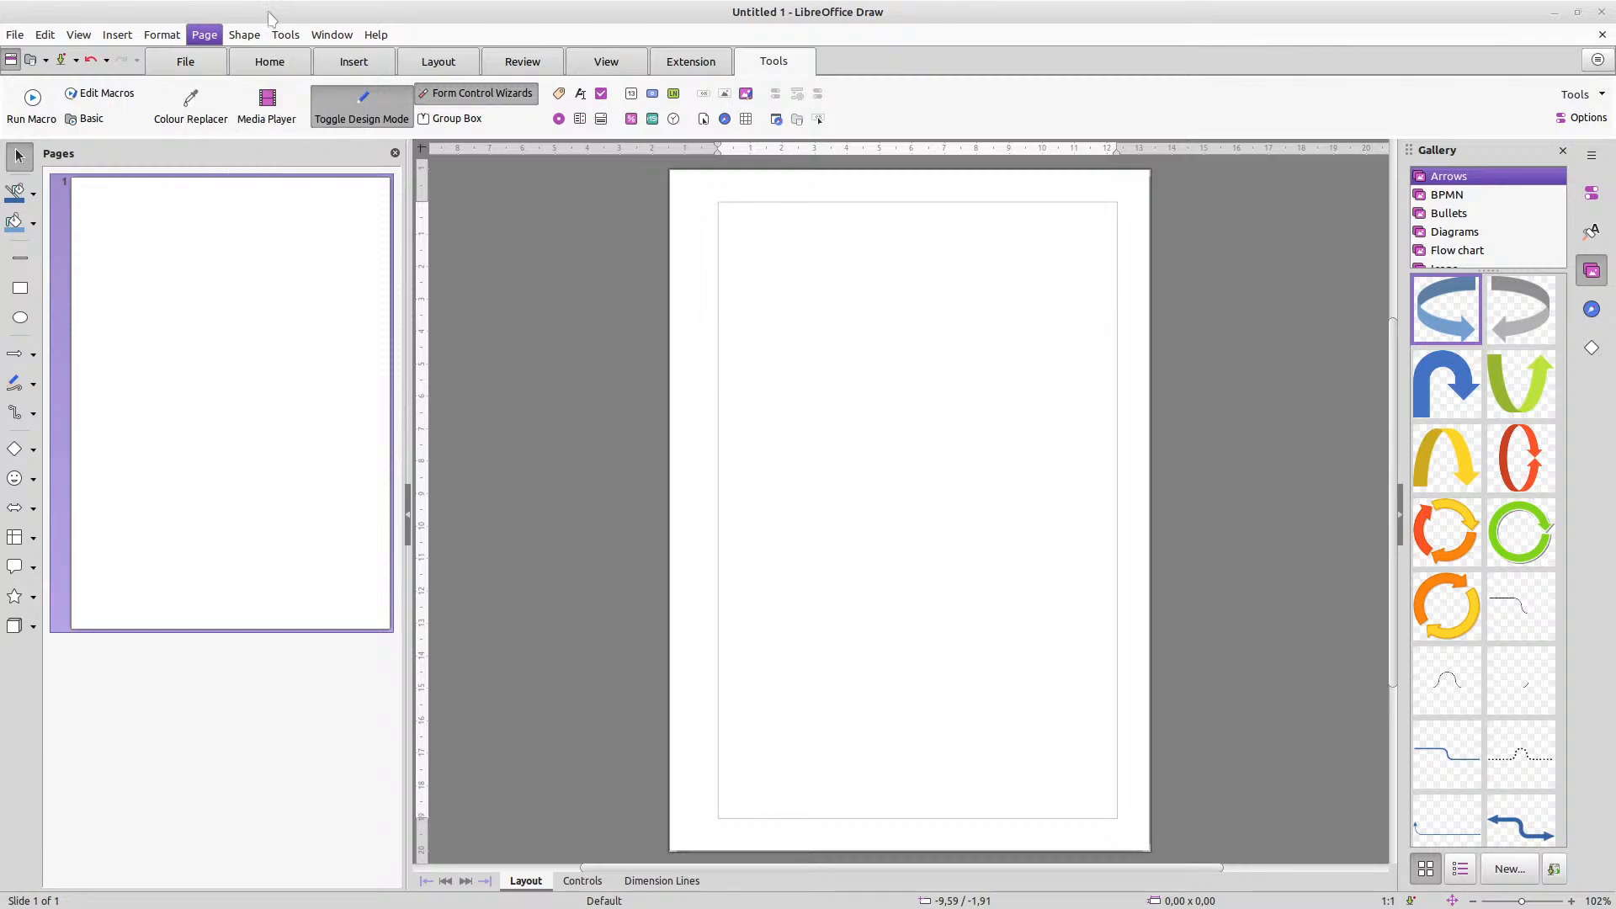
{"action": "mouse_move", "coordinate": [255, 36]}
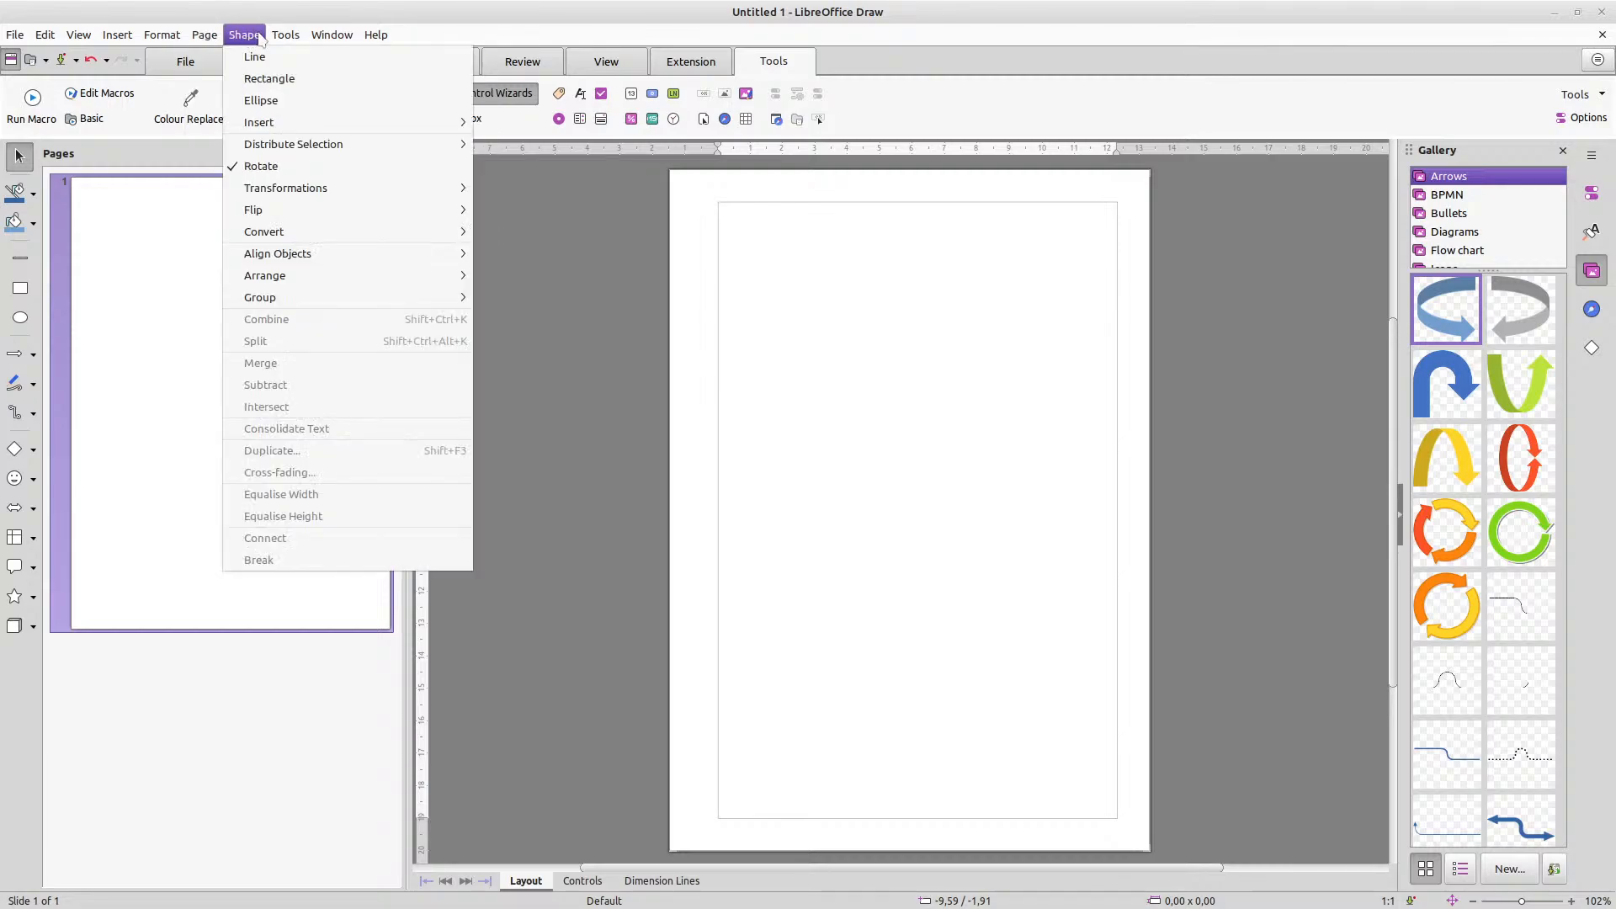
{"action": "left_click", "coordinate": [257, 36]}
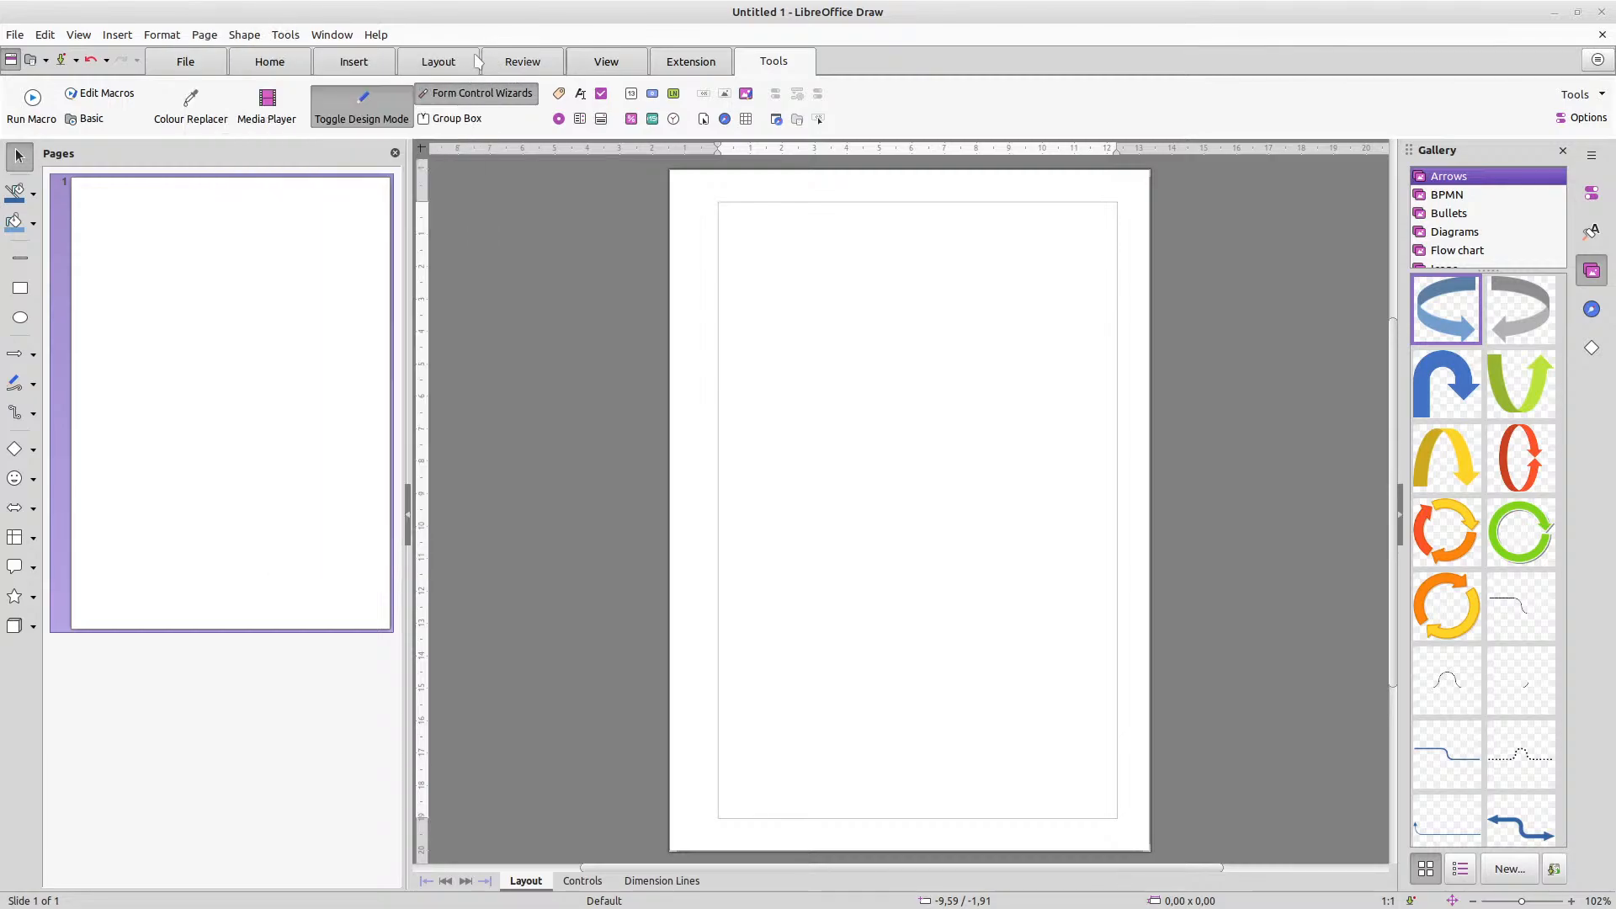
{"action": "left_click", "coordinate": [370, 65]}
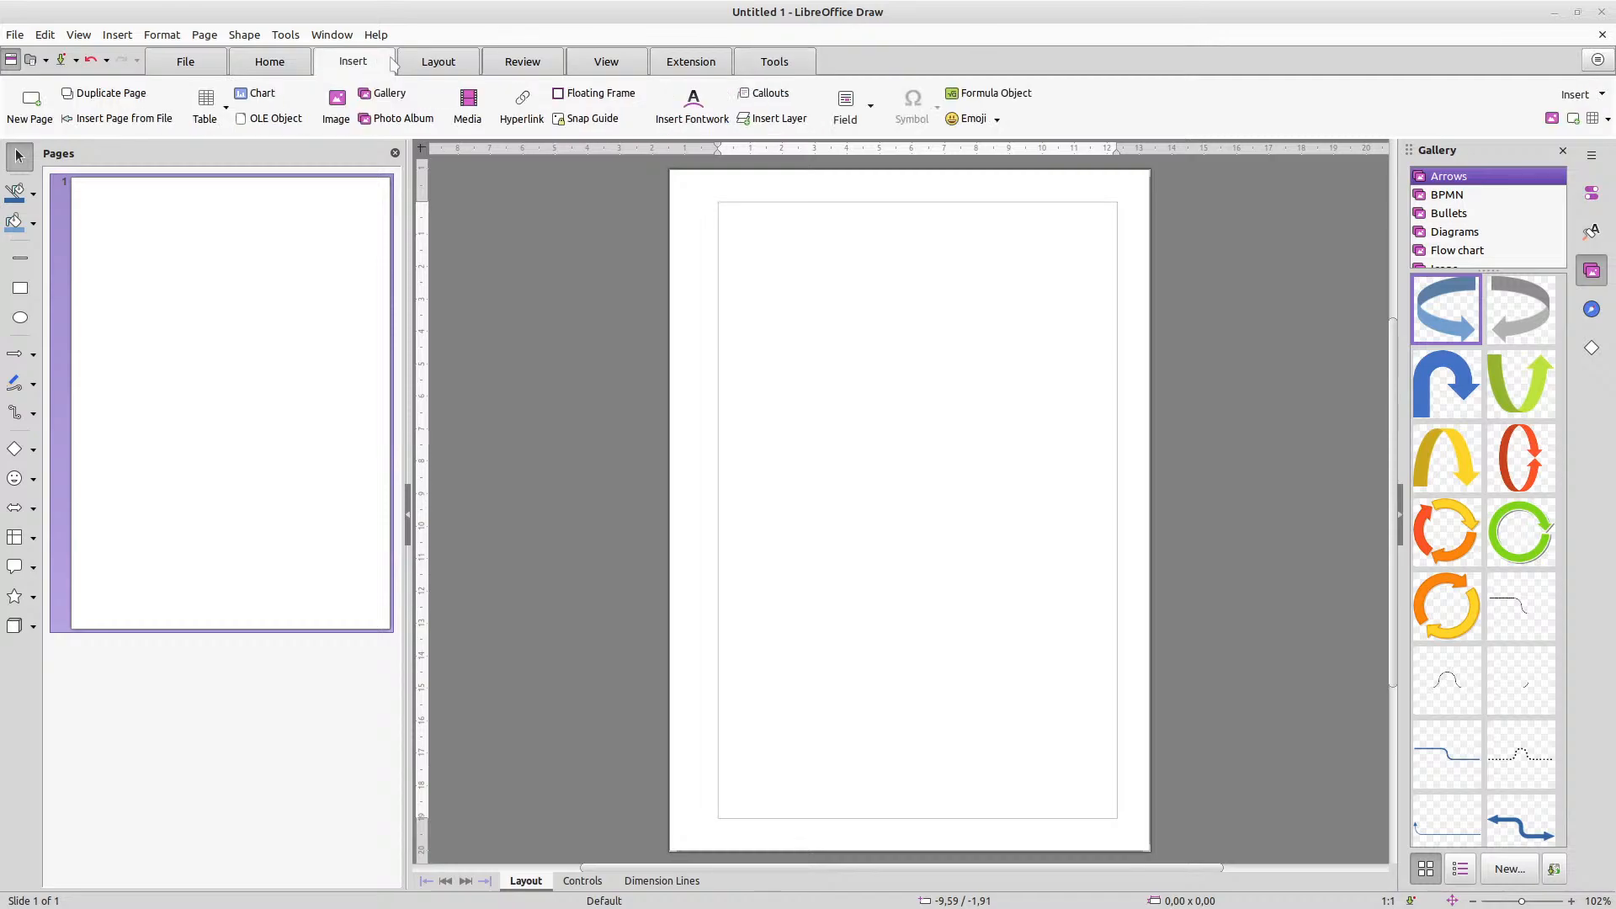
Try a 50% transparency for the area fill and close the settings without applying it
{"action": "left_click", "coordinate": [273, 62]}
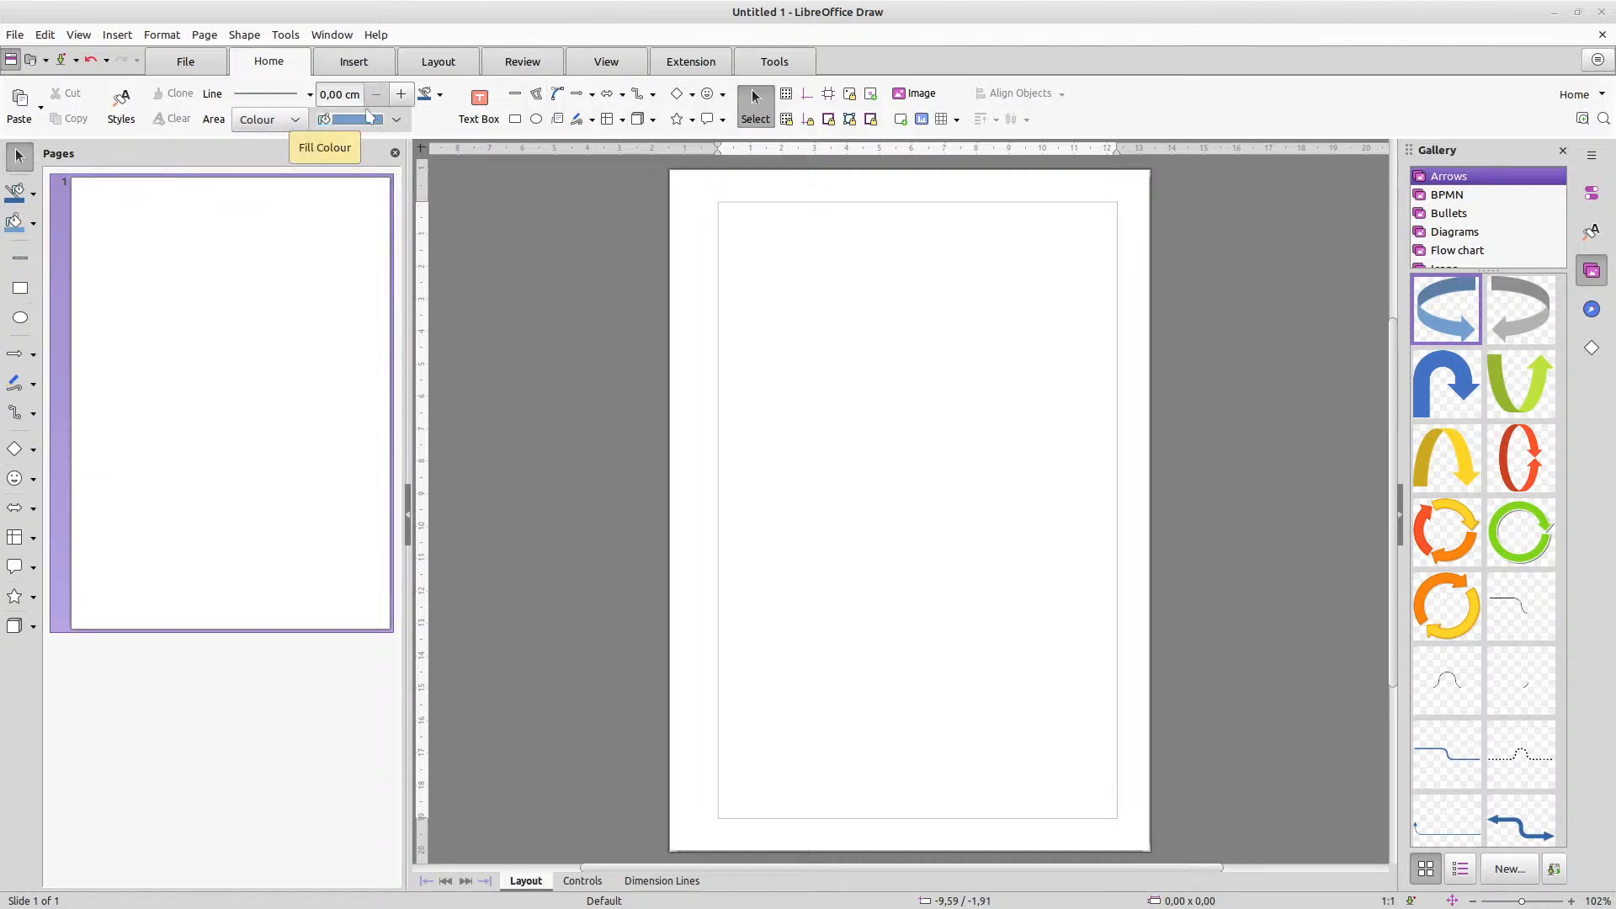
{"action": "left_click", "coordinate": [214, 119]}
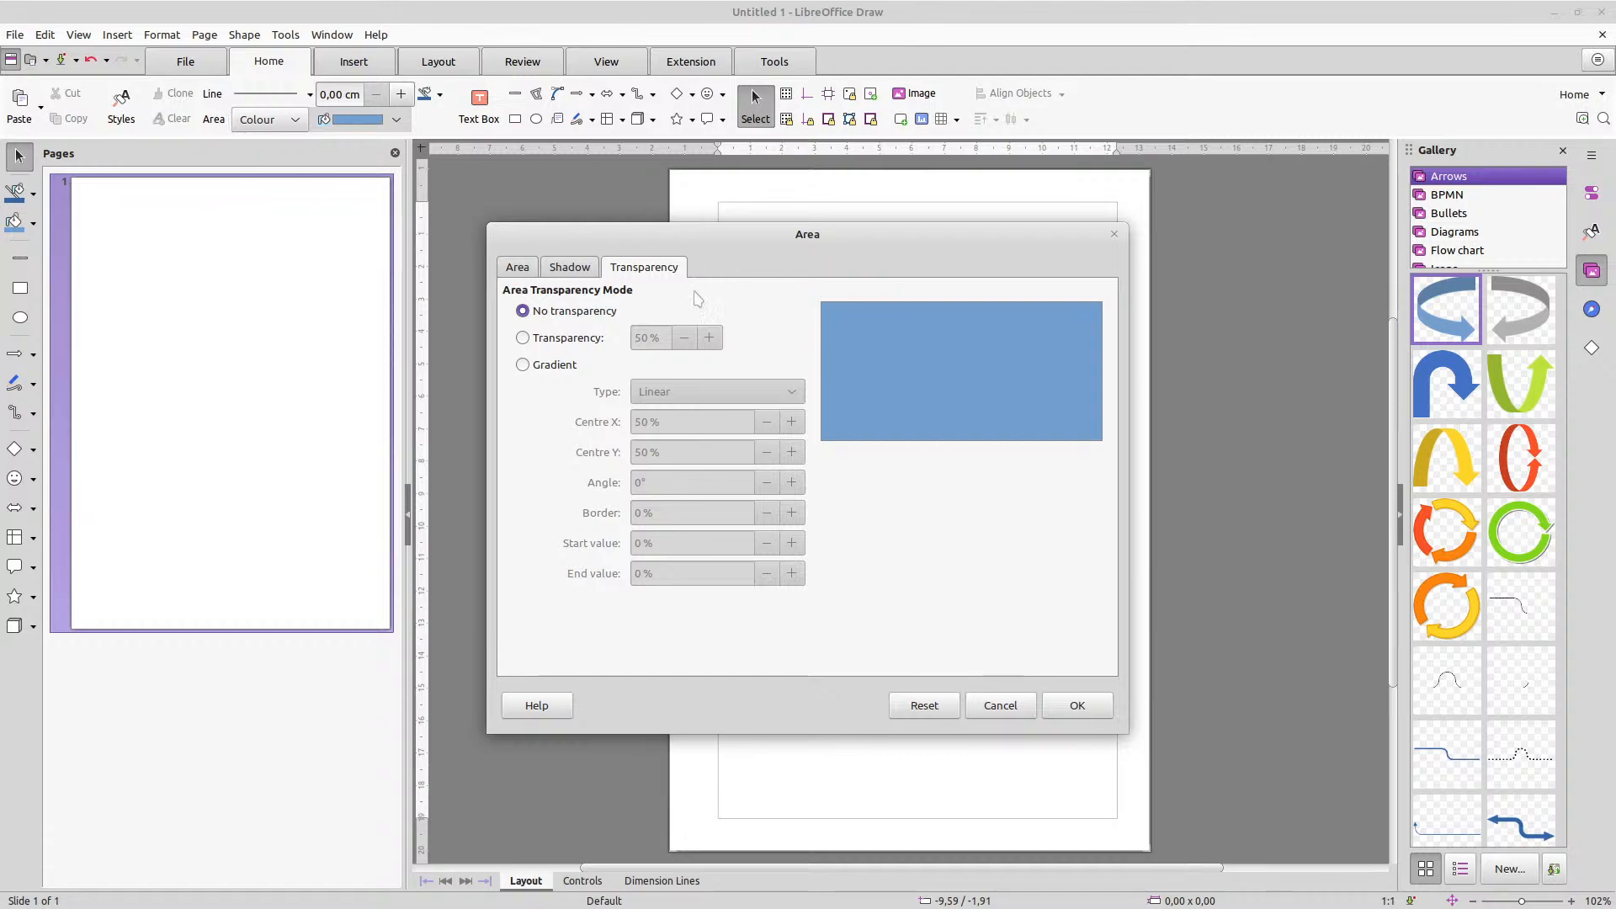
{"action": "left_click", "coordinate": [524, 339]}
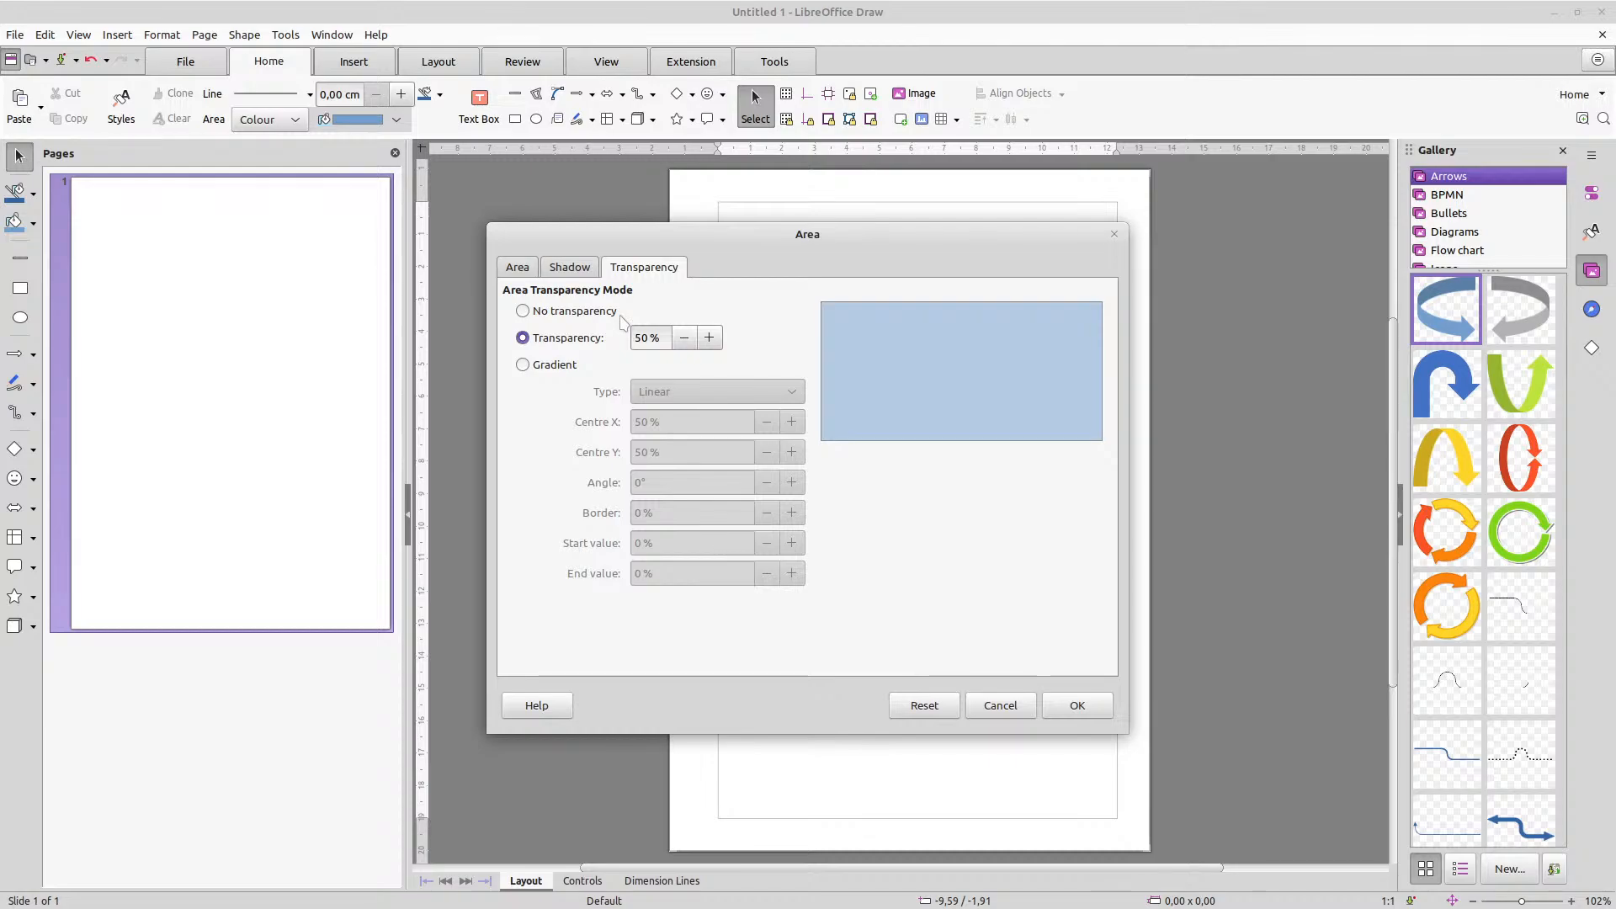
{"action": "left_click", "coordinate": [1115, 234]}
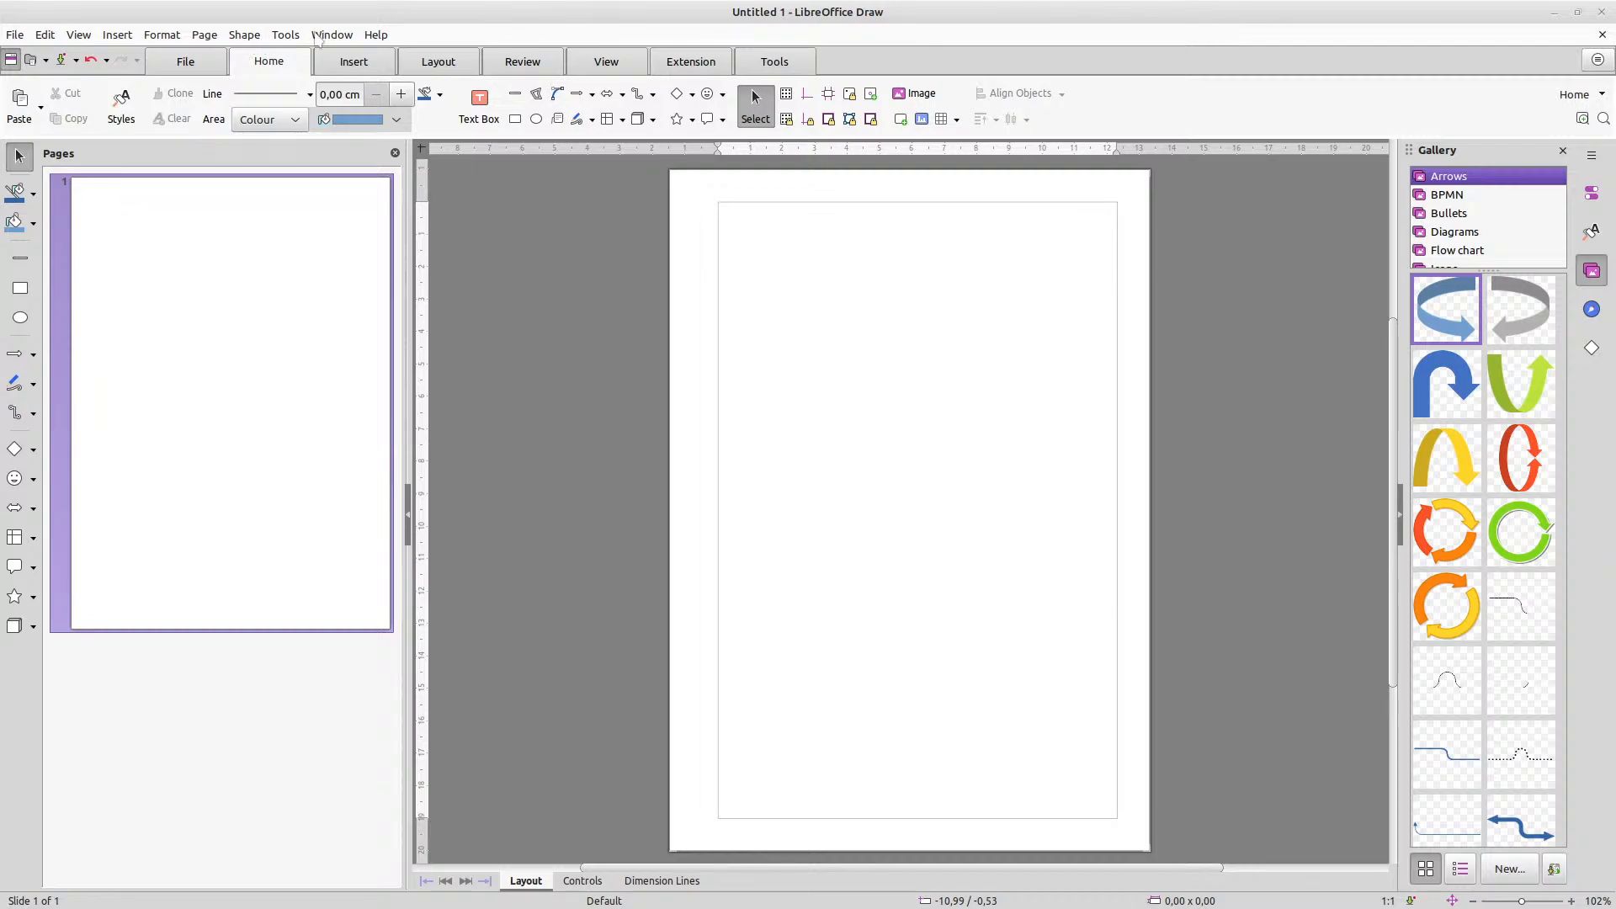
{"action": "left_click", "coordinate": [341, 35]}
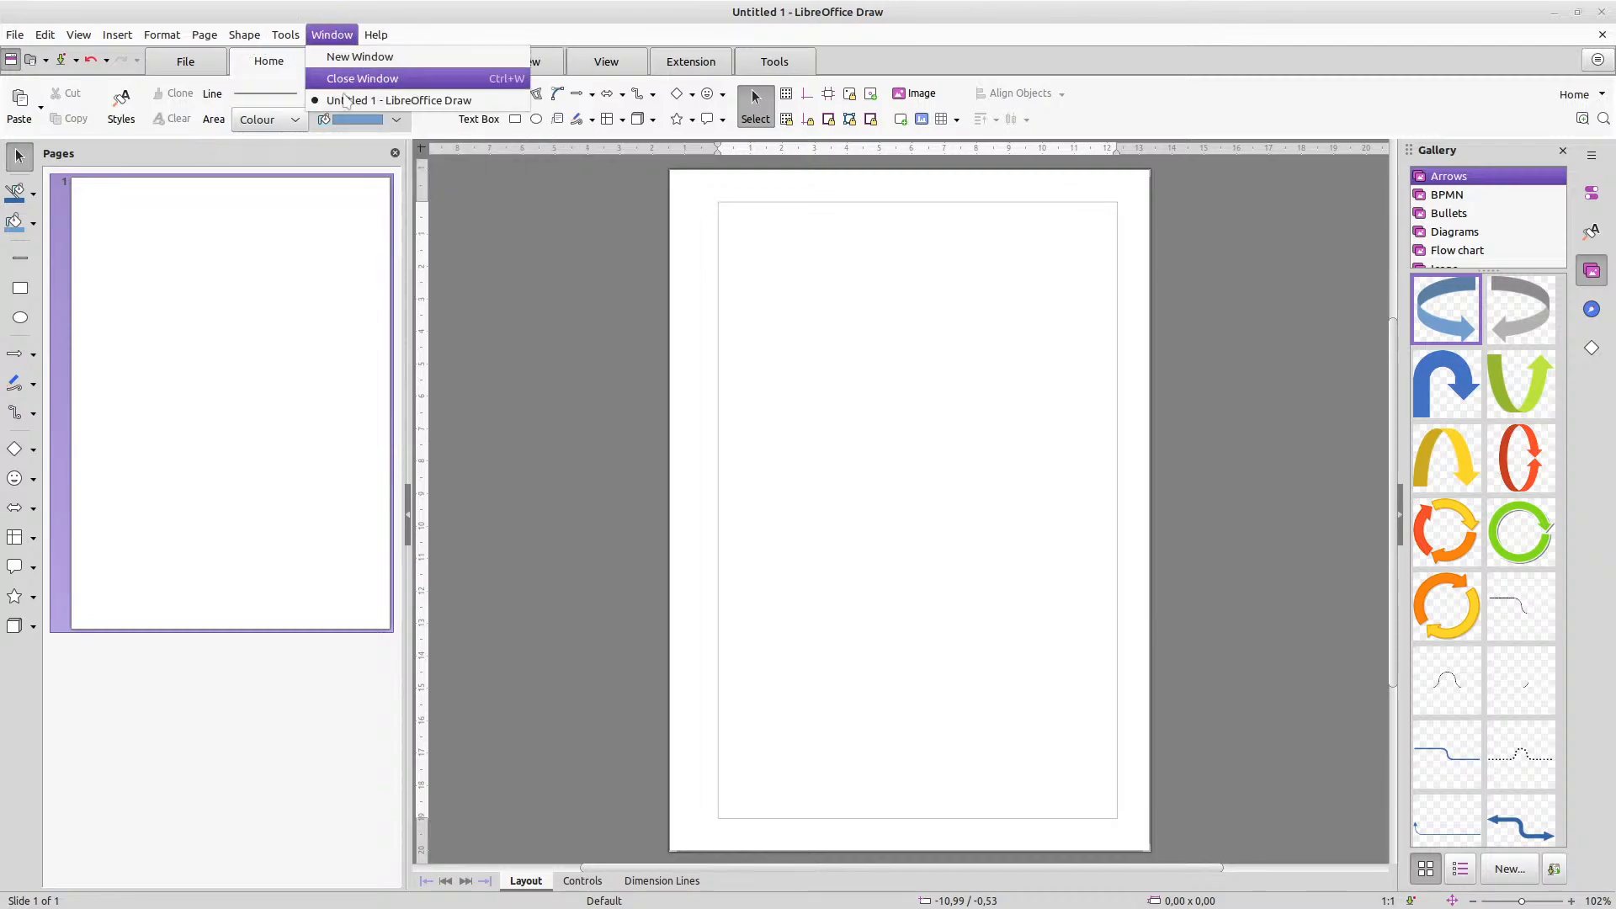
{"action": "left_click", "coordinate": [495, 345]}
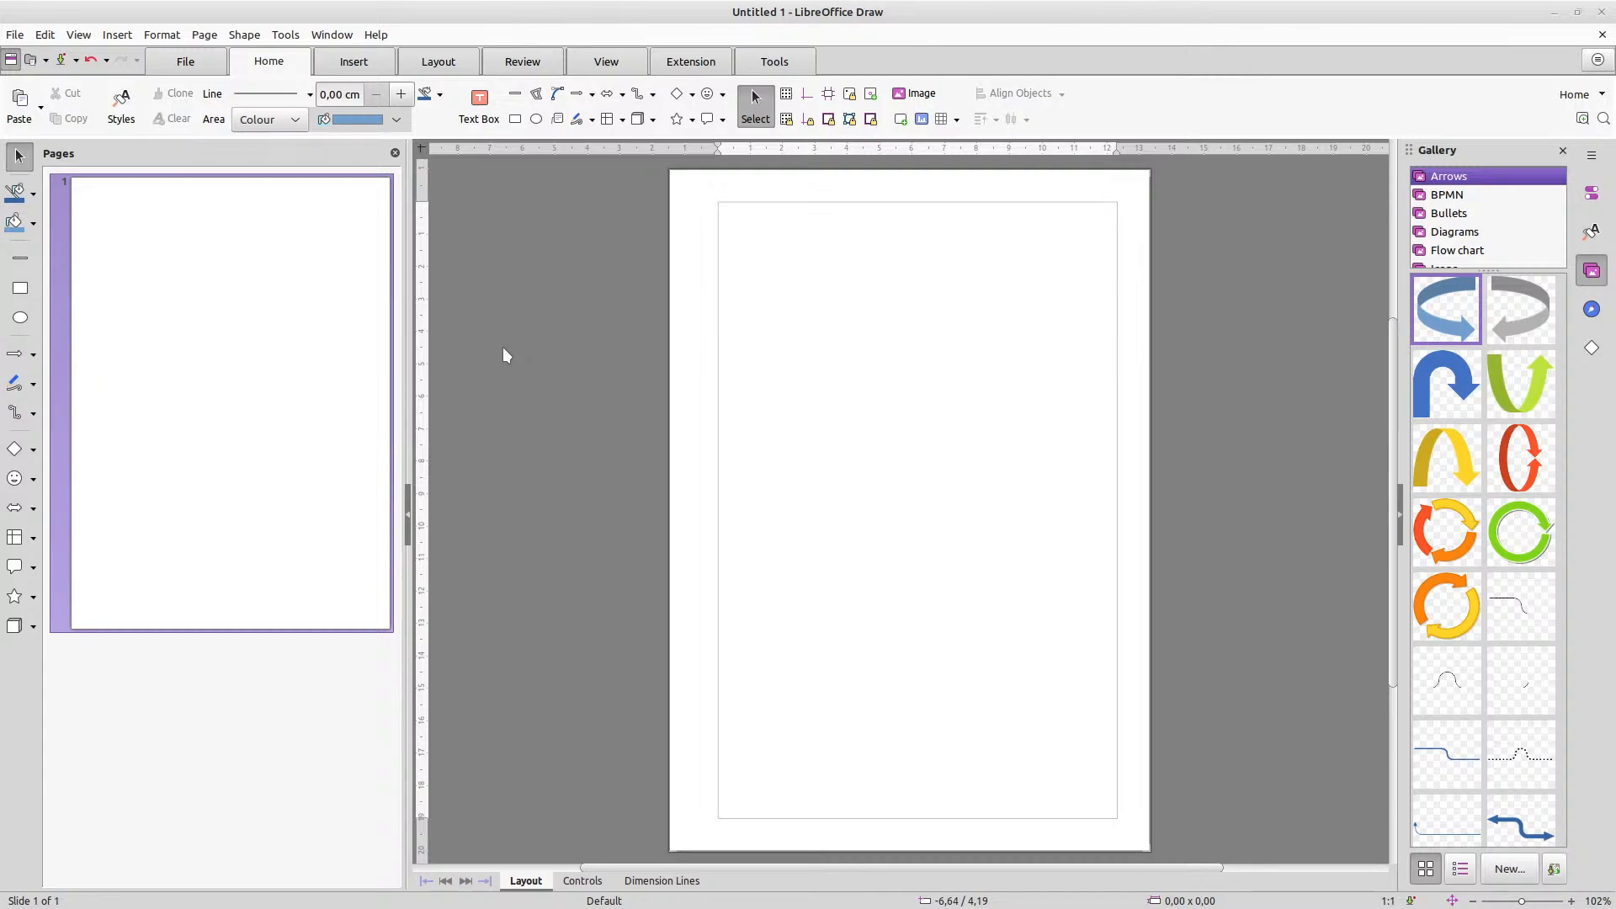
Open the master view of the drawing to edit its background objects
{"action": "left_click", "coordinate": [433, 63]}
{"action": "left_click", "coordinate": [606, 63]}
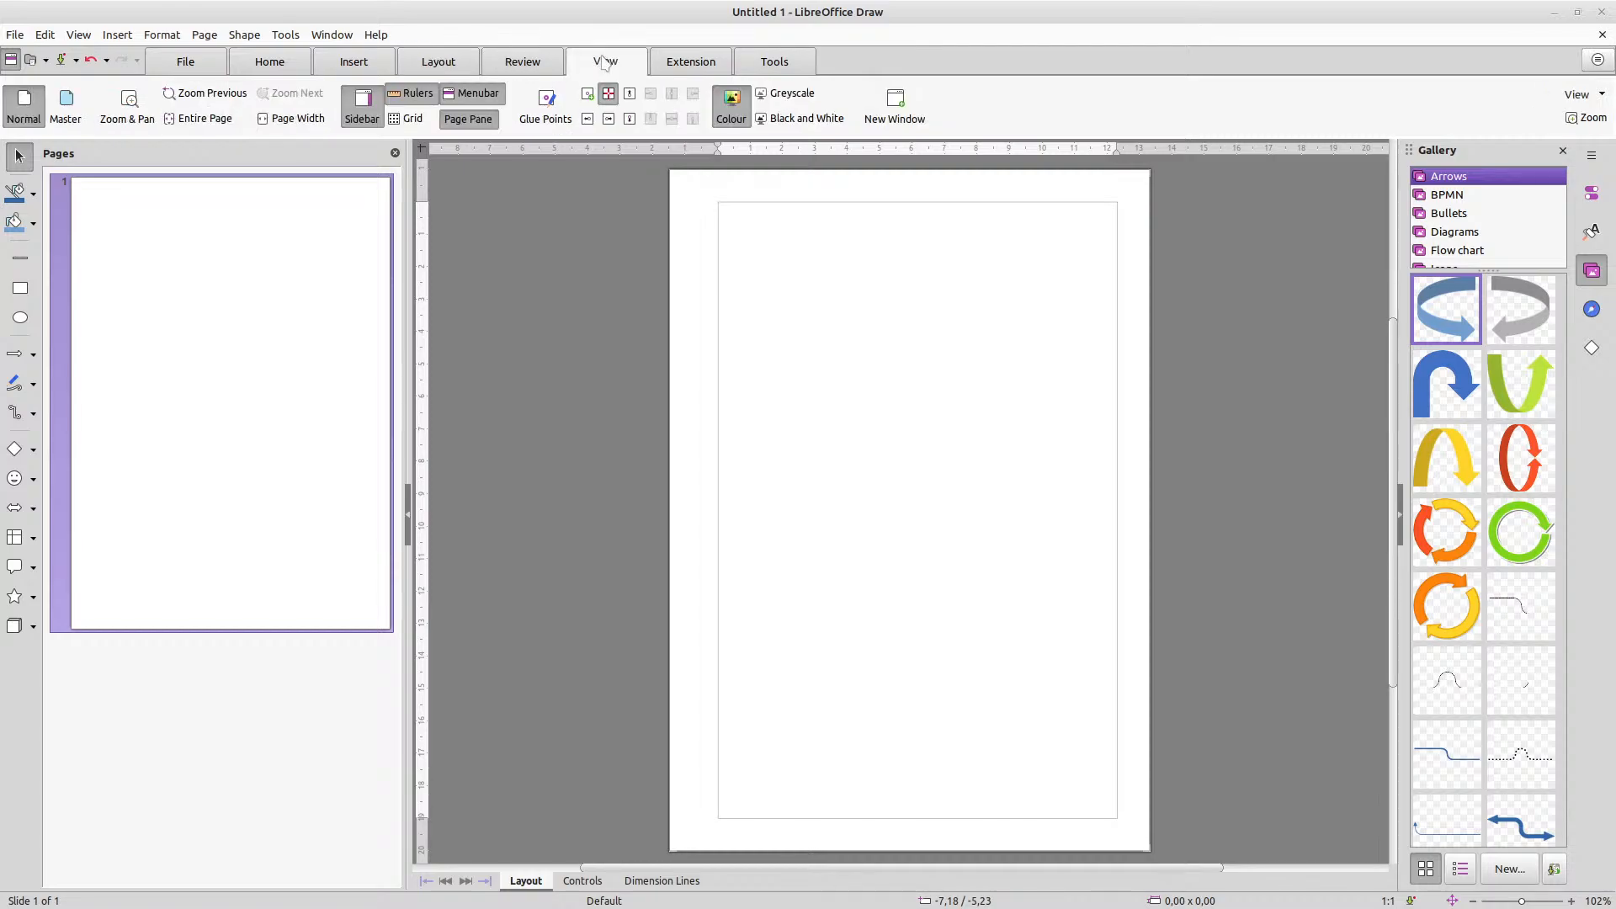
{"action": "left_click", "coordinate": [77, 113]}
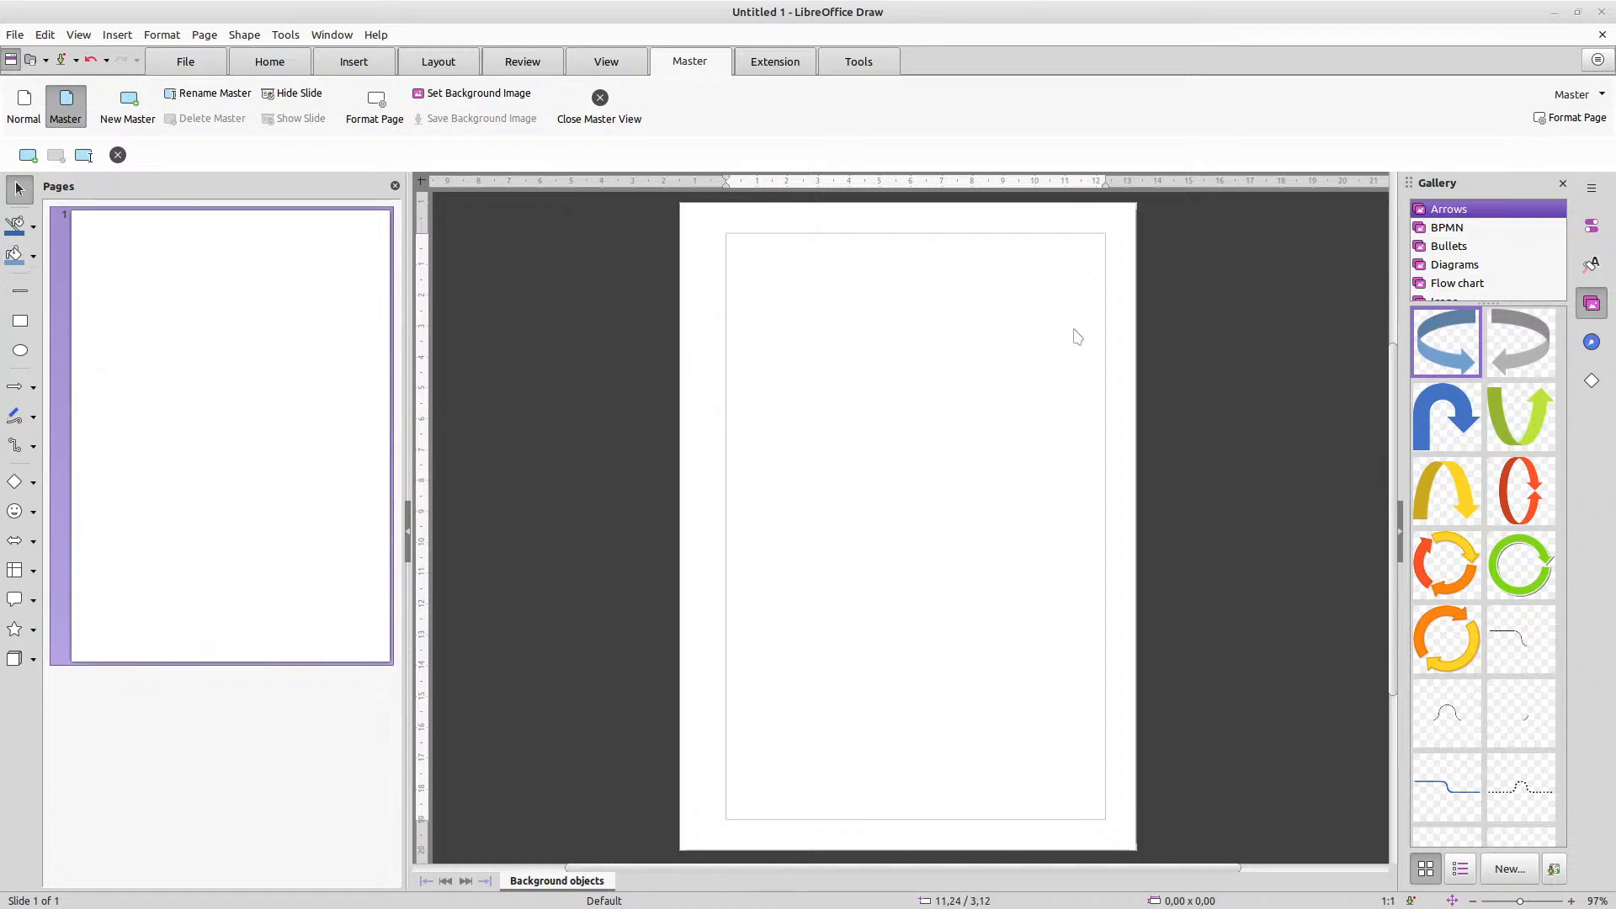
Draw a rectangle about 12.33 by 19.04 cm along the master page's margins and set its area fill to None
{"action": "left_click", "coordinate": [18, 322]}
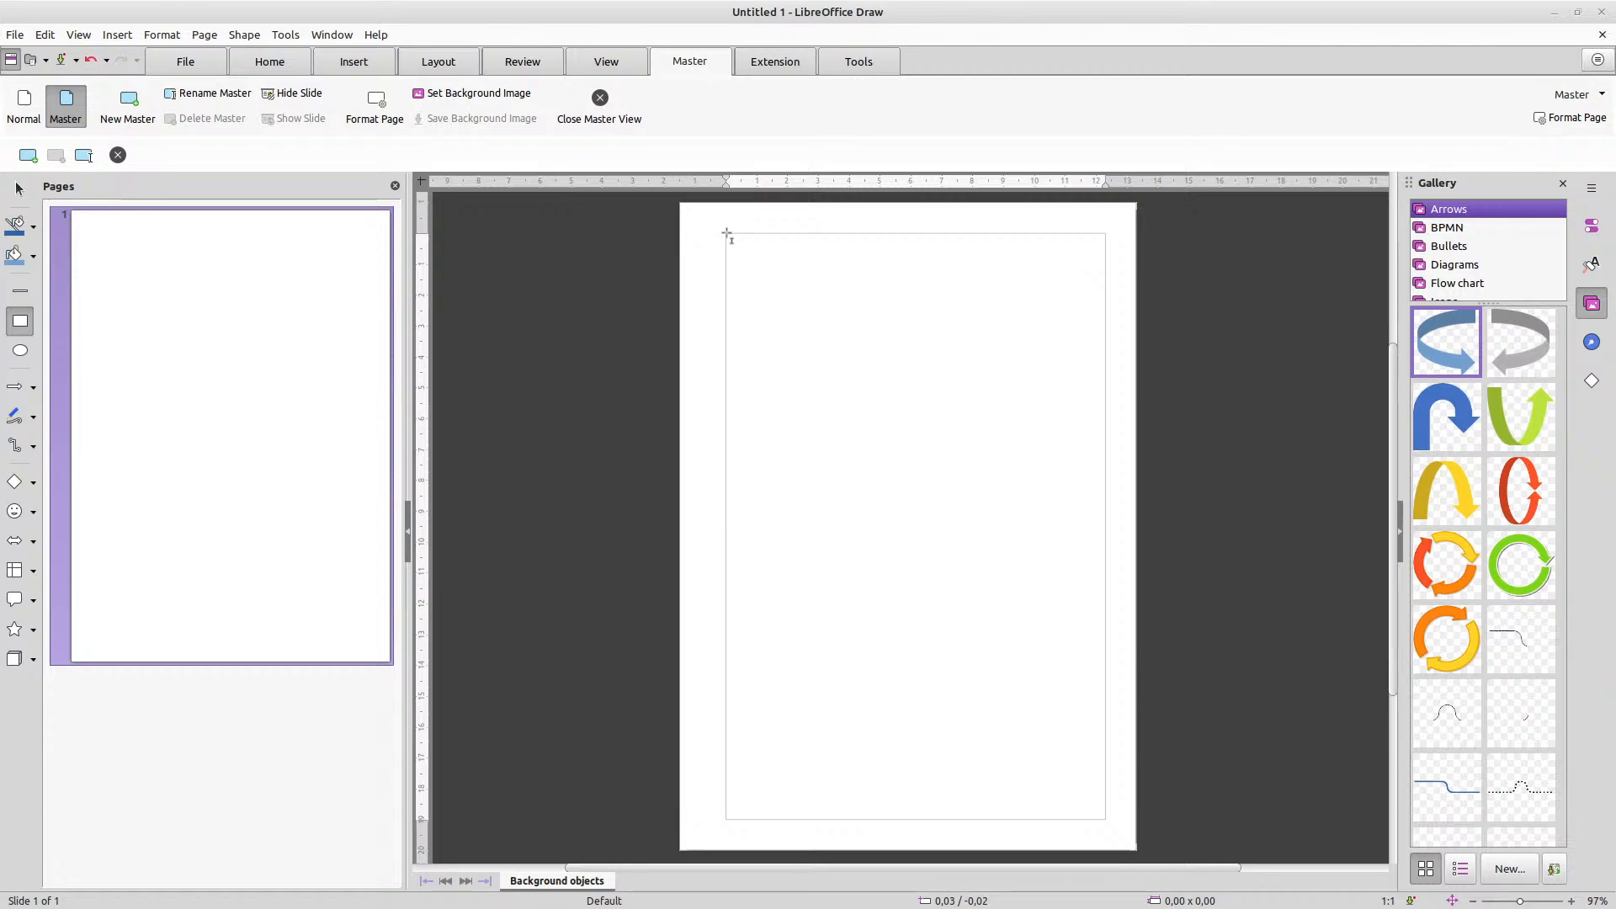
{"action": "mouse_move", "coordinate": [726, 233]}
{"action": "left_mouse_down"}
{"action": "mouse_move", "coordinate": [819, 393]}
{"action": "mouse_move", "coordinate": [1122, 736]}
{"action": "mouse_move", "coordinate": [1107, 819]}
{"action": "left_mouse_up"}
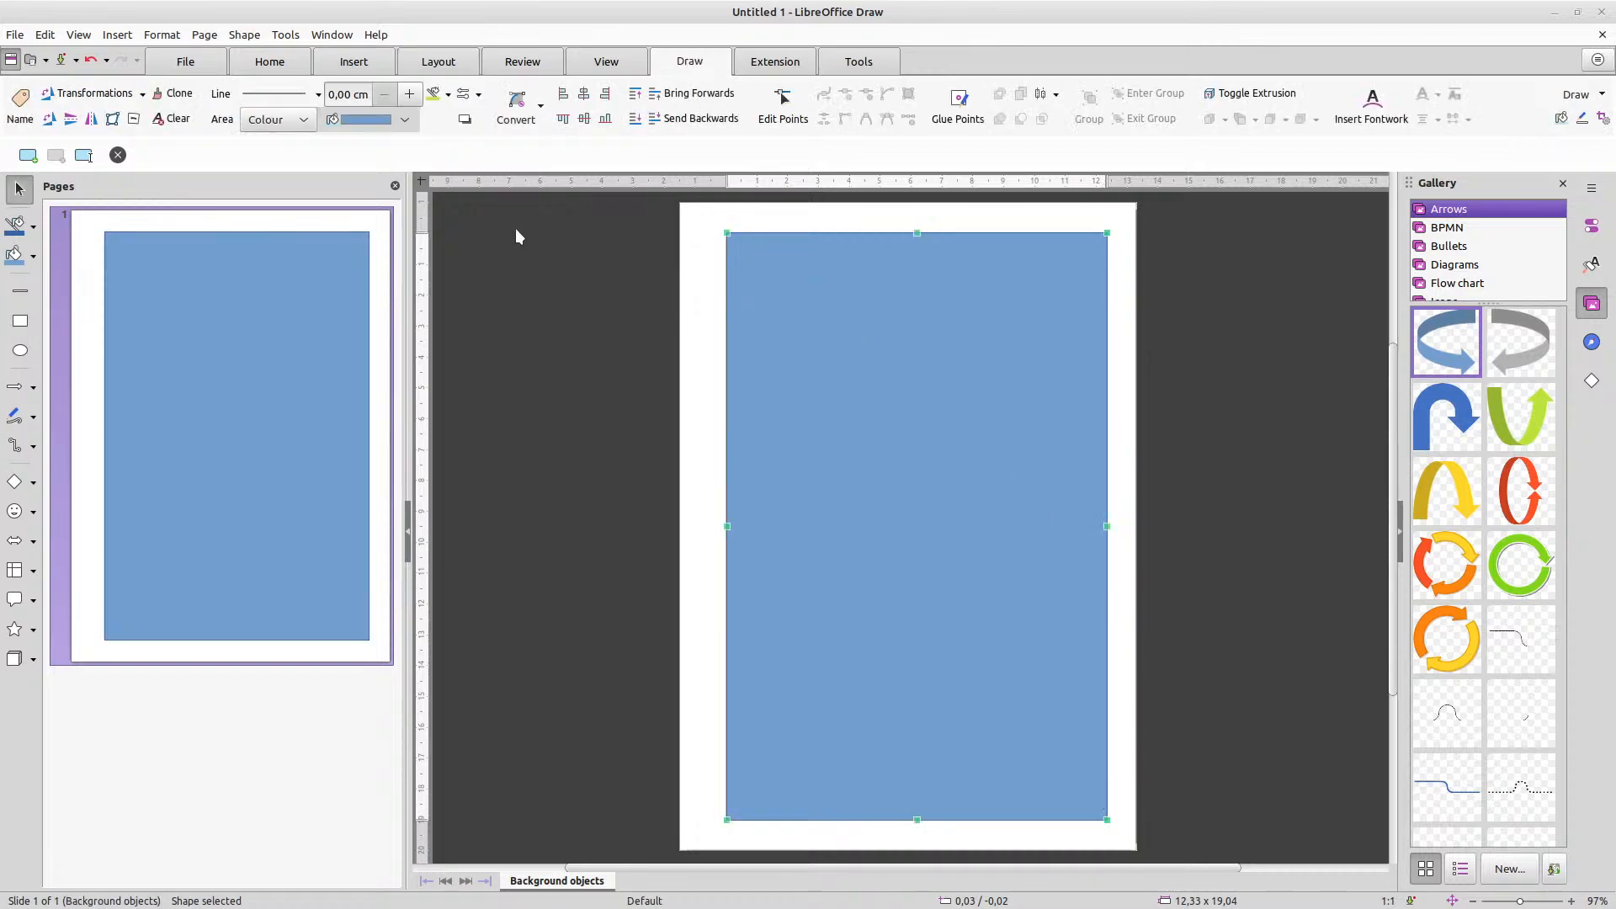
{"action": "left_click", "coordinate": [303, 120]}
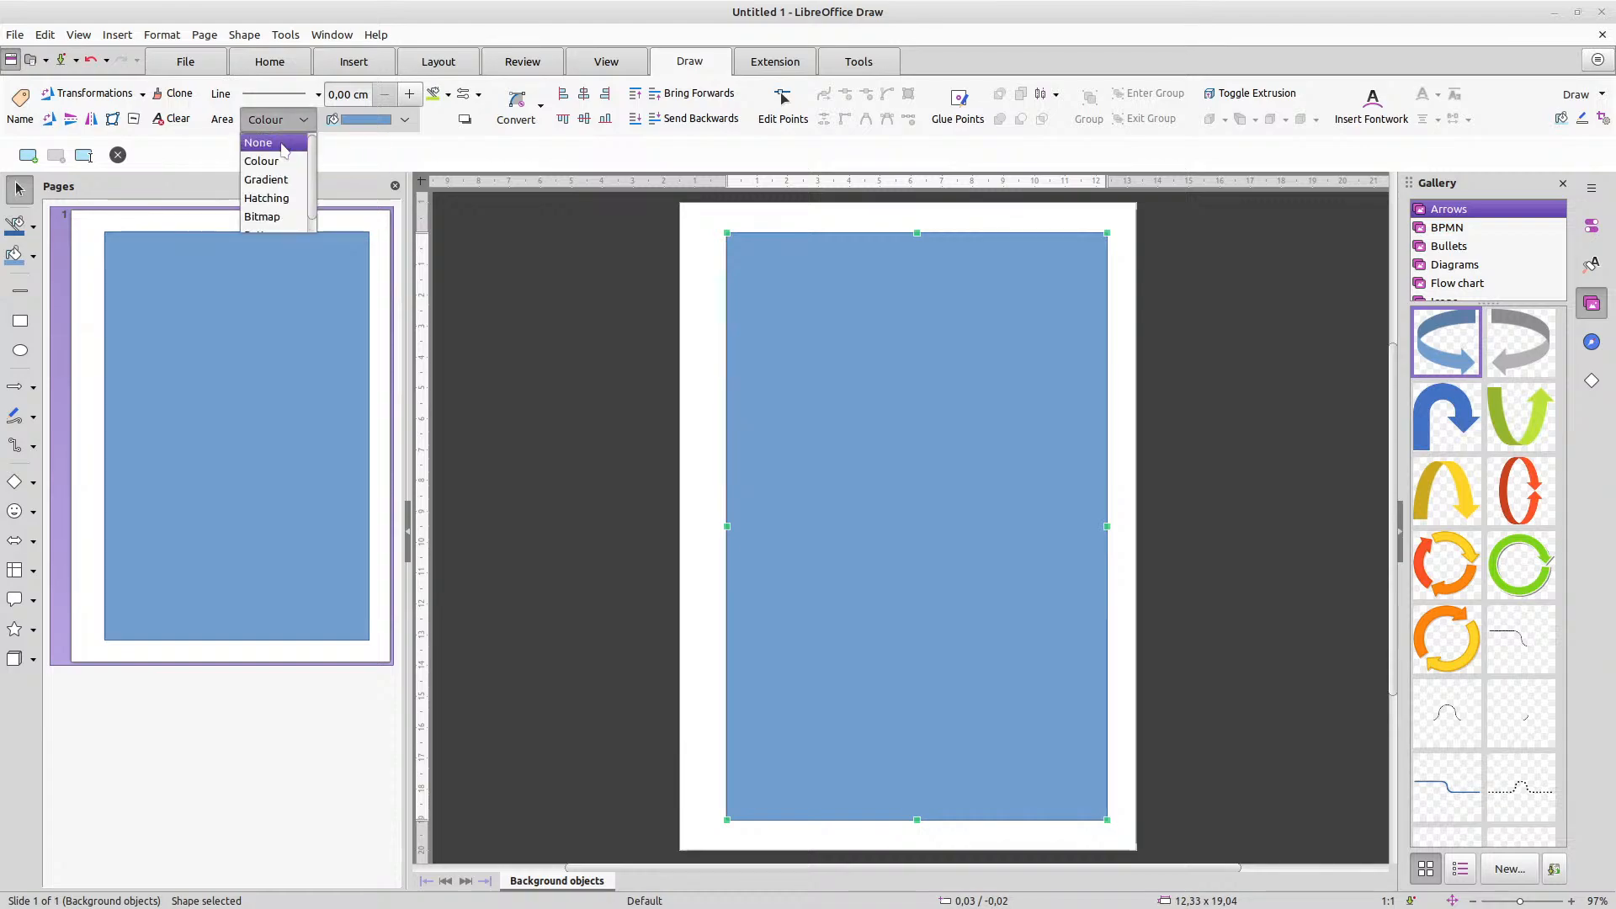
{"action": "left_click", "coordinate": [282, 146]}
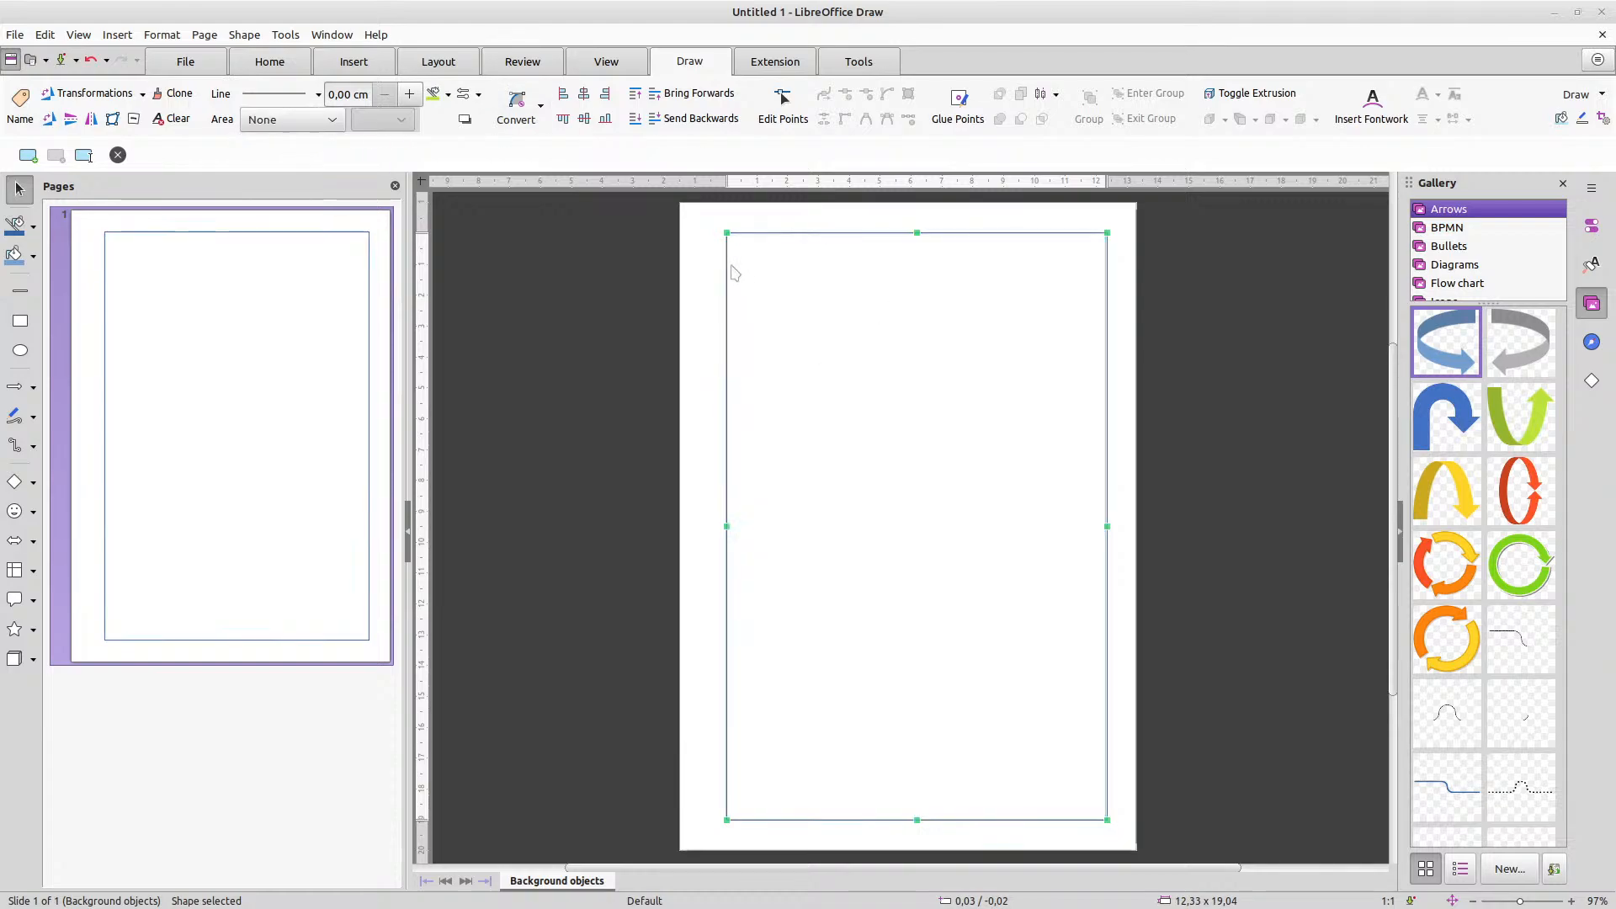
Move the rectangle so its upper-left corner sits exactly on the corner of the page margins
{"action": "scroll", "coordinate": [740, 256], "scroll_direction": "up", "scroll_amount": 5}
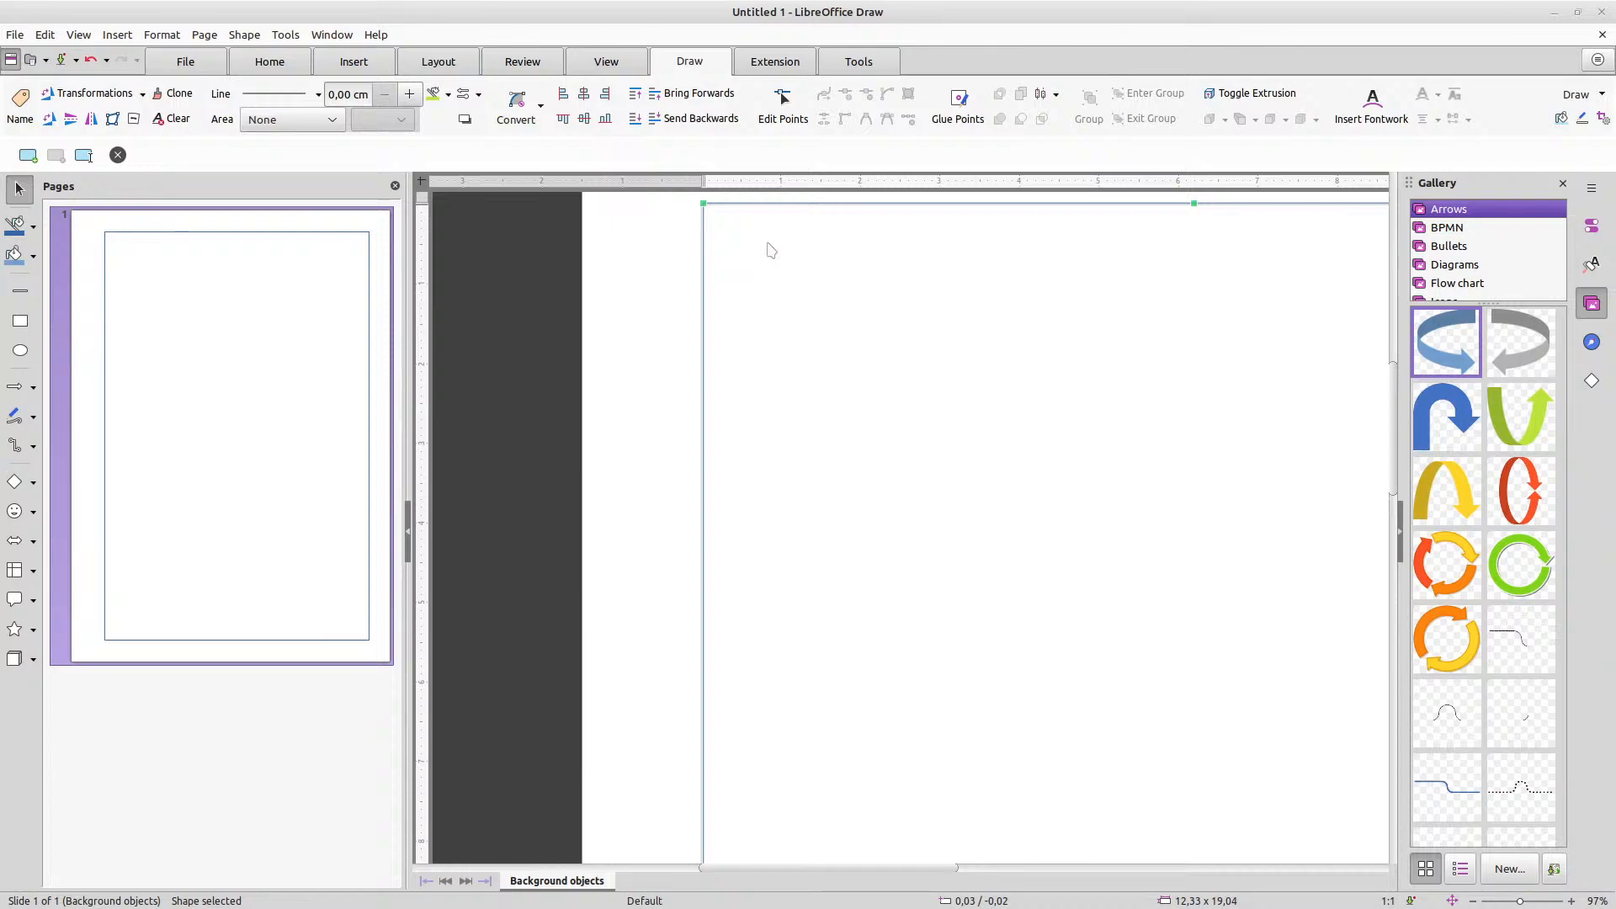
{"action": "left_click_drag", "start_coordinate": [769, 239], "coordinate": [757, 344]}
{"action": "scroll", "coordinate": [704, 214], "scroll_direction": "up", "scroll_amount": 4}
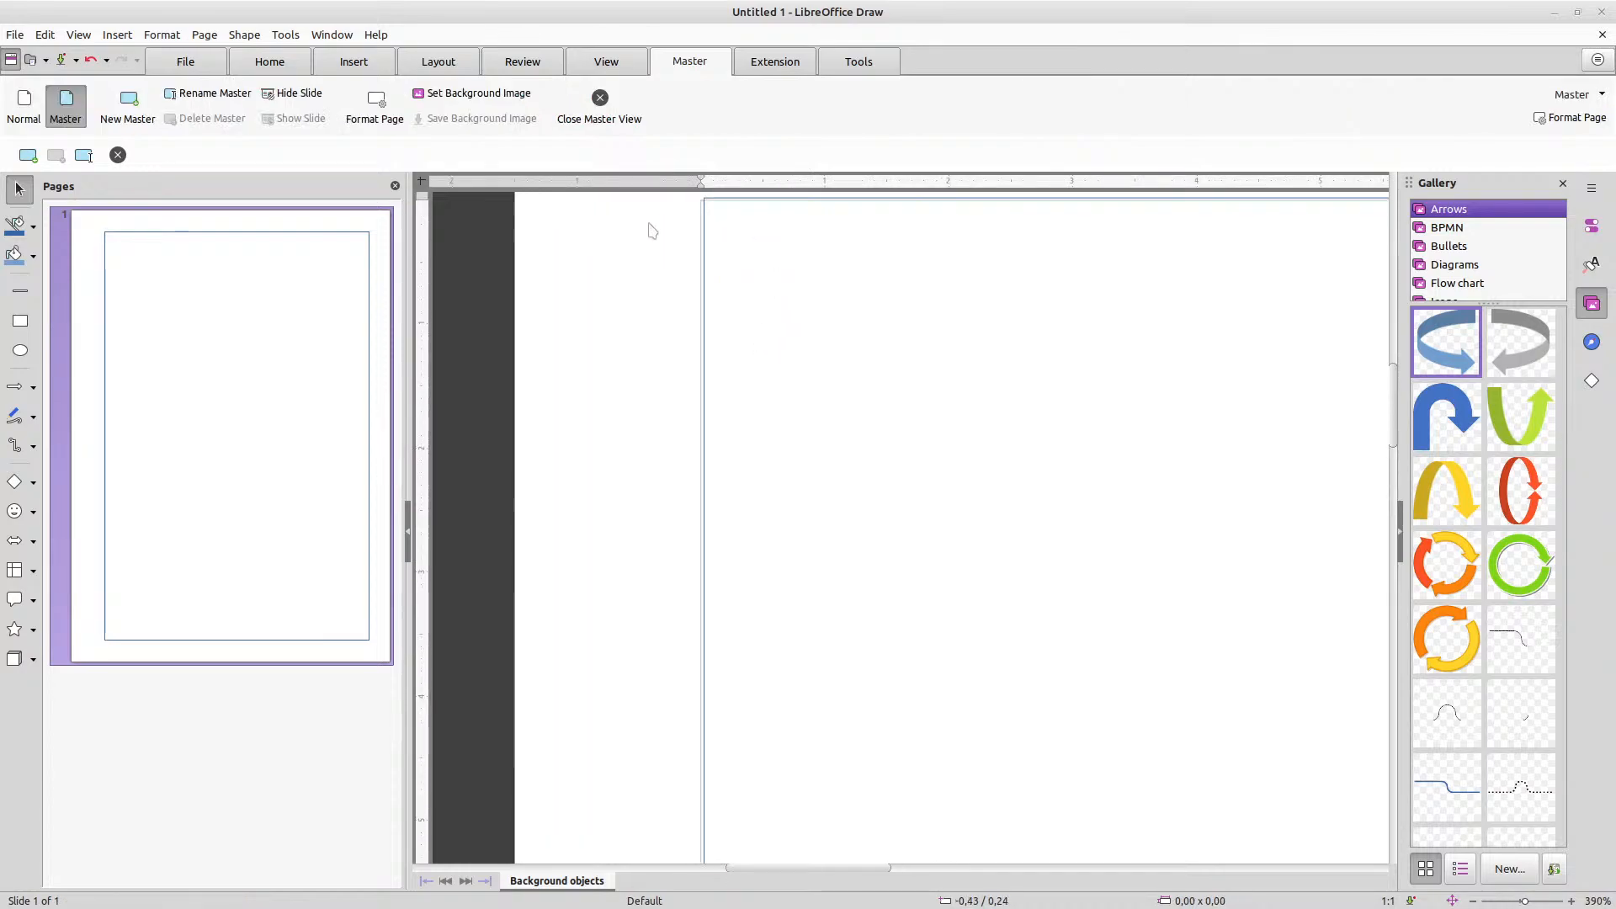
{"action": "scroll", "coordinate": [619, 237], "scroll_direction": "up", "scroll_amount": 2}
{"action": "scroll", "coordinate": [673, 313], "scroll_direction": "up", "scroll_amount": 1}
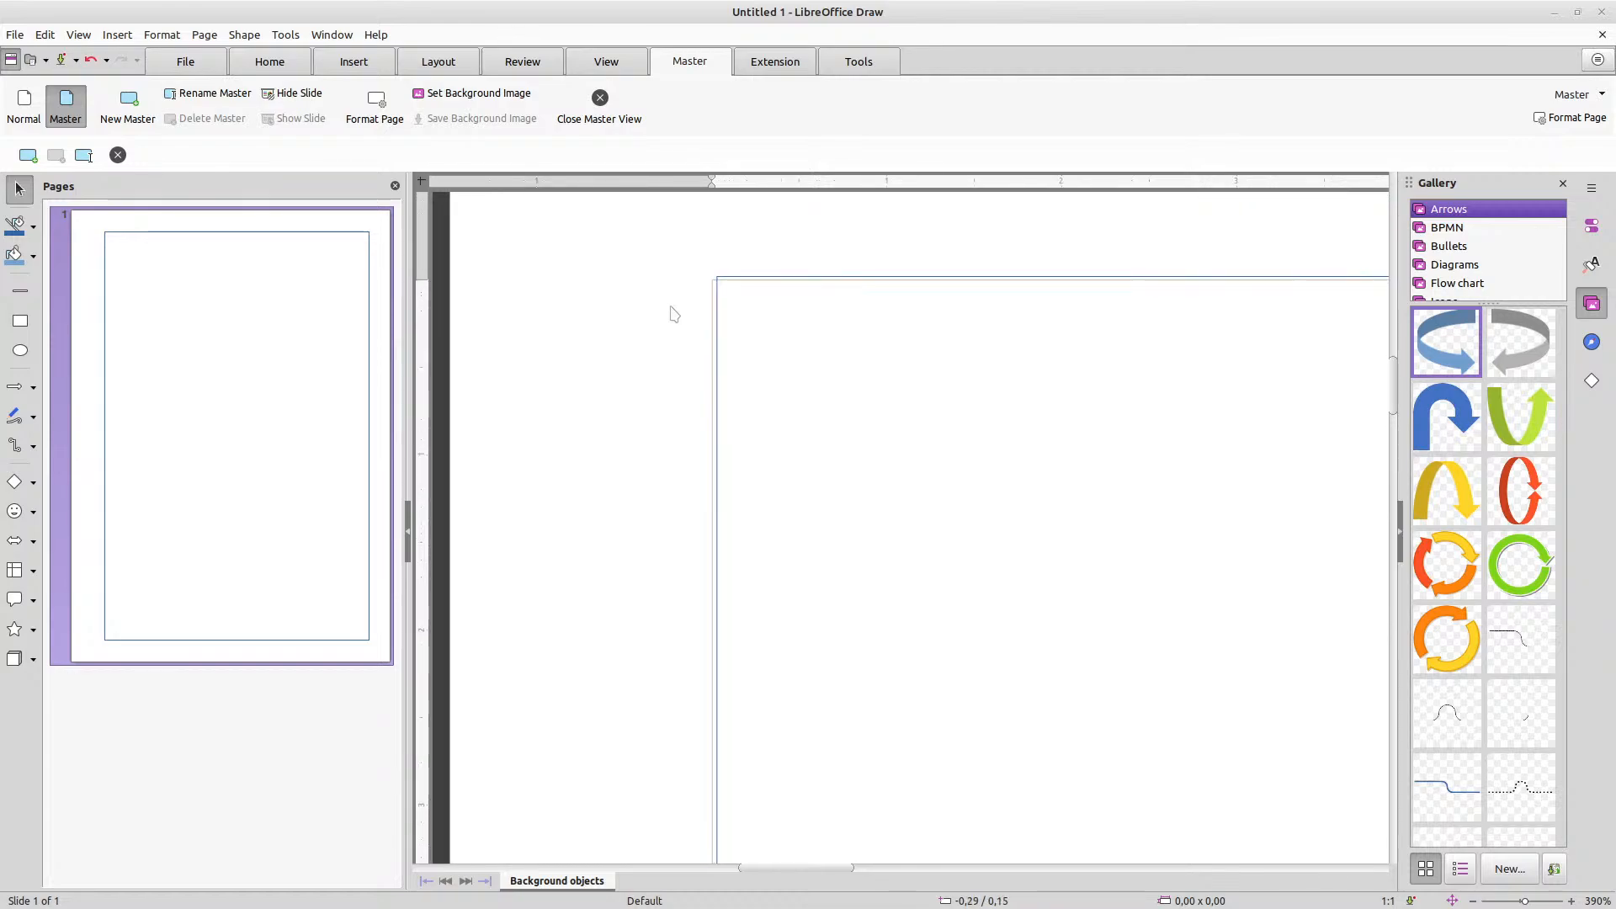
{"action": "scroll", "coordinate": [671, 312], "scroll_direction": "up", "scroll_amount": 2}
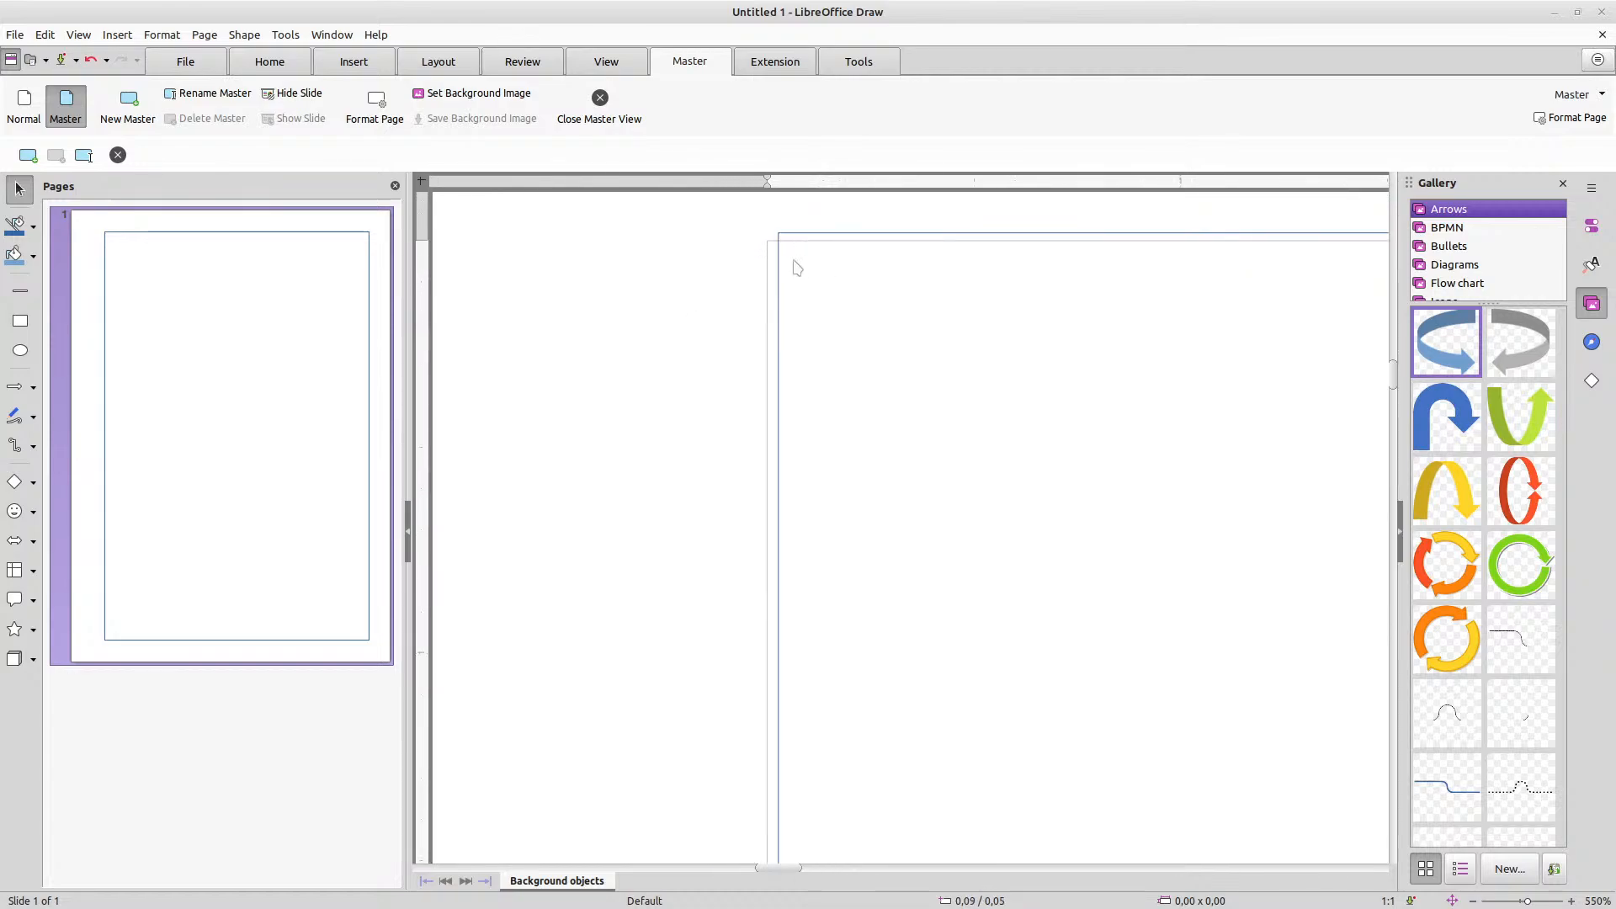
{"action": "scroll", "coordinate": [786, 271], "scroll_direction": "up", "scroll_amount": 4}
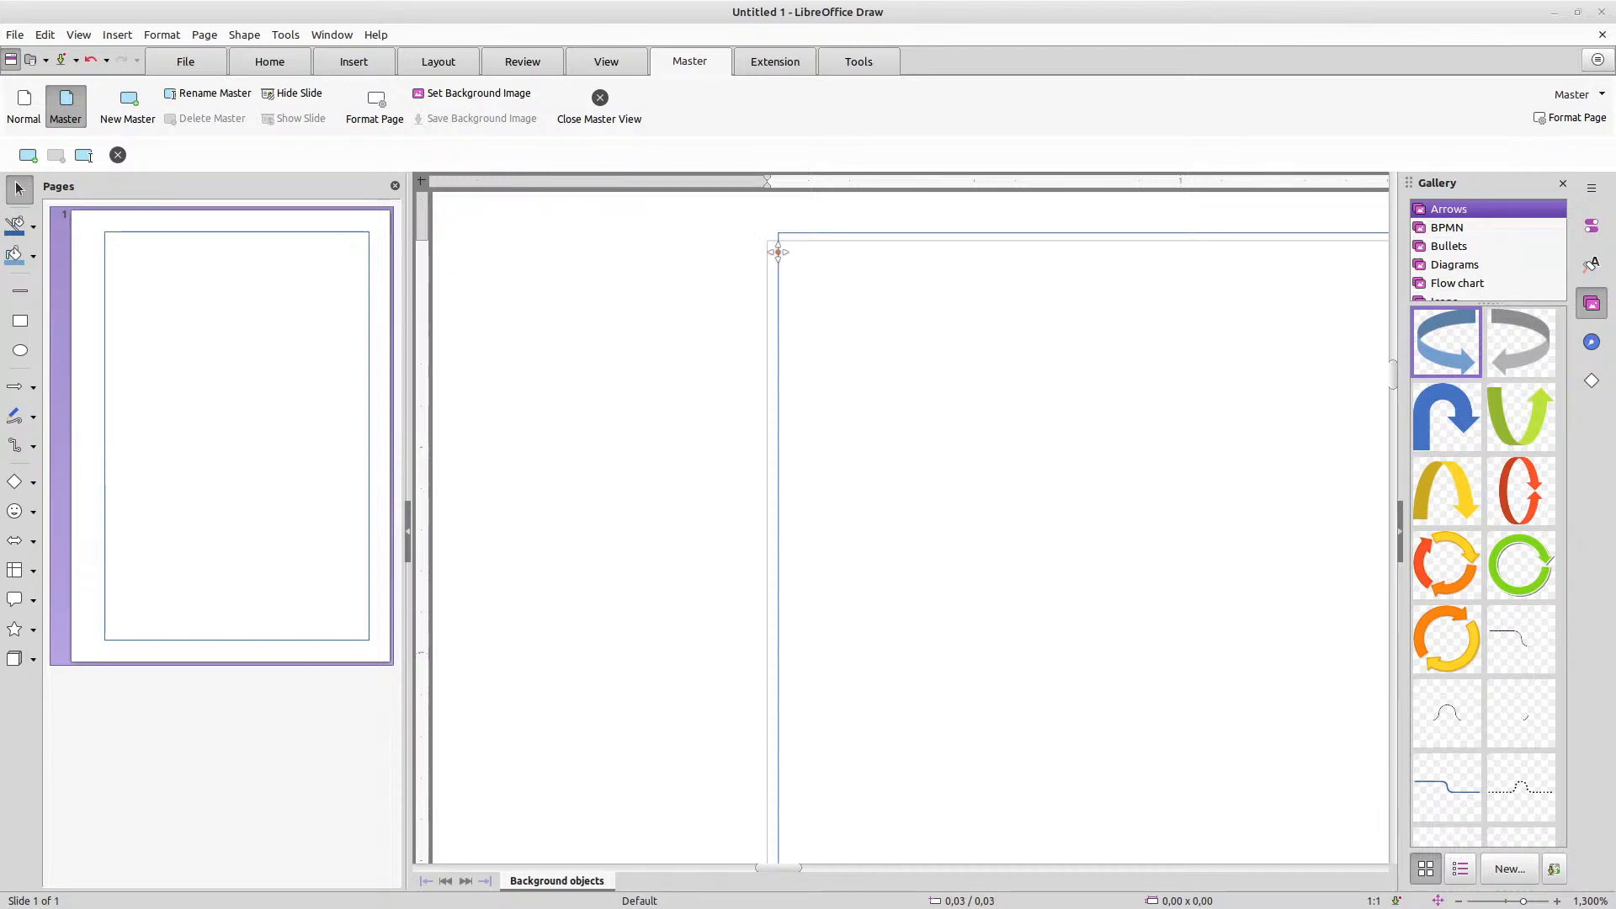
{"action": "left_click_drag", "start_coordinate": [778, 252], "coordinate": [766, 260]}
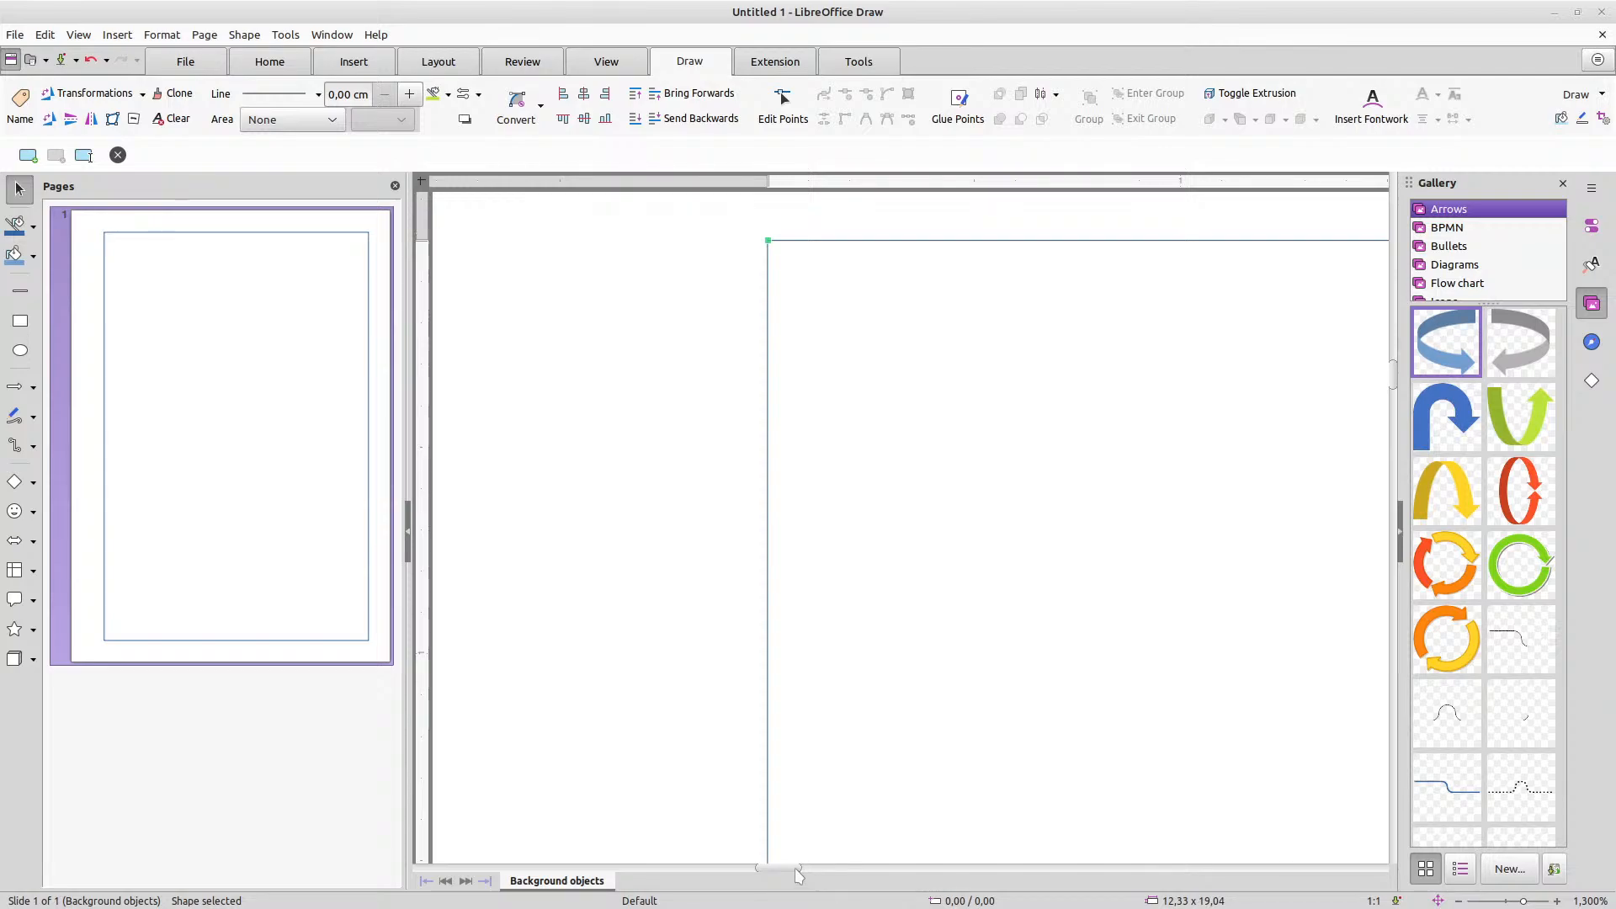
Resize the rectangle's right edge onto the right page margin, giving a width of 12.30 cm
{"action": "left_click_drag", "start_coordinate": [797, 875], "coordinate": [1052, 865]}
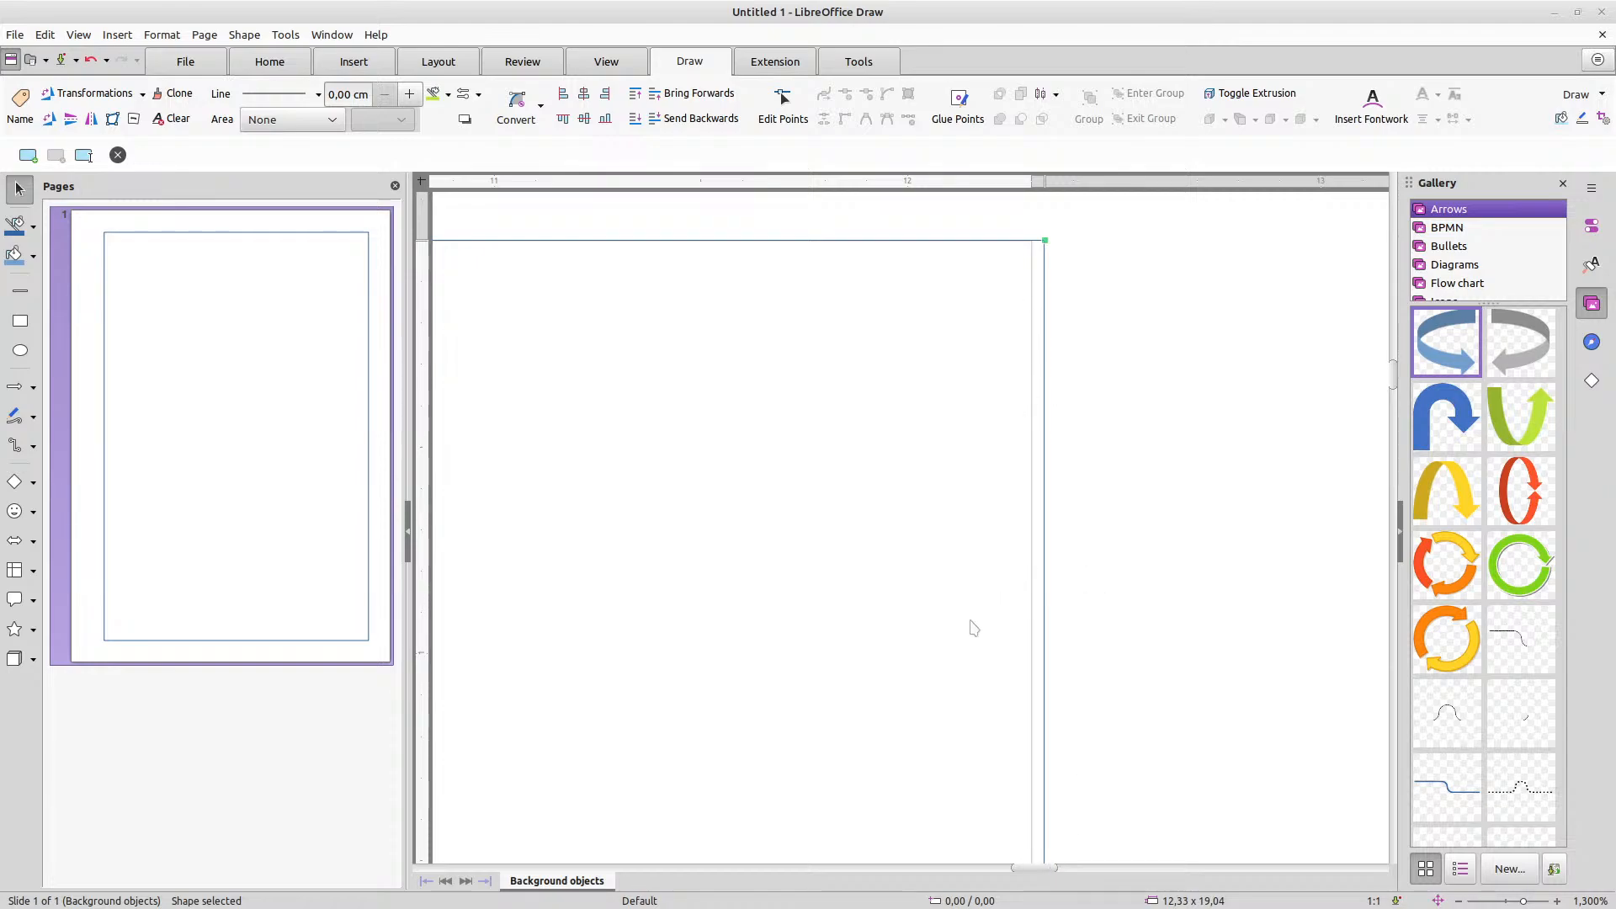
{"action": "scroll", "coordinate": [974, 629], "scroll_direction": "down", "scroll_amount": 3}
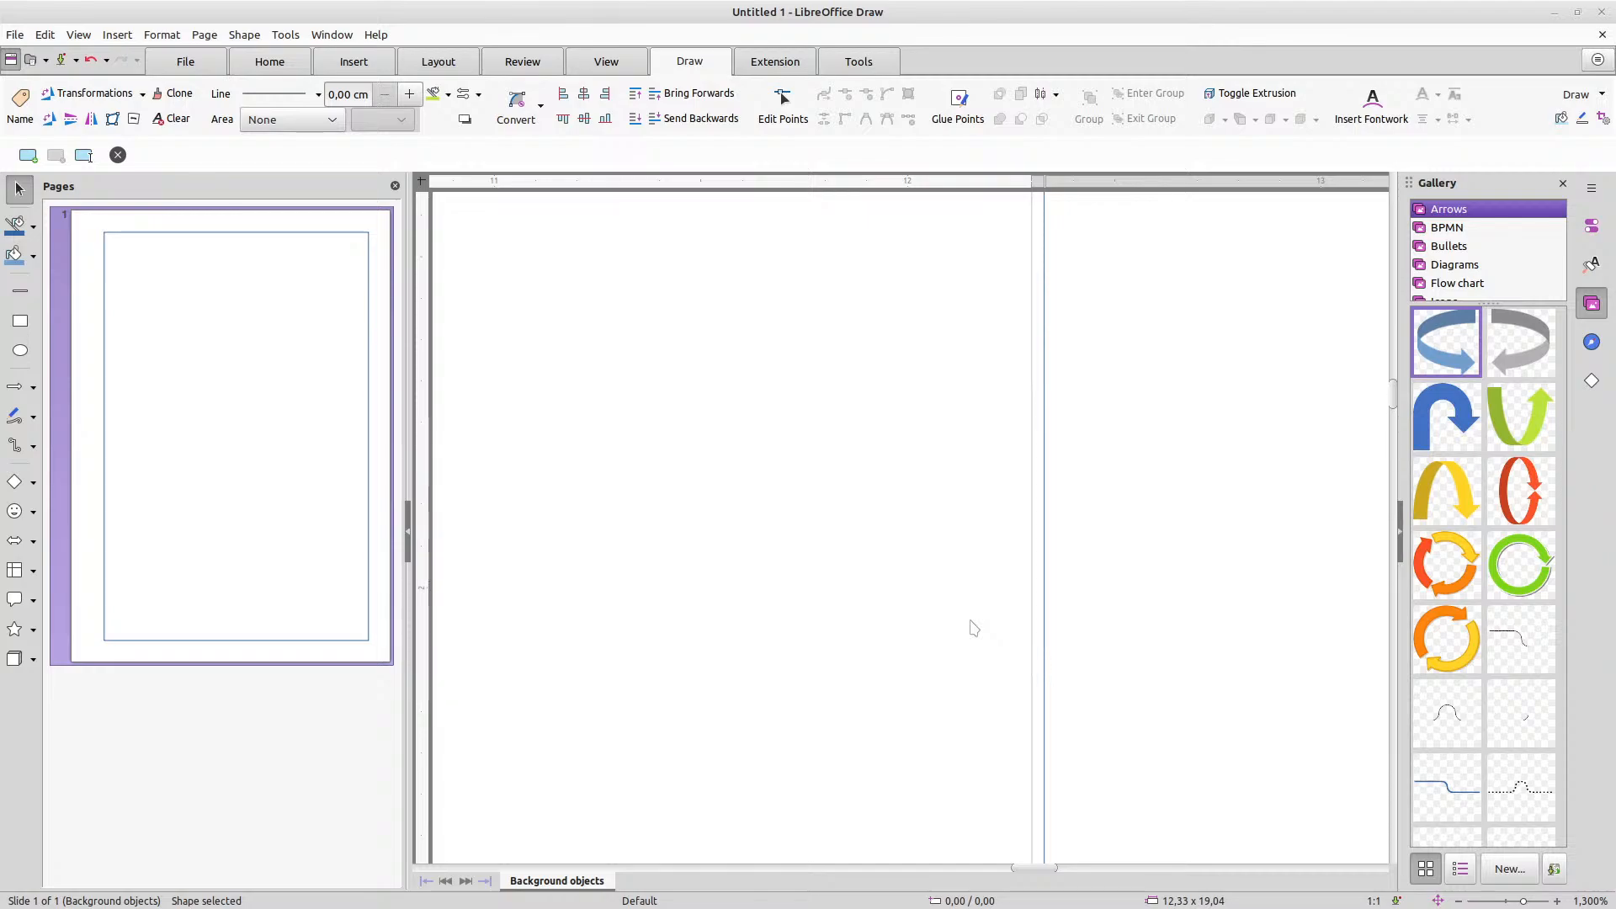
{"action": "scroll", "coordinate": [973, 629], "scroll_direction": "down", "scroll_amount": 5}
{"action": "scroll", "coordinate": [974, 628], "scroll_direction": "down", "scroll_amount": 3}
{"action": "left_click_drag", "start_coordinate": [1045, 623], "coordinate": [1032, 625]}
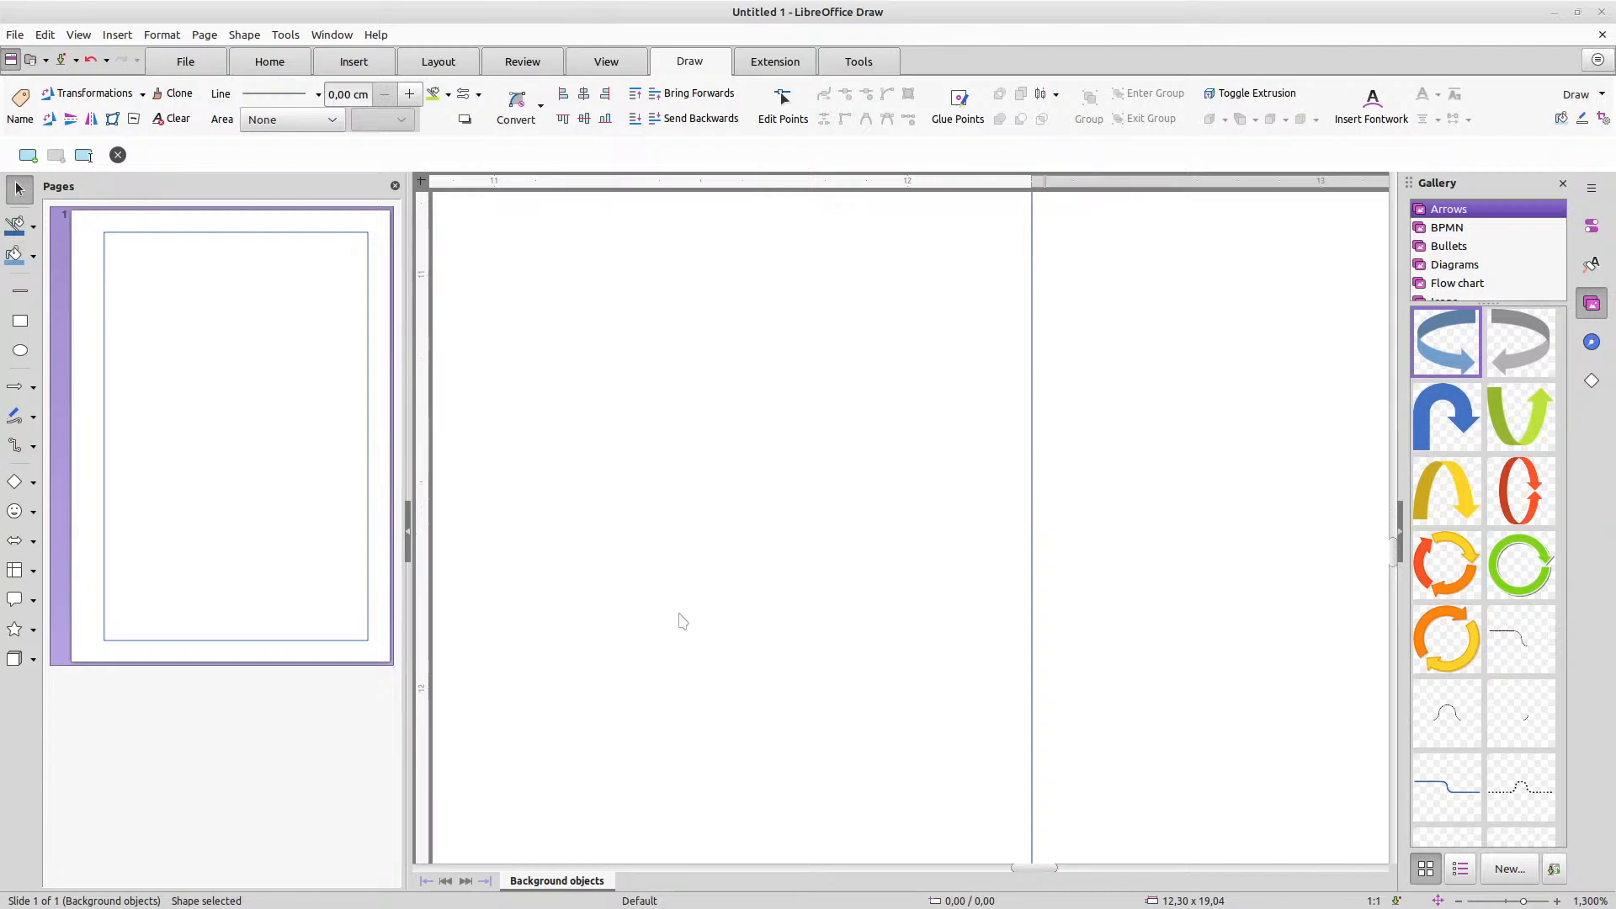
Resize the rectangle's lower edge onto the bottom page margin, giving a height of 19.00 cm
{"action": "scroll", "coordinate": [679, 623], "scroll_direction": "down", "scroll_amount": 1}
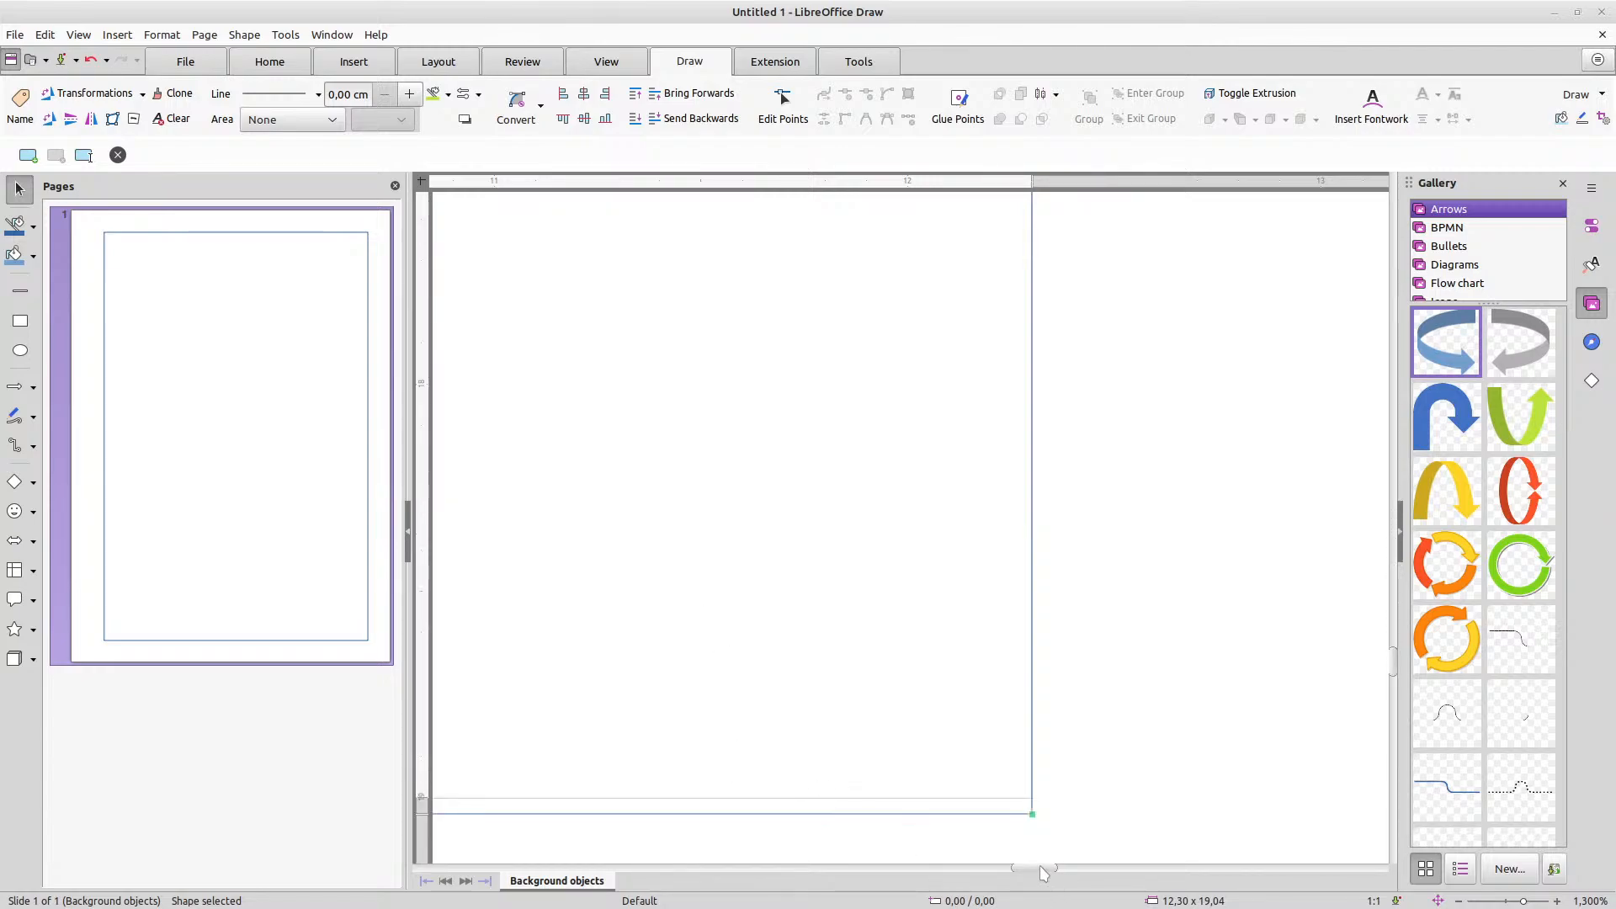
{"action": "left_click_drag", "start_coordinate": [1039, 869], "coordinate": [913, 872]}
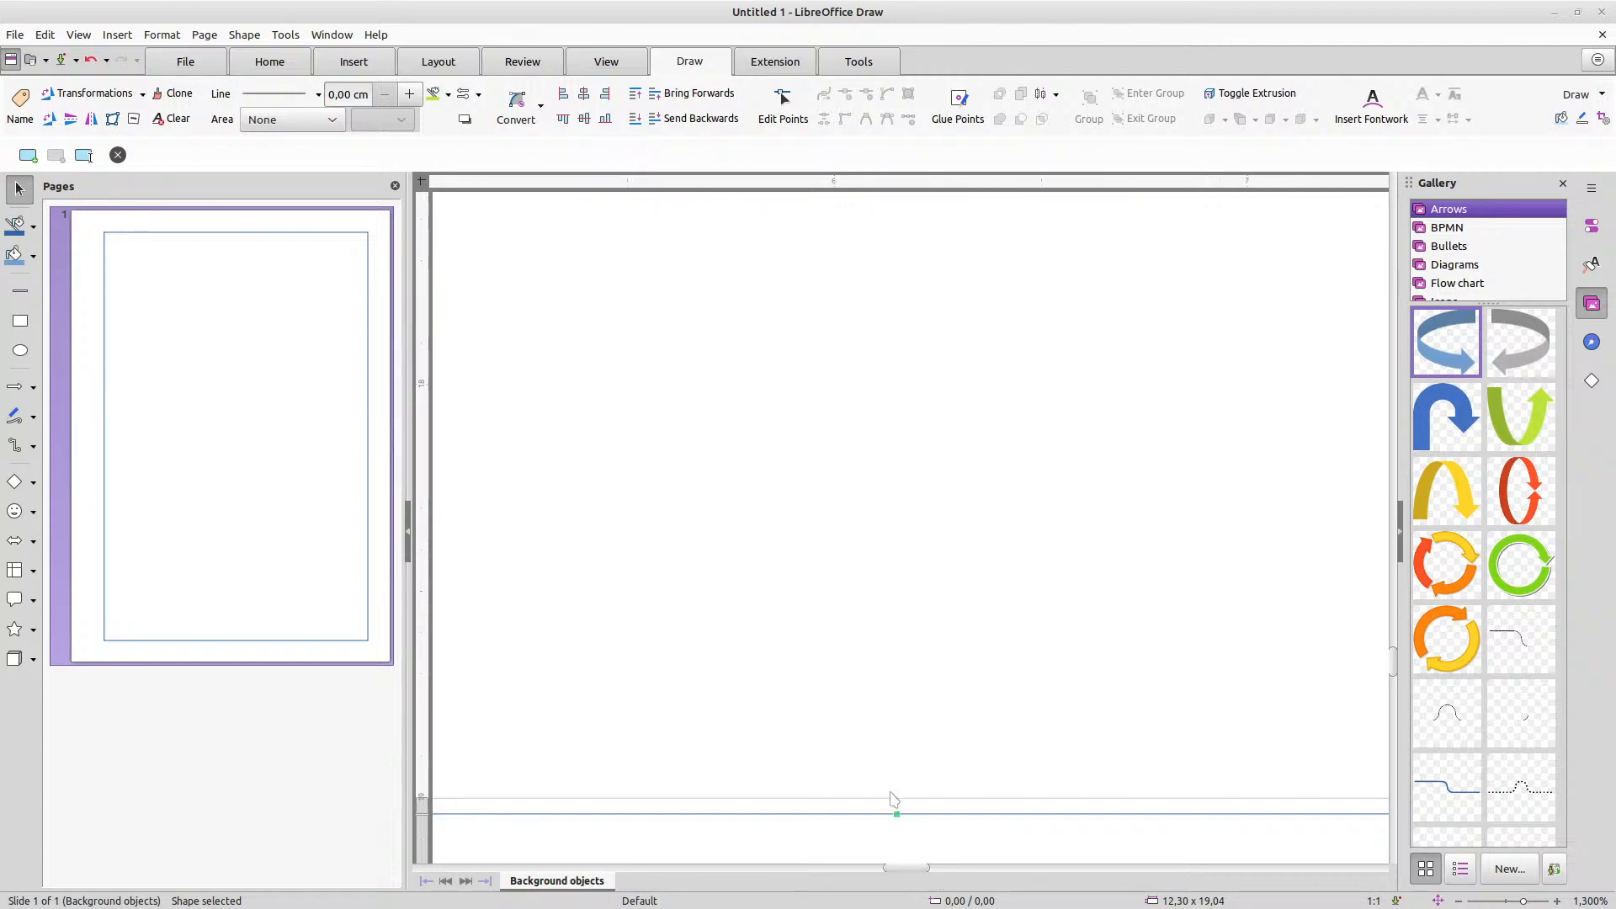
{"action": "scroll", "coordinate": [895, 815], "scroll_direction": "up", "scroll_amount": 2}
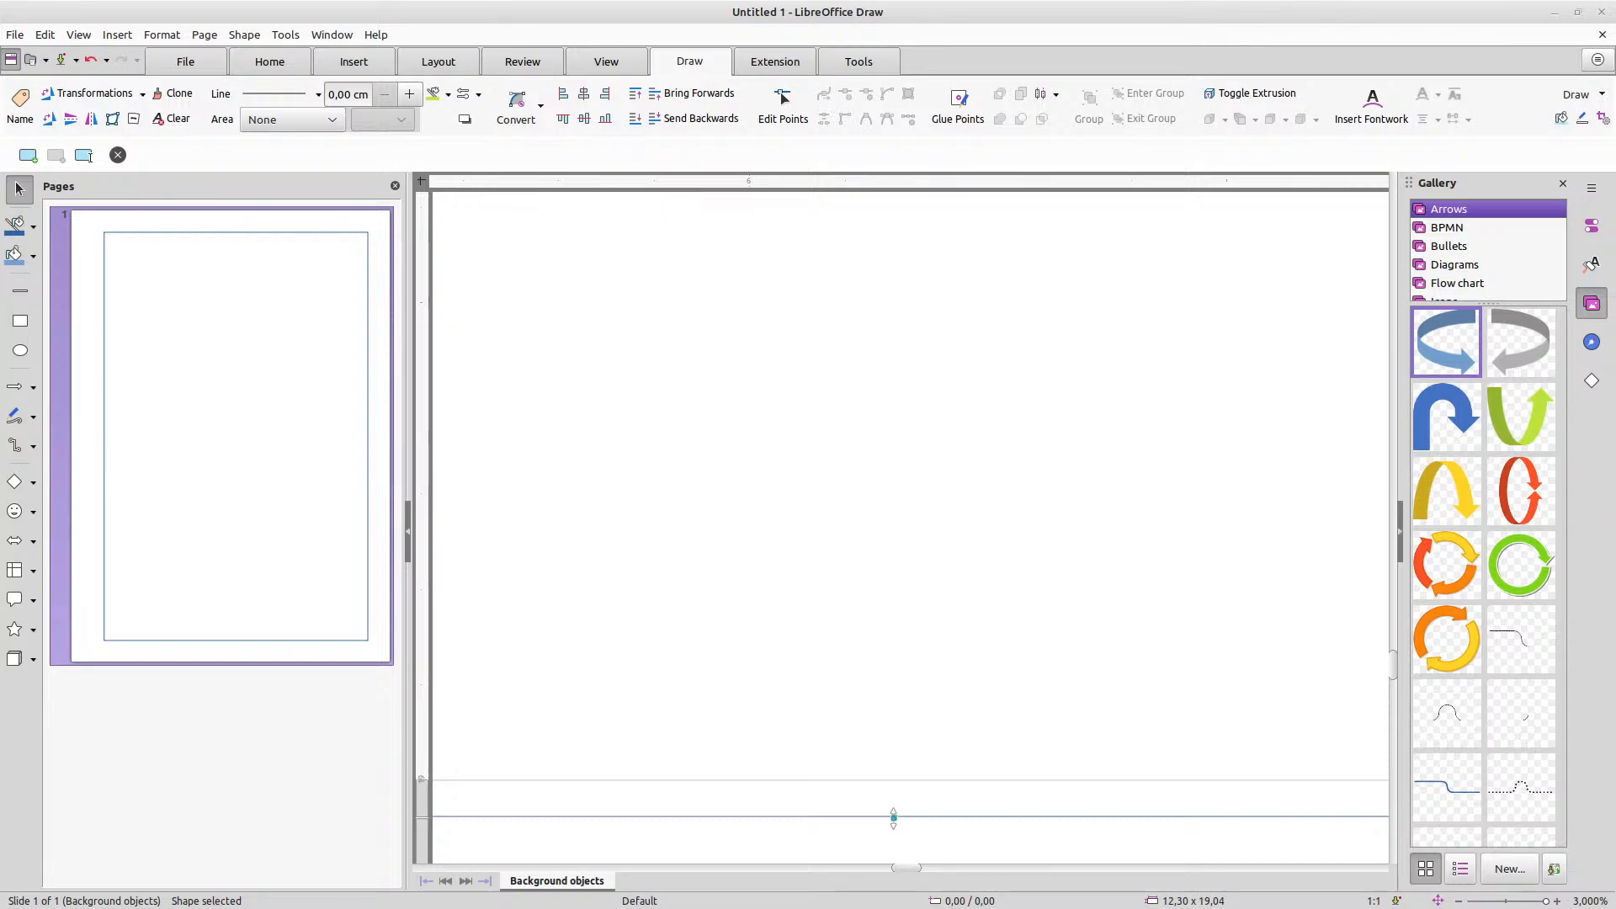
{"action": "left_click_drag", "start_coordinate": [895, 817], "coordinate": [894, 780]}
Give the margin rectangle a light grey line colour and a finely dashed line style
{"action": "scroll", "coordinate": [864, 707], "scroll_direction": "down", "scroll_amount": 7}
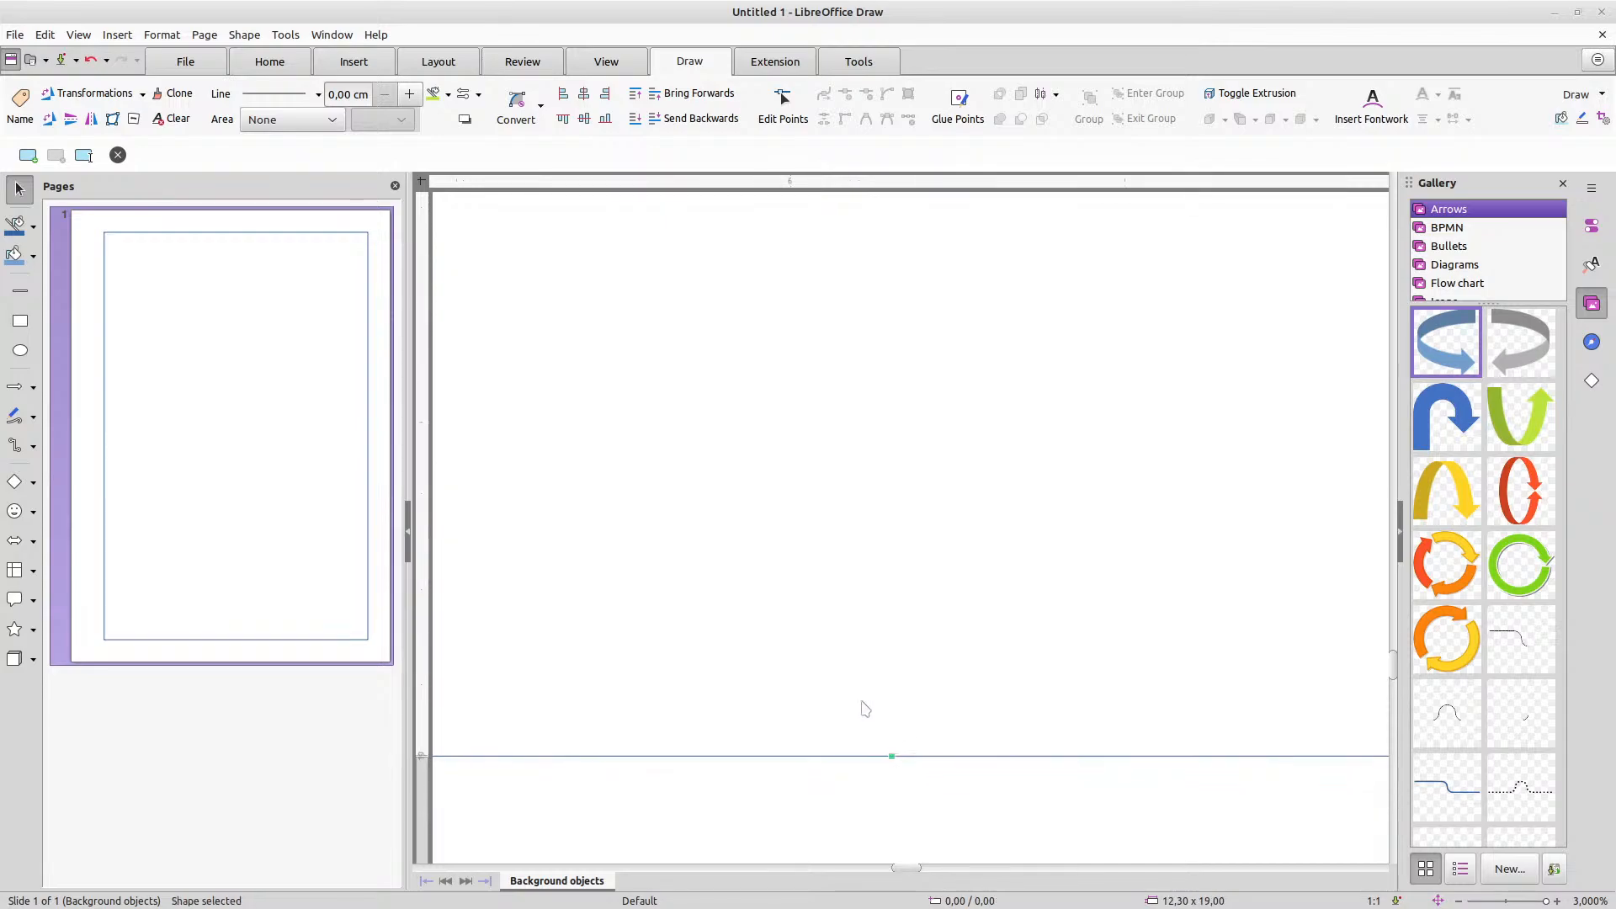
{"action": "scroll", "coordinate": [512, 341], "scroll_direction": "down", "scroll_amount": 1}
{"action": "scroll", "coordinate": [1190, 767], "scroll_direction": "down", "scroll_amount": 9}
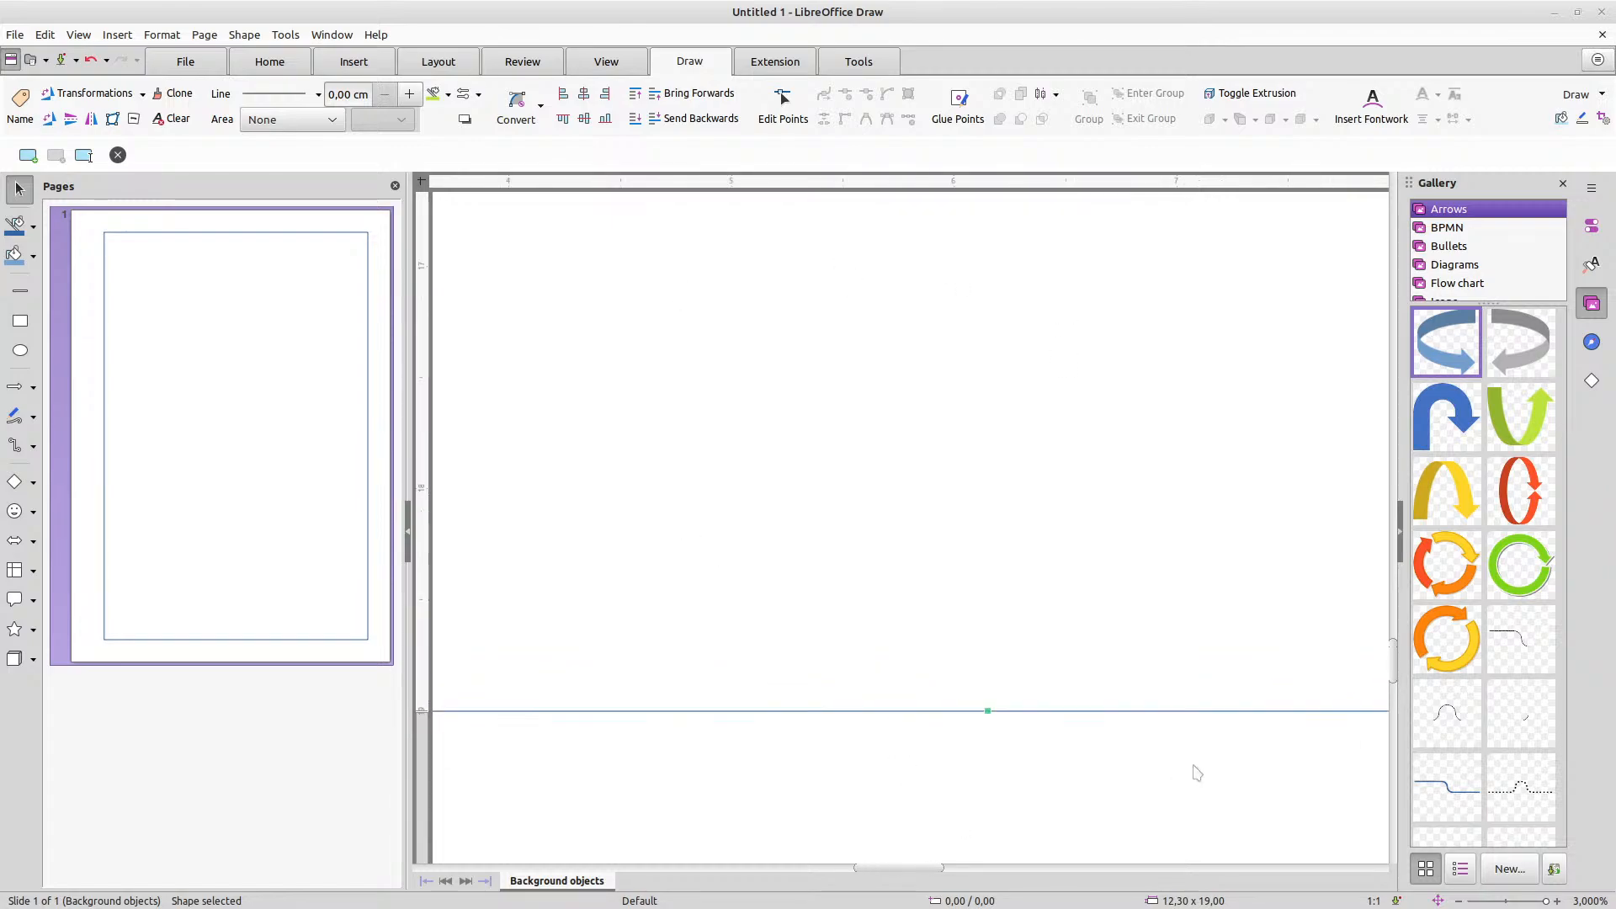
{"action": "scroll", "coordinate": [534, 668], "scroll_direction": "down", "scroll_amount": 2}
{"action": "scroll", "coordinate": [1103, 461], "scroll_direction": "down", "scroll_amount": 2}
{"action": "scroll", "coordinate": [1255, 516], "scroll_direction": "down", "scroll_amount": 3}
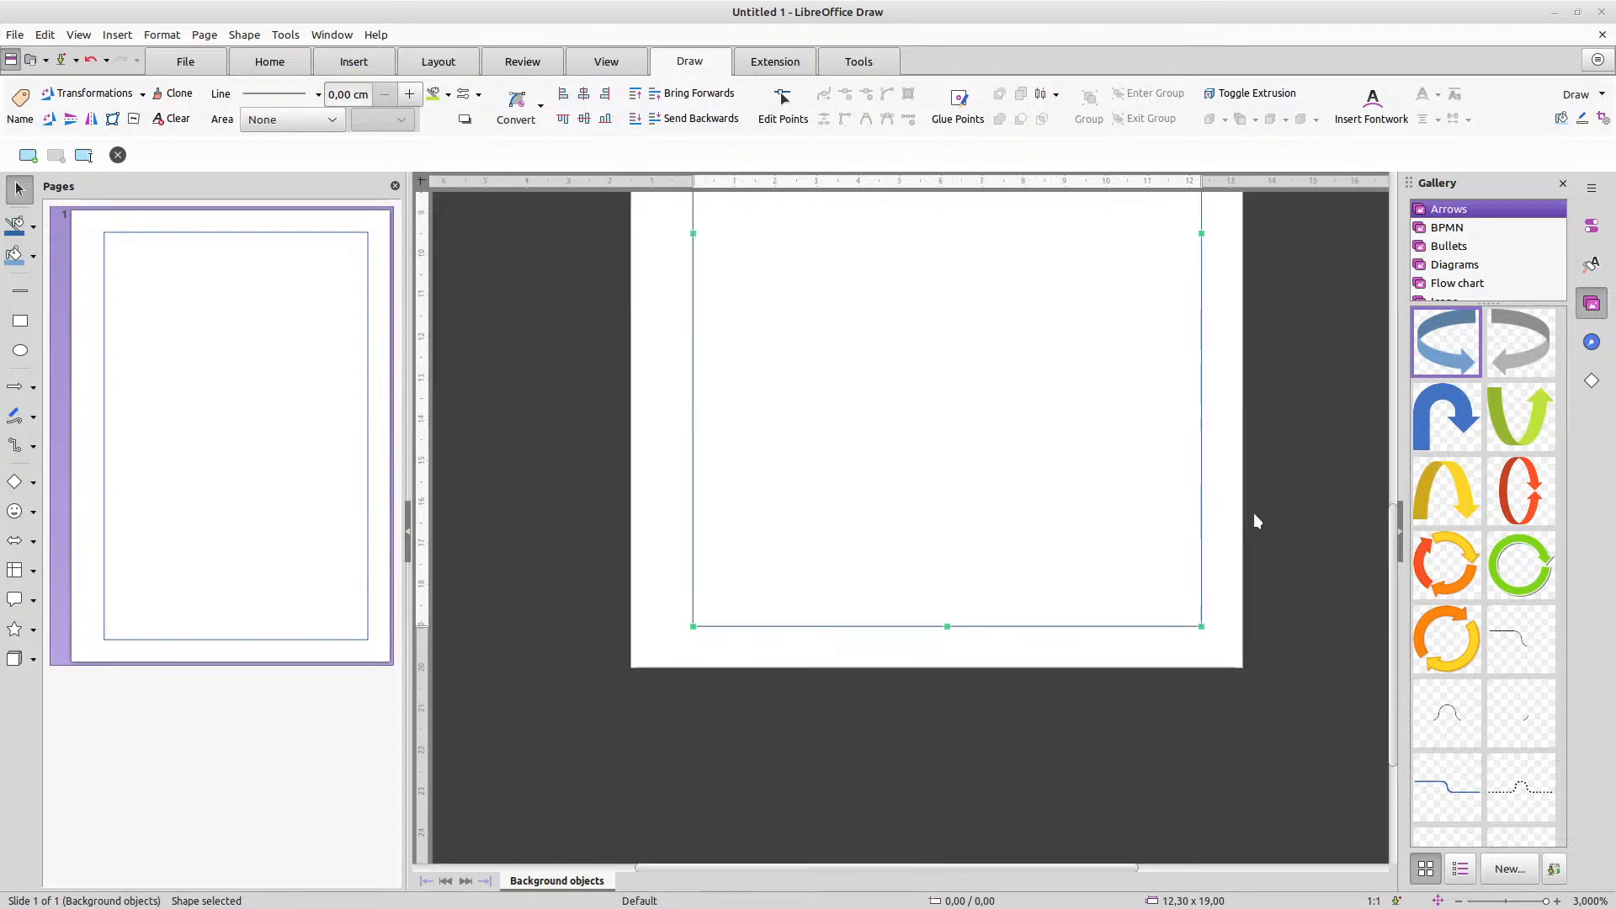
{"action": "scroll", "coordinate": [1182, 475], "scroll_direction": "up", "scroll_amount": 3}
{"action": "scroll", "coordinate": [1182, 476], "scroll_direction": "down", "scroll_amount": 1}
{"action": "scroll", "coordinate": [1182, 475], "scroll_direction": "down", "scroll_amount": 1}
{"action": "scroll", "coordinate": [1182, 475], "scroll_direction": "up", "scroll_amount": 3}
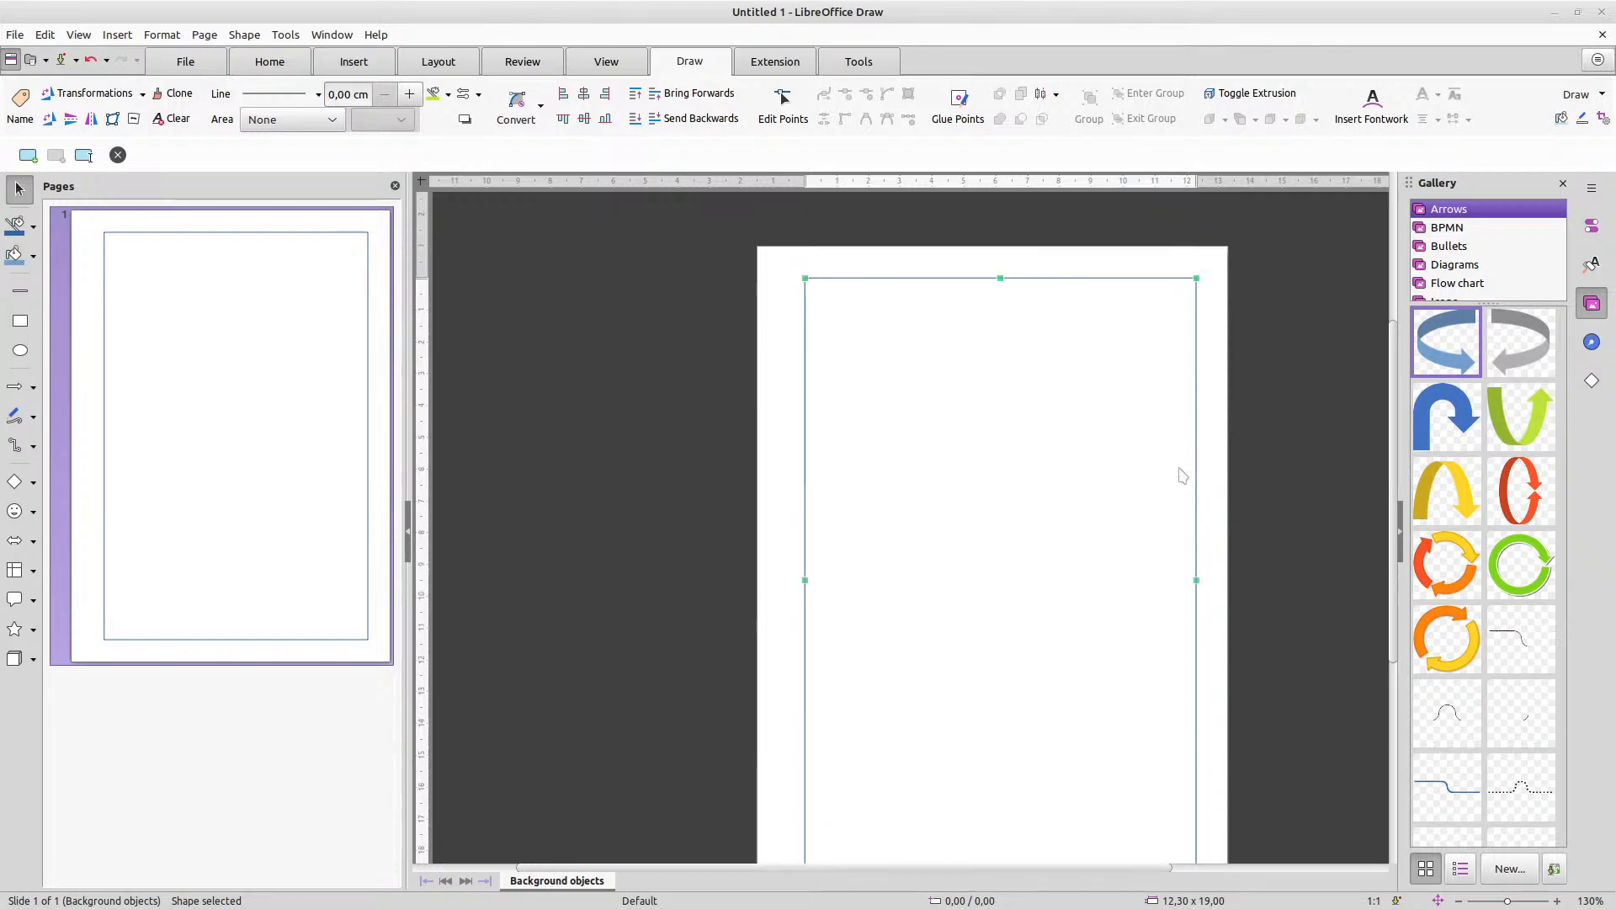
{"action": "scroll", "coordinate": [1182, 476], "scroll_direction": "down", "scroll_amount": 2}
{"action": "scroll", "coordinate": [1183, 475], "scroll_direction": "up", "scroll_amount": 1}
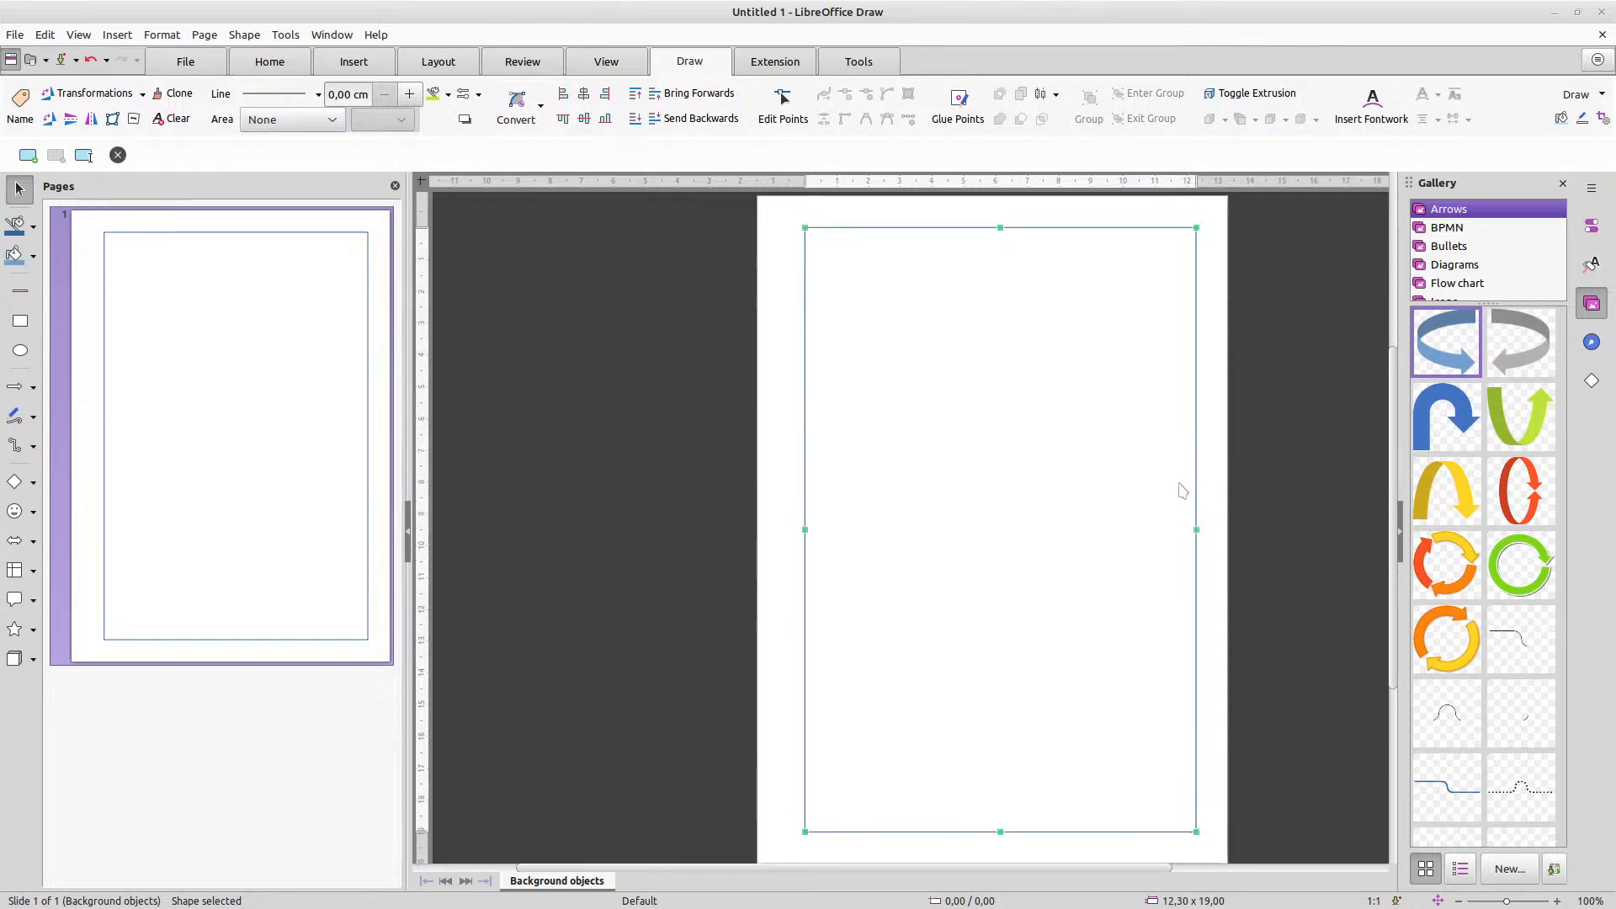
{"action": "left_click", "coordinate": [449, 96]}
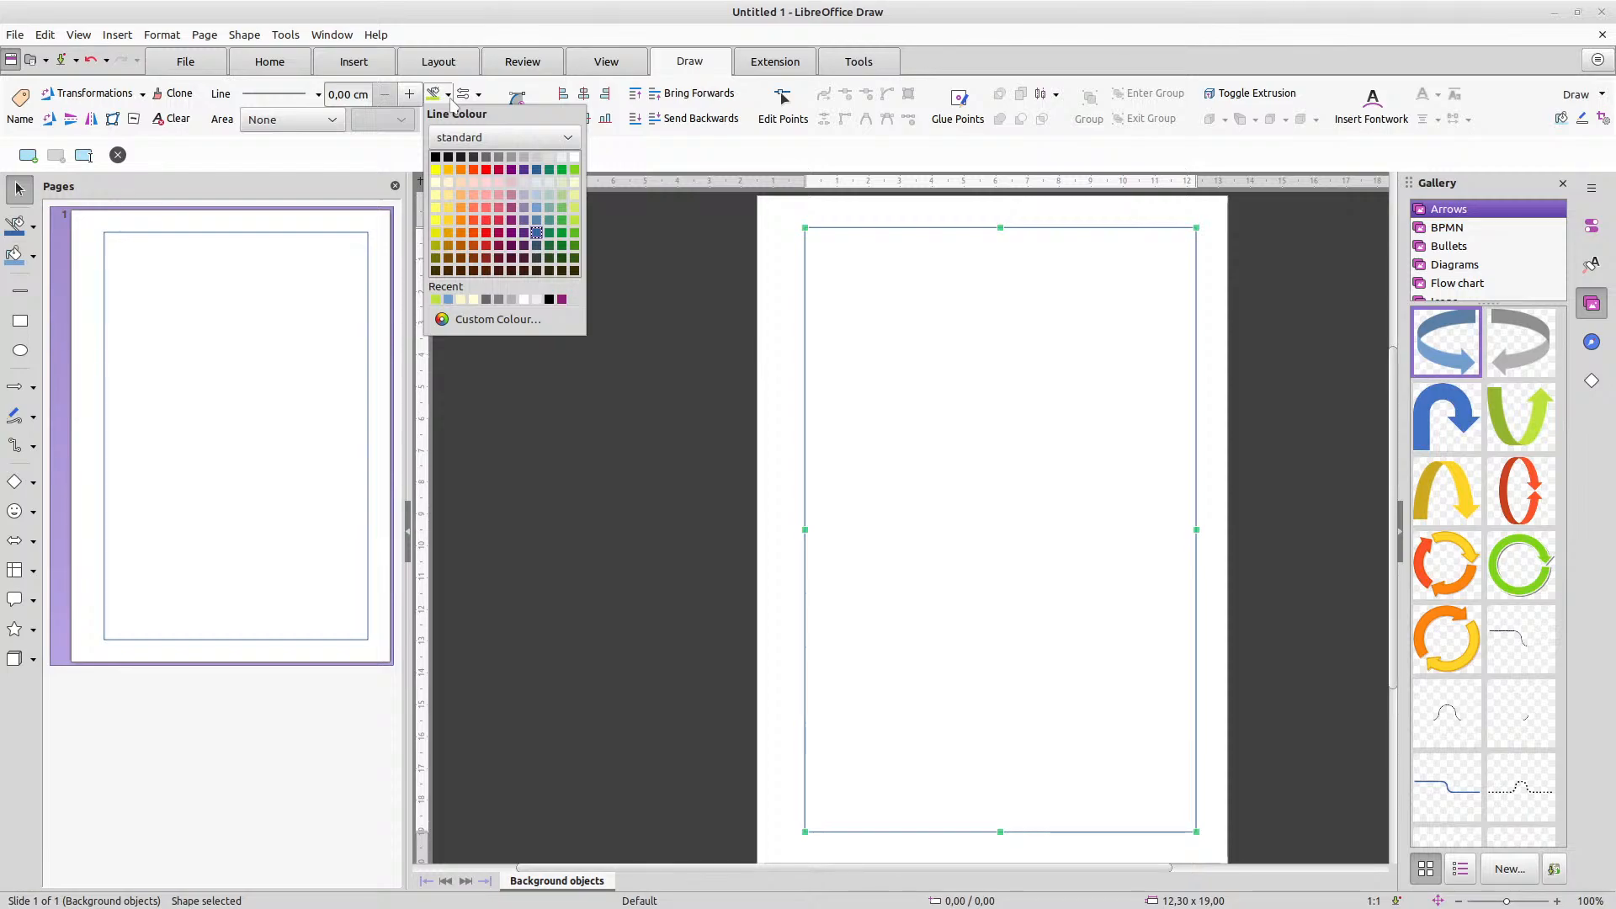
{"action": "left_click", "coordinate": [538, 158]}
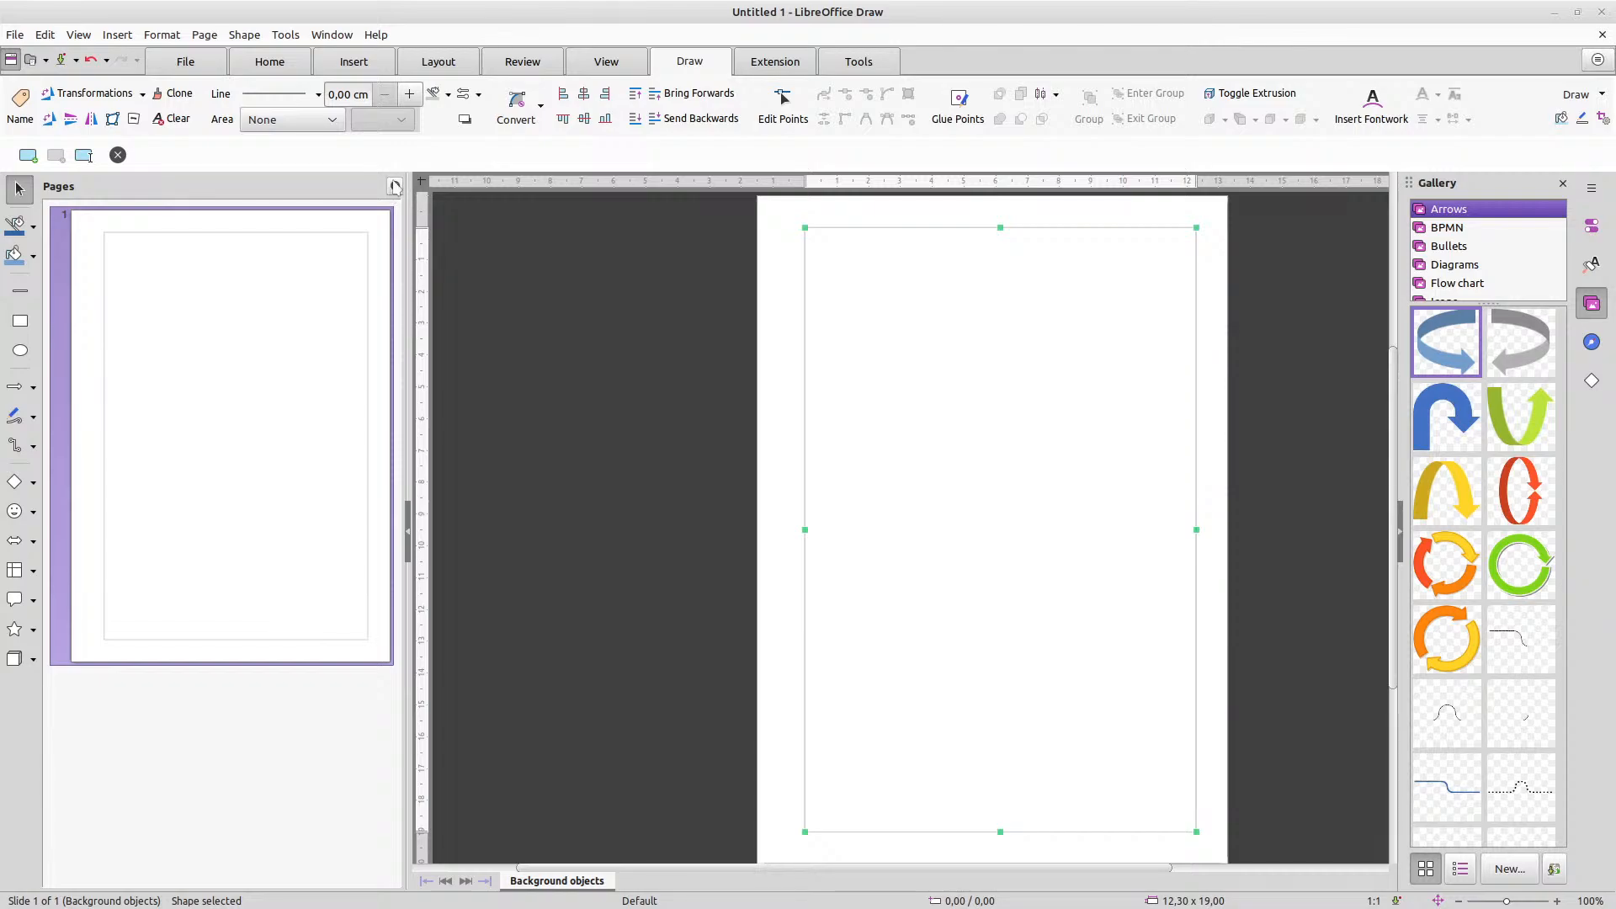
{"action": "left_click", "coordinate": [319, 95]}
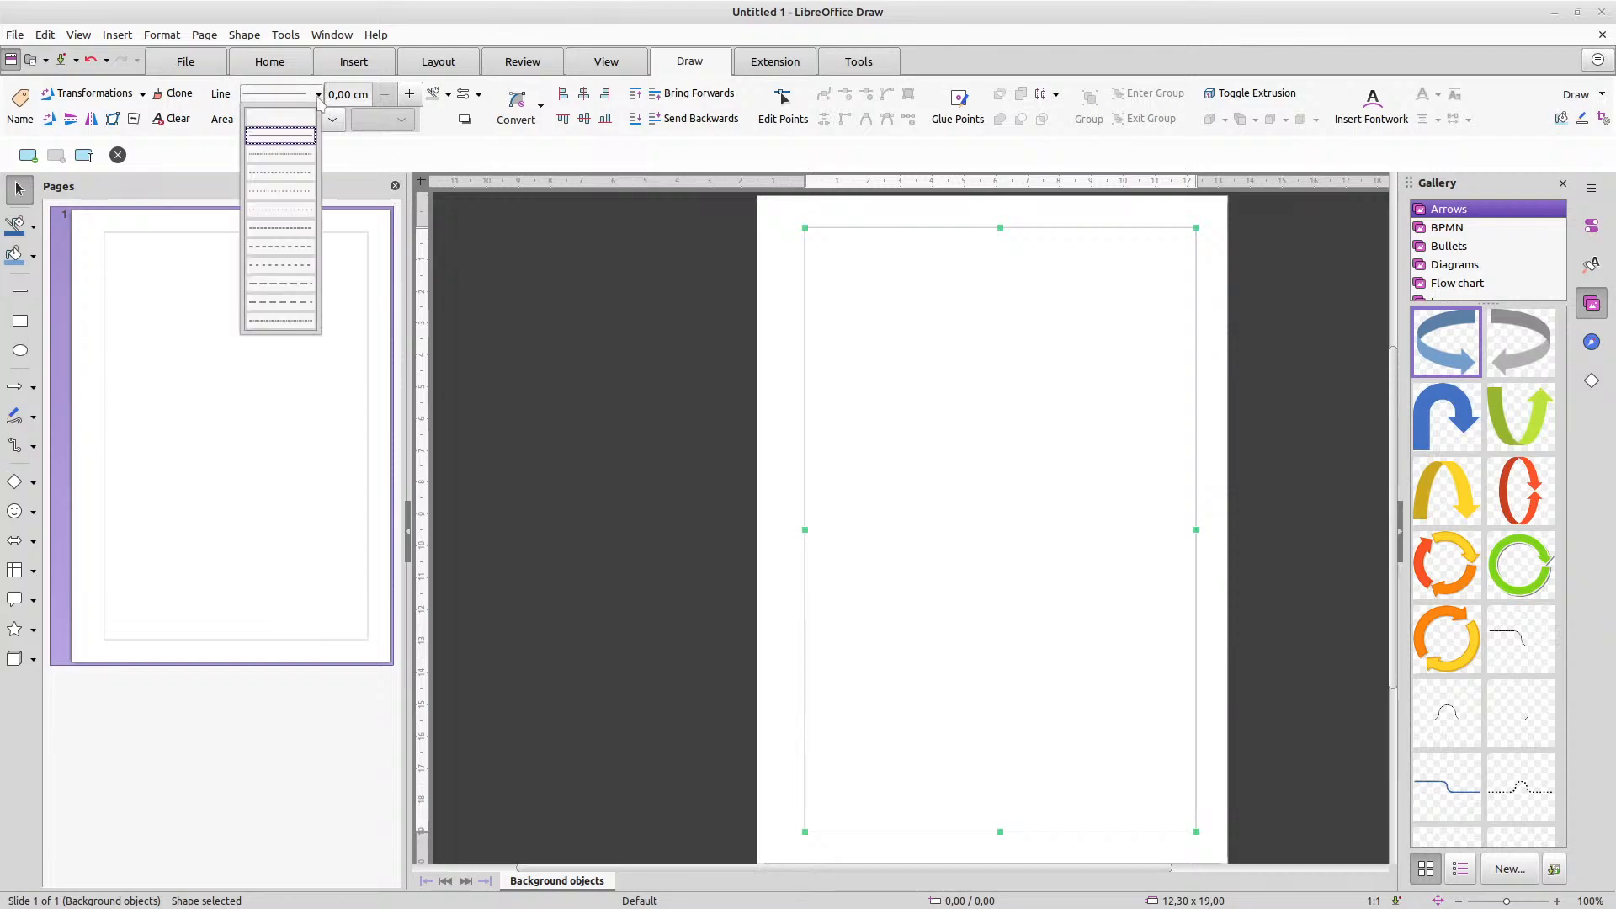
{"action": "left_click", "coordinate": [281, 174]}
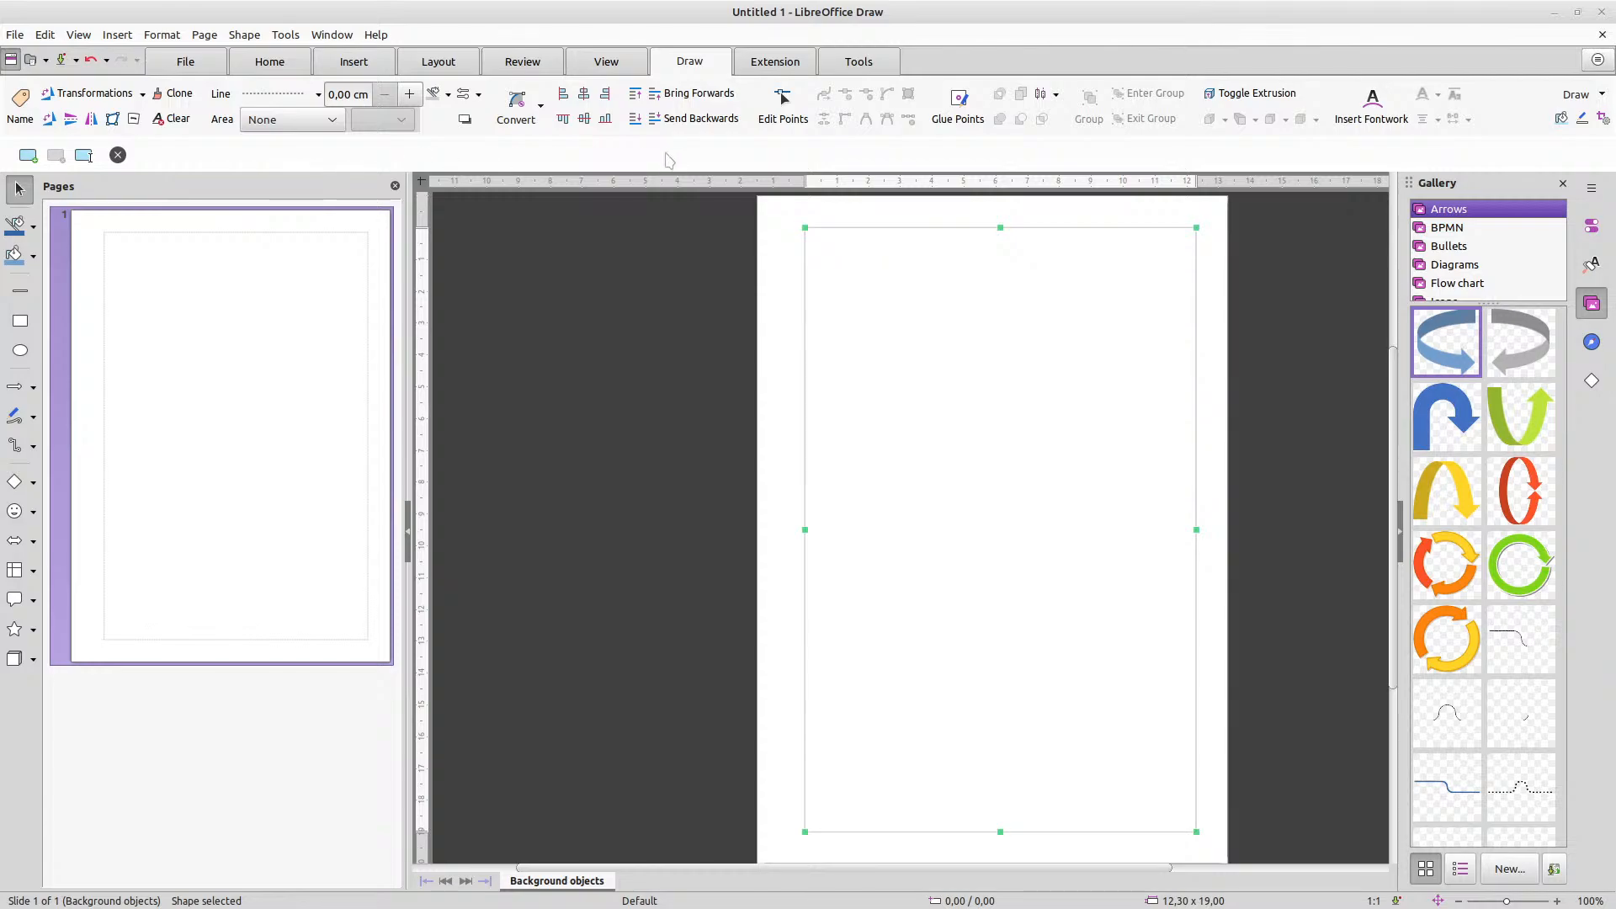
Change the dashed rectangle's line colour to black
{"action": "scroll", "coordinate": [849, 240], "scroll_direction": "up", "scroll_amount": 3}
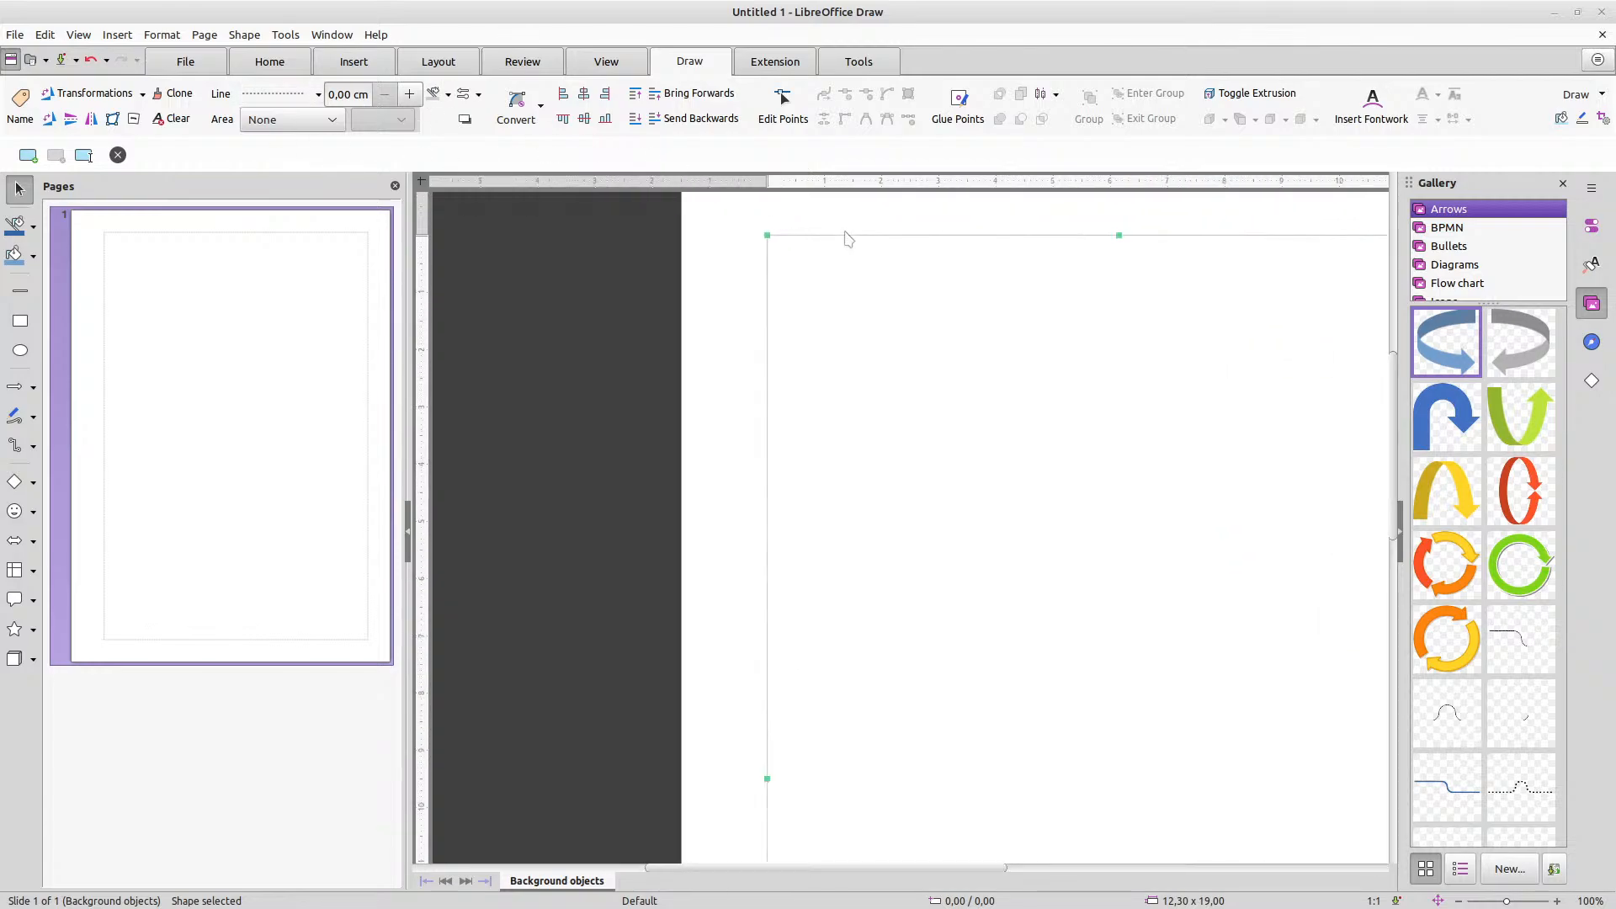
{"action": "scroll", "coordinate": [848, 240], "scroll_direction": "up", "scroll_amount": 3}
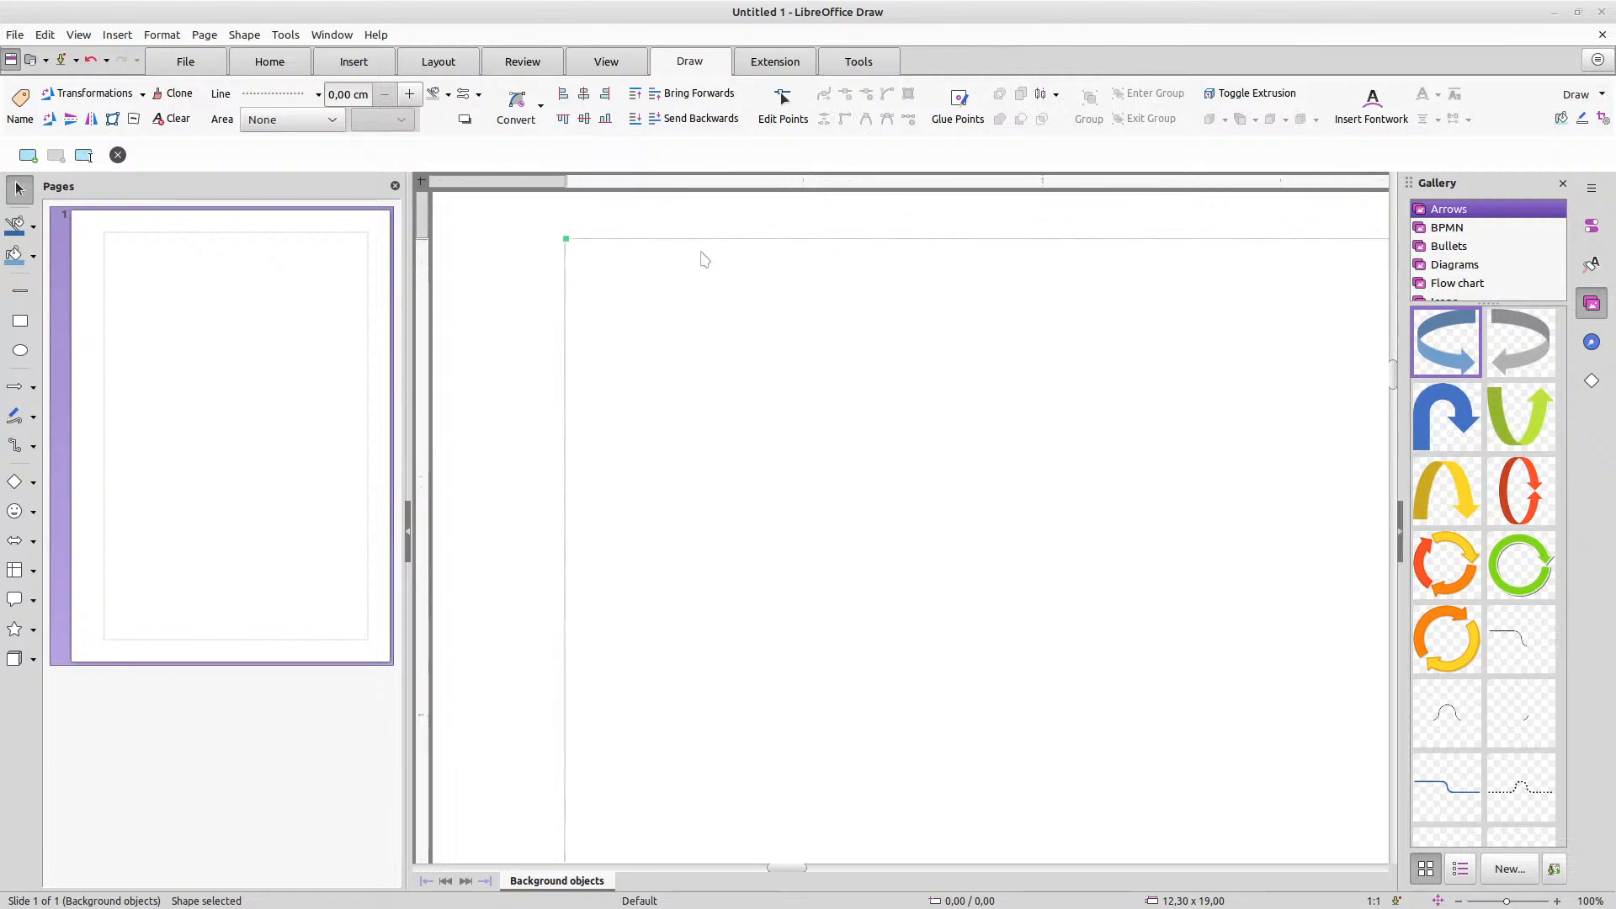
{"action": "scroll", "coordinate": [572, 293], "scroll_direction": "up", "scroll_amount": 2}
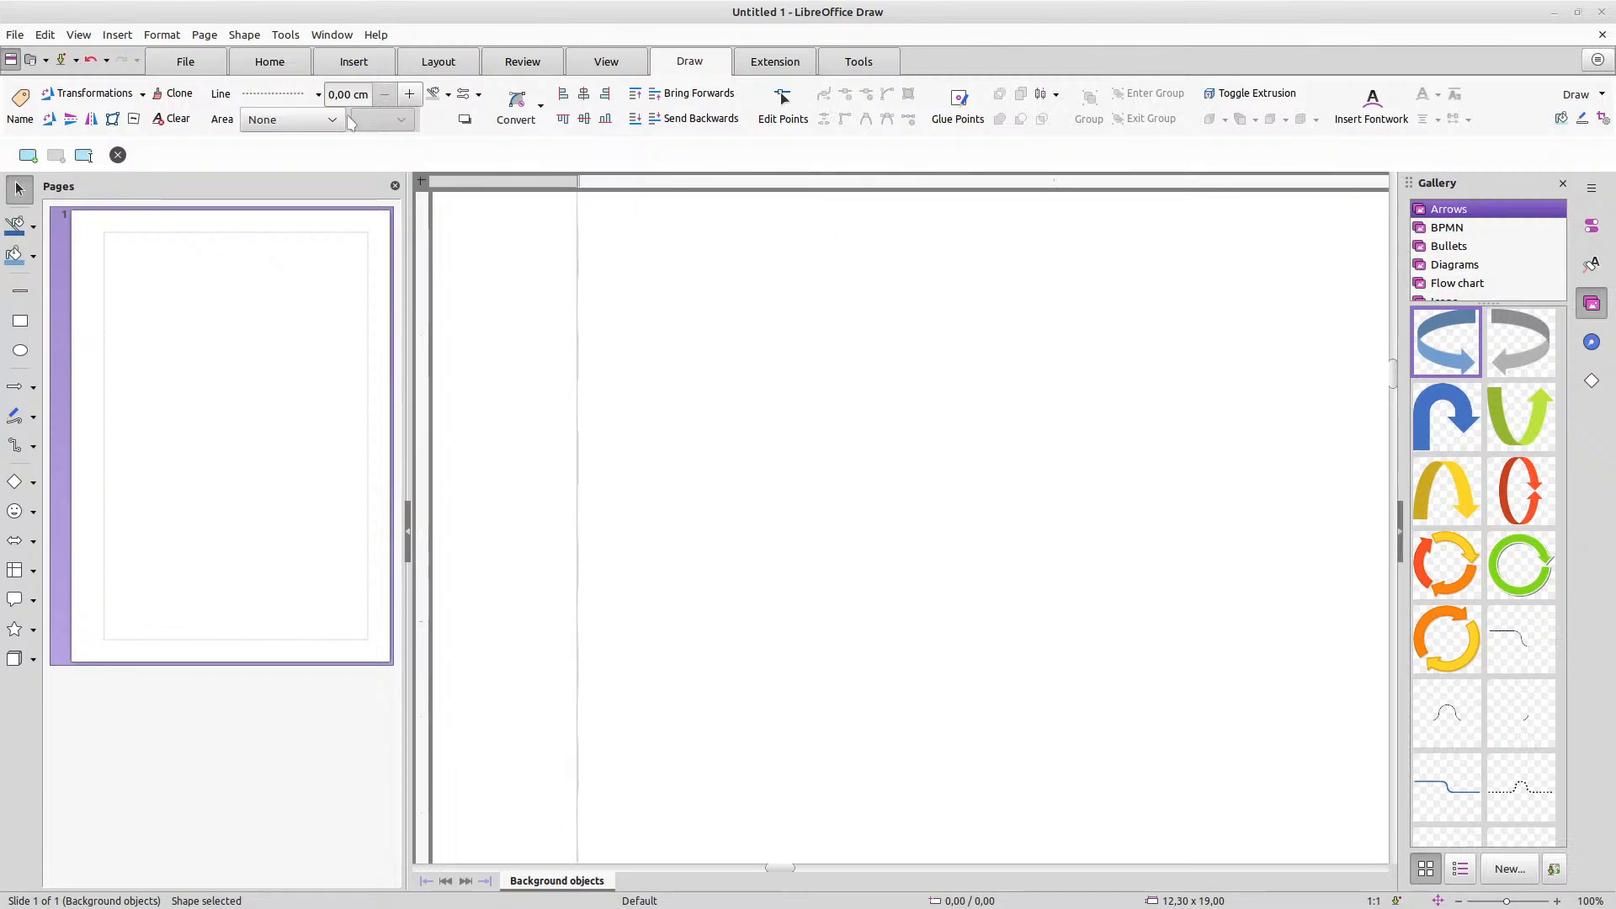
{"action": "left_click", "coordinate": [448, 95]}
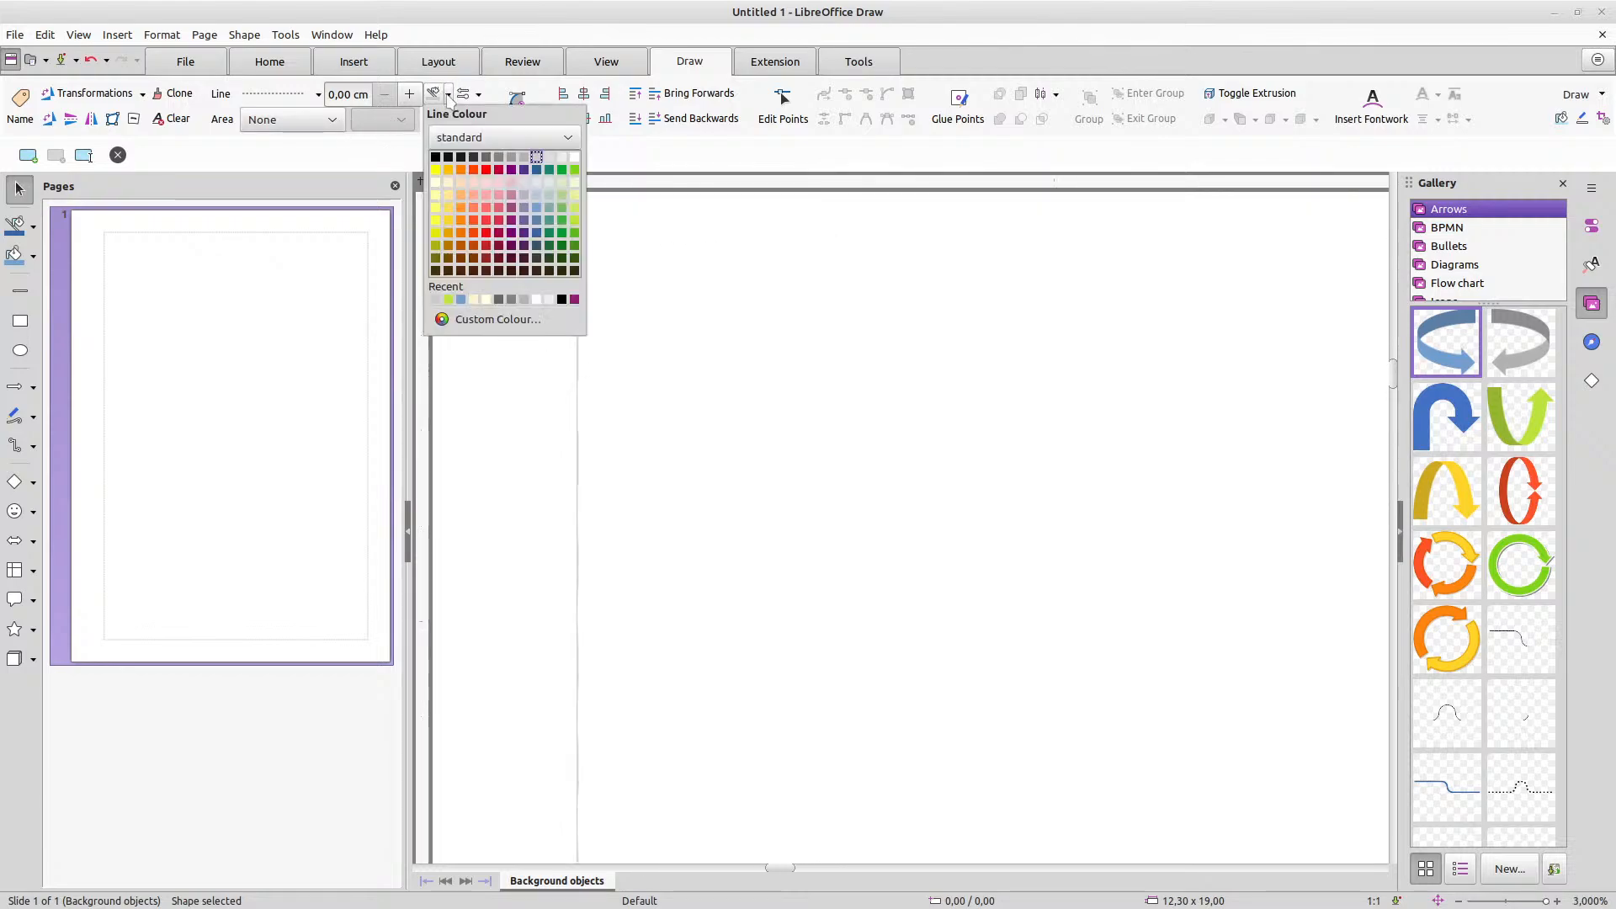
{"action": "left_click", "coordinate": [436, 157]}
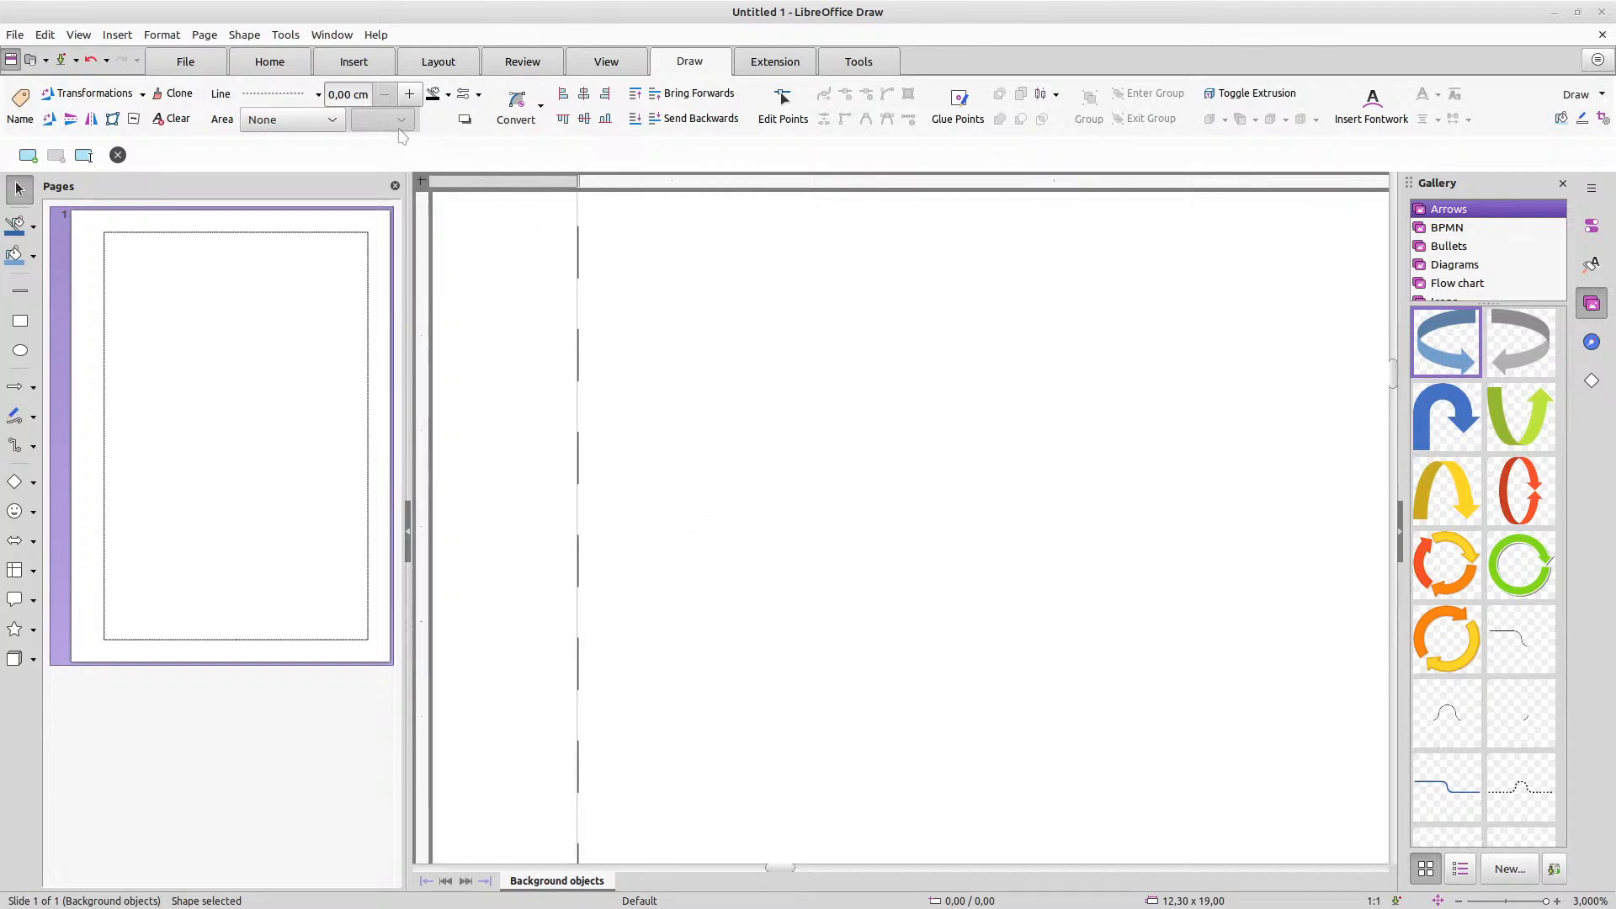
Set the dashed rectangle's line width to 0.01 cm
{"action": "left_click", "coordinate": [349, 92]}
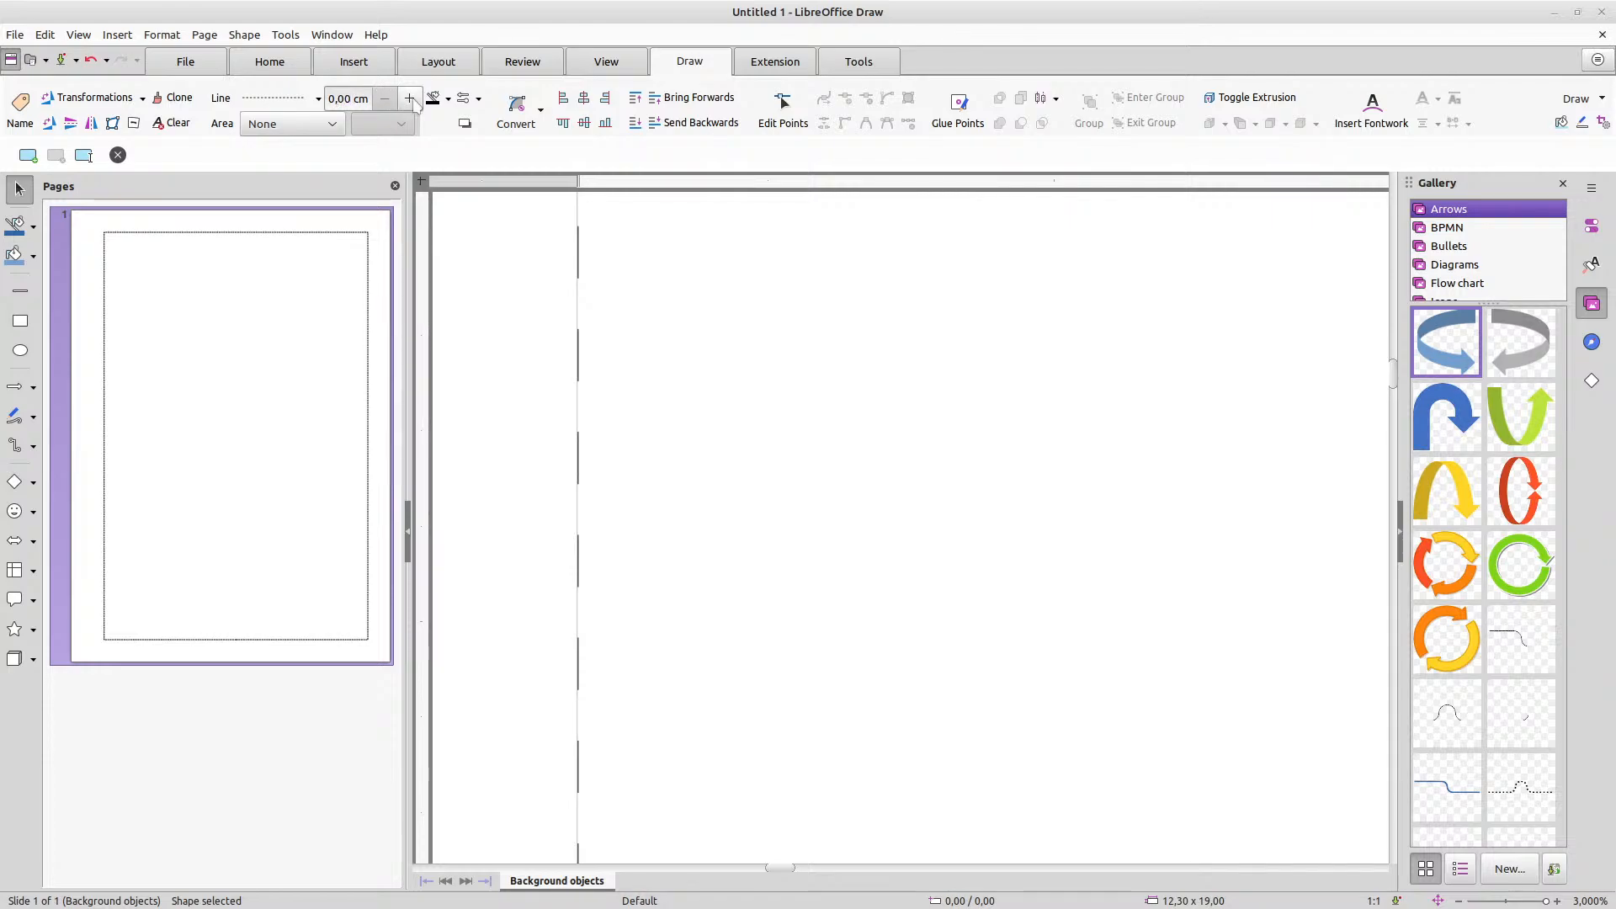
{"action": "left_click", "coordinate": [409, 98]}
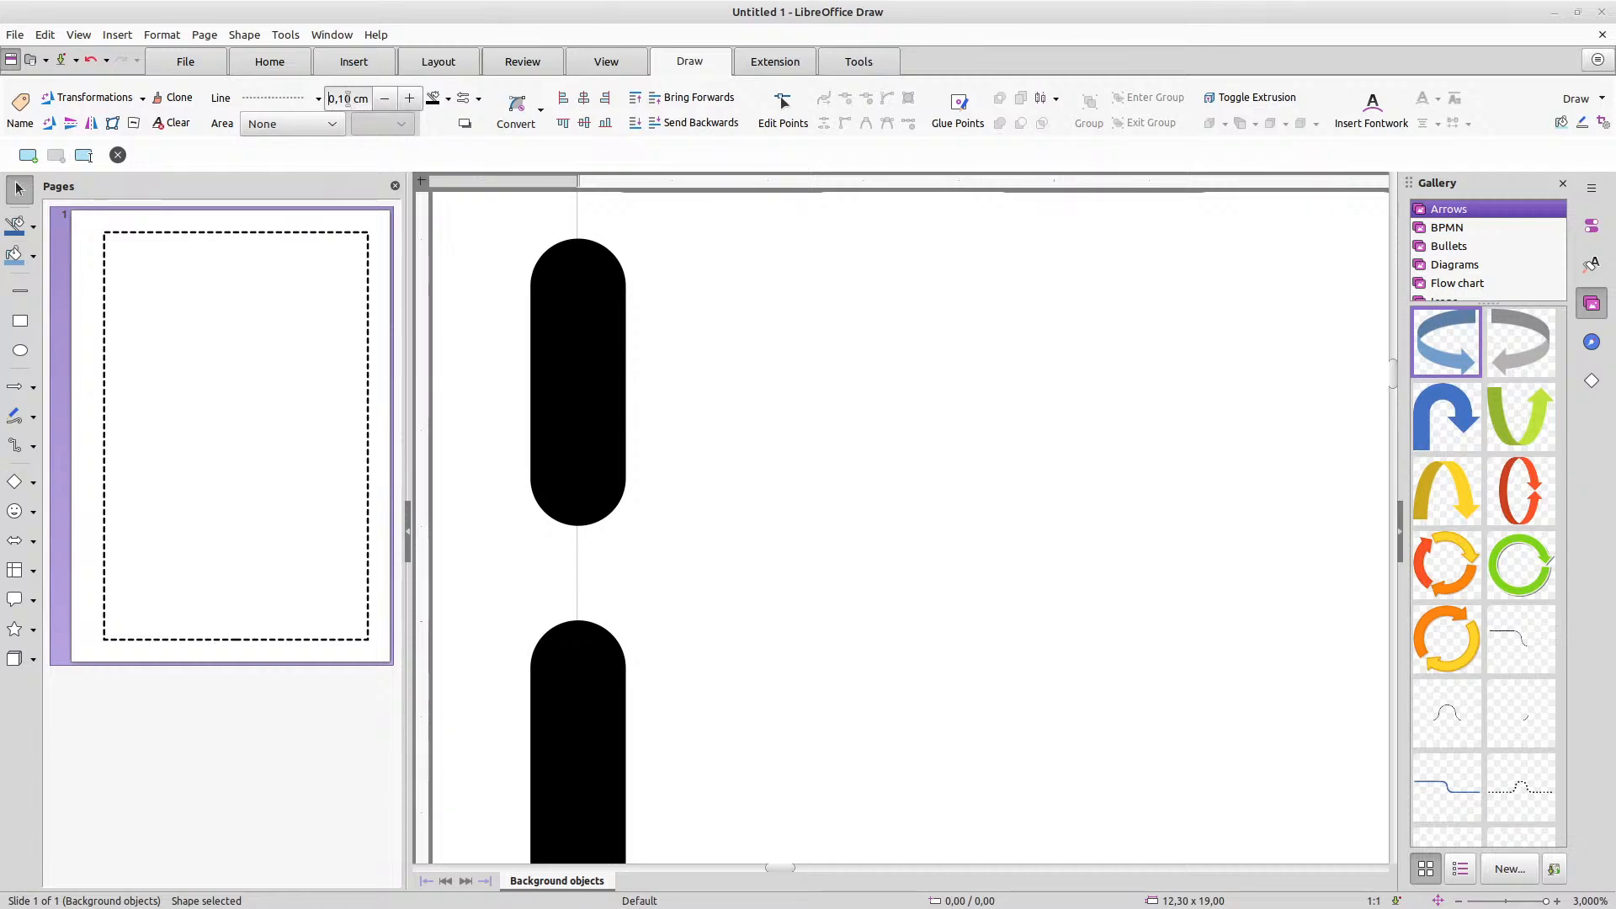
{"action": "left_click_drag", "start_coordinate": [344, 99], "coordinate": [339, 100]}
{"action": "type", "text": "01"}
{"action": "key", "text": "Return"}
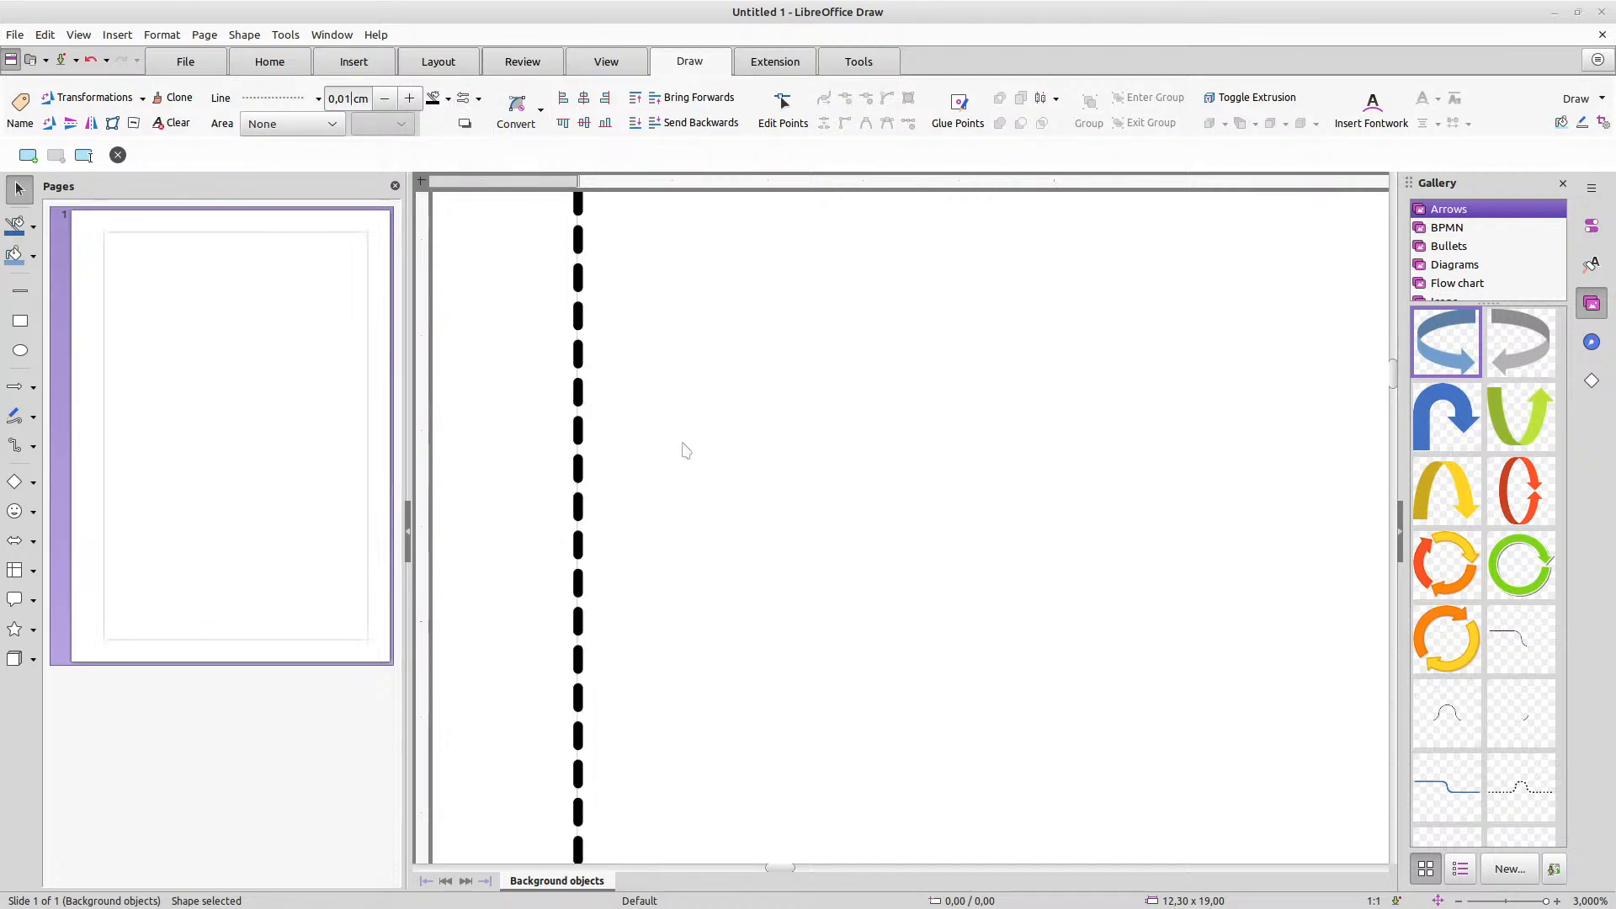
Change the margin rectangle's outline to a continuous line and its line colour to light grey
{"action": "scroll", "coordinate": [686, 436], "scroll_direction": "down", "scroll_amount": 7}
{"action": "scroll", "coordinate": [693, 423], "scroll_direction": "down", "scroll_amount": 3}
{"action": "scroll", "coordinate": [966, 511], "scroll_direction": "down", "scroll_amount": 3}
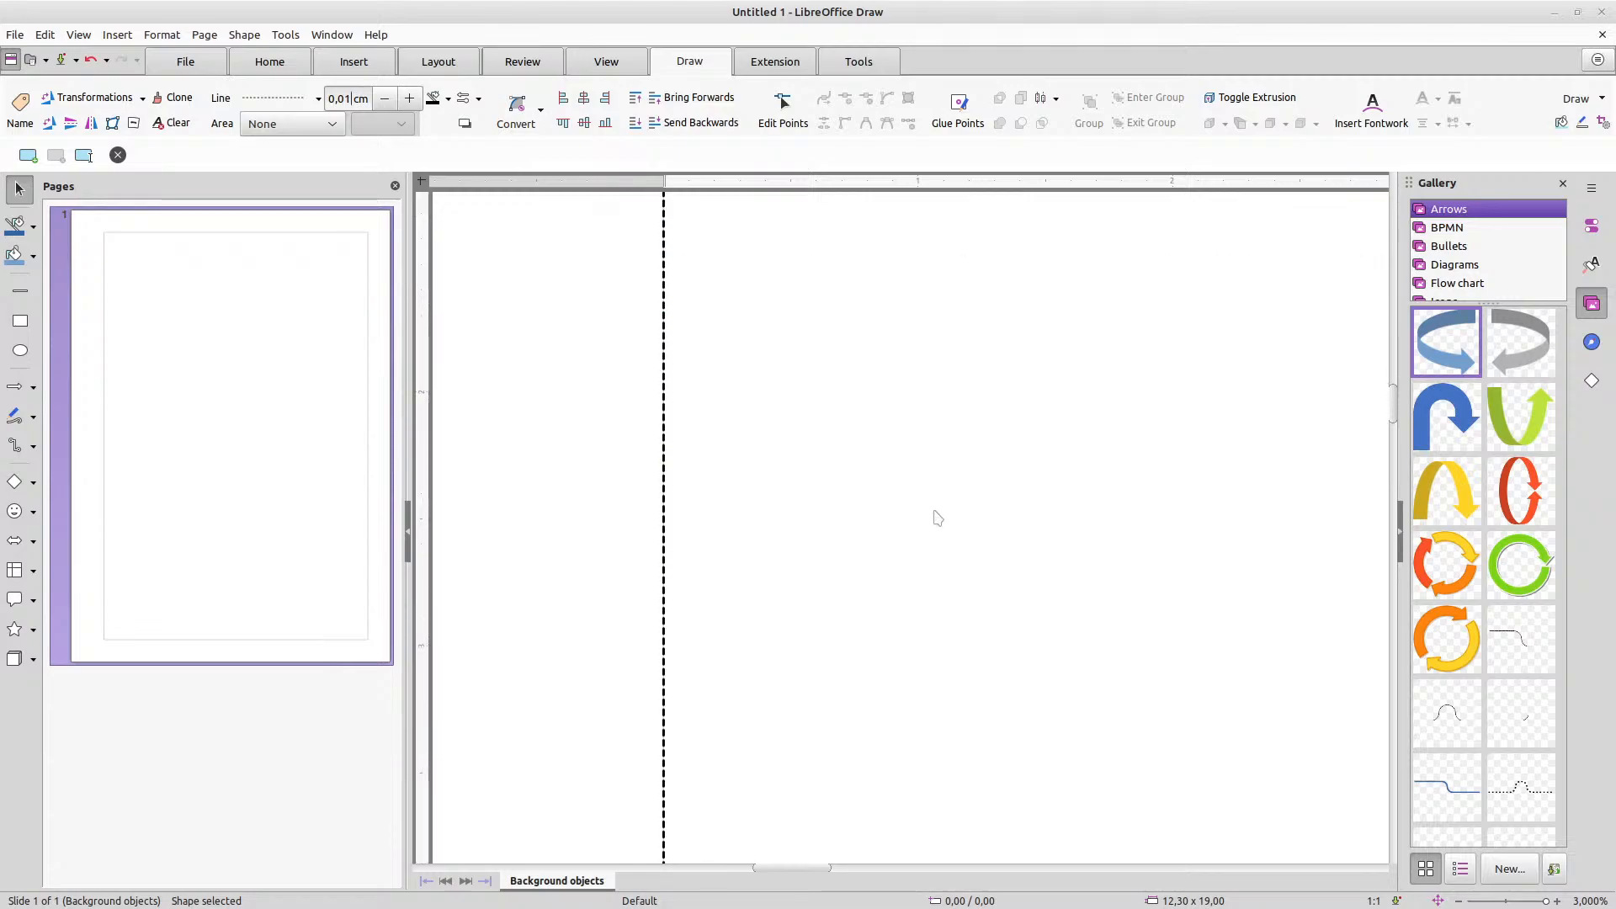
{"action": "scroll", "coordinate": [831, 480], "scroll_direction": "down", "scroll_amount": 3}
{"action": "scroll", "coordinate": [581, 720], "scroll_direction": "down", "scroll_amount": 4}
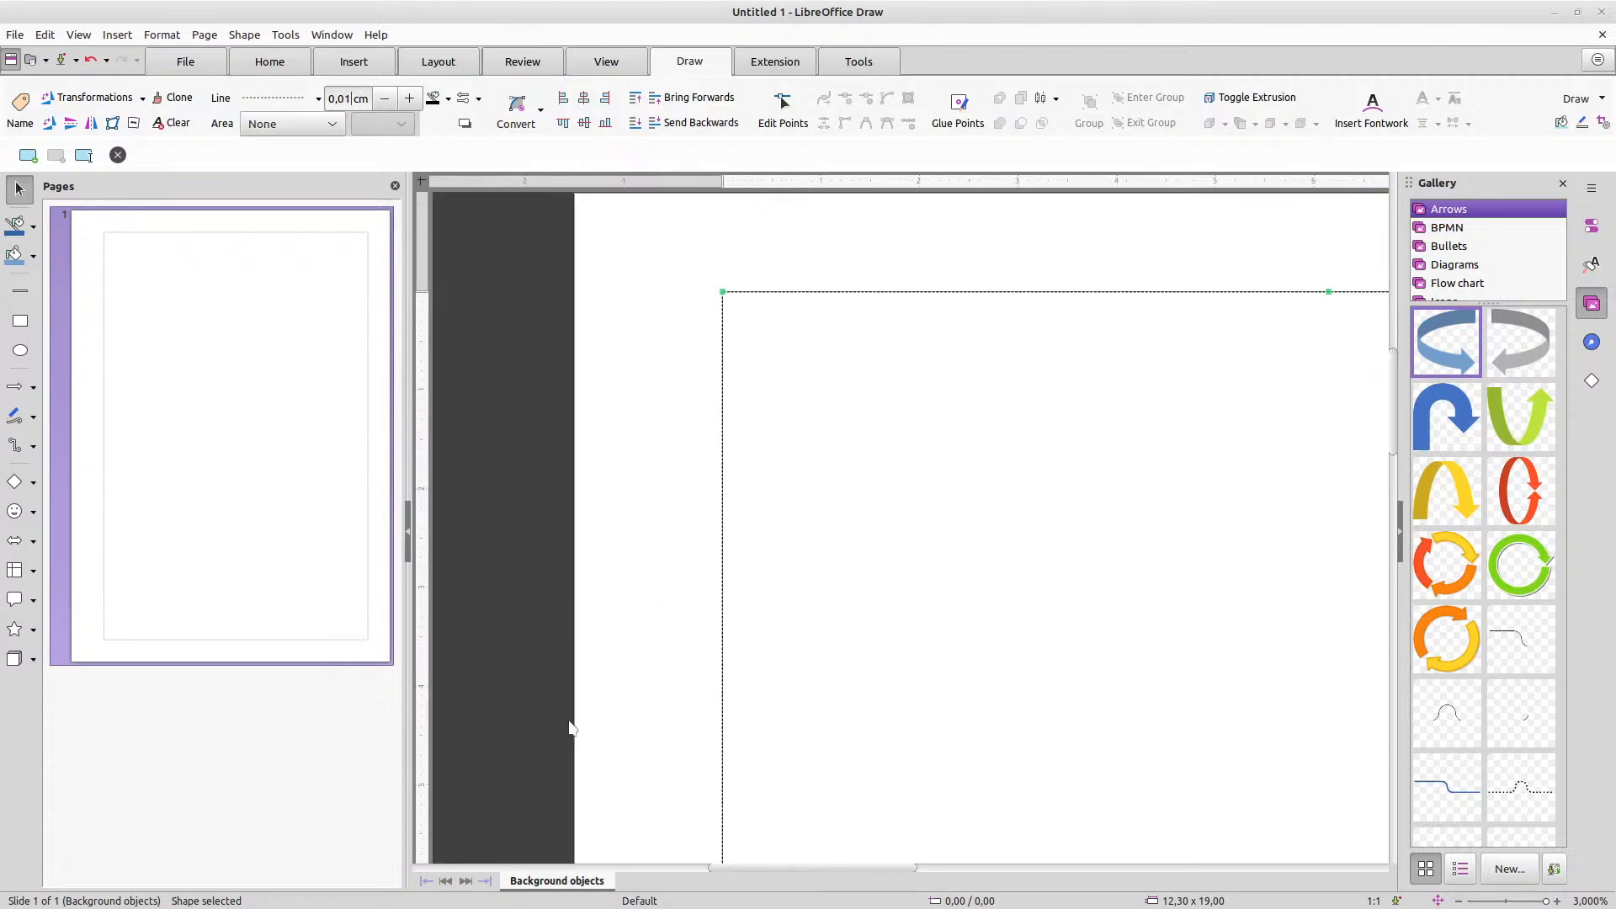
{"action": "scroll", "coordinate": [1136, 640], "scroll_direction": "down", "scroll_amount": 3}
{"action": "scroll", "coordinate": [1136, 639], "scroll_direction": "down", "scroll_amount": 1}
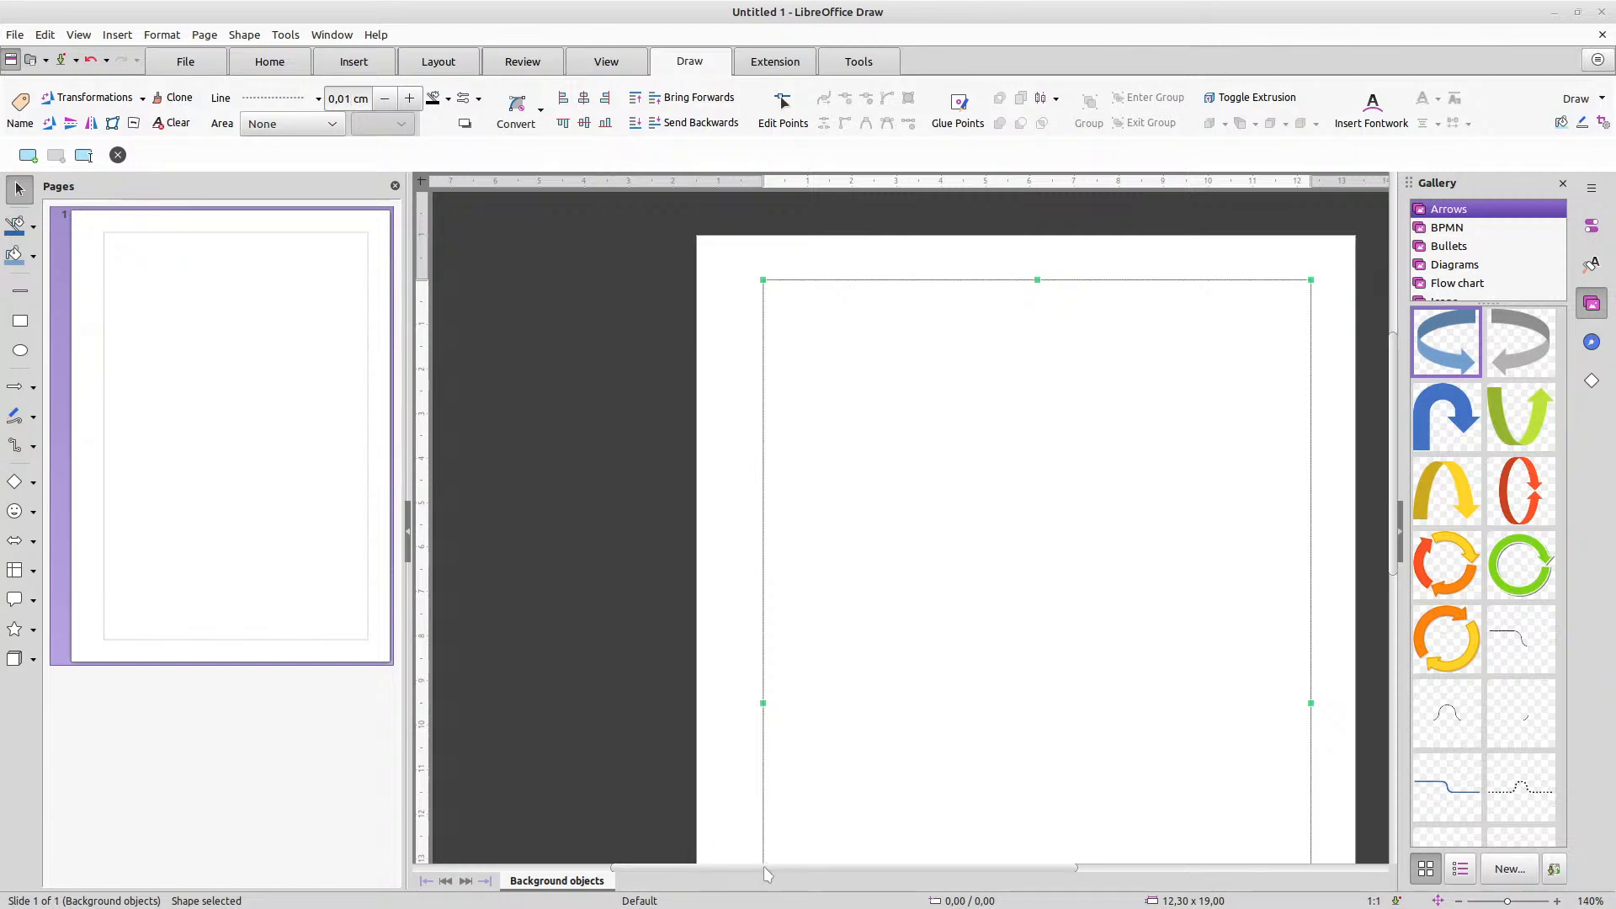
{"action": "left_click_drag", "start_coordinate": [764, 869], "coordinate": [861, 866]}
{"action": "scroll", "coordinate": [801, 615], "scroll_direction": "down", "scroll_amount": 3}
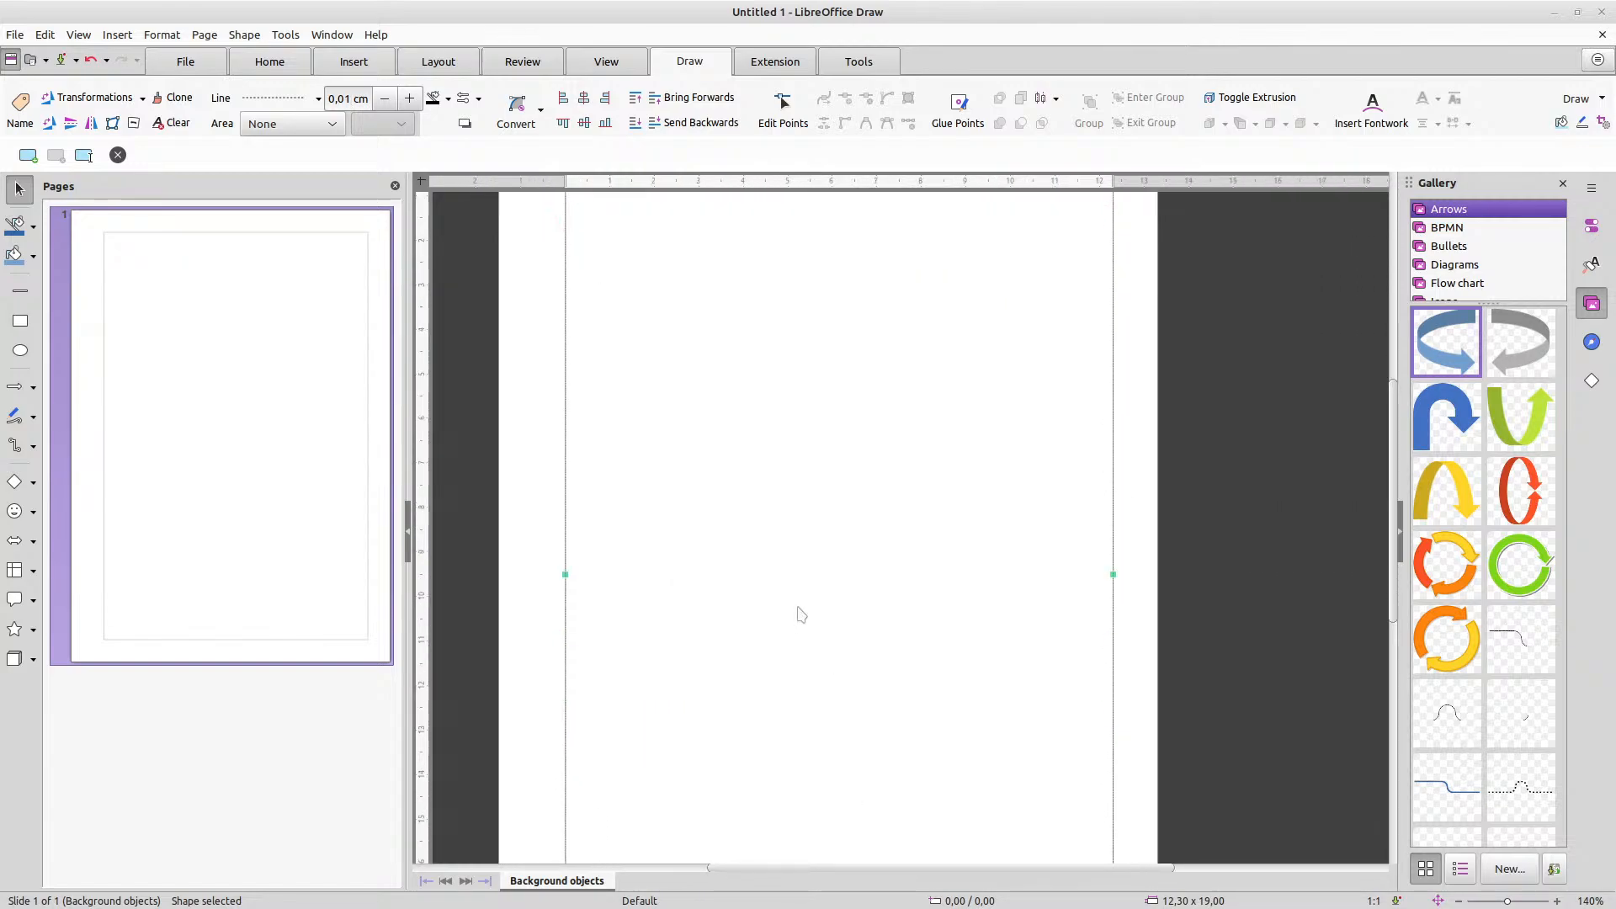
{"action": "scroll", "coordinate": [795, 598], "scroll_direction": "down", "scroll_amount": 1}
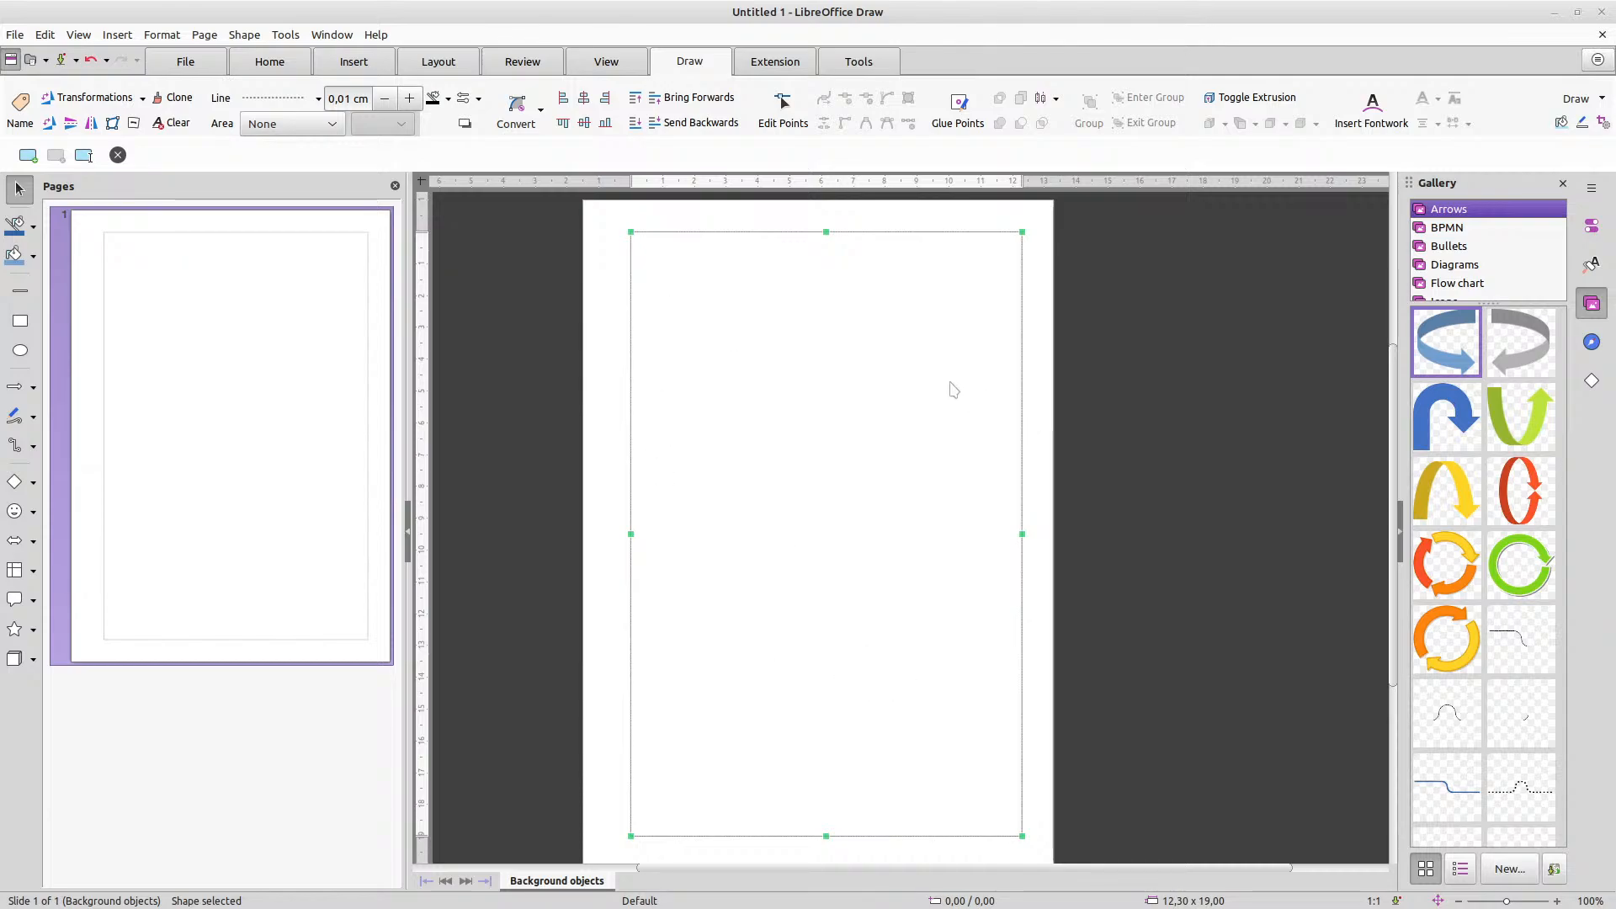
{"action": "left_click", "coordinate": [318, 99]}
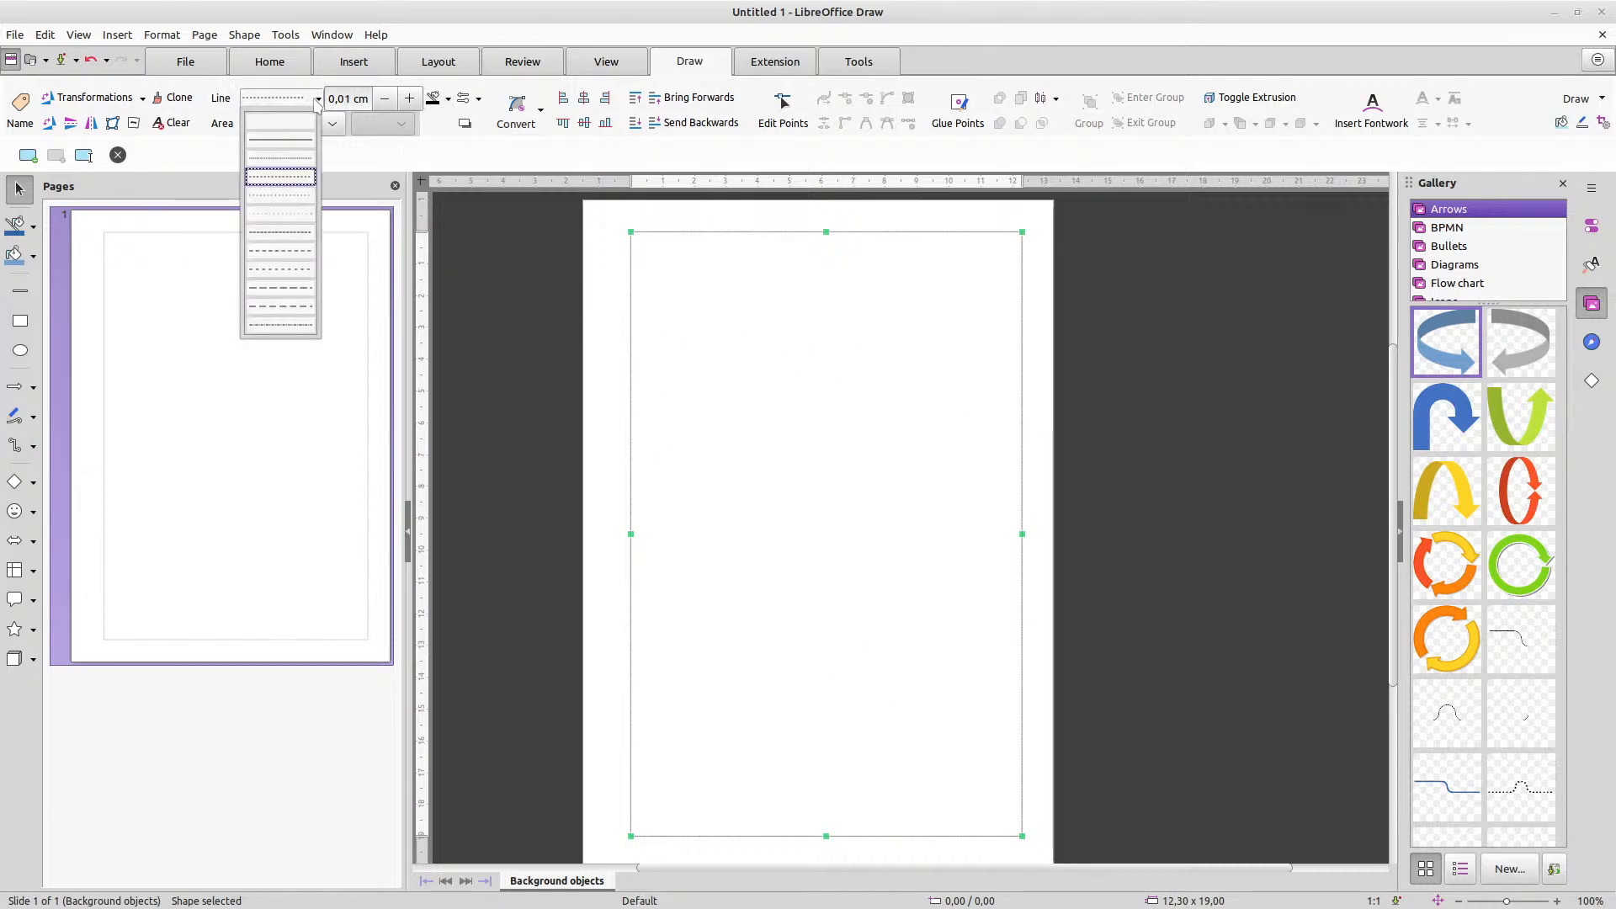
{"action": "left_click", "coordinate": [286, 148]}
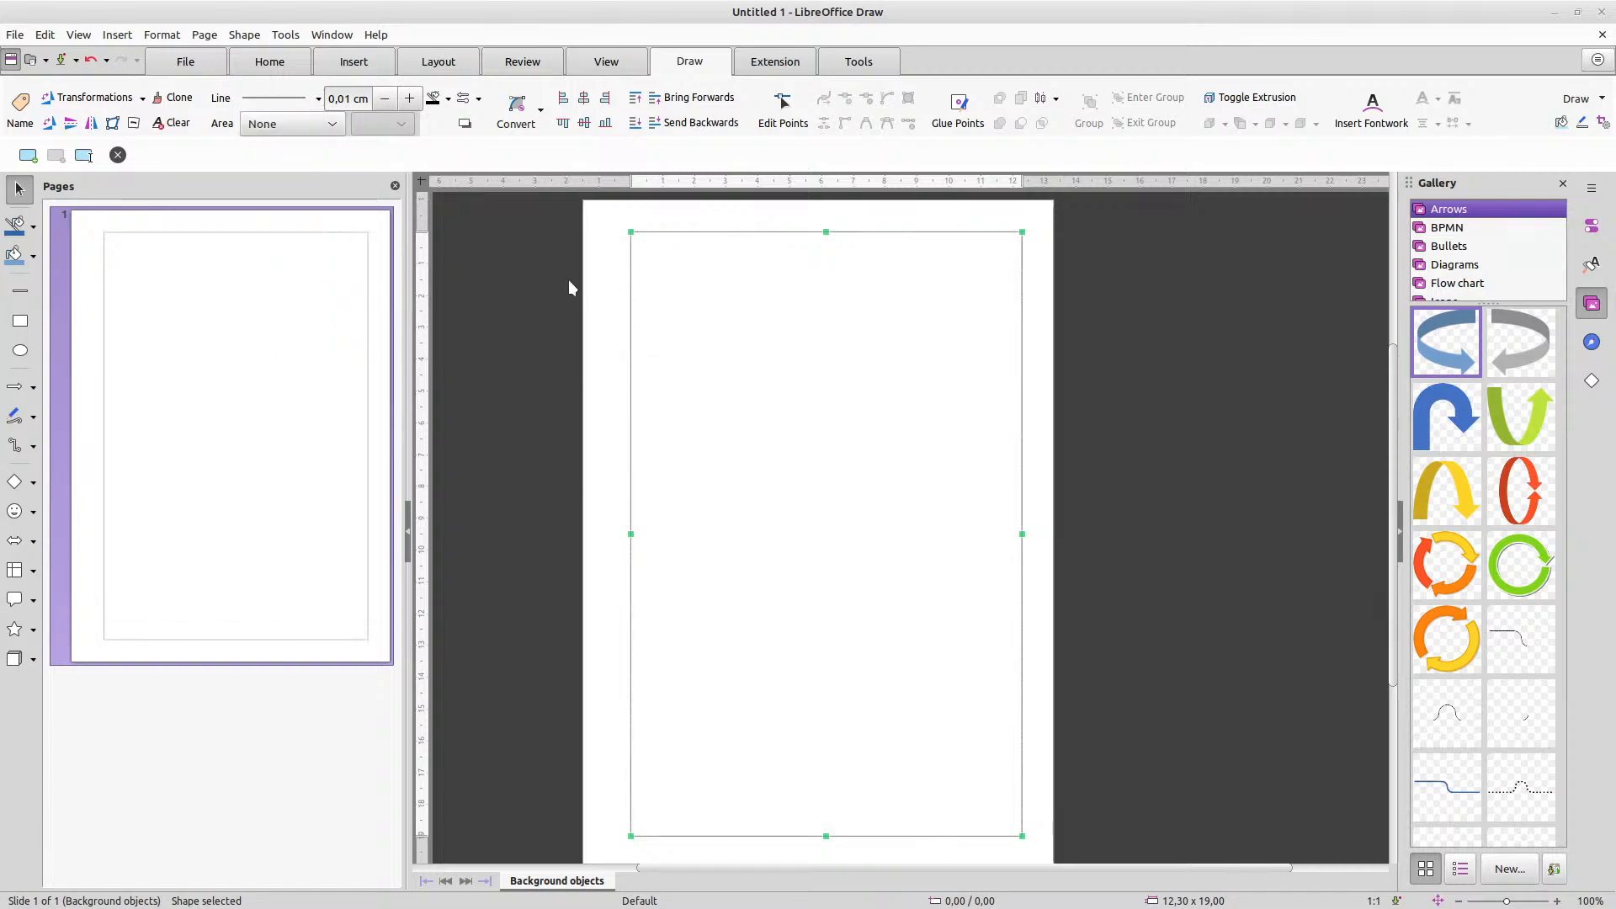
{"action": "left_click", "coordinate": [448, 100]}
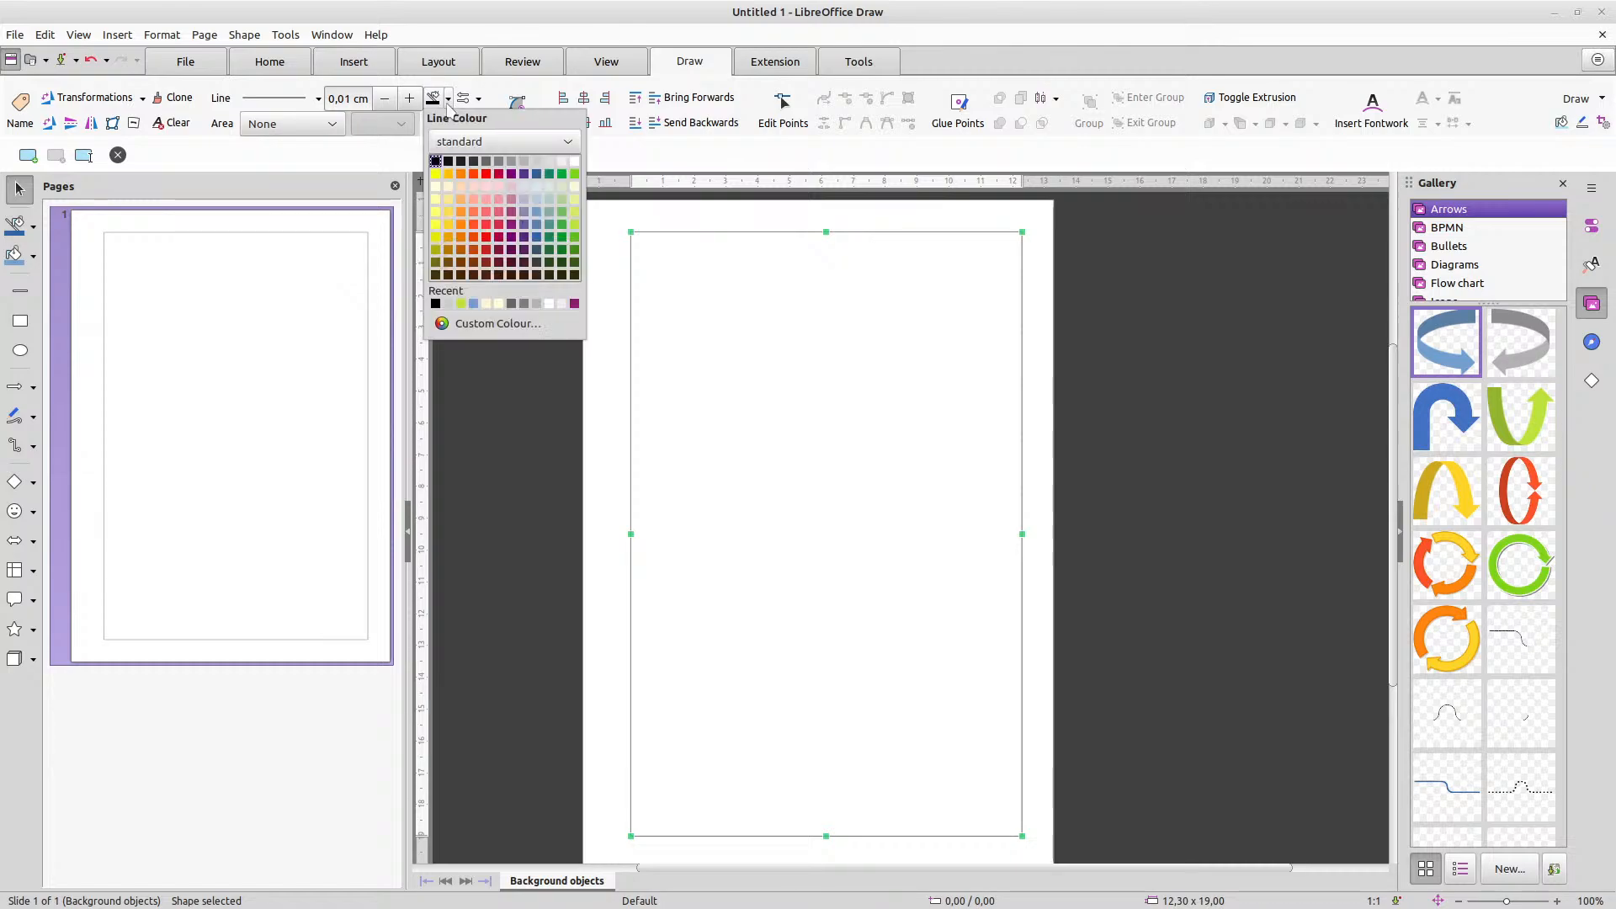
{"action": "left_click", "coordinate": [536, 162]}
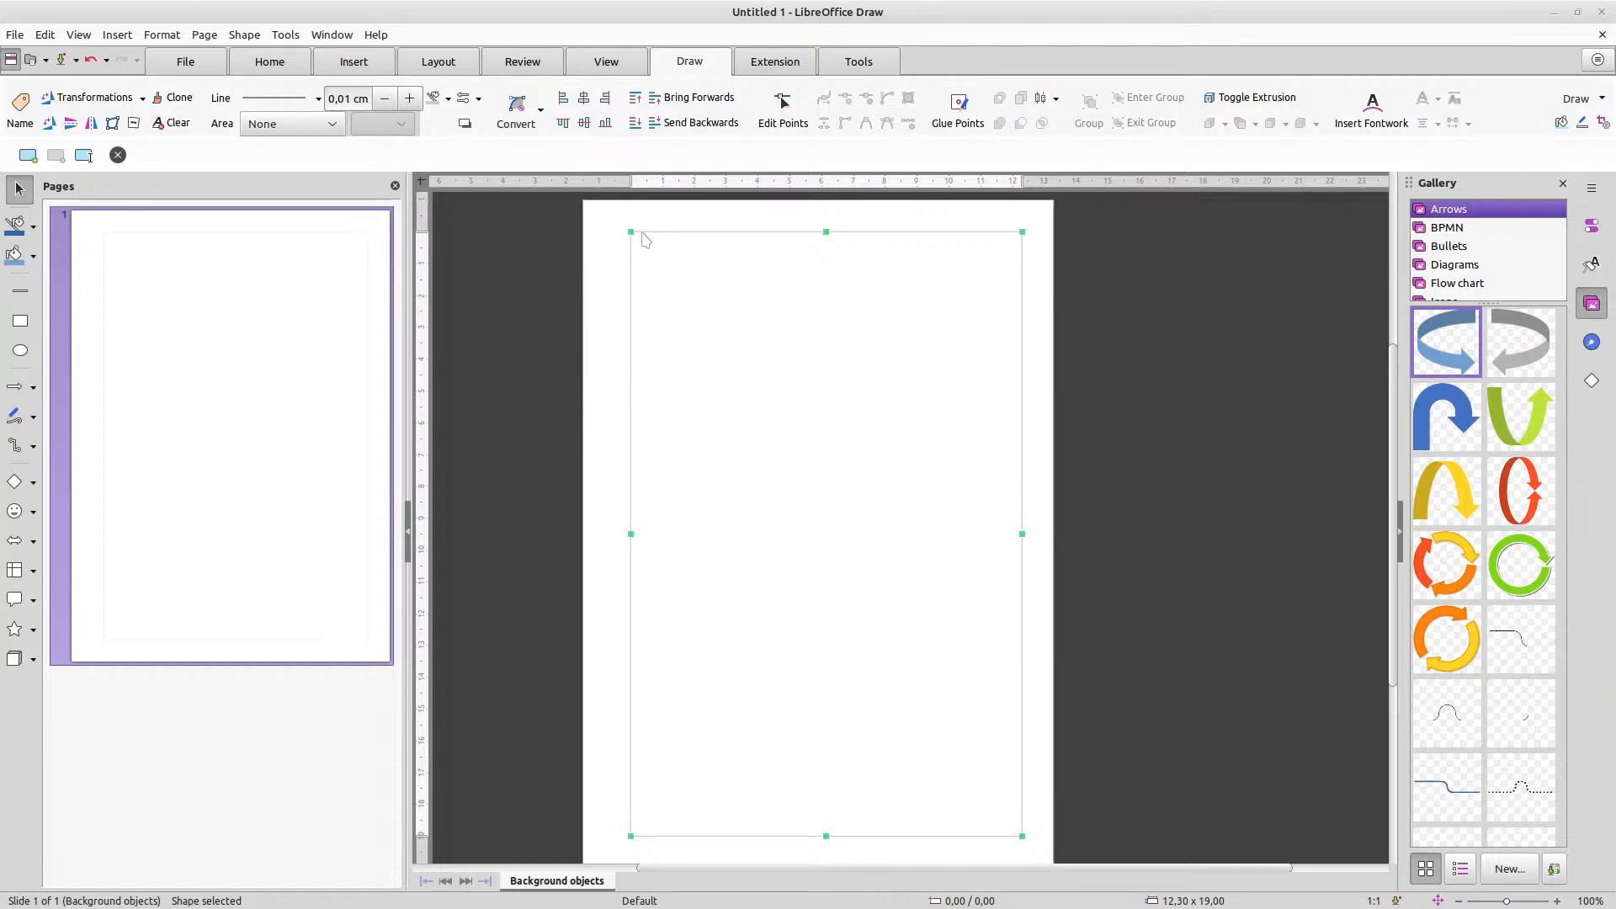
Open the margin rectangle's area properties at the fill type options
{"action": "right_click", "coordinate": [644, 235]}
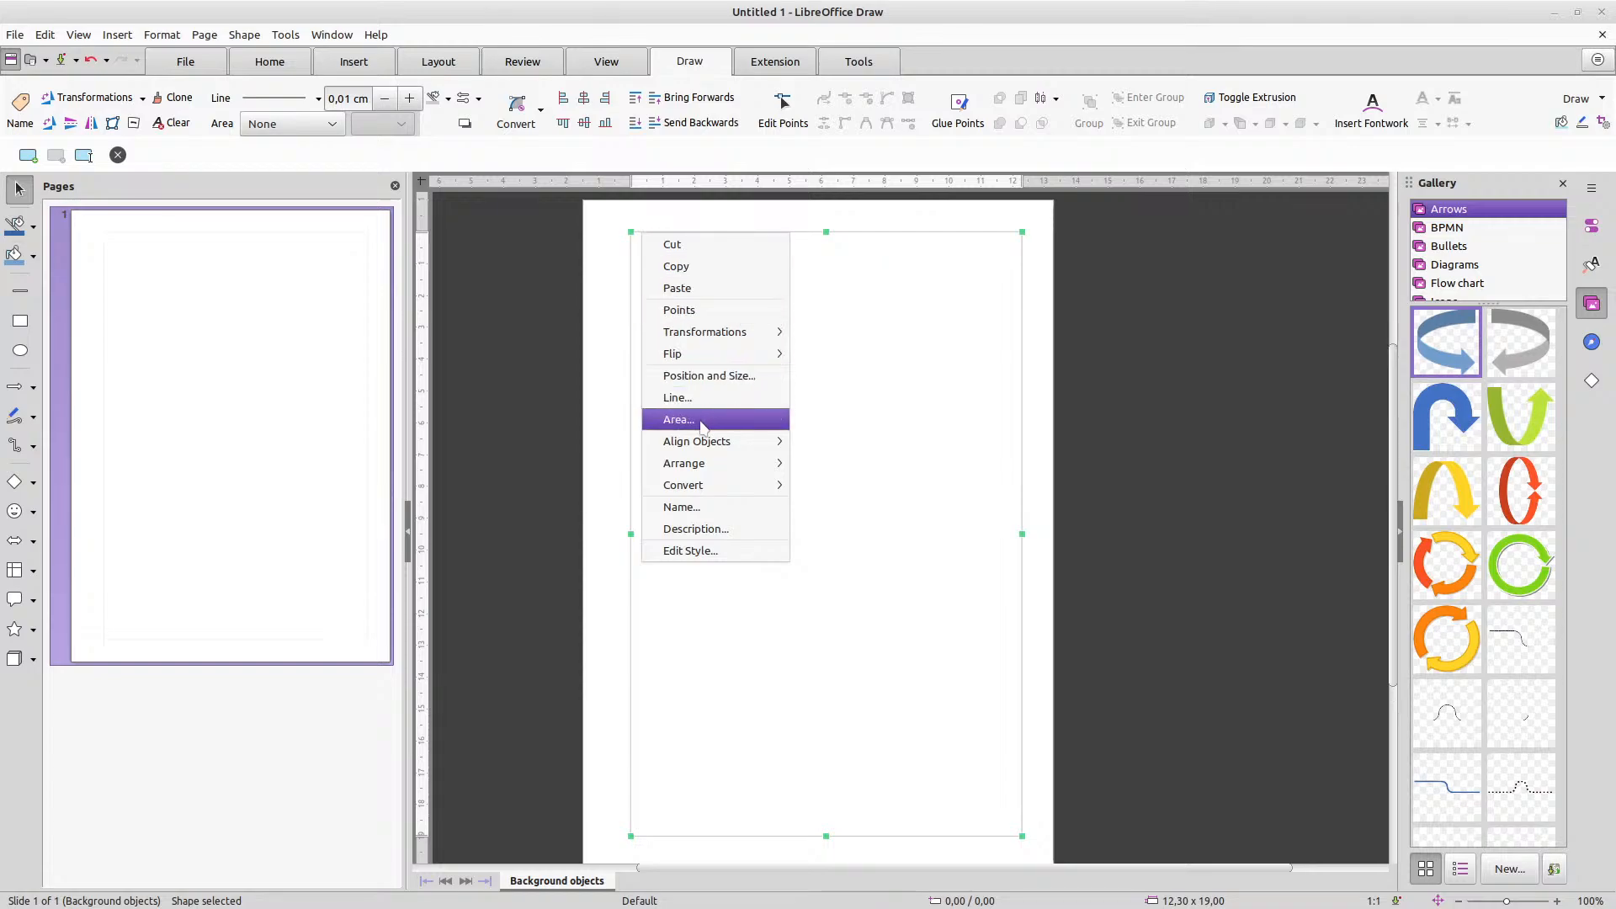
{"action": "left_click", "coordinate": [701, 423]}
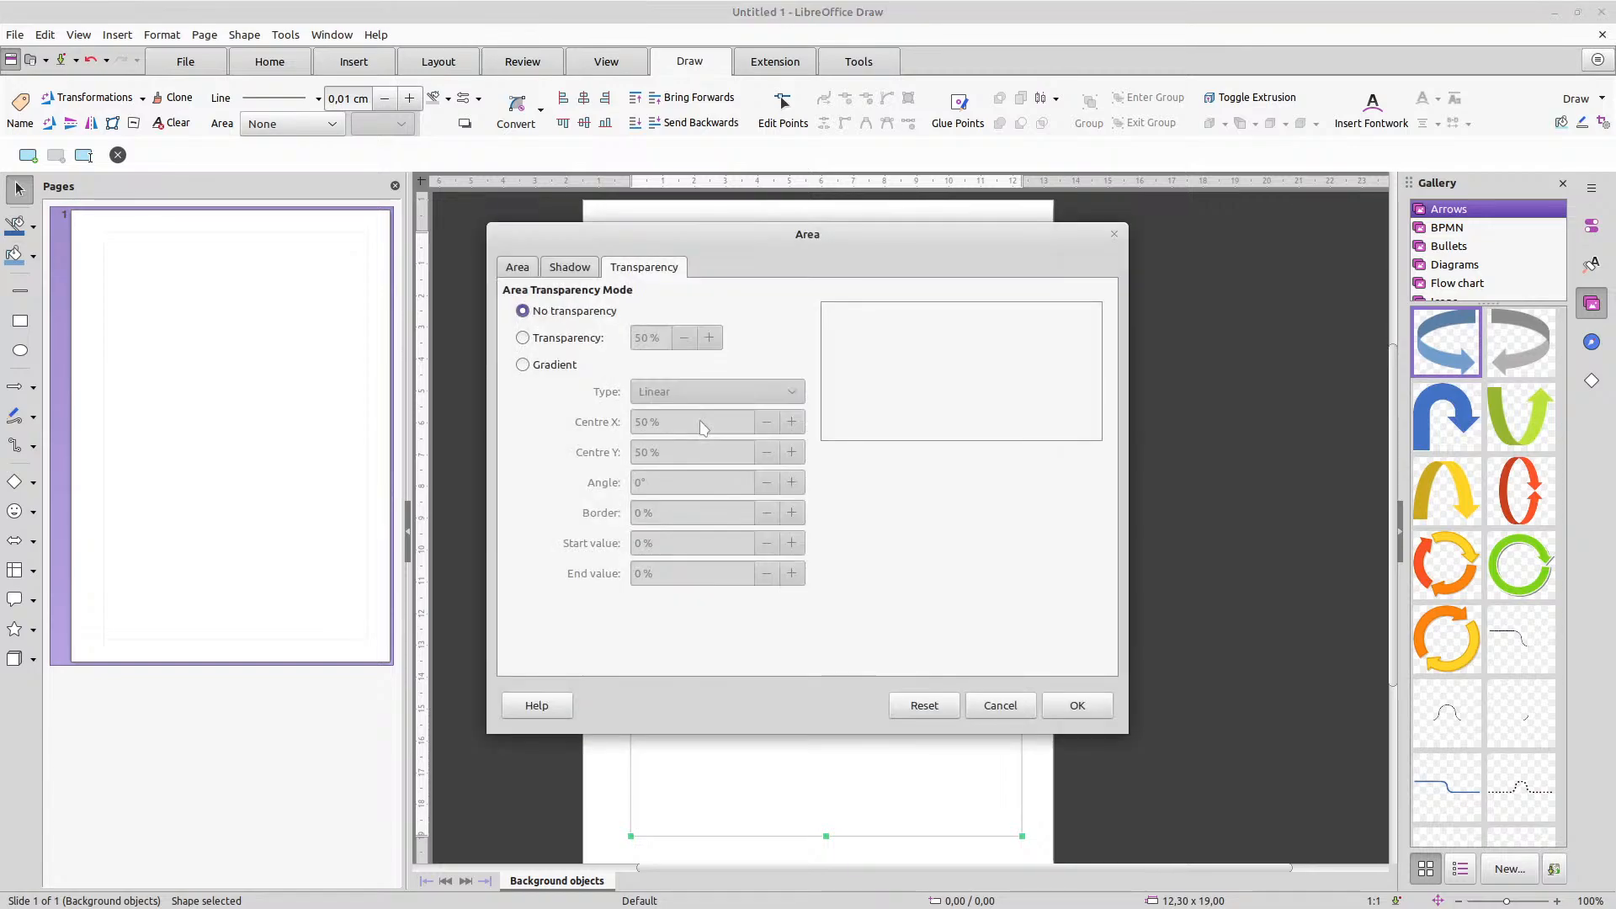
{"action": "left_click", "coordinate": [518, 270]}
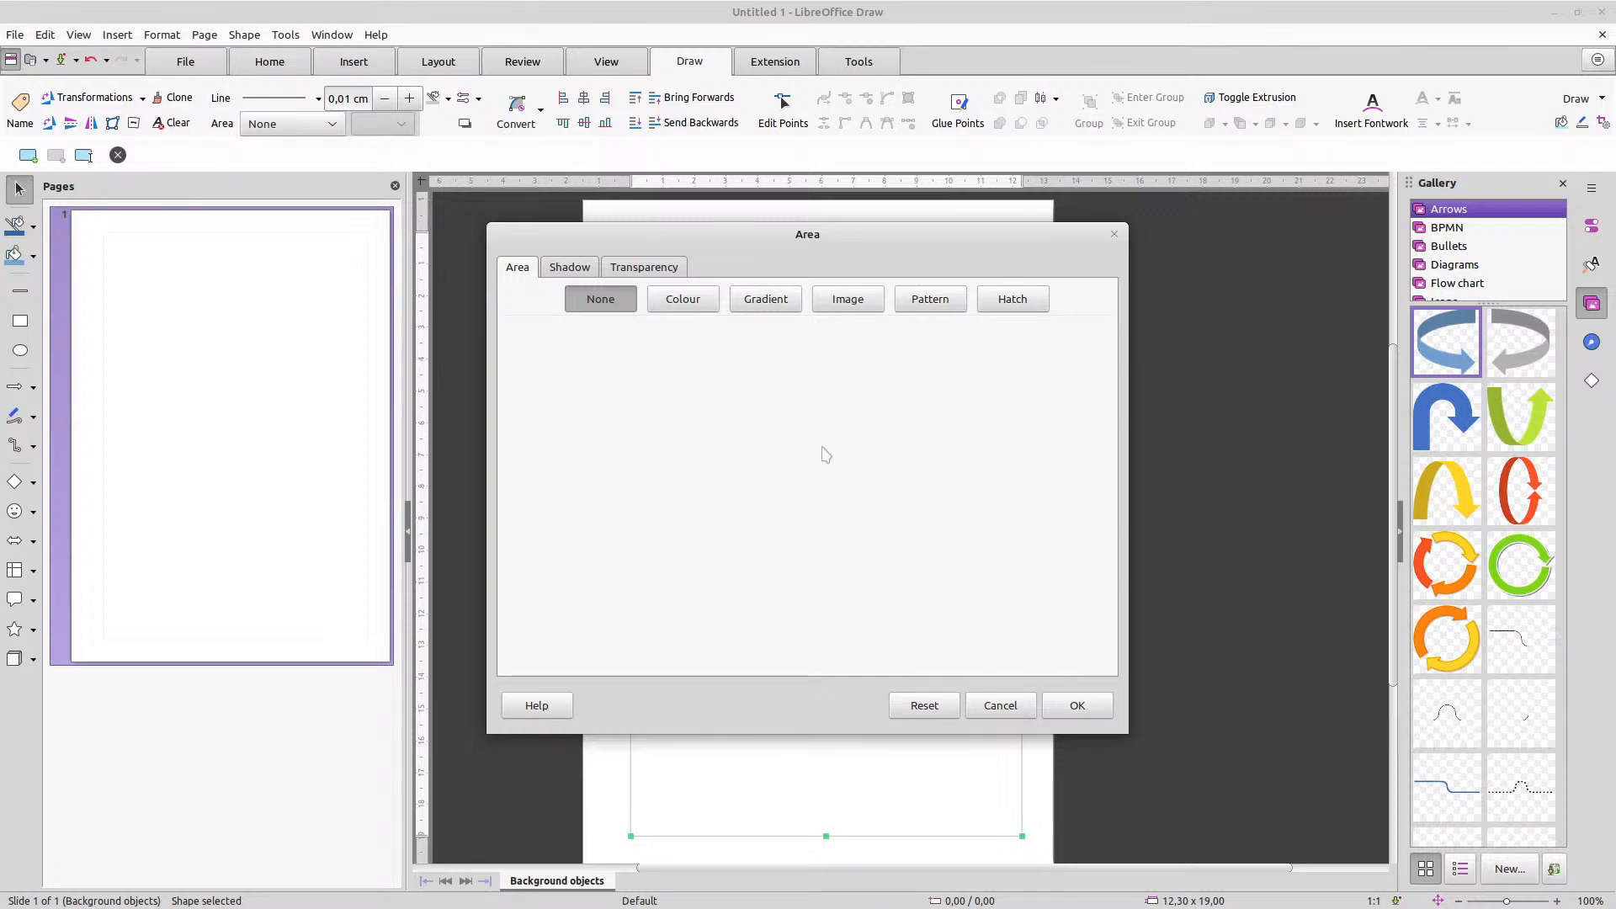
Try the colour and pattern fills, select the grid pattern and clear its black pixels in the pattern editor
{"action": "left_click", "coordinate": [700, 310]}
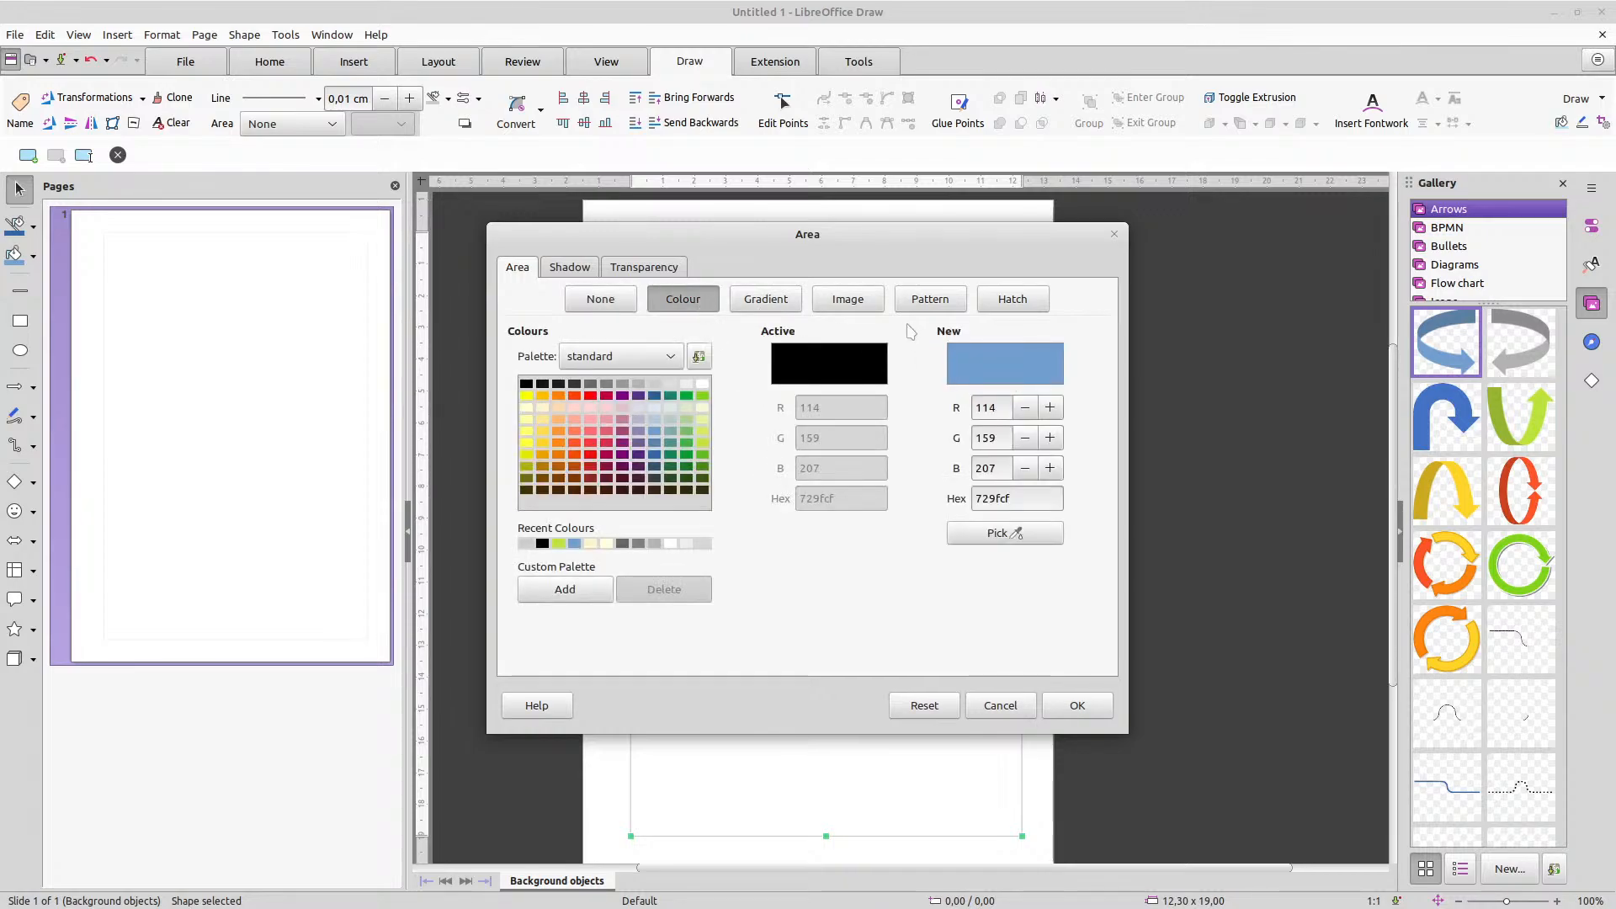
{"action": "left_click", "coordinate": [939, 305]}
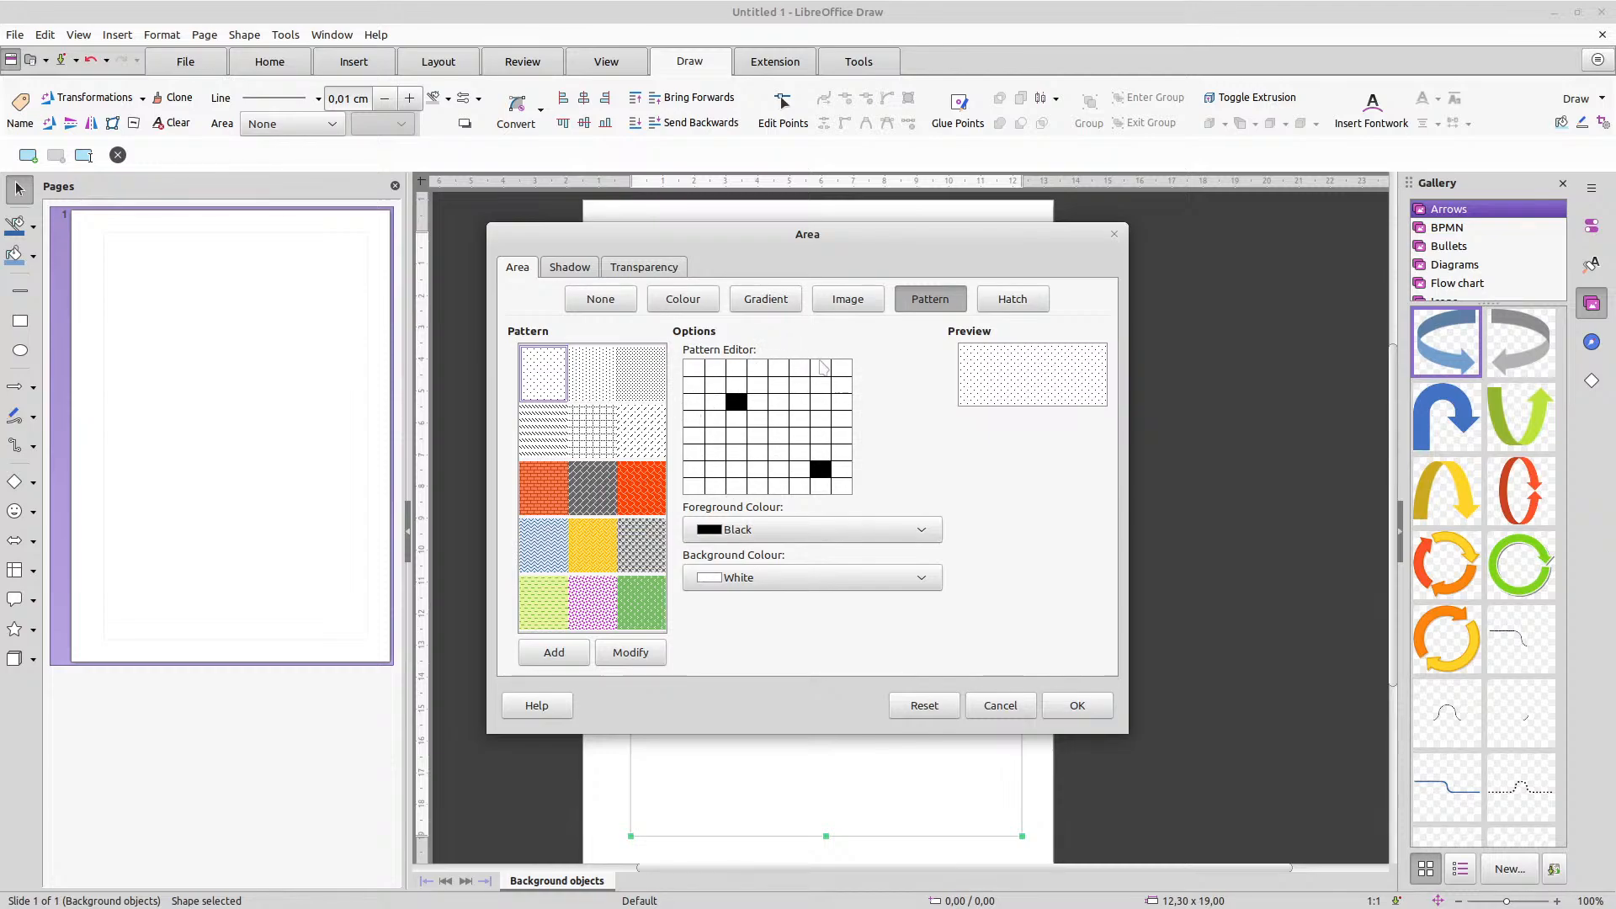
{"action": "left_click", "coordinate": [606, 429]}
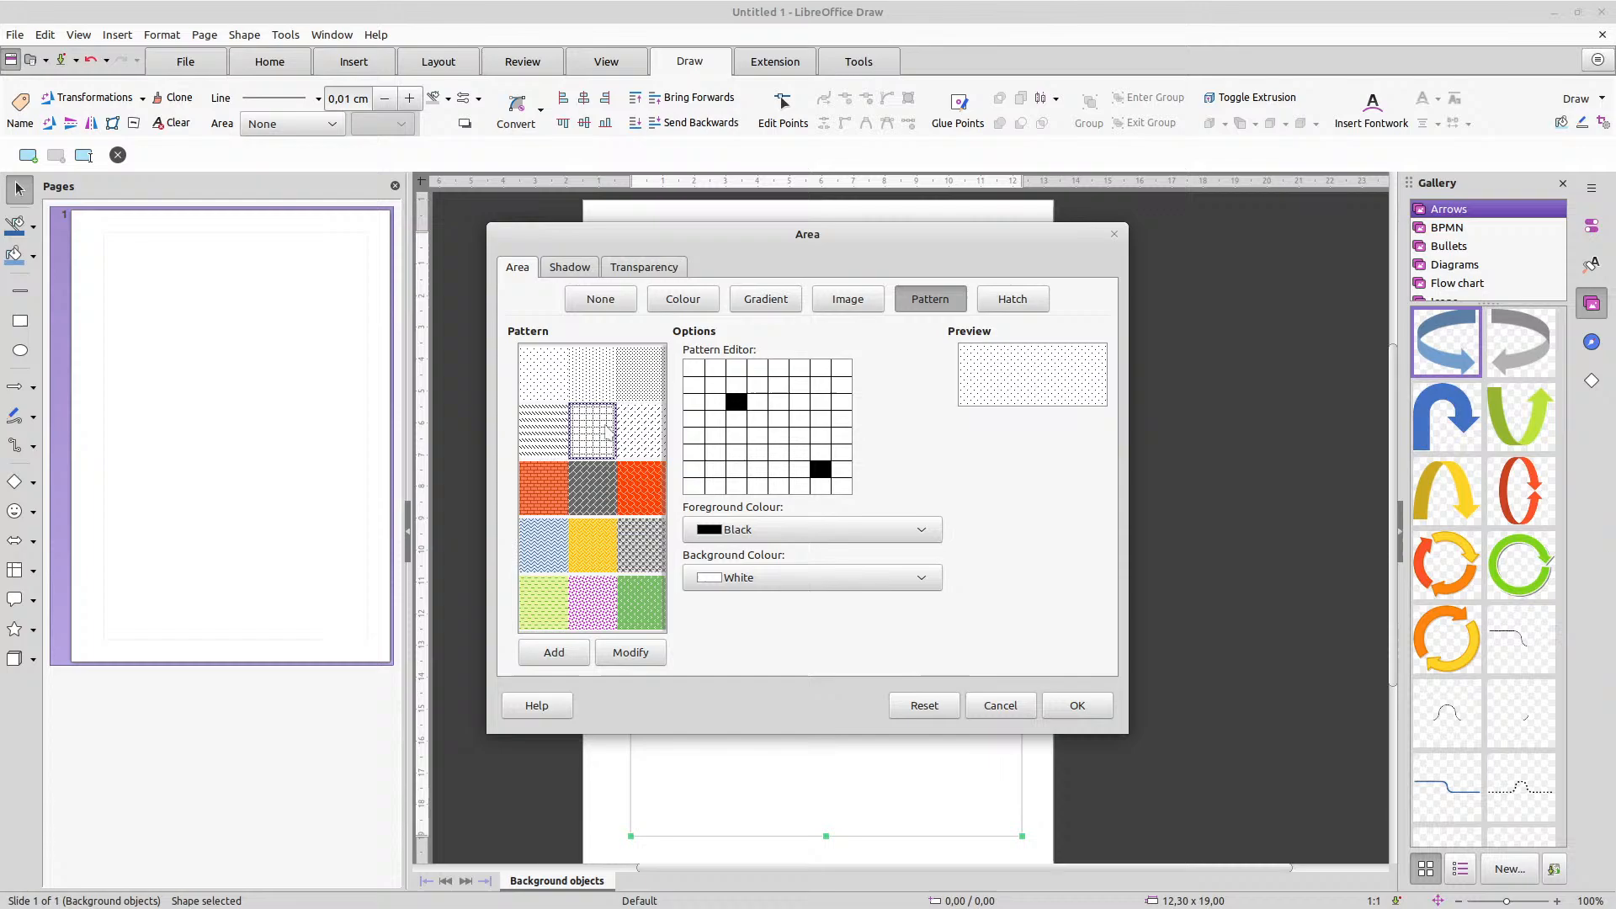
{"action": "left_click", "coordinate": [694, 418]}
{"action": "left_click", "coordinate": [735, 419]}
{"action": "left_click", "coordinate": [778, 418]}
{"action": "left_click", "coordinate": [820, 418]}
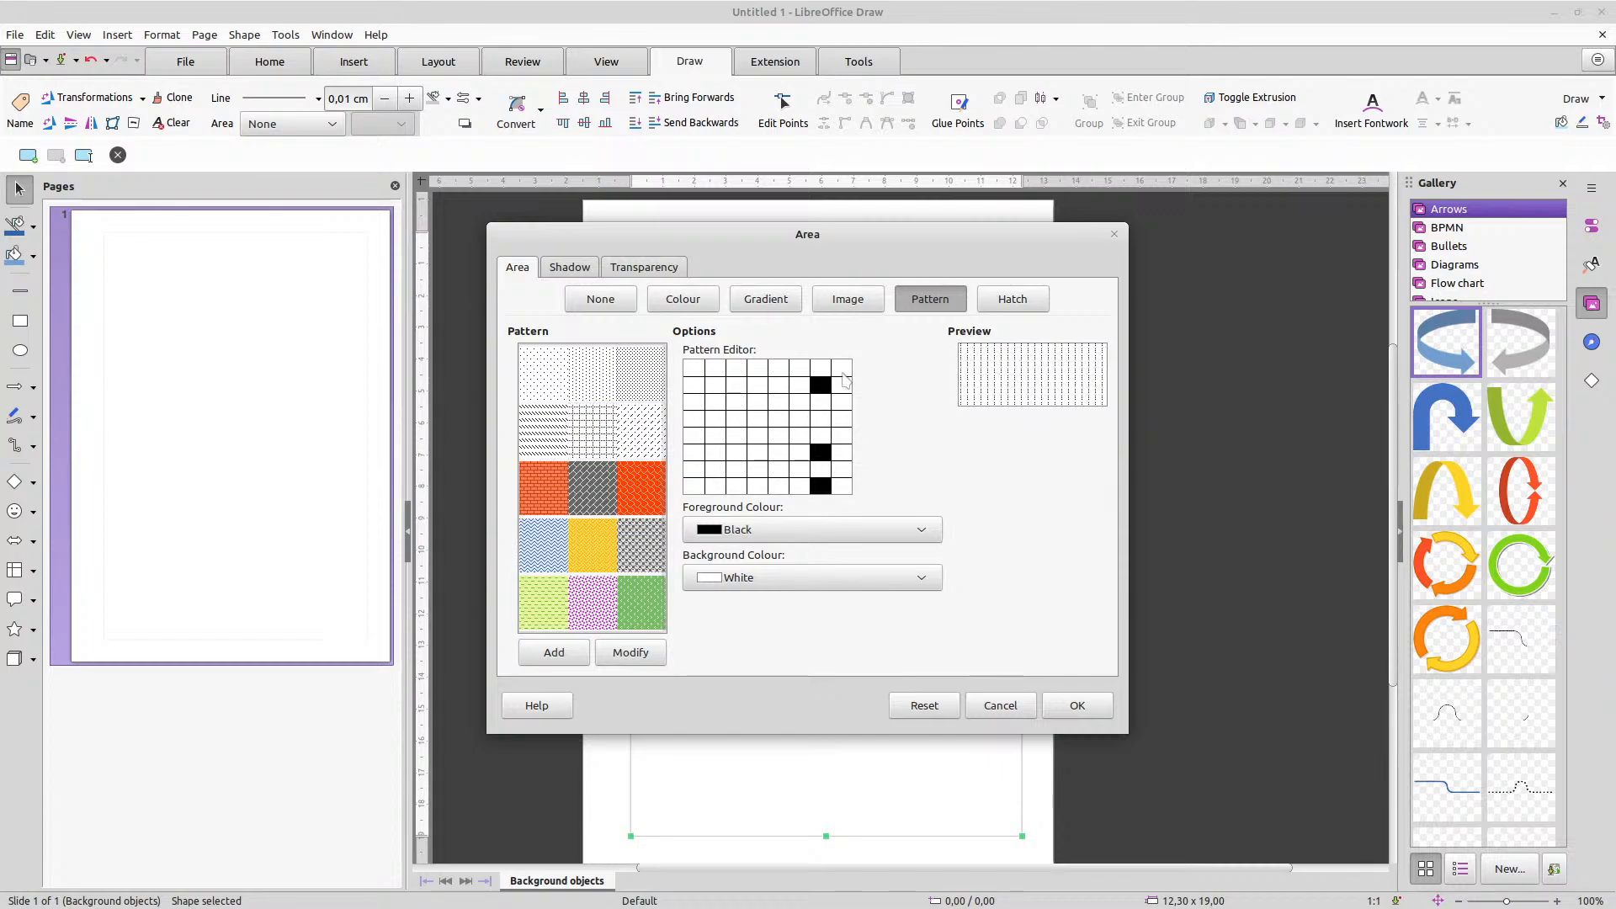
{"action": "left_click", "coordinate": [820, 385]}
{"action": "left_click", "coordinate": [821, 453]}
{"action": "left_click", "coordinate": [822, 485]}
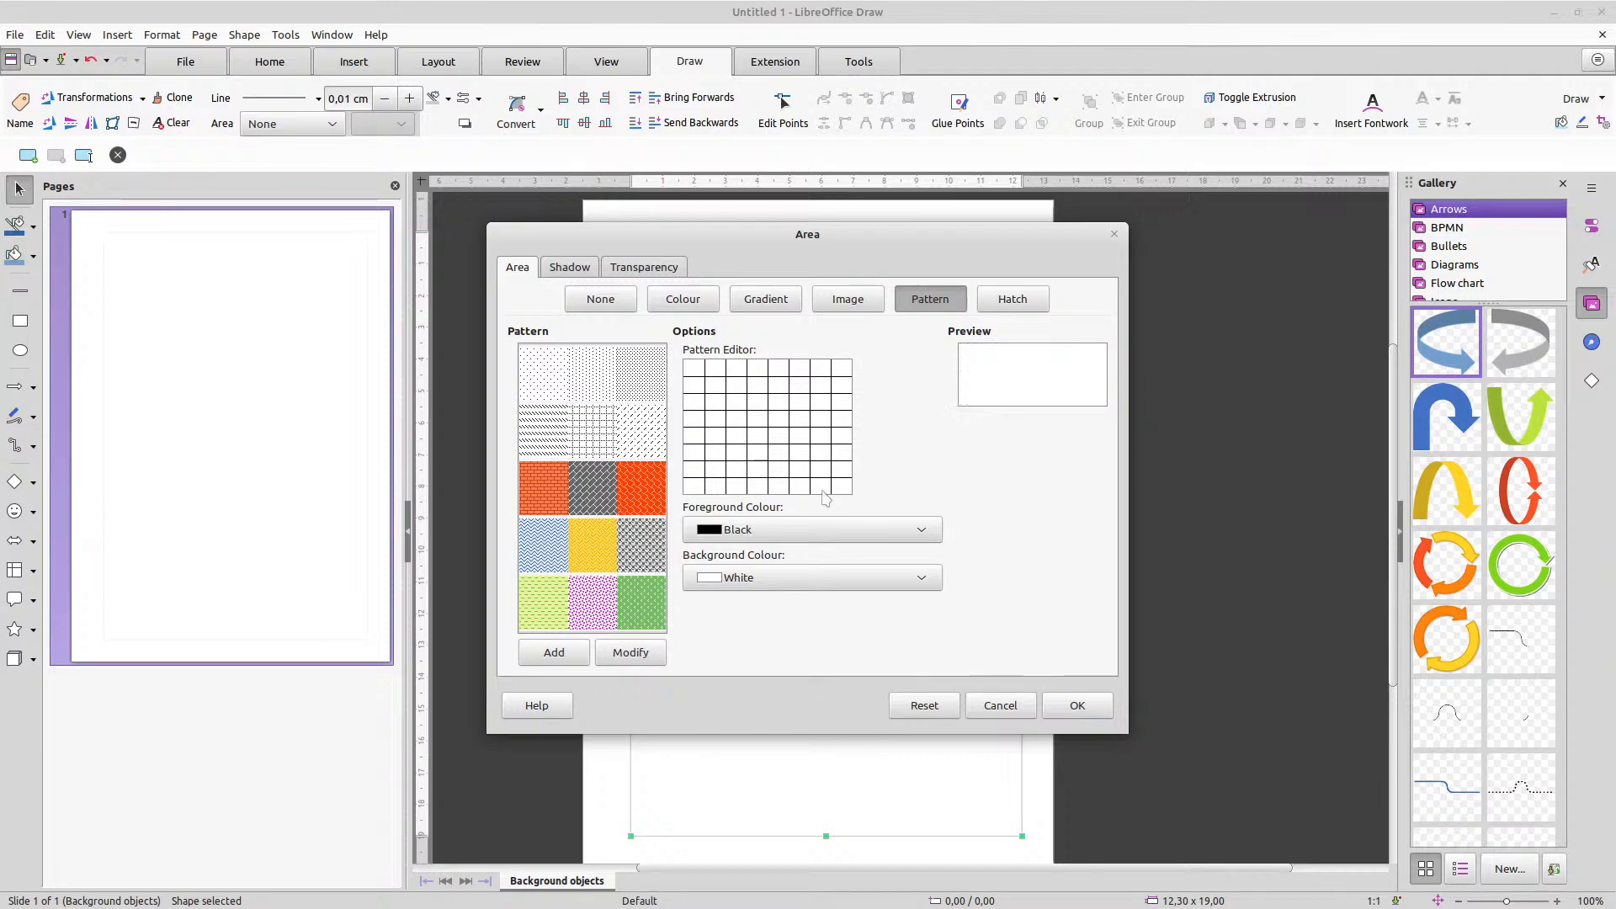
Try adding a 2 × 2 block of pixels in the pattern's corner and removing it again
{"action": "left_click", "coordinate": [694, 369]}
{"action": "left_click", "coordinate": [695, 386]}
{"action": "left_click", "coordinate": [716, 386]}
{"action": "left_click", "coordinate": [716, 370]}
{"action": "left_click", "coordinate": [715, 369]}
{"action": "left_click", "coordinate": [693, 385]}
{"action": "left_click", "coordinate": [693, 369]}
{"action": "left_click", "coordinate": [715, 385]}
Choose the black crossed hatch as the rectangle's fill and set its spacing to 0.40 cm
{"action": "left_click", "coordinate": [999, 304]}
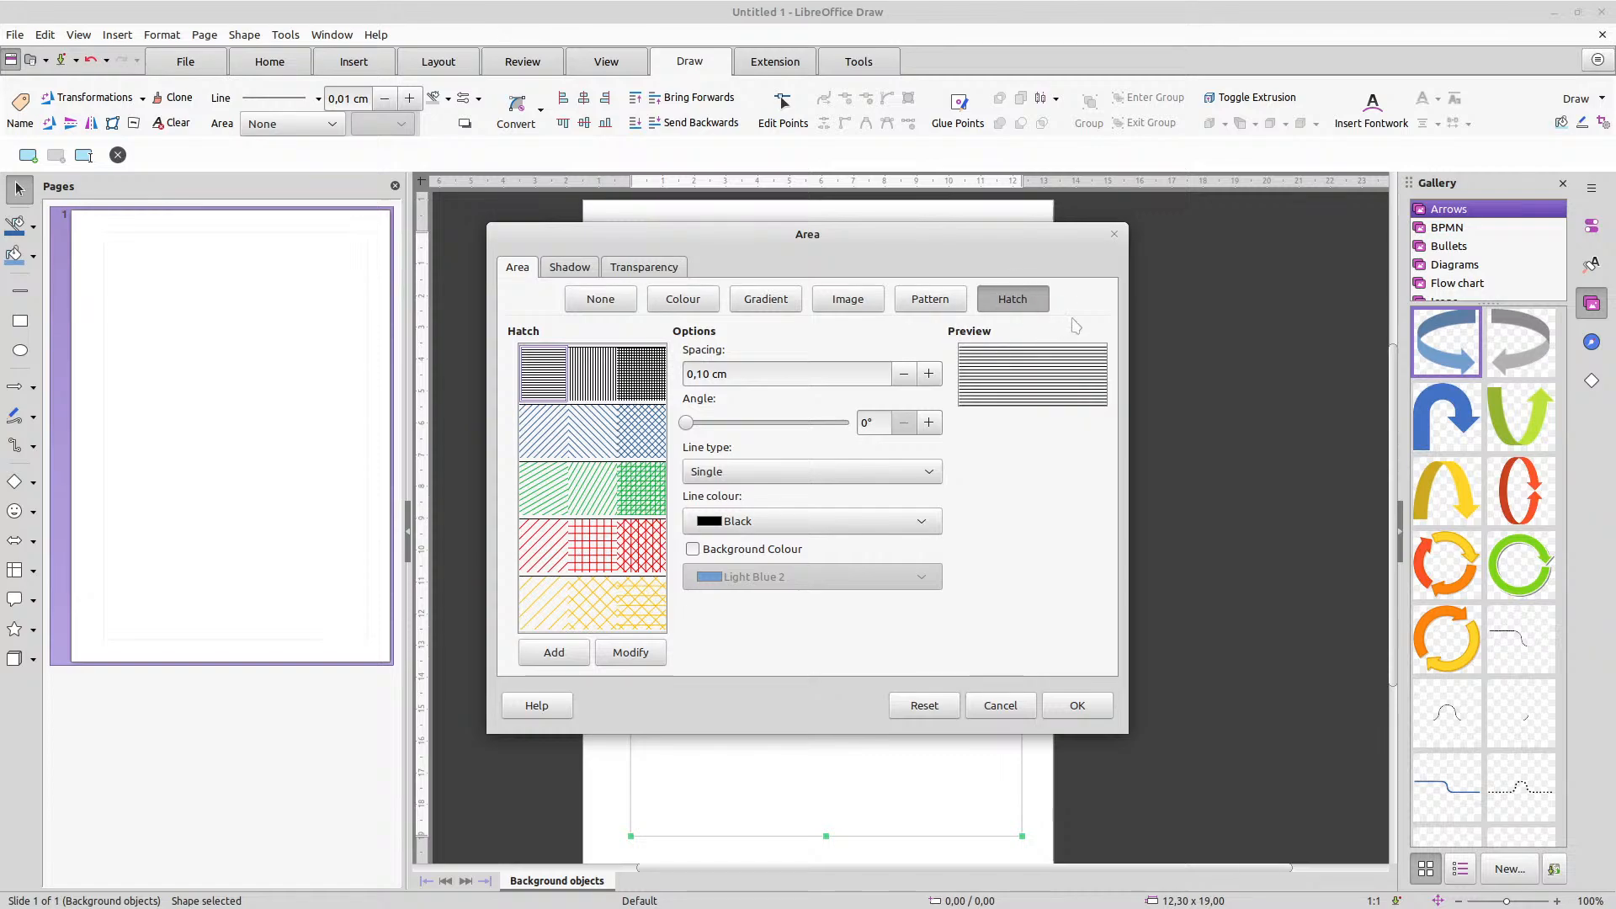
{"action": "left_click", "coordinate": [633, 381]}
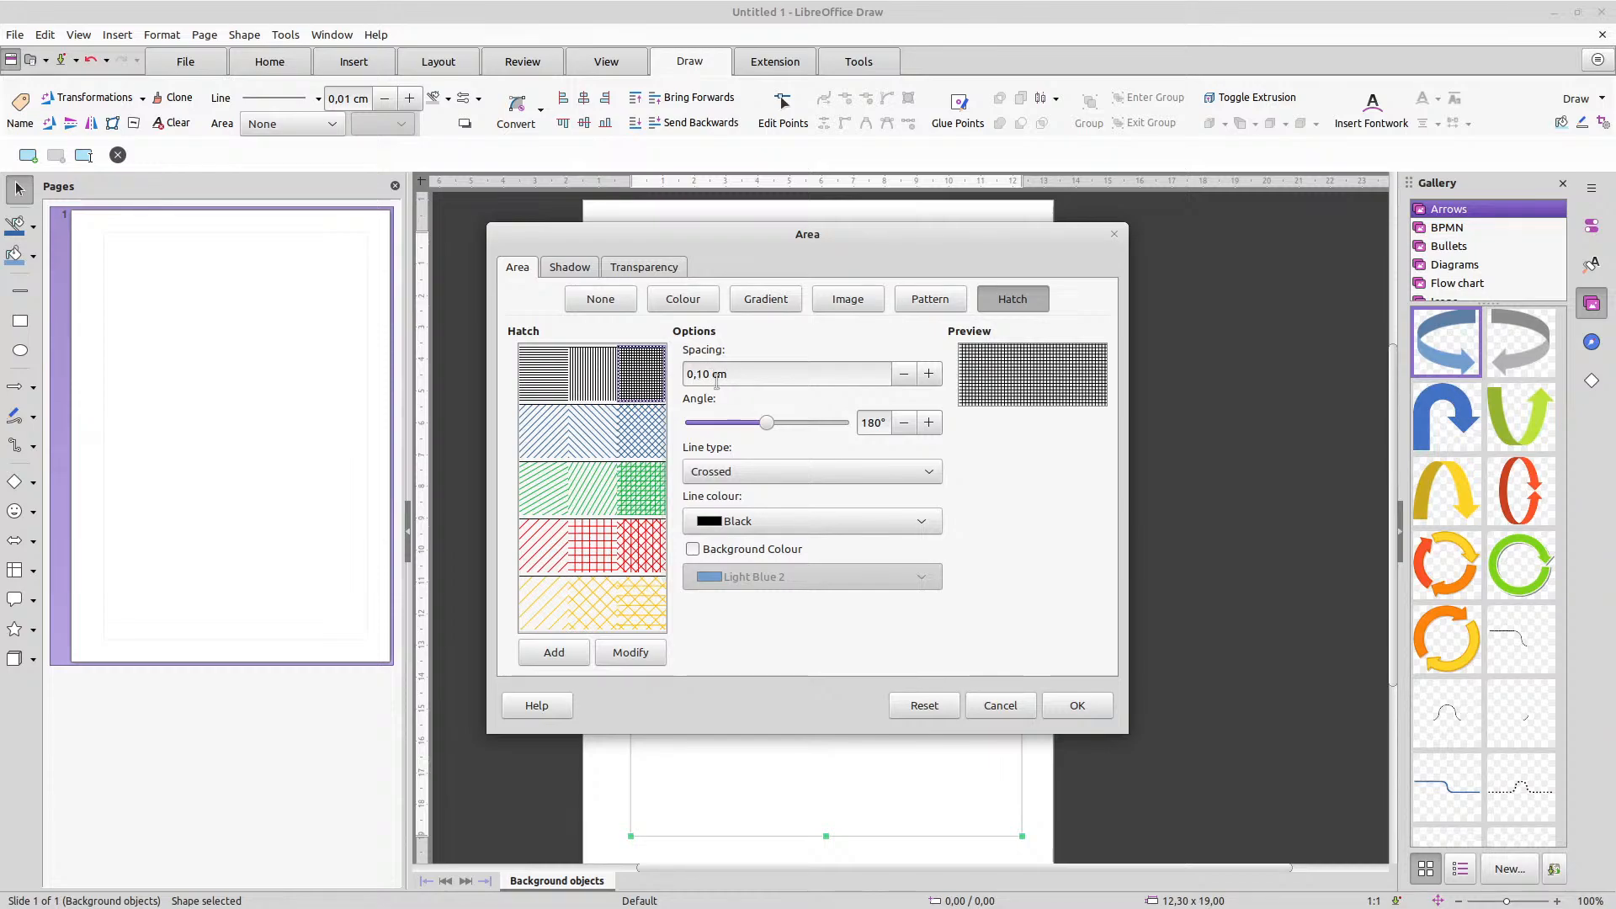
{"action": "left_click", "coordinate": [929, 373]}
{"action": "left_click", "coordinate": [929, 374]}
{"action": "left_click", "coordinate": [929, 374]}
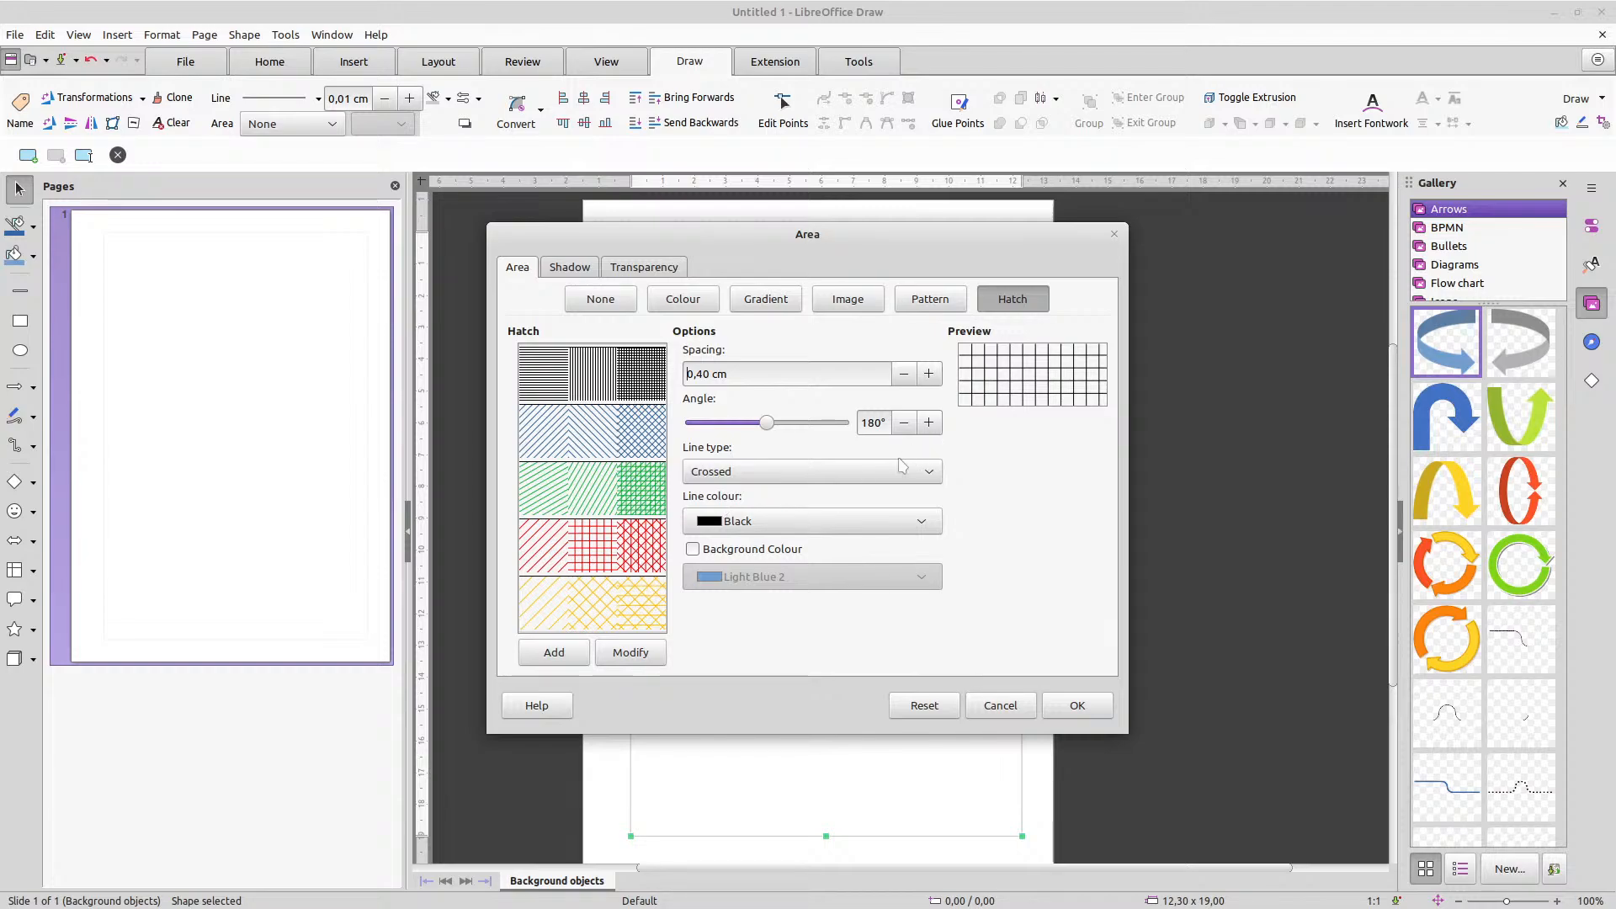
Preview the Single and Triple hatch line types and return the line type to Crossed
{"action": "left_click", "coordinate": [793, 473]}
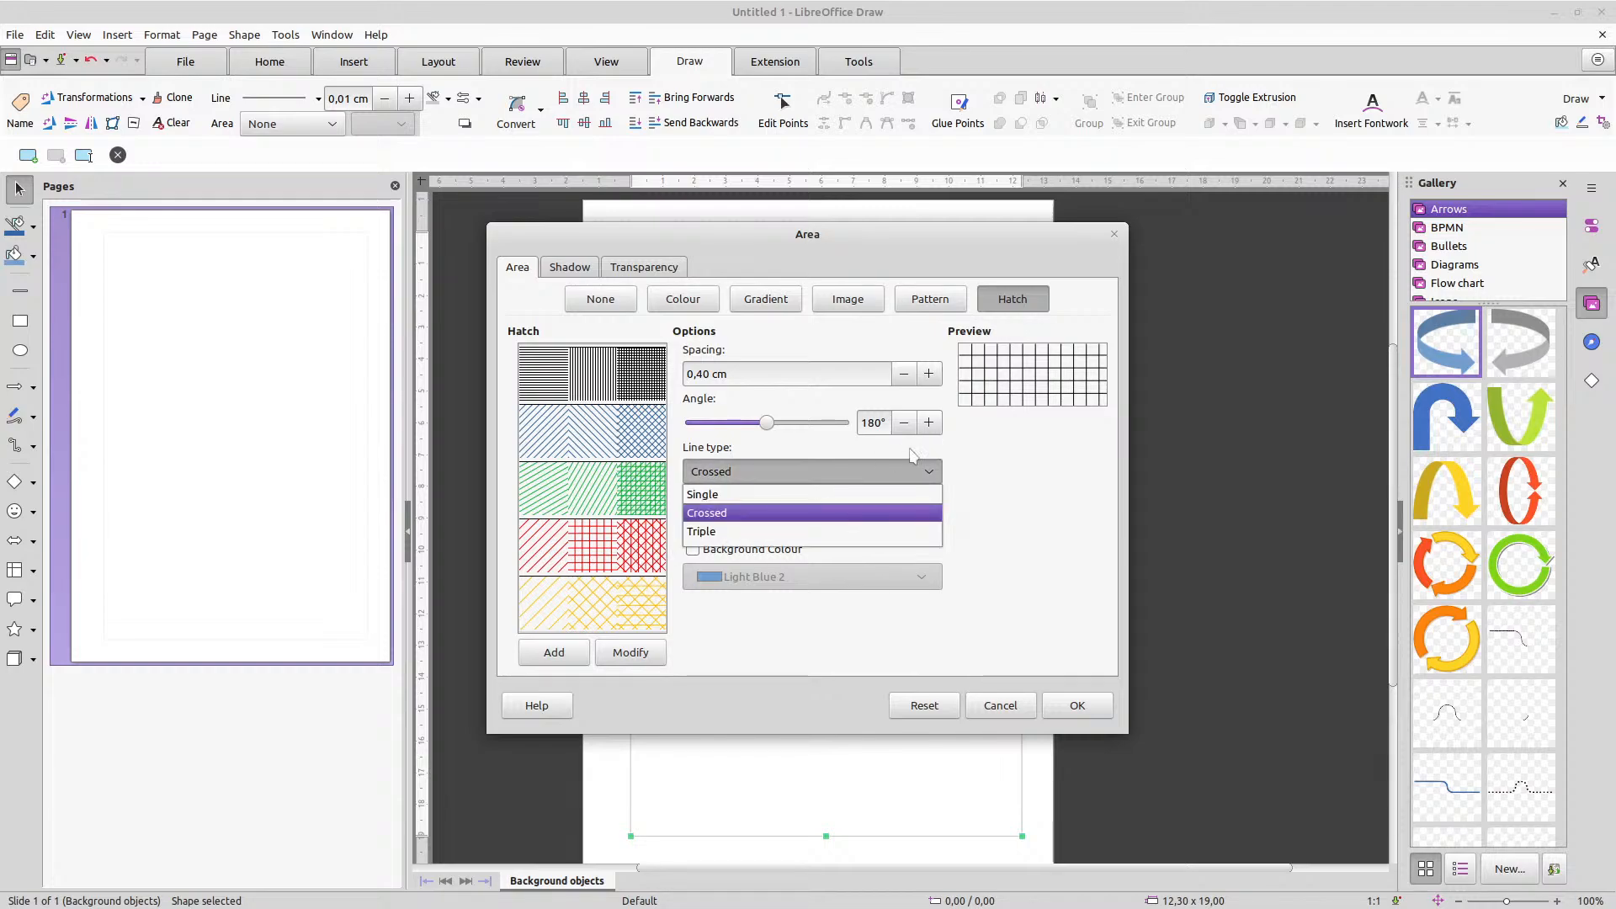
{"action": "left_click", "coordinate": [717, 495]}
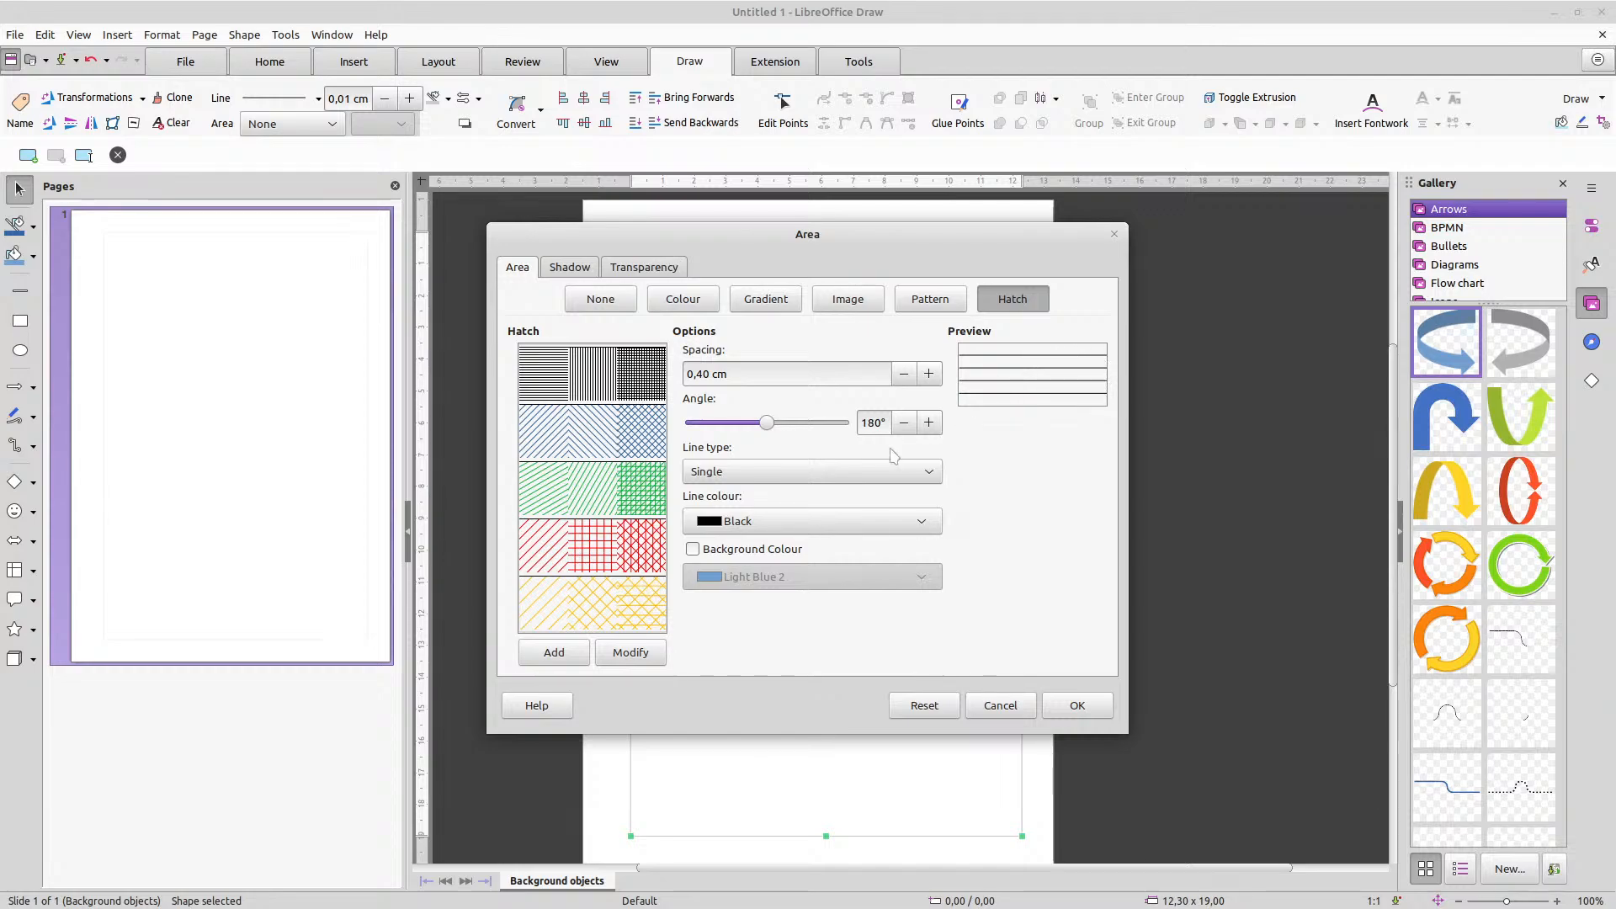
{"action": "left_click", "coordinate": [788, 478]}
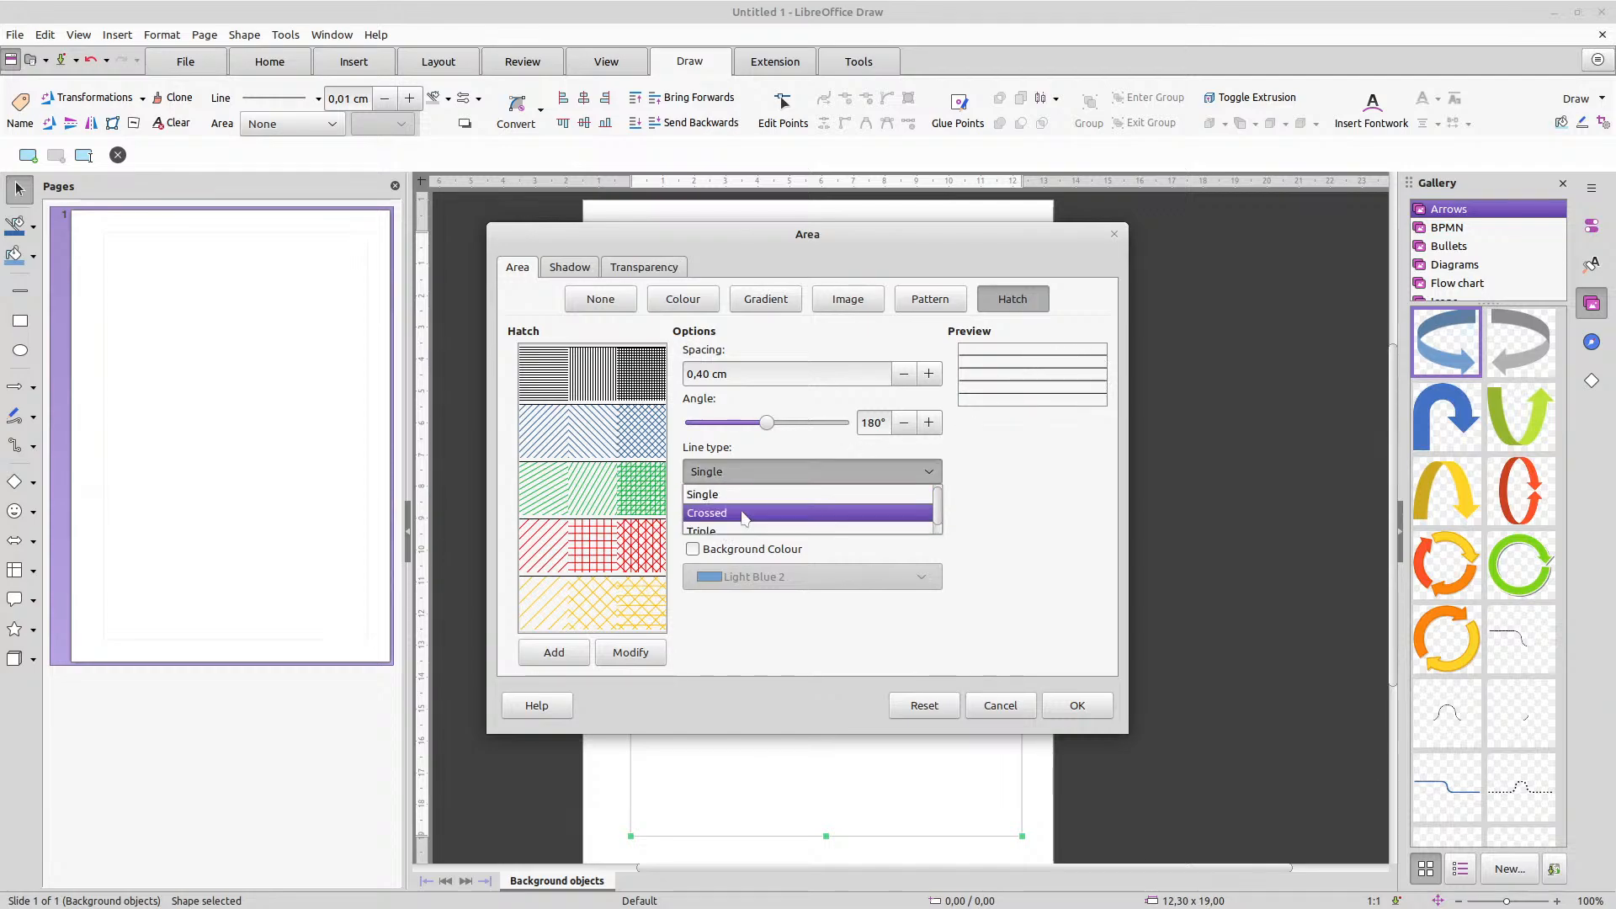
{"action": "left_click", "coordinate": [732, 526]}
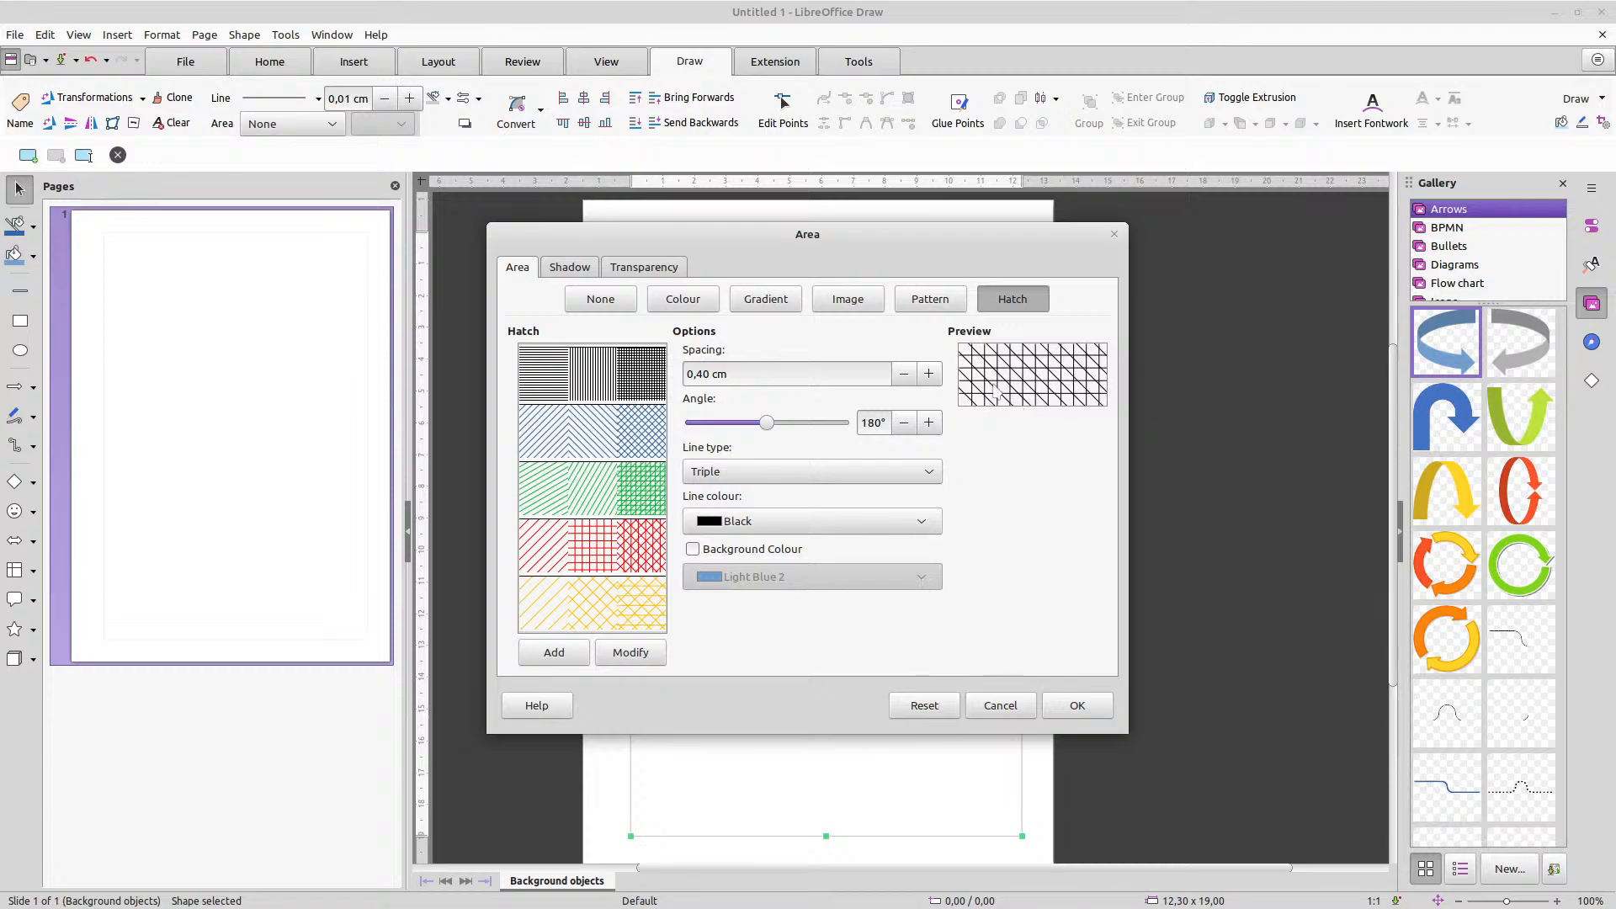
{"action": "left_click", "coordinate": [893, 477]}
{"action": "left_click", "coordinate": [761, 506]}
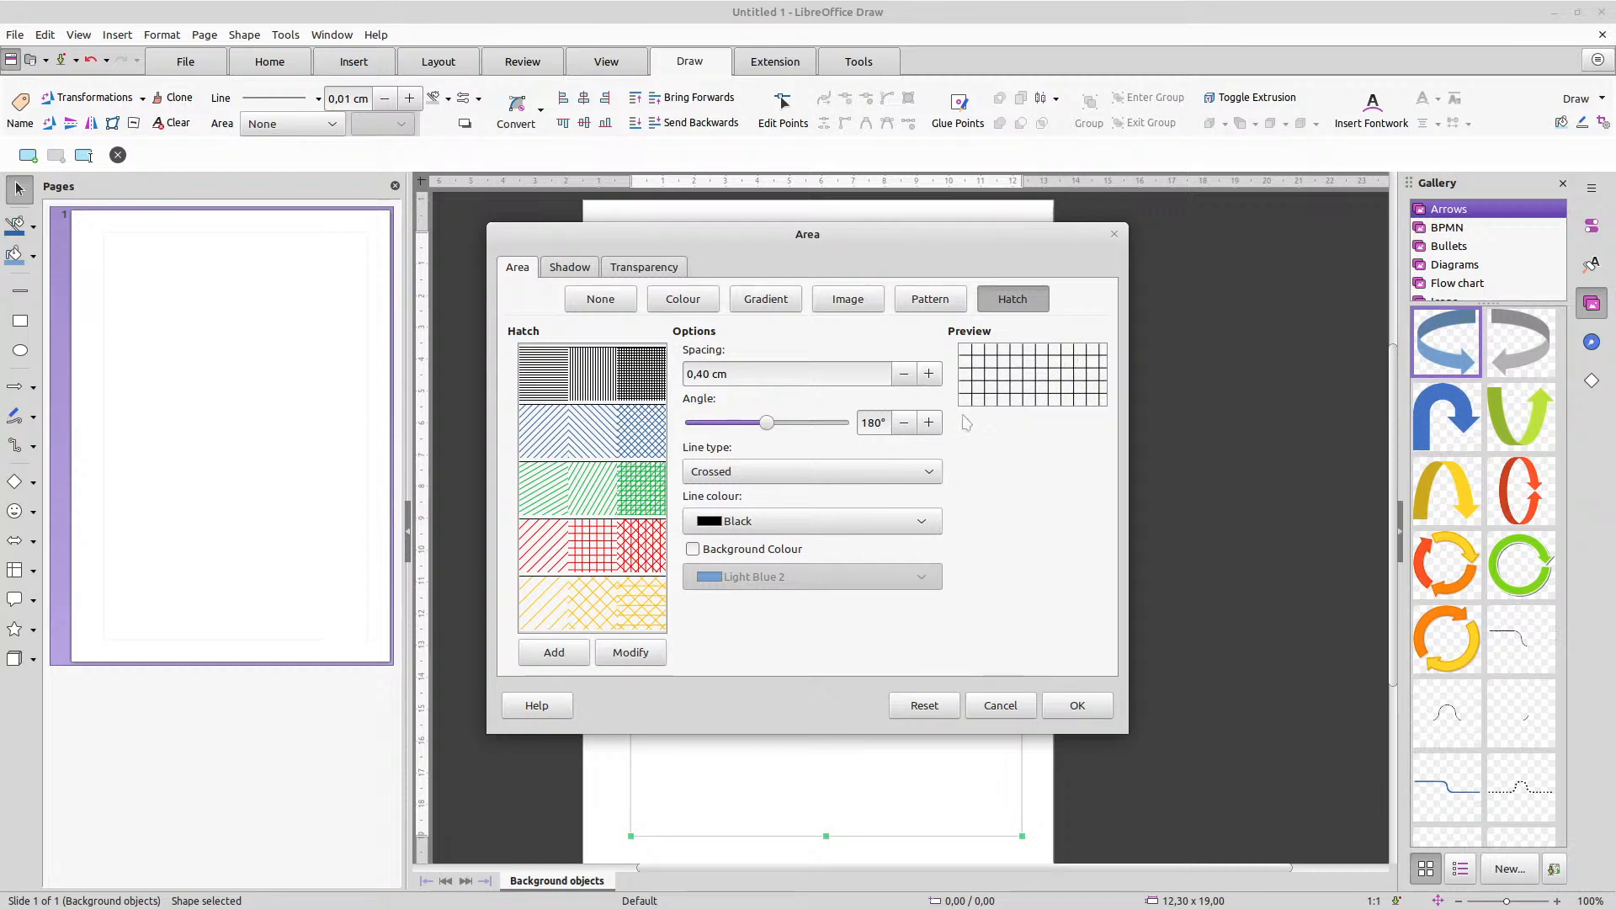
Set the hatch line colour to Light Grey 3 and apply the fill to the margin rectangle
{"action": "left_click", "coordinate": [796, 522]}
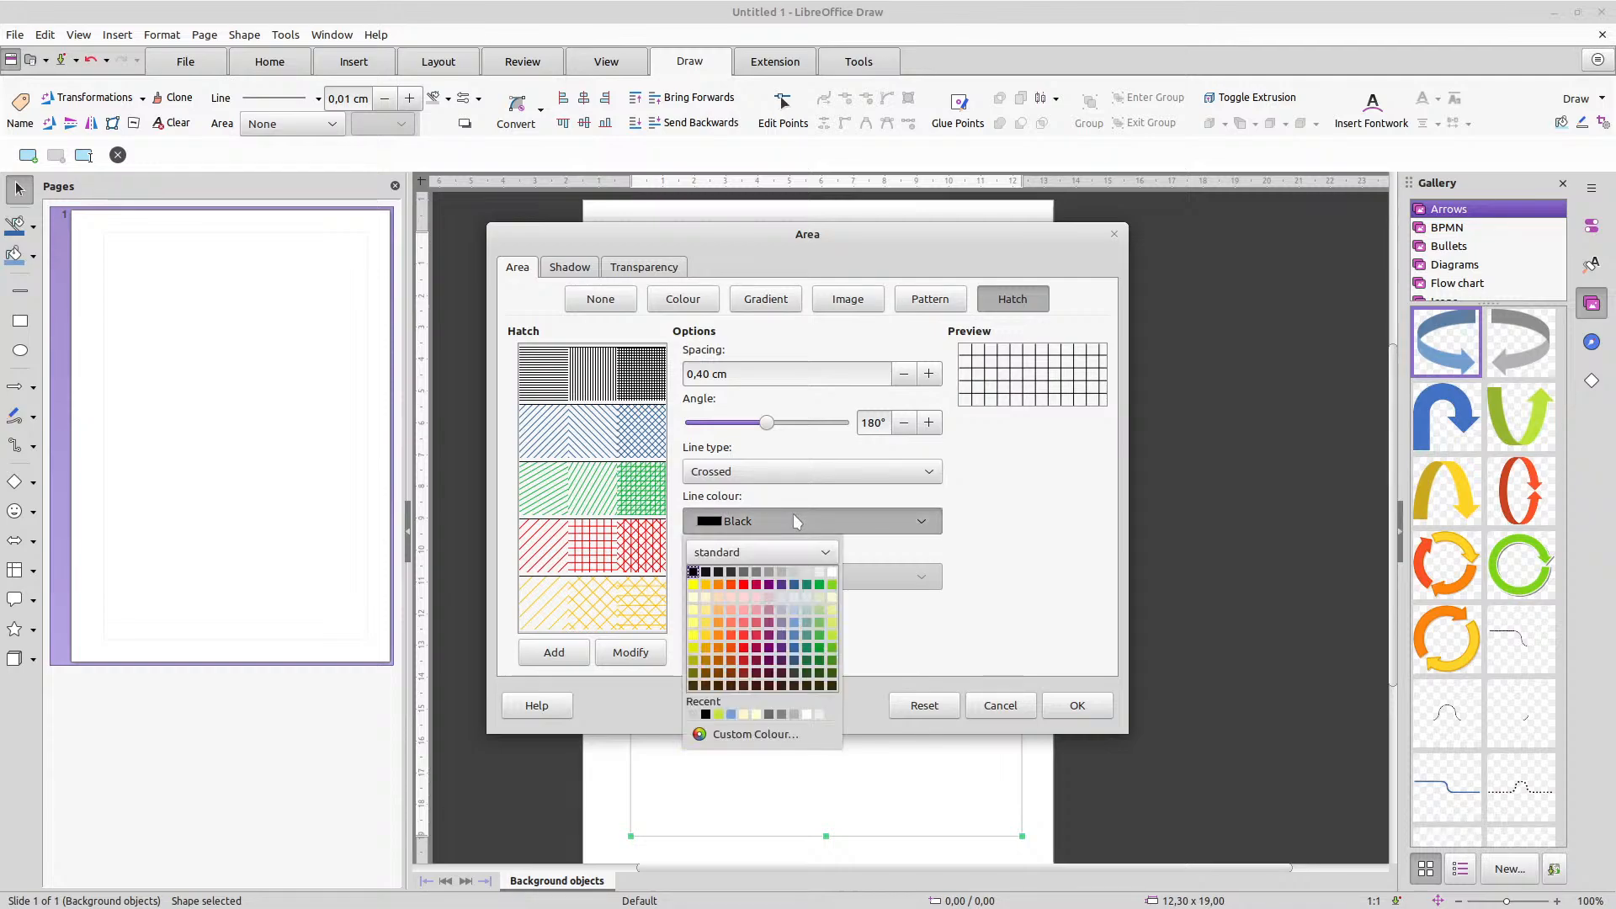
{"action": "left_click", "coordinate": [794, 574]}
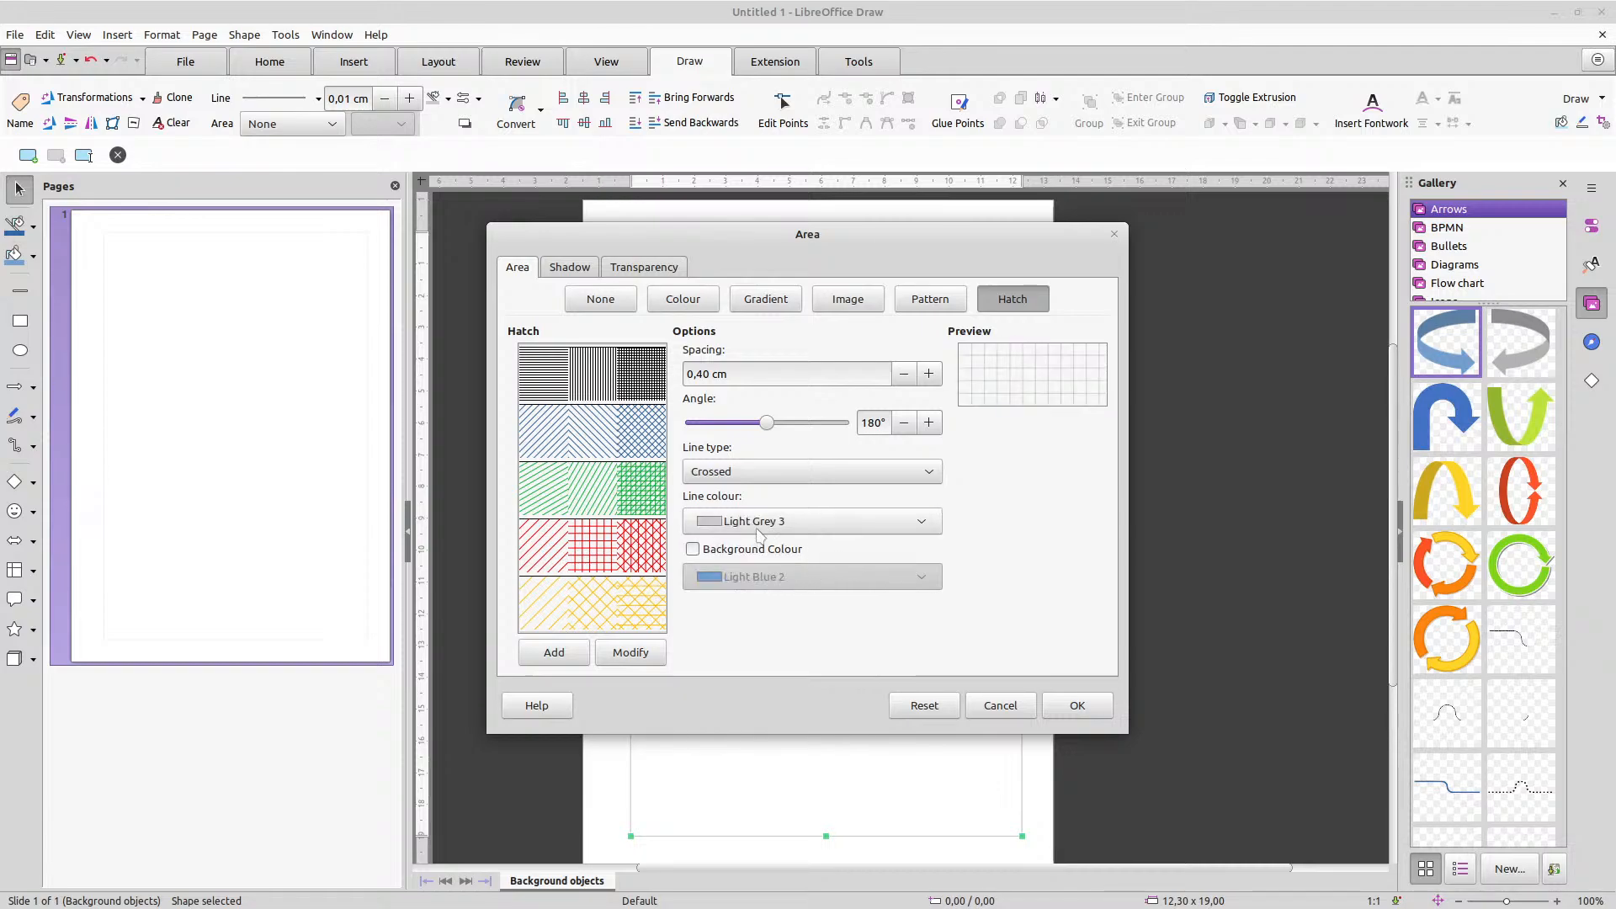
{"action": "left_click", "coordinate": [1086, 710]}
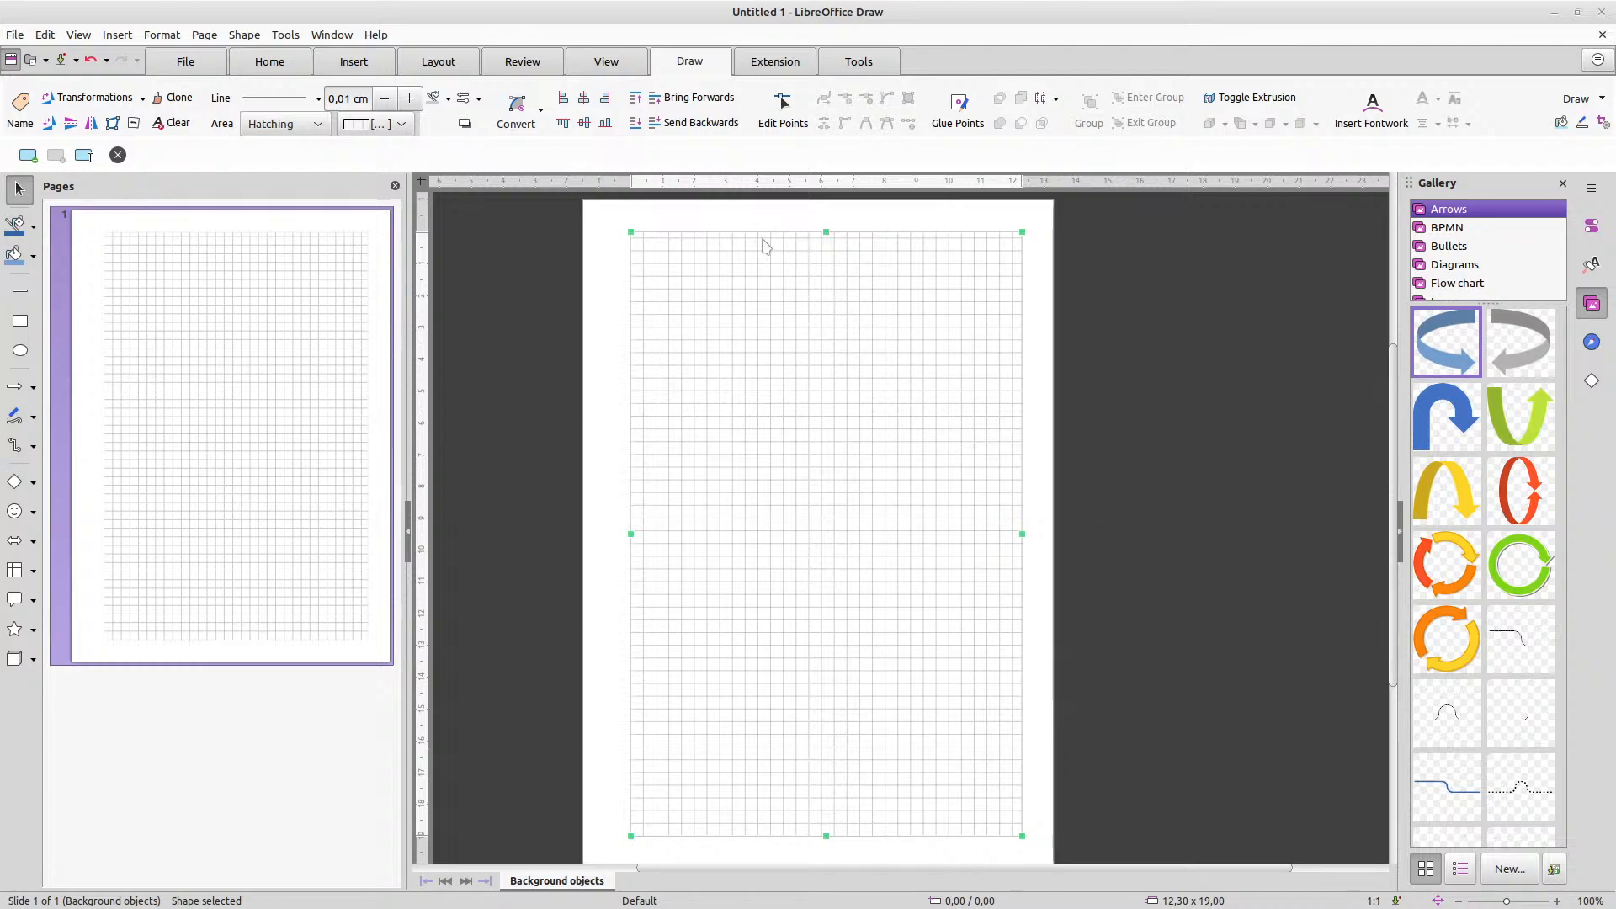
Shrink the hatched rectangle from its upper-right corner to whole grid cells, about 12.01 × 18.80 cm
{"action": "scroll", "coordinate": [764, 246], "scroll_direction": "up", "scroll_amount": 2}
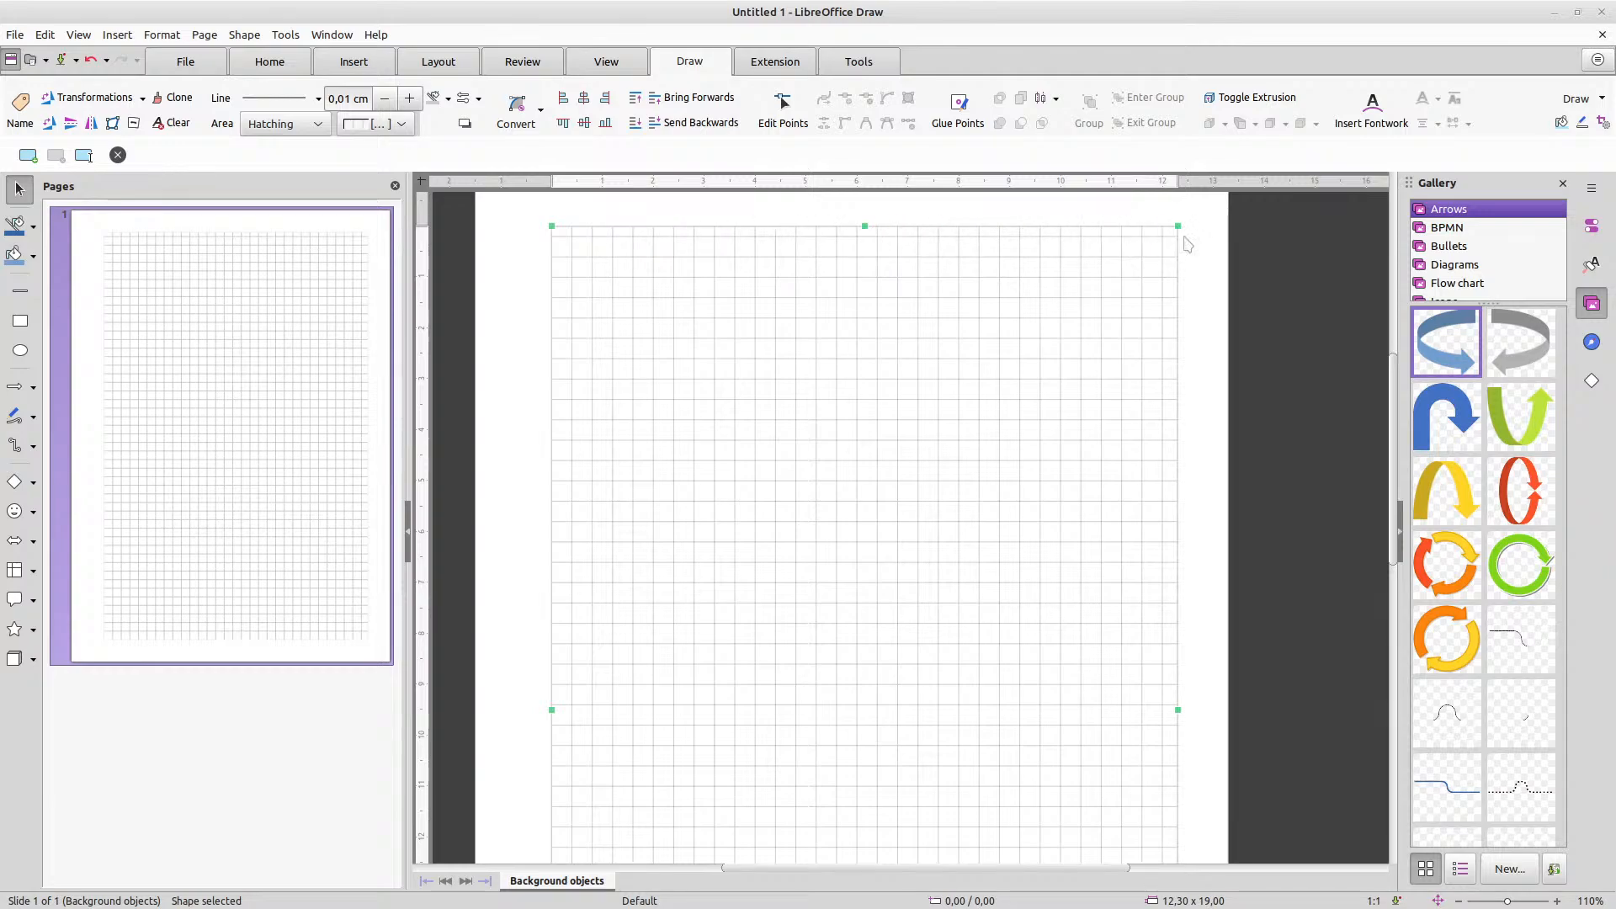
{"action": "scroll", "coordinate": [1182, 242], "scroll_direction": "up", "scroll_amount": 5}
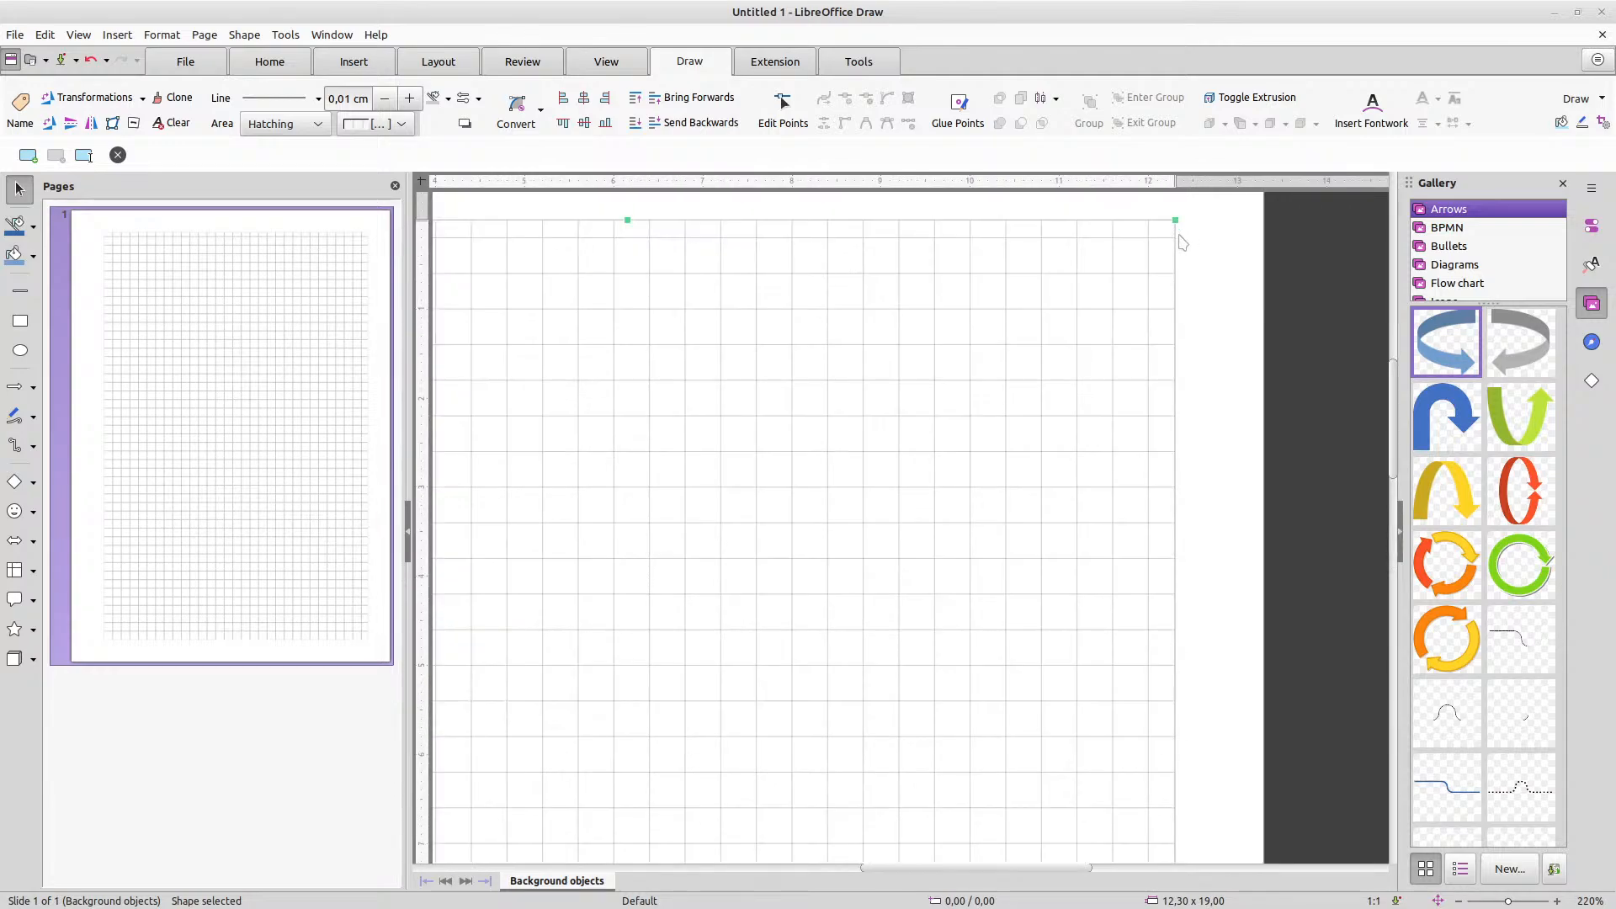
{"action": "scroll", "coordinate": [1183, 242], "scroll_direction": "up", "scroll_amount": 2}
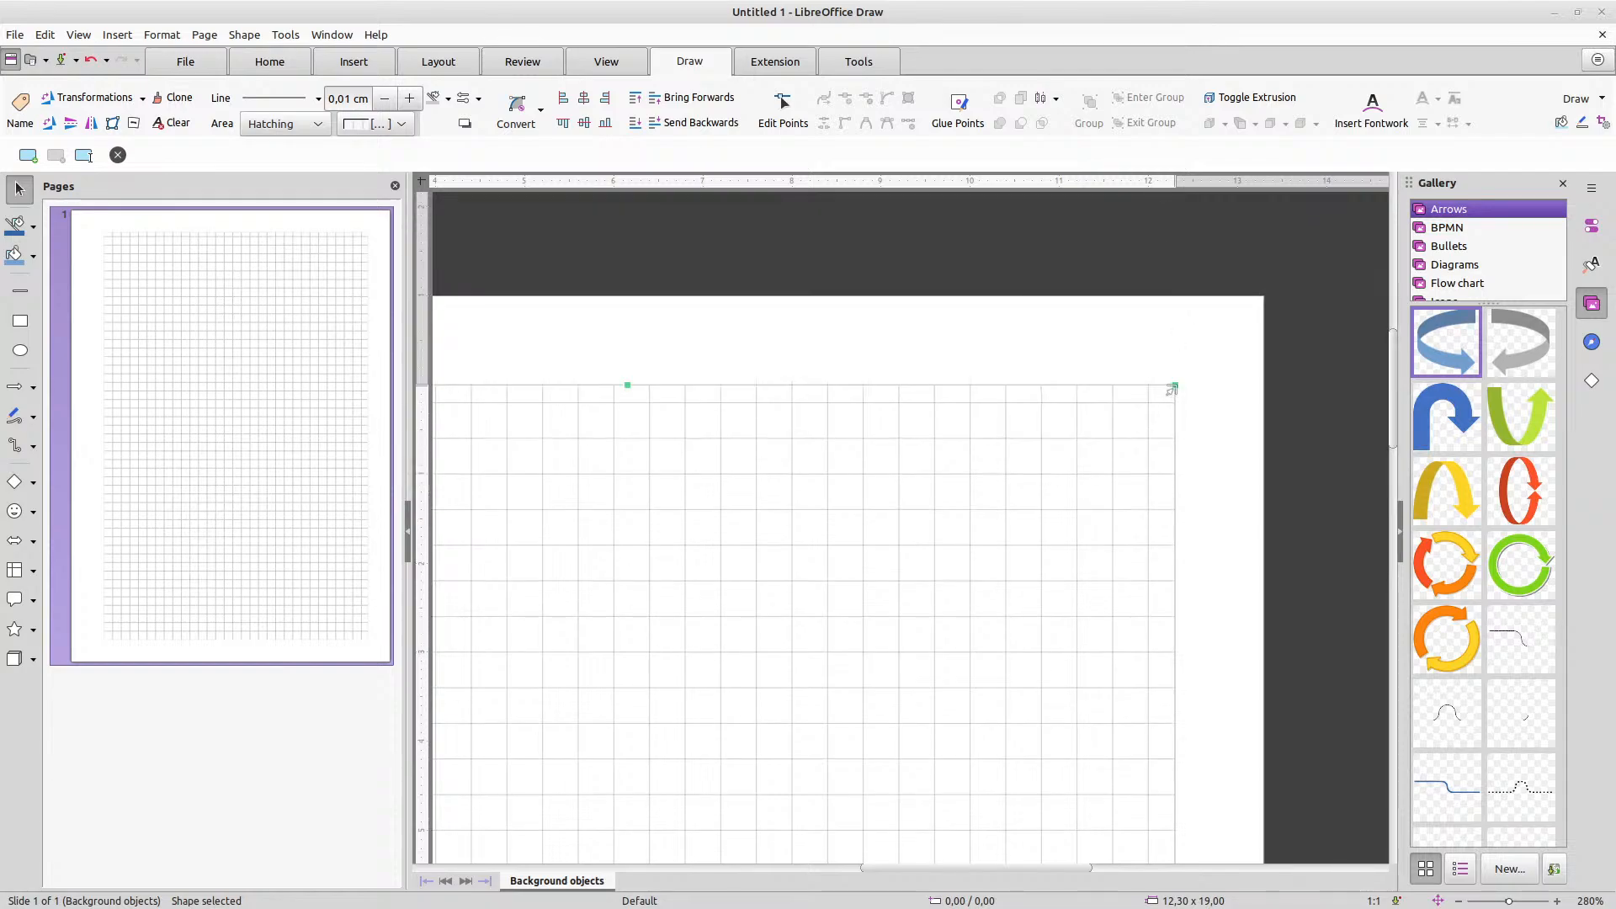
{"action": "left_click_drag", "start_coordinate": [1172, 388], "coordinate": [1146, 408]}
{"action": "left_click_drag", "start_coordinate": [1145, 408], "coordinate": [1145, 407]}
{"action": "left_click_drag", "start_coordinate": [1144, 408], "coordinate": [1146, 406]}
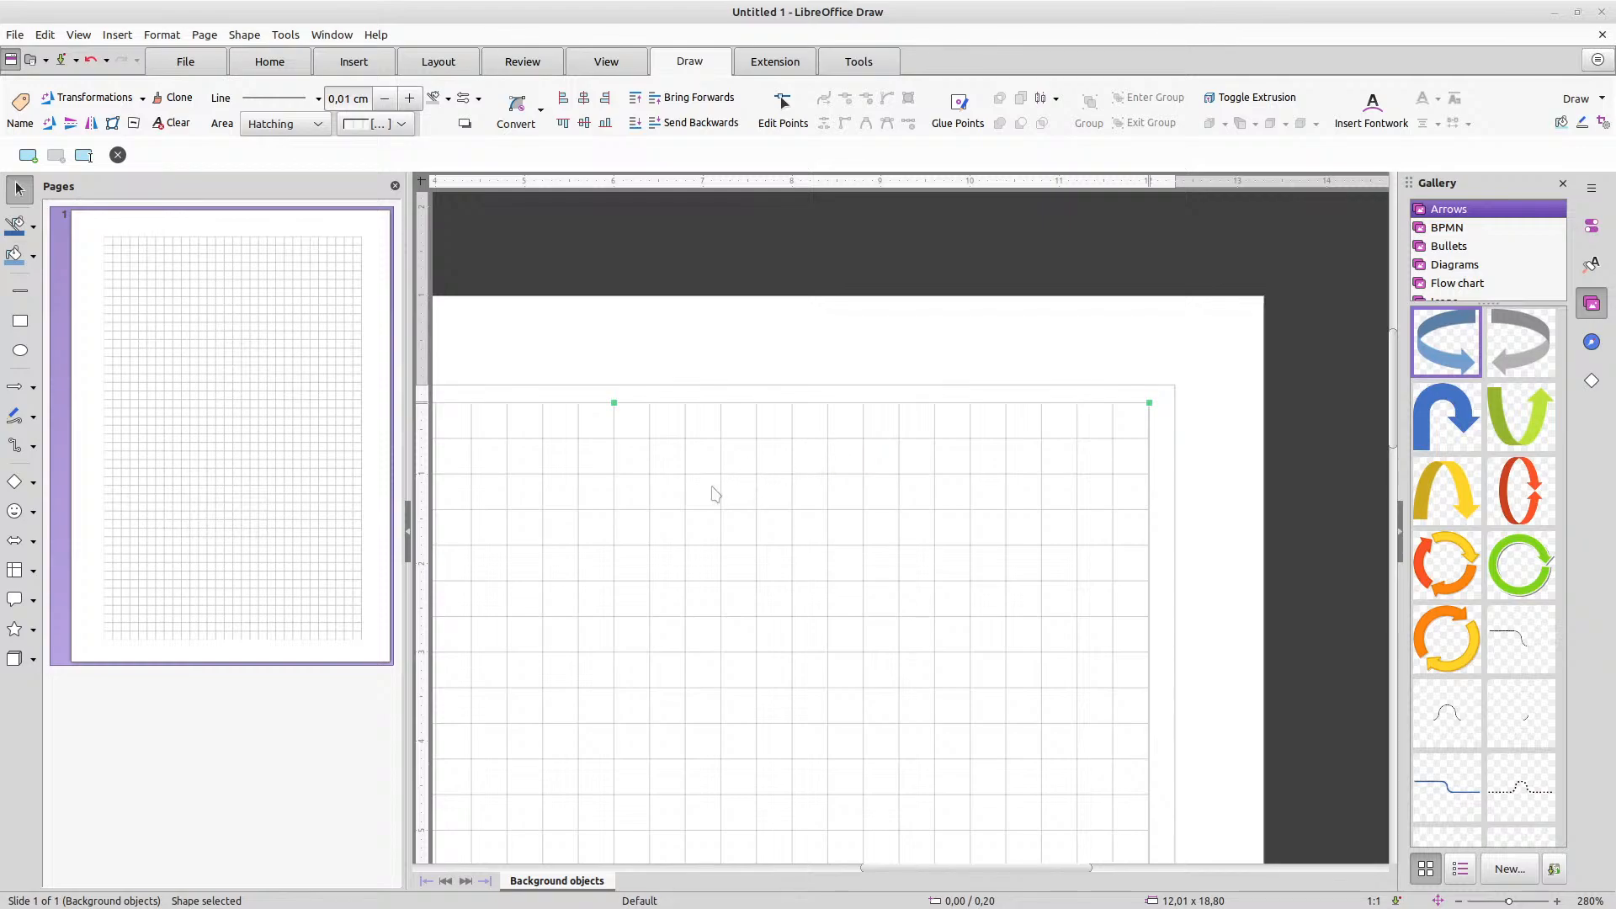
Examine the resized grid along its edges and on the whole page
{"action": "scroll", "coordinate": [714, 494], "scroll_direction": "down", "scroll_amount": 2}
{"action": "scroll", "coordinate": [611, 651], "scroll_direction": "down", "scroll_amount": 3}
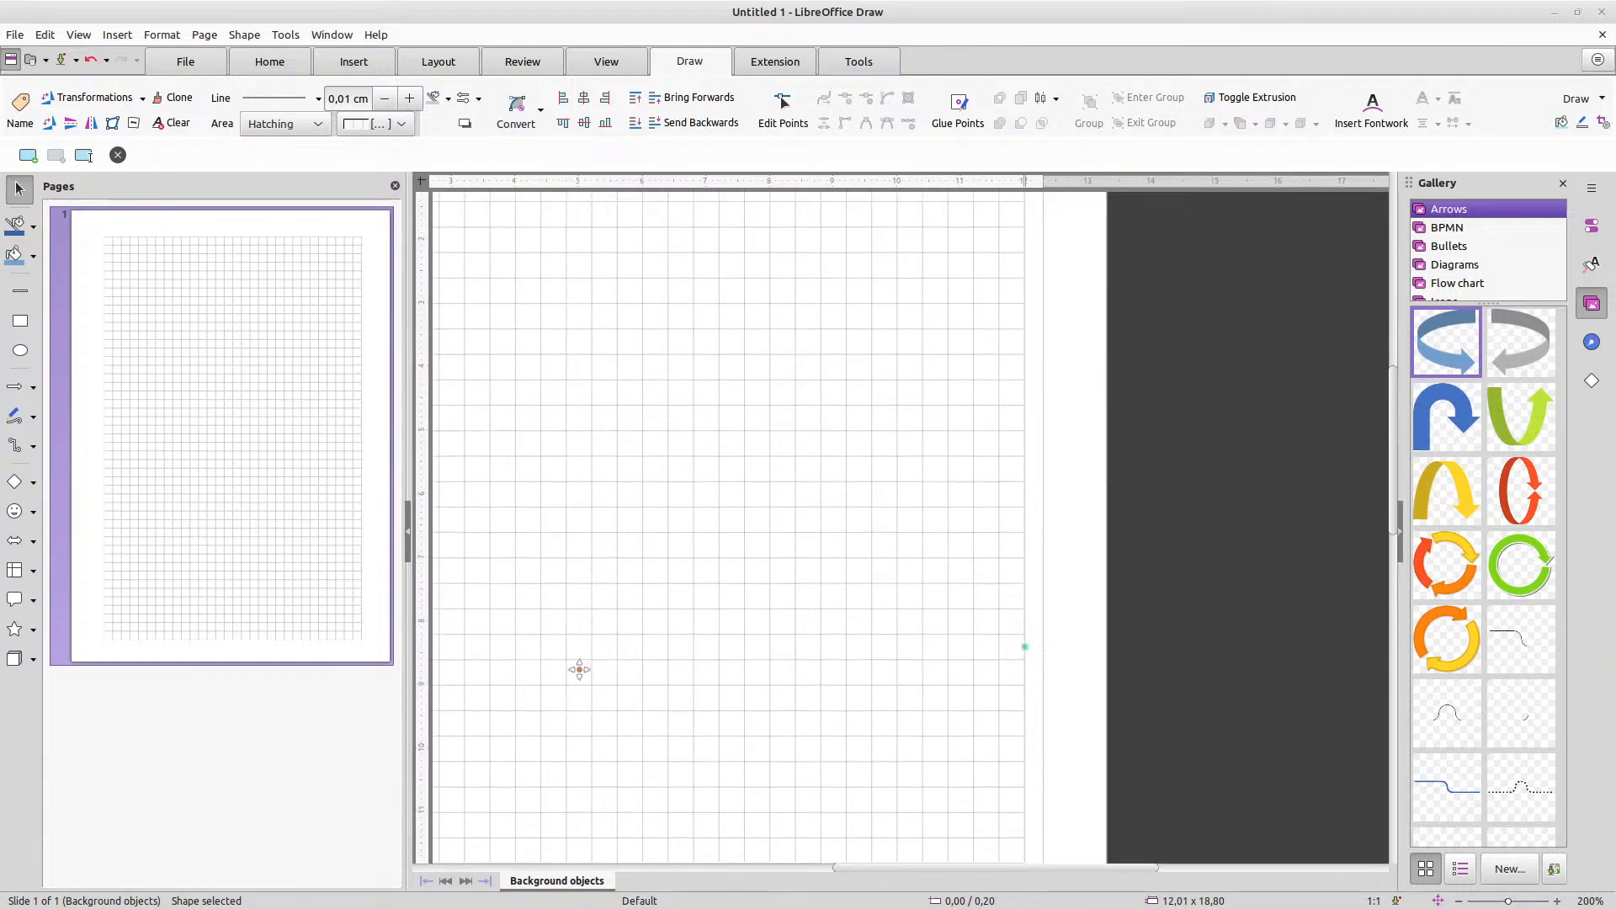
{"action": "scroll", "coordinate": [1276, 417], "scroll_direction": "down", "scroll_amount": 2}
{"action": "scroll", "coordinate": [1270, 414], "scroll_direction": "left", "scroll_amount": 3}
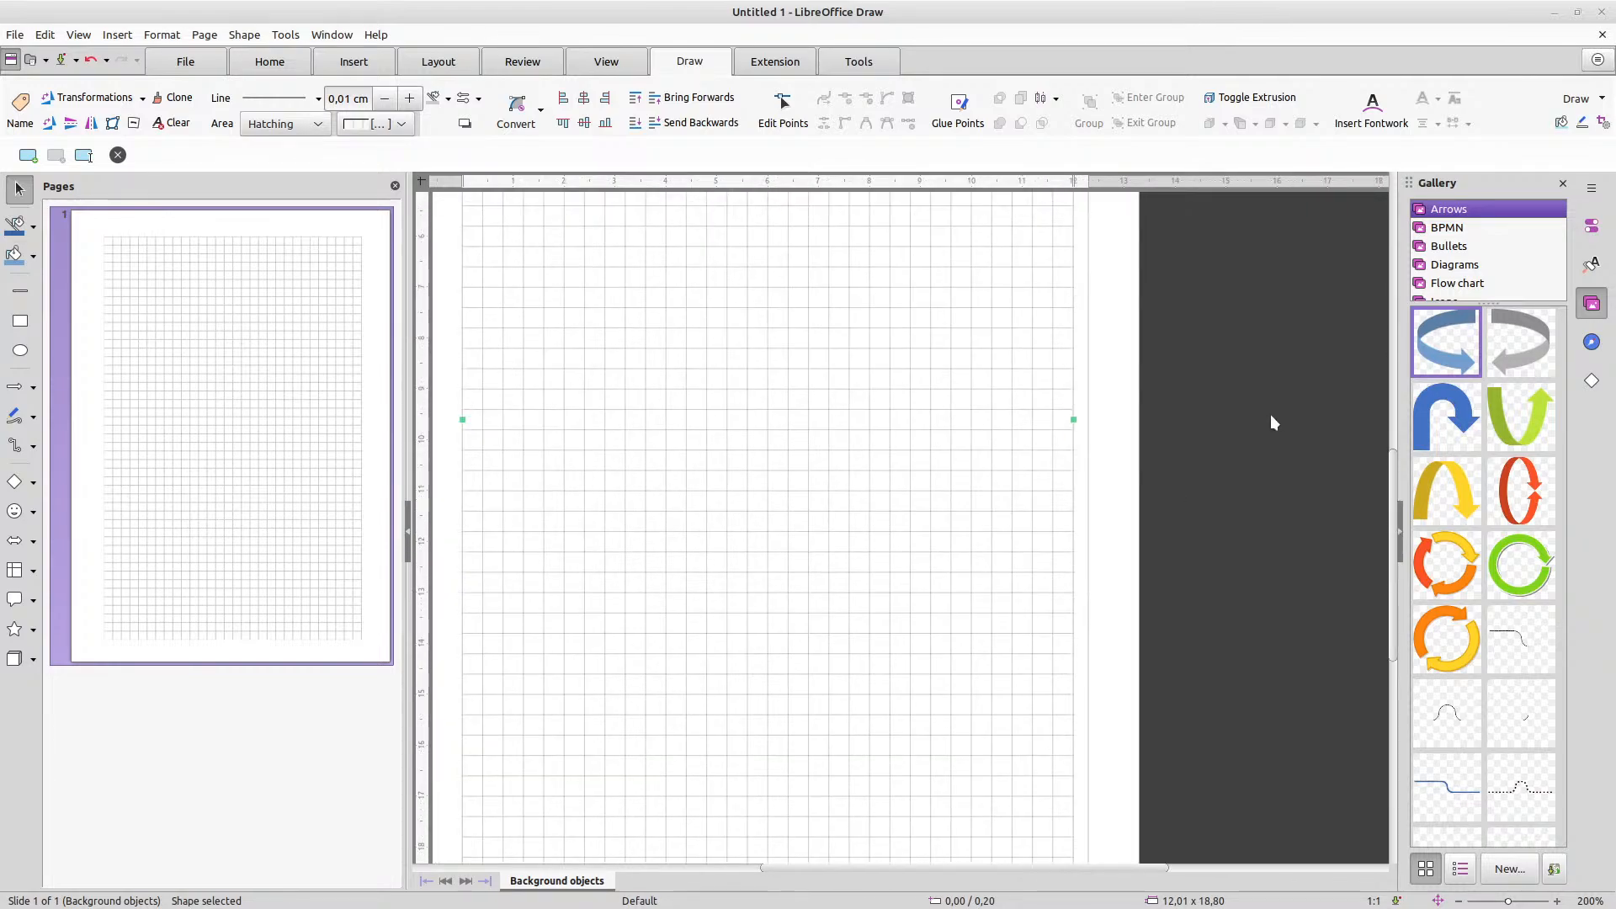
{"action": "scroll", "coordinate": [1270, 414], "scroll_direction": "down", "scroll_amount": 1}
{"action": "scroll", "coordinate": [1276, 394], "scroll_direction": "up", "scroll_amount": 2}
{"action": "scroll", "coordinate": [1276, 394], "scroll_direction": "left", "scroll_amount": 1}
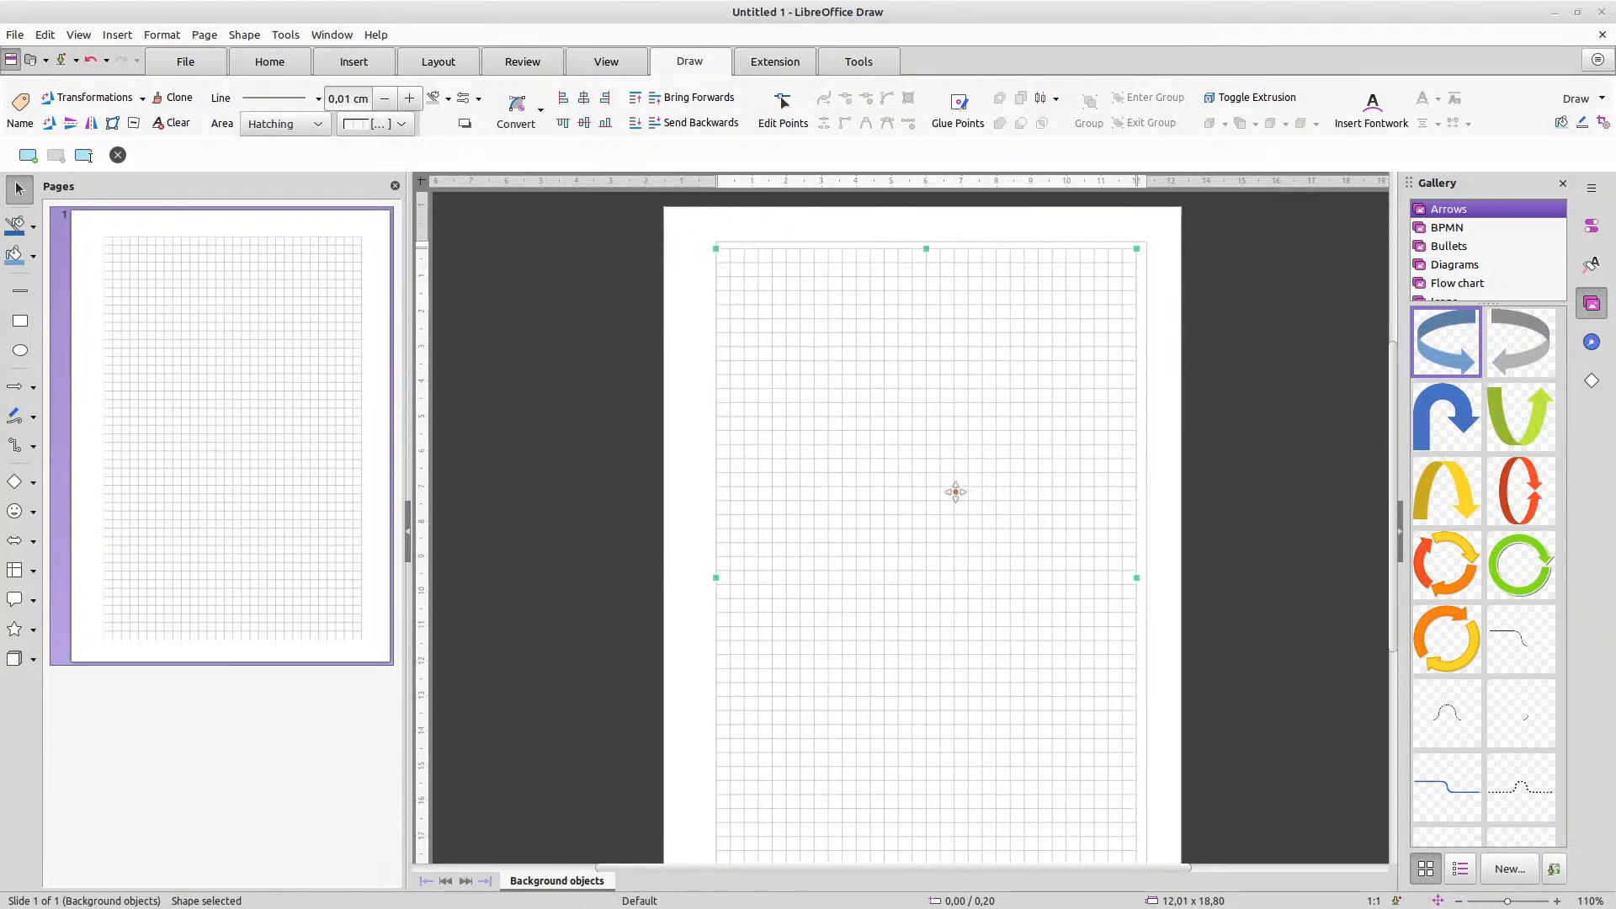
Inspect the squared grid at different zoom levels, from close up to the whole page
{"action": "scroll", "coordinate": [956, 493], "scroll_direction": "down", "scroll_amount": 2}
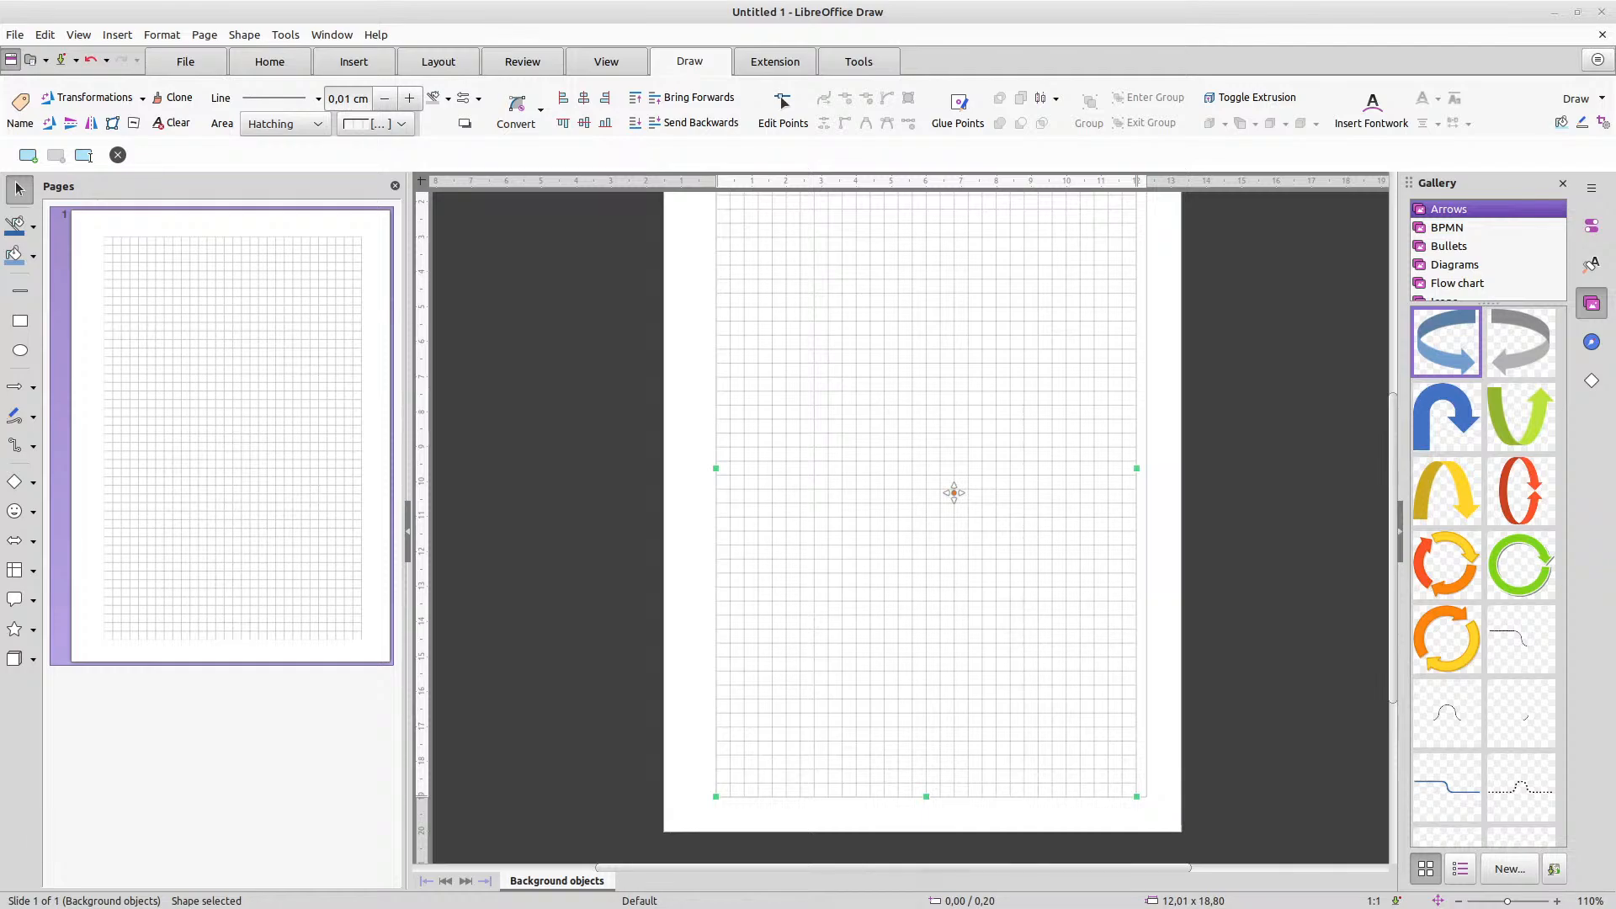
{"action": "scroll", "coordinate": [955, 501], "scroll_direction": "up", "scroll_amount": 3}
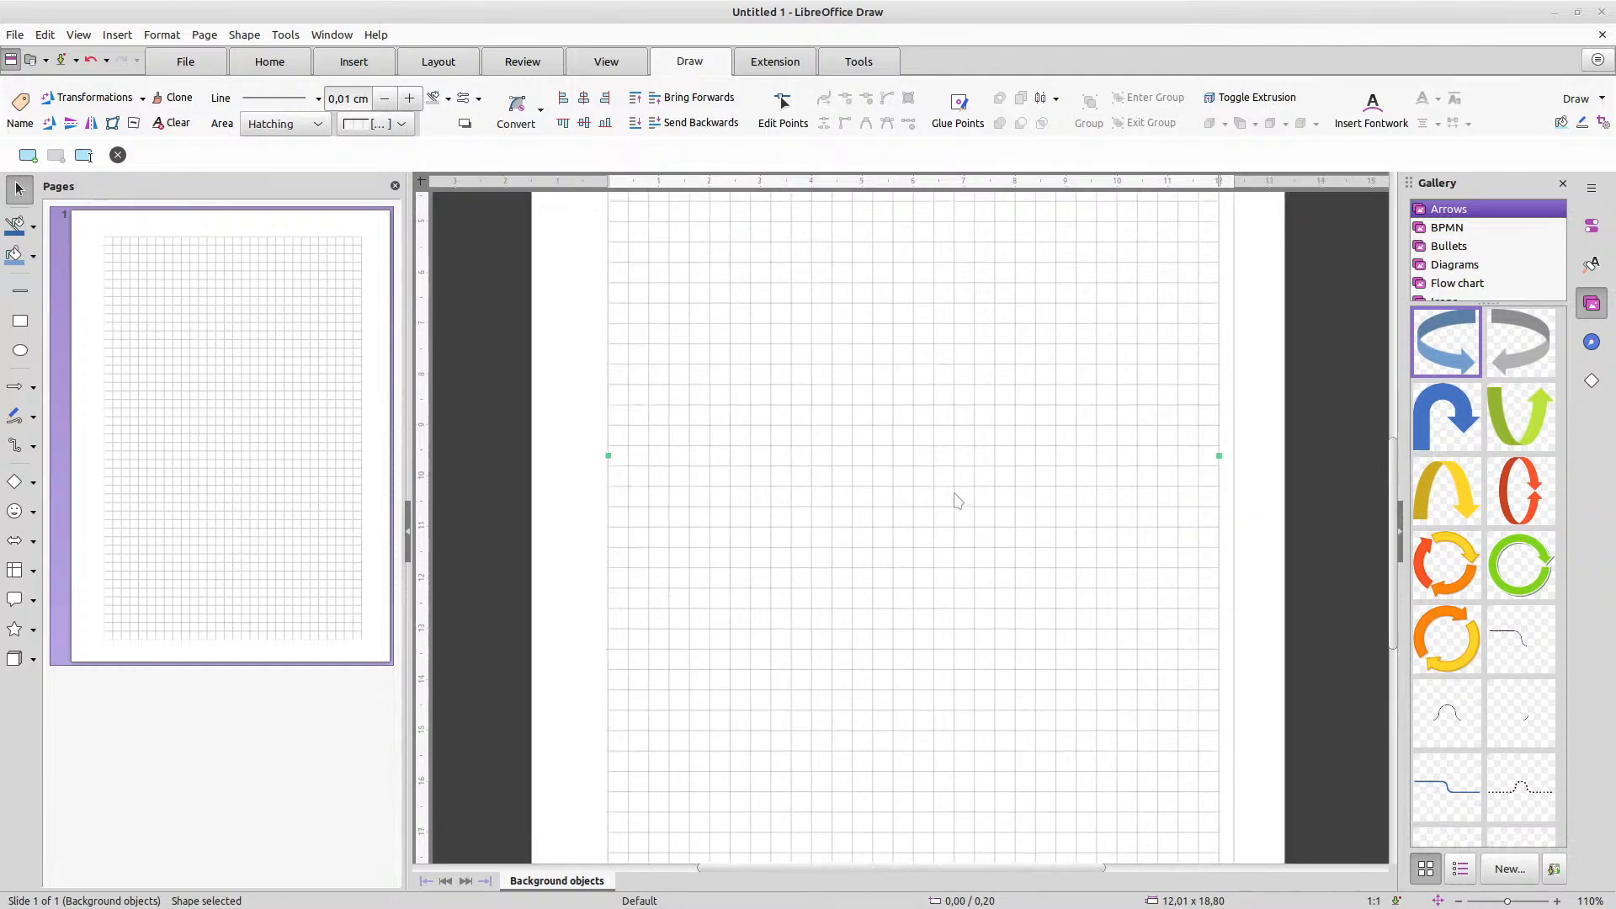
{"action": "scroll", "coordinate": [955, 501], "scroll_direction": "down", "scroll_amount": 3}
{"action": "scroll", "coordinate": [955, 500], "scroll_direction": "up", "scroll_amount": 4}
{"action": "scroll", "coordinate": [957, 501], "scroll_direction": "down", "scroll_amount": 4}
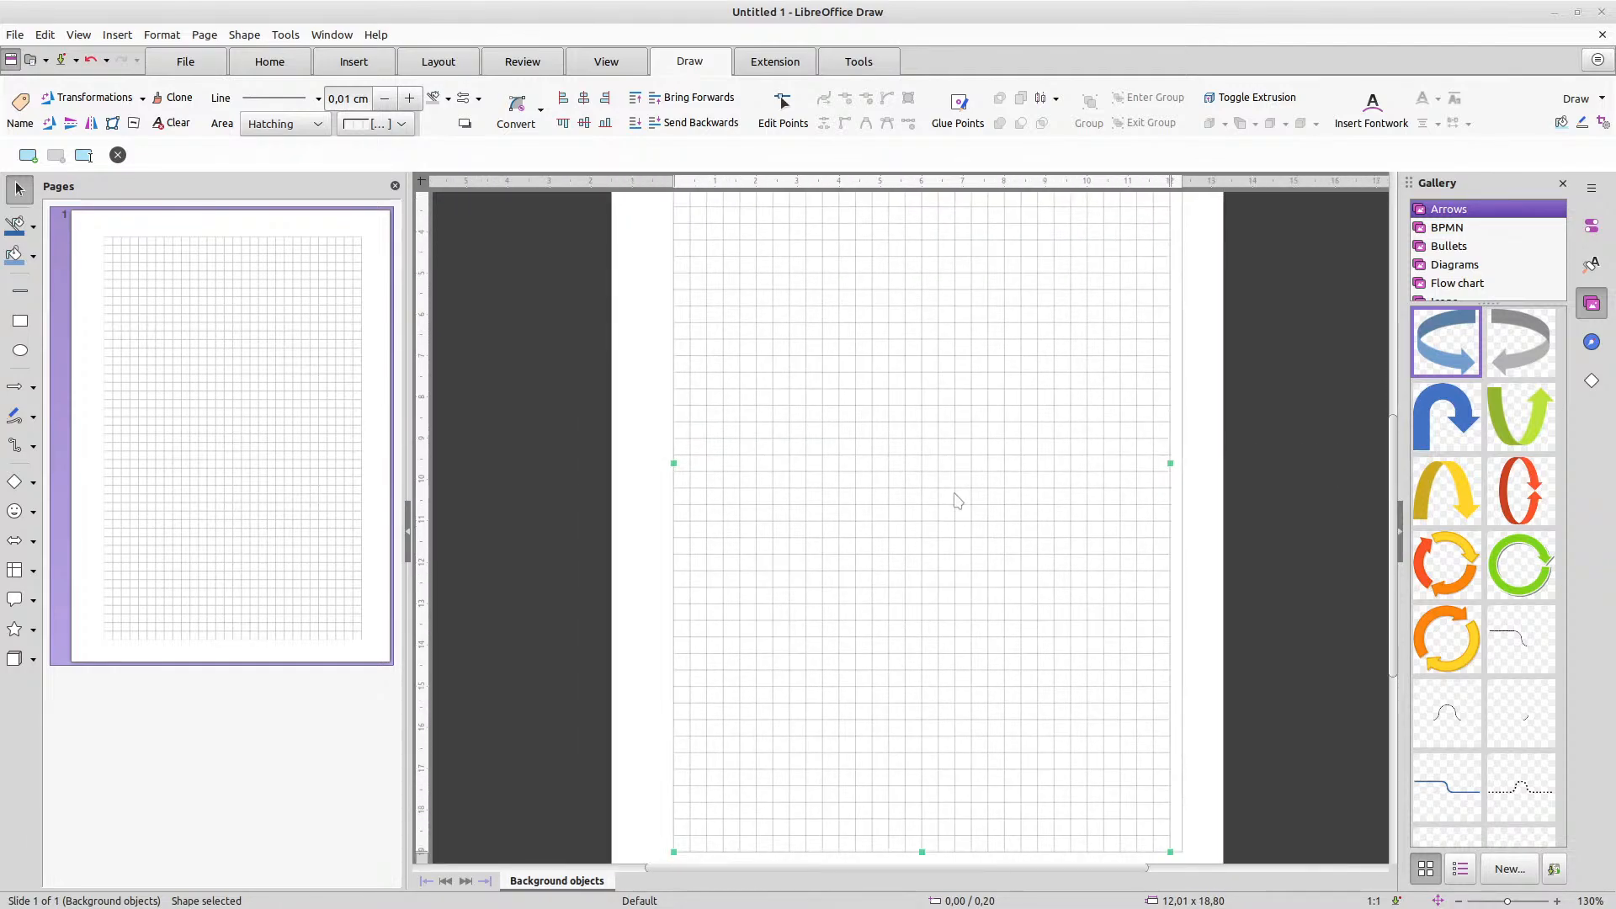
{"action": "scroll", "coordinate": [975, 495], "scroll_direction": "up", "scroll_amount": 3}
{"action": "scroll", "coordinate": [974, 495], "scroll_direction": "down", "scroll_amount": 2}
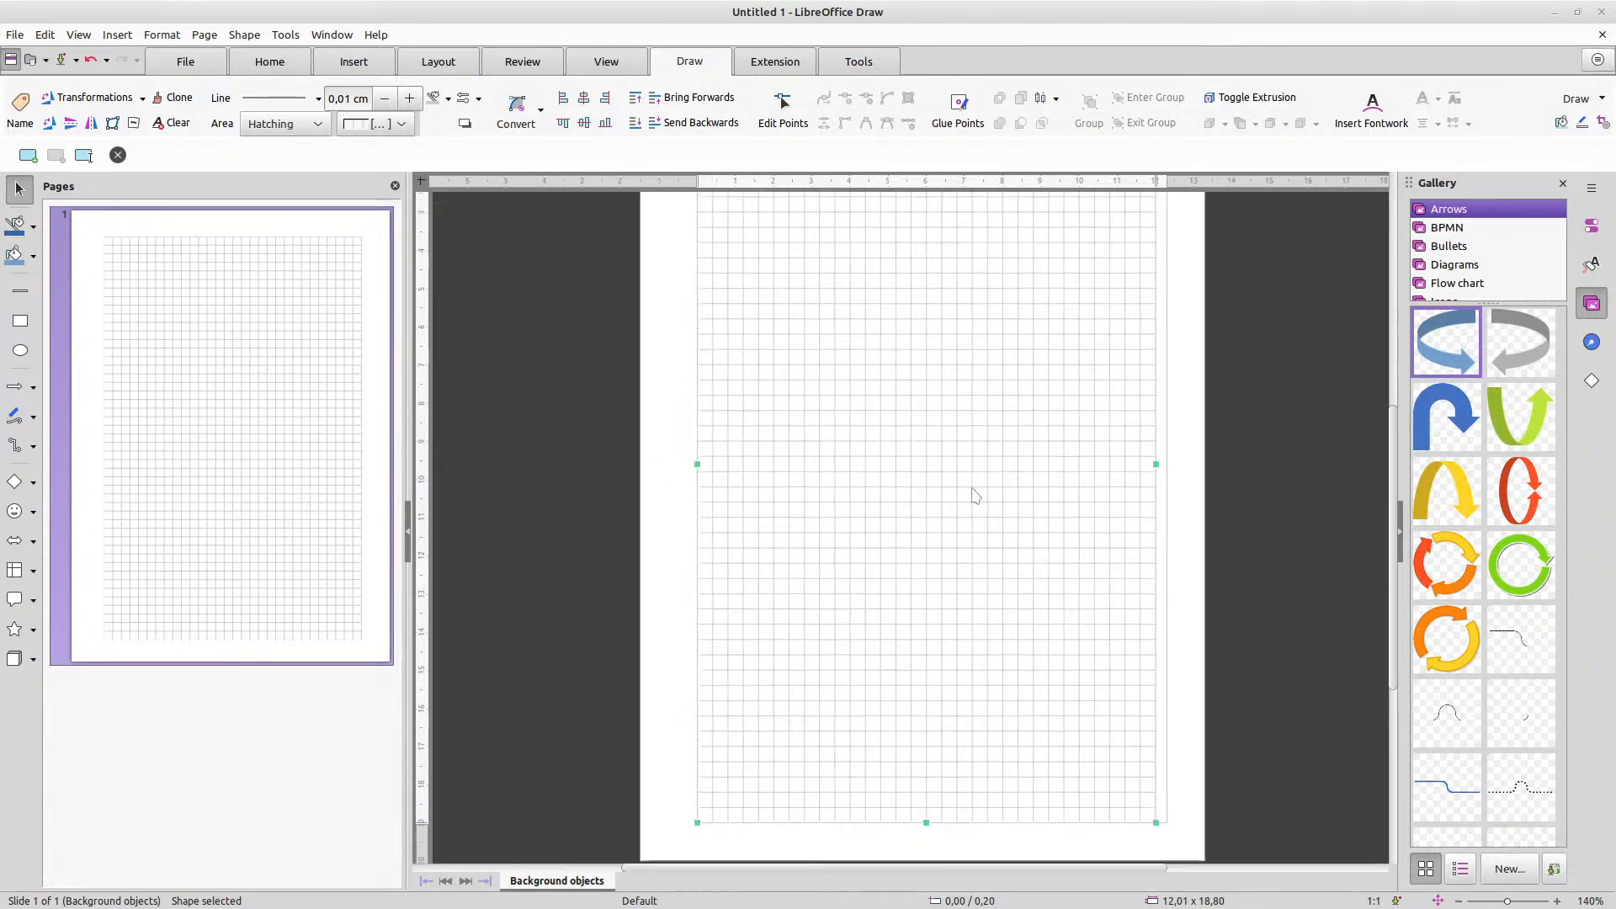
{"action": "scroll", "coordinate": [975, 495], "scroll_direction": "up", "scroll_amount": 1}
{"action": "scroll", "coordinate": [983, 480], "scroll_direction": "down", "scroll_amount": 2}
{"action": "scroll", "coordinate": [983, 480], "scroll_direction": "up", "scroll_amount": 4}
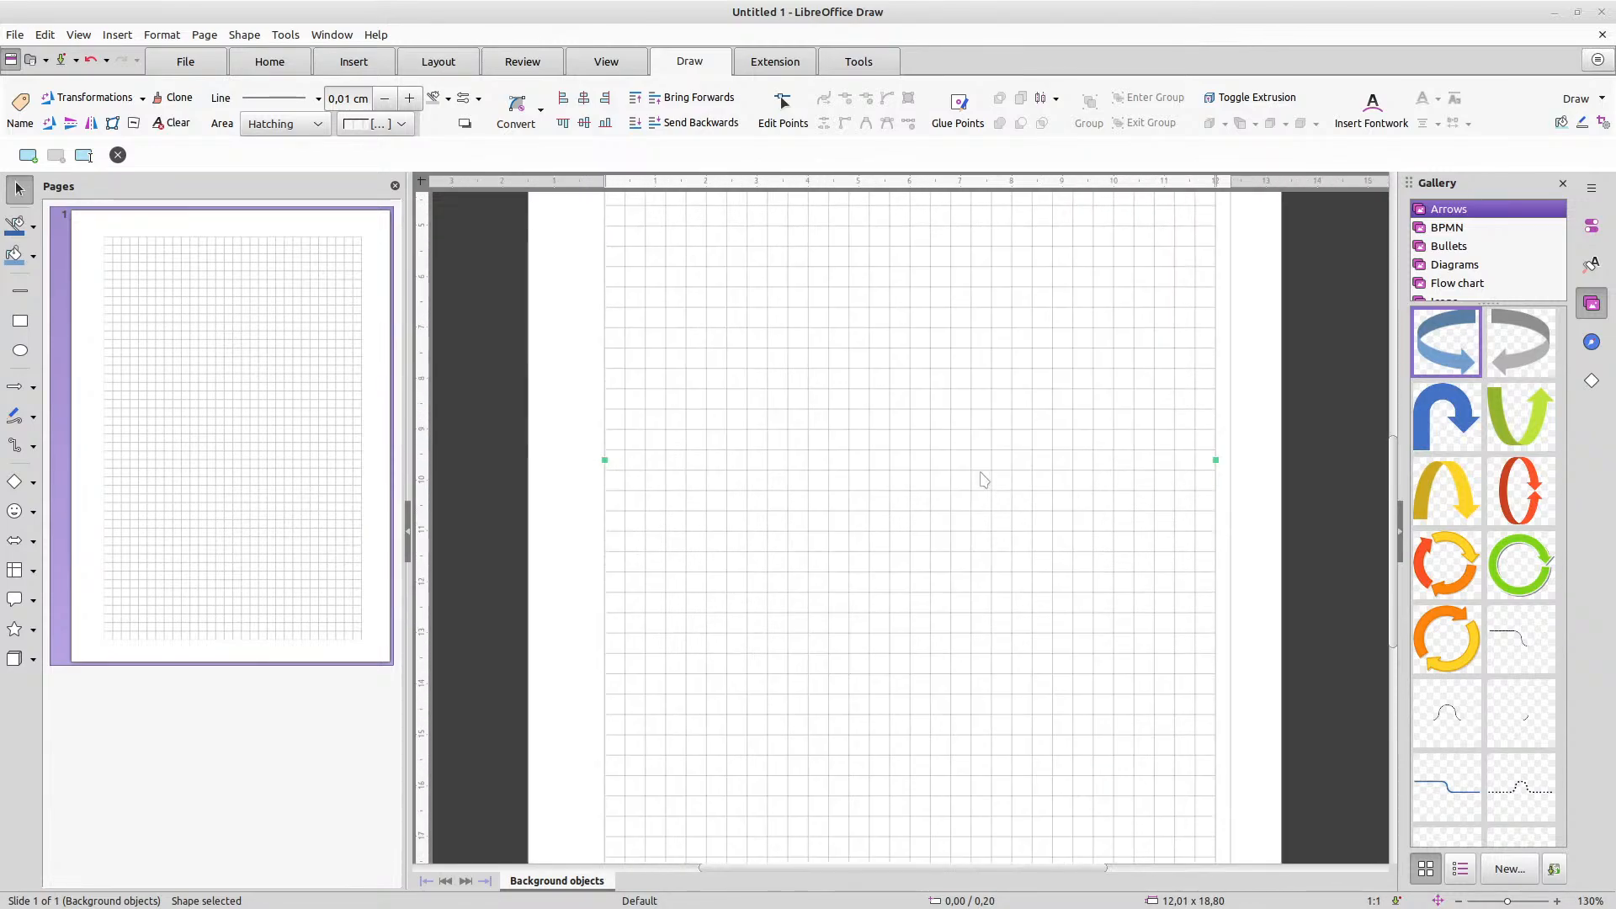
{"action": "scroll", "coordinate": [983, 480], "scroll_direction": "down", "scroll_amount": 4}
{"action": "scroll", "coordinate": [983, 480], "scroll_direction": "down", "scroll_amount": 2}
{"action": "scroll", "coordinate": [984, 468], "scroll_direction": "up", "scroll_amount": 1}
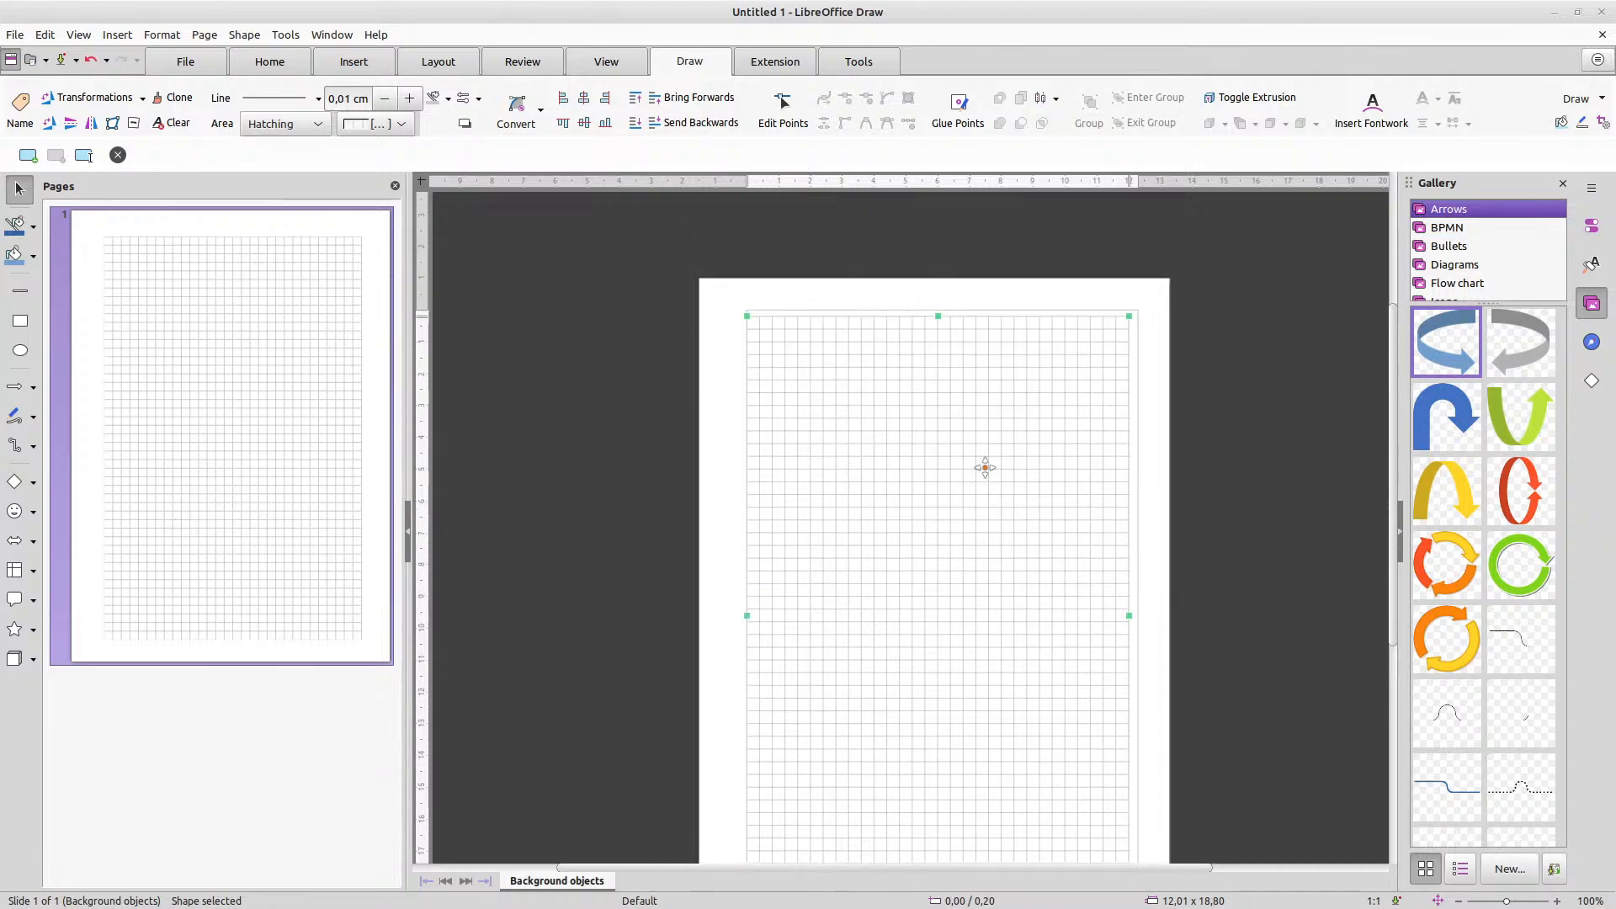
{"action": "scroll", "coordinate": [984, 468], "scroll_direction": "down", "scroll_amount": 2}
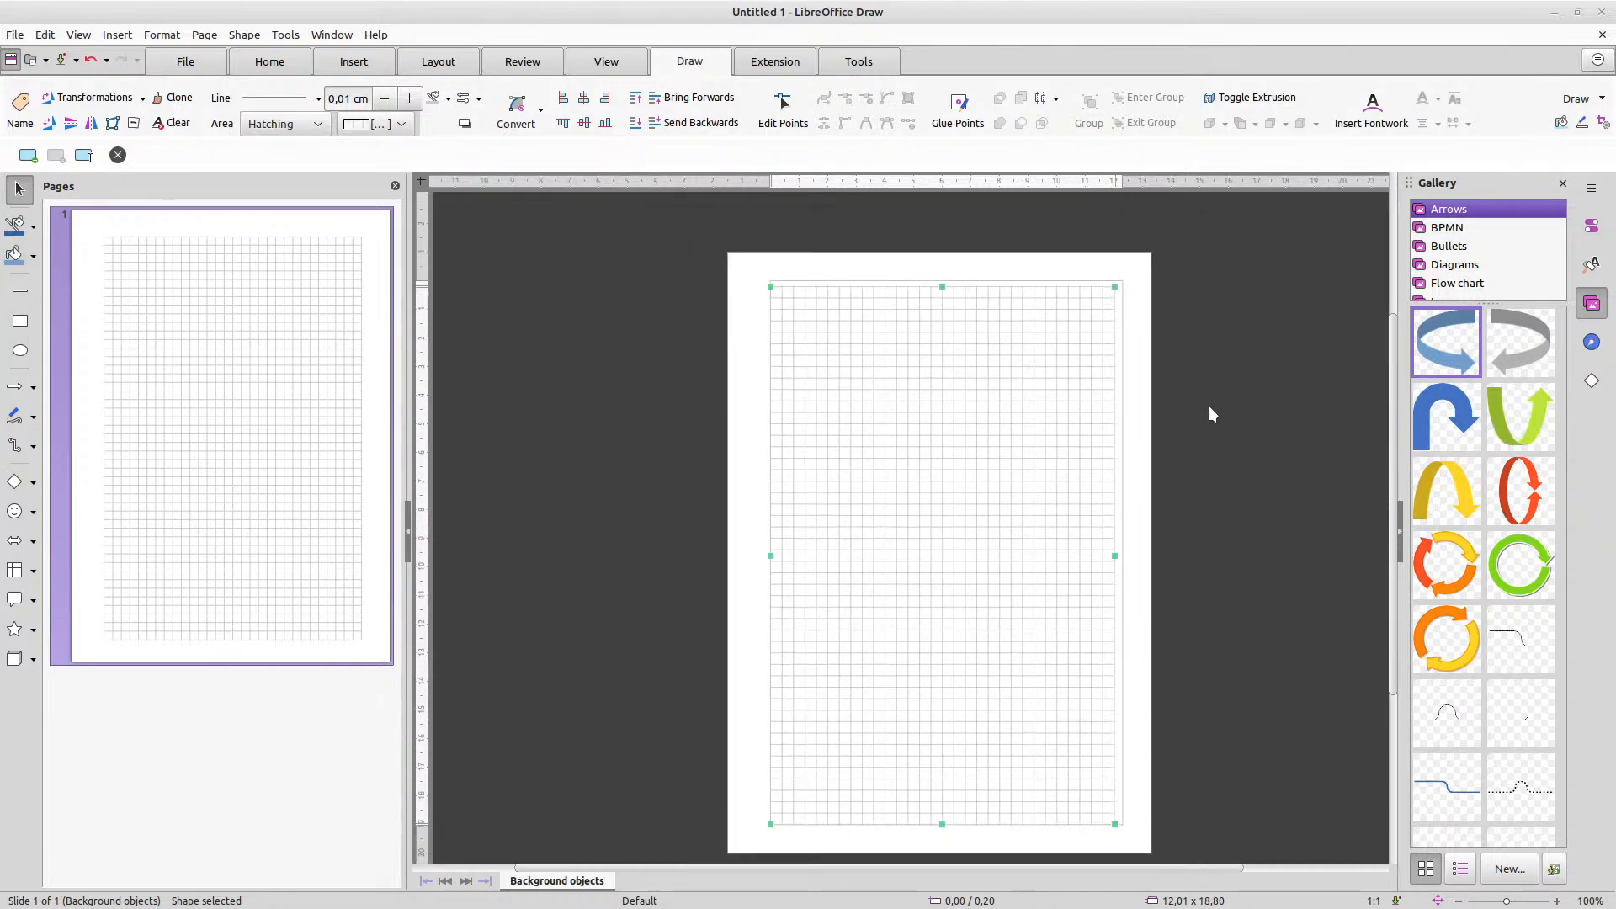
{"action": "left_click", "coordinate": [1222, 396]}
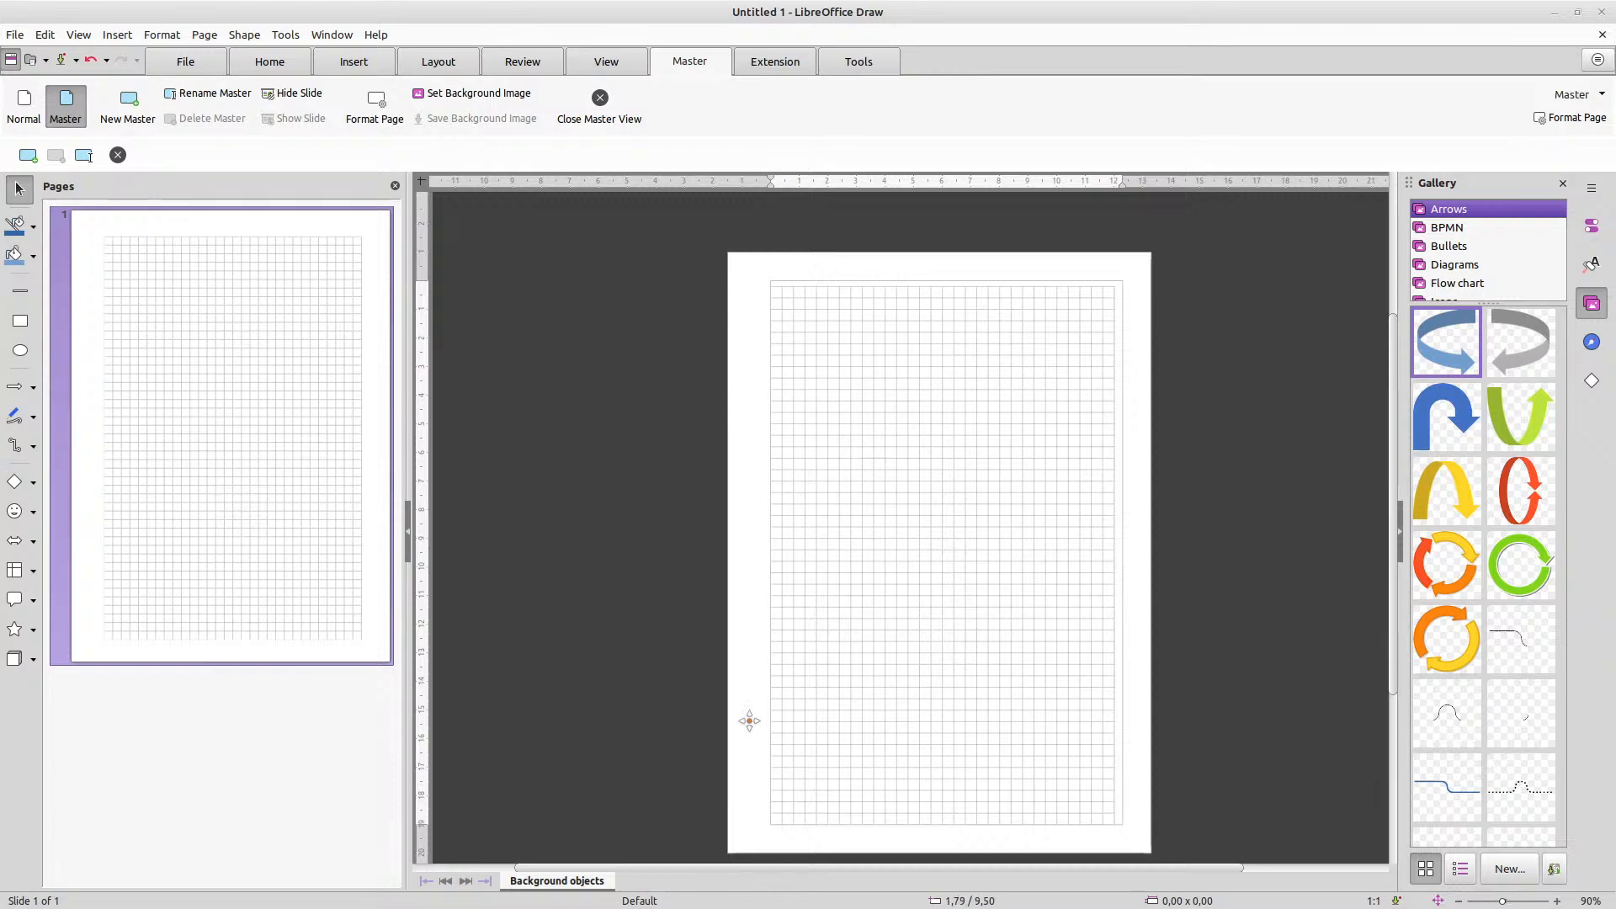
Move the hatched rectangle so its upper-right corner meets the corner of the page margins, at position 0.29 / 0.00
{"action": "left_click", "coordinate": [1014, 364]}
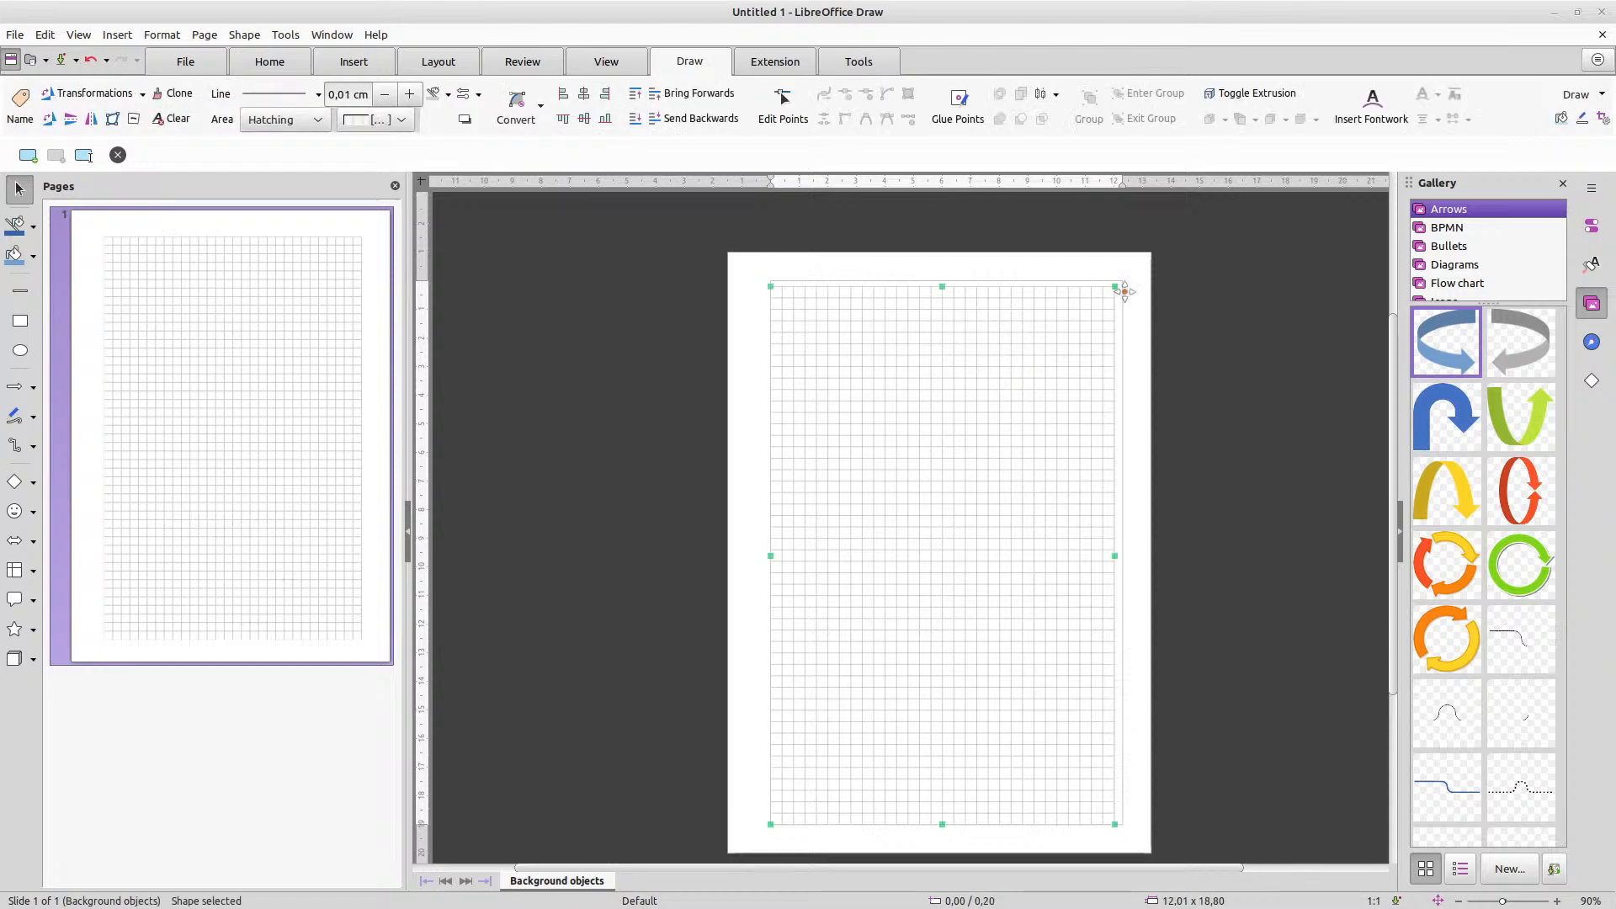
{"action": "scroll", "coordinate": [1138, 291], "scroll_direction": "up", "scroll_amount": 5, "text": "ctrl"}
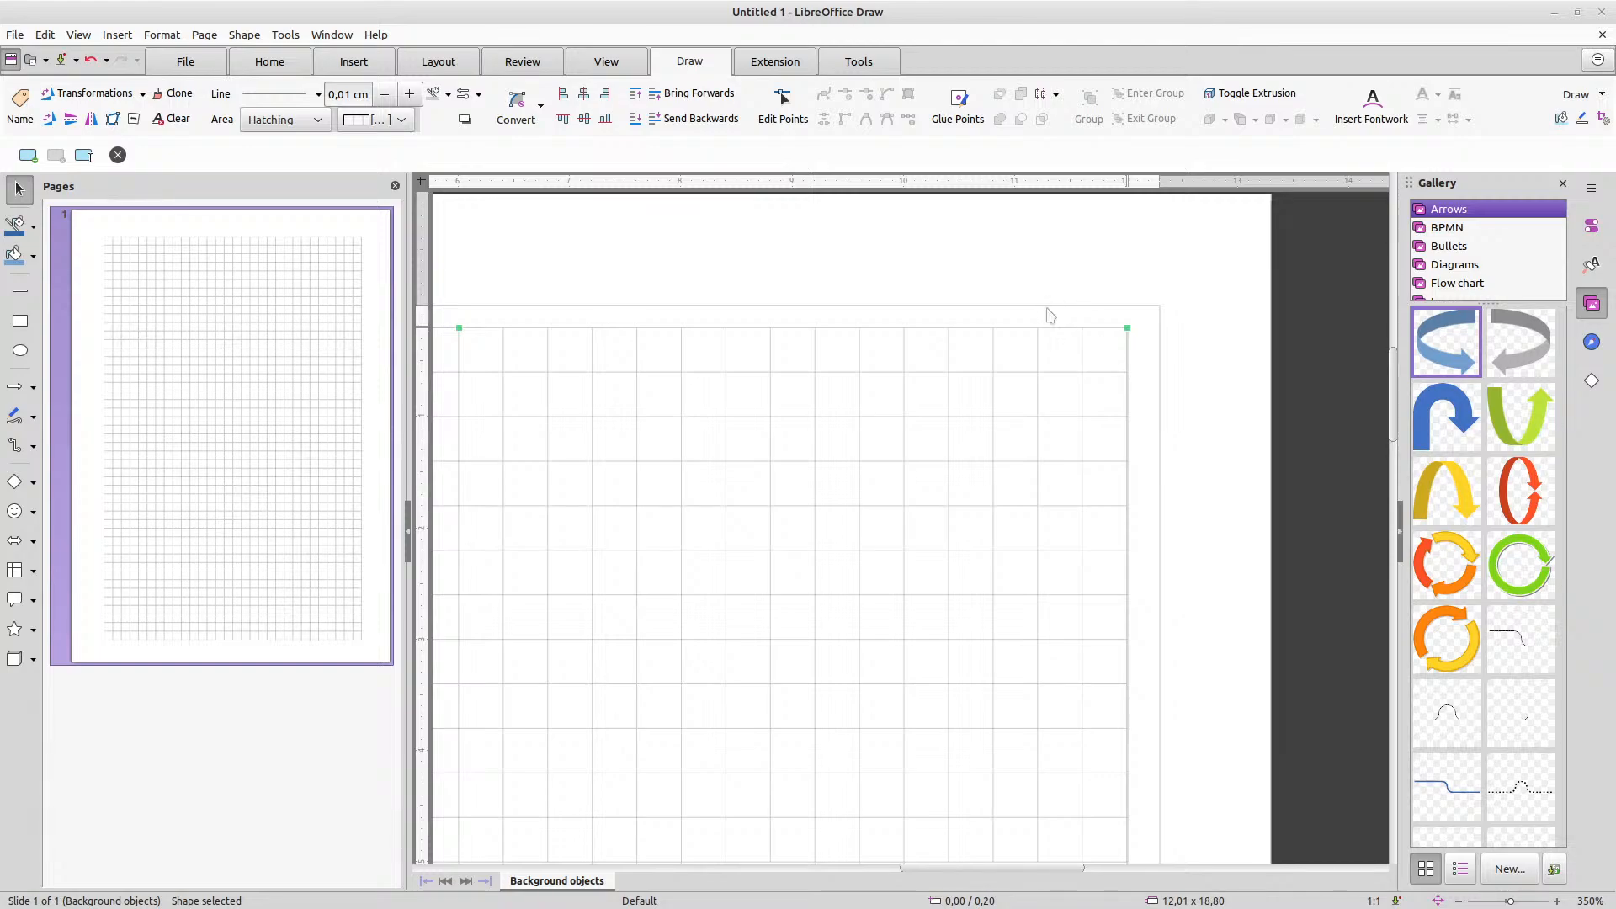
{"action": "left_click_drag", "start_coordinate": [1111, 346], "coordinate": [1139, 329]}
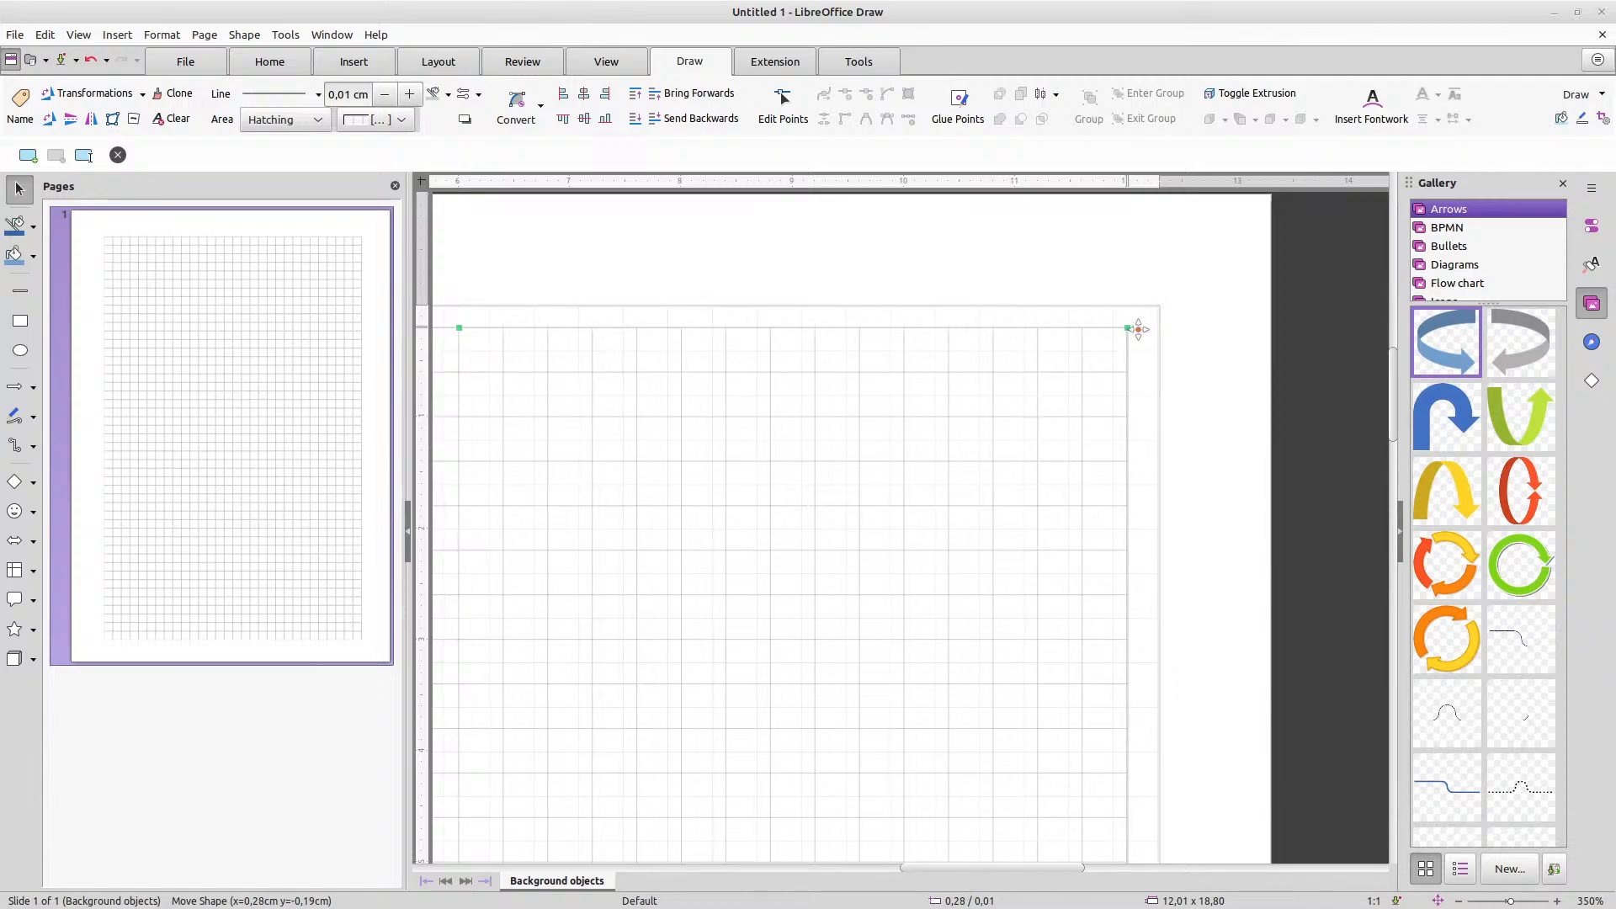
{"action": "left_click_drag", "start_coordinate": [1138, 329], "coordinate": [1139, 329]}
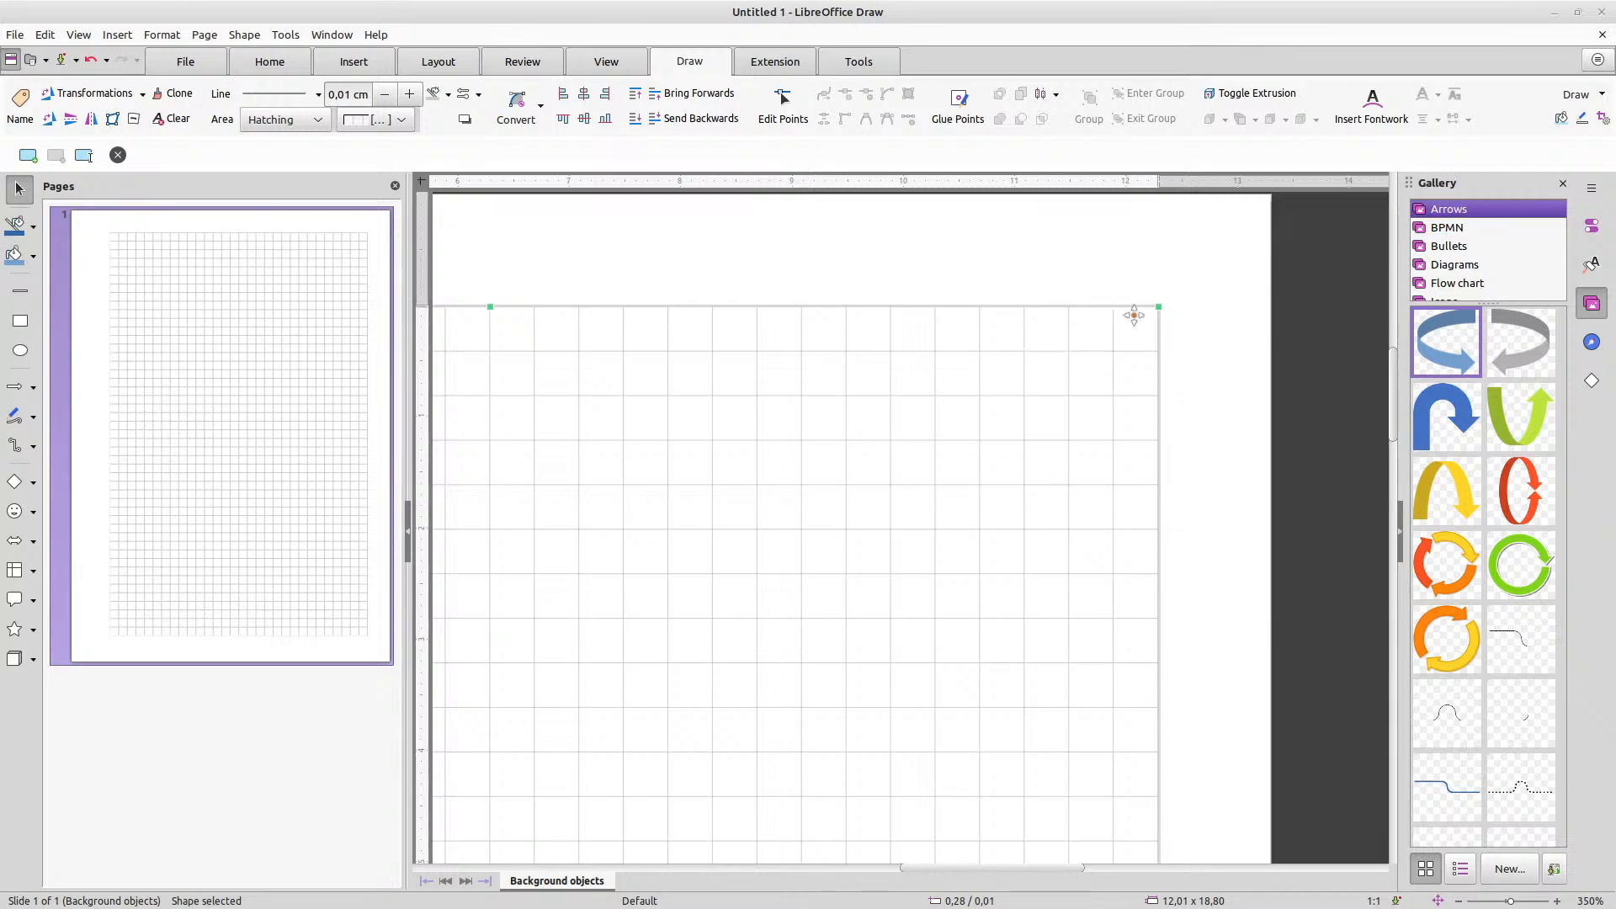
{"action": "scroll", "coordinate": [1133, 315], "scroll_direction": "up", "scroll_amount": 3}
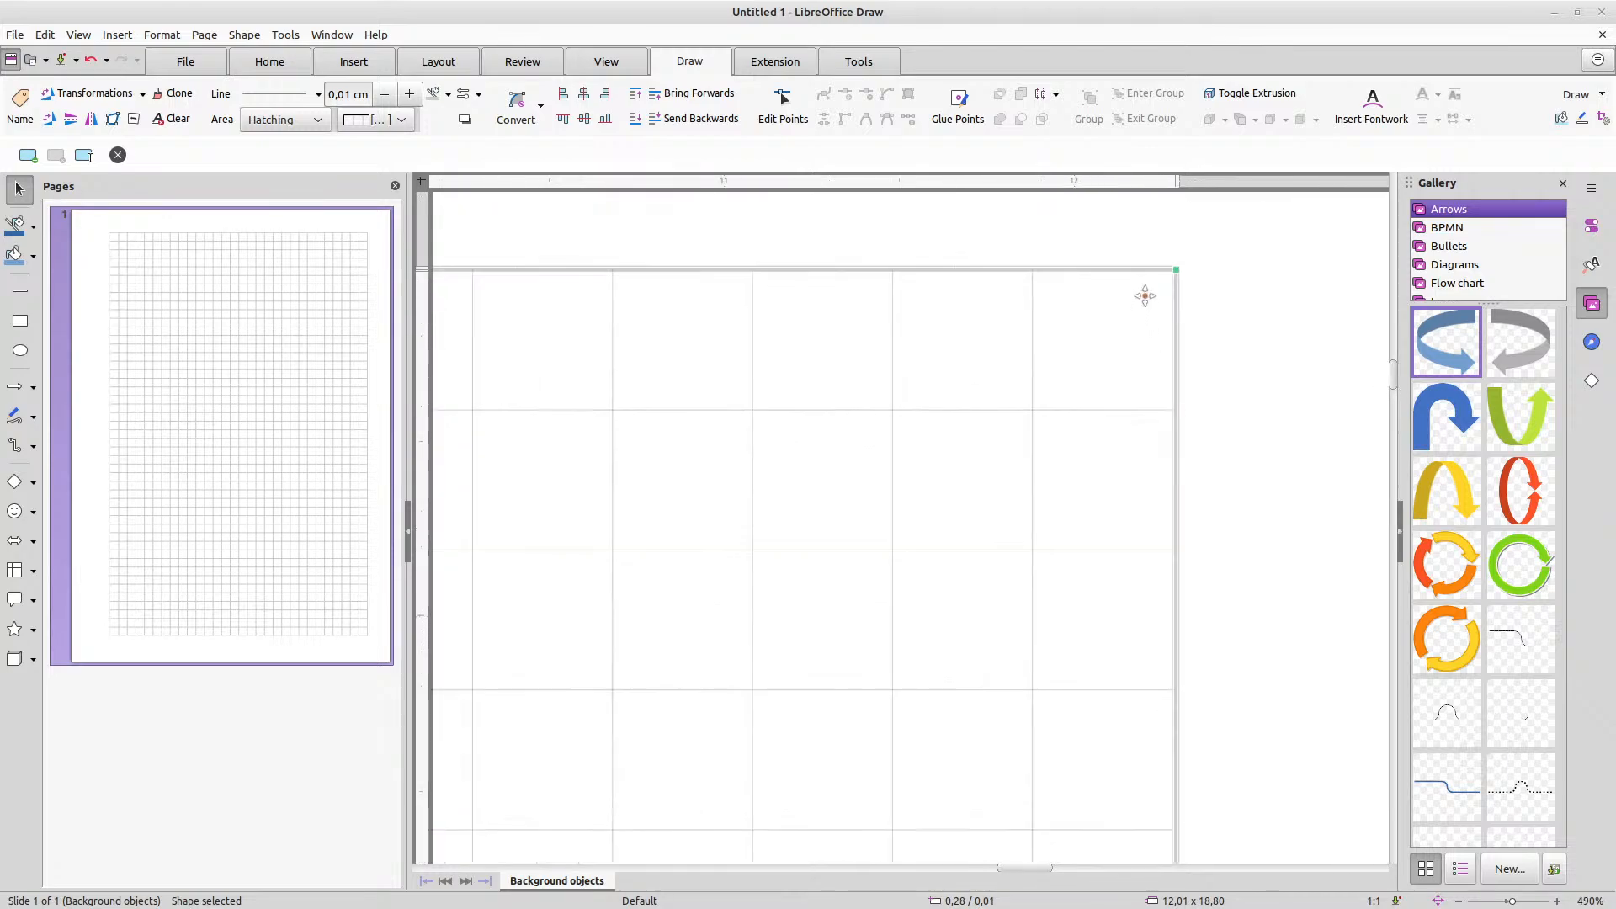
{"action": "mouse_move", "coordinate": [1145, 295]}
{"action": "left_mouse_down"}
{"action": "mouse_move", "coordinate": [1134, 310]}
{"action": "mouse_move", "coordinate": [1147, 291]}
{"action": "left_mouse_up"}
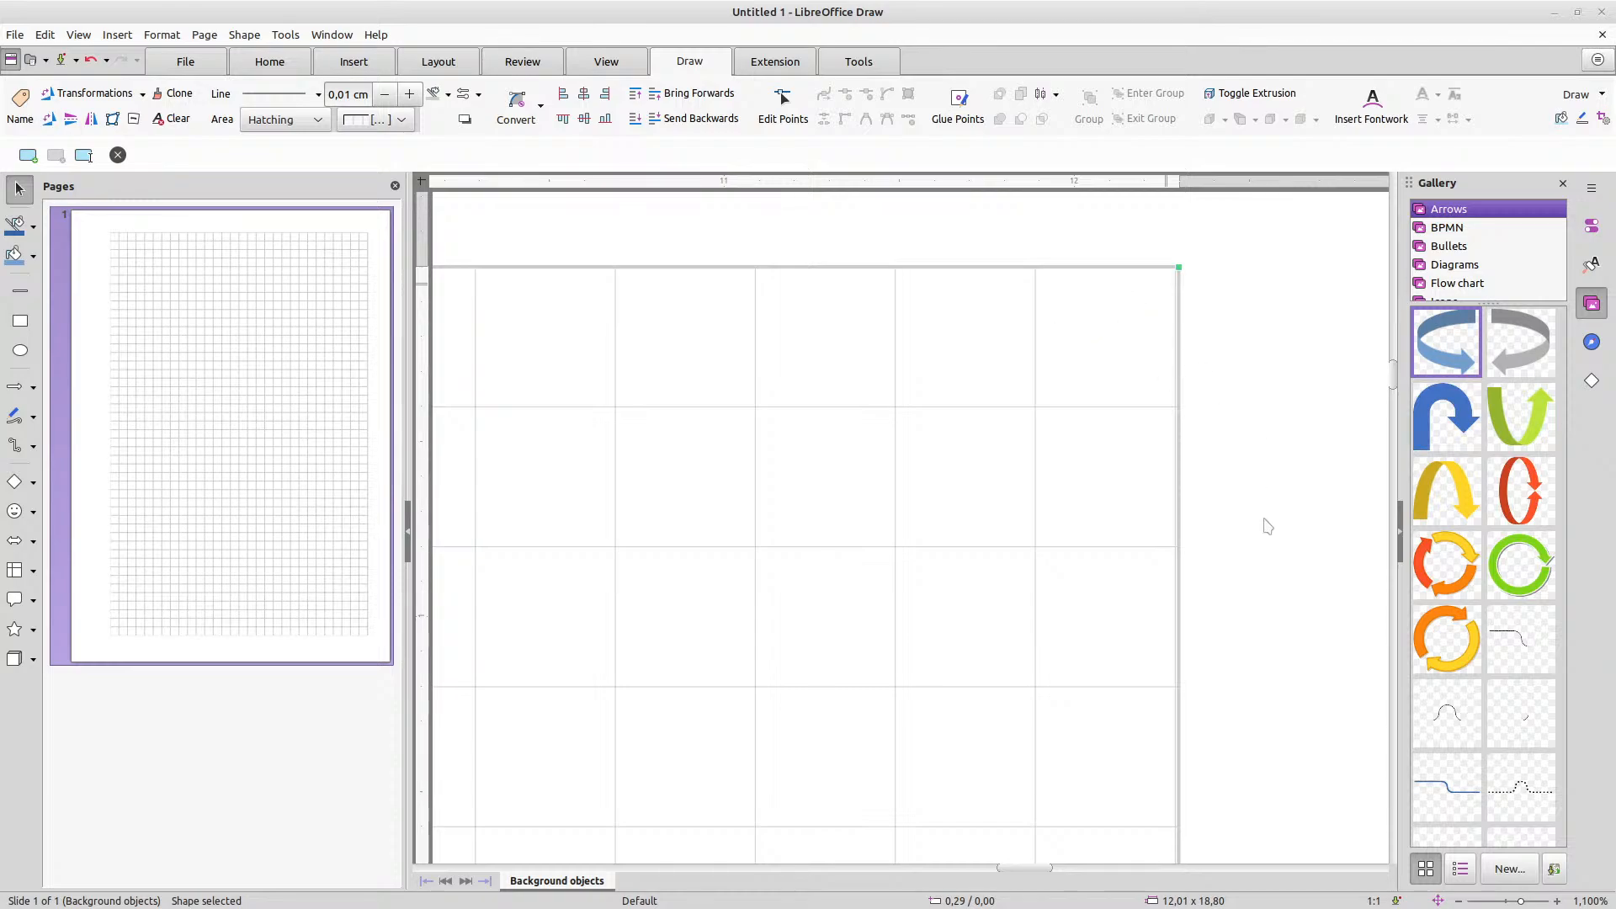
Narrow the hatched rectangle from its right side to 12.00 cm and nudge it back against the right margin line
{"action": "scroll", "coordinate": [1268, 526], "scroll_direction": "down", "scroll_amount": 3}
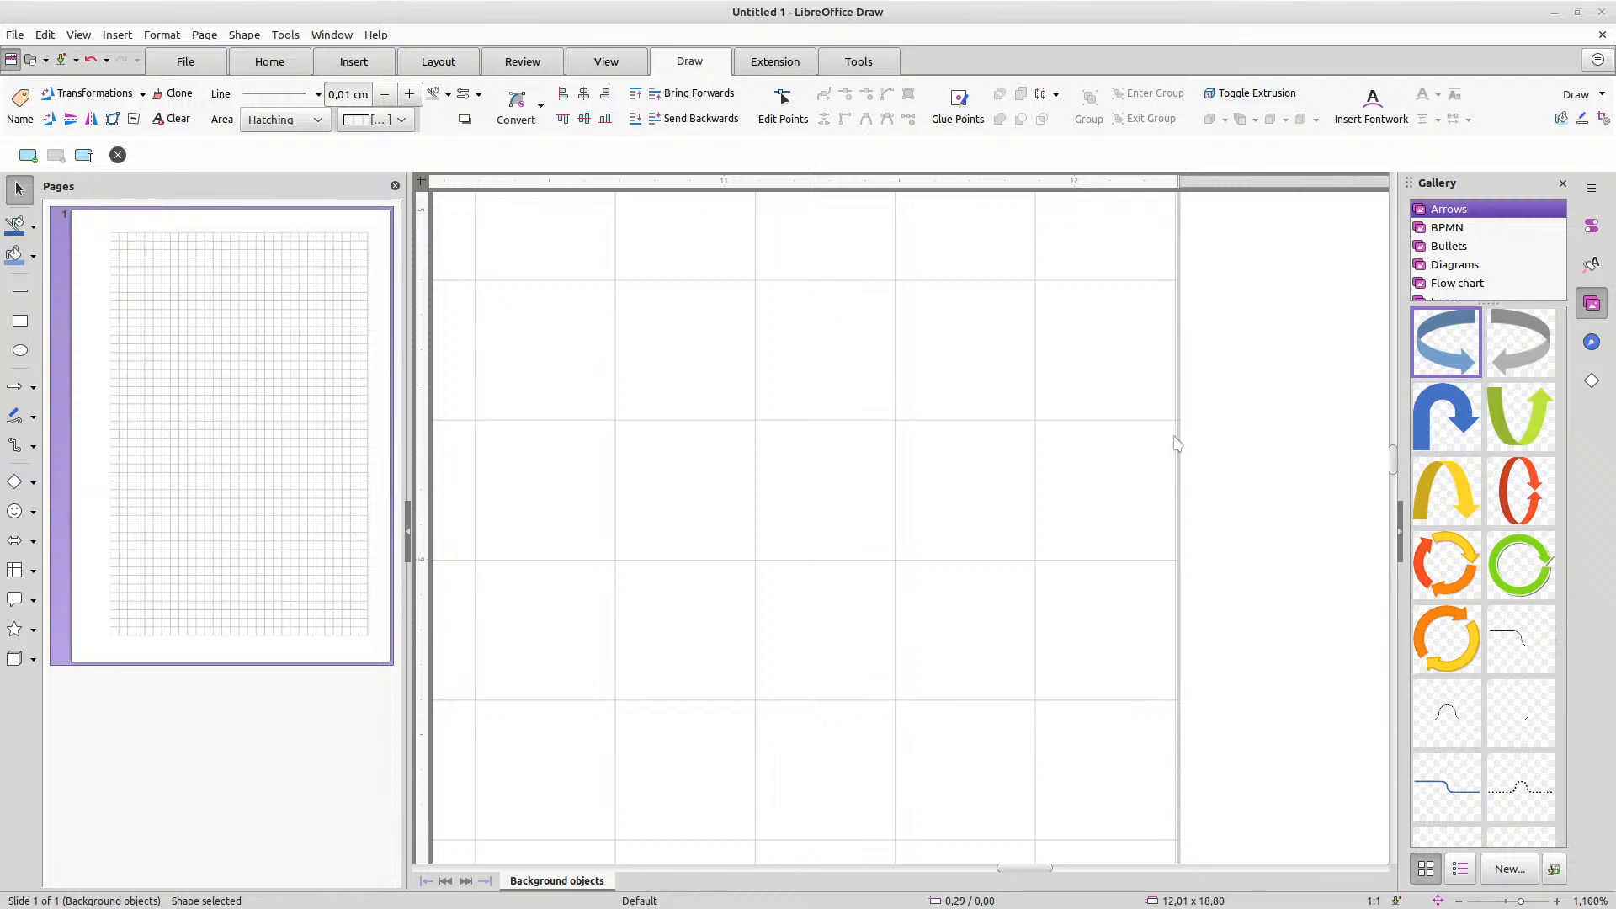
{"action": "scroll", "coordinate": [1179, 441], "scroll_direction": "up", "scroll_amount": 3}
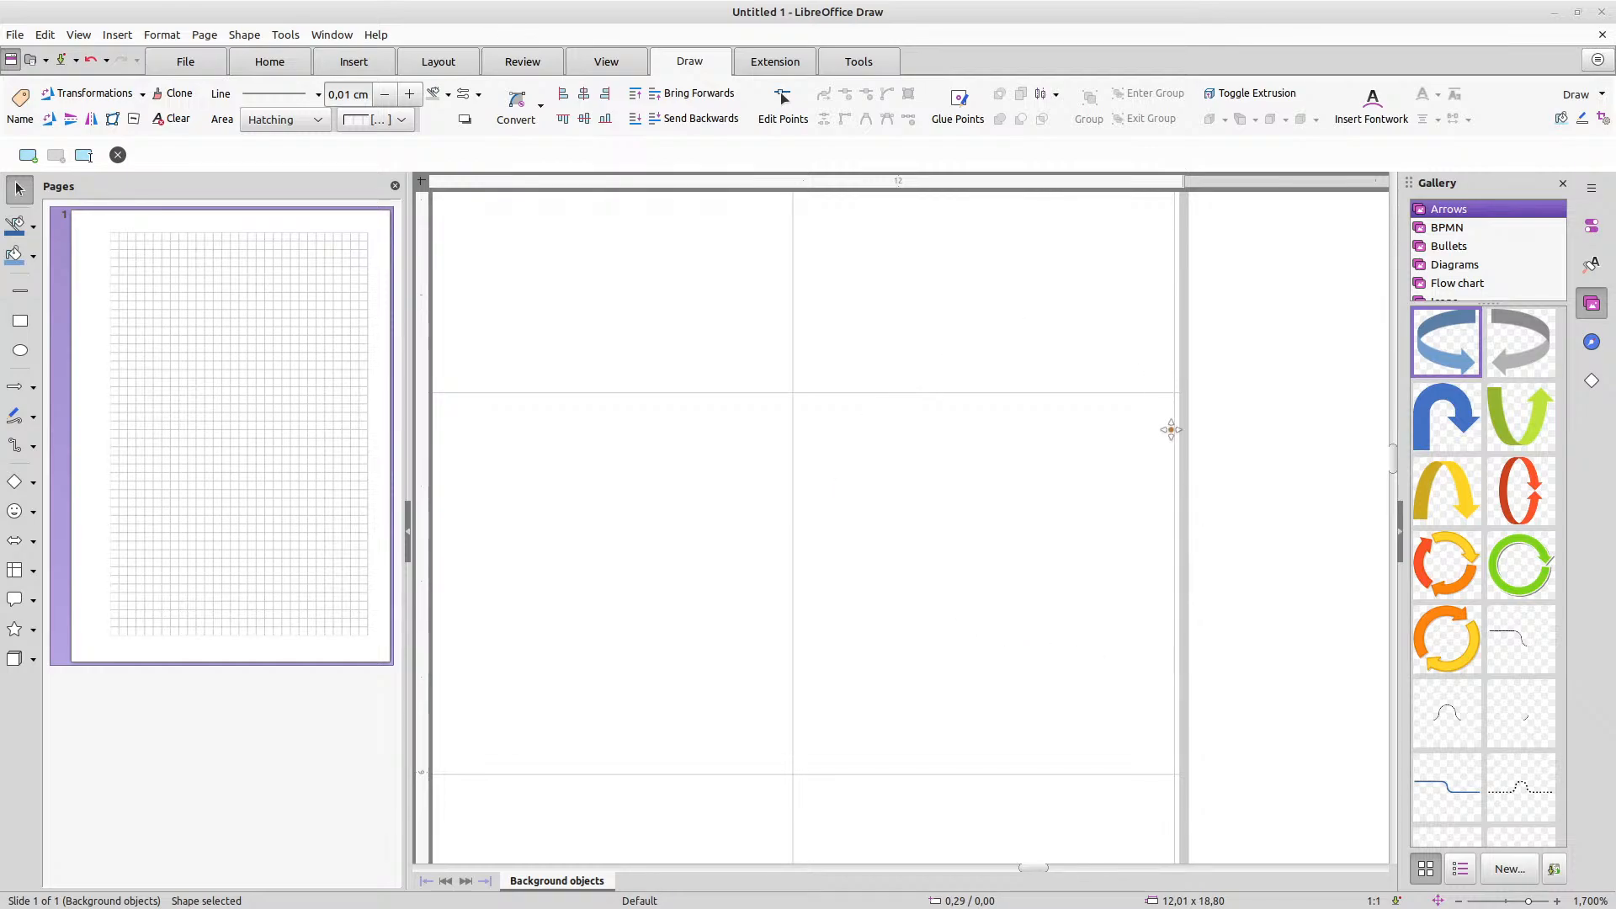
{"action": "scroll", "coordinate": [1168, 429], "scroll_direction": "down", "scroll_amount": 2}
{"action": "scroll", "coordinate": [1165, 482], "scroll_direction": "up", "scroll_amount": 4}
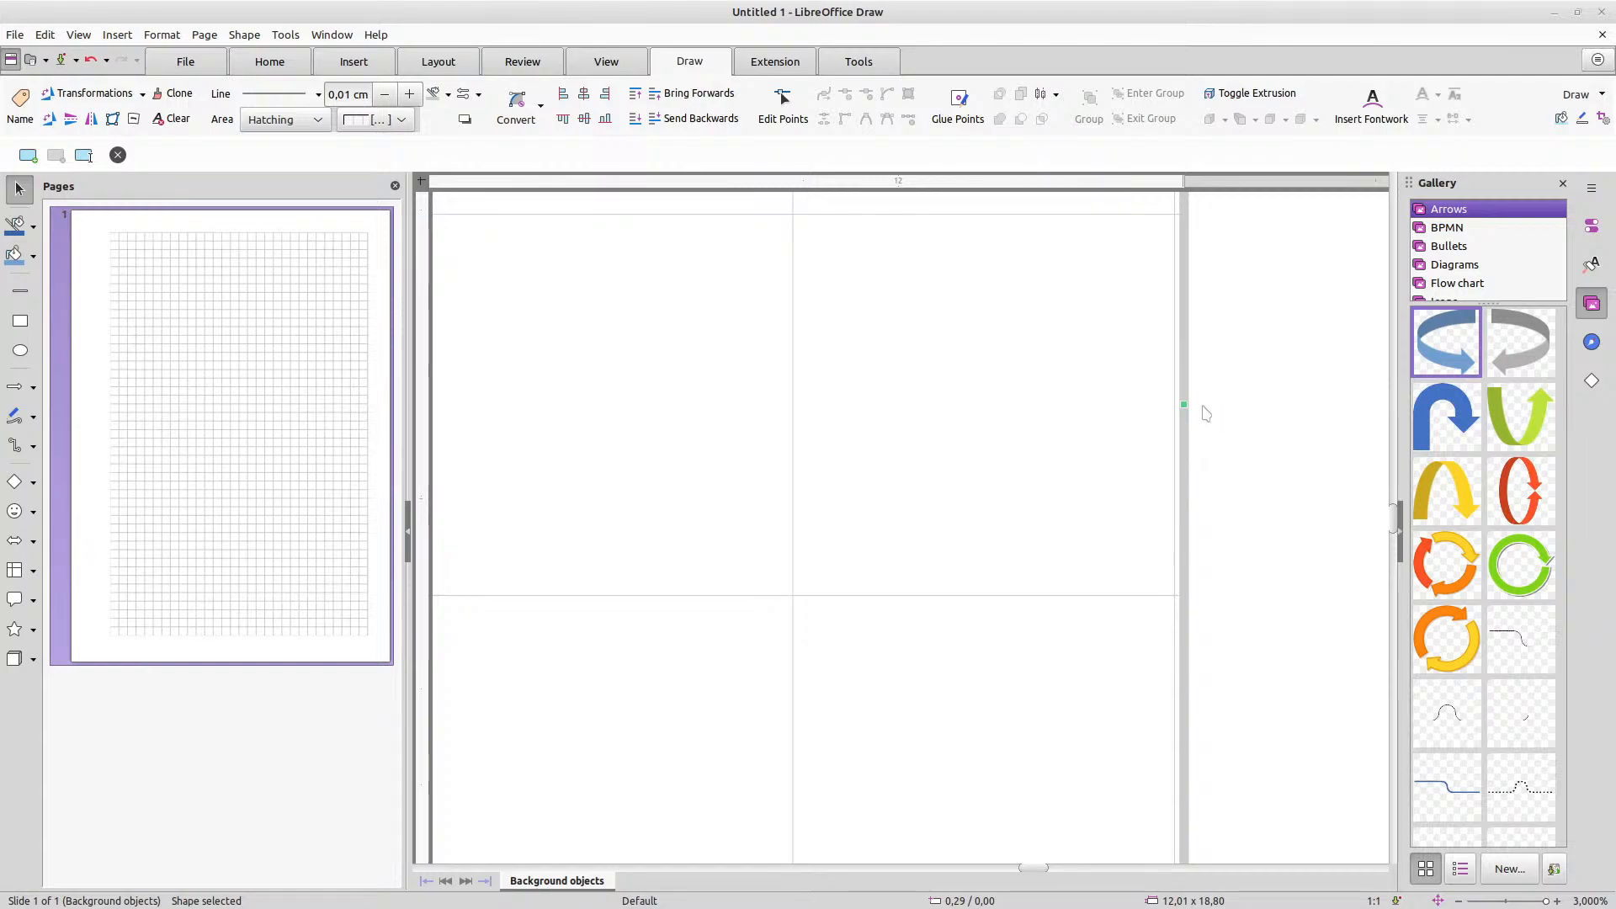
{"action": "left_click_drag", "start_coordinate": [1183, 404], "coordinate": [1177, 404]}
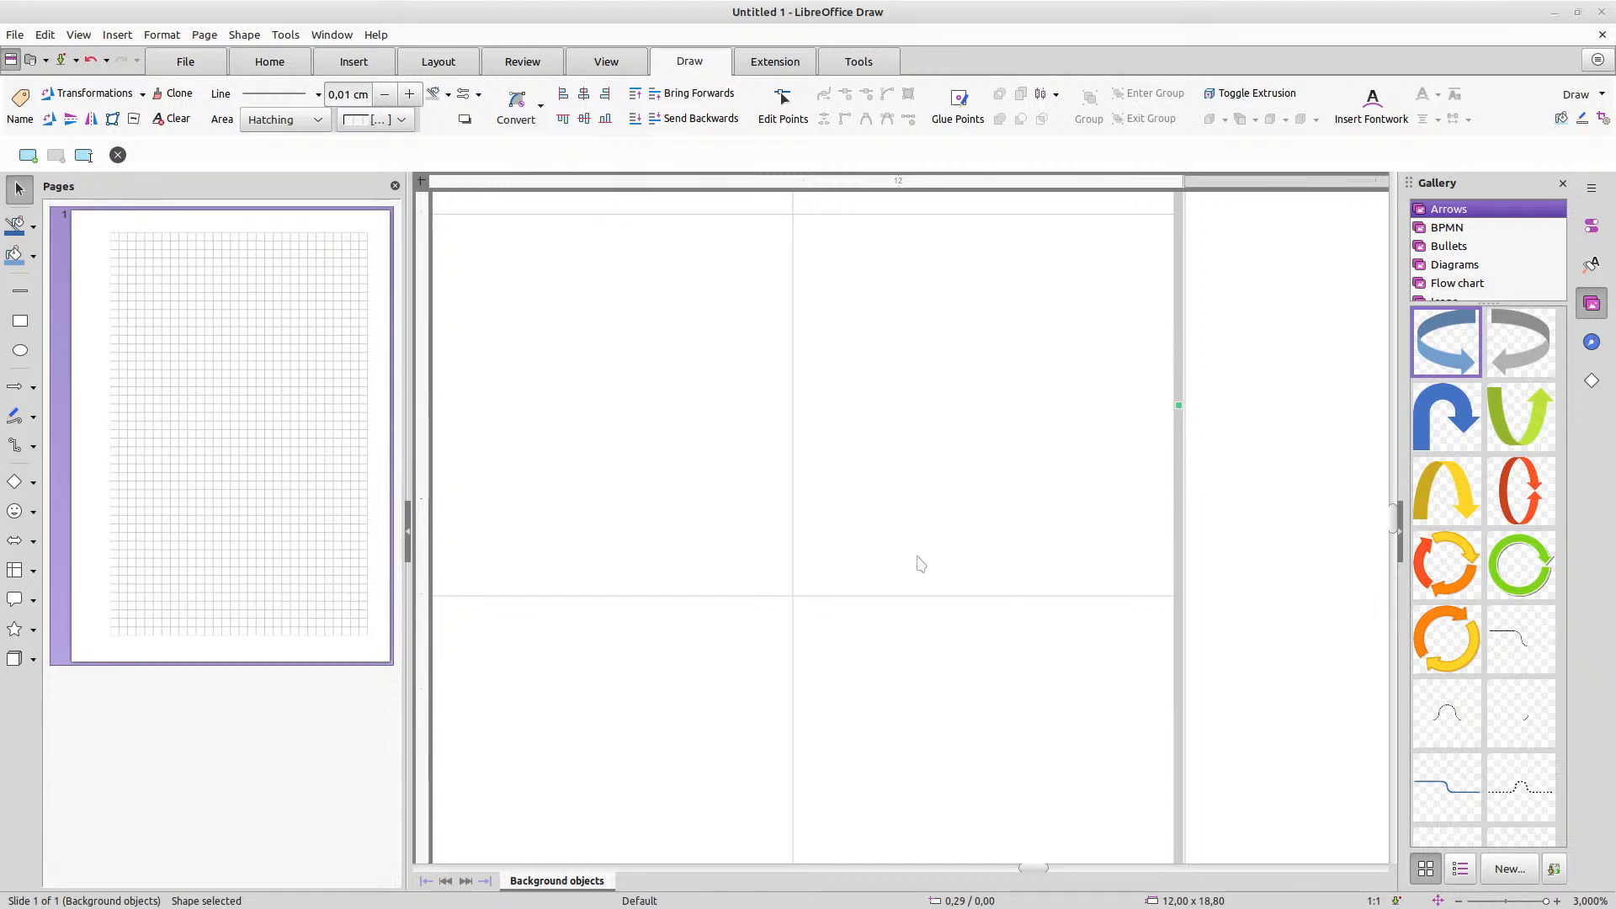
{"action": "left_click_drag", "start_coordinate": [1136, 411], "coordinate": [1137, 412]}
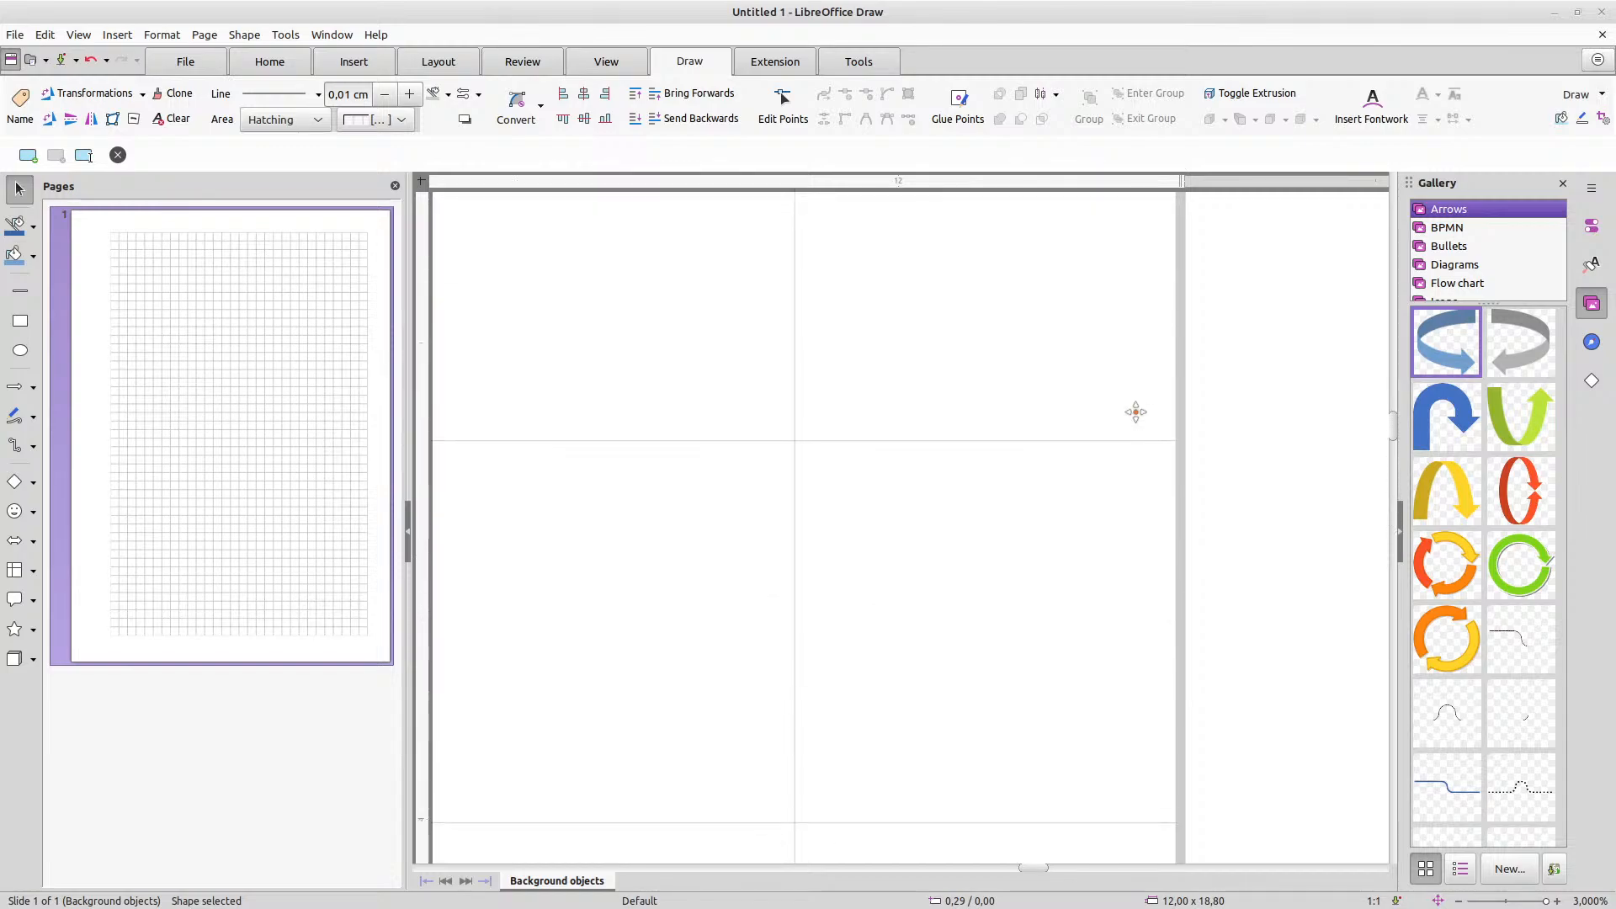
Examine how the grid lines up with the page margins at the upper-right corner, left side and bottom edge
{"action": "scroll", "coordinate": [1130, 416], "scroll_direction": "up", "scroll_amount": 20}
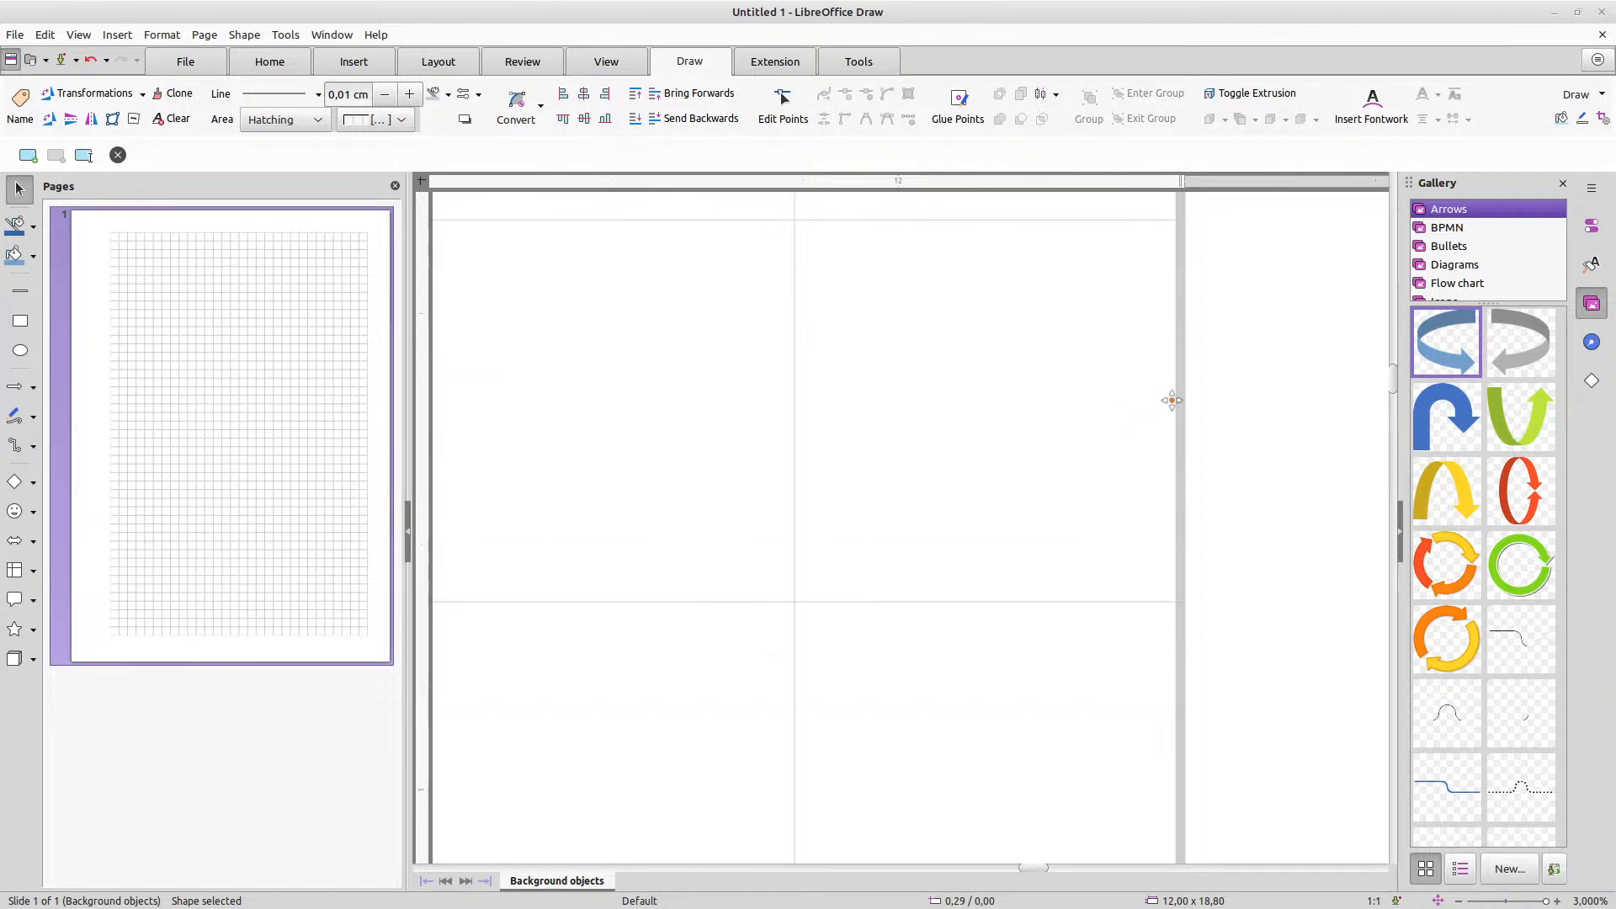
{"action": "scroll", "coordinate": [1201, 382], "scroll_direction": "up", "scroll_amount": 3}
{"action": "scroll", "coordinate": [1202, 383], "scroll_direction": "down", "scroll_amount": 6}
{"action": "scroll", "coordinate": [1202, 383], "scroll_direction": "up", "scroll_amount": 2}
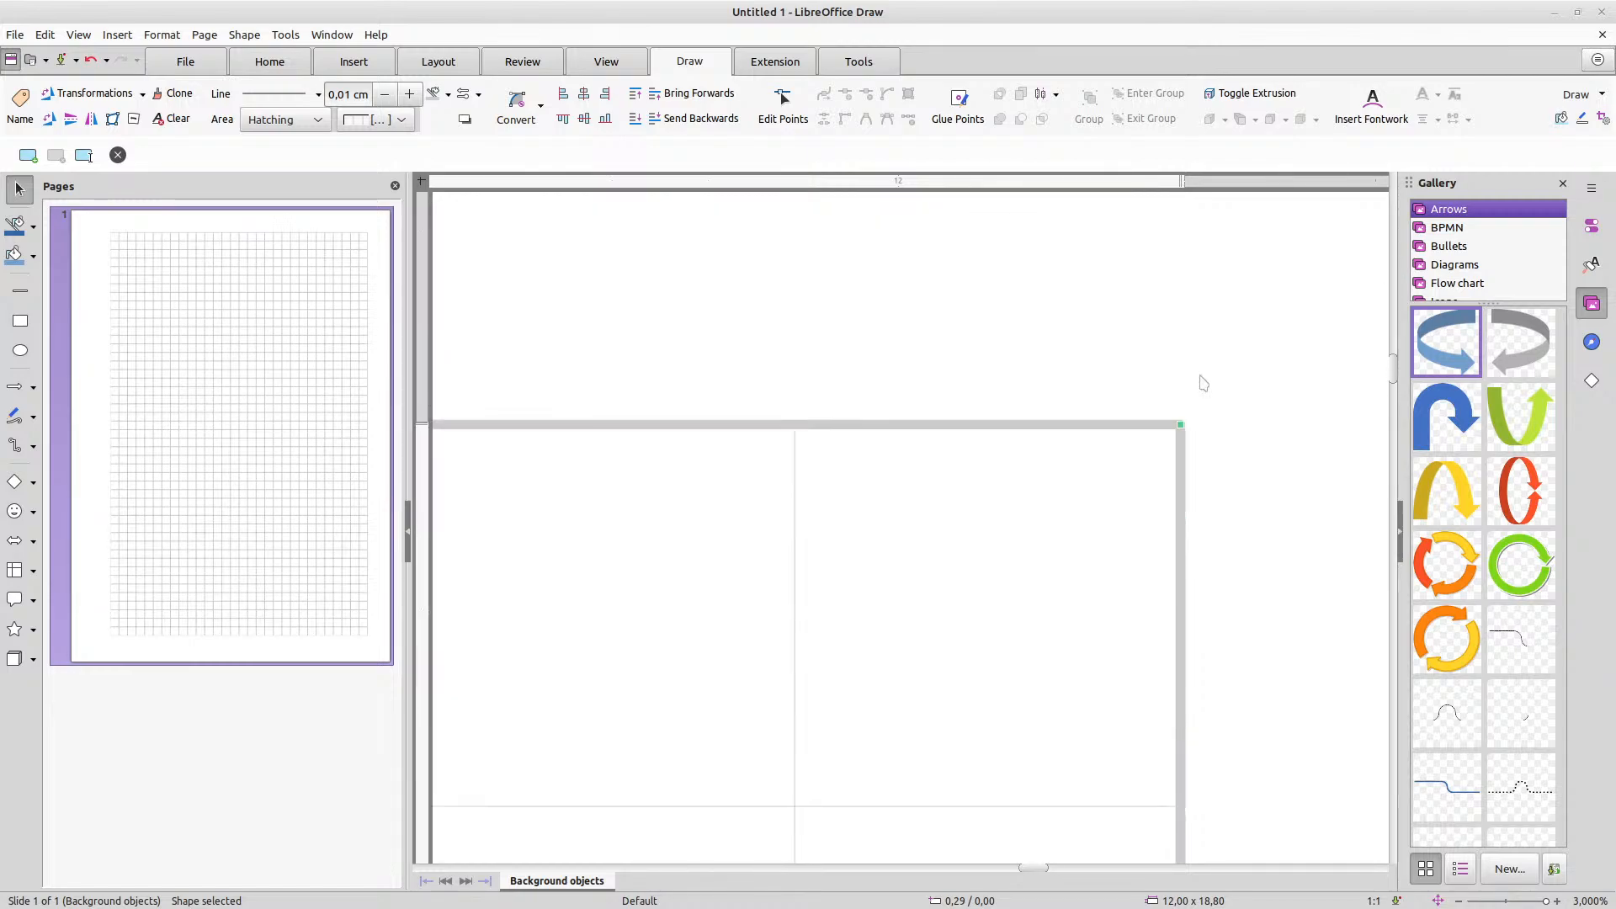
{"action": "scroll", "coordinate": [1202, 383], "scroll_direction": "down", "scroll_amount": 5}
{"action": "scroll", "coordinate": [1202, 383], "scroll_direction": "down", "scroll_amount": 10}
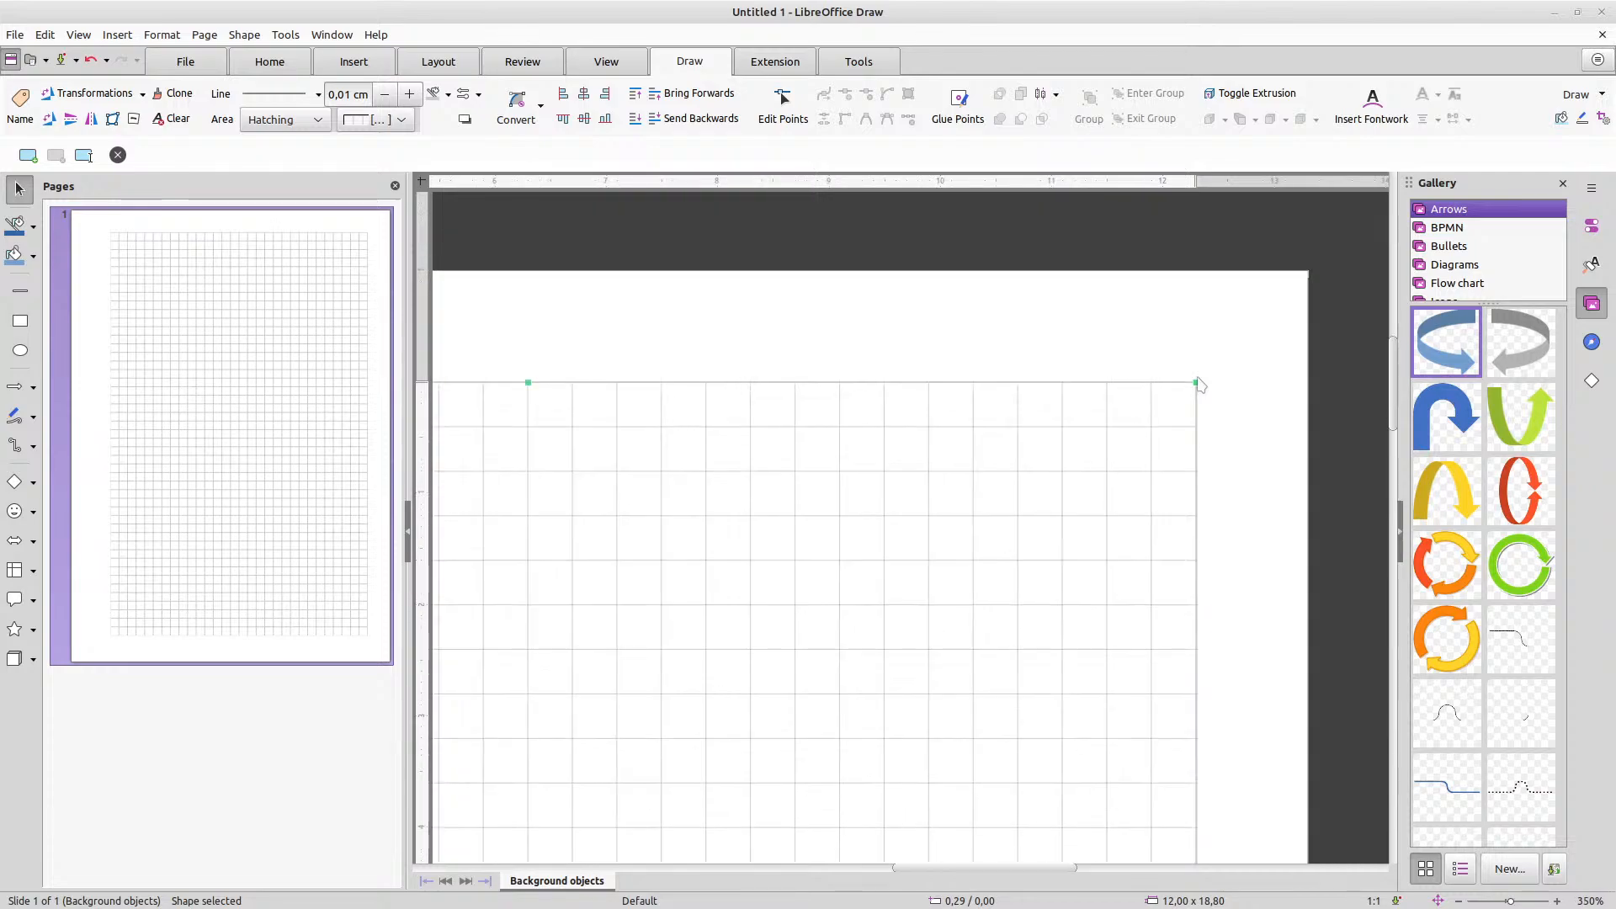
{"action": "scroll", "coordinate": [1201, 385], "scroll_direction": "down", "scroll_amount": 2}
{"action": "scroll", "coordinate": [1192, 383], "scroll_direction": "down", "scroll_amount": 3}
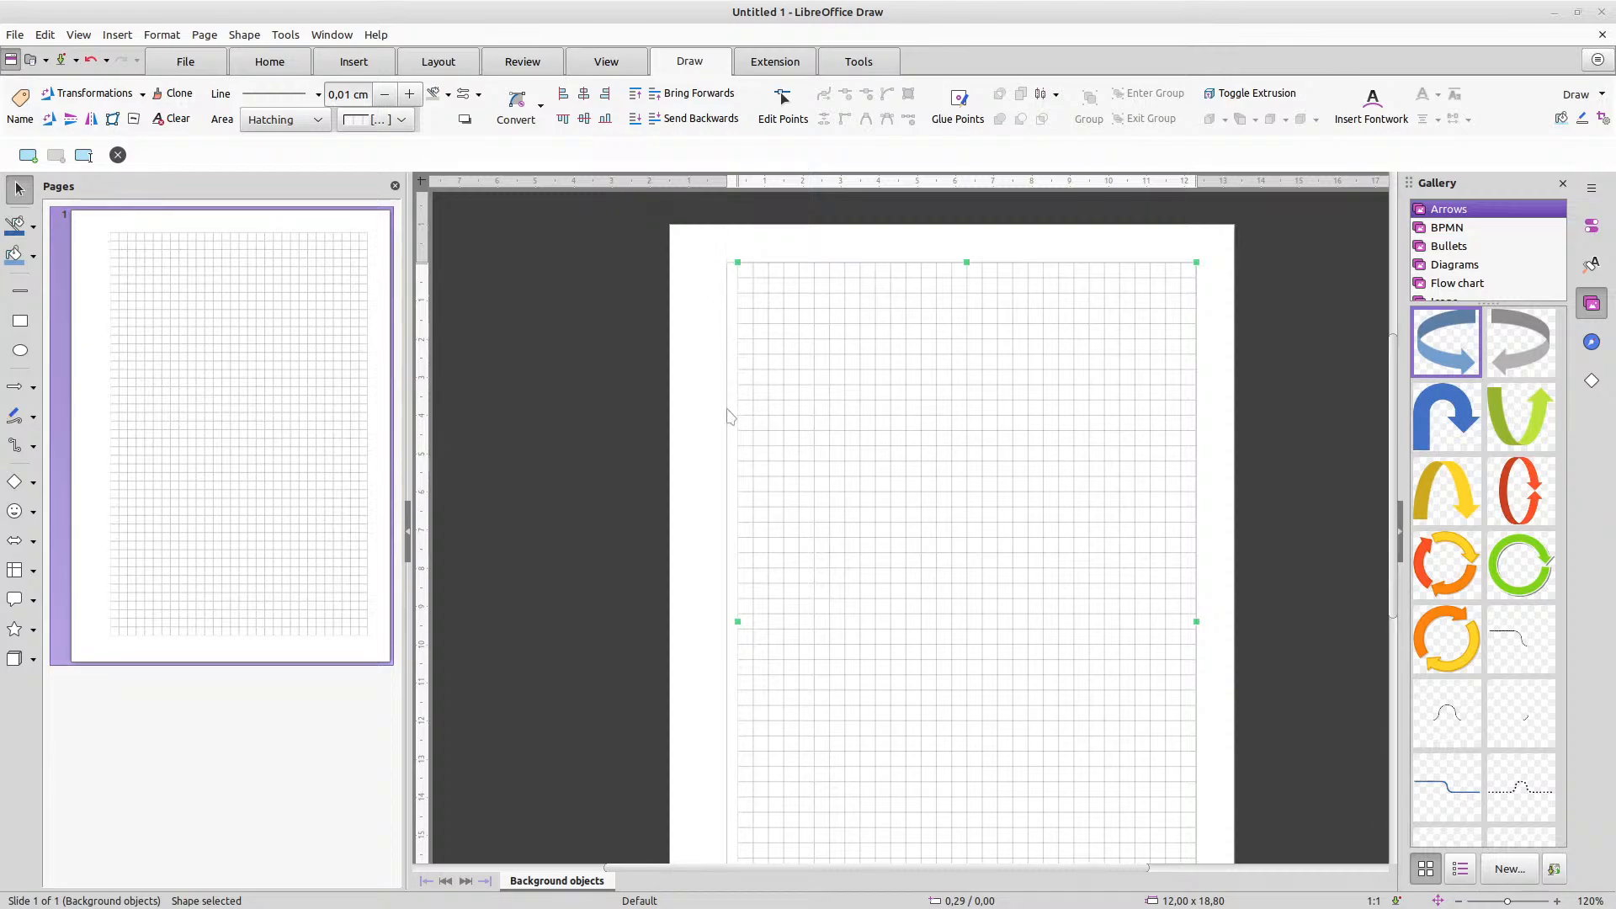
{"action": "left_click", "coordinate": [722, 317]}
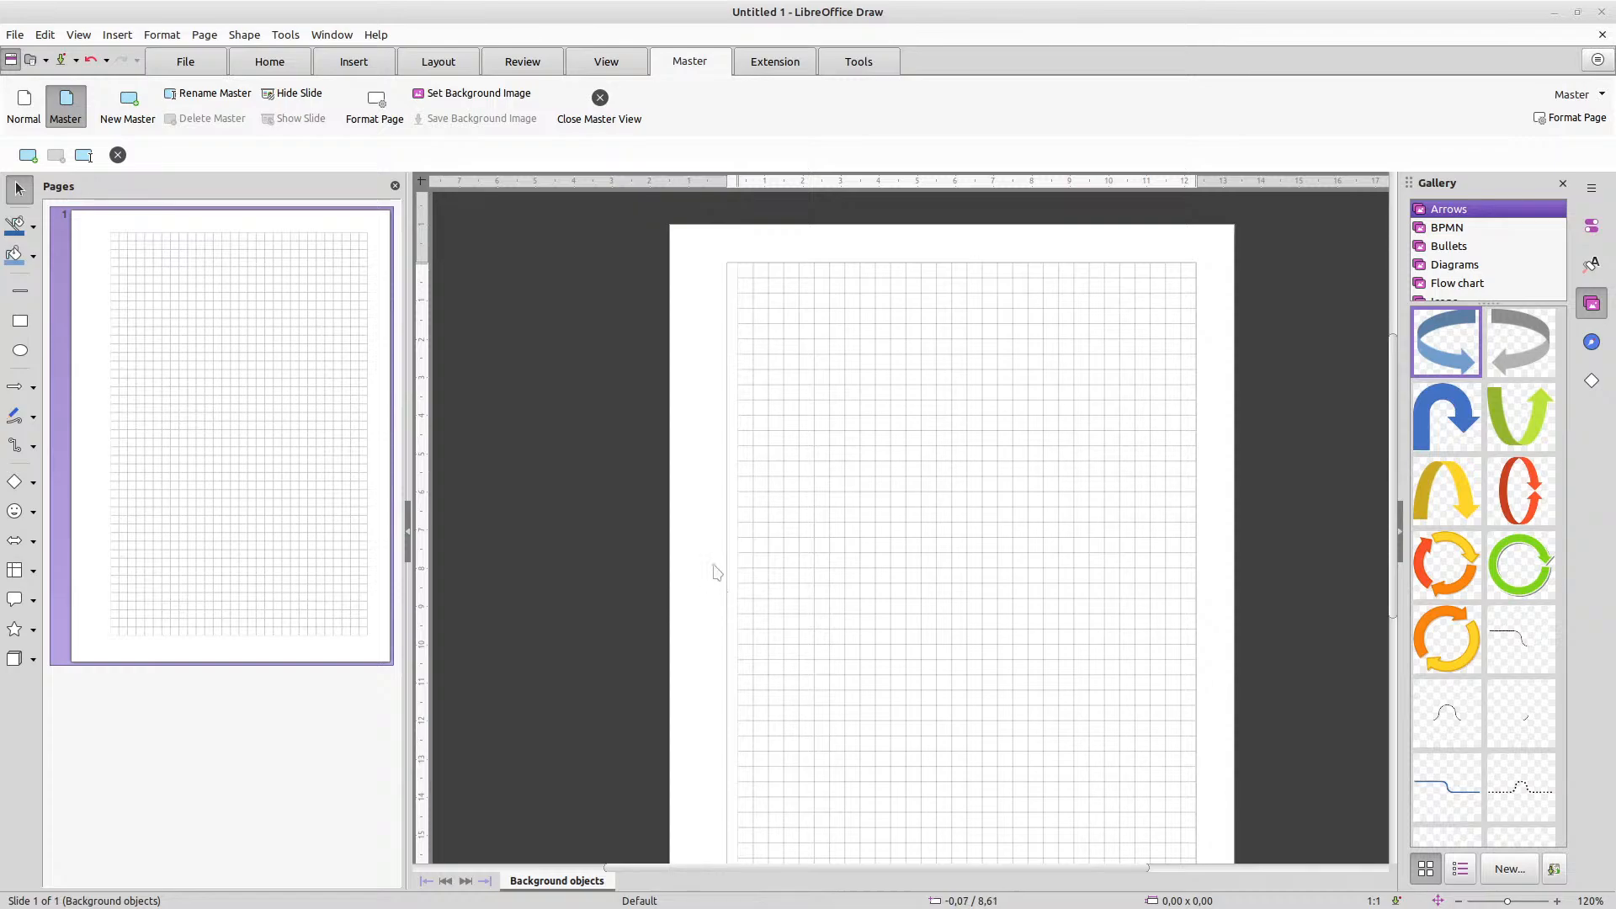
{"action": "scroll", "coordinate": [967, 484], "scroll_direction": "down", "scroll_amount": 5}
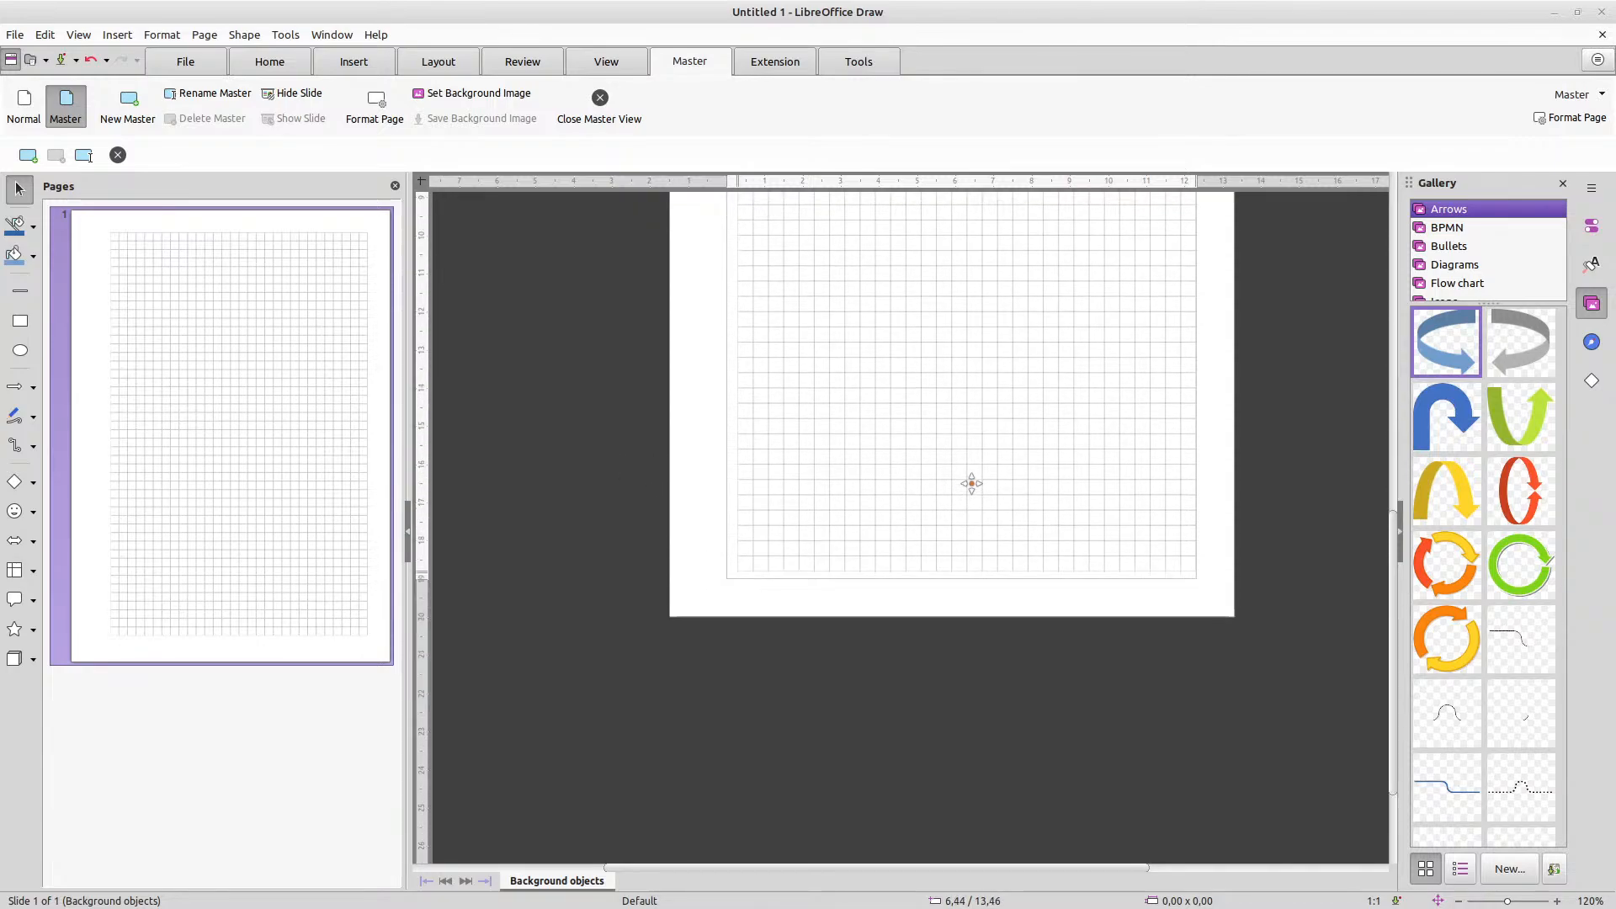
{"action": "scroll", "coordinate": [968, 484], "scroll_direction": "up", "scroll_amount": 3}
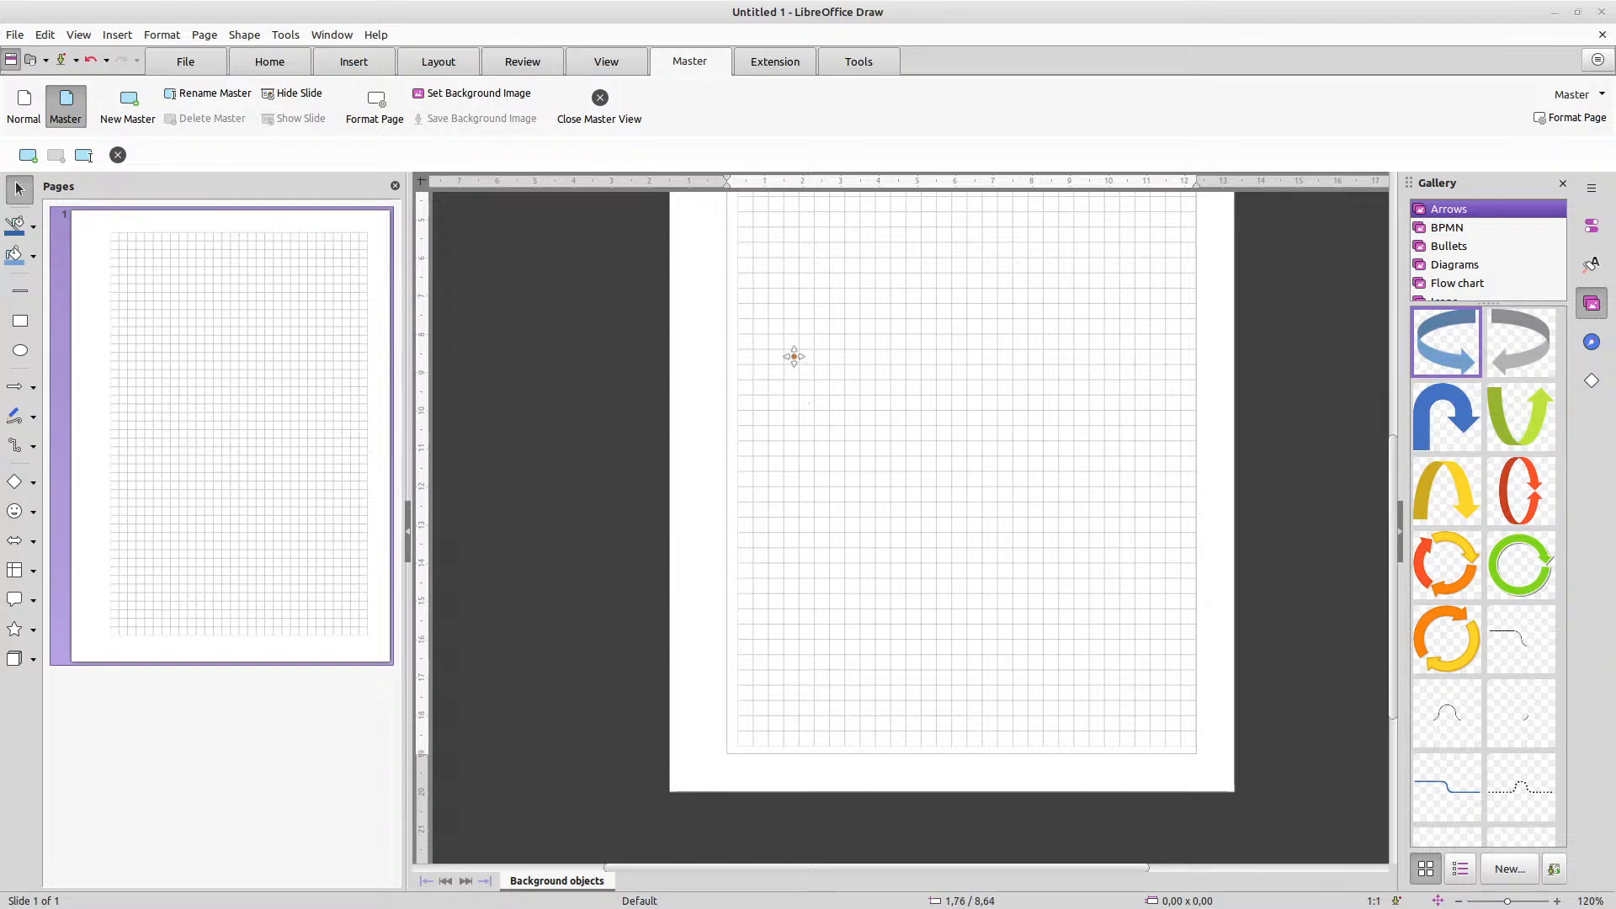
{"action": "scroll", "coordinate": [794, 356], "scroll_direction": "up", "scroll_amount": 3}
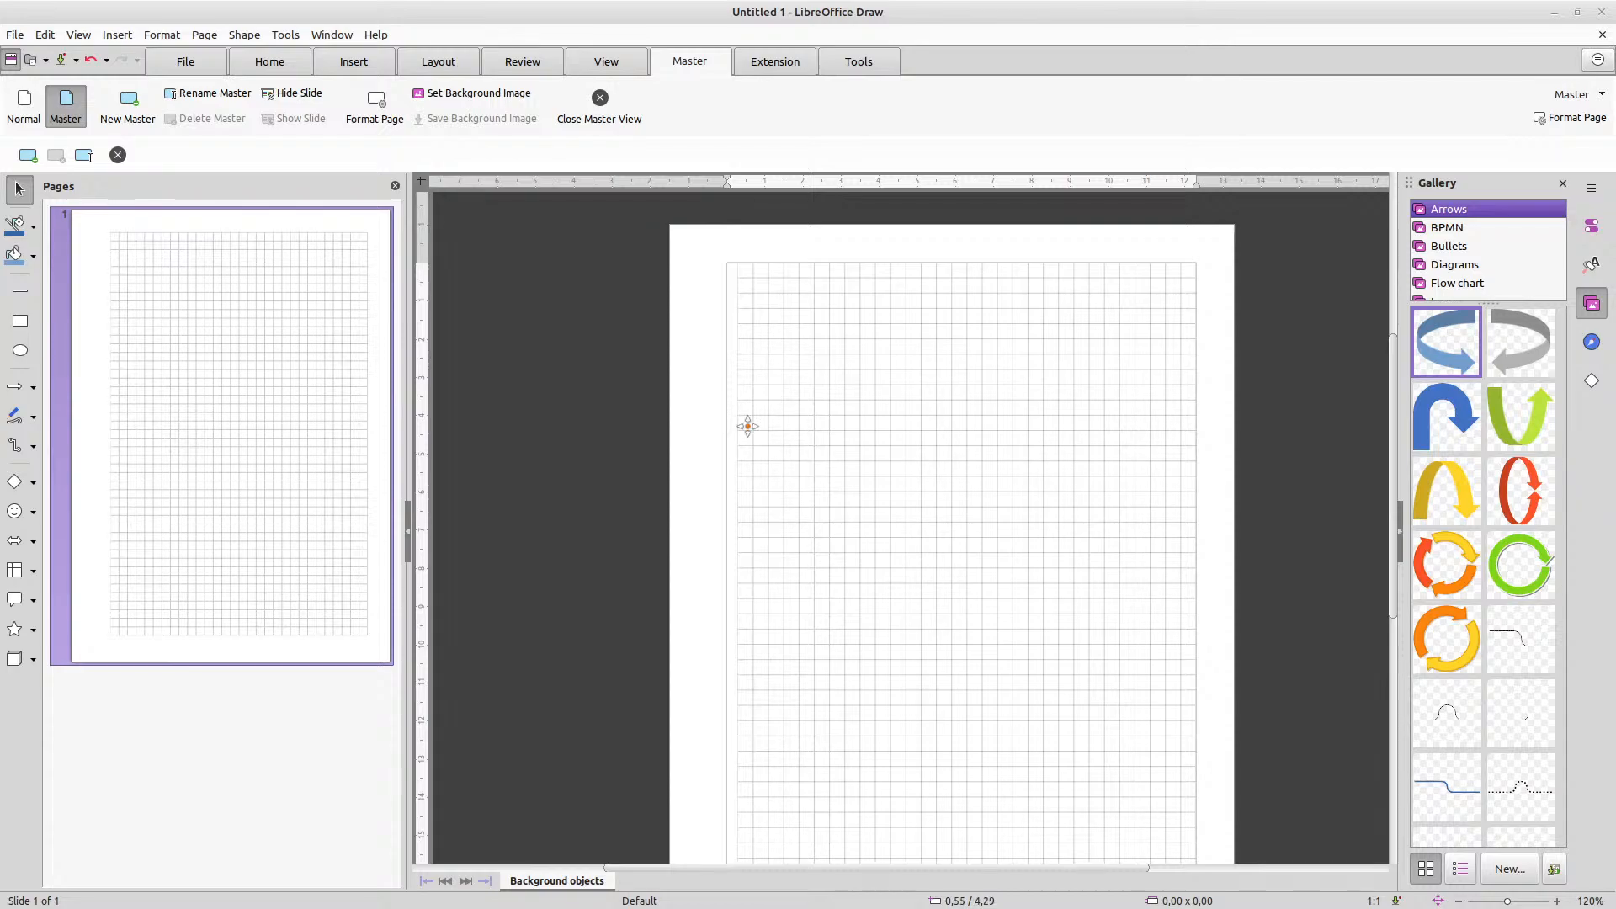
Extend the hatched rectangle's left side slightly past the left margin, to about 12.38 cm wide
{"action": "left_click", "coordinate": [747, 427]}
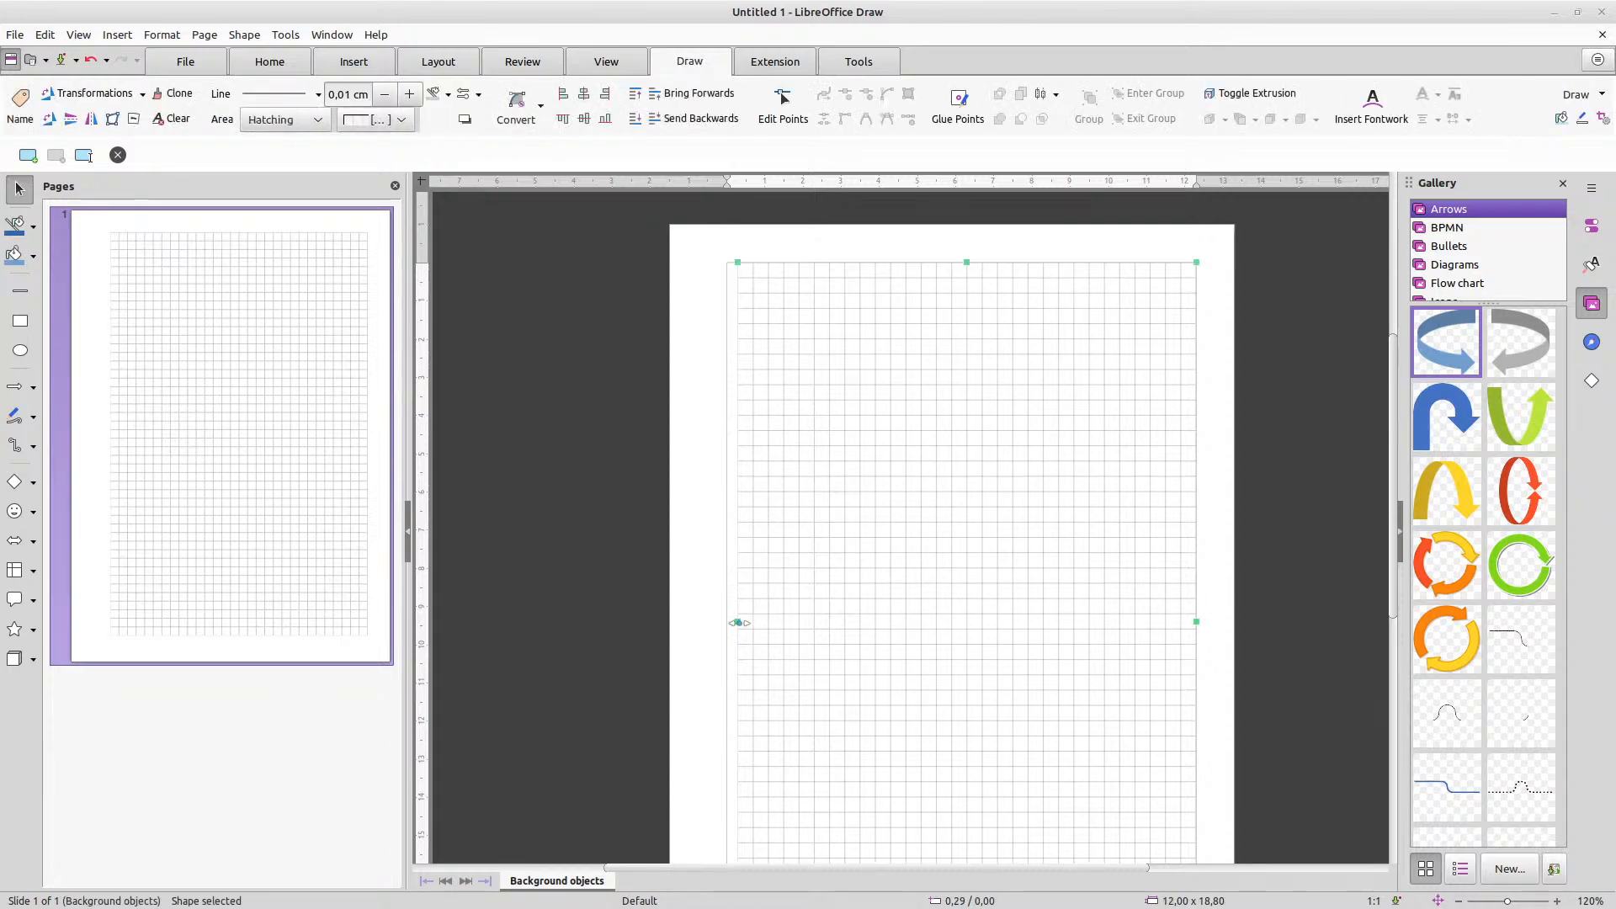
{"action": "left_click_drag", "start_coordinate": [737, 622], "coordinate": [724, 622]}
{"action": "left_click_drag", "start_coordinate": [722, 622], "coordinate": [723, 622]}
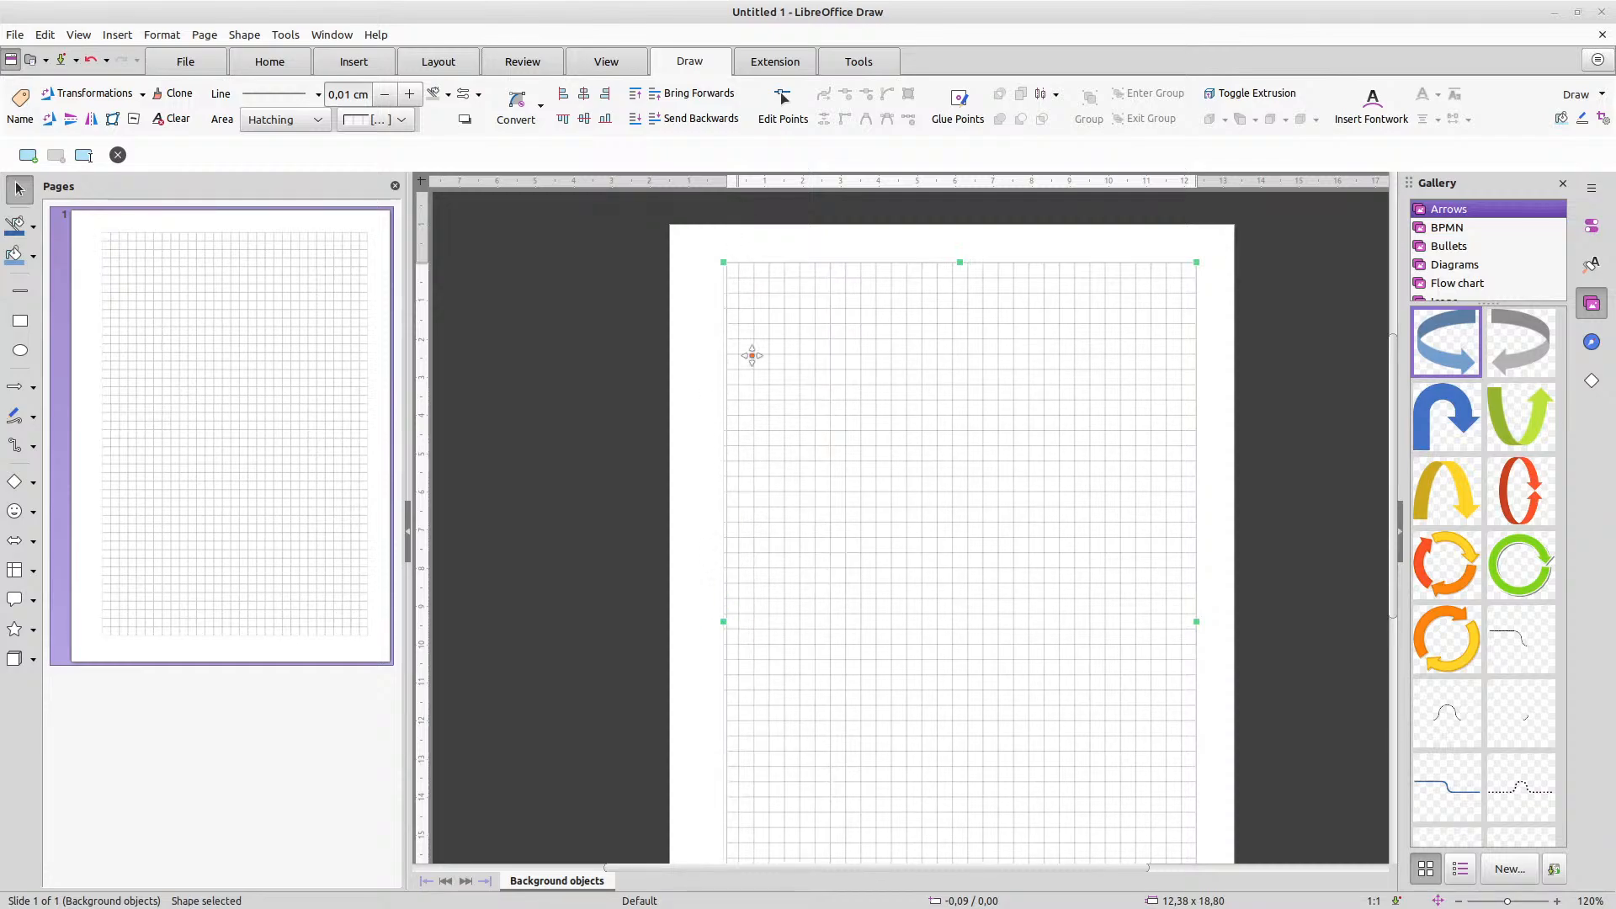
Set the page's left margin to 1.40 cm and check it against the grid's left edge
{"action": "scroll", "coordinate": [726, 631], "scroll_direction": "up", "scroll_amount": 2, "text": "ctrl"}
{"action": "scroll", "coordinate": [729, 633], "scroll_direction": "up", "scroll_amount": 4, "text": "ctrl"}
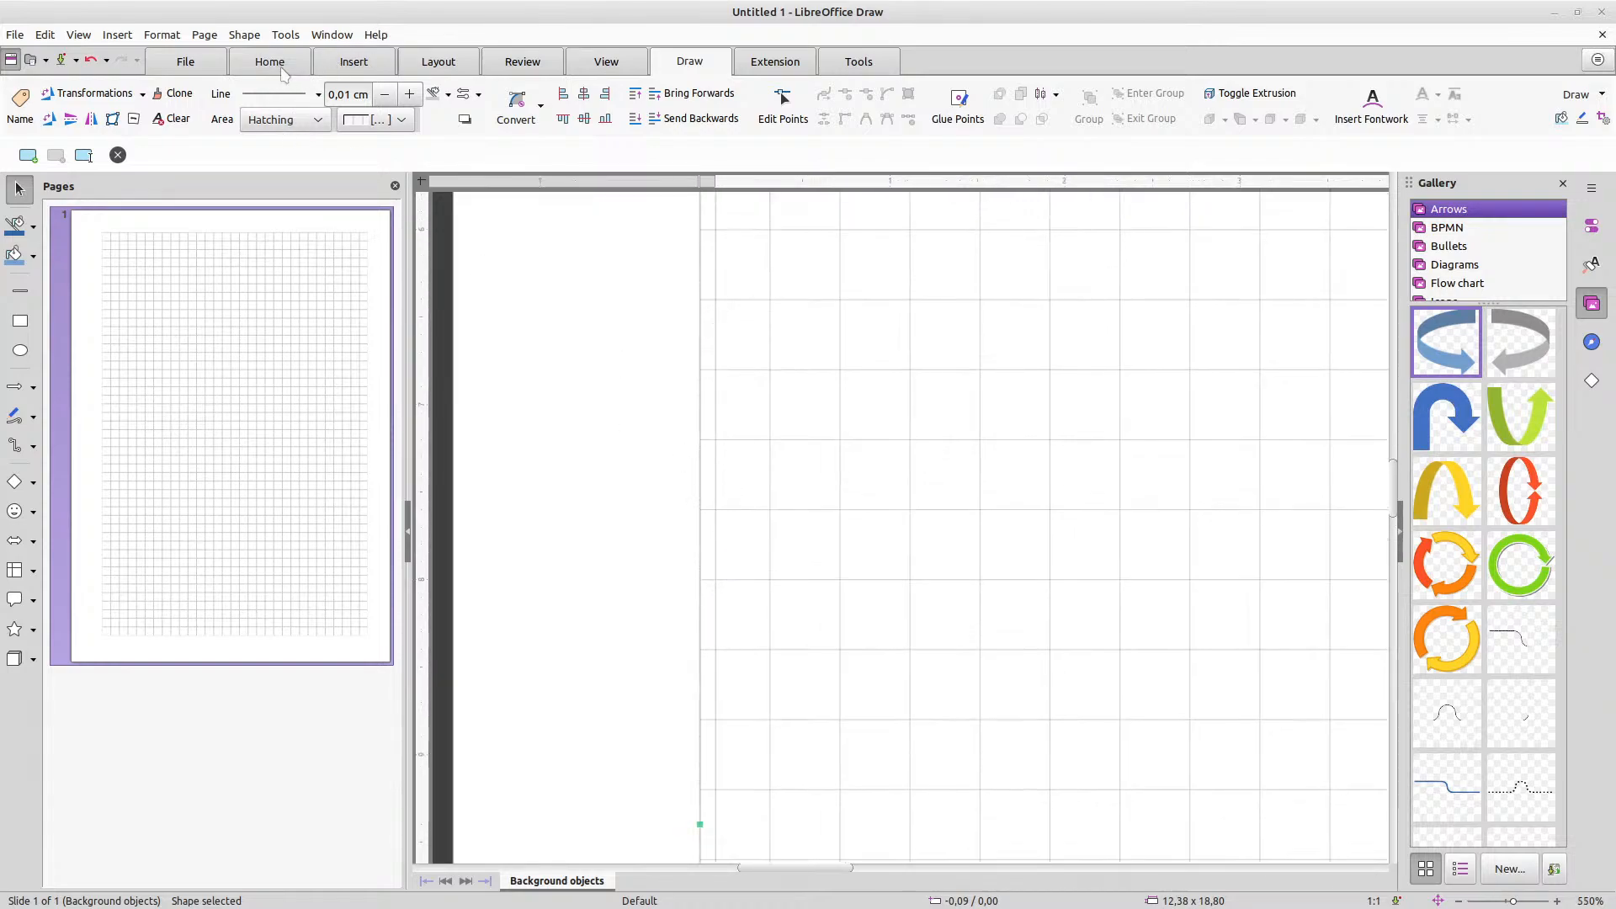
{"action": "left_click", "coordinate": [418, 67]}
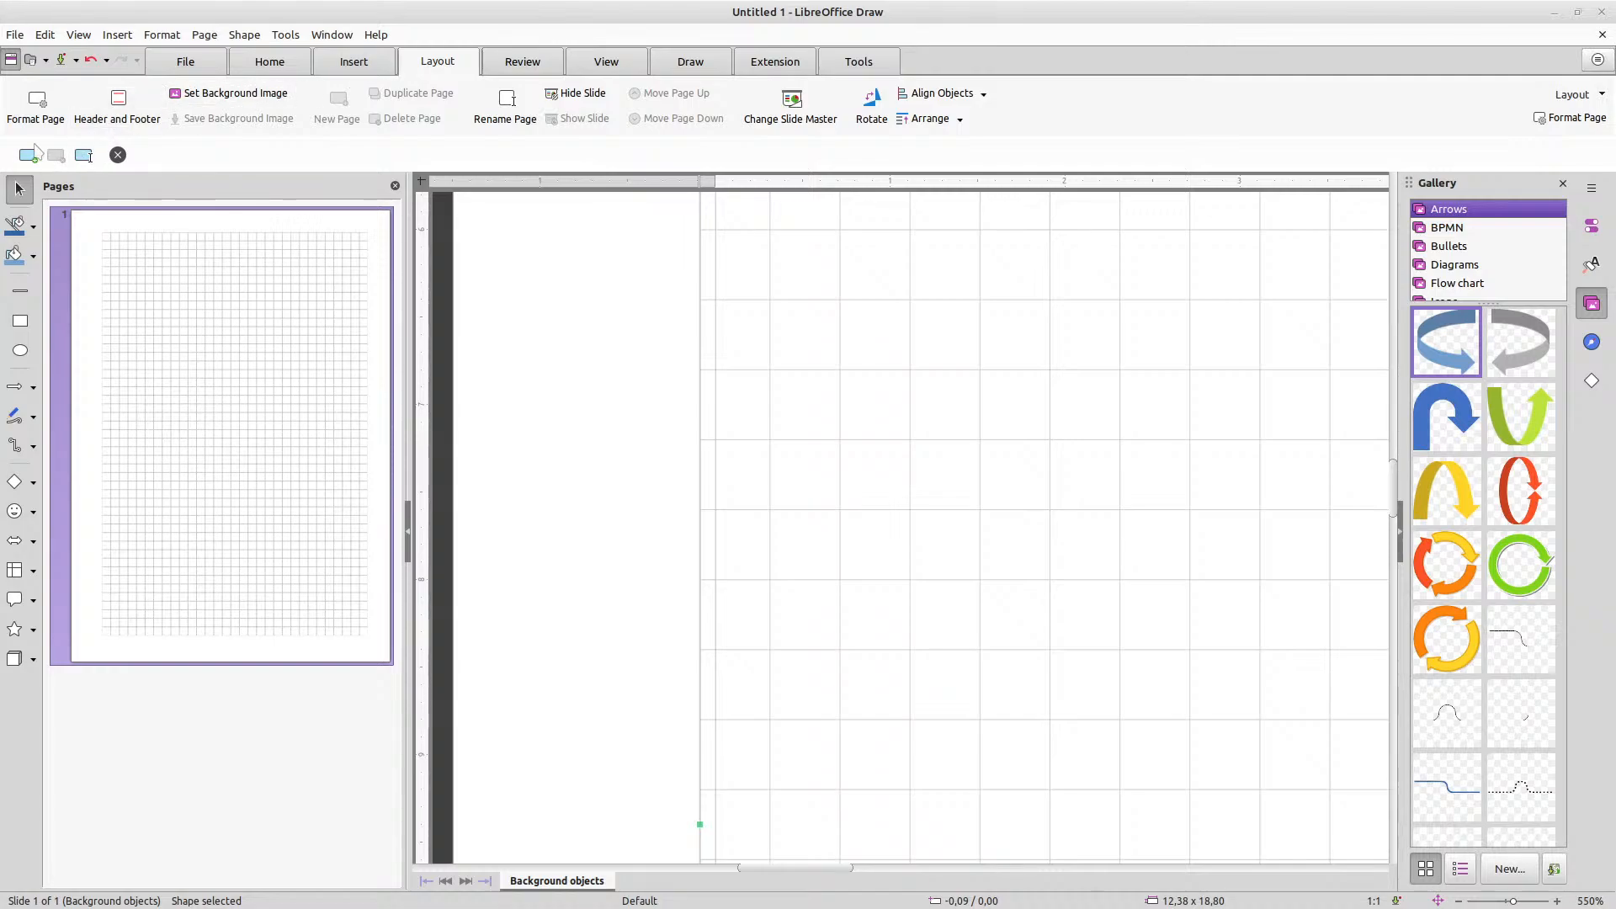
{"action": "left_click", "coordinate": [36, 109]}
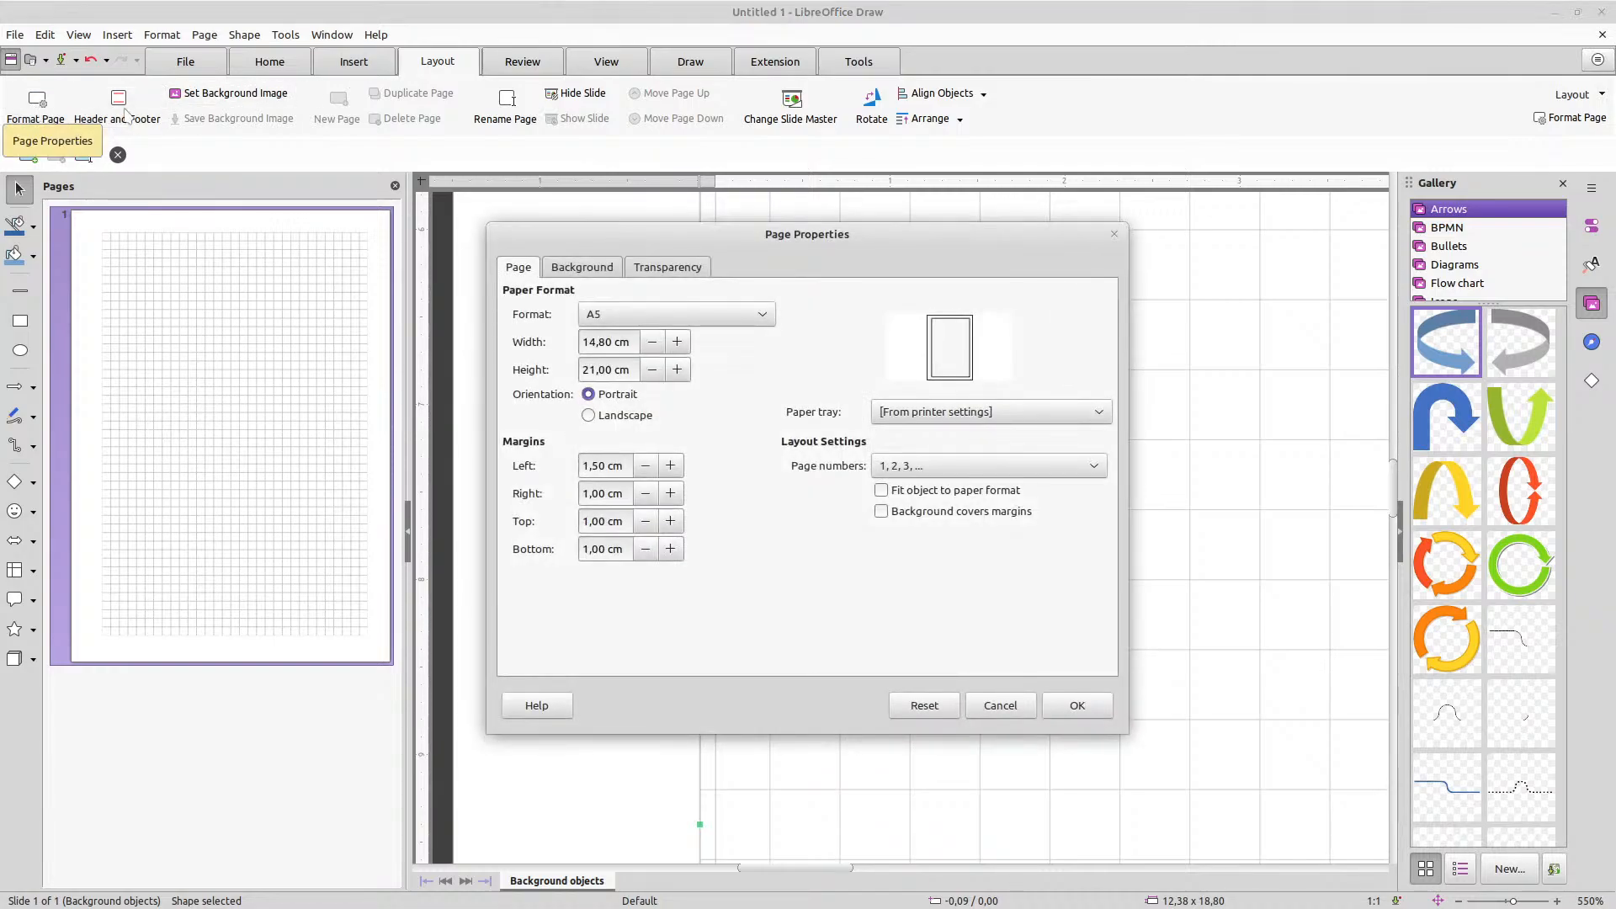
{"action": "left_click", "coordinate": [646, 467]}
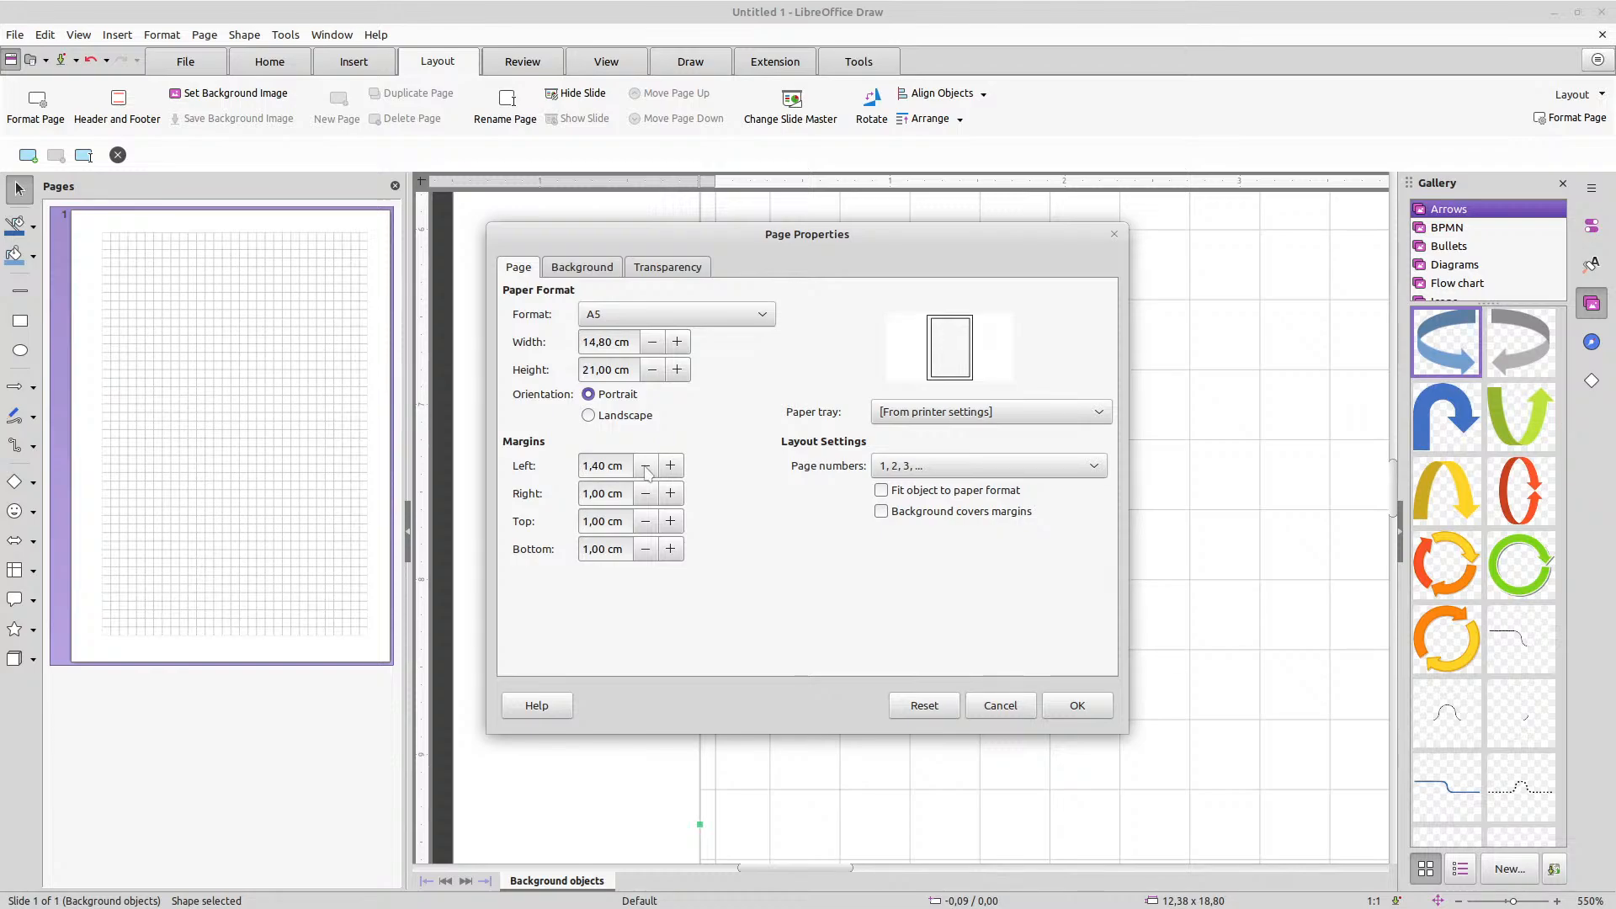
{"action": "left_click", "coordinate": [1076, 705]}
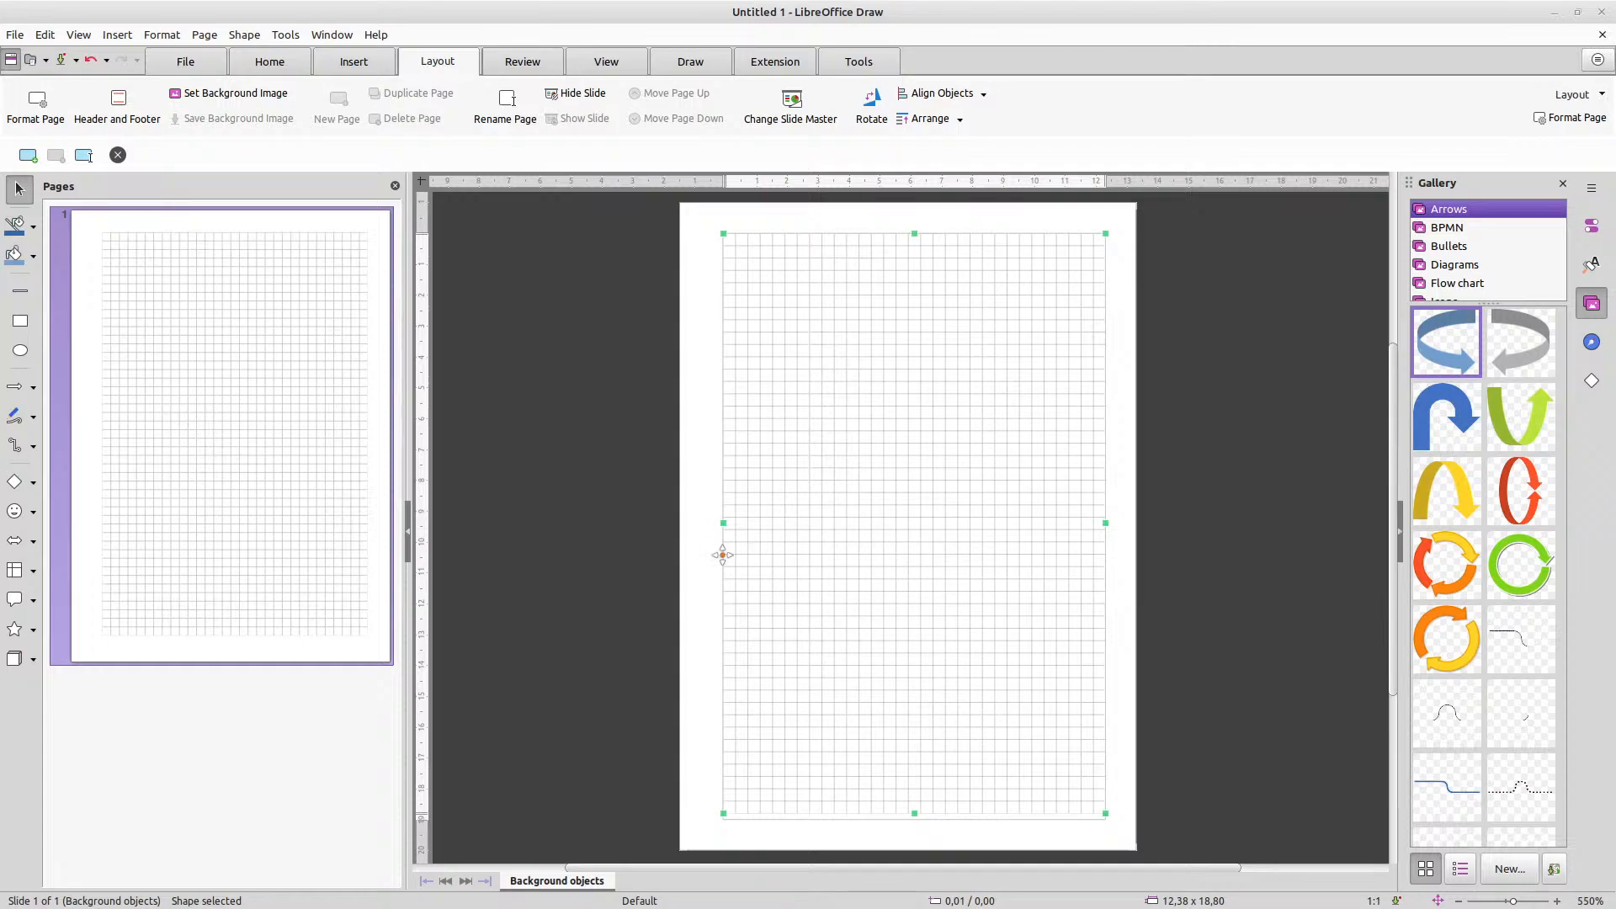
{"action": "scroll", "coordinate": [715, 560], "scroll_direction": "up", "scroll_amount": 5}
{"action": "scroll", "coordinate": [715, 560], "scroll_direction": "up", "scroll_amount": 5}
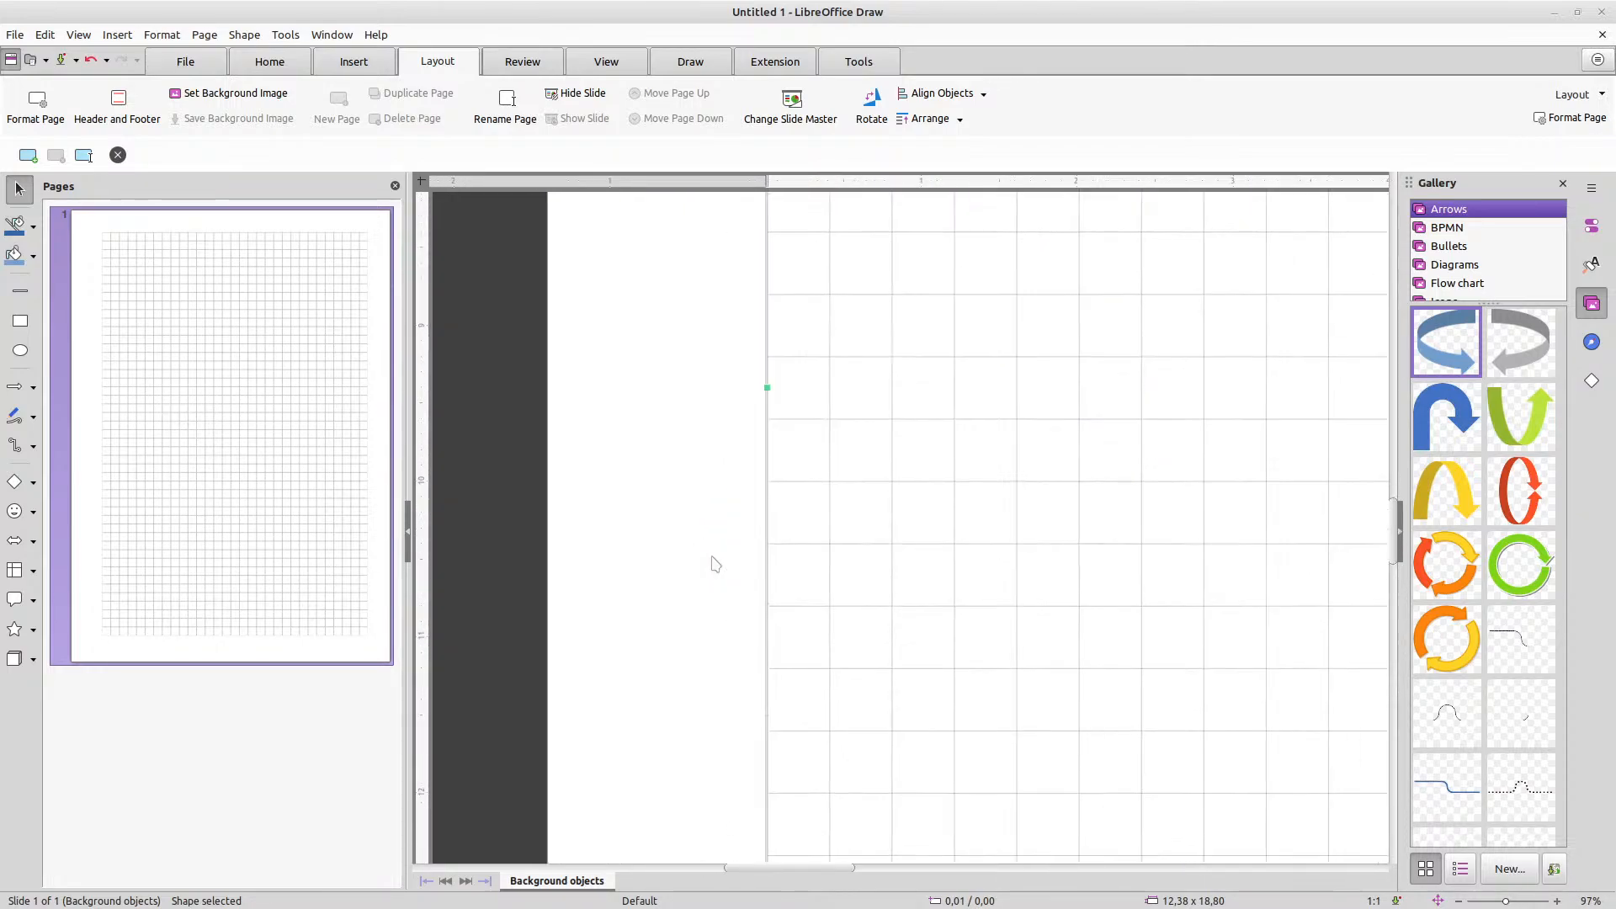
Examine how the grid fits the left margin line and the lower page edge at several magnifications
{"action": "scroll", "coordinate": [772, 388], "scroll_direction": "up", "scroll_amount": 1}
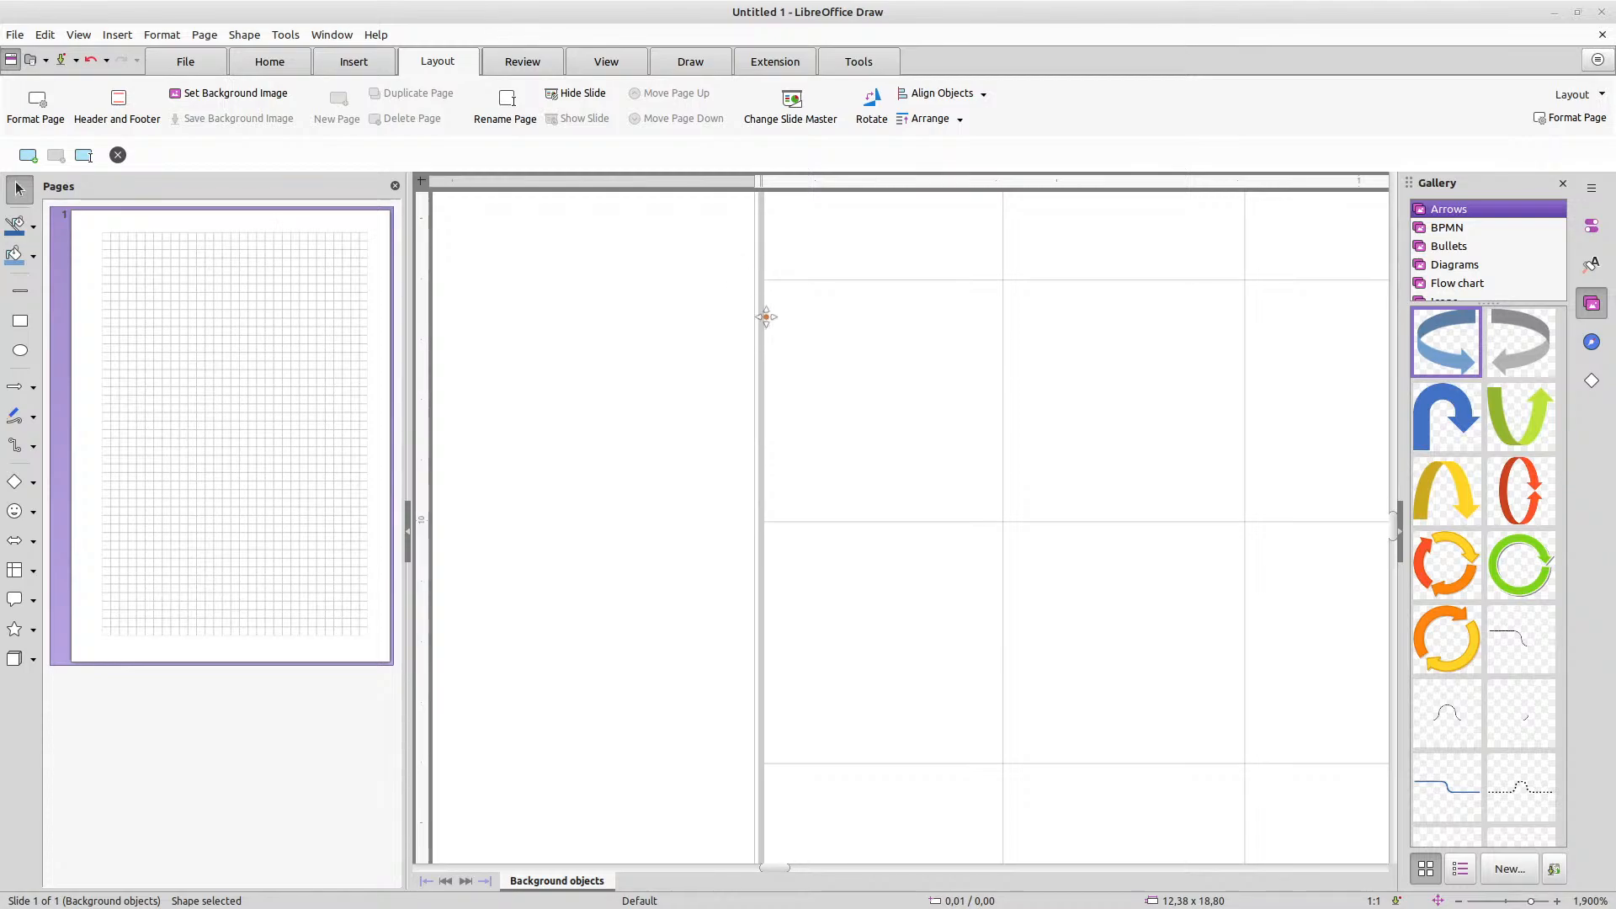
{"action": "scroll", "coordinate": [924, 541], "scroll_direction": "down", "scroll_amount": 5}
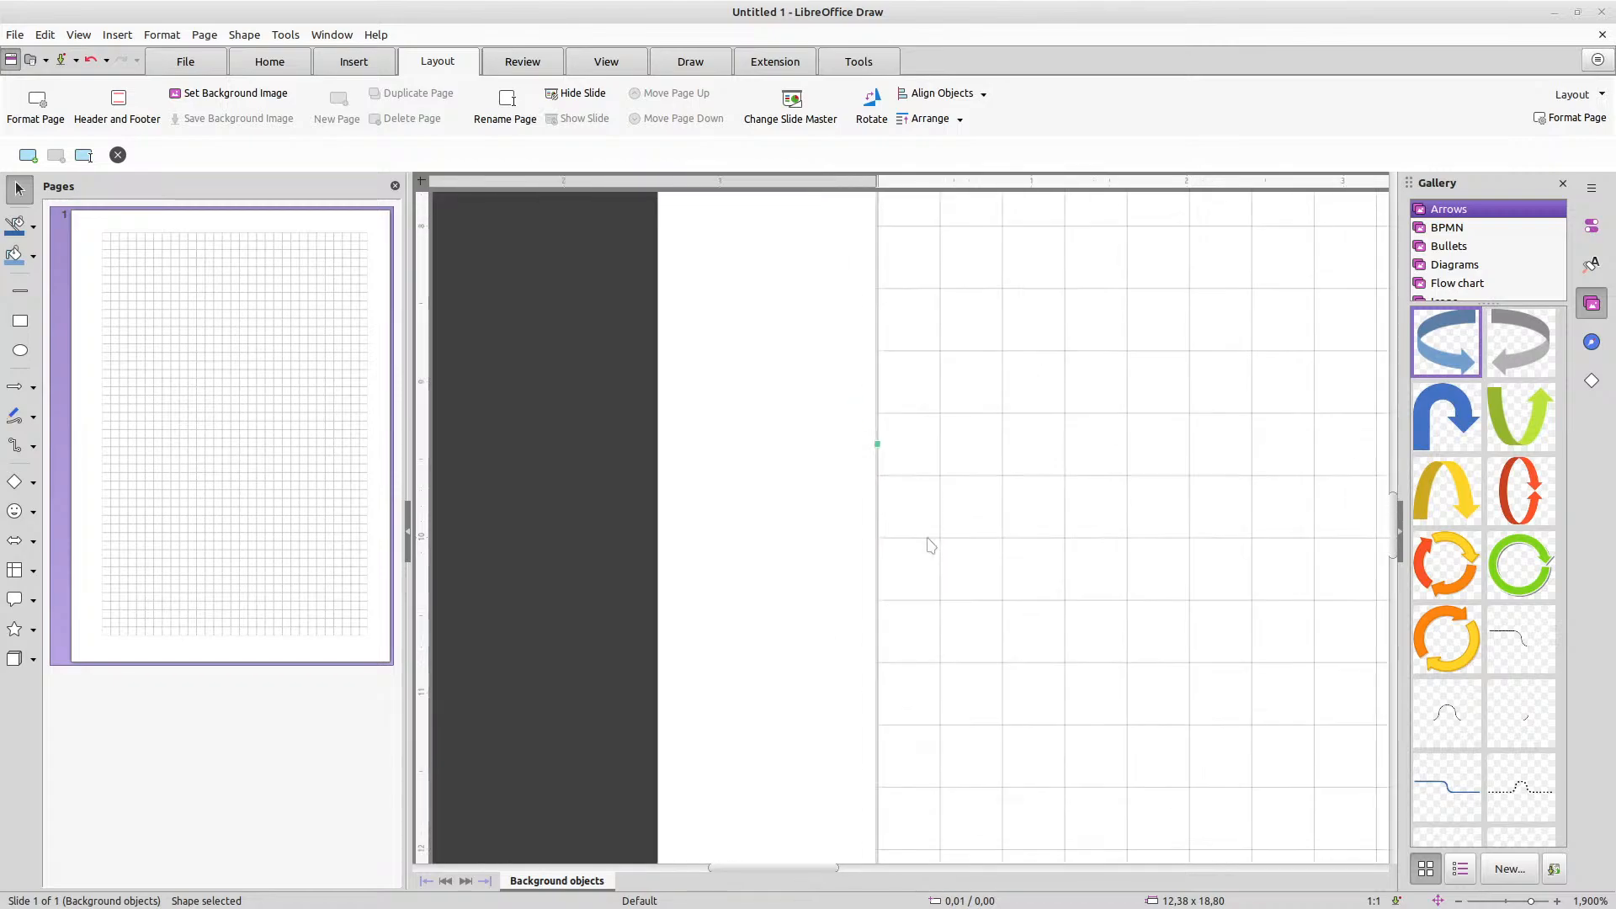
{"action": "scroll", "coordinate": [1216, 497], "scroll_direction": "down", "scroll_amount": 5}
{"action": "scroll", "coordinate": [595, 693], "scroll_direction": "down", "scroll_amount": 10}
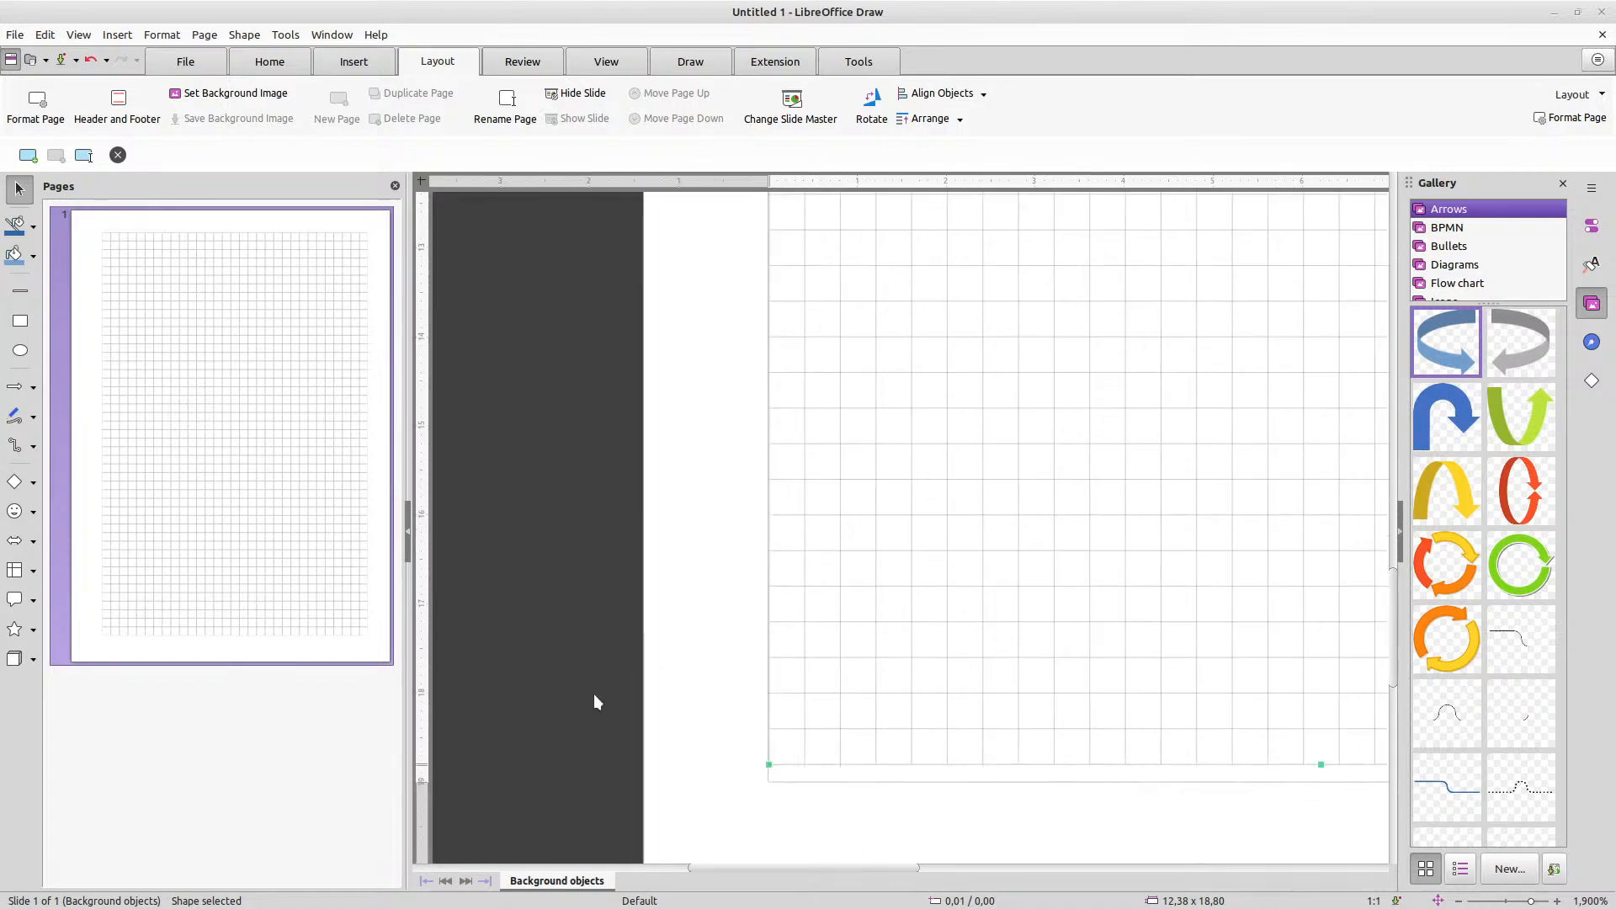
{"action": "scroll", "coordinate": [616, 671], "scroll_direction": "up", "scroll_amount": 3}
{"action": "scroll", "coordinate": [610, 669], "scroll_direction": "down", "scroll_amount": 2}
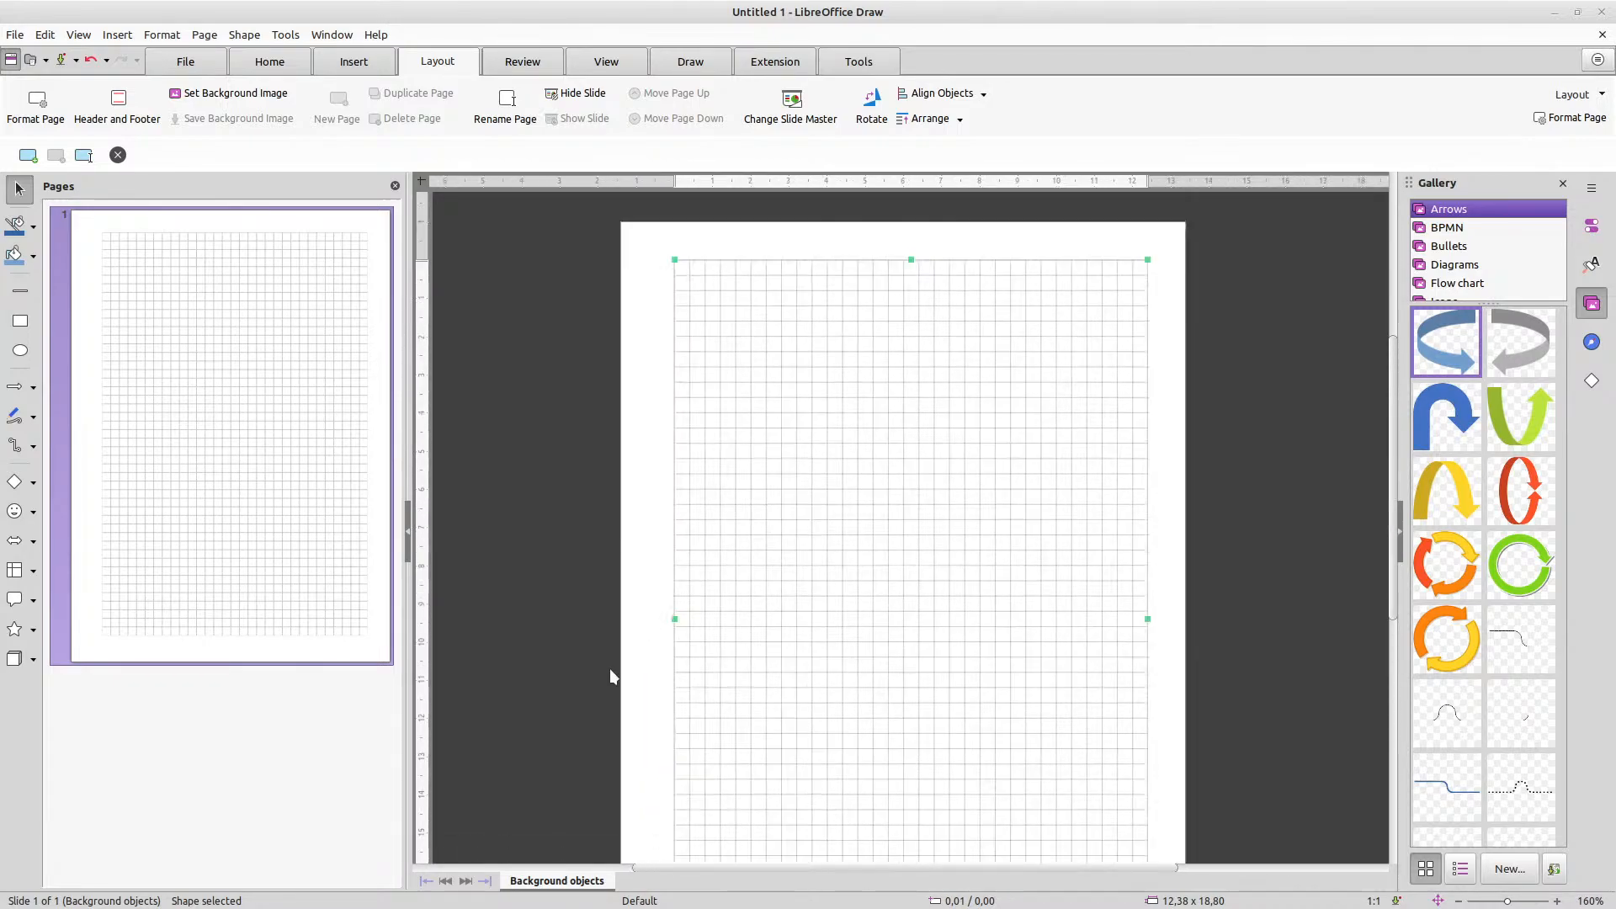
{"action": "scroll", "coordinate": [610, 669], "scroll_direction": "down", "scroll_amount": 3}
{"action": "scroll", "coordinate": [610, 669], "scroll_direction": "up", "scroll_amount": 1}
{"action": "scroll", "coordinate": [610, 676], "scroll_direction": "up", "scroll_amount": 1}
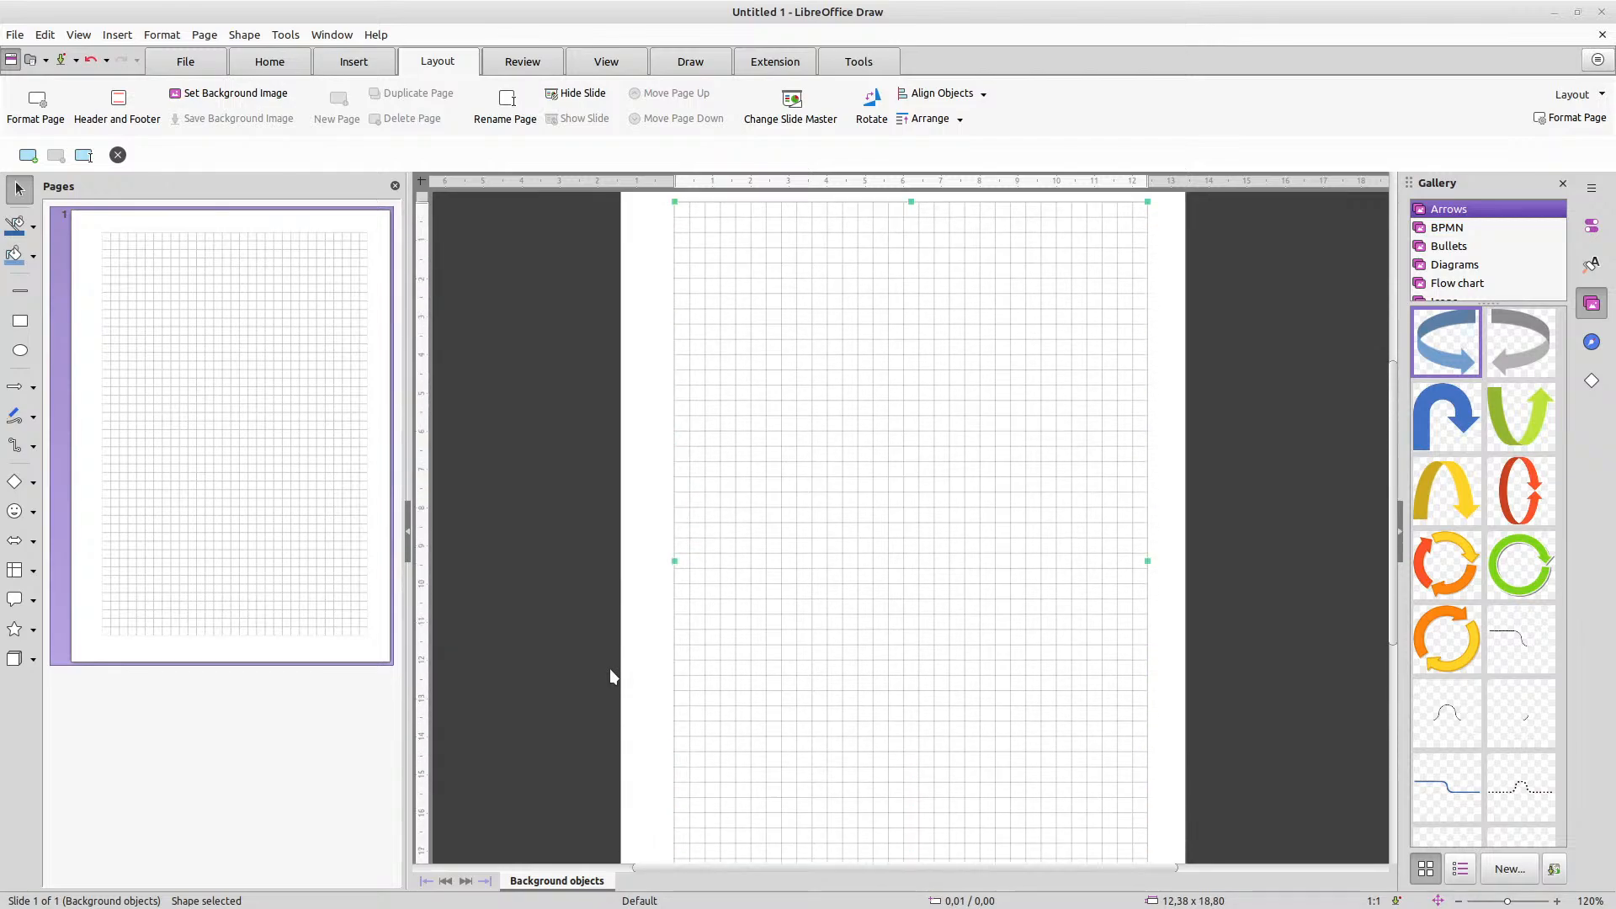
{"action": "scroll", "coordinate": [610, 676], "scroll_direction": "down", "scroll_amount": 1}
{"action": "scroll", "coordinate": [610, 676], "scroll_direction": "down", "scroll_amount": 3}
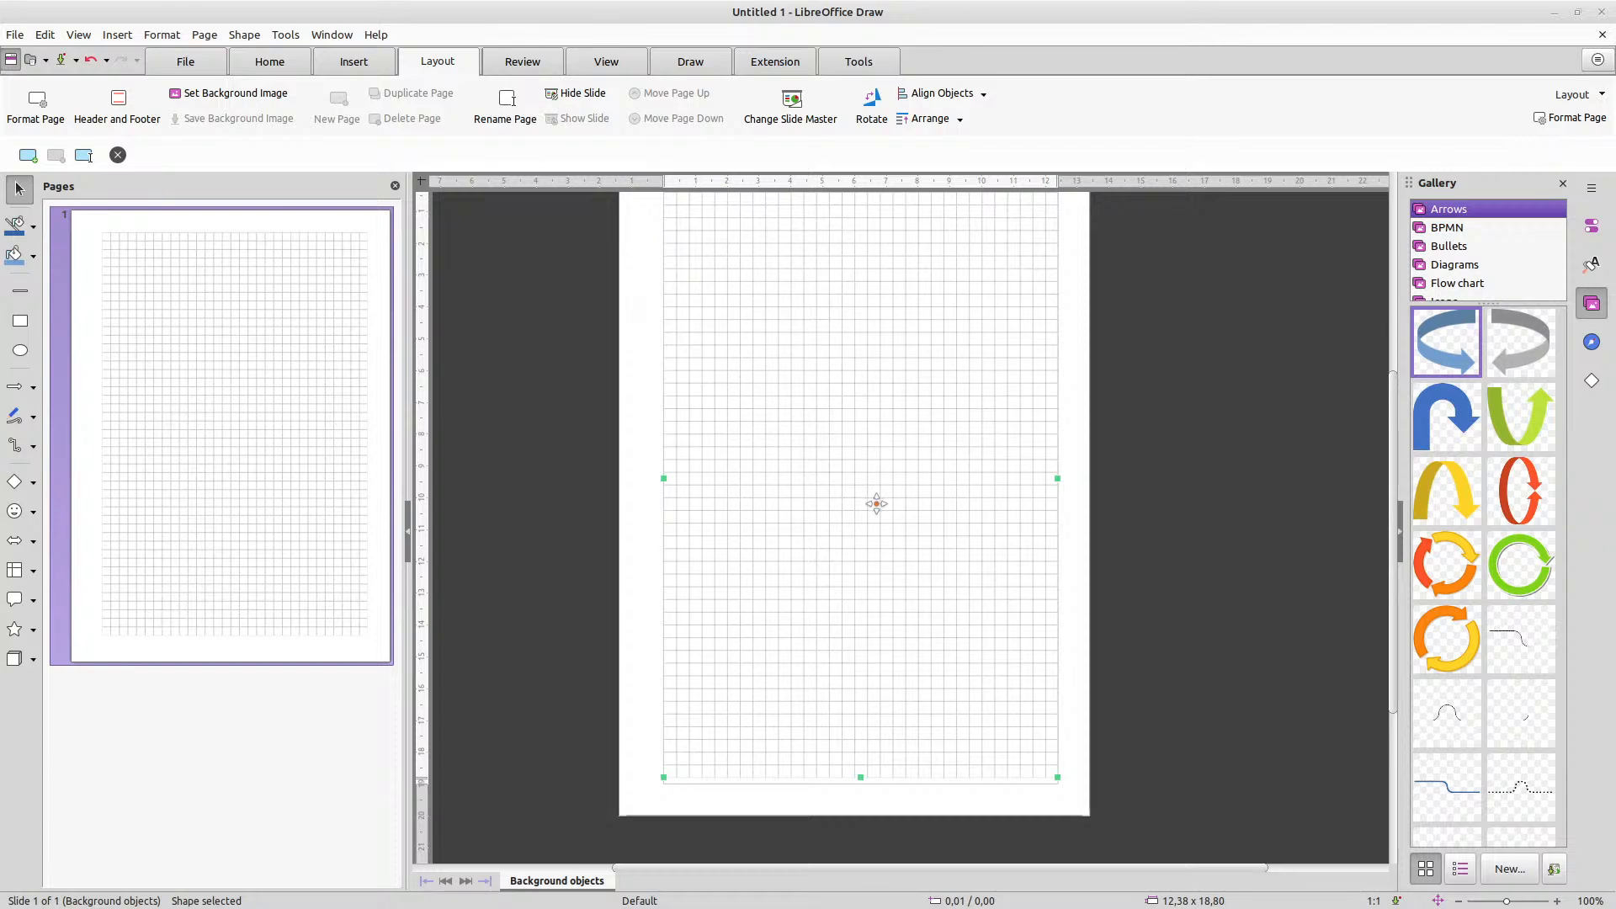
{"action": "scroll", "coordinate": [873, 498], "scroll_direction": "down", "scroll_amount": 2}
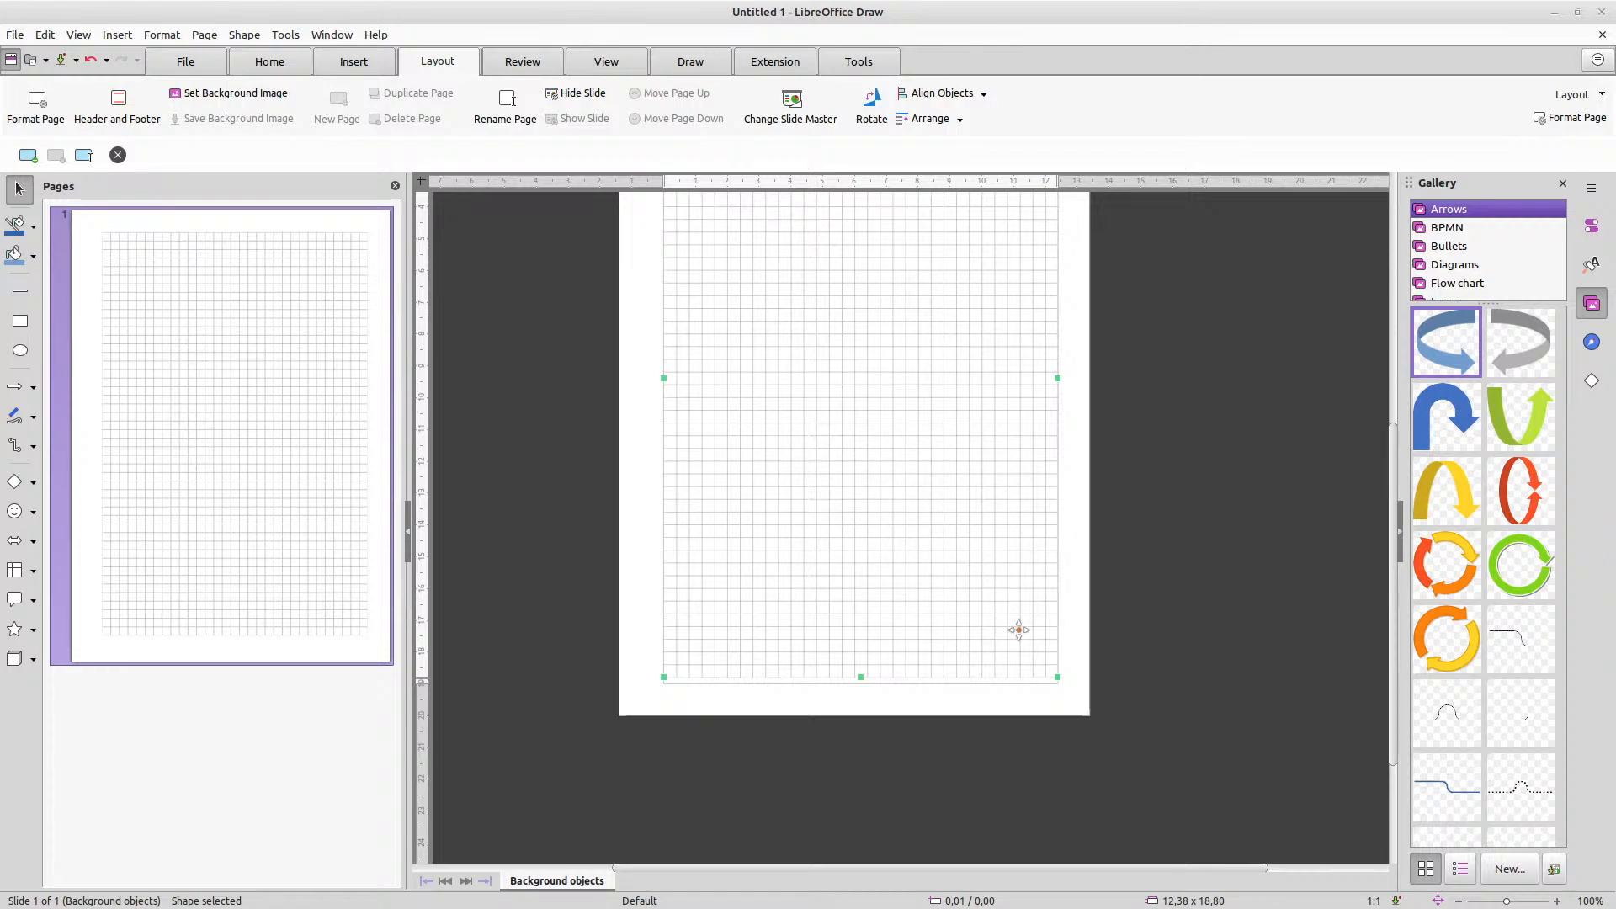
Insert a Slide Count field near the page's lower-right corner and widen its text frame to about 4.41 cm
{"action": "scroll", "coordinate": [1040, 709], "scroll_direction": "up", "scroll_amount": 3, "text": "ctrl"}
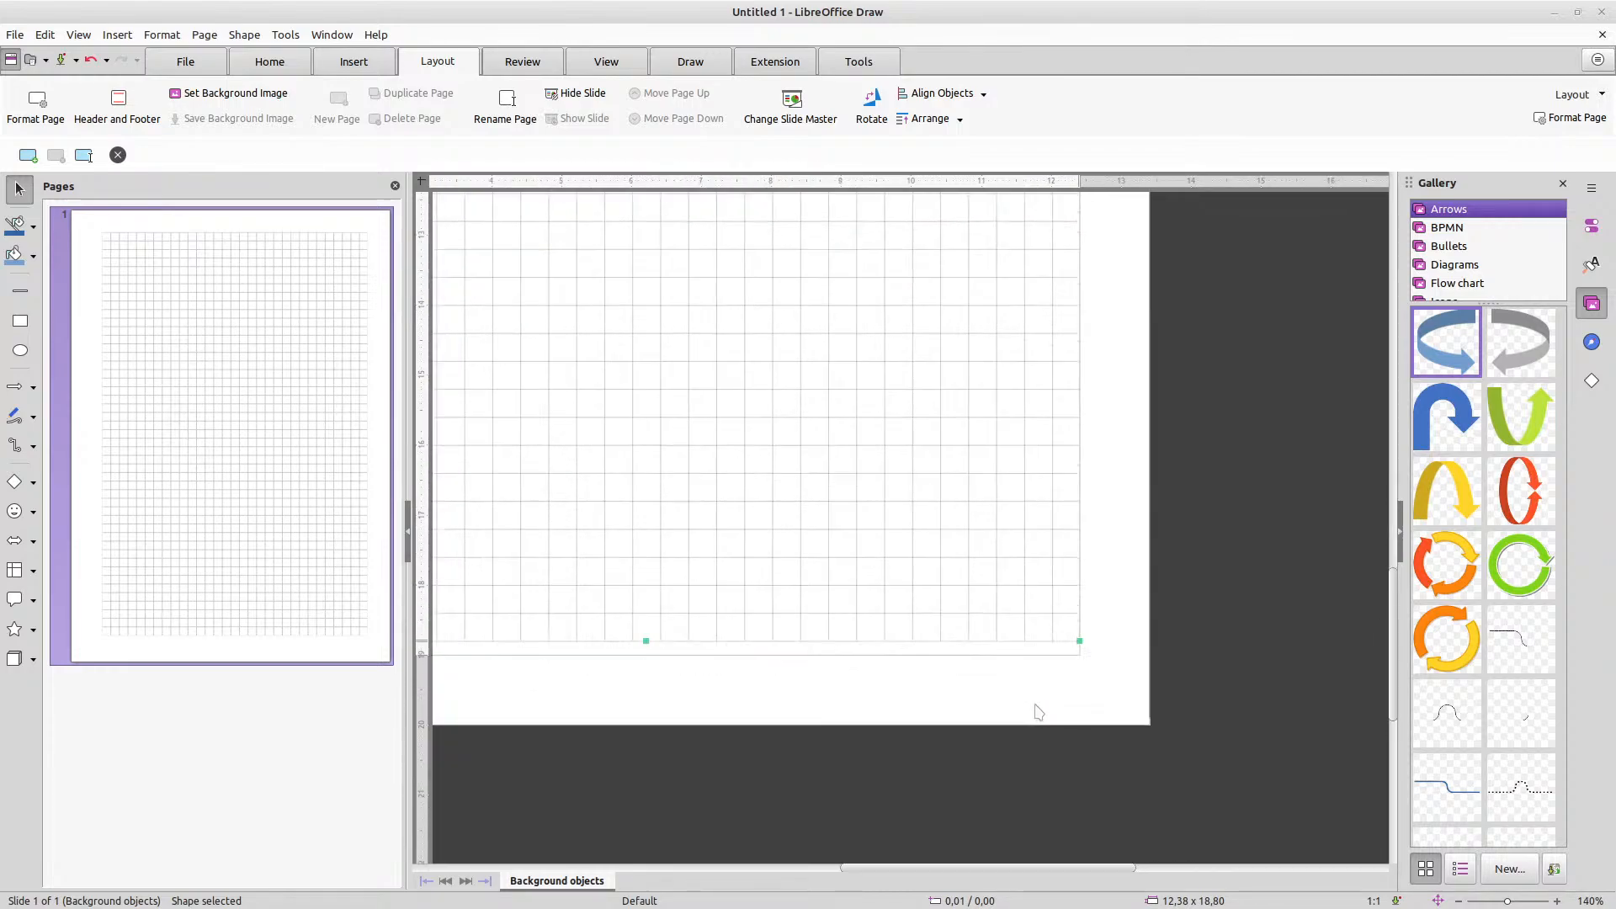
{"action": "scroll", "coordinate": [1079, 727], "scroll_direction": "up", "scroll_amount": 2, "text": "ctrl"}
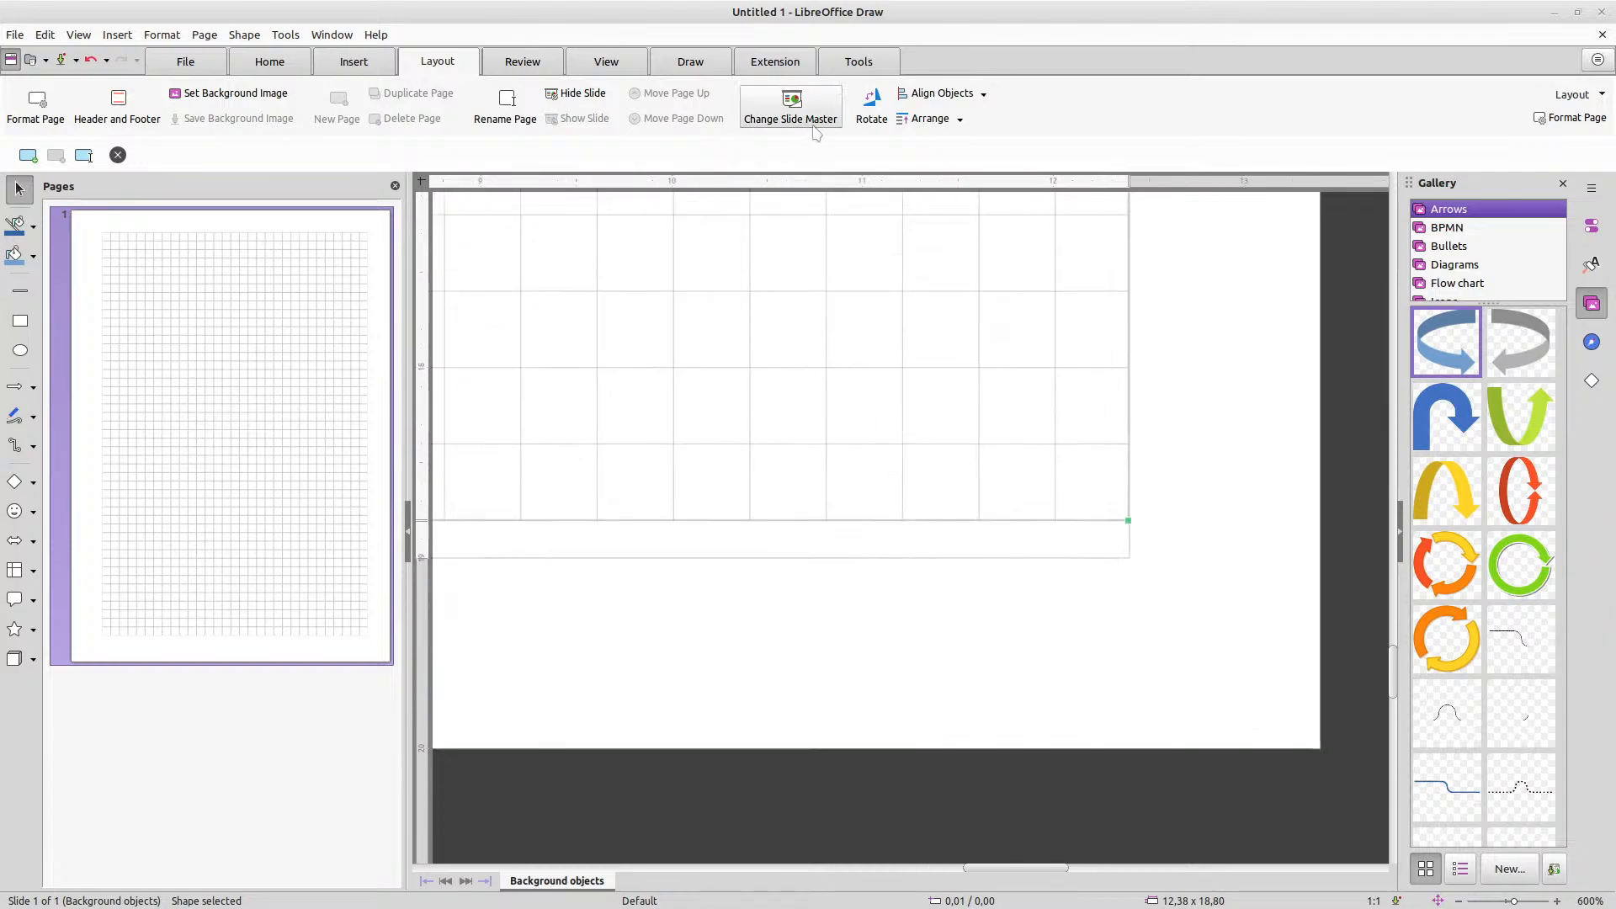
{"action": "left_click", "coordinate": [354, 63]}
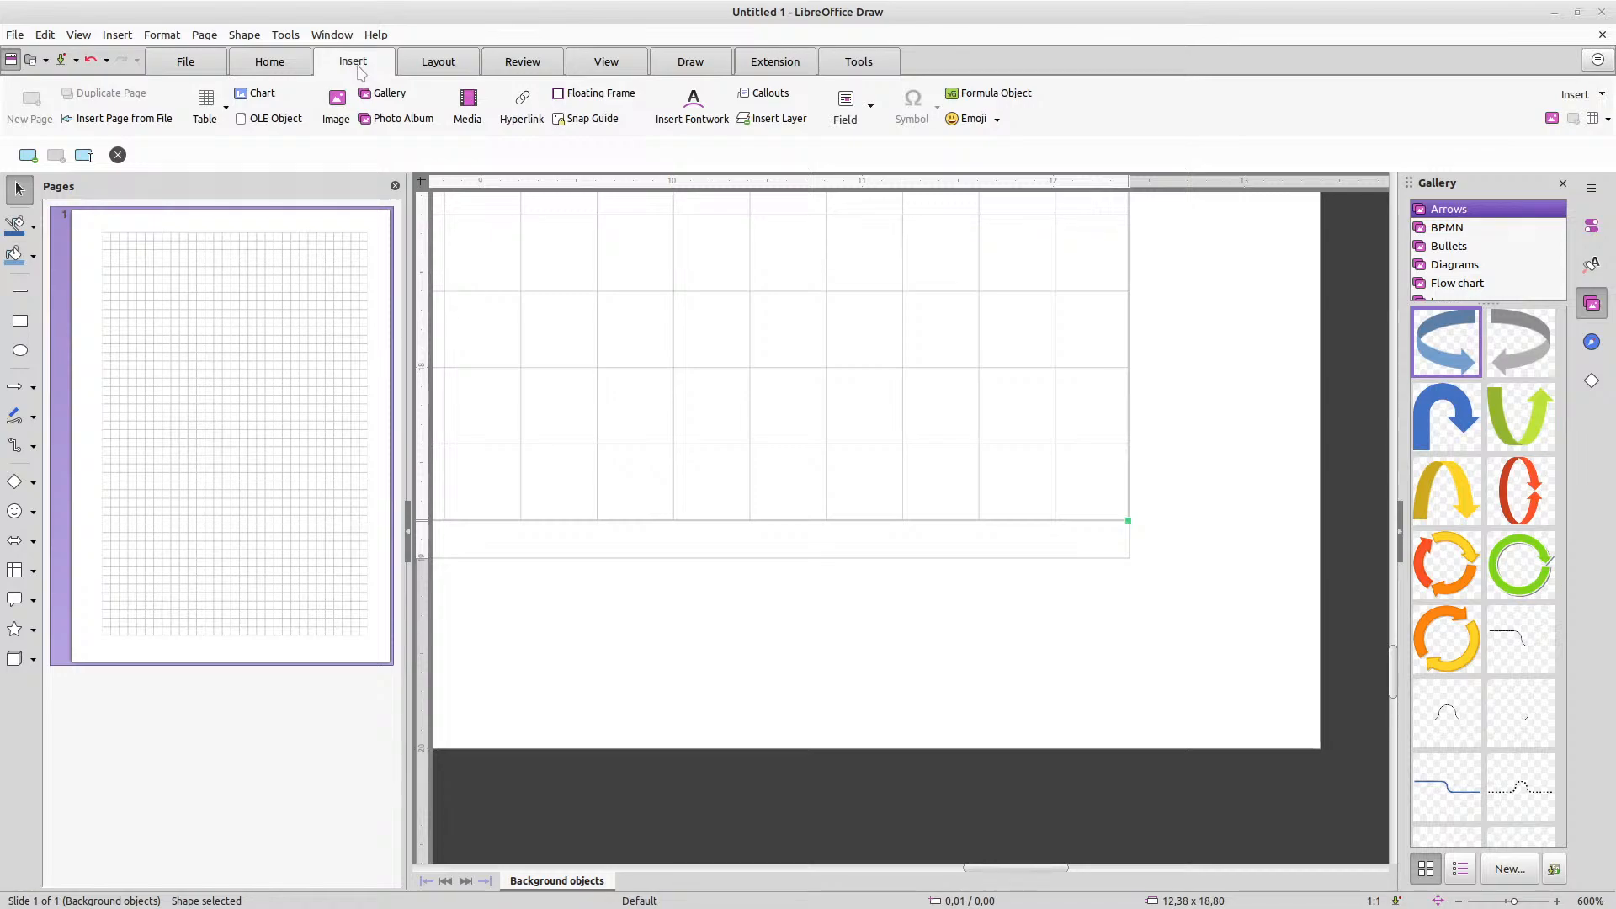
{"action": "left_click", "coordinate": [872, 108]}
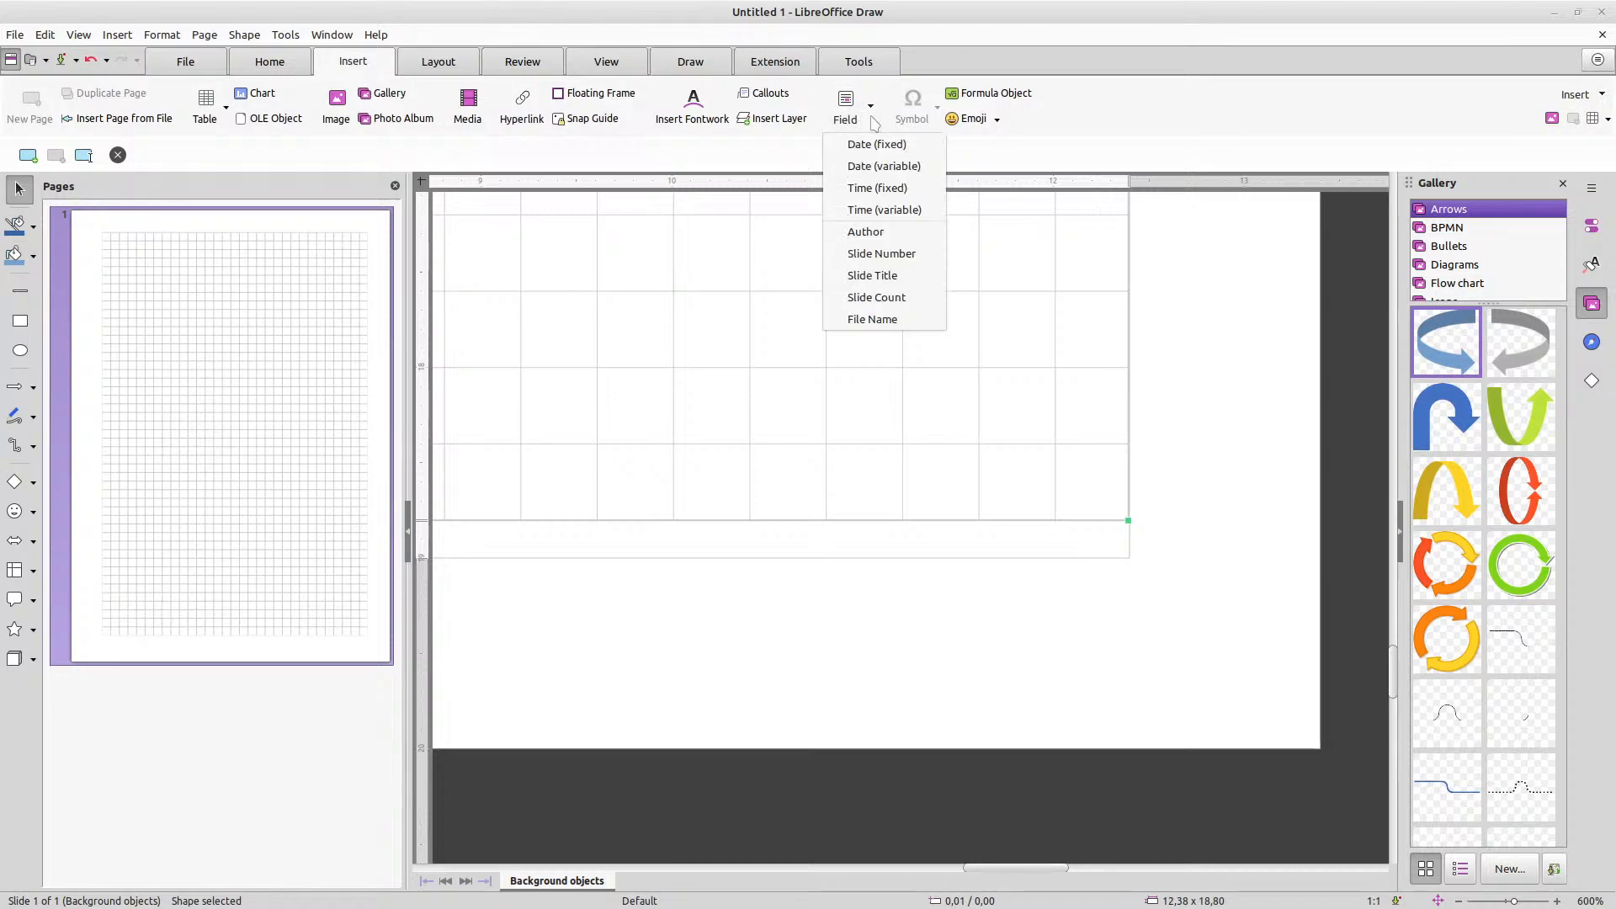
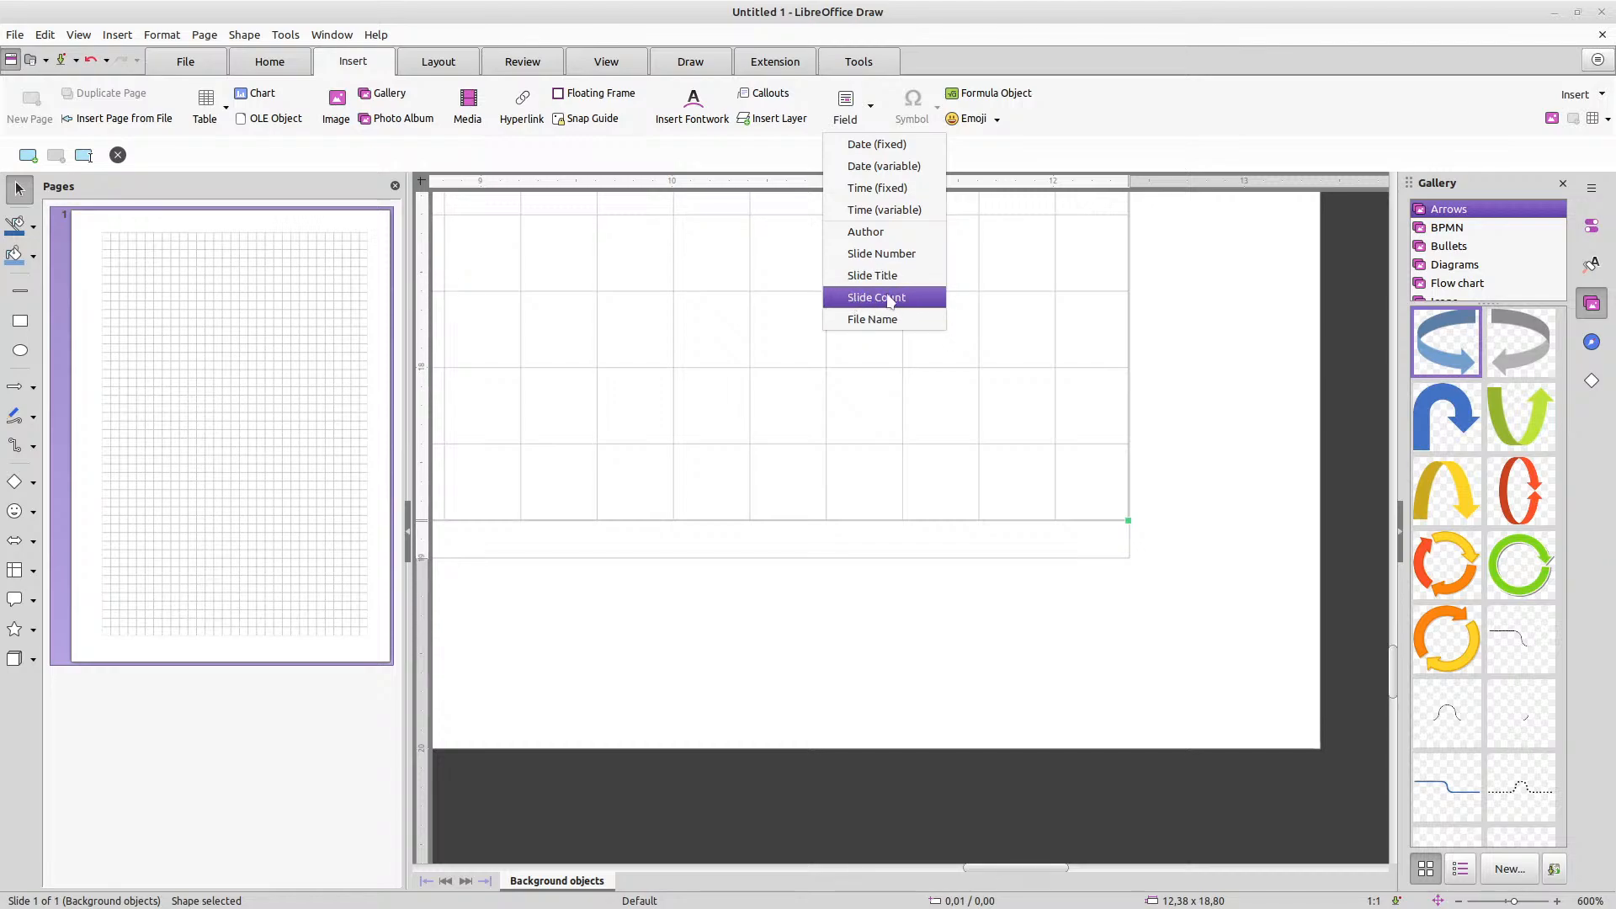
{"action": "left_click", "coordinate": [887, 299]}
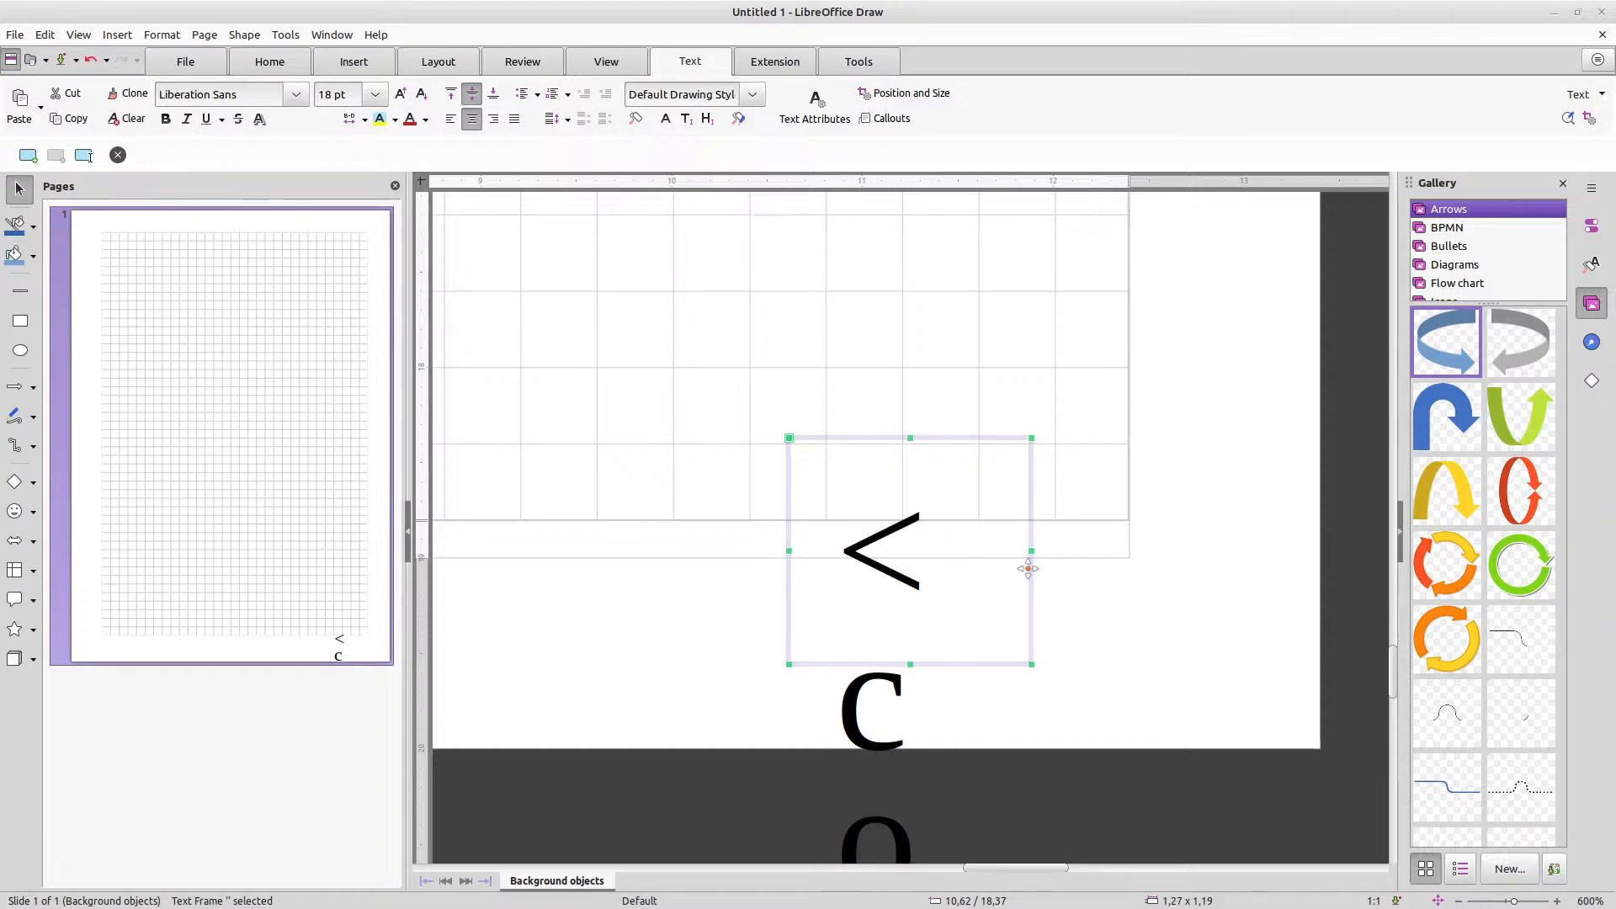
{"action": "left_click_drag", "start_coordinate": [1033, 551], "coordinate": [1342, 501]}
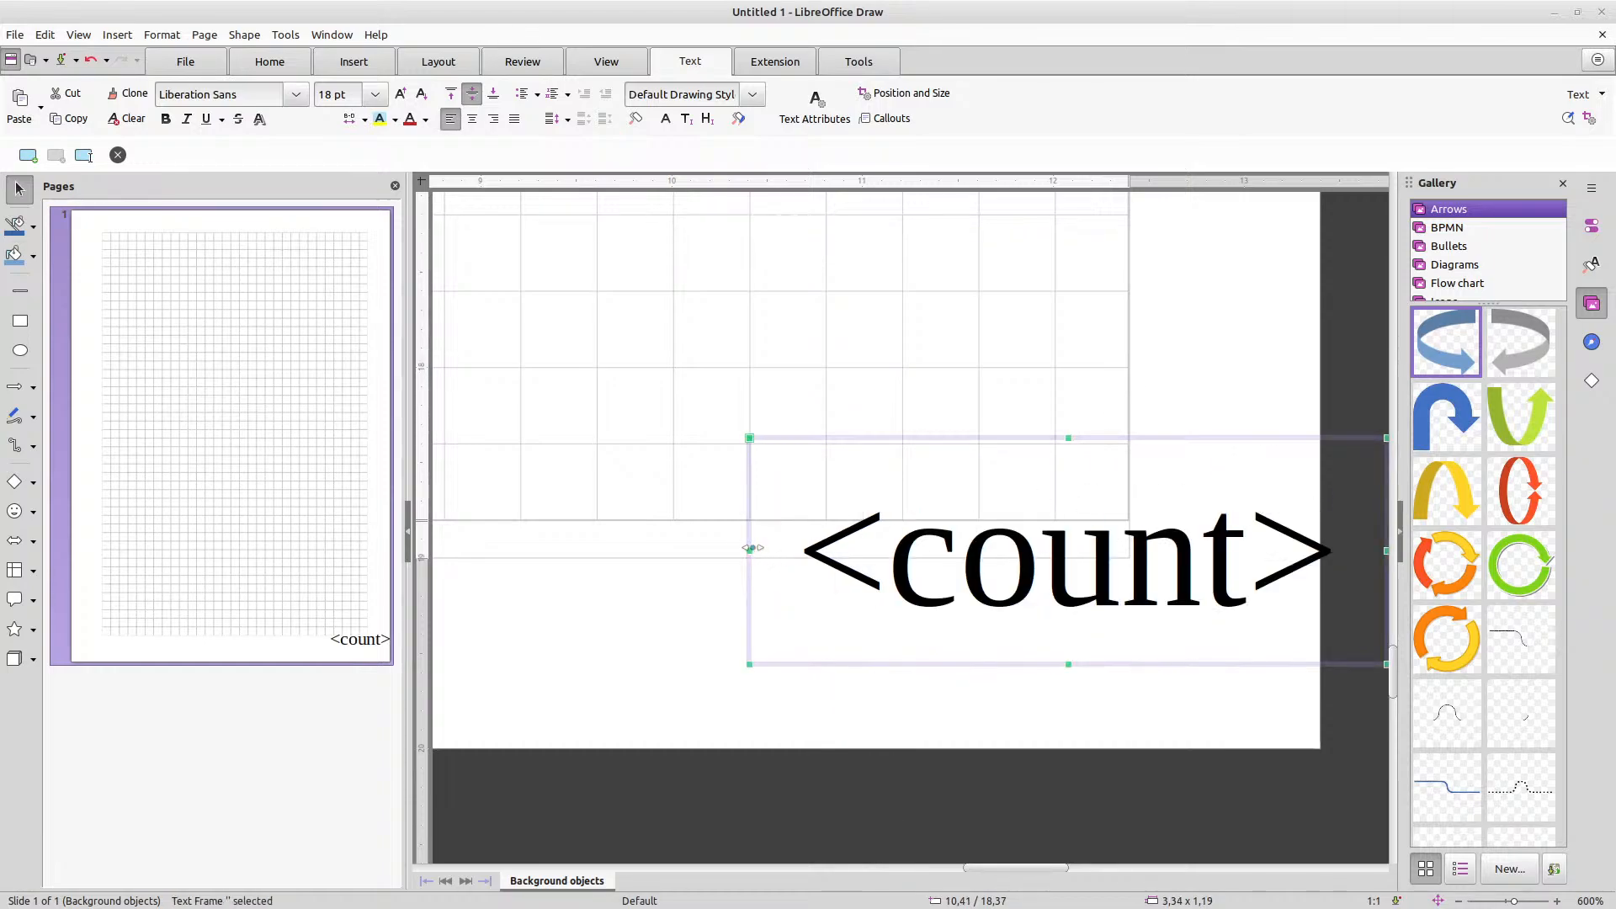
{"action": "left_click_drag", "start_coordinate": [730, 557], "coordinate": [526, 557]}
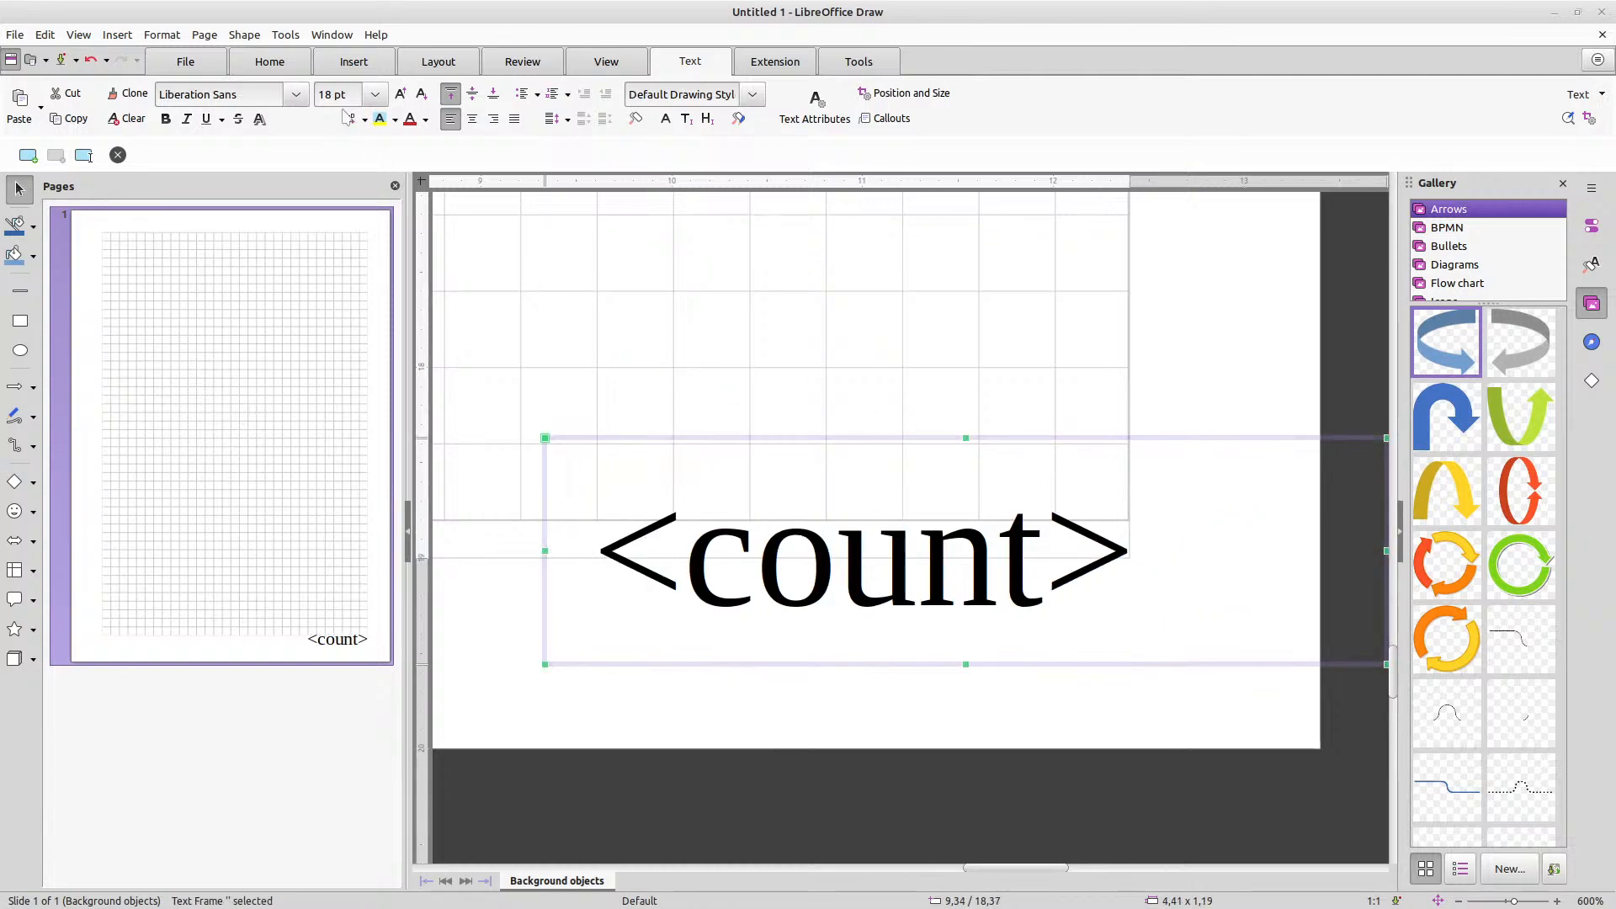
Format the slide count text in Liberation Sans, reducing its size to 4.9 pt
{"action": "triple_click", "coordinate": [601, 545]}
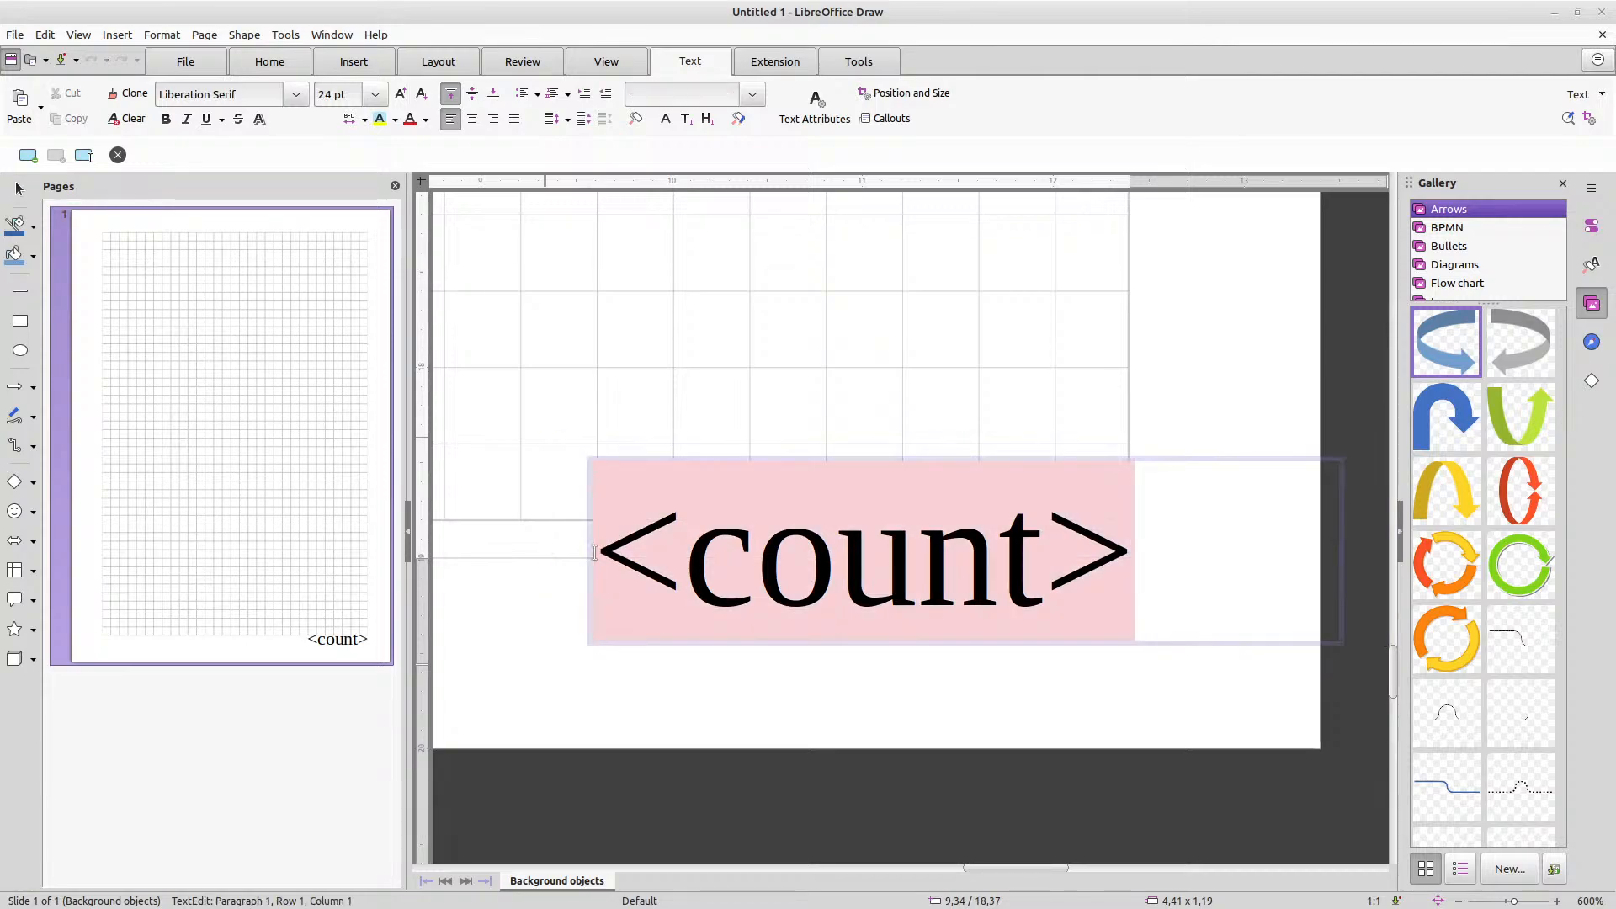
{"action": "left_click_drag", "start_coordinate": [656, 547], "coordinate": [1136, 524]}
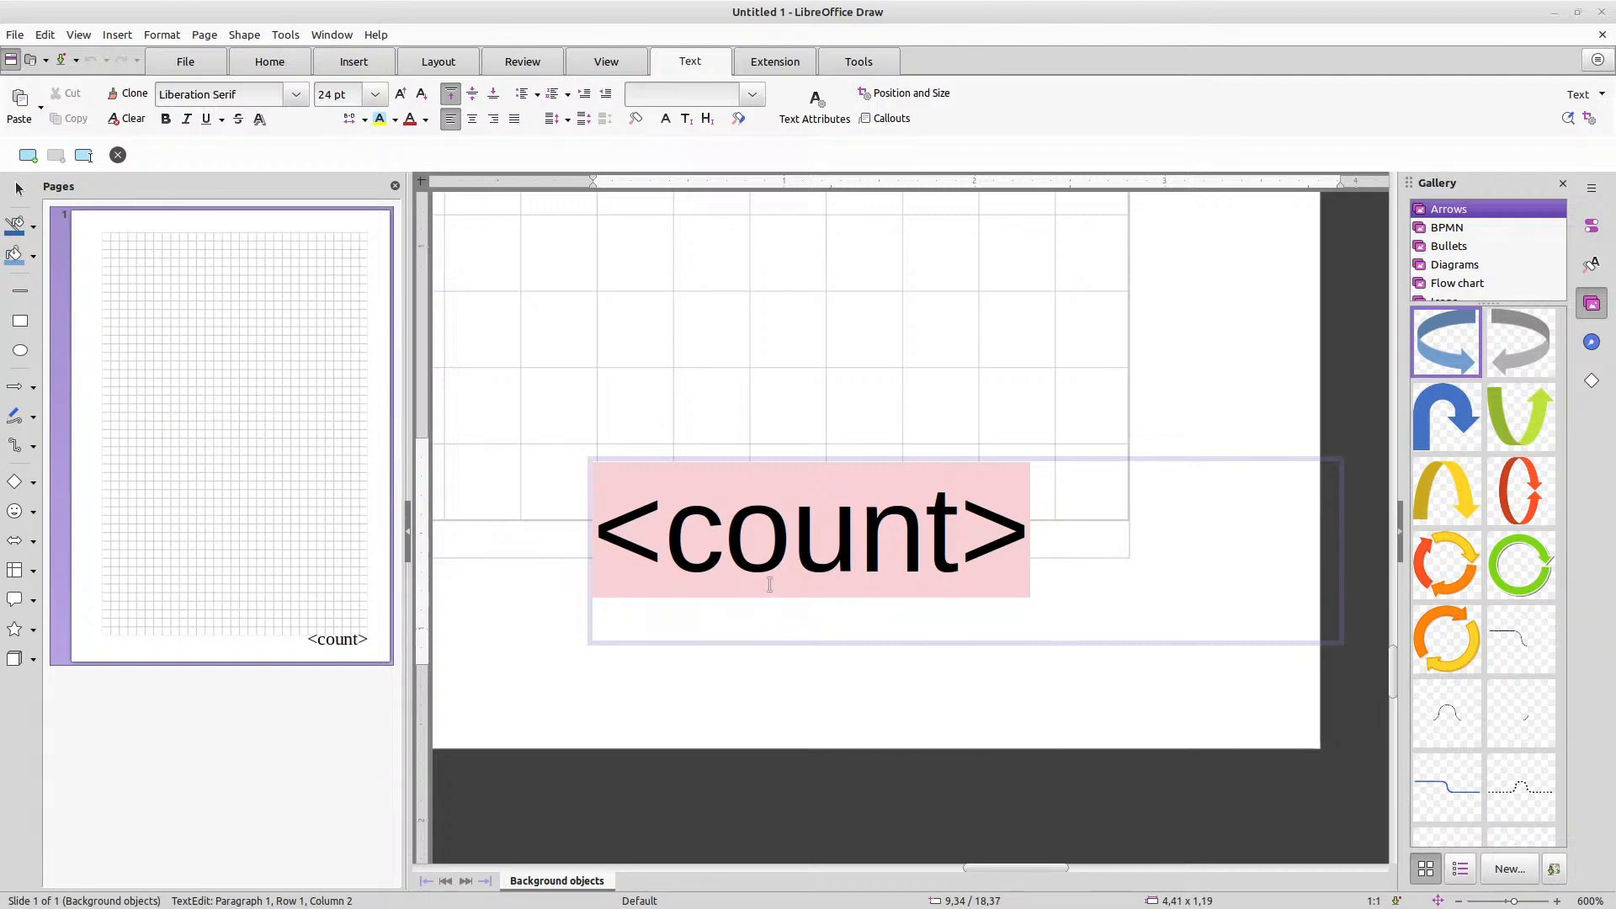
{"action": "double_click", "coordinate": [657, 566]}
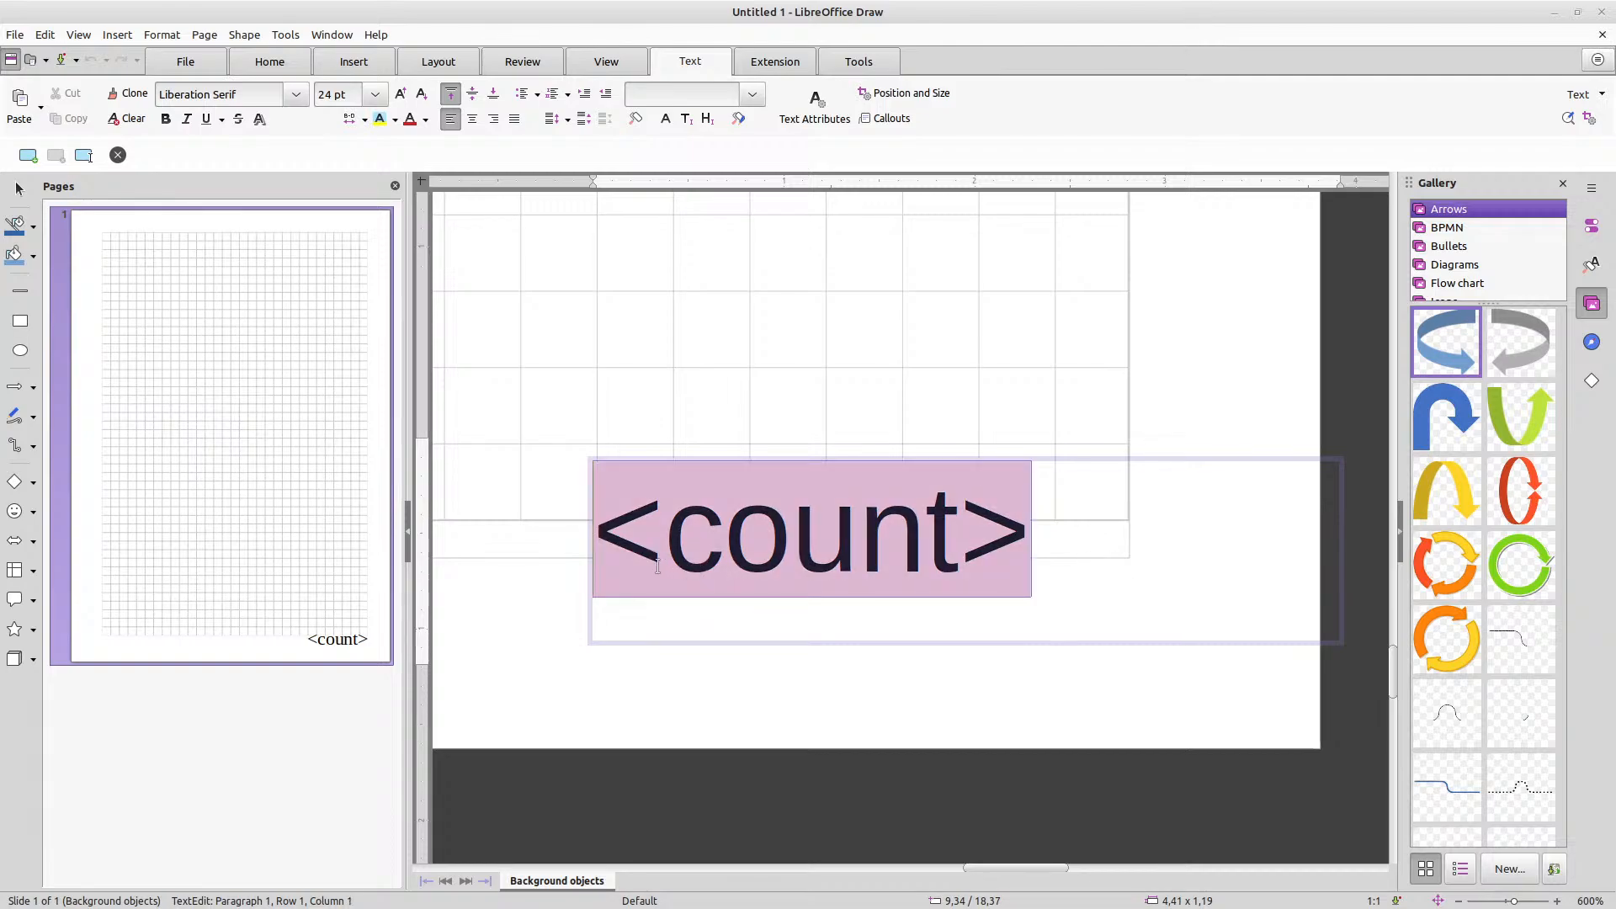
{"action": "left_click", "coordinate": [376, 94]}
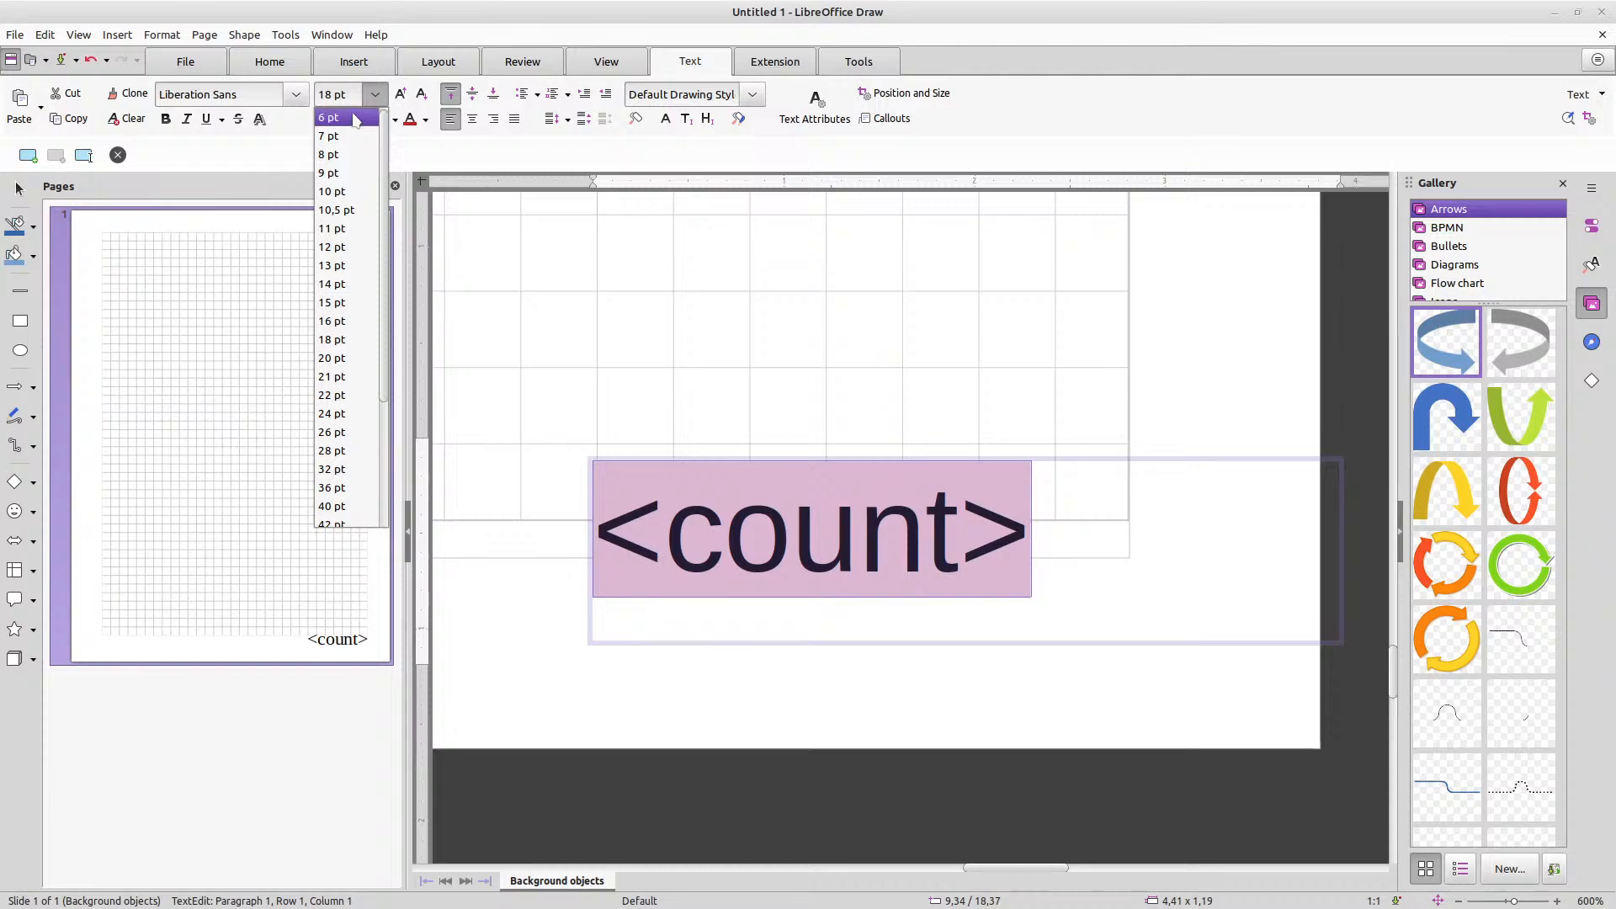
{"action": "left_click", "coordinate": [354, 118]}
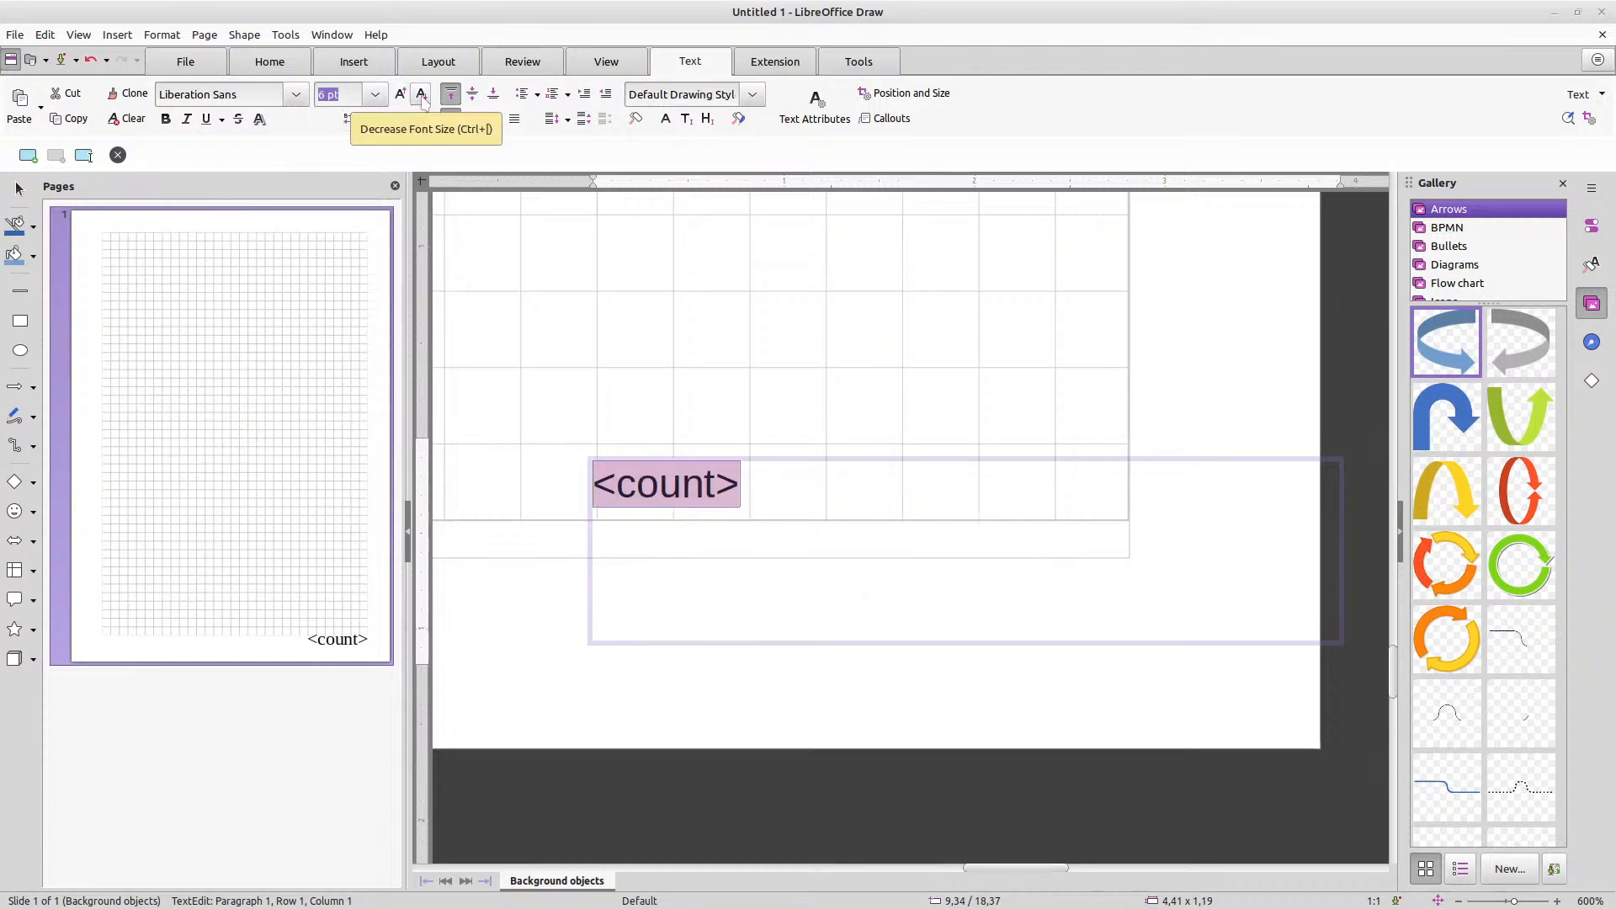
{"action": "left_click", "coordinate": [422, 95]}
{"action": "left_click", "coordinate": [422, 94]}
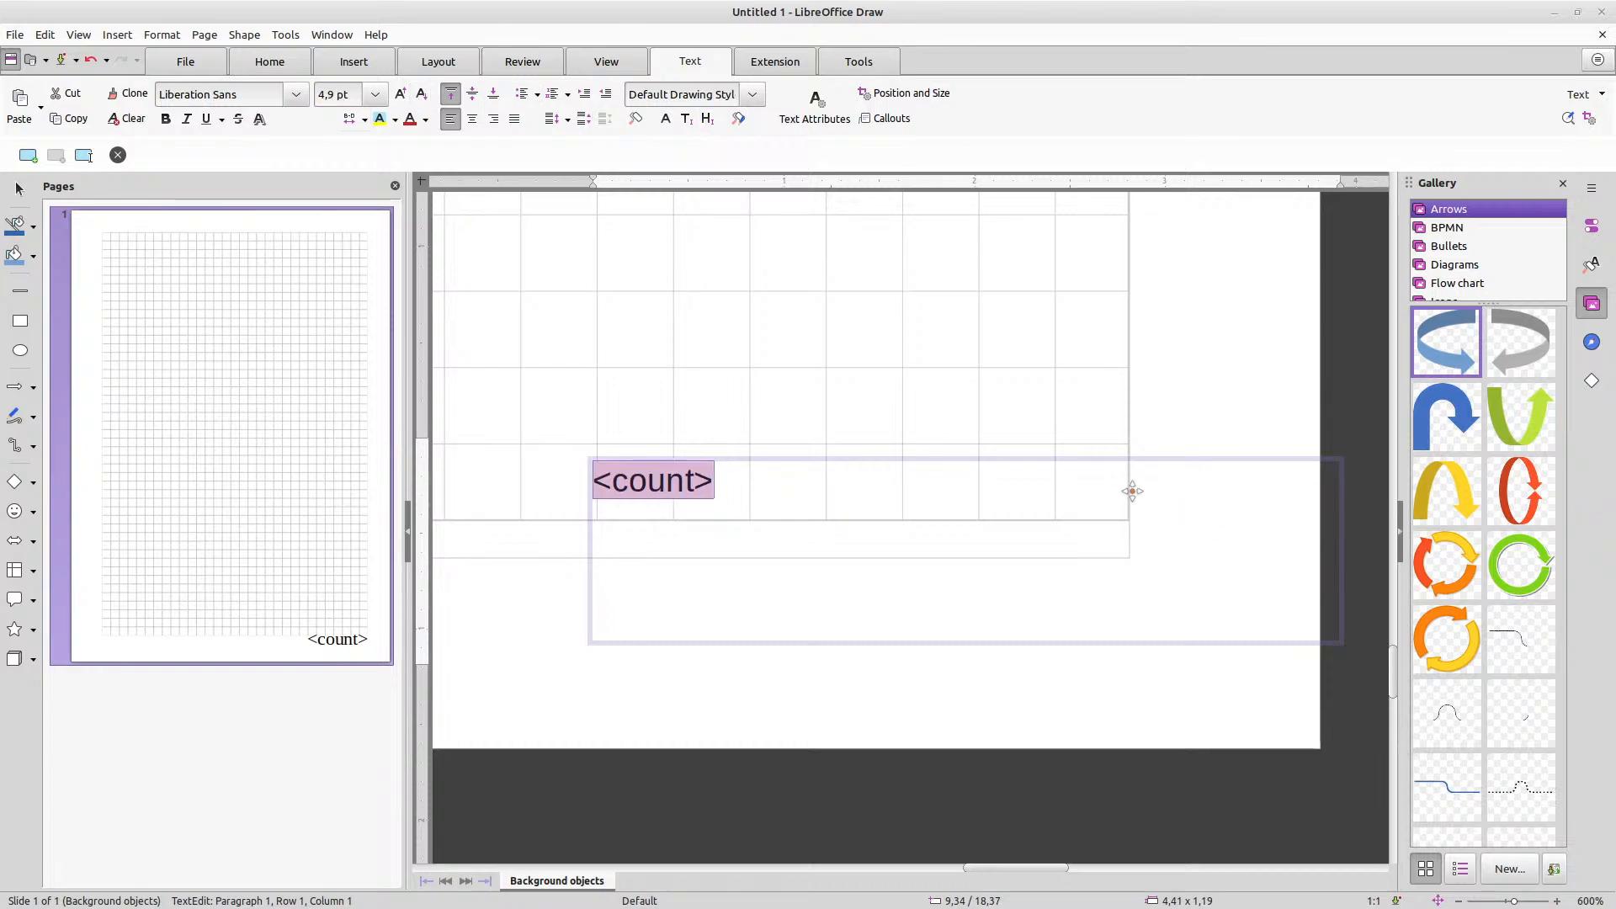
{"action": "left_click", "coordinate": [1350, 542]}
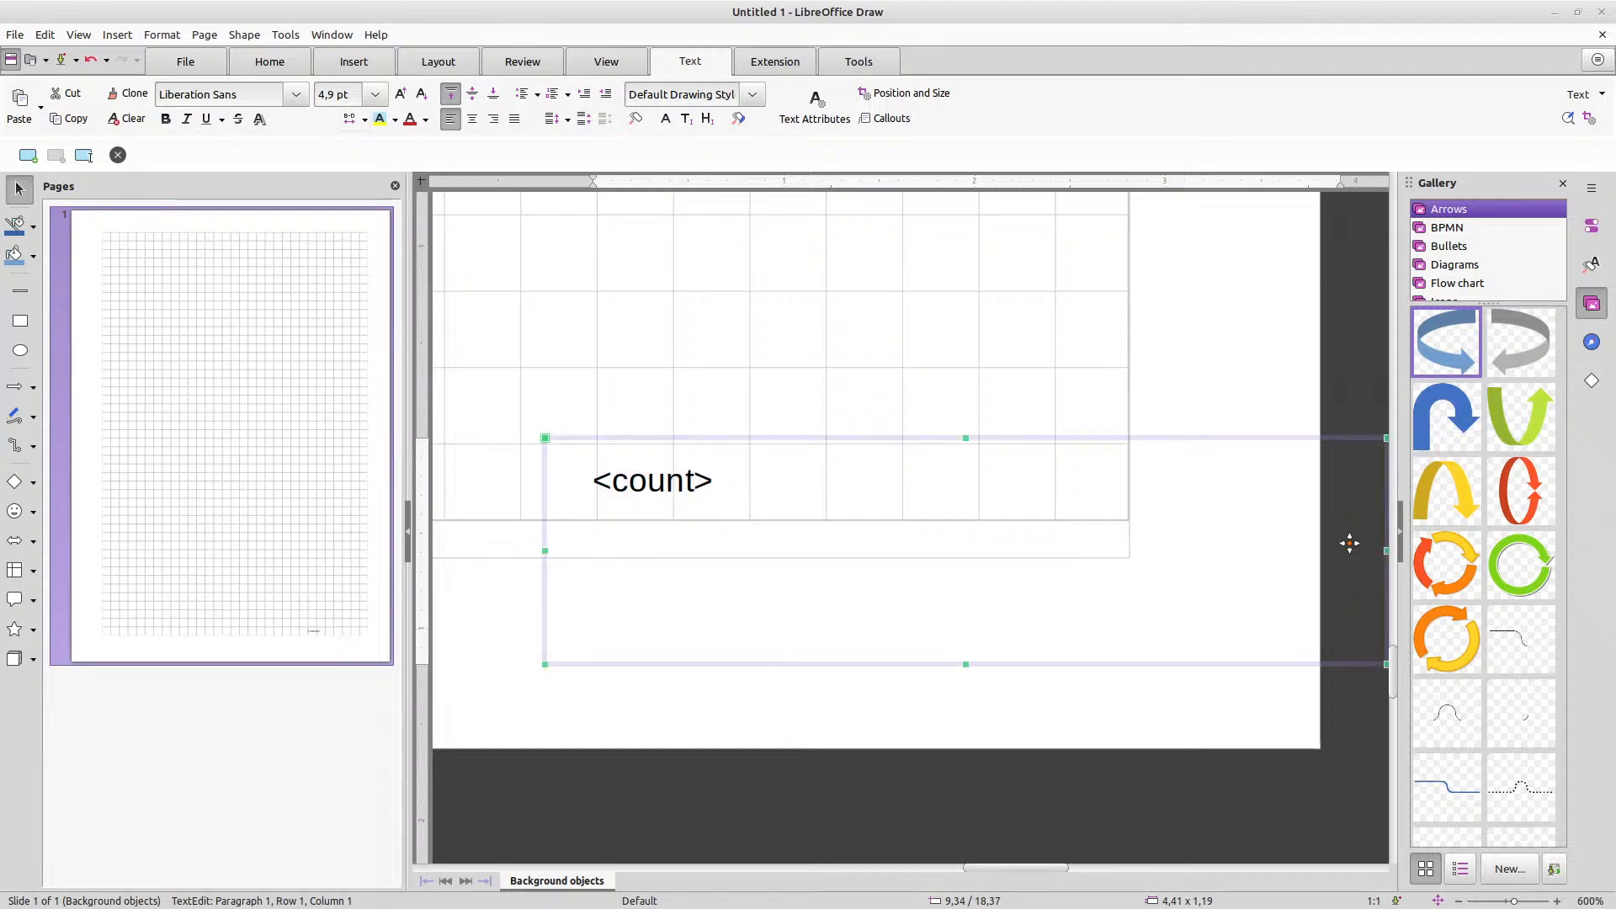
Shrink the slide count's text frame around its text to about 1.69 × 0.45 cm
{"action": "left_click_drag", "start_coordinate": [1384, 551], "coordinate": [868, 540]}
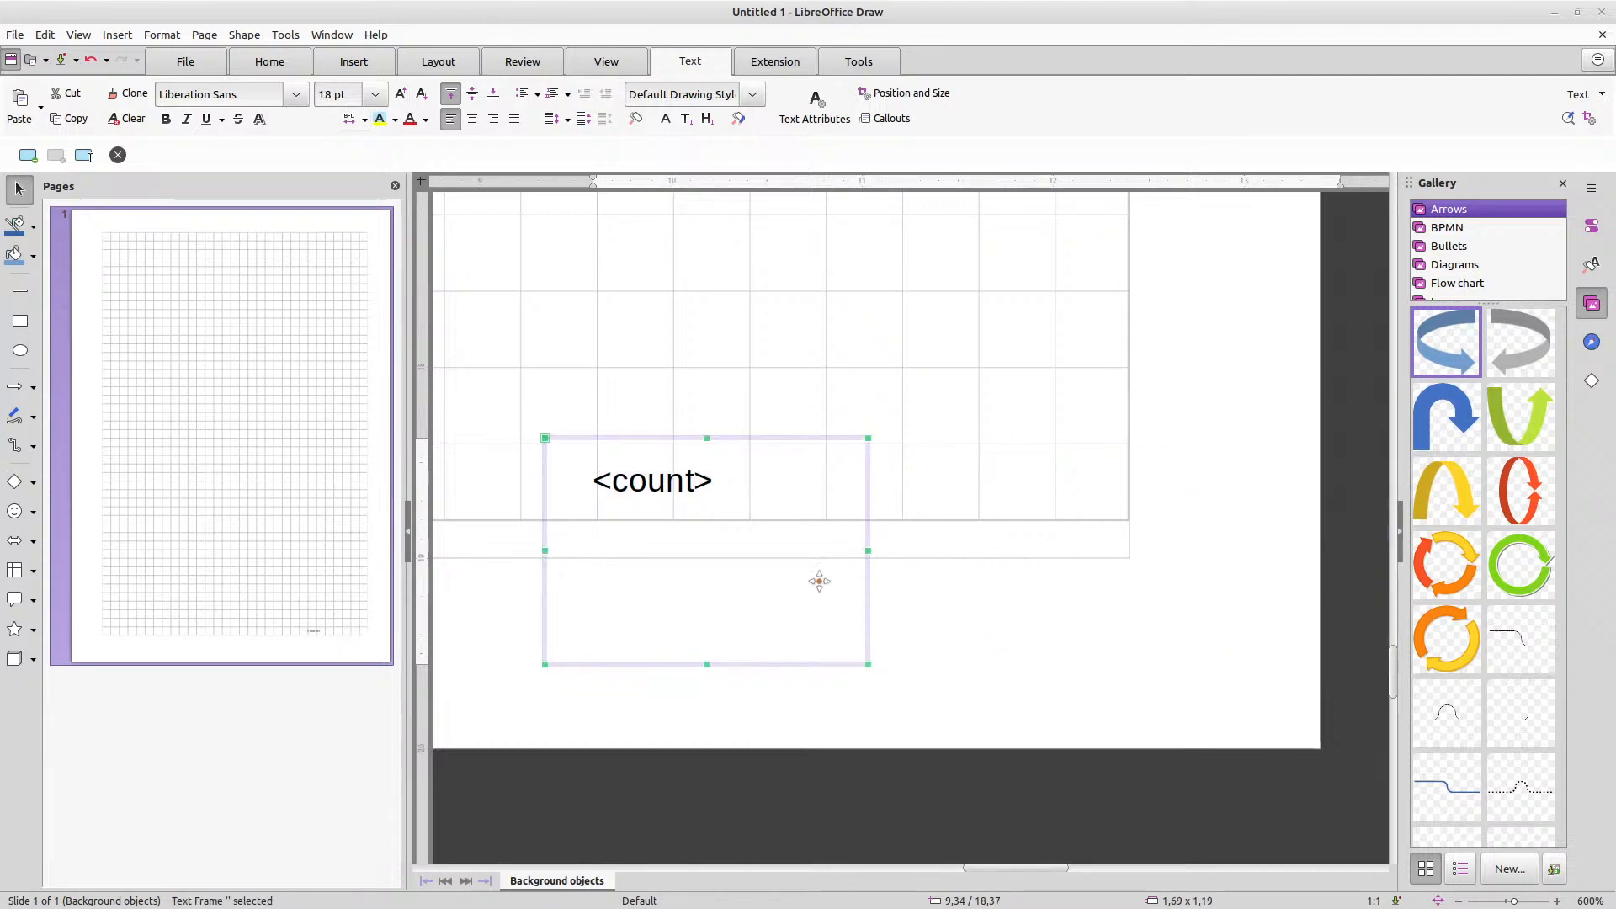
{"action": "left_click_drag", "start_coordinate": [706, 663], "coordinate": [692, 523]}
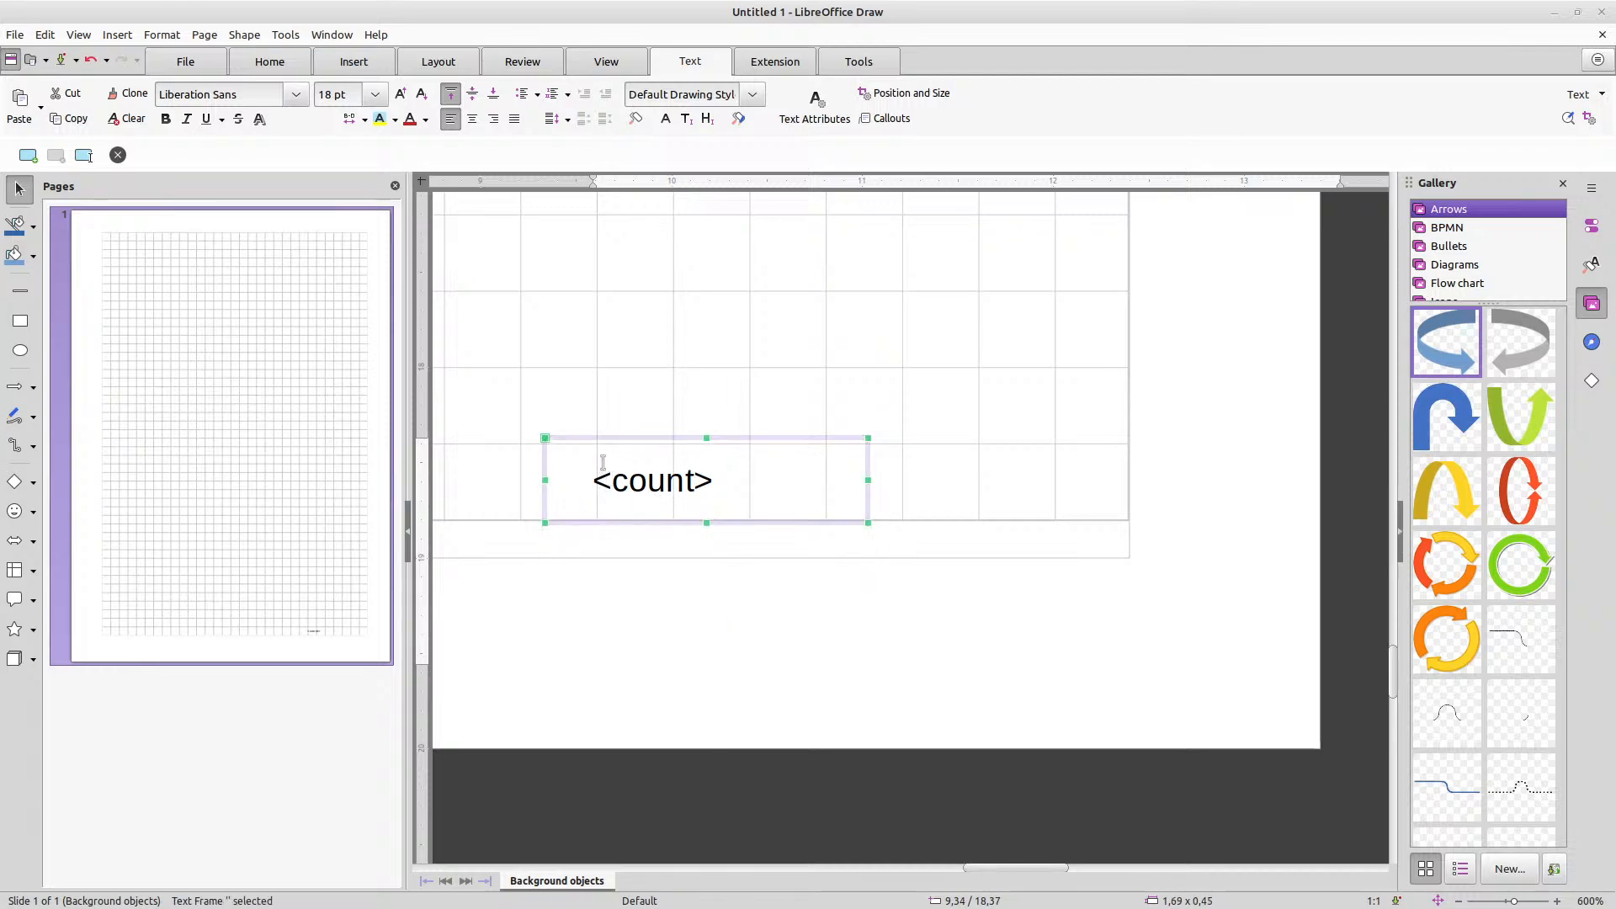
{"action": "left_click", "coordinate": [705, 522]}
{"action": "left_click", "coordinate": [702, 520]}
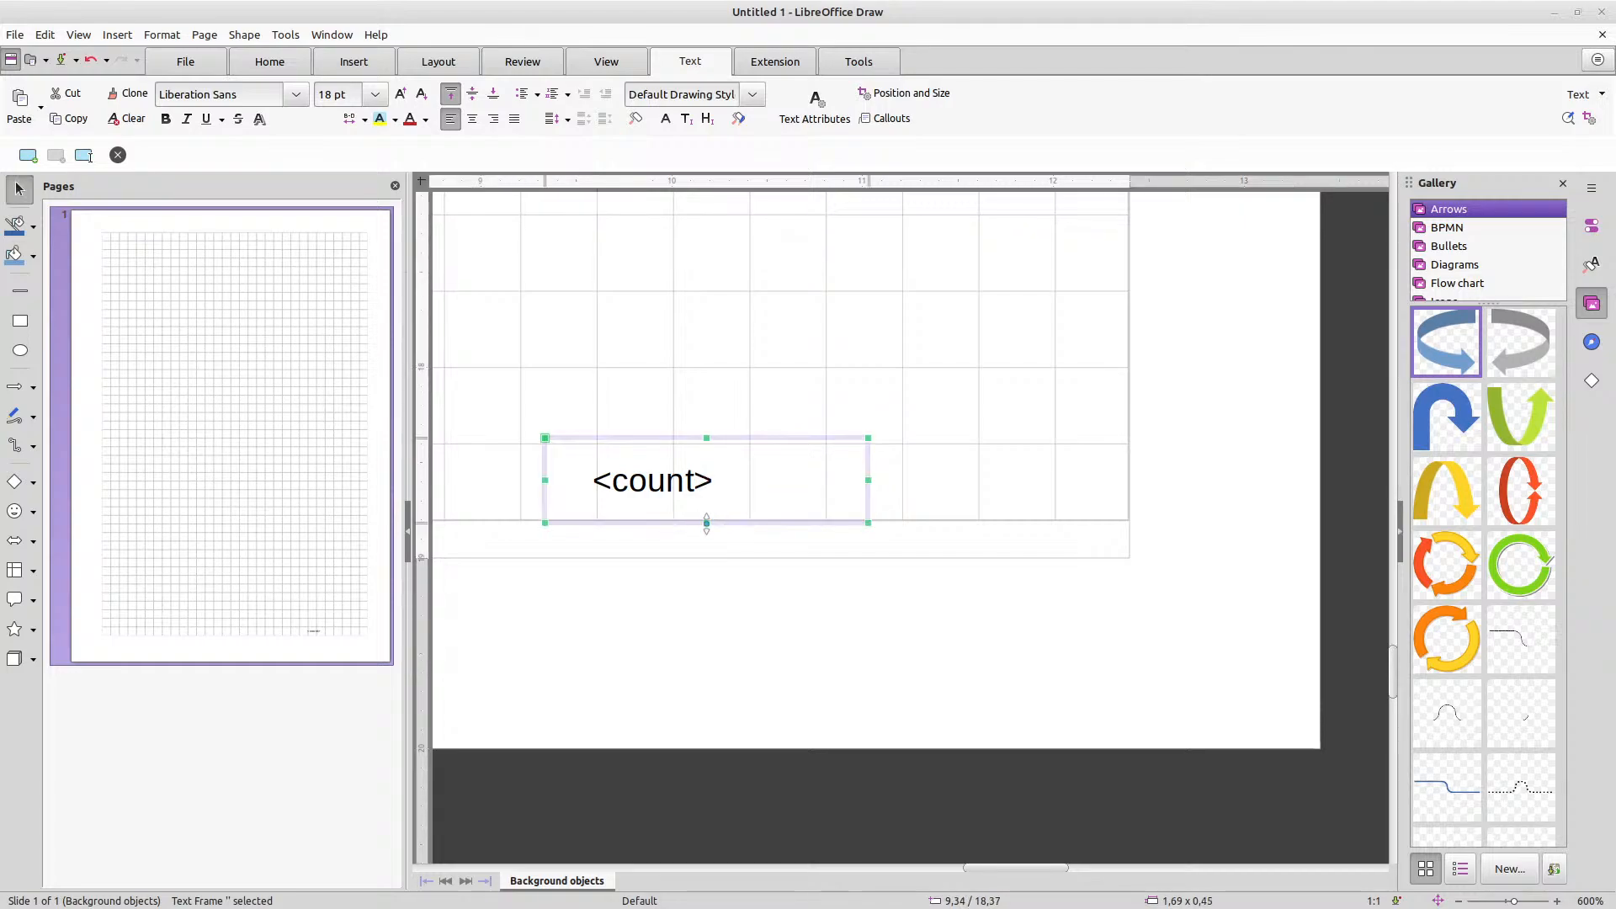
{"action": "left_click_drag", "start_coordinate": [705, 523], "coordinate": [665, 514]}
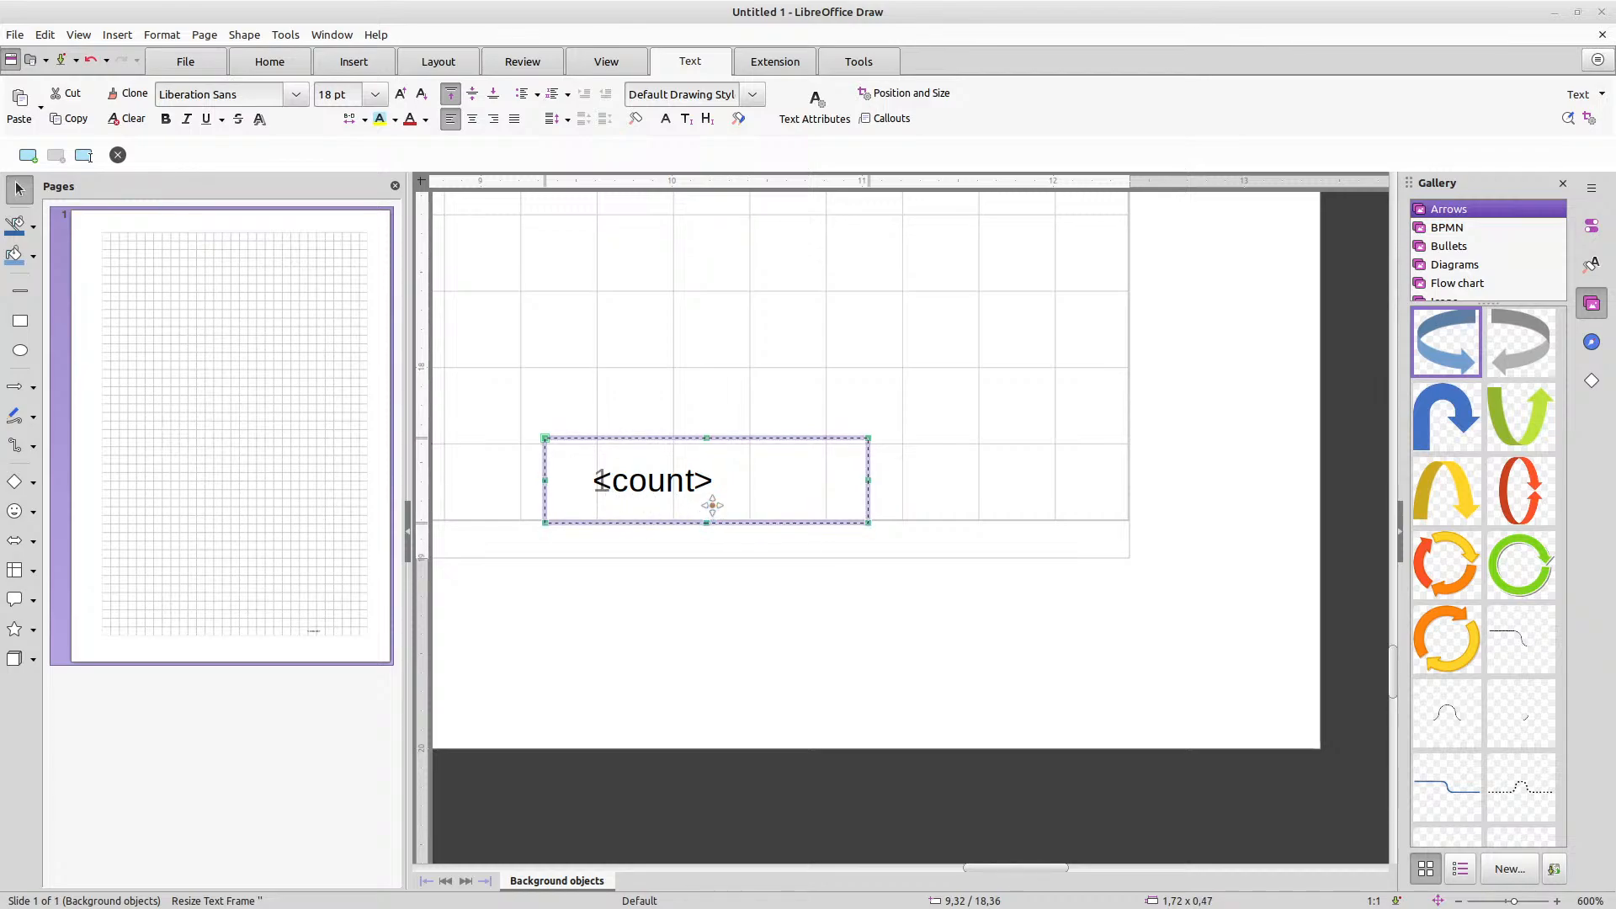
Narrow the slide count frame to about 1.13 cm and place it just below the grid's lower-right corner, at about 11.50 / 18.68 cm
{"action": "left_click_drag", "start_coordinate": [867, 480], "coordinate": [1138, 507]}
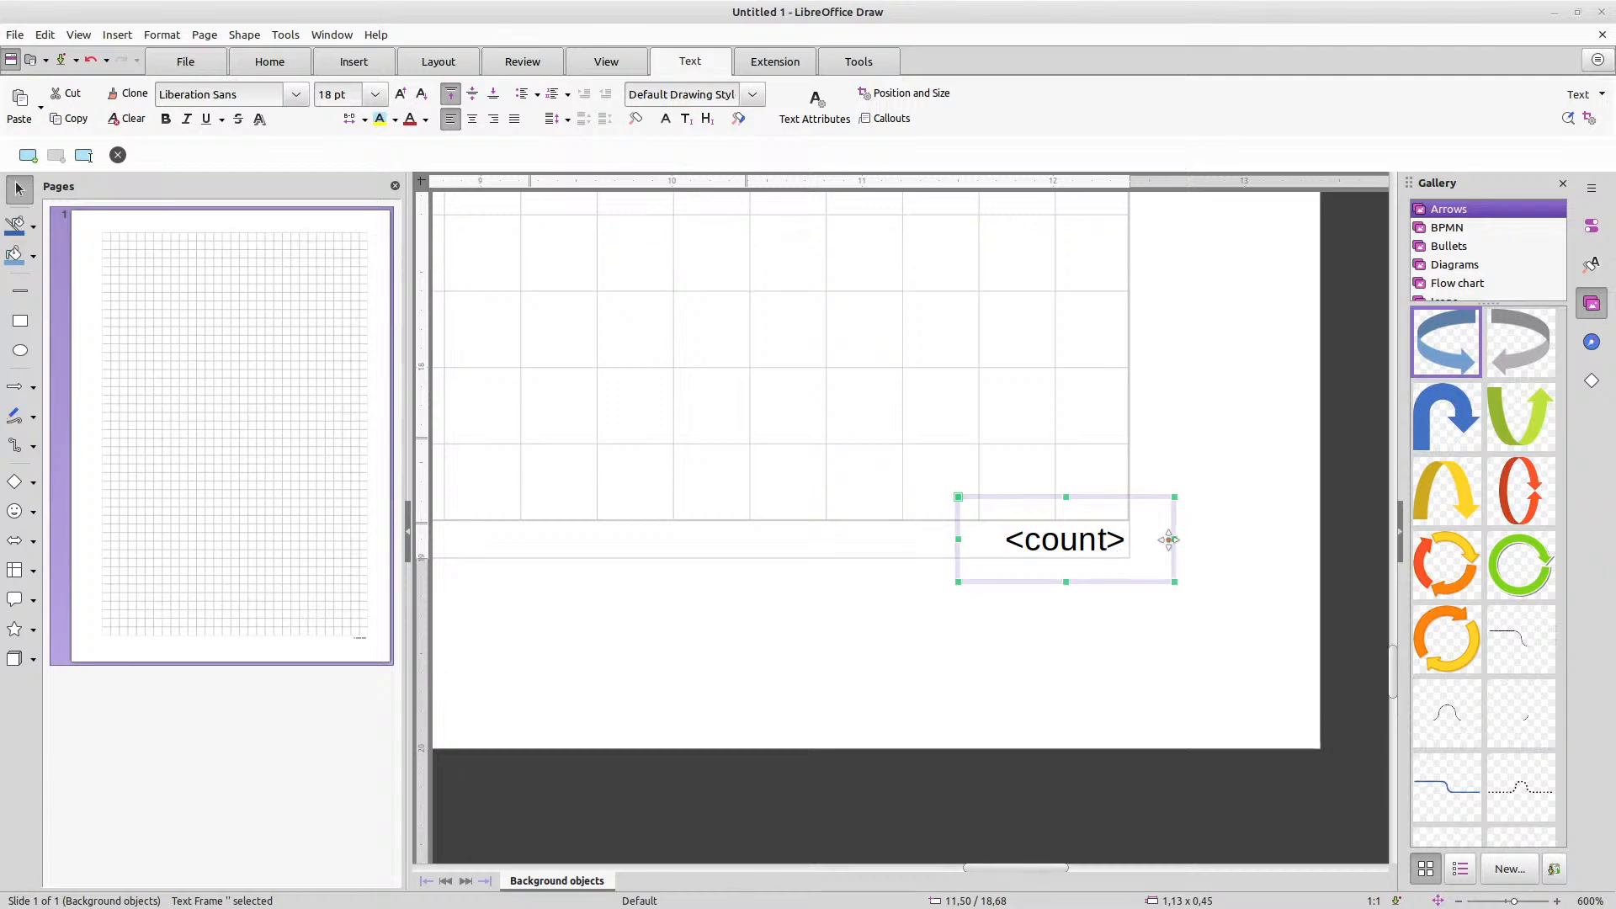
{"action": "left_click", "coordinate": [1169, 539]}
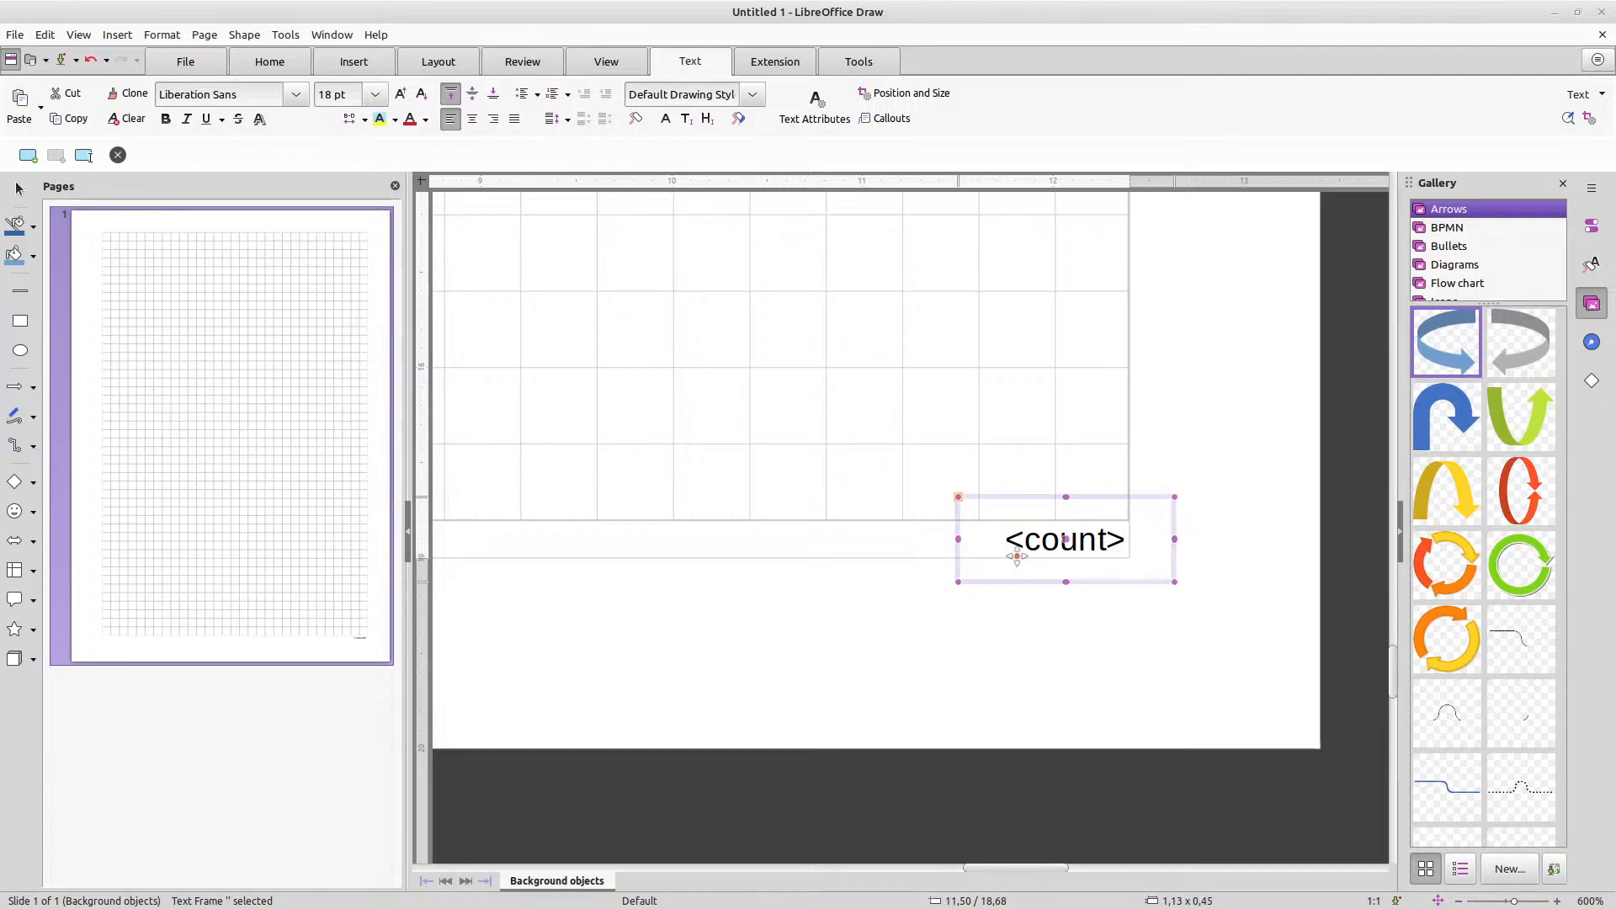
{"action": "left_click", "coordinate": [1032, 642]}
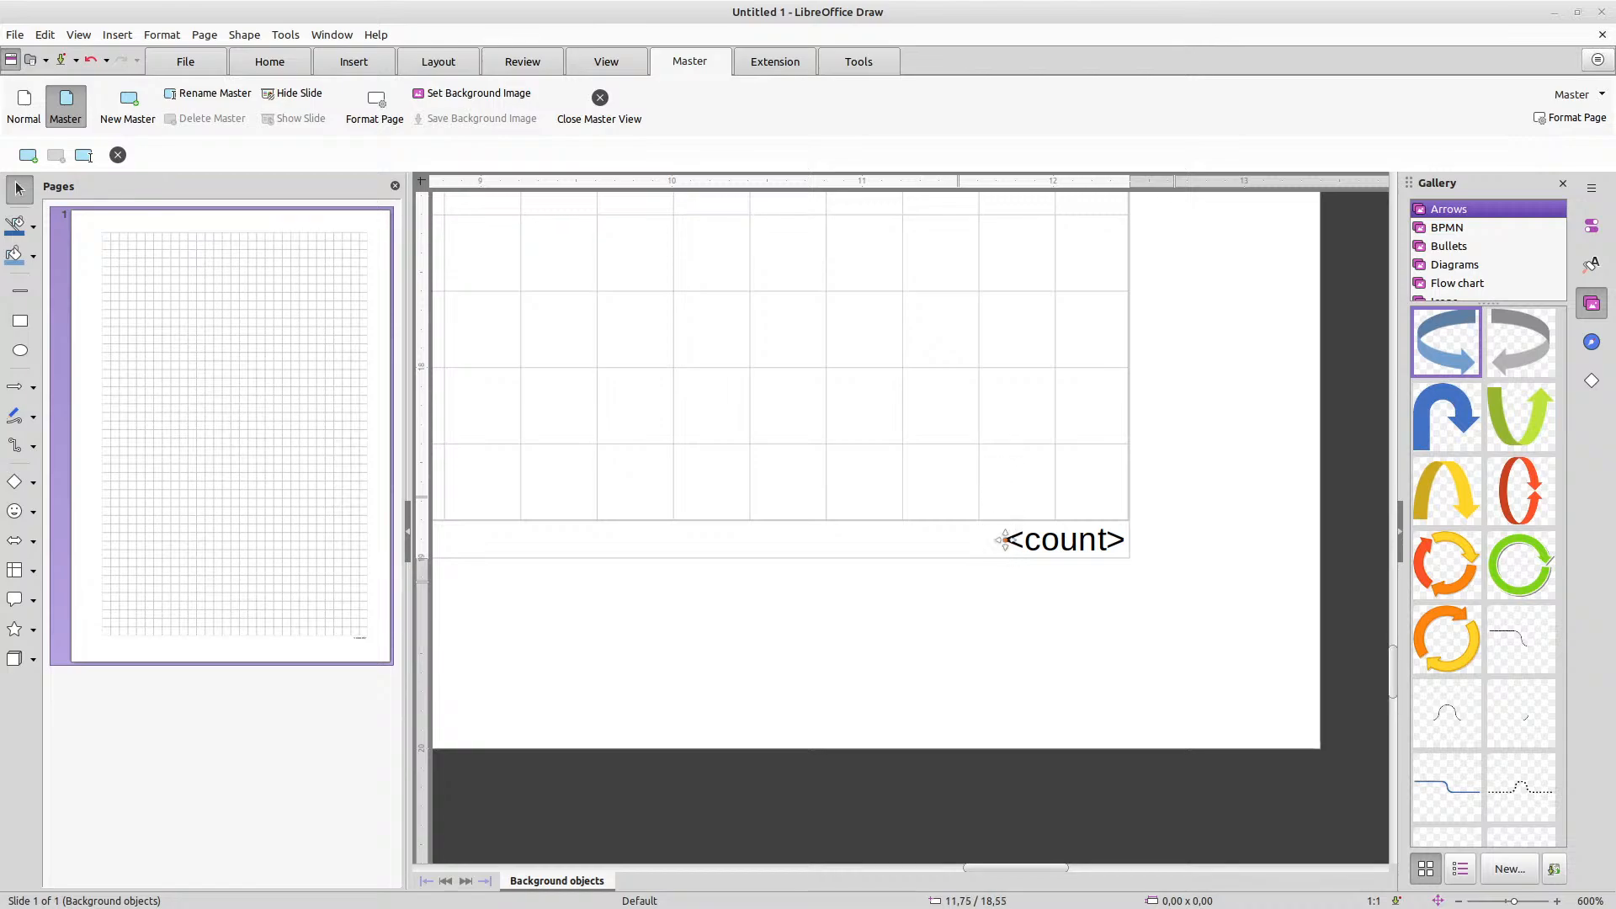
{"action": "double_click", "coordinate": [1027, 559]}
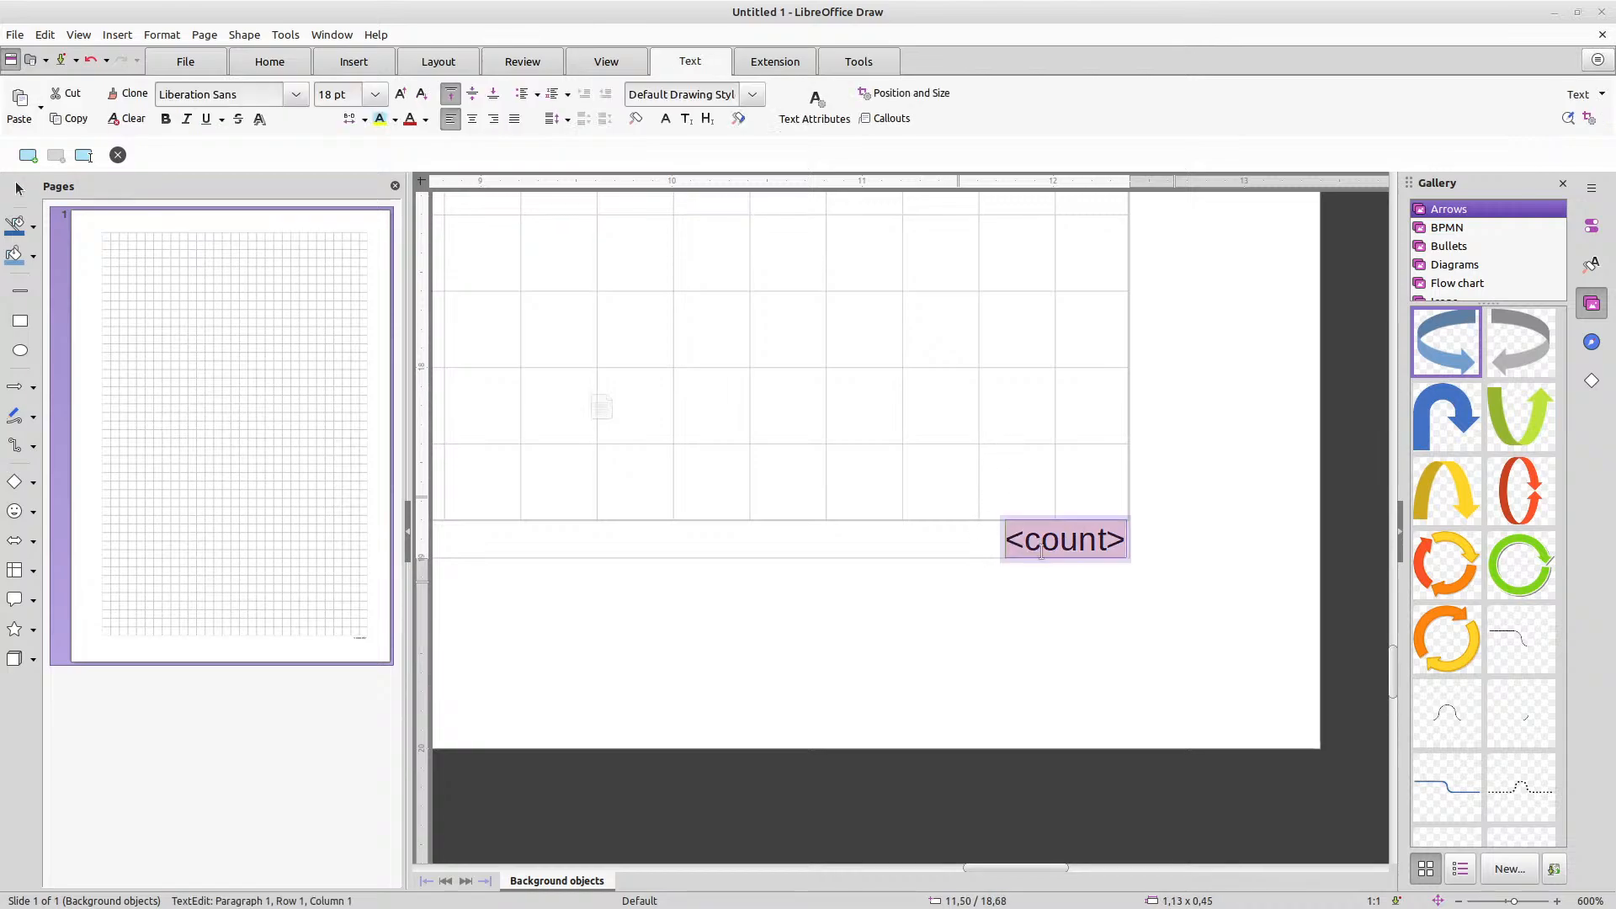
{"action": "left_click", "coordinate": [1092, 530]}
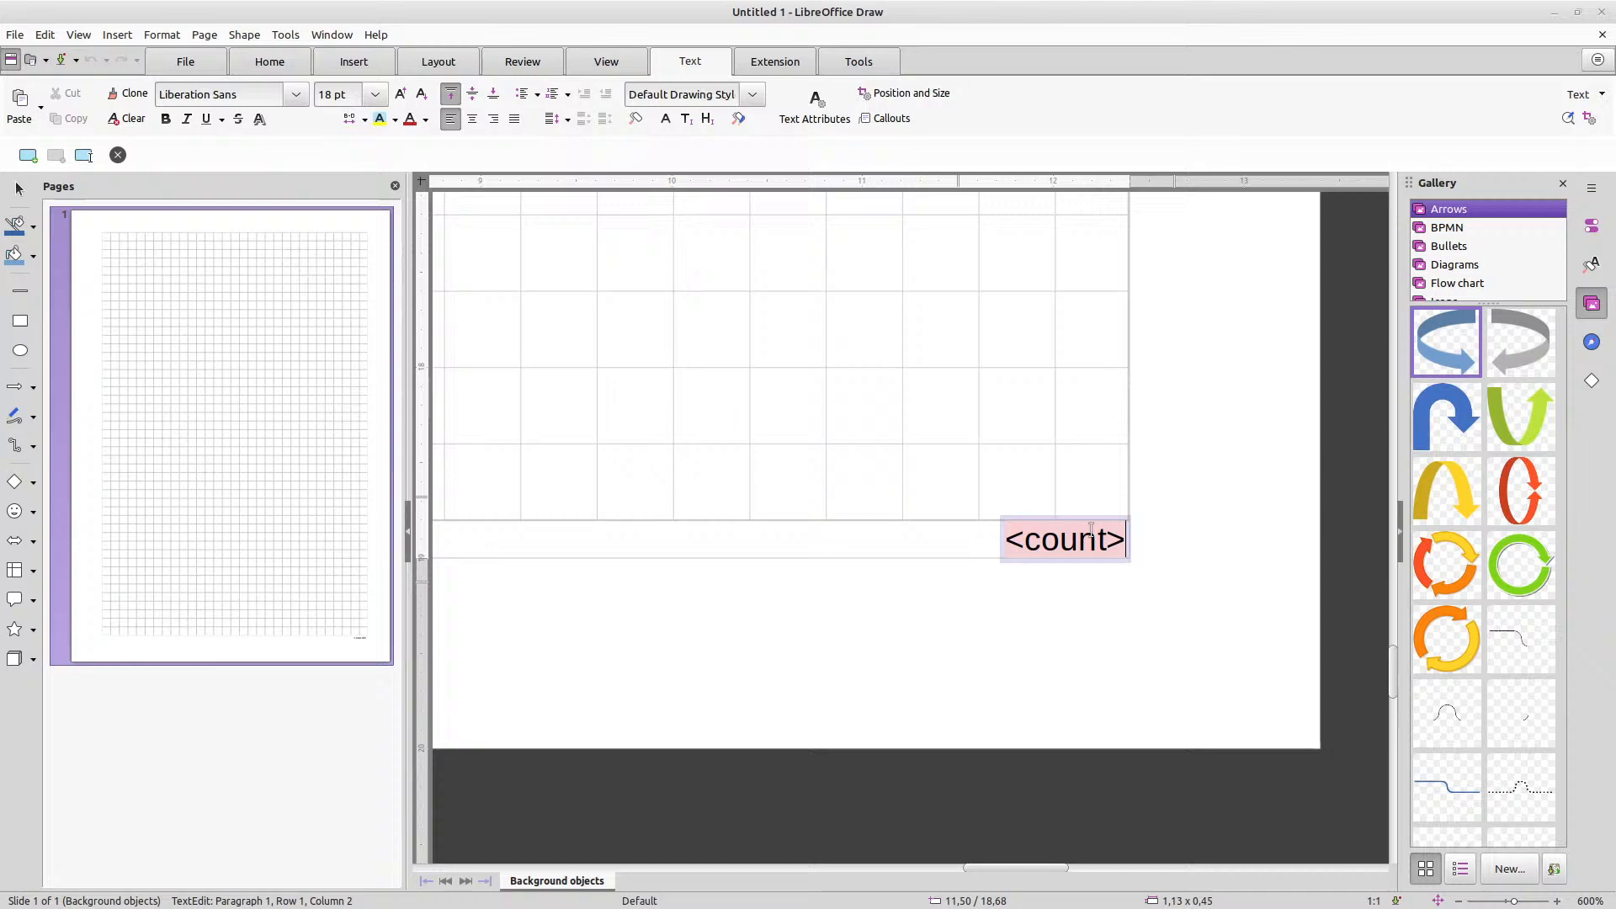
{"action": "left_click", "coordinate": [1186, 524]}
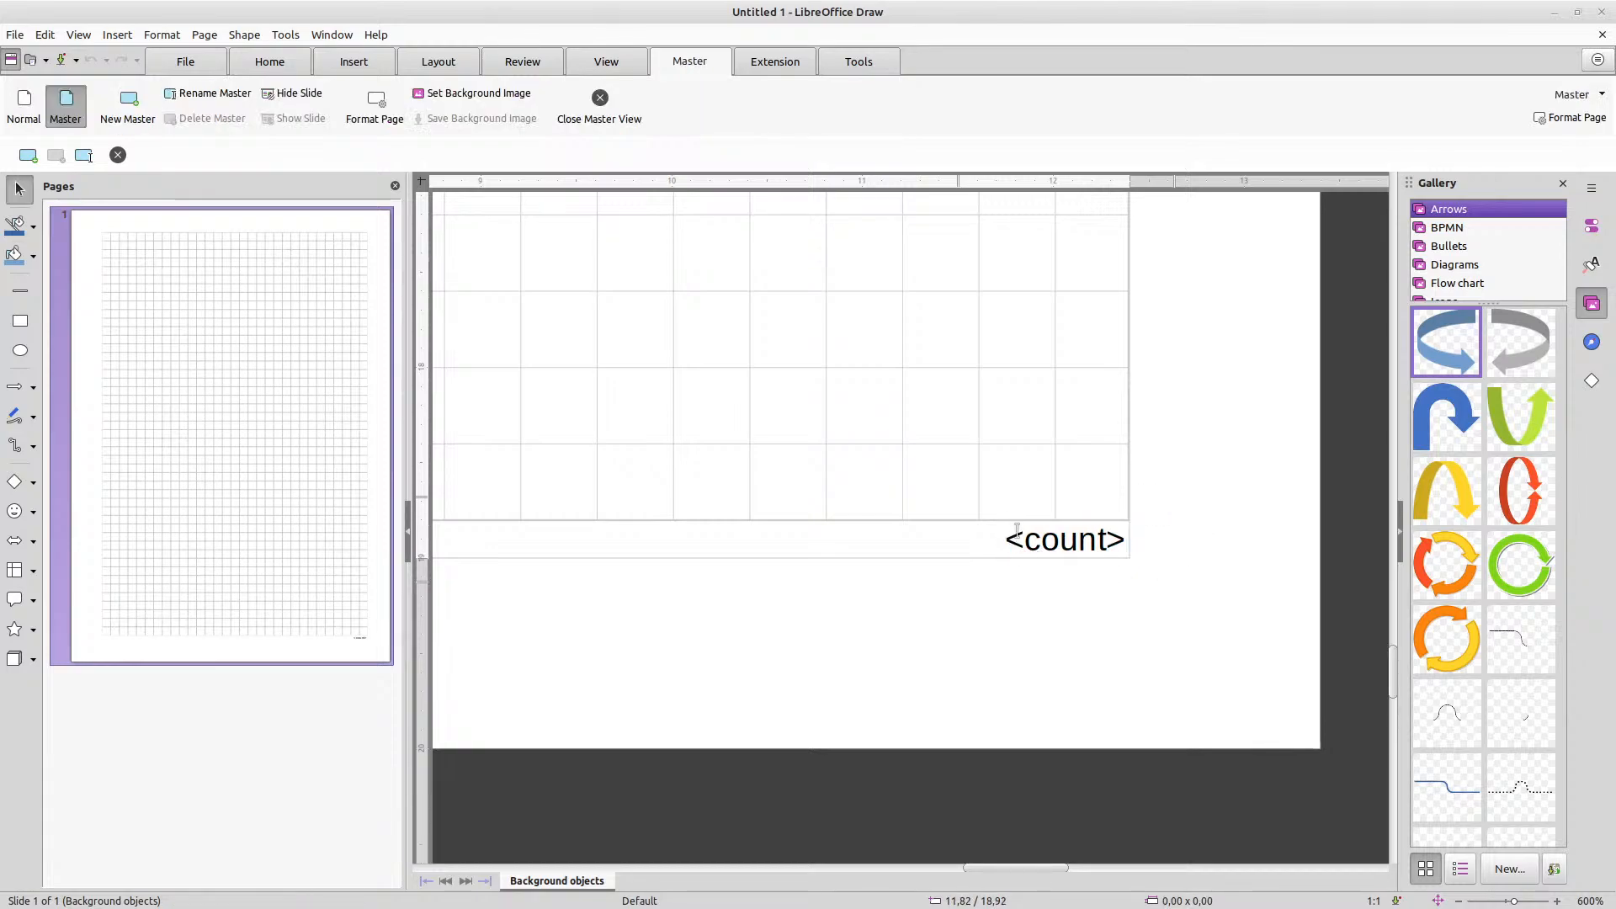
Move the slide count frame right across the grid's lower-right corner, to about 11.78 / 18.67 cm
{"action": "left_click", "coordinate": [1063, 533]}
{"action": "left_click_drag", "start_coordinate": [1133, 528], "coordinate": [1195, 526]}
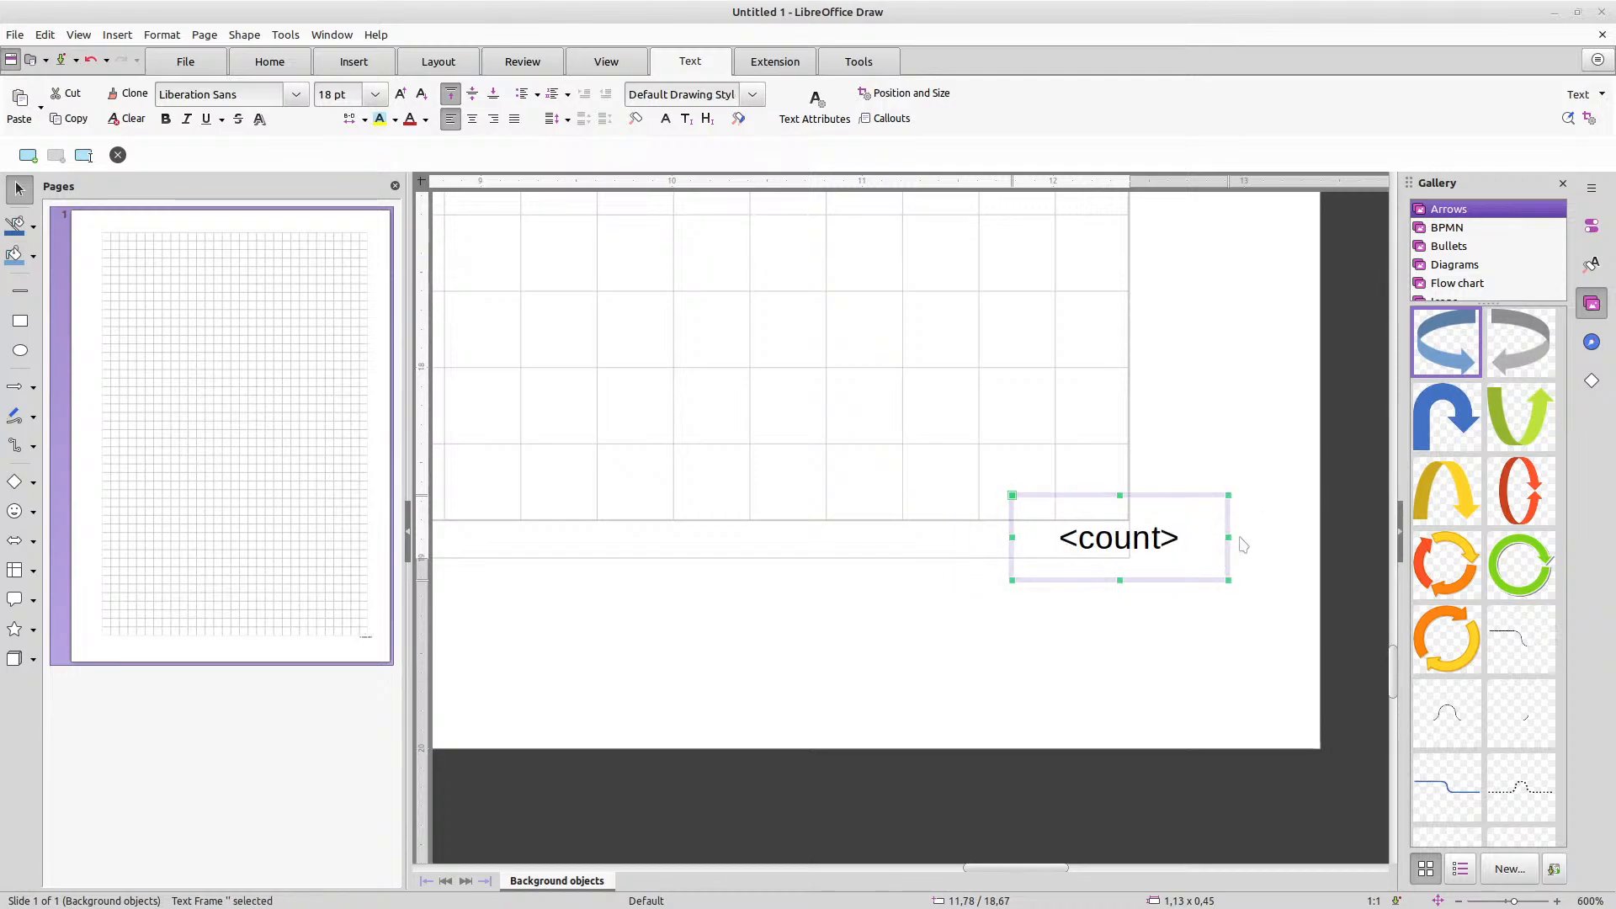
{"action": "mouse_move", "coordinate": [1228, 537]}
{"action": "left_mouse_down"}
{"action": "mouse_move", "coordinate": [1142, 538]}
{"action": "mouse_move", "coordinate": [1185, 510]}
{"action": "mouse_move", "coordinate": [1214, 515]}
{"action": "left_mouse_up"}
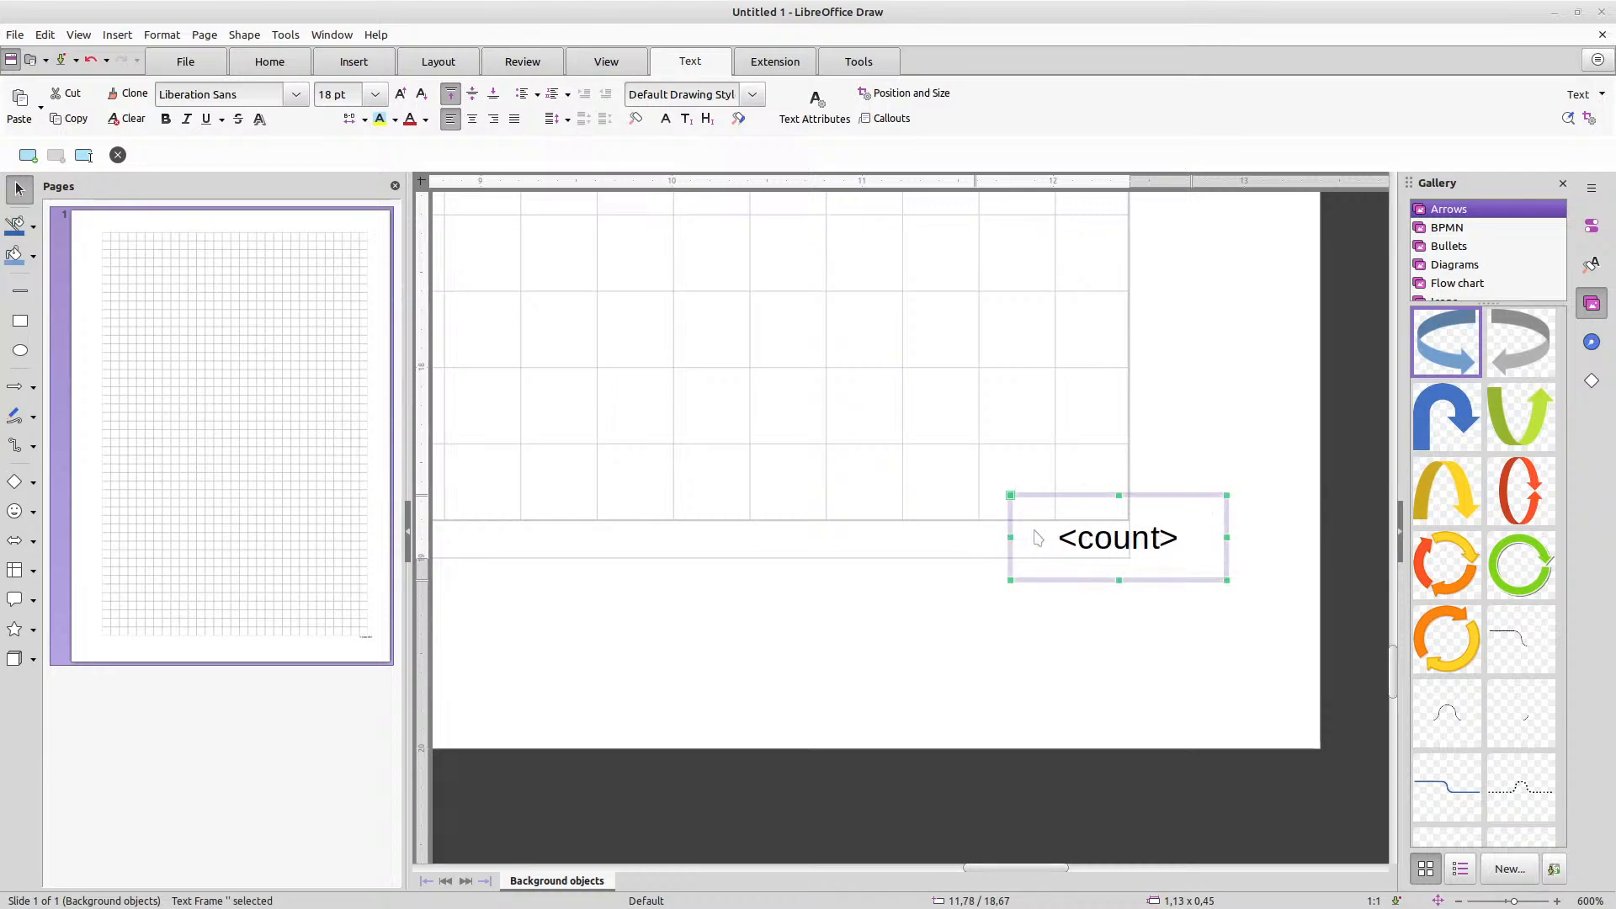
Turn off fitting width and height to text for the slide count frame
{"action": "right_click", "coordinate": [1150, 574]}
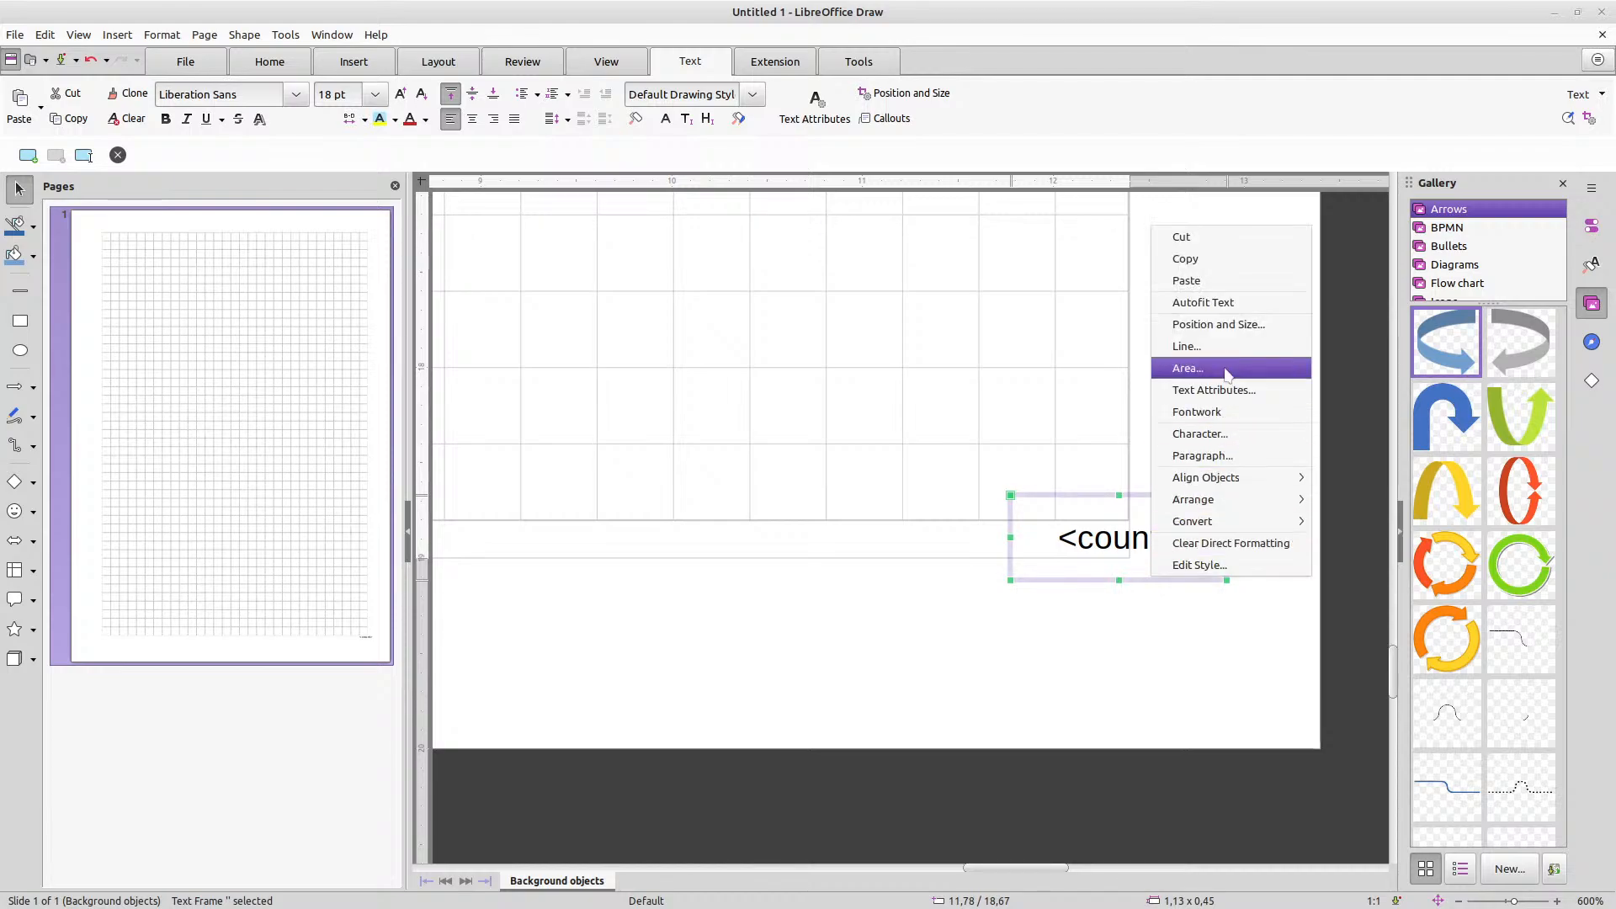
{"action": "left_click", "coordinate": [1230, 325]}
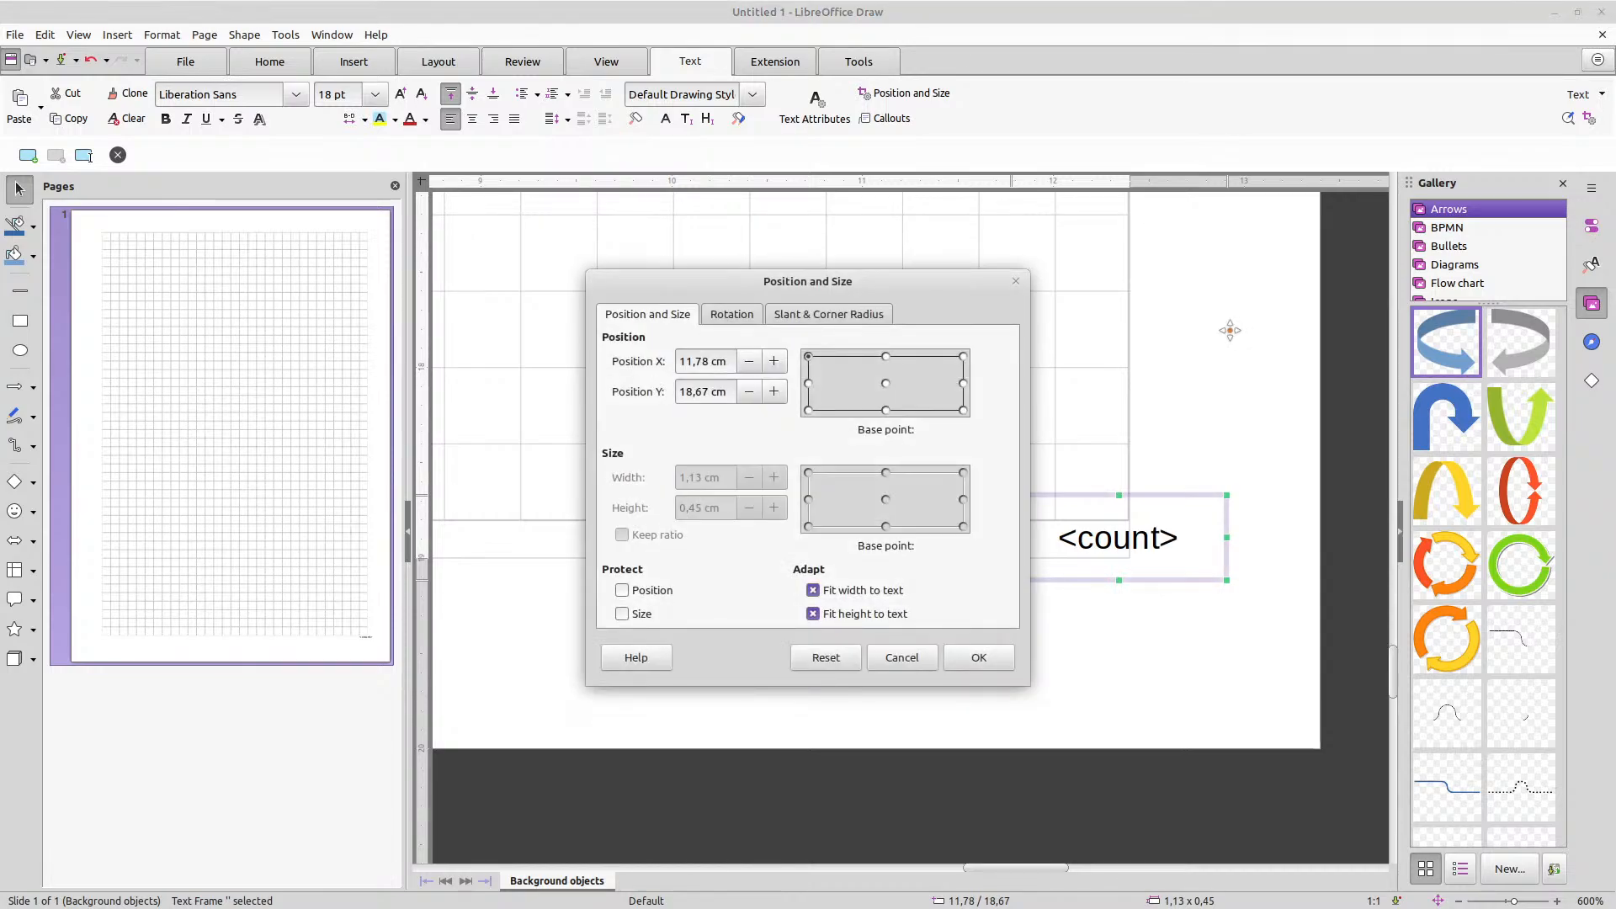
{"action": "left_click", "coordinate": [813, 591]}
{"action": "left_click", "coordinate": [813, 614]}
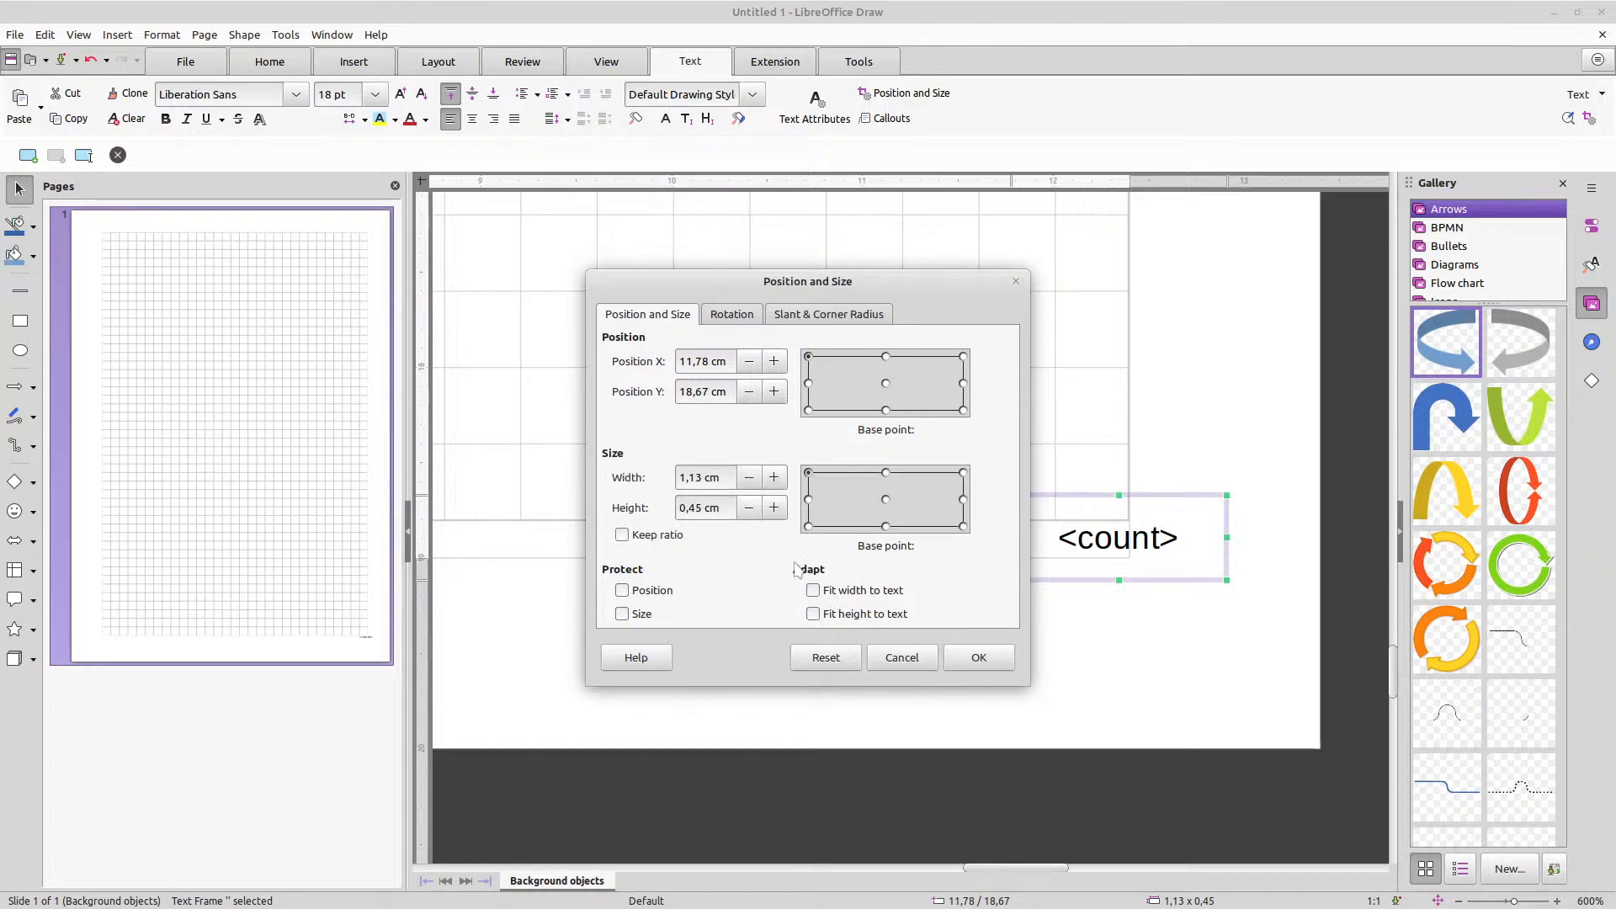
{"action": "left_click", "coordinate": [989, 665]}
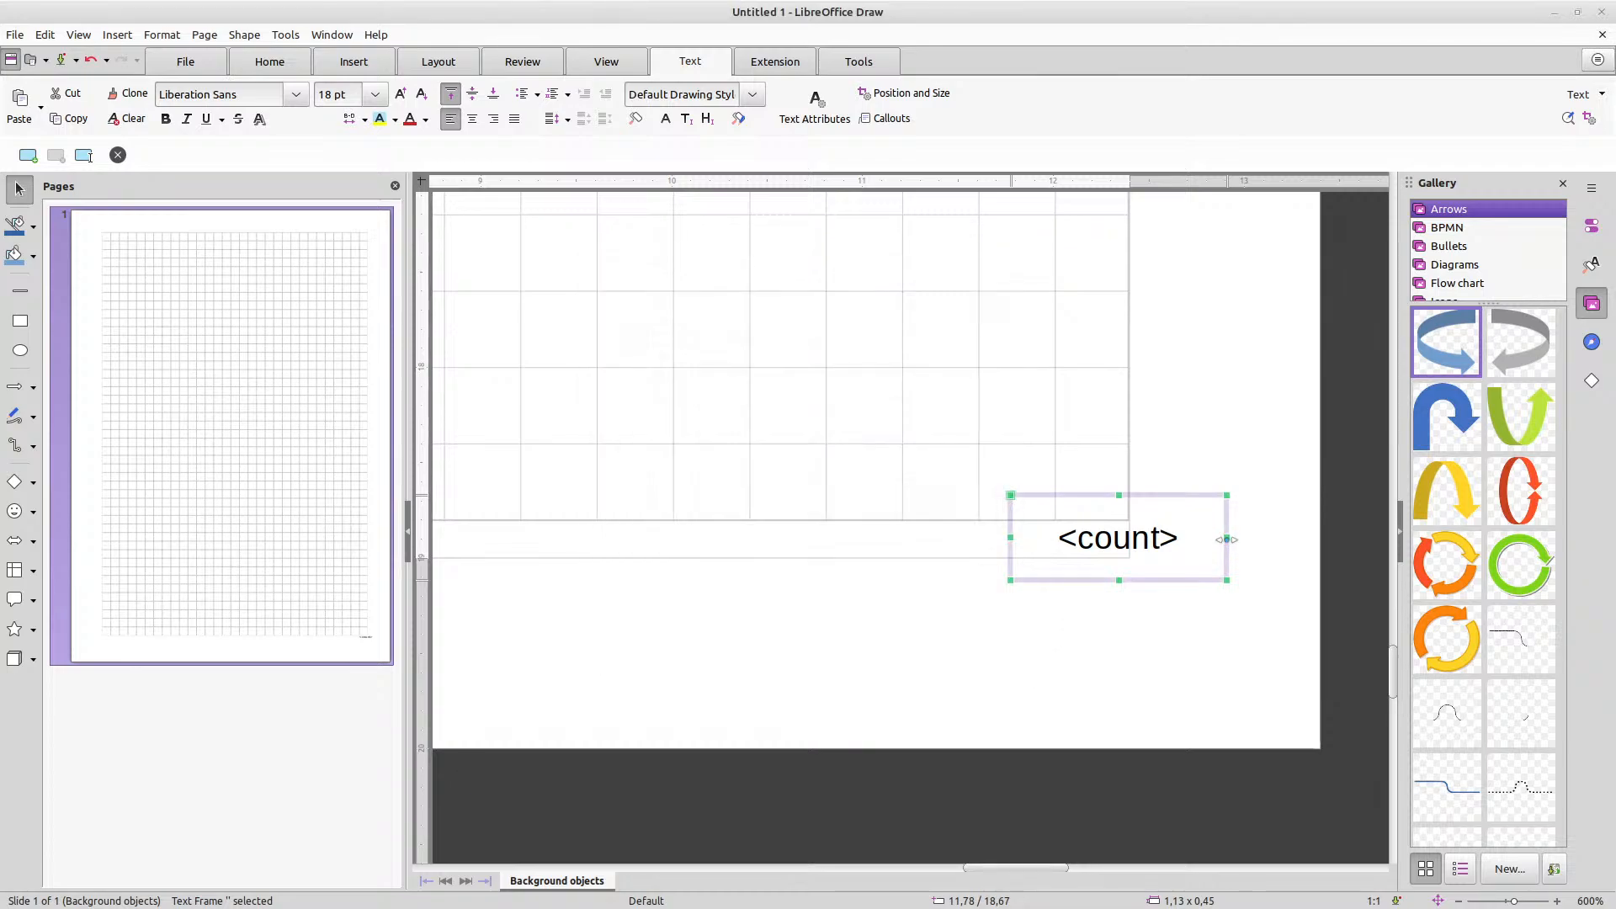
Resize the slide count frame to about 1.27 × 0.39 cm and shift it to about 11.84 / 18.67 cm
{"action": "left_click_drag", "start_coordinate": [1226, 537], "coordinate": [1142, 537]}
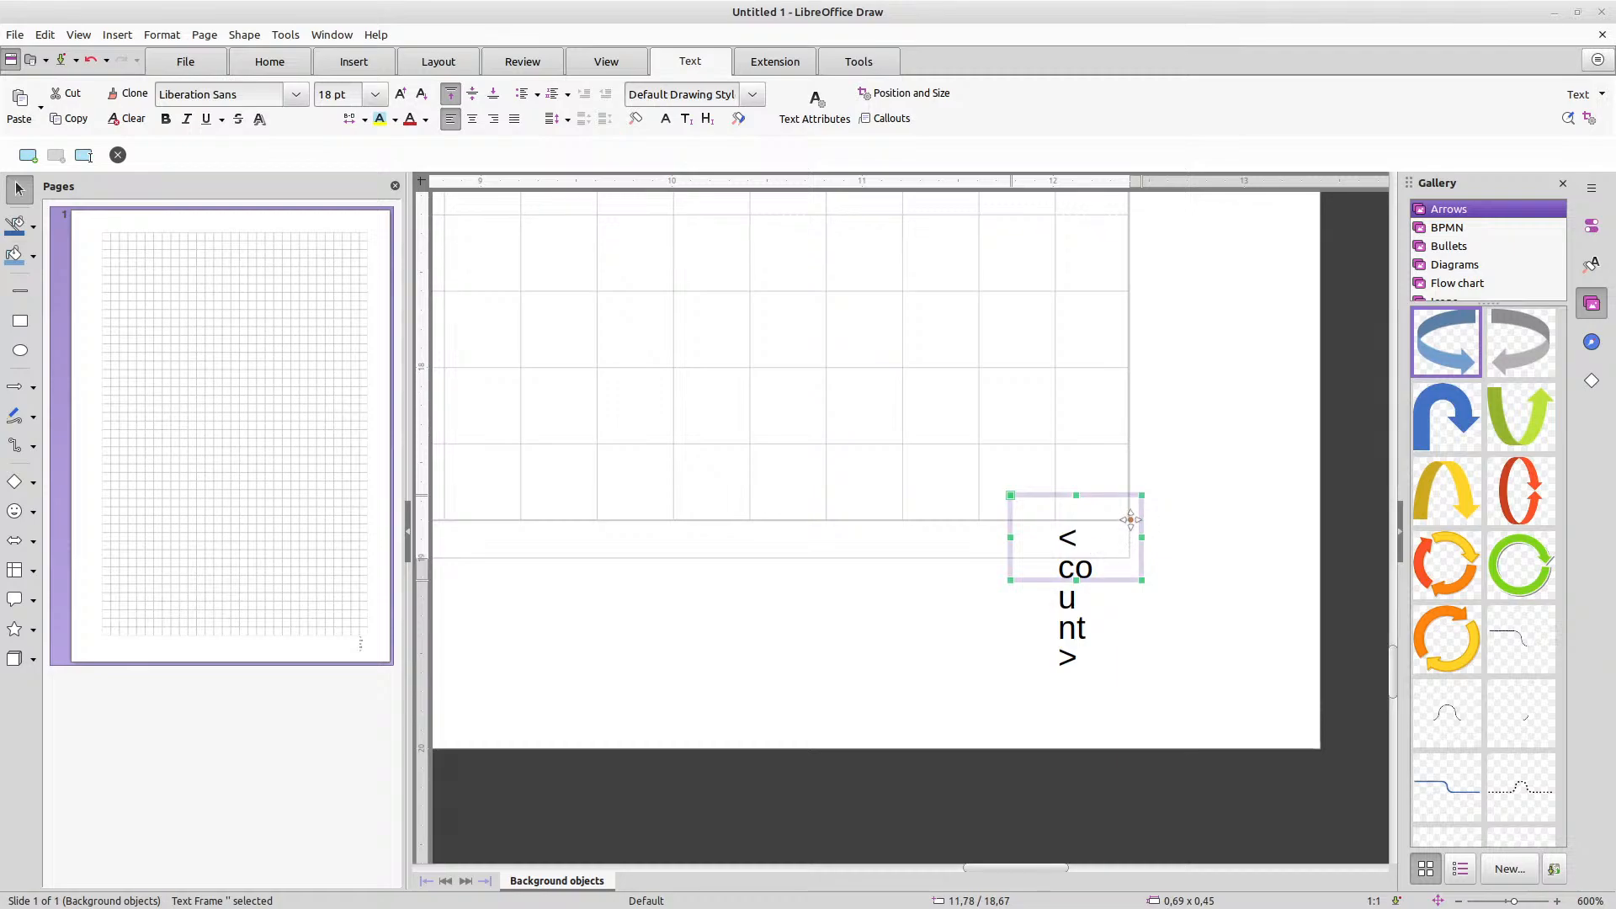
{"action": "left_click_drag", "start_coordinate": [1112, 537], "coordinate": [1124, 537]}
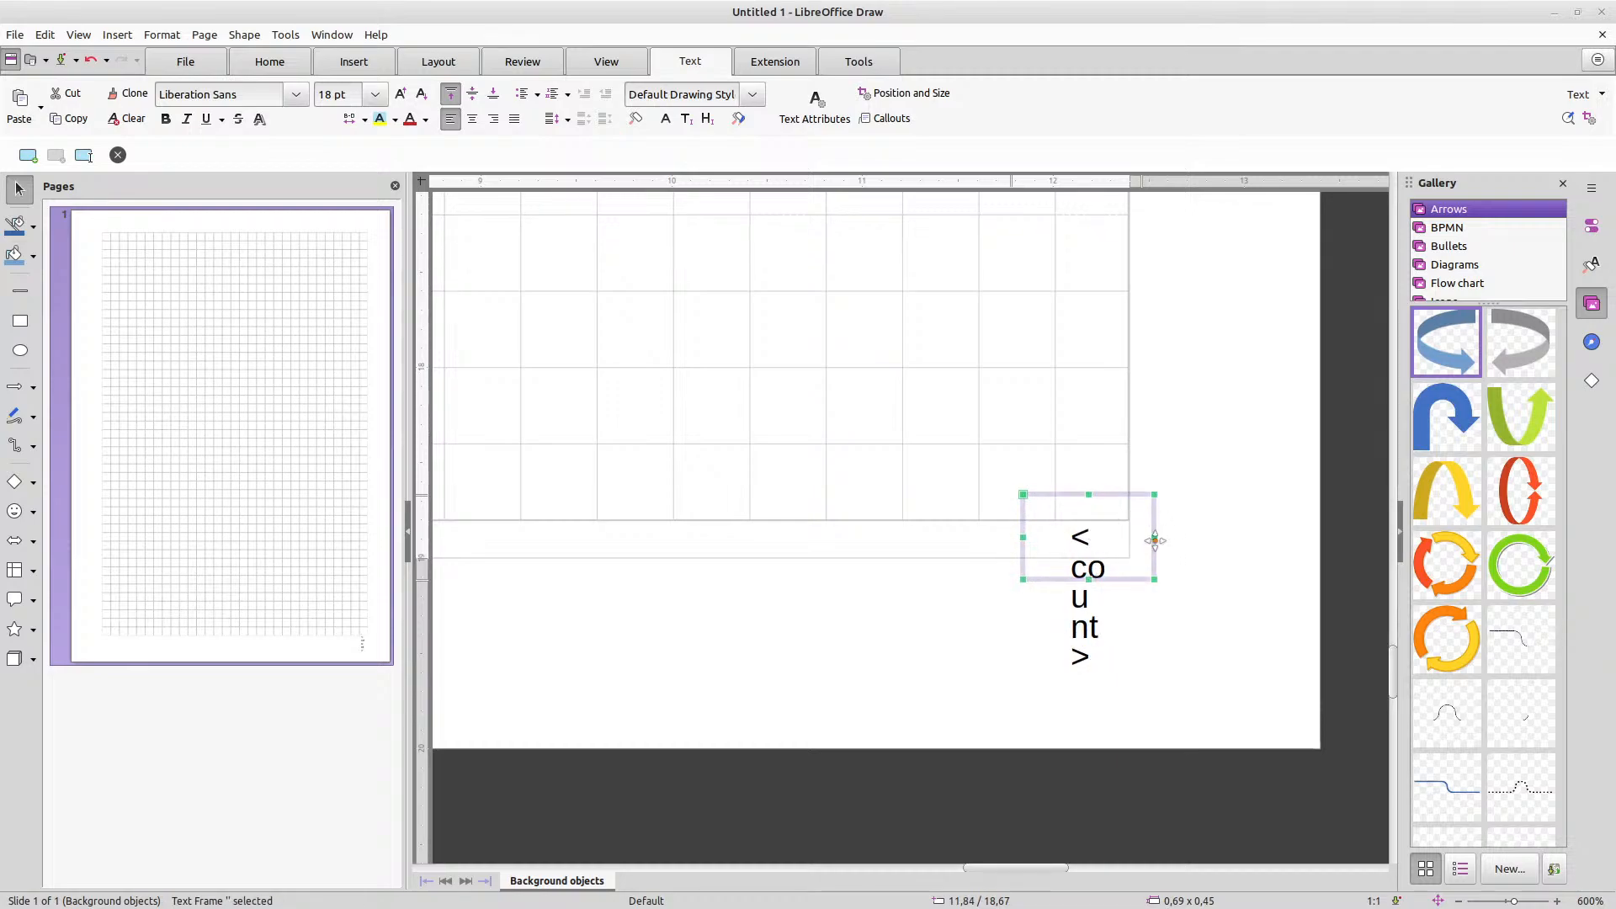
{"action": "left_click_drag", "start_coordinate": [1177, 537], "coordinate": [1264, 536]}
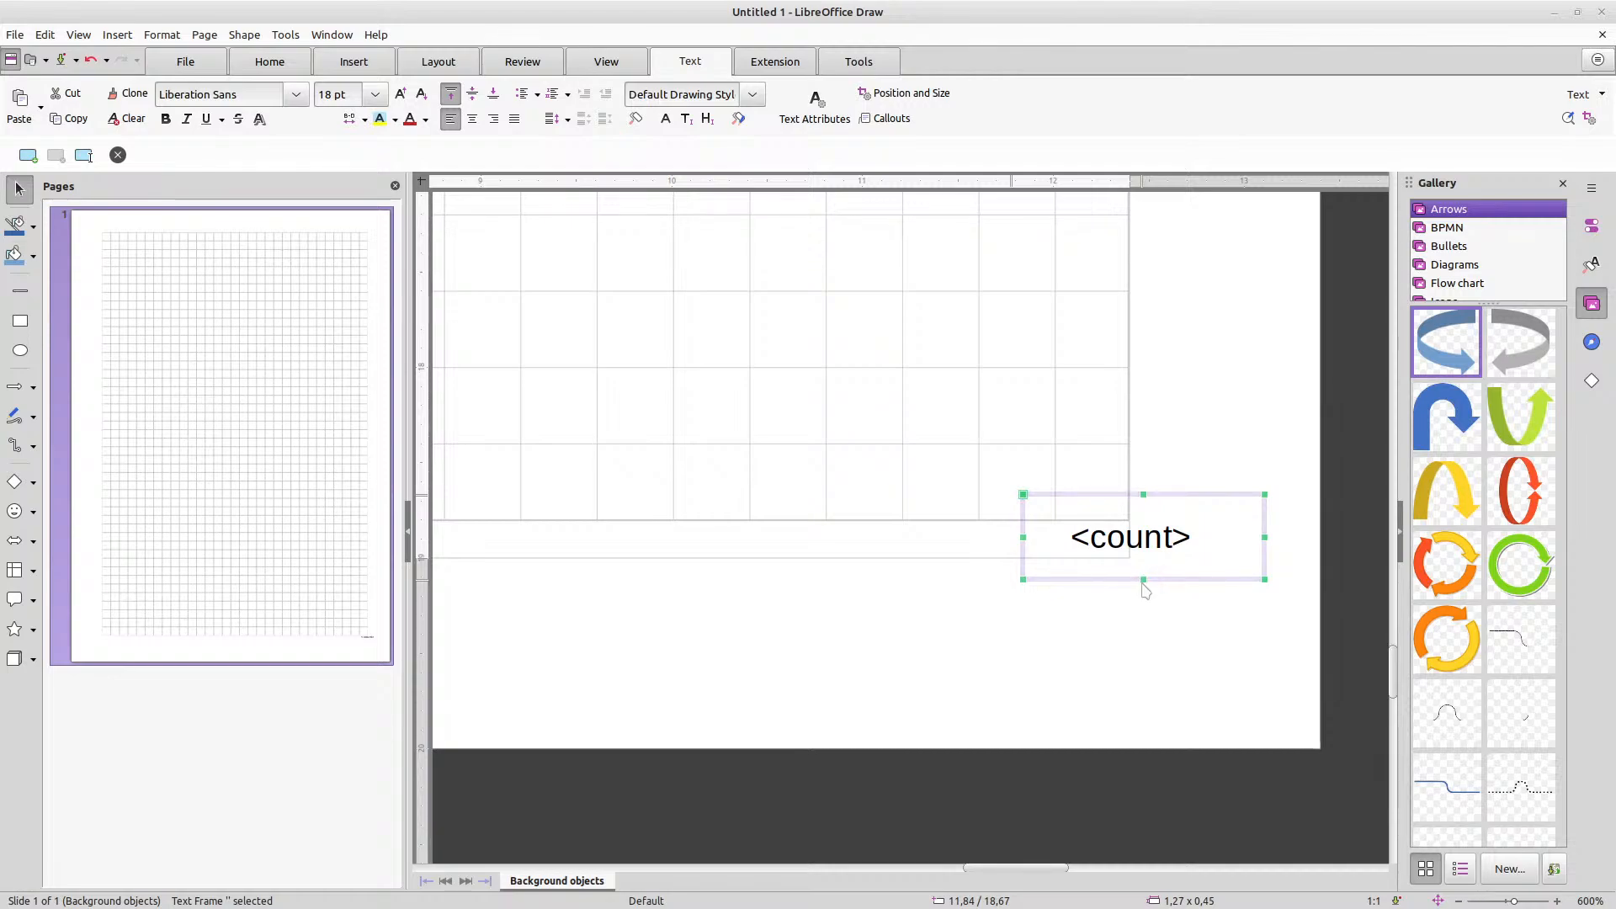
{"action": "left_click_drag", "start_coordinate": [1143, 579], "coordinate": [1143, 570]}
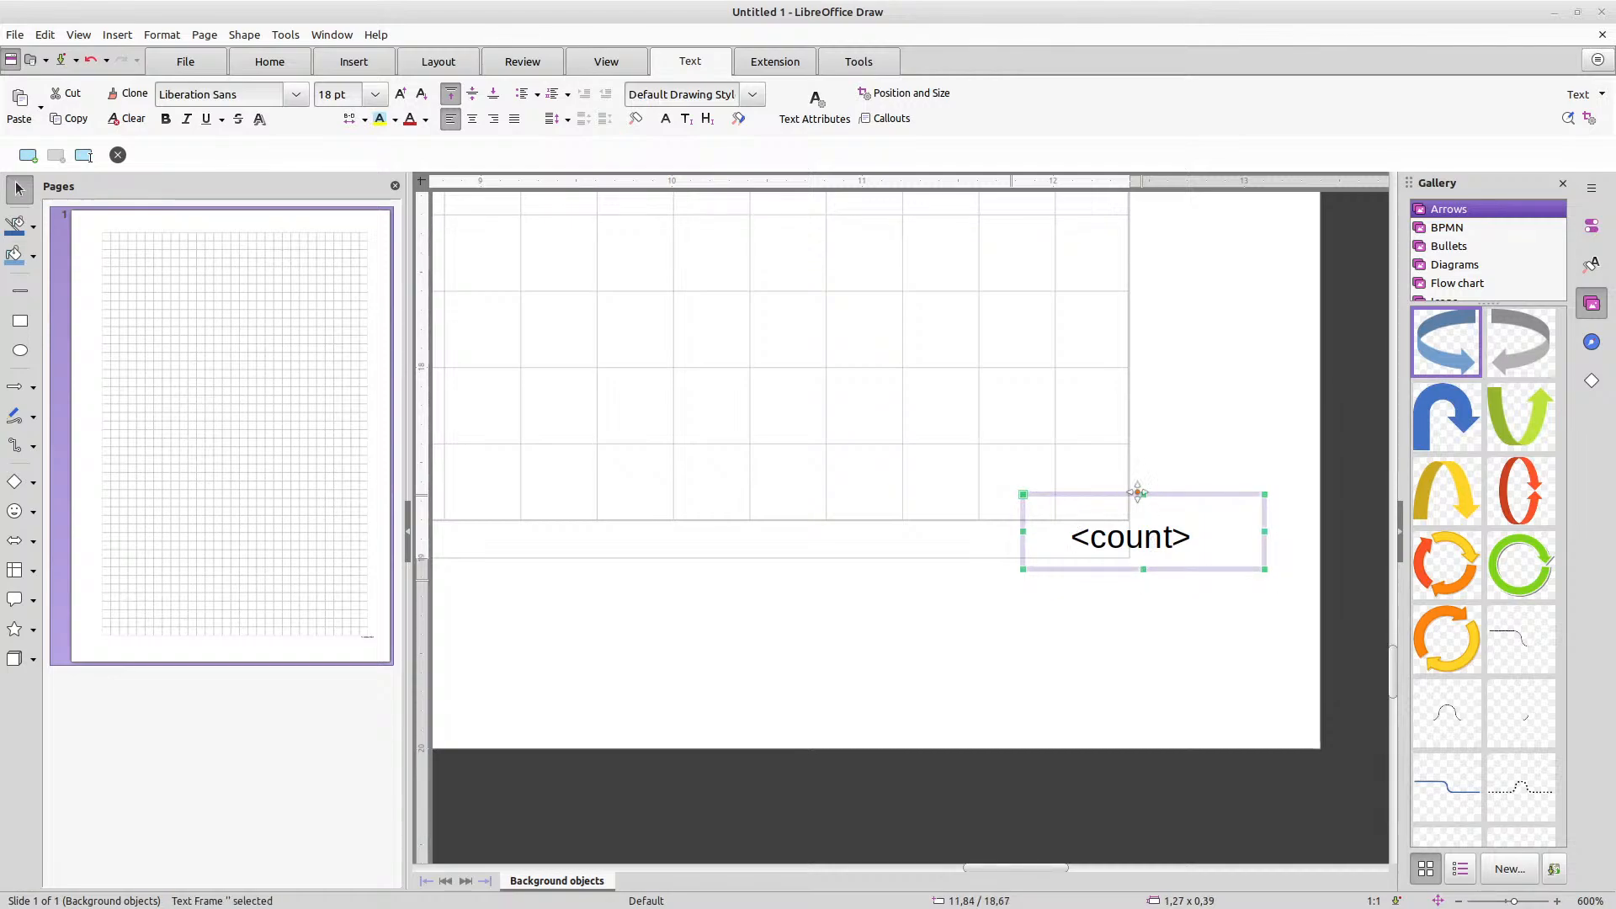
{"action": "left_click", "coordinate": [1262, 411]}
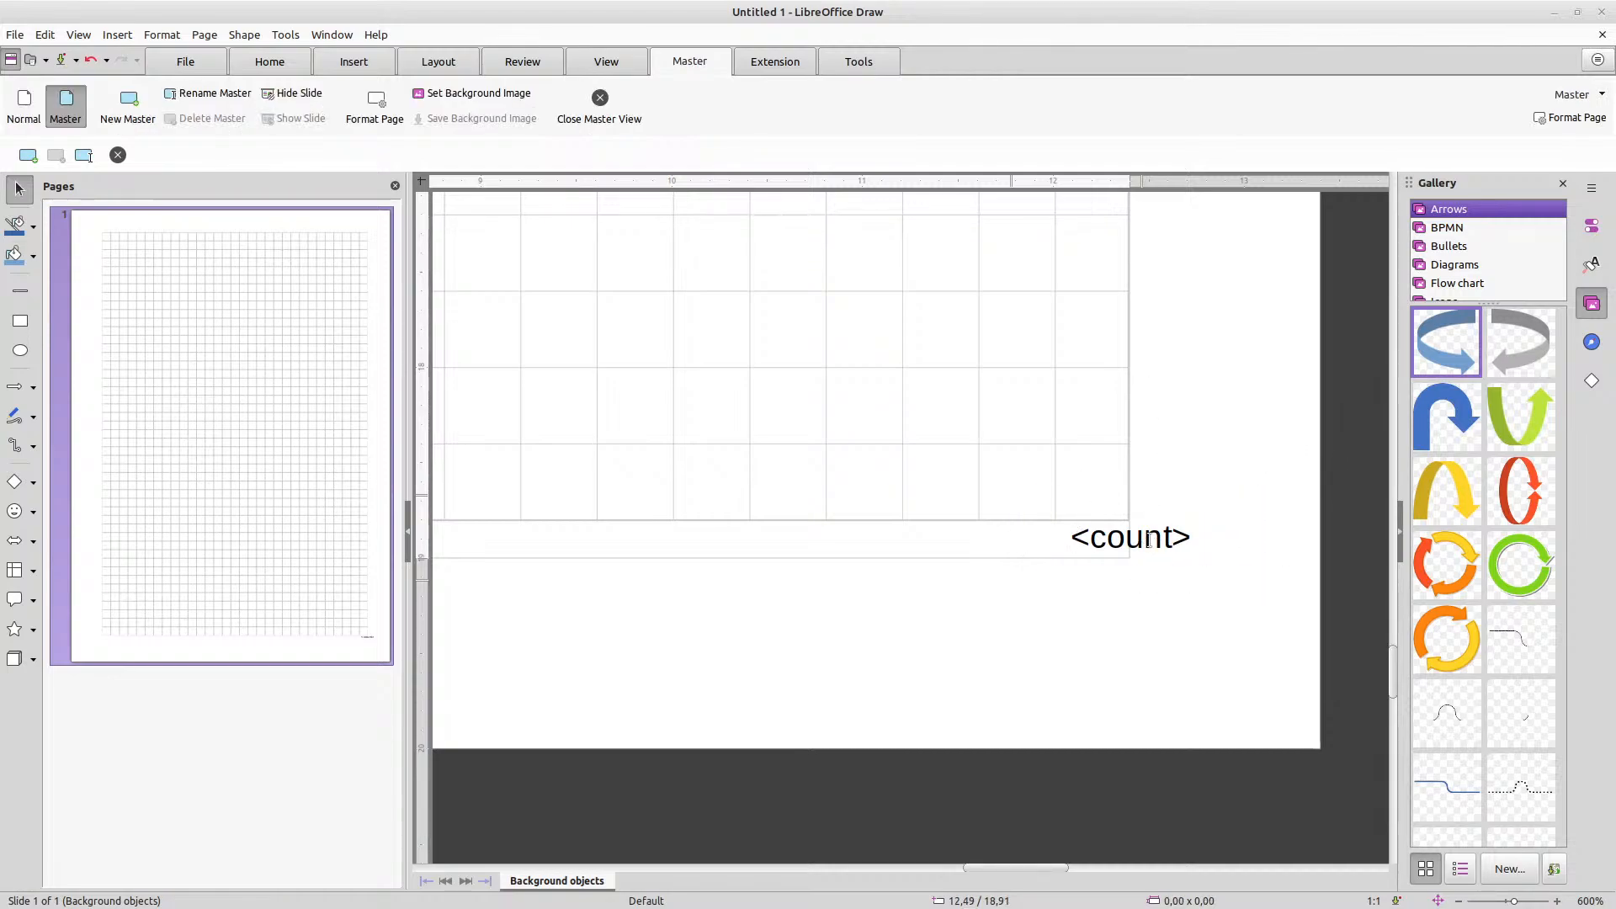
Examine the whole master page with its squared grid and slide count field
{"action": "scroll", "coordinate": [824, 557], "scroll_direction": "down", "scroll_amount": 5}
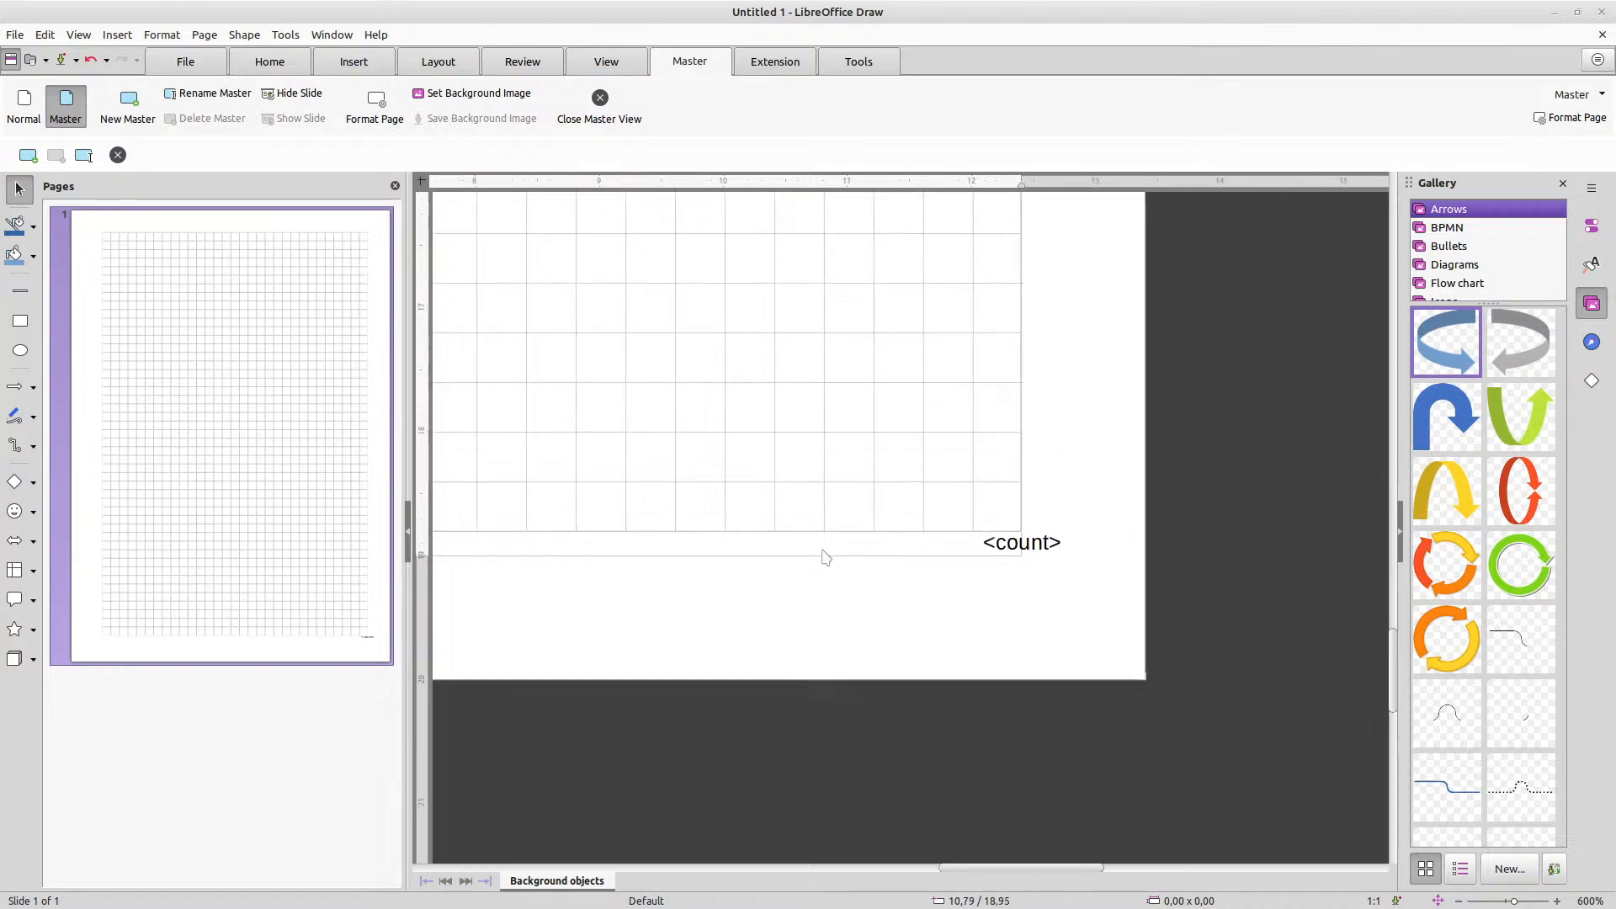
{"action": "scroll", "coordinate": [734, 355], "scroll_direction": "down", "scroll_amount": 3}
{"action": "scroll", "coordinate": [734, 355], "scroll_direction": "up", "scroll_amount": 5}
{"action": "scroll", "coordinate": [732, 355], "scroll_direction": "down", "scroll_amount": 4}
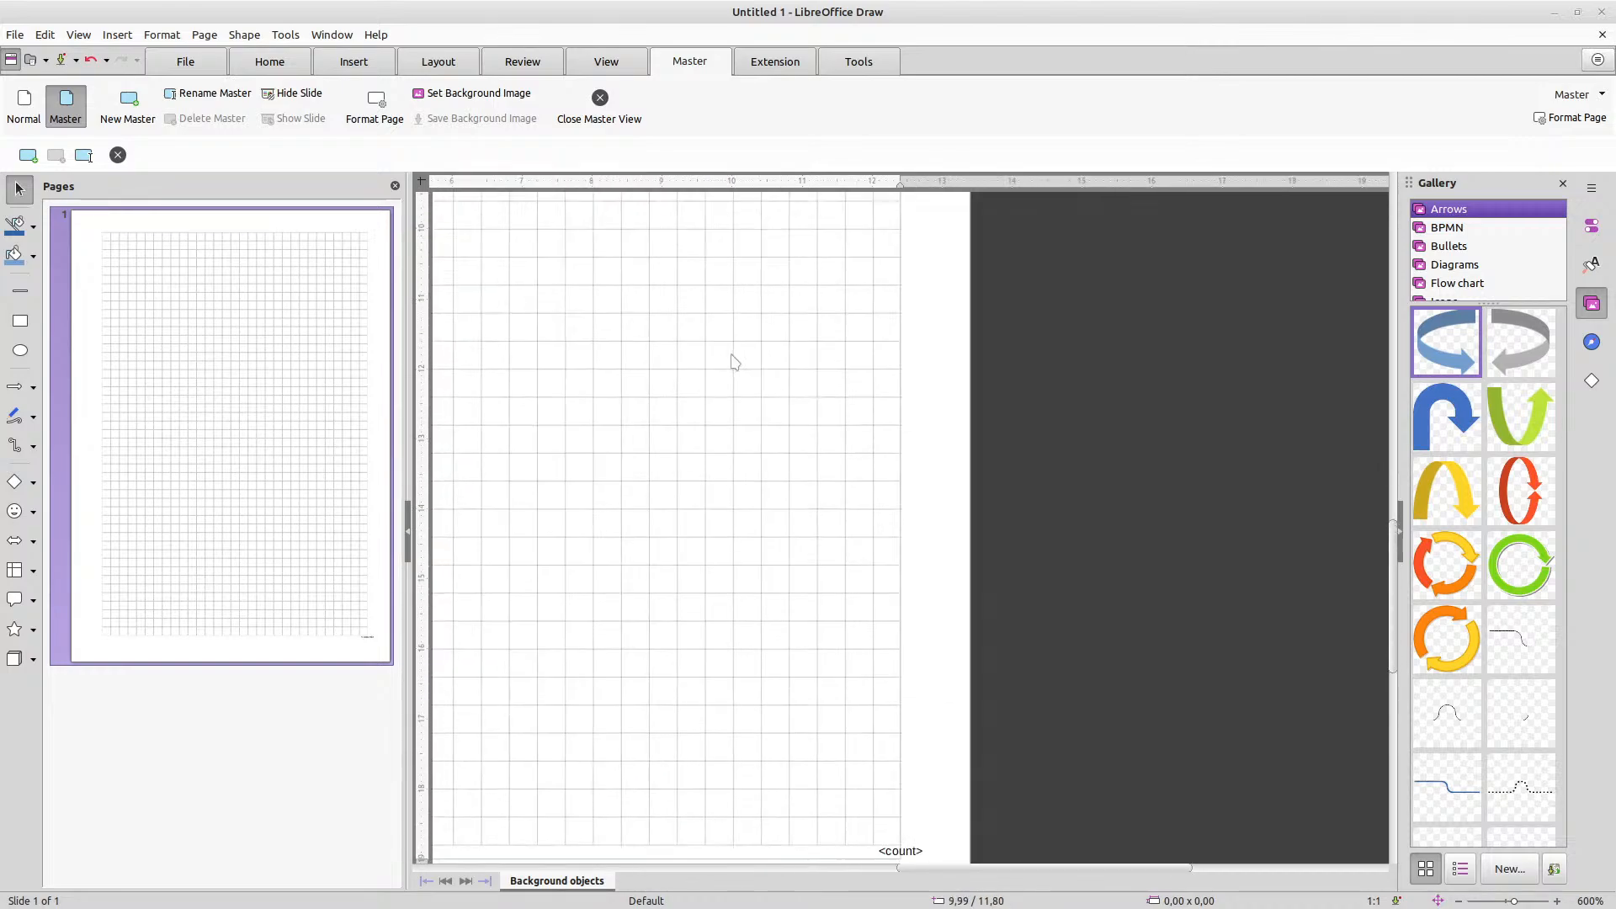
{"action": "left_click_drag", "start_coordinate": [927, 867], "coordinate": [820, 872]}
{"action": "scroll", "coordinate": [687, 599], "scroll_direction": "down", "scroll_amount": 2}
{"action": "scroll", "coordinate": [693, 620], "scroll_direction": "up", "scroll_amount": 5}
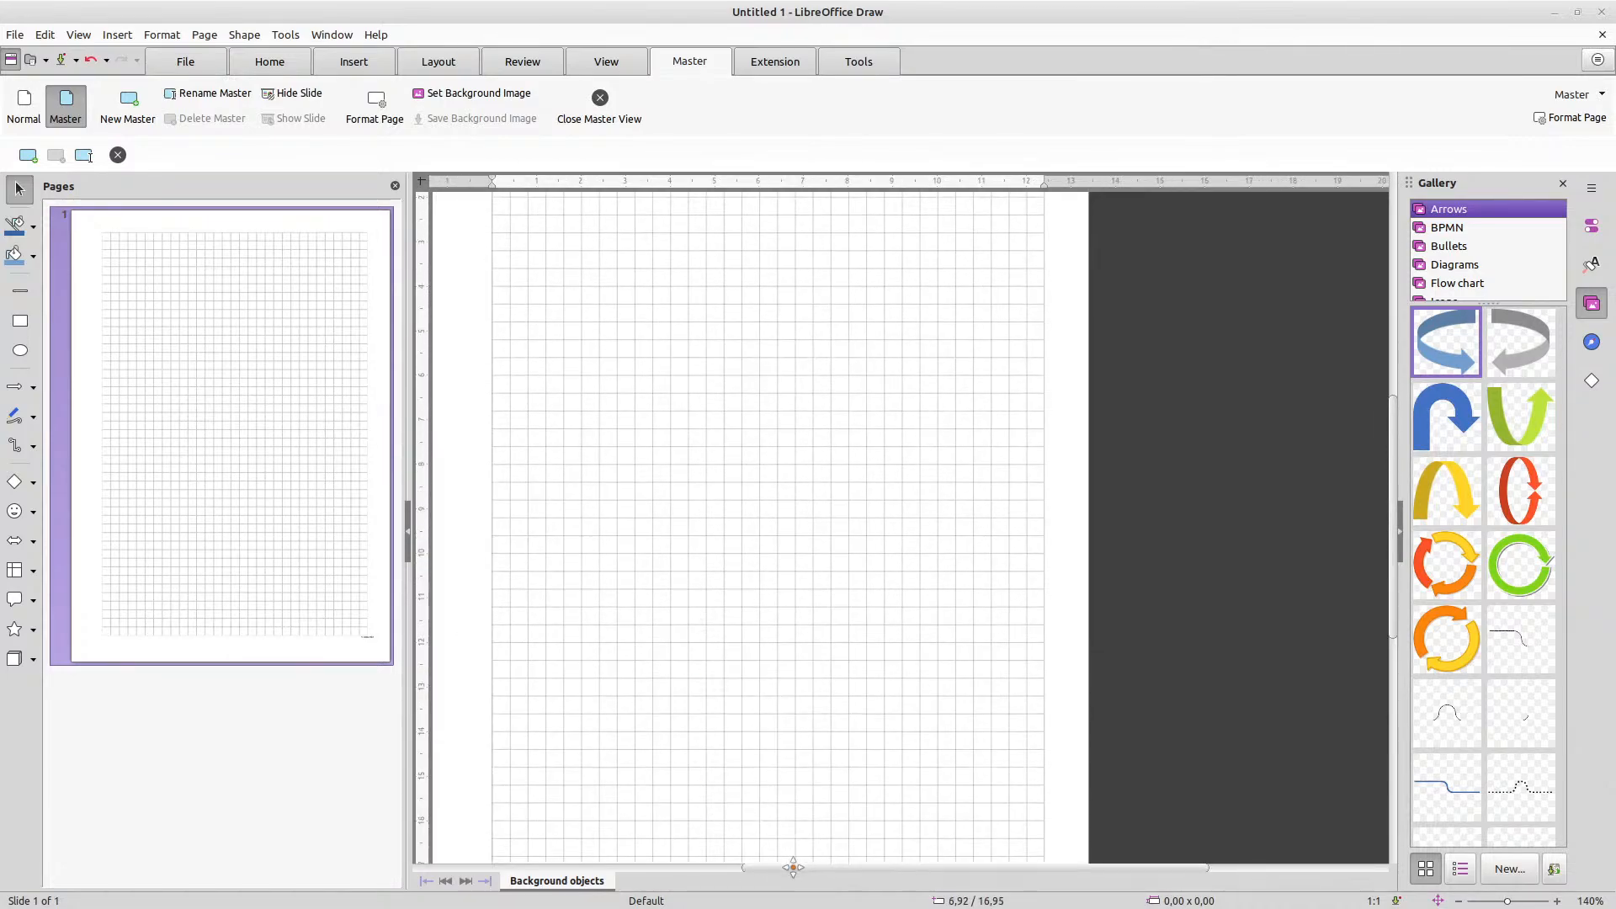
{"action": "left_click_drag", "start_coordinate": [791, 867], "coordinate": [740, 874]}
{"action": "scroll", "coordinate": [726, 637], "scroll_direction": "down", "scroll_amount": 3}
{"action": "middle_click", "coordinate": [726, 637]}
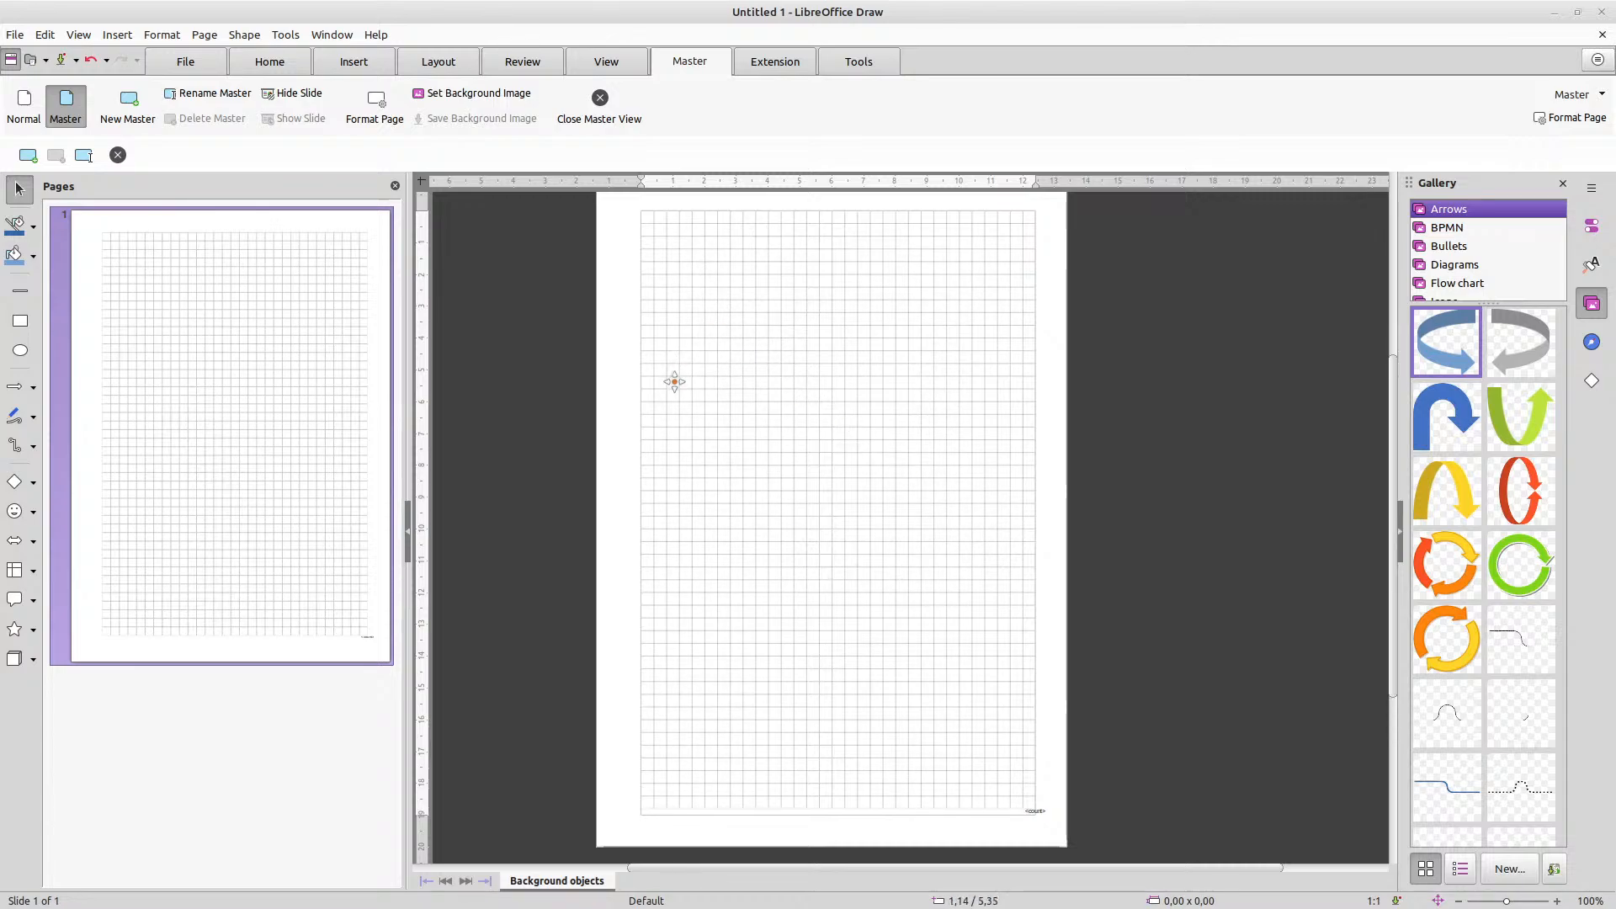
Try moving the squared grid on the master page to about 1.44 / 0.27 cm, and undo the move
{"action": "left_click_drag", "start_coordinate": [674, 381], "coordinate": [720, 390]}
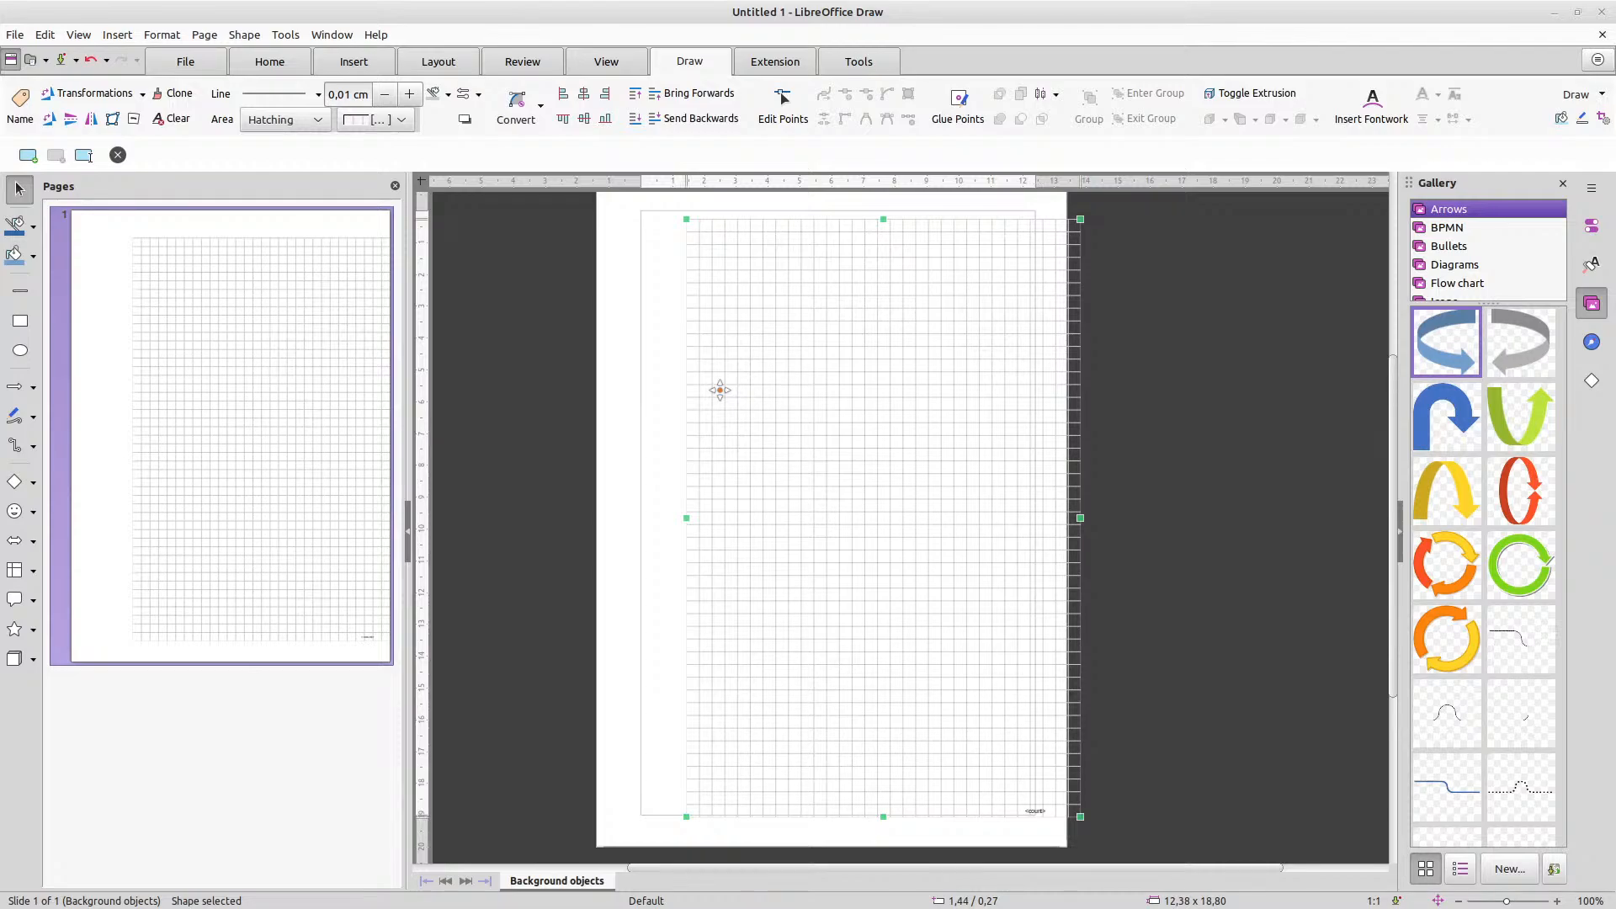
{"action": "key", "text": "ctrl+z"}
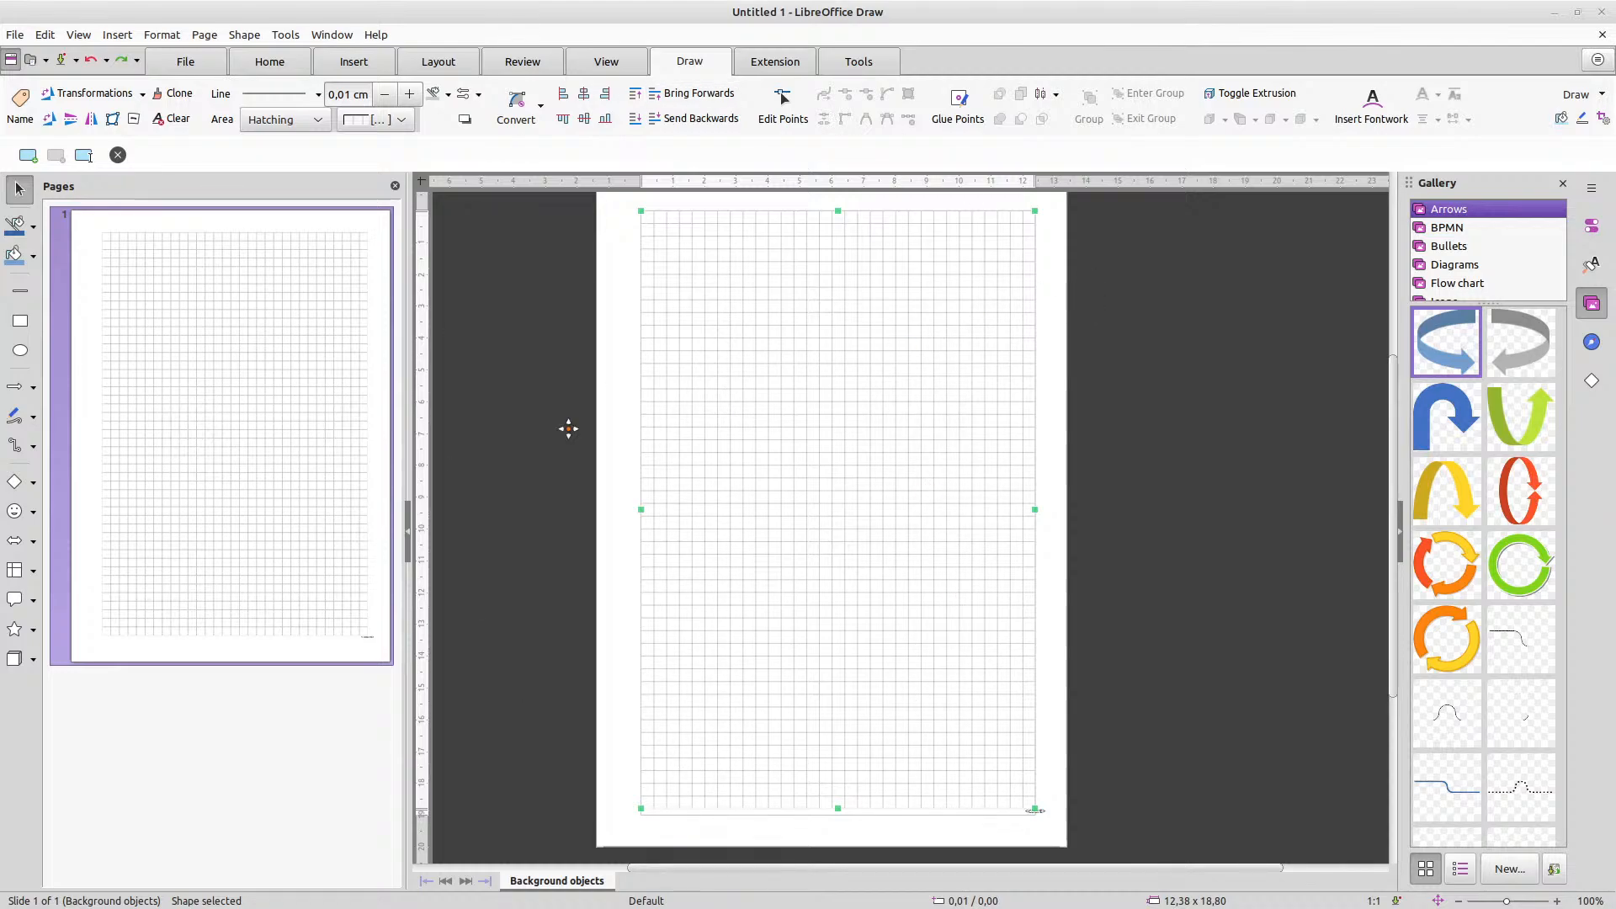
{"action": "left_click", "coordinate": [1057, 351]}
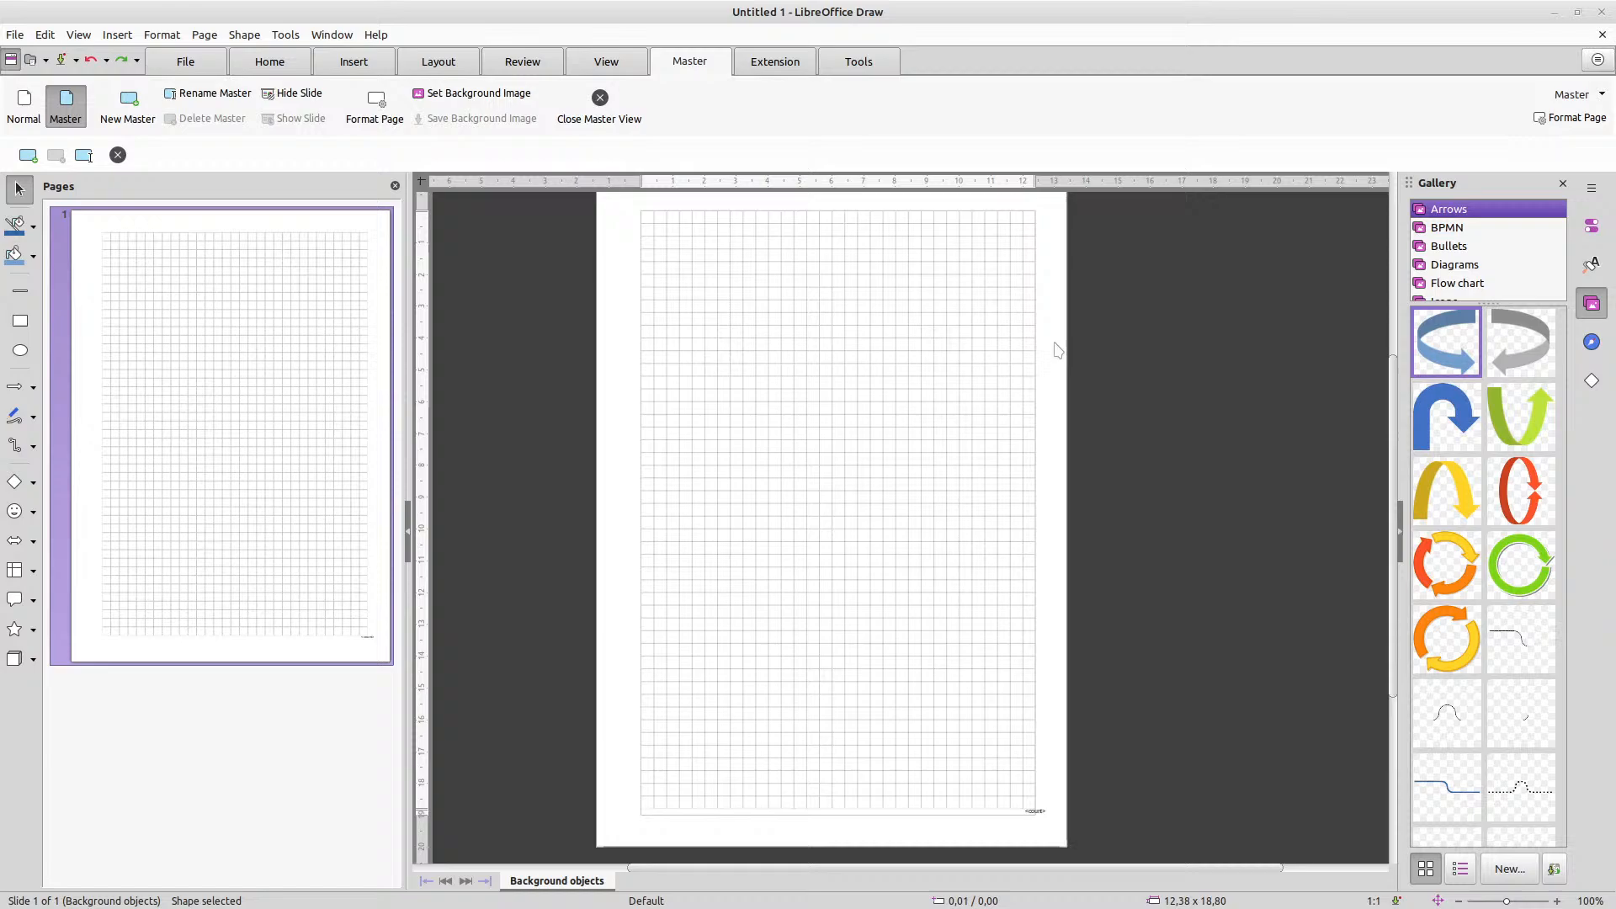
Switch to normal page view and try to select the grid background with selection frames across the page
{"action": "left_click", "coordinate": [24, 106]}
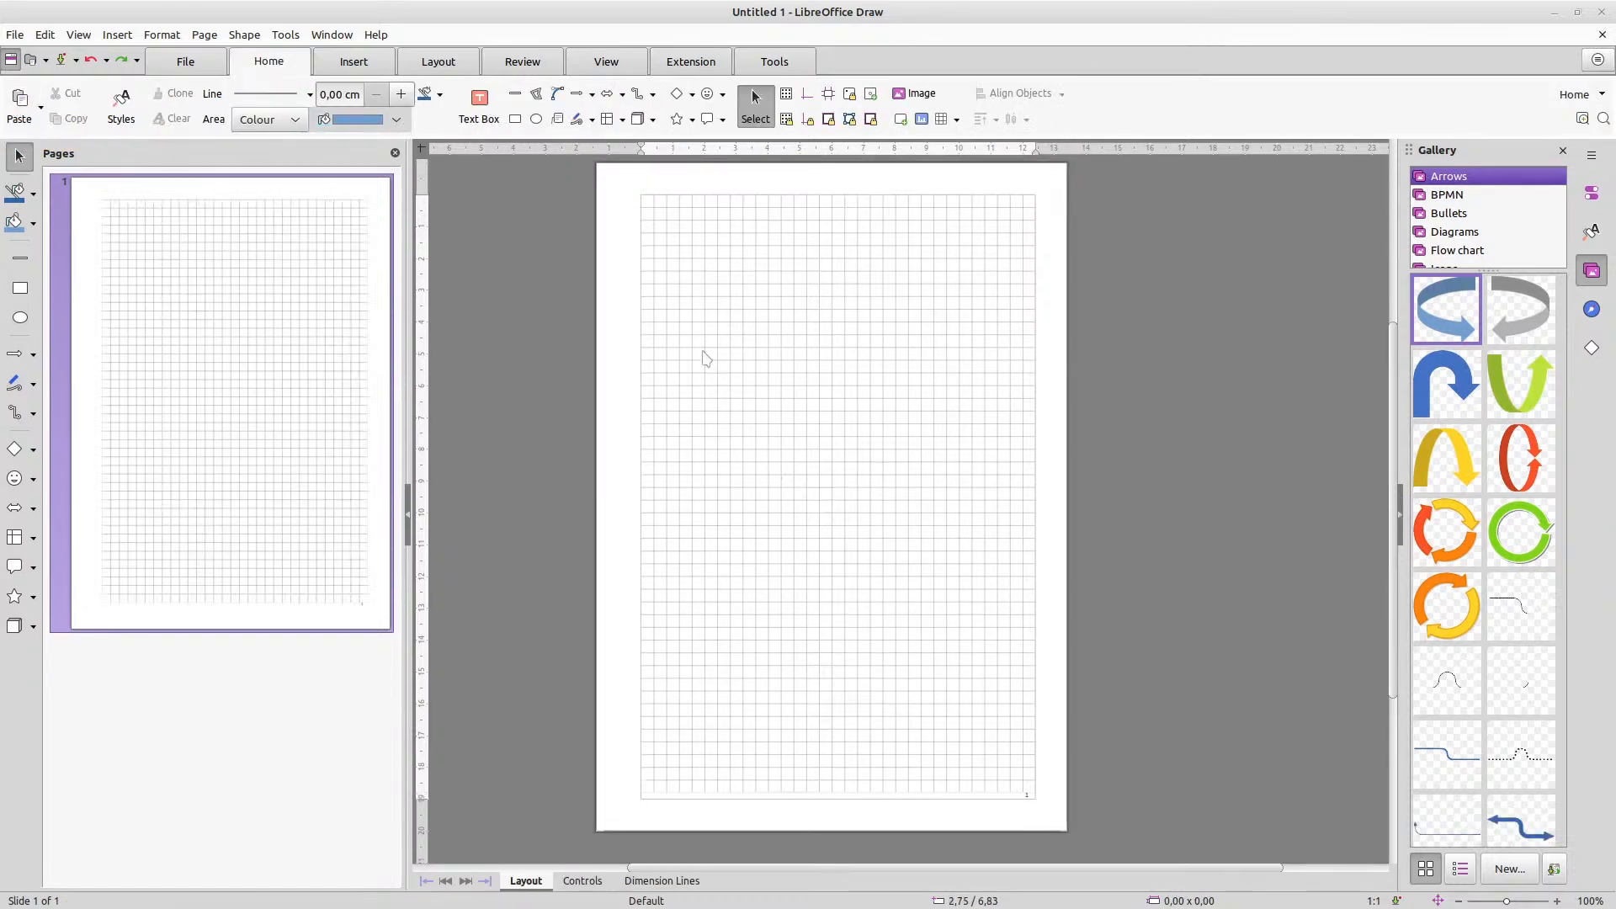
{"action": "left_click_drag", "start_coordinate": [697, 265], "coordinate": [947, 577]}
{"action": "left_click_drag", "start_coordinate": [675, 224], "coordinate": [897, 502]}
{"action": "left_click_drag", "start_coordinate": [718, 210], "coordinate": [1044, 256]}
{"action": "left_click_drag", "start_coordinate": [1039, 256], "coordinate": [765, 562]}
{"action": "left_click_drag", "start_coordinate": [638, 444], "coordinate": [833, 673]}
{"action": "left_click_drag", "start_coordinate": [726, 731], "coordinate": [888, 749]}
{"action": "left_click_drag", "start_coordinate": [915, 416], "coordinate": [797, 334]}
{"action": "left_click_drag", "start_coordinate": [626, 175], "coordinate": [1164, 829]}
Examine the slide count number below the grid's lower-right corner and the grid up close in normal view
{"action": "scroll", "coordinate": [1038, 822], "scroll_direction": "up", "scroll_amount": 6}
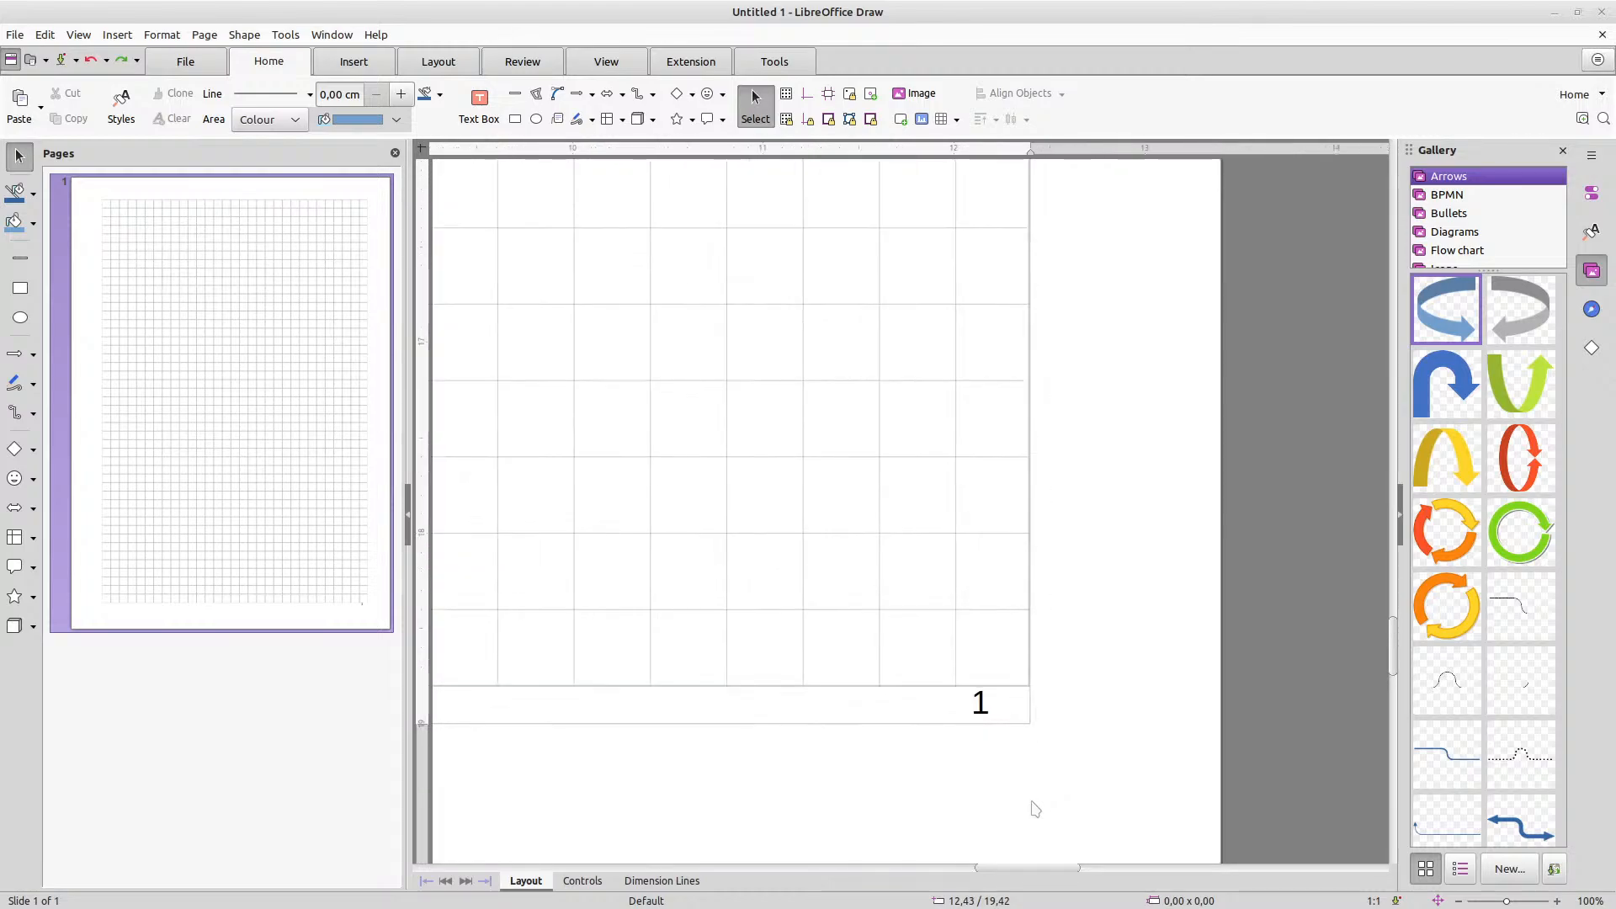
{"action": "scroll", "coordinate": [1012, 753], "scroll_direction": "up", "scroll_amount": 3}
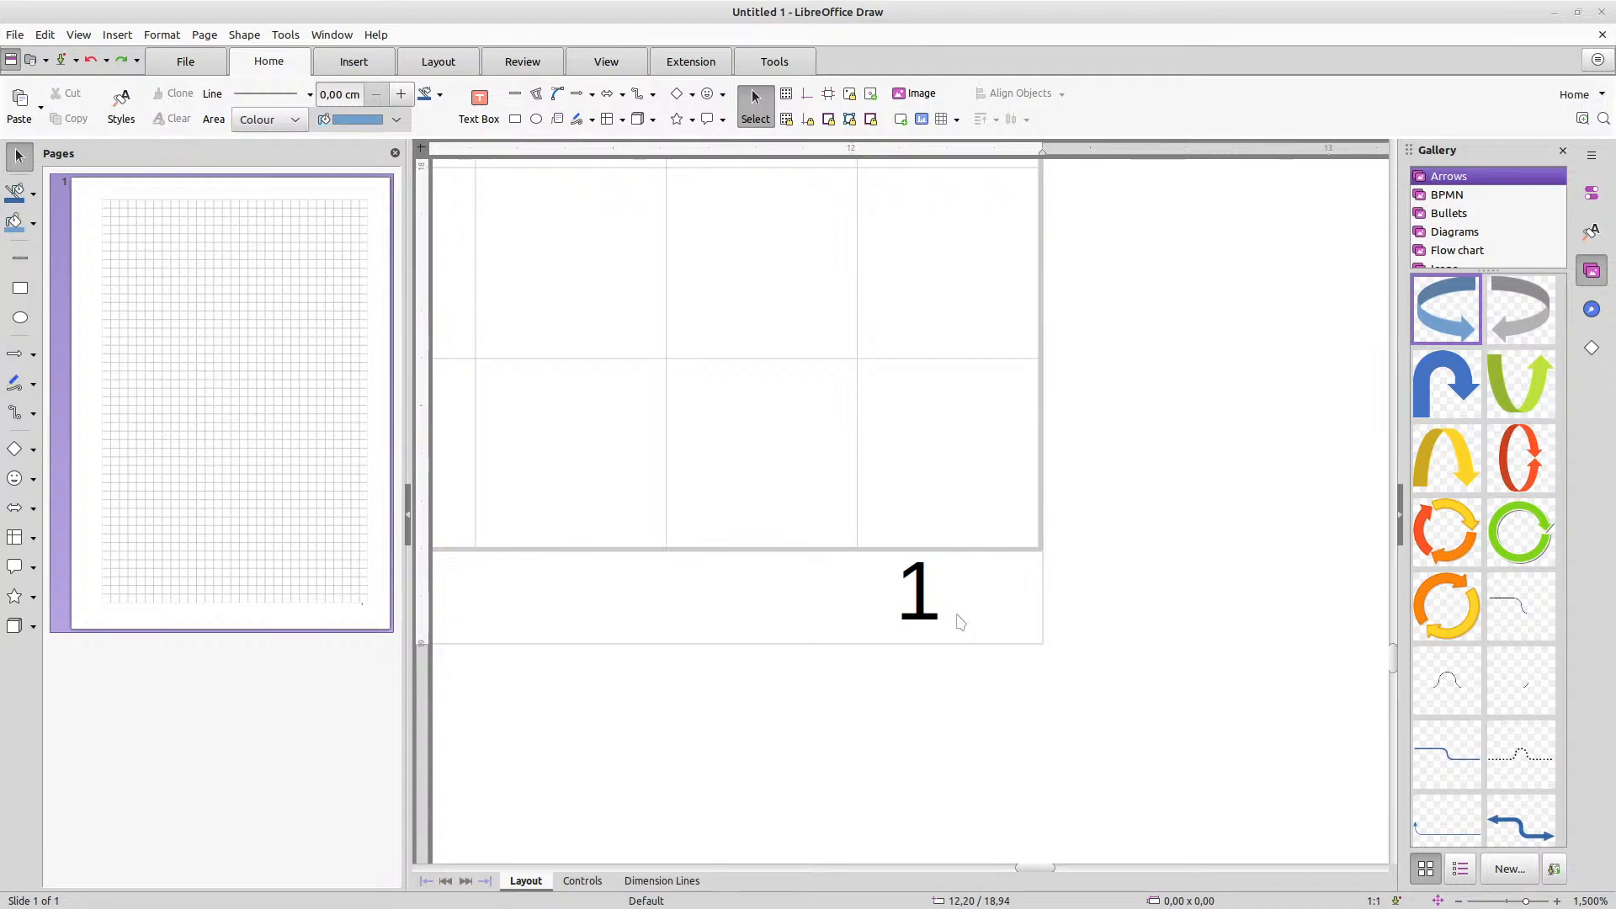
{"action": "scroll", "coordinate": [939, 596], "scroll_direction": "down", "scroll_amount": 3}
{"action": "scroll", "coordinate": [897, 523], "scroll_direction": "up", "scroll_amount": 6}
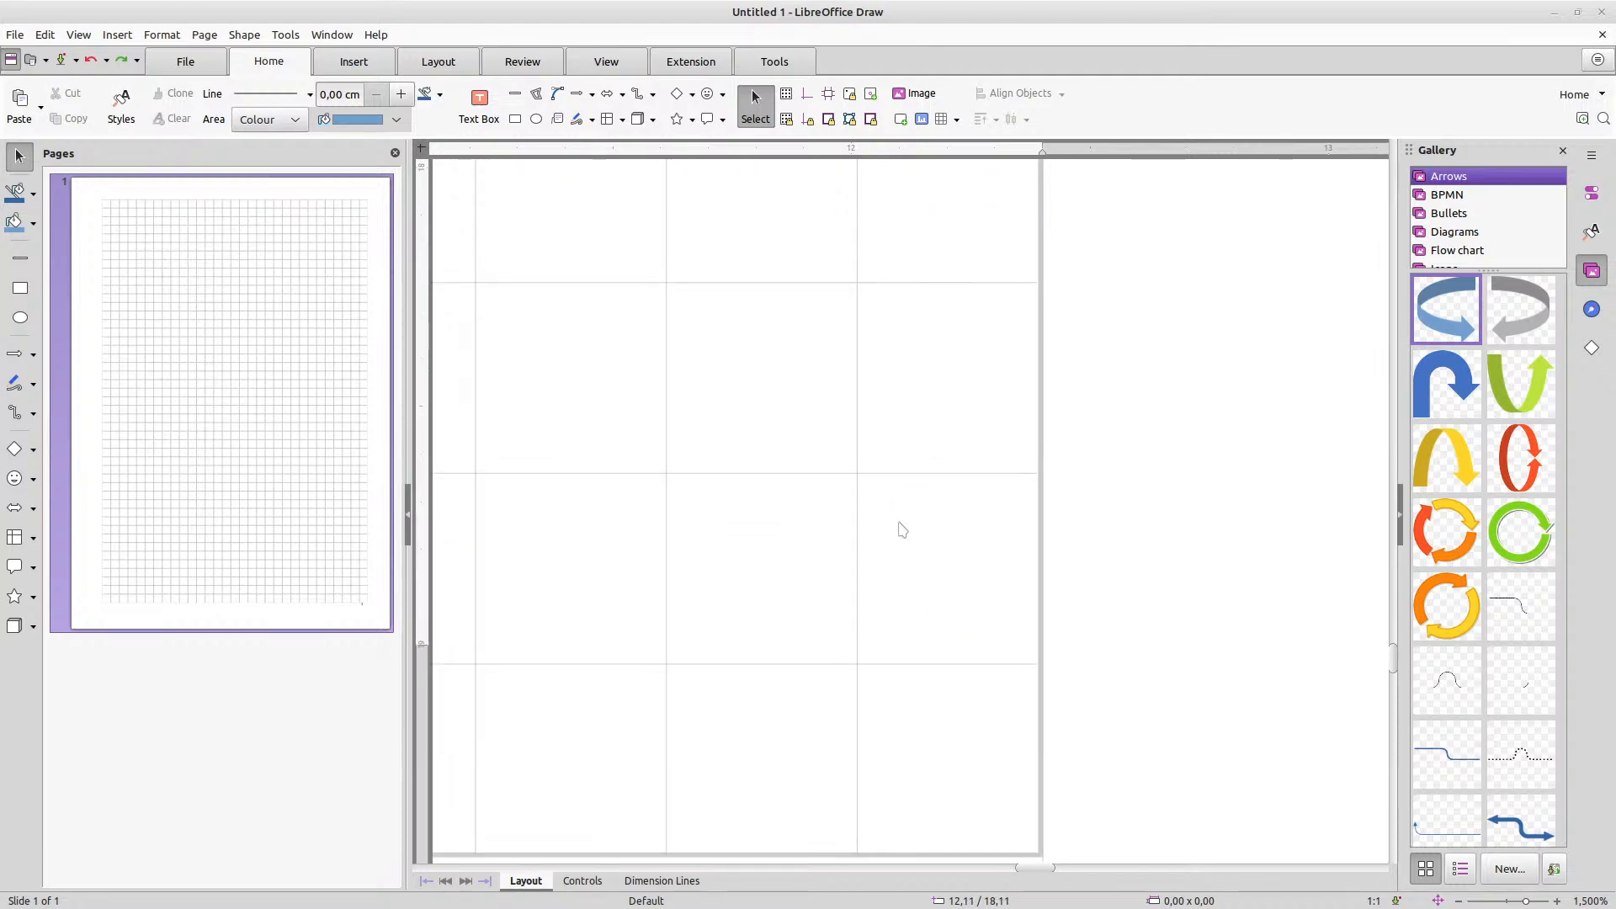
{"action": "scroll", "coordinate": [894, 518], "scroll_direction": "down", "scroll_amount": 3}
{"action": "scroll", "coordinate": [897, 526], "scroll_direction": "down", "scroll_amount": 5}
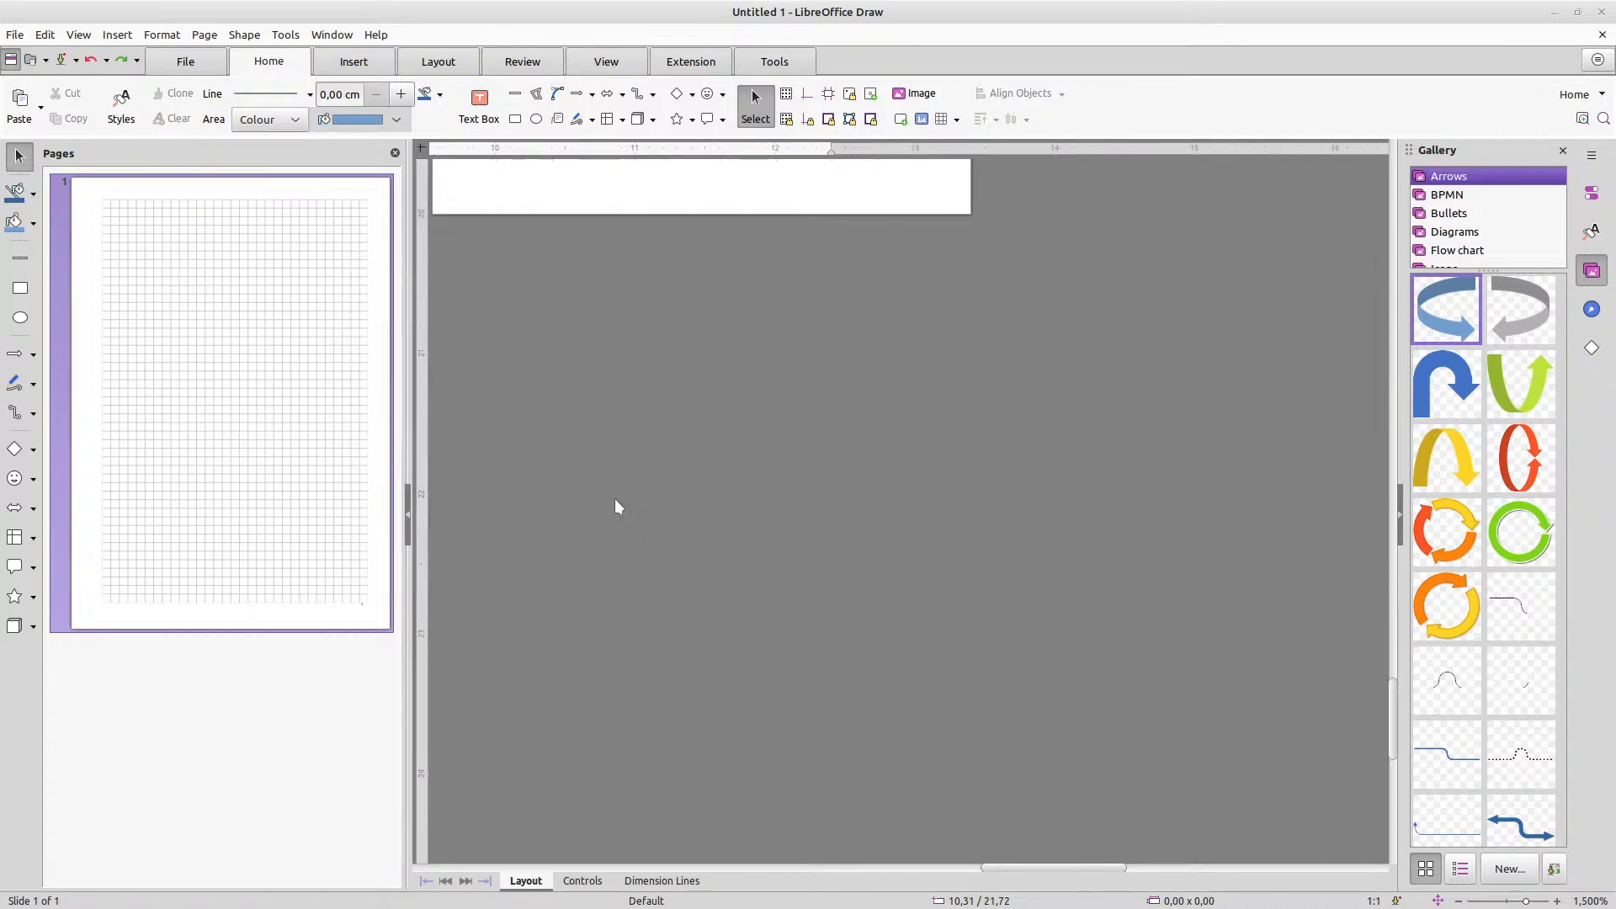
{"action": "left_click_drag", "start_coordinate": [1007, 866], "coordinate": [832, 846]}
{"action": "scroll", "coordinate": [852, 818], "scroll_direction": "up", "scroll_amount": 9}
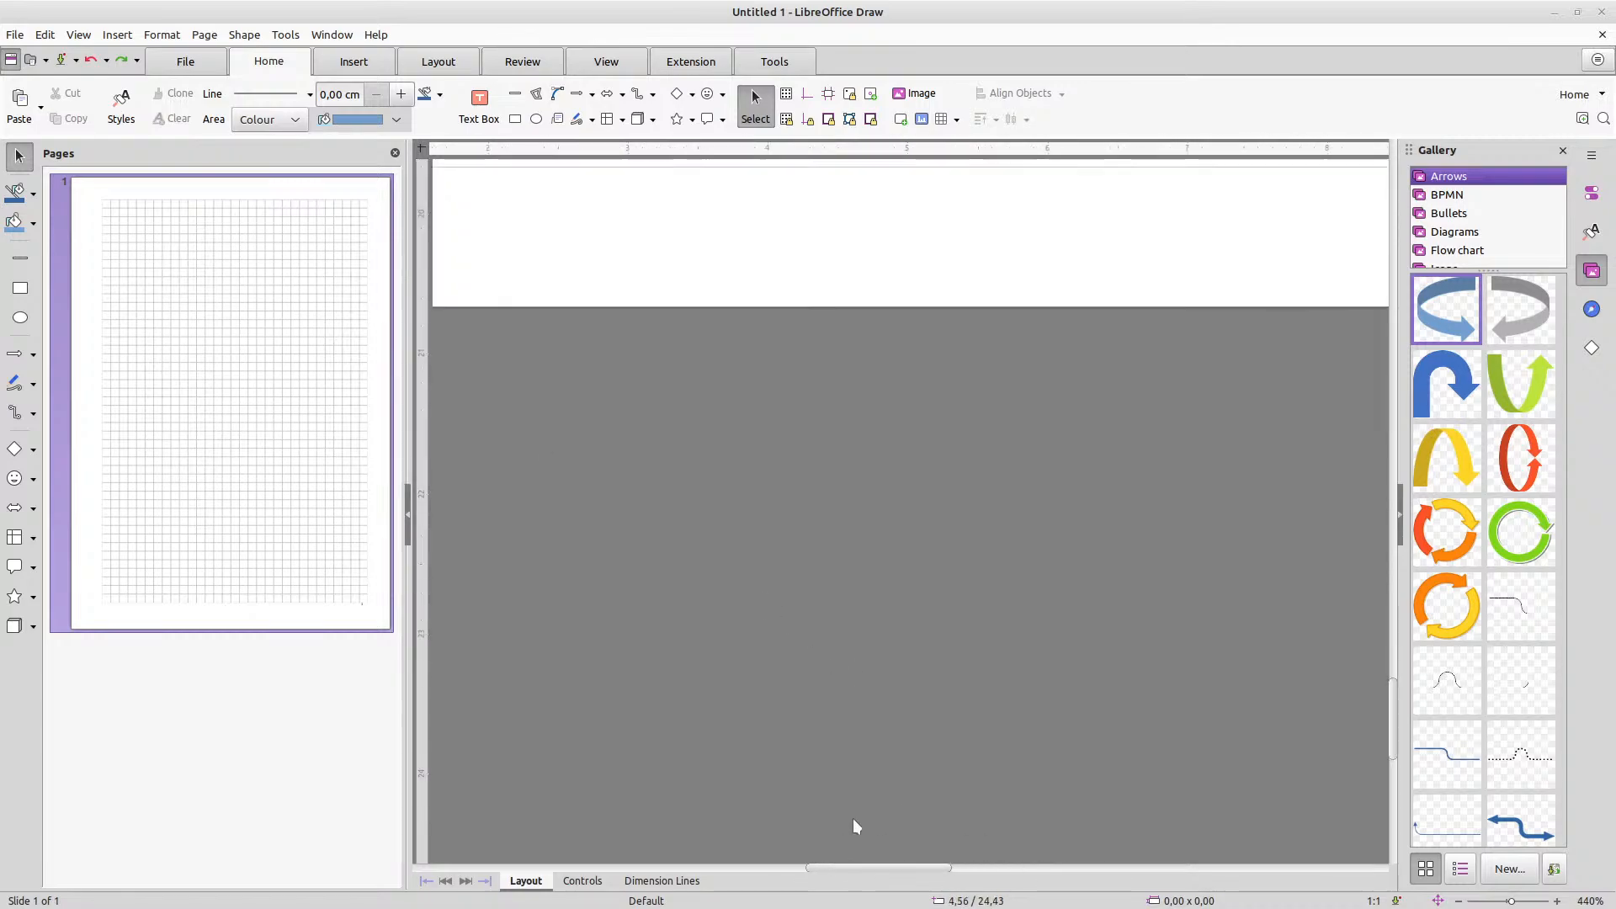
{"action": "scroll", "coordinate": [595, 361], "scroll_direction": "up", "scroll_amount": 5}
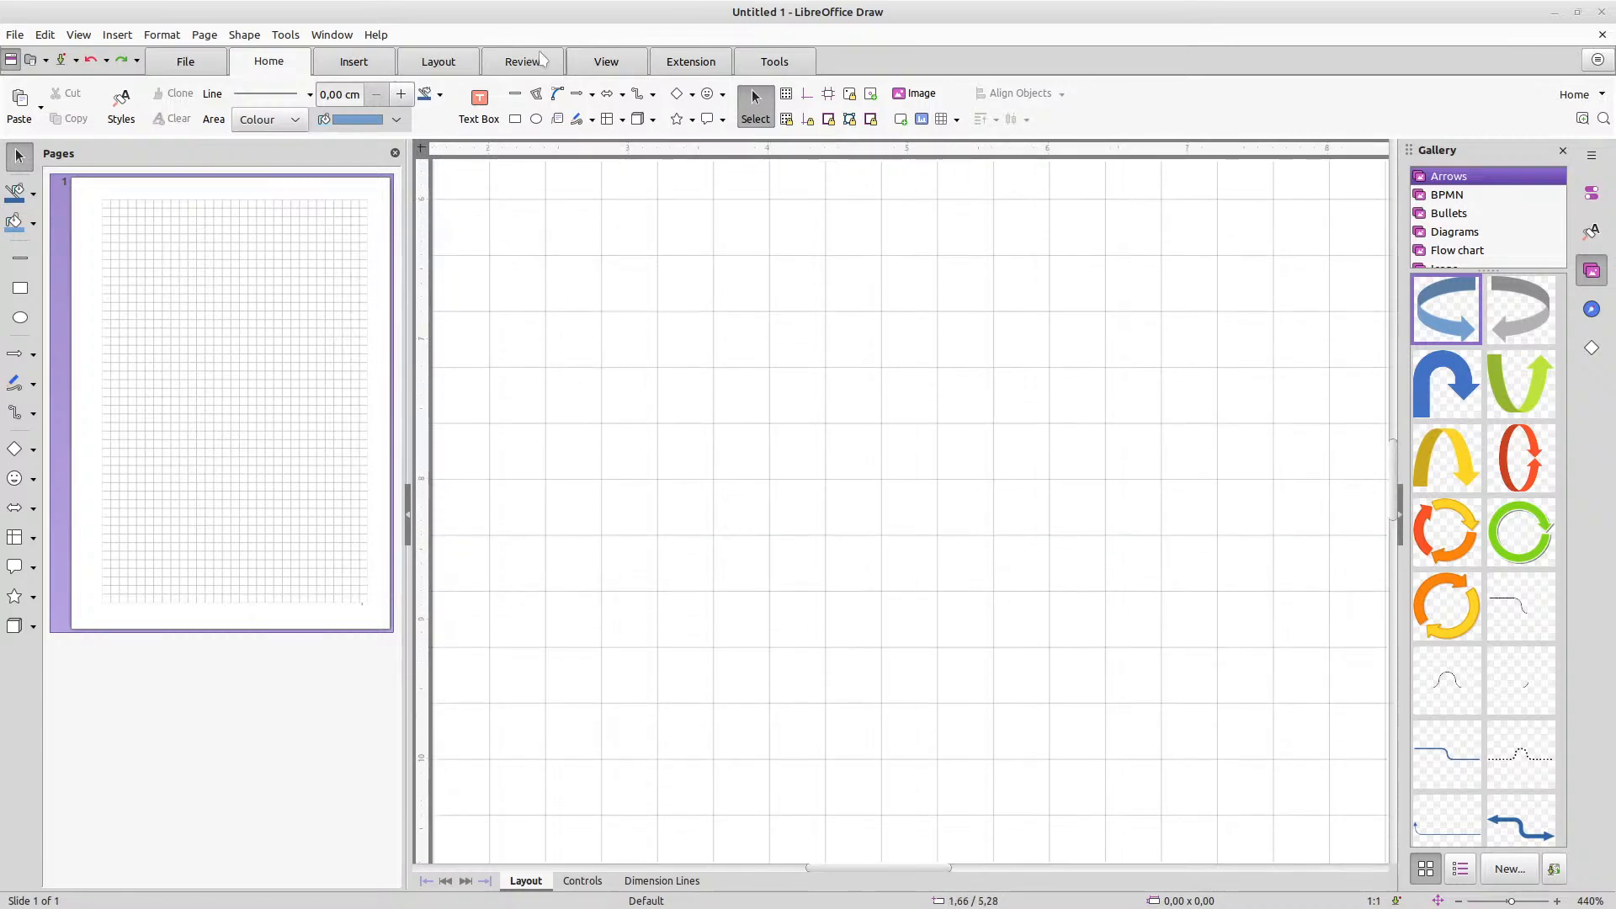
Return to the master page view at the slide count field below the grid
{"action": "left_click", "coordinate": [606, 62]}
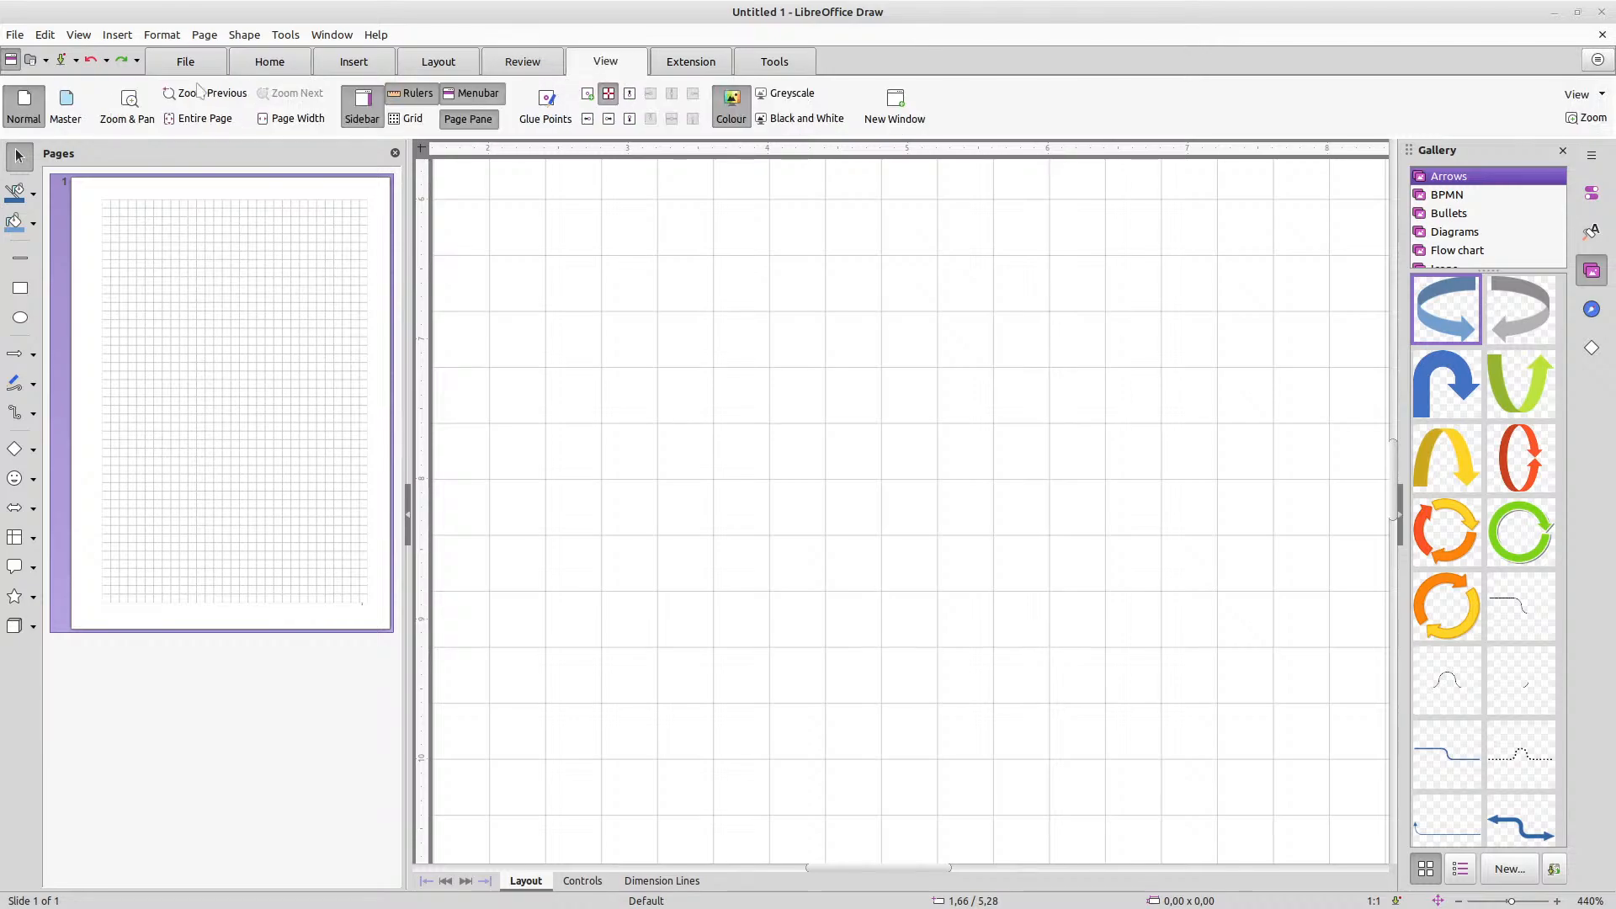
{"action": "left_click", "coordinate": [66, 106]}
{"action": "scroll", "coordinate": [1044, 669], "scroll_direction": "down", "scroll_amount": 8}
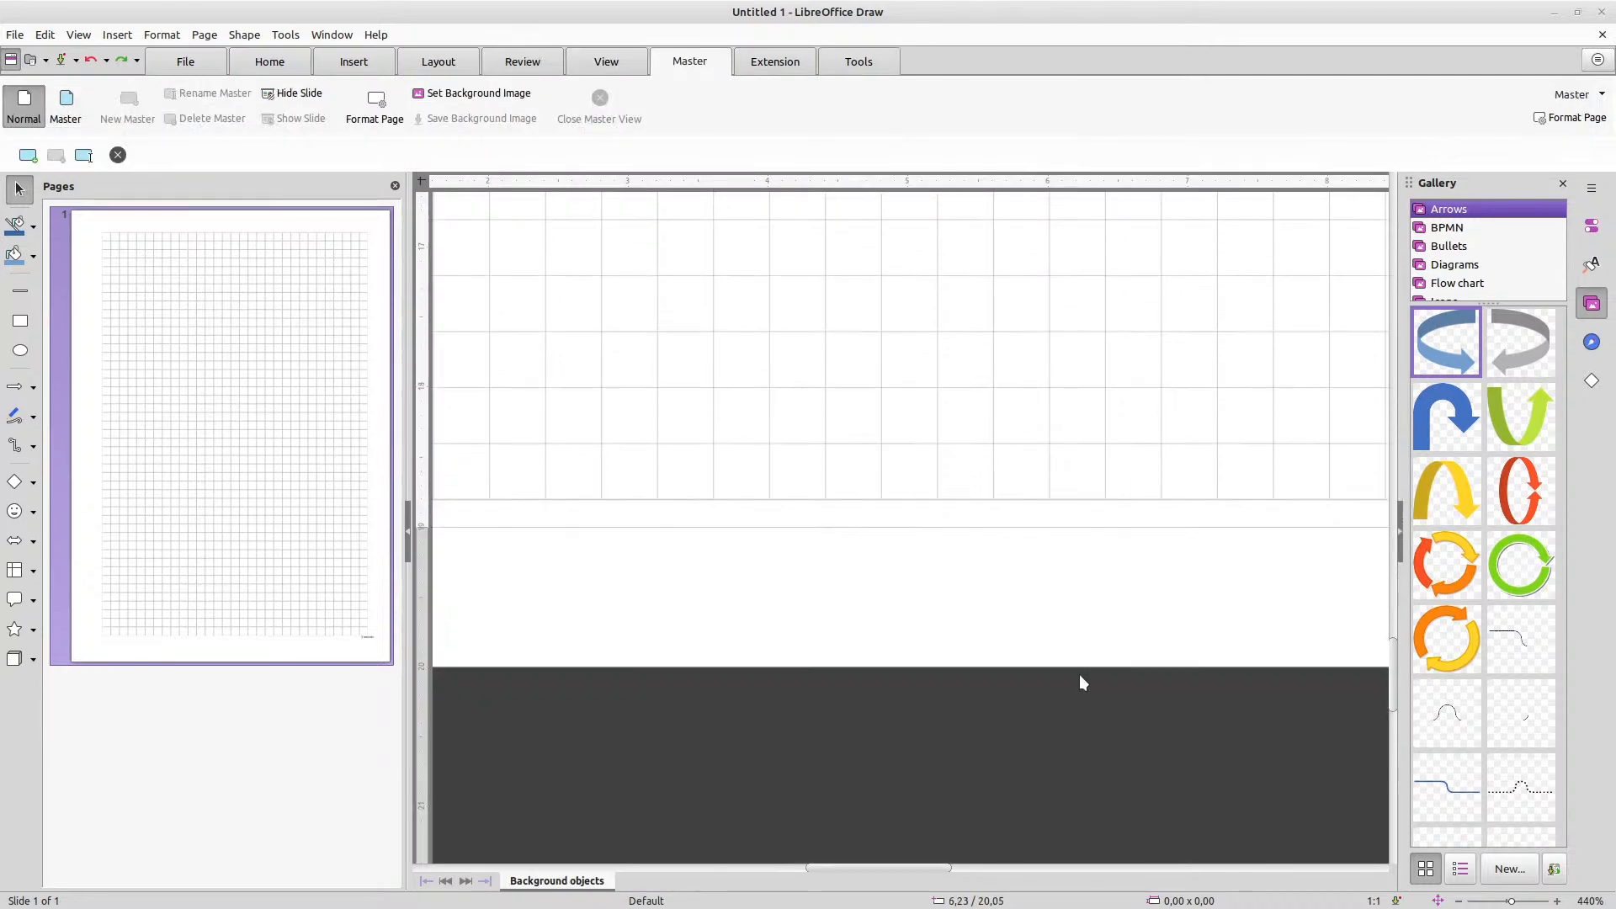
{"action": "scroll", "coordinate": [1083, 687], "scroll_direction": "up", "scroll_amount": 1}
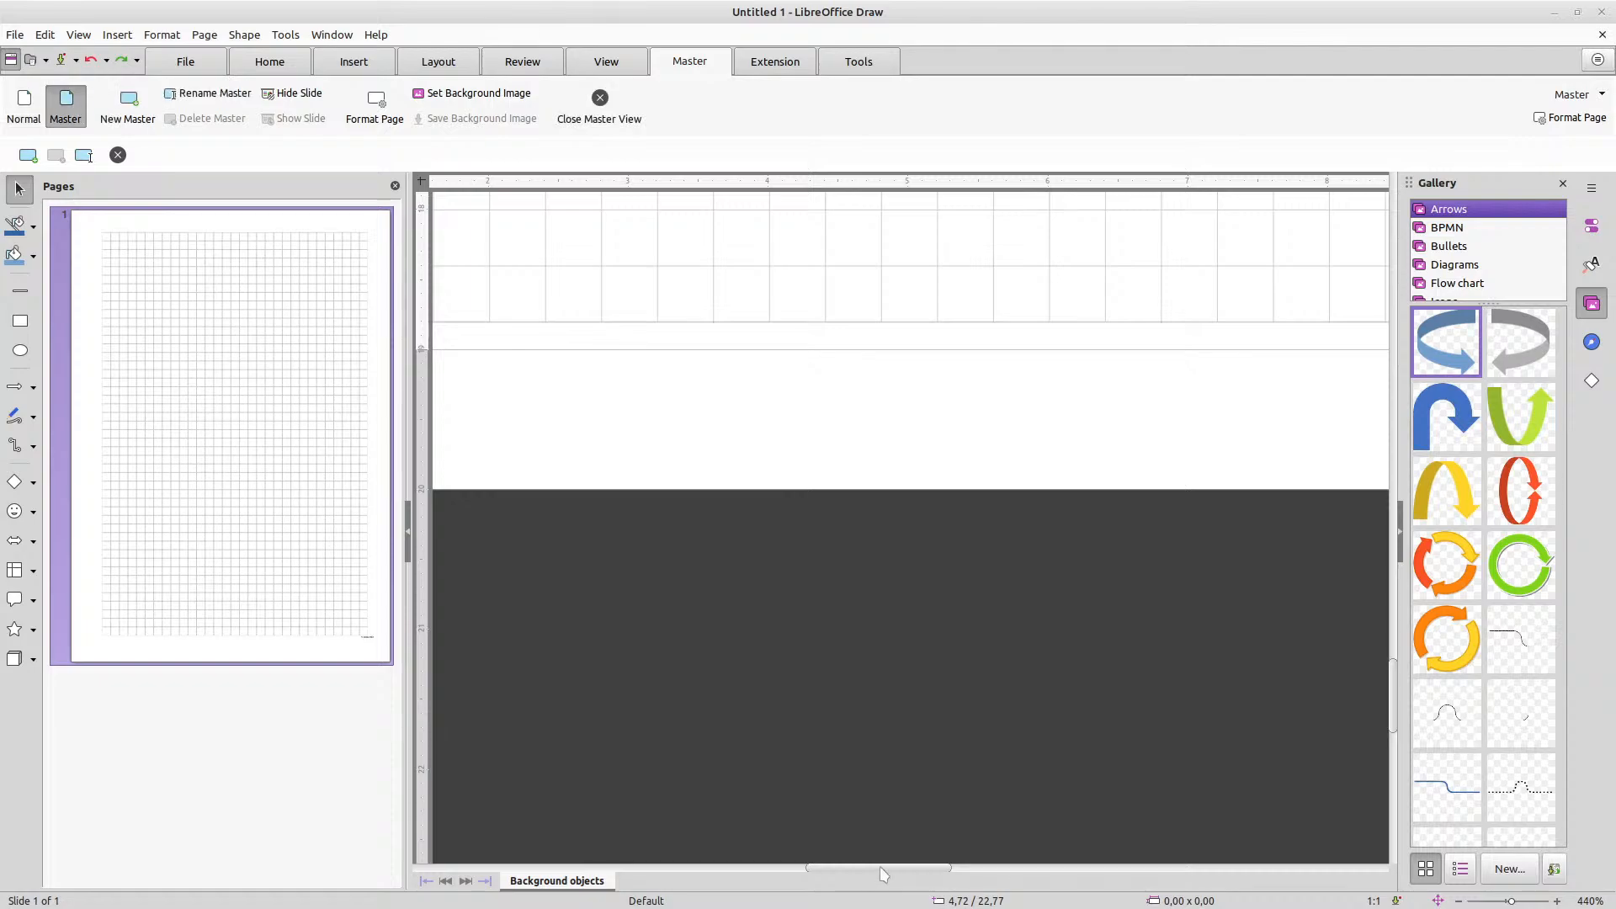
{"action": "left_click_drag", "start_coordinate": [866, 870], "coordinate": [1053, 866]}
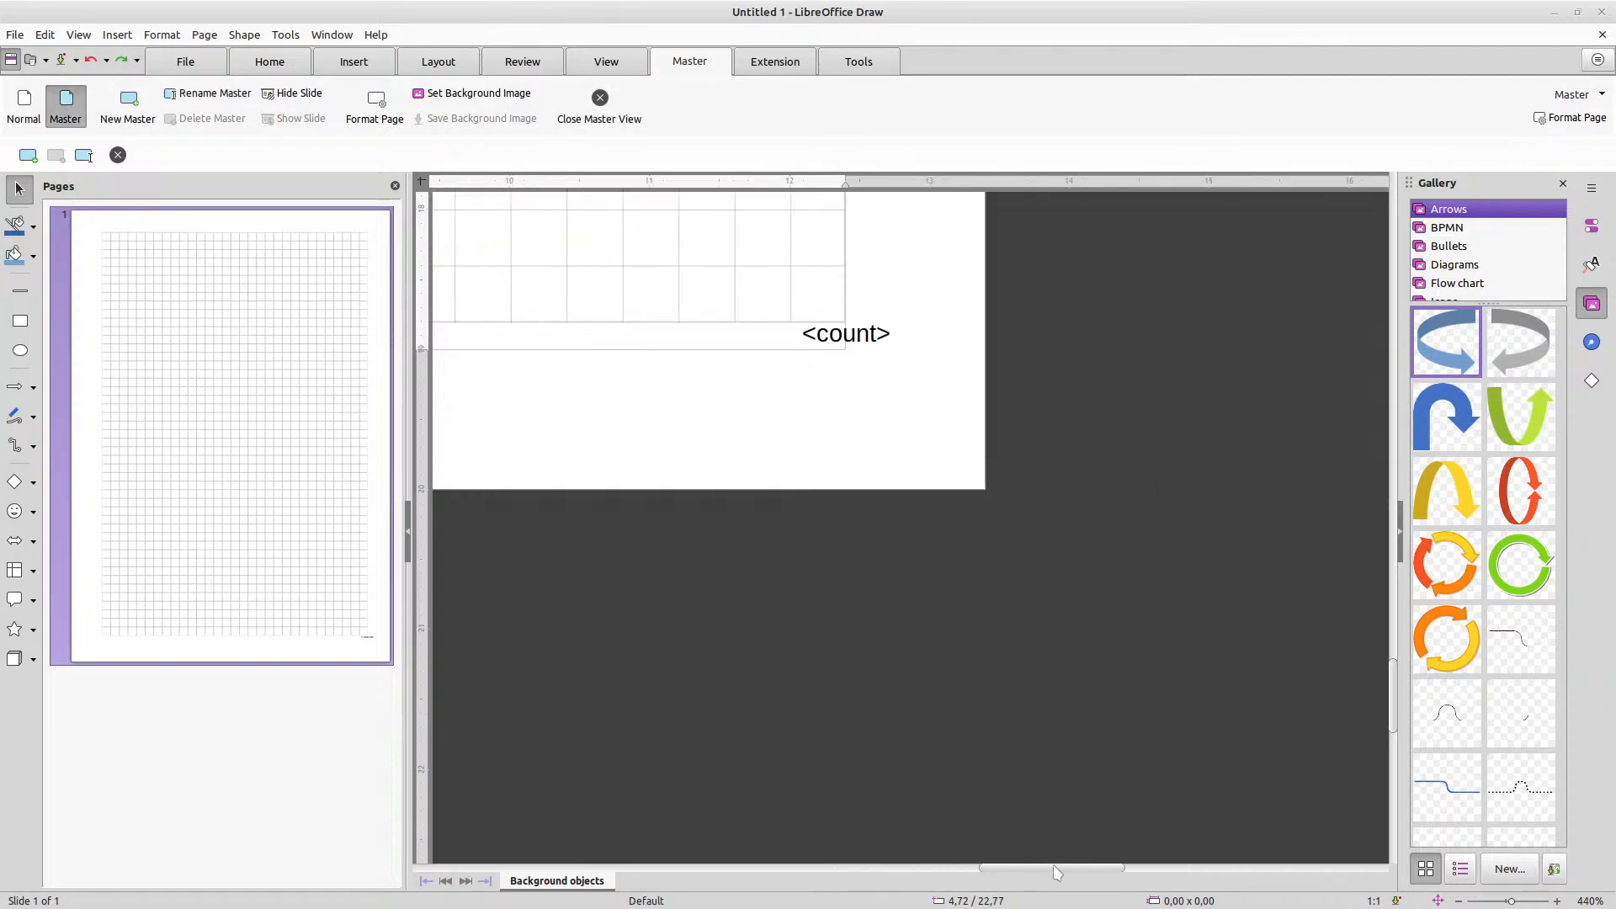
Colour the slide count text light grey and return to normal page view
{"action": "left_click", "coordinate": [802, 334]}
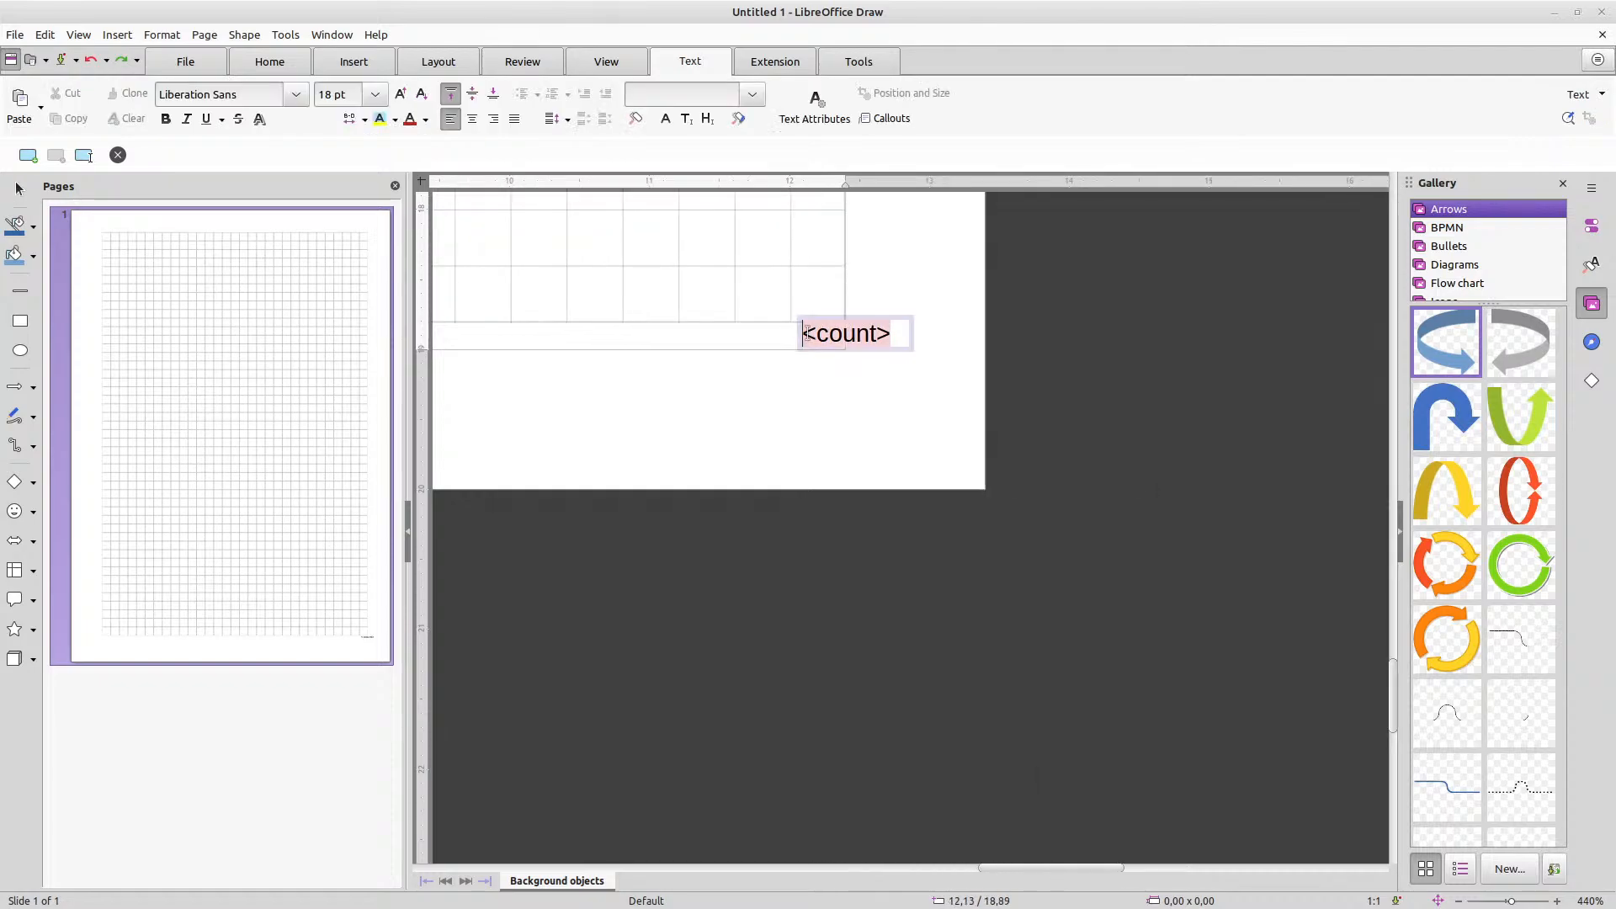
{"action": "left_click", "coordinate": [890, 331]}
{"action": "double_click", "coordinate": [824, 330]}
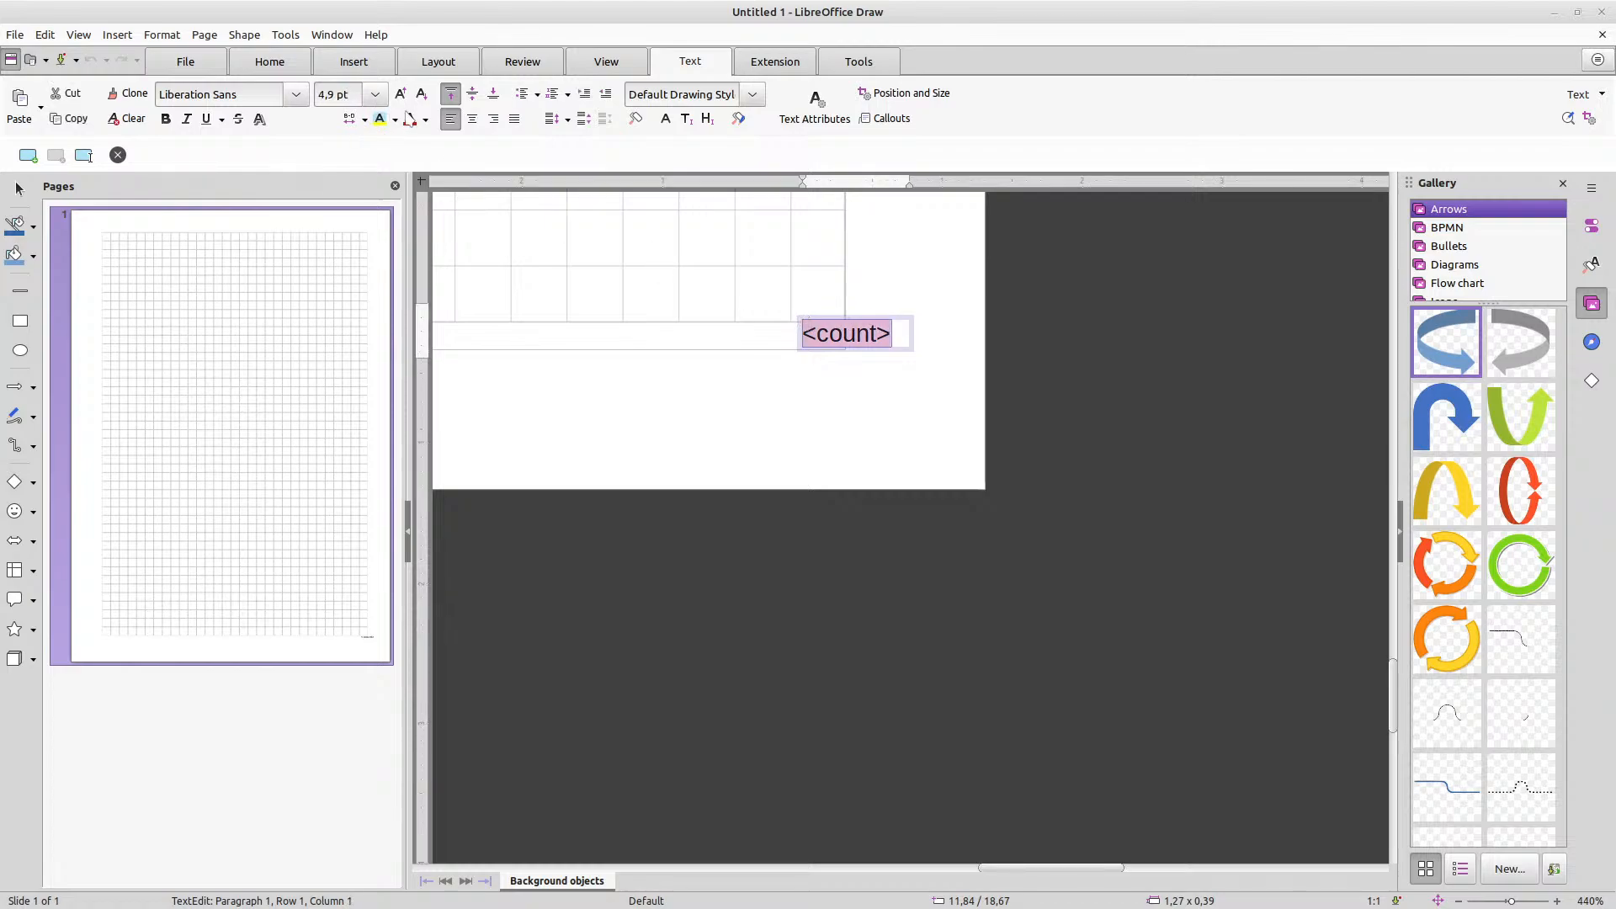
{"action": "left_click", "coordinate": [426, 119]}
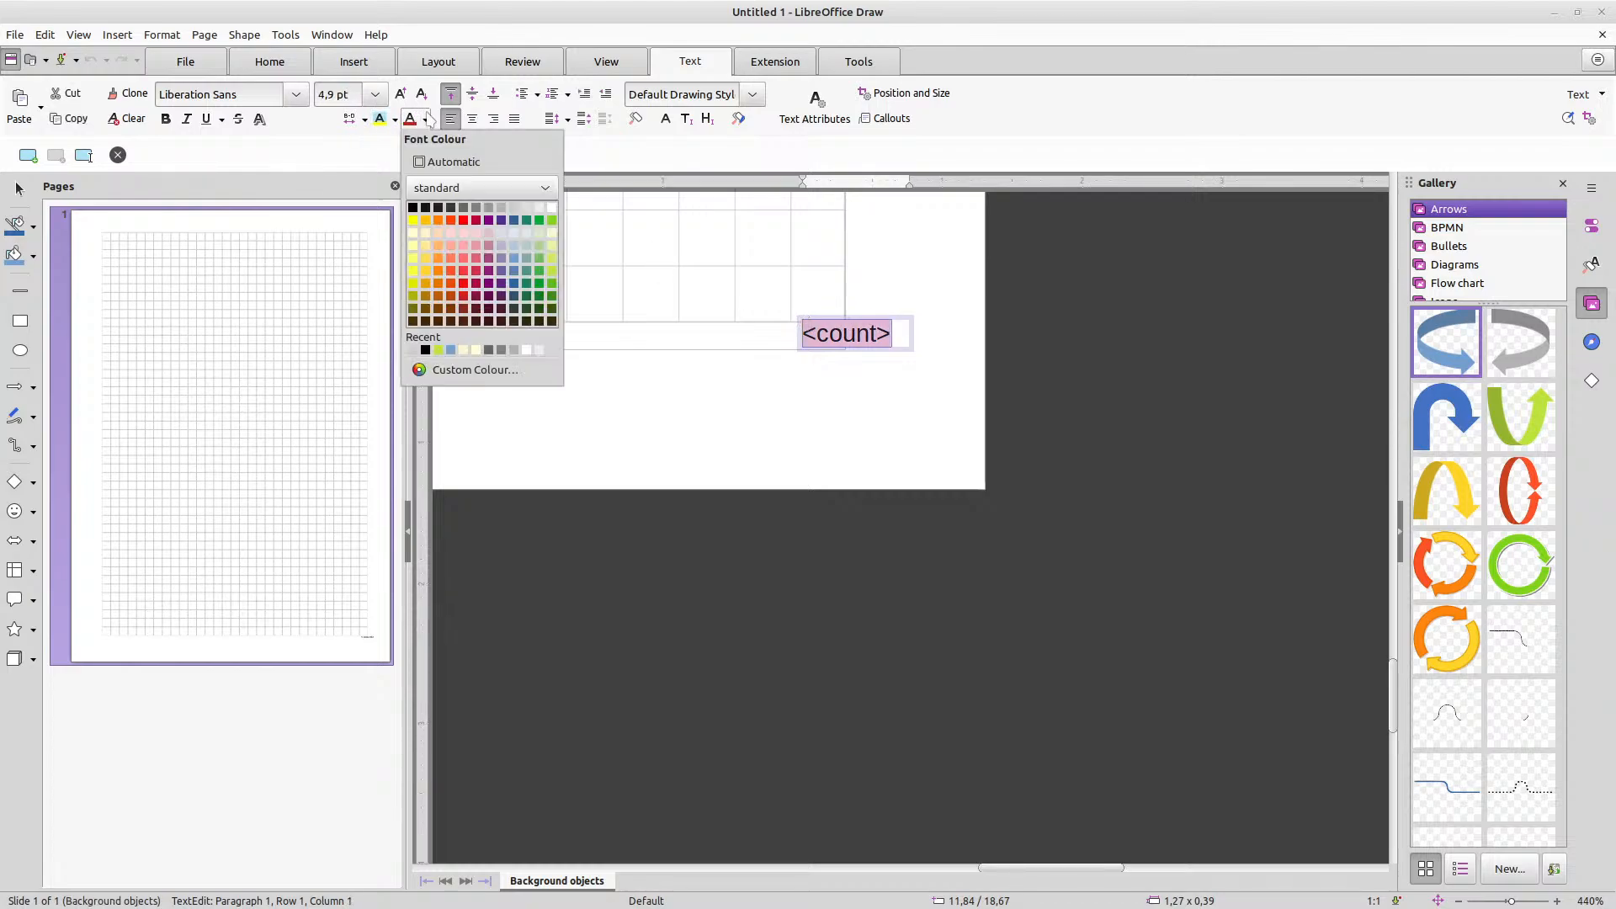
{"action": "left_click", "coordinate": [505, 216]}
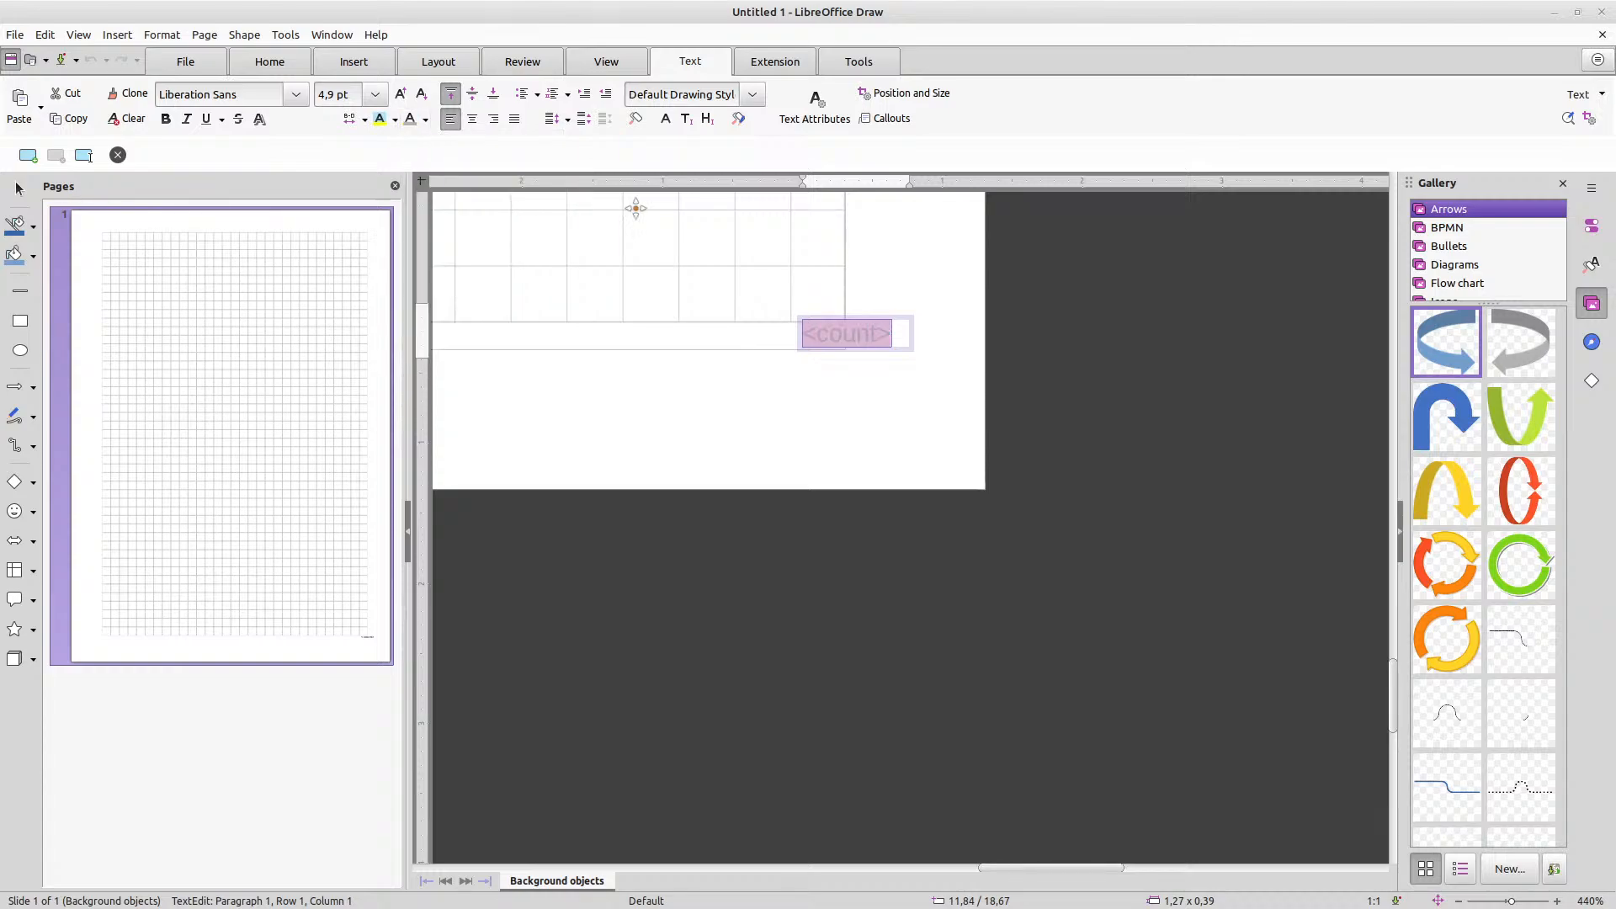
{"action": "left_click", "coordinate": [887, 448]}
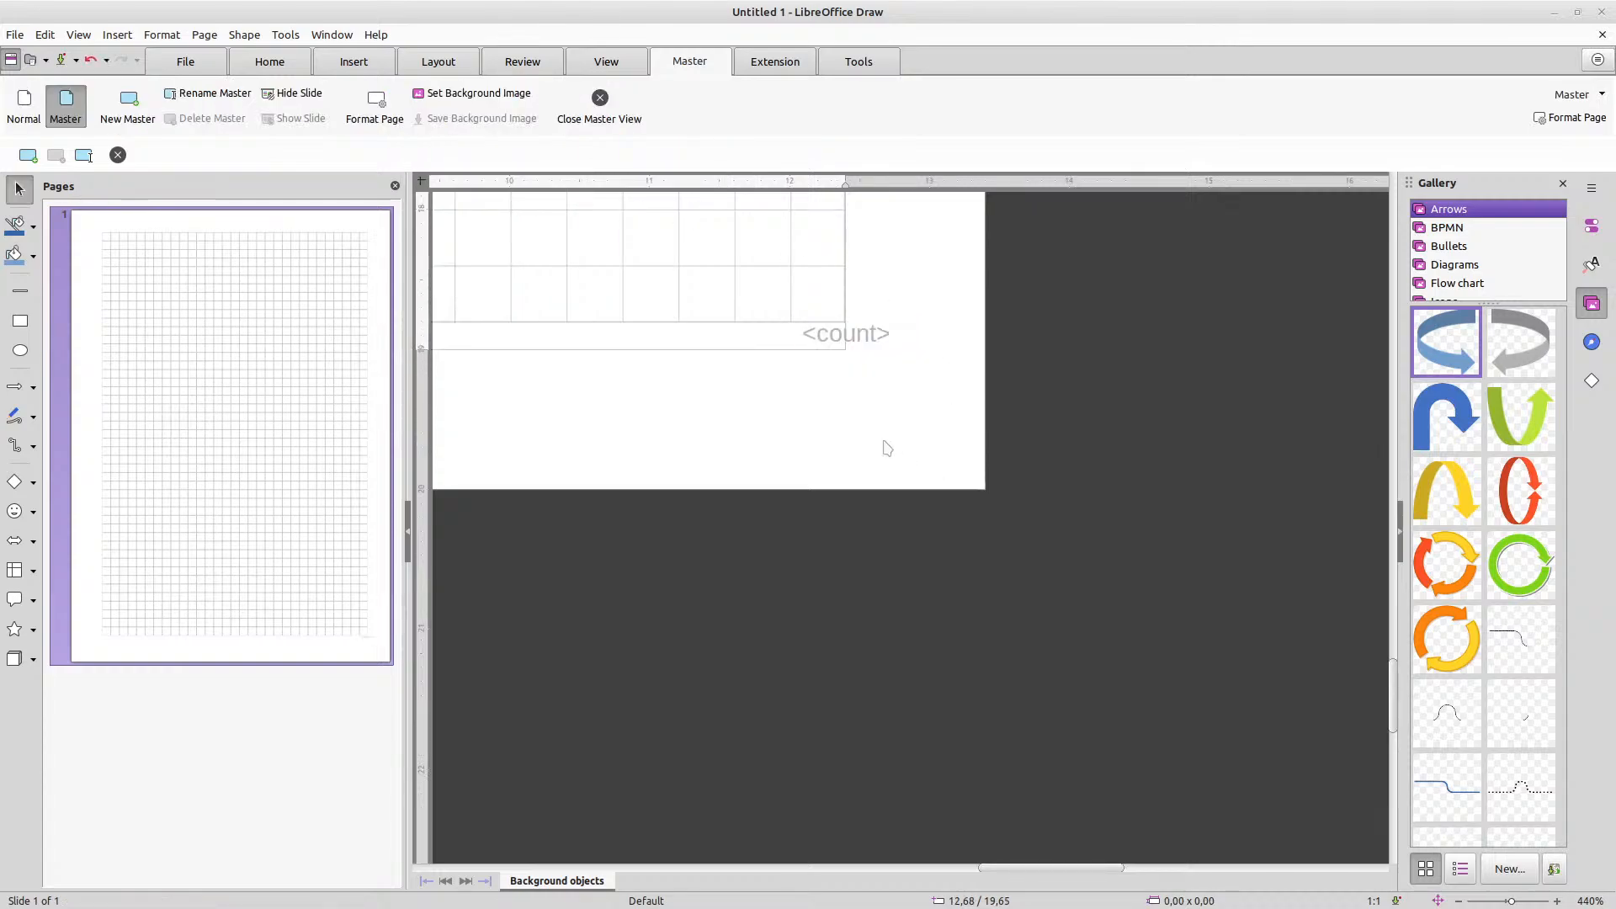
{"action": "left_click", "coordinate": [24, 105]}
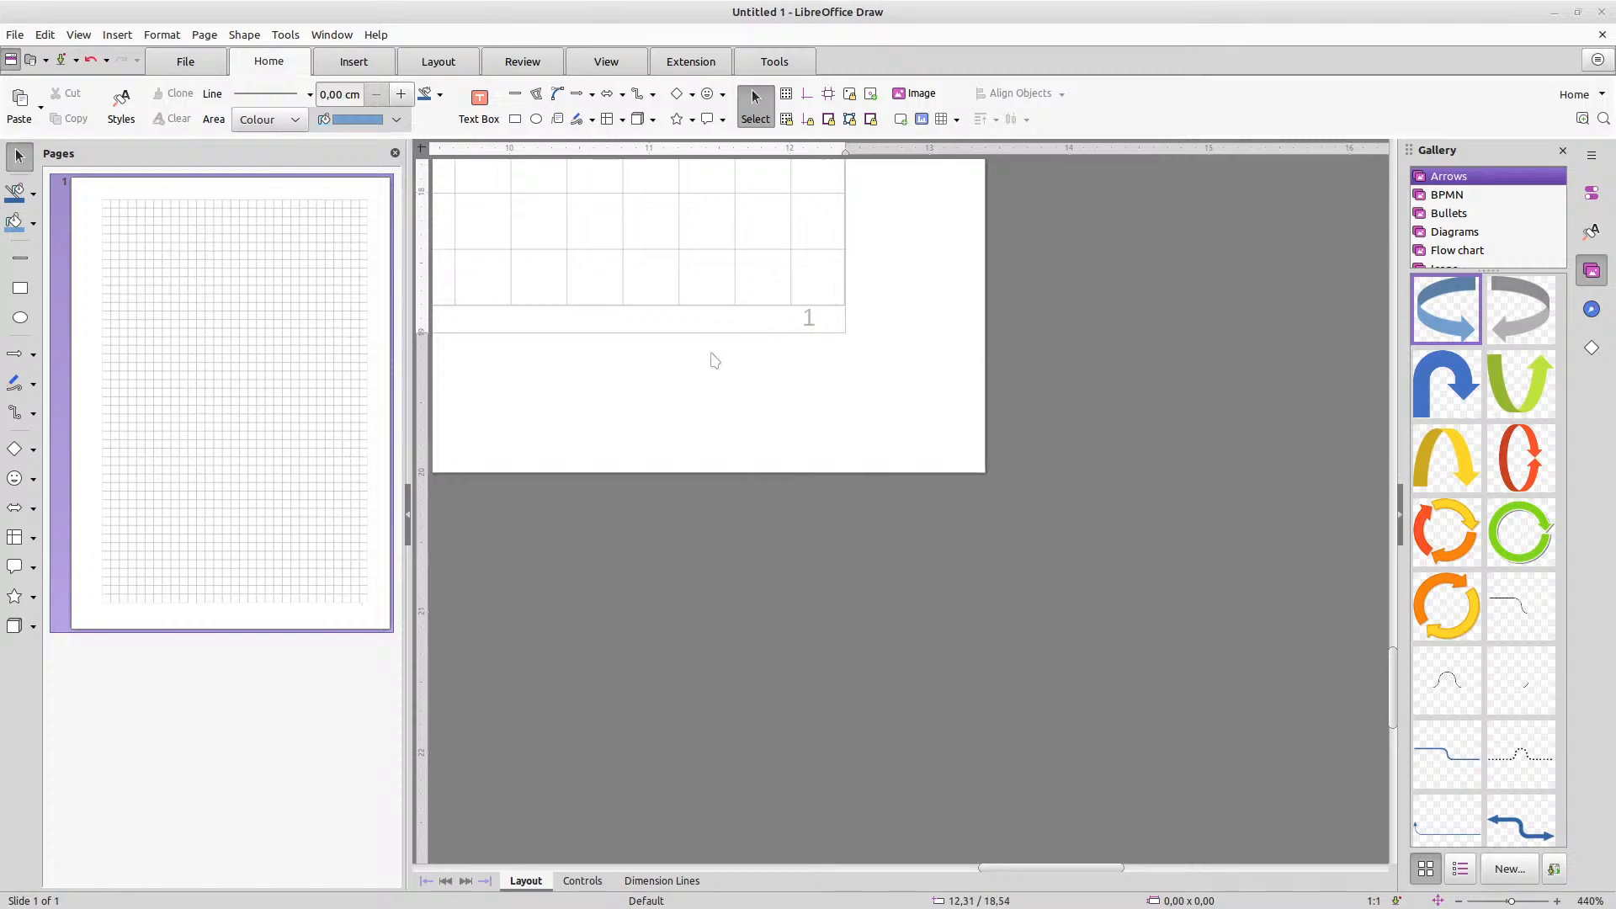
Insert a text box about 5.28 × 0.96 cm at the grid's upper-left corner containing the text "Index"
{"action": "scroll", "coordinate": [726, 441], "scroll_direction": "up", "scroll_amount": 3}
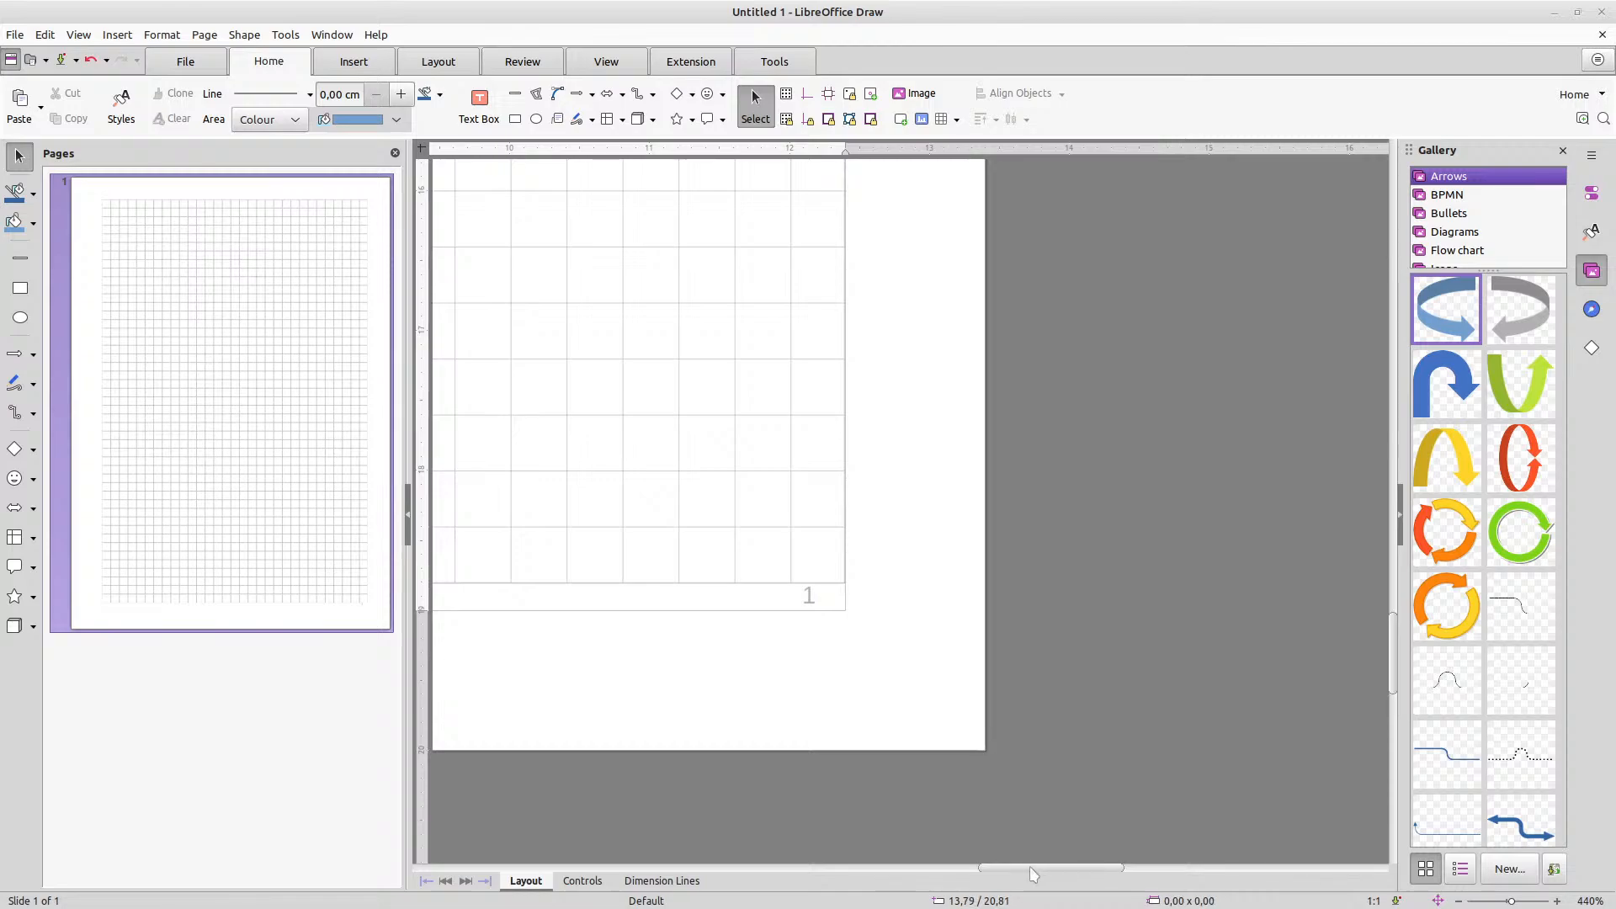
{"action": "scroll", "coordinate": [1034, 871], "scroll_direction": "left", "scroll_amount": 5}
{"action": "scroll", "coordinate": [976, 499], "scroll_direction": "down", "scroll_amount": 5, "text": "ctrl"}
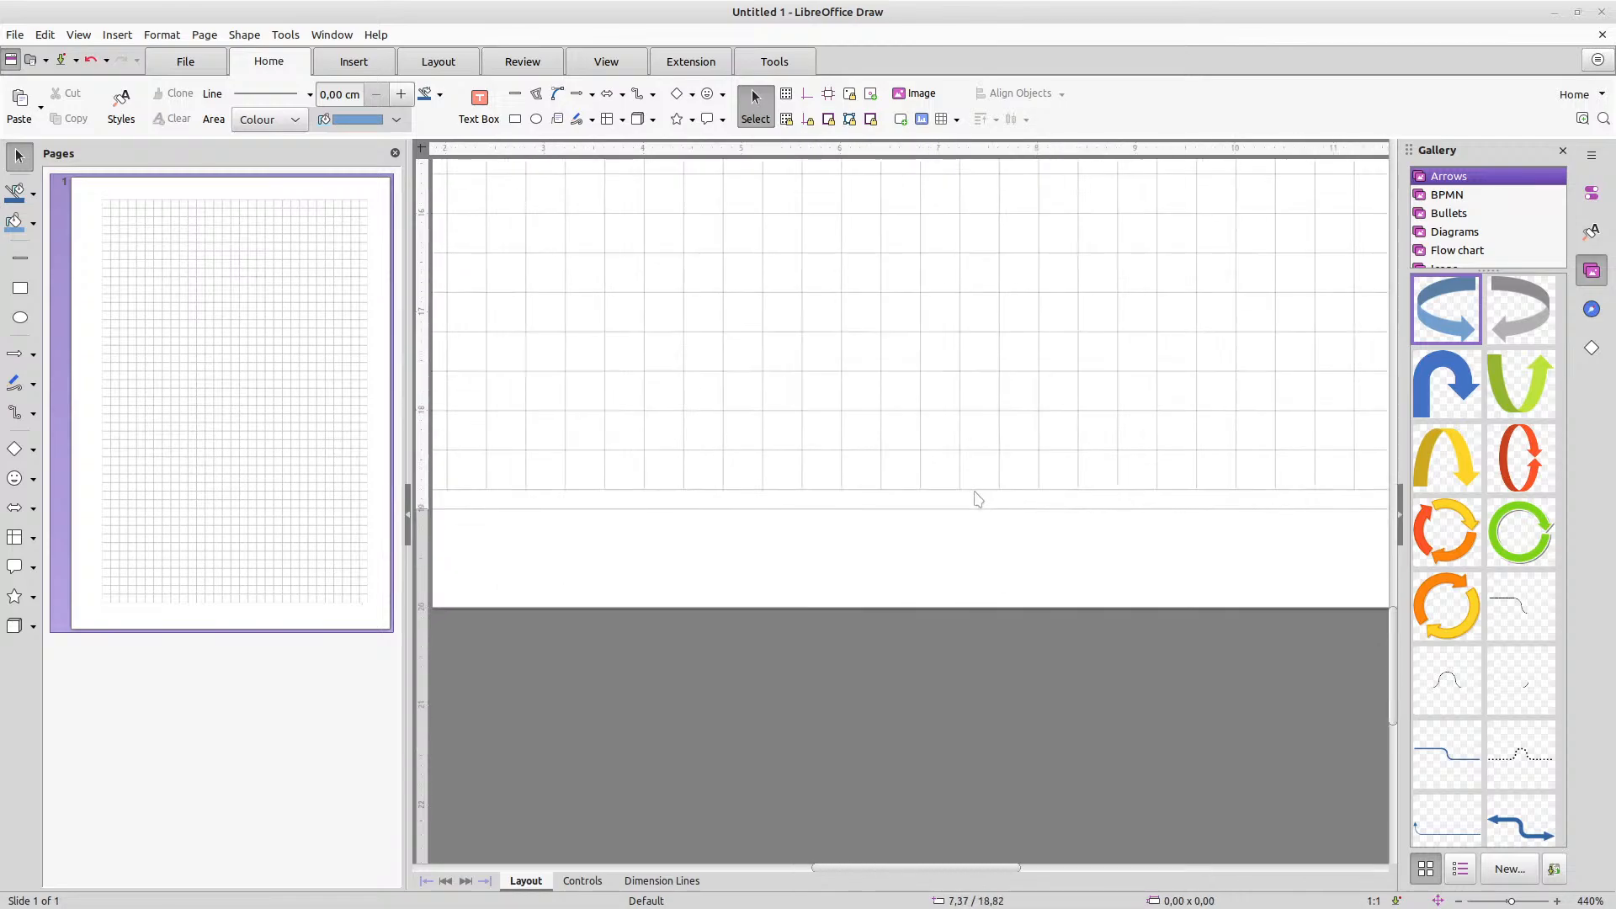
{"action": "scroll", "coordinate": [927, 501], "scroll_direction": "down", "scroll_amount": 3, "text": "ctrl"}
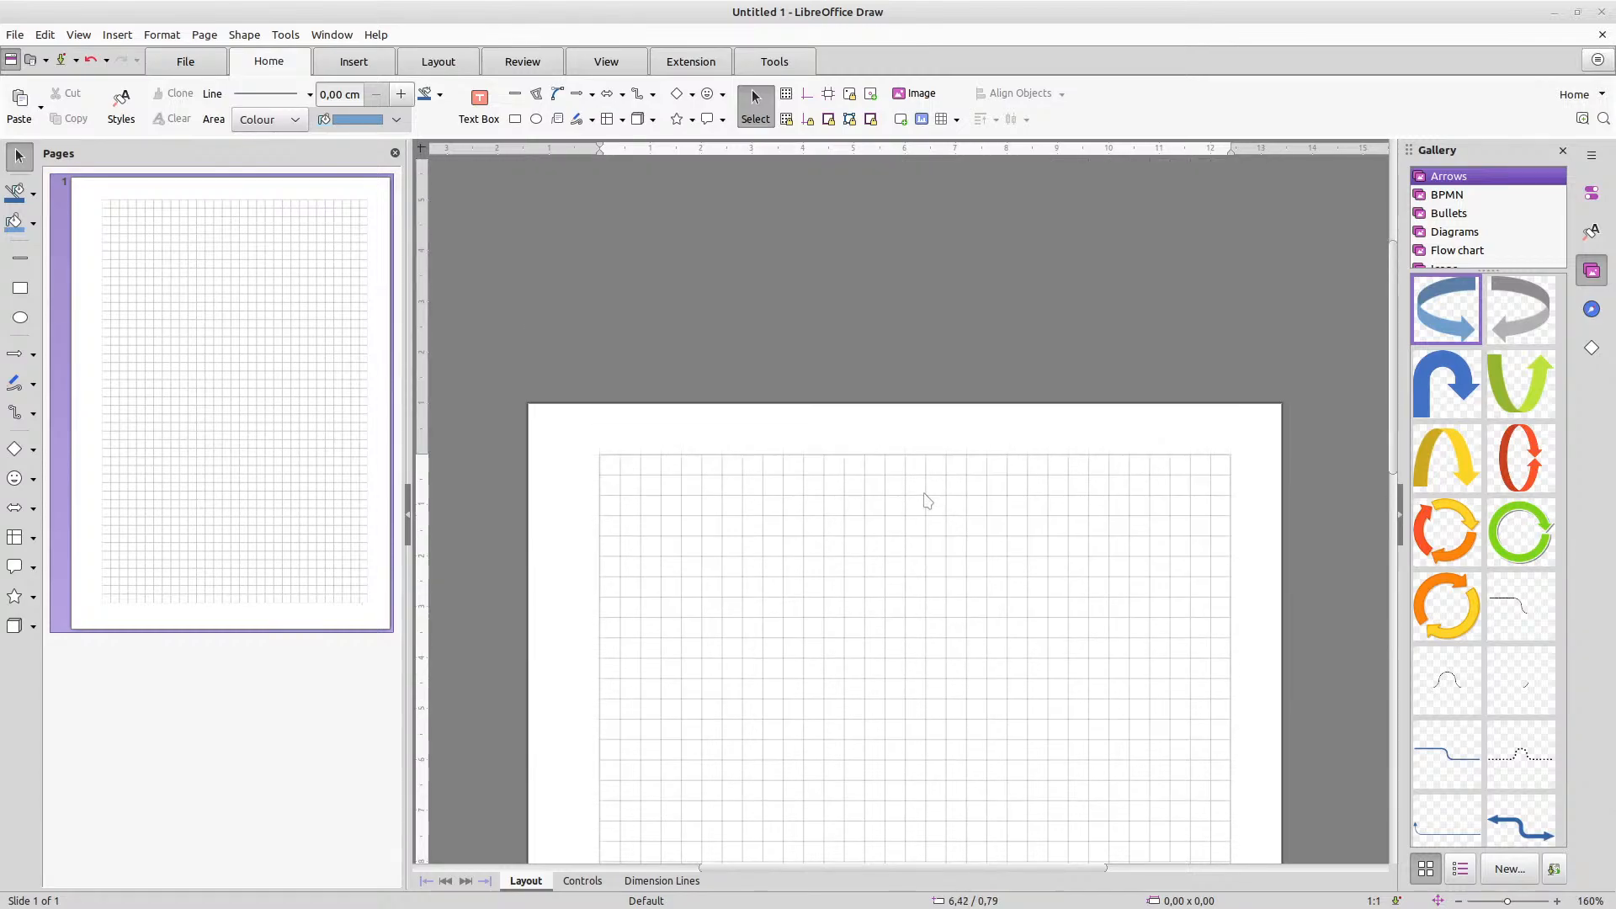
{"action": "scroll", "coordinate": [931, 497], "scroll_direction": "up", "scroll_amount": 4, "text": "ctrl"}
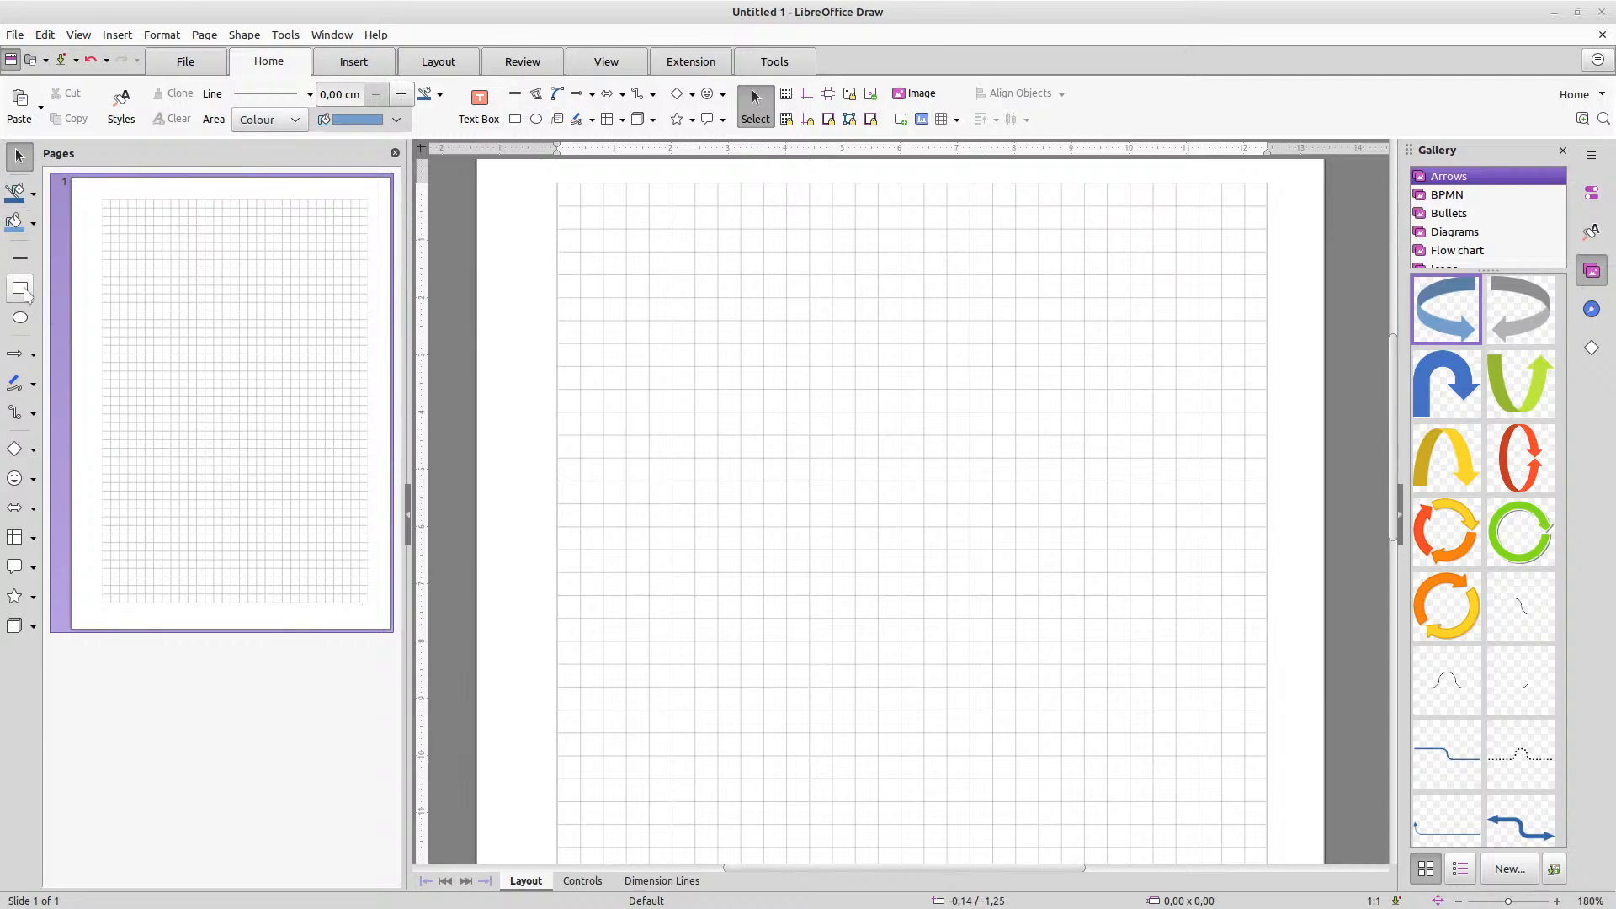
{"action": "left_click", "coordinate": [515, 121]}
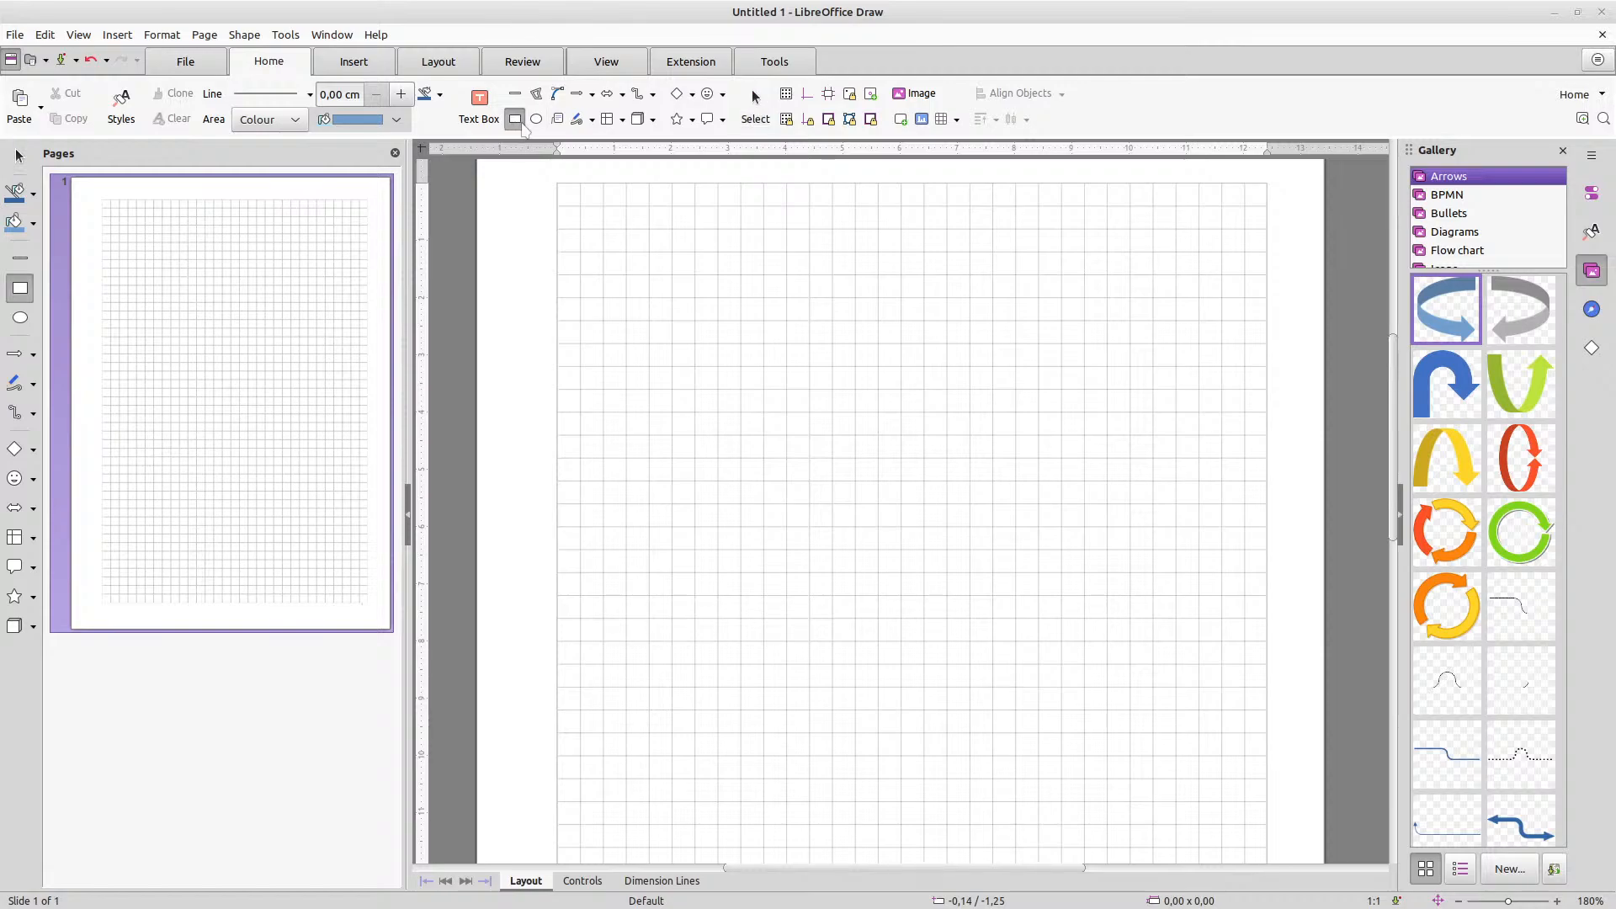
{"action": "left_click", "coordinate": [536, 119]}
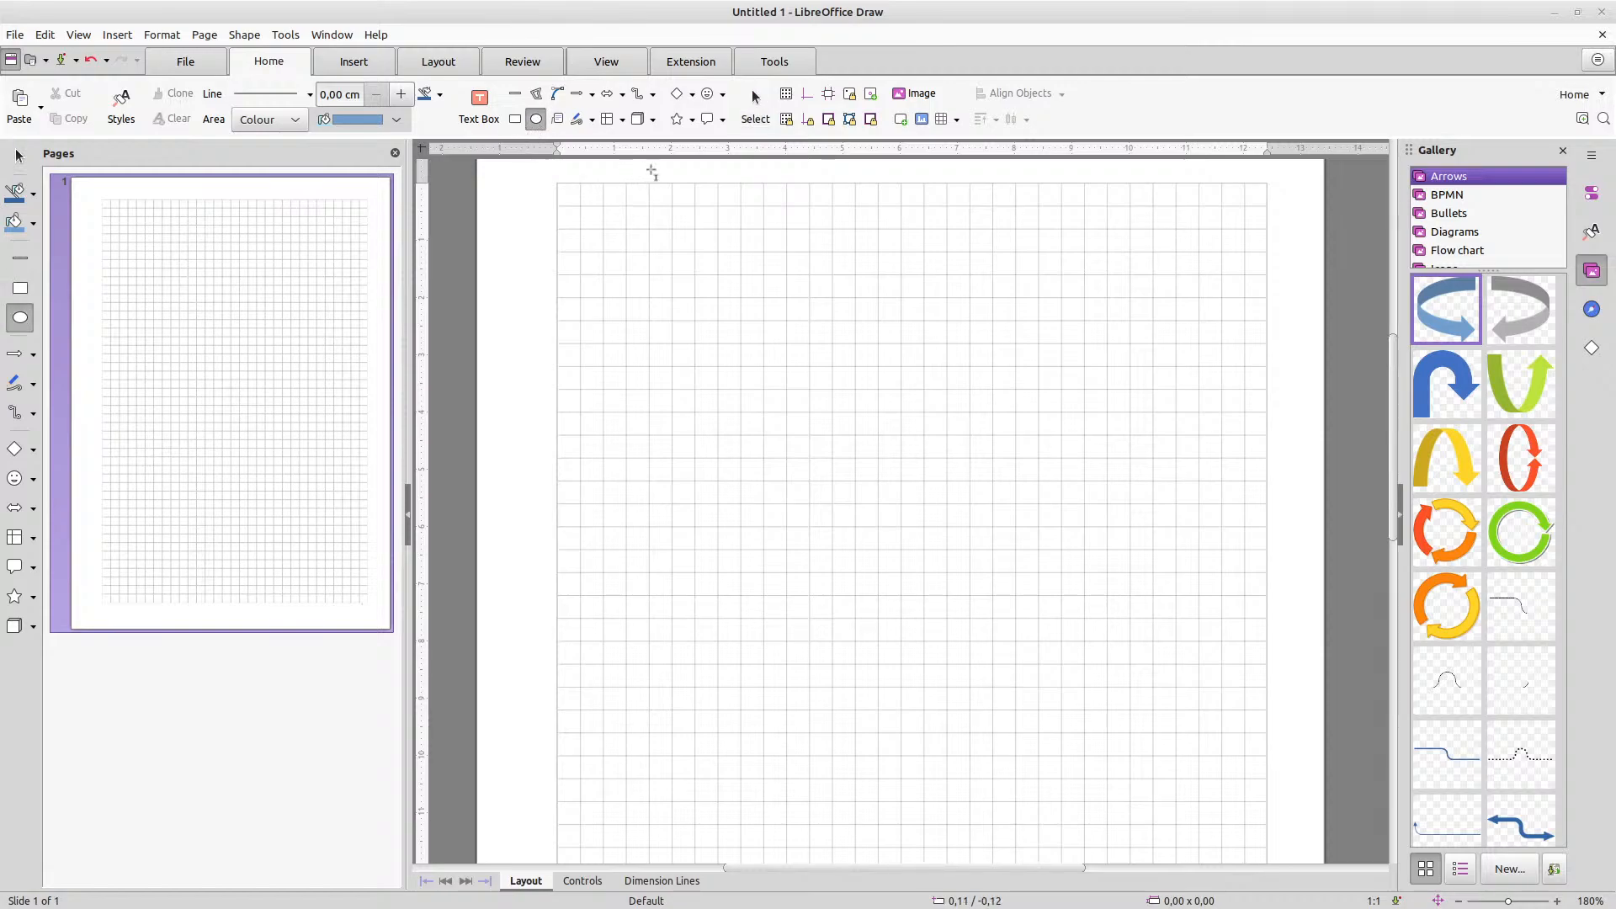
{"action": "left_click", "coordinate": [477, 105]}
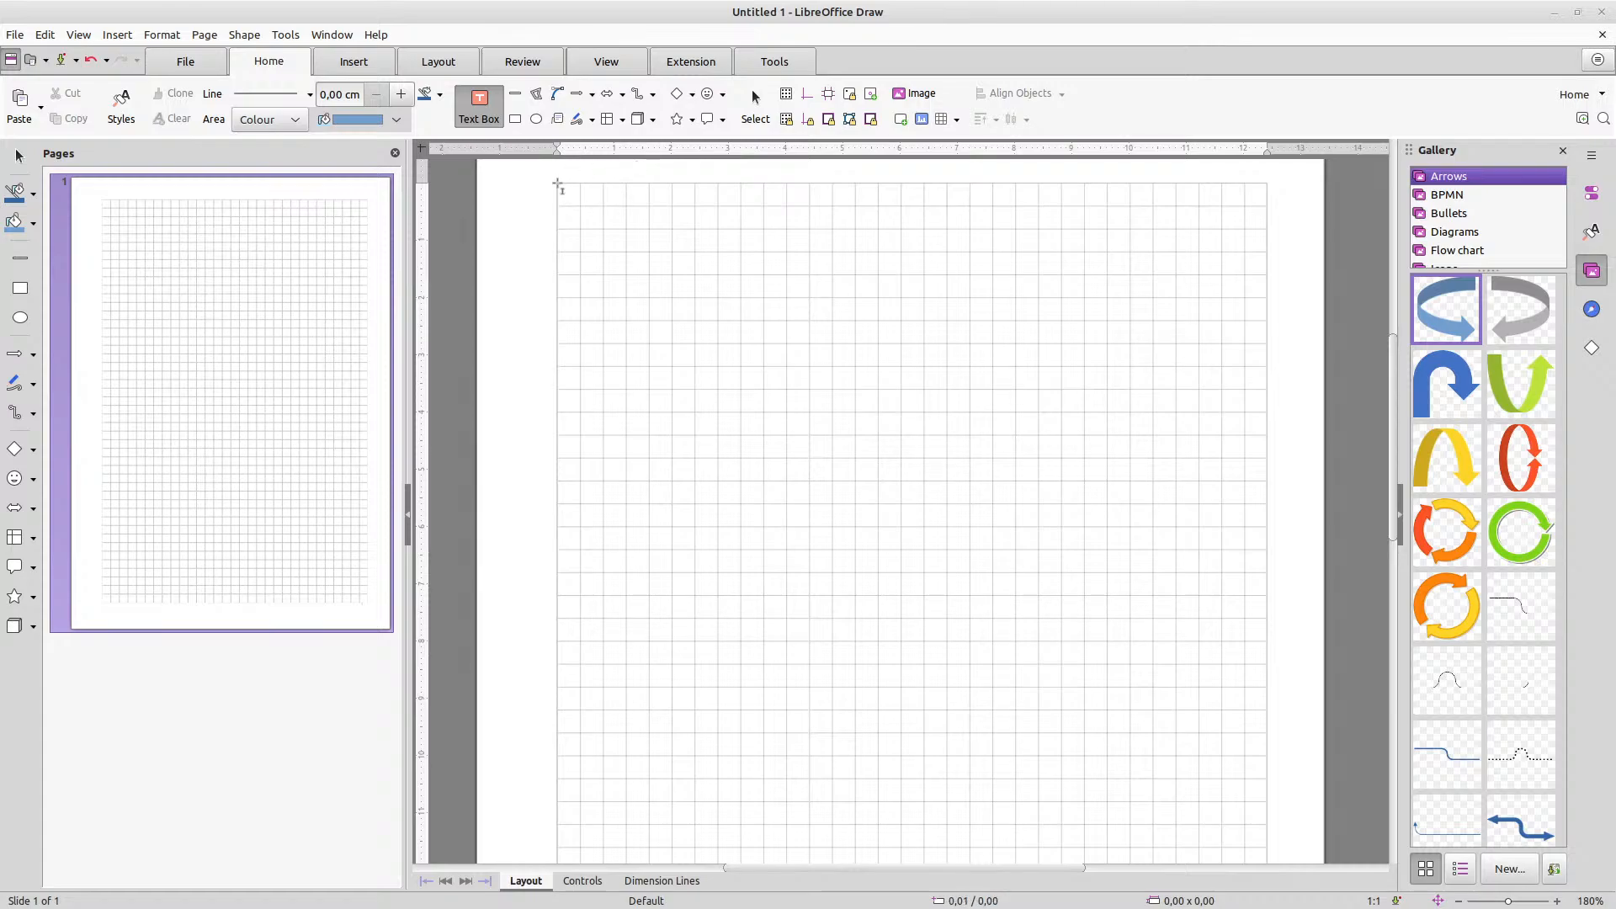
{"action": "left_click_drag", "start_coordinate": [559, 183], "coordinate": [862, 242]}
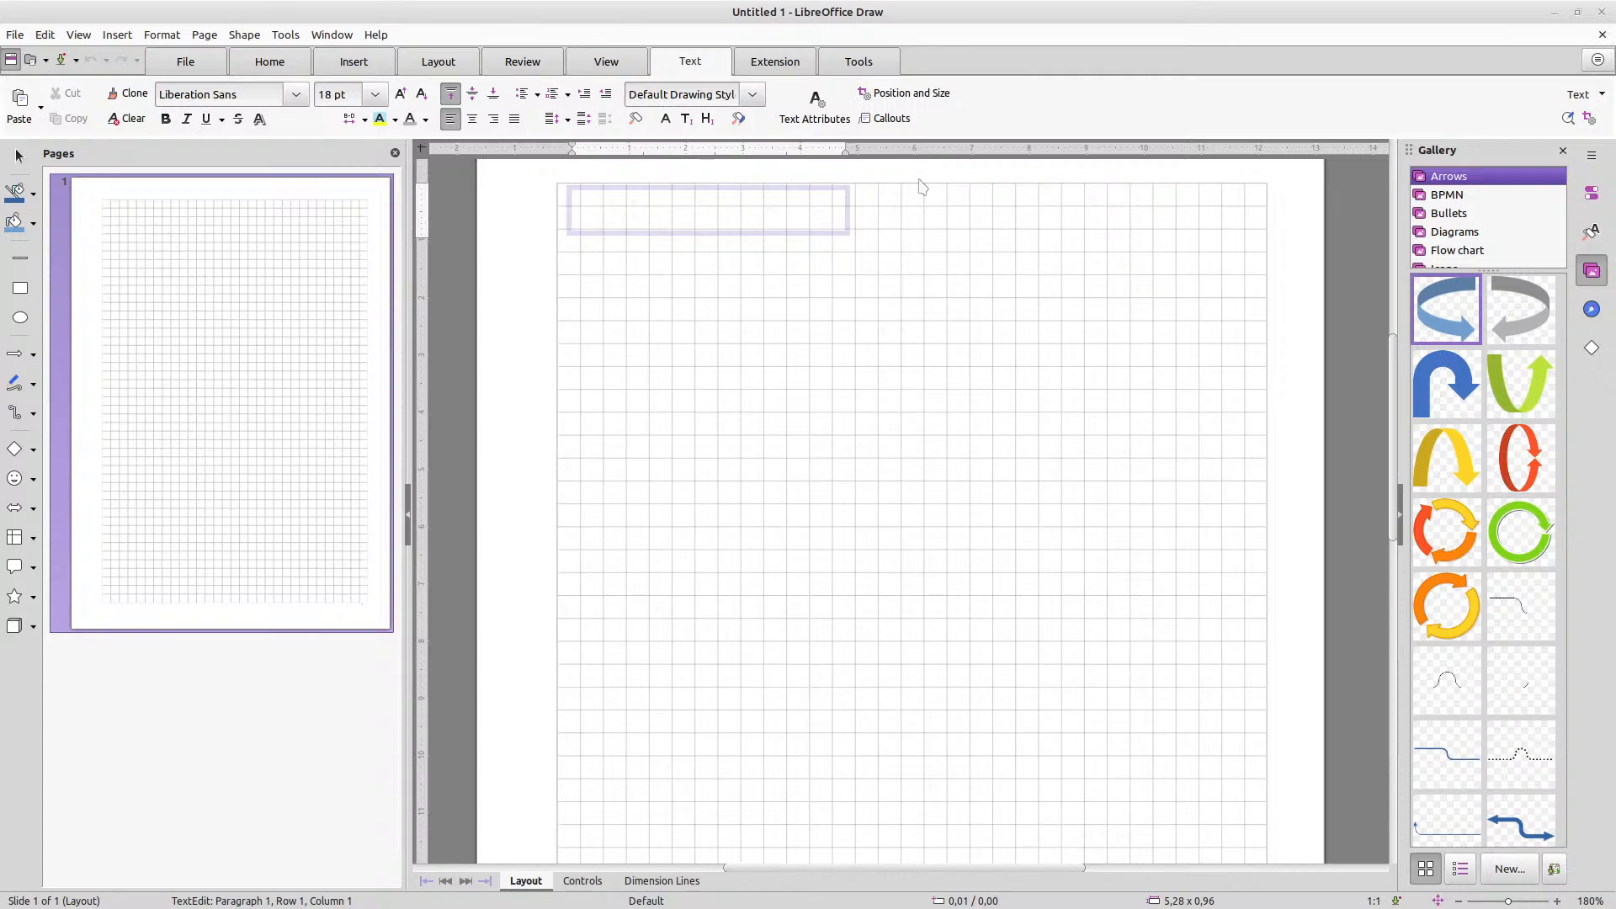
{"action": "type", "text": "Index"}
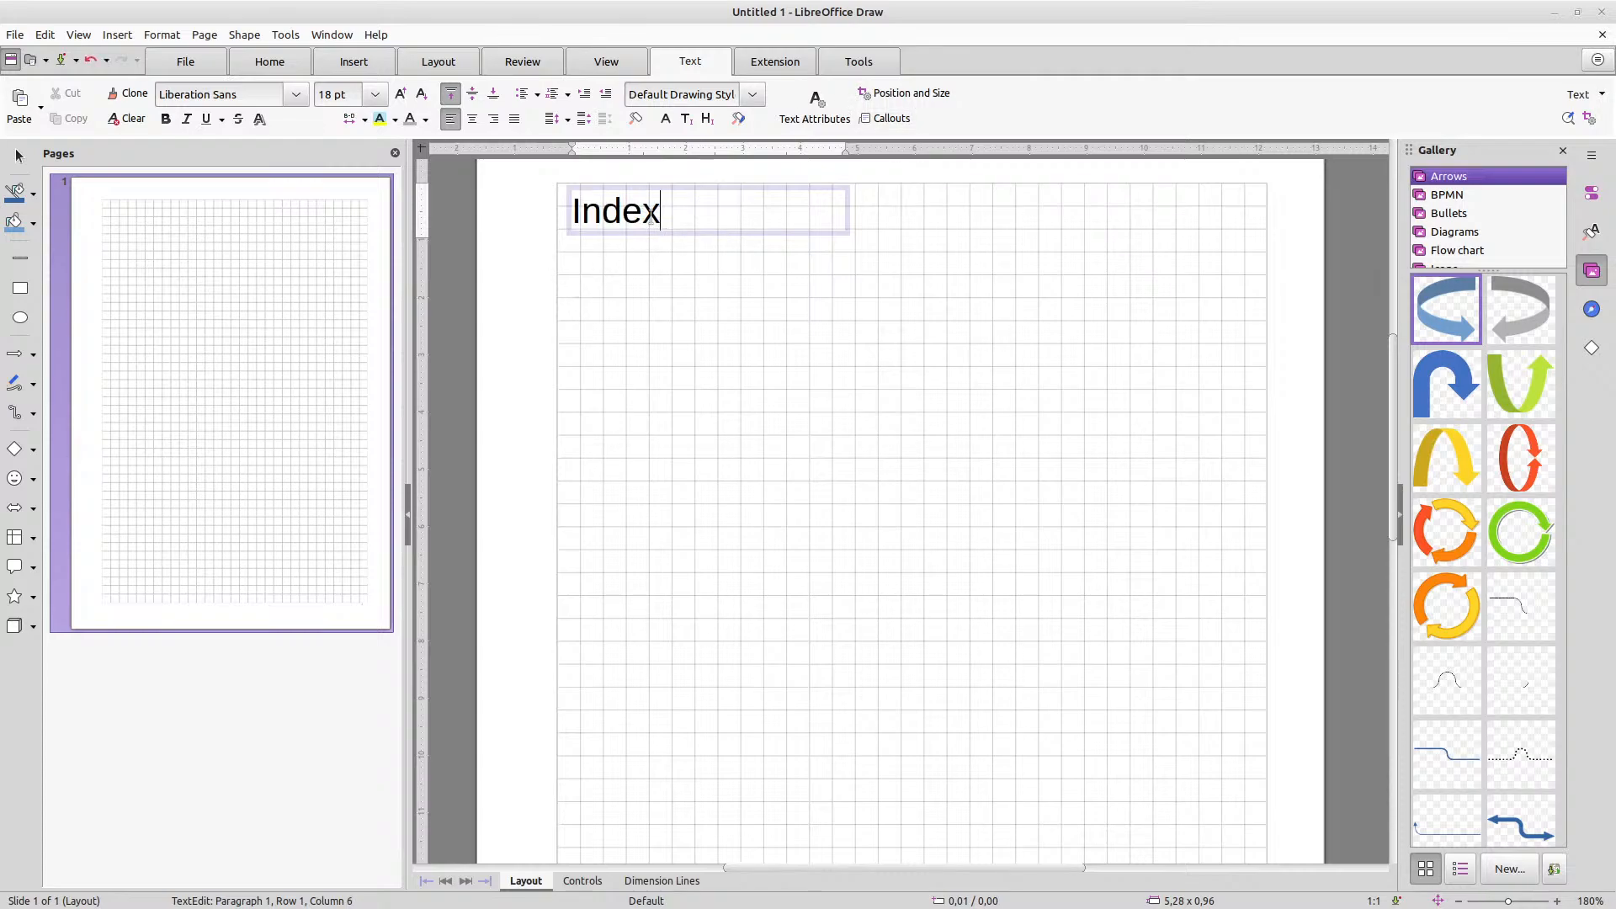
Widen the Index text box to about 12.38 cm so it spans the full width of the grid
{"action": "left_click_drag", "start_coordinate": [651, 217], "coordinate": [562, 219]}
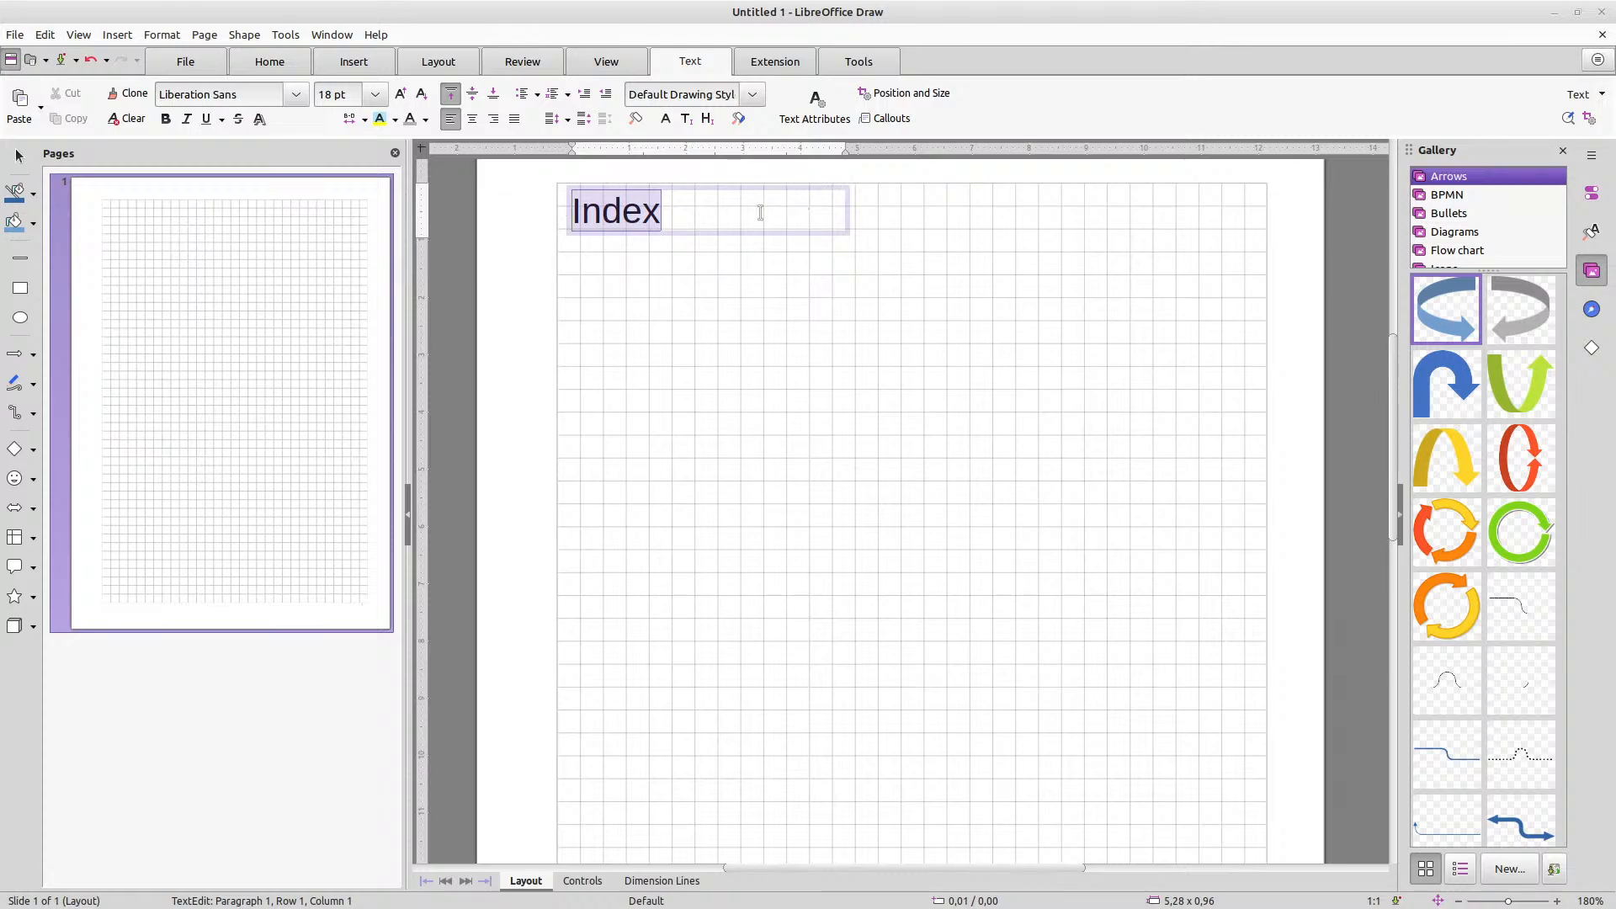
{"action": "left_click", "coordinate": [705, 299]}
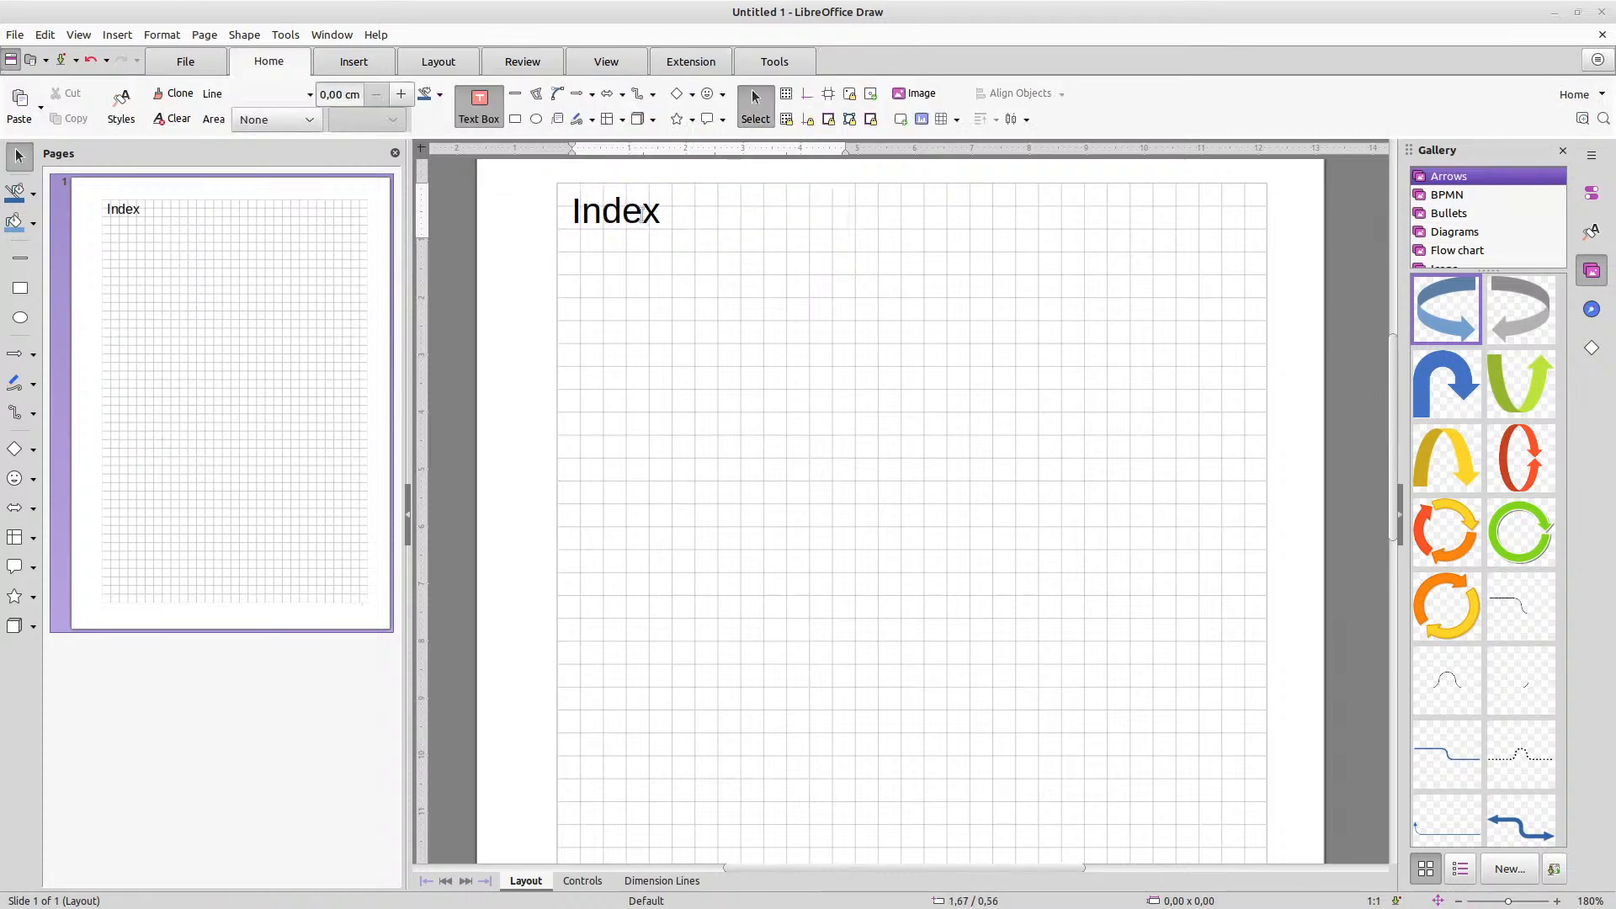
{"action": "left_click", "coordinate": [597, 216]}
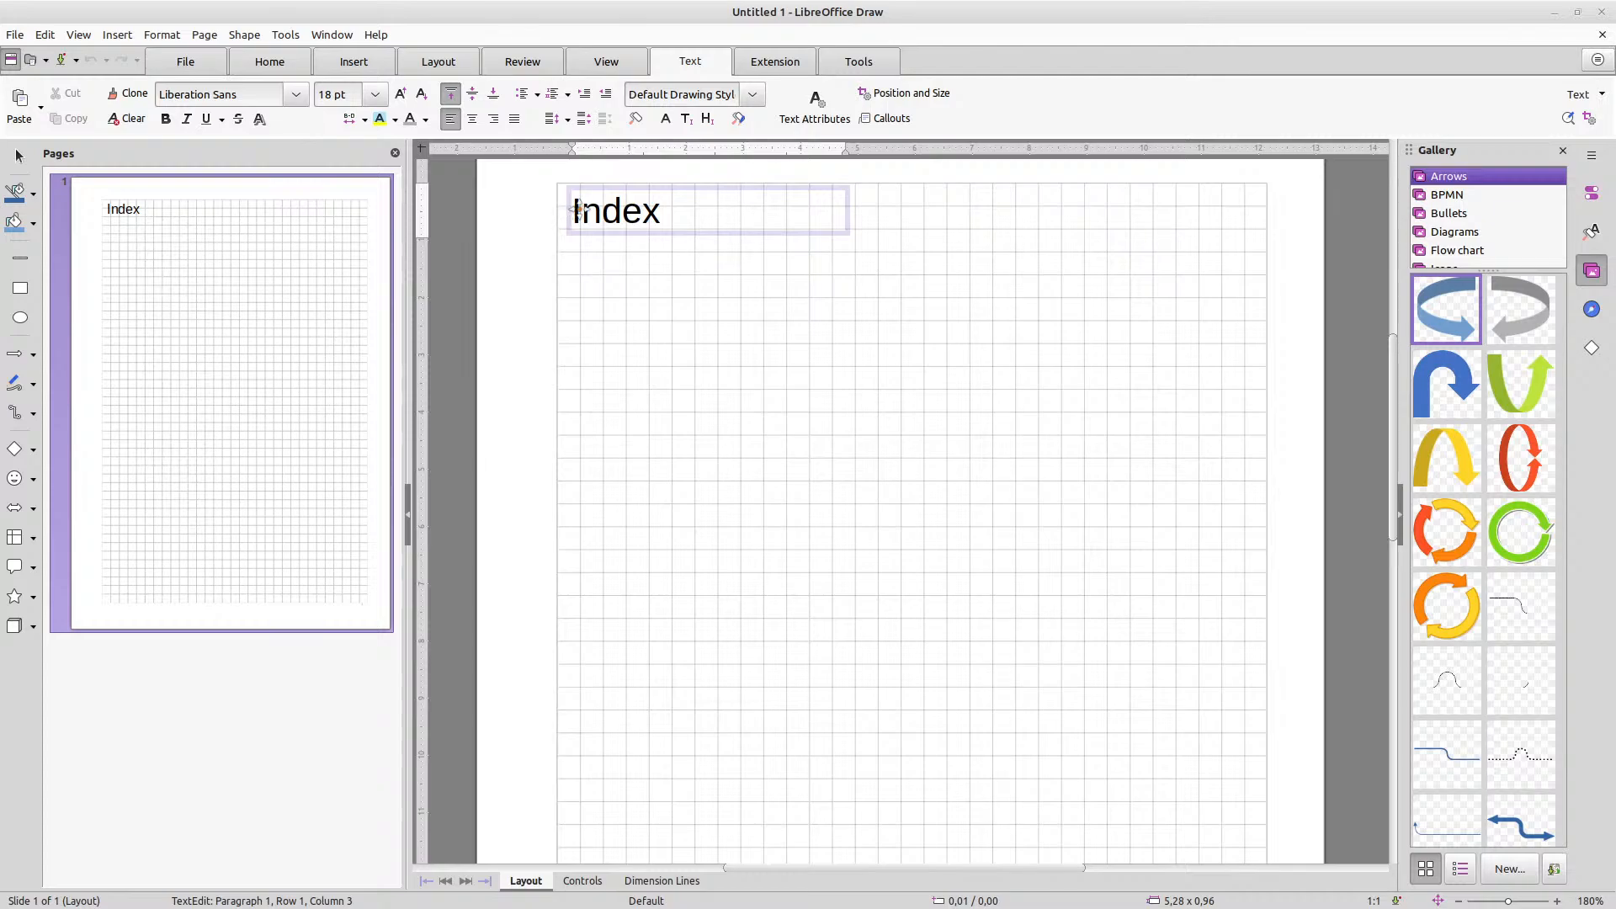
{"action": "key", "text": "Escape"}
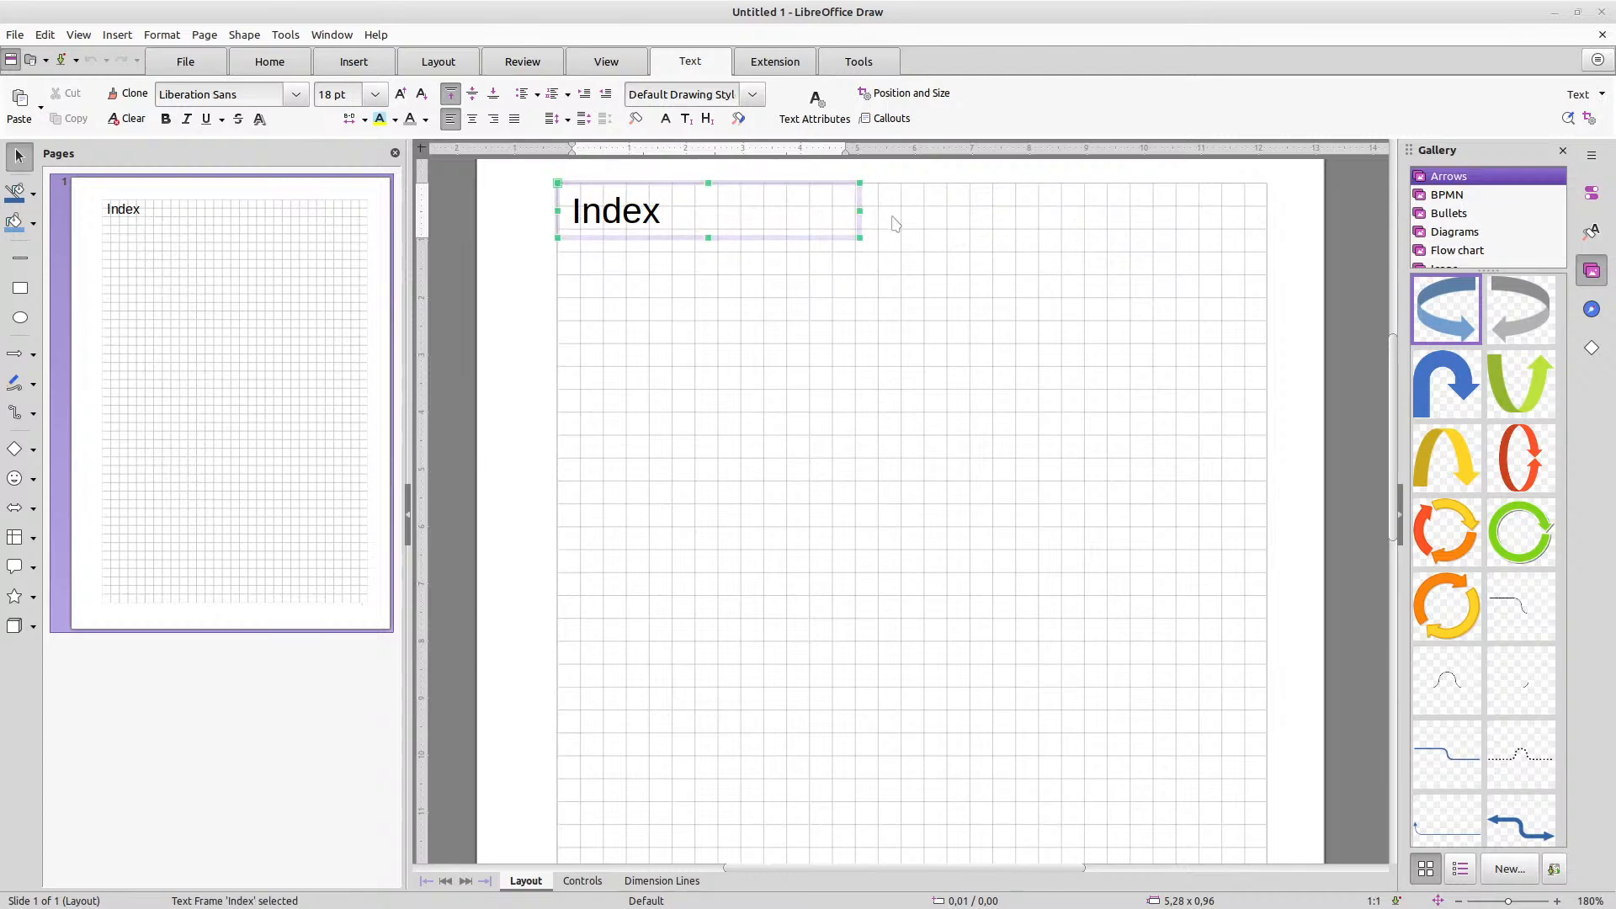
{"action": "left_click_drag", "start_coordinate": [860, 210], "coordinate": [1267, 210]}
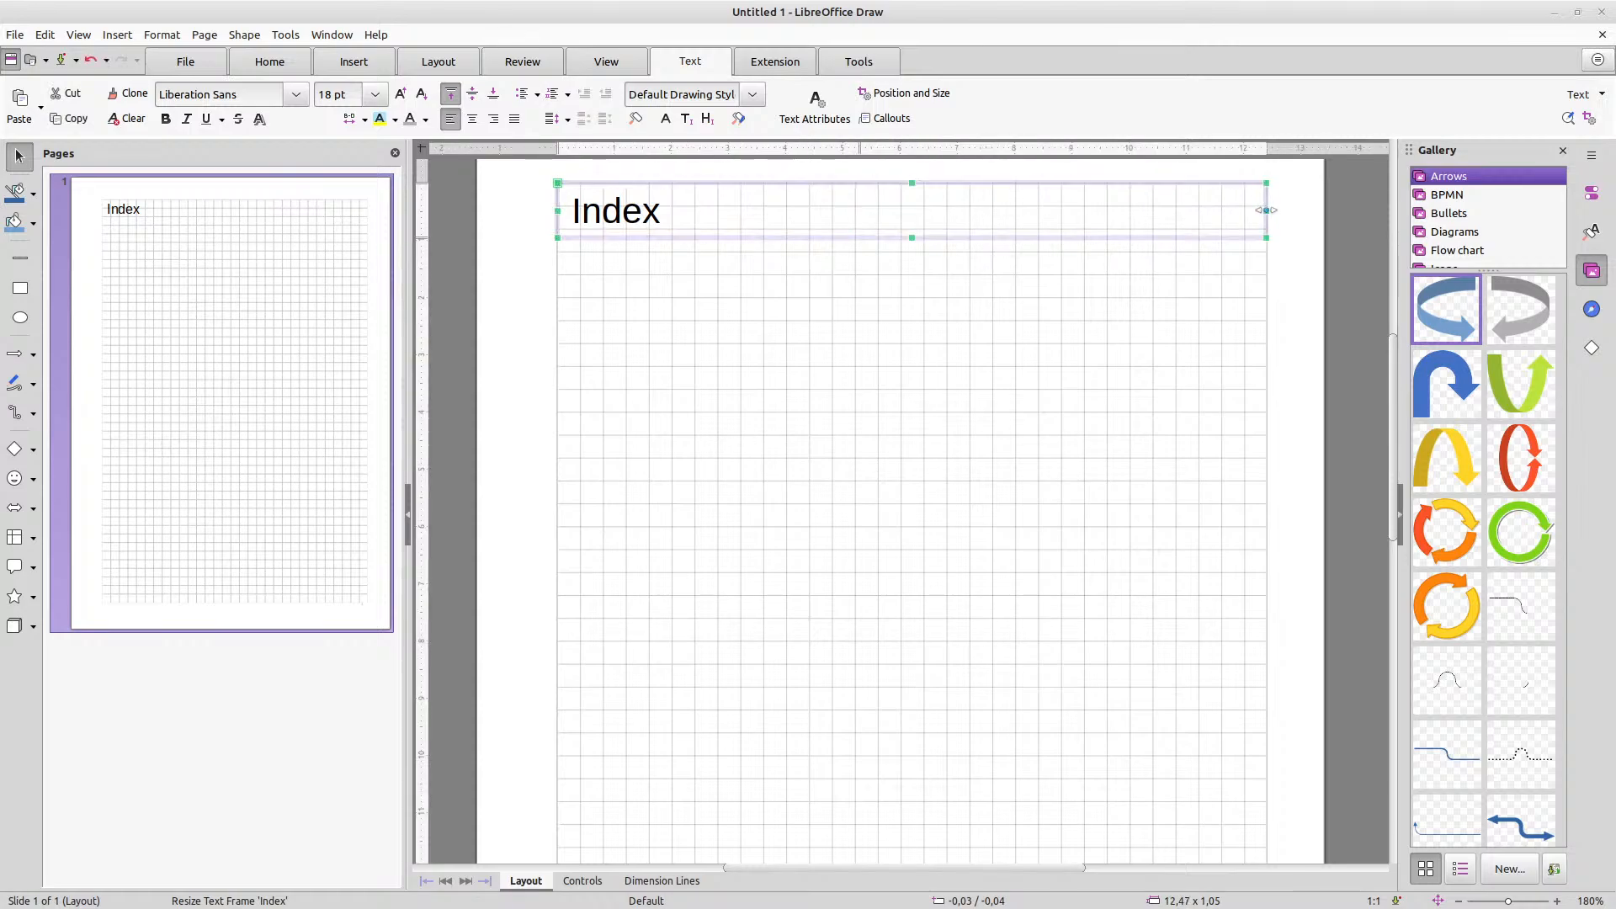
Centre the Index text horizontally and vertically in its box and shift the box slightly to about 0.04 / 0.06 cm
{"action": "left_click", "coordinate": [472, 118]}
{"action": "left_click", "coordinate": [472, 94]}
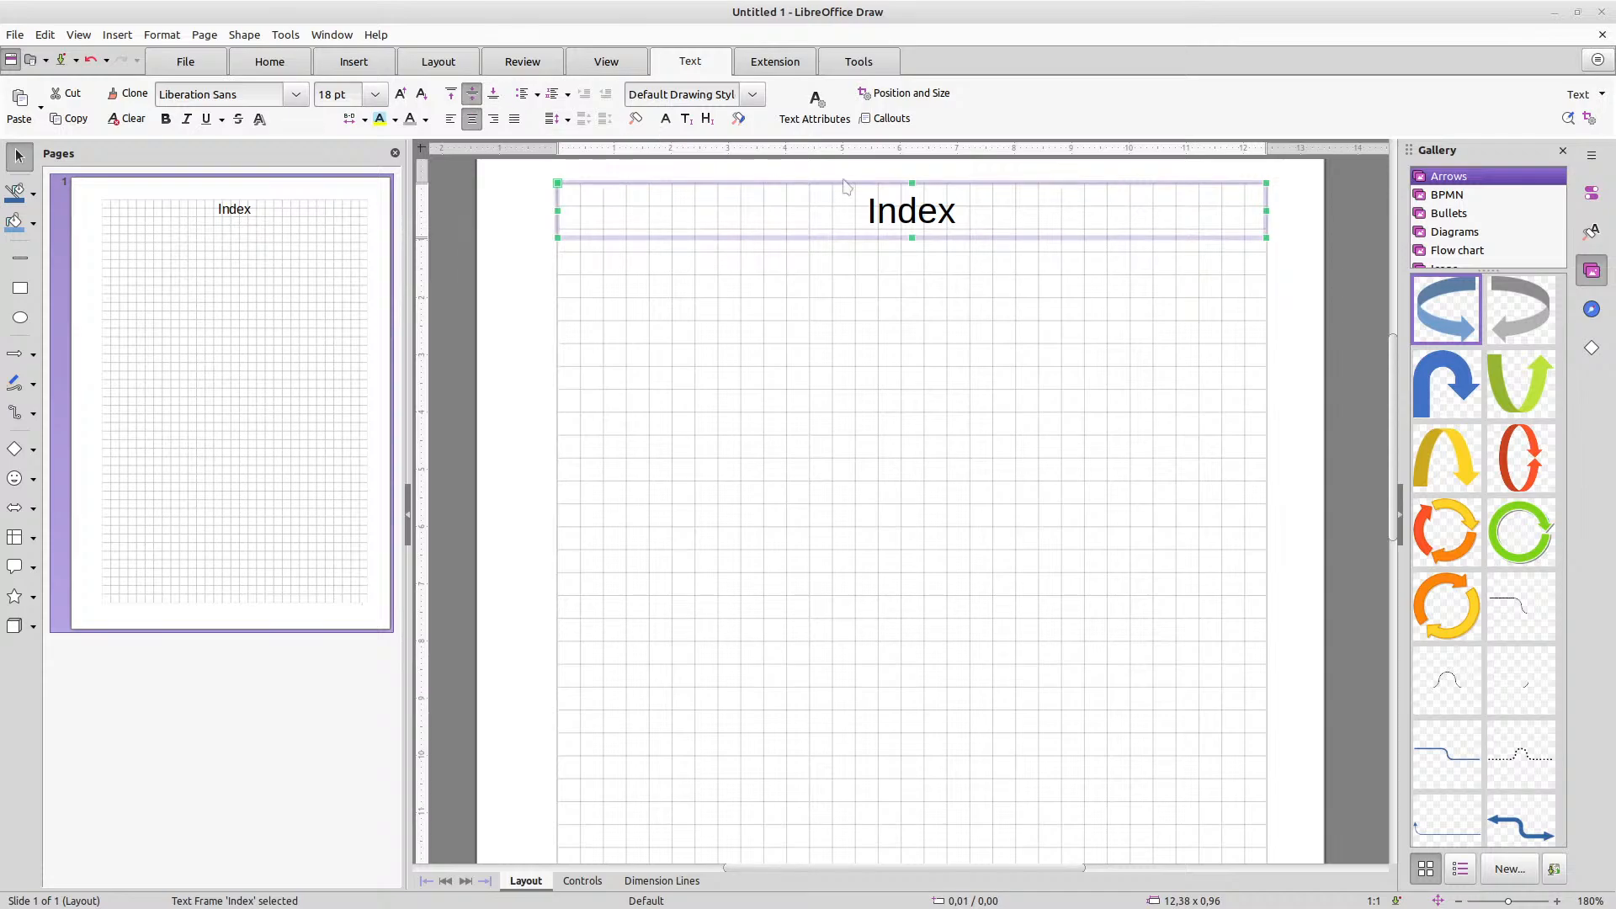
{"action": "left_click_drag", "start_coordinate": [1009, 210], "coordinate": [1011, 210]}
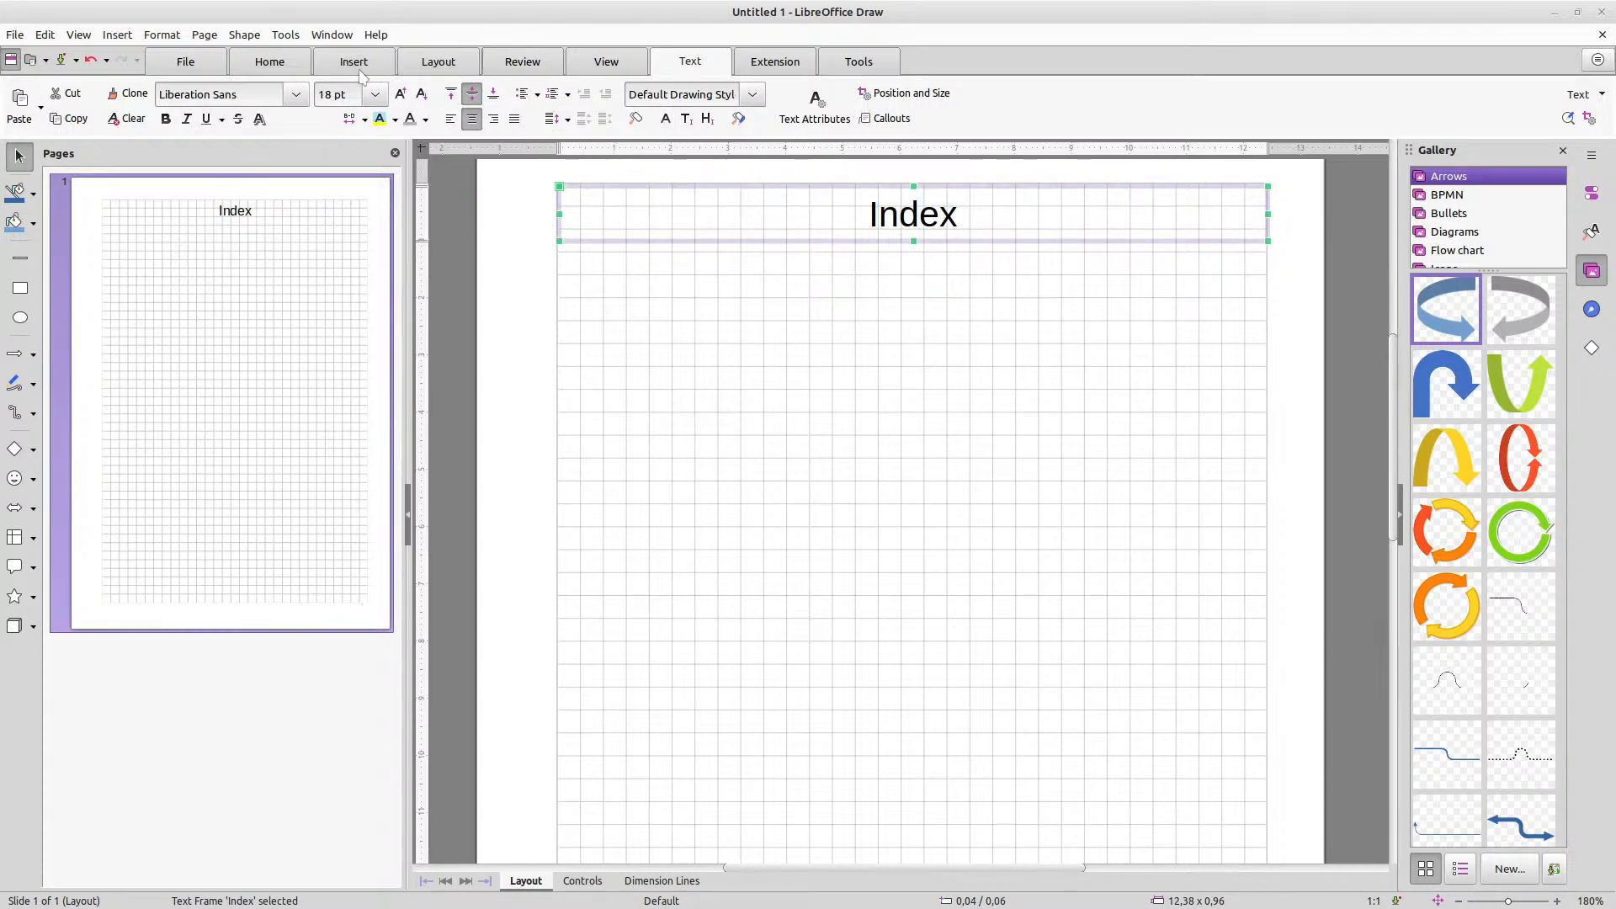
Give the Index text box a solid colour area fill in orange
{"action": "left_click", "coordinate": [266, 64]}
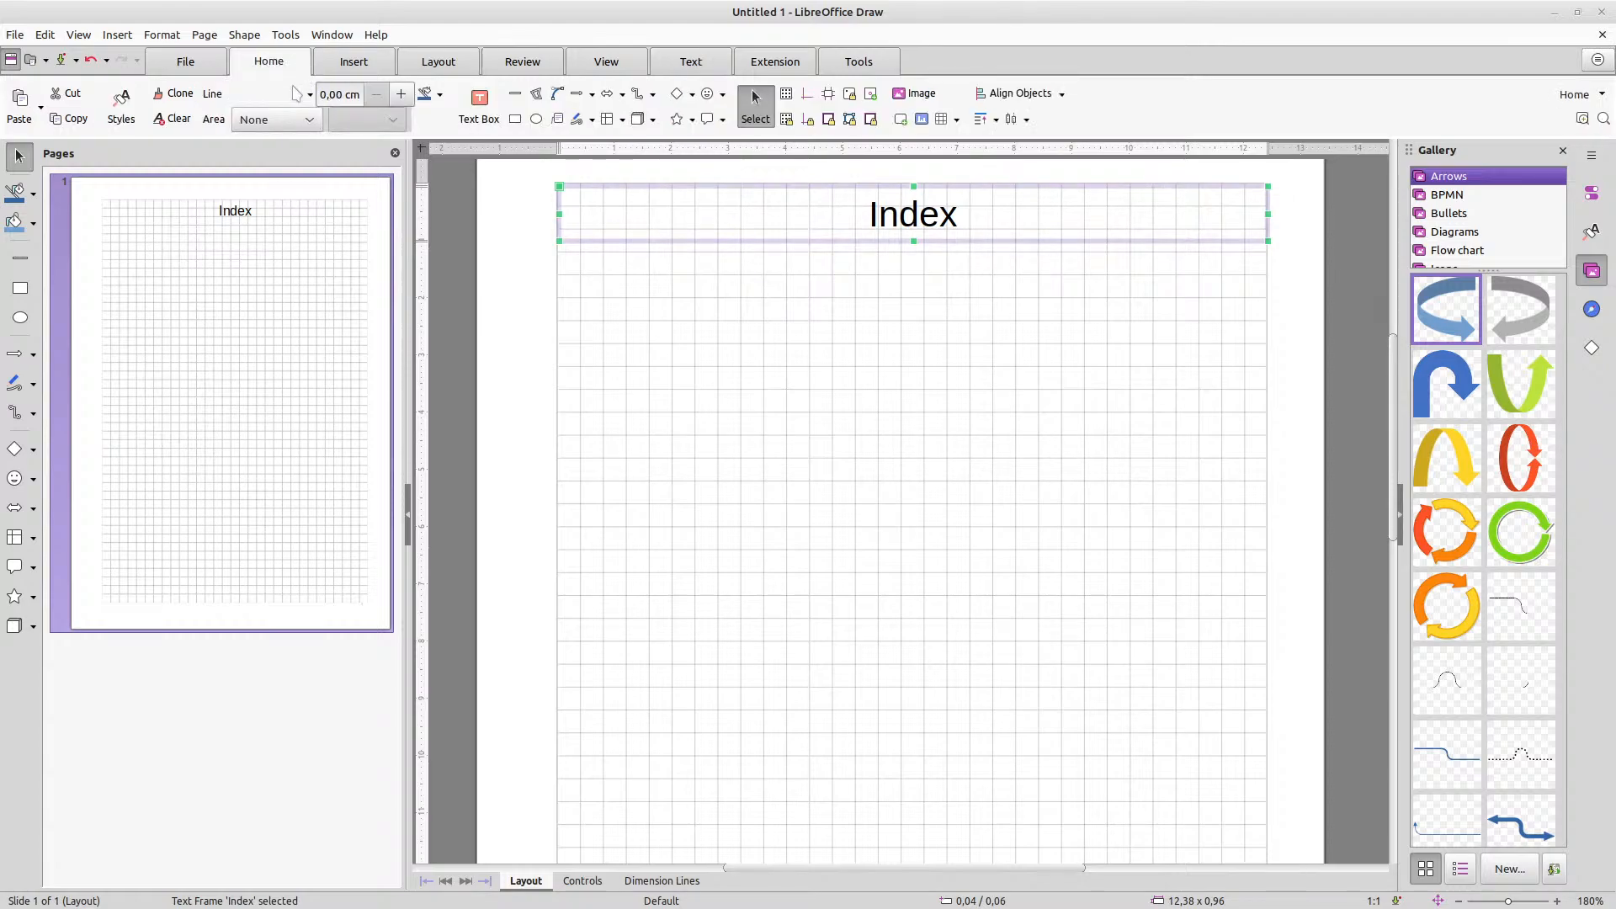
{"action": "left_click", "coordinate": [308, 120]}
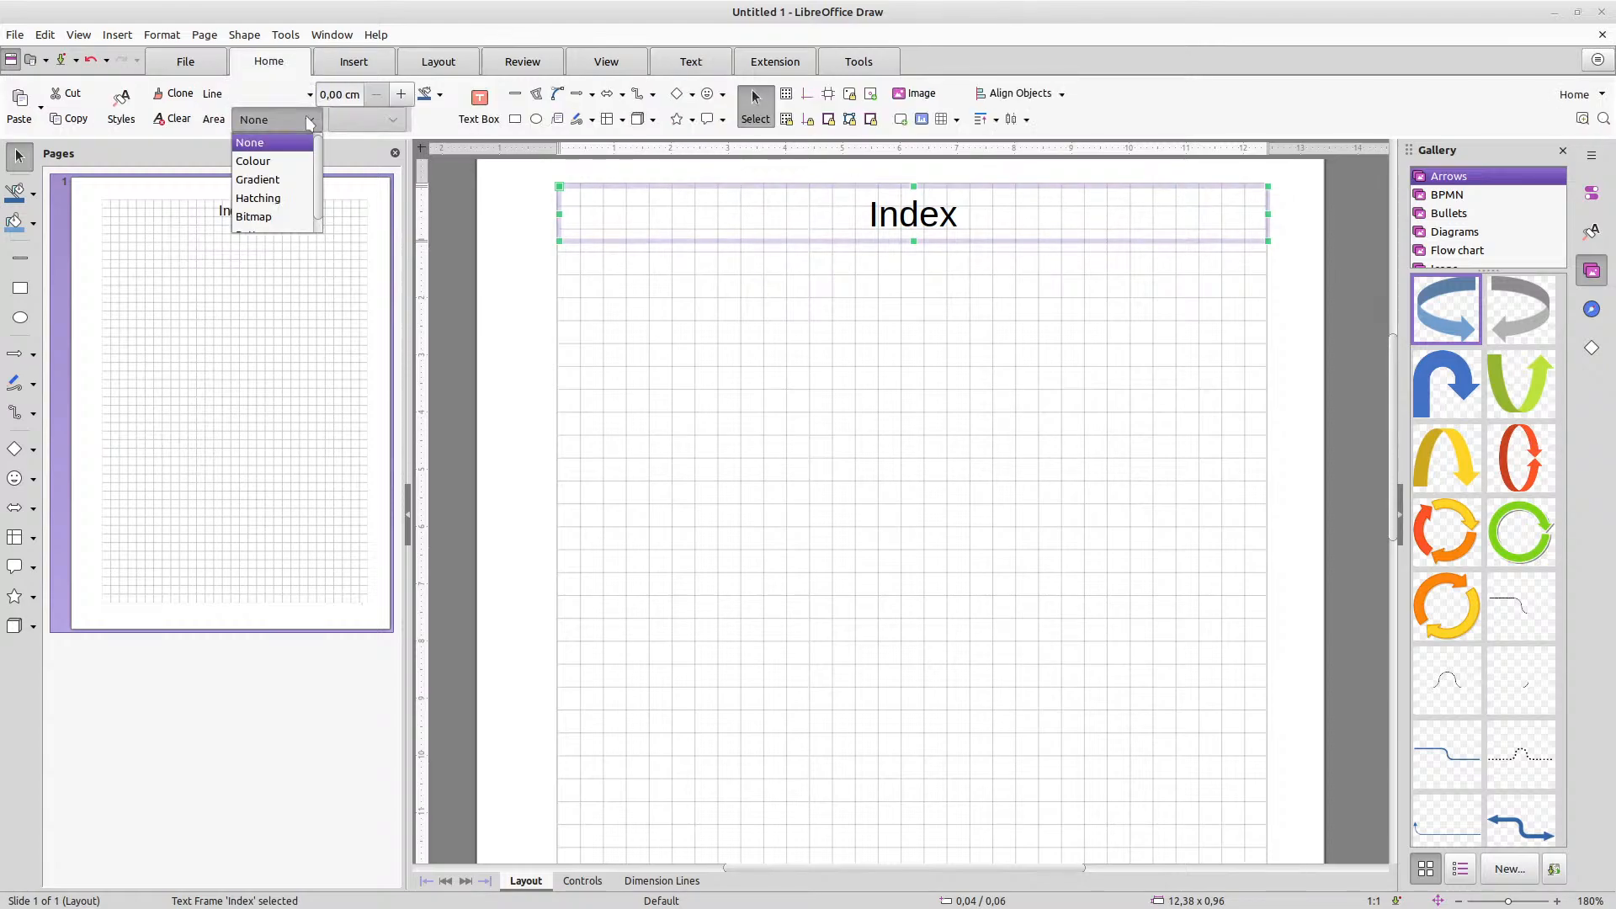
{"action": "left_click", "coordinate": [279, 162]}
{"action": "left_click", "coordinate": [395, 120]}
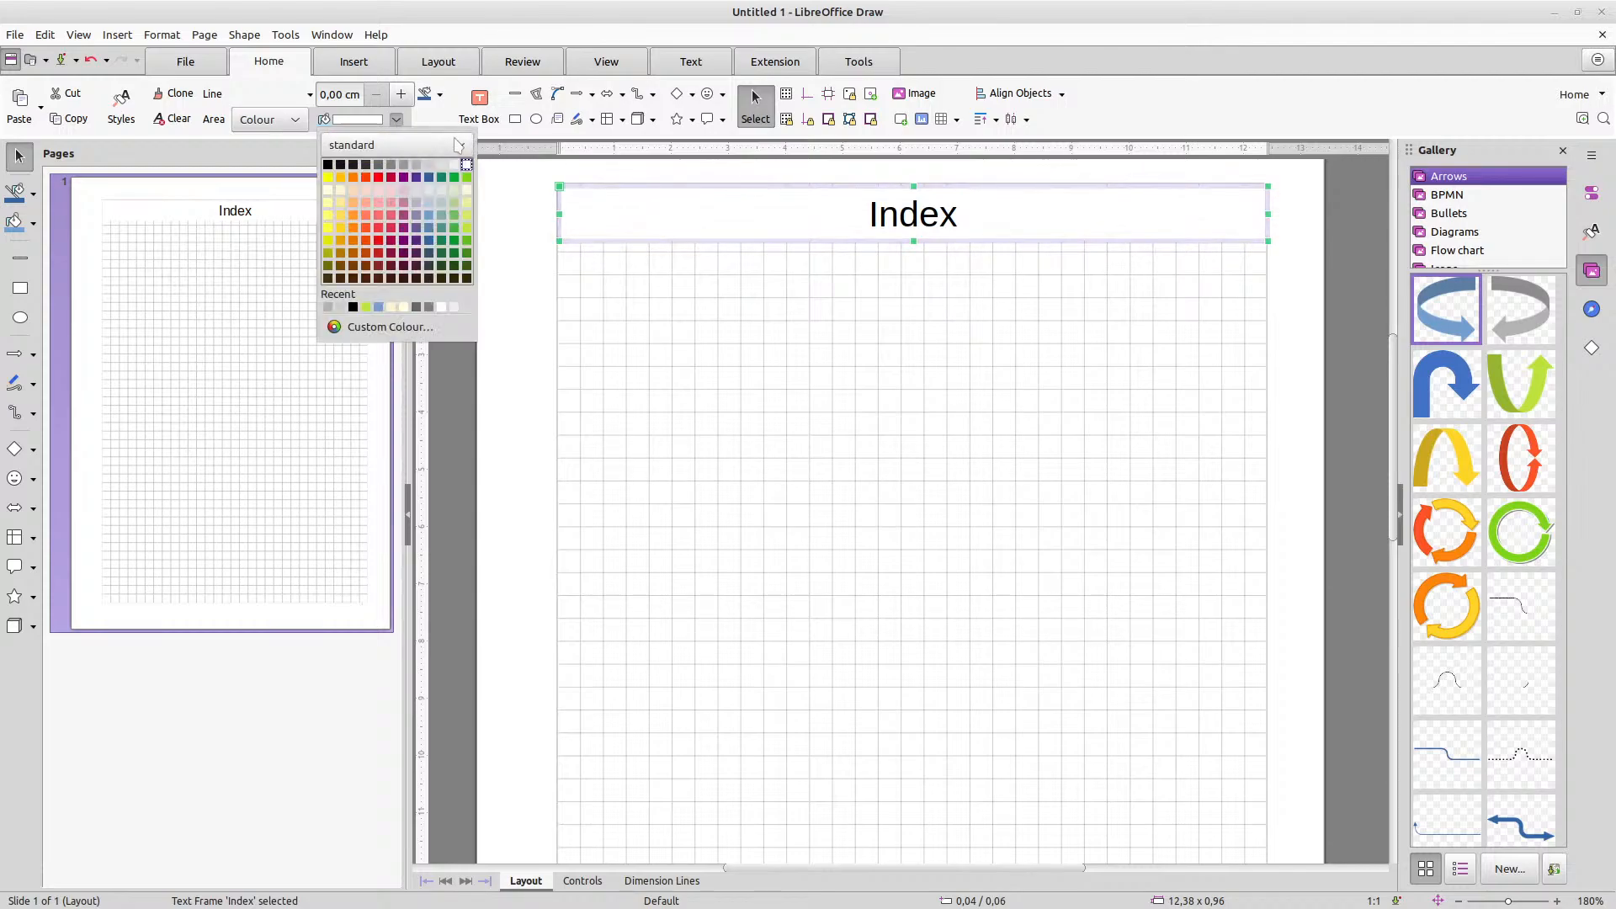
{"action": "left_click", "coordinate": [352, 178]}
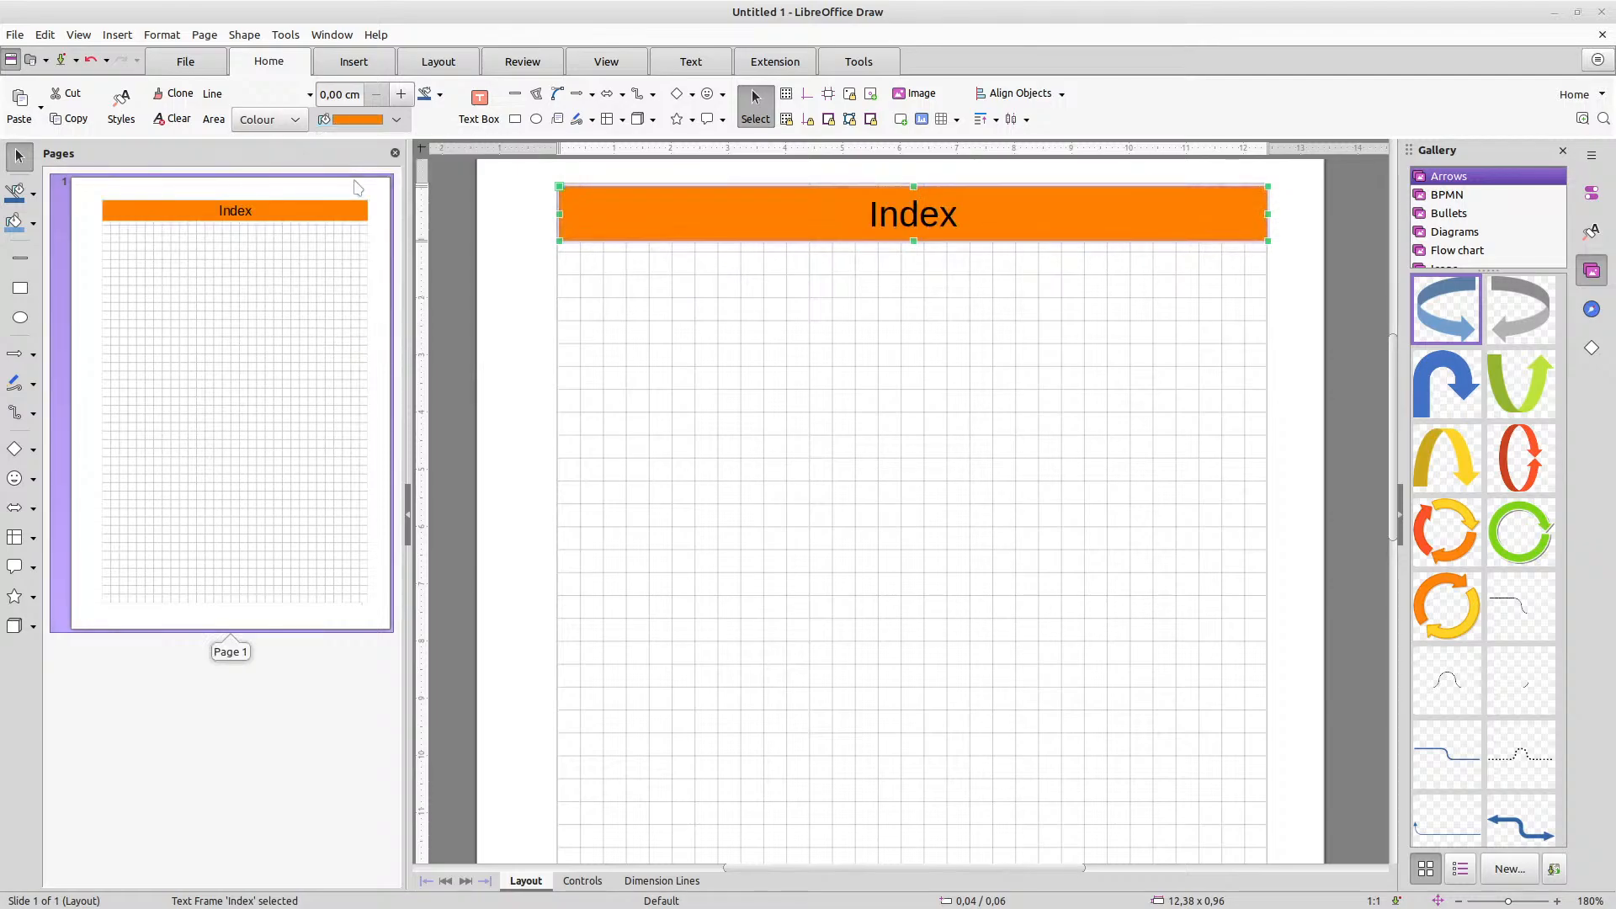
Change the Index text box fill to light grey and deselect the box
{"action": "left_click", "coordinate": [396, 120]}
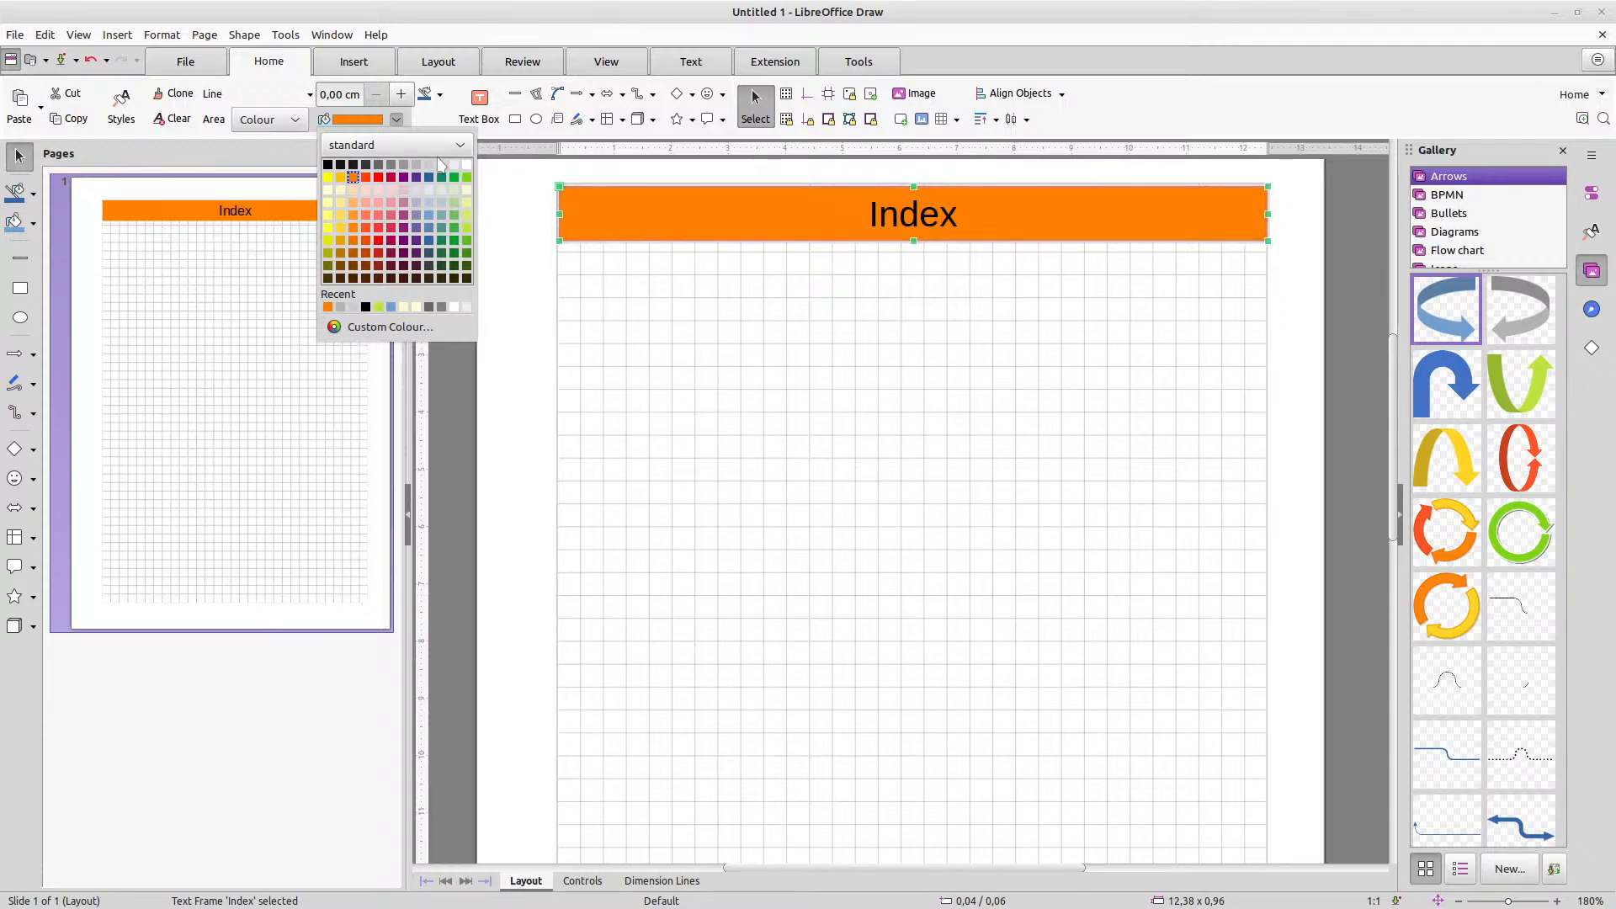
{"action": "left_click", "coordinate": [454, 165]}
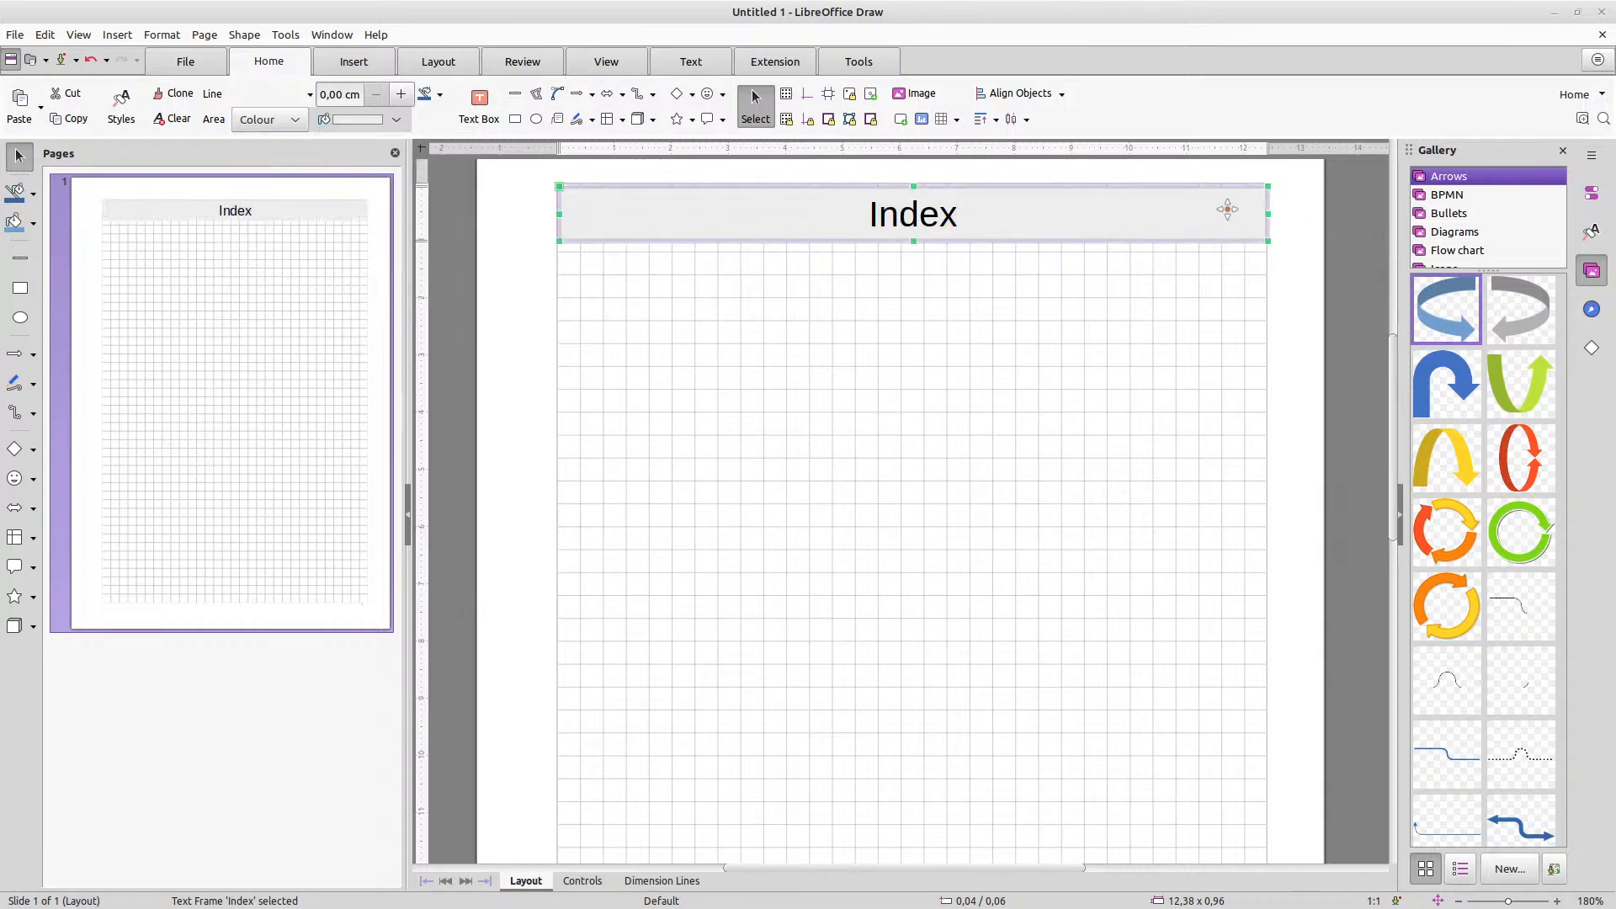
{"action": "left_click", "coordinate": [1031, 374]}
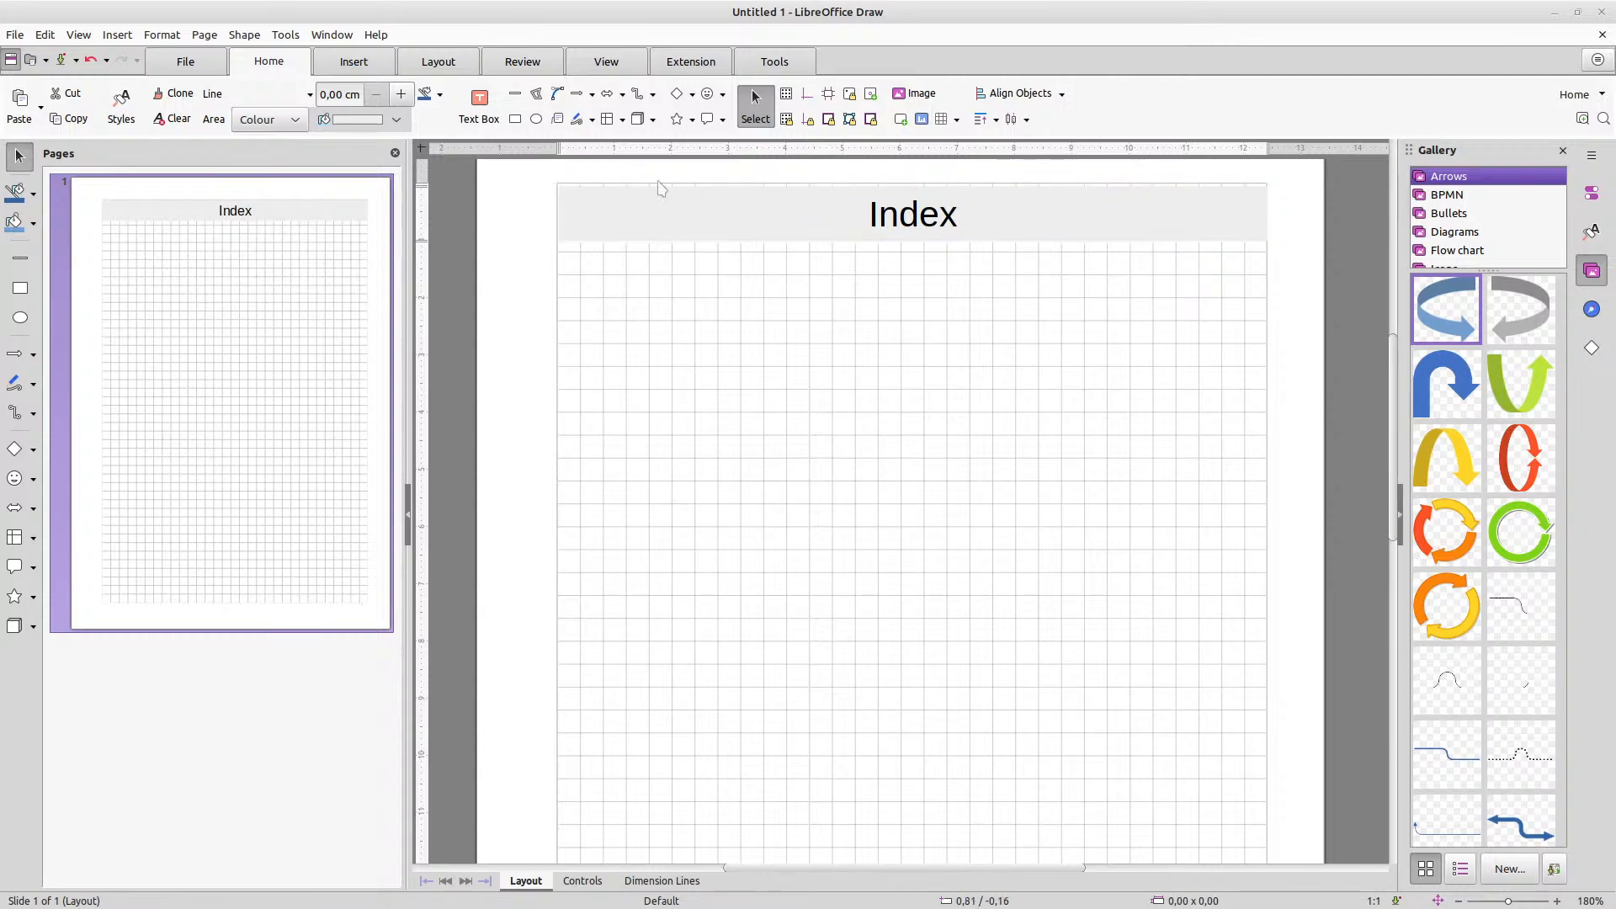
Move the Index text box by hand up and against the grid's left edge, to about 0.01 / -0.06 cm
{"action": "left_click", "coordinate": [1212, 219]}
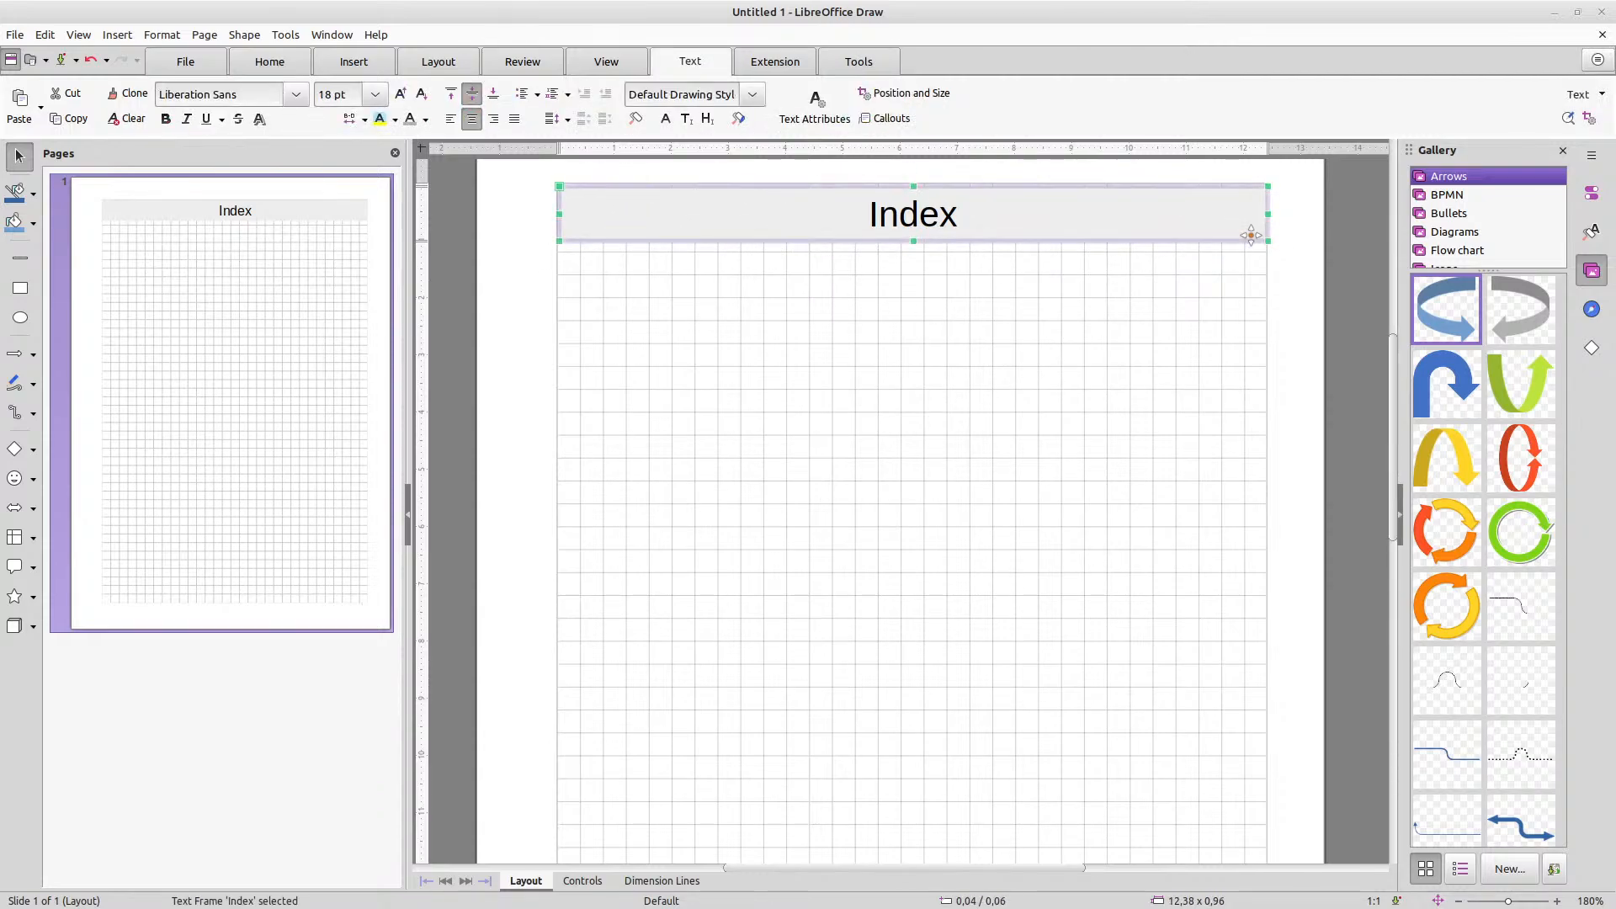
{"action": "key", "text": "Up"}
{"action": "key", "text": "Left"}
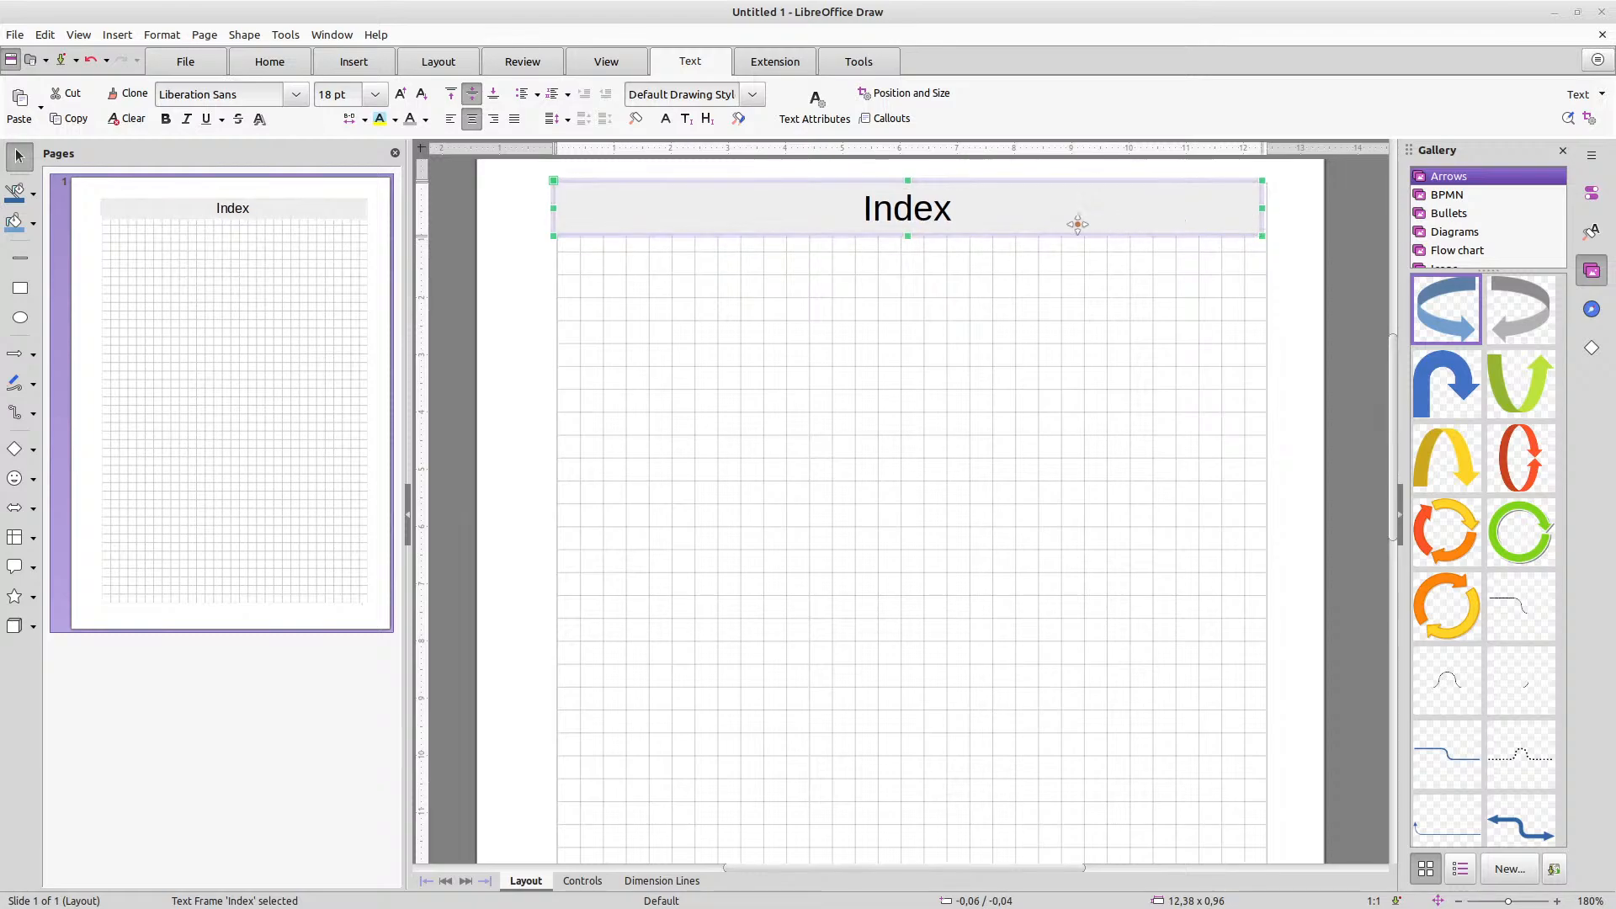
{"action": "scroll", "coordinate": [524, 282], "scroll_direction": "up", "scroll_amount": 3, "text": "ctrl"}
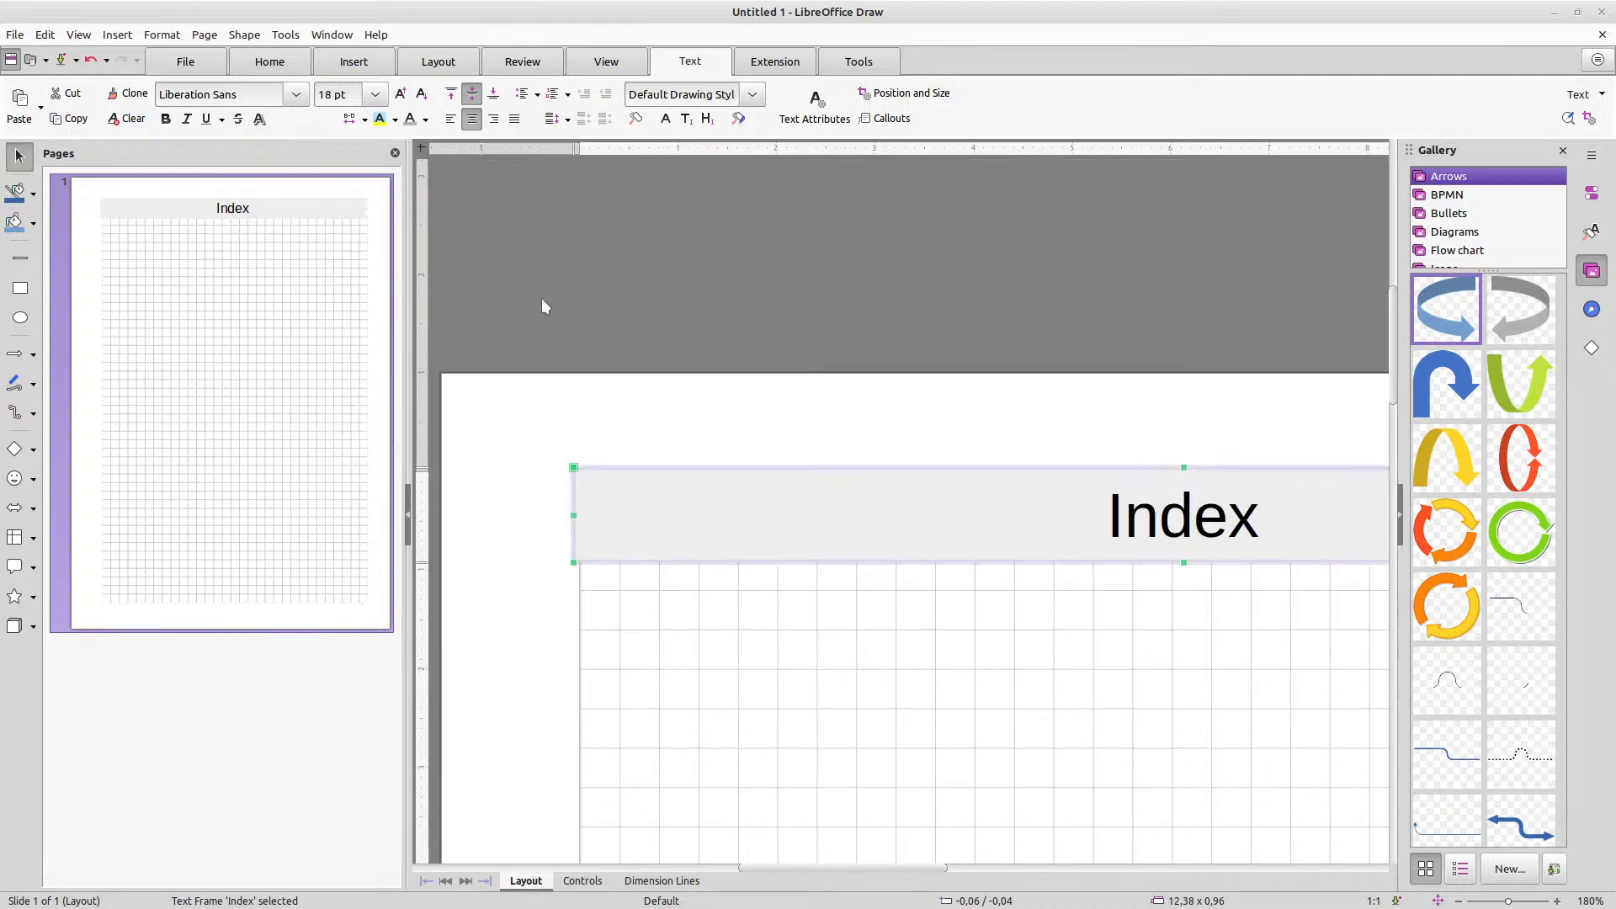
{"action": "scroll", "coordinate": [543, 471], "scroll_direction": "up", "scroll_amount": 2, "text": "ctrl"}
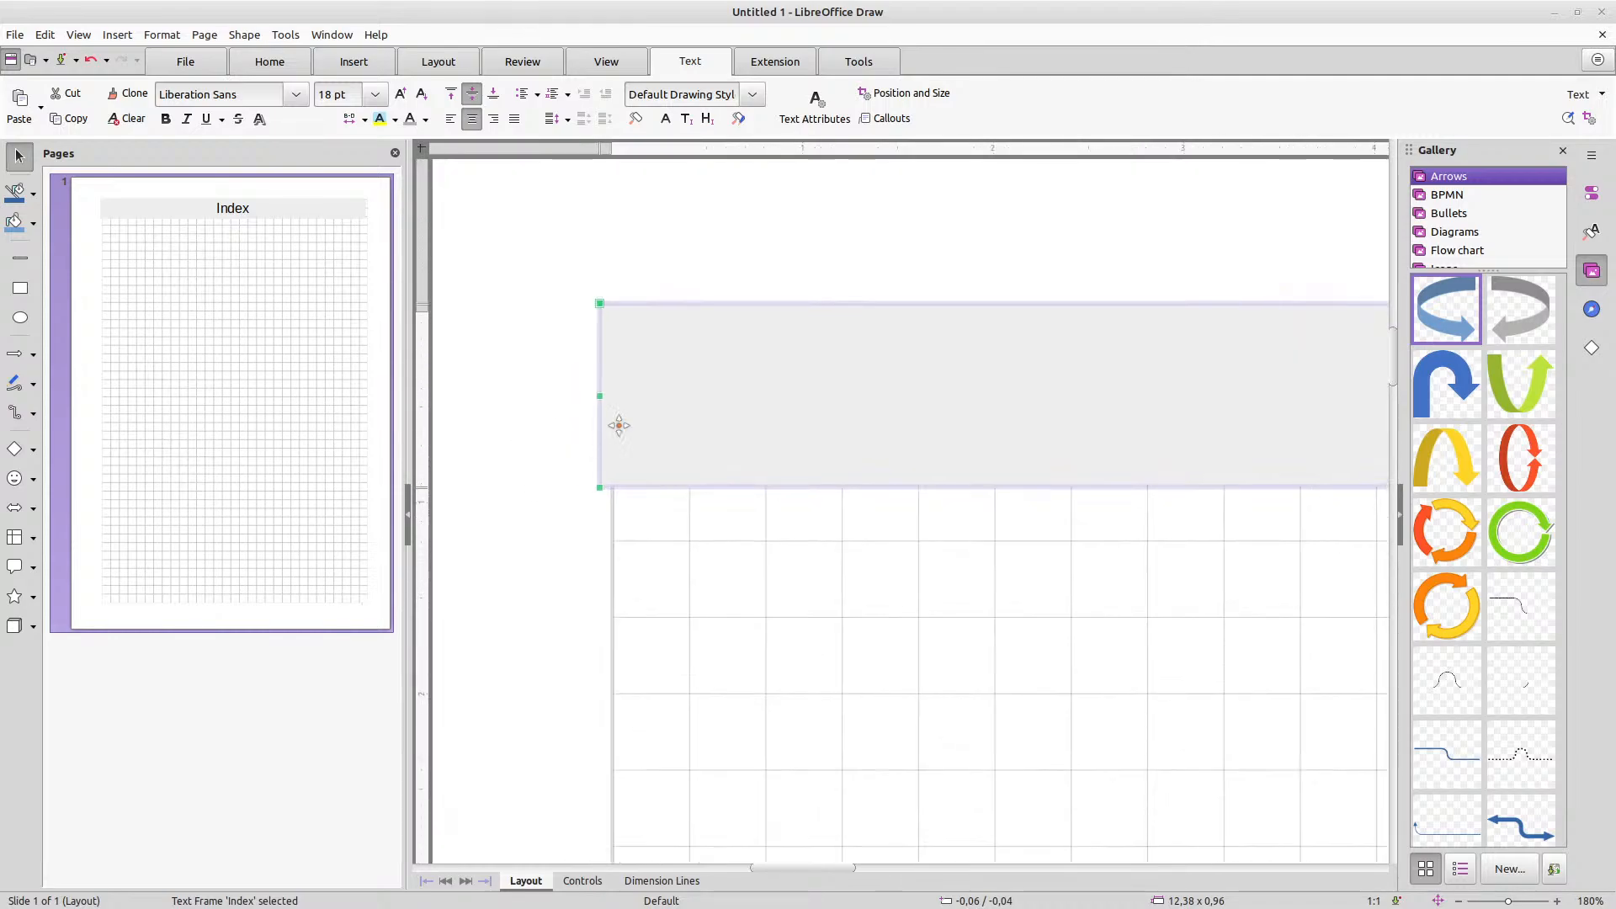
{"action": "left_click_drag", "start_coordinate": [620, 350], "coordinate": [631, 350]}
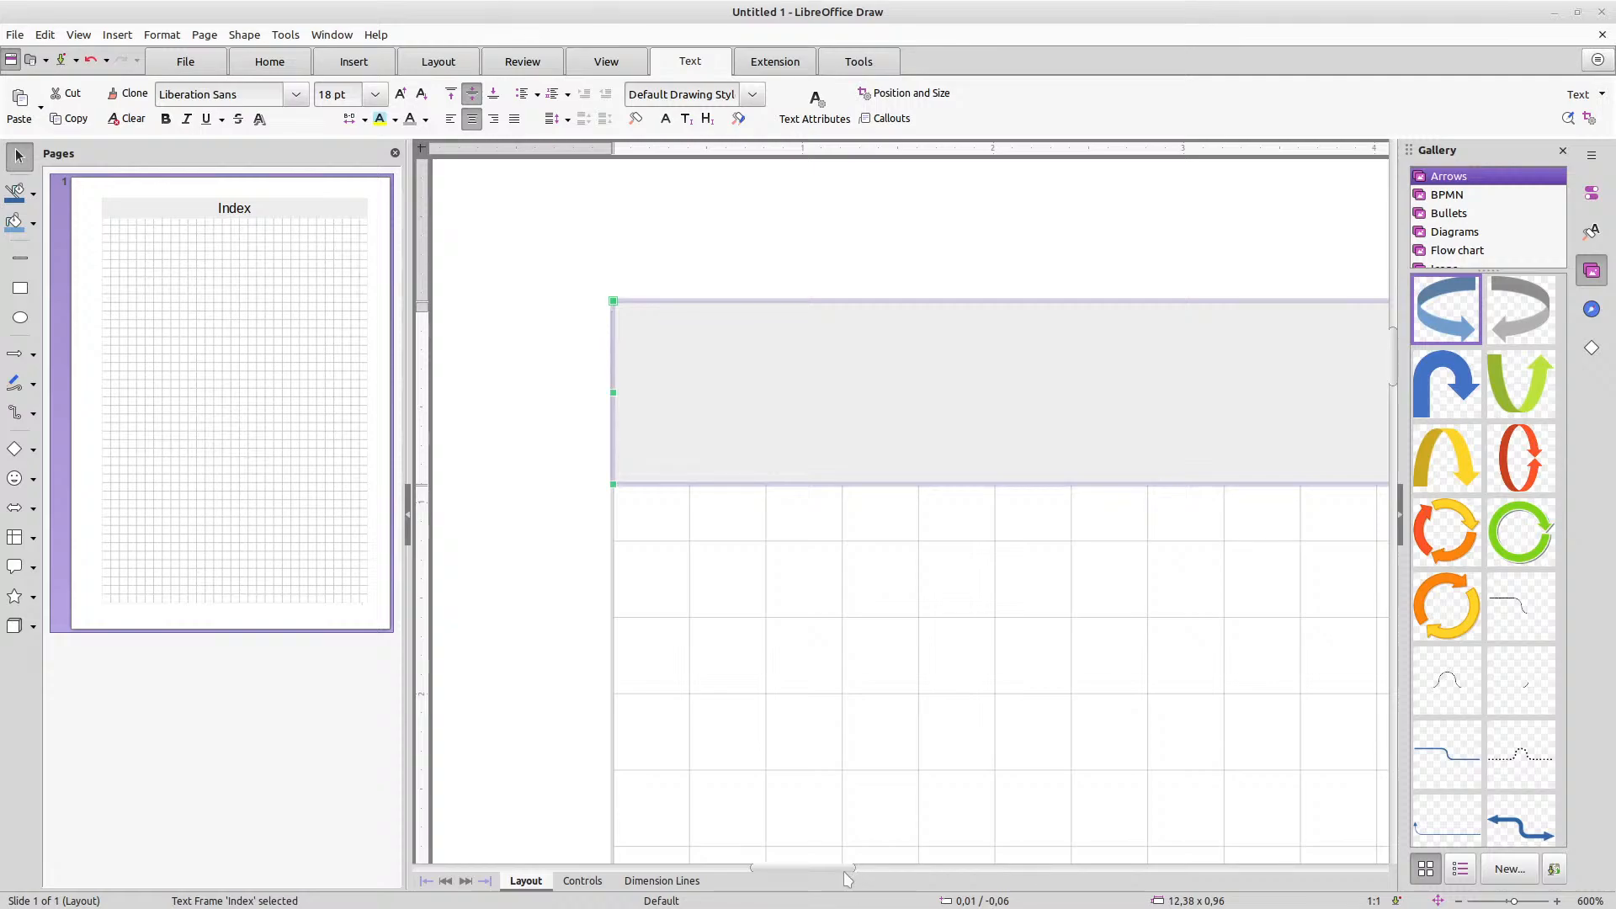
Set the Index text box's position to X 0,00 cm and Y 0,00 cm
{"action": "left_click_drag", "start_coordinate": [840, 866], "coordinate": [941, 866]}
{"action": "scroll", "coordinate": [940, 634], "scroll_direction": "down", "scroll_amount": 2}
{"action": "scroll", "coordinate": [923, 731], "scroll_direction": "down", "scroll_amount": 3}
{"action": "scroll", "coordinate": [837, 627], "scroll_direction": "down", "scroll_amount": 2}
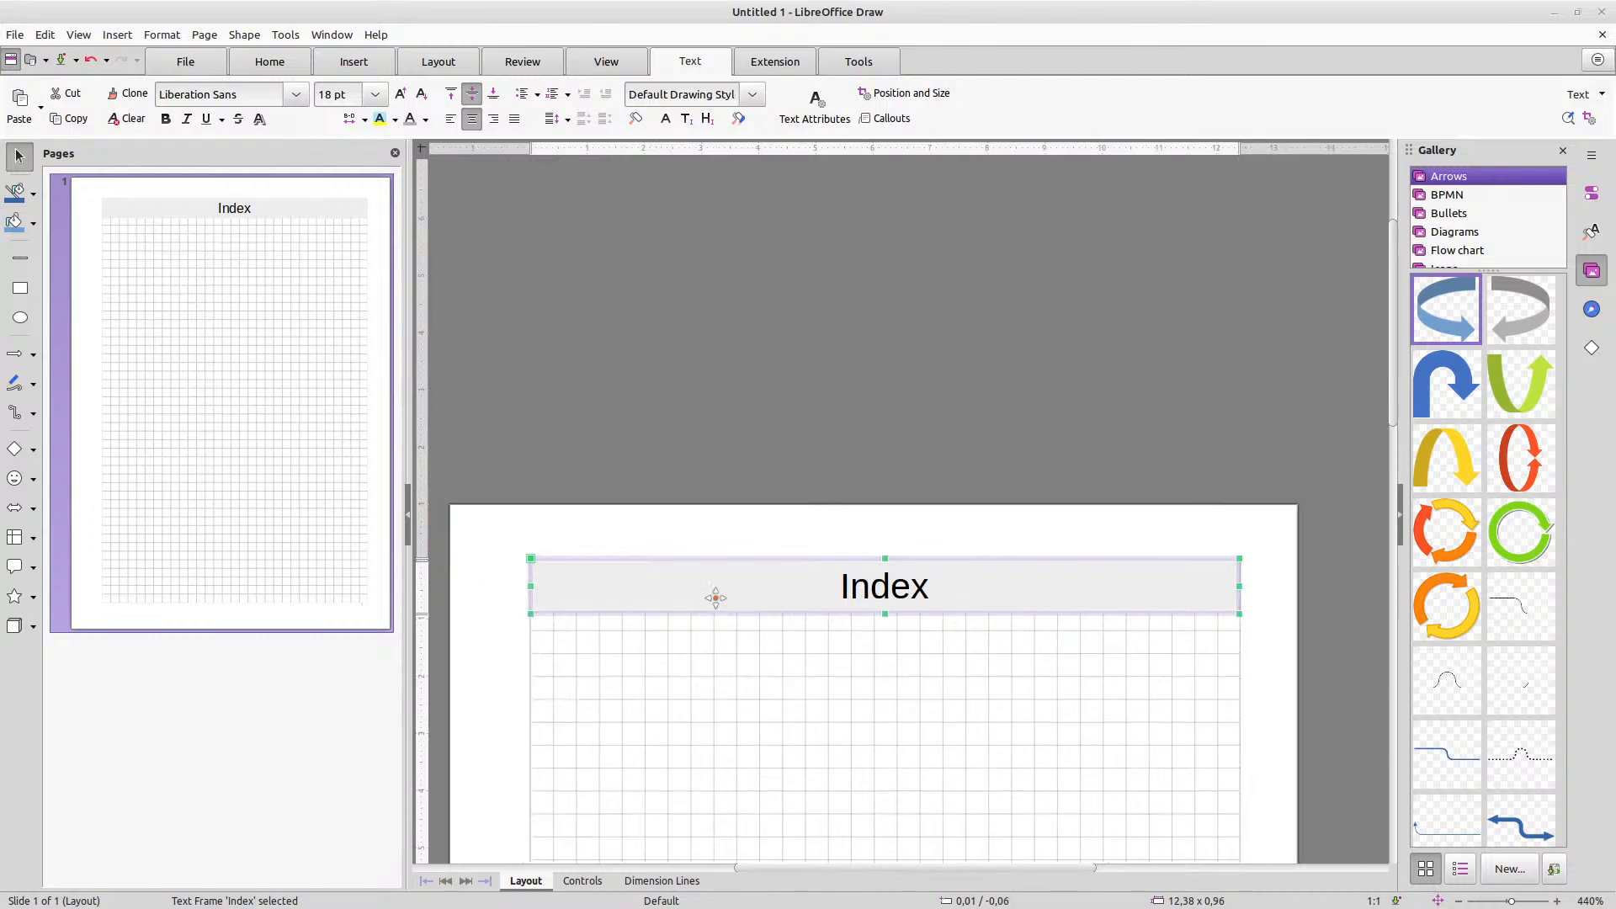
{"action": "right_click", "coordinate": [650, 587]}
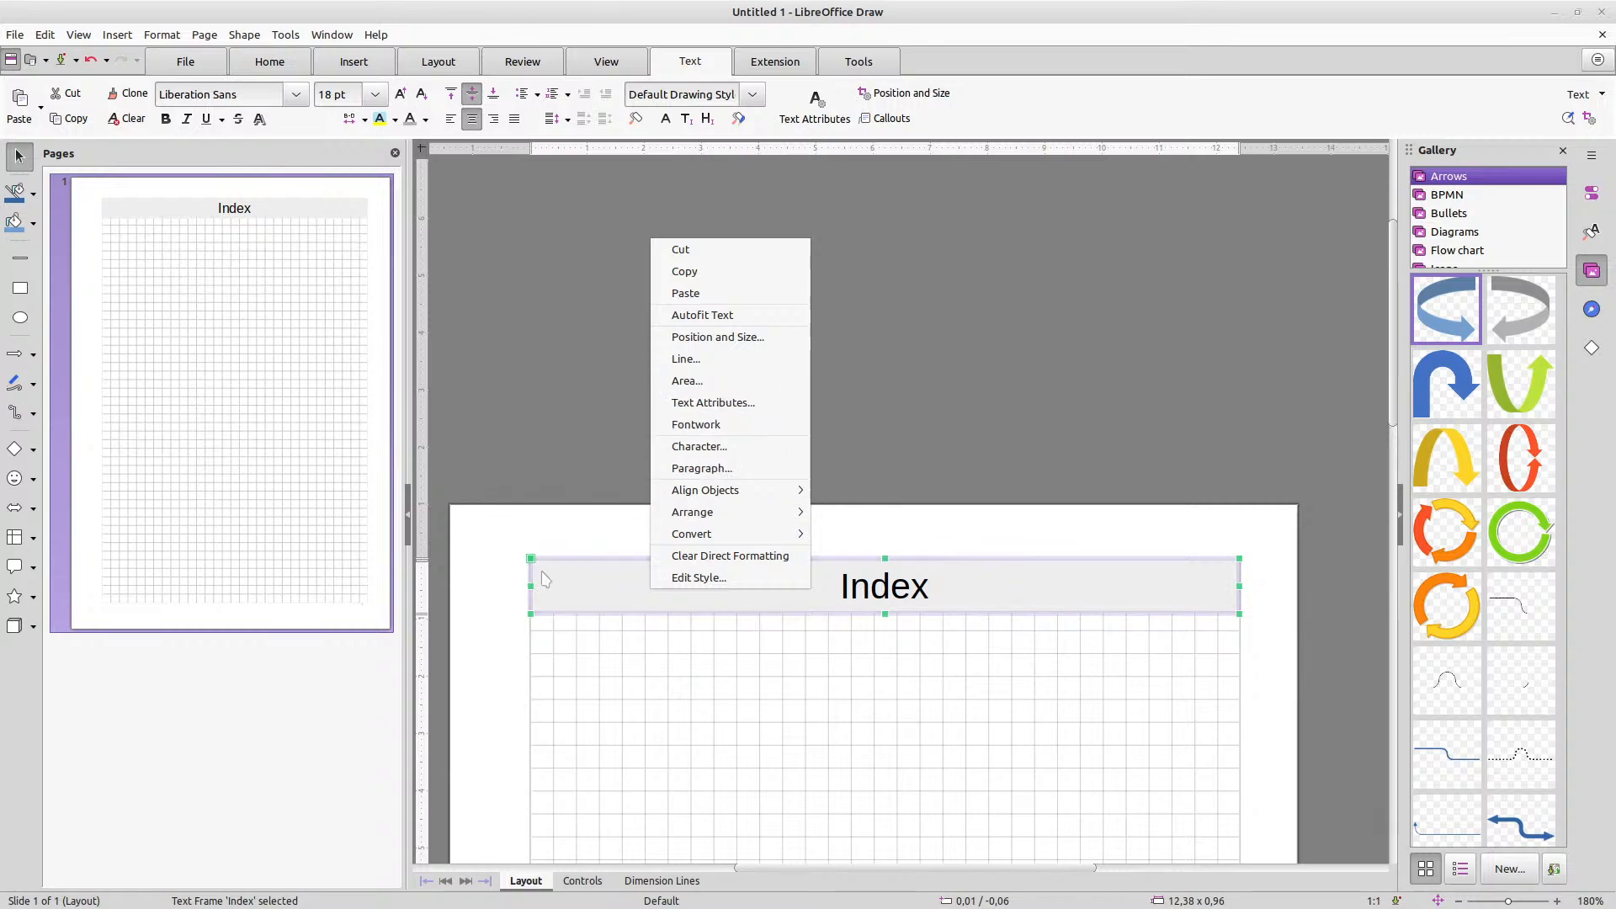
{"action": "left_click", "coordinate": [704, 344]}
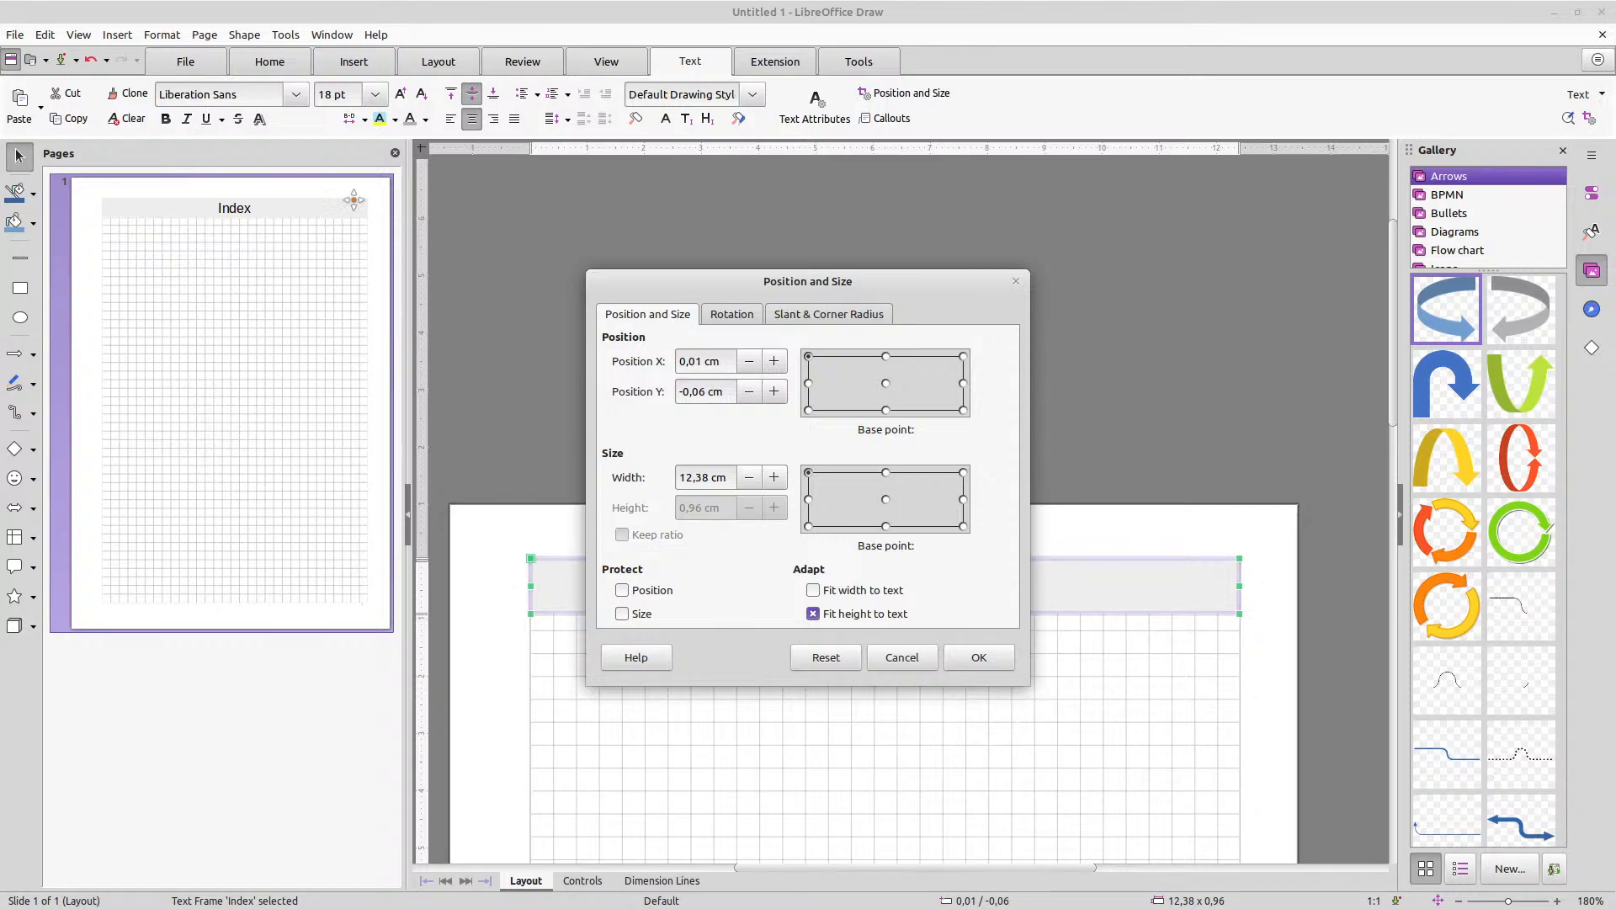
{"action": "left_click_drag", "start_coordinate": [696, 362], "coordinate": [703, 362]}
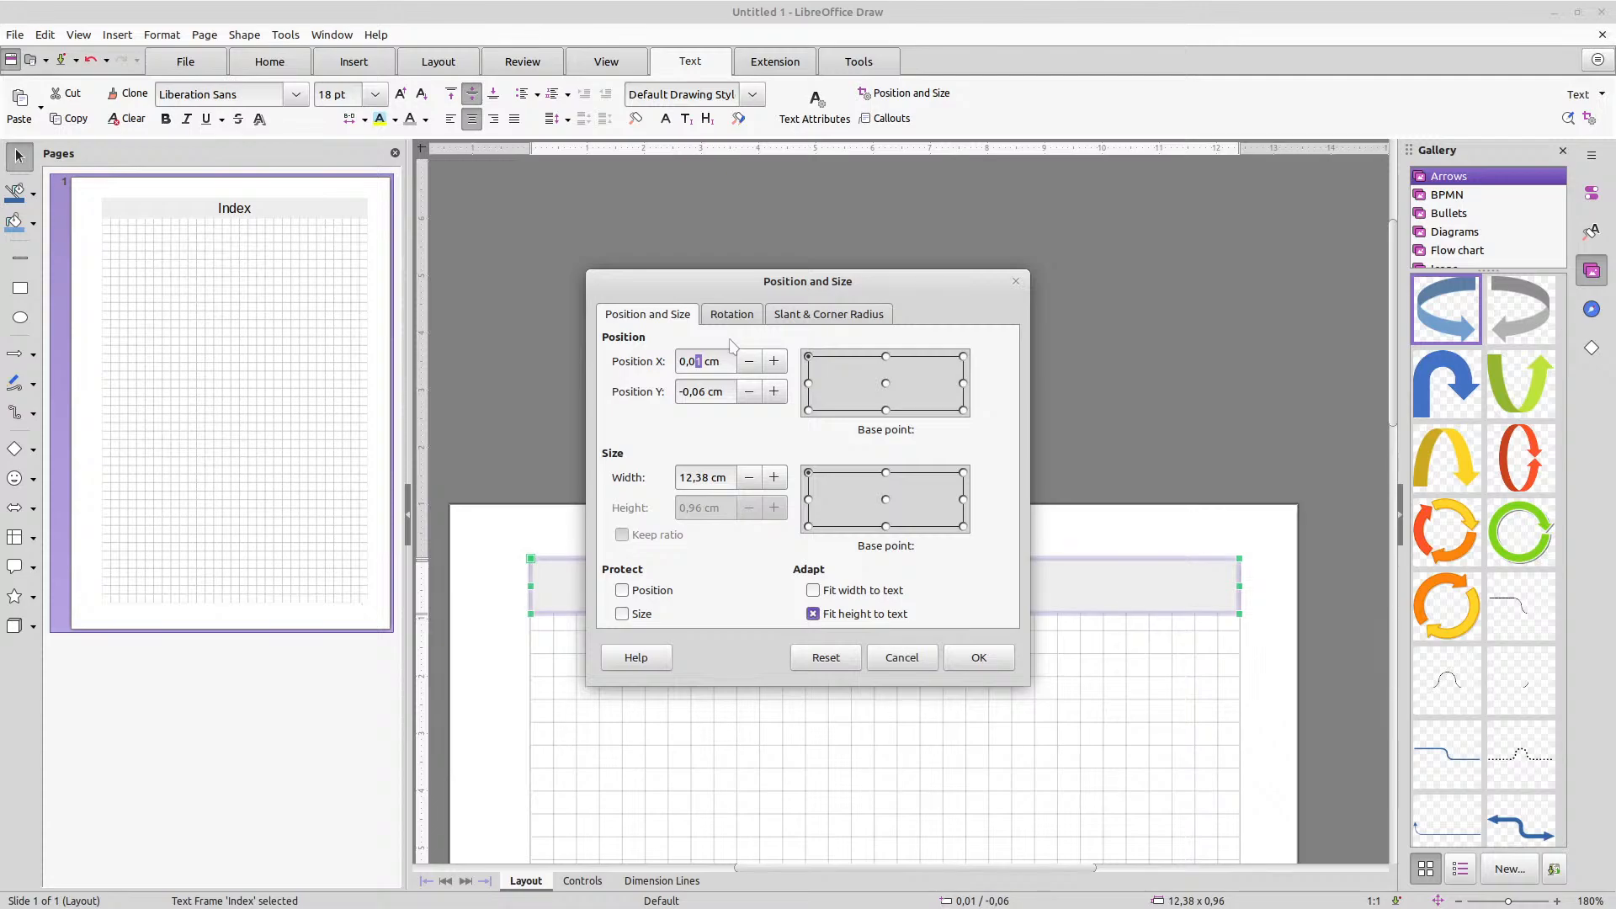
{"action": "type", "text": "0"}
{"action": "left_click", "coordinate": [976, 657]}
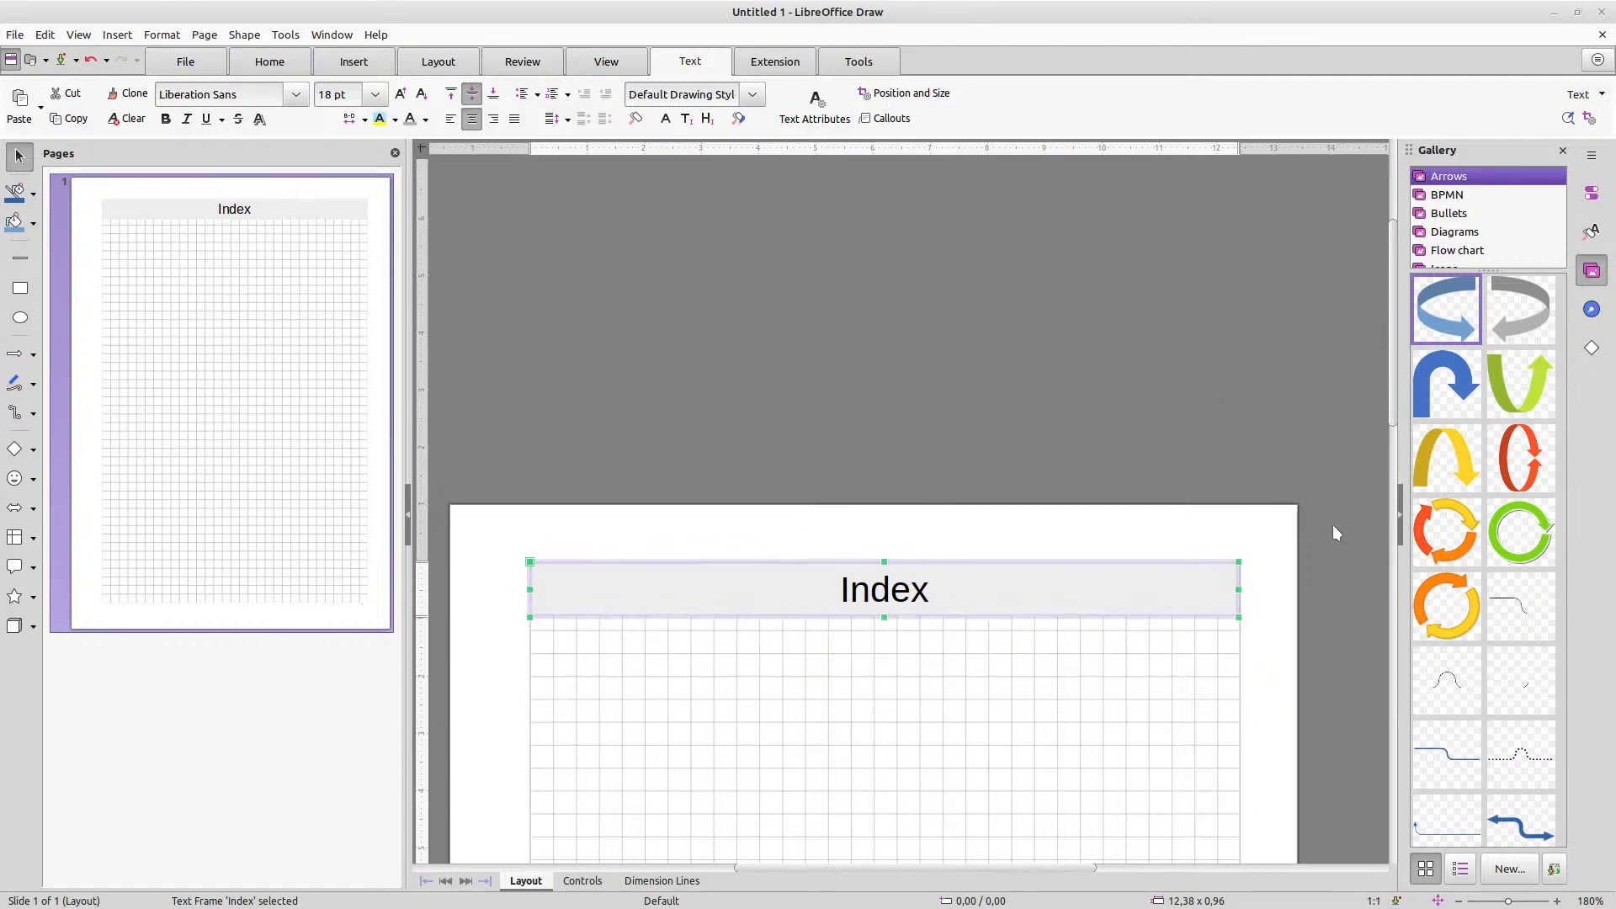
Examine up close how the Index text box's right end lines up with the grid's right edge
{"action": "scroll", "coordinate": [1306, 615], "scroll_direction": "up", "scroll_amount": 8}
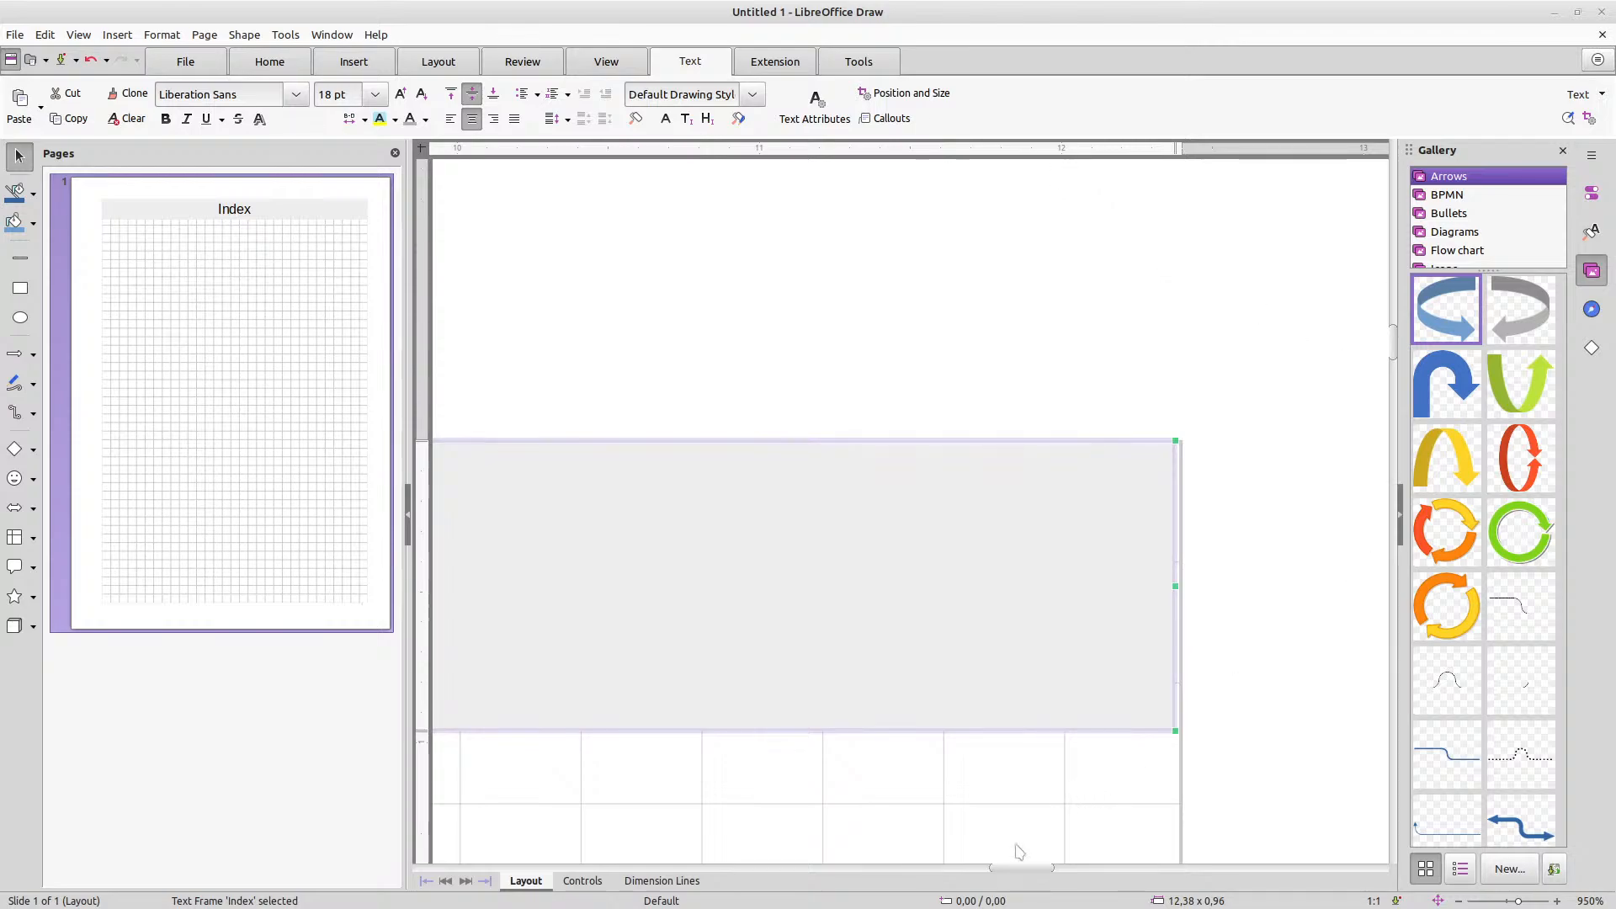
{"action": "double_click", "coordinate": [1003, 878]}
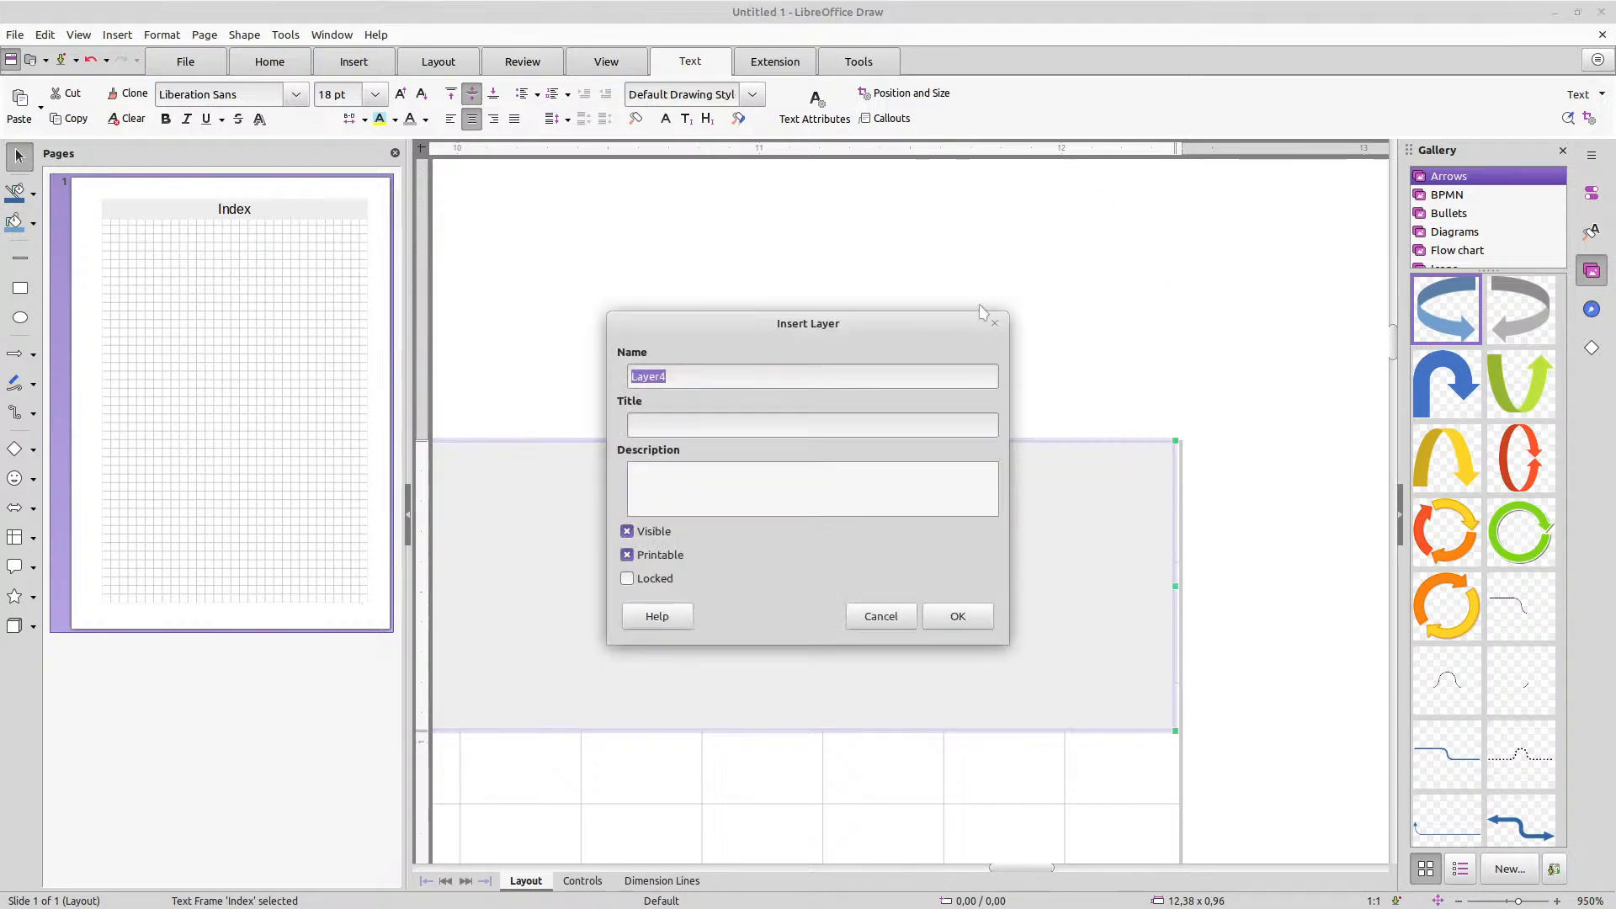
{"action": "key", "text": "Escape"}
{"action": "key", "text": "Escape"}
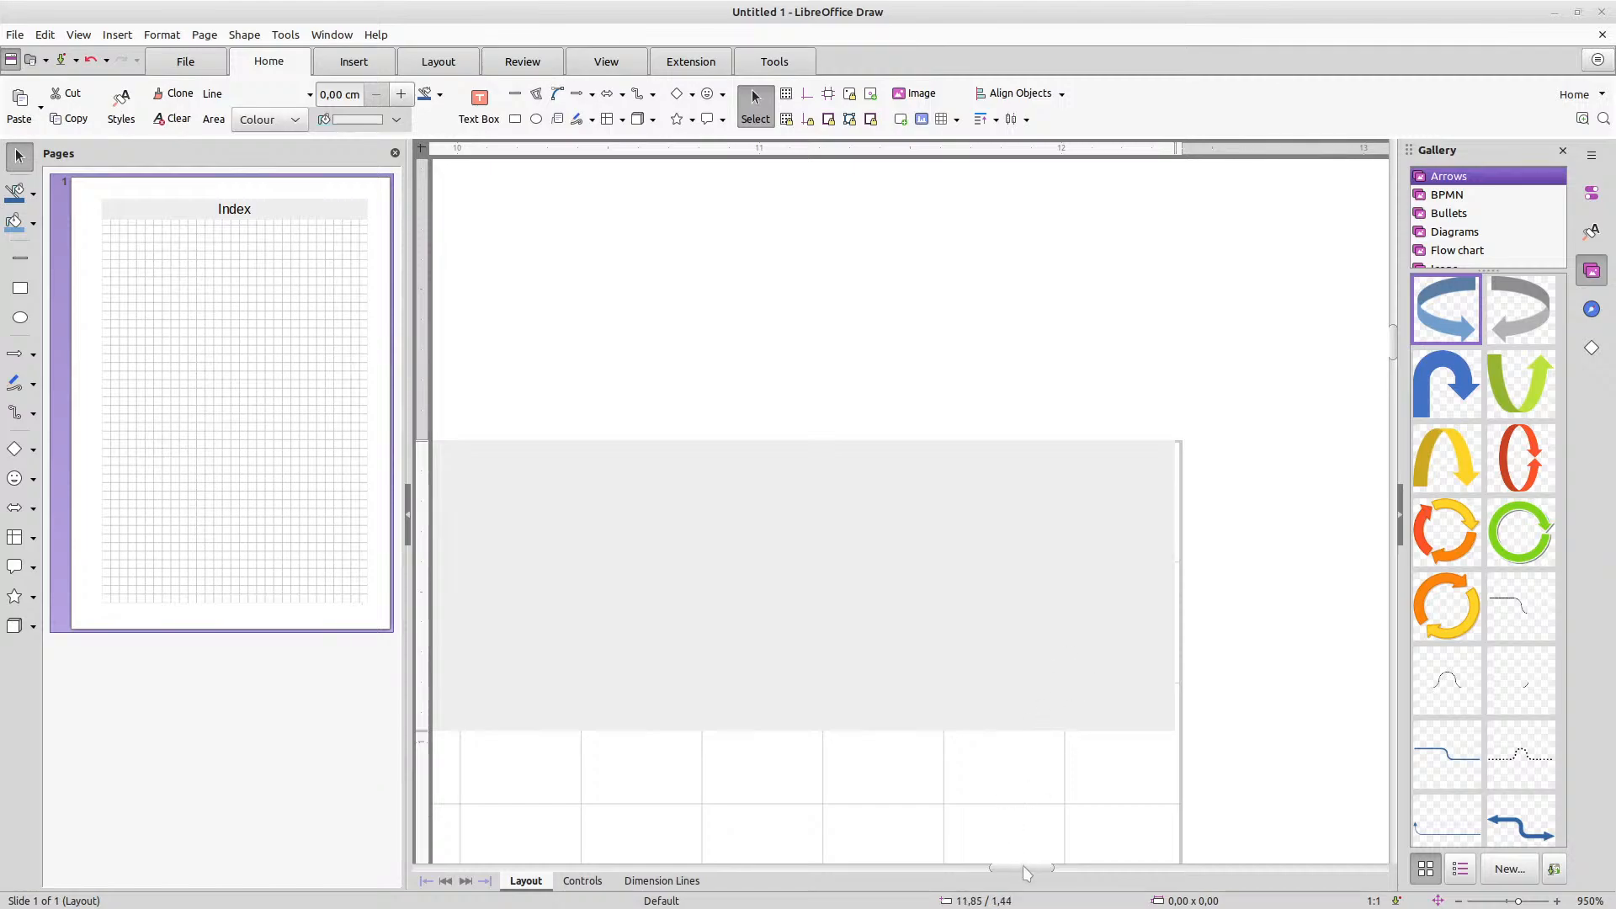
{"action": "left_click_drag", "start_coordinate": [1023, 867], "coordinate": [922, 867]}
{"action": "scroll", "coordinate": [893, 667], "scroll_direction": "down", "scroll_amount": 5}
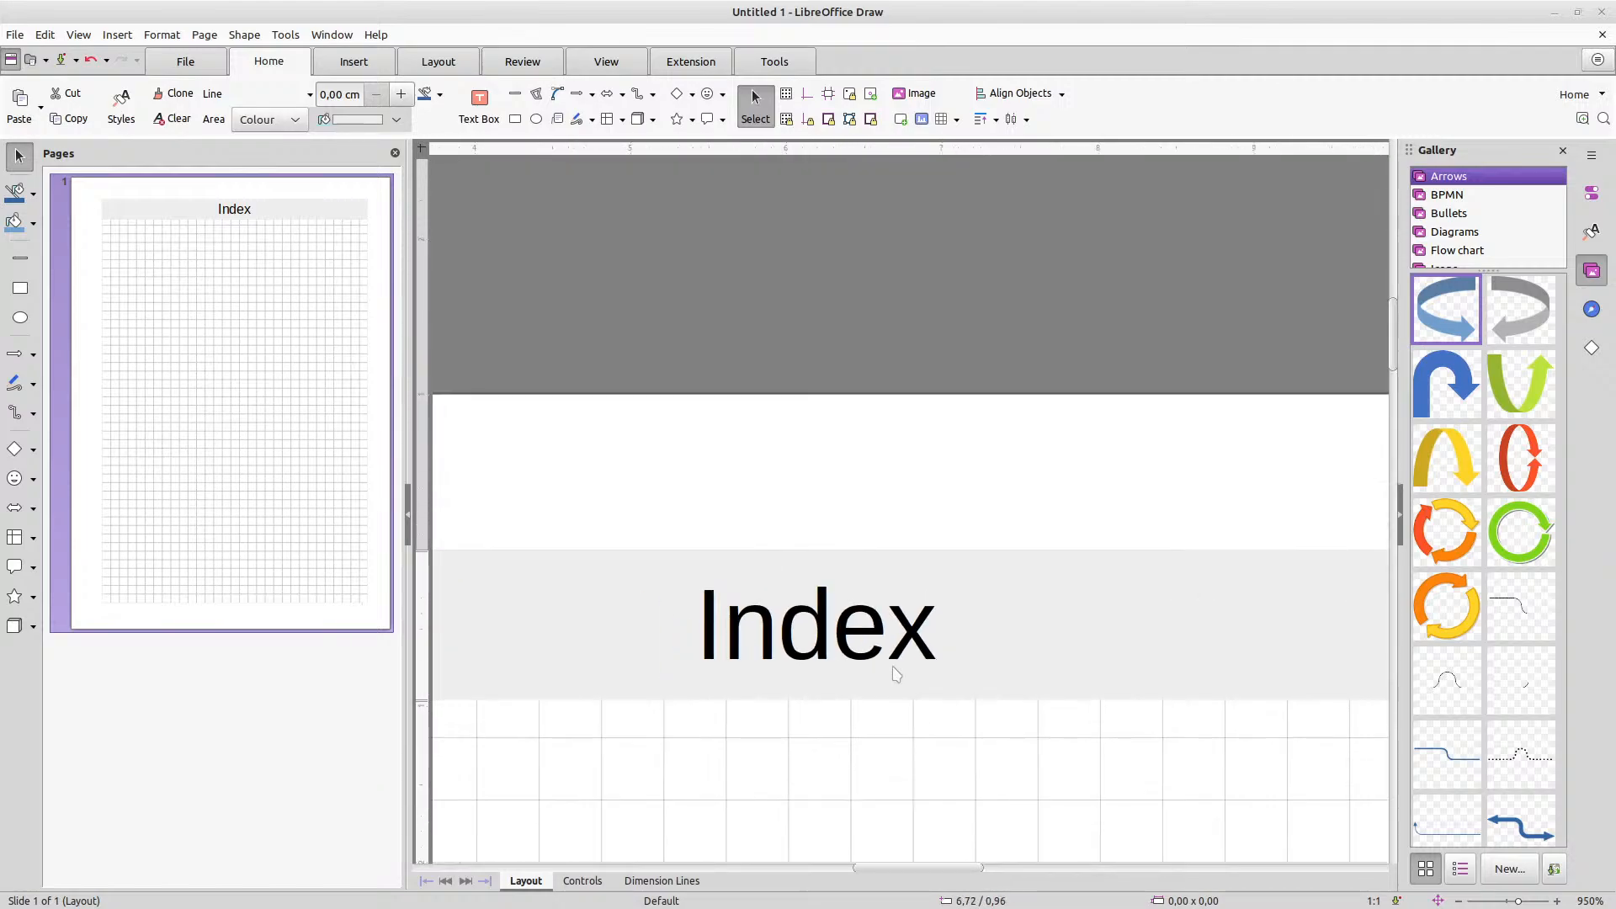
{"action": "scroll", "coordinate": [894, 674], "scroll_direction": "down", "scroll_amount": 5}
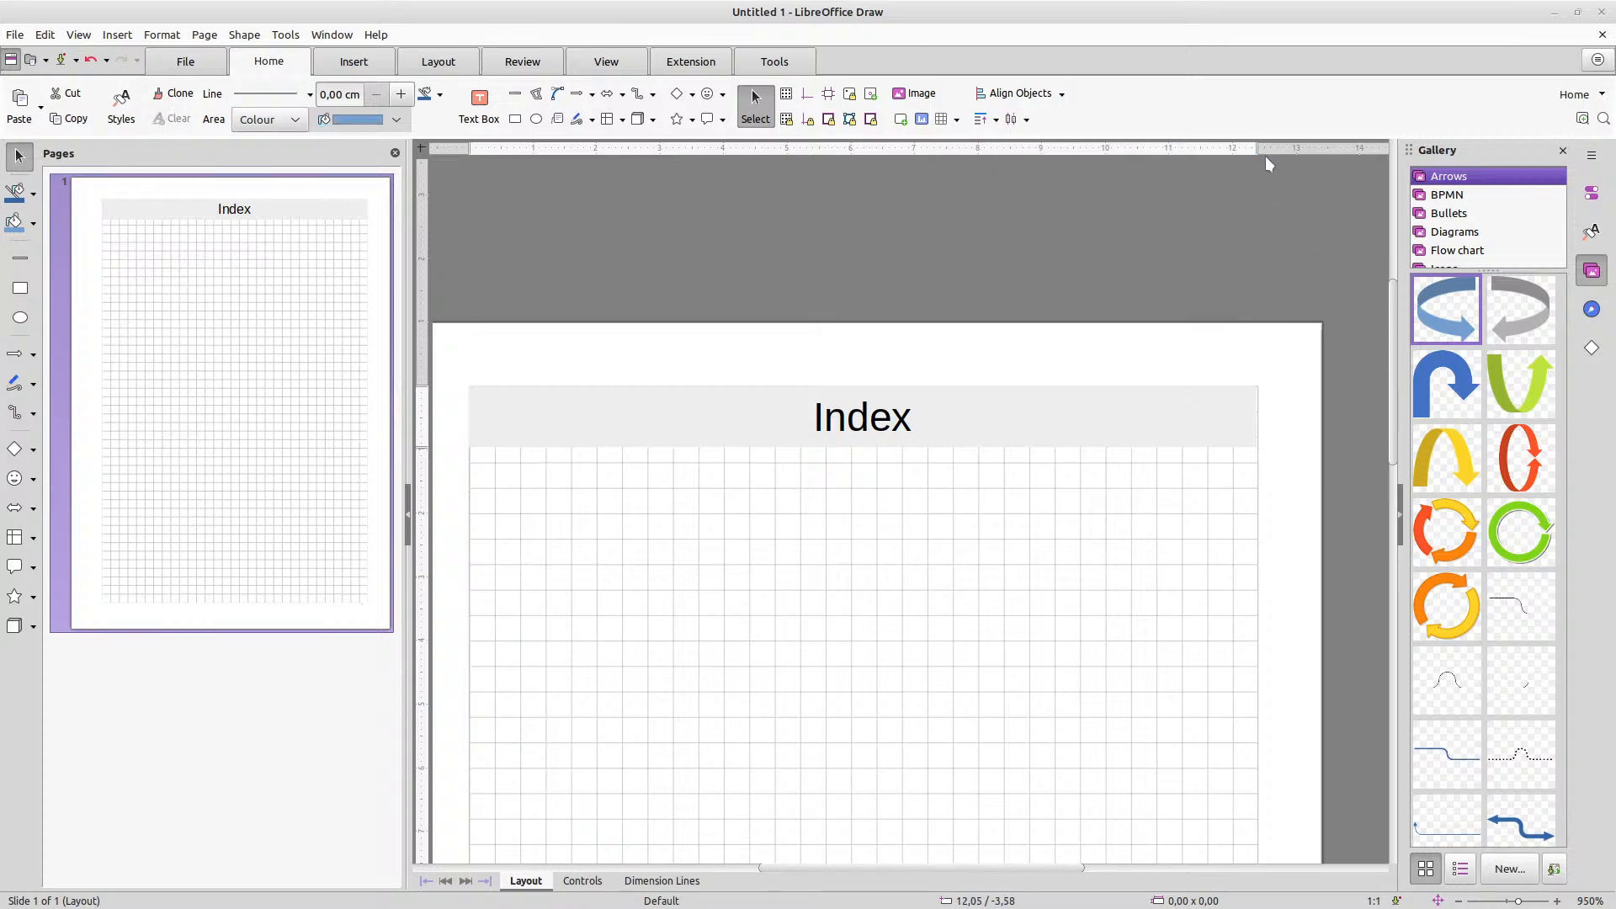
Open the position and size settings of the Index text box
{"action": "left_click", "coordinate": [1036, 410]}
{"action": "right_click", "coordinate": [1039, 401]}
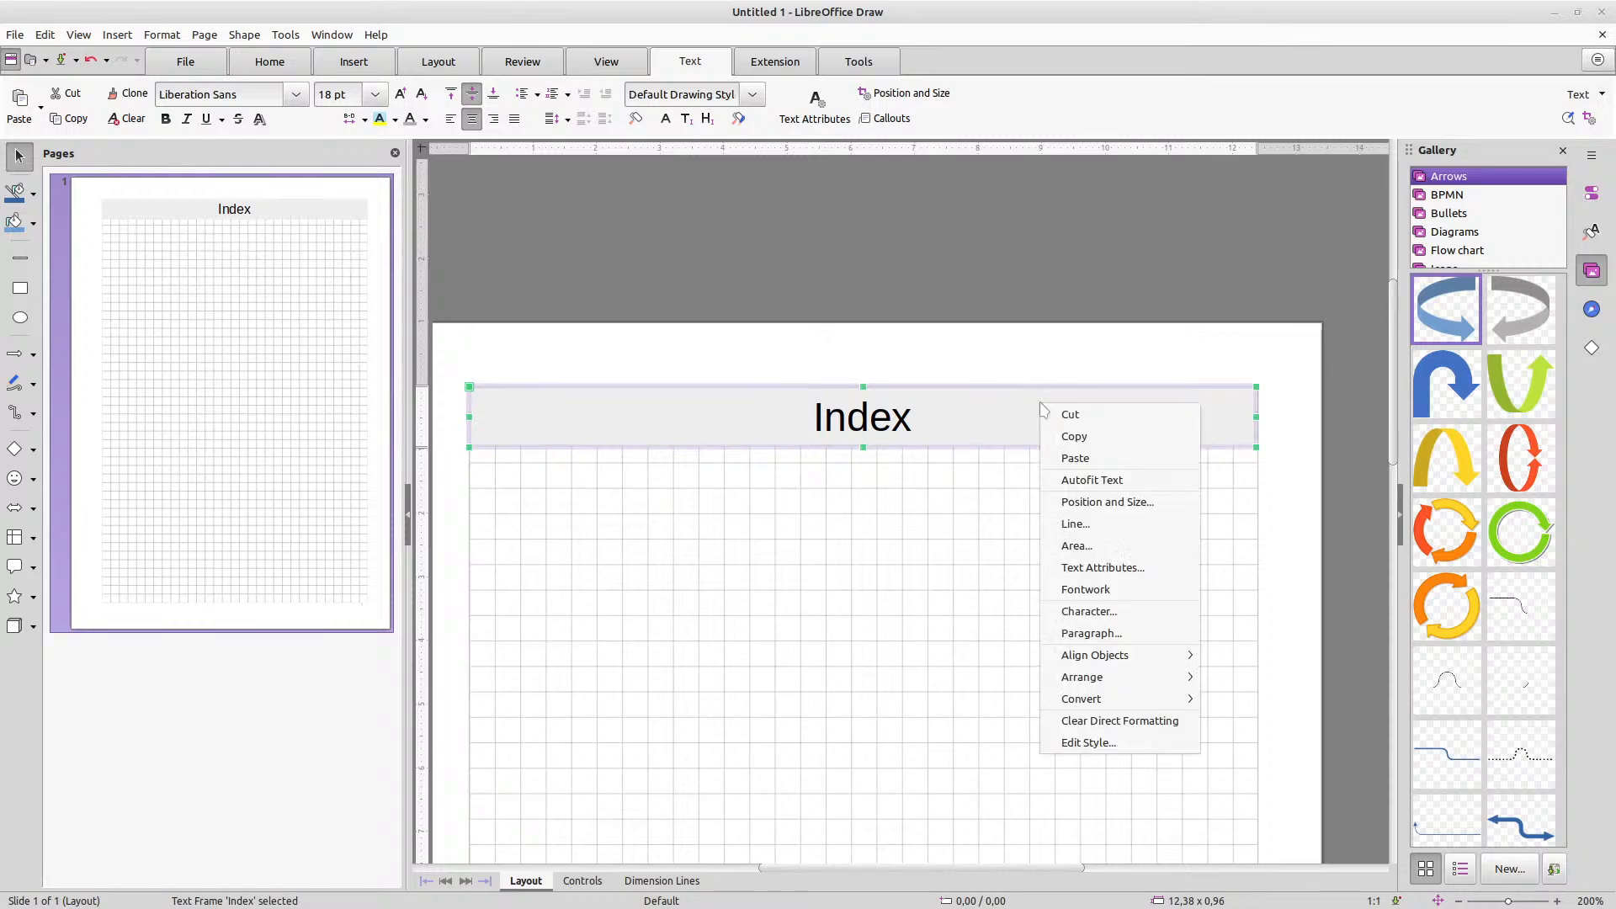
{"action": "left_click", "coordinate": [1143, 502]}
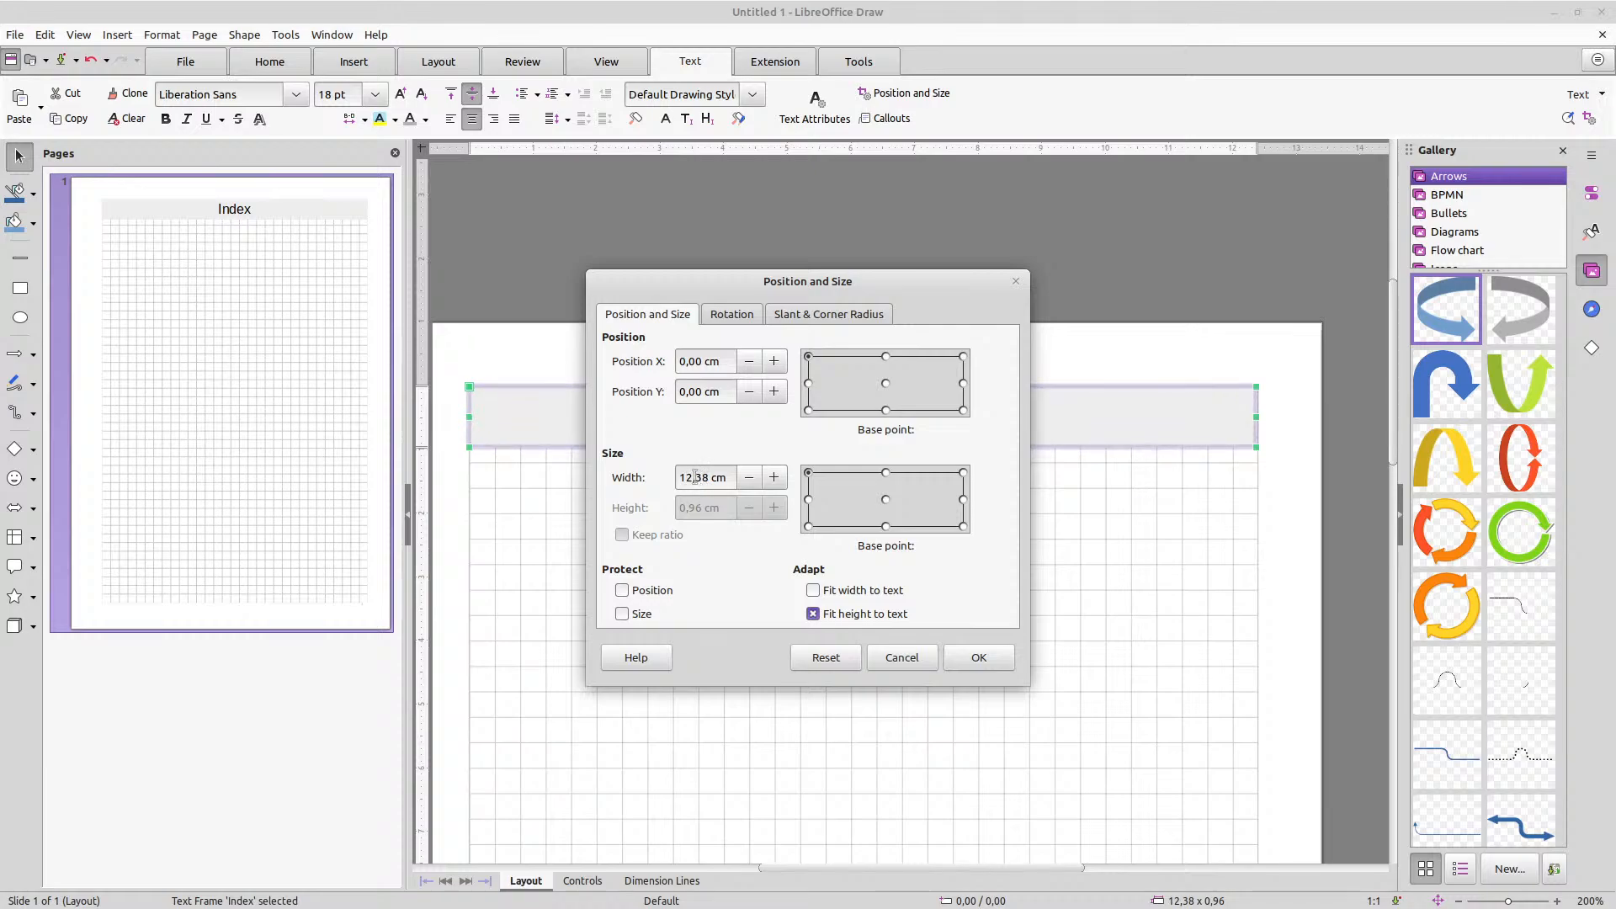
Set the width of the Index heading frame to 12,4 cm
{"action": "left_click_drag", "start_coordinate": [696, 477], "coordinate": [708, 477]}
{"action": "type", "text": "4"}
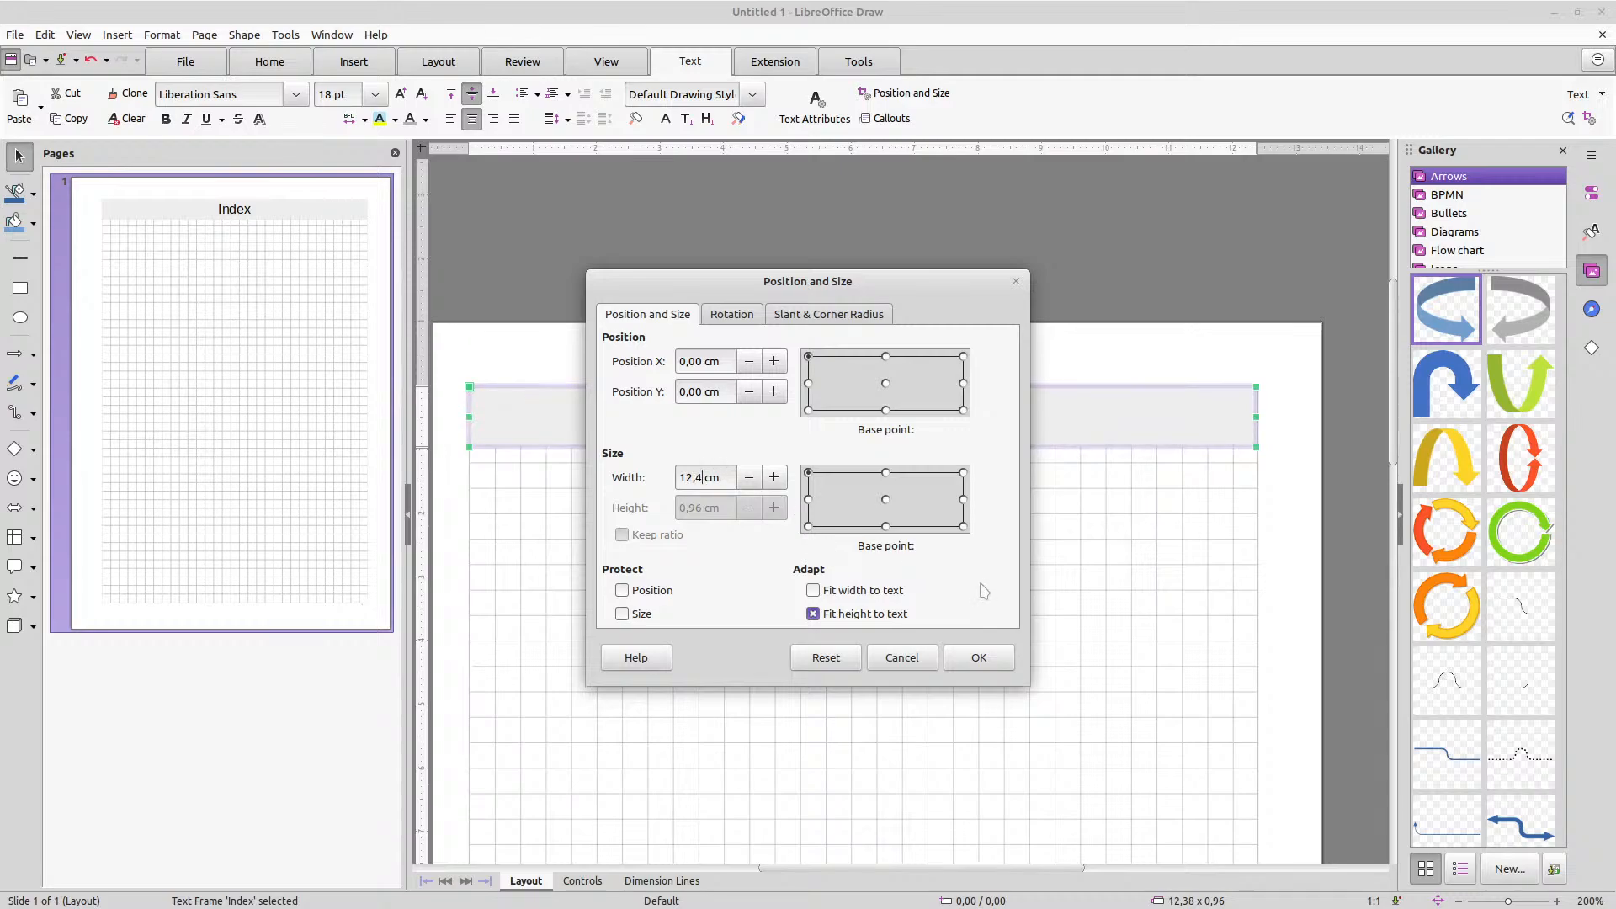
{"action": "left_click", "coordinate": [992, 662]}
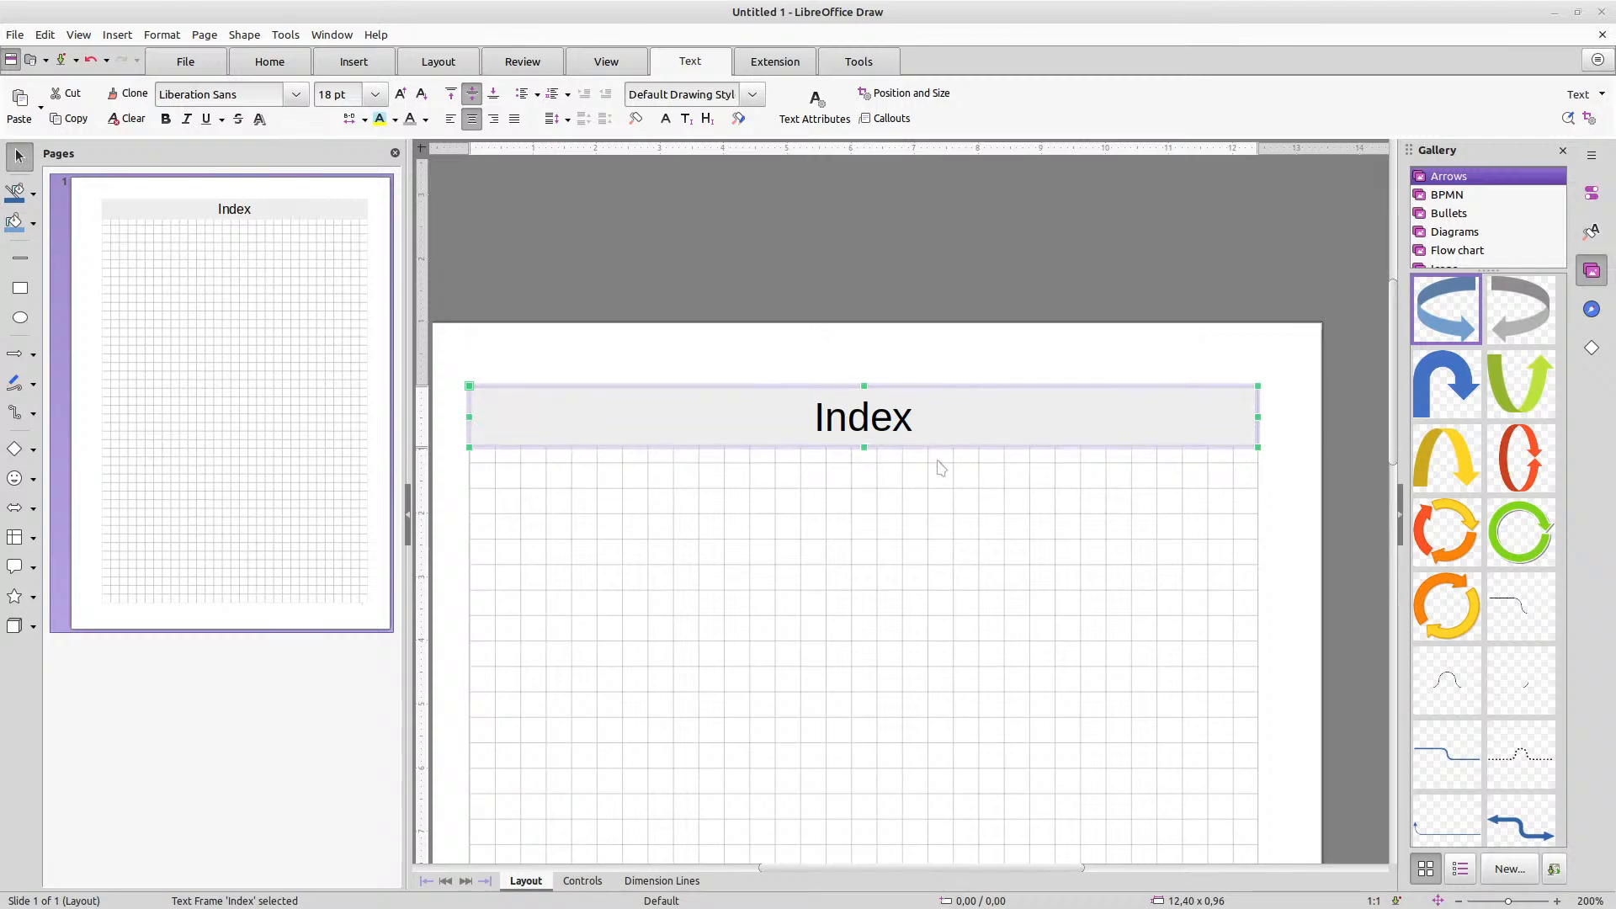
Turn off fitting the height to the text for the Index heading frame and set its height to 0,8 cm
{"action": "right_click", "coordinate": [573, 421]}
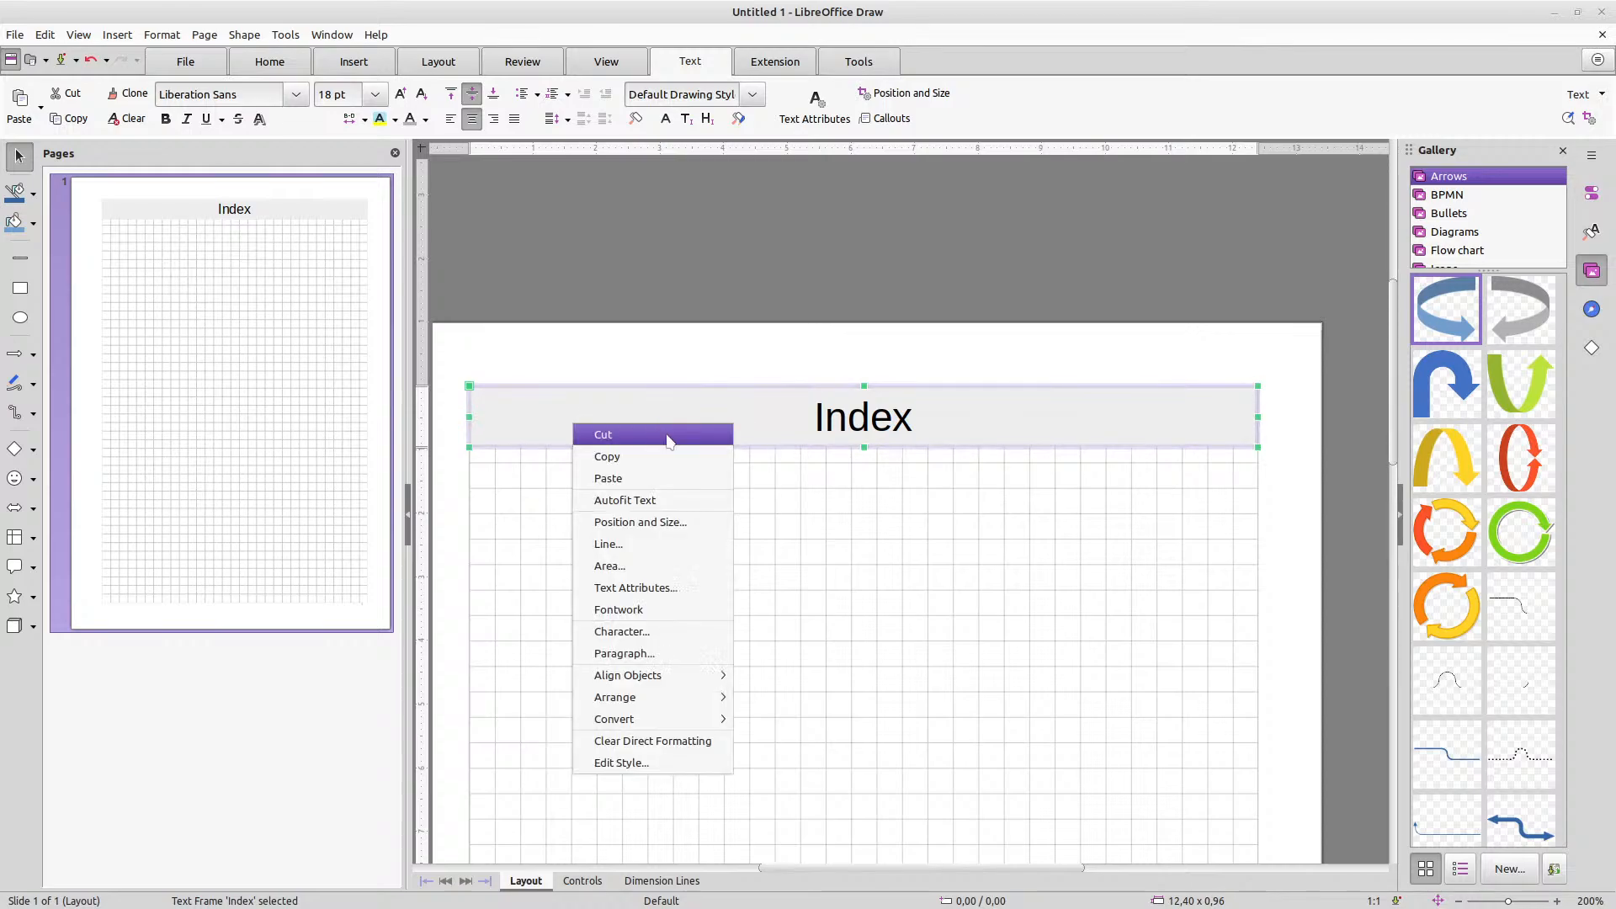
{"action": "left_click", "coordinate": [607, 522]}
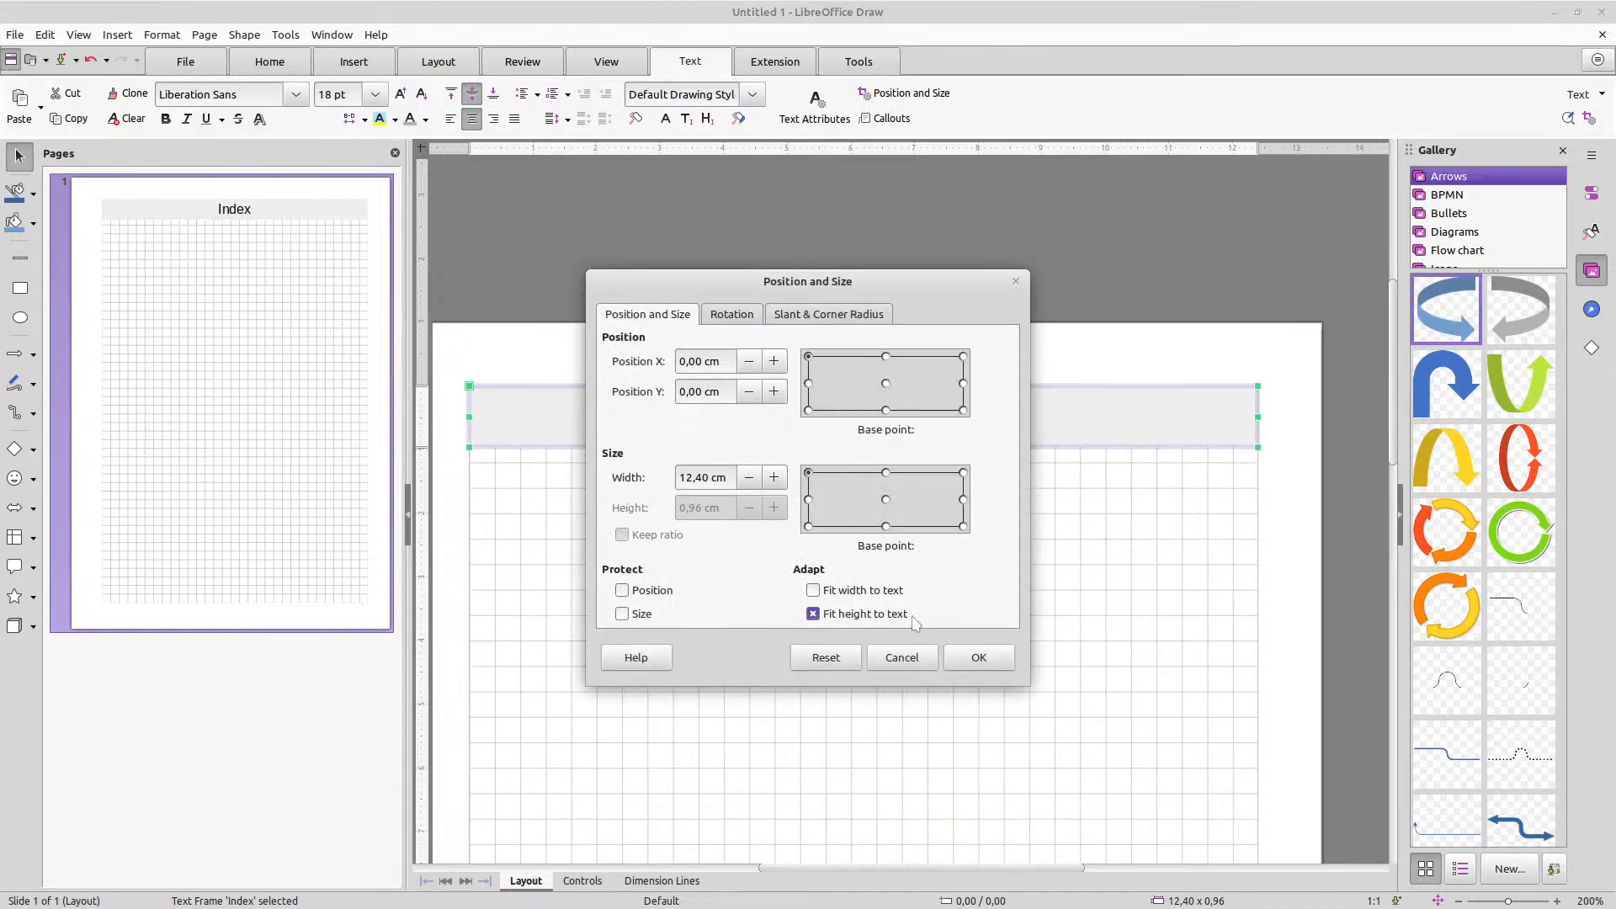
{"action": "left_click", "coordinate": [813, 614]}
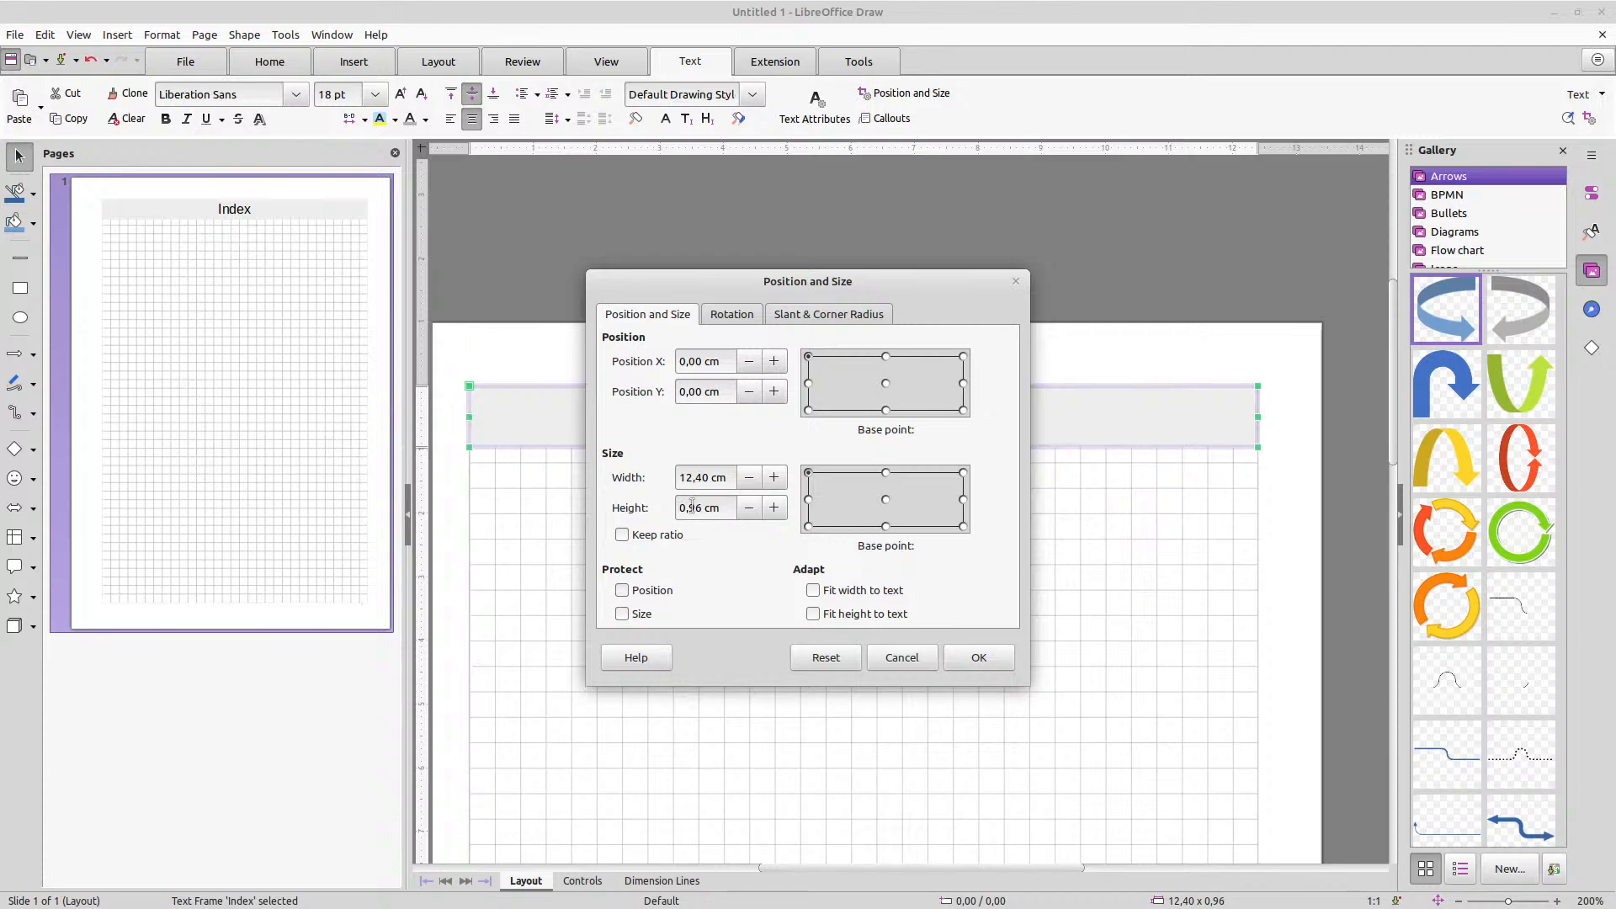
{"action": "left_click_drag", "start_coordinate": [703, 506], "coordinate": [695, 505]}
{"action": "type", "text": "8"}
{"action": "left_click", "coordinate": [978, 658]}
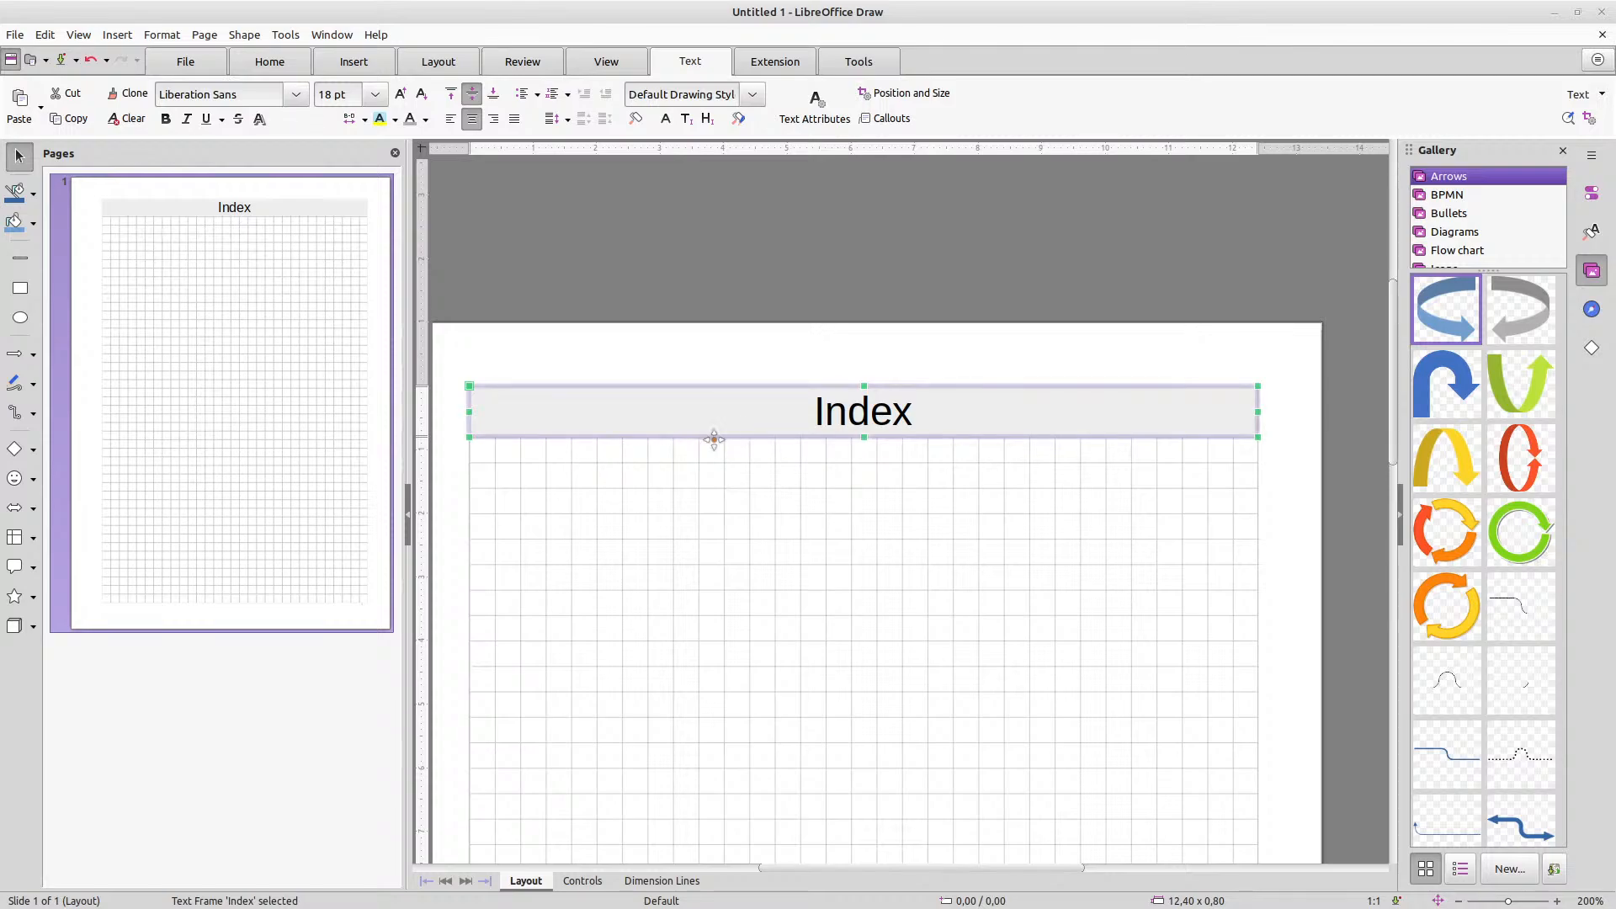
{"action": "left_click", "coordinate": [665, 459]}
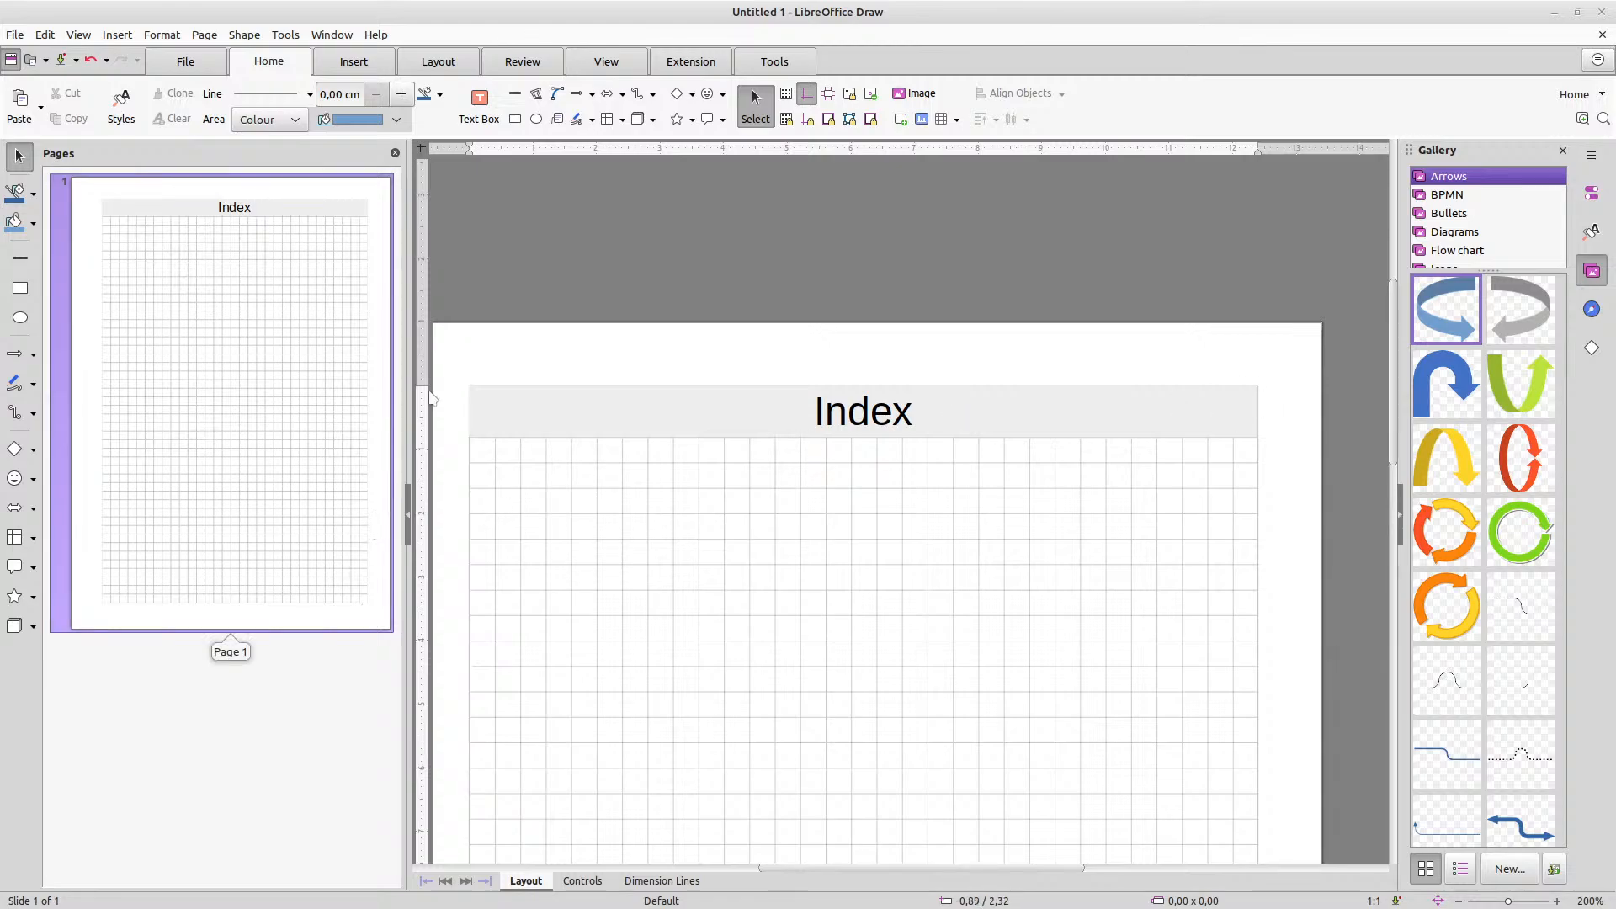
Give the Index heading frame a continuous outline in Light Grey 3
{"action": "left_click", "coordinate": [493, 396]}
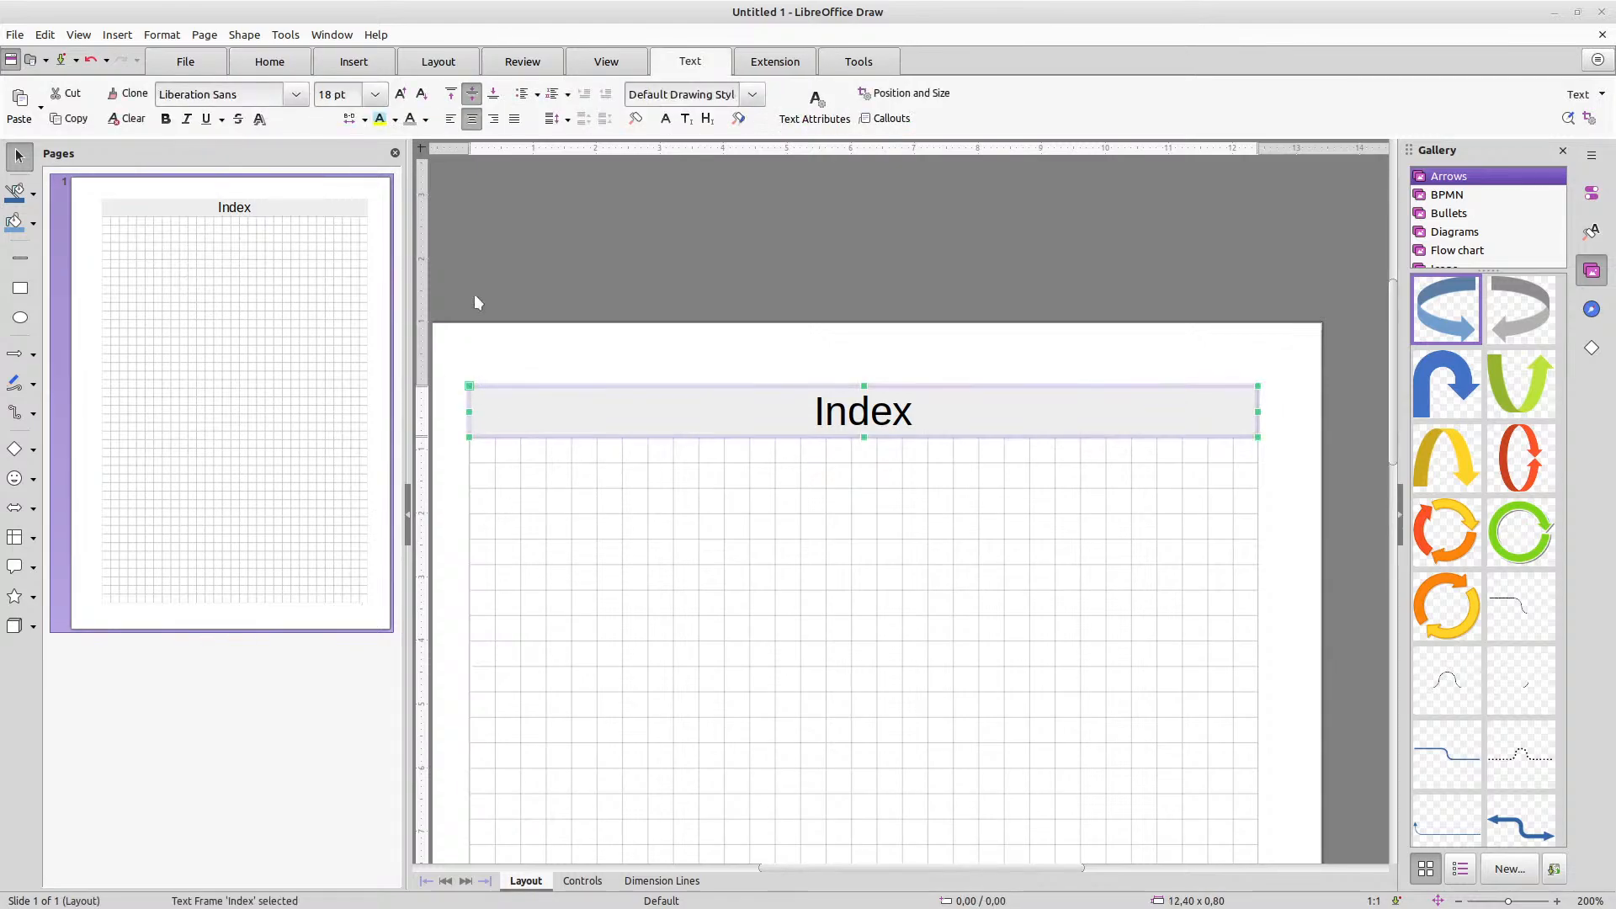
{"action": "left_click", "coordinate": [329, 64]}
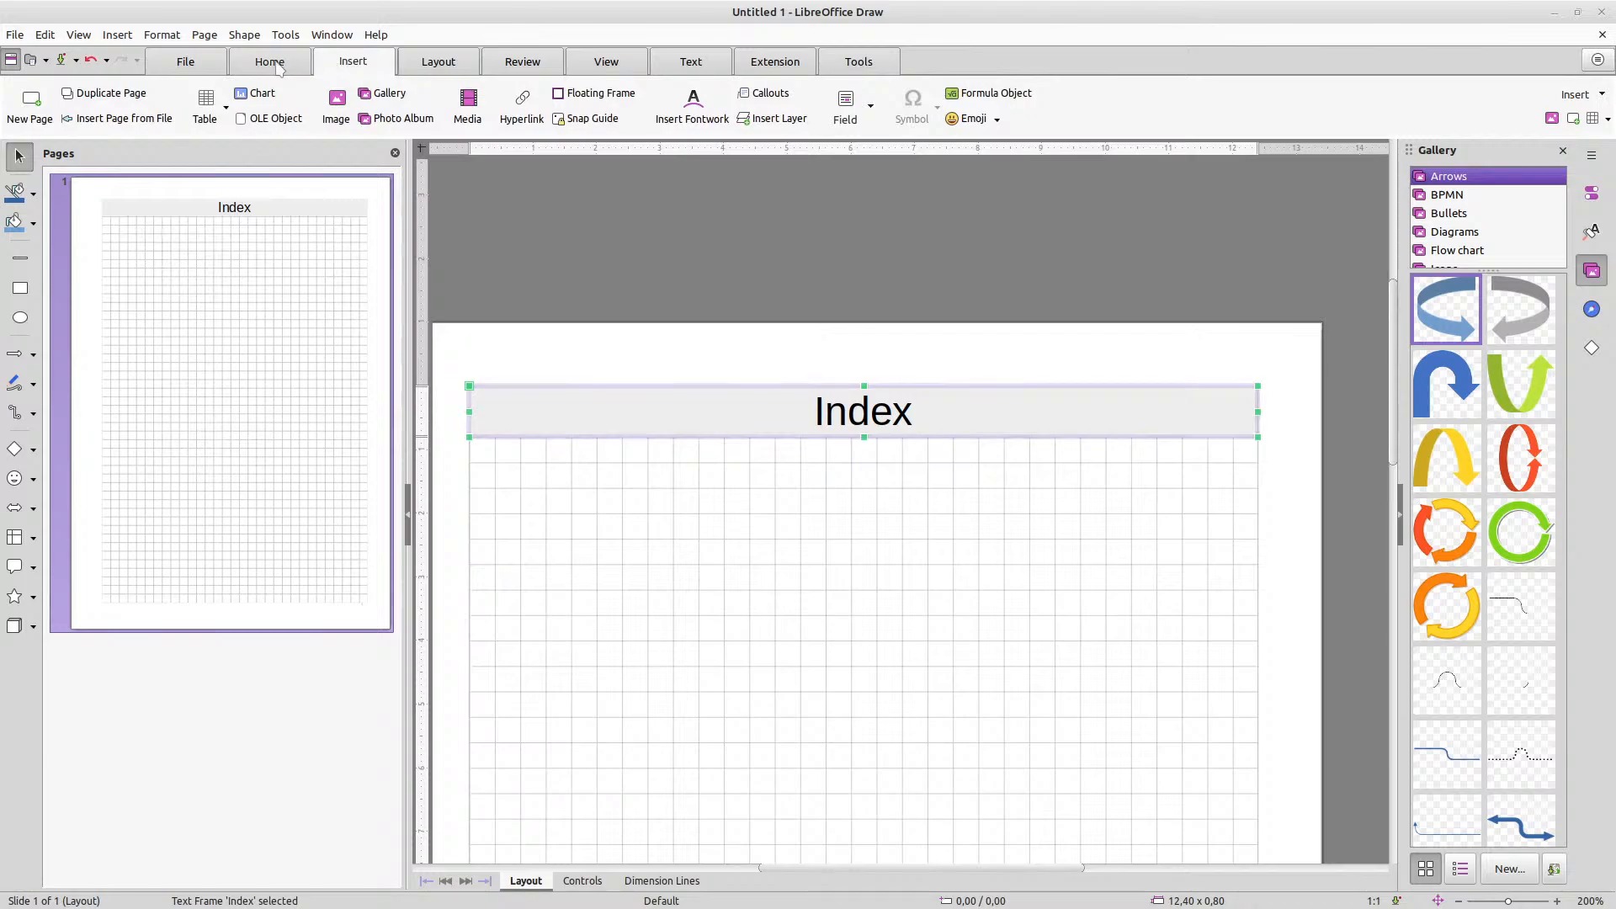
{"action": "left_click", "coordinate": [290, 64]}
{"action": "left_click", "coordinate": [305, 95]}
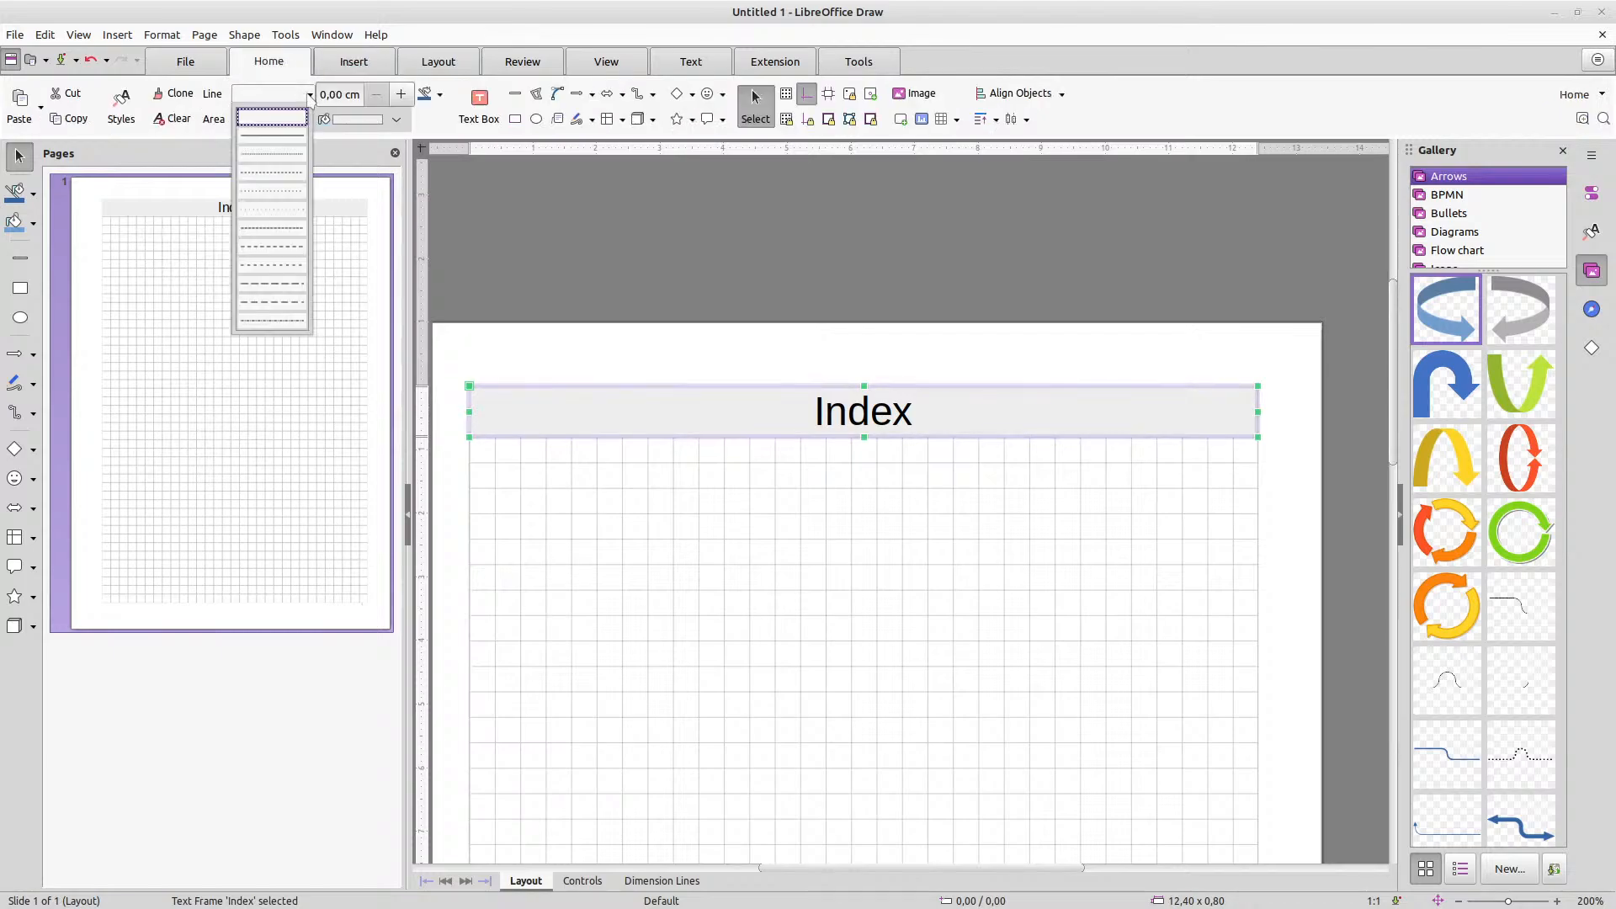
{"action": "left_click", "coordinate": [263, 140]}
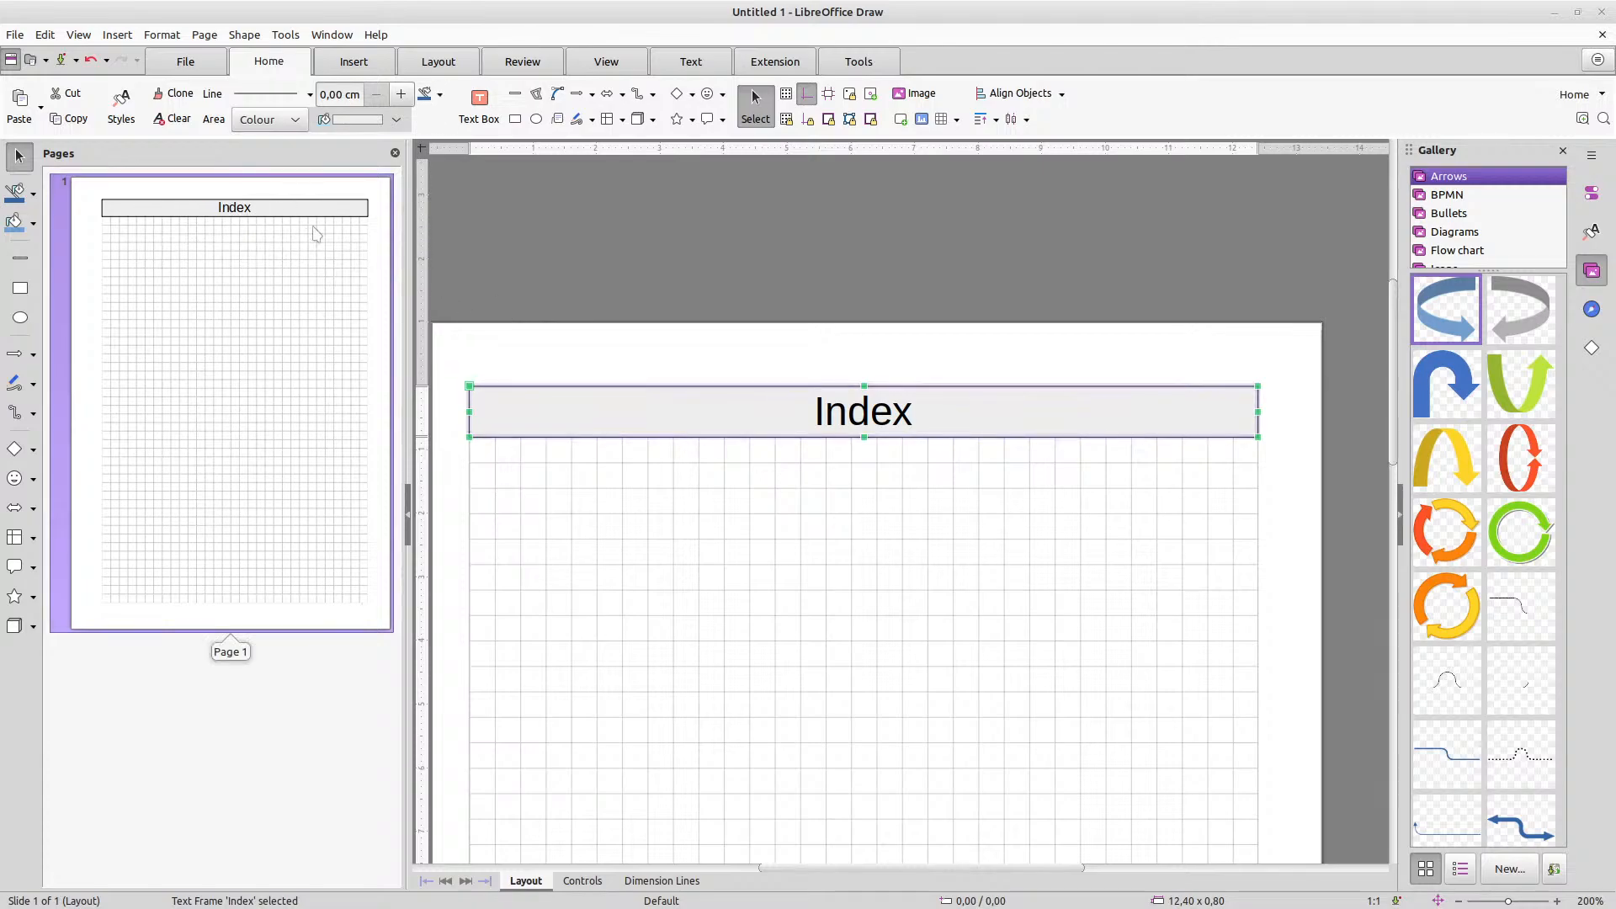
{"action": "left_click", "coordinate": [439, 98]}
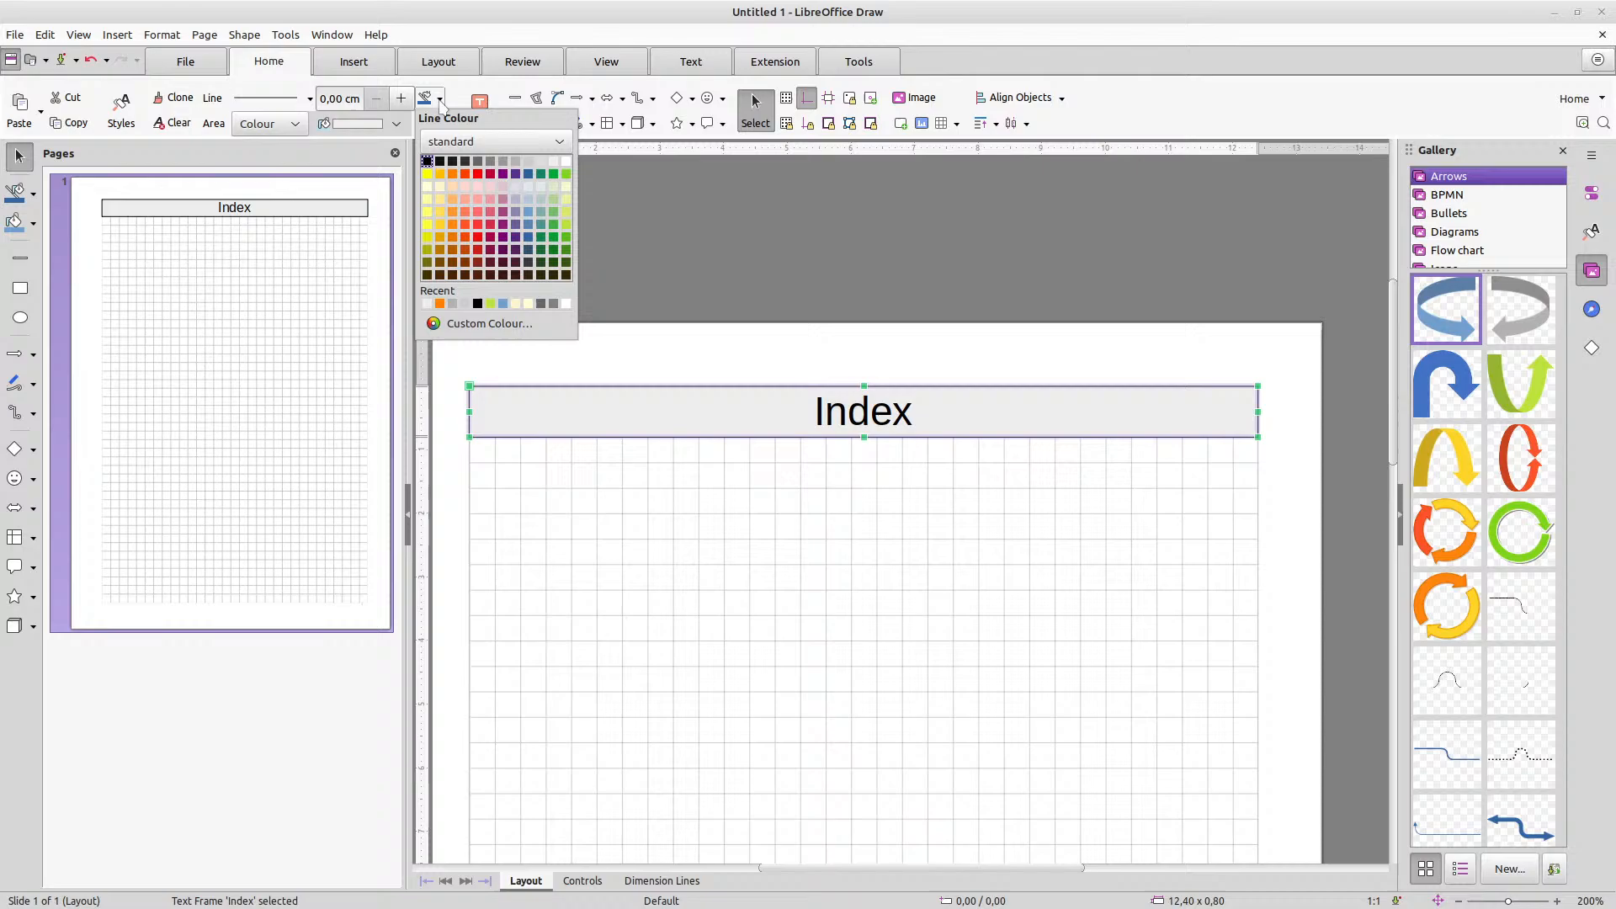
{"action": "left_click", "coordinate": [542, 160]}
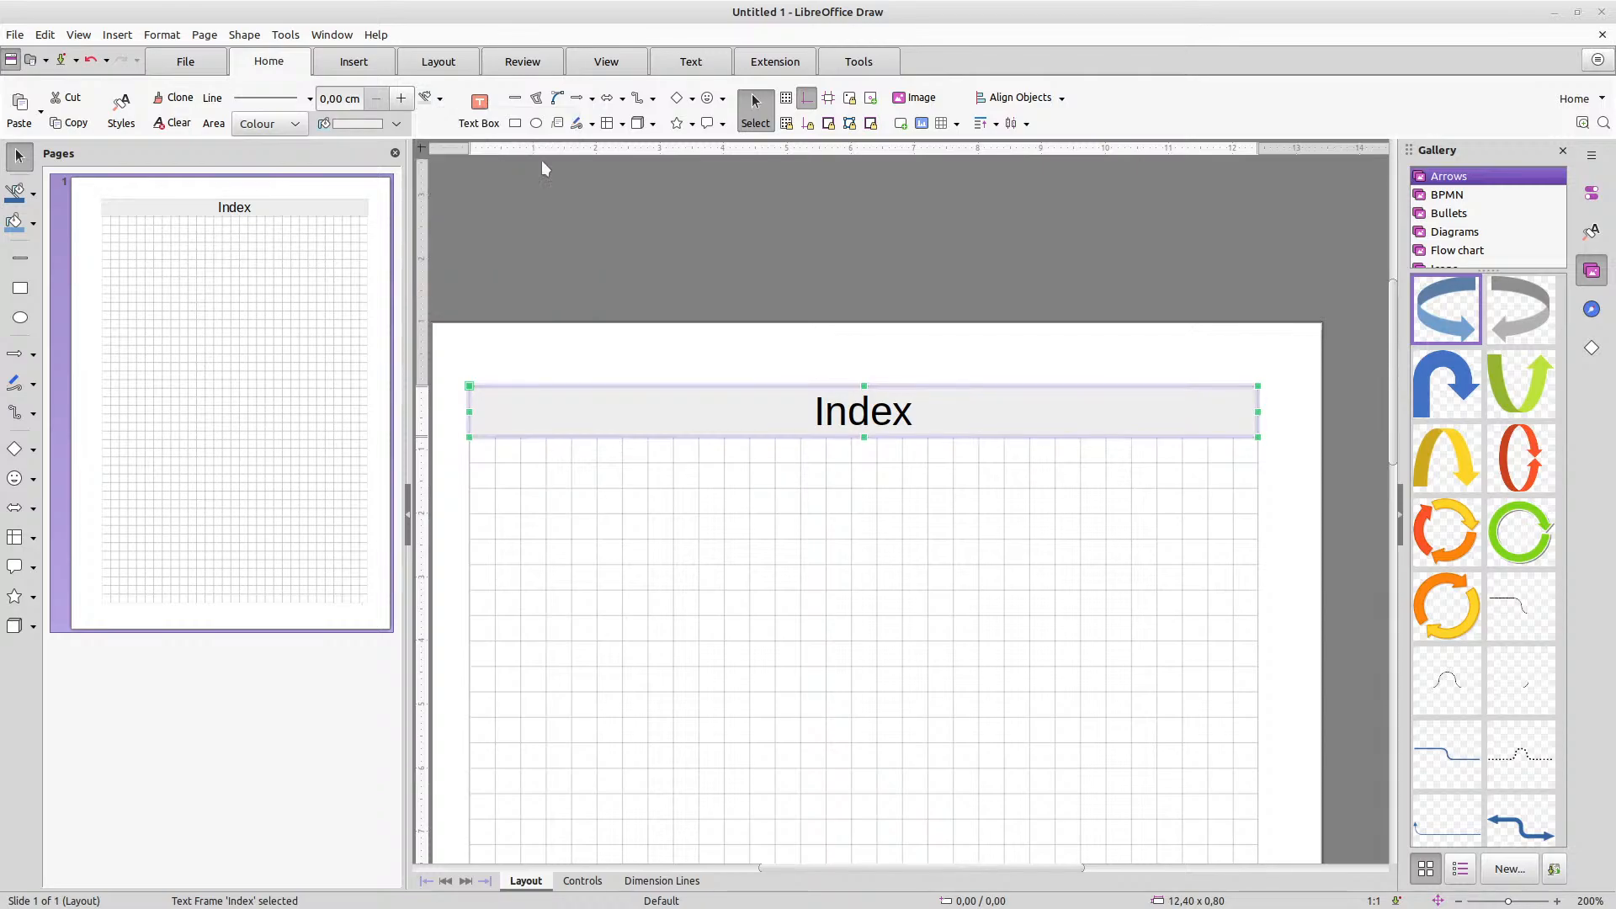
{"action": "left_click", "coordinate": [738, 502]}
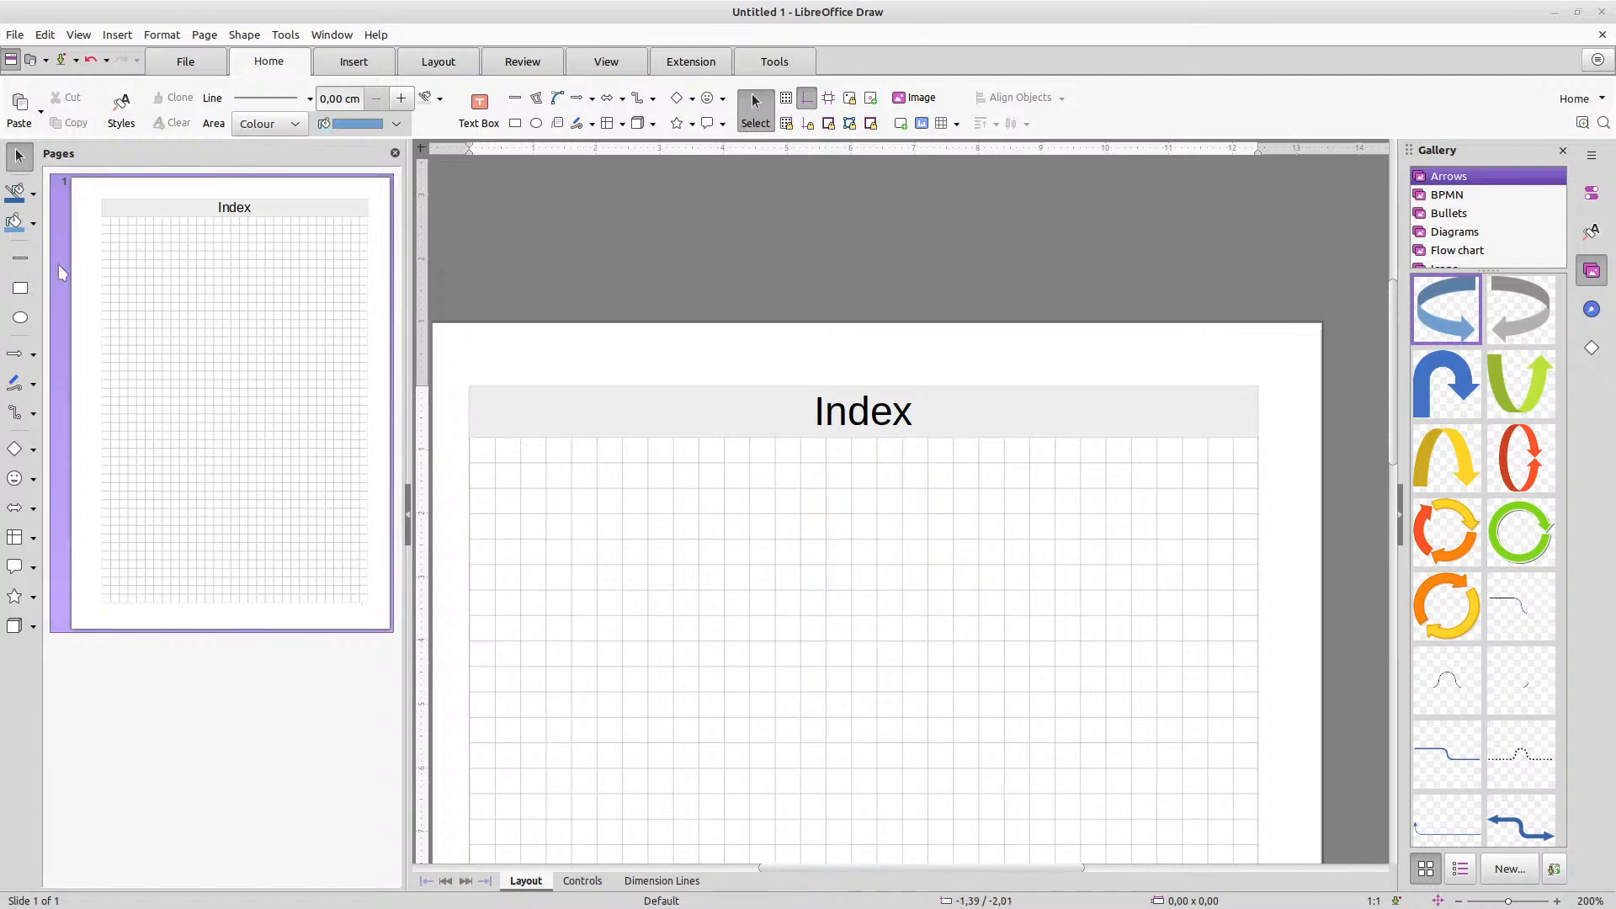
Draw a roughly horizontal line about 12,39 cm wide across the grid just below the Index heading
{"action": "left_click", "coordinate": [20, 257]}
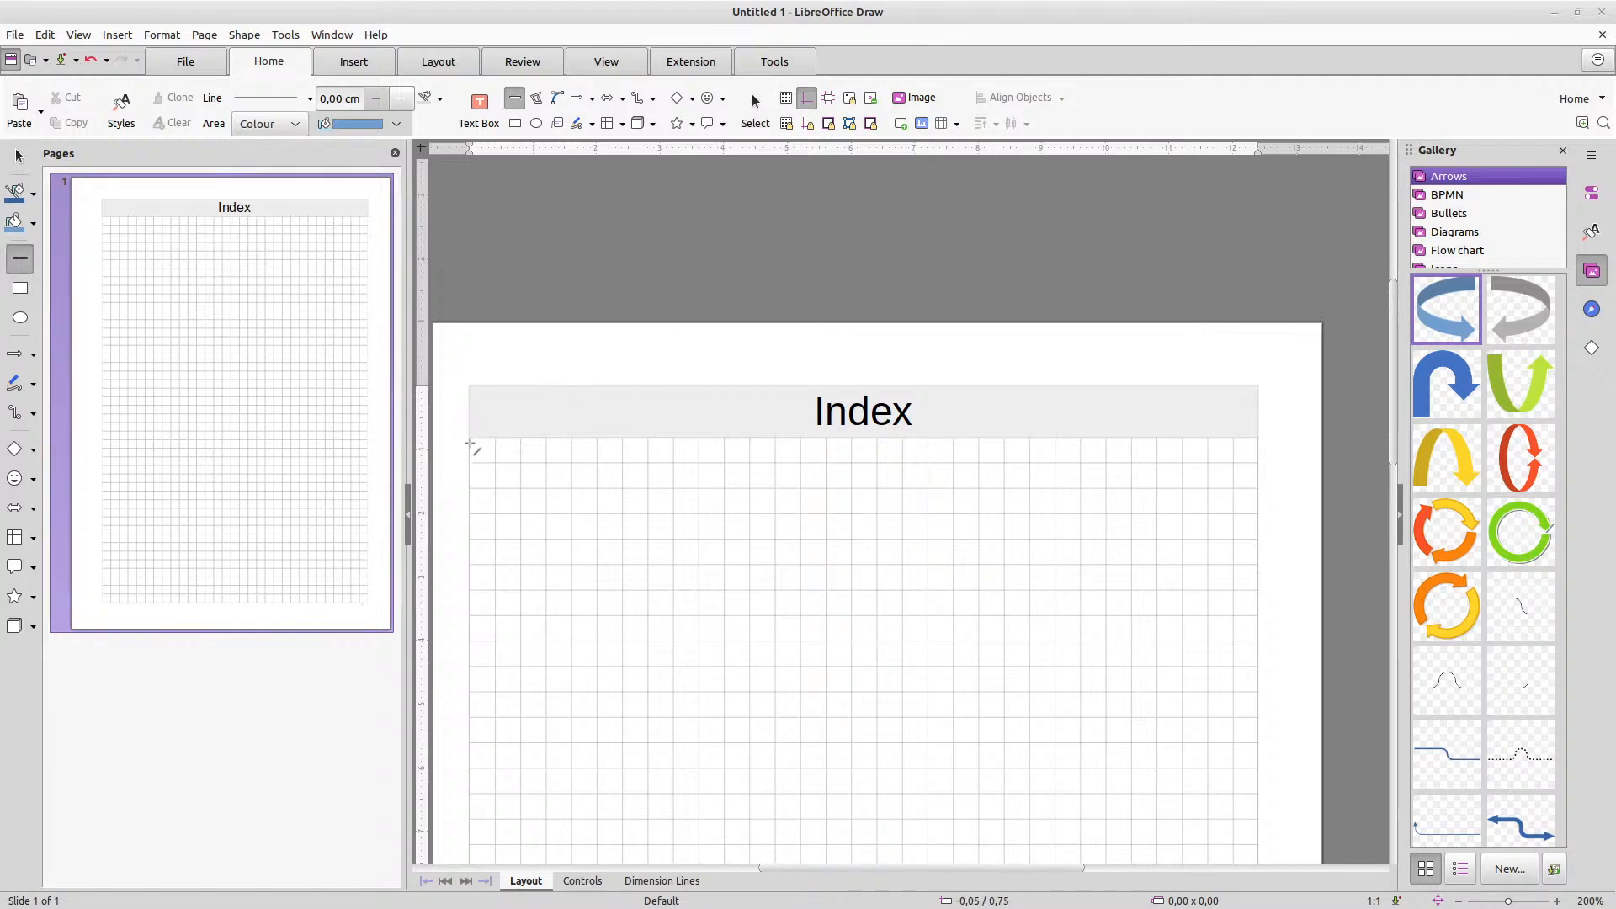
{"action": "scroll", "coordinate": [471, 446], "scroll_direction": "up", "scroll_amount": 1}
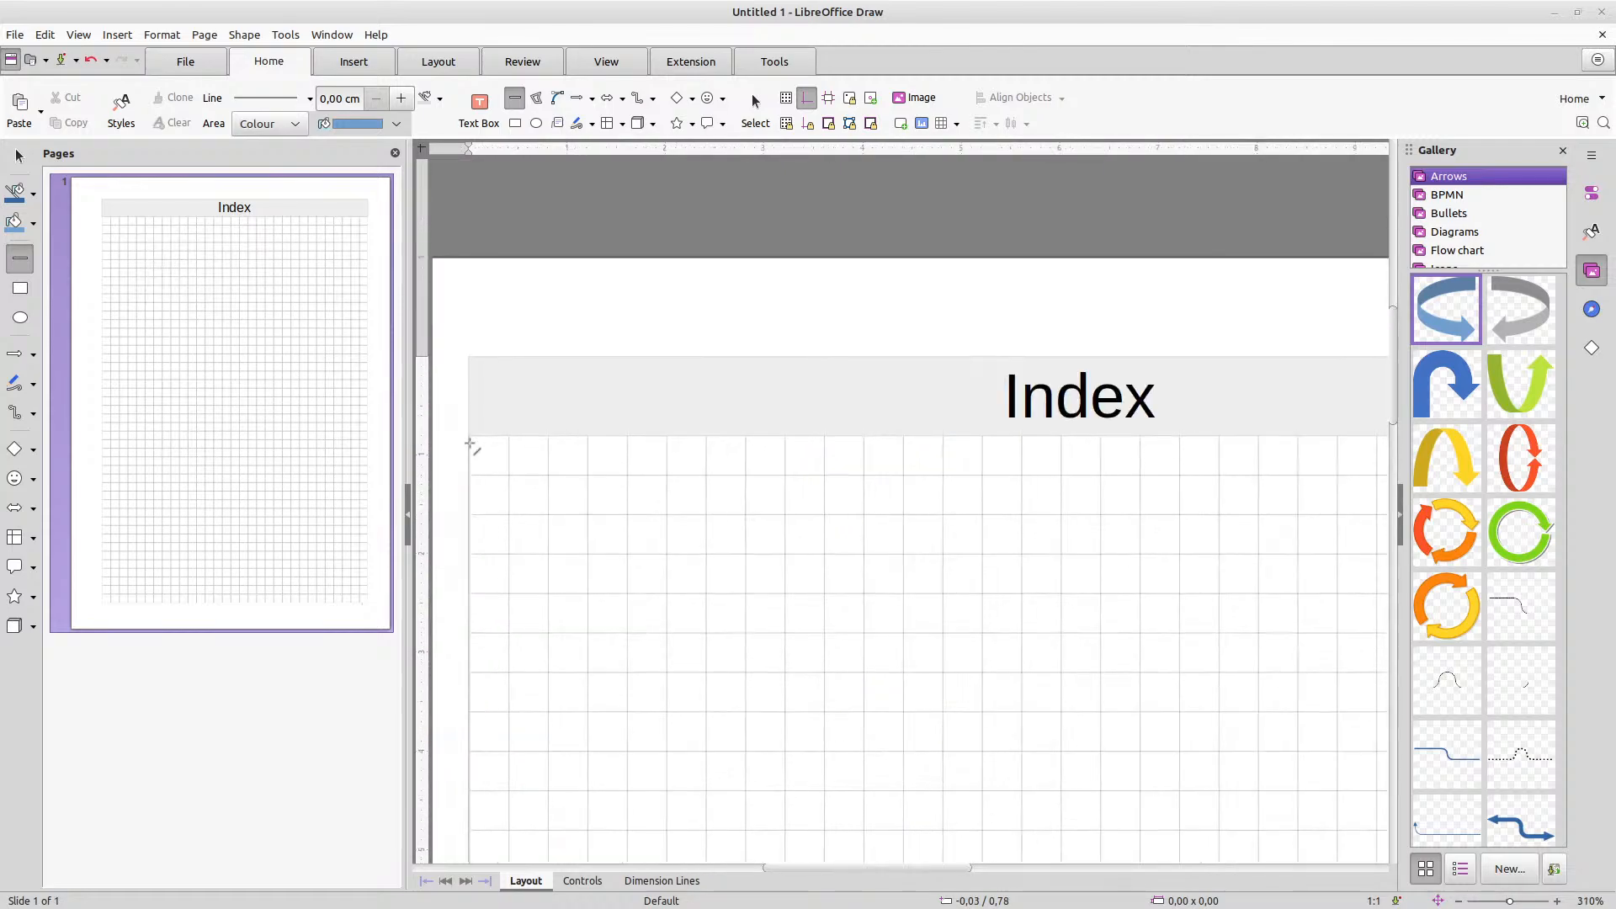
{"action": "scroll", "coordinate": [471, 446], "scroll_direction": "down", "scroll_amount": 2}
{"action": "left_click_drag", "start_coordinate": [470, 444], "coordinate": [1178, 448]}
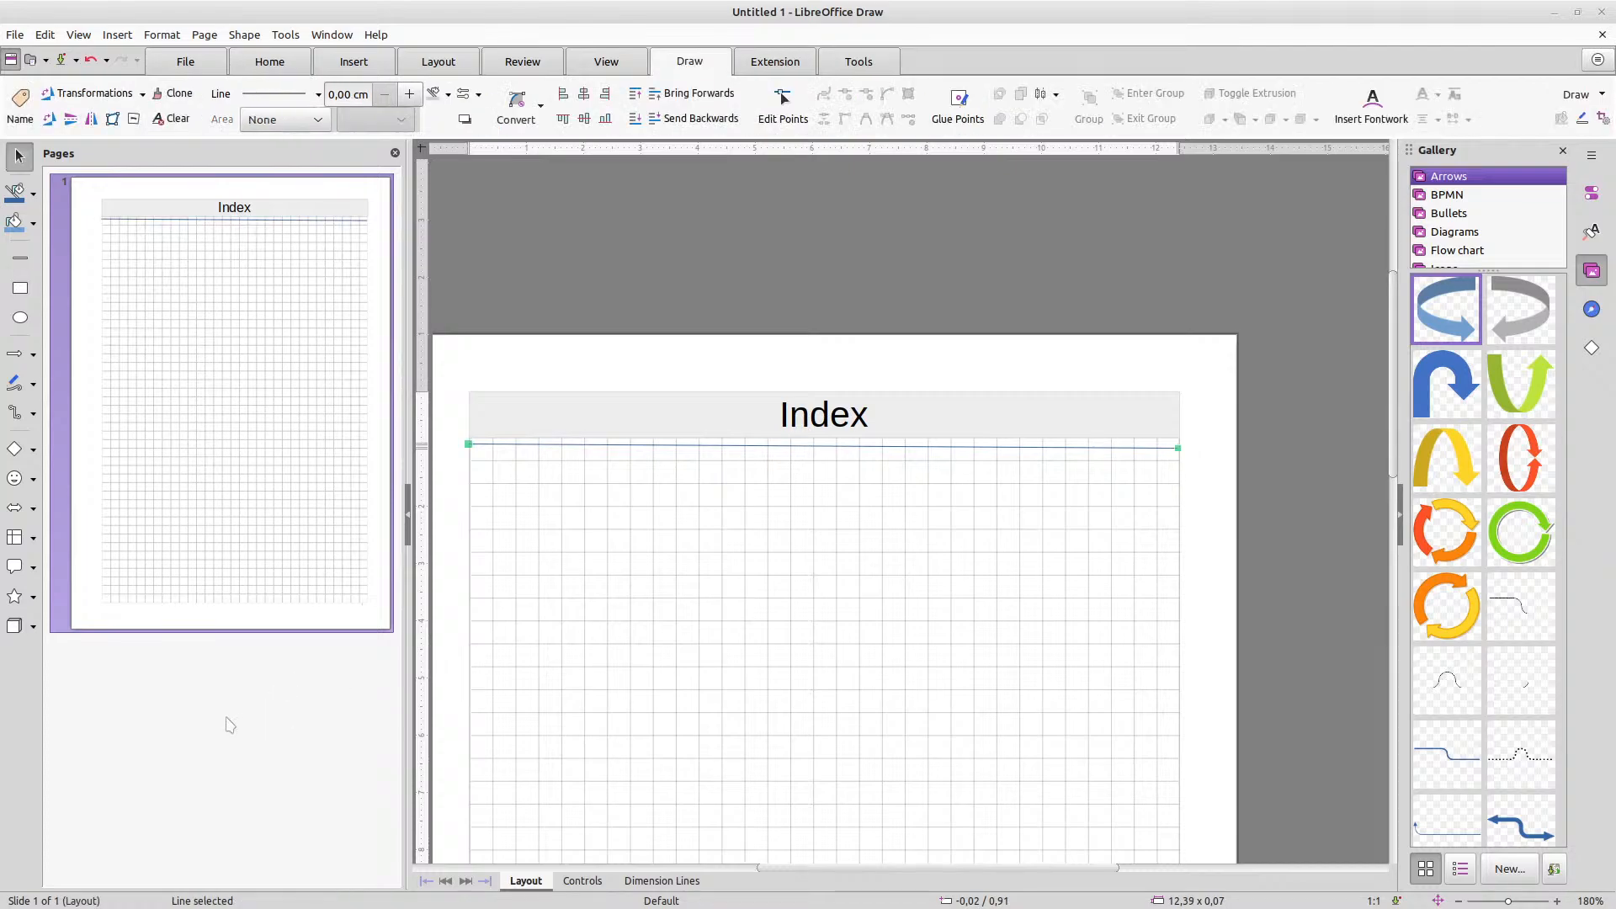
Position the line below the heading at X 0,00 cm and Y 0,8 cm
{"action": "right_click", "coordinate": [489, 449]}
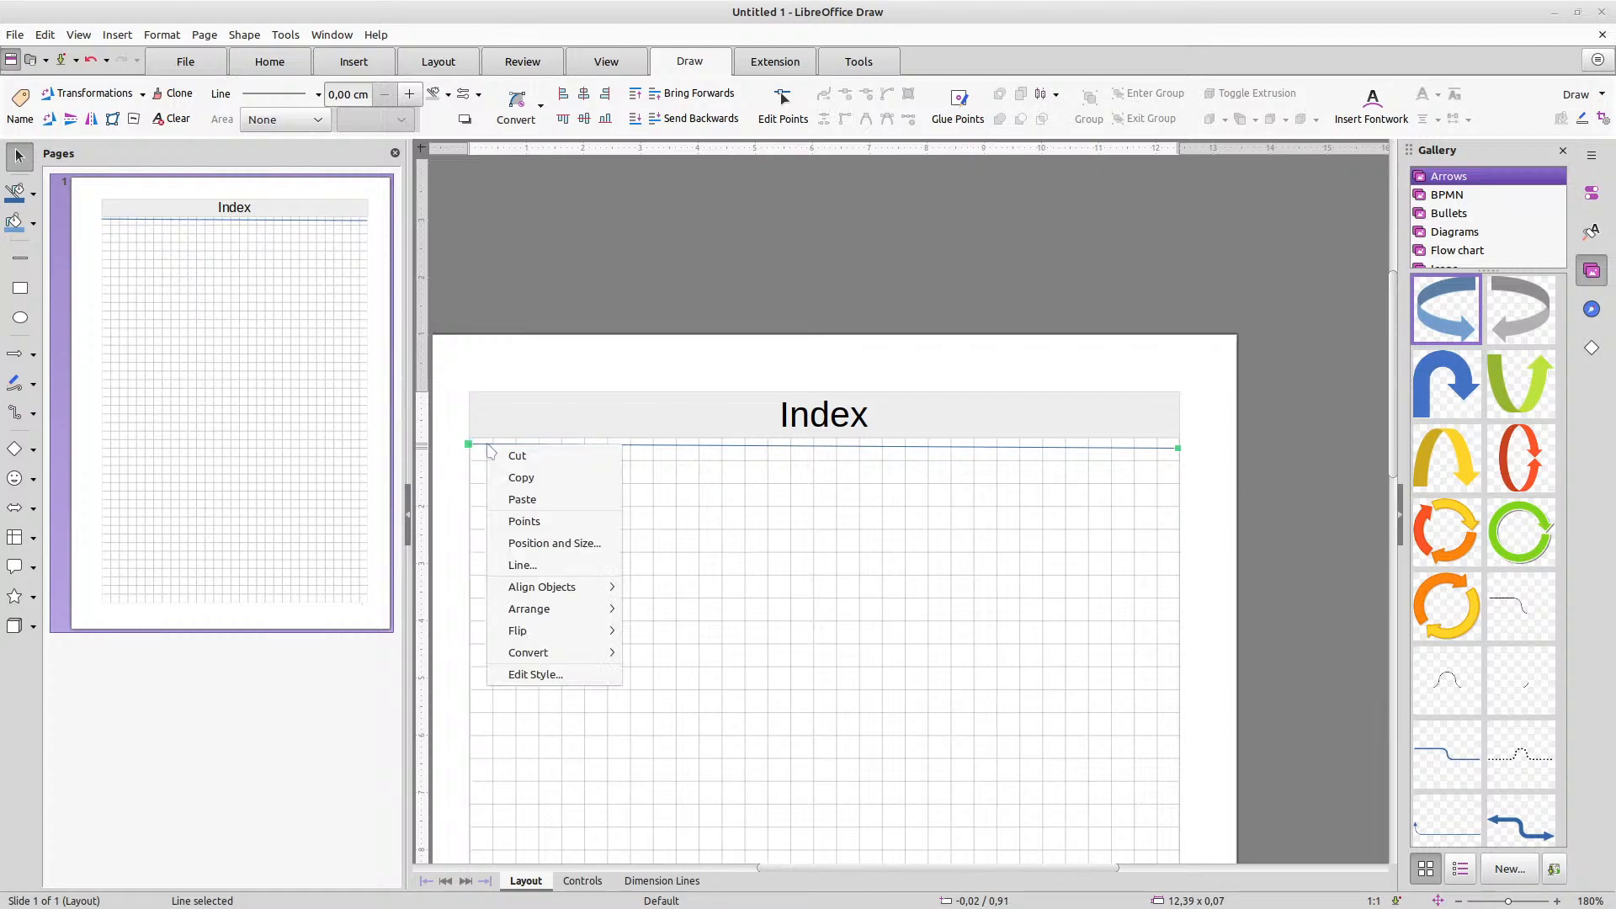
{"action": "left_click", "coordinate": [566, 543]}
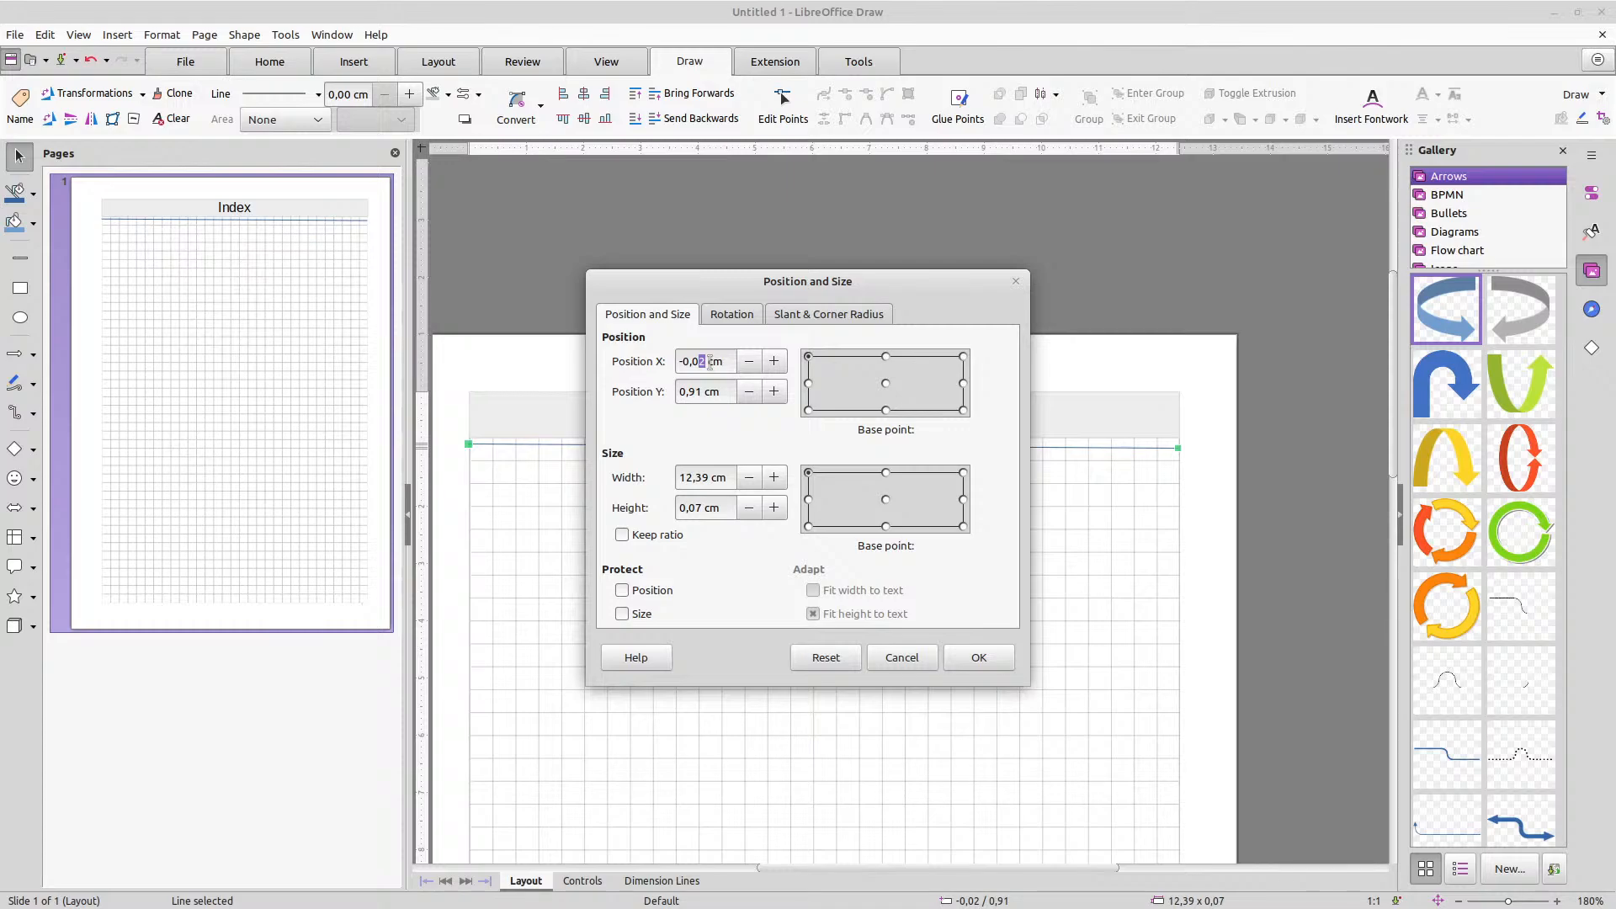
{"action": "left_click_drag", "start_coordinate": [705, 361], "coordinate": [676, 361]}
{"action": "type", "text": "0,00"}
{"action": "left_click_drag", "start_coordinate": [688, 392], "coordinate": [703, 392]}
{"action": "type", "text": "8"}
{"action": "left_click", "coordinate": [977, 658]}
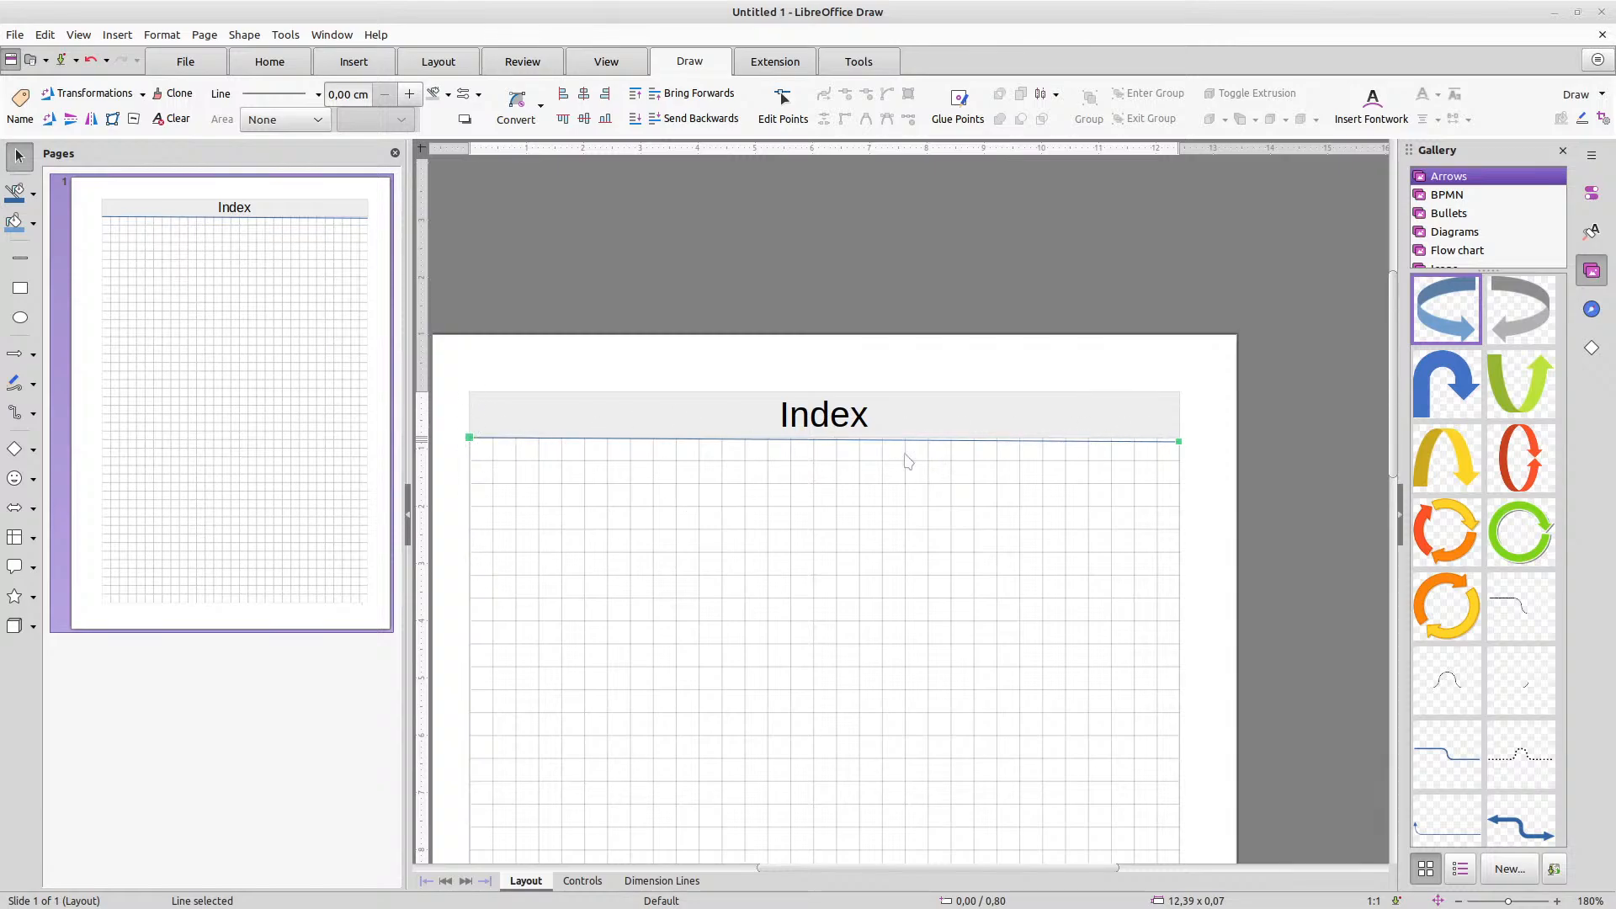
Level the line below the heading by setting its width to 12,4 cm and its height to 0,00 cm
{"action": "left_click", "coordinate": [952, 440]}
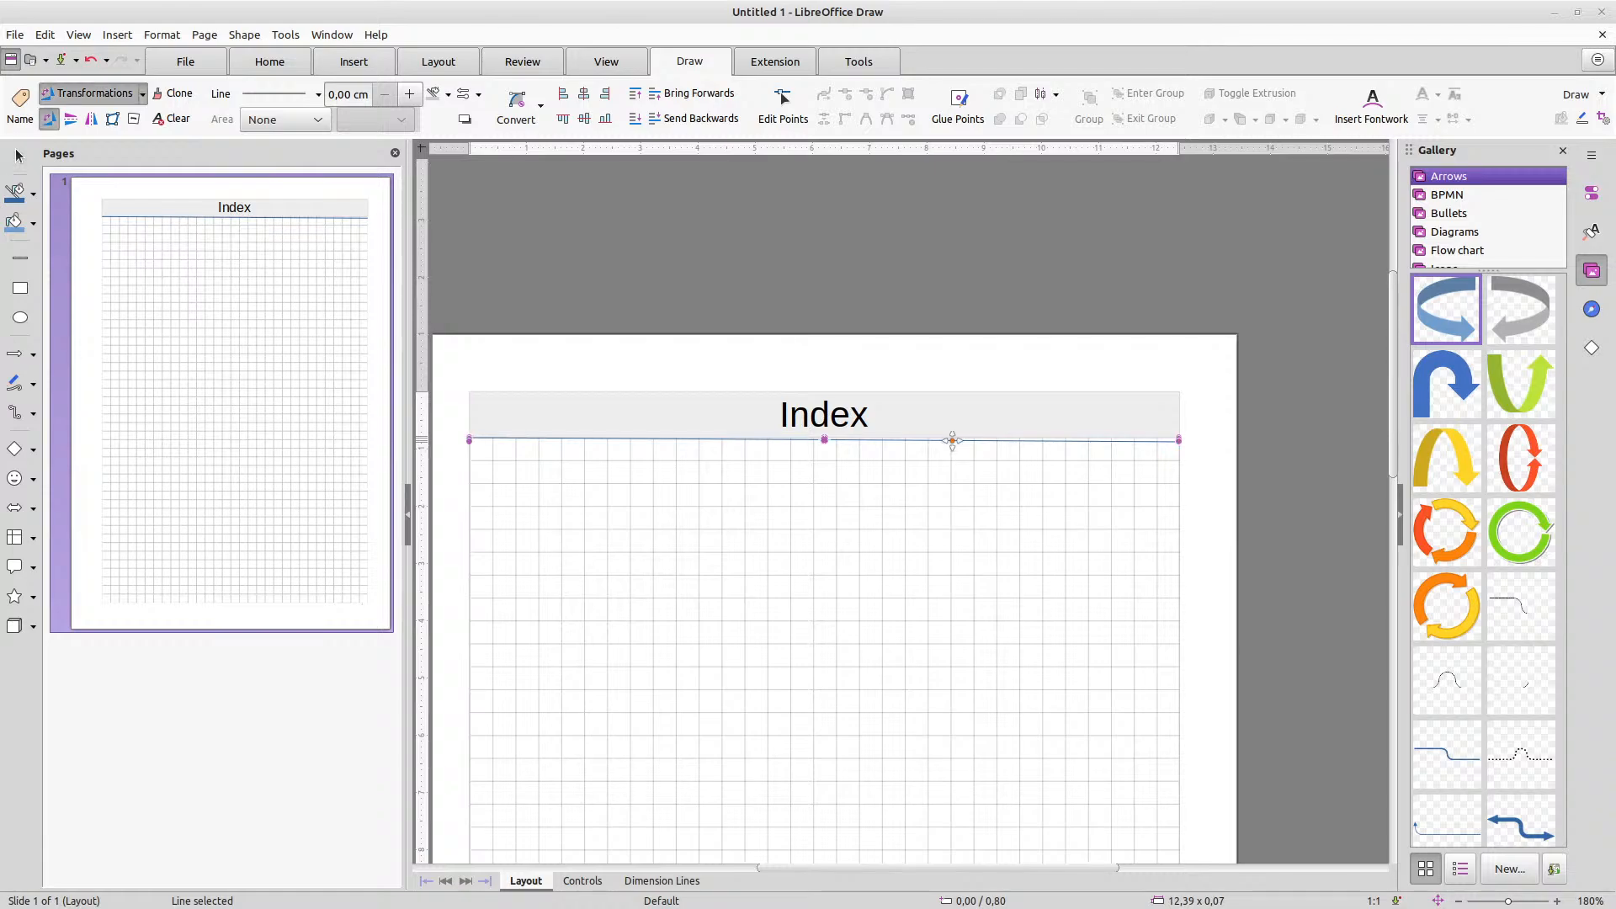
{"action": "left_click", "coordinate": [952, 441]}
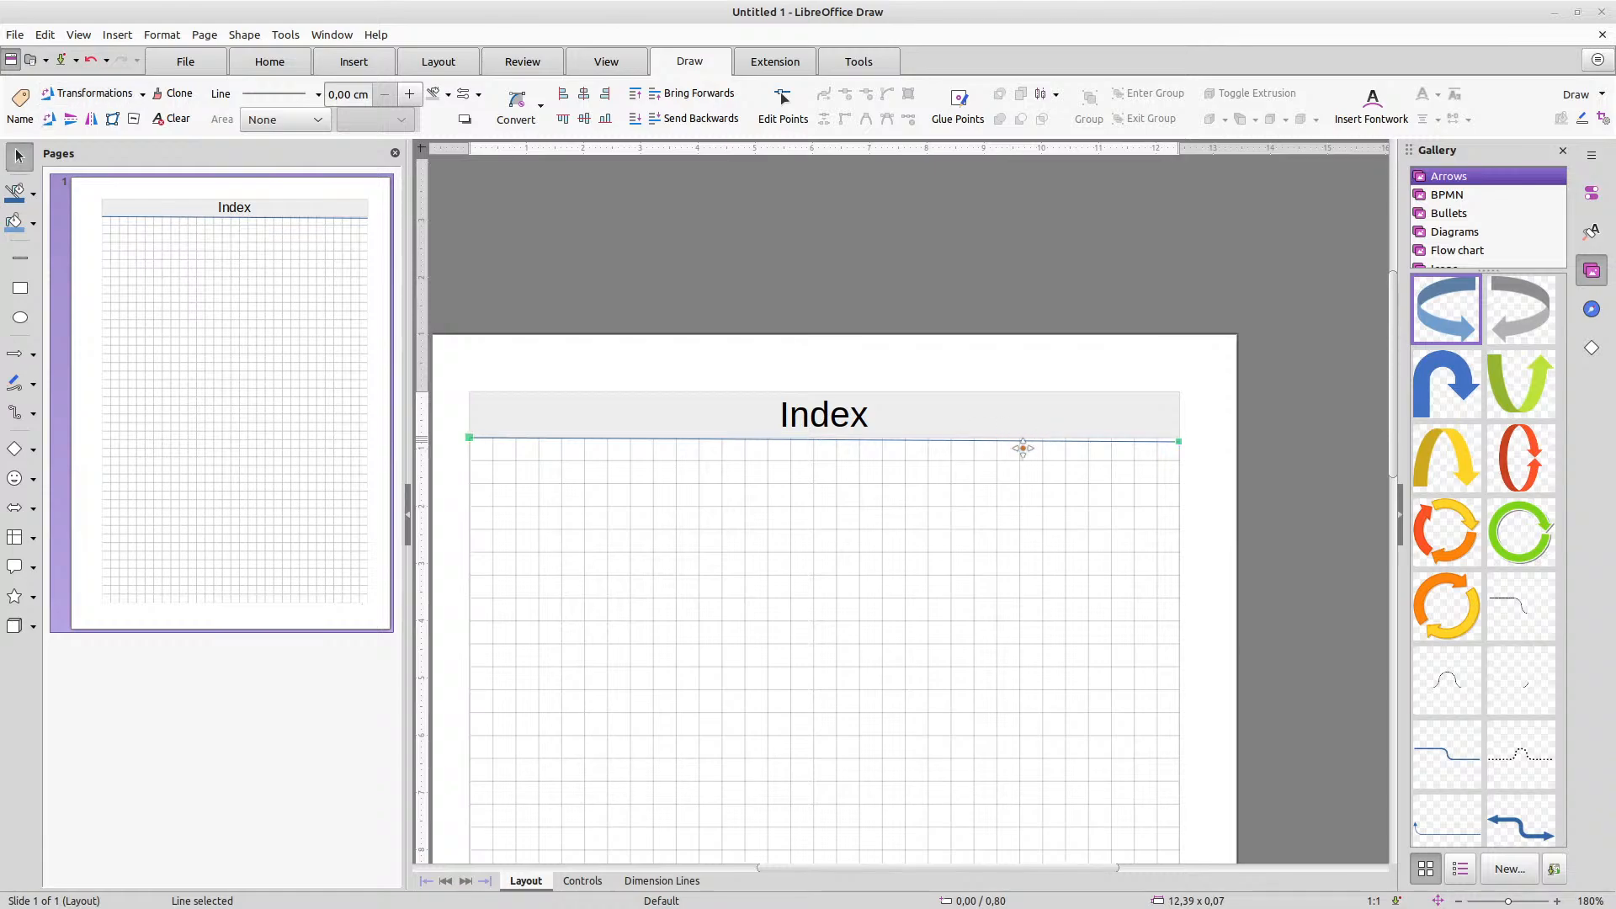
{"action": "right_click", "coordinate": [951, 441]}
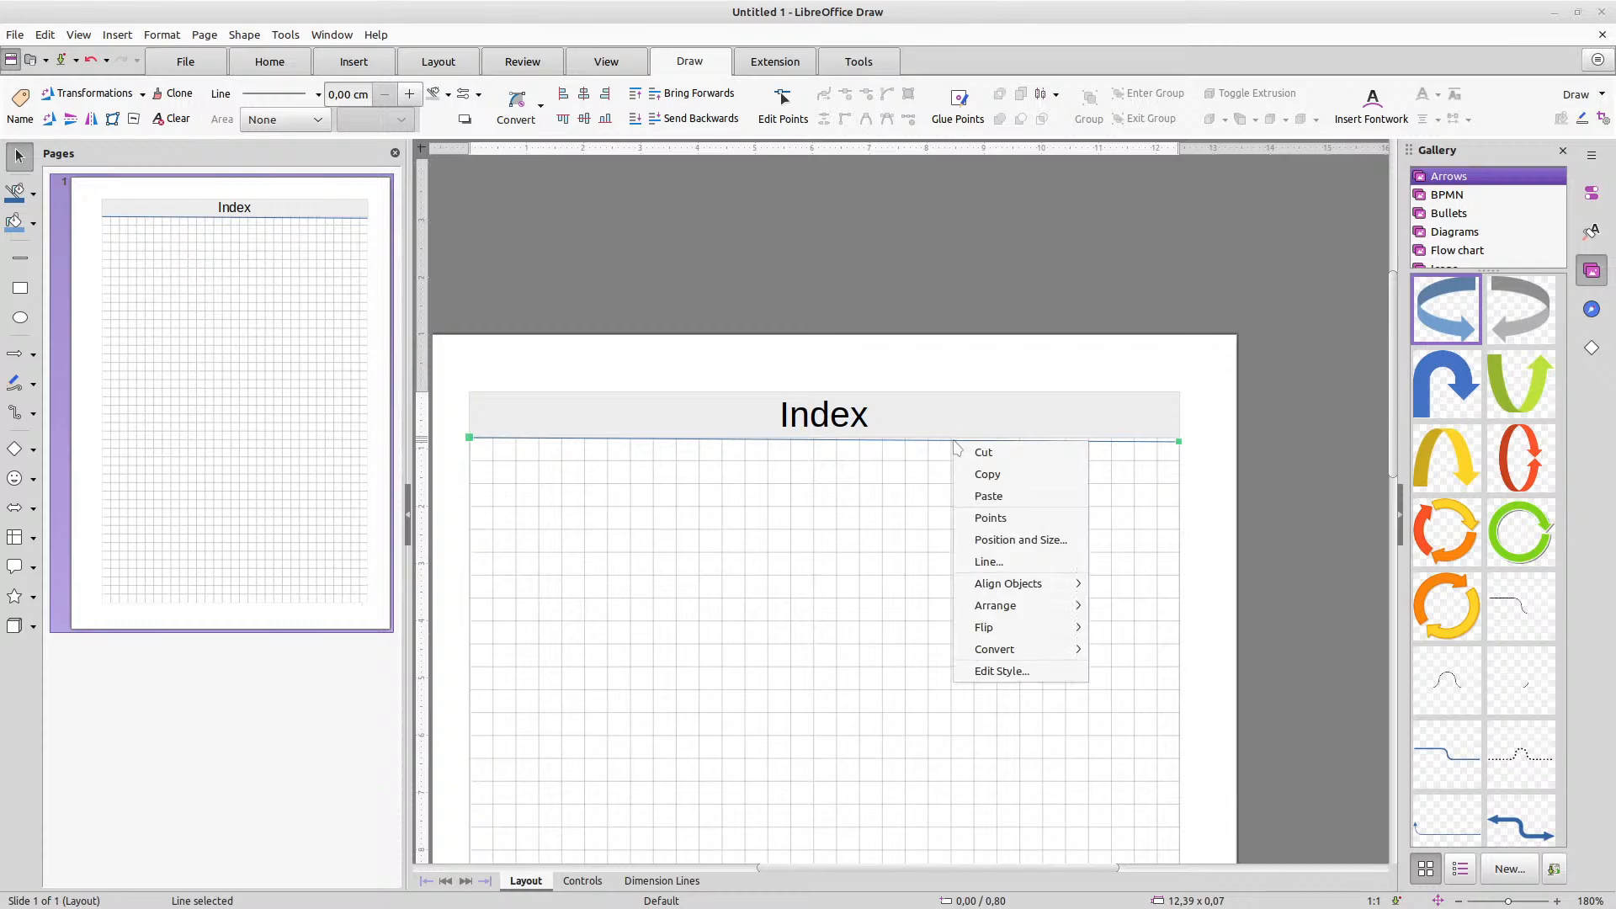
{"action": "left_click", "coordinate": [1015, 536]}
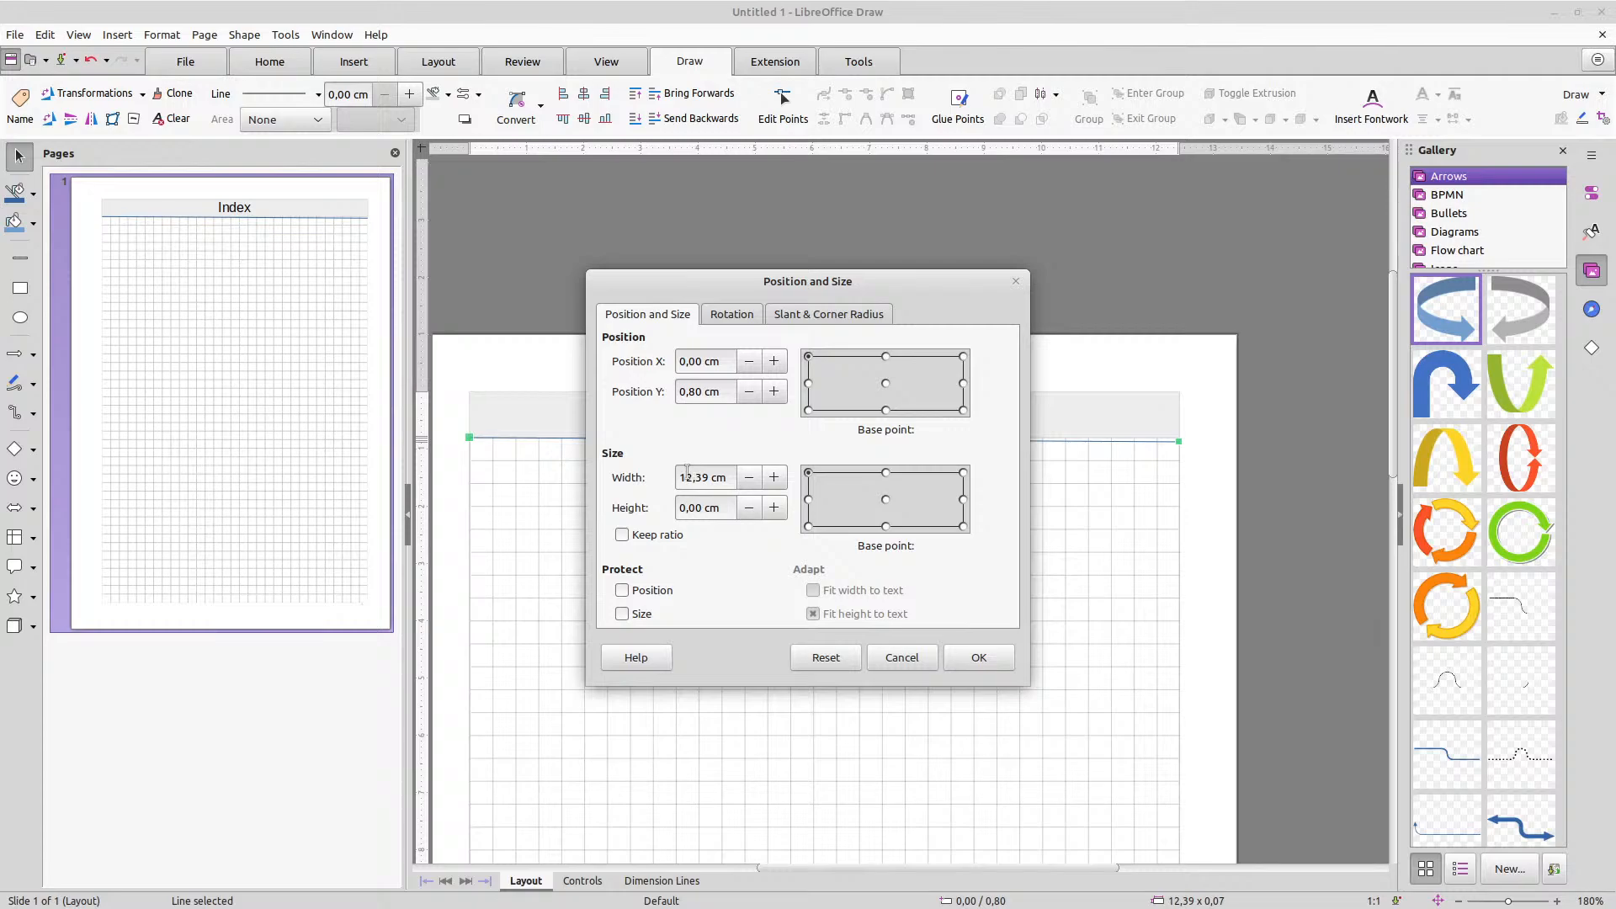
{"action": "left_click_drag", "start_coordinate": [699, 477], "coordinate": [711, 477]}
{"action": "type", "text": "4"}
{"action": "left_click", "coordinate": [979, 657]}
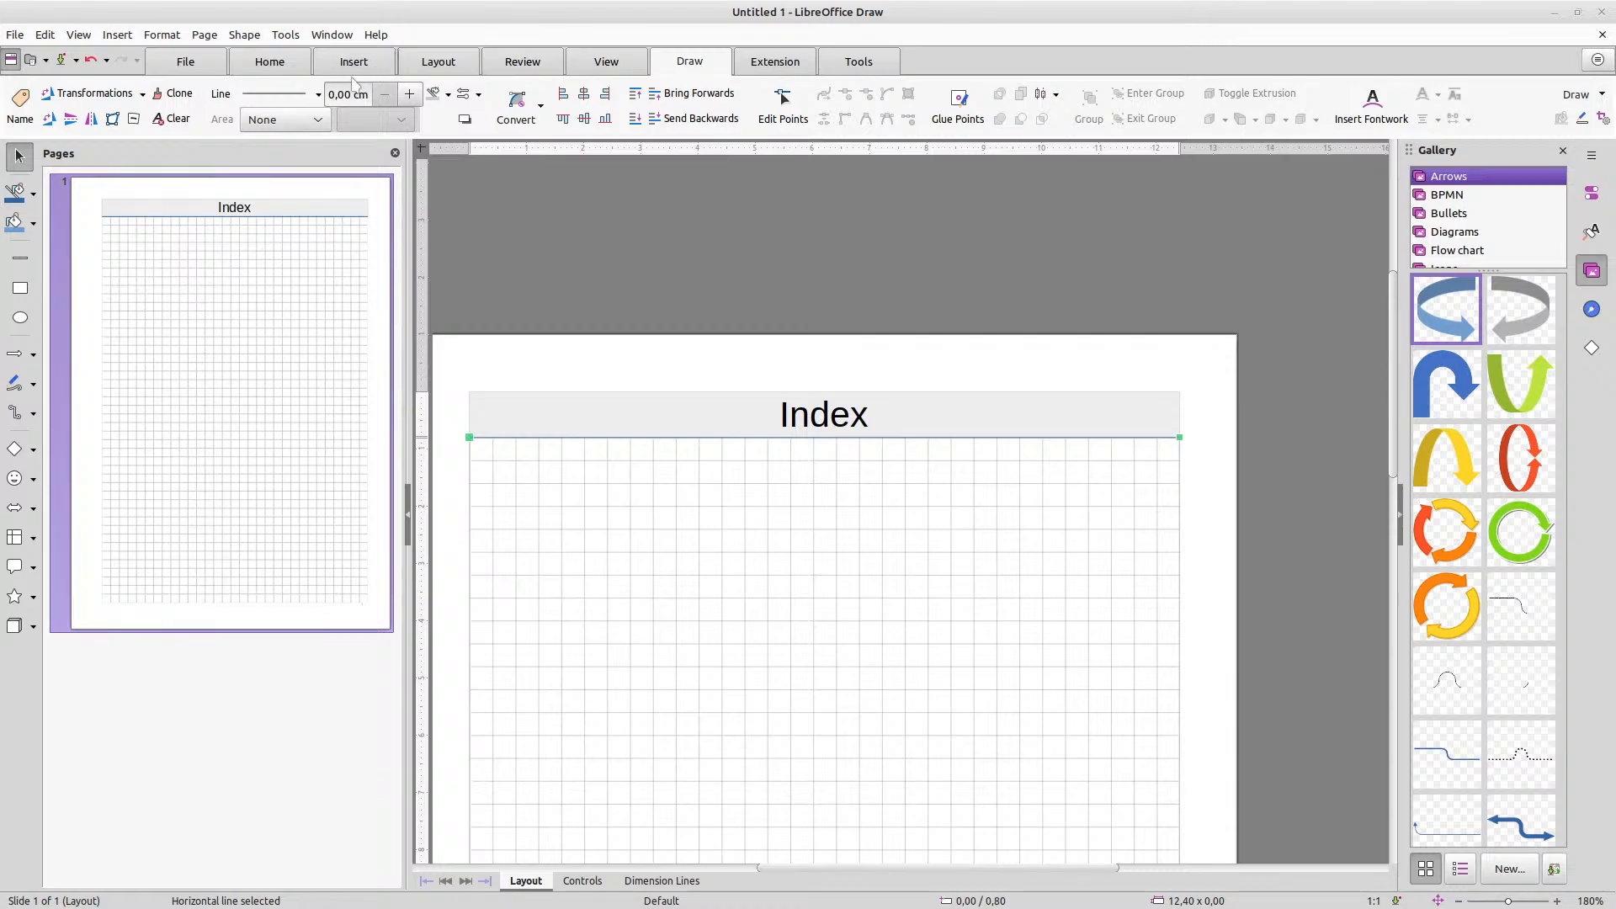
Change the colour of the horizontal line below the heading to grey
{"action": "left_click", "coordinate": [438, 96]}
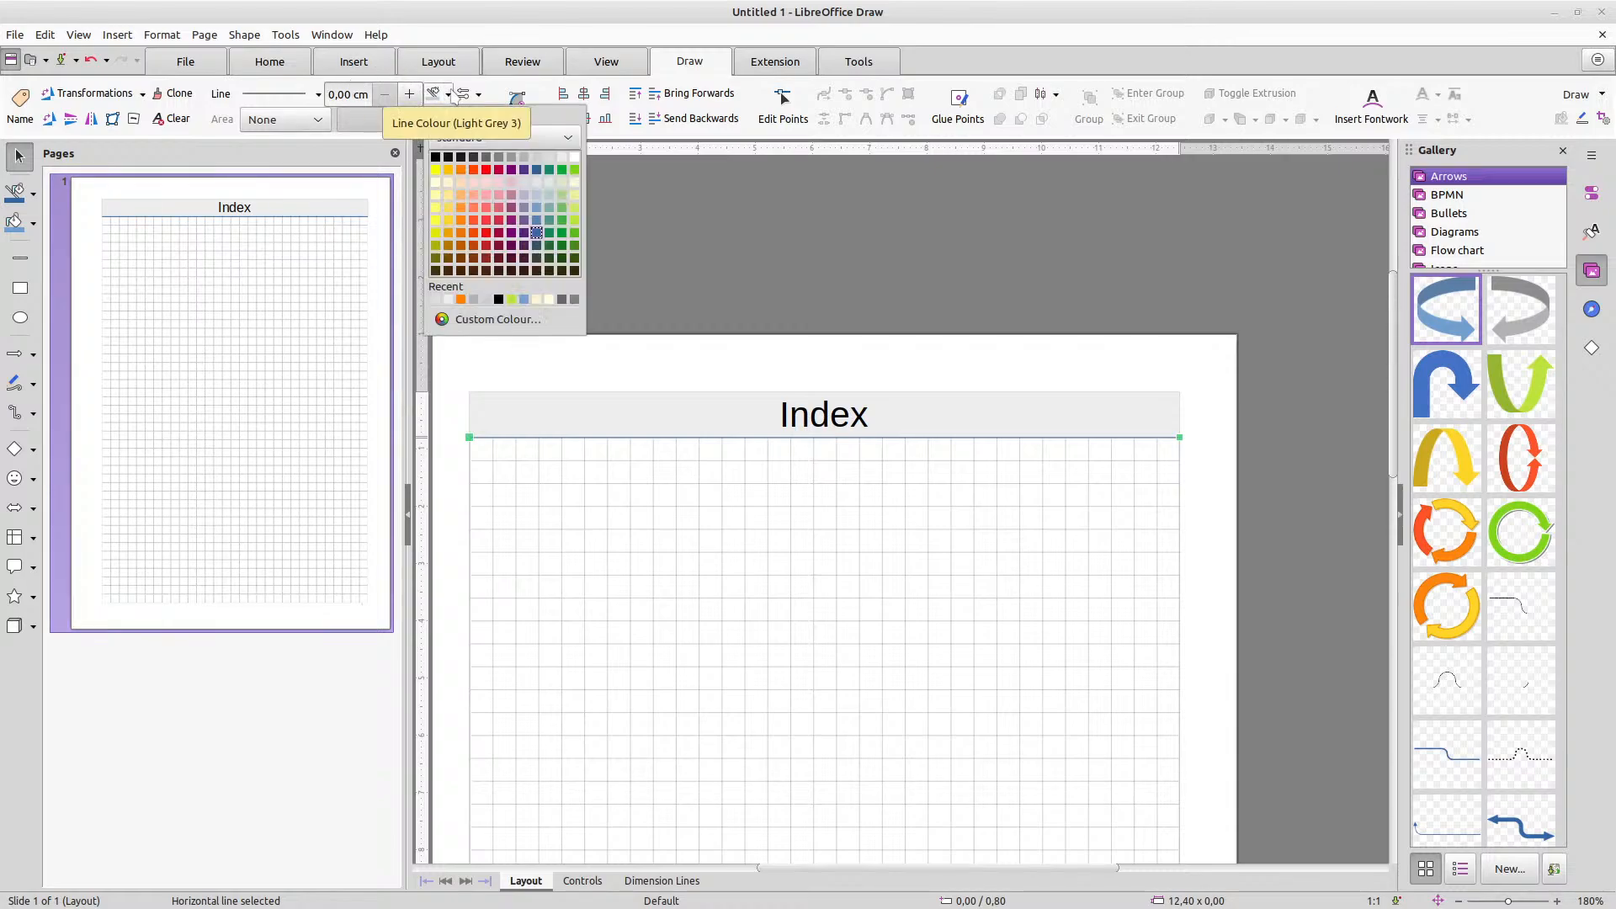
{"action": "left_click", "coordinate": [497, 158]}
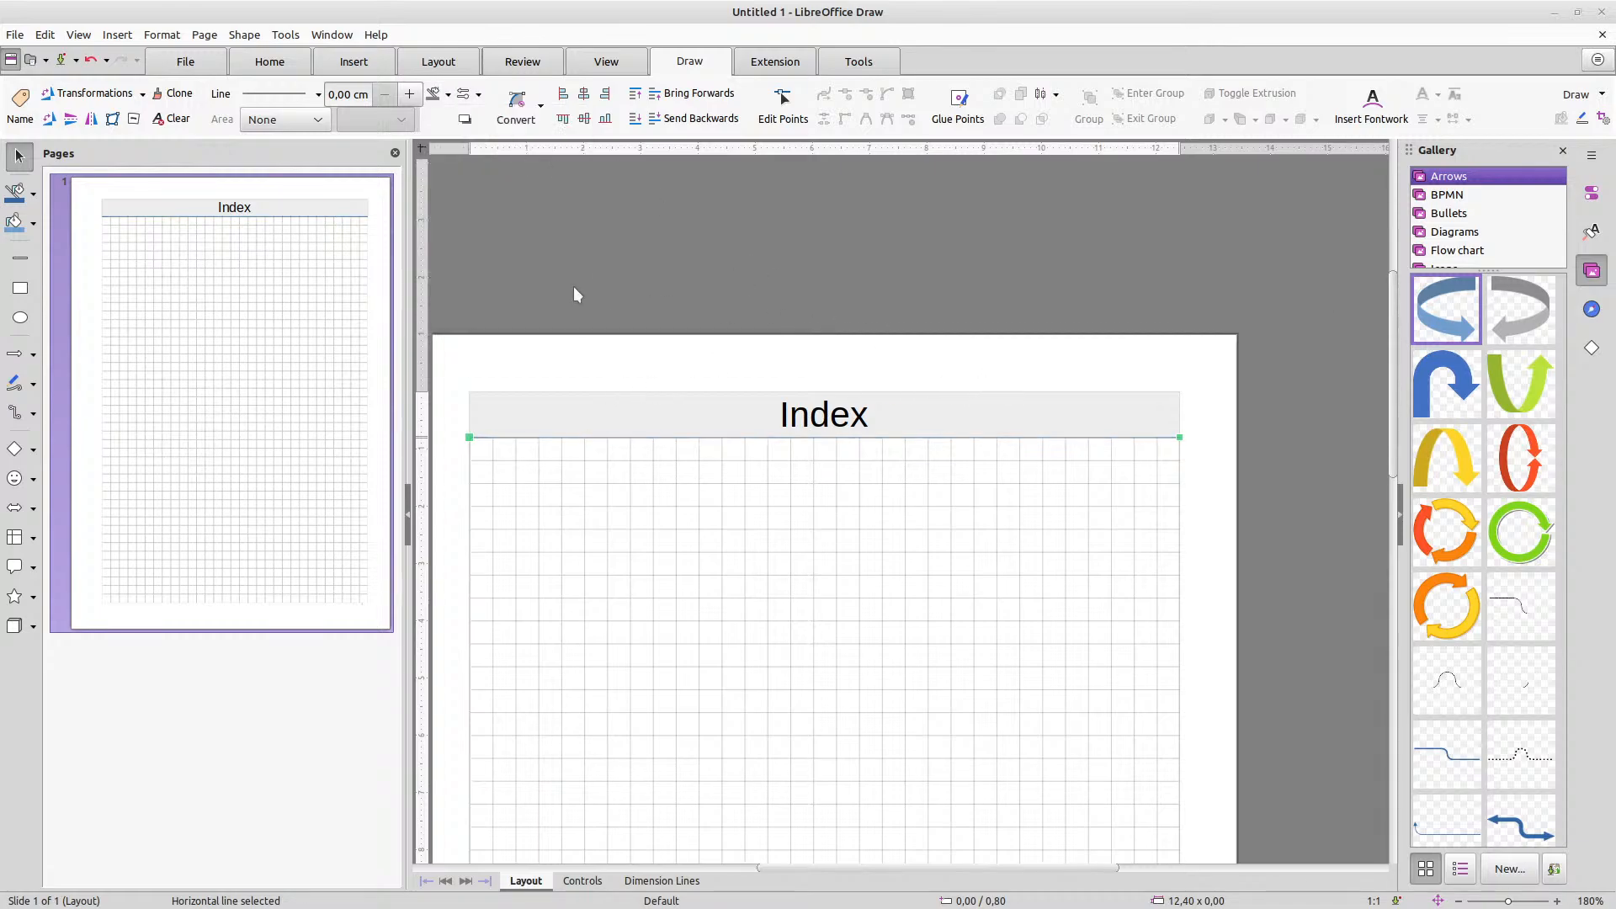
{"action": "left_click", "coordinate": [318, 96]}
{"action": "left_click", "coordinate": [318, 96]}
Set the thickness of the line below the heading to 0,02 cm and deselect it
{"action": "left_click", "coordinate": [409, 95]}
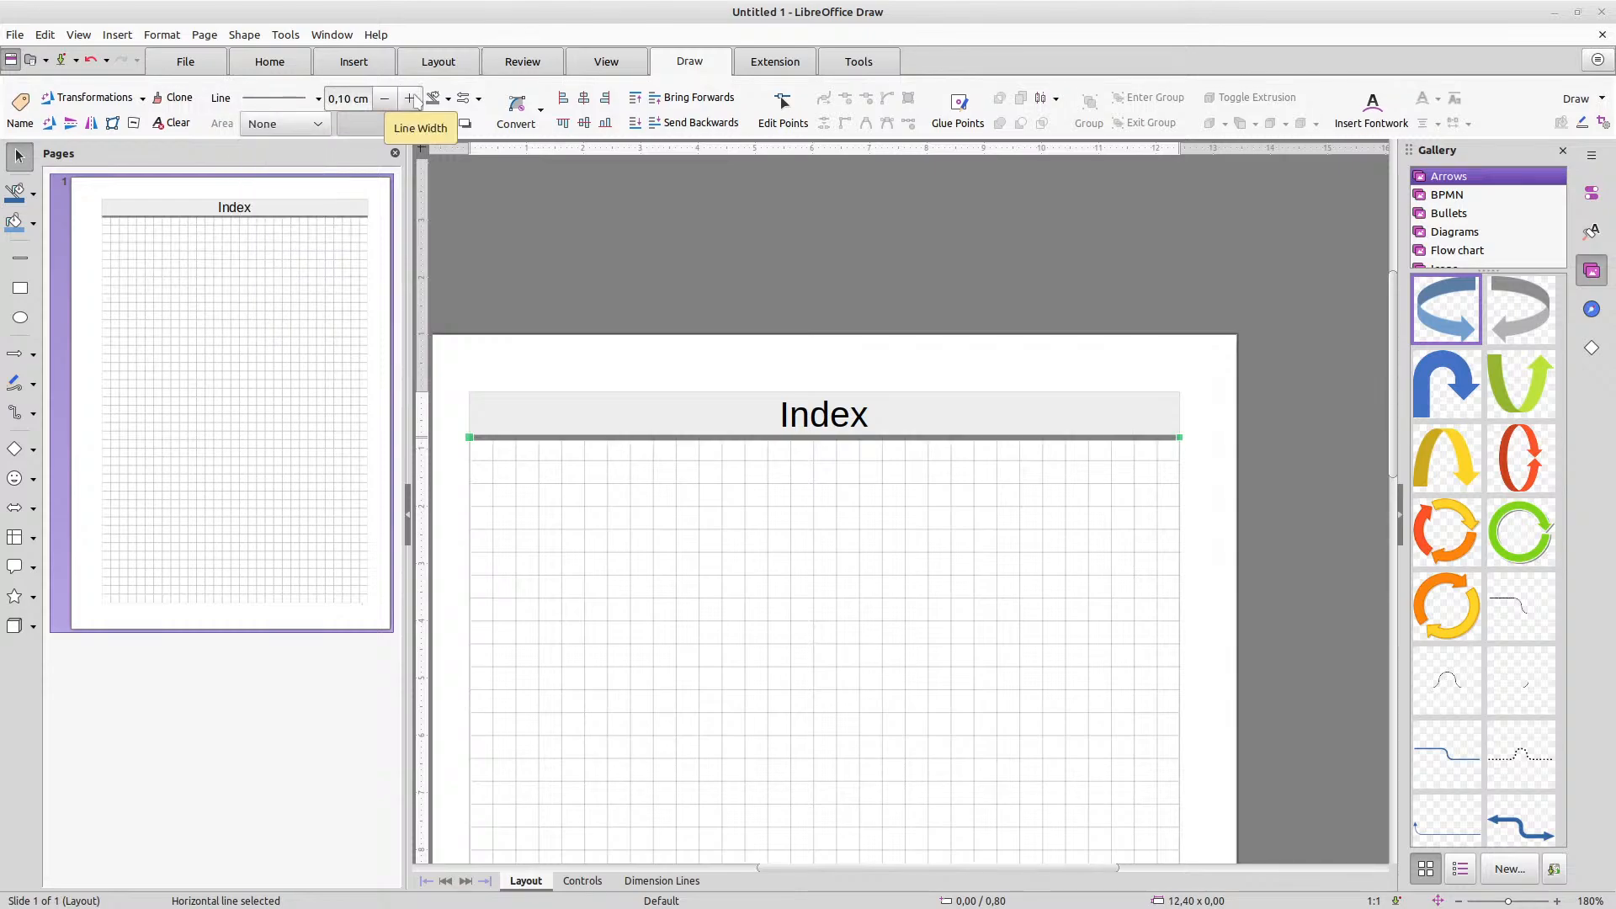
{"action": "left_click", "coordinate": [339, 99]}
{"action": "key", "text": "BackSpace"}
{"action": "key", "text": "Return"}
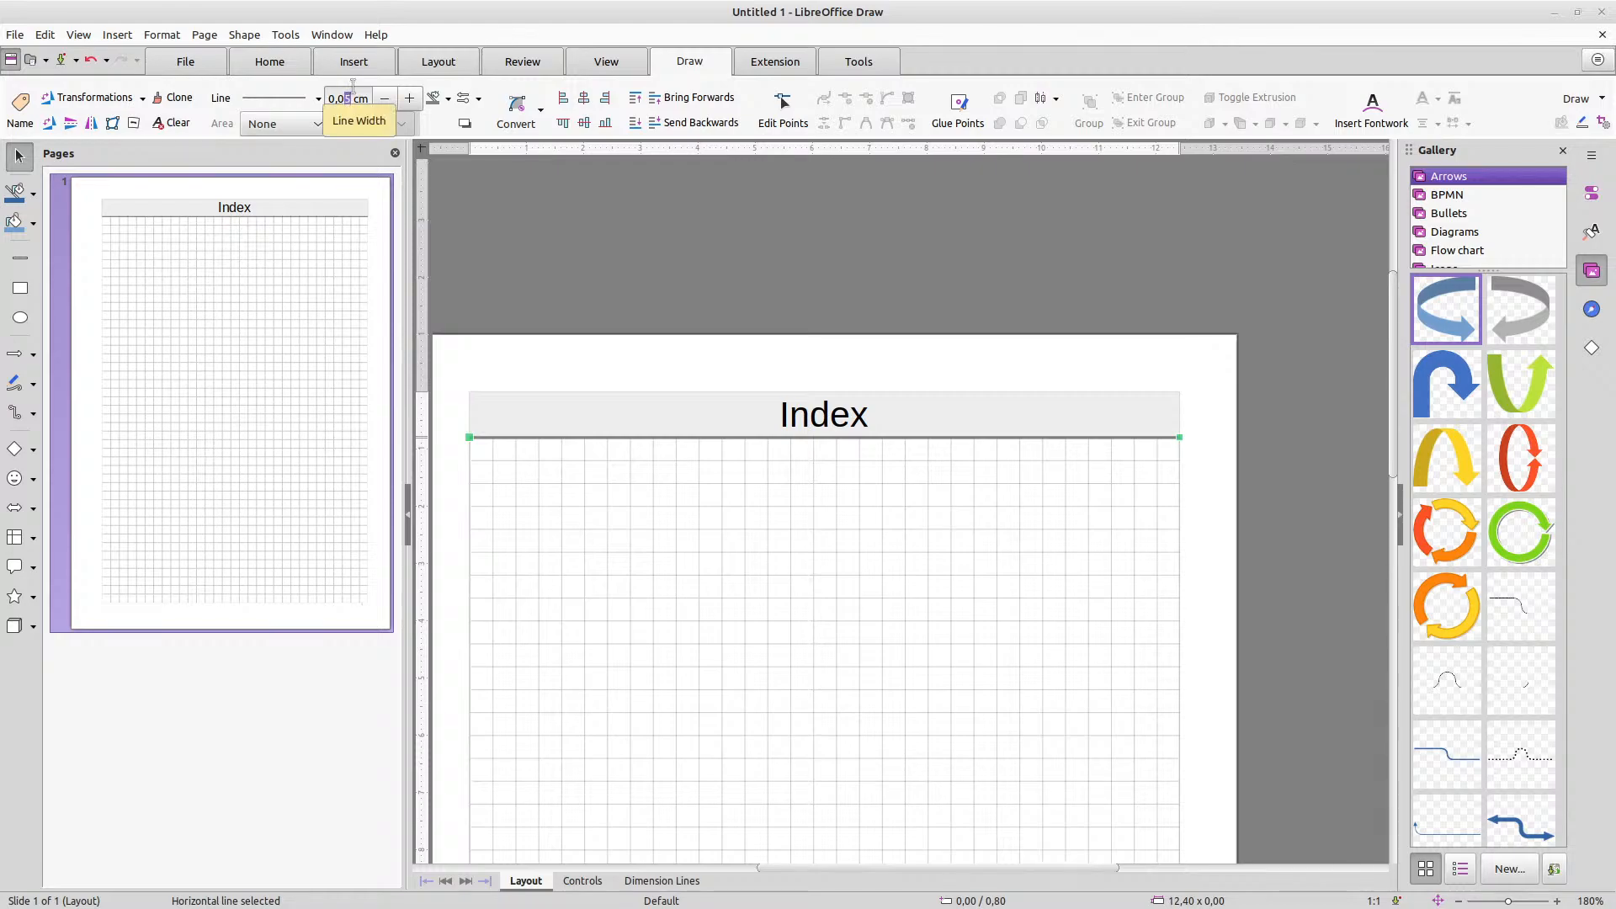
{"action": "type", "text": "2"}
{"action": "key", "text": "Return"}
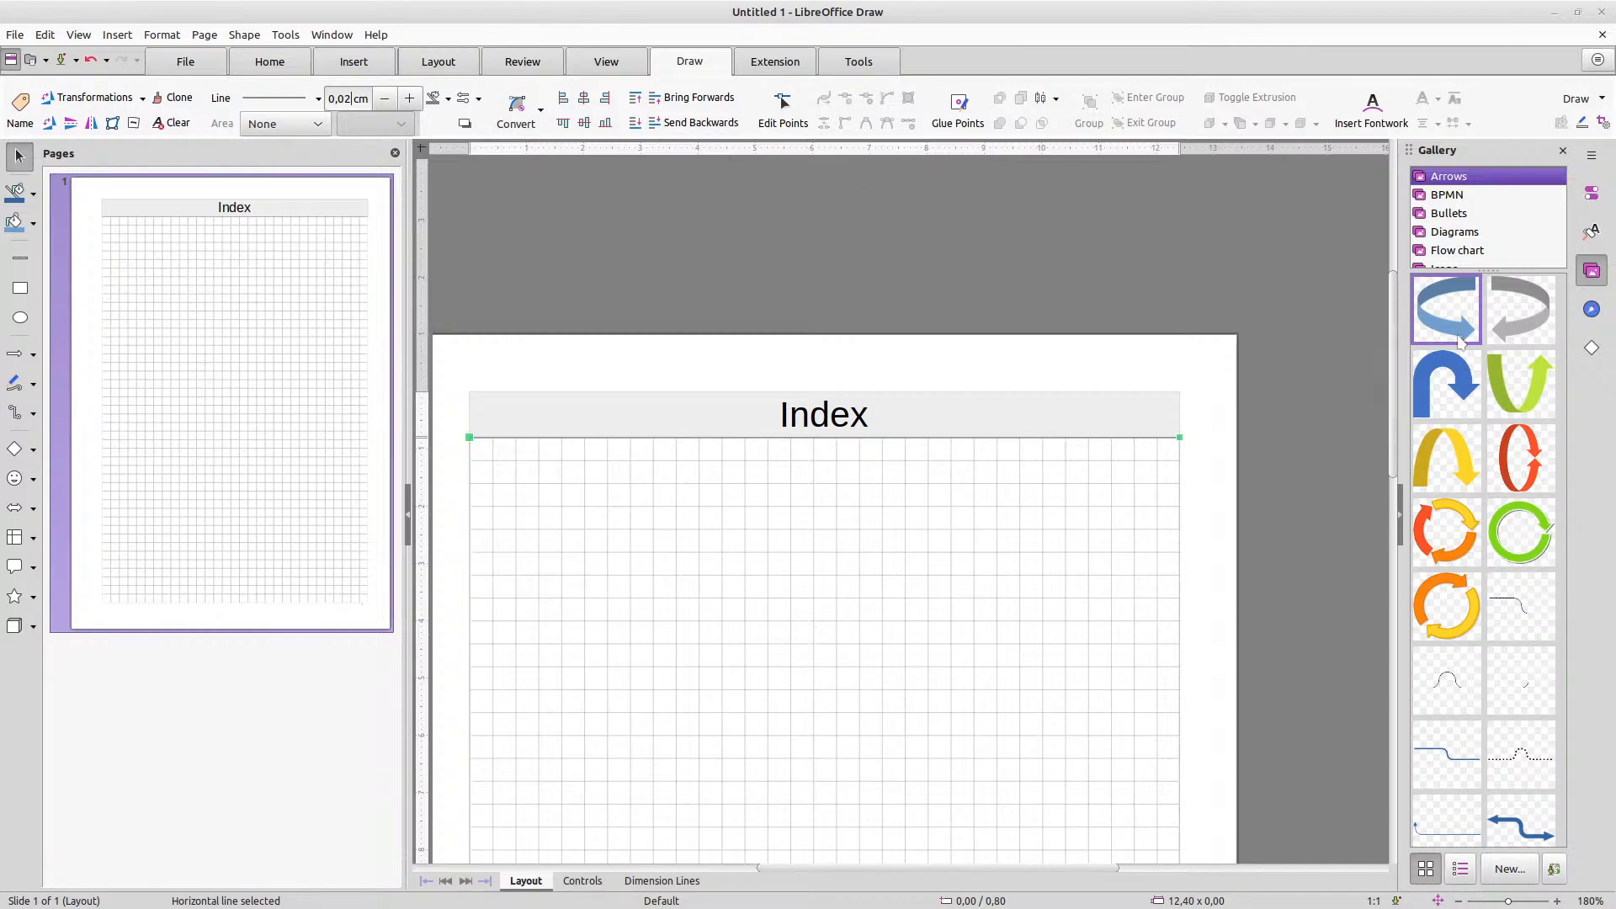
{"action": "left_click", "coordinate": [1264, 434]}
{"action": "scroll", "coordinate": [1250, 369], "scroll_direction": "down", "scroll_amount": 1}
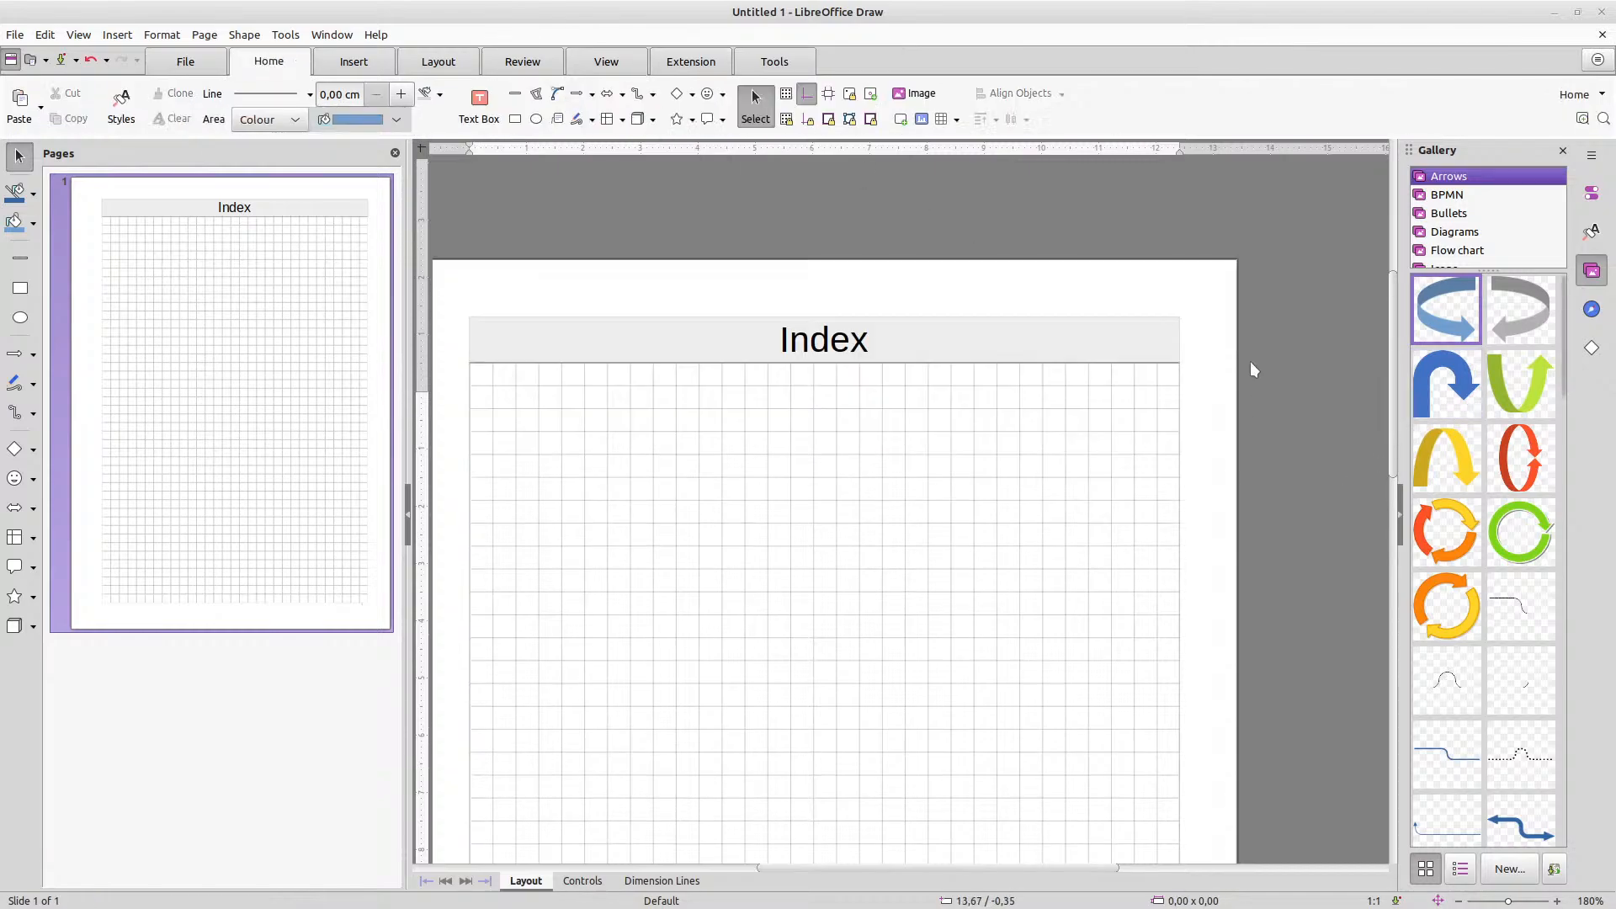
{"action": "scroll", "coordinate": [716, 577], "scroll_direction": "down", "scroll_amount": 3, "text": "ctrl"}
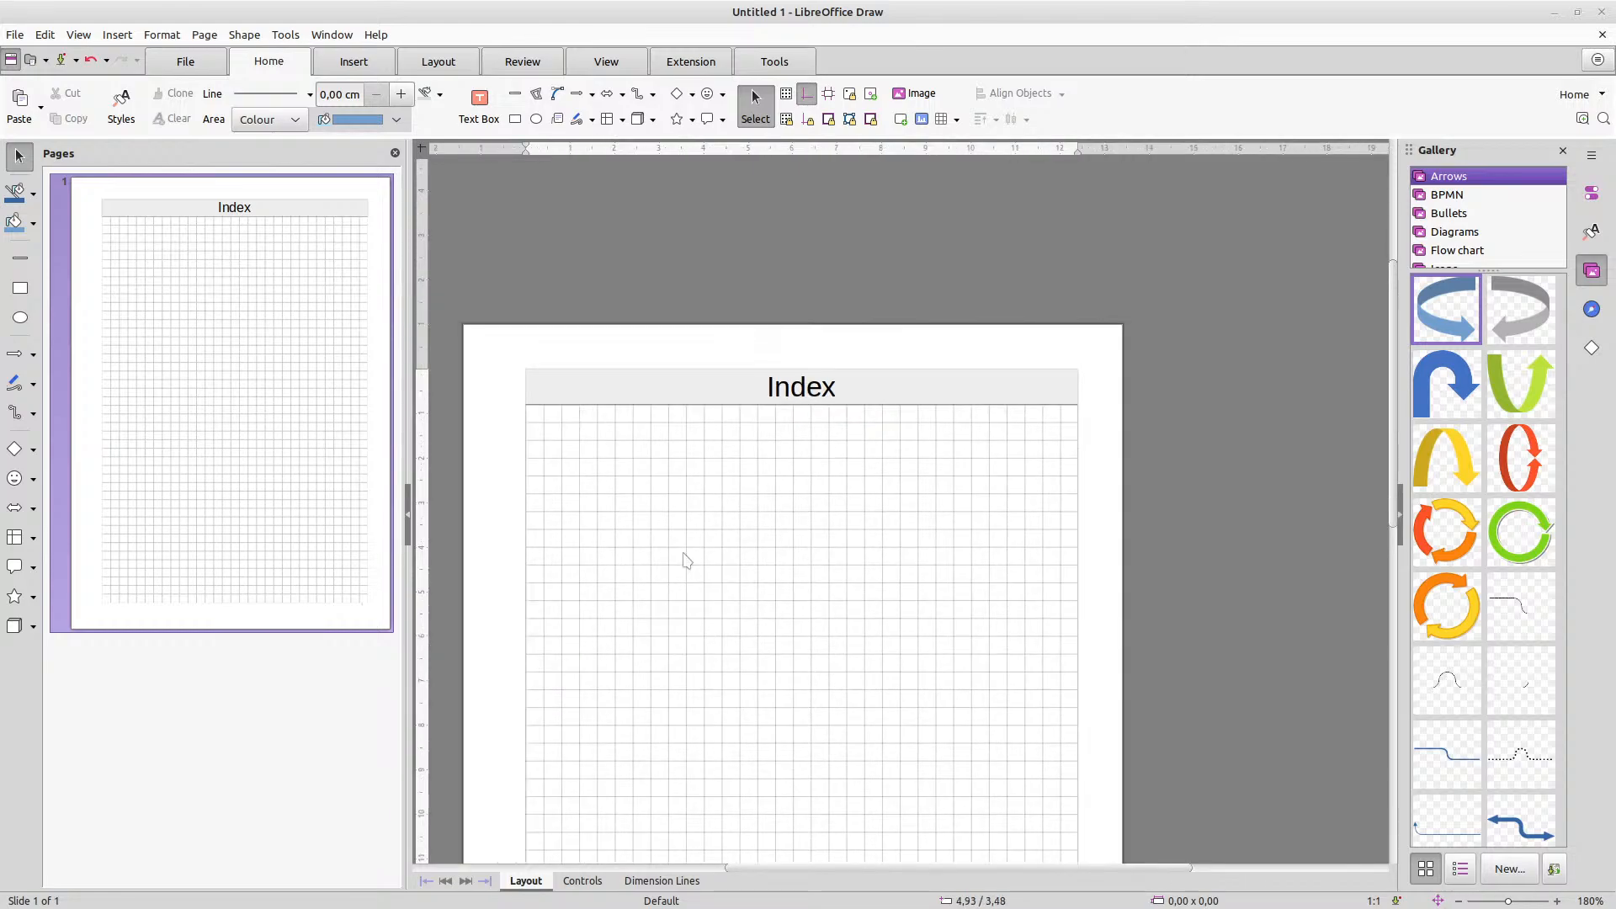
{"action": "scroll", "coordinate": [652, 619], "scroll_direction": "down", "scroll_amount": 3}
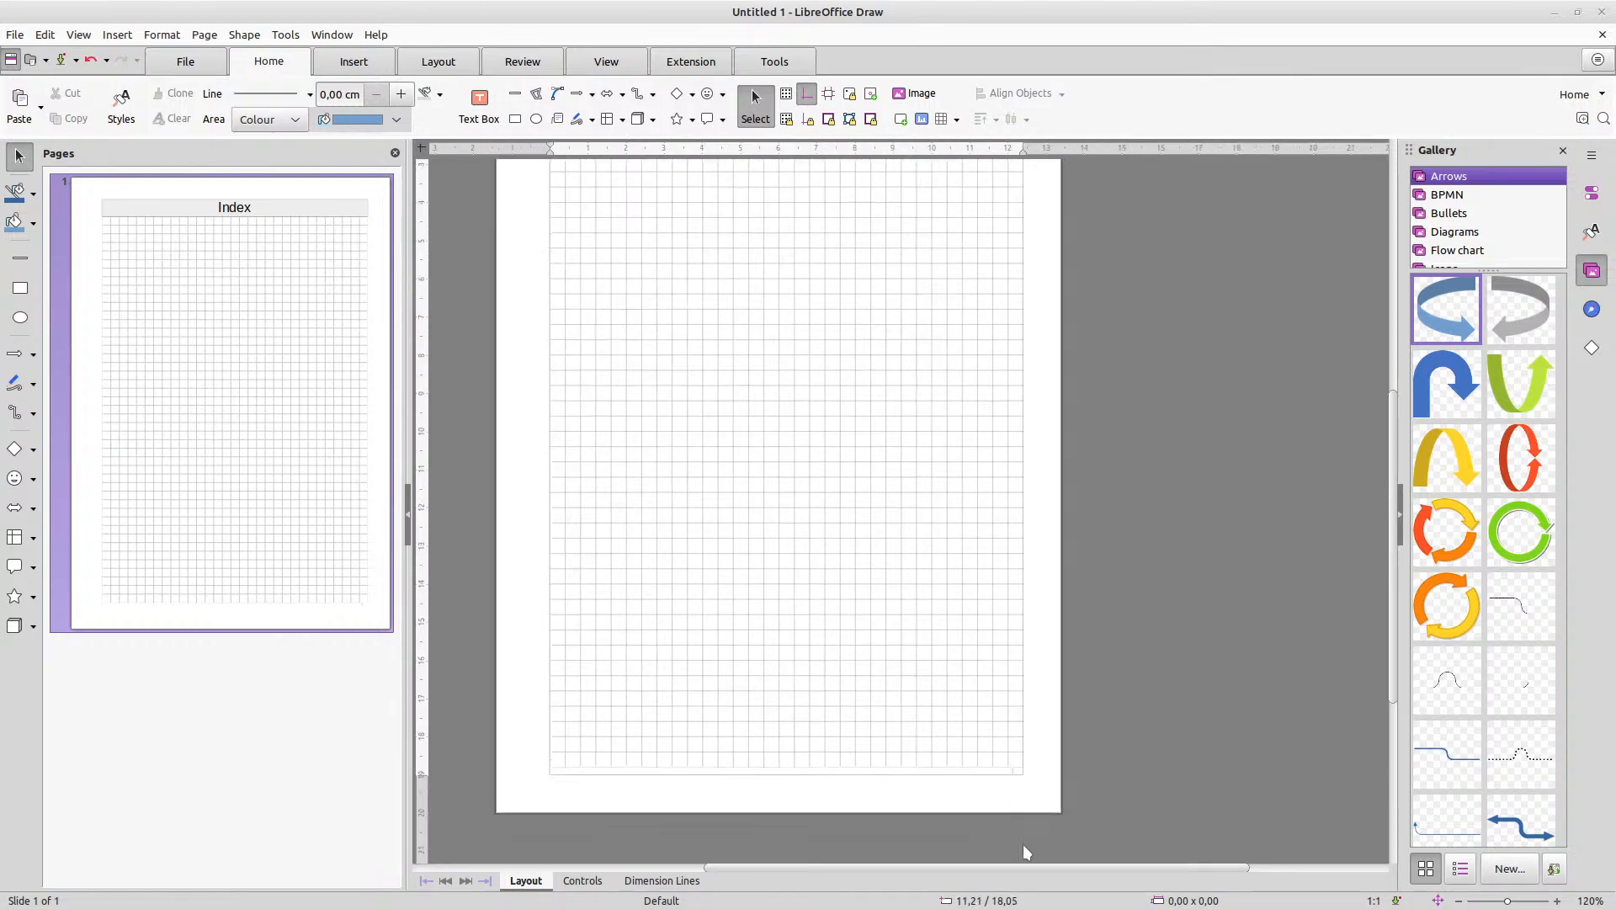
{"action": "scroll", "coordinate": [1035, 772], "scroll_direction": "up", "scroll_amount": 2}
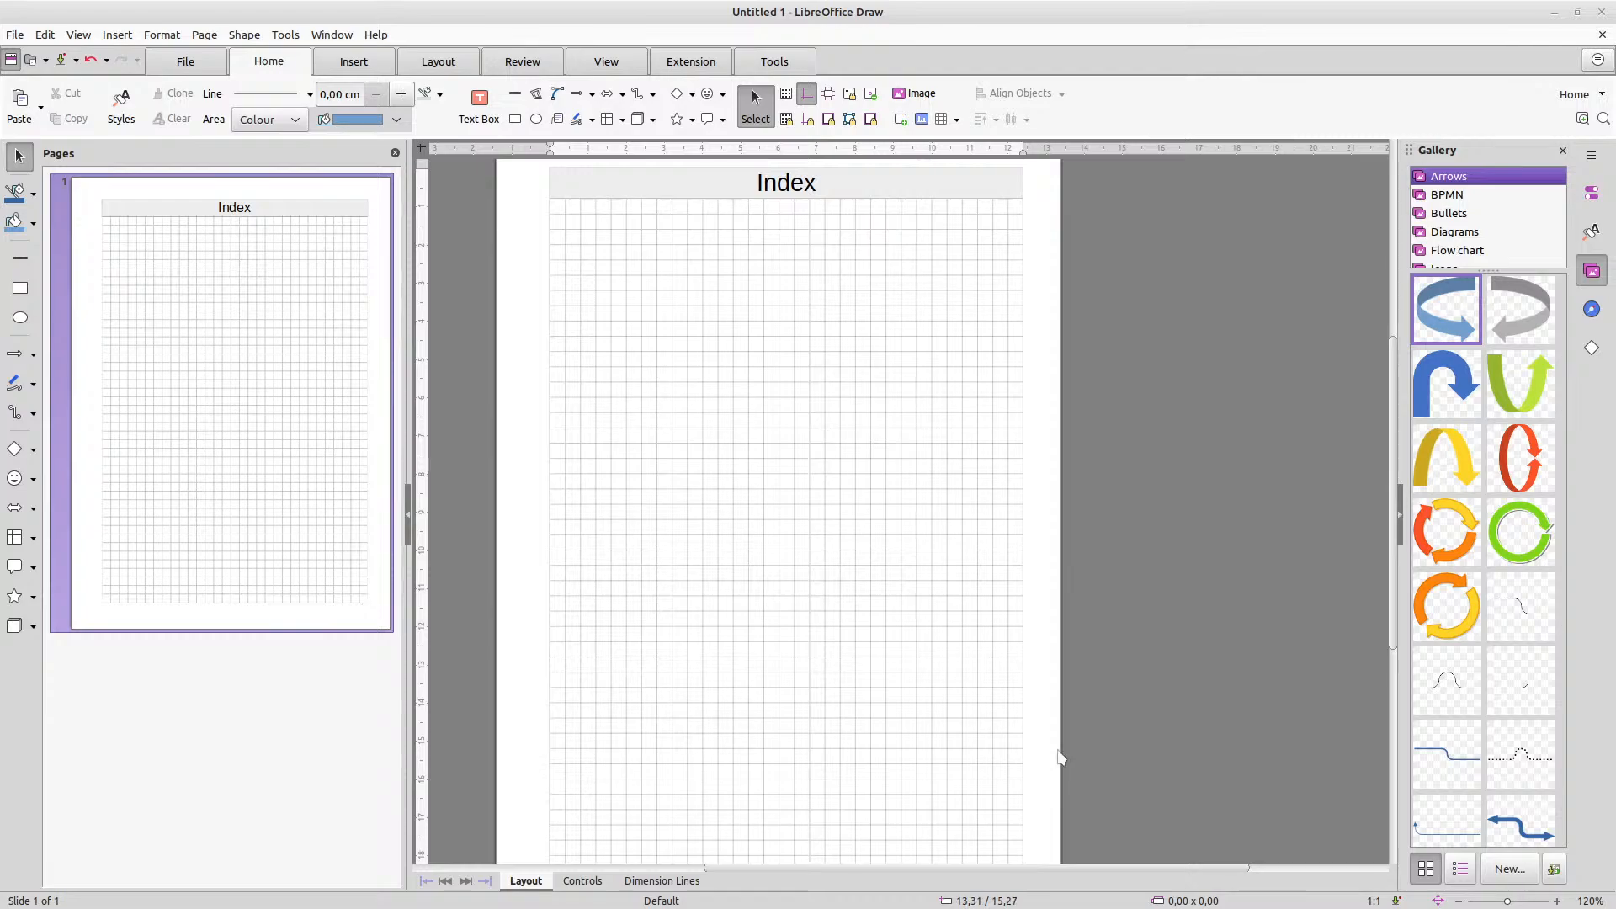
{"action": "scroll", "coordinate": [1060, 757], "scroll_direction": "down", "scroll_amount": 1, "text": "ctrl"}
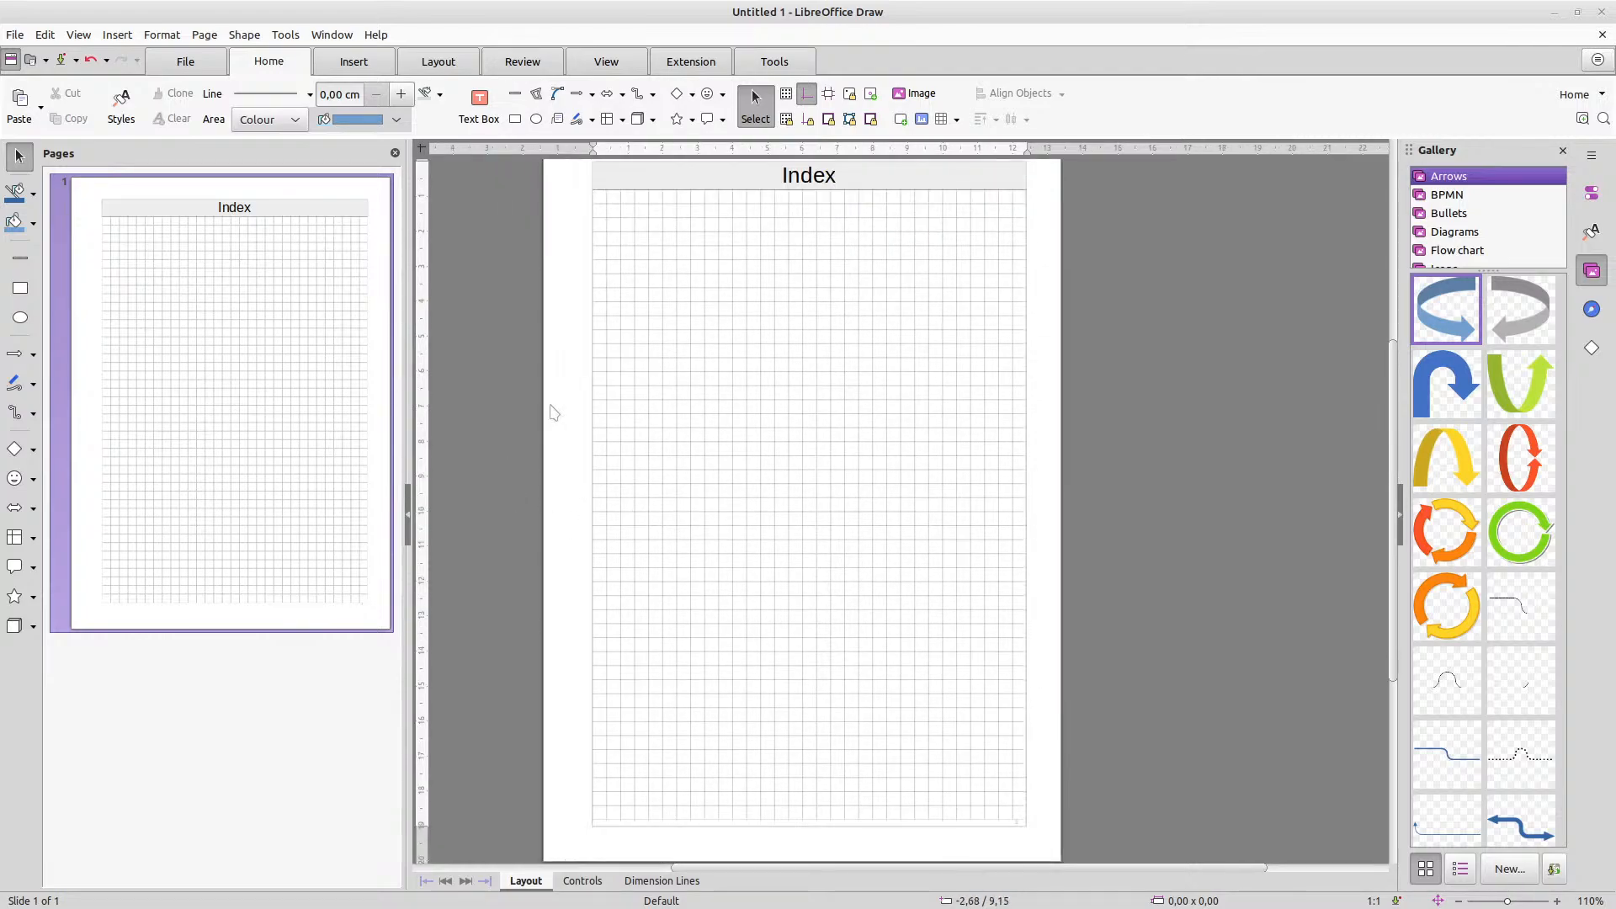
Switch to the master view and save the drawing as Youtube in the Planner folder
{"action": "left_click", "coordinate": [608, 65]}
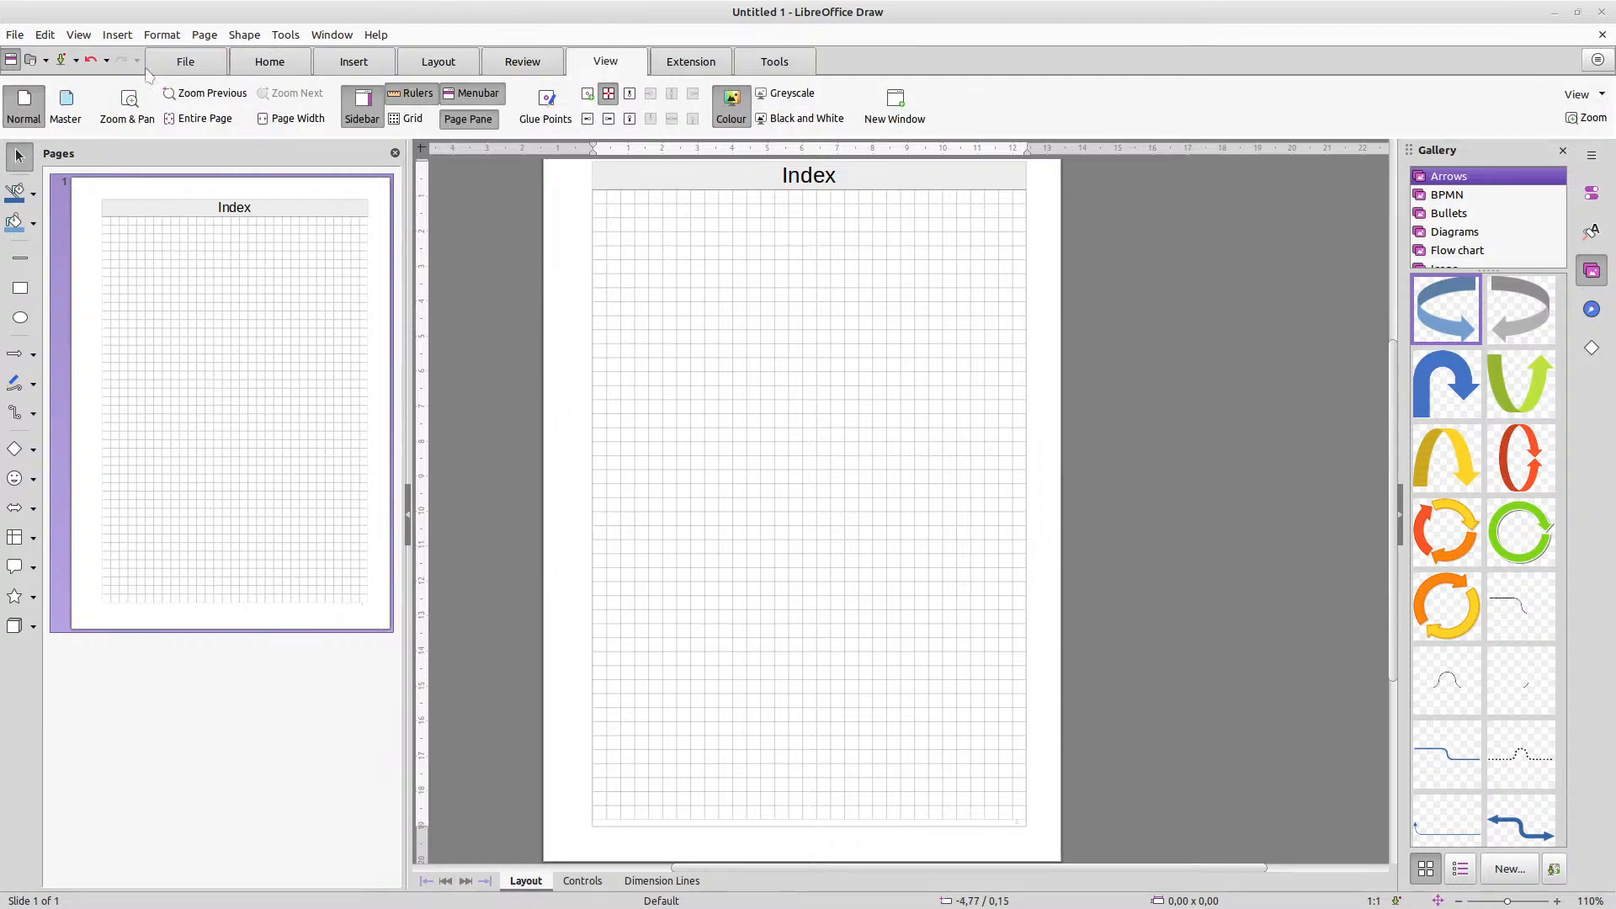
{"action": "left_click", "coordinate": [65, 110]}
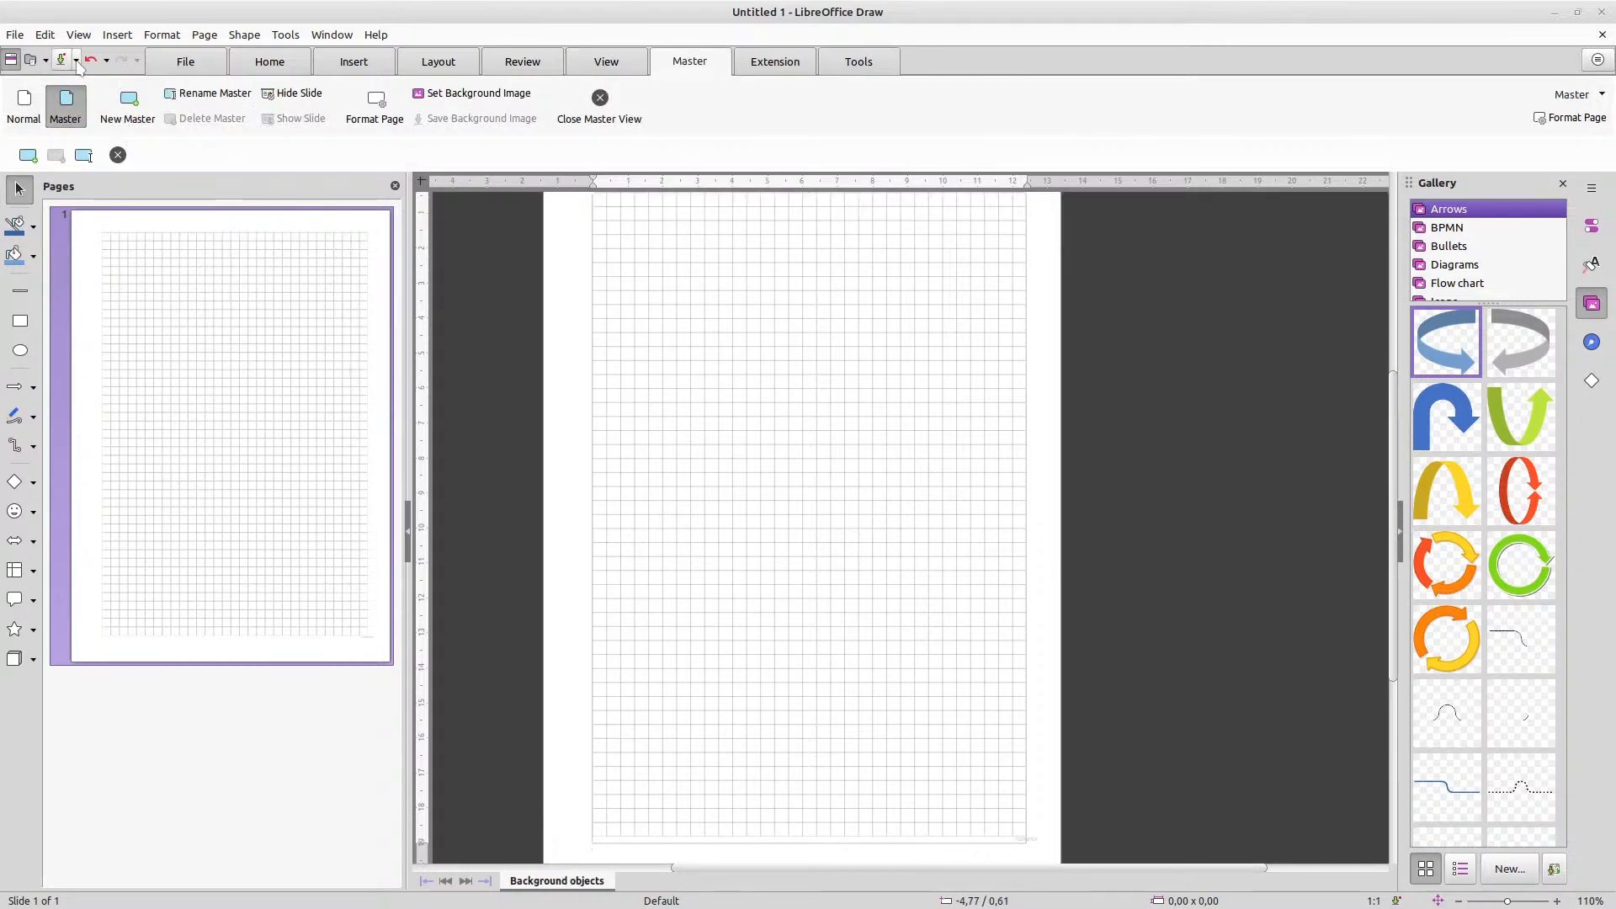
{"action": "left_click", "coordinate": [76, 60]}
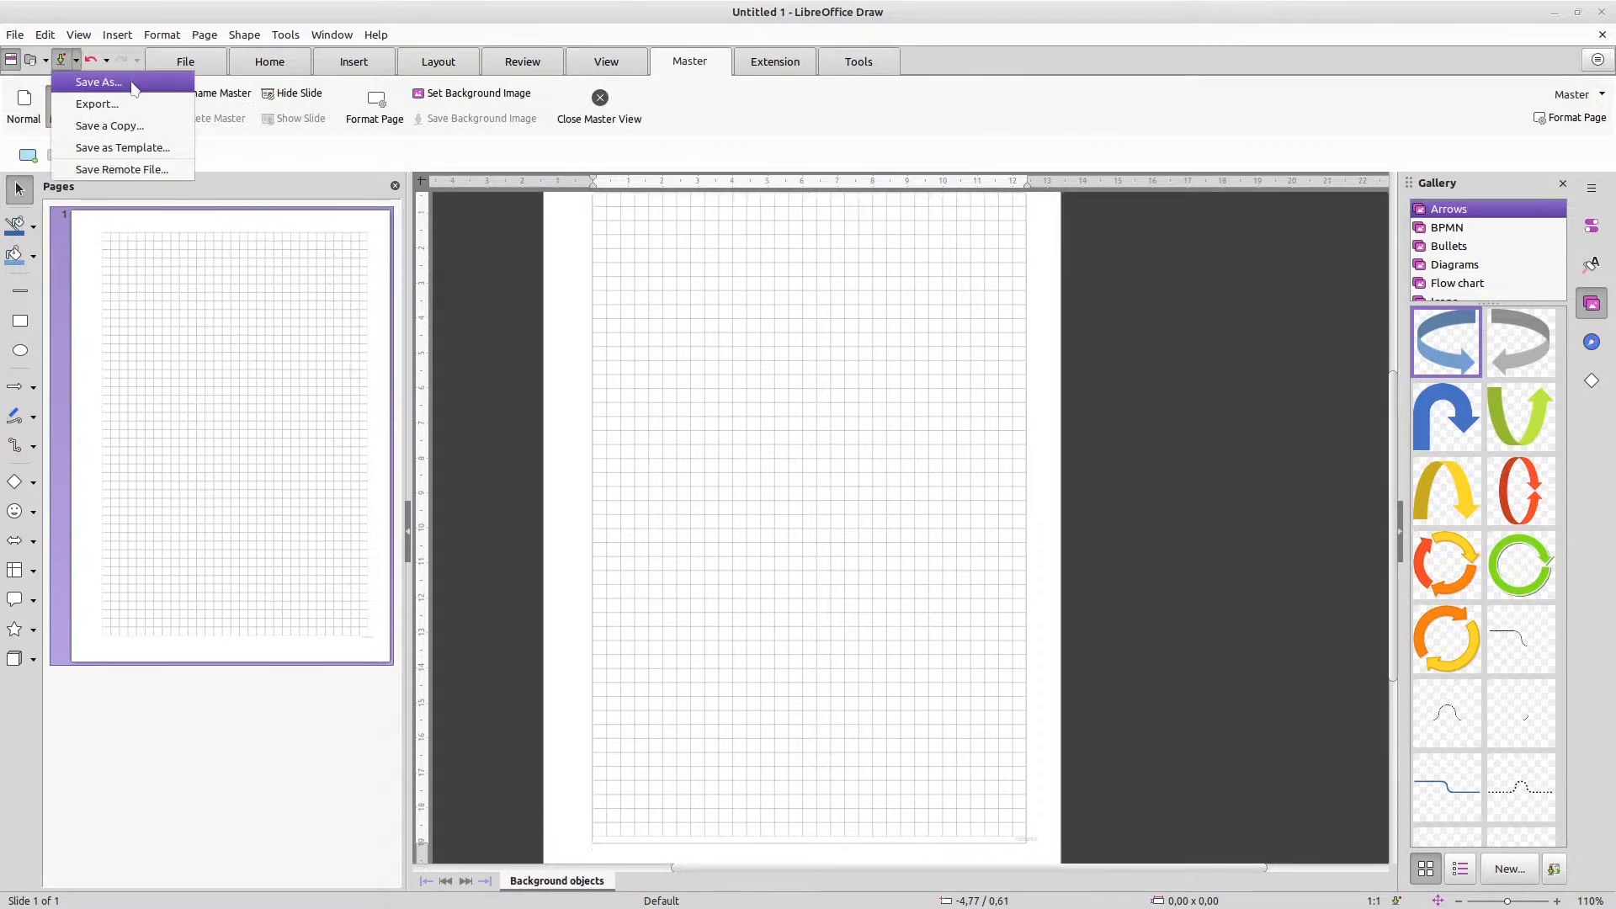
{"action": "left_click", "coordinate": [99, 81]}
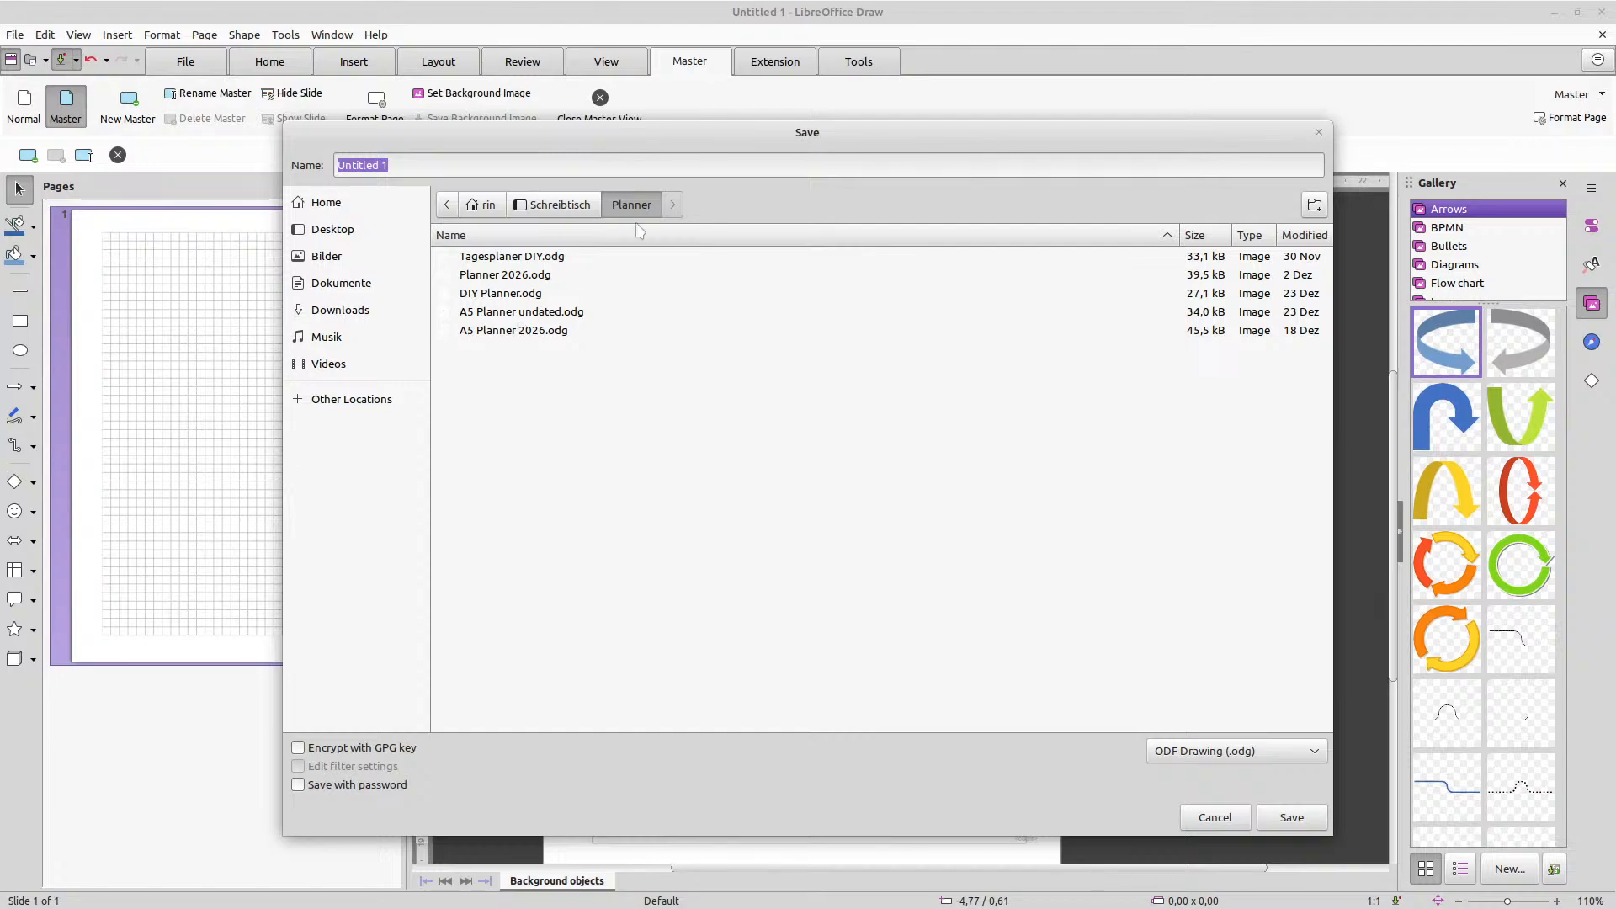
{"action": "left_click_drag", "start_coordinate": [412, 165], "coordinate": [333, 166]}
{"action": "type", "text": "Youtube"}
{"action": "left_click", "coordinate": [1290, 817]}
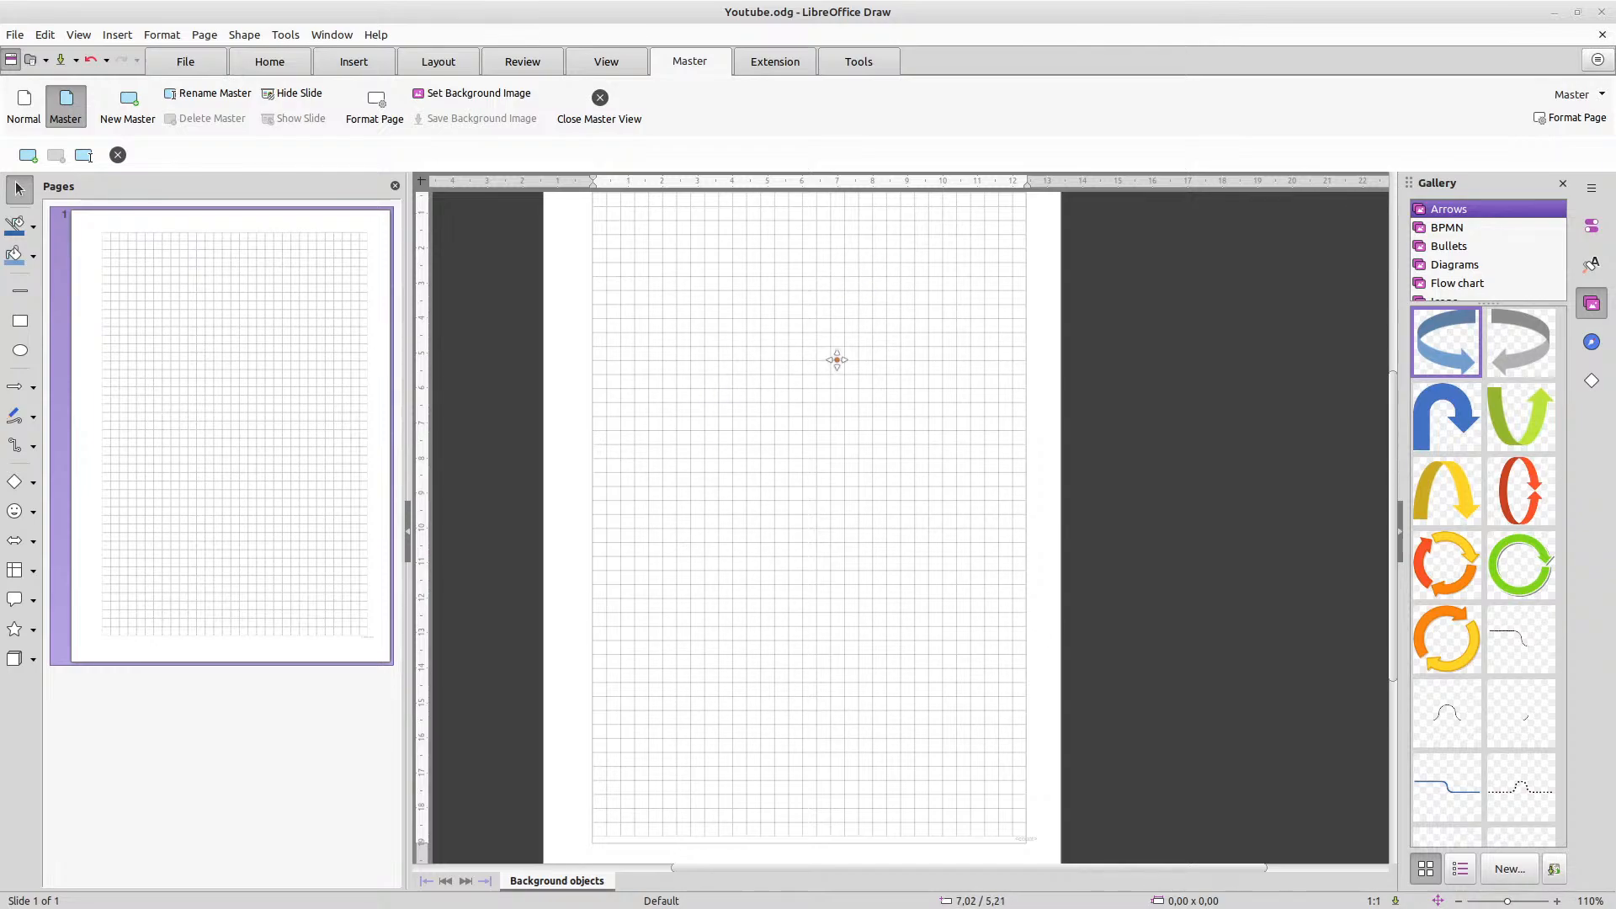
Add a new, blank master page after the grid-paper master
{"action": "scroll", "coordinate": [836, 360], "scroll_direction": "up", "scroll_amount": 3}
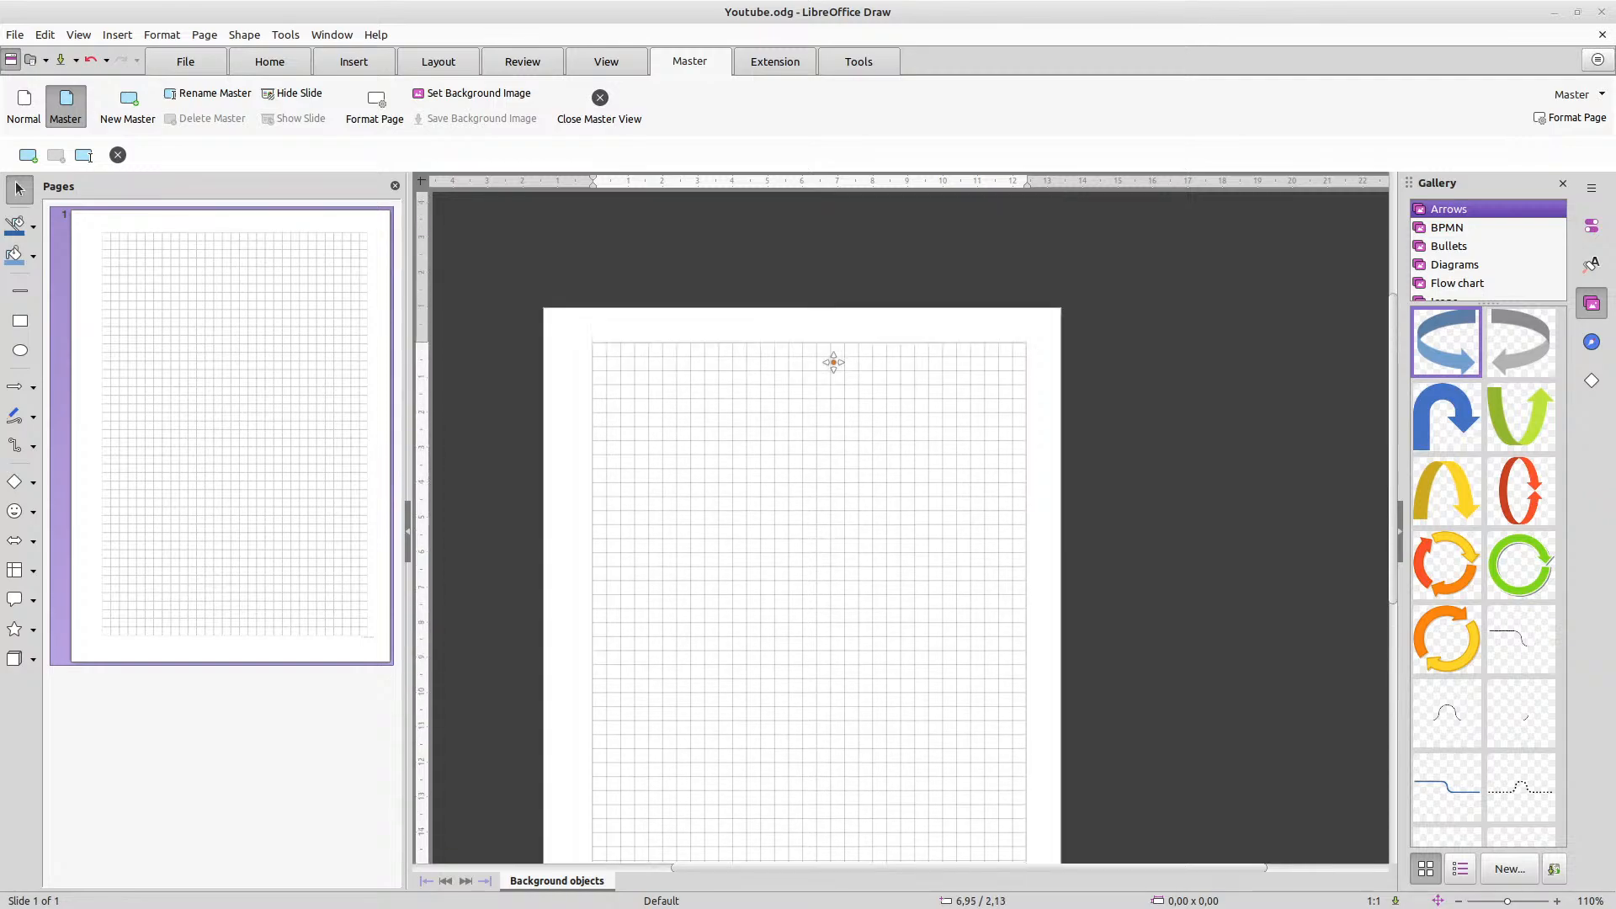
{"action": "scroll", "coordinate": [834, 362], "scroll_direction": "down", "scroll_amount": 3}
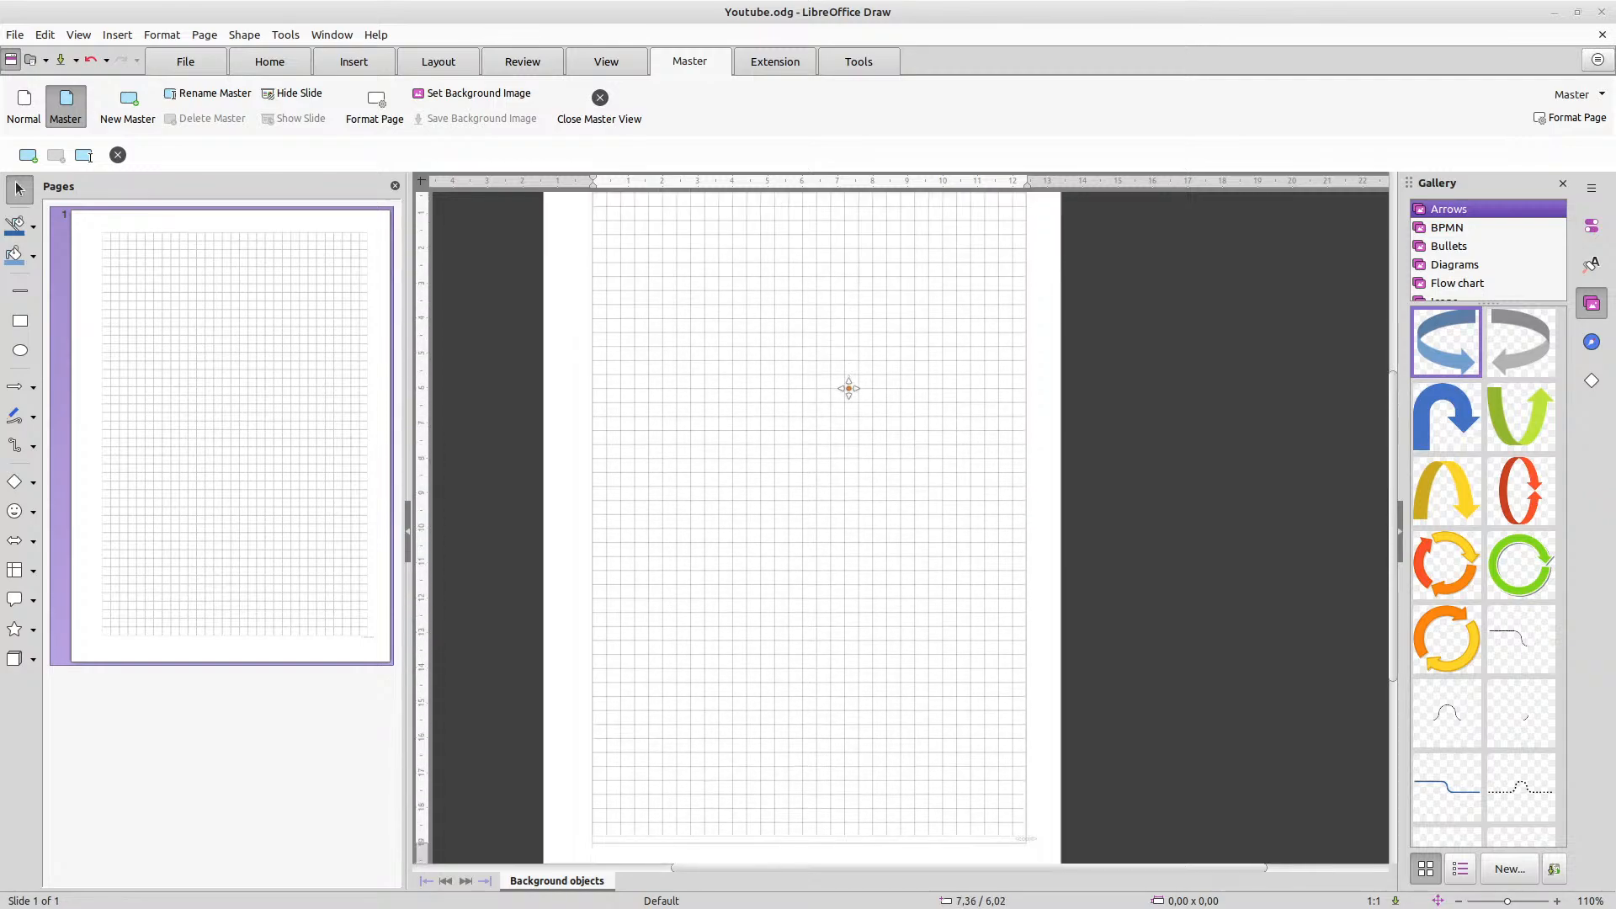
{"action": "scroll", "coordinate": [848, 388], "scroll_direction": "down", "scroll_amount": 1}
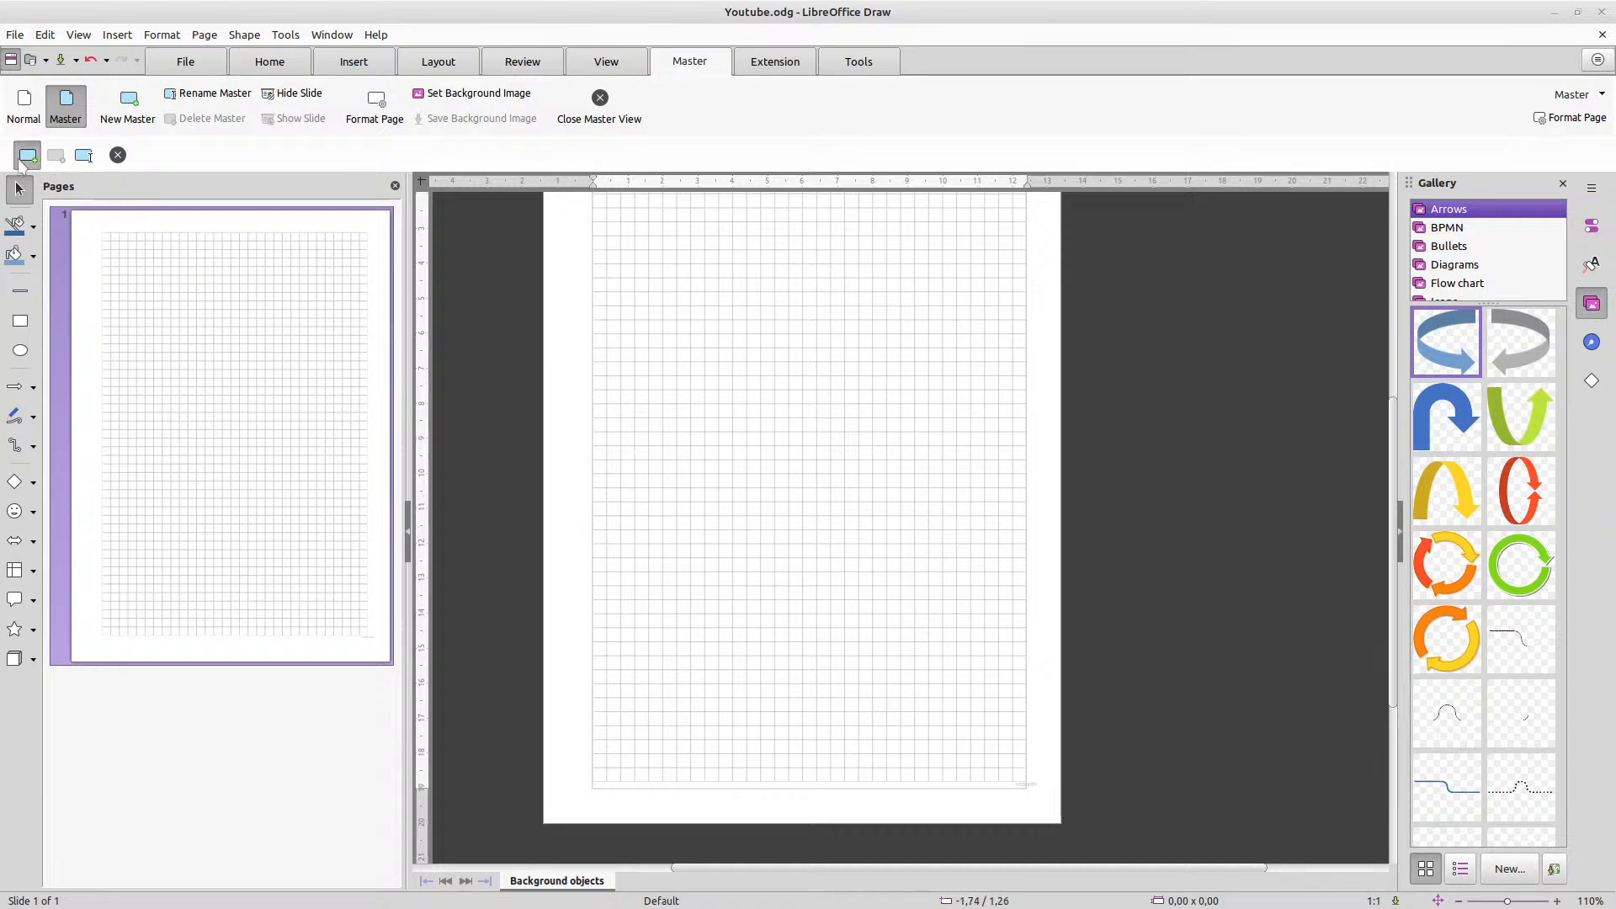
{"action": "left_click", "coordinate": [23, 157]}
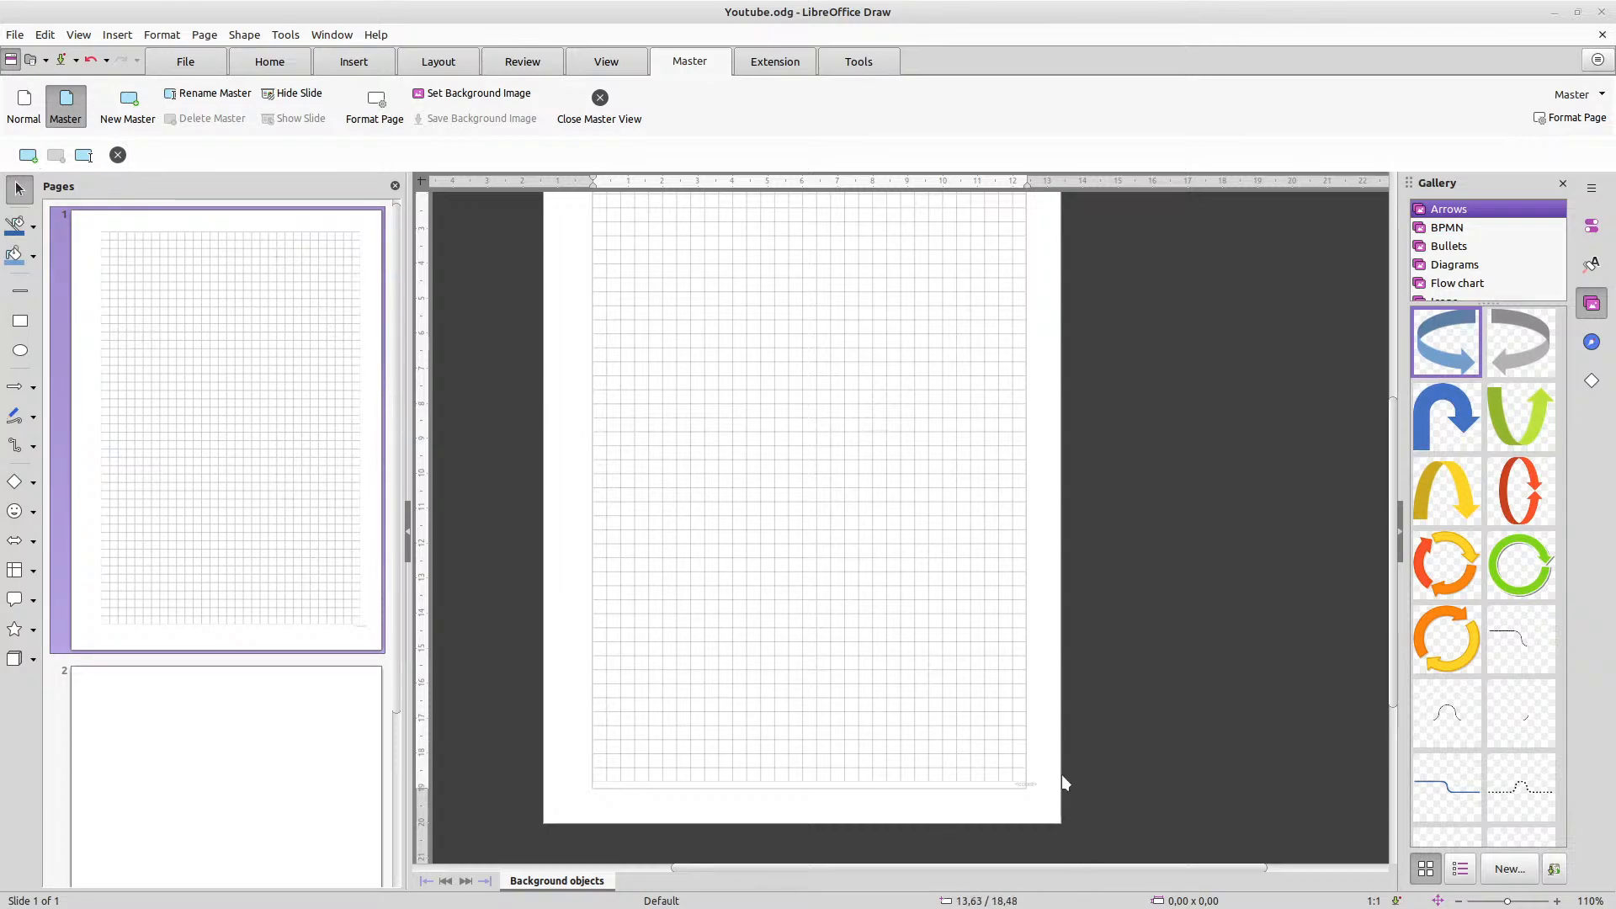
Copy the small text frame at the lower-right corner of the grid master to the new master and deselect it
{"action": "left_click", "coordinate": [1037, 791]}
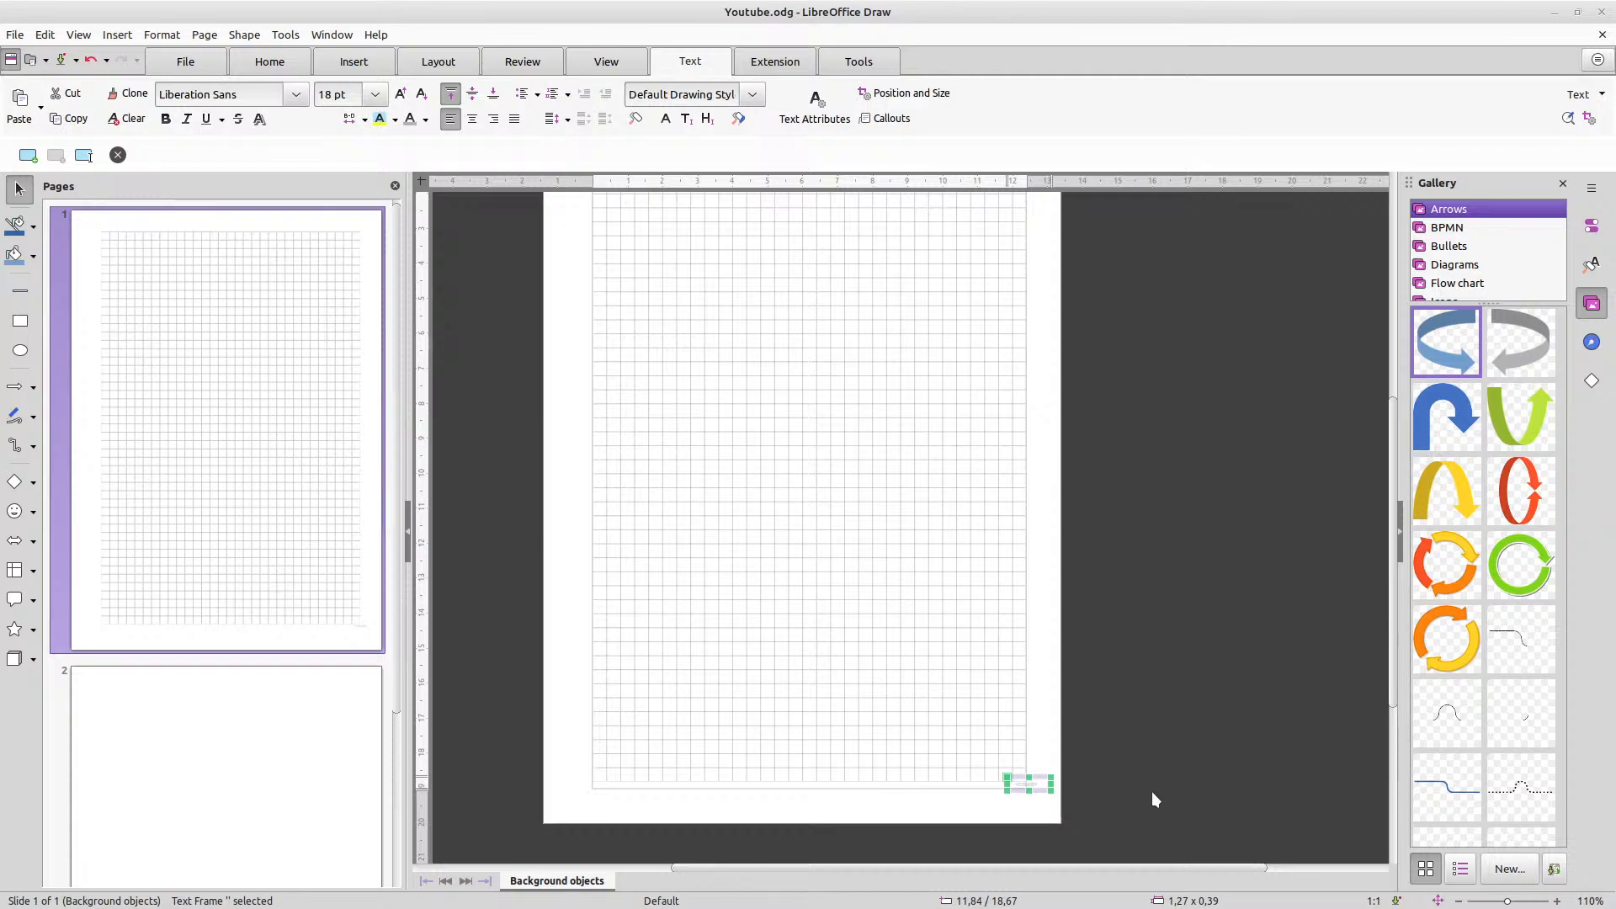
{"action": "left_click", "coordinate": [237, 789]}
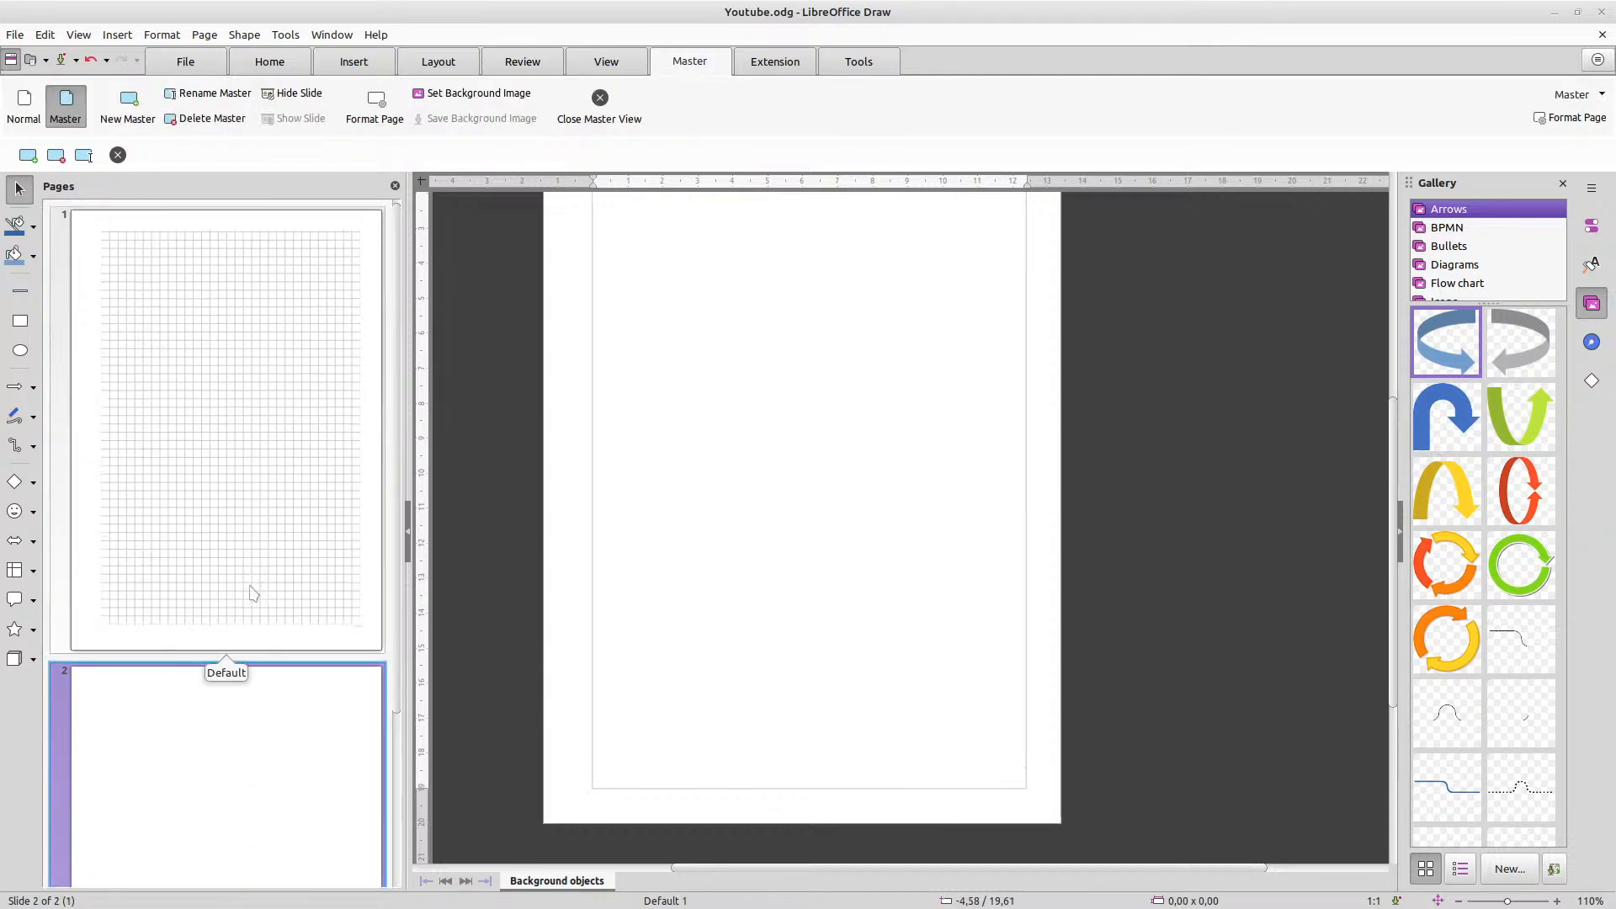
{"action": "left_click", "coordinate": [1034, 804]}
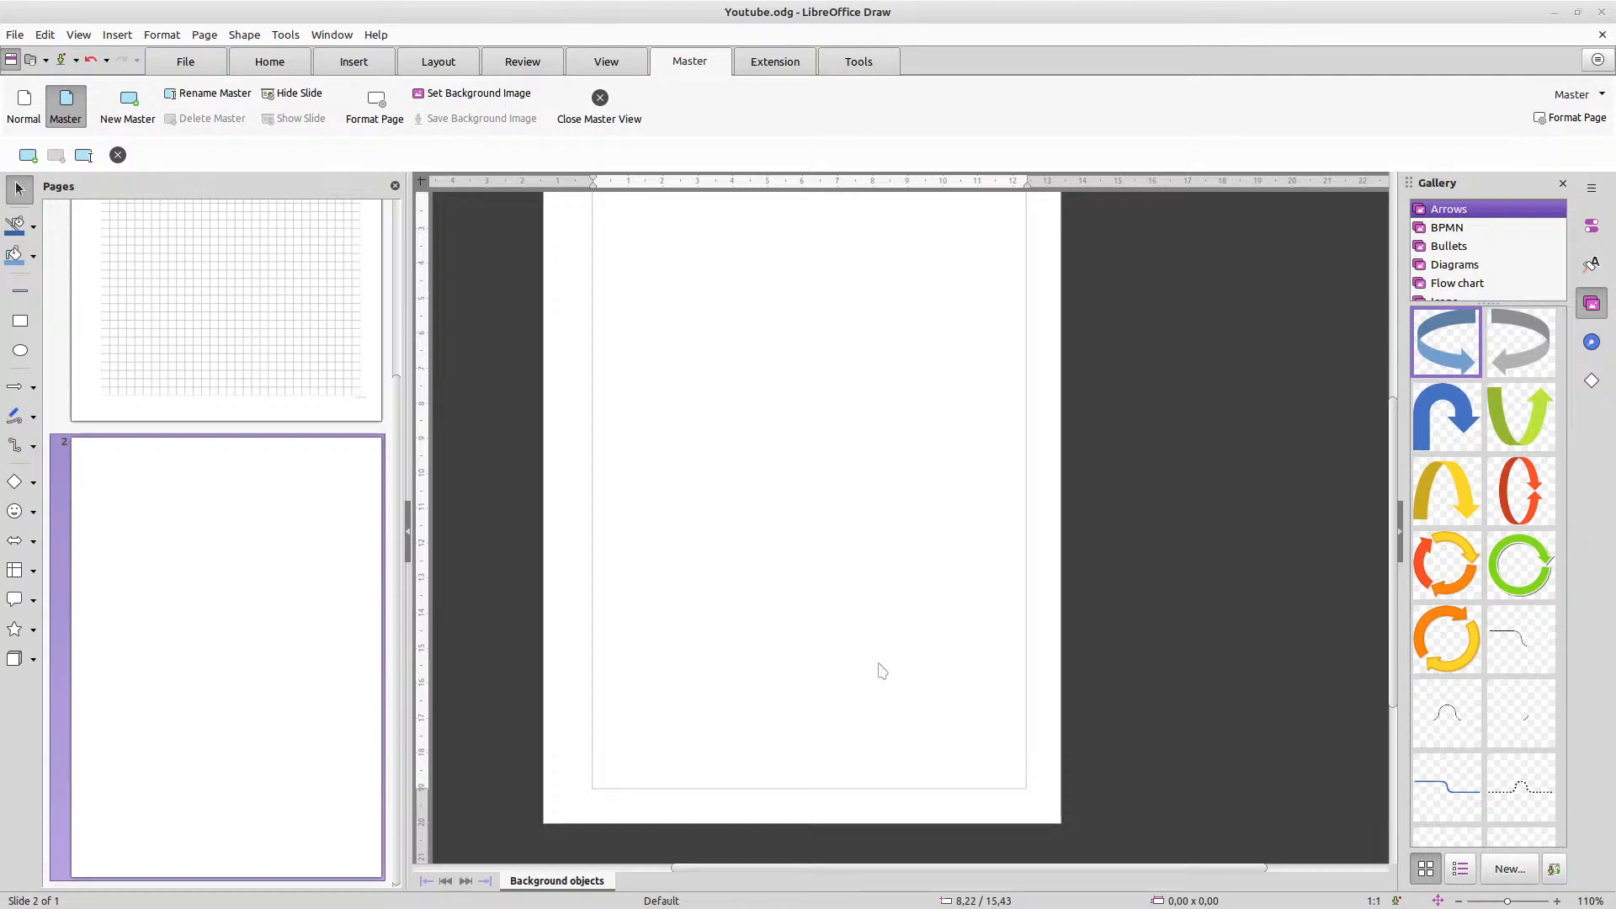
{"action": "key", "text": "Tab"}
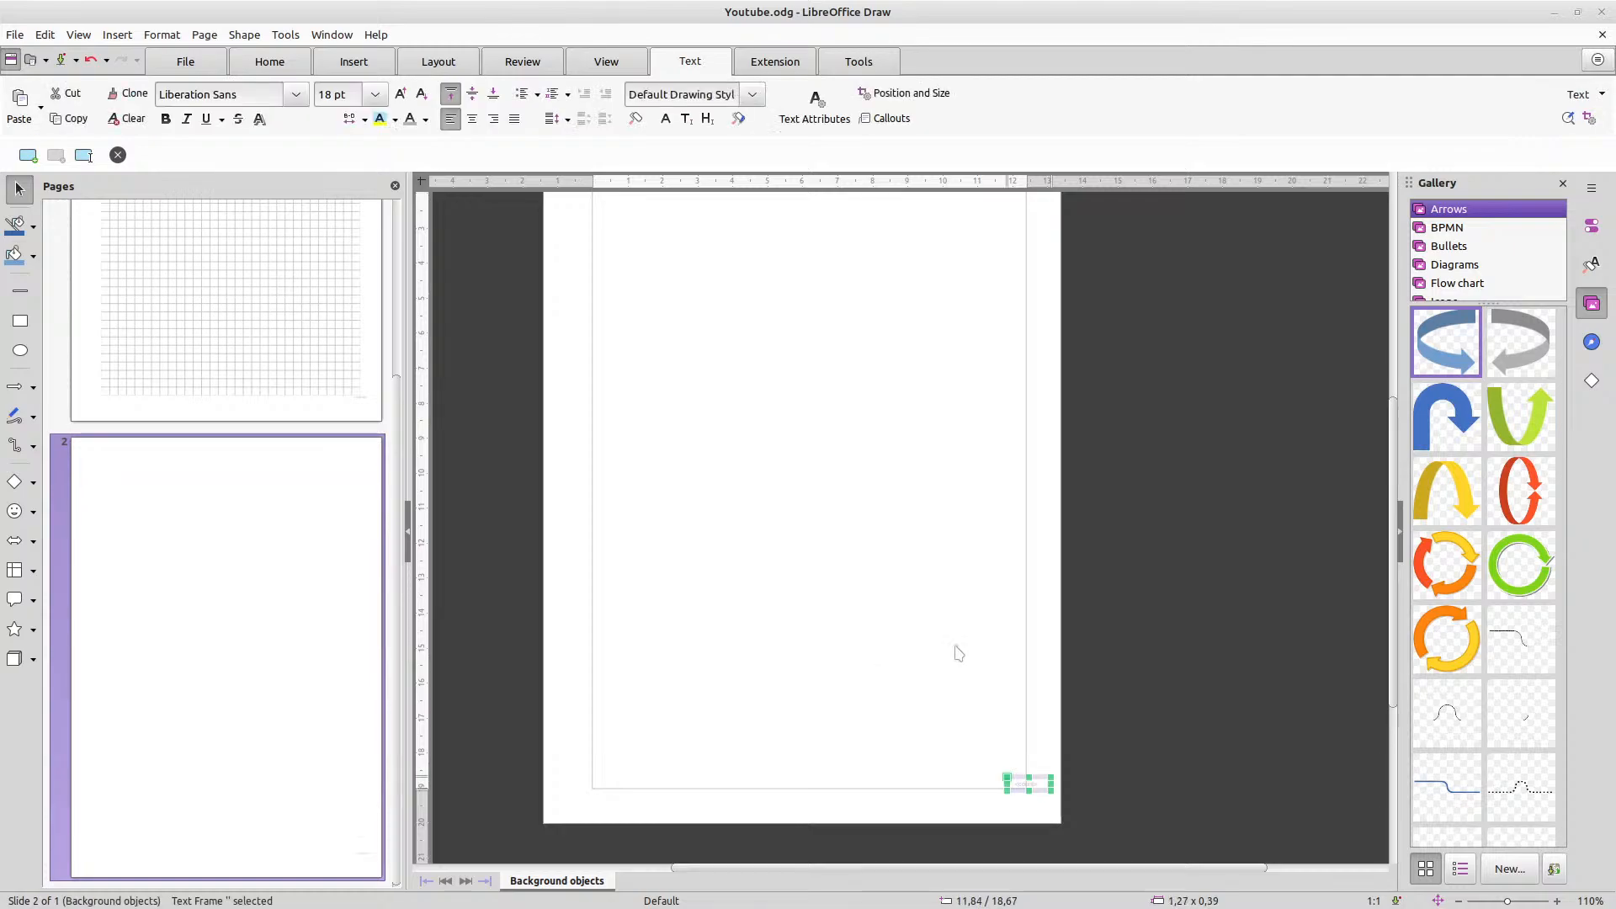
{"action": "key", "text": "Escape"}
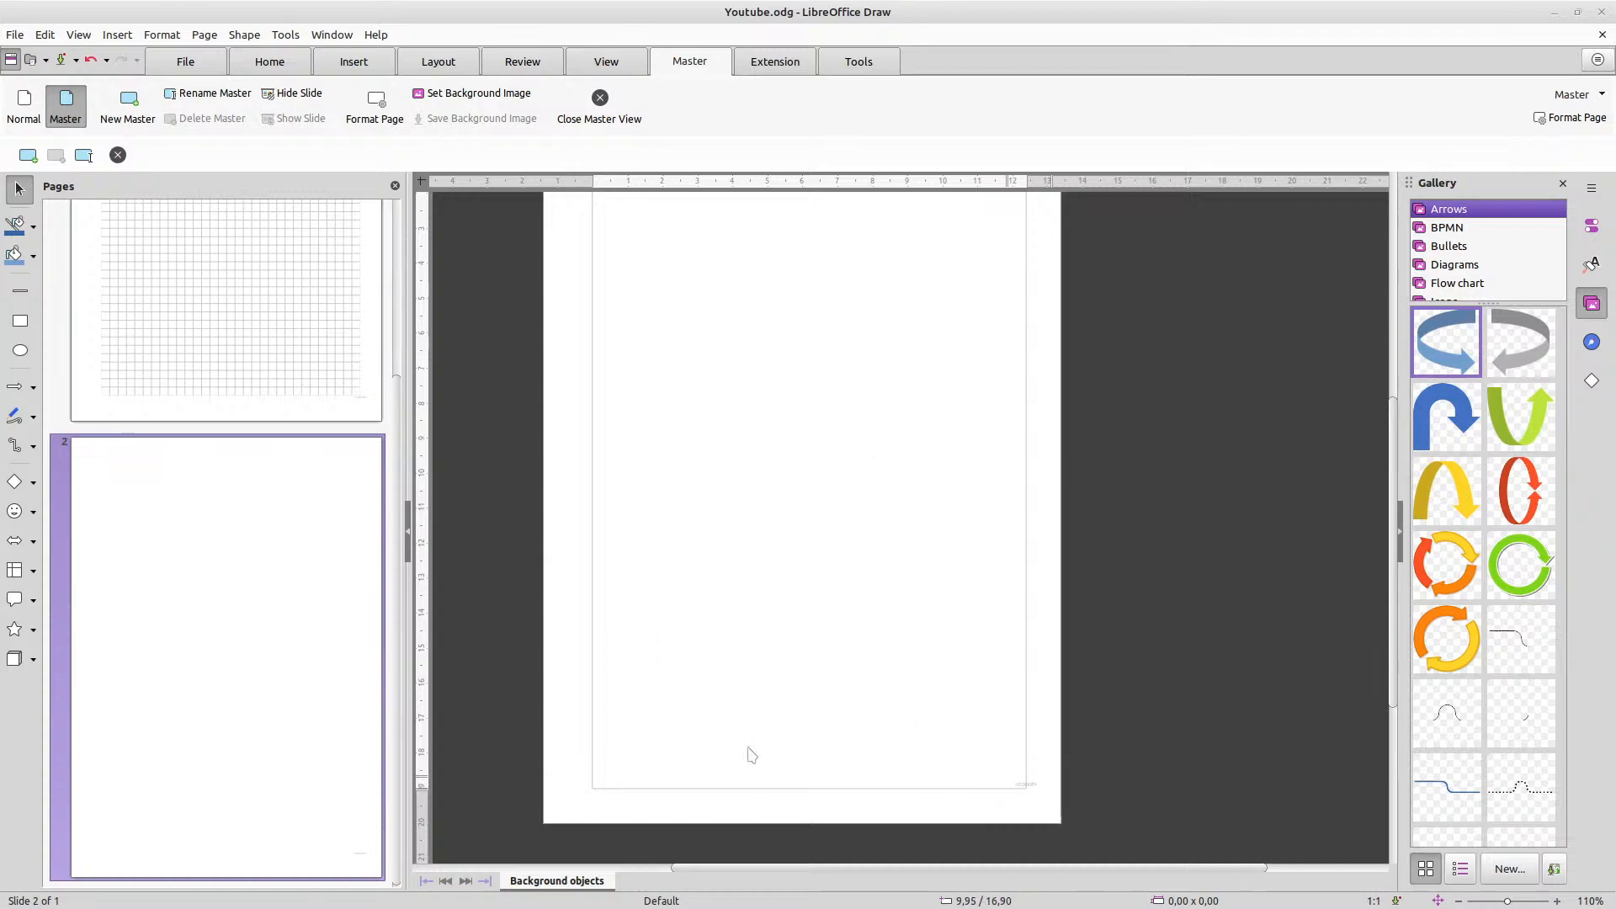
Copy the hatched grid rectangle from the first master and paste it onto the second master
{"action": "scroll", "coordinate": [739, 732], "scroll_direction": "up", "scroll_amount": 3}
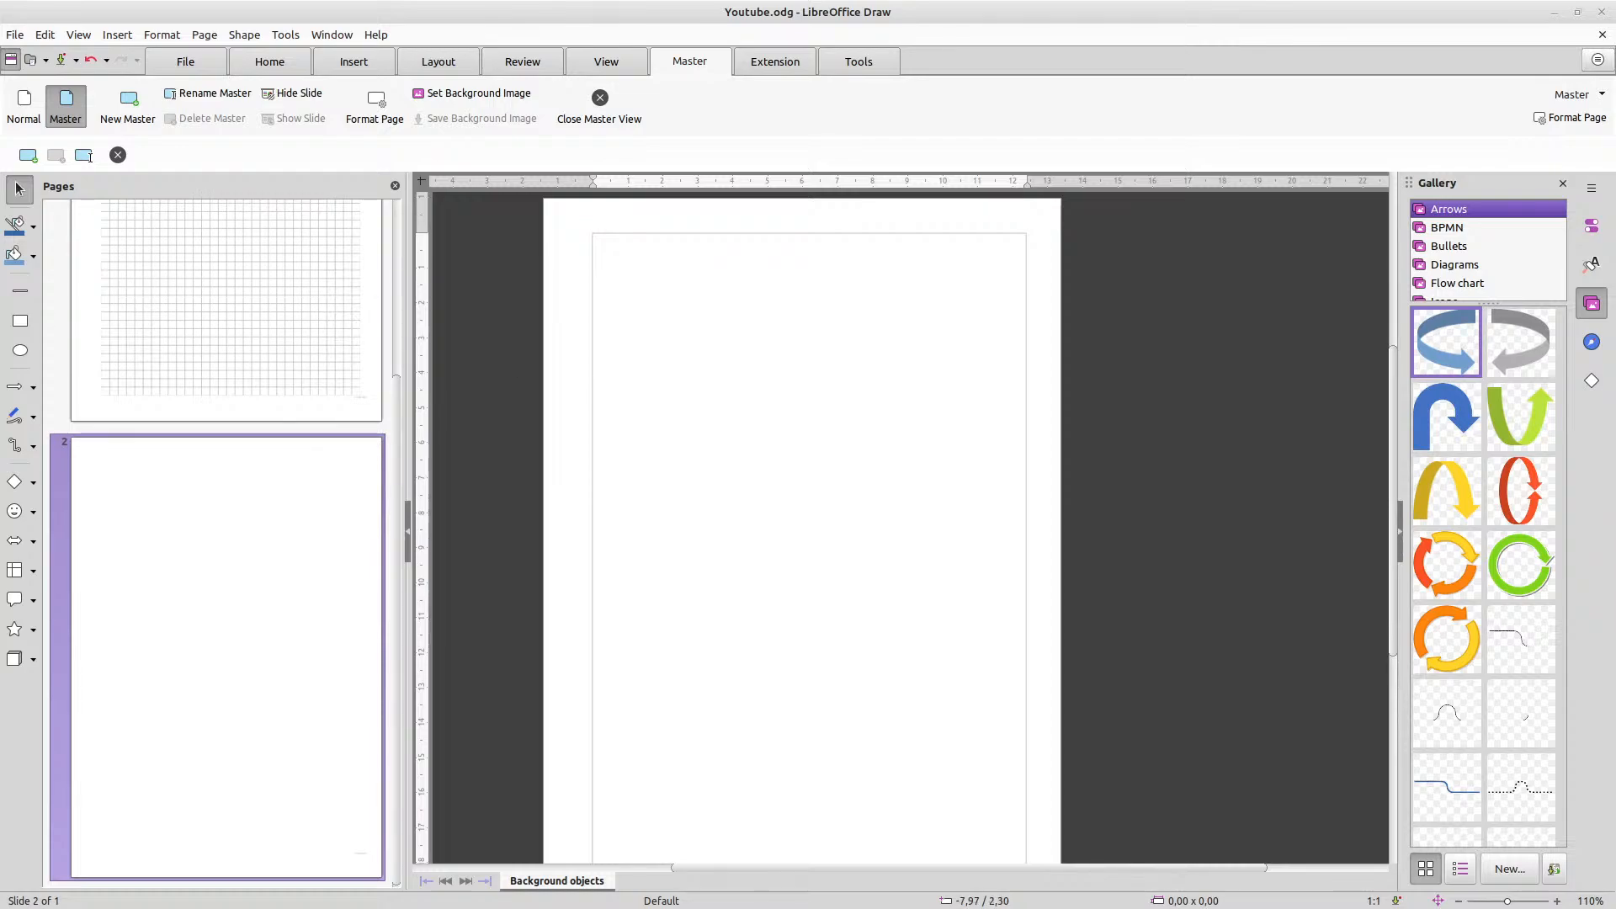
{"action": "left_click", "coordinate": [19, 323]}
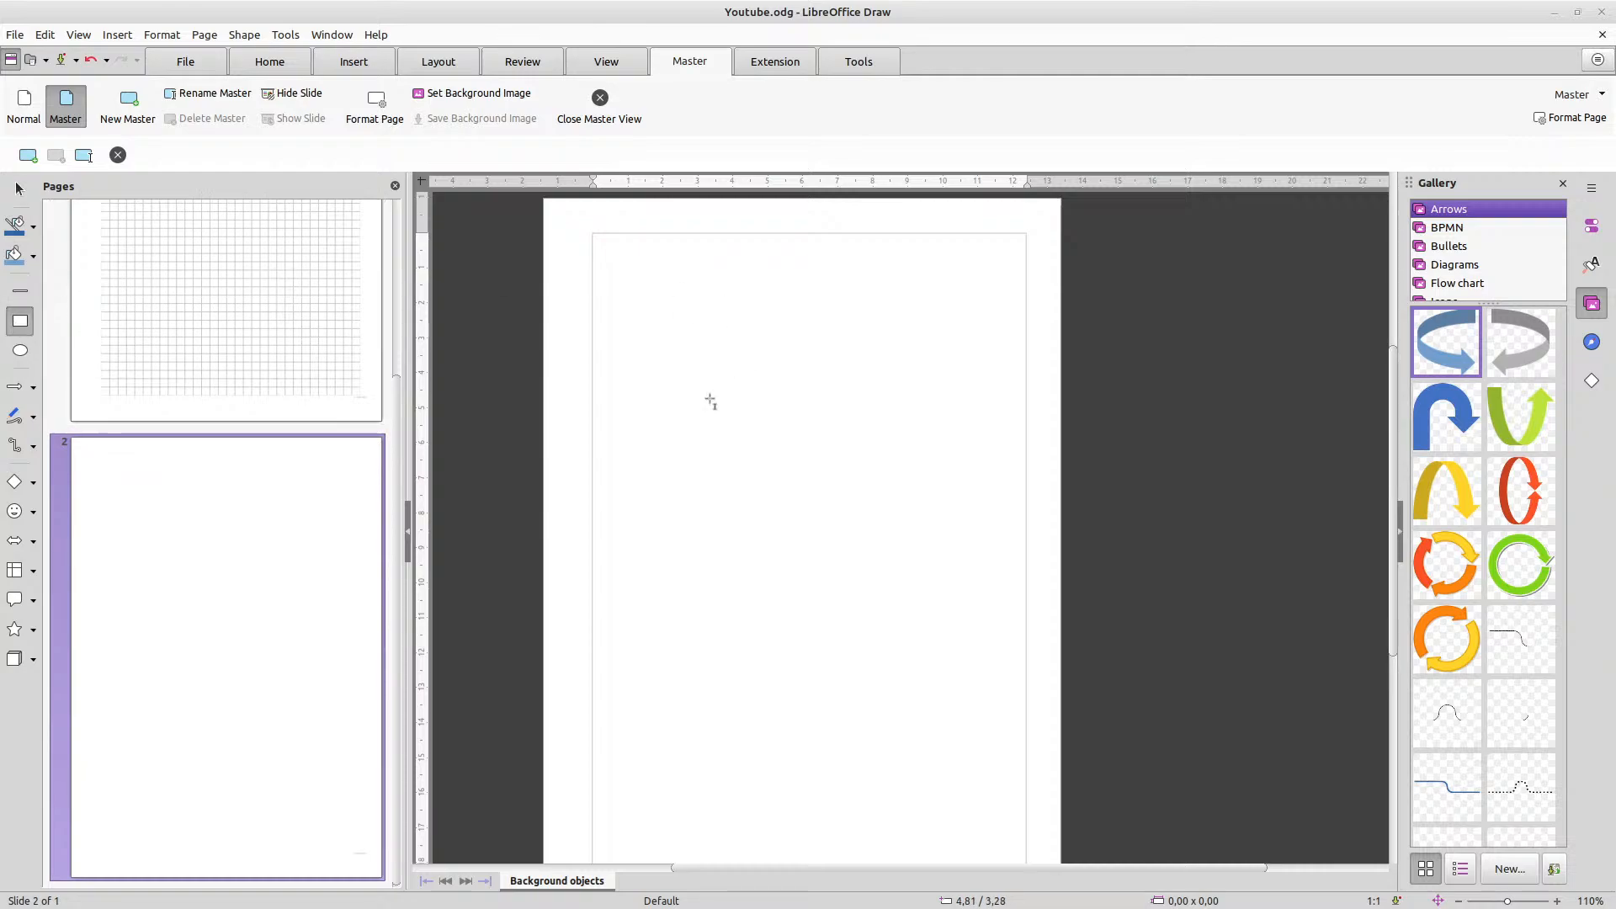
{"action": "left_click", "coordinate": [91, 394]}
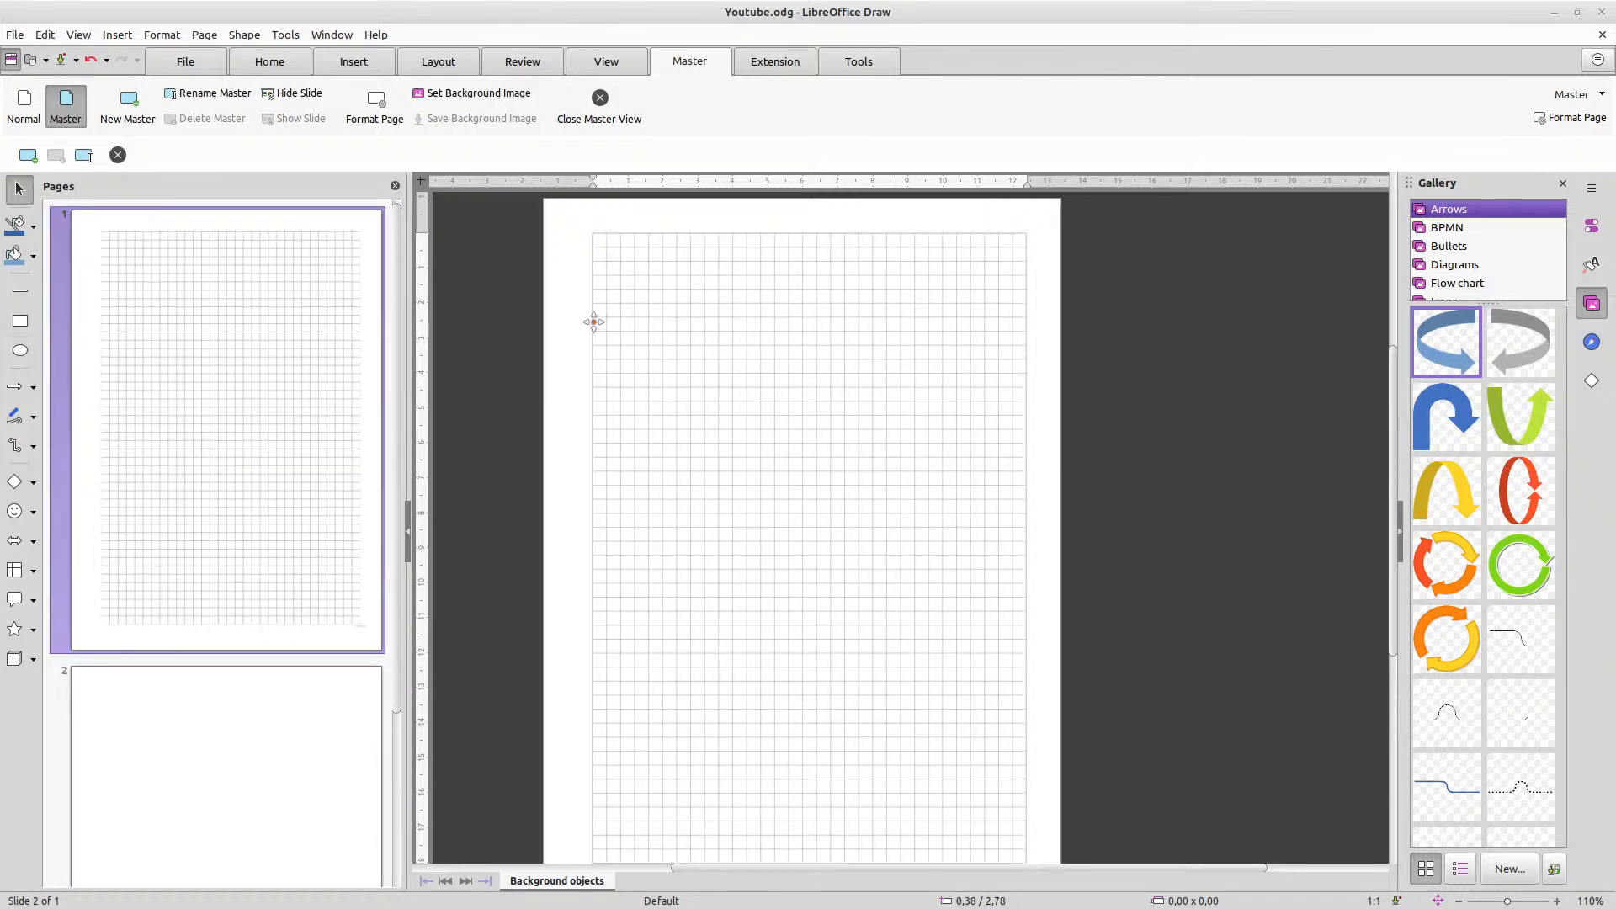
{"action": "left_click", "coordinate": [599, 308]}
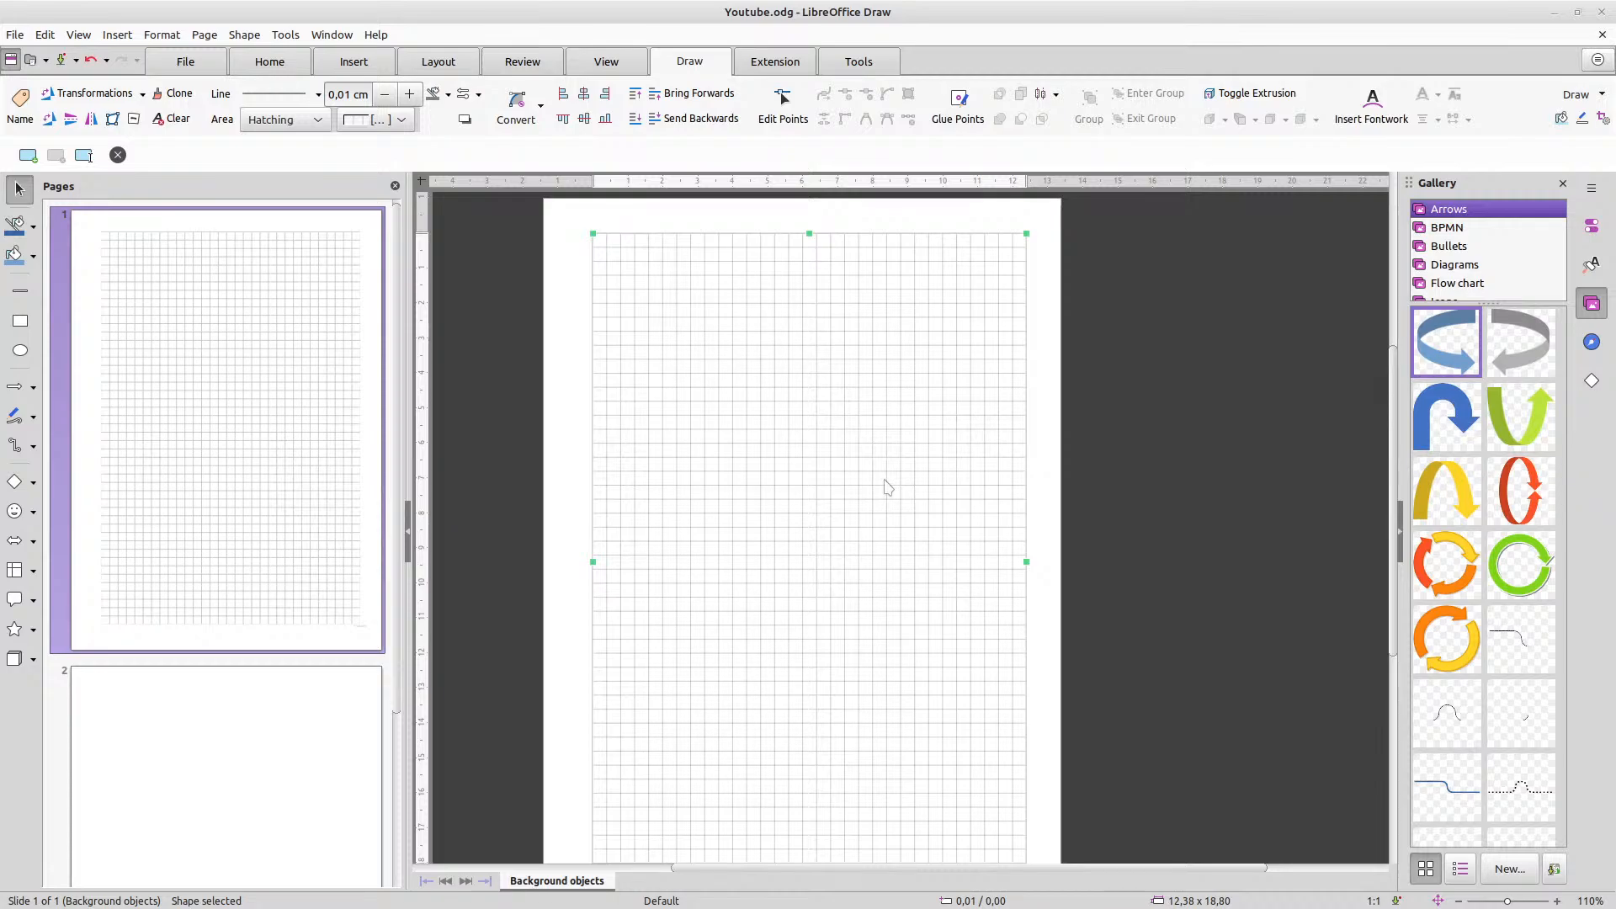
{"action": "left_click", "coordinate": [189, 770]}
{"action": "left_click", "coordinate": [833, 422]}
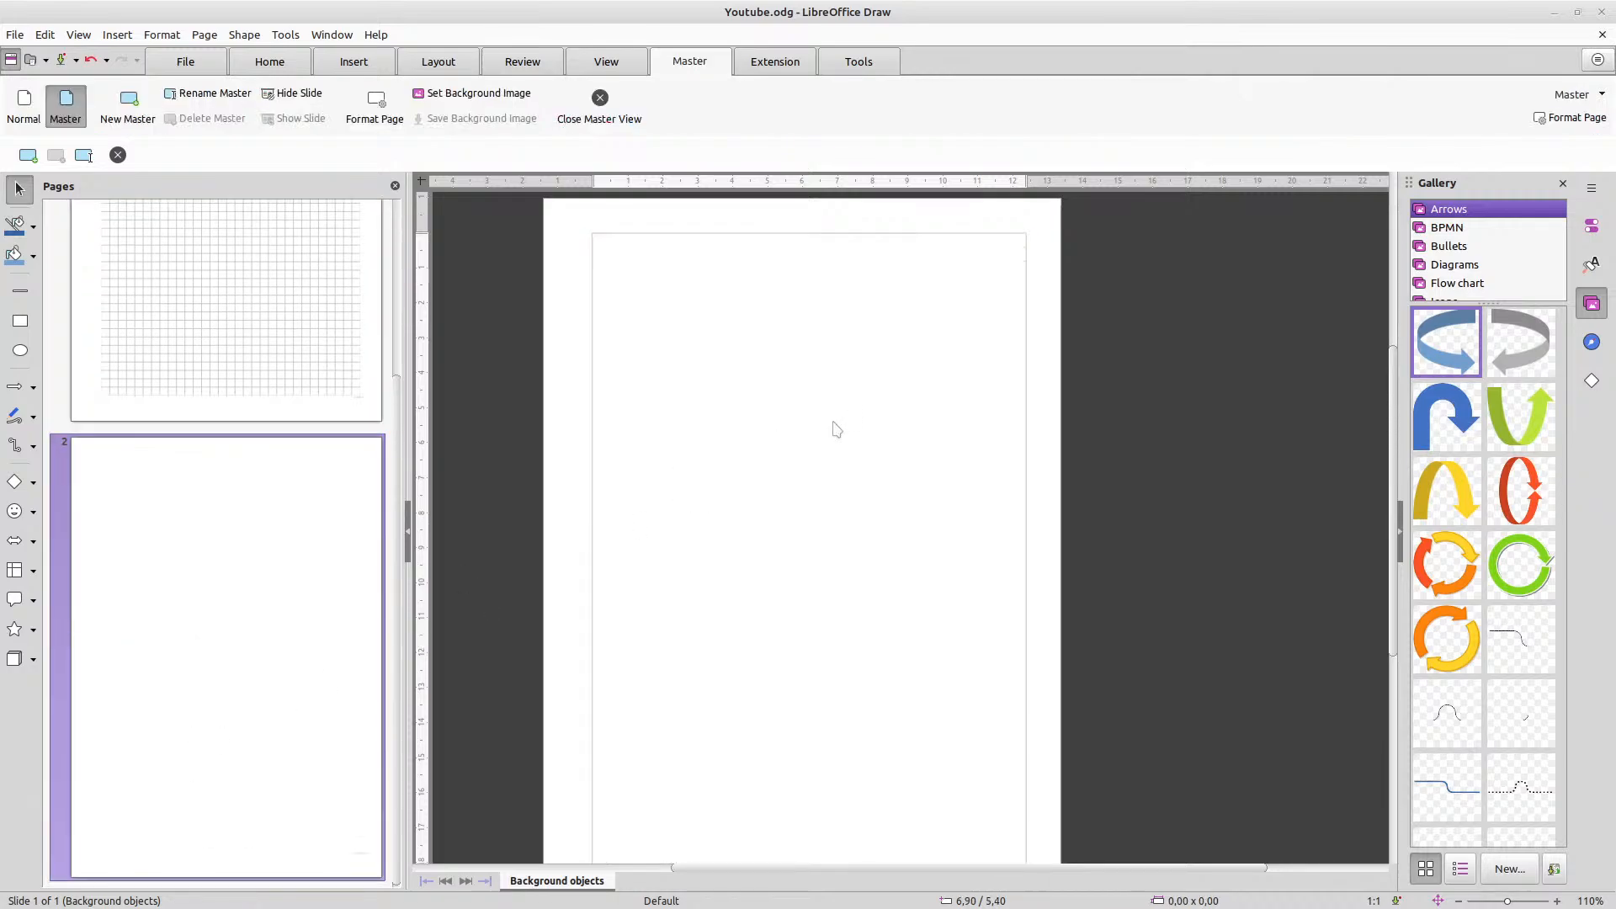
{"action": "key", "text": "ctrl+v"}
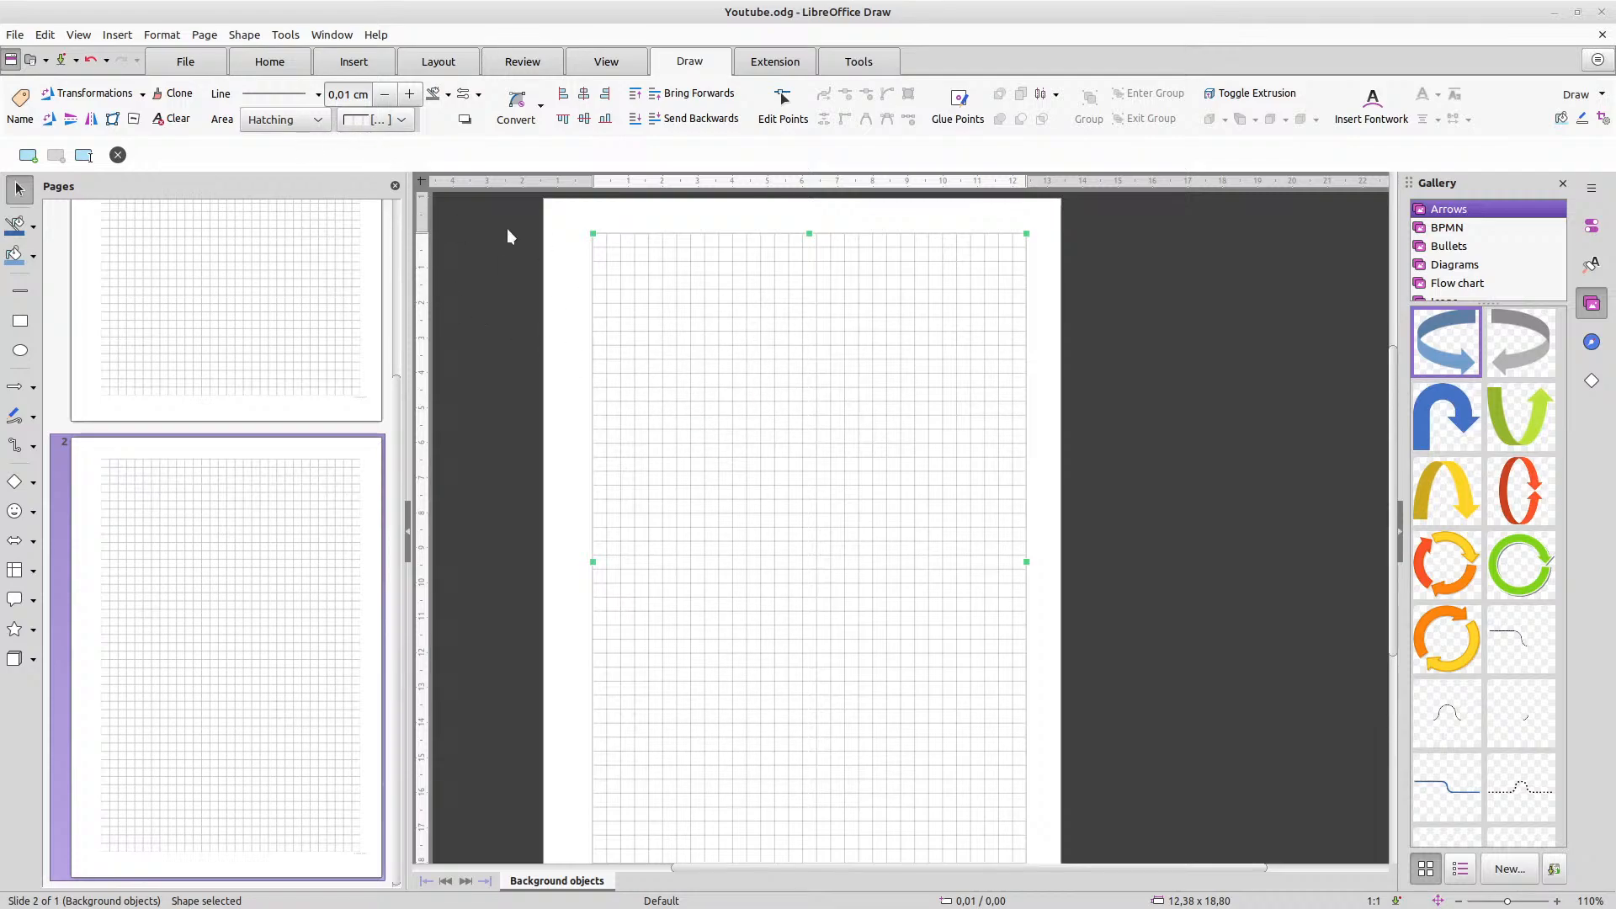
Set the area fill of the rectangle on the second master to None and deselect it
{"action": "left_click", "coordinate": [312, 121]}
{"action": "left_click", "coordinate": [300, 143]}
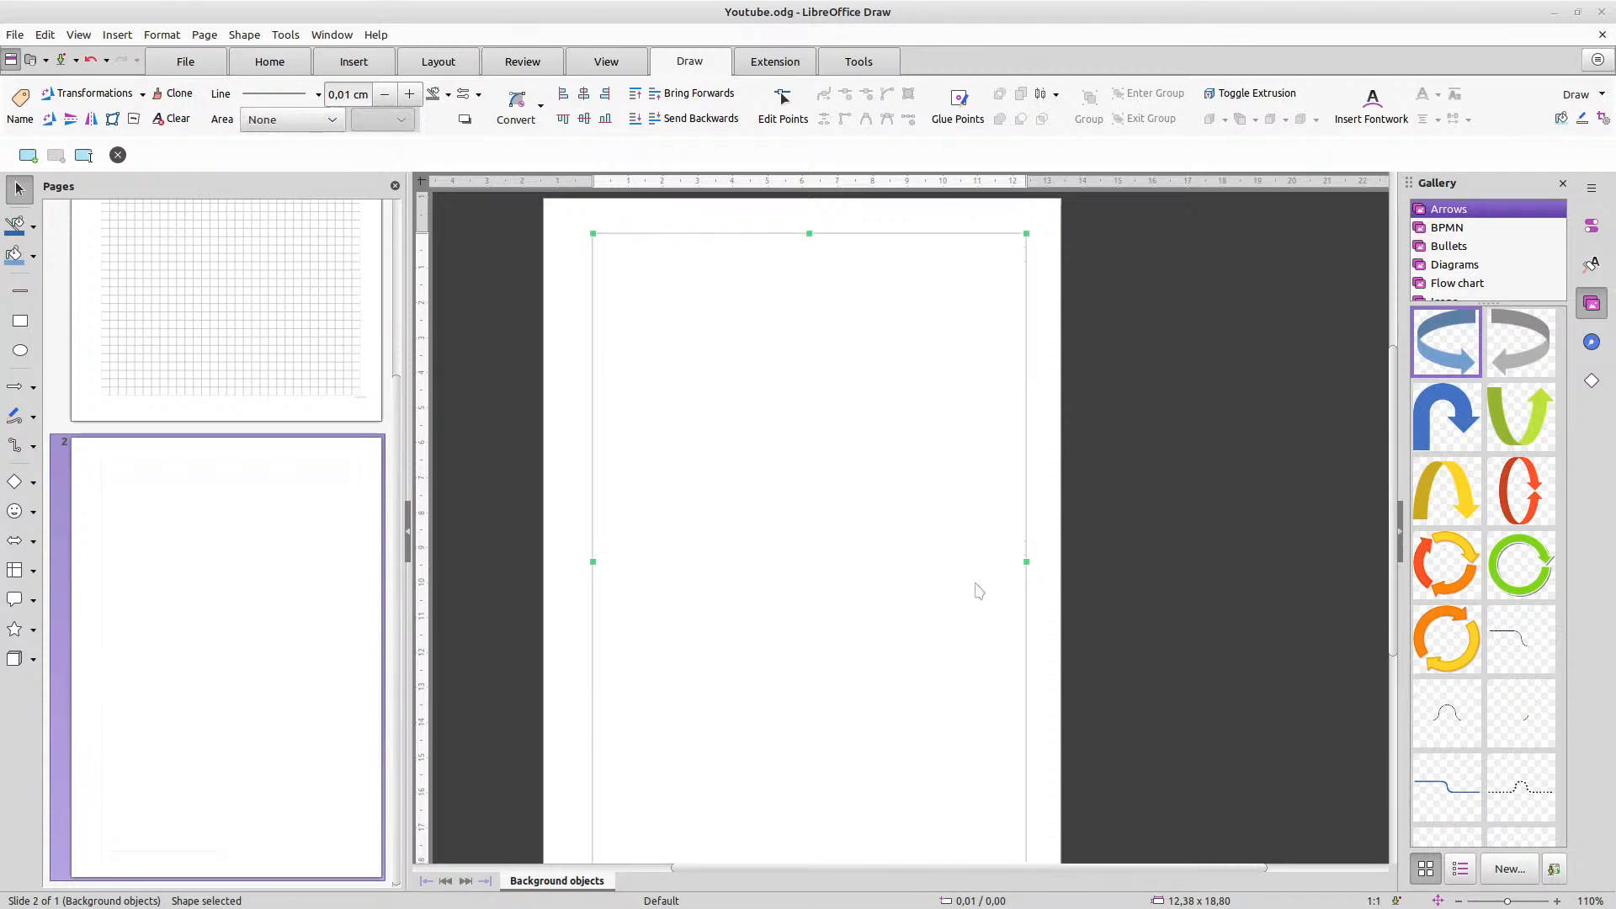
{"action": "scroll", "coordinate": [980, 610], "scroll_direction": "down", "scroll_amount": 3}
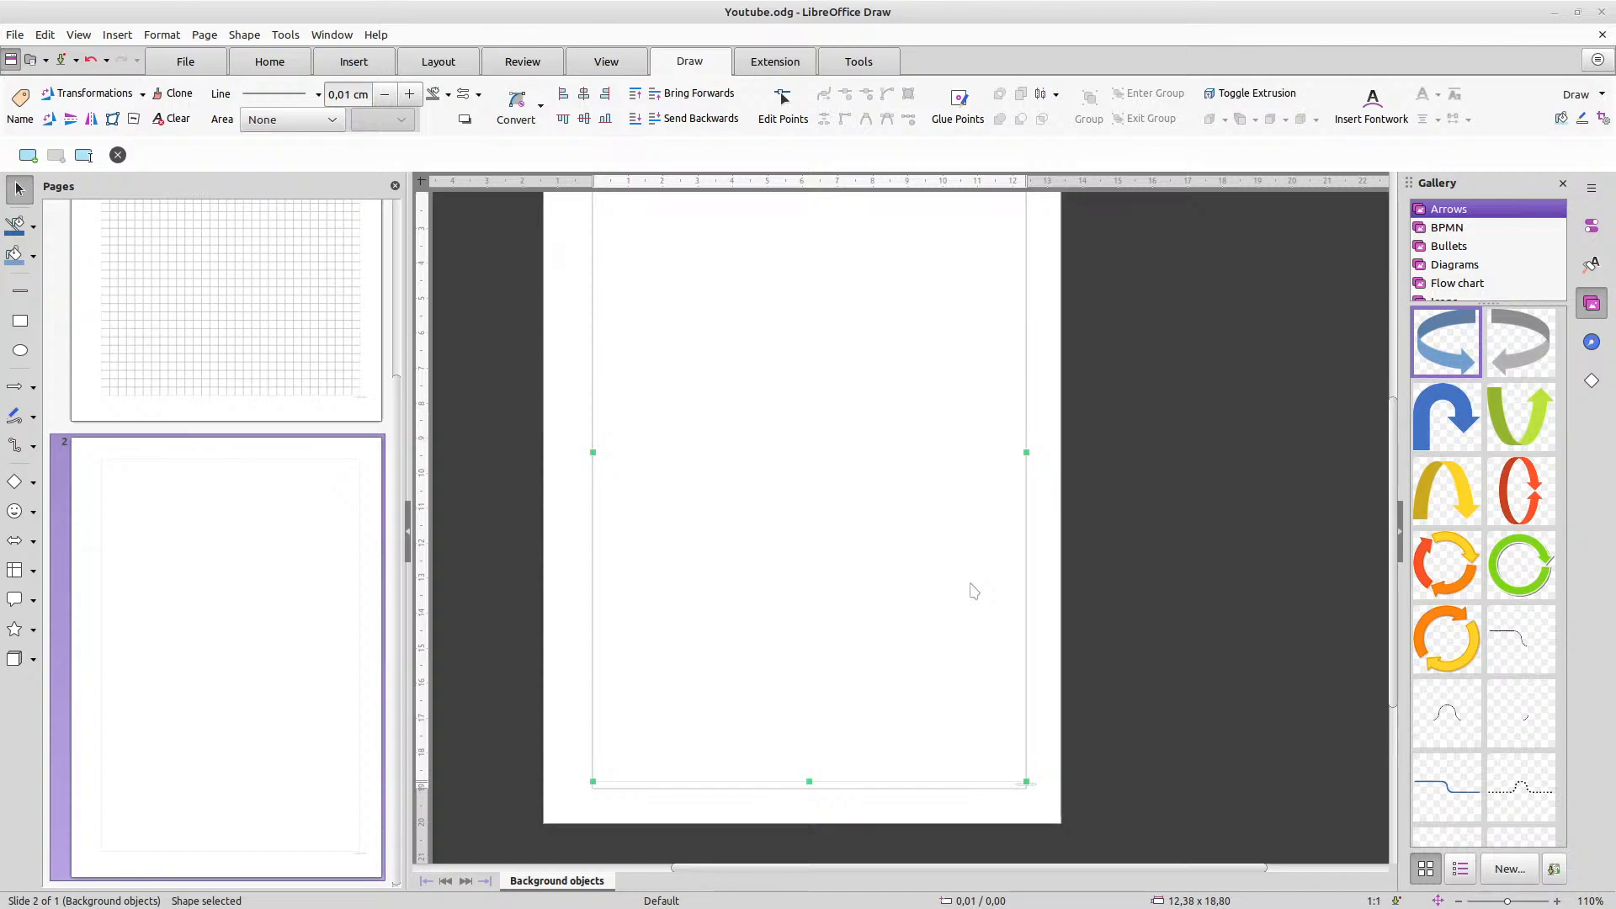
{"action": "left_click", "coordinate": [843, 473]}
Fill the rectangle on the second master with the first dotted pattern, black on a white background
{"action": "scroll", "coordinate": [842, 471], "scroll_direction": "up", "scroll_amount": 5}
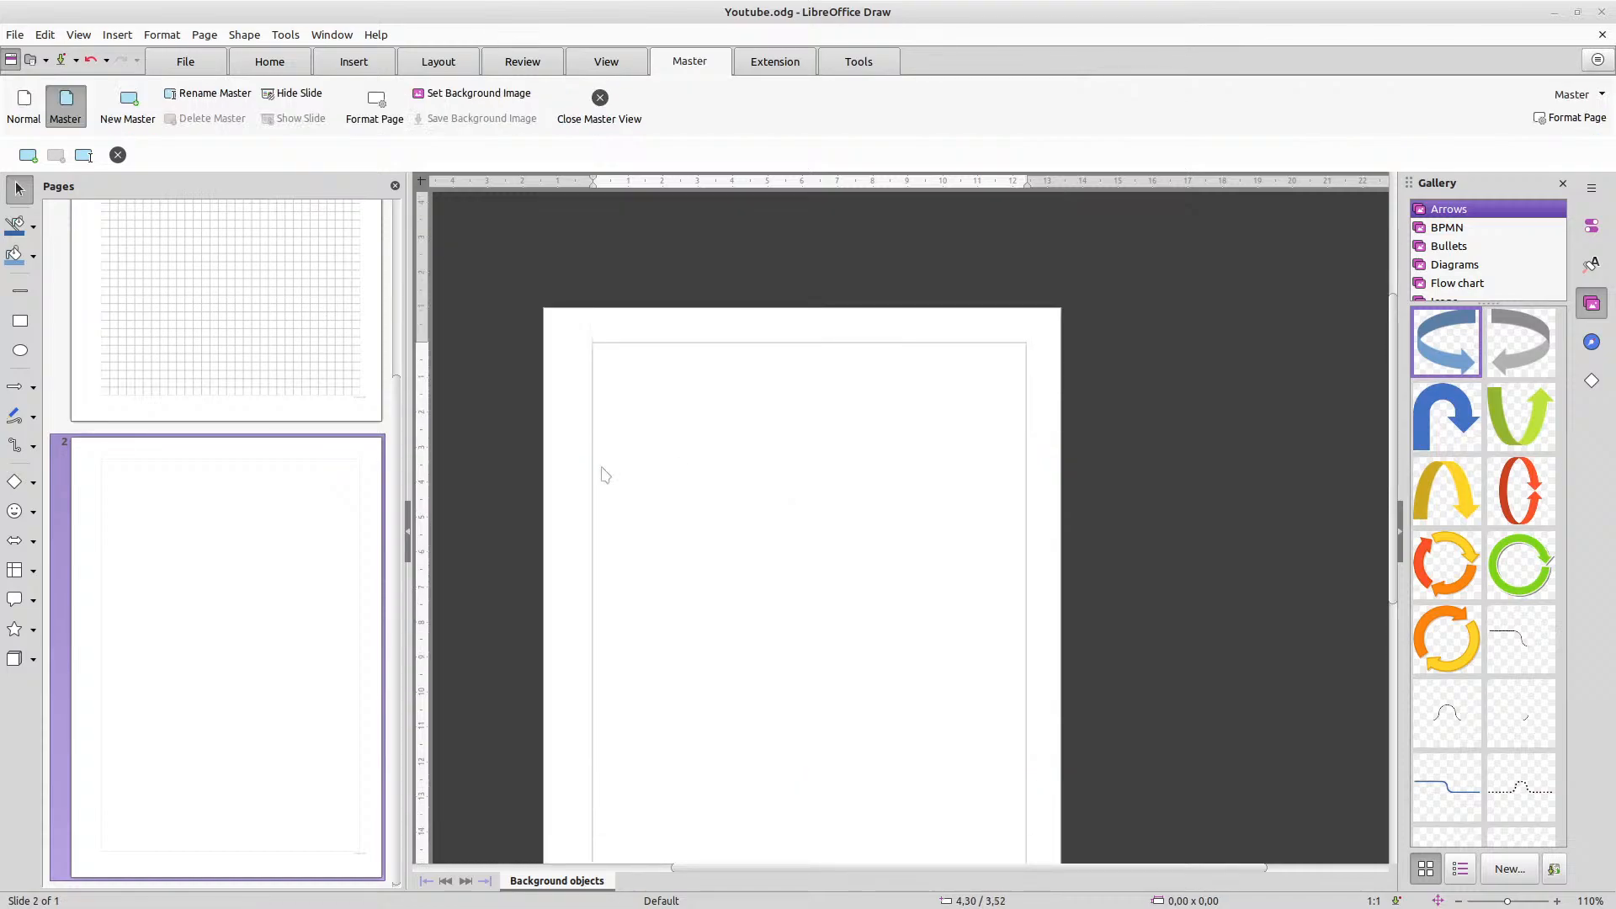
{"action": "scroll", "coordinate": [496, 503], "scroll_direction": "up", "scroll_amount": 3, "text": "ctrl"}
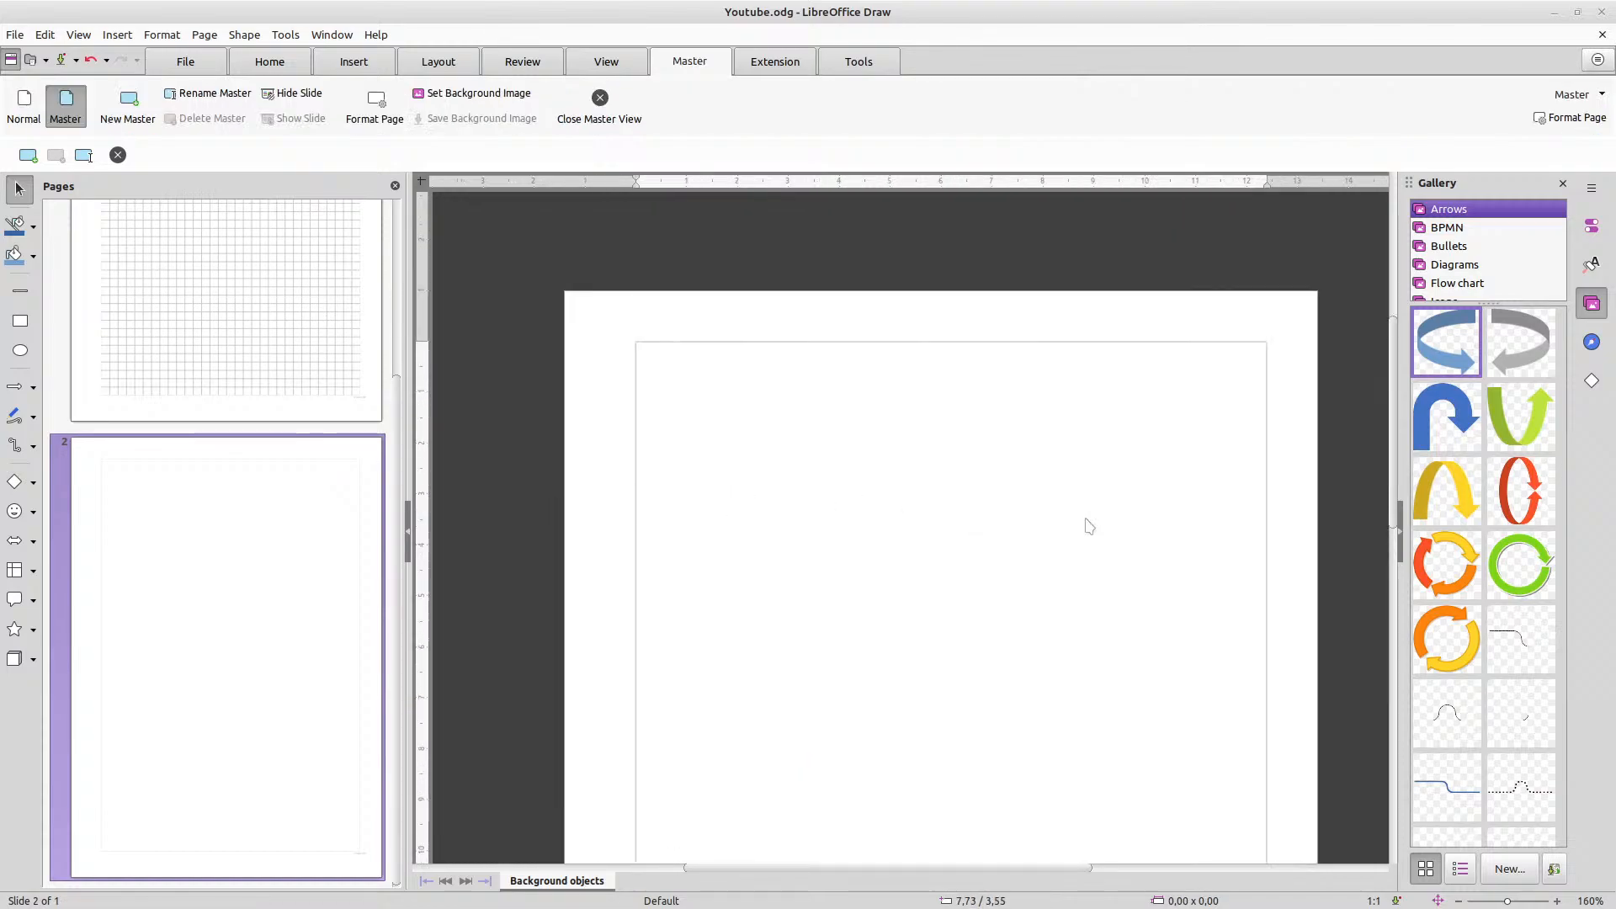
{"action": "scroll", "coordinate": [1088, 526], "scroll_direction": "up", "scroll_amount": 2, "text": "ctrl"}
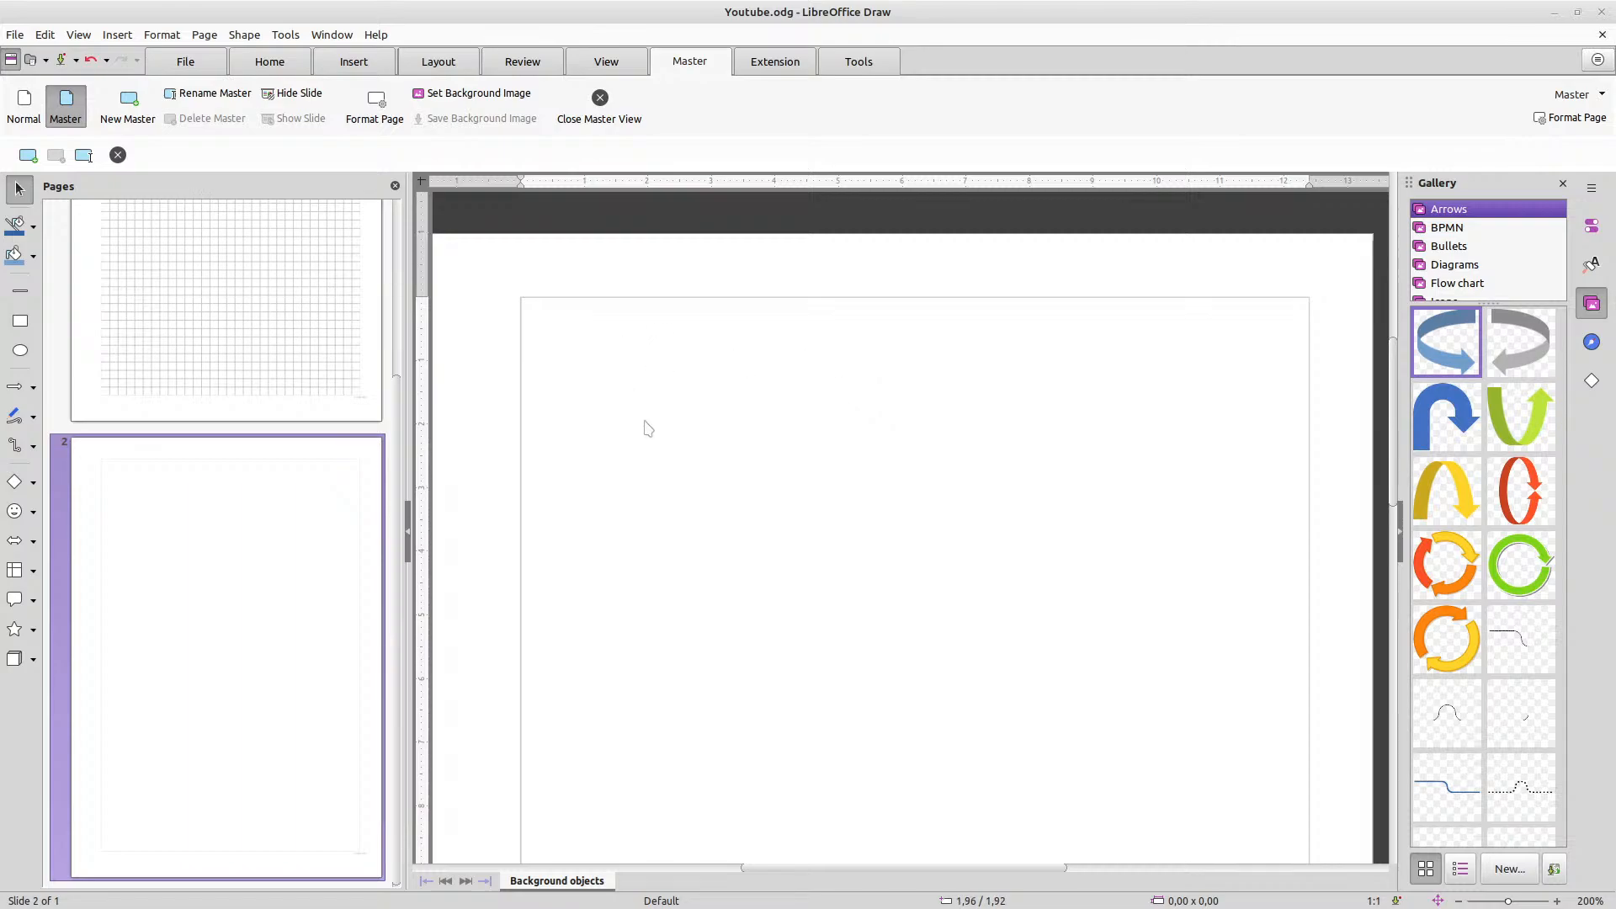
{"action": "right_click", "coordinate": [665, 372]}
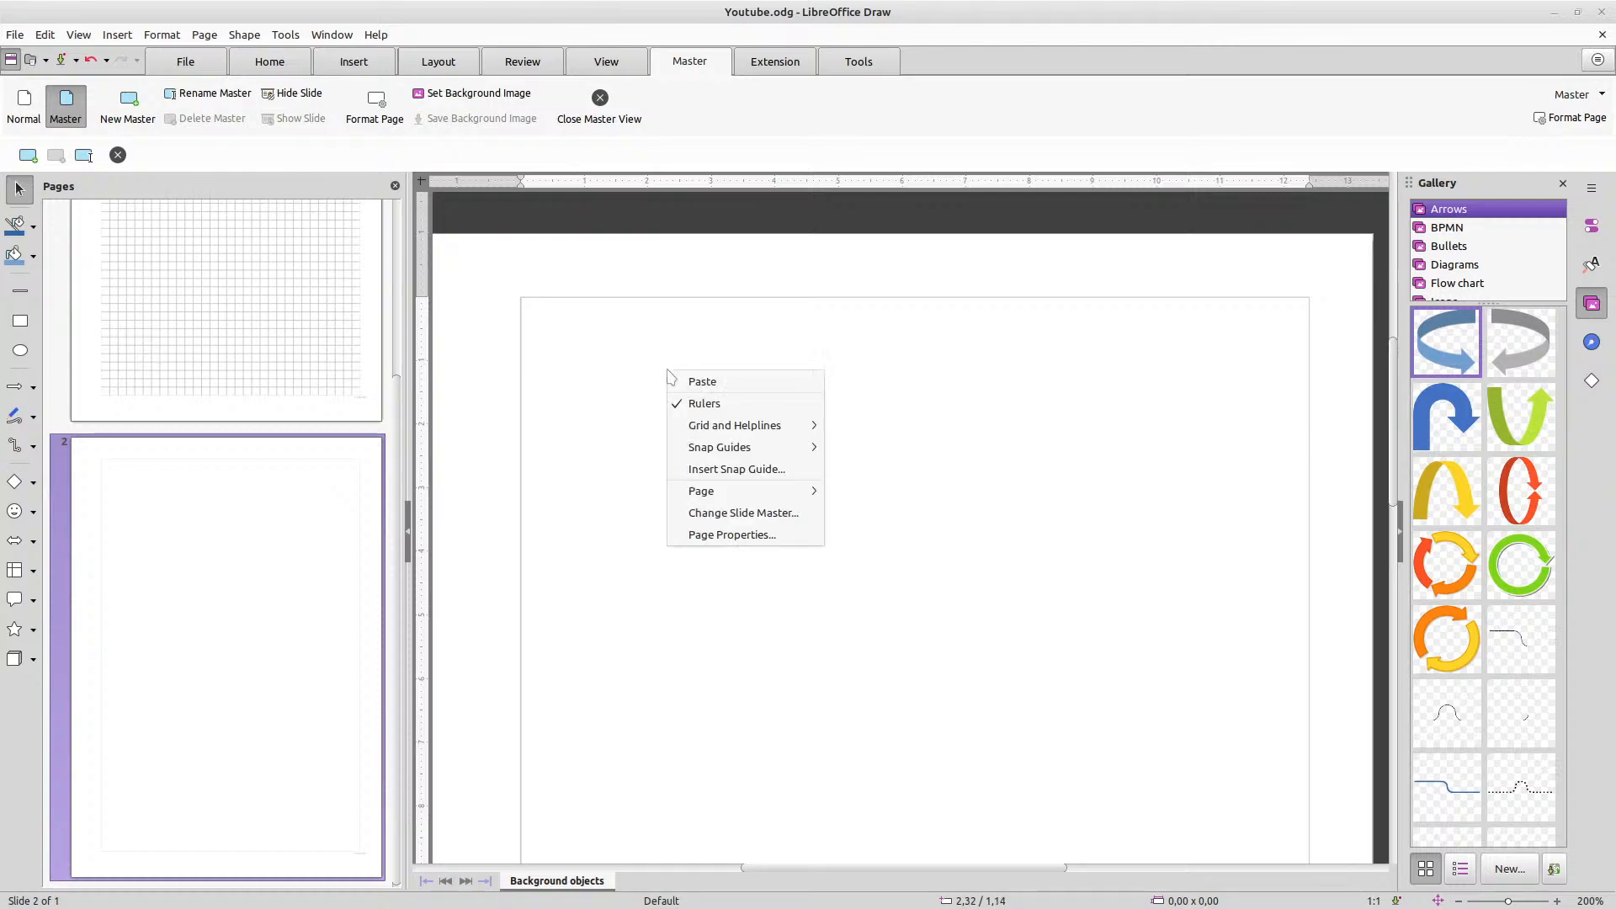
{"action": "left_click", "coordinate": [568, 305]}
{"action": "left_click", "coordinate": [568, 306]}
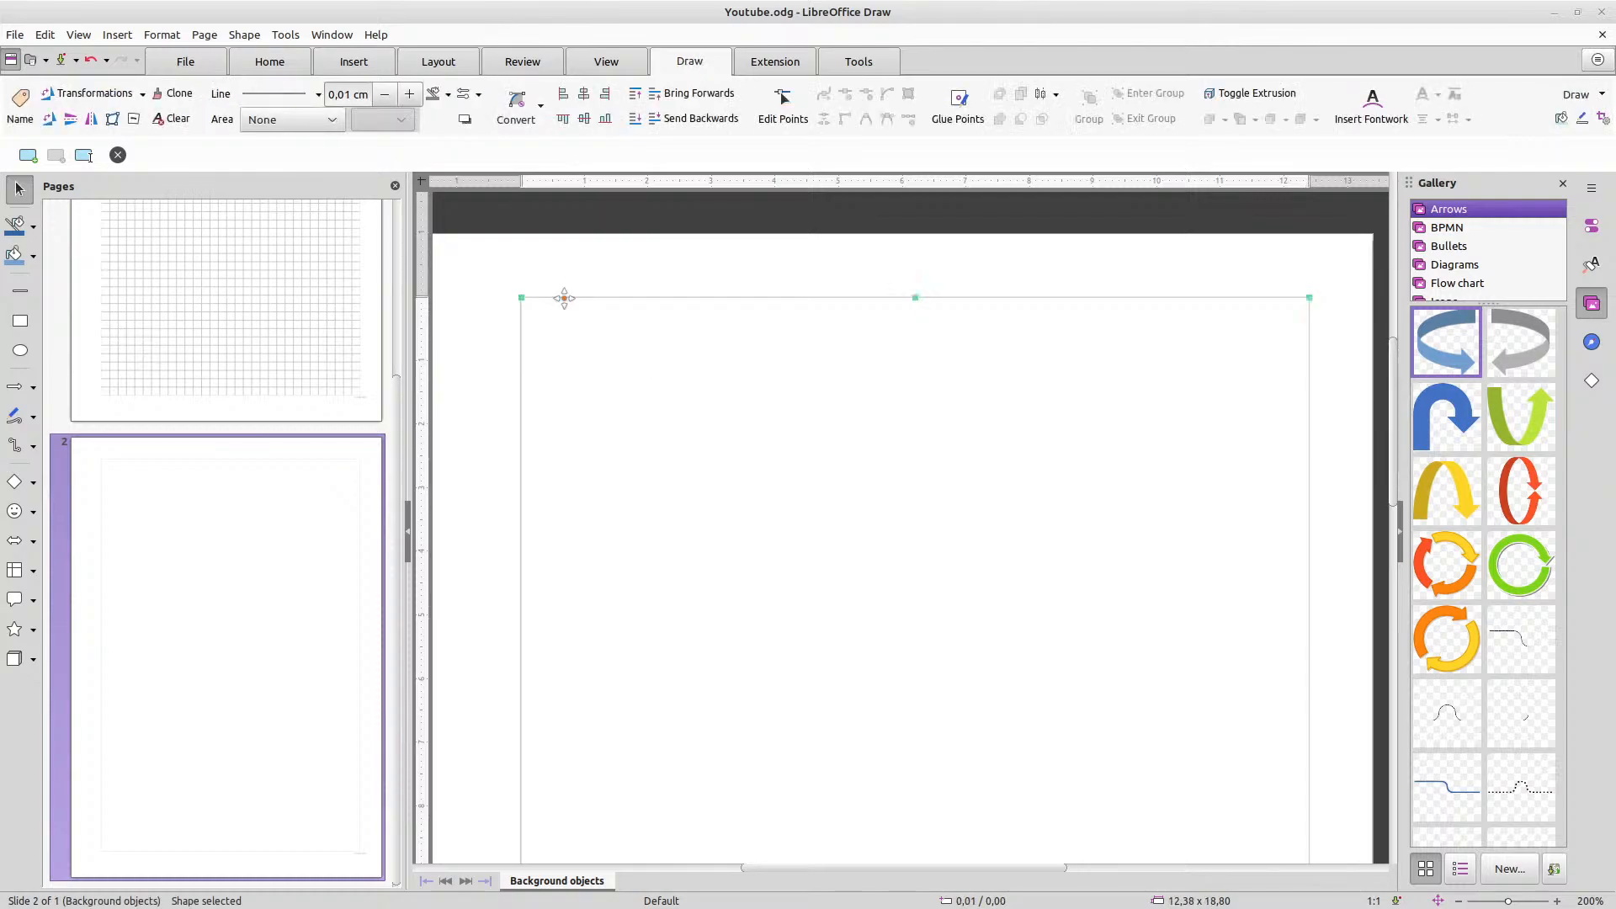
{"action": "right_click", "coordinate": [568, 306]}
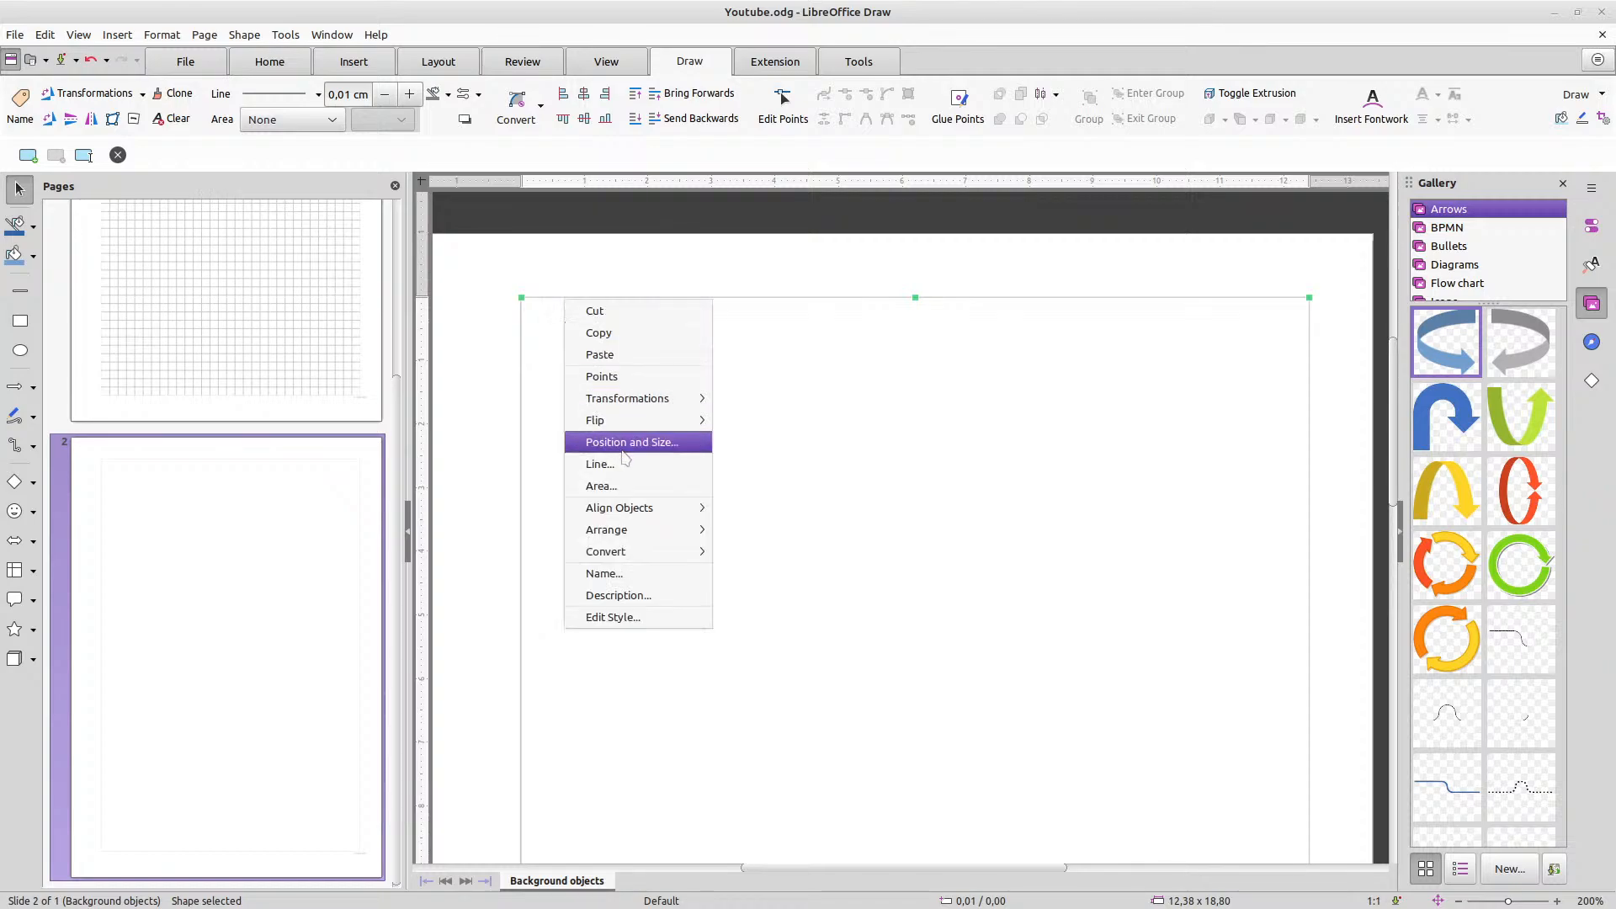
{"action": "left_click", "coordinate": [646, 489]}
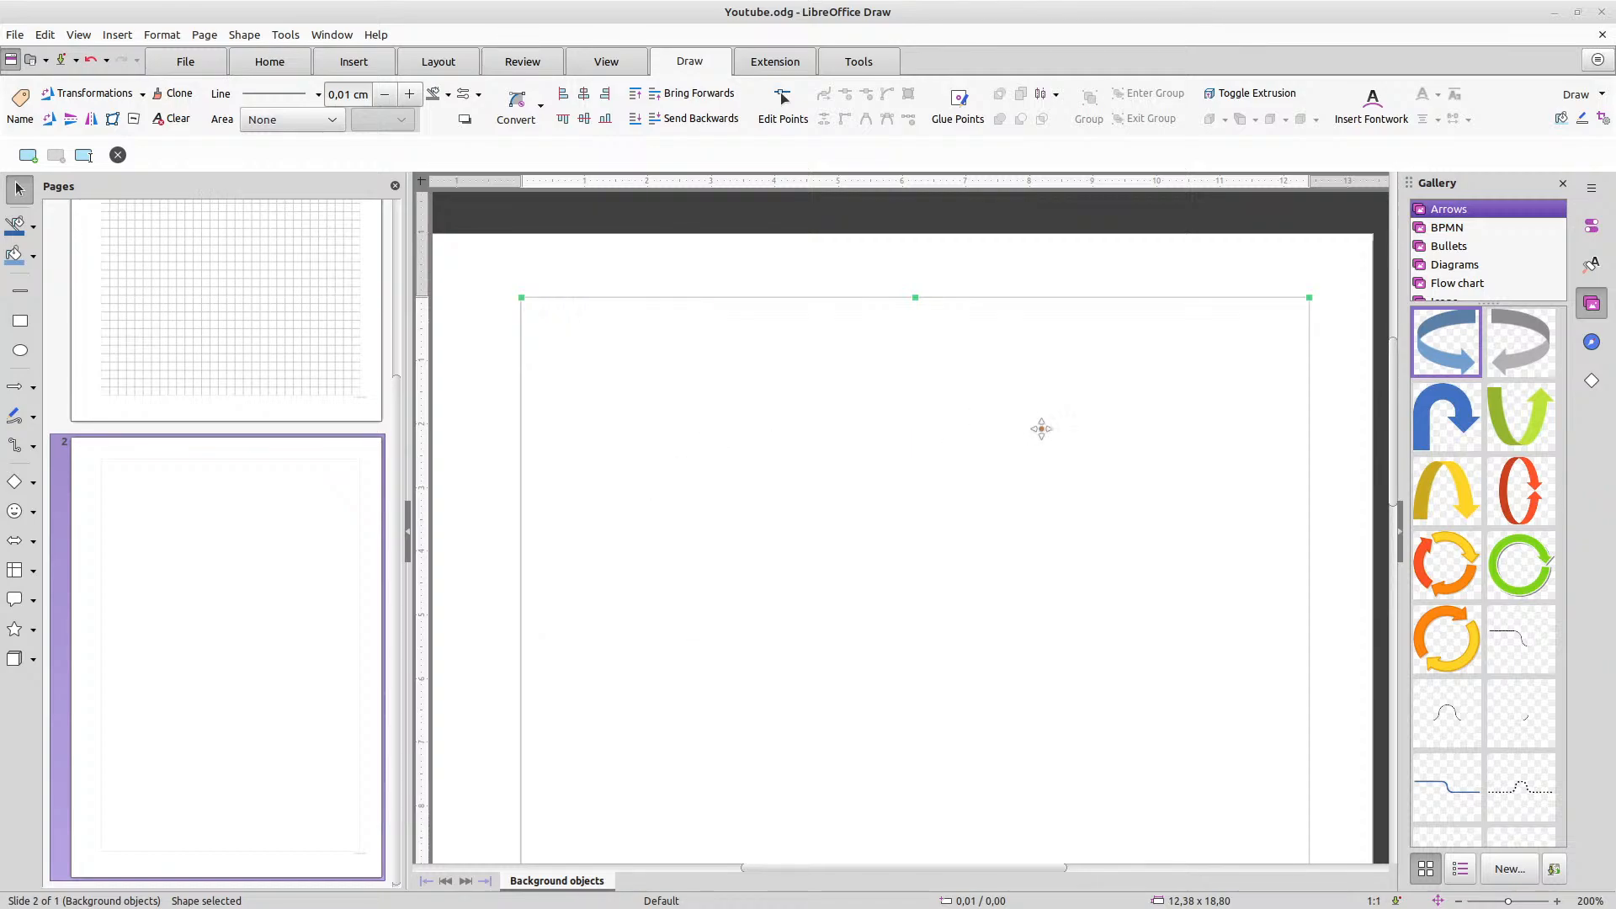
{"action": "left_click", "coordinate": [948, 305]}
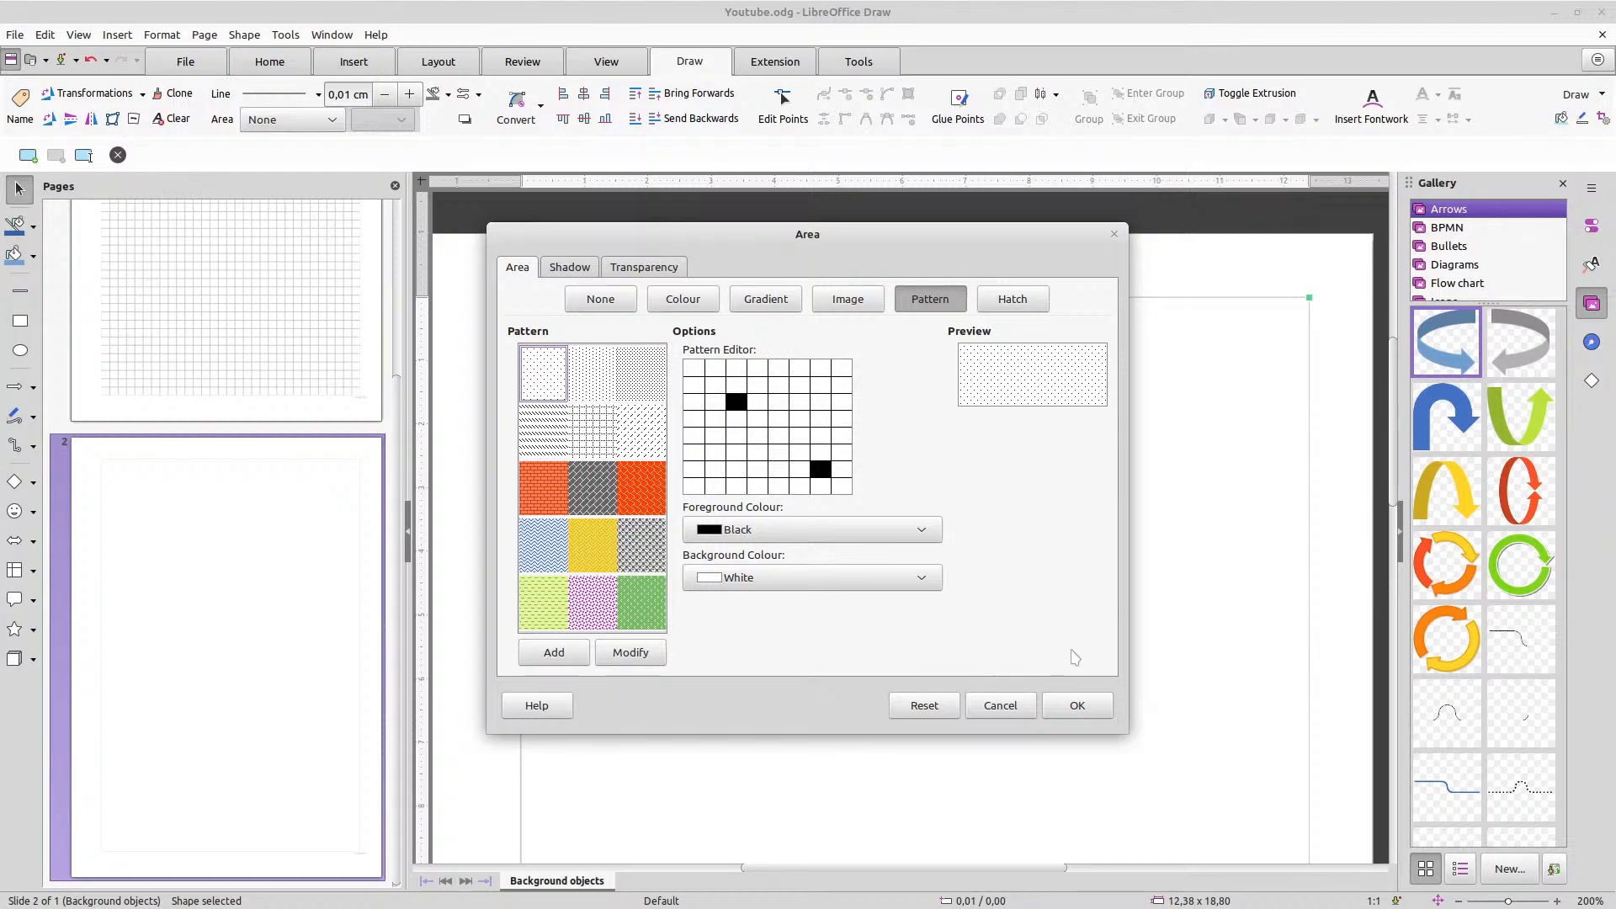
{"action": "left_click", "coordinate": [1075, 707]}
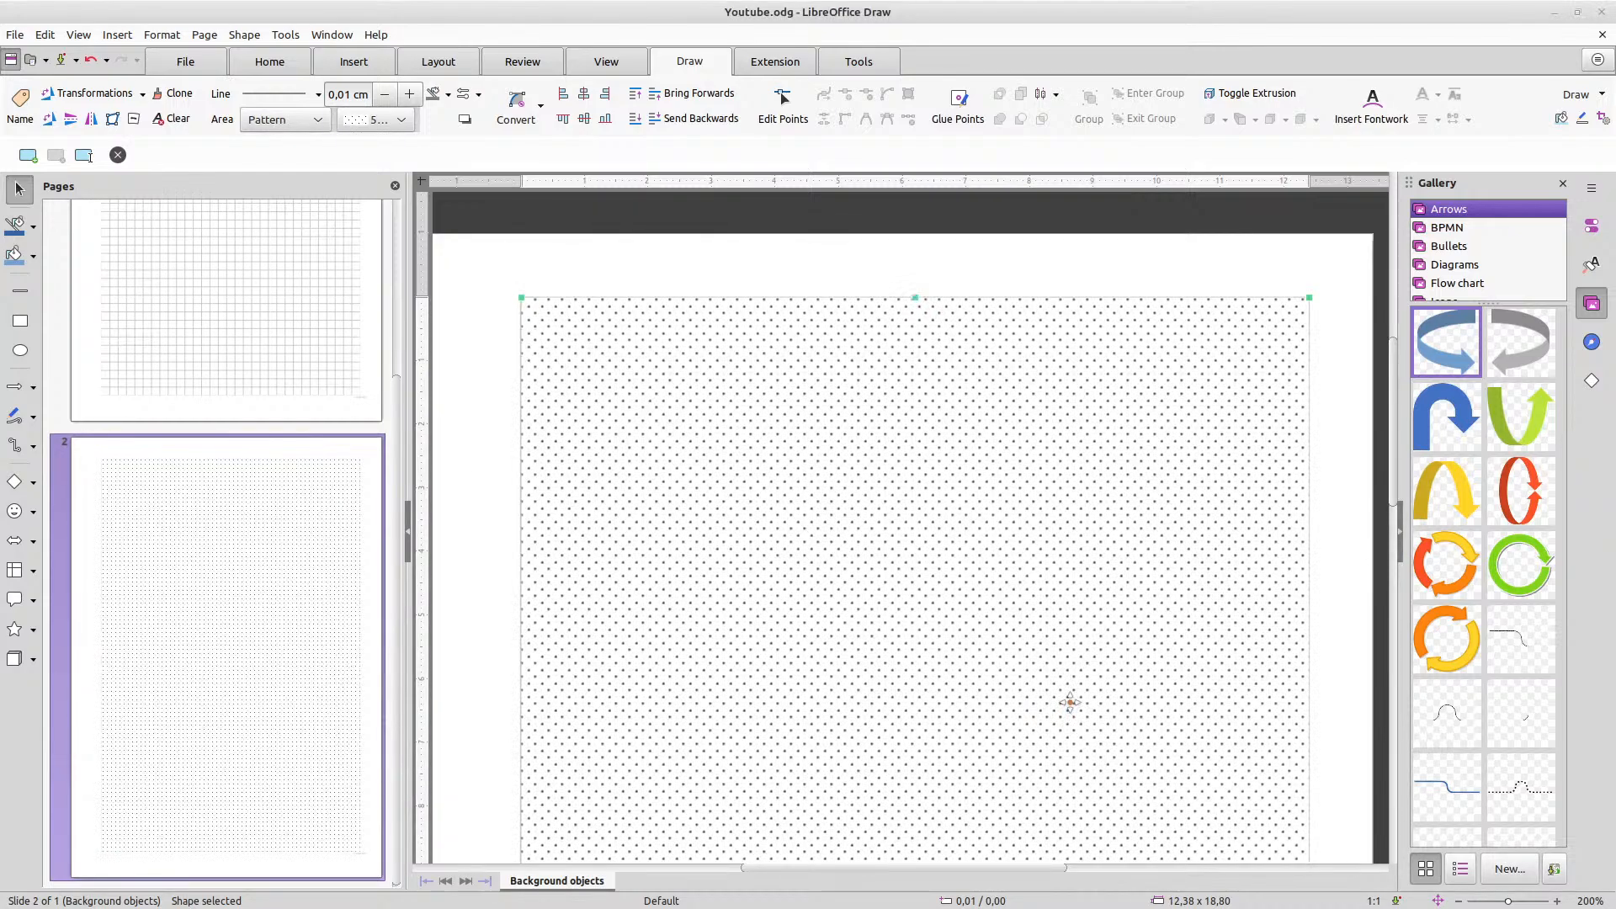
Change the rectangle's fill on the second master to the denser dotted pattern, second in the pattern list
{"action": "right_click", "coordinate": [872, 475]}
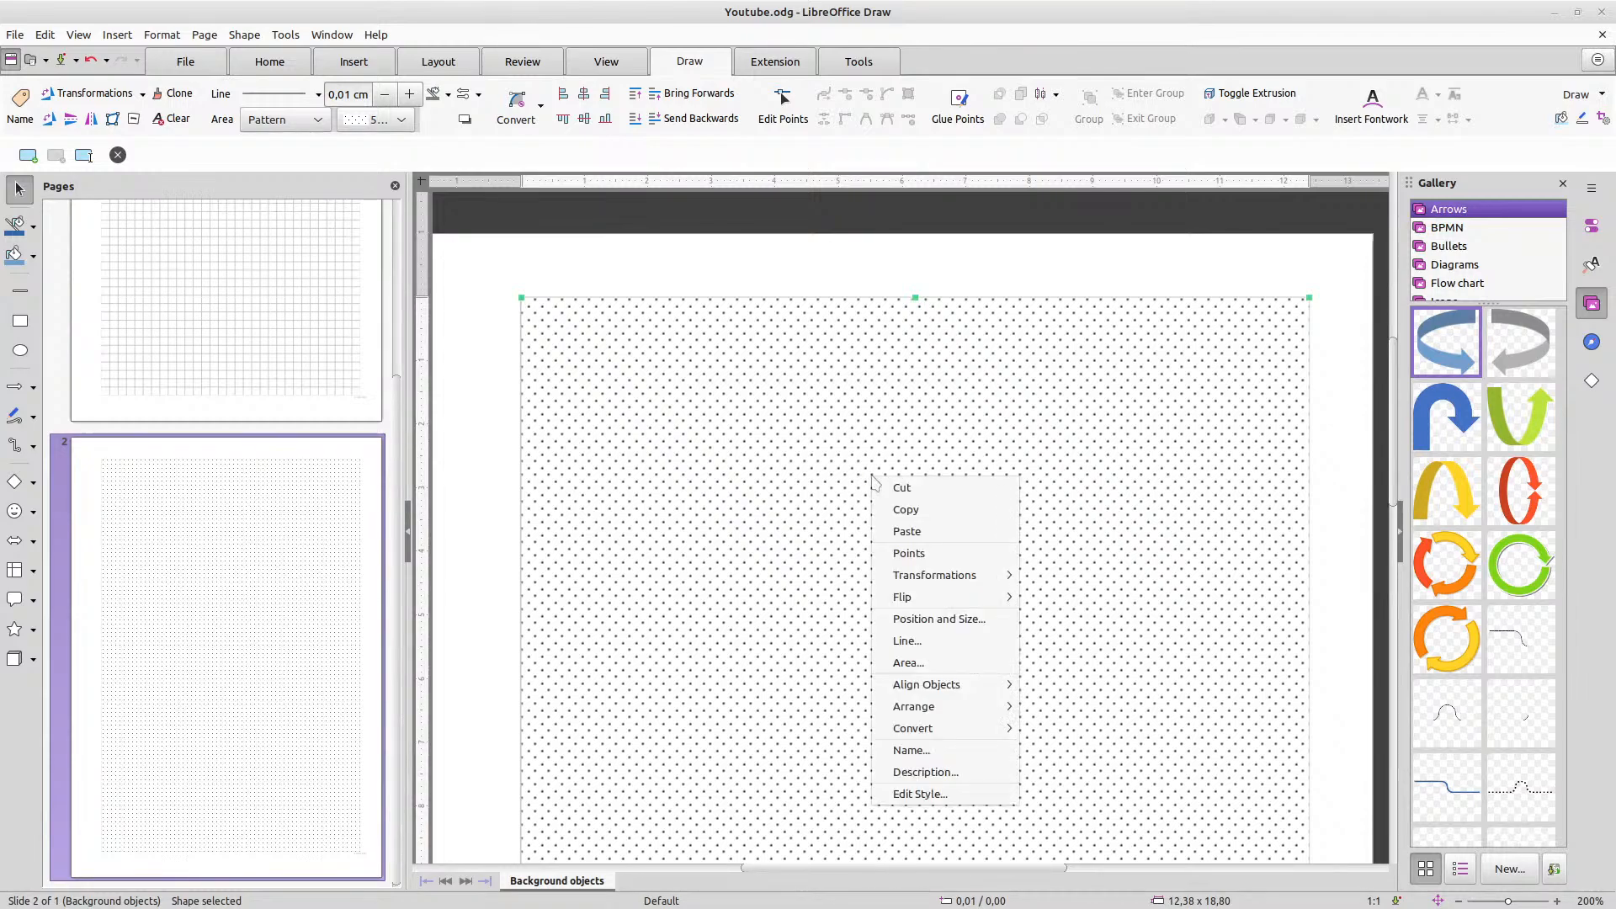
{"action": "left_click", "coordinate": [918, 663]}
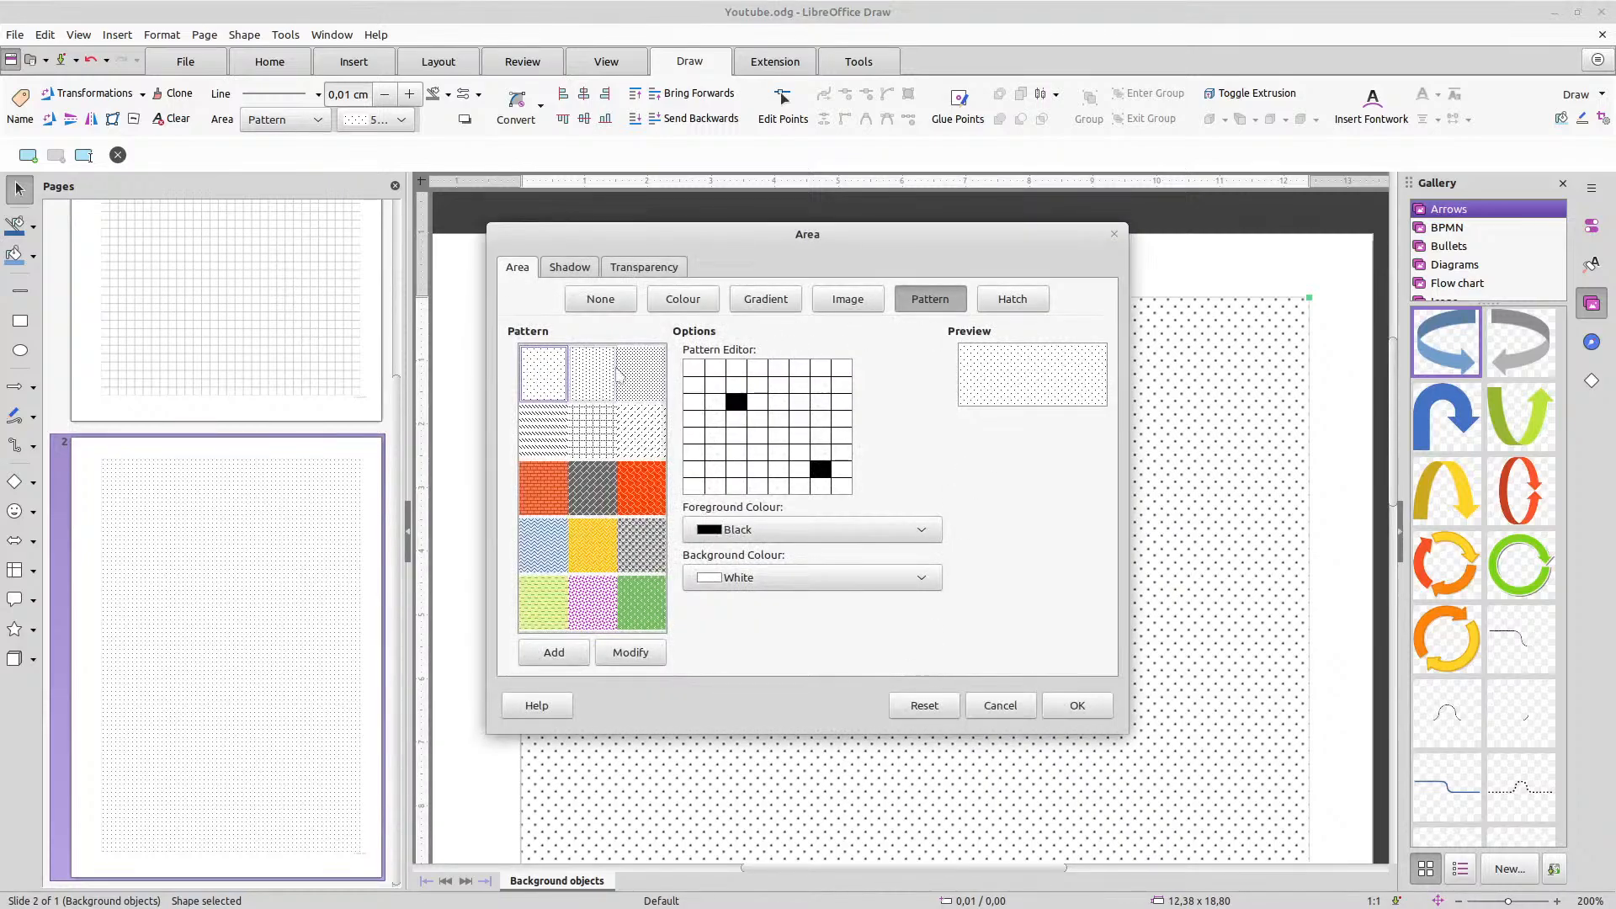
{"action": "left_click", "coordinate": [601, 381]}
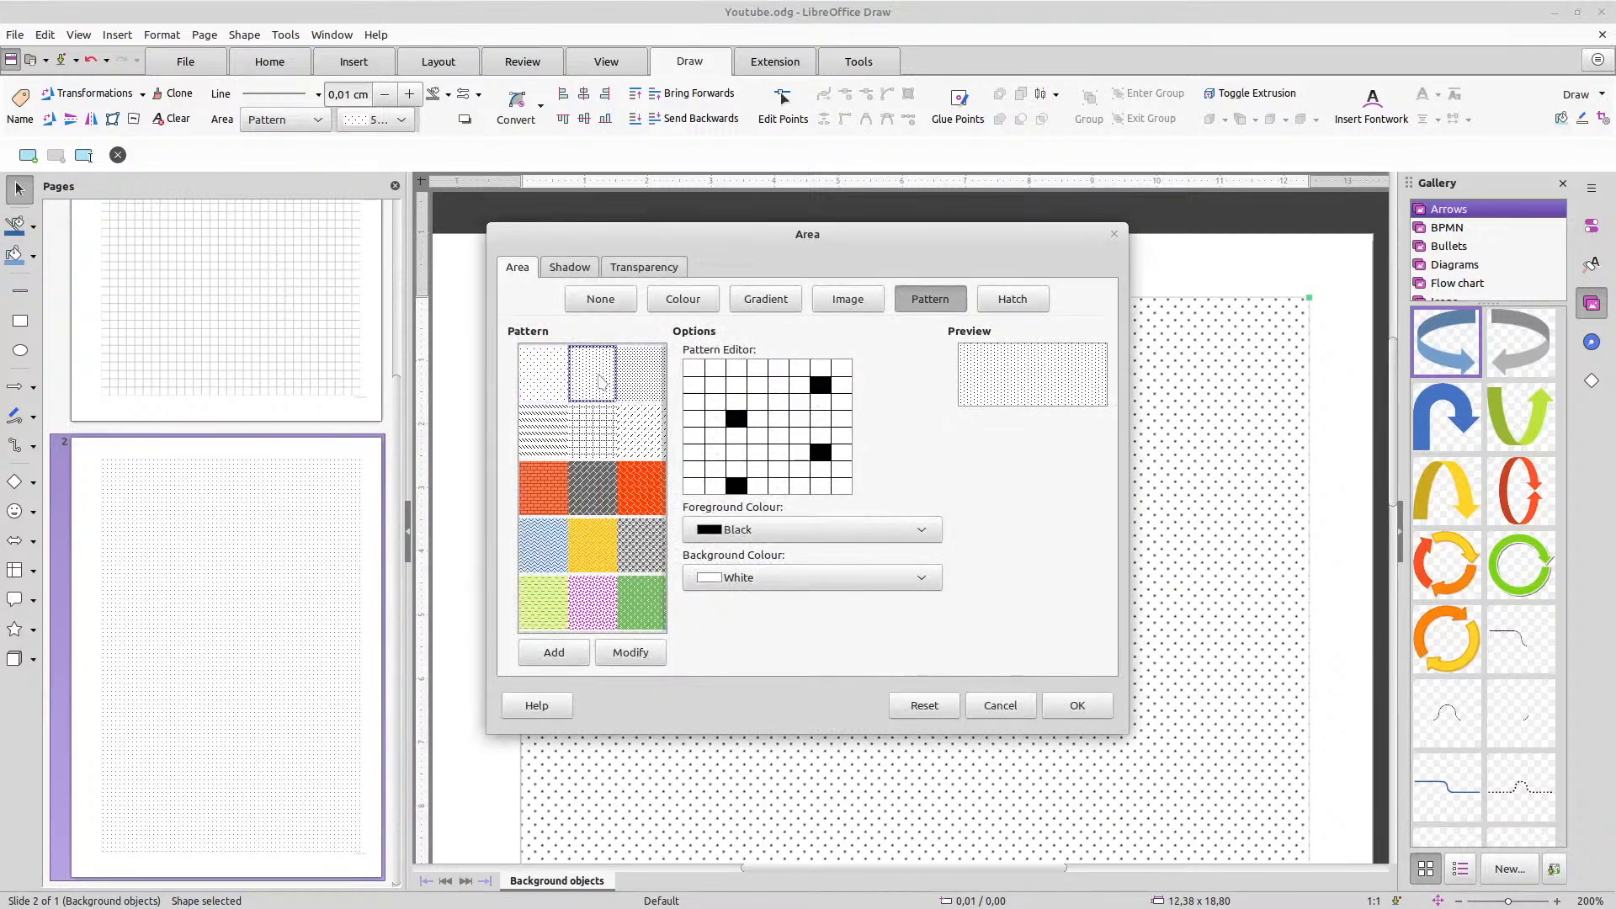
{"action": "left_click", "coordinate": [1077, 705]}
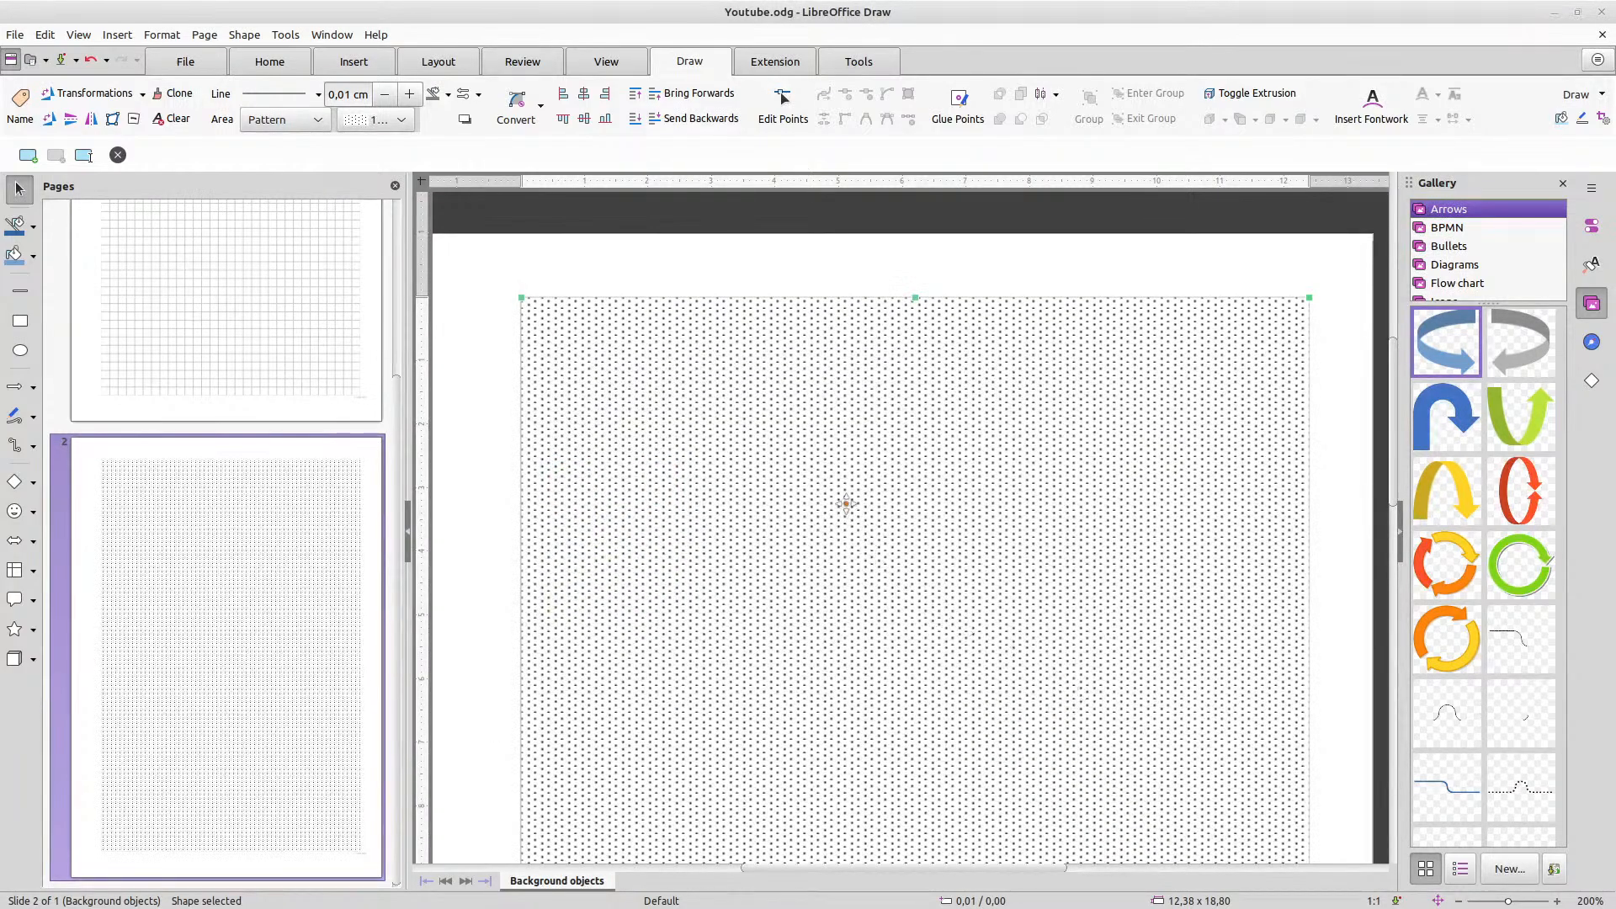
Fill the rectangle on the second master with the first dotted pattern, reduced to a single black pixel in row three, column three
{"action": "right_click", "coordinate": [848, 509]}
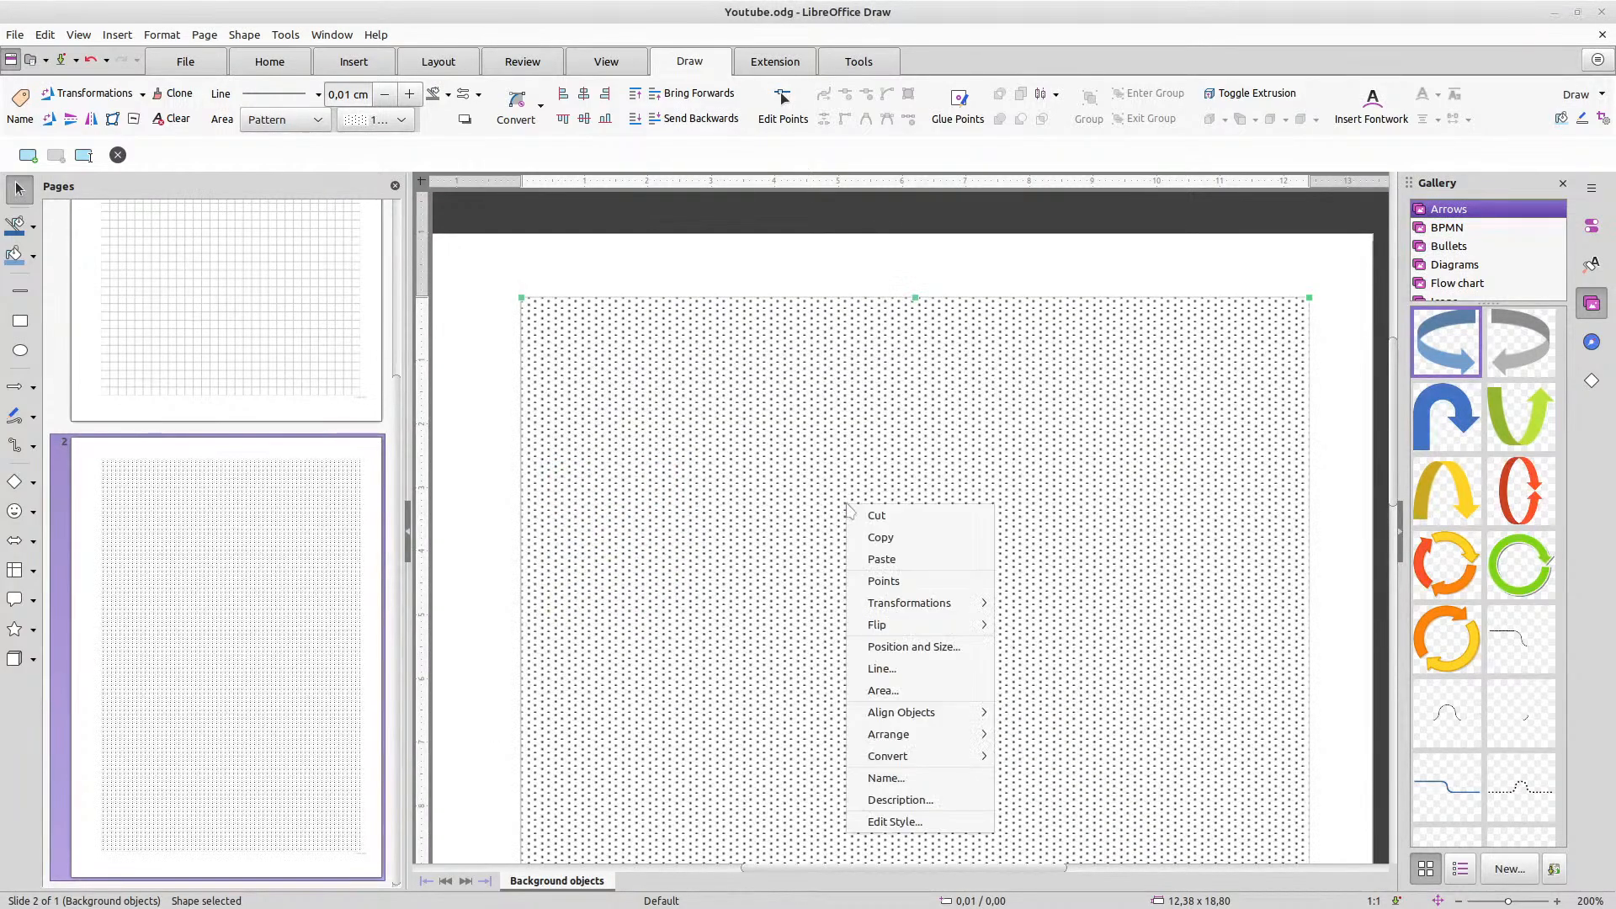
{"action": "left_click", "coordinate": [888, 690]}
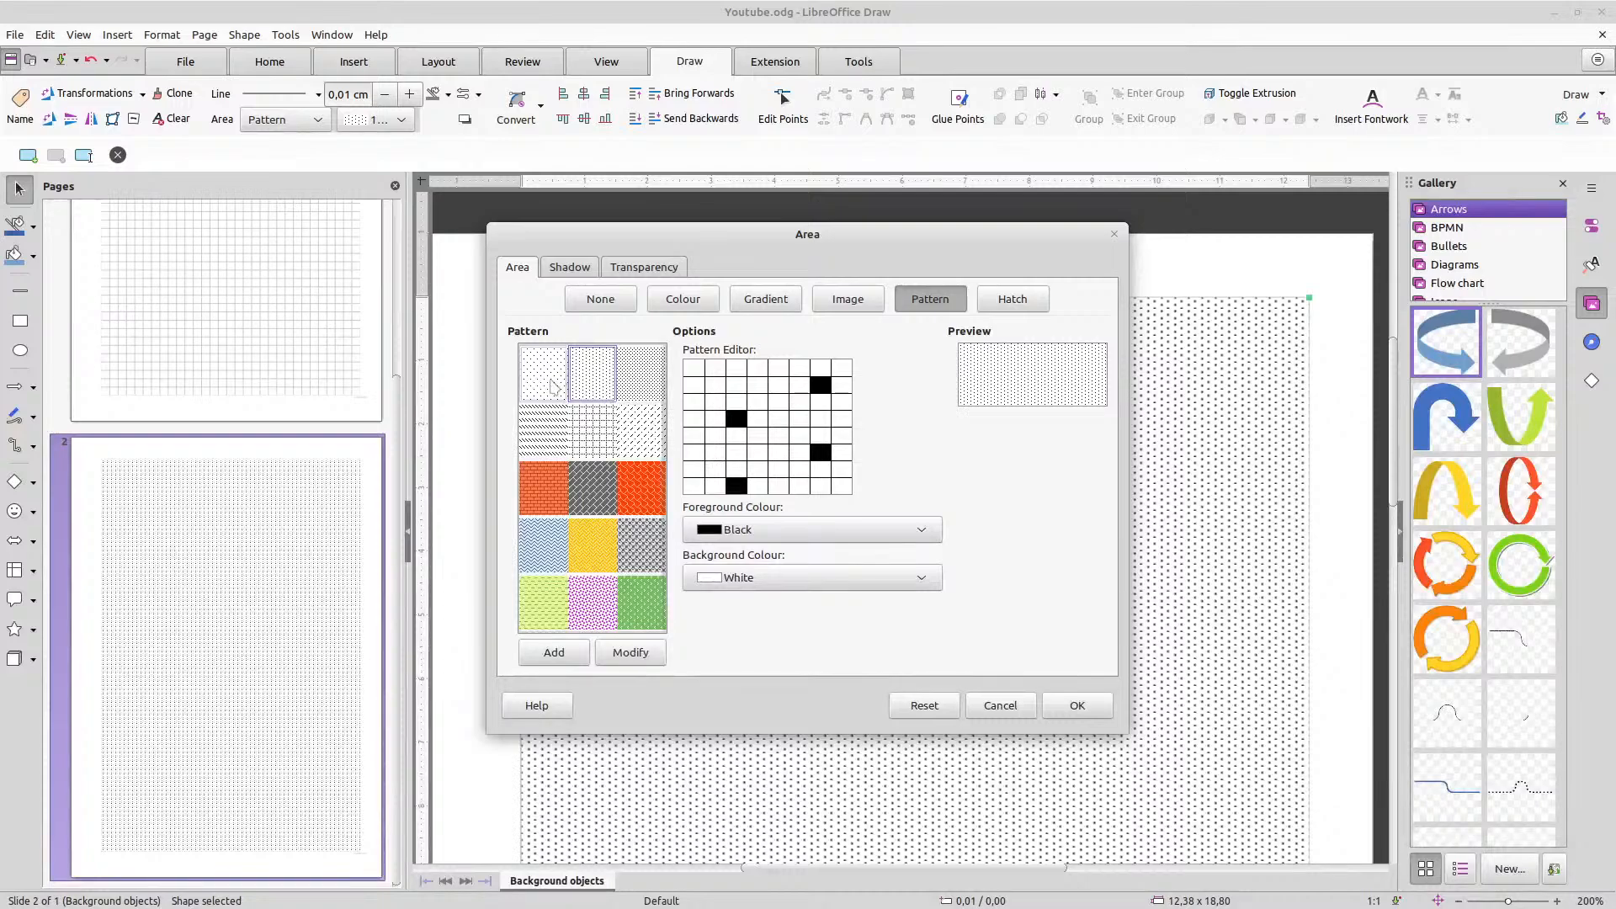
{"action": "left_click", "coordinate": [551, 385]}
{"action": "left_click", "coordinate": [820, 469]}
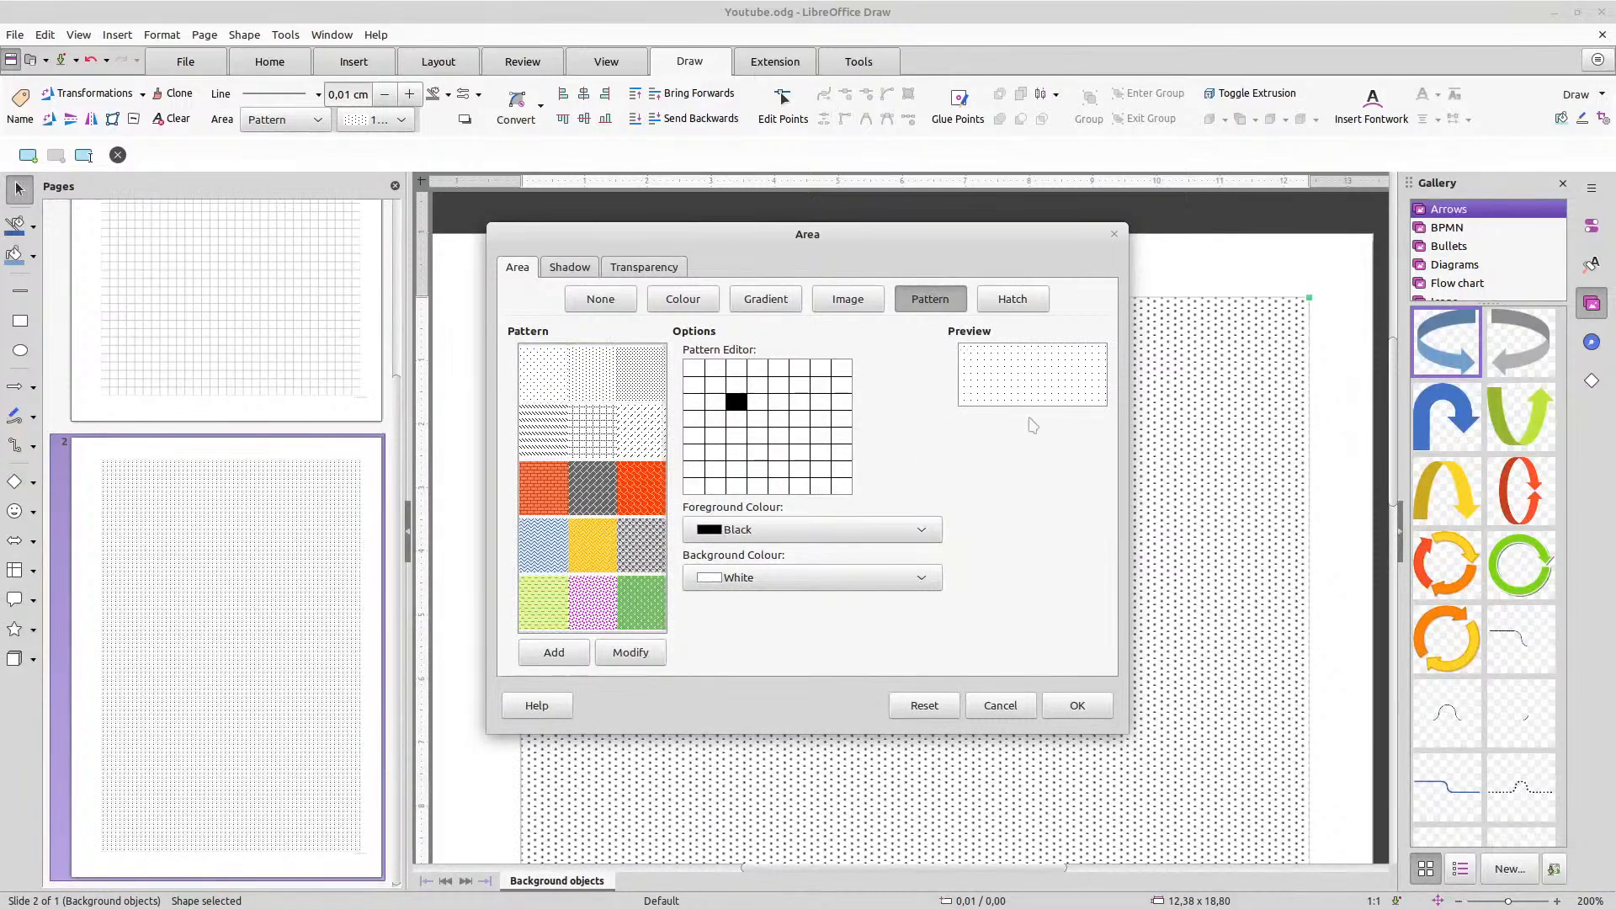
{"action": "left_click", "coordinate": [1086, 706]}
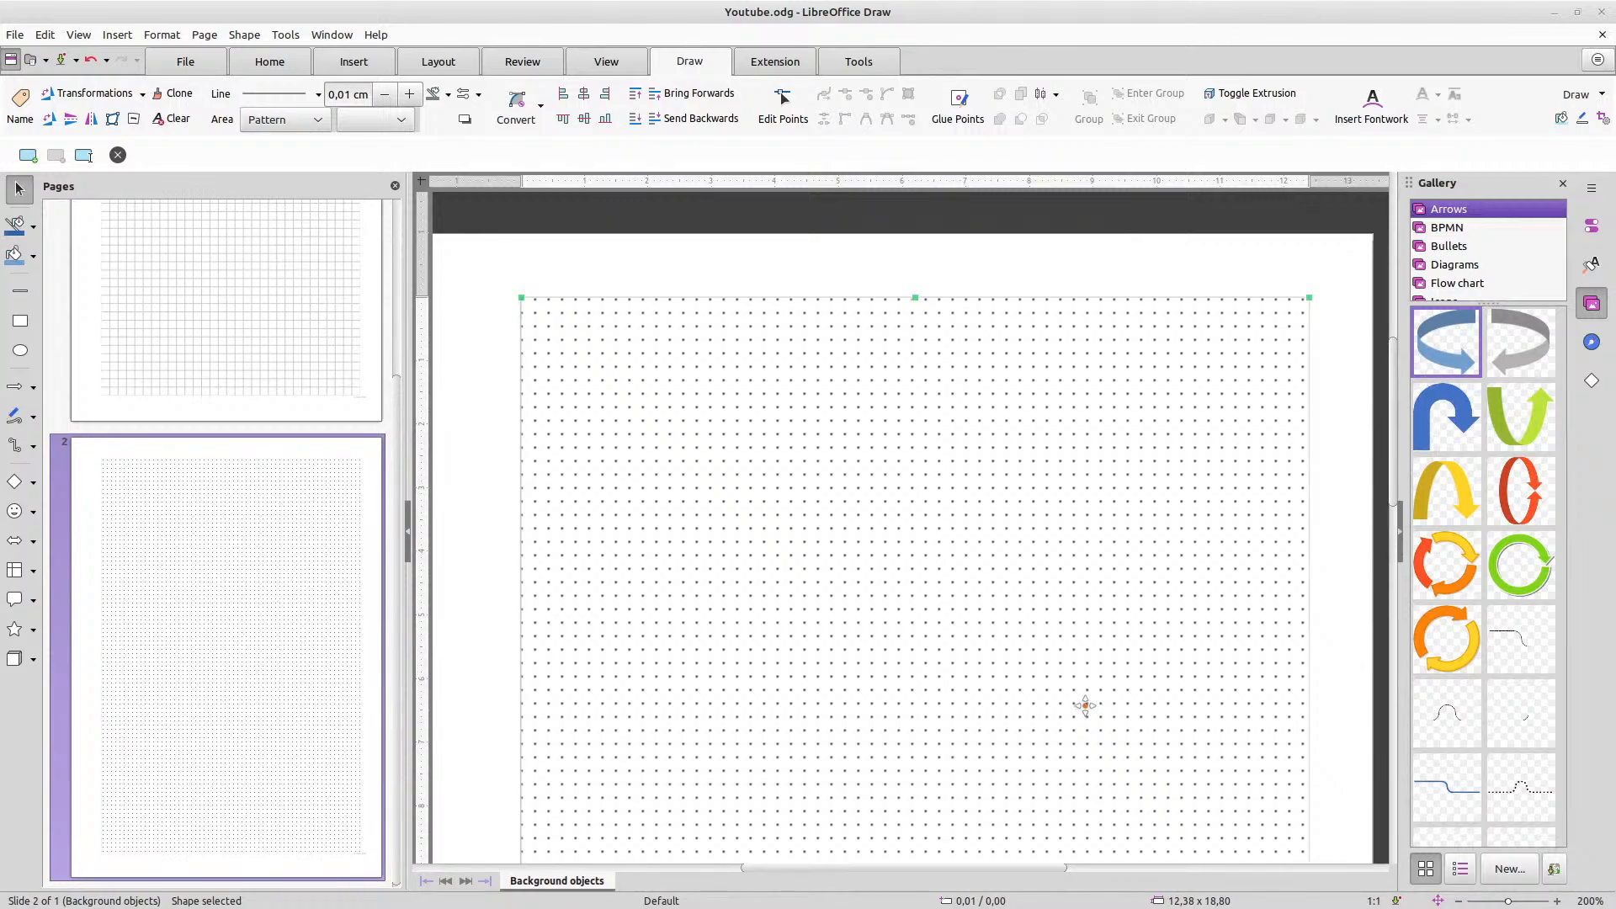
Change the rectangle's fill to the dotted-line grid pattern in the middle of the pattern list's second row
{"action": "scroll", "coordinate": [576, 427], "scroll_direction": "up", "scroll_amount": 1}
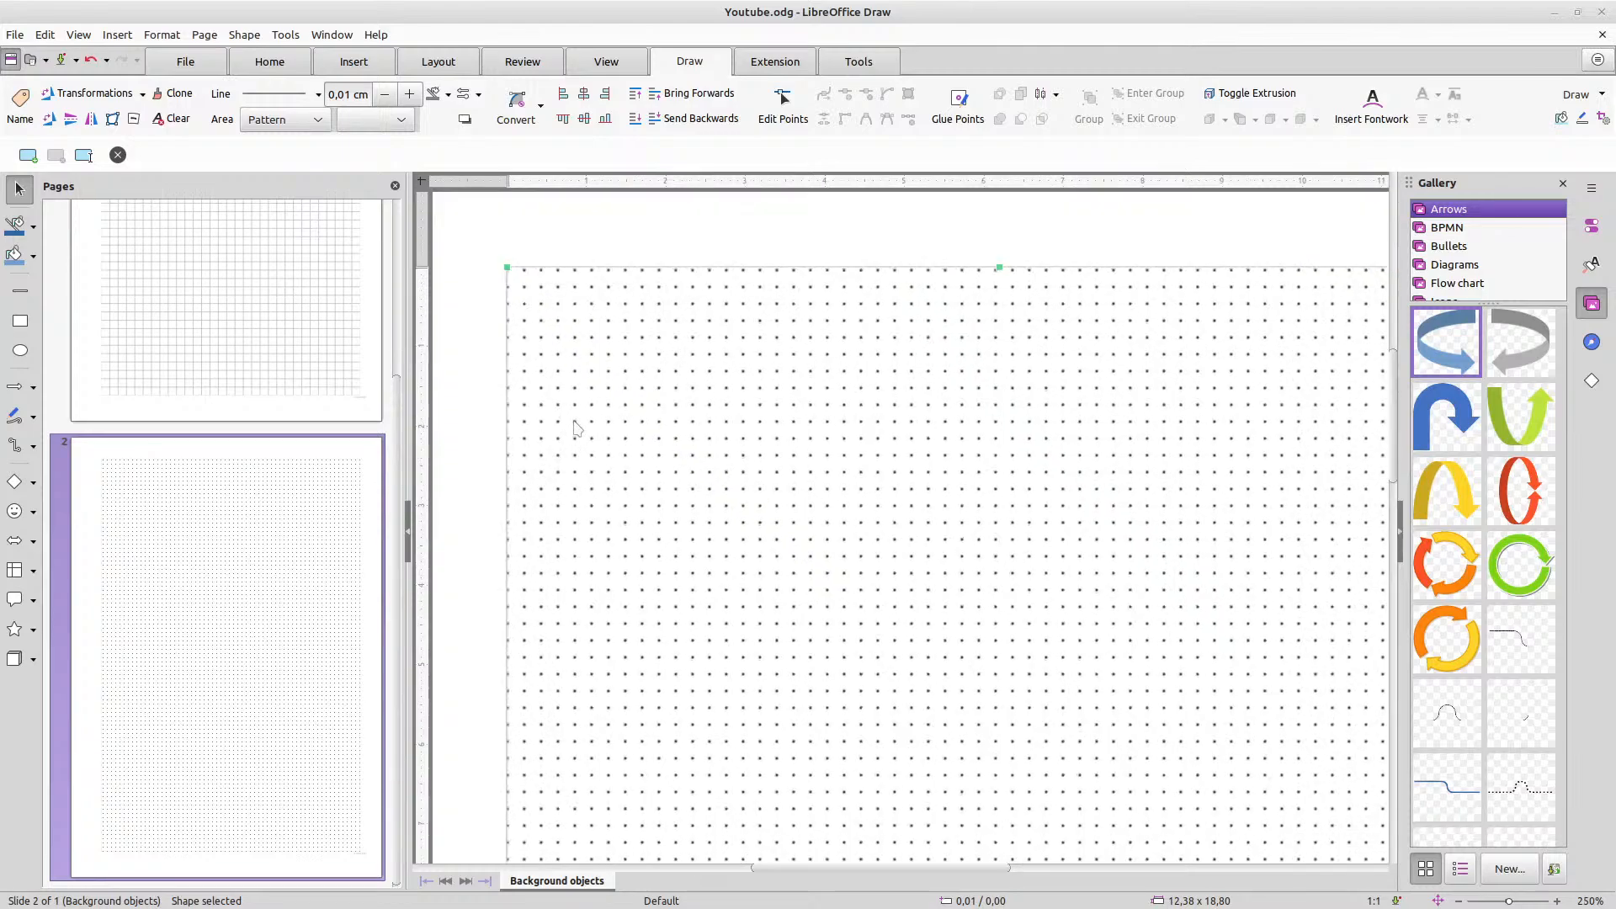
{"action": "scroll", "coordinate": [559, 366], "scroll_direction": "up", "scroll_amount": 1}
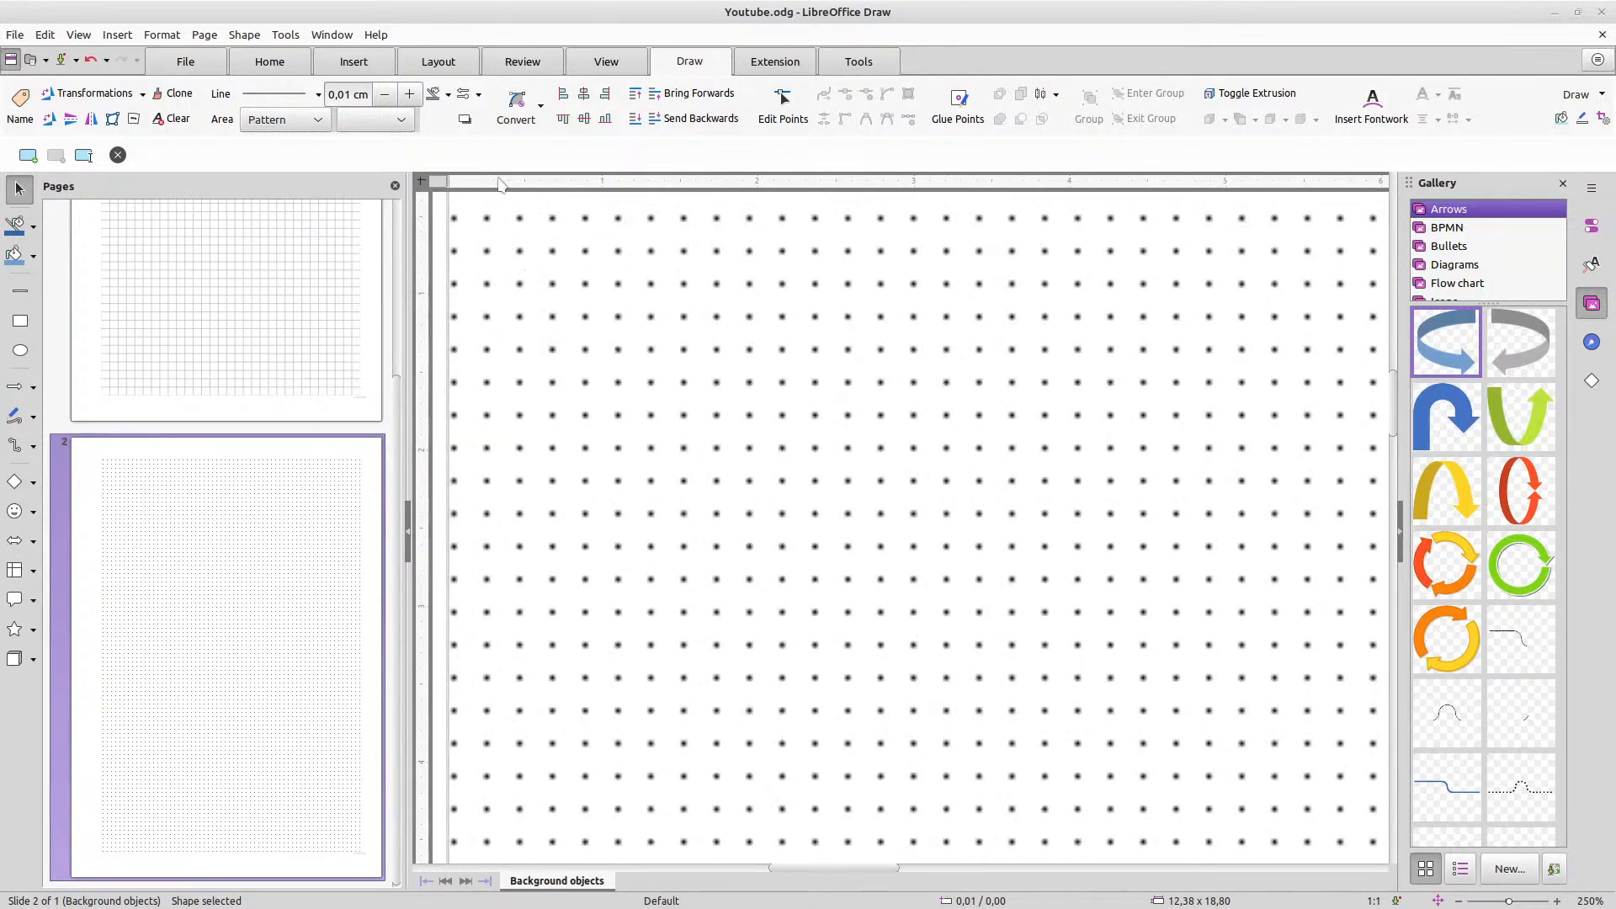
{"action": "scroll", "coordinate": [501, 189], "scroll_direction": "up", "scroll_amount": 3}
{"action": "scroll", "coordinate": [737, 486], "scroll_direction": "down", "scroll_amount": 2}
{"action": "scroll", "coordinate": [738, 486], "scroll_direction": "down", "scroll_amount": 2}
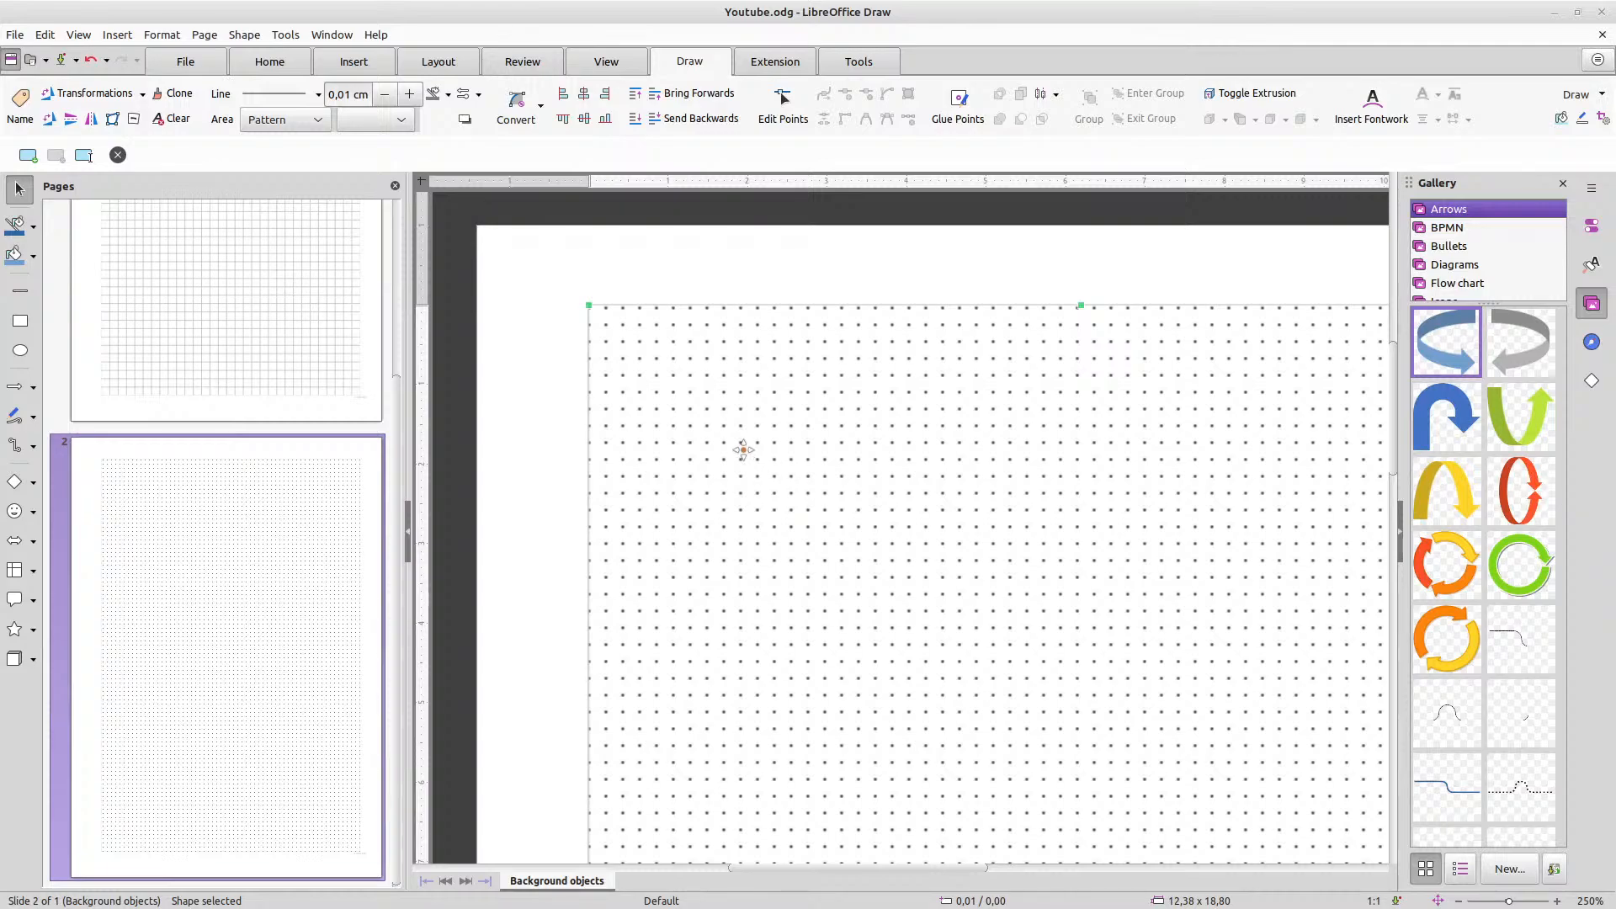
{"action": "scroll", "coordinate": [1443, 564], "scroll_direction": "down", "scroll_amount": 5}
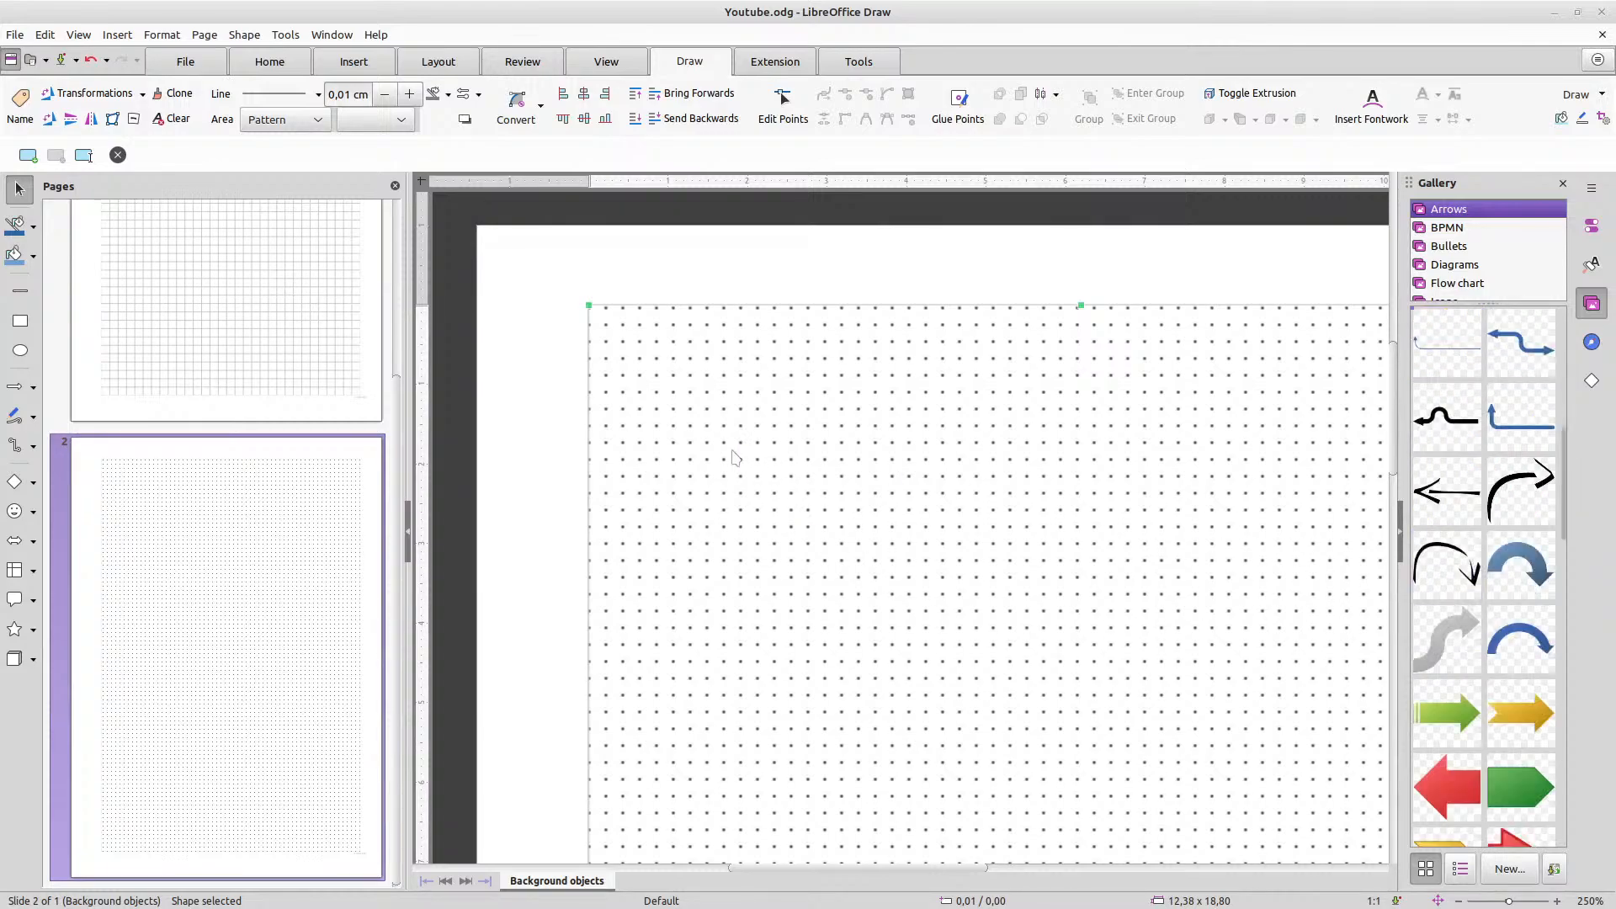
{"action": "scroll", "coordinate": [728, 447], "scroll_direction": "up", "scroll_amount": 1}
{"action": "right_click", "coordinate": [729, 448]}
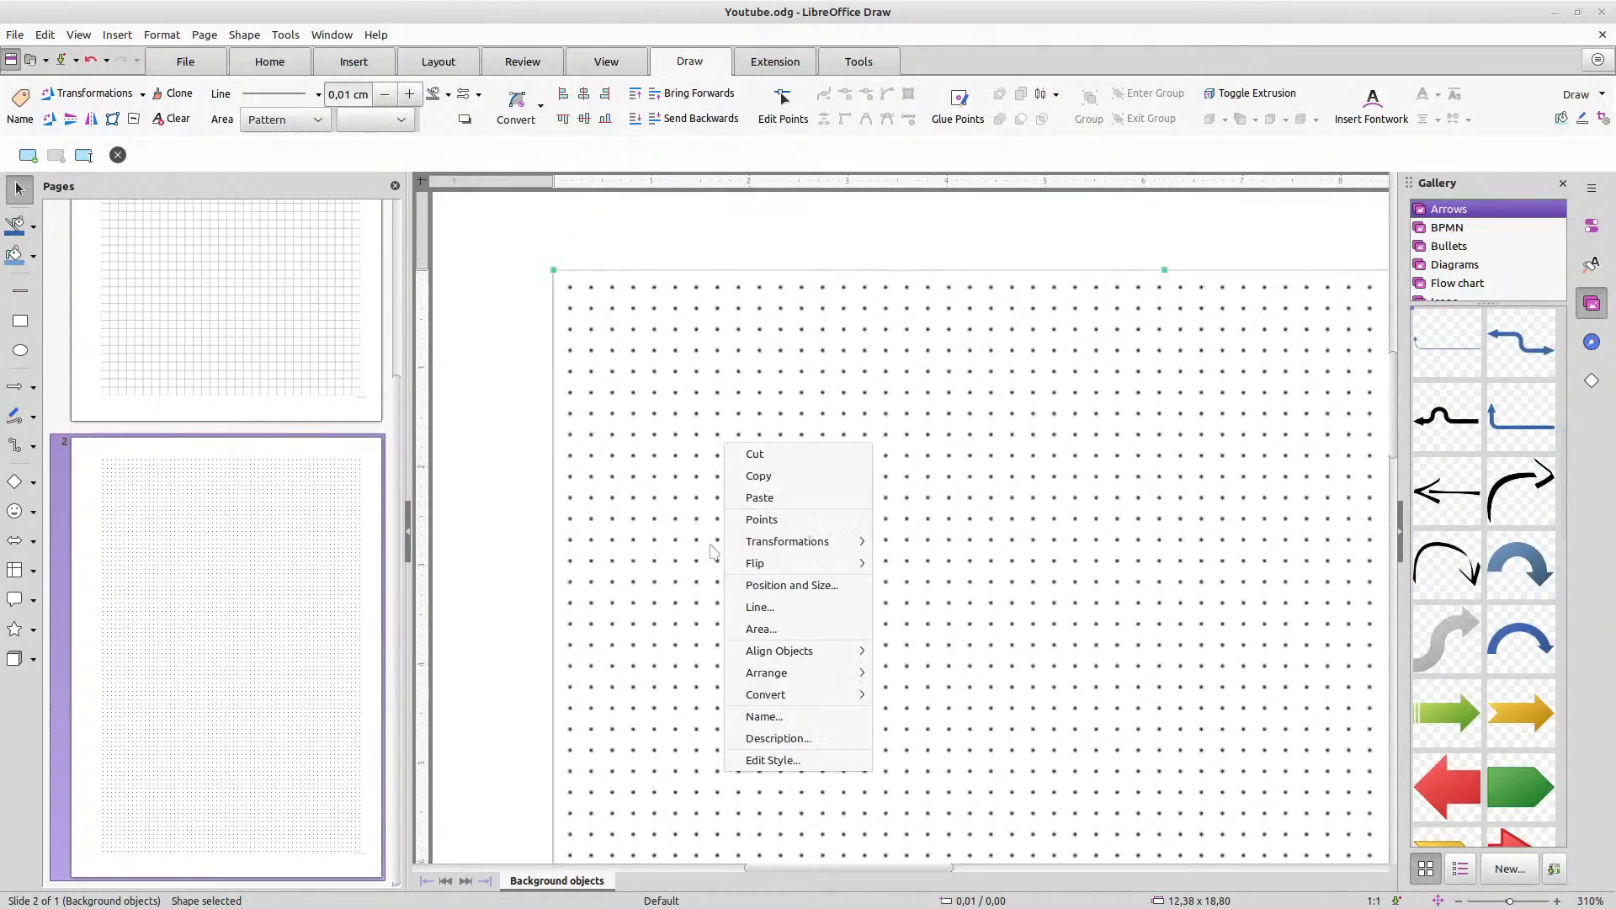
{"action": "left_click", "coordinate": [765, 630]}
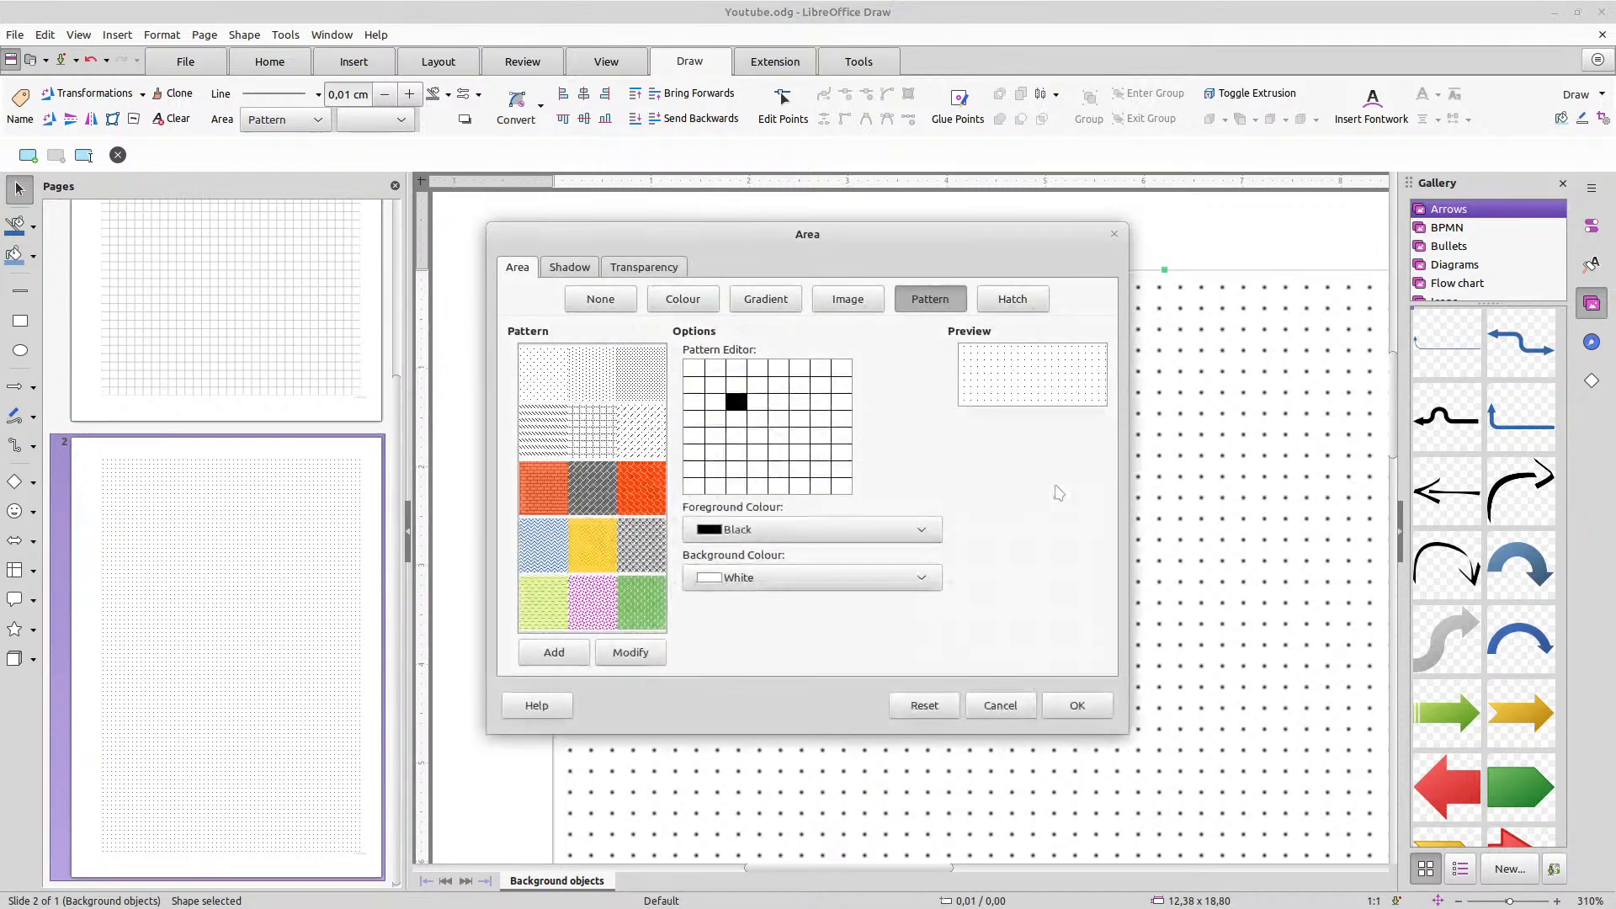
{"action": "left_click", "coordinate": [593, 432]}
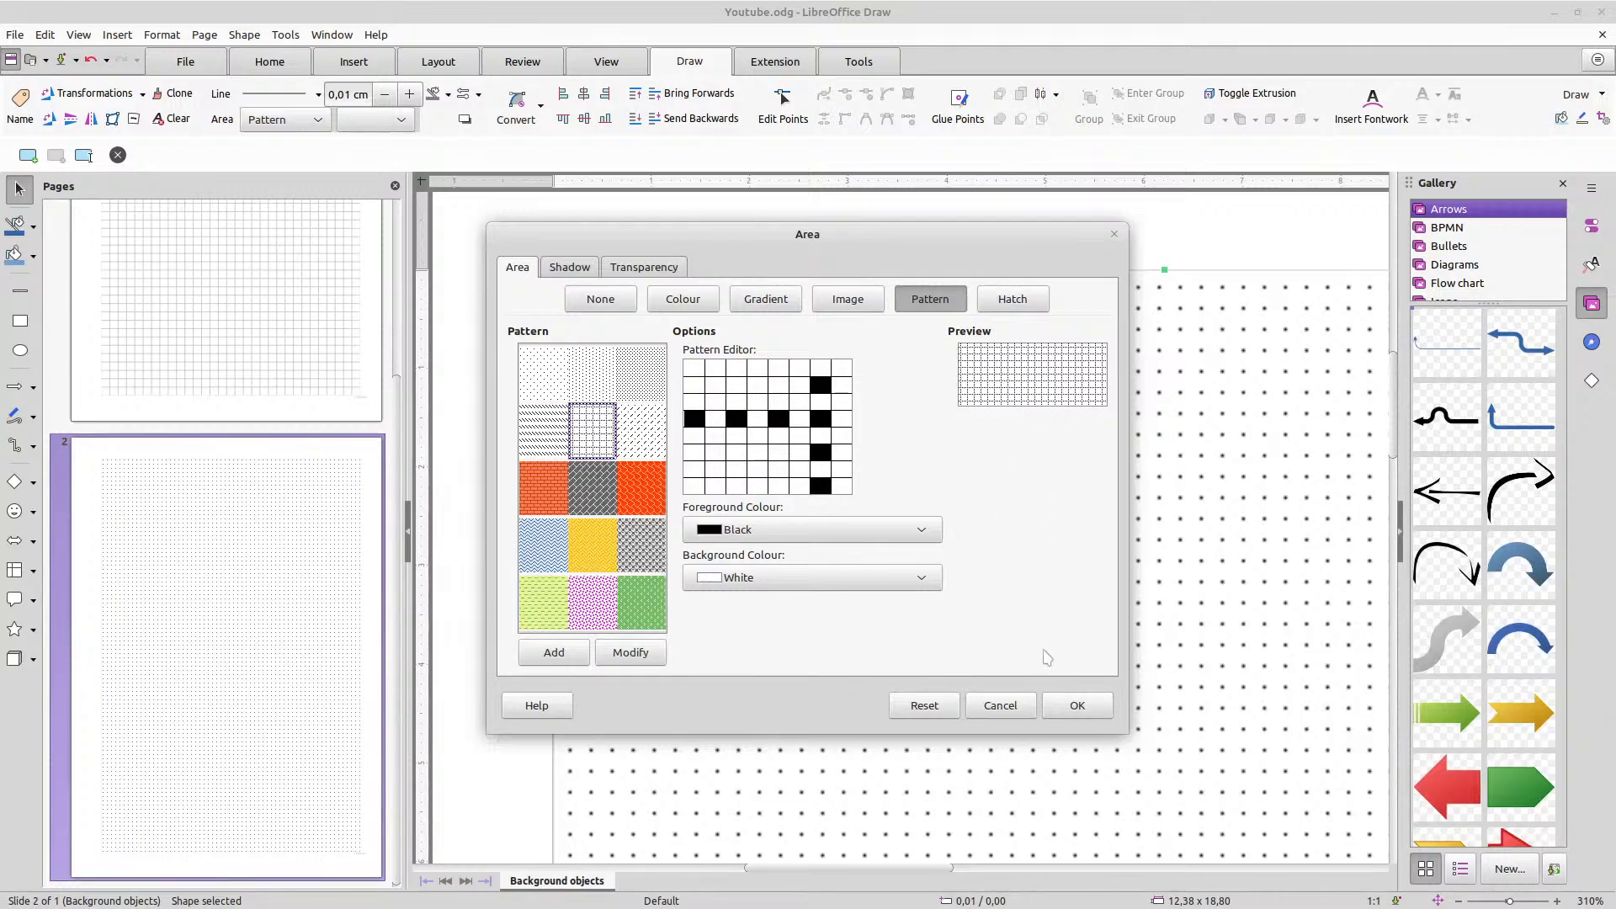
{"action": "left_click", "coordinate": [1077, 707]}
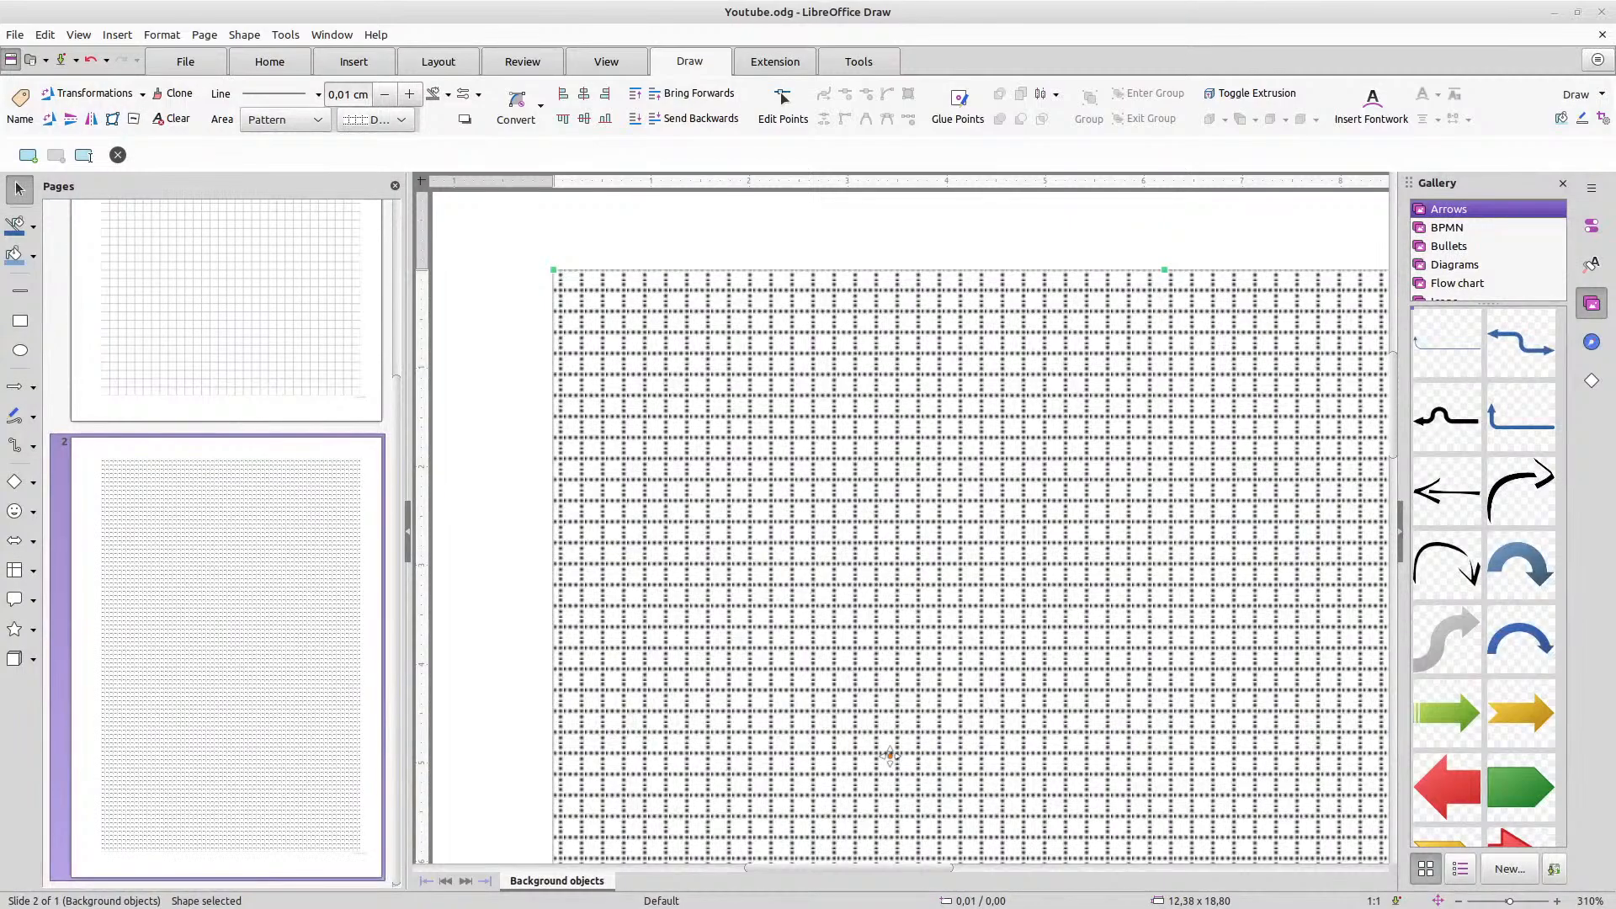
Edit the rectangle's grid pattern by moving its vertical pixels to the last column, in rows one, three, five and seven
{"action": "right_click", "coordinate": [768, 454]}
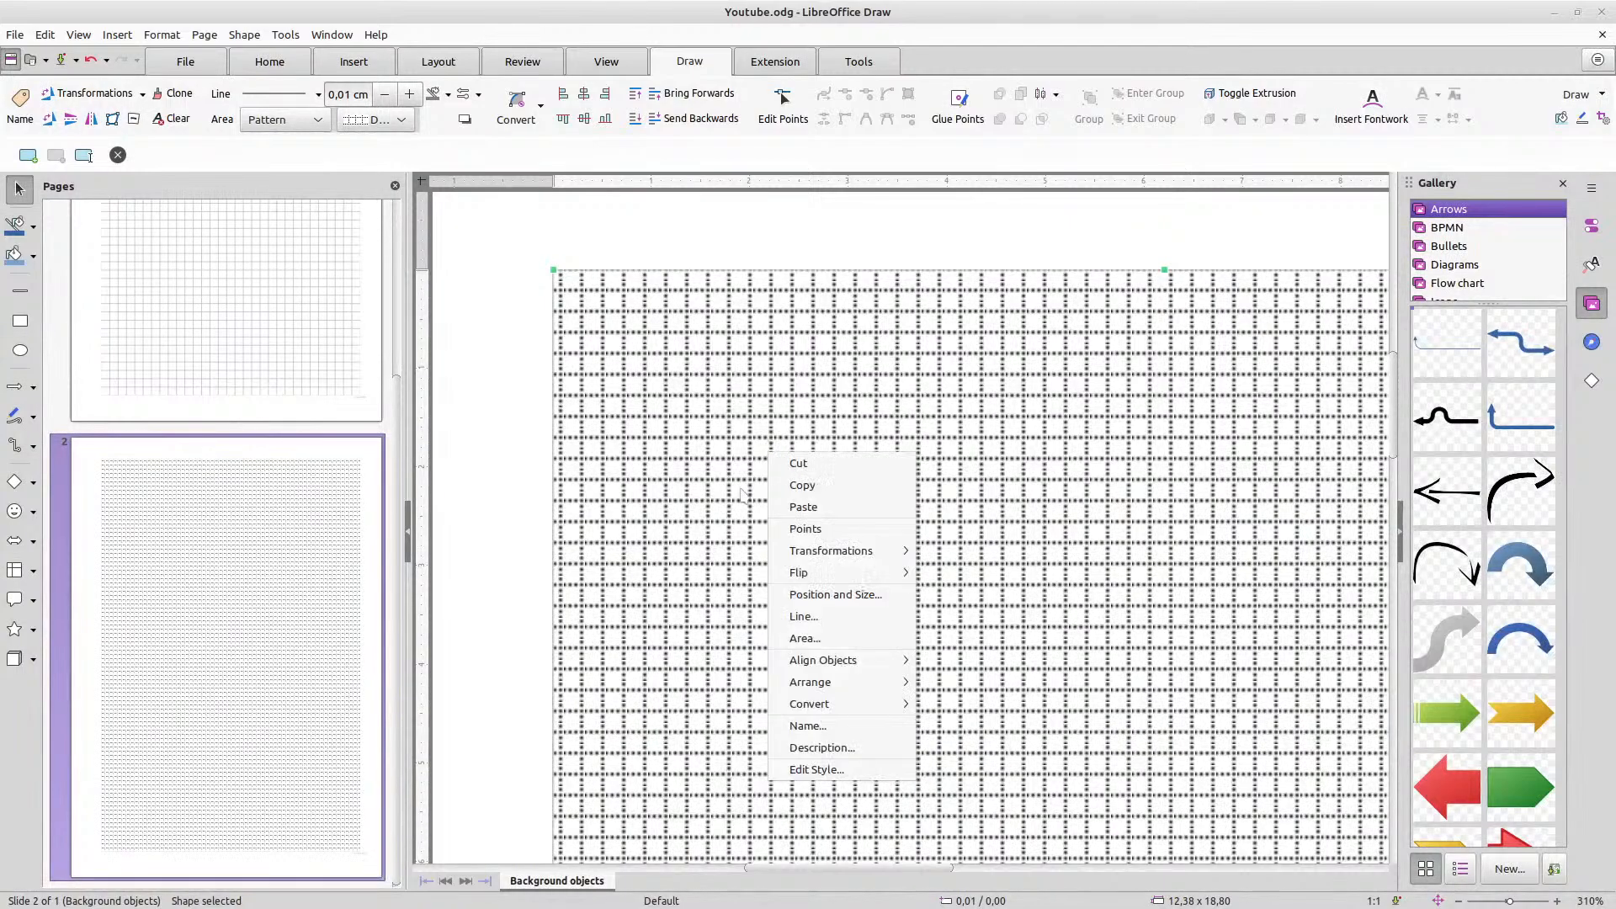
{"action": "left_click", "coordinate": [796, 637]}
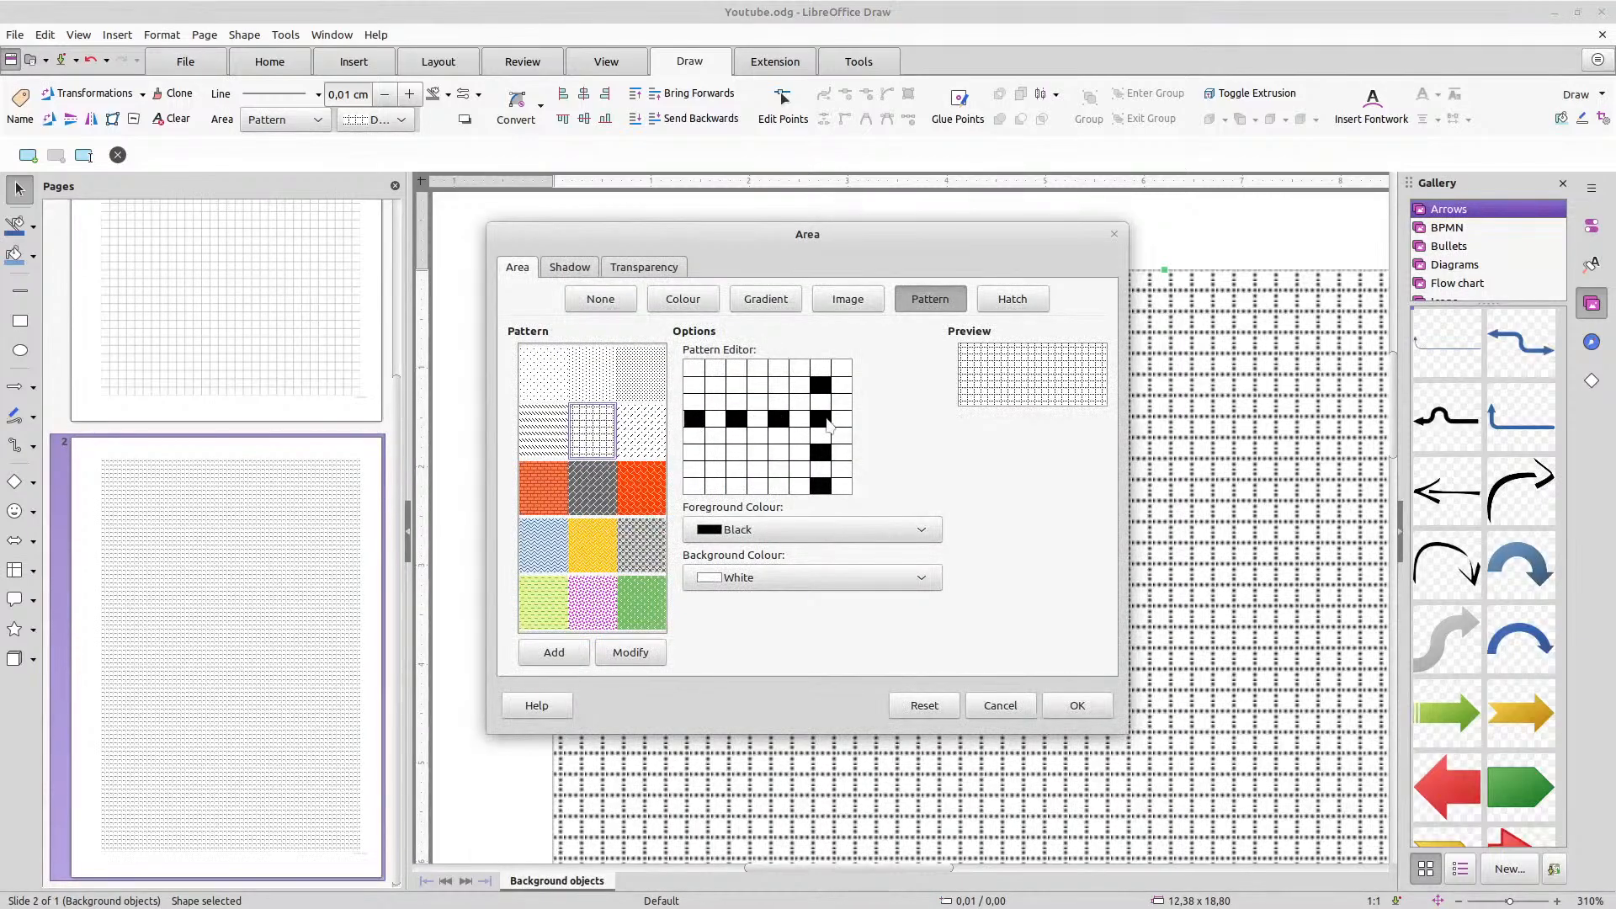
{"action": "left_click", "coordinate": [825, 385]}
{"action": "left_click", "coordinate": [823, 452]}
{"action": "left_click", "coordinate": [823, 486]}
{"action": "left_click", "coordinate": [845, 385]}
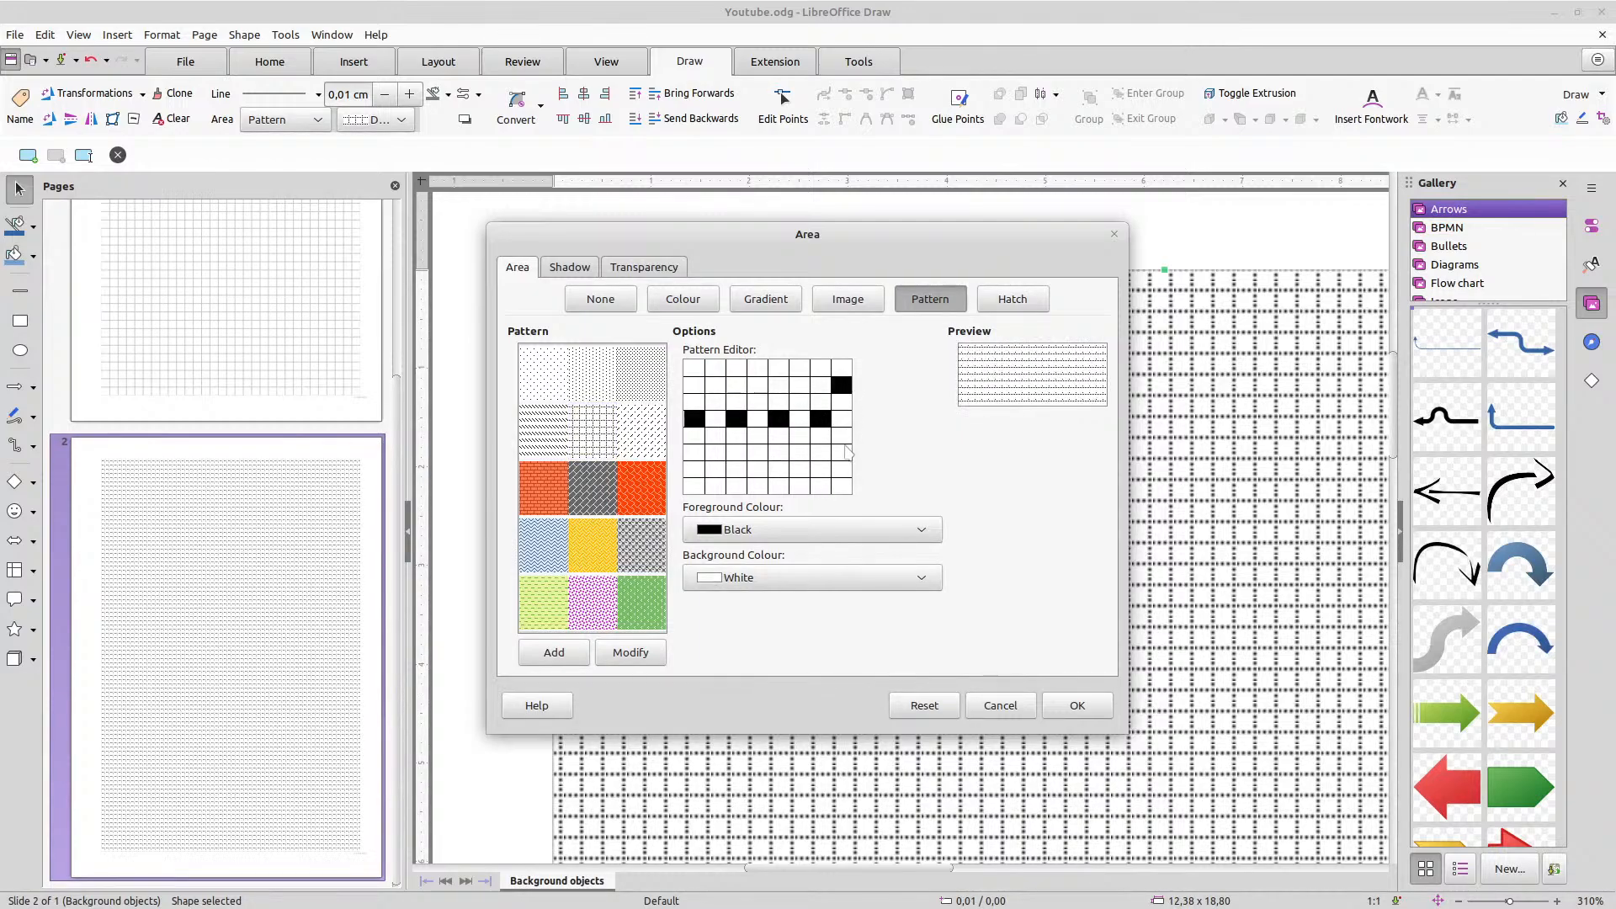
{"action": "left_click", "coordinate": [844, 436]}
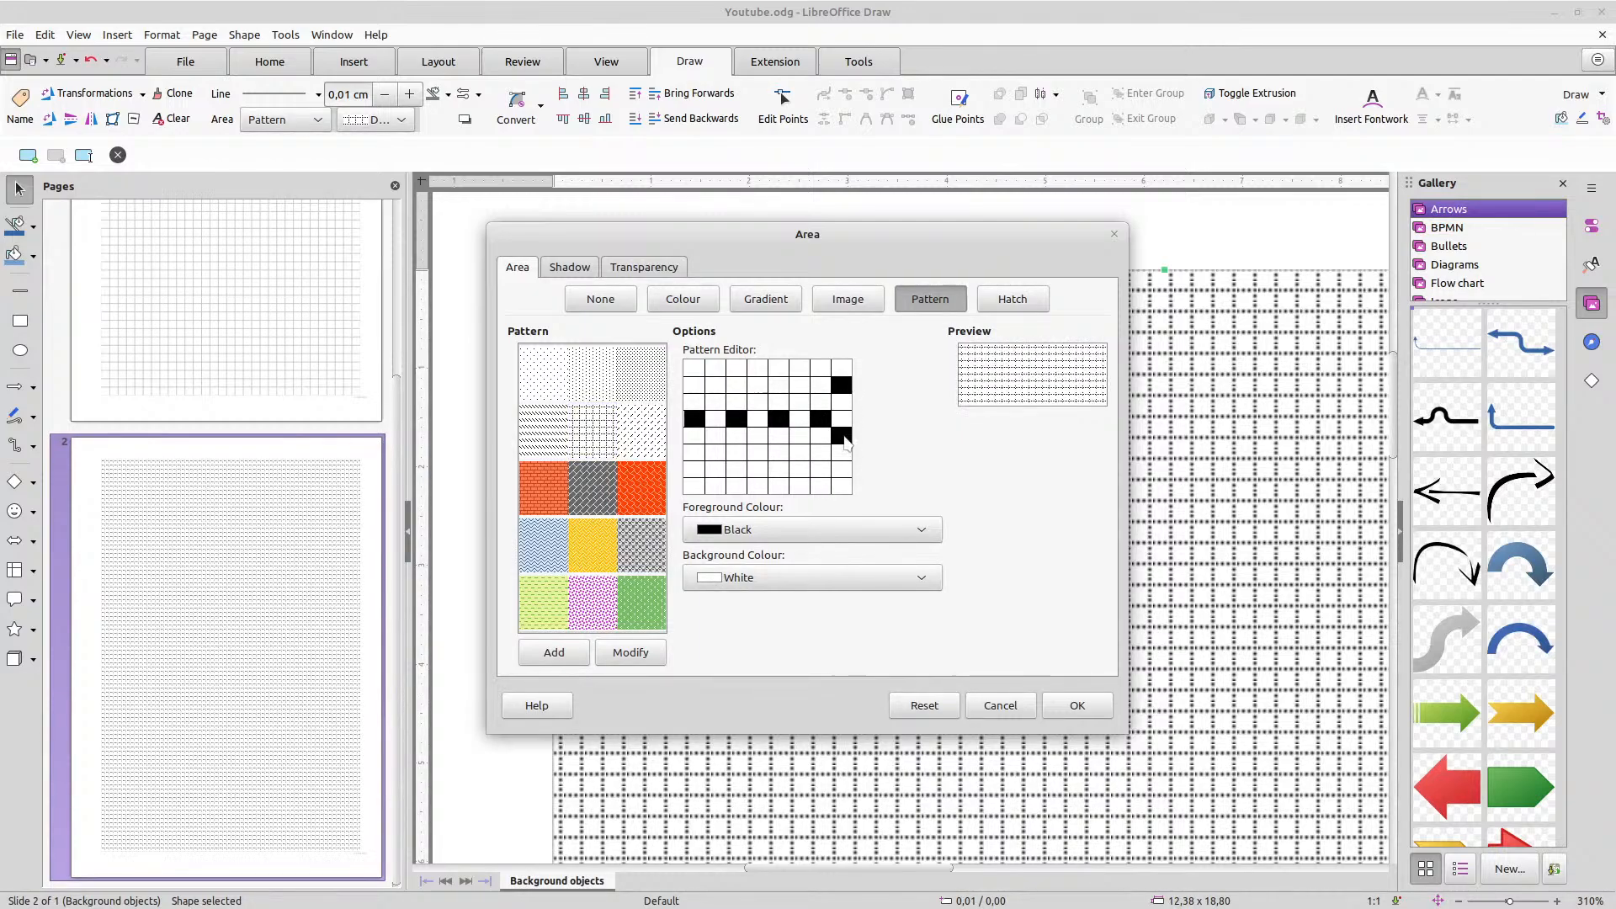
{"action": "left_click", "coordinate": [842, 384]}
{"action": "left_click", "coordinate": [841, 368]}
{"action": "left_click", "coordinate": [842, 402]}
{"action": "left_click", "coordinate": [842, 468]}
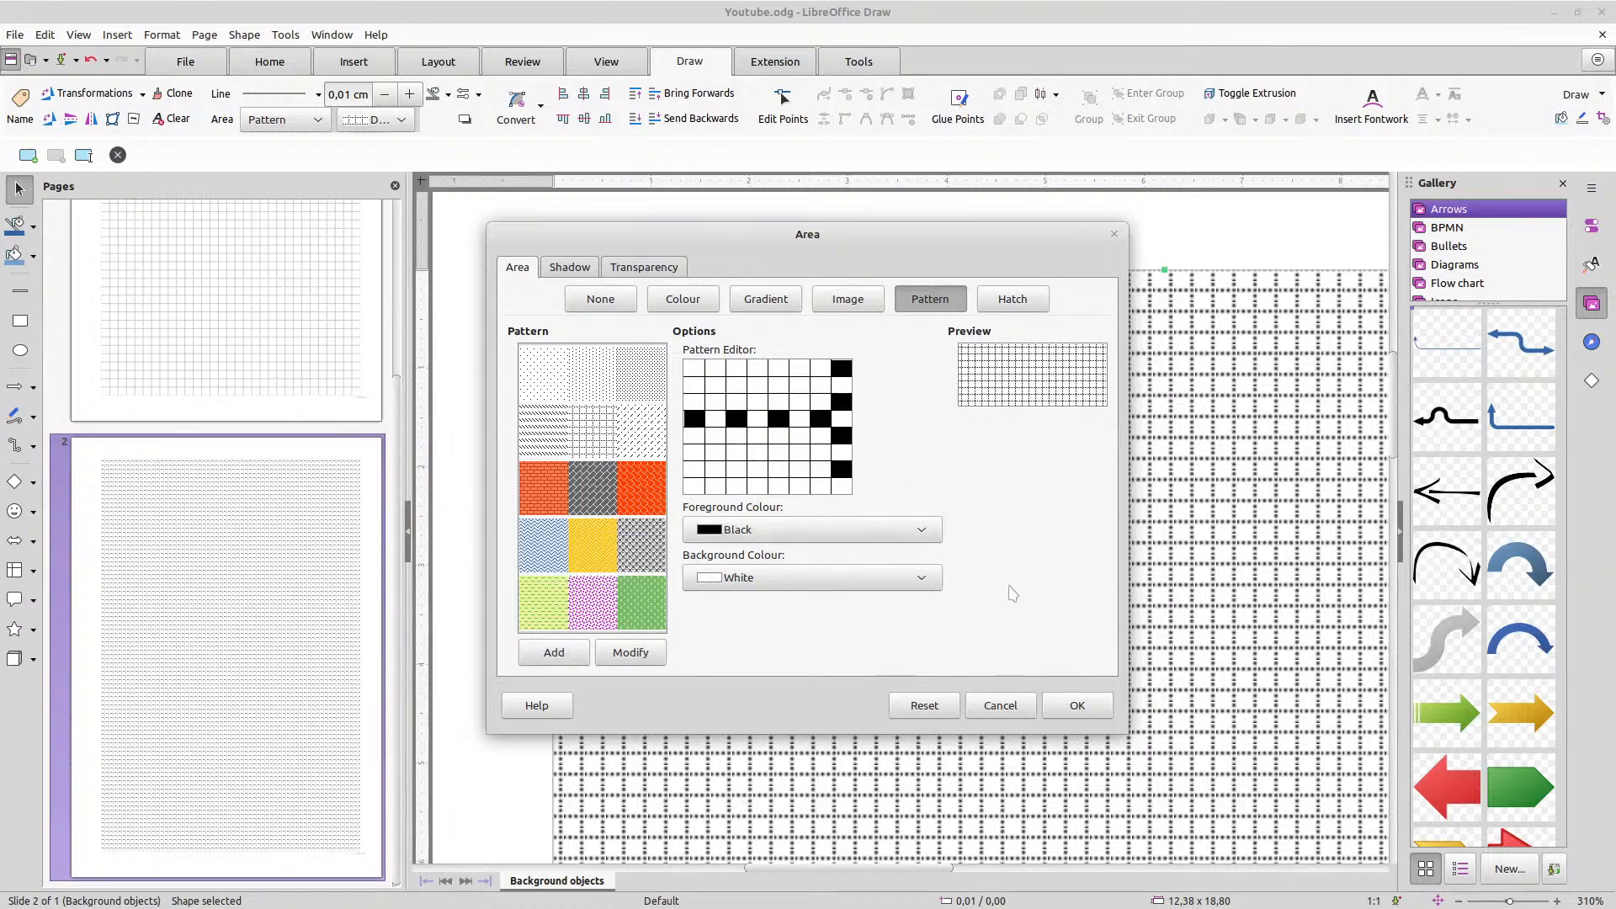
{"action": "left_click", "coordinate": [1079, 706]}
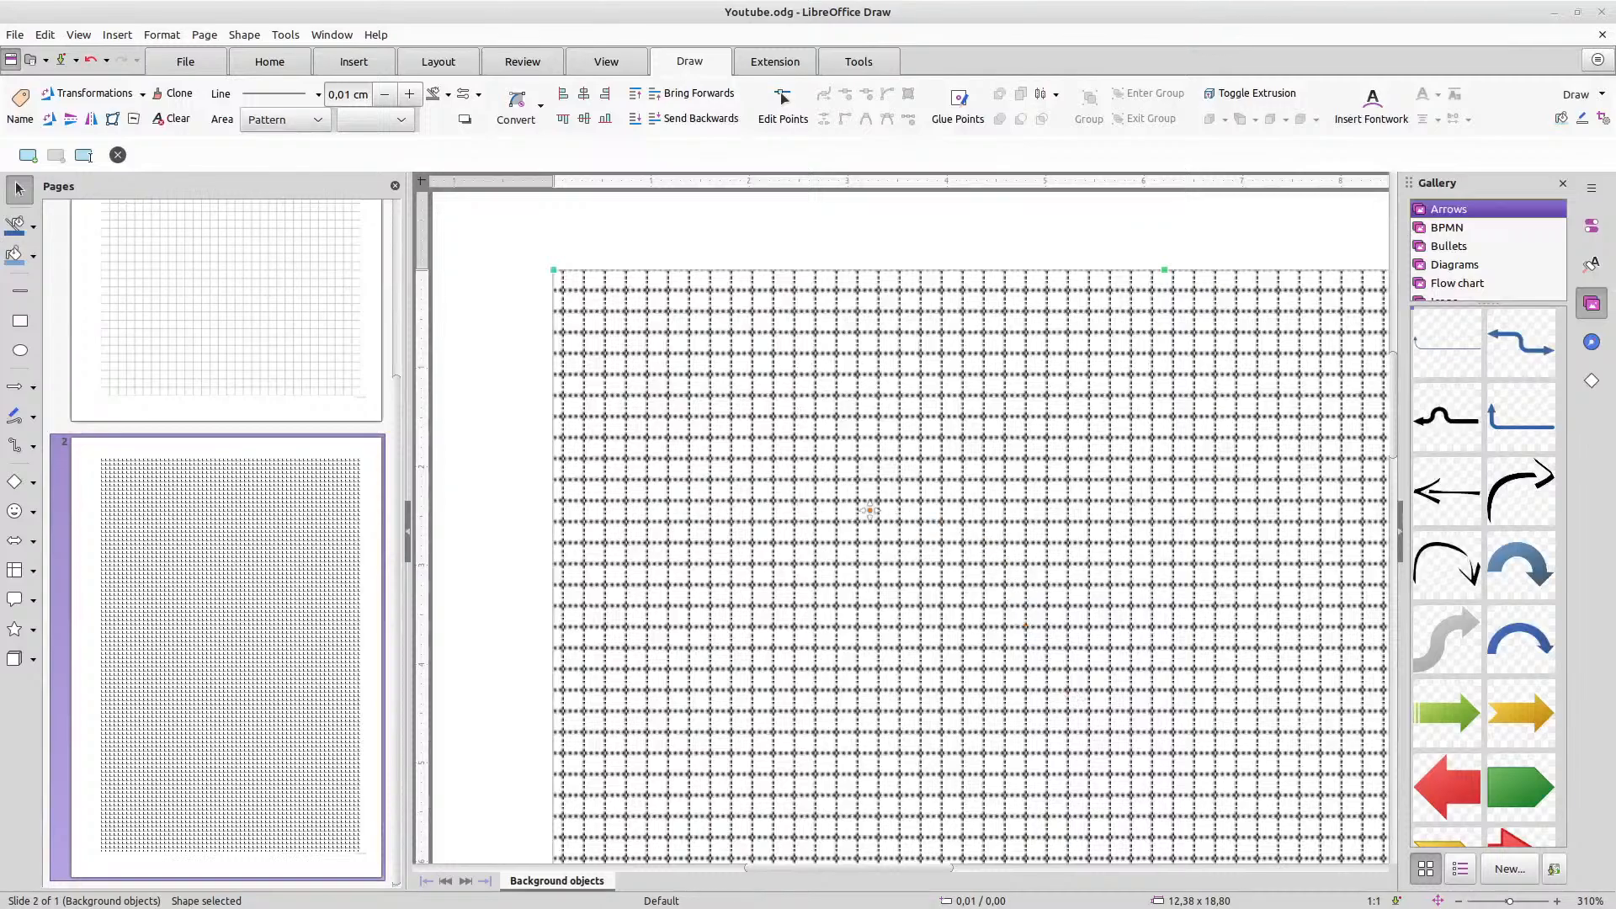
Thin the rectangle's pattern to four black pixels: columns one and five of row four, and rows one and five of the last column
{"action": "right_click", "coordinate": [862, 517]}
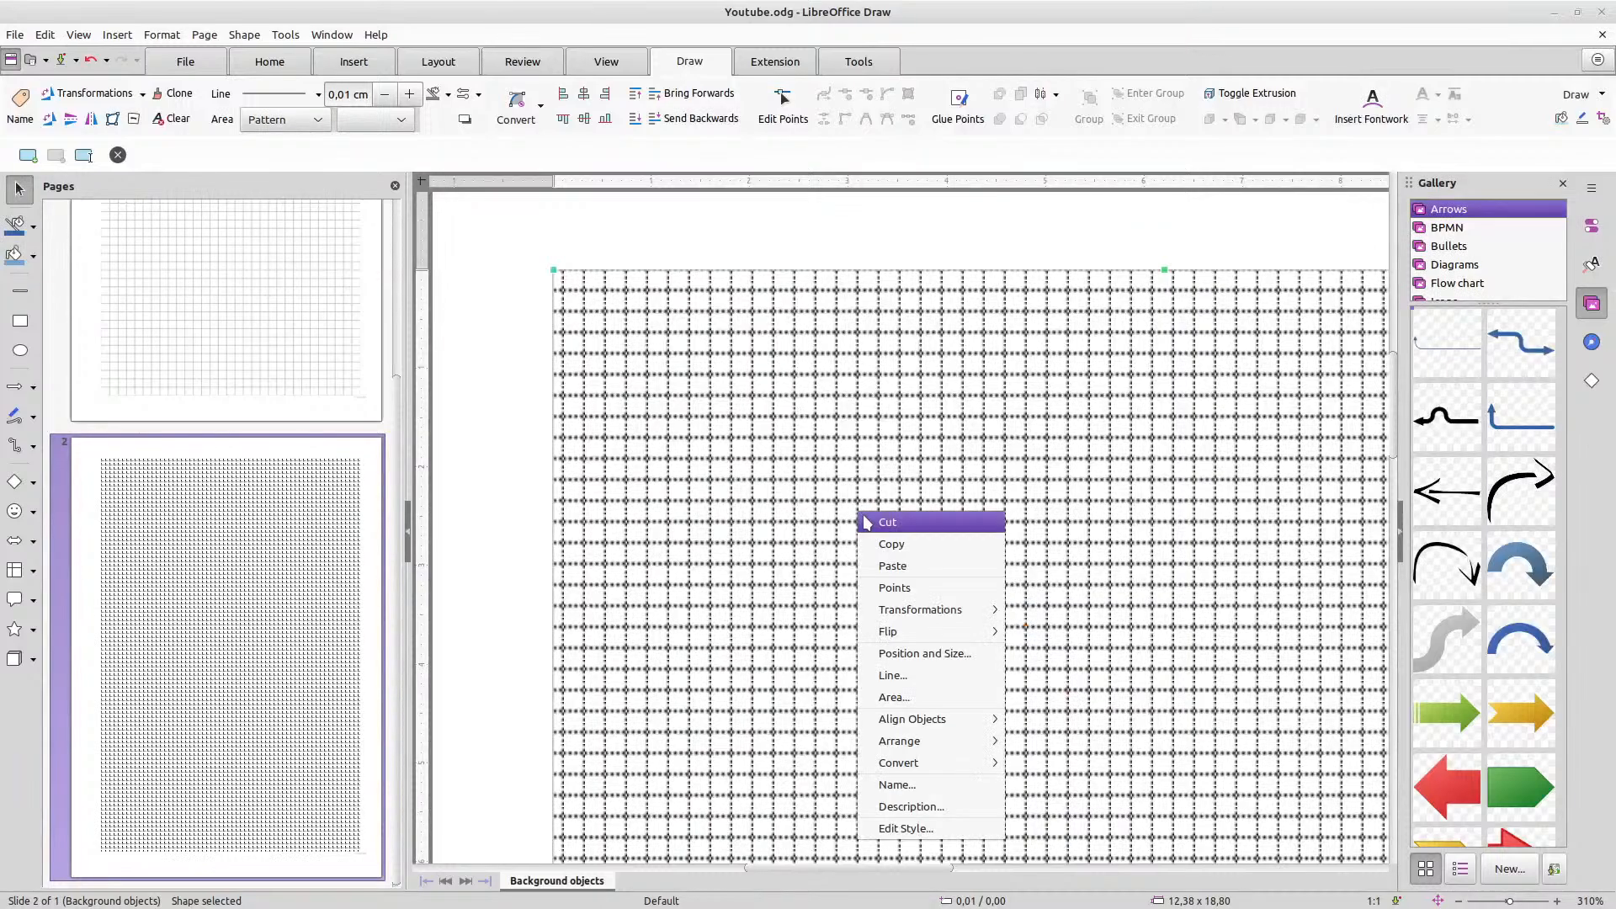
{"action": "left_click", "coordinate": [894, 697]}
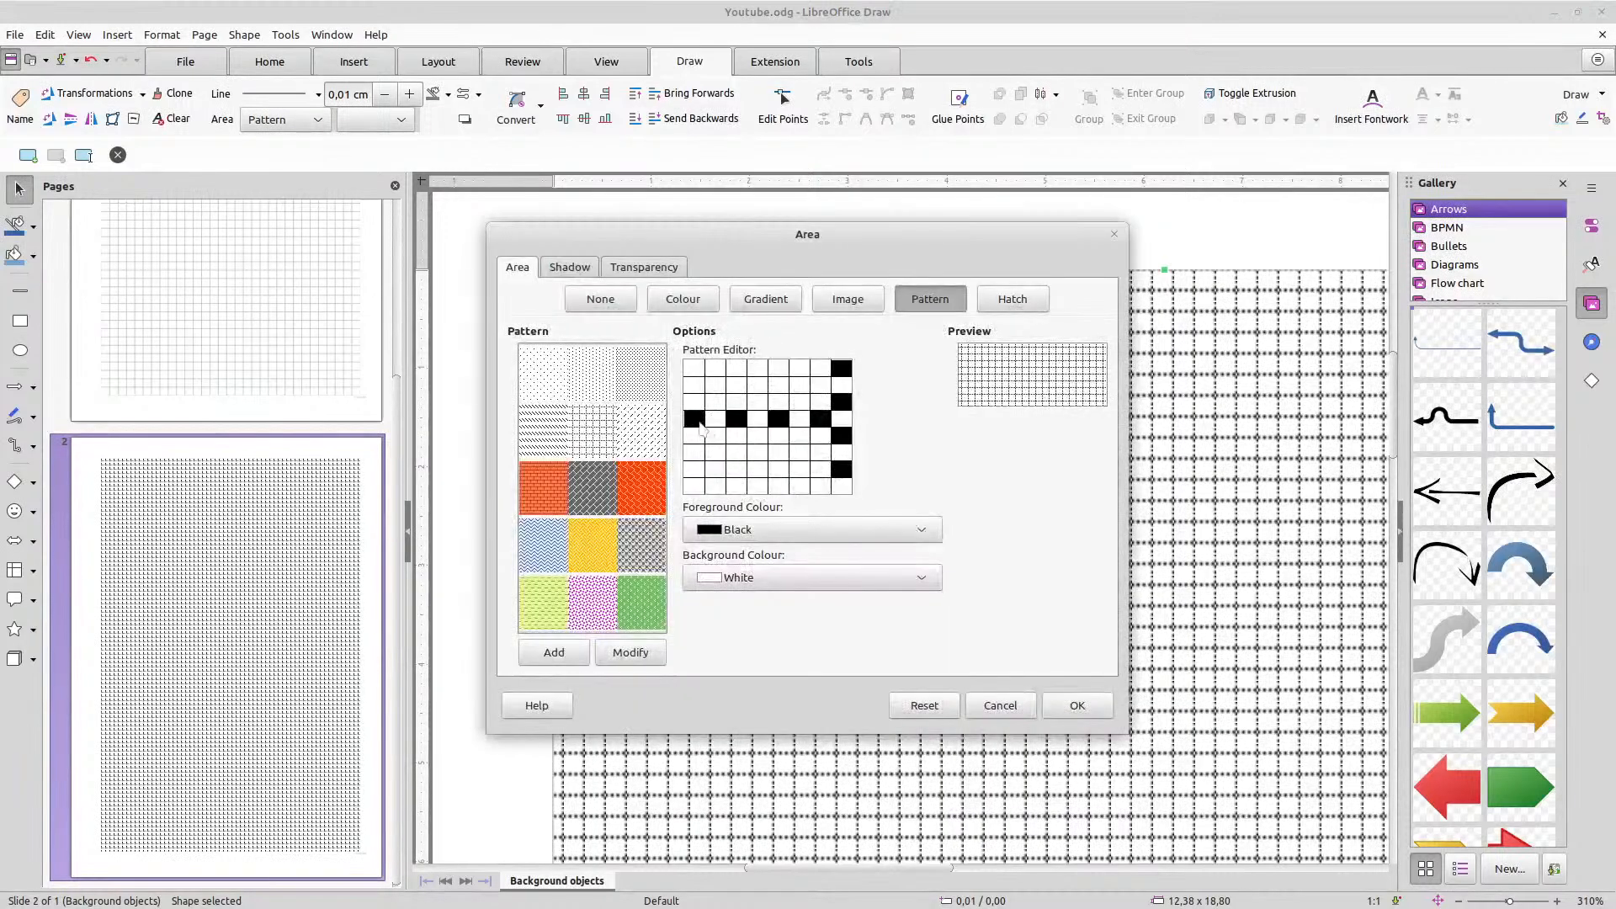
{"action": "left_click", "coordinate": [821, 419]}
{"action": "left_click", "coordinate": [841, 418]}
{"action": "left_click", "coordinate": [839, 402]}
{"action": "left_click", "coordinate": [842, 469]}
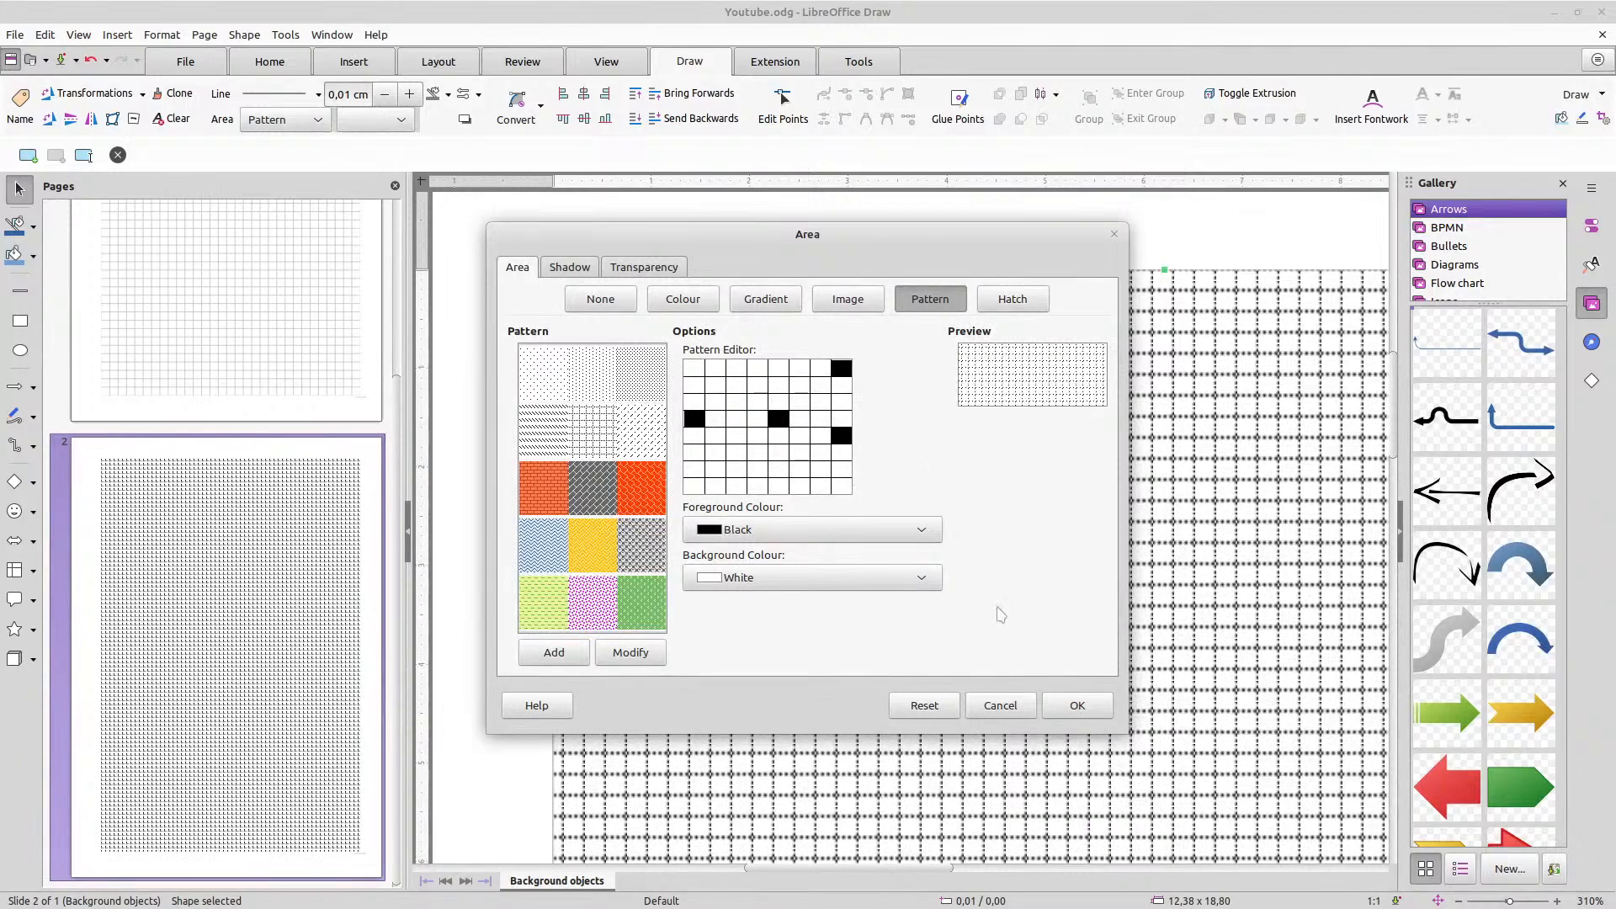
{"action": "left_click", "coordinate": [1070, 707]}
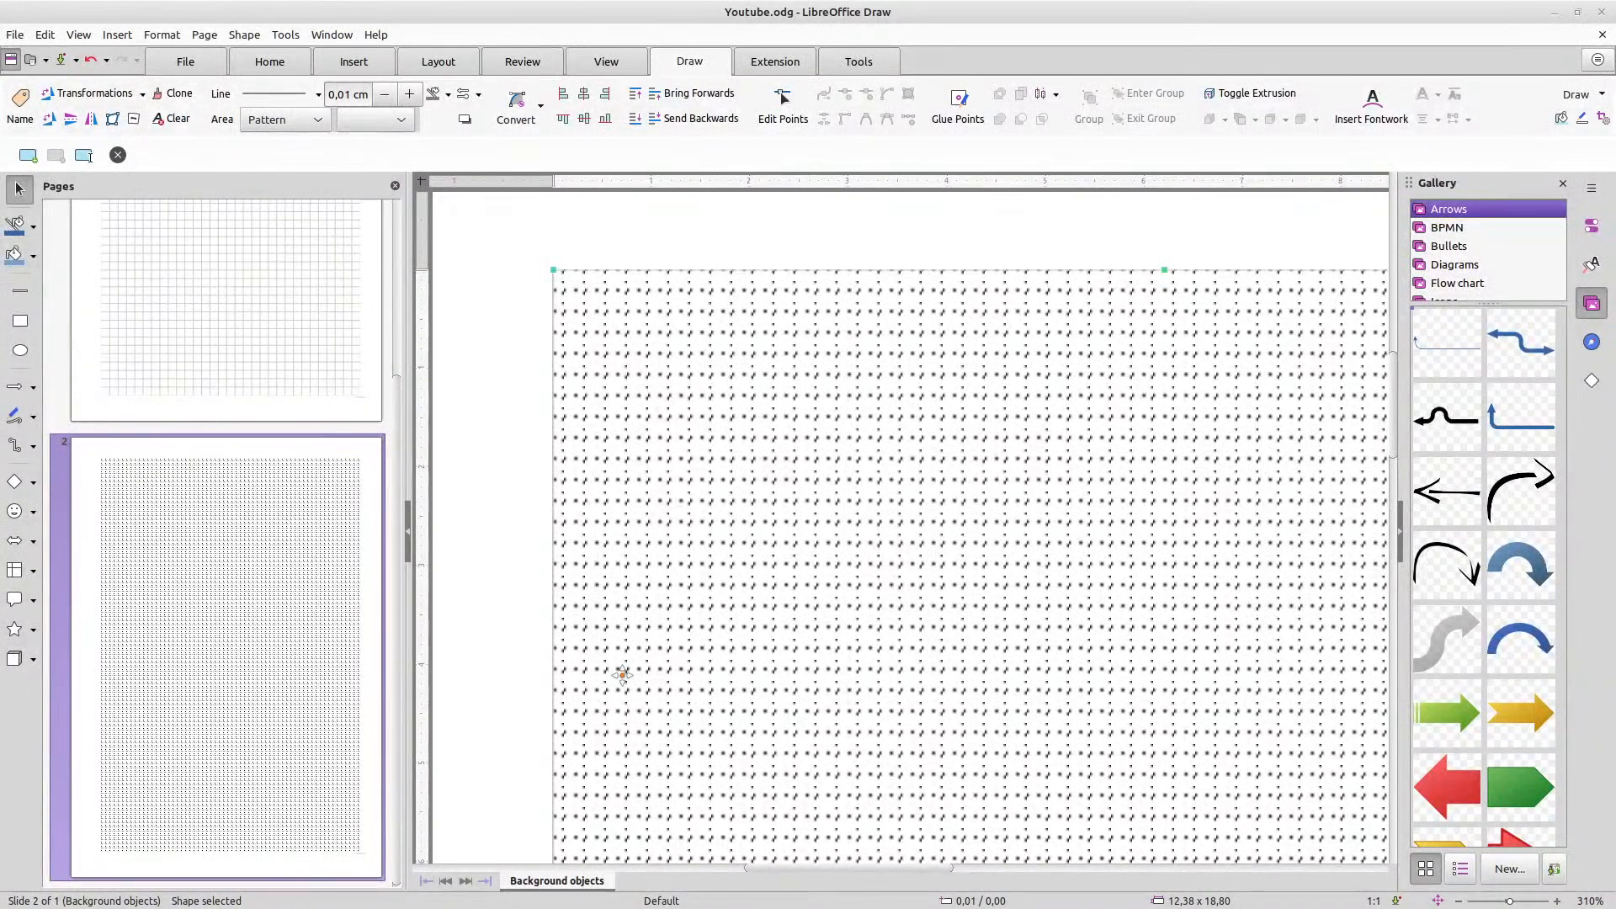
Examine the available hatch and image fills for the rectangle, including the light grey crossed hatch and the tiled blue grid image
{"action": "right_click", "coordinate": [657, 410]}
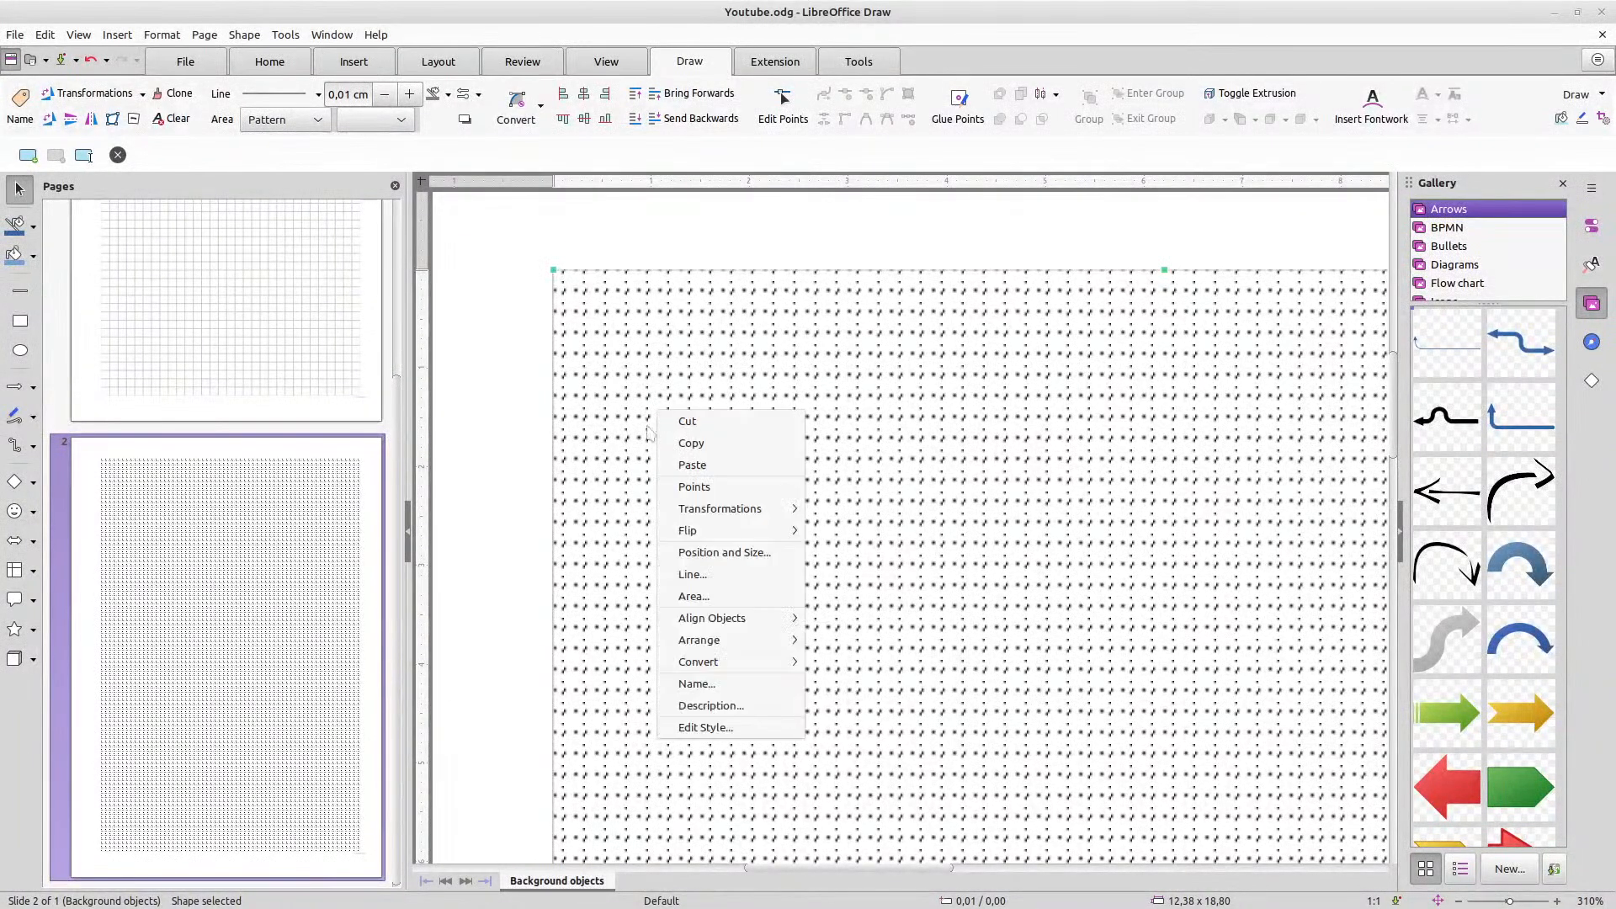
{"action": "left_click", "coordinate": [697, 595]}
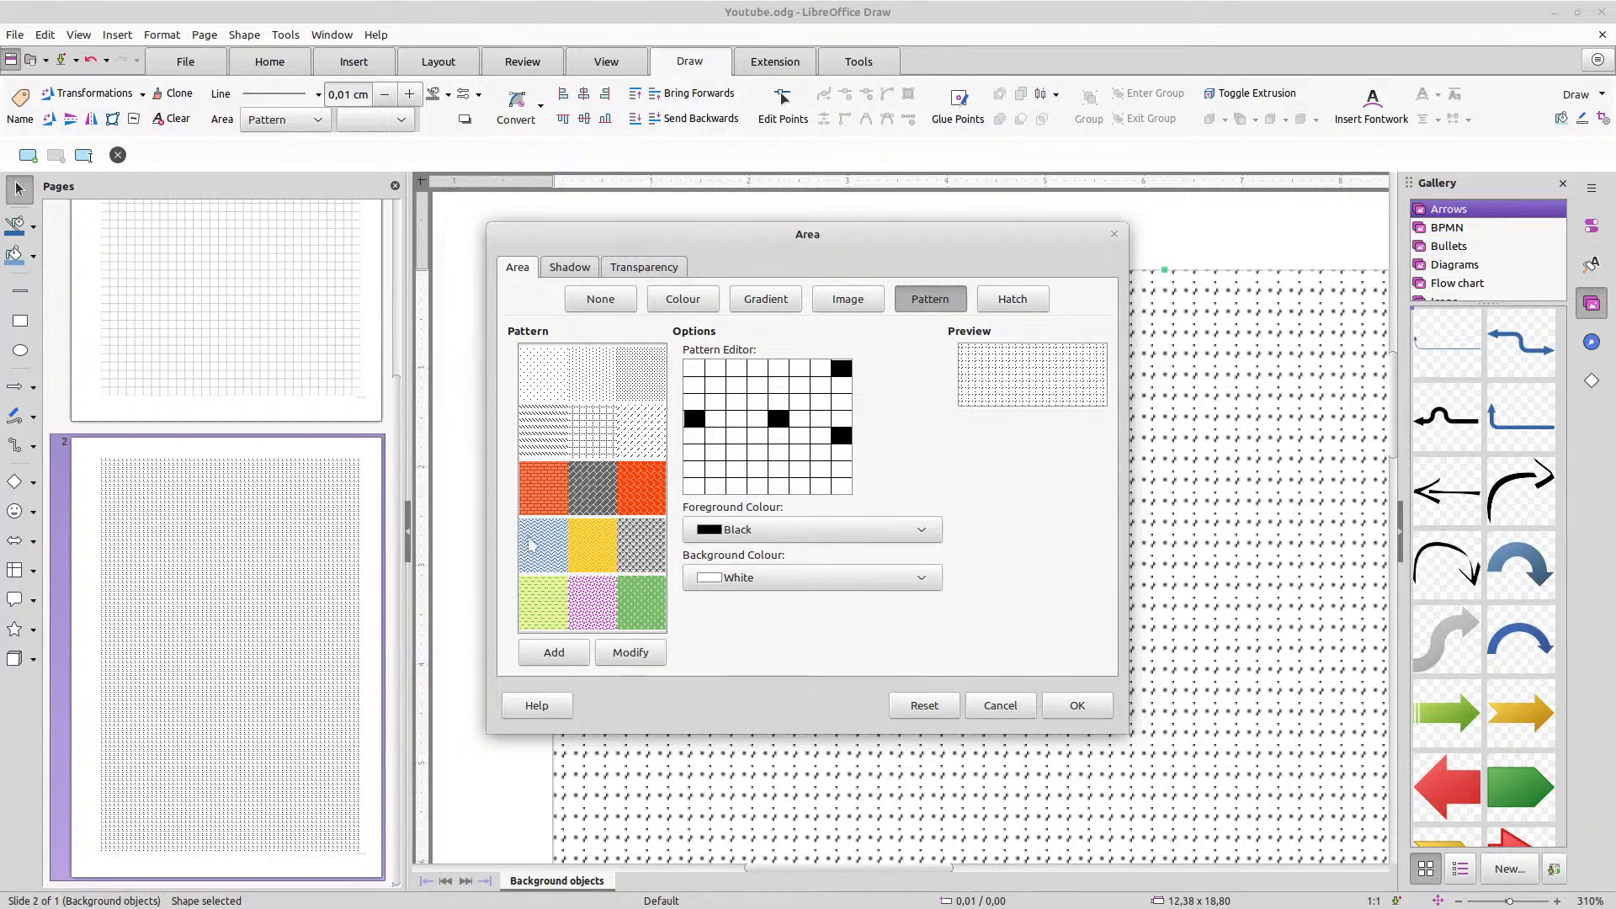
{"action": "left_click", "coordinate": [1015, 296]}
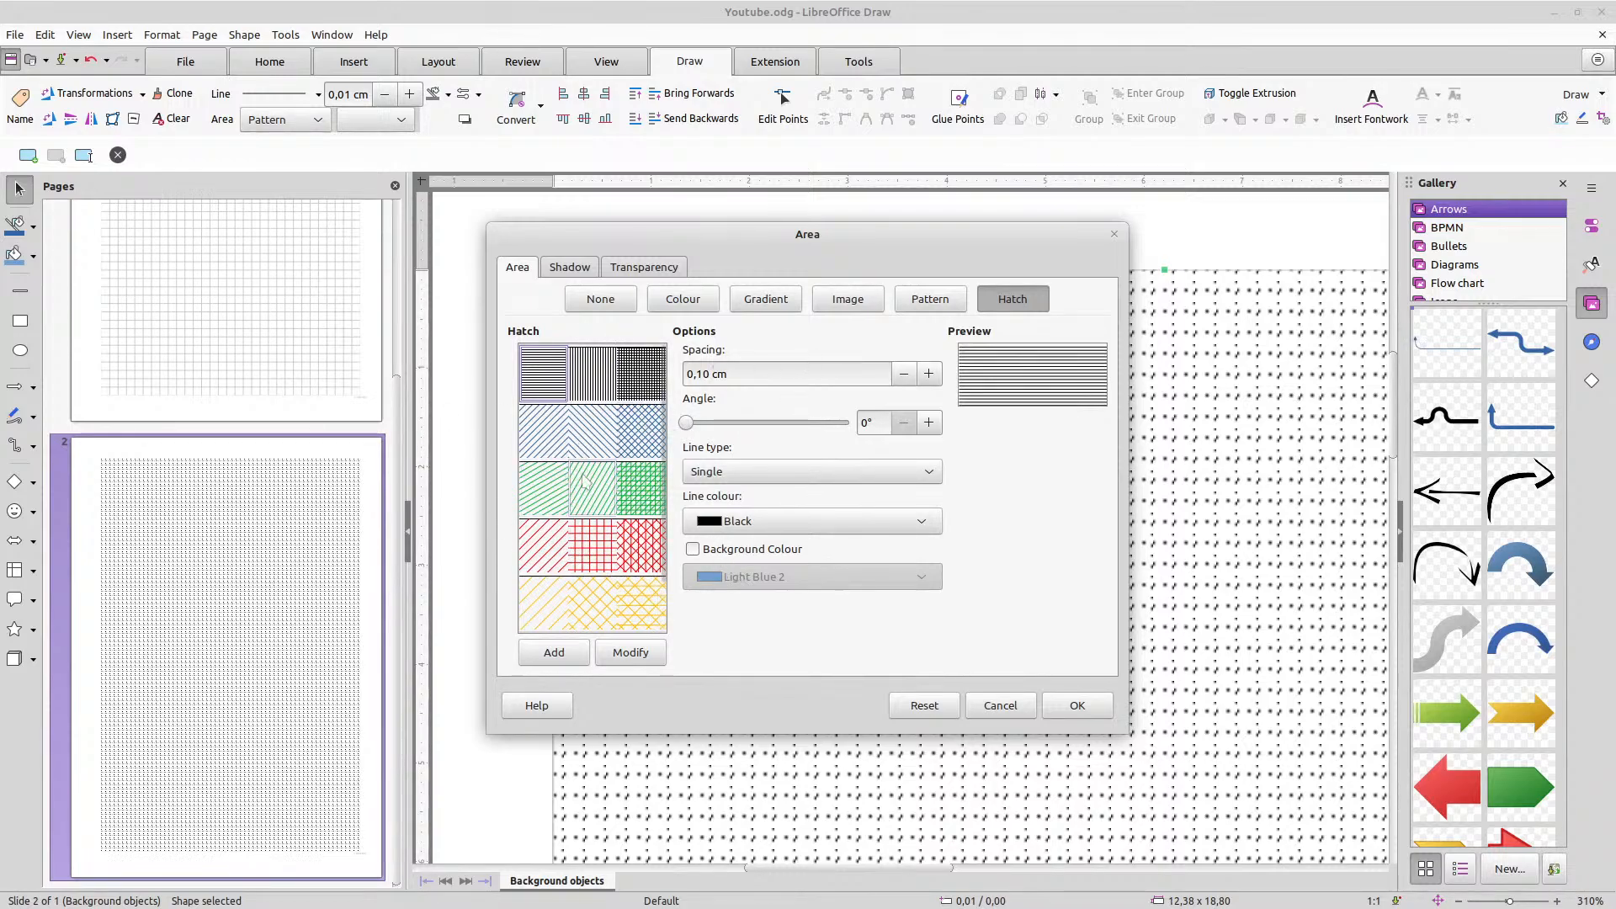
{"action": "scroll", "coordinate": [603, 486], "scroll_direction": "down", "scroll_amount": 1}
{"action": "left_click", "coordinate": [563, 601]}
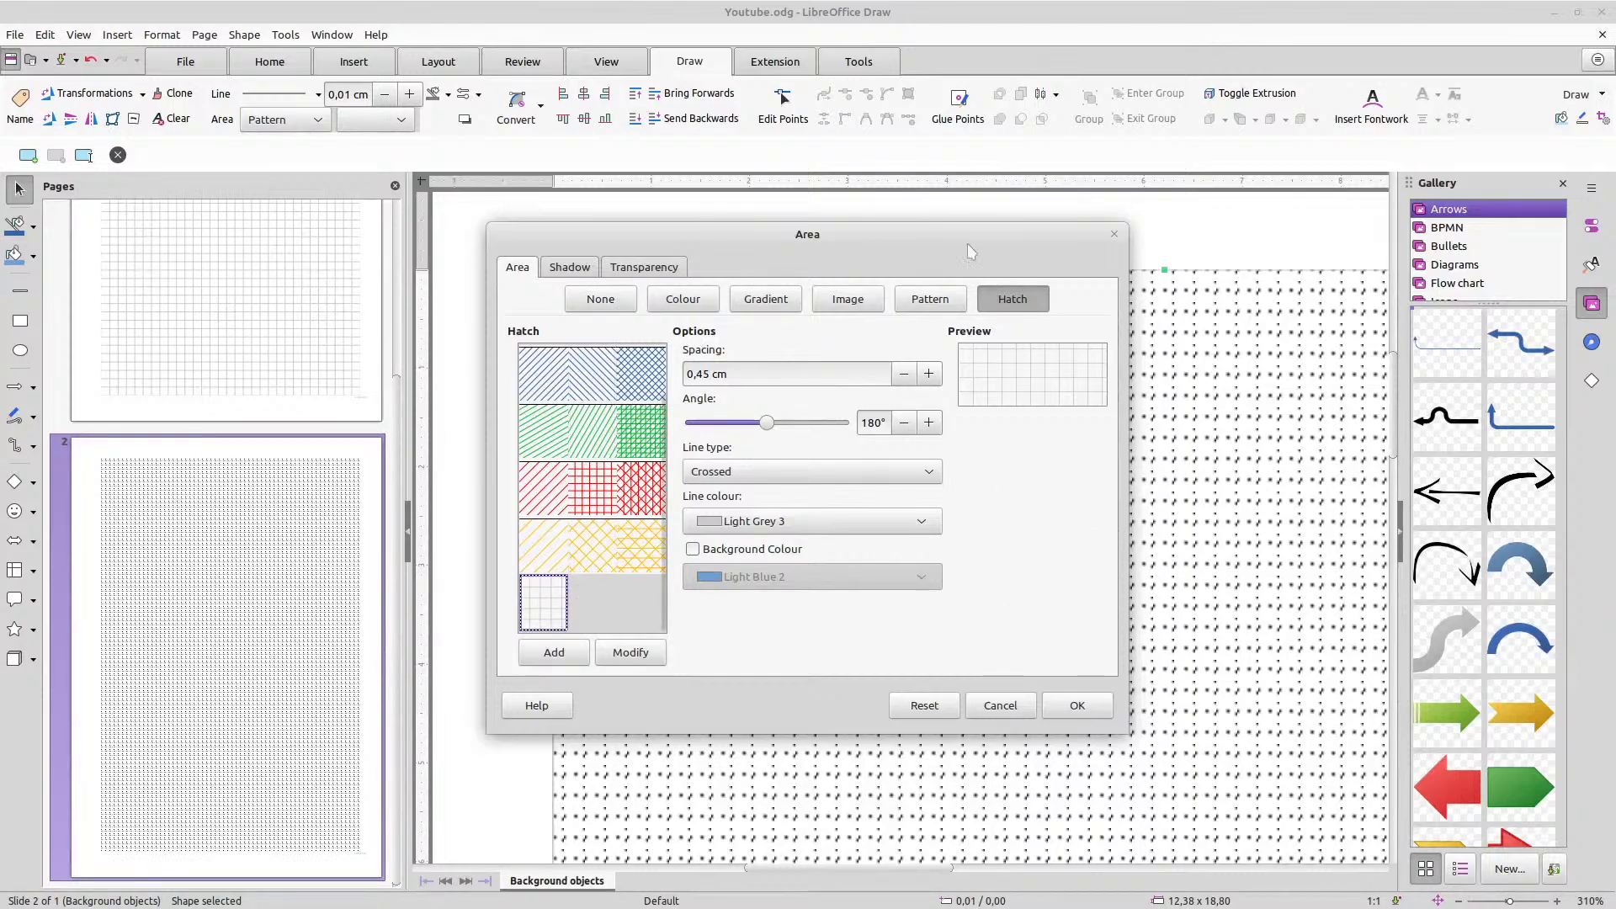
{"action": "left_click", "coordinate": [843, 308]}
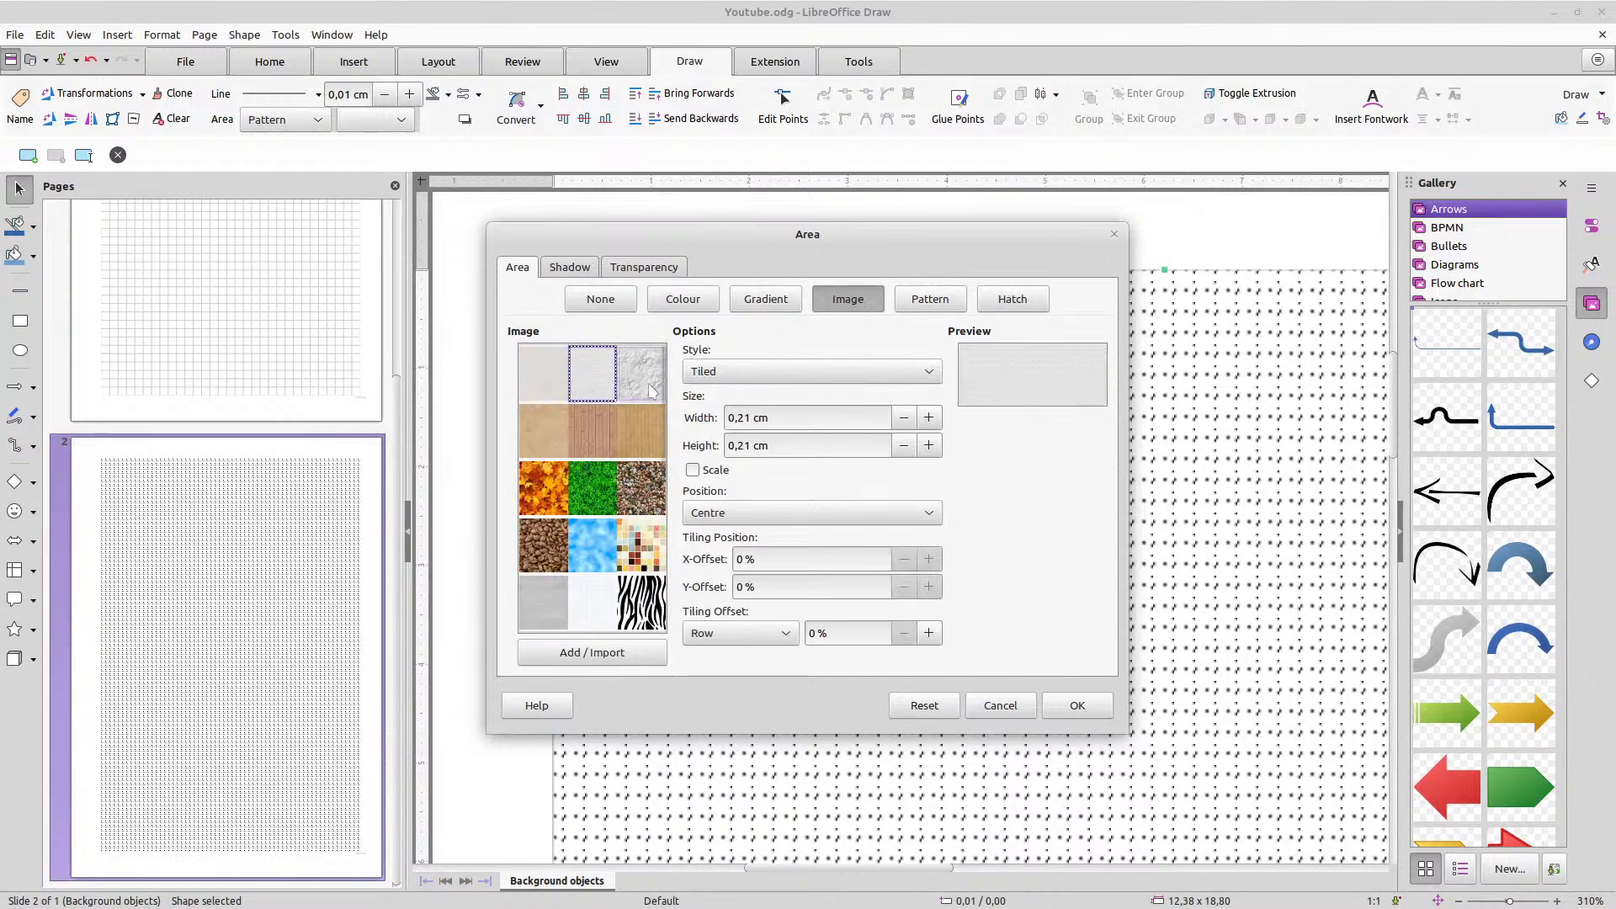
{"action": "left_click", "coordinate": [641, 373]}
{"action": "left_click", "coordinate": [596, 605]}
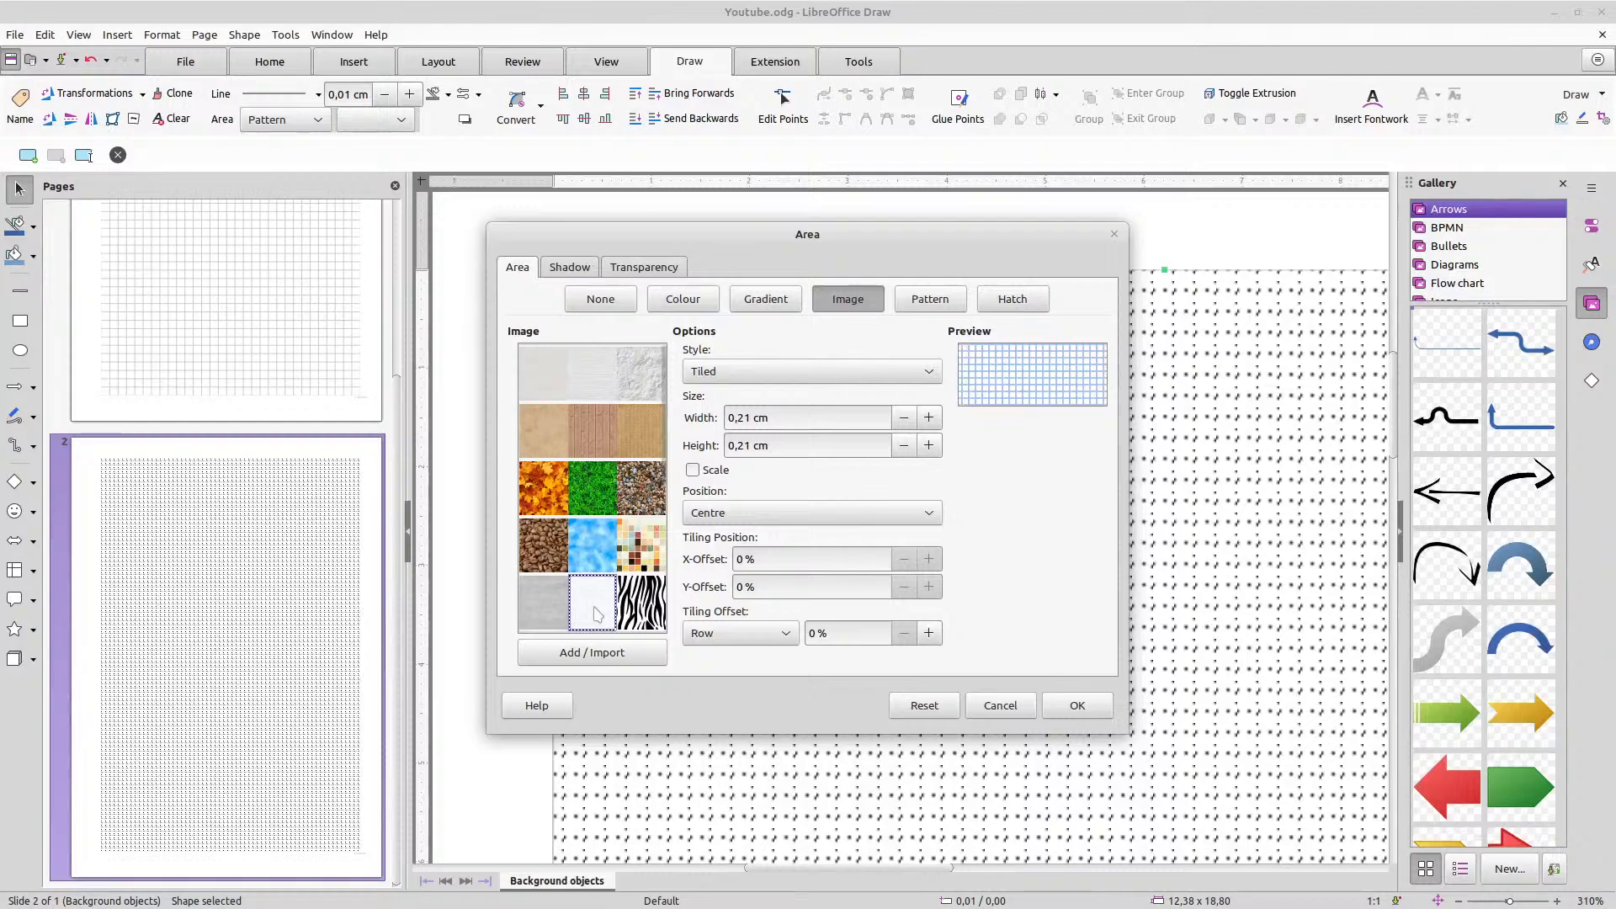
{"action": "scroll", "coordinate": [595, 550], "scroll_direction": "down", "scroll_amount": 3}
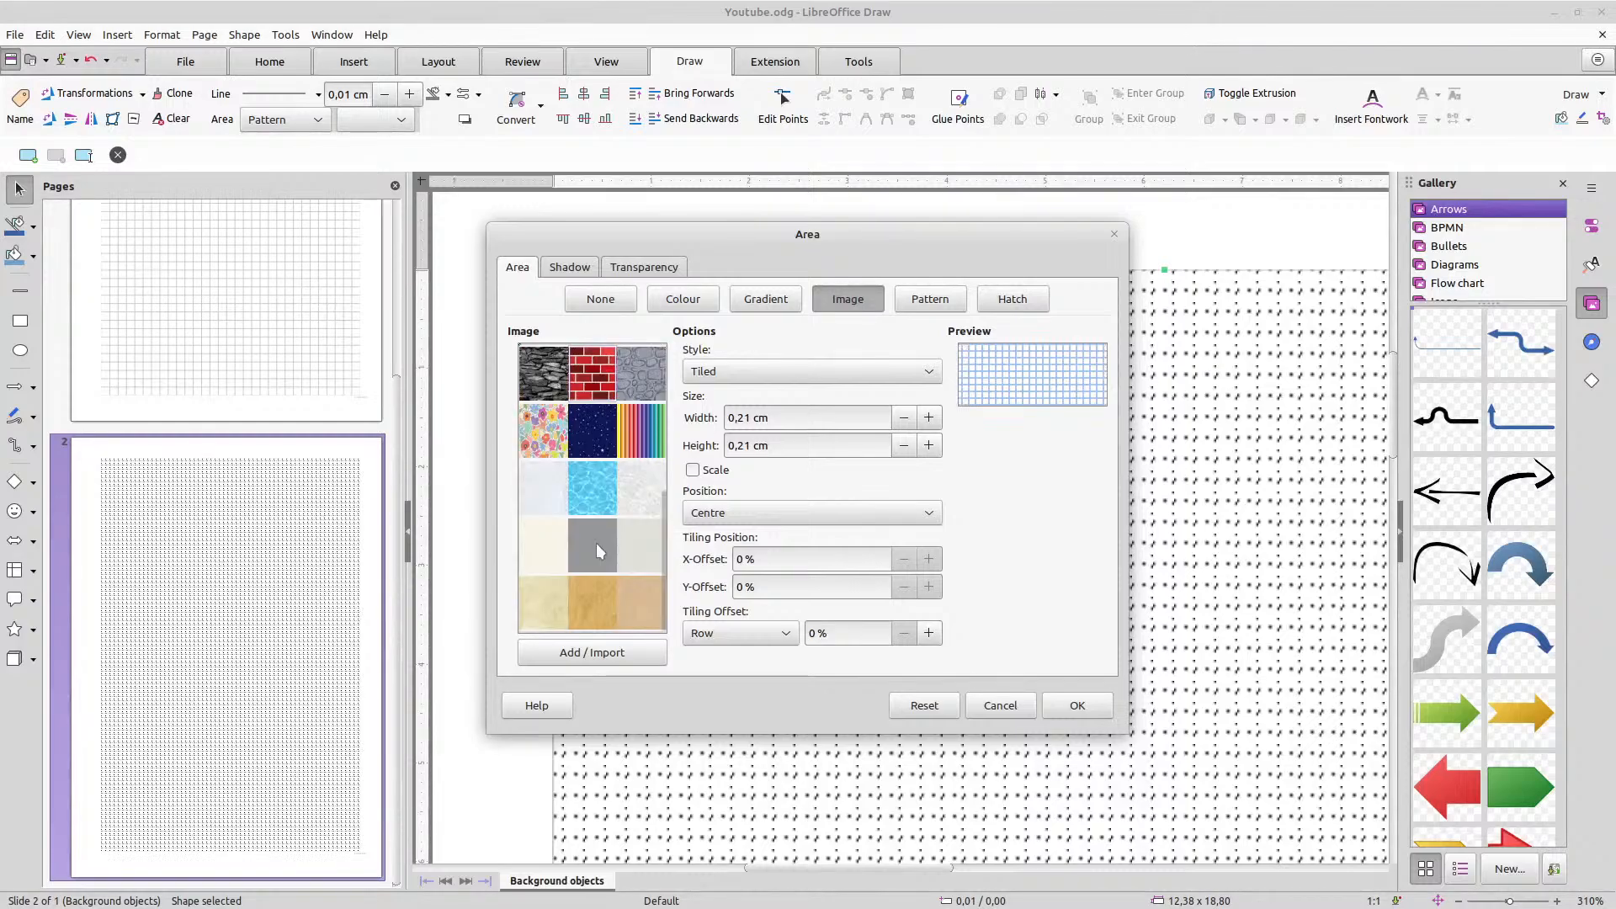
{"action": "scroll", "coordinate": [596, 543], "scroll_direction": "down", "scroll_amount": 3}
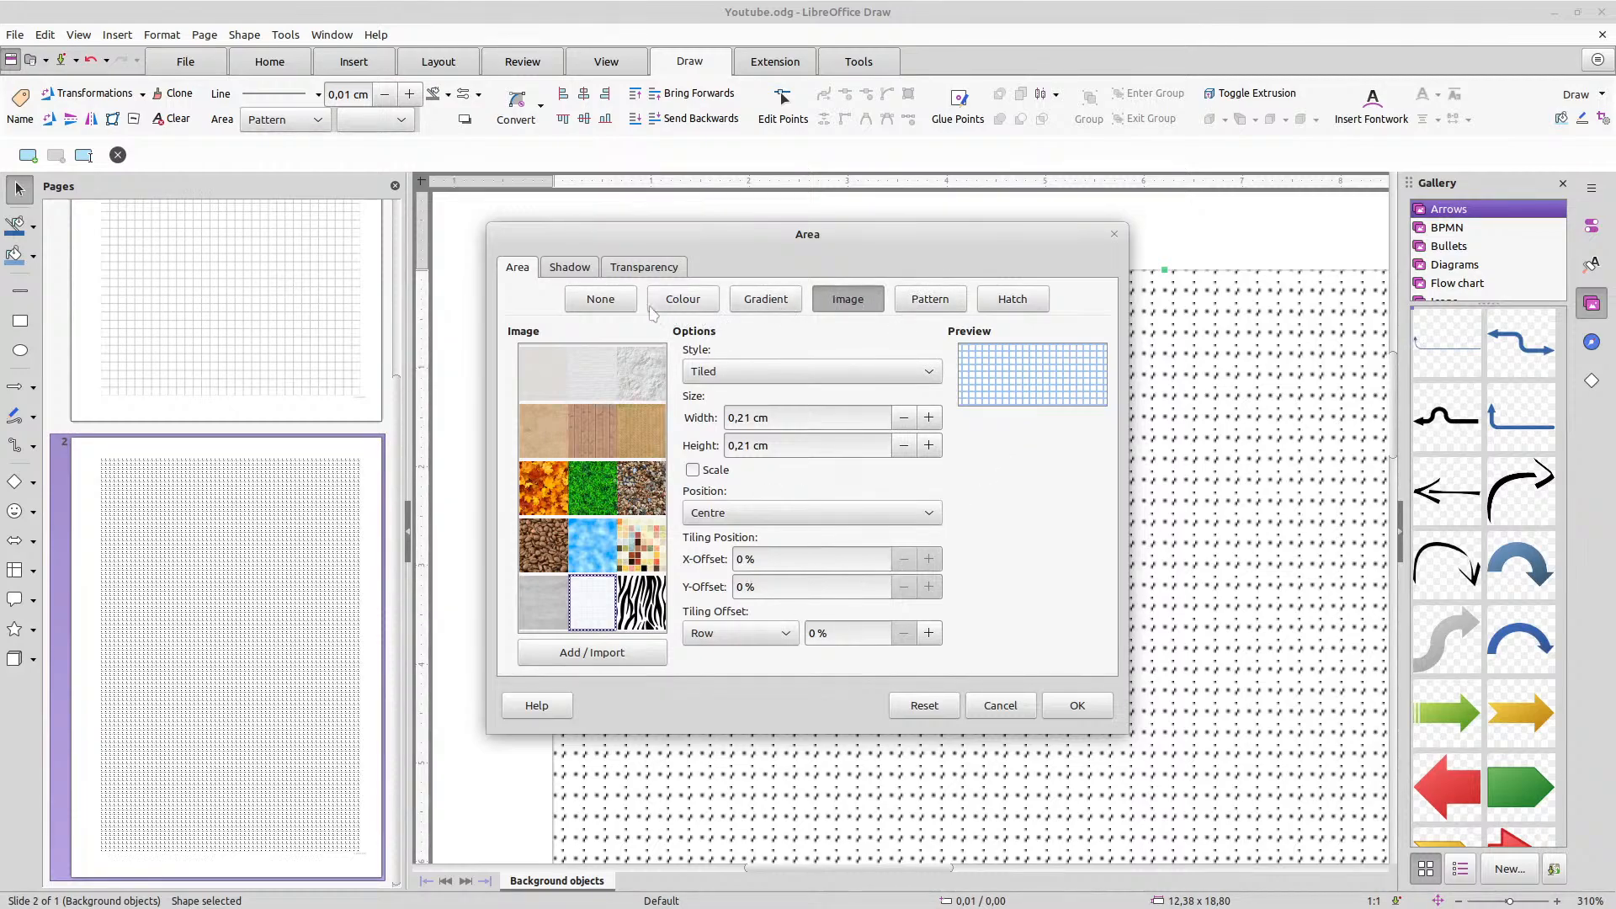
Set the rectangle's area fill to None and apply it
{"action": "left_click", "coordinate": [600, 300]}
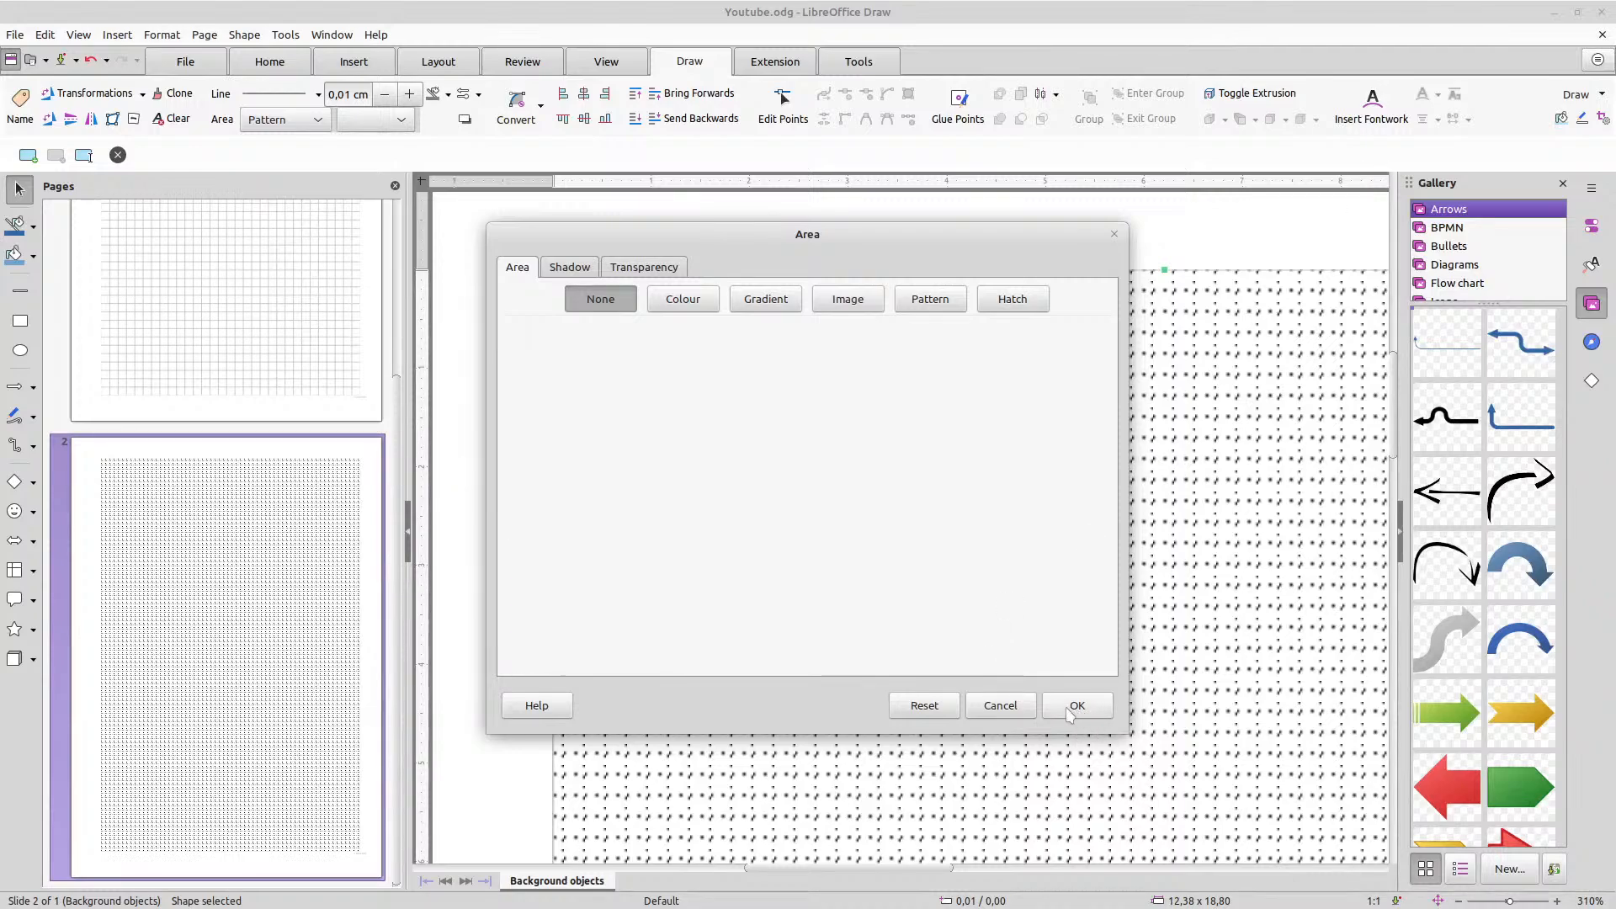
{"action": "left_click", "coordinate": [1078, 709]}
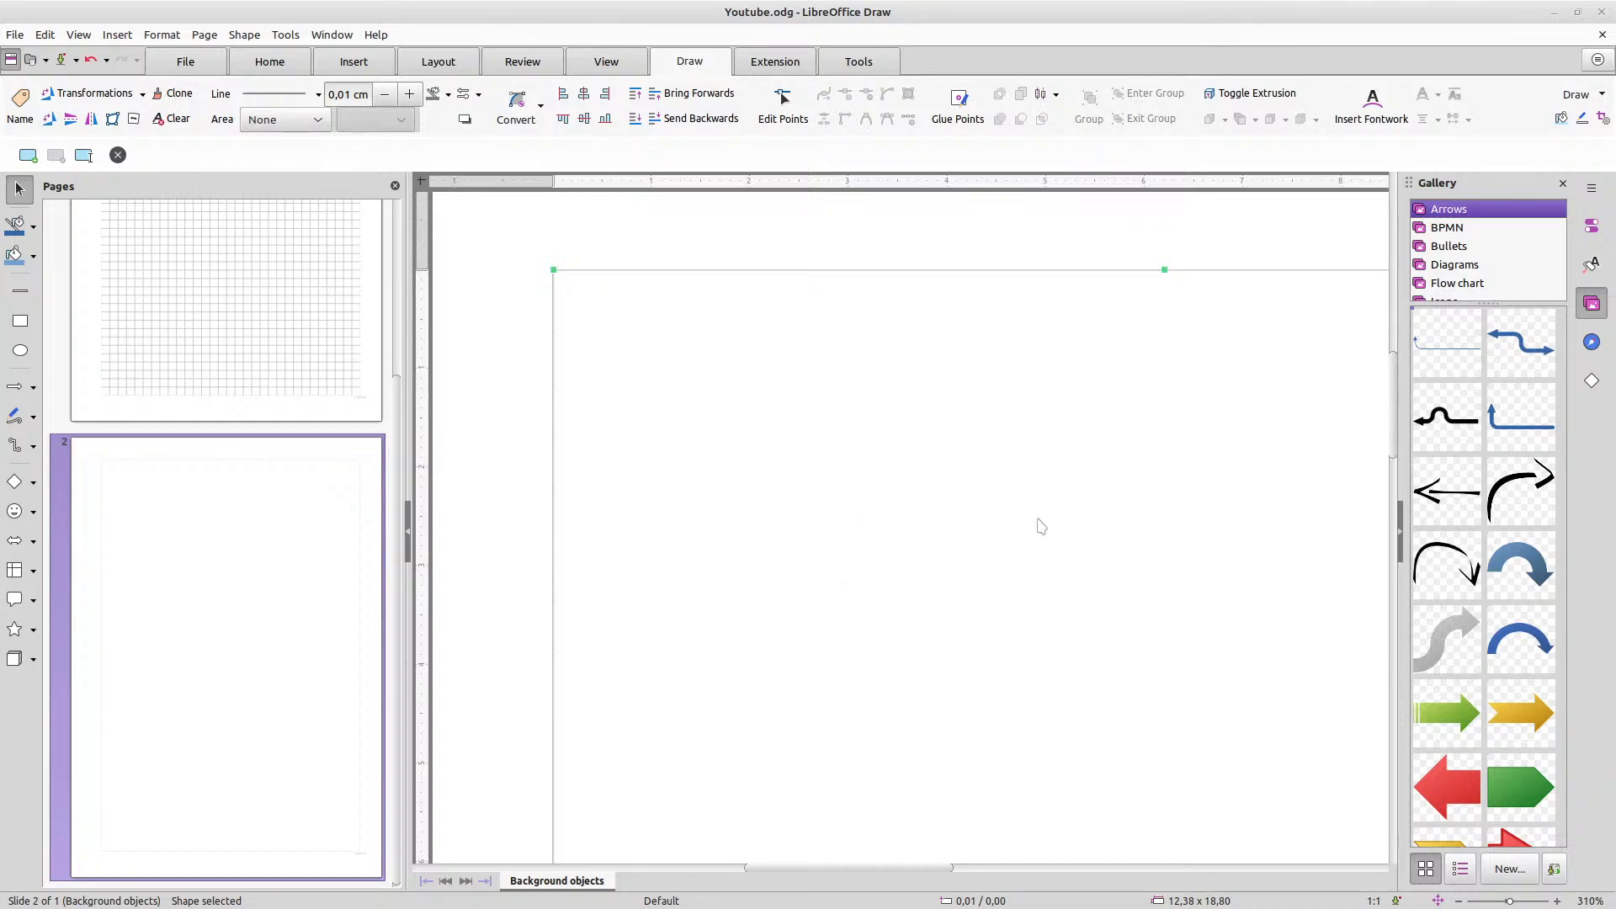
Set the rectangle's width to 12,40 cm in its position and size settings
{"action": "scroll", "coordinate": [1037, 519], "scroll_direction": "down", "scroll_amount": 1}
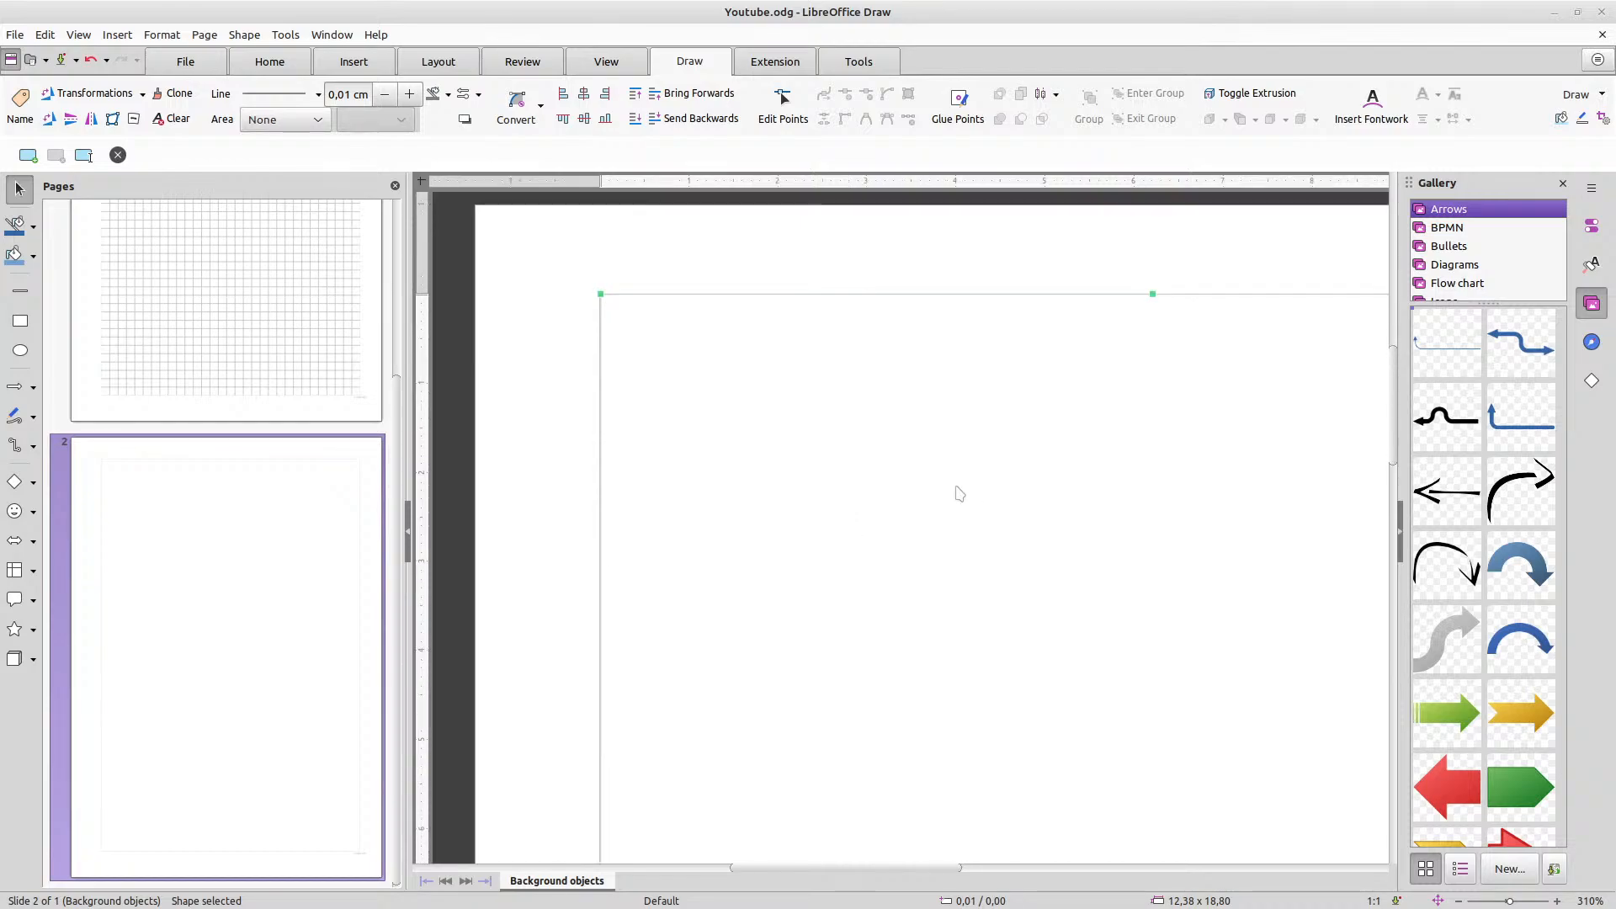
{"action": "right_click", "coordinate": [631, 301]}
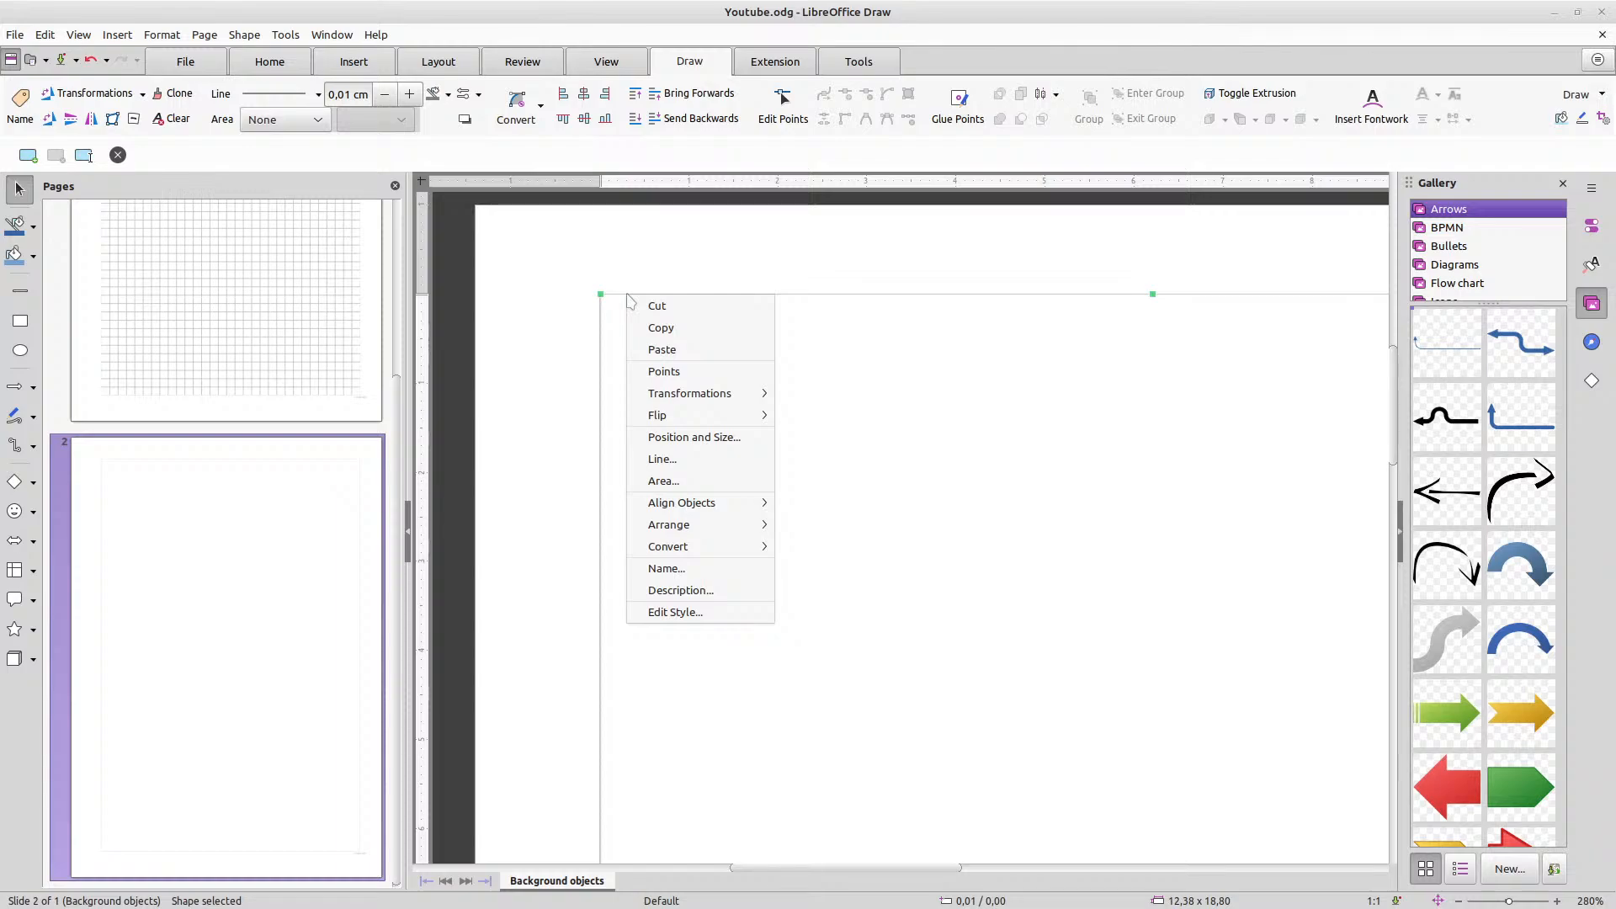
{"action": "left_click", "coordinate": [703, 443]}
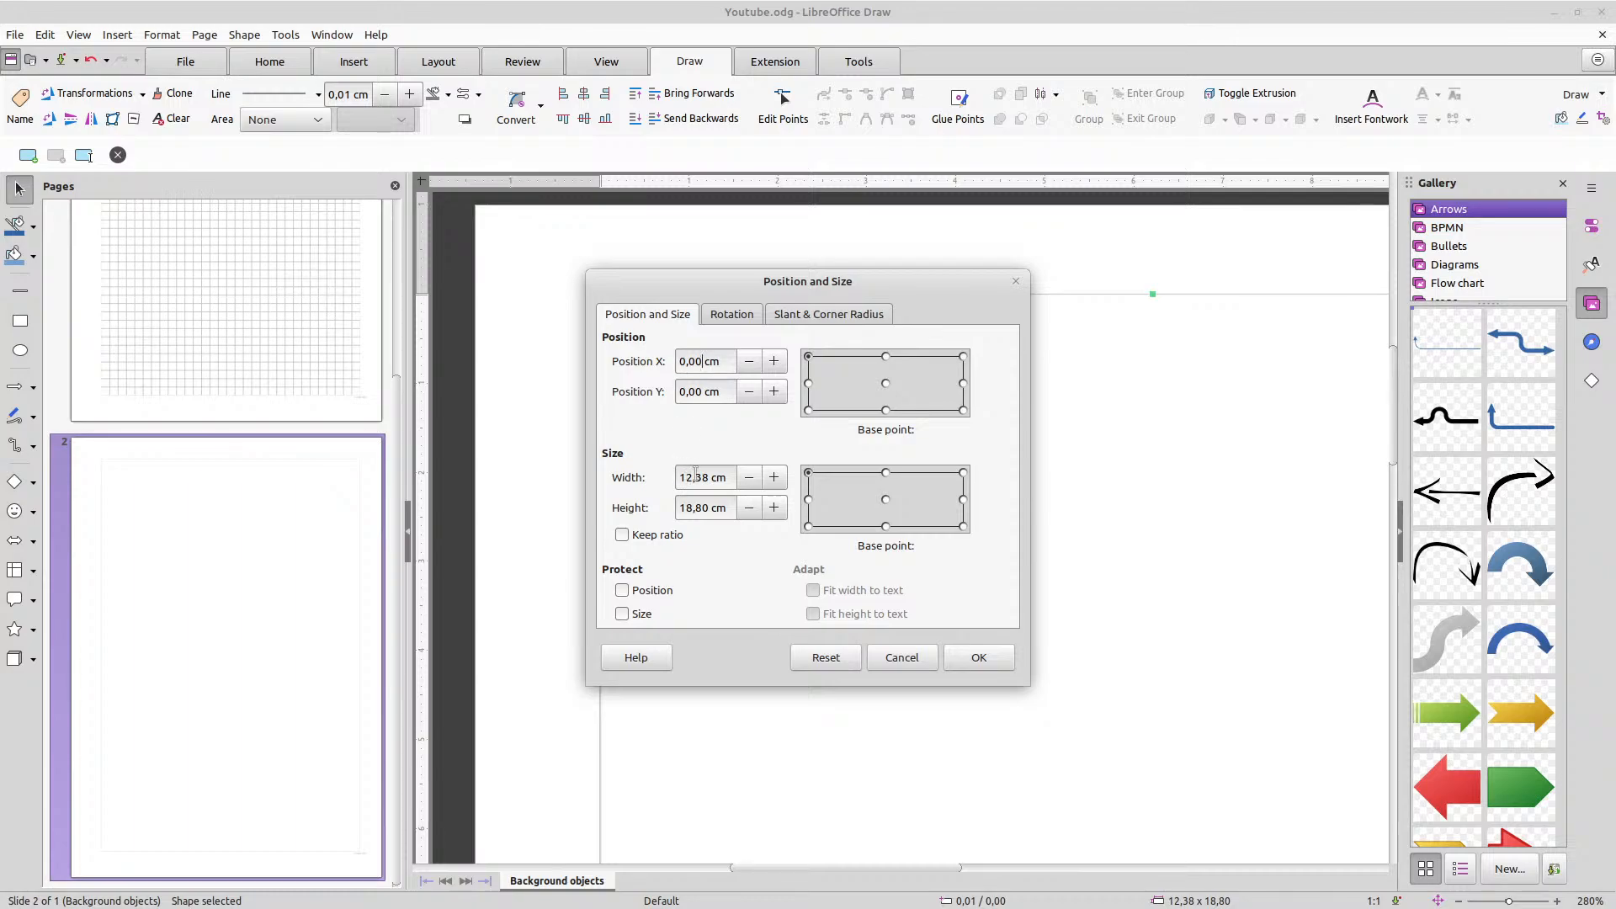
{"action": "type", "text": "4"}
{"action": "left_click", "coordinate": [751, 531]}
{"action": "left_click", "coordinate": [988, 655]}
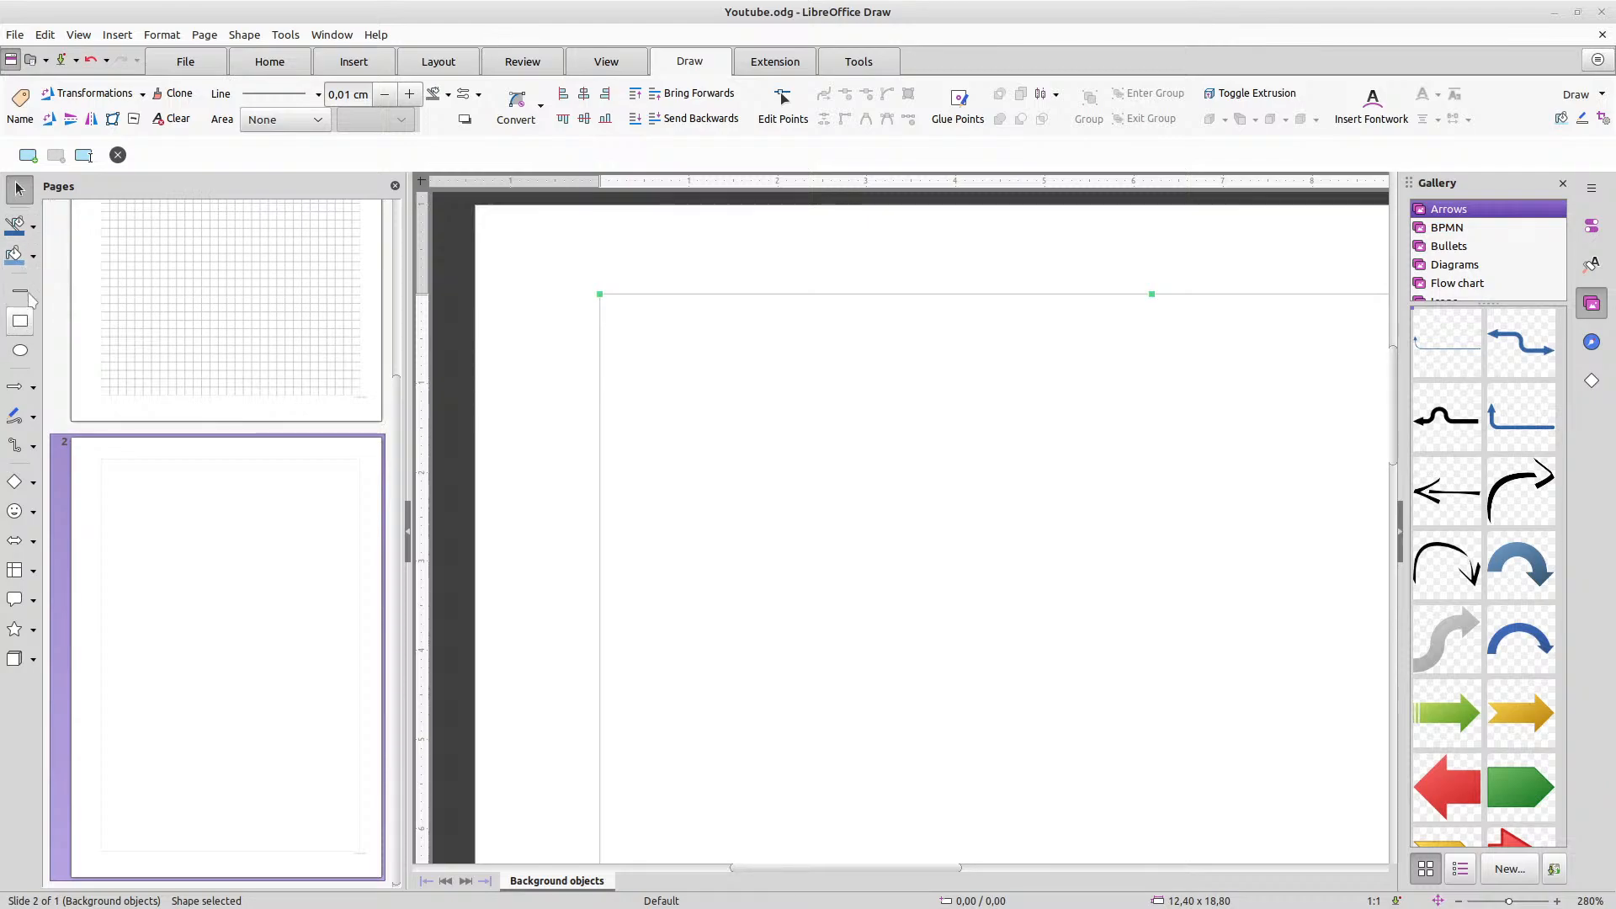
Draw a vertical line about 5,3 cm long down from the rectangle's upper edge, about 0,56 cm from its left side
{"action": "left_click", "coordinate": [18, 290]}
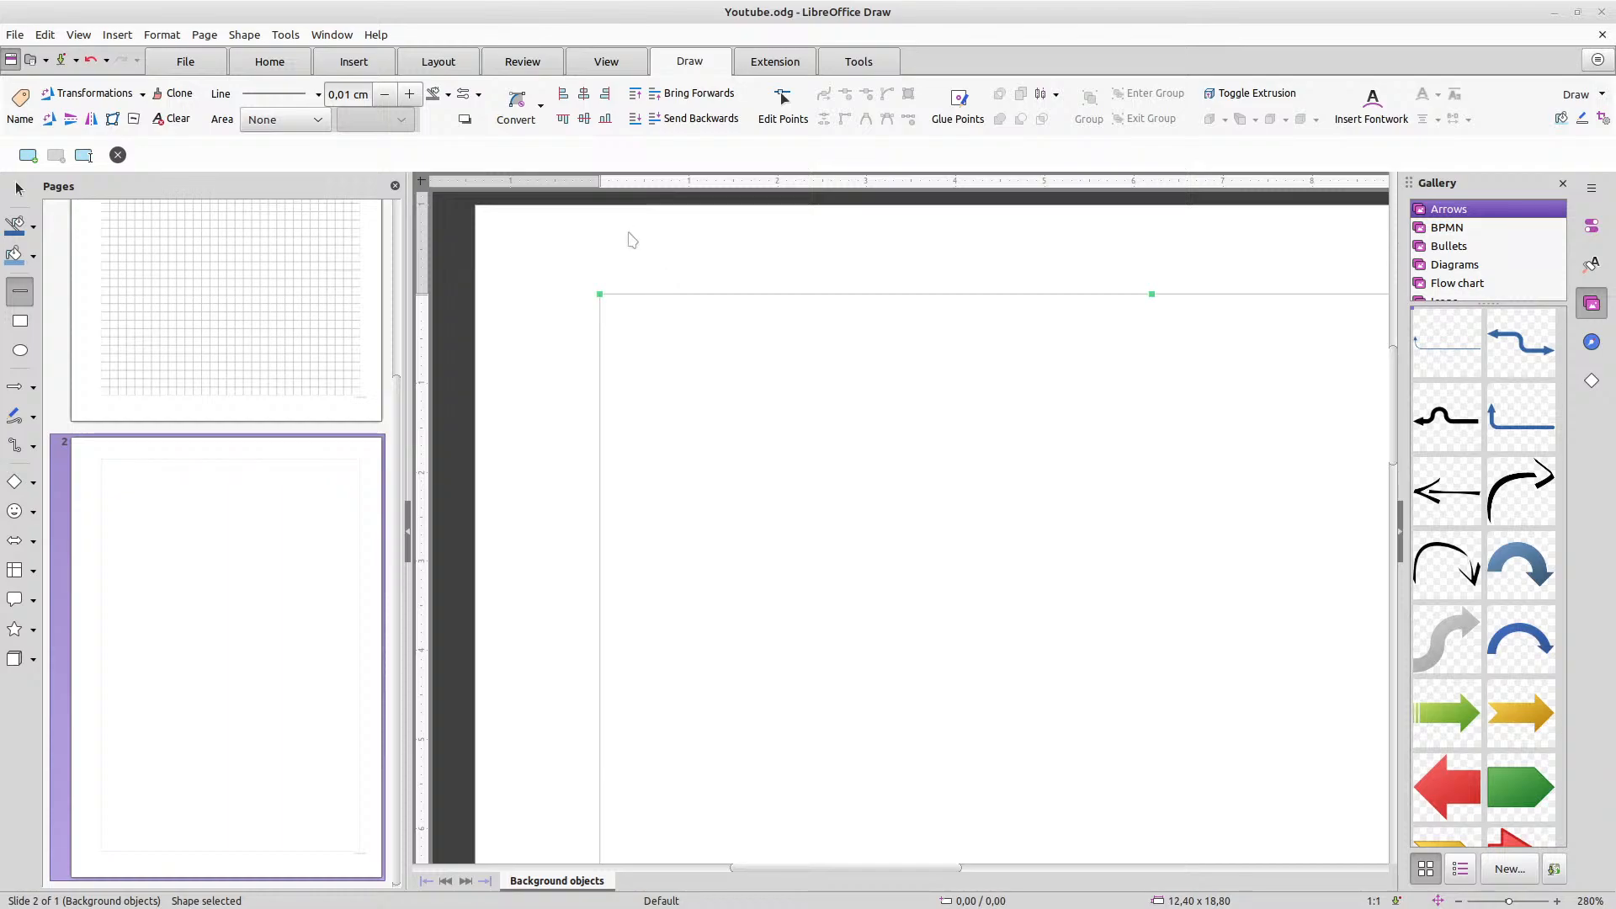
{"action": "left_click", "coordinate": [629, 233]}
{"action": "left_click", "coordinate": [18, 291]}
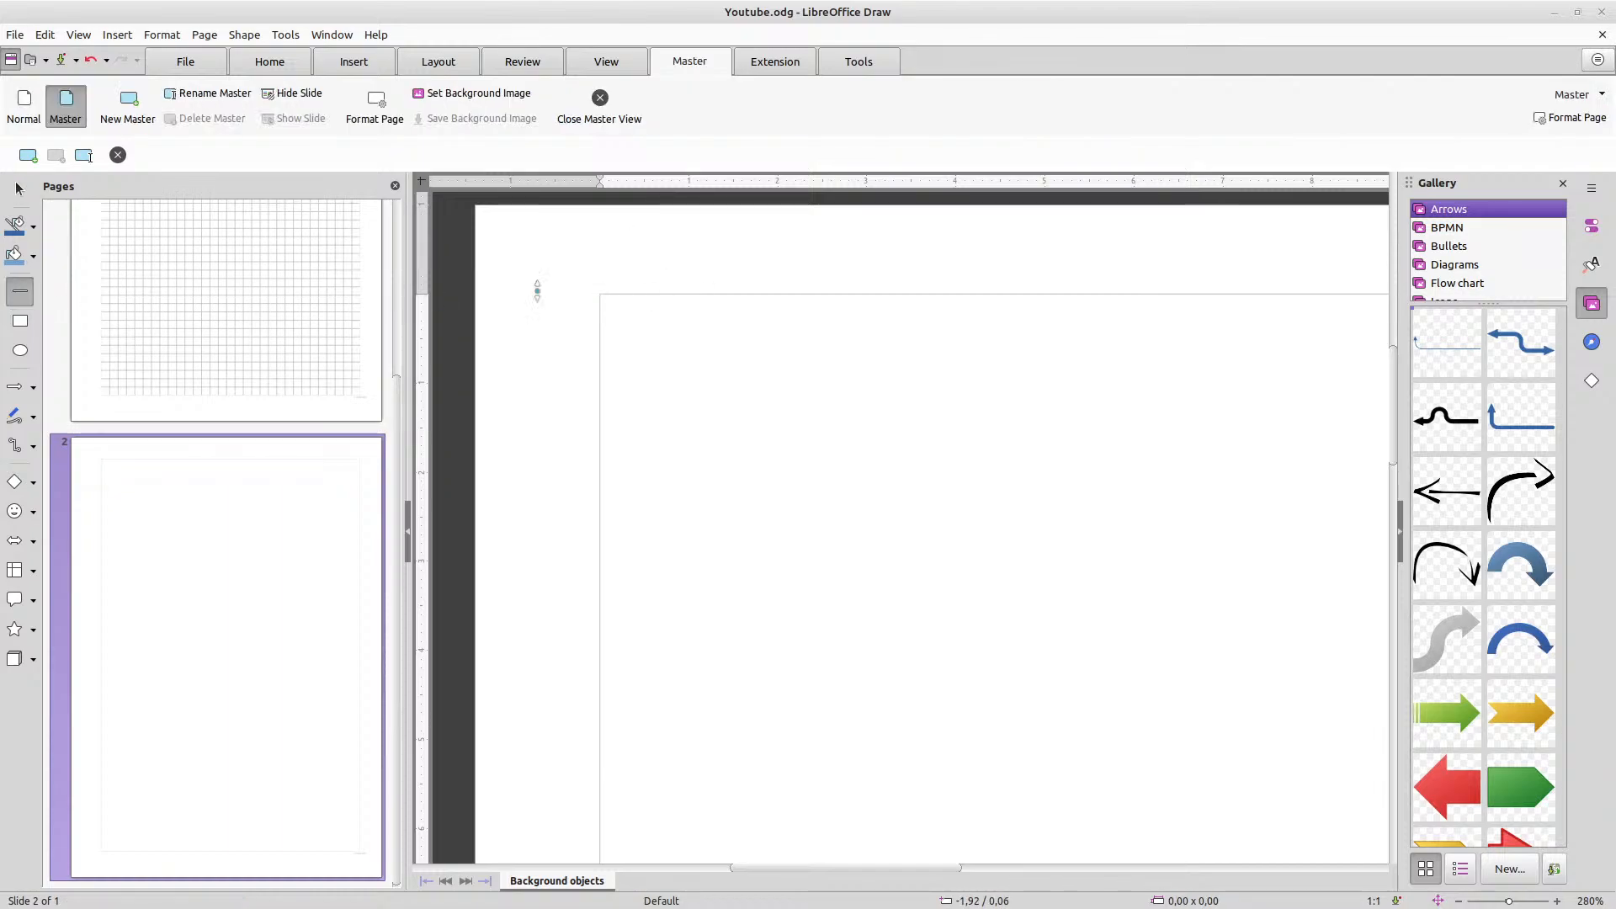
{"action": "mouse_move", "coordinate": [648, 294]}
{"action": "left_mouse_down"}
{"action": "mouse_move", "coordinate": [665, 725]}
{"action": "mouse_move", "coordinate": [650, 768]}
{"action": "left_mouse_up"}
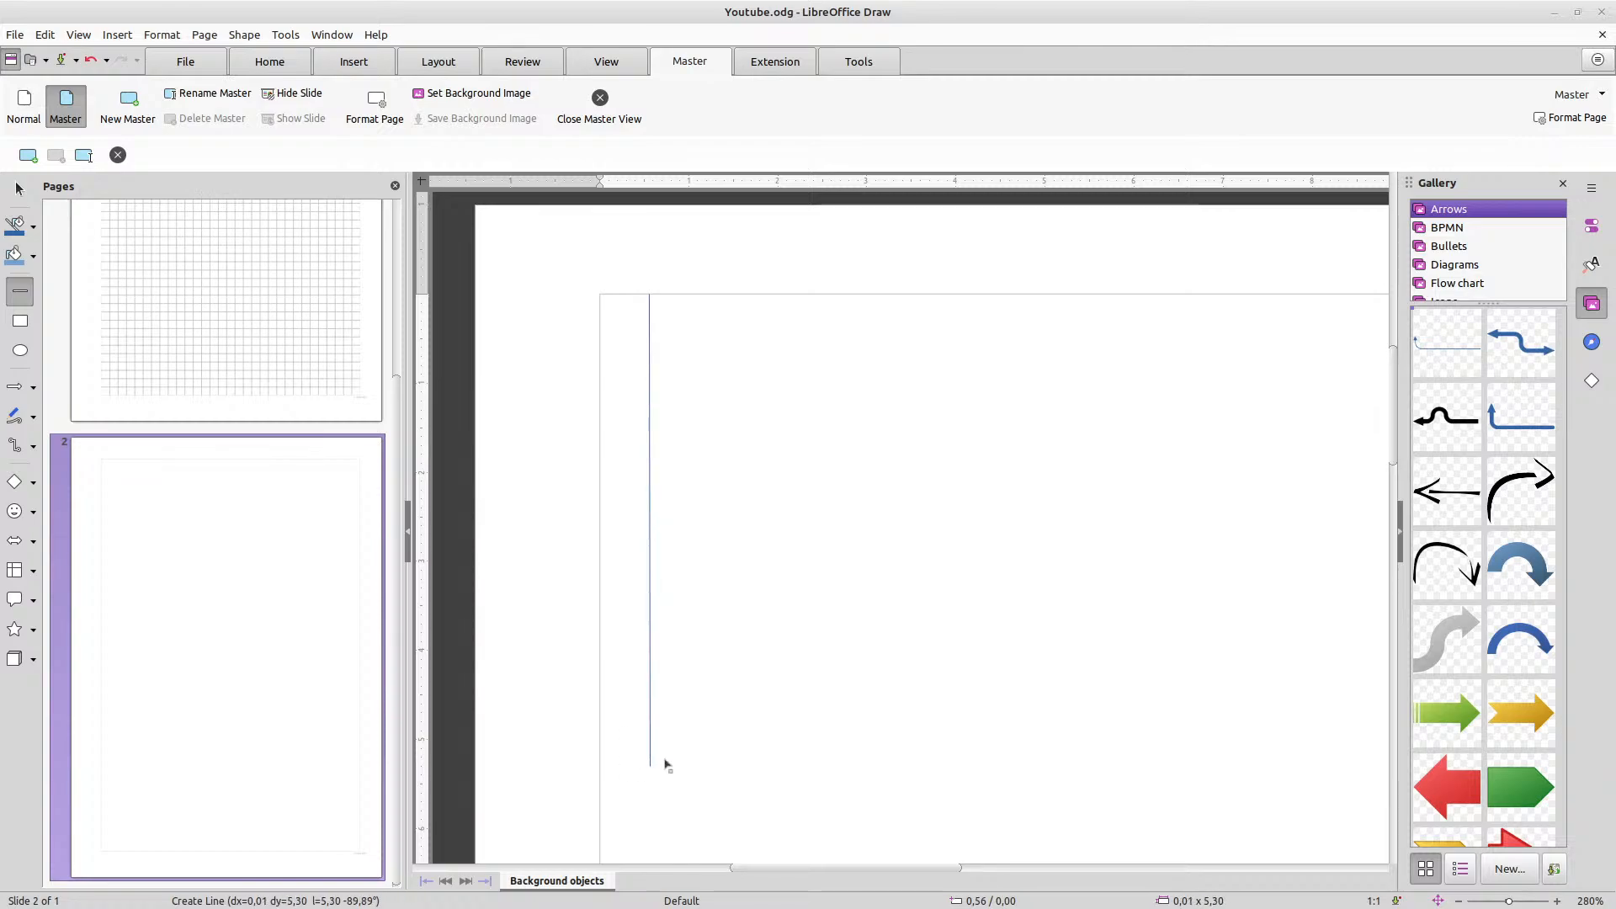
Set the line's X position to 0,40 cm, its width to 0,00 cm and its height to 18,8 cm
{"action": "right_click", "coordinate": [649, 380]}
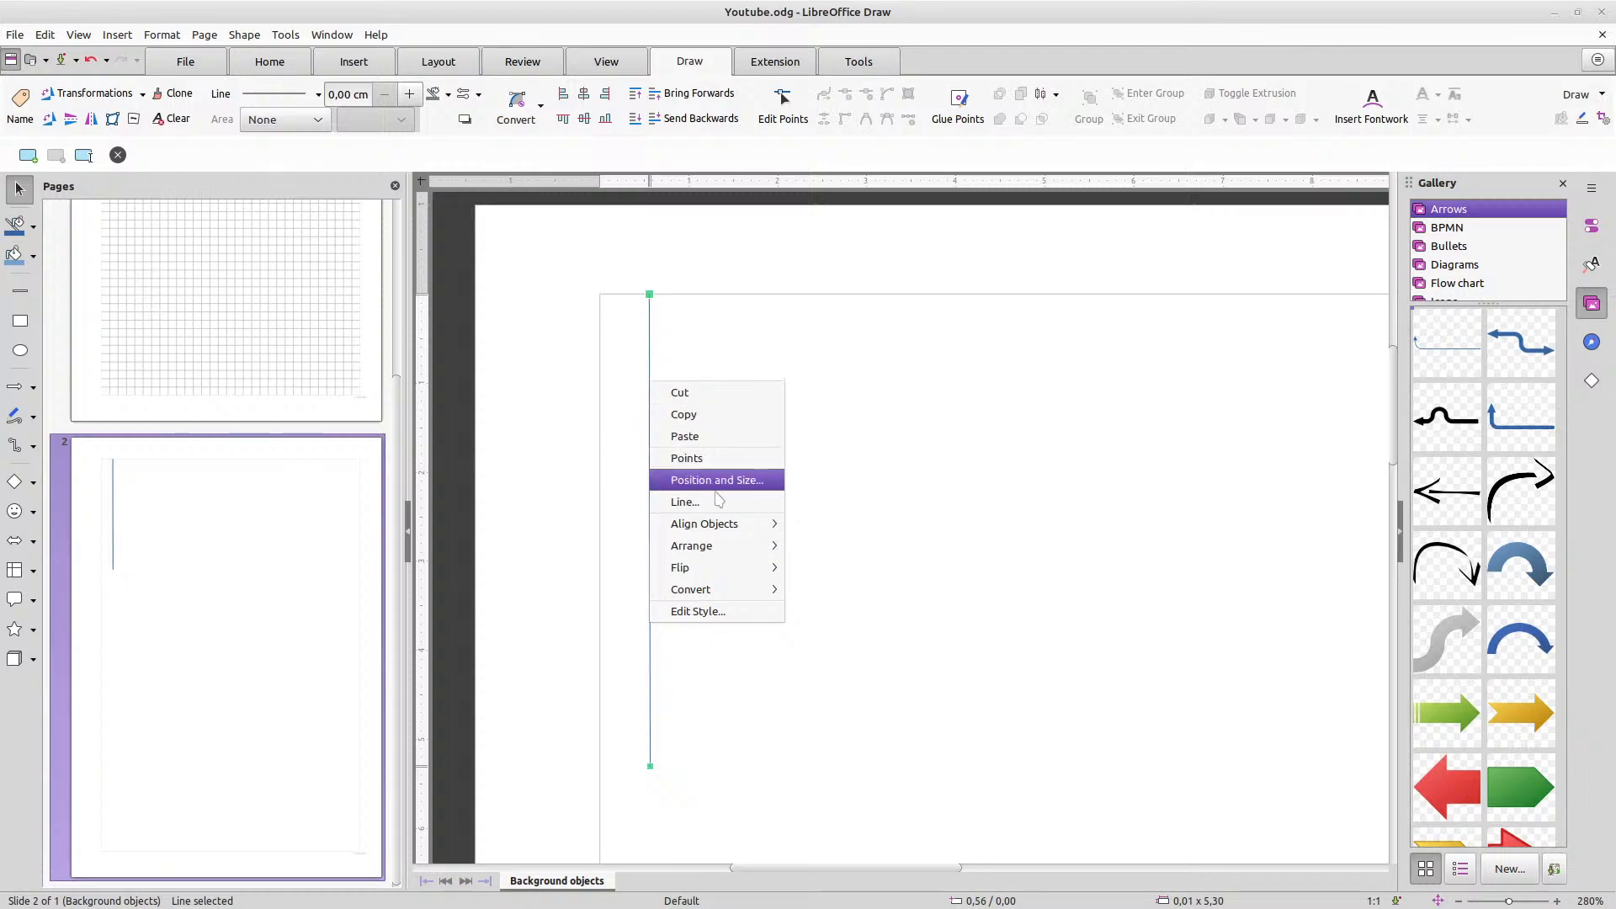
{"action": "left_click", "coordinate": [750, 486]}
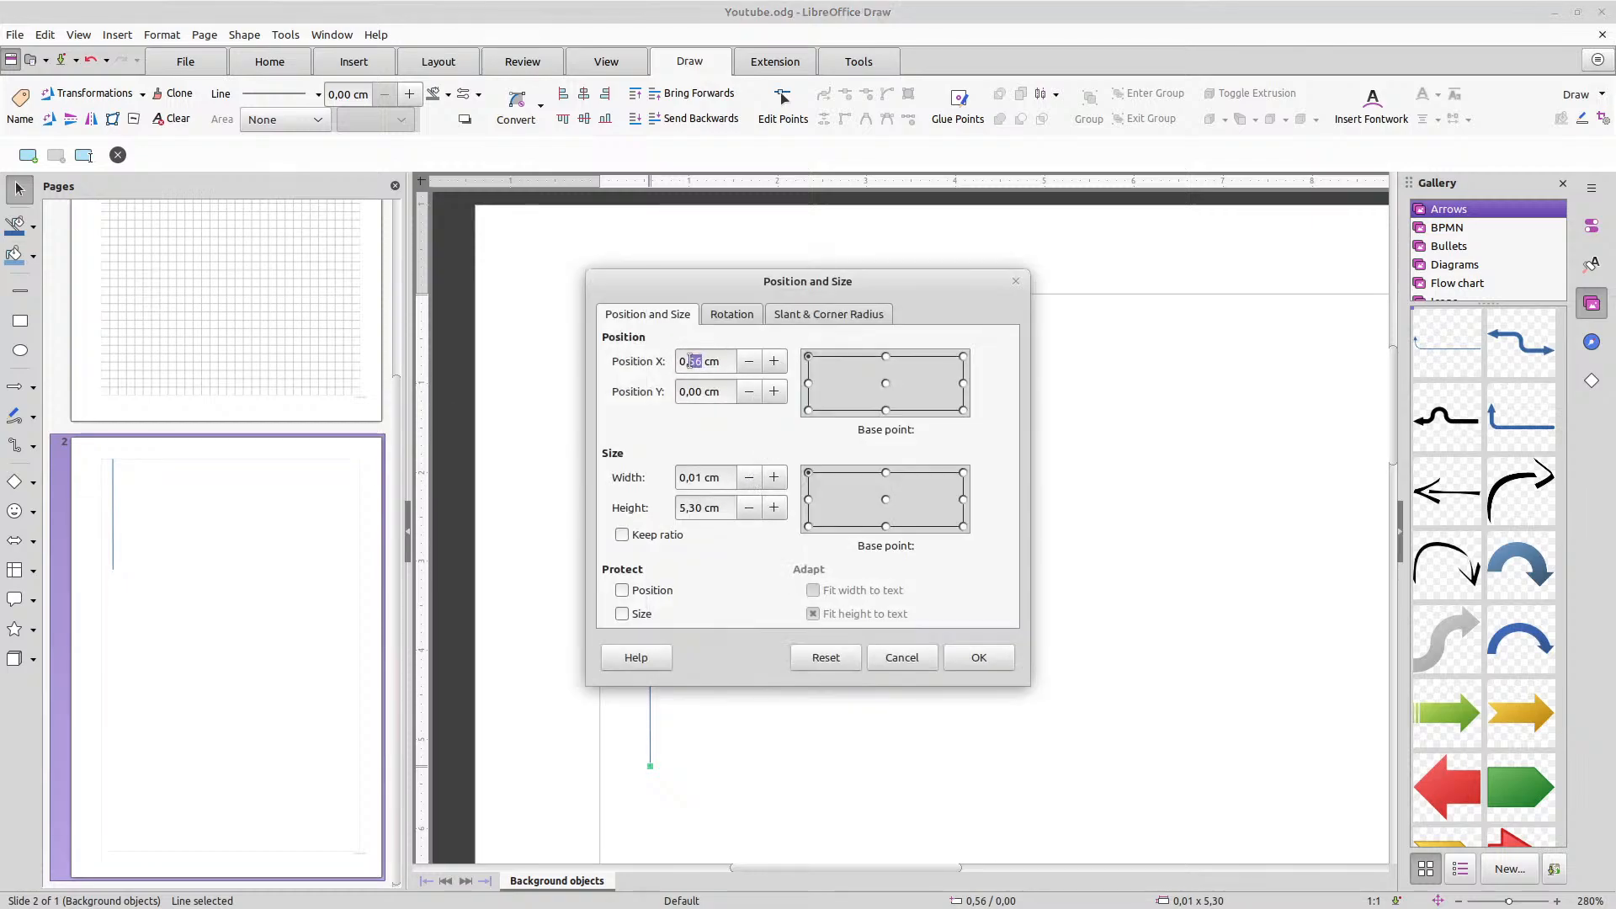
{"action": "type", "text": "0"}
{"action": "key", "text": "BackSpace"}
{"action": "type", "text": "4"}
{"action": "left_click", "coordinate": [698, 477]}
{"action": "double_click", "coordinate": [701, 507]}
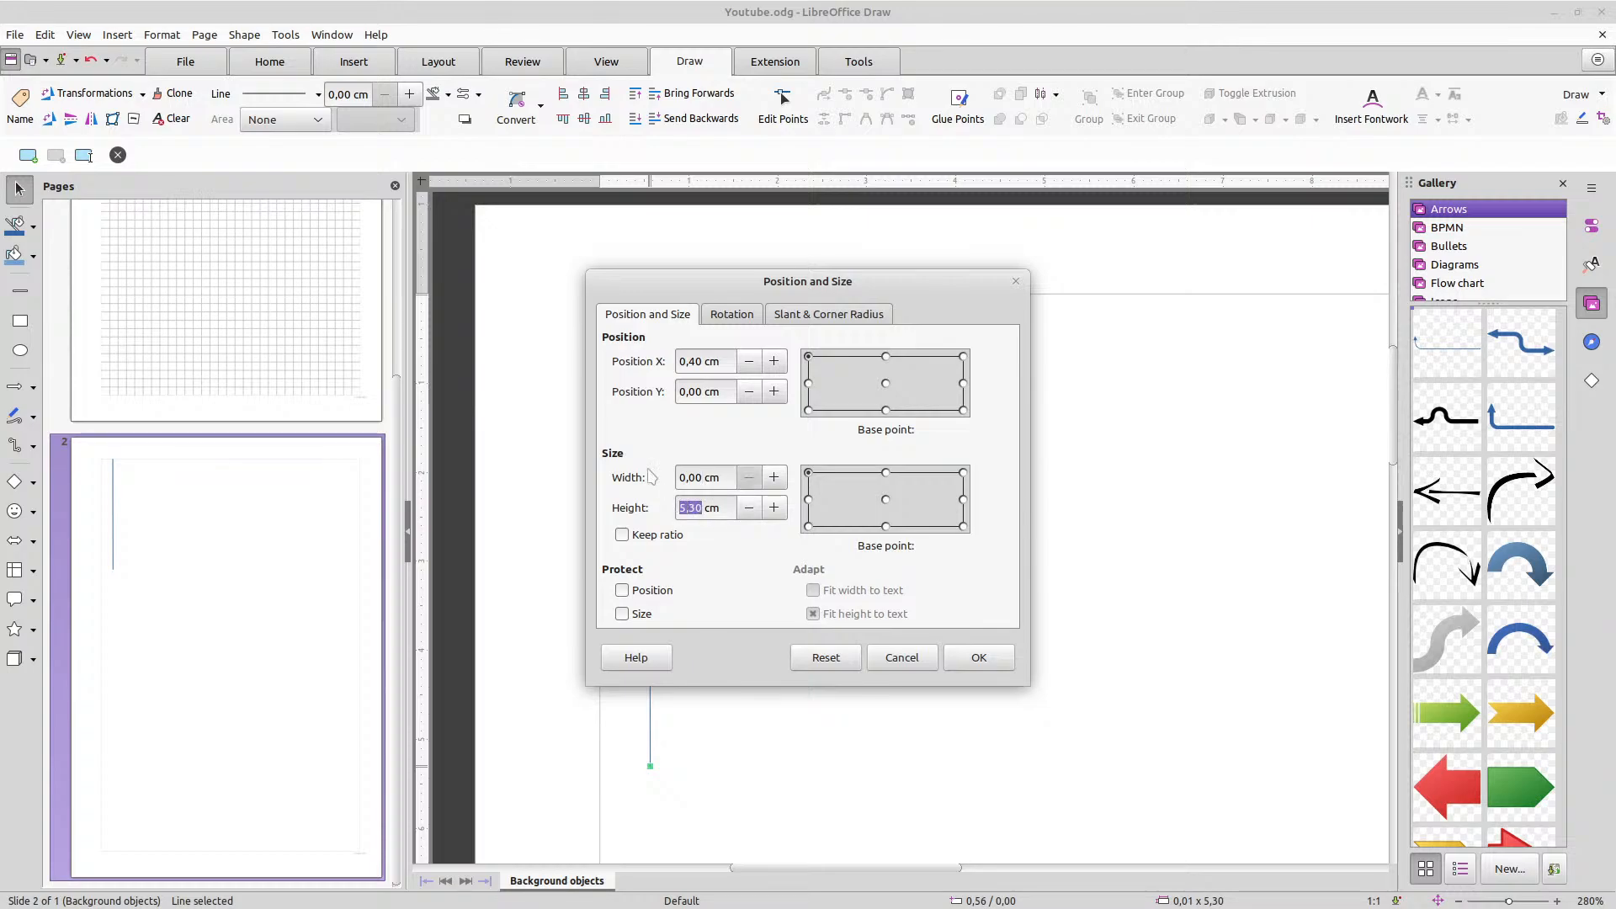
{"action": "type", "text": "18,8"}
{"action": "left_click", "coordinate": [977, 656]}
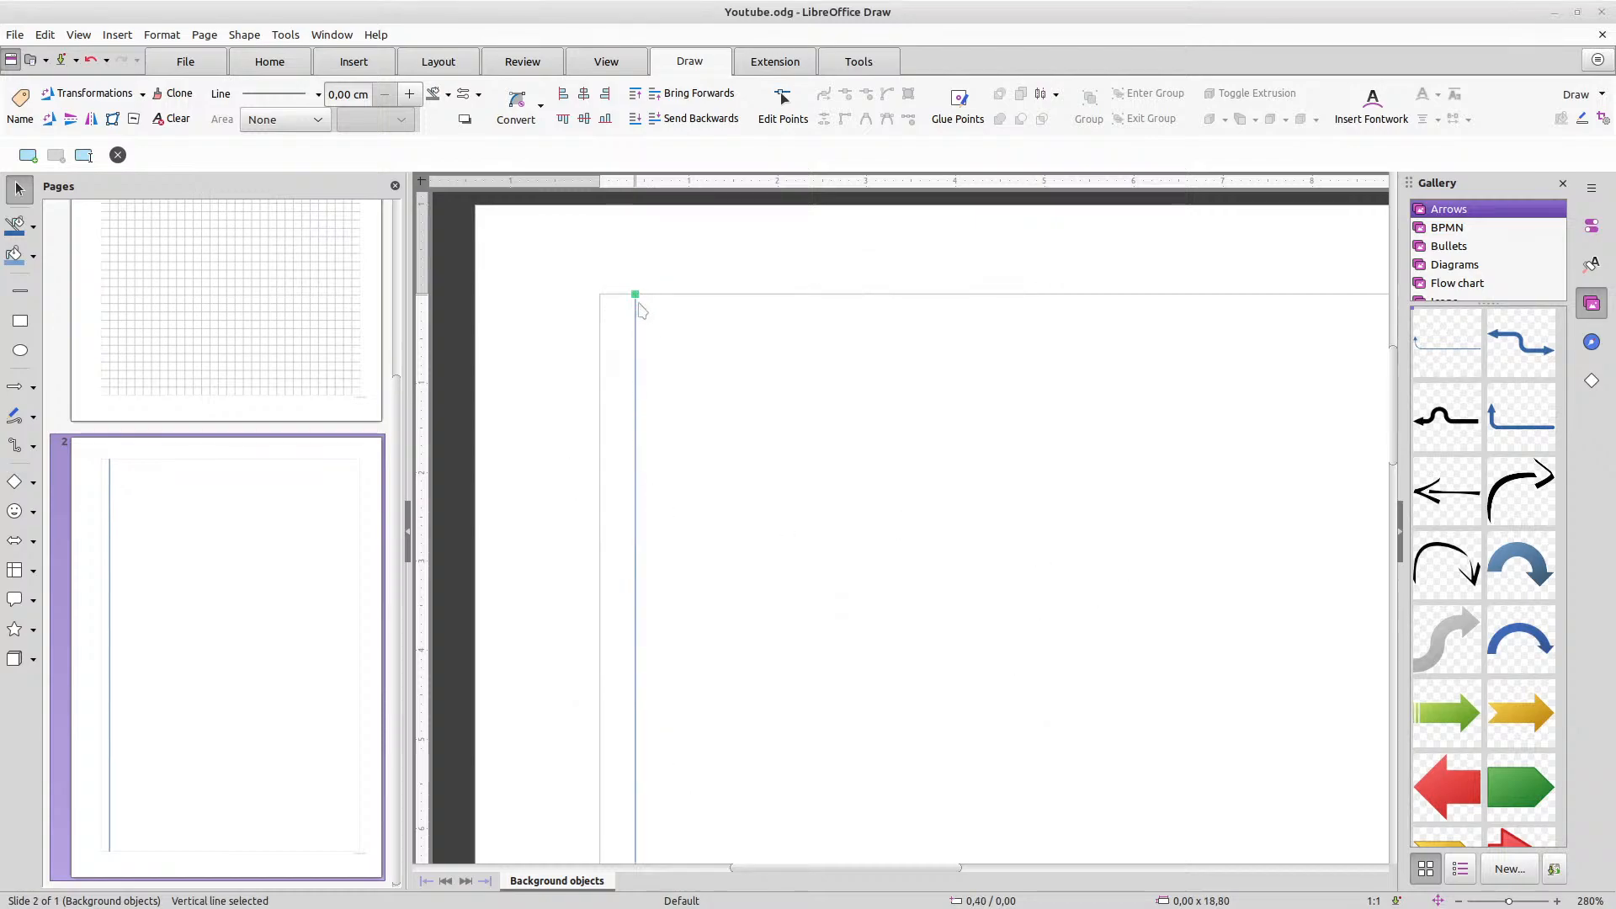
Examine up close how both ends of the vertical line meet the rectangle's upper and lower edges
{"action": "scroll", "coordinate": [639, 294], "scroll_direction": "up", "scroll_amount": 5}
{"action": "scroll", "coordinate": [641, 300], "scroll_direction": "up", "scroll_amount": 3}
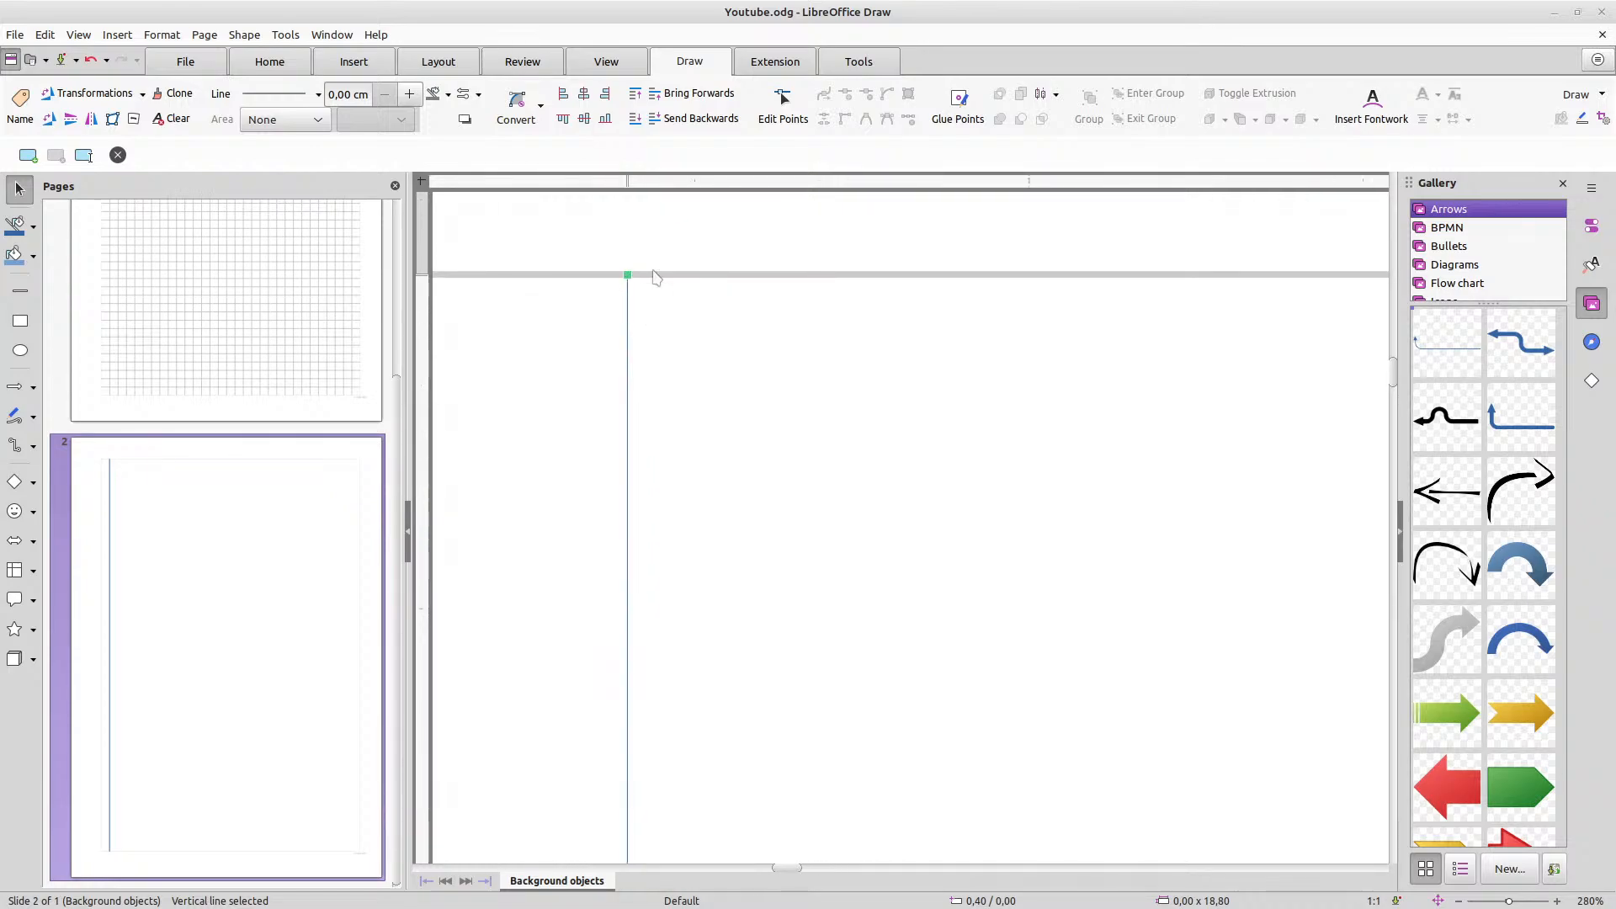
{"action": "scroll", "coordinate": [635, 418], "scroll_direction": "down", "scroll_amount": 3}
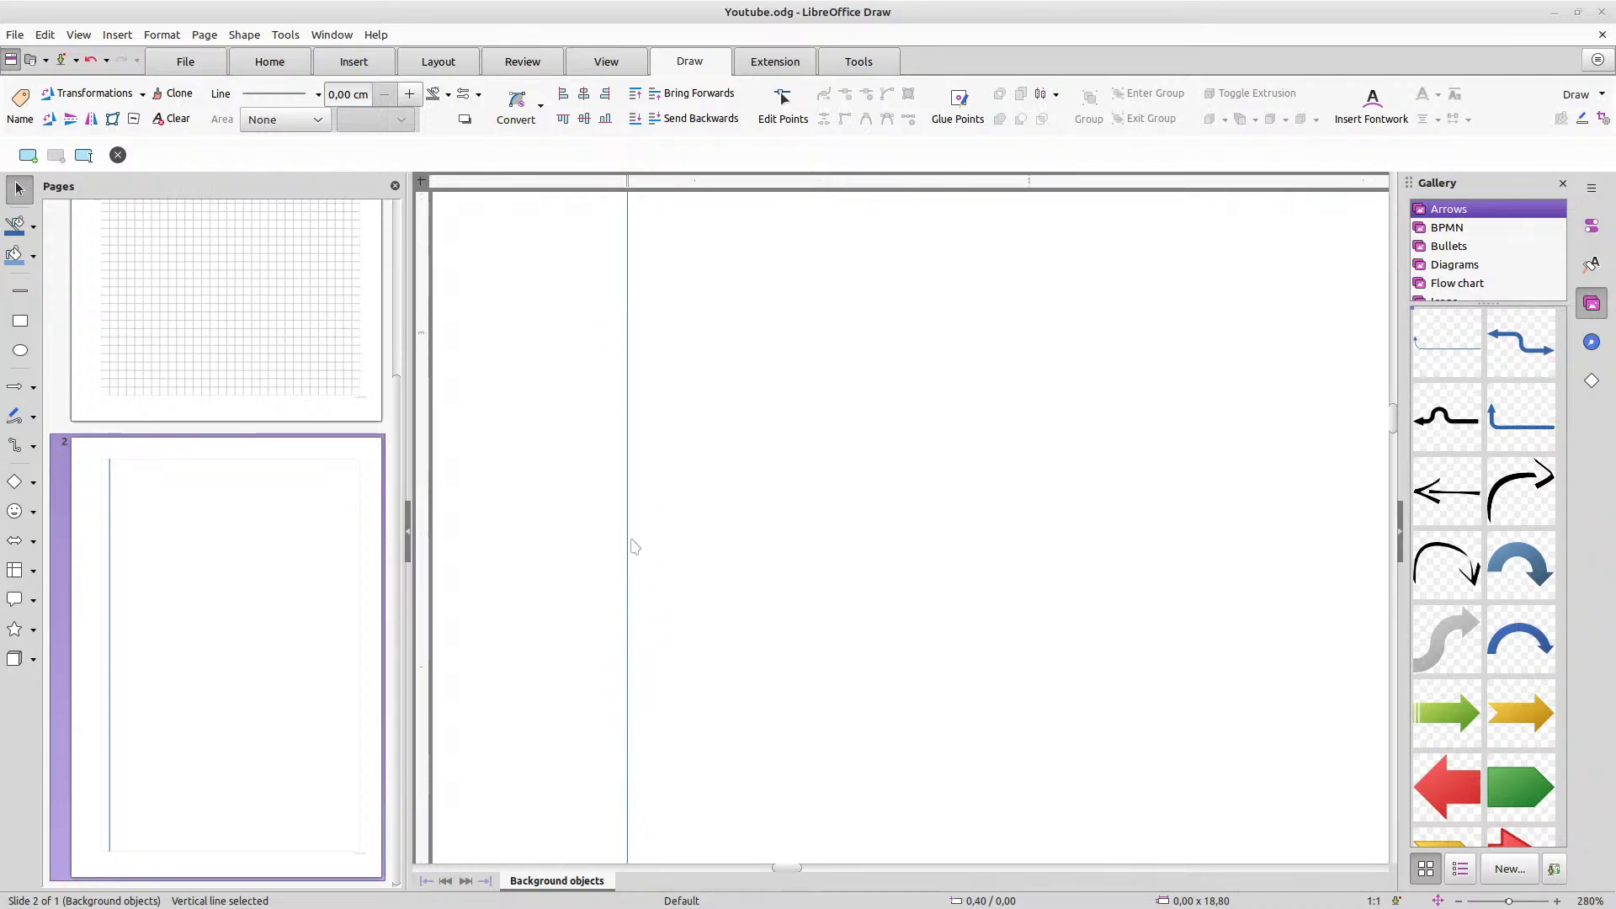
{"action": "scroll", "coordinate": [618, 606], "scroll_direction": "down", "scroll_amount": 5}
{"action": "scroll", "coordinate": [617, 613], "scroll_direction": "down", "scroll_amount": 5}
{"action": "scroll", "coordinate": [615, 612], "scroll_direction": "down", "scroll_amount": 5}
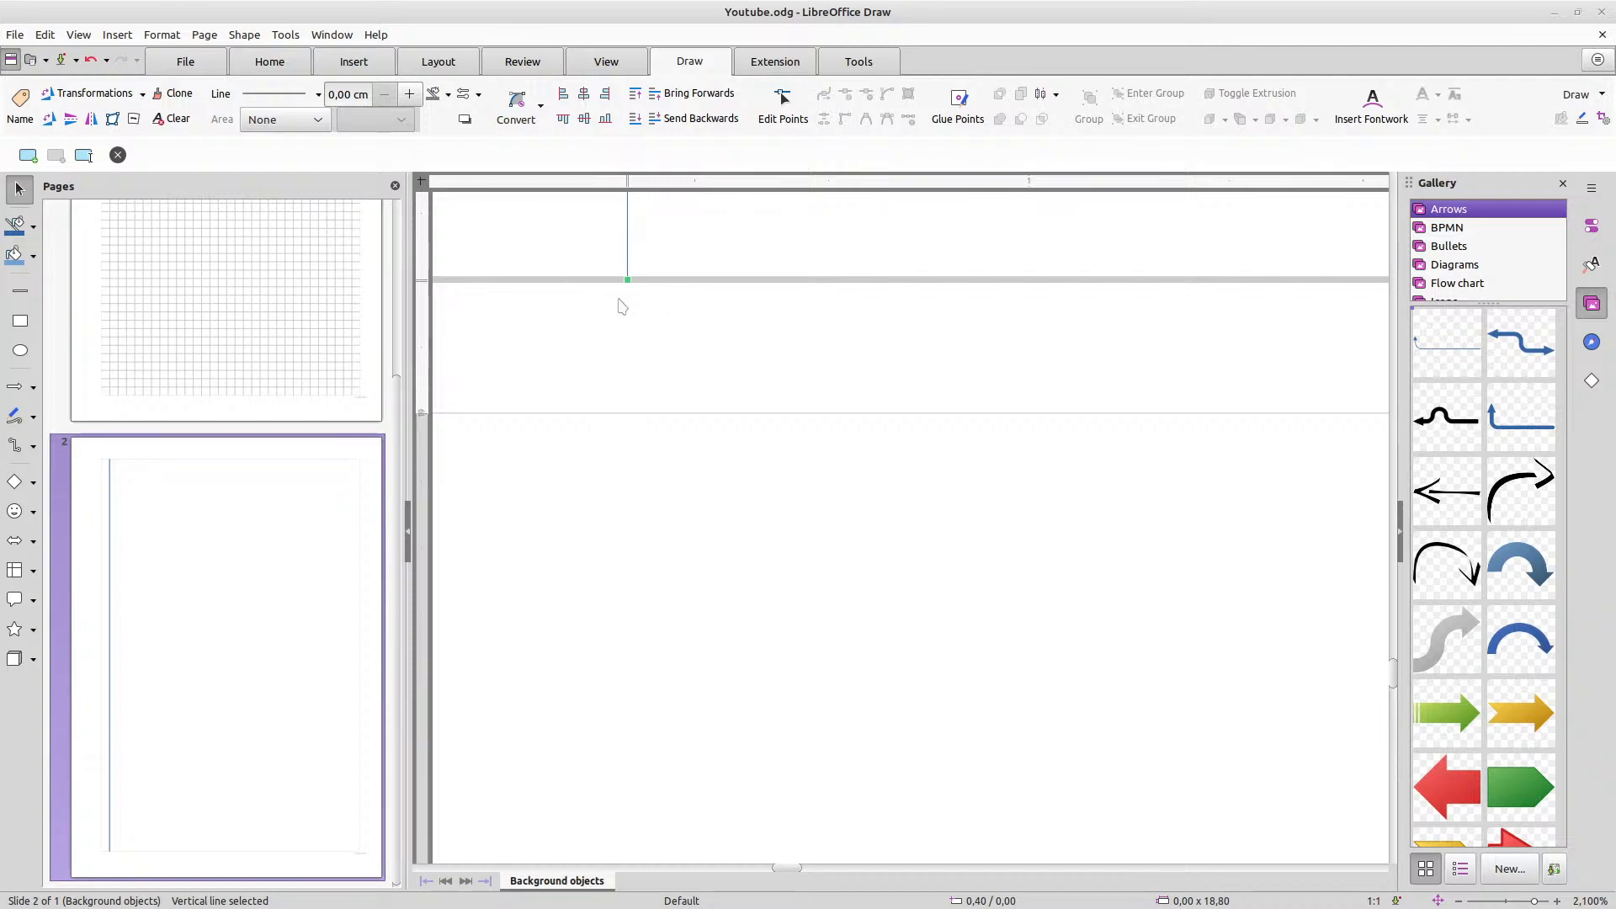
{"action": "scroll", "coordinate": [622, 306], "scroll_direction": "up", "scroll_amount": 3}
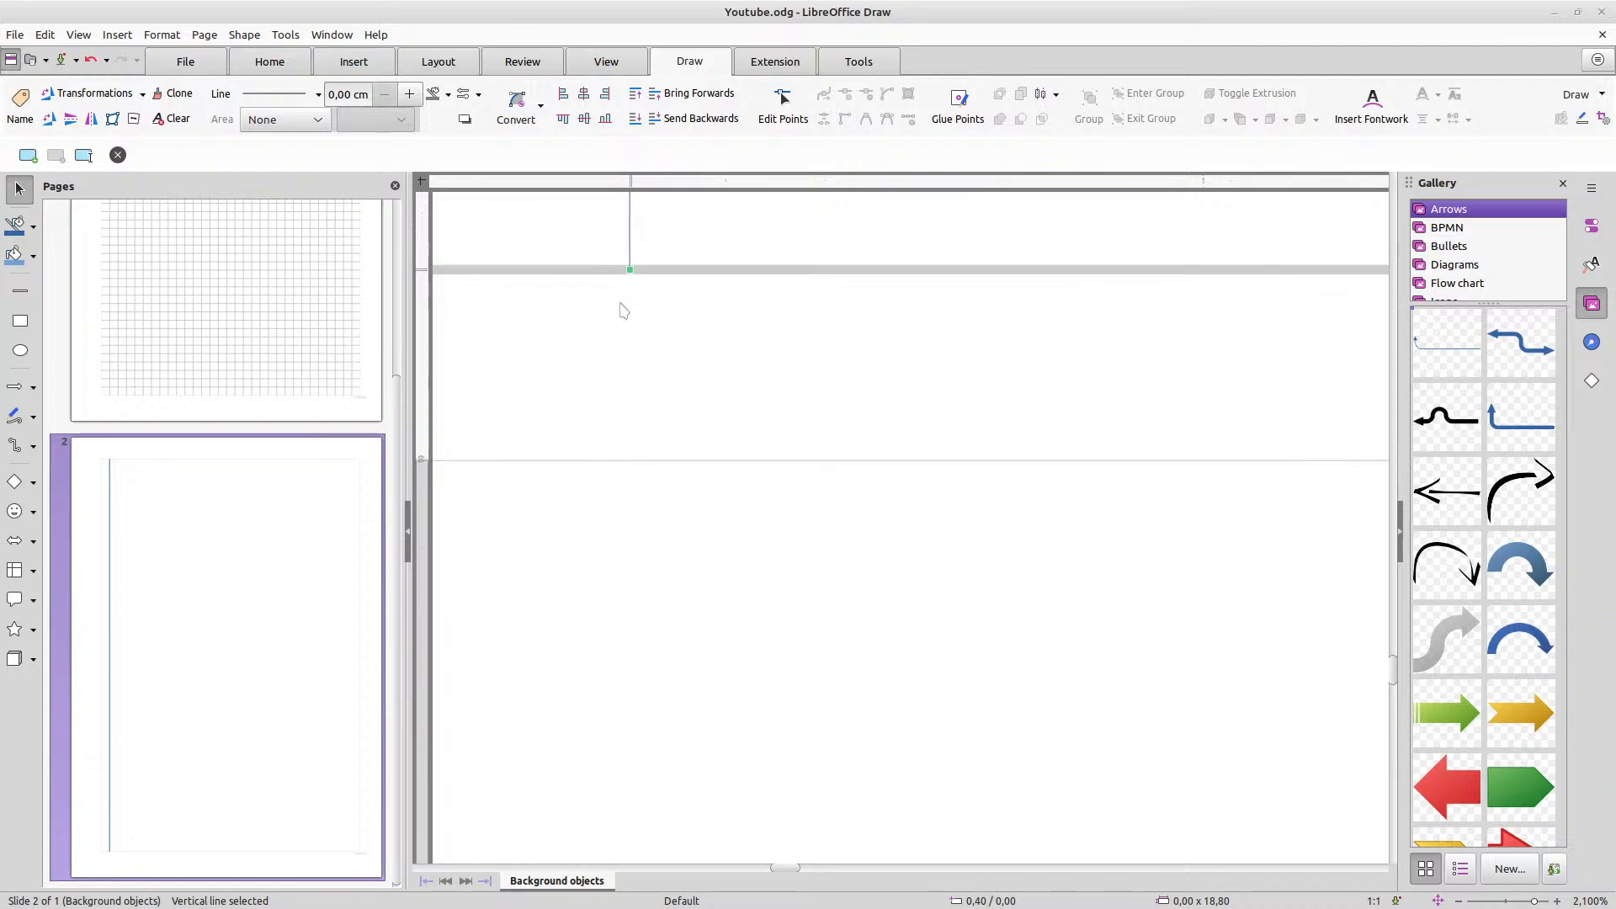
{"action": "scroll", "coordinate": [621, 321], "scroll_direction": "up", "scroll_amount": 5}
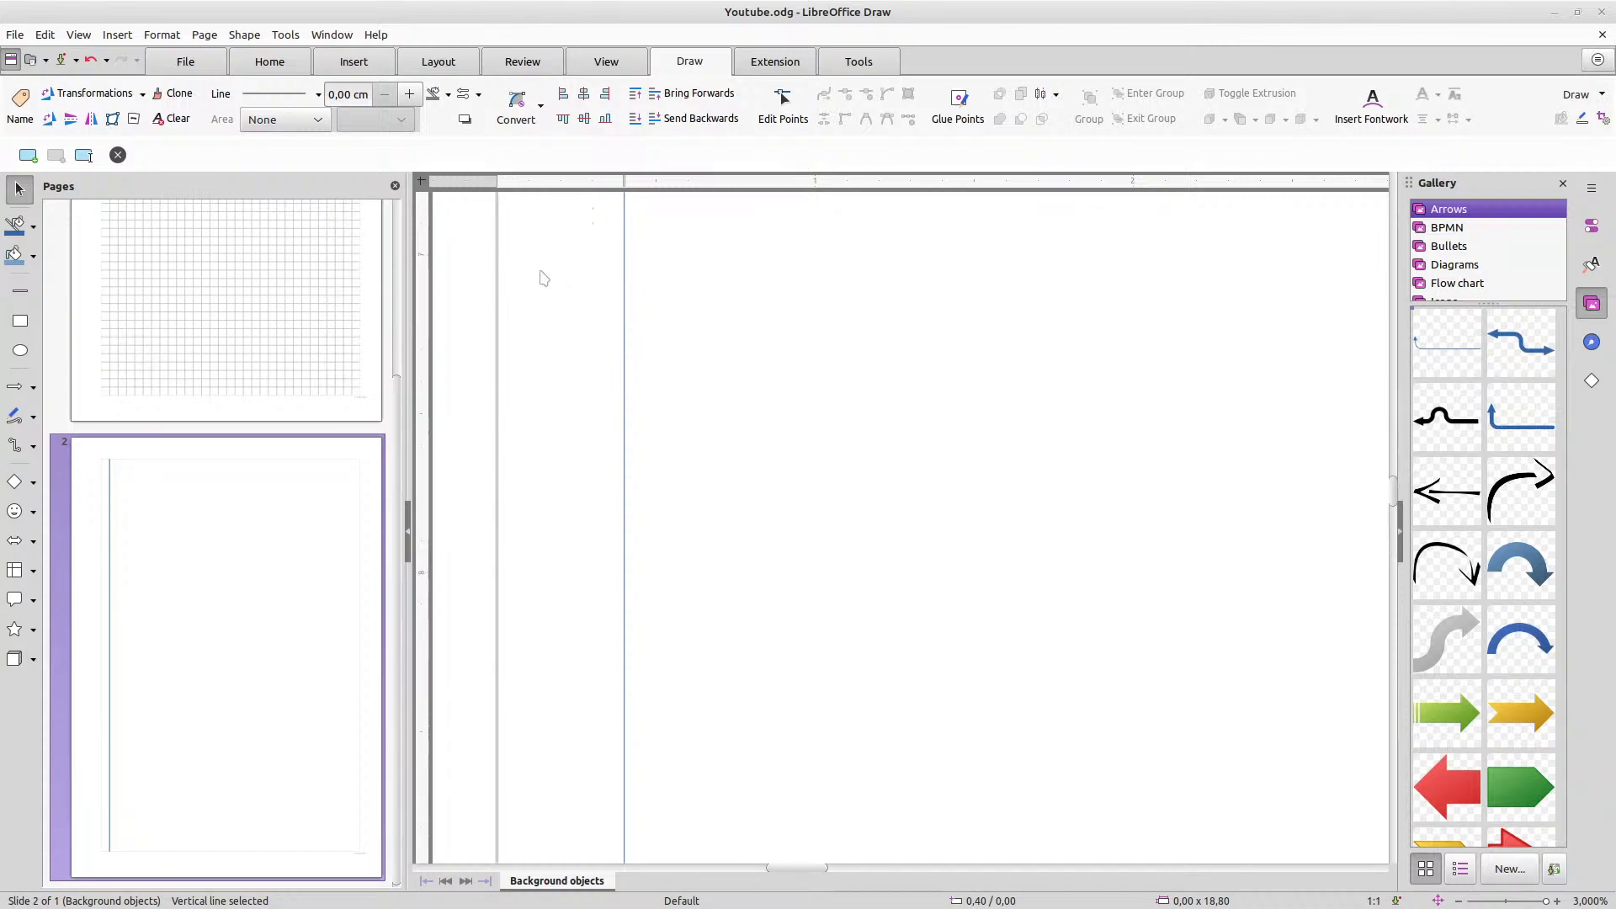
{"action": "scroll", "coordinate": [596, 272], "scroll_direction": "down", "scroll_amount": 9}
{"action": "scroll", "coordinate": [702, 269], "scroll_direction": "up", "scroll_amount": 3}
{"action": "scroll", "coordinate": [703, 269], "scroll_direction": "left", "scroll_amount": 3}
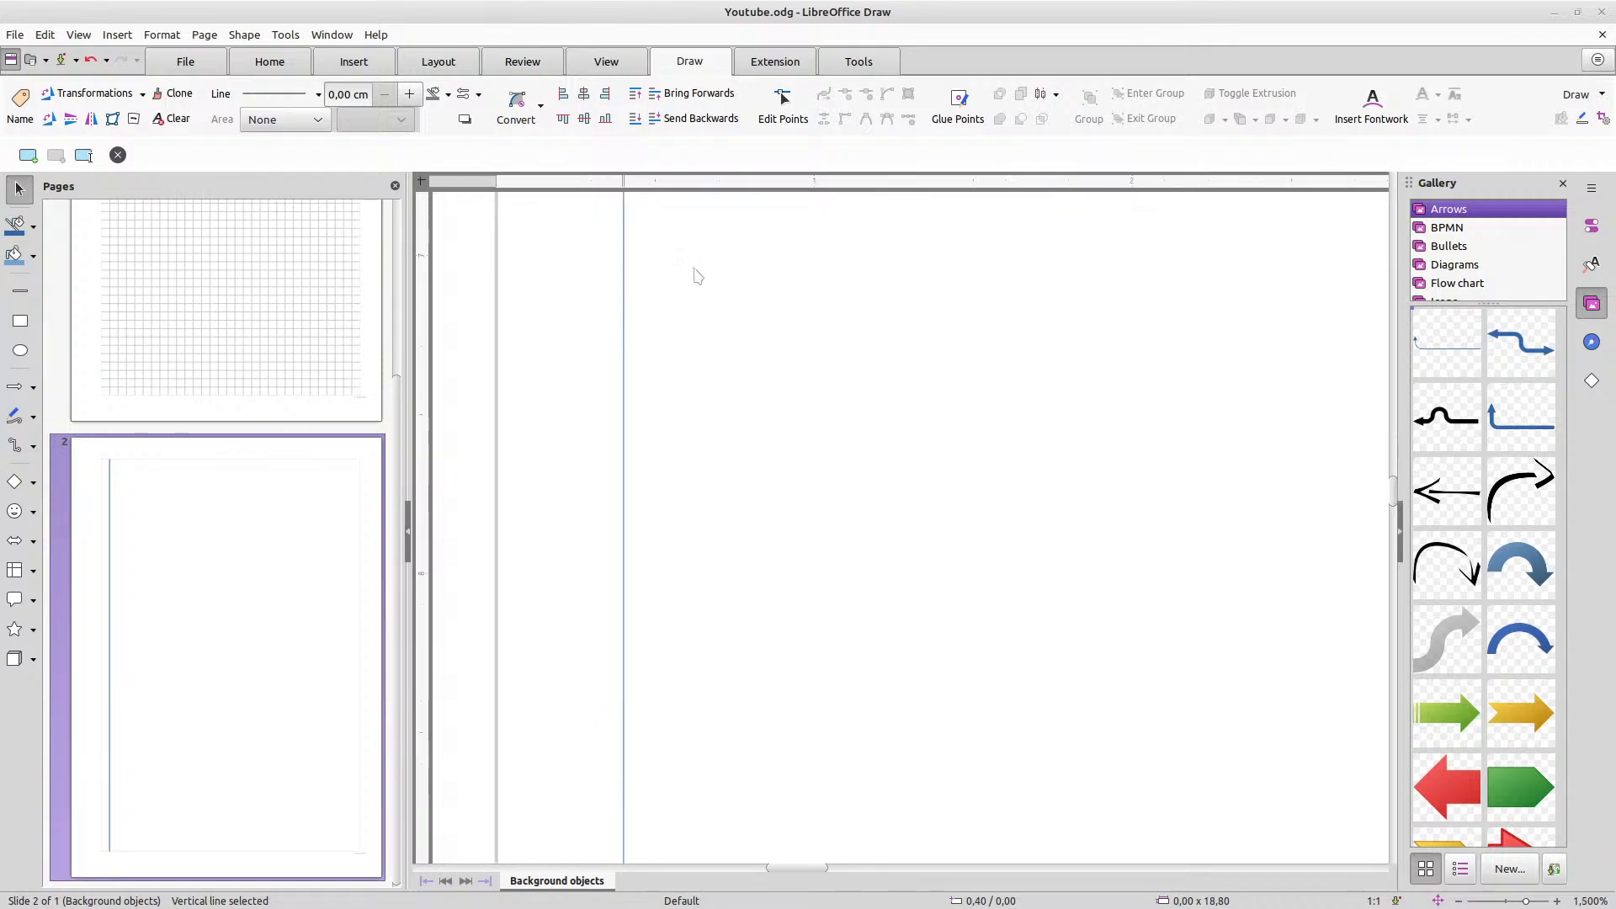
{"action": "scroll", "coordinate": [701, 277], "scroll_direction": "up", "scroll_amount": 3}
{"action": "scroll", "coordinate": [697, 292], "scroll_direction": "up", "scroll_amount": 2}
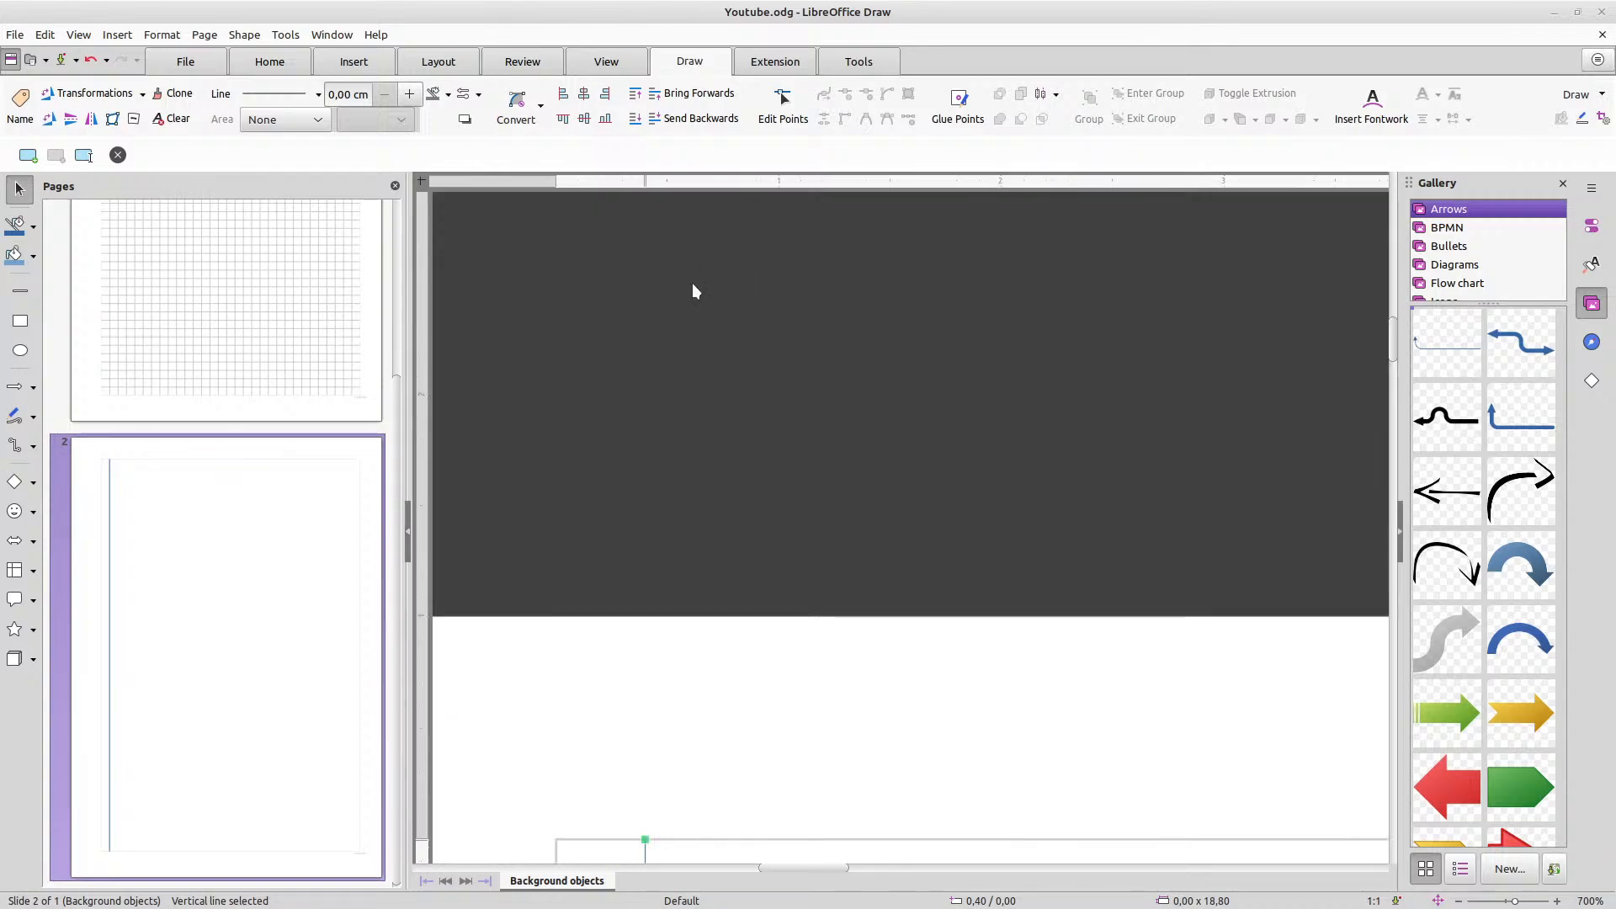
{"action": "scroll", "coordinate": [696, 291], "scroll_direction": "up", "scroll_amount": 2}
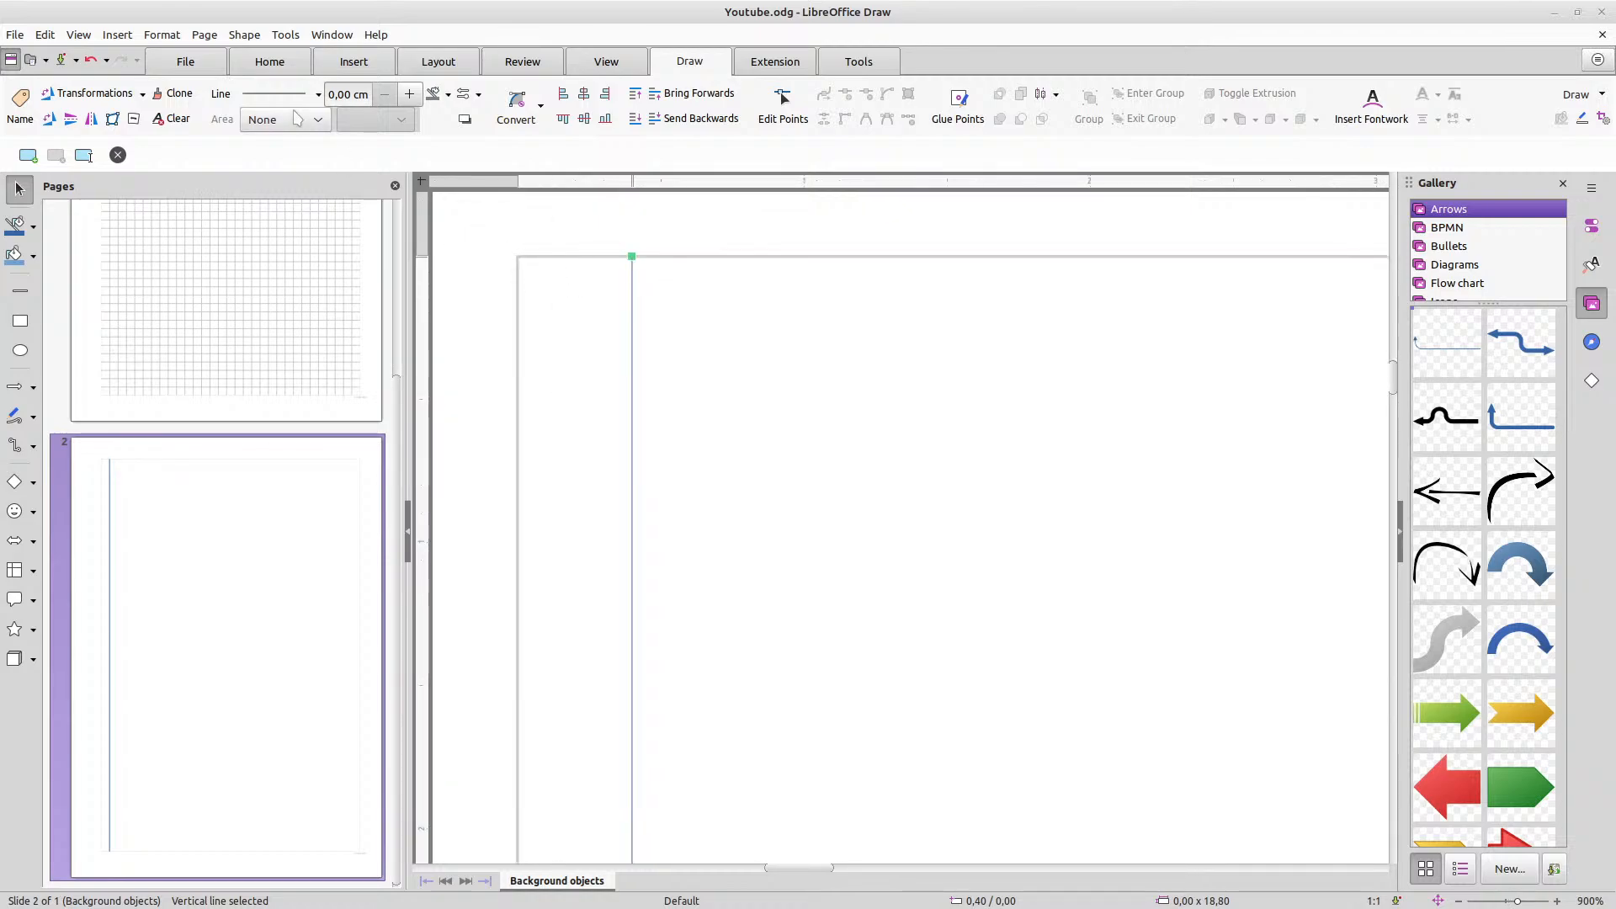
Compare dashed styles on the vertical line, apply the first one after the continuous style, and colour the line light grey
{"action": "left_click", "coordinate": [316, 95]}
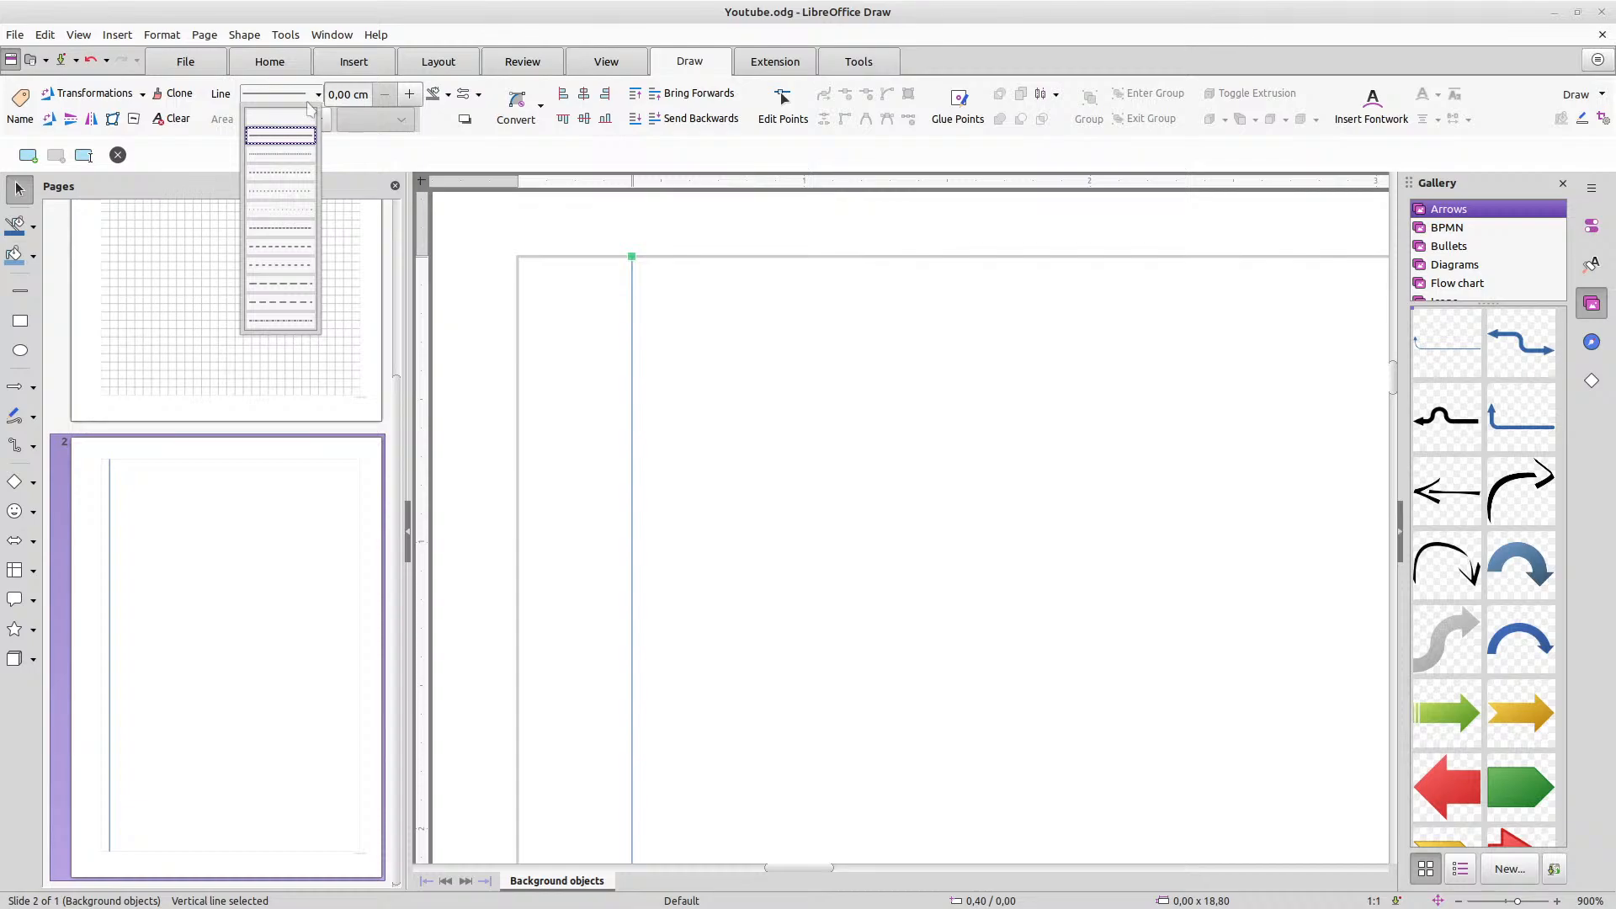
{"action": "left_click", "coordinate": [280, 157]}
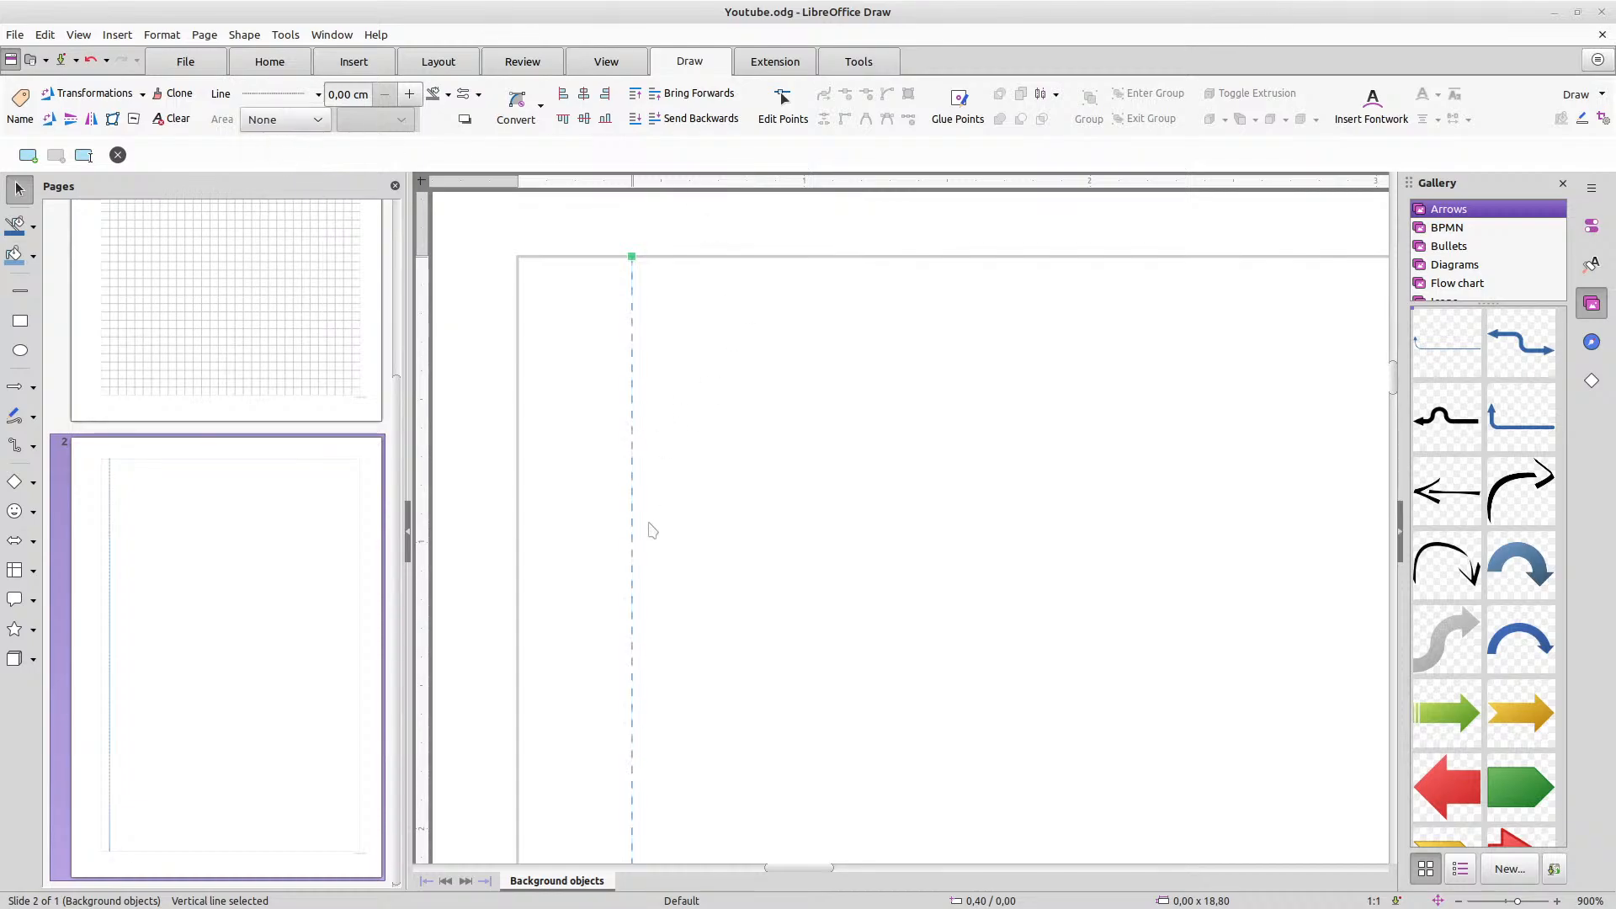
{"action": "left_click", "coordinate": [317, 94]}
{"action": "left_click", "coordinate": [278, 175]}
{"action": "left_click", "coordinate": [310, 95]}
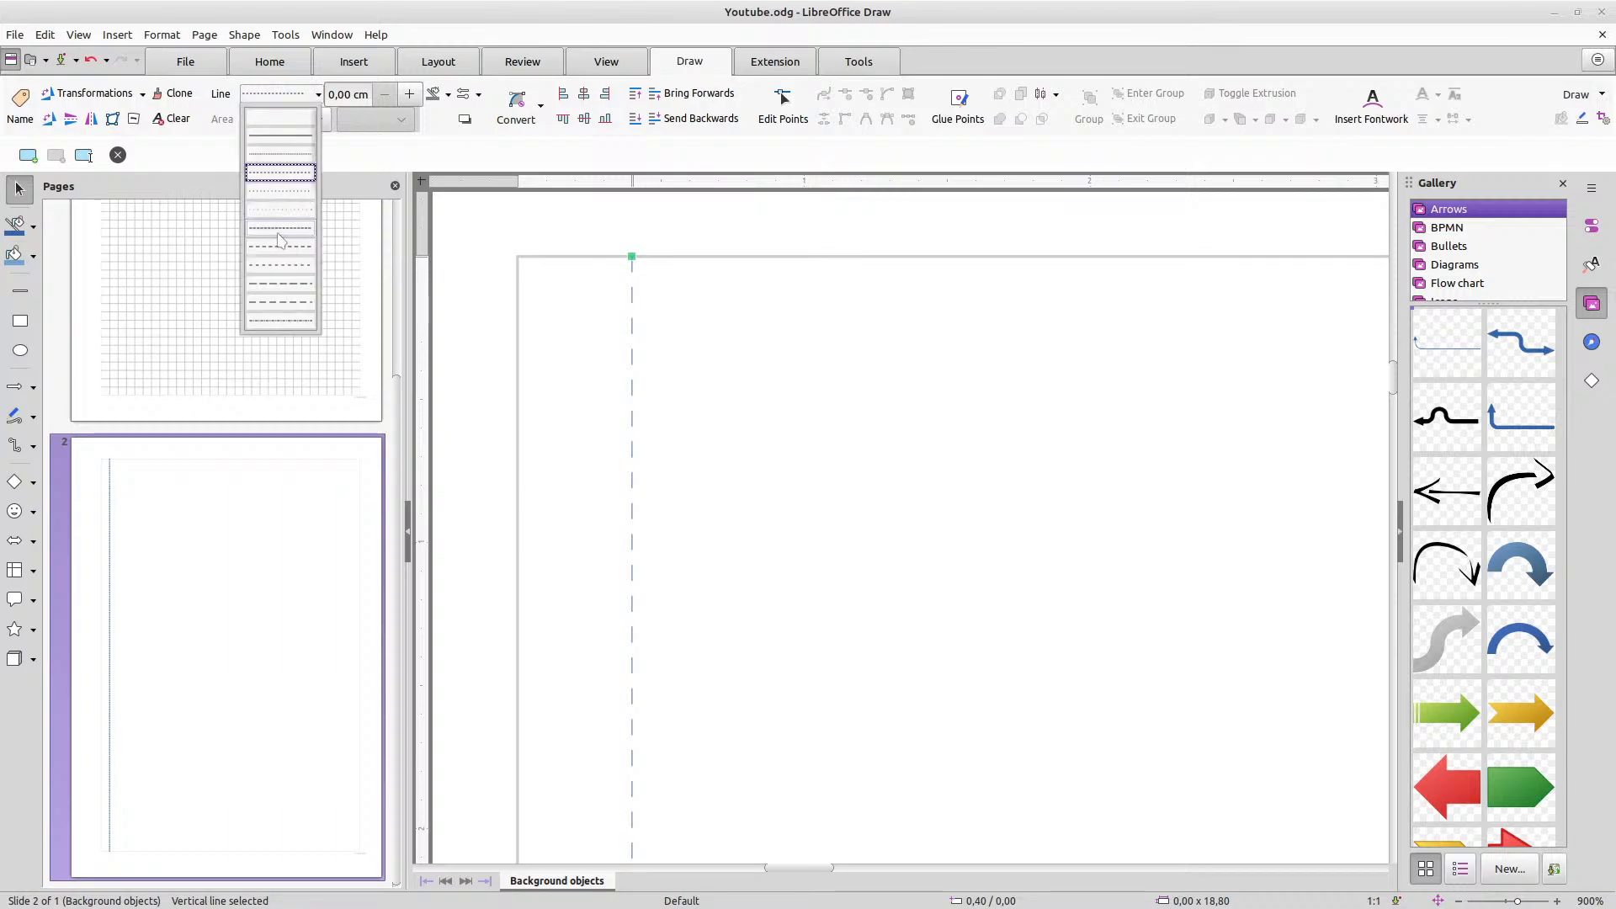
{"action": "left_click", "coordinate": [281, 243]}
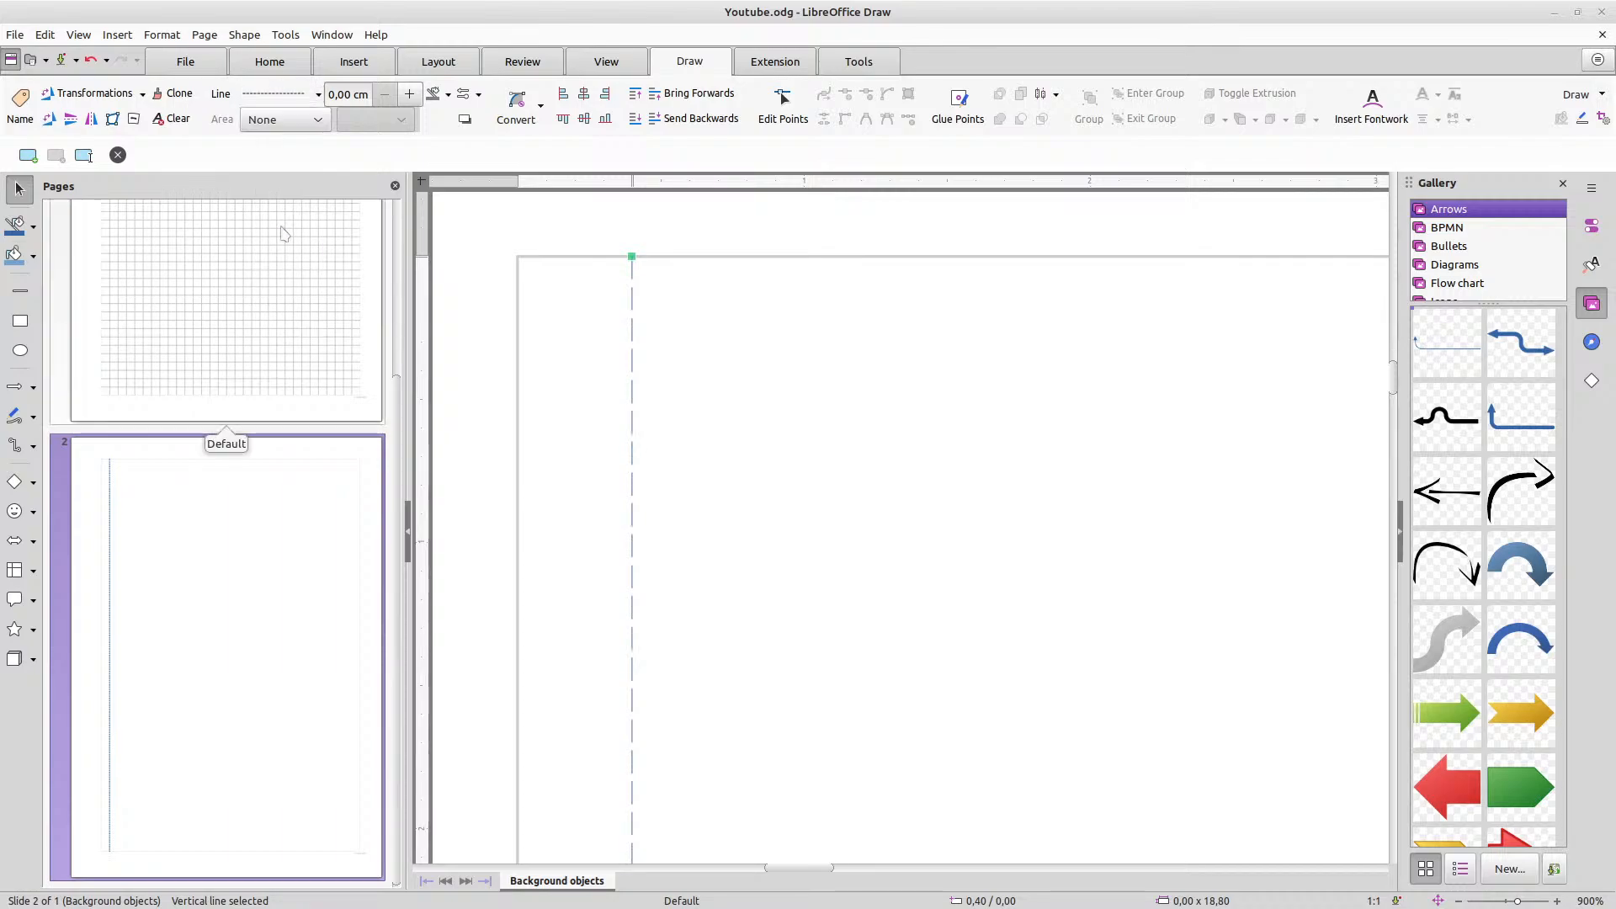
{"action": "left_click", "coordinate": [319, 96]}
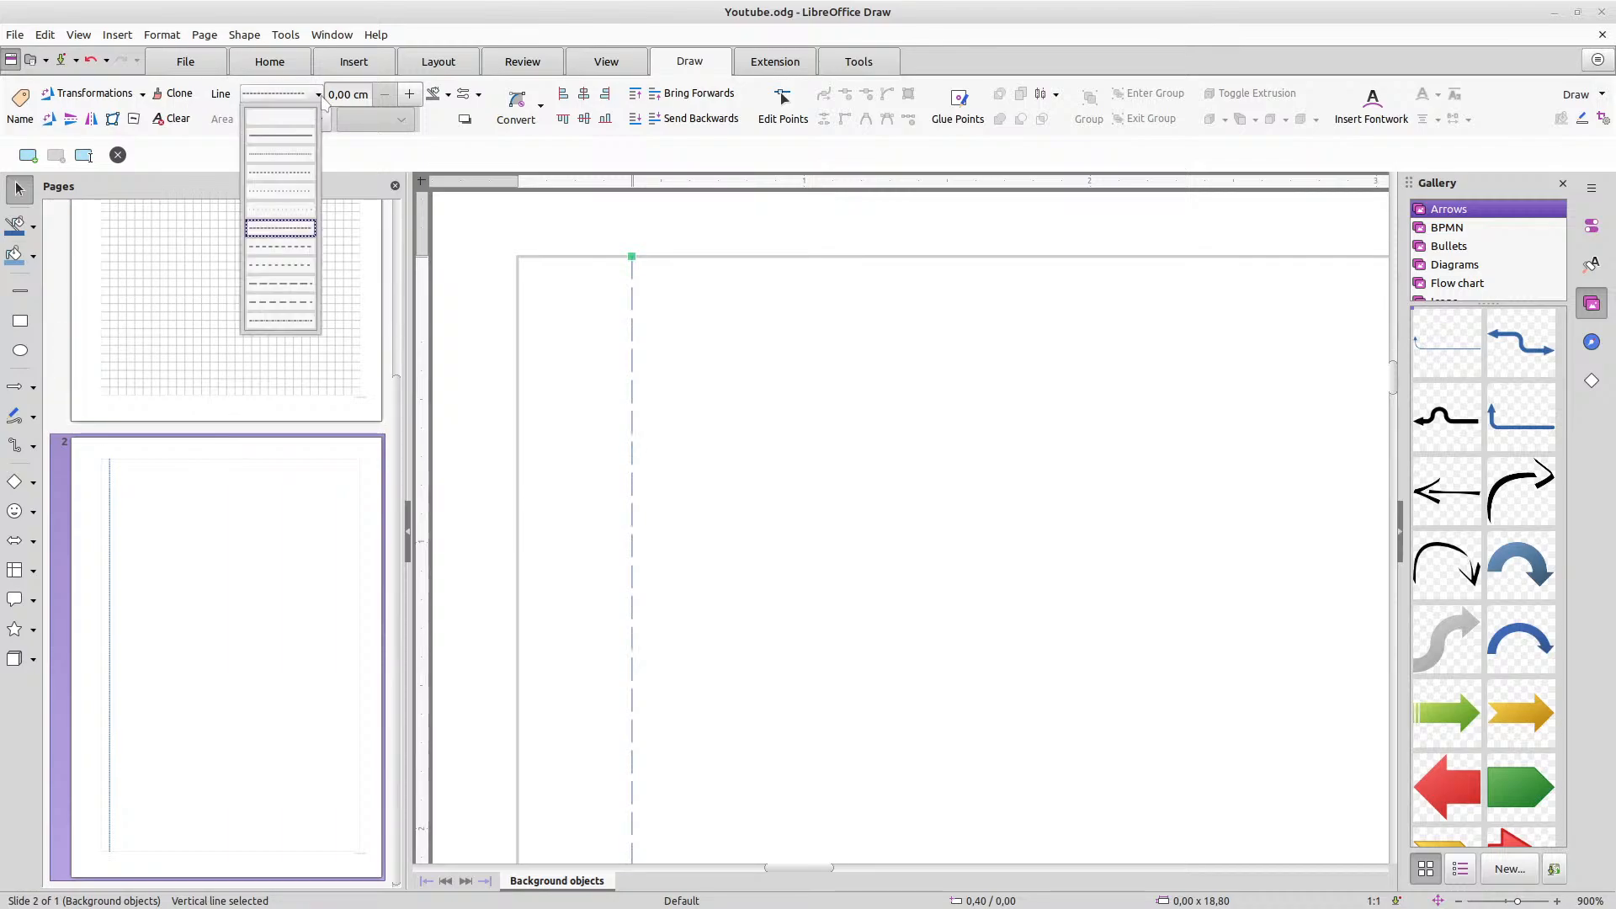
{"action": "left_click", "coordinate": [286, 156]}
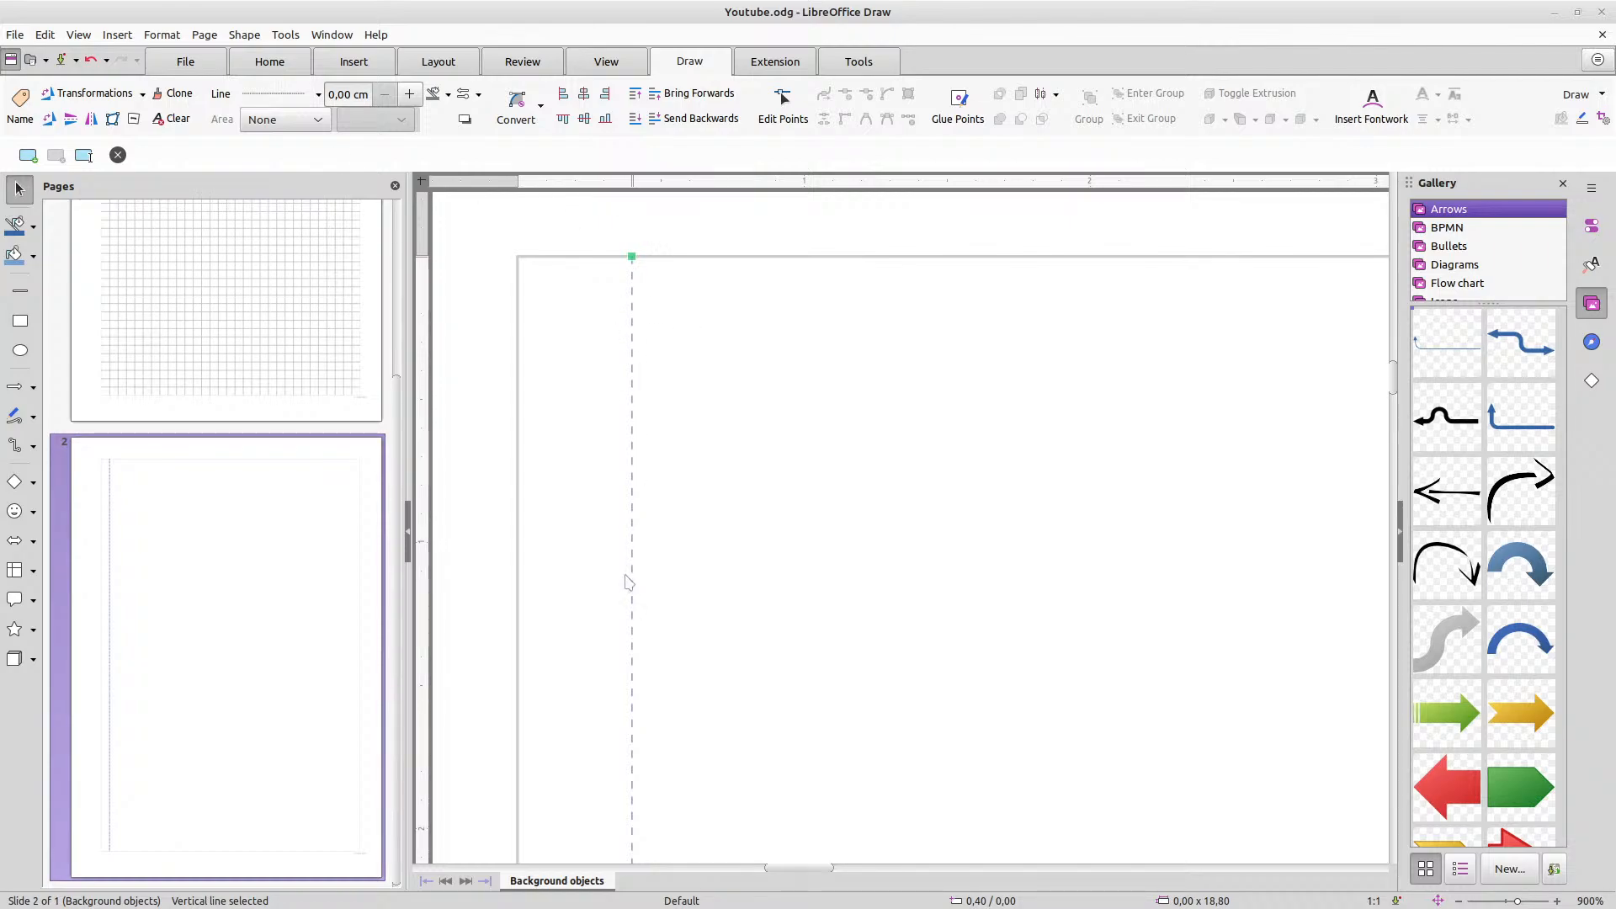
{"action": "left_click", "coordinate": [449, 95]}
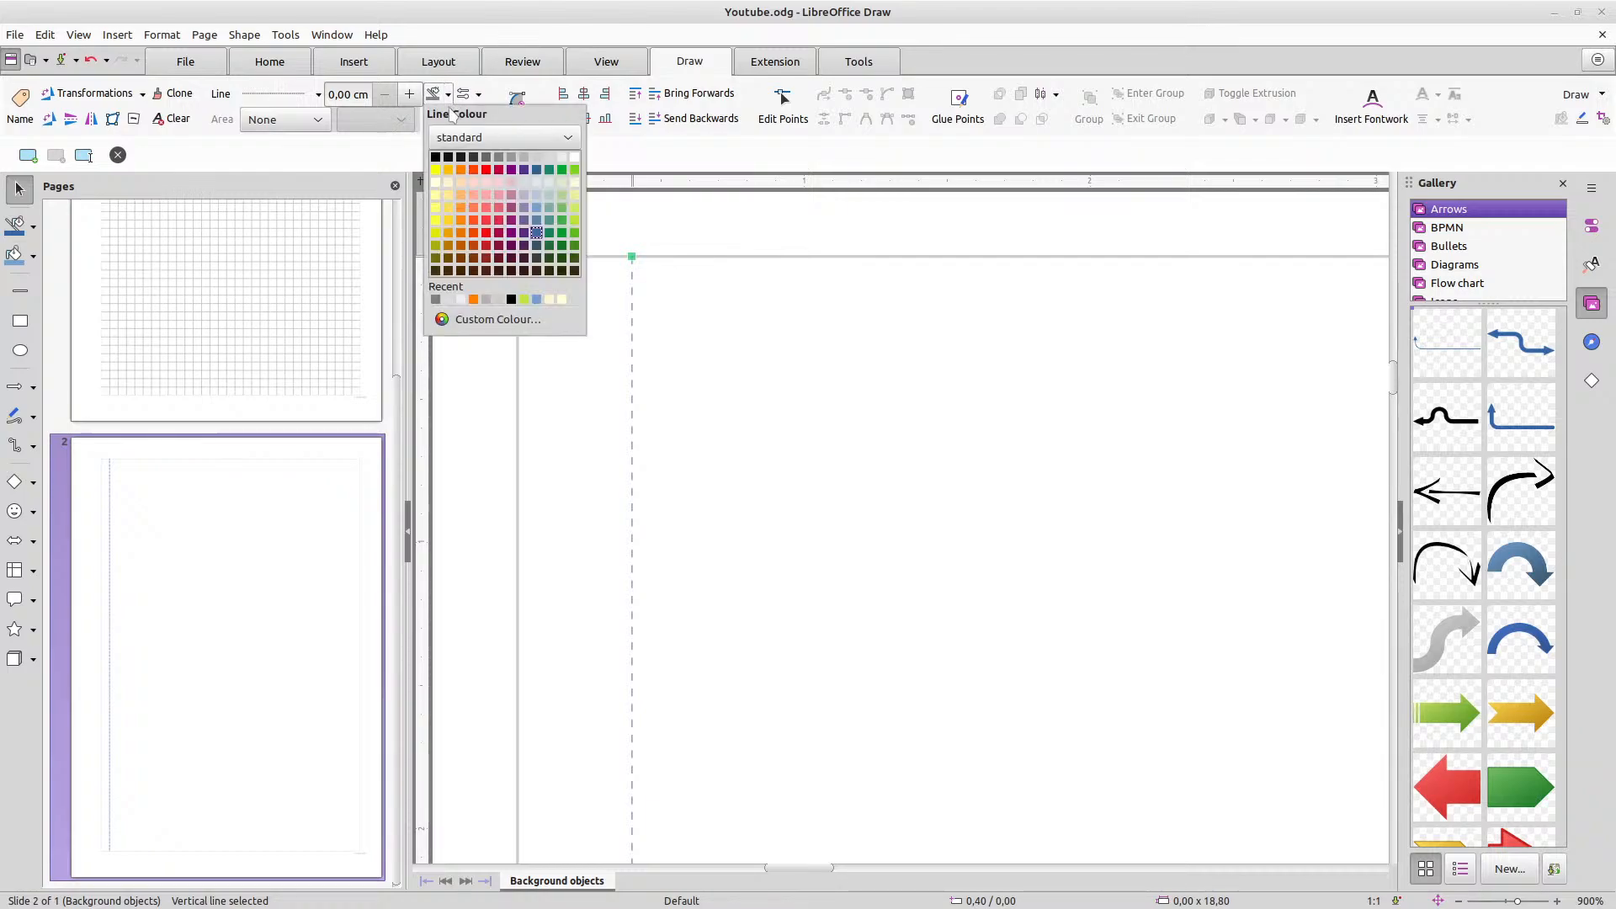
{"action": "left_click", "coordinate": [537, 160]}
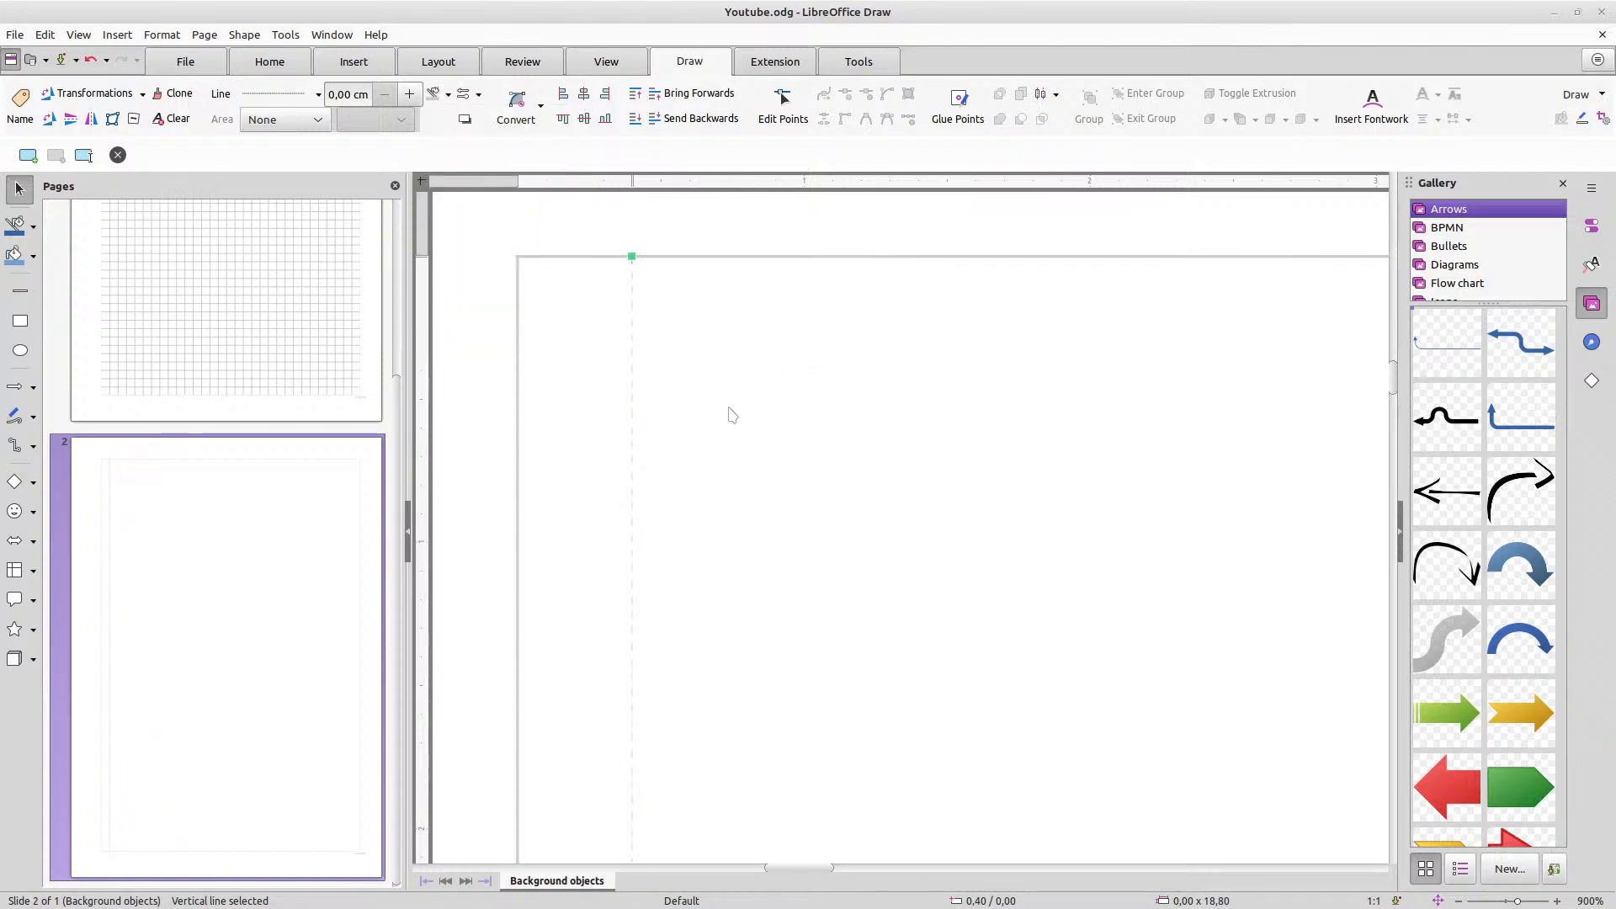
Examine the light grey dashed line along its full height within the page
{"action": "scroll", "coordinate": [707, 501], "scroll_direction": "down", "scroll_amount": 1}
{"action": "scroll", "coordinate": [687, 539], "scroll_direction": "down", "scroll_amount": 2}
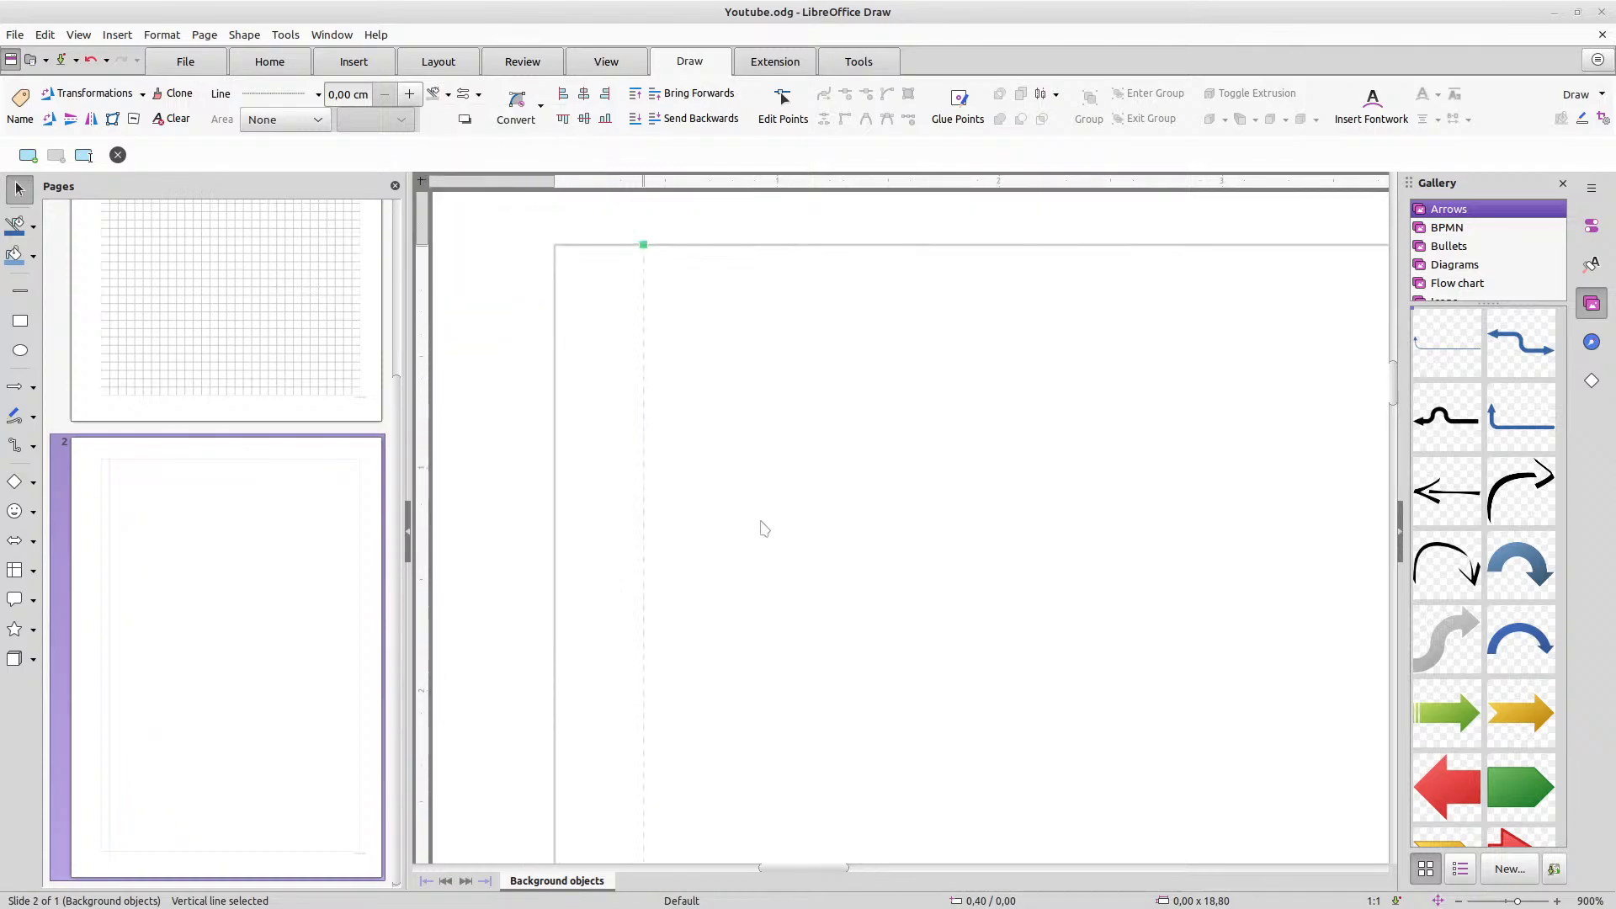
{"action": "scroll", "coordinate": [761, 518], "scroll_direction": "down", "scroll_amount": 3}
{"action": "scroll", "coordinate": [751, 493], "scroll_direction": "up", "scroll_amount": 5}
{"action": "scroll", "coordinate": [774, 510], "scroll_direction": "down", "scroll_amount": 8}
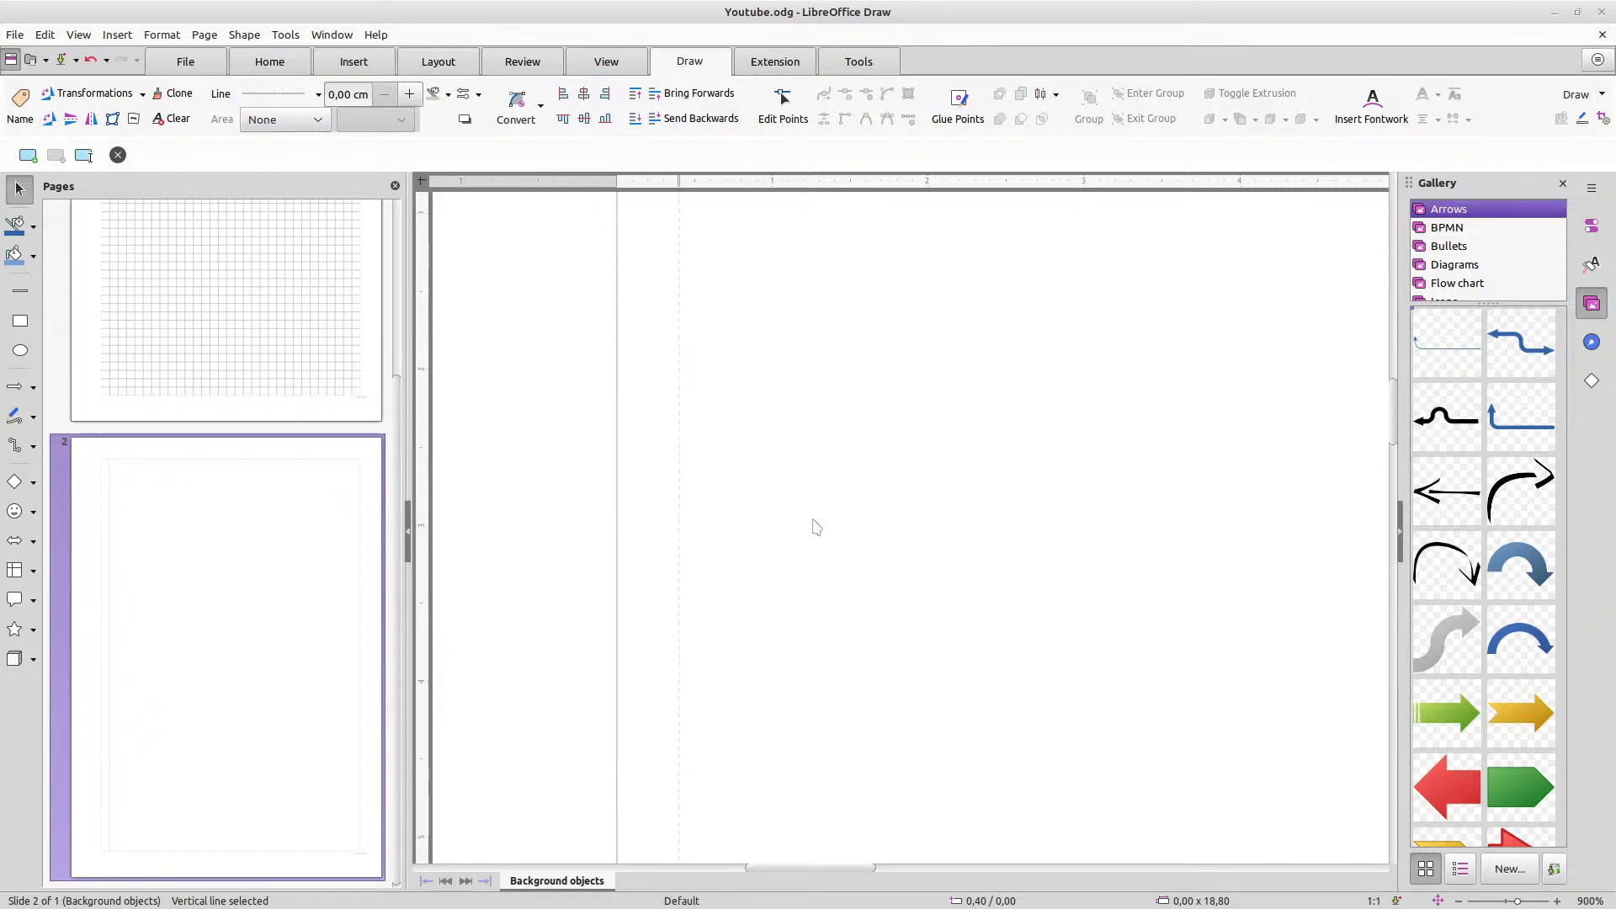
{"action": "scroll", "coordinate": [1257, 518], "scroll_direction": "down", "scroll_amount": 1}
{"action": "scroll", "coordinate": [587, 597], "scroll_direction": "down", "scroll_amount": 2}
{"action": "scroll", "coordinate": [569, 602], "scroll_direction": "down", "scroll_amount": 1}
{"action": "scroll", "coordinate": [568, 603], "scroll_direction": "down", "scroll_amount": 2}
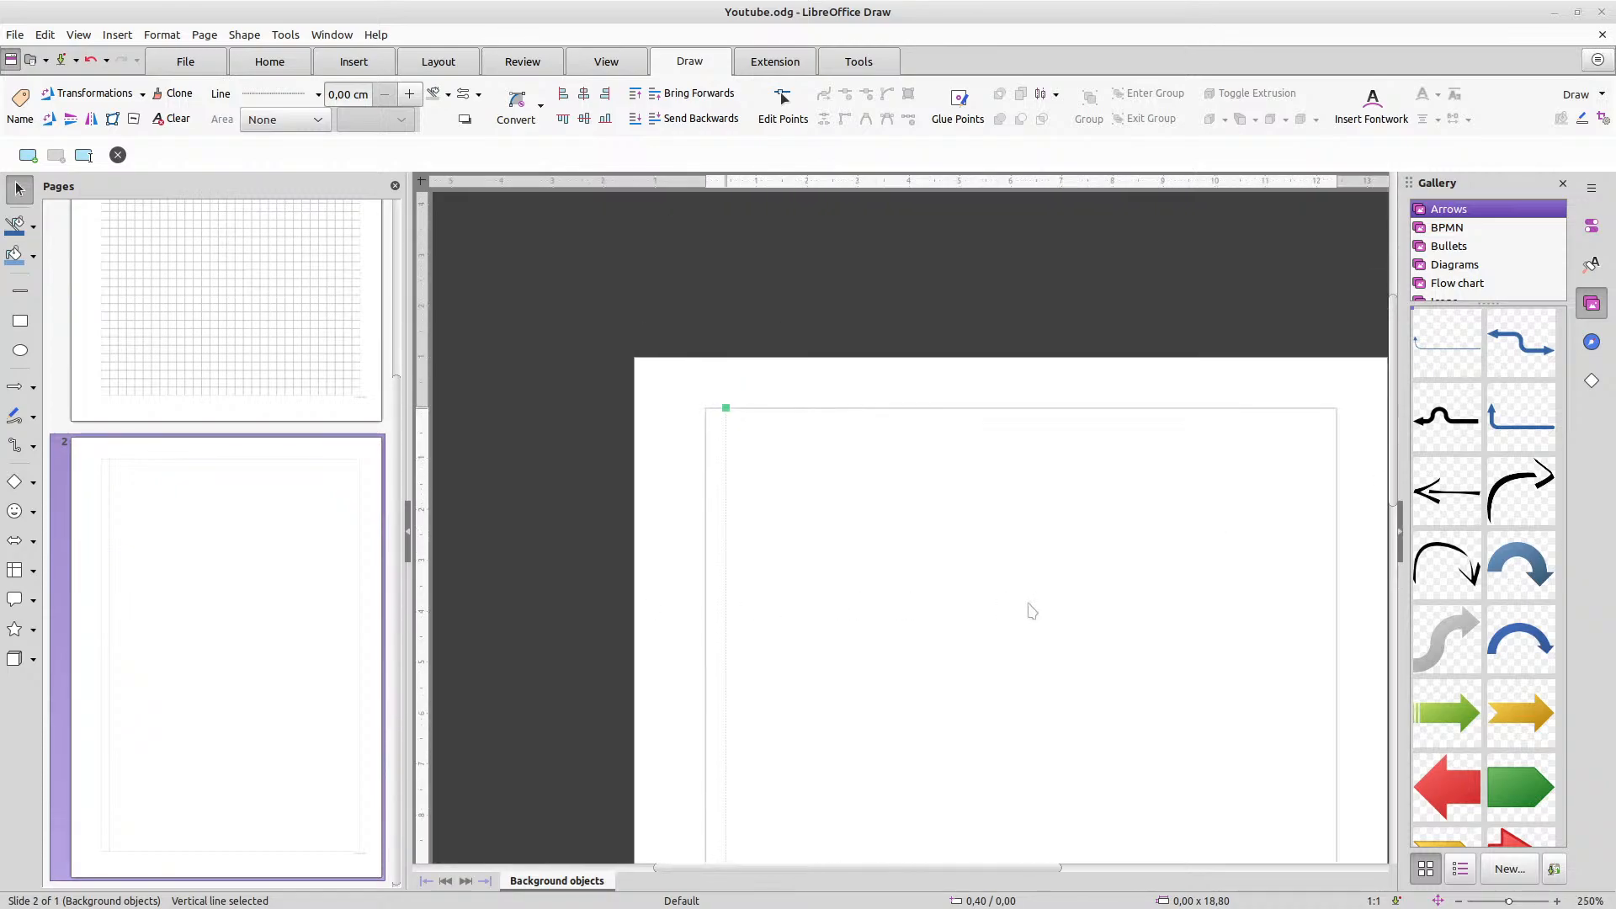
{"action": "scroll", "coordinate": [1031, 610], "scroll_direction": "down", "scroll_amount": 3}
{"action": "scroll", "coordinate": [962, 610], "scroll_direction": "down", "scroll_amount": 3}
{"action": "scroll", "coordinate": [955, 606], "scroll_direction": "down", "scroll_amount": 1}
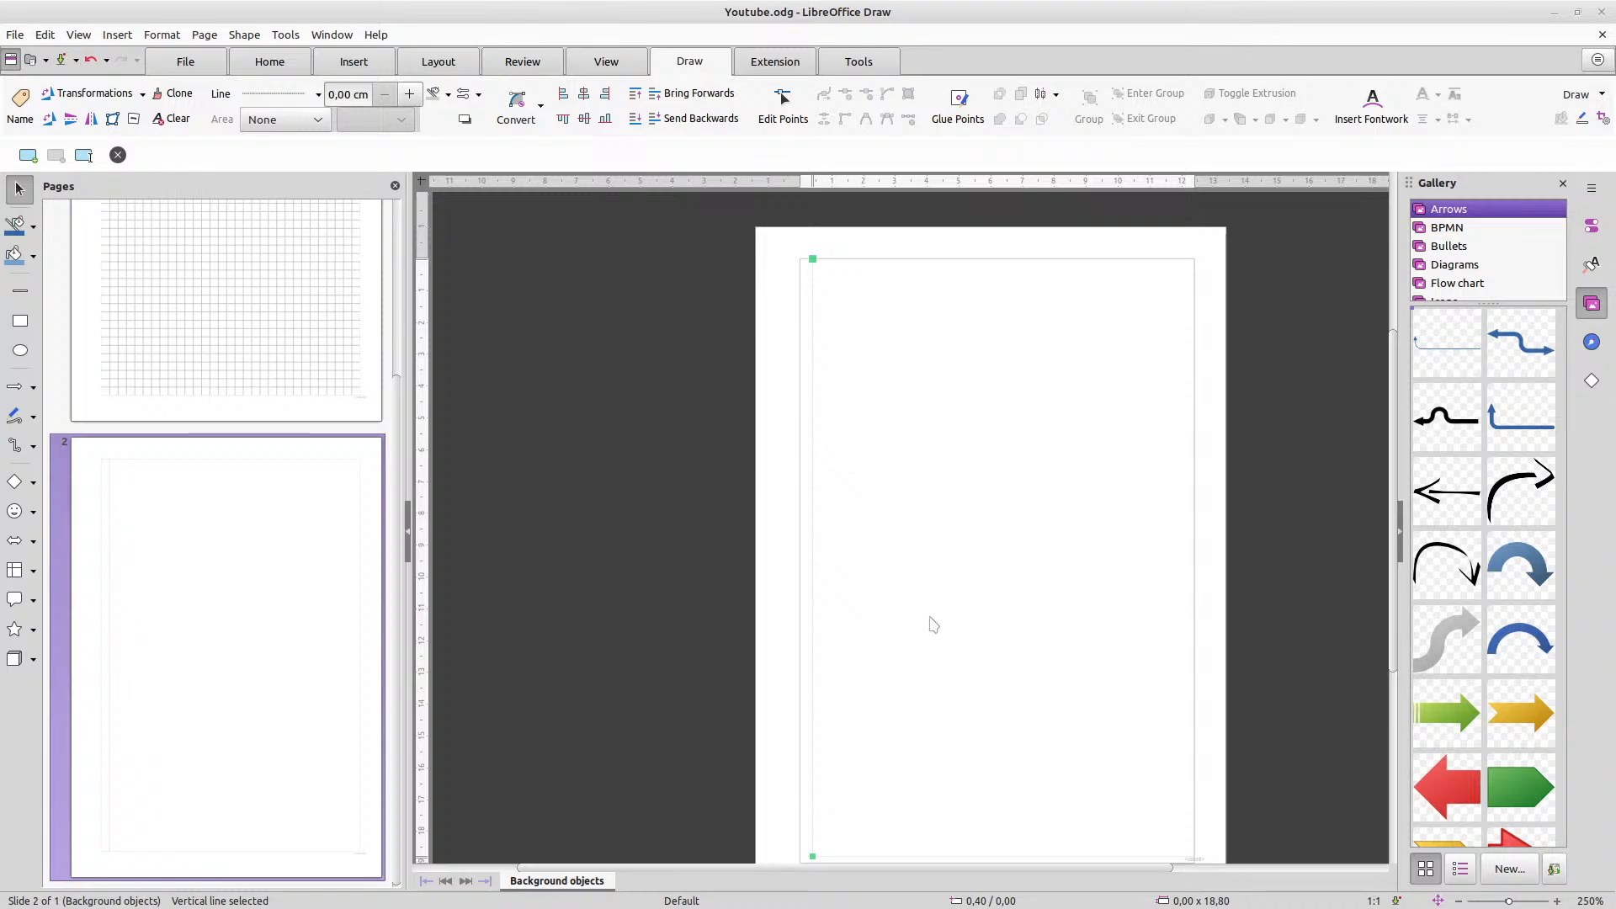
{"action": "scroll", "coordinate": [933, 625], "scroll_direction": "down", "scroll_amount": 1}
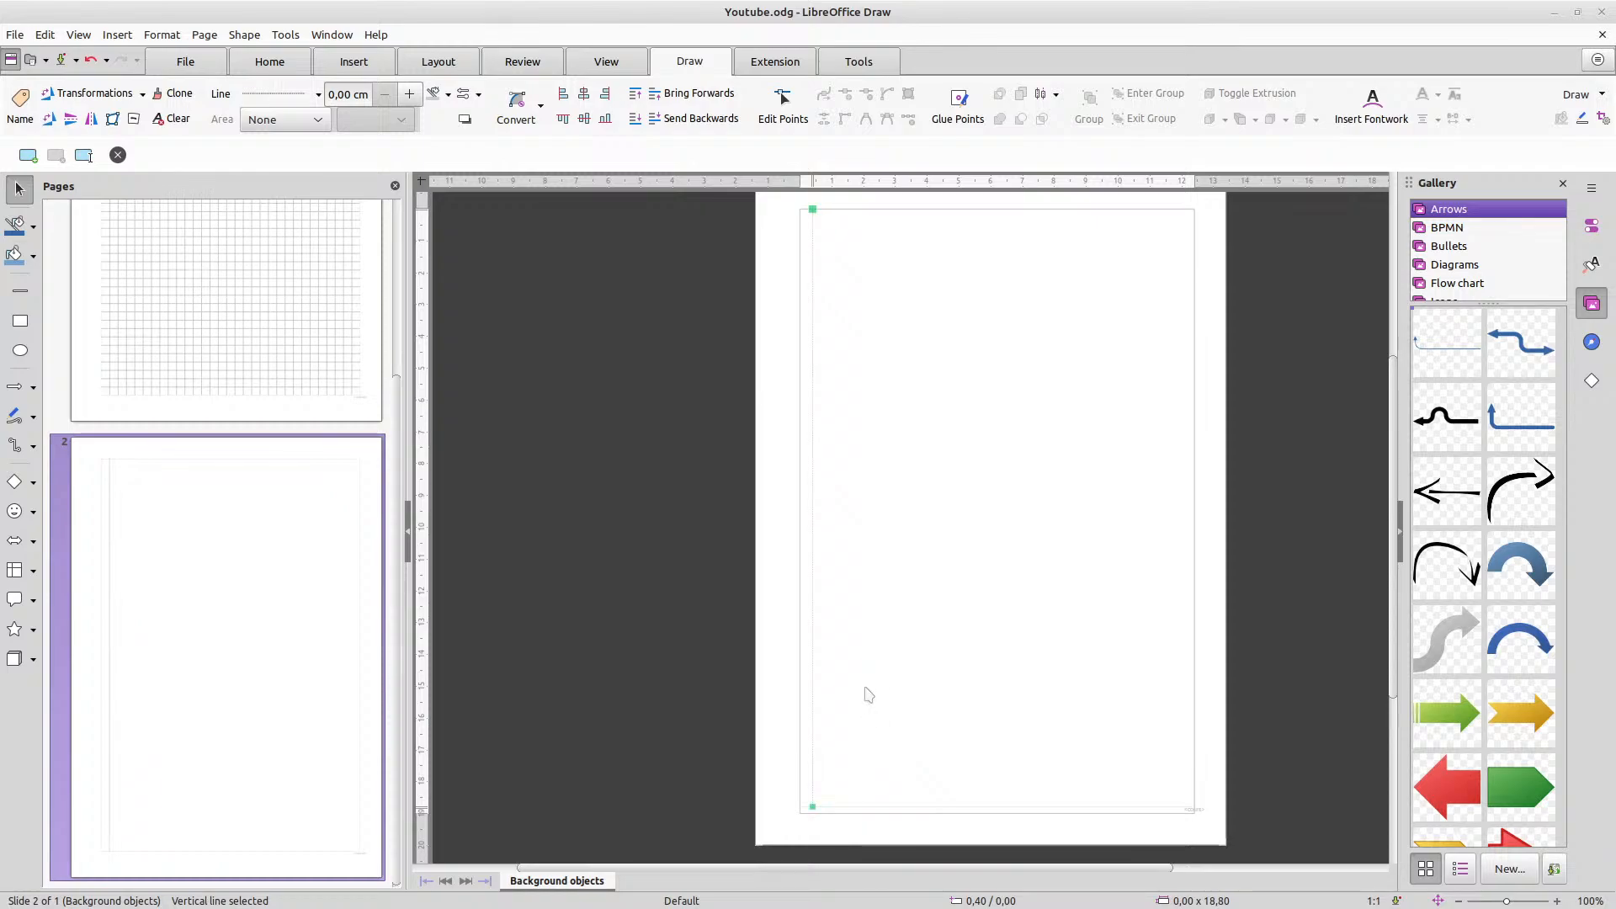
Duplicate the dashed vertical line and shift the copy right to X position 1,00 cm
{"action": "key", "text": "Right"}
{"action": "key", "text": "Right"}
{"action": "scroll", "coordinate": [859, 219], "scroll_direction": "up", "scroll_amount": 2}
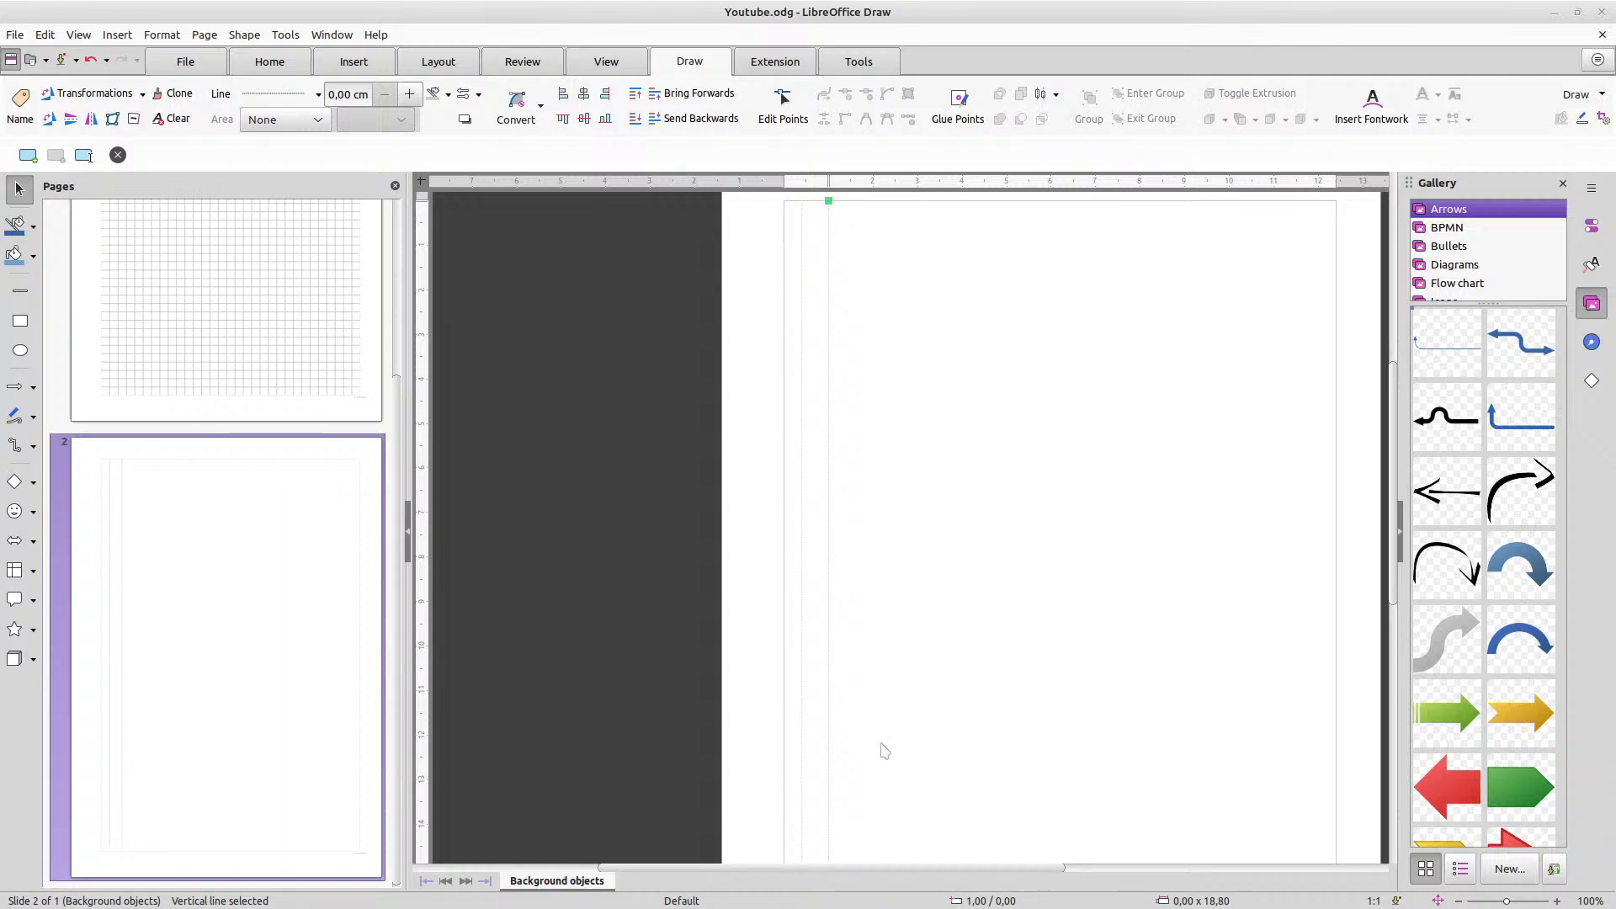
{"action": "scroll", "coordinate": [822, 294], "scroll_direction": "up", "scroll_amount": 3}
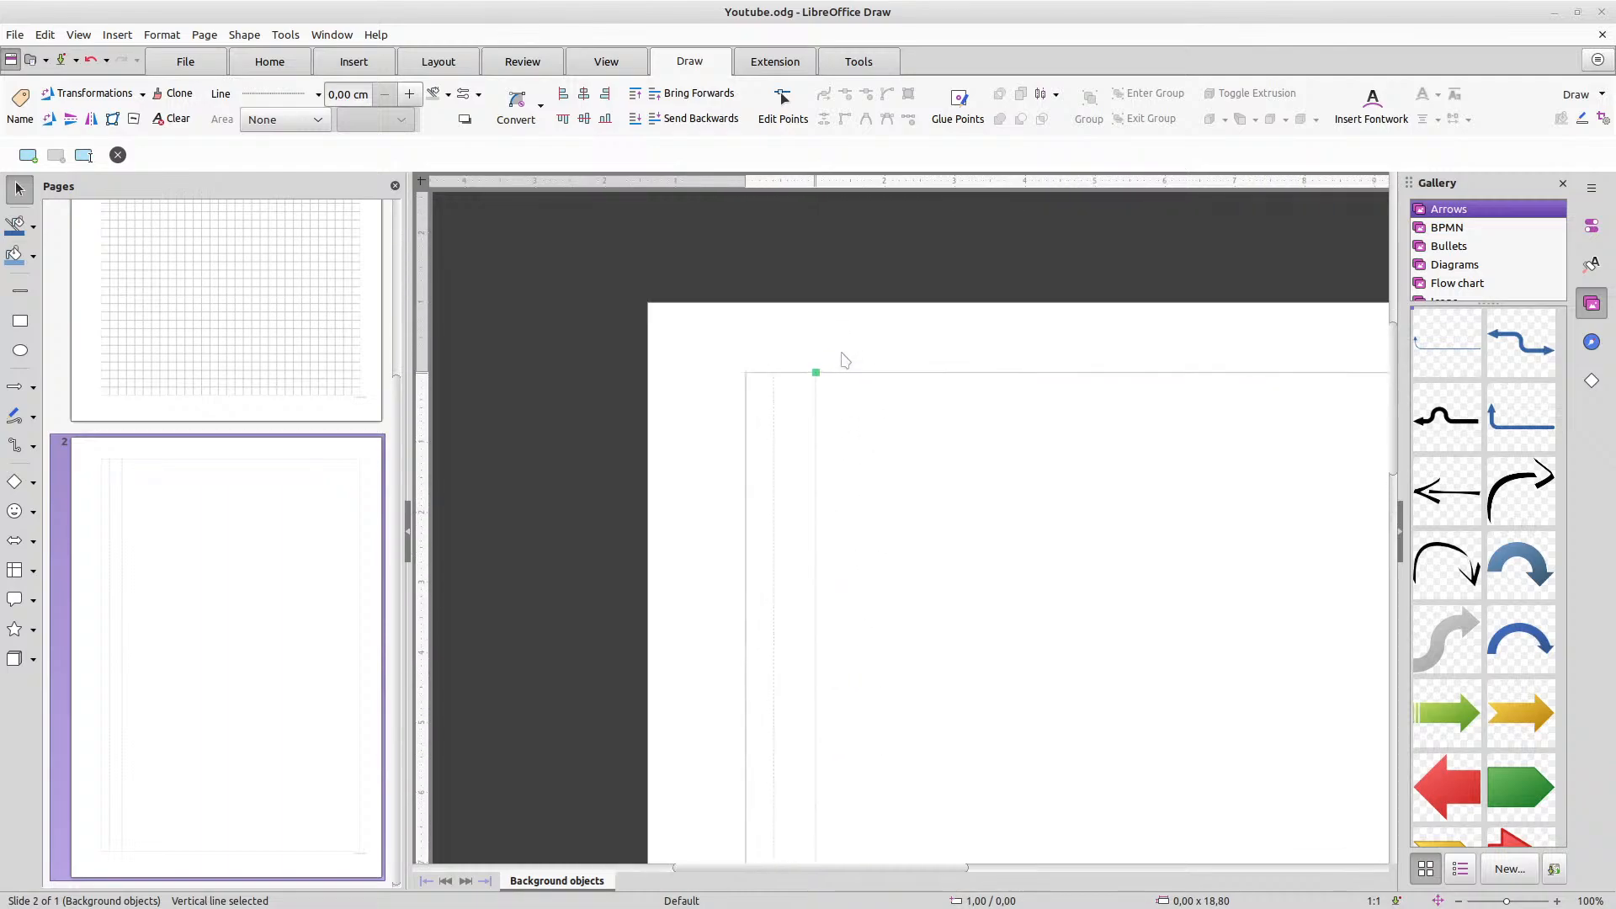
{"action": "scroll", "coordinate": [845, 360], "scroll_direction": "up", "scroll_amount": 3}
{"action": "scroll", "coordinate": [845, 354], "scroll_direction": "up", "scroll_amount": 2}
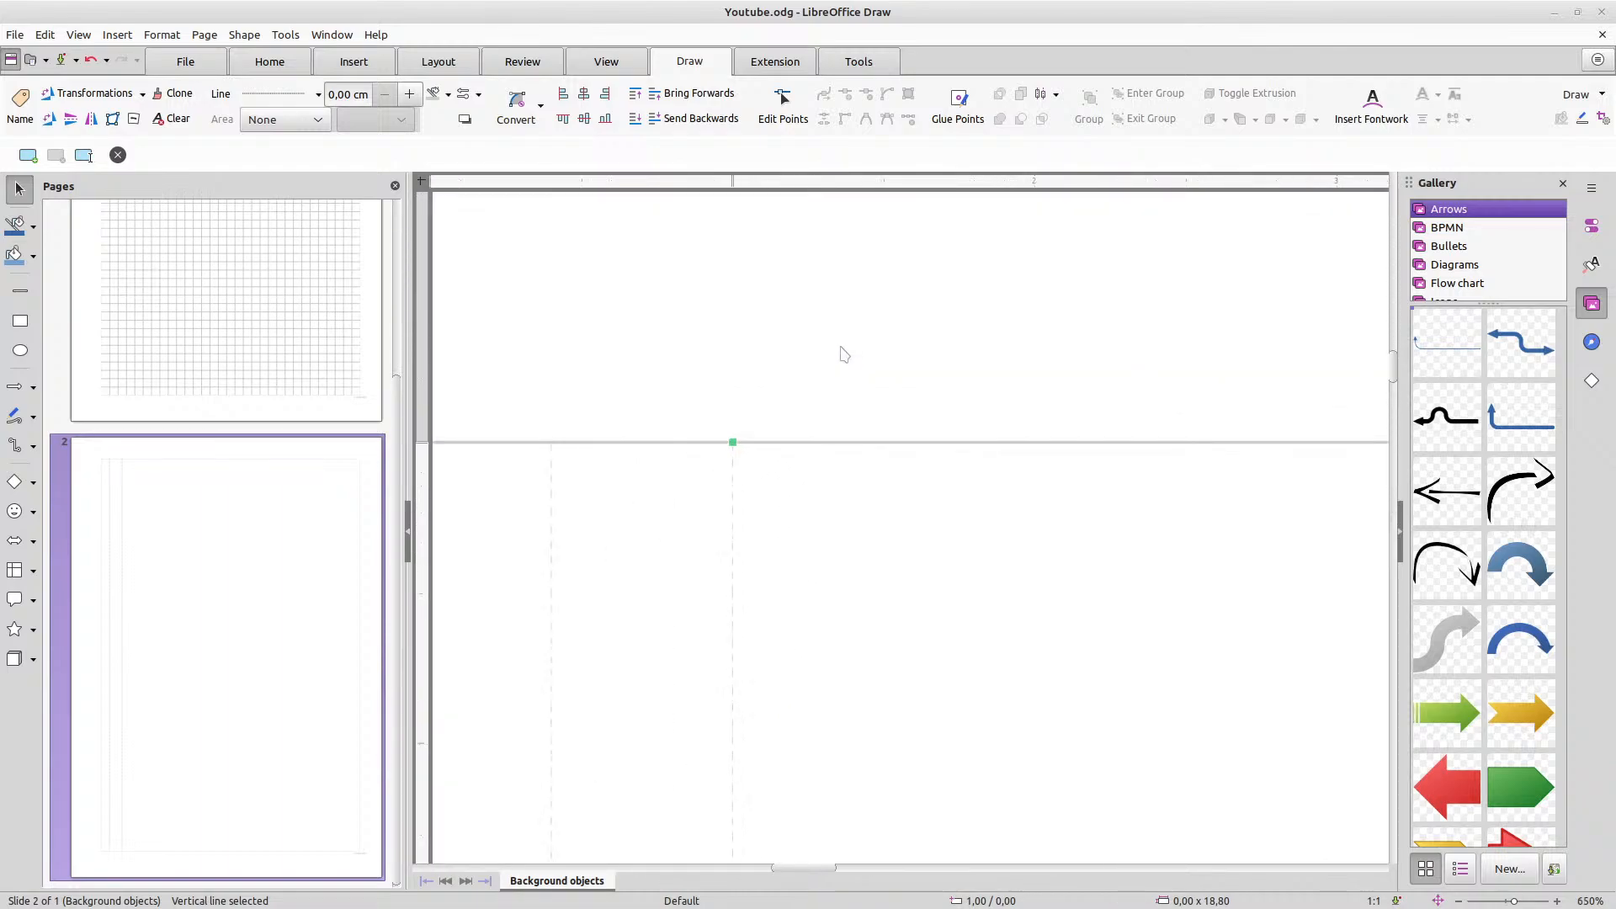
Move the copied dashed line to X position 0,80 cm and add further copies at 1,20, 1,60 and 2,00 cm
{"action": "scroll", "coordinate": [534, 209], "scroll_direction": "down", "scroll_amount": 5}
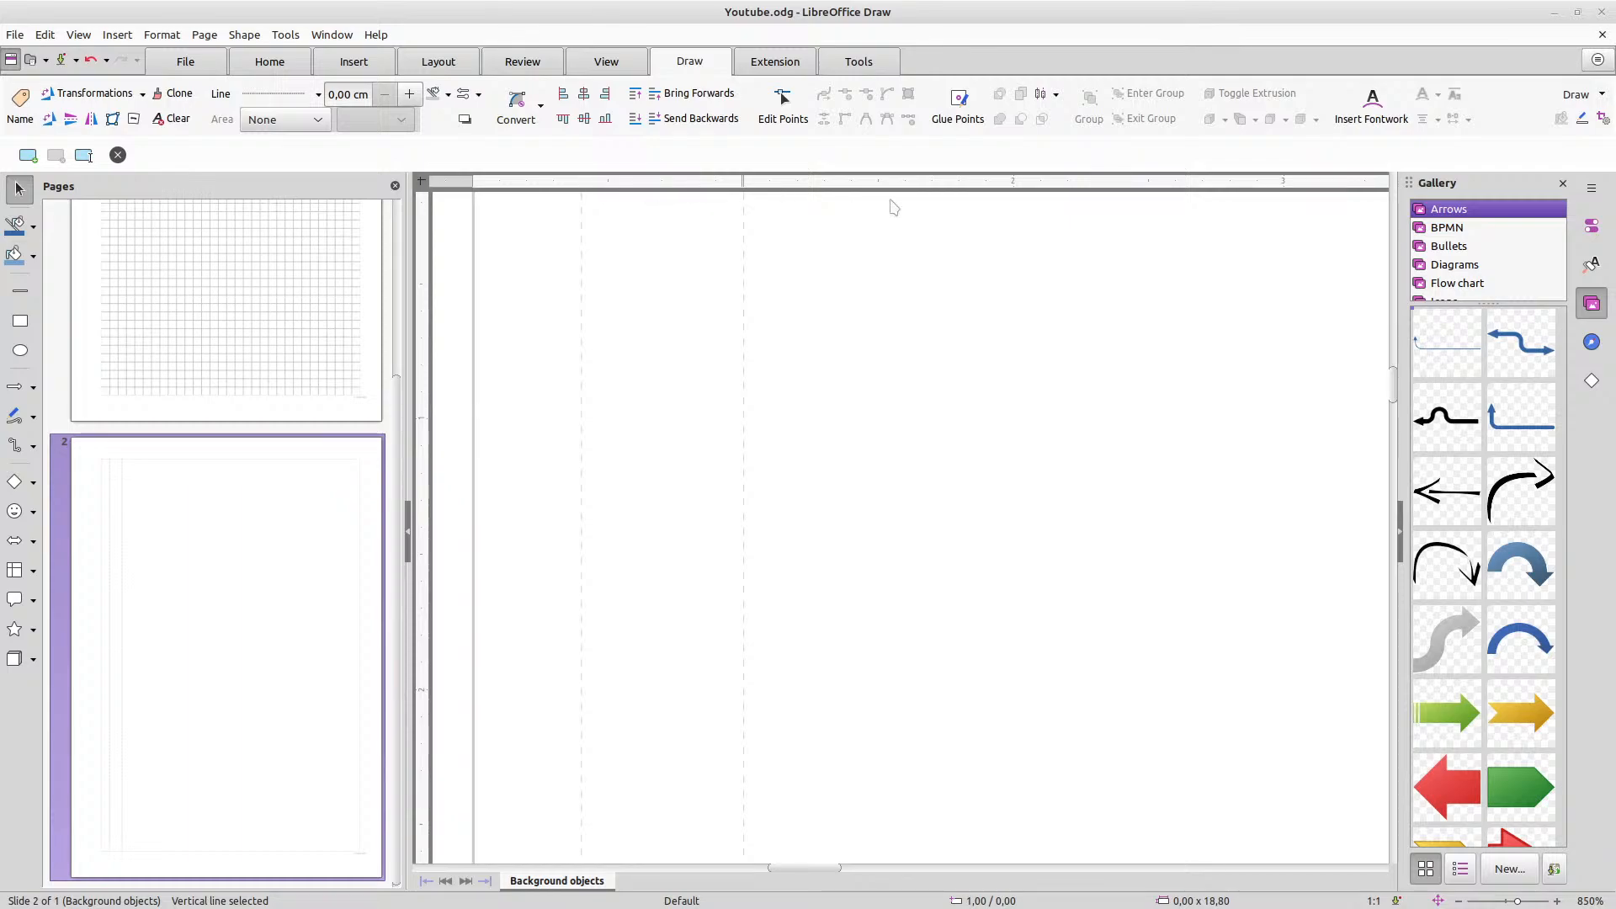
{"action": "key", "text": "Left"}
{"action": "key", "text": "Right"}
{"action": "key", "text": "Right"}
{"action": "key", "text": "Right"}
{"action": "key", "text": "Right"}
{"action": "key", "text": "Right"}
{"action": "key", "text": "Right"}
{"action": "key", "text": "Right"}
{"action": "key", "text": "Right"}
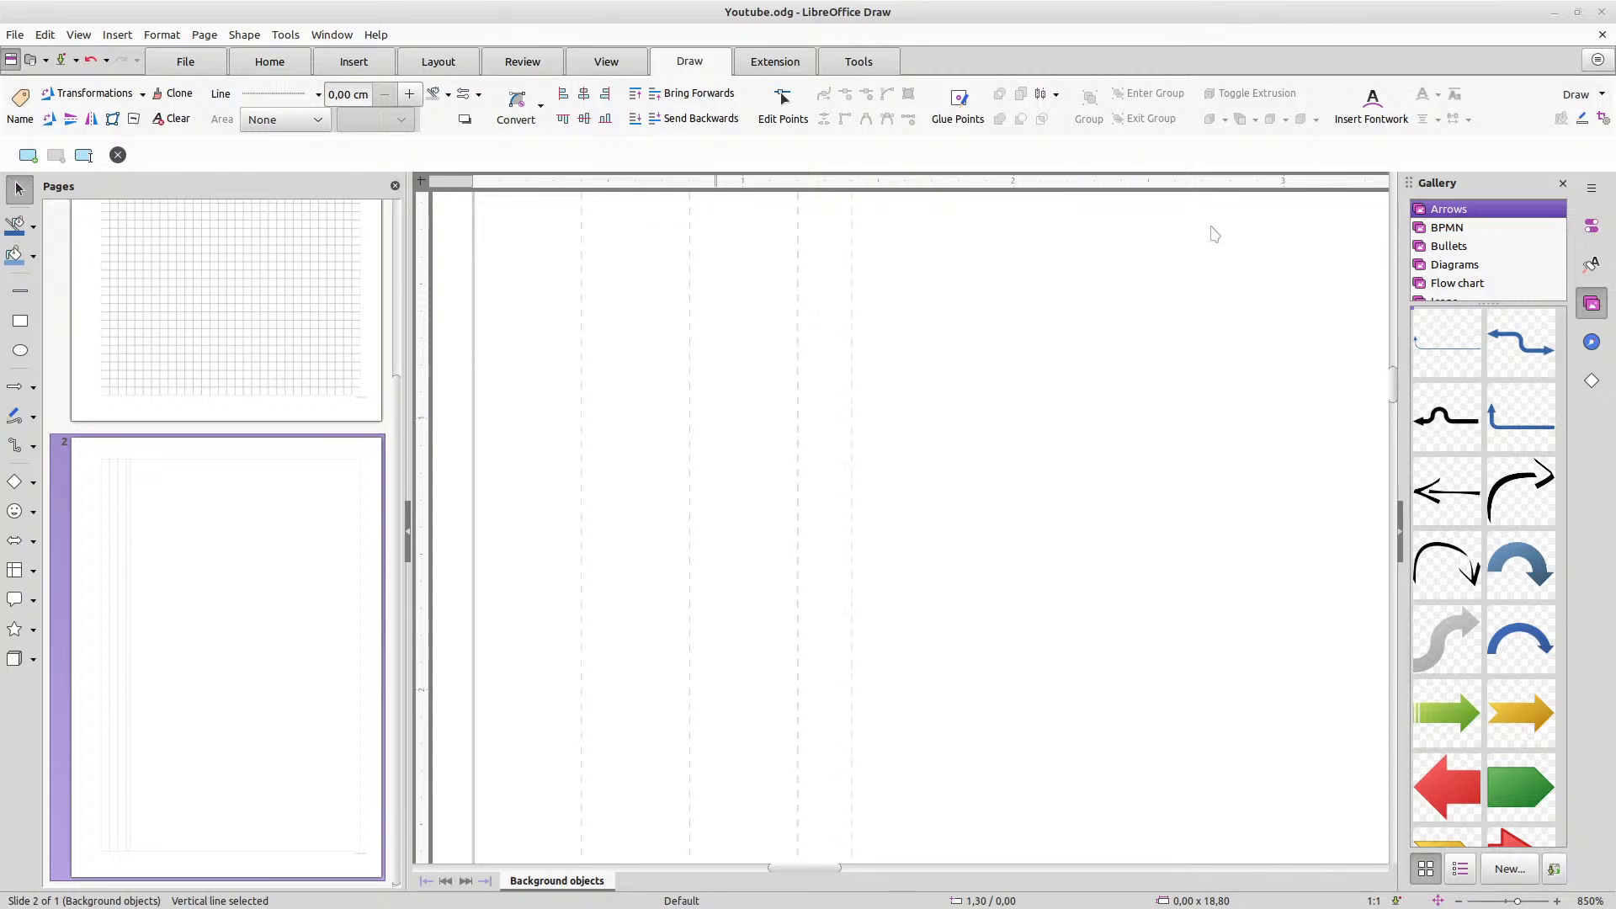
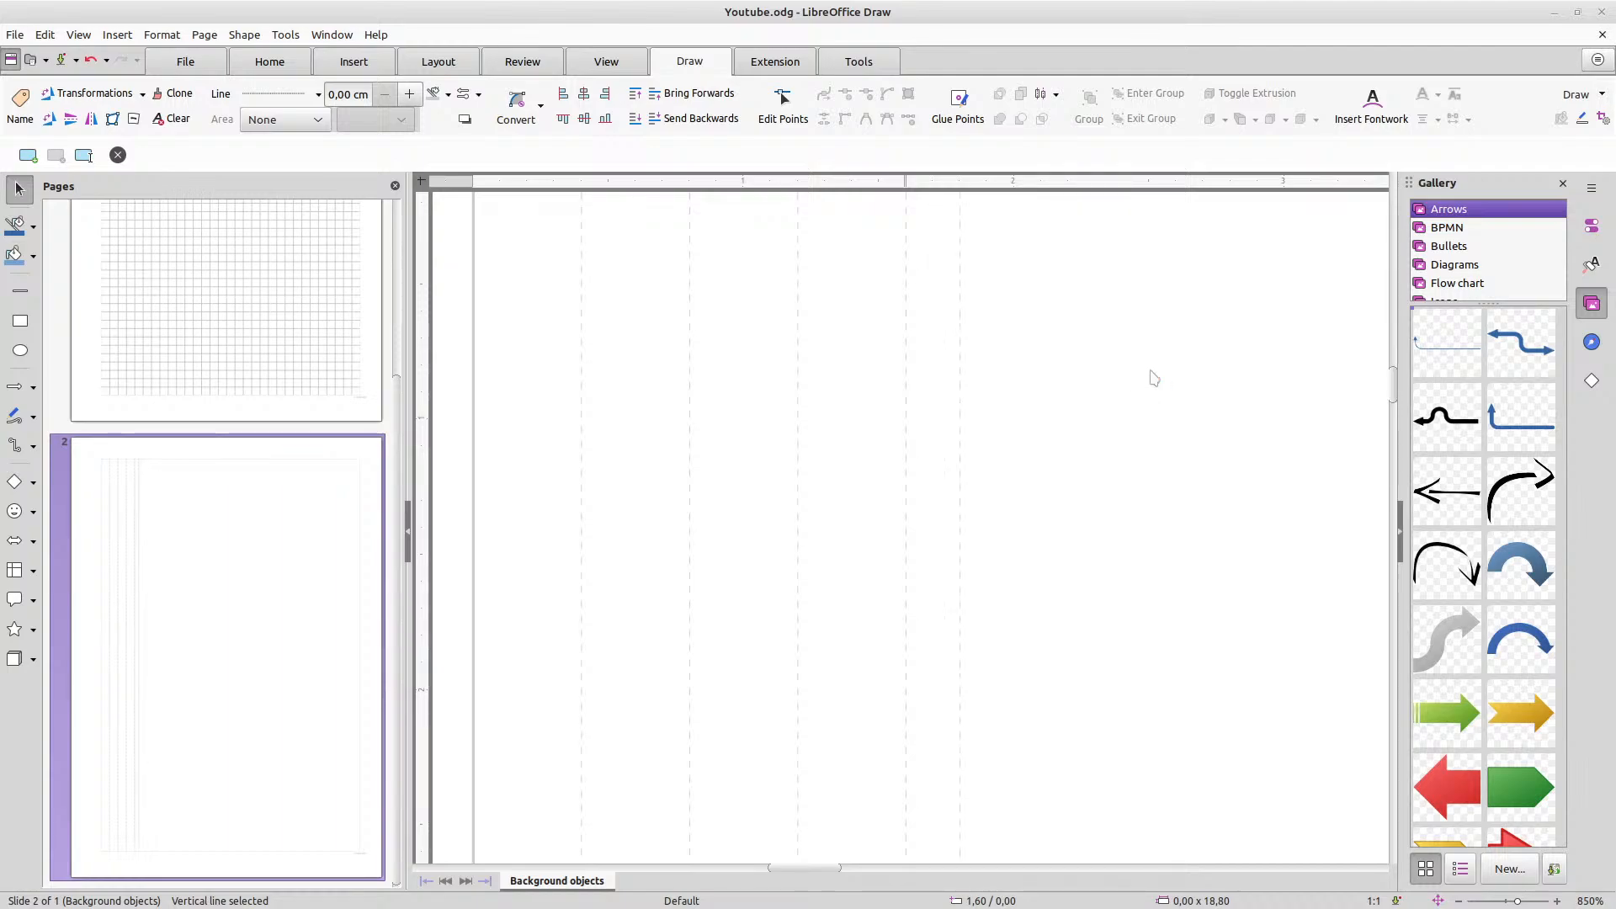
{"action": "key", "text": "Right"}
{"action": "key", "text": "Right"}
Select all five dashed vertical lines, duplicate them, and shift the copies right to X position 2,90 cm
{"action": "scroll", "coordinate": [1100, 357], "scroll_direction": "down", "scroll_amount": 2}
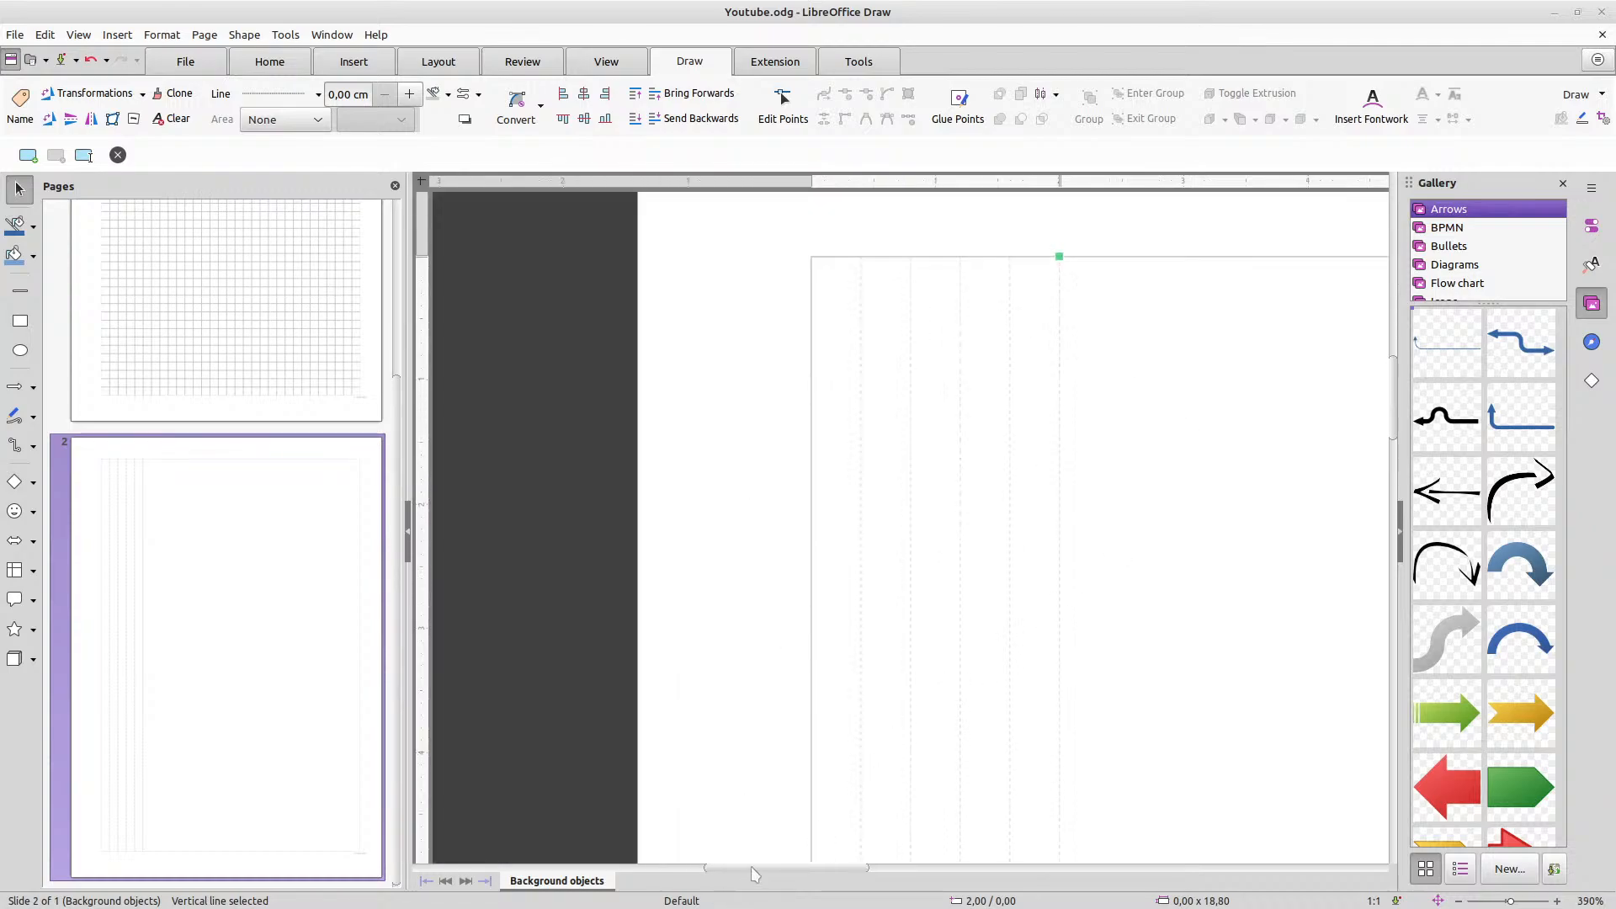
{"action": "mouse_move", "coordinate": [756, 869]}
{"action": "left_mouse_down"}
{"action": "mouse_move", "coordinate": [804, 873]}
{"action": "mouse_move", "coordinate": [788, 867]}
{"action": "left_mouse_up"}
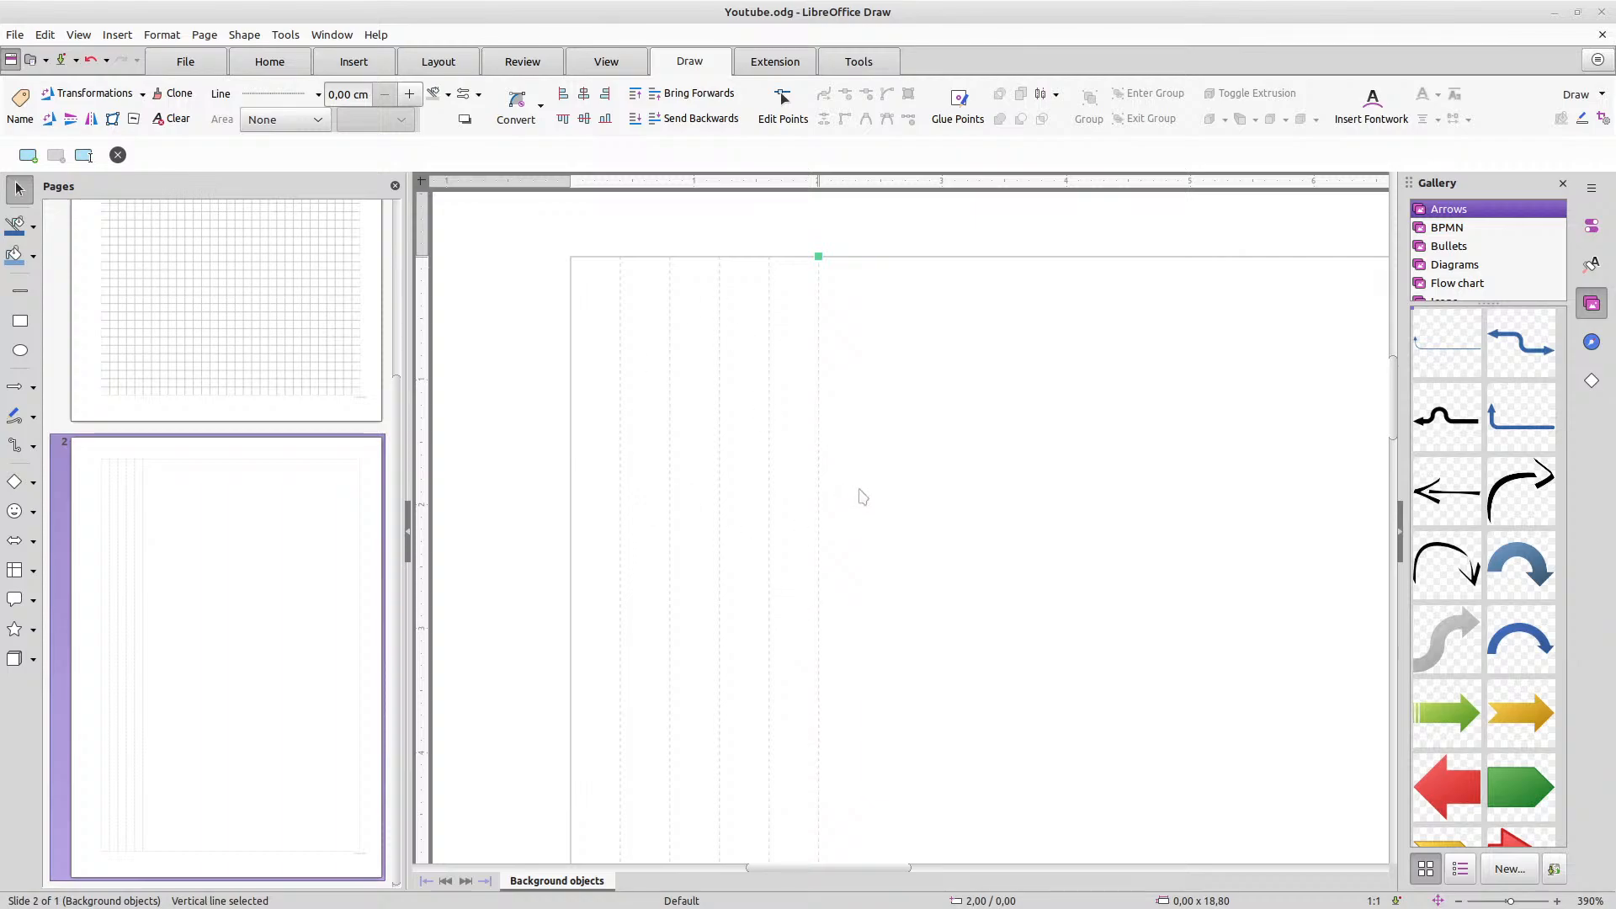
{"action": "scroll", "coordinate": [825, 486], "scroll_direction": "down", "scroll_amount": 3}
{"action": "scroll", "coordinate": [823, 481], "scroll_direction": "down", "scroll_amount": 4}
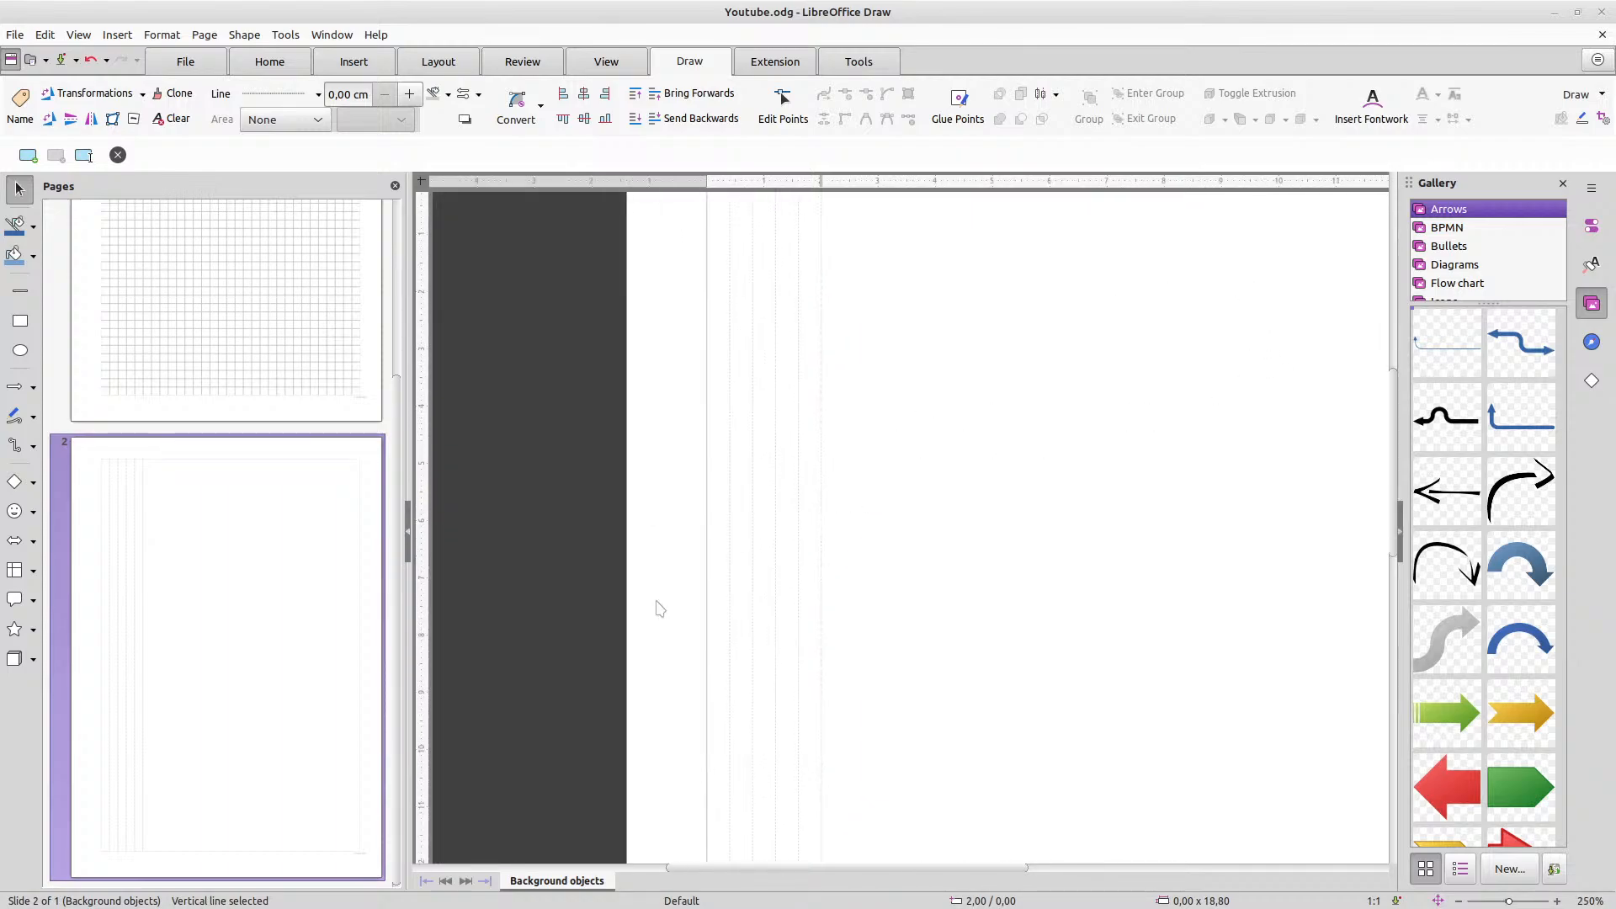
{"action": "scroll", "coordinate": [567, 725], "scroll_direction": "down", "scroll_amount": 5}
{"action": "scroll", "coordinate": [567, 719], "scroll_direction": "down", "scroll_amount": 3}
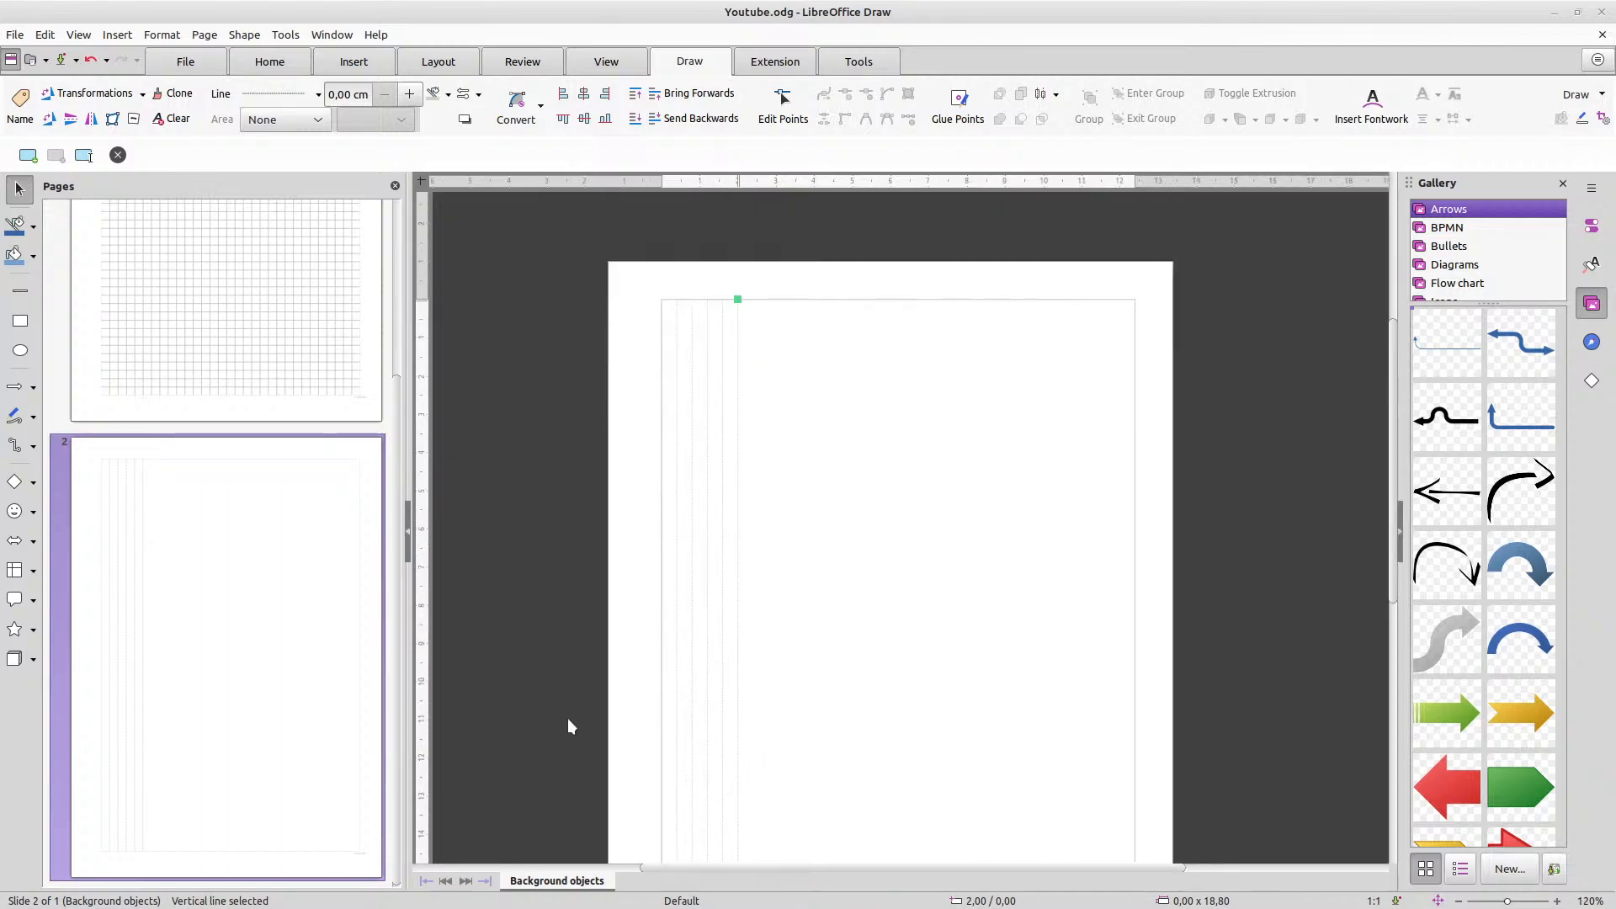
{"action": "scroll", "coordinate": [563, 714], "scroll_direction": "down", "scroll_amount": 3}
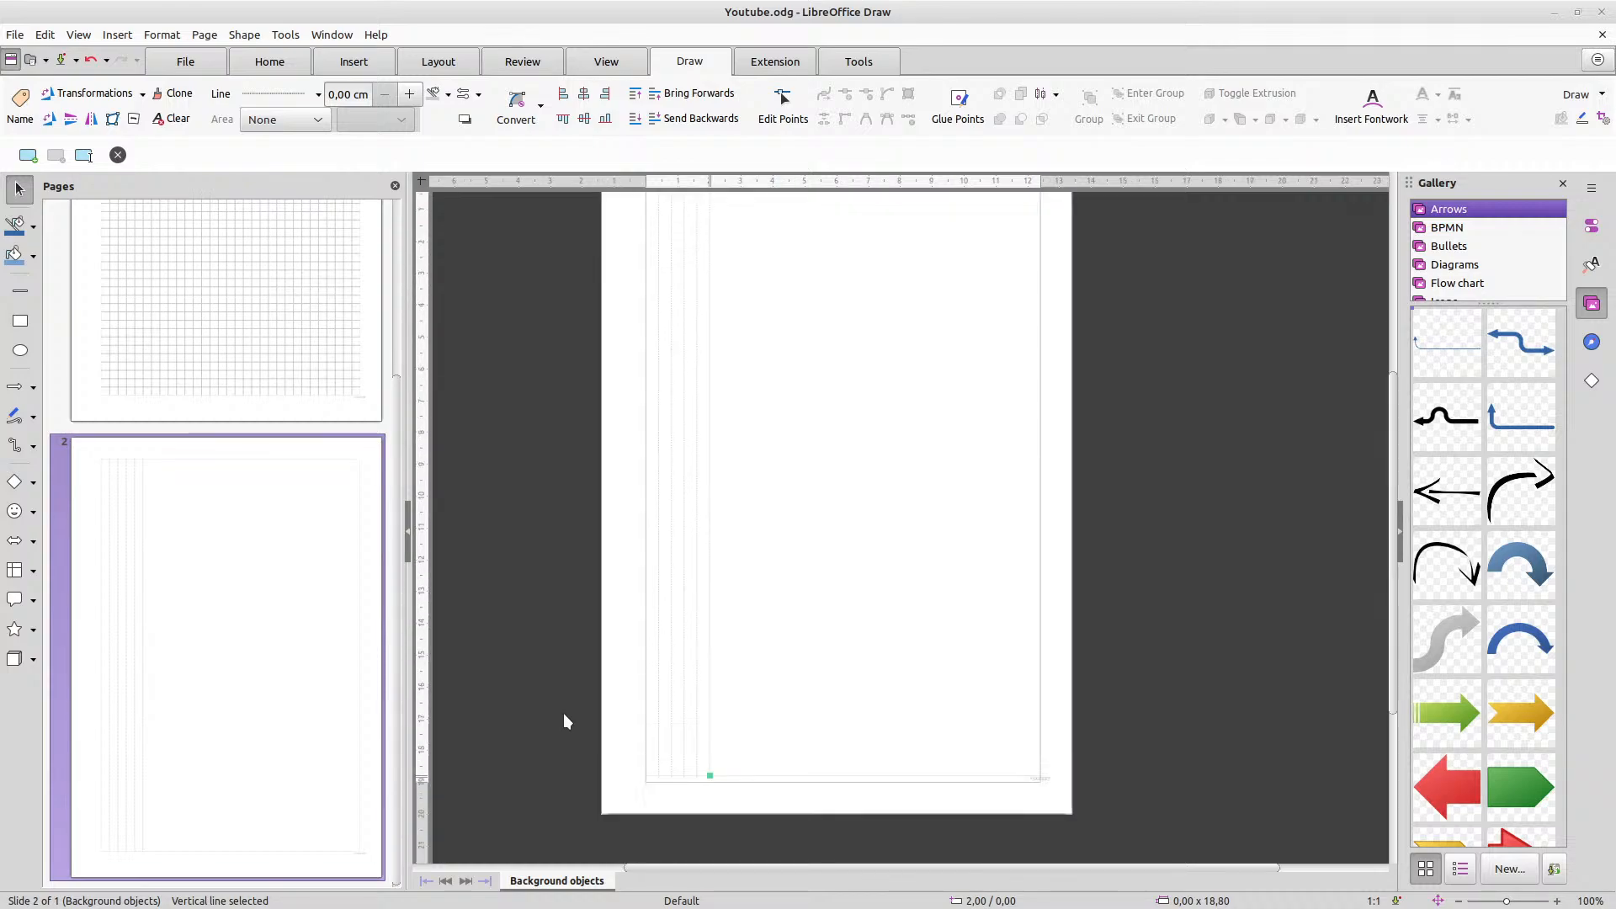
{"action": "scroll", "coordinate": [563, 714], "scroll_direction": "up", "scroll_amount": 2}
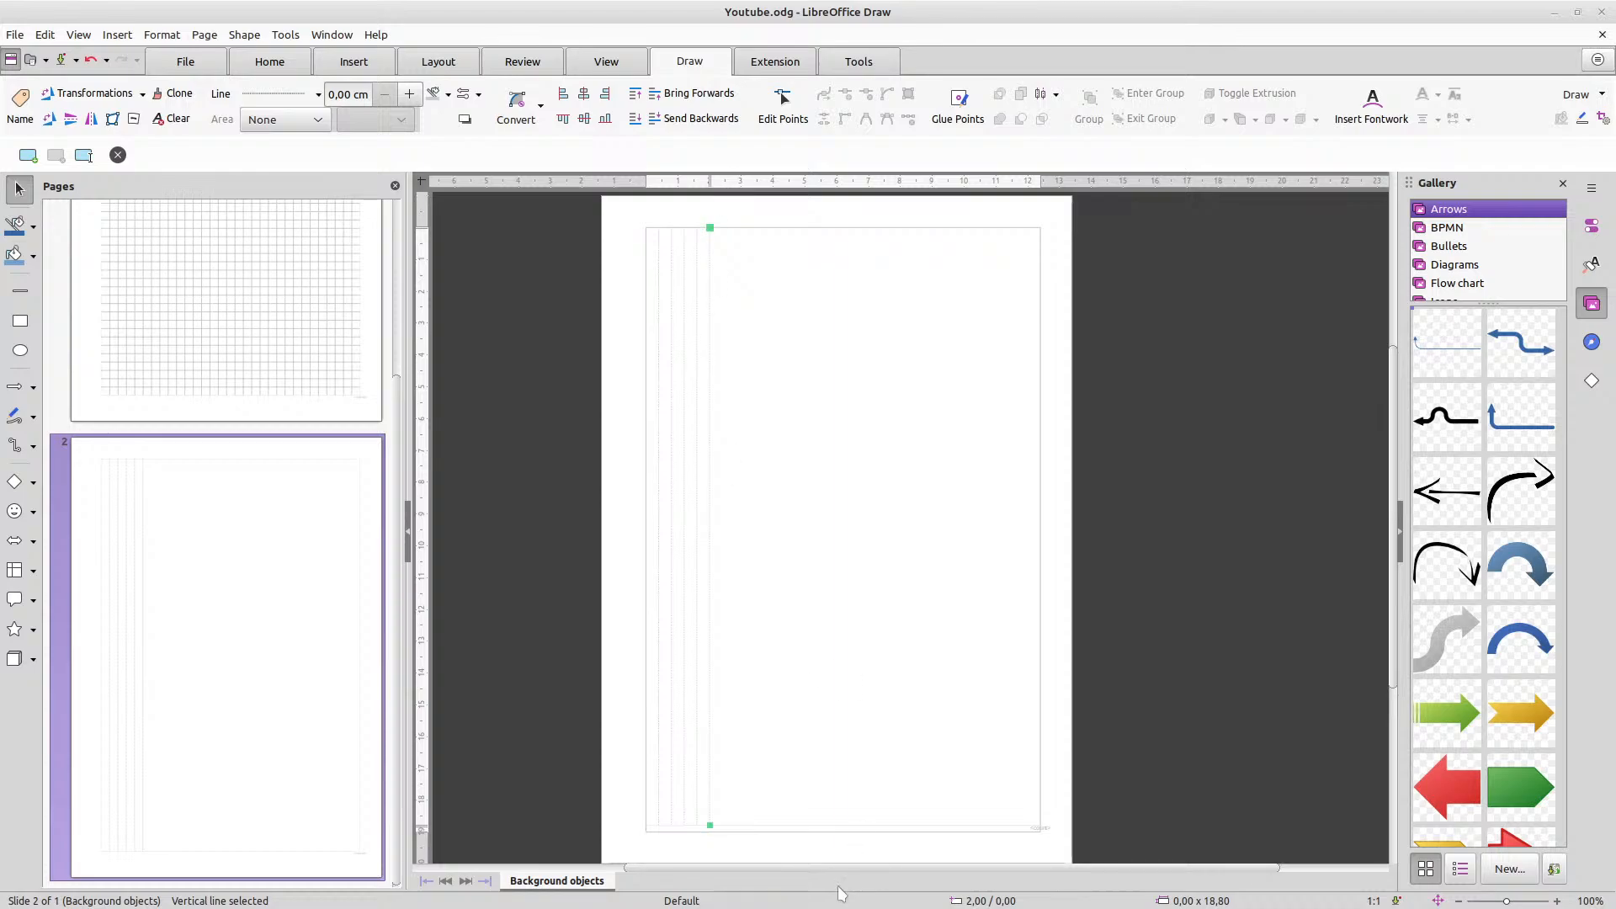
{"action": "mouse_move", "coordinate": [768, 858]}
{"action": "left_mouse_down"}
{"action": "mouse_move", "coordinate": [669, 744]}
{"action": "mouse_move", "coordinate": [620, 205]}
{"action": "mouse_move", "coordinate": [646, 182]}
{"action": "left_mouse_up"}
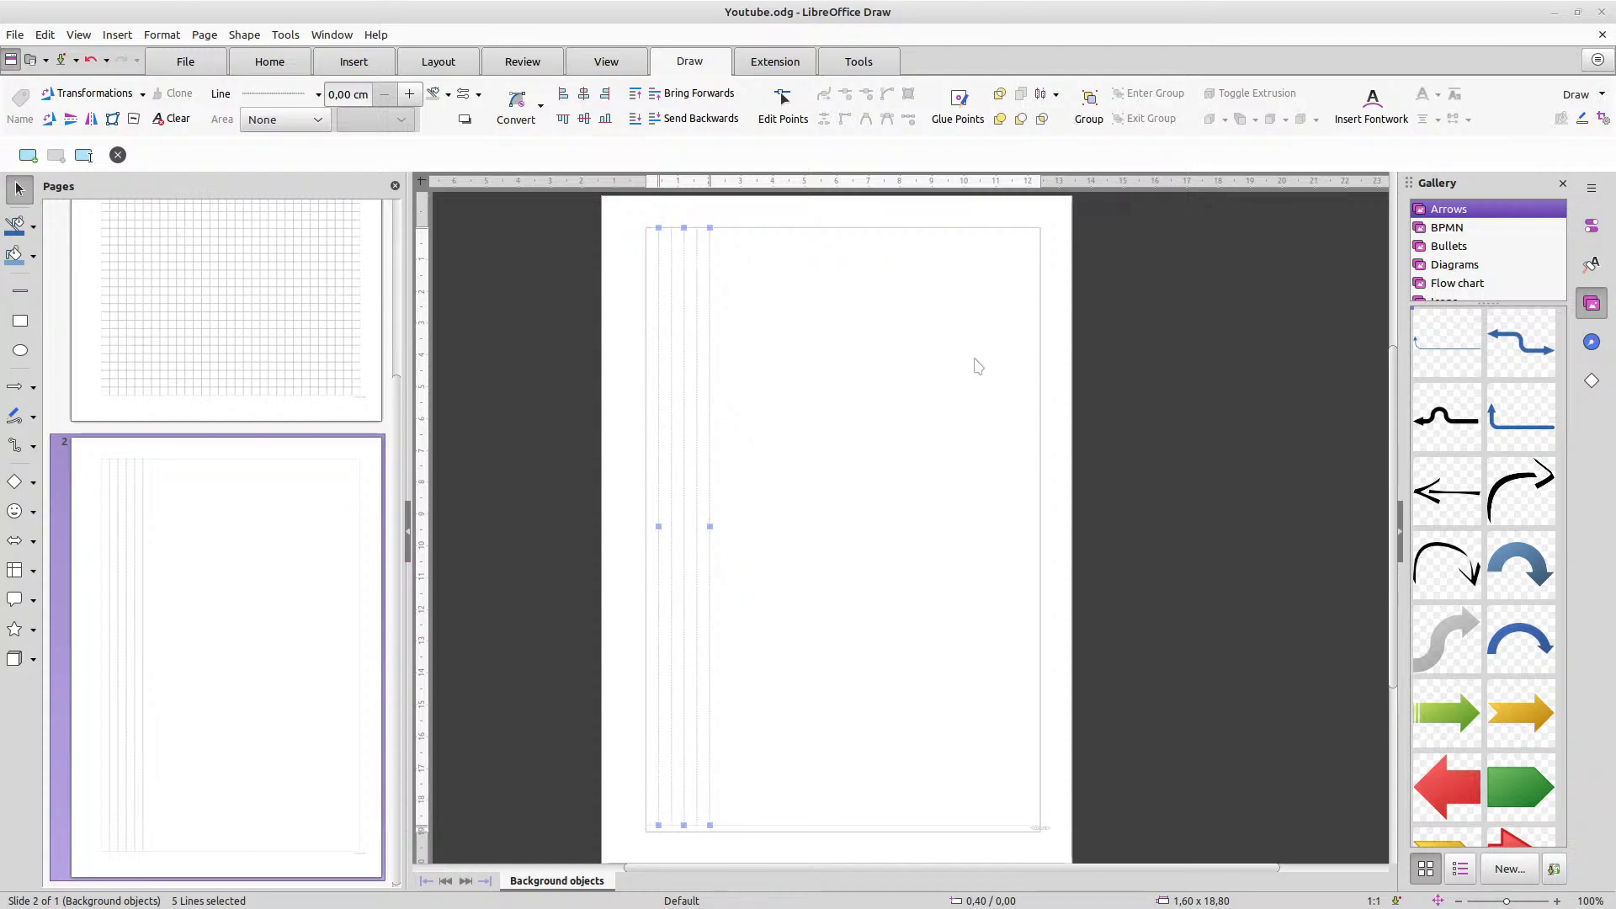
{"action": "key", "text": "Right"}
{"action": "key", "text": "Right"}
{"action": "key", "text": "Right"}
{"action": "key", "text": "Right"}
{"action": "key", "text": "Right"}
{"action": "key", "text": "Right"}
{"action": "key", "text": "Right"}
{"action": "key", "text": "Right"}
{"action": "key", "text": "Right"}
{"action": "key", "text": "Right"}
{"action": "key", "text": "Right"}
{"action": "key", "text": "Right"}
{"action": "key", "text": "Right"}
{"action": "key", "text": "Right"}
{"action": "key", "text": "Right"}
{"action": "key", "text": "Right"}
{"action": "key", "text": "Right"}
{"action": "key", "text": "Right"}
{"action": "key", "text": "Right"}
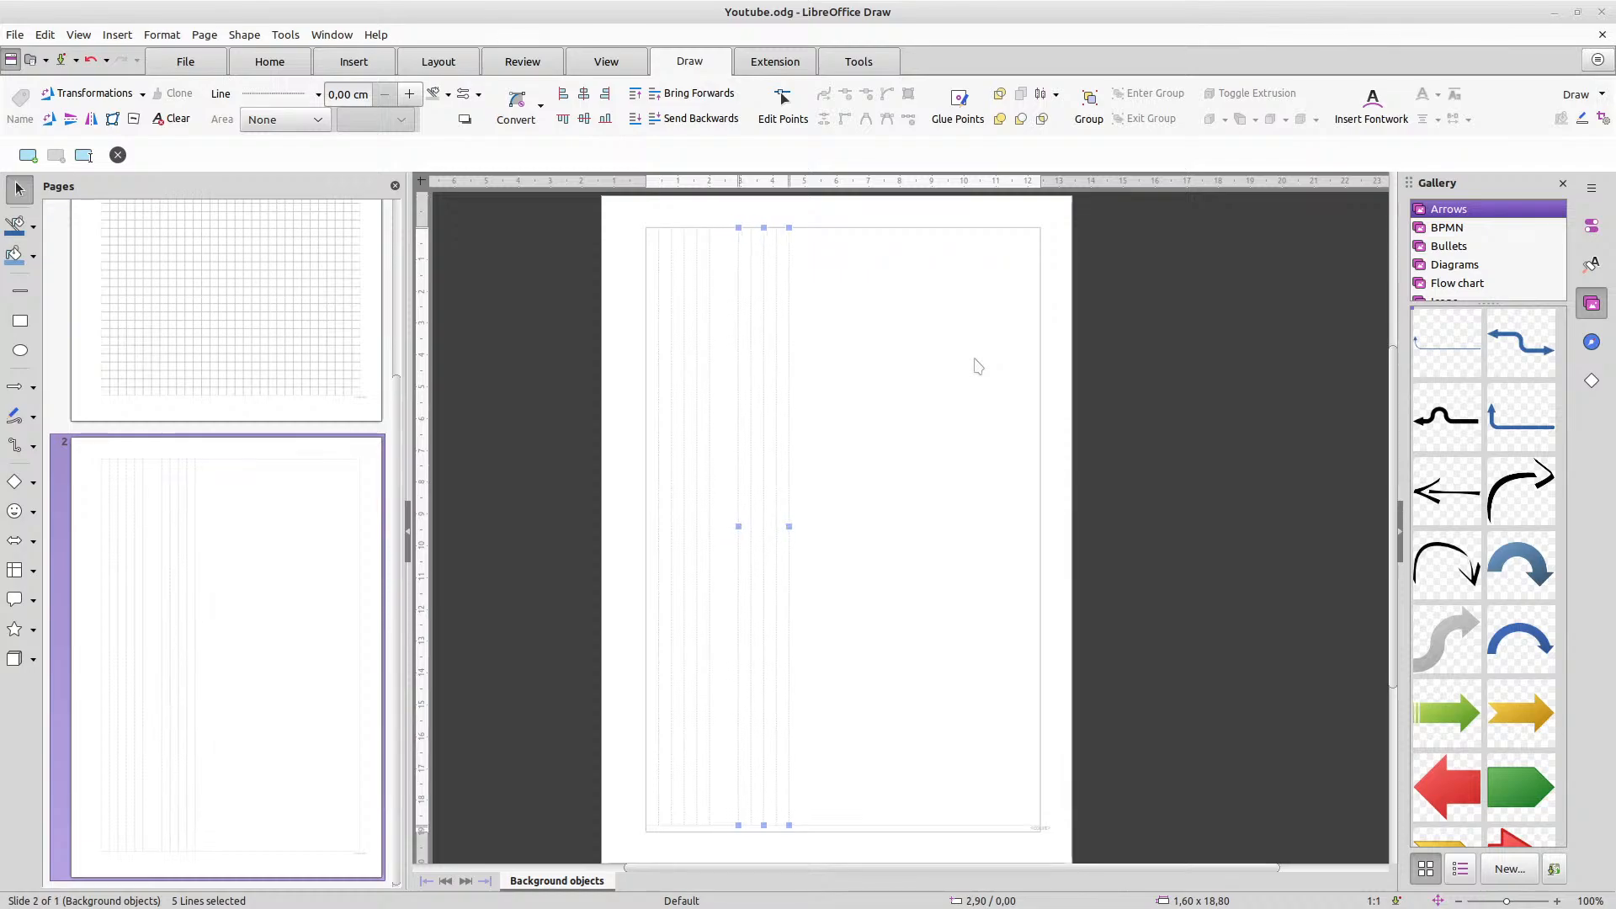
Shift the five copied lines back to X position 2,40 cm to keep the 0,40 cm spacing
{"action": "scroll", "coordinate": [730, 255], "scroll_direction": "up", "scroll_amount": 3}
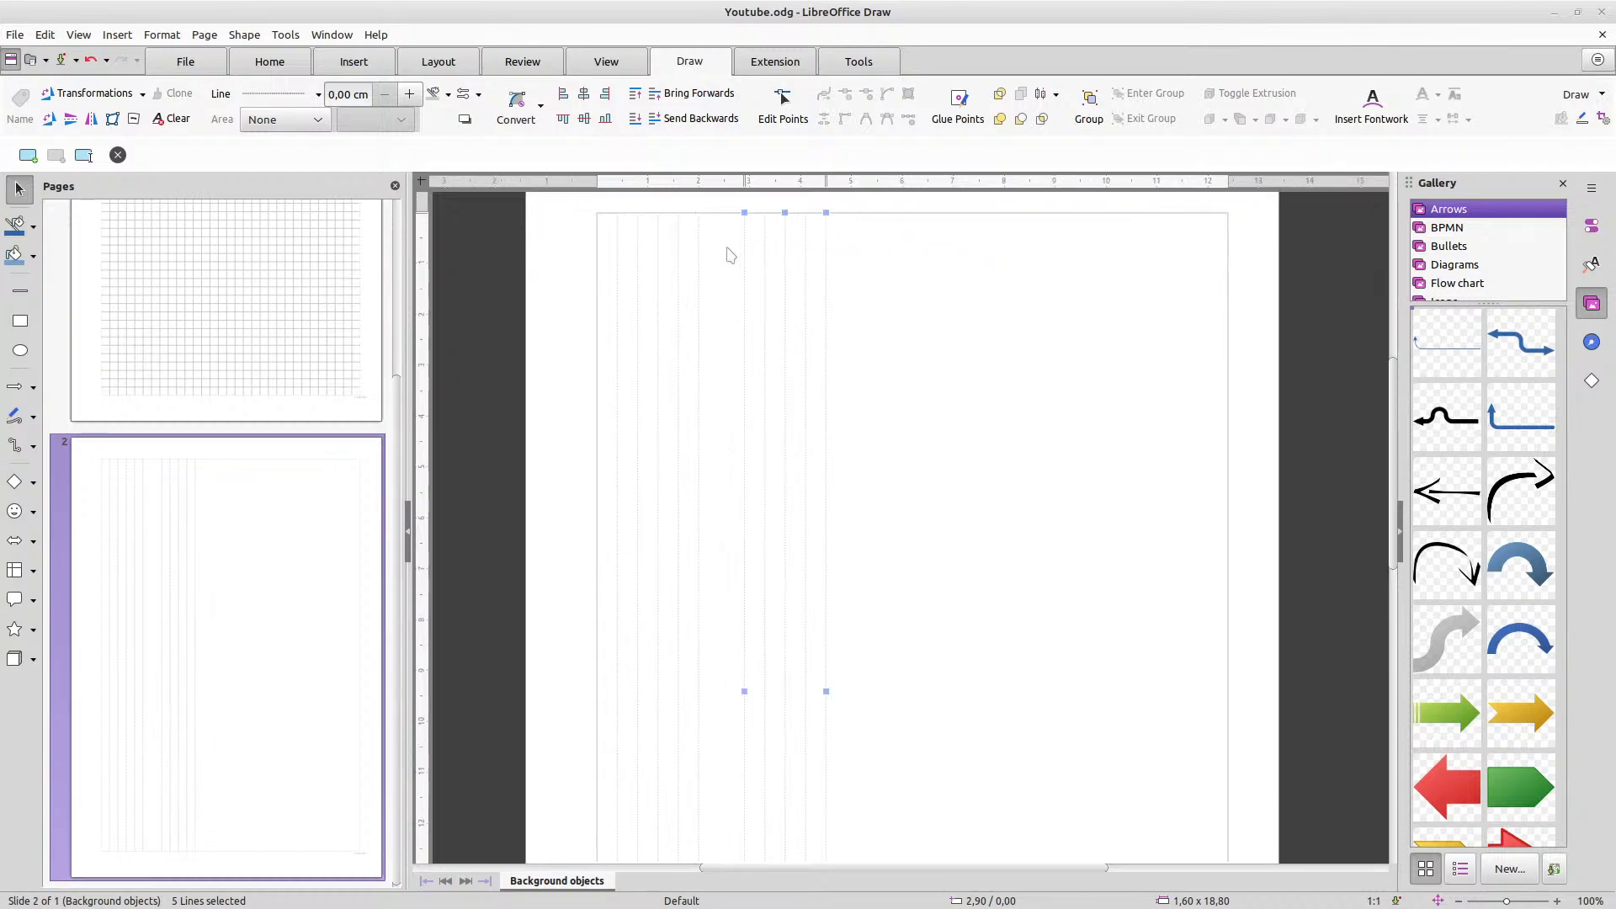
{"action": "scroll", "coordinate": [730, 255], "scroll_direction": "up", "scroll_amount": 5}
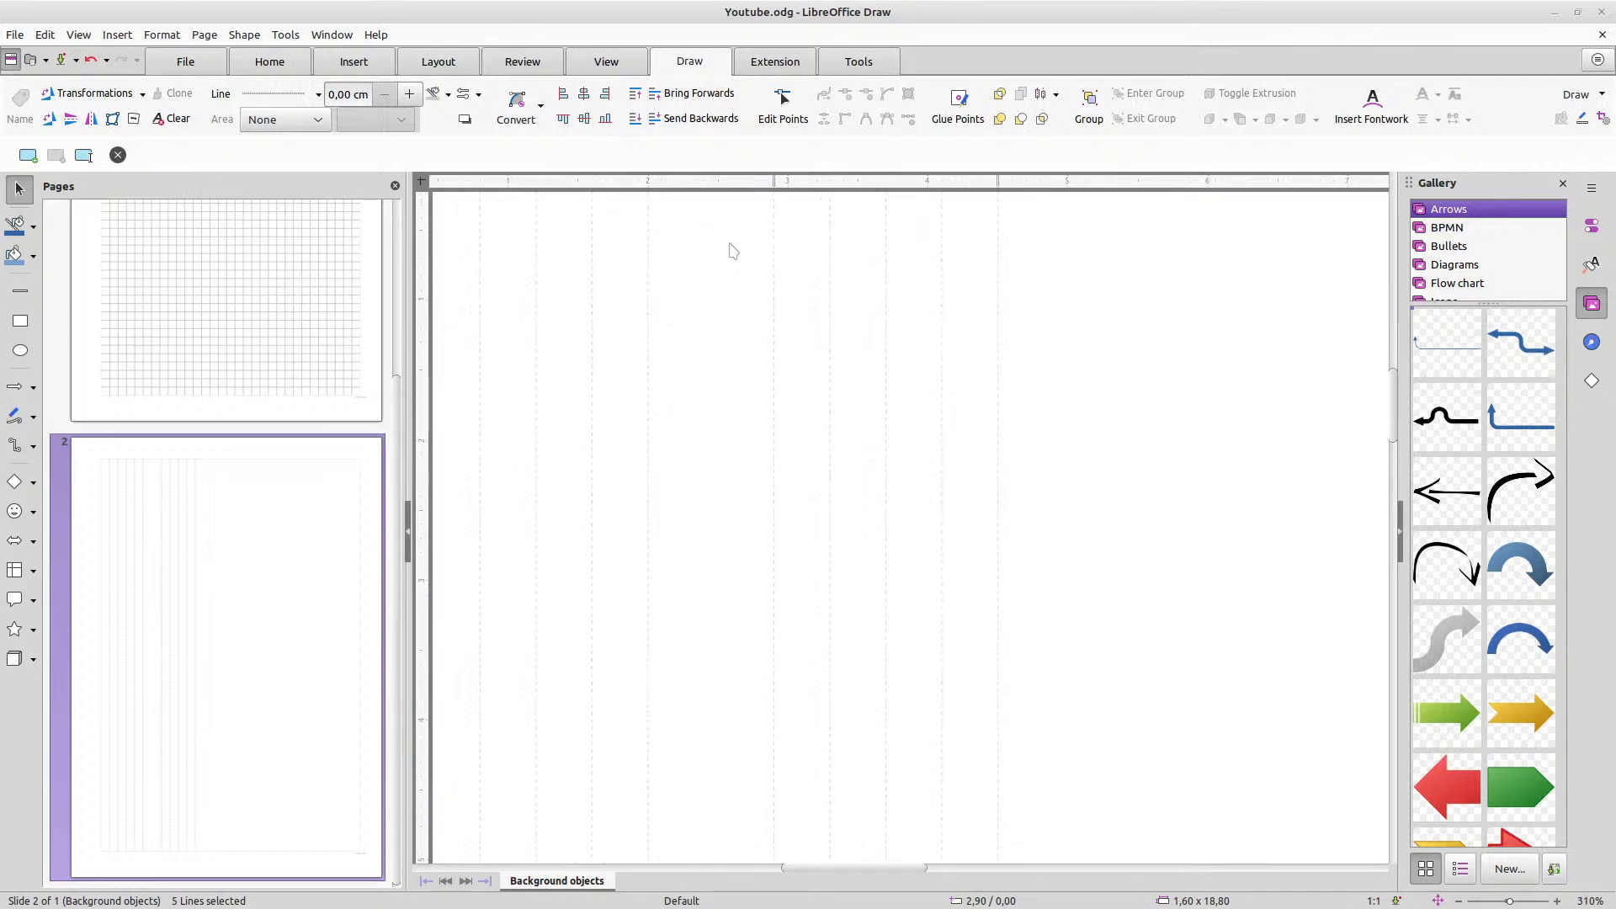
{"action": "scroll", "coordinate": [730, 252], "scroll_direction": "up", "scroll_amount": 3}
{"action": "key", "text": "Left"}
{"action": "key", "text": "Left"}
{"action": "key", "text": "Left"}
{"action": "key", "text": "Left"}
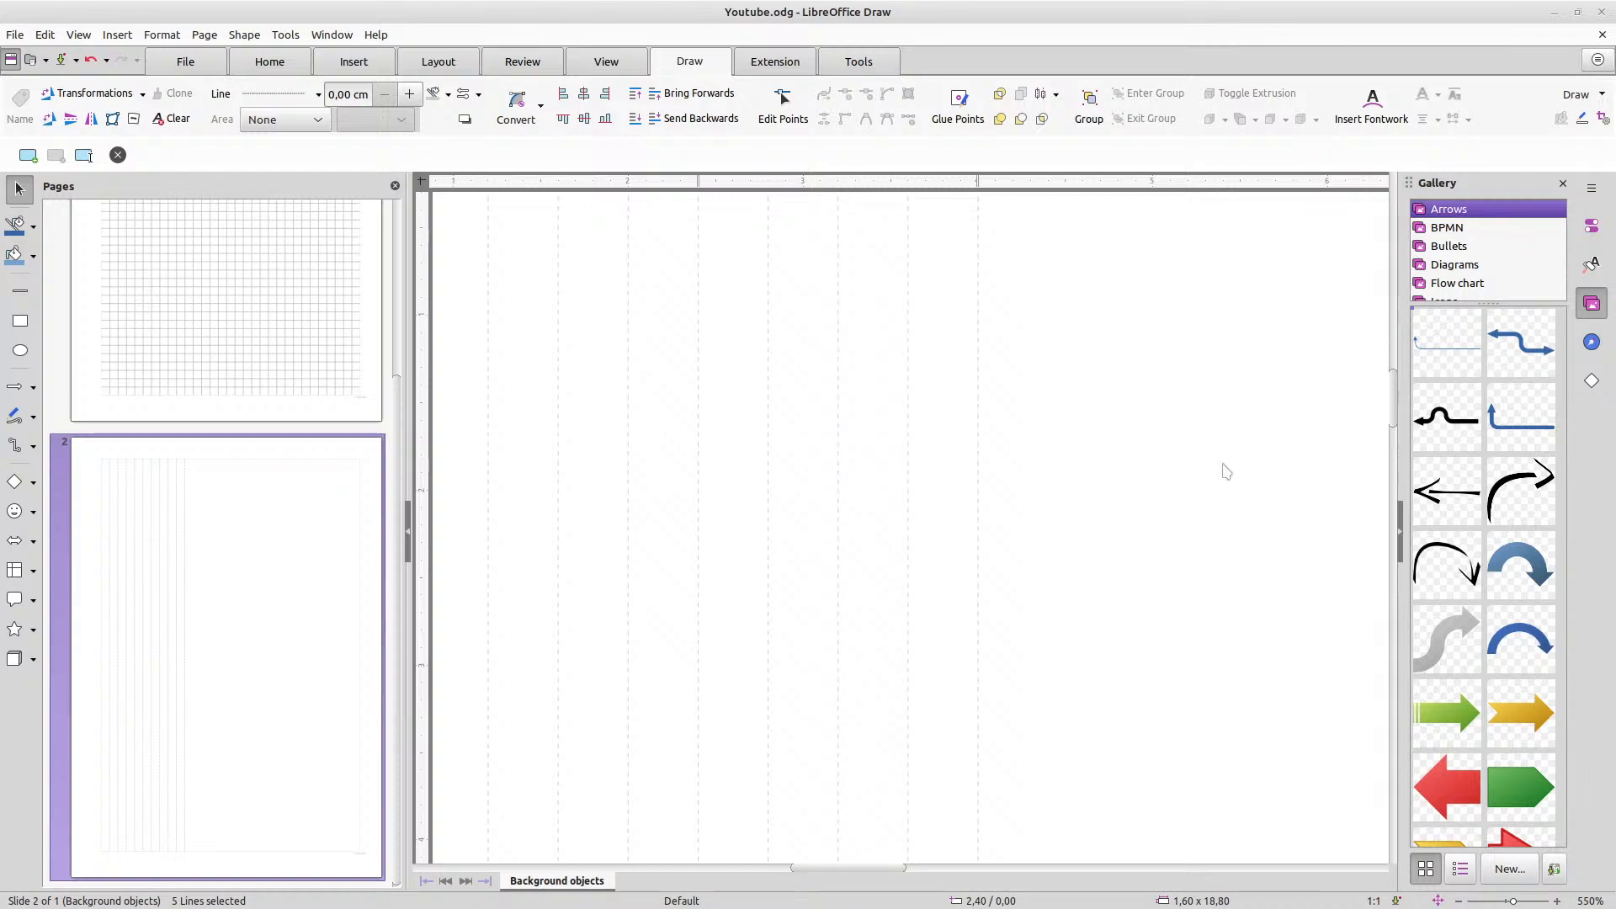
Duplicate the set of five dashed lines again and place the copies at X position 4,40 cm
{"action": "key", "text": "Right"}
{"action": "key", "text": "Right"}
{"action": "key", "text": "Right"}
{"action": "key", "text": "Right"}
{"action": "key", "text": "Right"}
{"action": "key", "text": "Right"}
{"action": "key", "text": "Right"}
{"action": "key", "text": "Right"}
{"action": "key", "text": "Right"}
{"action": "key", "text": "Right"}
{"action": "key", "text": "Right"}
{"action": "key", "text": "Right"}
{"action": "key", "text": "Right"}
{"action": "key", "text": "Right"}
{"action": "key", "text": "Right"}
{"action": "key", "text": "Right"}
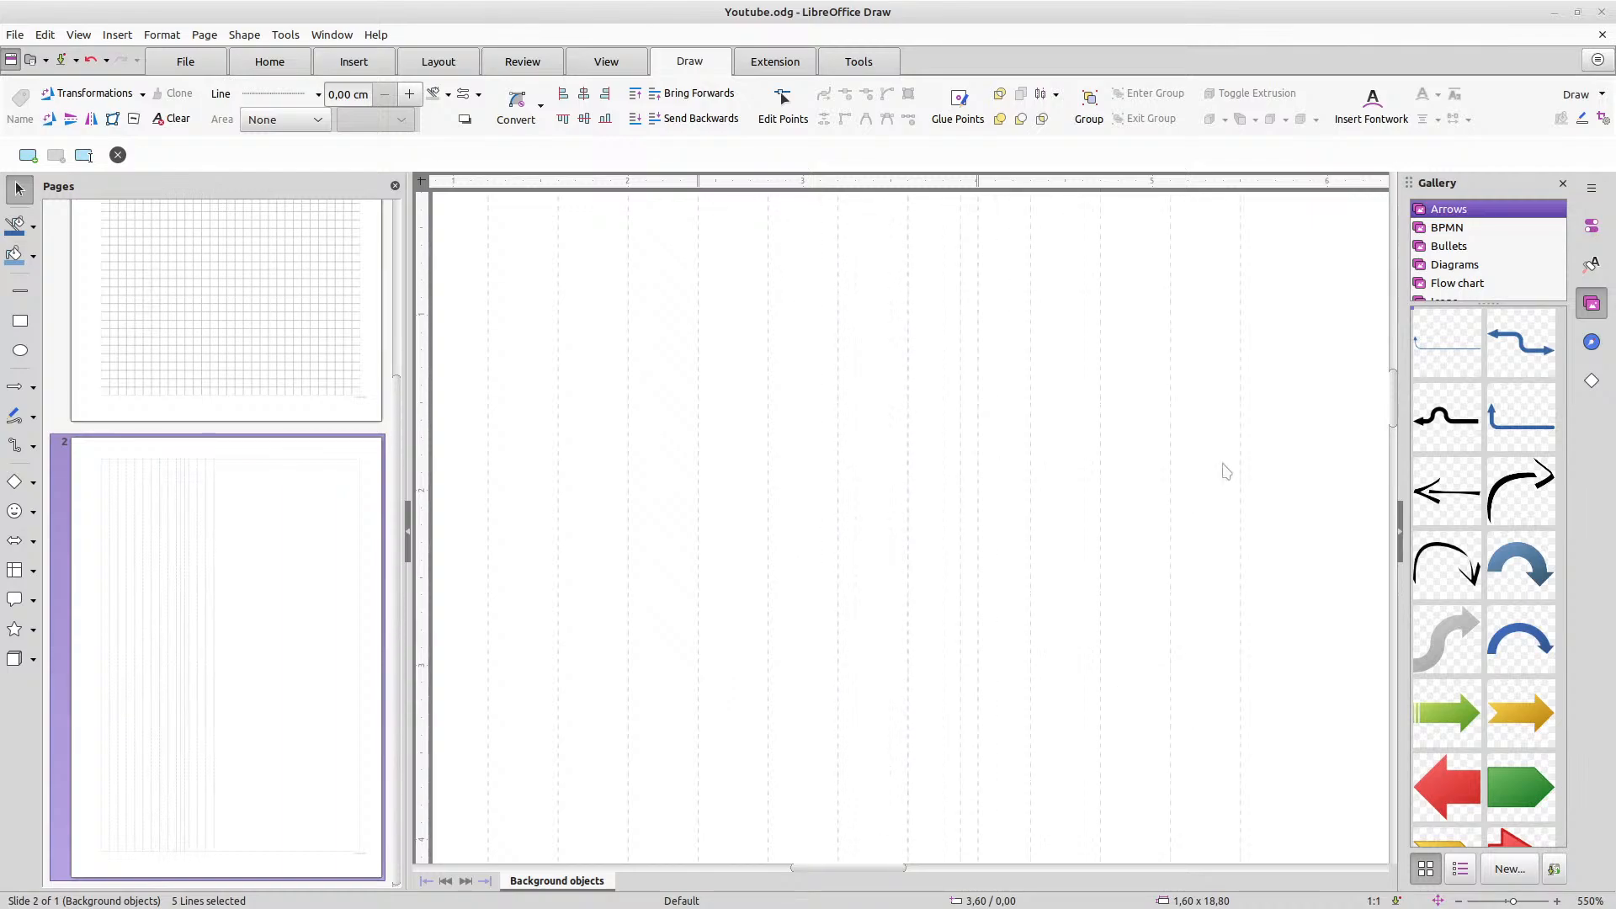
{"action": "key", "text": "Right"}
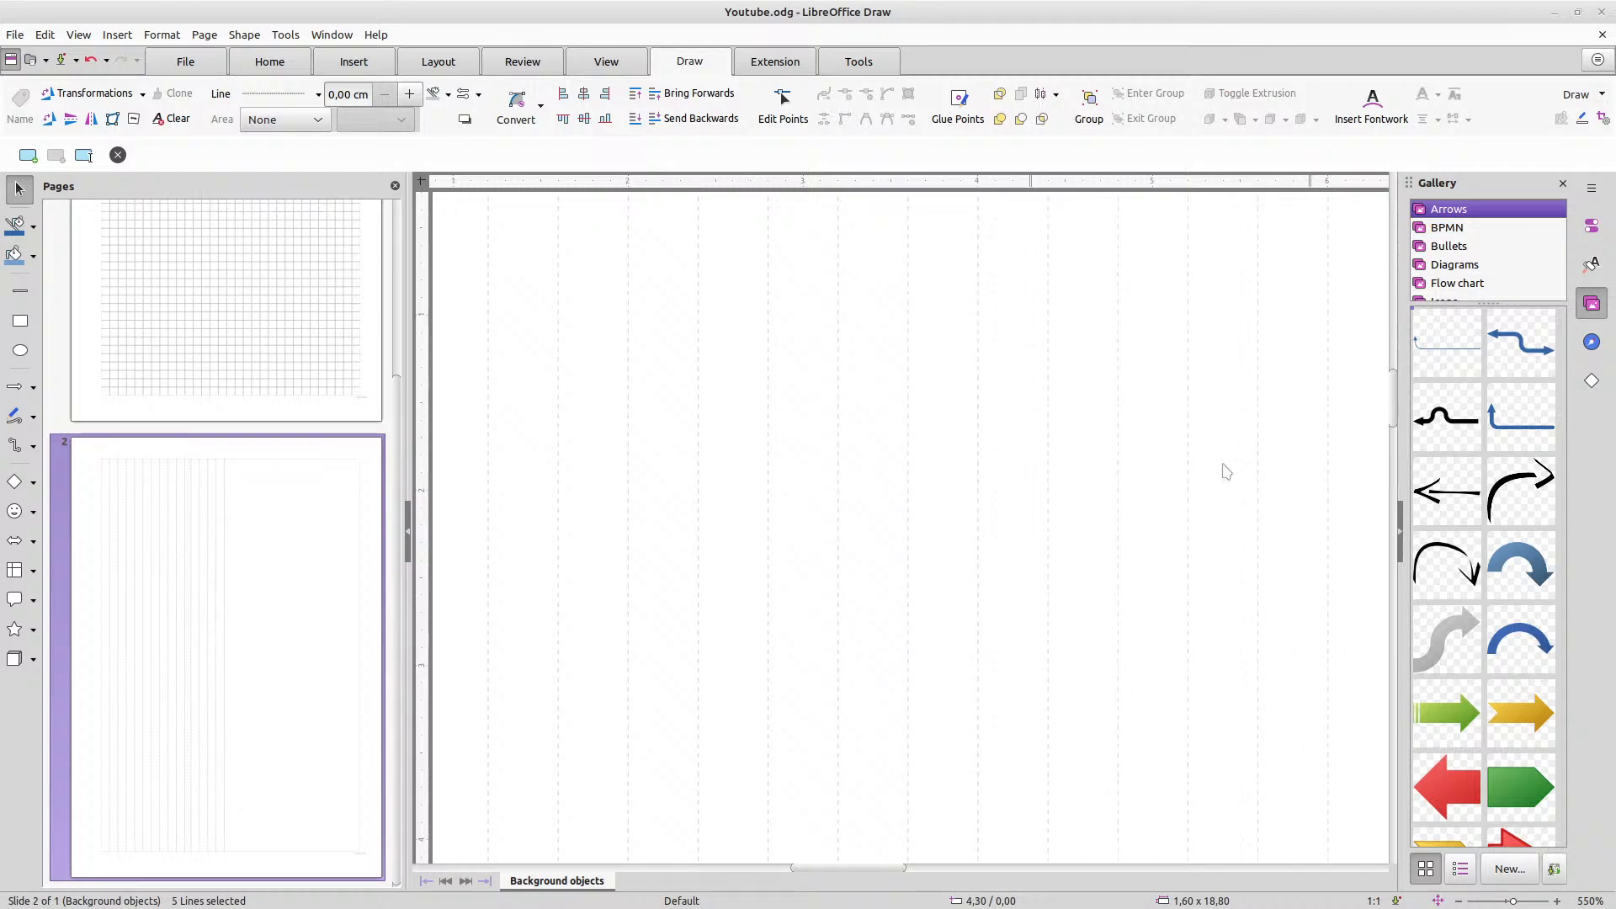
{"action": "key", "text": "Right"}
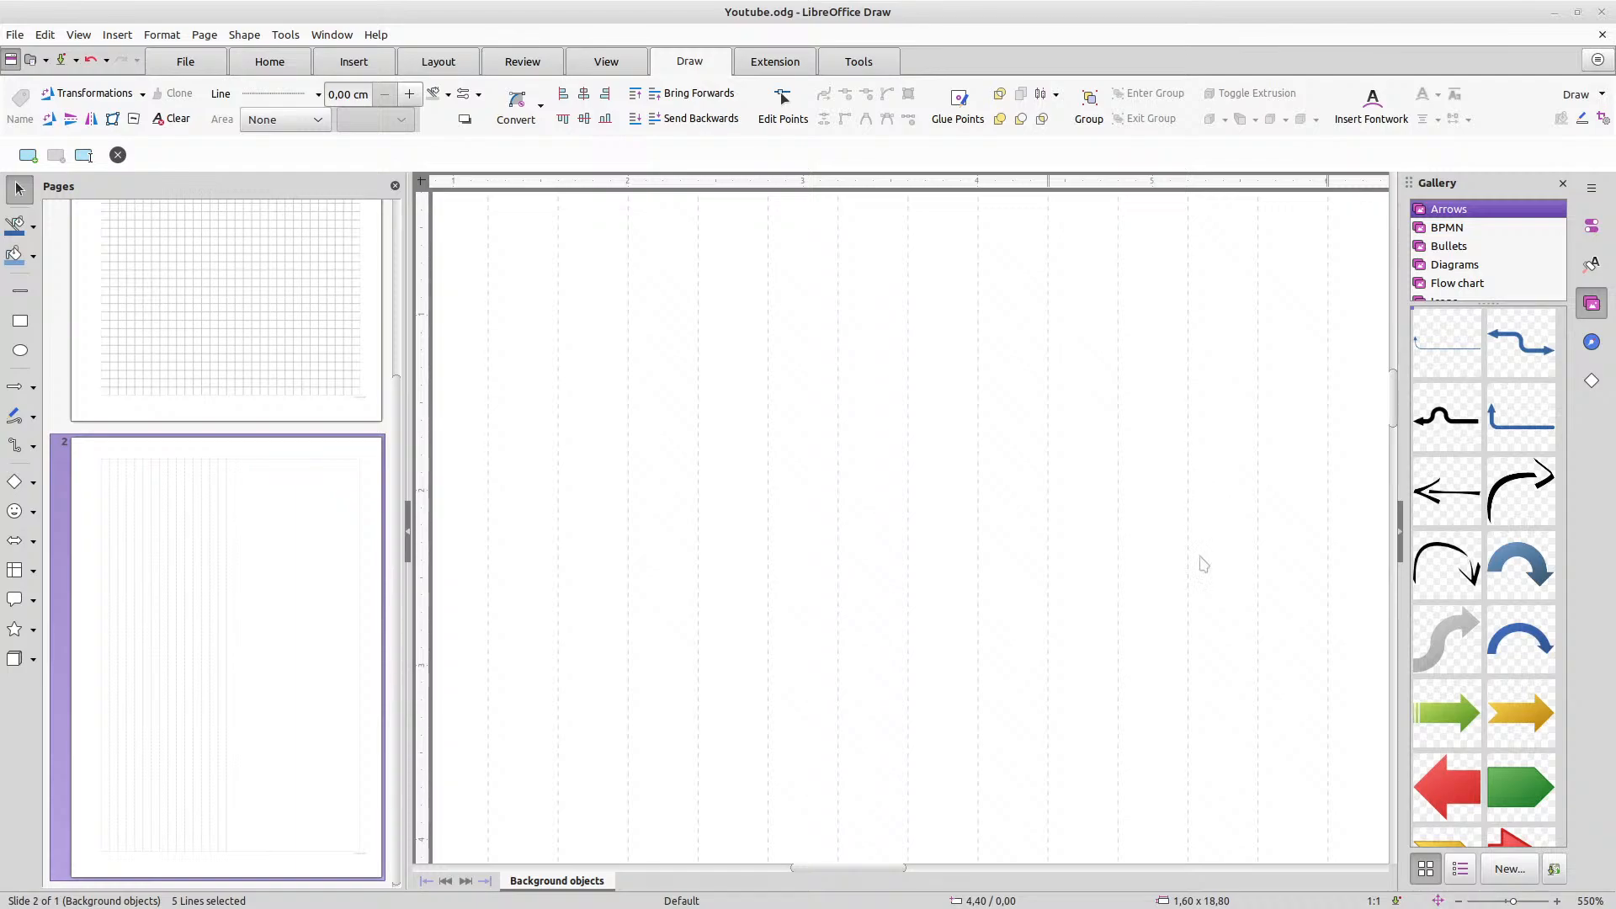
Duplicate the five selected dashed lines once more and place the copies at X position 6,40 cm
{"action": "left_click_drag", "start_coordinate": [823, 868], "coordinate": [871, 877]}
{"action": "scroll", "coordinate": [876, 467], "scroll_direction": "up", "scroll_amount": 3}
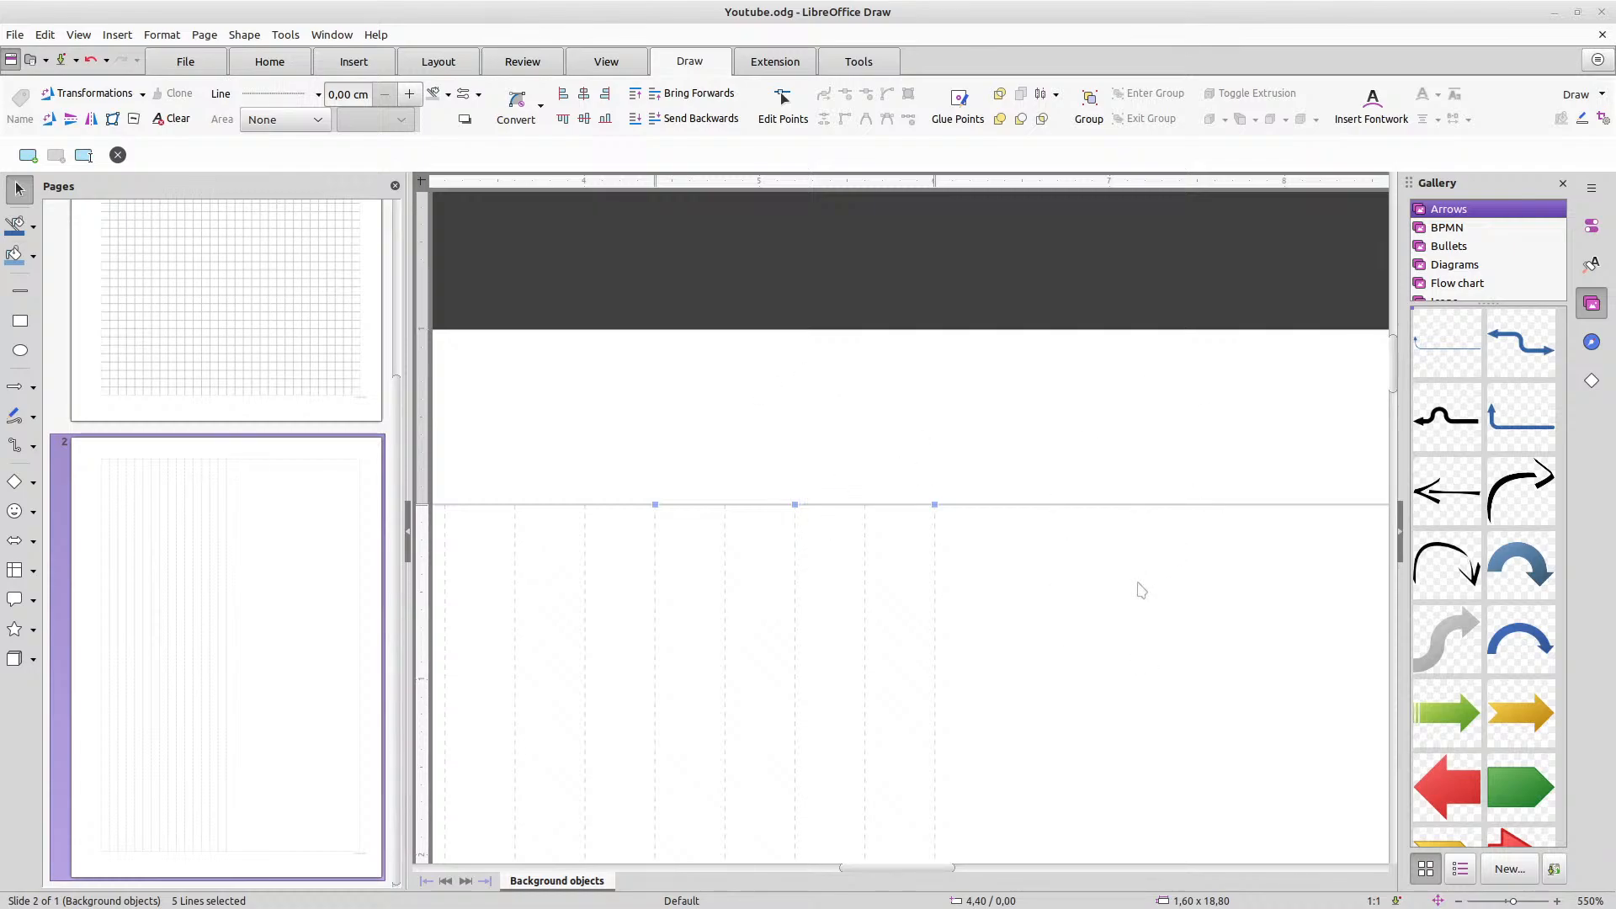
{"action": "scroll", "coordinate": [1144, 581], "scroll_direction": "down", "scroll_amount": 3}
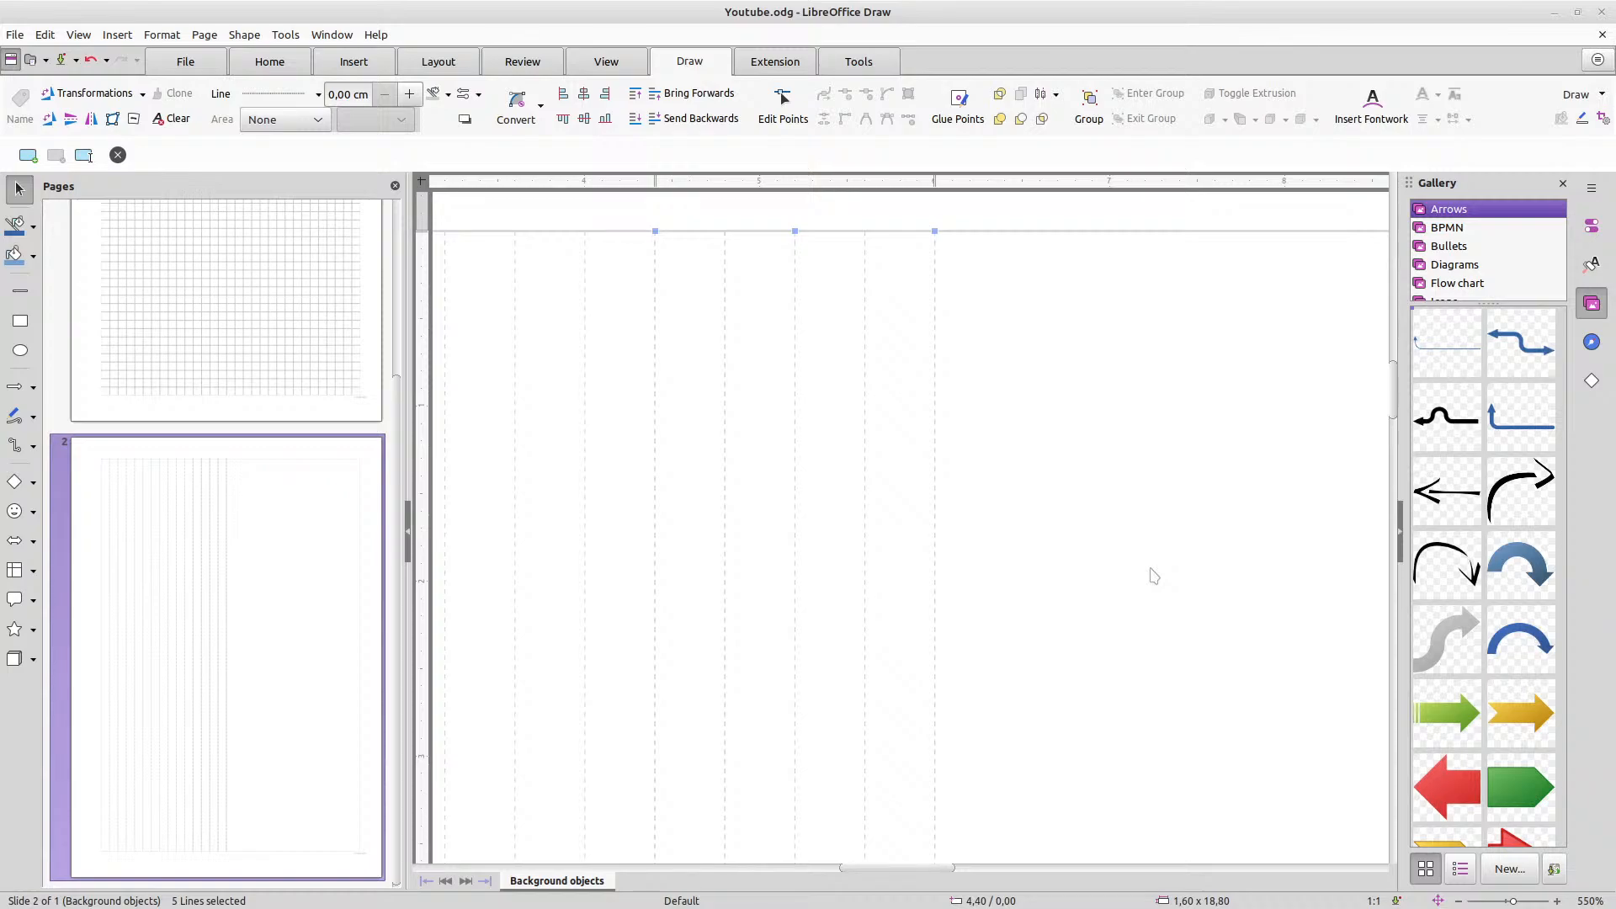
{"action": "key", "text": "Right"}
{"action": "key", "text": "Right"}
{"action": "key", "text": "Right"}
{"action": "key", "text": "Right"}
{"action": "key", "text": "Right"}
{"action": "left_click", "coordinate": [1555, 13]}
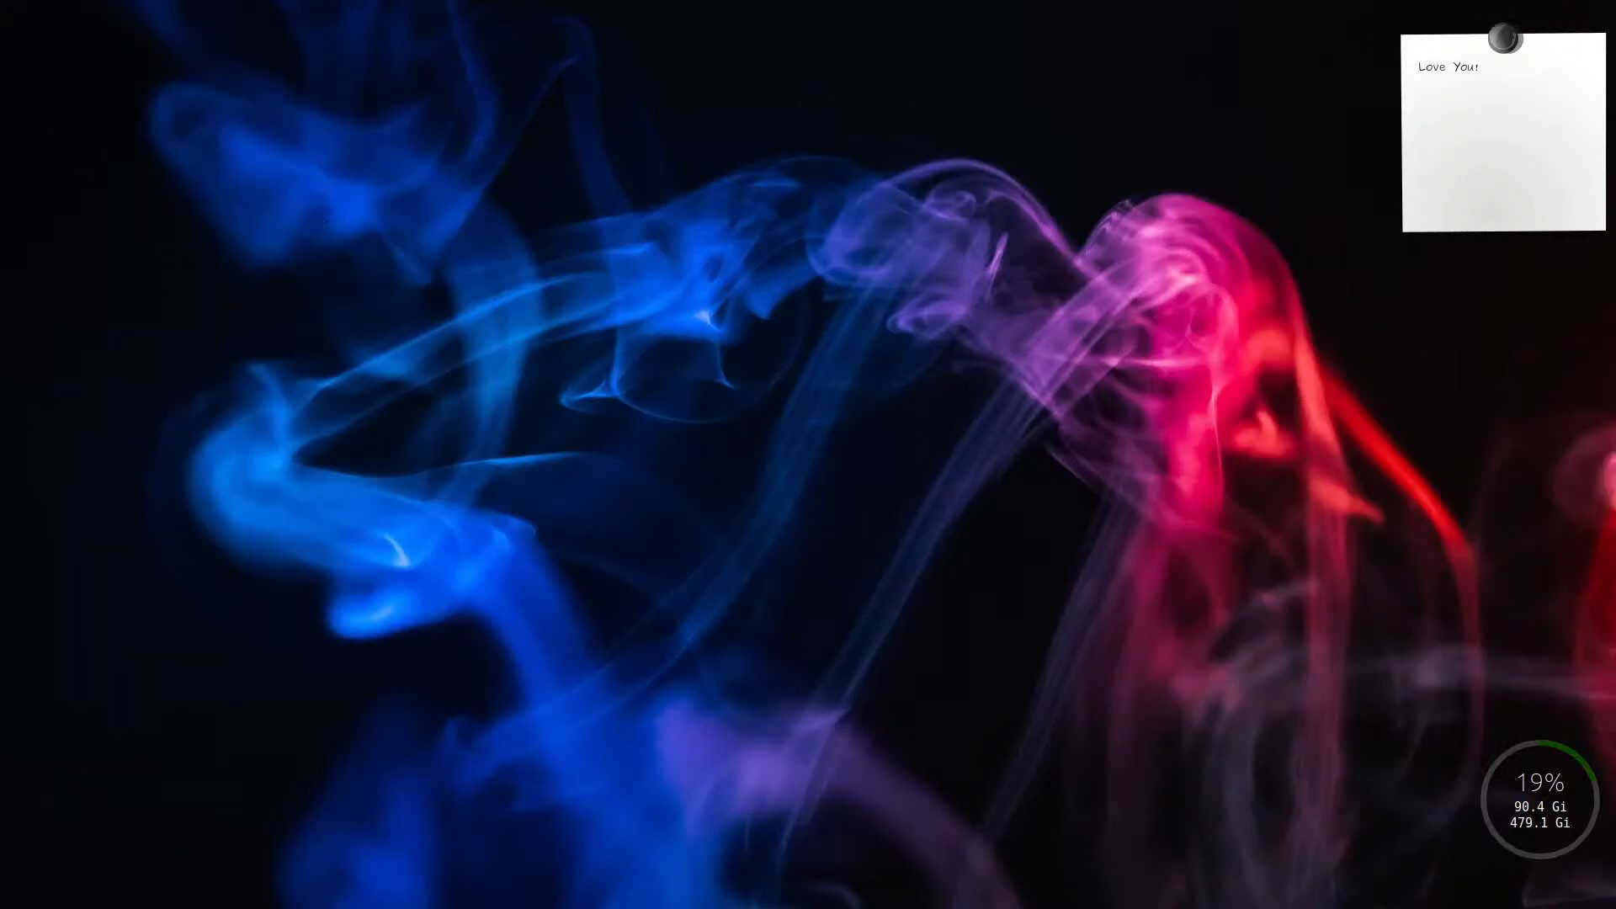
{"action": "mouse_move", "coordinate": [0, 67]}
{"action": "left_mouse_down"}
{"action": "mouse_move", "coordinate": [565, 175]}
{"action": "mouse_move", "coordinate": [935, 126]}
{"action": "left_mouse_up"}
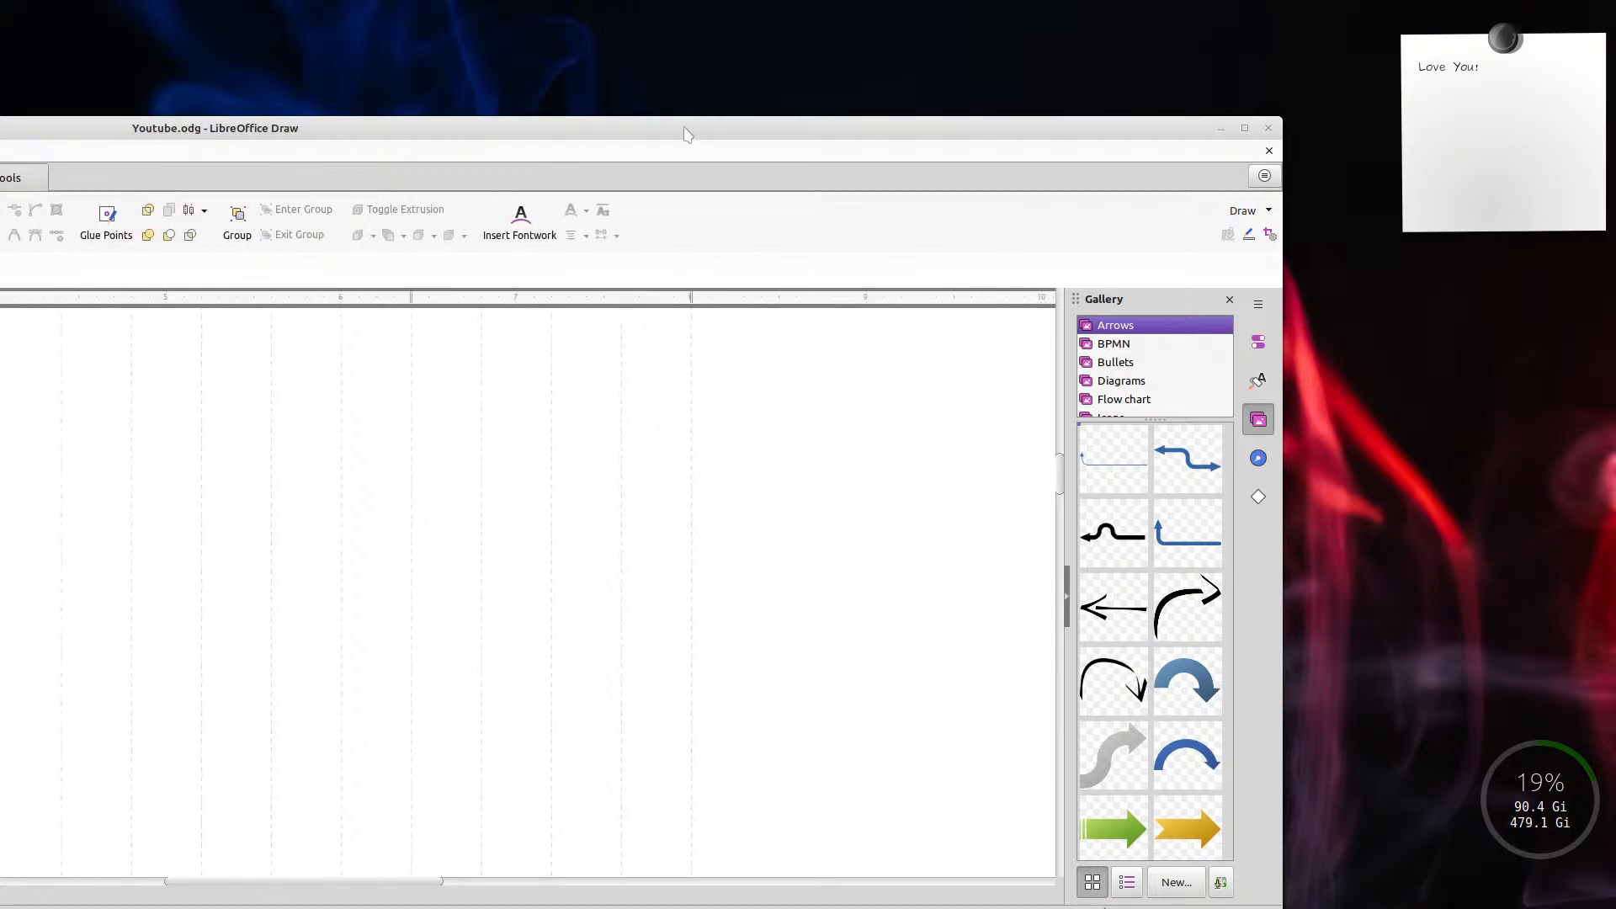
{"action": "left_click_drag", "start_coordinate": [687, 128], "coordinate": [903, 112]}
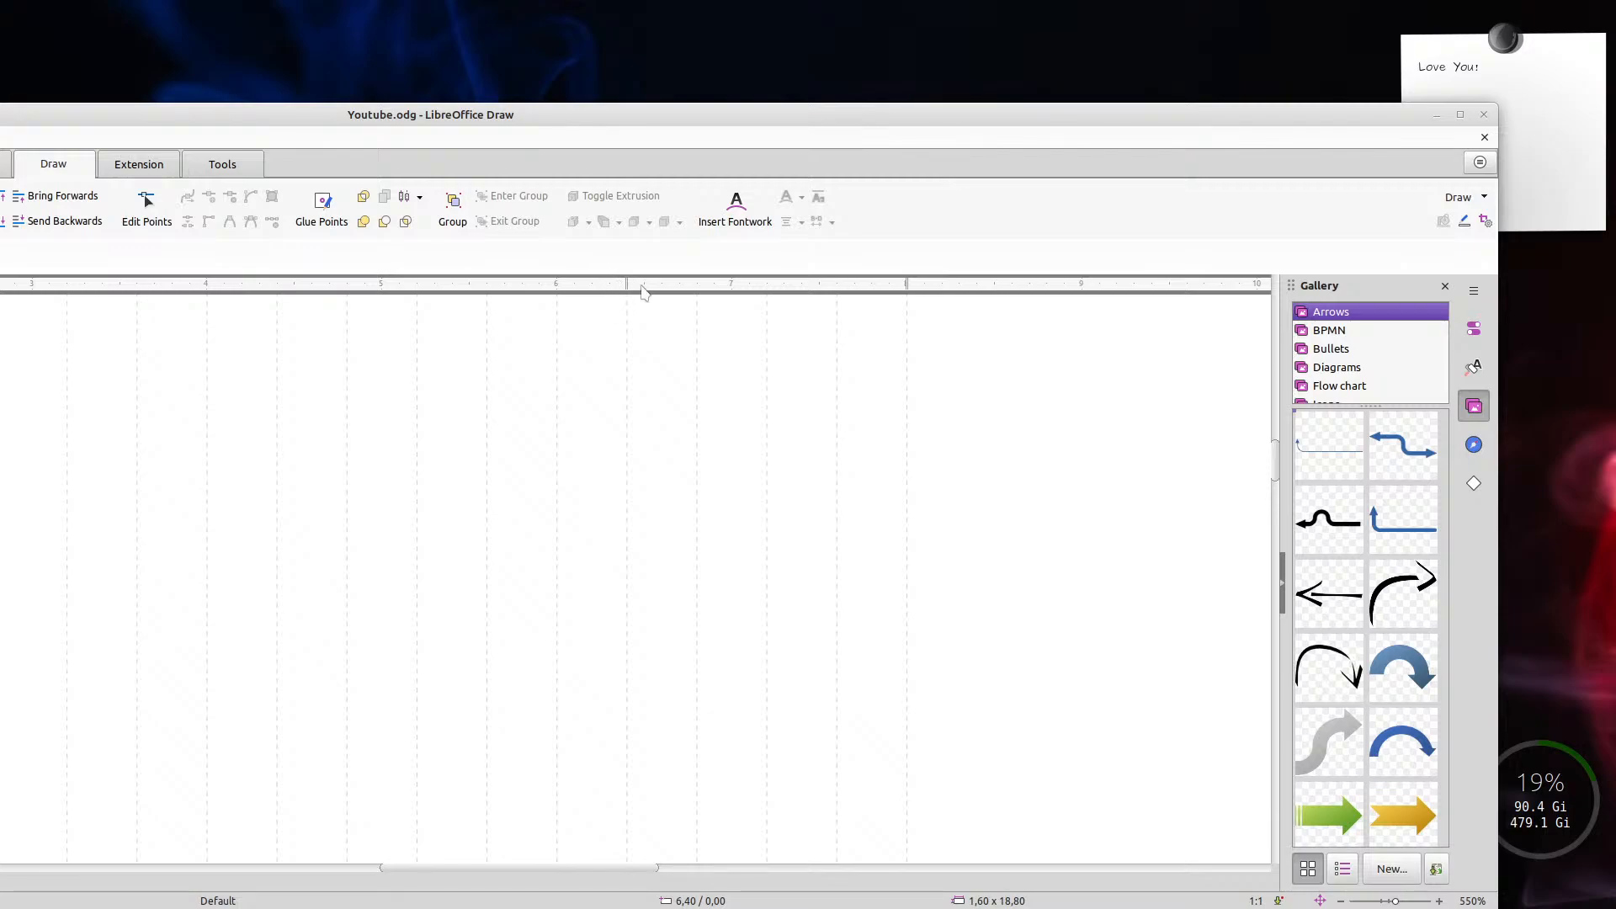
Continue the five-line copies across the rectangle, placing the last set at X position 10,40 cm, and maximize the window
{"action": "scroll", "coordinate": [631, 325], "scroll_direction": "up", "scroll_amount": 1}
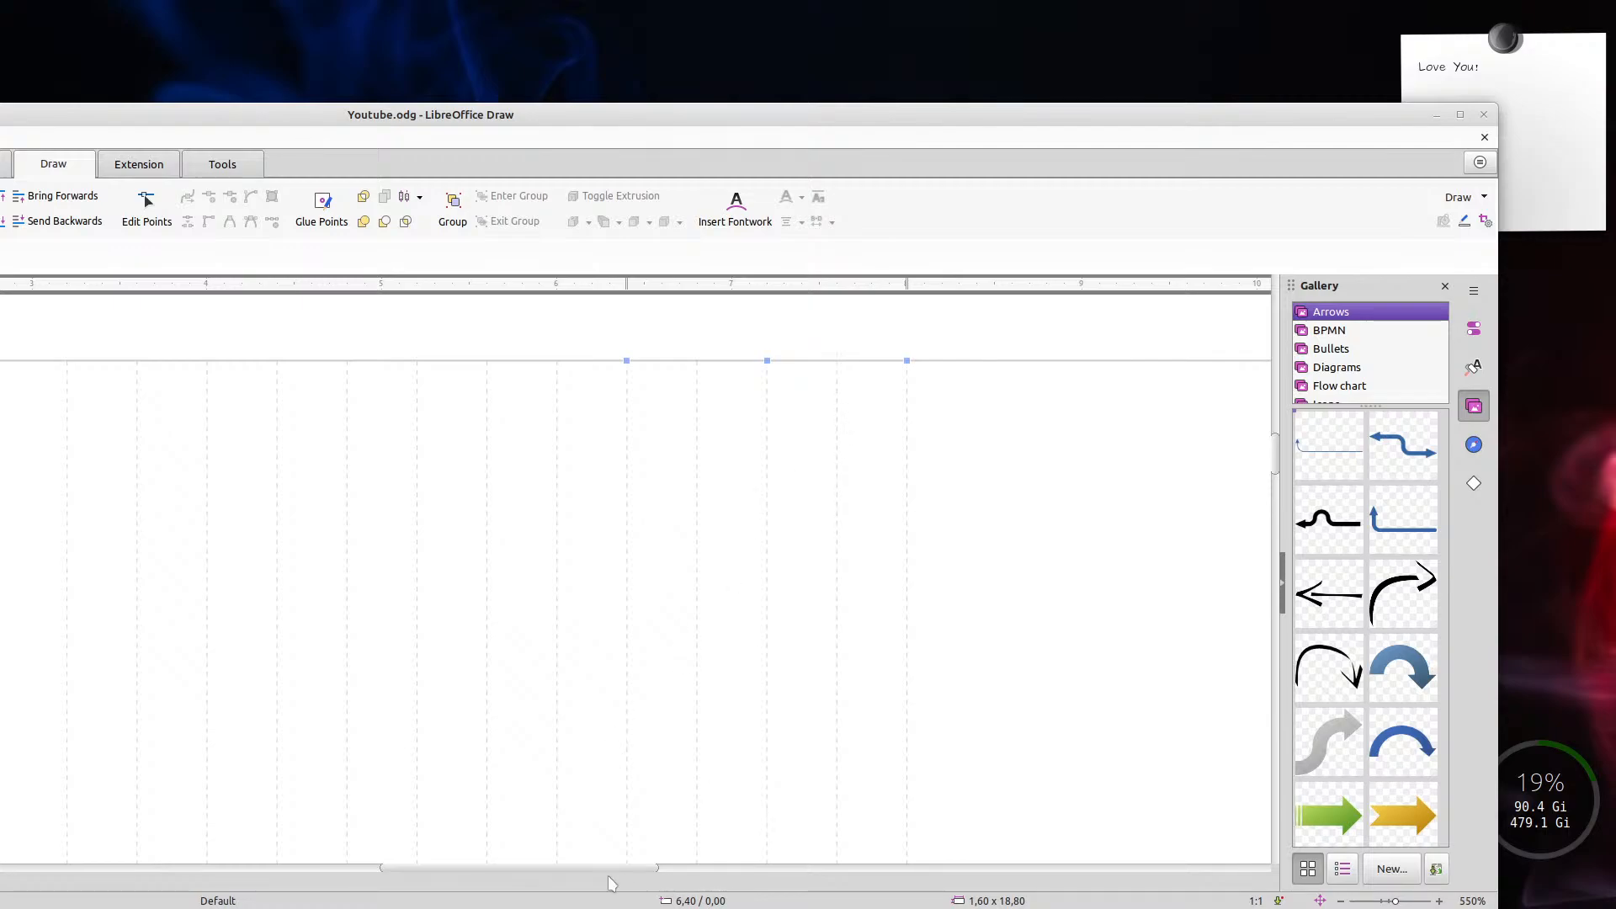
{"action": "left_click_drag", "start_coordinate": [619, 869], "coordinate": [688, 858]}
{"action": "key", "text": "Right"}
{"action": "key", "text": "Right"}
{"action": "key", "text": "Right"}
{"action": "key", "text": "Right"}
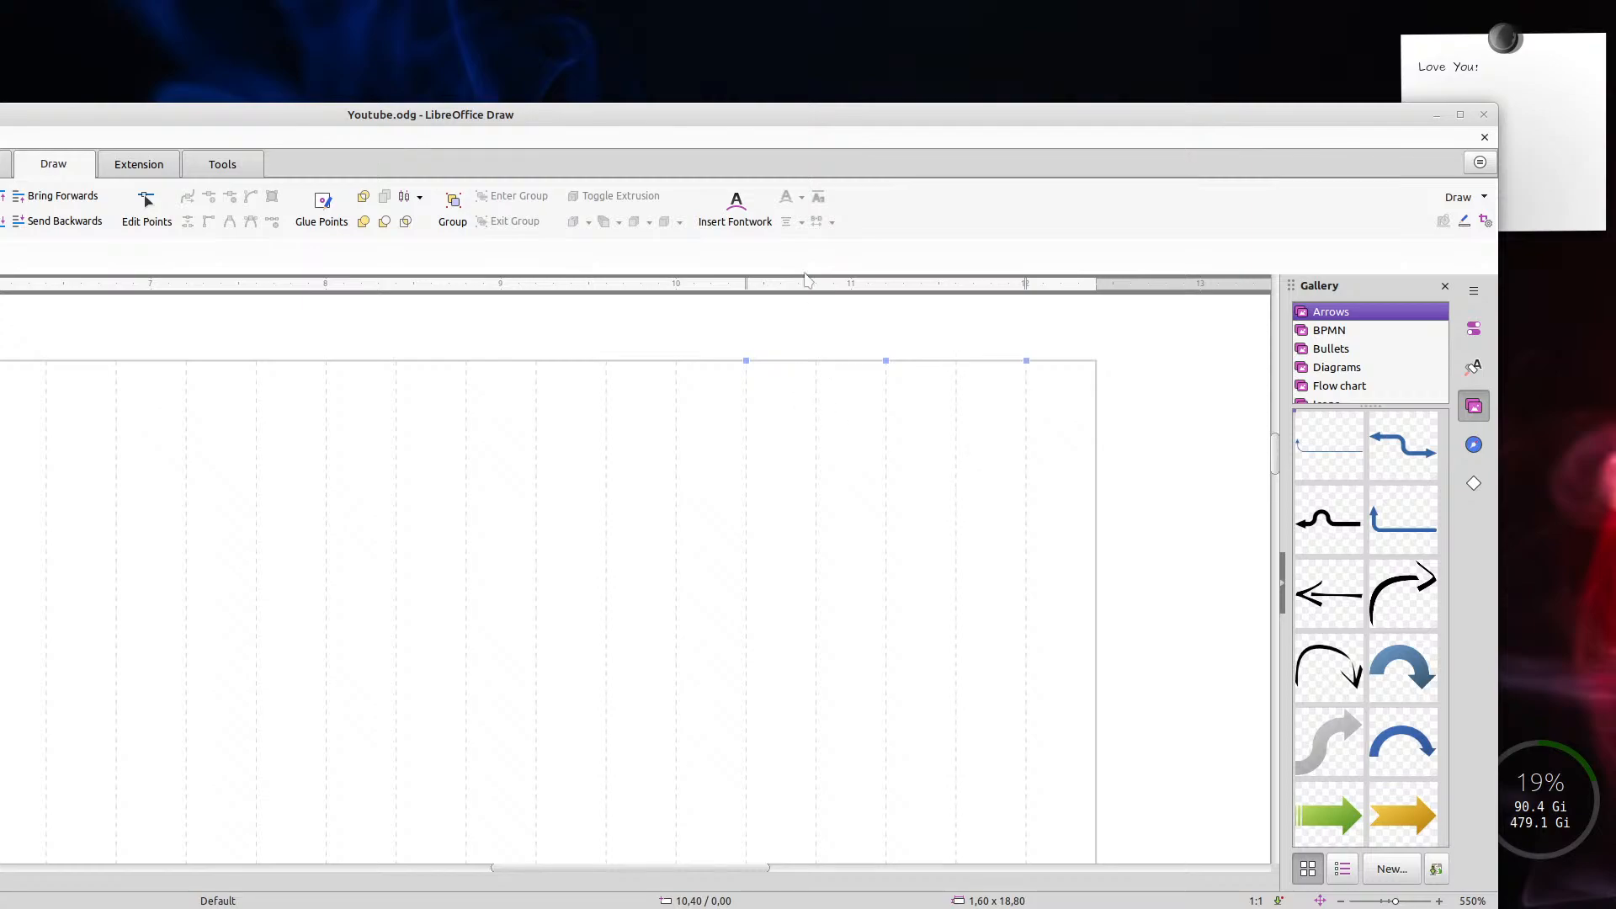
{"action": "left_click", "coordinate": [1462, 117]}
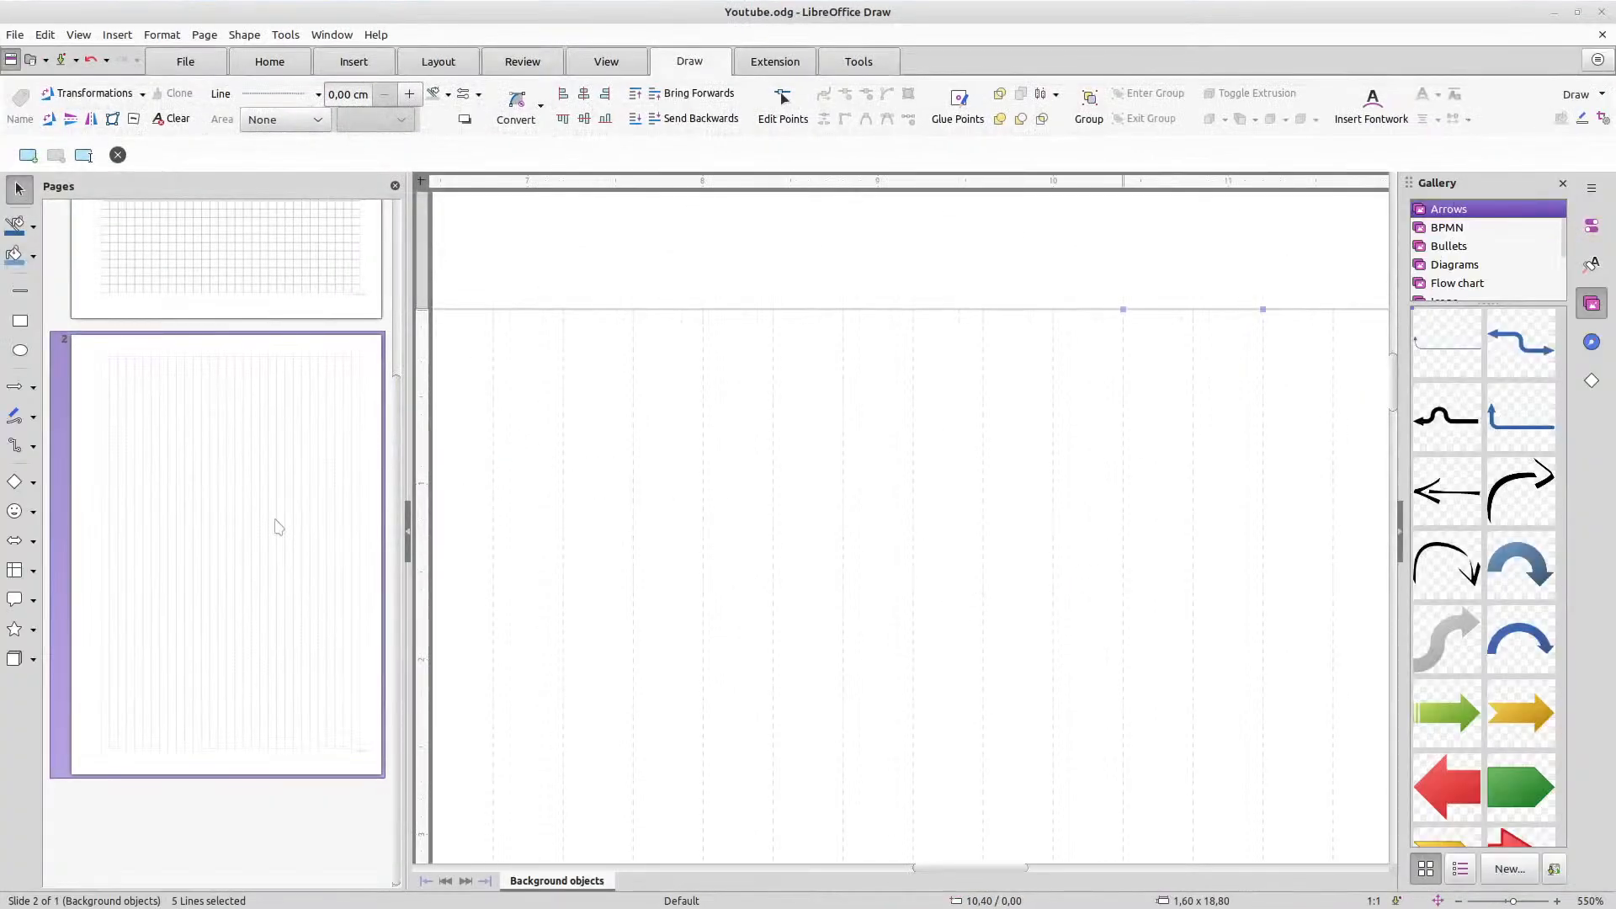
Deselect the dashed lines and draw a roughly horizontal line about 12,4 cm wide across the rectangle near its upper edge
{"action": "scroll", "coordinate": [865, 503], "scroll_direction": "down", "scroll_amount": 4}
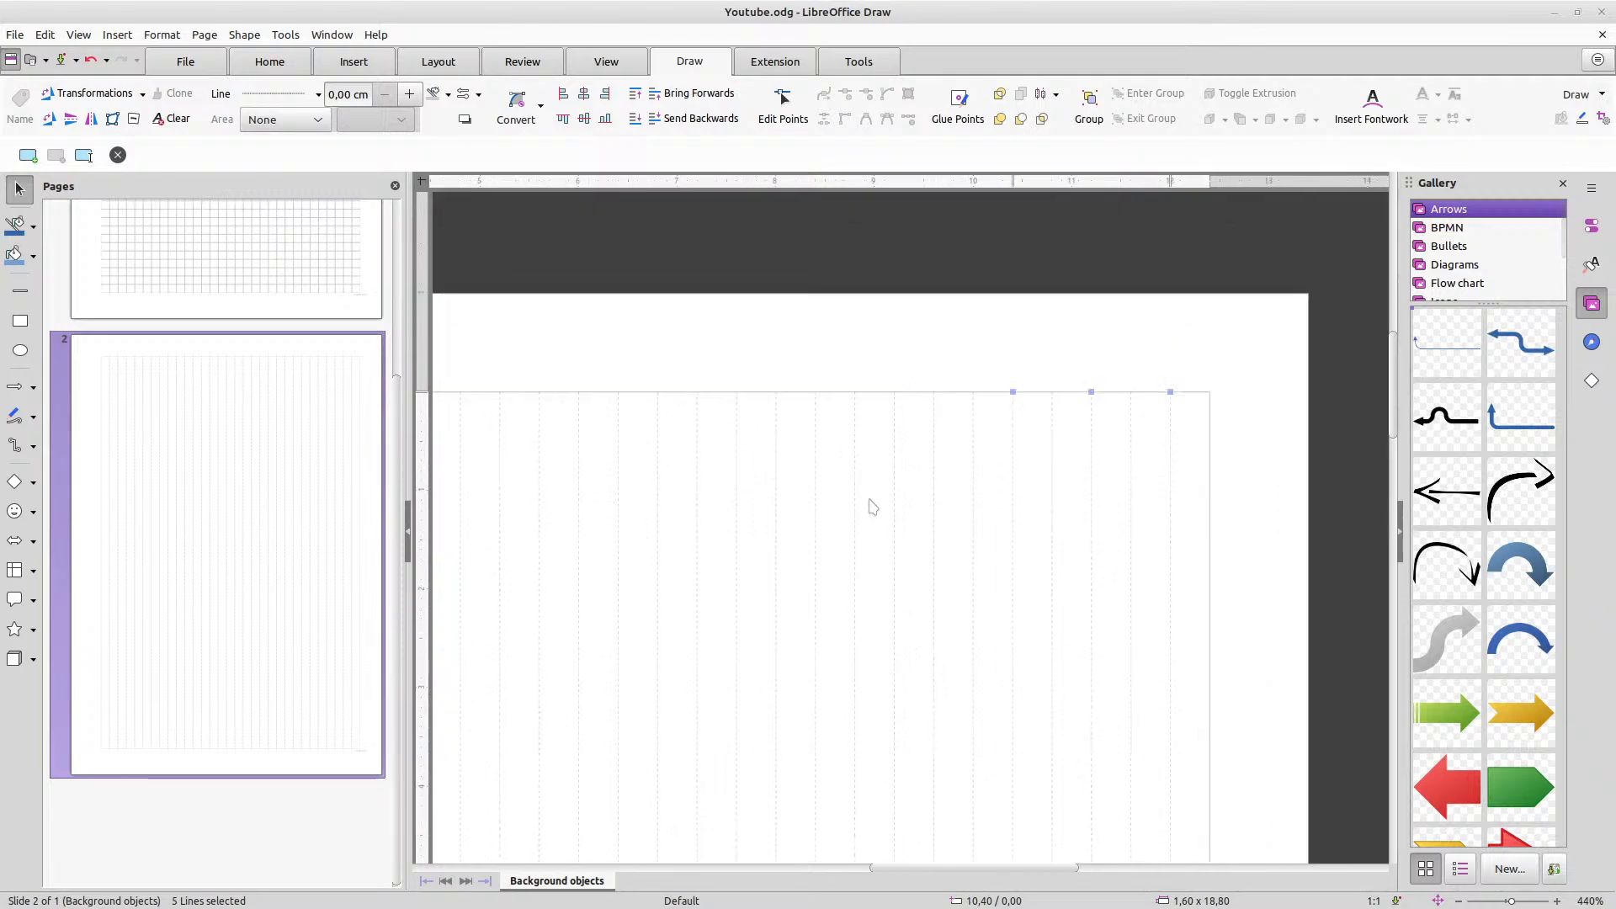
{"action": "left_click_drag", "start_coordinate": [842, 869], "coordinate": [732, 868]}
{"action": "scroll", "coordinate": [896, 660], "scroll_direction": "down", "scroll_amount": 3}
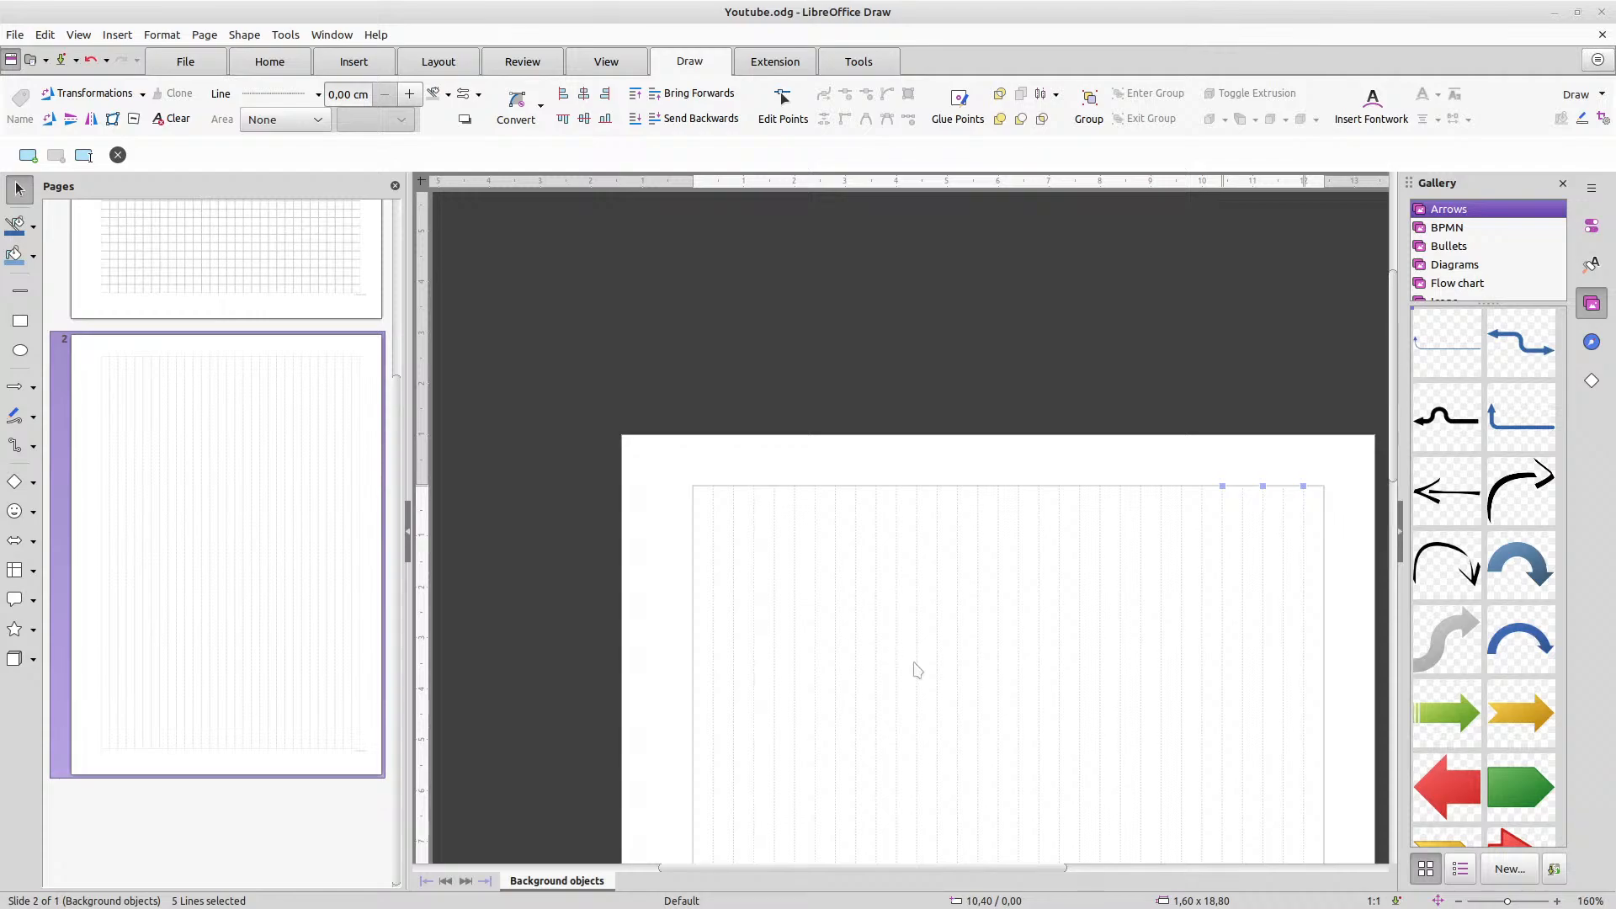
{"action": "scroll", "coordinate": [918, 671], "scroll_direction": "down", "scroll_amount": 3}
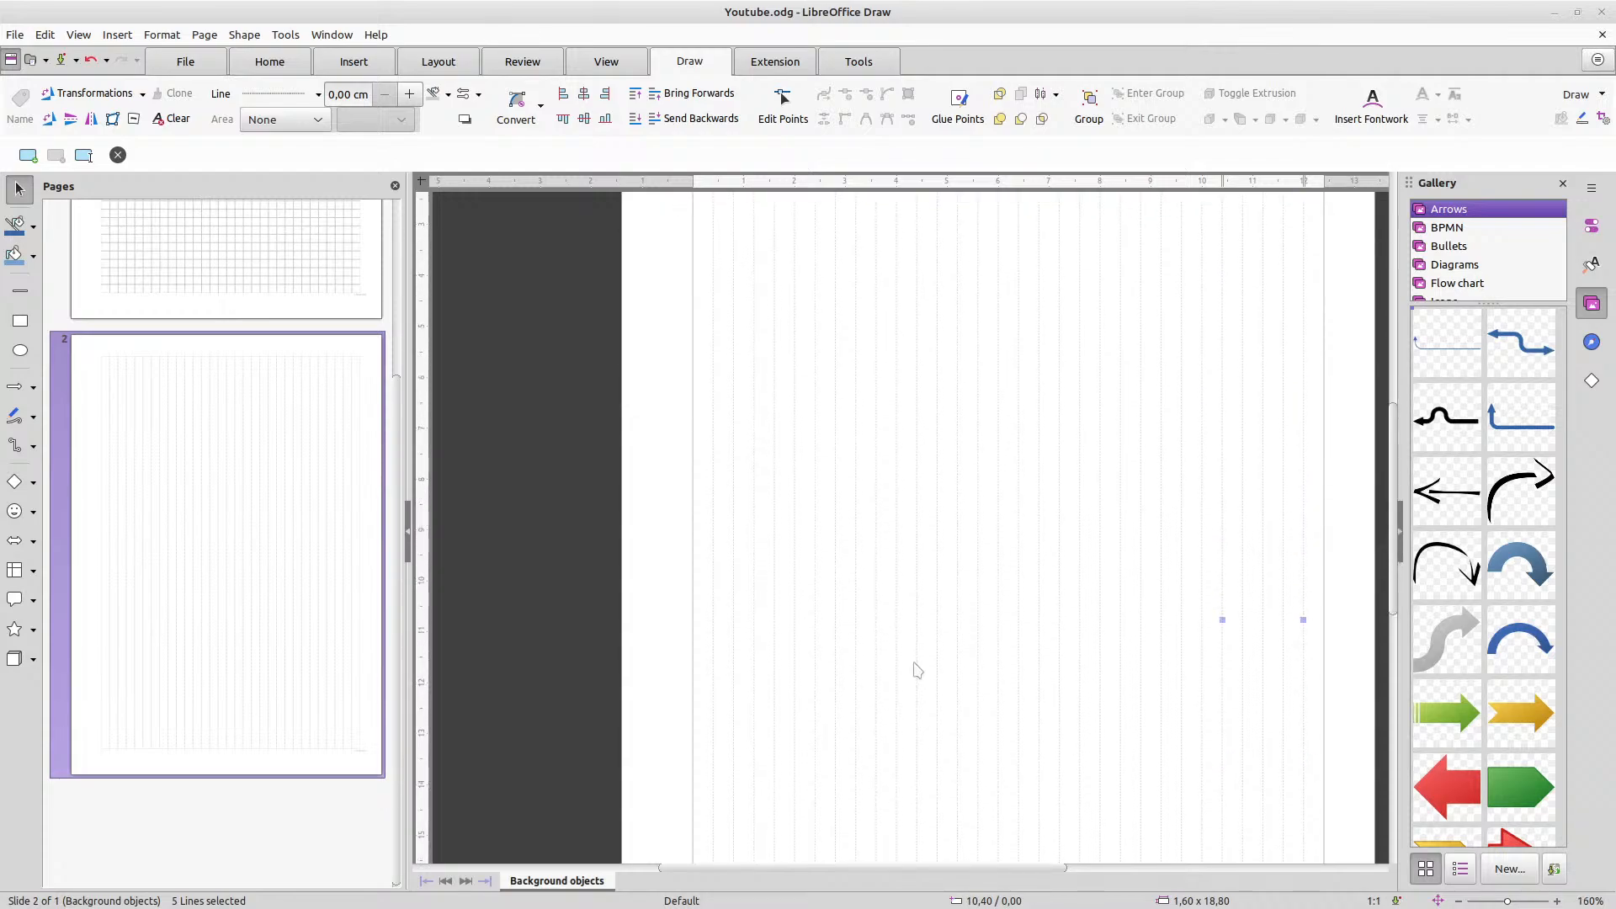
{"action": "scroll", "coordinate": [917, 671], "scroll_direction": "up", "scroll_amount": 3}
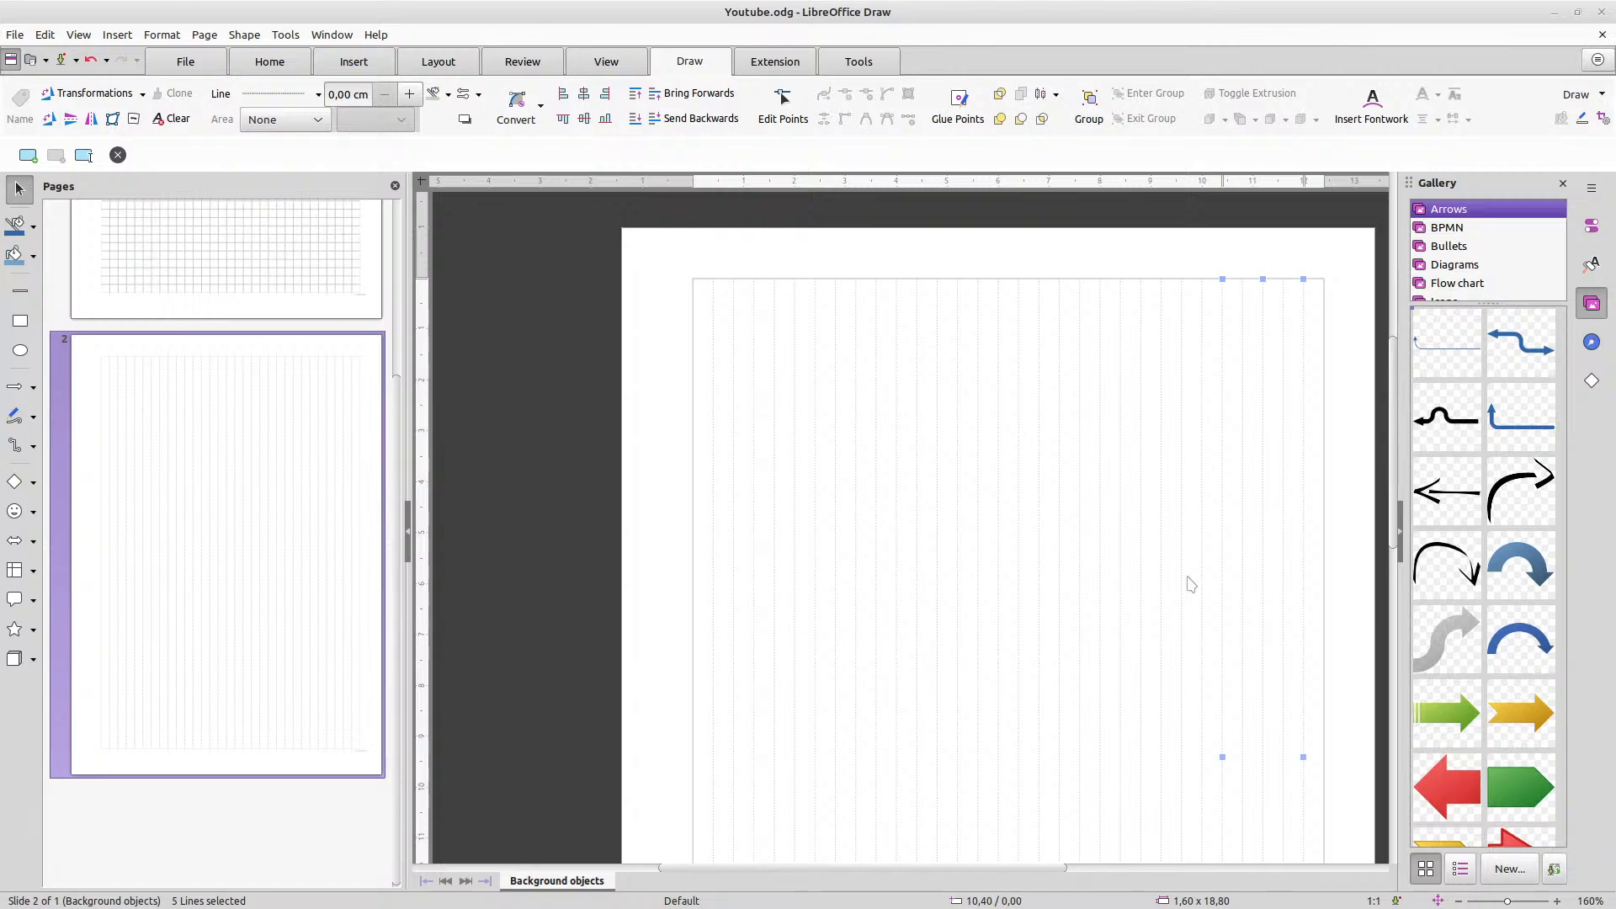
{"action": "left_click", "coordinate": [676, 286]}
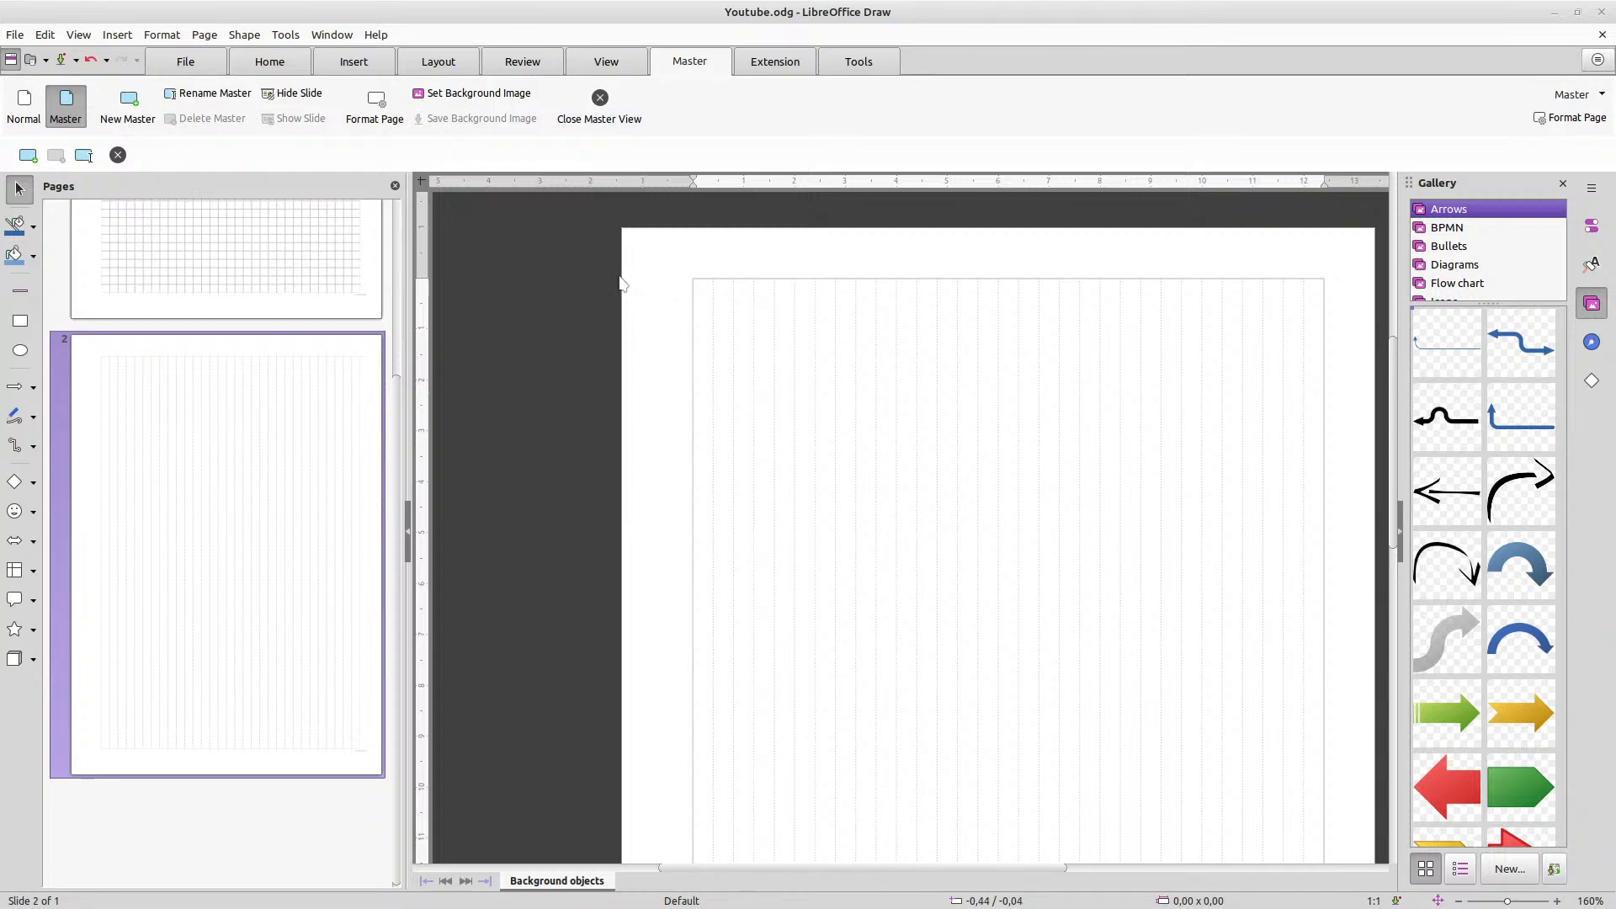
{"action": "left_click", "coordinate": [20, 291]}
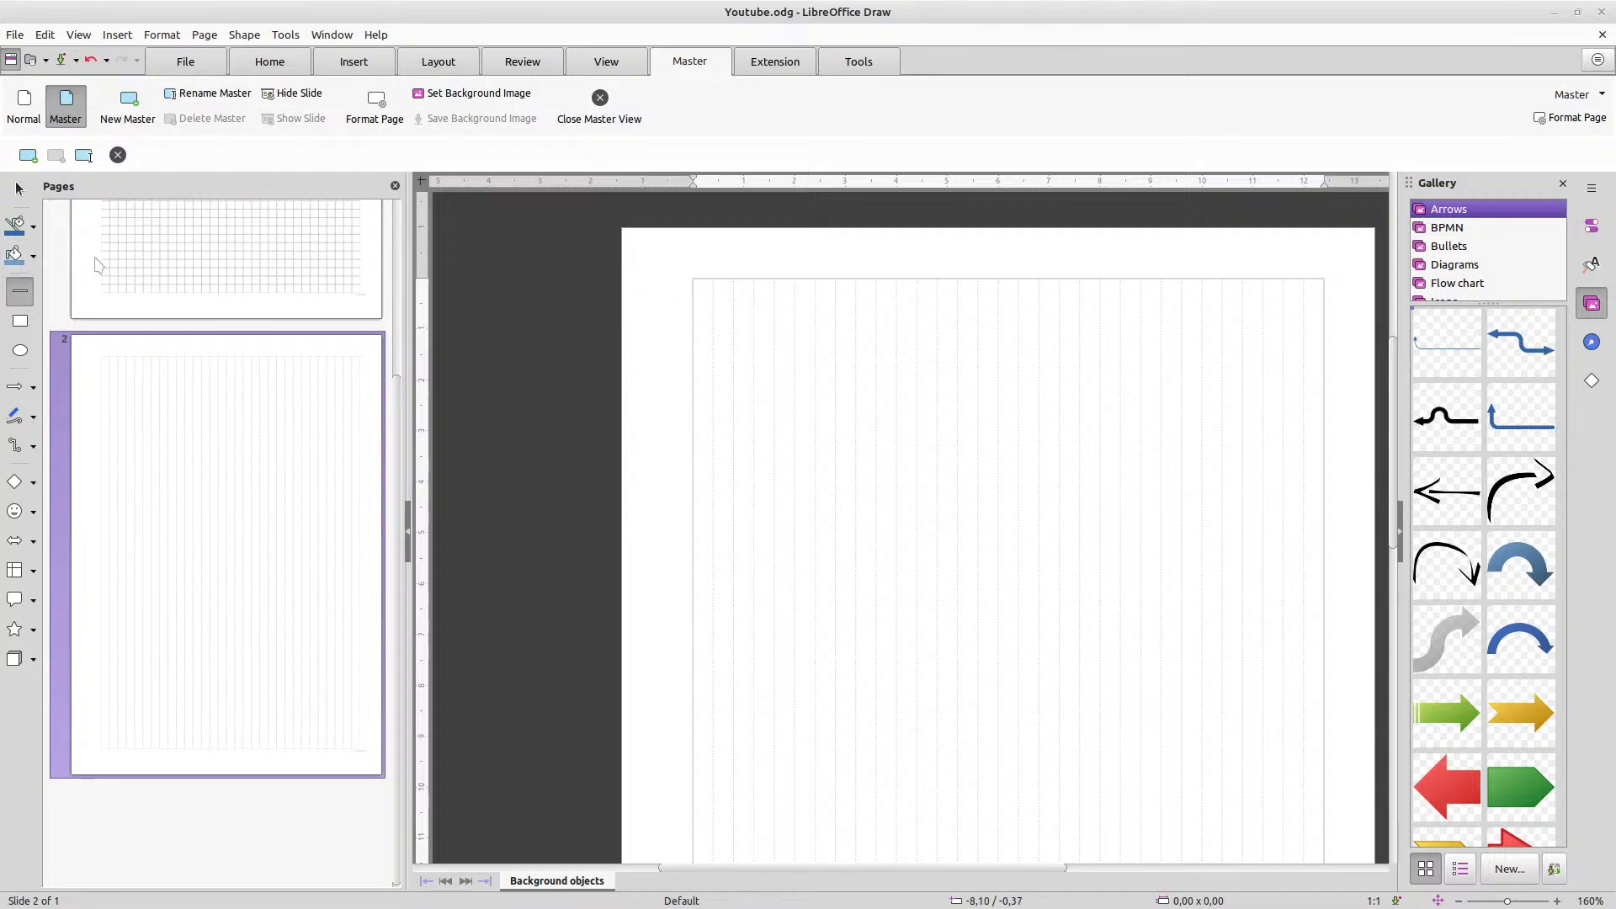
{"action": "mouse_move", "coordinate": [692, 331]}
{"action": "left_mouse_down"}
{"action": "mouse_move", "coordinate": [1319, 308]}
{"action": "mouse_move", "coordinate": [1325, 324]}
{"action": "left_mouse_up"}
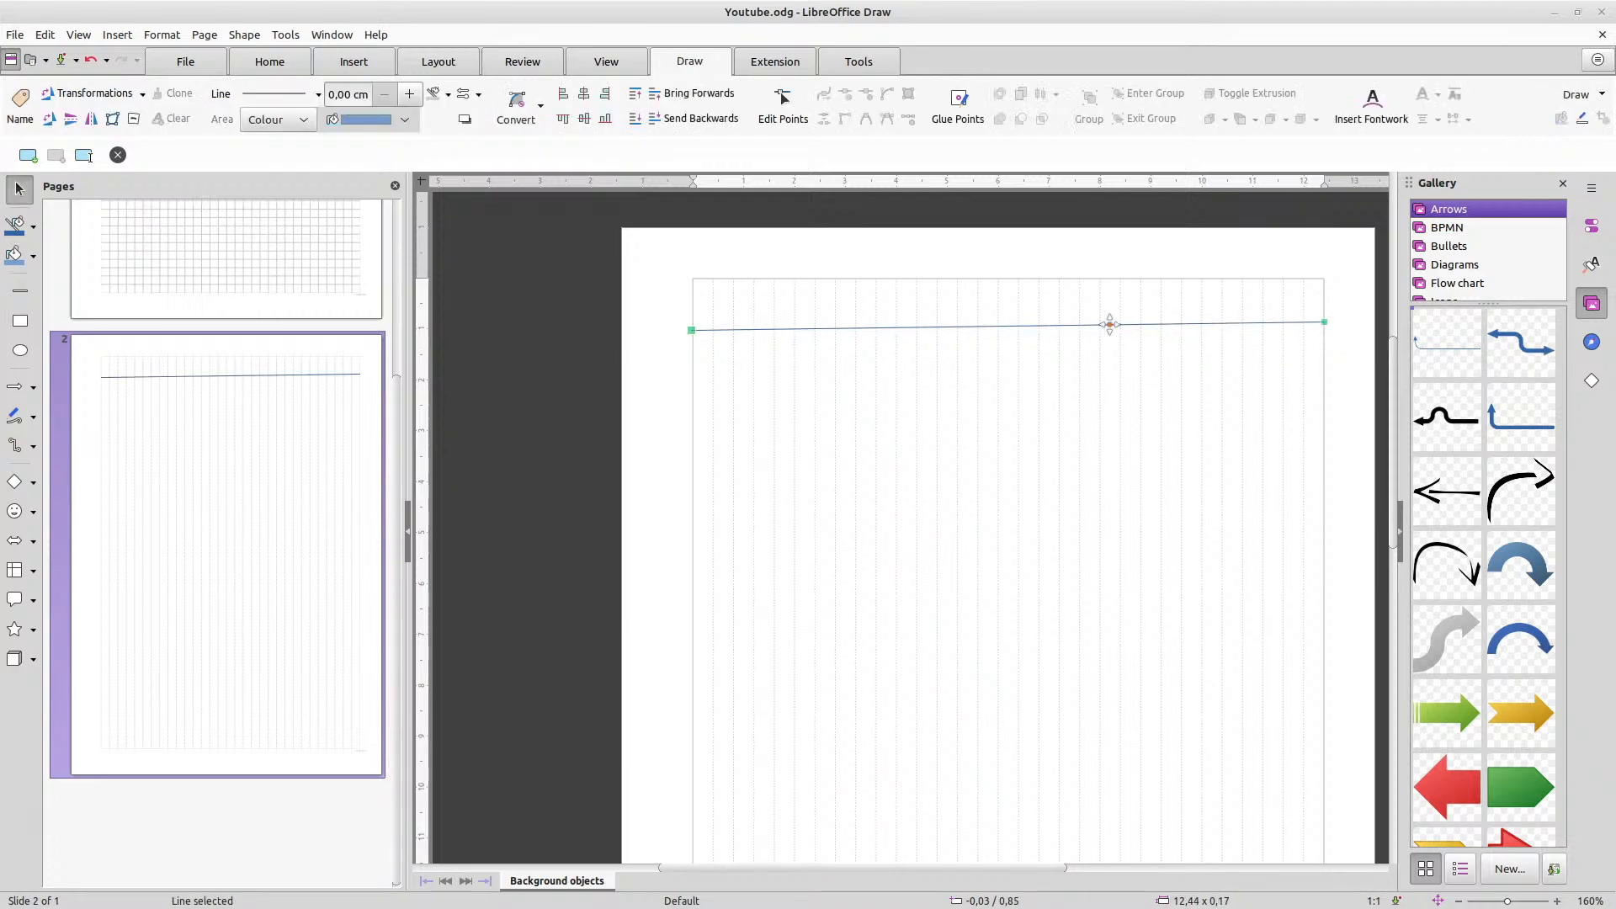
Place the newly drawn line at X position 0,40 cm and Y position 0,00 cm
{"action": "right_click", "coordinate": [705, 336]}
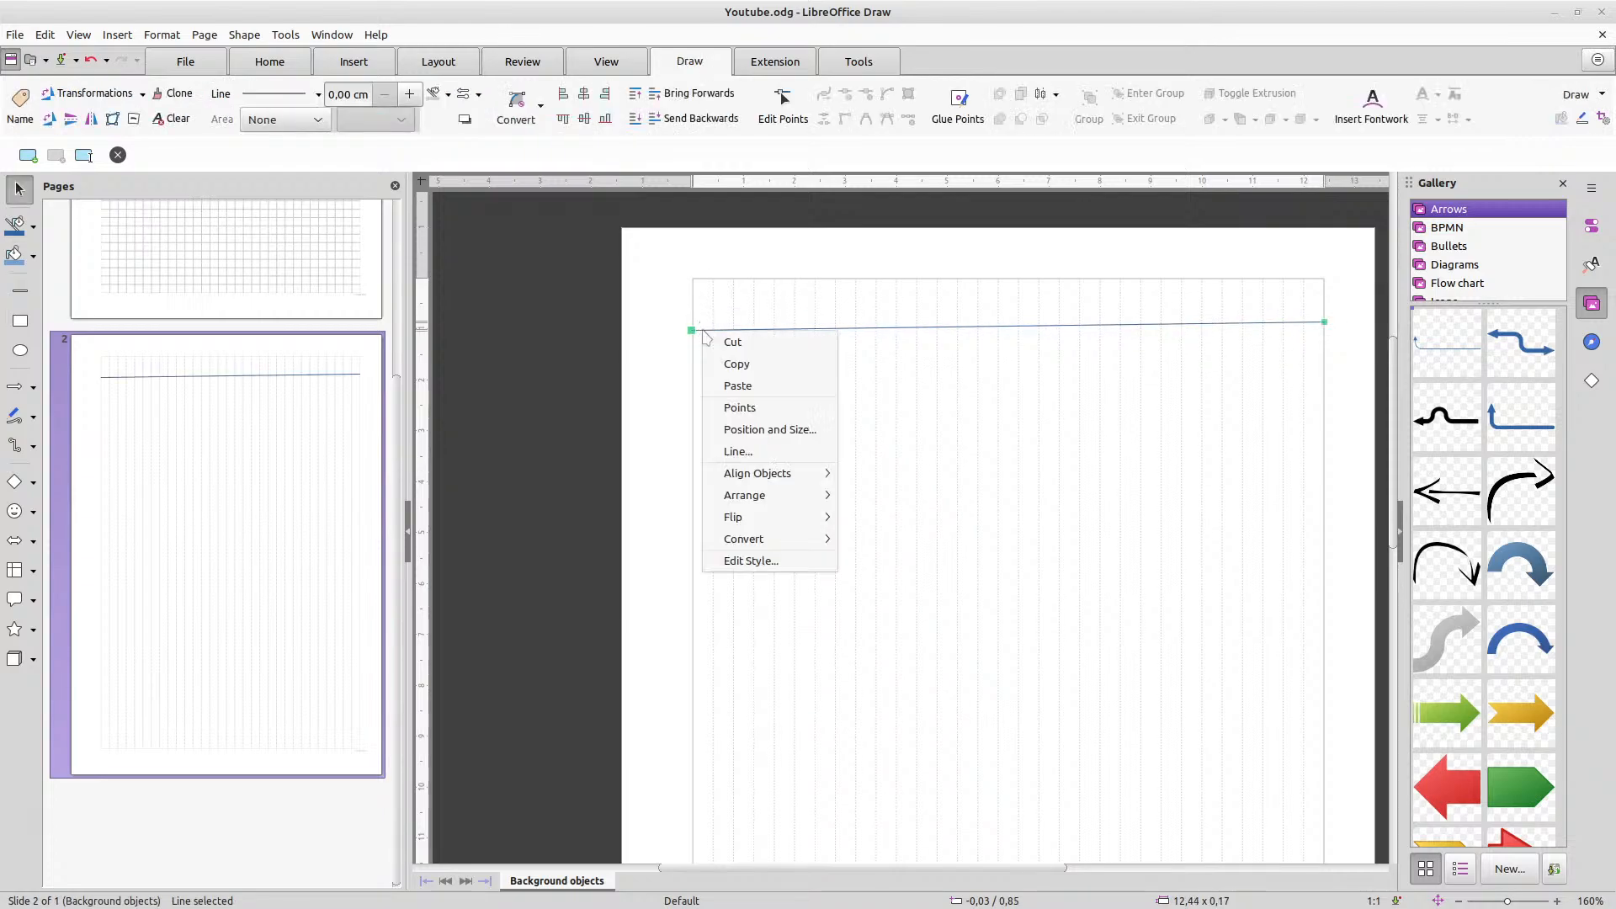
{"action": "left_click", "coordinate": [780, 425]}
{"action": "left_click", "coordinate": [683, 369]}
{"action": "key", "text": "BackSpace"}
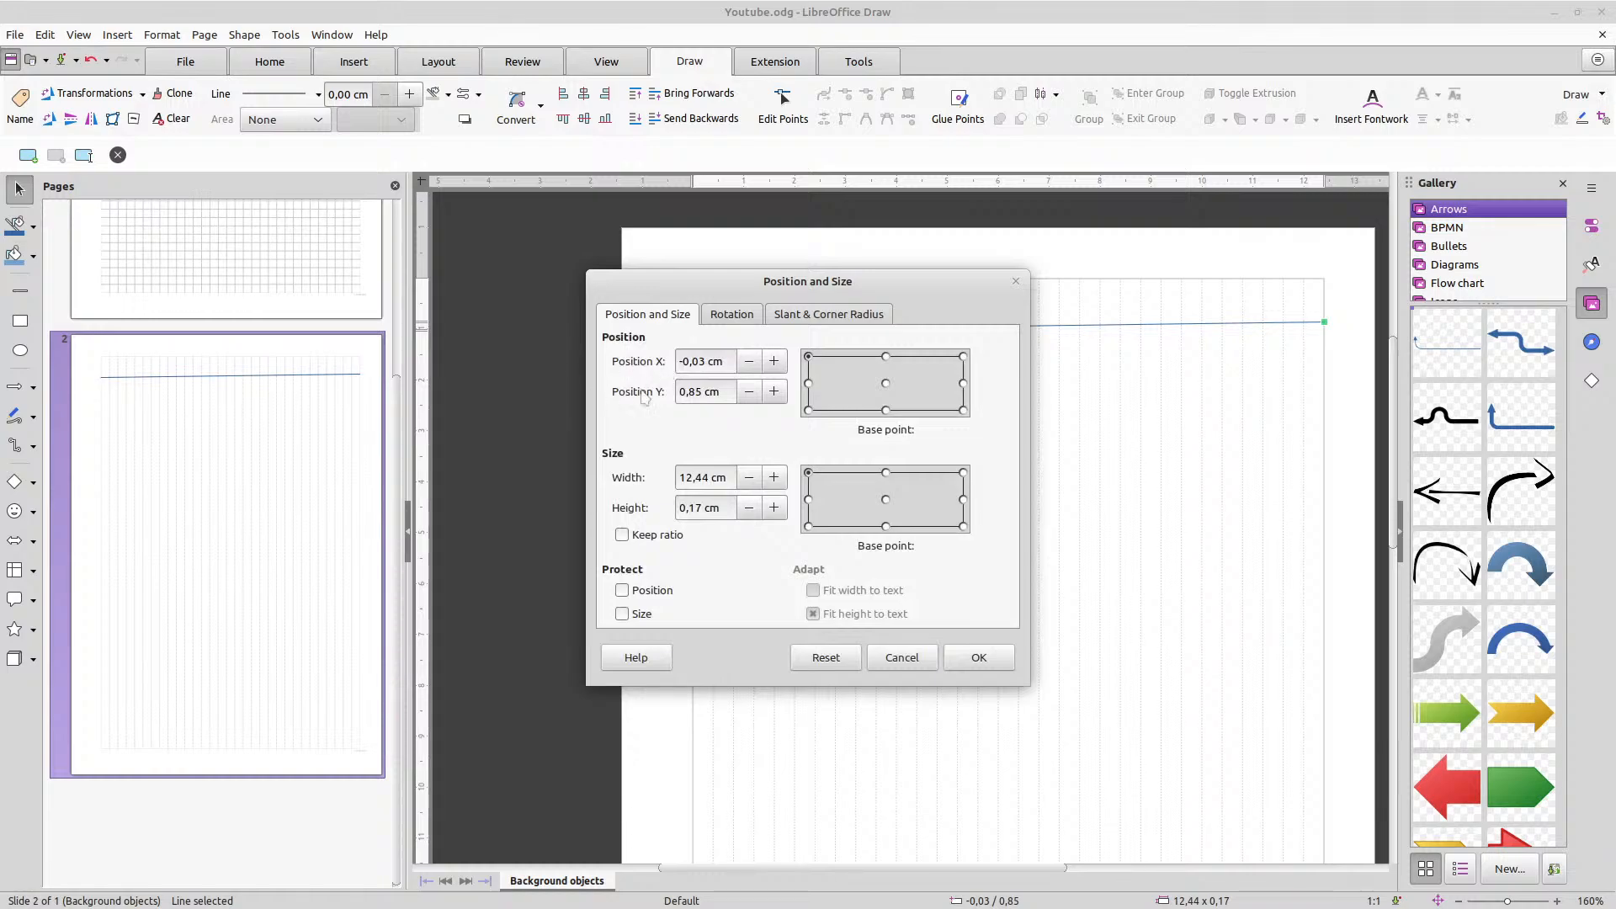
{"action": "left_click", "coordinate": [698, 363]}
{"action": "key", "text": "BackSpace"}
{"action": "key", "text": "BackSpace"}
{"action": "type", "text": "4"}
{"action": "left_click_drag", "start_coordinate": [787, 281], "coordinate": [886, 248]}
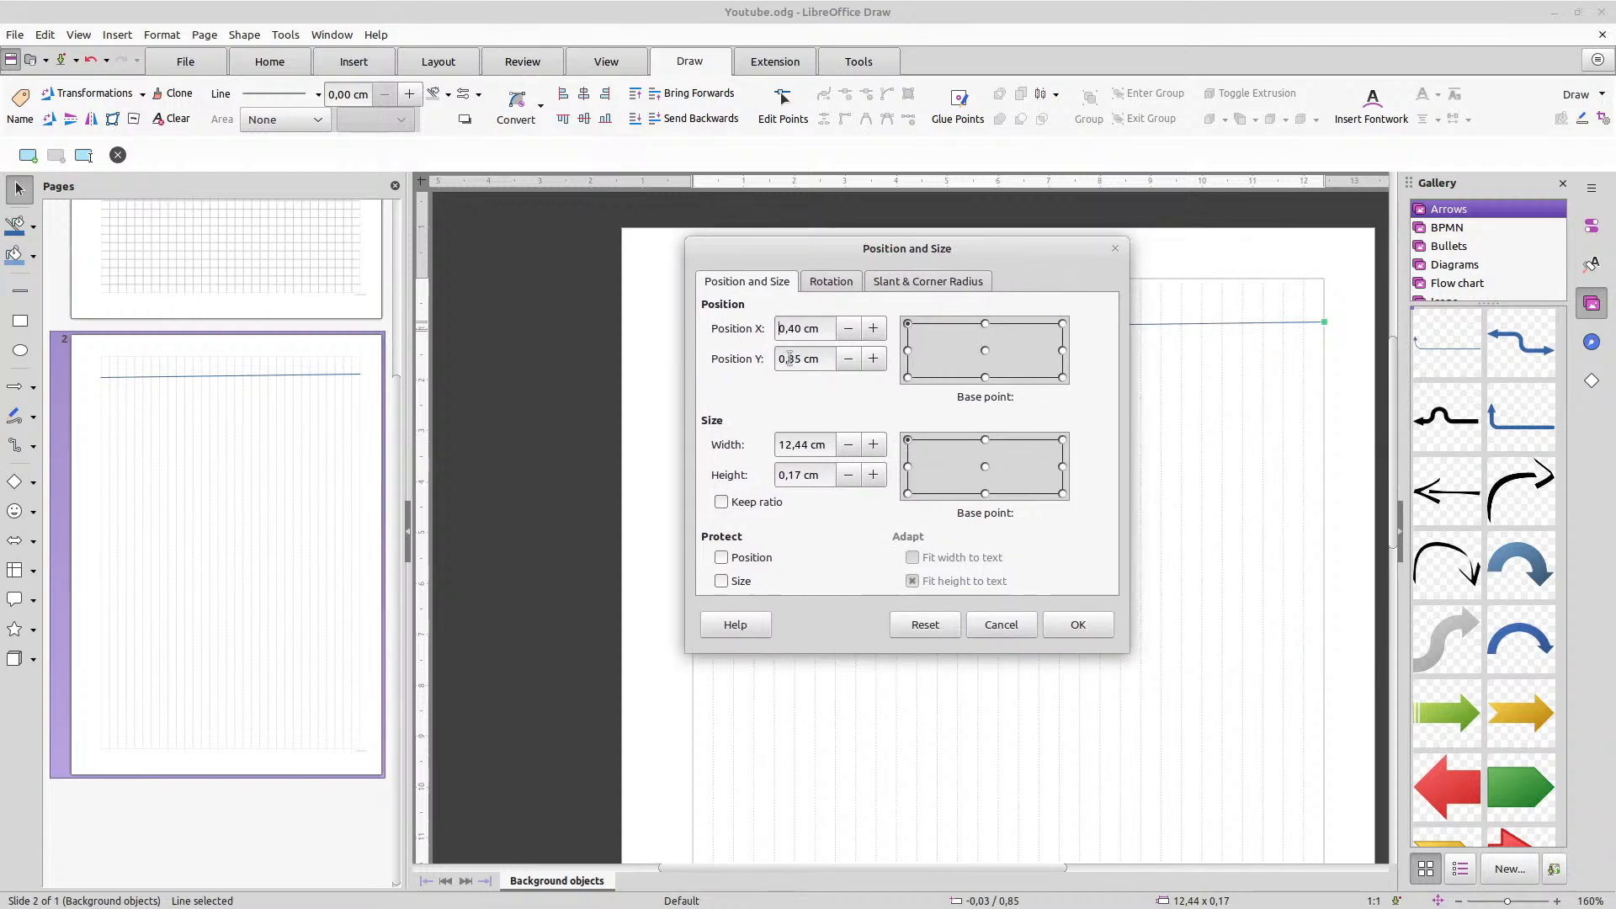
{"action": "left_click_drag", "start_coordinate": [787, 359], "coordinate": [802, 359]}
{"action": "type", "text": "00"}
Set the line's width to 12,40 cm and its height to 0,00 cm so it runs exactly horizontal
{"action": "left_click_drag", "start_coordinate": [807, 444], "coordinate": [803, 444]}
{"action": "type", "text": "0"}
{"action": "left_click_drag", "start_coordinate": [800, 474], "coordinate": [790, 475]}
{"action": "type", "text": "0"}
{"action": "left_click", "coordinate": [1075, 624]}
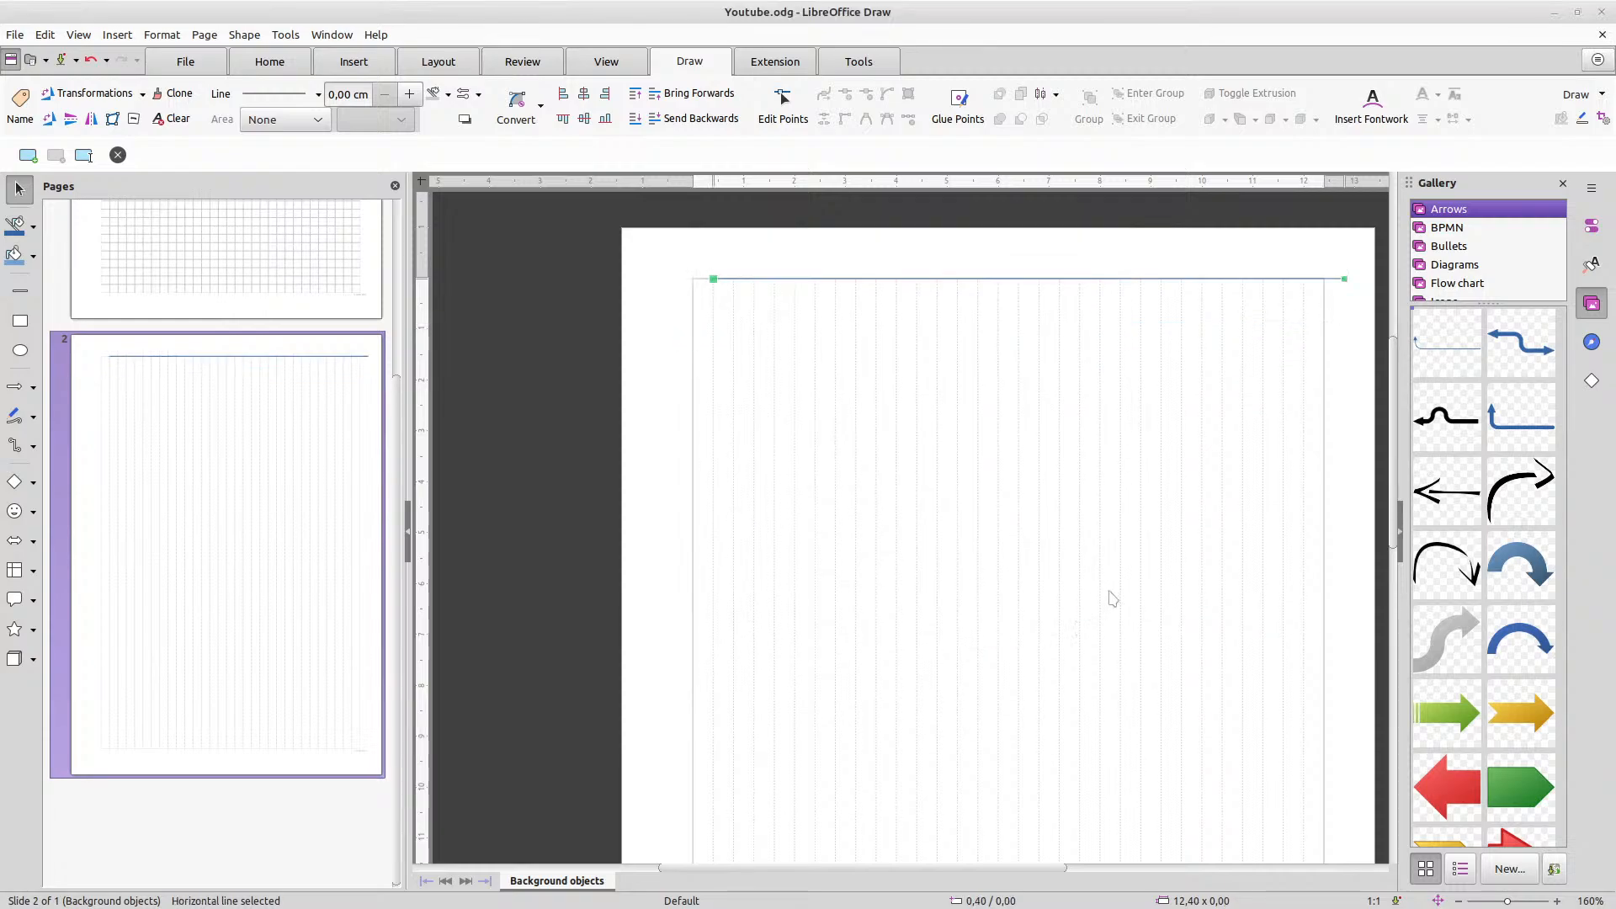
Move the horizontal line back to X position 0,00 cm and reapply X position 0,40 cm
{"action": "key", "text": "Left"}
{"action": "key", "text": "Left"}
{"action": "right_click", "coordinate": [702, 277]}
{"action": "left_click", "coordinate": [815, 383]}
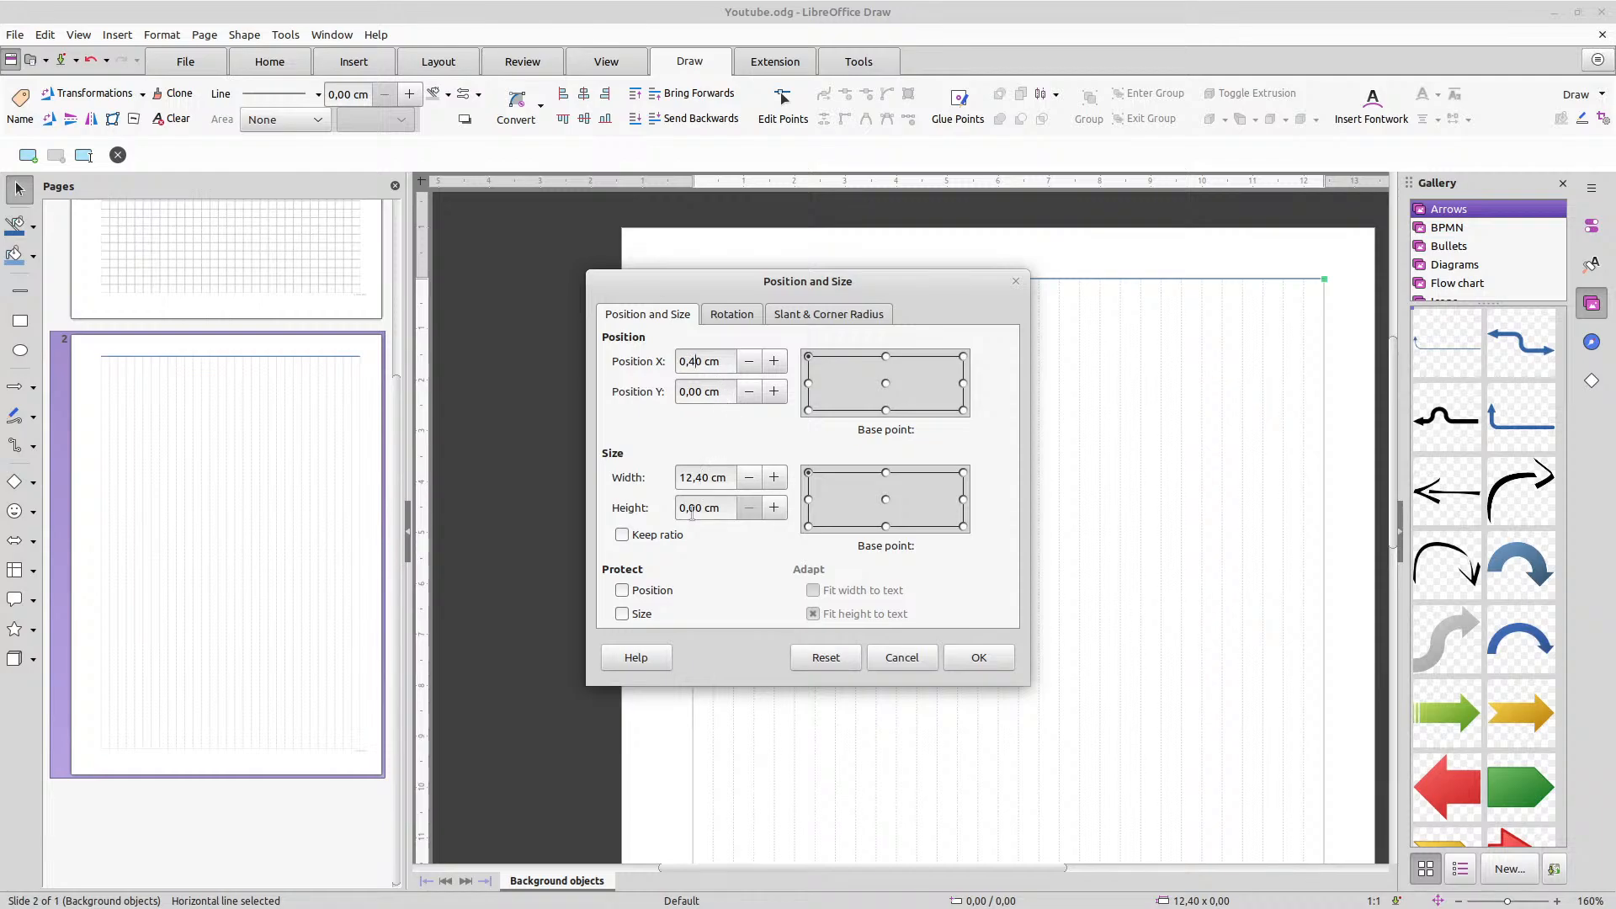
{"action": "left_click", "coordinate": [978, 659]}
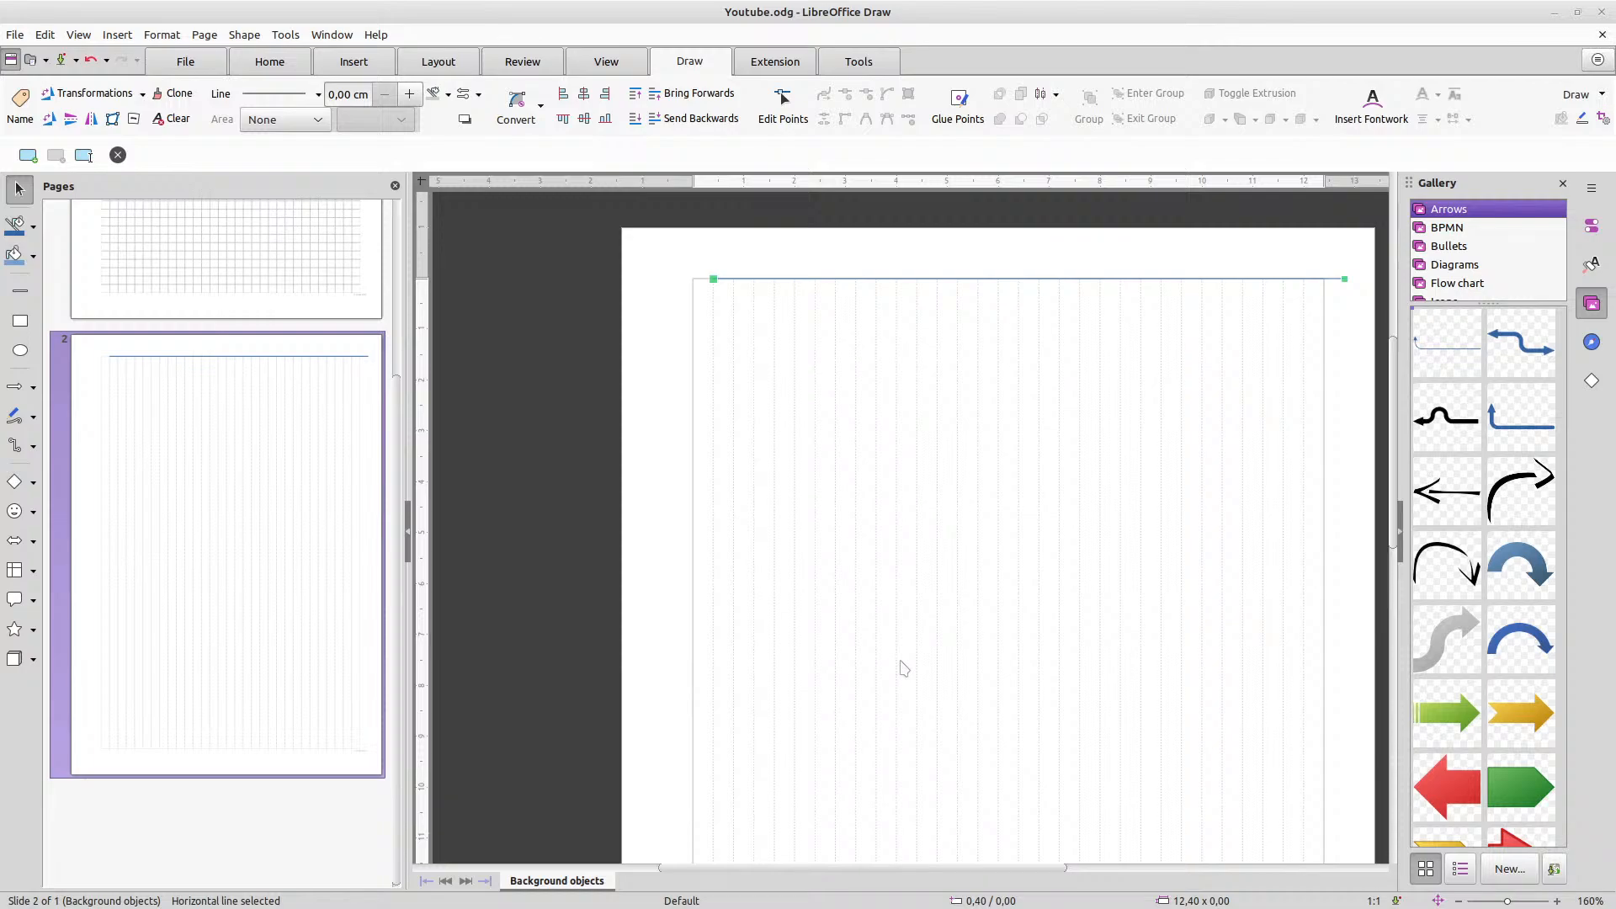
Place the horizontal line at X position 0,00 cm and Y position 0,40 cm
{"action": "right_click", "coordinate": [736, 277]}
{"action": "left_click", "coordinate": [773, 383]}
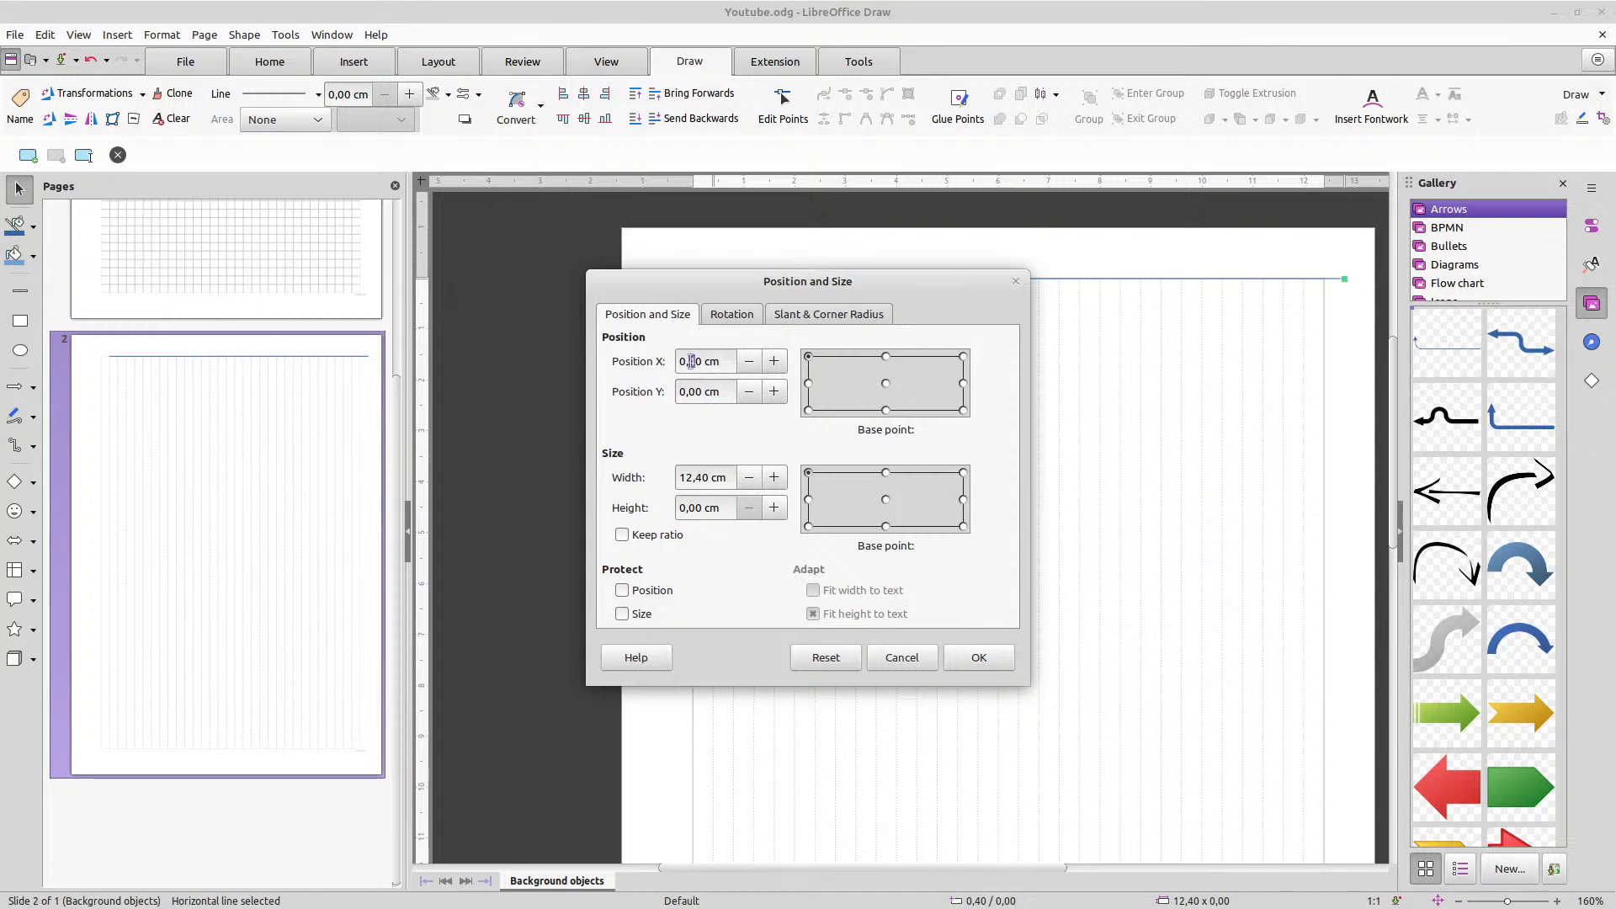
{"action": "left_click_drag", "start_coordinate": [694, 394], "coordinate": [690, 393]}
{"action": "type", "text": "4"}
{"action": "left_click", "coordinate": [981, 656]}
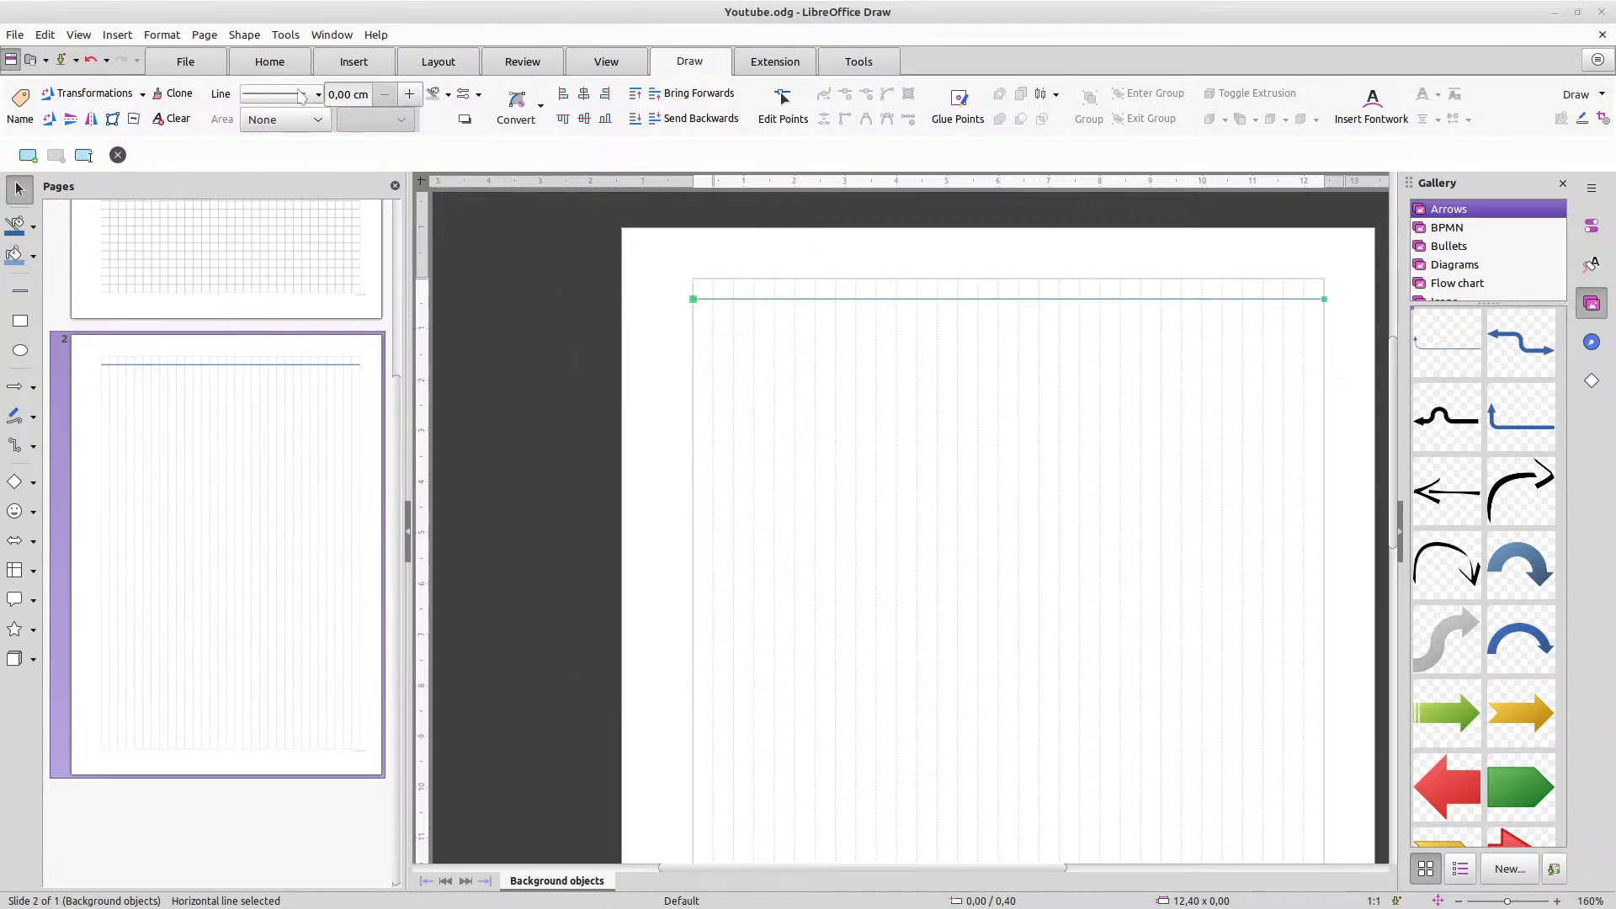
Apply the light grey line colour and a fine dashed line style to the horizontal line
{"action": "left_click", "coordinate": [434, 93]}
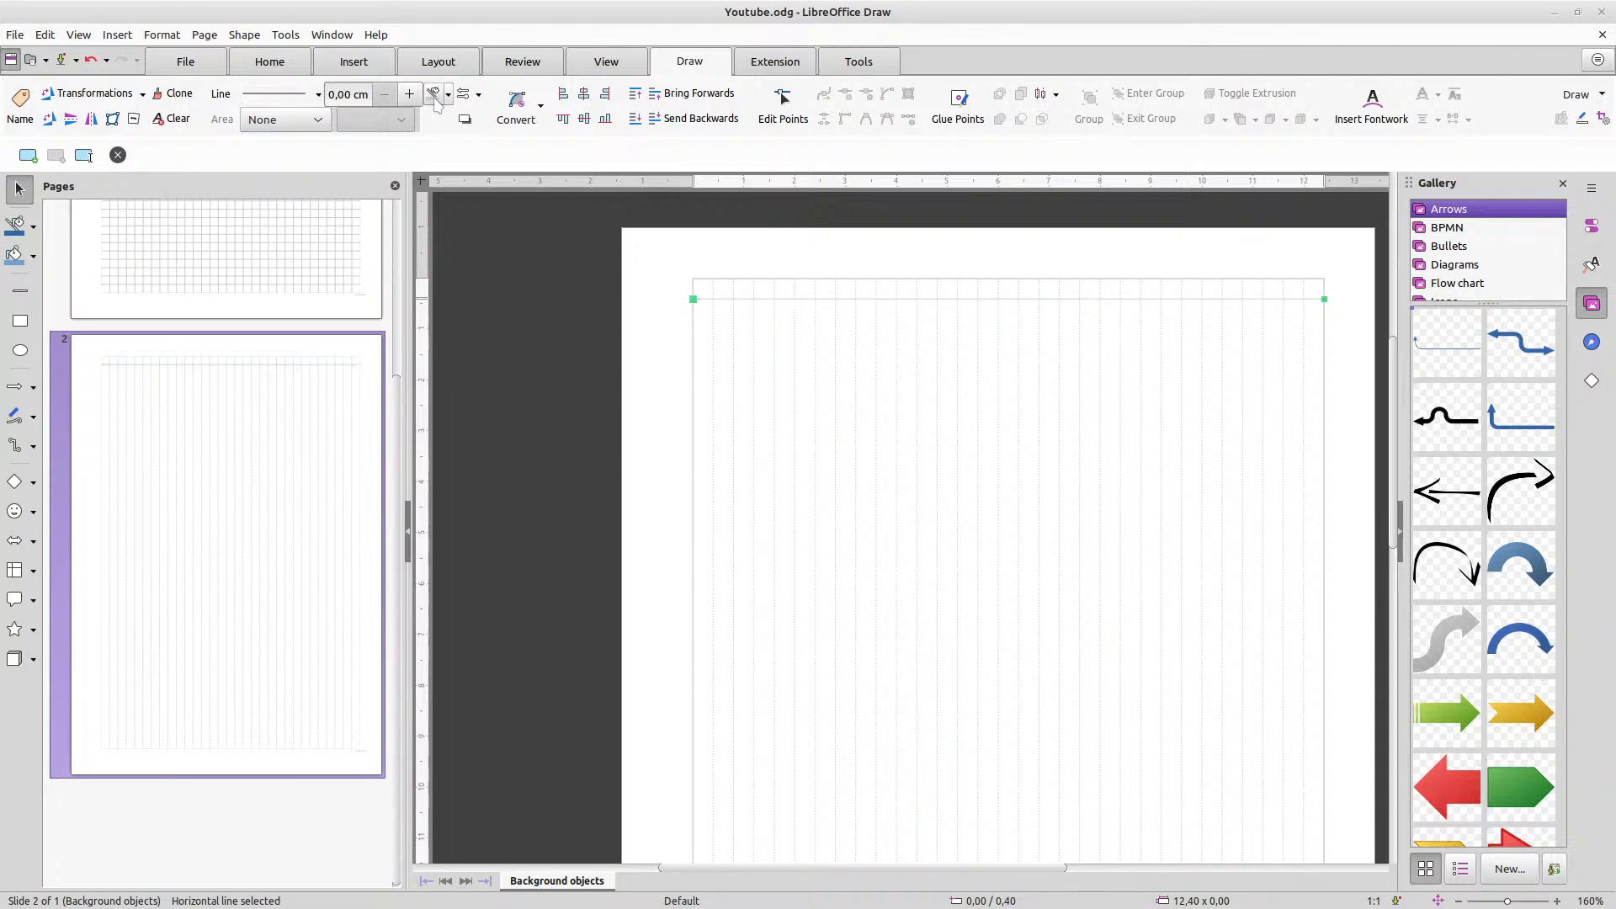
{"action": "left_click", "coordinate": [318, 94]}
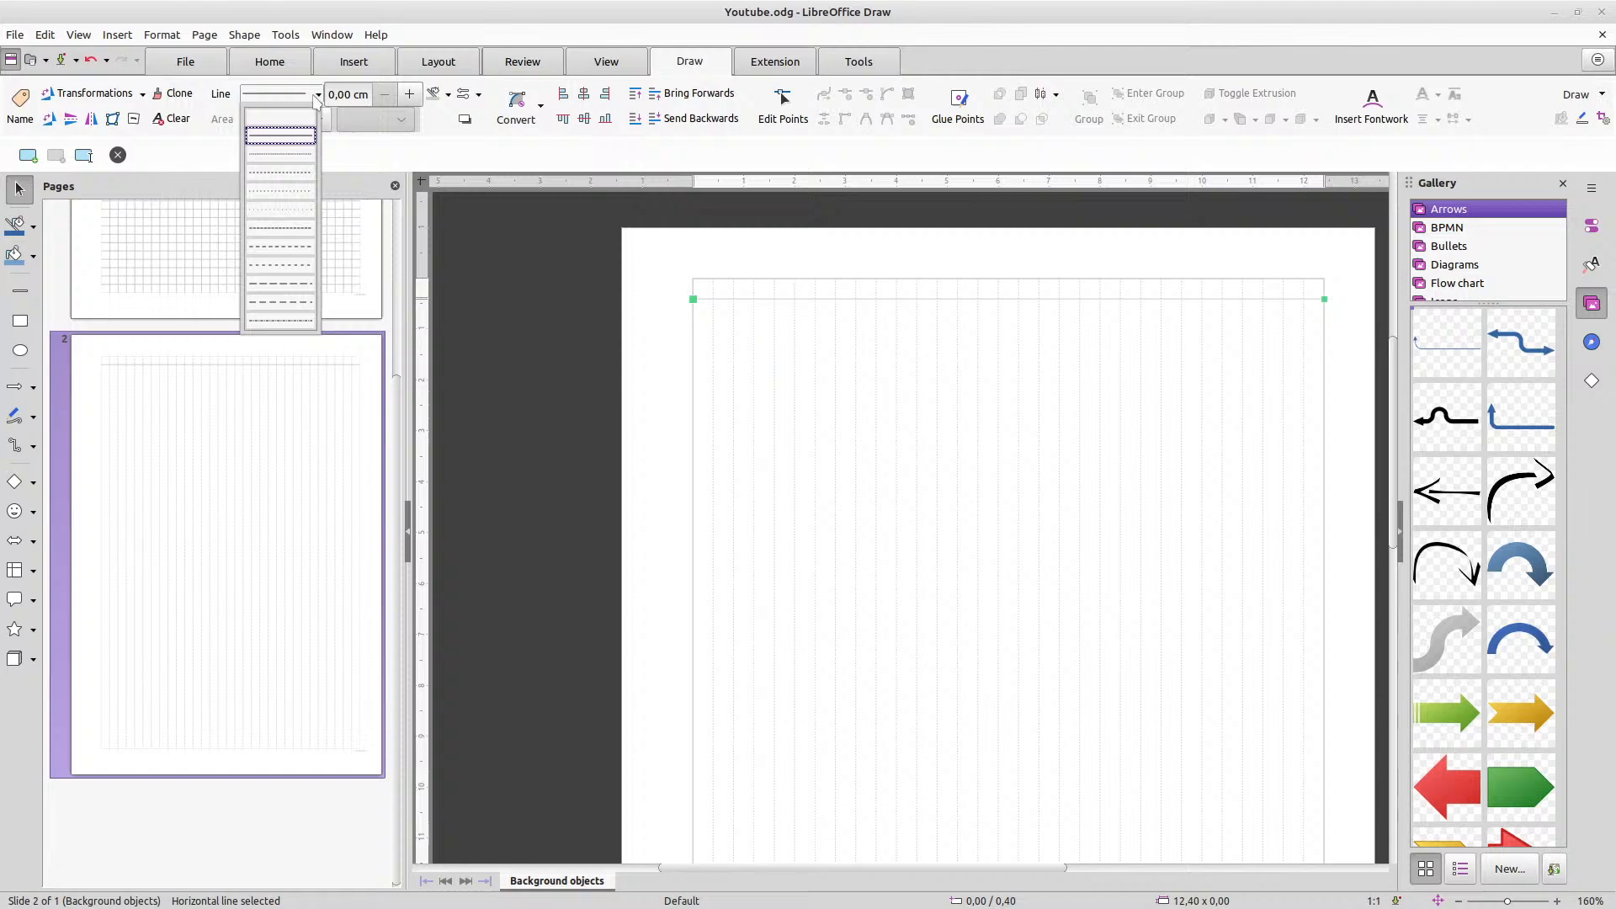
{"action": "left_click", "coordinate": [269, 155]}
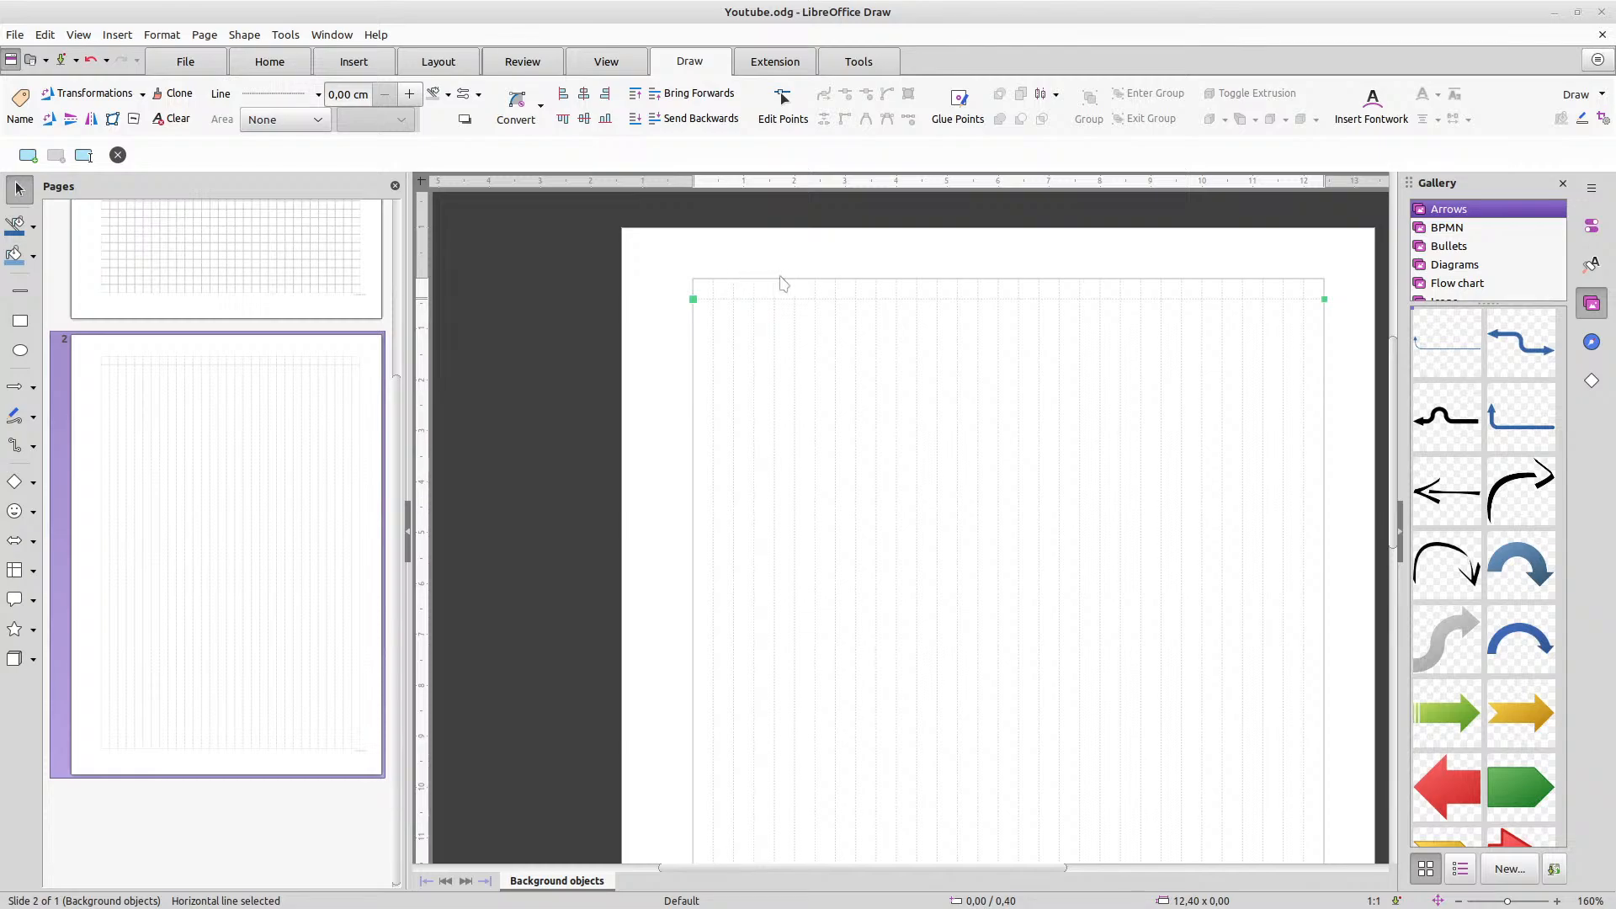
Duplicate the dashed horizontal line and place the copy below it at Y position 0,90 cm
{"action": "left_click", "coordinate": [712, 318]}
{"action": "left_click", "coordinate": [744, 298]}
{"action": "left_click_drag", "start_coordinate": [786, 867], "coordinate": [865, 866]}
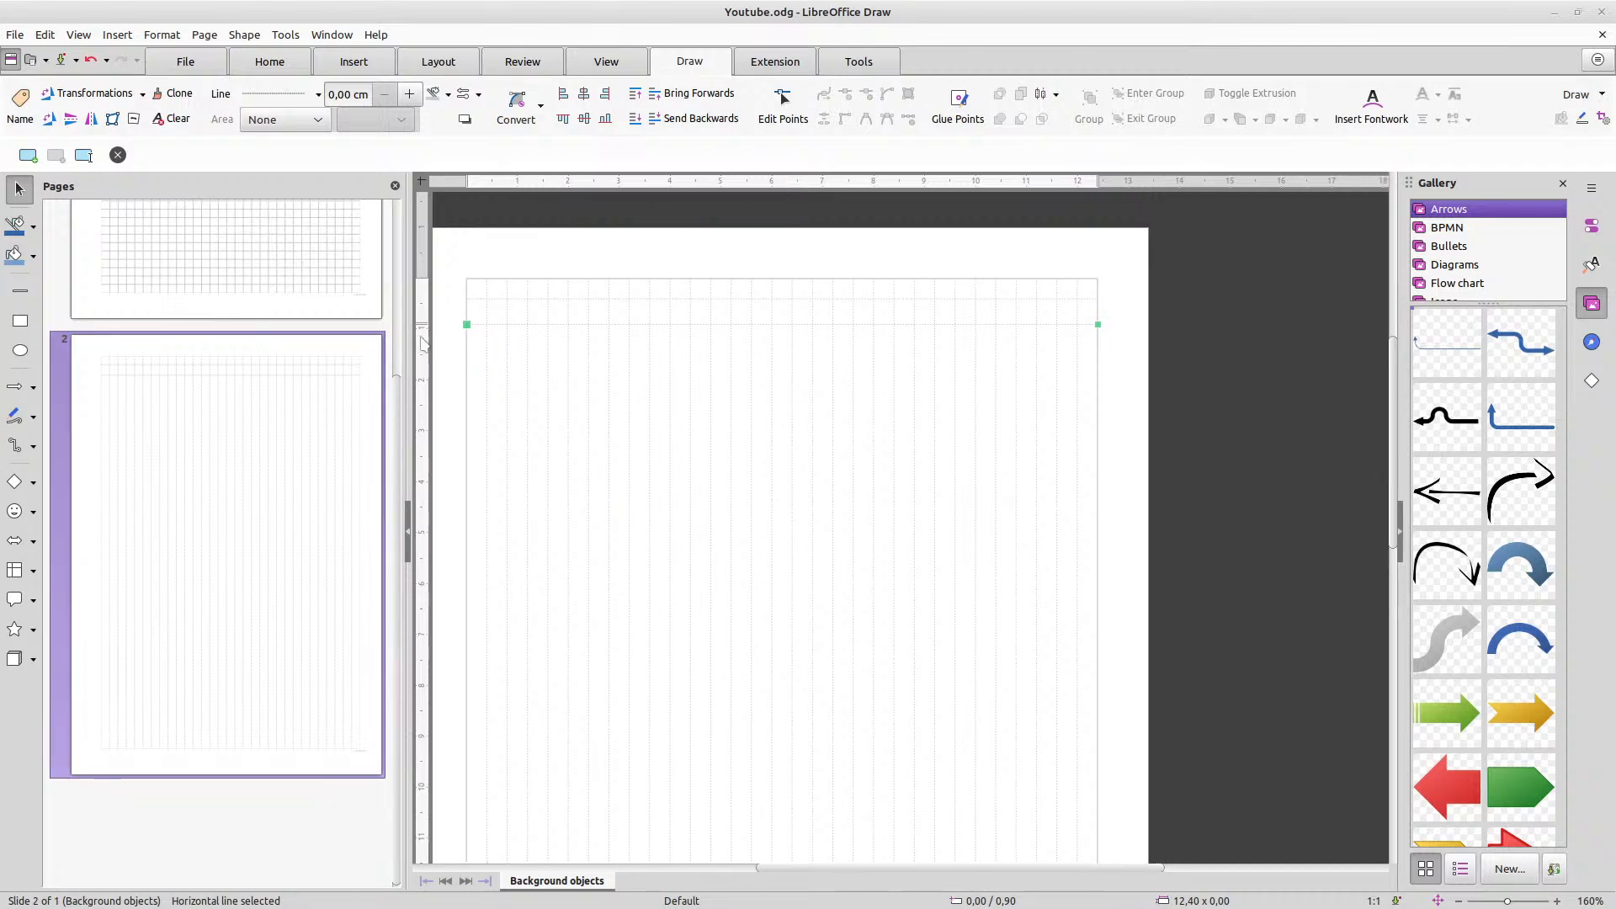
{"action": "scroll", "coordinate": [435, 345], "scroll_direction": "up", "scroll_amount": 3}
{"action": "scroll", "coordinate": [431, 421], "scroll_direction": "down", "scroll_amount": 2}
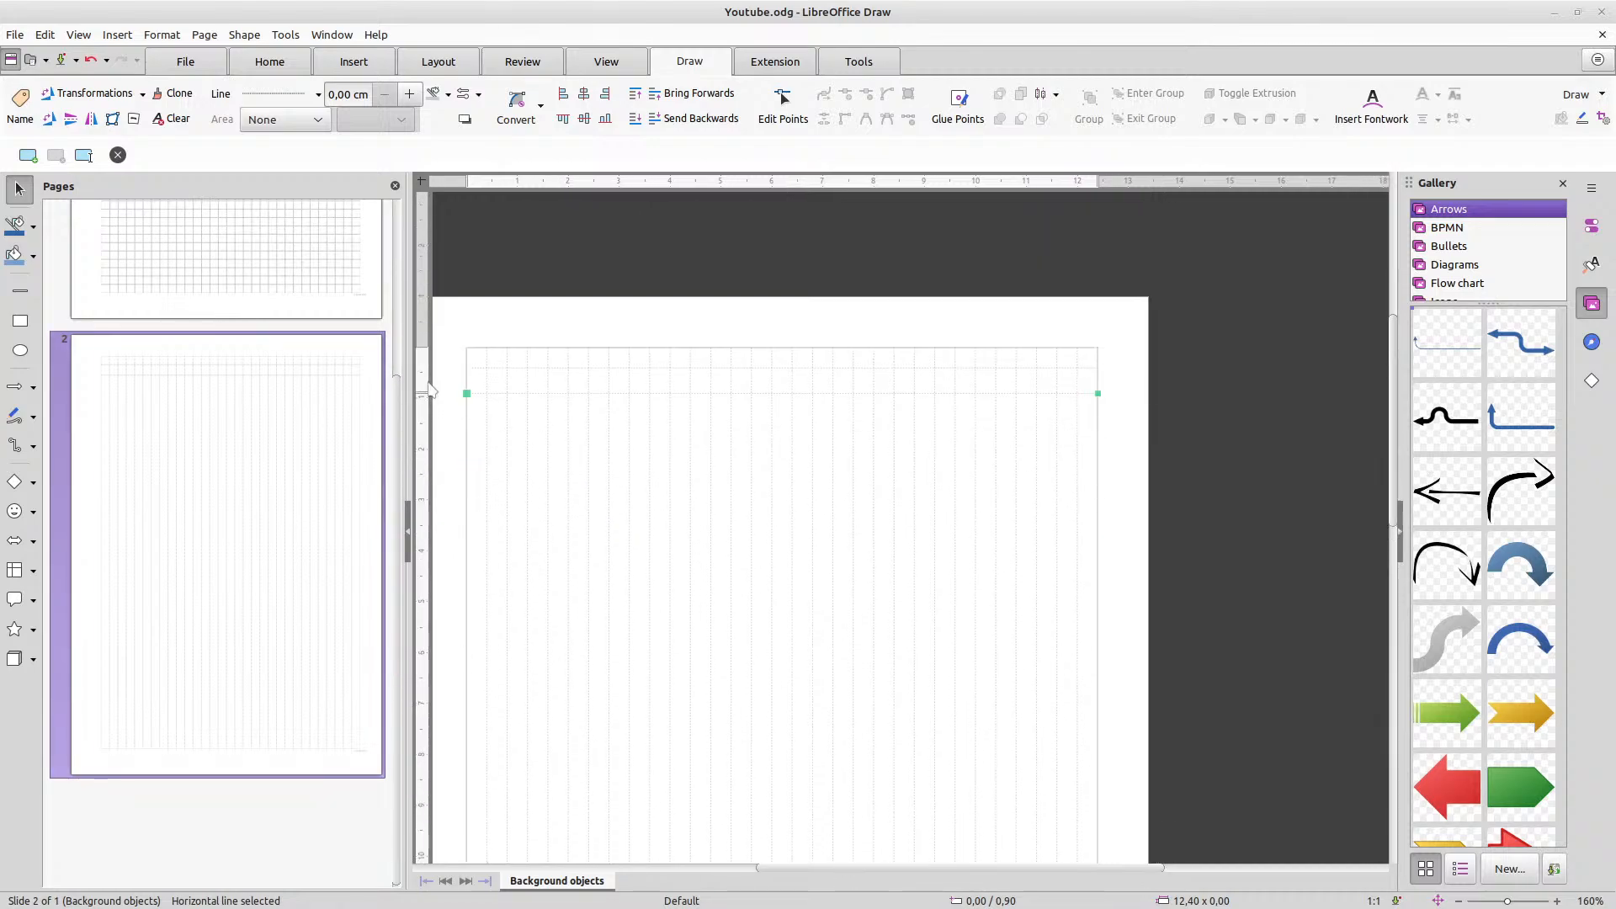
{"action": "scroll", "coordinate": [453, 386], "scroll_direction": "up", "scroll_amount": 1}
{"action": "scroll", "coordinate": [453, 386], "scroll_direction": "up", "scroll_amount": 5}
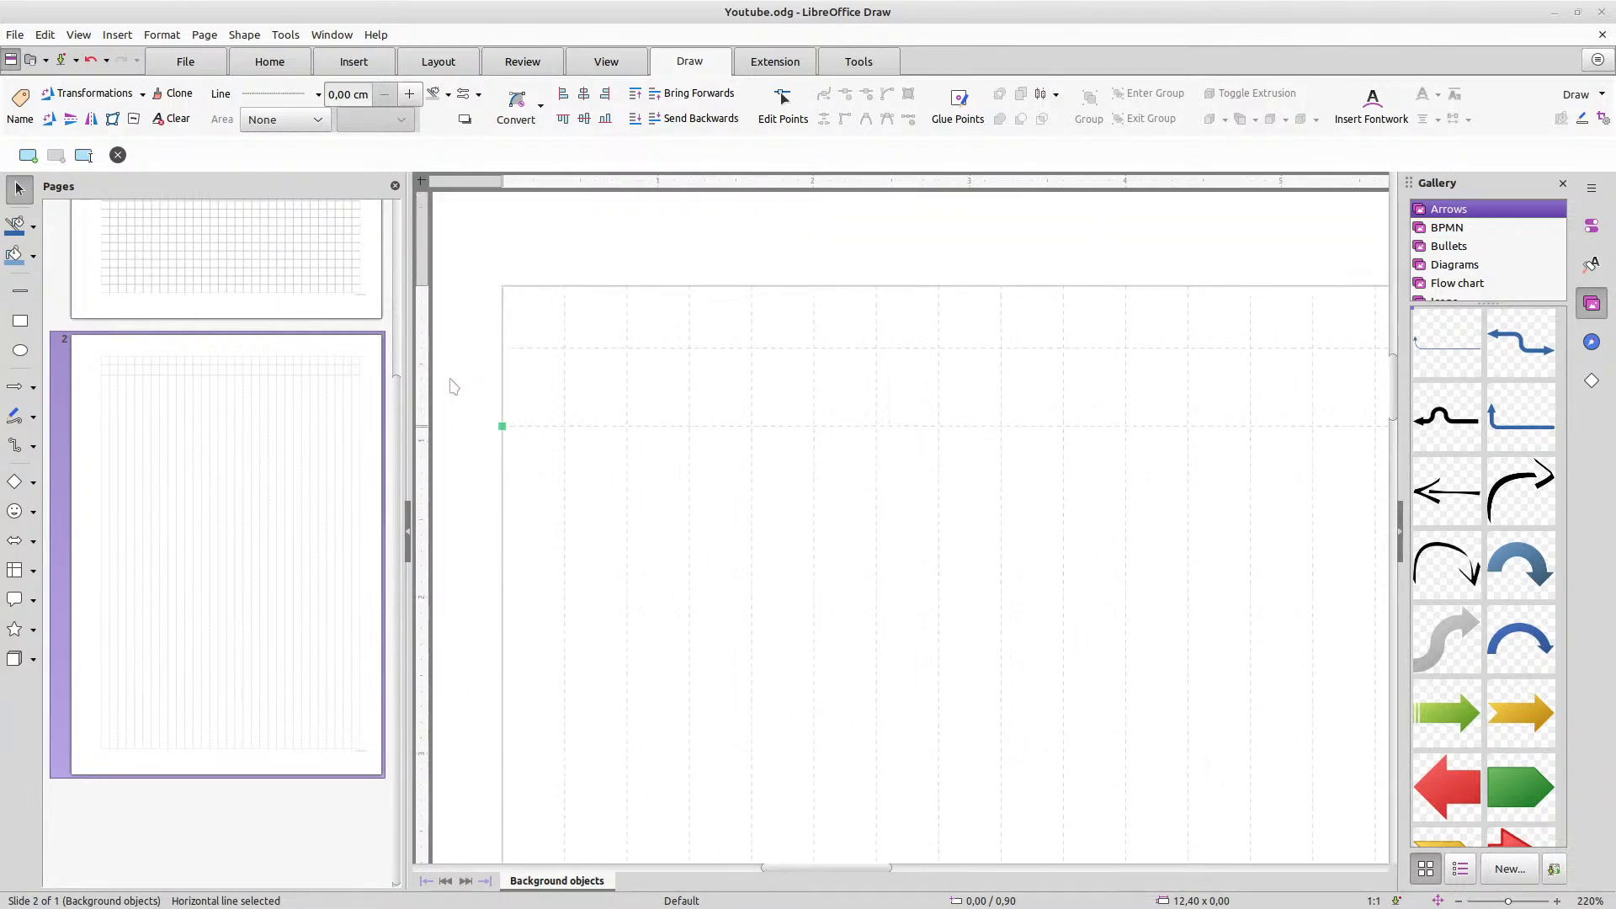
{"action": "scroll", "coordinate": [453, 386], "scroll_direction": "up", "scroll_amount": 1}
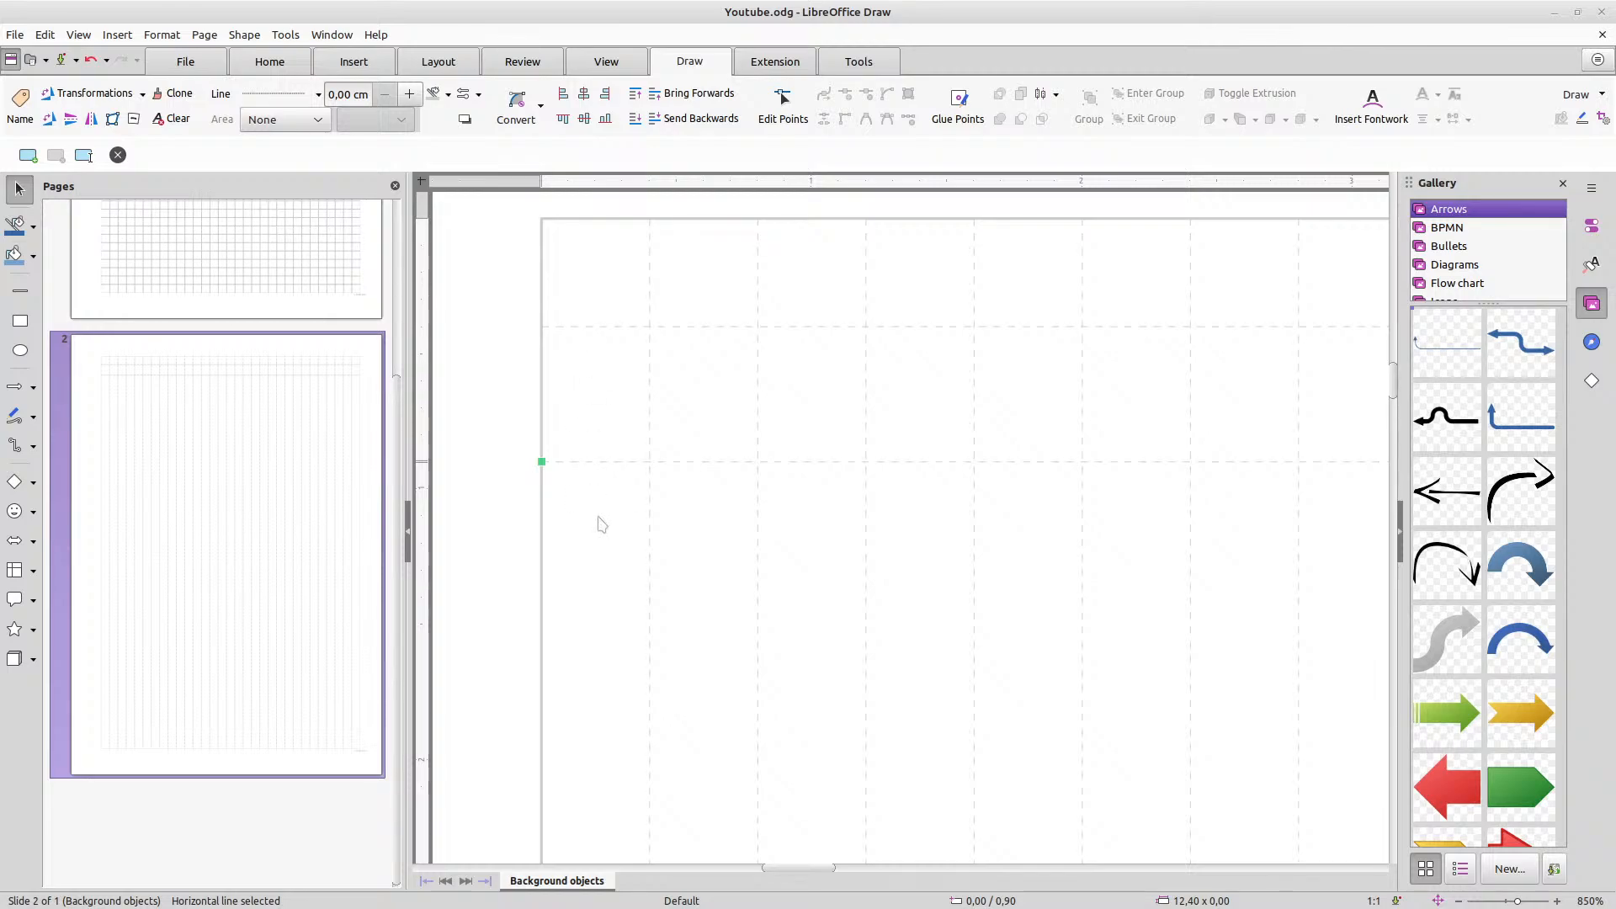
Nudge the copied line up so it sits 0,40 cm below the first horizontal line
{"action": "key", "text": "Up"}
{"action": "key", "text": "Right"}
{"action": "key", "text": "Right"}
{"action": "key", "text": "Left"}
{"action": "key", "text": "Left"}
Repeat the horizontal line copies downward every 0,40 cm, placing the sixth line at Y position 2,40 cm
{"action": "key", "text": "Down"}
{"action": "key", "text": "Down"}
{"action": "key", "text": "Down"}
{"action": "key", "text": "Down"}
{"action": "scroll", "coordinate": [602, 525], "scroll_direction": "down", "scroll_amount": 5}
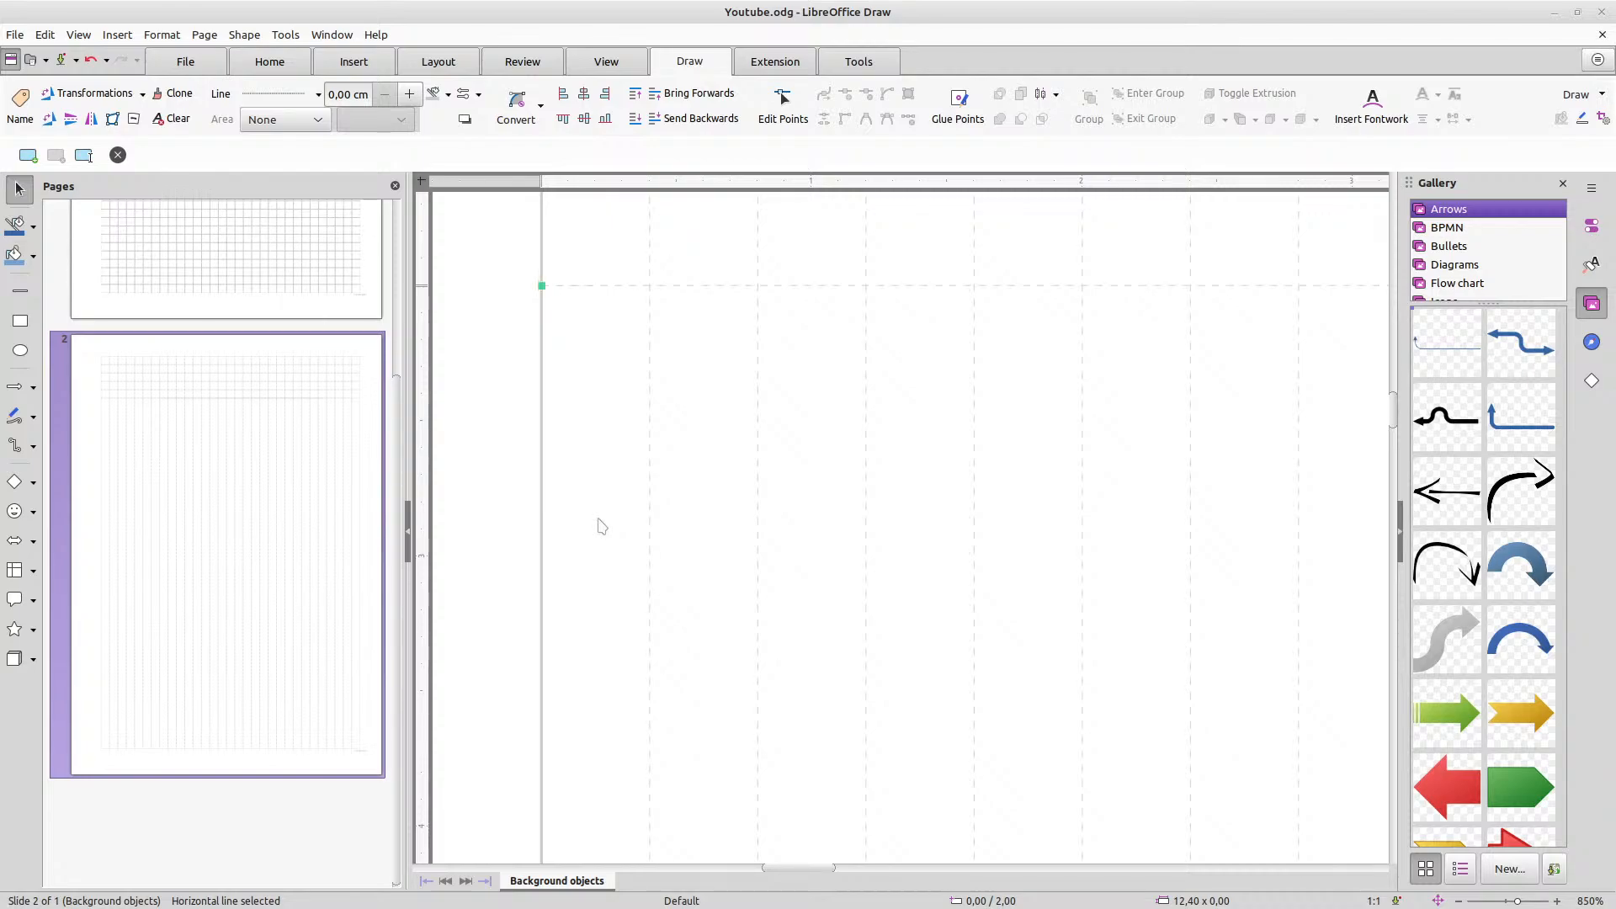
{"action": "key", "text": "Down"}
{"action": "scroll", "coordinate": [741, 533], "scroll_direction": "down", "scroll_amount": 2}
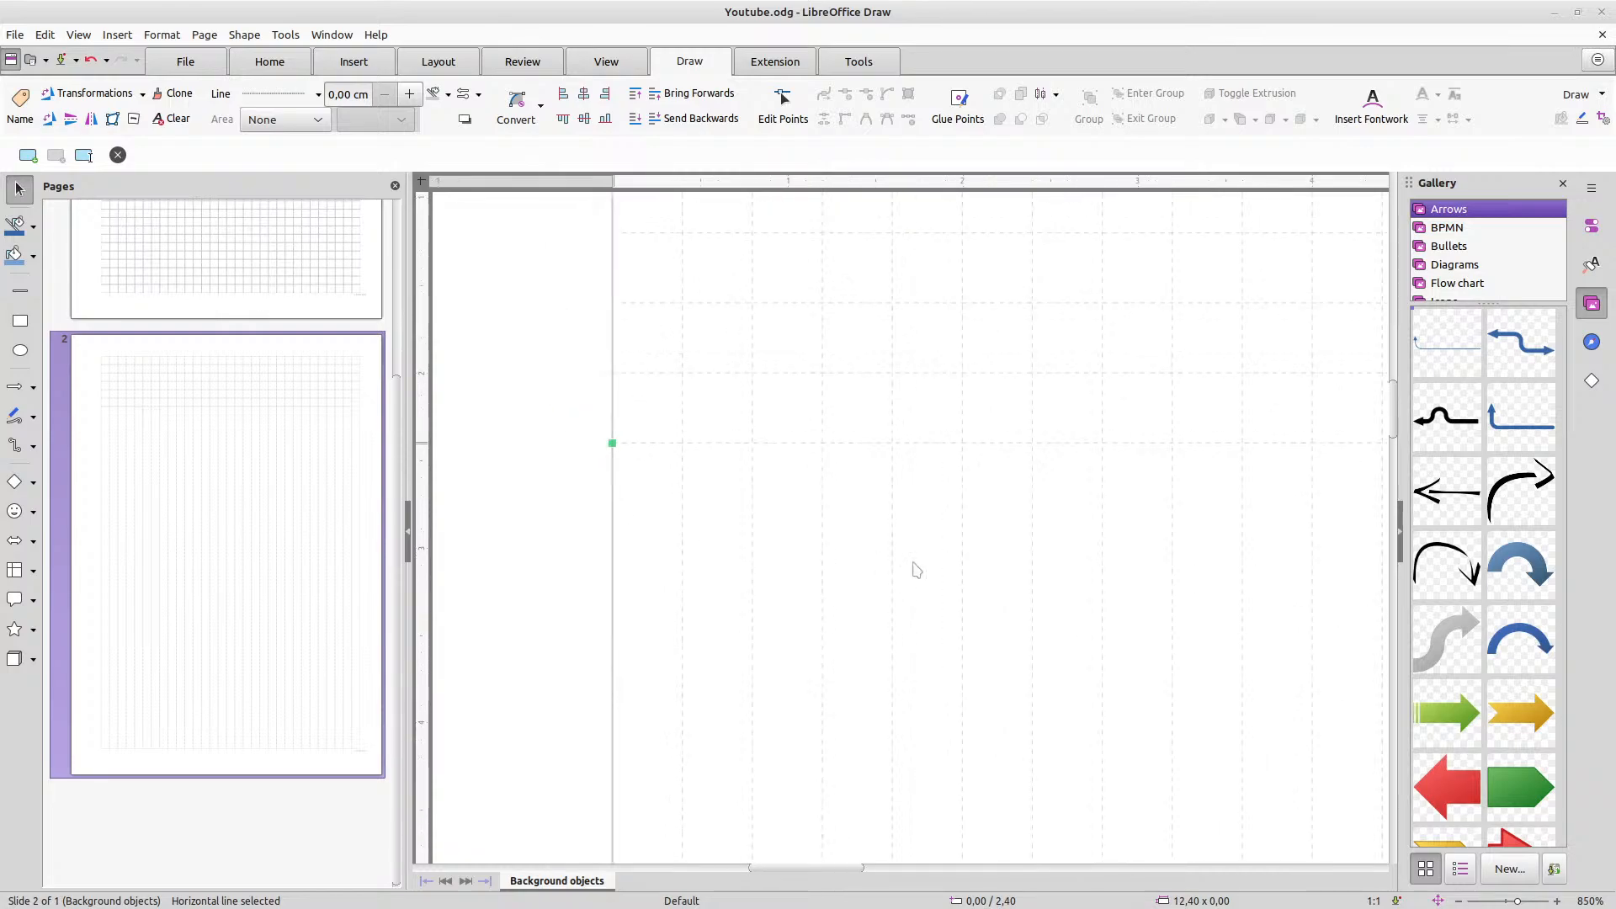
Select the six horizontal dashed lines and place a duplicate set directly below them, keeping the 0,40 cm spacing
{"action": "scroll", "coordinate": [949, 579], "scroll_direction": "down", "scroll_amount": 1}
{"action": "left_click_drag", "start_coordinate": [811, 866], "coordinate": [860, 865]}
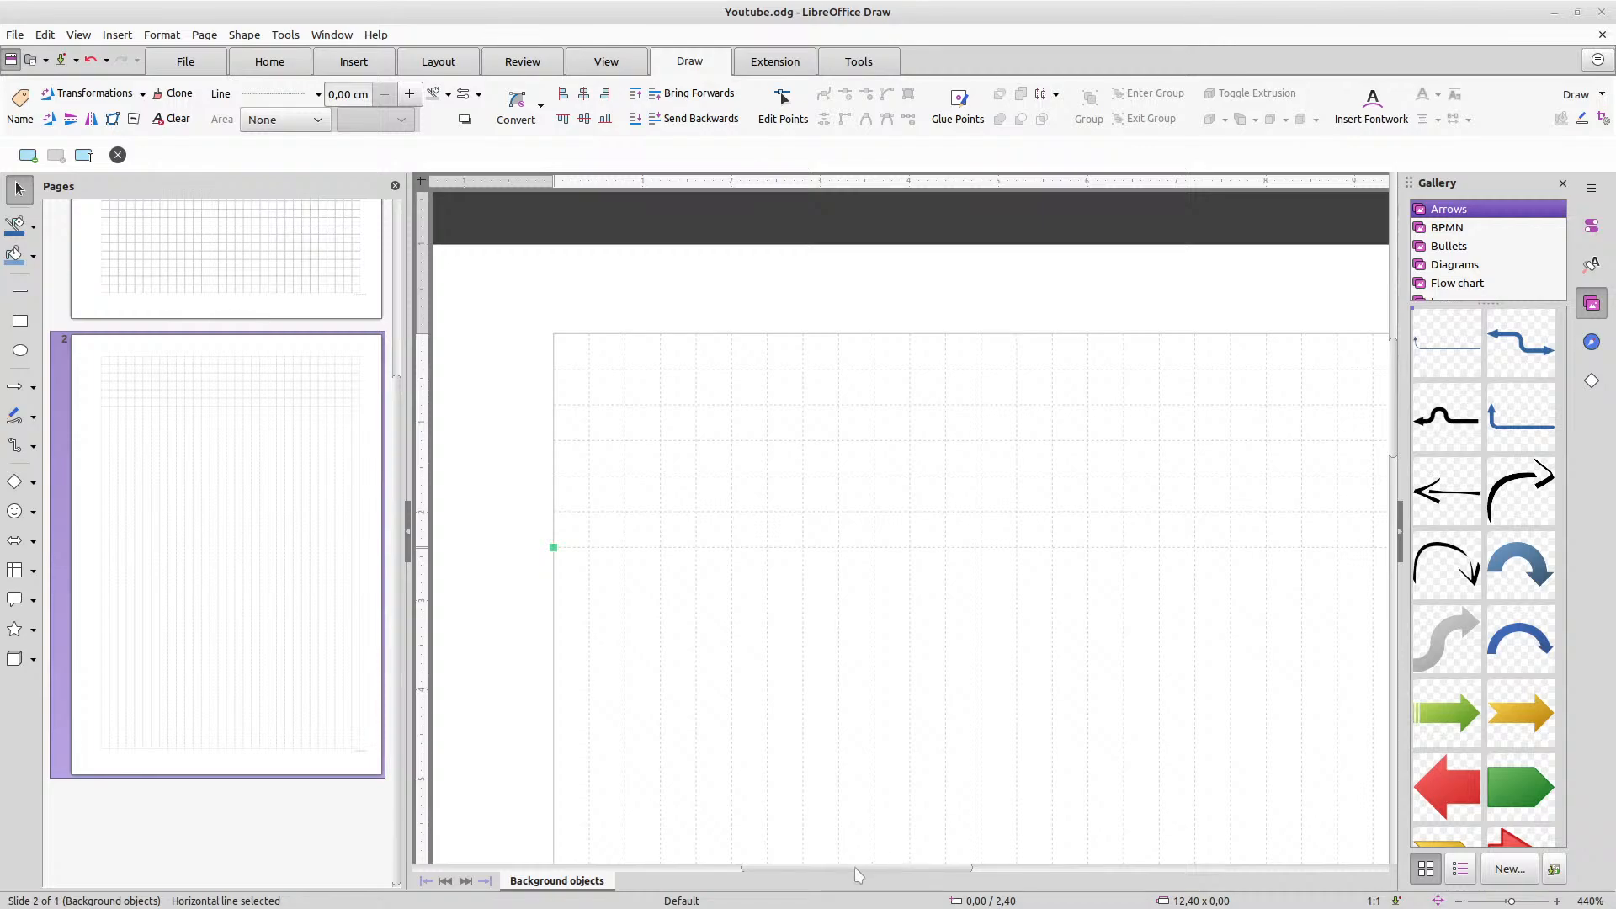
{"action": "scroll", "coordinate": [873, 653], "scroll_direction": "down", "scroll_amount": 4}
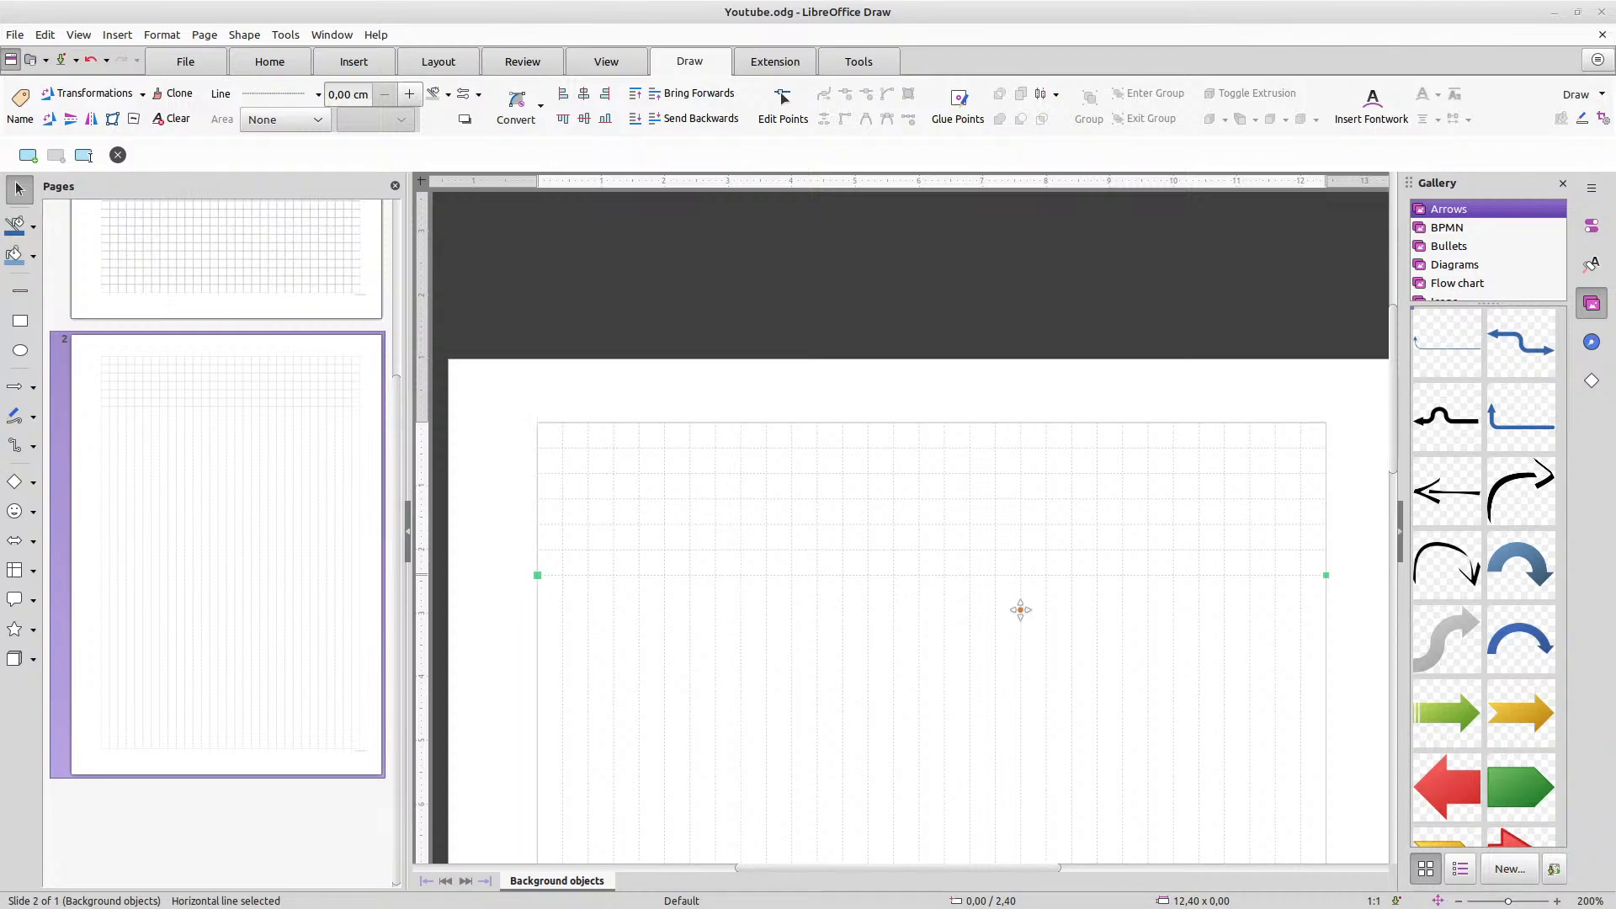
{"action": "left_click", "coordinate": [1365, 606]}
{"action": "mouse_move", "coordinate": [1366, 631]}
{"action": "left_mouse_down"}
{"action": "mouse_move", "coordinate": [689, 476]}
{"action": "mouse_move", "coordinate": [488, 396]}
{"action": "mouse_move", "coordinate": [488, 381]}
{"action": "left_mouse_up"}
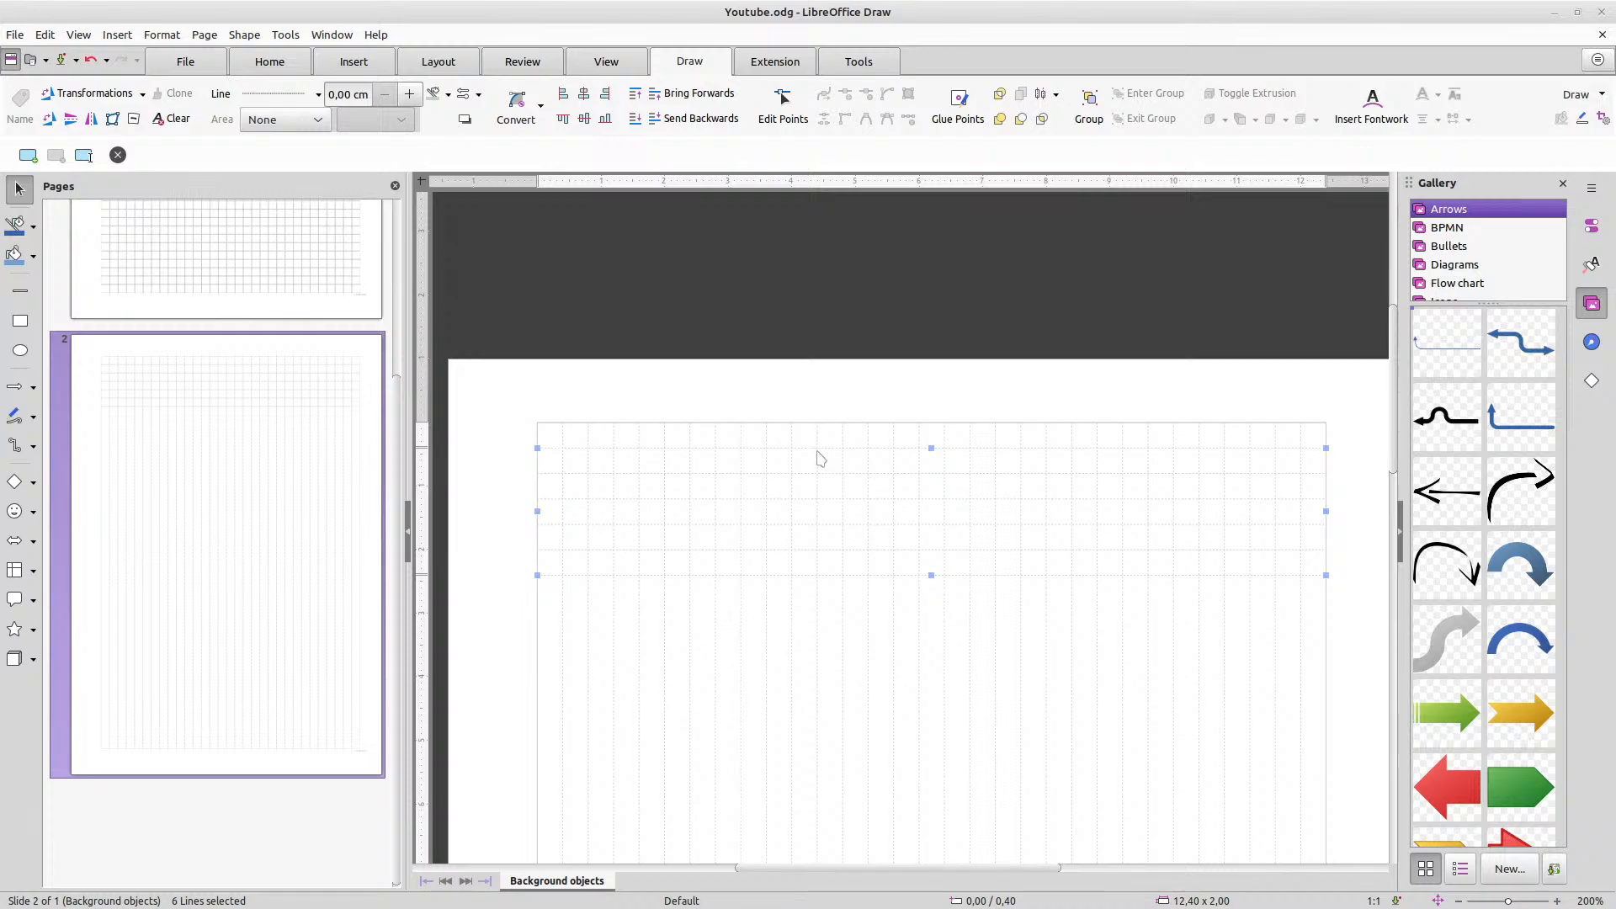
{"action": "key", "text": "Down"}
{"action": "key", "text": "Down"}
{"action": "key", "text": "Down"}
{"action": "key", "text": "Down"}
{"action": "key", "text": "Down"}
{"action": "key", "text": "Down"}
{"action": "key", "text": "Down"}
{"action": "key", "text": "Down"}
{"action": "scroll", "coordinate": [501, 631], "scroll_direction": "up", "scroll_amount": 4}
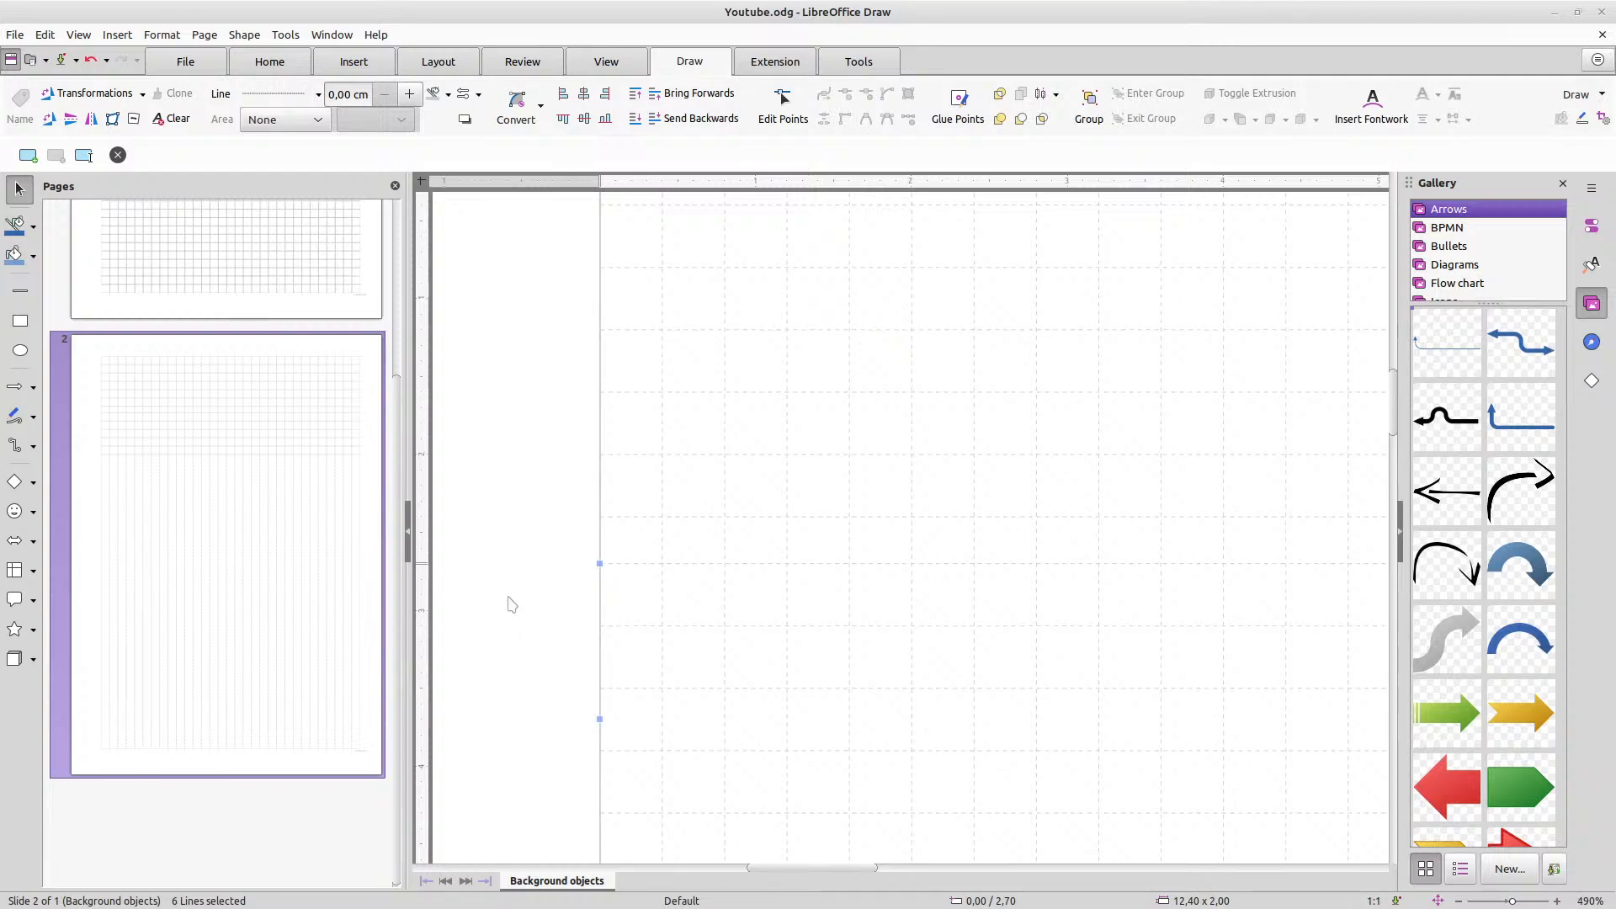
Duplicate the six-line set twice more, placing one copy at Y position 5,20 cm and the other directly below it at even spacing
{"action": "scroll", "coordinate": [512, 605], "scroll_direction": "down", "scroll_amount": 3}
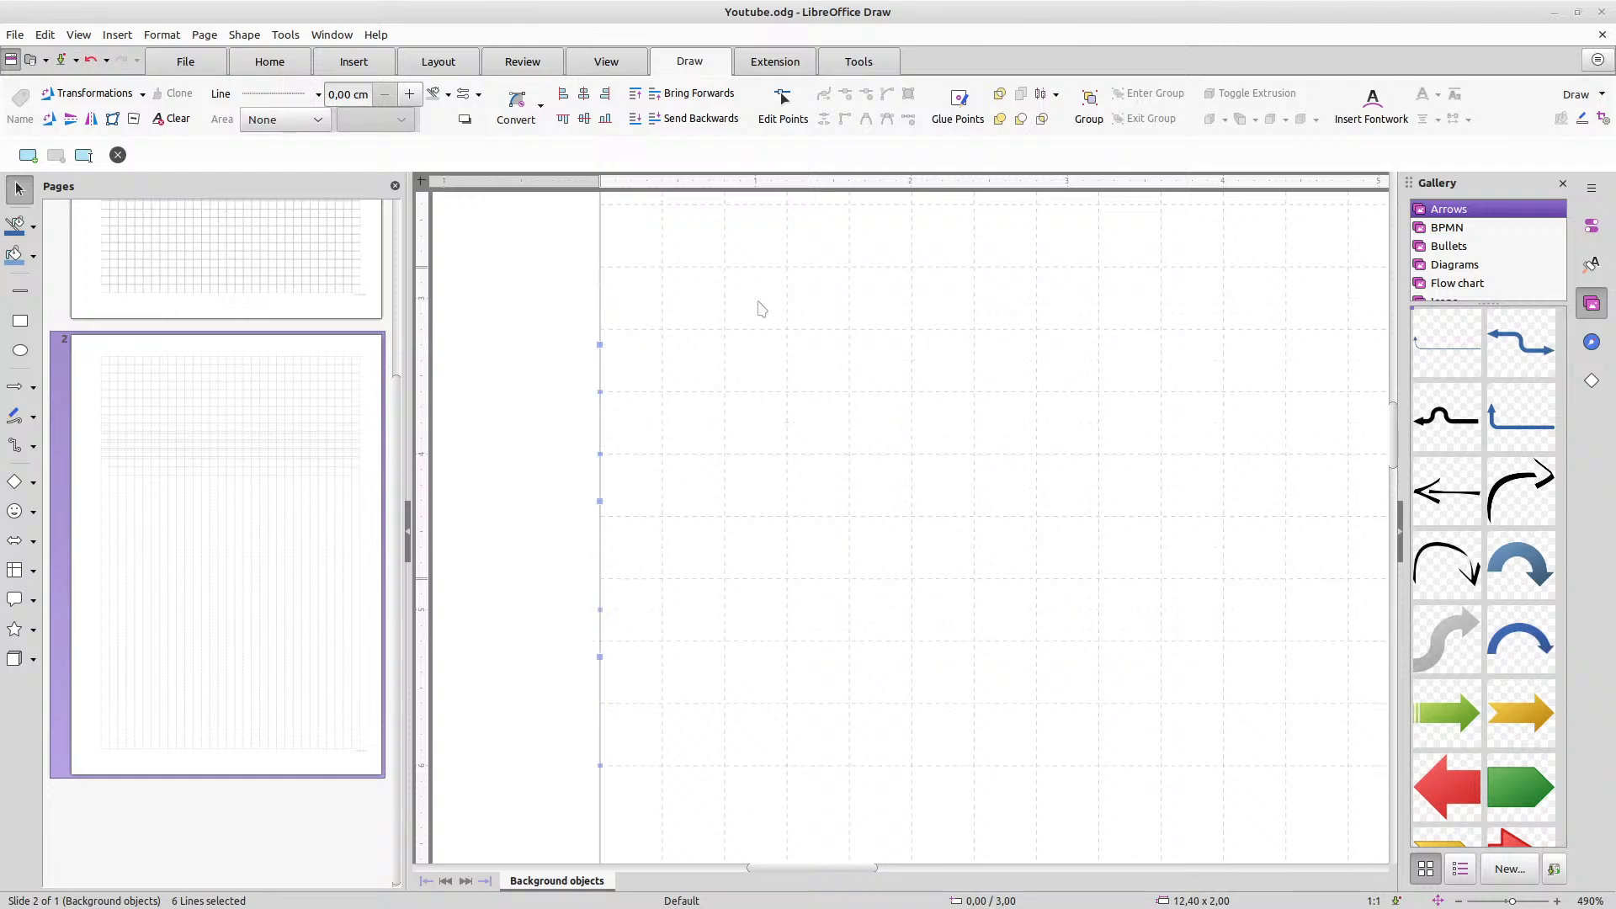
{"action": "scroll", "coordinate": [760, 308], "scroll_direction": "down", "scroll_amount": 1}
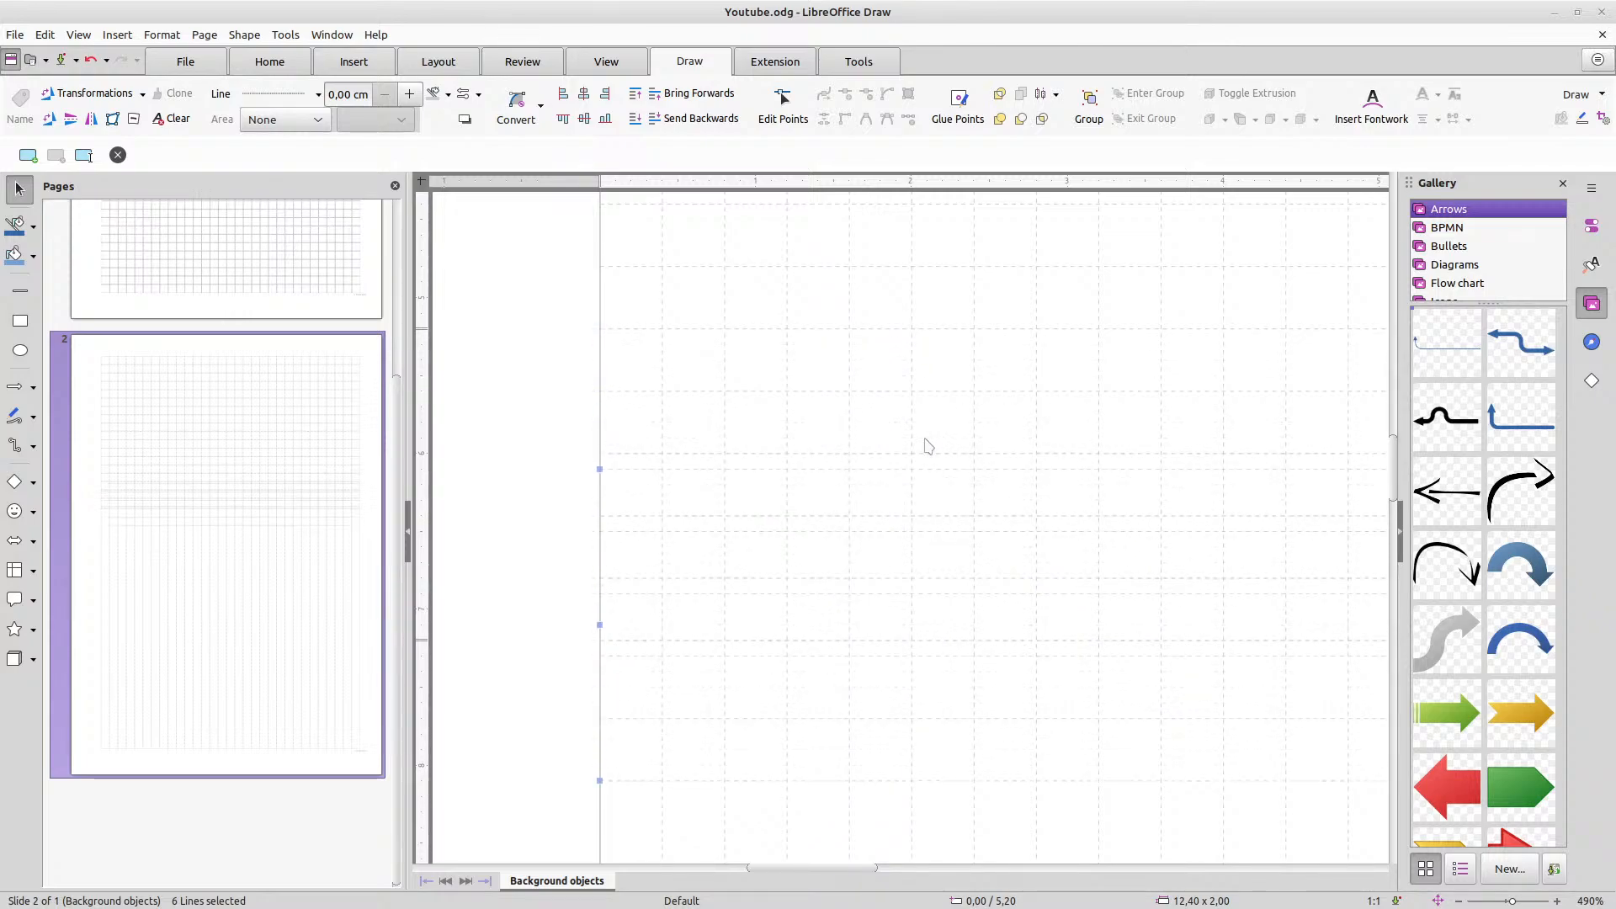
{"action": "scroll", "coordinate": [929, 446], "scroll_direction": "down", "scroll_amount": 3}
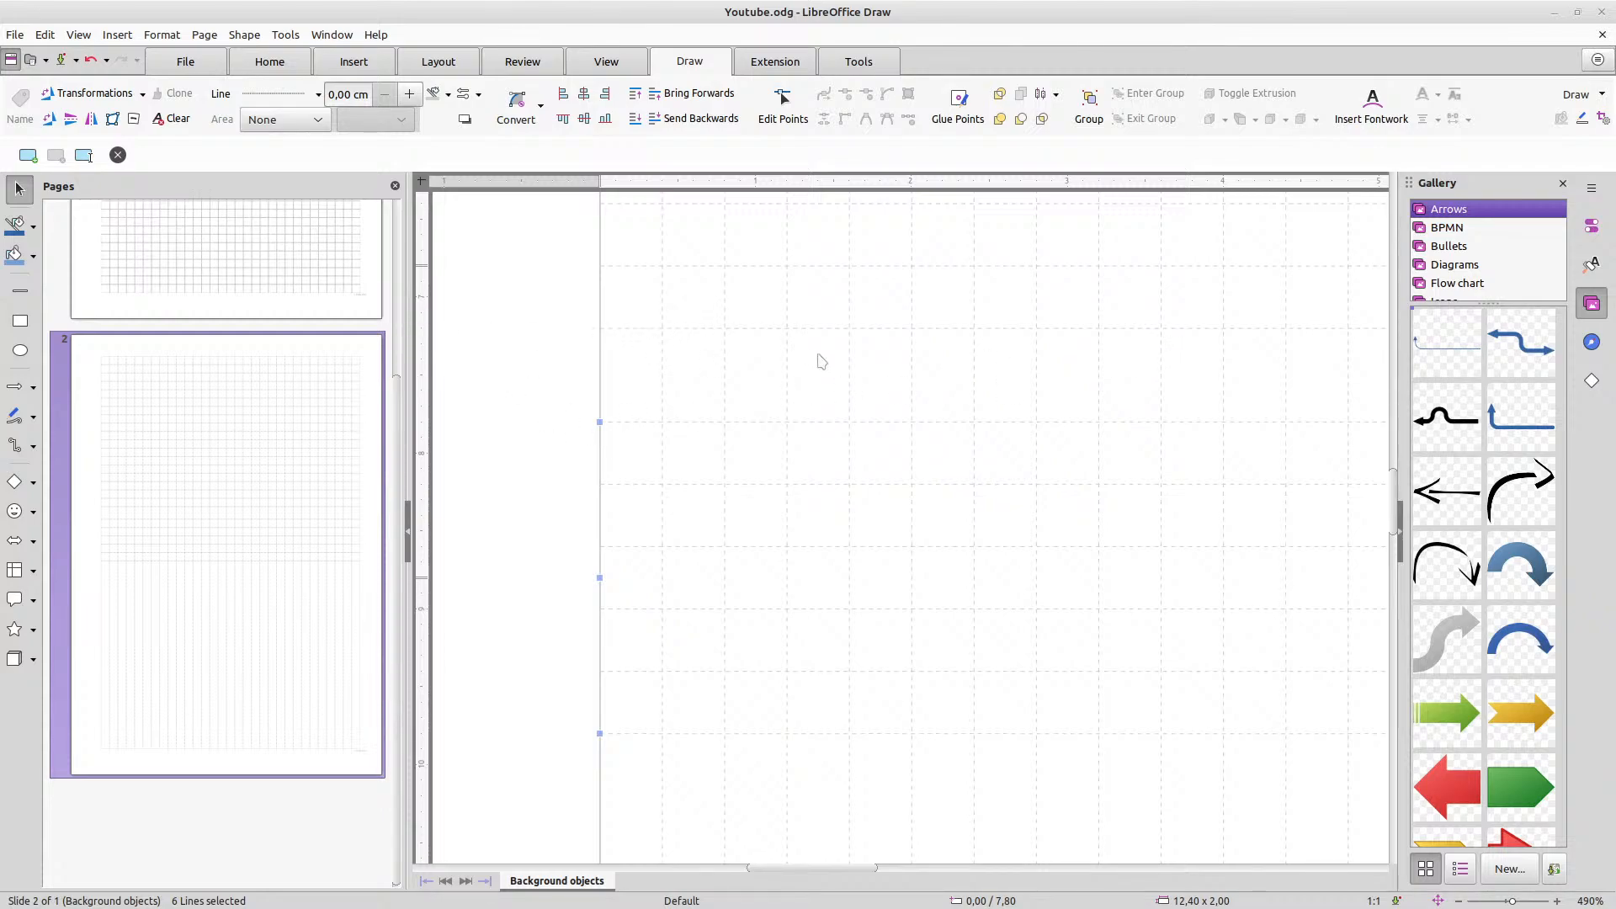
{"action": "key", "text": "Up"}
{"action": "scroll", "coordinate": [866, 482], "scroll_direction": "down", "scroll_amount": 3}
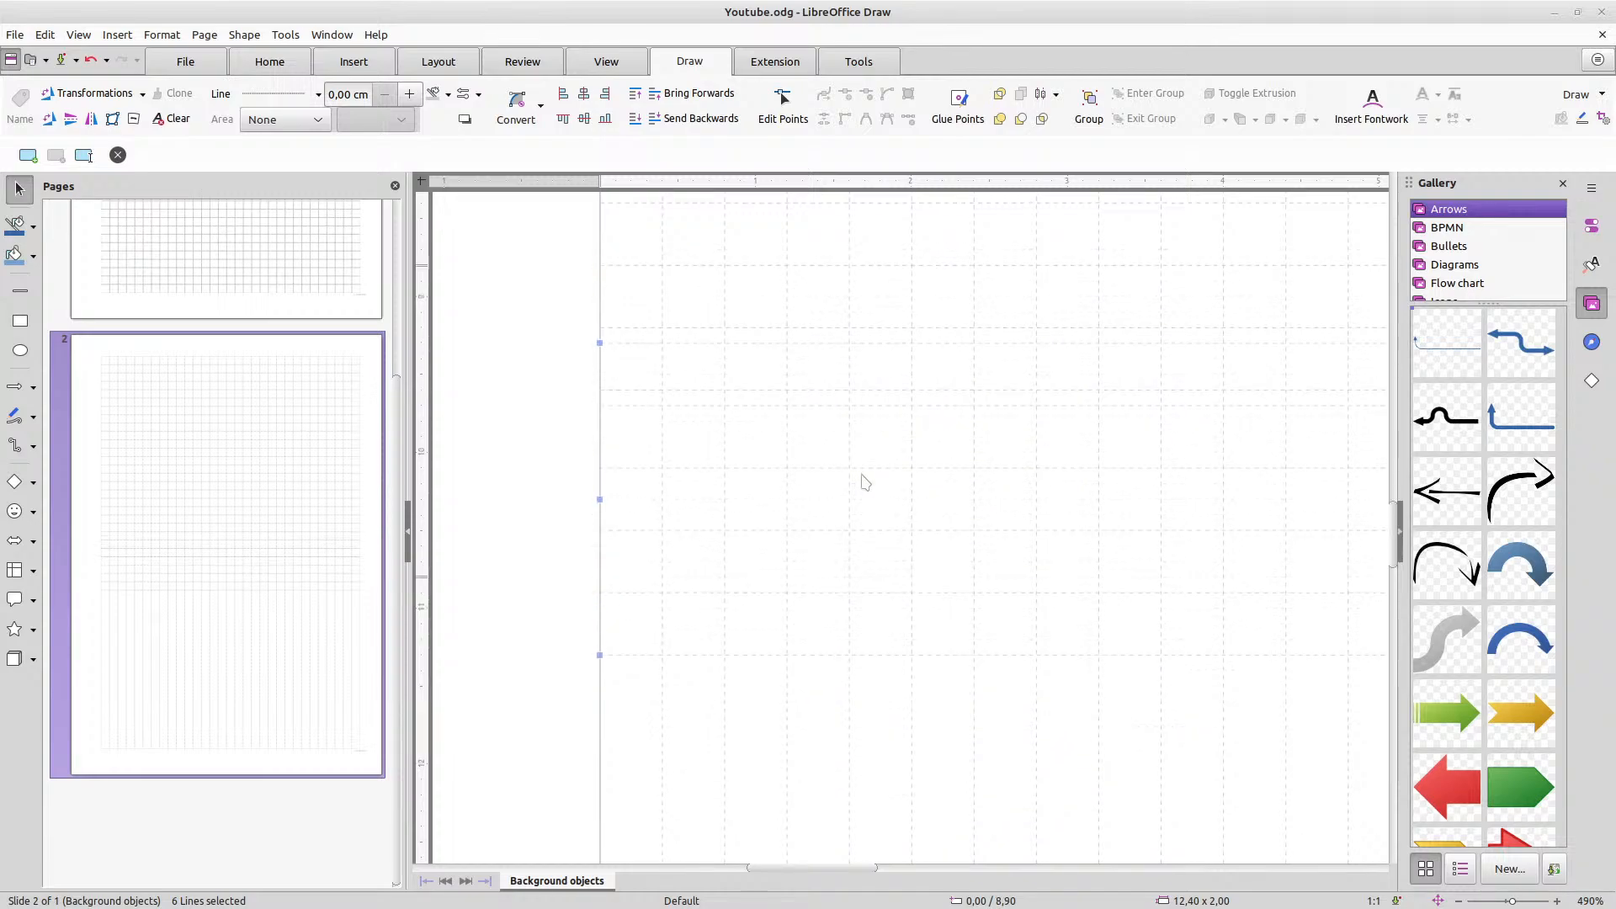
Duplicate the six selected lines again and place the copies at Y position 10,00 cm
{"action": "key", "text": "Down"}
{"action": "key", "text": "Down"}
{"action": "key", "text": "Up"}
{"action": "key", "text": "Up"}
{"action": "key", "text": "Up"}
{"action": "key", "text": "Up"}
{"action": "key", "text": "Up"}
{"action": "key", "text": "Up"}
{"action": "scroll", "coordinate": [972, 555], "scroll_direction": "down", "scroll_amount": 2}
{"action": "key", "text": "Down"}
{"action": "key", "text": "Down"}
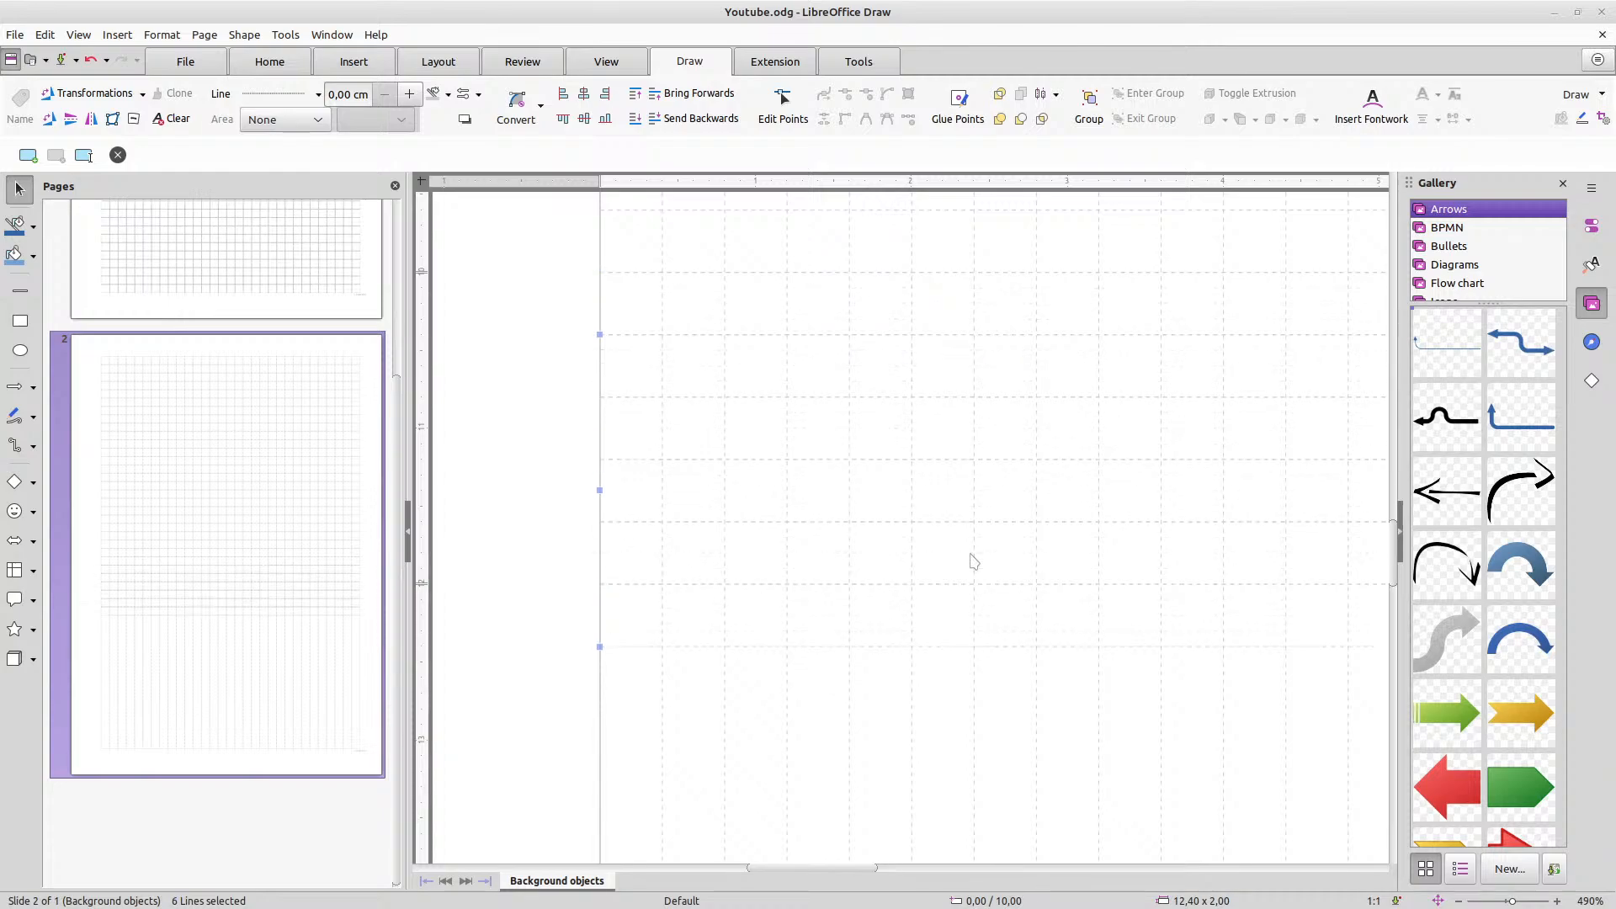
Place another copy of the six lines directly below the set at 10,00 cm, keeping the 0,40 cm spacing
{"action": "key", "text": "Down"}
{"action": "key", "text": "Down"}
{"action": "key", "text": "Down"}
{"action": "key", "text": "Down"}
{"action": "key", "text": "Down"}
{"action": "key", "text": "Down"}
{"action": "key", "text": "Down"}
{"action": "key", "text": "Down"}
{"action": "key", "text": "Down"}
{"action": "key", "text": "Down"}
{"action": "key", "text": "Down"}
{"action": "key", "text": "Down"}
{"action": "key", "text": "Down"}
{"action": "key", "text": "Down"}
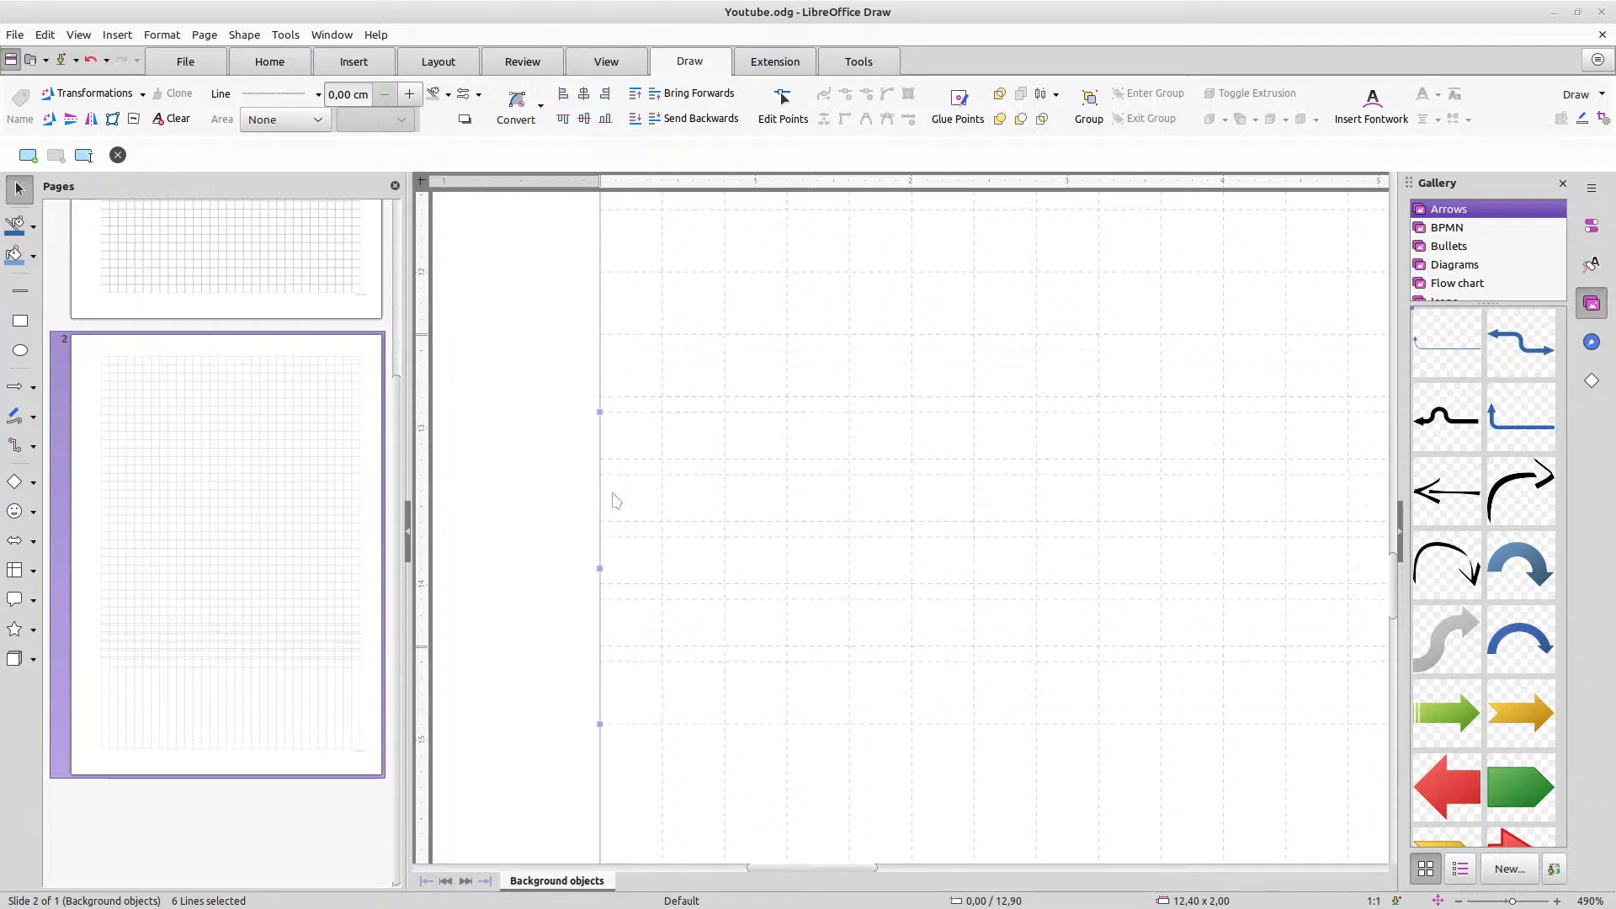
Continue the six-line copies down toward the rectangle's lower edge at the same 0,40 cm spacing
{"action": "key", "text": "Down"}
{"action": "key", "text": "Down"}
{"action": "key", "text": "Down"}
{"action": "key", "text": "Down"}
{"action": "key", "text": "Down"}
{"action": "key", "text": "Down"}
{"action": "key", "text": "Down"}
{"action": "key", "text": "Down"}
{"action": "key", "text": "Down"}
{"action": "key", "text": "Down"}
{"action": "key", "text": "Down"}
{"action": "key", "text": "Down"}
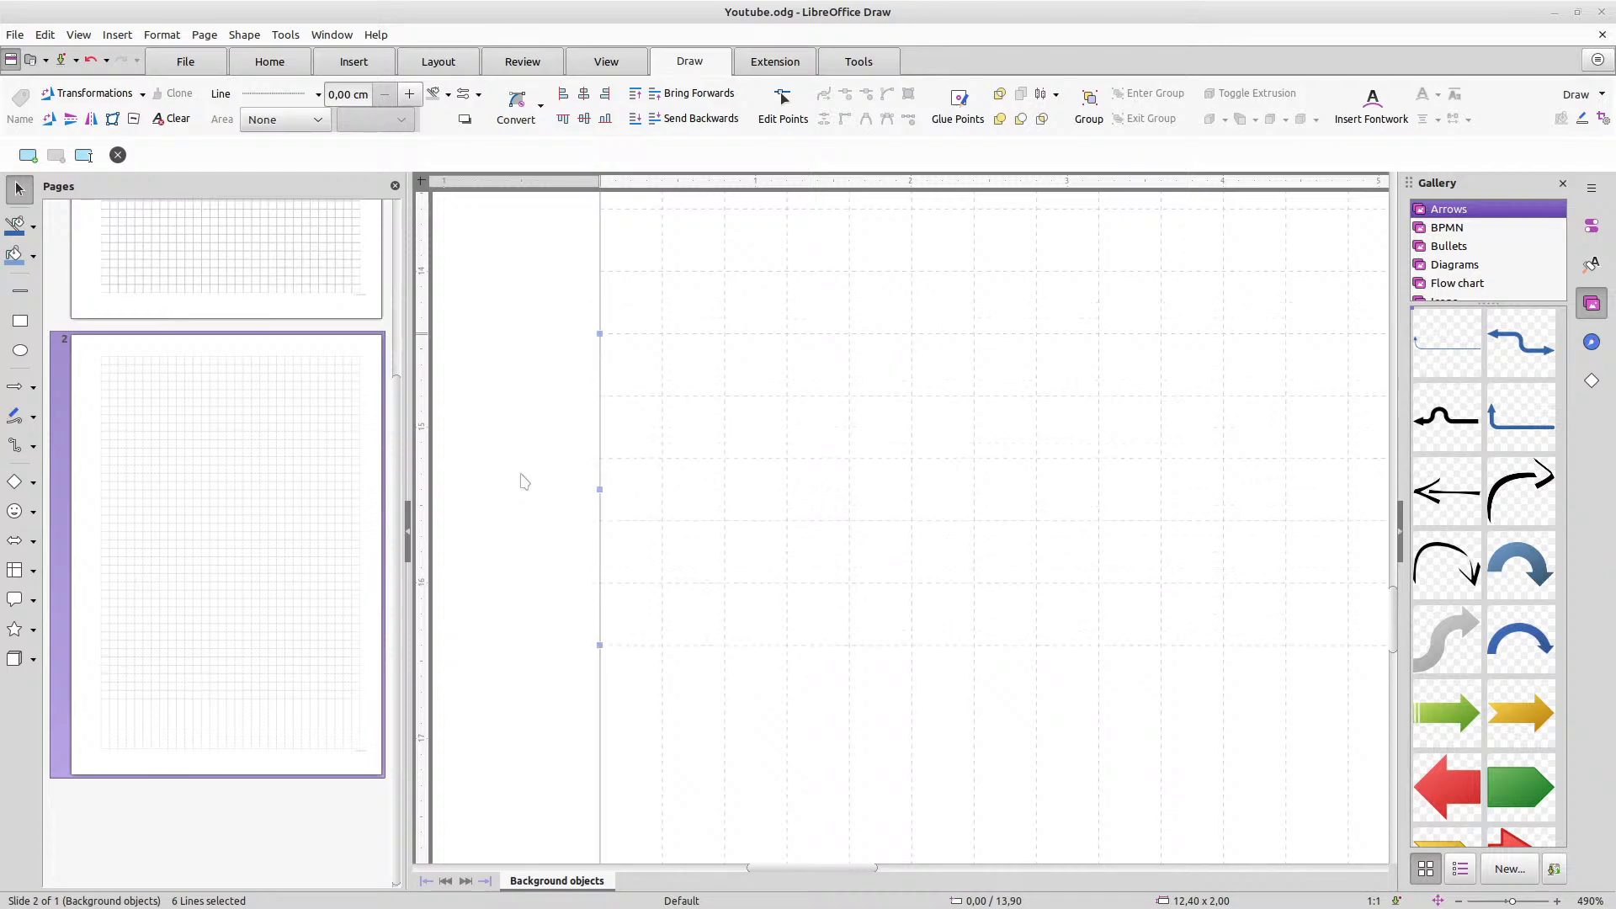
{"action": "key", "text": "Down"}
{"action": "key", "text": "Down"}
{"action": "key", "text": "Down"}
{"action": "key", "text": "Down"}
{"action": "key", "text": "Down"}
{"action": "key", "text": "Down"}
{"action": "key", "text": "Down"}
Move the last six-line copy down to continue the even spacing, letting its final line extend below the rectangle
{"action": "scroll", "coordinate": [478, 739], "scroll_direction": "down", "scroll_amount": 2}
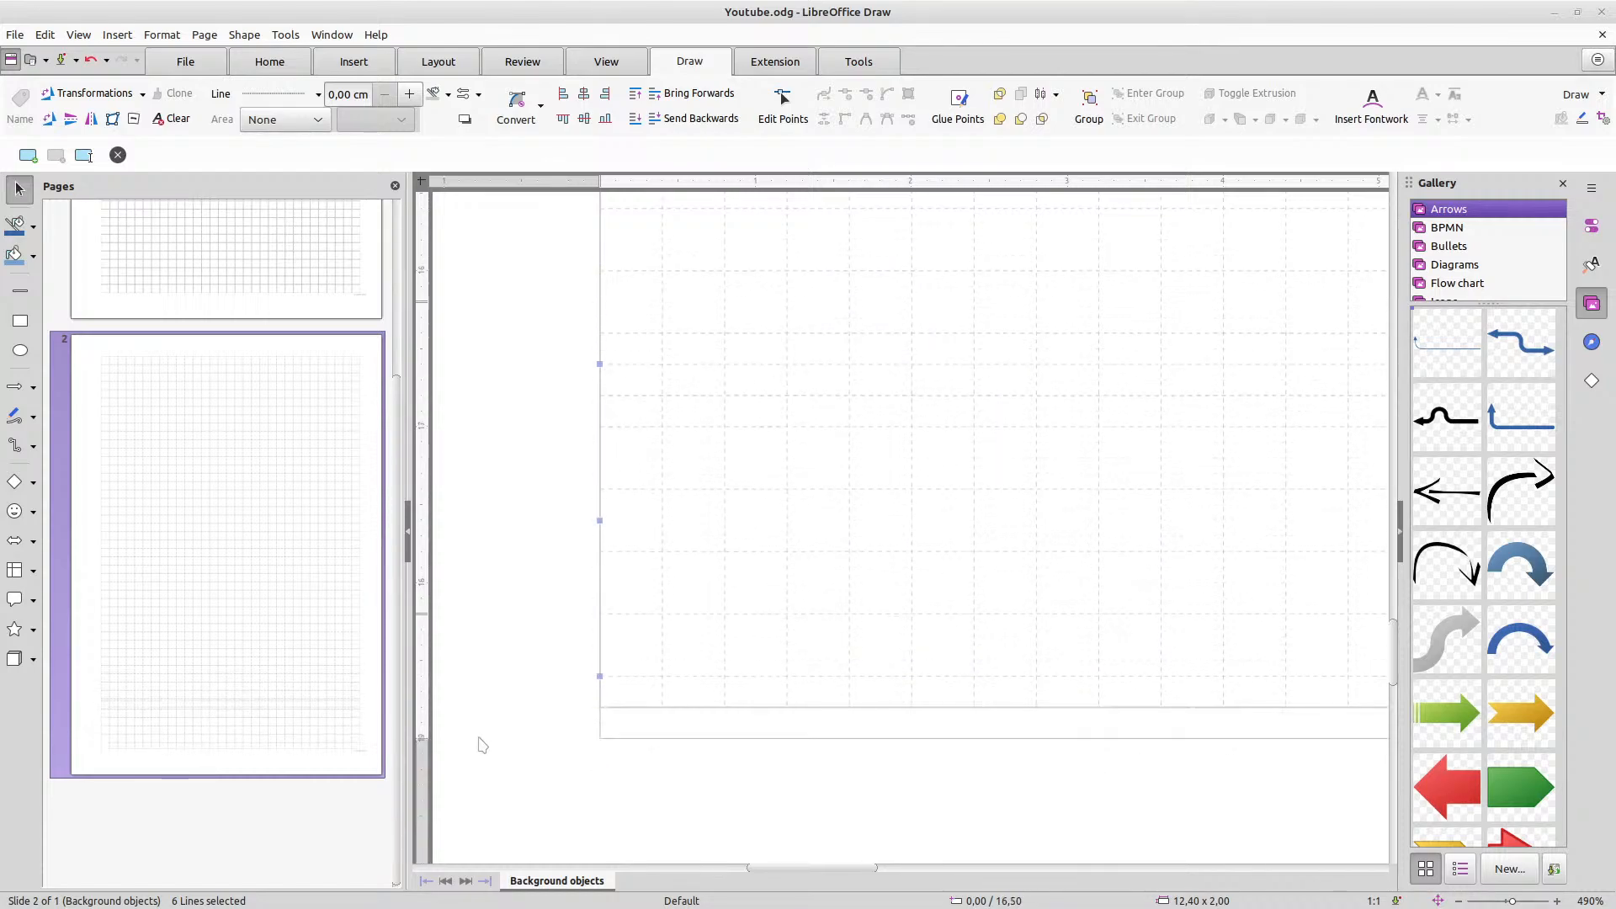
{"action": "key", "text": "Down"}
{"action": "key", "text": "Down"}
{"action": "key", "text": "Down"}
{"action": "key", "text": "Down"}
{"action": "key", "text": "Down"}
{"action": "key", "text": "Down"}
{"action": "key", "text": "Down"}
Delete the two surplus horizontal dashed lines near and below the rectangle's lower edge
{"action": "left_click", "coordinate": [771, 842]}
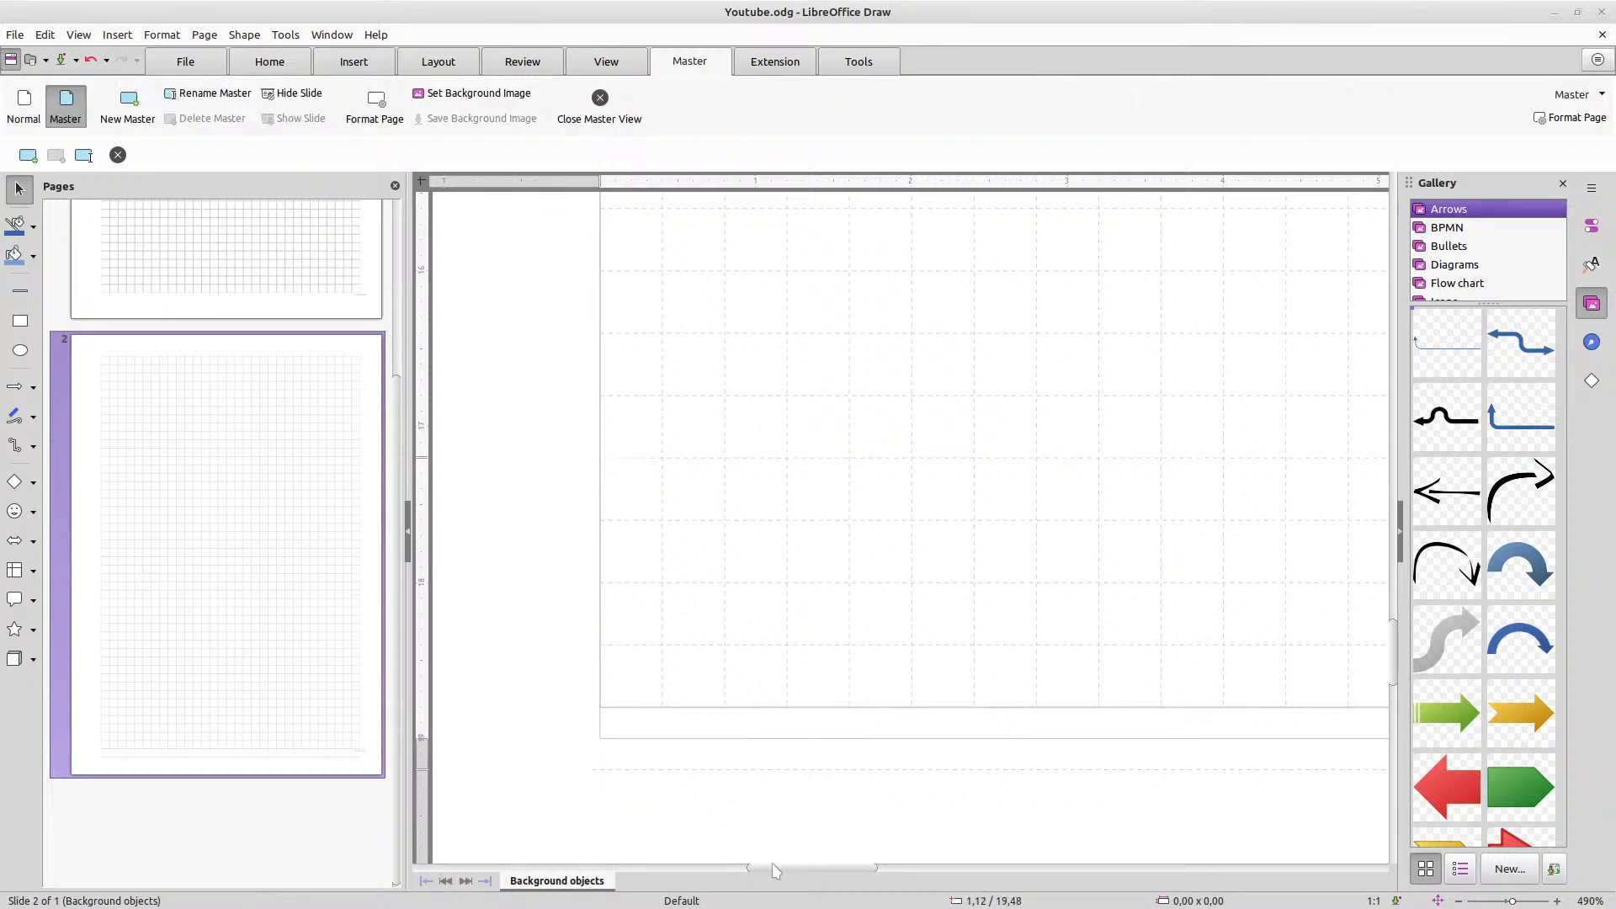
{"action": "left_click_drag", "start_coordinate": [775, 865], "coordinate": [823, 868]}
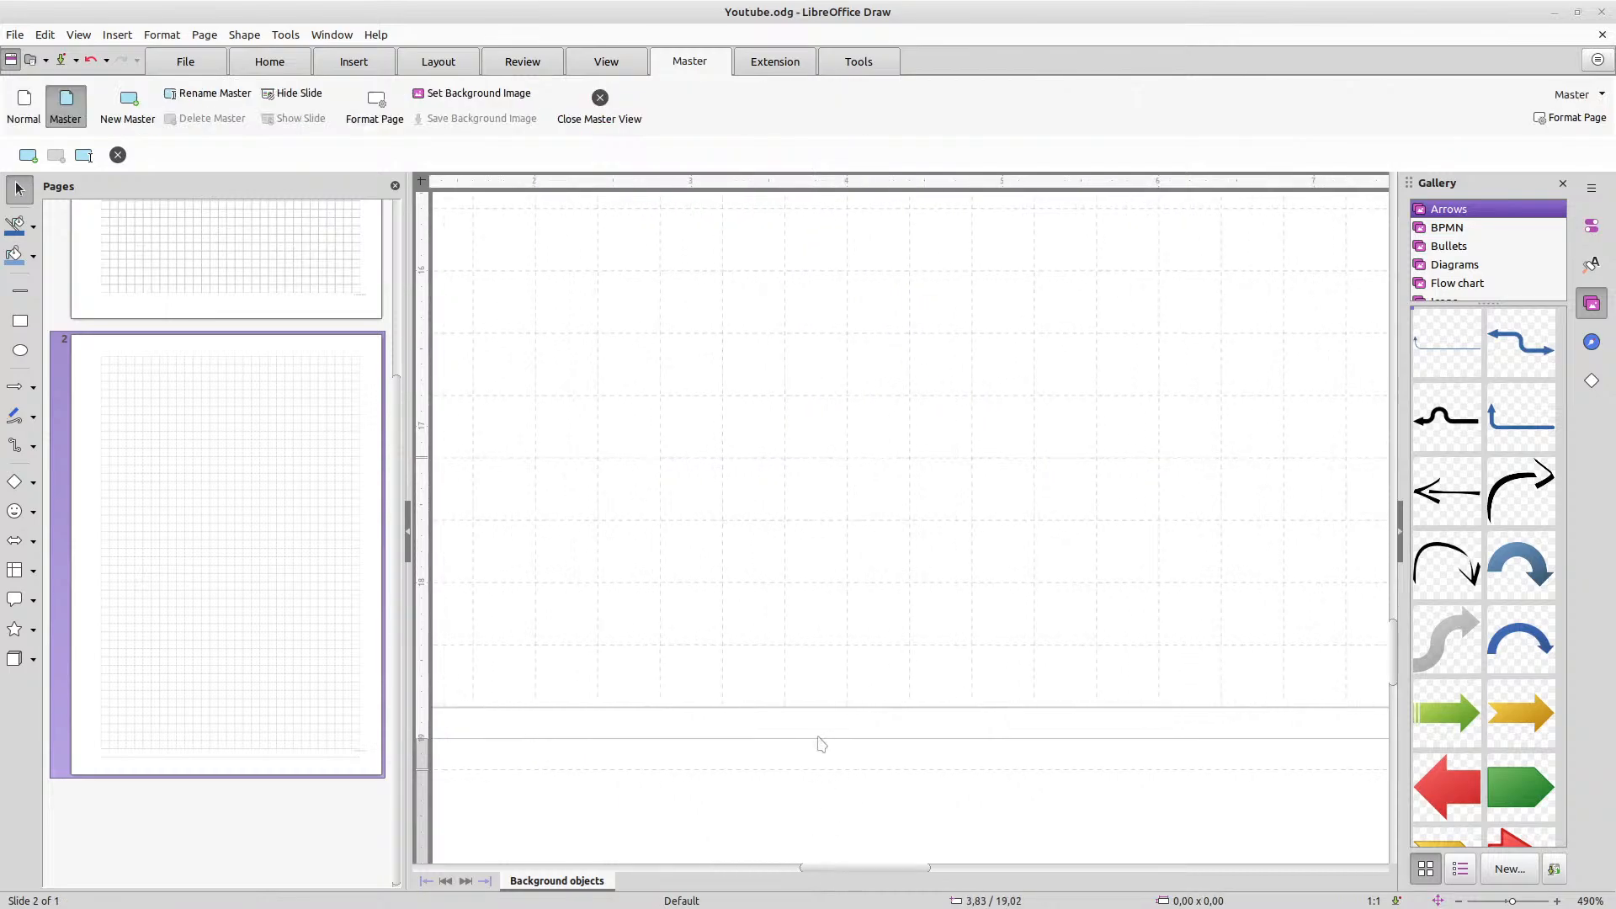
{"action": "scroll", "coordinate": [821, 744], "scroll_direction": "down", "scroll_amount": 2}
{"action": "scroll", "coordinate": [821, 743], "scroll_direction": "down", "scroll_amount": 1}
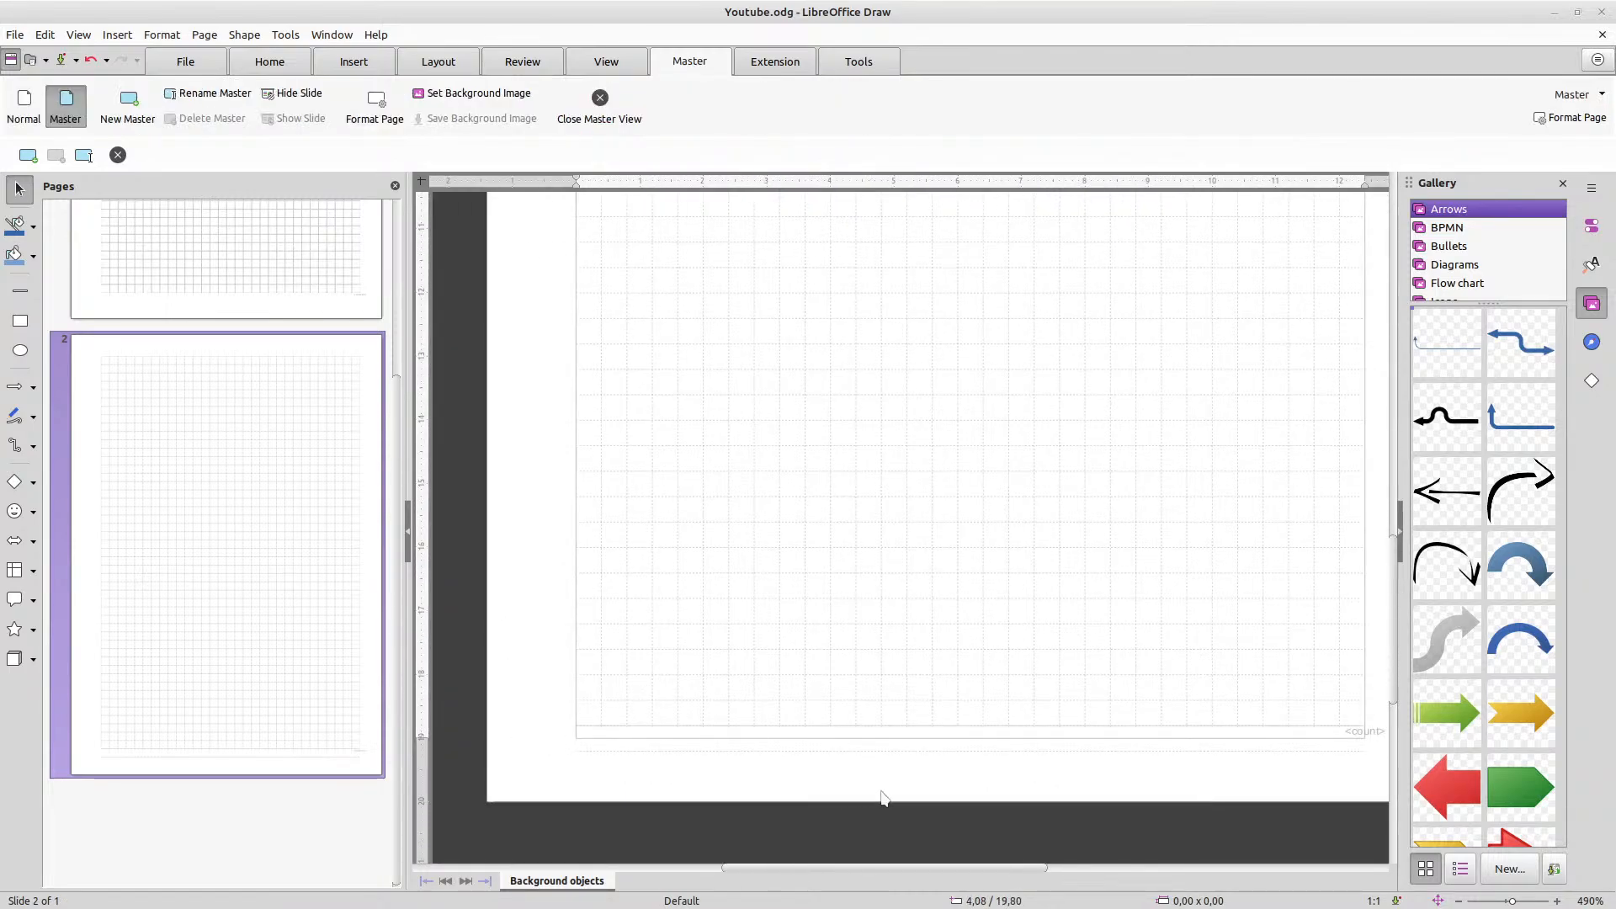
{"action": "mouse_move", "coordinate": [1377, 787]}
{"action": "left_mouse_down"}
{"action": "mouse_move", "coordinate": [1307, 733]}
{"action": "mouse_move", "coordinate": [930, 764]}
{"action": "mouse_move", "coordinate": [657, 729]}
{"action": "mouse_move", "coordinate": [600, 706]}
{"action": "mouse_move", "coordinate": [543, 716]}
{"action": "left_mouse_up"}
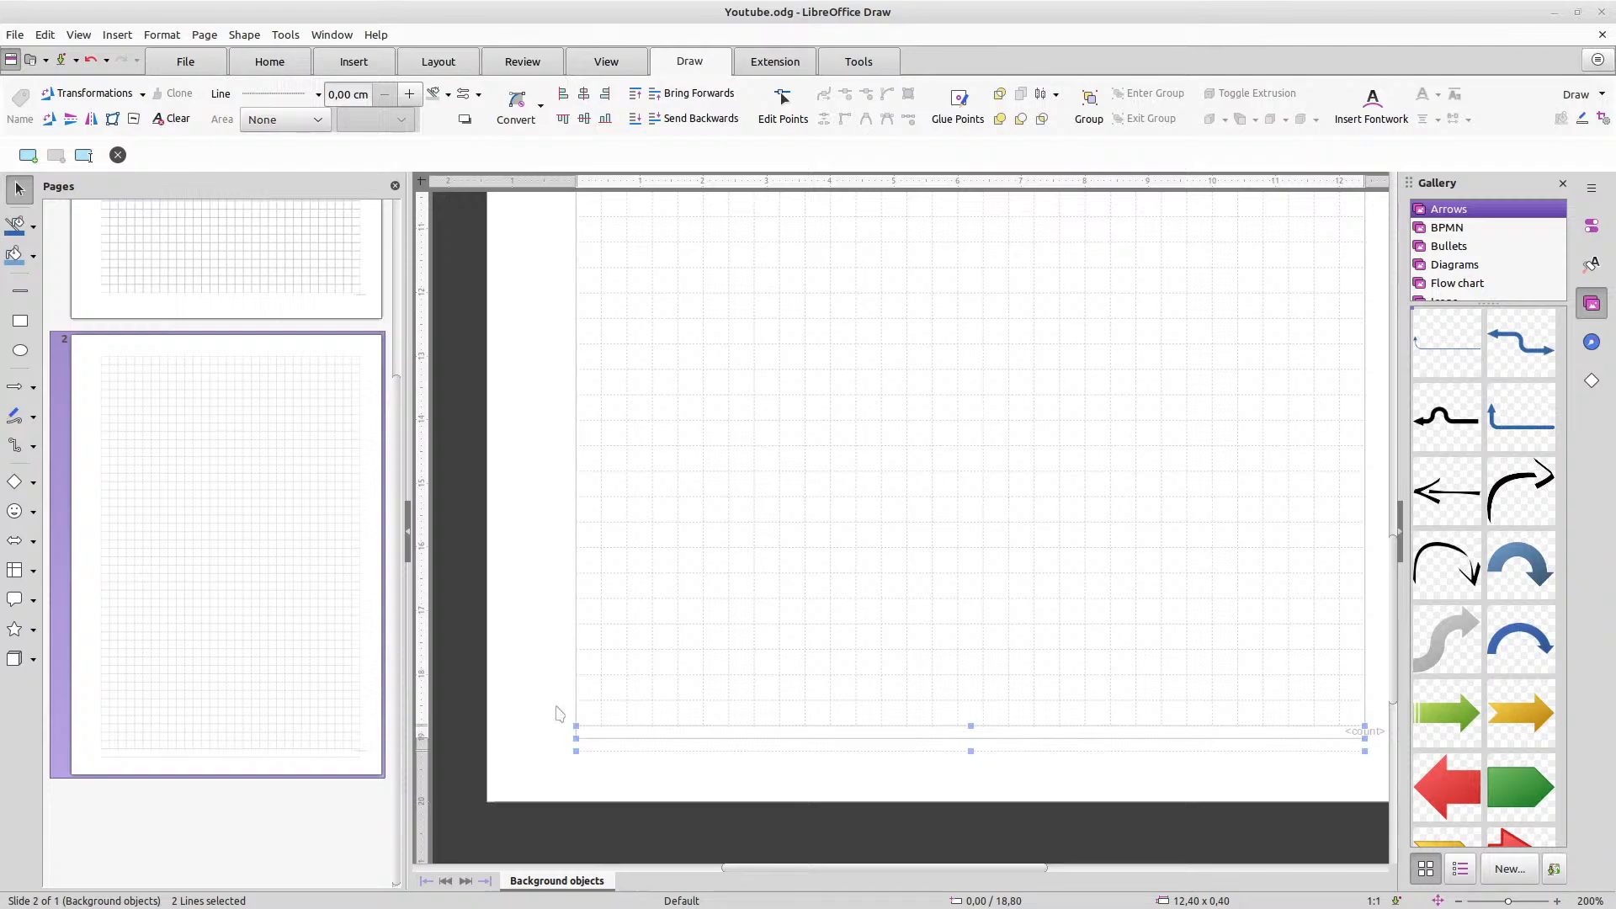
{"action": "key", "text": "Delete"}
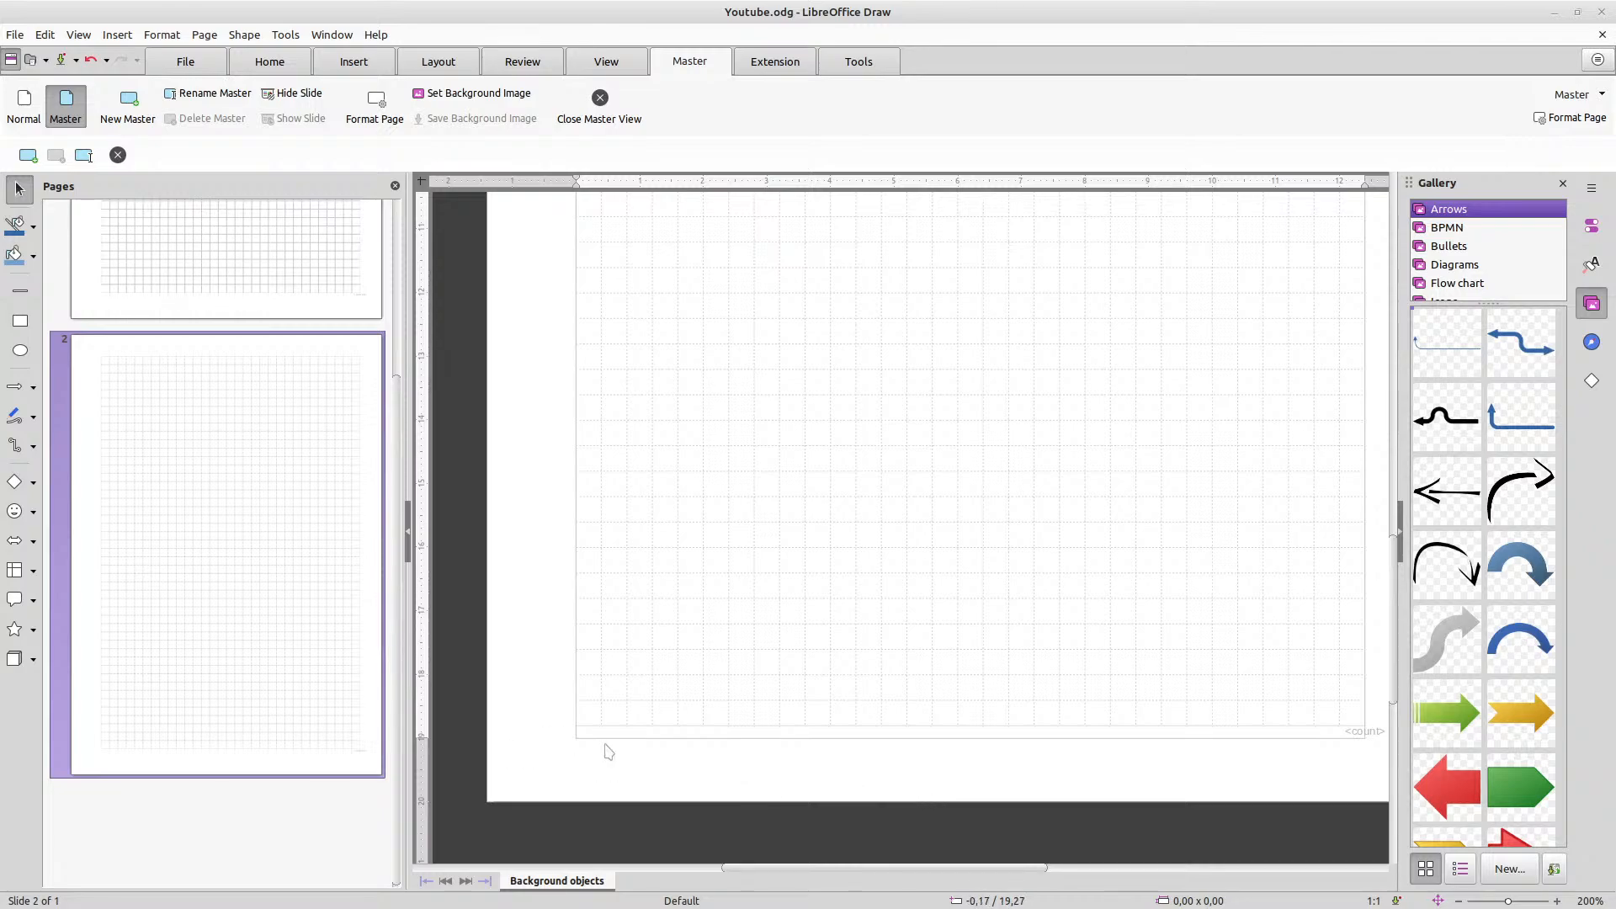
{"action": "scroll", "coordinate": [657, 774], "scroll_direction": "up", "scroll_amount": 1}
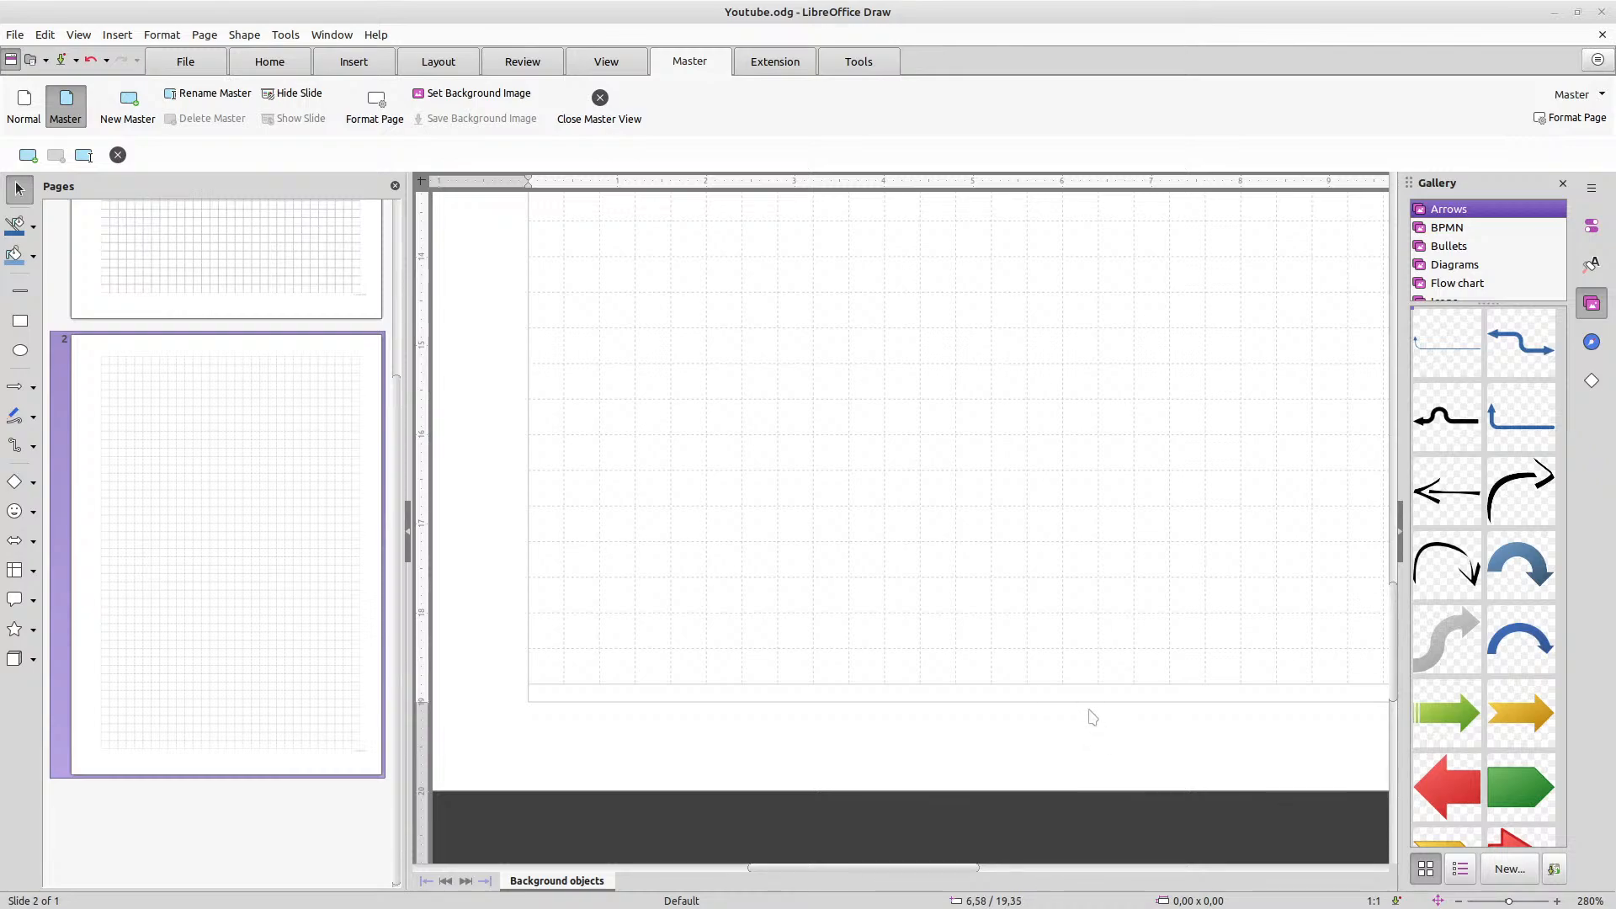
Examine the dashed grid on the second master page, from its lower edge to the full page
{"action": "scroll", "coordinate": [1052, 657], "scroll_direction": "up", "scroll_amount": 1, "text": "ctrl"}
{"action": "scroll", "coordinate": [1044, 643], "scroll_direction": "up", "scroll_amount": 2, "text": "ctrl"}
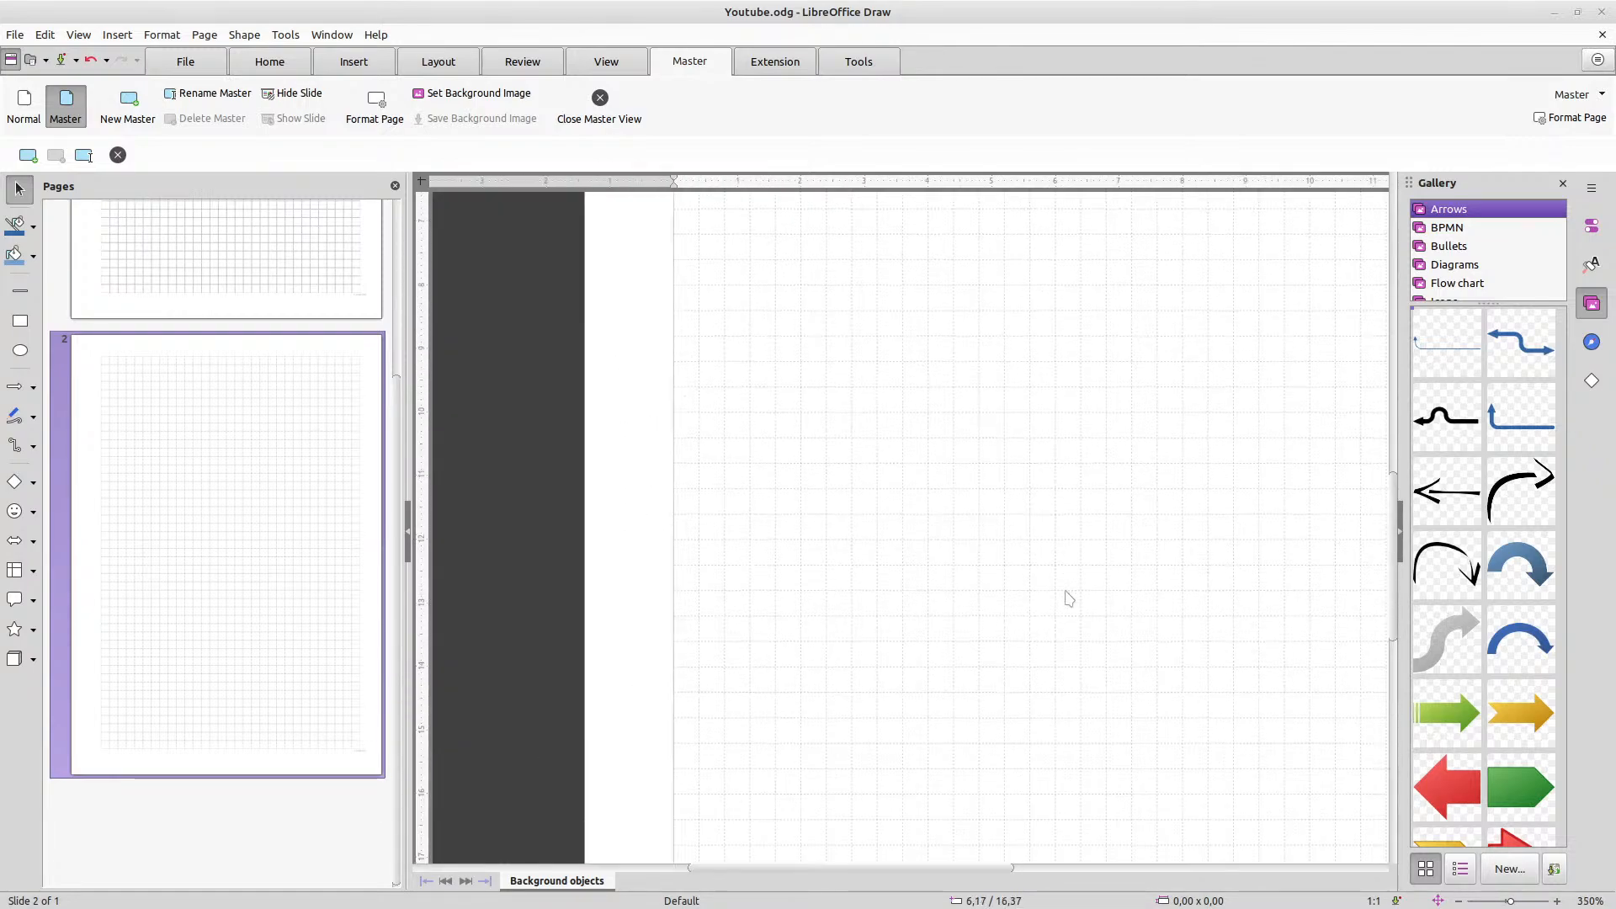
{"action": "scroll", "coordinate": [1069, 598], "scroll_direction": "down", "scroll_amount": 1, "text": "ctrl"}
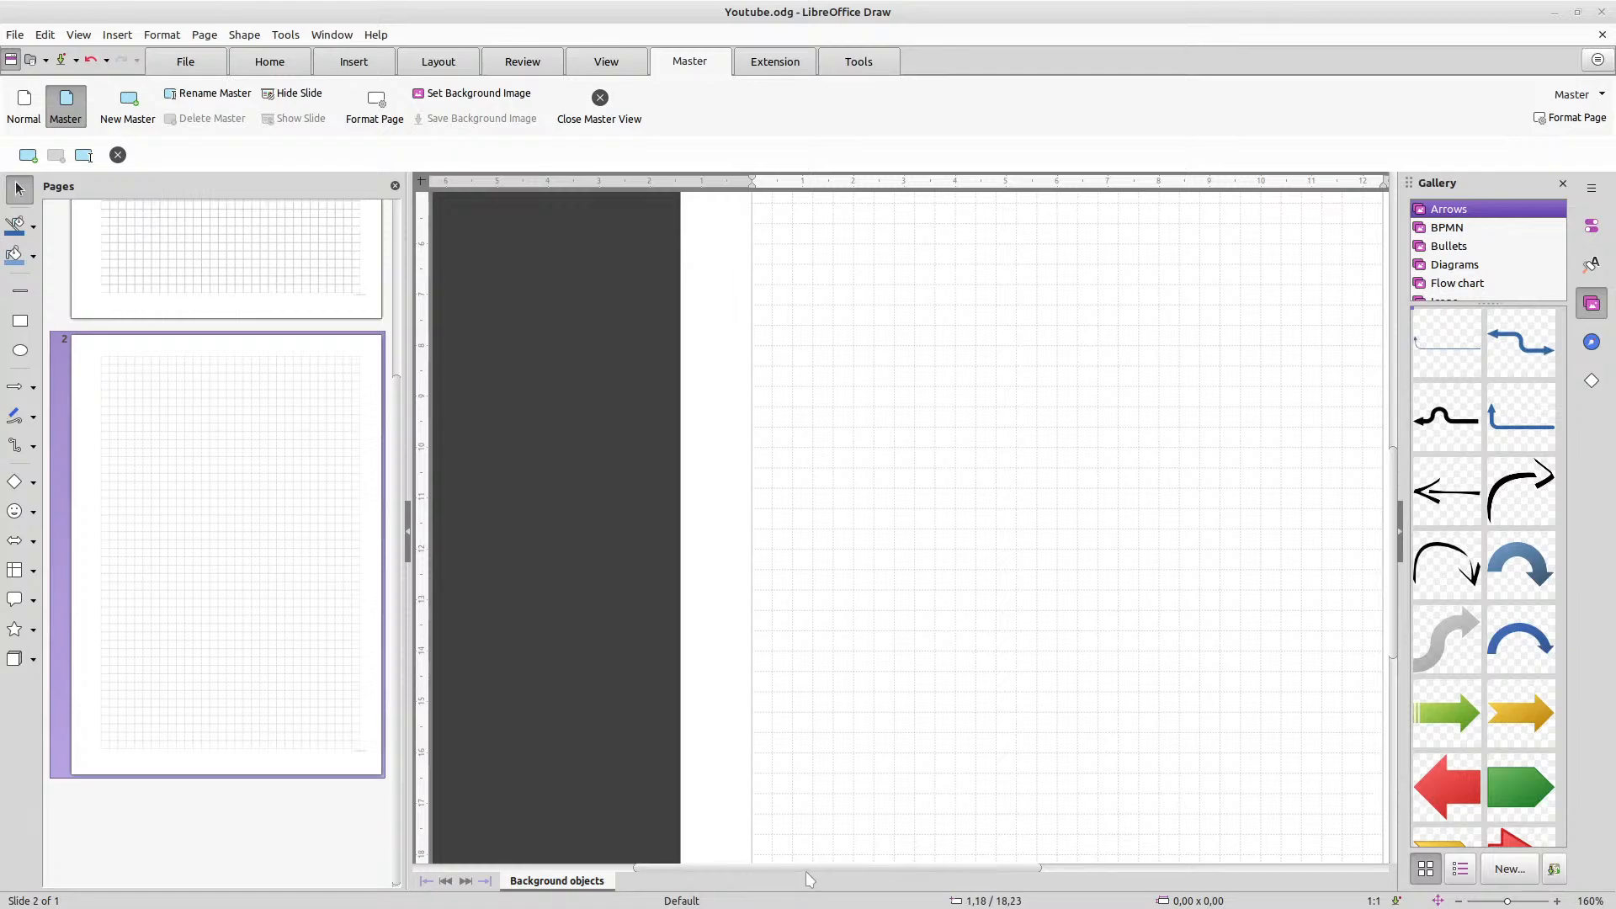
{"action": "left_click_drag", "start_coordinate": [806, 868], "coordinate": [892, 868]}
{"action": "scroll", "coordinate": [853, 703], "scroll_direction": "down", "scroll_amount": 2}
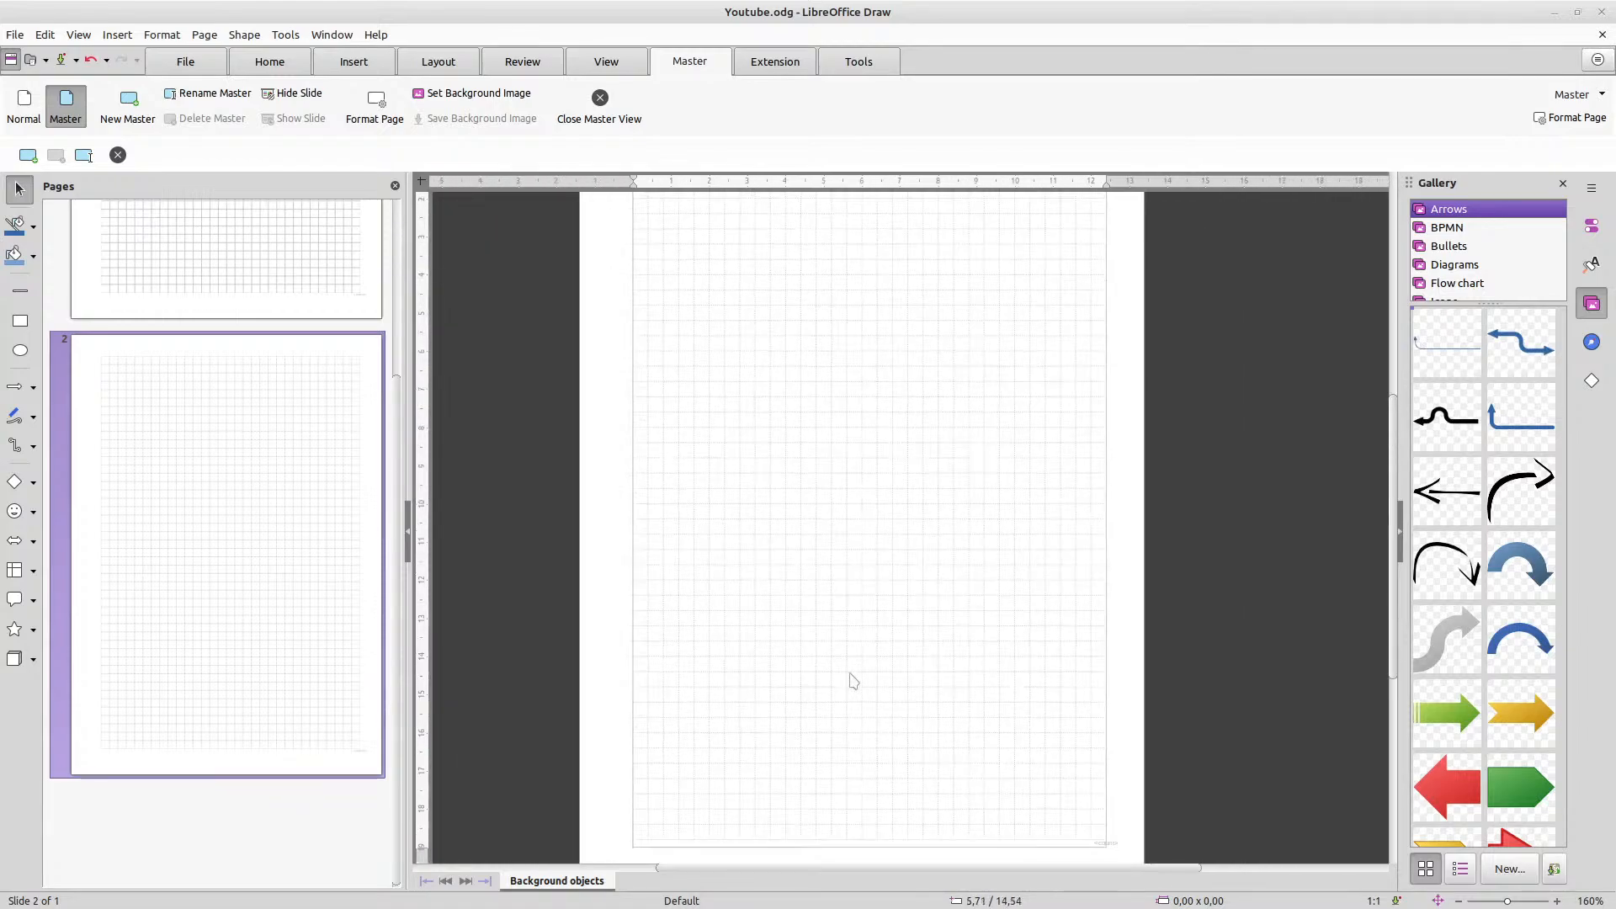
{"action": "scroll", "coordinate": [850, 678], "scroll_direction": "down", "scroll_amount": 2}
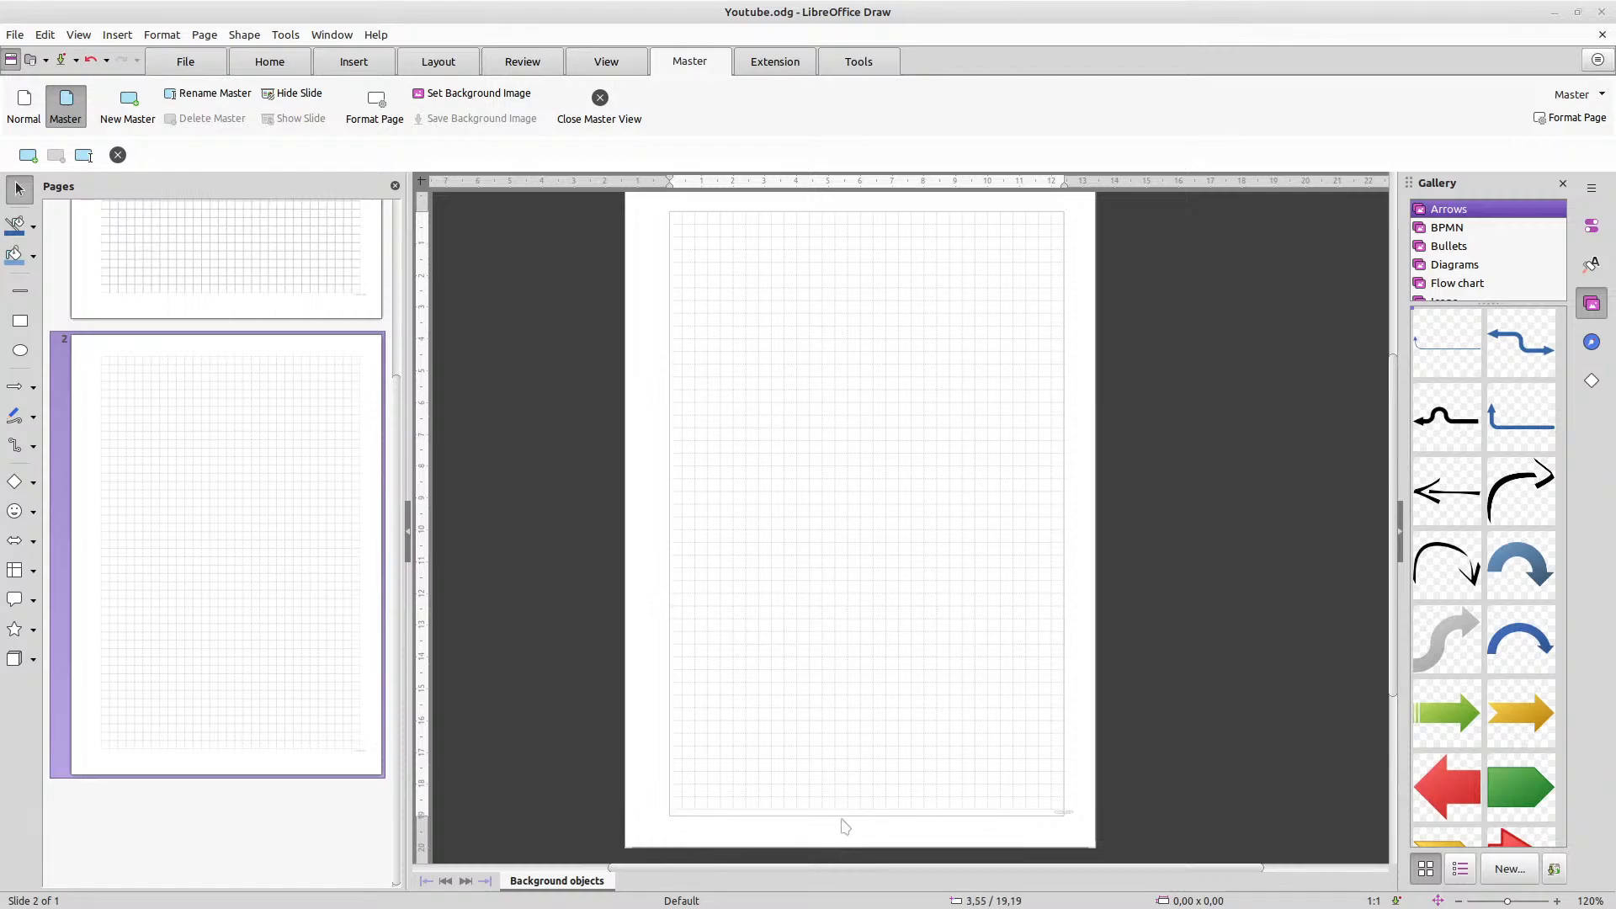
{"action": "scroll", "coordinate": [1086, 454], "scroll_direction": "up", "scroll_amount": 1}
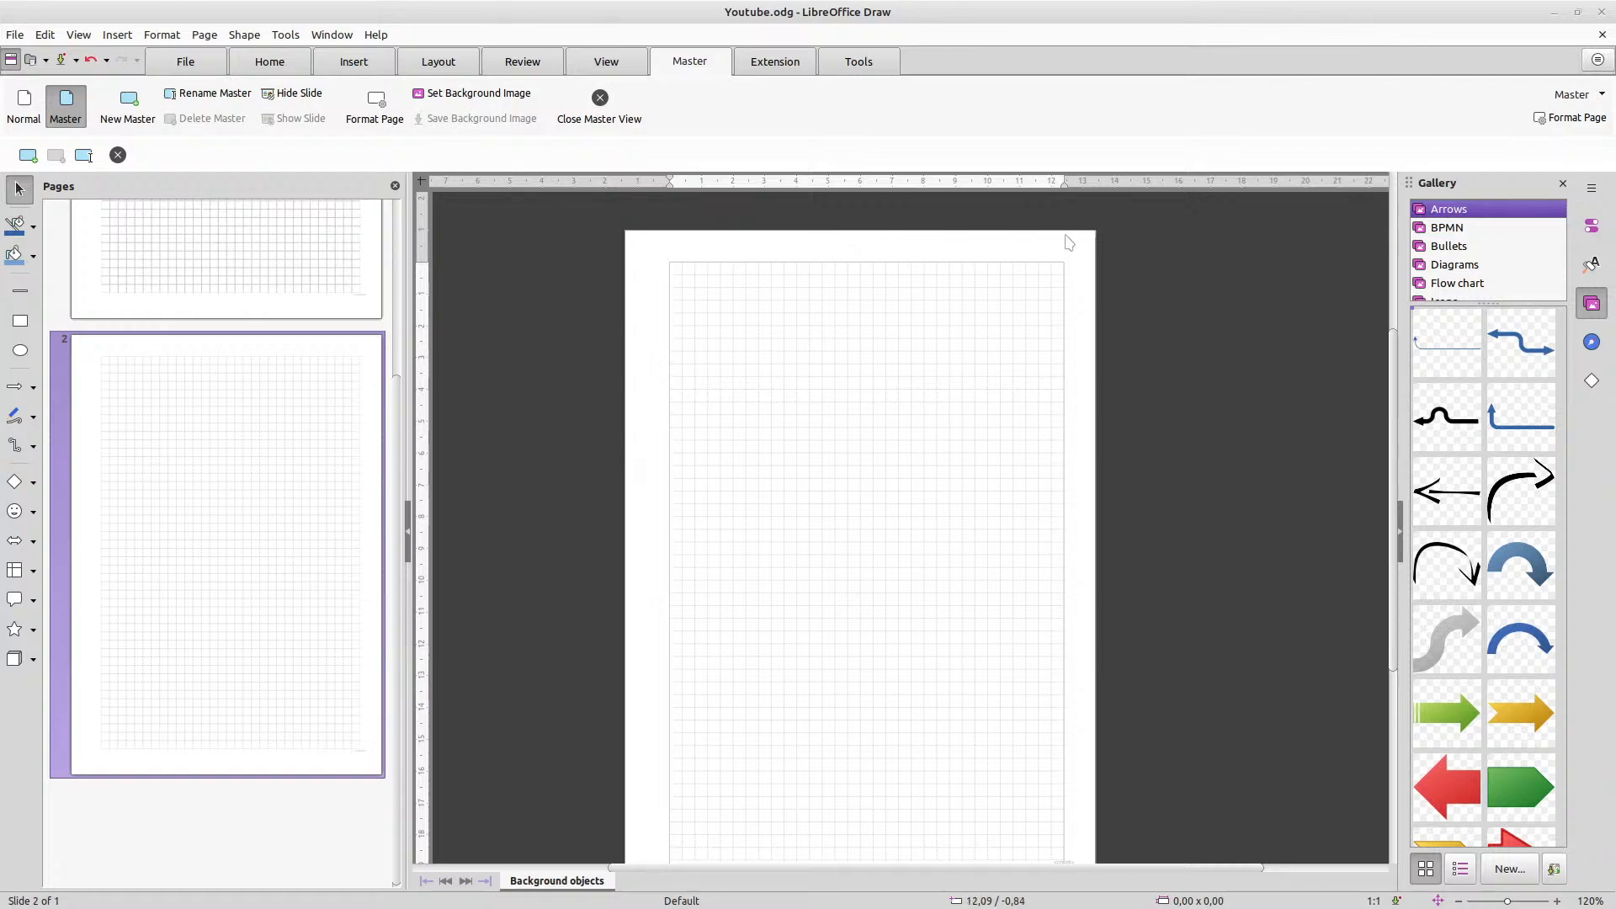
{"action": "scroll", "coordinate": [1002, 471], "scroll_direction": "down", "scroll_amount": 2}
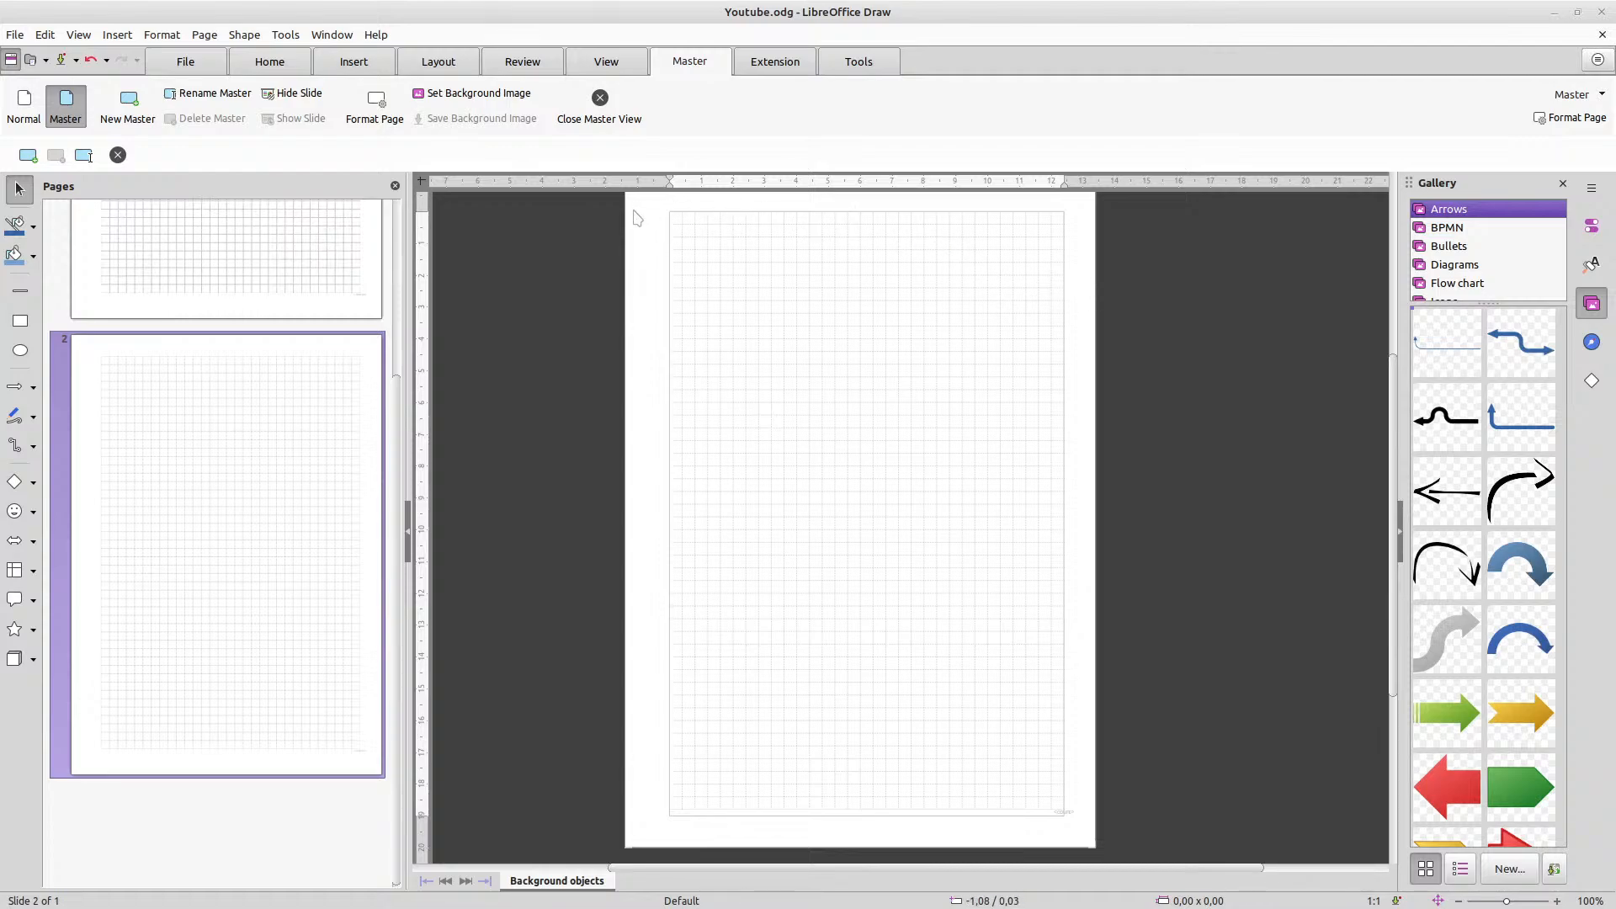
Group all the grid objects on the second master page into a single object
{"action": "mouse_move", "coordinate": [629, 200]}
{"action": "left_mouse_down"}
{"action": "mouse_move", "coordinate": [805, 426]}
{"action": "mouse_move", "coordinate": [1179, 771]}
{"action": "mouse_move", "coordinate": [1170, 875]}
{"action": "mouse_move", "coordinate": [1139, 825]}
{"action": "mouse_move", "coordinate": [1135, 855]}
{"action": "left_mouse_up"}
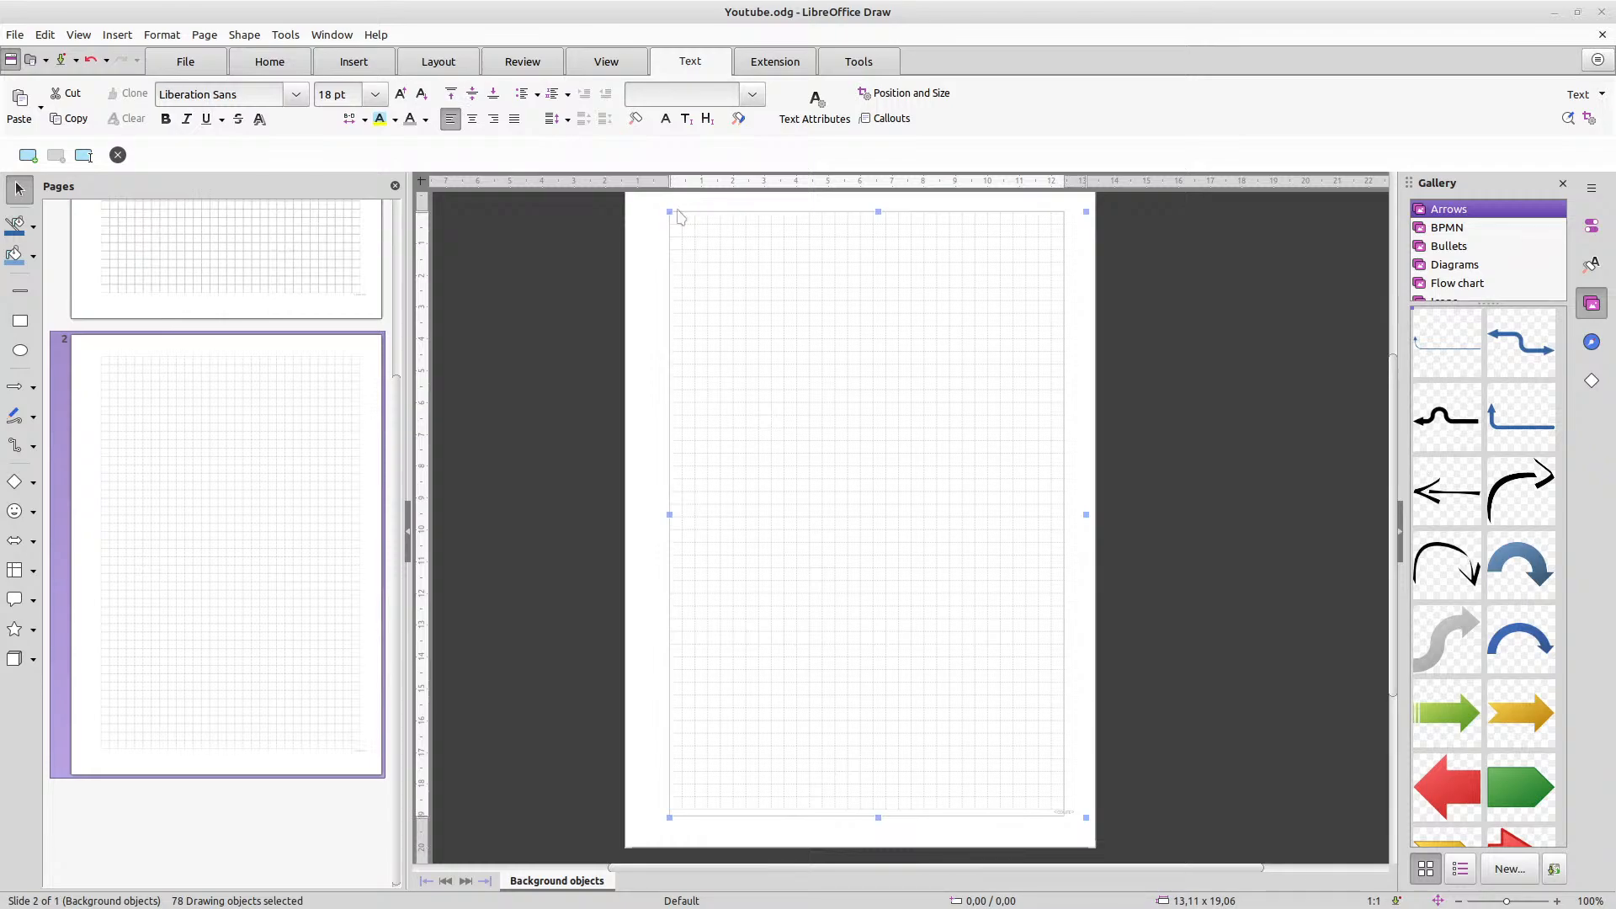
{"action": "right_click", "coordinate": [678, 212]}
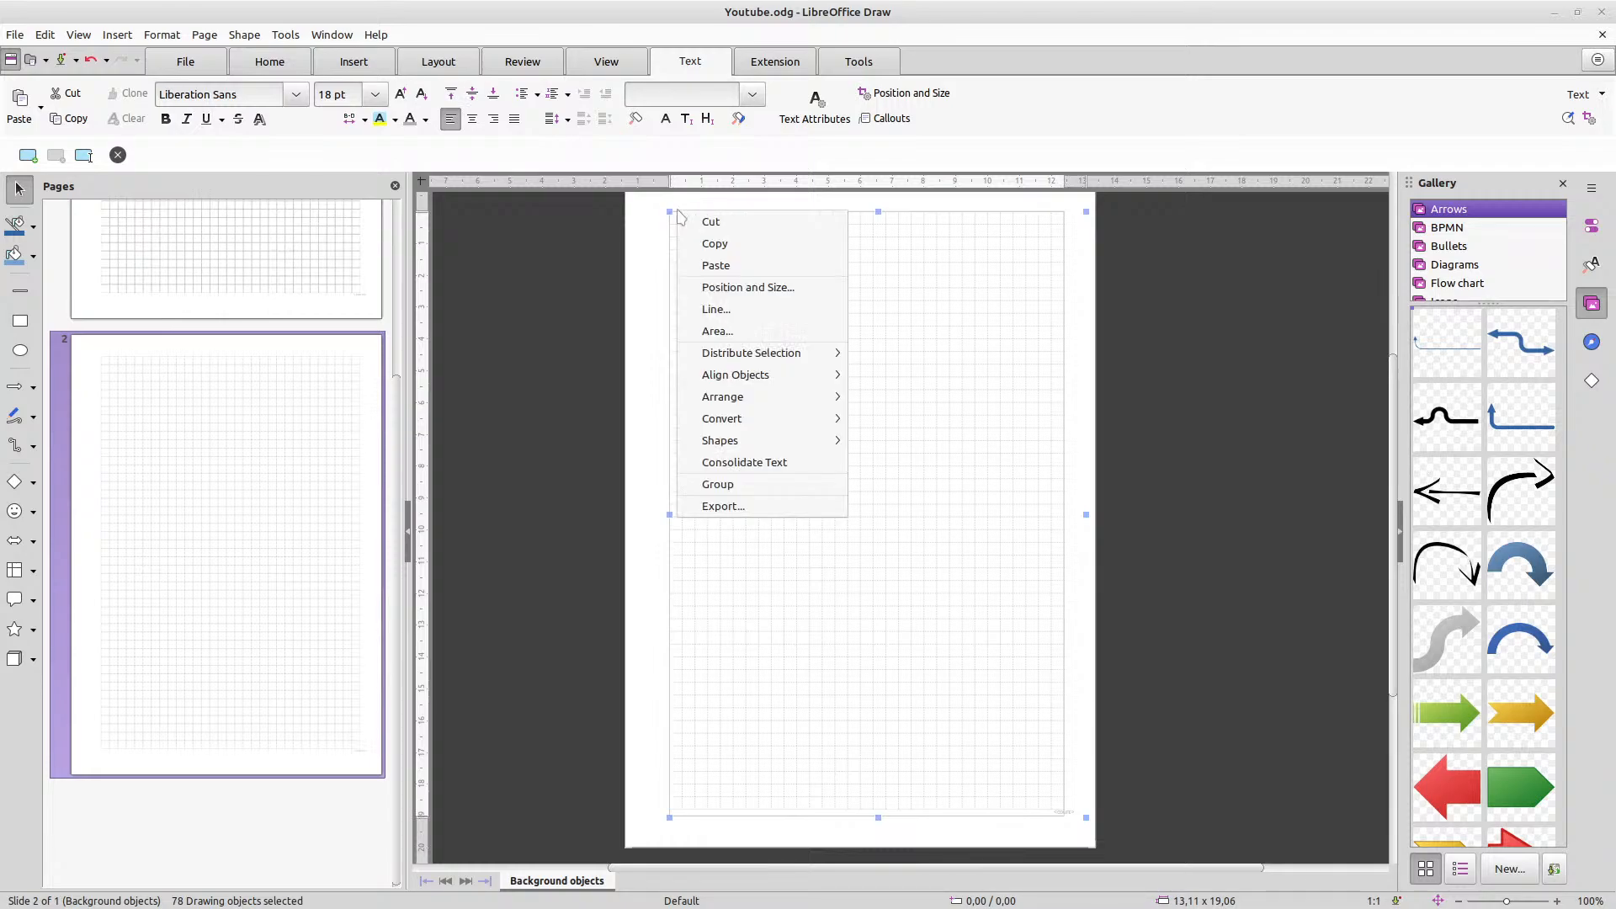
{"action": "left_click", "coordinate": [750, 482]}
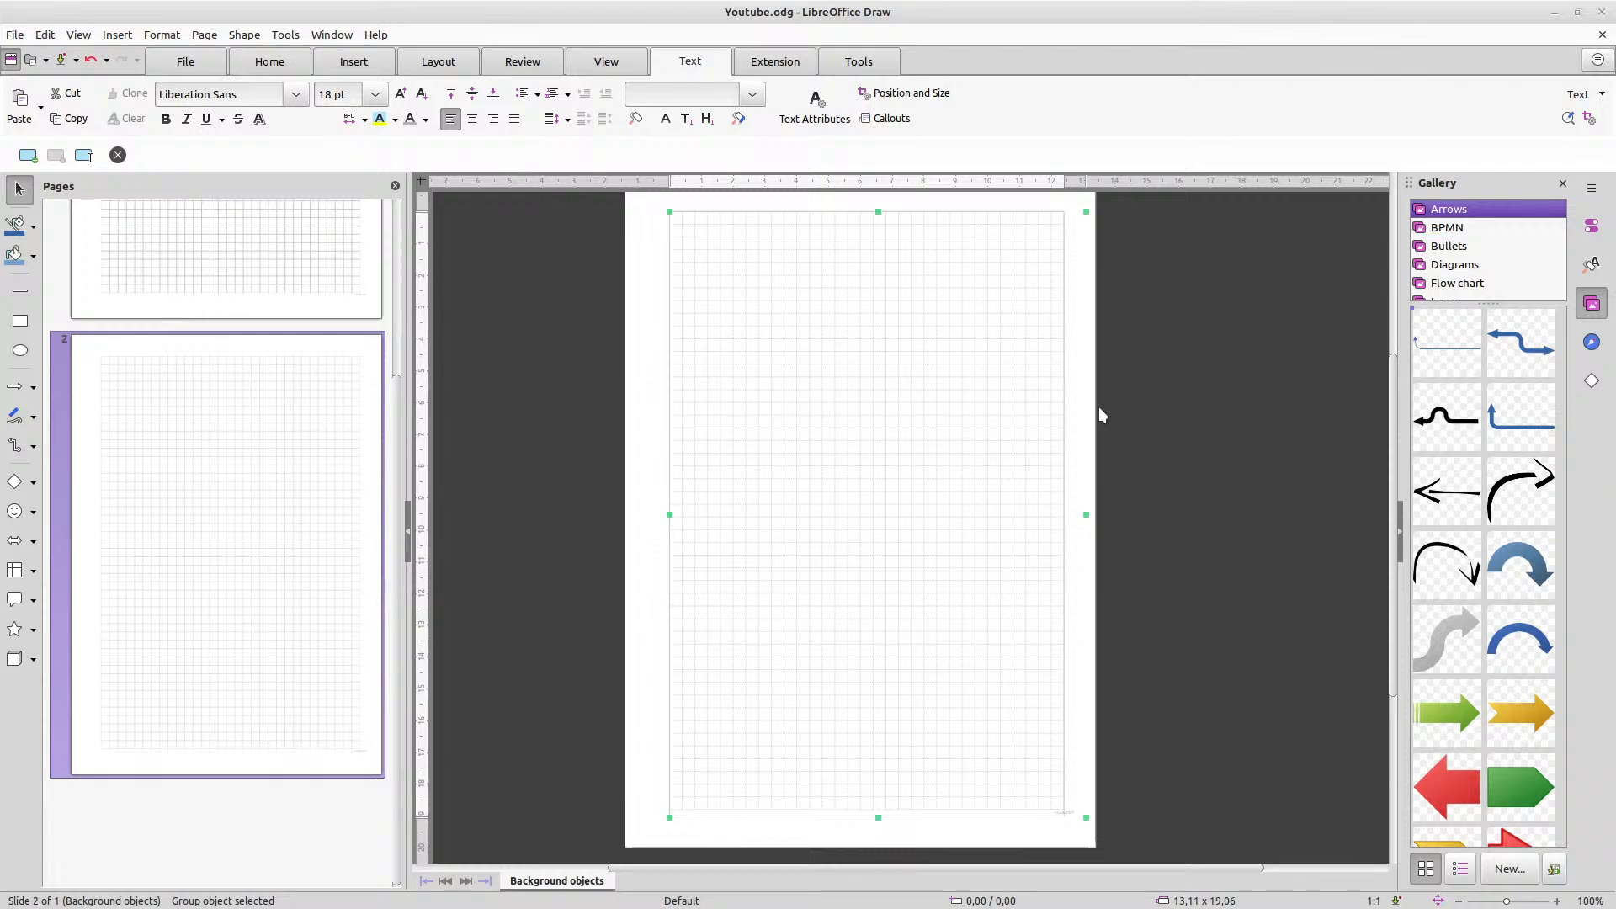
{"action": "left_click", "coordinate": [607, 402]}
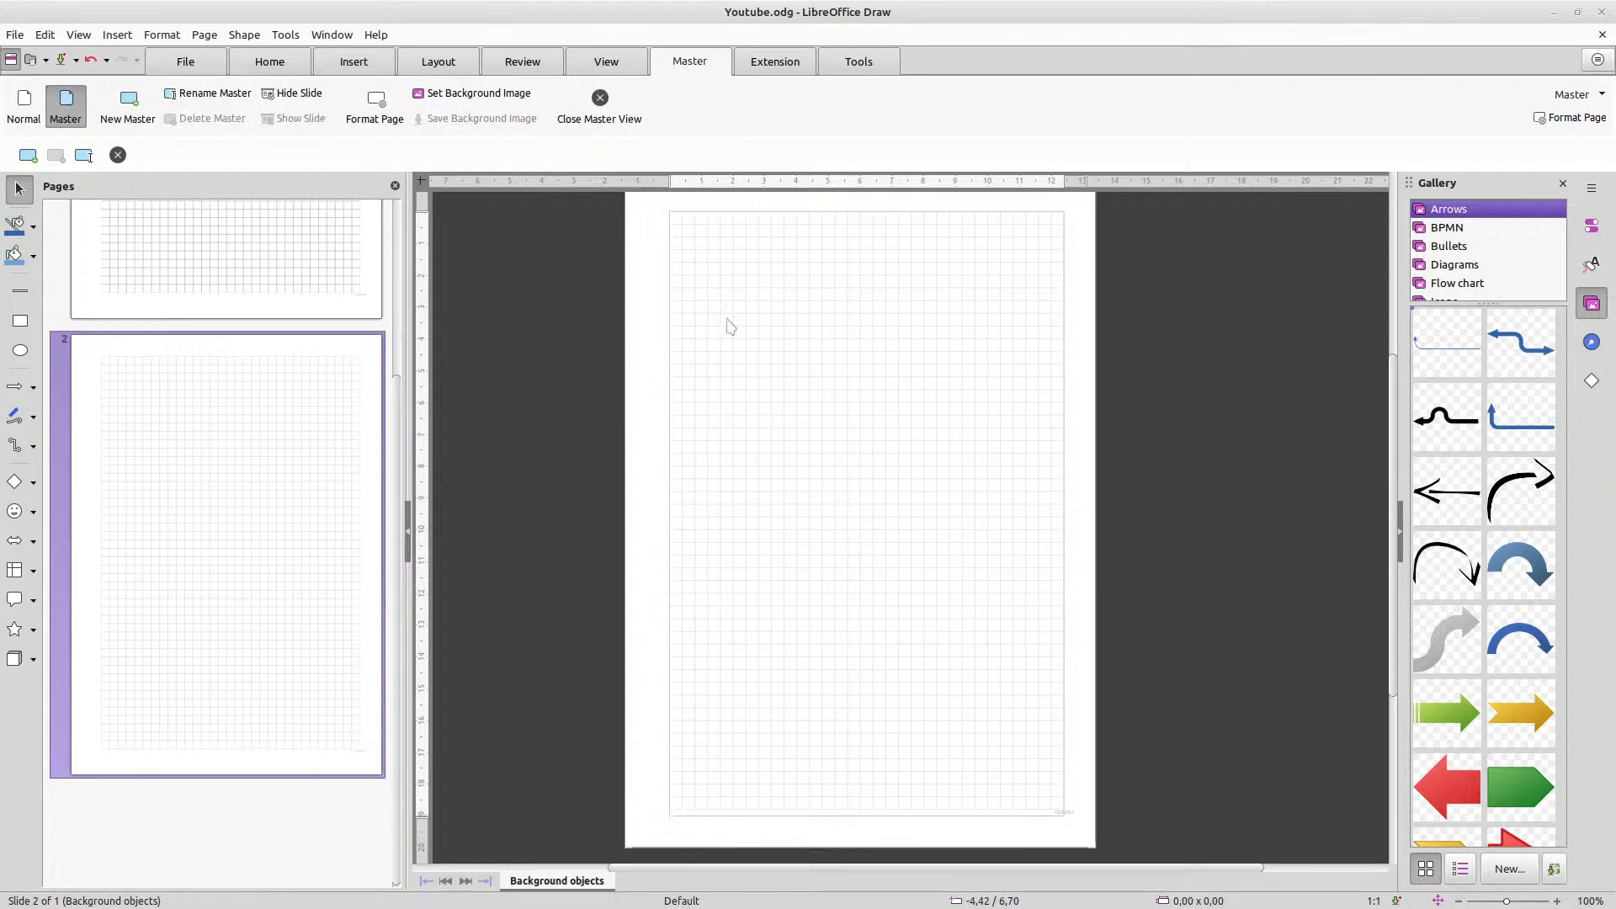
Try moving the grouped grid across the page and undo the move
{"action": "left_click_drag", "start_coordinate": [721, 300], "coordinate": [860, 327]}
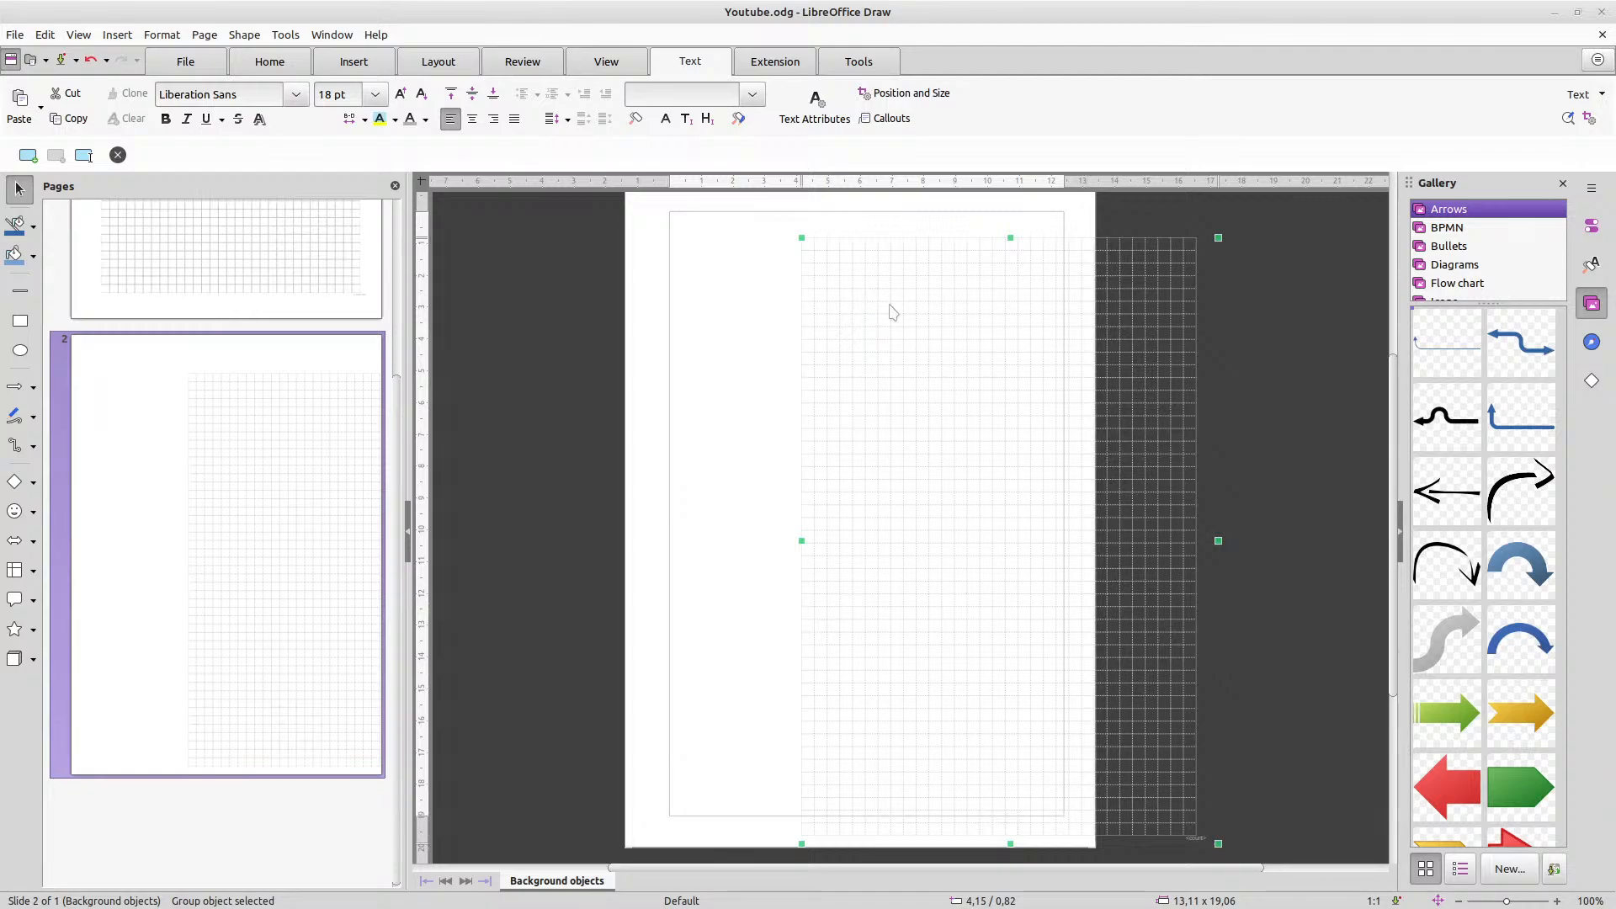
{"action": "key", "text": "ctrl+z"}
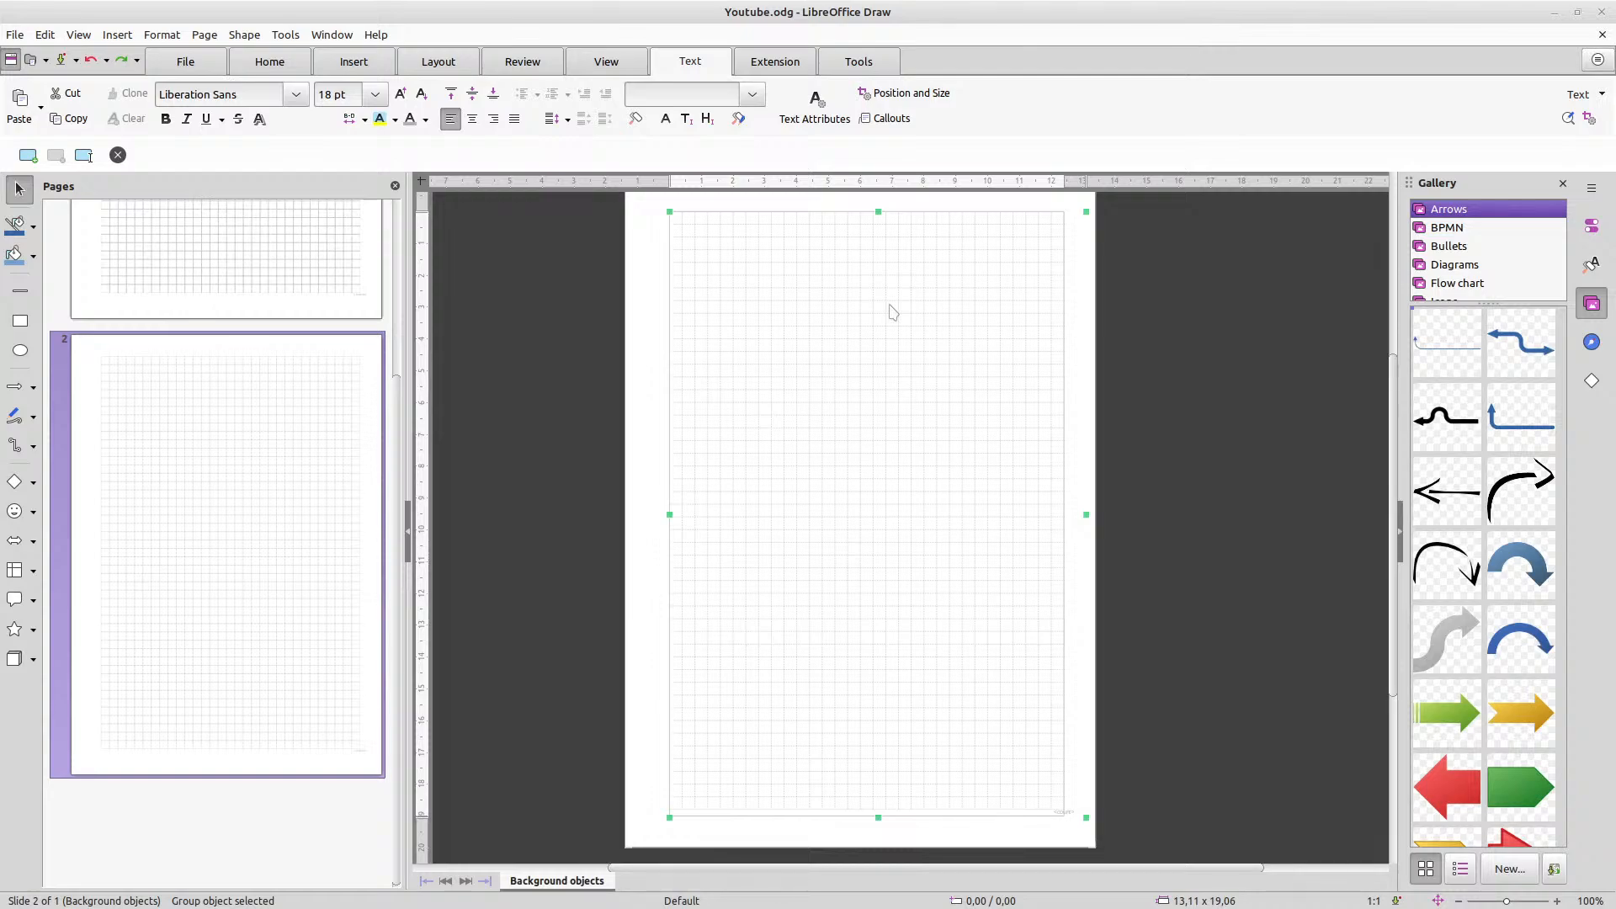
Save the document and check the grouped grid's position and size settings without changing them
{"action": "left_click", "coordinate": [60, 59]}
{"action": "left_click", "coordinate": [917, 92]}
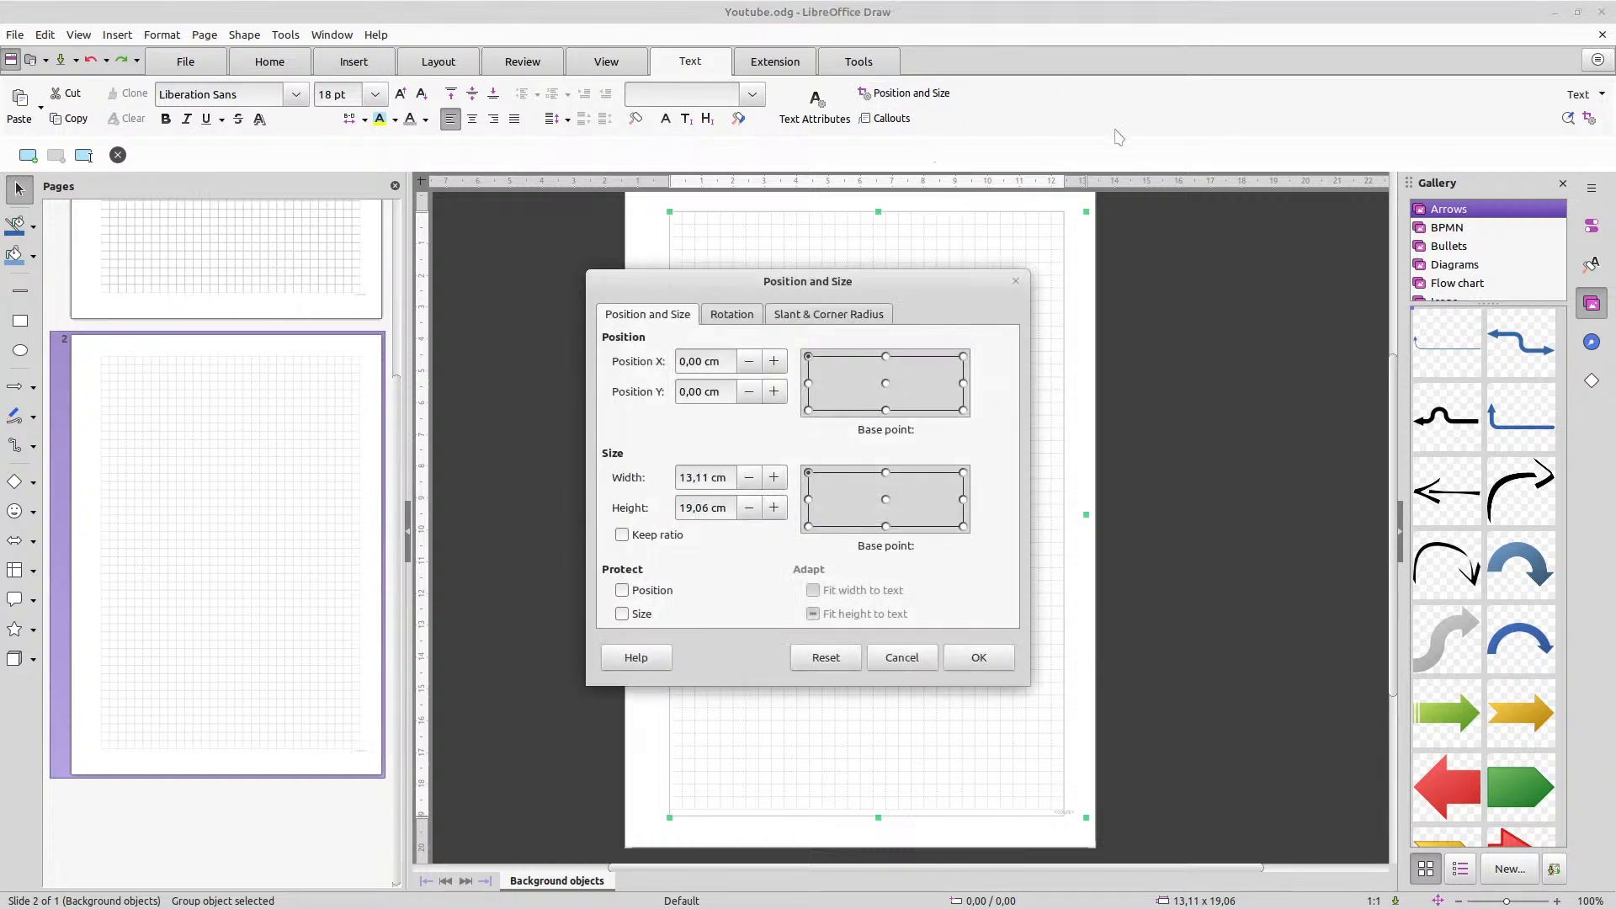
{"action": "left_click", "coordinate": [1017, 281]}
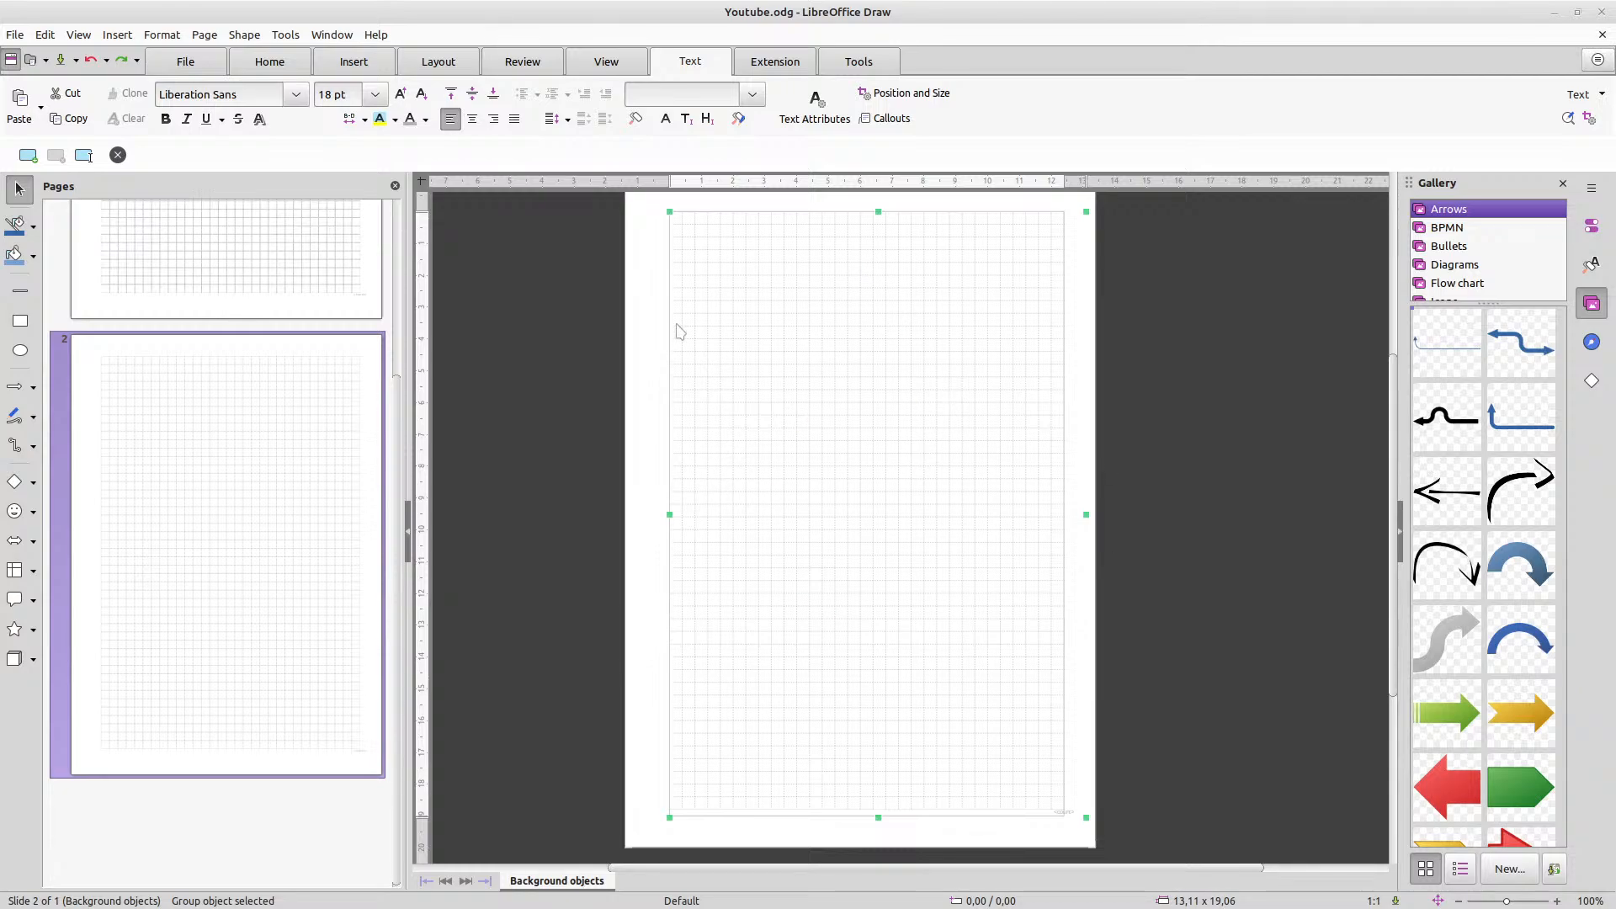
Select the hatched grid rectangle on the first master page
{"action": "left_click", "coordinate": [261, 244]}
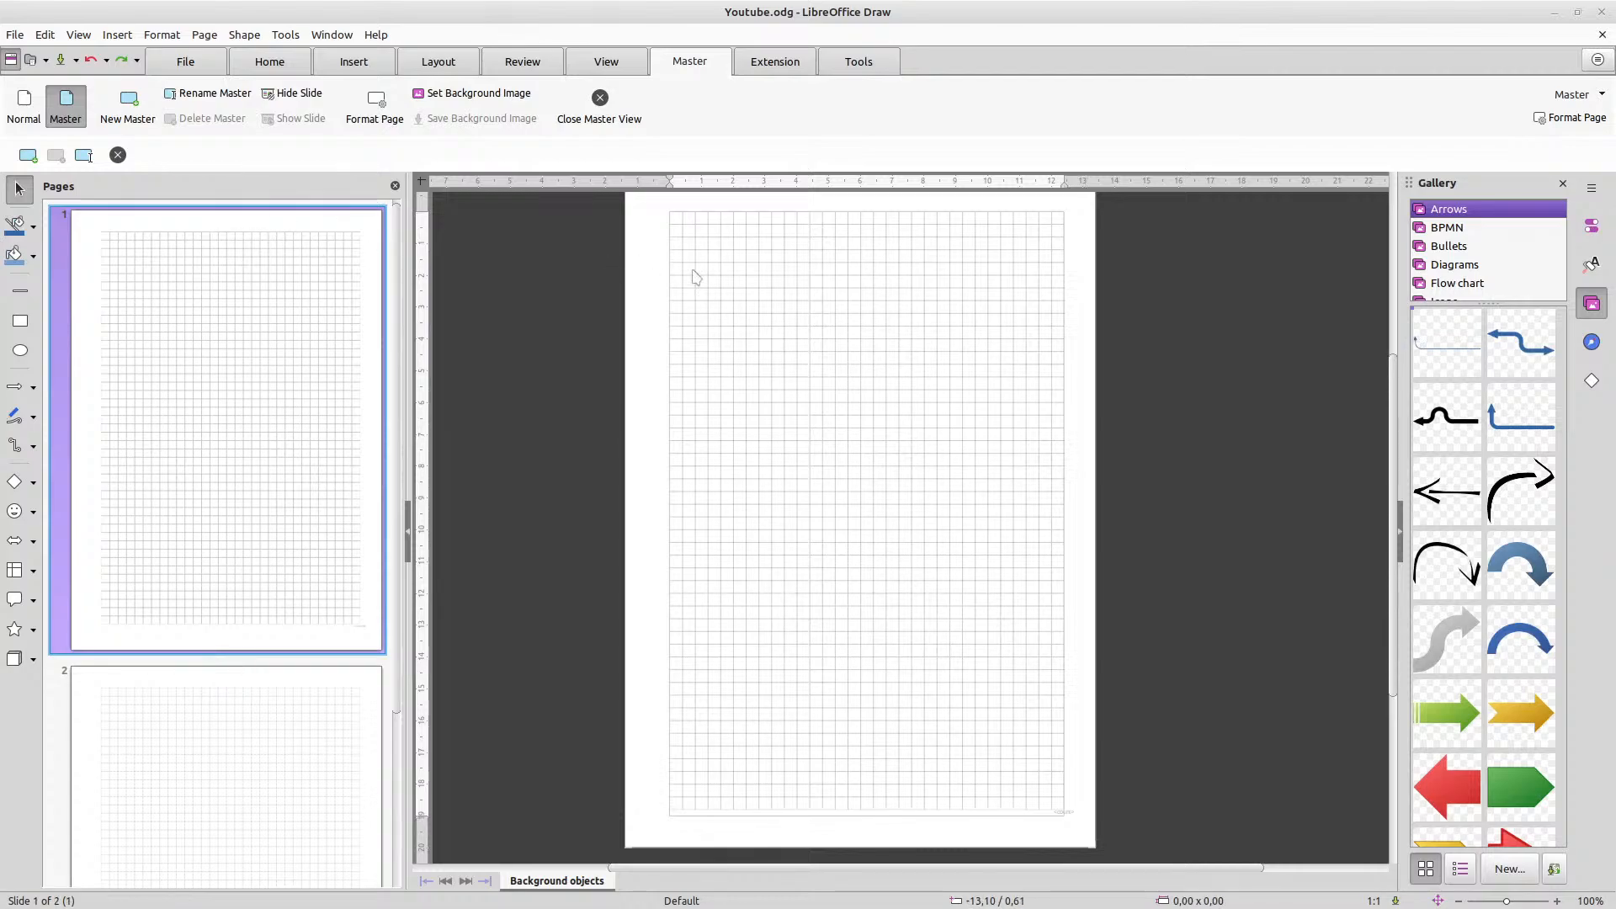
{"action": "left_click", "coordinate": [828, 273]}
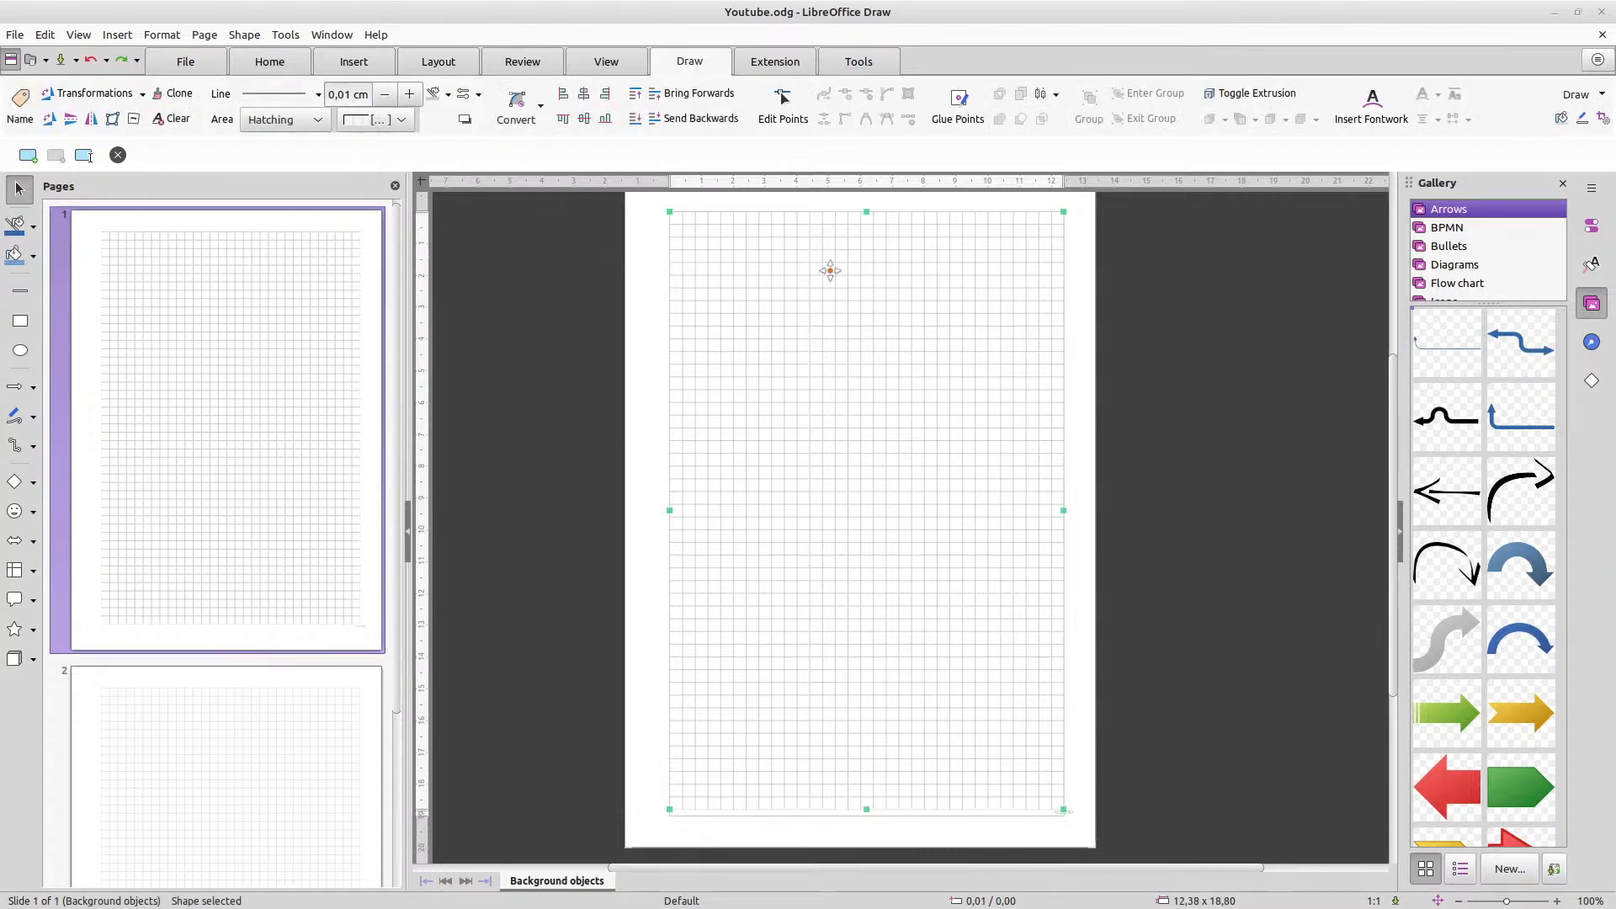
{"action": "left_click", "coordinate": [365, 67]}
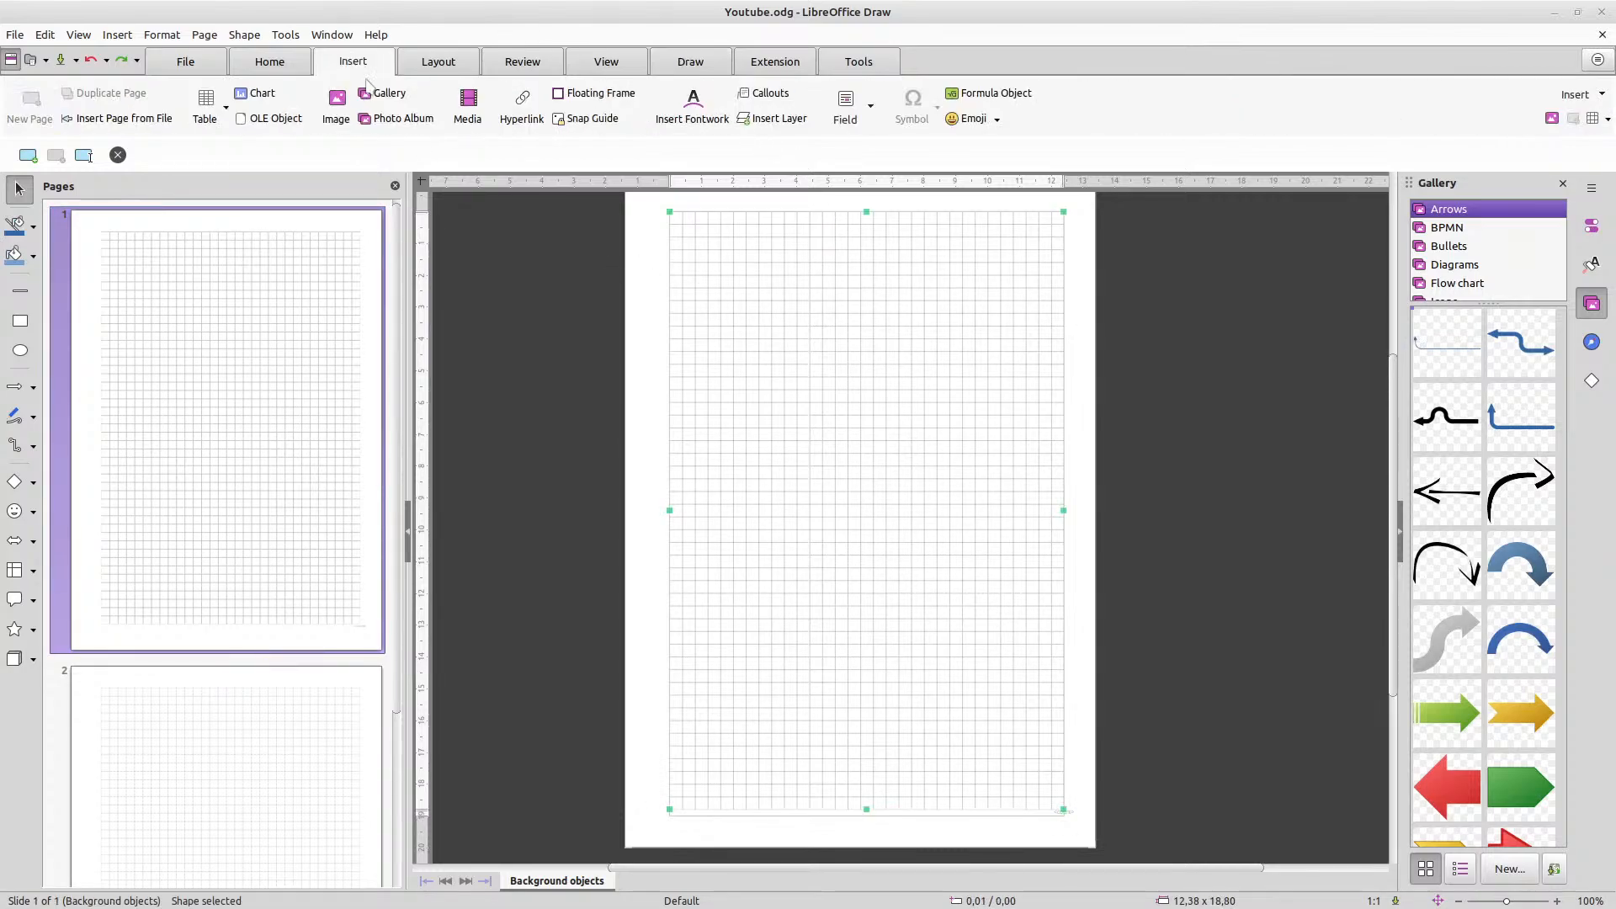
{"action": "left_click", "coordinate": [282, 64]}
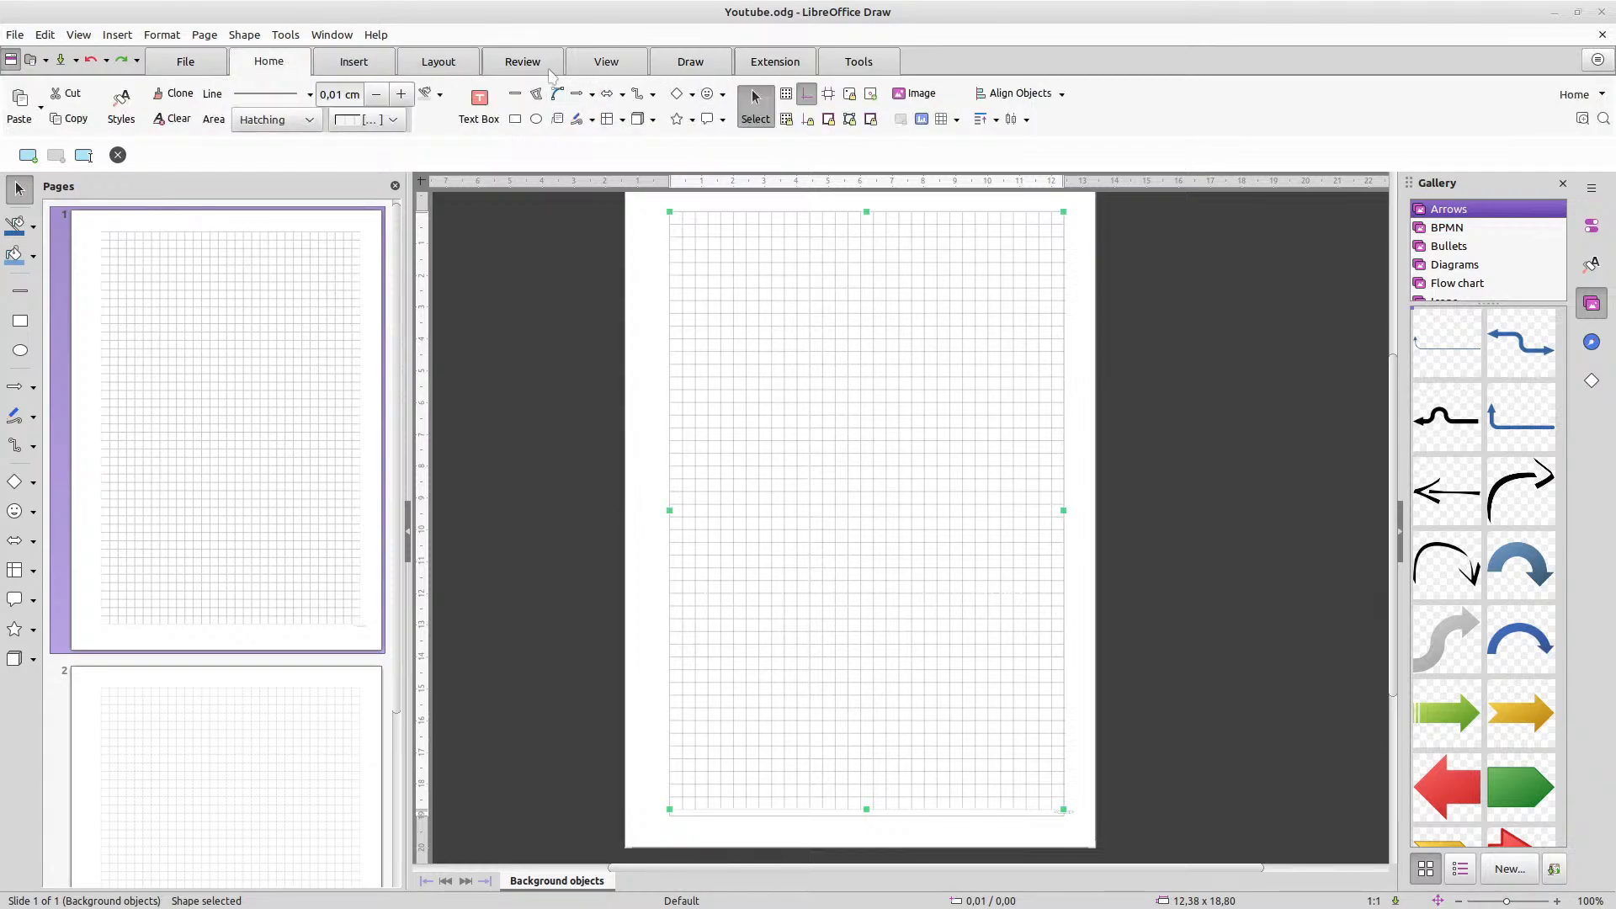
{"action": "left_click", "coordinate": [439, 65]}
{"action": "left_click", "coordinate": [517, 64]}
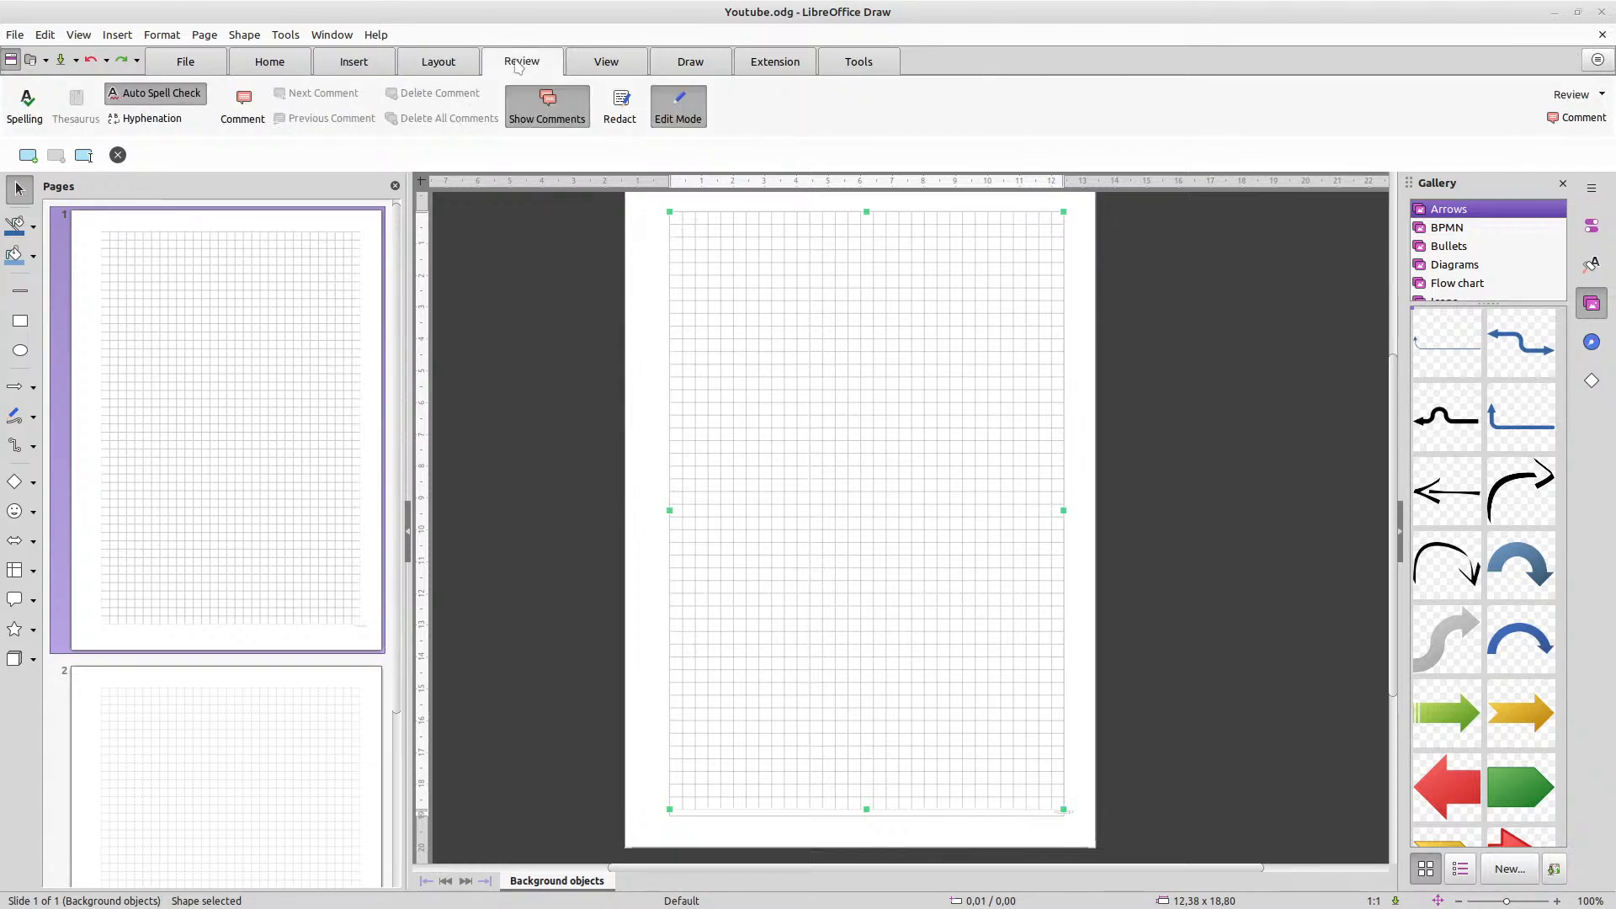
{"action": "left_click", "coordinate": [608, 67]}
{"action": "left_click", "coordinate": [711, 65]}
{"action": "left_click", "coordinate": [775, 64]}
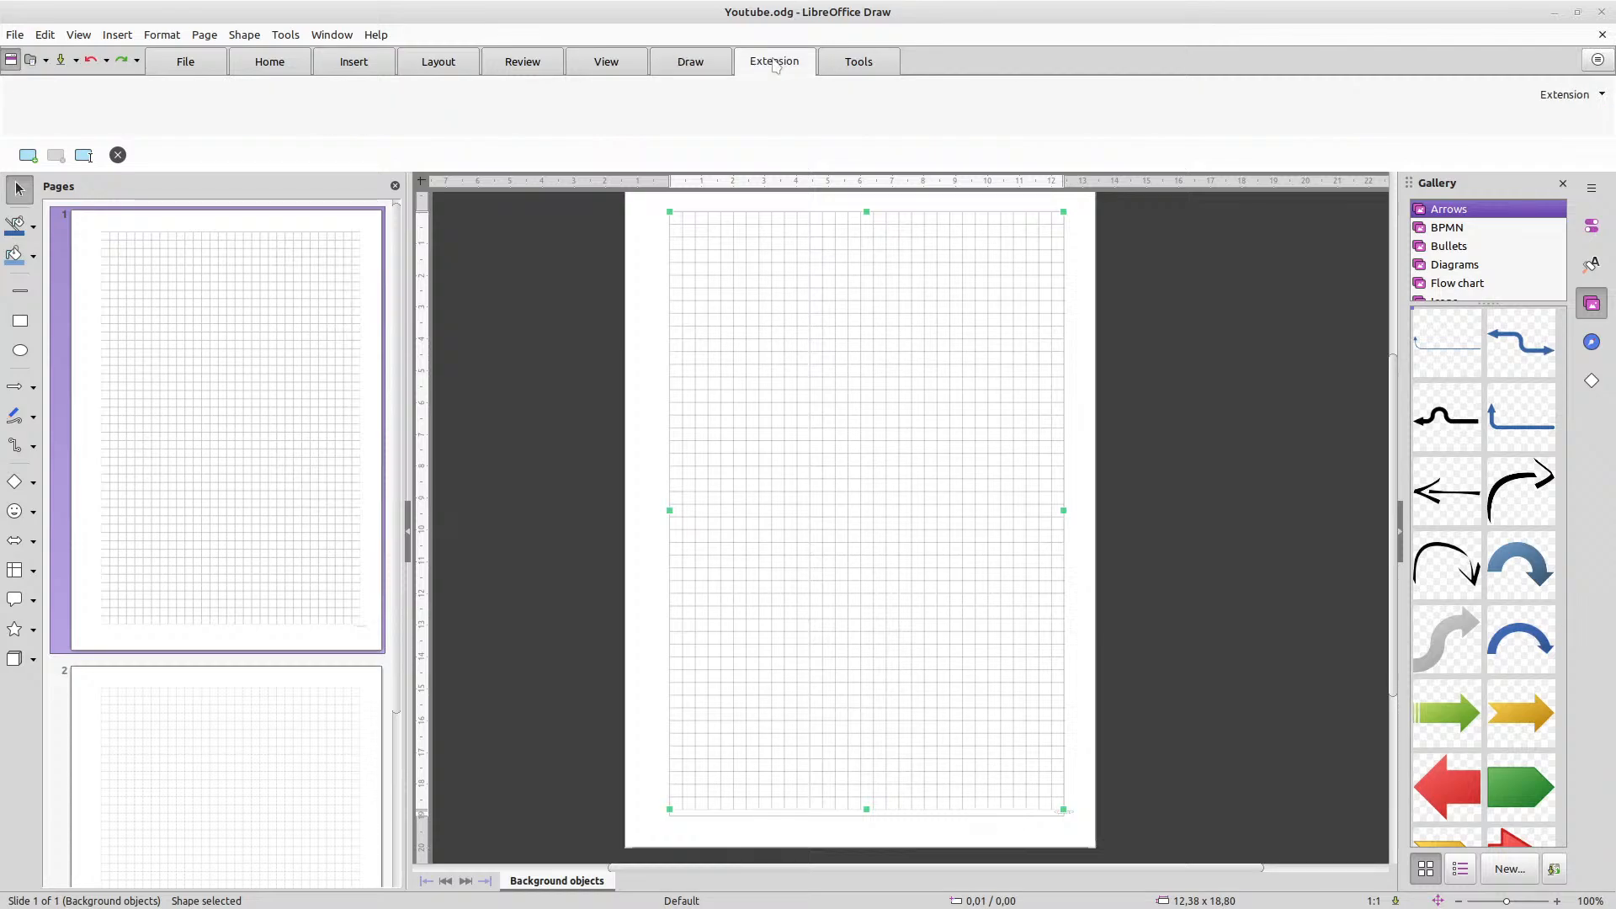
{"action": "left_click", "coordinate": [850, 65]}
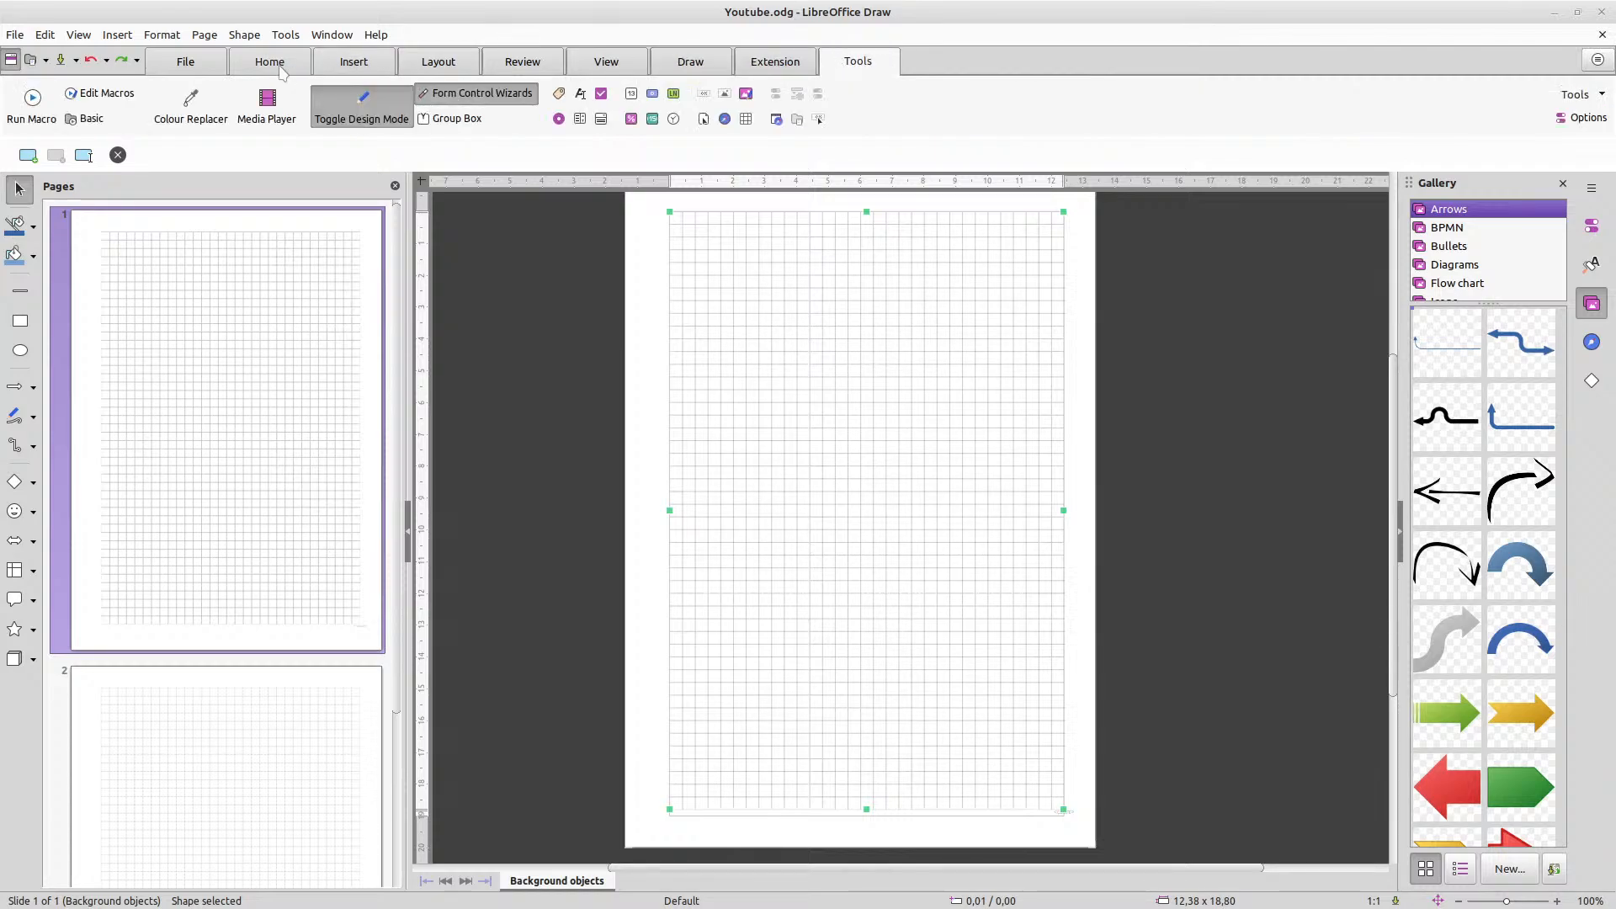
{"action": "left_click", "coordinate": [187, 66]}
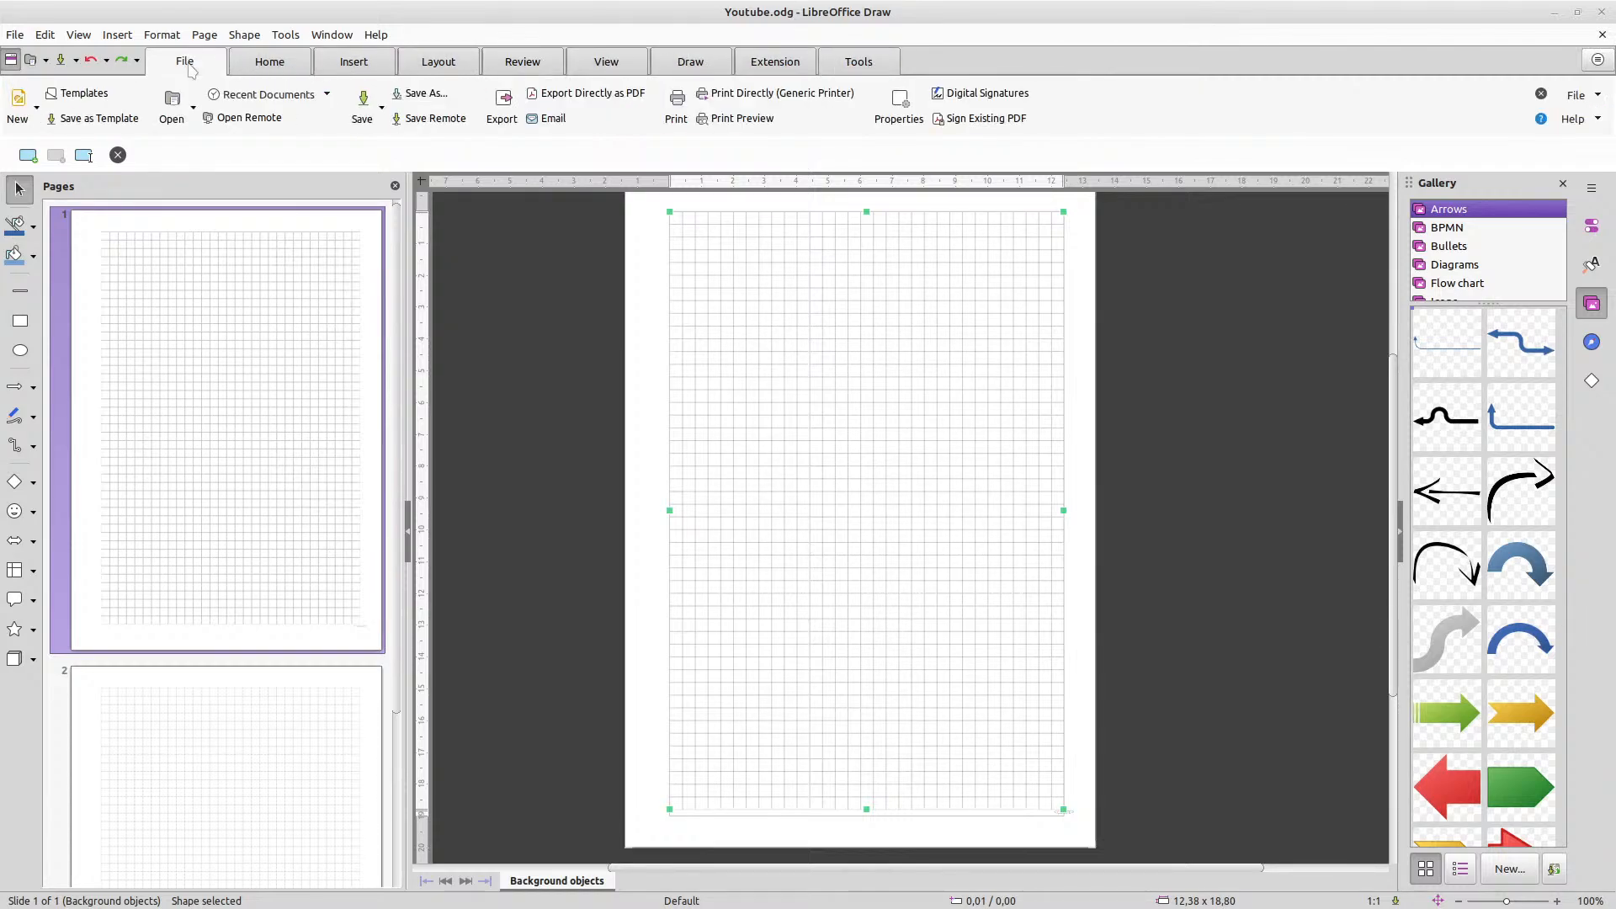
{"action": "left_click", "coordinate": [257, 64]}
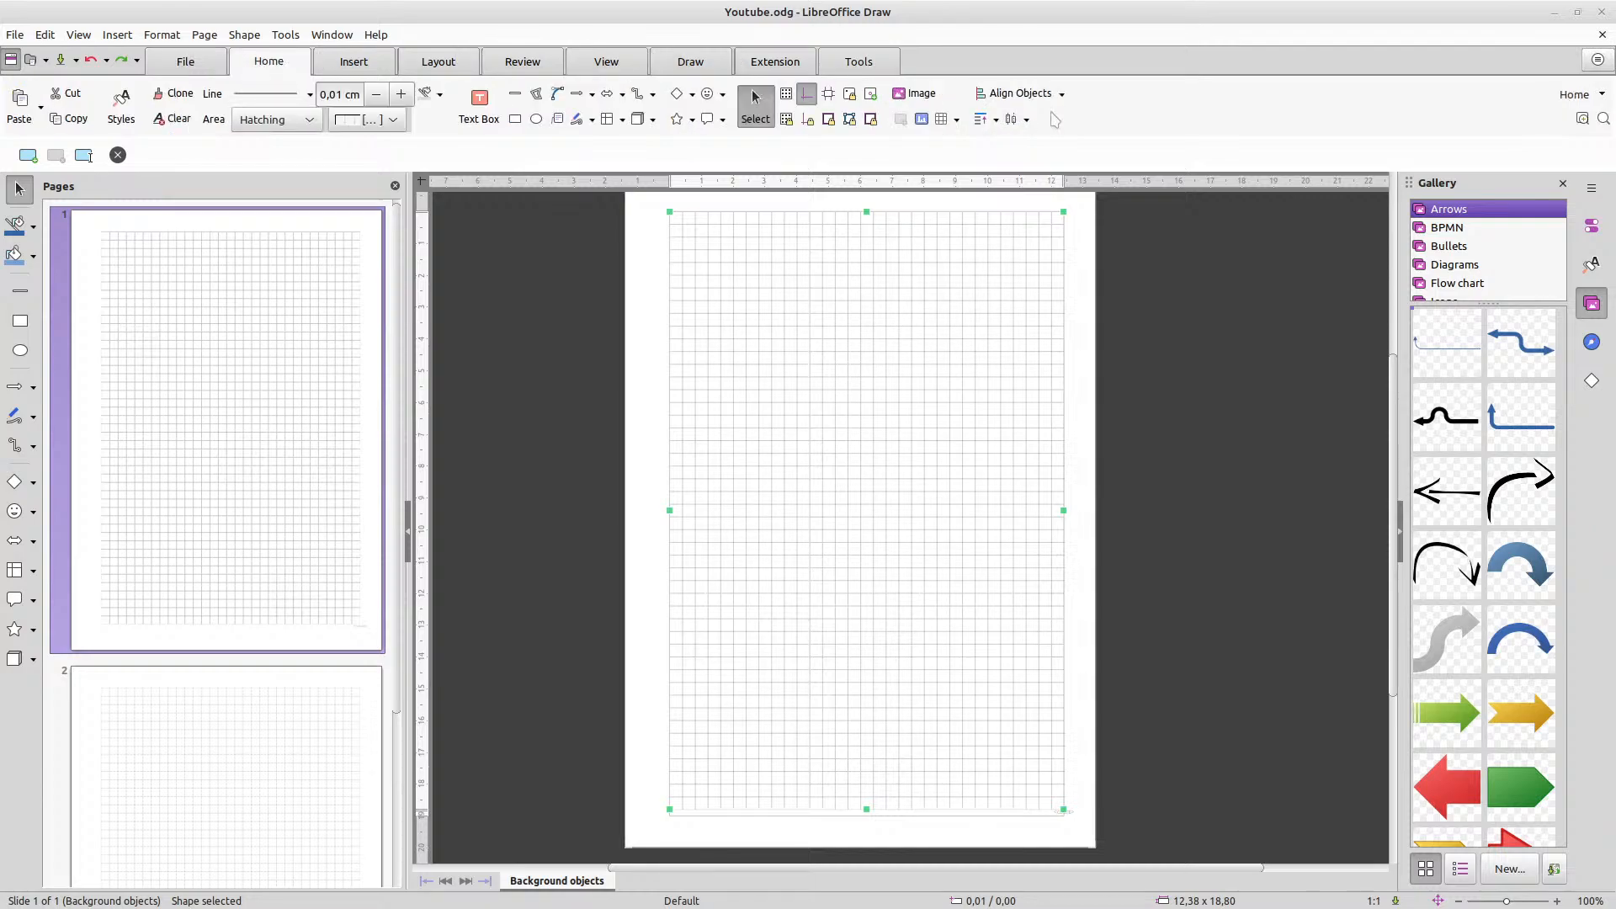
Change the hatch line colour of the first master page's grid rectangle to Light Grey 4
{"action": "right_click", "coordinate": [776, 305]}
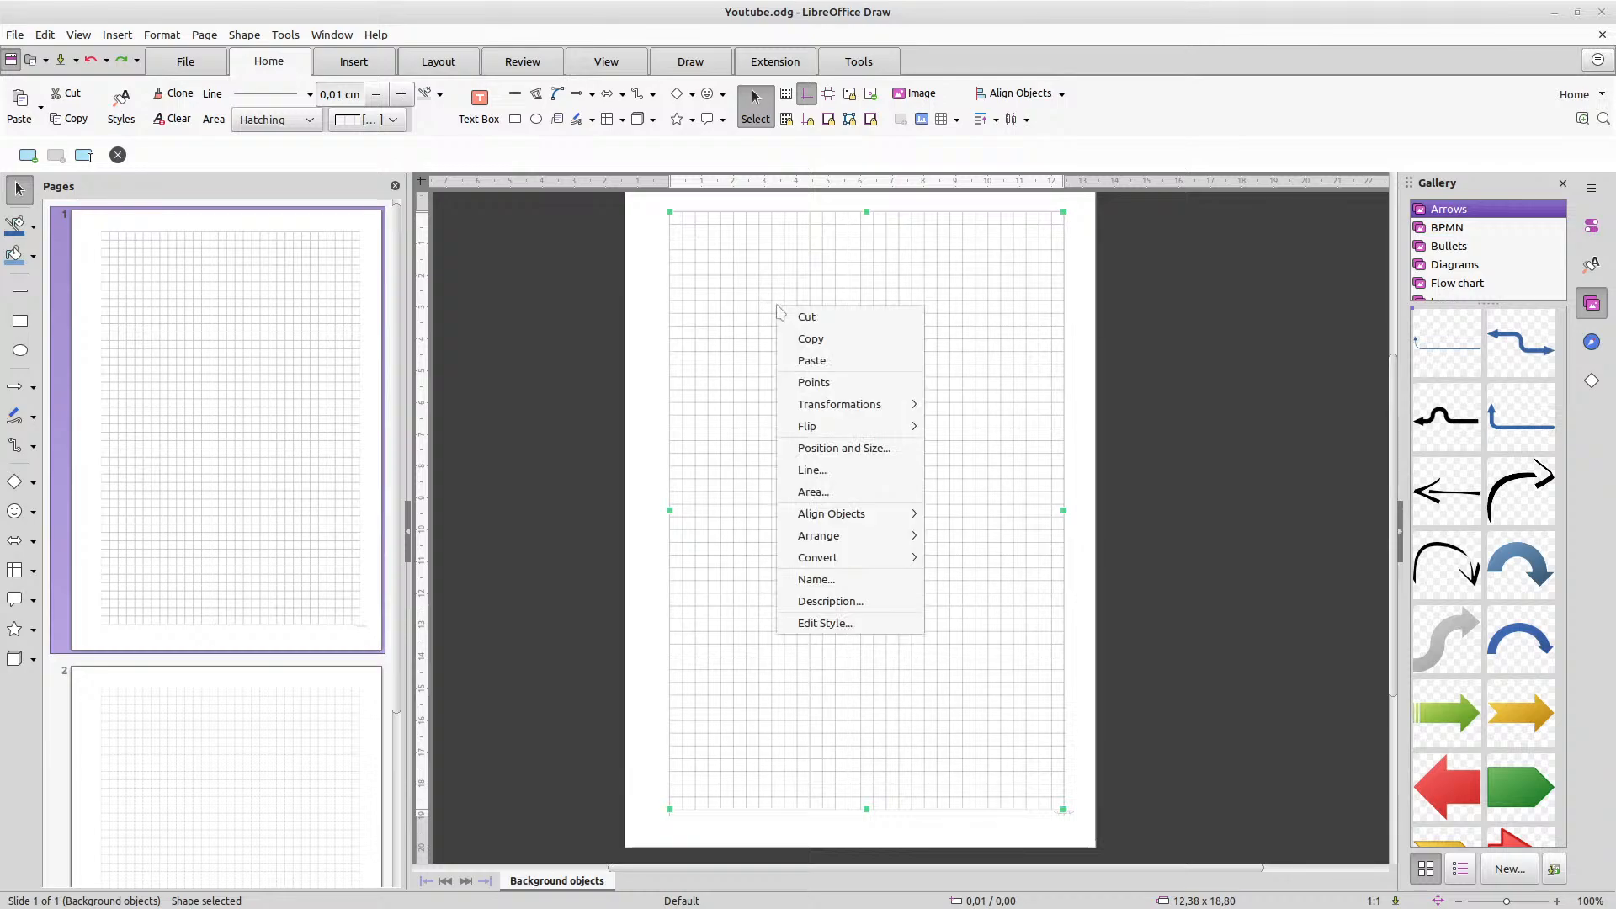
{"action": "left_click", "coordinate": [848, 495]}
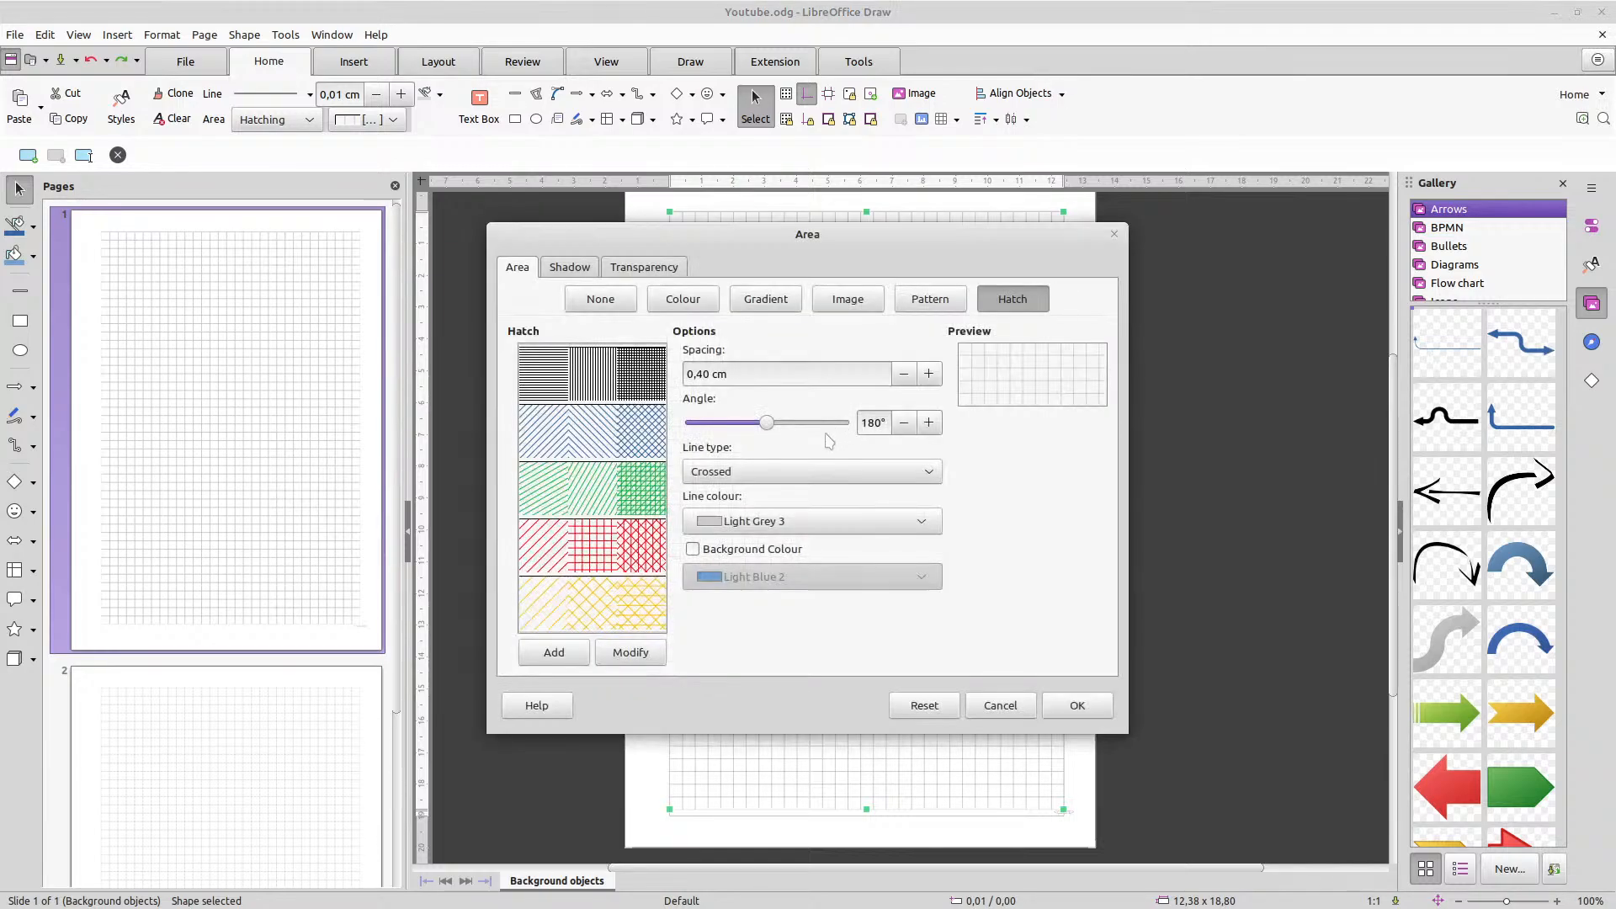
{"action": "left_click", "coordinate": [815, 526]}
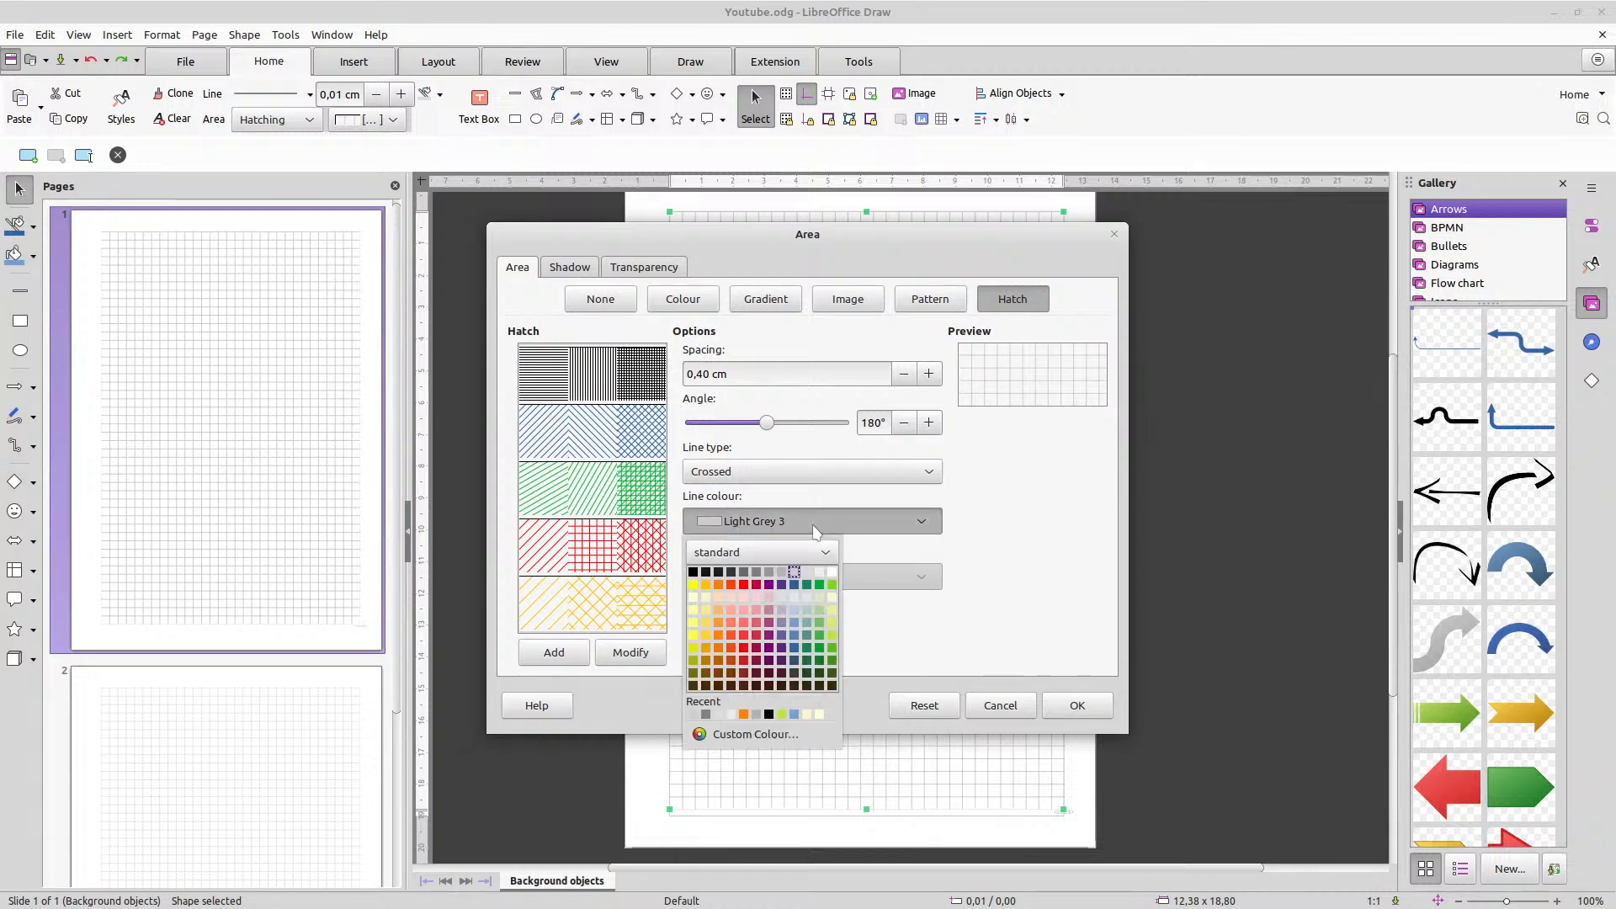
{"action": "left_click", "coordinate": [806, 579]}
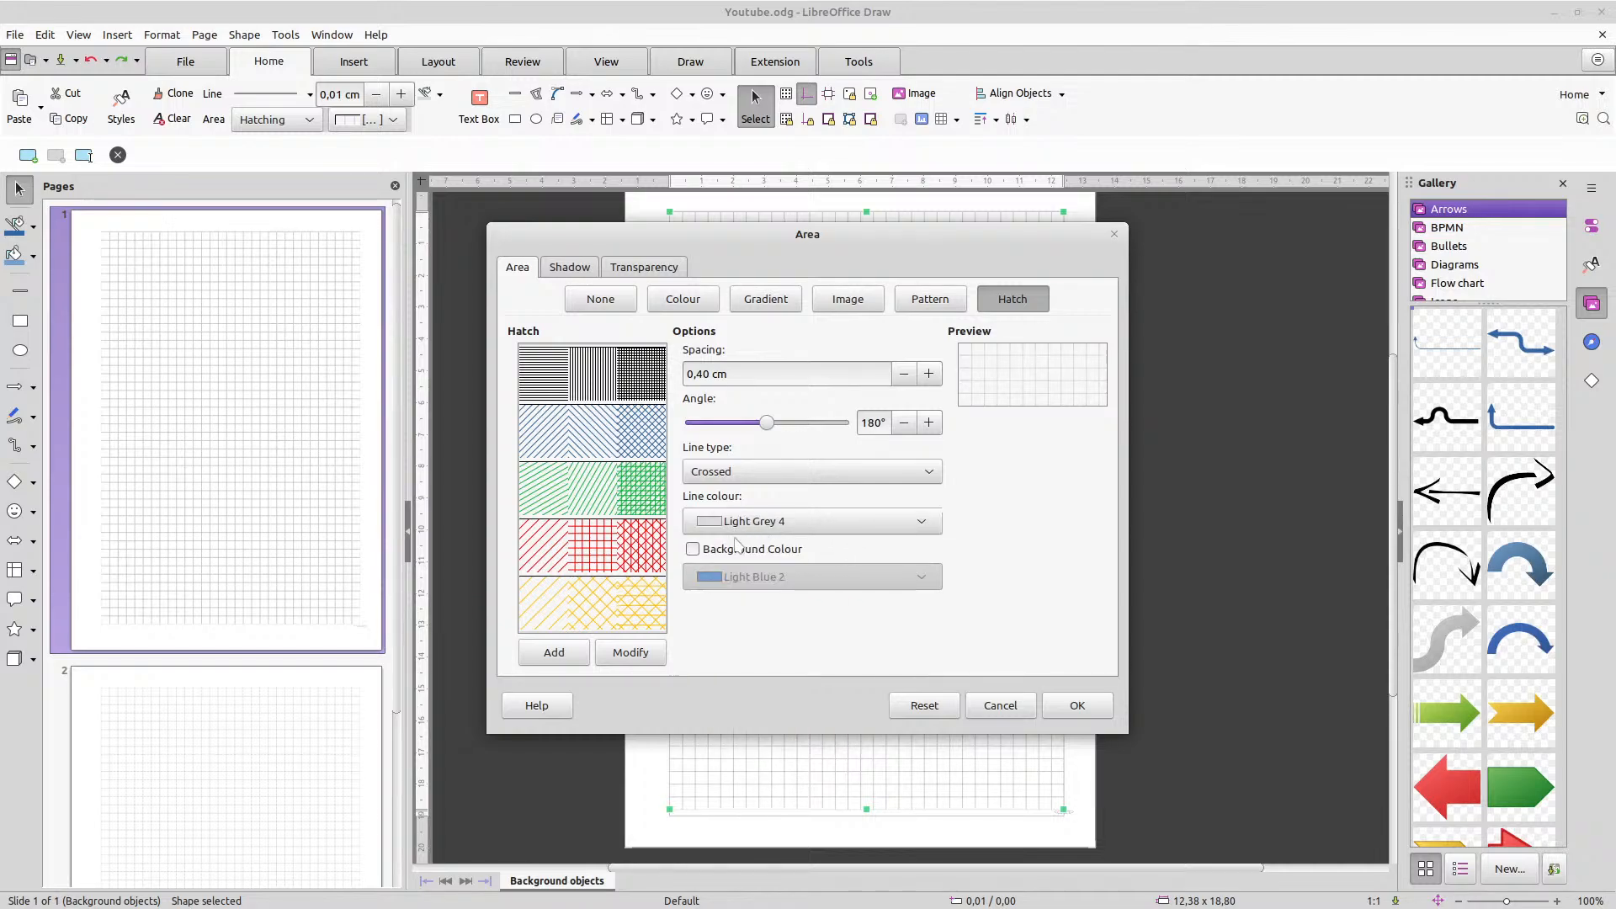
{"action": "left_click", "coordinate": [1078, 706]}
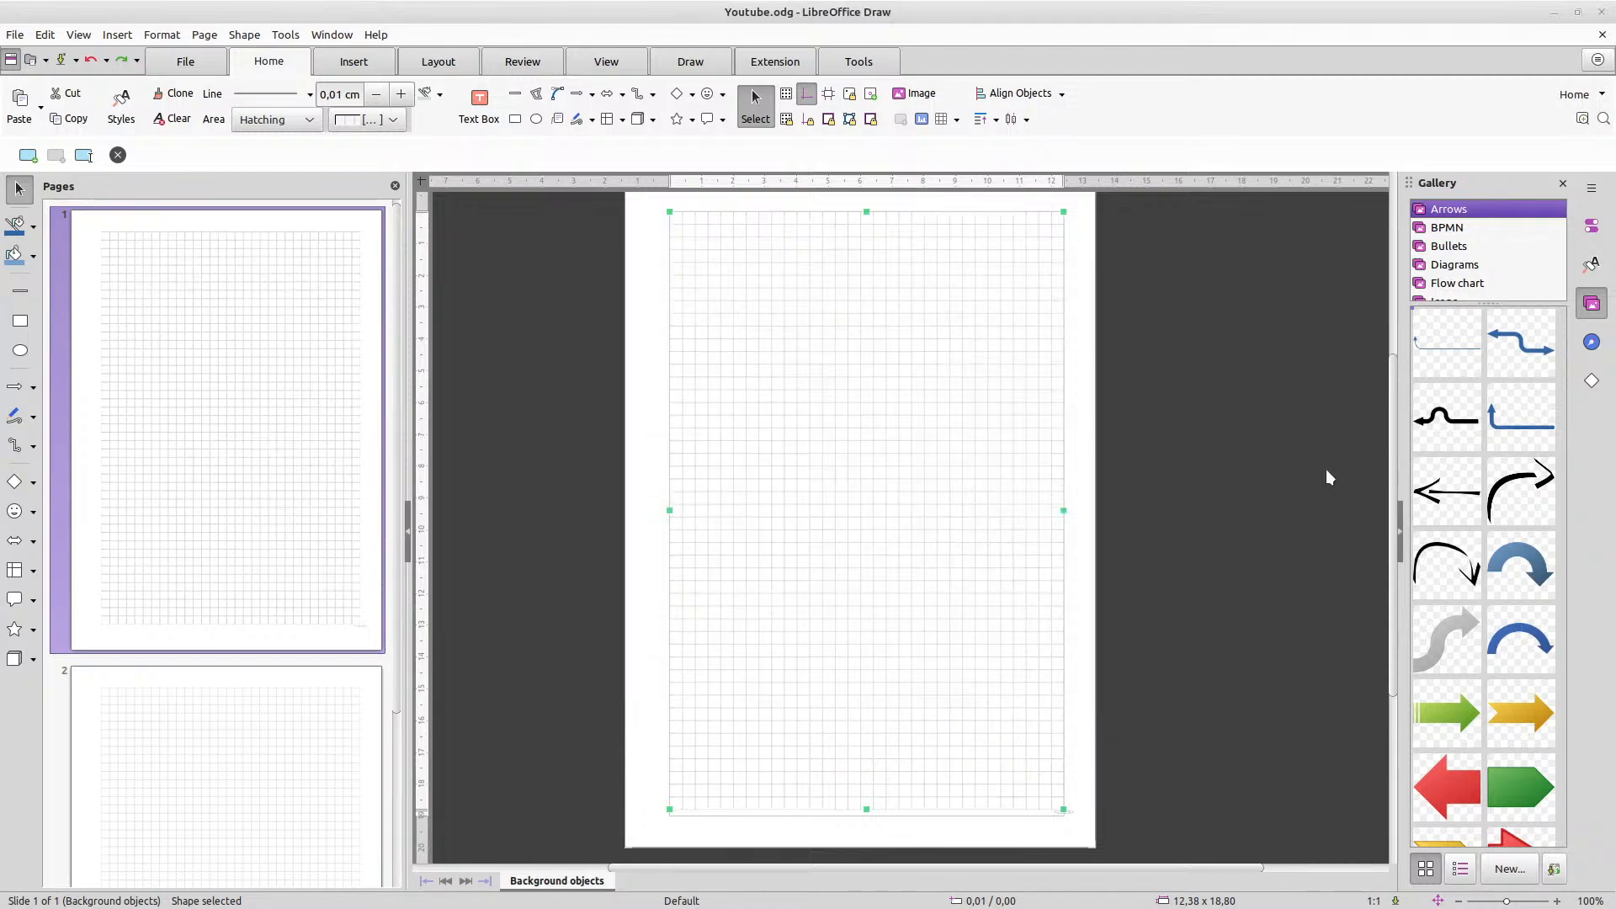
Compare the hatched grid on the first master page with the dashed-line grid on the second
{"action": "left_click", "coordinate": [245, 815]}
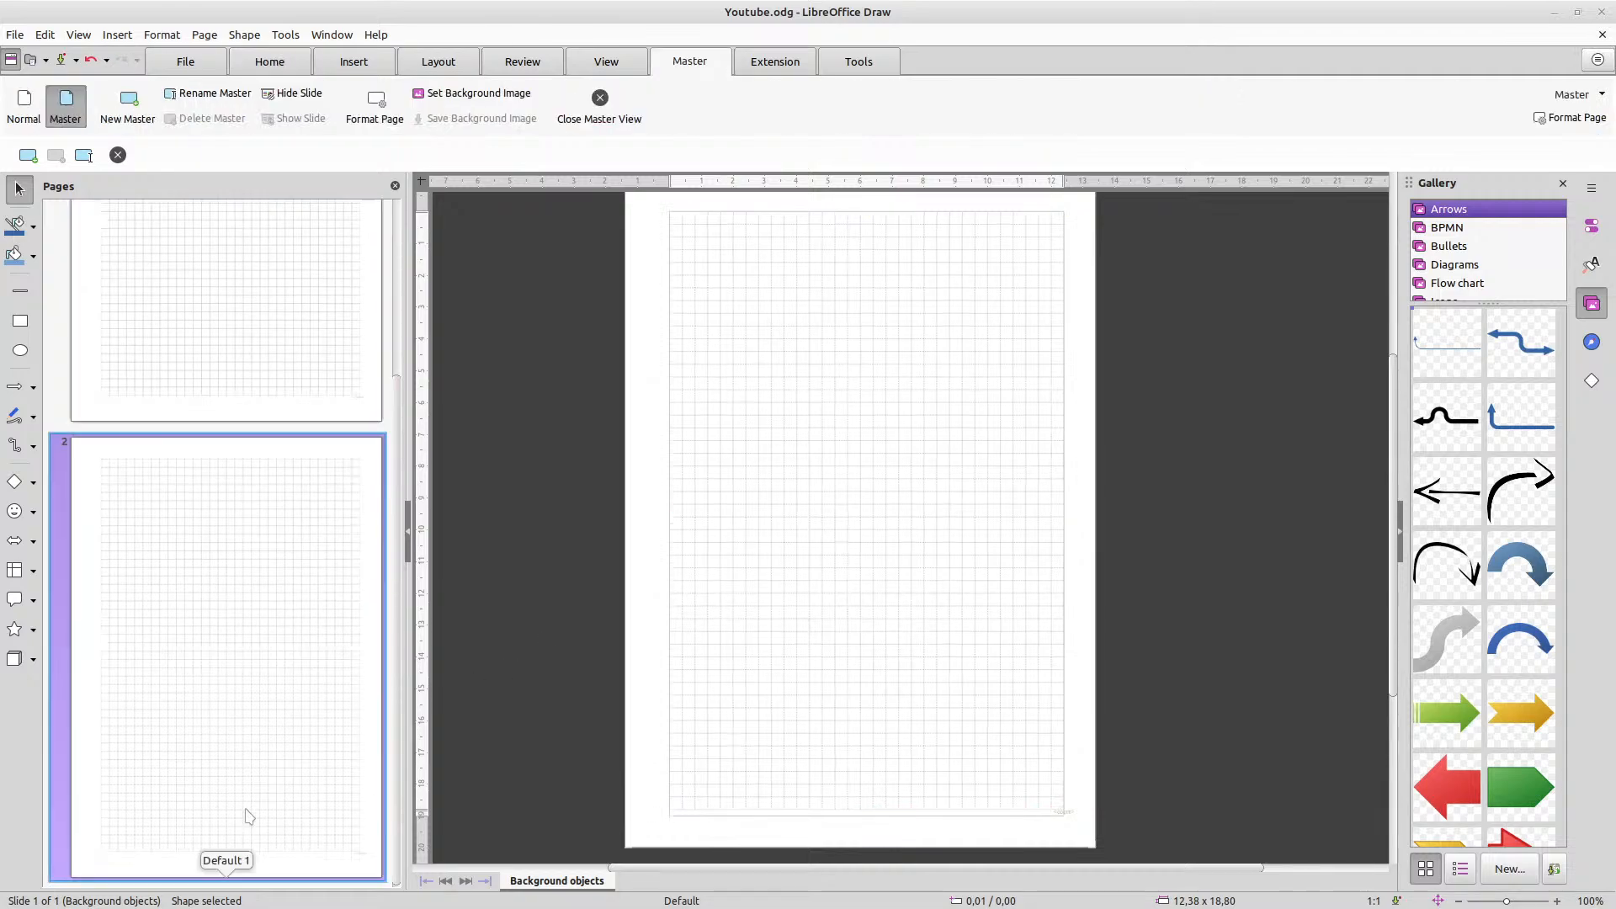
{"action": "left_click", "coordinate": [230, 360]}
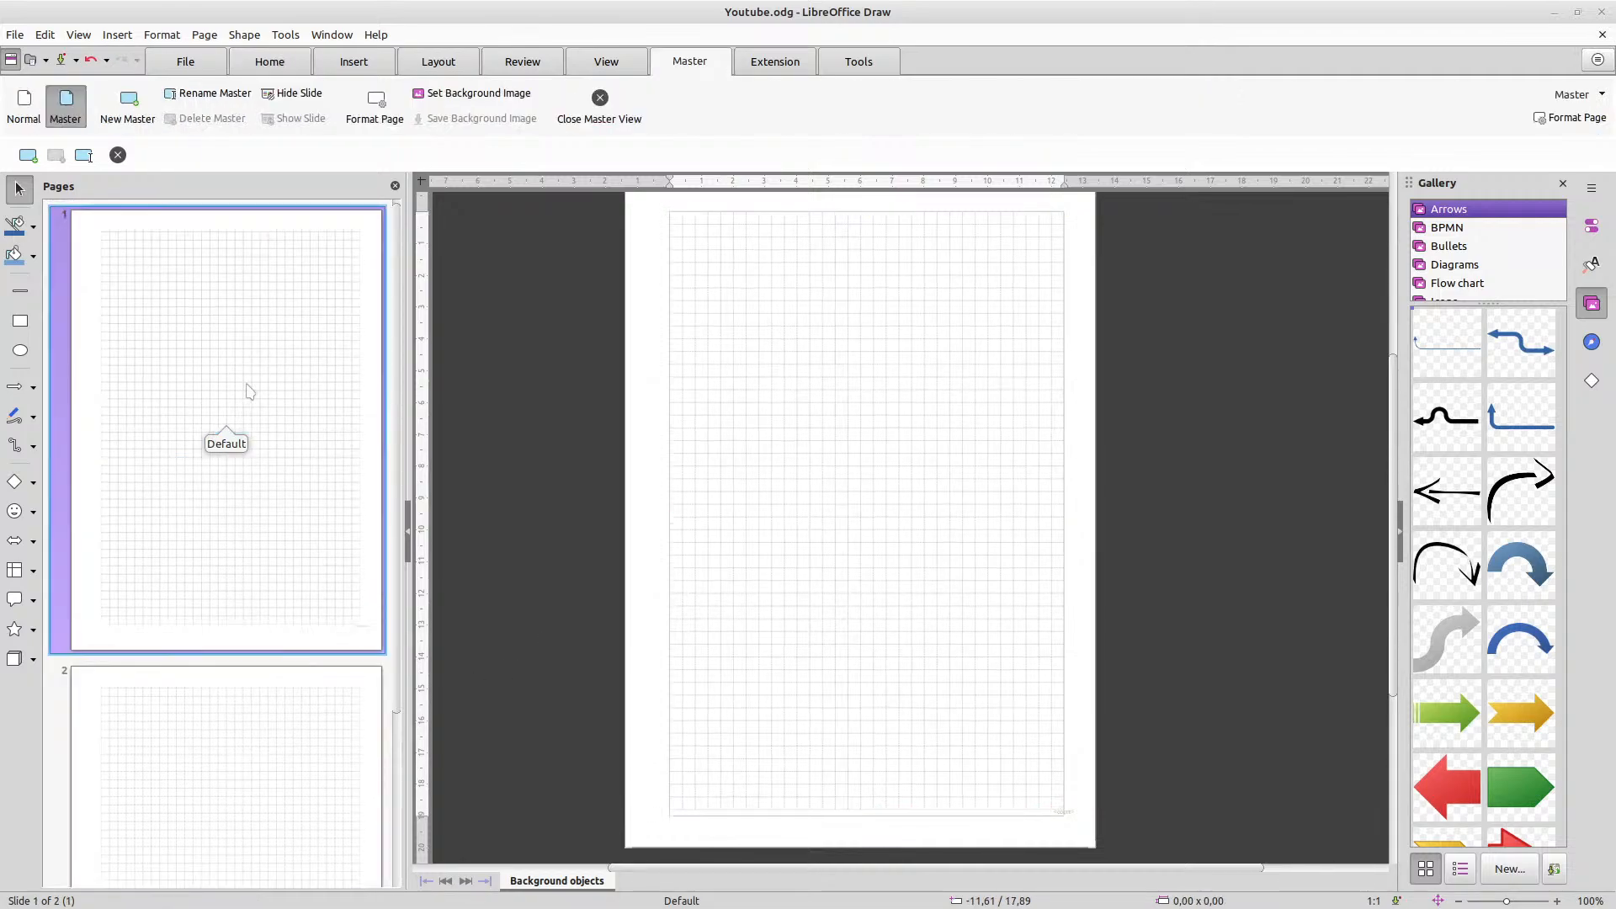
{"action": "left_click", "coordinate": [333, 779]}
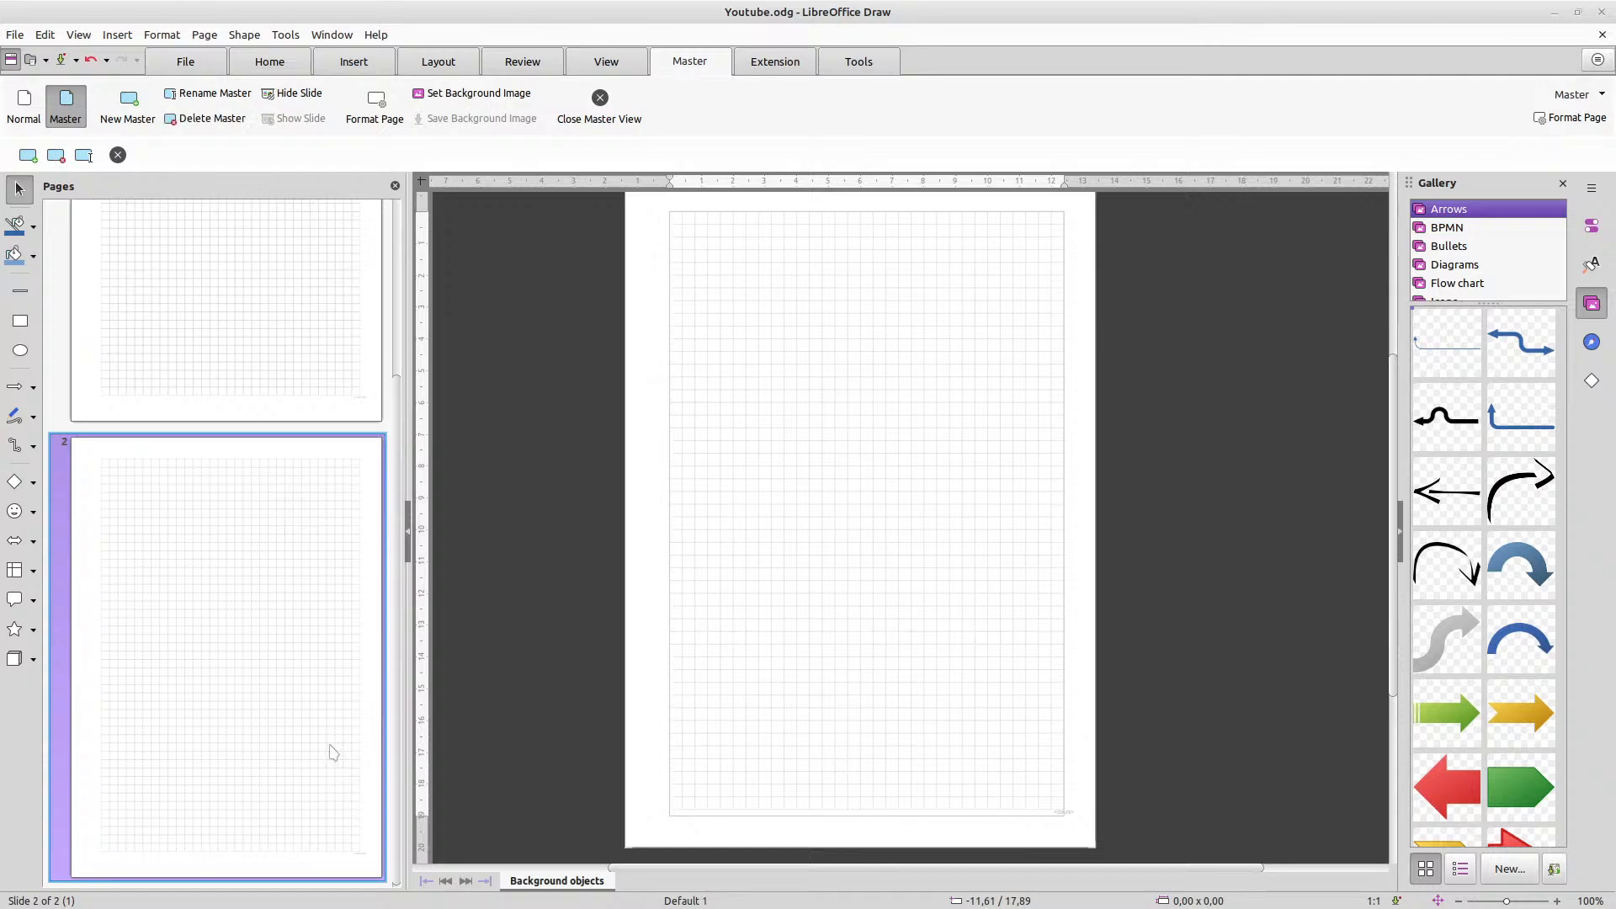
{"action": "left_click", "coordinate": [253, 281]}
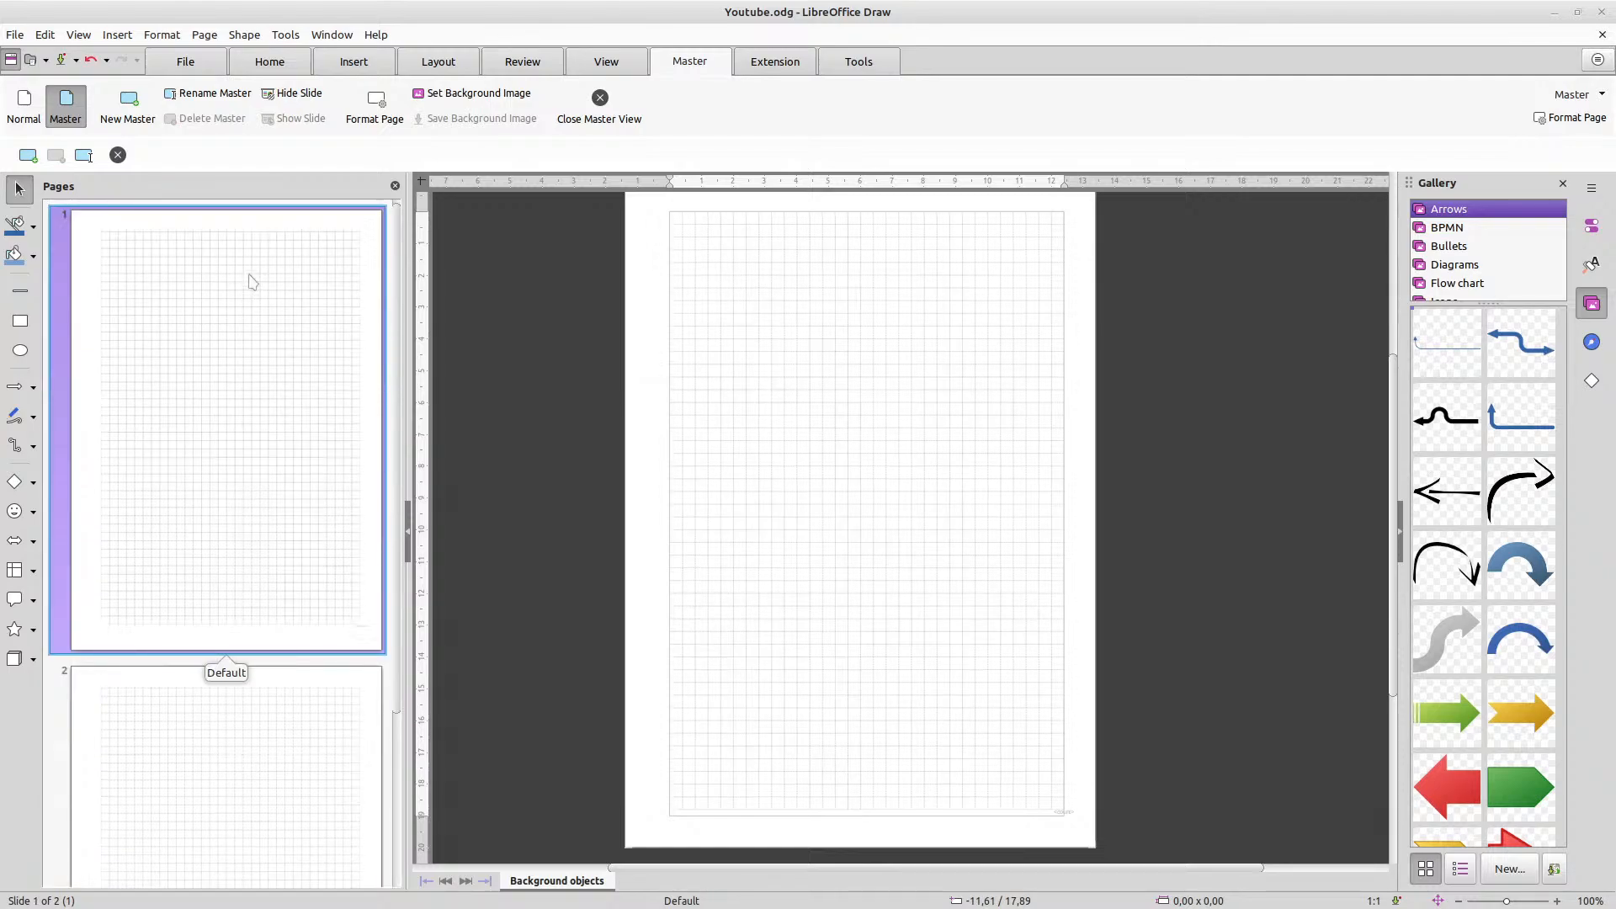
{"action": "left_click", "coordinate": [243, 734]}
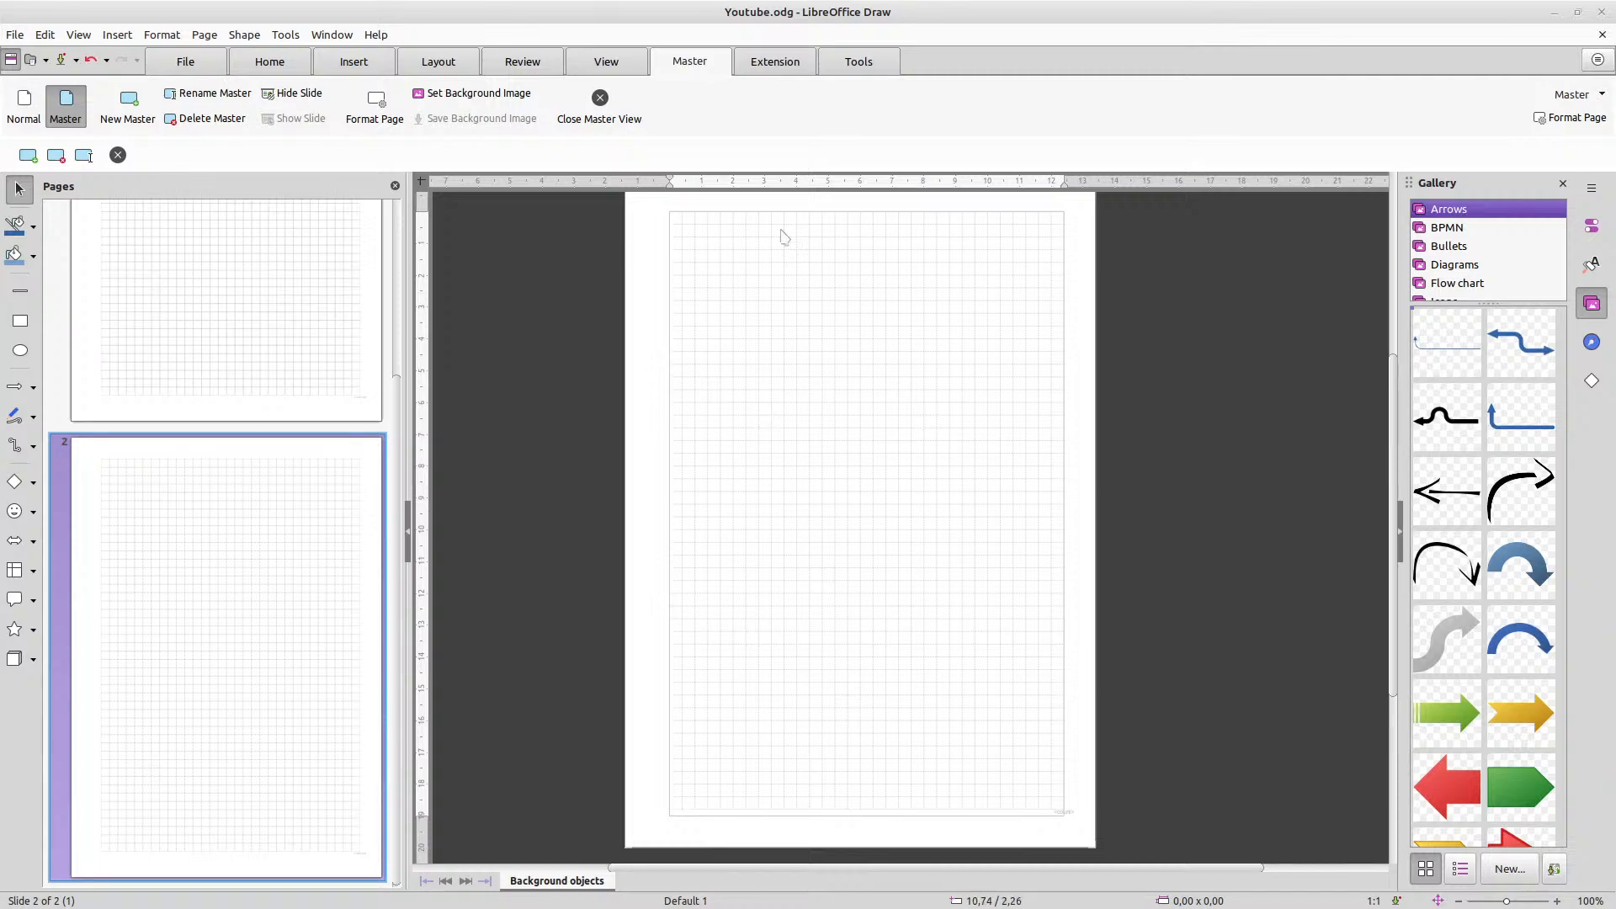
Save the document with its two grid master pages
{"action": "left_click", "coordinate": [61, 60]}
{"action": "right_click", "coordinate": [346, 446]}
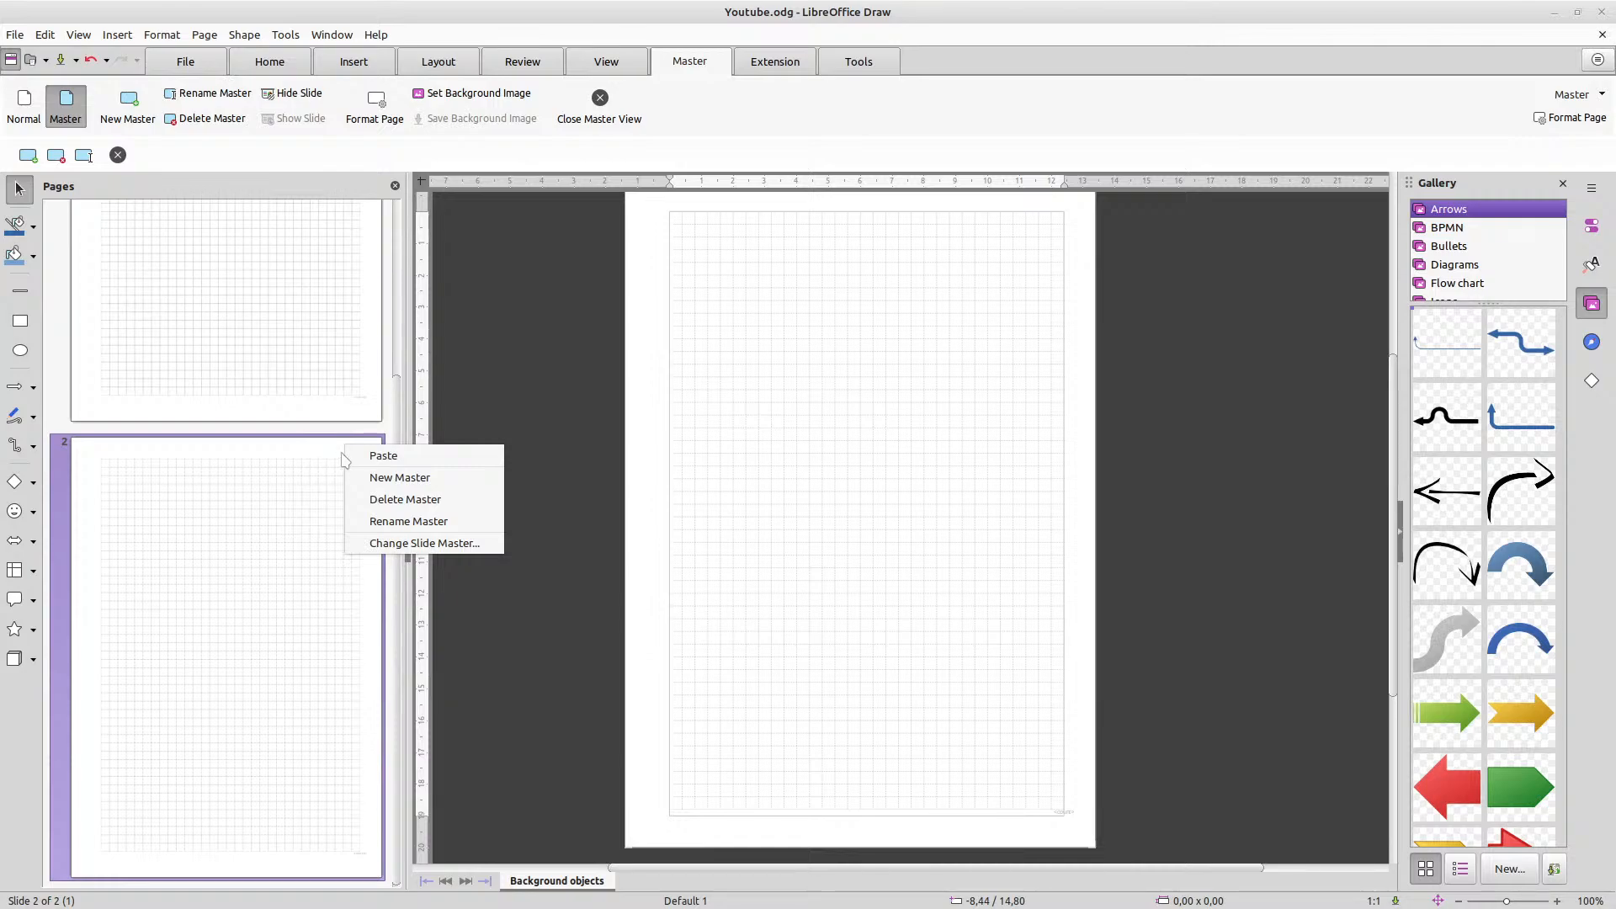
{"action": "left_click", "coordinate": [194, 453]}
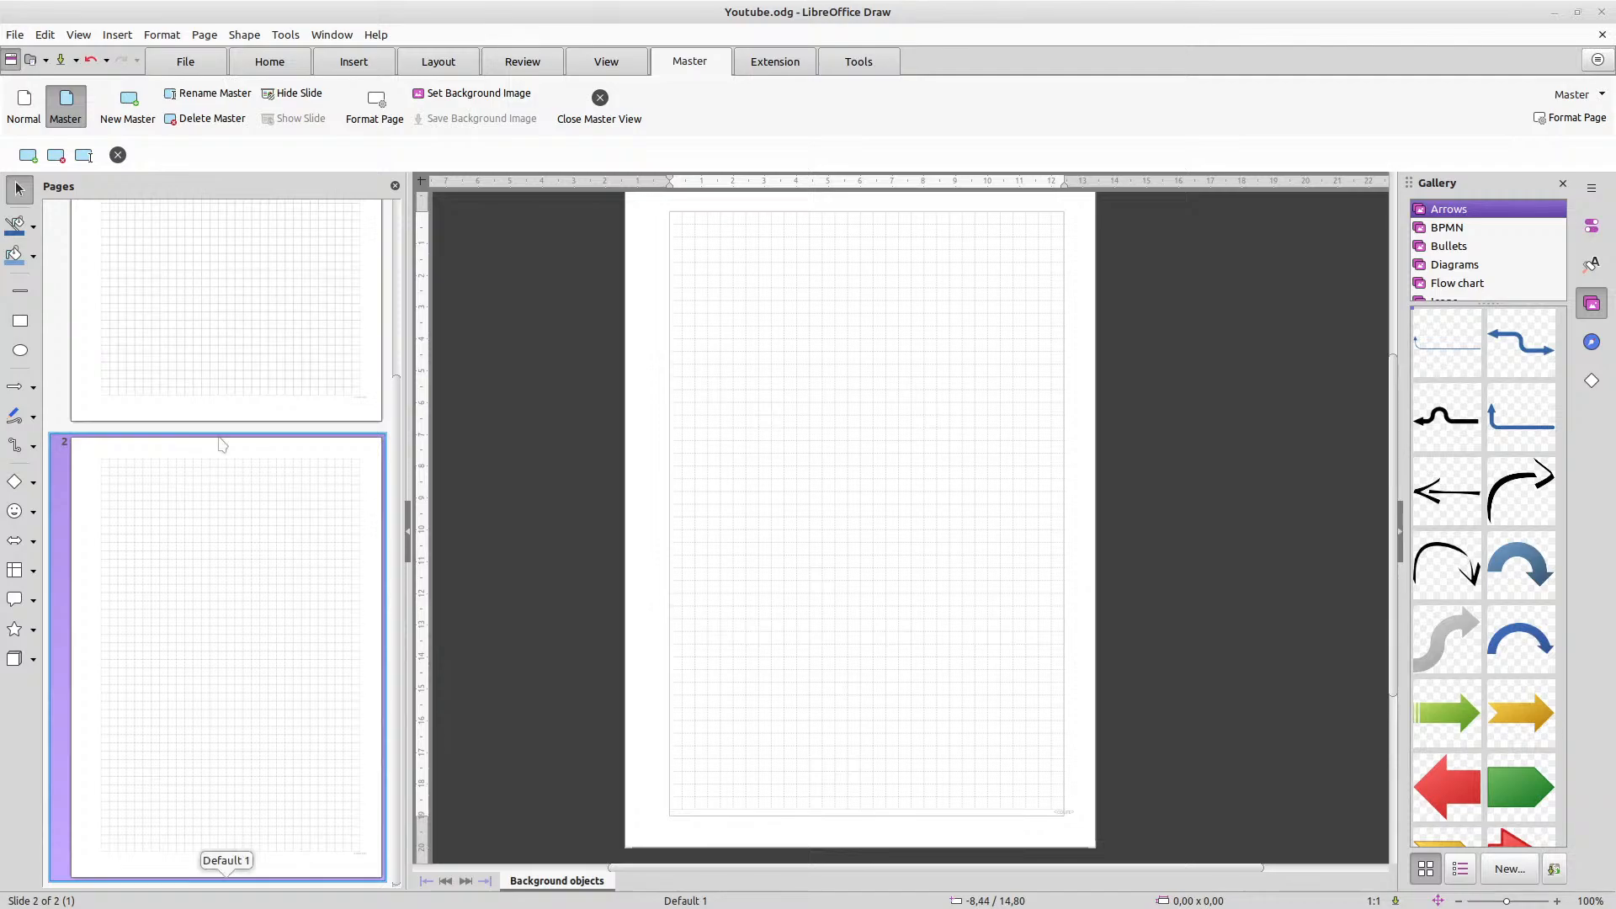
Add a third master page and paste a copy of the second master page's grouped dashed-line grid onto it
{"action": "right_click", "coordinate": [193, 487]}
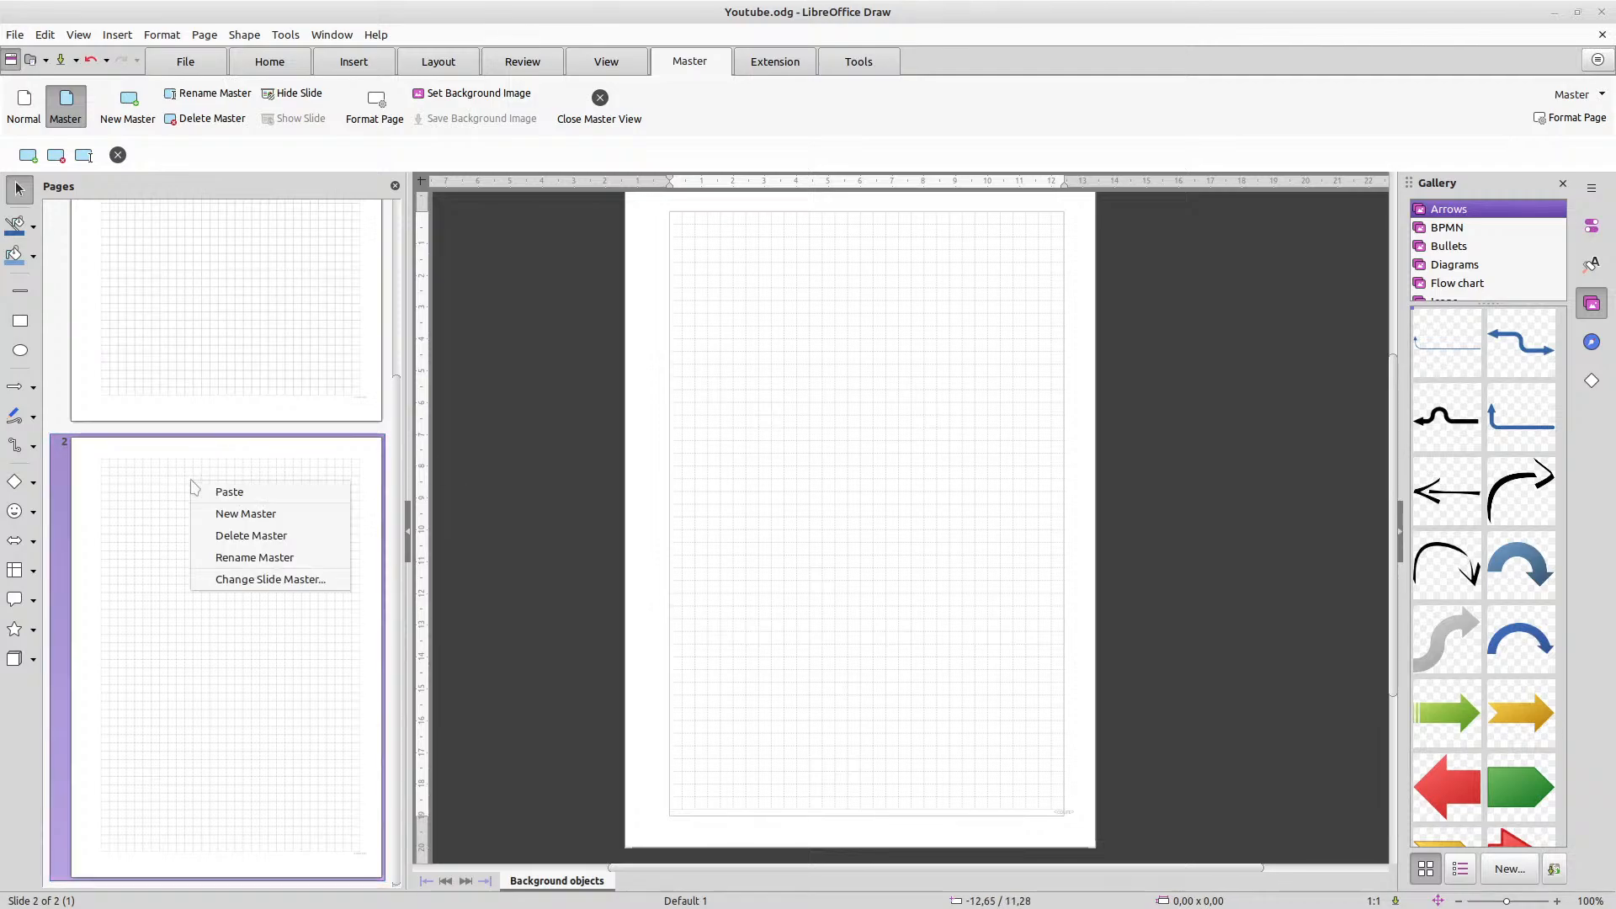
{"action": "left_click", "coordinate": [241, 513]}
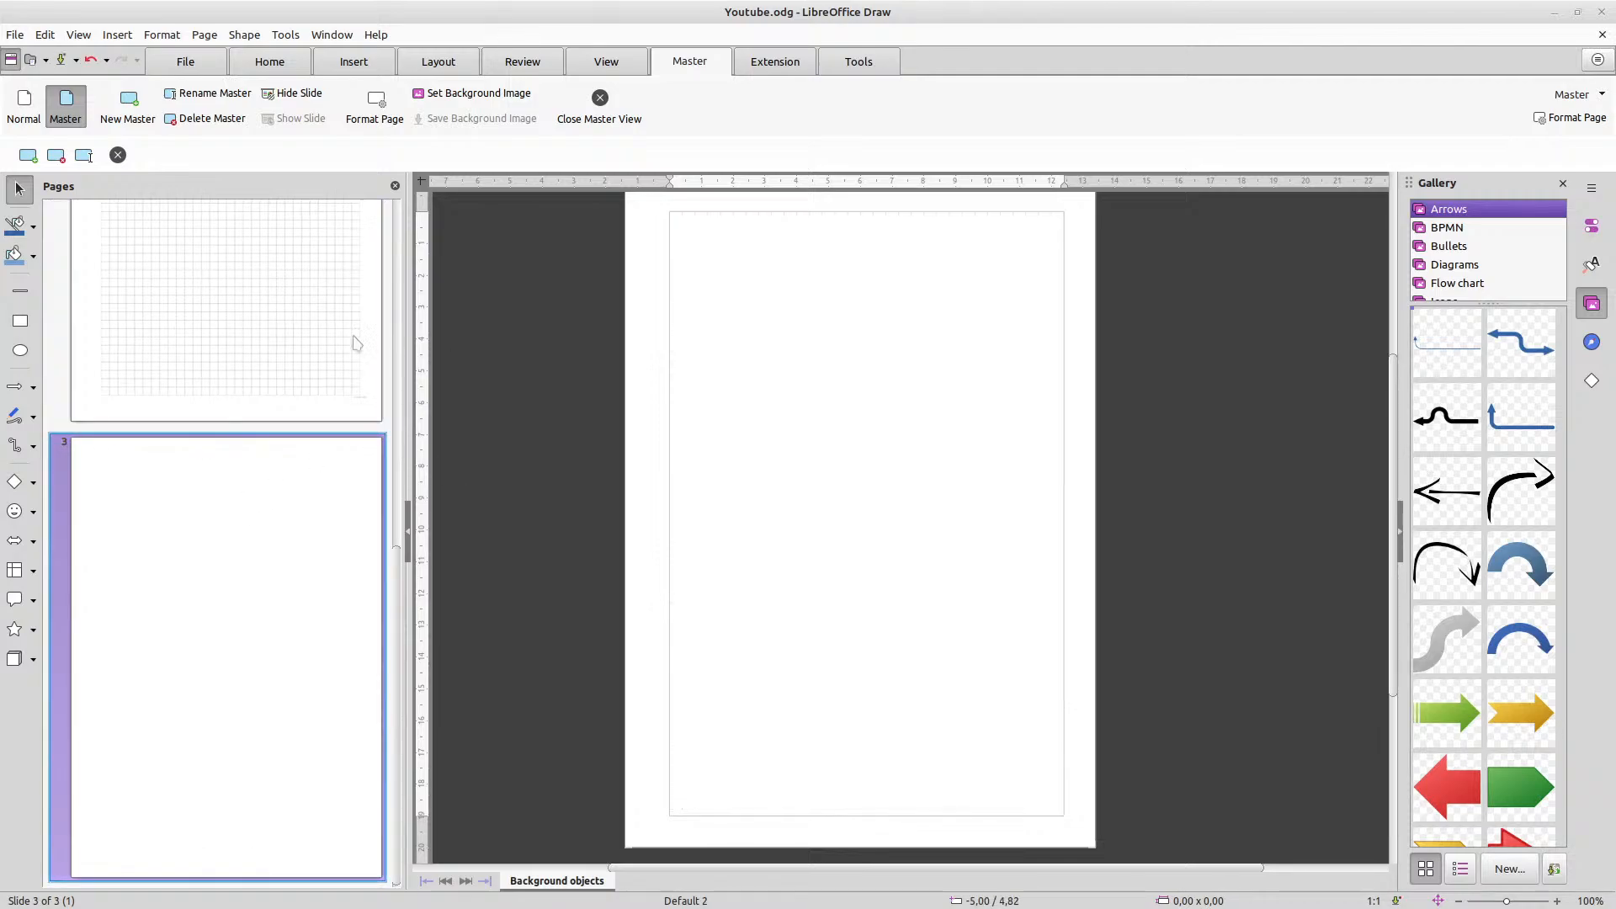
{"action": "left_click", "coordinate": [745, 379]}
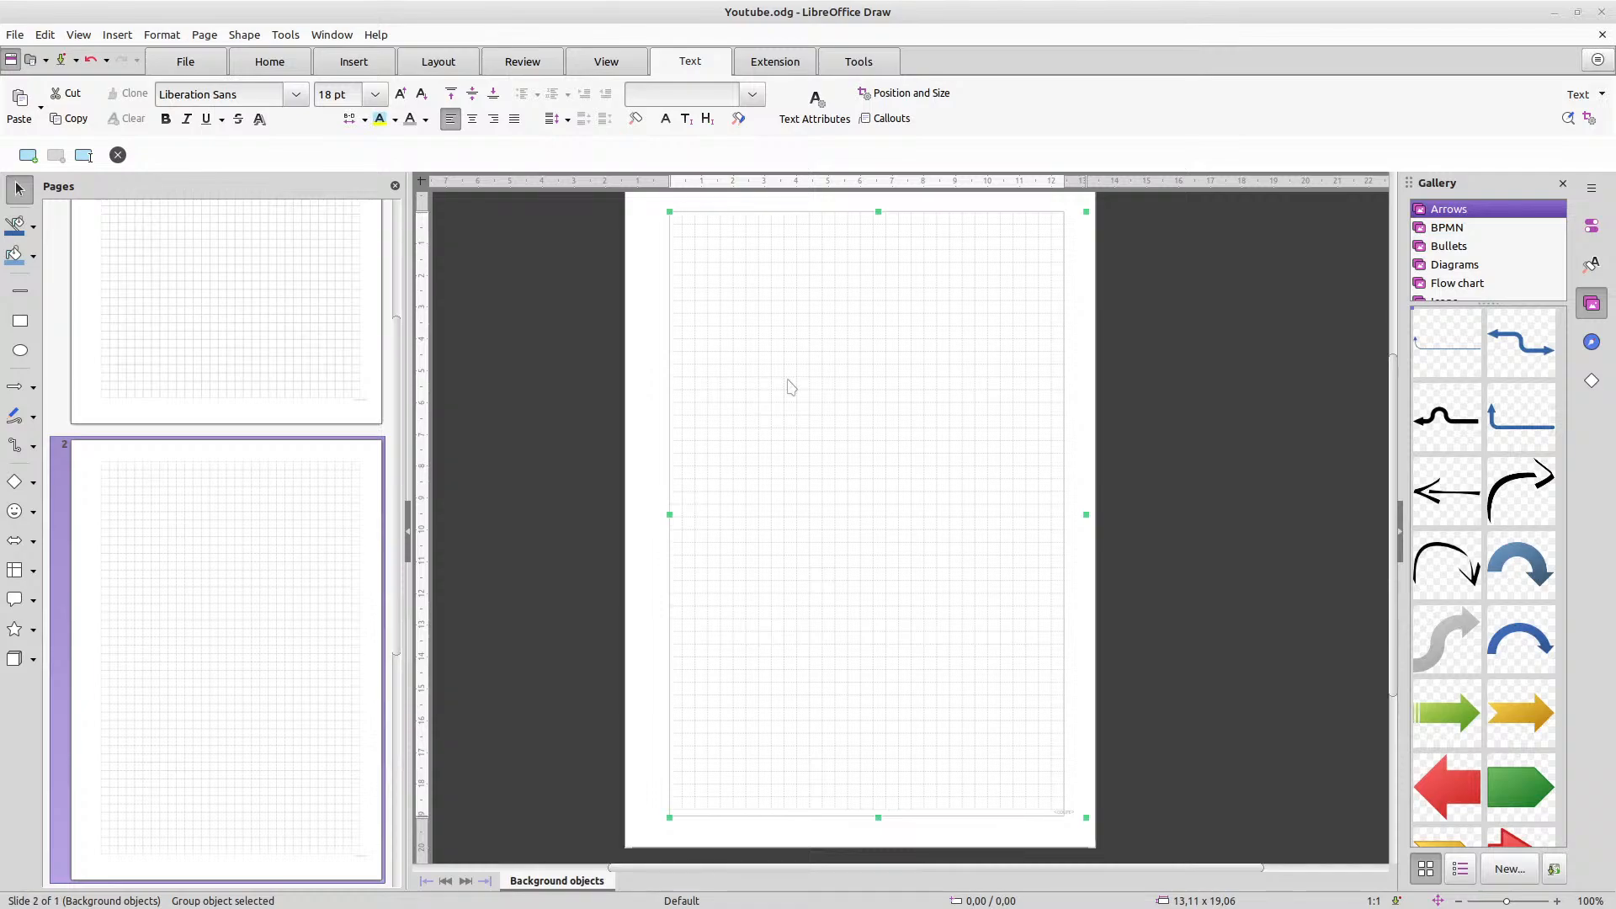
{"action": "scroll", "coordinate": [270, 628], "scroll_direction": "down", "scroll_amount": 3}
{"action": "left_click", "coordinate": [552, 496]}
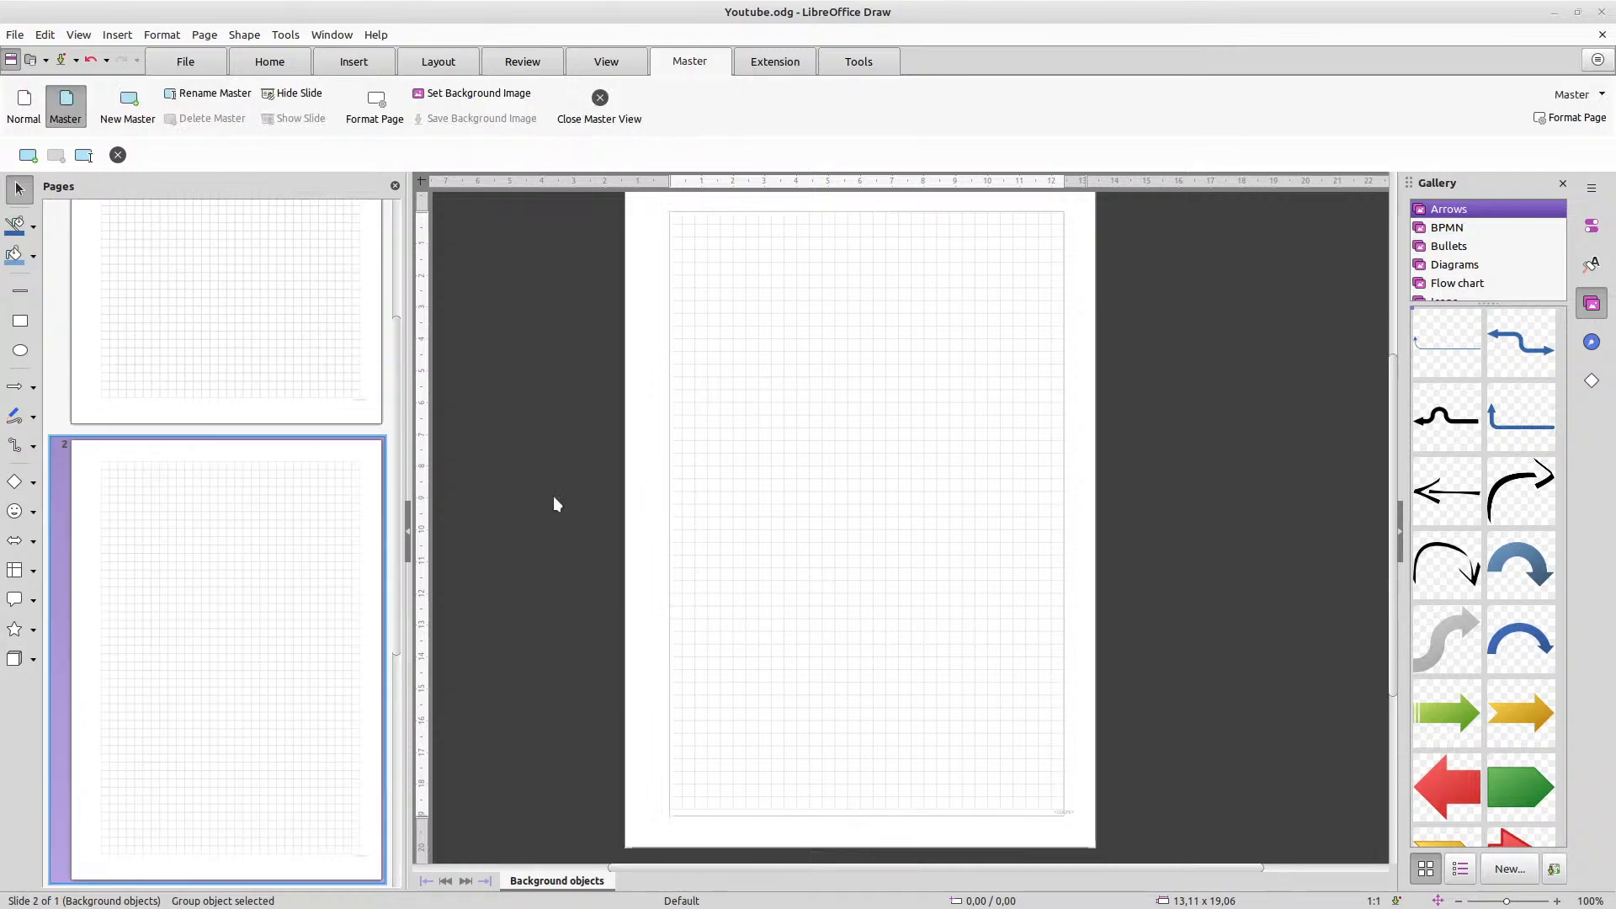
{"action": "scroll", "coordinate": [245, 644], "scroll_direction": "down", "scroll_amount": 3}
{"action": "left_click", "coordinate": [246, 643]}
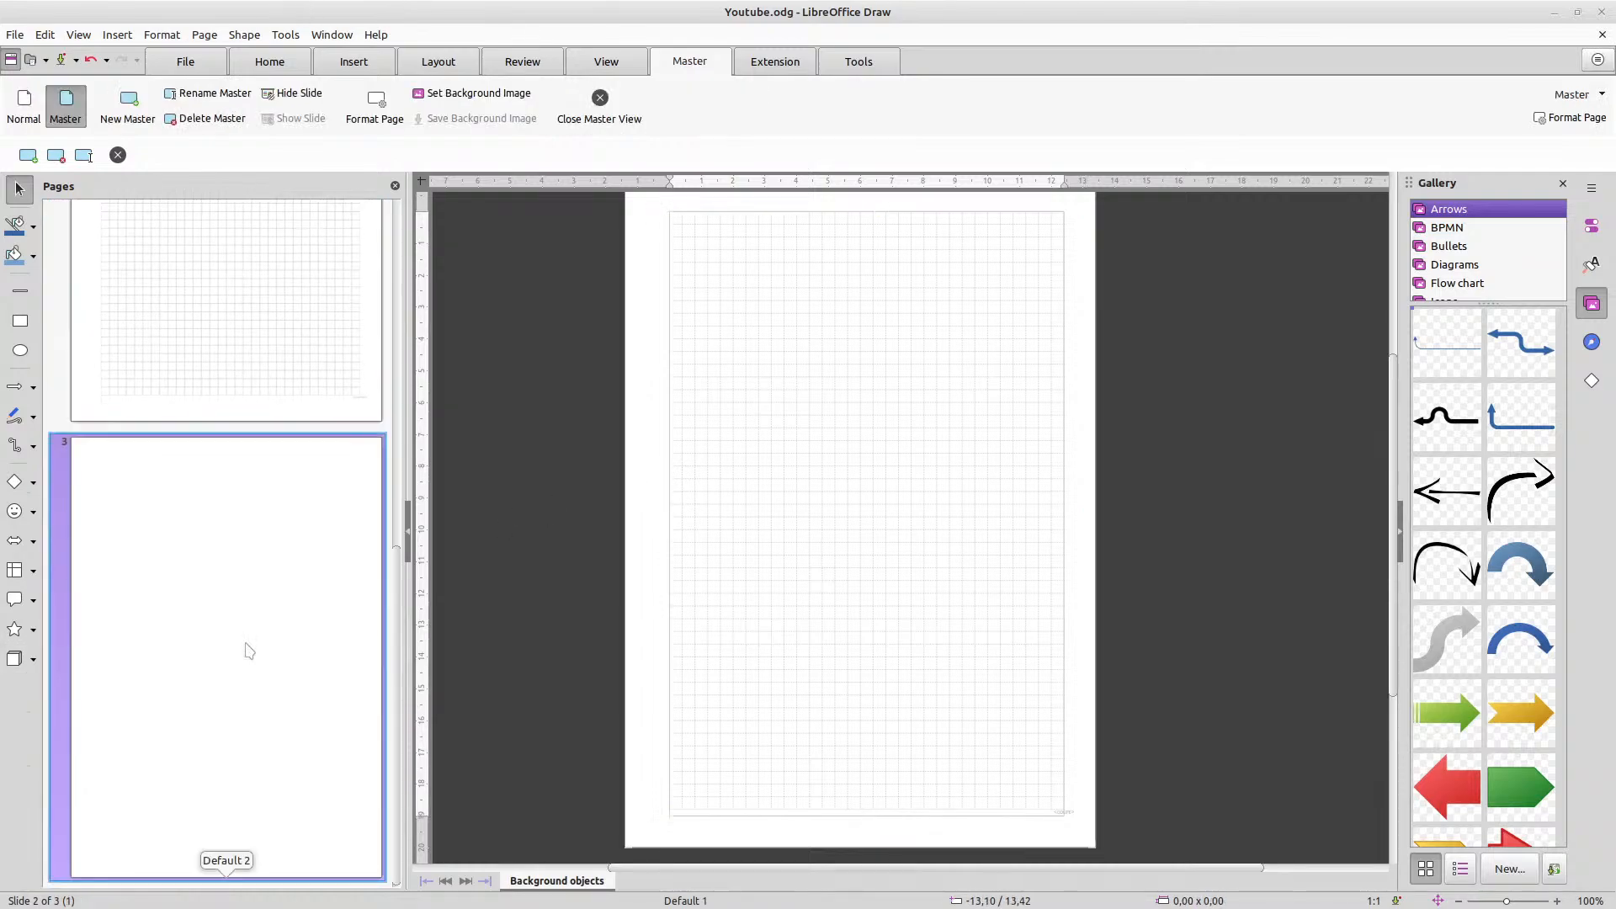
{"action": "left_click", "coordinate": [722, 553]}
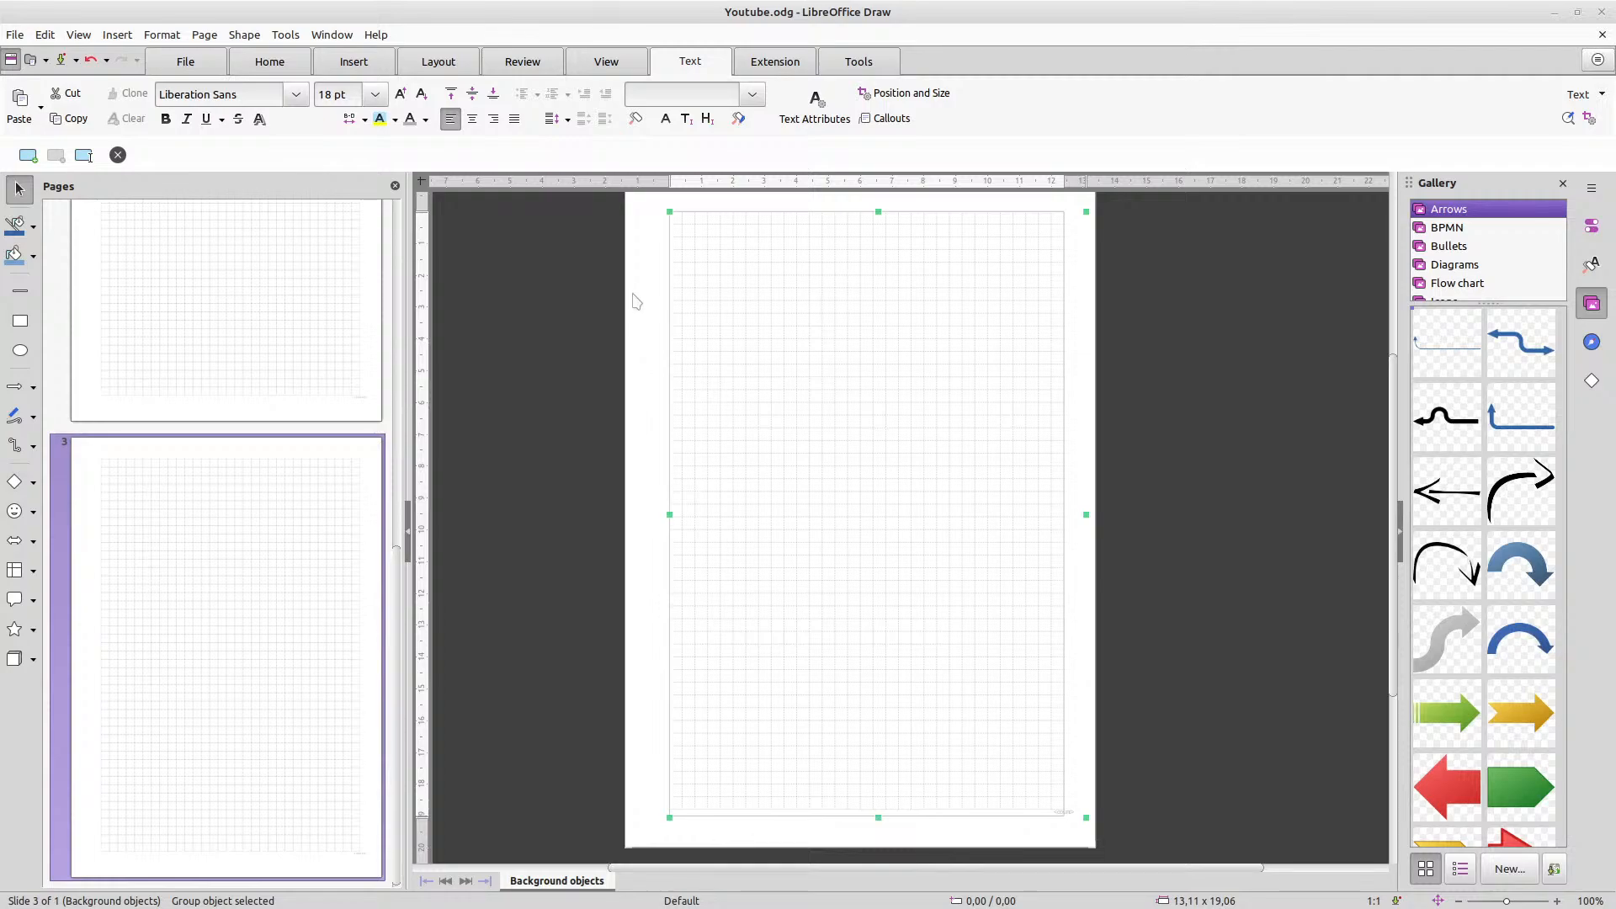
{"action": "left_click", "coordinate": [590, 286]}
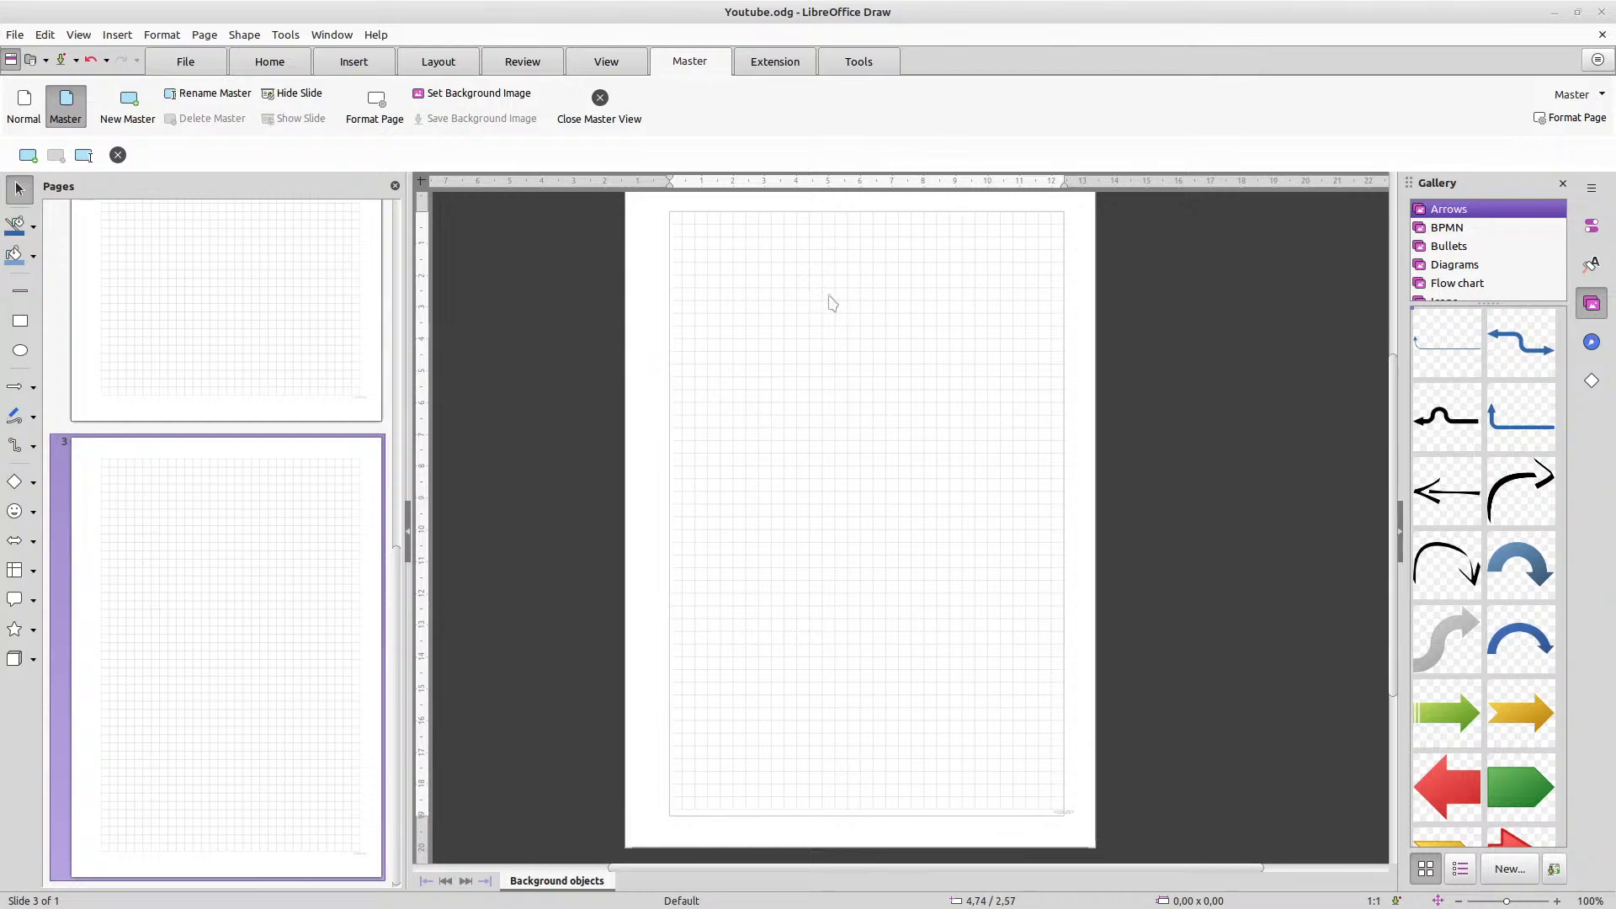
Examine the pasted grid on the third master page from its upper edge to its lower edge
{"action": "scroll", "coordinate": [827, 303], "scroll_direction": "up", "scroll_amount": 1}
{"action": "scroll", "coordinate": [871, 417], "scroll_direction": "up", "scroll_amount": 3}
{"action": "scroll", "coordinate": [871, 417], "scroll_direction": "down", "scroll_amount": 2}
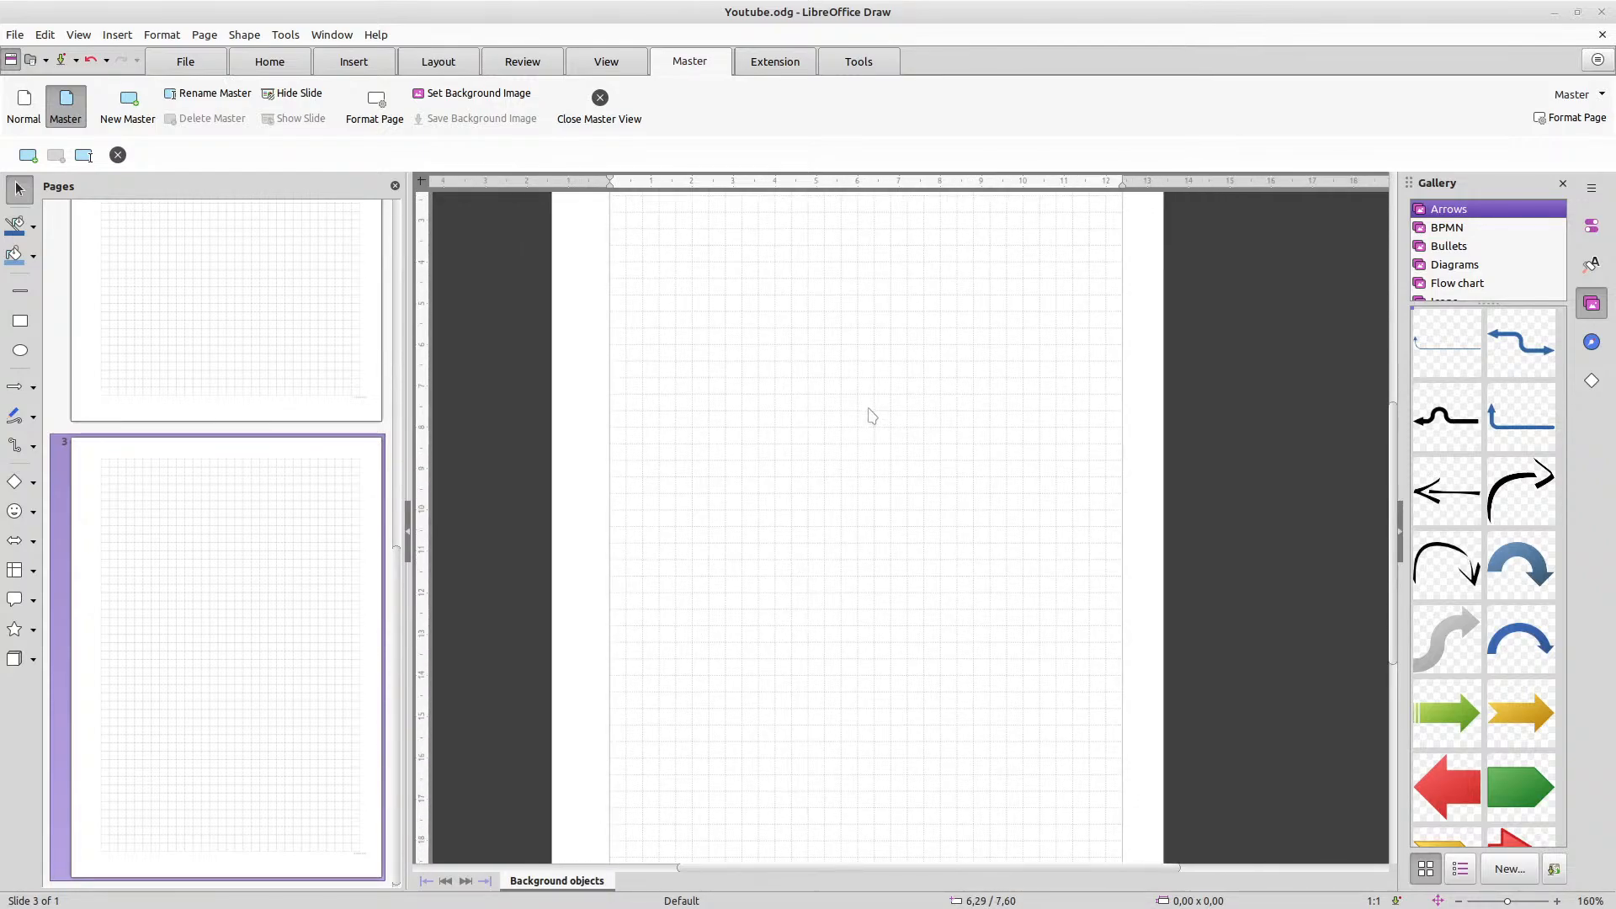
{"action": "middle_click", "coordinate": [853, 357]}
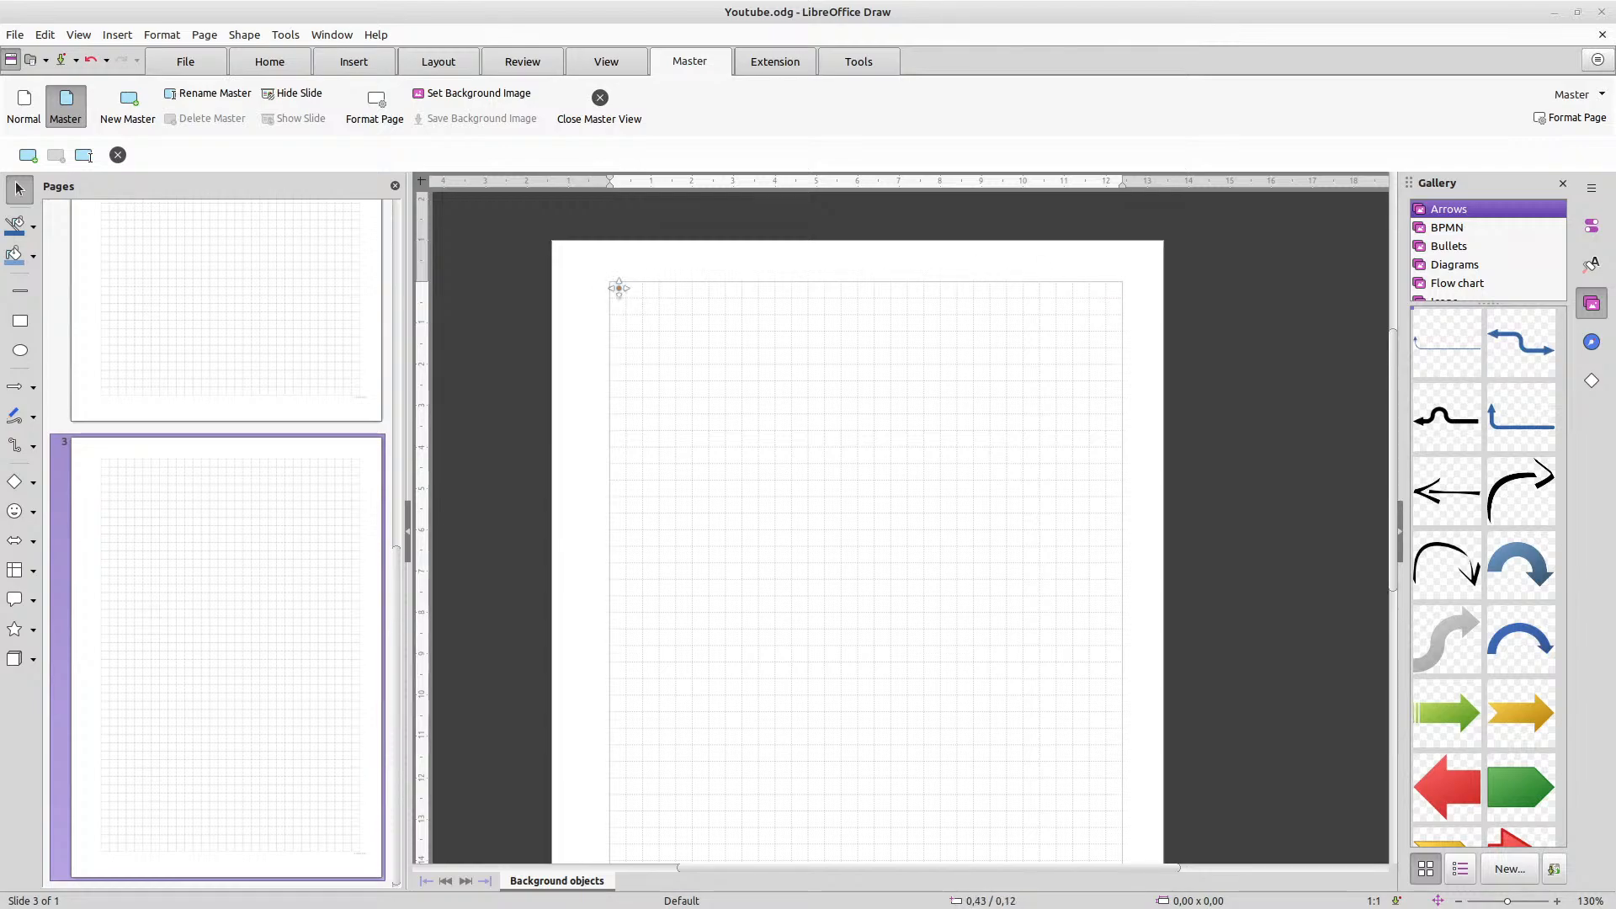
{"action": "scroll", "coordinate": [621, 296], "scroll_direction": "down", "scroll_amount": 1}
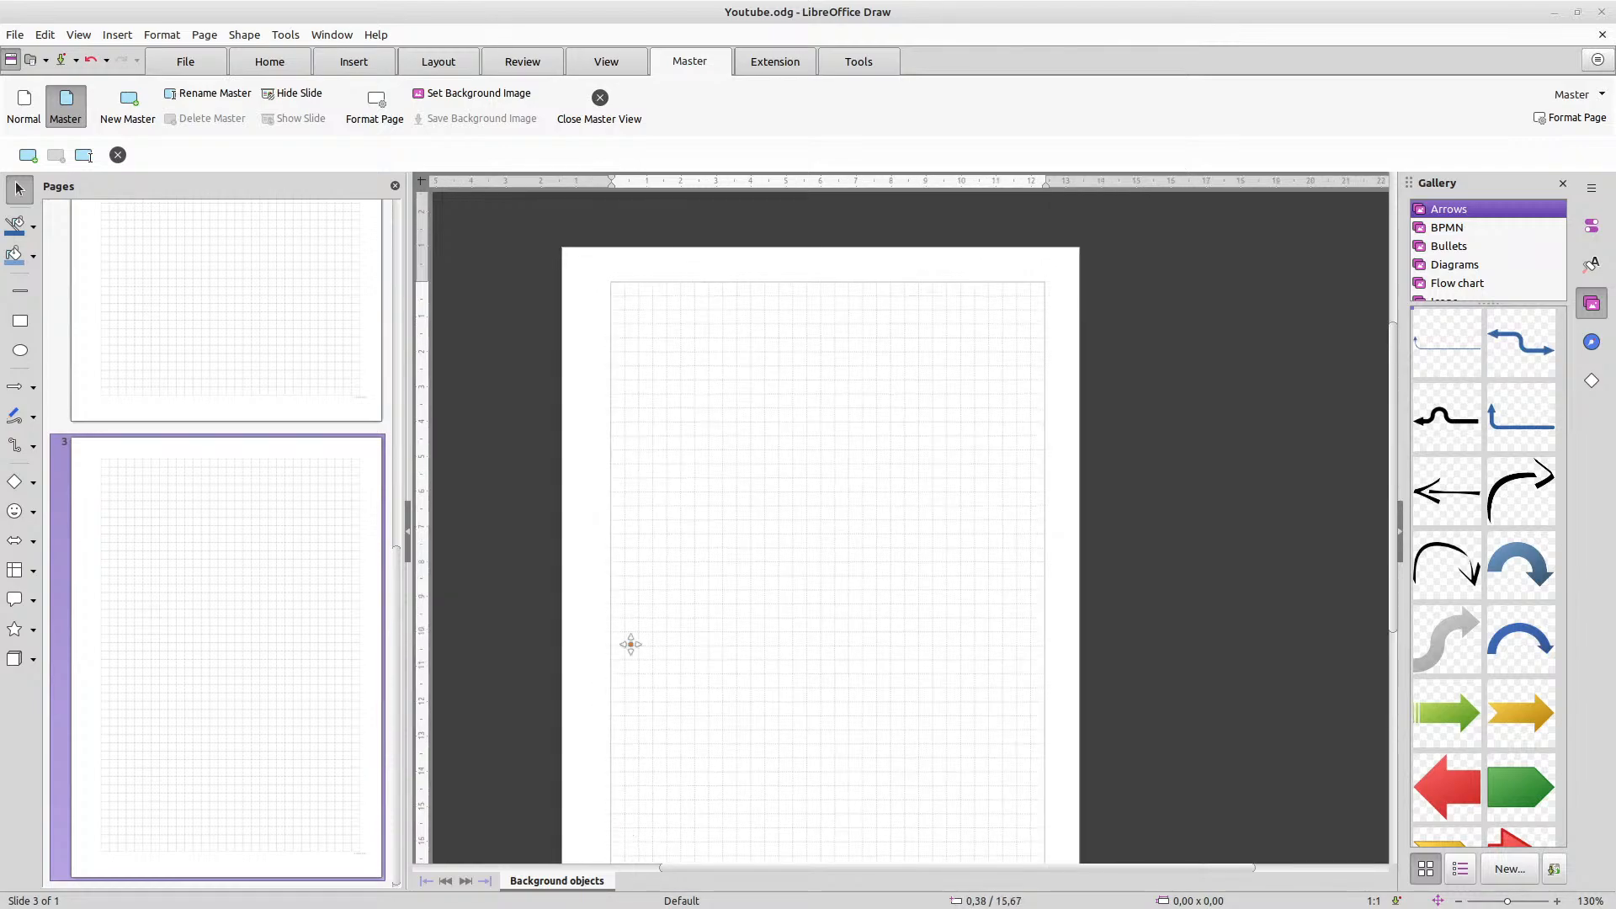
{"action": "scroll", "coordinate": [635, 497], "scroll_direction": "down", "scroll_amount": 3}
{"action": "scroll", "coordinate": [641, 488], "scroll_direction": "up", "scroll_amount": 1}
{"action": "scroll", "coordinate": [641, 486], "scroll_direction": "down", "scroll_amount": 1}
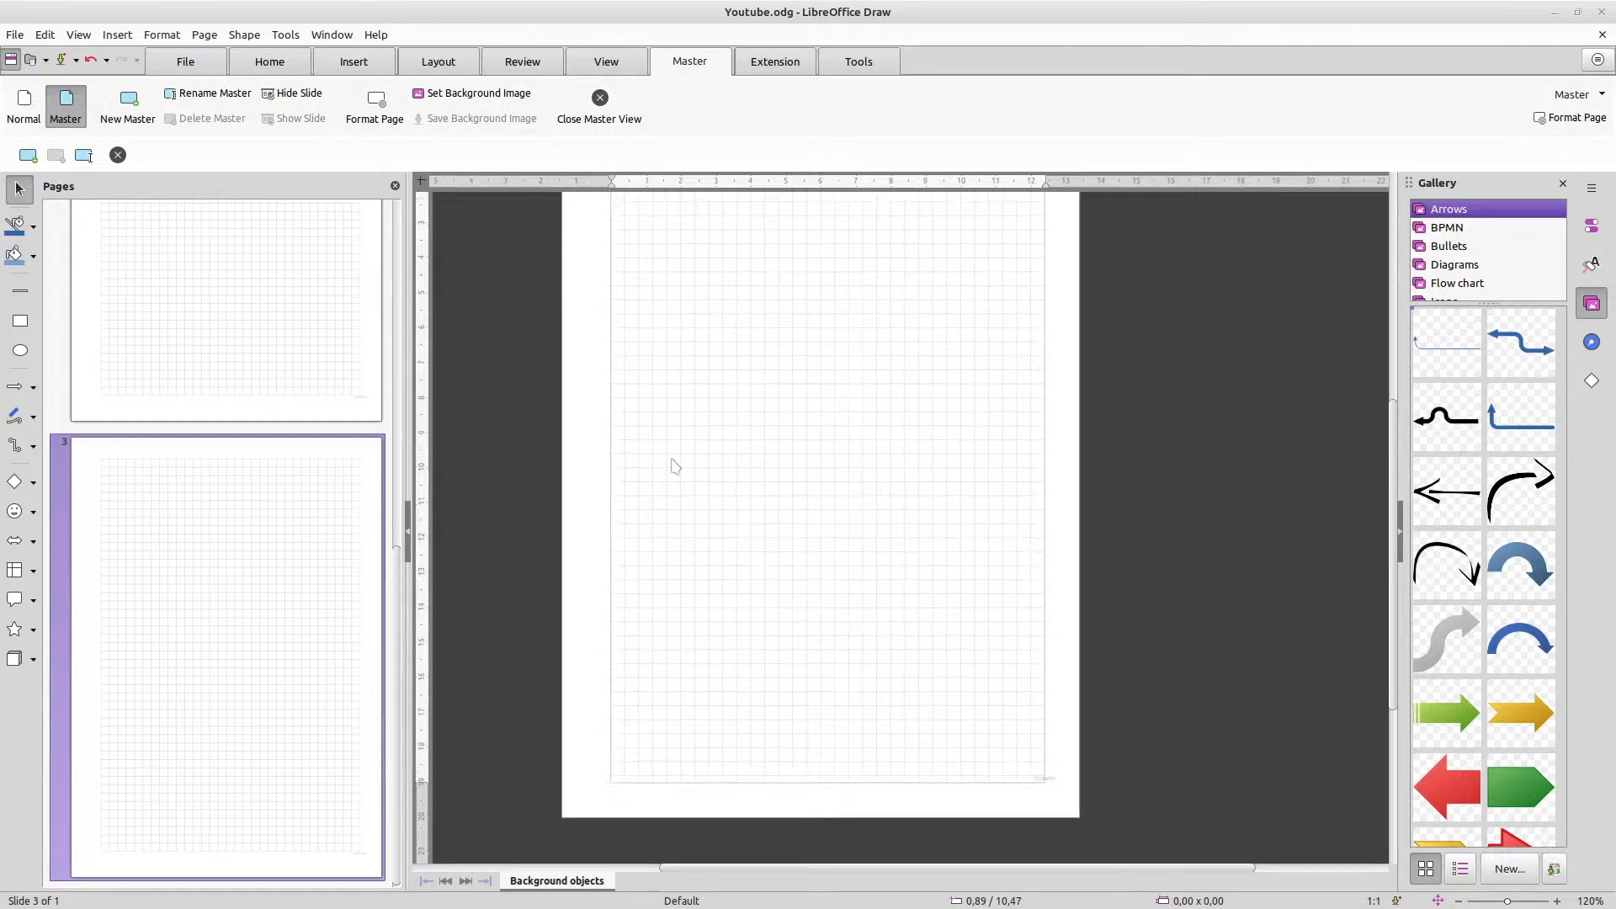
{"action": "scroll", "coordinate": [676, 457], "scroll_direction": "up", "scroll_amount": 2}
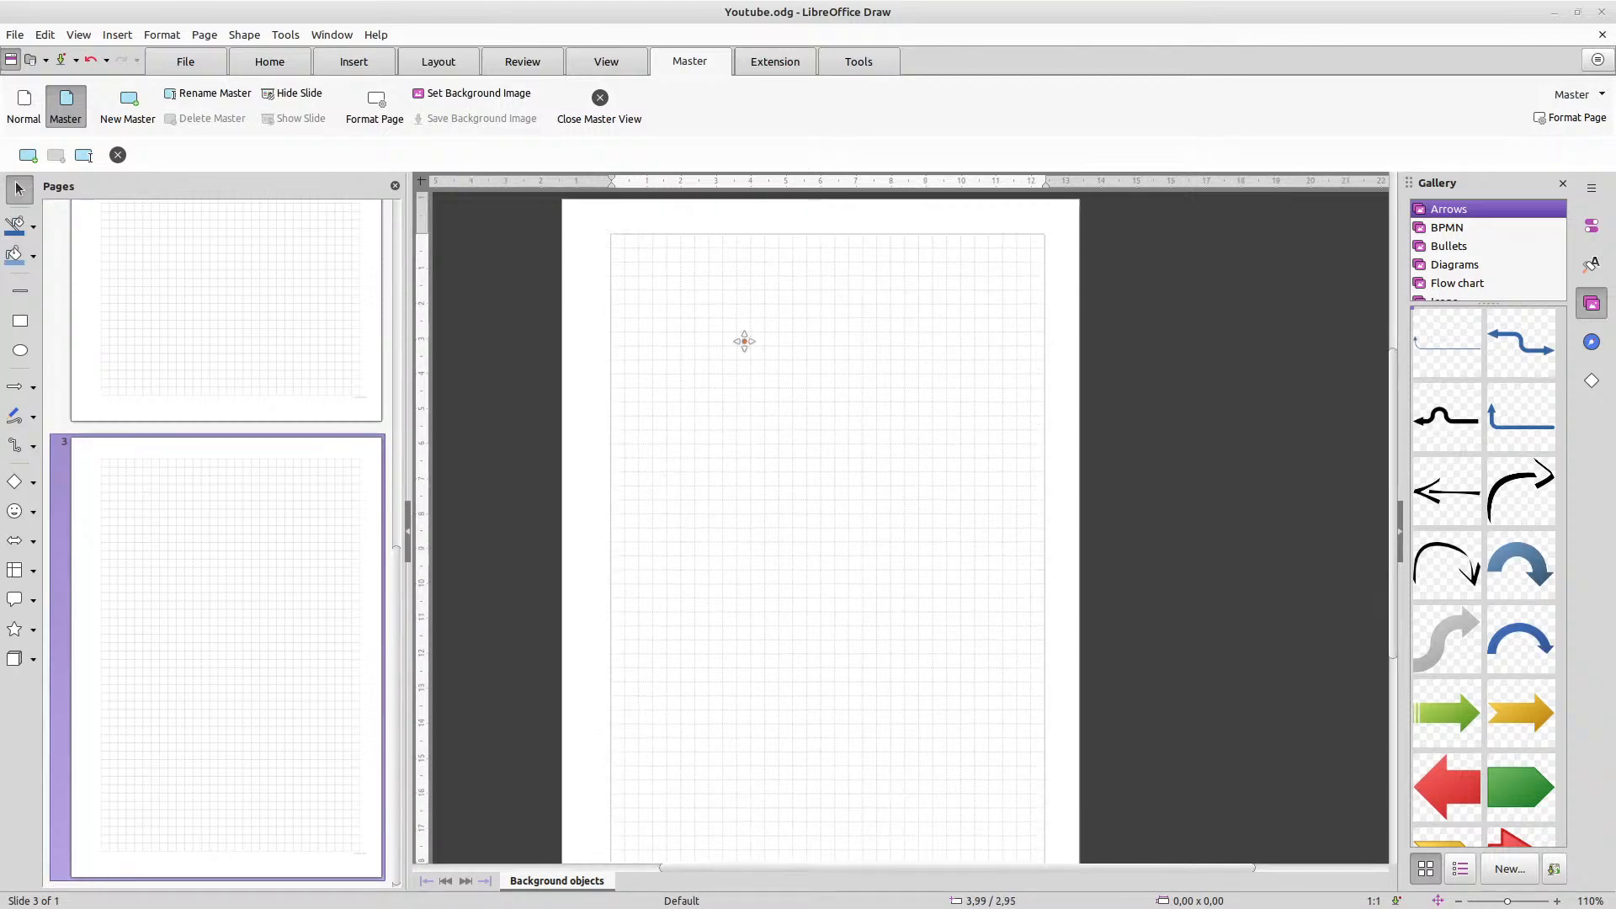
{"action": "scroll", "coordinate": [741, 346], "scroll_direction": "down", "scroll_amount": 2}
{"action": "scroll", "coordinate": [739, 358], "scroll_direction": "up", "scroll_amount": 1}
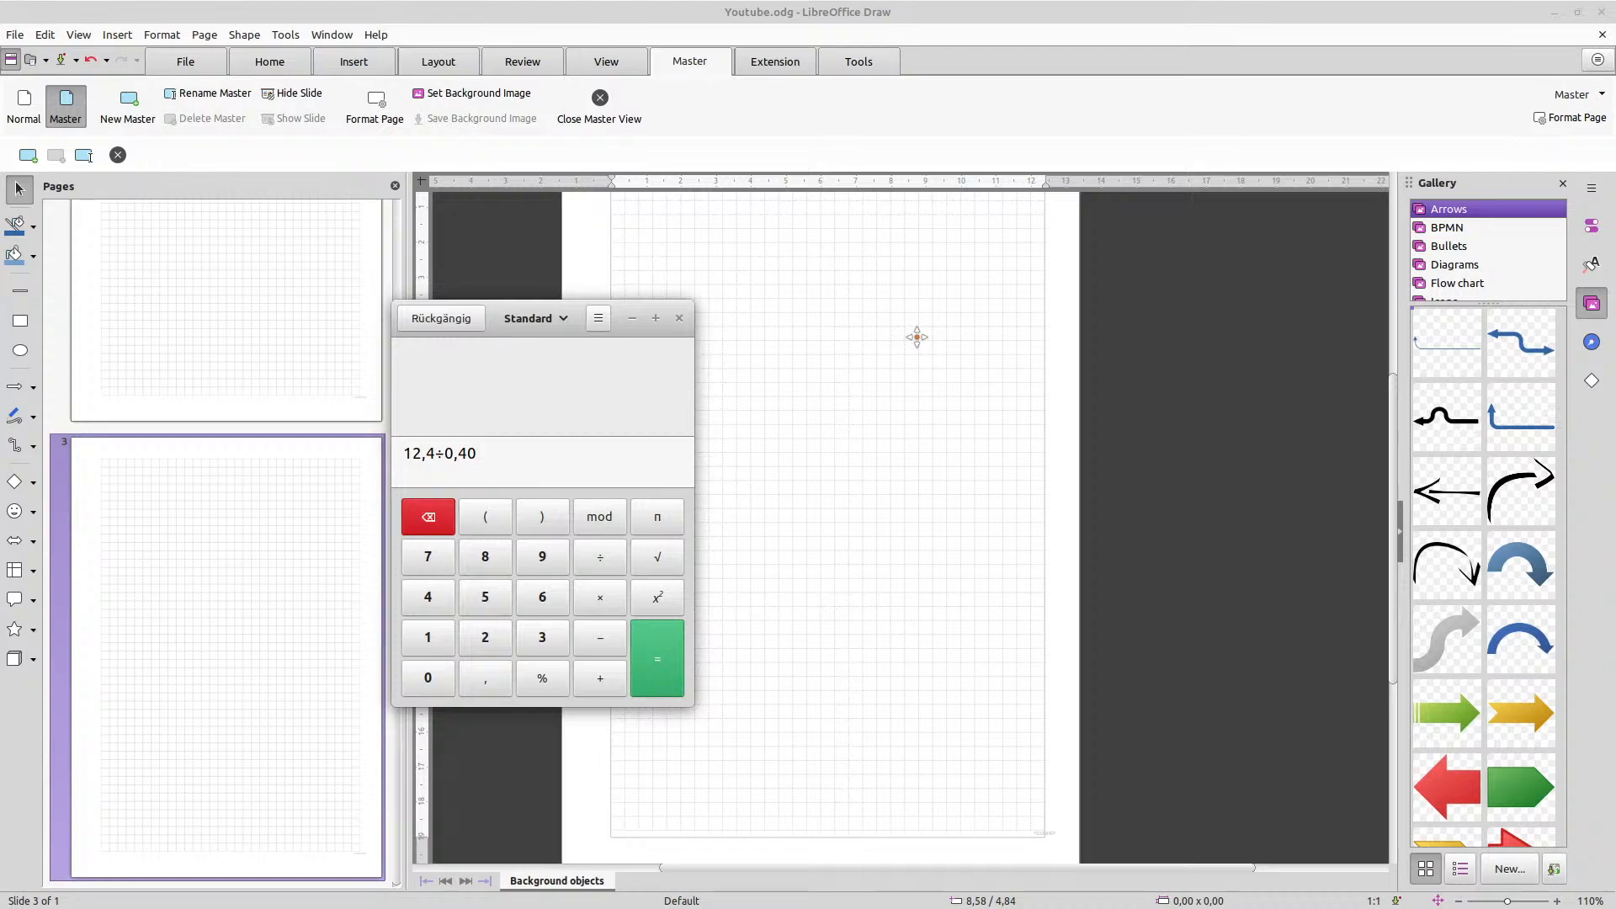
Calculate 12,4÷0,40 and 18,8÷0,4 in the calculator to get the number of grid squares across and down
{"action": "key", "text": "Return"}
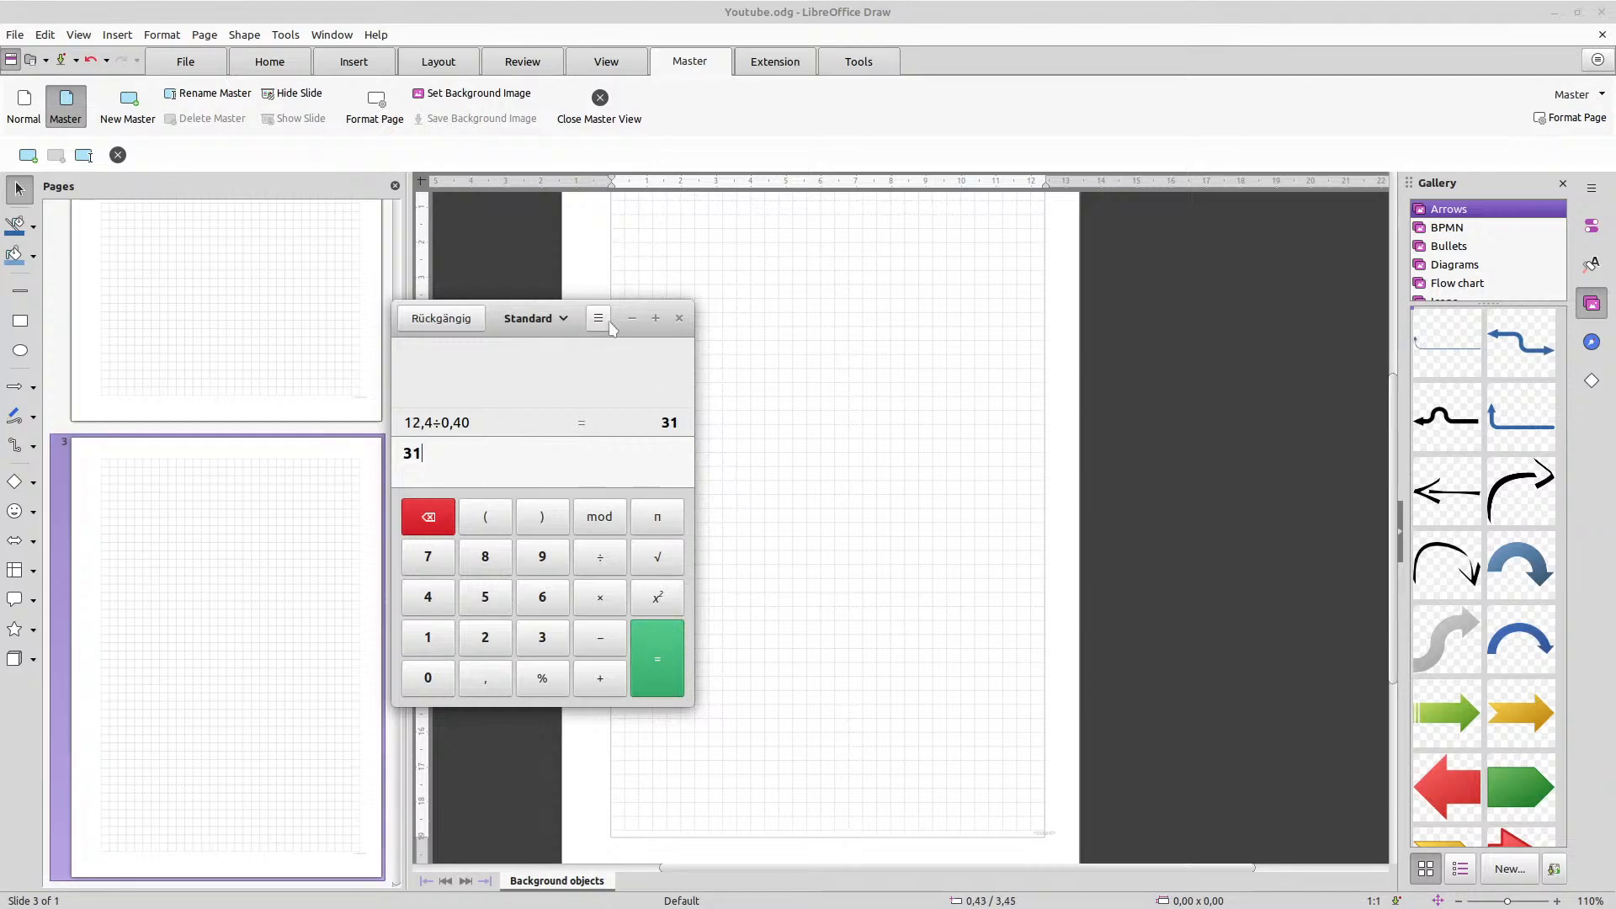
{"action": "type", "text": "18,8÷0,4"}
{"action": "key", "text": "Return"}
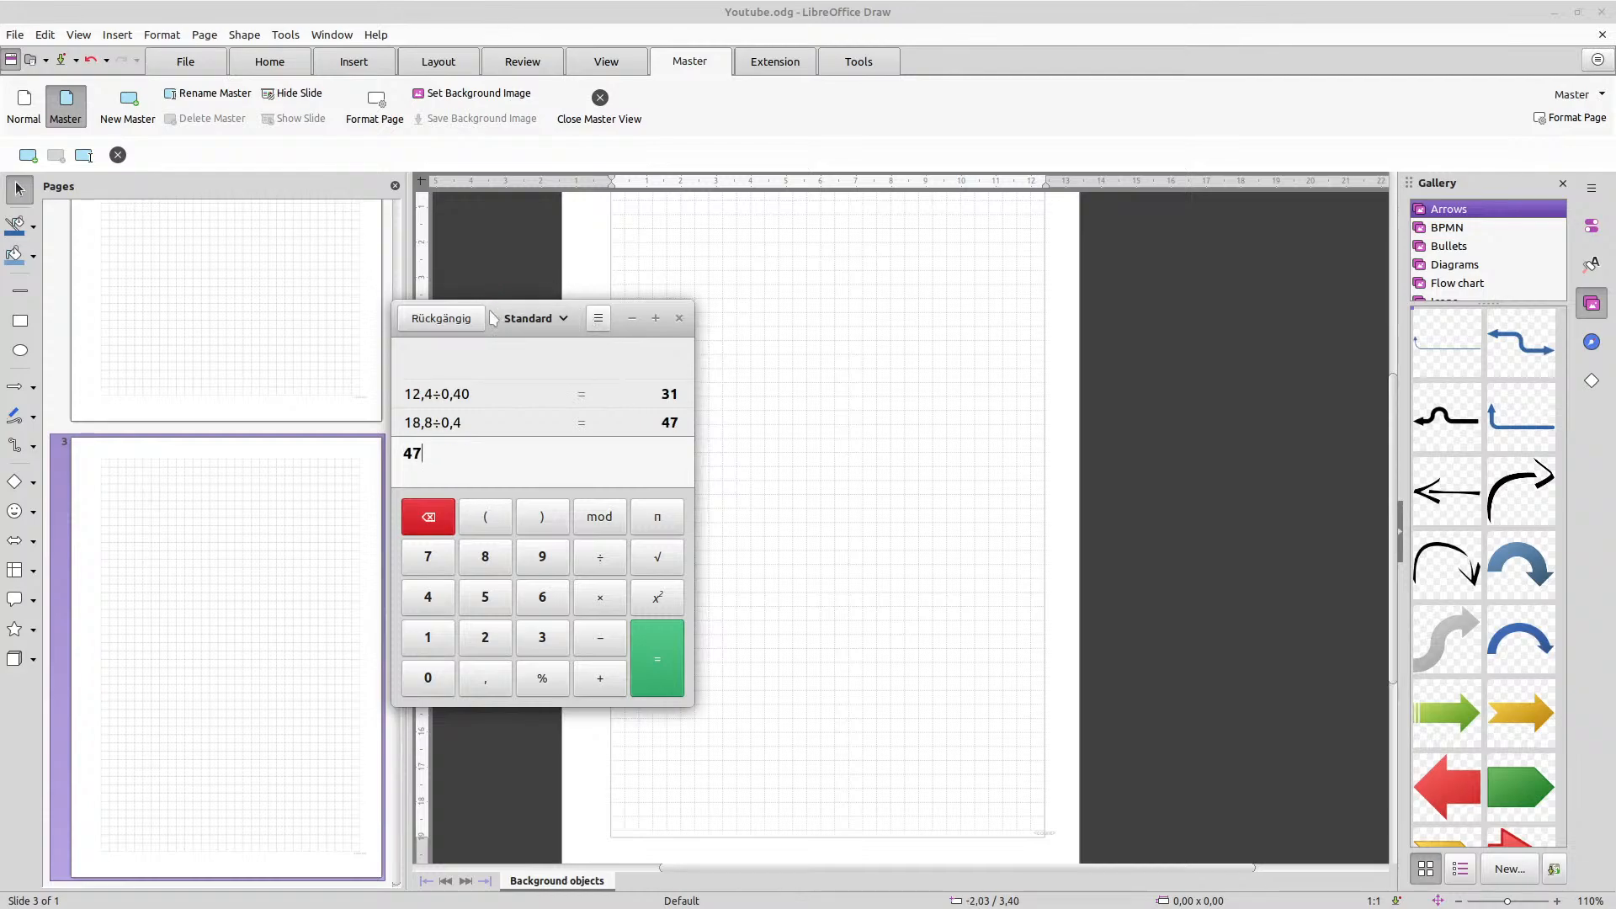
{"action": "left_click_drag", "start_coordinate": [482, 303], "coordinate": [205, 292]}
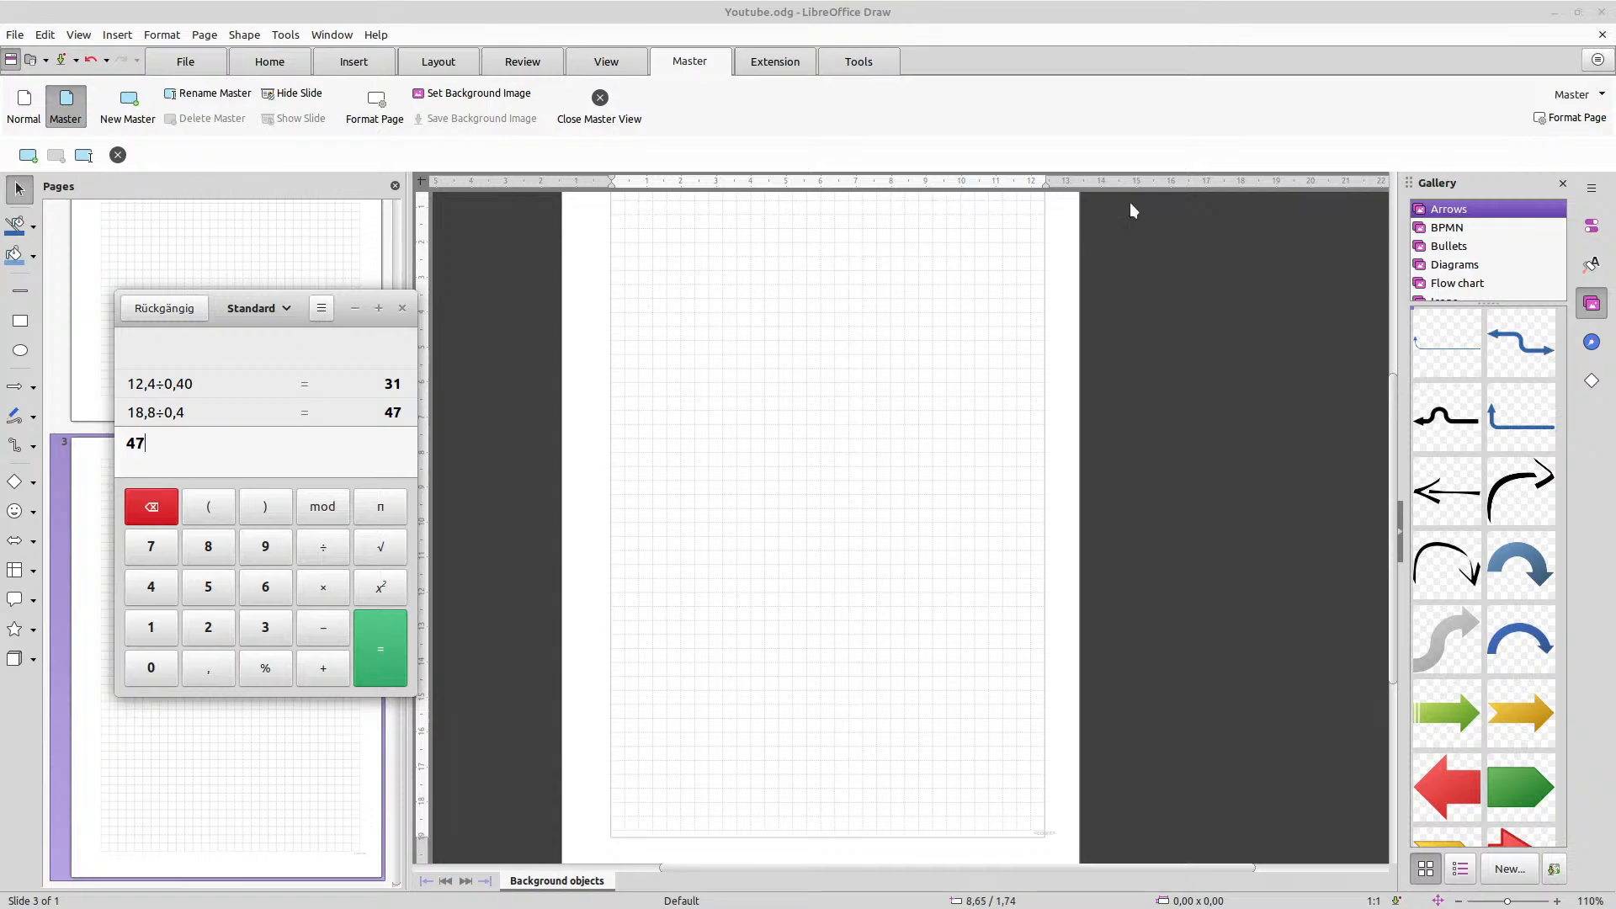
Calculate 31÷4 in the calculator to see how the grid's width divides into four columns
{"action": "left_click", "coordinate": [1396, 589]}
{"action": "left_click_drag", "start_coordinate": [1395, 589], "coordinate": [1396, 569]}
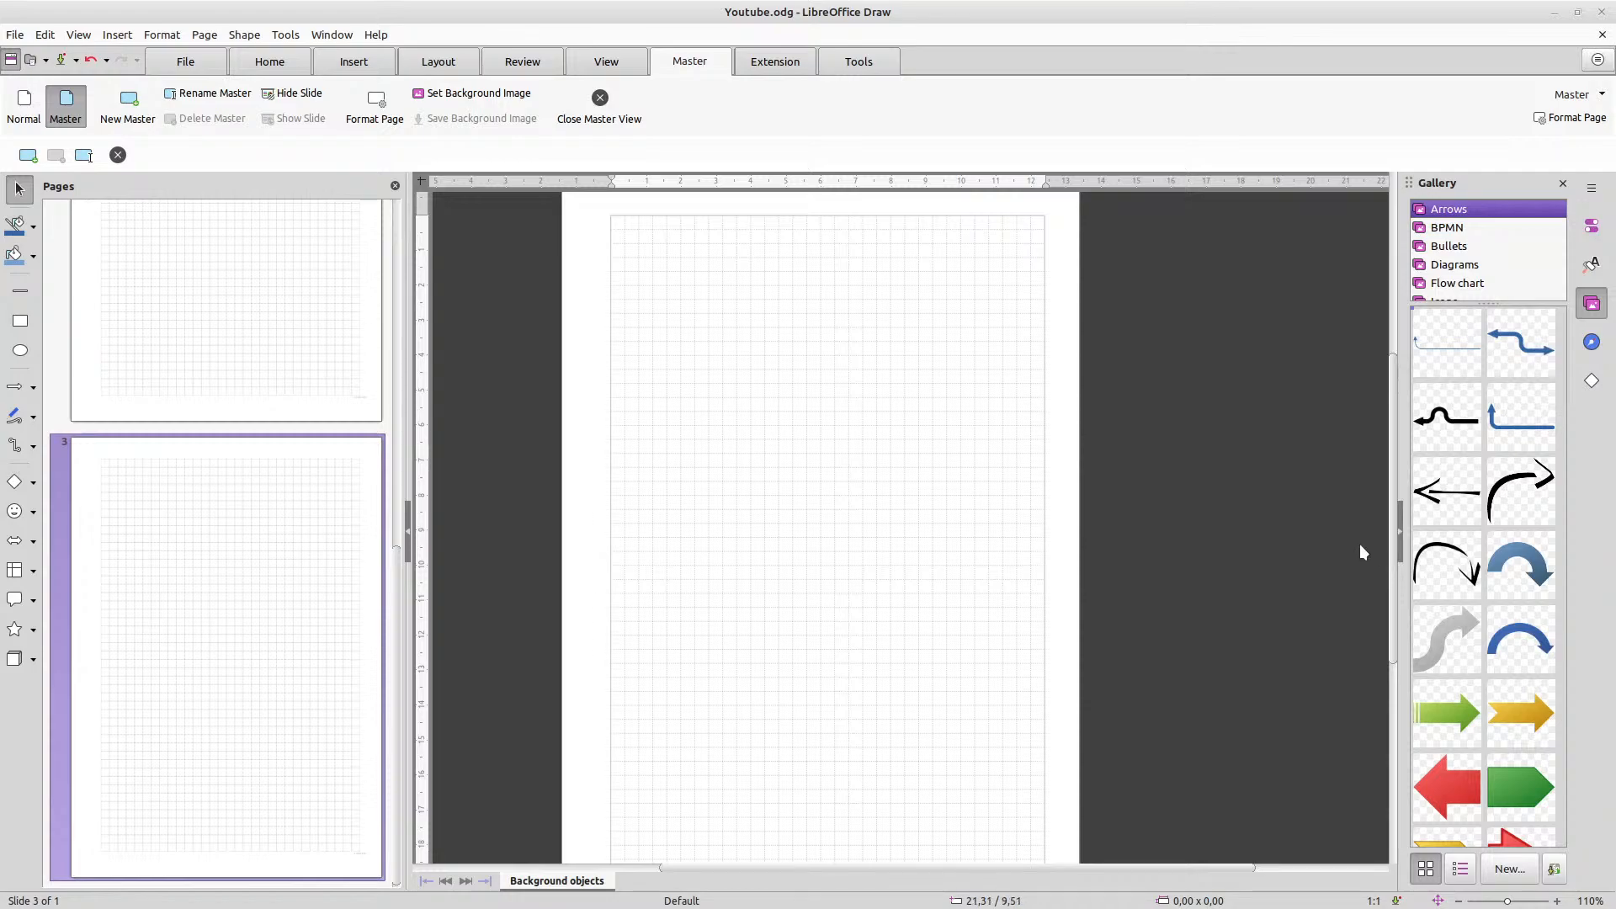
{"action": "scroll", "coordinate": [1357, 543], "scroll_direction": "up", "scroll_amount": 1}
{"action": "scroll", "coordinate": [1357, 543], "scroll_direction": "down", "scroll_amount": 1}
{"action": "key", "text": "alt+Tab"}
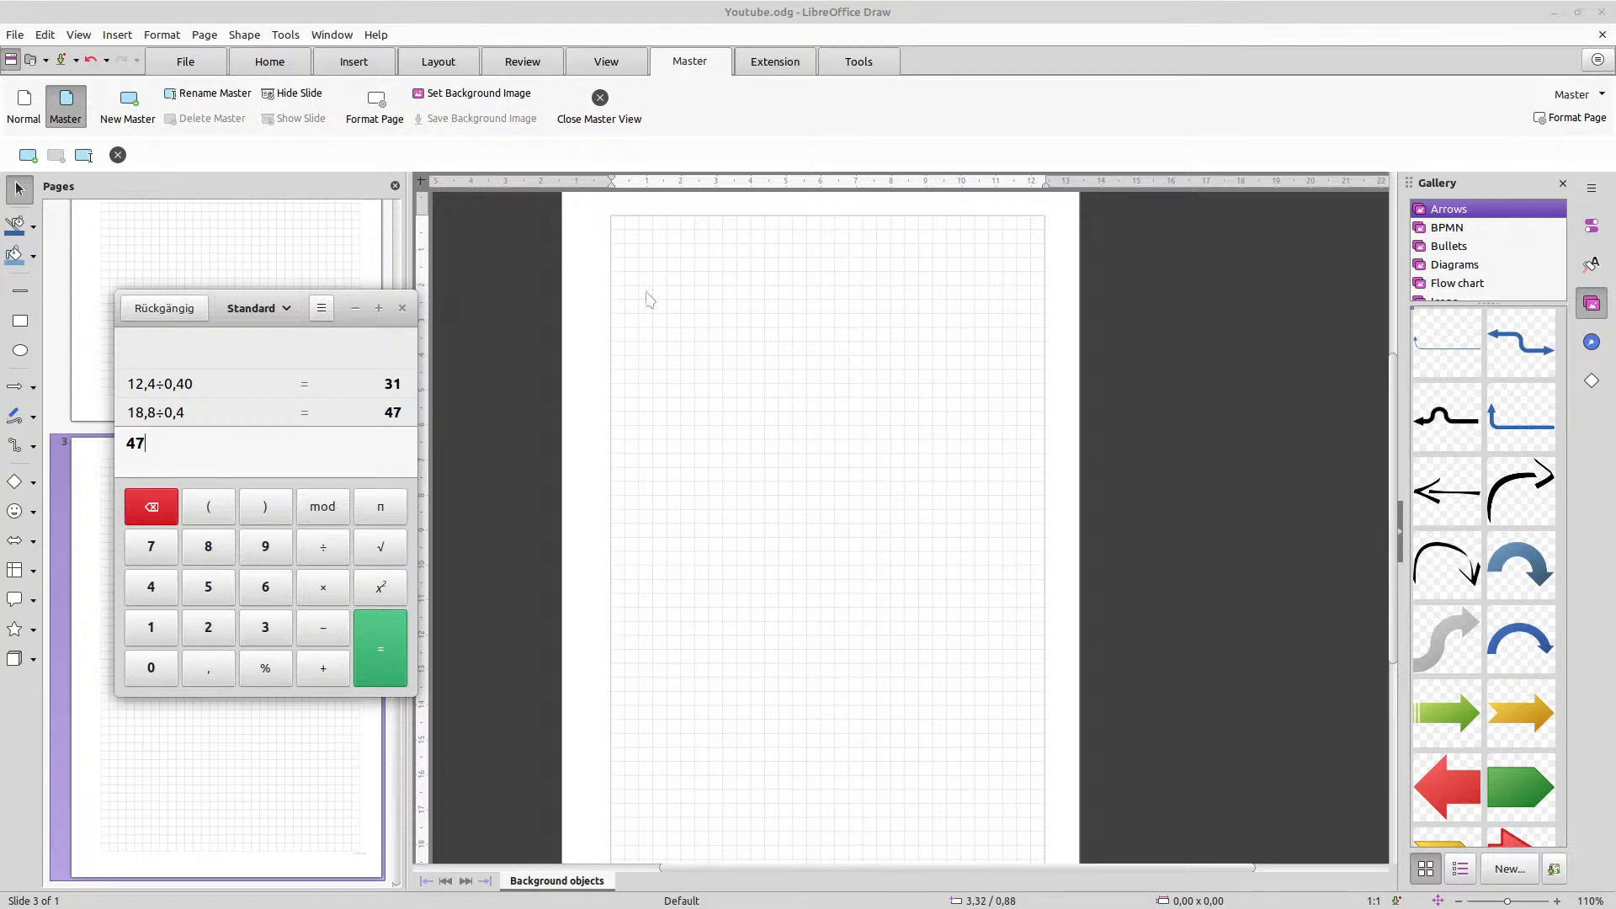
{"action": "type", "text": "31/"}
{"action": "key", "text": "Return"}
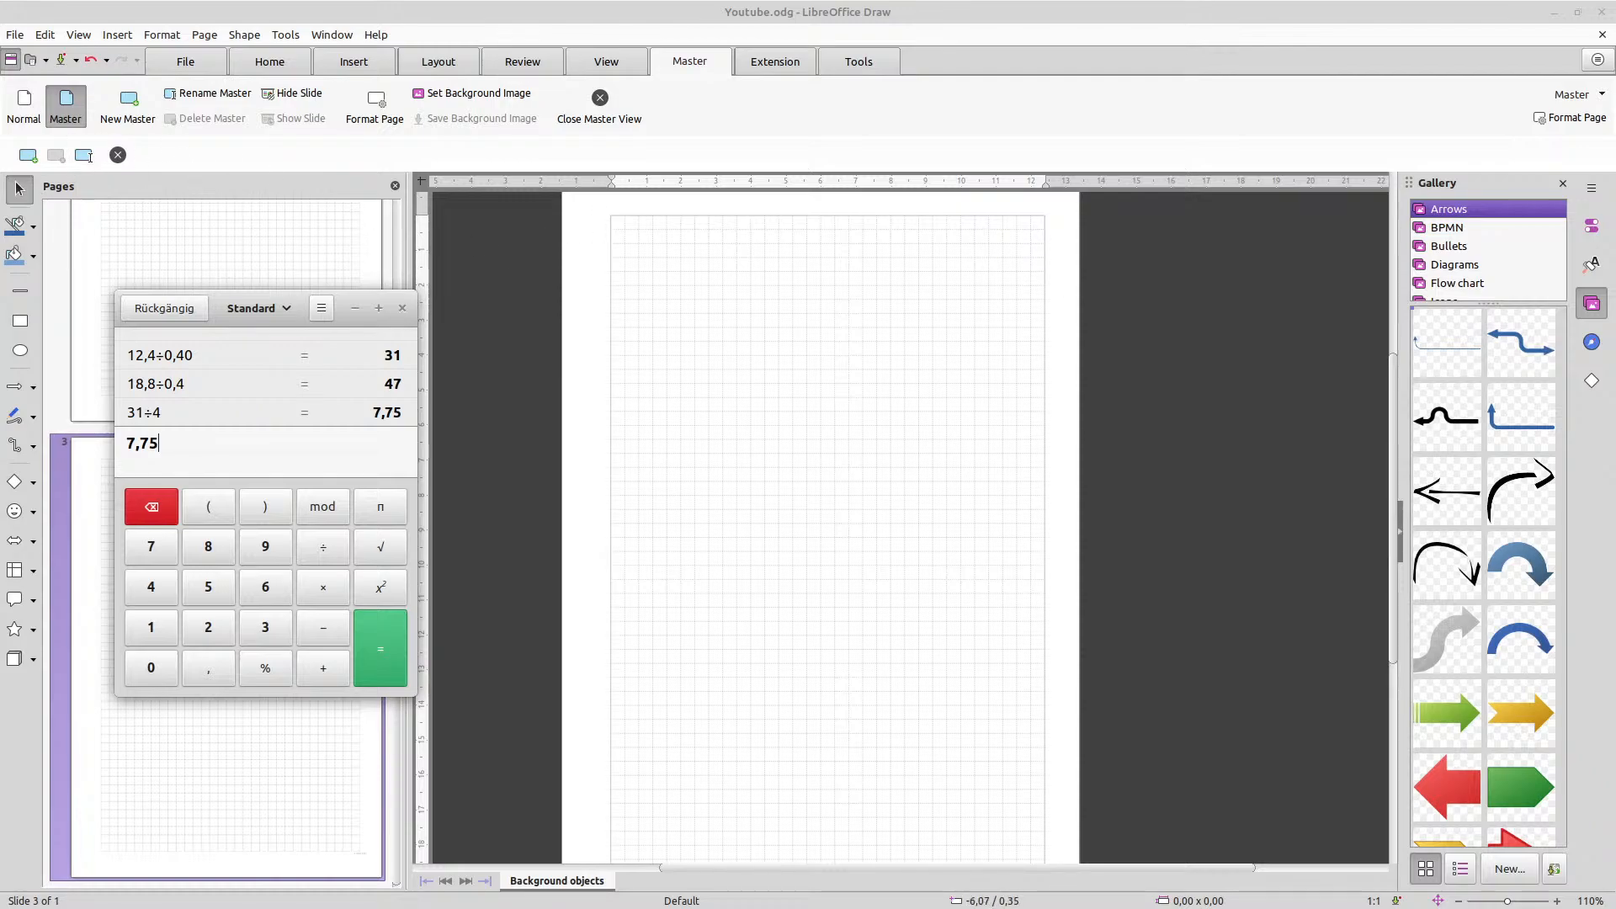
Draw a roughly vertical line about 9.85 cm long down from the grid's upper edge, at about X 8.75 cm
{"action": "left_click", "coordinate": [20, 290]}
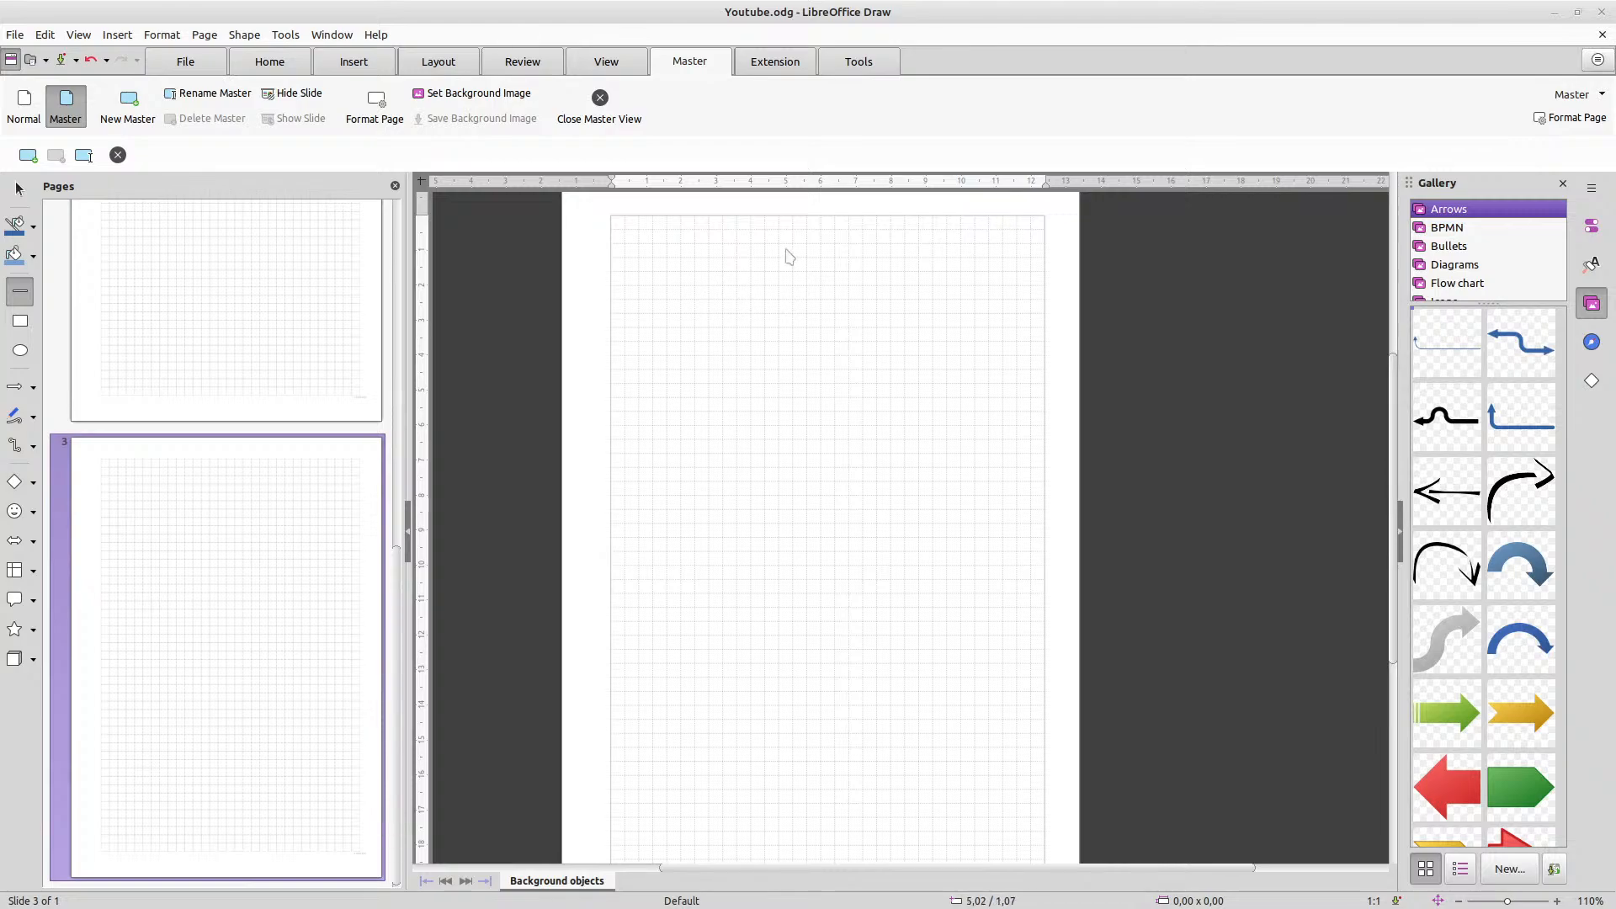
{"action": "scroll", "coordinate": [788, 255], "scroll_direction": "up", "scroll_amount": 2}
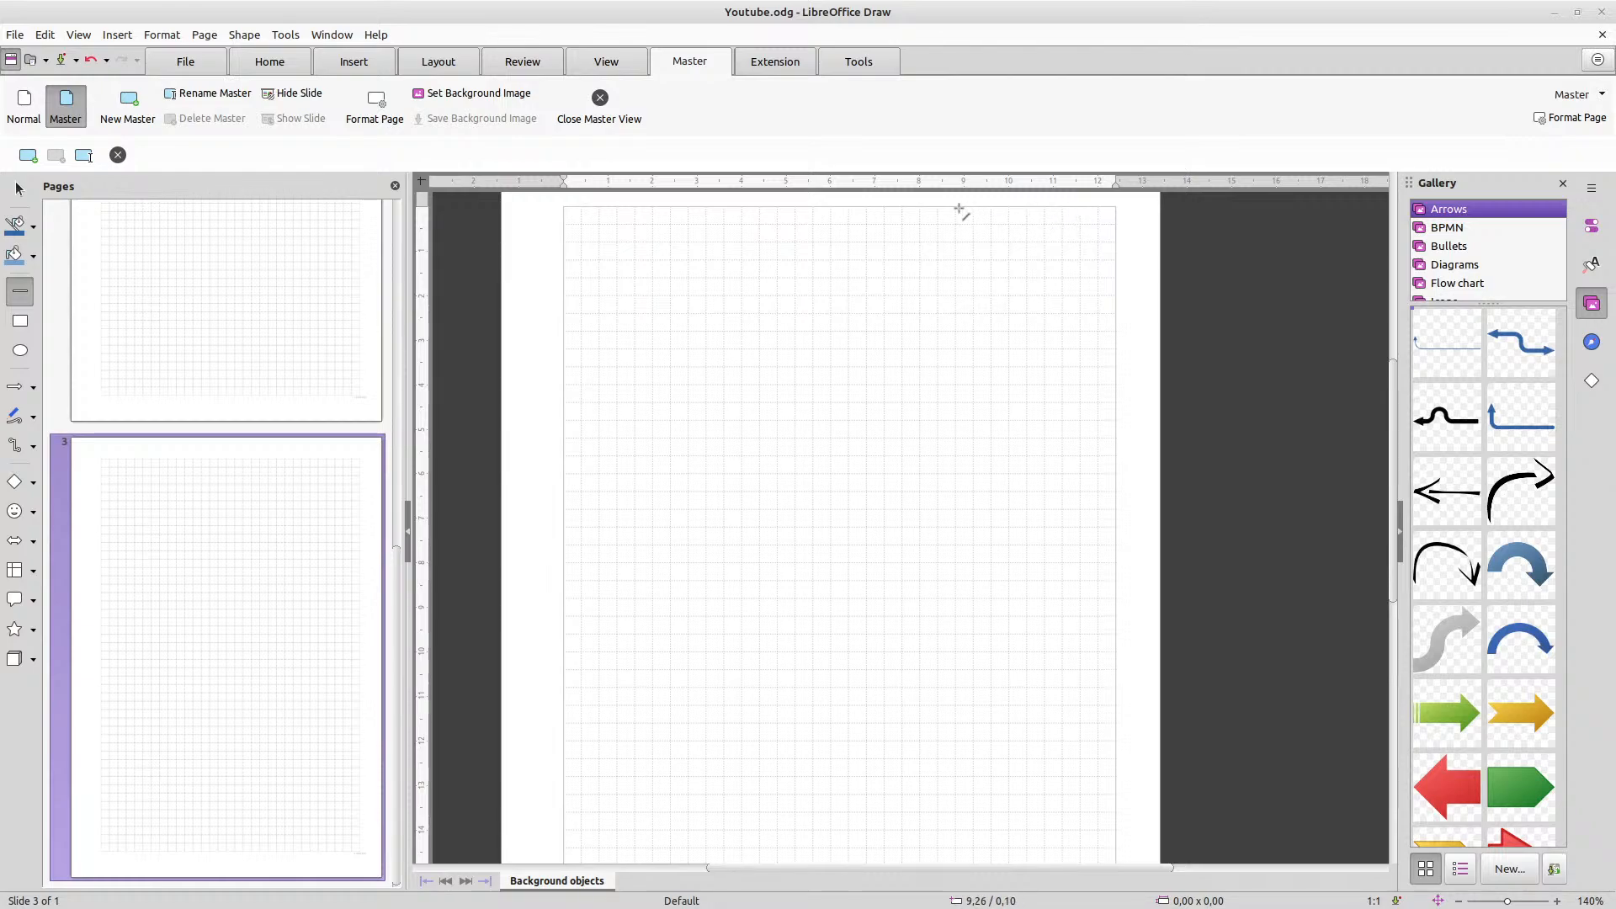
{"action": "left_click_drag", "start_coordinate": [953, 207], "coordinate": [952, 646]}
{"action": "left_click_drag", "start_coordinate": [954, 646], "coordinate": [955, 646]}
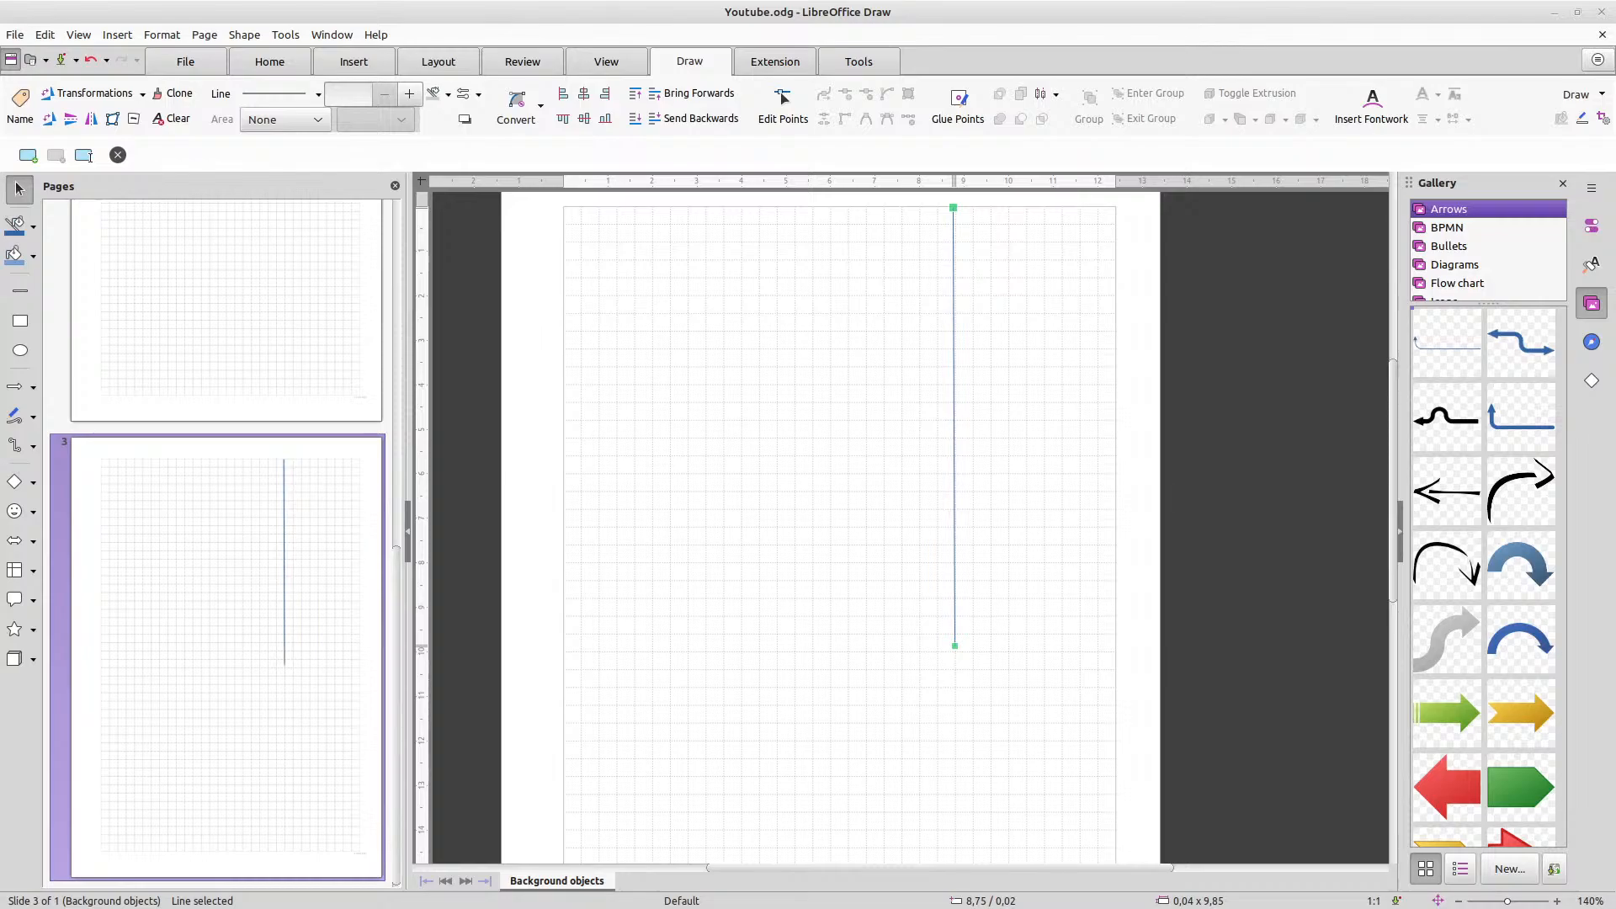
Calculate 0,4×7 in the calculator to get the width of seven grid squares
{"action": "key", "text": "alt+Tab"}
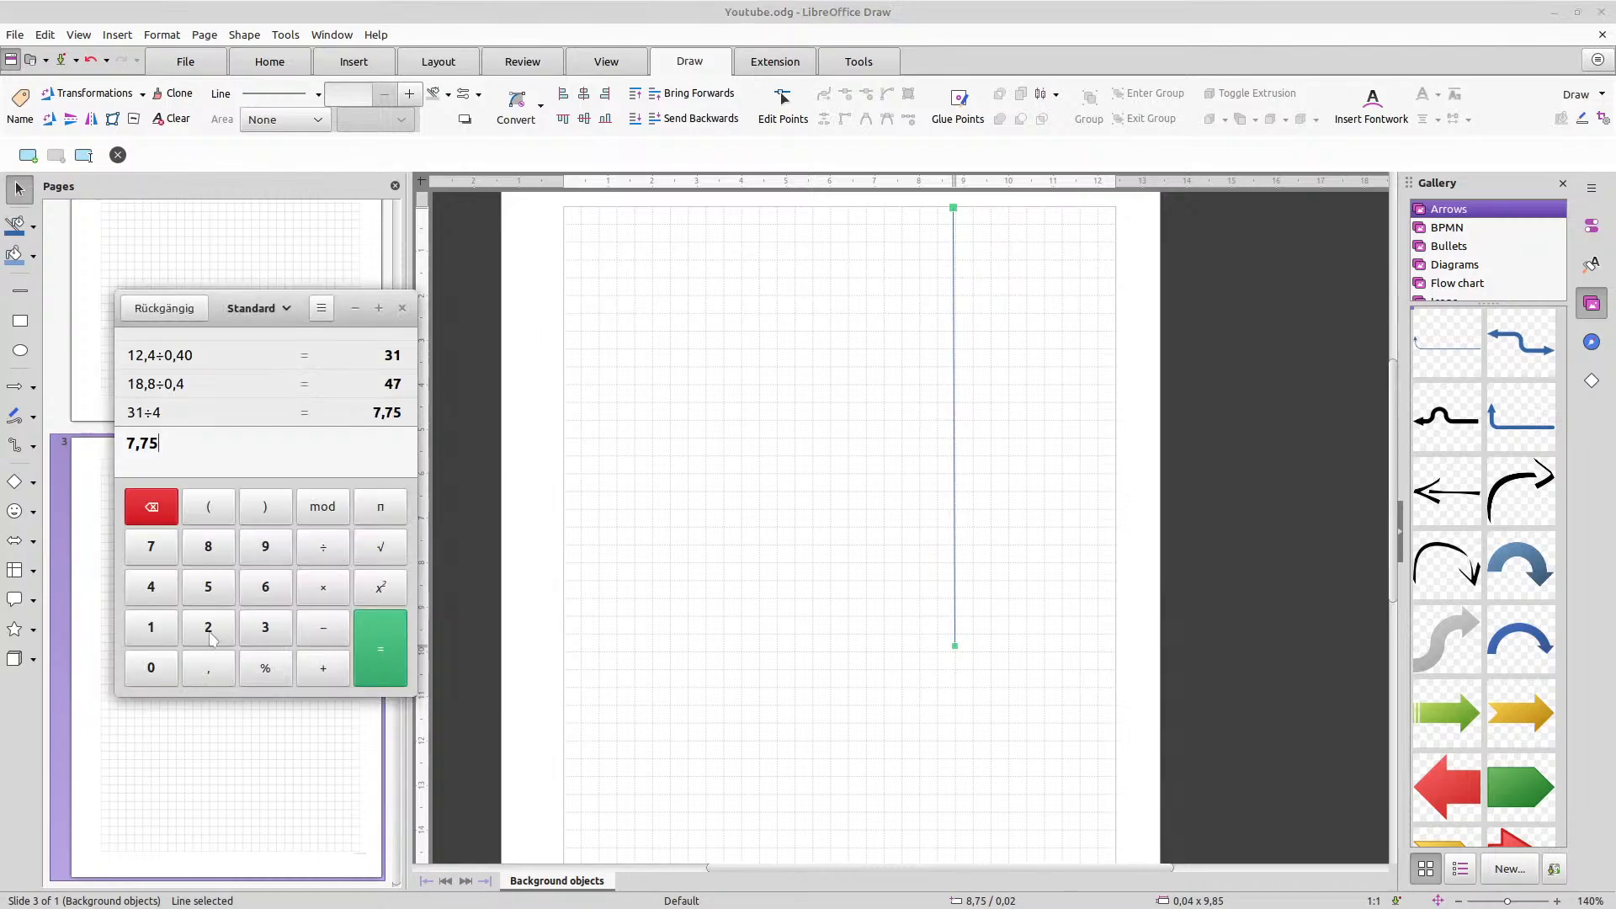
{"action": "type", "text": "0,4×7"}
{"action": "key", "text": "Return"}
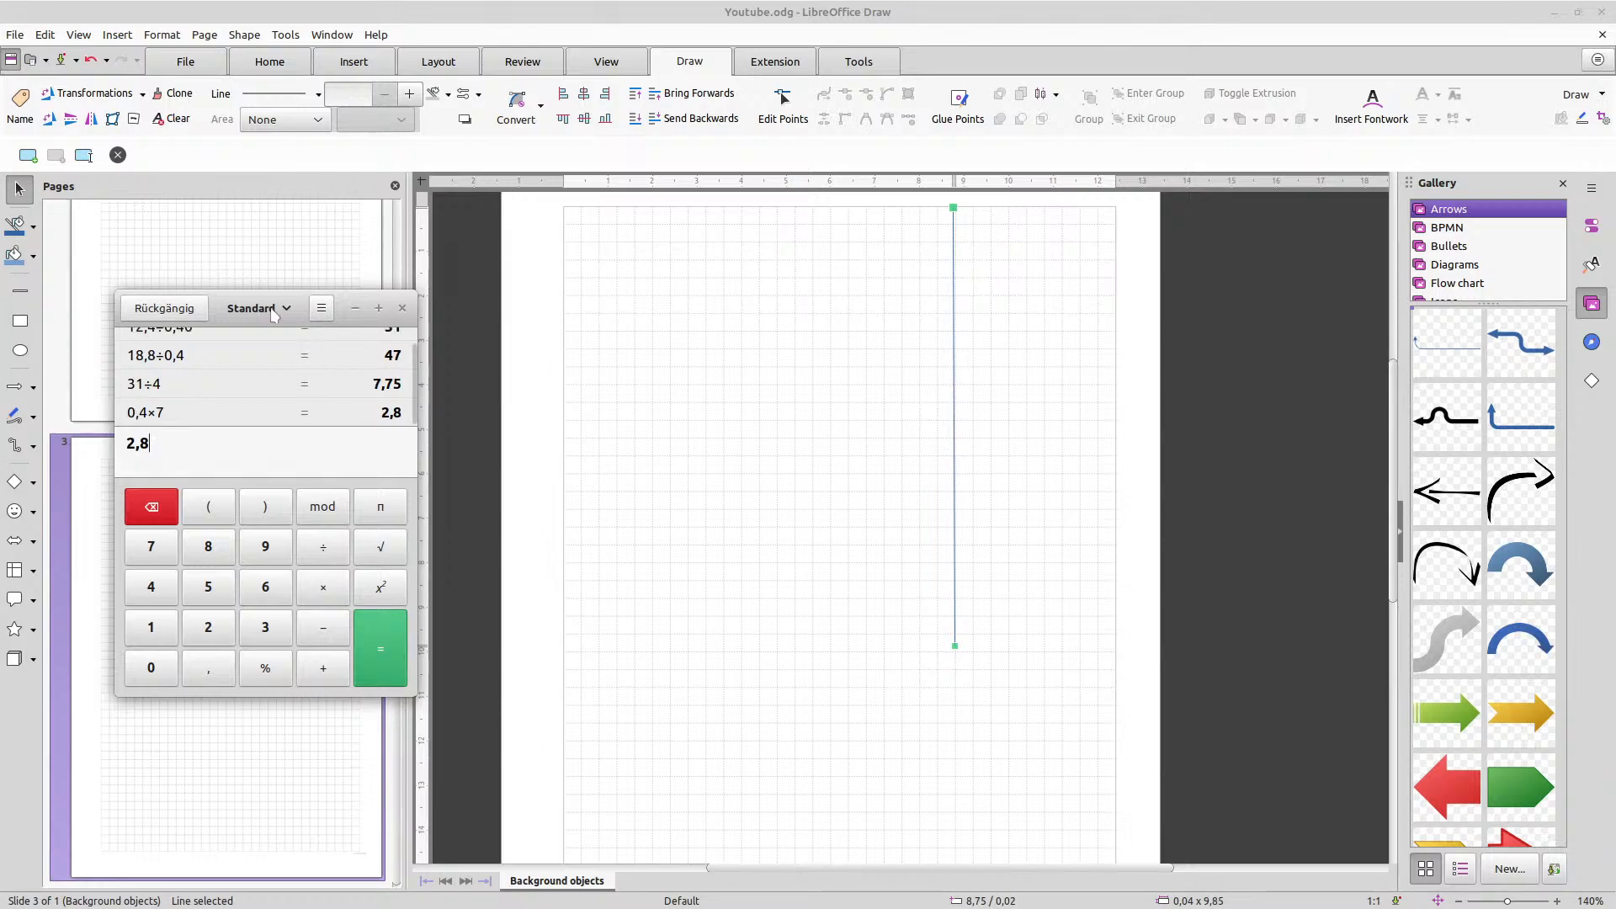
{"action": "left_click_drag", "start_coordinate": [215, 318], "coordinate": [0, 328]}
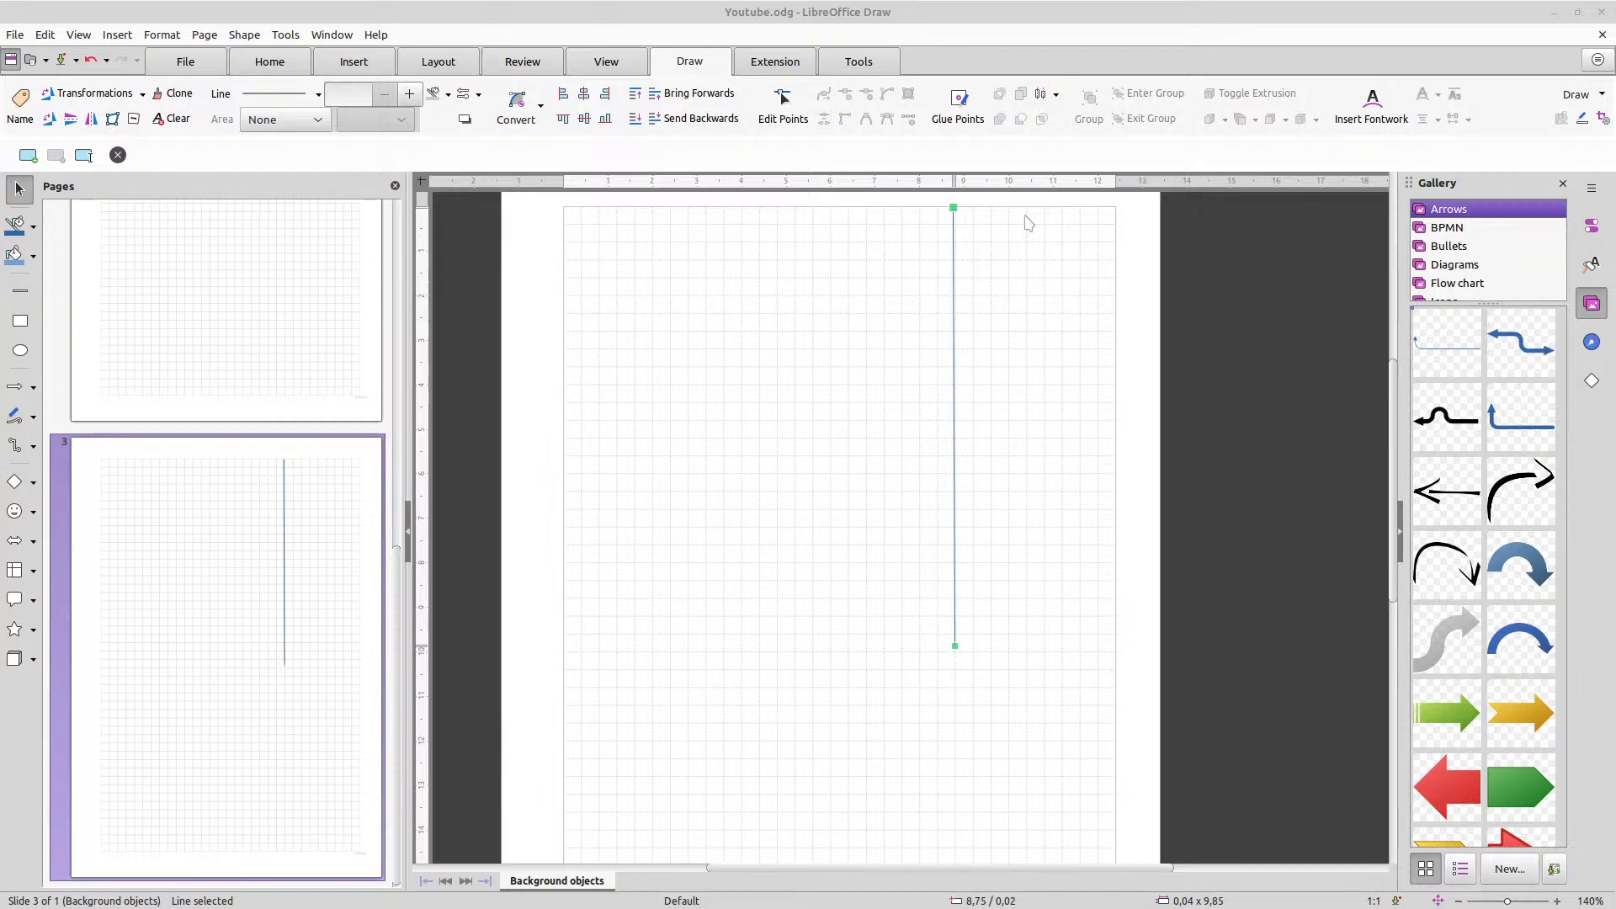
Move the vertical line to the right, to about X 9.65 cm
{"action": "left_click", "coordinate": [952, 245]}
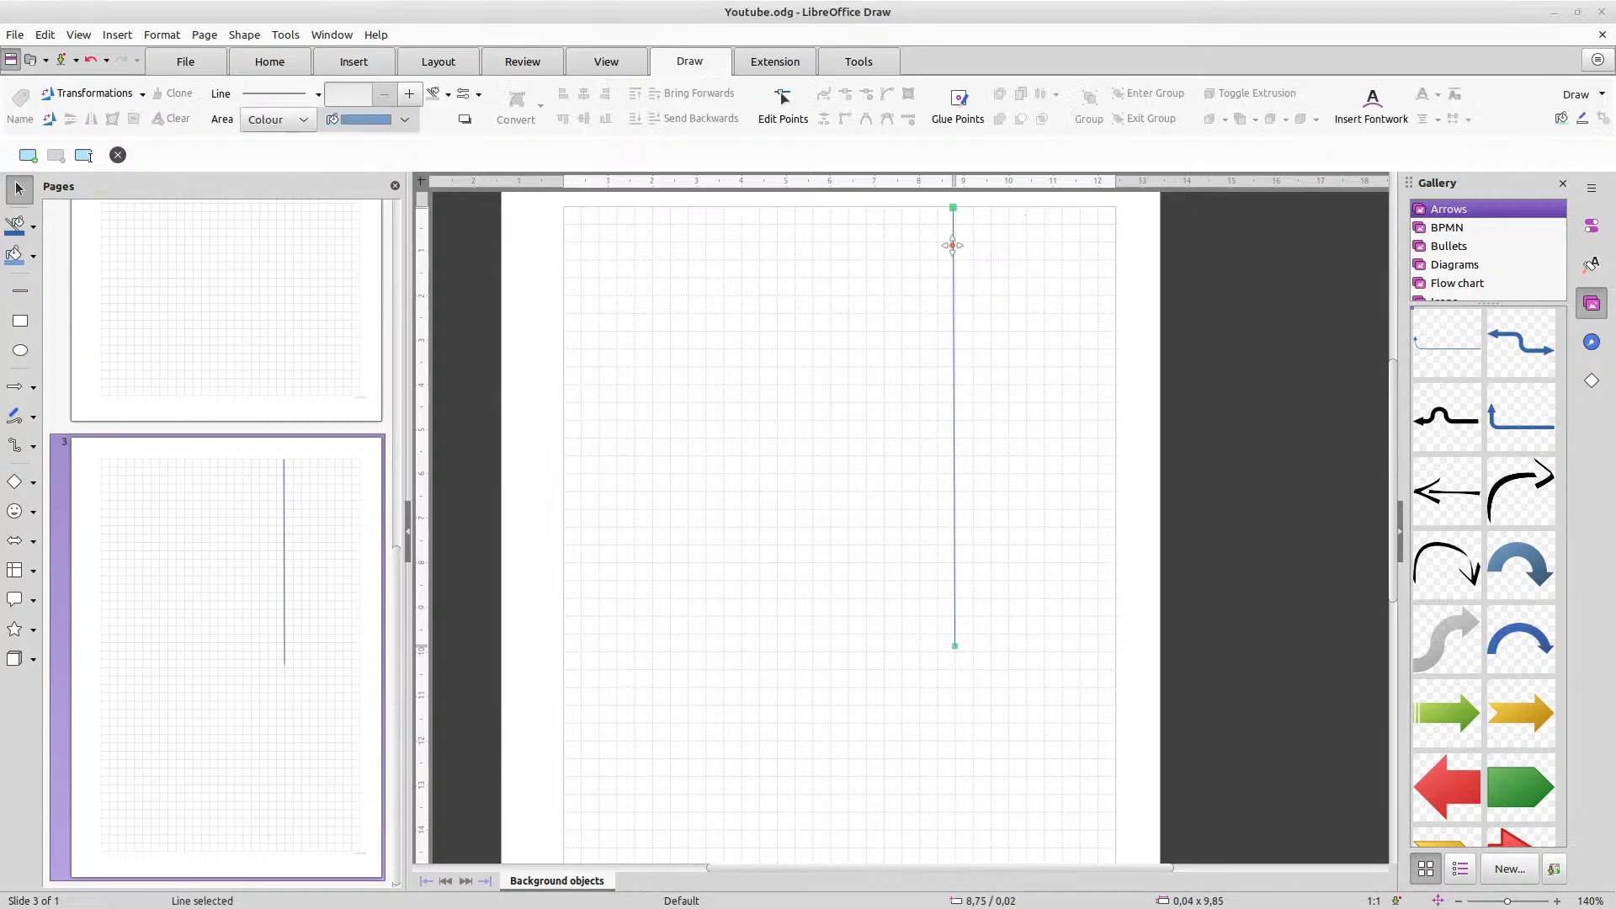
{"action": "left_click_drag", "start_coordinate": [952, 245], "coordinate": [963, 246]}
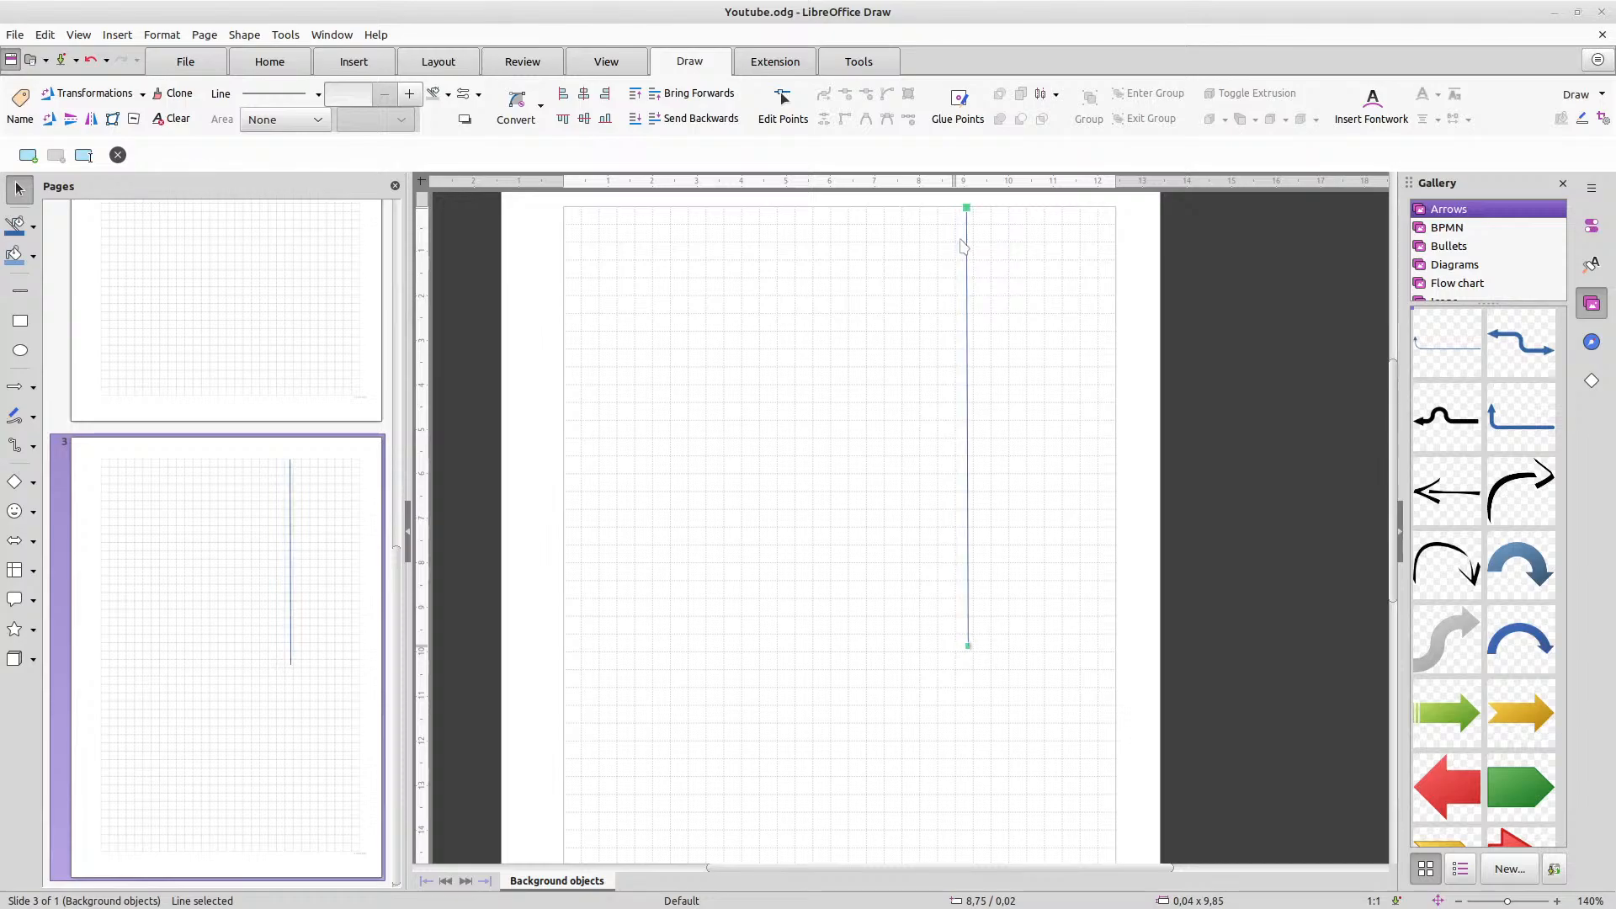
{"action": "key", "text": "Right"}
{"action": "key", "text": "Right"}
{"action": "key", "text": "Right"}
{"action": "key", "text": "Right"}
{"action": "key", "text": "Right"}
{"action": "key", "text": "Right"}
{"action": "key", "text": "Right"}
{"action": "key", "text": "Right"}
{"action": "key", "text": "Right"}
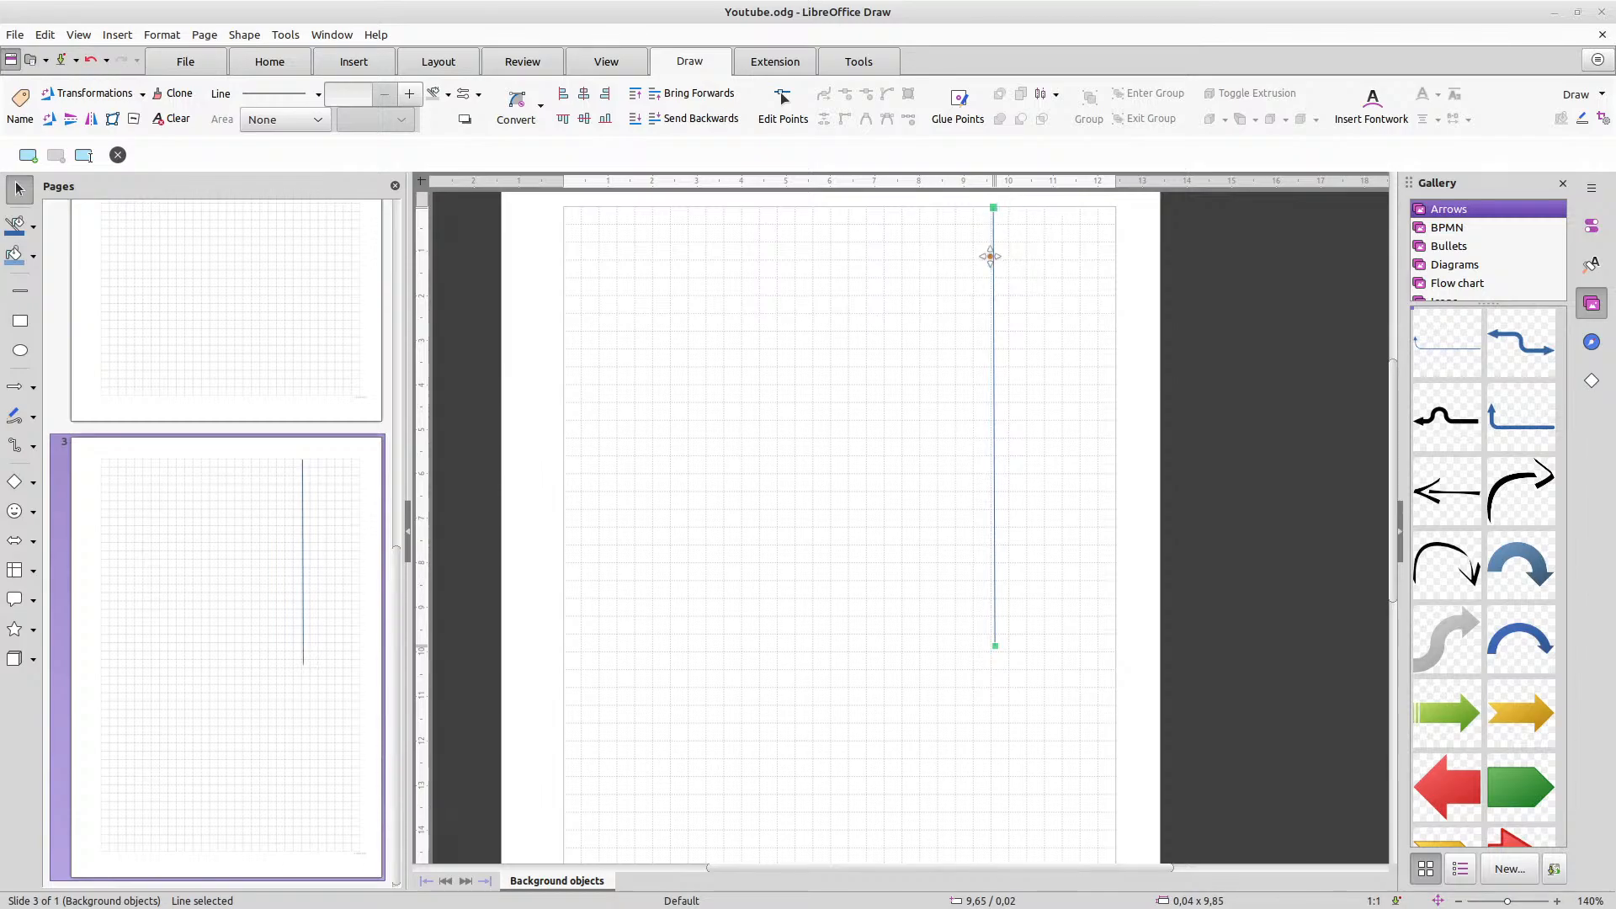
Set the vertical line's position to X 9.70 cm, Y 0.00 cm and its size to 0.00 cm wide, 18.80 cm high
{"action": "right_click", "coordinate": [993, 257]}
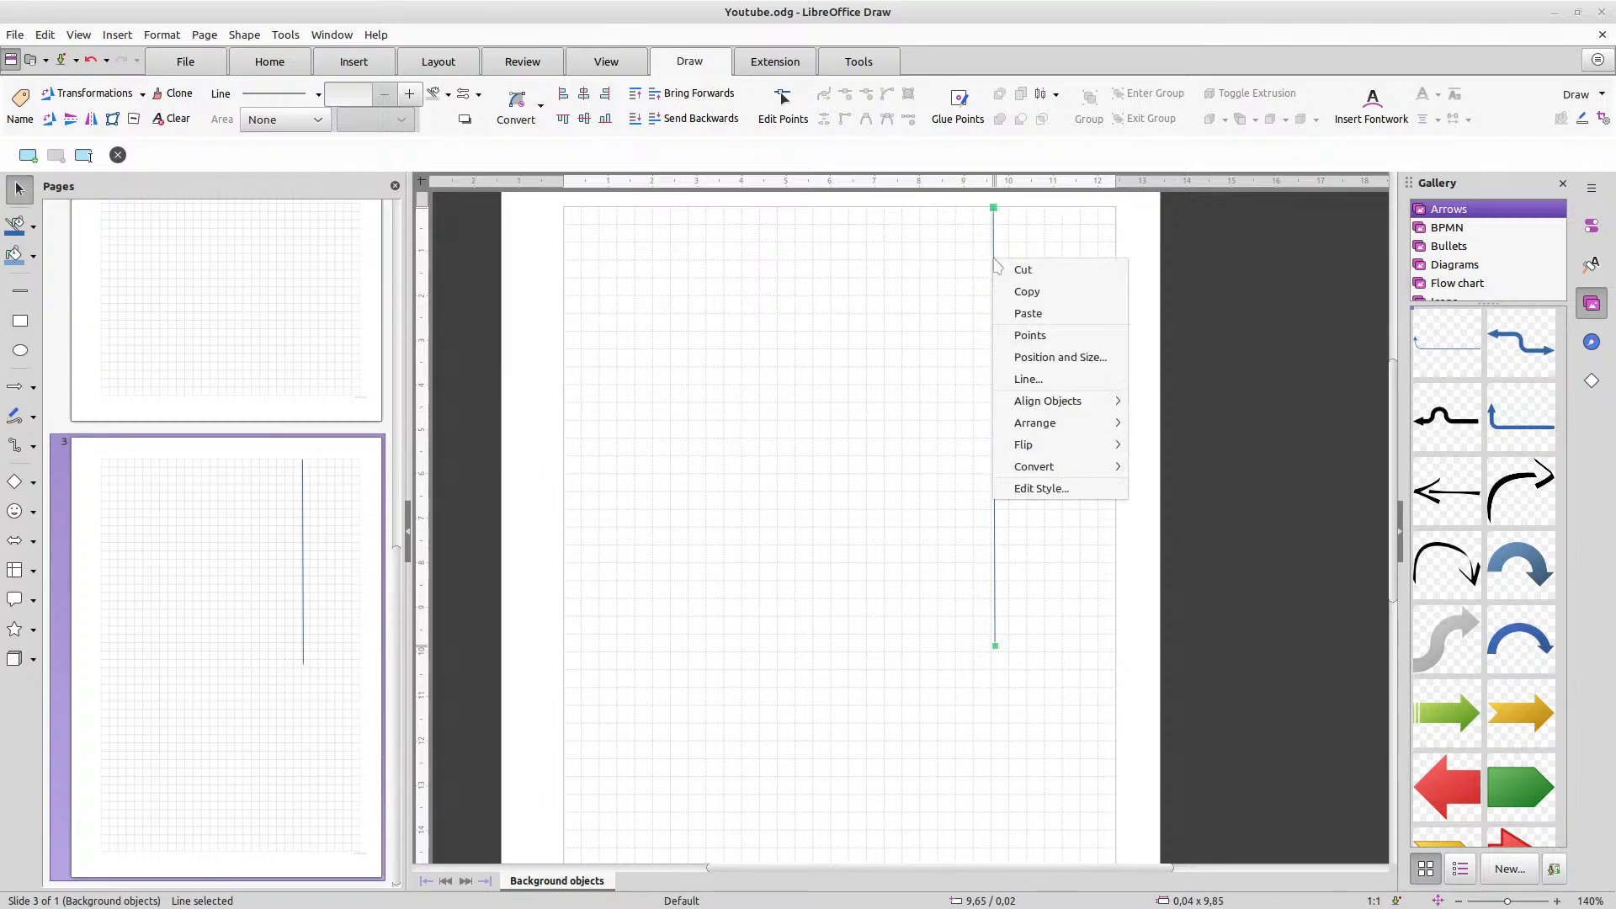
{"action": "left_click", "coordinate": [1073, 356]}
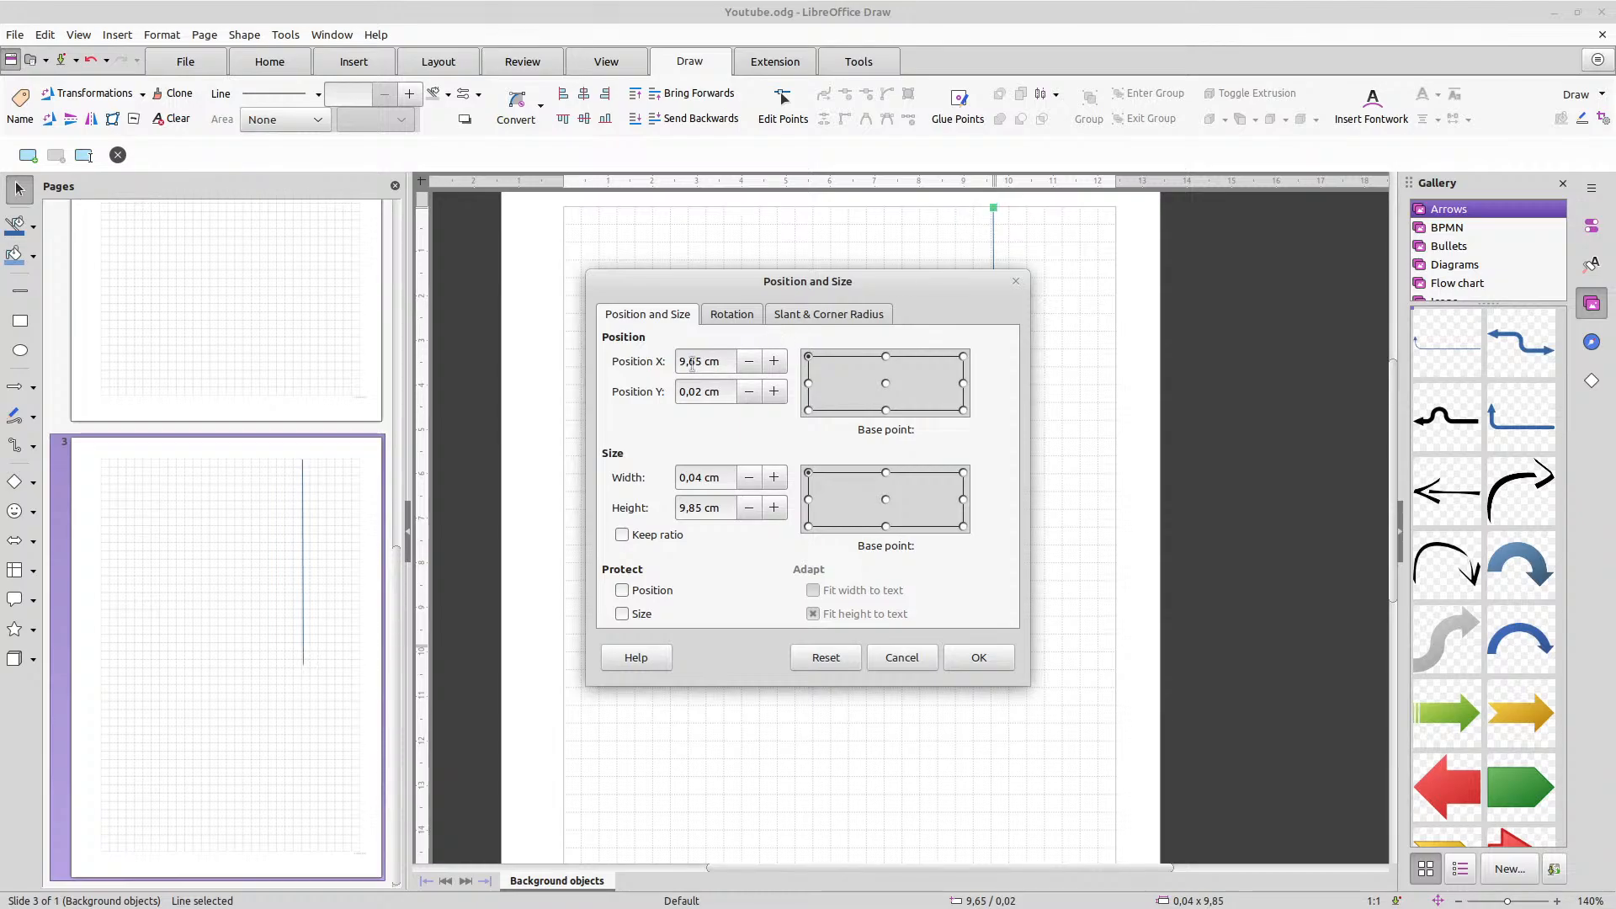
{"action": "left_click_drag", "start_coordinate": [689, 363], "coordinate": [697, 363]}
{"action": "type", "text": "7"}
{"action": "left_click_drag", "start_coordinate": [704, 392], "coordinate": [698, 392]}
{"action": "type", "text": "00"}
{"action": "left_click_drag", "start_coordinate": [704, 509], "coordinate": [673, 513]}
{"action": "type", "text": "18"}
{"action": "left_click", "coordinate": [979, 657]}
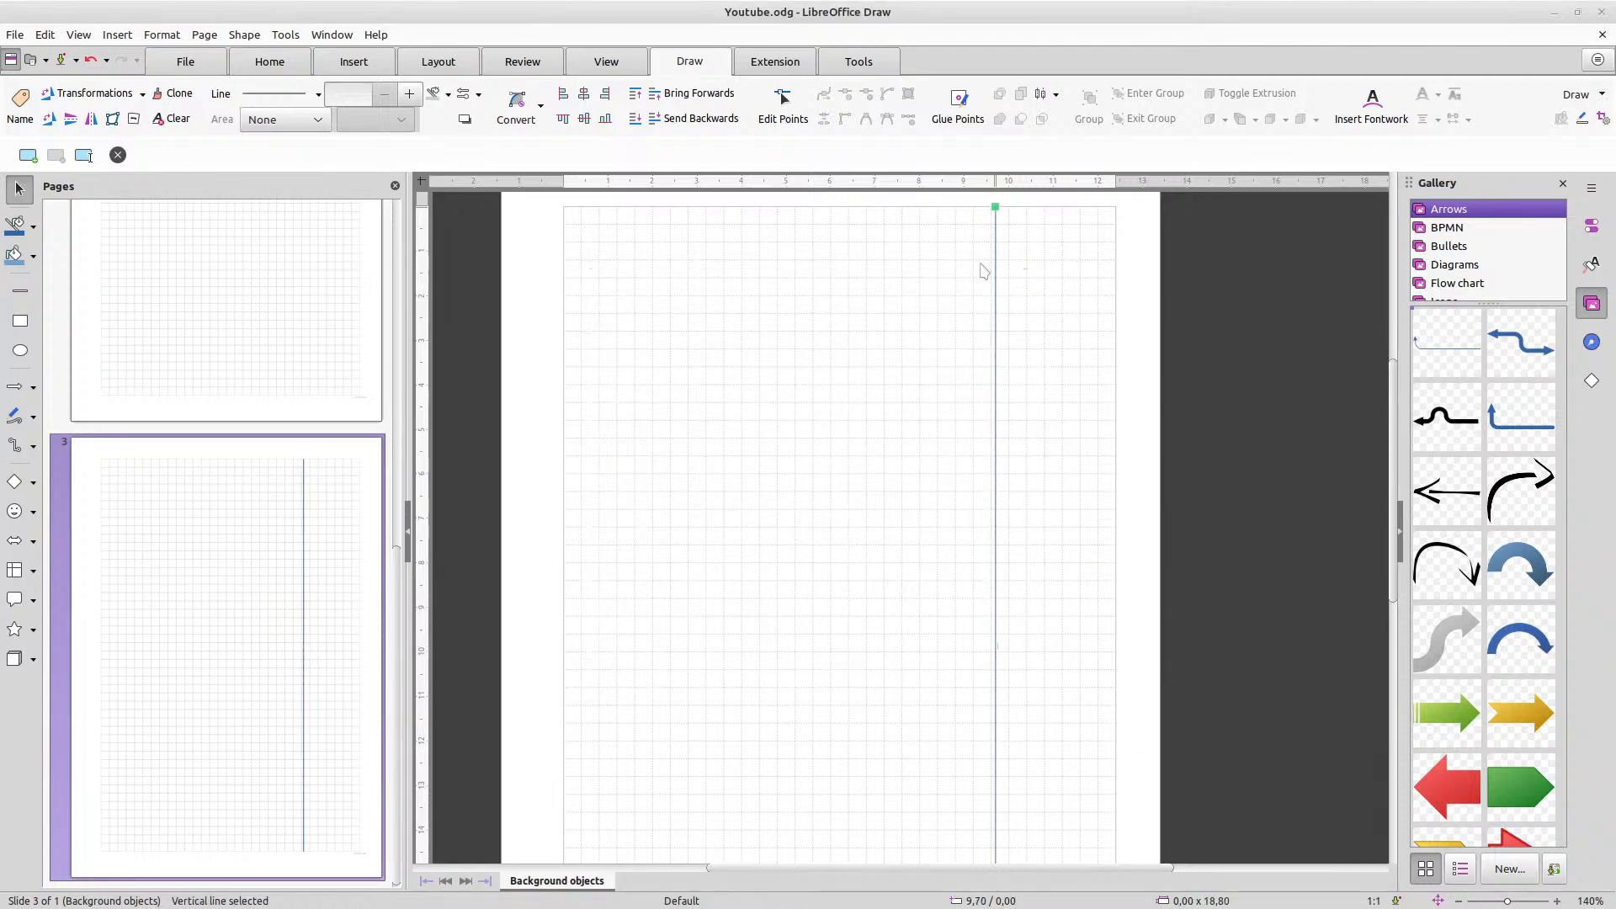
Set the vertical line's horizontal position to X 9.60 cm
{"action": "scroll", "coordinate": [995, 207], "scroll_direction": "up", "scroll_amount": 3, "text": "ctrl"}
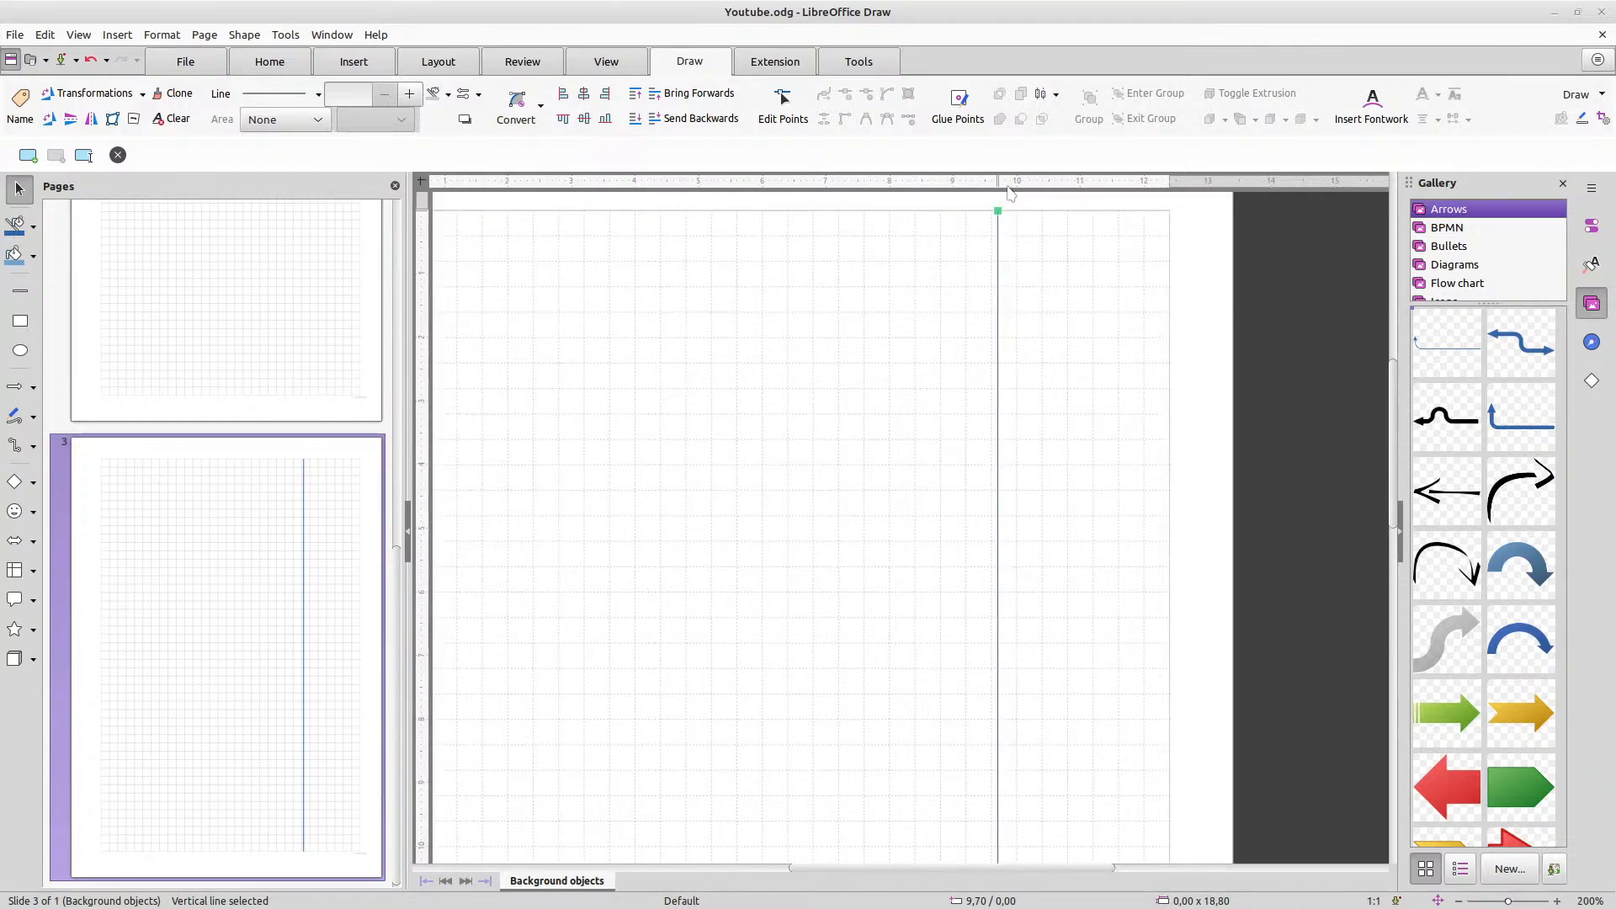
{"action": "scroll", "coordinate": [997, 205], "scroll_direction": "up", "scroll_amount": 3}
{"action": "scroll", "coordinate": [995, 208], "scroll_direction": "down", "scroll_amount": 3}
{"action": "scroll", "coordinate": [998, 210], "scroll_direction": "up", "scroll_amount": 2, "text": "ctrl"}
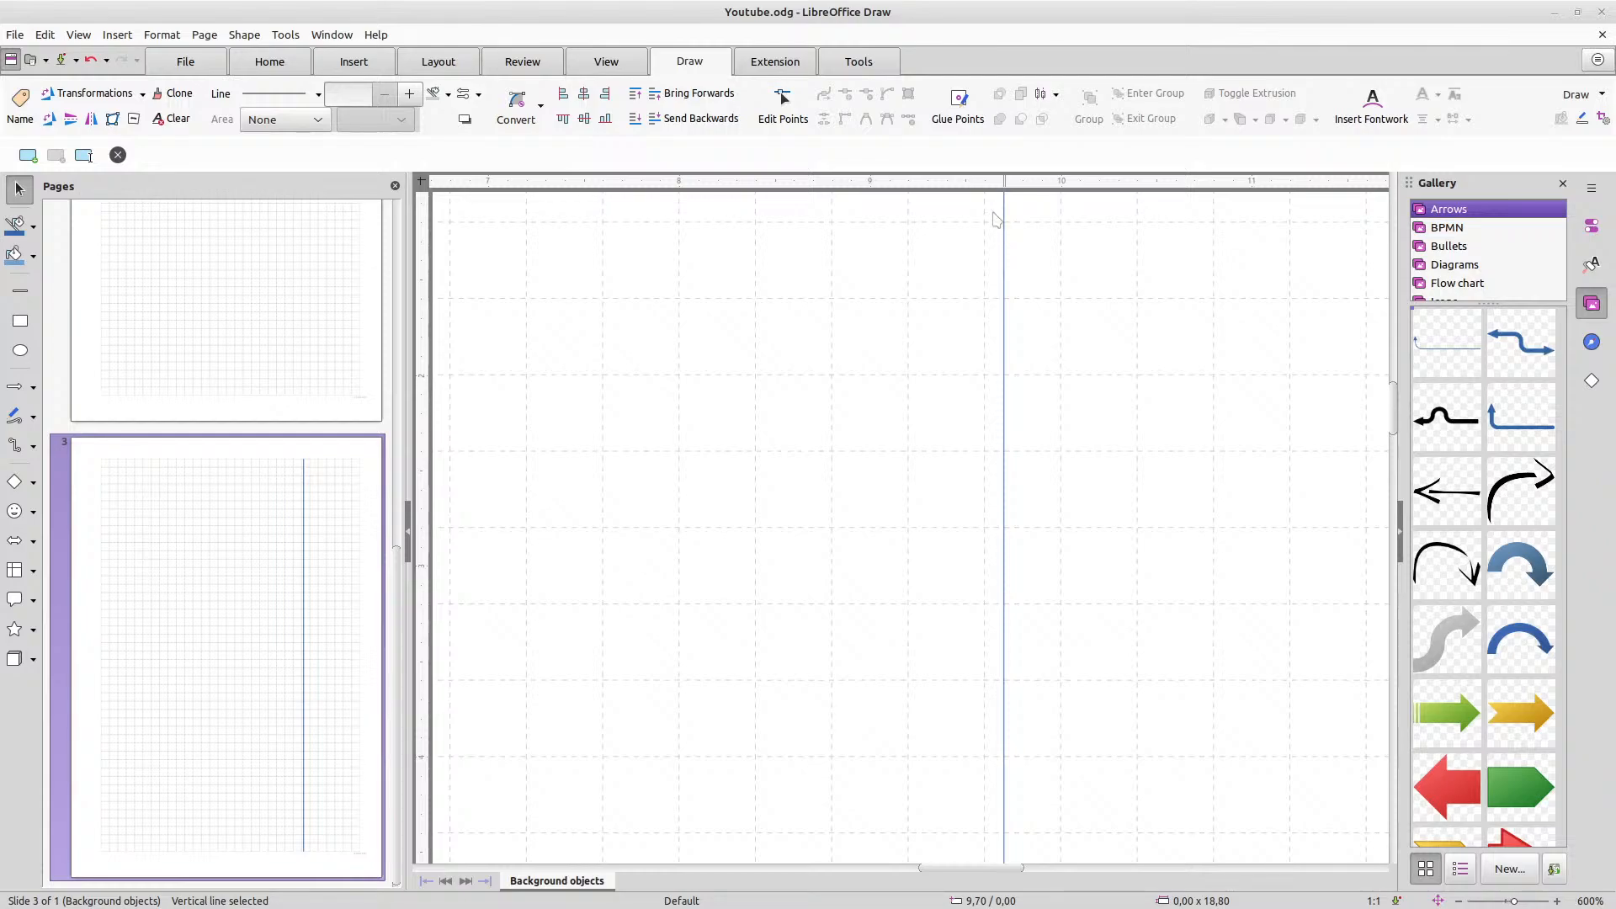
{"action": "scroll", "coordinate": [1003, 226], "scroll_direction": "up", "scroll_amount": 6, "text": "ctrl"}
{"action": "right_click", "coordinate": [1004, 226]}
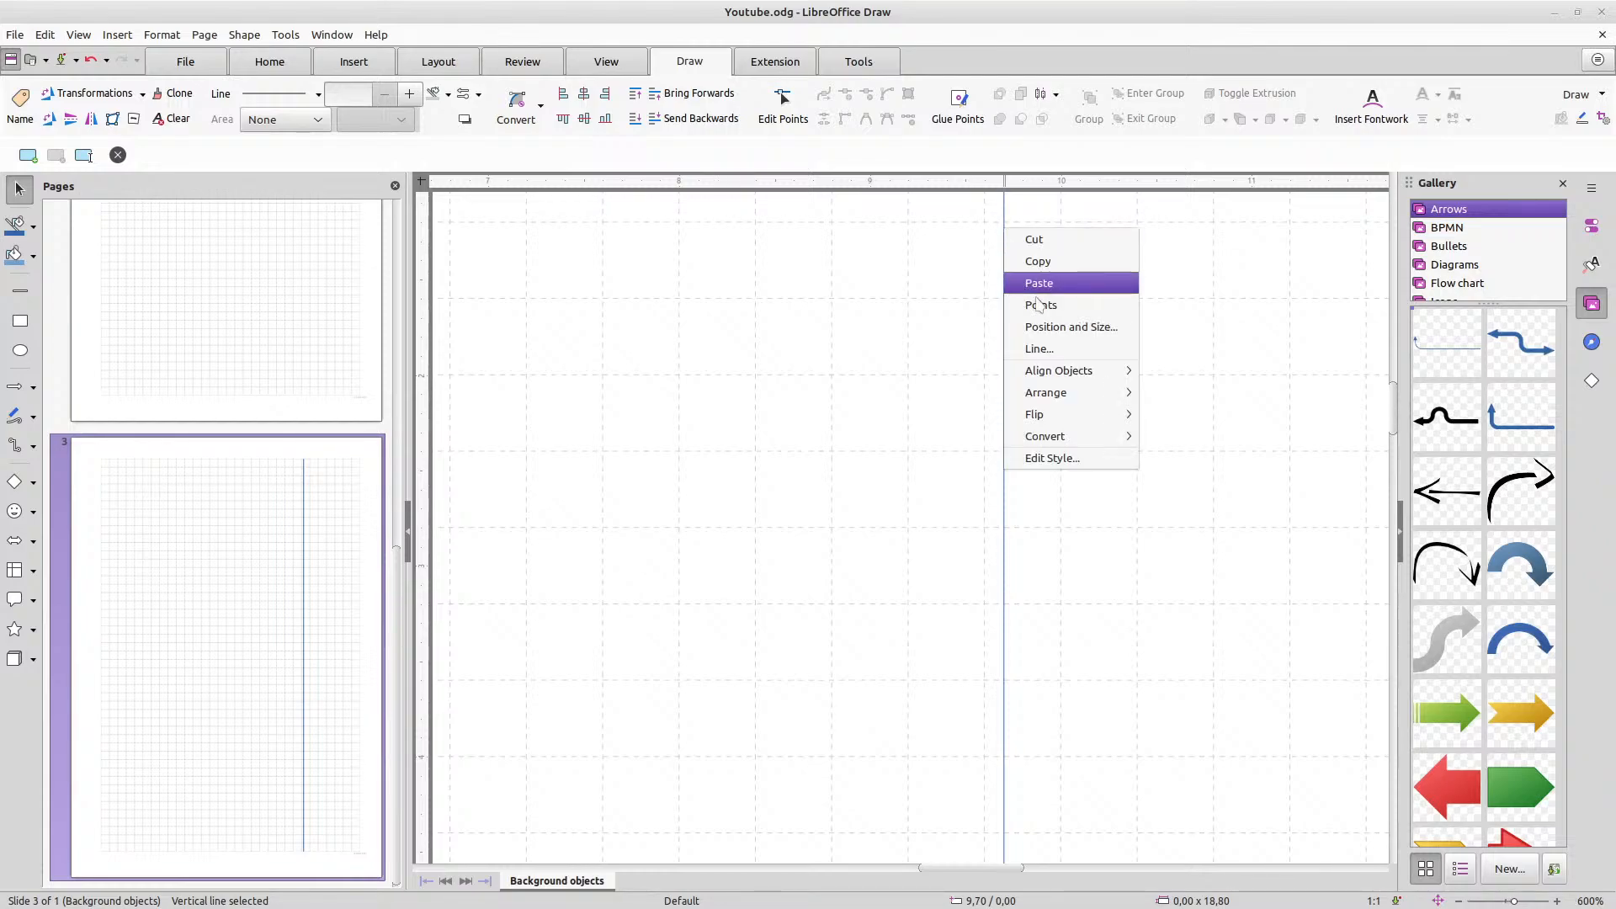
{"action": "left_click", "coordinate": [1055, 335]}
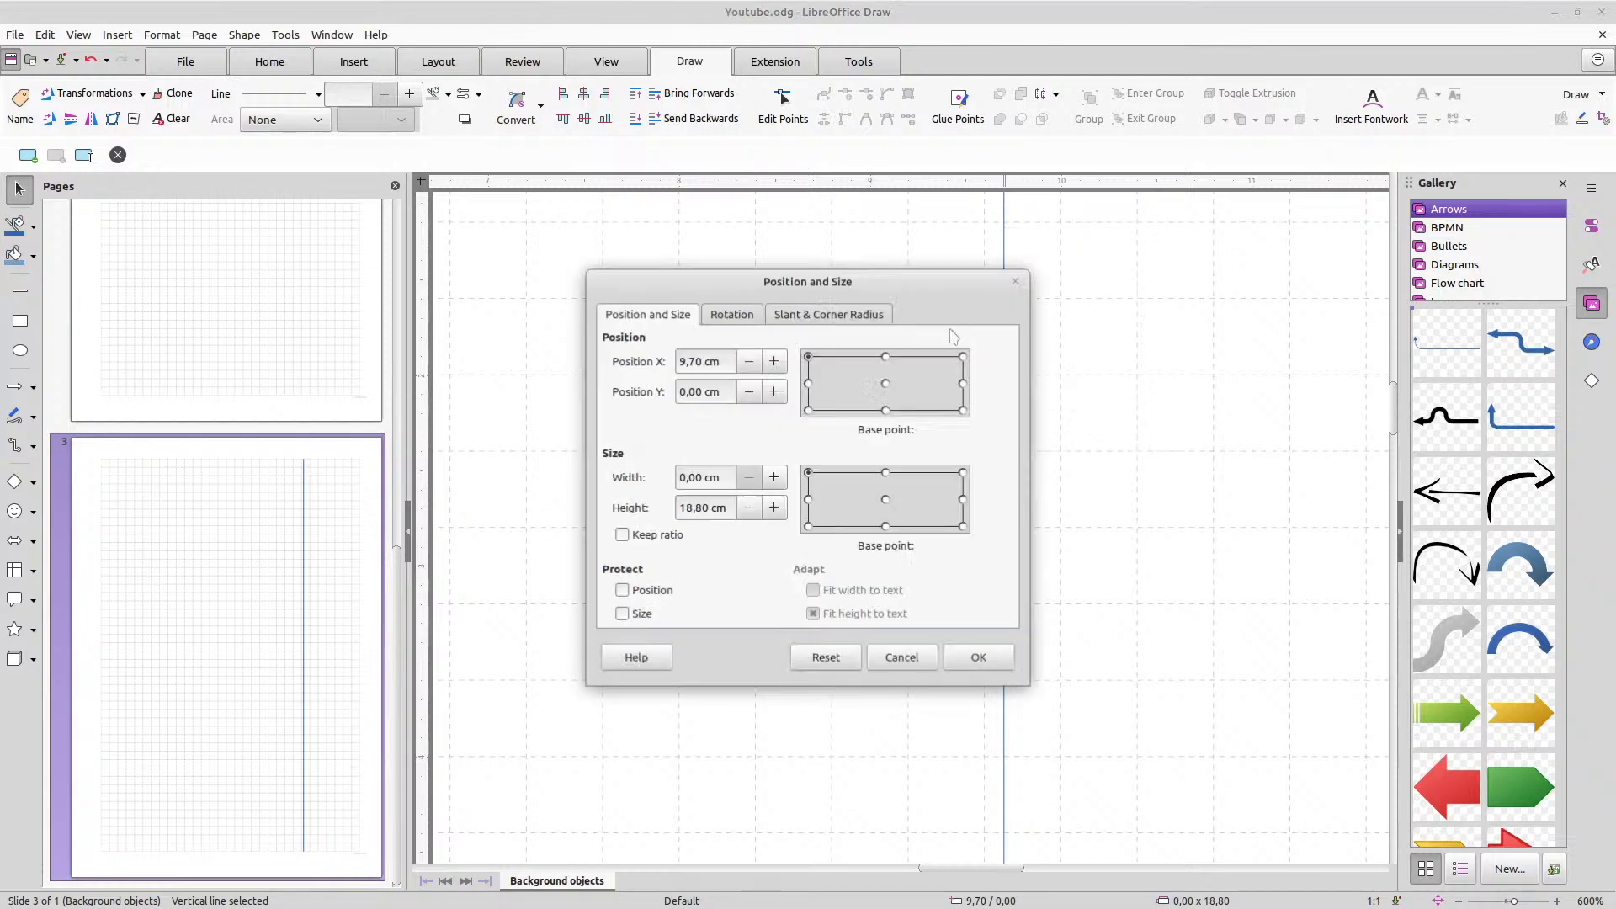
{"action": "left_click", "coordinate": [696, 360]}
{"action": "left_click_drag", "start_coordinate": [696, 360], "coordinate": [690, 361]}
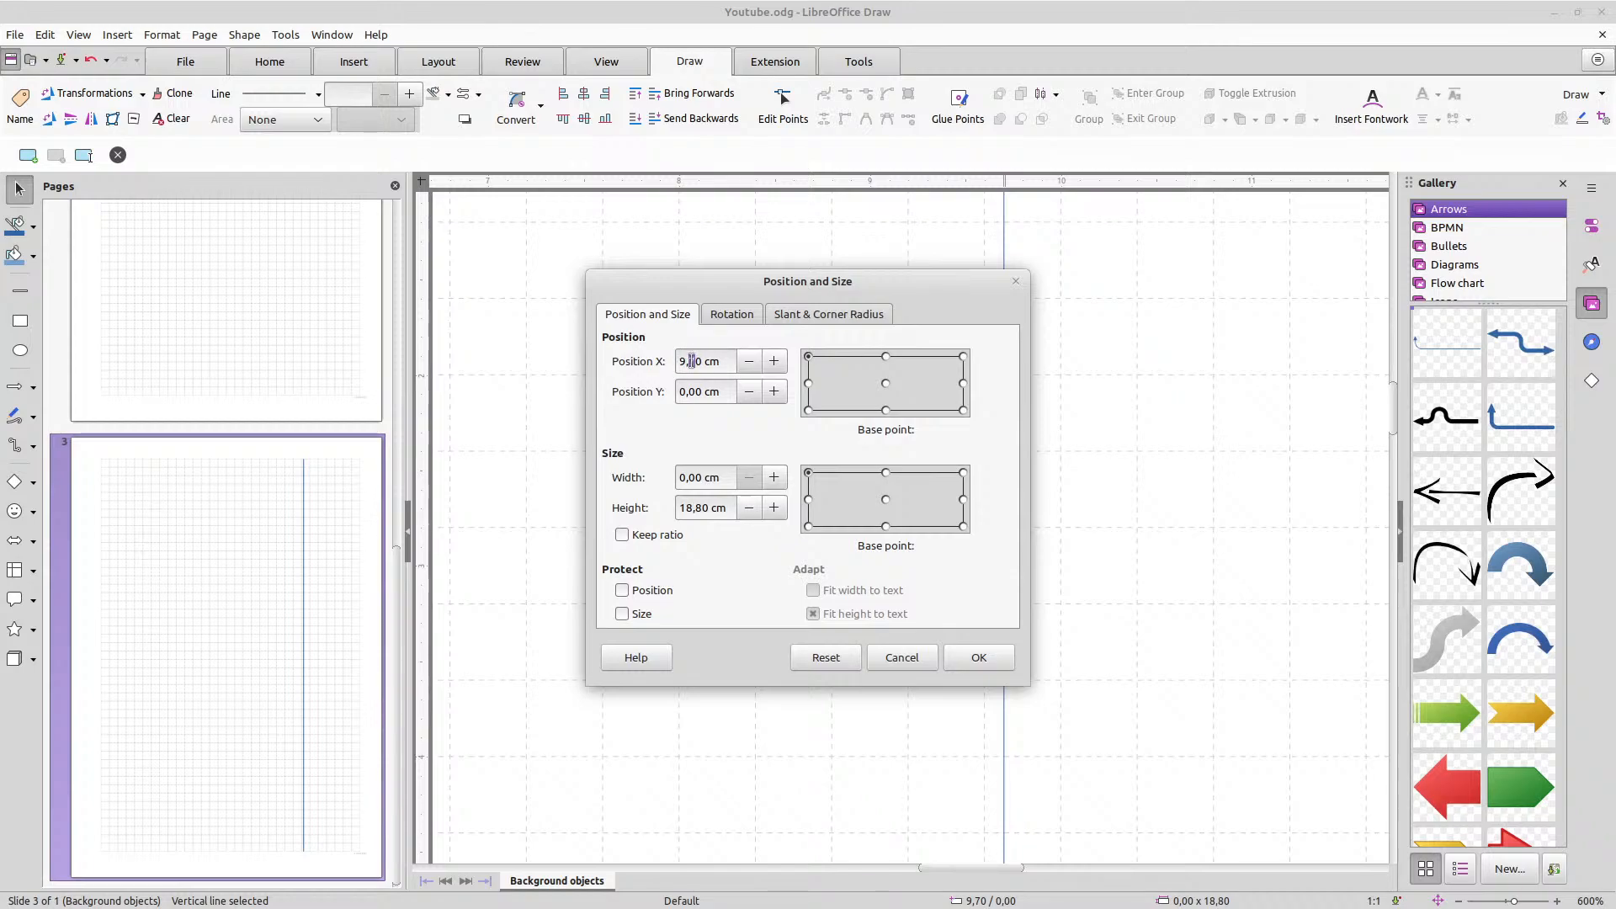
{"action": "left_click", "coordinate": [974, 657]}
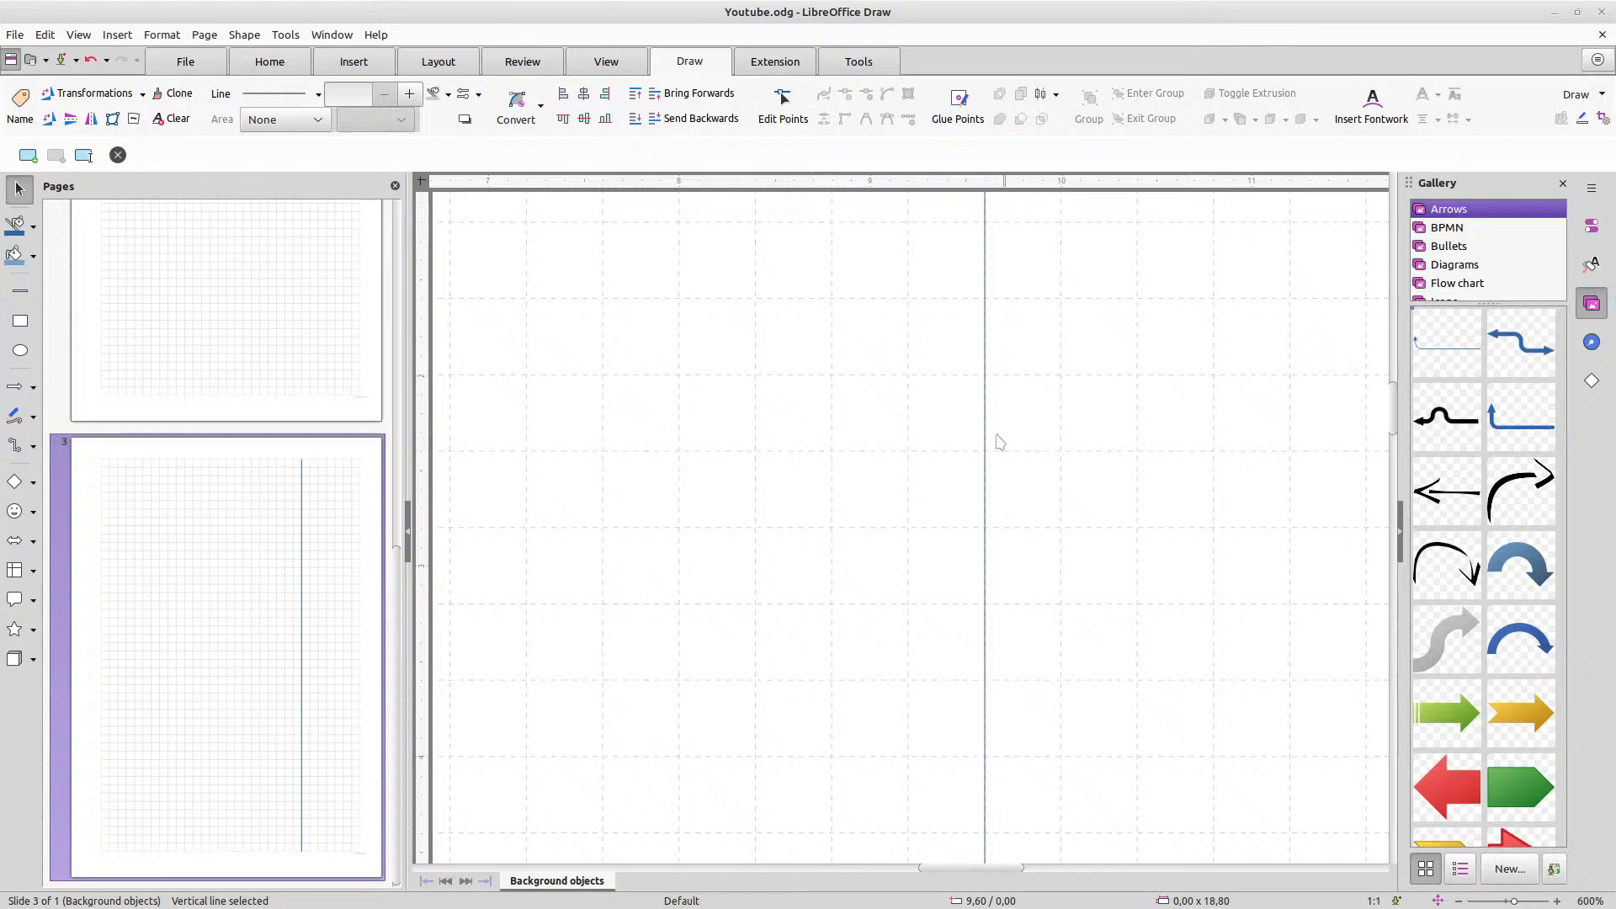
Check how the vertical line fits the grid at its lower and upper ends
{"action": "scroll", "coordinate": [999, 441], "scroll_direction": "down", "scroll_amount": 5}
{"action": "scroll", "coordinate": [1003, 435], "scroll_direction": "down", "scroll_amount": 10}
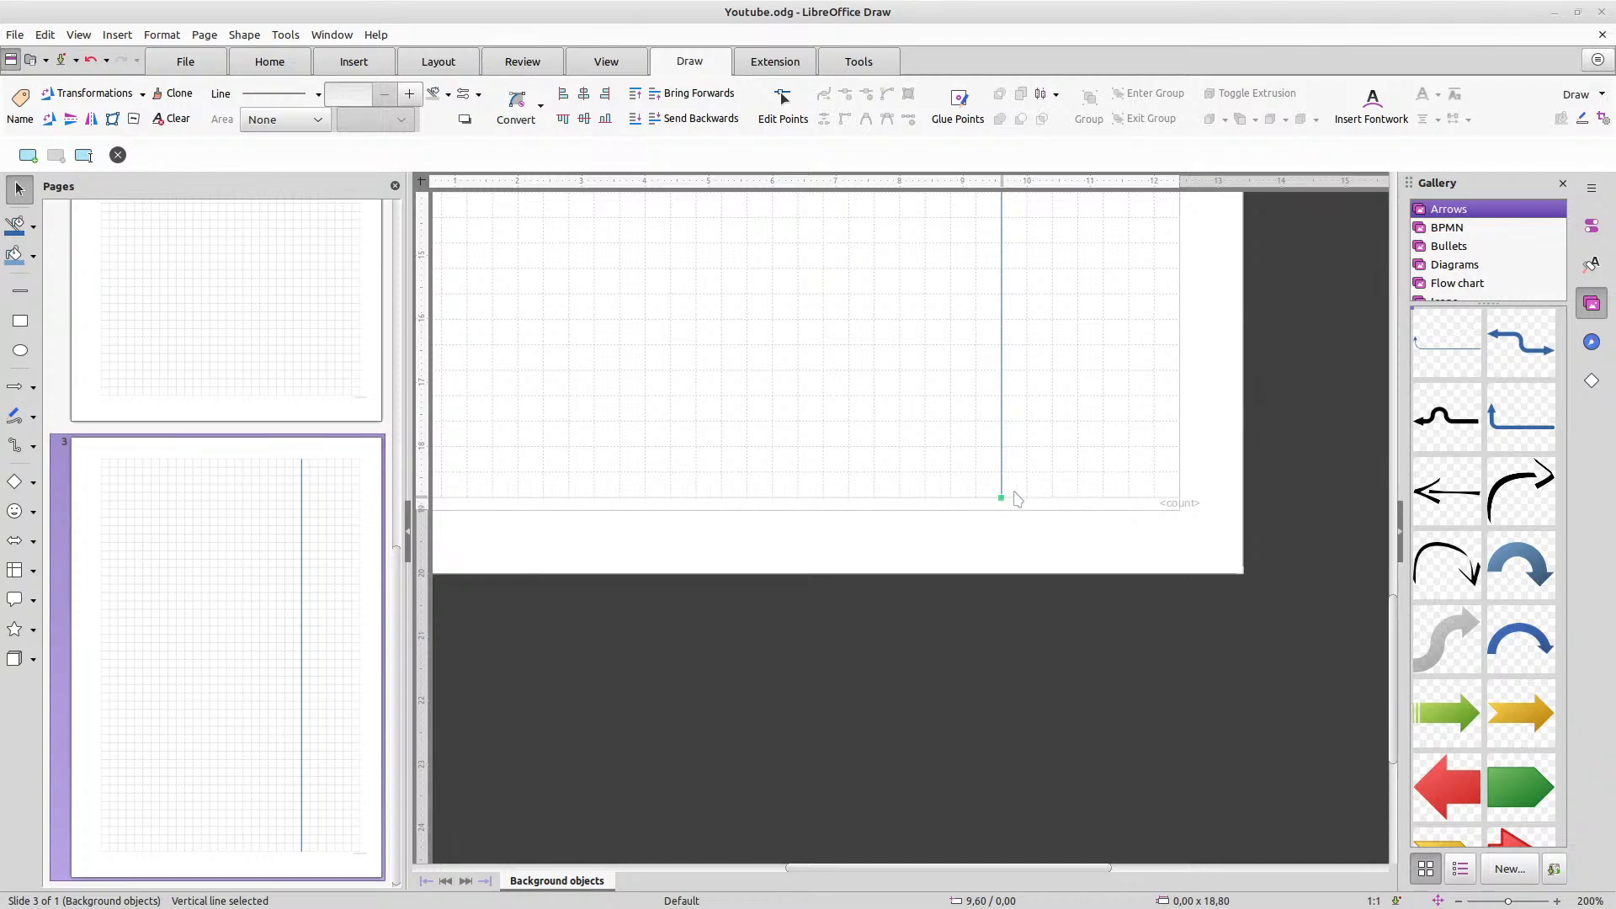
{"action": "scroll", "coordinate": [1013, 505], "scroll_direction": "up", "scroll_amount": 3}
{"action": "scroll", "coordinate": [1015, 515], "scroll_direction": "down", "scroll_amount": 3}
{"action": "scroll", "coordinate": [1028, 501], "scroll_direction": "up", "scroll_amount": 10}
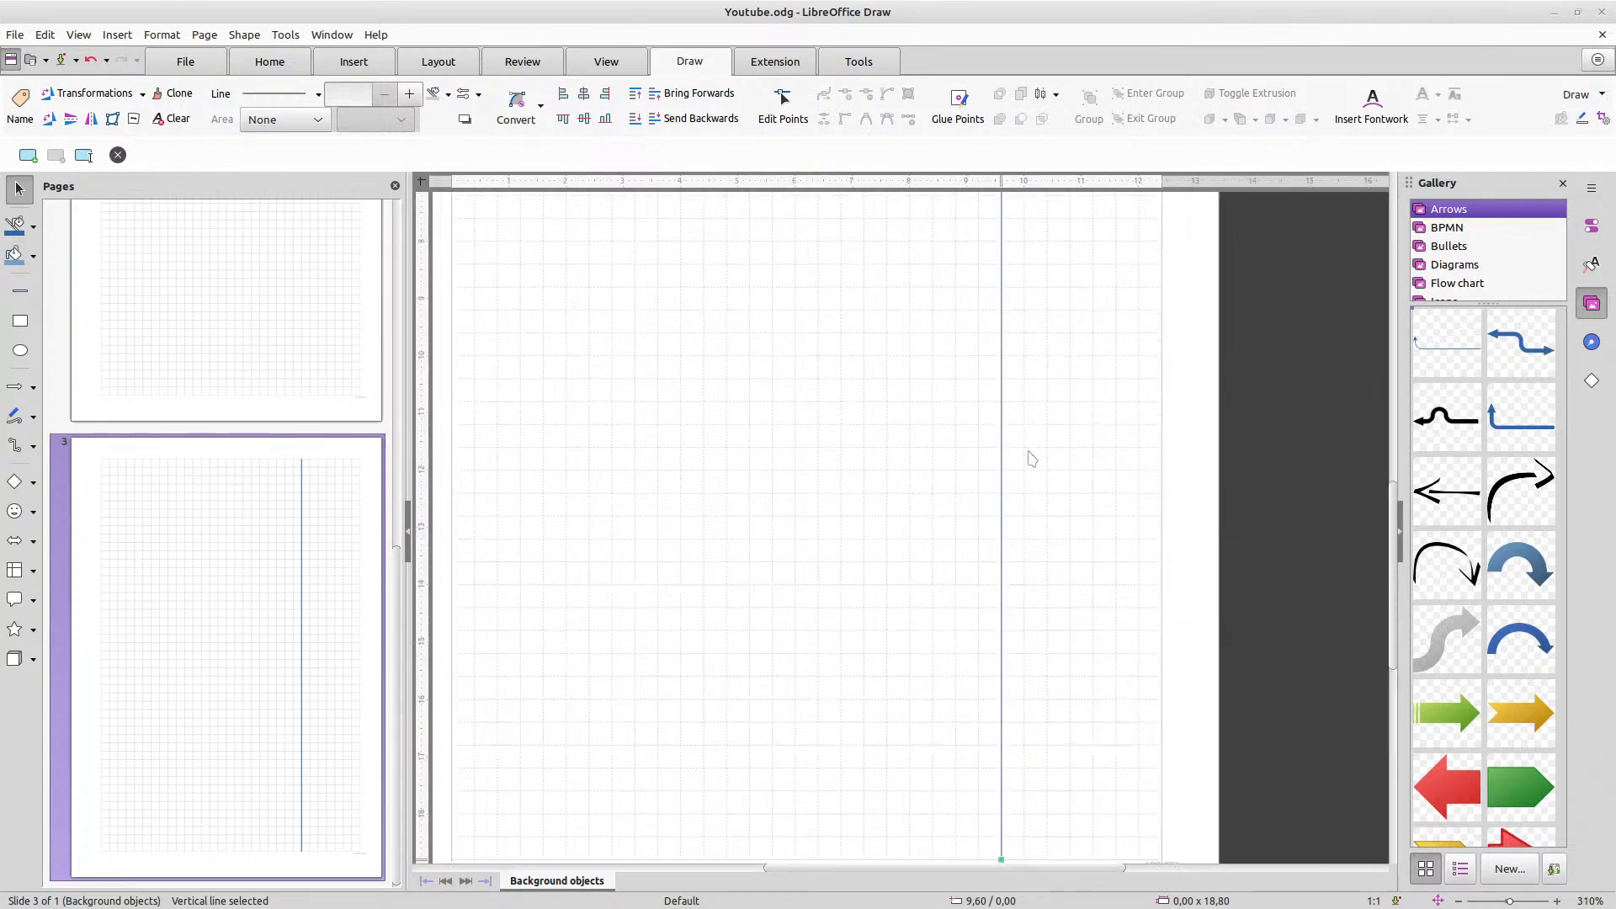
{"action": "scroll", "coordinate": [1027, 455], "scroll_direction": "down", "scroll_amount": 2}
{"action": "scroll", "coordinate": [1019, 459], "scroll_direction": "down", "scroll_amount": 3}
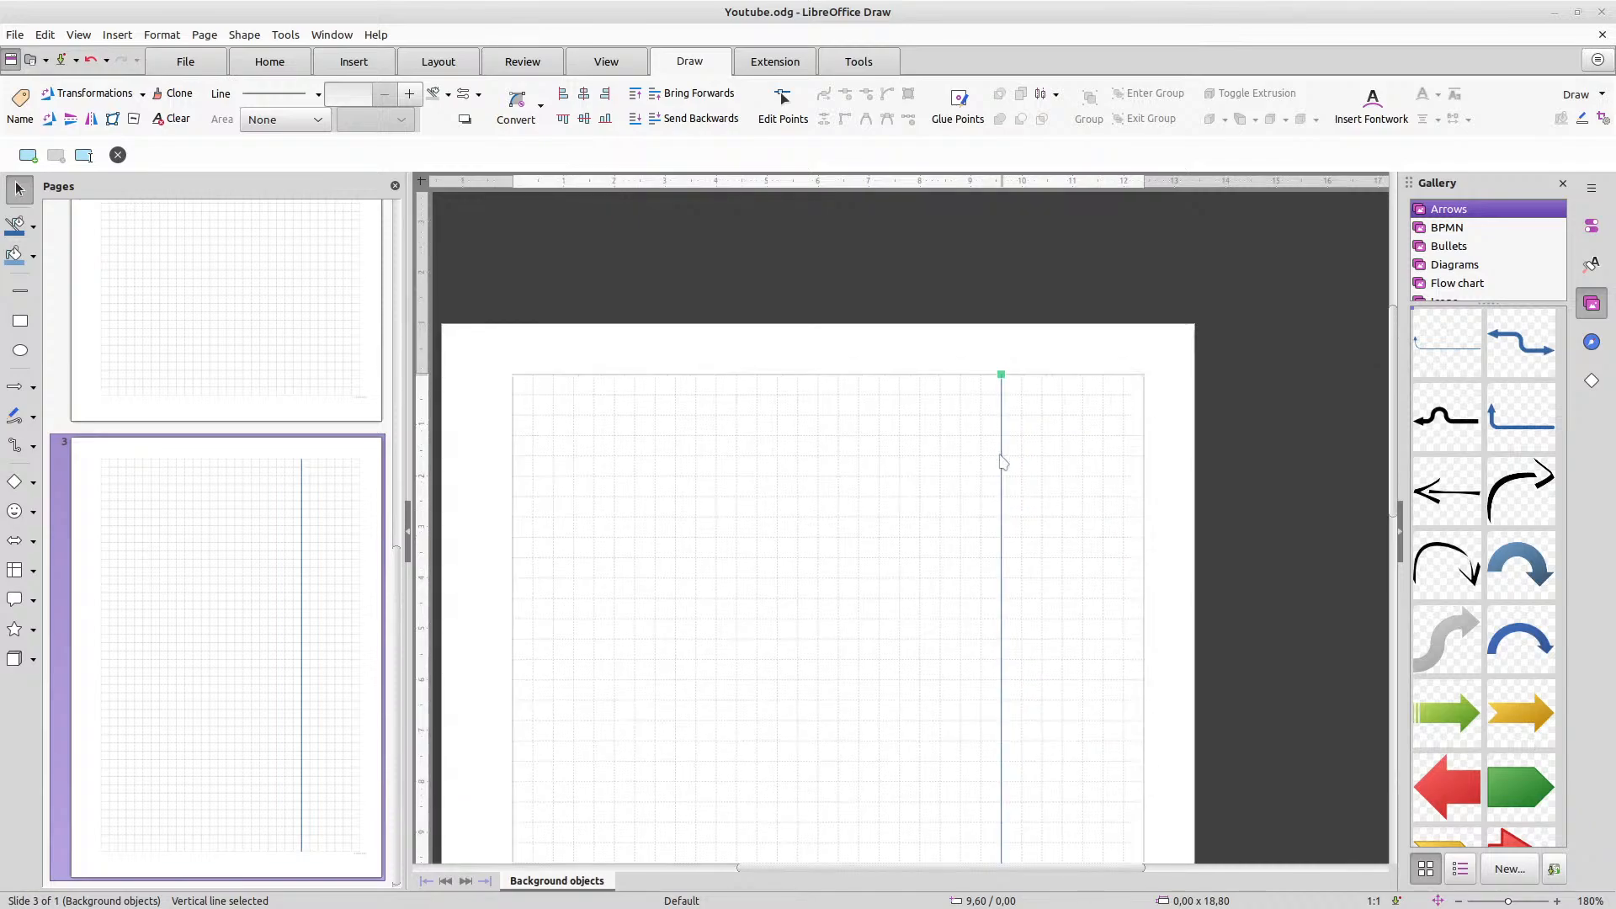
{"action": "scroll", "coordinate": [1000, 456], "scroll_direction": "down", "scroll_amount": 1}
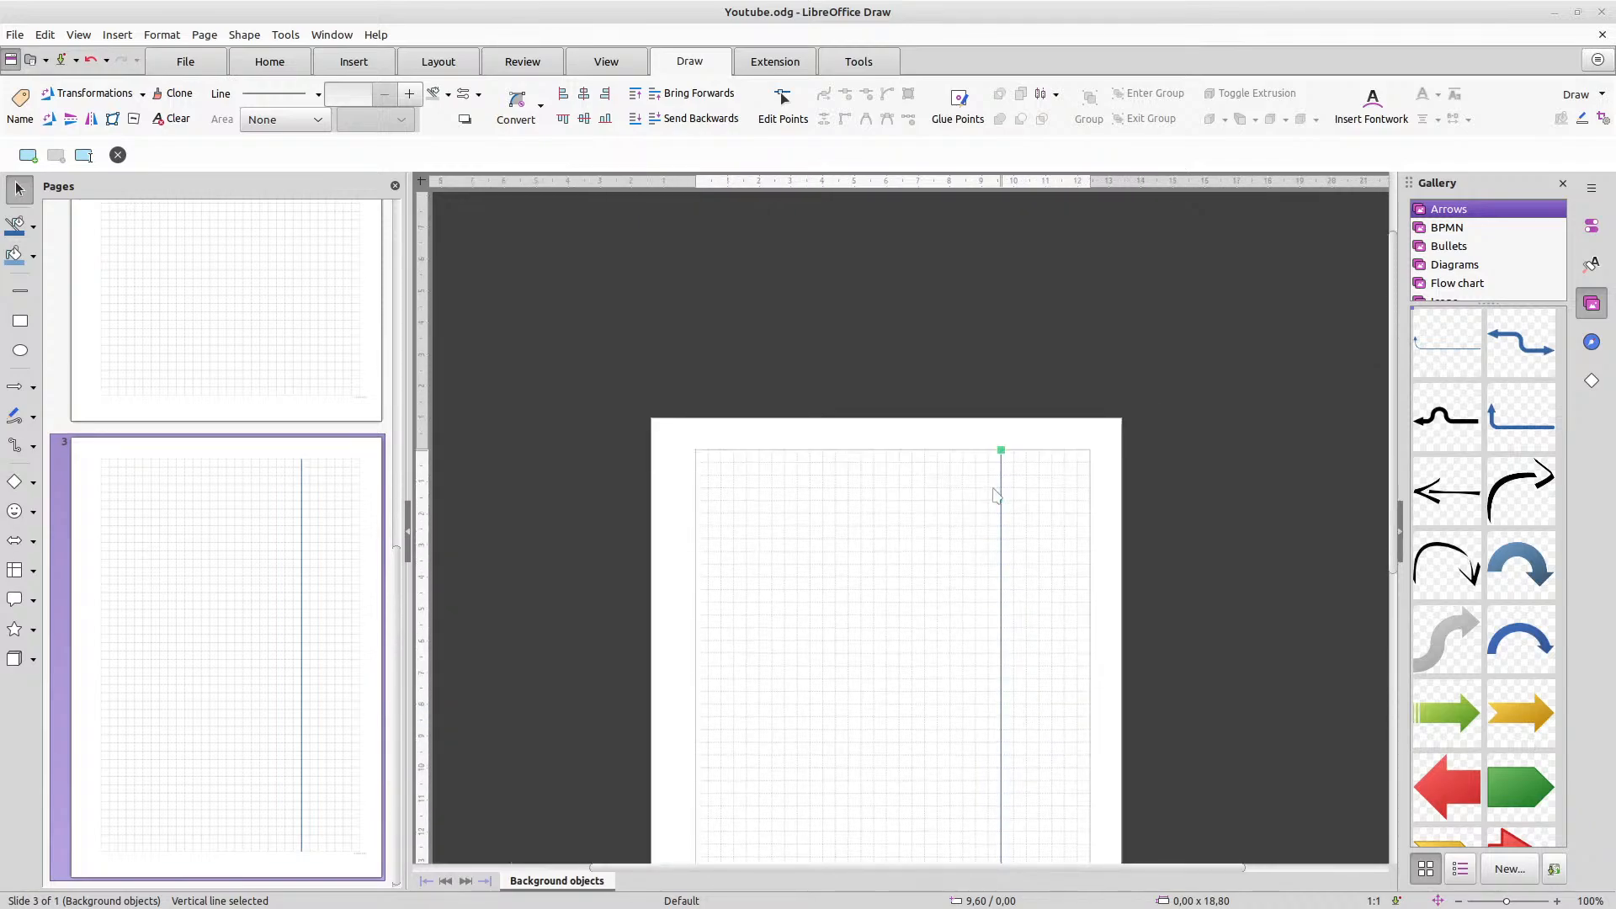
{"action": "scroll", "coordinate": [993, 489], "scroll_direction": "down", "scroll_amount": 1}
{"action": "scroll", "coordinate": [993, 489], "scroll_direction": "up", "scroll_amount": 2}
{"action": "scroll", "coordinate": [995, 495], "scroll_direction": "up", "scroll_amount": 1}
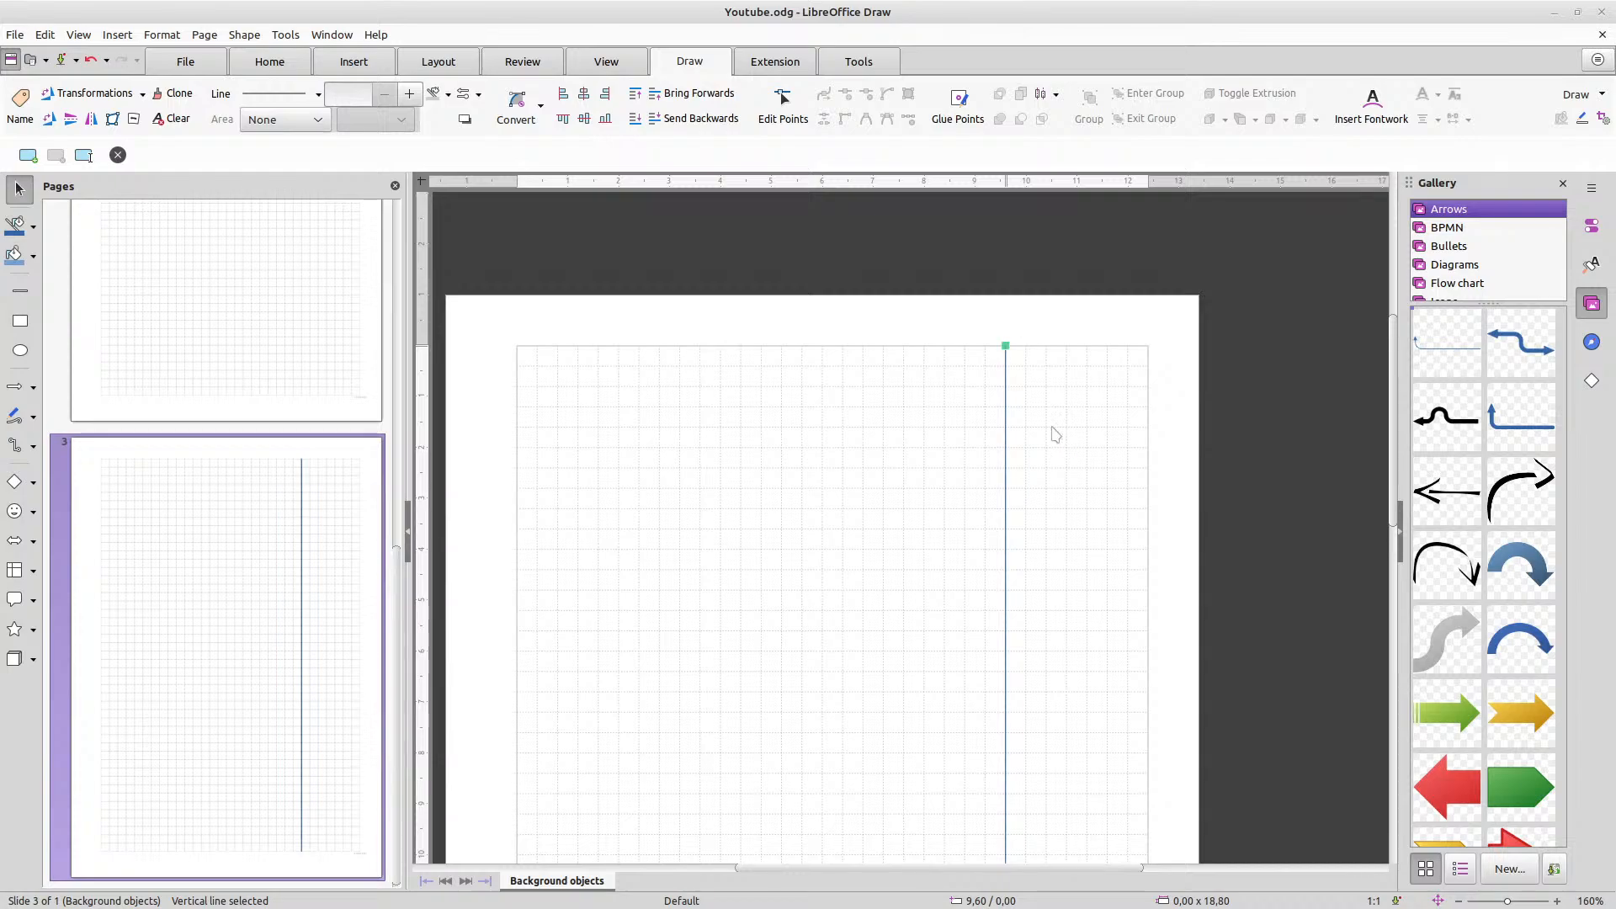
Duplicate the vertical line and shift the copy left to X 6.80 cm
{"action": "key", "text": "Left"}
{"action": "key", "text": "Left"}
{"action": "key", "text": "Left"}
{"action": "key", "text": "Left"}
{"action": "key", "text": "Left"}
{"action": "key", "text": "Left"}
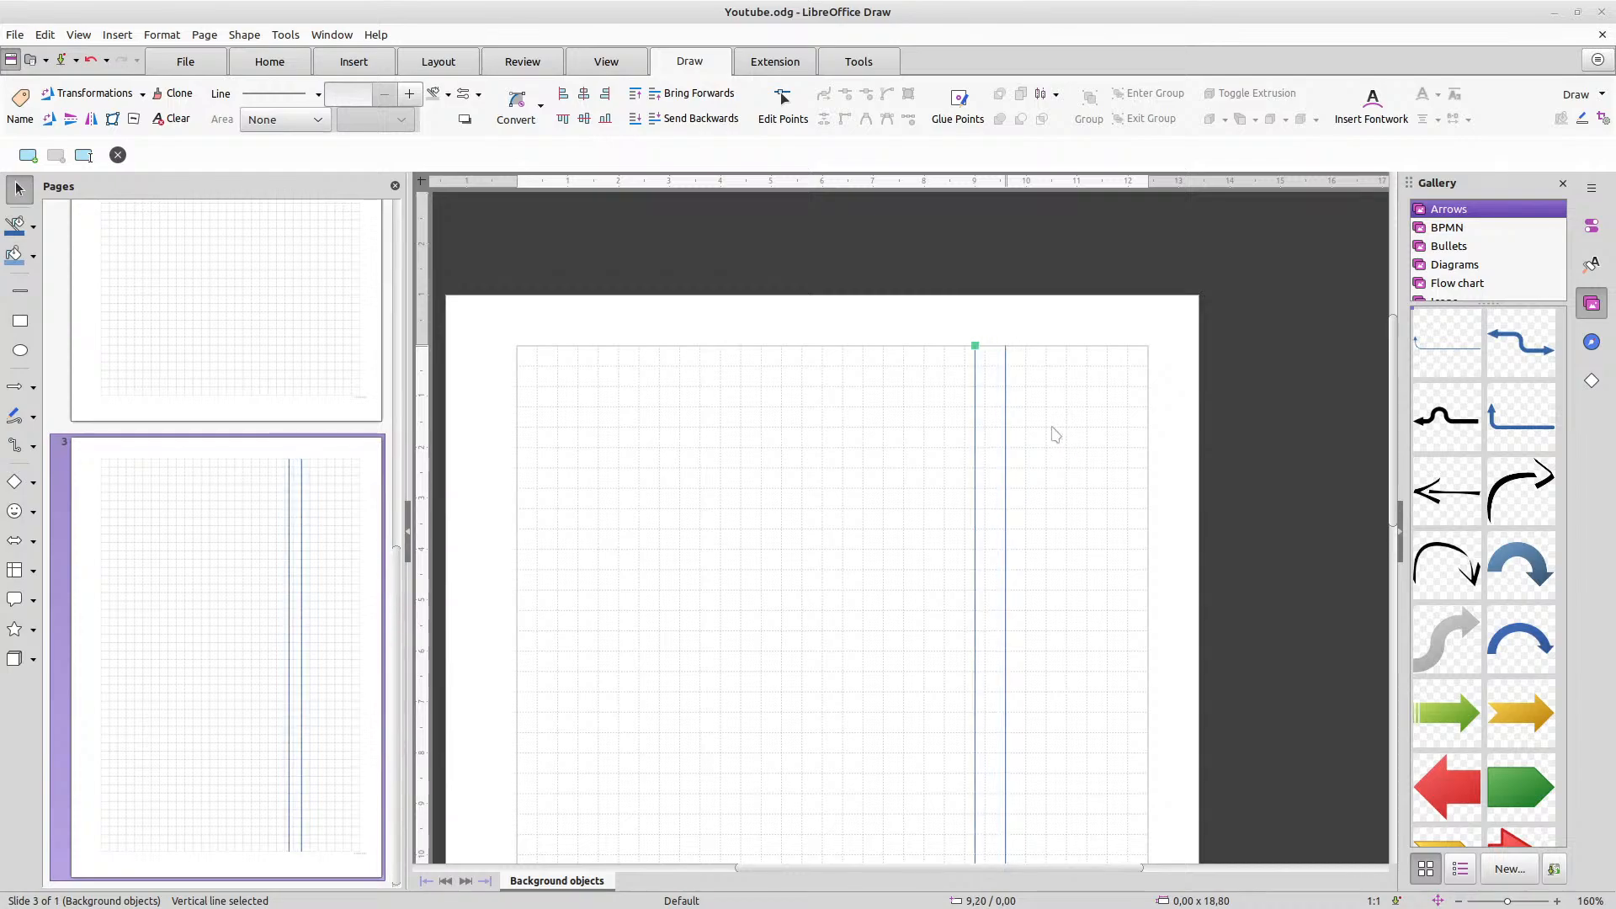
{"action": "key", "text": "Left"}
{"action": "key", "text": "Left"}
{"action": "key", "text": "Left"}
{"action": "key", "text": "Left"}
{"action": "key", "text": "Left"}
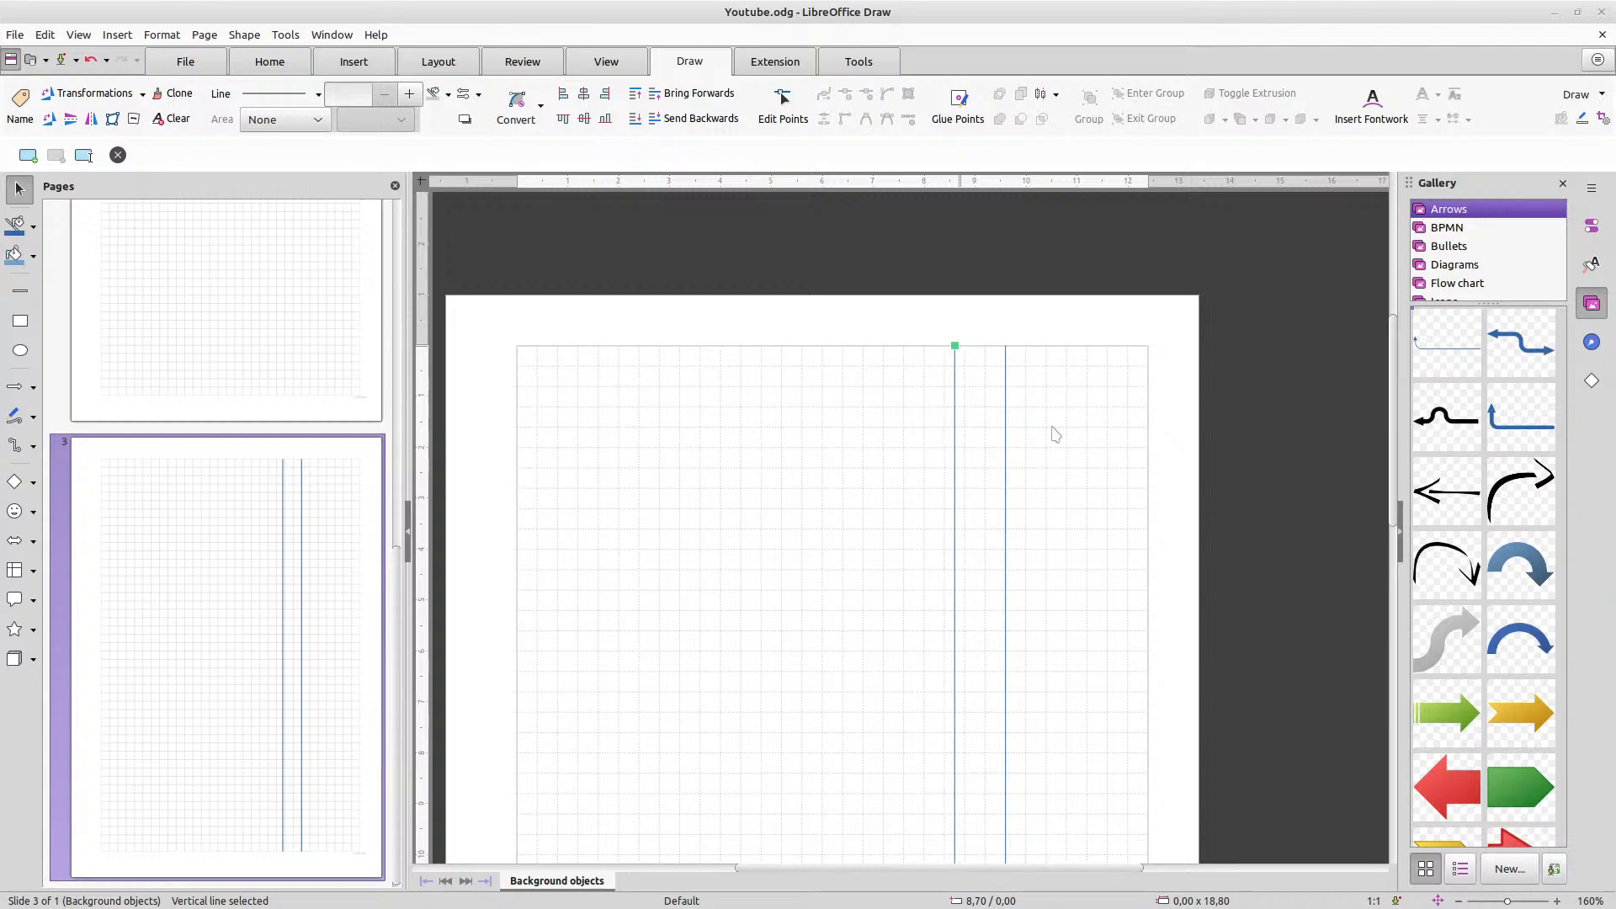
{"action": "key", "text": "Left"}
{"action": "key", "text": "Left"}
{"action": "key", "text": "Left"}
{"action": "key", "text": "Left"}
{"action": "key", "text": "Left"}
{"action": "key", "text": "Left"}
{"action": "key", "text": "Left"}
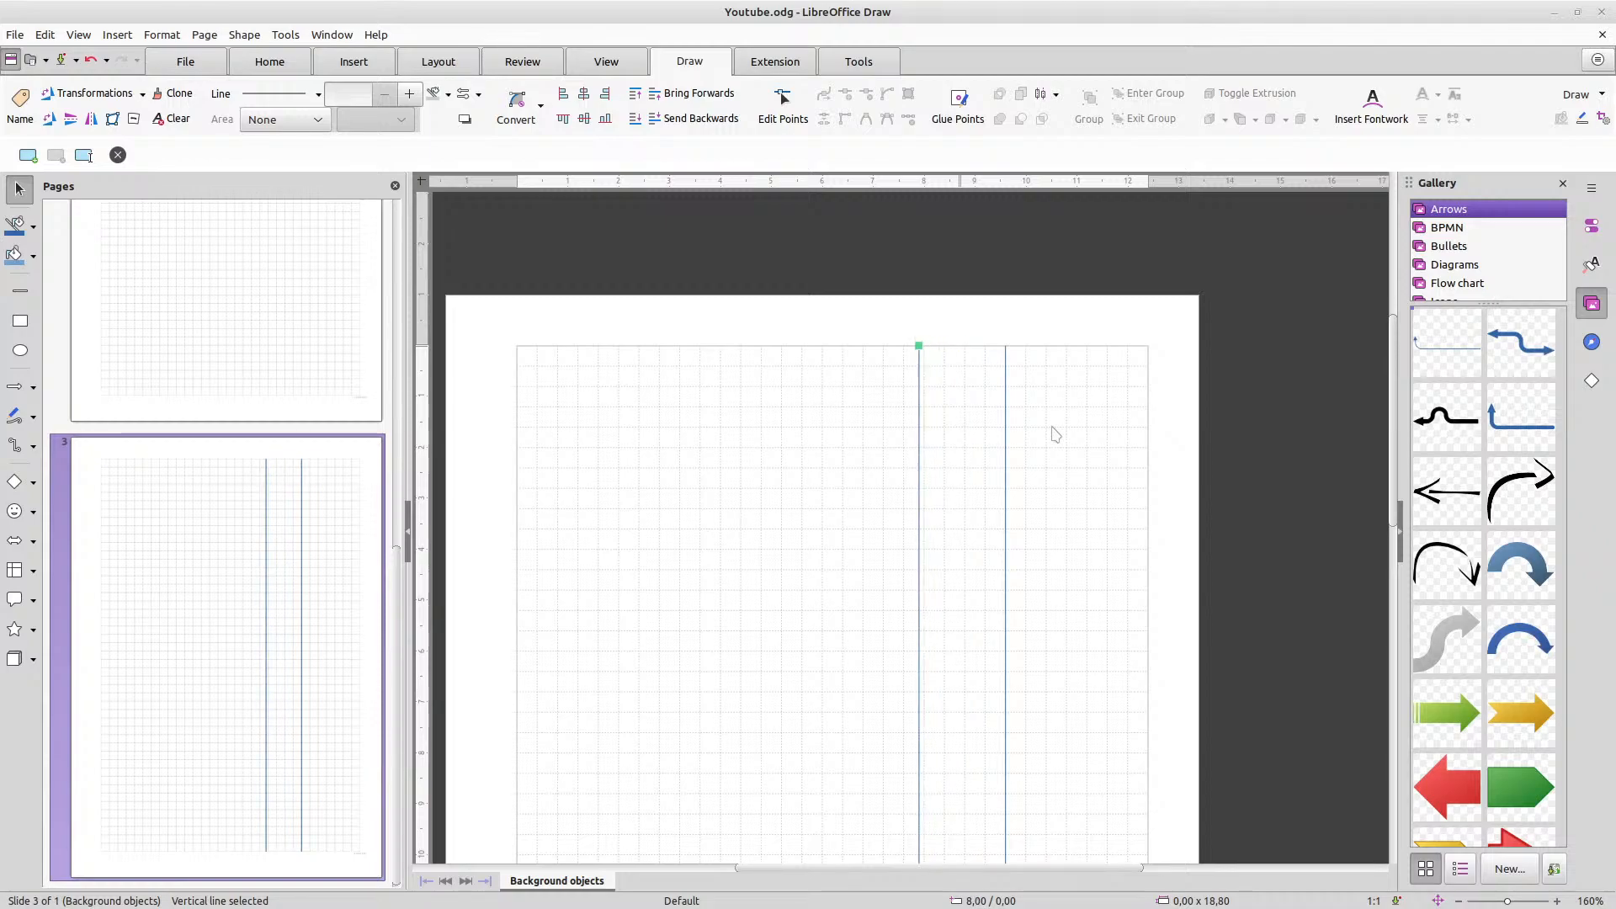
{"action": "key", "text": "Left"}
{"action": "key", "text": "Left"}
{"action": "key", "text": "Left"}
{"action": "key", "text": "Left"}
{"action": "key", "text": "Left"}
{"action": "key", "text": "Left"}
{"action": "key", "text": "Left"}
{"action": "key", "text": "Left"}
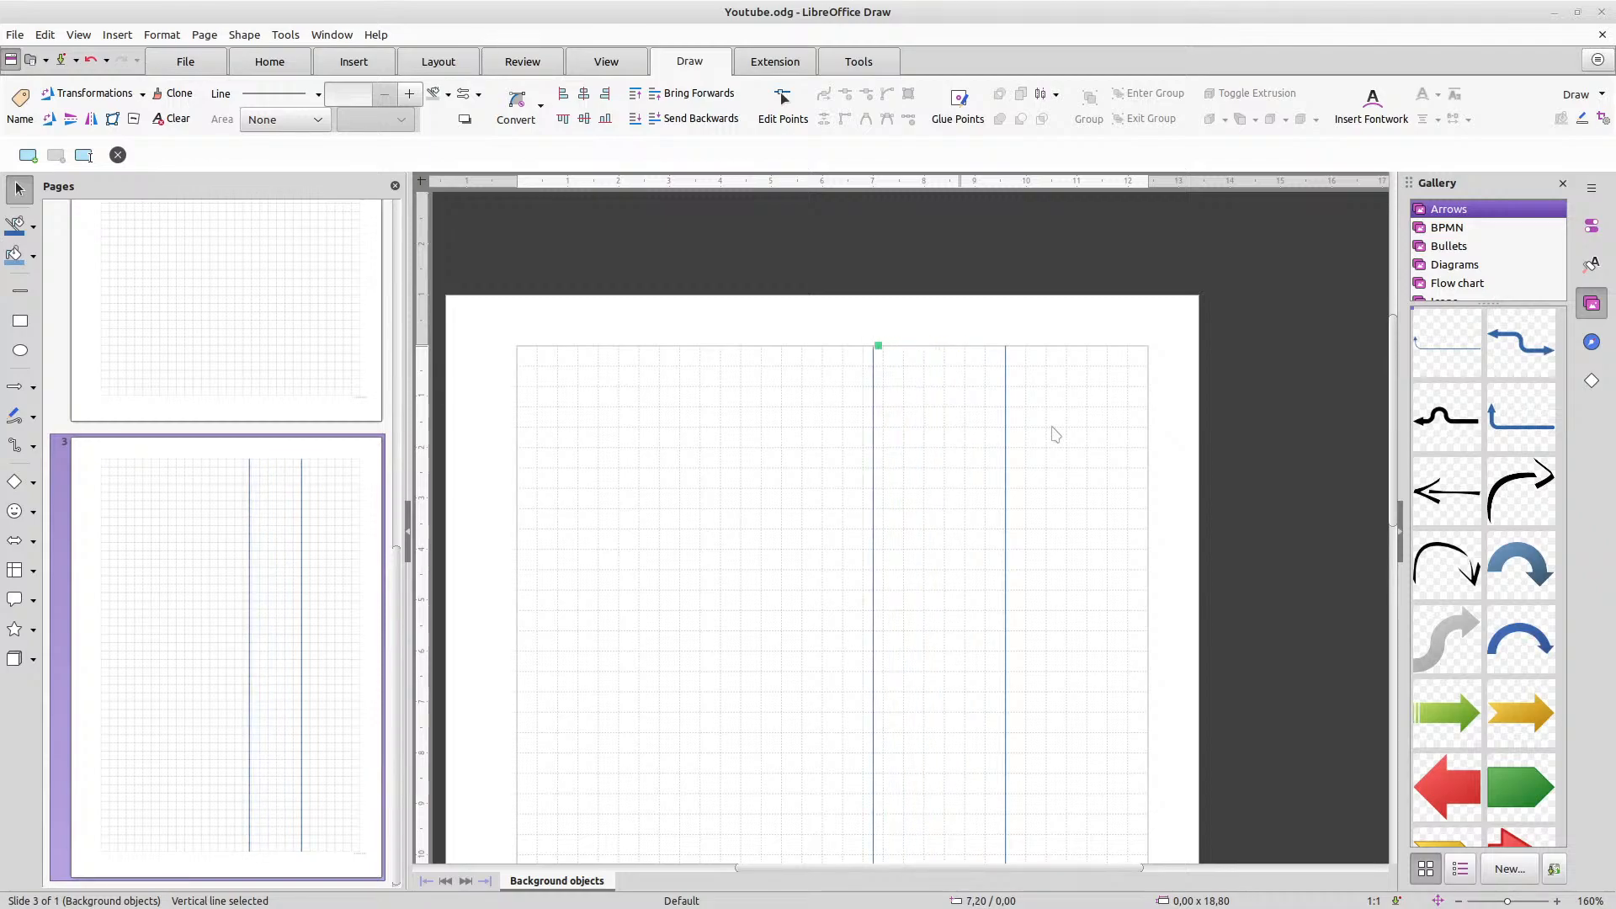
{"action": "key", "text": "Left"}
{"action": "key", "text": "Left"}
{"action": "key", "text": "Left"}
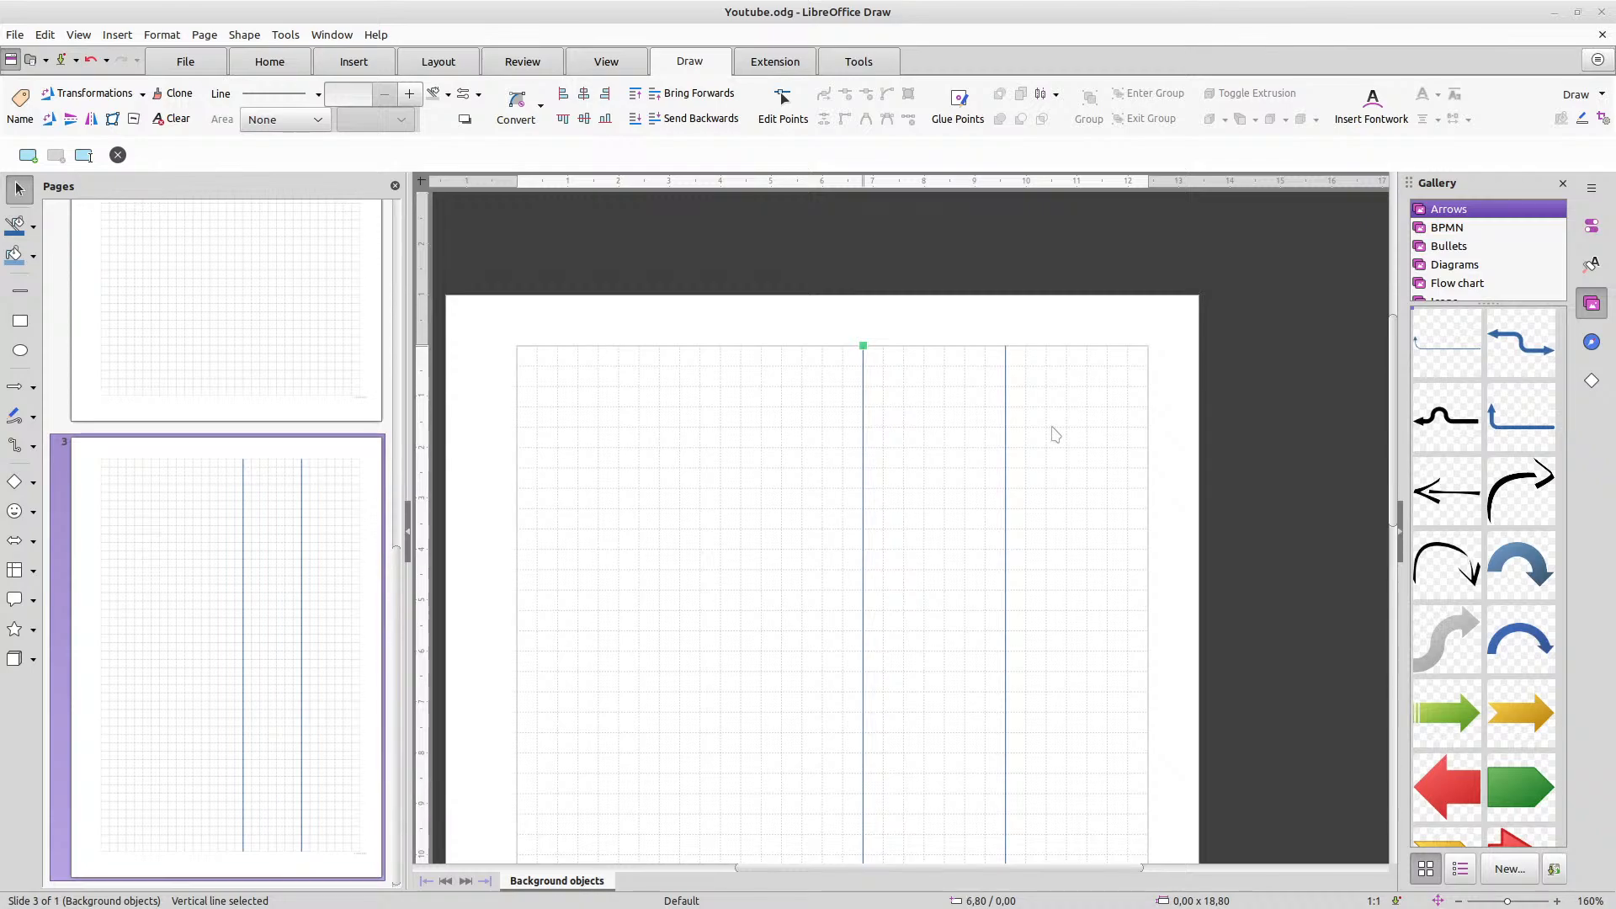
Duplicate the line at X 6.80 cm and shift the new copy left to X 4.00 cm
{"action": "key", "text": "Left"}
{"action": "key", "text": "Left"}
{"action": "key", "text": "Left"}
{"action": "key", "text": "Left"}
{"action": "key", "text": "Left"}
{"action": "key", "text": "Left"}
{"action": "key", "text": "Left"}
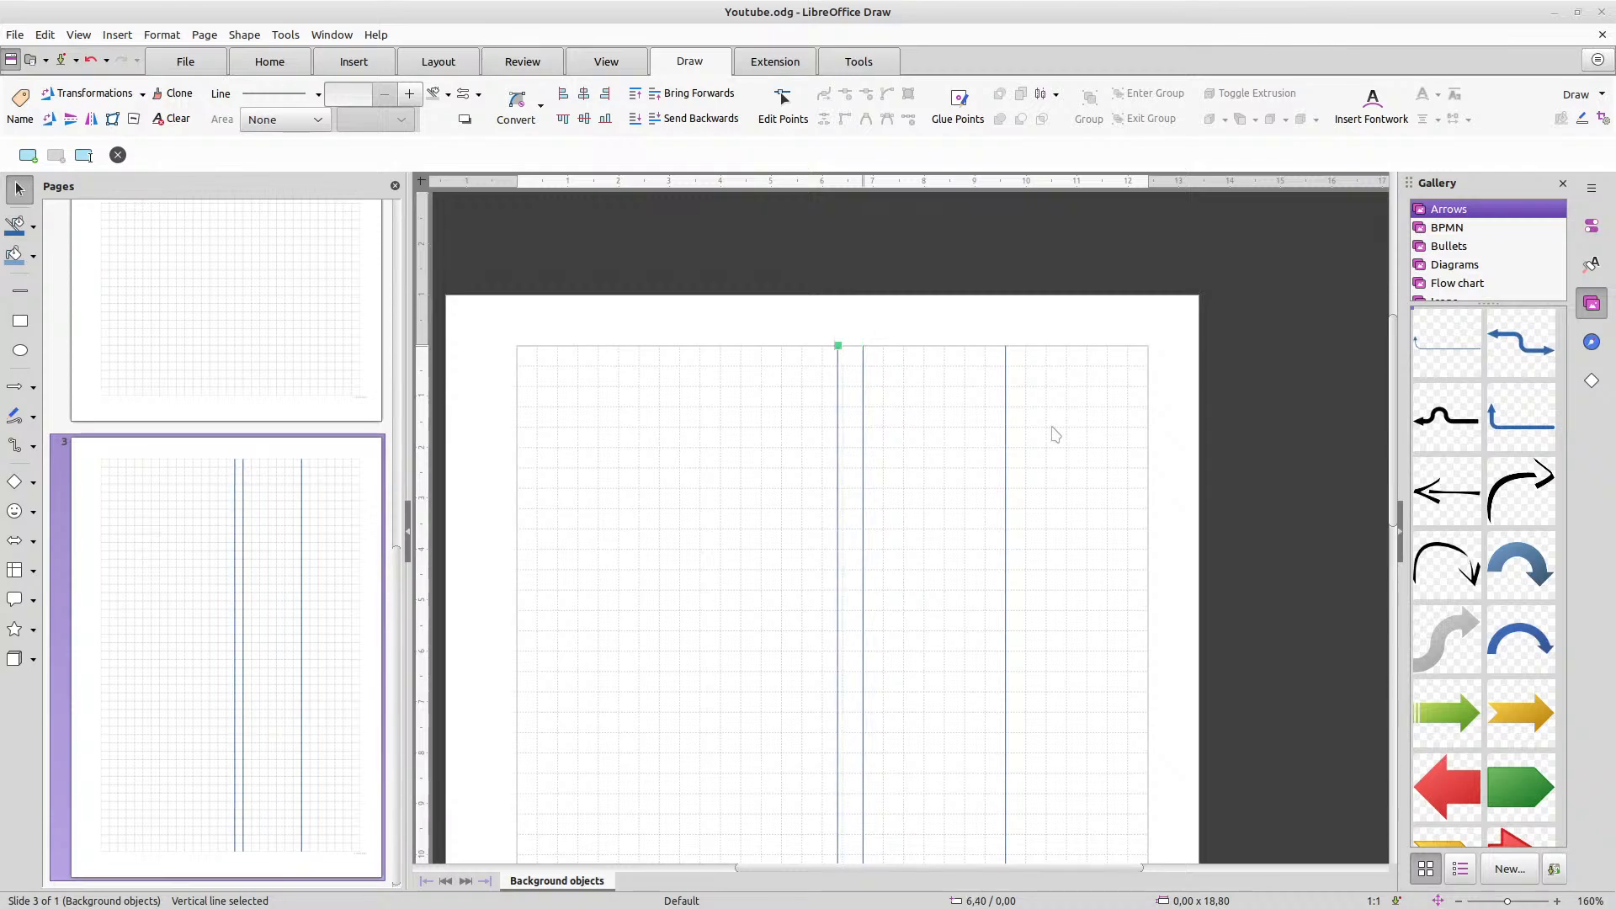
{"action": "key", "text": "Left"}
{"action": "key", "text": "Left"}
{"action": "key", "text": "Left"}
{"action": "key", "text": "Left"}
{"action": "key", "text": "Left"}
{"action": "key", "text": "Left"}
{"action": "key", "text": "Left"}
{"action": "key", "text": "Left"}
{"action": "key", "text": "Left"}
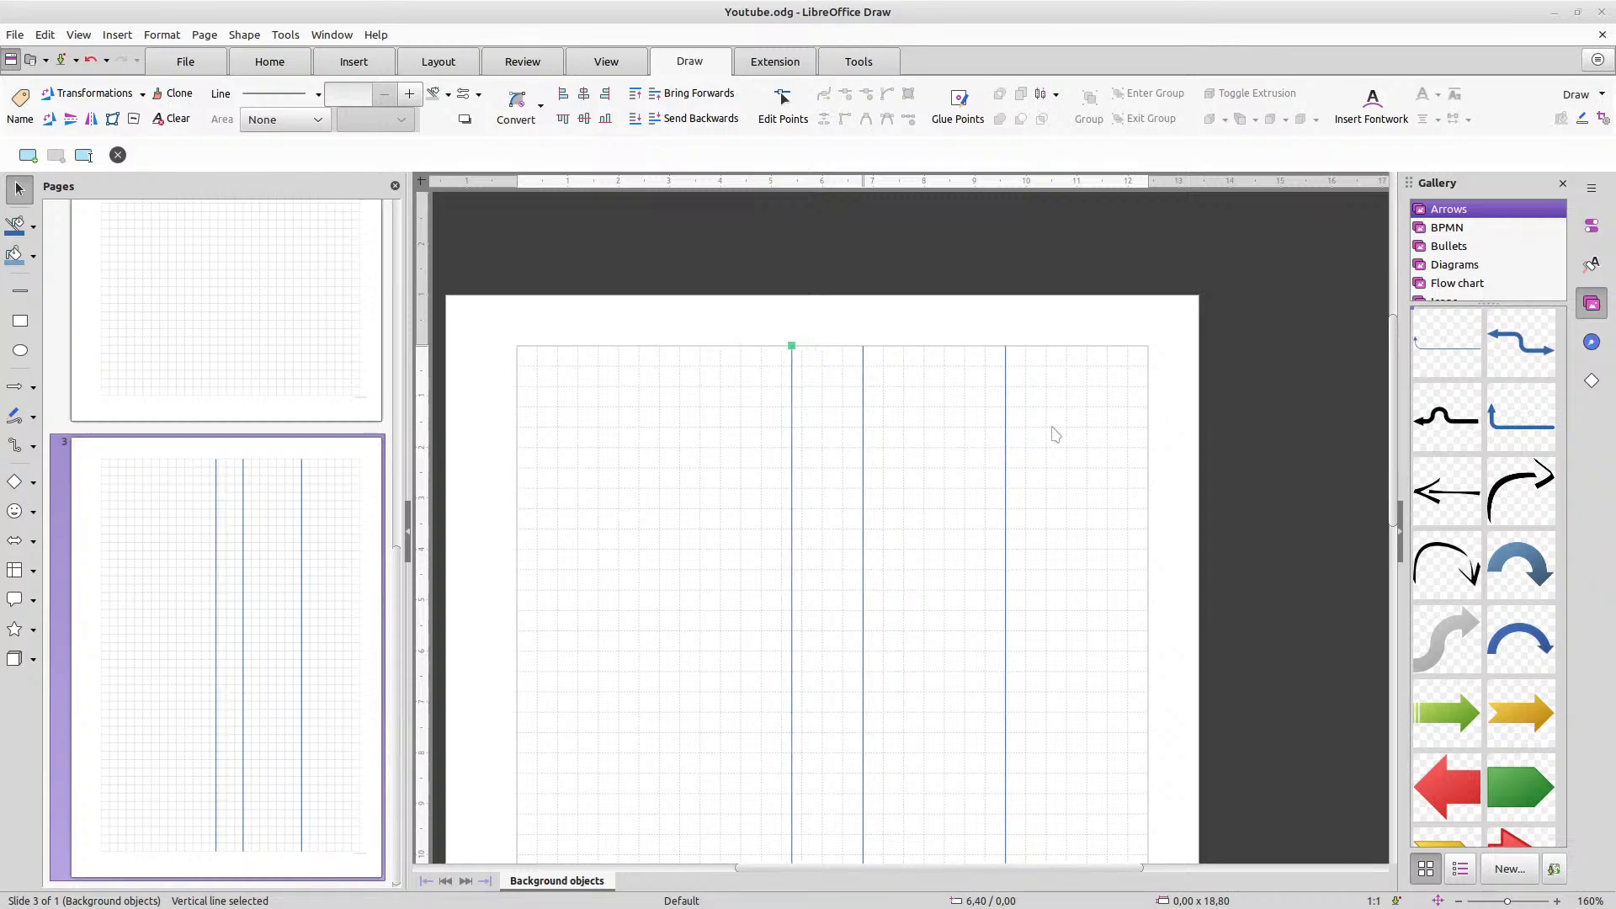
{"action": "key", "text": "Left"}
{"action": "key", "text": "Left"}
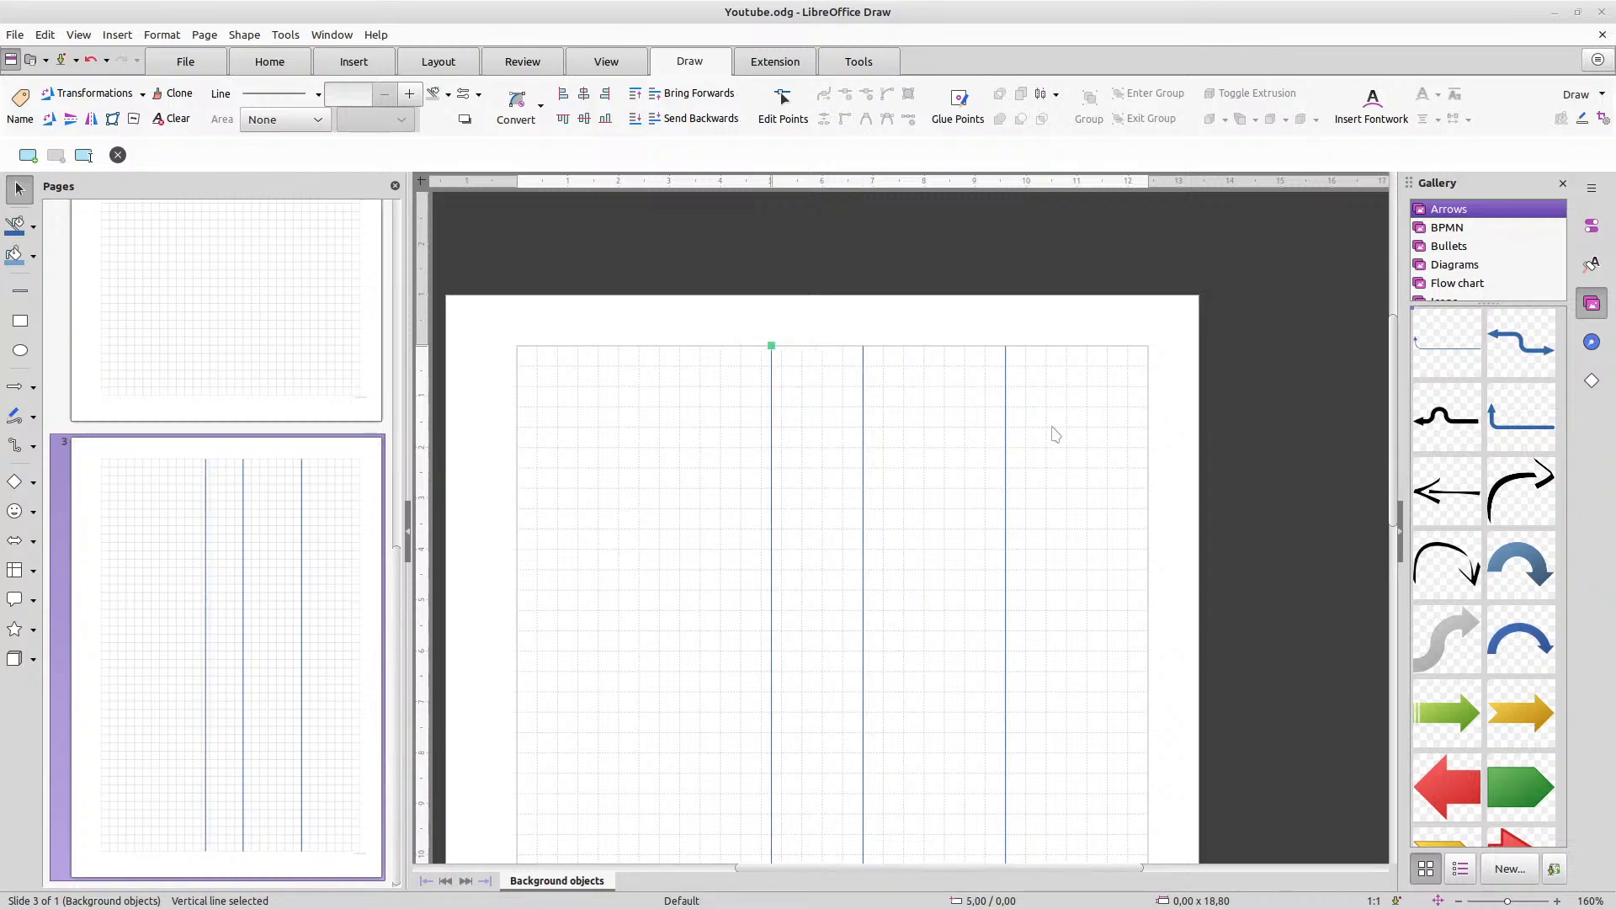
{"action": "key", "text": "Left"}
{"action": "key", "text": "Left"}
{"action": "key", "text": "Left"}
{"action": "key", "text": "Left"}
{"action": "key", "text": "Left"}
{"action": "key", "text": "Left"}
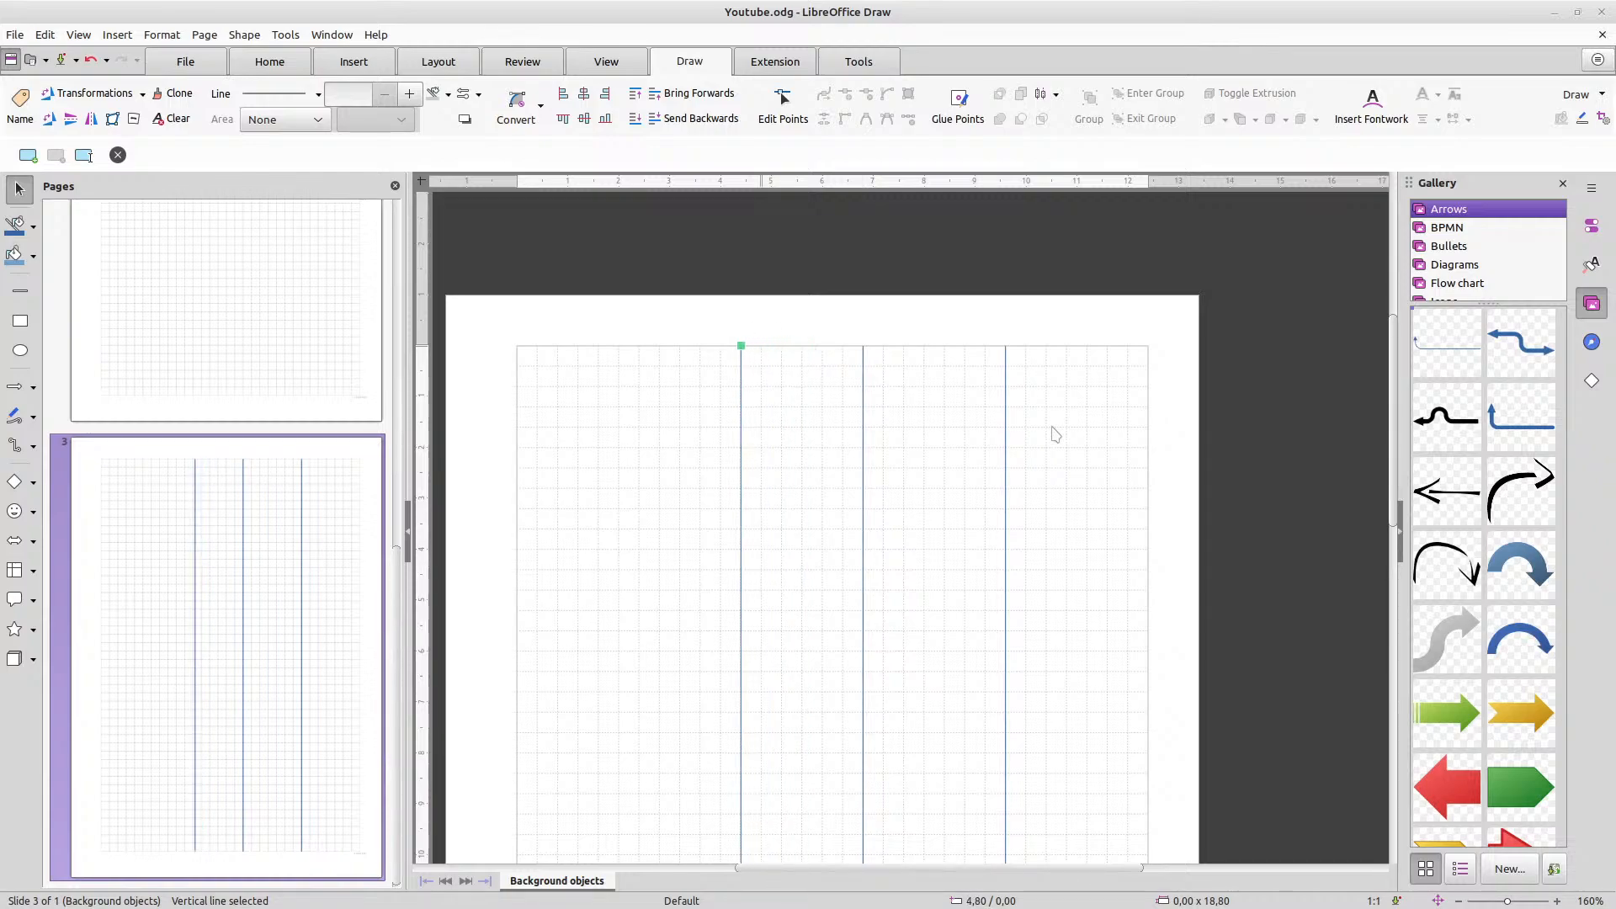
{"action": "key", "text": "Left"}
{"action": "key", "text": "Left"}
{"action": "key", "text": "Left"}
{"action": "key", "text": "Left"}
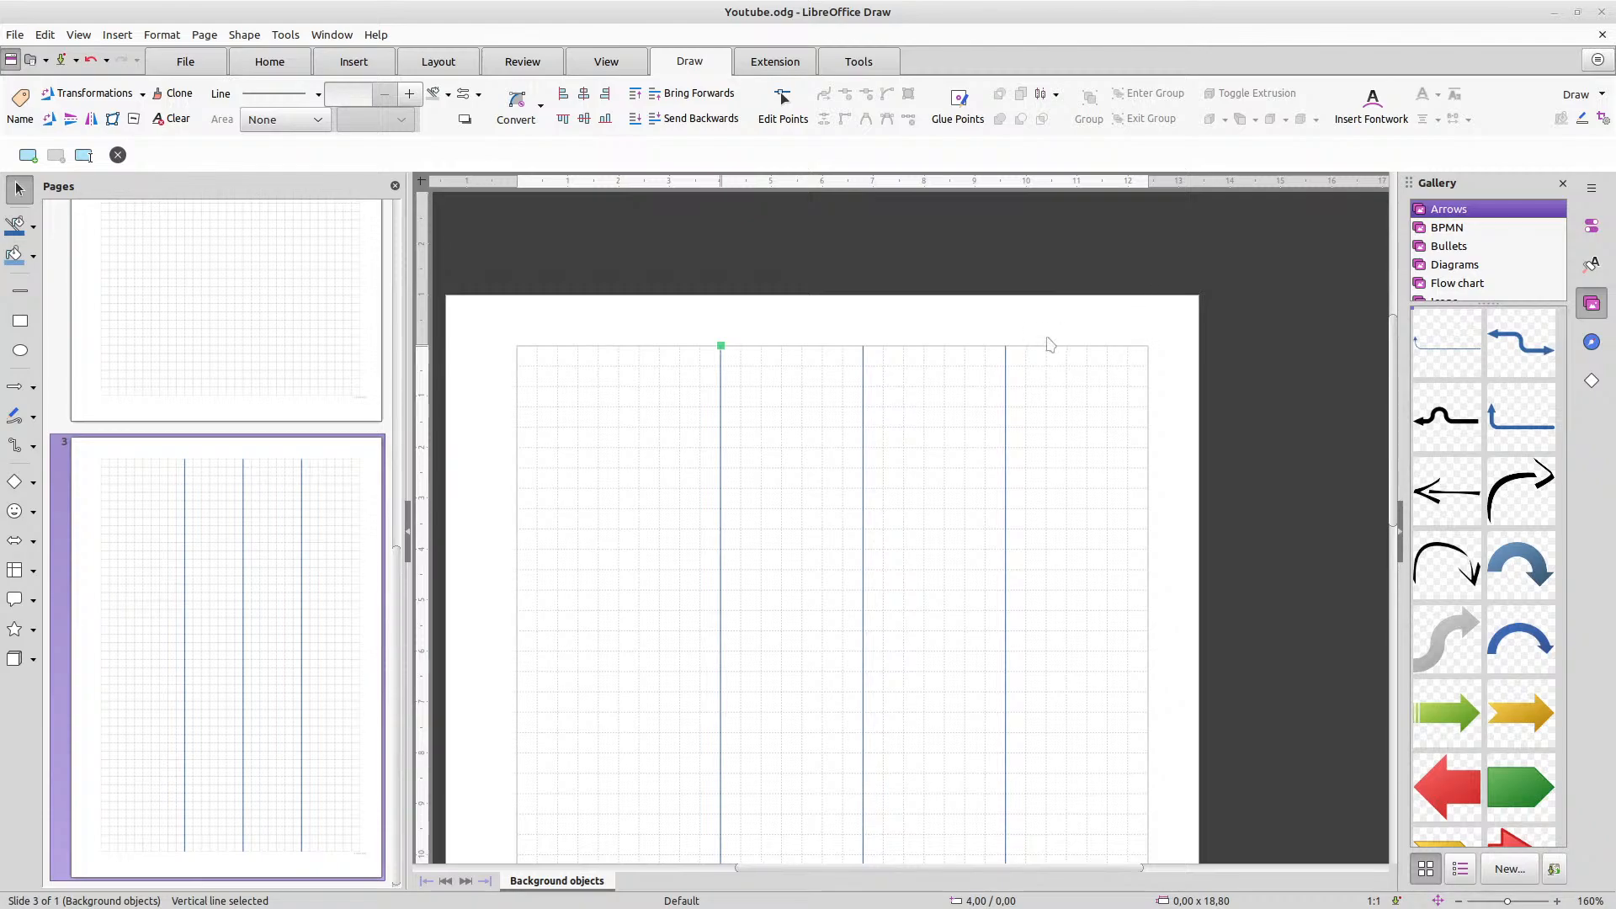
{"action": "key", "text": "Left"}
{"action": "key", "text": "Left"}
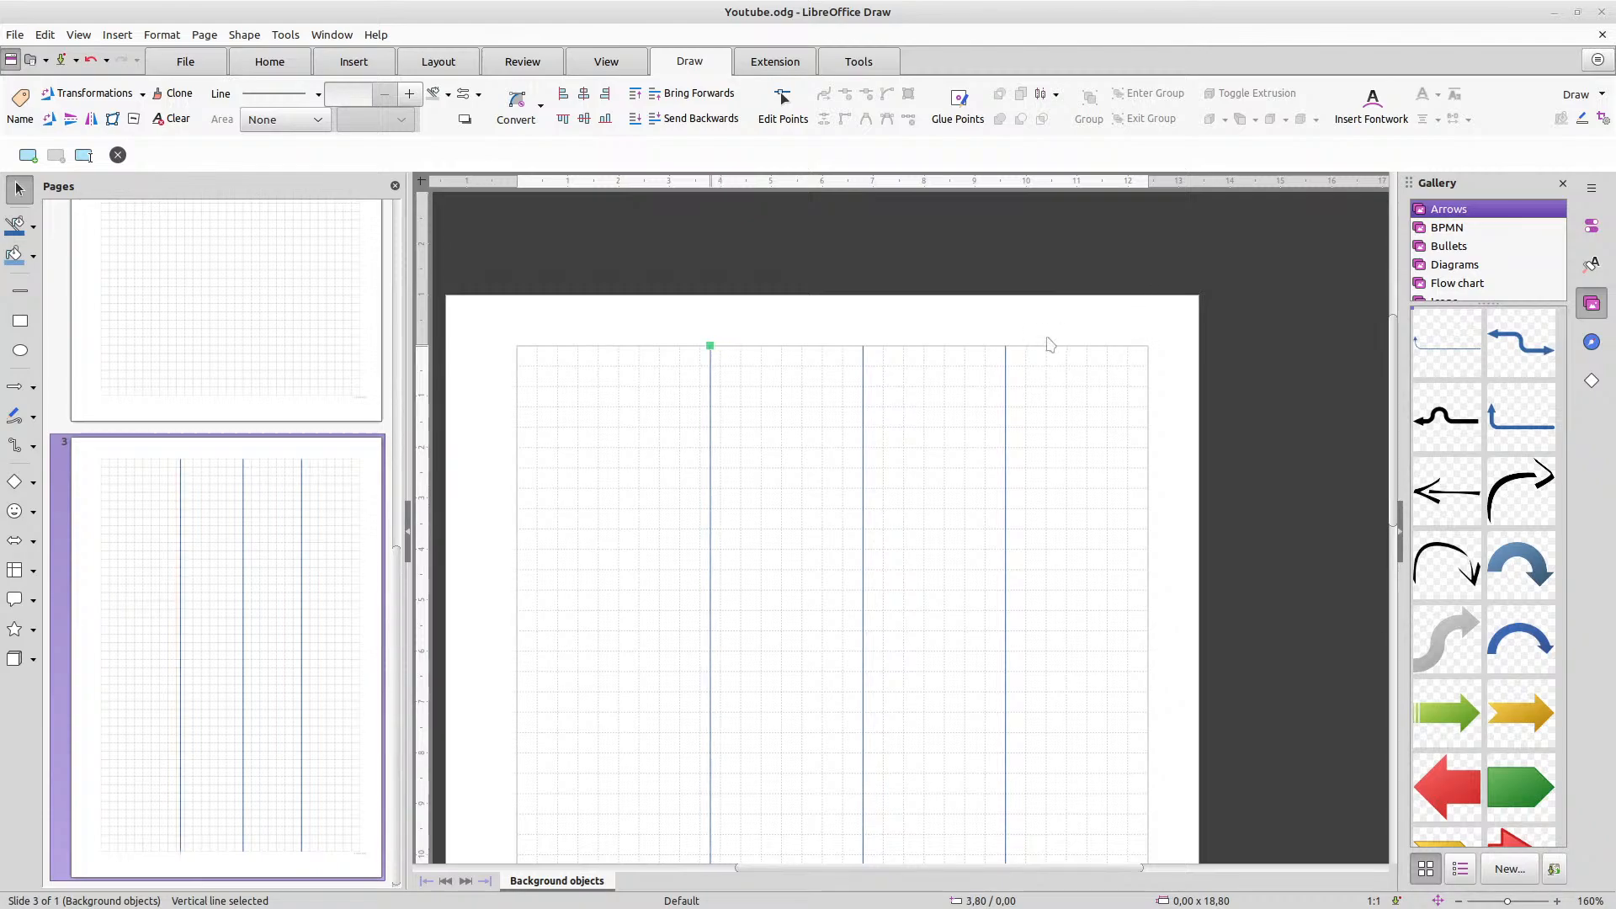
{"action": "key", "text": "Right"}
{"action": "key", "text": "Right"}
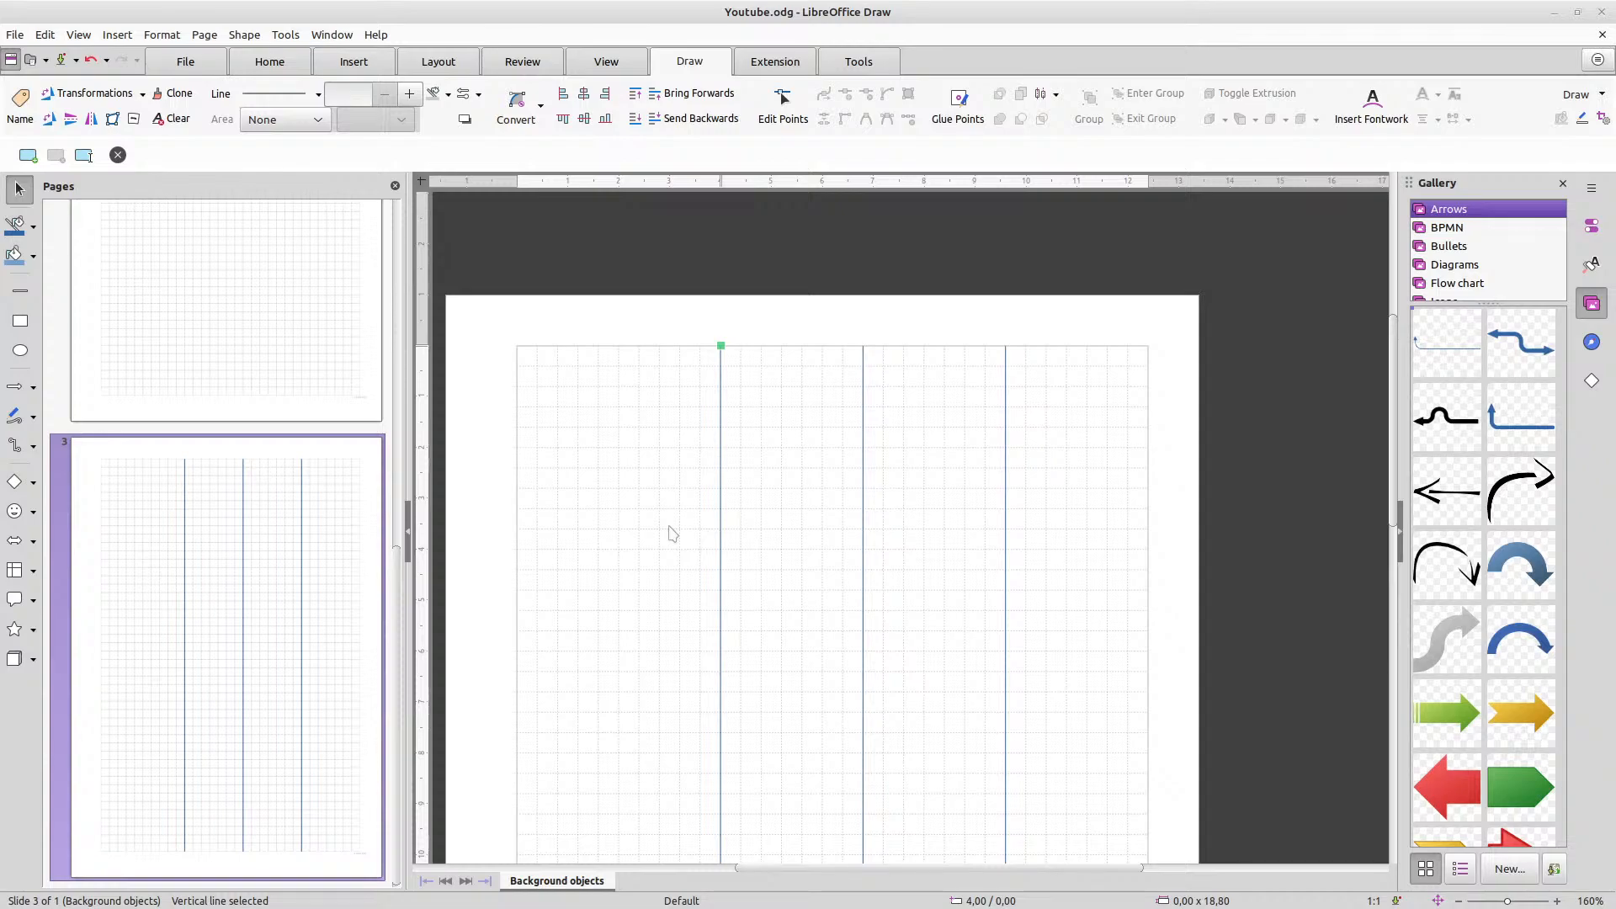
Switch to the calculator and compute 46÷6 to divide the grid rows into six parts
{"action": "scroll", "coordinate": [665, 528], "scroll_direction": "down", "scroll_amount": 1}
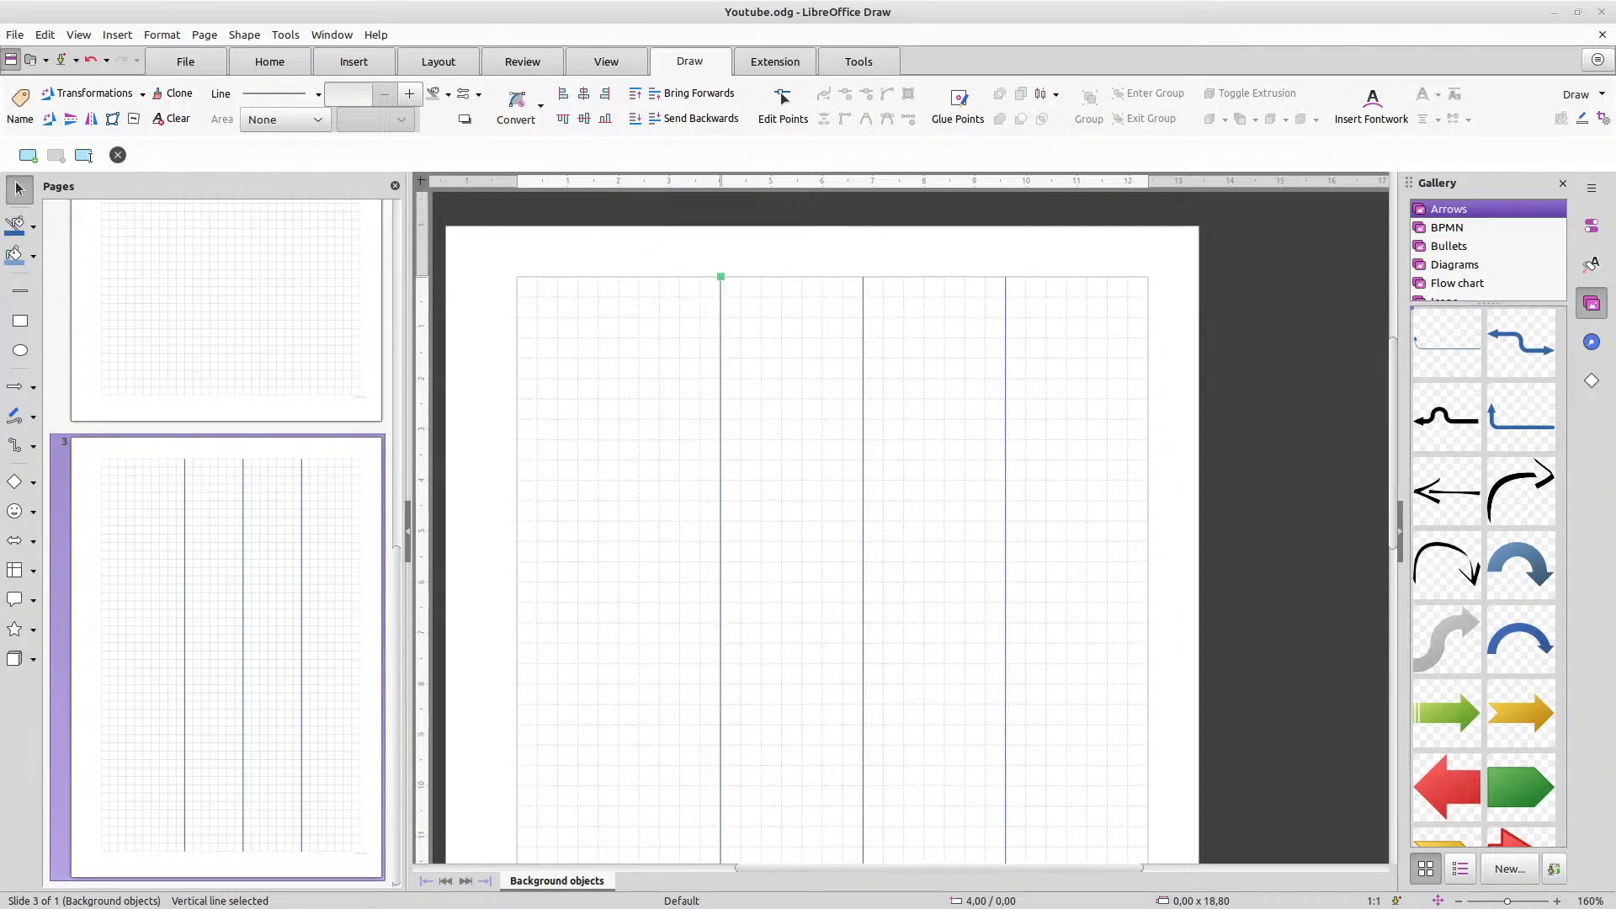
{"action": "left_click_drag", "start_coordinate": [0, 408], "coordinate": [652, 396]}
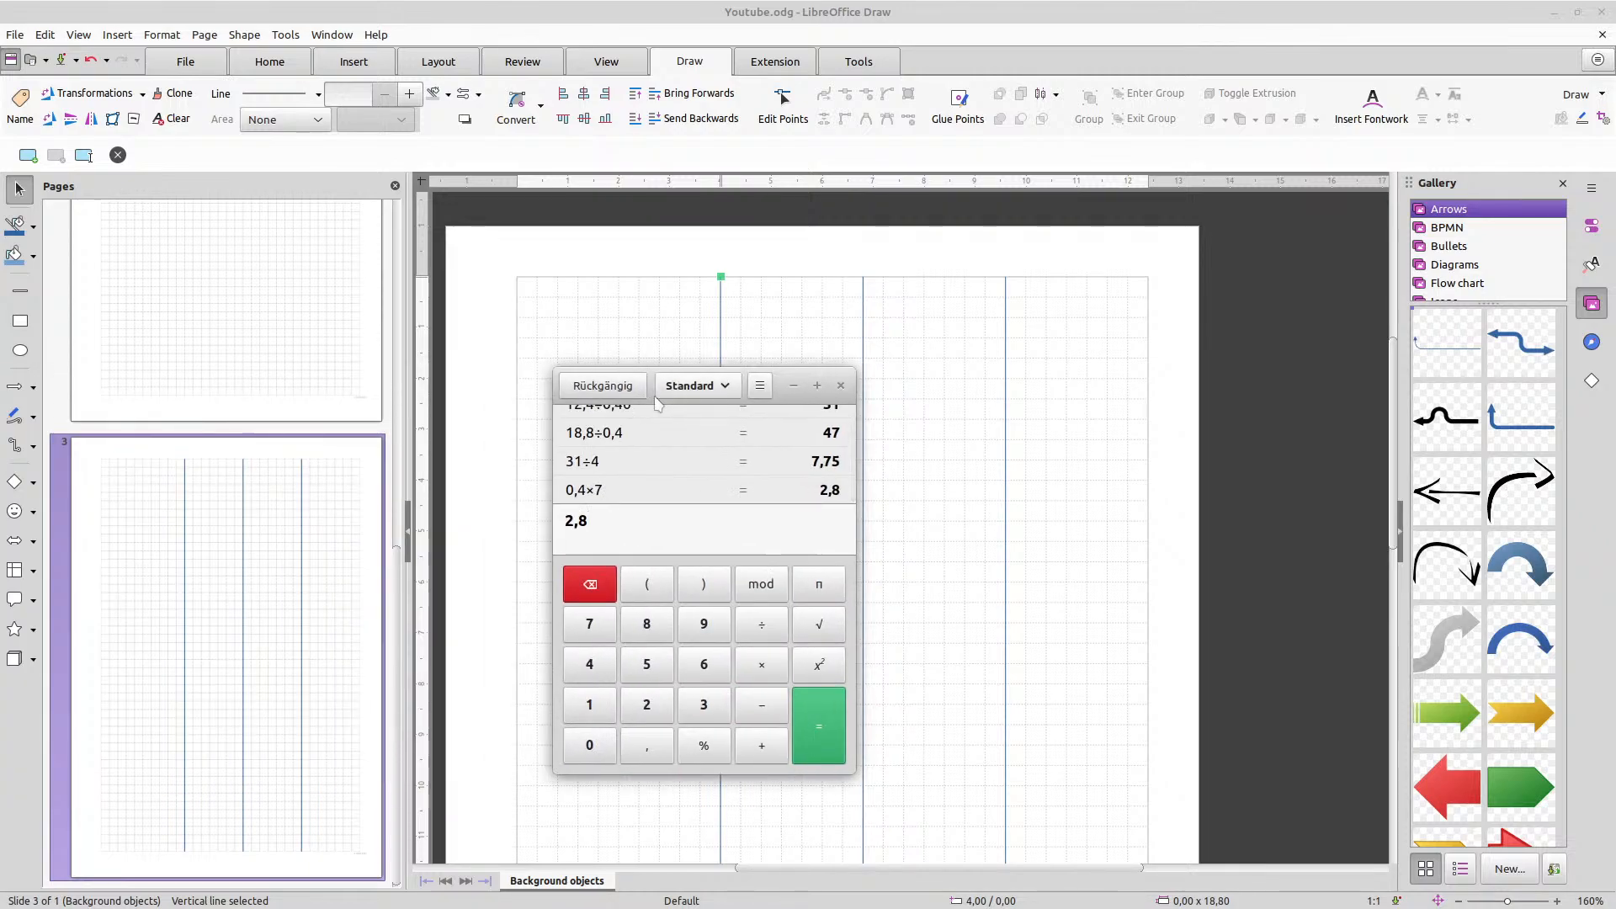
{"action": "type", "text": "47"}
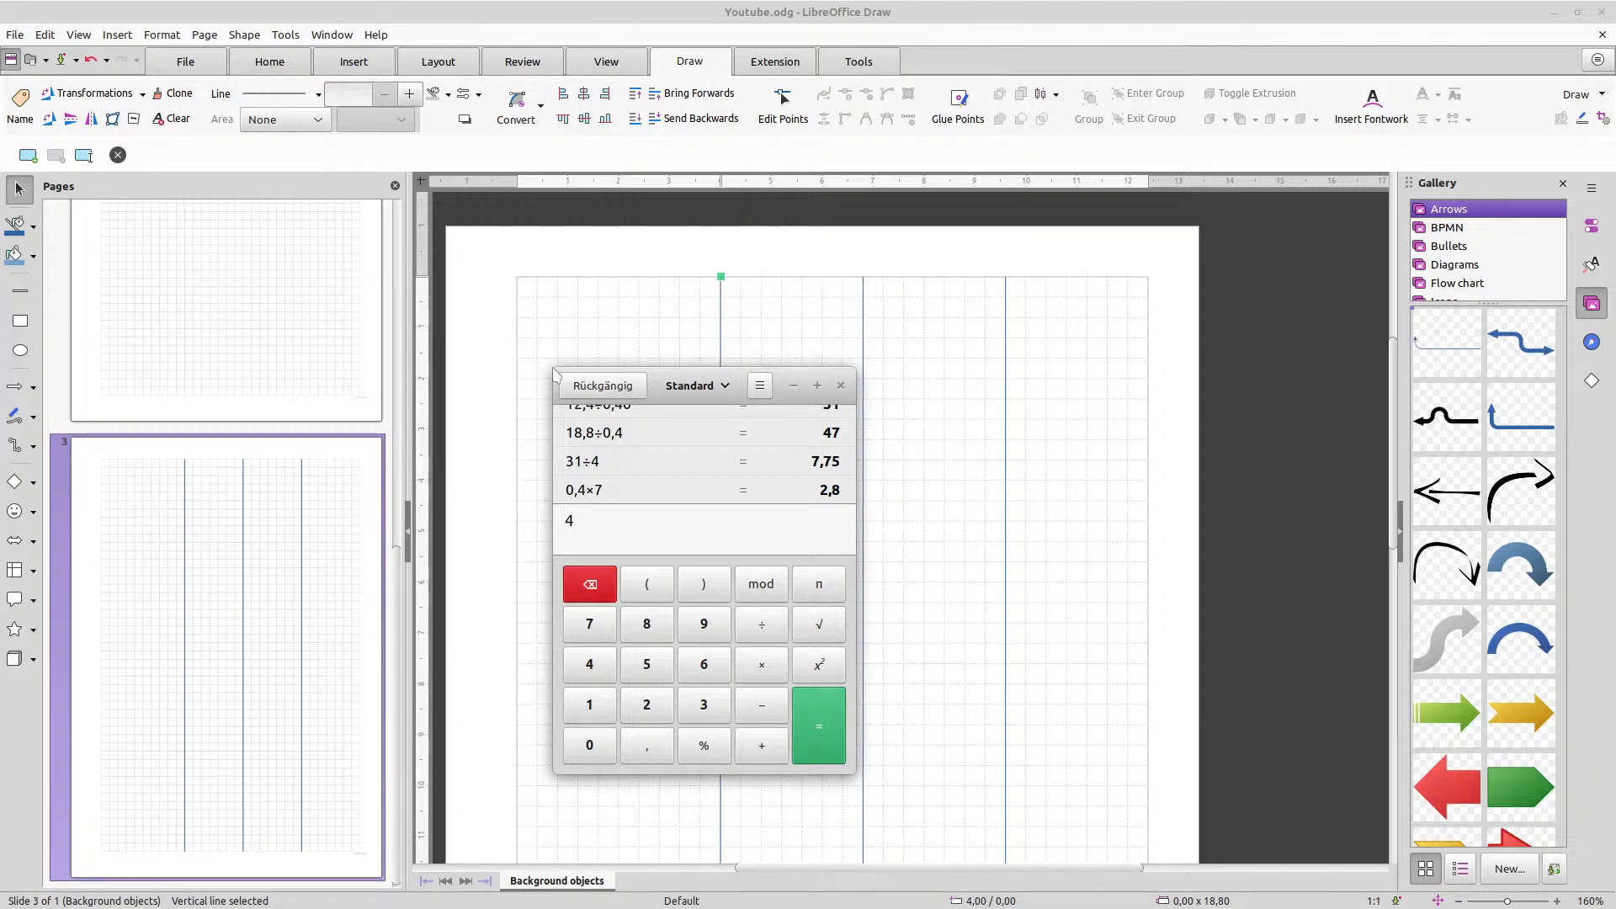
{"action": "type", "text": "6"}
{"action": "type", "text": "/6"}
{"action": "key", "text": "Return"}
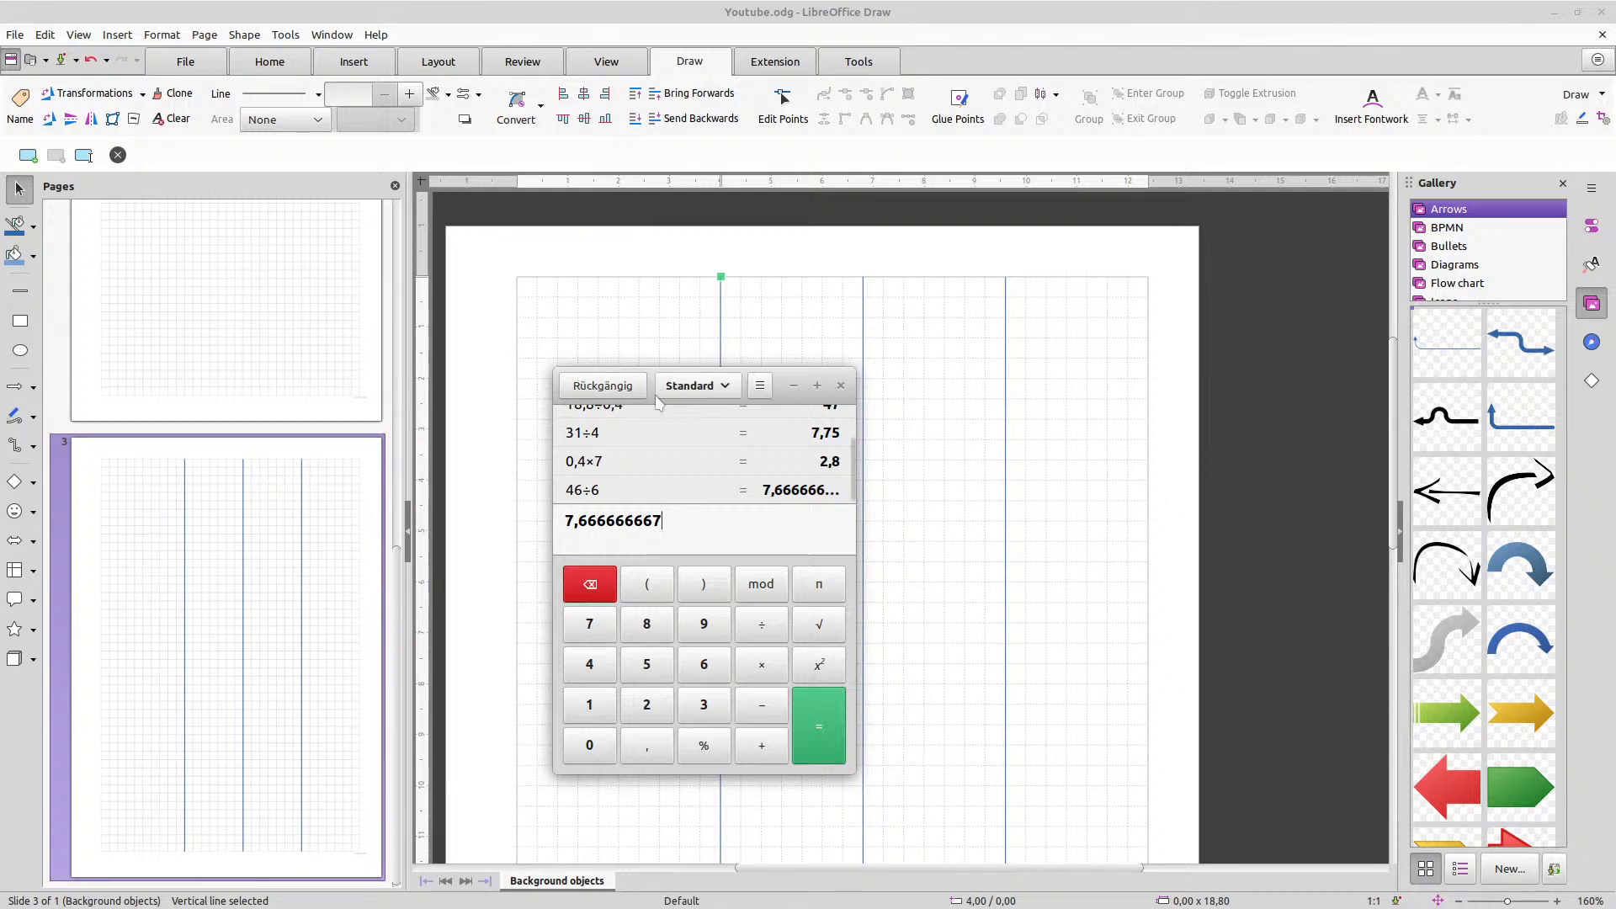
{"action": "left_click_drag", "start_coordinate": [652, 400], "coordinate": [0, 421]}
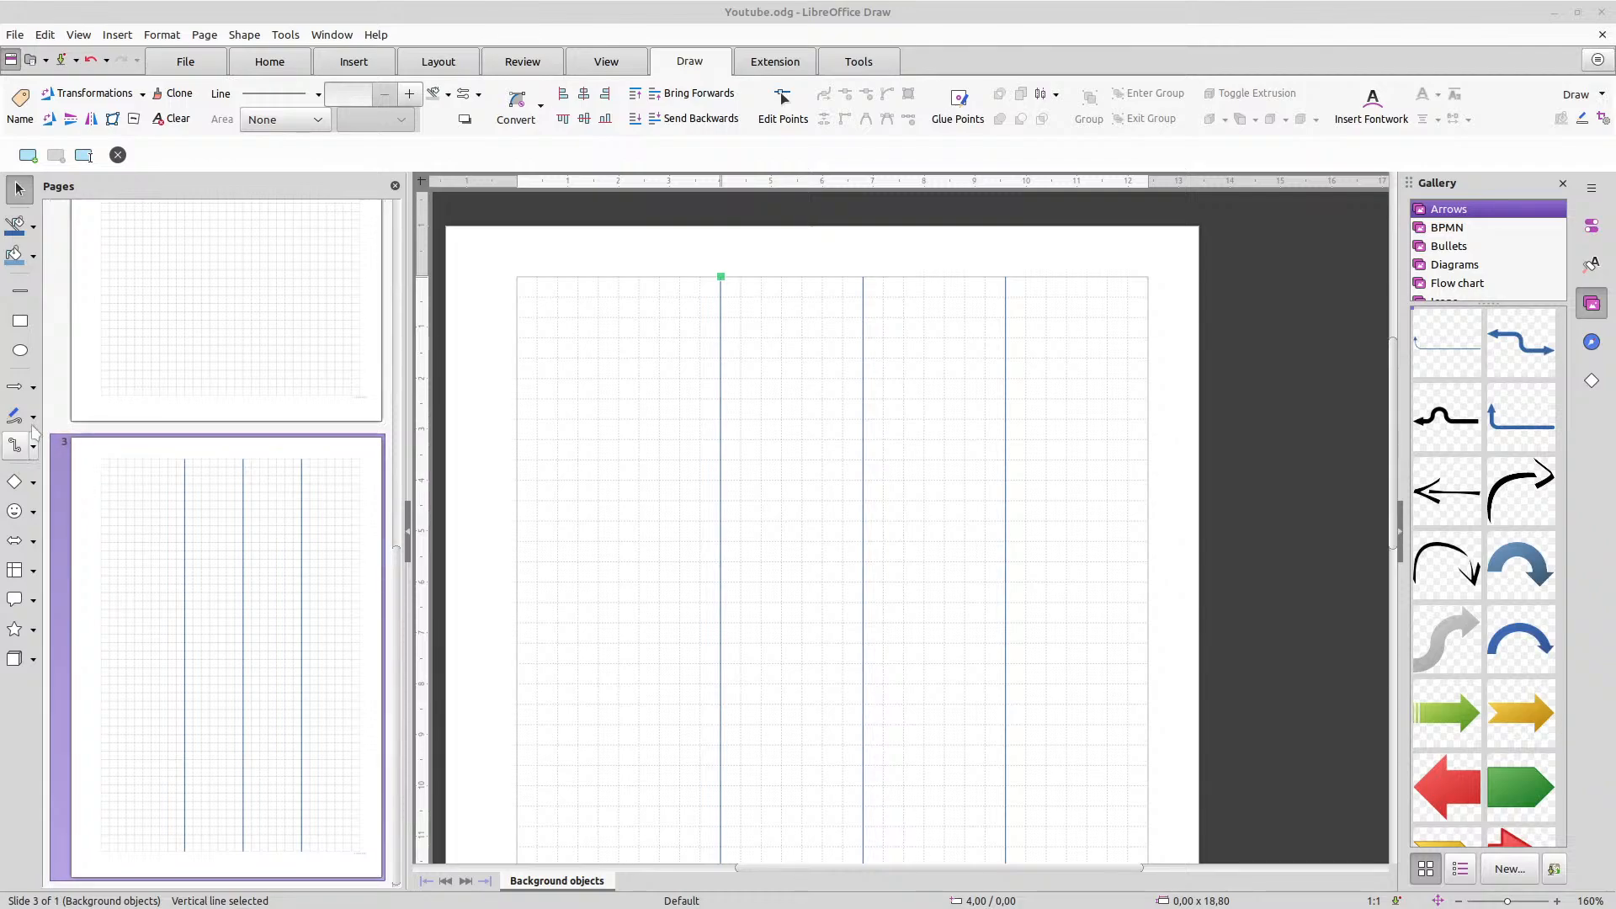
Draw a horizontal line across the three right-hand columns and set it to X 4.00 cm, Y 1.20 cm, 8.40 cm wide and 0.00 cm high
{"action": "left_click", "coordinate": [20, 290]}
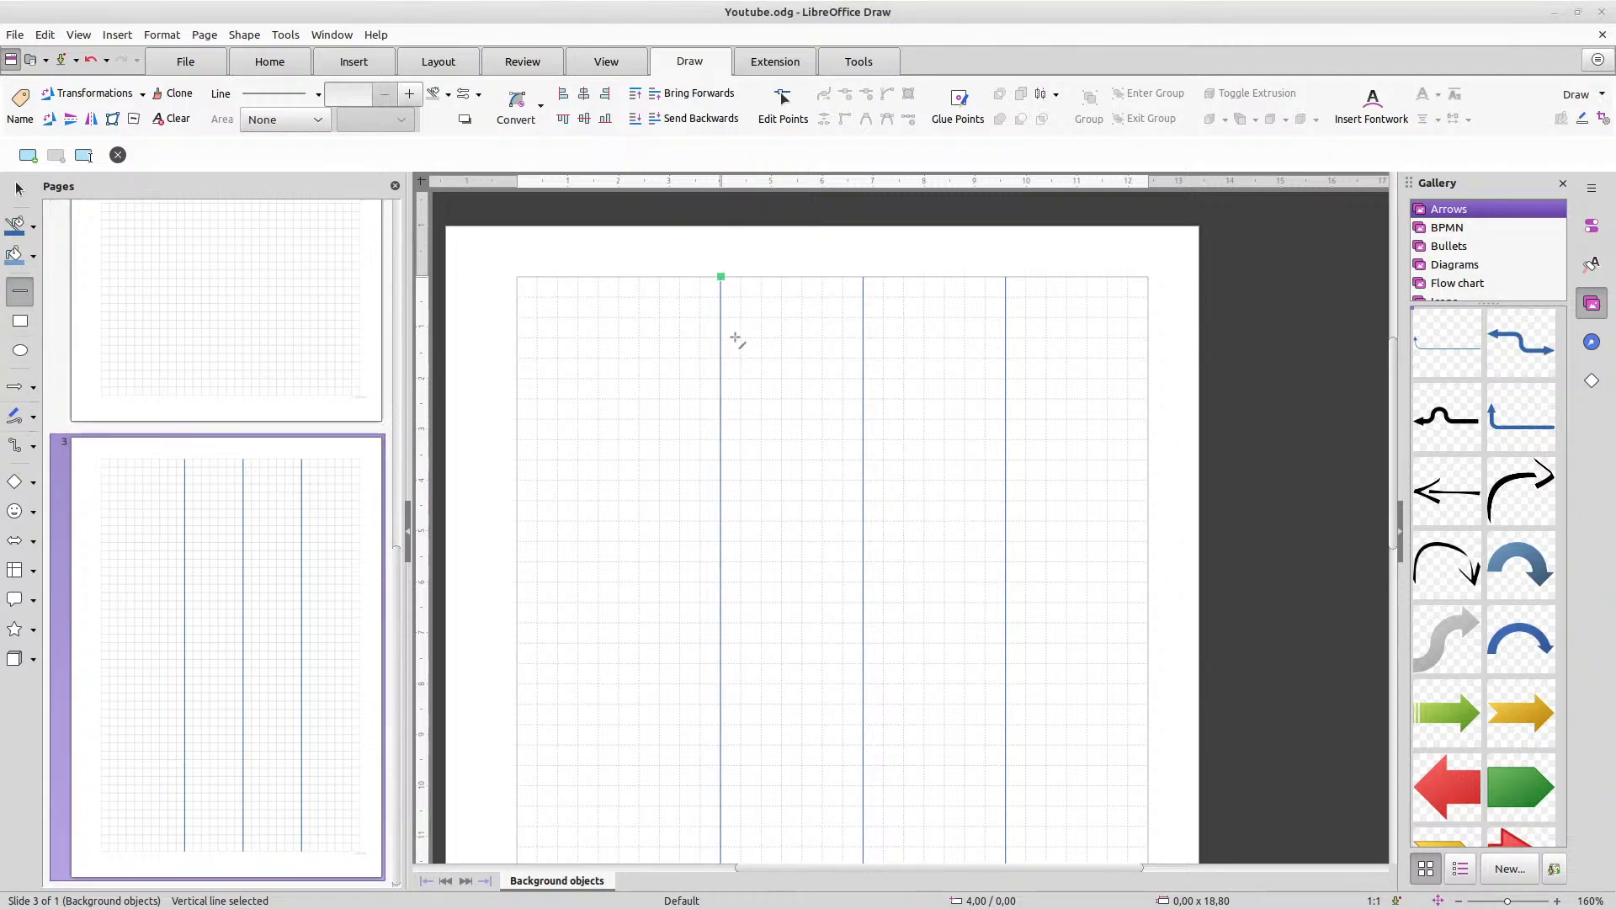
{"action": "left_click_drag", "start_coordinate": [714, 337], "coordinate": [1147, 338]}
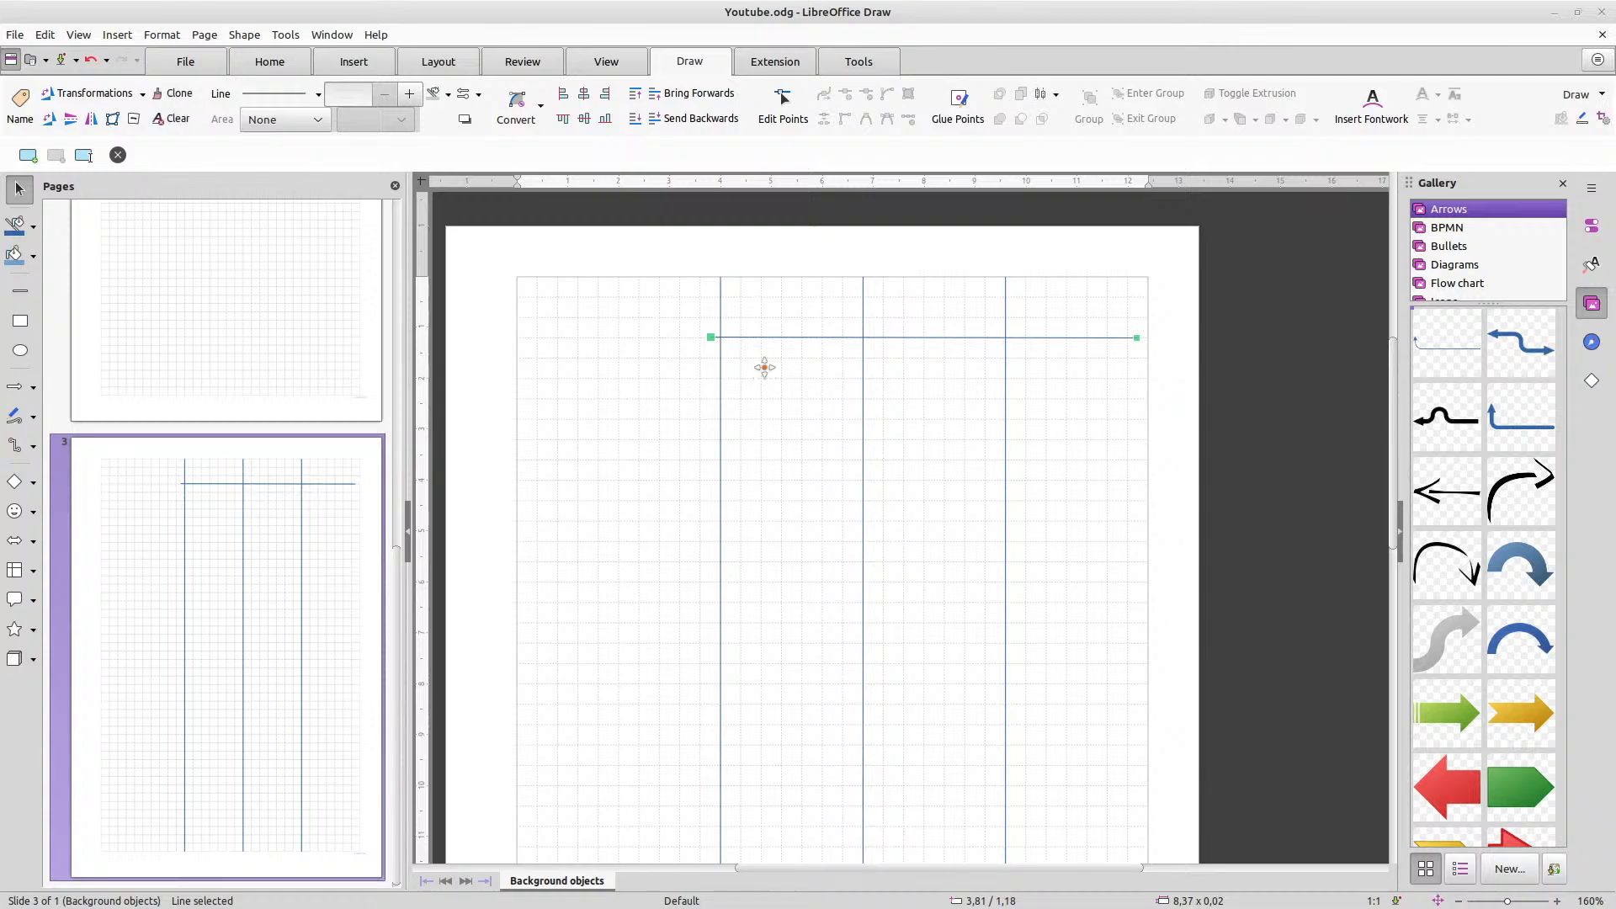
{"action": "right_click", "coordinate": [755, 339]}
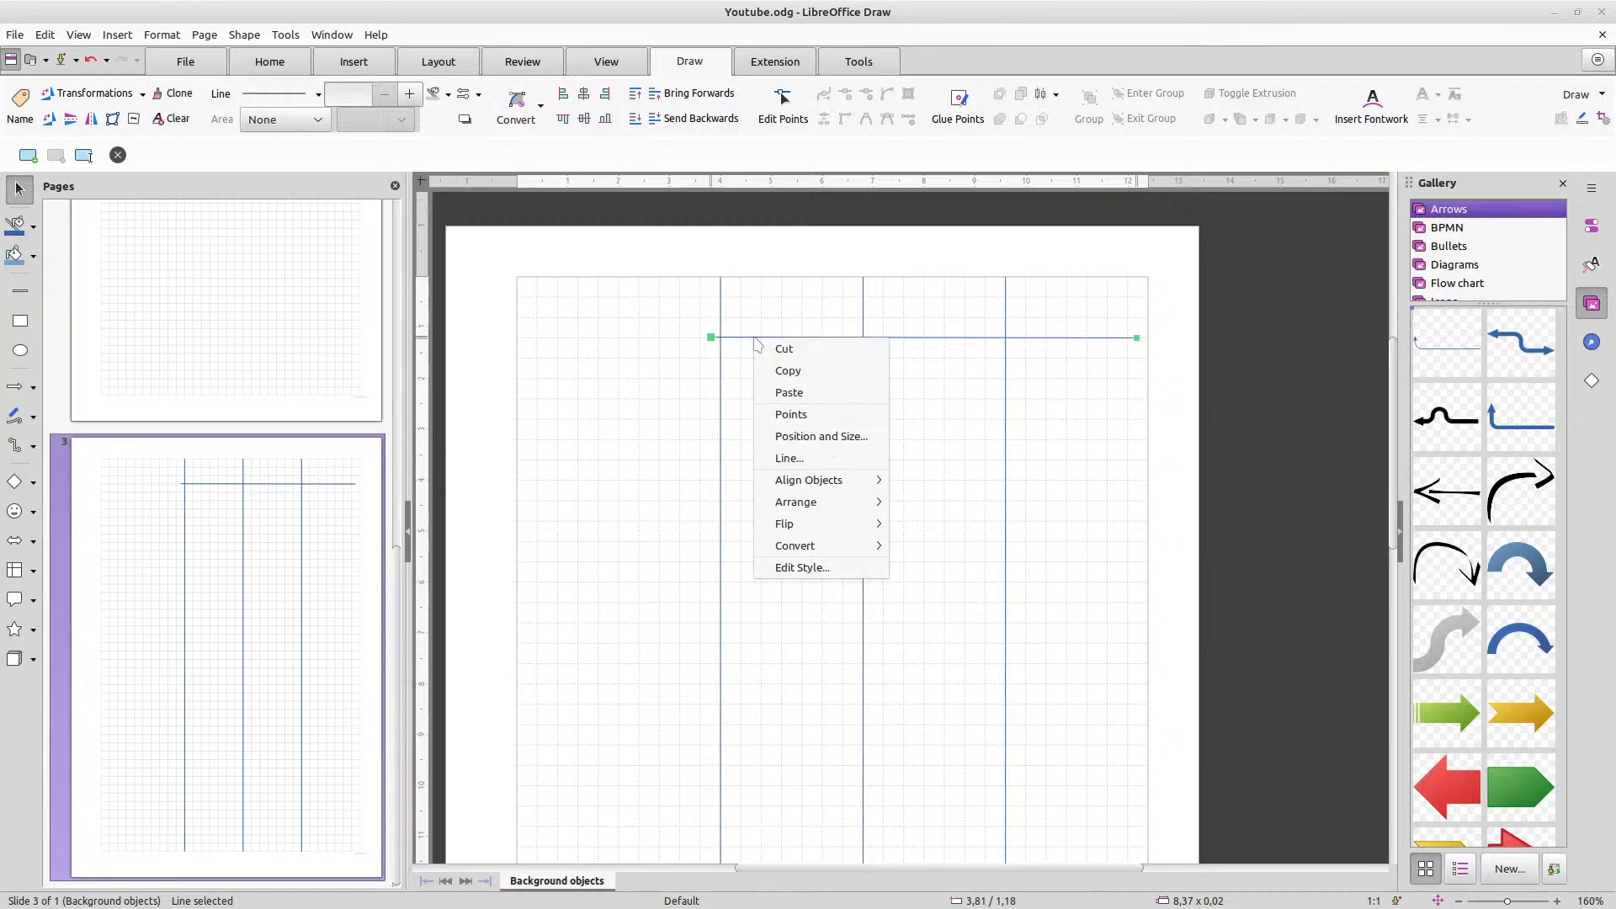
{"action": "left_click", "coordinate": [830, 437]}
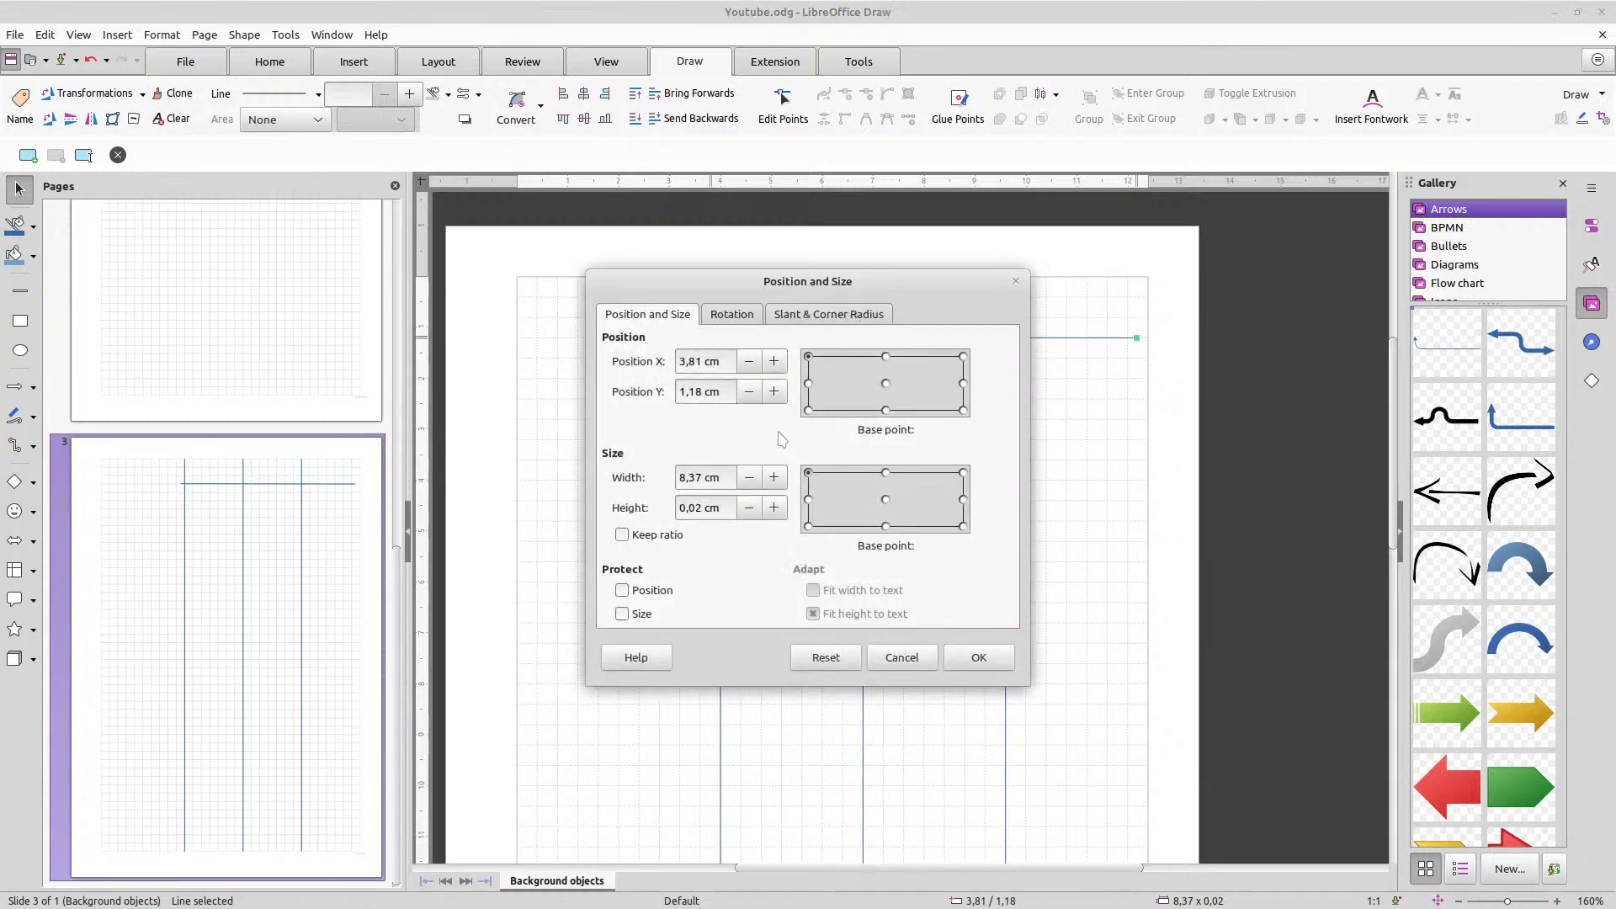
{"action": "left_click_drag", "start_coordinate": [737, 281], "coordinate": [893, 436]}
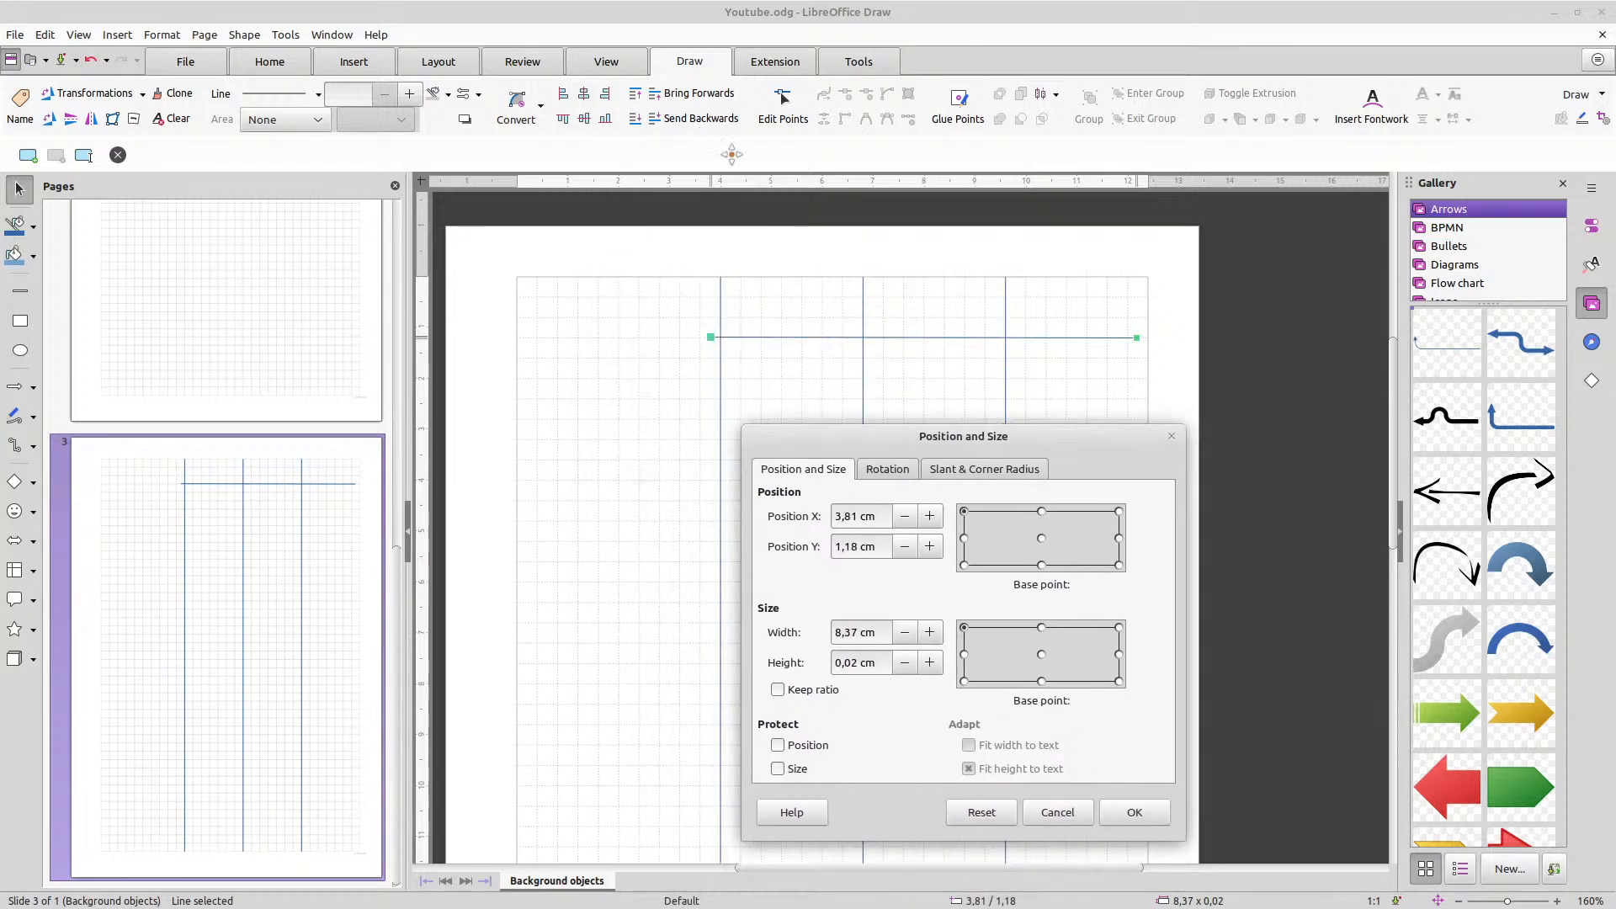
{"action": "left_click_drag", "start_coordinate": [858, 517], "coordinate": [806, 531]}
{"action": "type", "text": "4,0"}
{"action": "type", "text": "20"}
{"action": "left_click_drag", "start_coordinate": [857, 632], "coordinate": [844, 633]}
{"action": "type", "text": "40"}
{"action": "left_click", "coordinate": [1140, 812]}
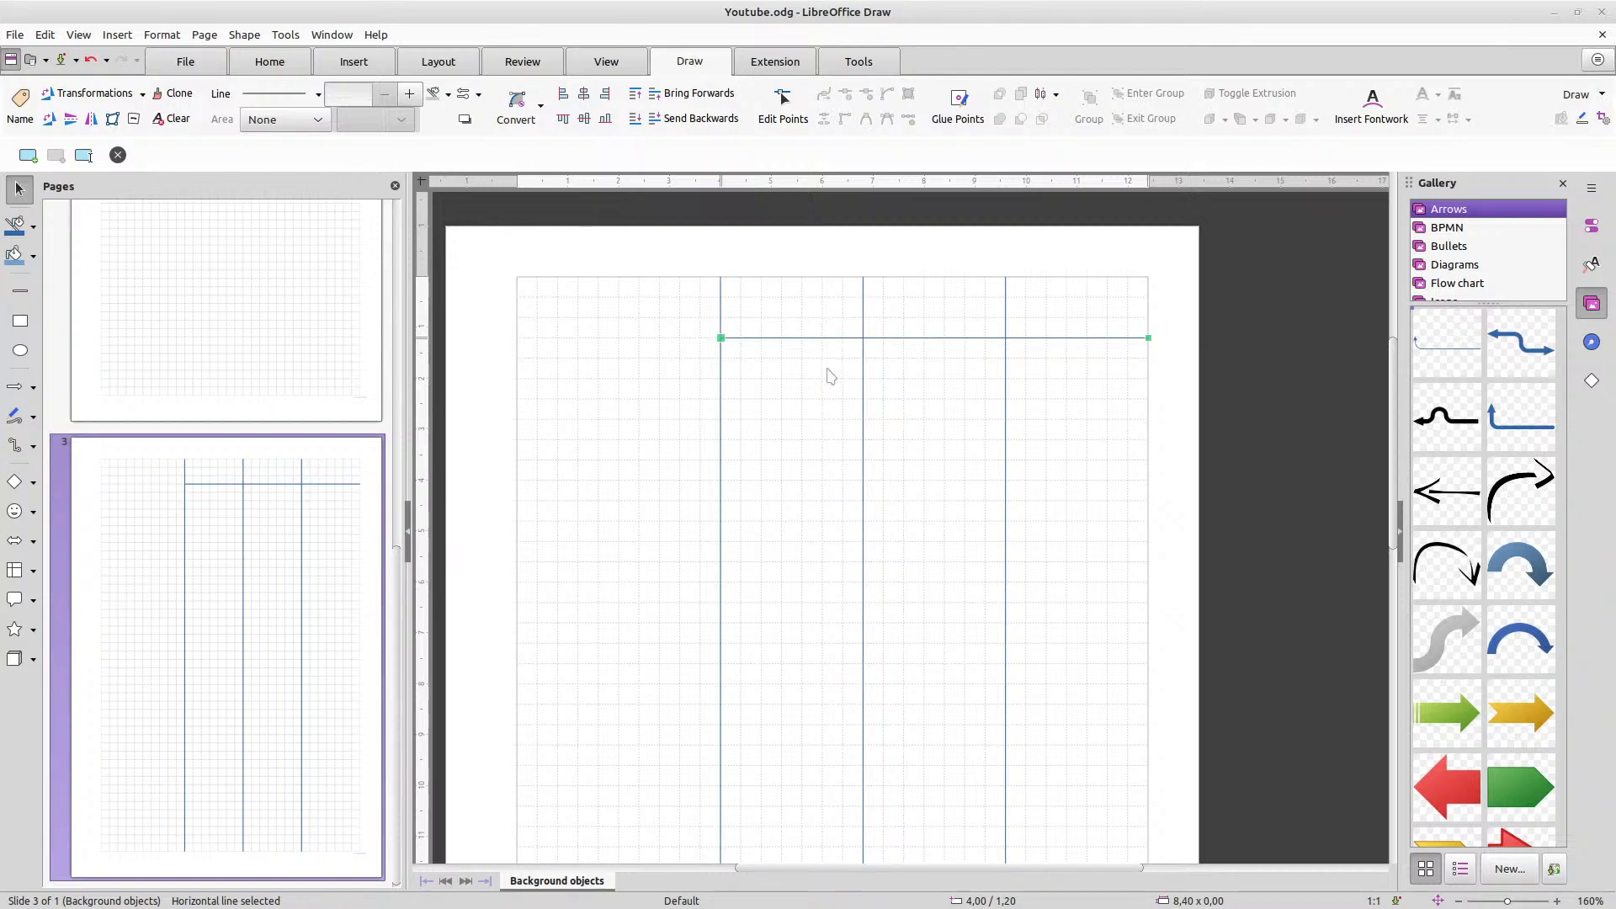
Move the horizontal line up to Y 0.40 cm
{"action": "key", "text": "Up"}
{"action": "key", "text": "Up"}
{"action": "key", "text": "Up"}
{"action": "key", "text": "Up"}
{"action": "key", "text": "Up"}
{"action": "key", "text": "Up"}
{"action": "key", "text": "Up"}
{"action": "key", "text": "Up"}
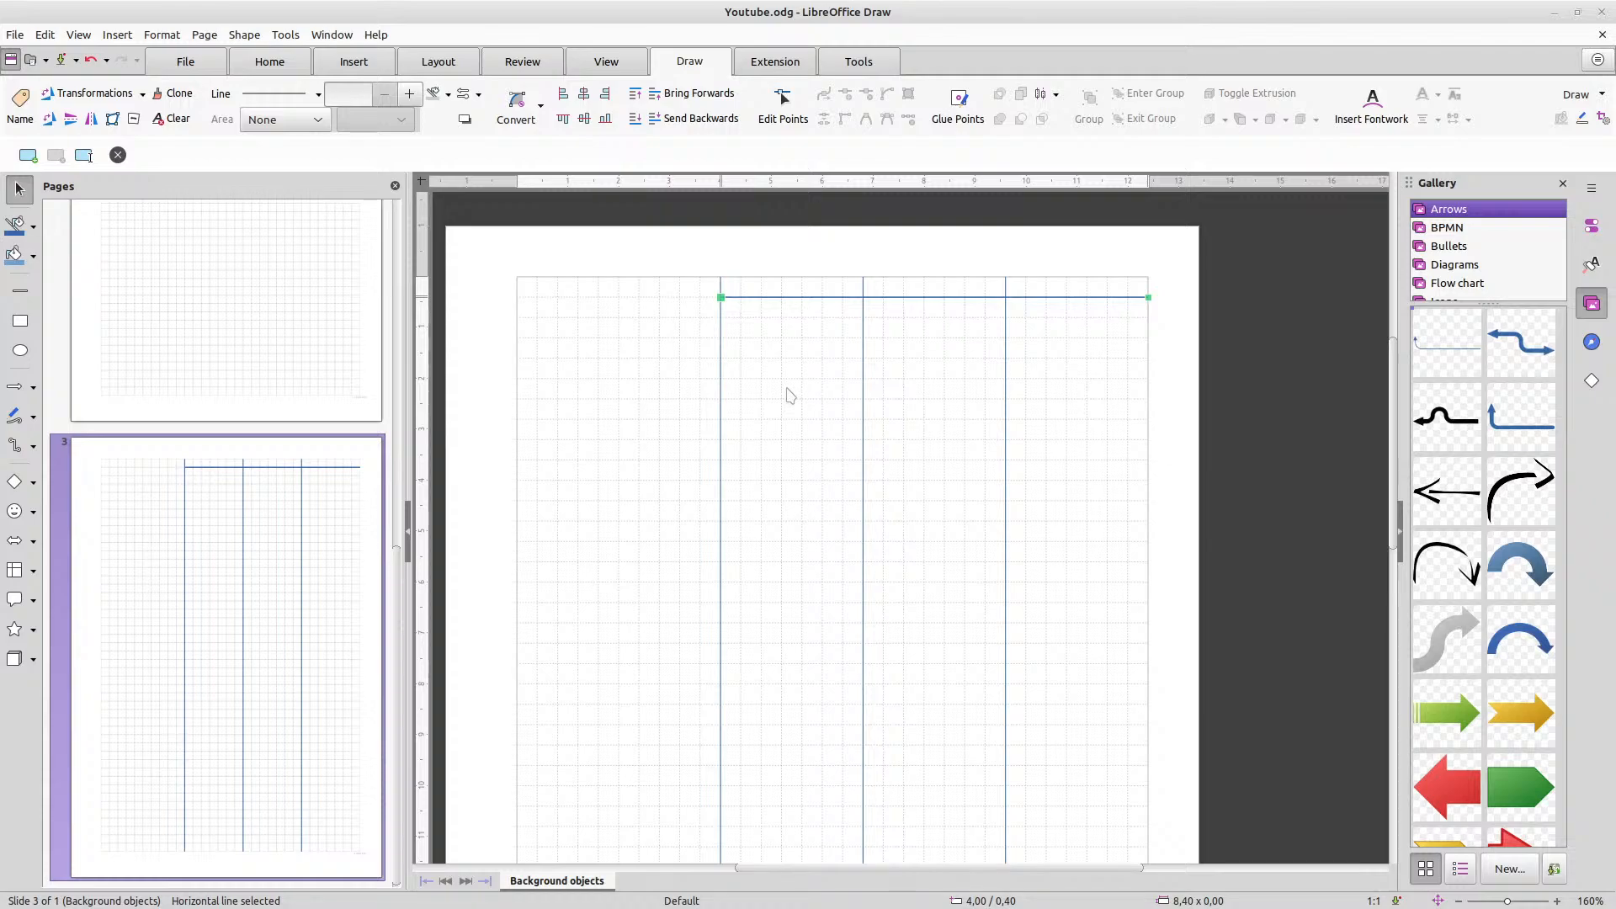
Duplicate the horizontal line at Y 0.40 cm and move the copy straight down to Y 3.20 cm
{"action": "key", "text": "Down"}
{"action": "key", "text": "Down"}
{"action": "key", "text": "Down"}
{"action": "key", "text": "Down"}
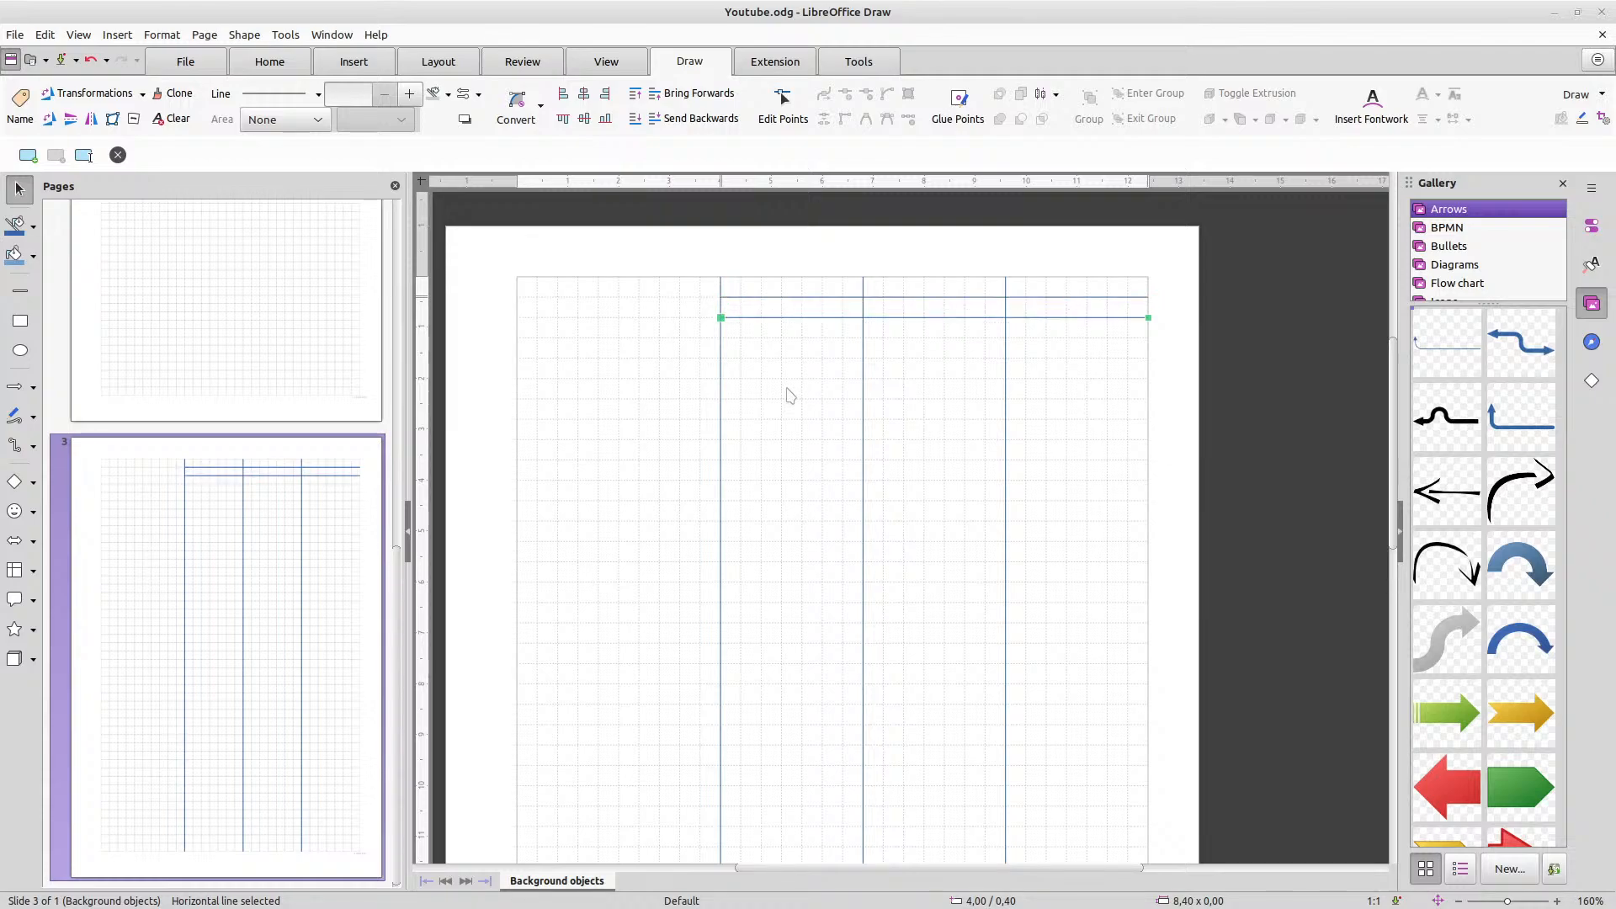
{"action": "key", "text": "Down"}
{"action": "key", "text": "Down"}
{"action": "key", "text": "Down"}
{"action": "key", "text": "Down"}
{"action": "key", "text": "Down"}
{"action": "key", "text": "Down"}
{"action": "key", "text": "Down"}
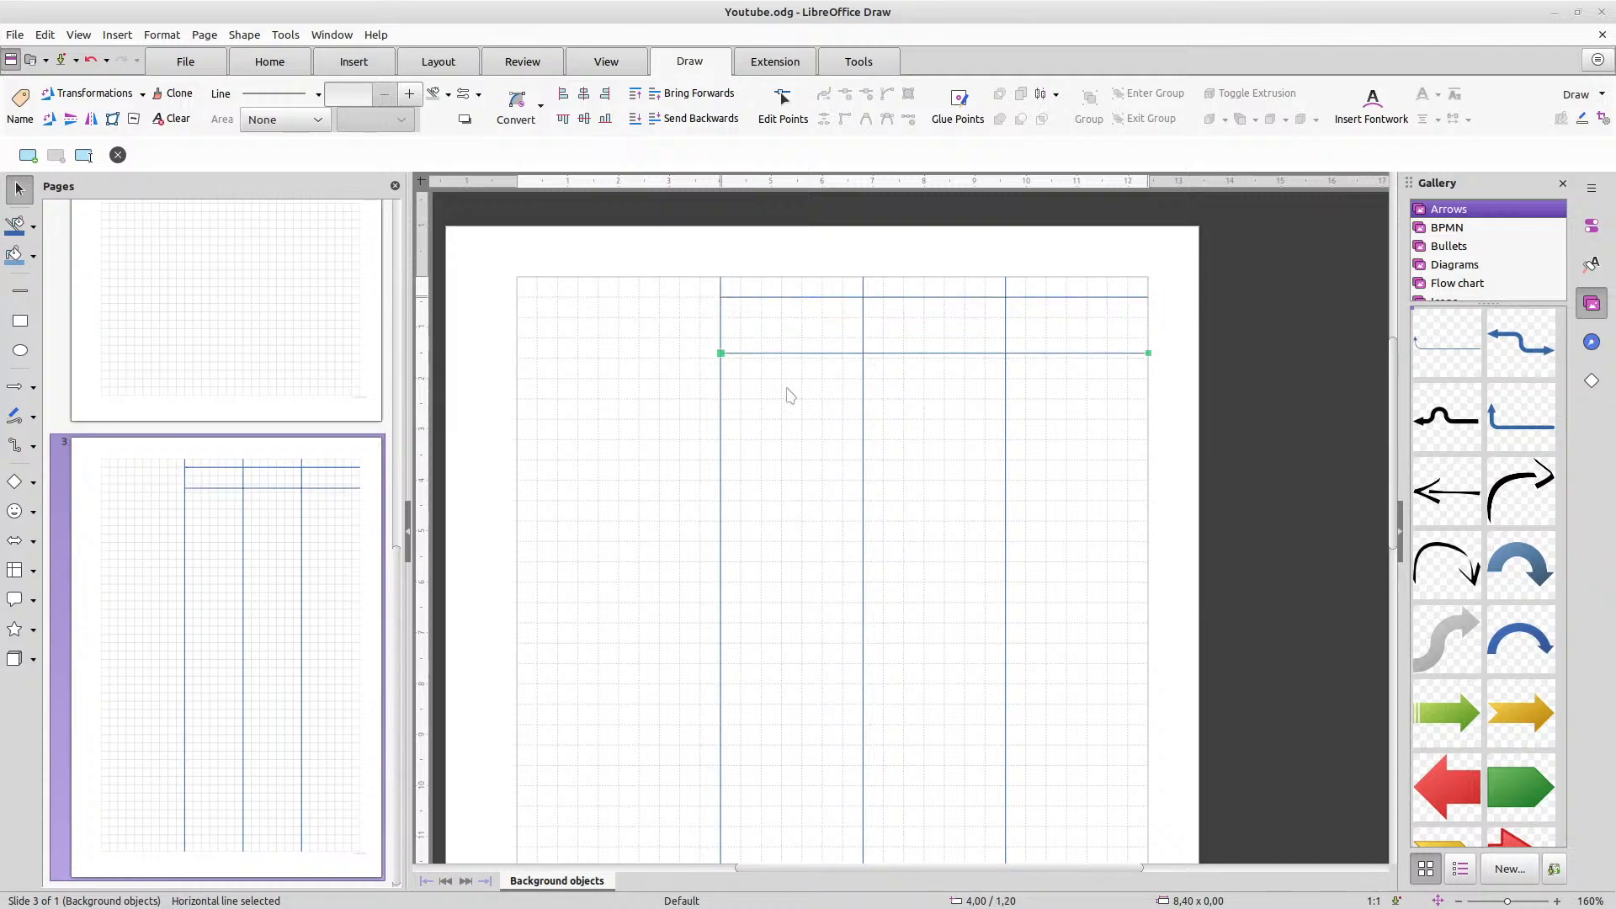
{"action": "key", "text": "Down"}
{"action": "key", "text": "Down"}
{"action": "key", "text": "Down"}
{"action": "key", "text": "Down"}
{"action": "key", "text": "Down"}
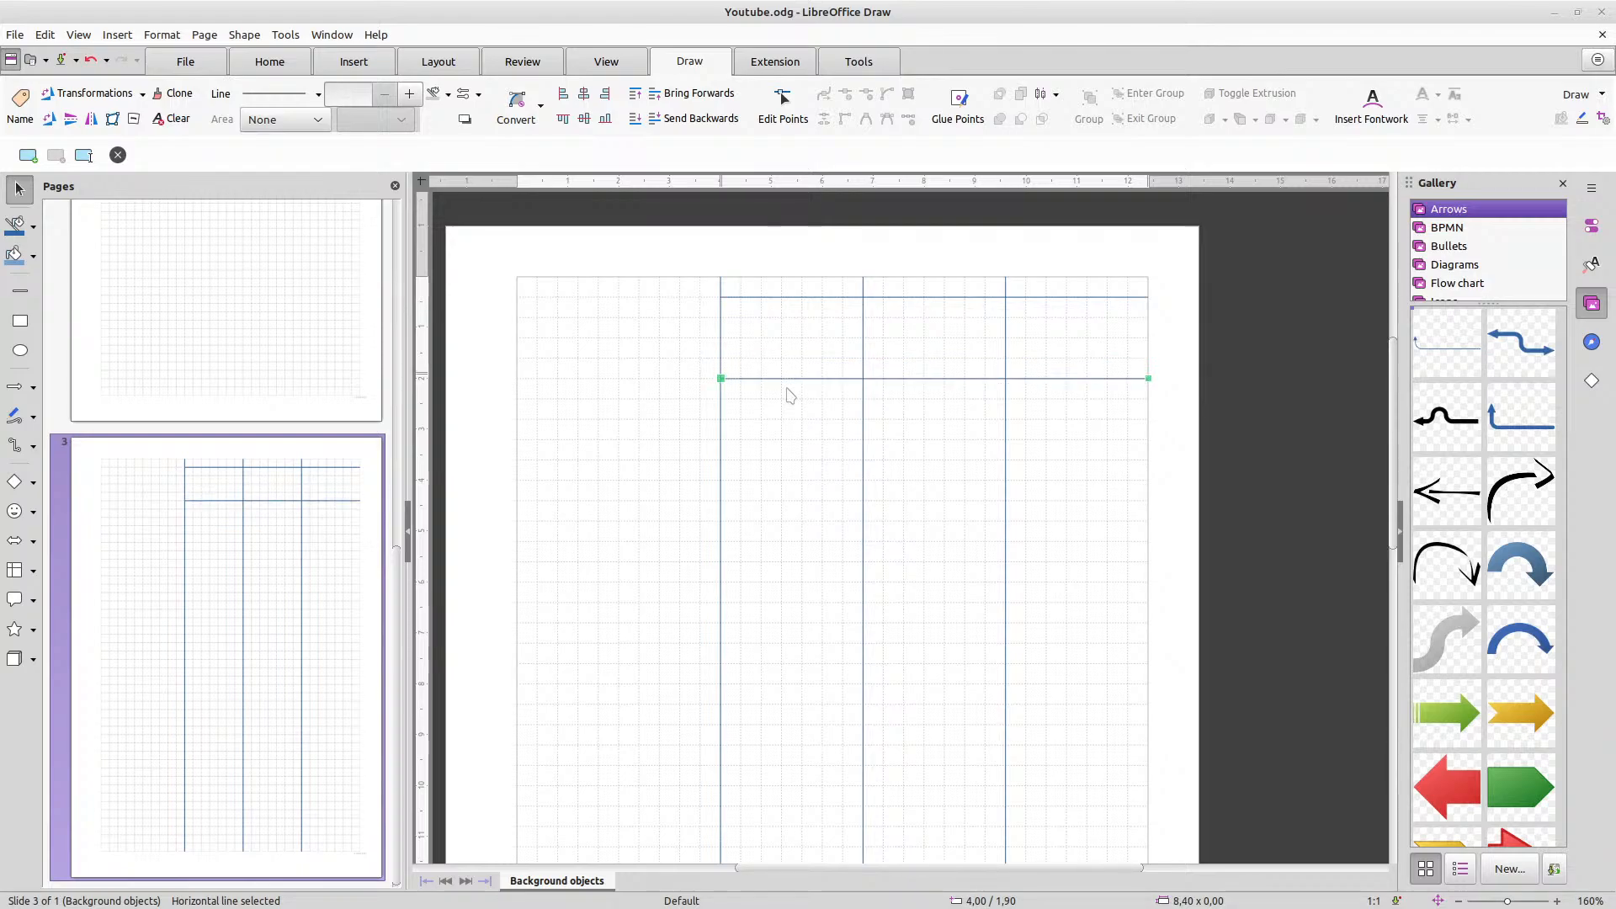
{"action": "key", "text": "Down"}
{"action": "key", "text": "Down"}
{"action": "key", "text": "Down"}
{"action": "key", "text": "Down"}
{"action": "key", "text": "Down"}
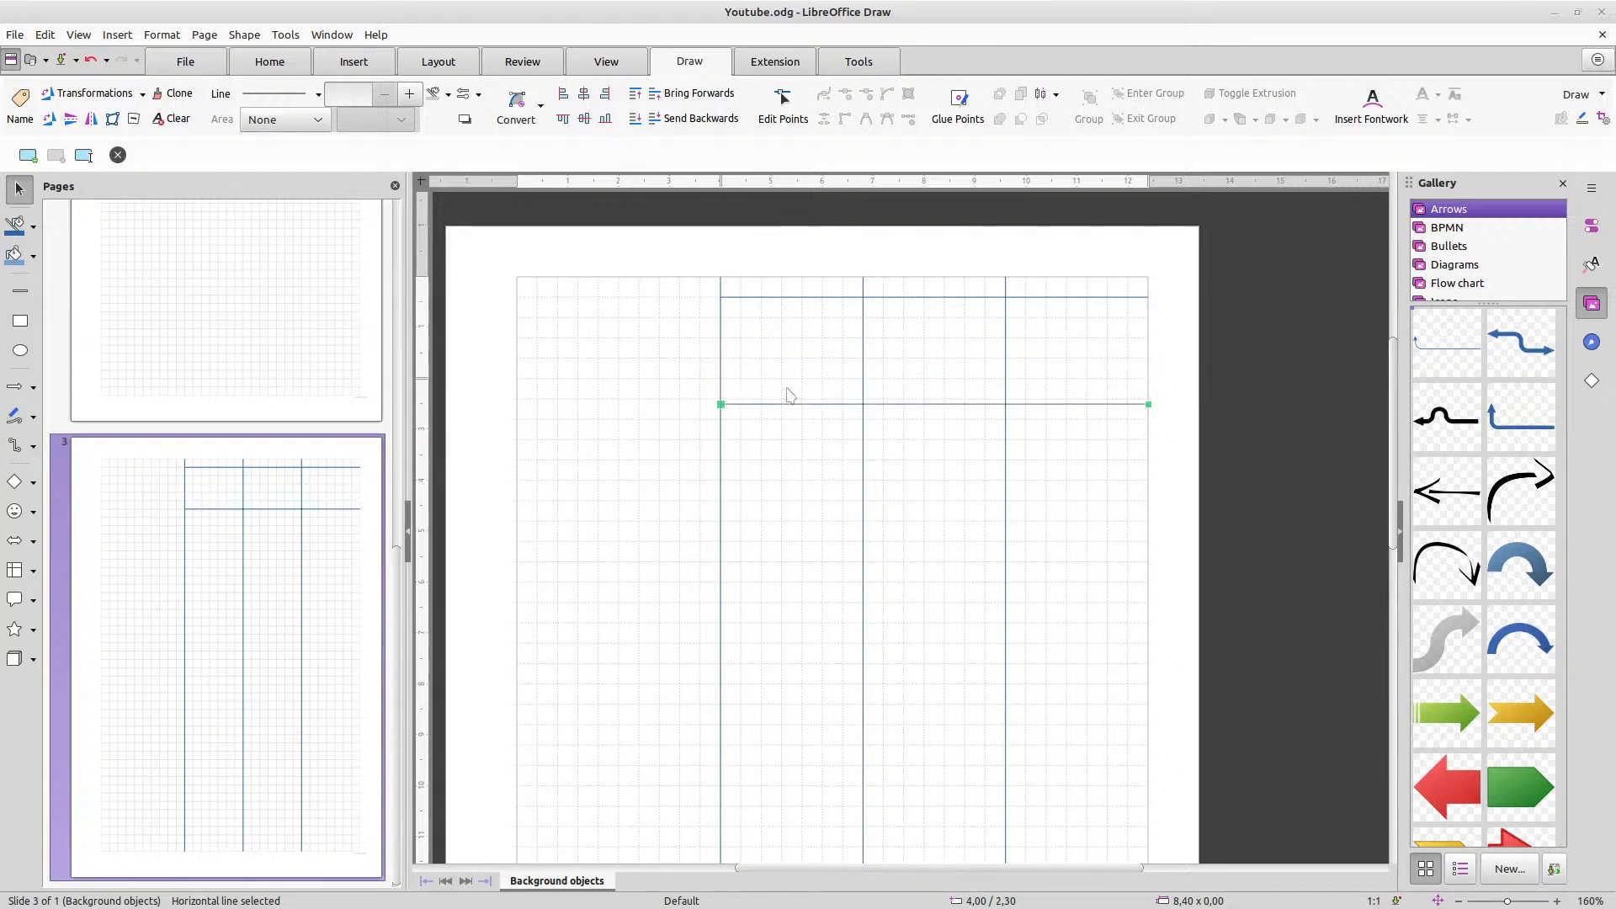
{"action": "key", "text": "Down"}
{"action": "key", "text": "Down"}
{"action": "key", "text": "Down"}
{"action": "key", "text": "Down"}
{"action": "key", "text": "Down"}
{"action": "key", "text": "Down"}
{"action": "key", "text": "Down"}
{"action": "key", "text": "Down"}
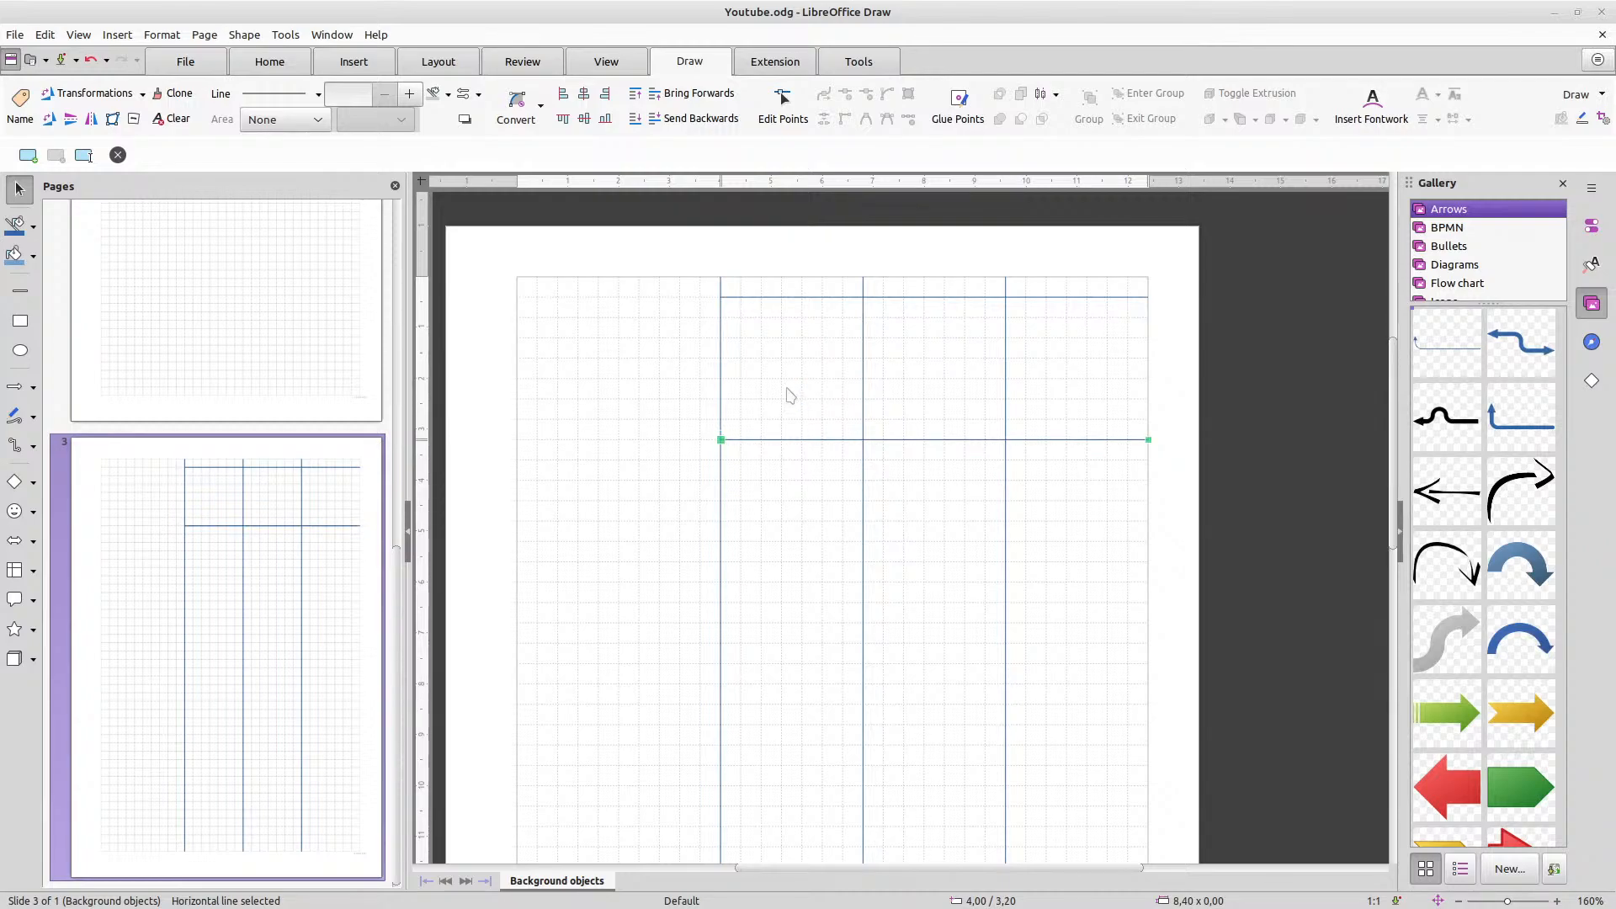
Duplicate the horizontal line at Y 3.20 cm and move the new copy straight down to Y 6.00 cm
{"action": "key", "text": "ctrl+c"}
{"action": "key", "text": "ctrl+v"}
{"action": "key", "text": "Down"}
{"action": "key", "text": "Down"}
{"action": "key", "text": "Down"}
{"action": "key", "text": "Down"}
{"action": "key", "text": "Down"}
{"action": "key", "text": "Down"}
{"action": "key", "text": "Down"}
{"action": "key", "text": "Down"}
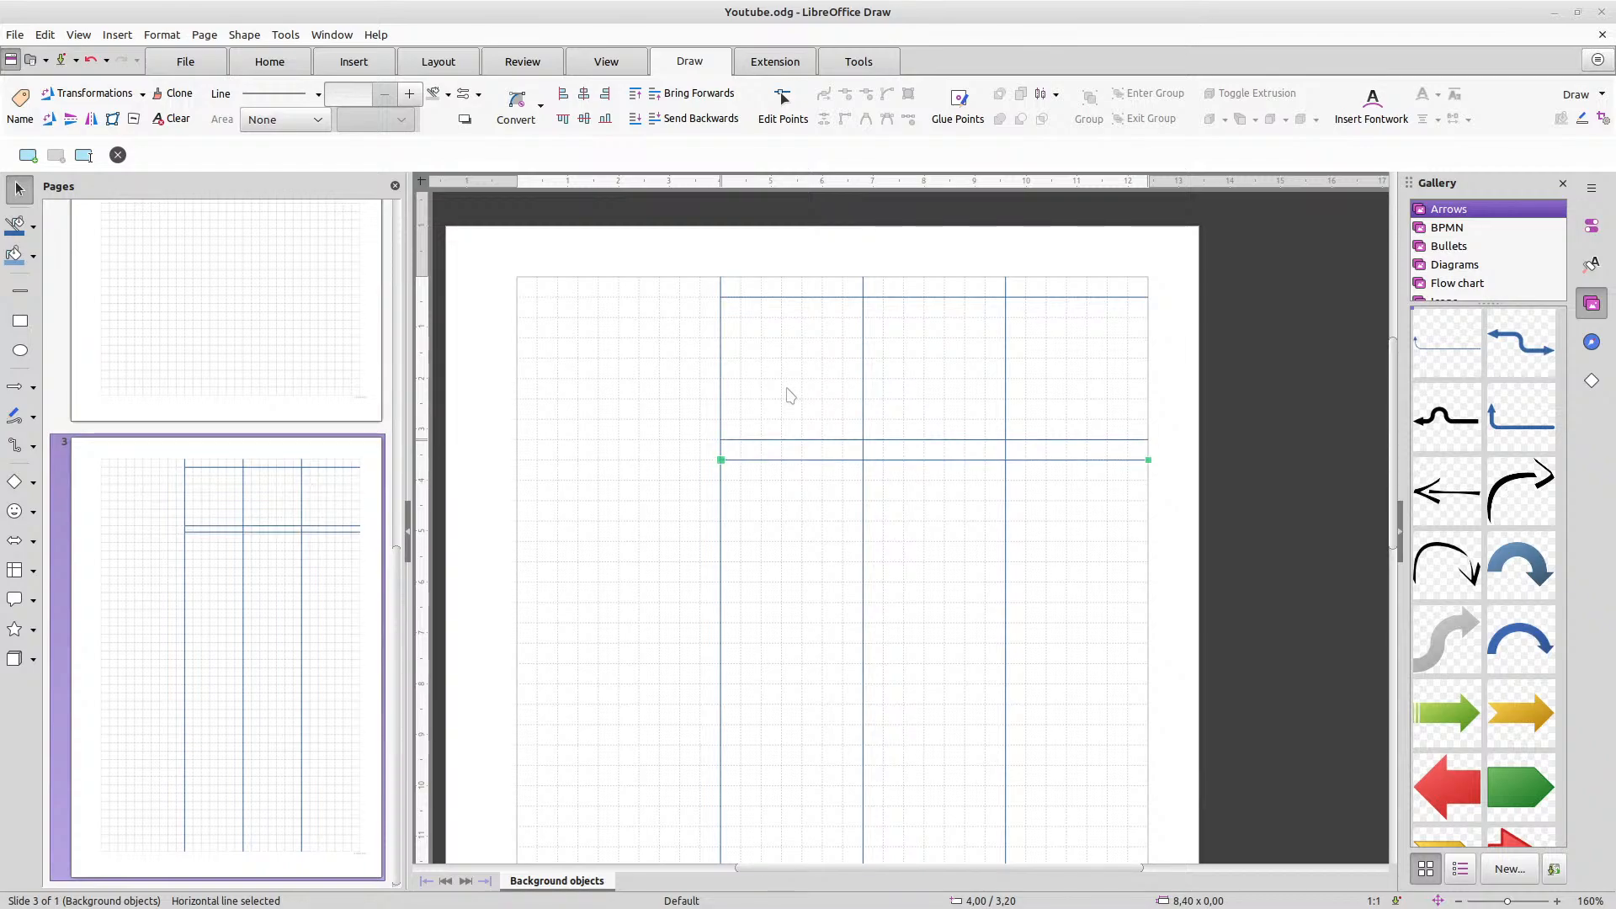
{"action": "key", "text": "Down"}
{"action": "key", "text": "Down"}
{"action": "key", "text": "Down"}
{"action": "key", "text": "Down"}
{"action": "key", "text": "Down"}
{"action": "key", "text": "Down"}
{"action": "key", "text": "Down"}
{"action": "key", "text": "Down"}
{"action": "key", "text": "Down"}
{"action": "key", "text": "Down"}
{"action": "key", "text": "Down"}
{"action": "key", "text": "Down"}
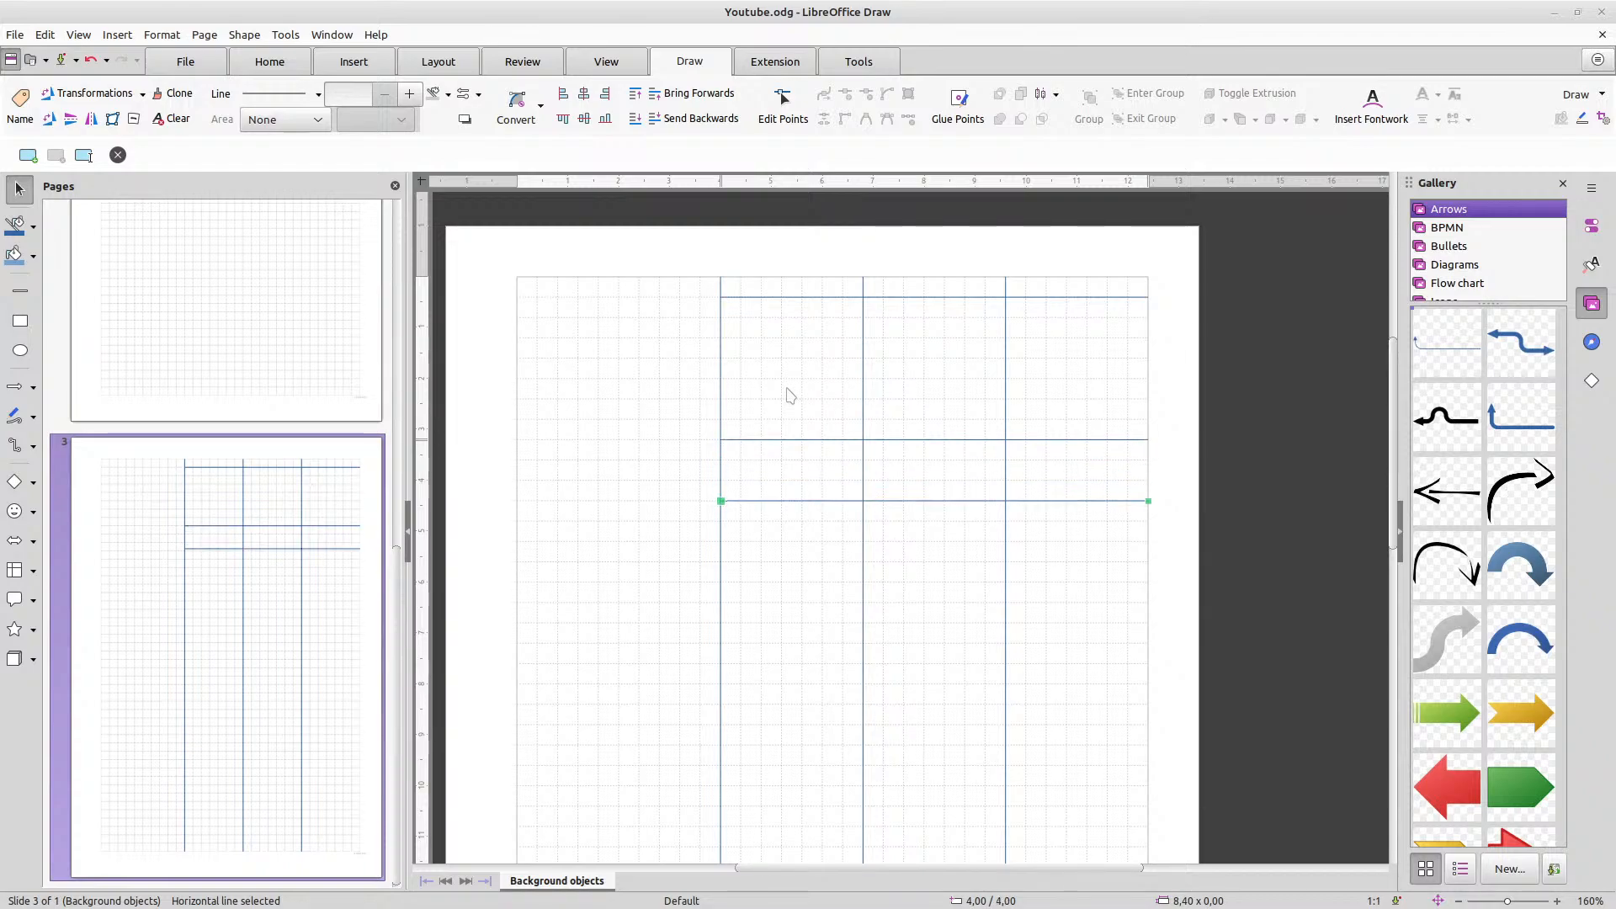
{"action": "key", "text": "Down"}
{"action": "key", "text": "Down"}
{"action": "key", "text": "Down"}
{"action": "key", "text": "Down"}
{"action": "key", "text": "Down"}
{"action": "key", "text": "Down"}
{"action": "key", "text": "Down"}
{"action": "key", "text": "Down"}
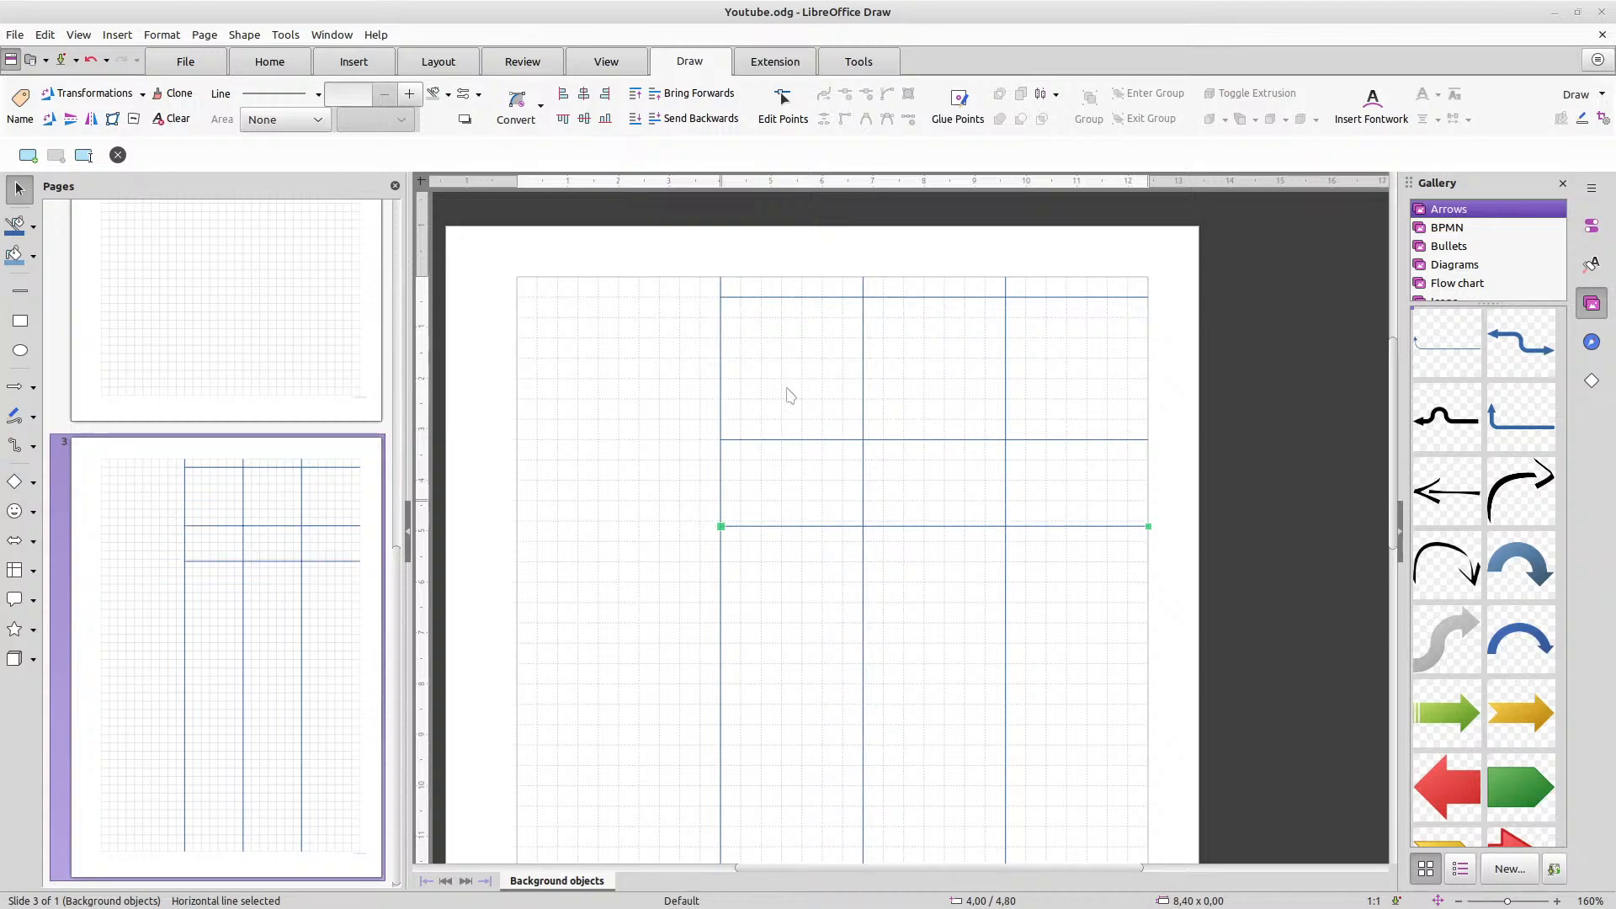
{"action": "key", "text": "Down"}
{"action": "key", "text": "Down"}
{"action": "key", "text": "Down"}
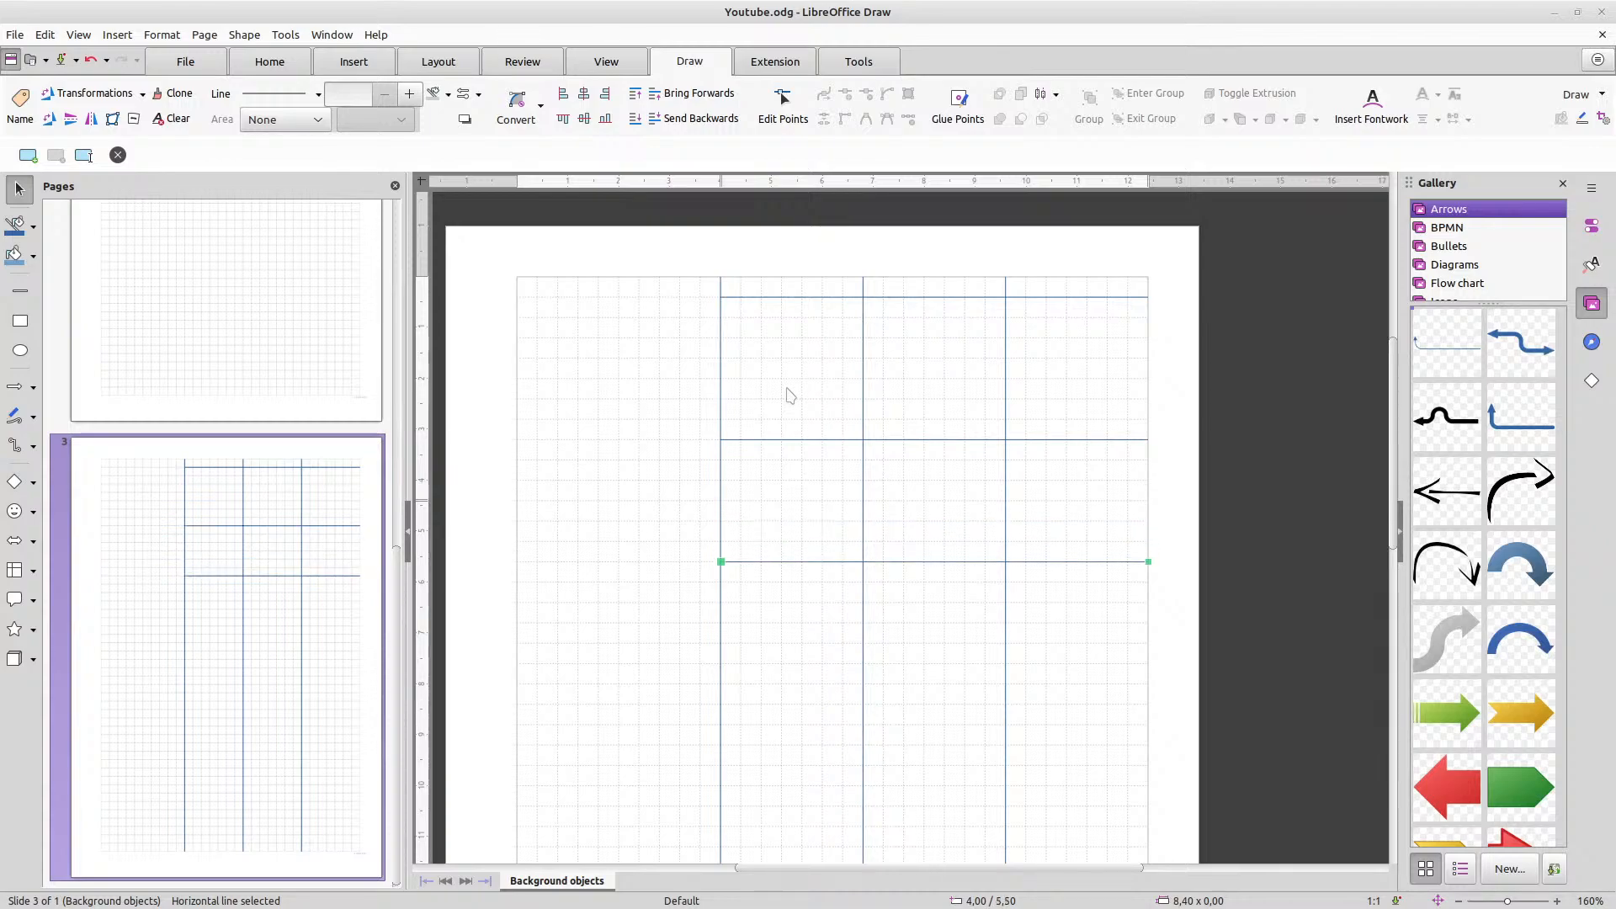
{"action": "key", "text": "Down"}
{"action": "key", "text": "Down"}
{"action": "key", "text": "Down"}
{"action": "key", "text": "Down"}
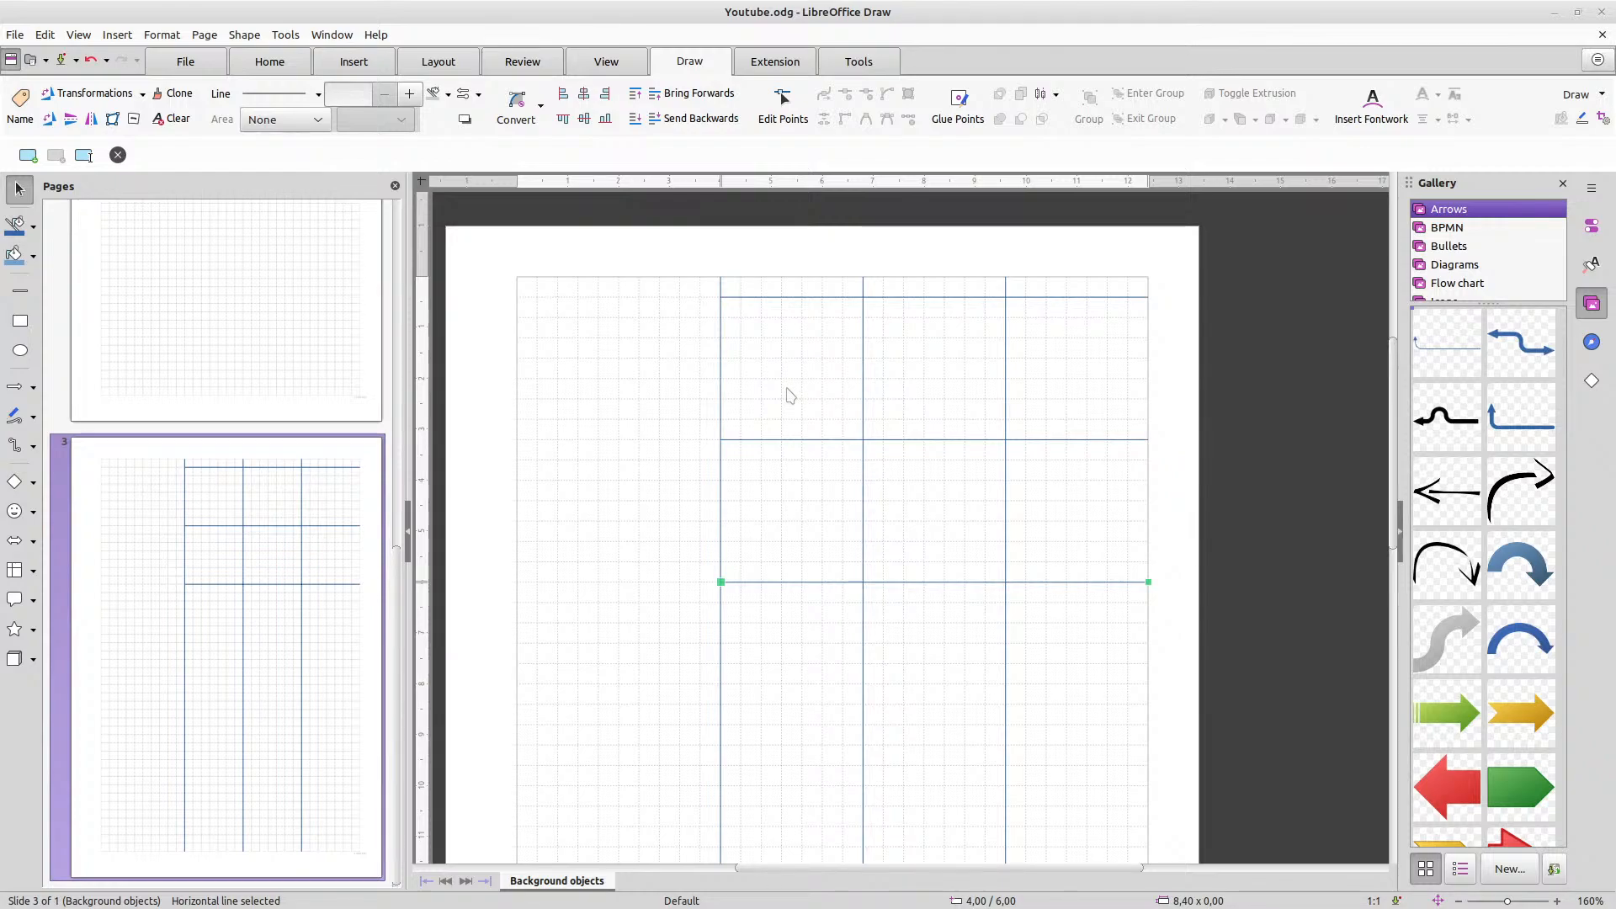
Duplicate the horizontal line at Y 6.00 cm across the three right-hand columns
{"action": "key", "text": "ctrl+c"}
{"action": "key", "text": "ctrl+v"}
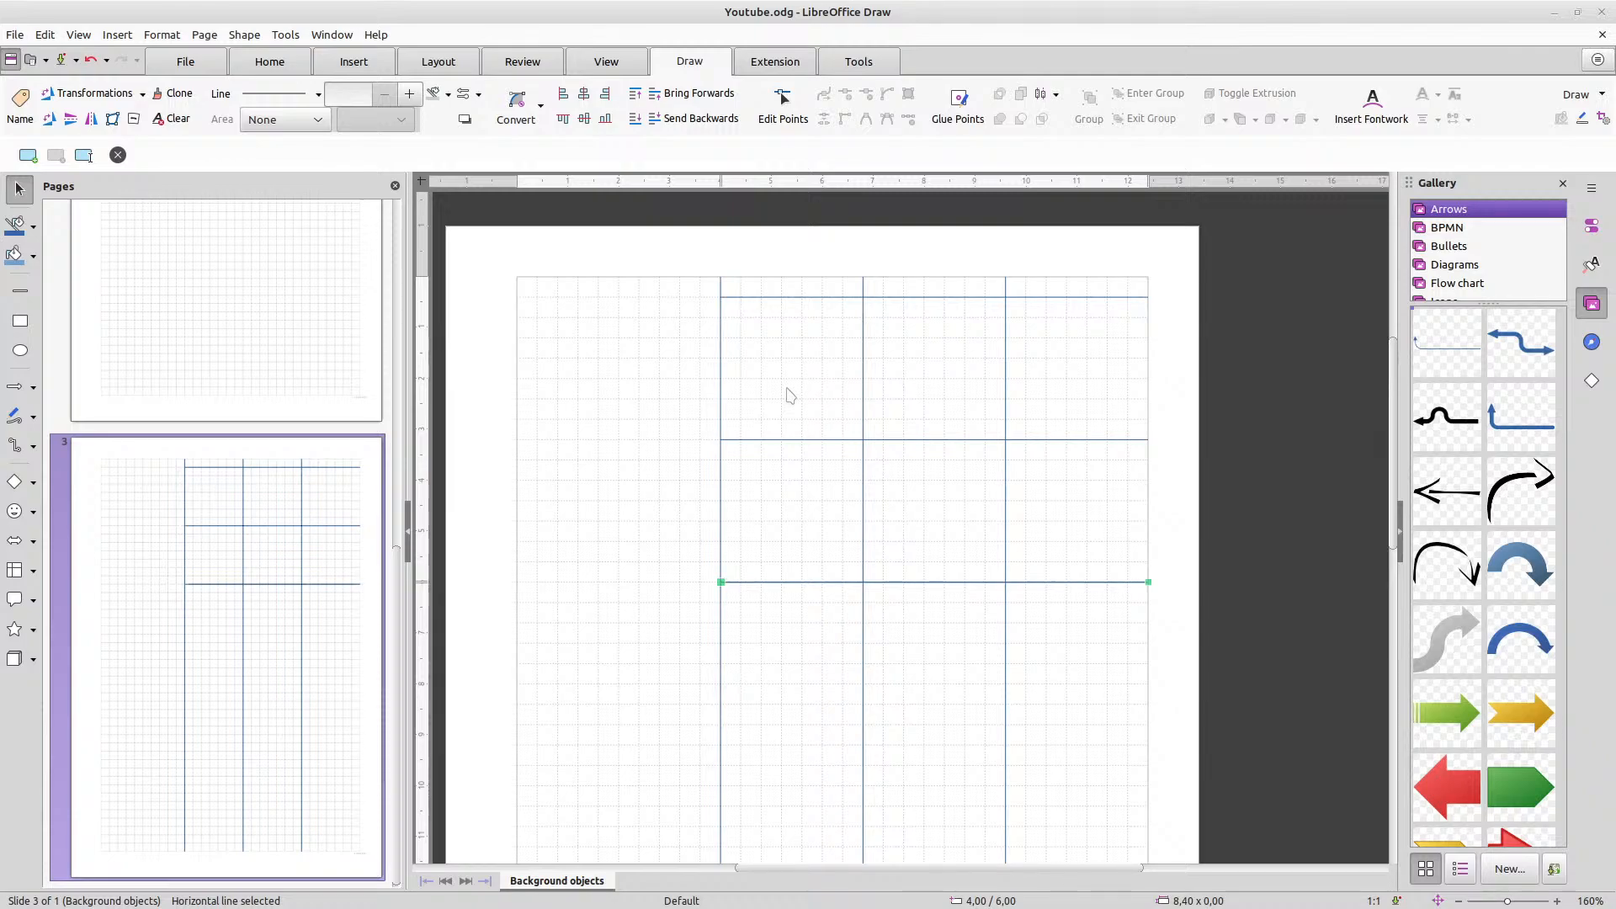
Move the selected duplicate horizontal line down the page to a vertical position of 8.80 cm
{"action": "key", "text": "Down"}
{"action": "key", "text": "Down"}
{"action": "key", "text": "Down"}
{"action": "key", "text": "Down"}
{"action": "key", "text": "Down"}
{"action": "key", "text": "Down"}
{"action": "key", "text": "Down"}
{"action": "key", "text": "Down"}
{"action": "key", "text": "Down"}
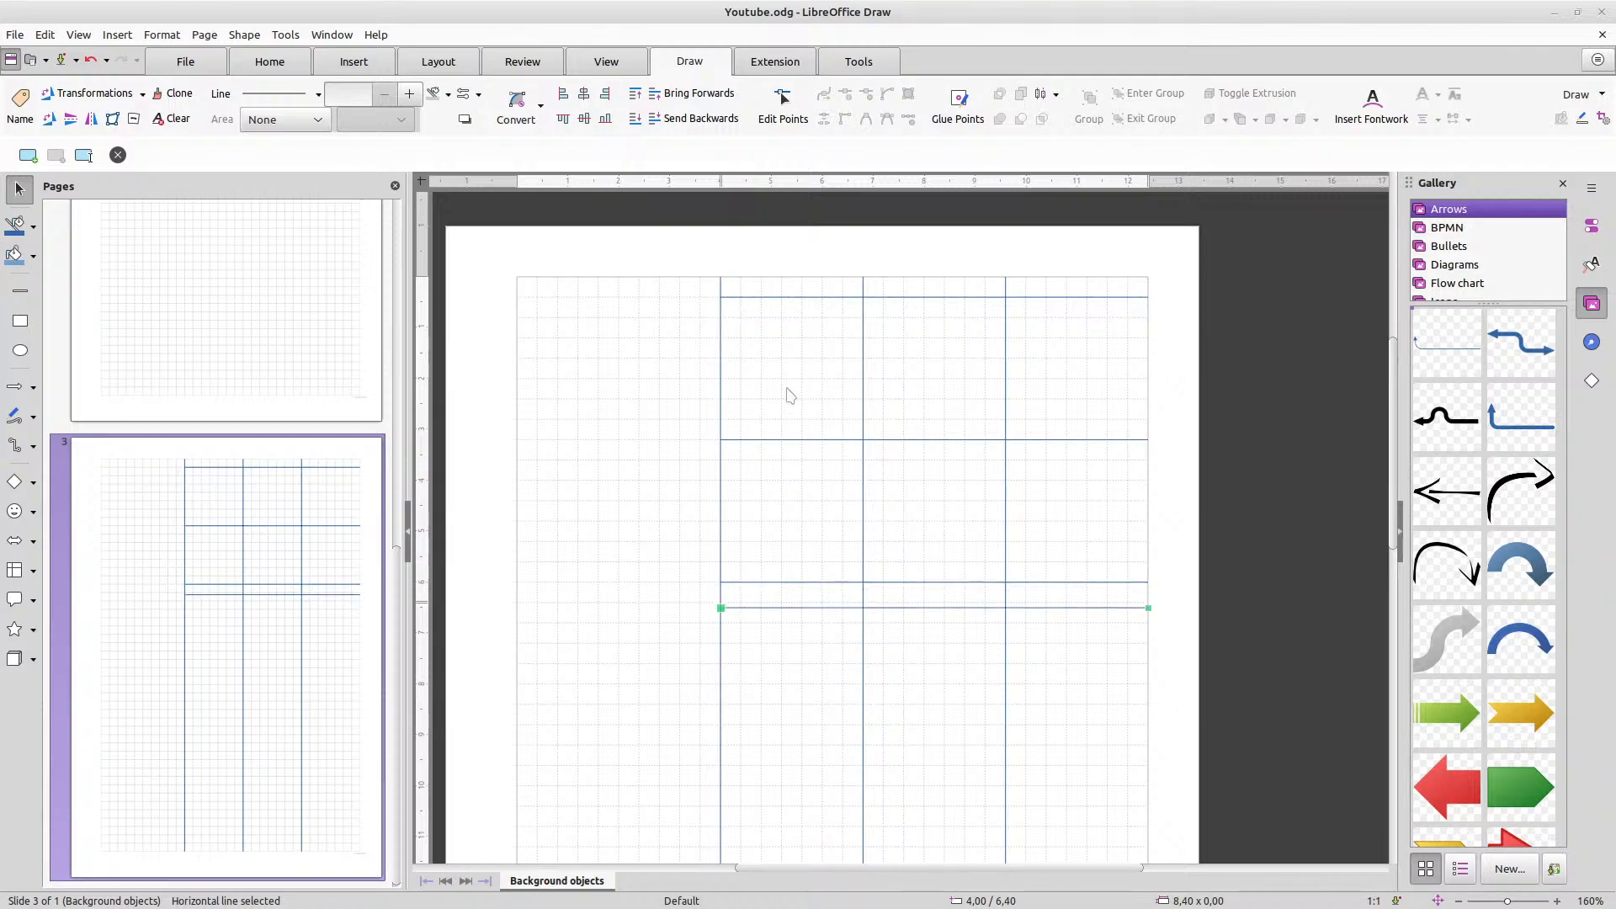
{"action": "key", "text": "Down"}
{"action": "key", "text": "Down"}
{"action": "key", "text": "Down"}
{"action": "key", "text": "Down"}
{"action": "key", "text": "Down"}
{"action": "key", "text": "Down"}
{"action": "key", "text": "Down"}
{"action": "key", "text": "Down"}
{"action": "key", "text": "Down"}
{"action": "key", "text": "Down"}
{"action": "key", "text": "Down"}
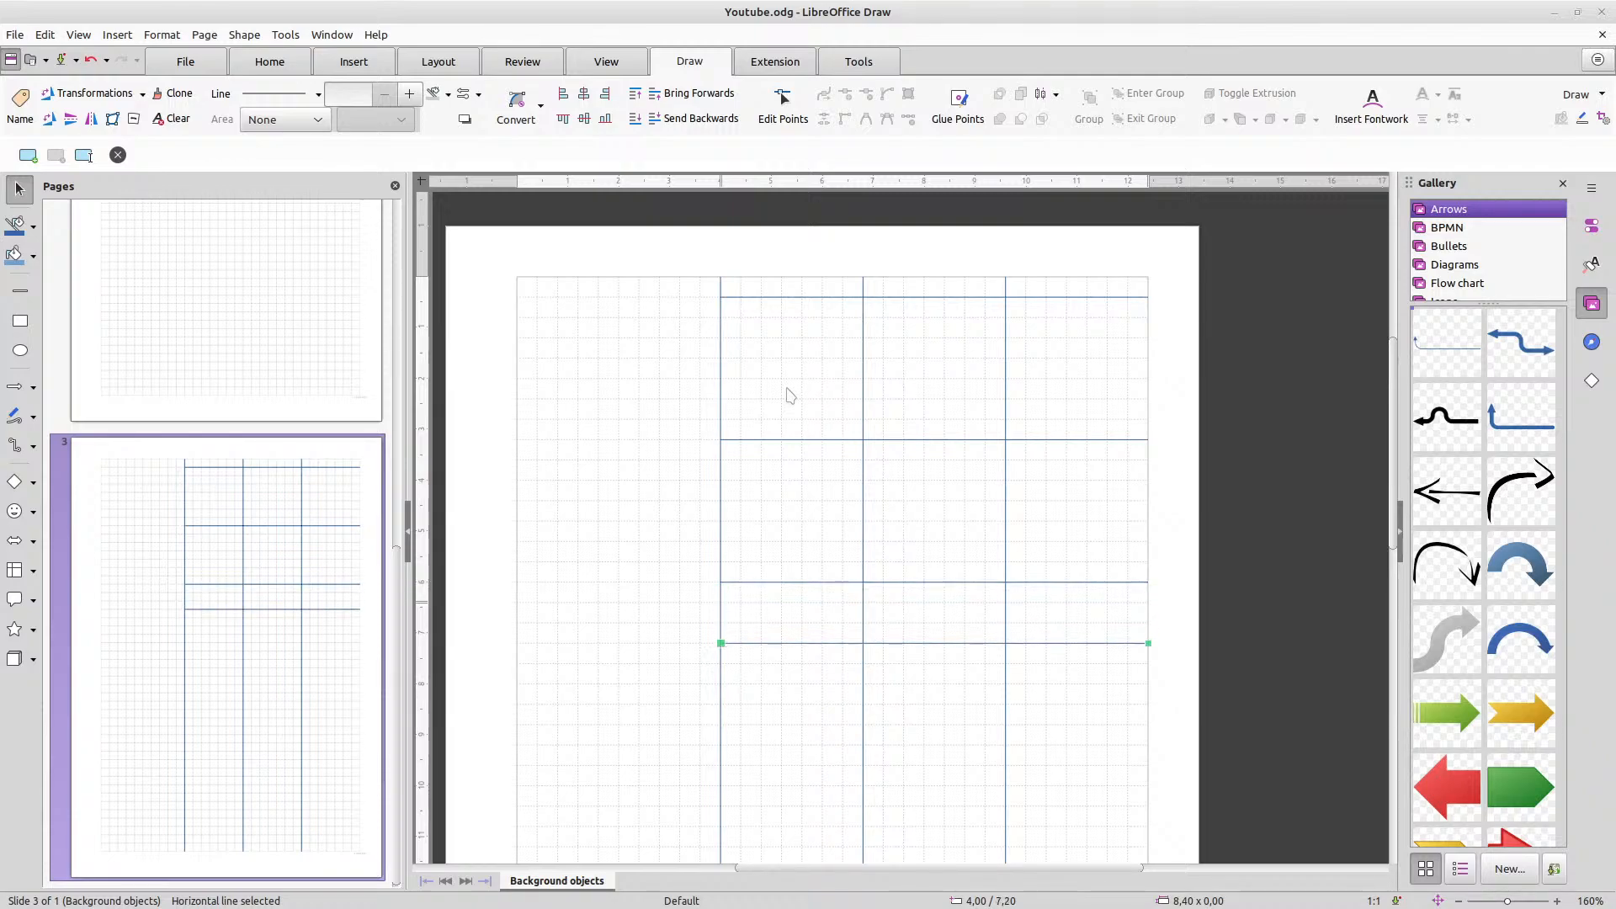
{"action": "key", "text": "Down"}
{"action": "key", "text": "Down"}
{"action": "key", "text": "Down"}
{"action": "key", "text": "Down"}
{"action": "key", "text": "Down"}
{"action": "key", "text": "Down"}
{"action": "key", "text": "Down"}
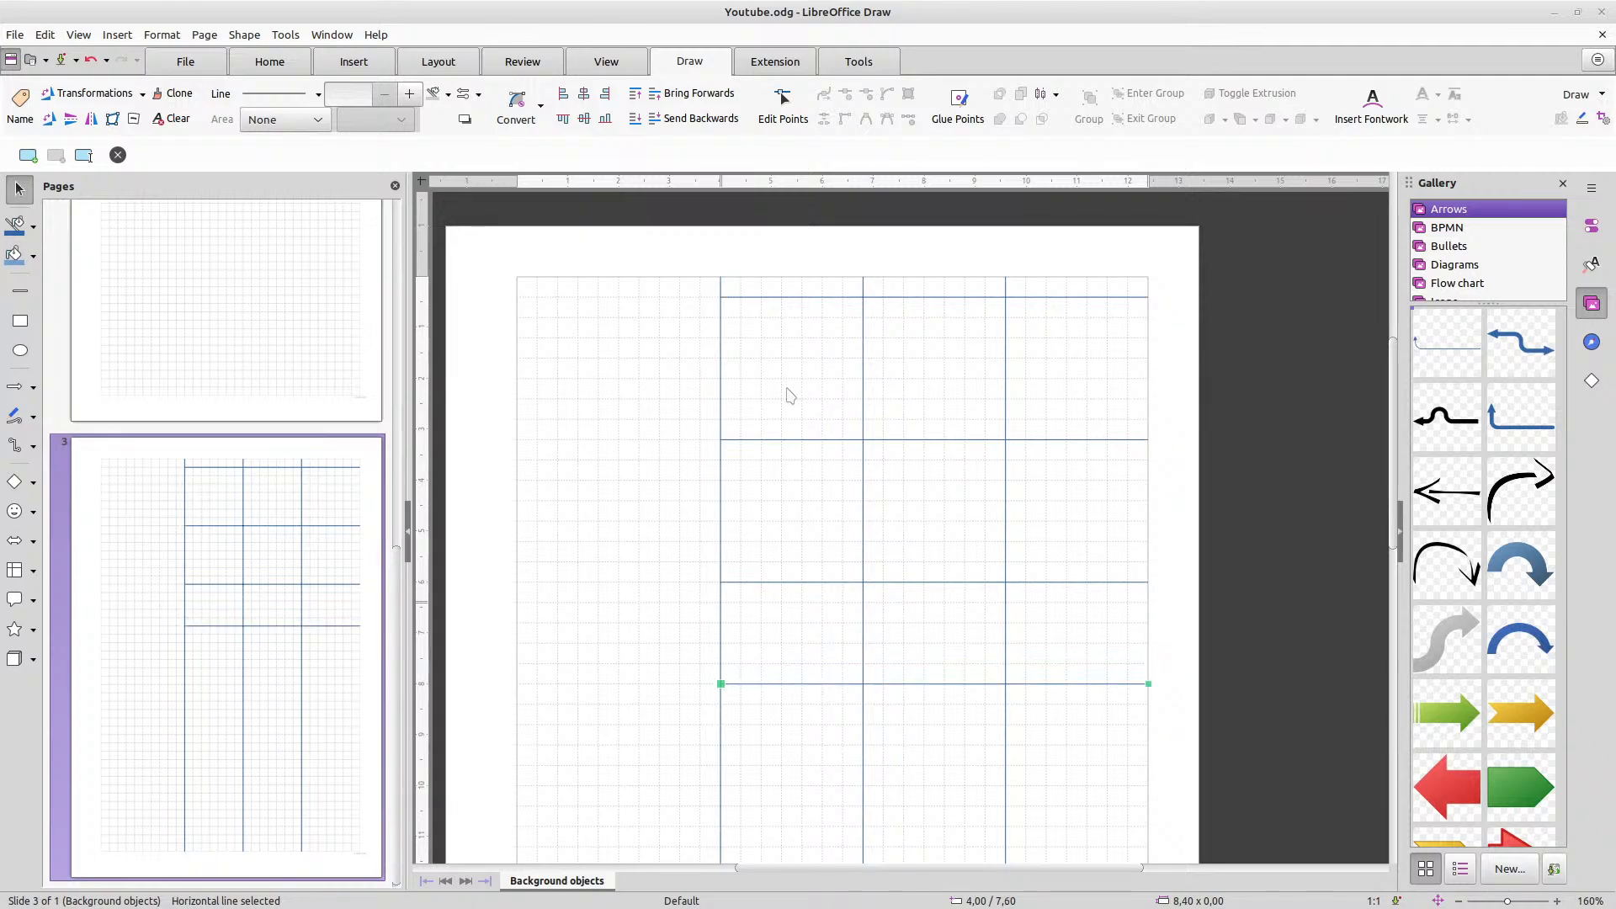
{"action": "key", "text": "Down"}
{"action": "key", "text": "Down"}
{"action": "key", "text": "Down"}
{"action": "key", "text": "Down"}
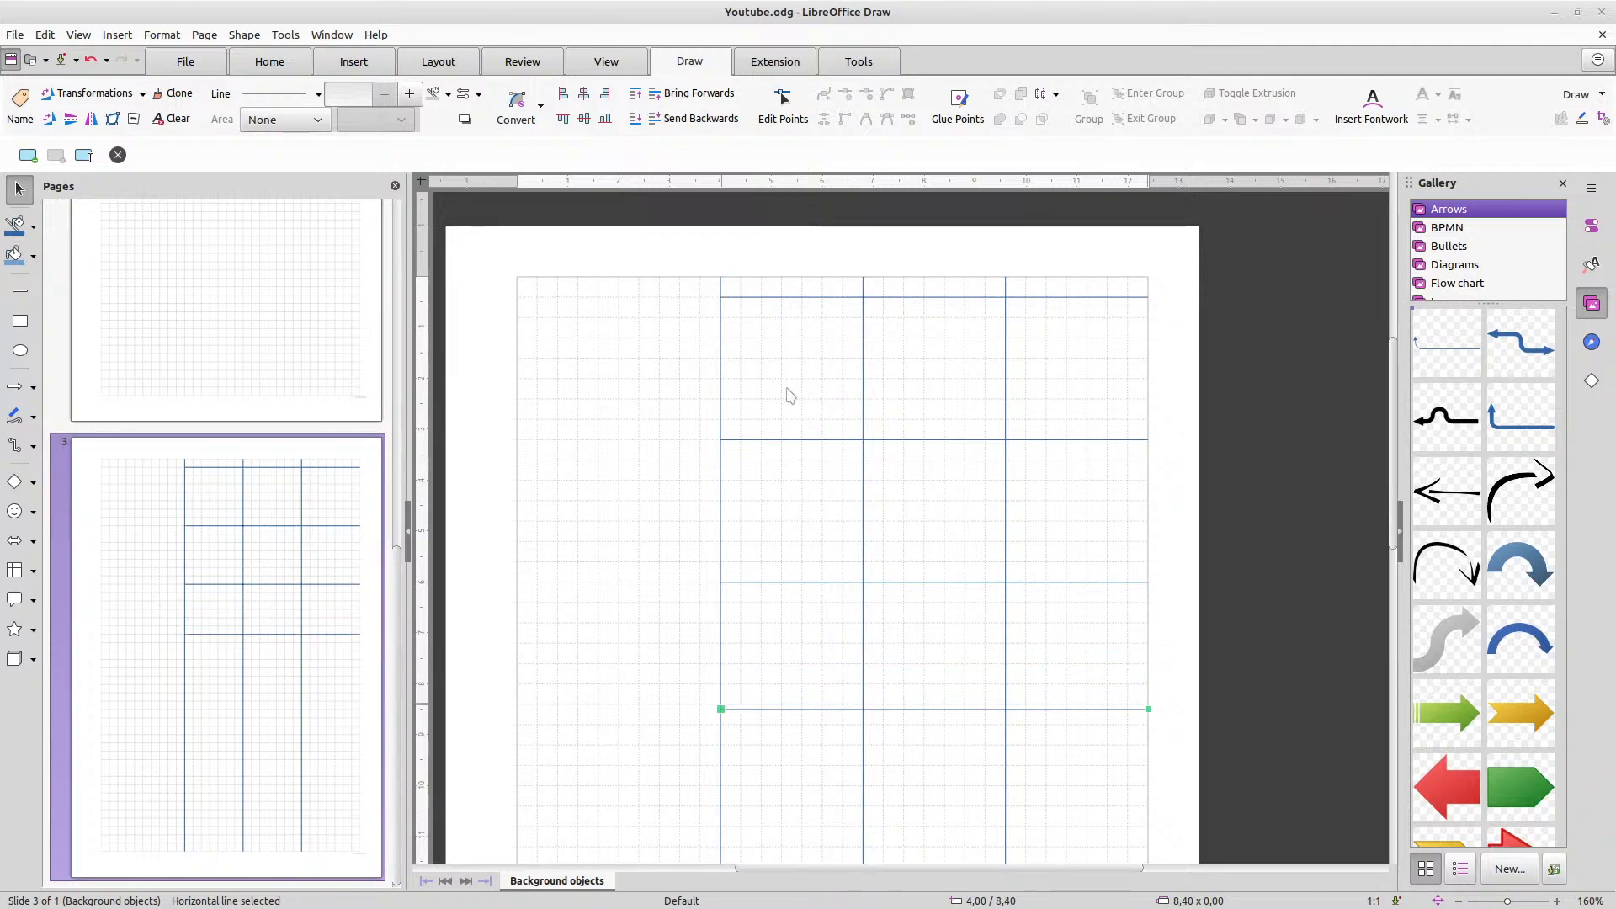
{"action": "key", "text": "Down"}
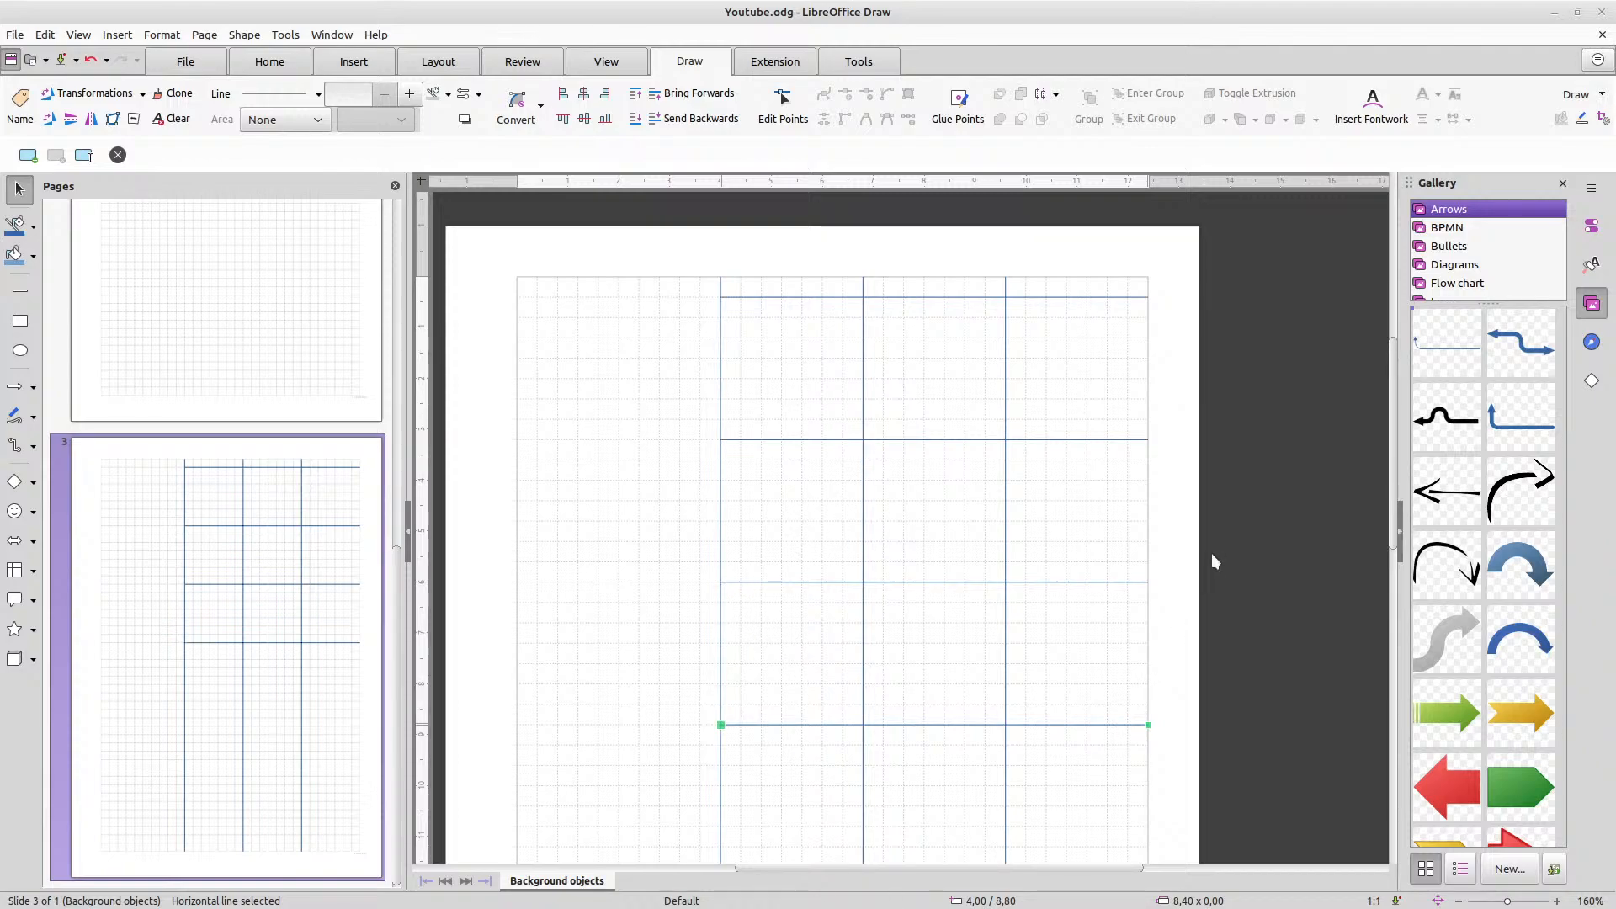
Duplicate the 8.80 cm horizontal line and move the copy down to a vertical position of 11.60 cm
{"action": "scroll", "coordinate": [1237, 511], "scroll_direction": "down", "scroll_amount": 3}
{"action": "scroll", "coordinate": [1238, 516], "scroll_direction": "down", "scroll_amount": 6}
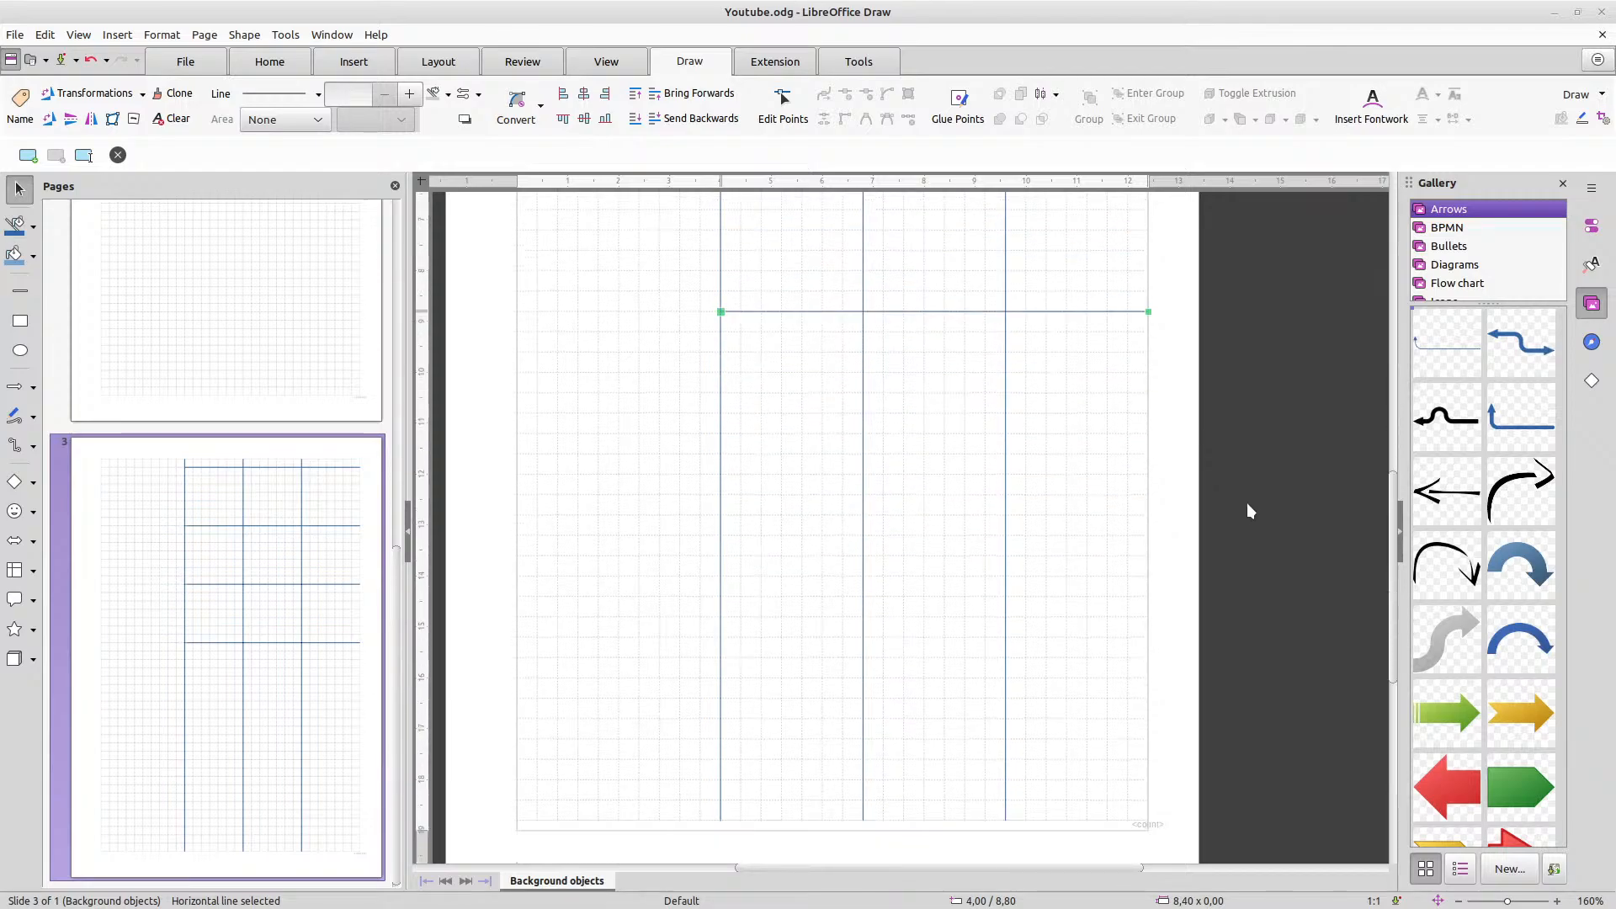
{"action": "key", "text": "ctrl+c"}
{"action": "key", "text": "ctrl+v"}
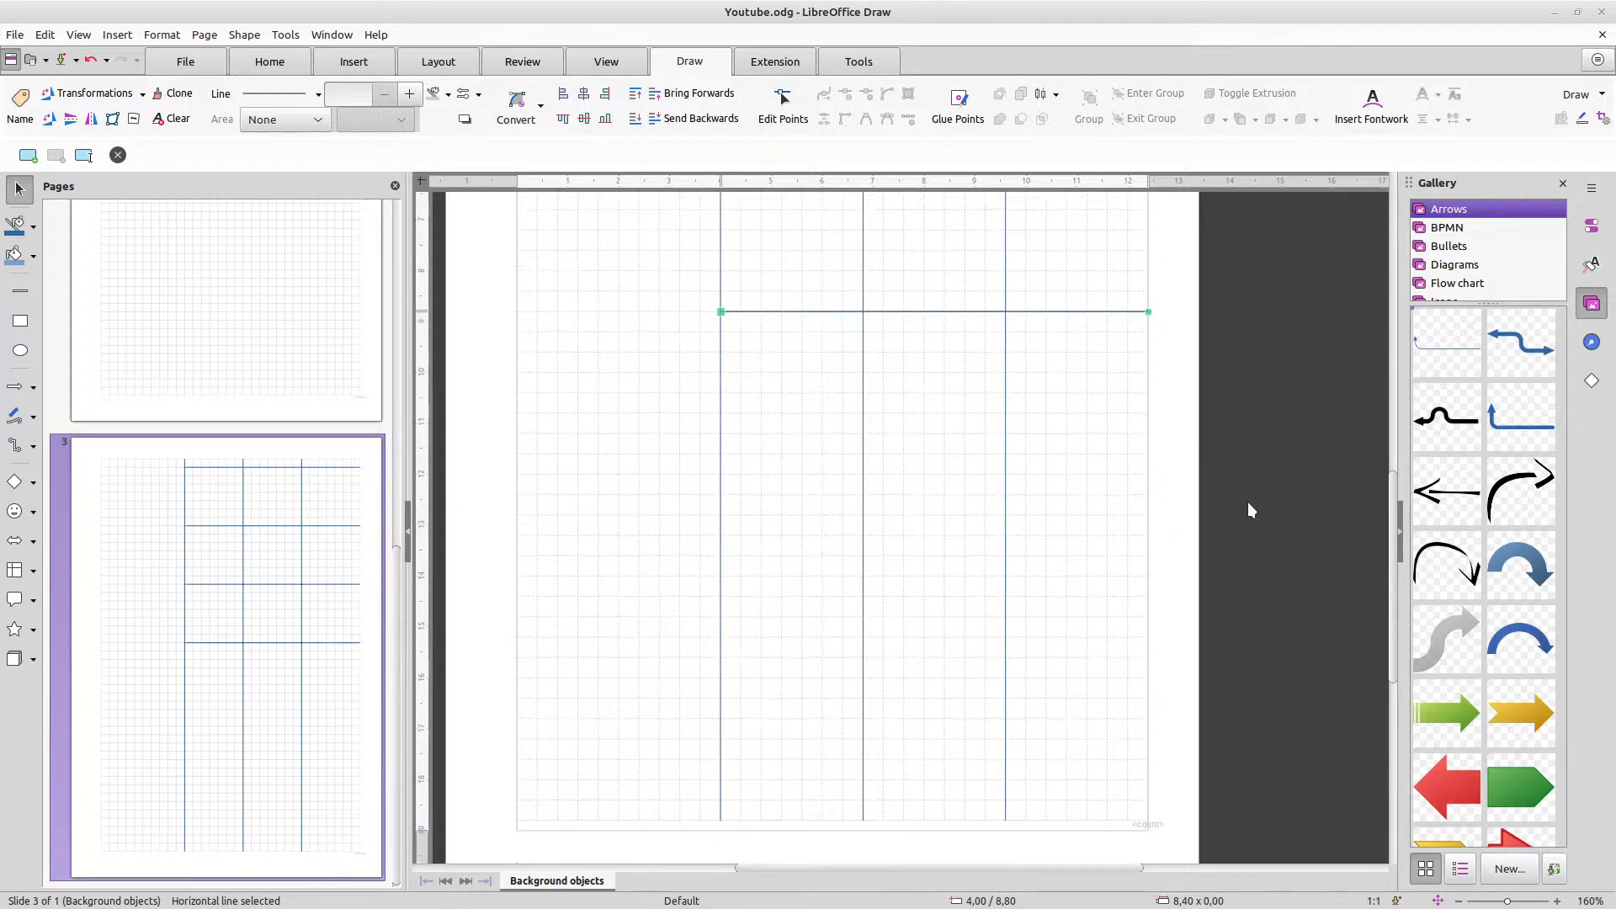
{"action": "key", "text": "Down"}
{"action": "key", "text": "Down"}
{"action": "key", "text": "Down"}
{"action": "key", "text": "Down"}
{"action": "key", "text": "Down"}
{"action": "key", "text": "Down"}
{"action": "key", "text": "Down"}
{"action": "key", "text": "Down"}
{"action": "key", "text": "Down"}
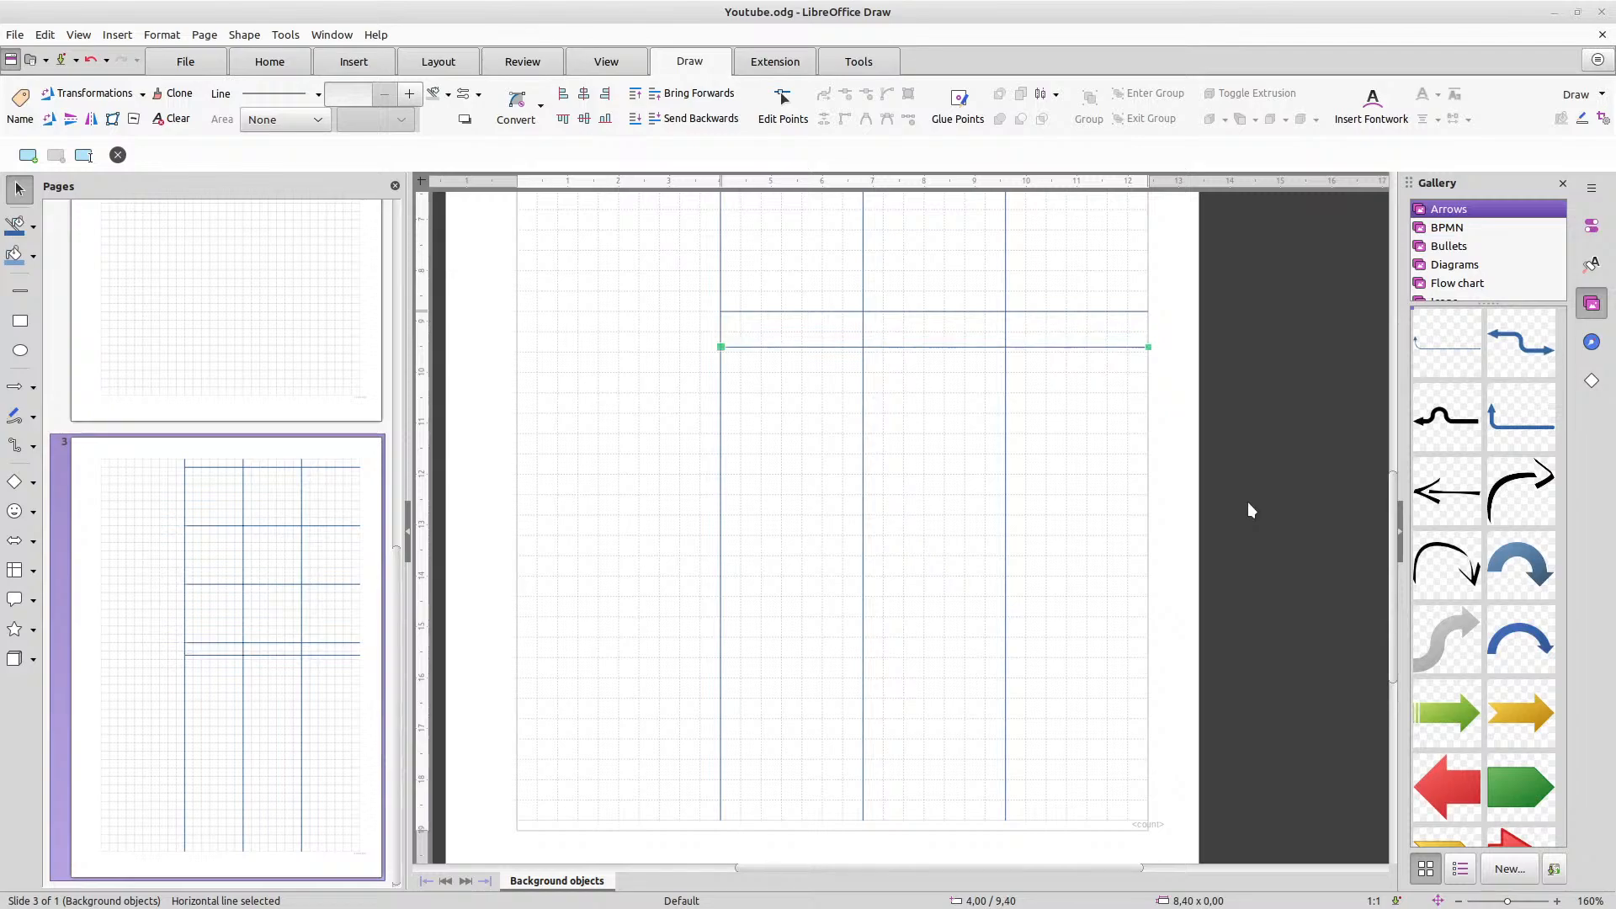
{"action": "key", "text": "Down"}
{"action": "key", "text": "Down"}
{"action": "key", "text": "Down"}
{"action": "key", "text": "Down"}
{"action": "key", "text": "Down"}
{"action": "key", "text": "Down"}
{"action": "key", "text": "Down"}
{"action": "key", "text": "Down"}
{"action": "key", "text": "Down"}
{"action": "key", "text": "Down"}
{"action": "key", "text": "Down"}
{"action": "key", "text": "Down"}
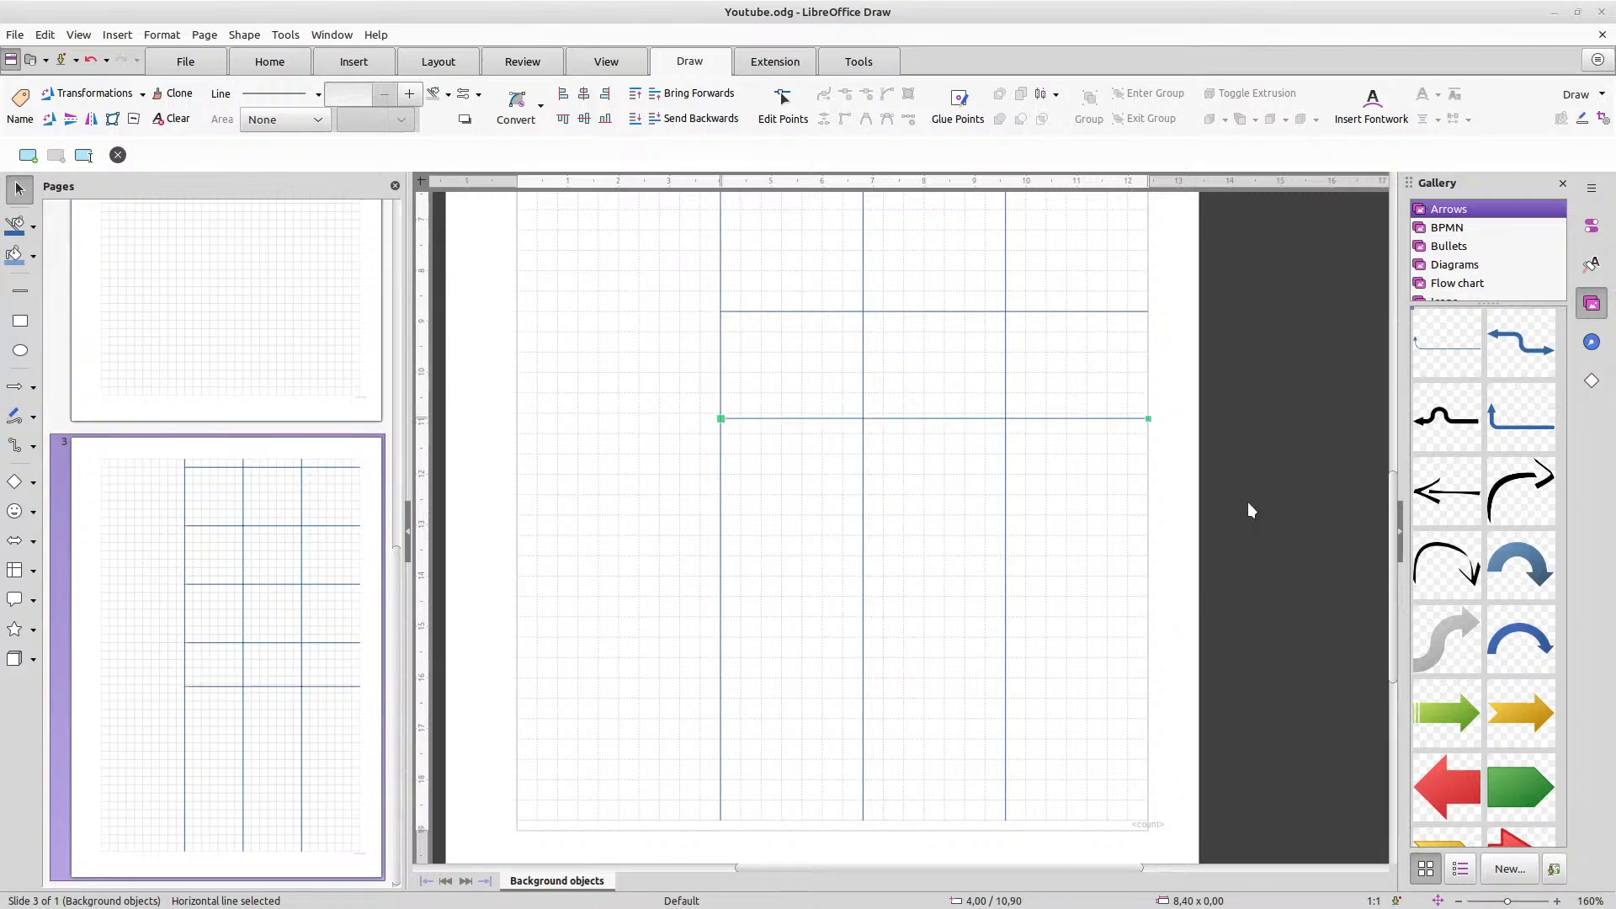
{"action": "key", "text": "Down"}
{"action": "key", "text": "Down"}
{"action": "key", "text": "Down"}
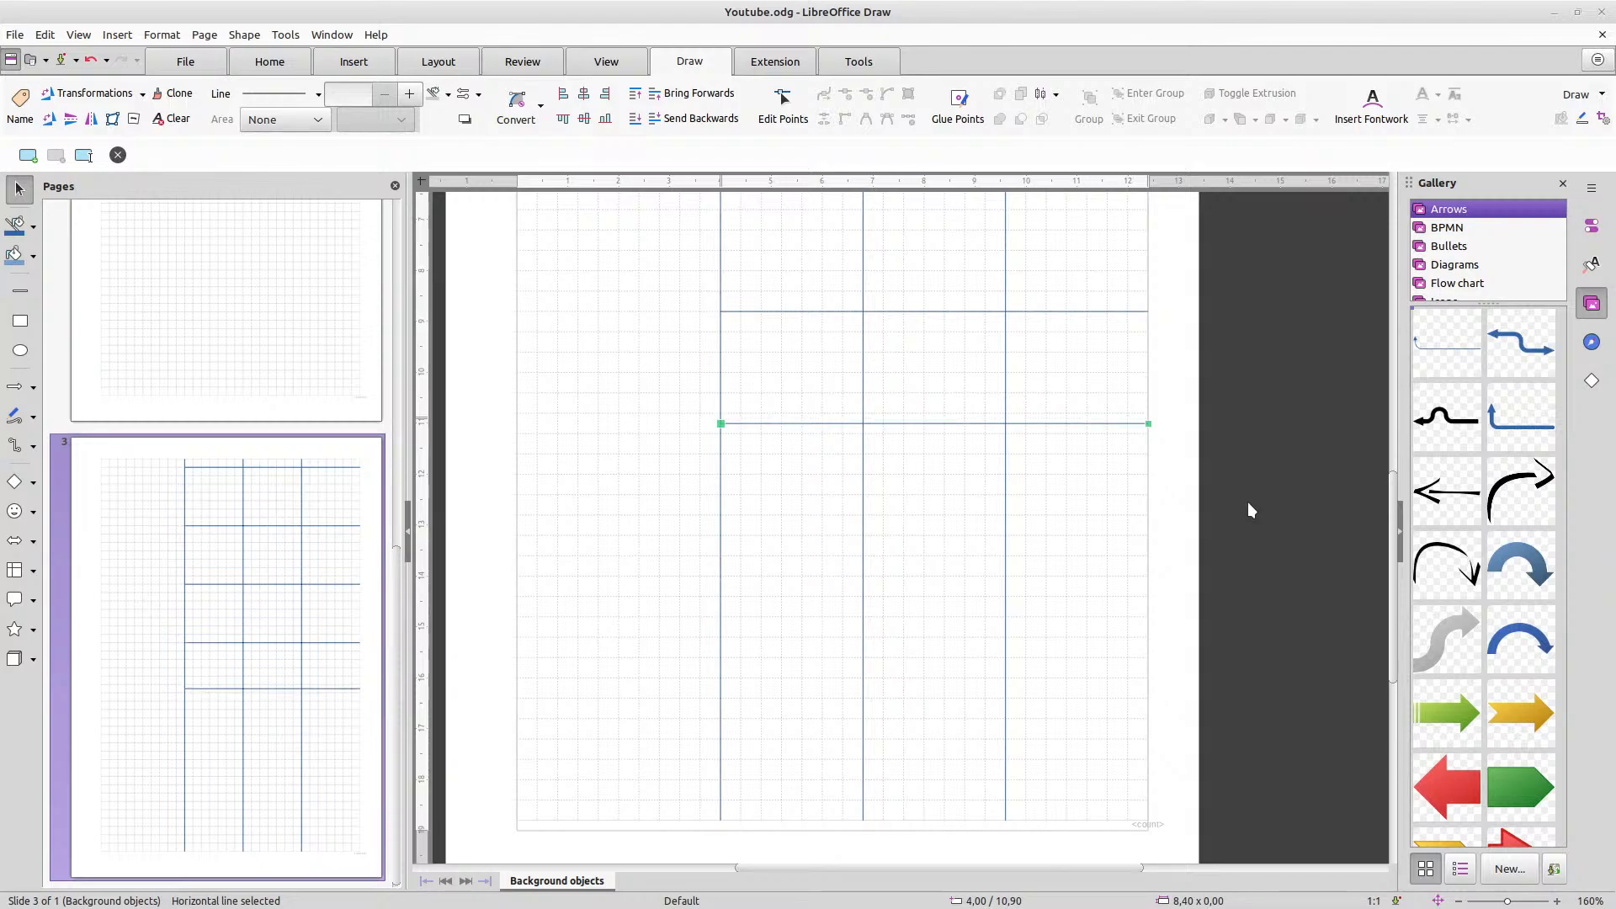
{"action": "key", "text": "Down"}
{"action": "key", "text": "Down"}
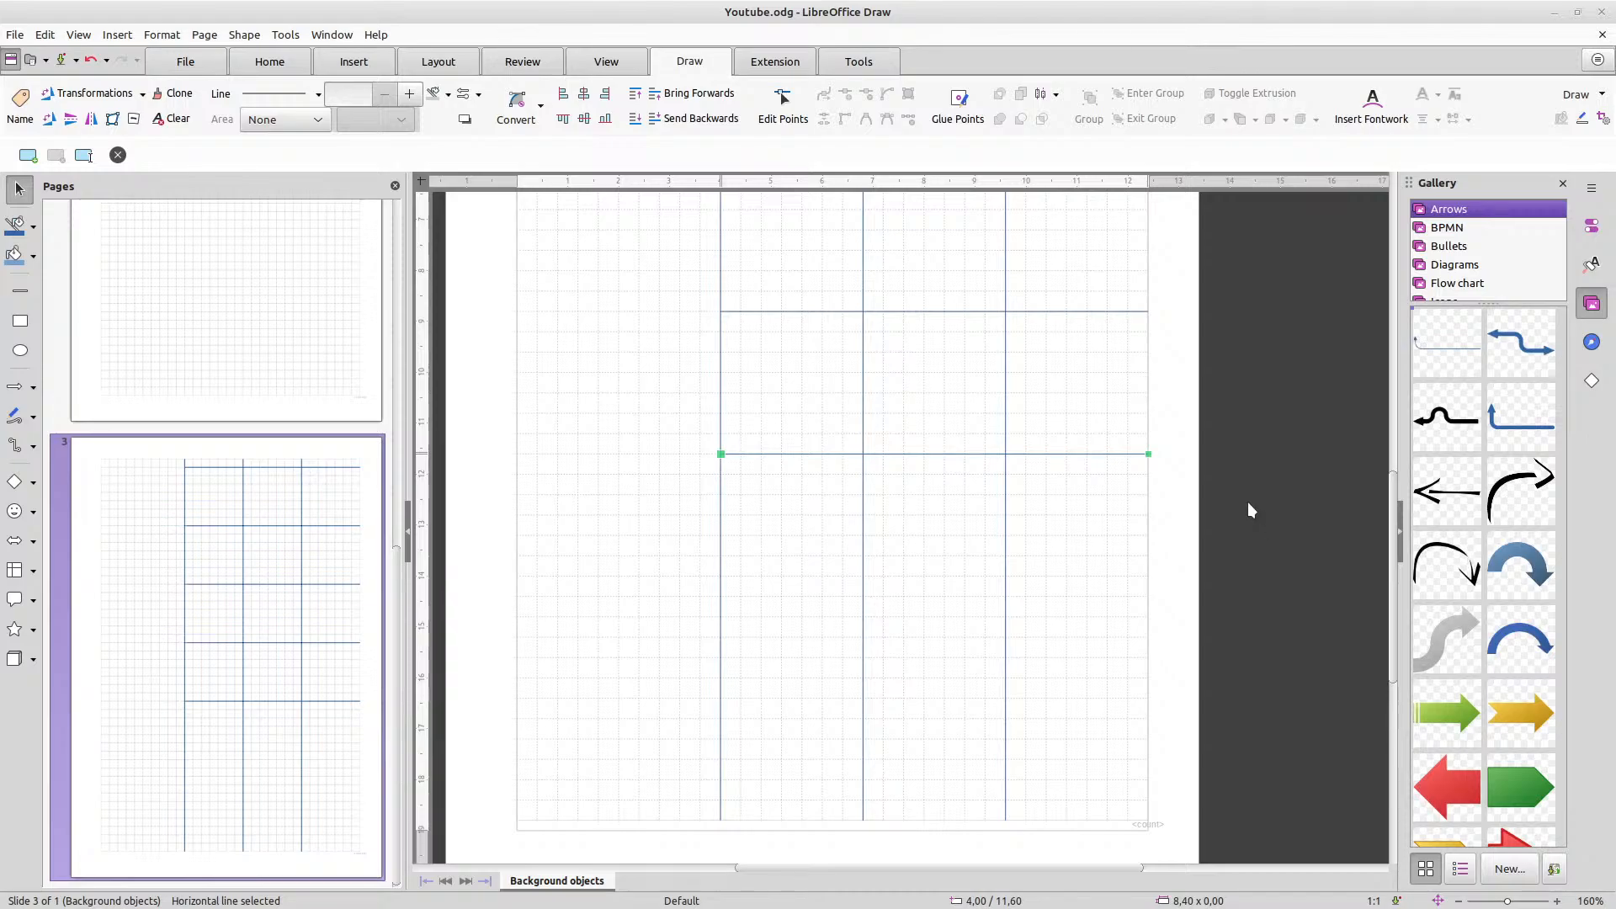
Paste another copy of the horizontal line and move it down to a vertical position of 14.40 cm
{"action": "key", "text": "ctrl+v"}
{"action": "key", "text": "Down"}
{"action": "key", "text": "Down"}
{"action": "key", "text": "Down"}
{"action": "key", "text": "Down"}
{"action": "key", "text": "Down"}
{"action": "key", "text": "Down"}
{"action": "key", "text": "Down"}
{"action": "key", "text": "Down"}
{"action": "key", "text": "Down"}
{"action": "key", "text": "Down"}
{"action": "key", "text": "Down"}
{"action": "key", "text": "Down"}
{"action": "key", "text": "Down"}
{"action": "key", "text": "Down"}
{"action": "key", "text": "Down"}
{"action": "key", "text": "Down"}
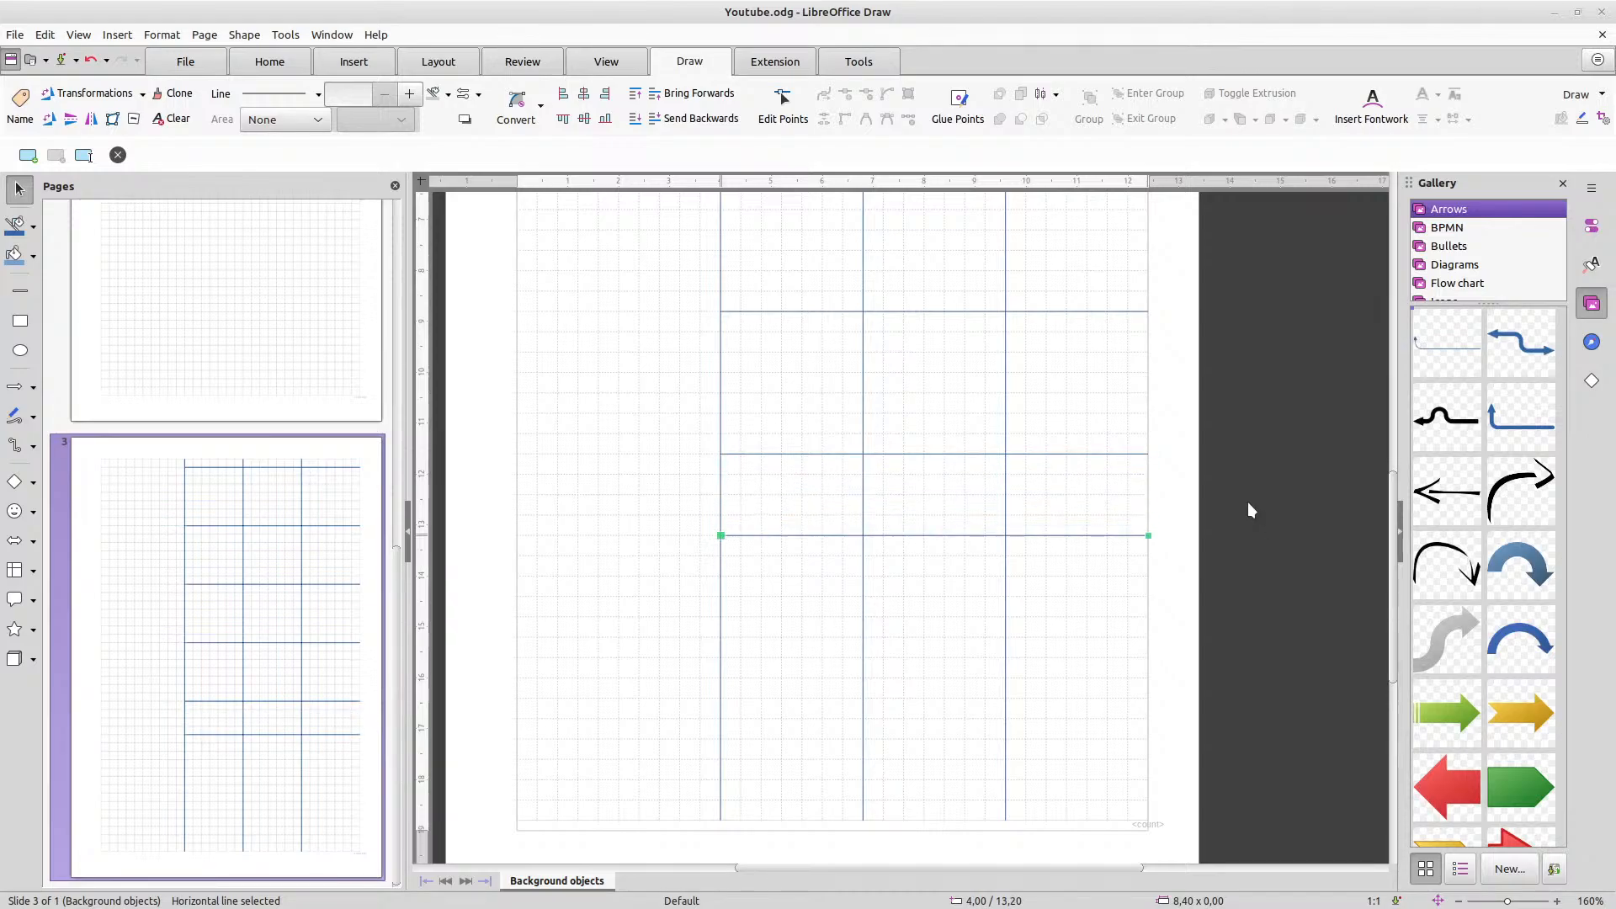
{"action": "key", "text": "Down"}
{"action": "key", "text": "Down"}
{"action": "key", "text": "Down"}
{"action": "key", "text": "Down"}
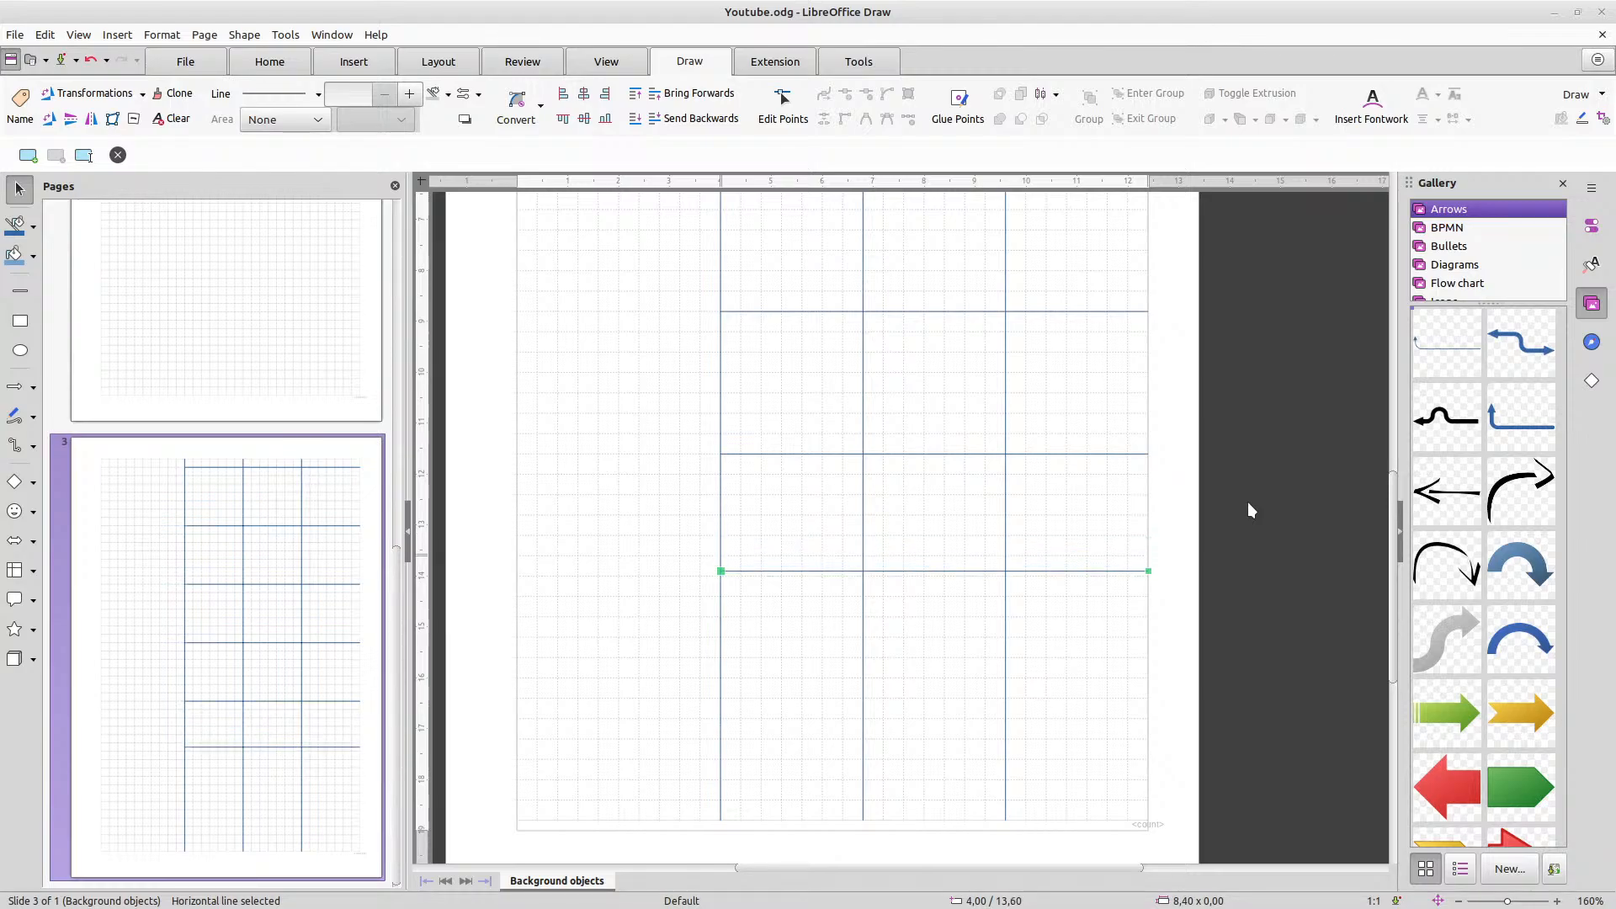
{"action": "key", "text": "Down"}
{"action": "key", "text": "Down"}
{"action": "key", "text": "Down"}
{"action": "key", "text": "Down"}
{"action": "key", "text": "Down"}
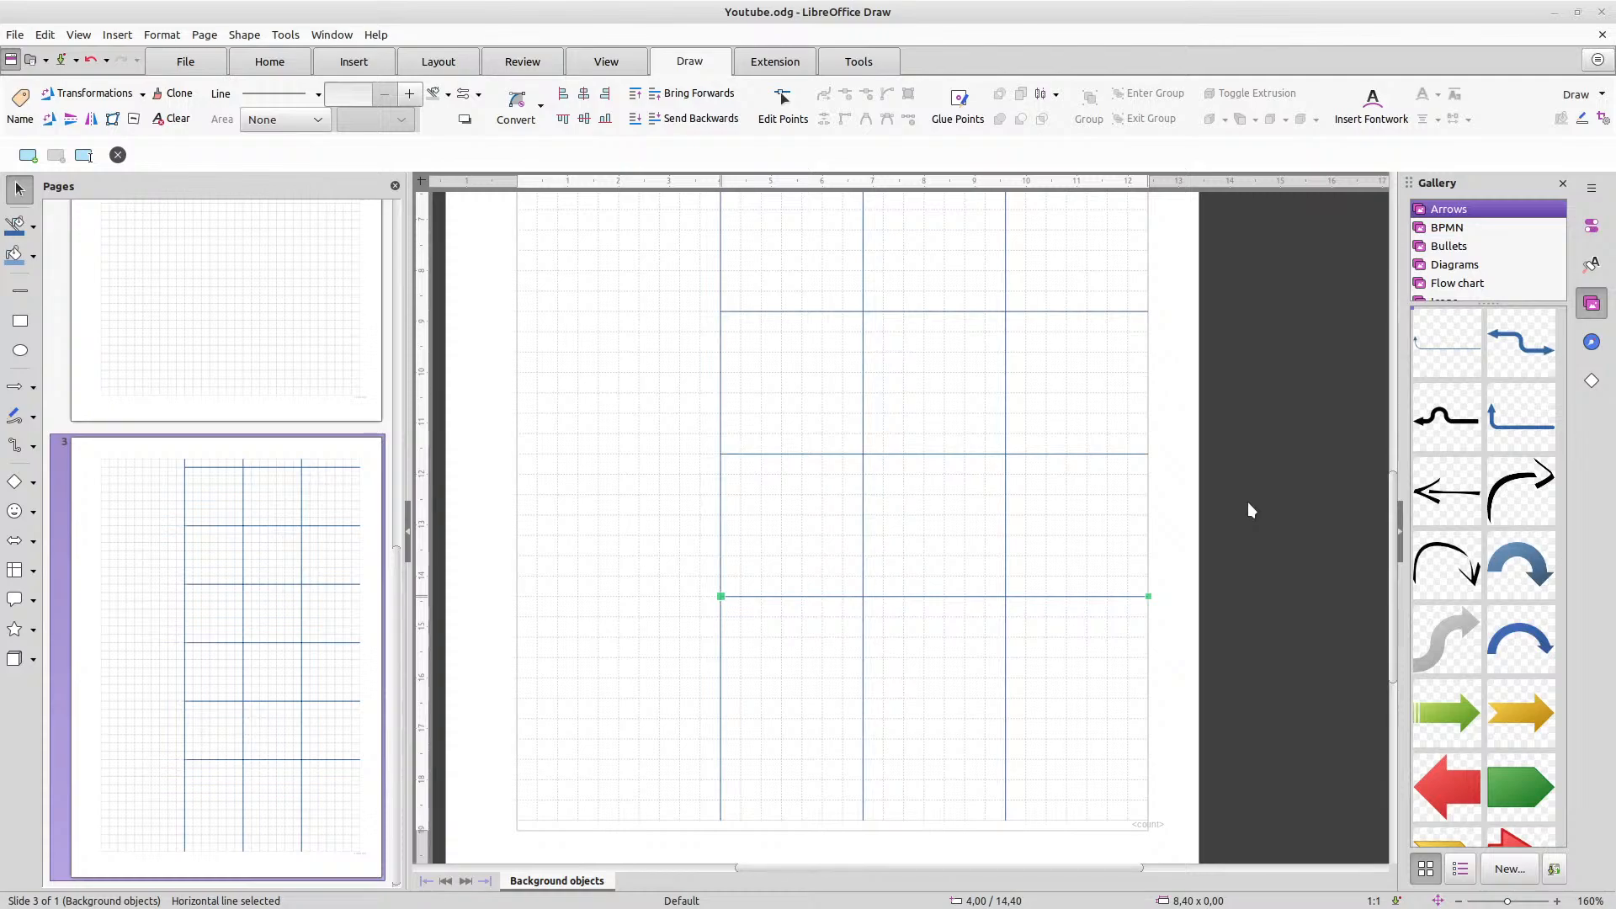
Paste one more horizontal line, move it down to a vertical position of 17.20 cm, and save the document
{"action": "key", "text": "ctrl+v"}
{"action": "key", "text": "Down"}
{"action": "key", "text": "Down"}
{"action": "key", "text": "Down"}
{"action": "key", "text": "Down"}
{"action": "key", "text": "Down"}
{"action": "key", "text": "Down"}
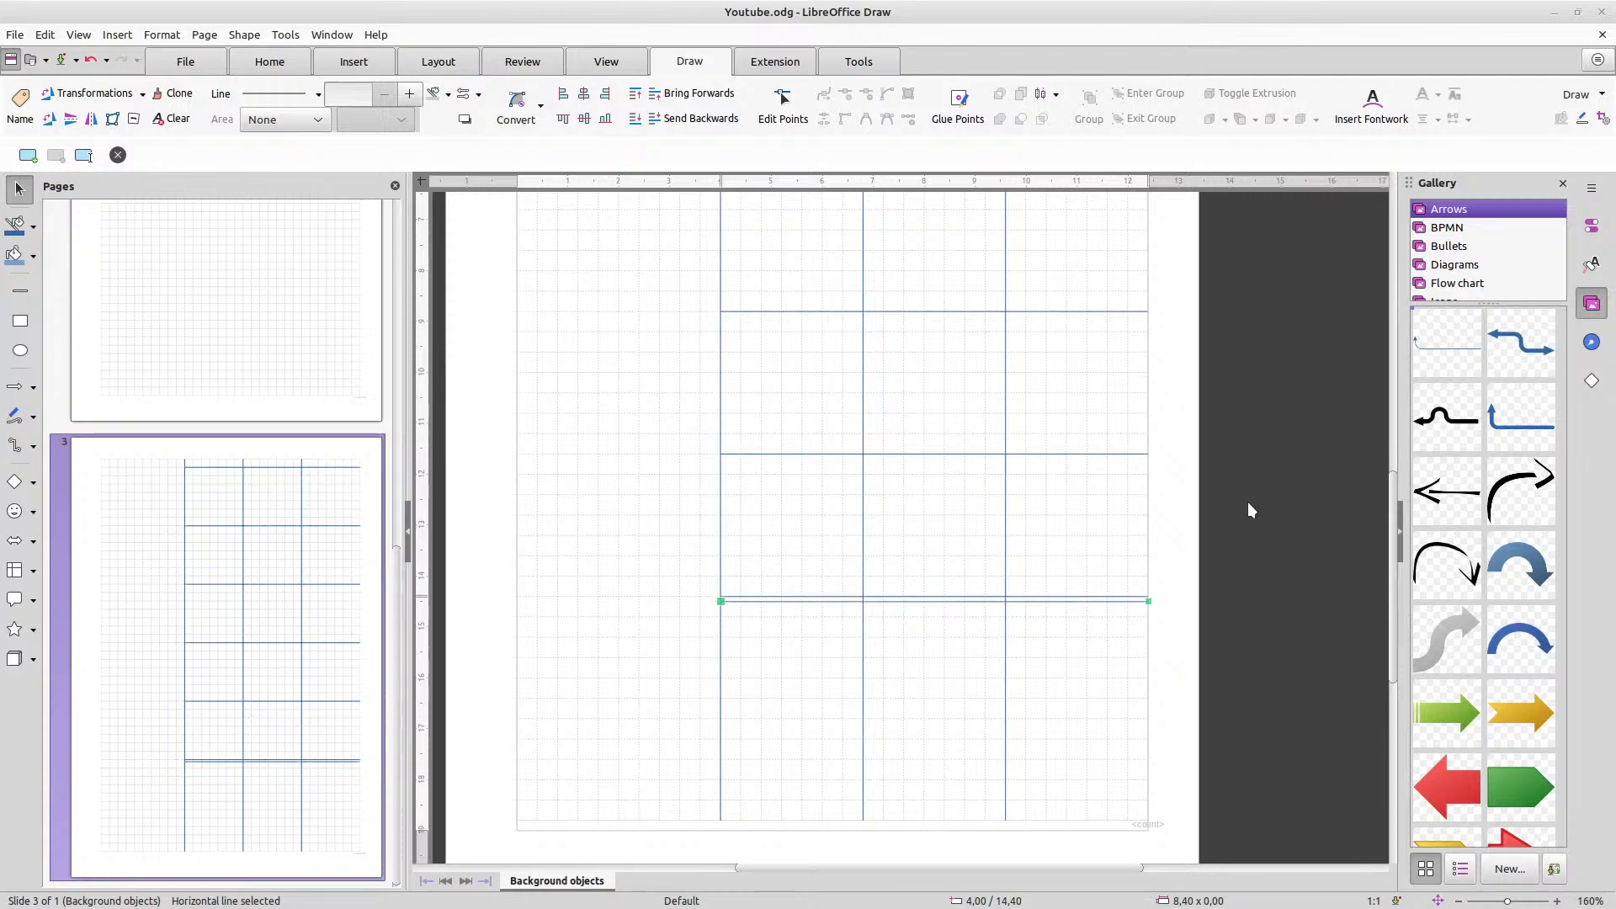
{"action": "key", "text": "Down"}
{"action": "key", "text": "Down"}
{"action": "key", "text": "Down"}
{"action": "key", "text": "Down"}
{"action": "key", "text": "Down"}
{"action": "key", "text": "Down"}
{"action": "key", "text": "Down"}
{"action": "key", "text": "Down"}
{"action": "key", "text": "Down"}
{"action": "key", "text": "Down"}
{"action": "key", "text": "Down"}
{"action": "key", "text": "Down"}
{"action": "key", "text": "Down"}
{"action": "key", "text": "Down"}
{"action": "key", "text": "Down"}
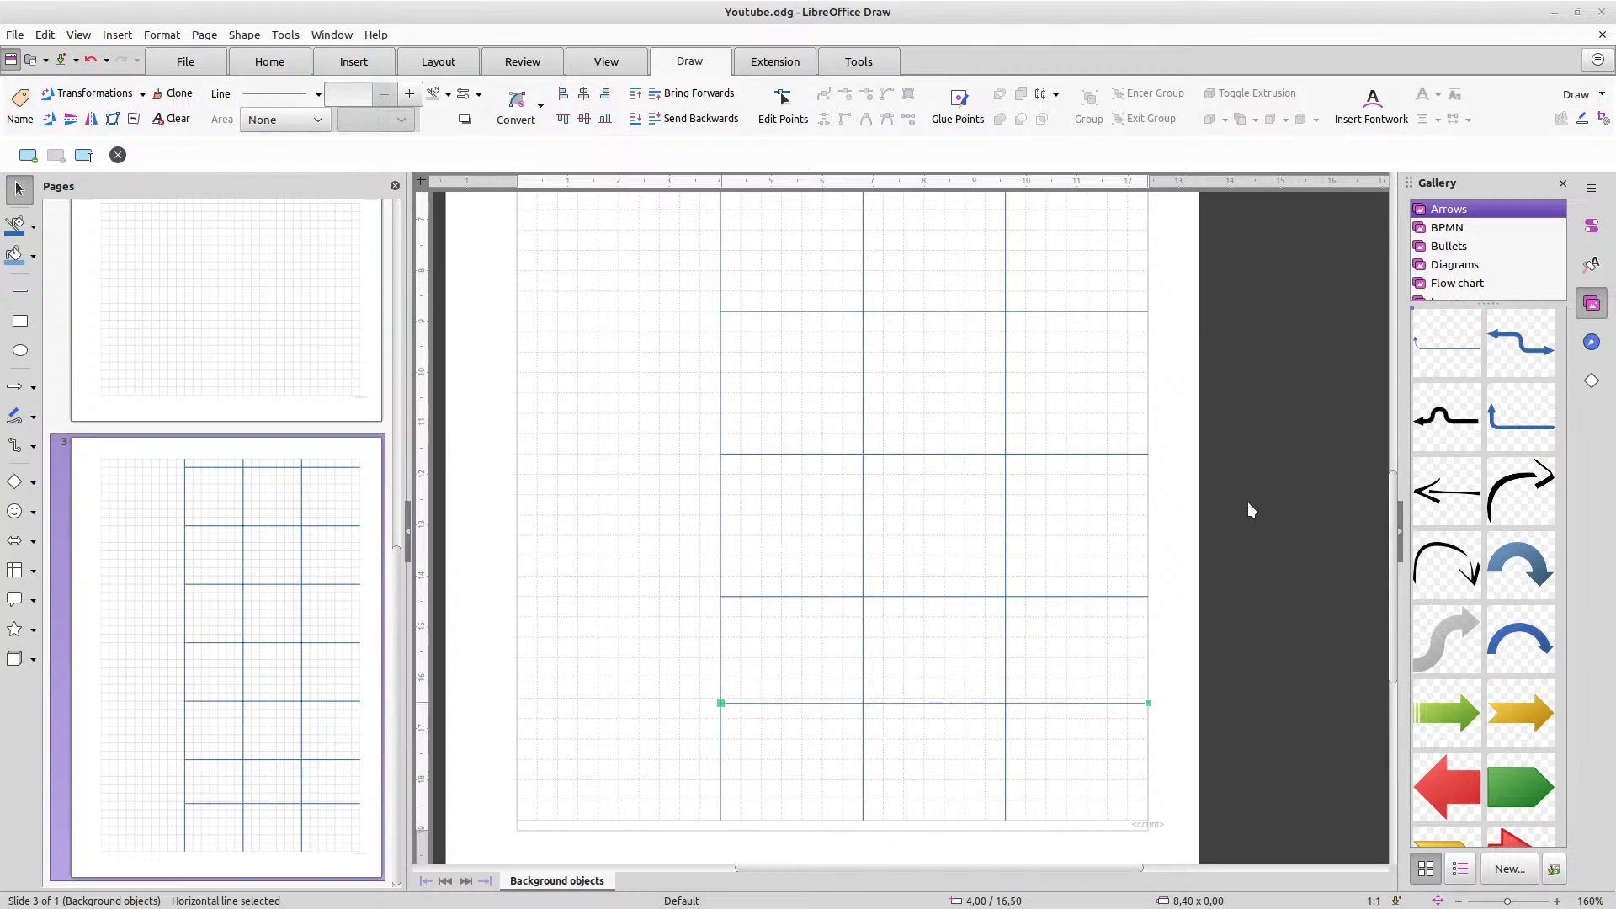
{"action": "key", "text": "Down"}
{"action": "key", "text": "Down"}
{"action": "key", "text": "Down"}
{"action": "key", "text": "Down"}
{"action": "key", "text": "Down"}
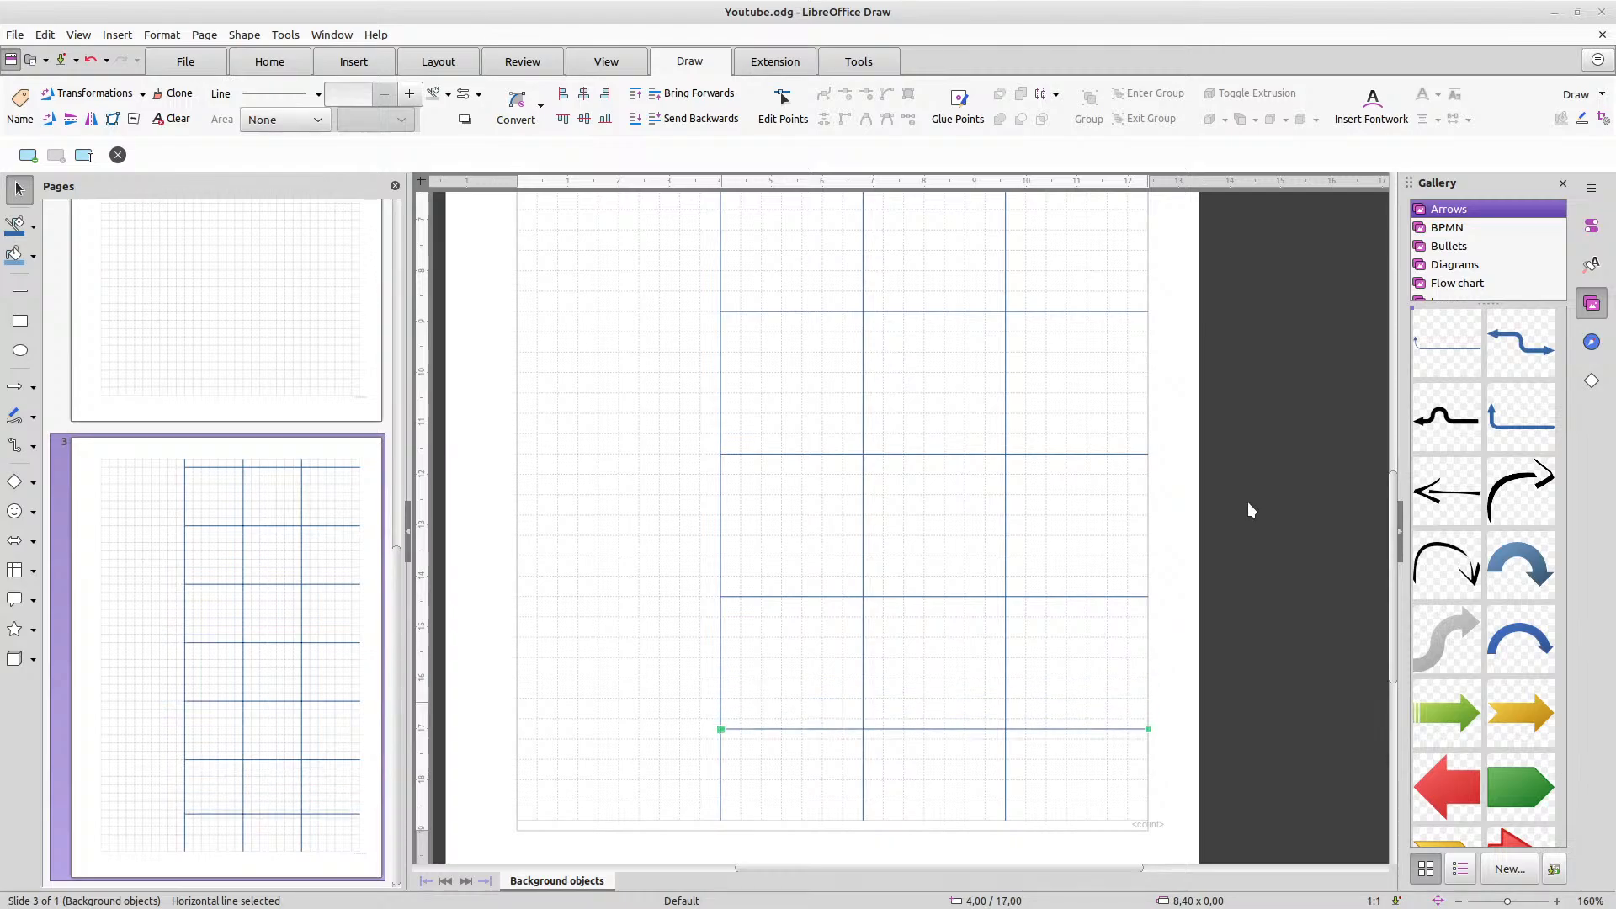
{"action": "key", "text": "Down"}
{"action": "key", "text": "Down"}
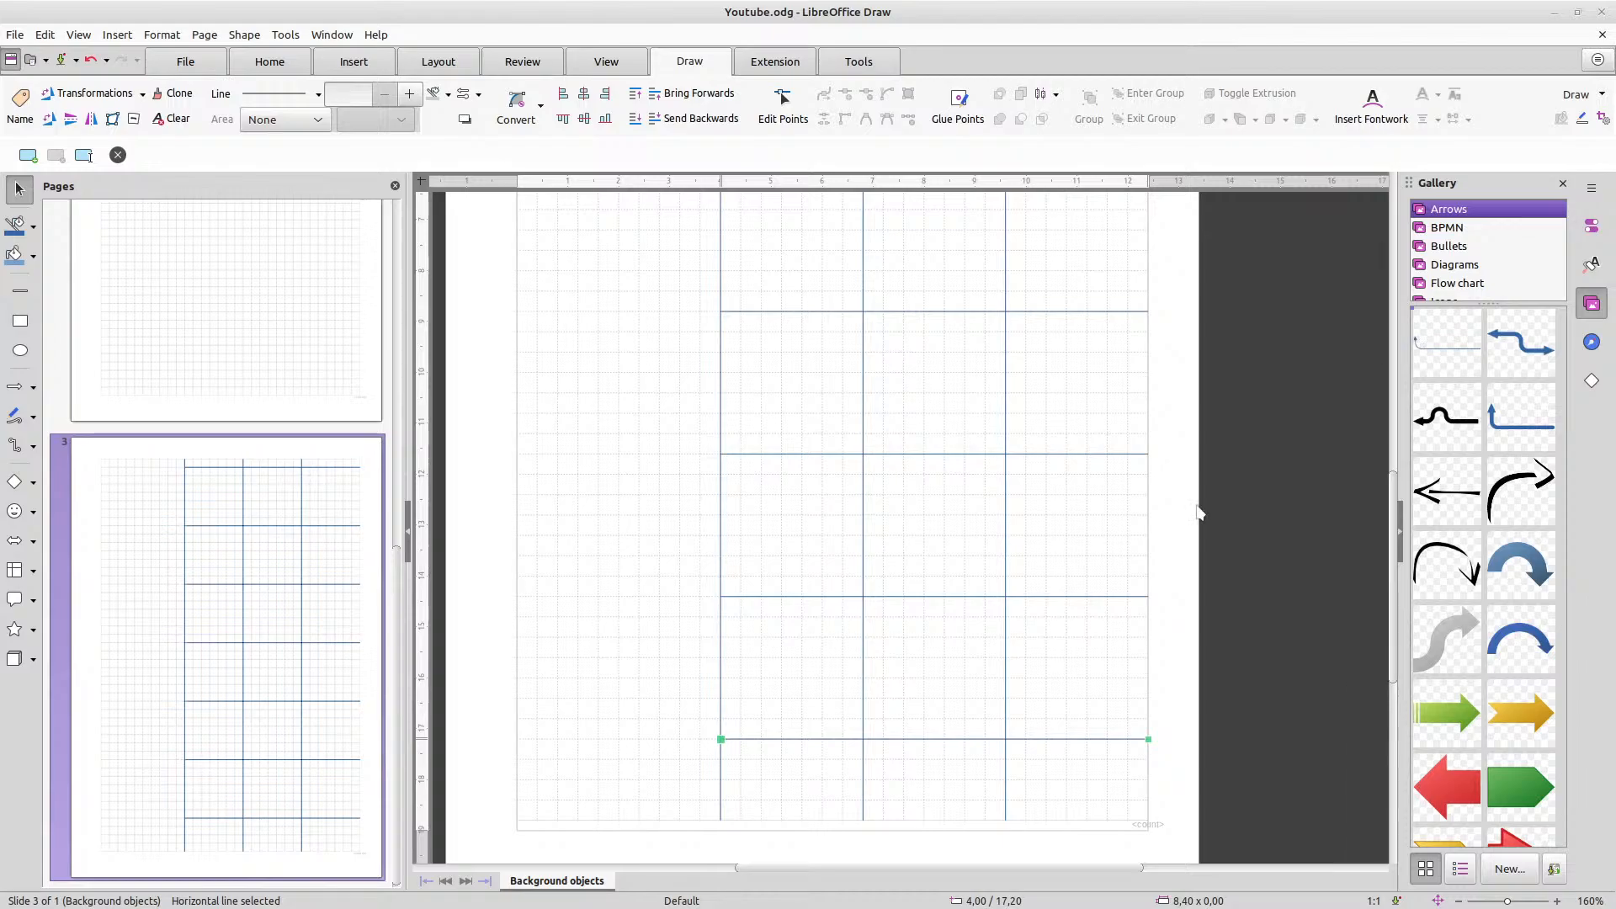
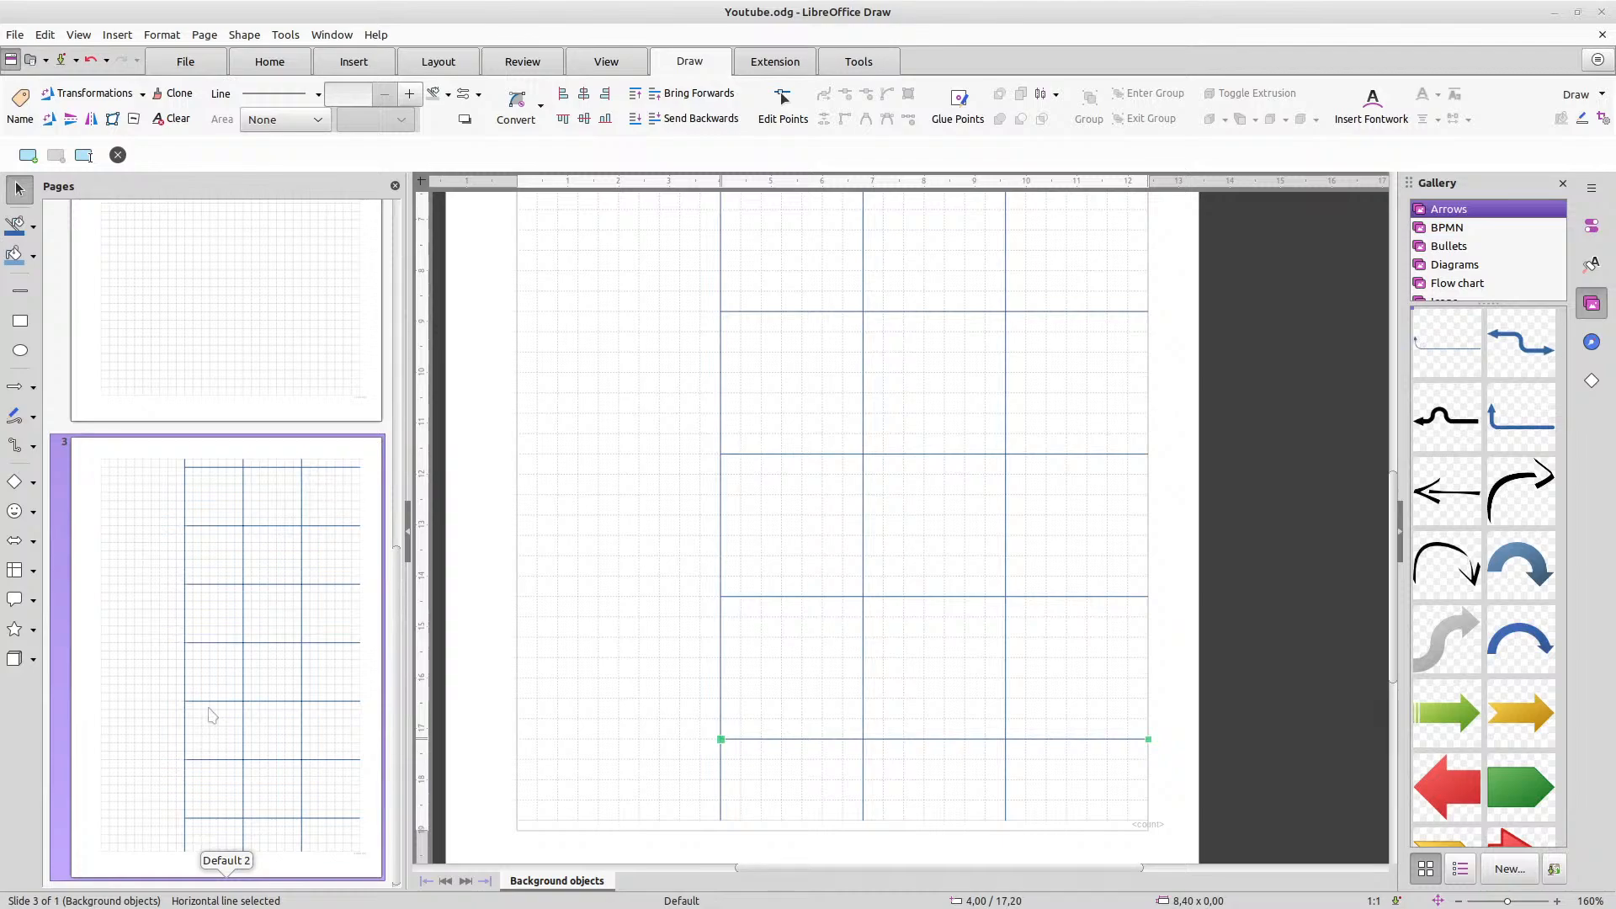
{"action": "key", "text": "ctrl+s"}
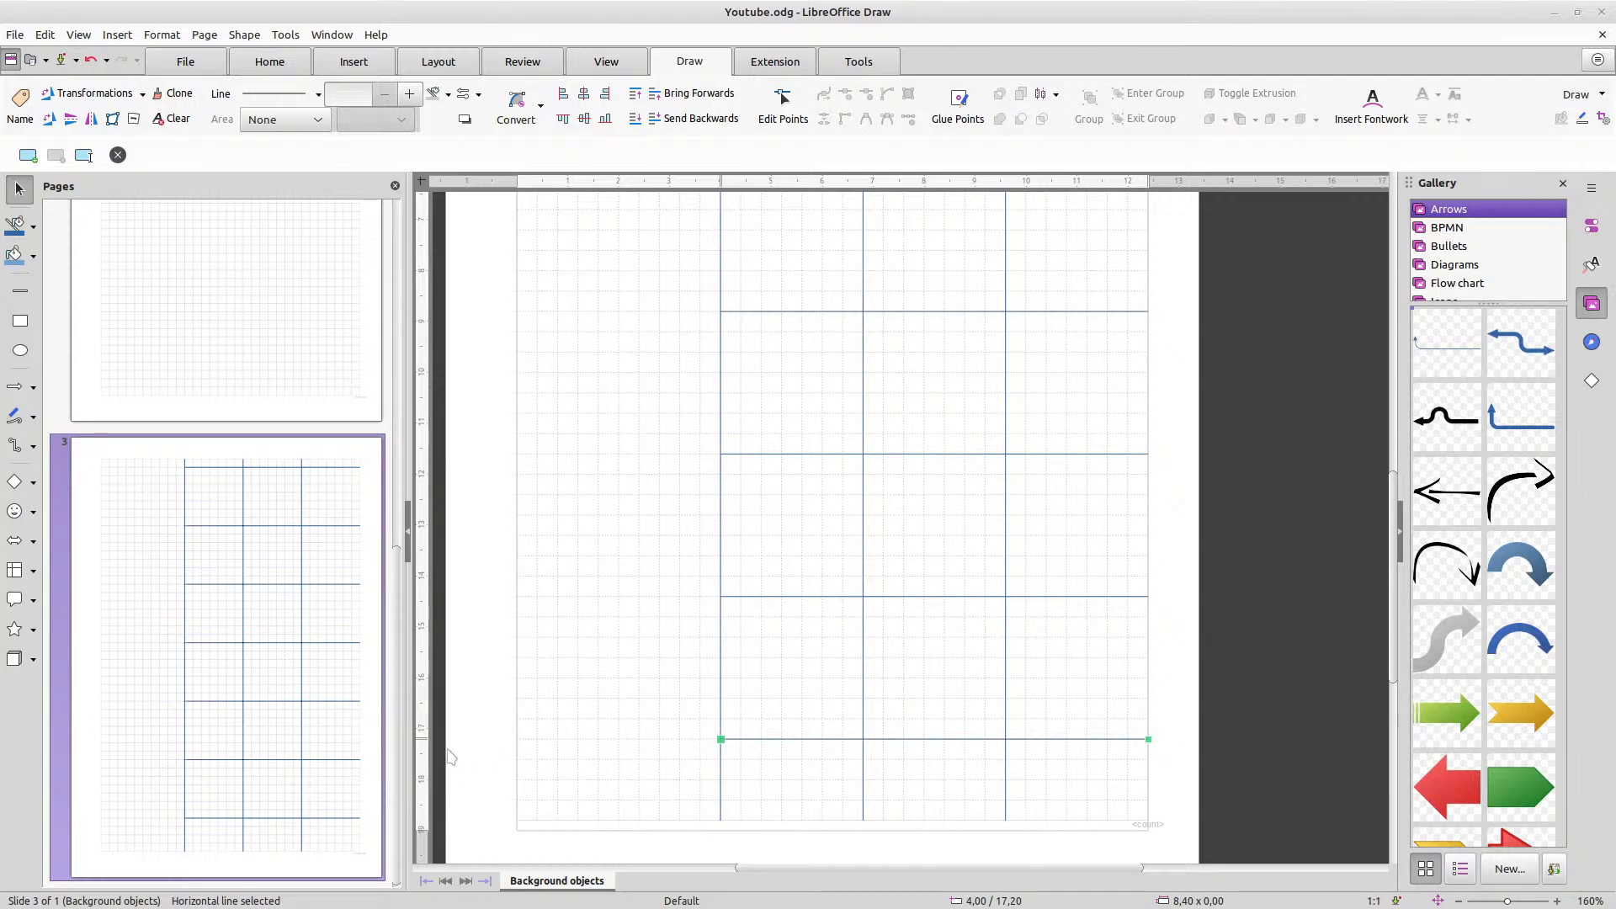
Set the height of the leftmost vertical line to 17.20 cm so it ends at the lowest horizontal line
{"action": "left_click", "coordinate": [720, 784]}
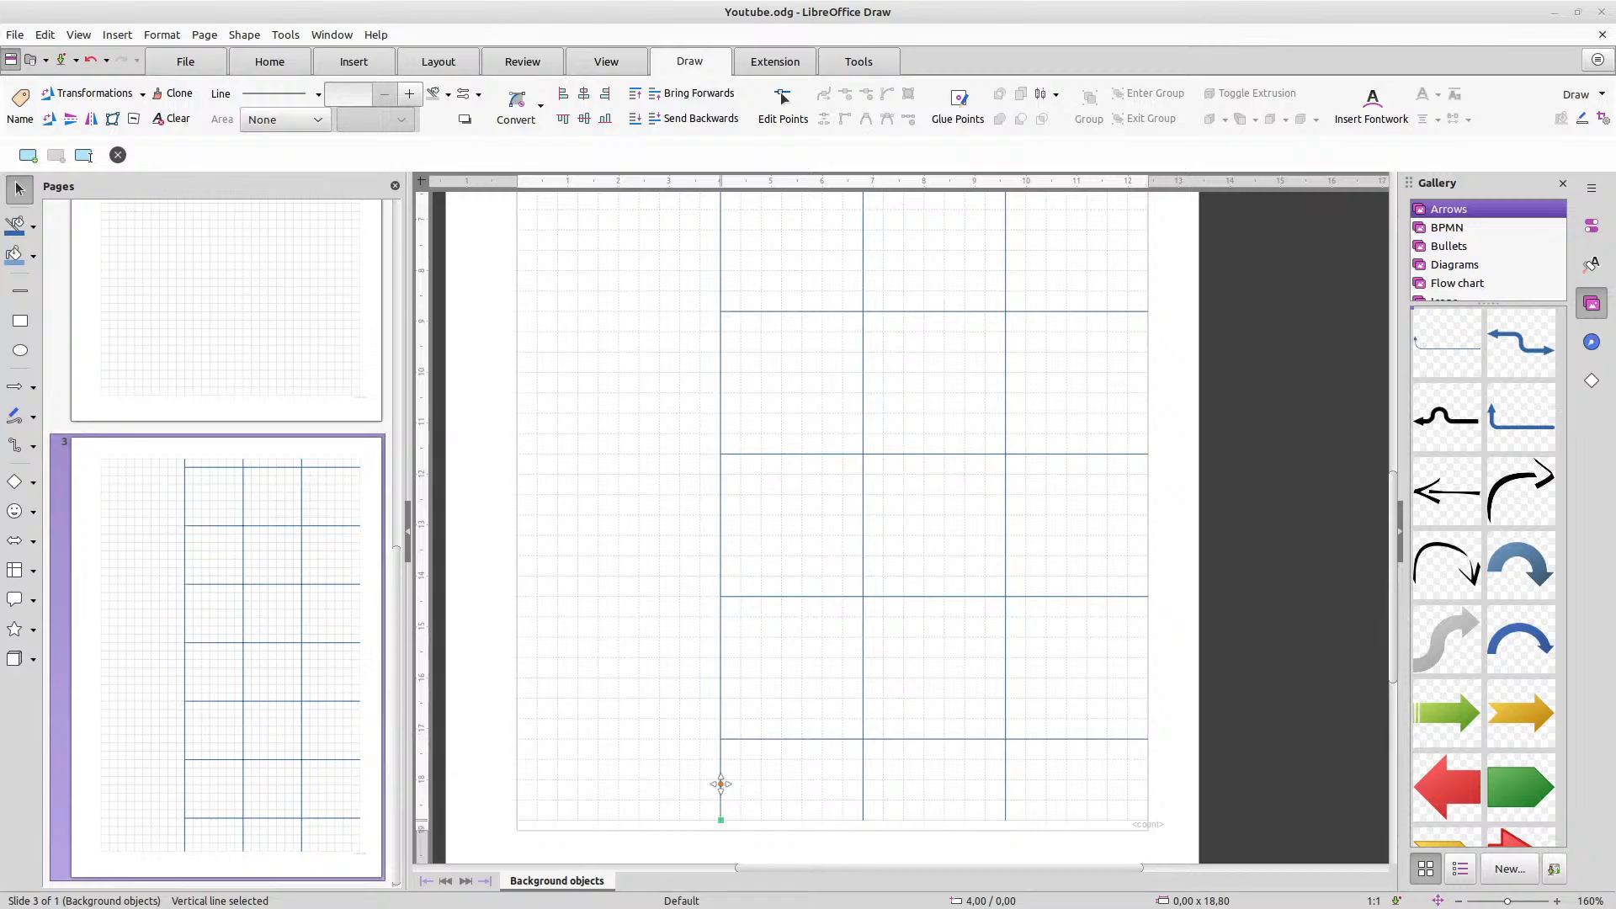
{"action": "right_click", "coordinate": [720, 784]}
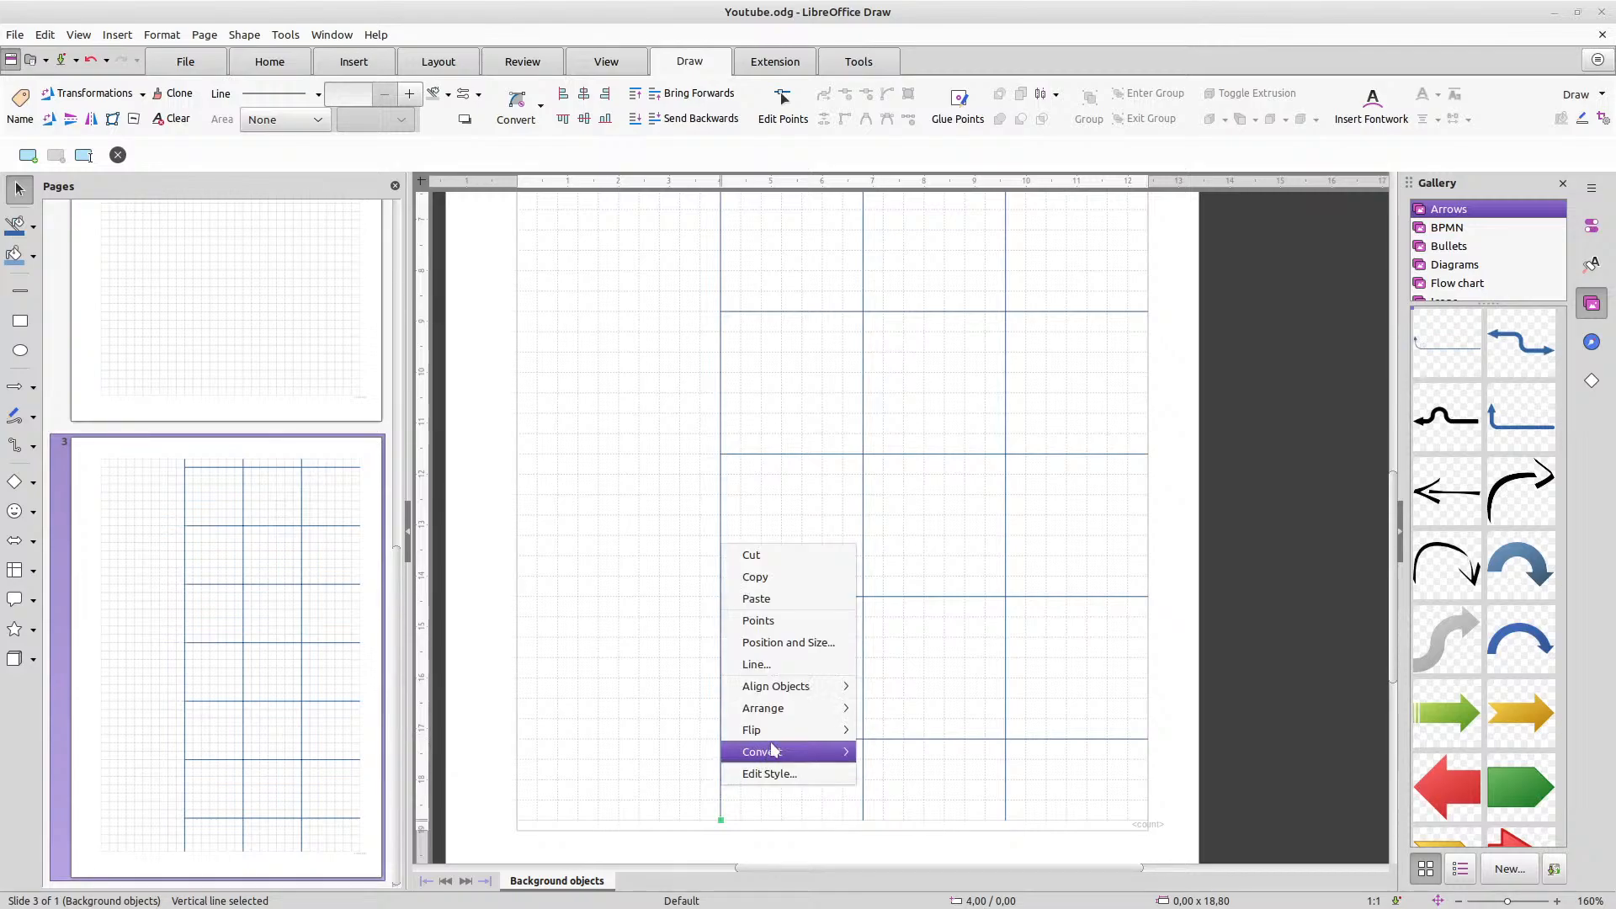
{"action": "left_click", "coordinate": [1259, 583]}
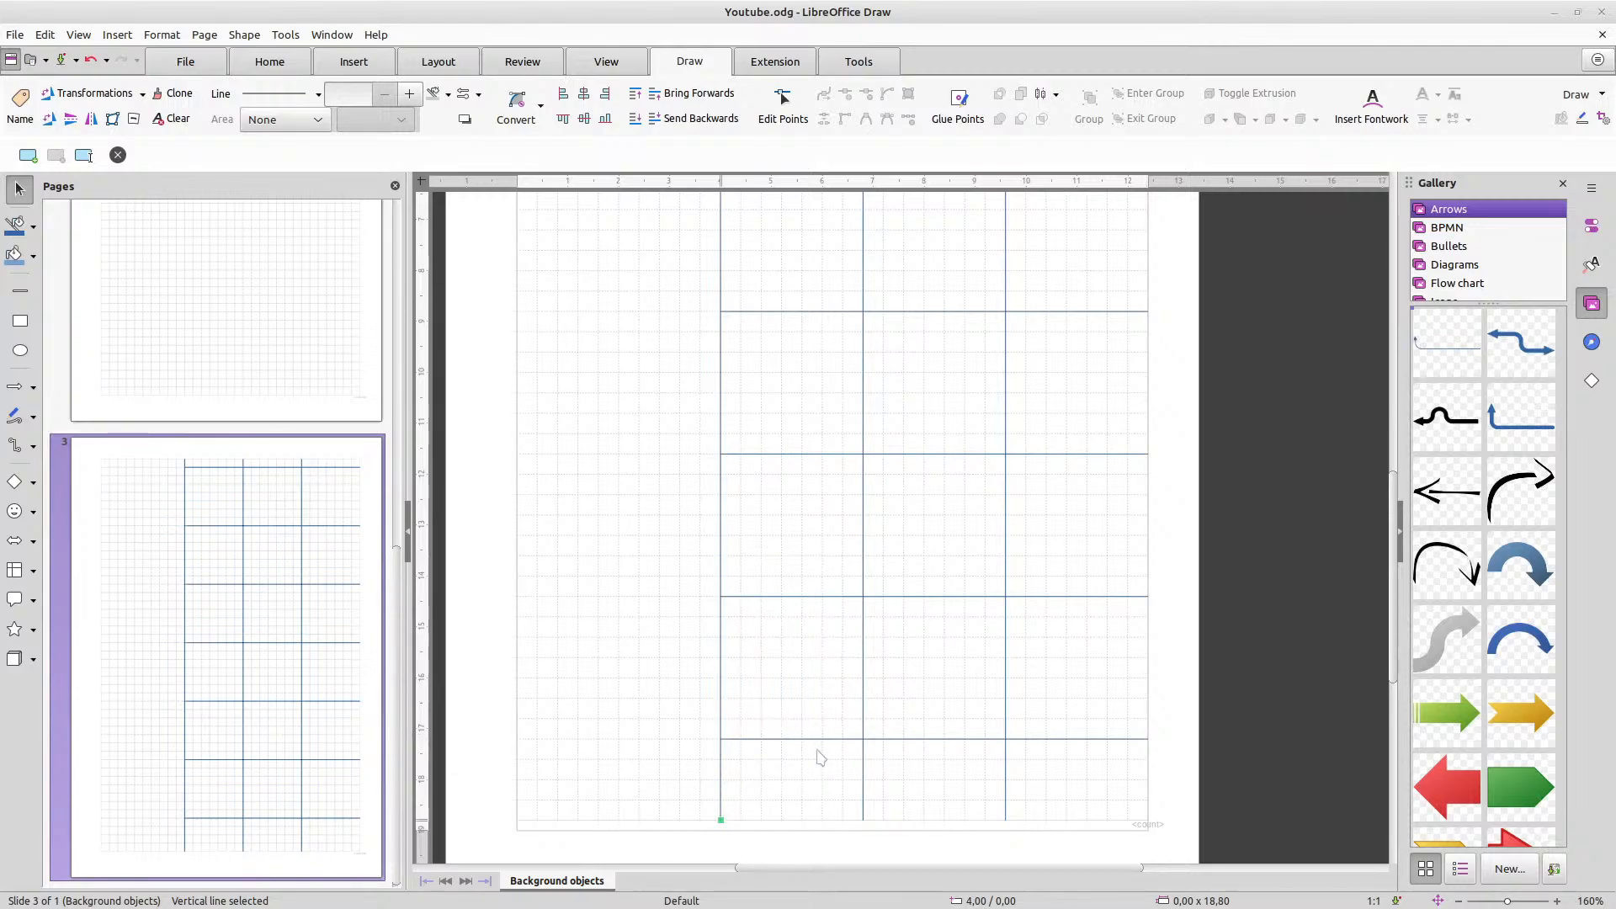
{"action": "right_click", "coordinate": [721, 777]}
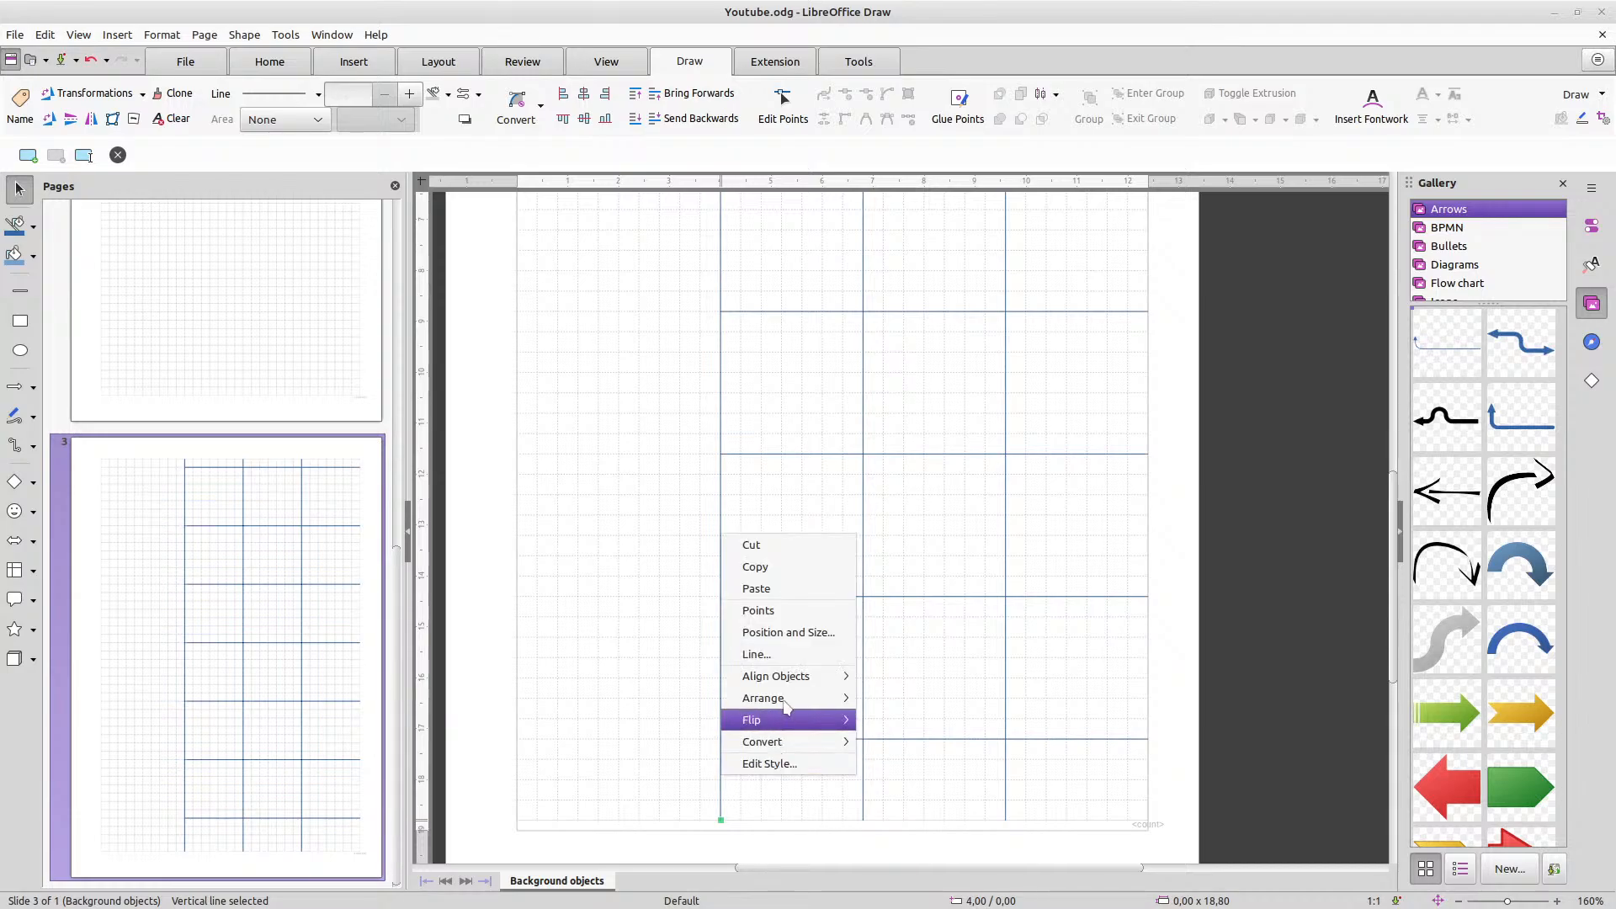
{"action": "left_click", "coordinate": [787, 632]}
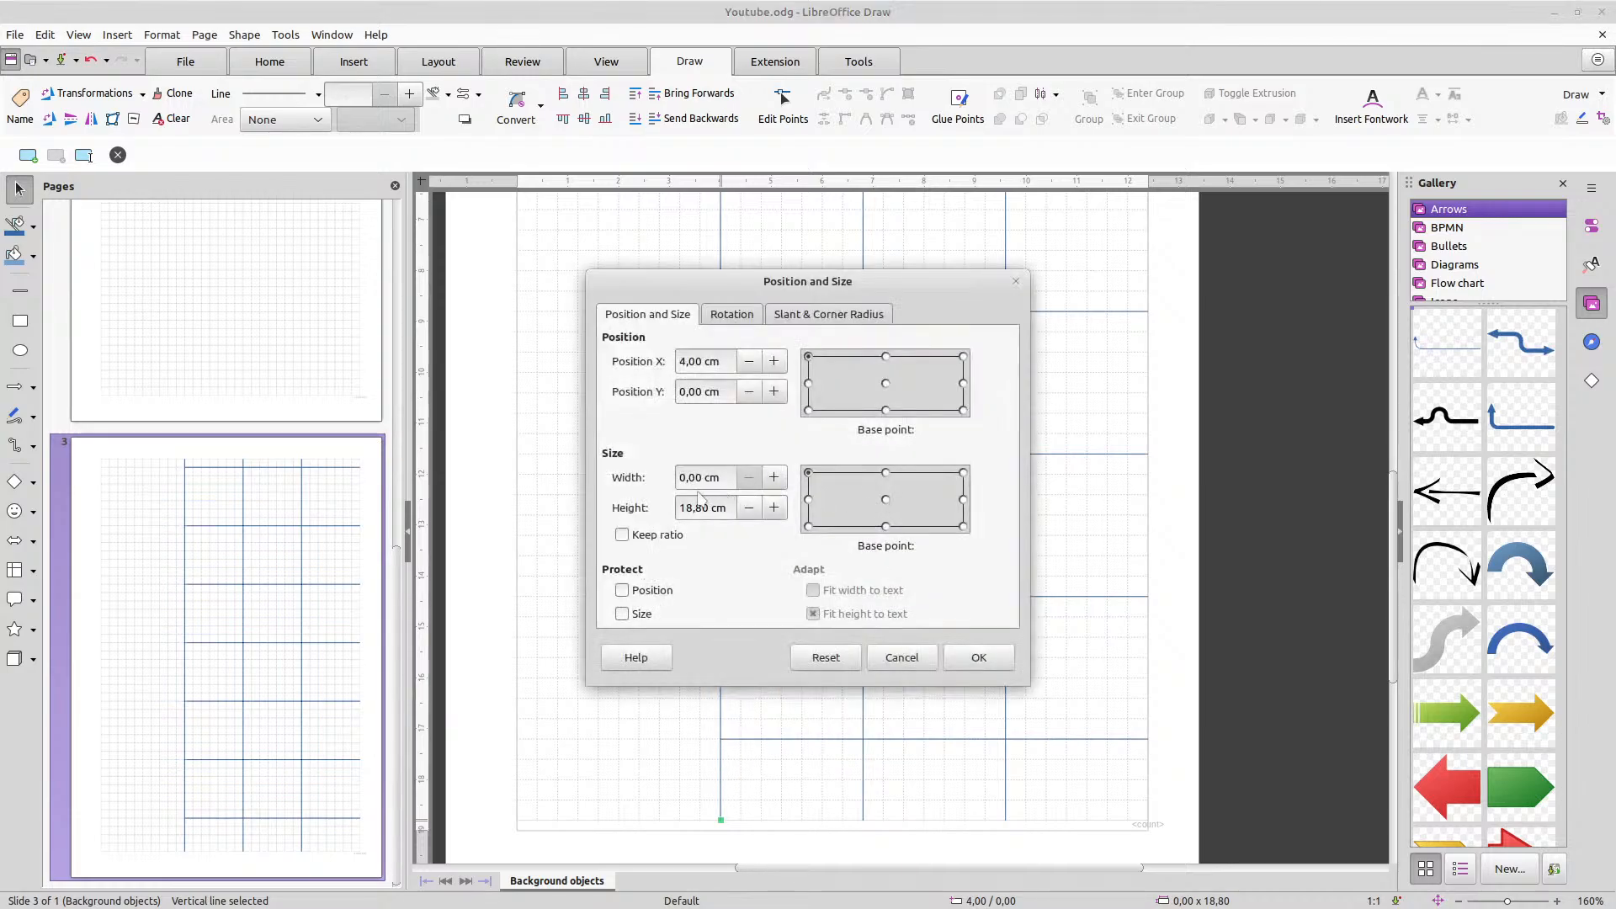
{"action": "left_click_drag", "start_coordinate": [686, 506], "coordinate": [690, 506]}
{"action": "type", "text": "2"}
{"action": "left_click", "coordinate": [951, 658]}
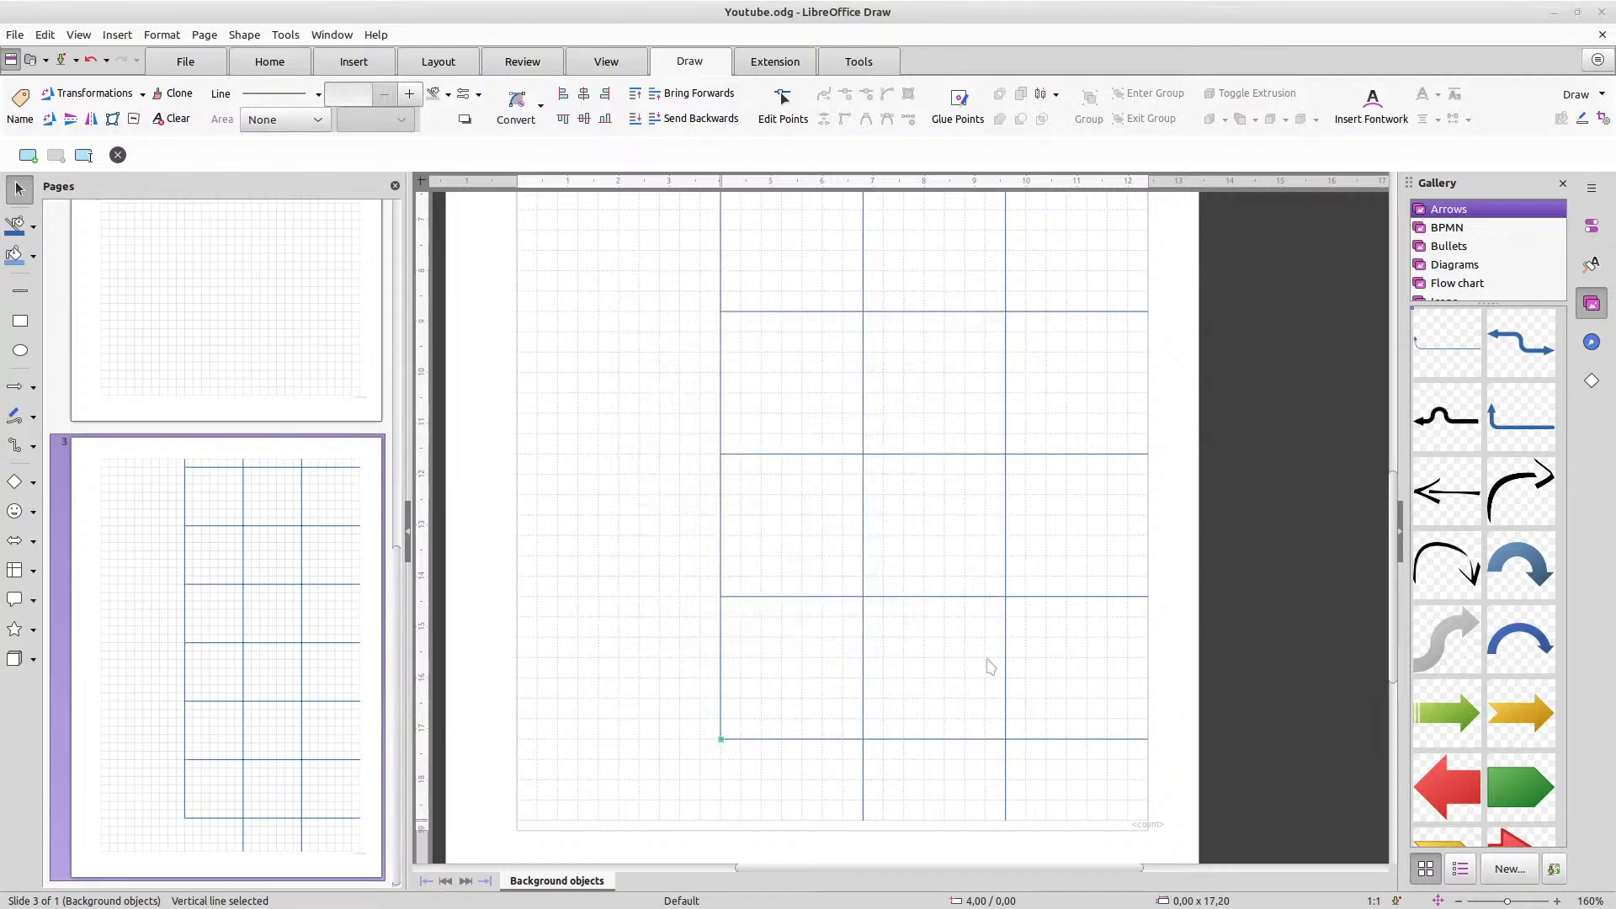
Set the height of the middle vertical line at X 6.80 cm to 17.20 cm
{"action": "right_click", "coordinate": [863, 775]}
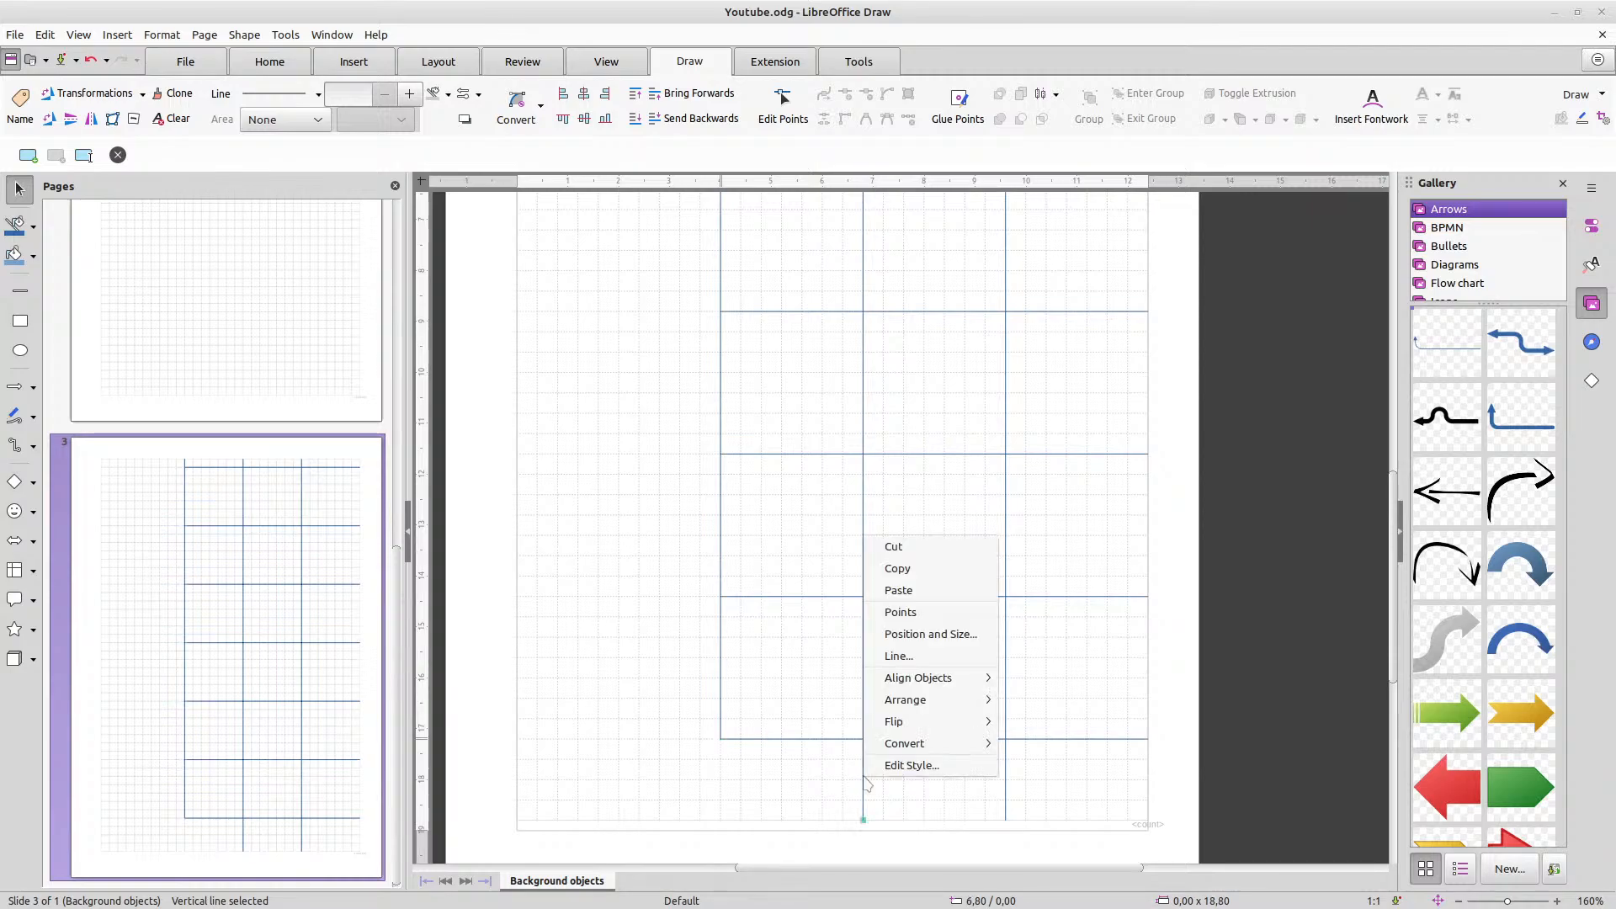
{"action": "left_click", "coordinate": [925, 634]}
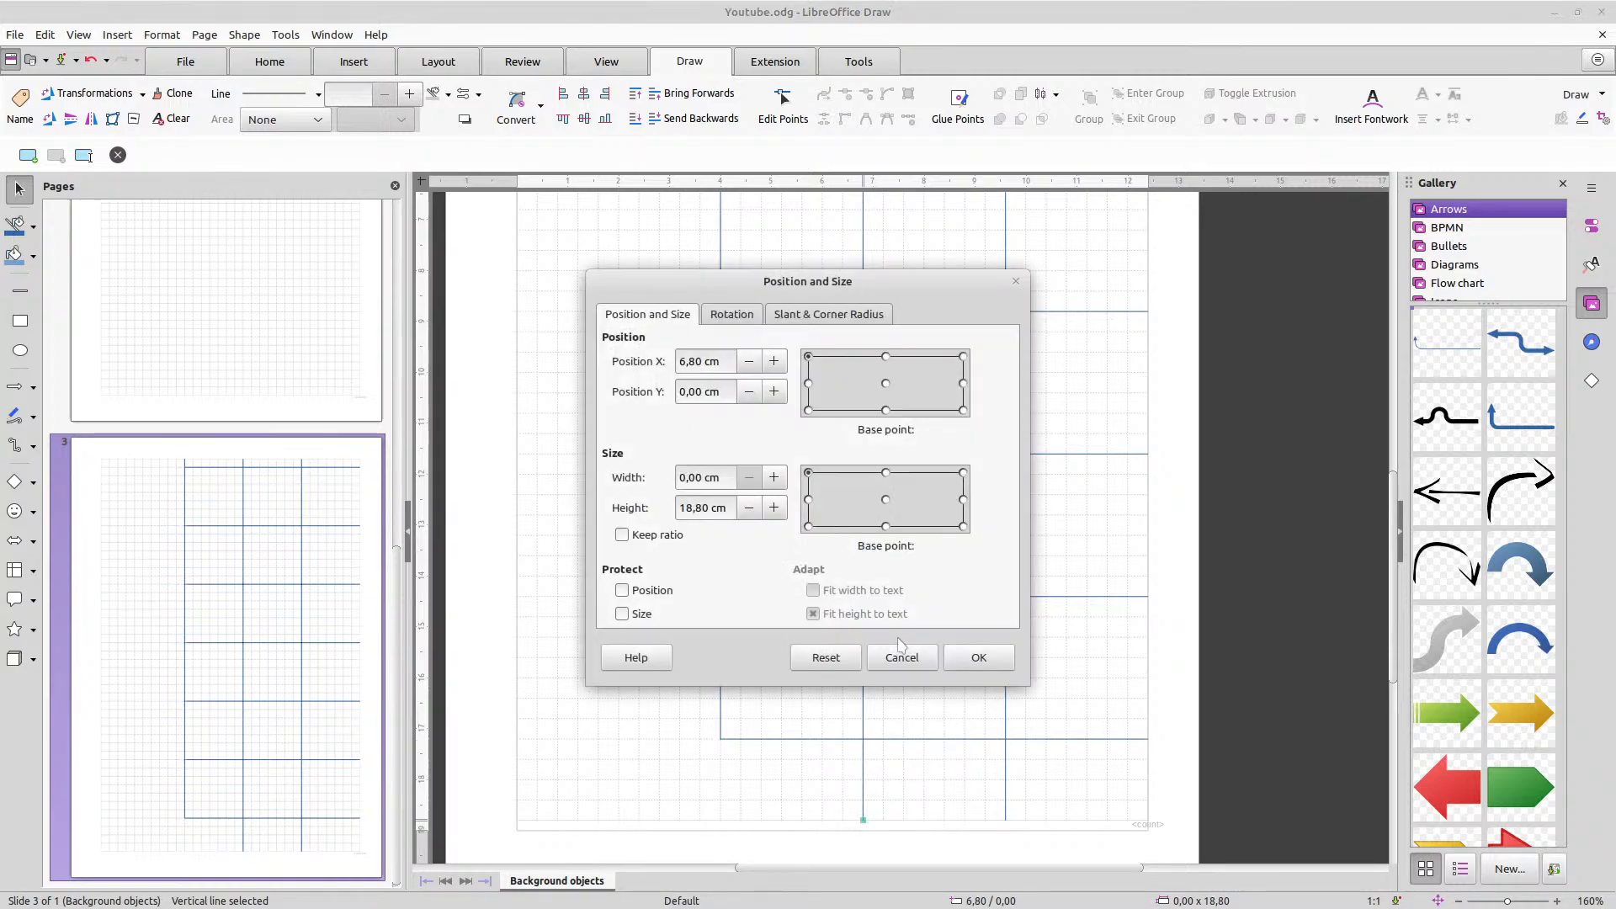
{"action": "left_click_drag", "start_coordinate": [693, 507], "coordinate": [687, 508]}
{"action": "left_click", "coordinate": [978, 657]}
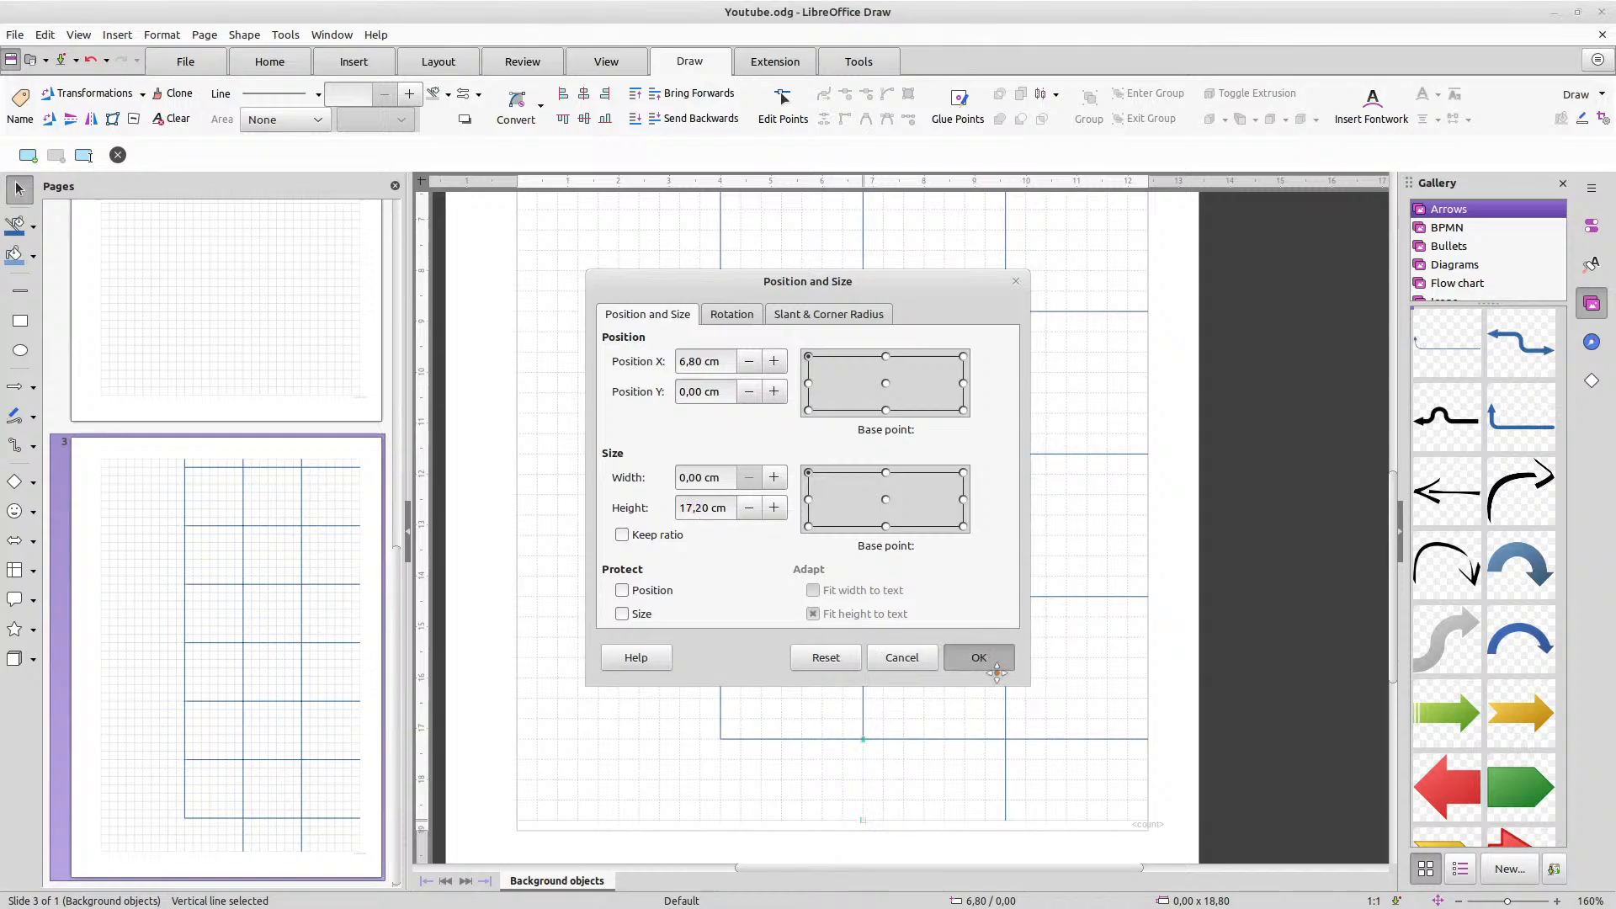
Set the height of the rightmost vertical line at X 9.60 cm to 17.20 cm
{"action": "left_click", "coordinate": [1010, 775]}
{"action": "right_click", "coordinate": [1007, 775]}
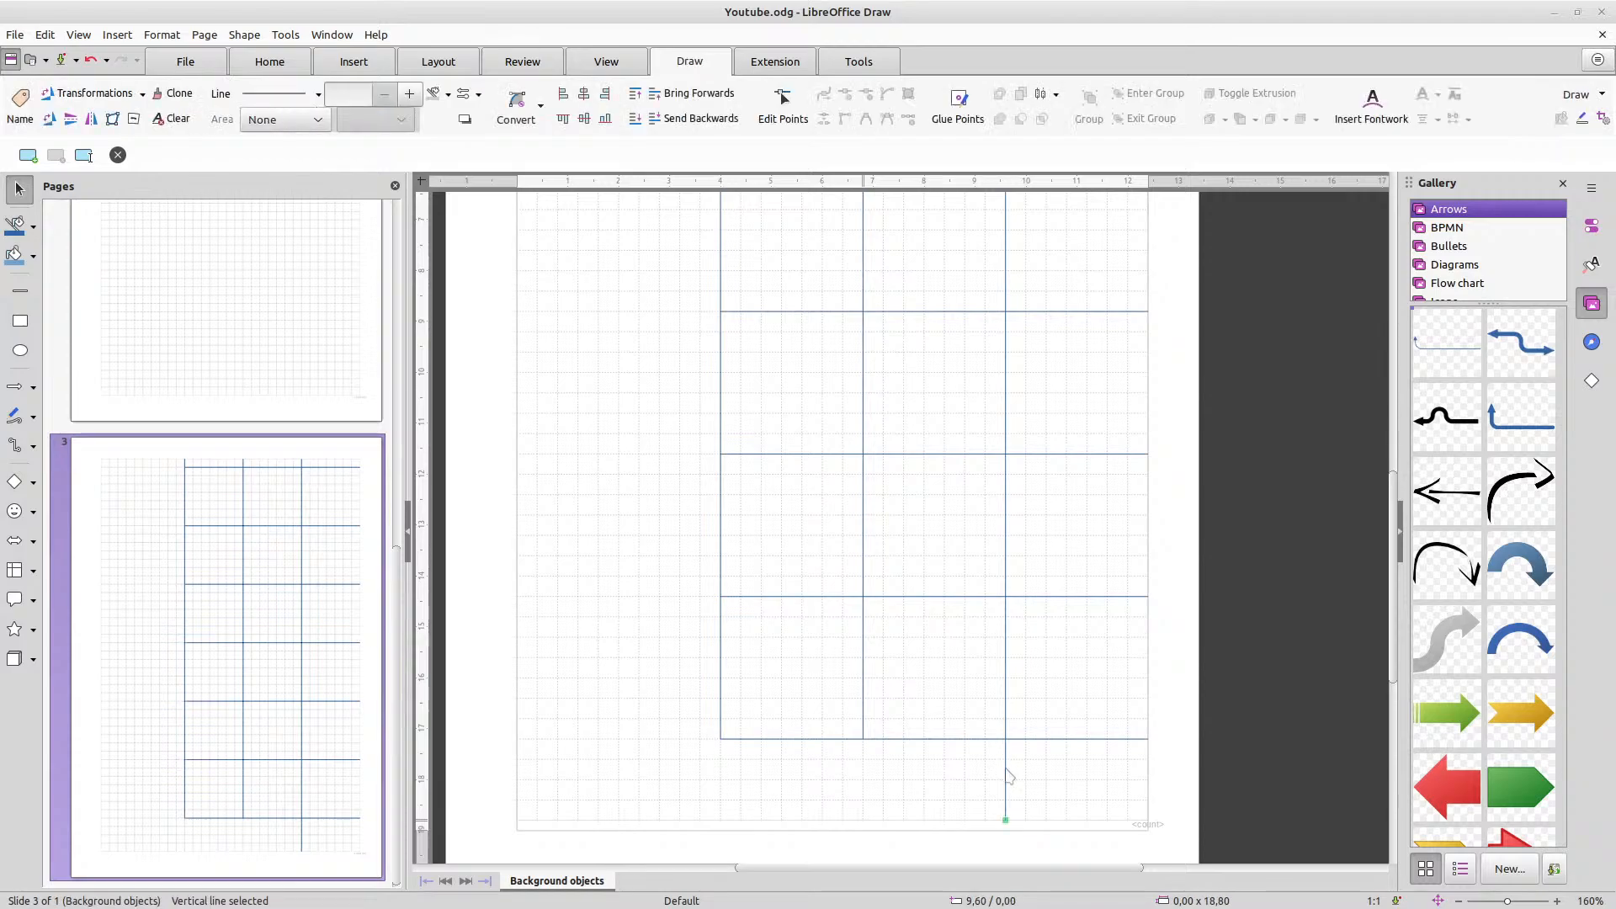
{"action": "left_click", "coordinate": [1106, 626]}
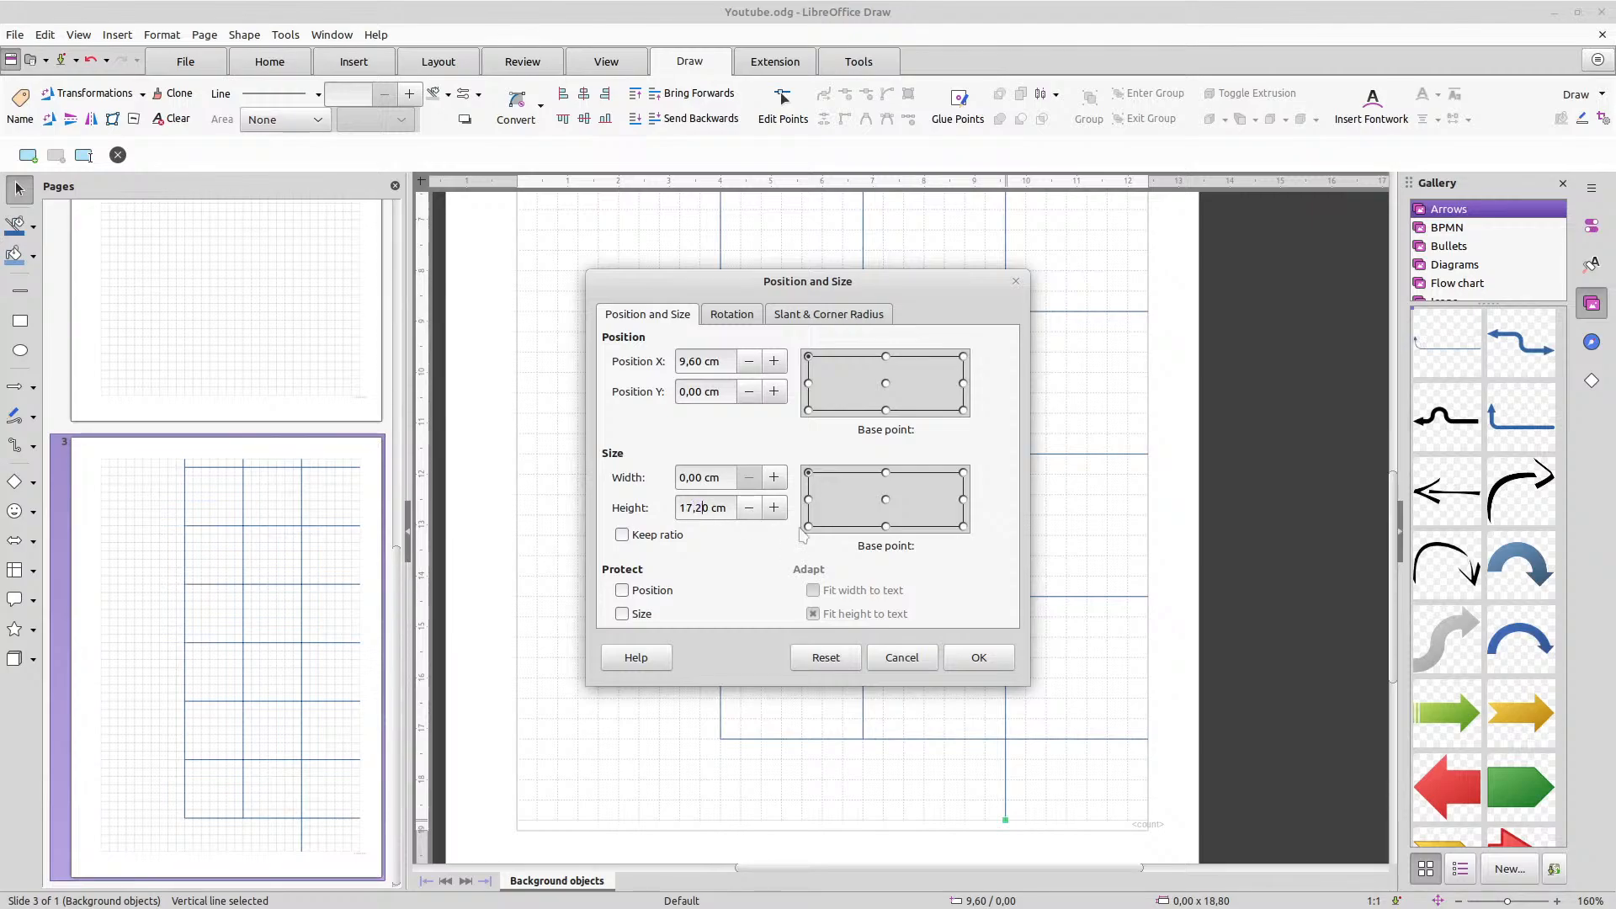
{"action": "left_click", "coordinate": [976, 657]}
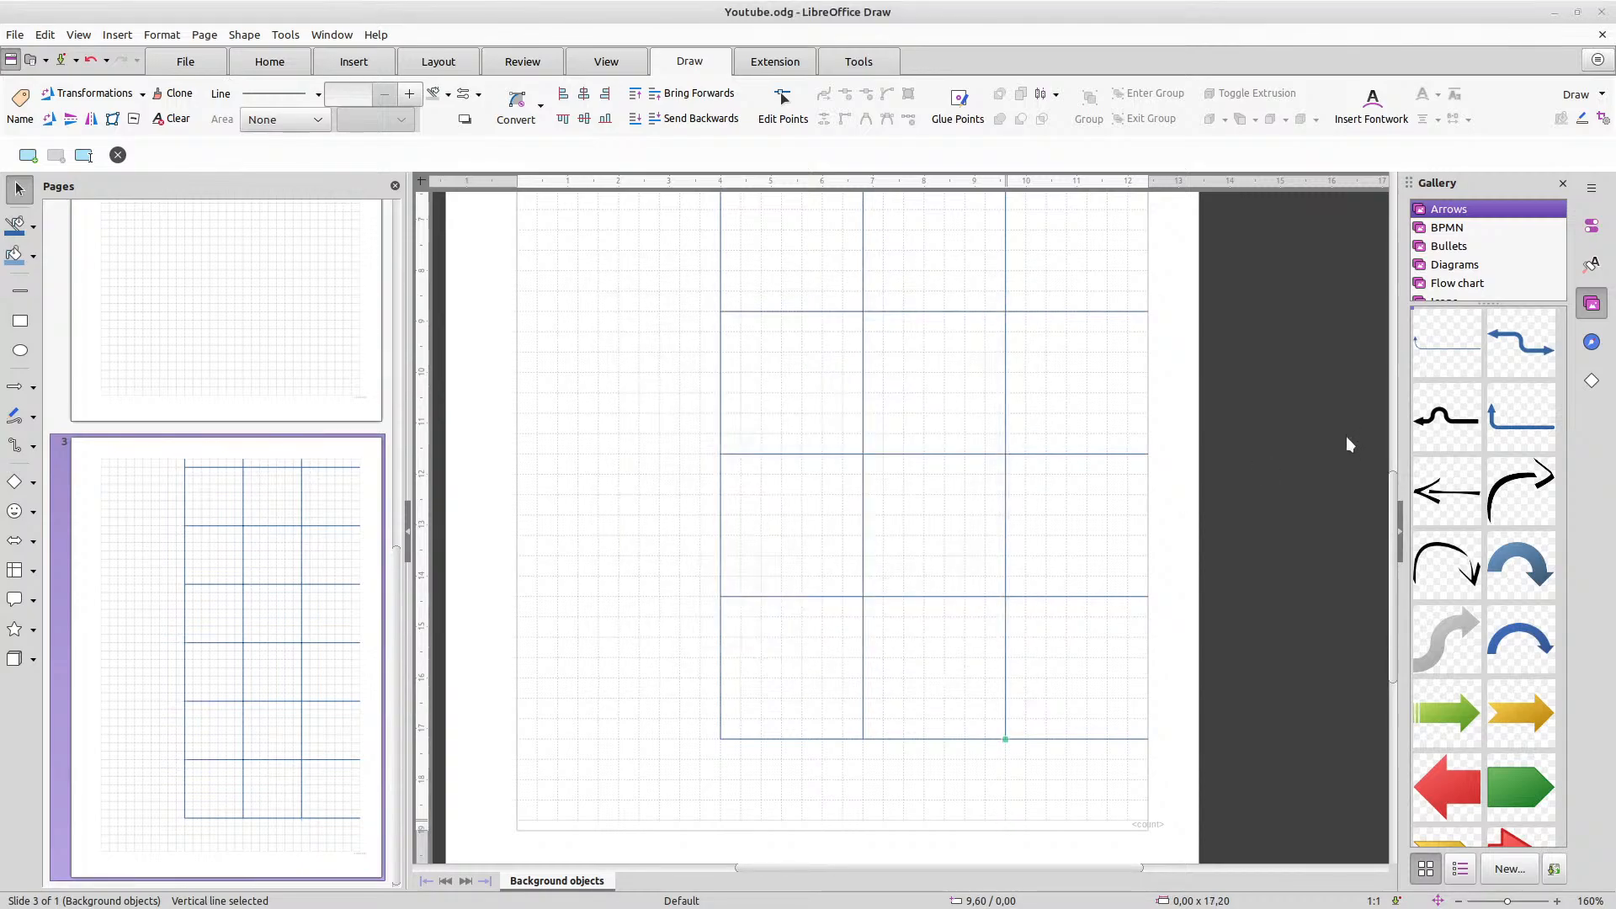
{"action": "scroll", "coordinate": [1338, 495], "scroll_direction": "up", "scroll_amount": 10}
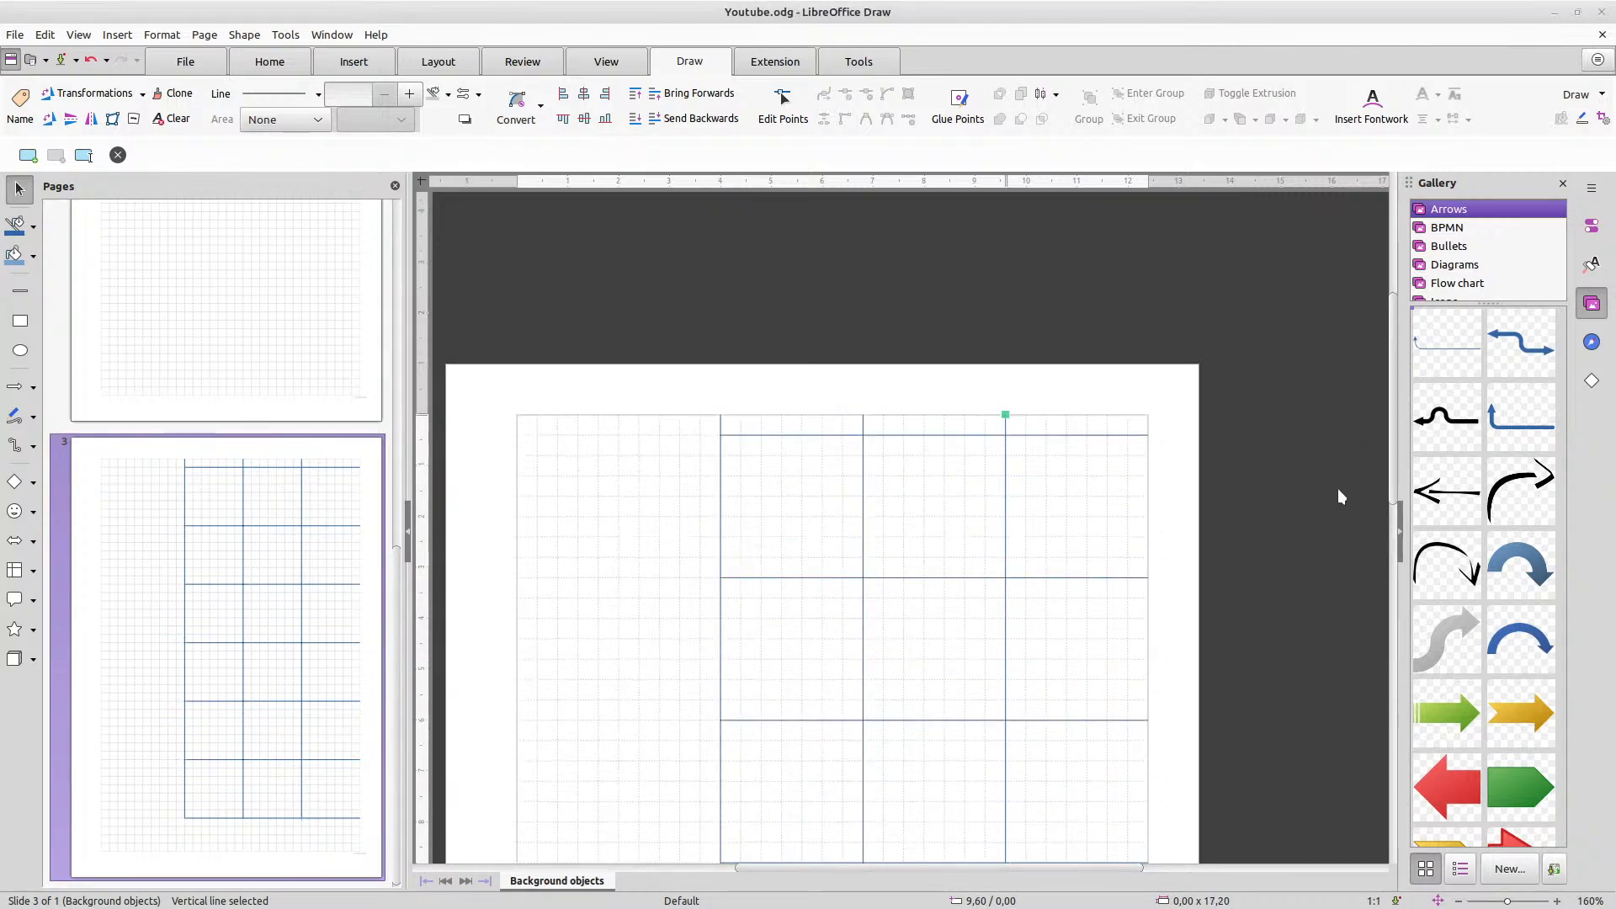
{"action": "scroll", "coordinate": [1339, 496], "scroll_direction": "down", "scroll_amount": 6}
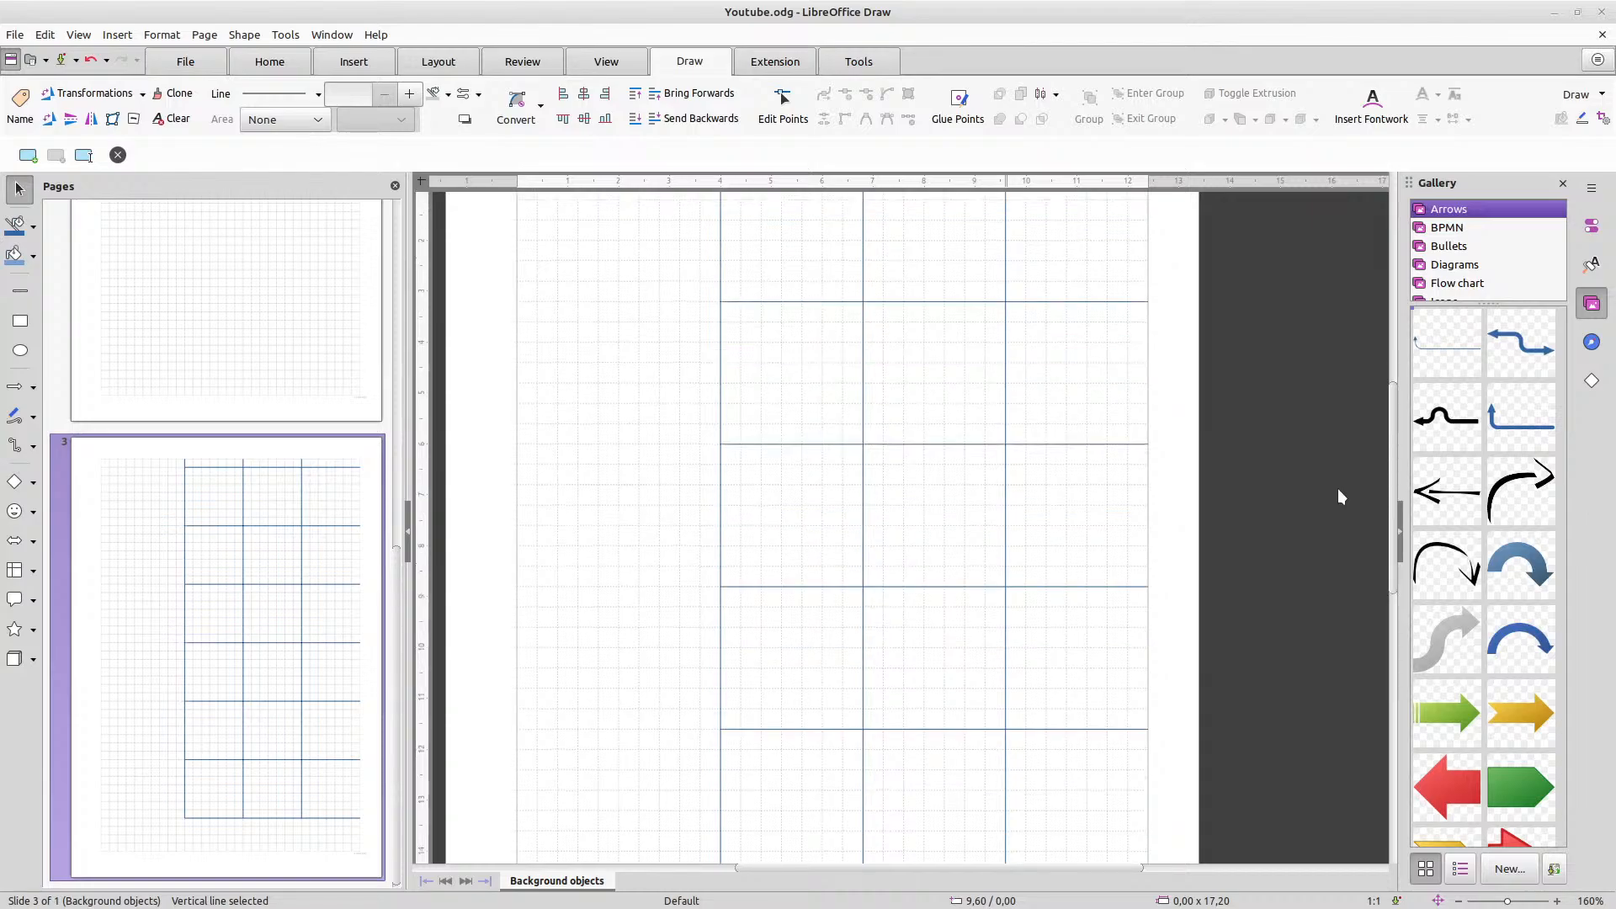
{"action": "scroll", "coordinate": [1339, 496], "scroll_direction": "up", "scroll_amount": 4}
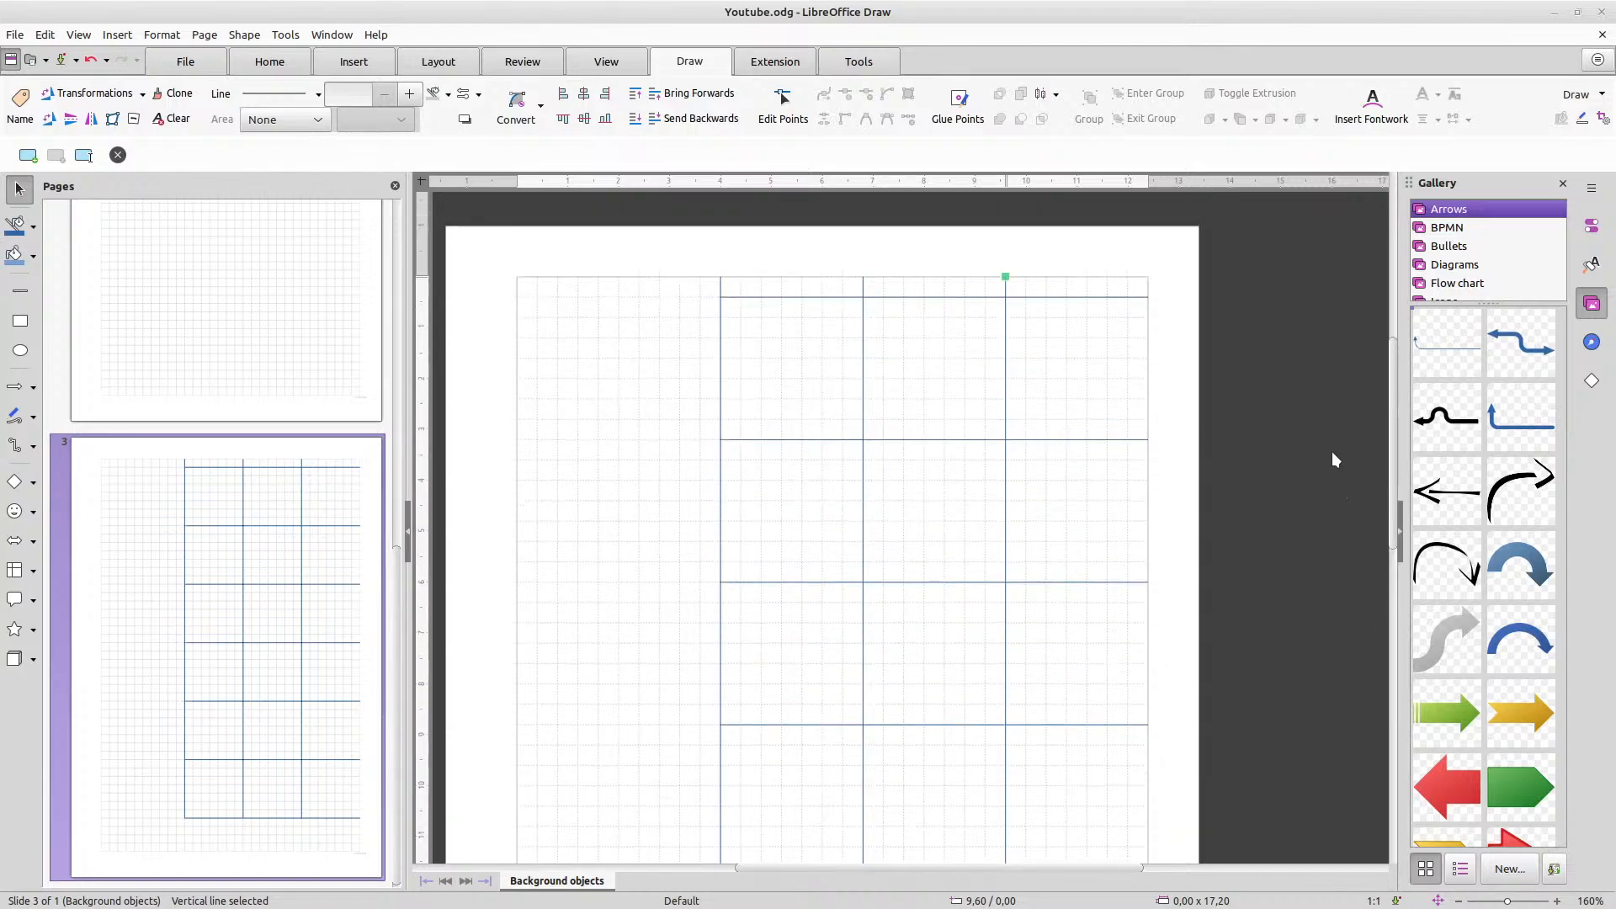
{"action": "scroll", "coordinate": [1333, 459], "scroll_direction": "up", "scroll_amount": 4}
{"action": "scroll", "coordinate": [724, 449], "scroll_direction": "up", "scroll_amount": 4, "text": "ctrl"}
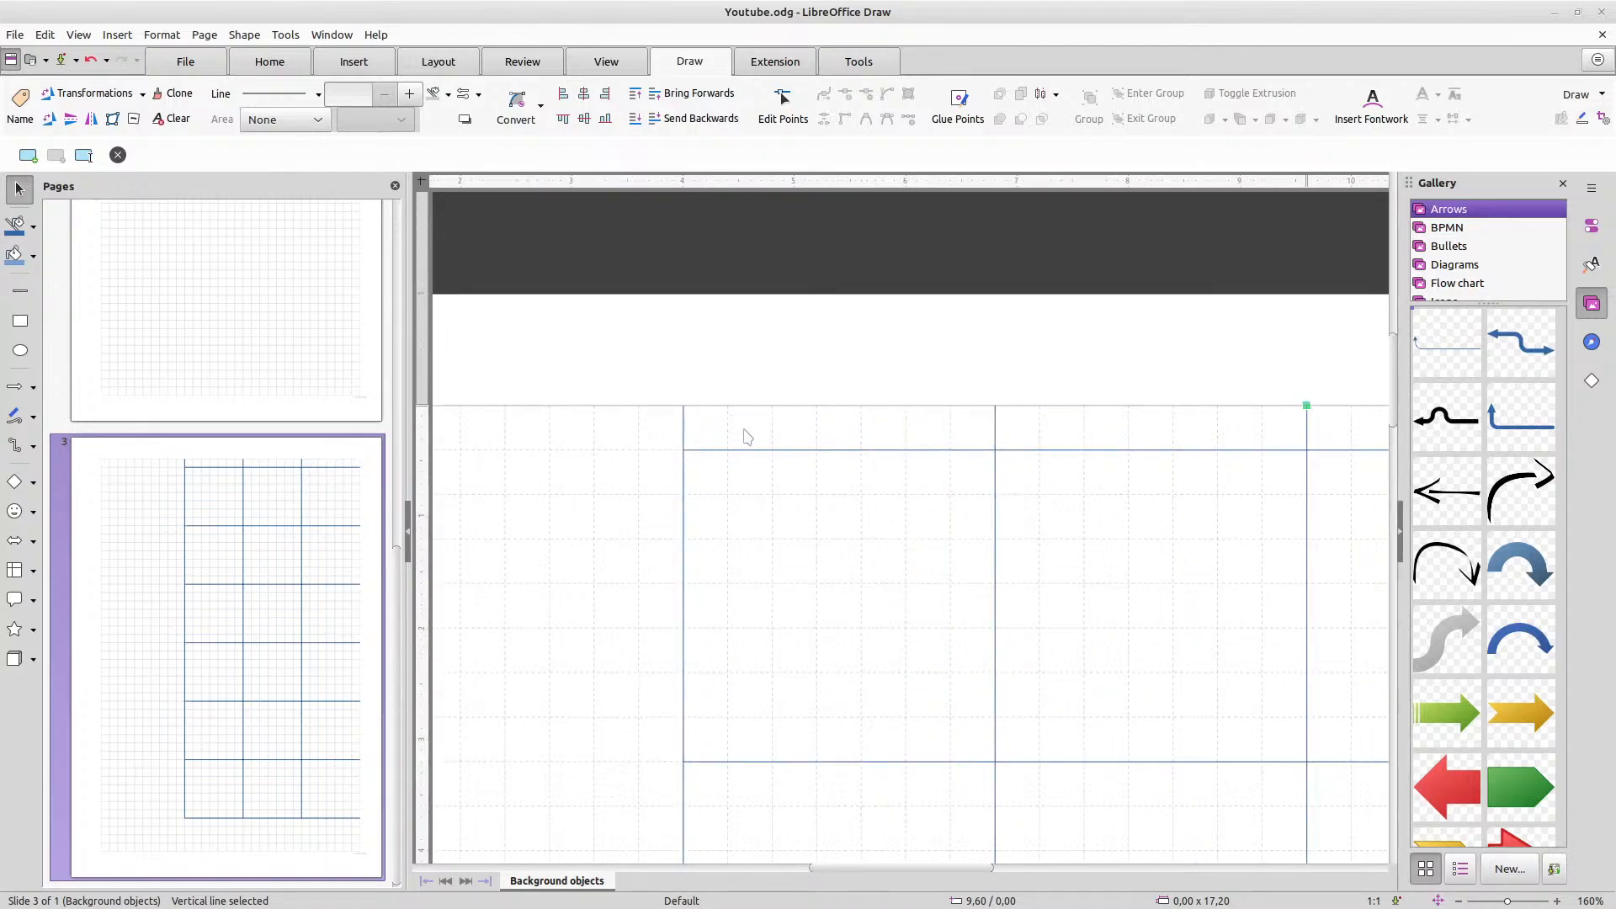
{"action": "scroll", "coordinate": [758, 444], "scroll_direction": "up", "scroll_amount": 4}
{"action": "scroll", "coordinate": [759, 448], "scroll_direction": "down", "scroll_amount": 4}
{"action": "scroll", "coordinate": [757, 447], "scroll_direction": "down", "scroll_amount": 3}
{"action": "scroll", "coordinate": [757, 447], "scroll_direction": "up", "scroll_amount": 2}
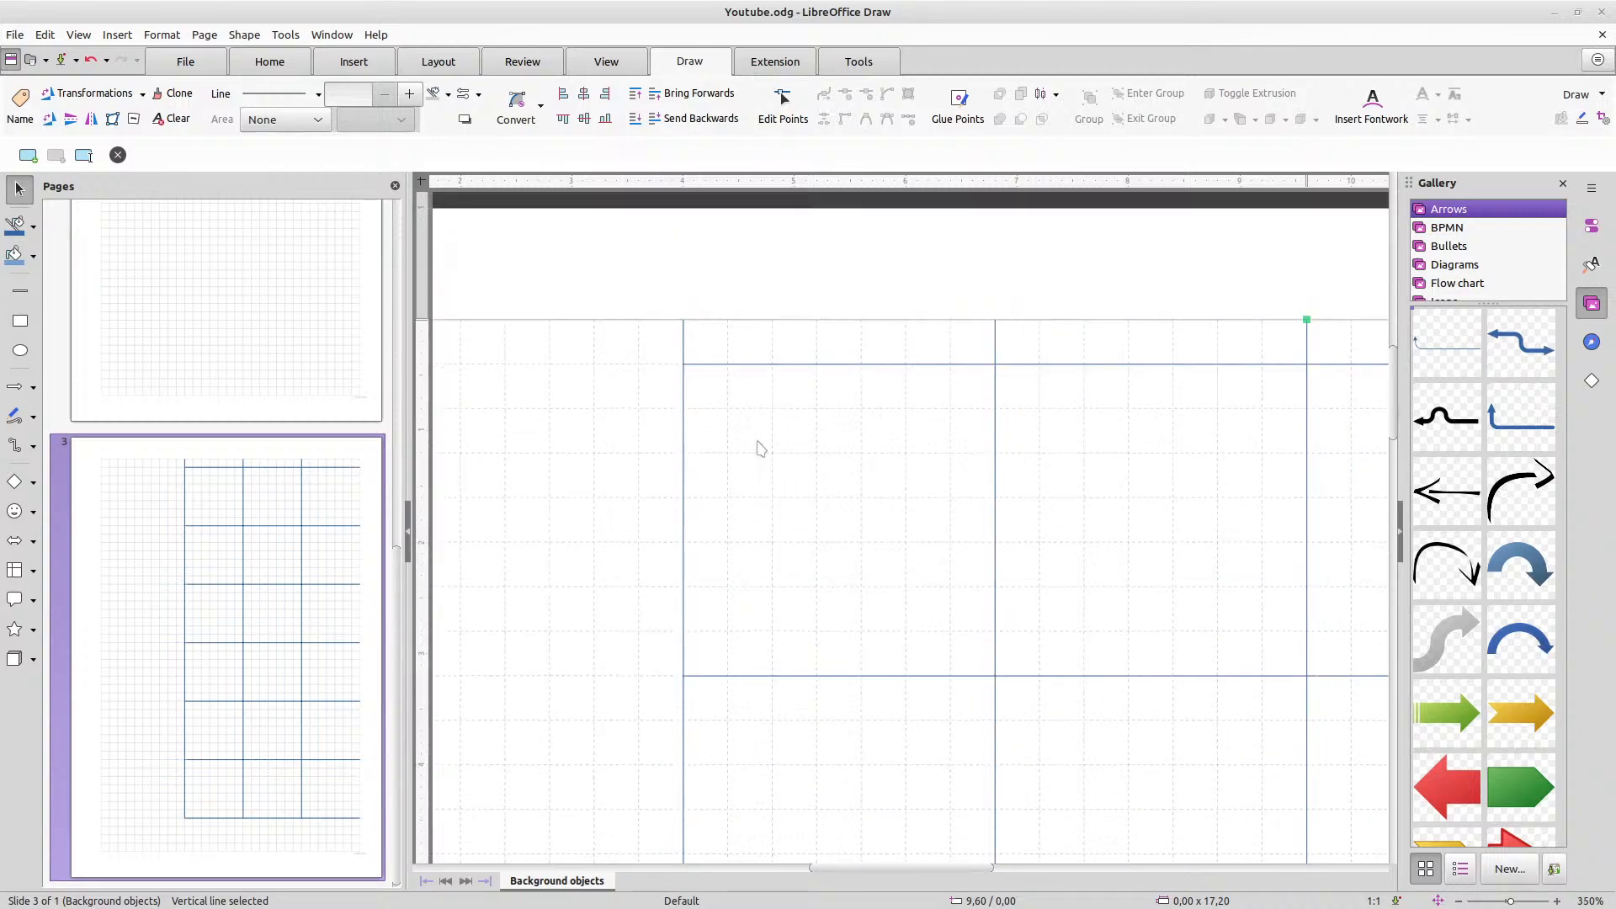
{"action": "scroll", "coordinate": [757, 447], "scroll_direction": "up", "scroll_amount": 1, "text": "ctrl"}
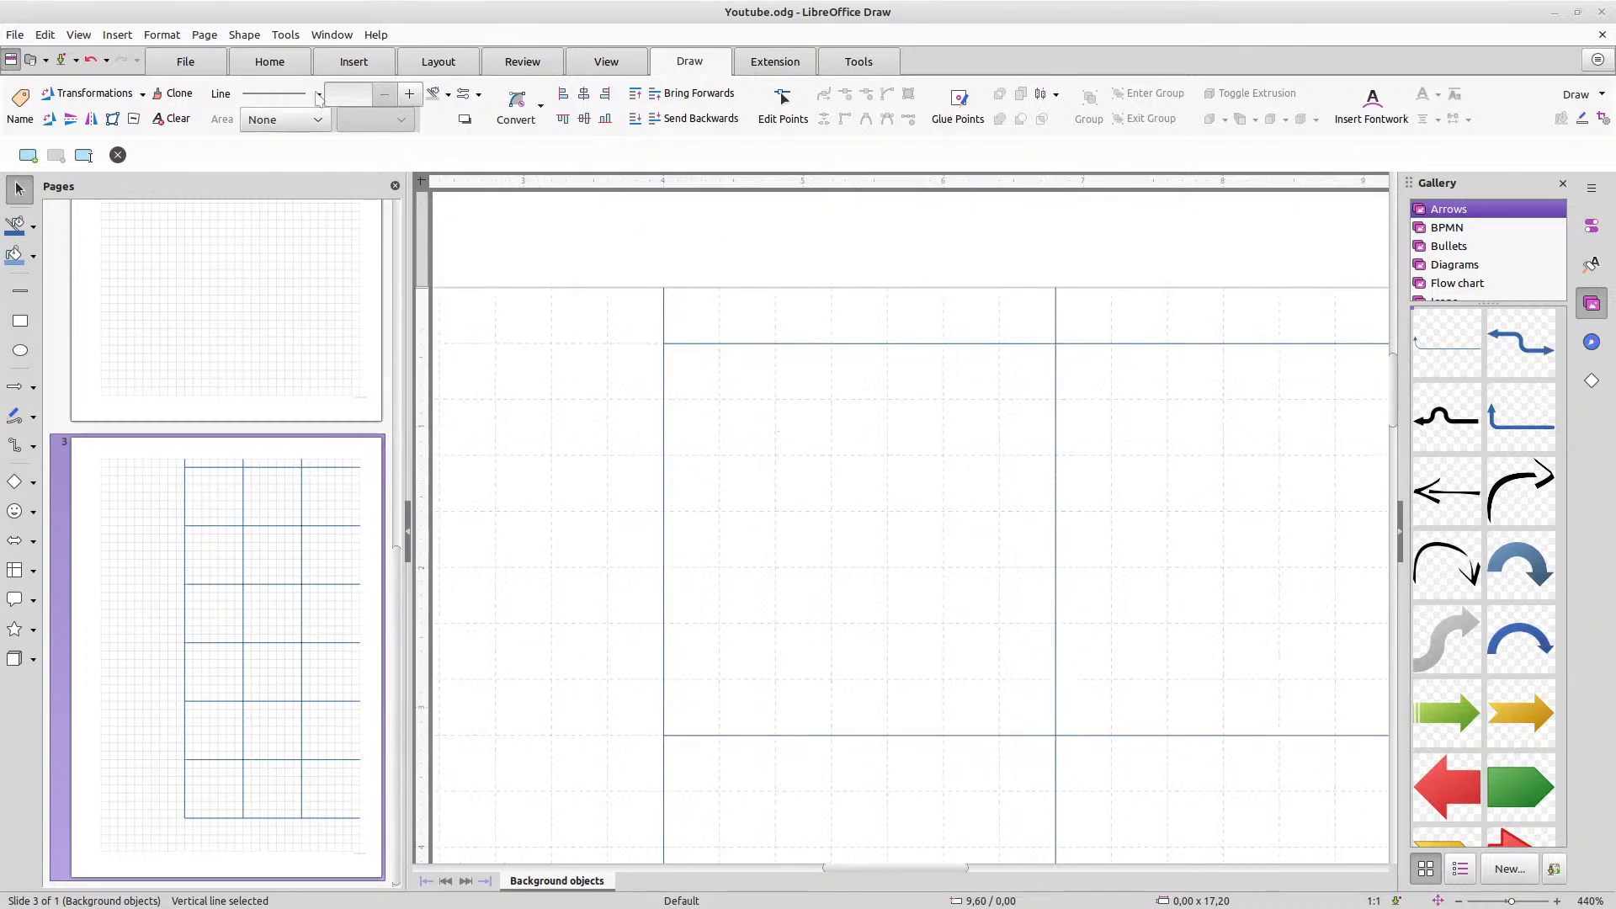
{"action": "left_click", "coordinate": [284, 66]}
{"action": "left_click", "coordinate": [488, 94]}
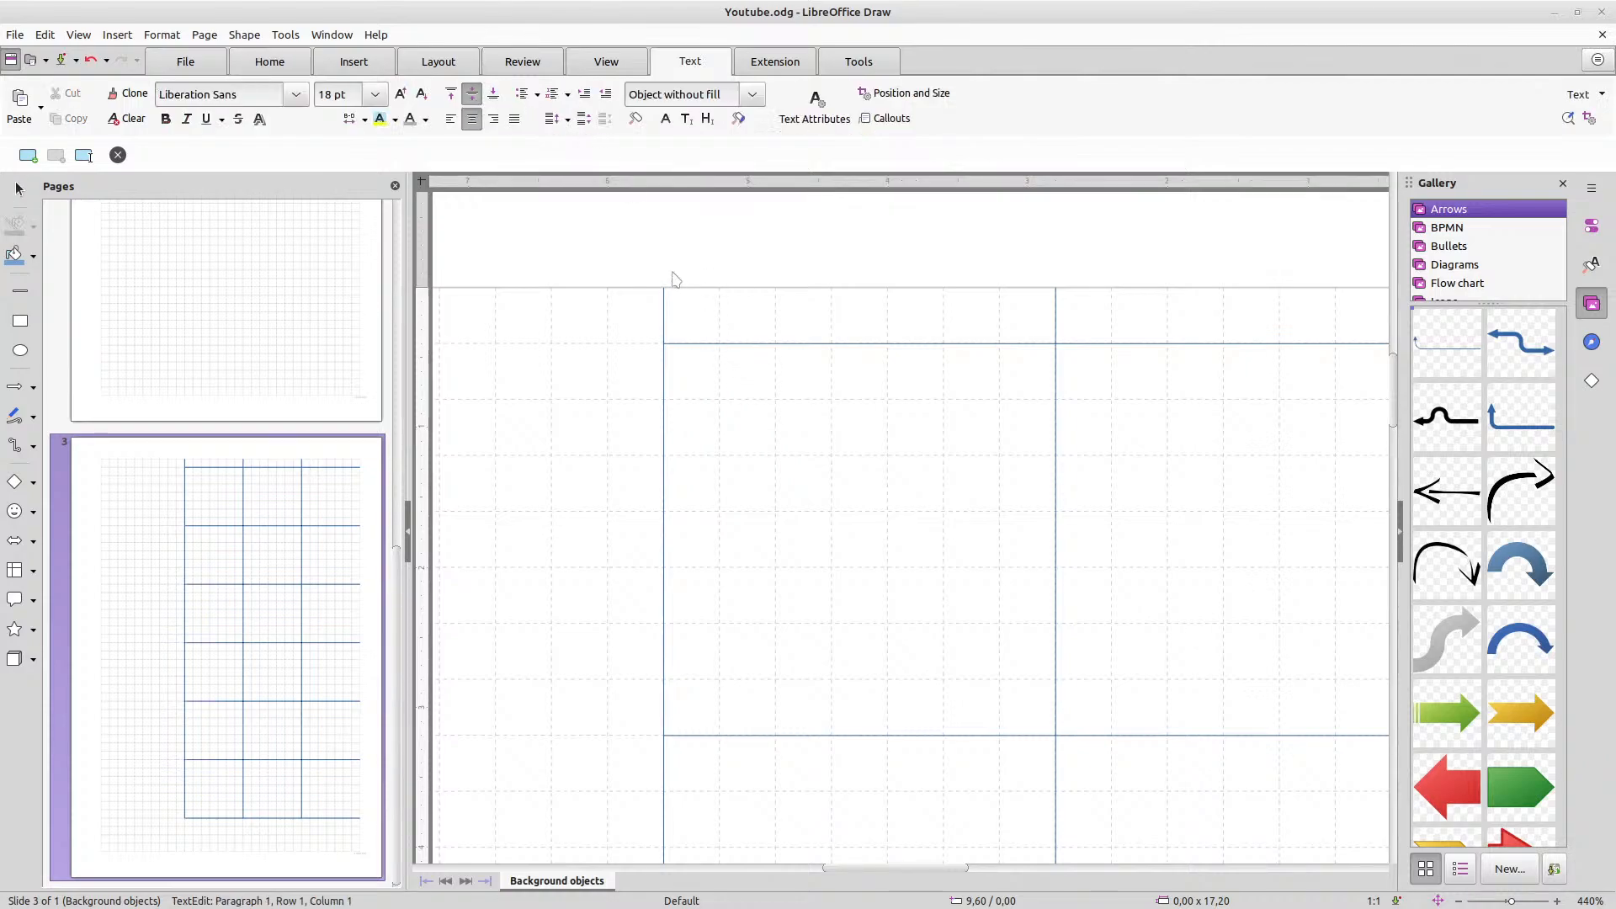
{"action": "key", "text": "Escape"}
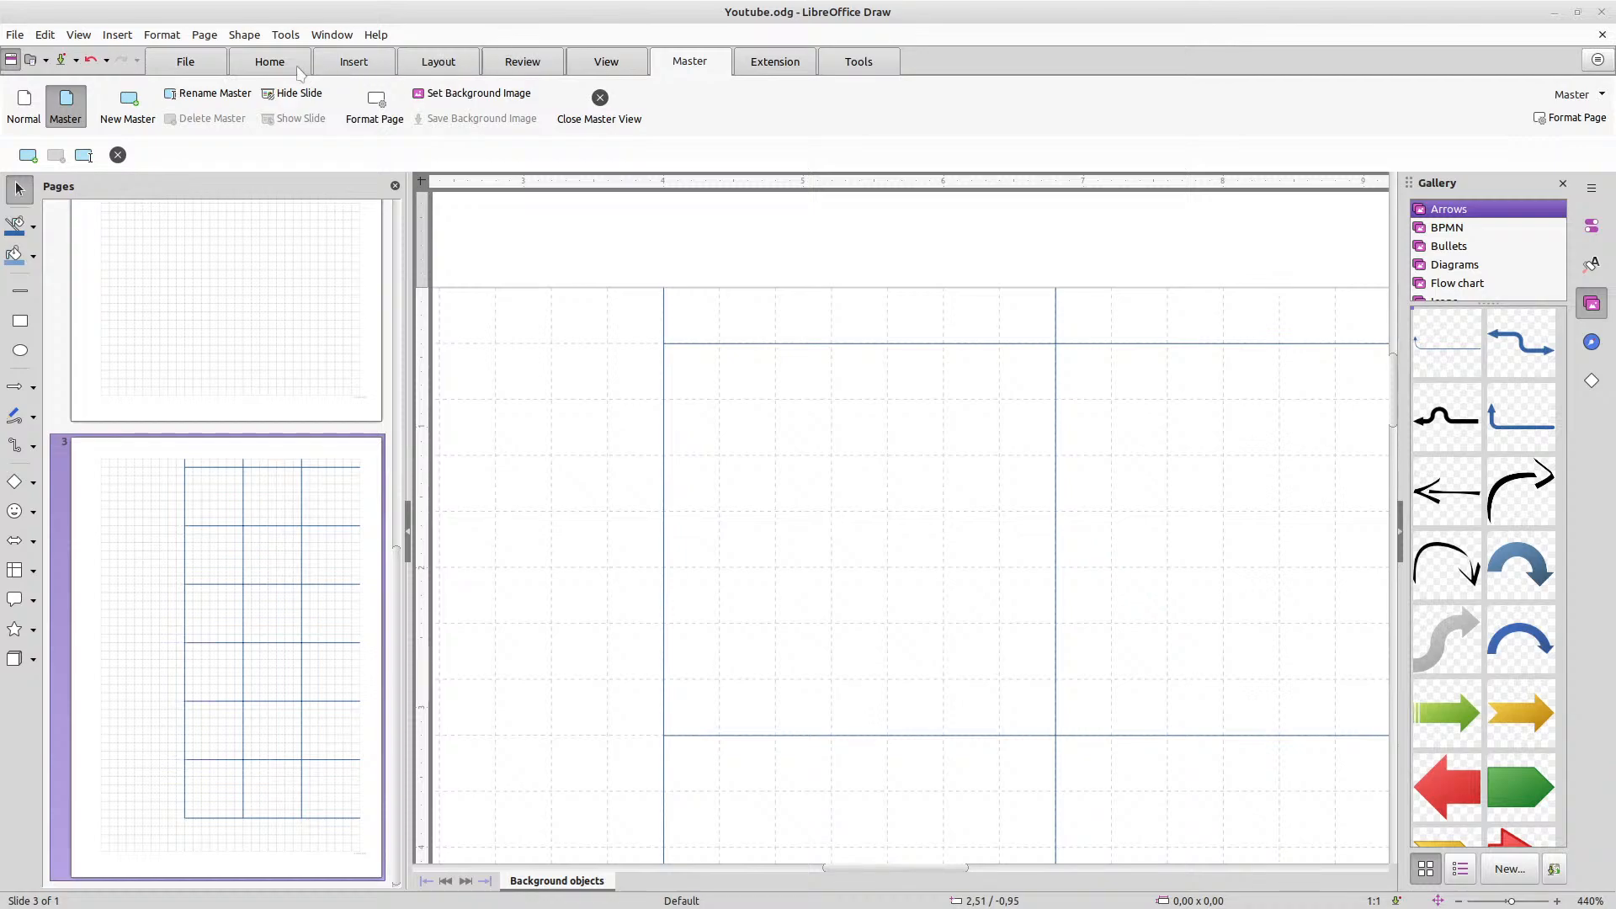
Draw a text box about 2.70 × 0.96 cm over the header cell of the grid's first column between the first two vertical lines
{"action": "left_click", "coordinate": [268, 62]}
{"action": "left_click", "coordinate": [479, 99]}
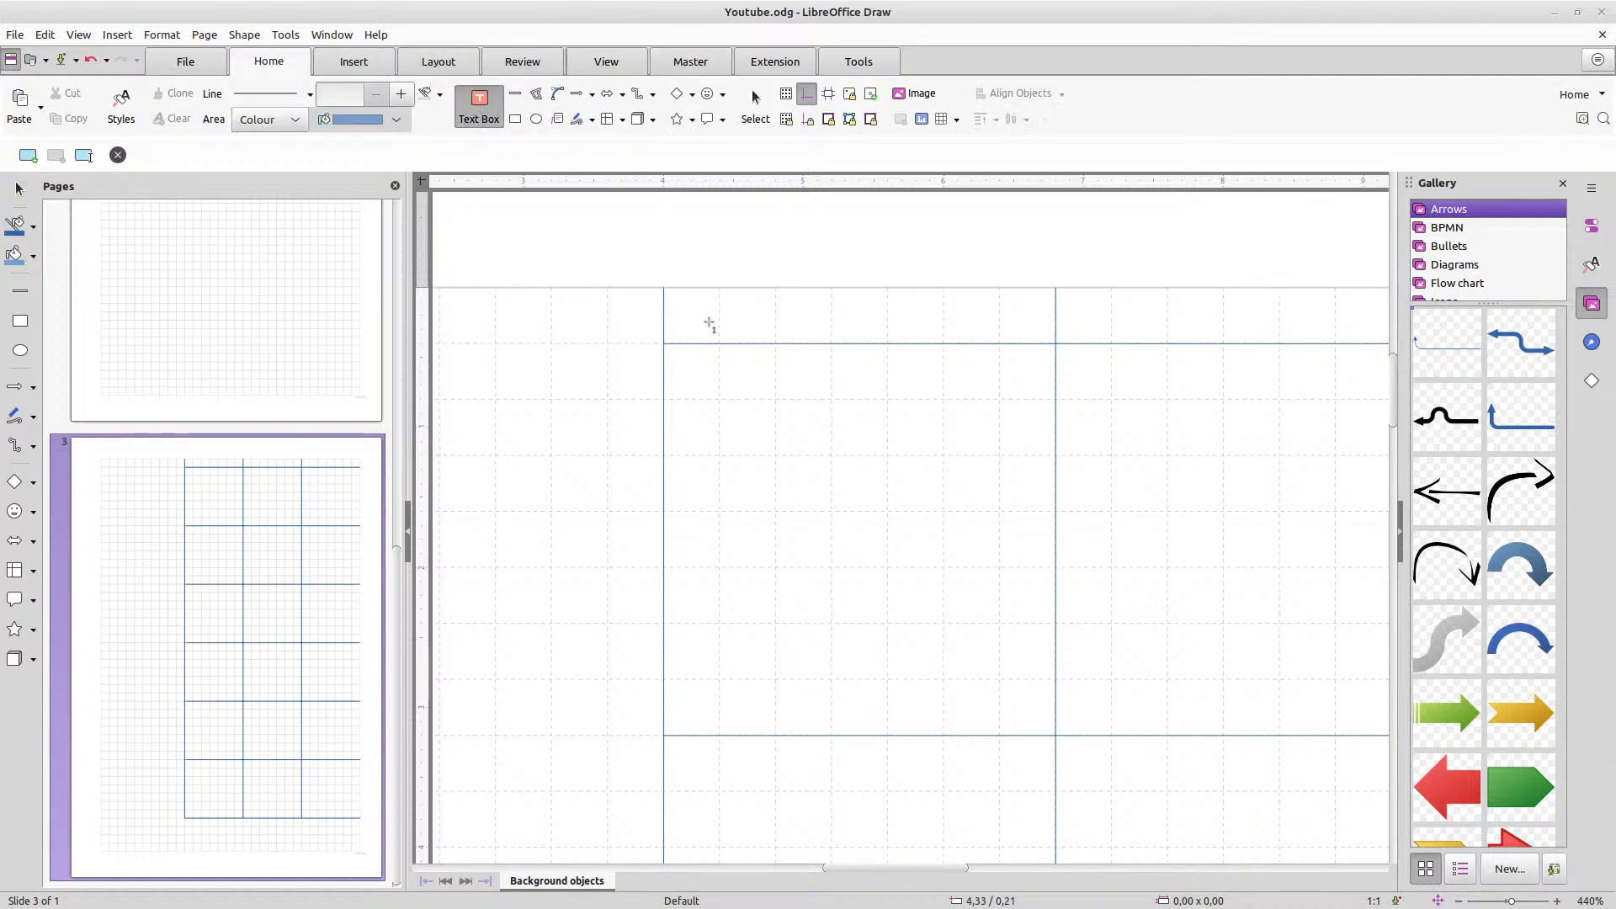
{"action": "left_click_drag", "start_coordinate": [676, 296], "coordinate": [1055, 345]}
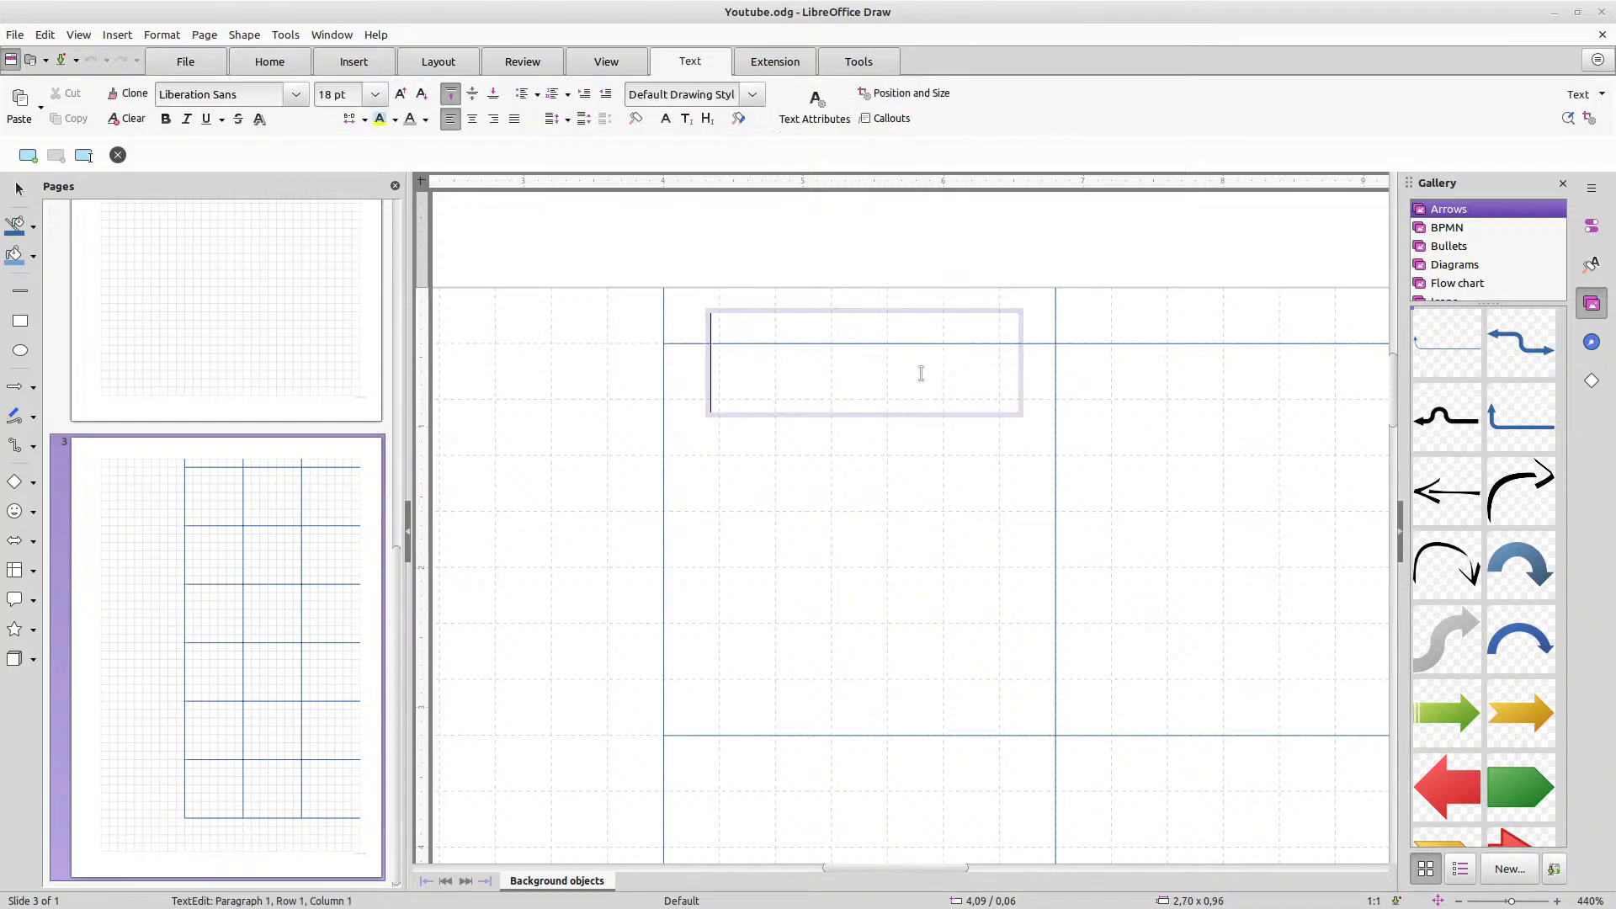
Set the text box's font to 7 pt in medium grey and enter "Monday" as its text
{"action": "left_click", "coordinate": [375, 94]}
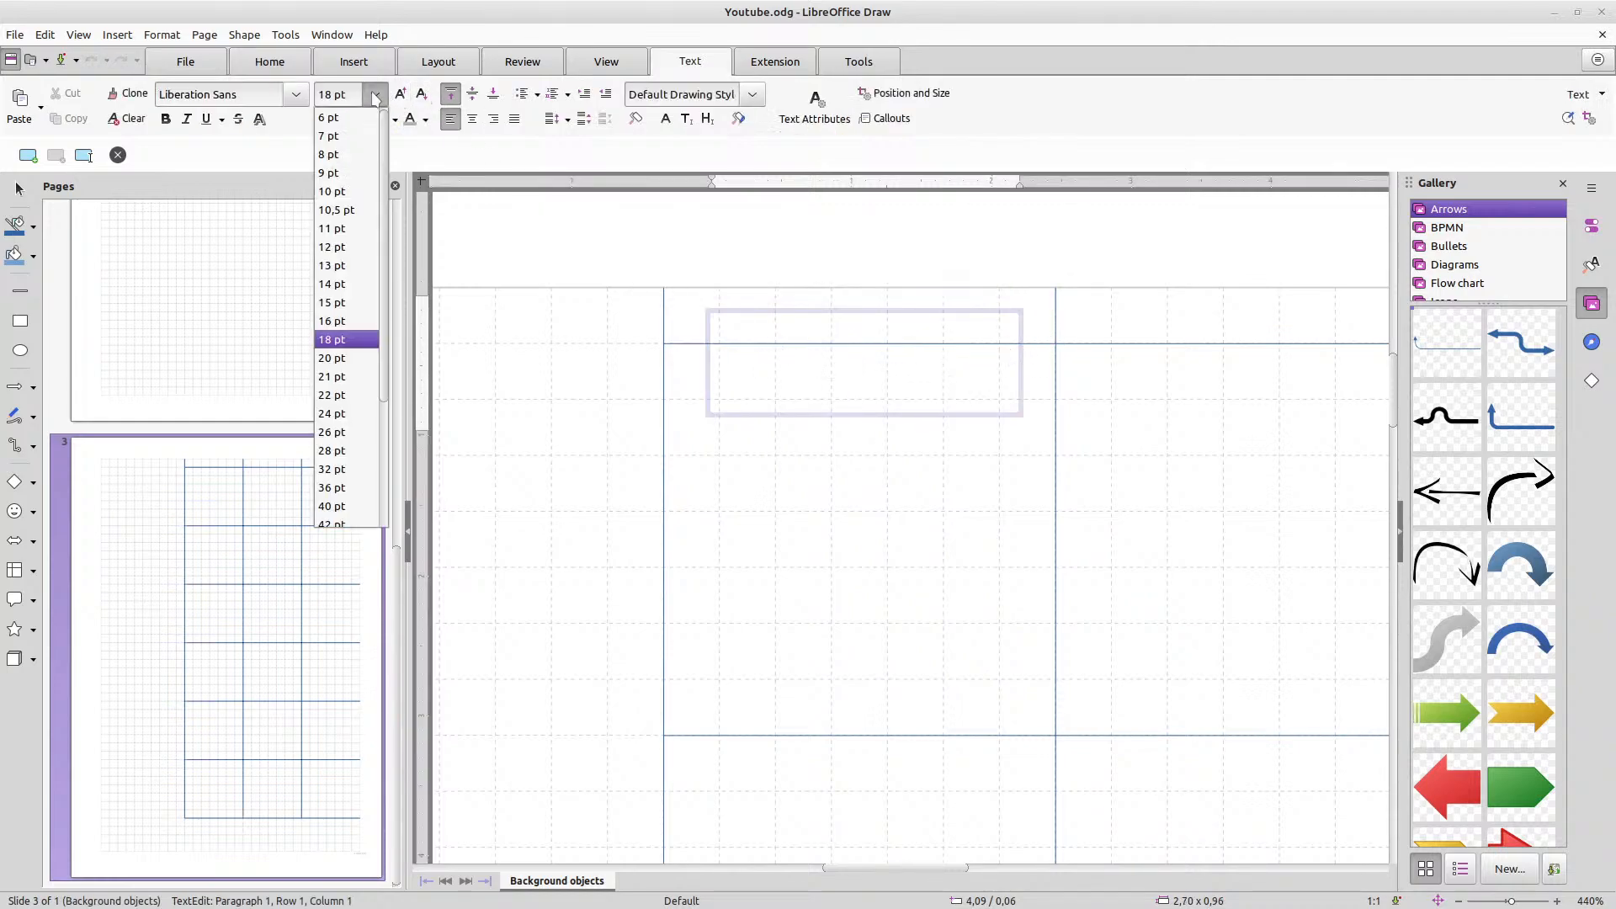
{"action": "left_click", "coordinate": [341, 137]}
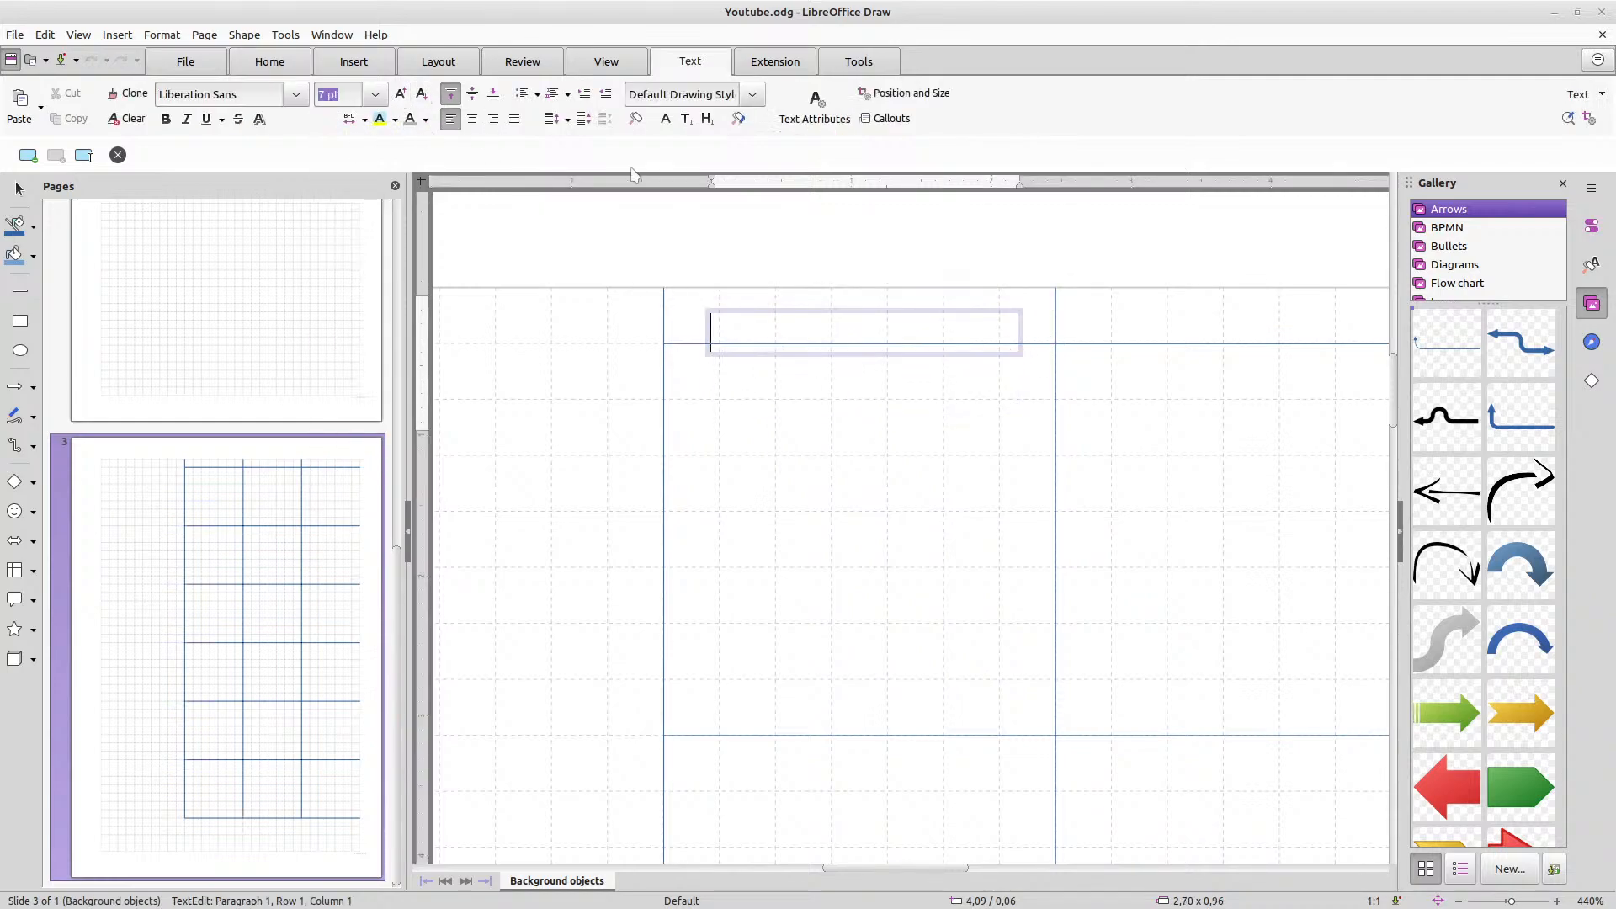
{"action": "left_click", "coordinate": [426, 121]}
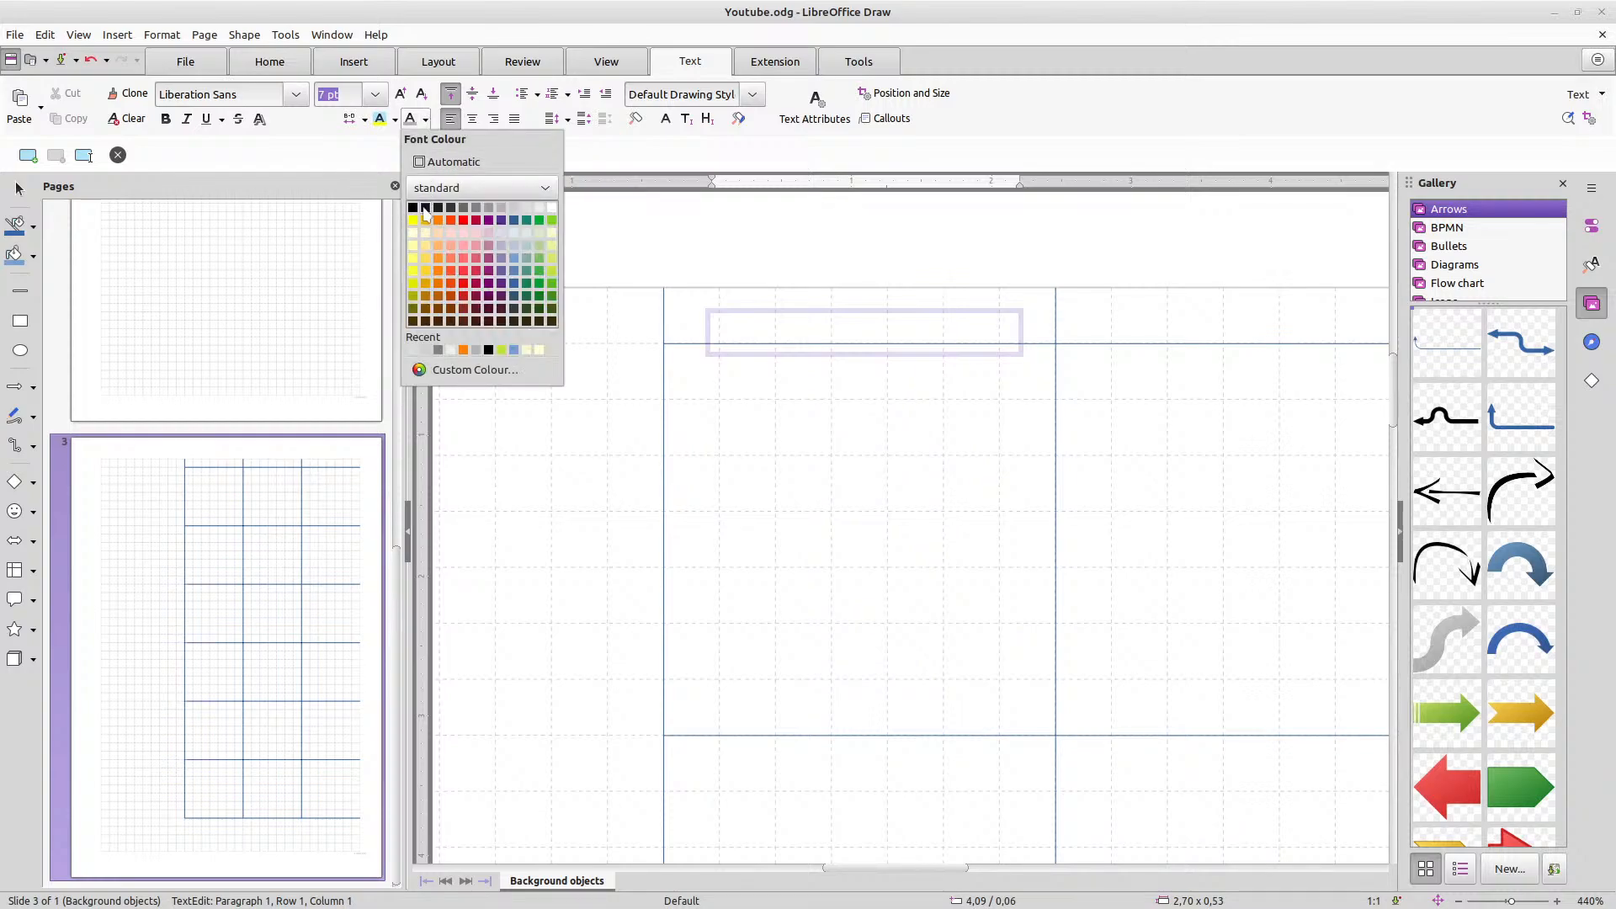
{"action": "left_click", "coordinate": [475, 208]}
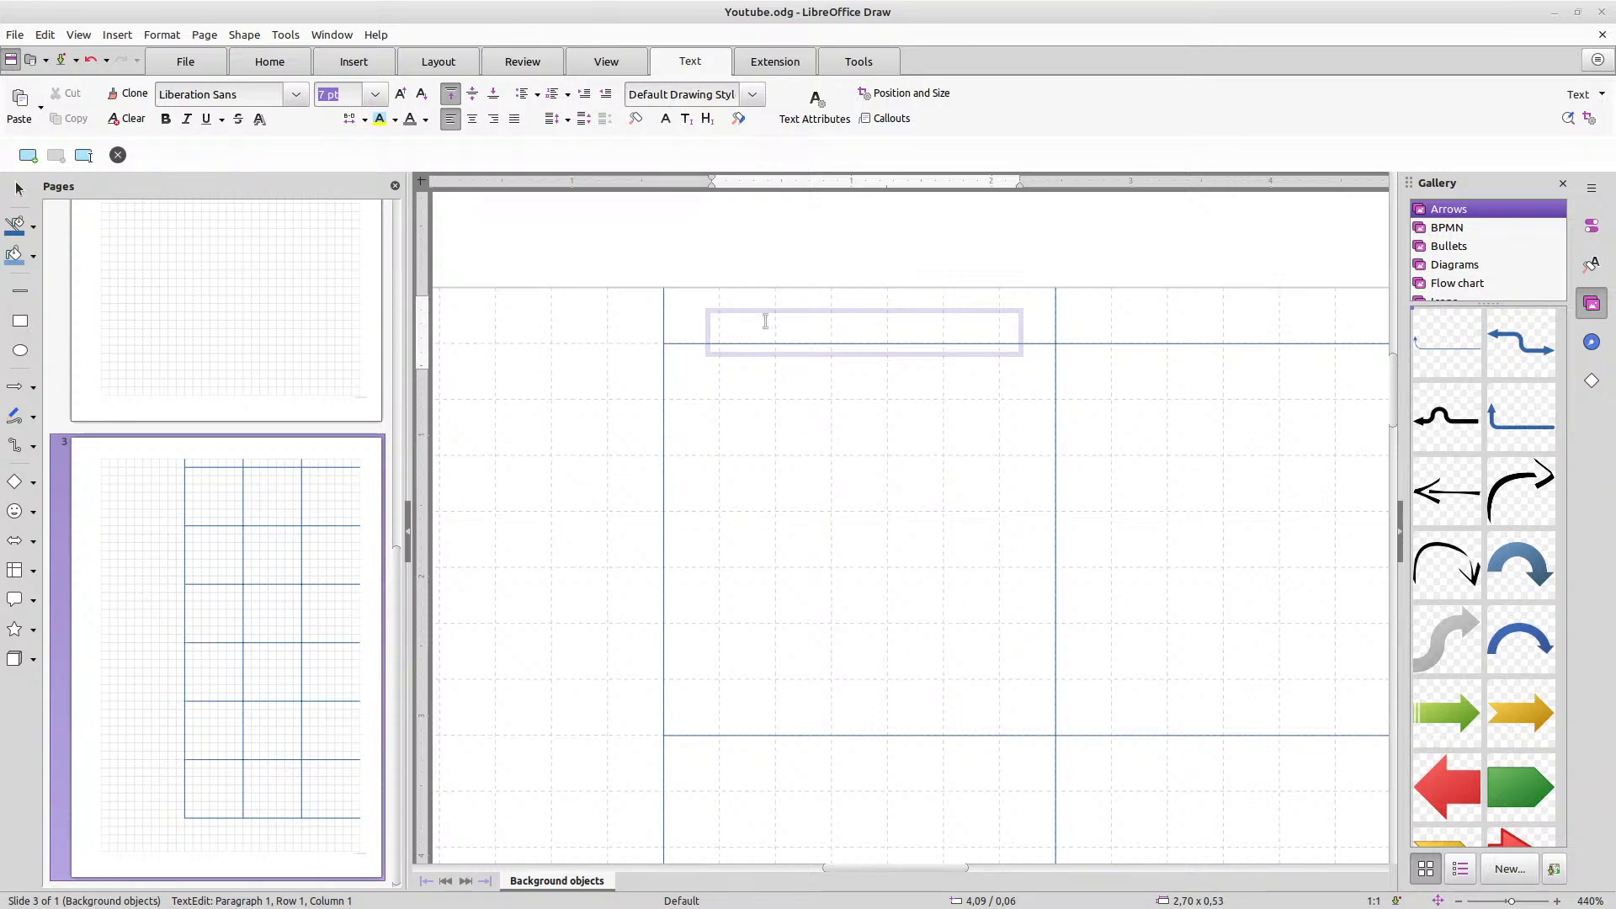
{"action": "type", "text": "Monday"}
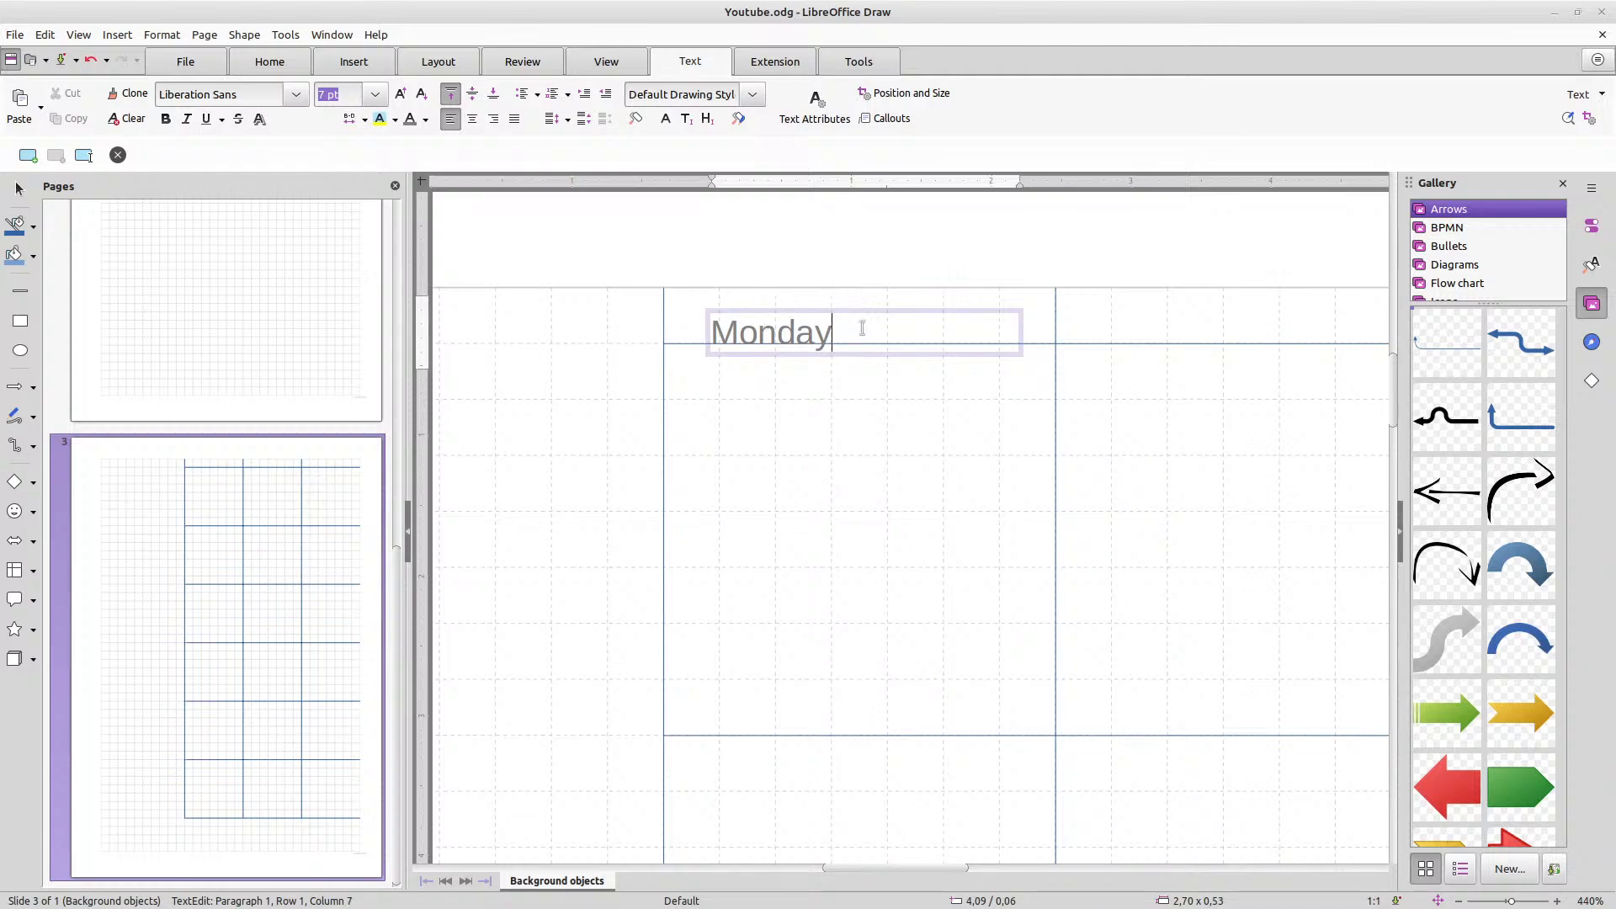
{"action": "key", "text": "Escape"}
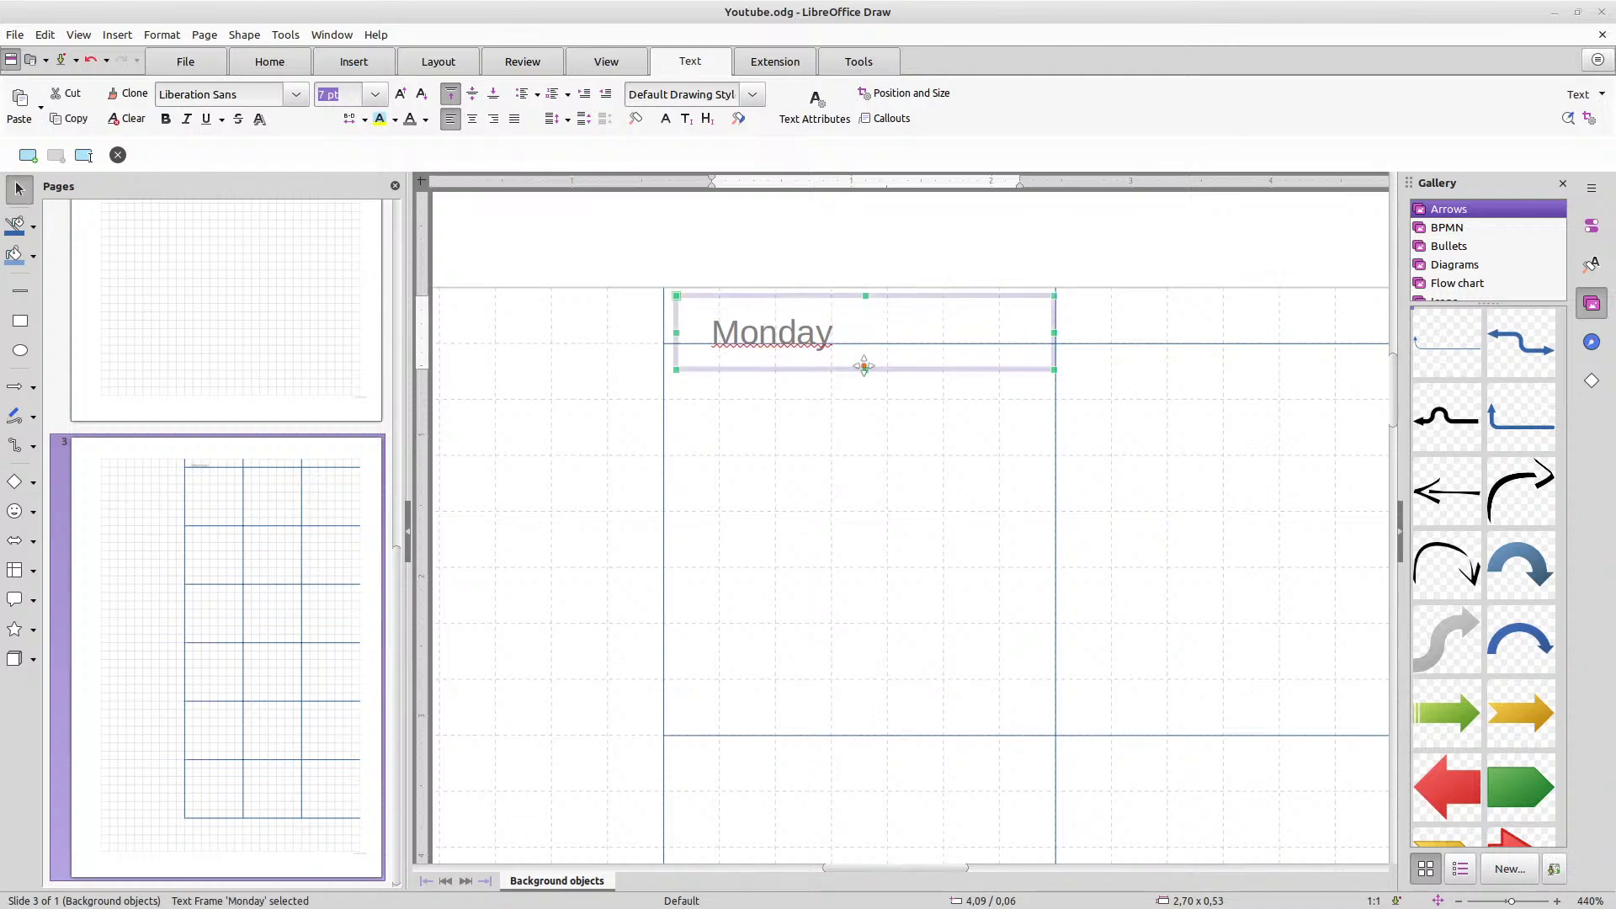
Move the Monday text box to position X 4.00 cm and Y 0.00 cm
{"action": "left_click_drag", "start_coordinate": [909, 316], "coordinate": [903, 312]}
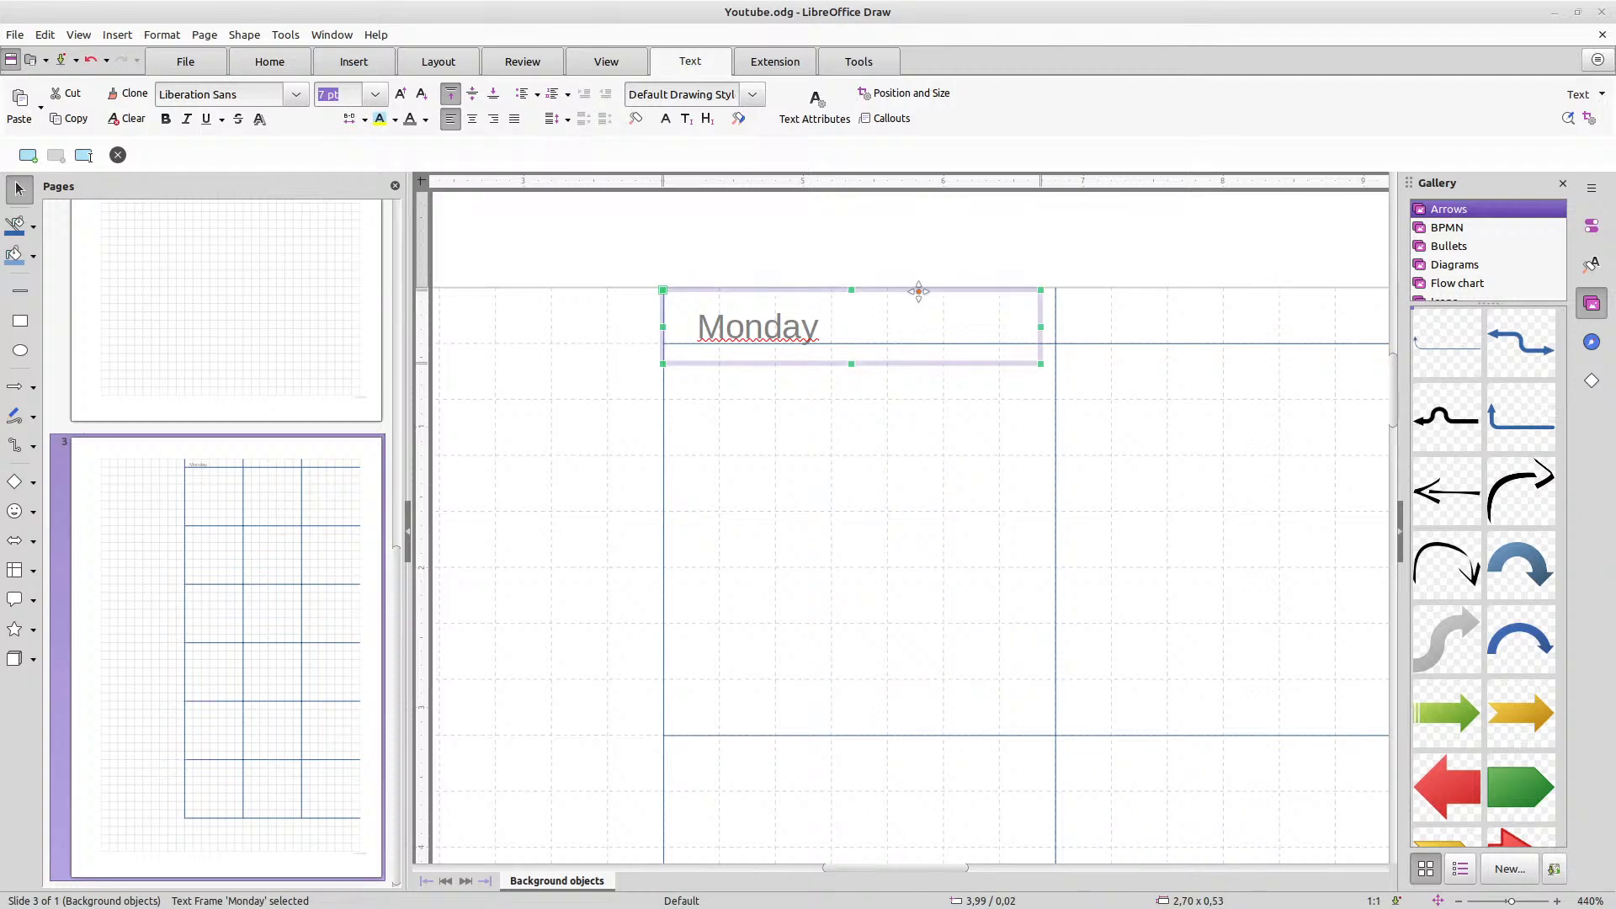
{"action": "right_click", "coordinate": [918, 291]}
{"action": "left_click", "coordinate": [981, 391]}
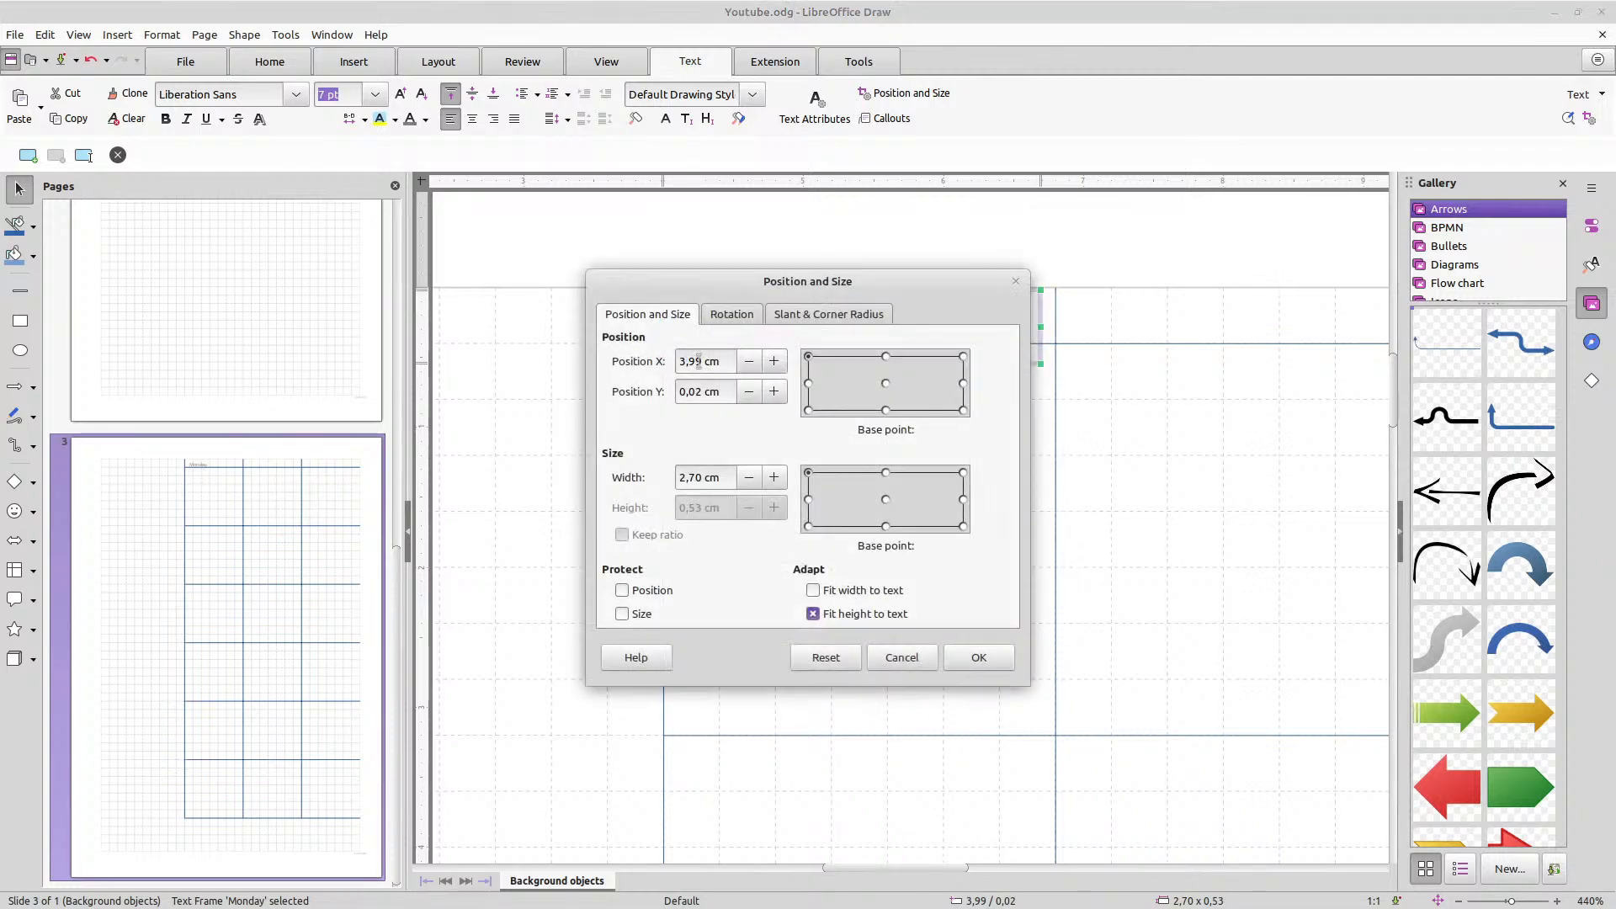
{"action": "double_click", "coordinate": [686, 361]}
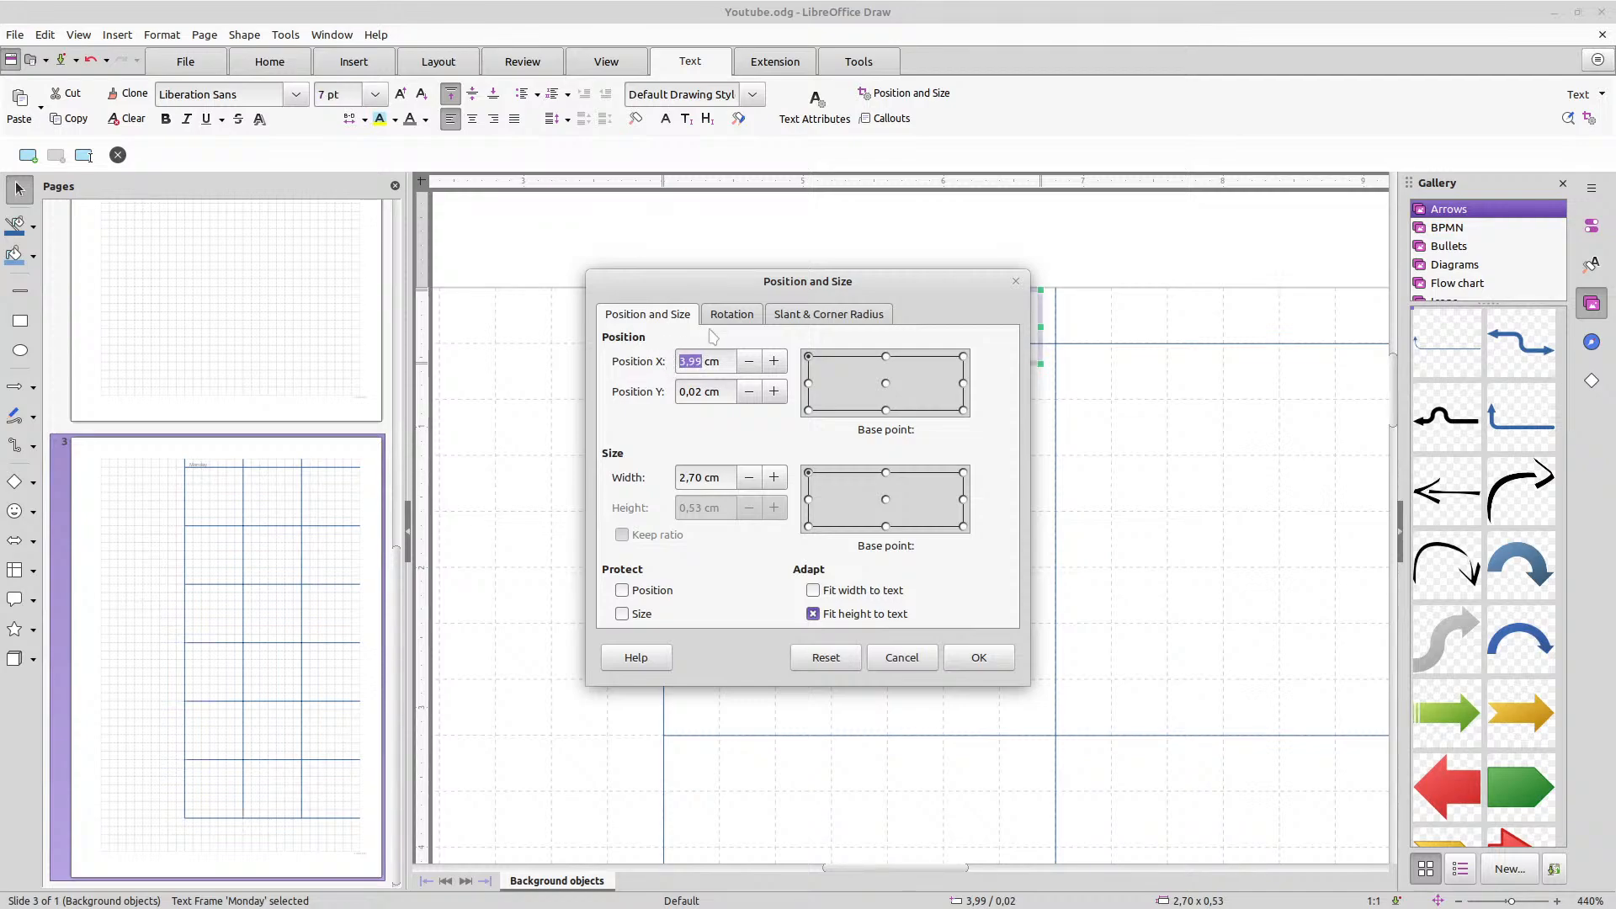
{"action": "type", "text": "4"}
{"action": "left_click_drag", "start_coordinate": [914, 284], "coordinate": [937, 470]}
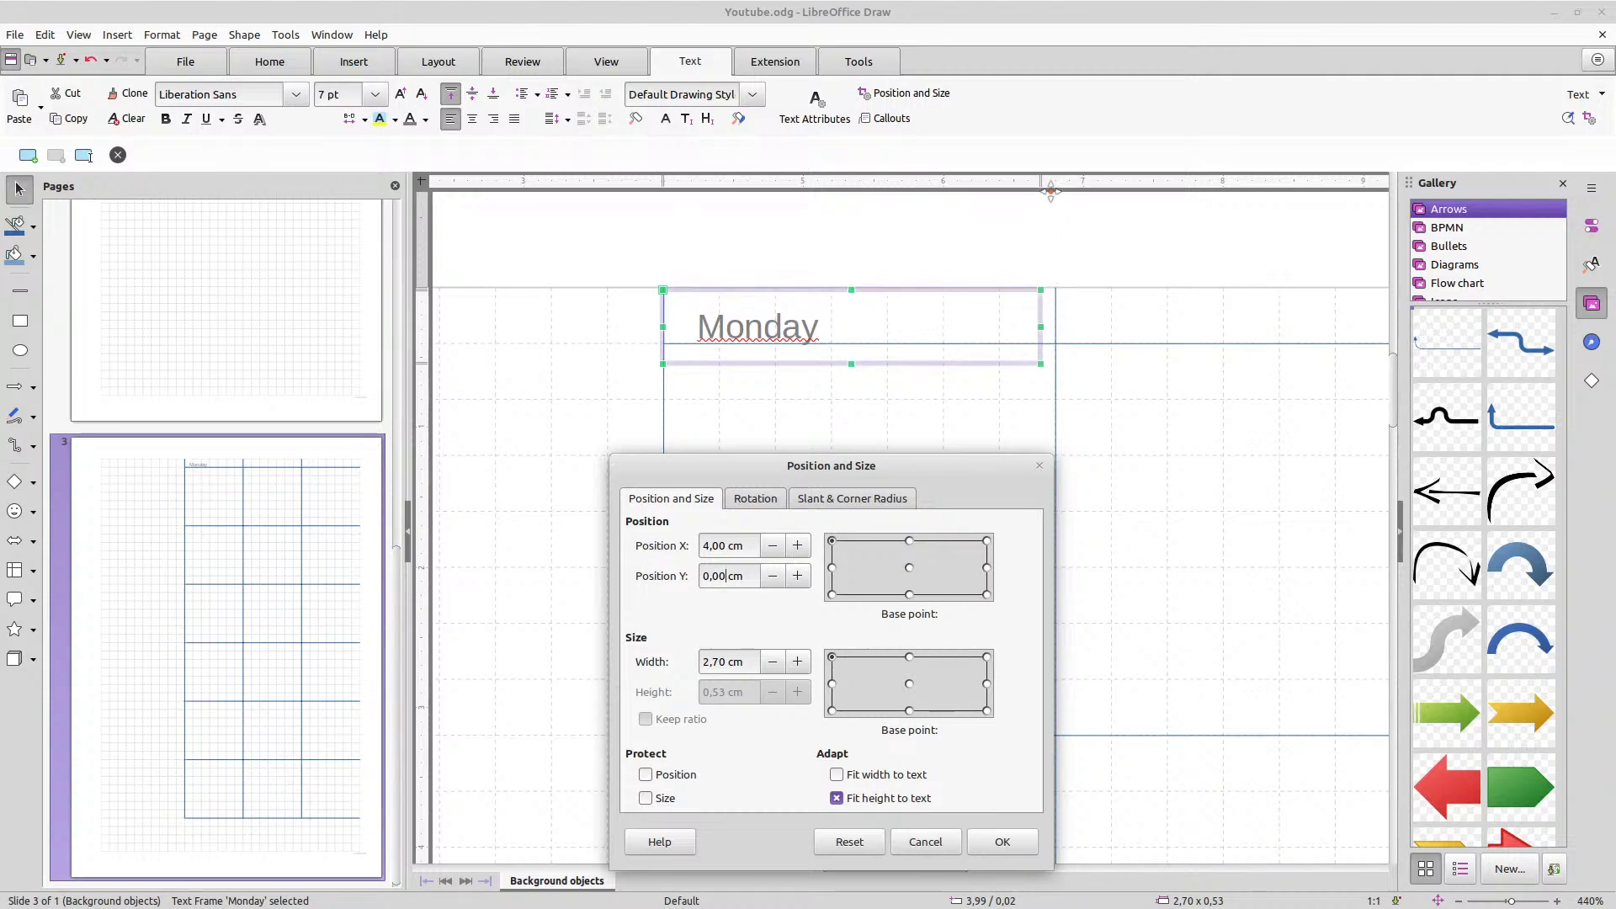
Set the Monday box's width to 2.80 cm, turn off fitting height to text, and set its height to 0.40 cm
{"action": "left_click_drag", "start_coordinate": [720, 662], "coordinate": [712, 661]}
{"action": "type", "text": "8"}
{"action": "left_click", "coordinate": [838, 801]}
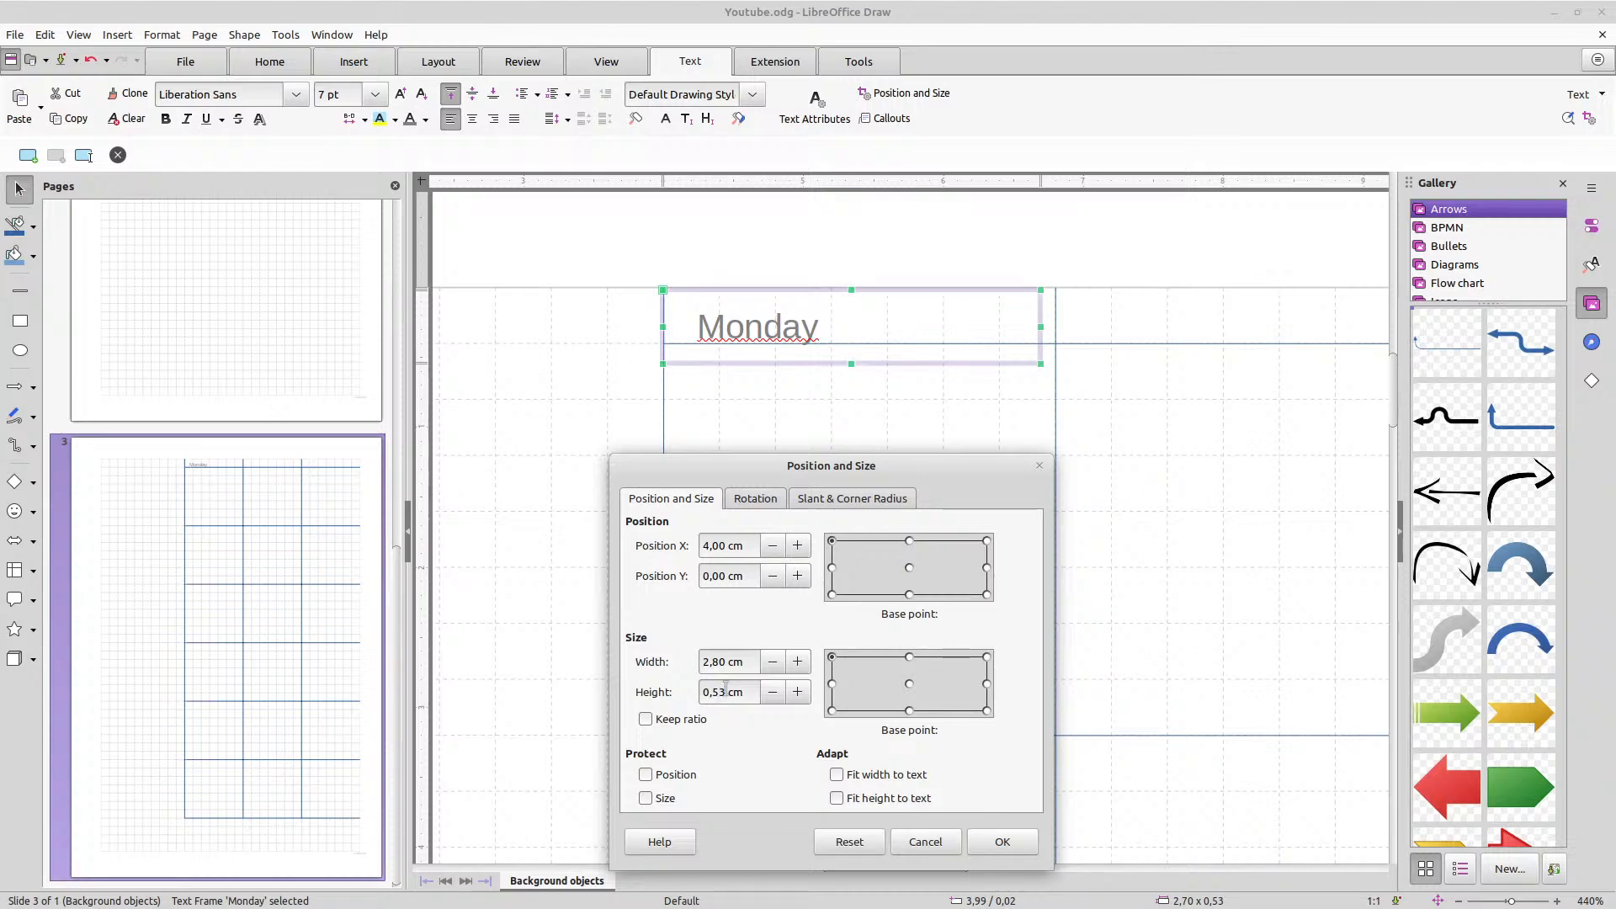
{"action": "left_click_drag", "start_coordinate": [724, 692], "coordinate": [711, 691]}
{"action": "type", "text": "4"}
{"action": "left_click", "coordinate": [1004, 842]}
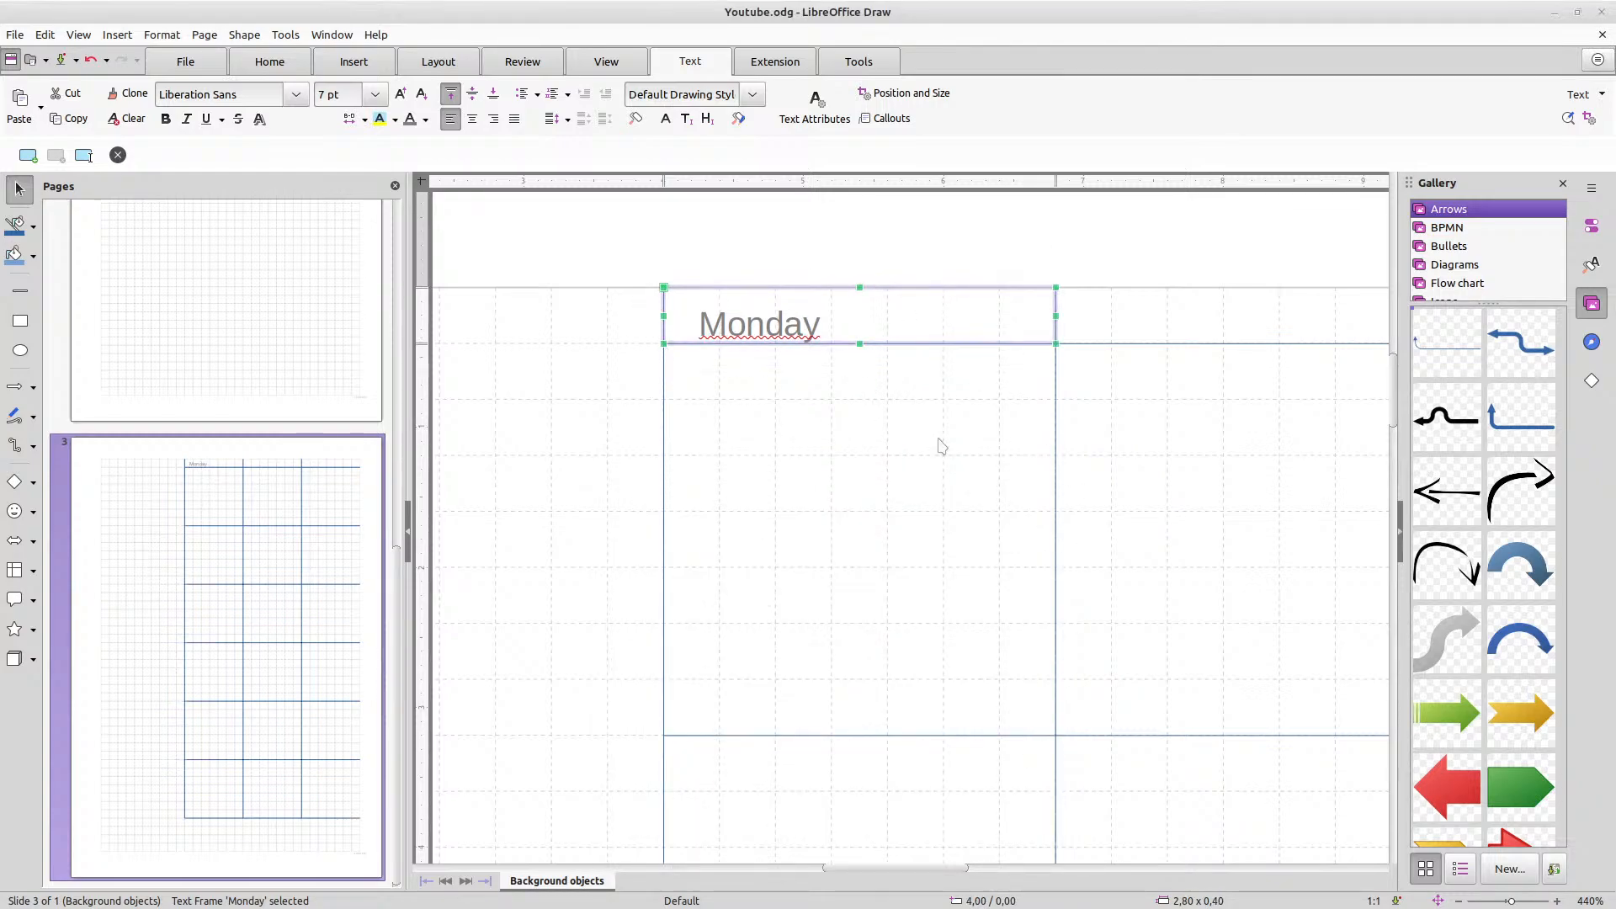
Centre the Monday text horizontally and vertically, and fill its box with a solid very light grey
{"action": "left_click", "coordinate": [472, 119]}
{"action": "left_click", "coordinate": [473, 96]}
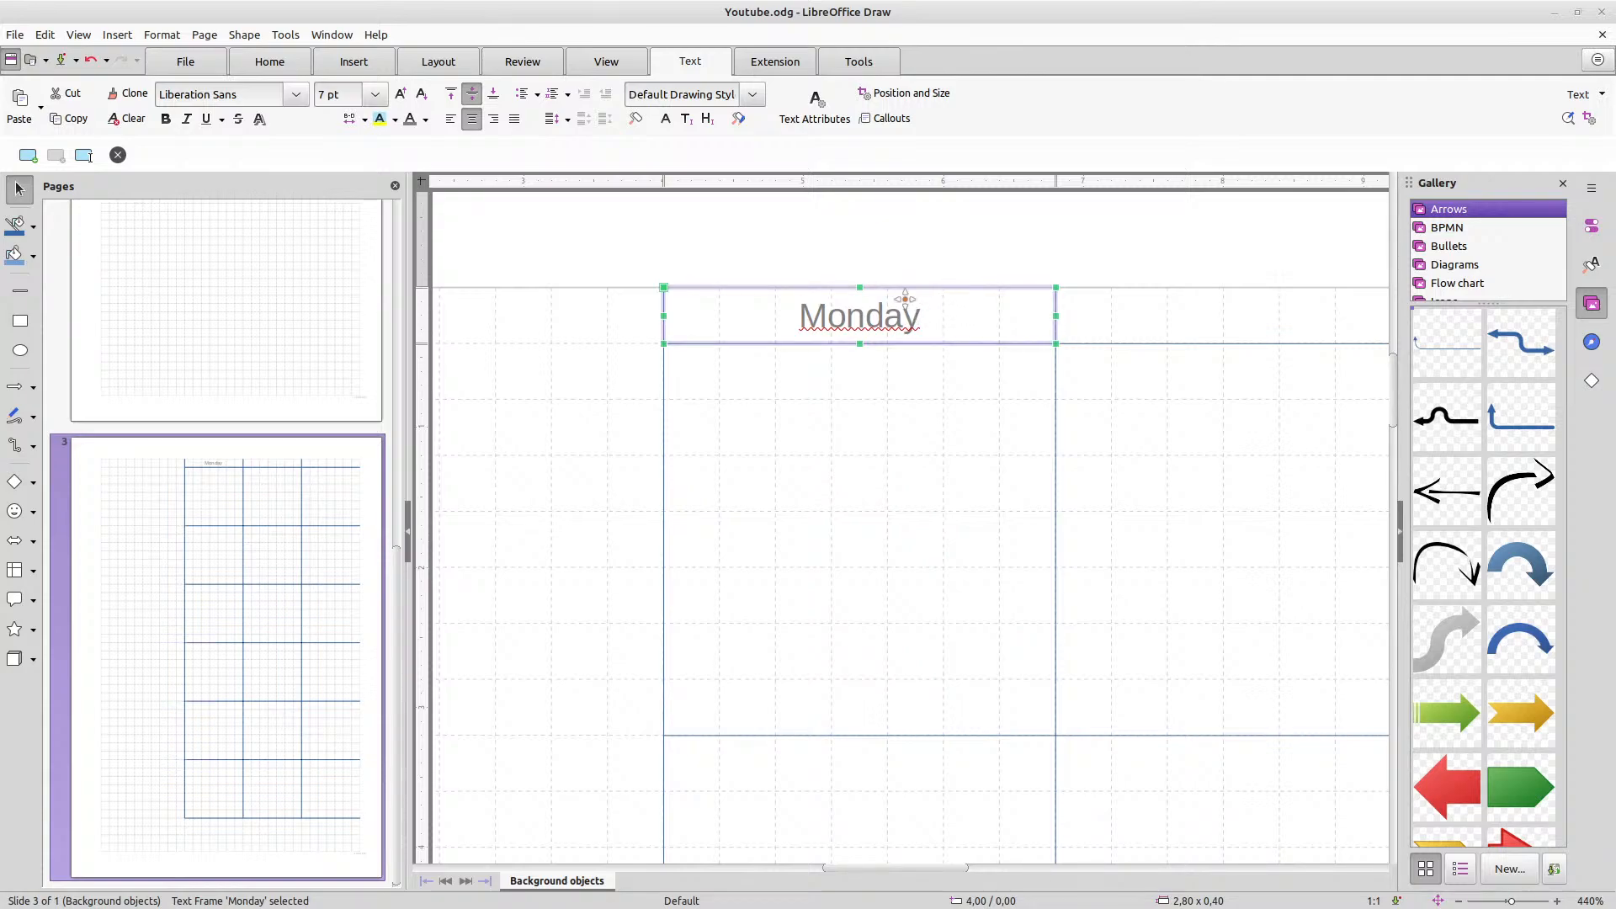
{"action": "left_click", "coordinate": [267, 63]}
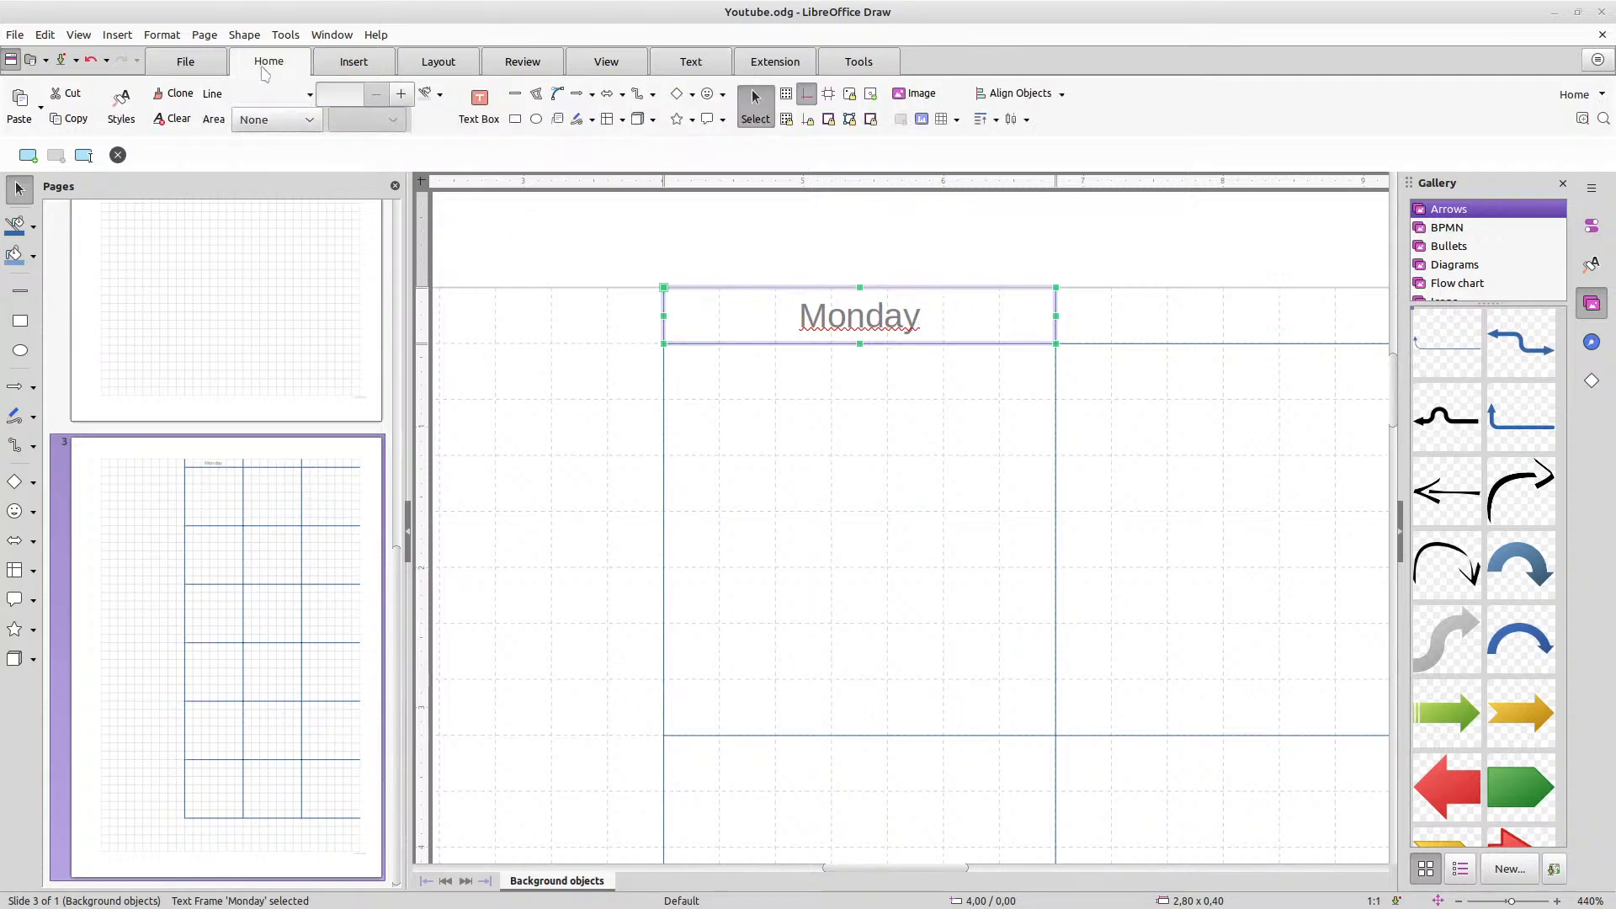
{"action": "left_click", "coordinate": [303, 125]}
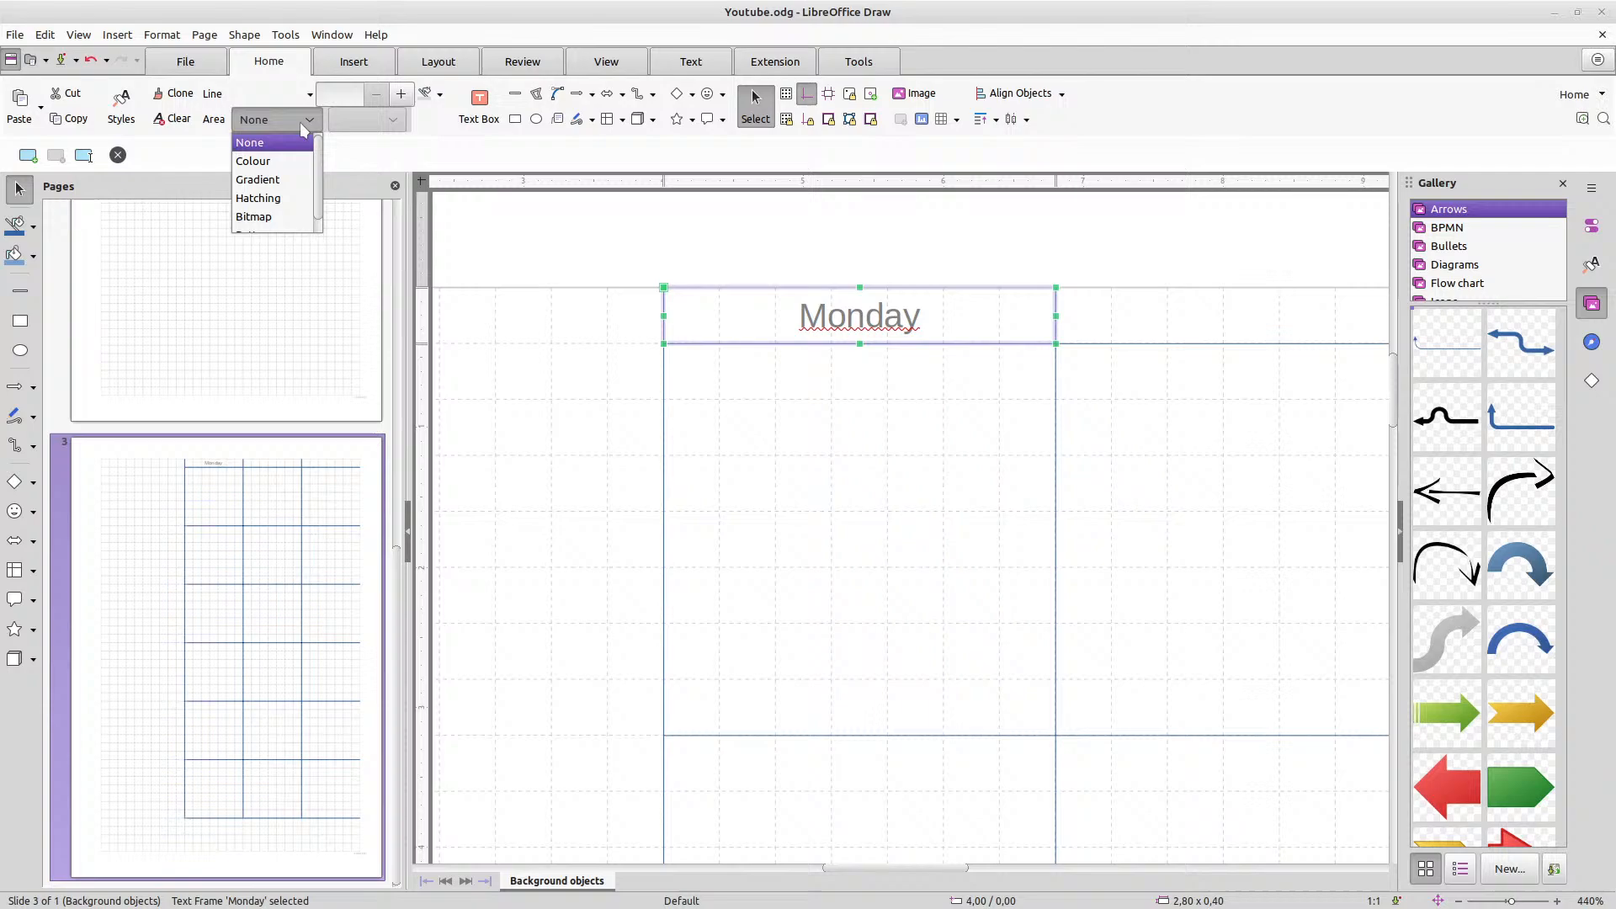
{"action": "left_click", "coordinate": [269, 161]}
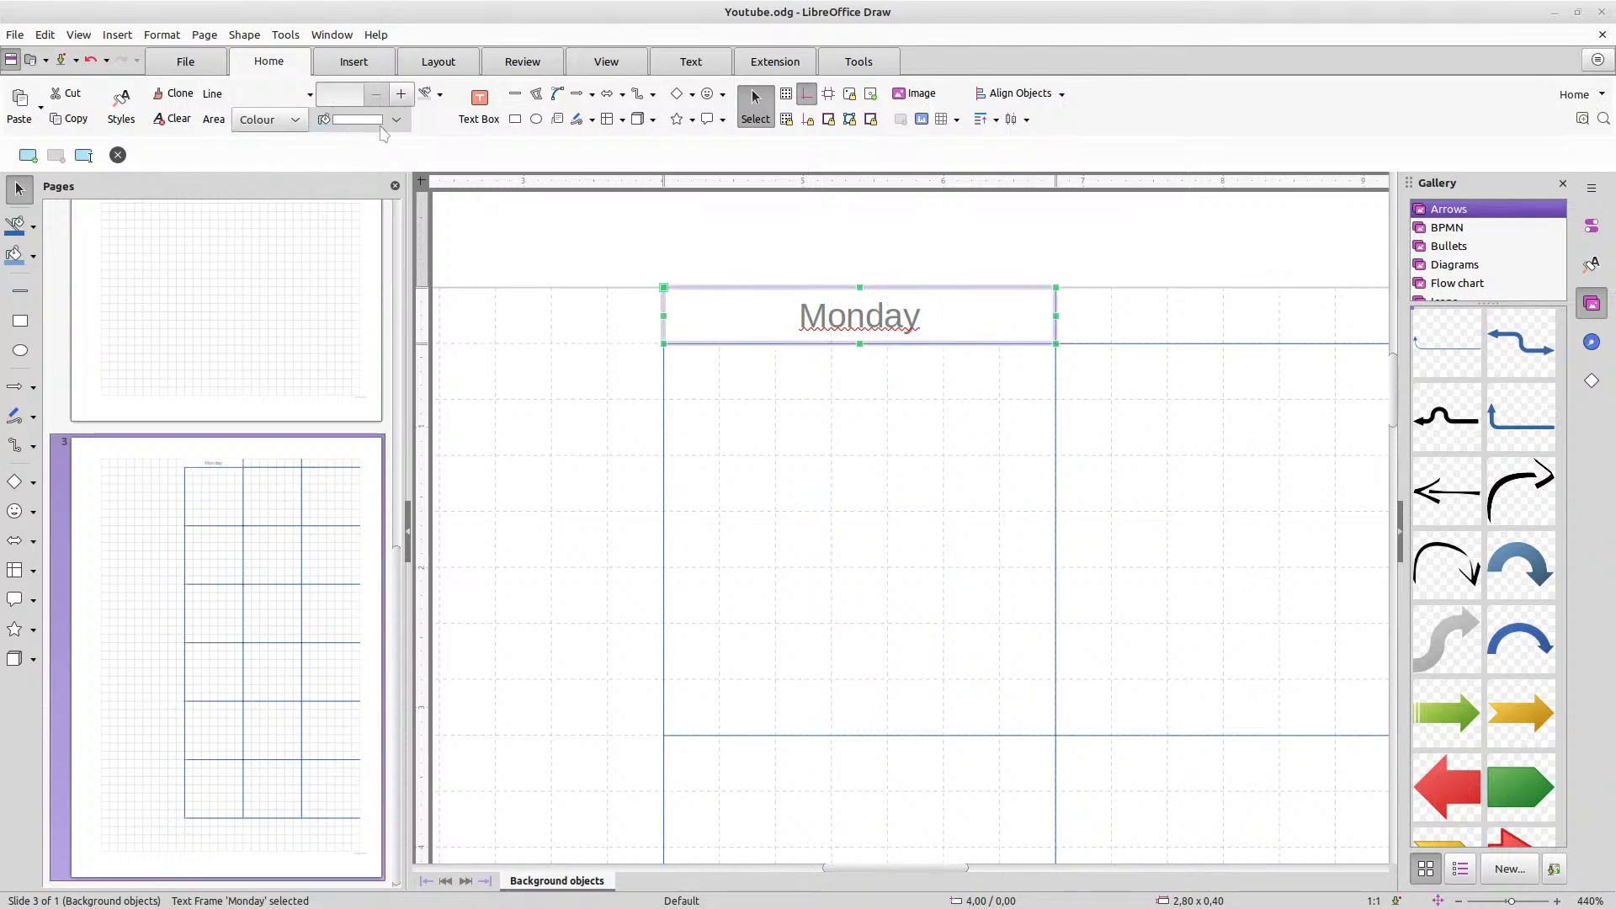
{"action": "left_click", "coordinate": [397, 121]}
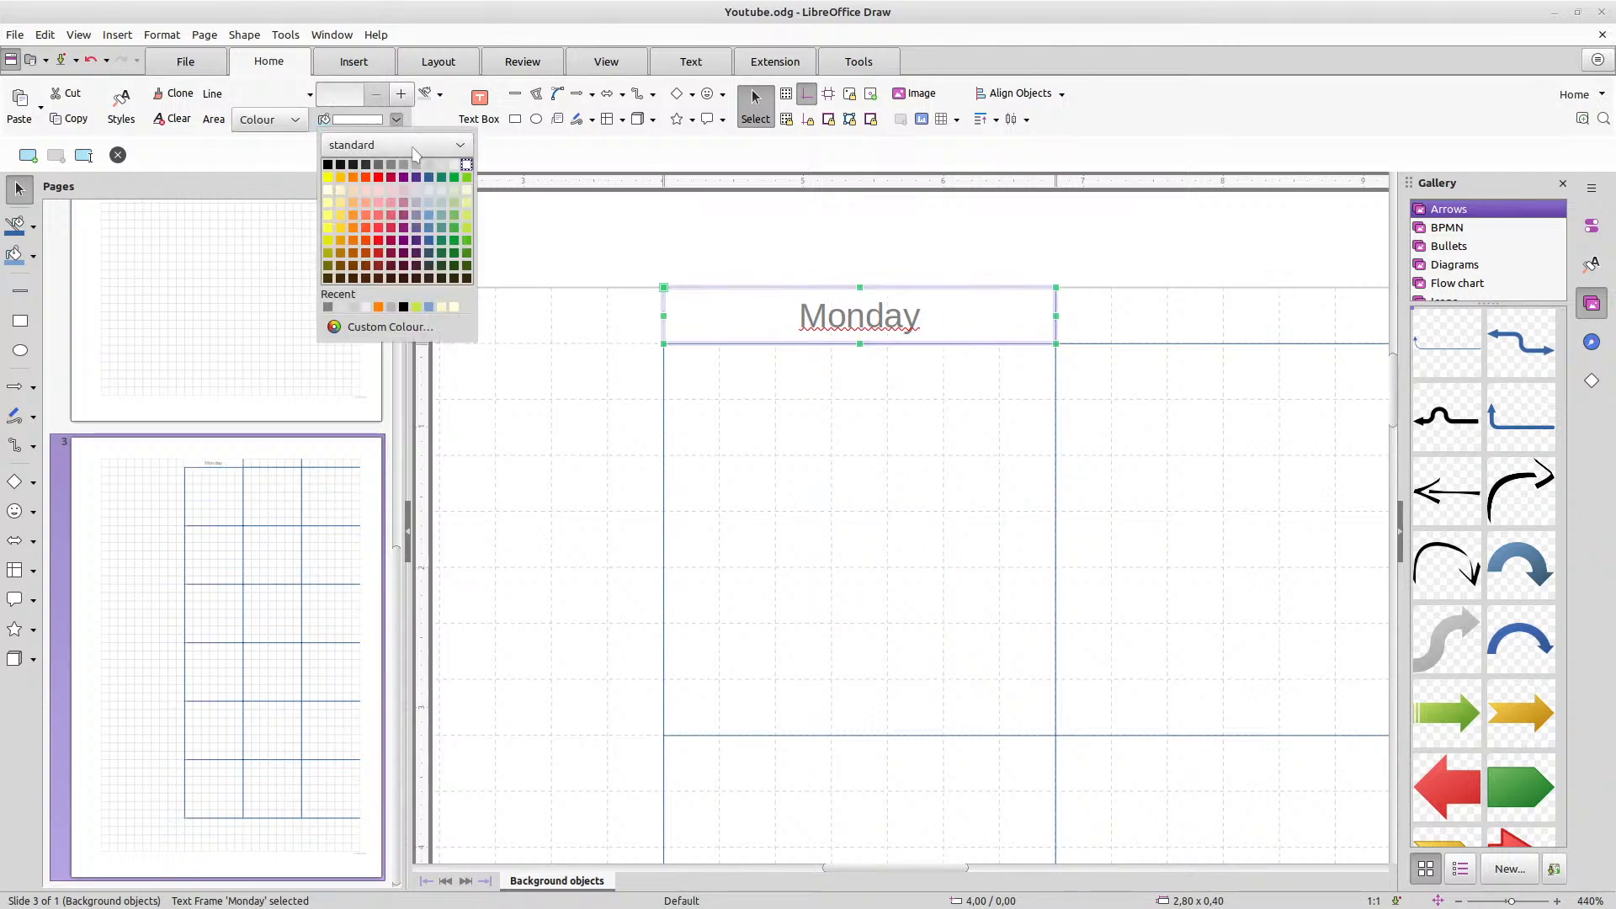
{"action": "left_click", "coordinate": [454, 165]}
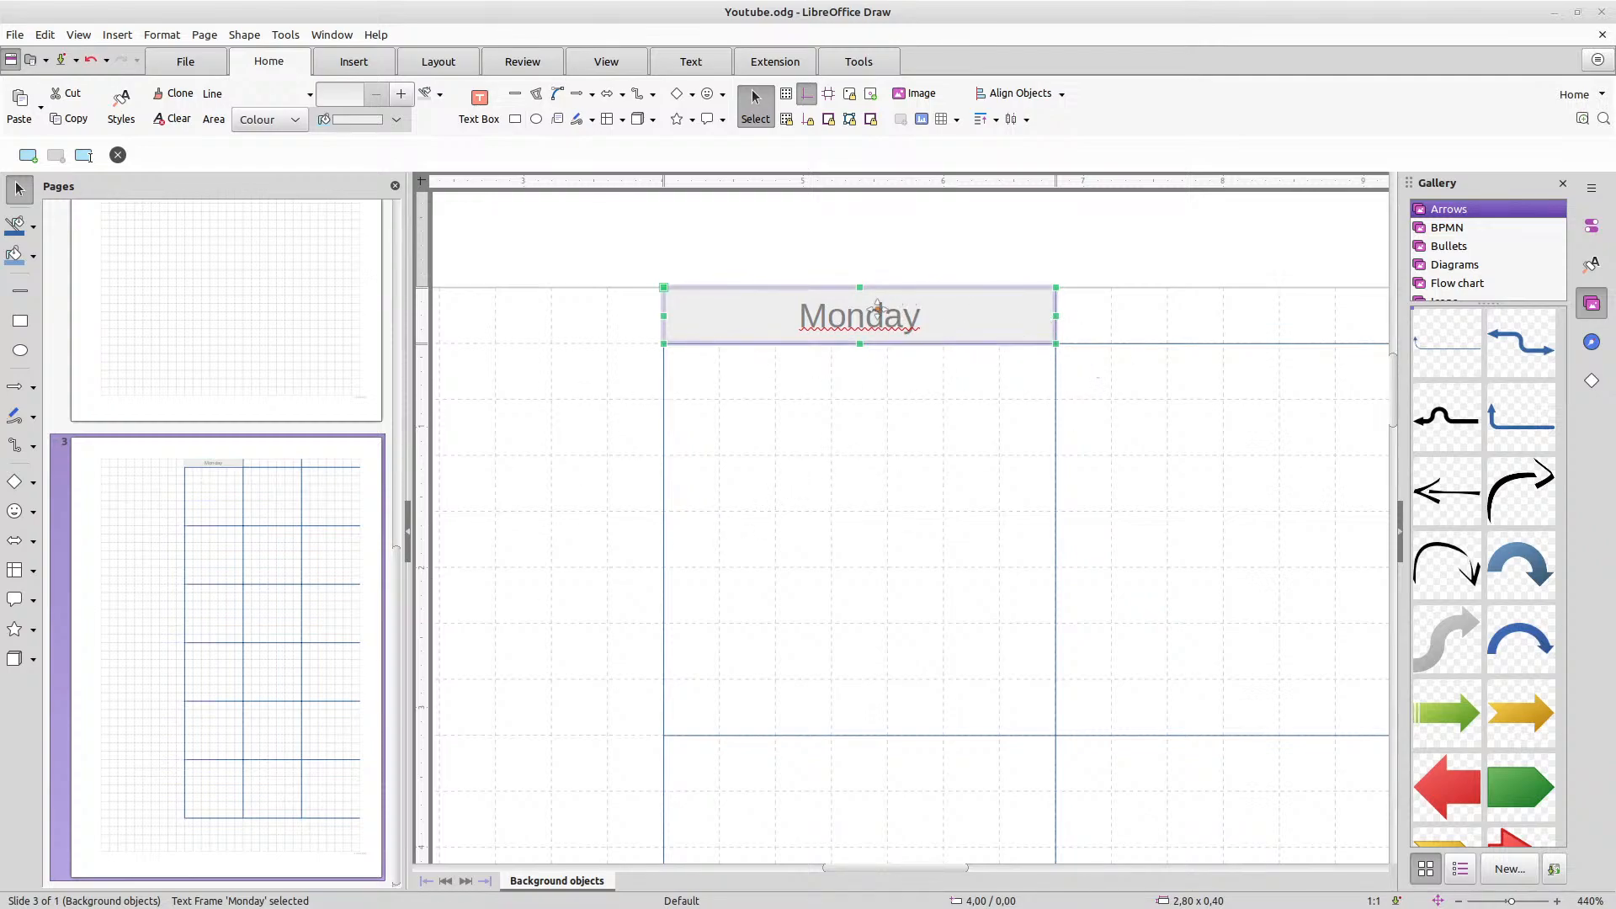
Change the font colour of the word Monday to dark grey
{"action": "left_click", "coordinate": [911, 322]}
{"action": "left_click_drag", "start_coordinate": [909, 319], "coordinate": [796, 313]}
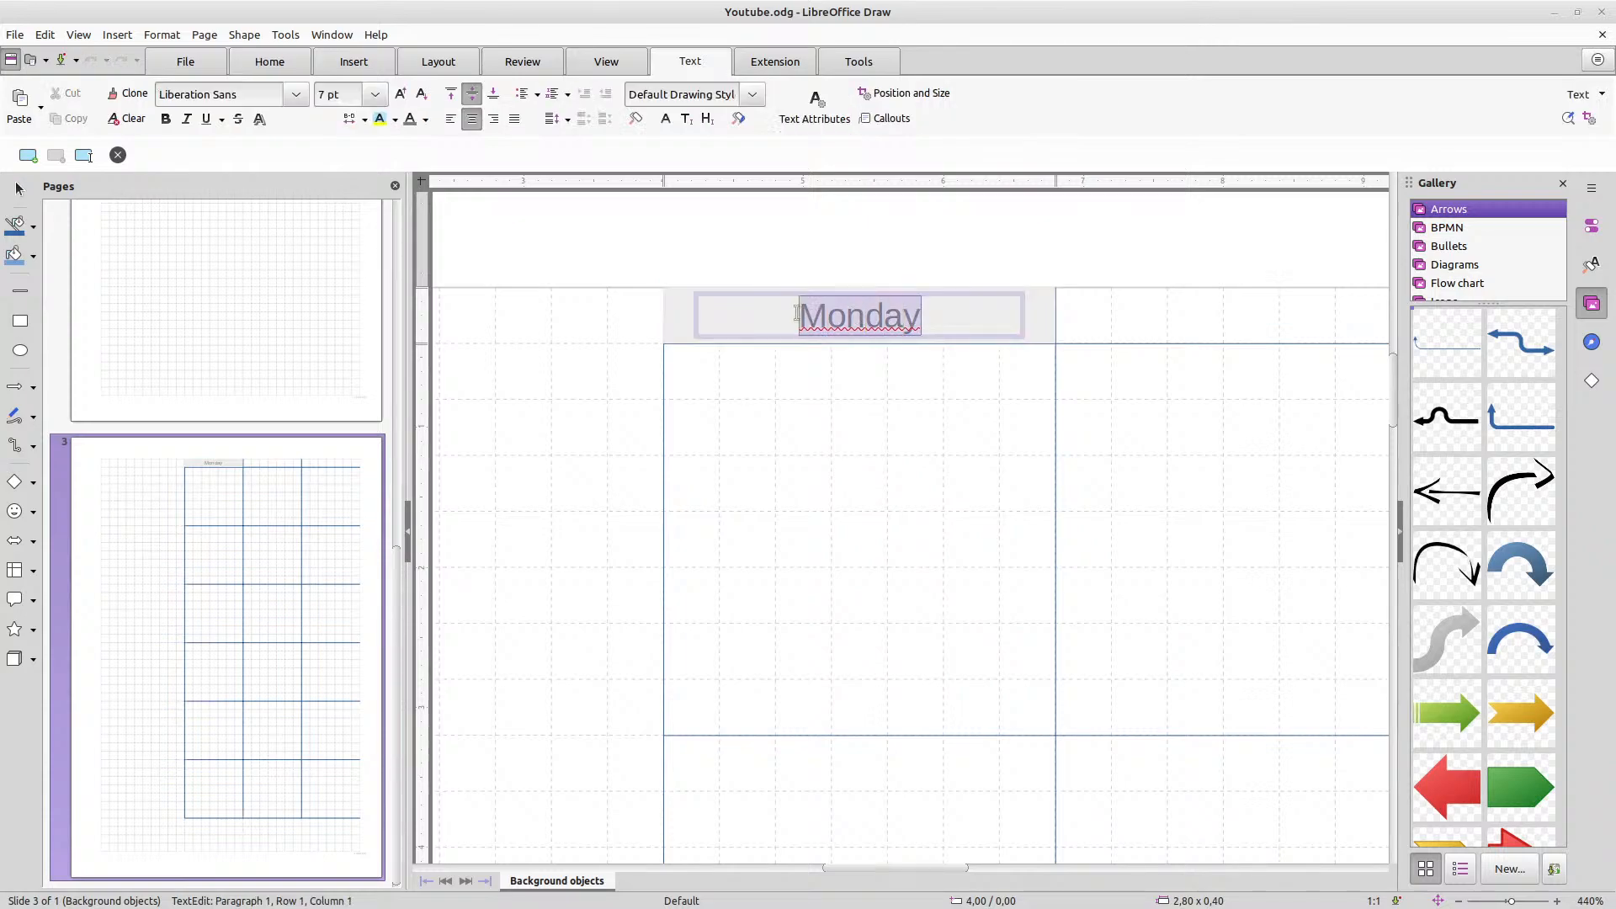
{"action": "left_click", "coordinate": [426, 120]}
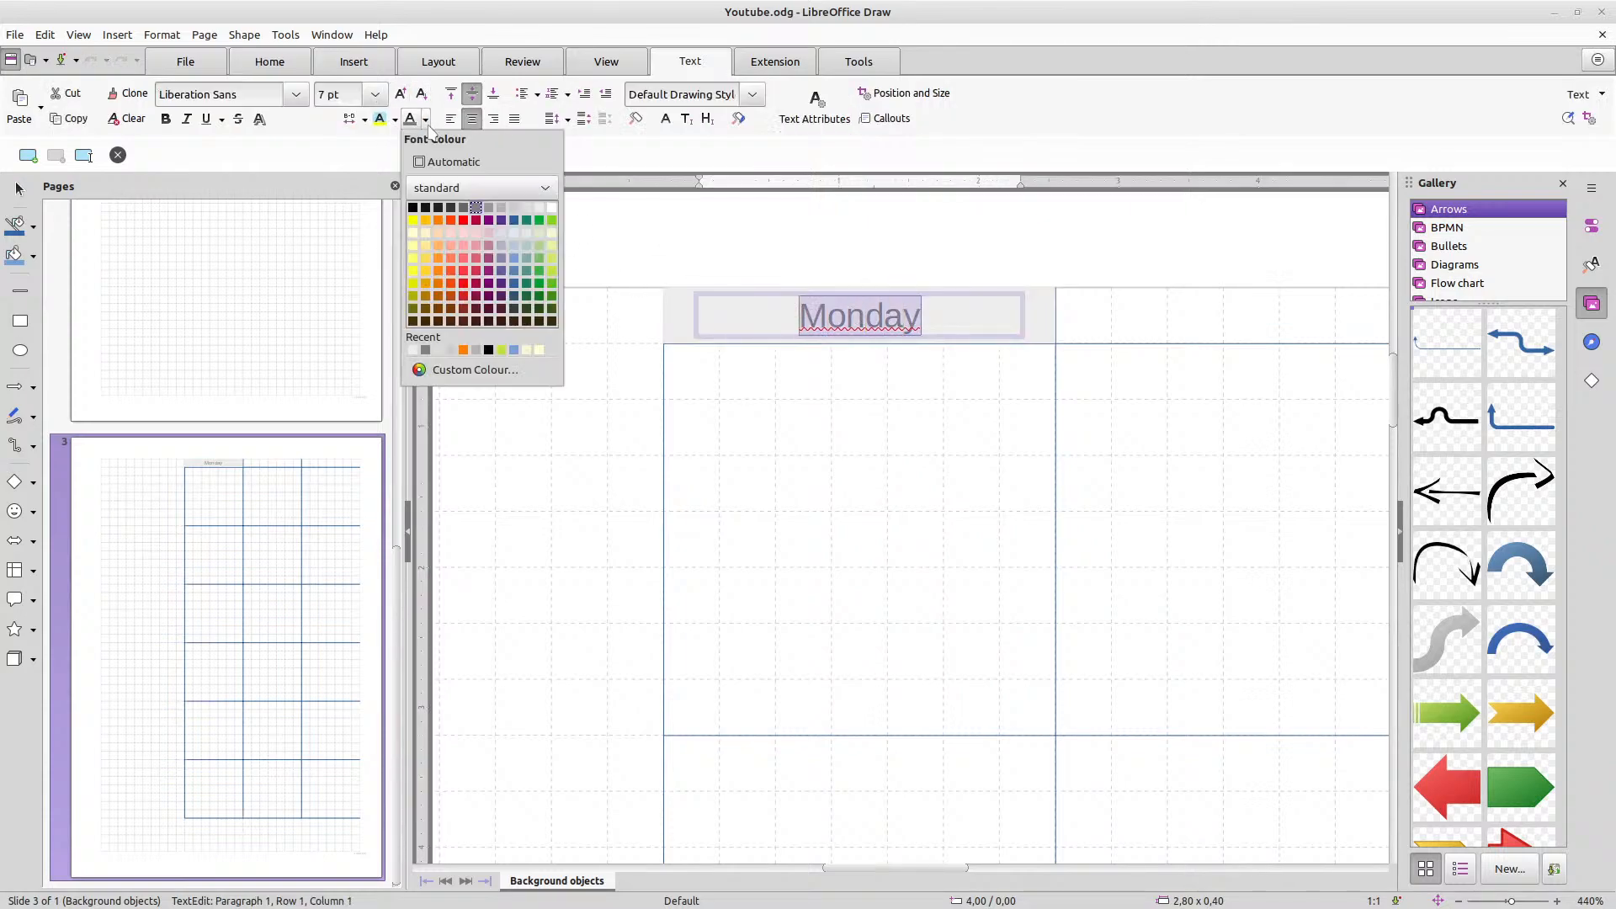
{"action": "left_click", "coordinate": [452, 209]}
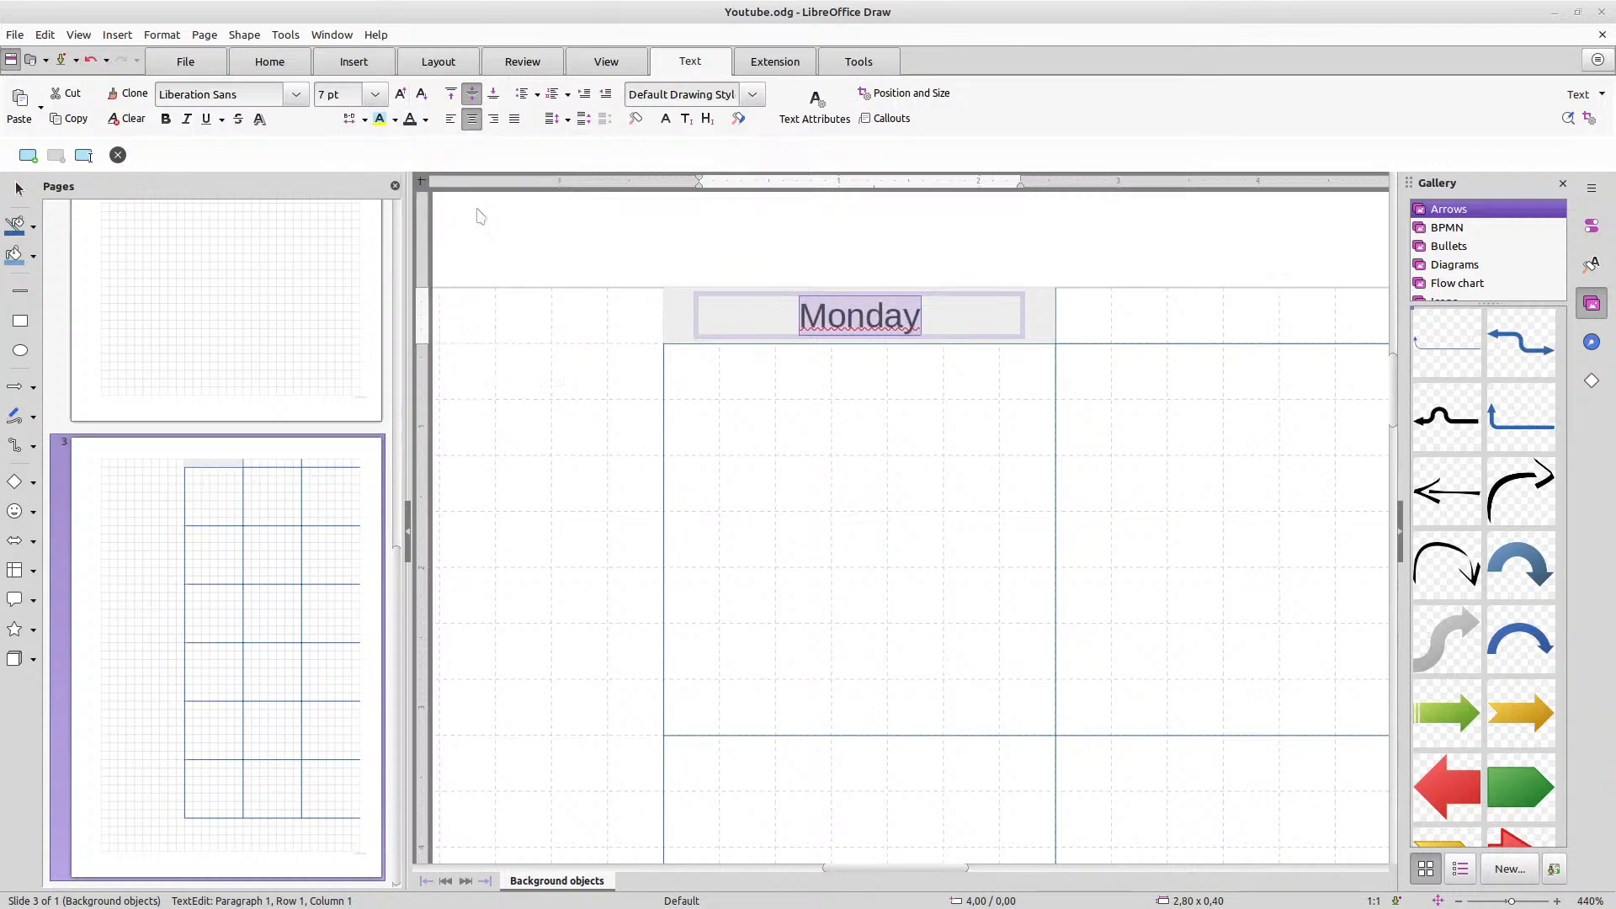
{"action": "left_click", "coordinate": [994, 440]}
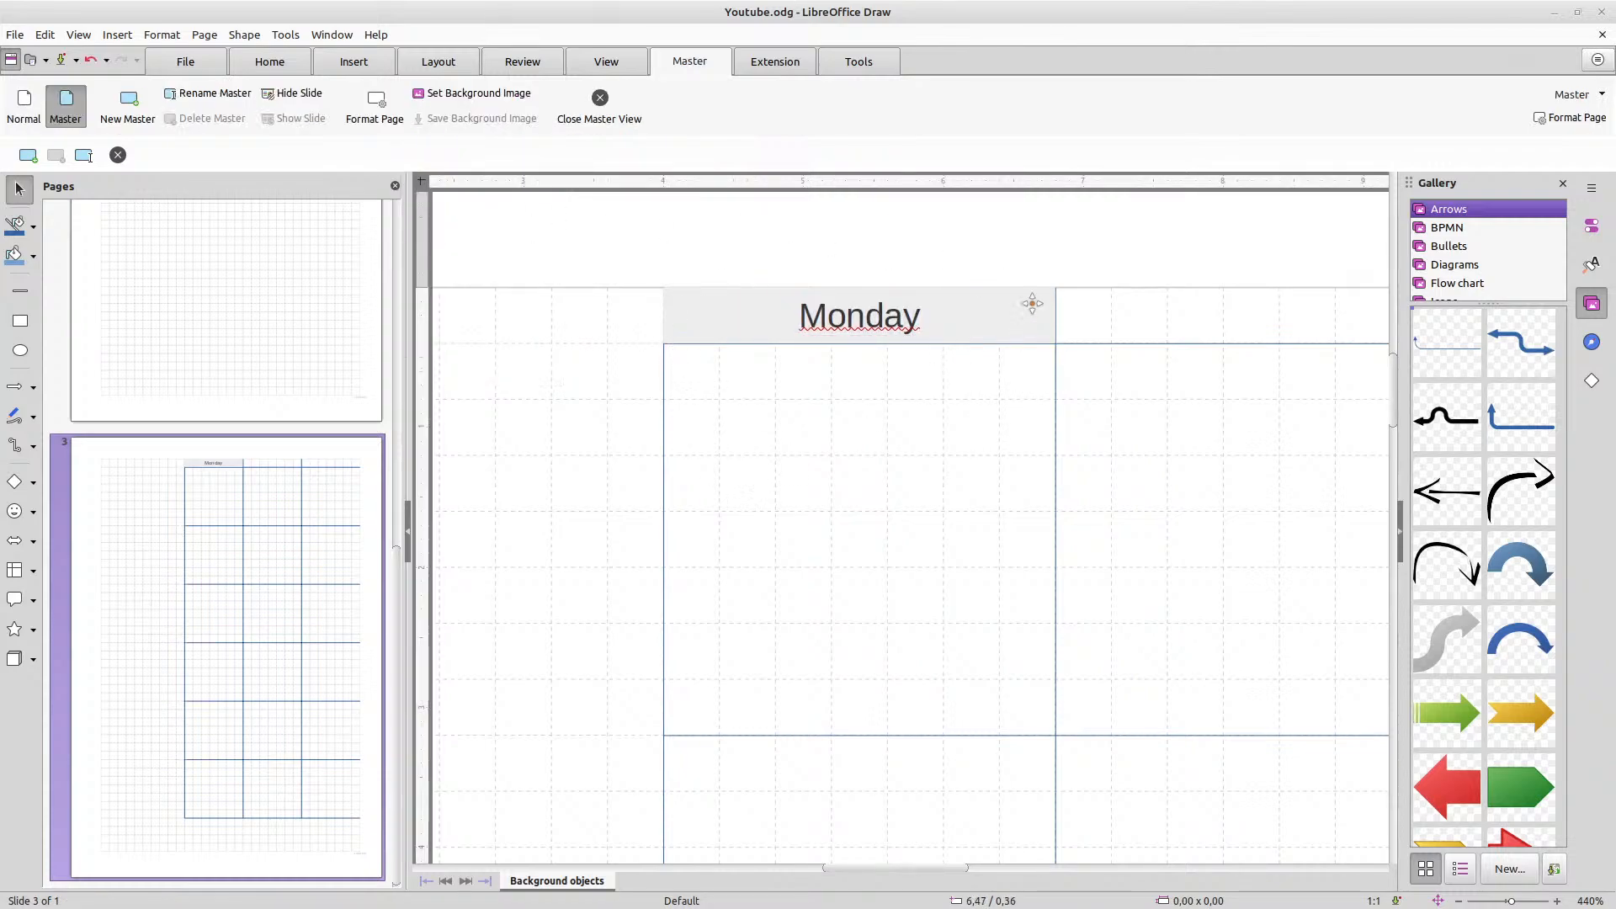
Give the Monday box a continuous border line
{"action": "scroll", "coordinate": [665, 306], "scroll_direction": "up", "scroll_amount": 3}
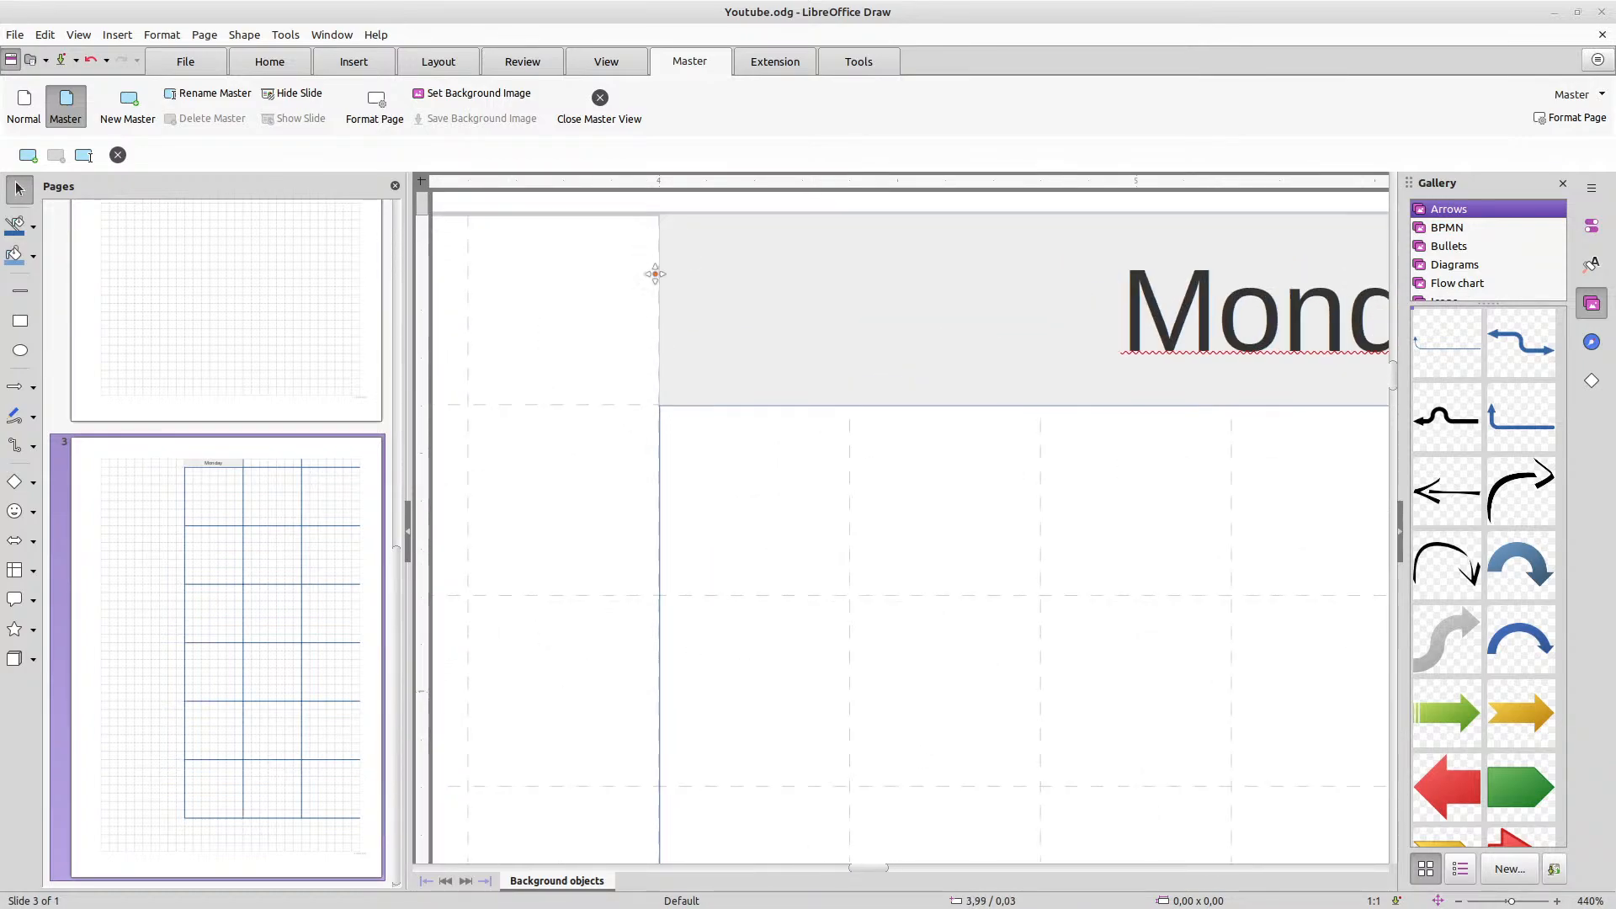
{"action": "scroll", "coordinate": [690, 422], "scroll_direction": "down", "scroll_amount": 1}
{"action": "scroll", "coordinate": [690, 419], "scroll_direction": "down", "scroll_amount": 5}
{"action": "scroll", "coordinate": [1285, 360], "scroll_direction": "up", "scroll_amount": 6}
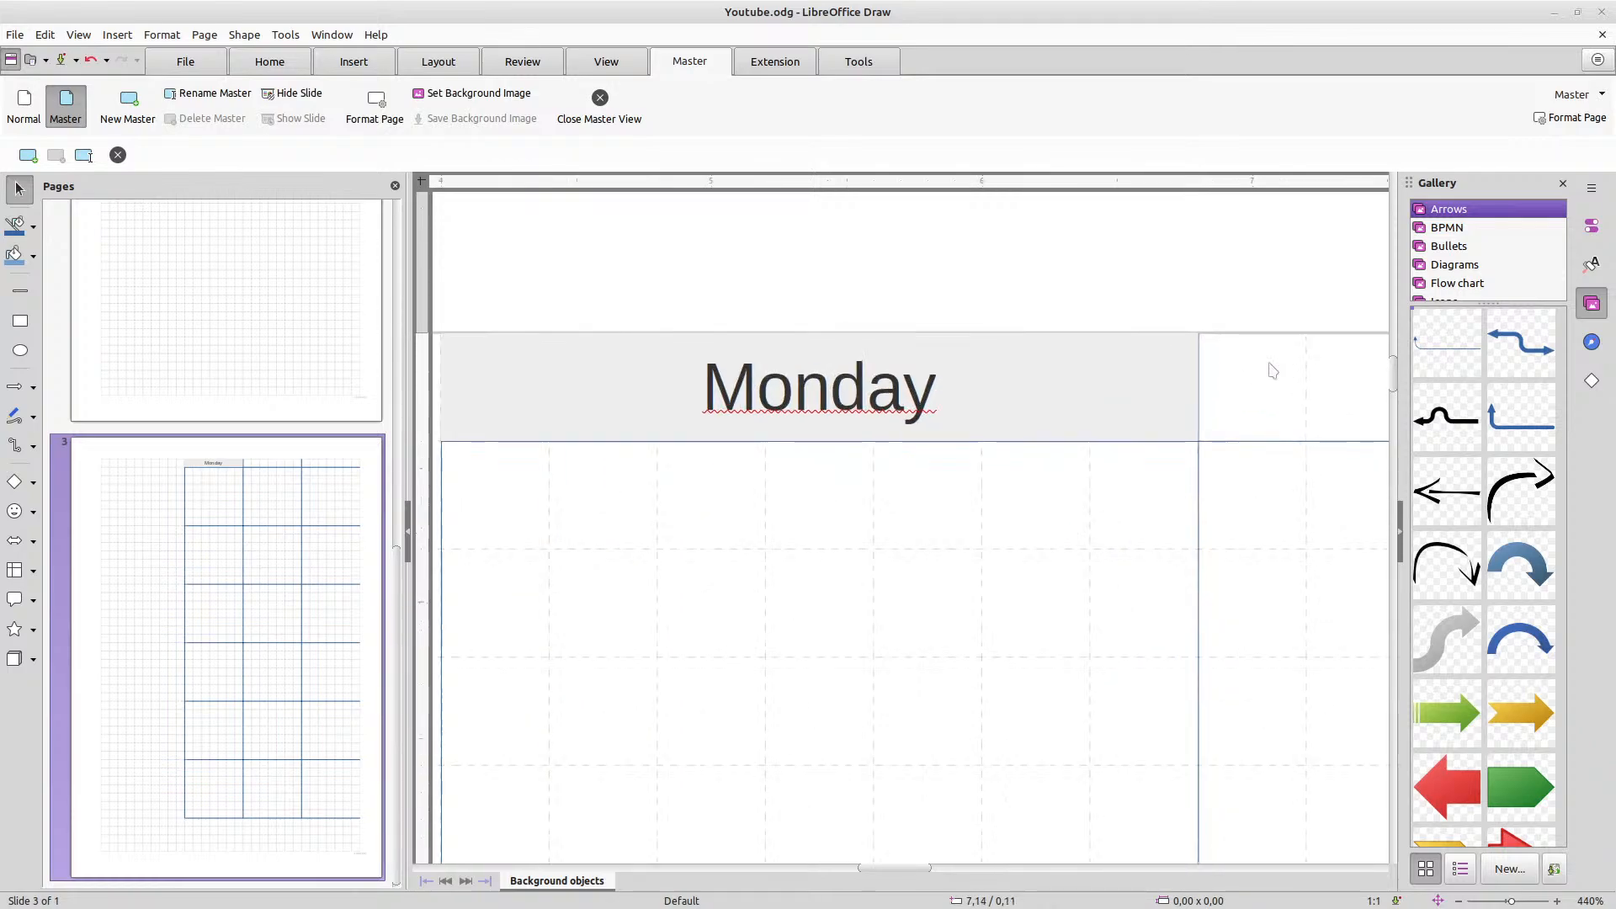
{"action": "scroll", "coordinate": [1178, 383], "scroll_direction": "down", "scroll_amount": 2}
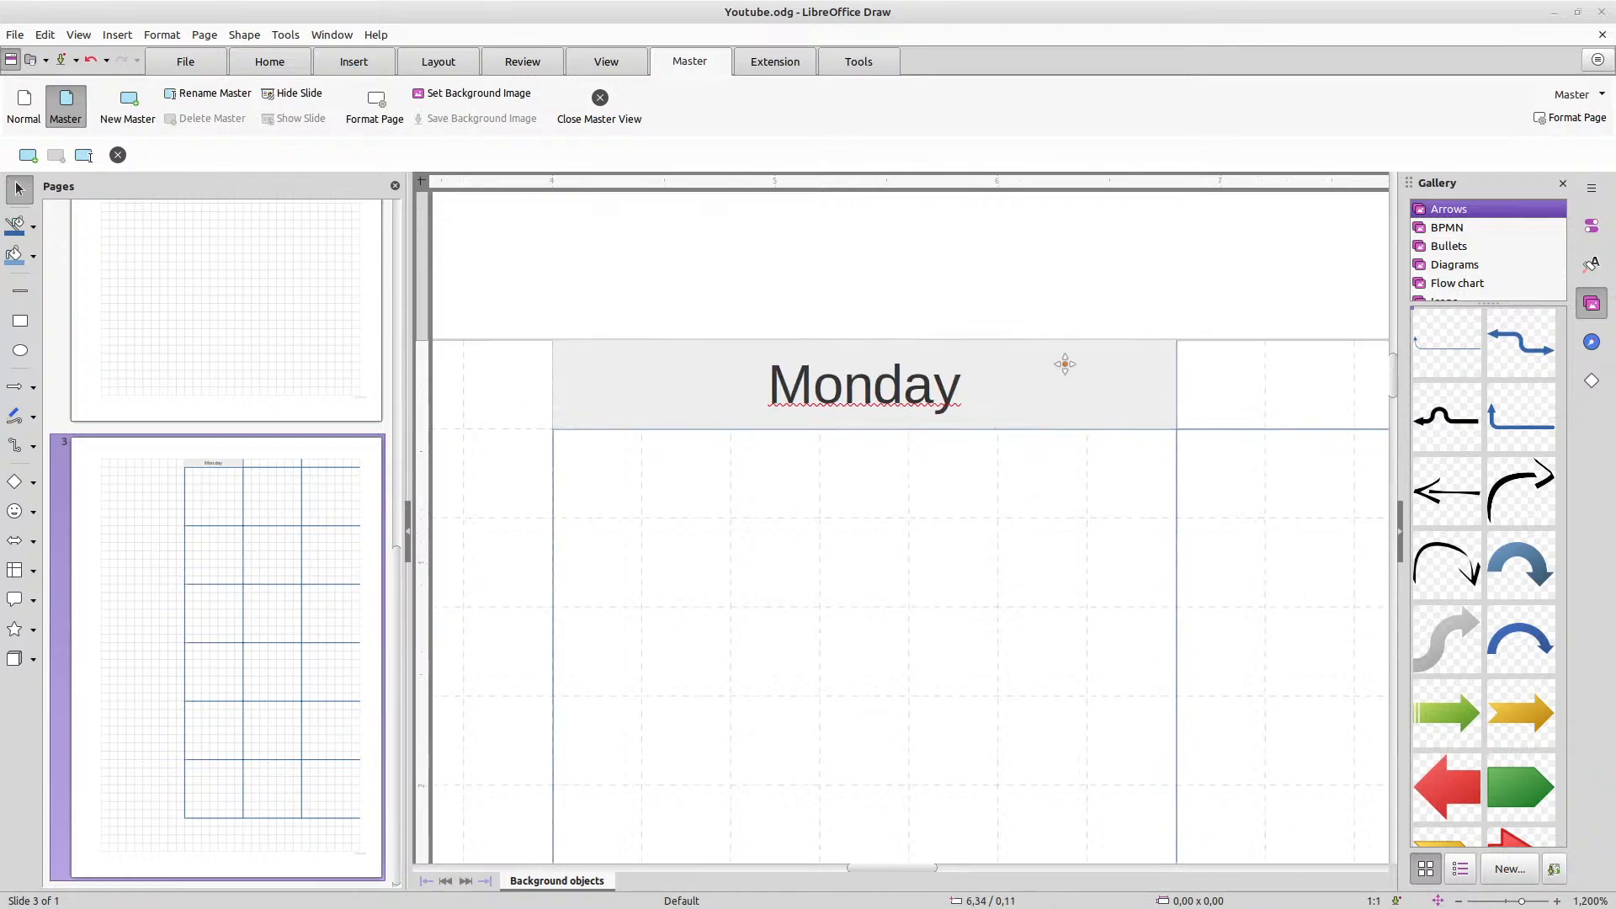
{"action": "left_click", "coordinate": [1007, 367]}
{"action": "left_click", "coordinate": [295, 66]}
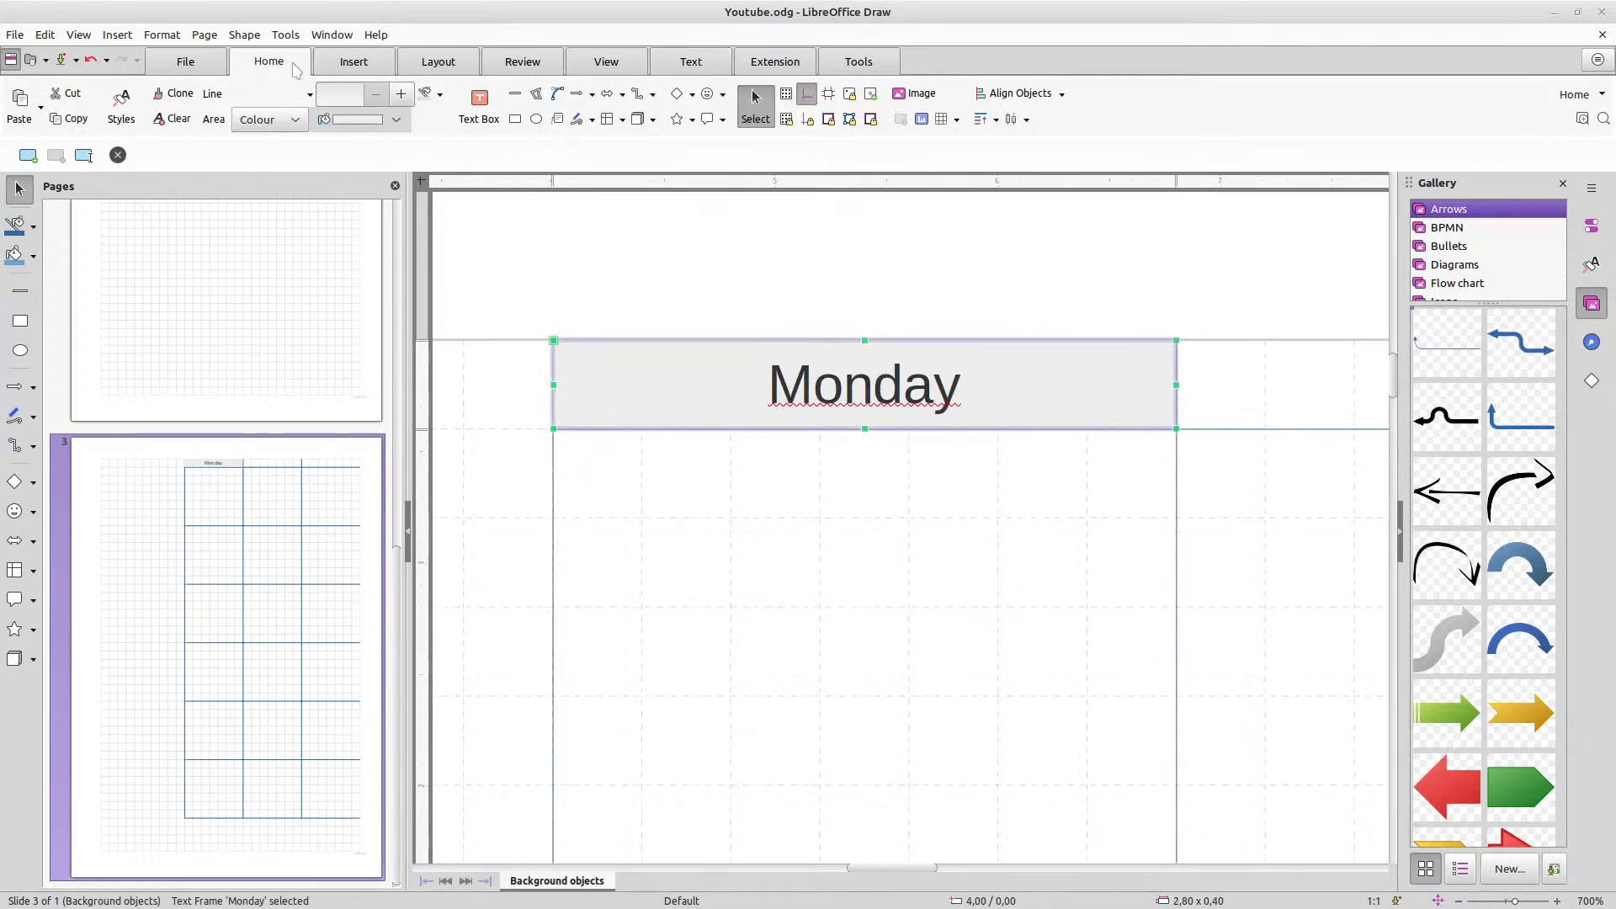
{"action": "left_click", "coordinate": [310, 94]}
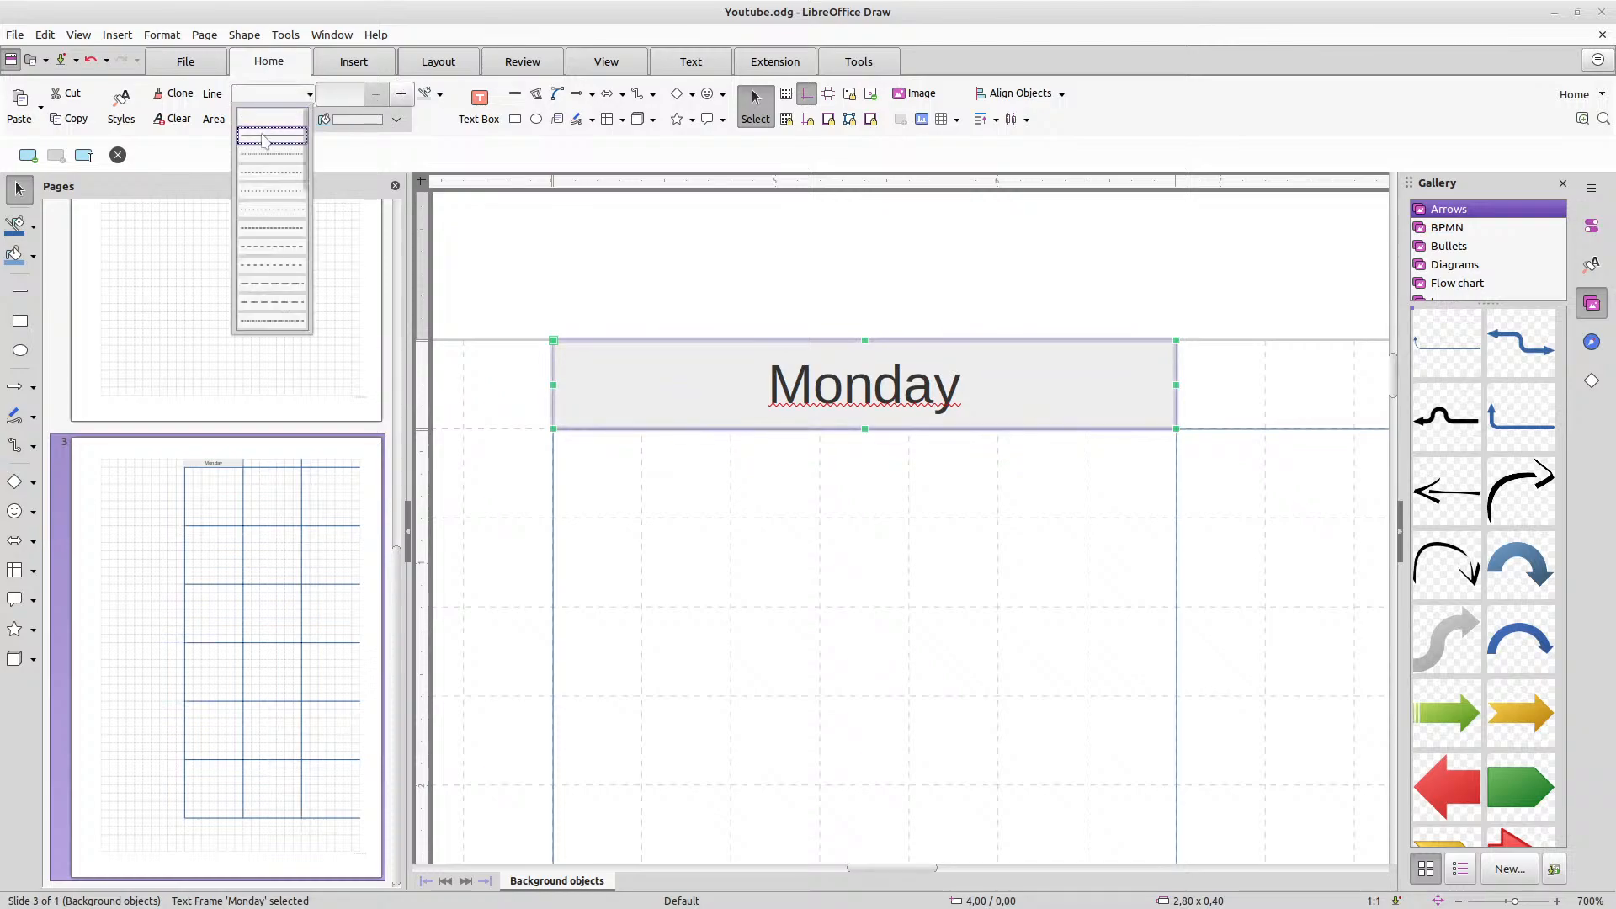
{"action": "left_click", "coordinate": [269, 123]}
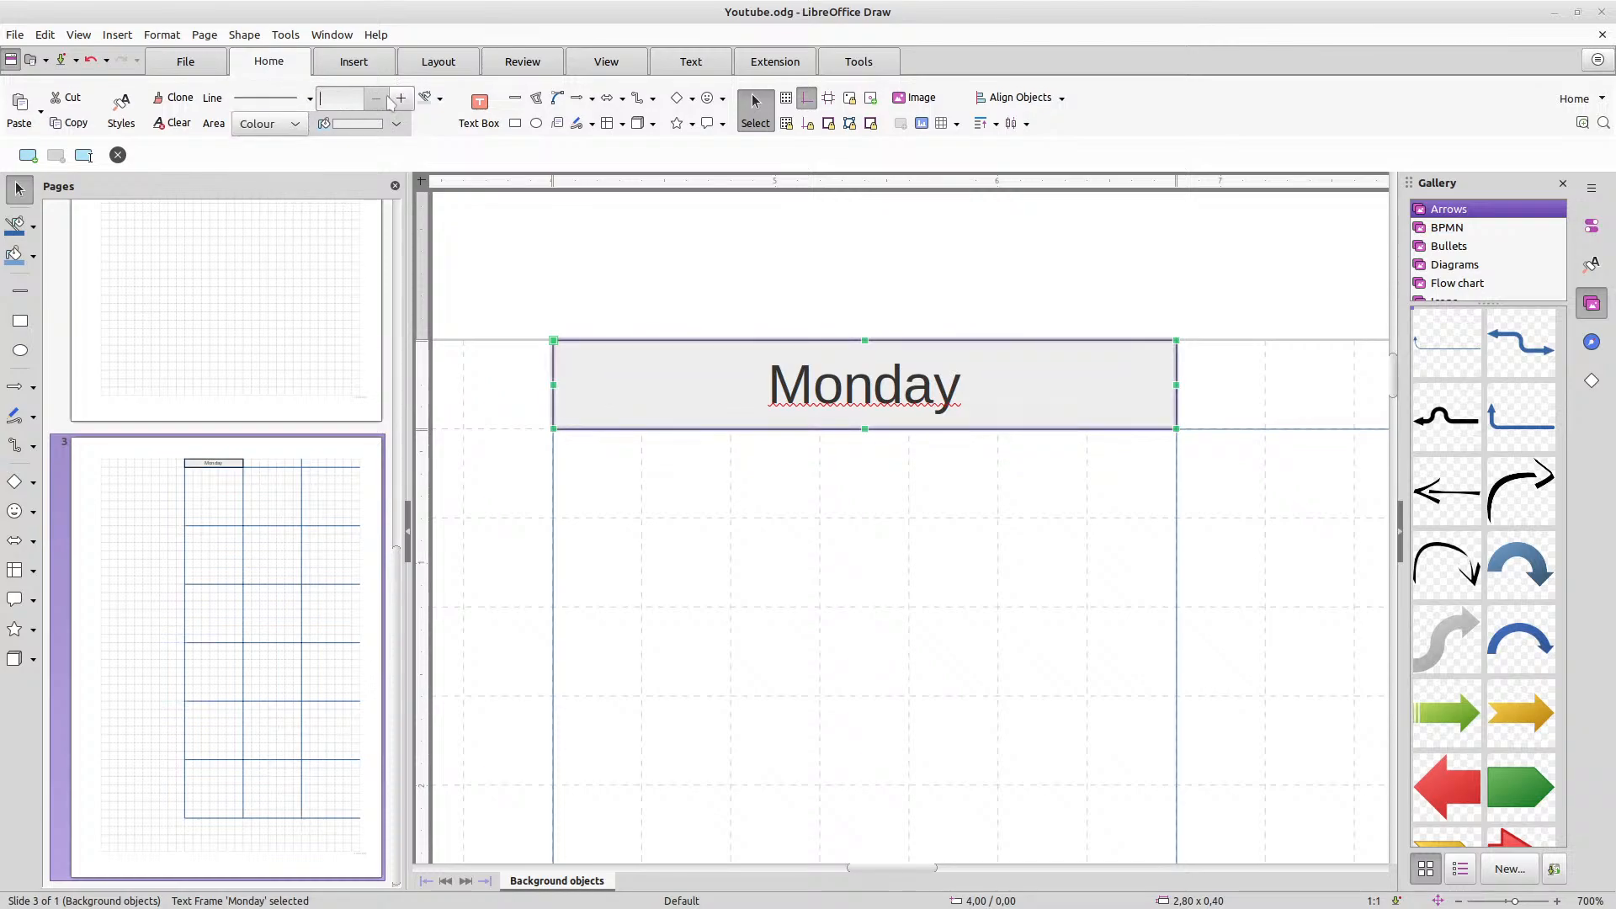
Set the border line width of the Monday box to 0.00 cm
{"action": "left_click", "coordinate": [402, 98]}
{"action": "left_click", "coordinate": [377, 98]}
{"action": "left_click", "coordinate": [376, 98]}
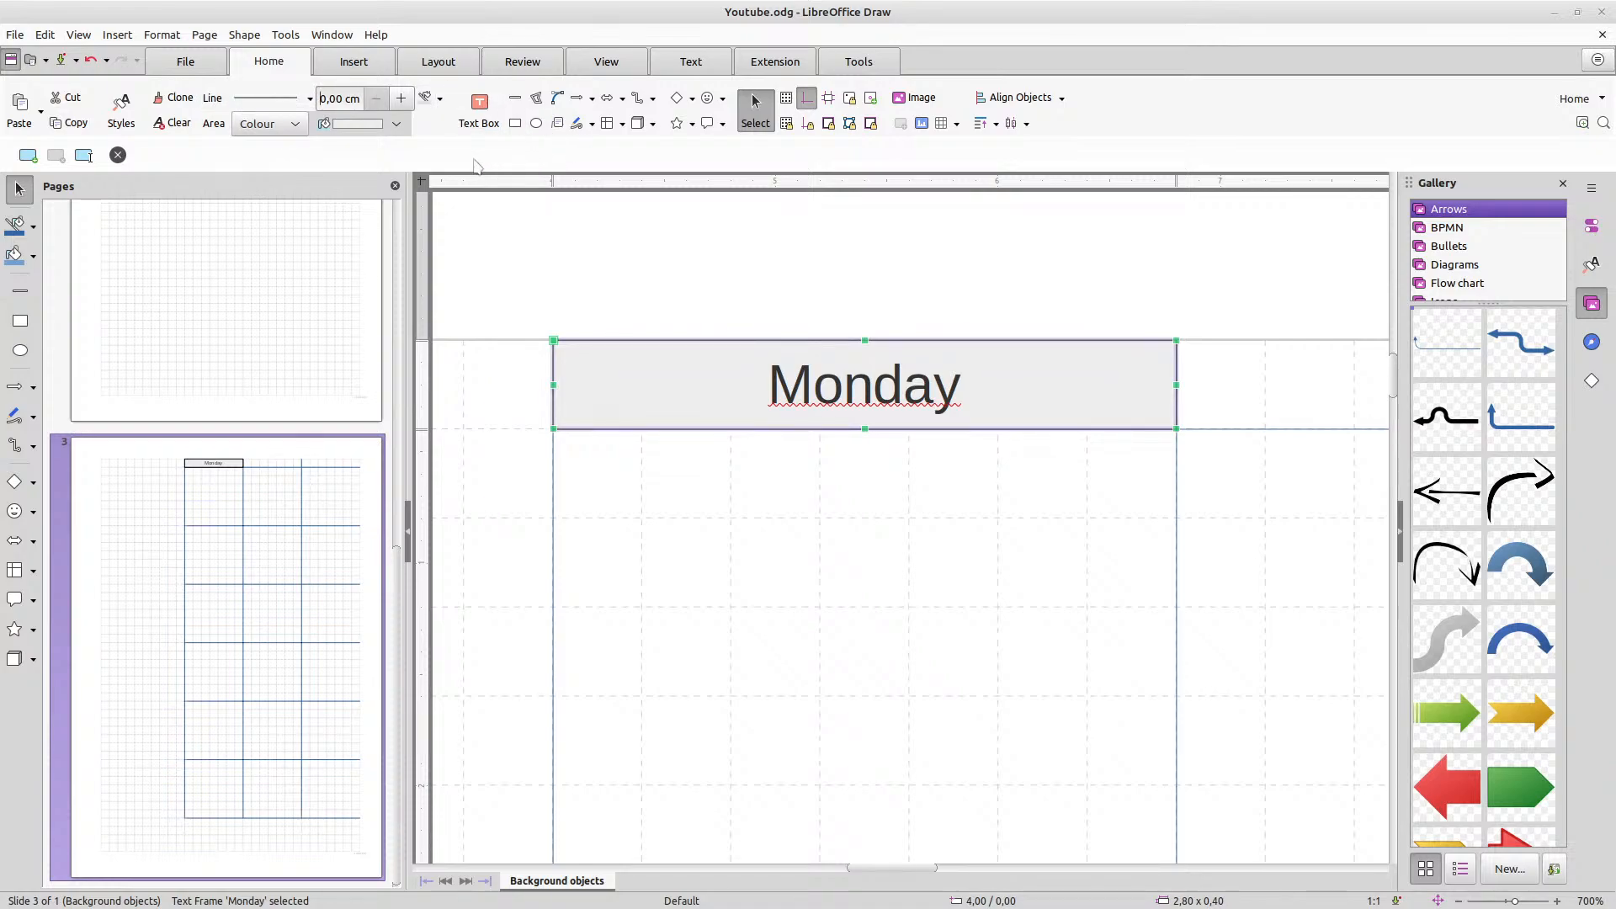
{"action": "left_click", "coordinate": [733, 499]}
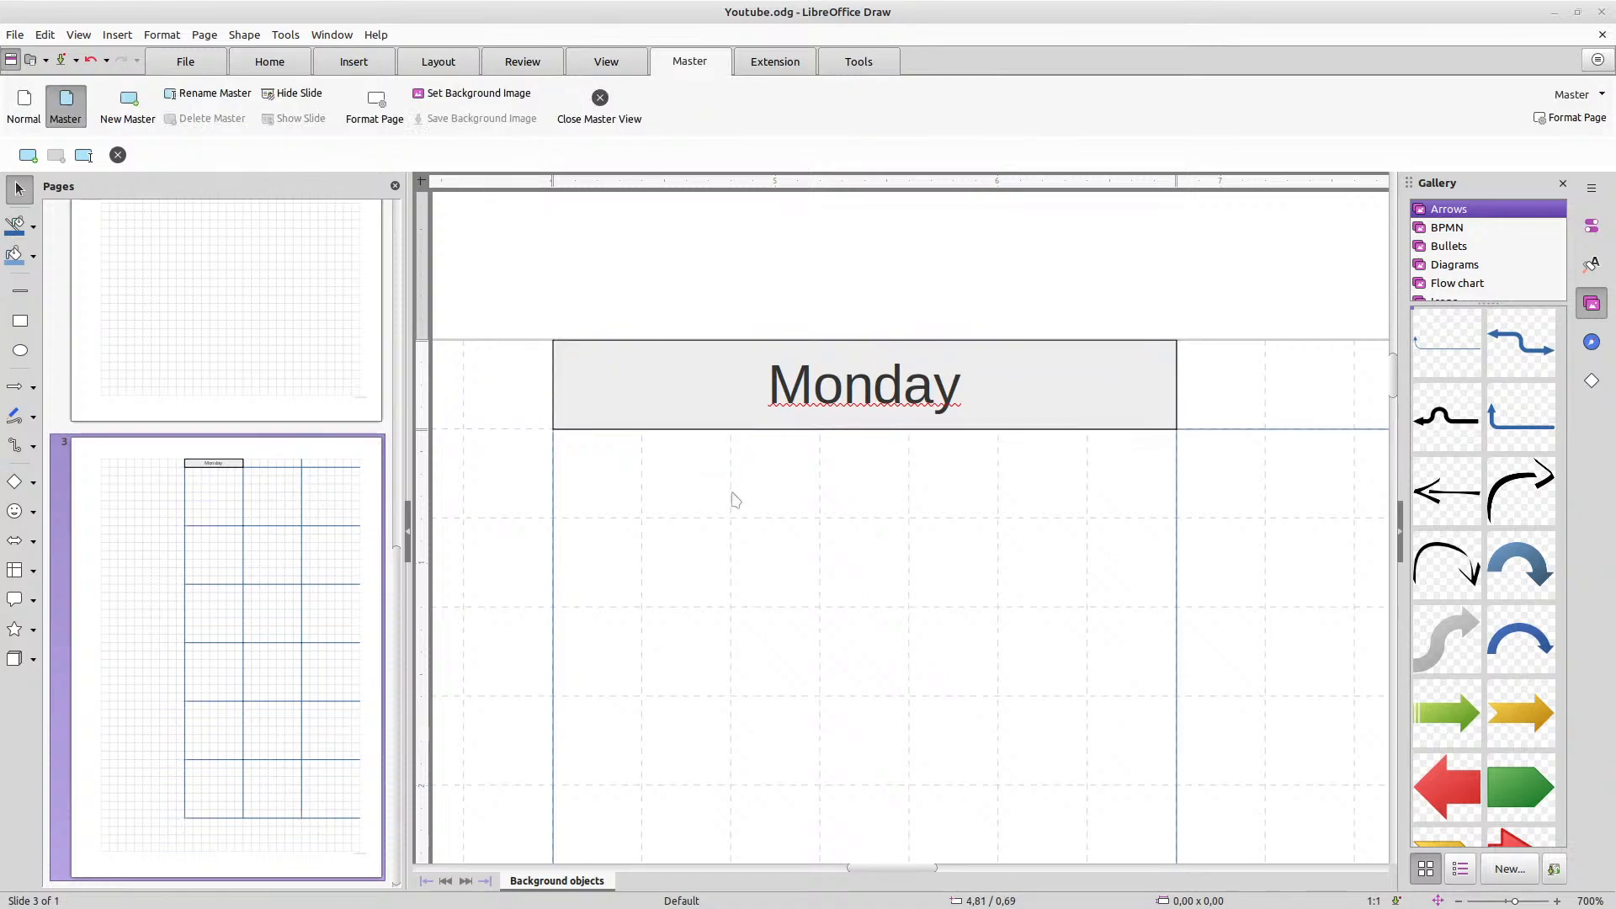
Change the border line colour of the Monday box to light grey
{"action": "left_click", "coordinate": [592, 384]}
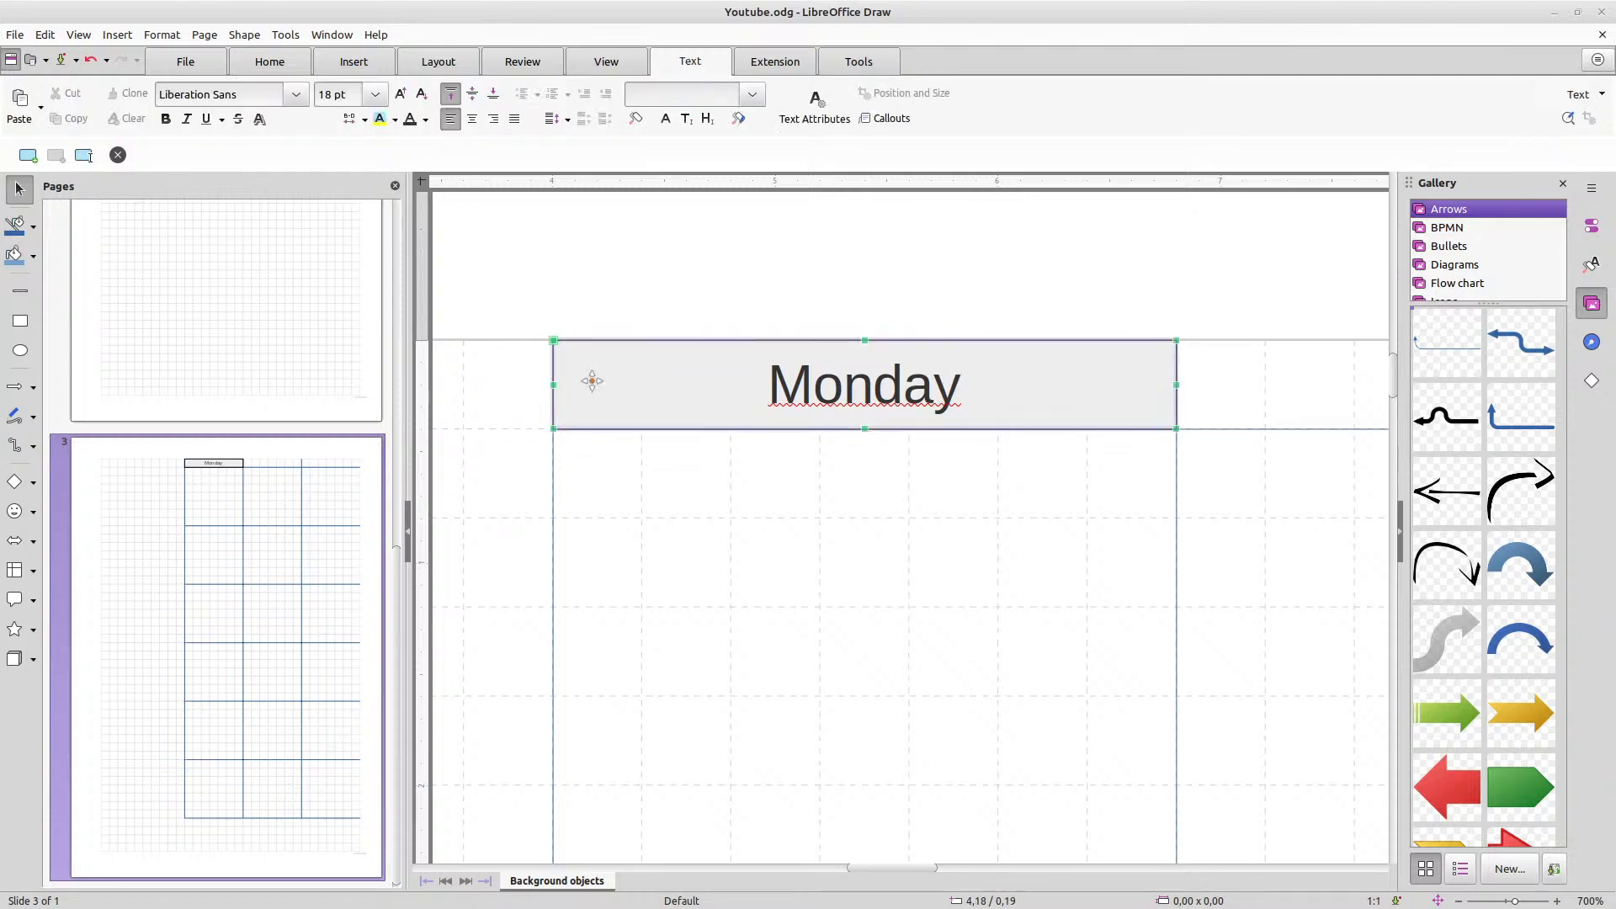
{"action": "left_click", "coordinate": [271, 62]}
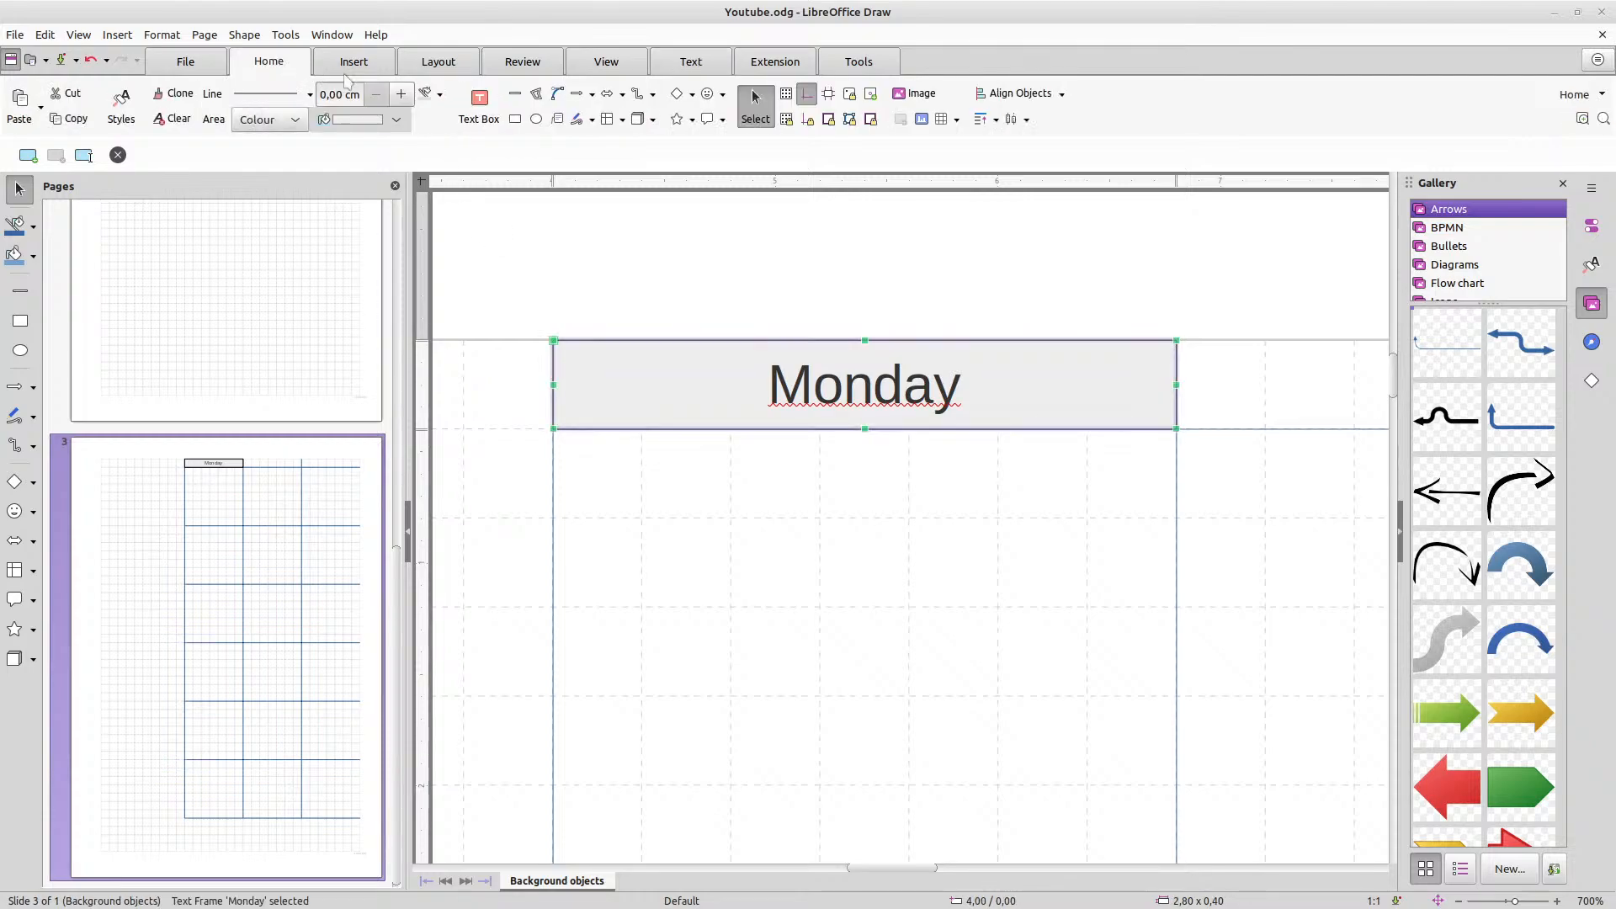
{"action": "left_click", "coordinate": [823, 491]}
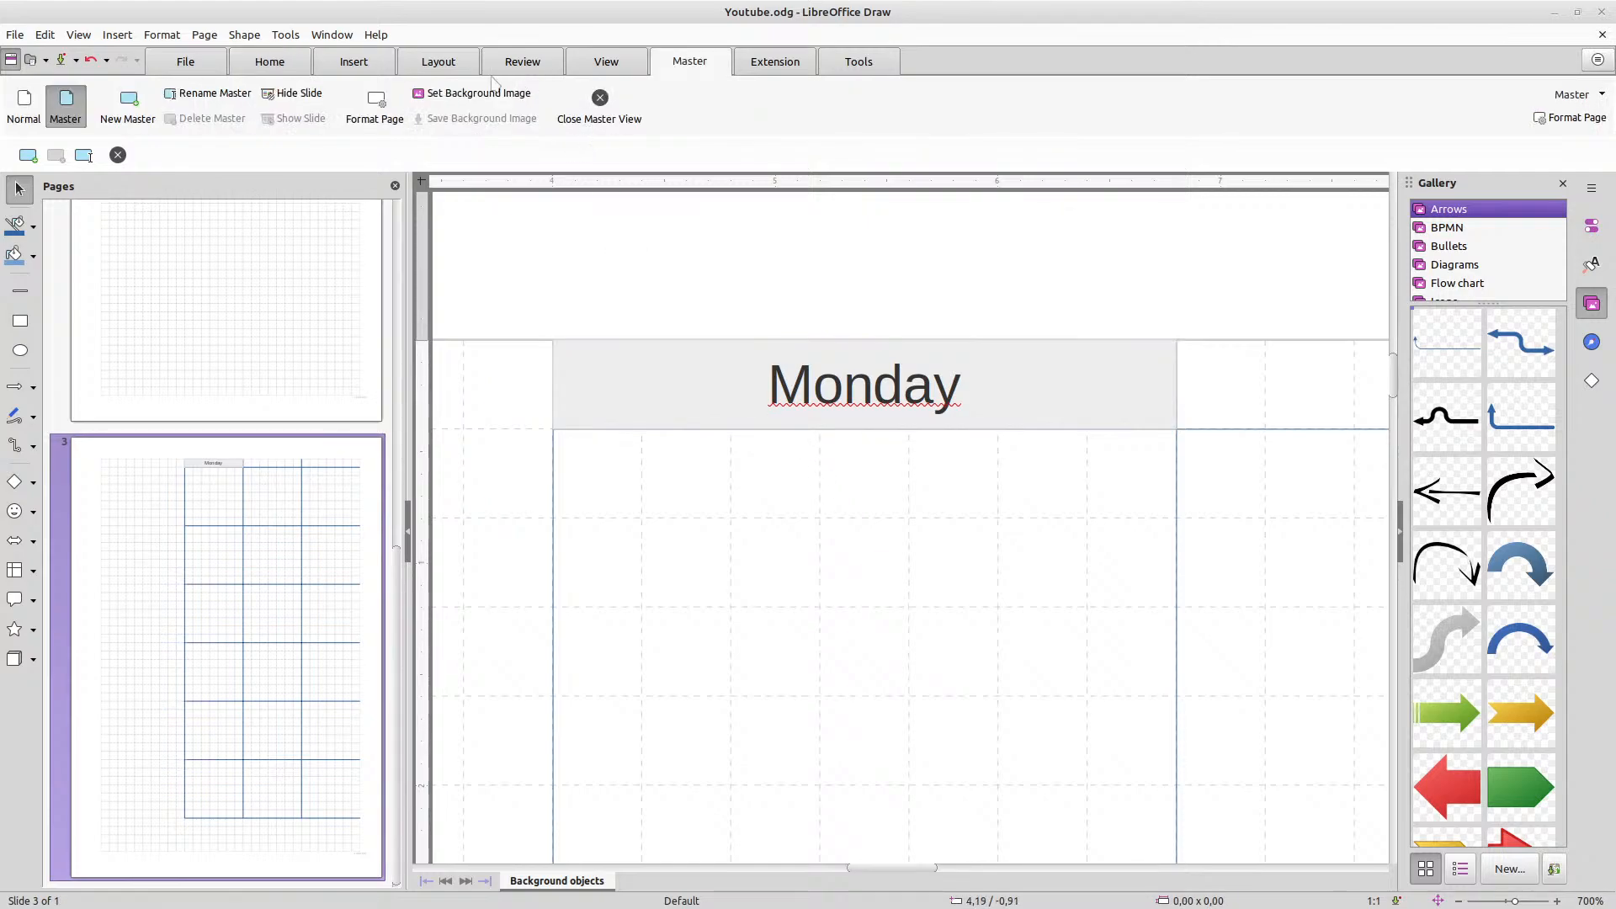
{"action": "left_click", "coordinate": [289, 66]}
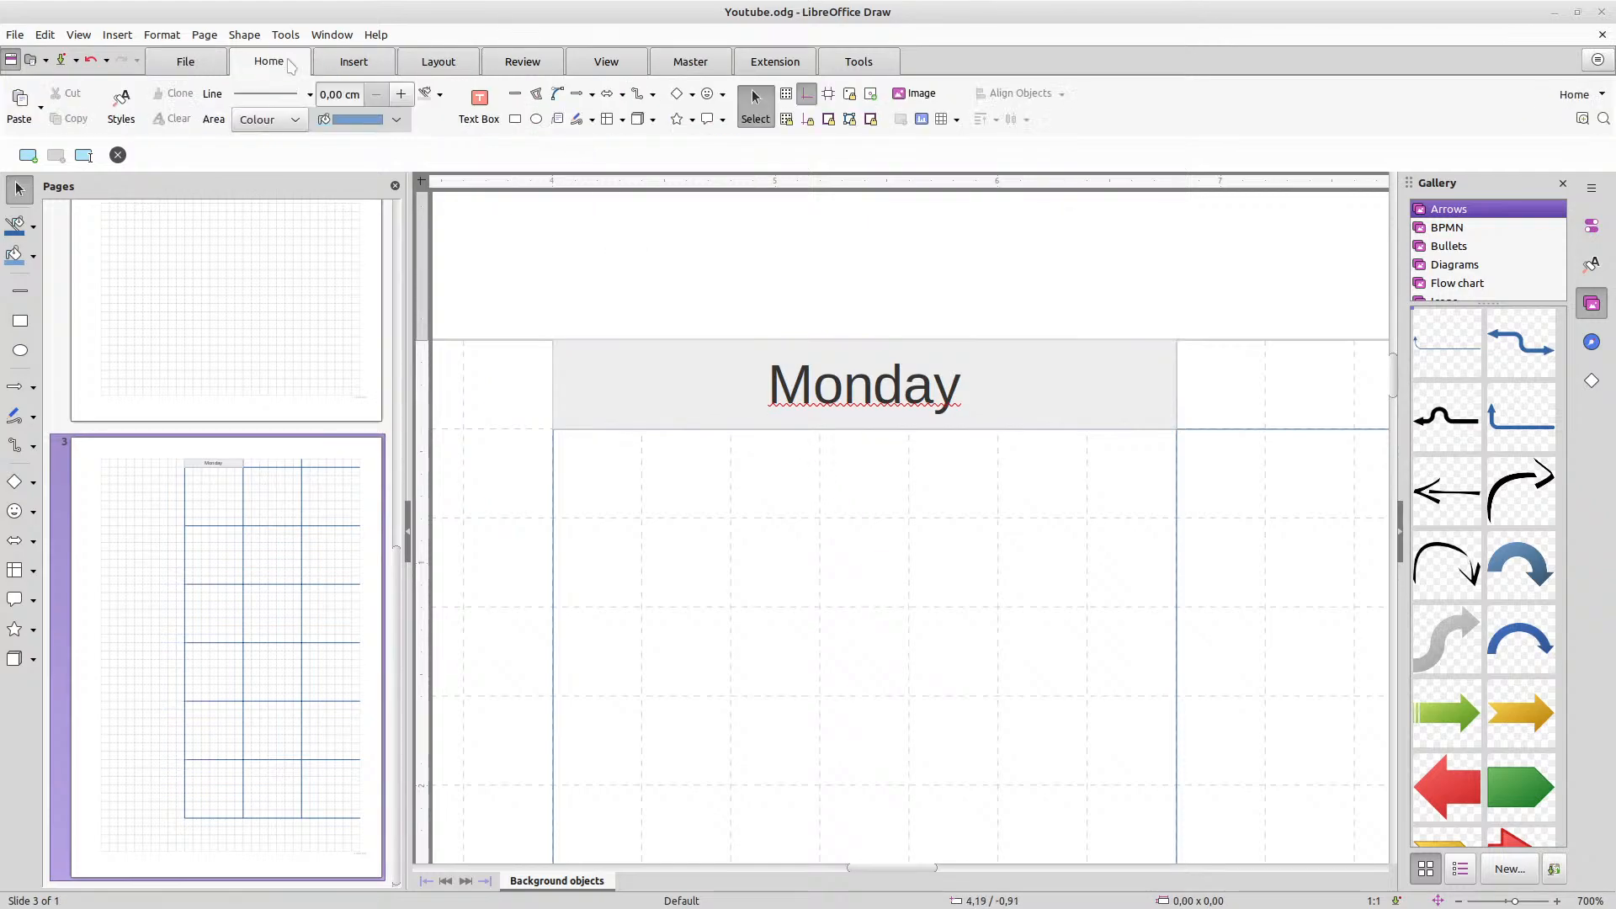
{"action": "left_click", "coordinate": [441, 95]}
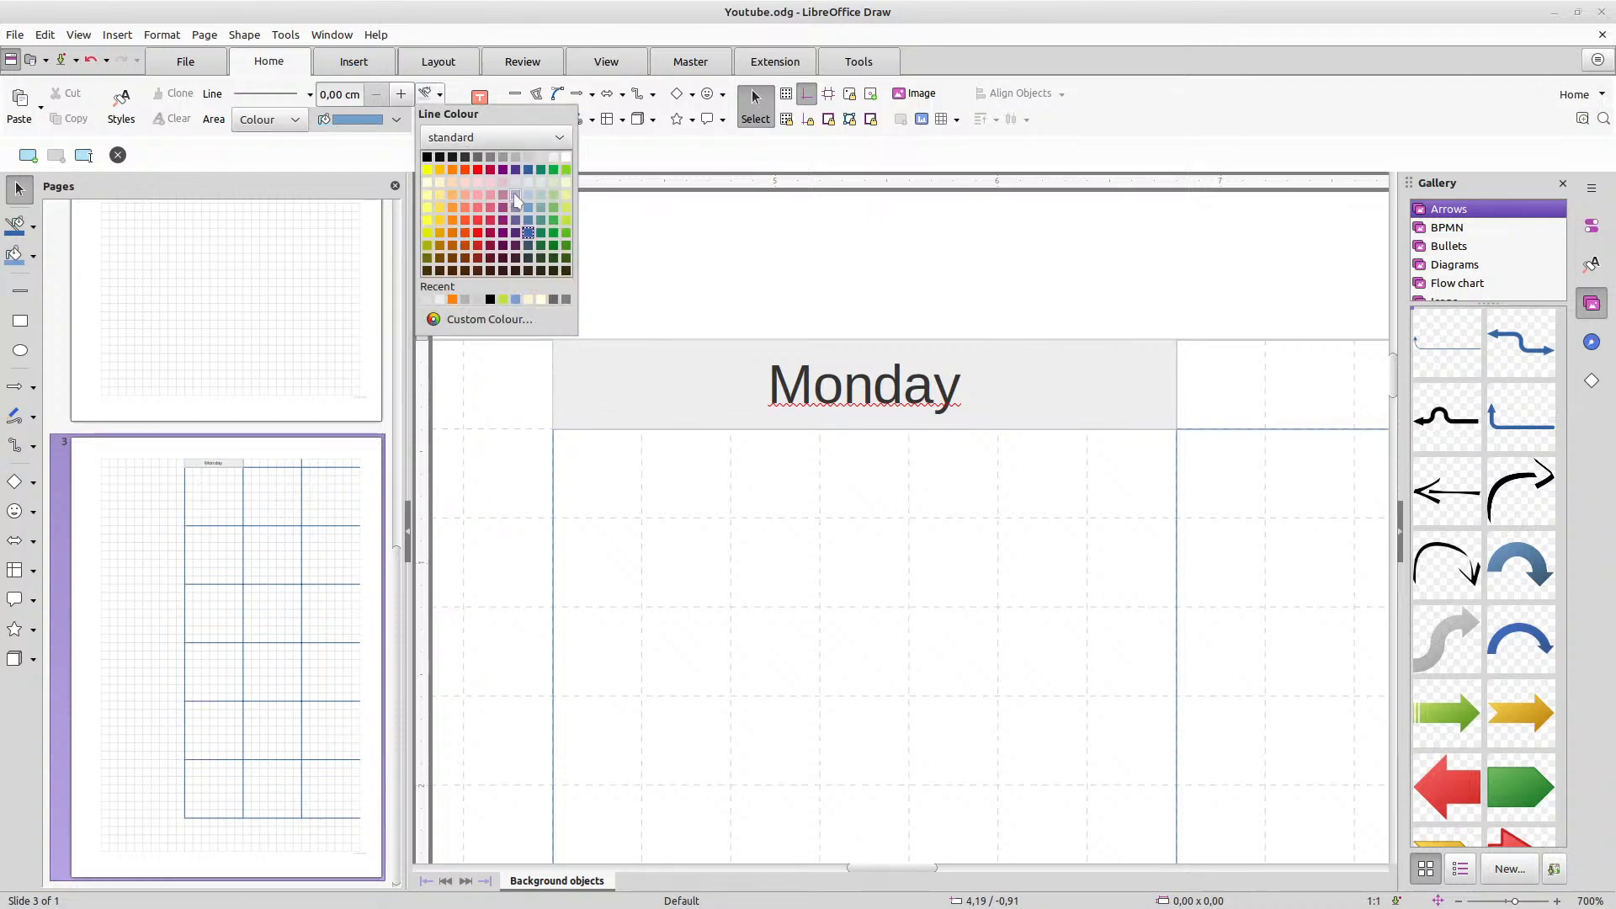
{"action": "left_click", "coordinate": [515, 158]}
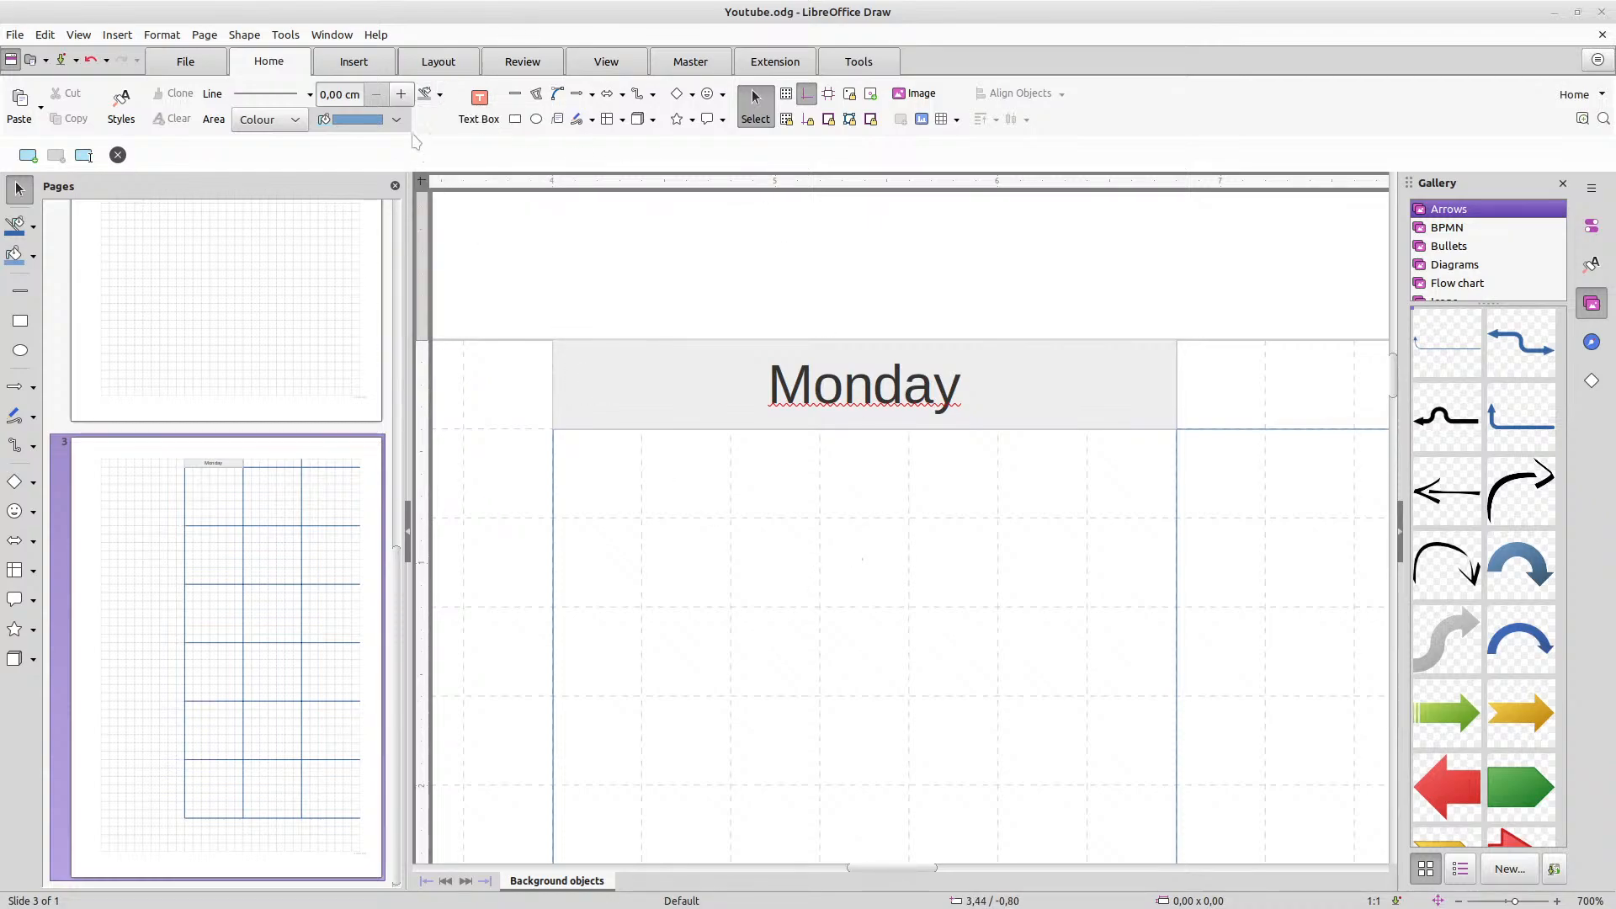
{"action": "left_click", "coordinate": [584, 338]}
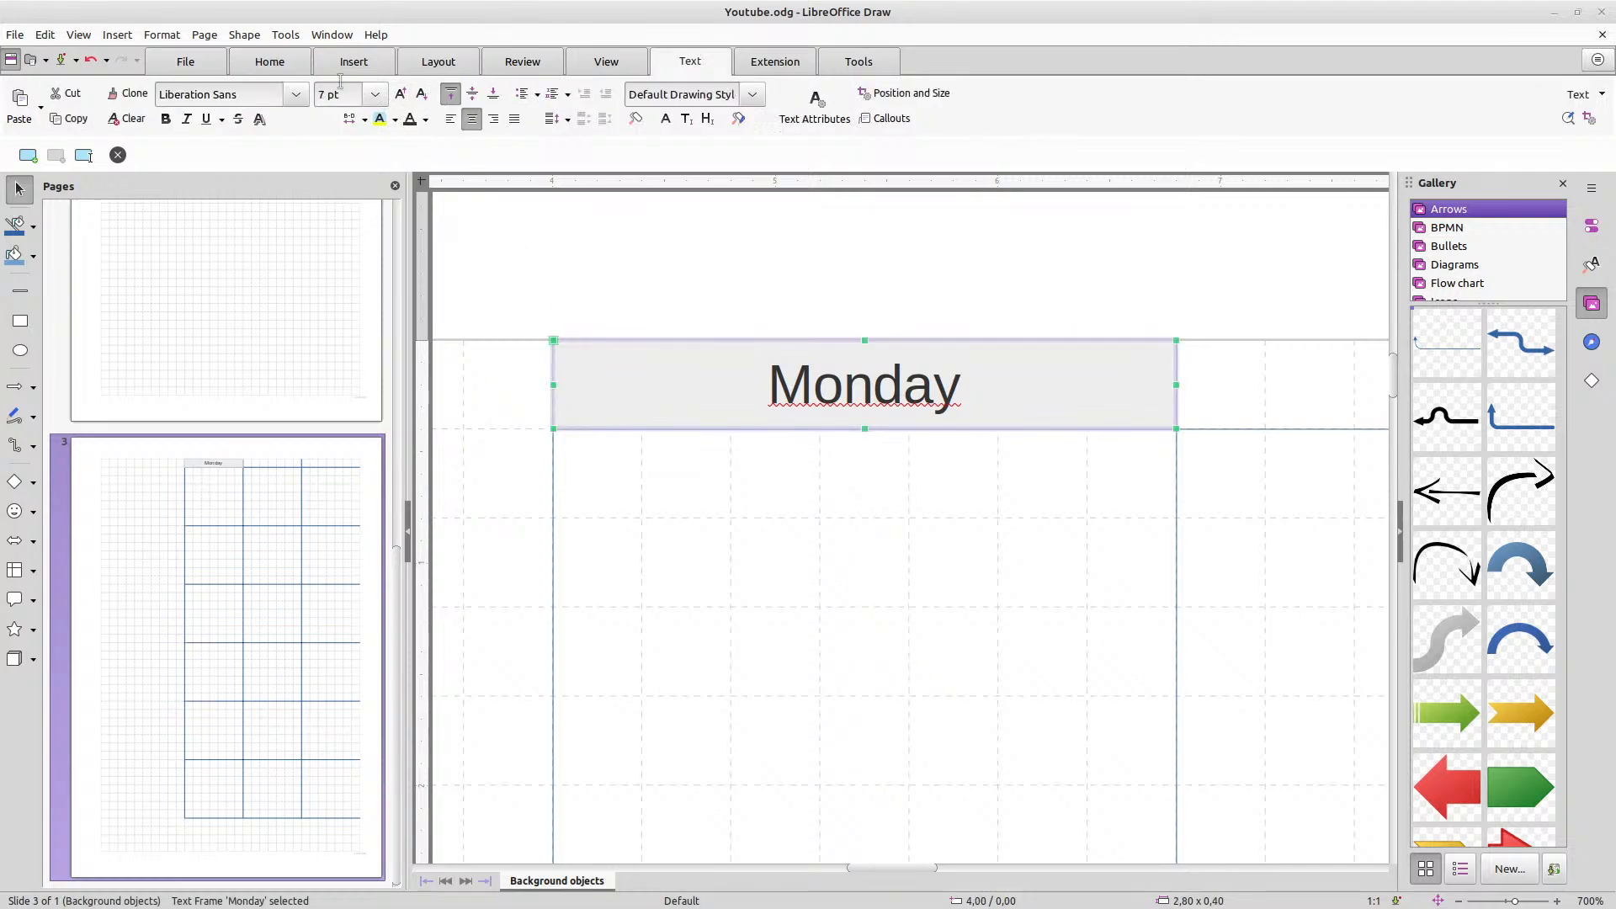
{"action": "left_click", "coordinate": [298, 62]}
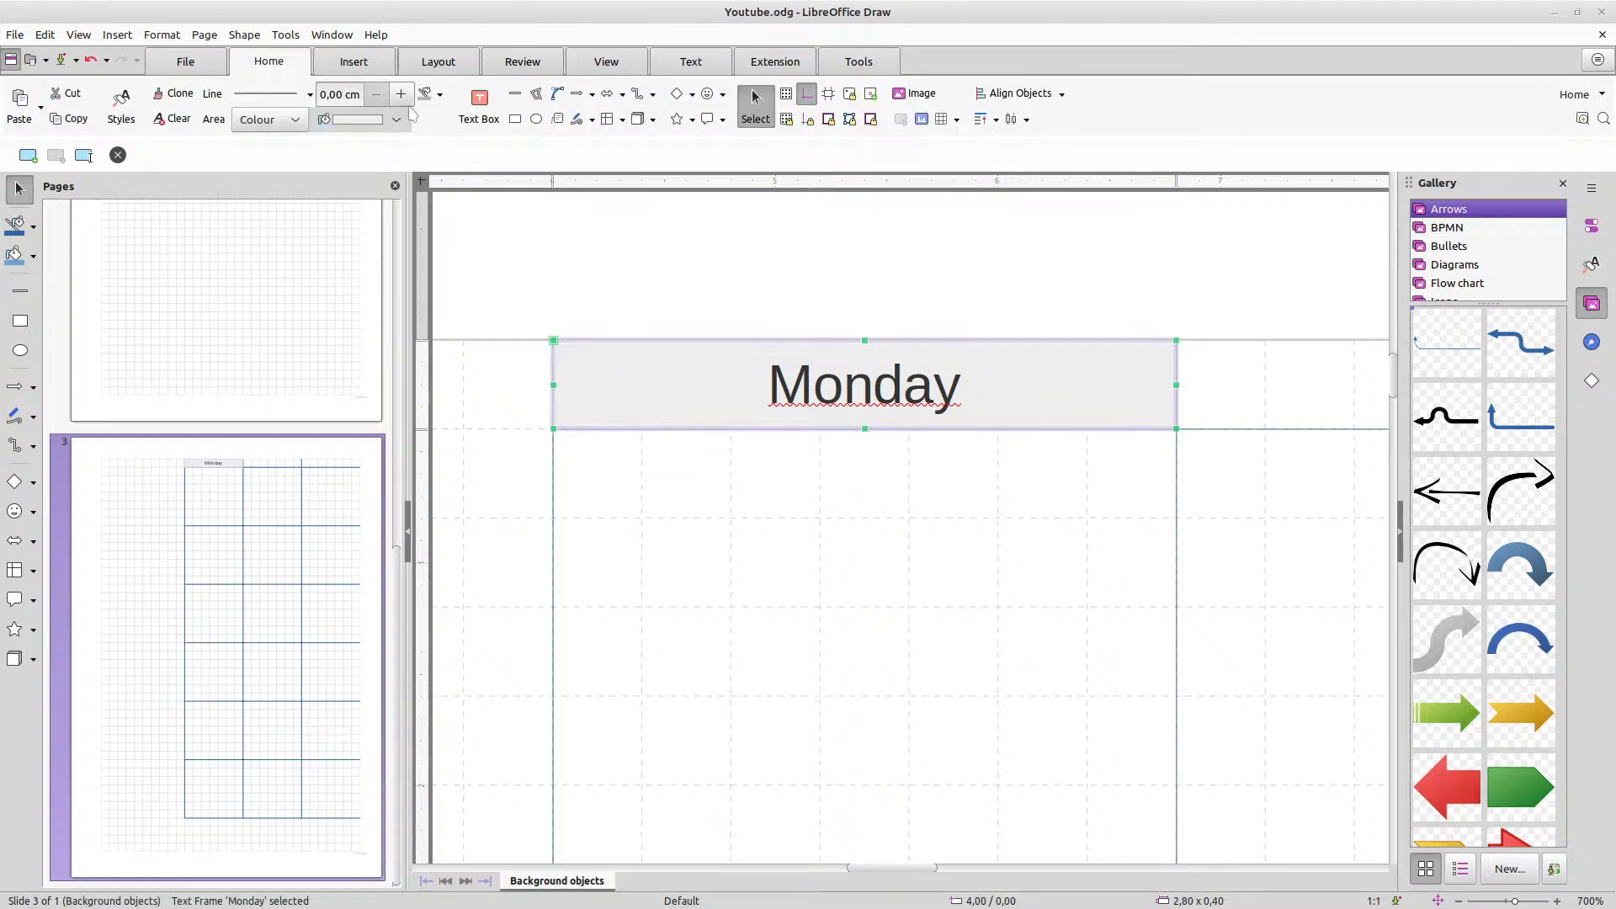
{"action": "left_click", "coordinate": [792, 534]}
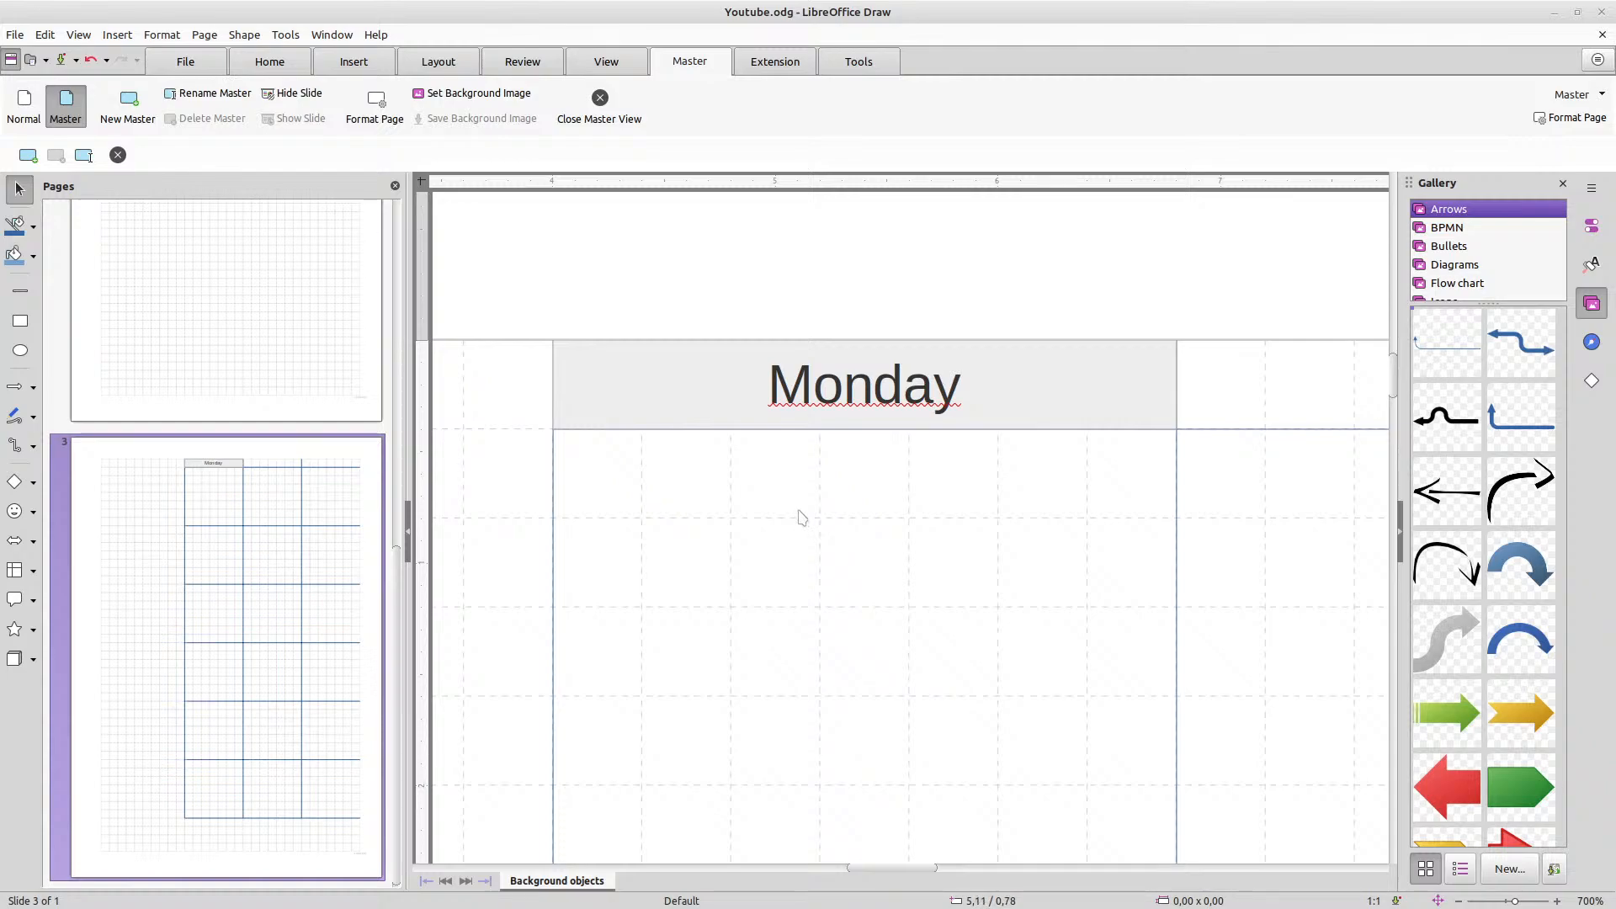
Set the line colour of the vertical grid lines on both sides of the Monday column to Light Grey 1
{"action": "left_click", "coordinate": [553, 474]}
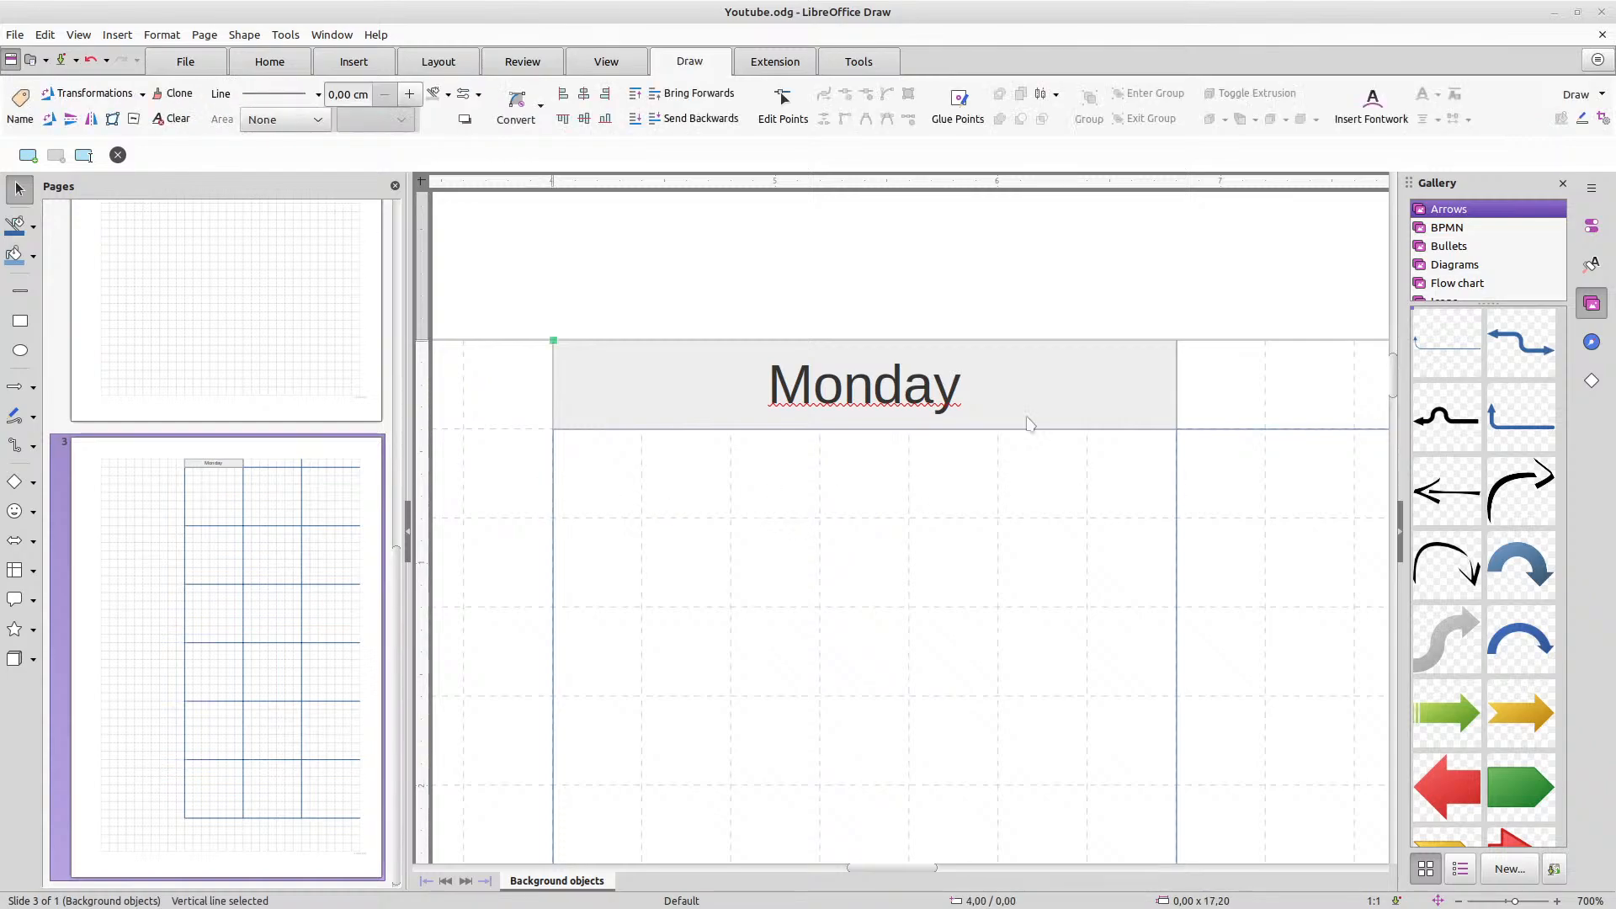
{"action": "left_click", "coordinate": [434, 94]}
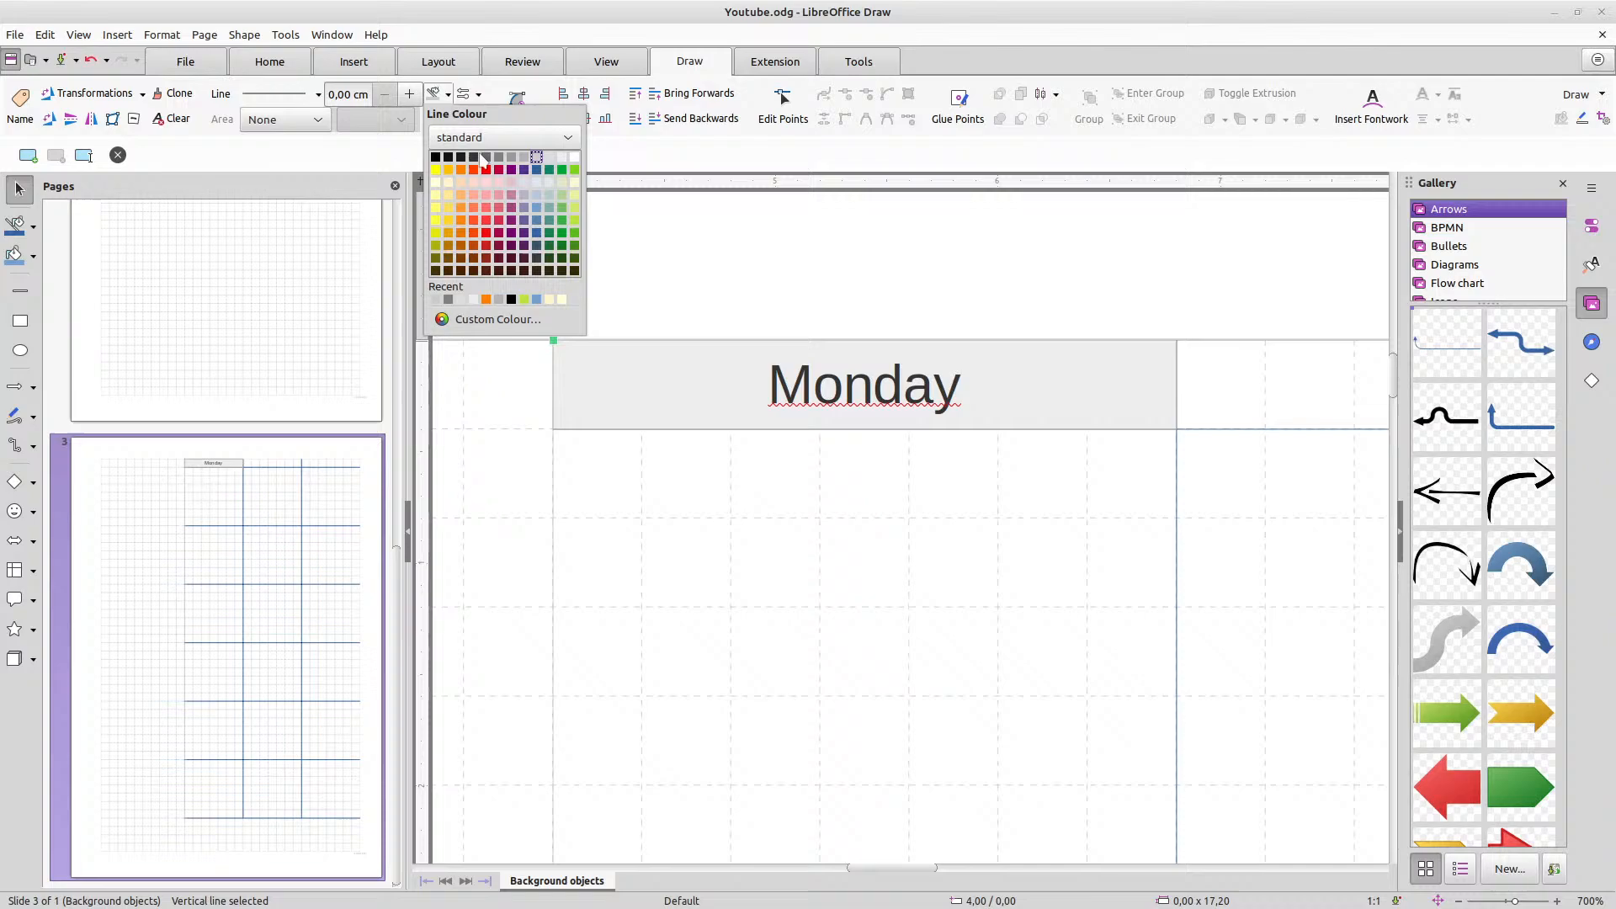
{"action": "left_click", "coordinate": [530, 157]}
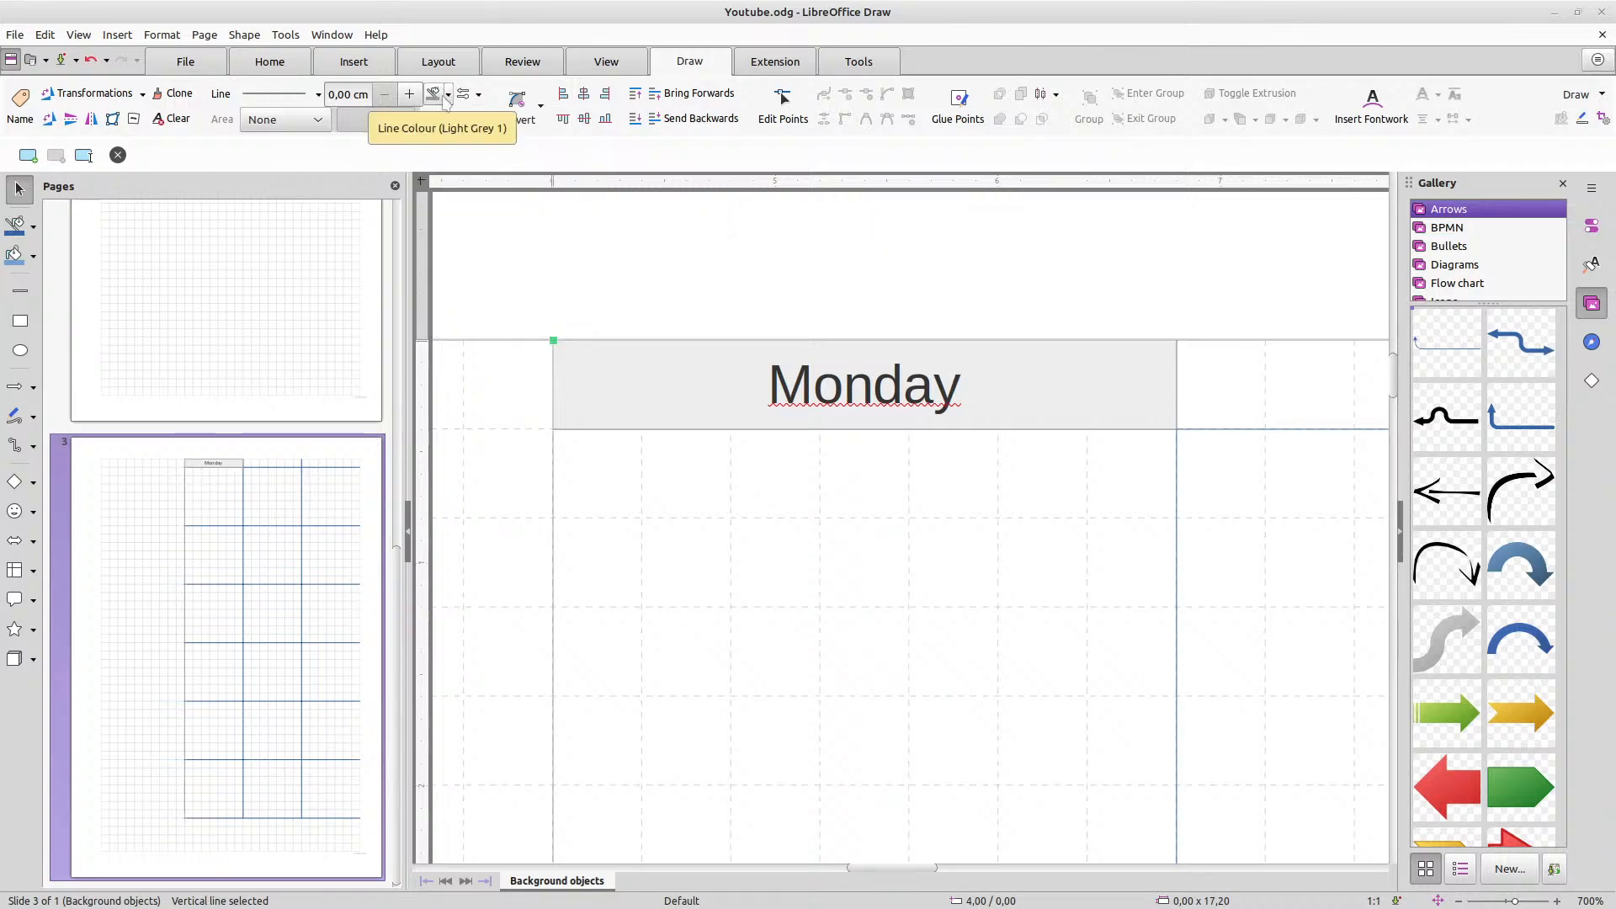
{"action": "left_click", "coordinate": [1176, 471]}
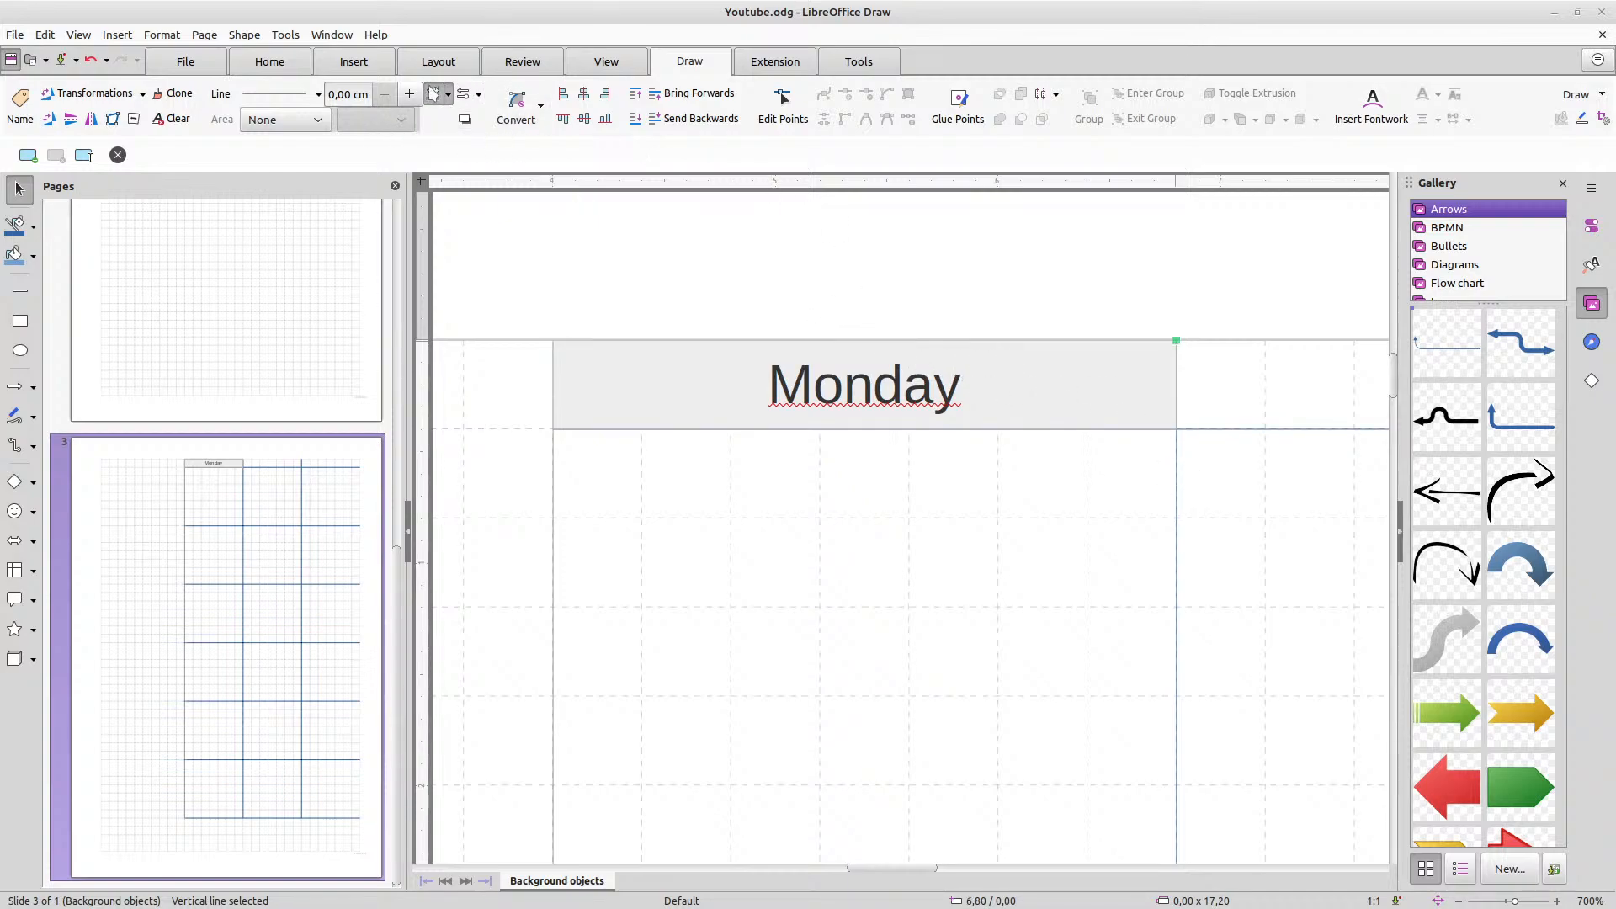
Apply the Light Grey 1 line colour to the Monday box and the horizontal grid line directly beneath it
{"action": "left_click", "coordinate": [1110, 367]}
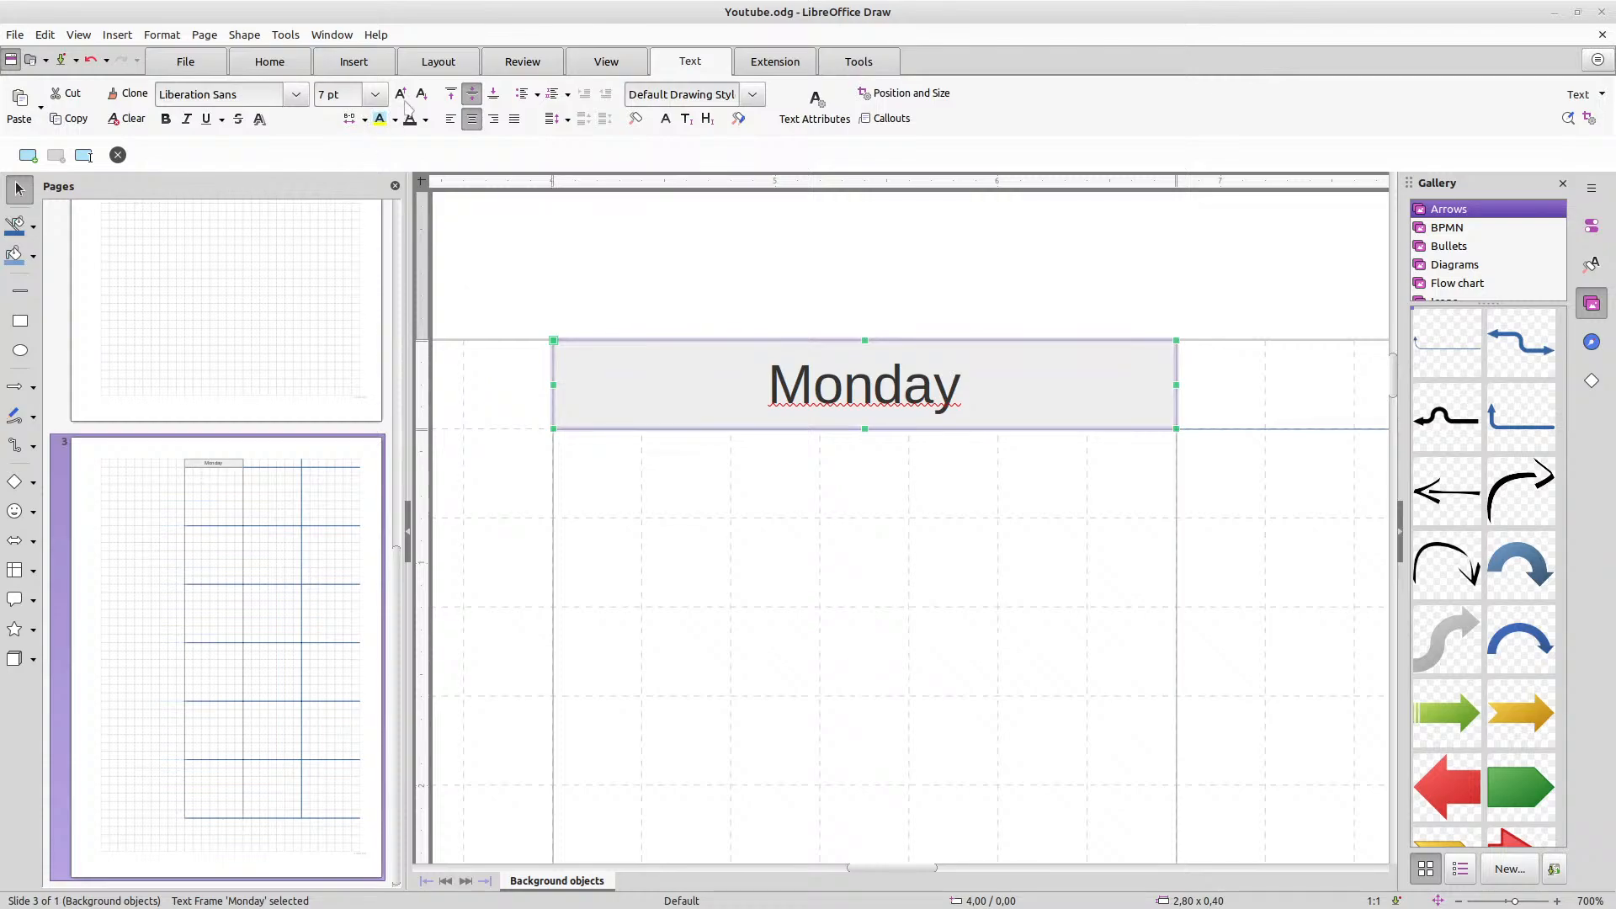
{"action": "left_click", "coordinate": [269, 63]}
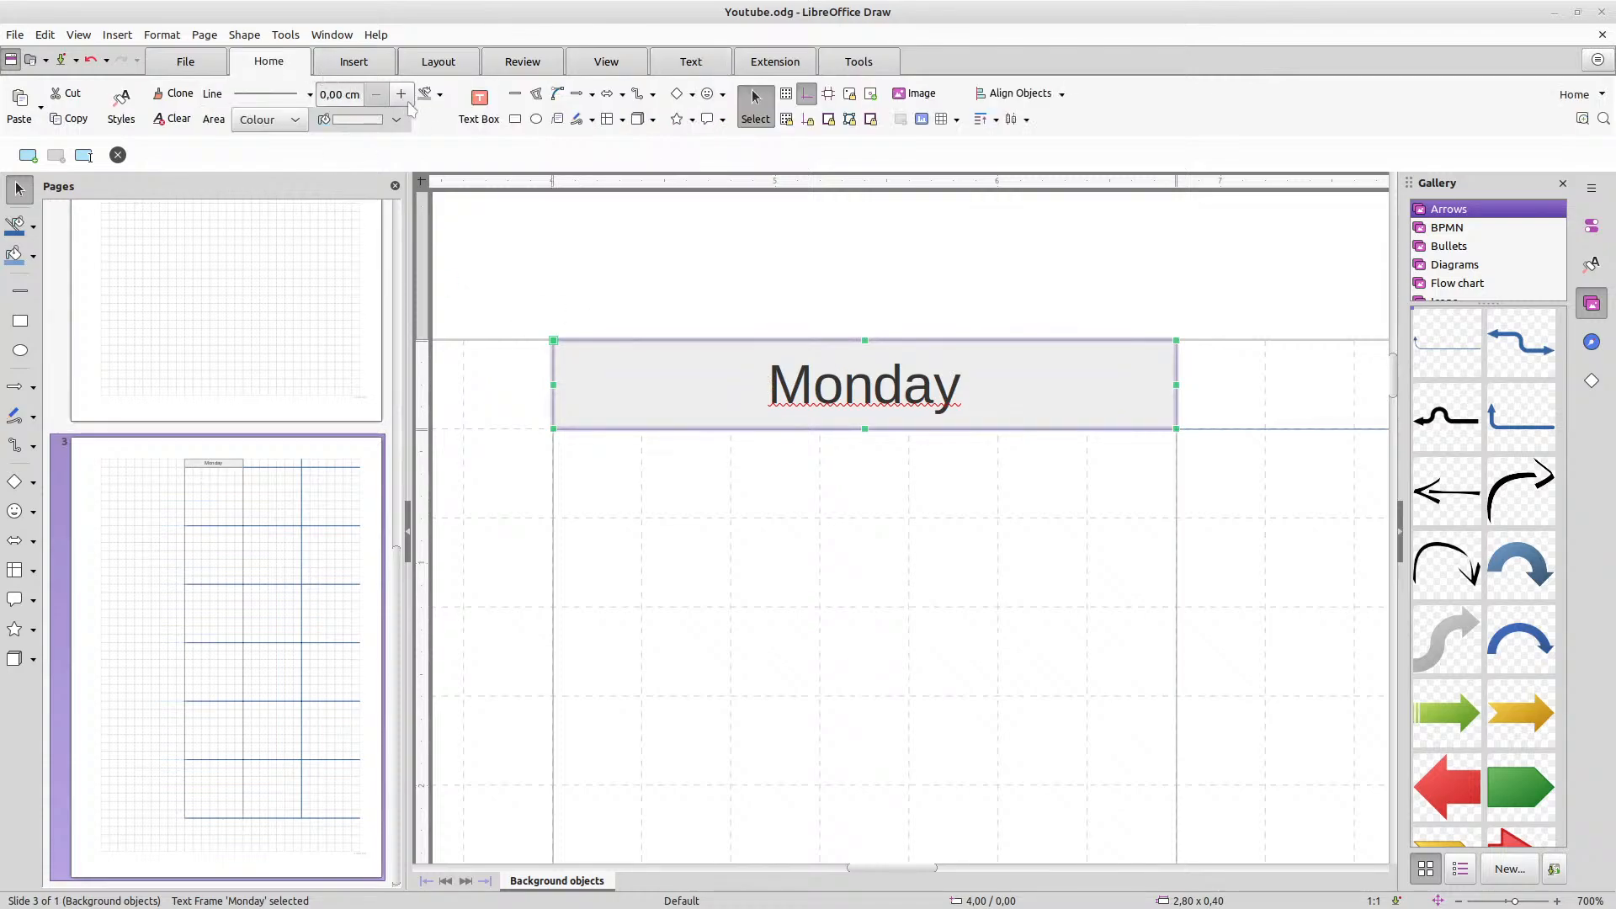
{"action": "left_click", "coordinate": [1251, 428]}
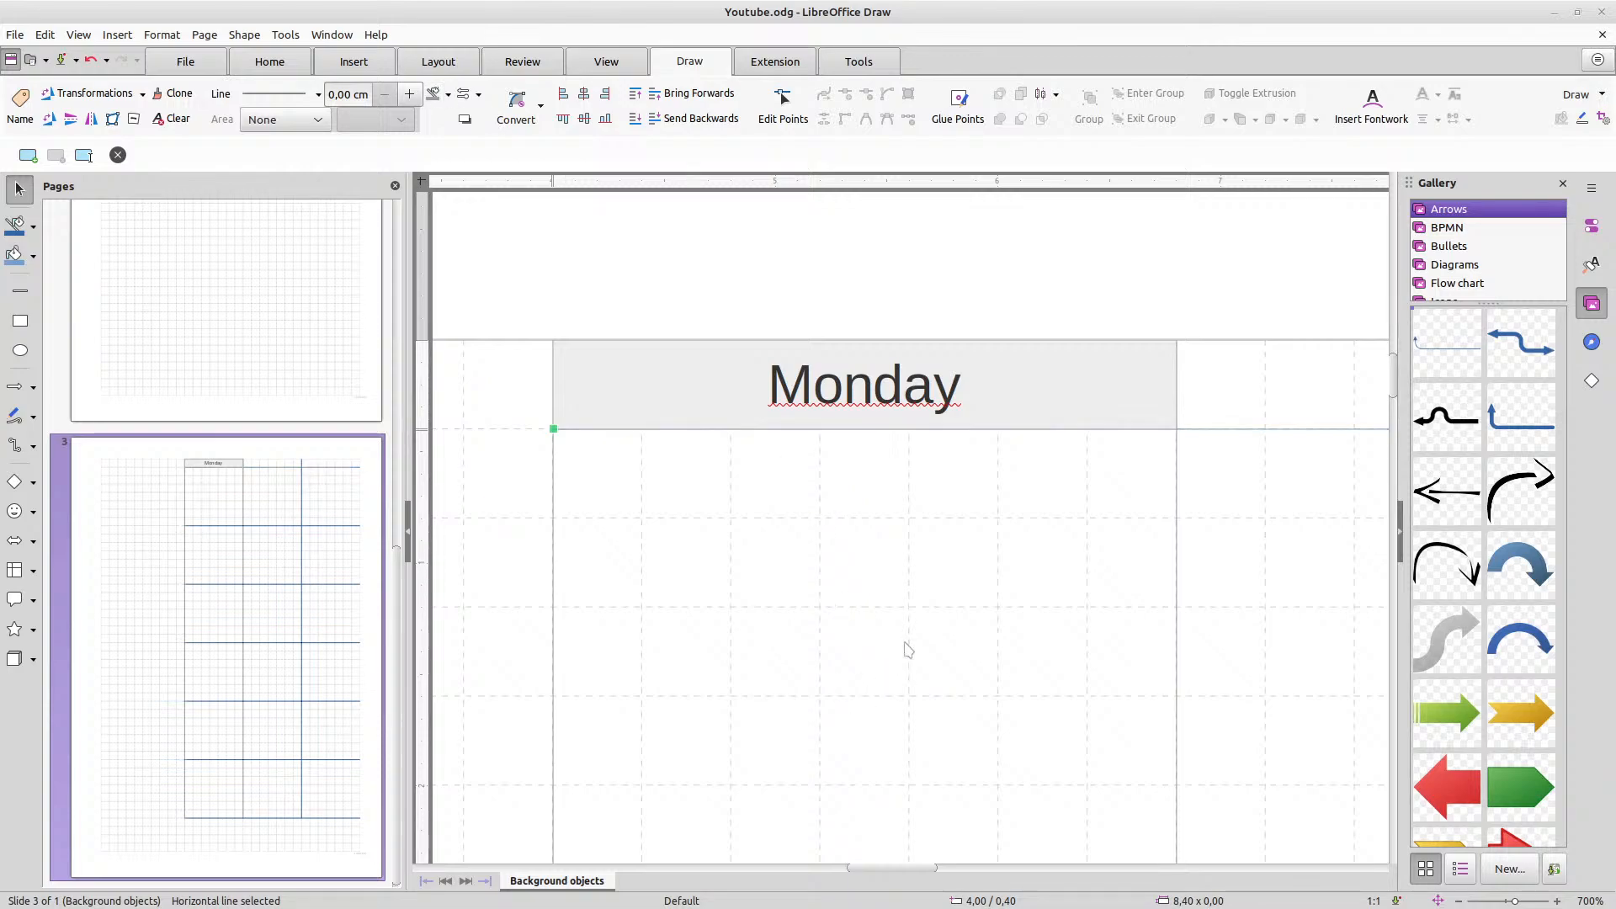
Select the whole planner grid together with the Monday box and apply the Light Grey 1 line colour to it
{"action": "scroll", "coordinate": [937, 641], "scroll_direction": "down", "scroll_amount": 3, "text": "ctrl"}
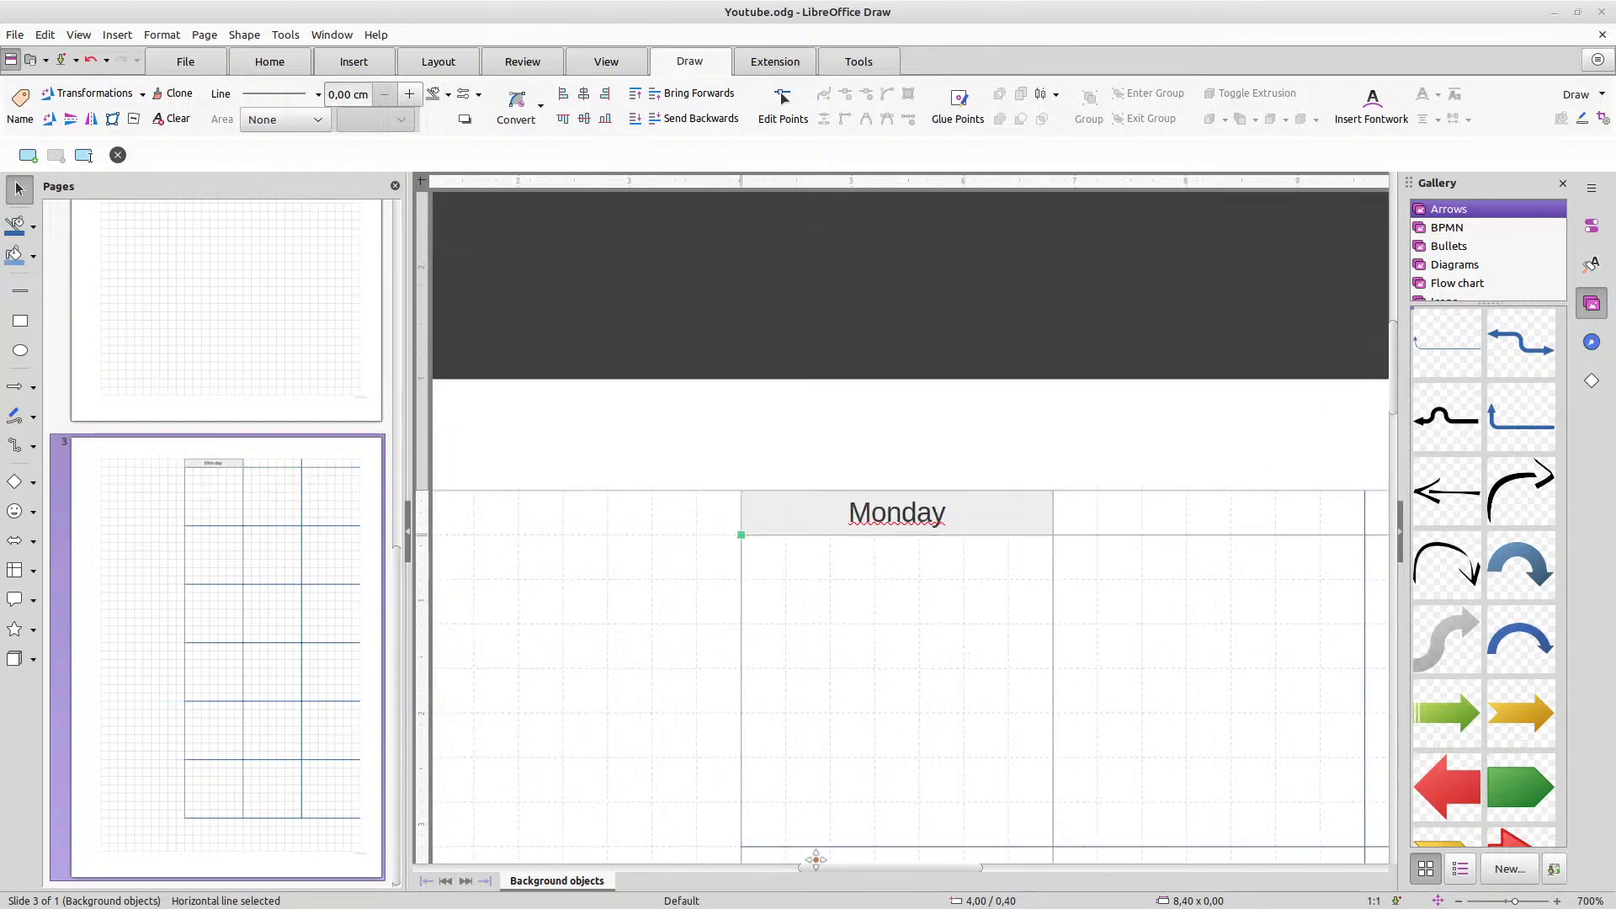
{"action": "scroll", "coordinate": [845, 865], "scroll_direction": "right", "scroll_amount": 5}
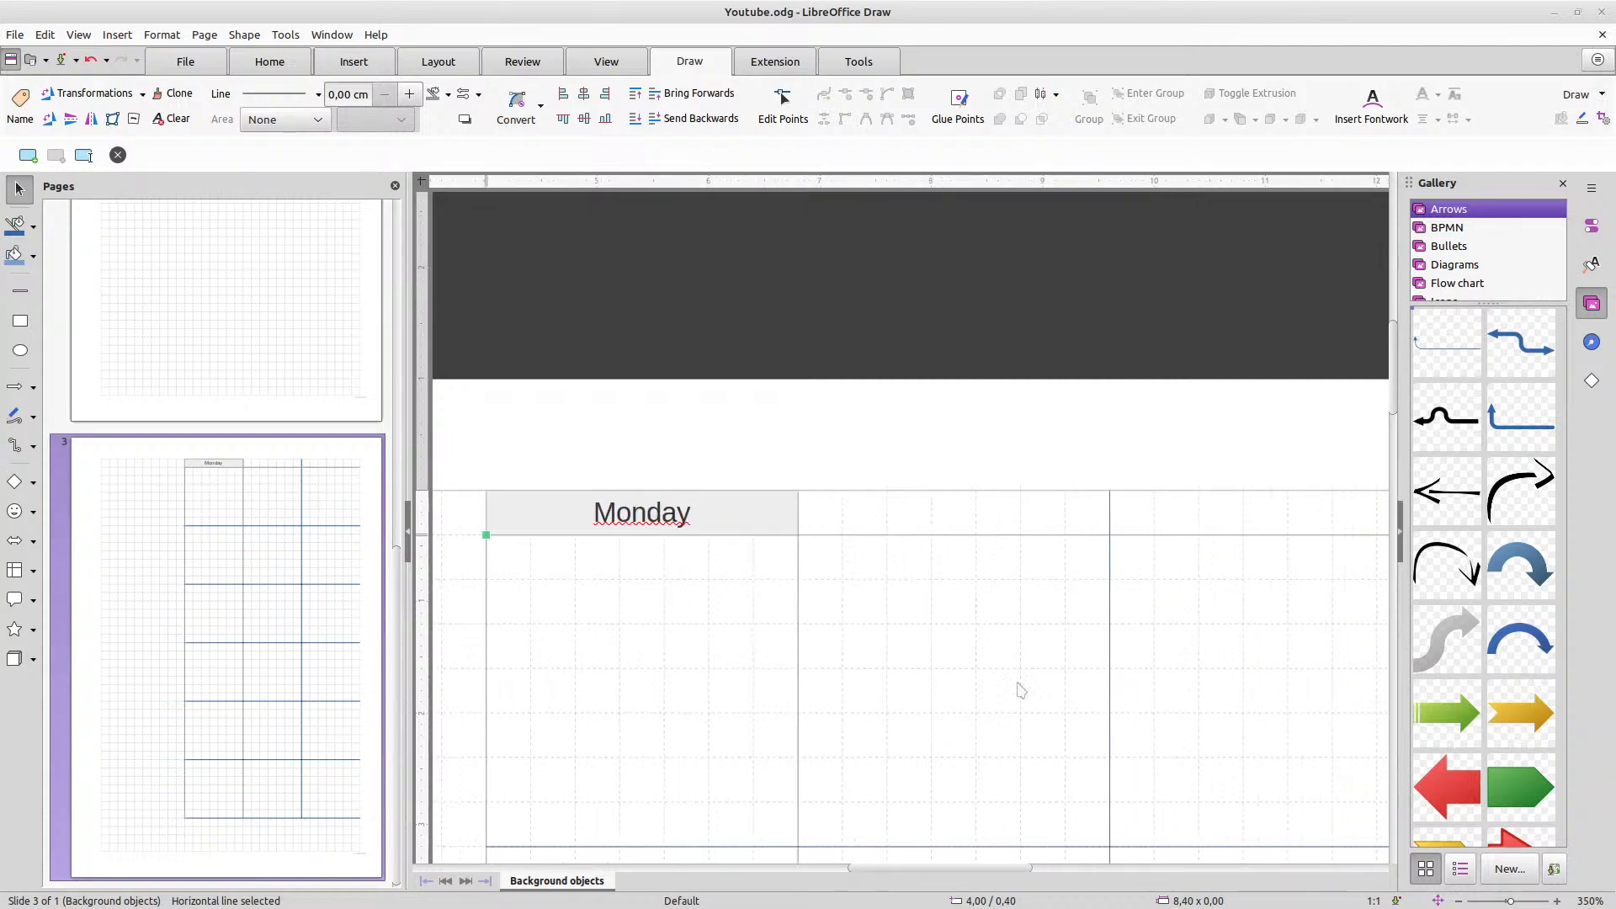
{"action": "scroll", "coordinate": [1062, 661], "scroll_direction": "down", "scroll_amount": 2, "text": "ctrl"}
{"action": "scroll", "coordinate": [1063, 660], "scroll_direction": "down", "scroll_amount": 2, "text": "ctrl"}
{"action": "scroll", "coordinate": [1063, 661], "scroll_direction": "down", "scroll_amount": 5}
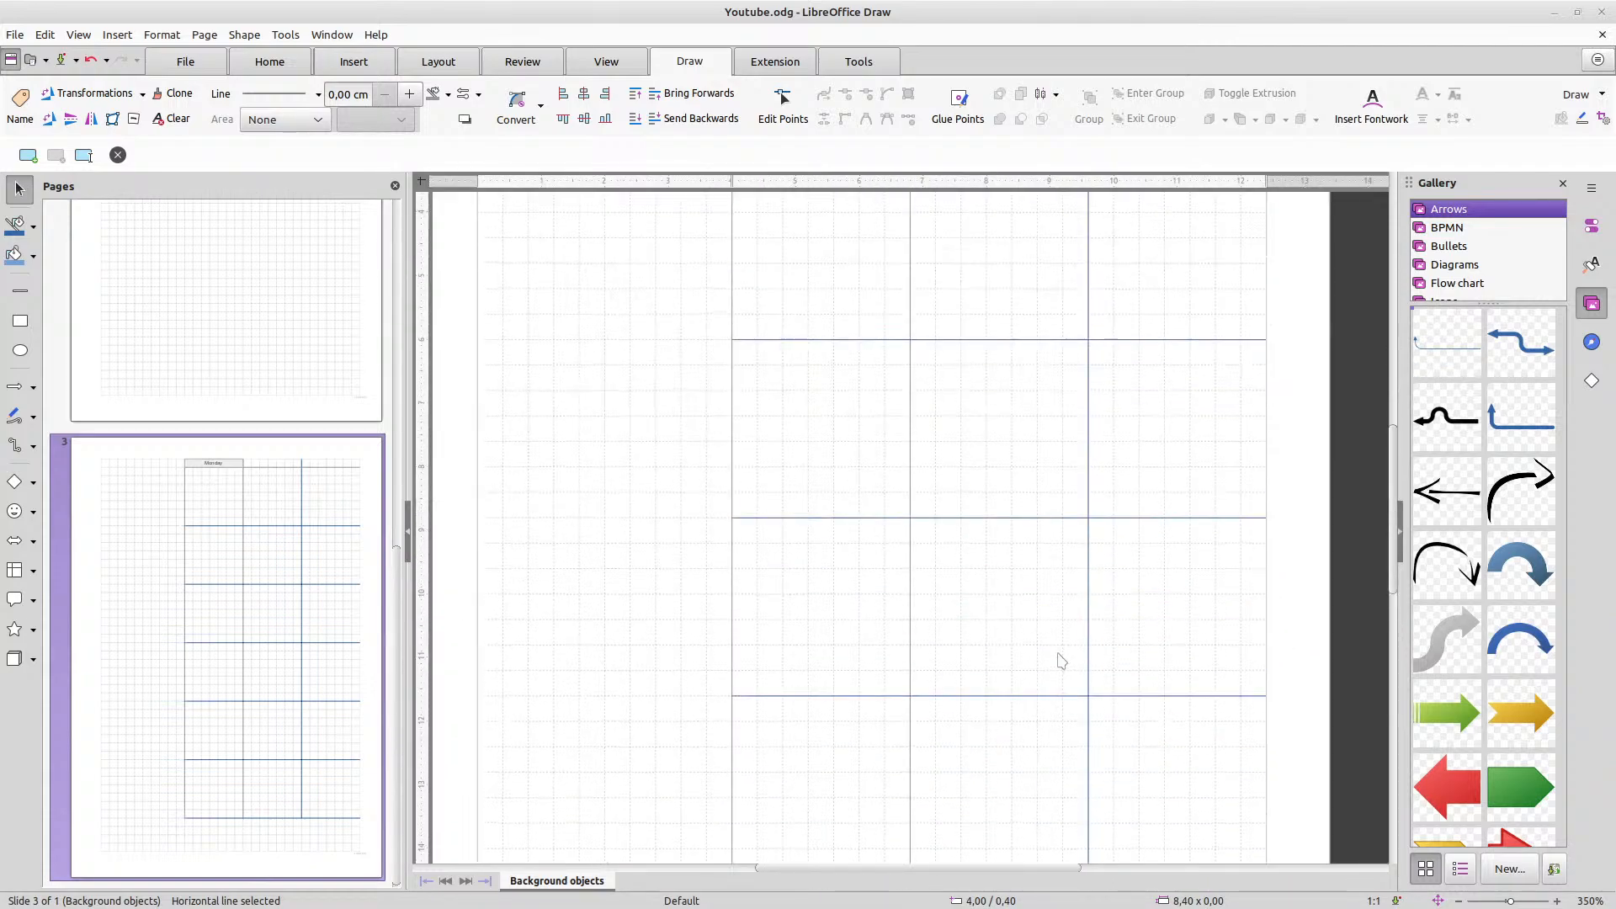
{"action": "scroll", "coordinate": [1062, 660], "scroll_direction": "down", "scroll_amount": 2, "text": "ctrl"}
{"action": "scroll", "coordinate": [1060, 660], "scroll_direction": "down", "scroll_amount": 2, "text": "ctrl"}
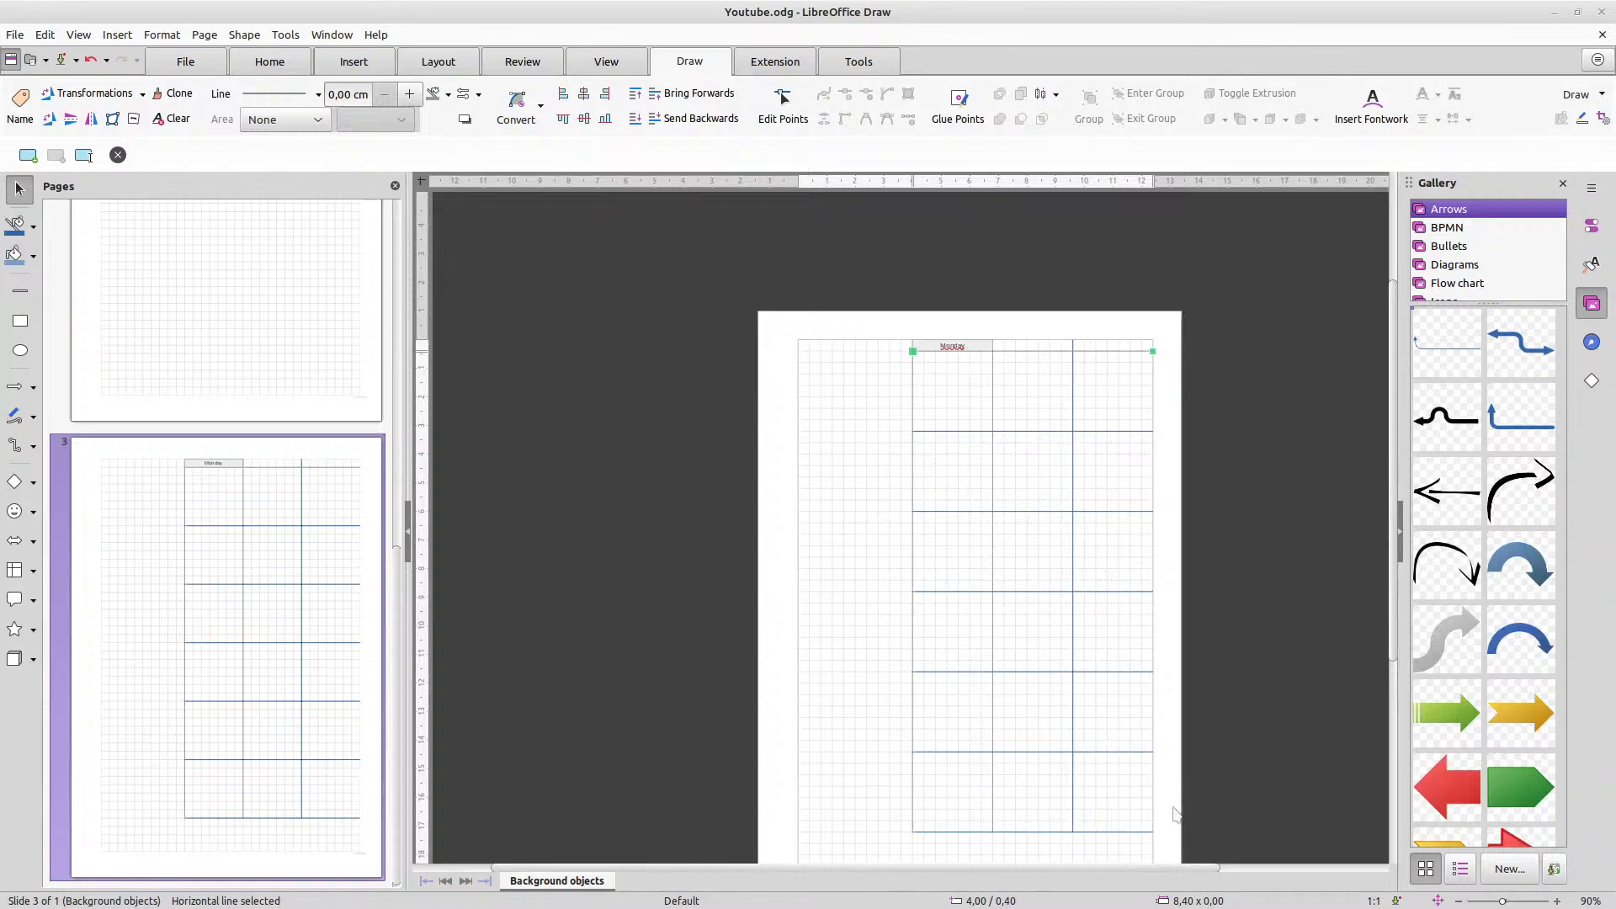
{"action": "mouse_move", "coordinate": [1196, 845]}
{"action": "left_mouse_down"}
{"action": "mouse_move", "coordinate": [963, 714]}
{"action": "mouse_move", "coordinate": [877, 526]}
{"action": "mouse_move", "coordinate": [881, 326]}
{"action": "left_mouse_up"}
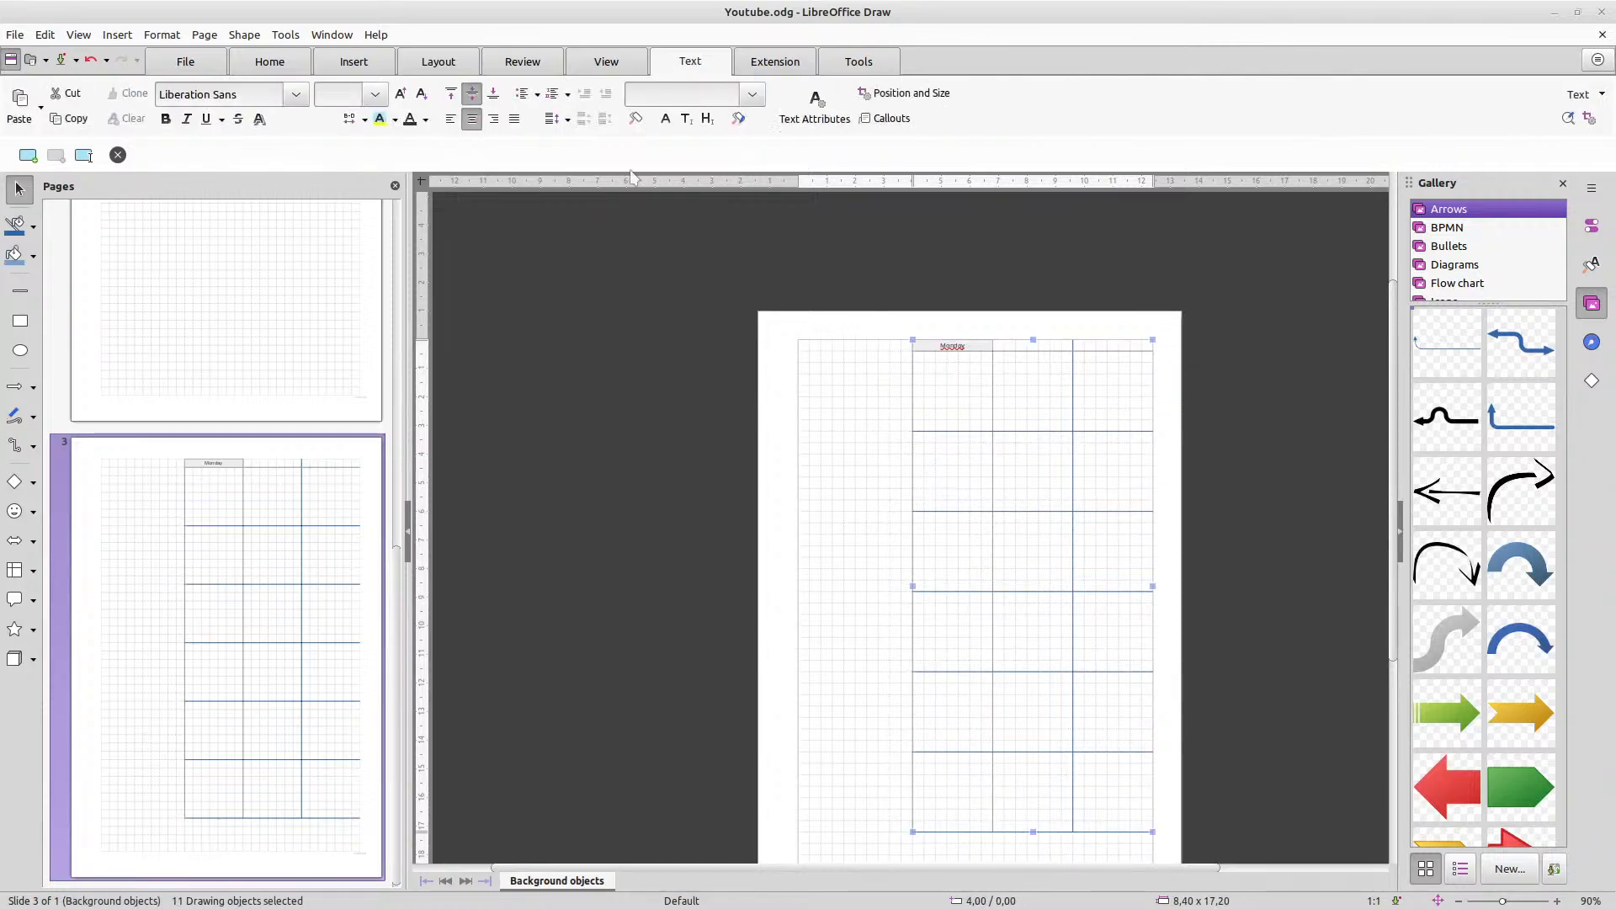
{"action": "left_click", "coordinate": [258, 69]}
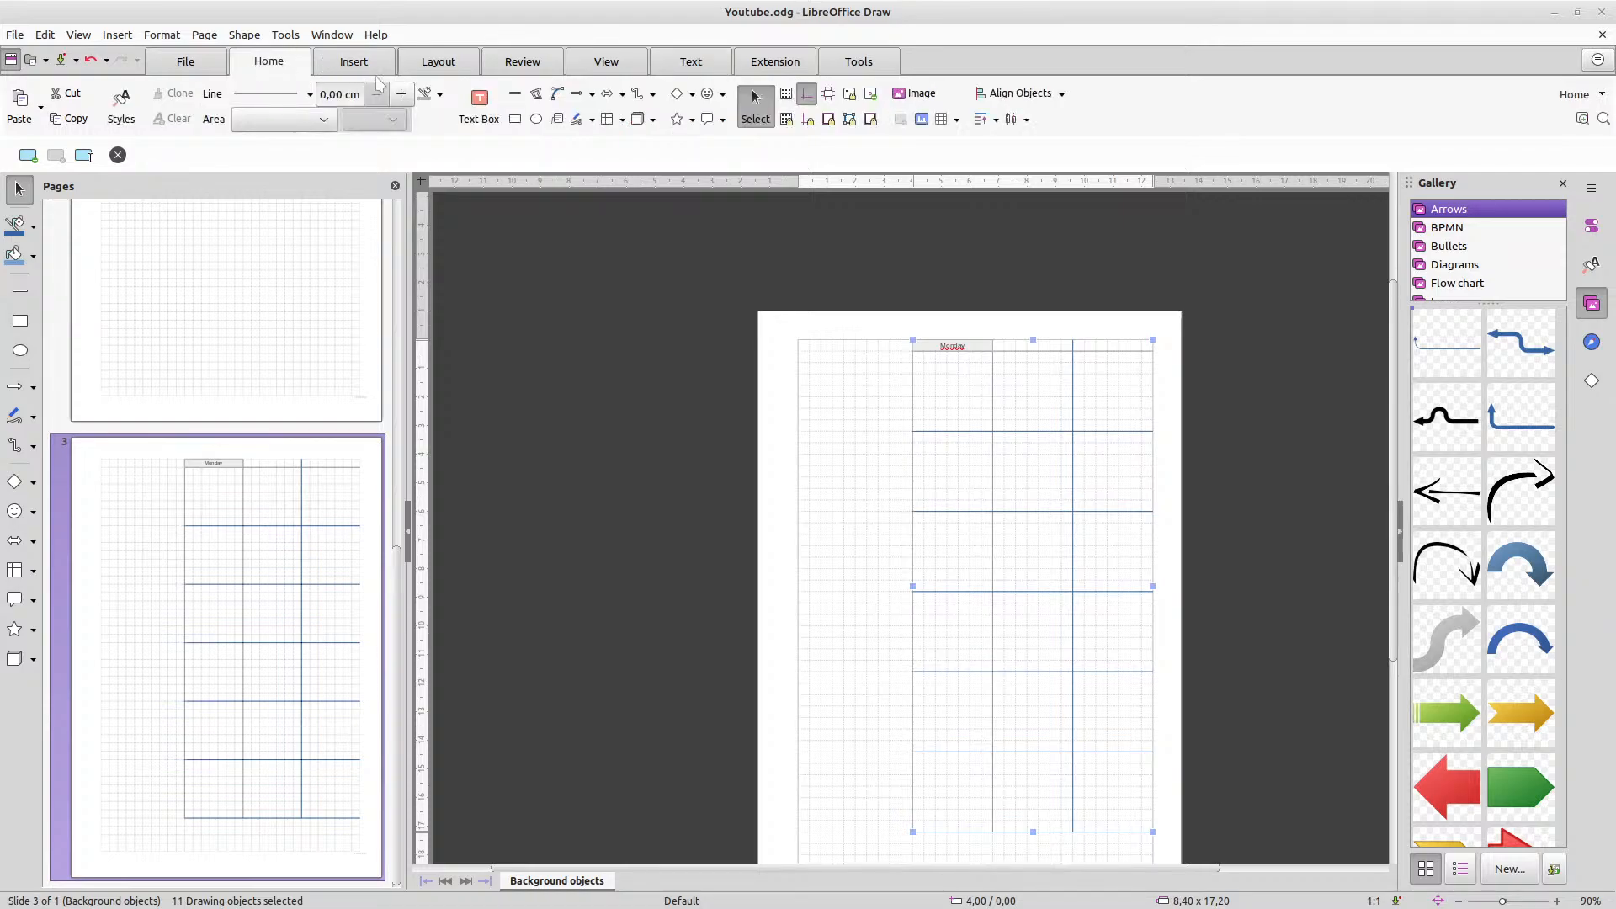
{"action": "left_click", "coordinate": [425, 94]}
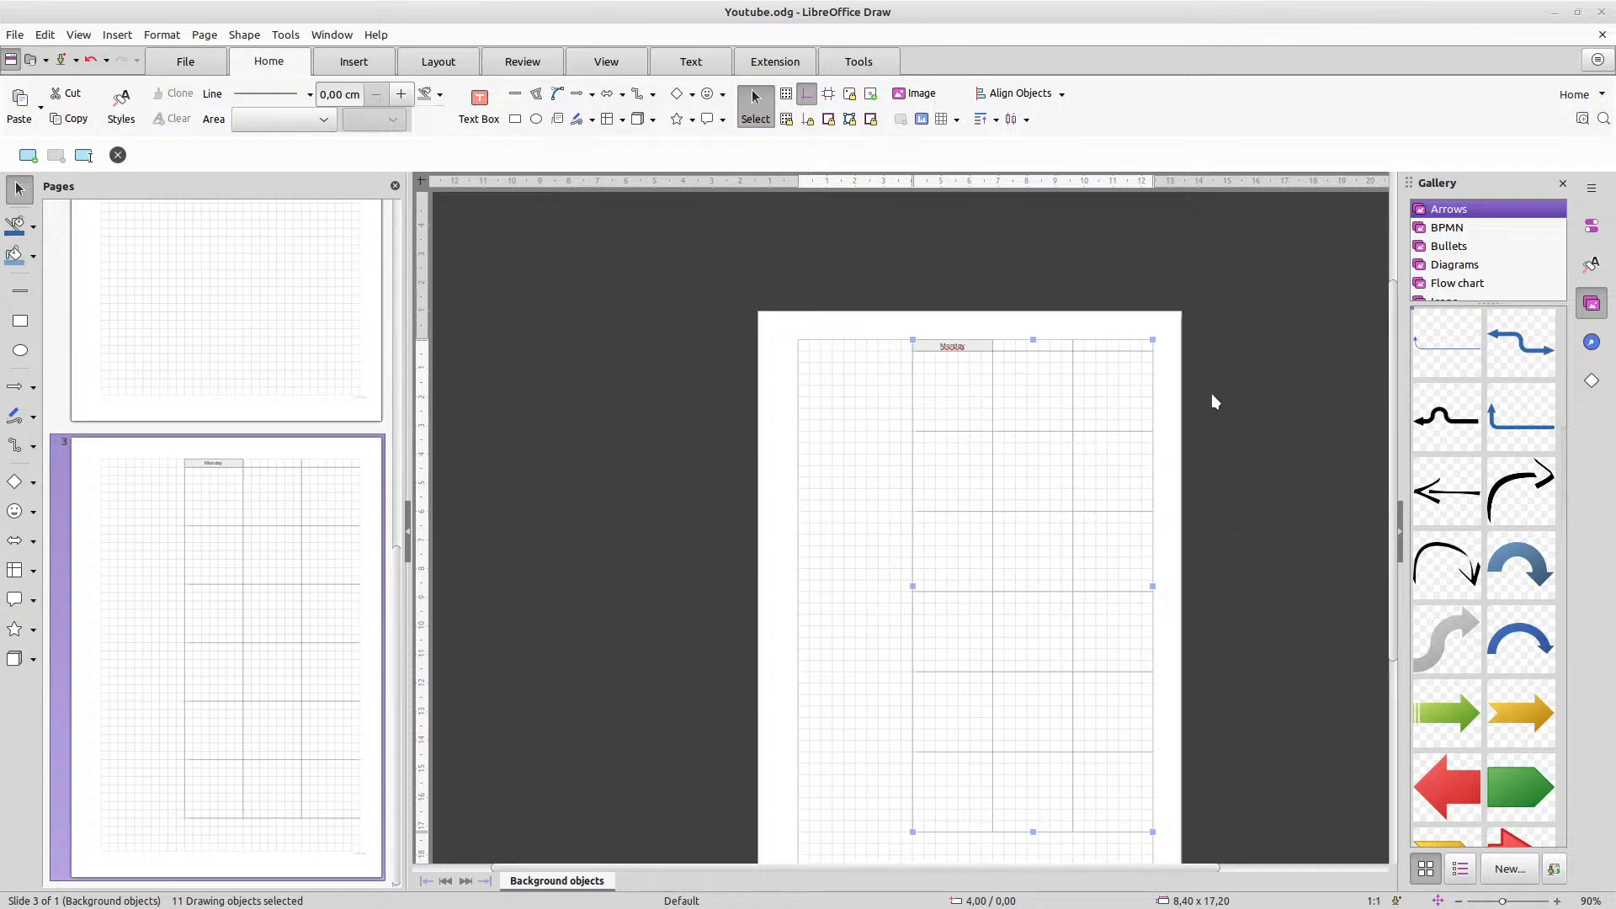
{"action": "left_click", "coordinate": [1164, 358]}
Duplicate the Monday header box and align the copy exactly above the second column, at horizontal position 6.80 cm
{"action": "scroll", "coordinate": [1023, 401], "scroll_direction": "up", "scroll_amount": 8}
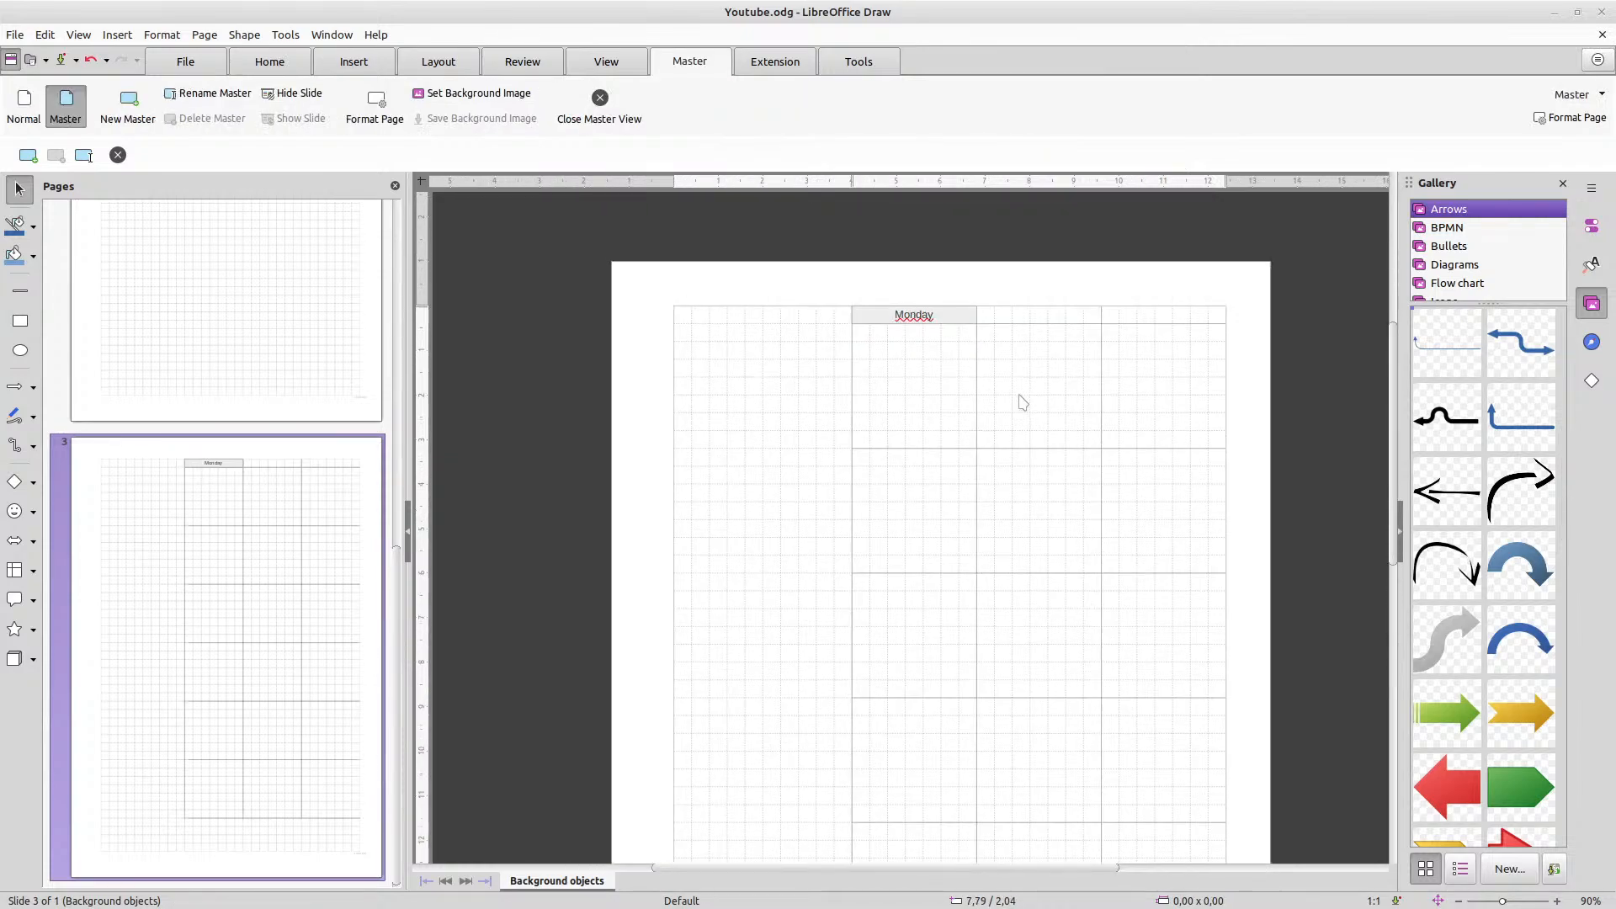
{"action": "scroll", "coordinate": [1028, 342], "scroll_direction": "up", "scroll_amount": 2}
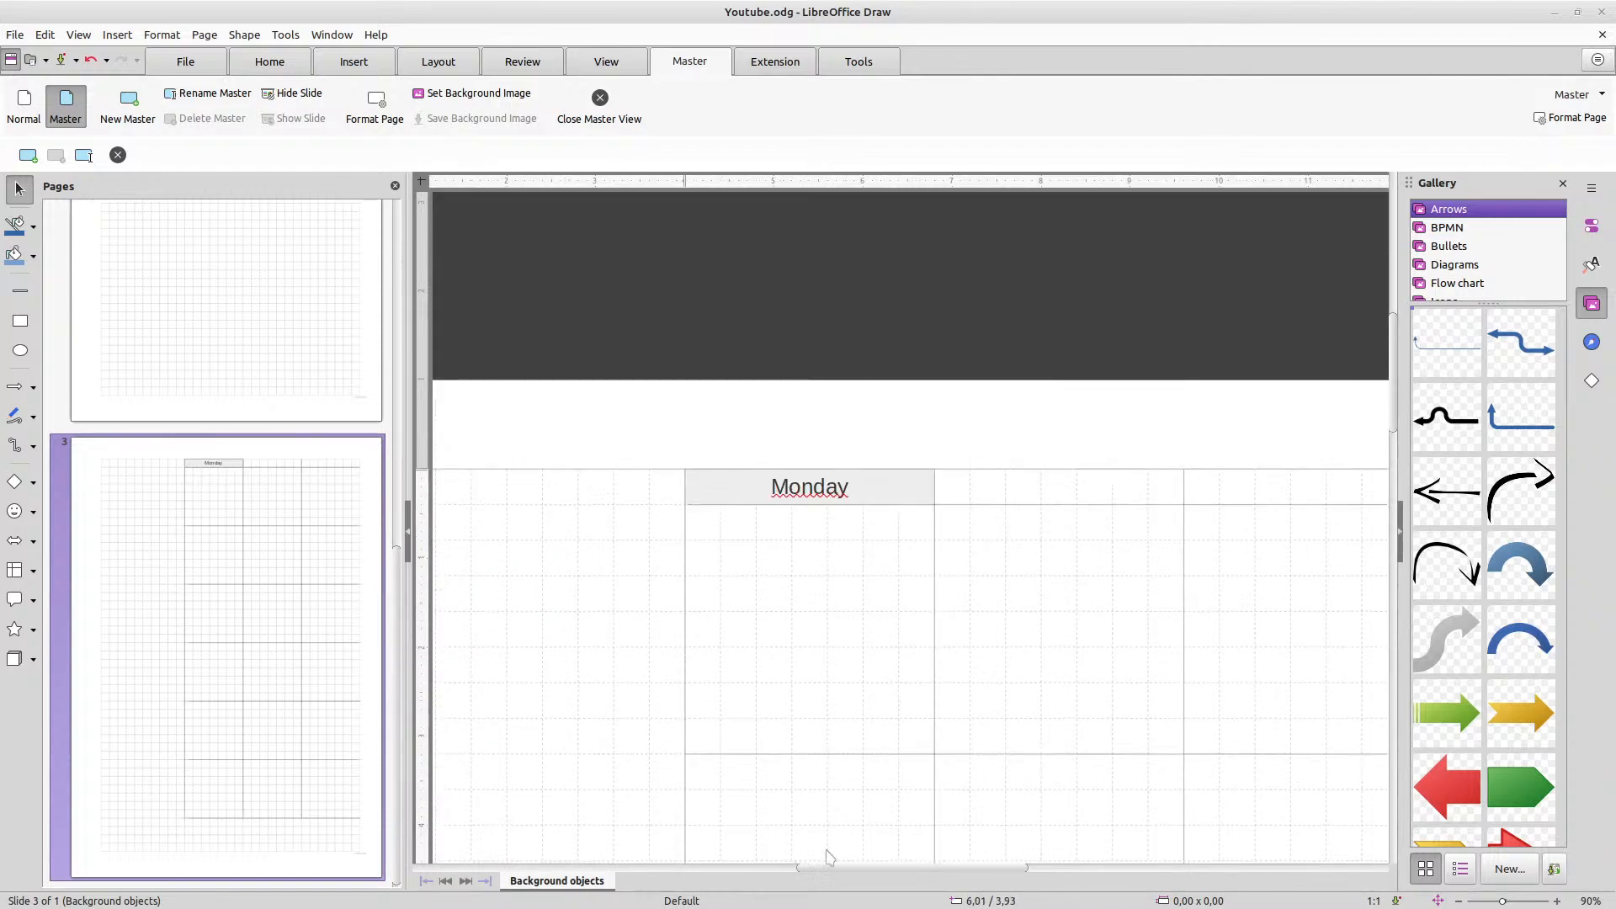
{"action": "left_click_drag", "start_coordinate": [830, 873], "coordinate": [871, 873]}
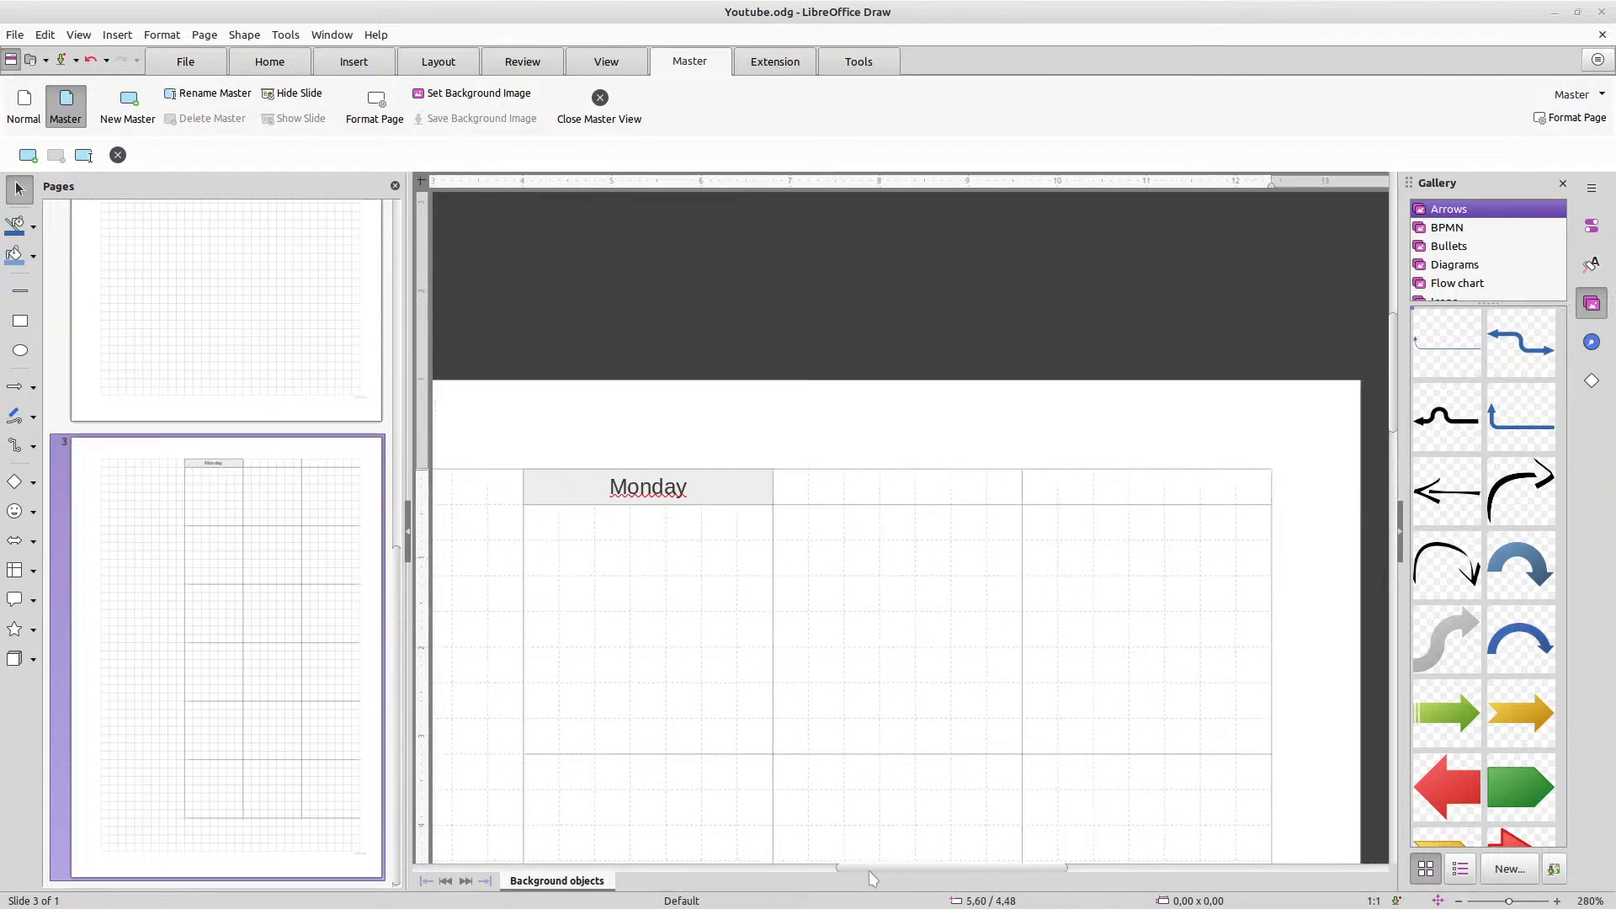
{"action": "left_click", "coordinate": [719, 487]}
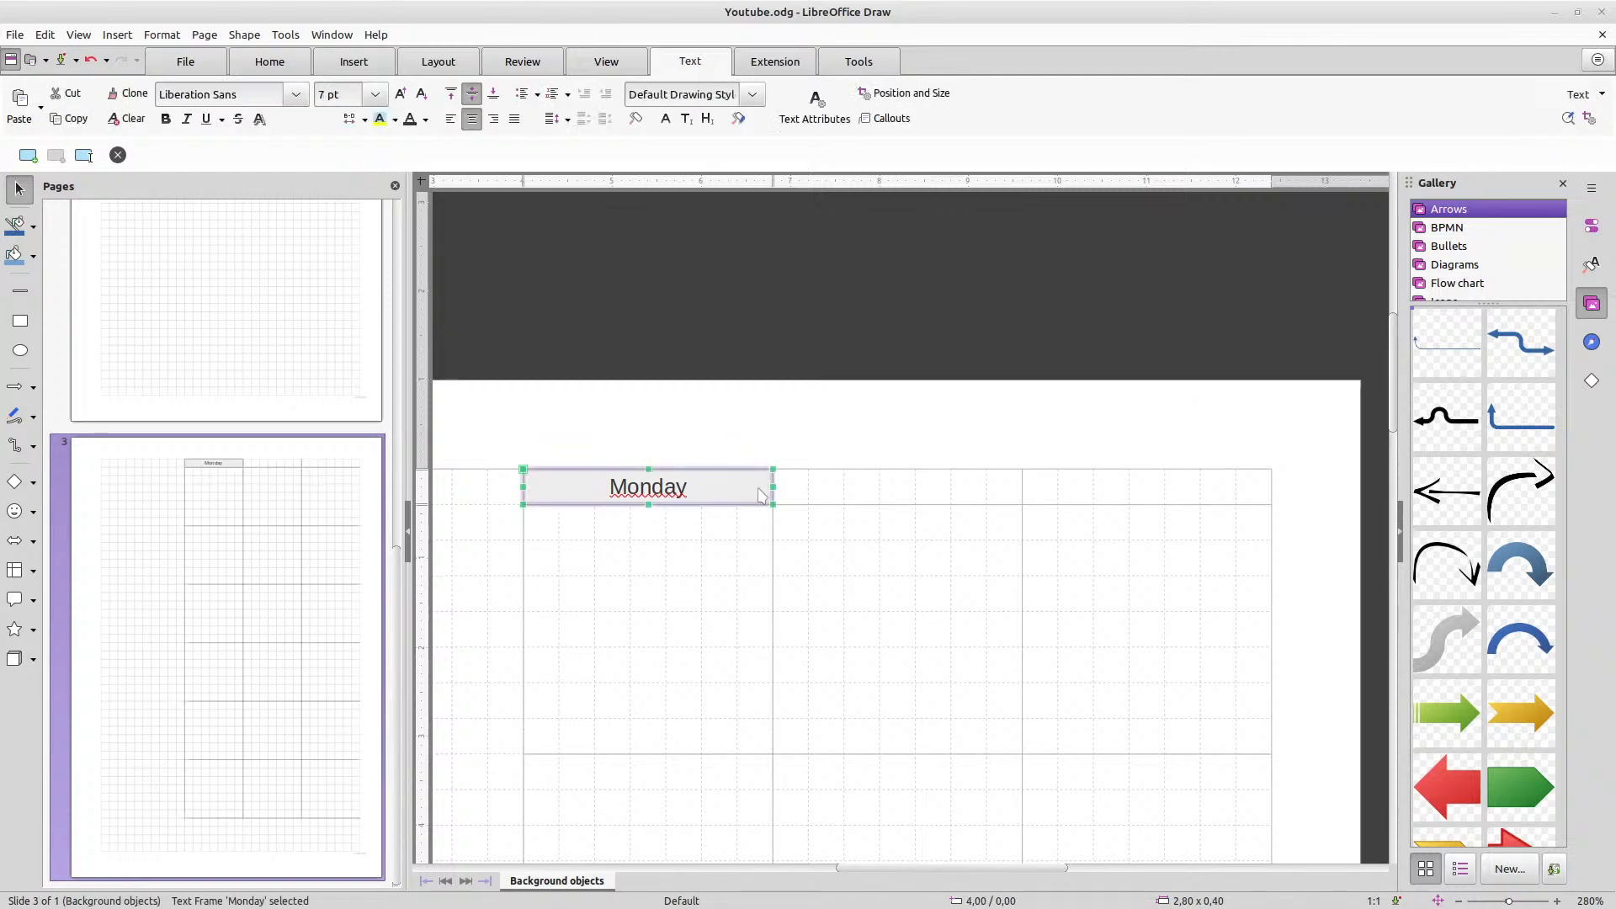
{"action": "left_click_drag", "start_coordinate": [720, 487], "coordinate": [760, 495]}
{"action": "key", "text": "Right"}
{"action": "key", "text": "Right"}
{"action": "key", "text": "Right"}
{"action": "key", "text": "Right"}
{"action": "key", "text": "Right"}
{"action": "key", "text": "Right"}
{"action": "key", "text": "Right"}
{"action": "key", "text": "Right"}
{"action": "key", "text": "Right"}
{"action": "key", "text": "Right"}
{"action": "key", "text": "Right"}
{"action": "key", "text": "Right"}
{"action": "key", "text": "Right"}
{"action": "key", "text": "Right"}
{"action": "key", "text": "Right"}
{"action": "key", "text": "Right"}
{"action": "key", "text": "Right"}
{"action": "key", "text": "Right"}
{"action": "key", "text": "Right"}
{"action": "key", "text": "Right"}
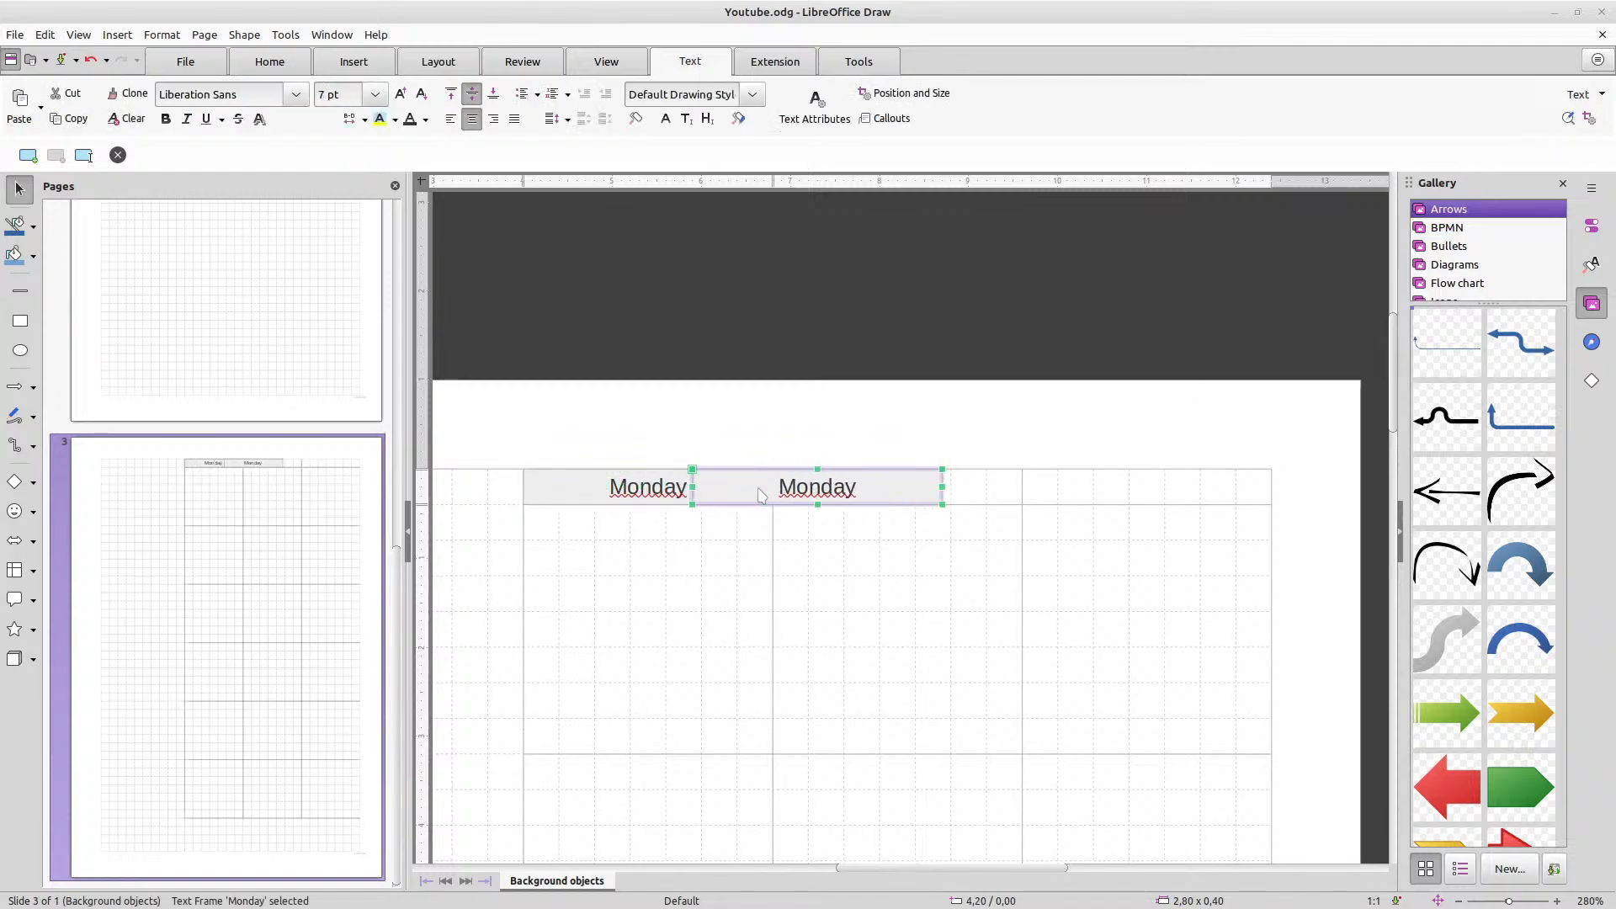
{"action": "key", "text": "Right"}
{"action": "key", "text": "Right"}
{"action": "key", "text": "Right"}
{"action": "key", "text": "Right"}
{"action": "key", "text": "Right"}
{"action": "key", "text": "Right"}
{"action": "key", "text": "Right"}
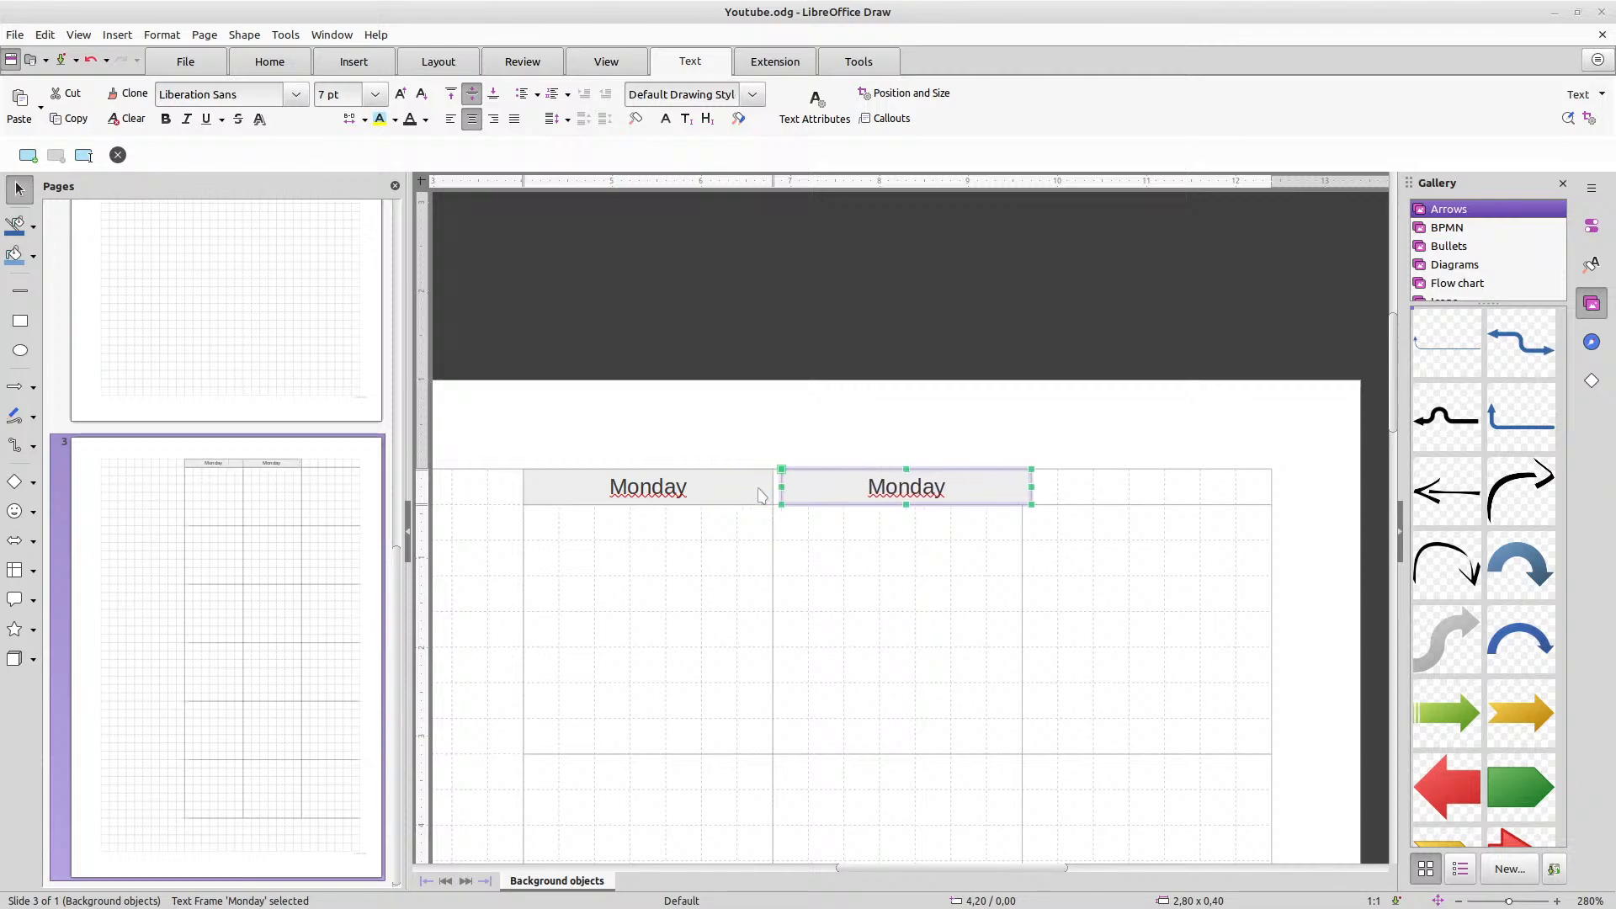
{"action": "key", "text": "Left"}
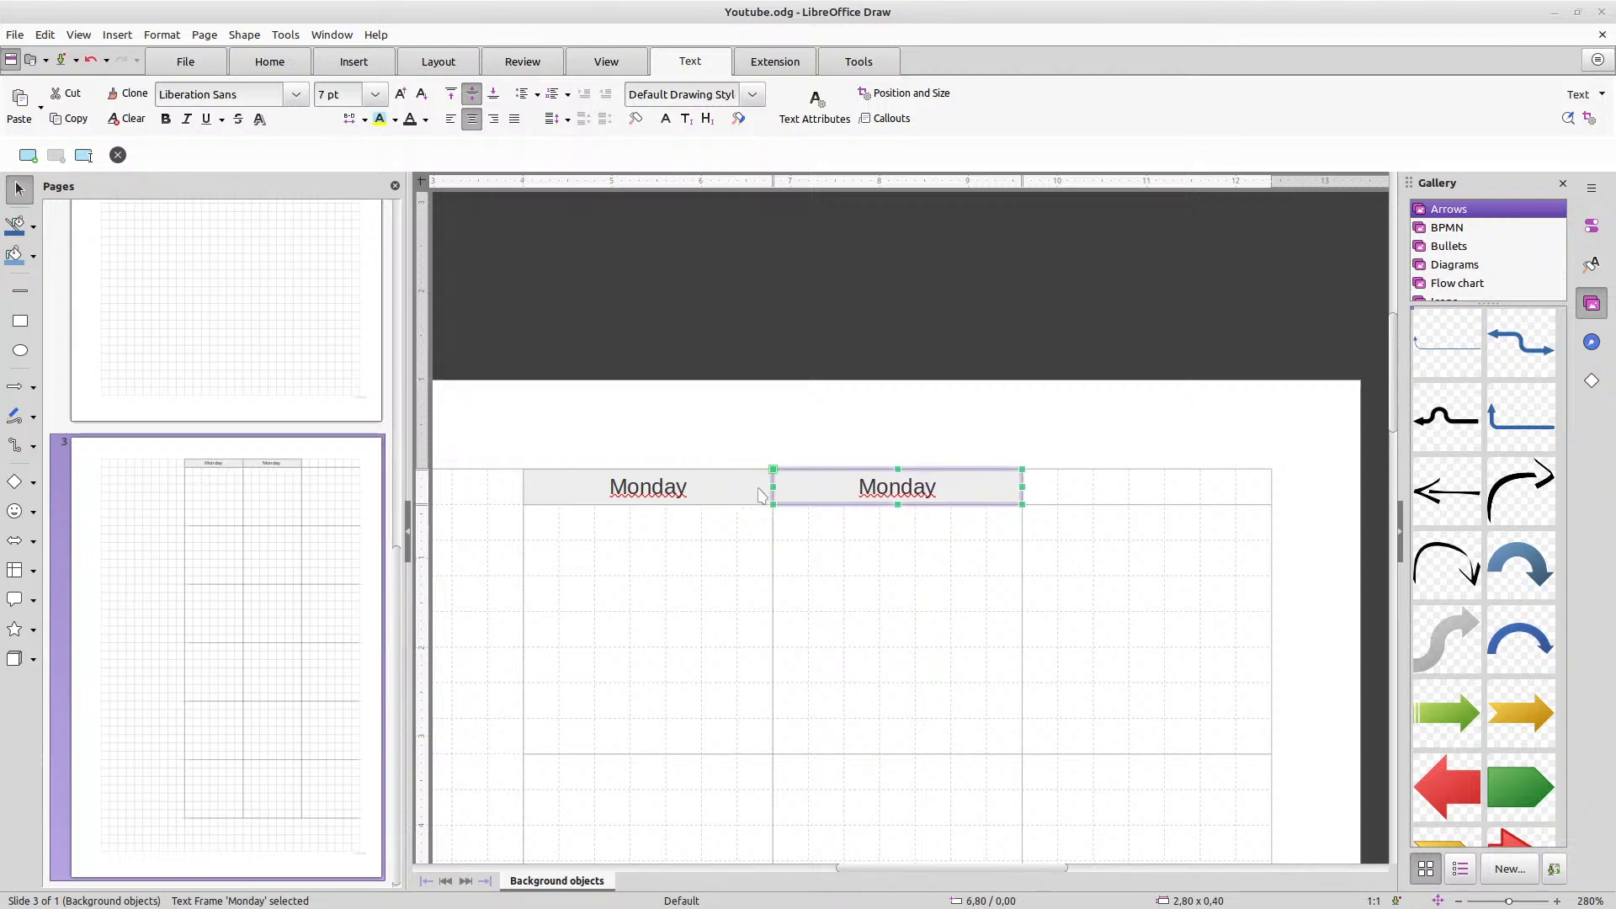
Duplicate the second header box and align the new copy exactly above the third column
{"action": "key", "text": "Right"}
{"action": "key", "text": "Right"}
{"action": "key", "text": "Right"}
{"action": "key", "text": "Right"}
{"action": "key", "text": "Right"}
{"action": "key", "text": "Right"}
{"action": "key", "text": "Right"}
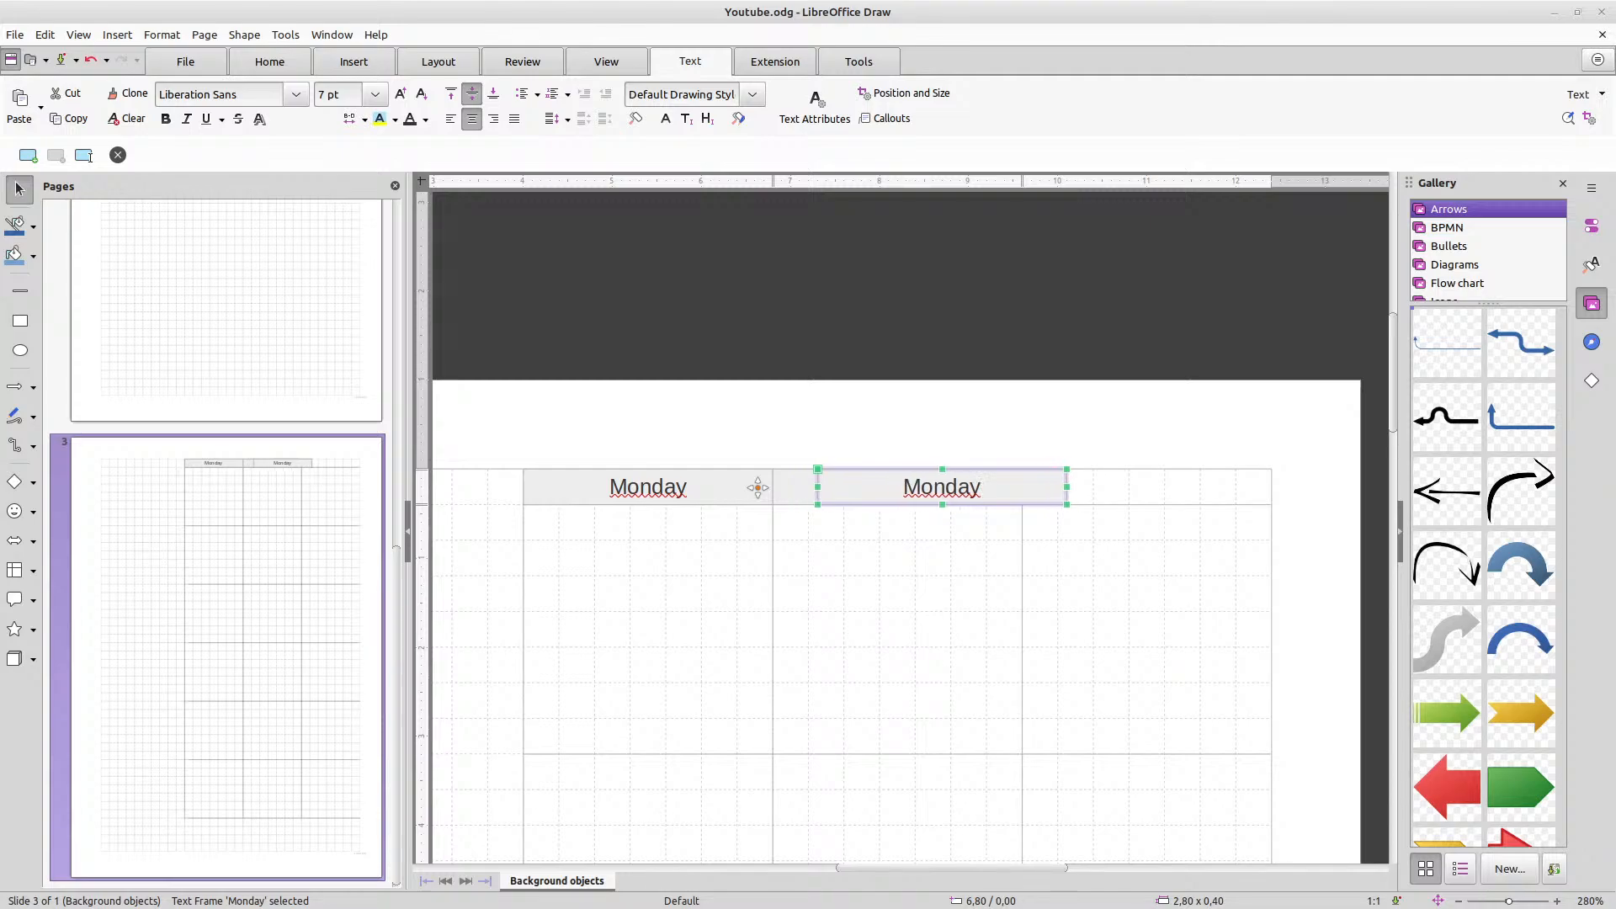
{"action": "key", "text": "Right"}
{"action": "key", "text": "Right"}
{"action": "key", "text": "Right"}
{"action": "key", "text": "Right"}
{"action": "key", "text": "Right"}
{"action": "key", "text": "Right"}
{"action": "key", "text": "Right"}
{"action": "key", "text": "Right"}
{"action": "key", "text": "Right"}
{"action": "key", "text": "Right"}
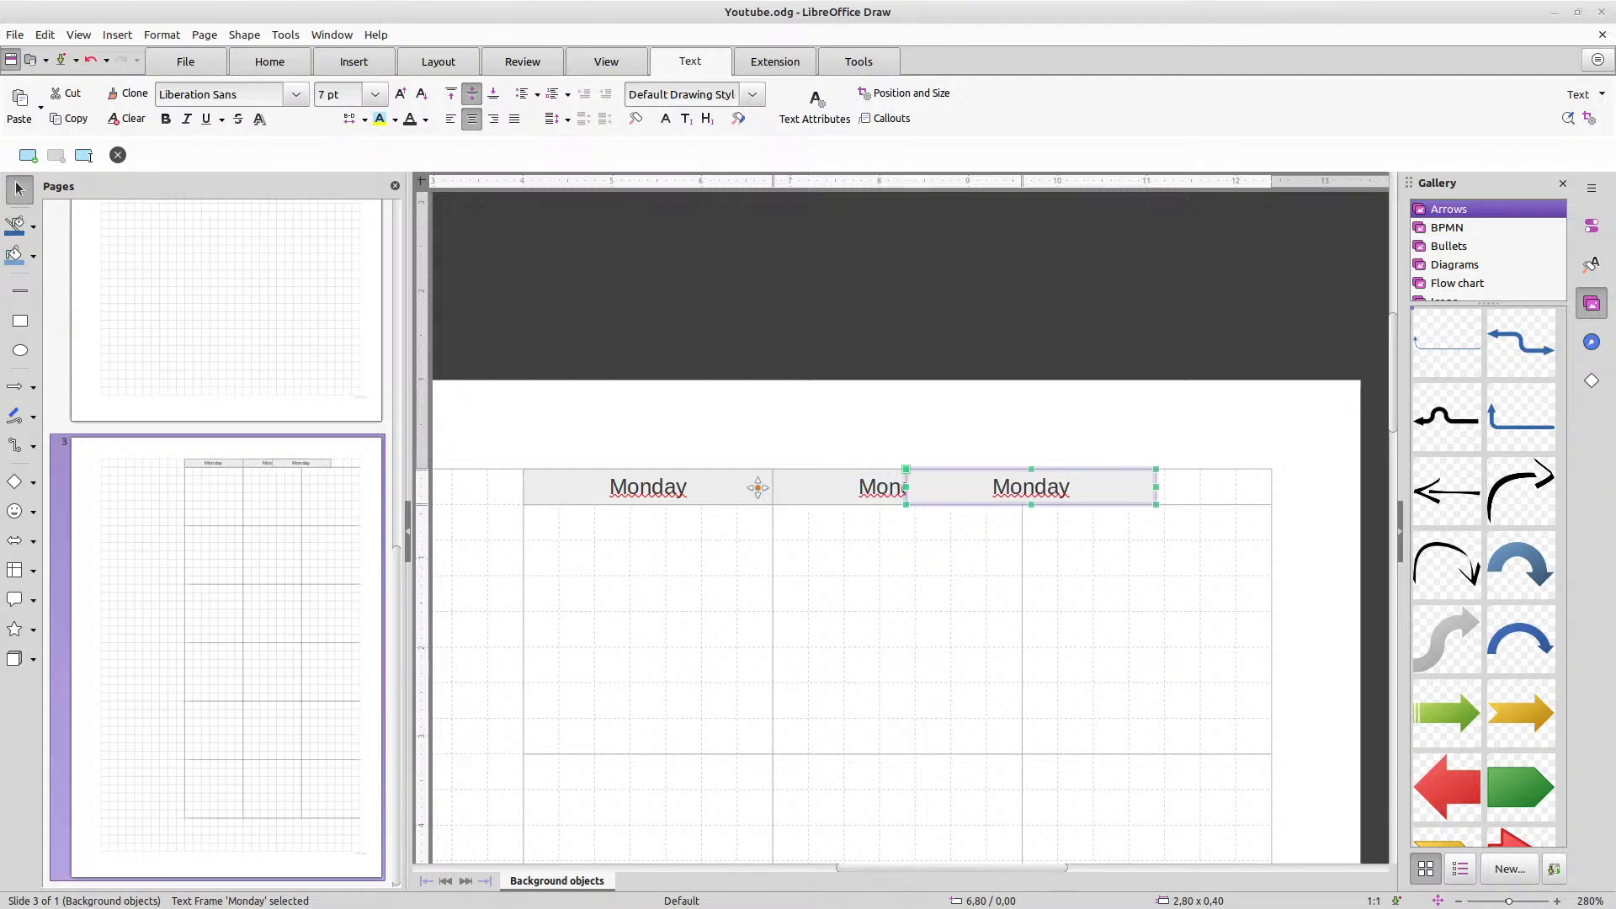
{"action": "key", "text": "Right"}
{"action": "key", "text": "Right"}
{"action": "key", "text": "Right"}
{"action": "key", "text": "Right"}
{"action": "key", "text": "Right"}
{"action": "key", "text": "Right"}
{"action": "key", "text": "Right"}
{"action": "key", "text": "Right"}
{"action": "key", "text": "Right"}
{"action": "key", "text": "Right"}
{"action": "key", "text": "Right"}
{"action": "key", "text": "Right"}
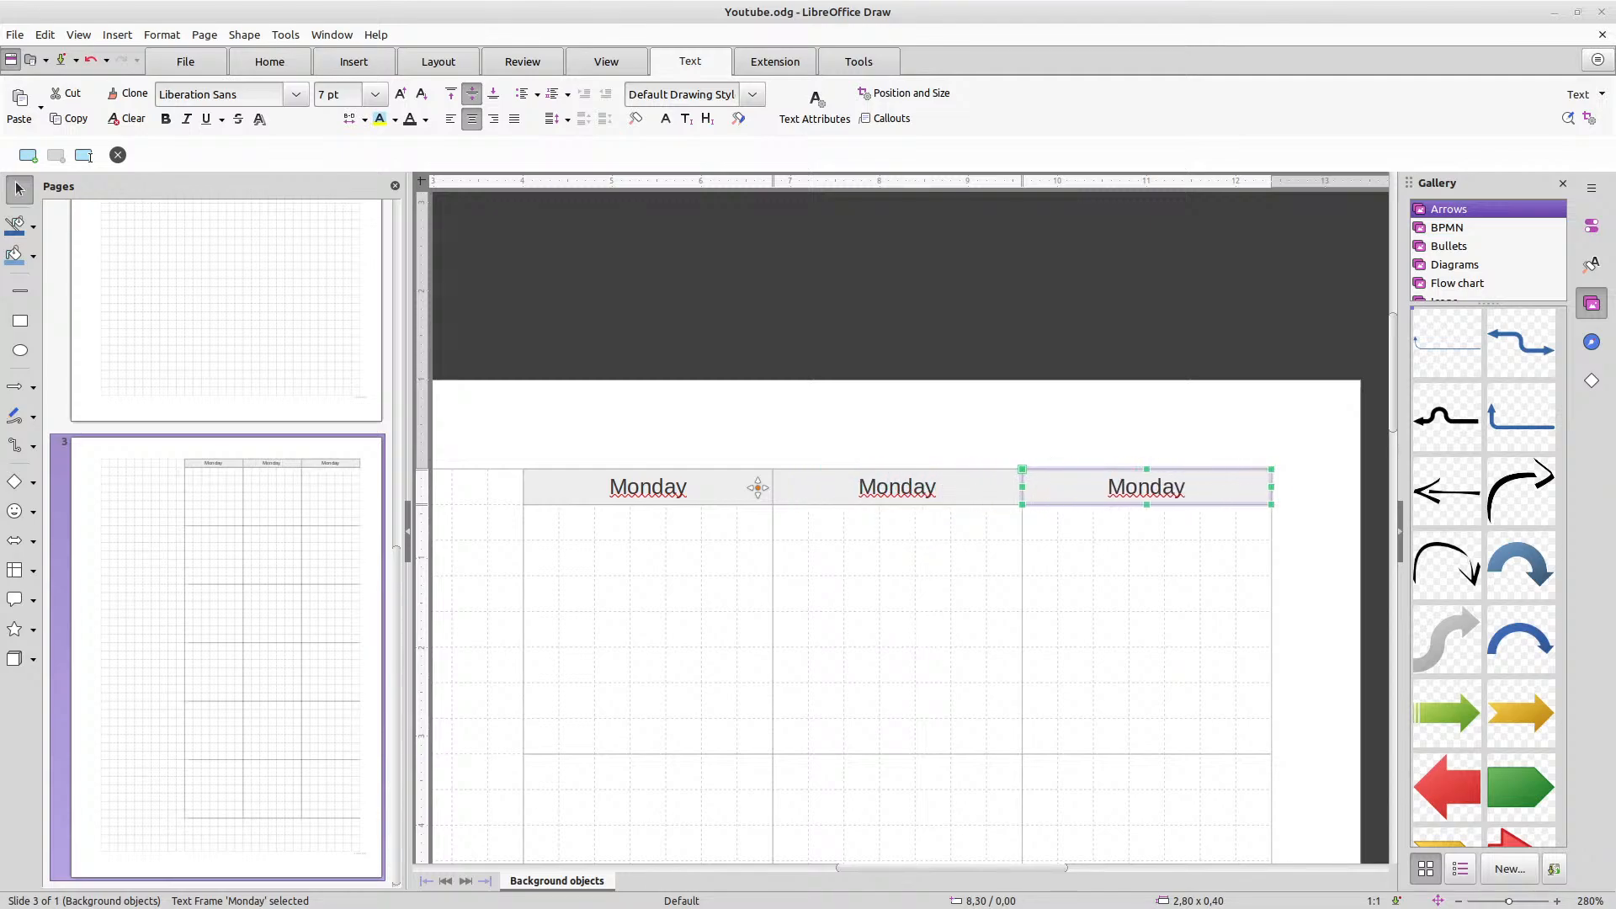
{"action": "key", "text": "Left"}
{"action": "left_click", "coordinate": [1229, 444]}
{"action": "left_click", "coordinate": [926, 492]}
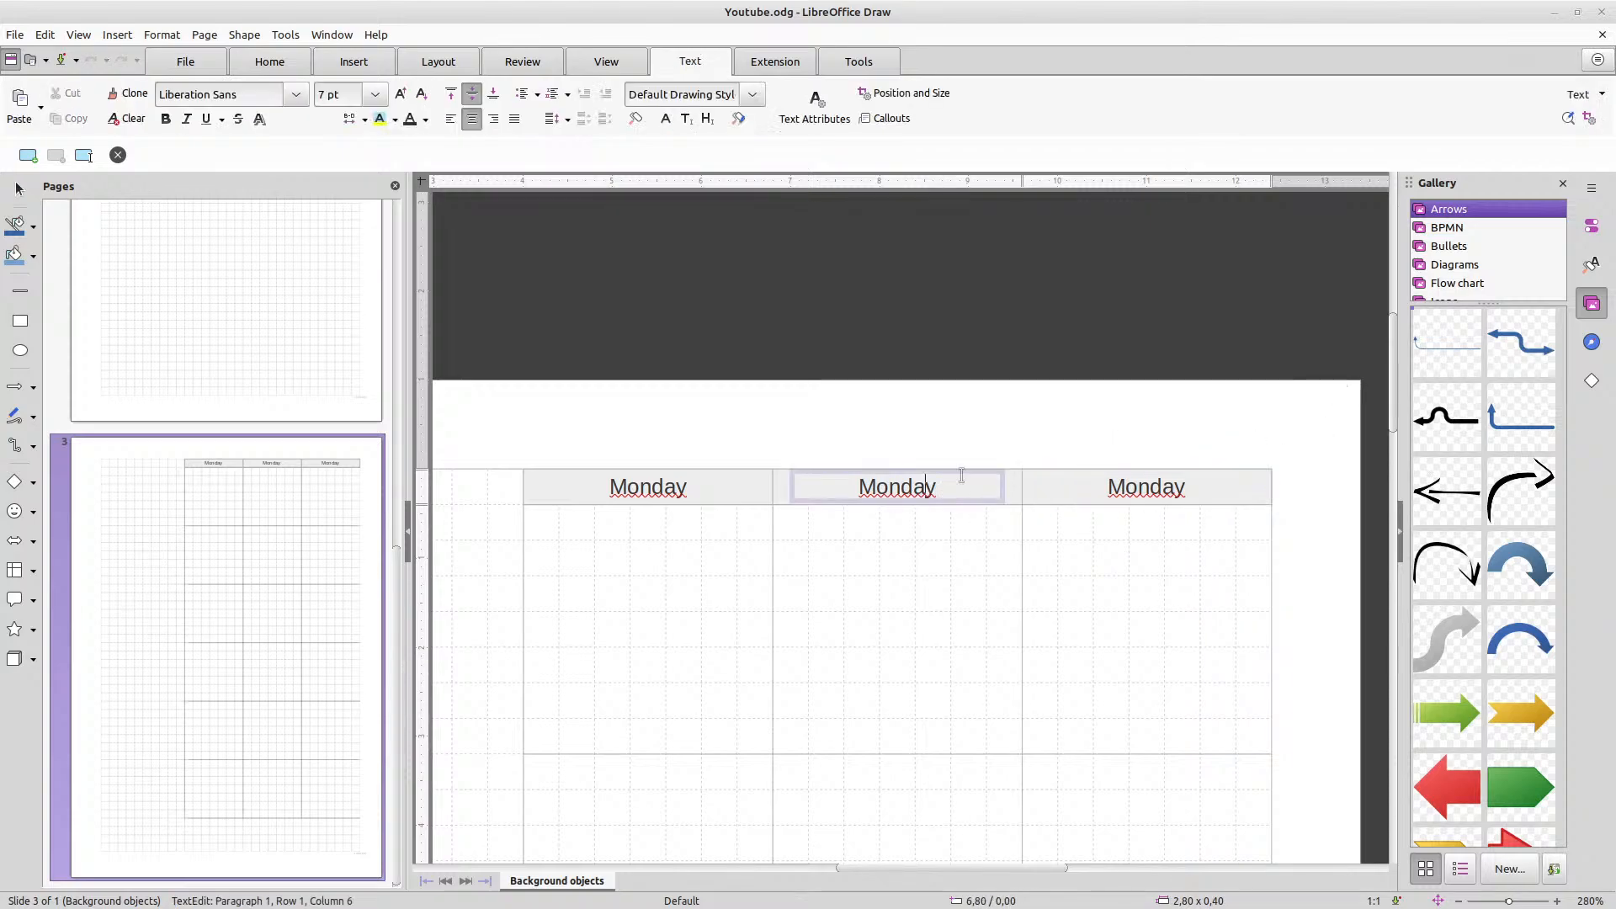
{"action": "left_click", "coordinate": [1179, 425]}
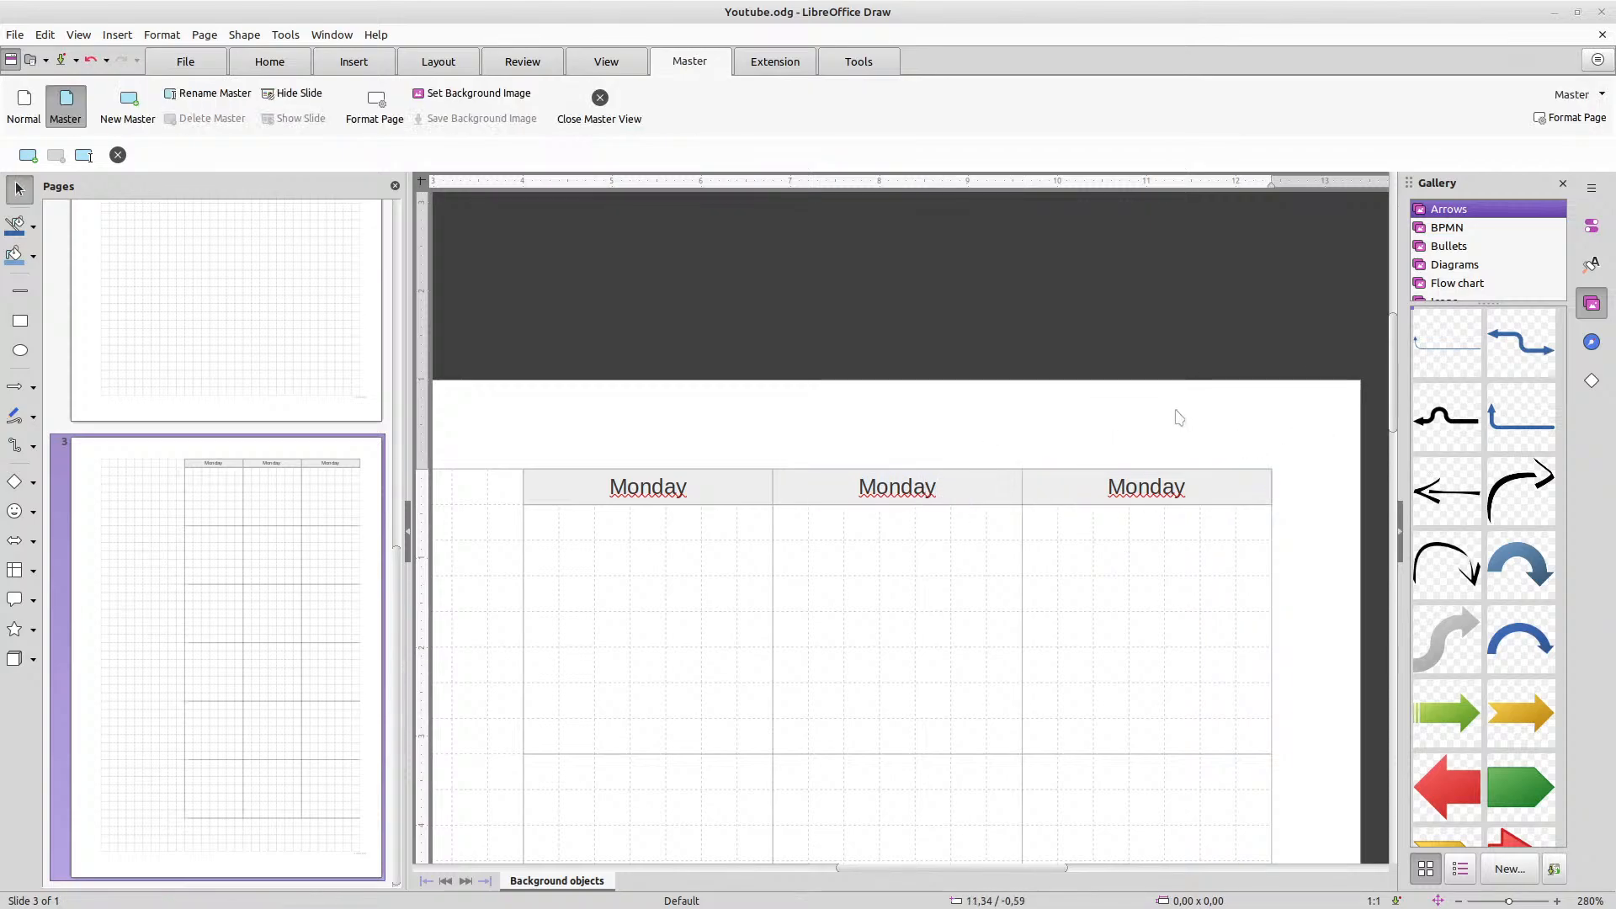
{"action": "scroll", "coordinate": [1172, 415], "scroll_direction": "down", "scroll_amount": 3}
{"action": "scroll", "coordinate": [1260, 549], "scroll_direction": "down", "scroll_amount": 4}
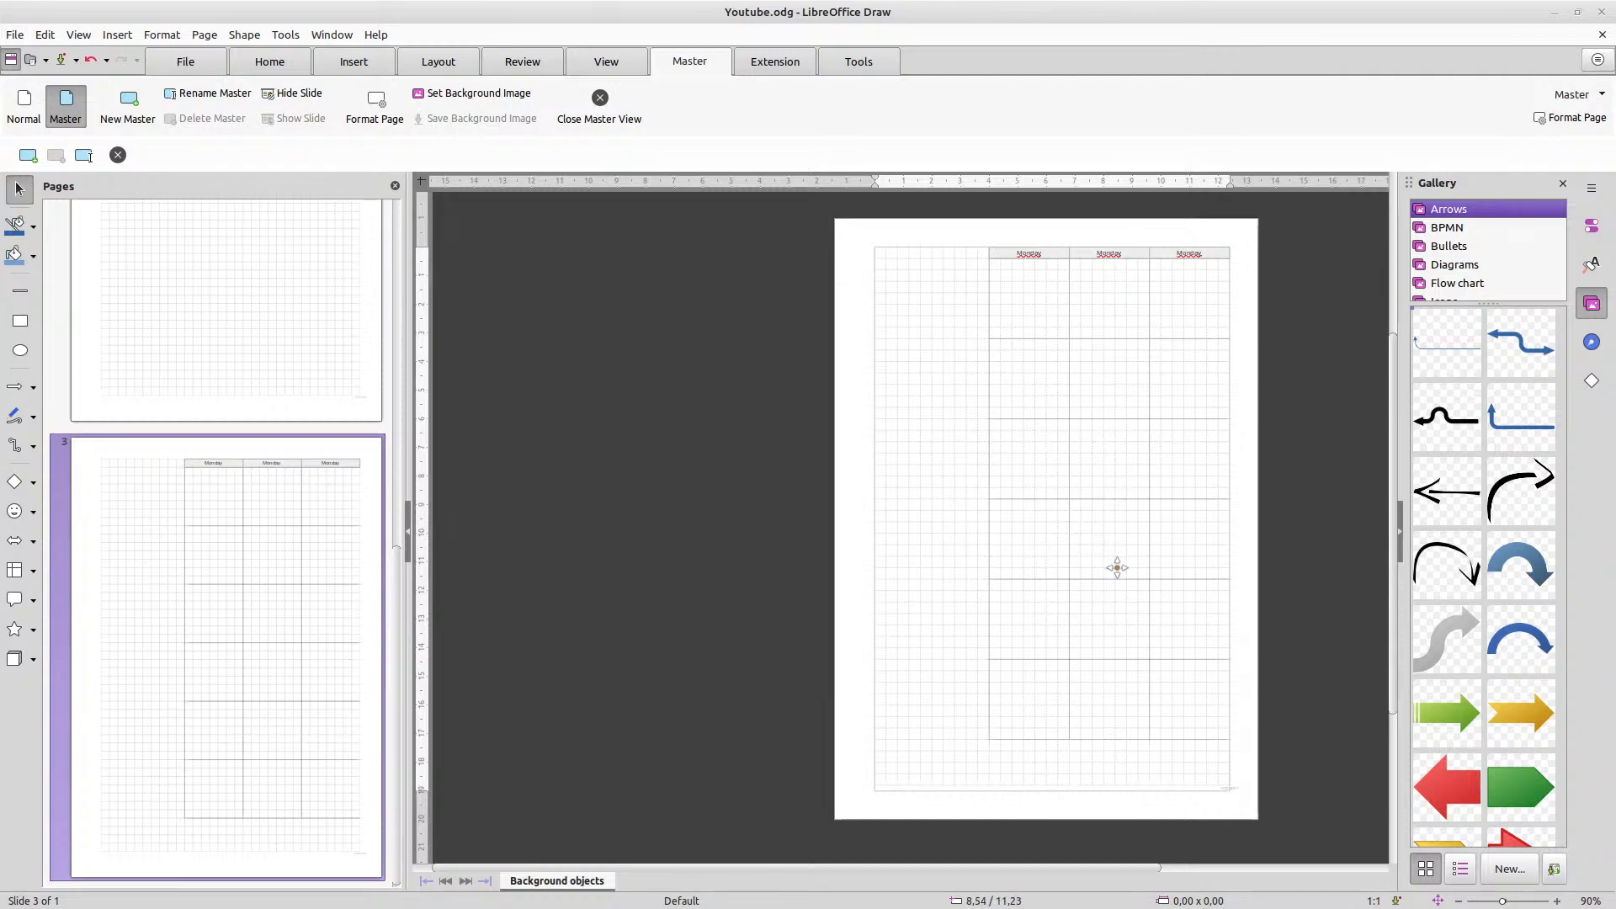
Create a new master page and copy the complete planner layout from the third master page onto it
{"action": "right_click", "coordinate": [97, 509]}
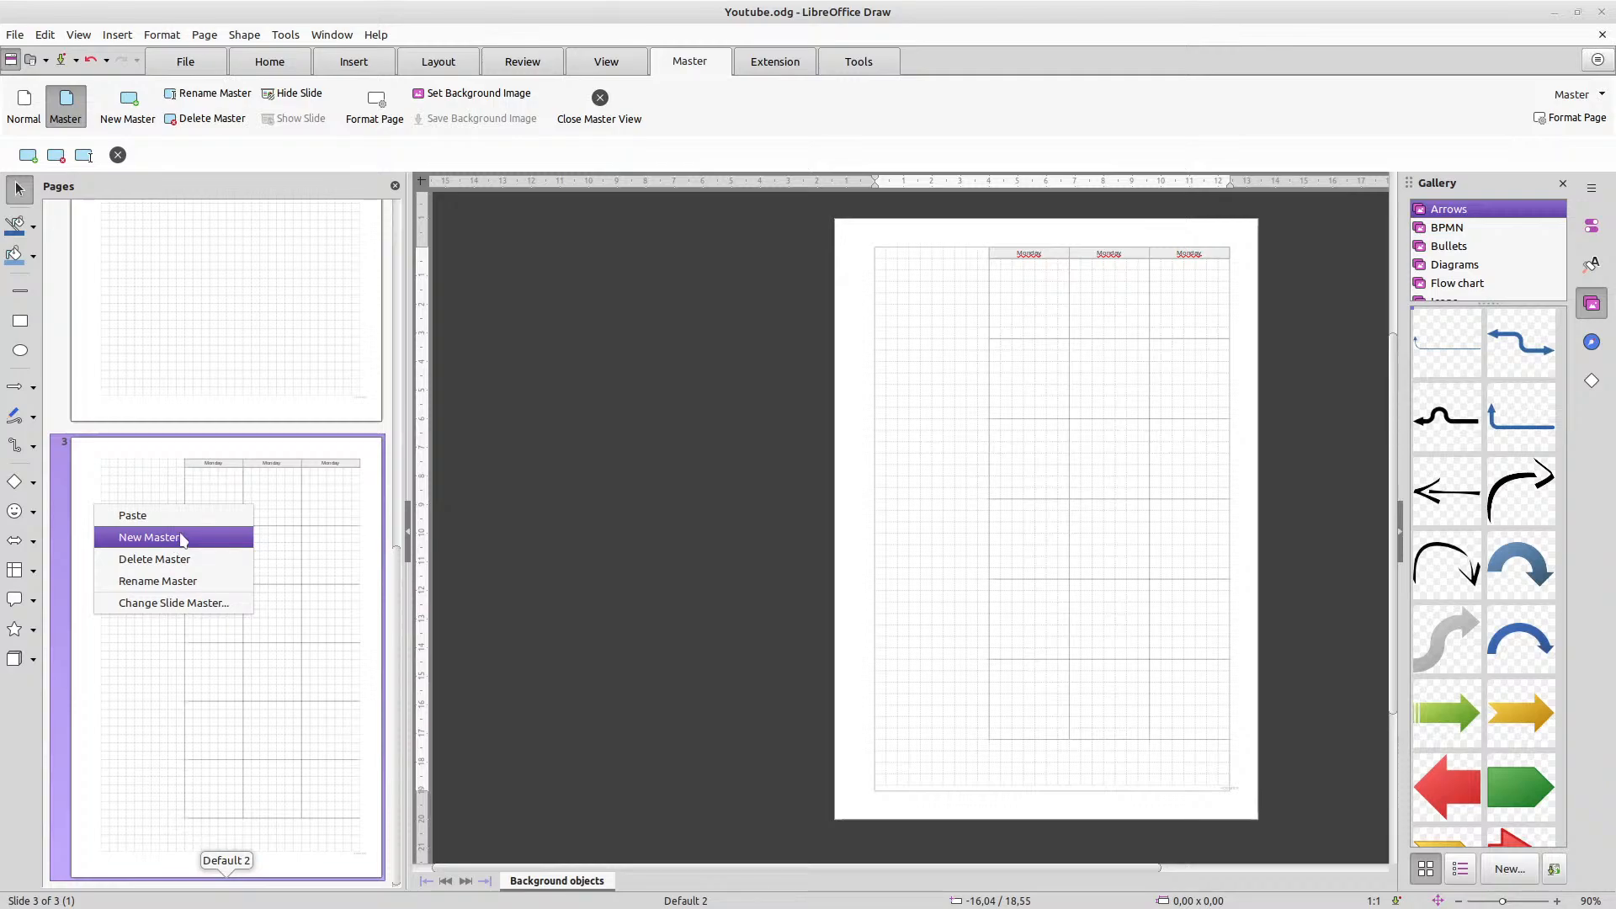
{"action": "left_click", "coordinate": [174, 543]}
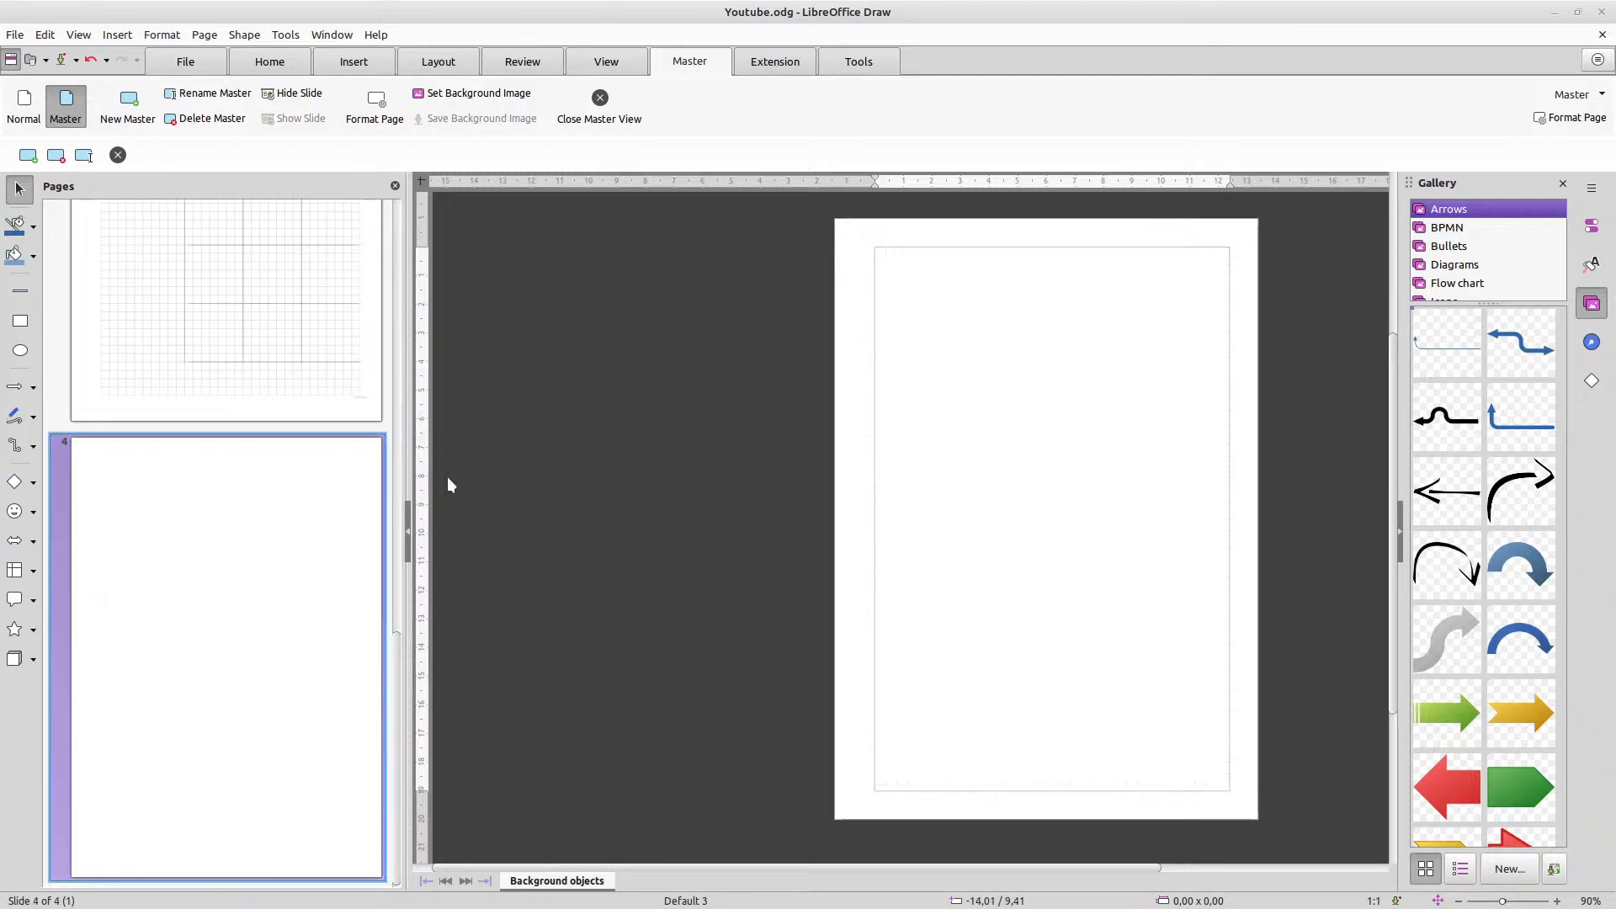
{"action": "left_click", "coordinate": [329, 413]}
{"action": "scroll", "coordinate": [1345, 719], "scroll_direction": "down", "scroll_amount": 1}
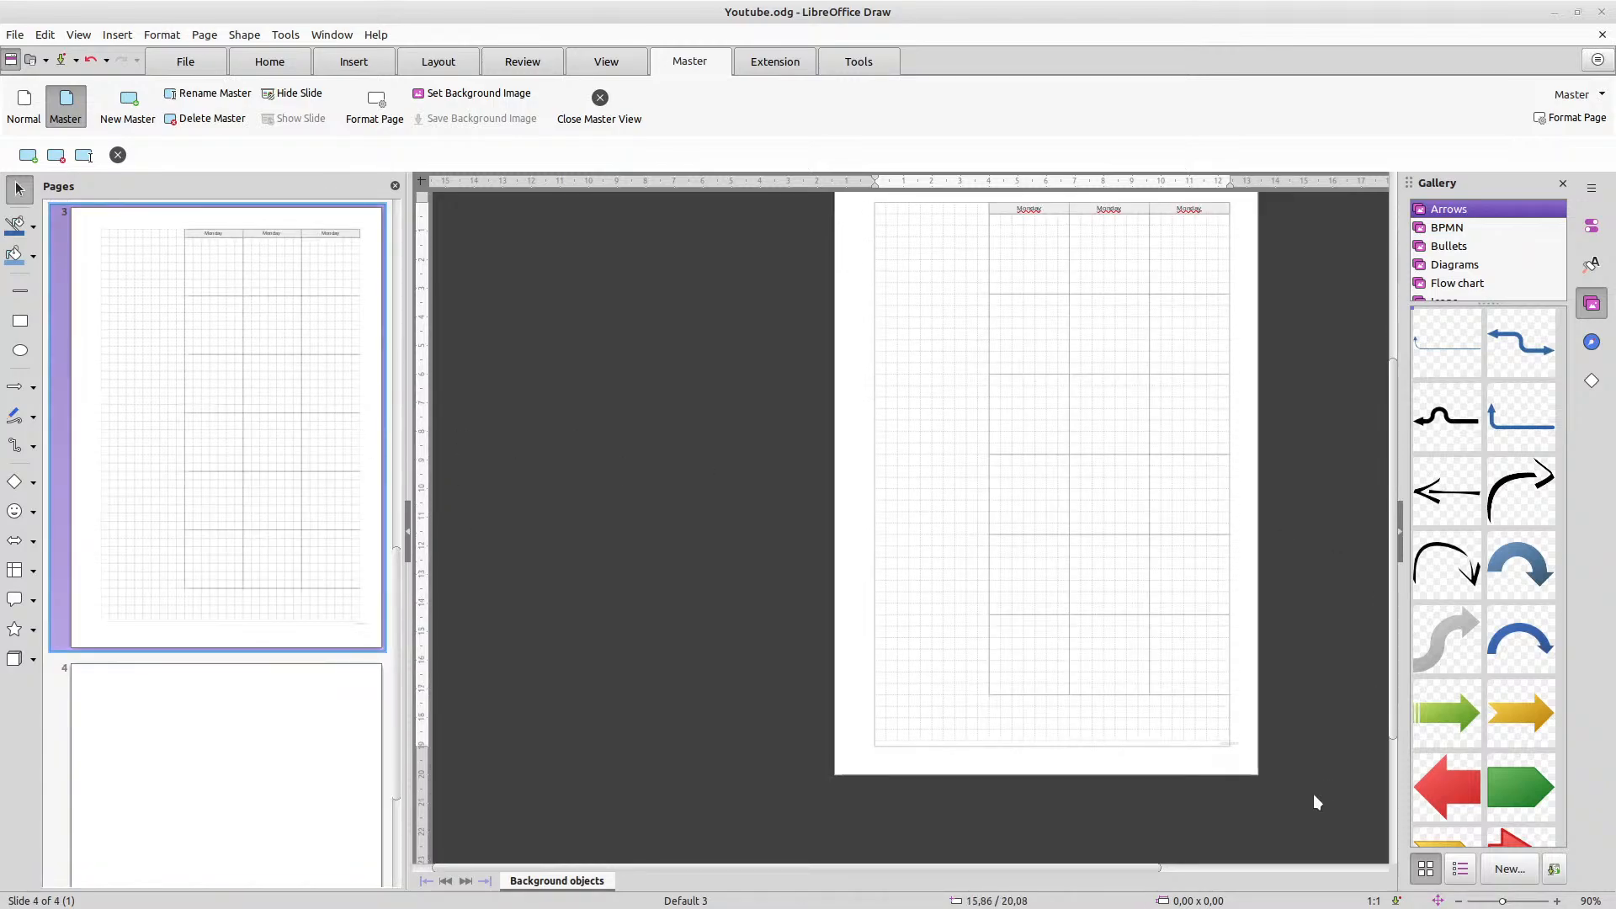
{"action": "mouse_move", "coordinate": [1315, 796]}
{"action": "left_mouse_down"}
{"action": "mouse_move", "coordinate": [1048, 581]}
{"action": "mouse_move", "coordinate": [772, 177]}
{"action": "left_mouse_up"}
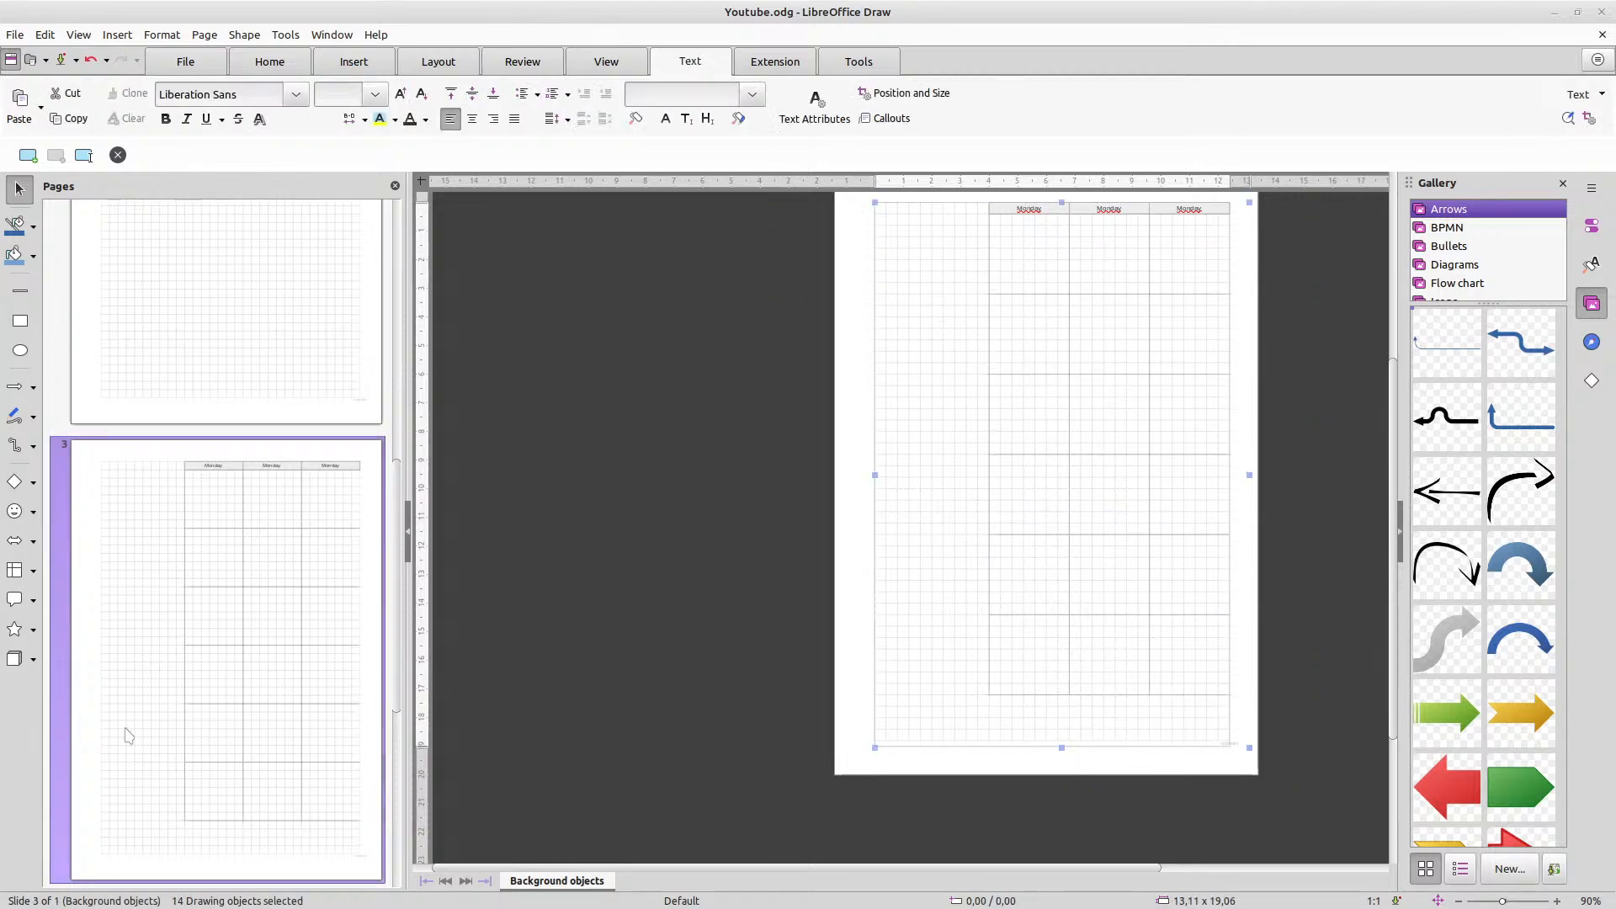
{"action": "scroll", "coordinate": [195, 696], "scroll_direction": "down", "scroll_amount": 3}
{"action": "left_click", "coordinate": [200, 696]}
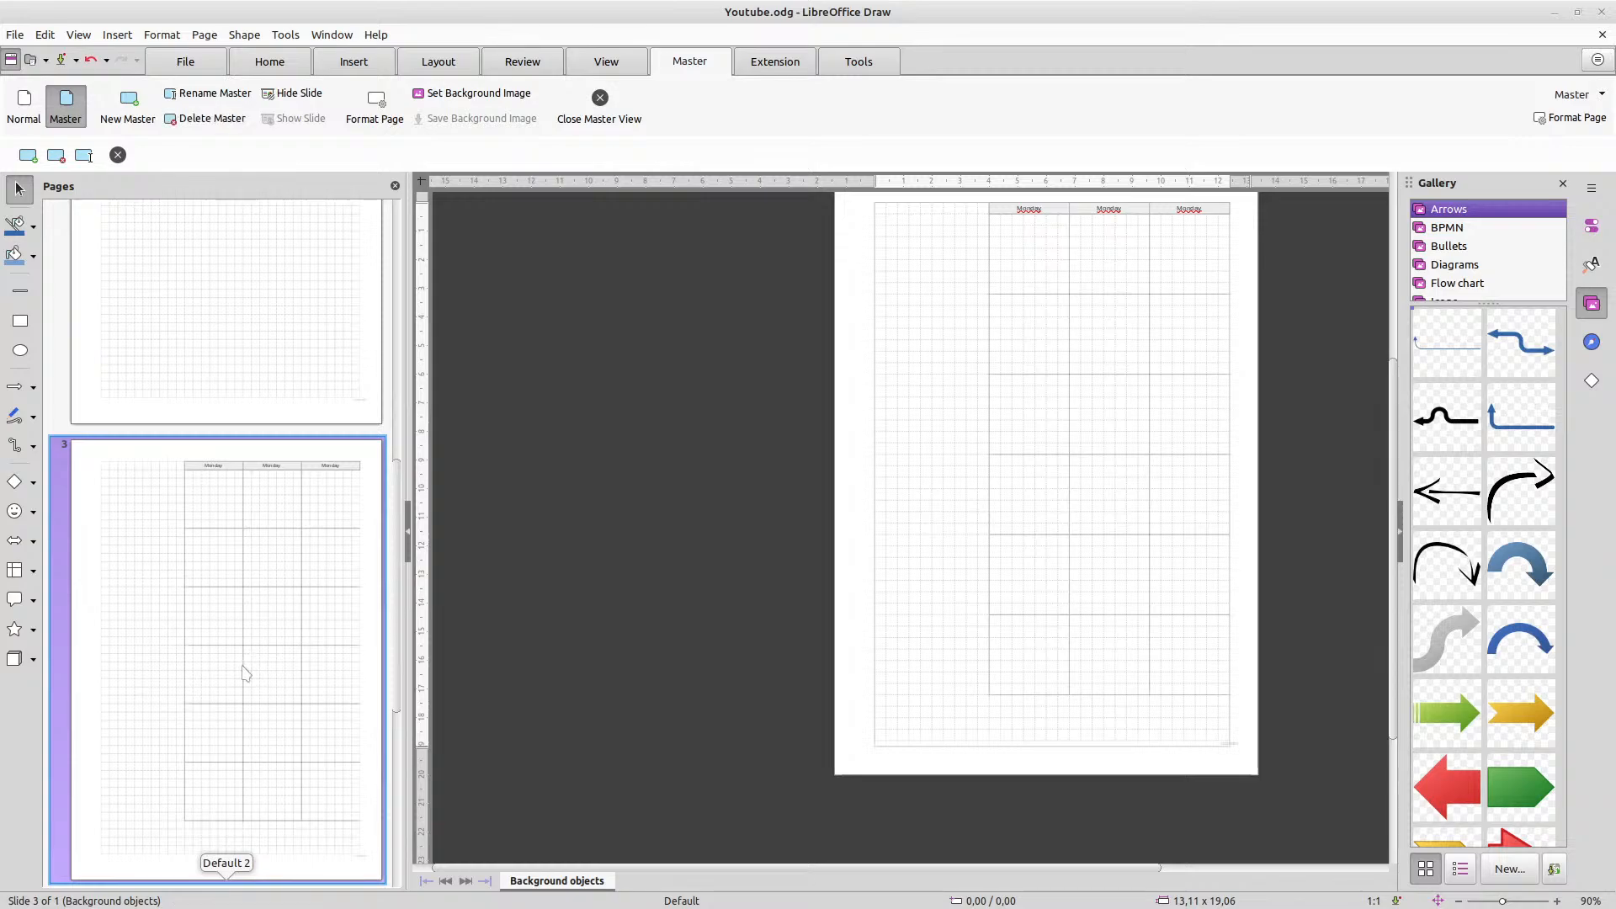
{"action": "left_click", "coordinate": [881, 460]}
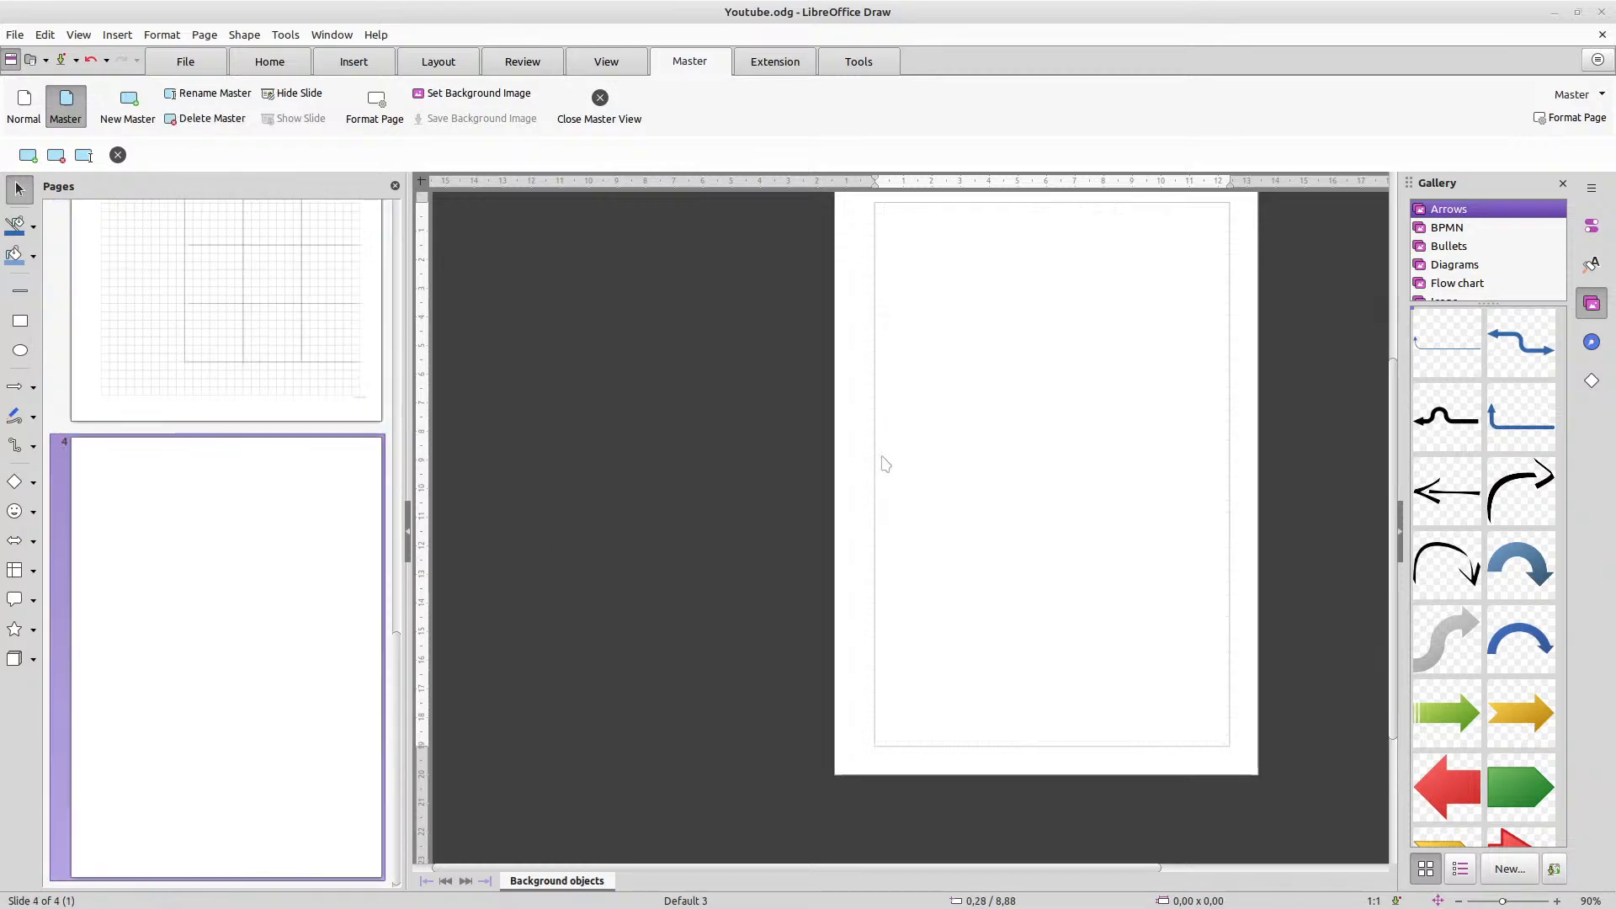
{"action": "key", "text": "ctrl+v"}
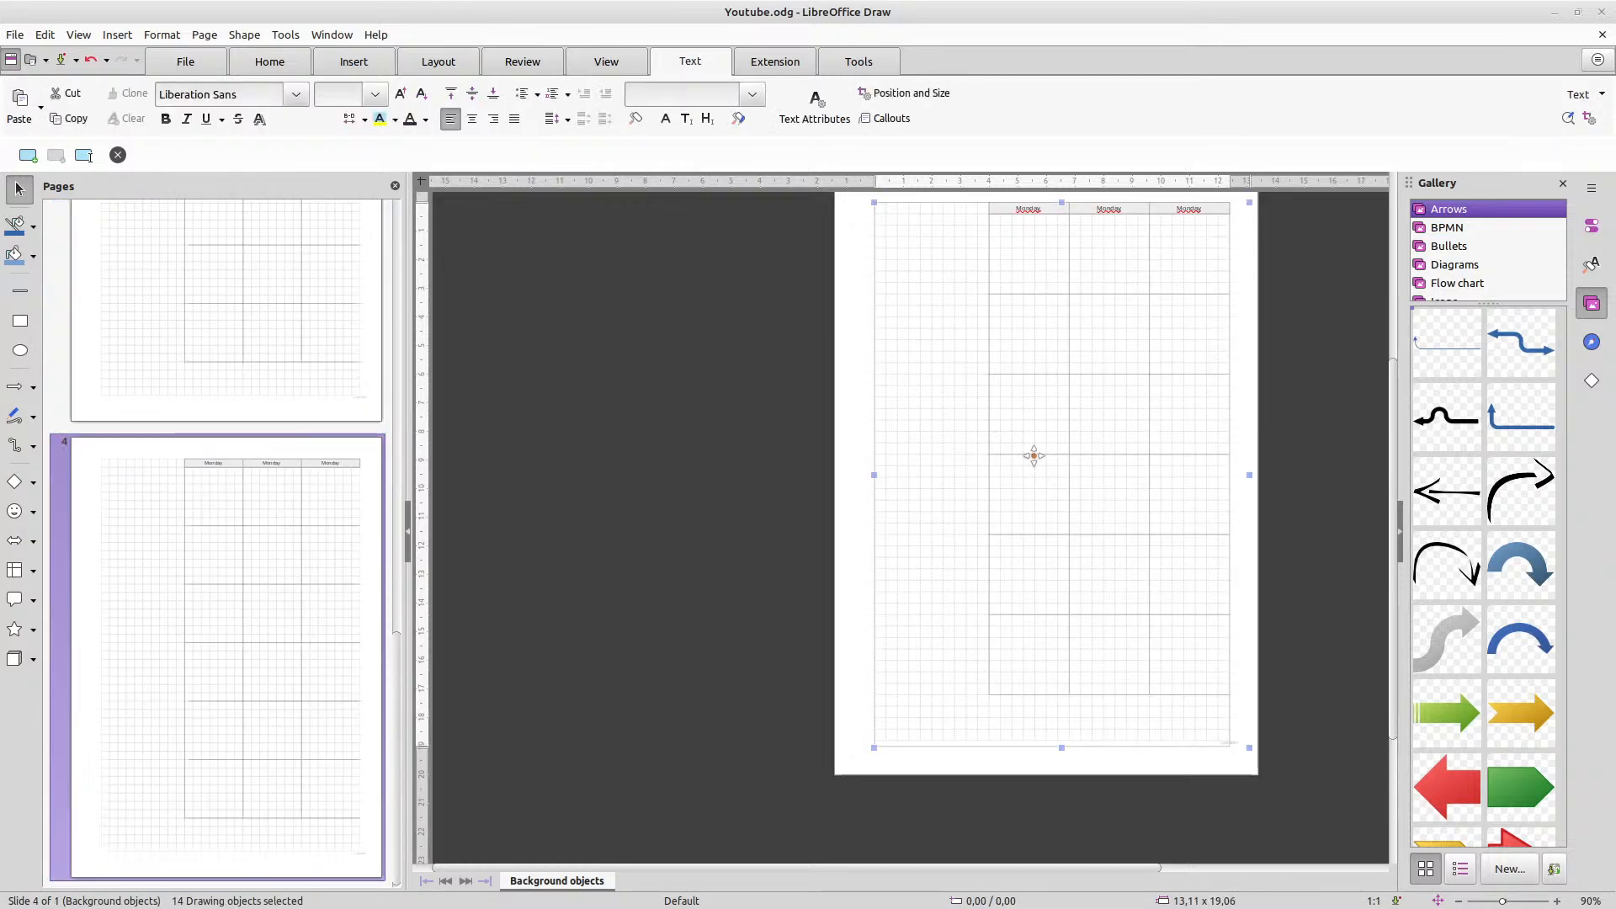
Check the position and size settings of the pasted planner layout on the new master page
{"action": "scroll", "coordinate": [916, 298], "scroll_direction": "up", "scroll_amount": 1}
{"action": "scroll", "coordinate": [920, 268], "scroll_direction": "up", "scroll_amount": 2}
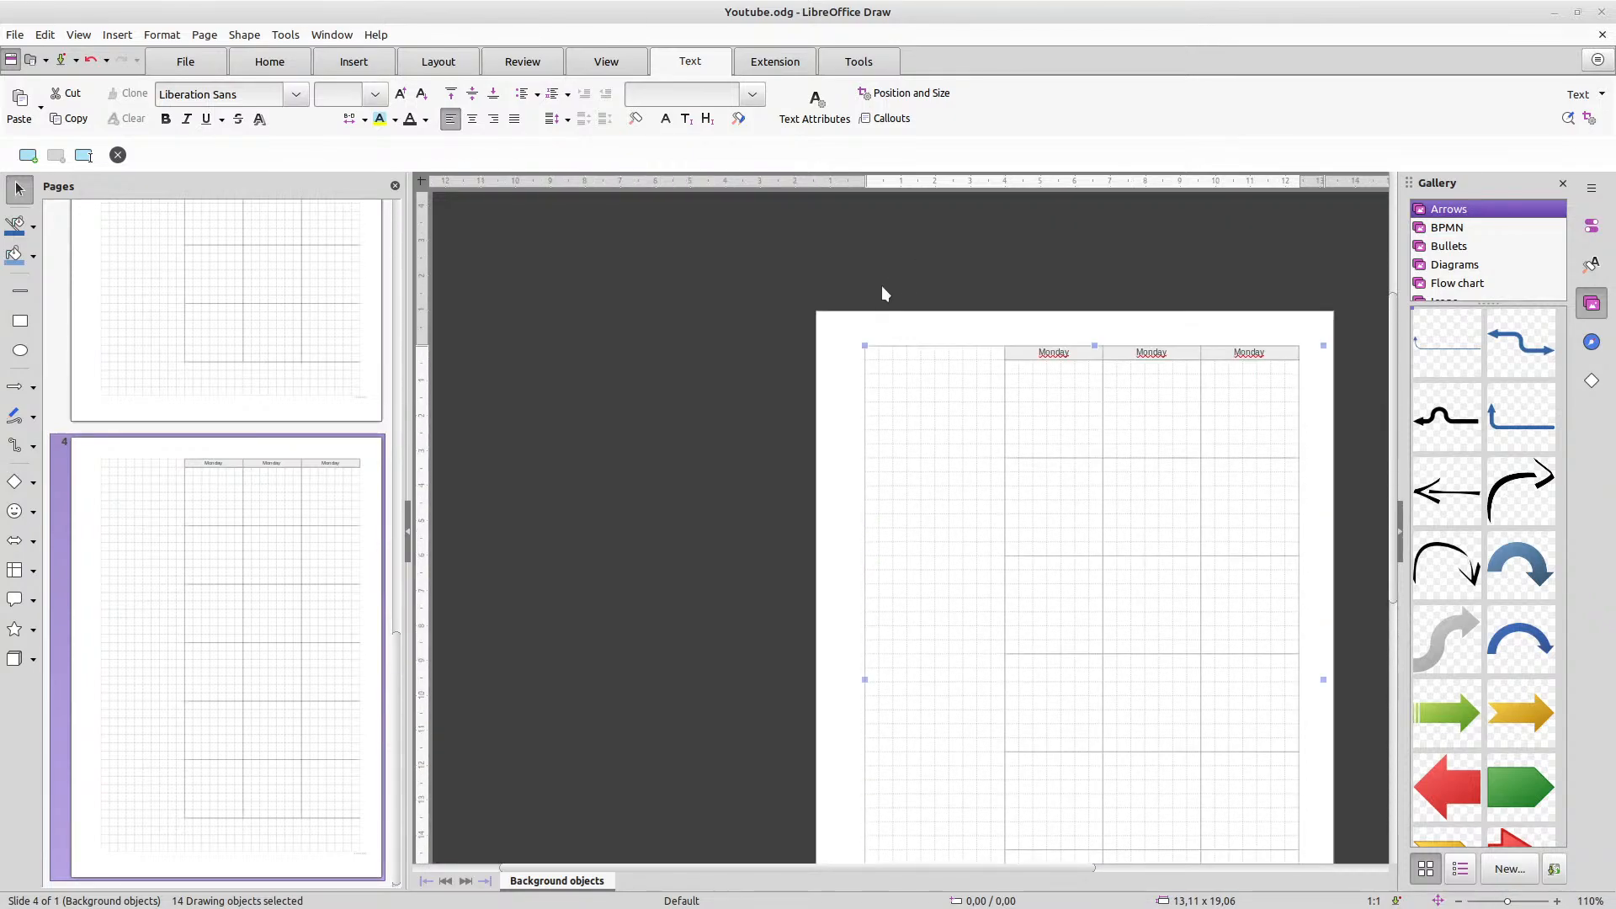
{"action": "right_click", "coordinate": [864, 372]}
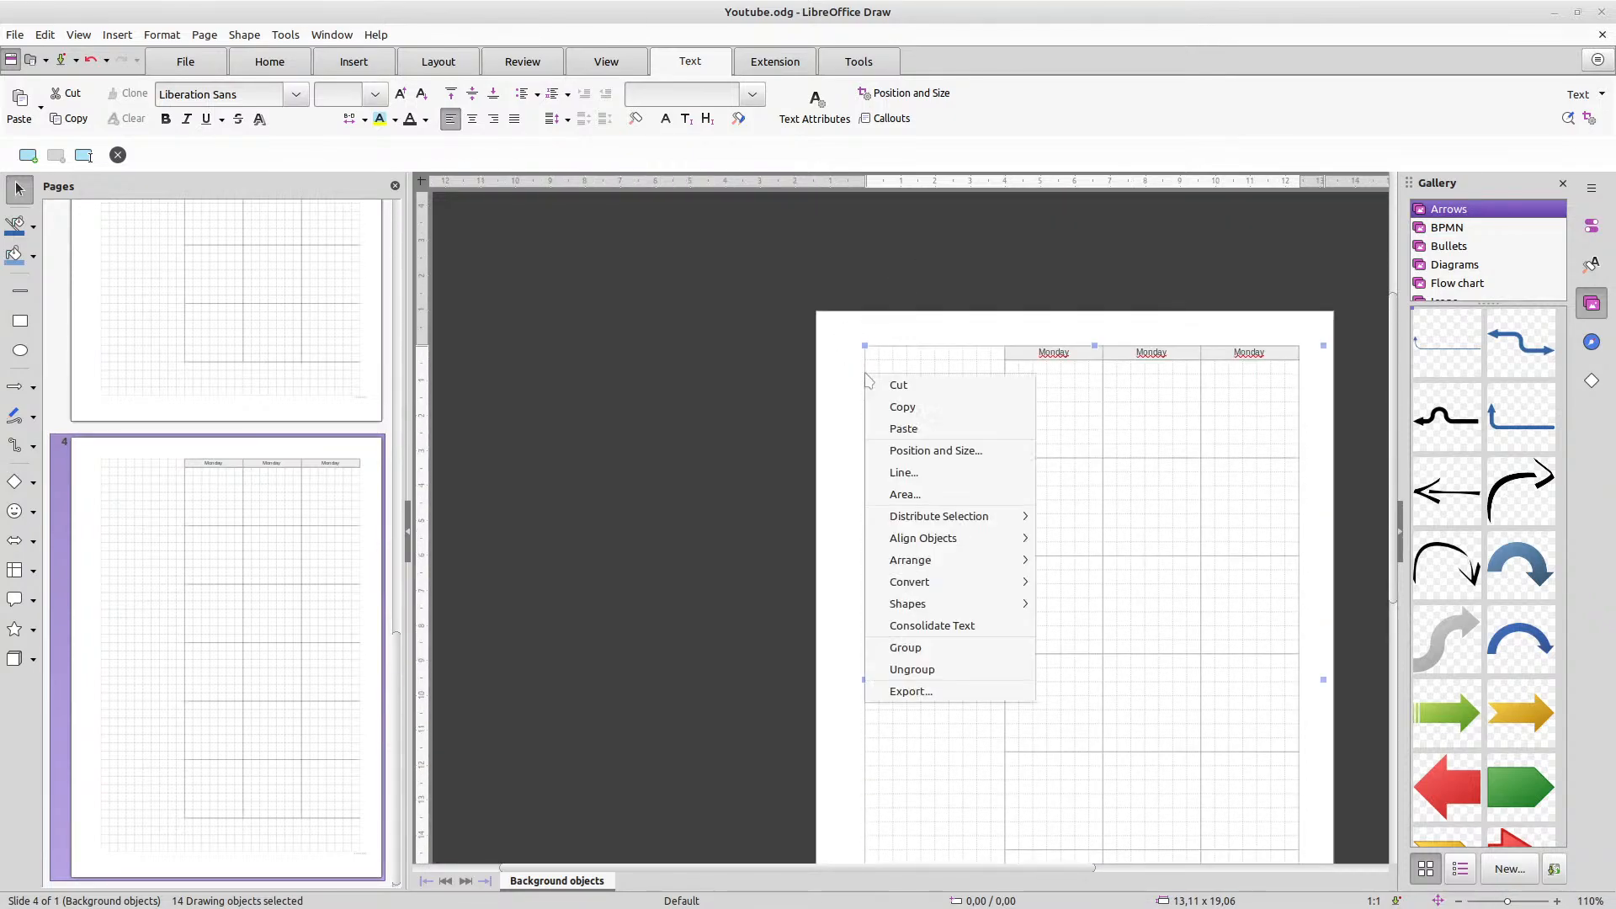
{"action": "left_click", "coordinate": [897, 452]}
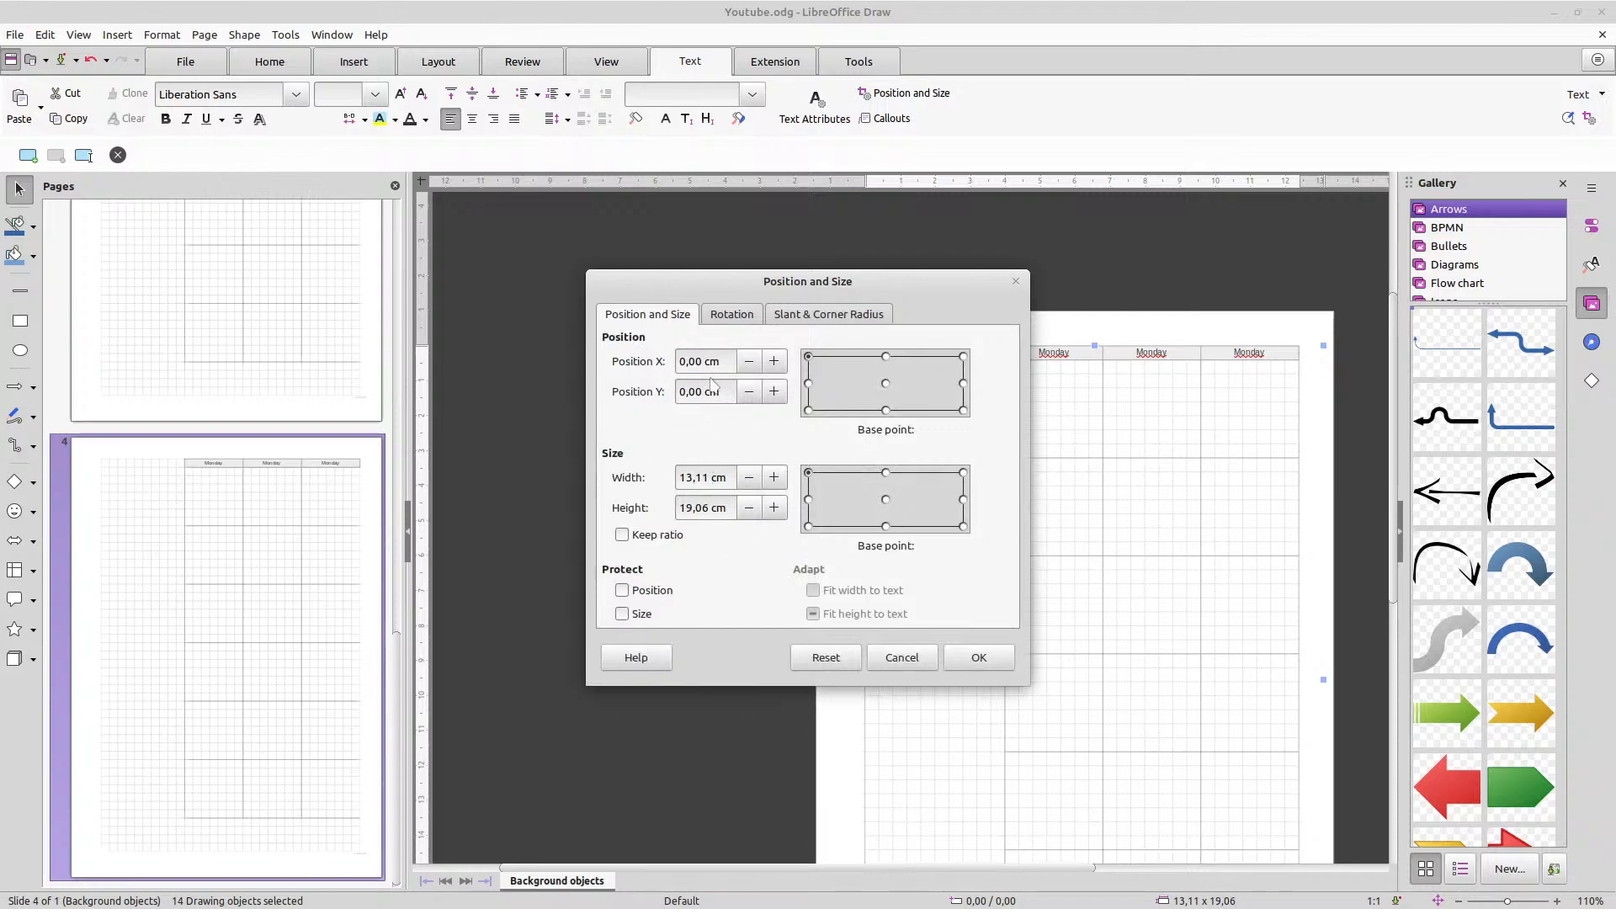
{"action": "left_click", "coordinate": [988, 657]}
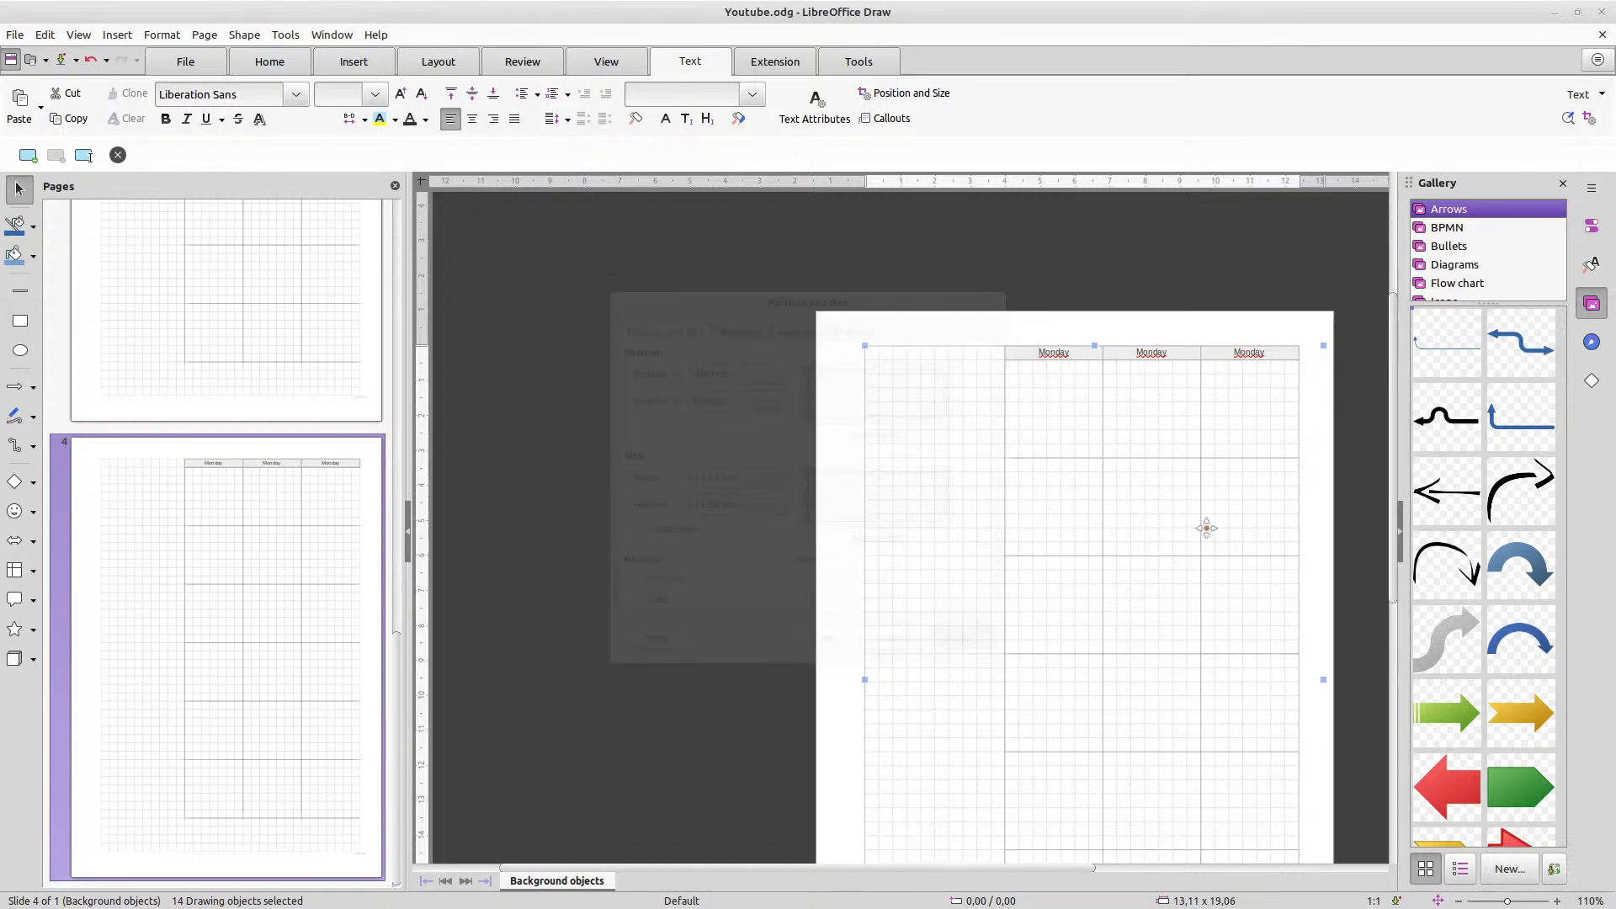
{"action": "key", "text": "Escape"}
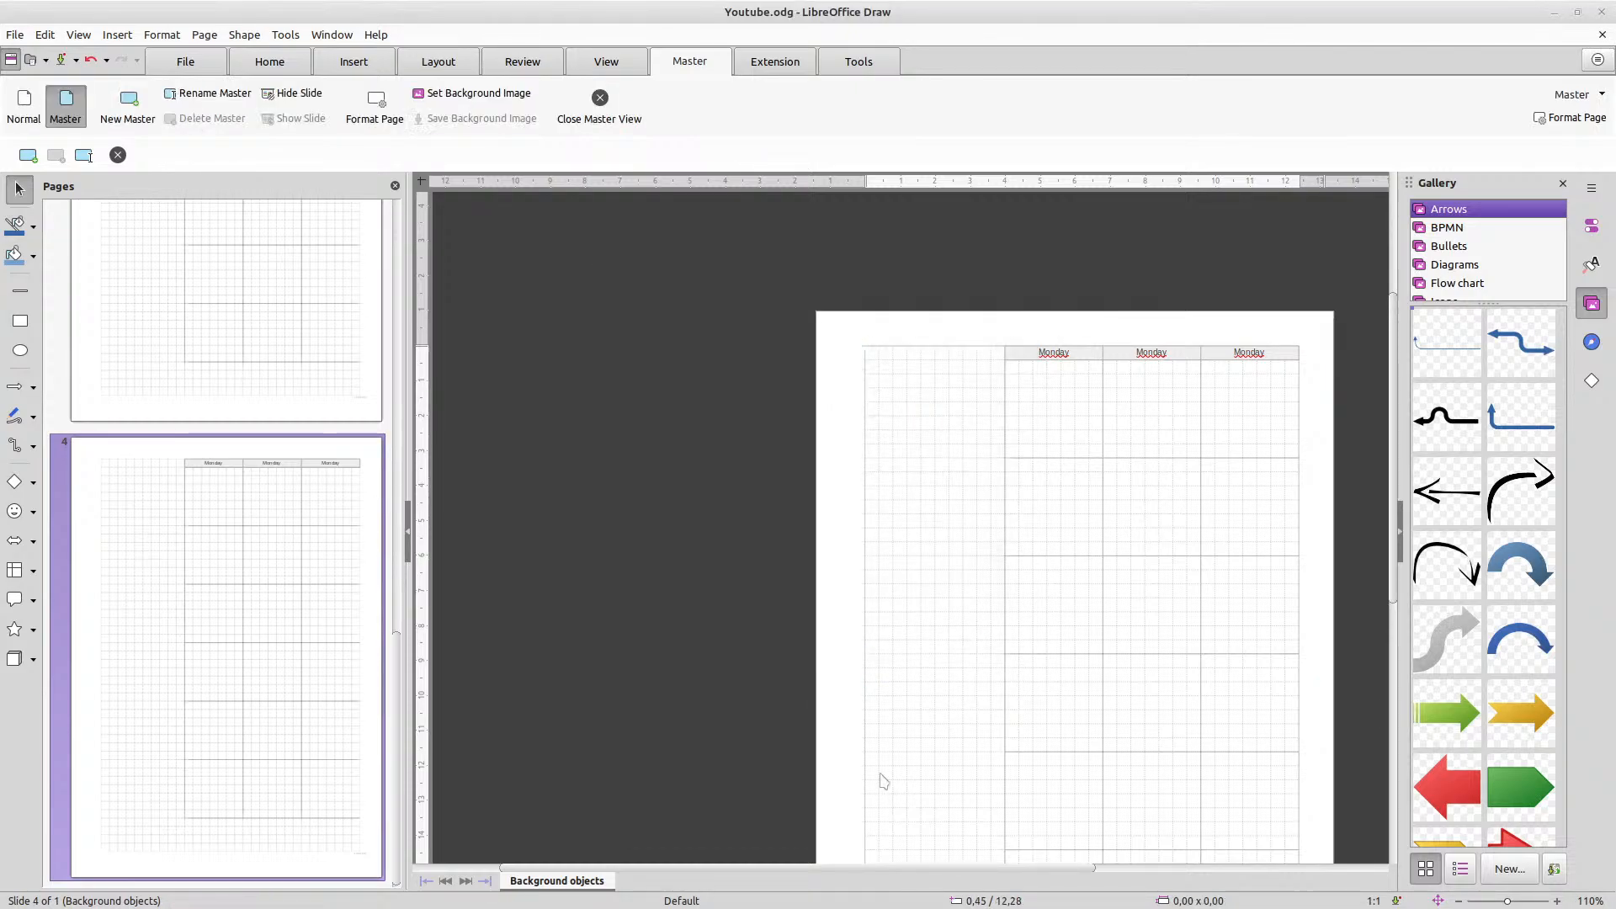
Select the planner table lines with the three Monday header boxes and move them together to horizontal position 0 cm
{"action": "left_click_drag", "start_coordinate": [821, 866], "coordinate": [987, 883]}
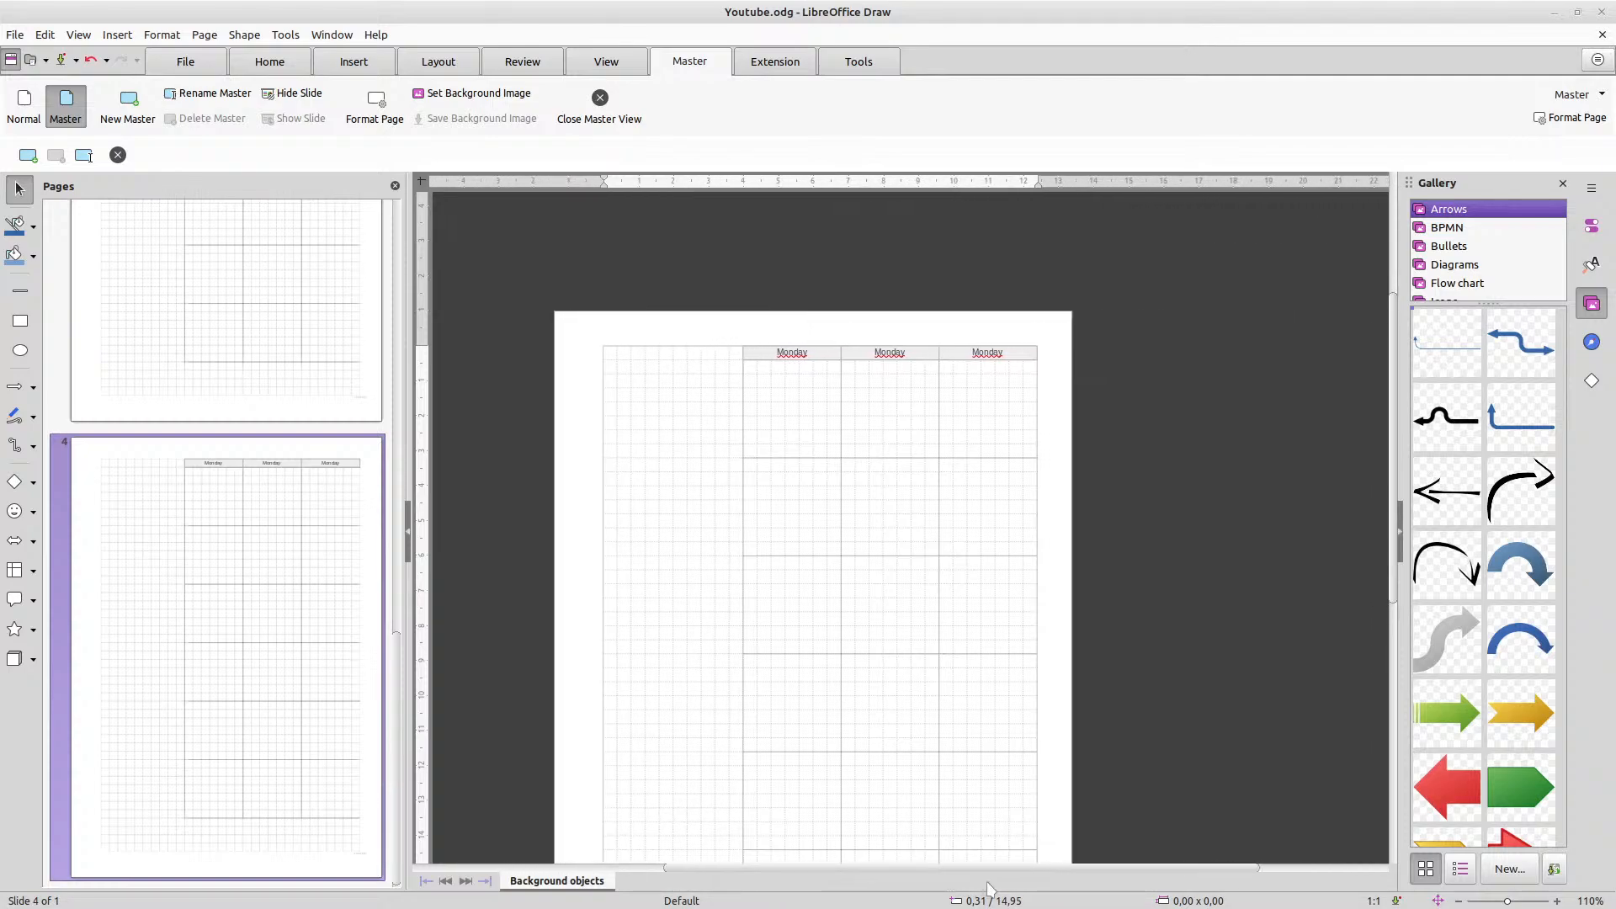
{"action": "scroll", "coordinate": [991, 704], "scroll_direction": "up", "scroll_amount": 2}
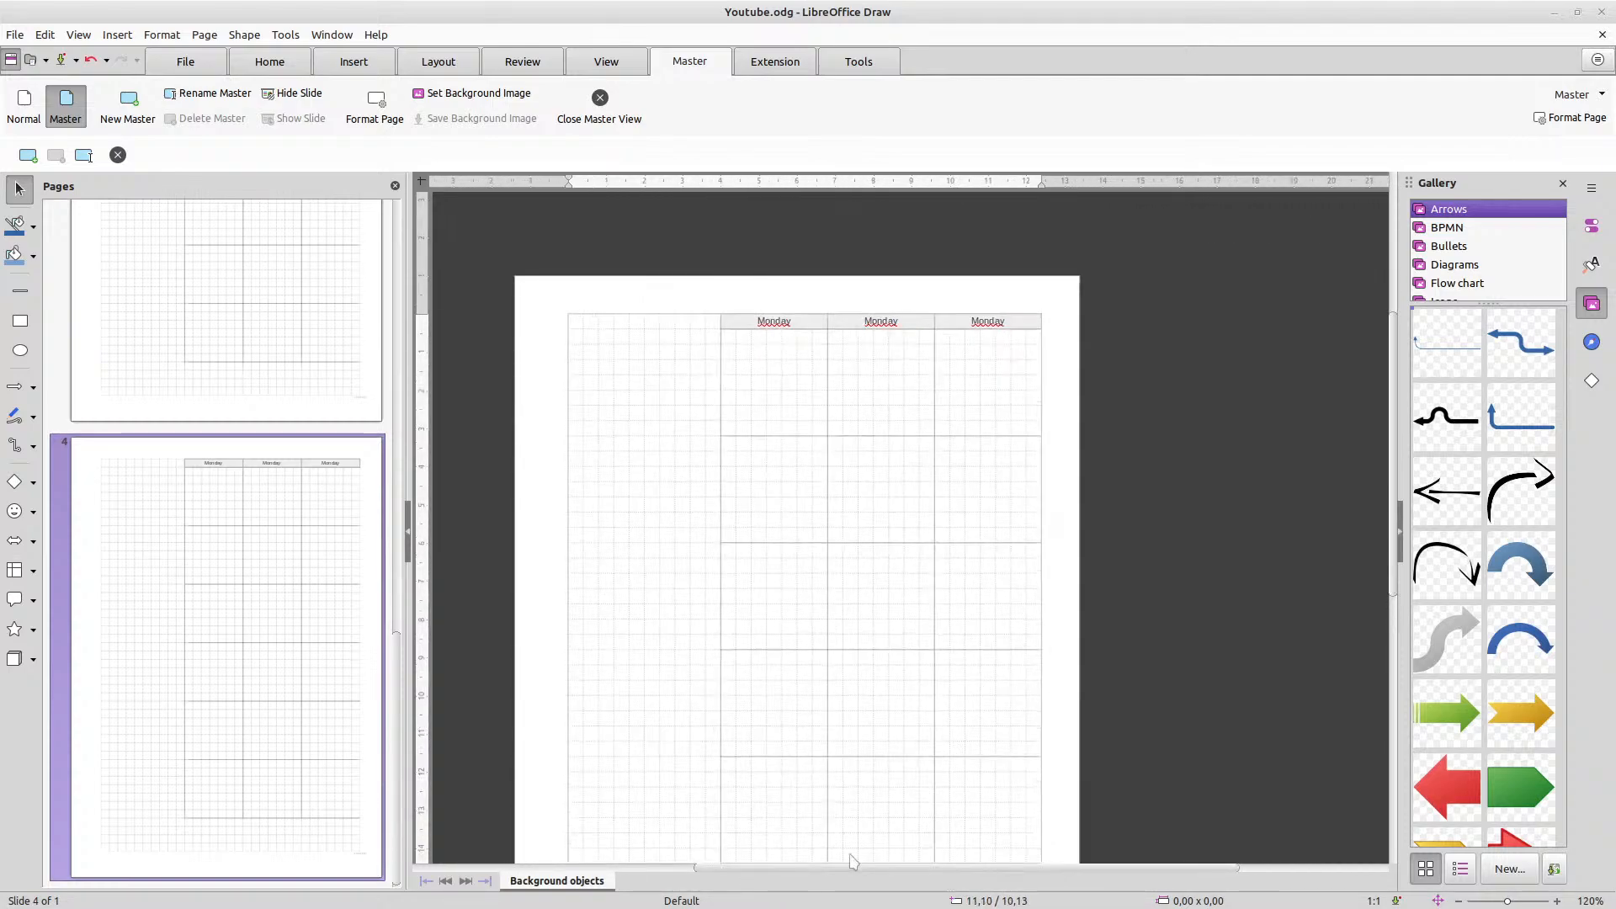
{"action": "left_click_drag", "start_coordinate": [835, 868], "coordinate": [822, 882]}
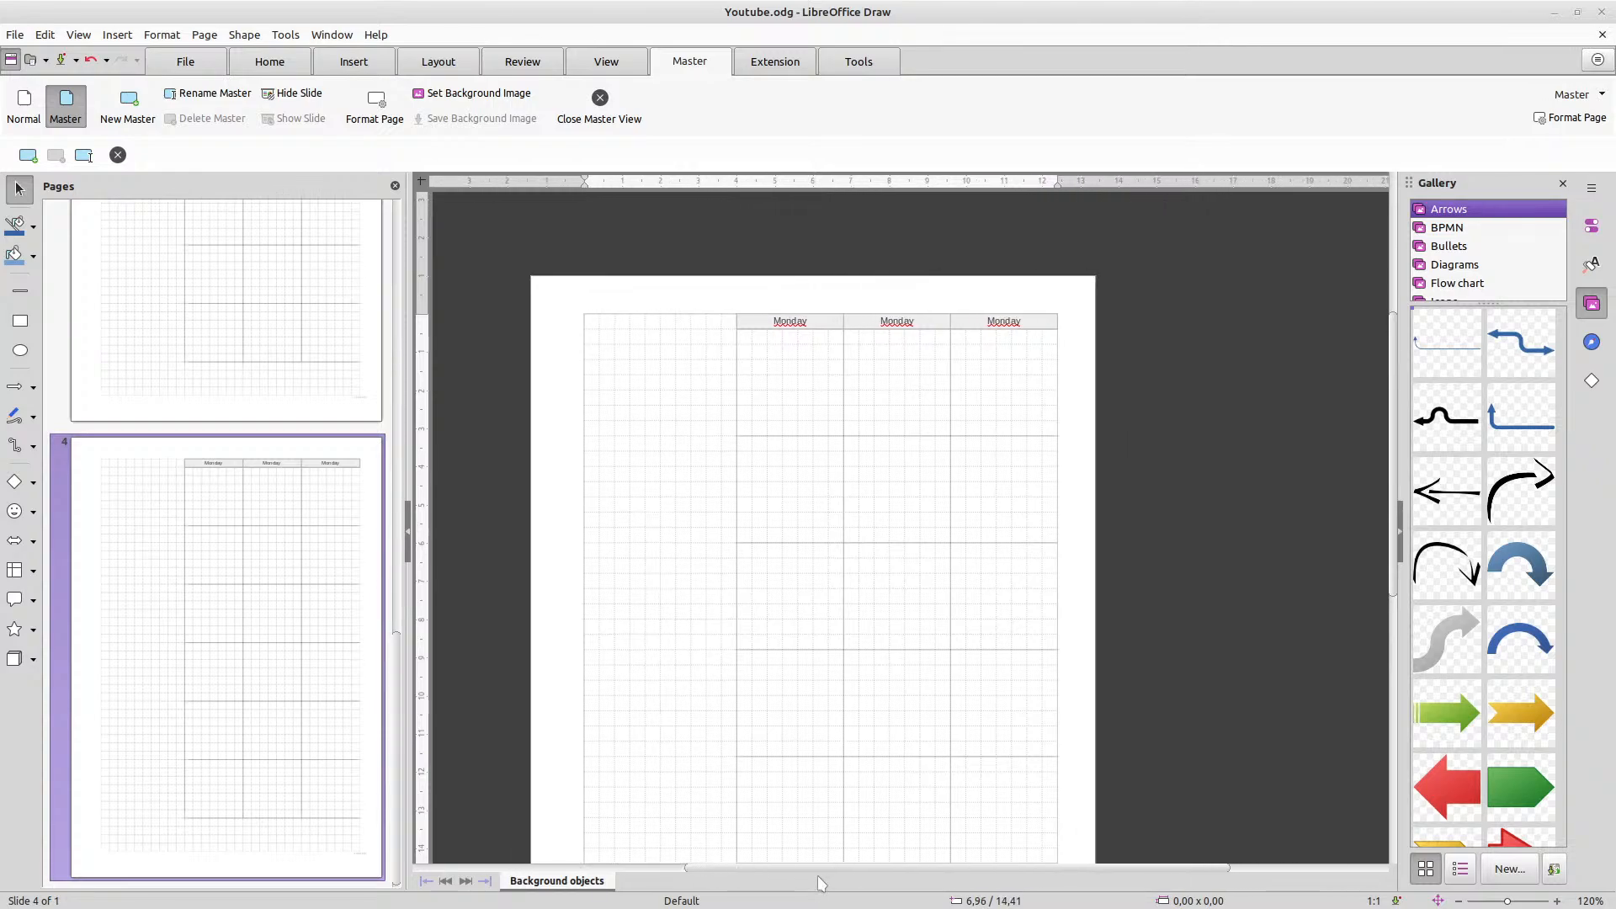
{"action": "scroll", "coordinate": [844, 728], "scroll_direction": "down", "scroll_amount": 1}
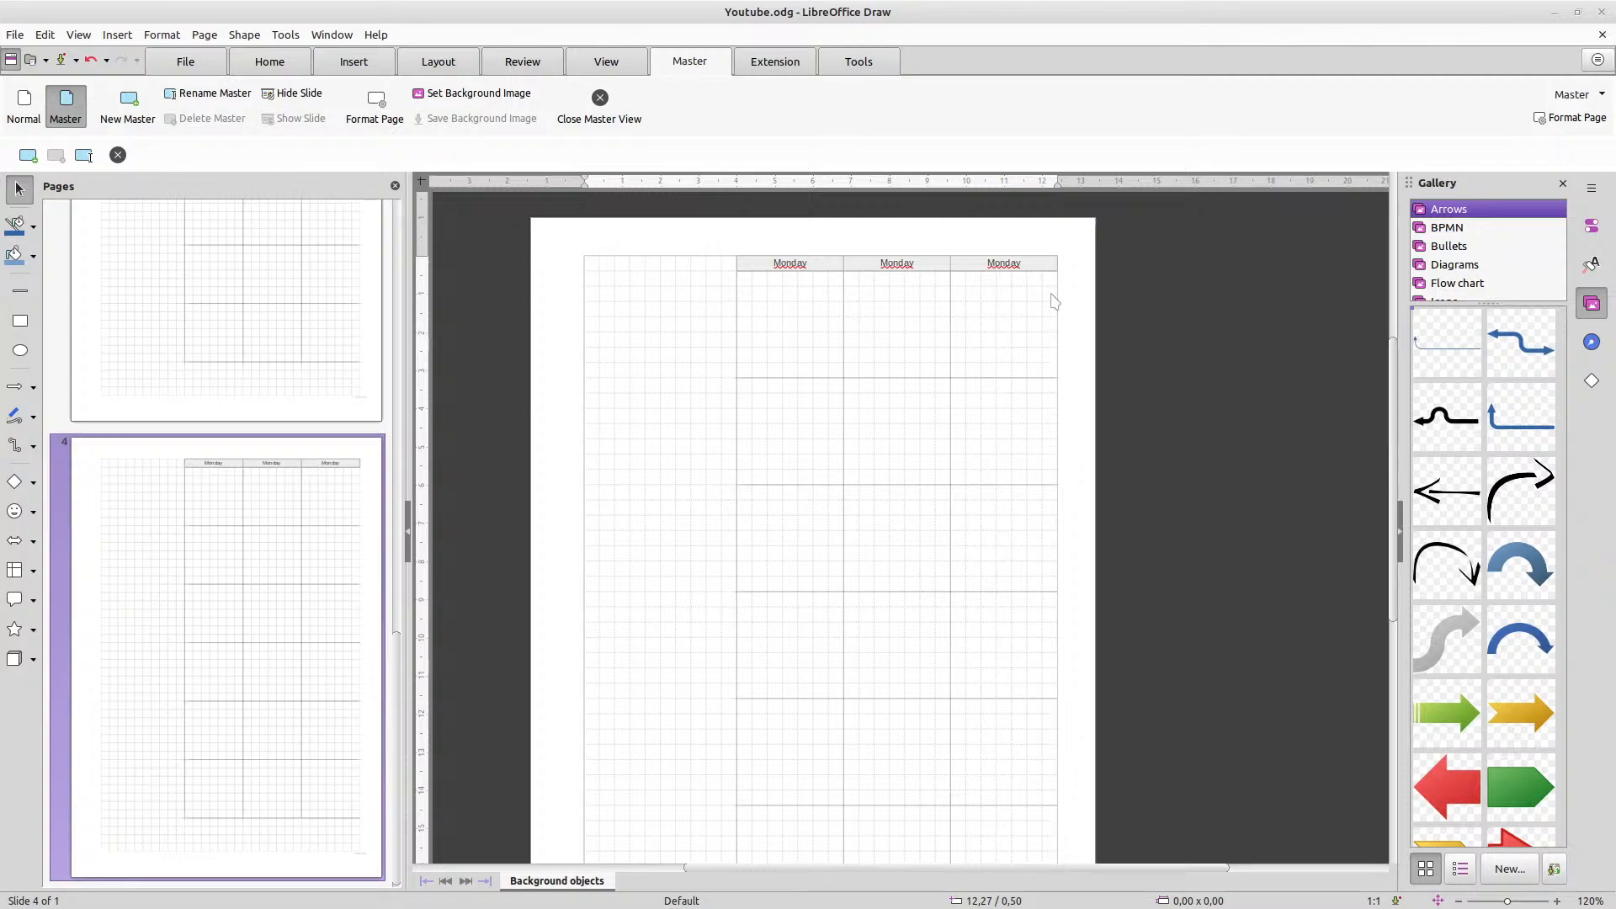
{"action": "scroll", "coordinate": [1052, 300], "scroll_direction": "down", "scroll_amount": 2}
{"action": "scroll", "coordinate": [1064, 312], "scroll_direction": "up", "scroll_amount": 3}
{"action": "scroll", "coordinate": [1065, 312], "scroll_direction": "down", "scroll_amount": 4}
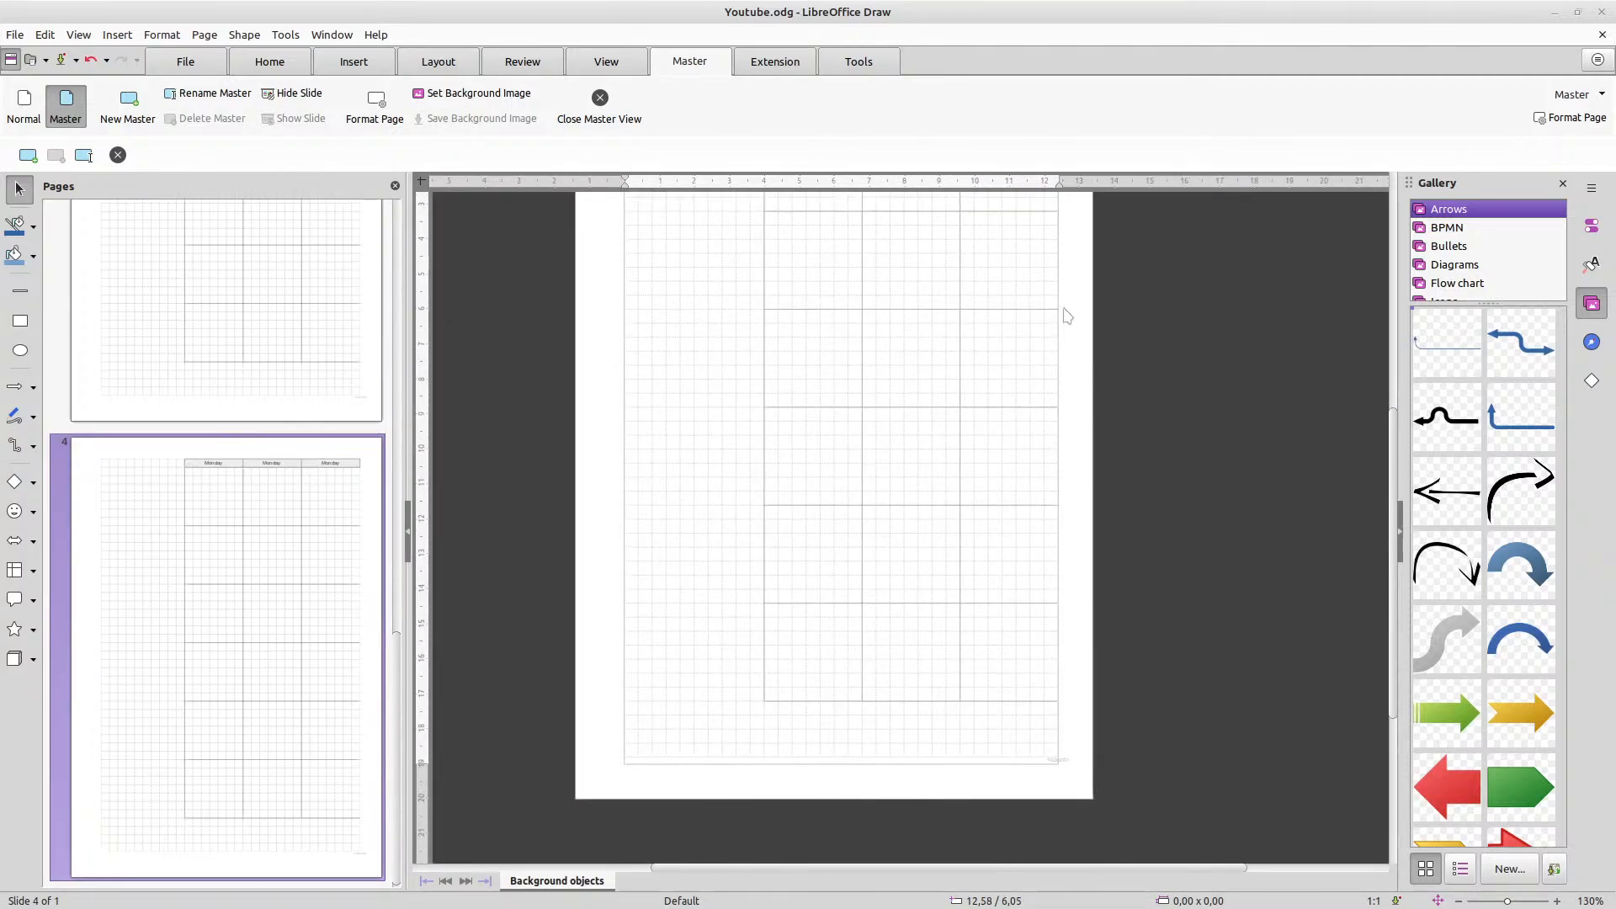
{"action": "scroll", "coordinate": [1066, 314], "scroll_direction": "up", "scroll_amount": 3}
{"action": "scroll", "coordinate": [1066, 314], "scroll_direction": "down", "scroll_amount": 2}
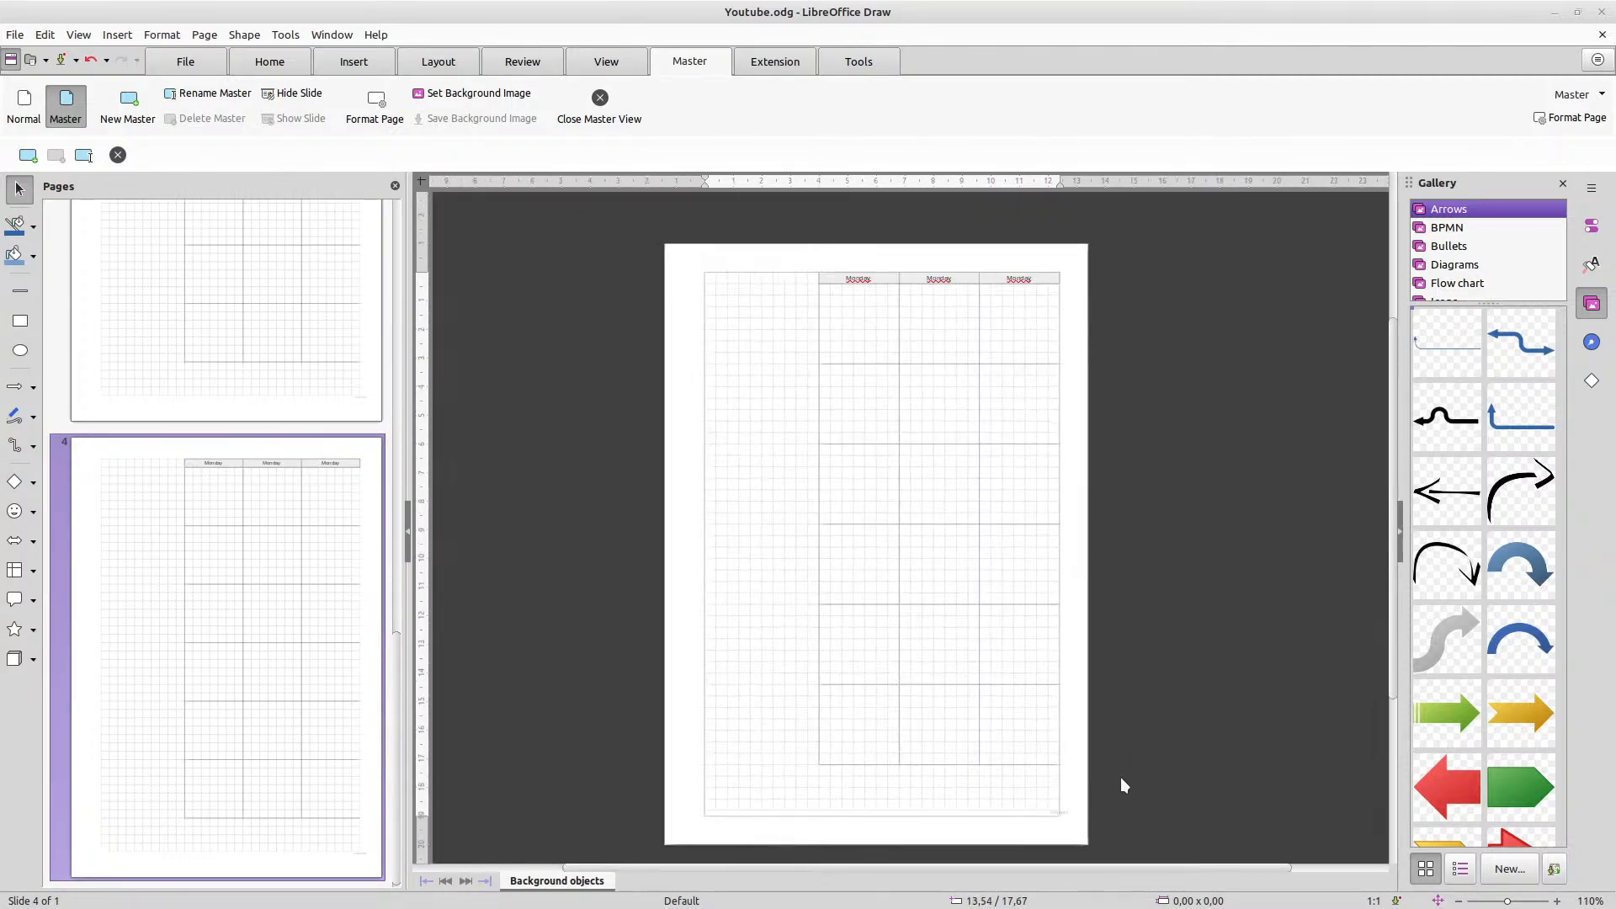
{"action": "mouse_move", "coordinate": [1130, 790]}
{"action": "left_mouse_down"}
{"action": "mouse_move", "coordinate": [816, 477]}
{"action": "mouse_move", "coordinate": [775, 345]}
{"action": "mouse_move", "coordinate": [775, 238]}
{"action": "left_mouse_up"}
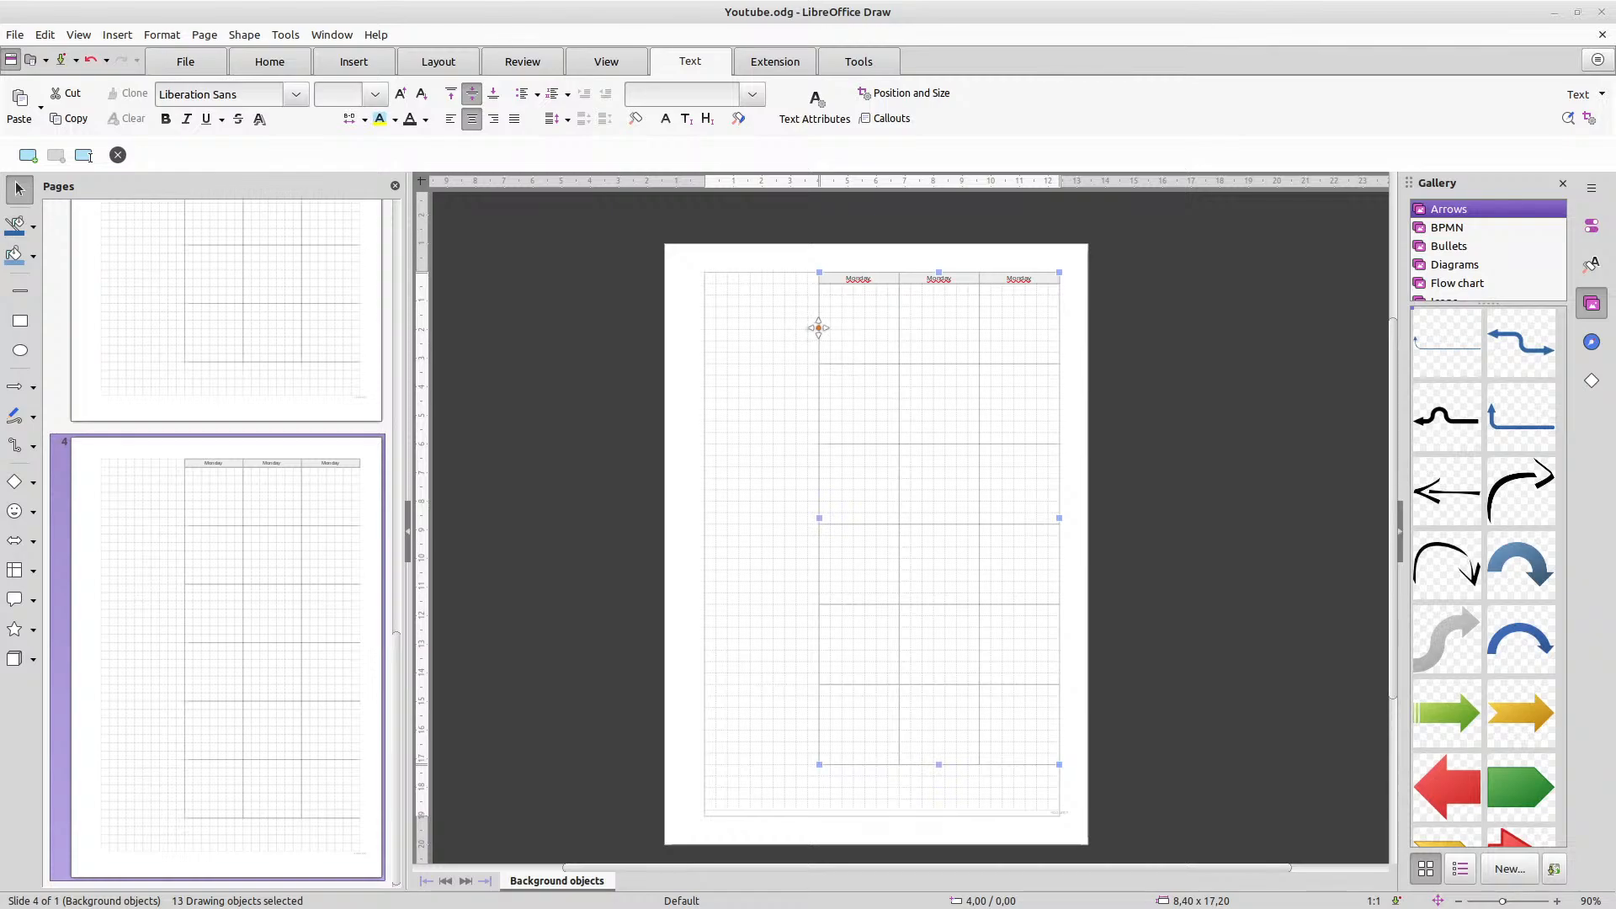
{"action": "right_click", "coordinate": [818, 329]}
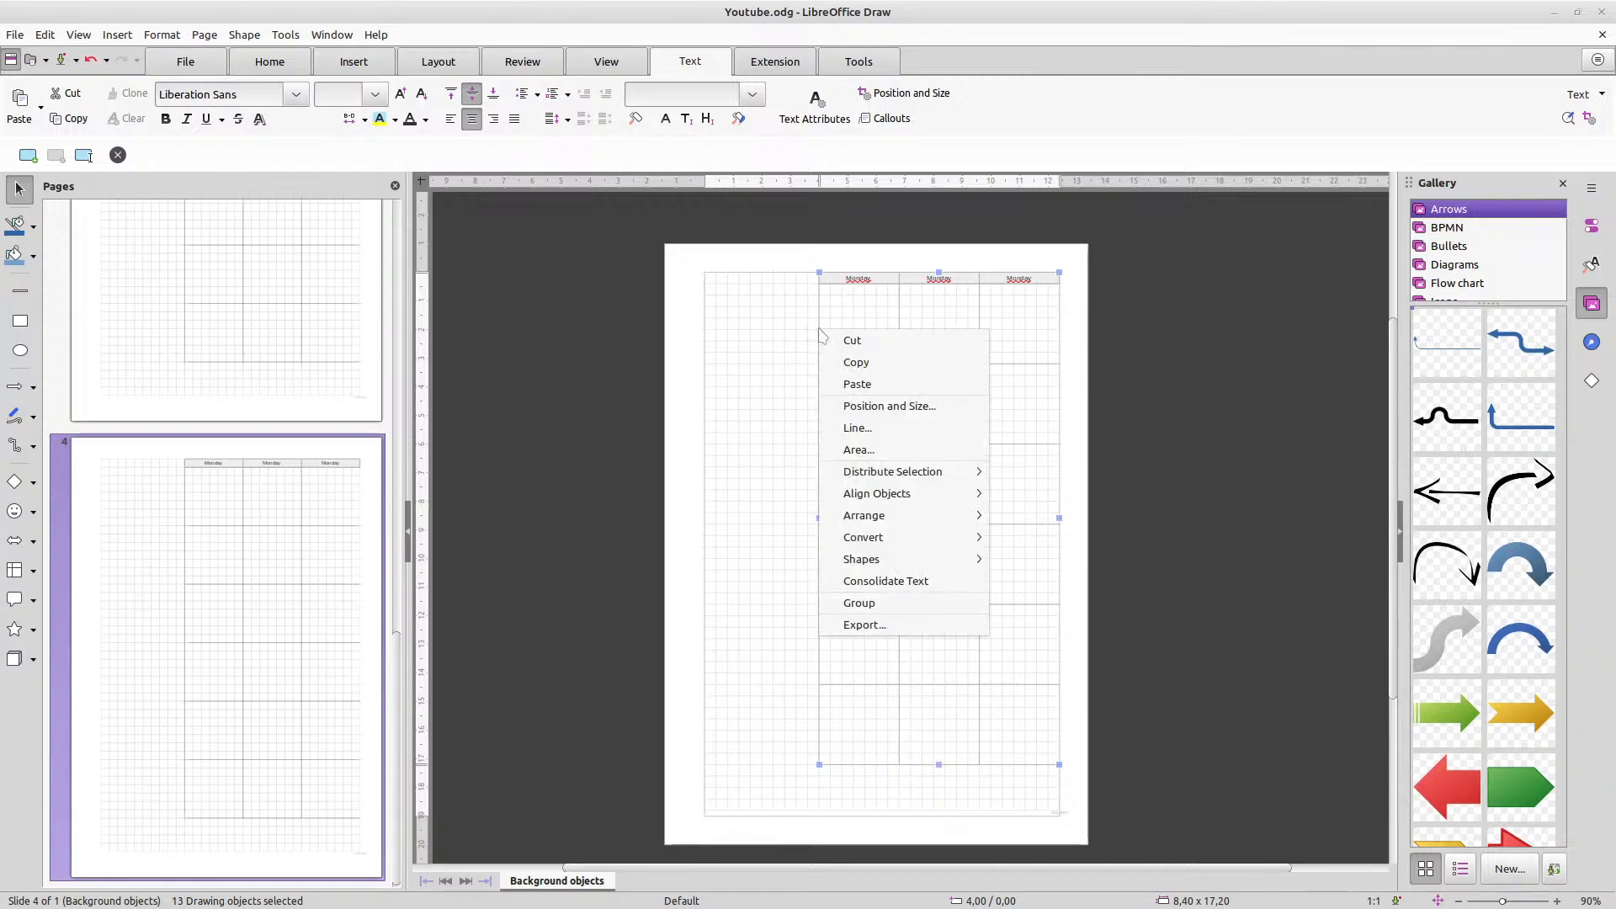
{"action": "left_click", "coordinate": [852, 409]}
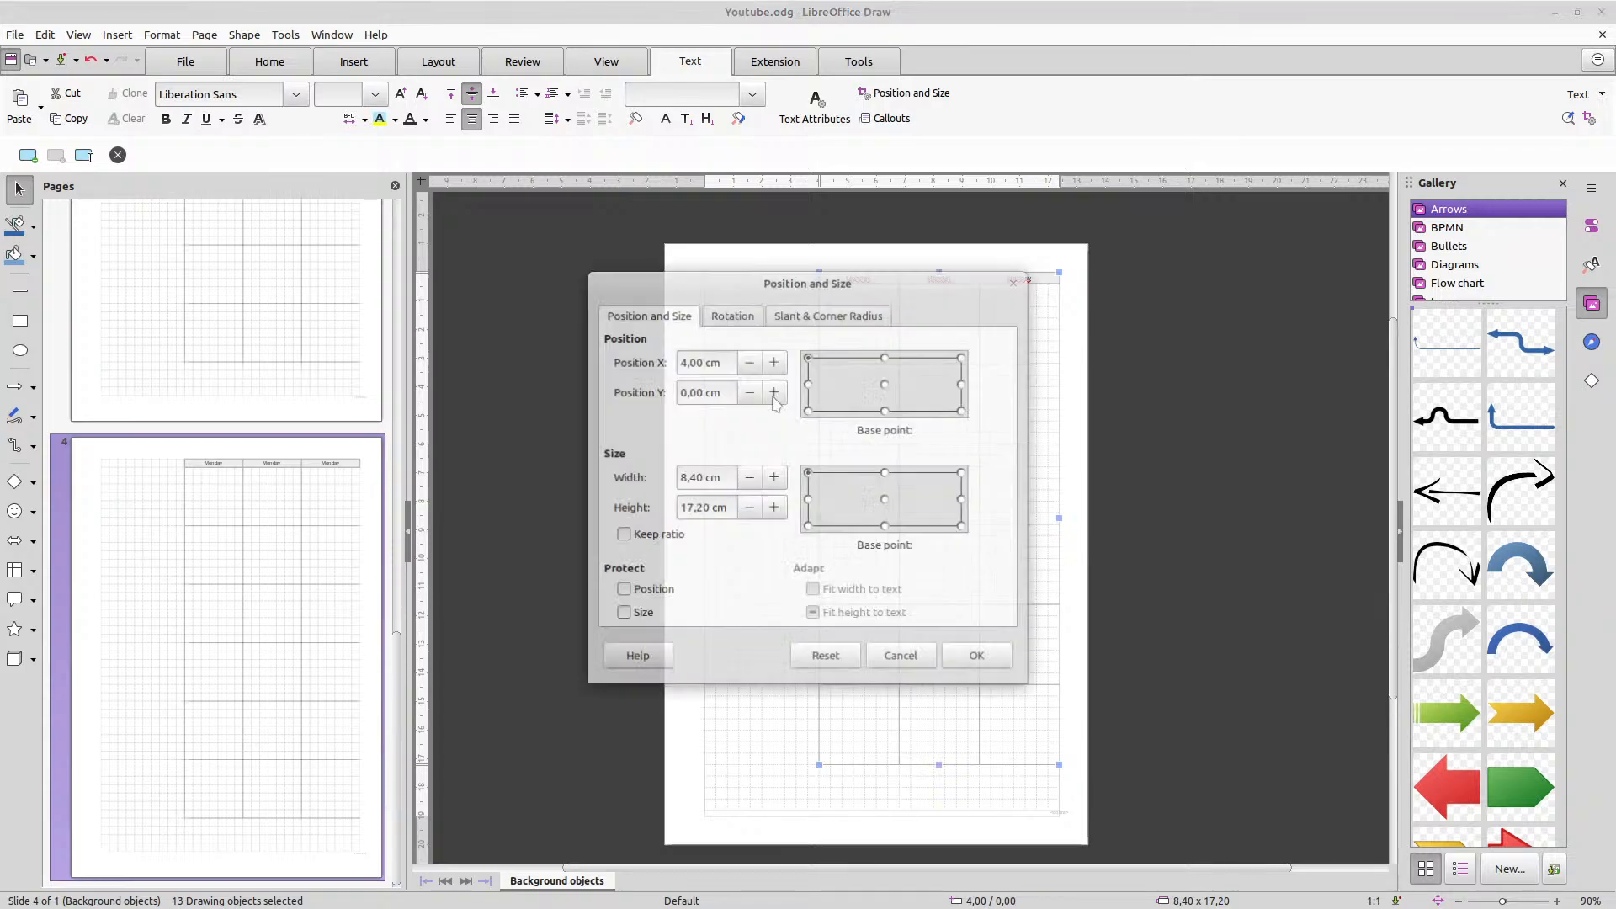
{"action": "double_click", "coordinate": [700, 362]}
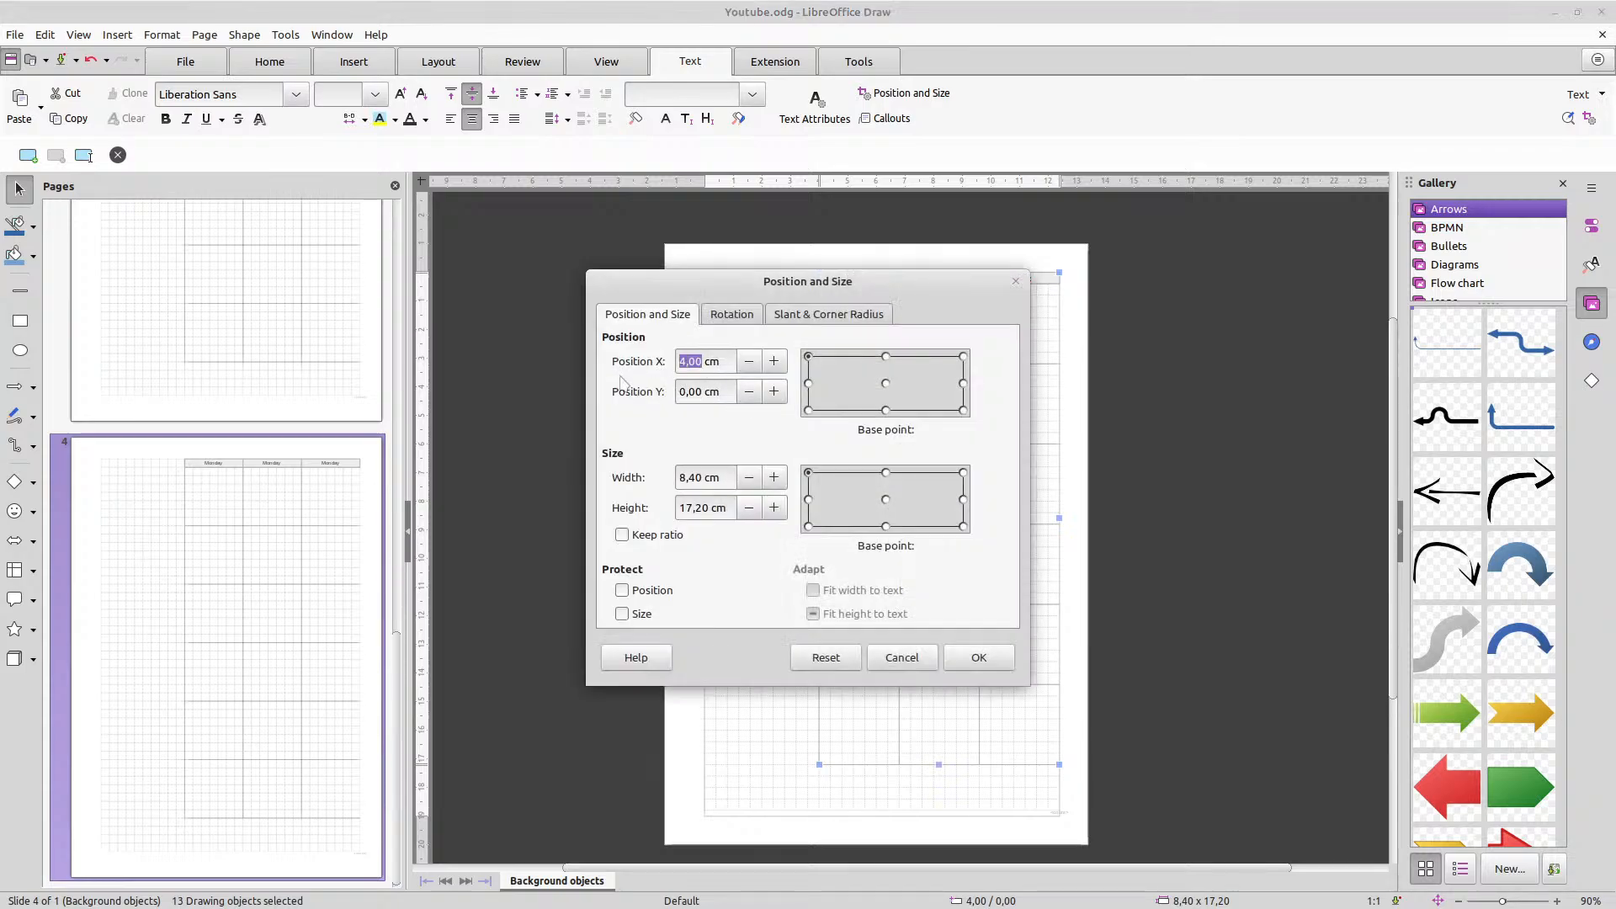
{"action": "type", "text": "0"}
{"action": "left_click", "coordinate": [966, 661]}
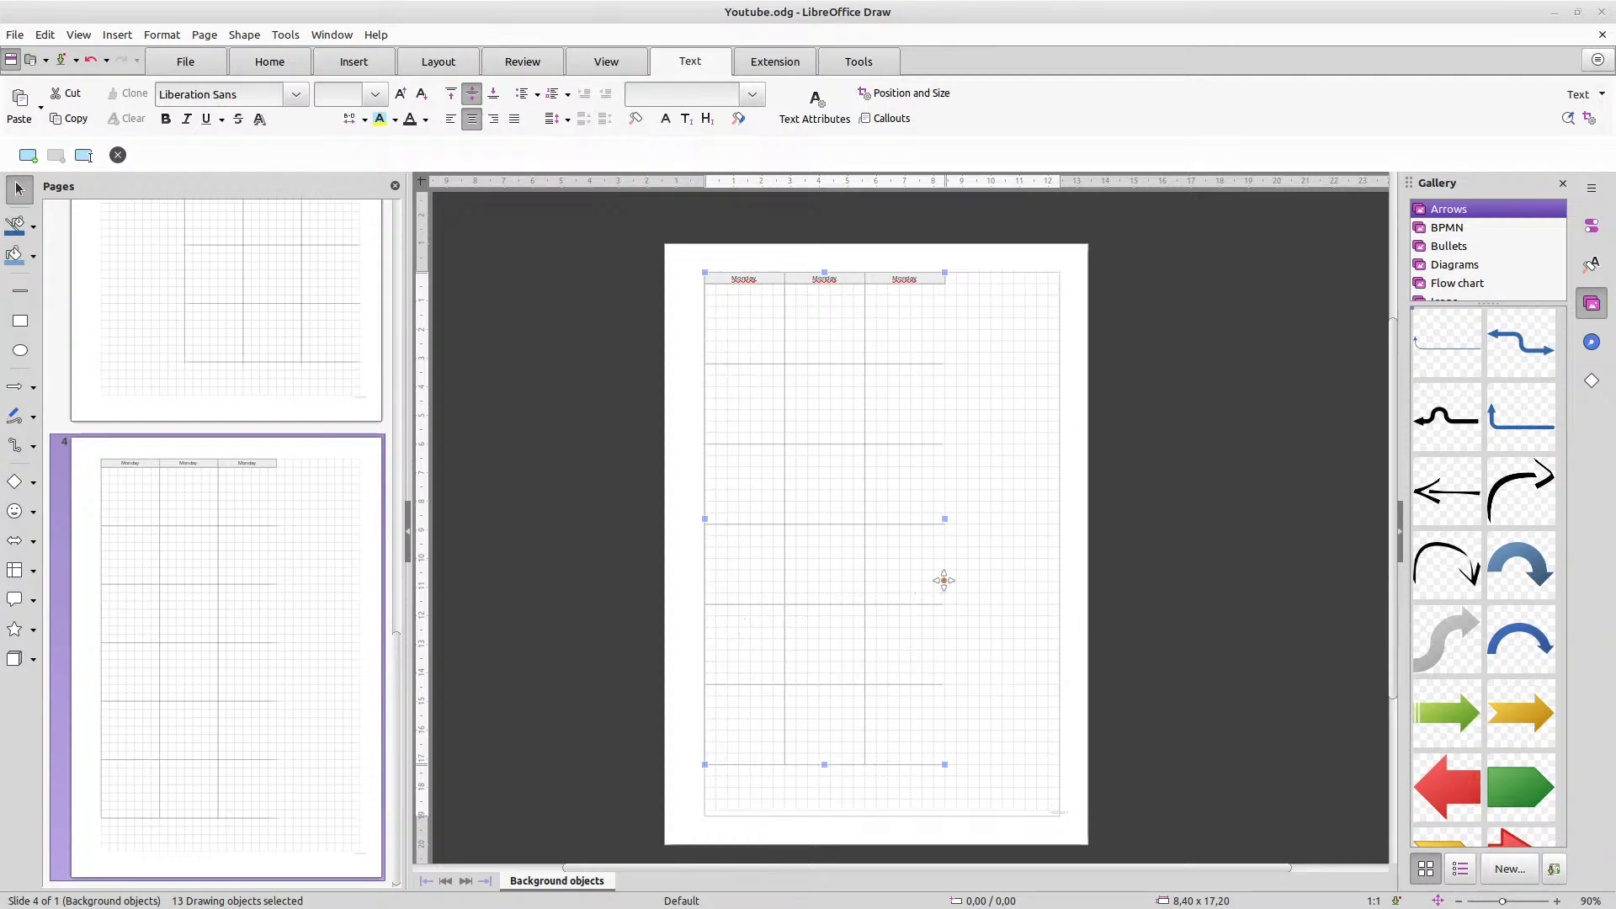
Move the table's leftmost vertical line to the right edge of the third column, at horizontal position 8.40 cm
{"action": "scroll", "coordinate": [947, 587], "scroll_direction": "up", "scroll_amount": 1, "text": "ctrl"}
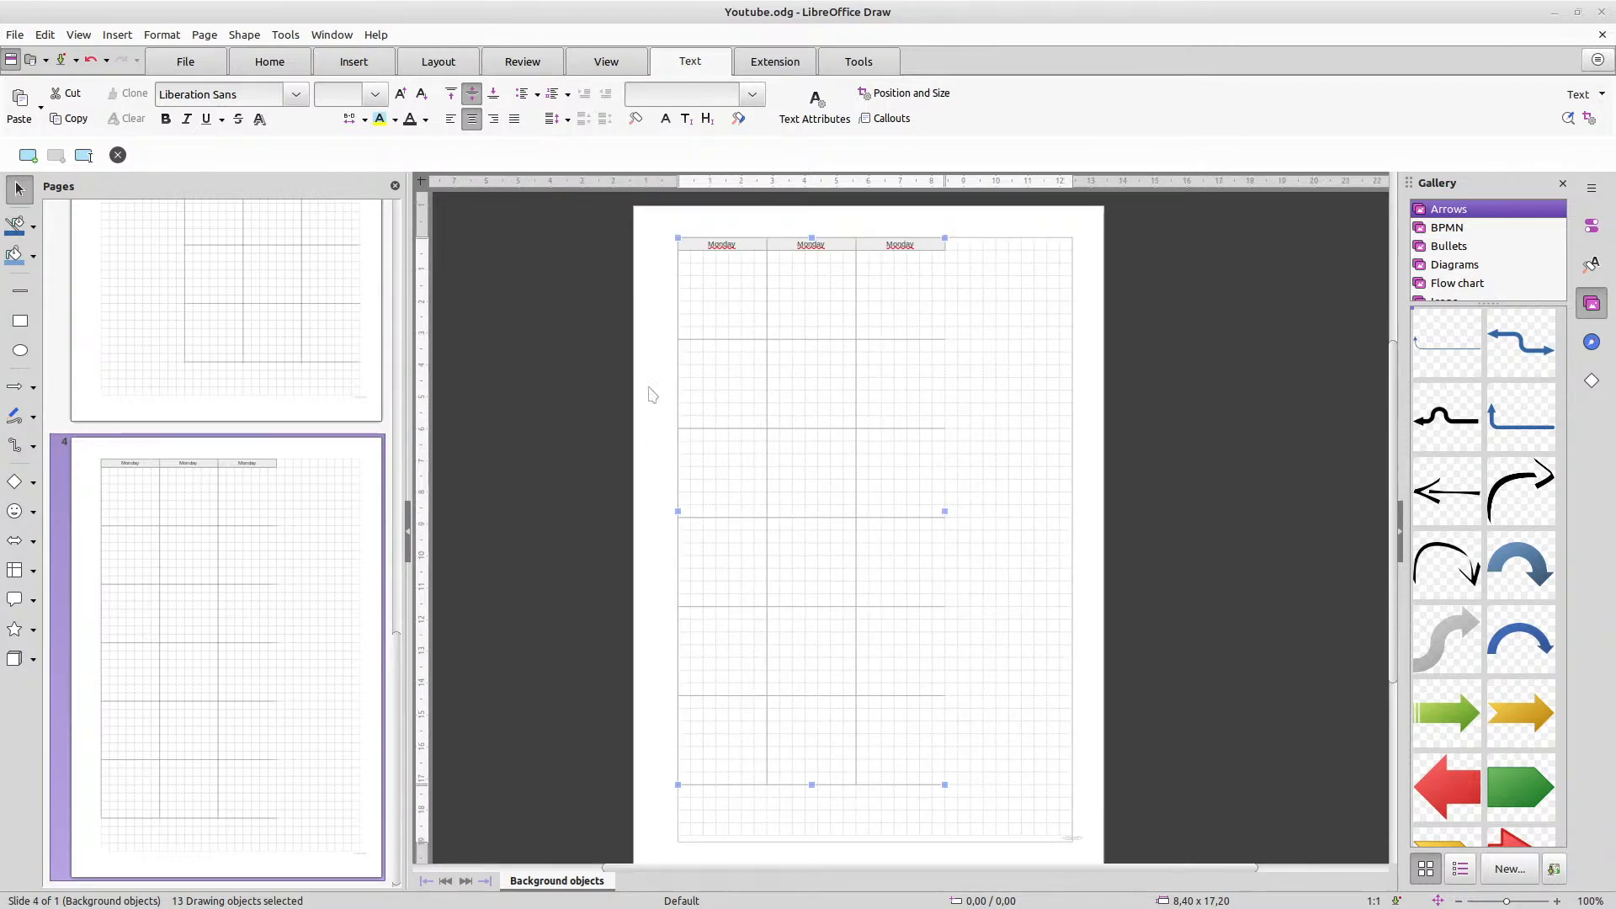
{"action": "left_click", "coordinate": [716, 402]}
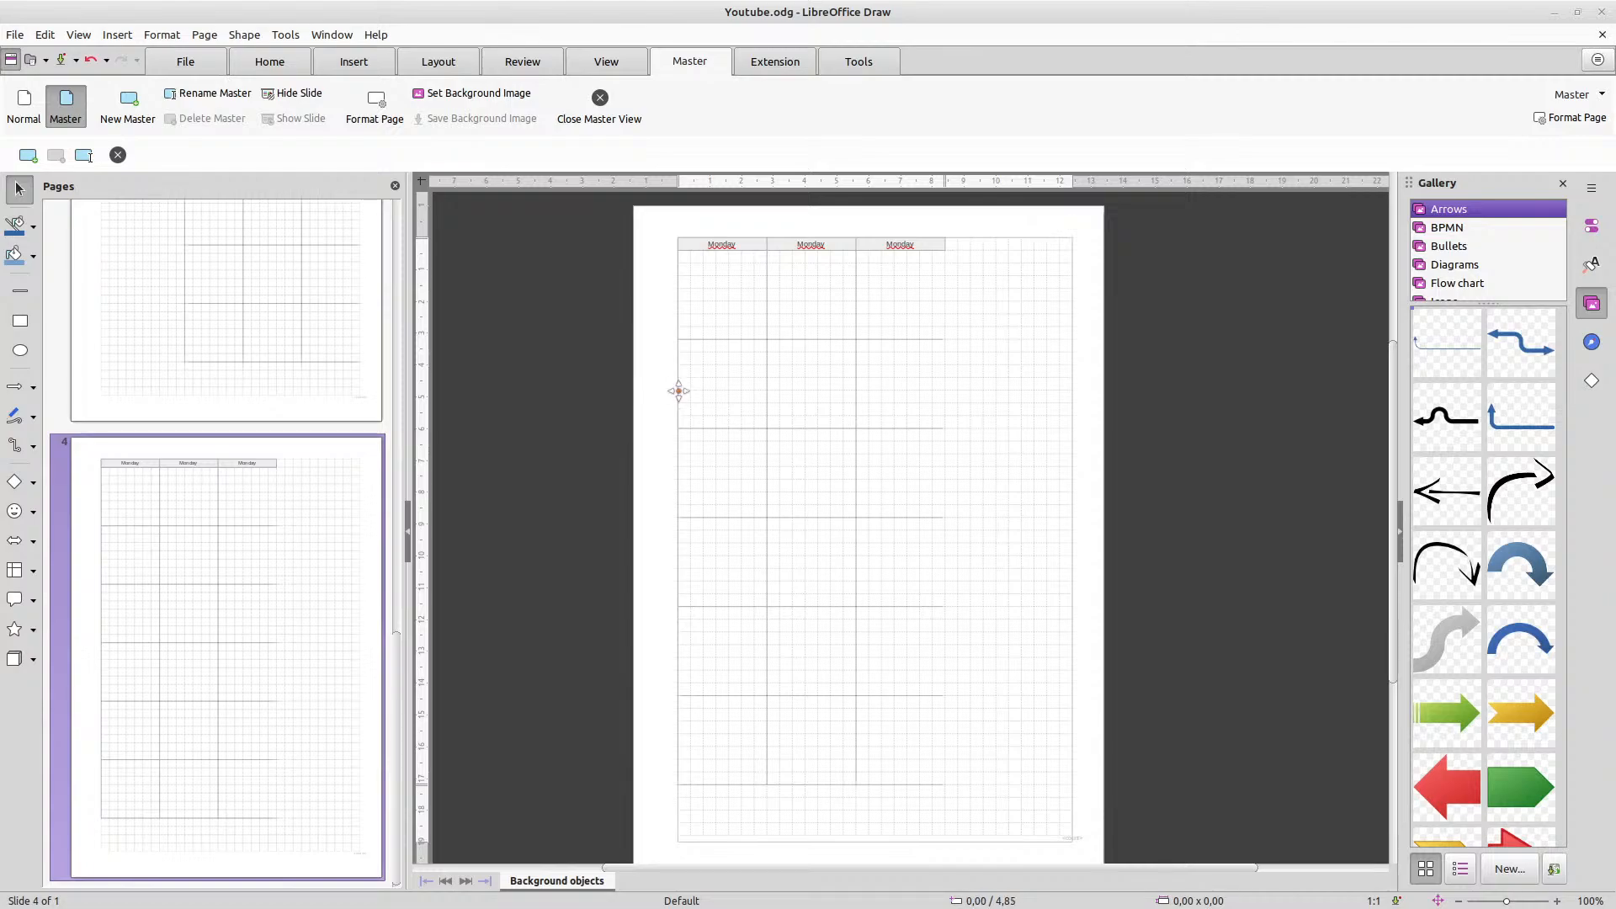
{"action": "left_click", "coordinate": [682, 400]}
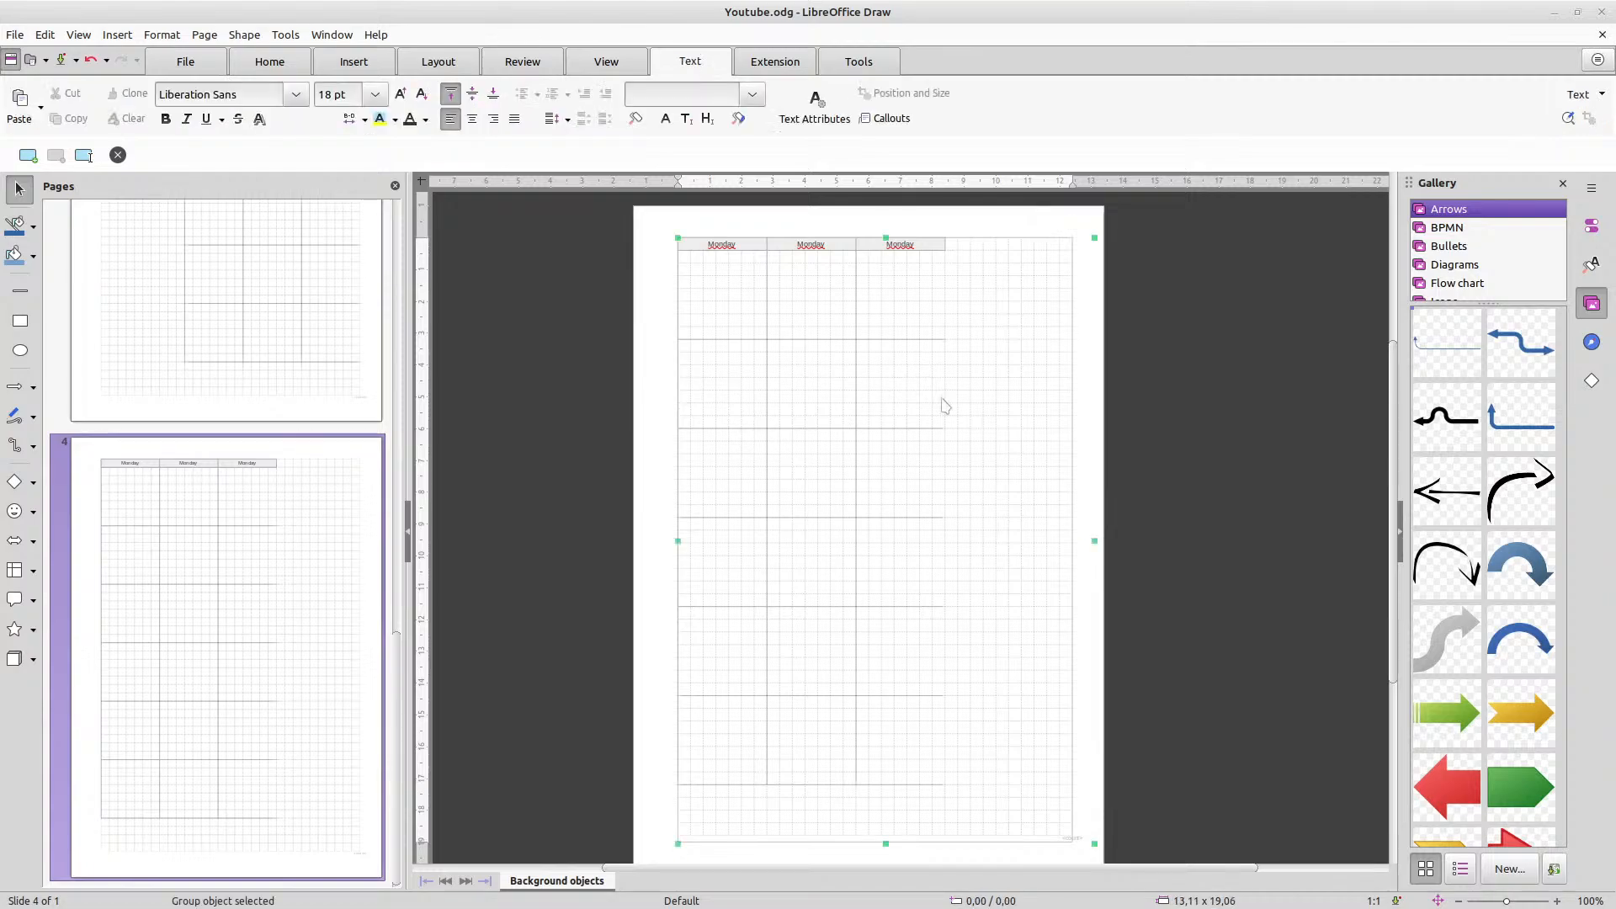
{"action": "left_click", "coordinate": [678, 757]}
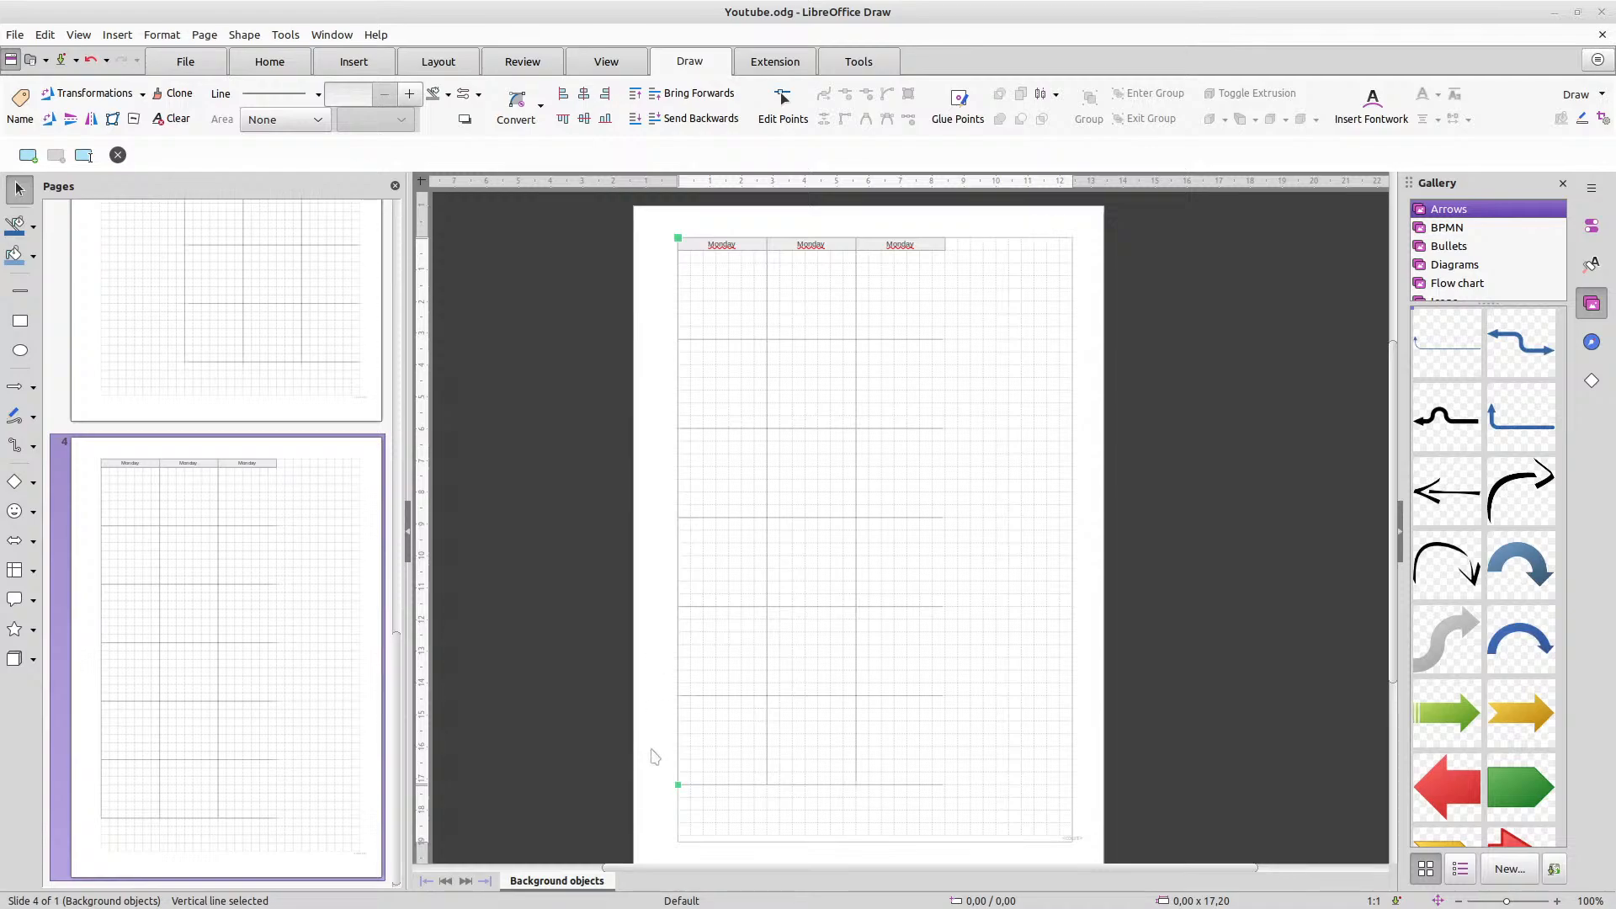
{"action": "key", "text": "Right"}
{"action": "key", "text": "Right"}
{"action": "key", "text": "Right"}
{"action": "key", "text": "Right"}
{"action": "key", "text": "Right"}
{"action": "key", "text": "Right"}
{"action": "key", "text": "Right"}
{"action": "key", "text": "Right"}
{"action": "key", "text": "Right"}
{"action": "key", "text": "Right"}
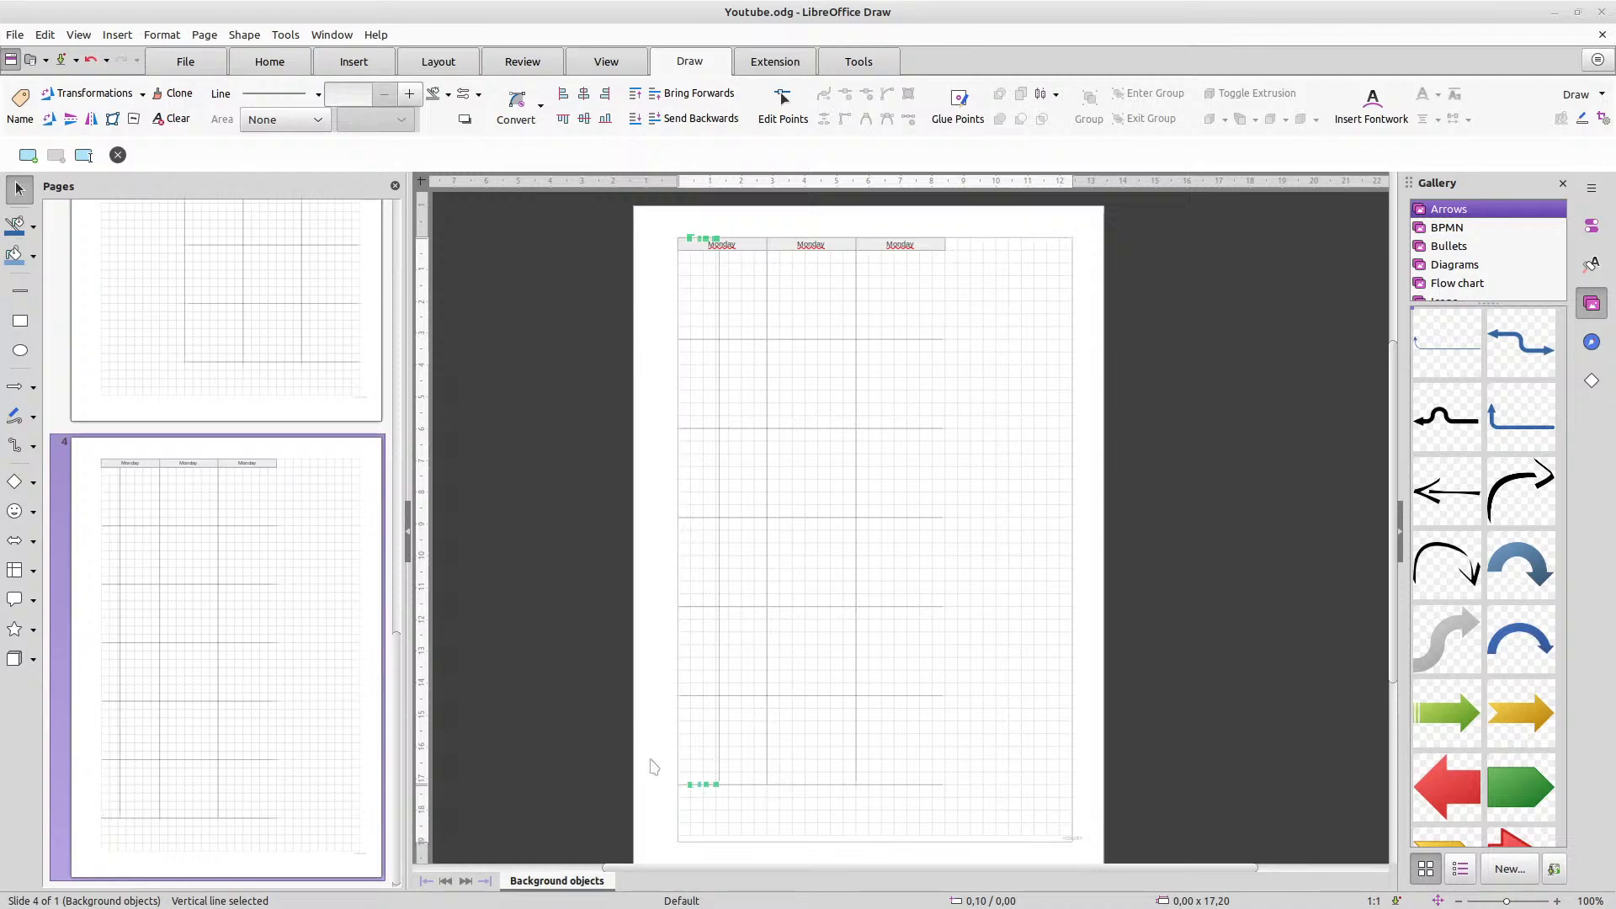
{"action": "key", "text": "Right"}
{"action": "key", "text": "Right"}
{"action": "key", "text": "Right"}
{"action": "key", "text": "Right"}
{"action": "key", "text": "Right"}
{"action": "key", "text": "Right"}
{"action": "key", "text": "Right"}
{"action": "key", "text": "Right"}
{"action": "key", "text": "Right"}
{"action": "key", "text": "Right"}
{"action": "key", "text": "Right"}
{"action": "key", "text": "Right"}
{"action": "key", "text": "Right"}
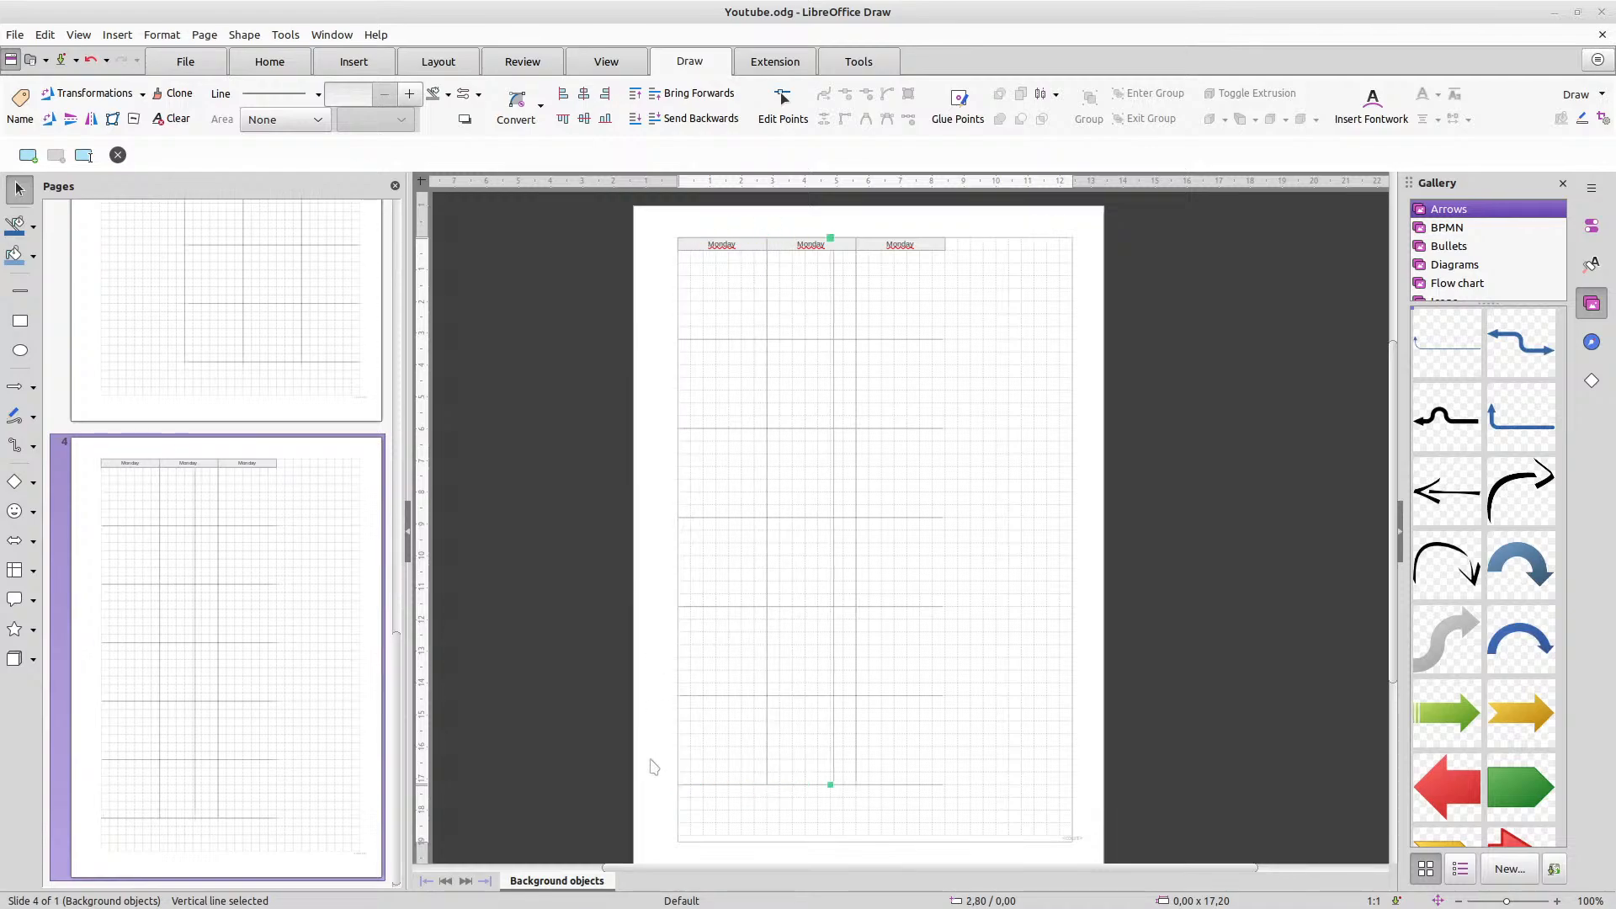
{"action": "key", "text": "Right"}
{"action": "key", "text": "Right"}
{"action": "key", "text": "Right"}
{"action": "key", "text": "Right"}
{"action": "key", "text": "Right"}
{"action": "key", "text": "Right"}
{"action": "key", "text": "Right"}
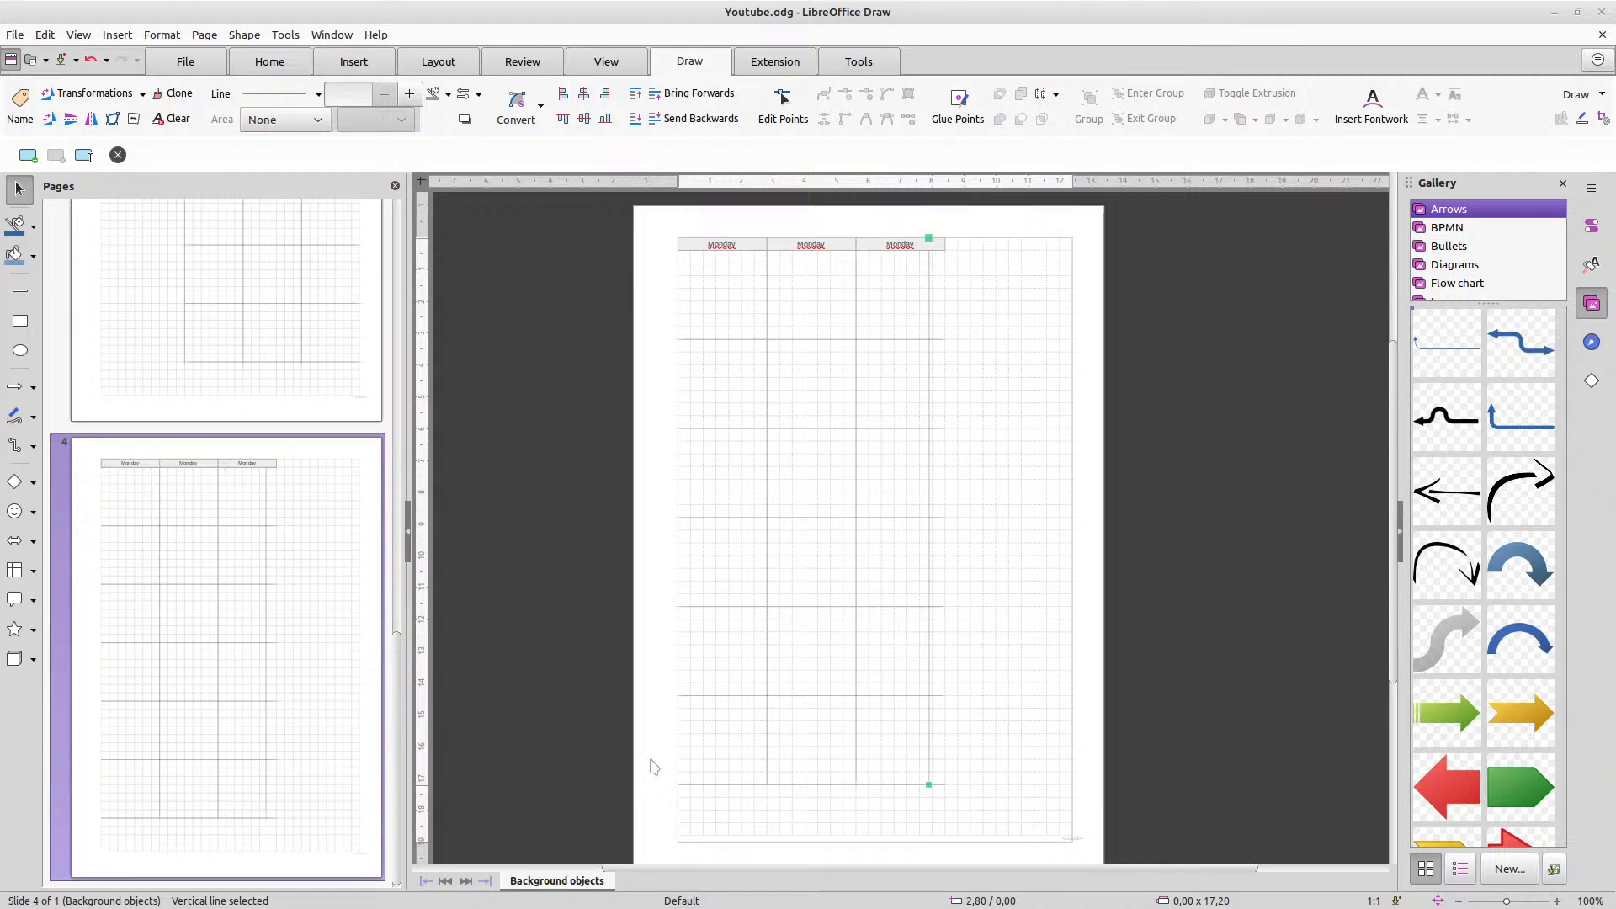
{"action": "key", "text": "Right"}
{"action": "key", "text": "Right"}
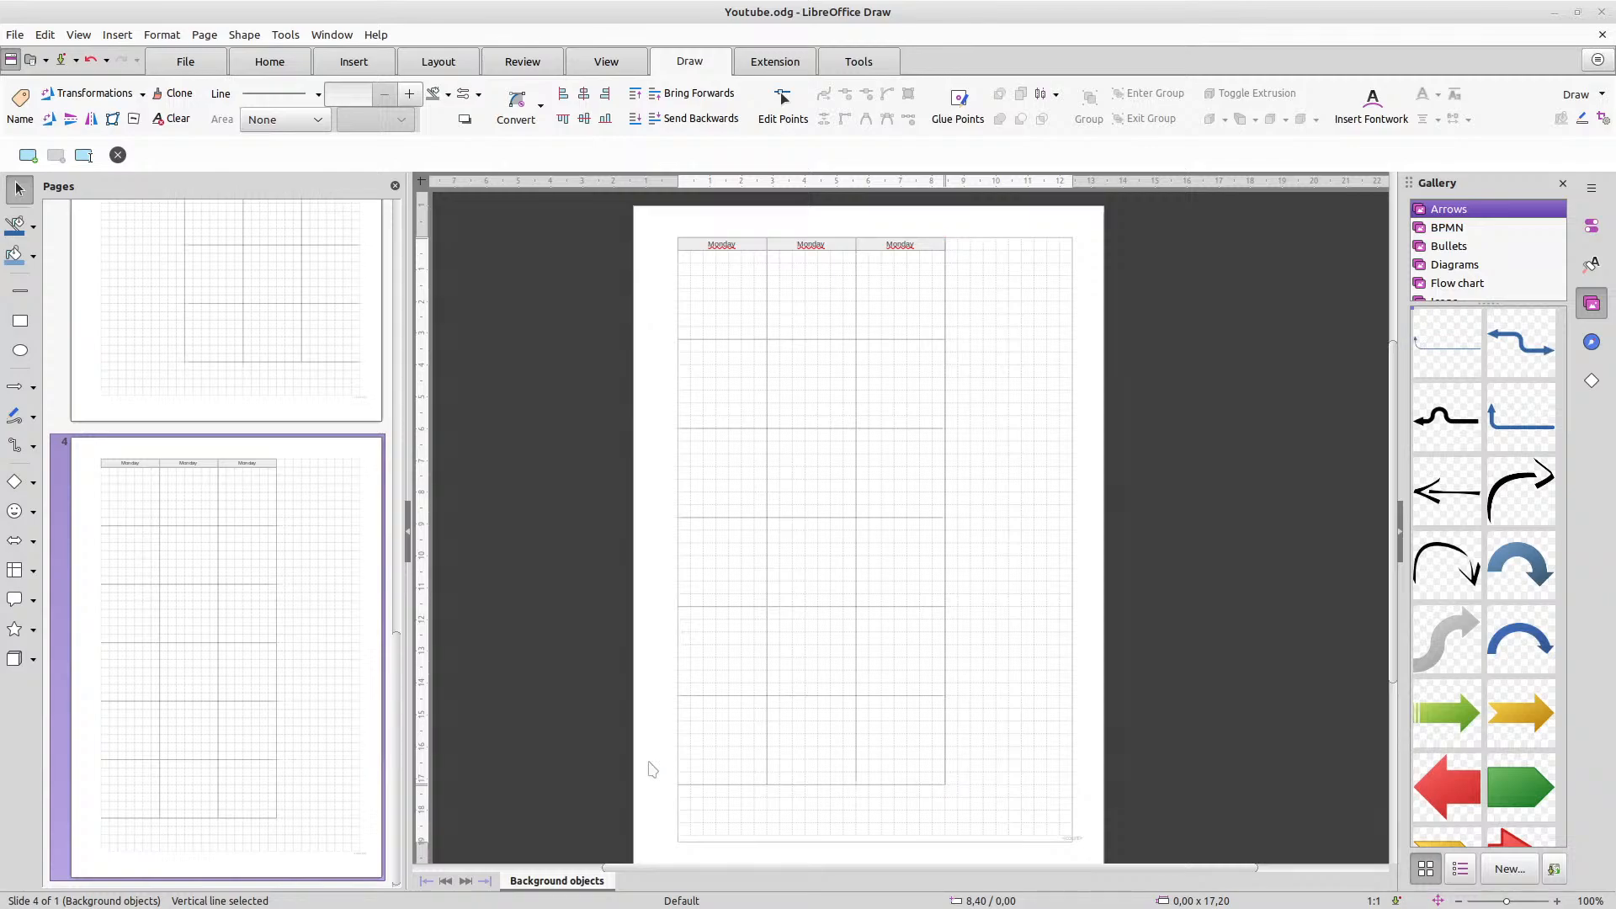
Move the selected vertical line to horizontal position 11.20 cm, one column width beyond the third column's outer edge
{"action": "key", "text": "Right"}
{"action": "key", "text": "Right"}
{"action": "key", "text": "Right"}
{"action": "key", "text": "Right"}
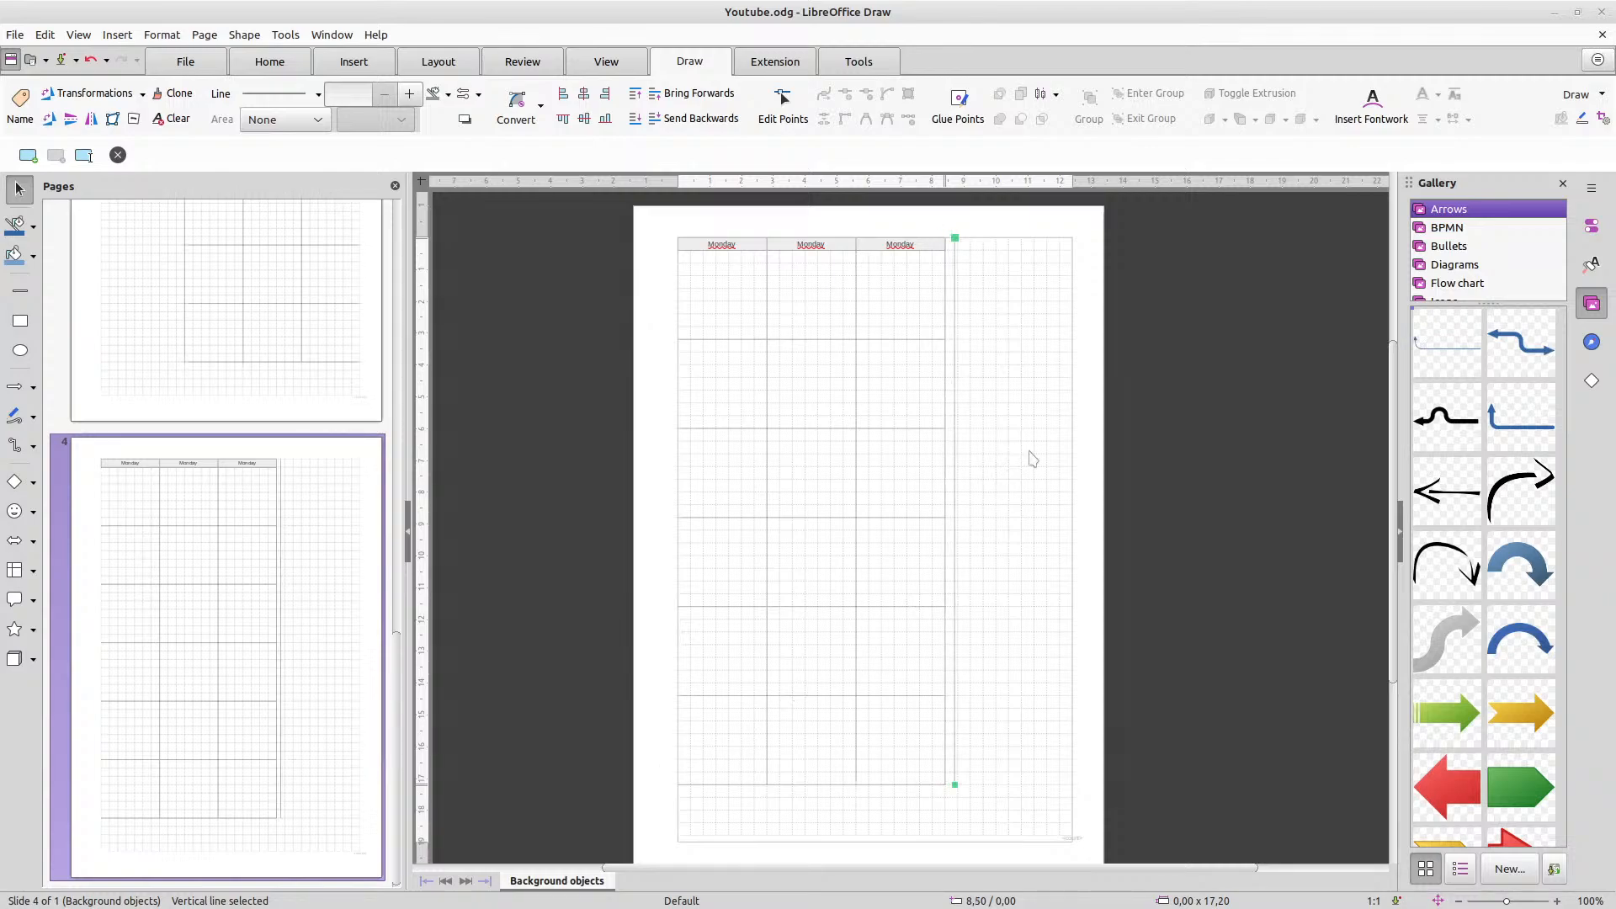
{"action": "key", "text": "Right"}
{"action": "key", "text": "Right"}
{"action": "key", "text": "Right"}
{"action": "key", "text": "Right"}
{"action": "key", "text": "Right"}
{"action": "key", "text": "Right"}
{"action": "key", "text": "Right"}
{"action": "key", "text": "Right"}
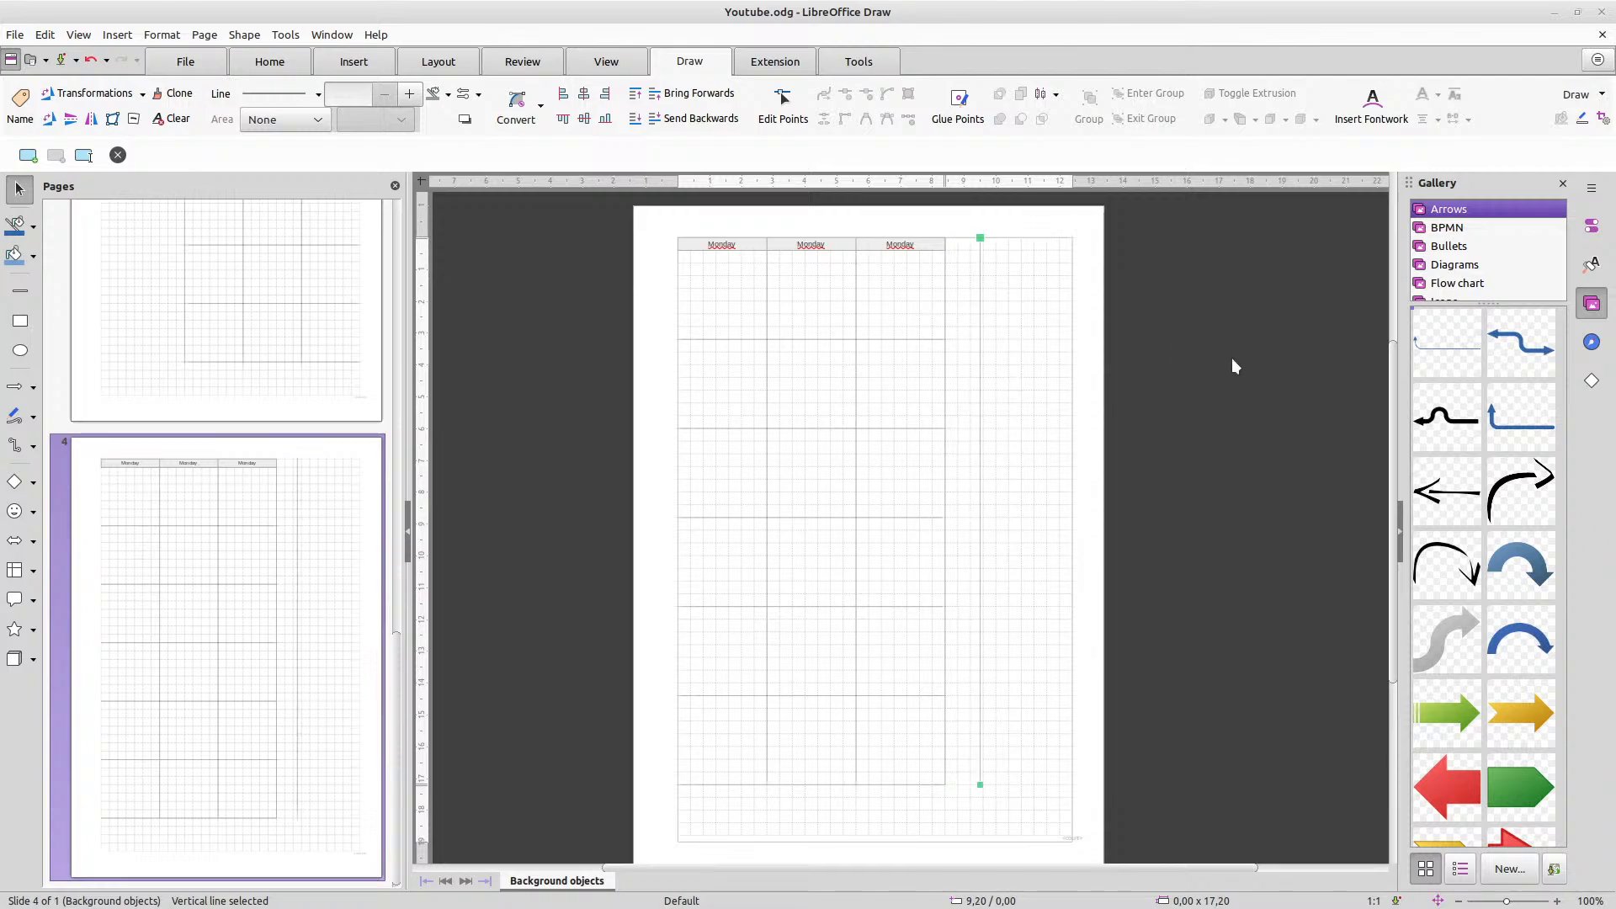
{"action": "key", "text": "Right"}
{"action": "key", "text": "Right"}
{"action": "key", "text": "Right"}
{"action": "key", "text": "Right"}
{"action": "key", "text": "Right"}
{"action": "key", "text": "Right"}
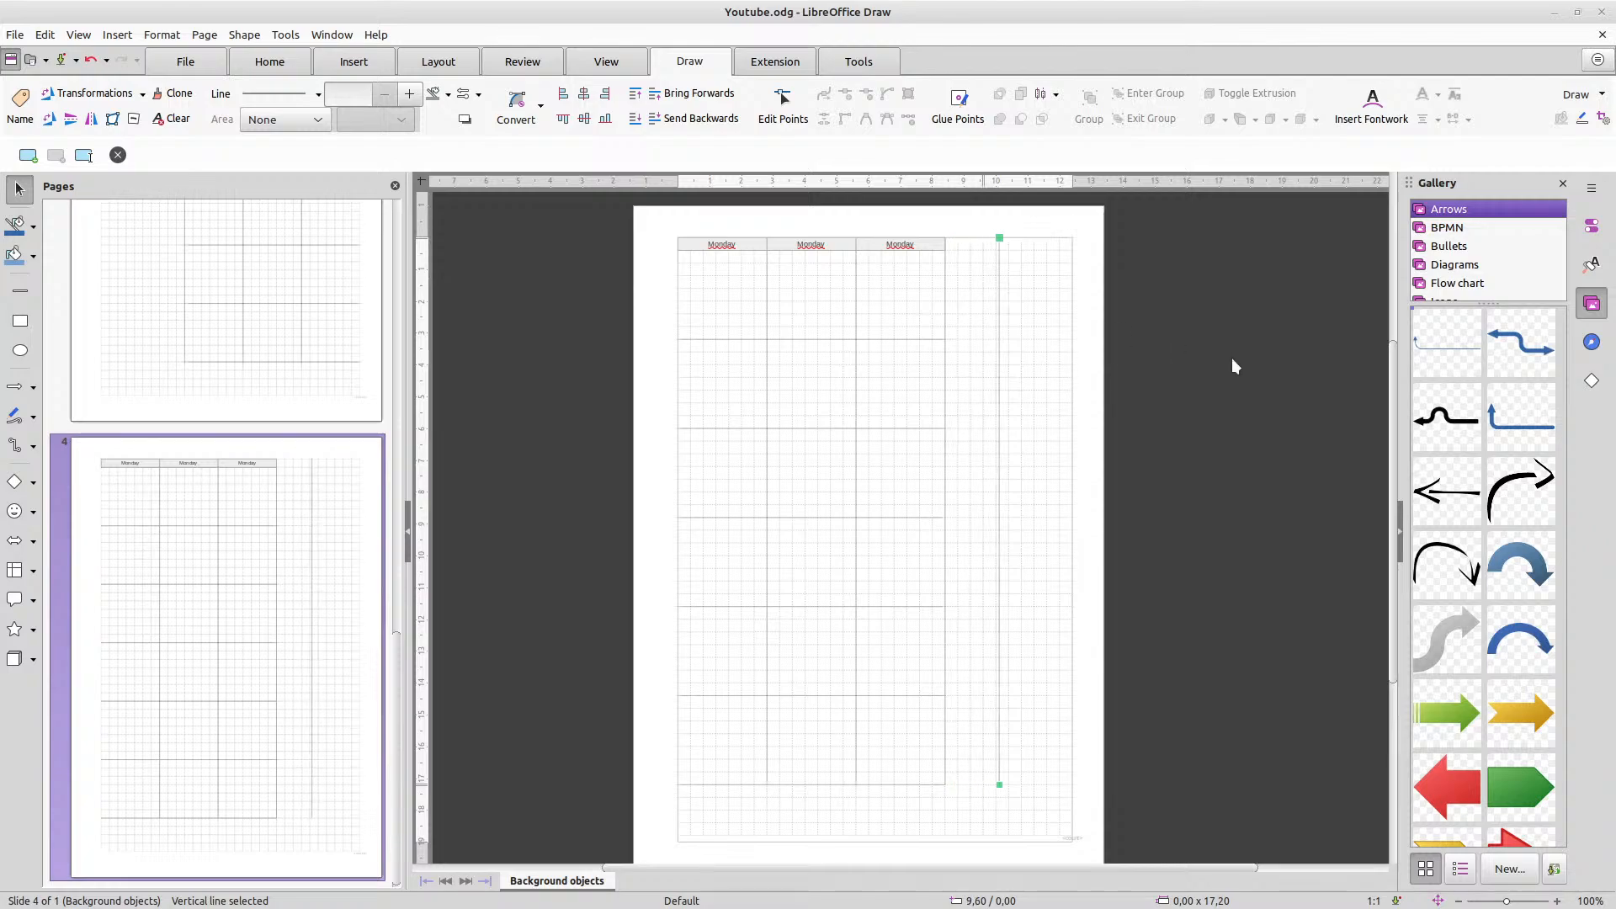
{"action": "key", "text": "Right"}
{"action": "key", "text": "Right"}
{"action": "key", "text": "Right"}
{"action": "key", "text": "Right"}
{"action": "key", "text": "Right"}
{"action": "key", "text": "Right"}
{"action": "key", "text": "Right"}
{"action": "key", "text": "Right"}
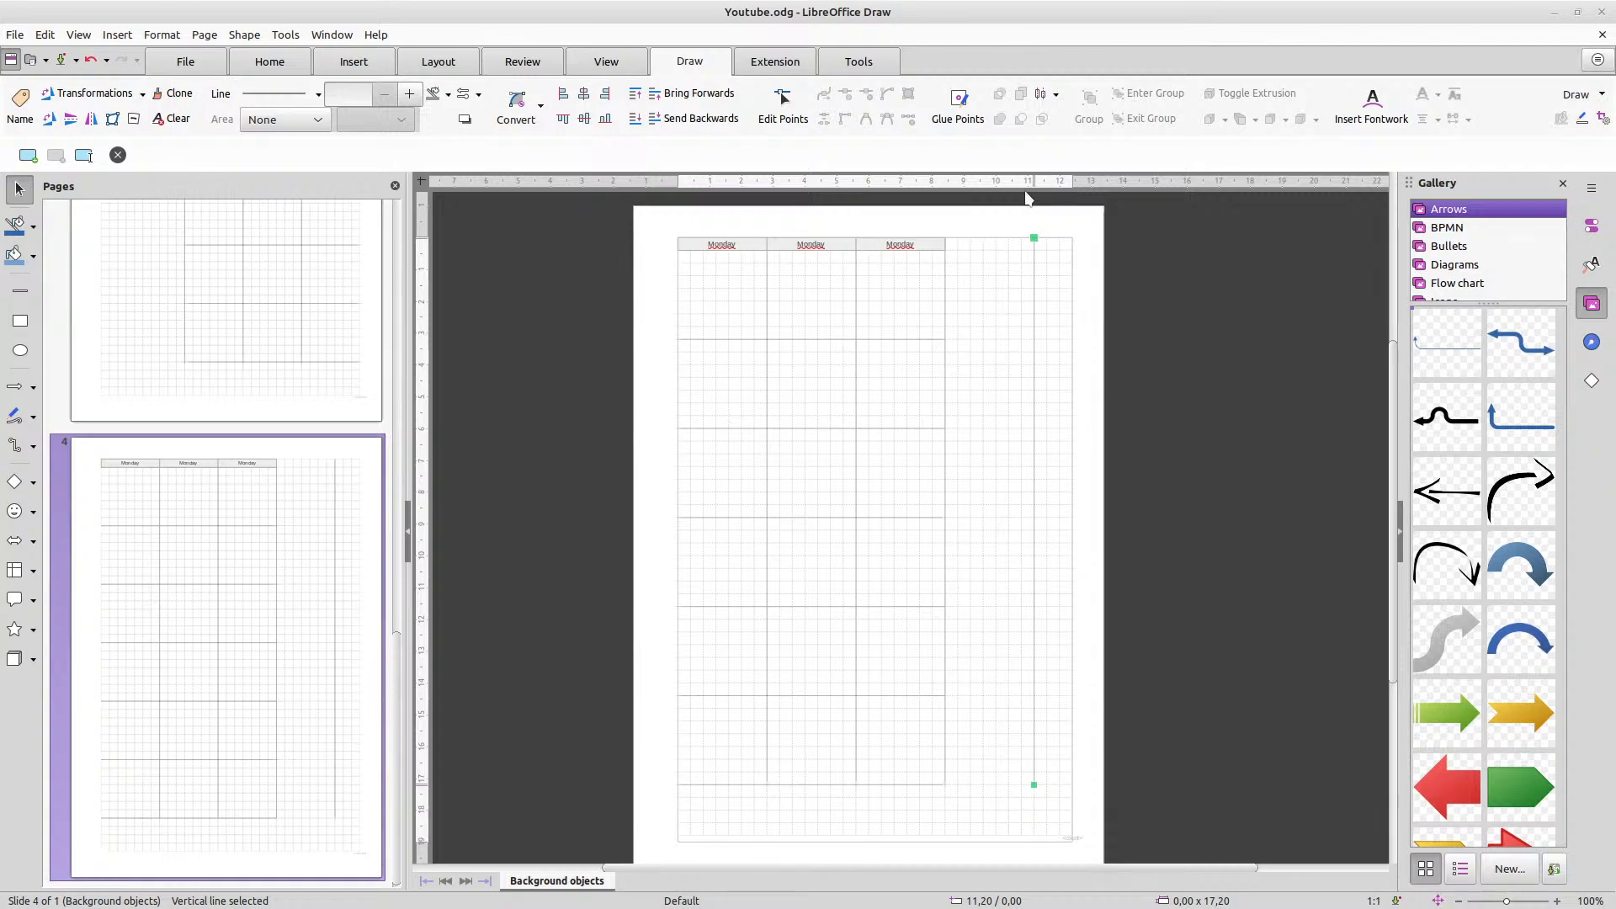
{"action": "key", "text": "Escape"}
Examine the new vertical line's alignment with the grid and the table from the header row down to the bottom line
{"action": "scroll", "coordinate": [1037, 191], "scroll_direction": "up", "scroll_amount": 2}
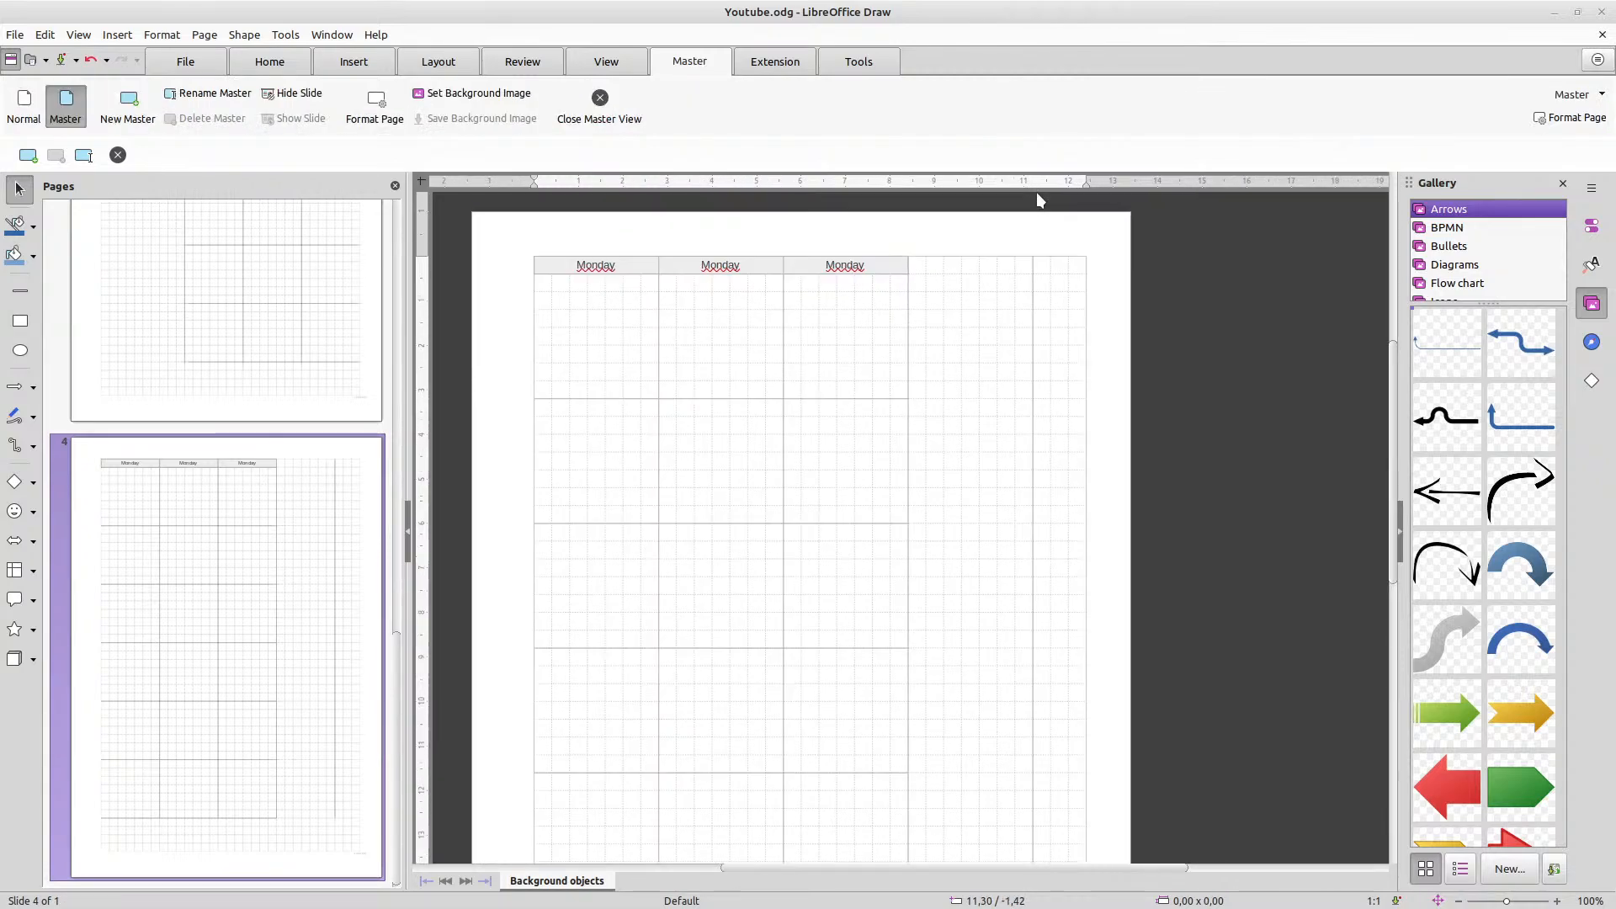
{"action": "scroll", "coordinate": [1032, 192], "scroll_direction": "up", "scroll_amount": 4}
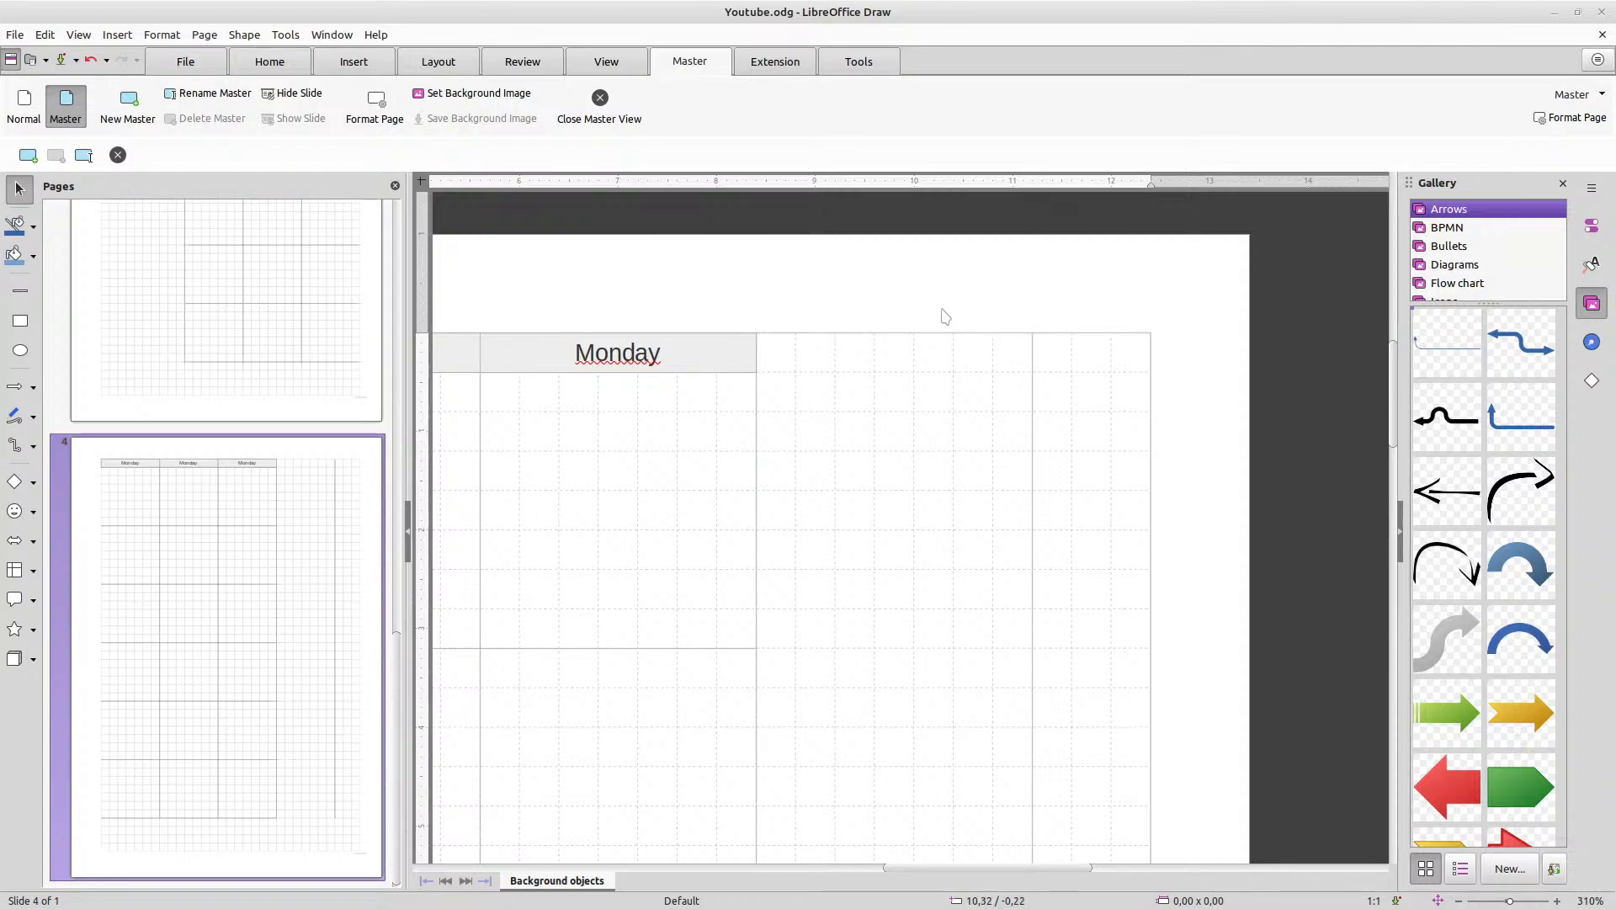
{"action": "scroll", "coordinate": [945, 317], "scroll_direction": "down", "scroll_amount": 1}
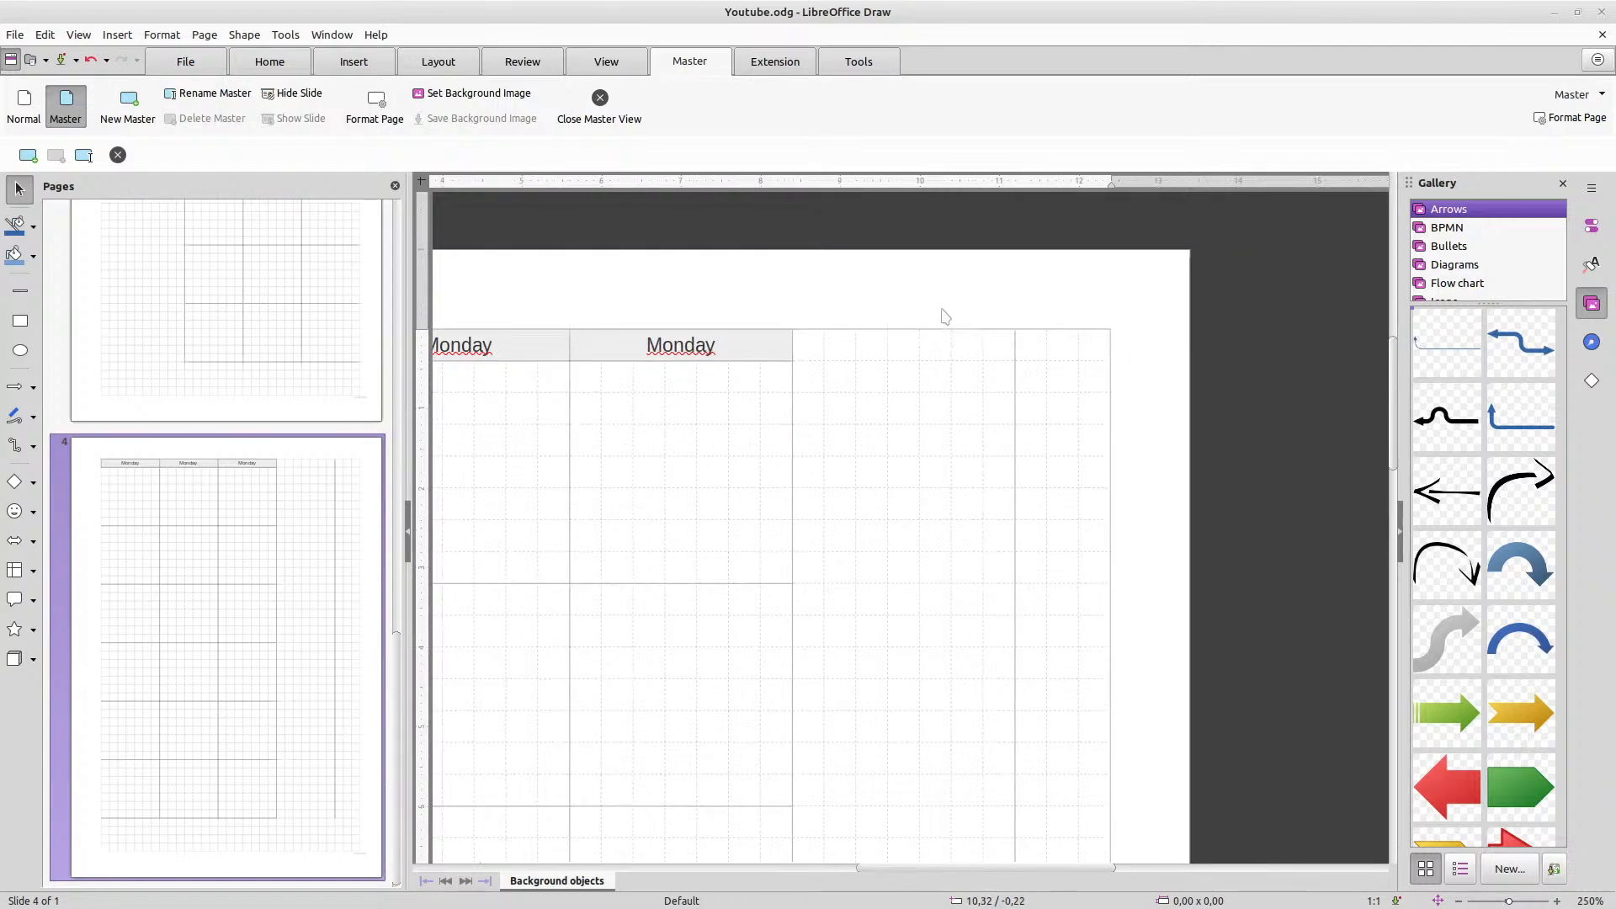
{"action": "left_click_drag", "start_coordinate": [895, 875], "coordinate": [830, 875]}
{"action": "scroll", "coordinate": [853, 590], "scroll_direction": "down", "scroll_amount": 5}
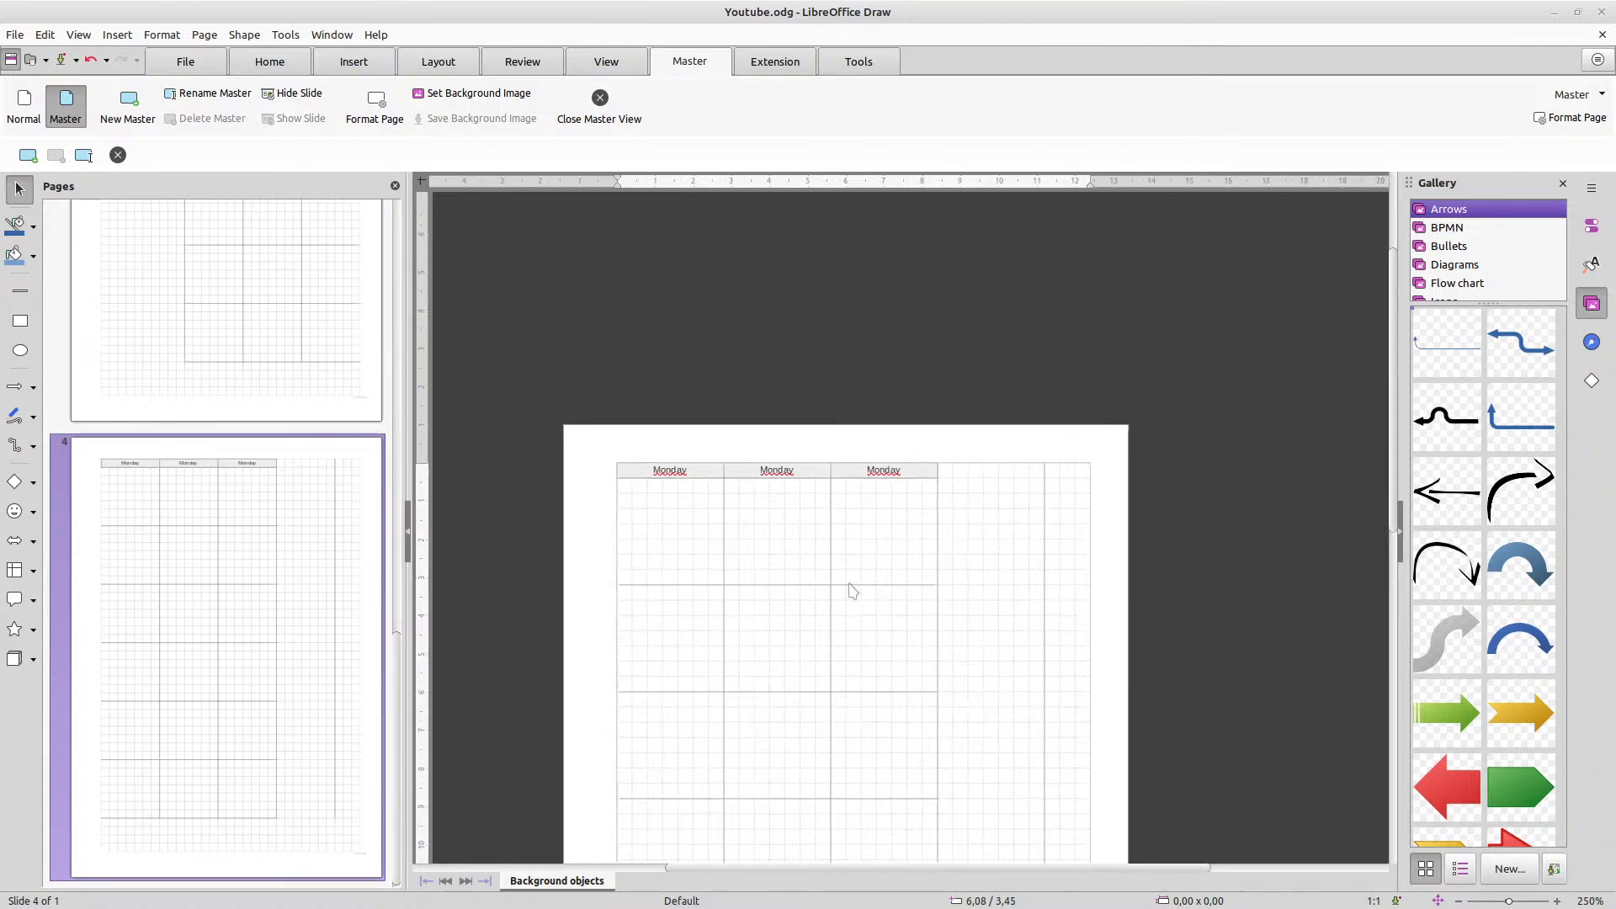
{"action": "scroll", "coordinate": [853, 591], "scroll_direction": "down", "scroll_amount": 3}
{"action": "scroll", "coordinate": [853, 591], "scroll_direction": "up", "scroll_amount": 3}
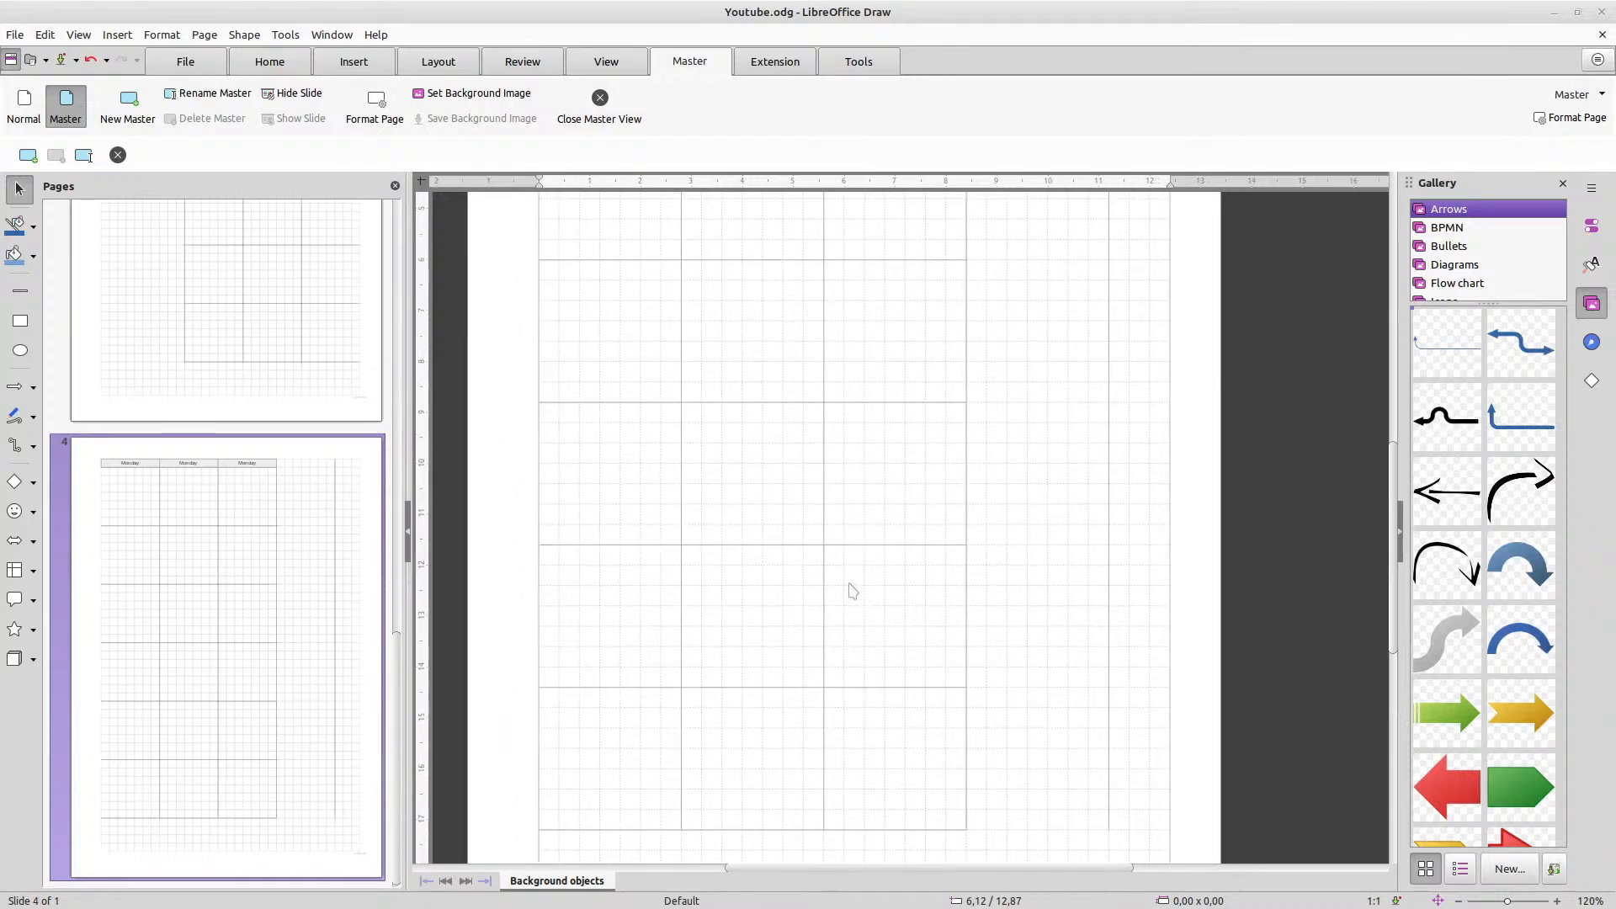
{"action": "scroll", "coordinate": [852, 591], "scroll_direction": "down", "scroll_amount": 2}
{"action": "scroll", "coordinate": [851, 555], "scroll_direction": "up", "scroll_amount": 3}
{"action": "scroll", "coordinate": [851, 566], "scroll_direction": "down", "scroll_amount": 2}
{"action": "scroll", "coordinate": [851, 563], "scroll_direction": "down", "scroll_amount": 1}
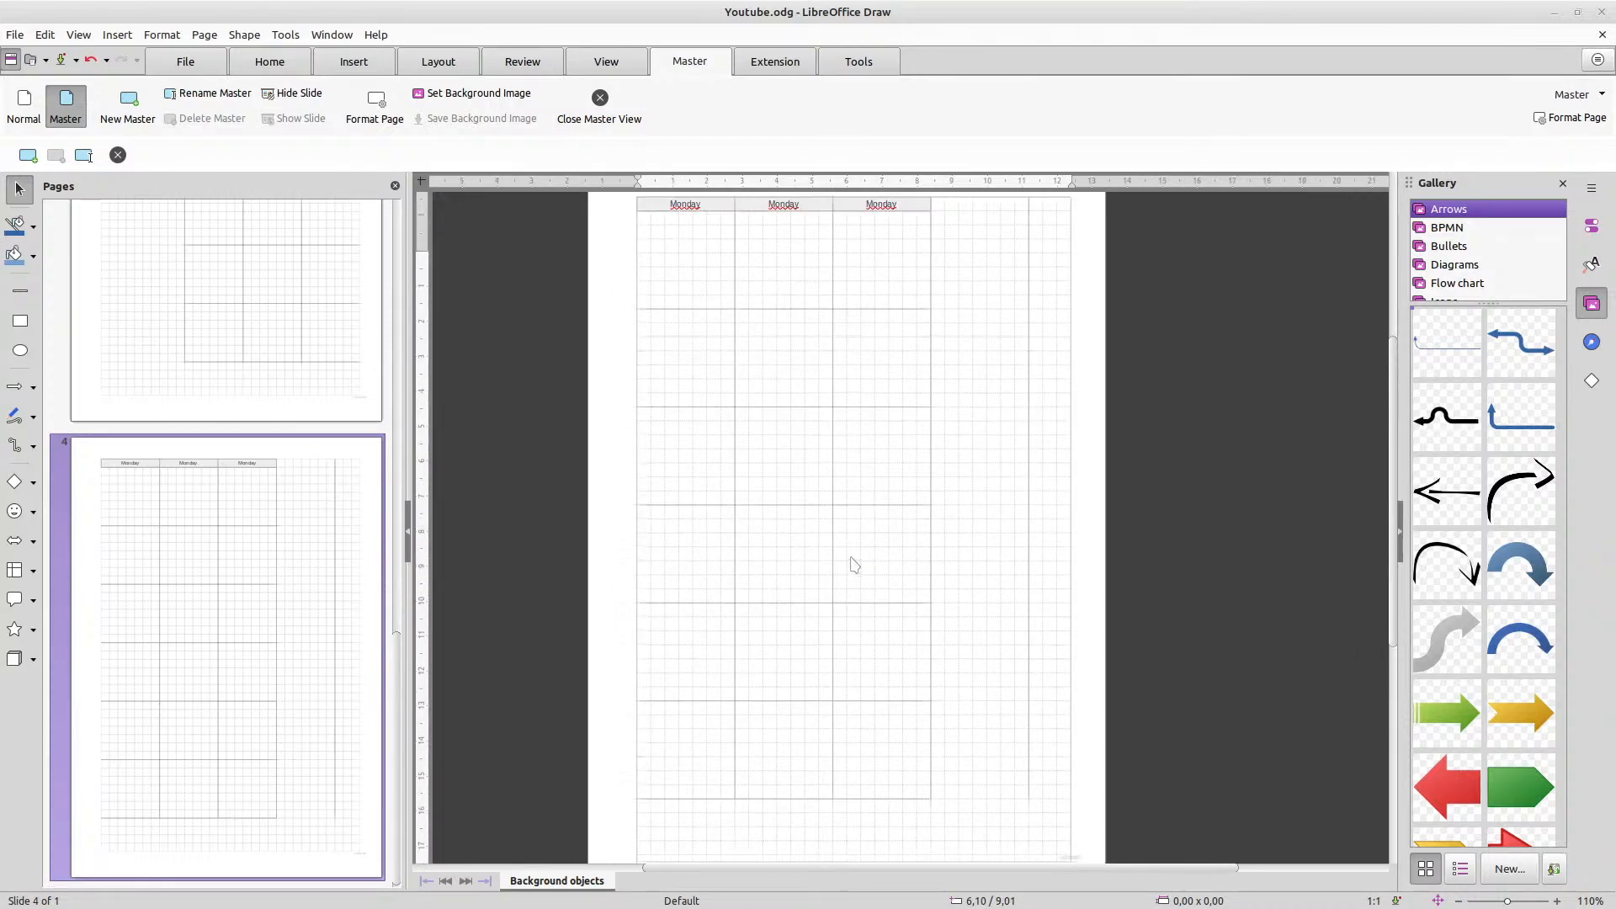
Try to widen the three-column table together with its Monday header boxes to 11.20 cm, and undo the resize
{"action": "mouse_move", "coordinate": [982, 837]}
{"action": "left_mouse_down"}
{"action": "mouse_move", "coordinate": [883, 779]}
{"action": "mouse_move", "coordinate": [674, 534]}
{"action": "mouse_move", "coordinate": [621, 305]}
{"action": "mouse_move", "coordinate": [618, 192]}
{"action": "mouse_move", "coordinate": [598, 188]}
{"action": "left_mouse_up"}
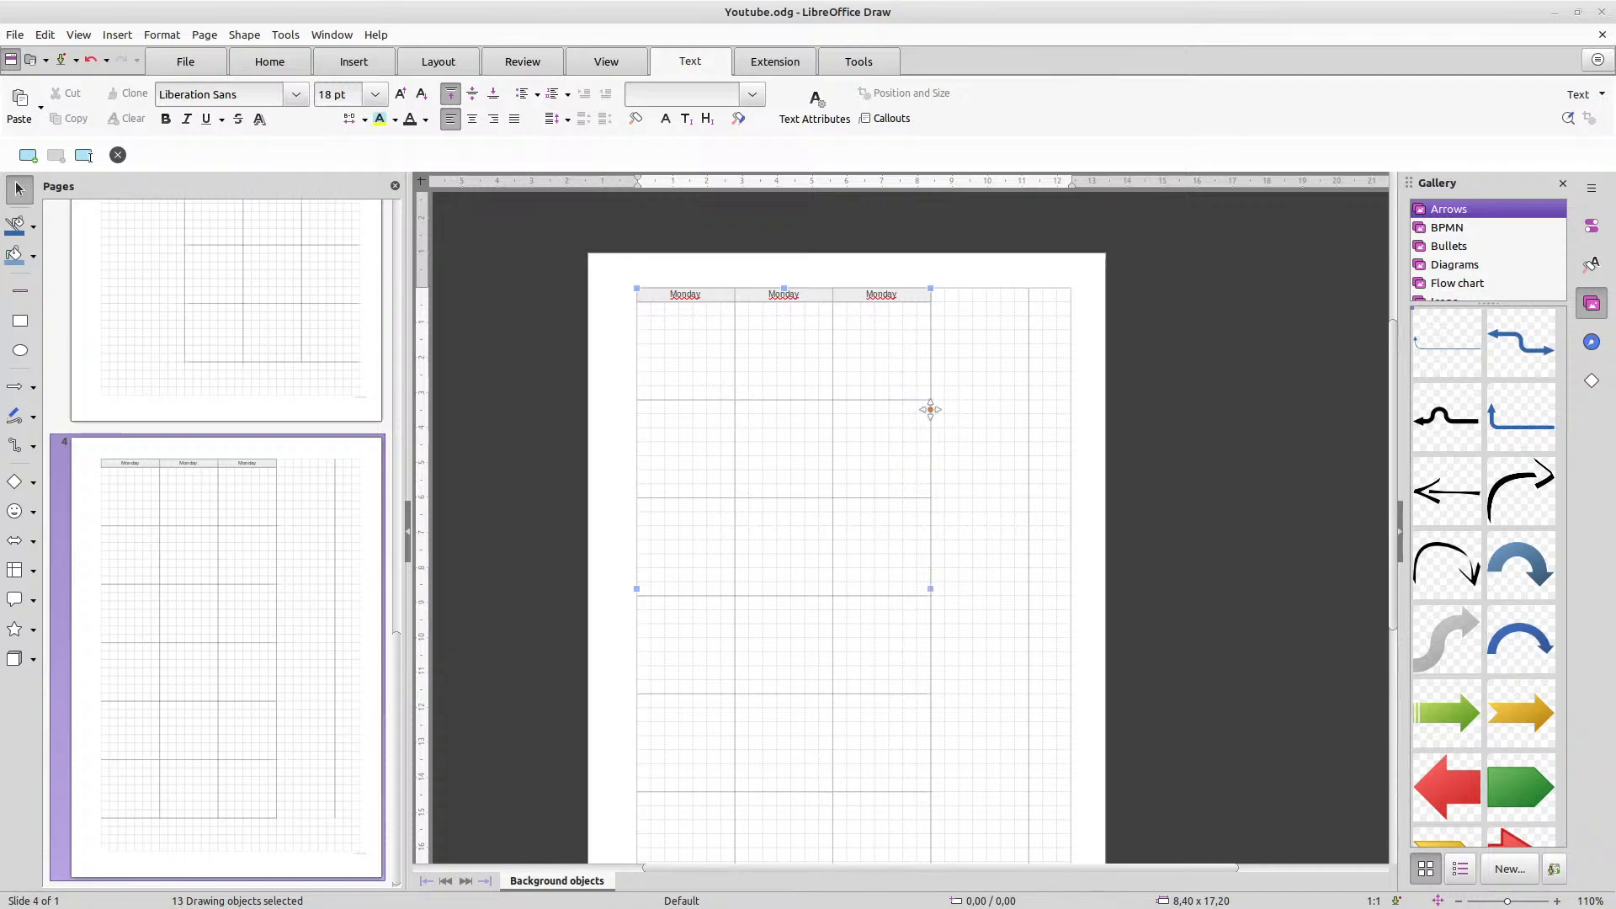
{"action": "right_click", "coordinate": [931, 413]}
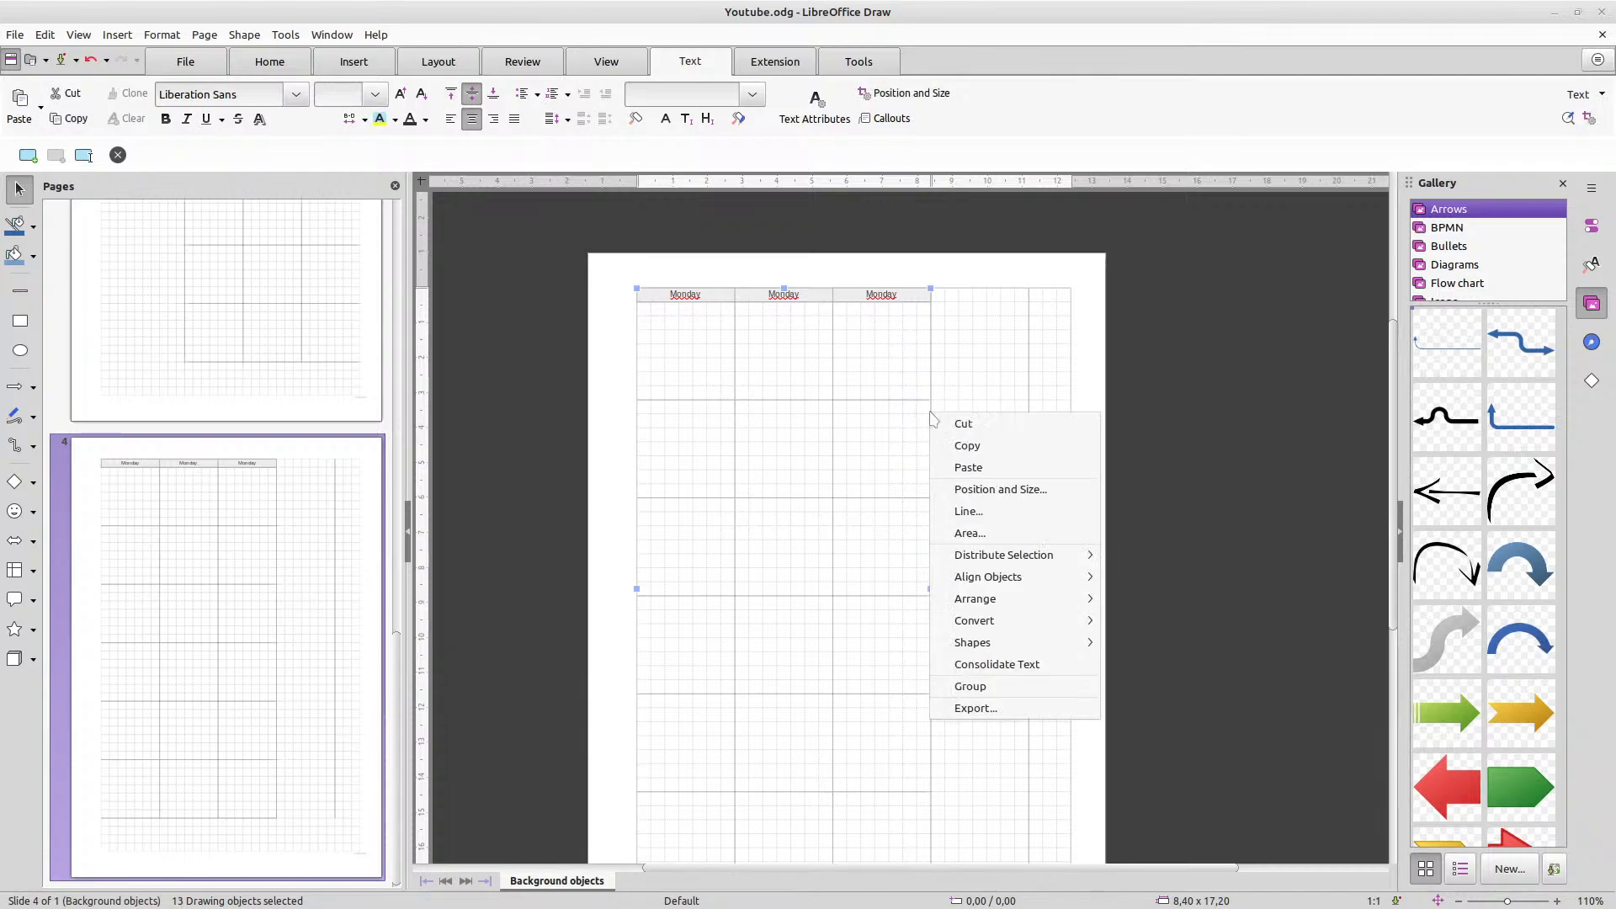
{"action": "left_click", "coordinate": [971, 491]}
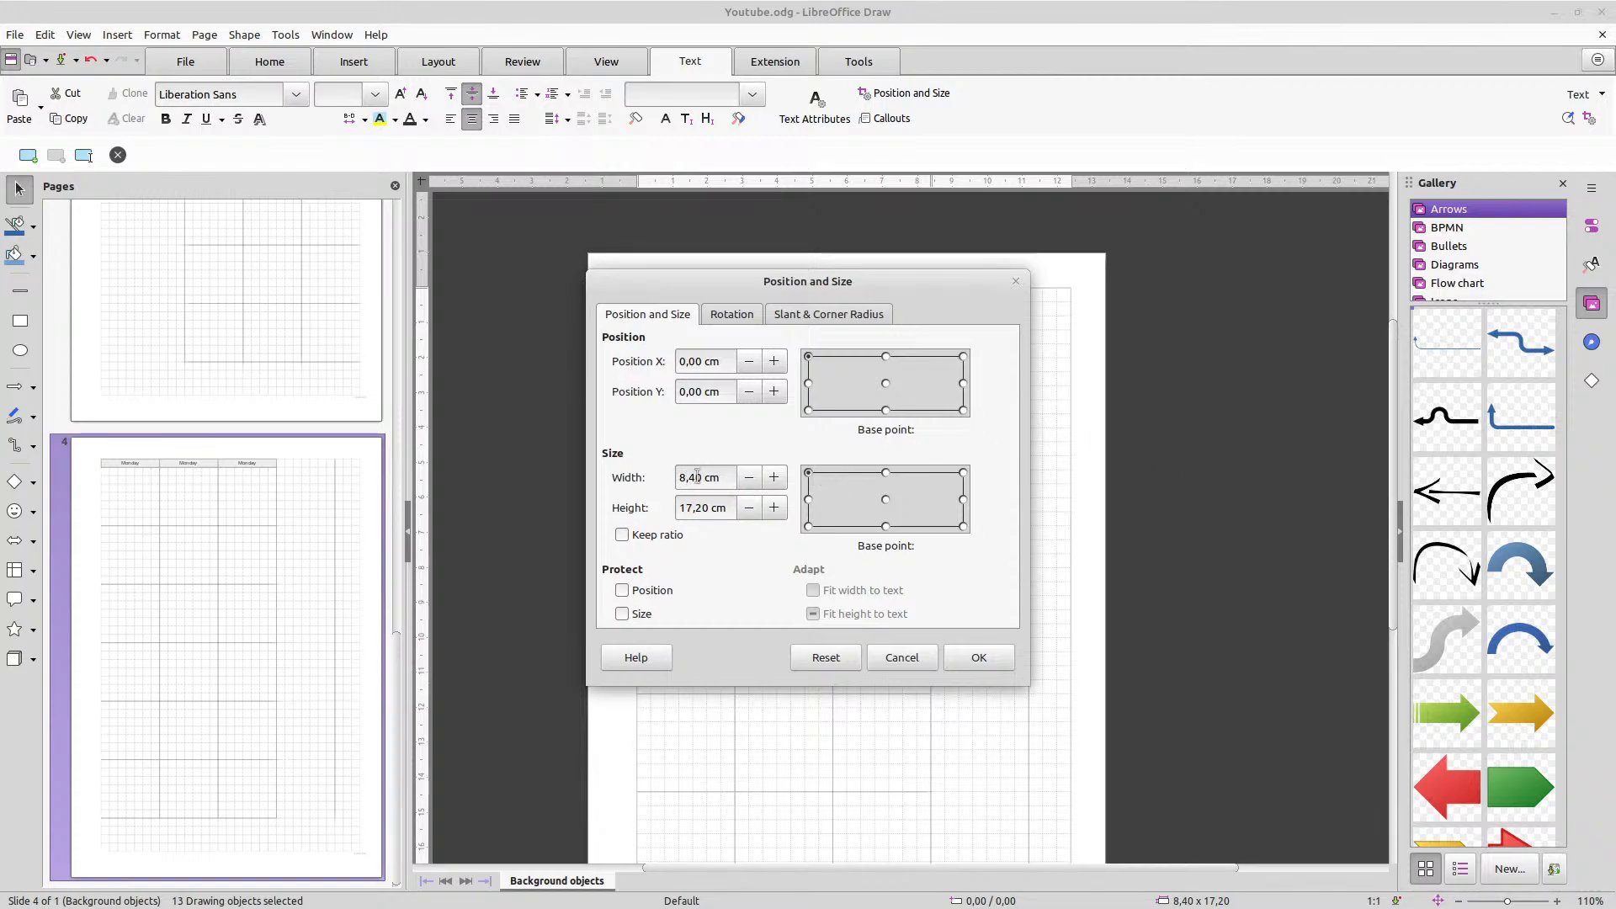
{"action": "left_click_drag", "start_coordinate": [685, 476], "coordinate": [678, 477]}
{"action": "type", "text": "11"}
{"action": "left_click", "coordinate": [978, 657]}
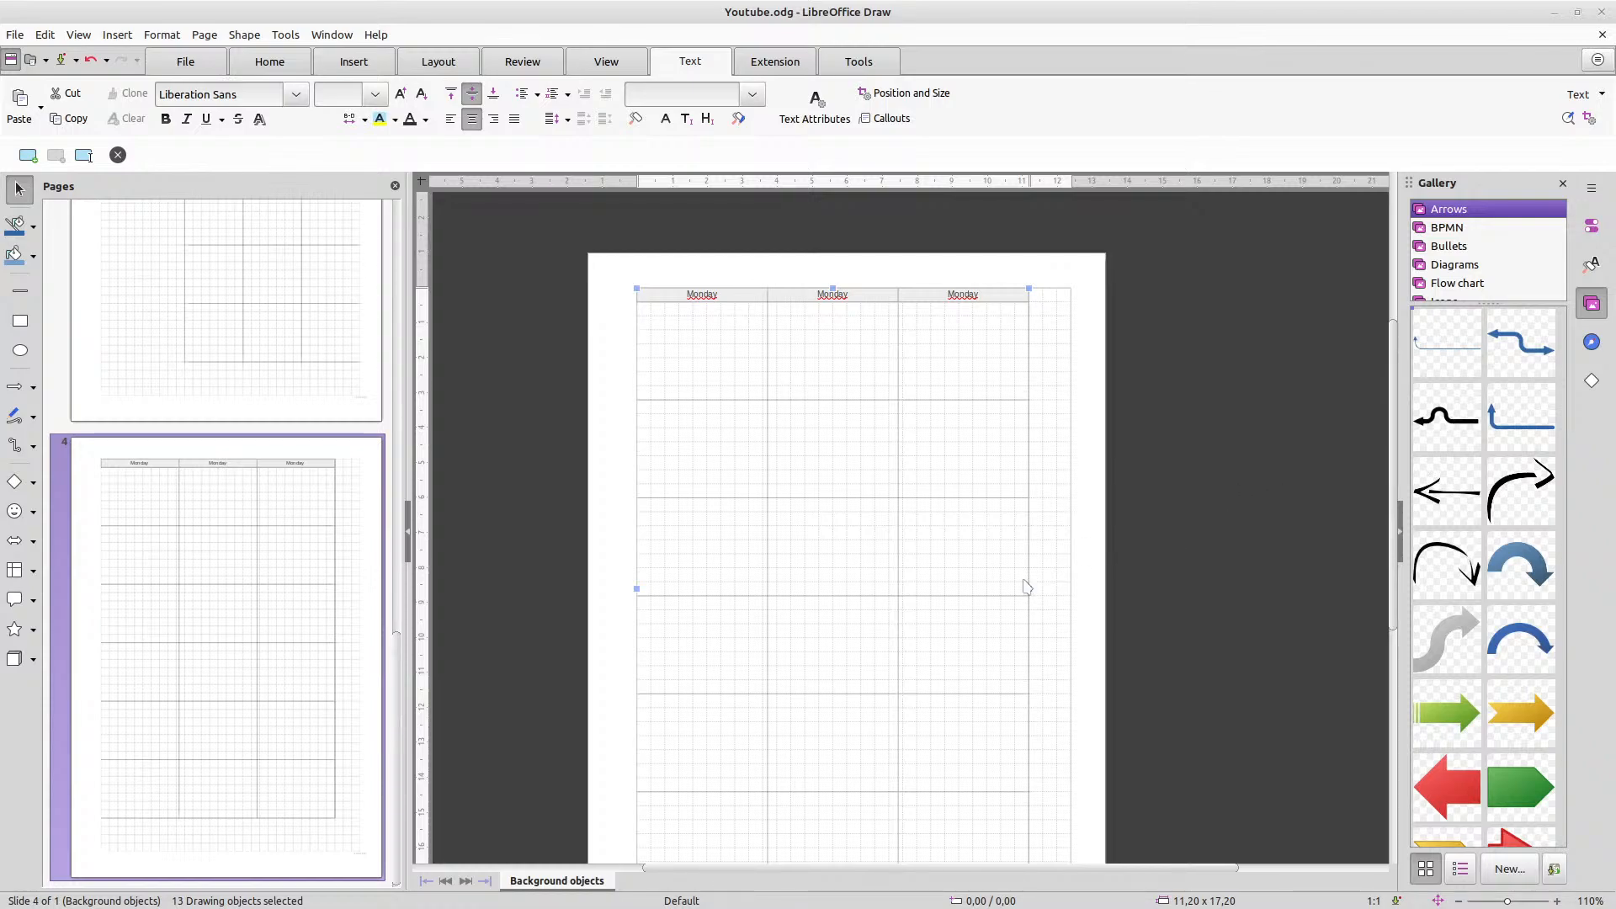
{"action": "key", "text": "ctrl+z"}
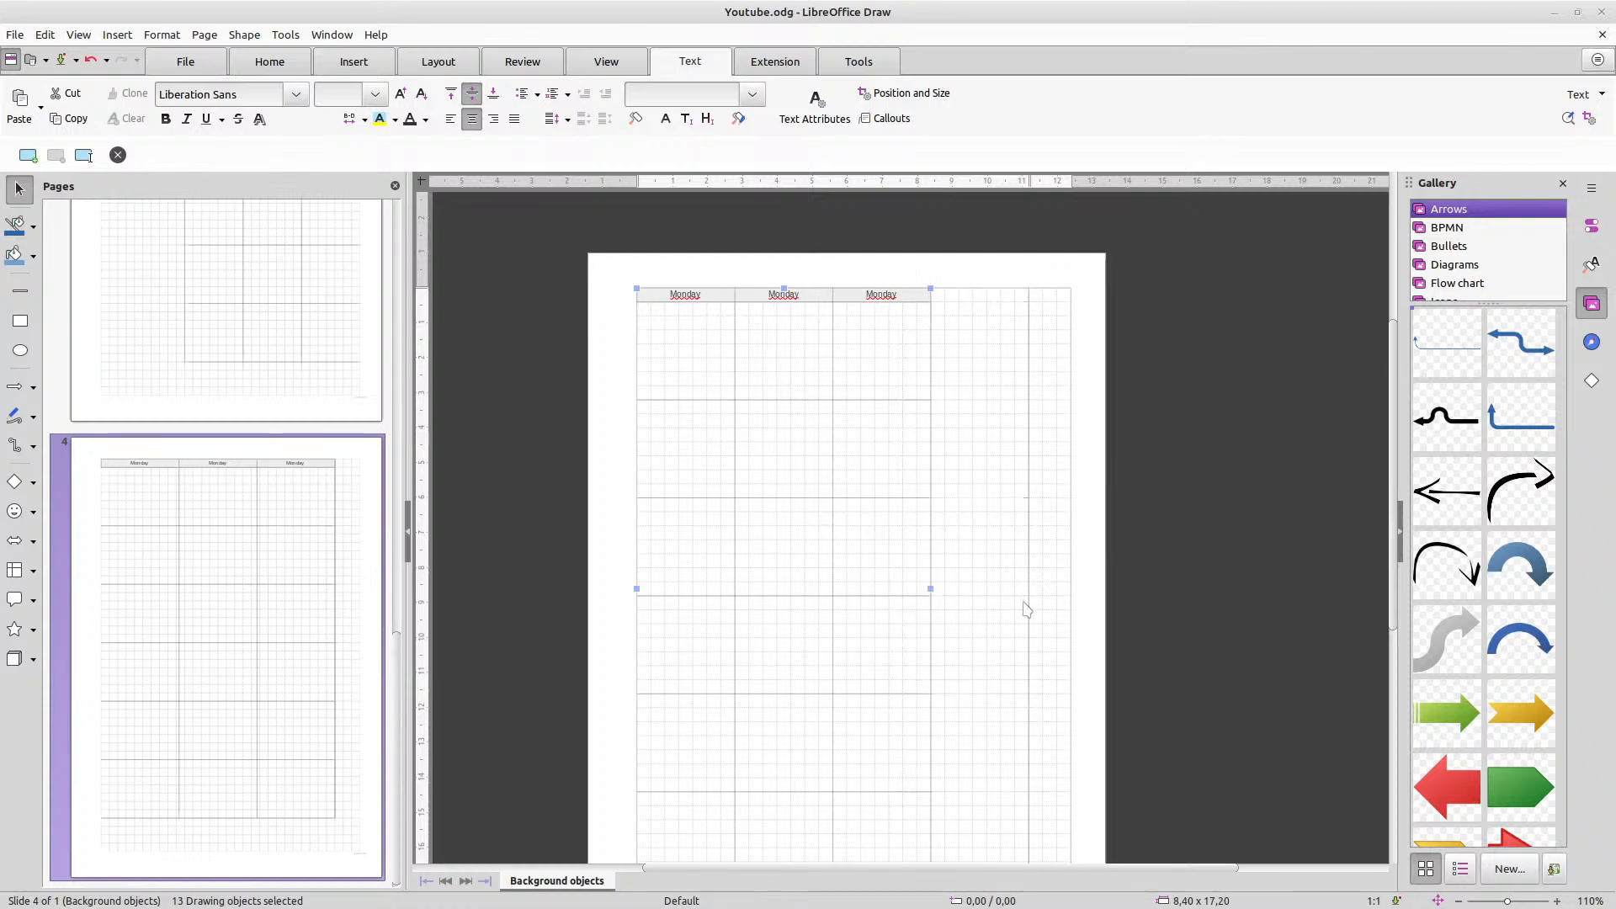
{"action": "left_click", "coordinate": [982, 437]}
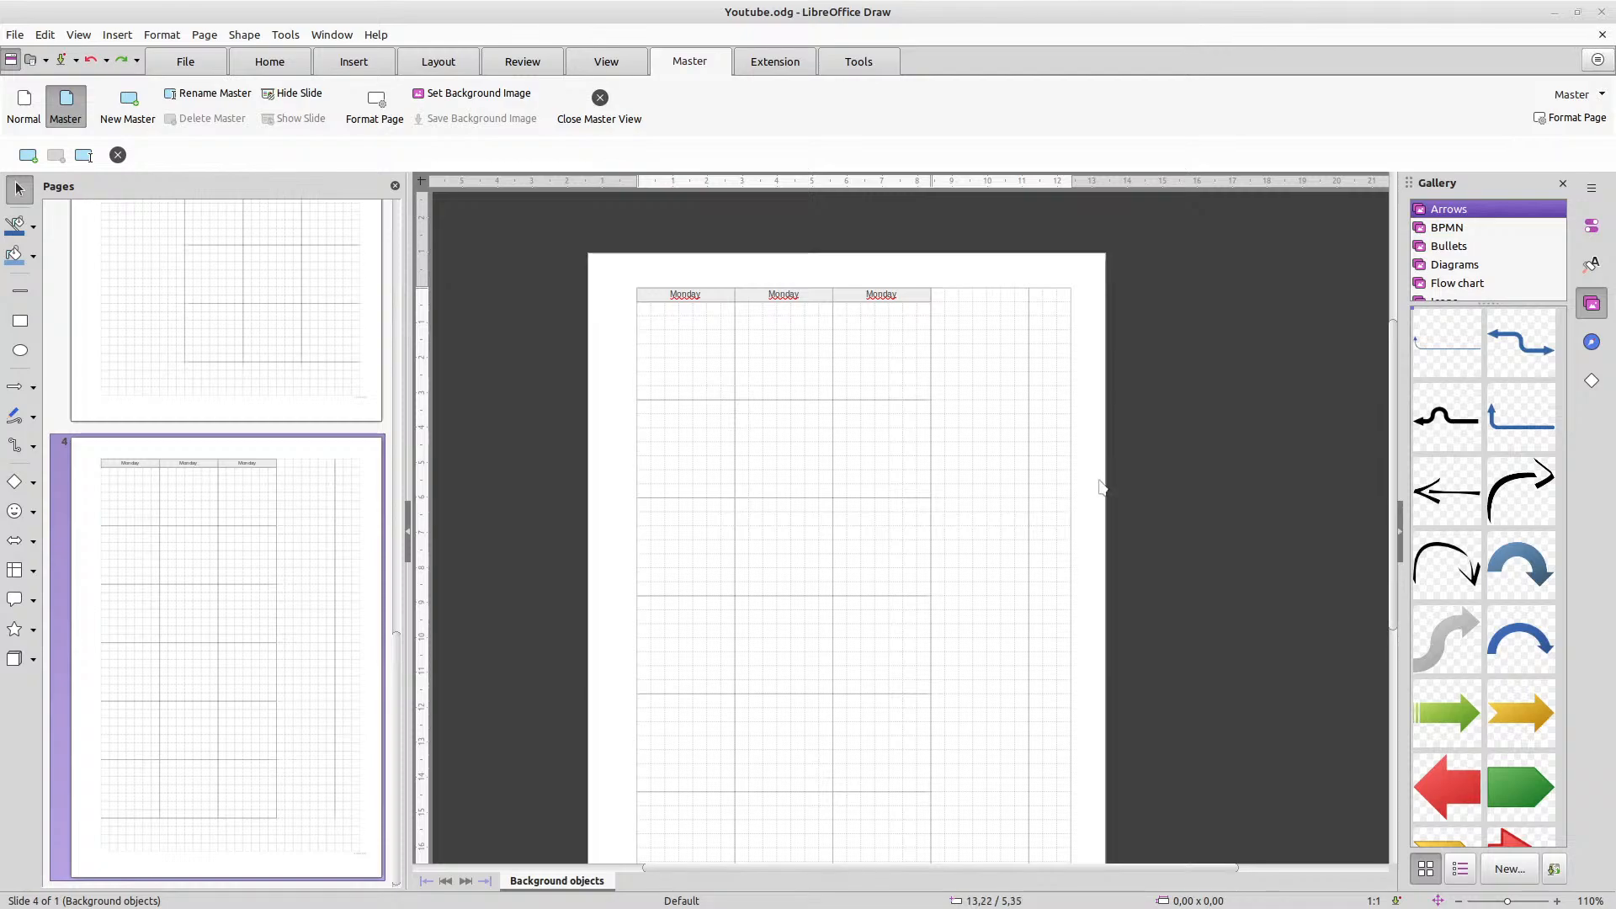
Select only the upper two horizontal table lines and set their width to 11.20 cm
{"action": "mouse_move", "coordinate": [1100, 482]}
{"action": "left_mouse_down"}
{"action": "mouse_move", "coordinate": [659, 362]}
{"action": "mouse_move", "coordinate": [607, 318]}
{"action": "mouse_move", "coordinate": [615, 299]}
{"action": "left_mouse_up"}
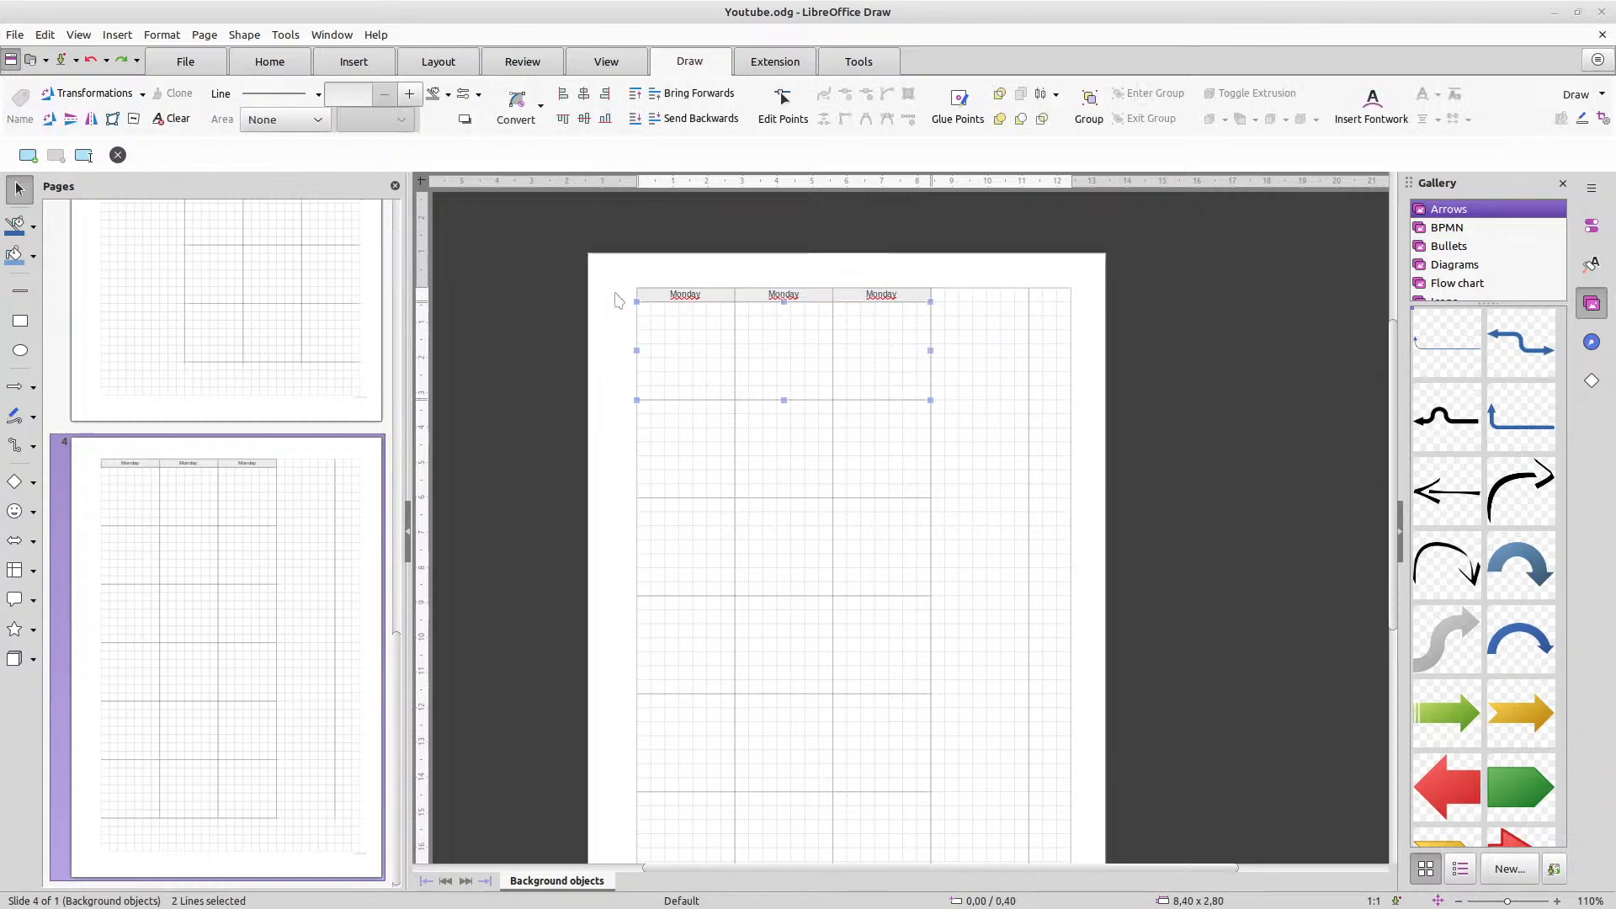
{"action": "right_click", "coordinate": [867, 402]}
{"action": "left_click", "coordinate": [940, 478]}
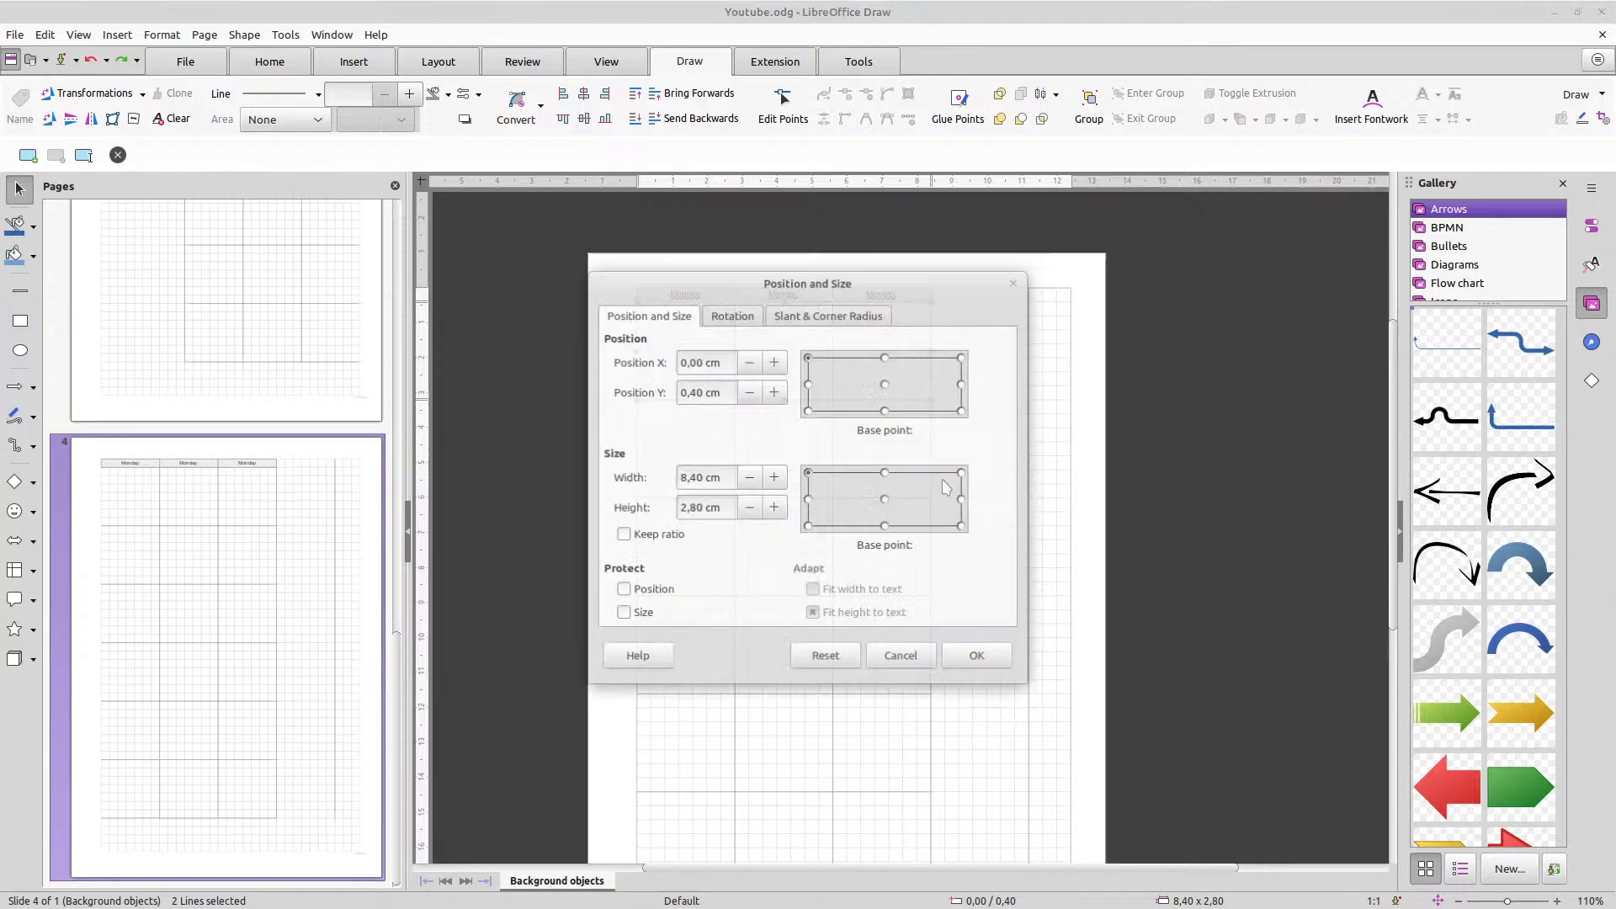
{"action": "double_click", "coordinate": [695, 477]}
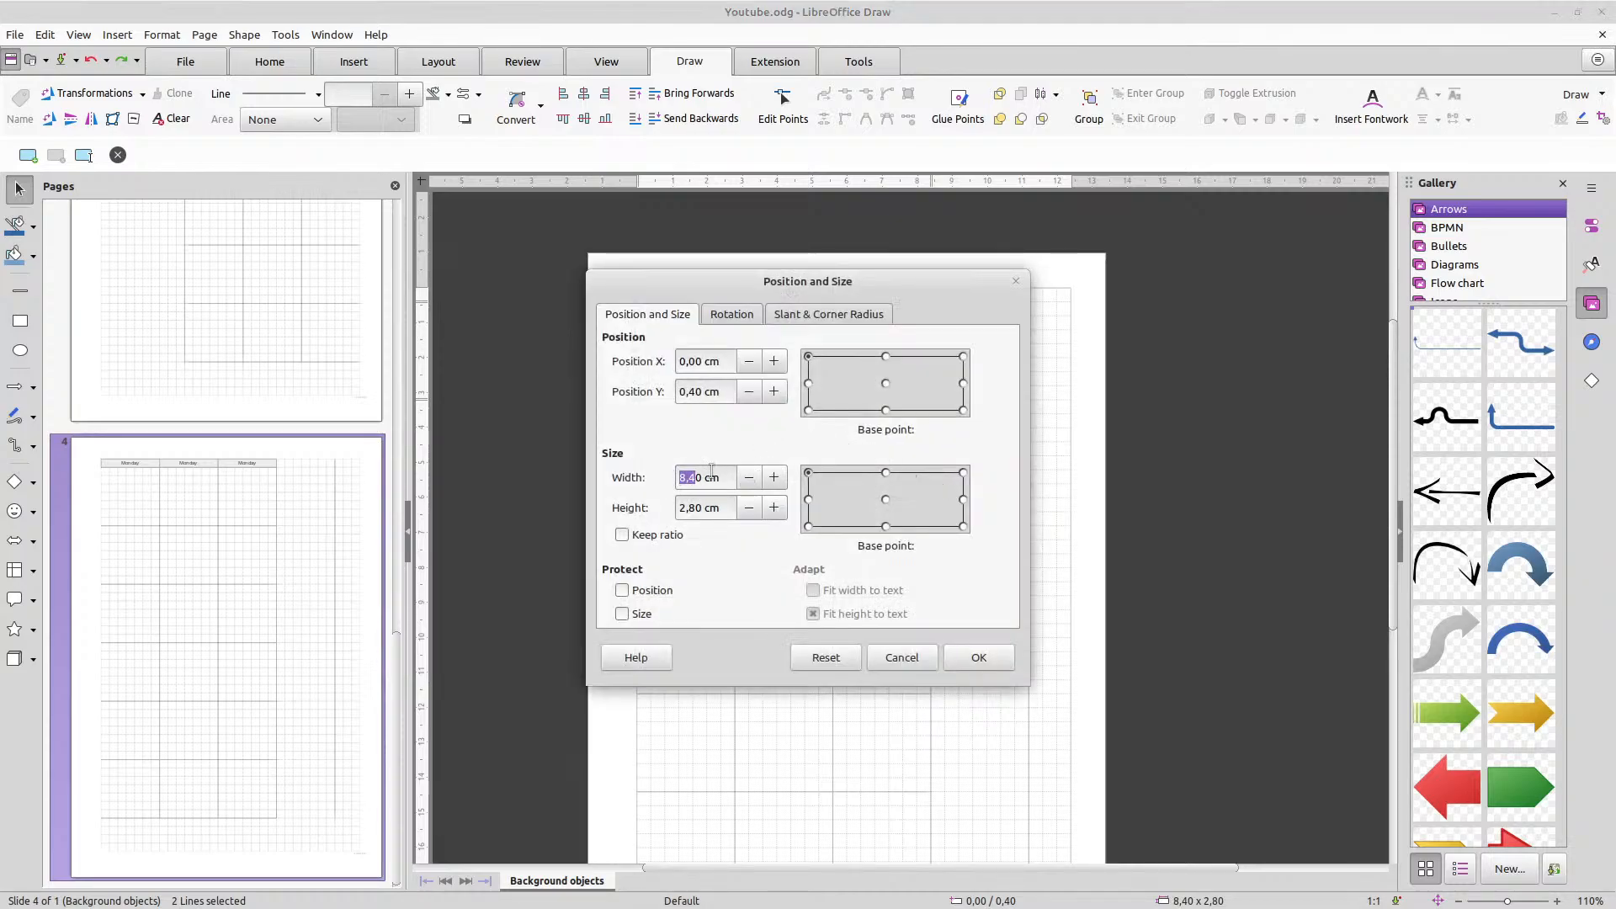
{"action": "type", "text": "11,20"}
{"action": "left_click", "coordinate": [978, 660]}
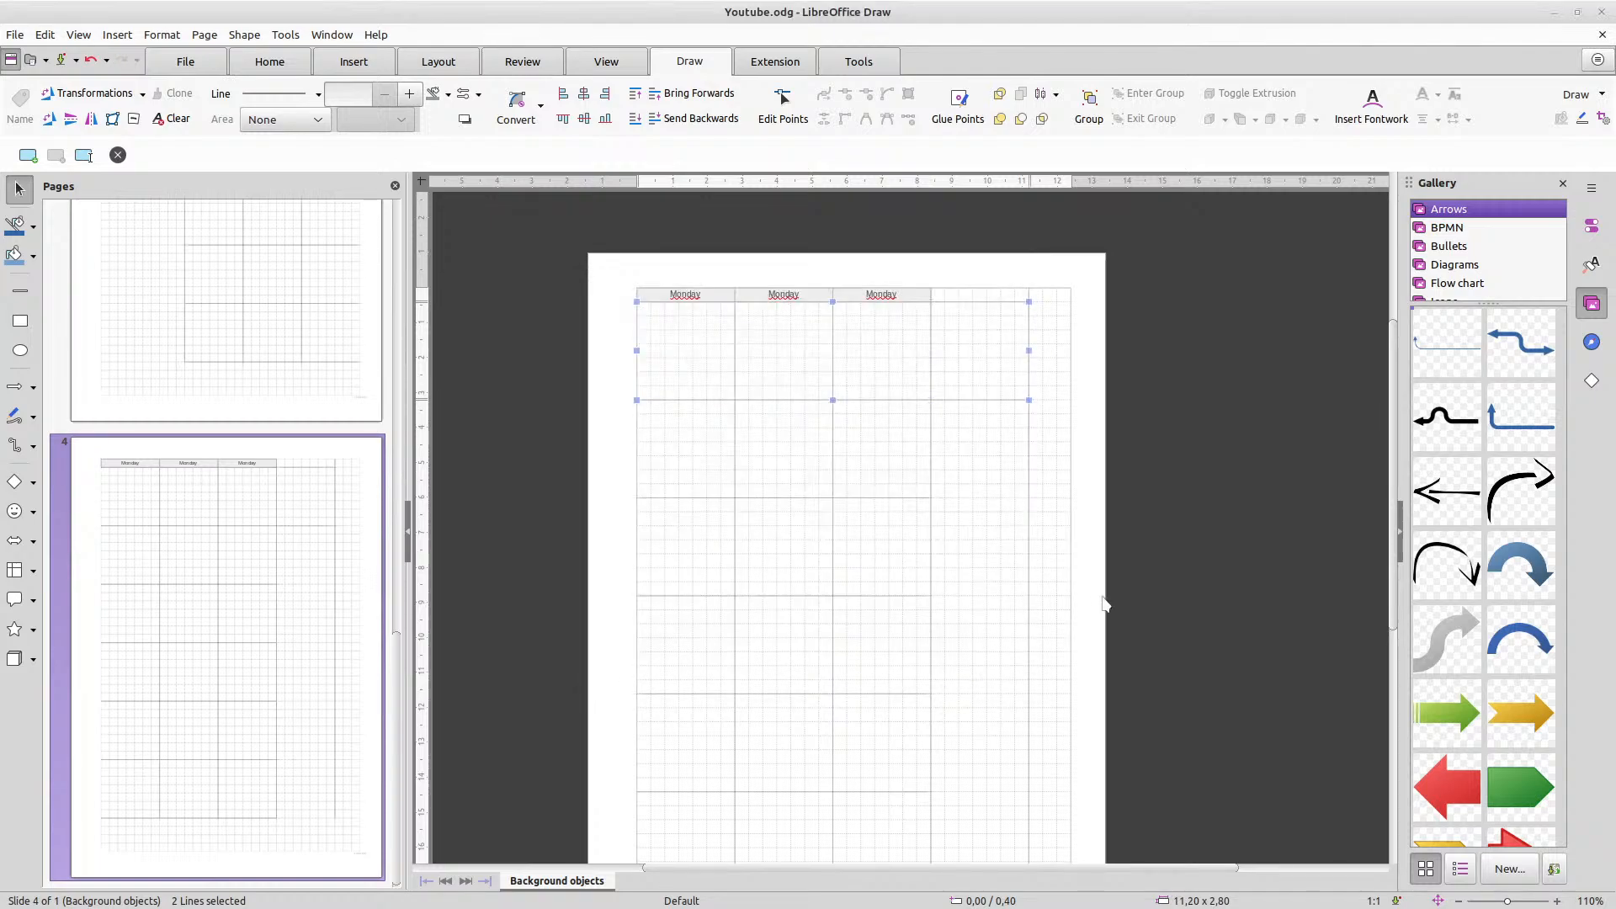
Select the three middle horizontal table lines and extend them to a width of 11.20 cm
{"action": "scroll", "coordinate": [1097, 599], "scroll_direction": "down", "scroll_amount": 1}
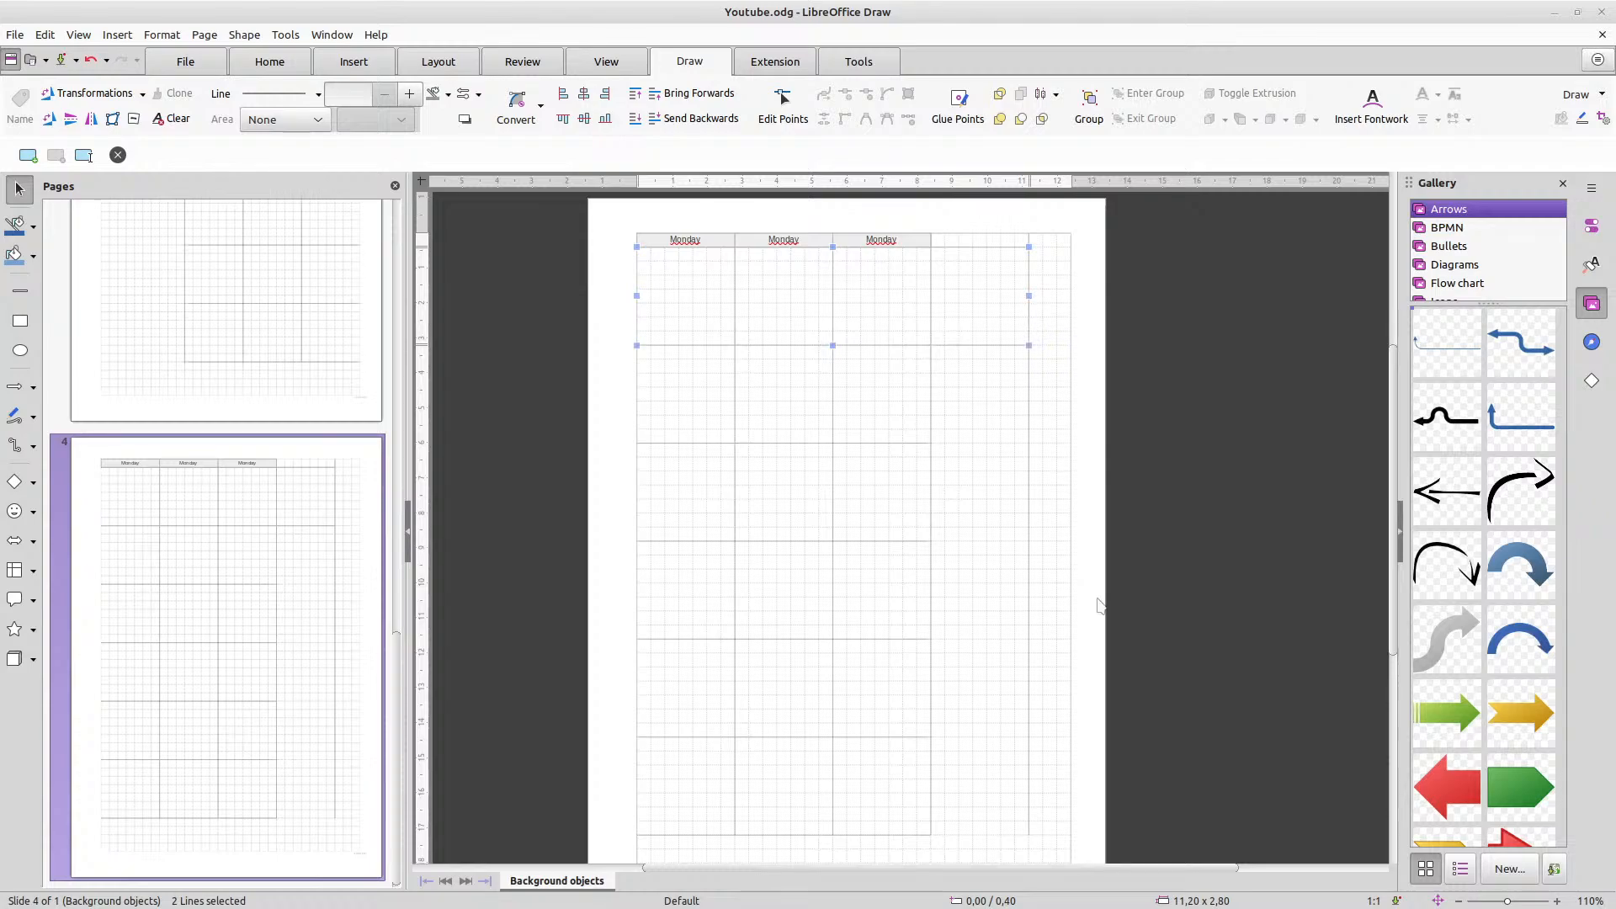
{"action": "mouse_move", "coordinate": [1148, 731]}
{"action": "left_mouse_down"}
{"action": "mouse_move", "coordinate": [819, 628]}
{"action": "mouse_move", "coordinate": [620, 468]}
{"action": "mouse_move", "coordinate": [622, 414]}
{"action": "left_mouse_up"}
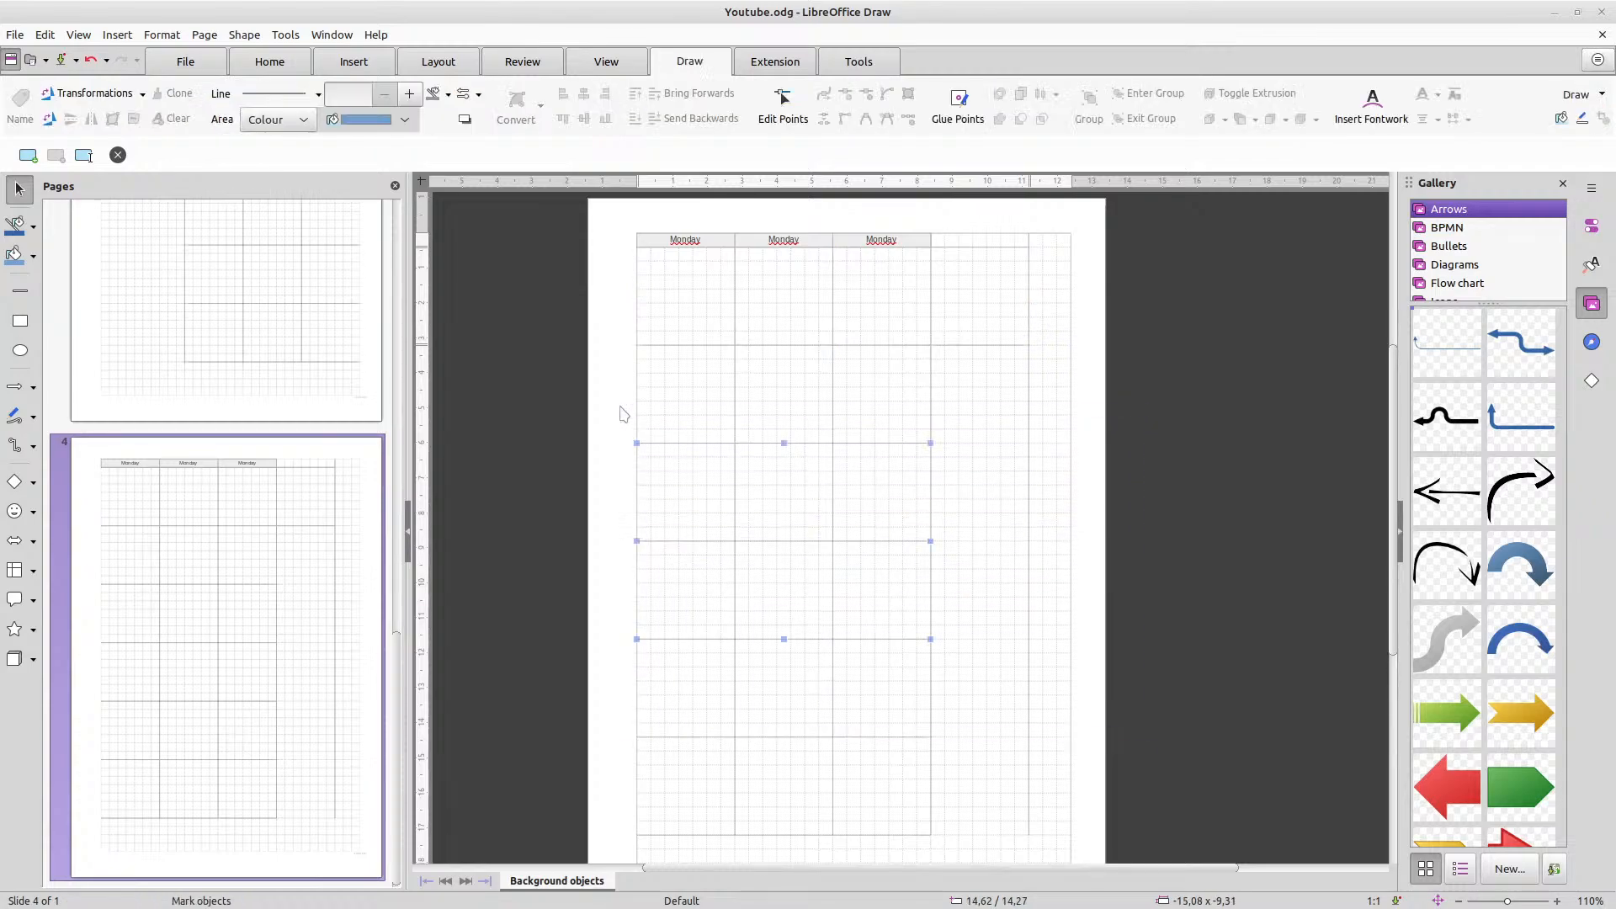
{"action": "right_click", "coordinate": [893, 444]}
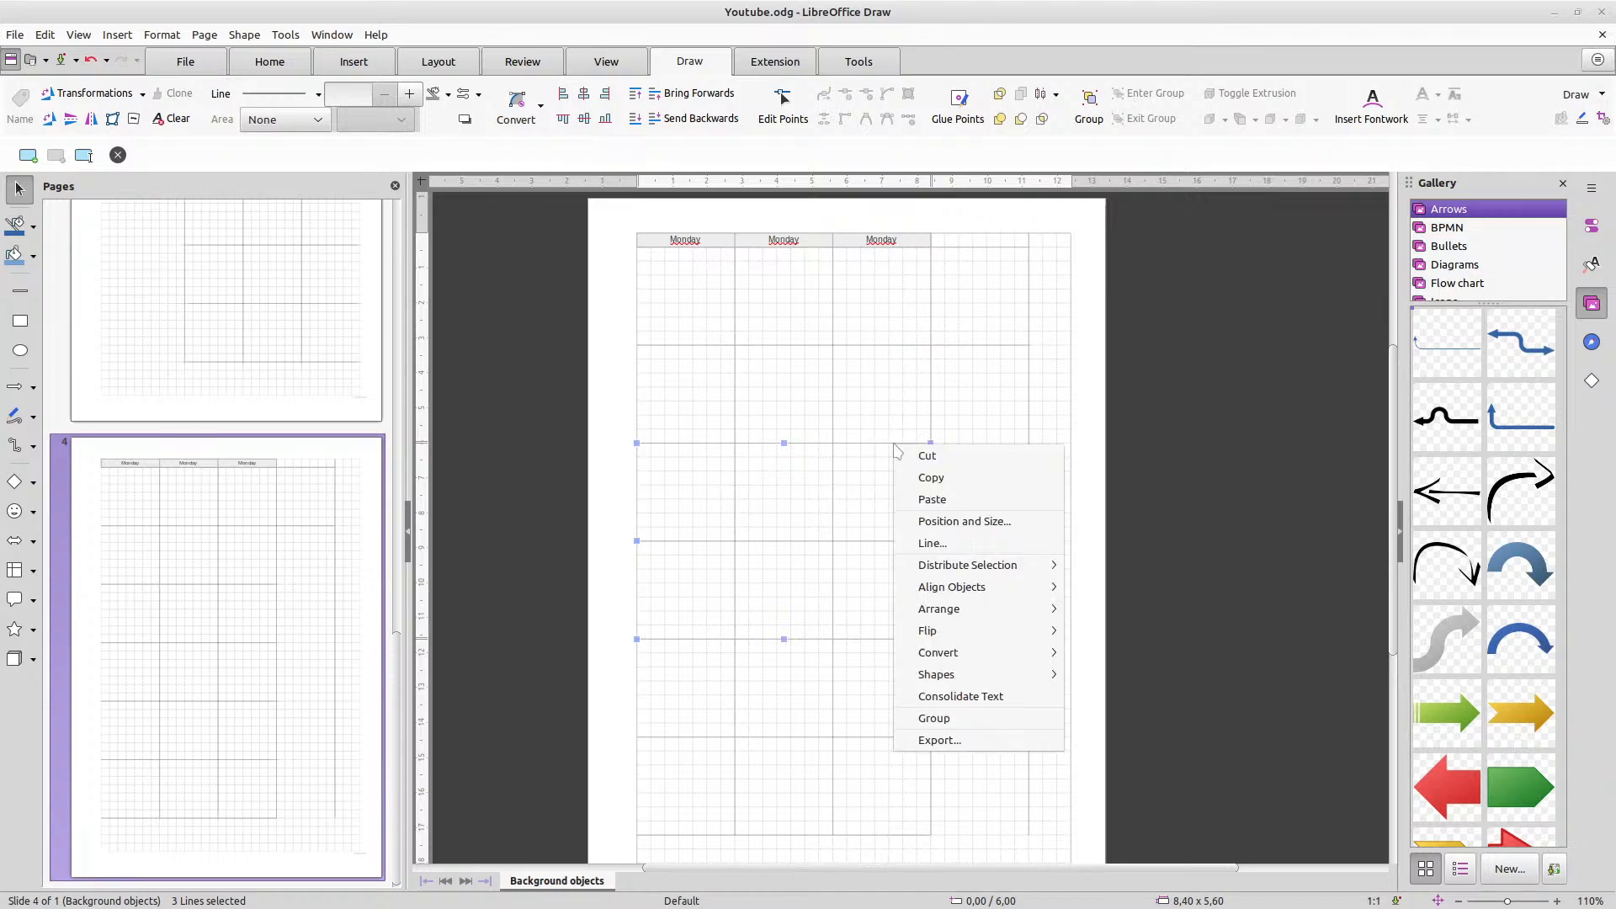
{"action": "left_click", "coordinate": [965, 523]}
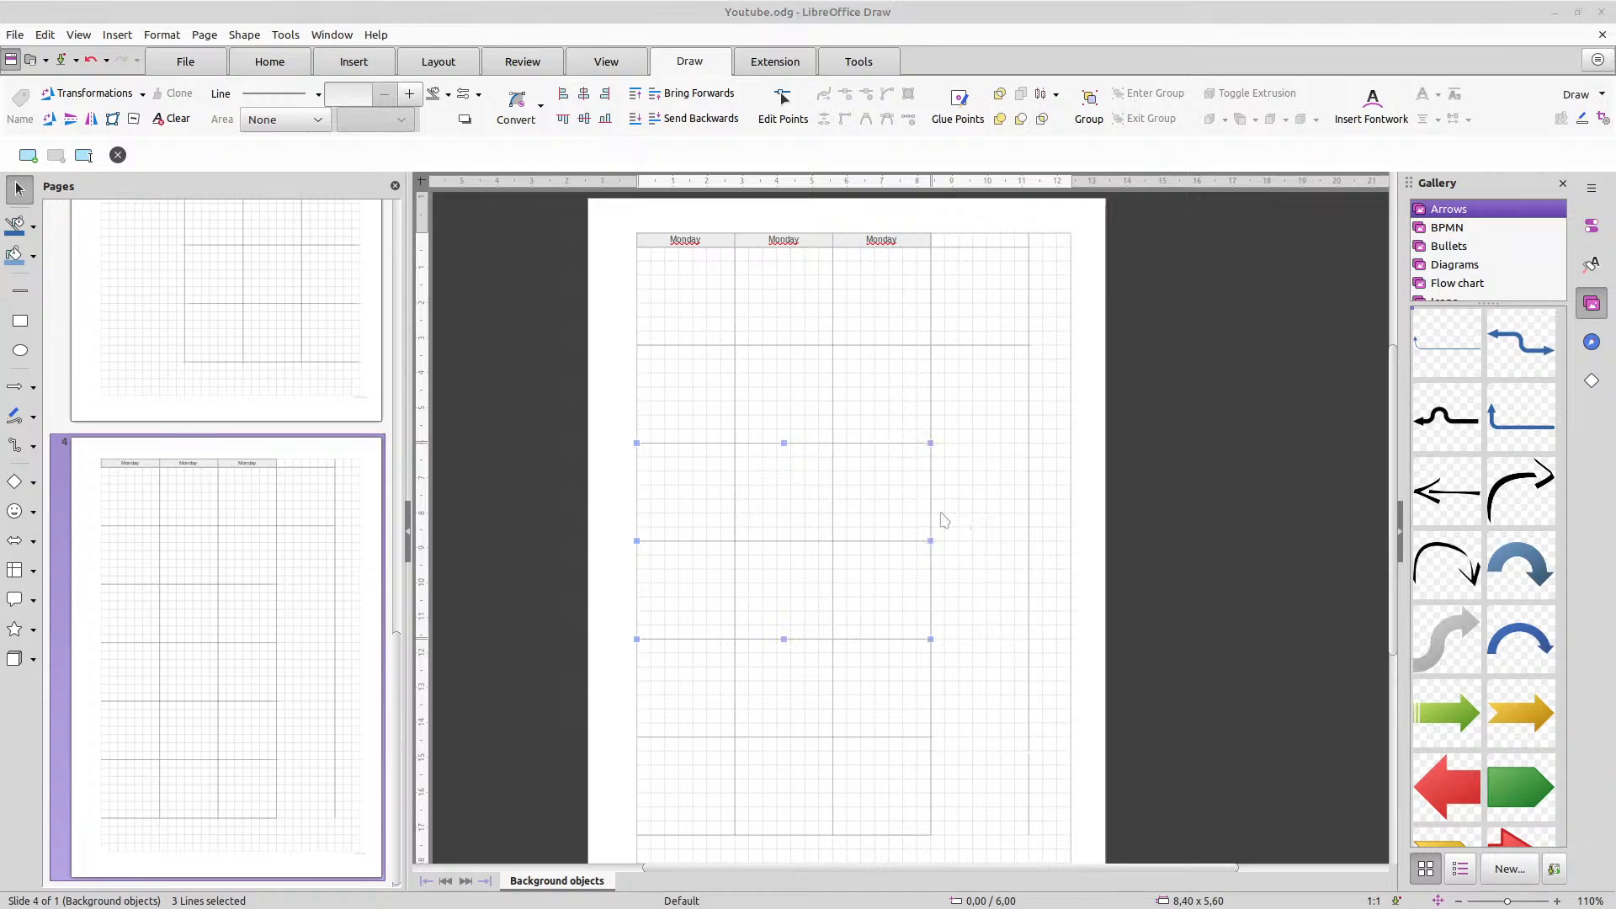
{"action": "double_click", "coordinate": [695, 476]}
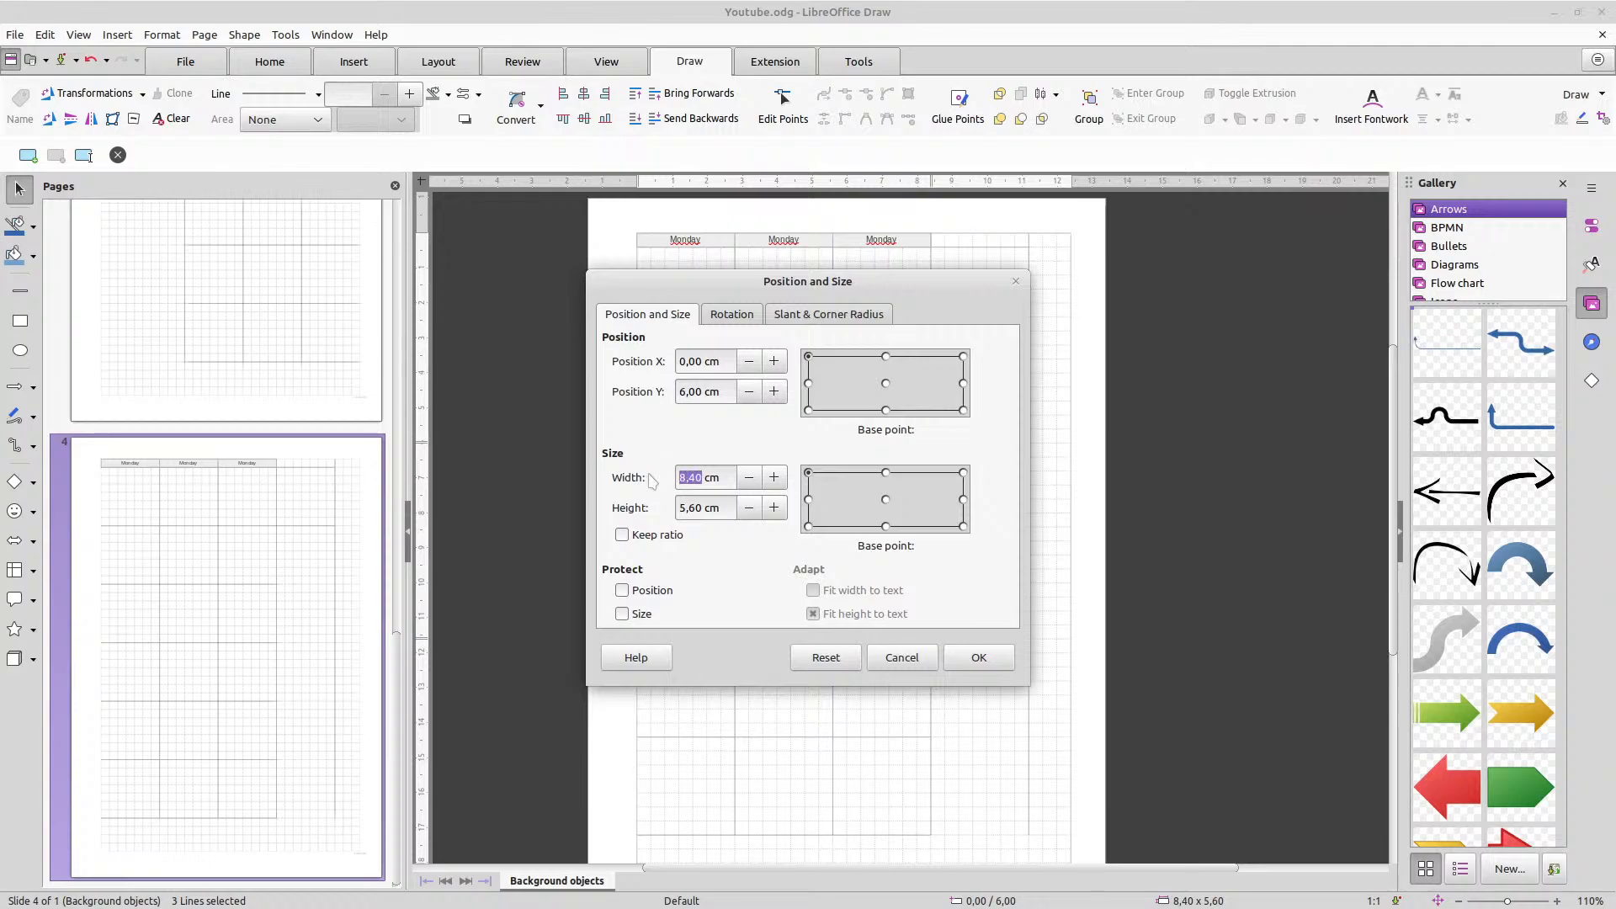
{"action": "type", "text": "11"}
{"action": "left_click", "coordinate": [979, 657]}
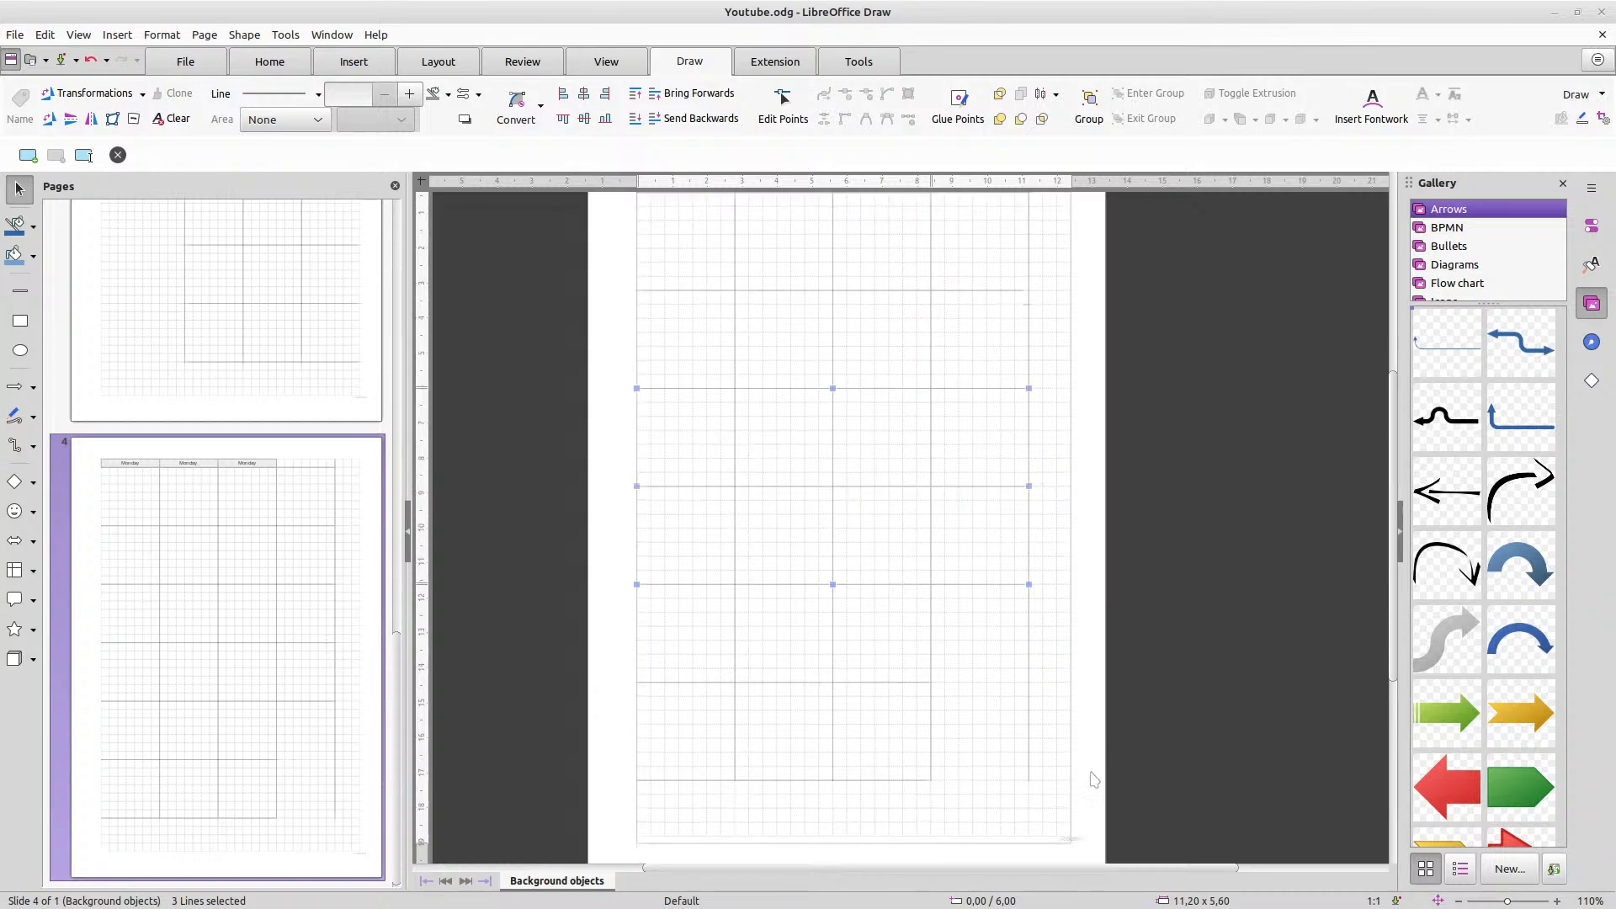
Select the bottom two horizontal table lines and extend them to a width of 11.20 cm
{"action": "mouse_move", "coordinate": [1092, 813]}
{"action": "left_mouse_down"}
{"action": "mouse_move", "coordinate": [850, 761]}
{"action": "mouse_move", "coordinate": [601, 631]}
{"action": "left_mouse_up"}
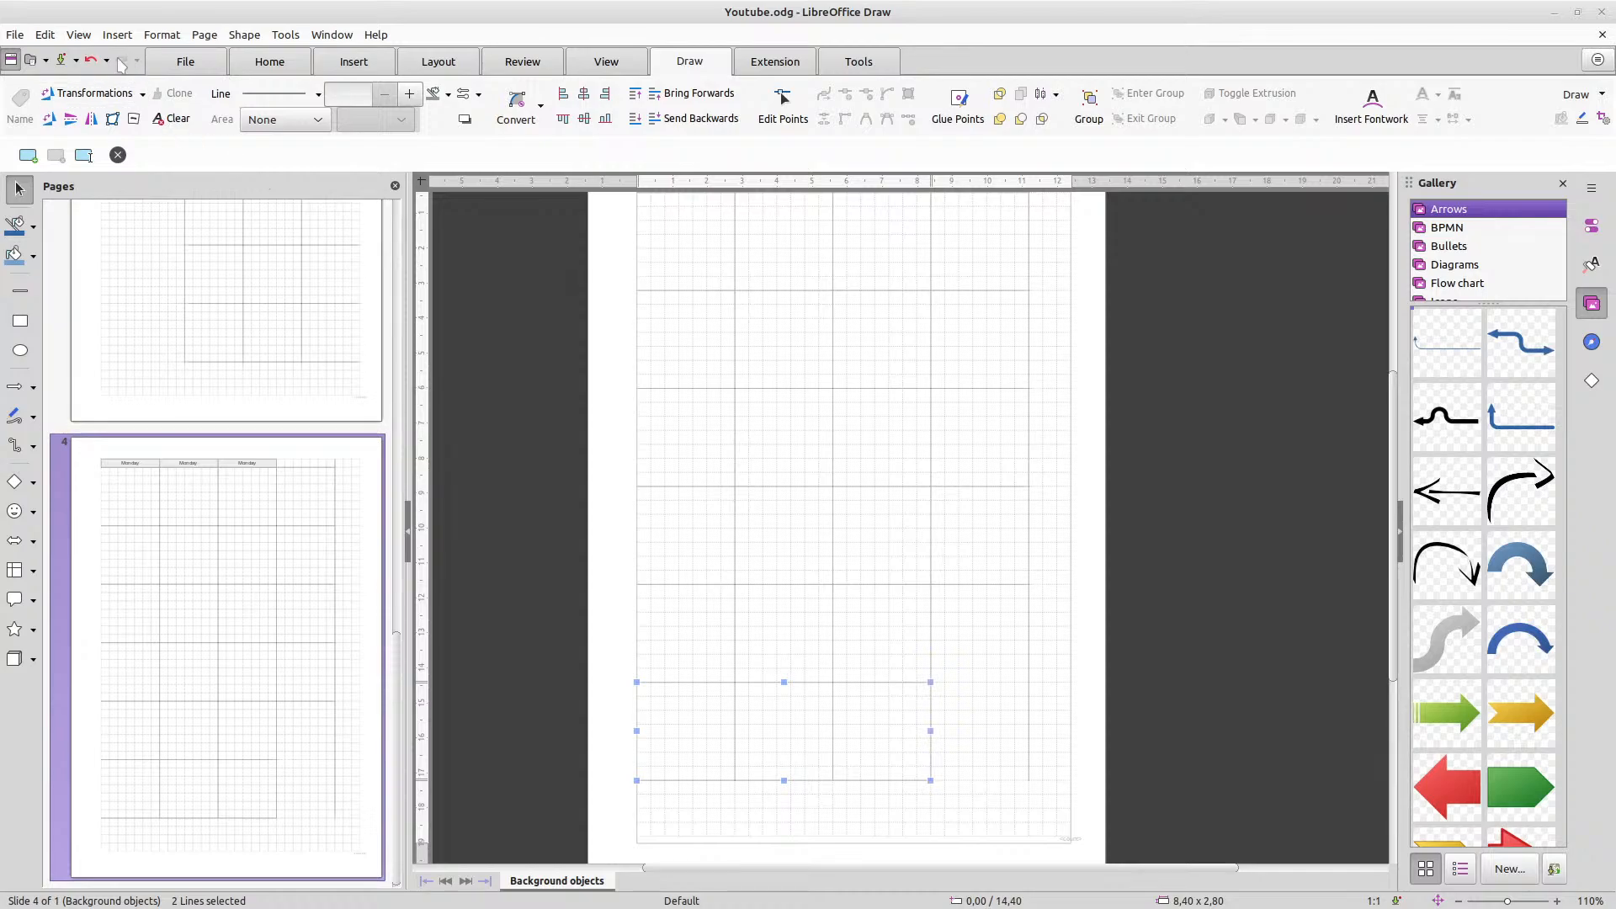
{"action": "right_click", "coordinate": [932, 709]}
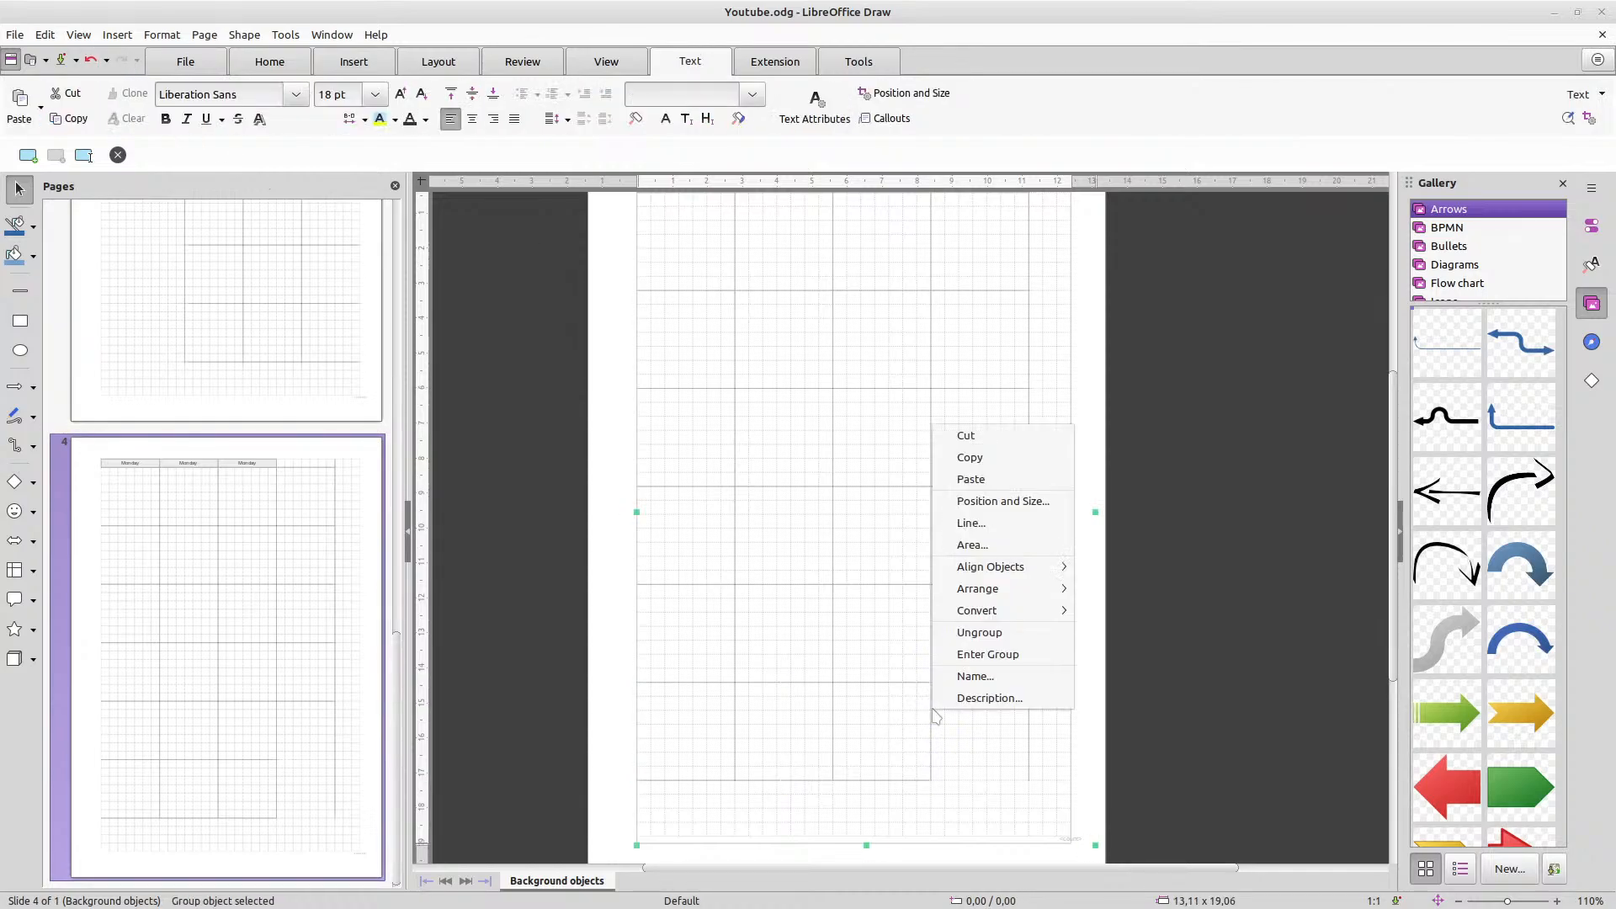
{"action": "left_click", "coordinate": [1215, 678]}
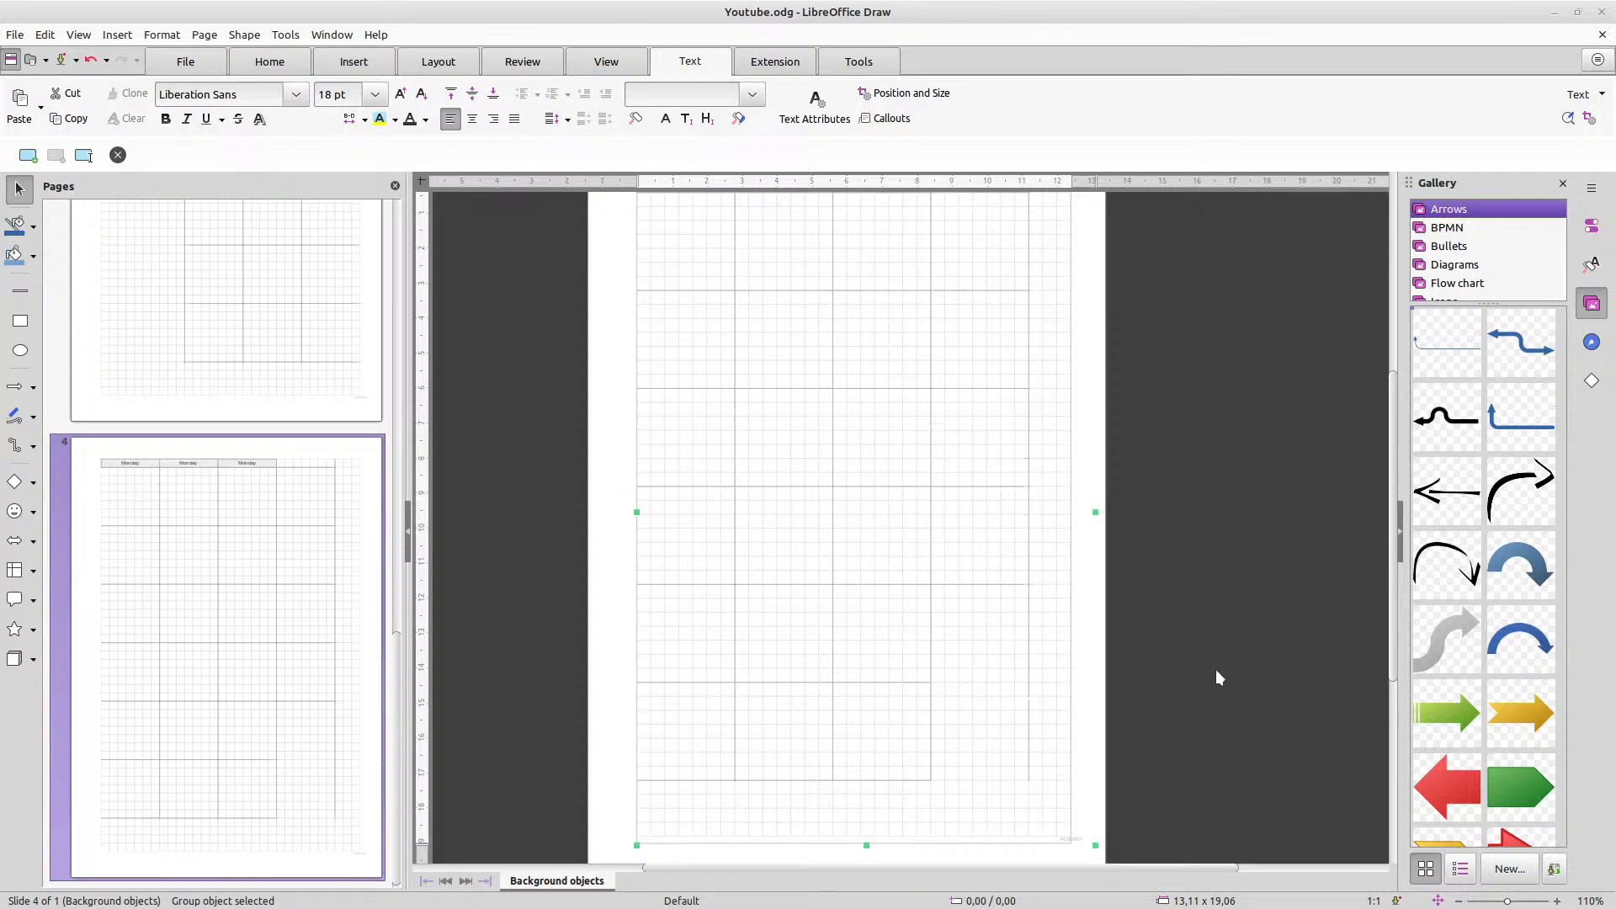
{"action": "left_click", "coordinate": [1118, 776]}
{"action": "left_click_drag", "start_coordinate": [1181, 823], "coordinate": [581, 649]}
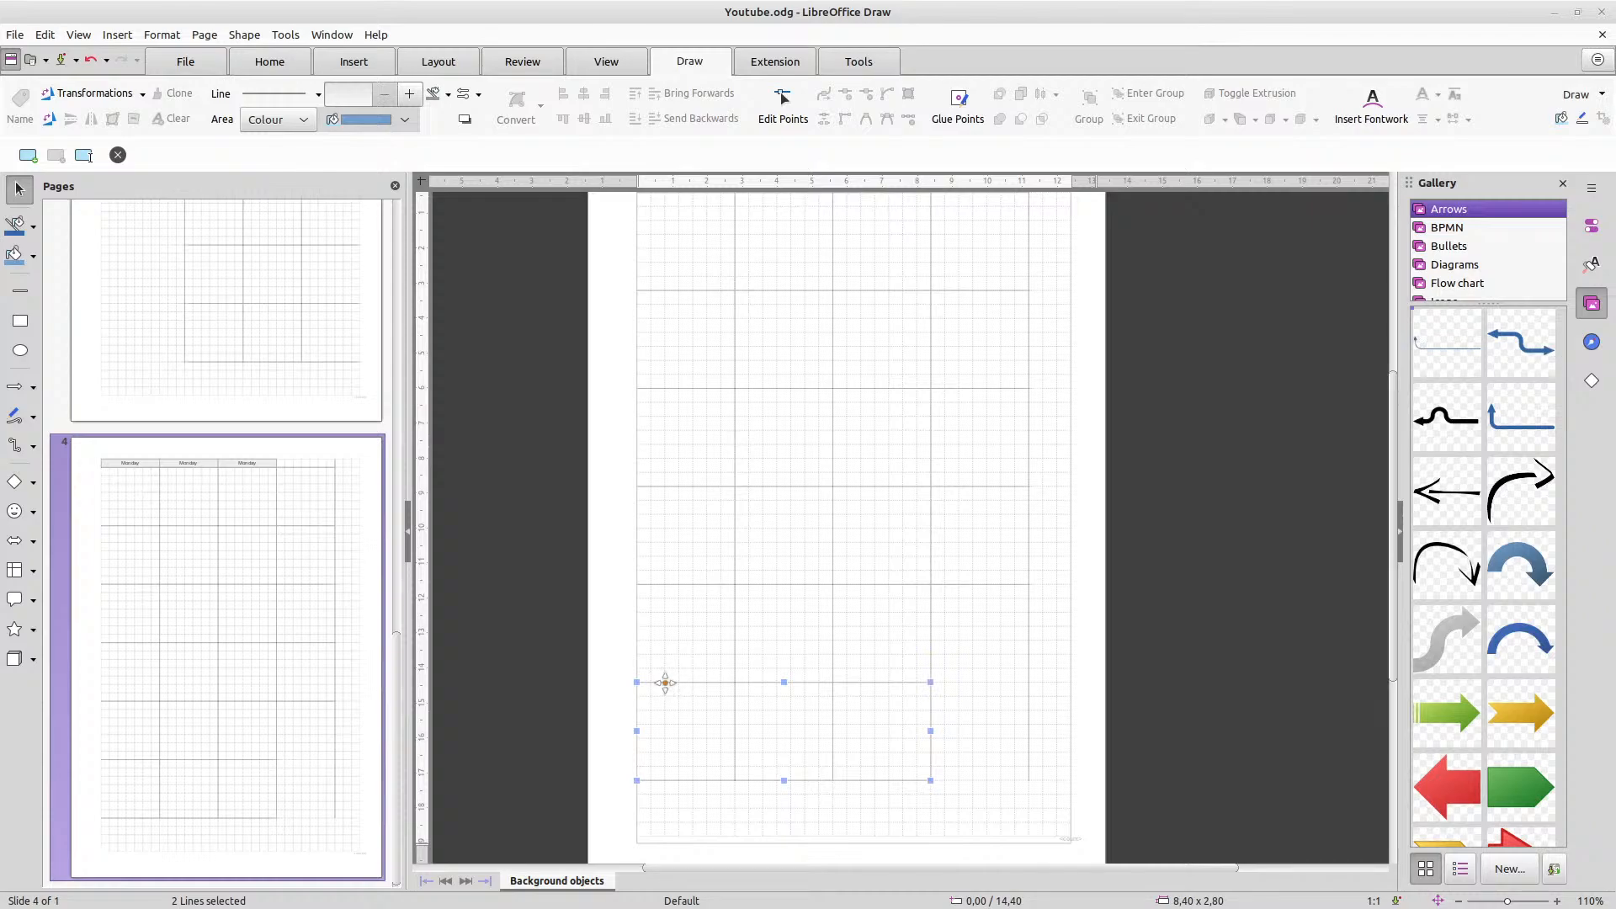
{"action": "right_click", "coordinate": [665, 683]}
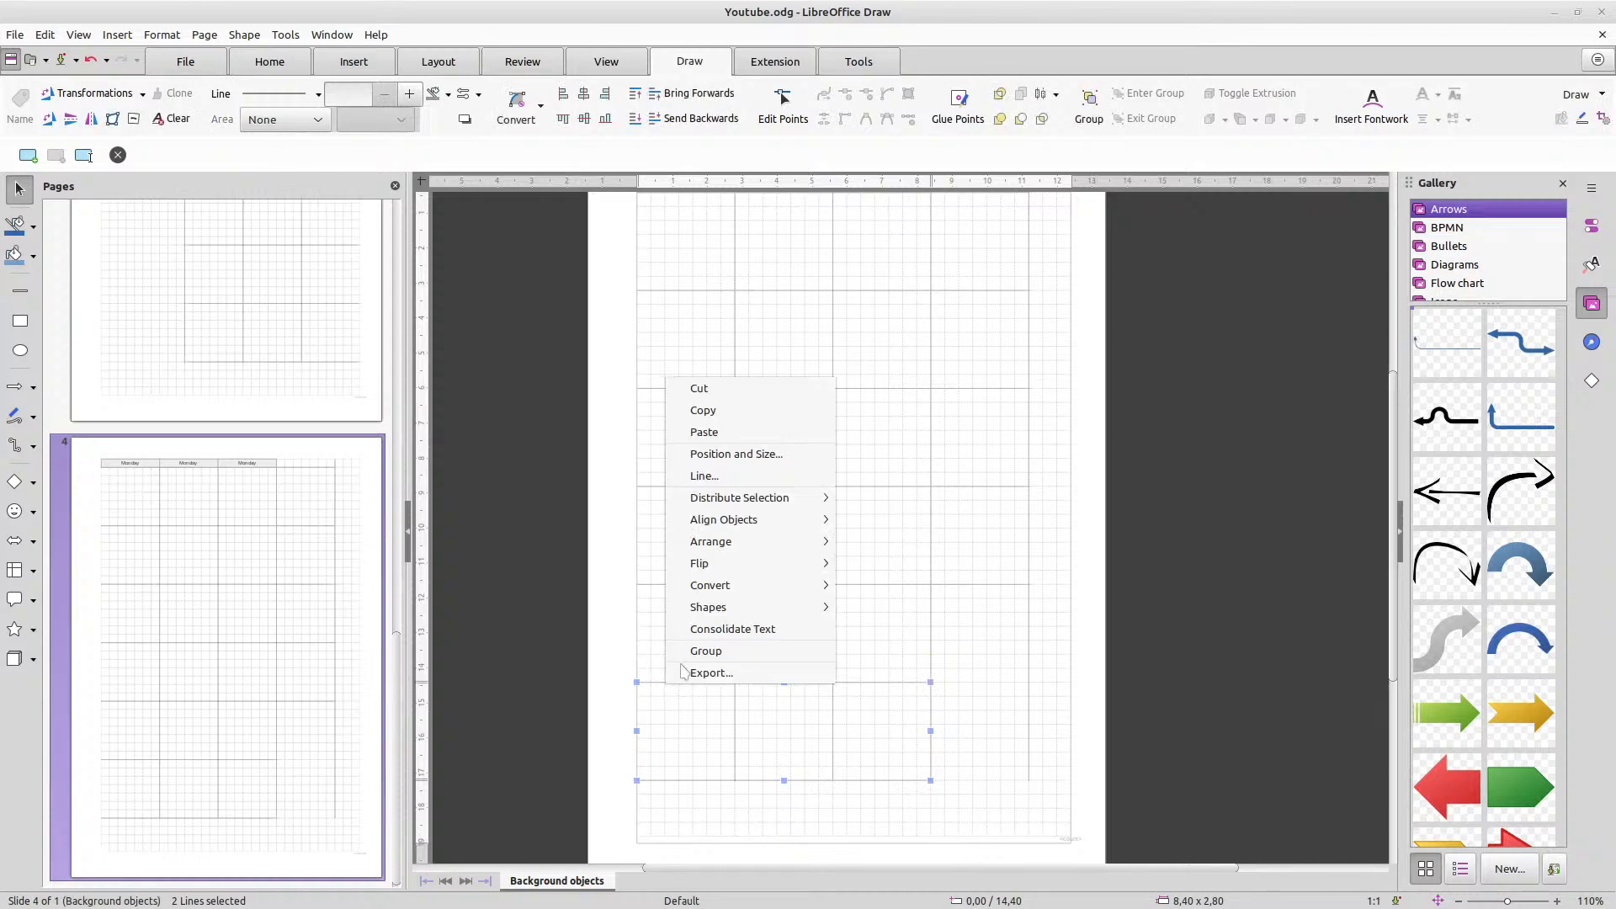
{"action": "left_click", "coordinate": [741, 455]}
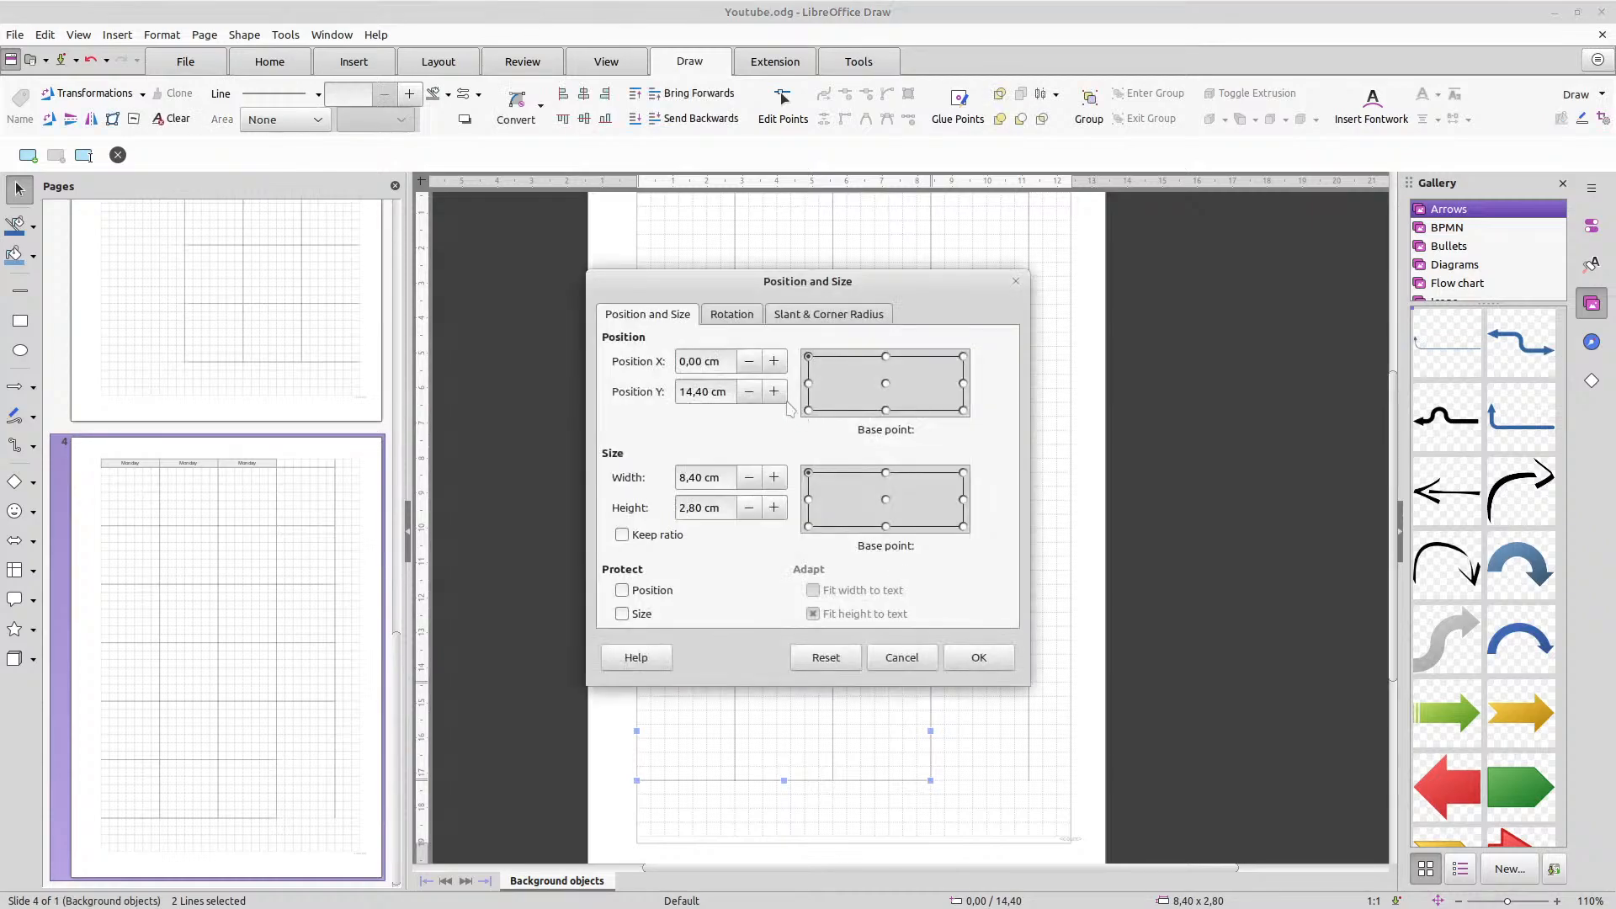
{"action": "left_click_drag", "start_coordinate": [697, 476], "coordinate": [661, 481]}
{"action": "type", "text": "11"}
{"action": "left_click", "coordinate": [978, 656]}
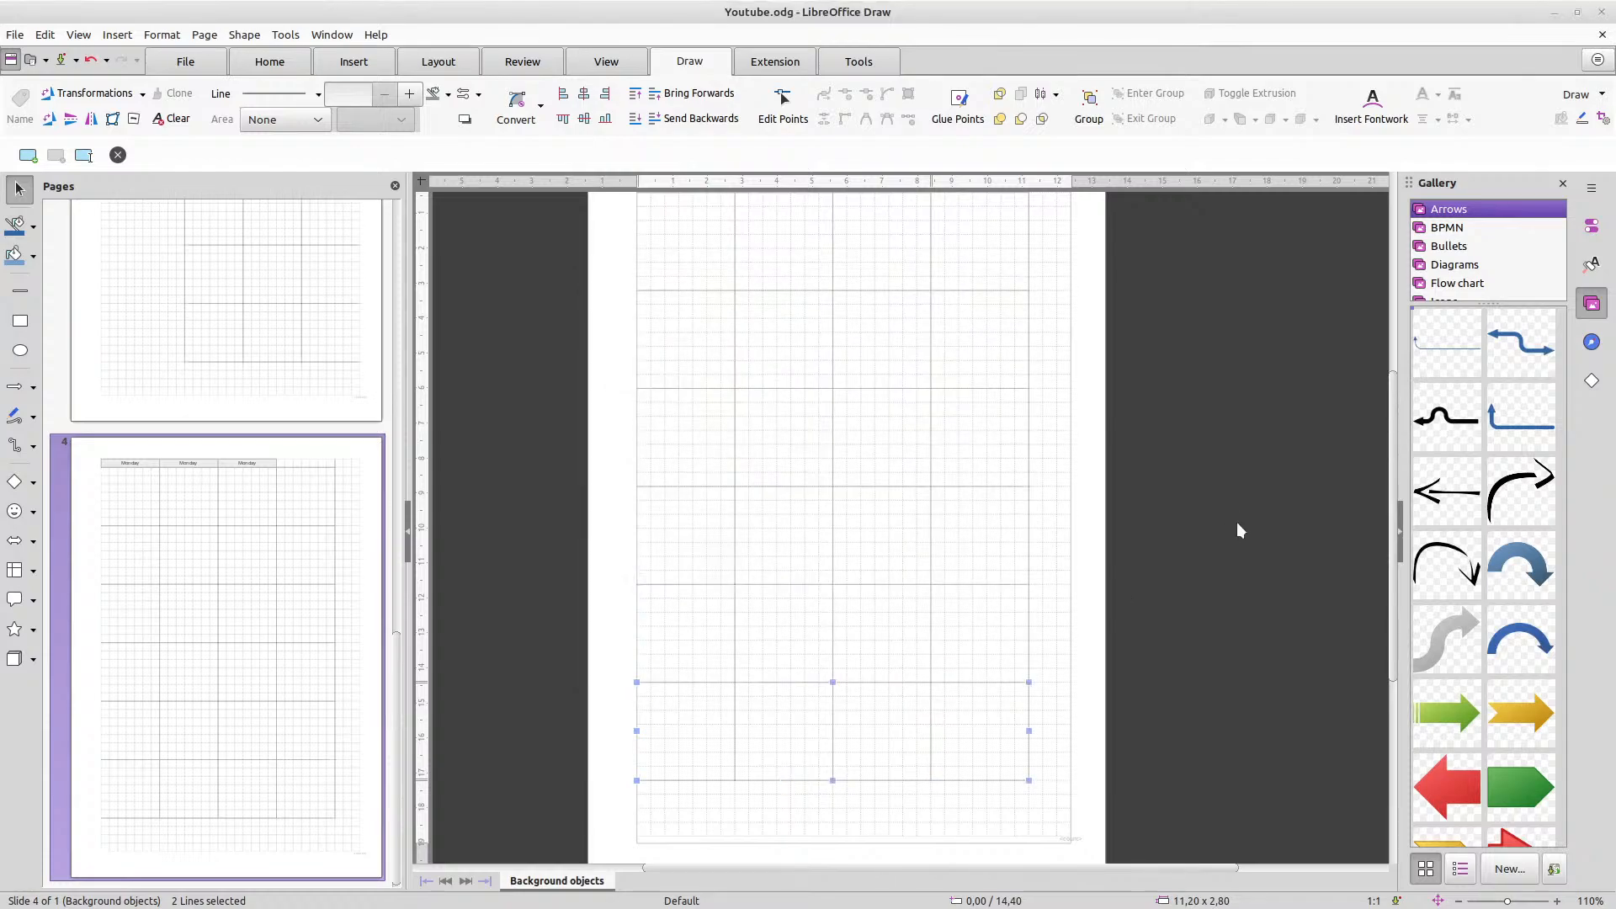
Duplicate the third Monday header box, place the copy over the fourth column at X 8.40 cm, and save the drawing
{"action": "left_click", "coordinate": [1082, 563]}
{"action": "scroll", "coordinate": [1082, 564], "scroll_direction": "up", "scroll_amount": 1}
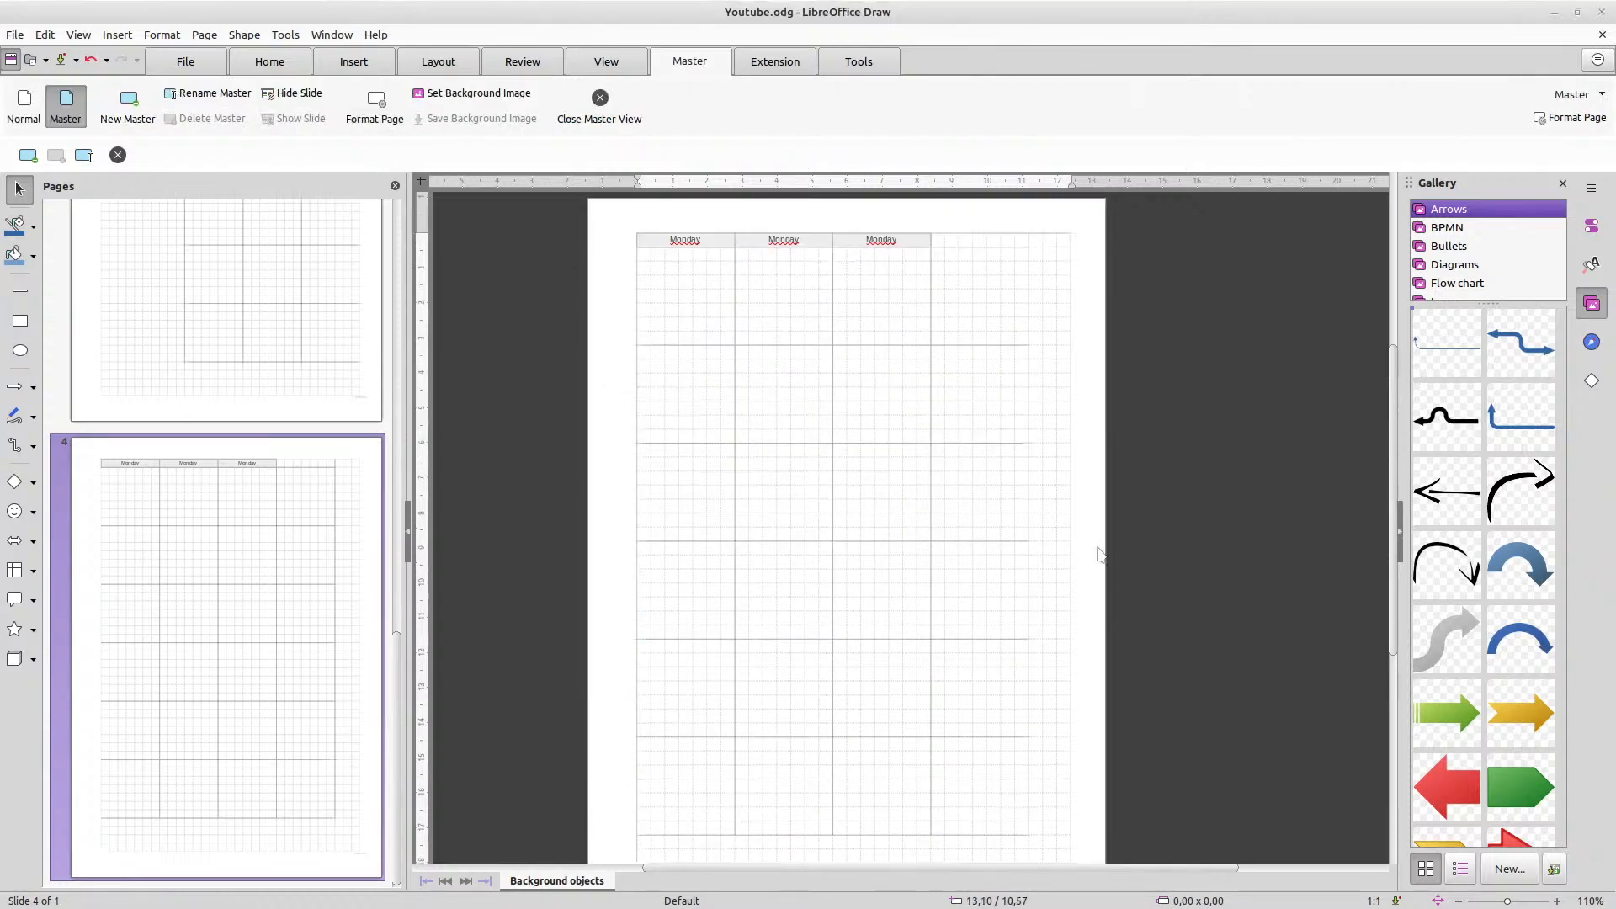
{"action": "left_click", "coordinate": [914, 240]}
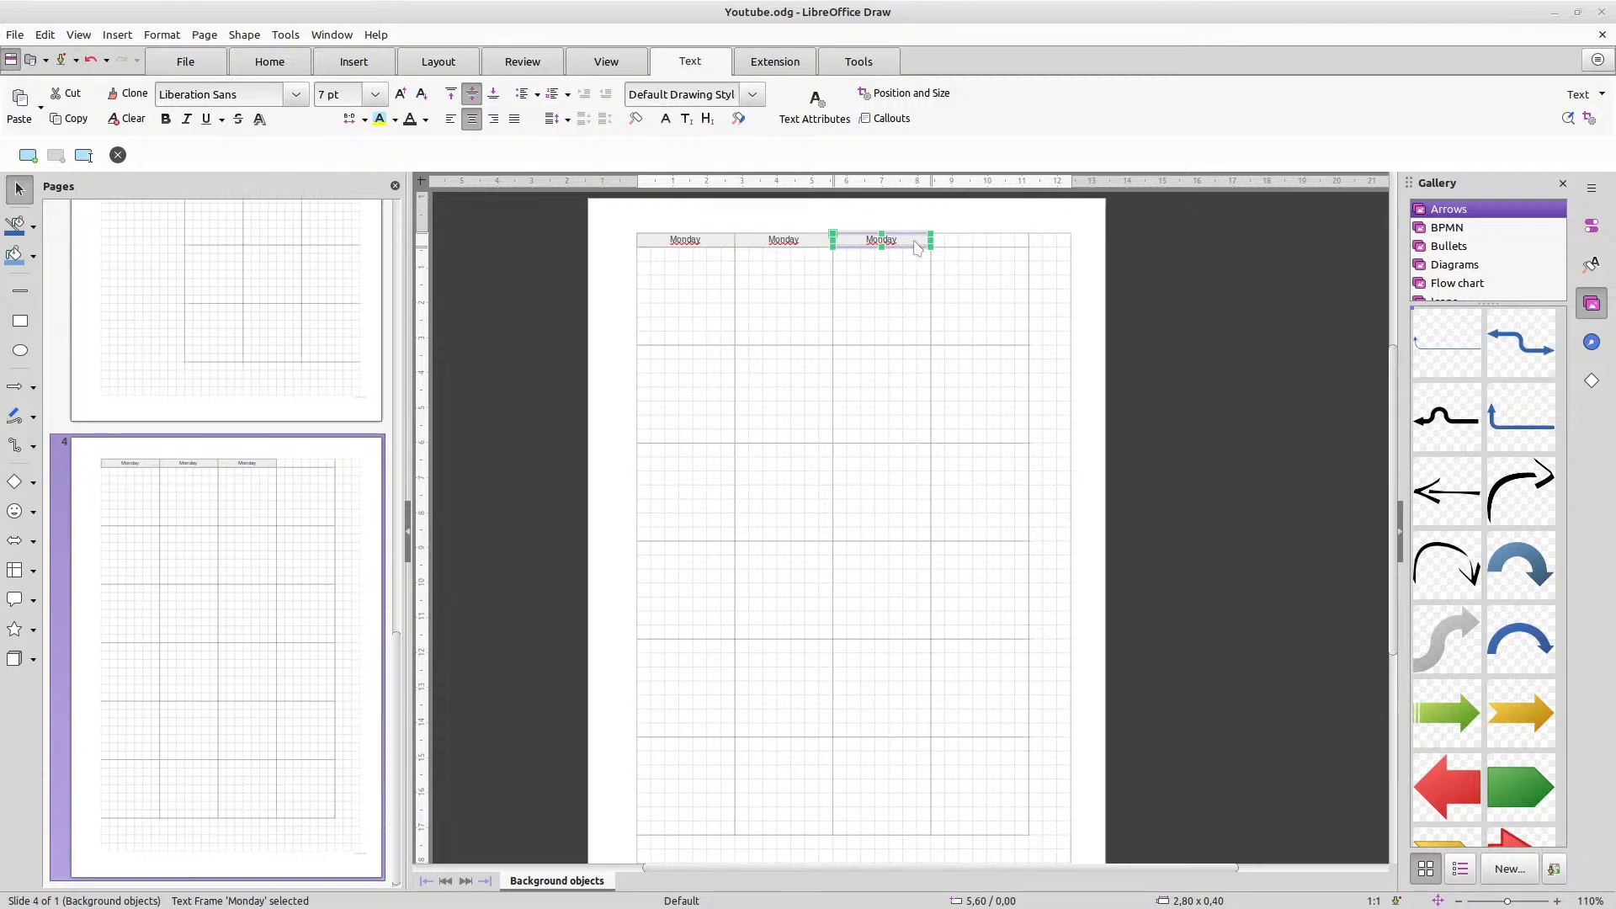
{"action": "key", "text": "Right"}
{"action": "key", "text": "Right"}
{"action": "key", "text": "Right"}
{"action": "key", "text": "Right"}
{"action": "key", "text": "Right"}
{"action": "key", "text": "Right"}
{"action": "key", "text": "Right"}
{"action": "key", "text": "Right"}
{"action": "key", "text": "Right"}
{"action": "key", "text": "Right"}
{"action": "key", "text": "Right"}
{"action": "key", "text": "Right"}
{"action": "key", "text": "Right"}
{"action": "key", "text": "Right"}
{"action": "key", "text": "Right"}
{"action": "key", "text": "Right"}
{"action": "key", "text": "Right"}
{"action": "key", "text": "Right"}
{"action": "key", "text": "Right"}
{"action": "key", "text": "Right"}
{"action": "key", "text": "Right"}
{"action": "key", "text": "Right"}
{"action": "key", "text": "Right"}
{"action": "key", "text": "Right"}
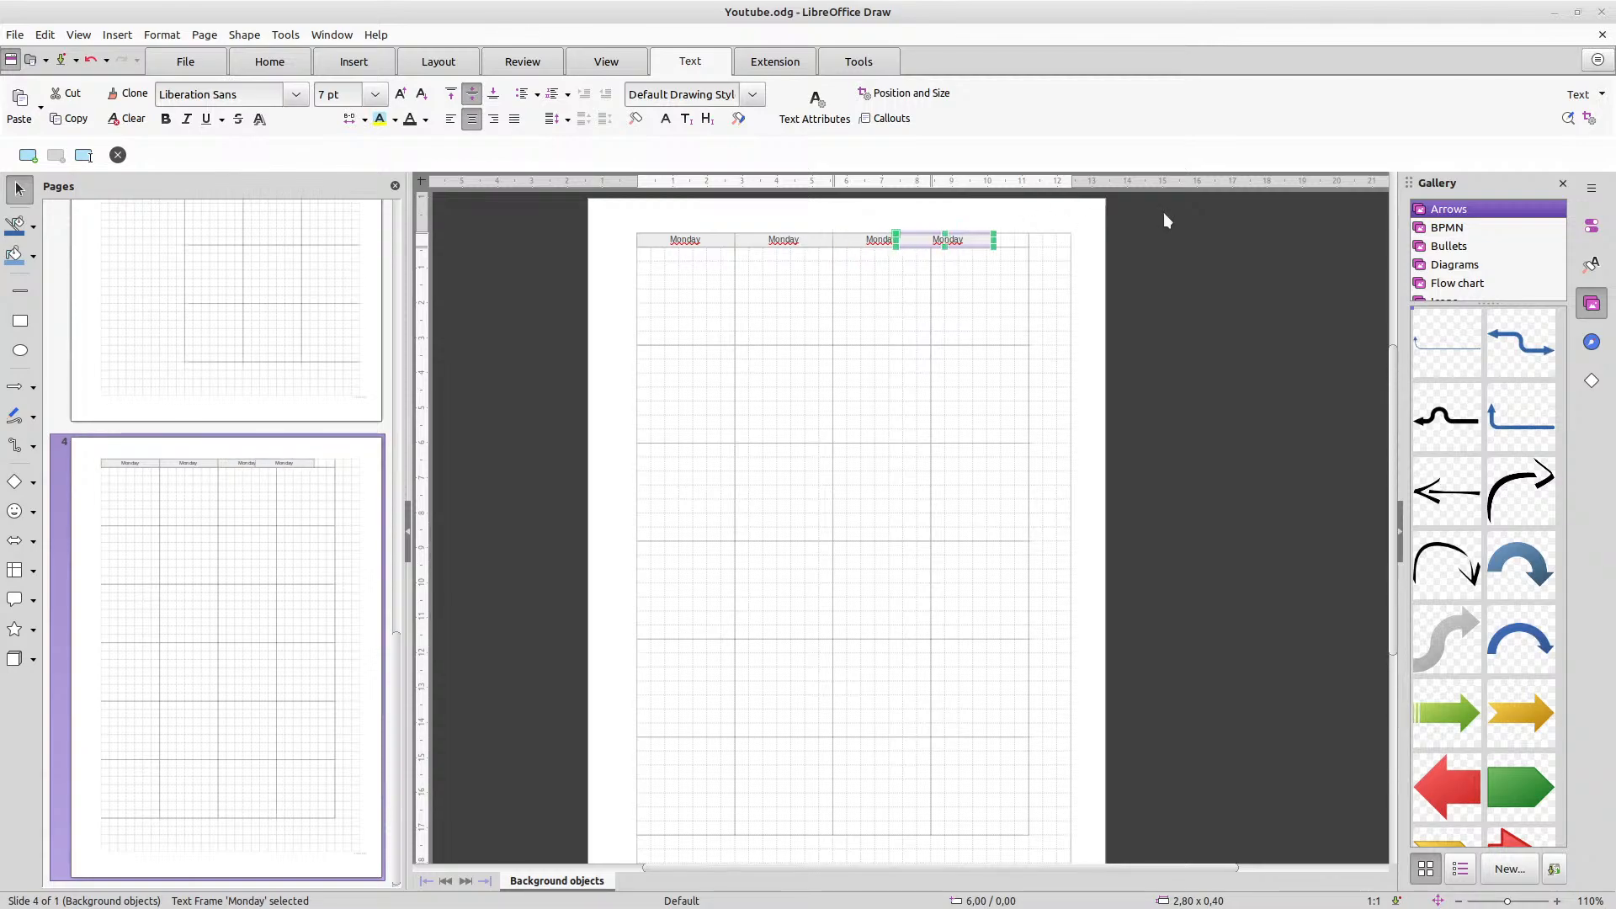
{"action": "key", "text": "Right"}
{"action": "key", "text": "Right"}
{"action": "key", "text": "Right"}
{"action": "key", "text": "Right"}
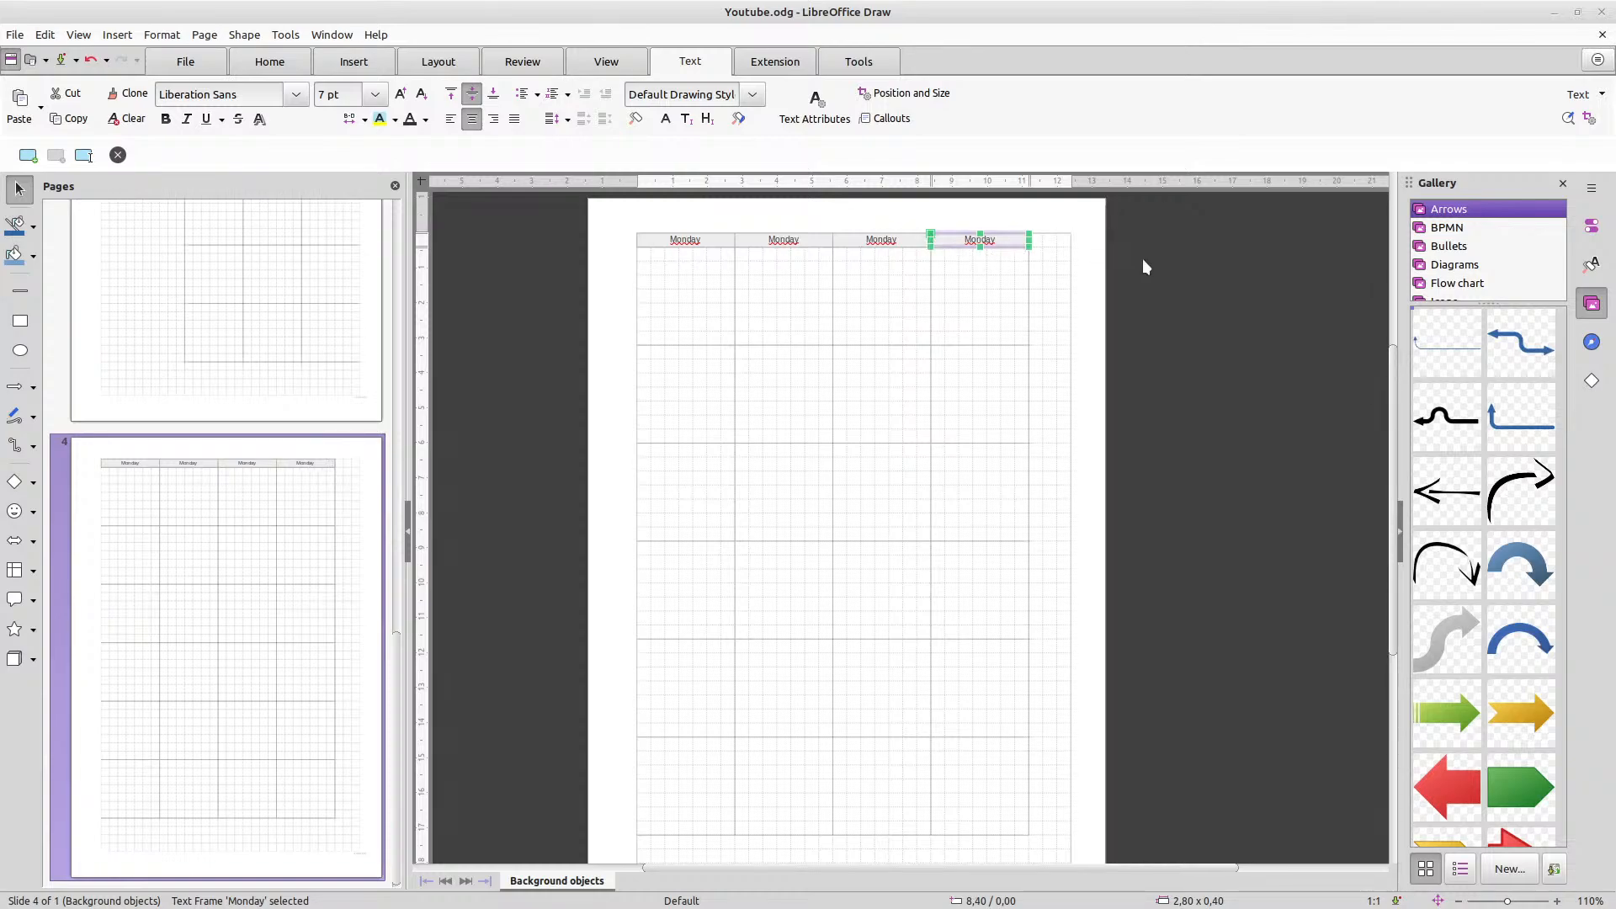
{"action": "left_click", "coordinate": [1090, 297]}
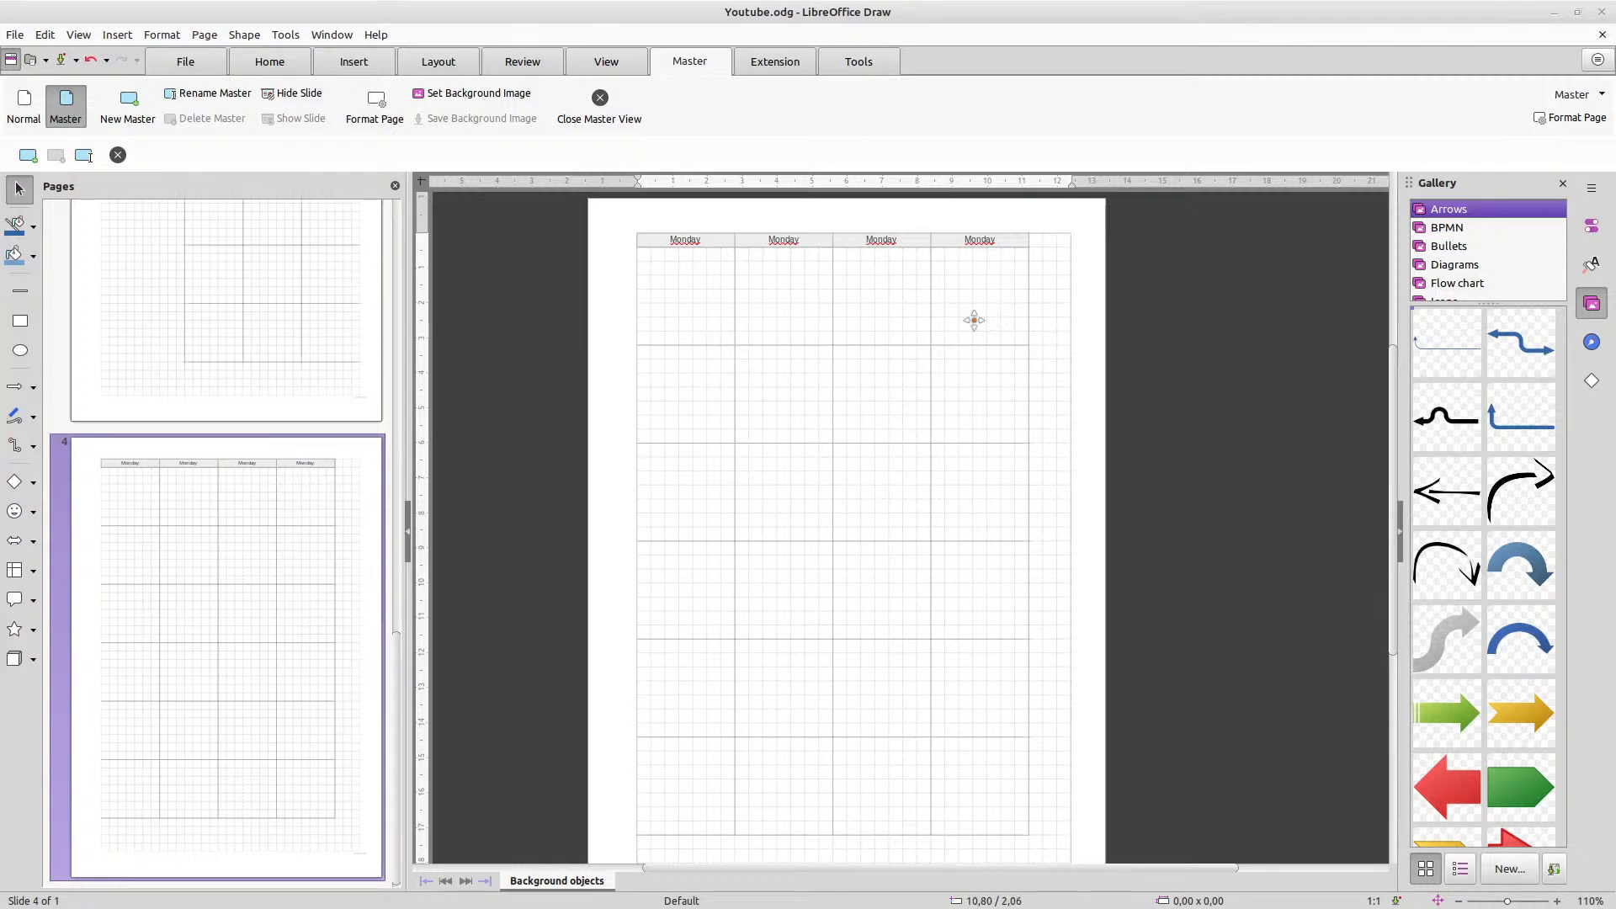
{"action": "key", "text": "ctrl+s"}
Duplicate the vertical table line at X 2.80 cm and place the copy along the table's left edge at X 0.00
{"action": "left_click", "coordinate": [1027, 281]}
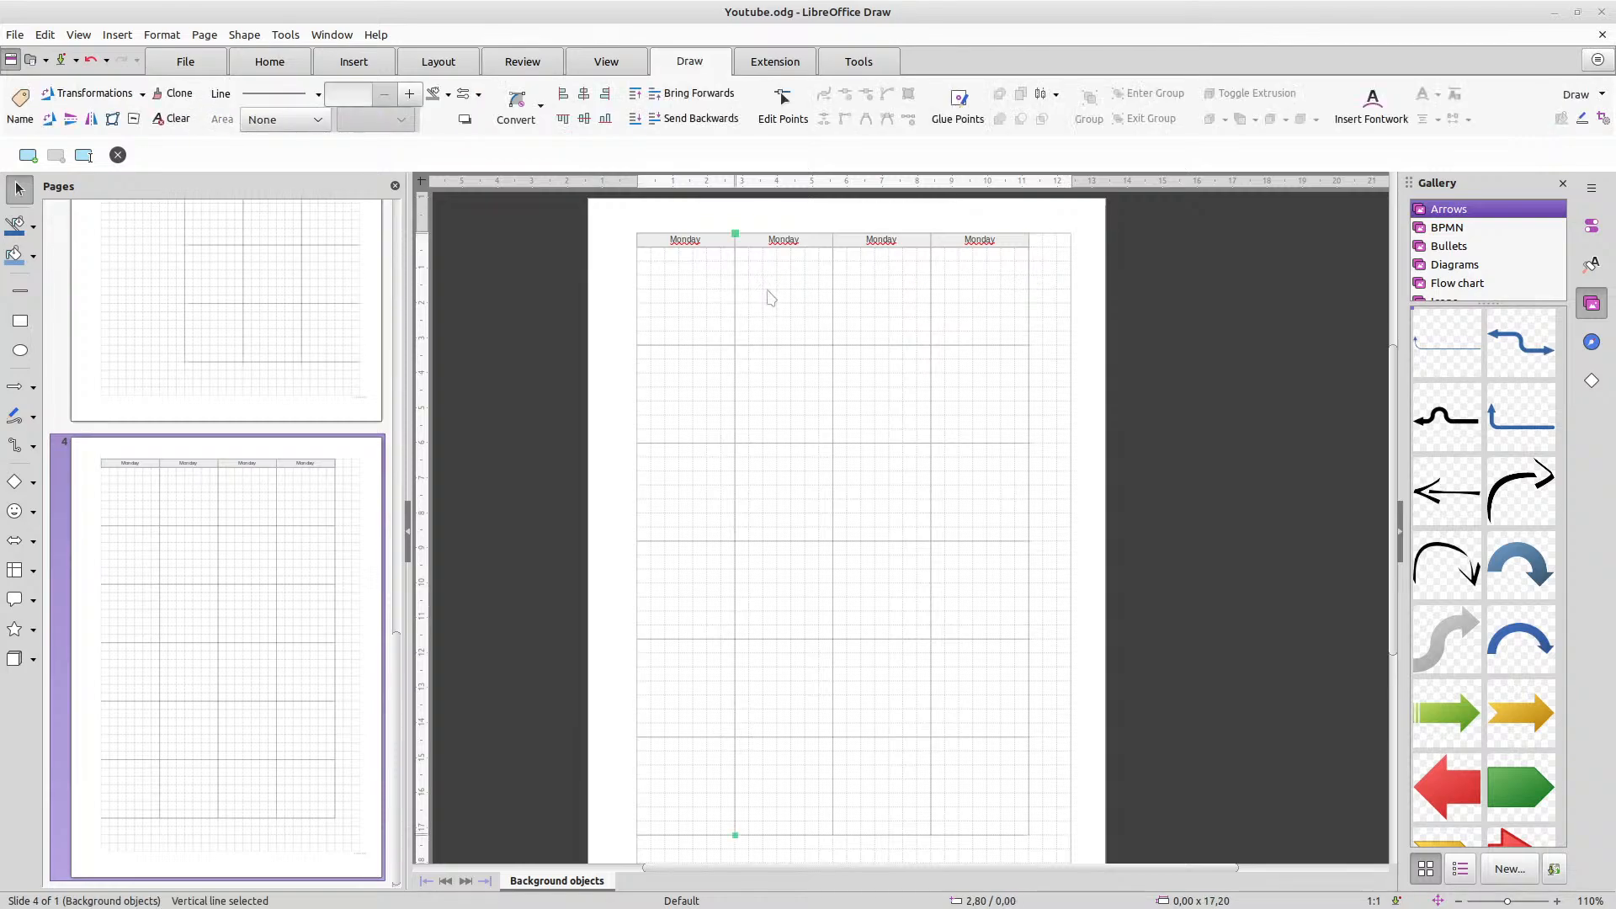
{"action": "key", "text": "Left"}
{"action": "key", "text": "Left"}
{"action": "key", "text": "Left"}
{"action": "key", "text": "Left"}
{"action": "key", "text": "Left"}
{"action": "key", "text": "Left"}
{"action": "key", "text": "Left"}
{"action": "key", "text": "Left"}
{"action": "key", "text": "Left"}
{"action": "key", "text": "Left"}
{"action": "key", "text": "Left"}
{"action": "key", "text": "Left"}
{"action": "key", "text": "Left"}
{"action": "key", "text": "Left"}
{"action": "key", "text": "Left"}
{"action": "key", "text": "Left"}
{"action": "key", "text": "Left"}
{"action": "key", "text": "Left"}
{"action": "key", "text": "Left"}
{"action": "key", "text": "Left"}
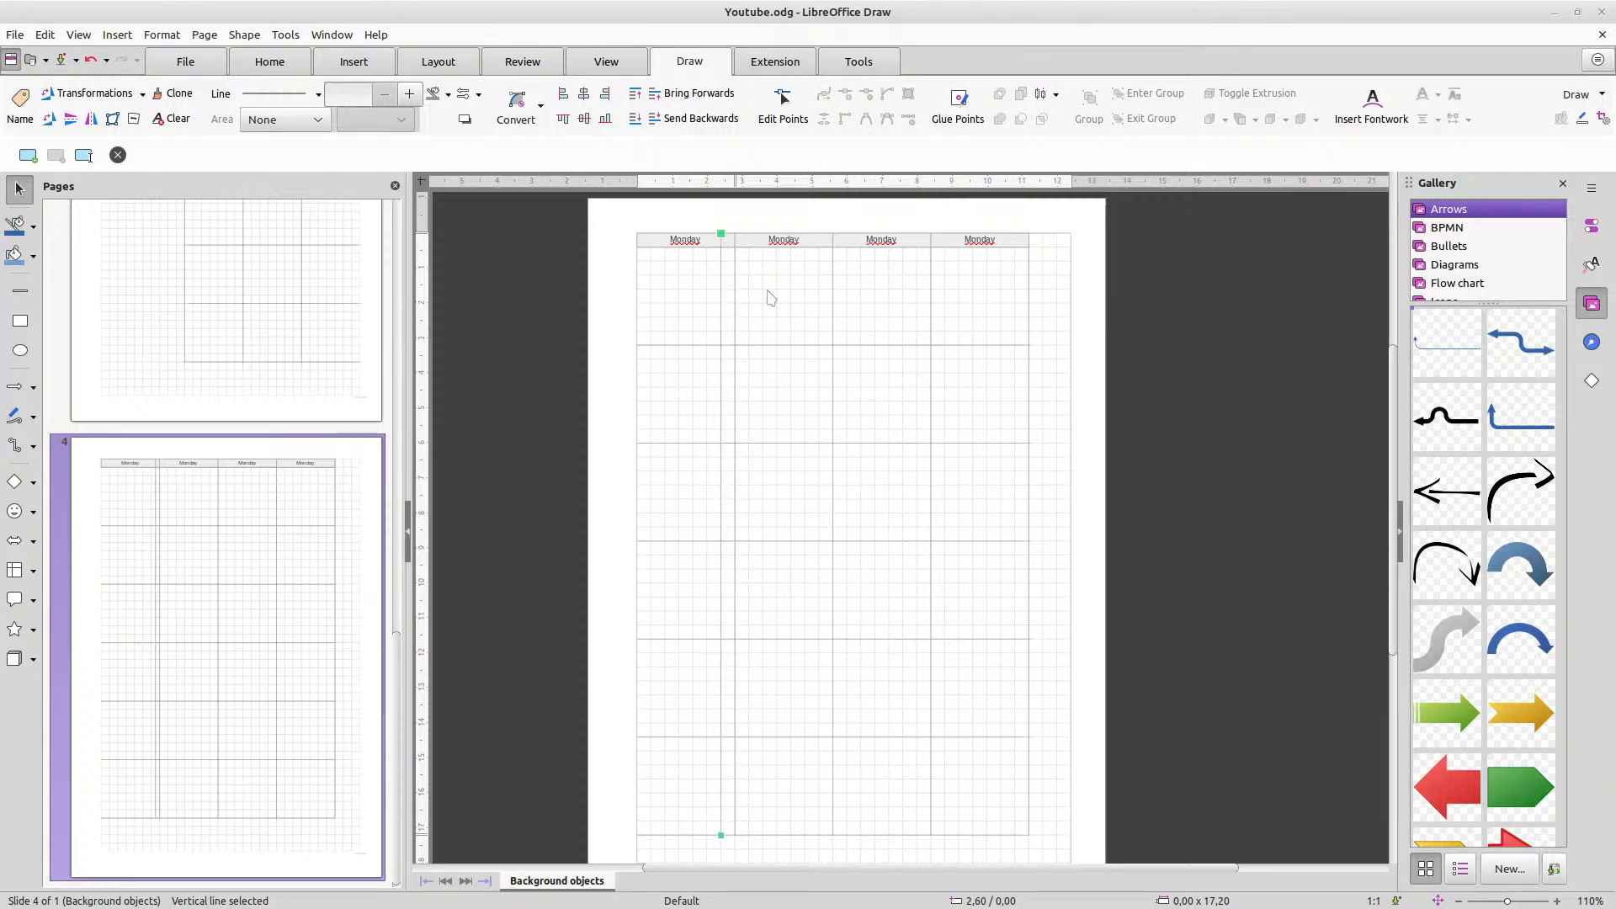
{"action": "key", "text": "Left"}
{"action": "key", "text": "Left"}
{"action": "key", "text": "Left"}
{"action": "key", "text": "Left"}
{"action": "key", "text": "Left"}
{"action": "key", "text": "Left"}
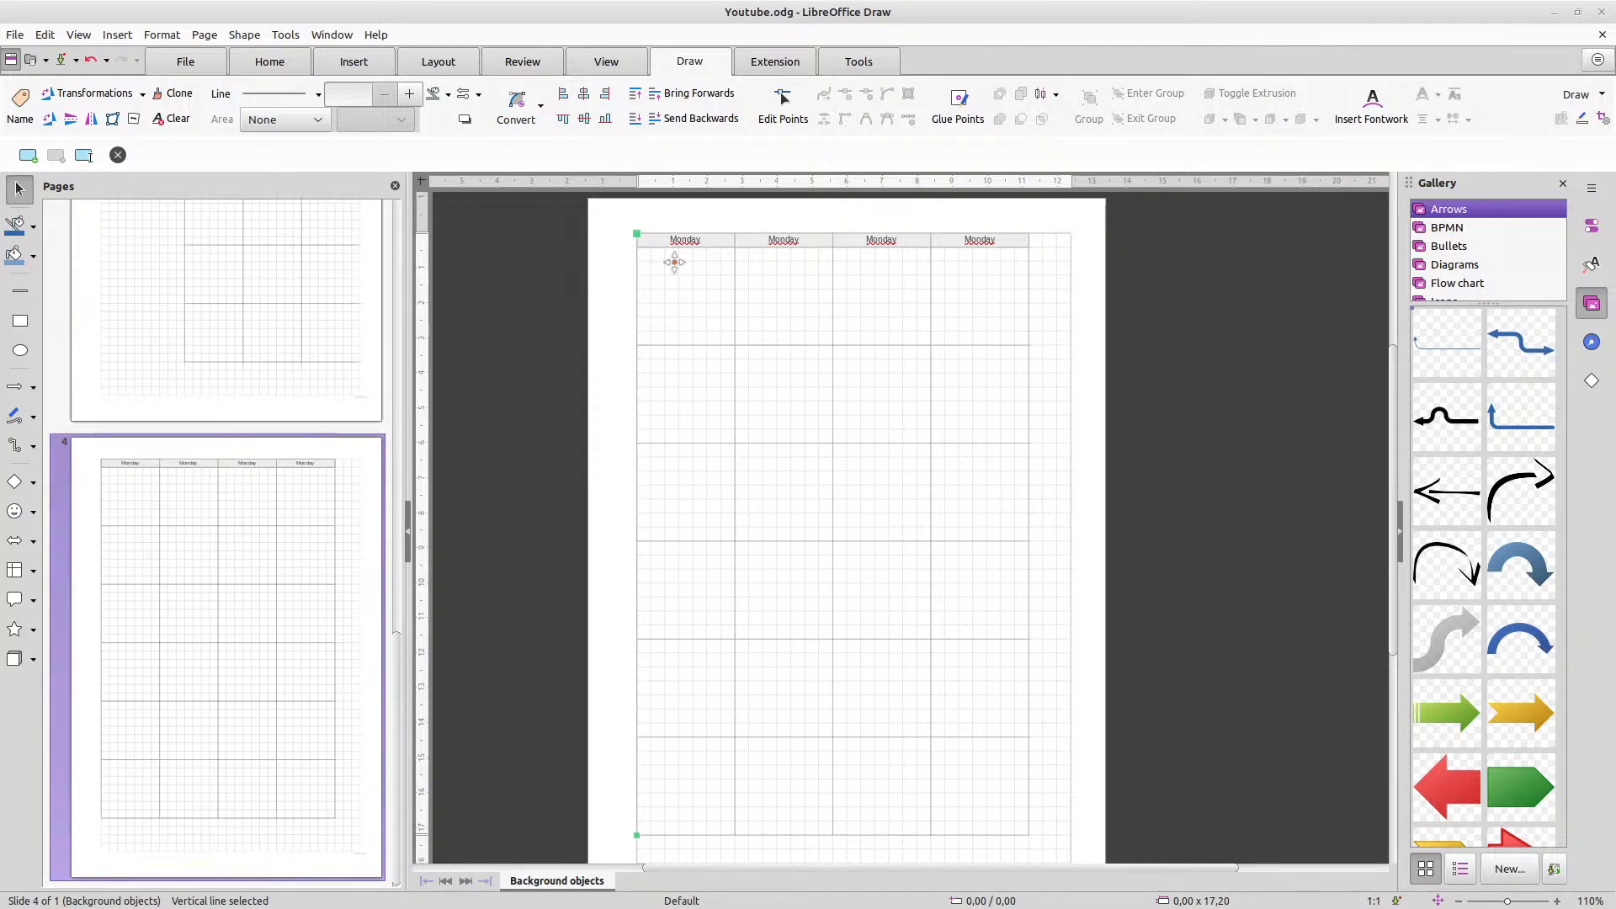
{"action": "scroll", "coordinate": [674, 262], "scroll_direction": "up", "scroll_amount": 10, "text": "ctrl"}
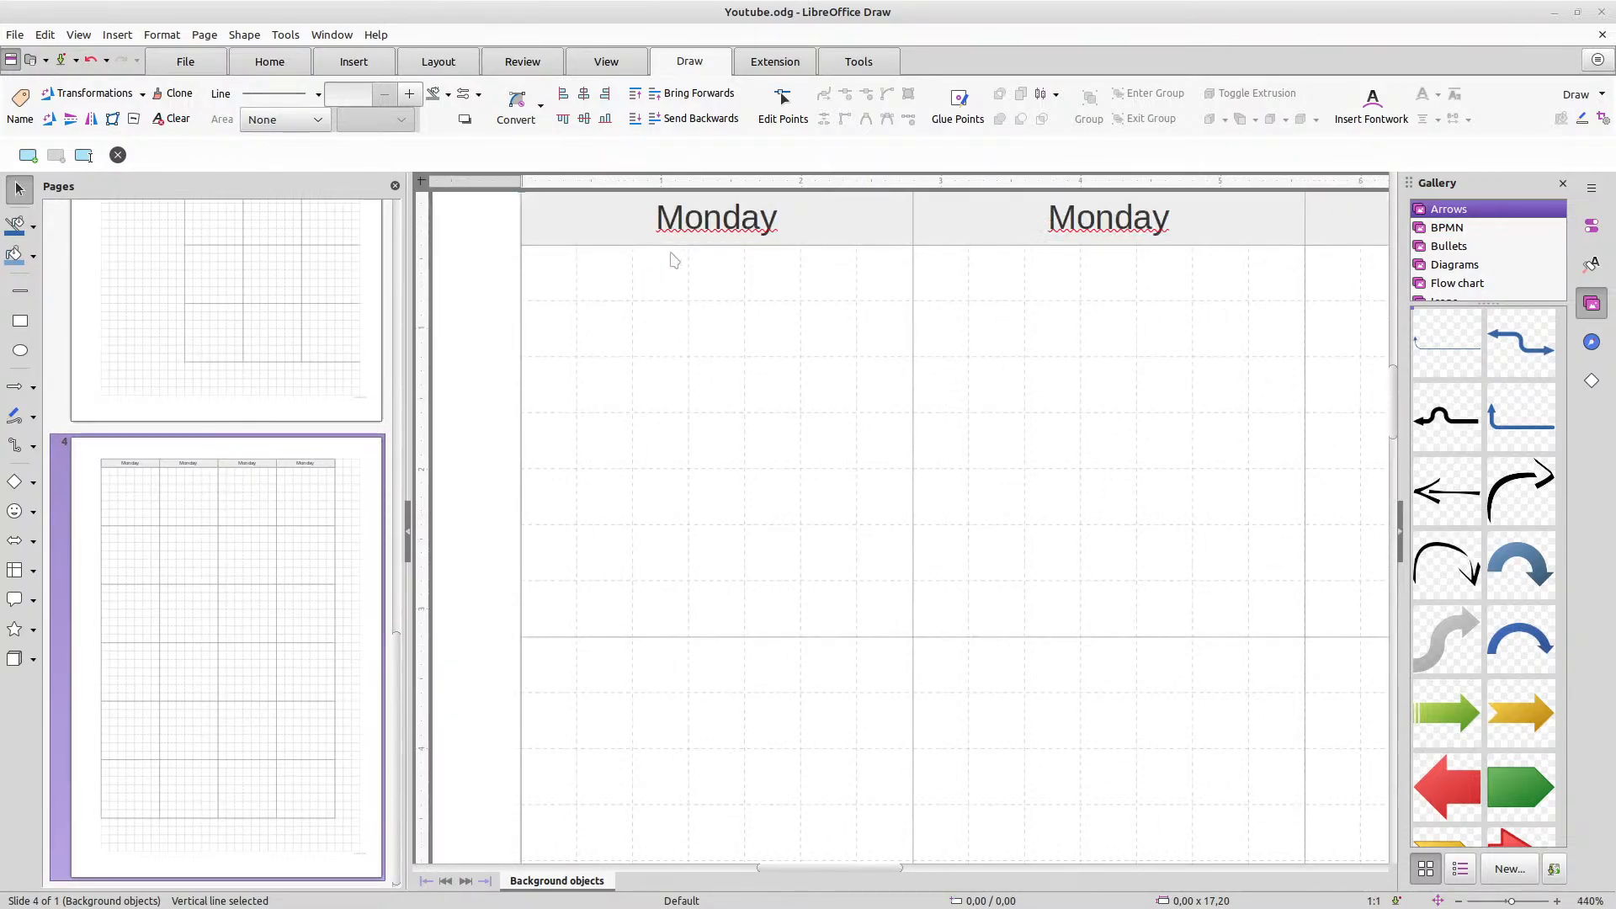
{"action": "scroll", "coordinate": [674, 262], "scroll_direction": "down", "scroll_amount": 8, "text": "ctrl"}
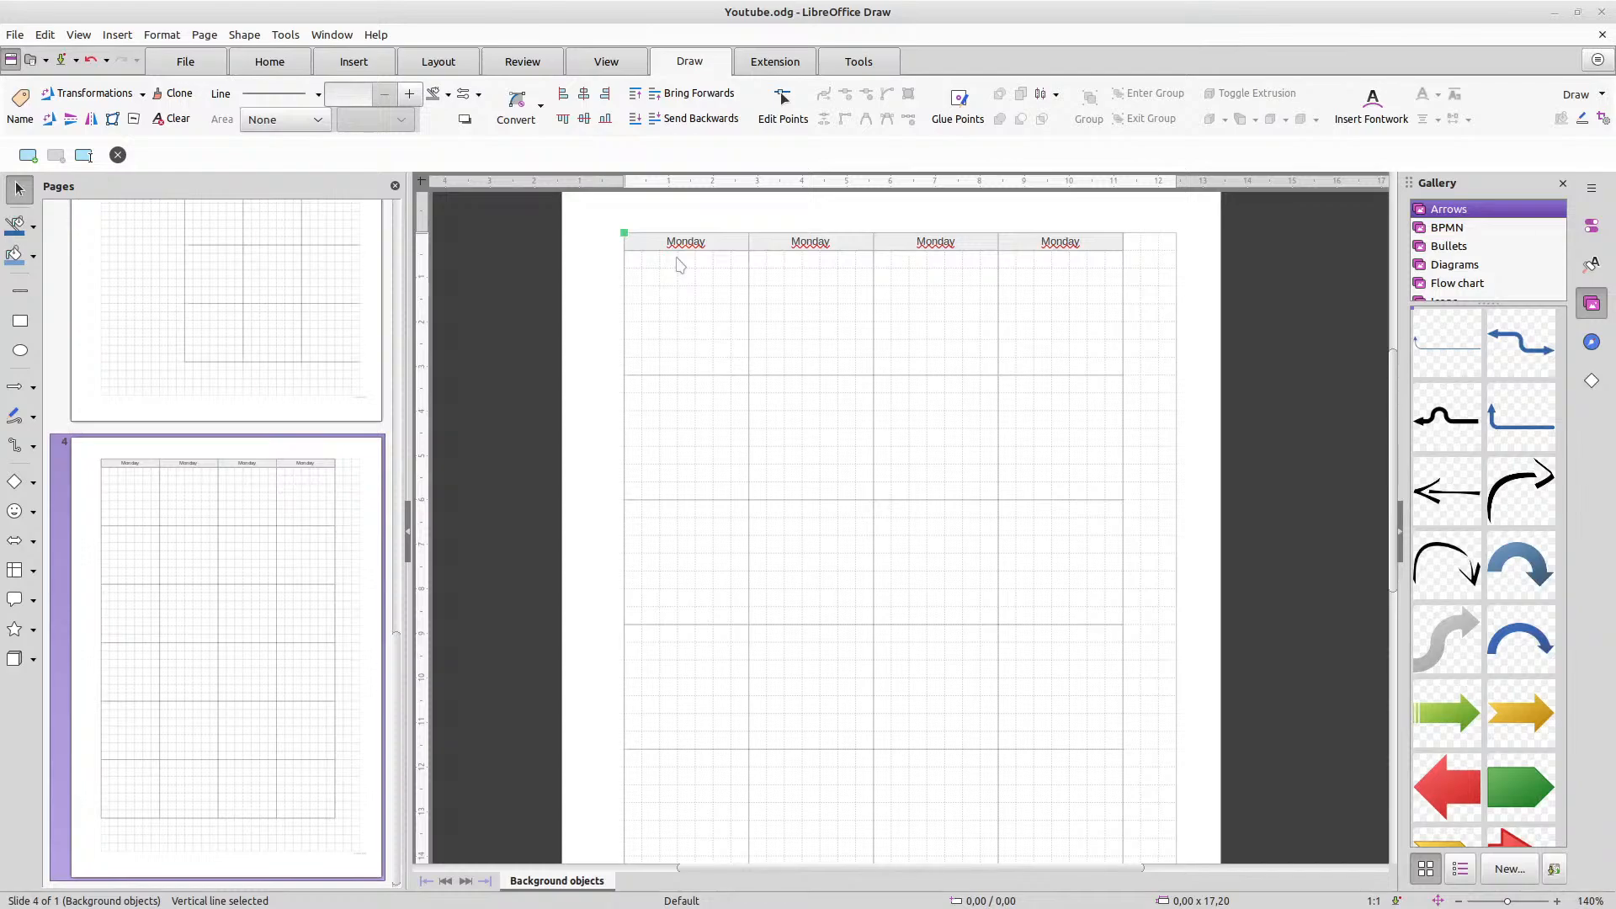
{"action": "scroll", "coordinate": [677, 258], "scroll_direction": "down", "scroll_amount": 1, "text": "ctrl"}
{"action": "scroll", "coordinate": [879, 452], "scroll_direction": "down", "scroll_amount": 1}
{"action": "scroll", "coordinate": [879, 452], "scroll_direction": "down", "scroll_amount": 1, "text": "ctrl"}
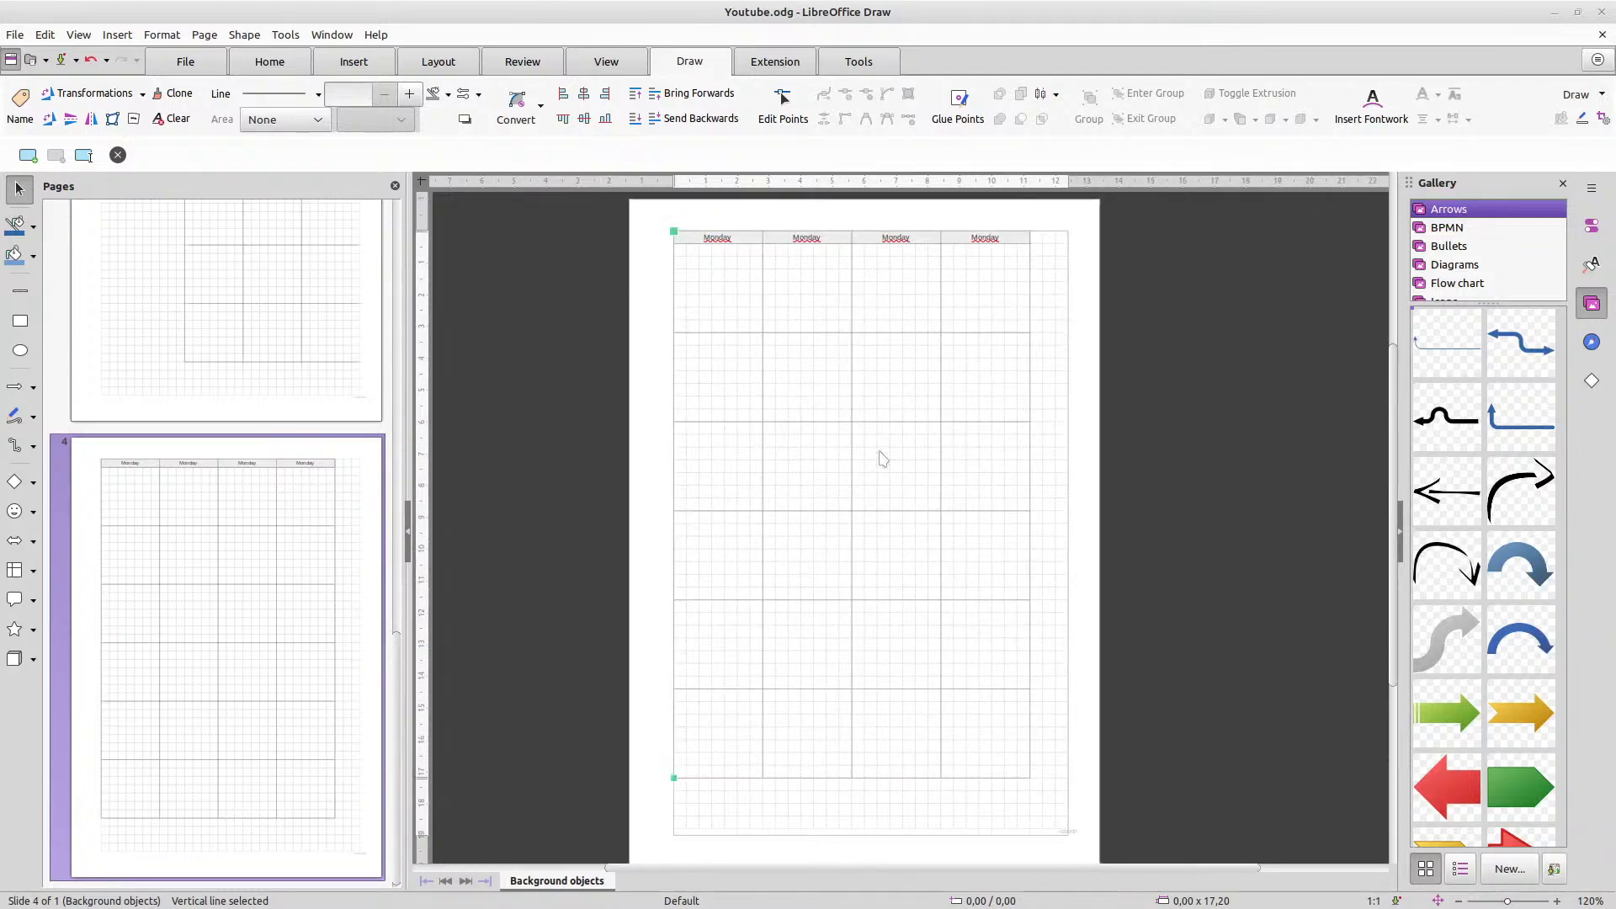
{"action": "left_click", "coordinate": [1165, 325]}
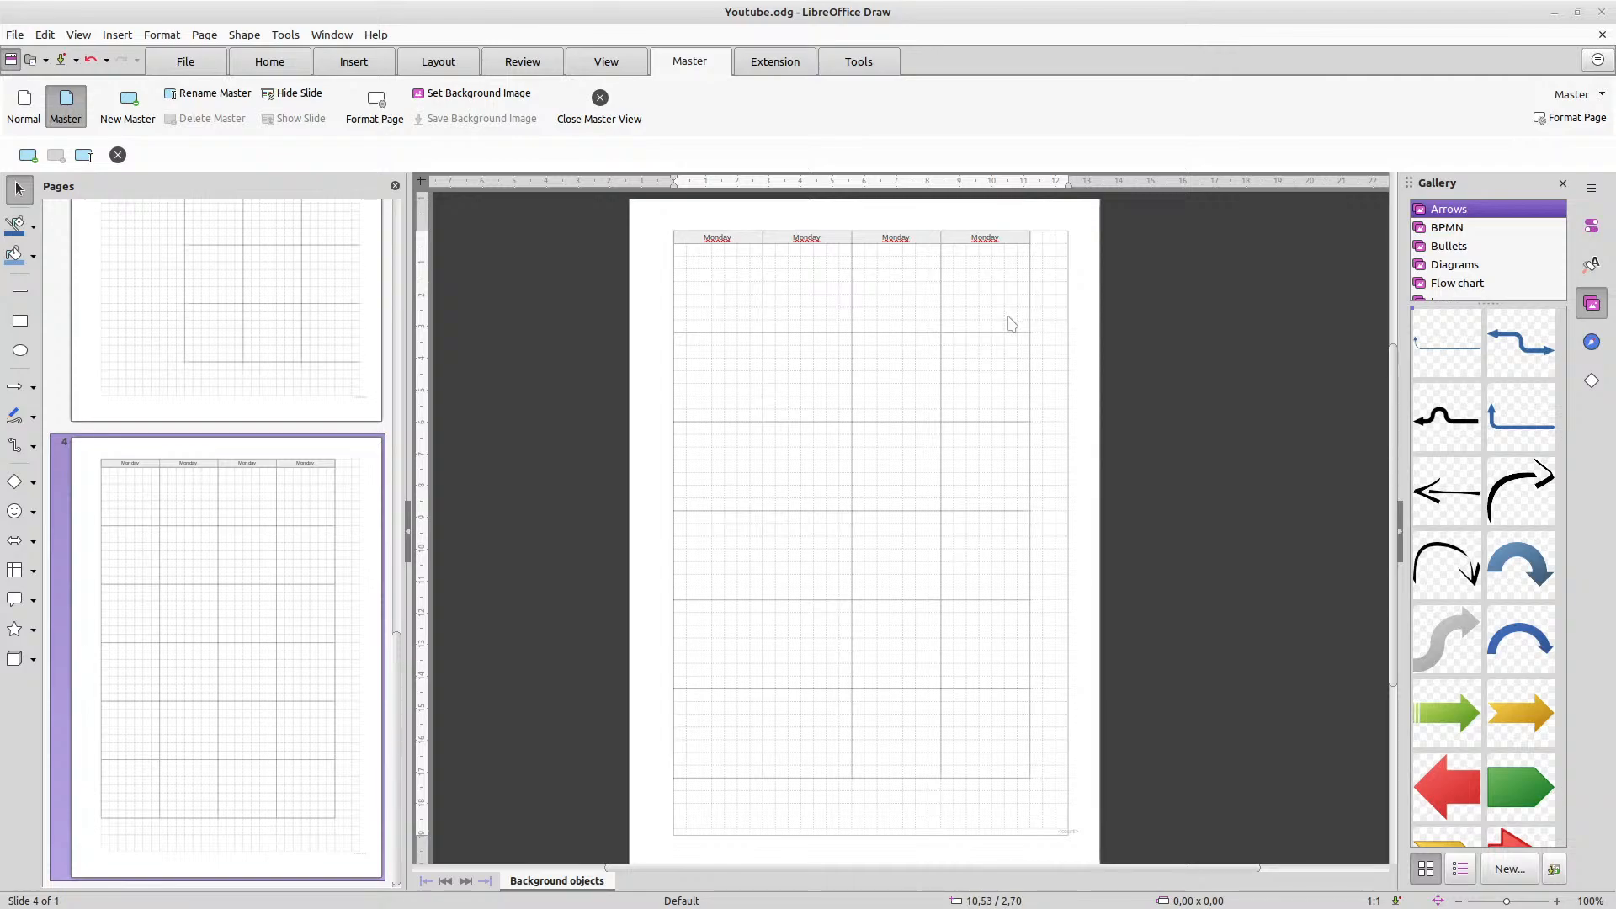
Compare the three-column master page with the four-column master page
{"action": "scroll", "coordinate": [1010, 324], "scroll_direction": "down", "scroll_amount": 3}
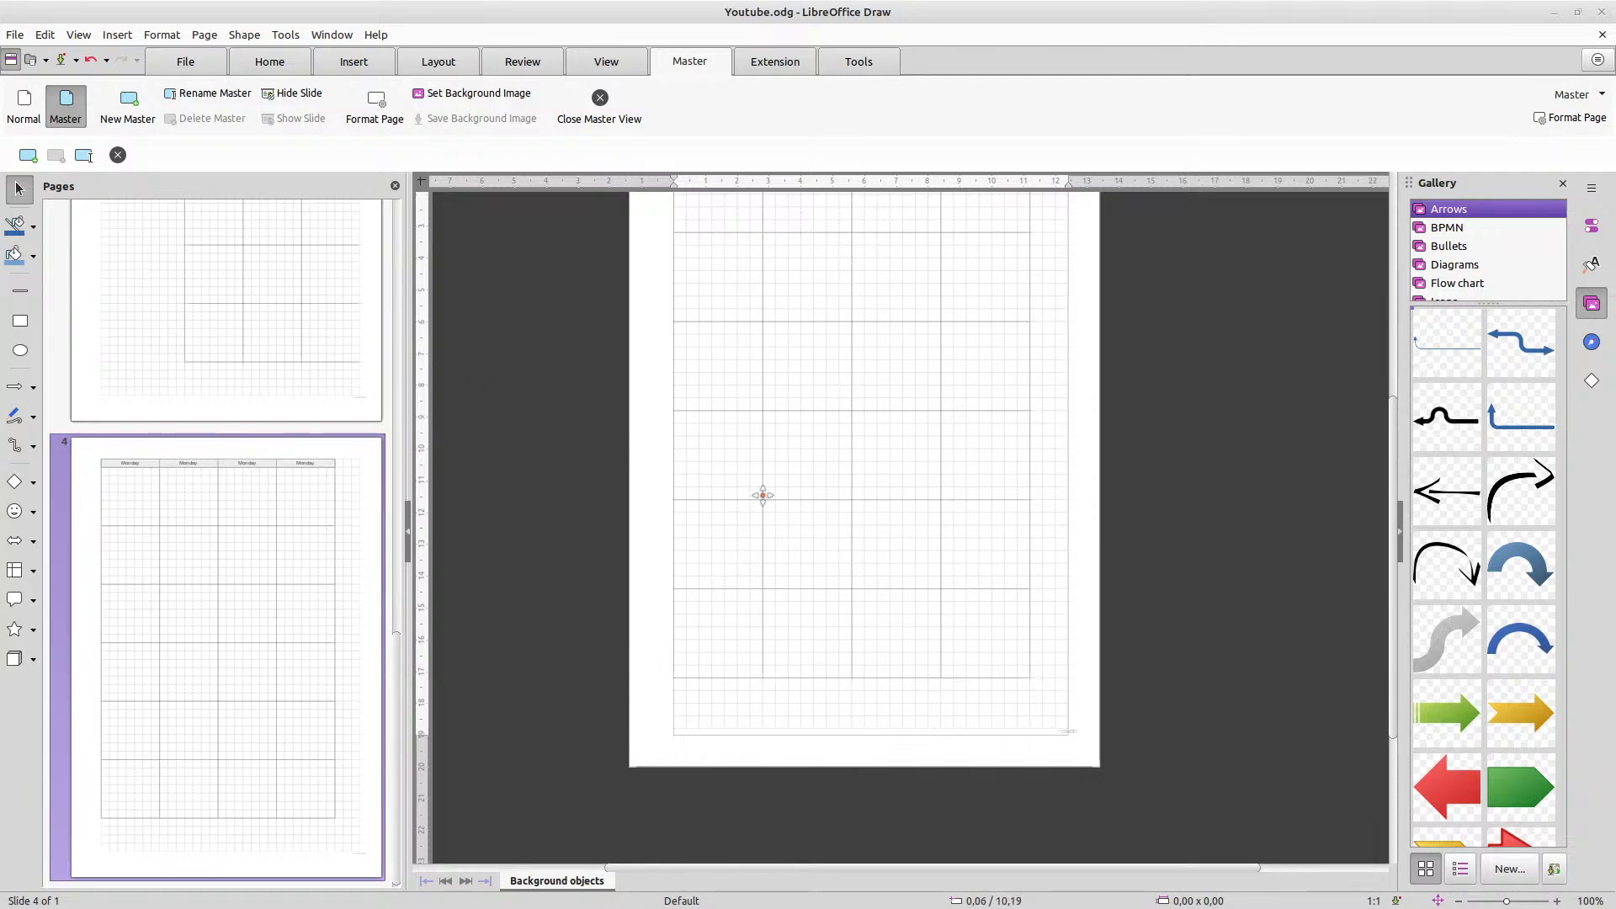
{"action": "left_click", "coordinate": [119, 350]}
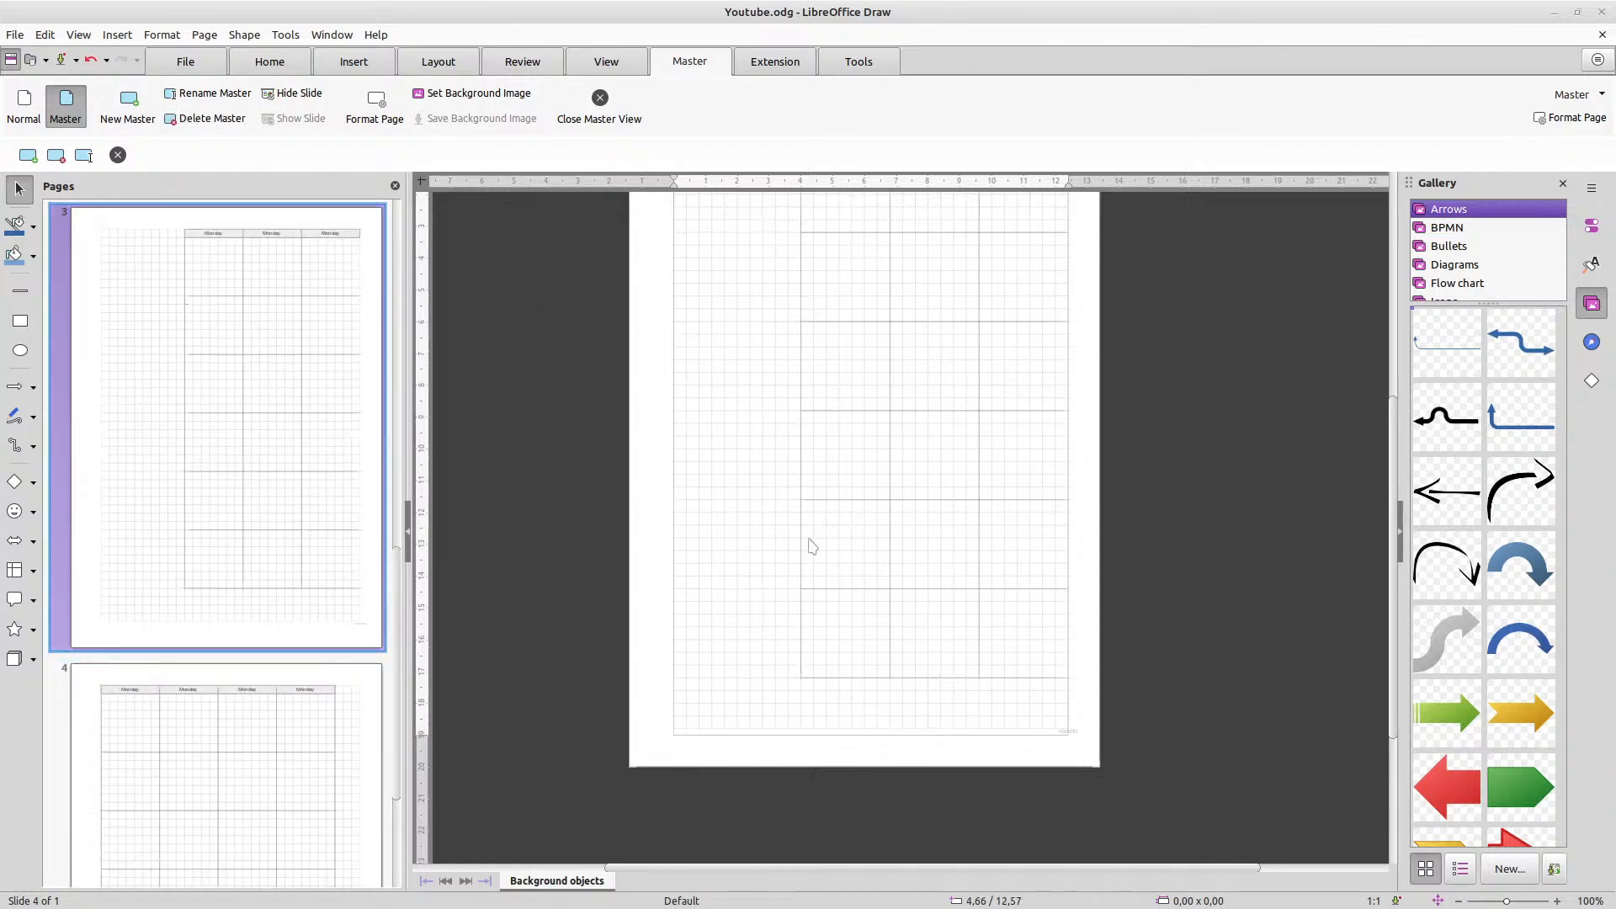
{"action": "scroll", "coordinate": [823, 458], "scroll_direction": "up", "scroll_amount": 3}
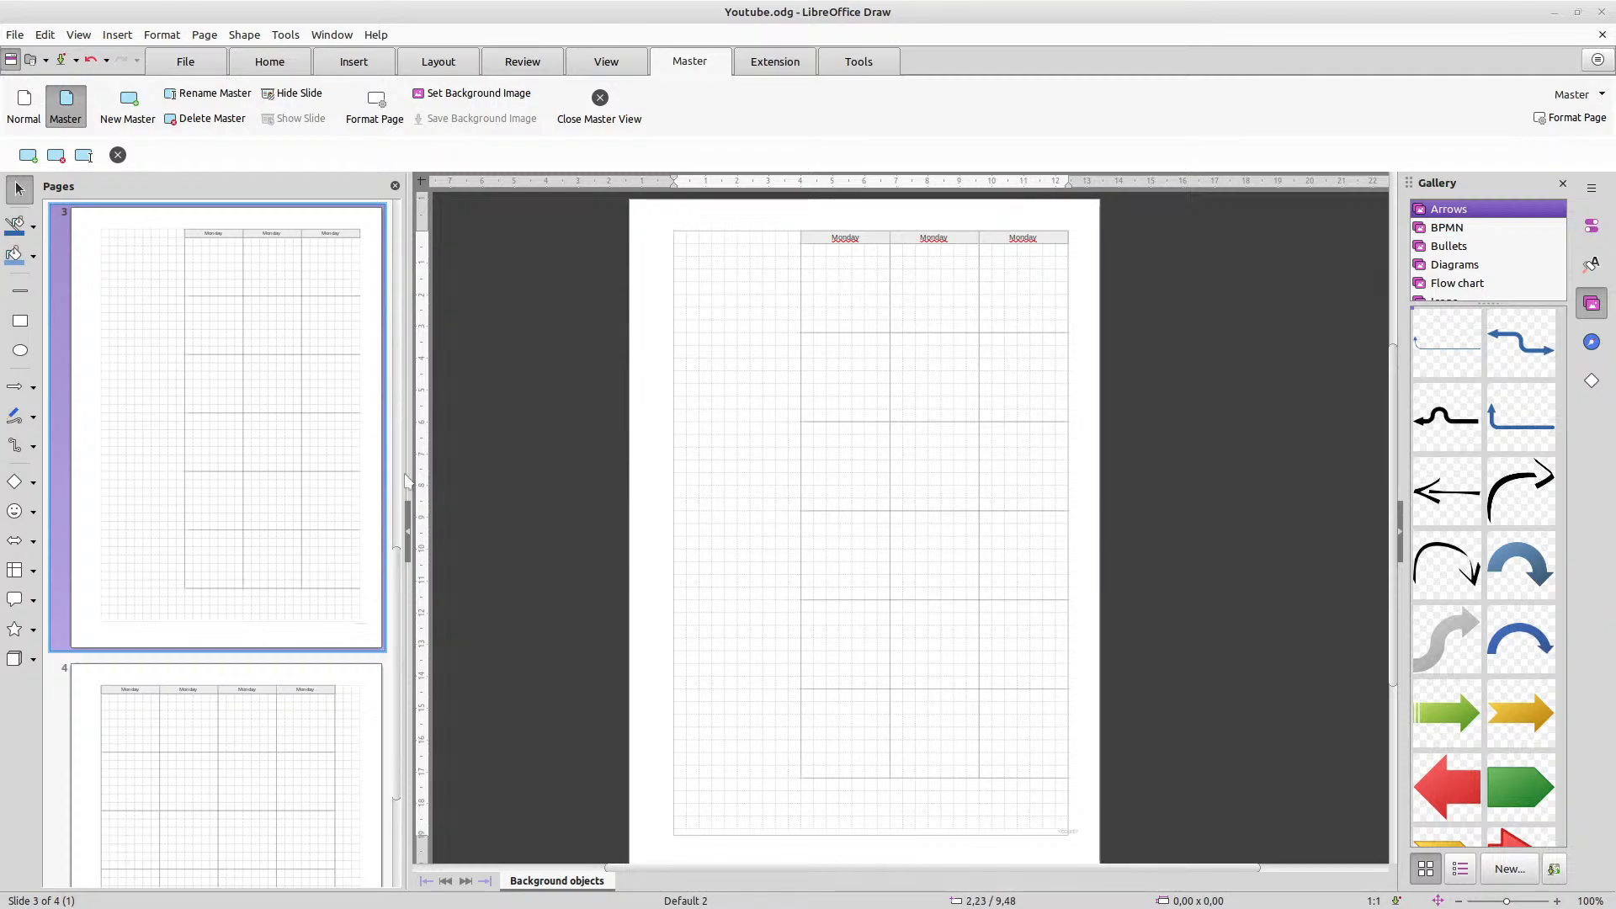
{"action": "left_click", "coordinate": [194, 754]}
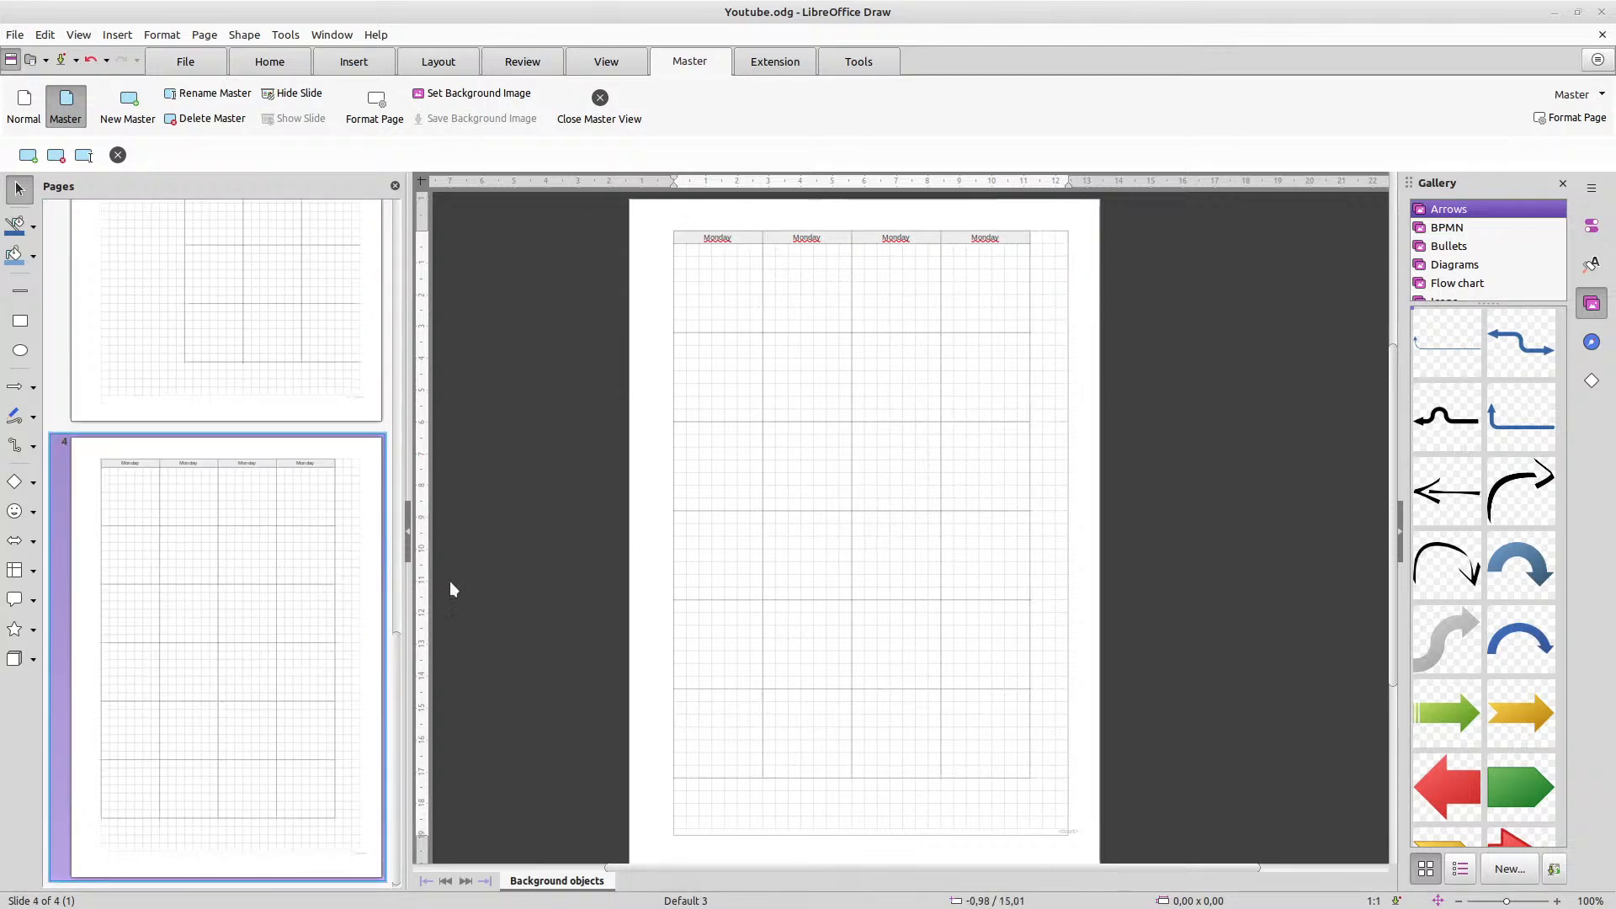
{"action": "left_click", "coordinate": [344, 320]}
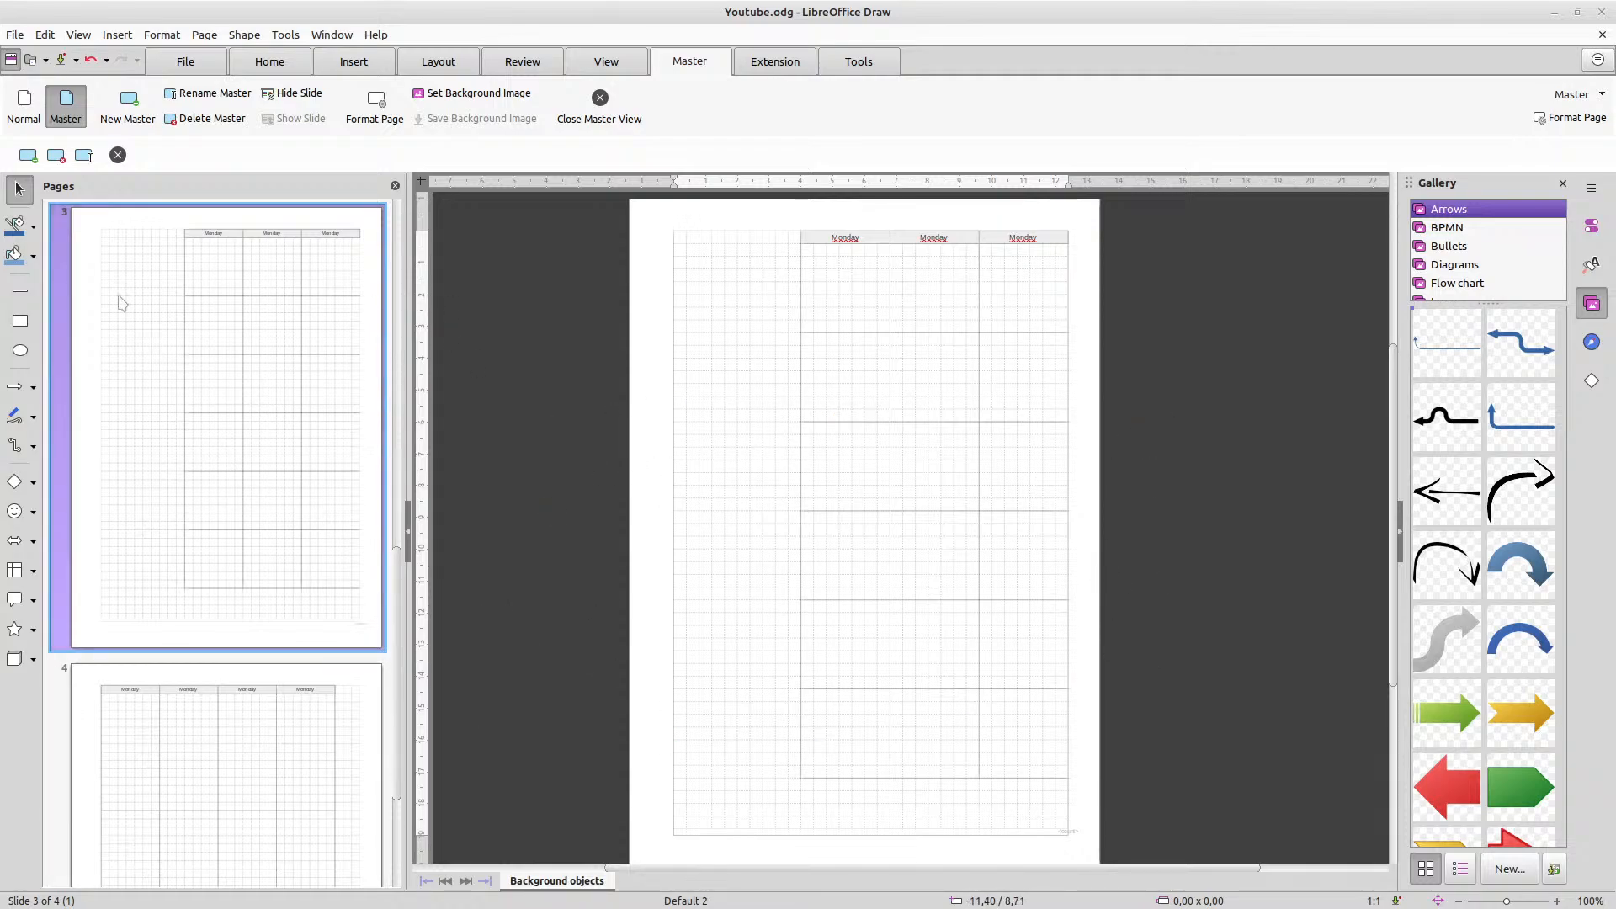
Return to the normal page view and add two new pages after the Index page
{"action": "left_click", "coordinate": [24, 121]}
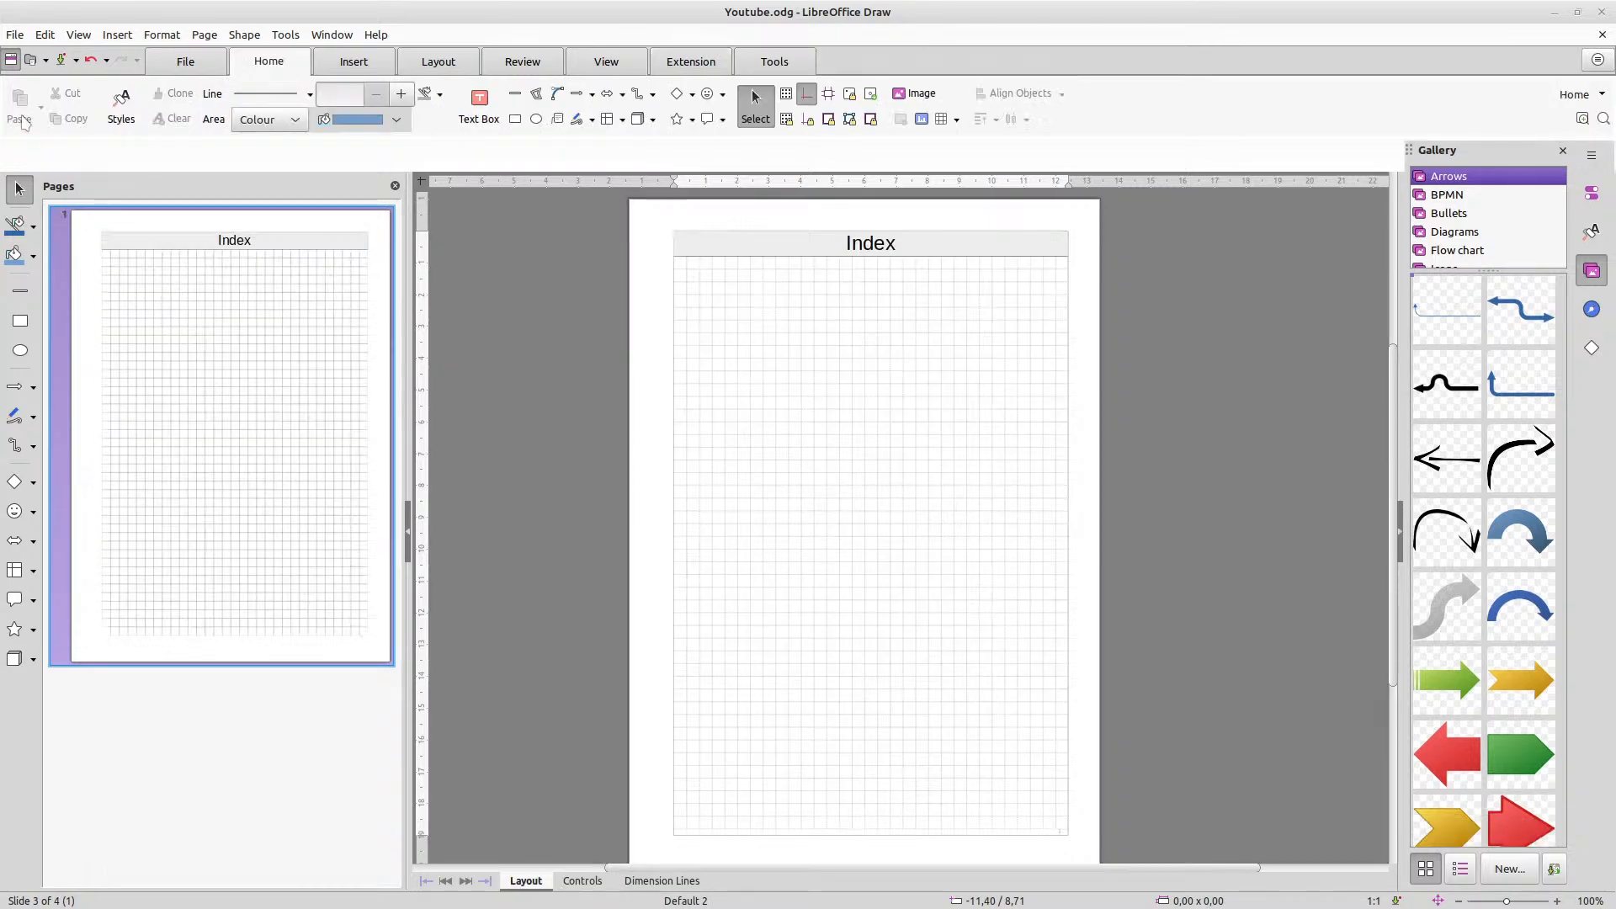
{"action": "left_click", "coordinate": [173, 762]}
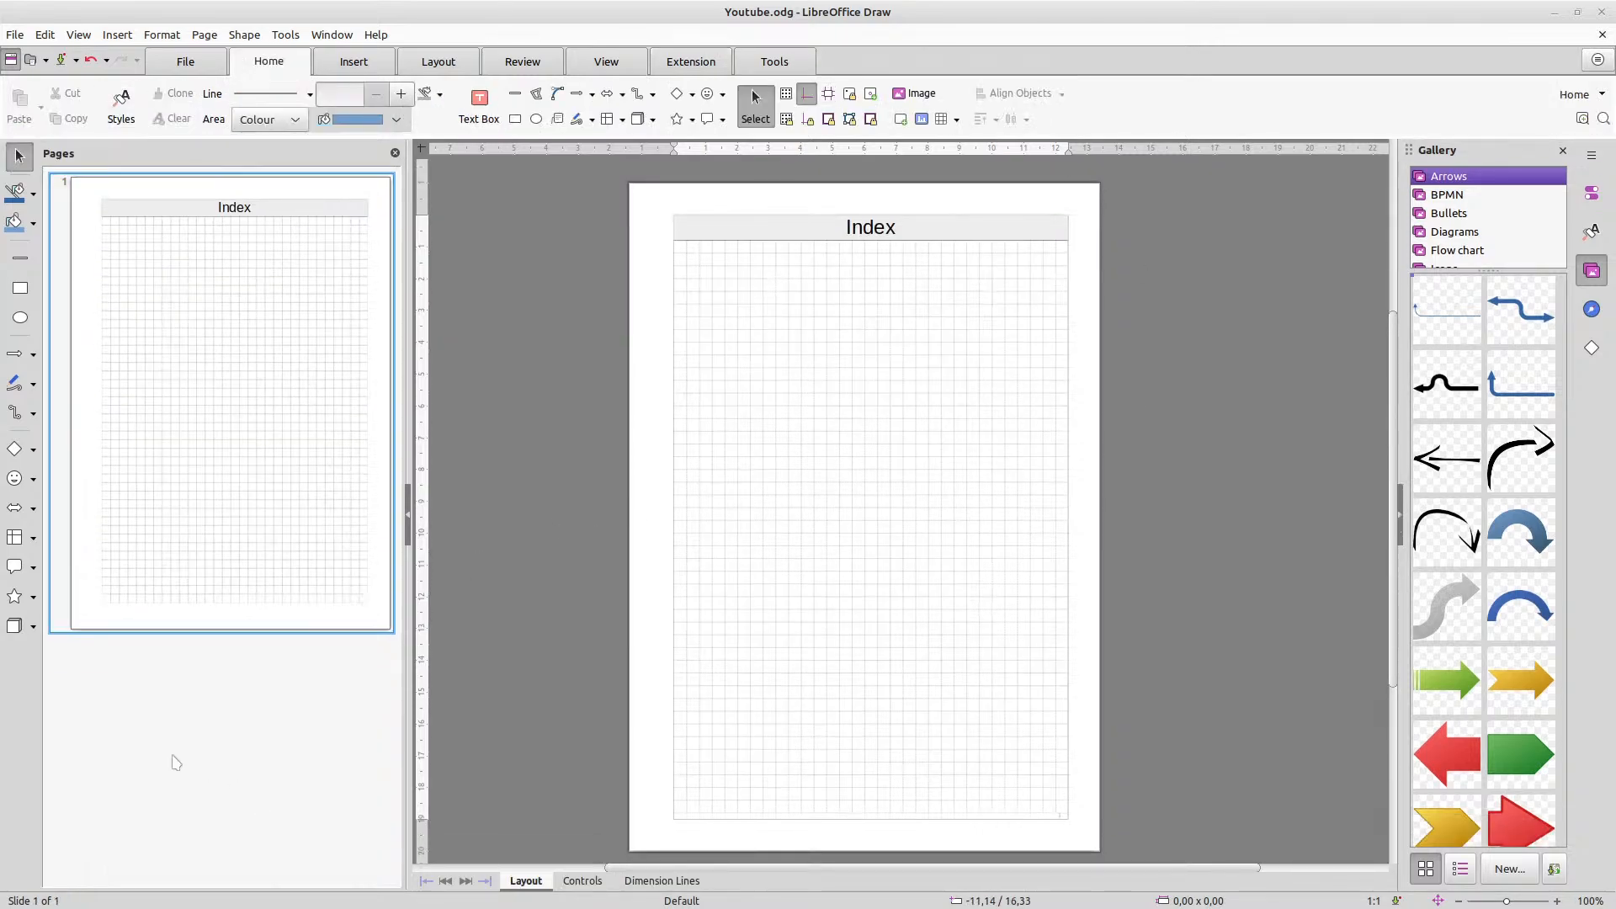
{"action": "right_click", "coordinate": [176, 763]}
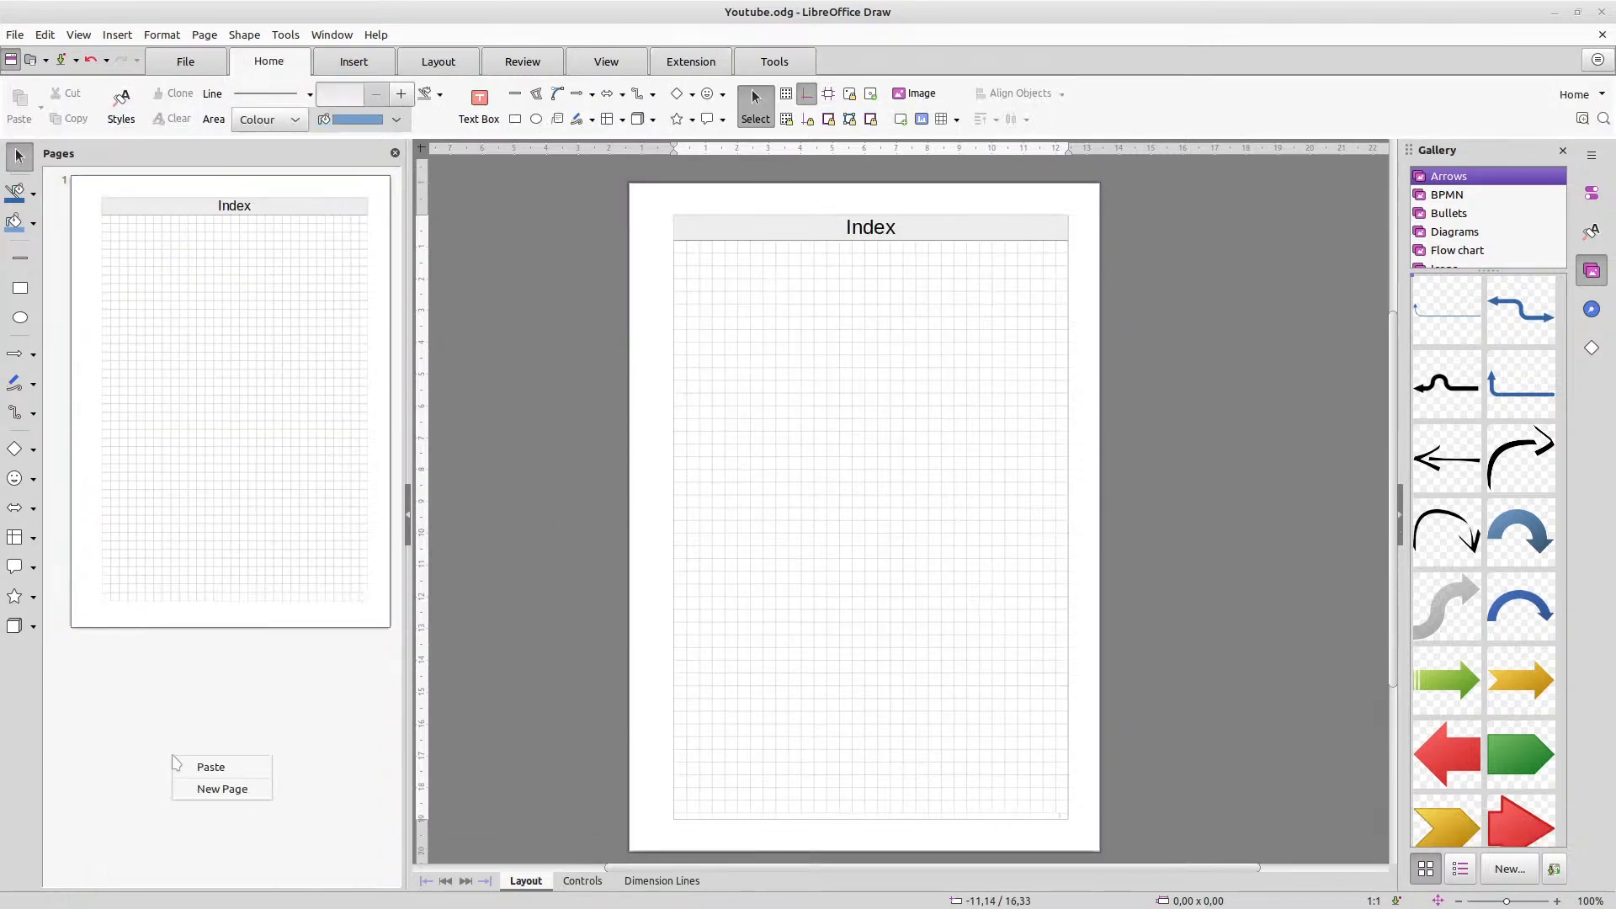
{"action": "left_click", "coordinate": [202, 788]}
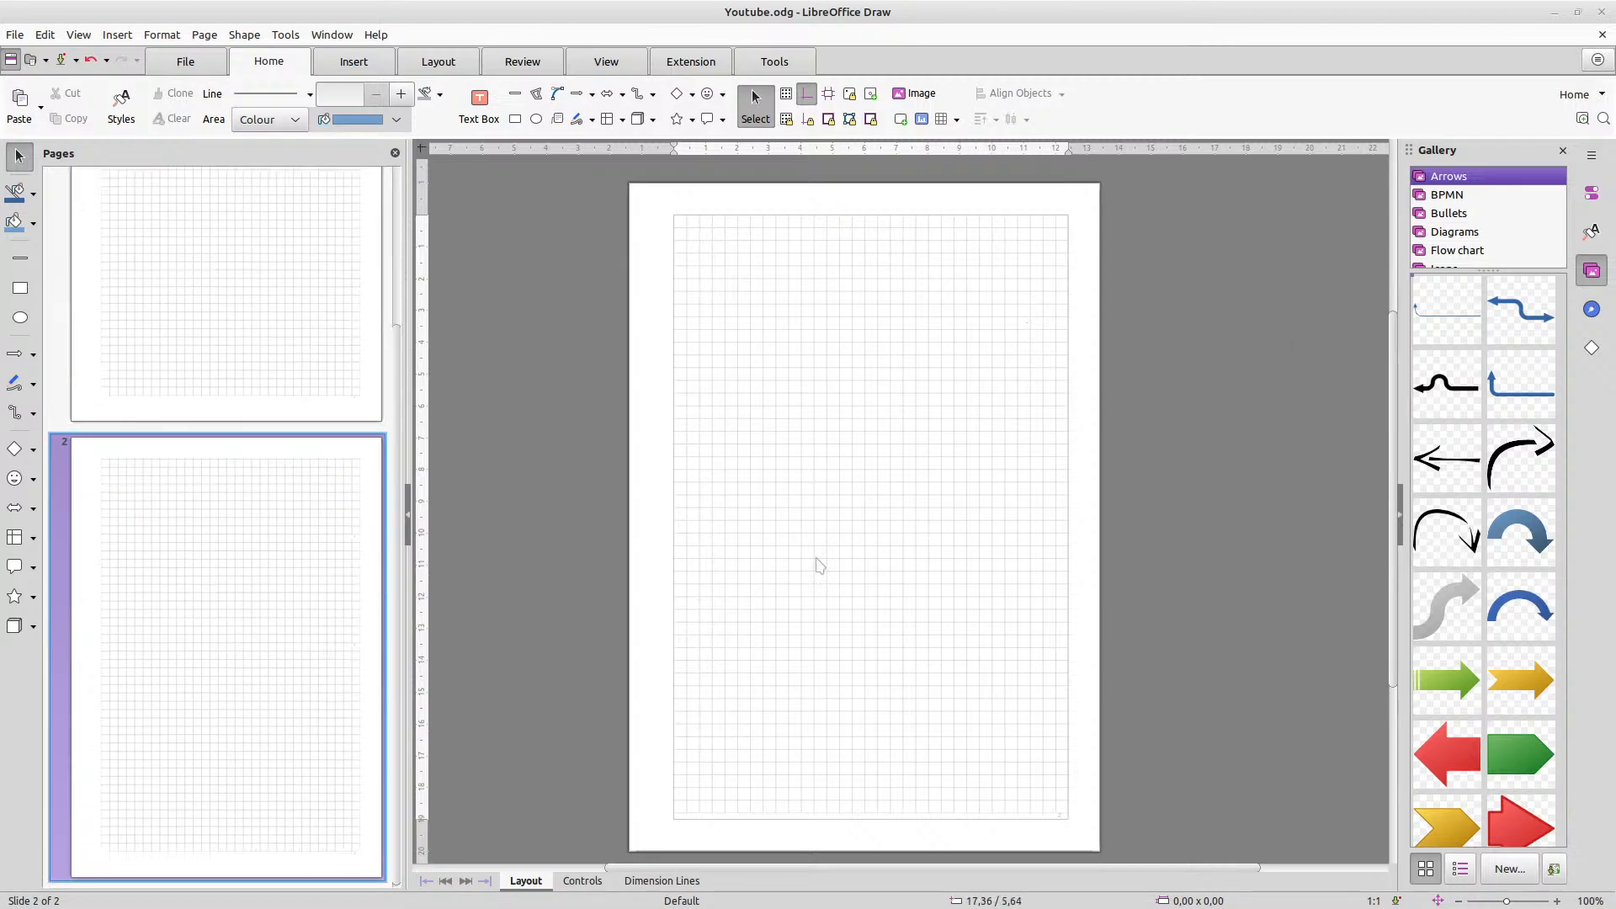
{"action": "right_click", "coordinate": [258, 588]}
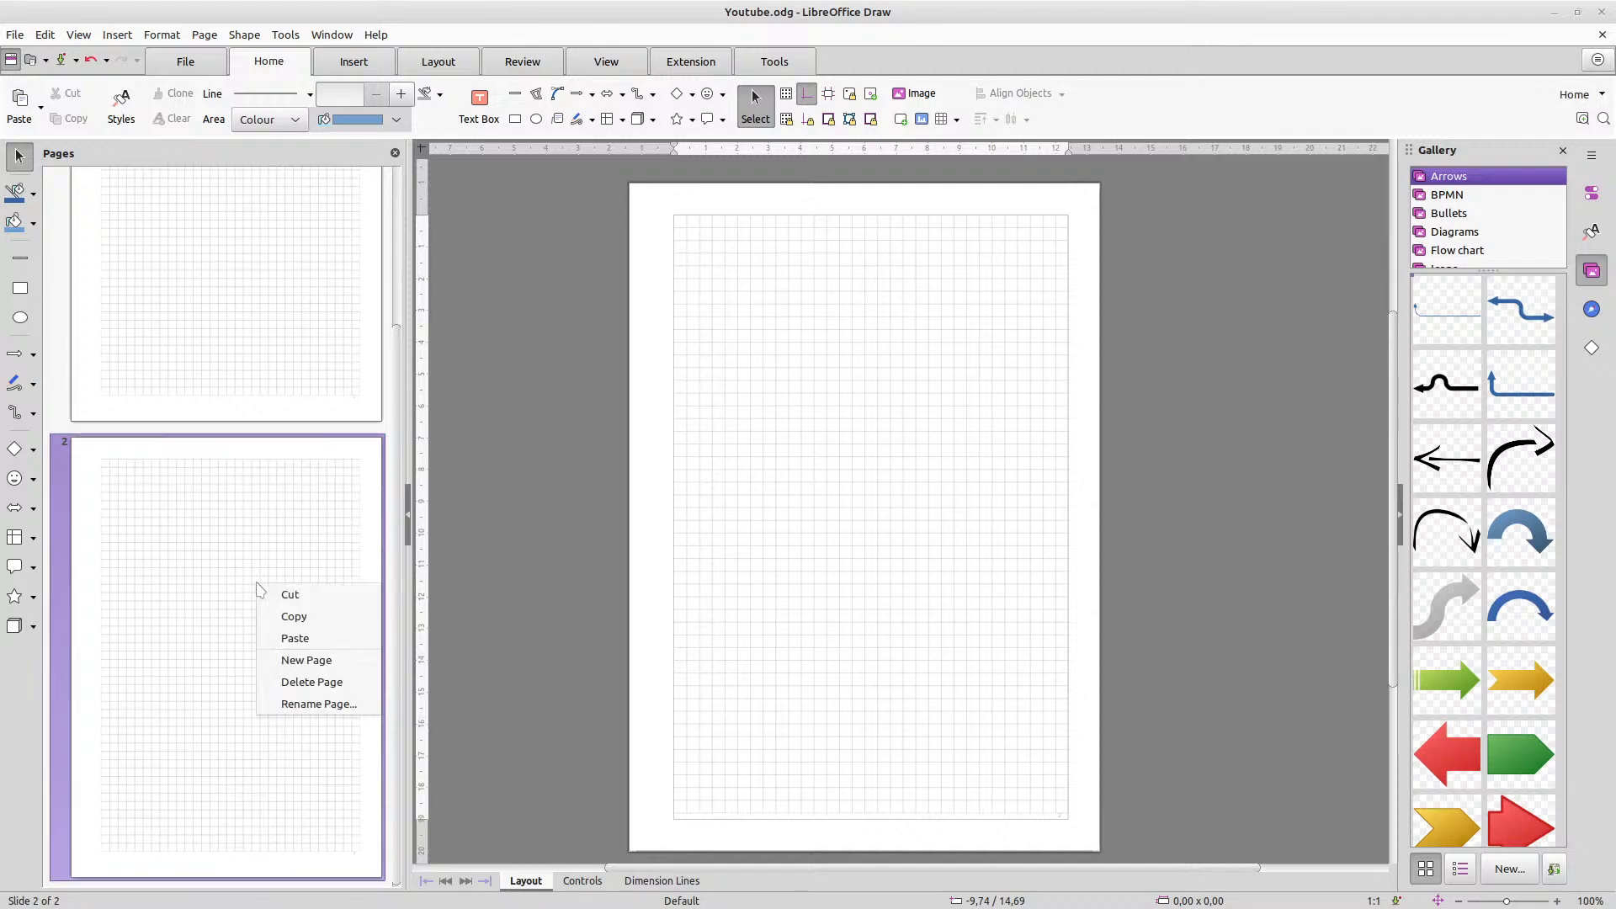
{"action": "left_click", "coordinate": [287, 661]}
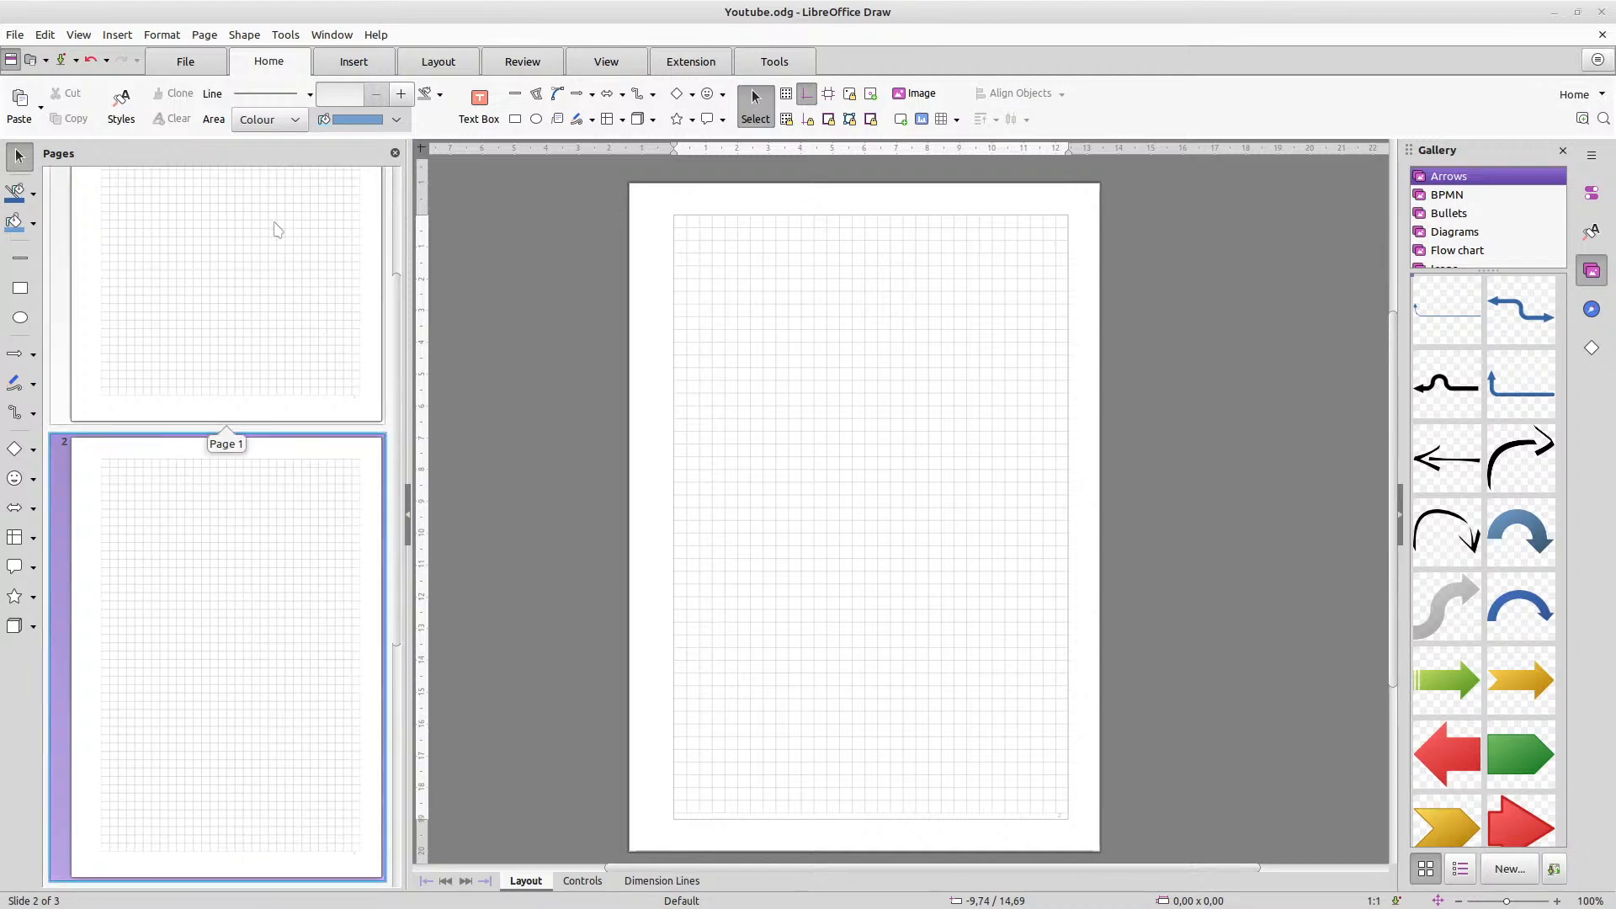
{"action": "scroll", "coordinate": [186, 694], "scroll_direction": "down", "scroll_amount": 2}
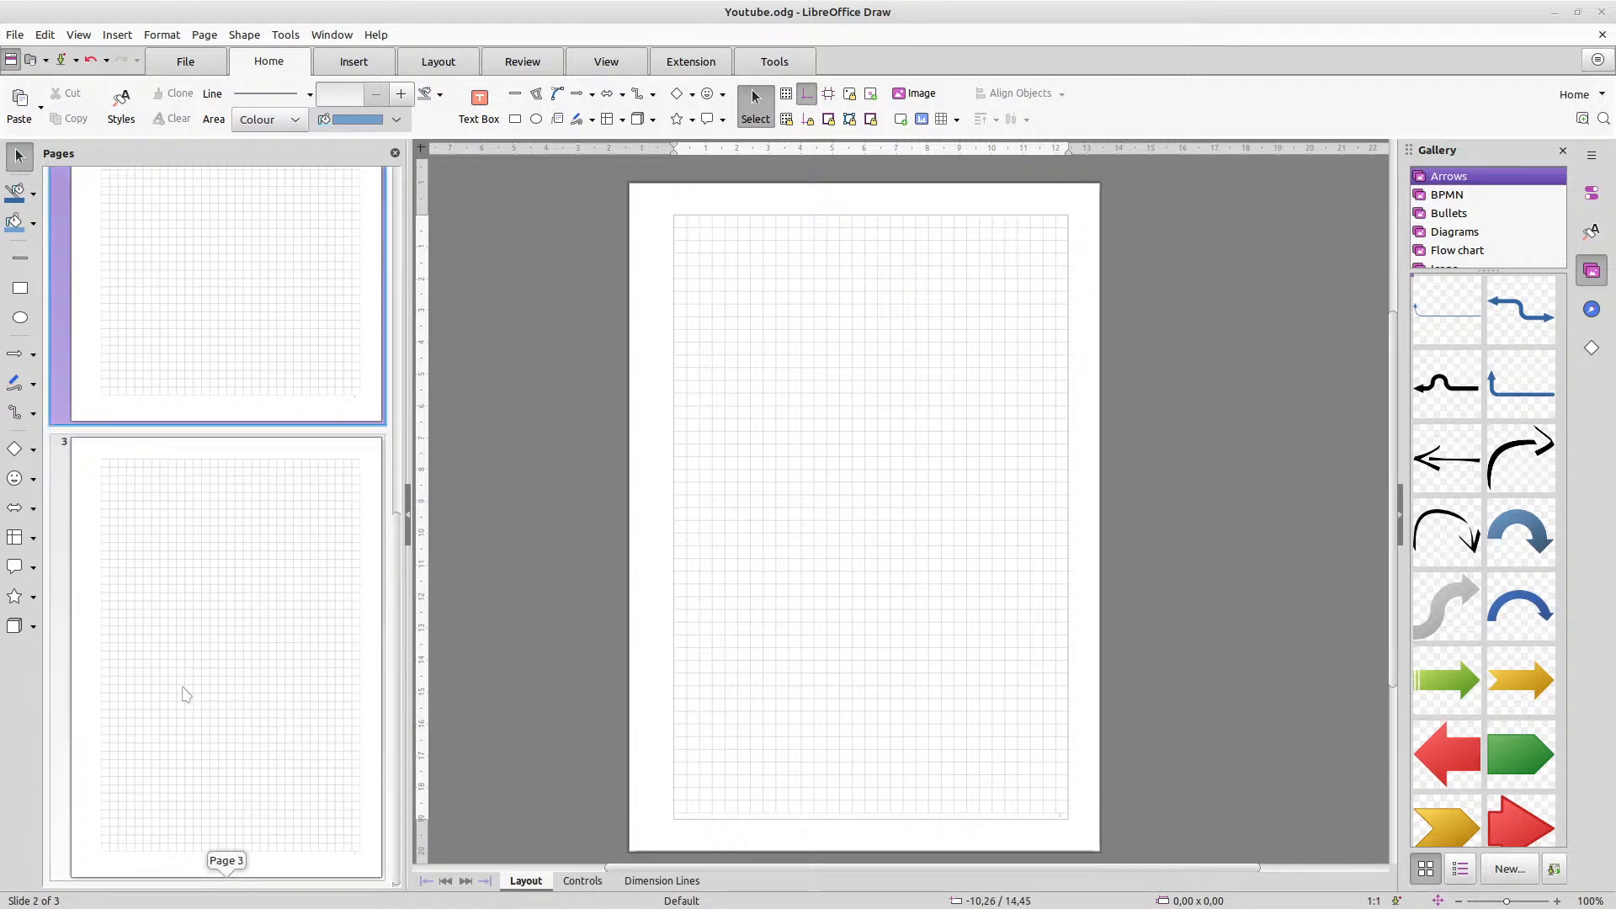
{"action": "left_click", "coordinate": [187, 689]}
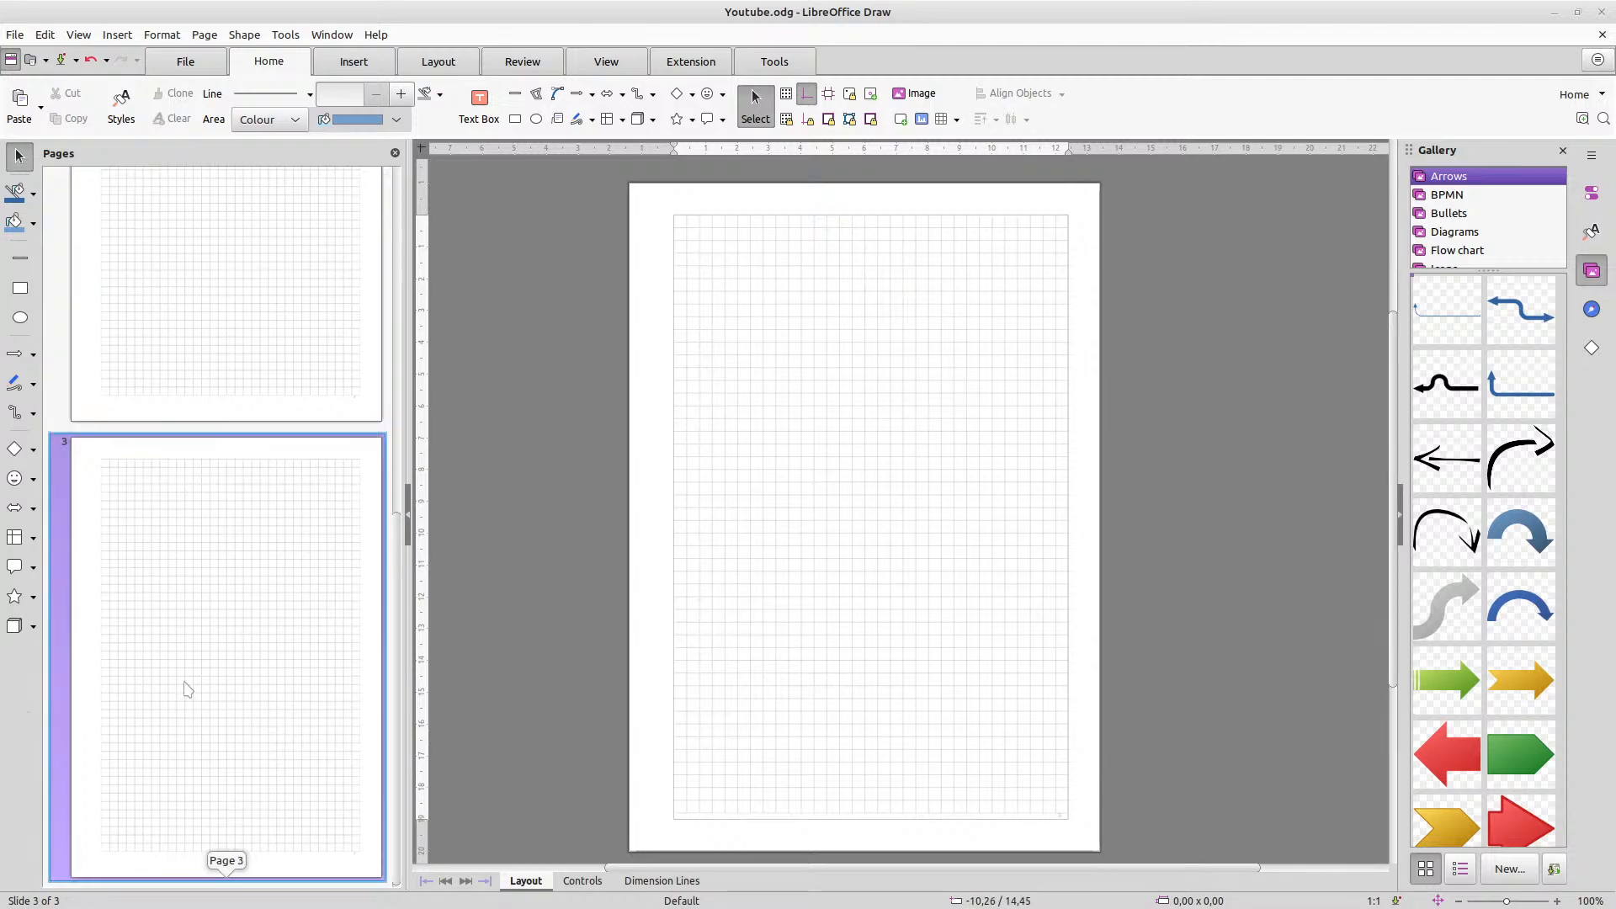
{"action": "right_click", "coordinate": [1078, 396]}
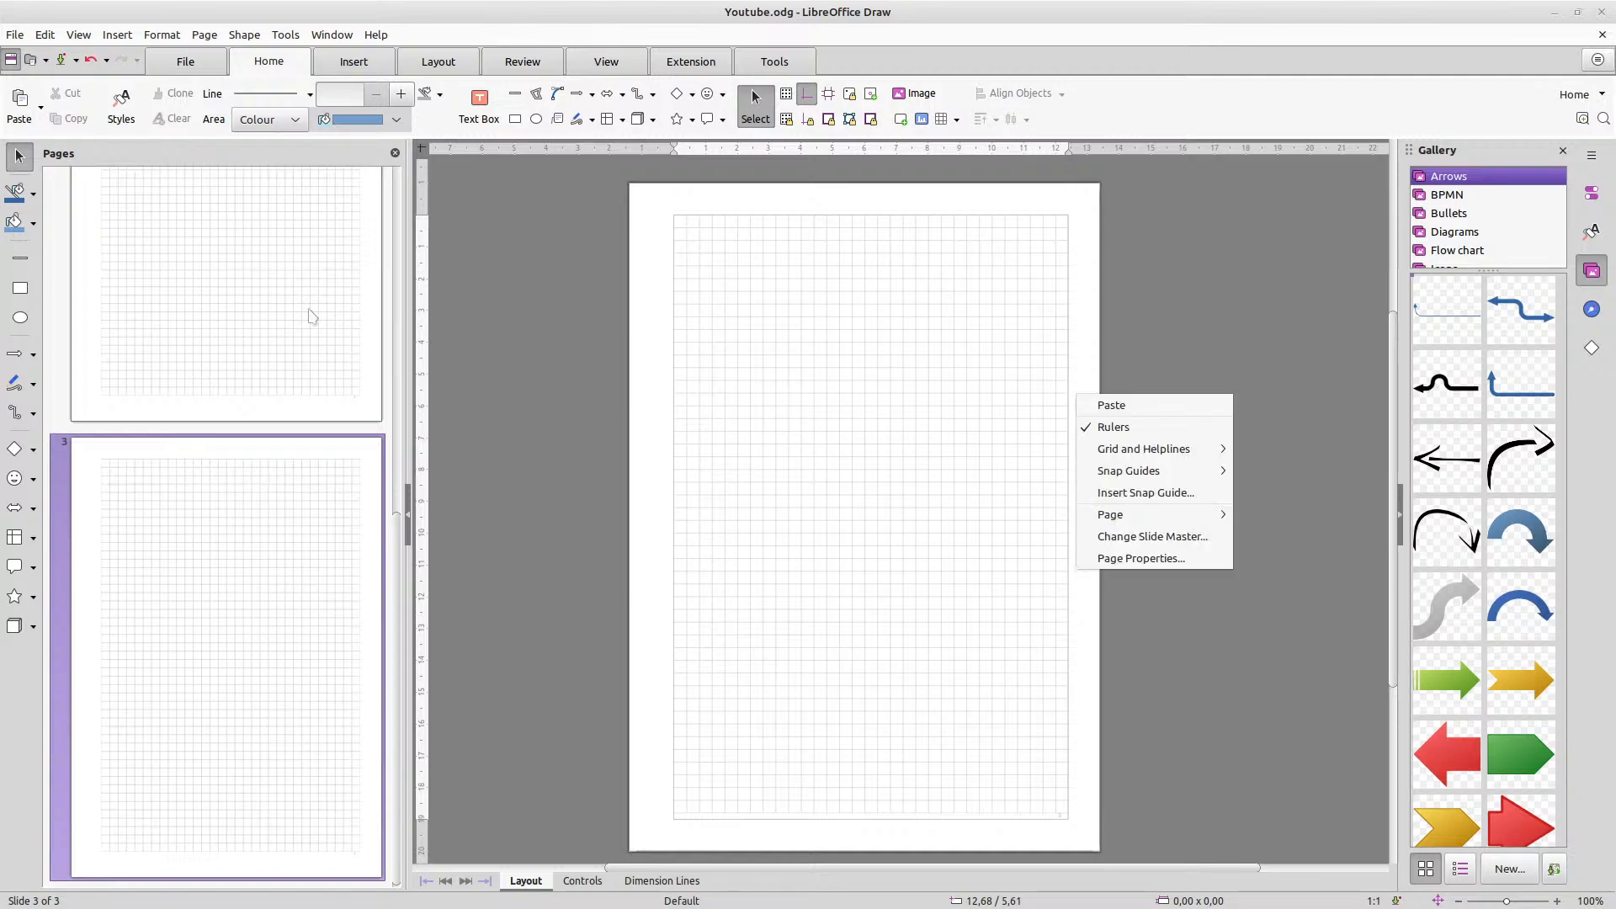
{"action": "left_click", "coordinate": [346, 325]}
Apply the Default 1 master to the Index page through Change Slide Master
{"action": "scroll", "coordinate": [336, 325], "scroll_direction": "up", "scroll_amount": 5}
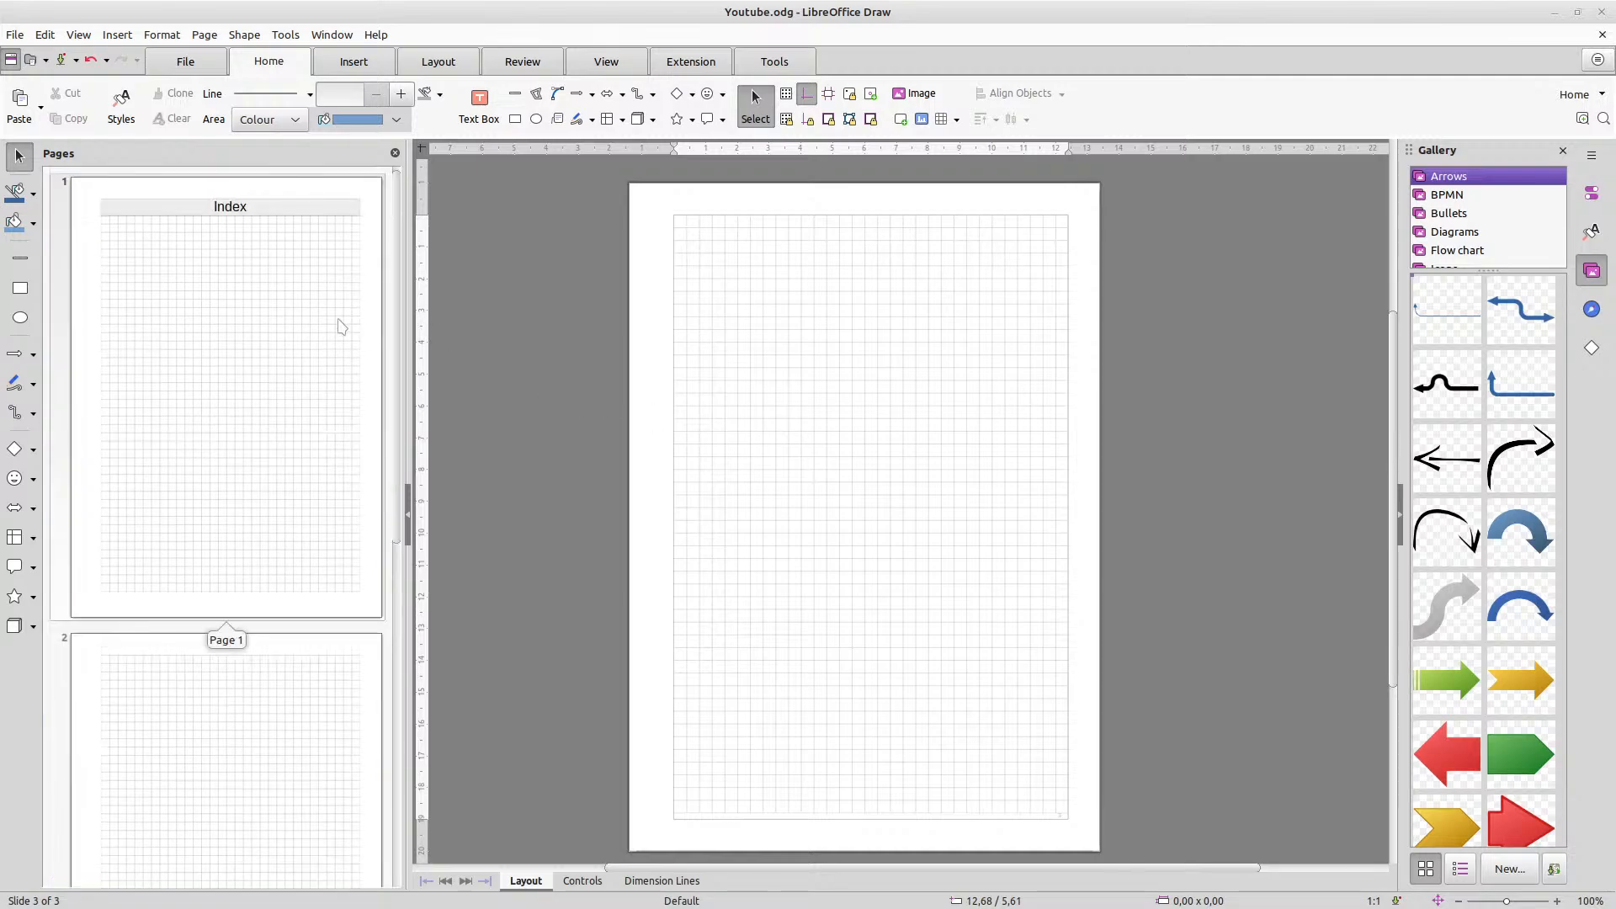
{"action": "left_click", "coordinate": [335, 325]}
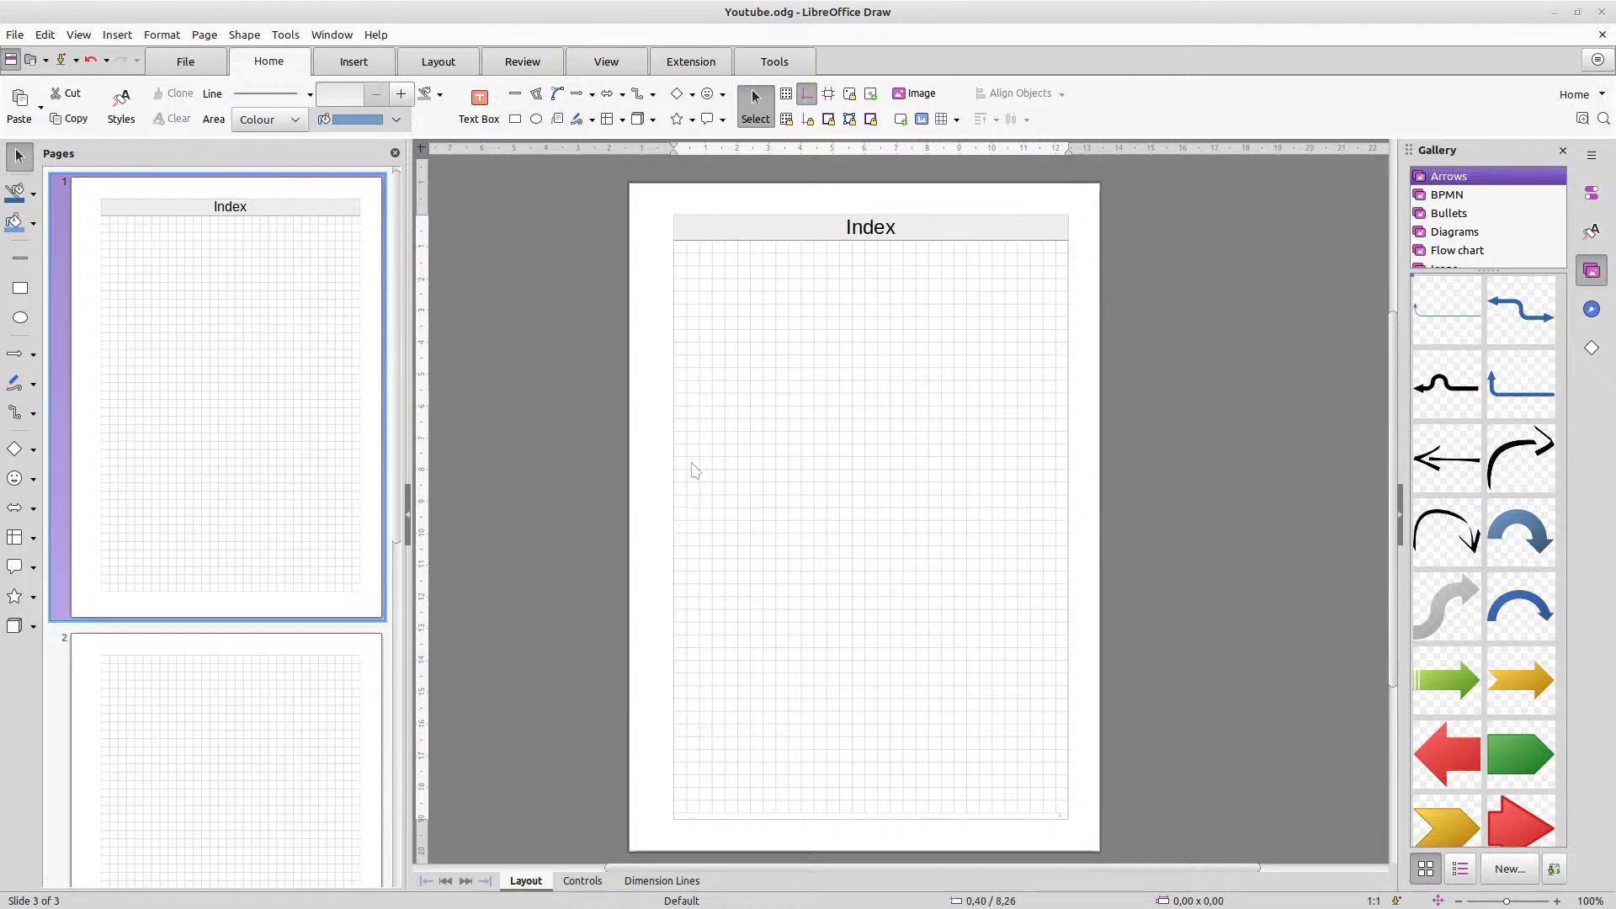
{"action": "right_click", "coordinate": [822, 414]}
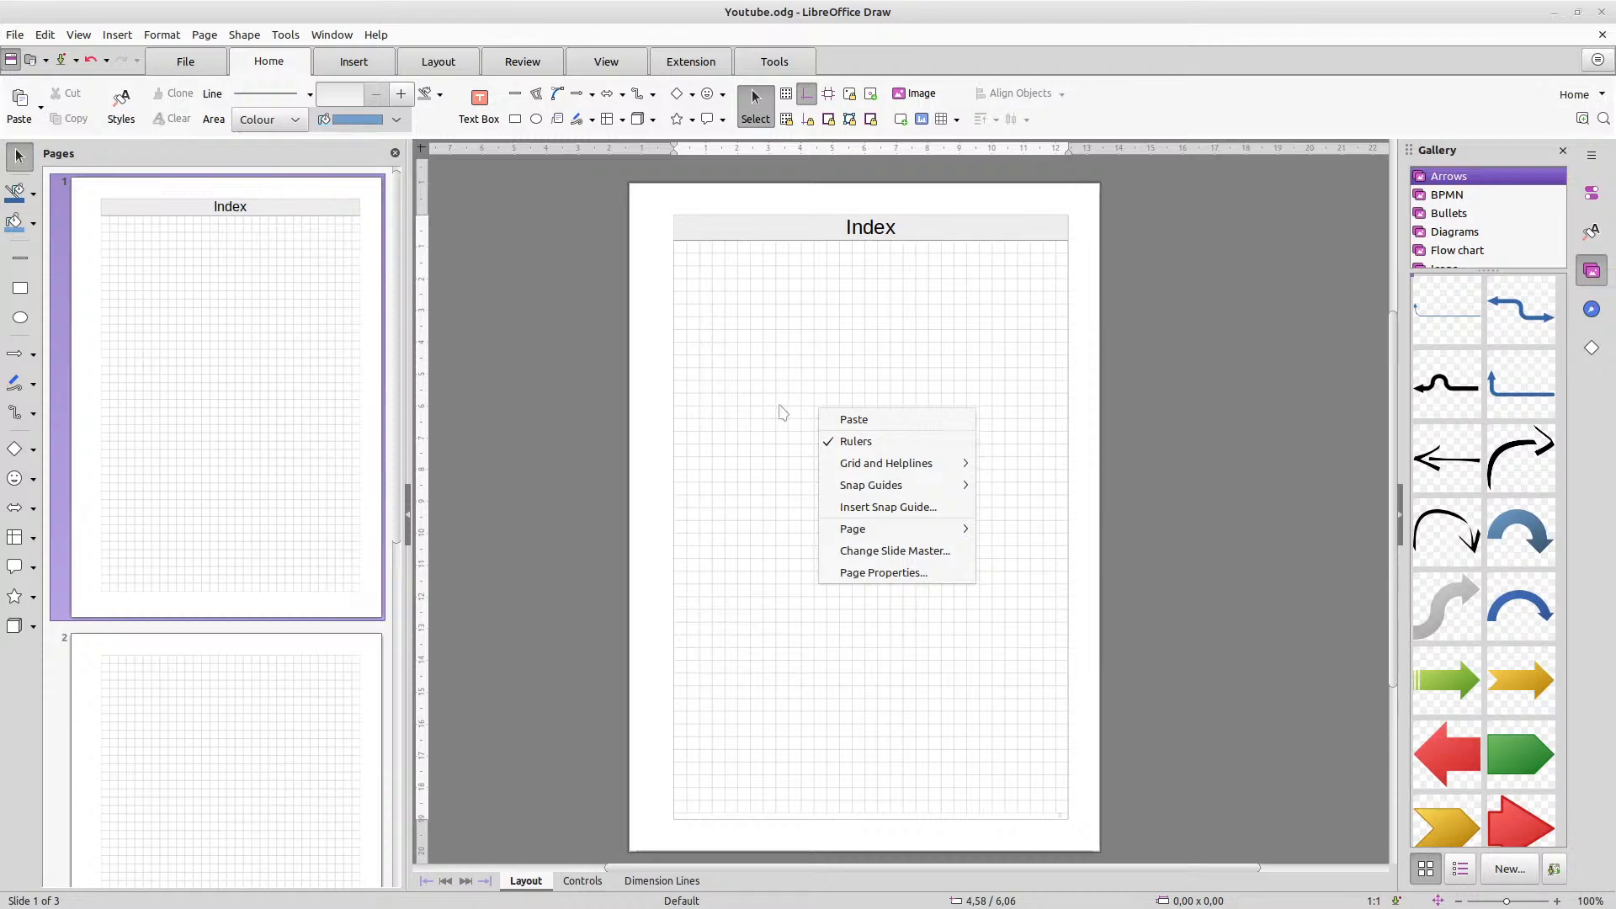
{"action": "left_click", "coordinate": [934, 552]}
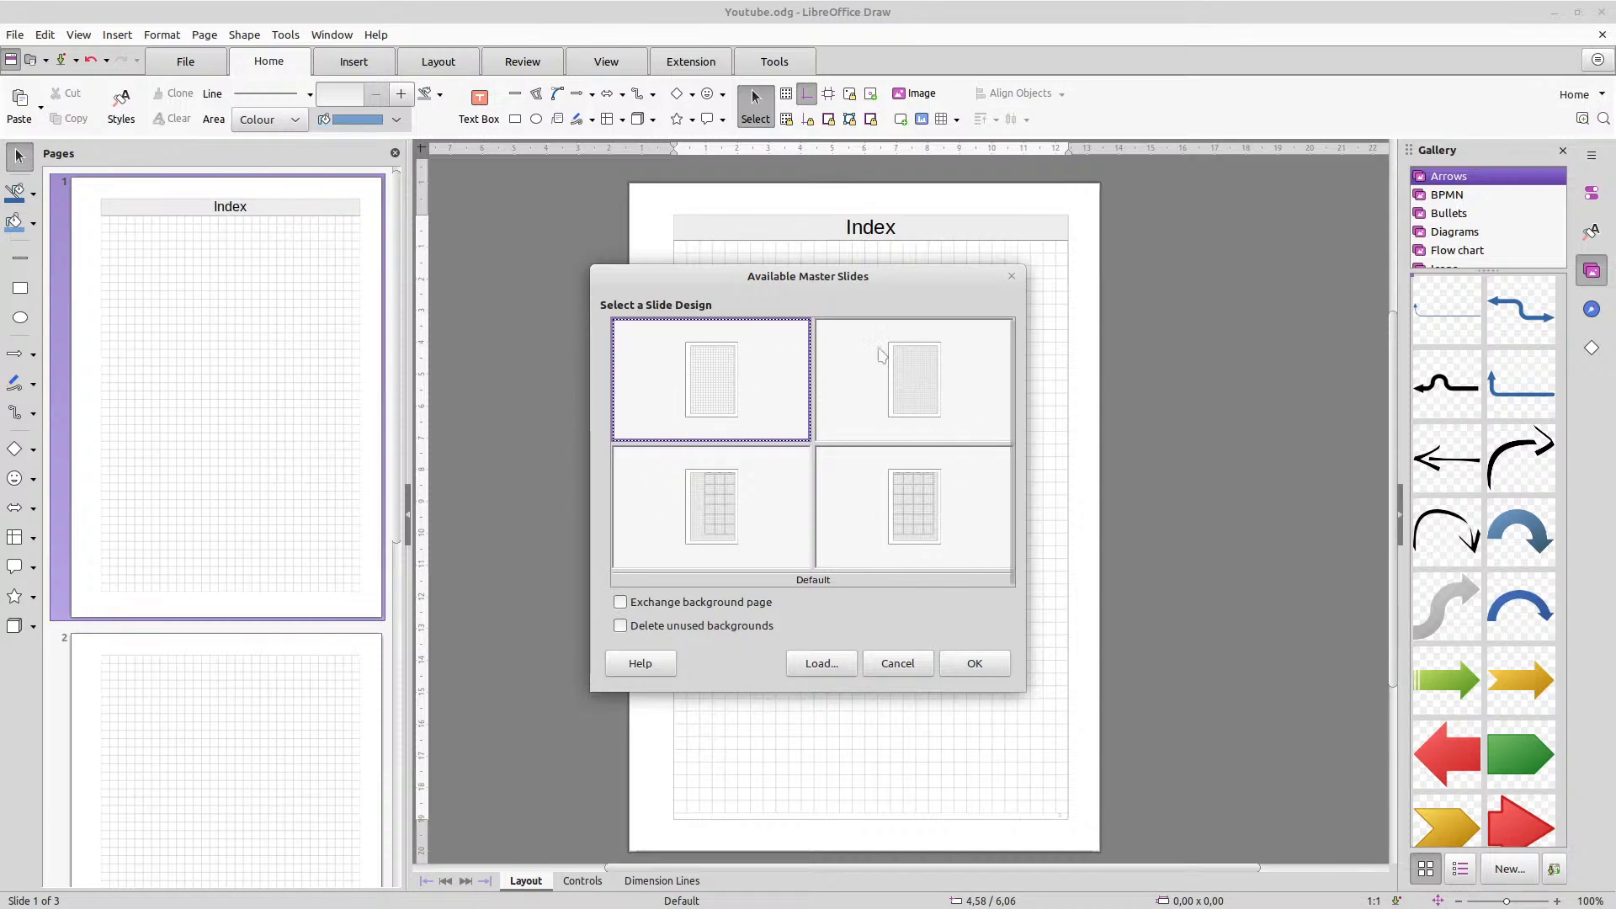
{"action": "left_click", "coordinate": [931, 363]}
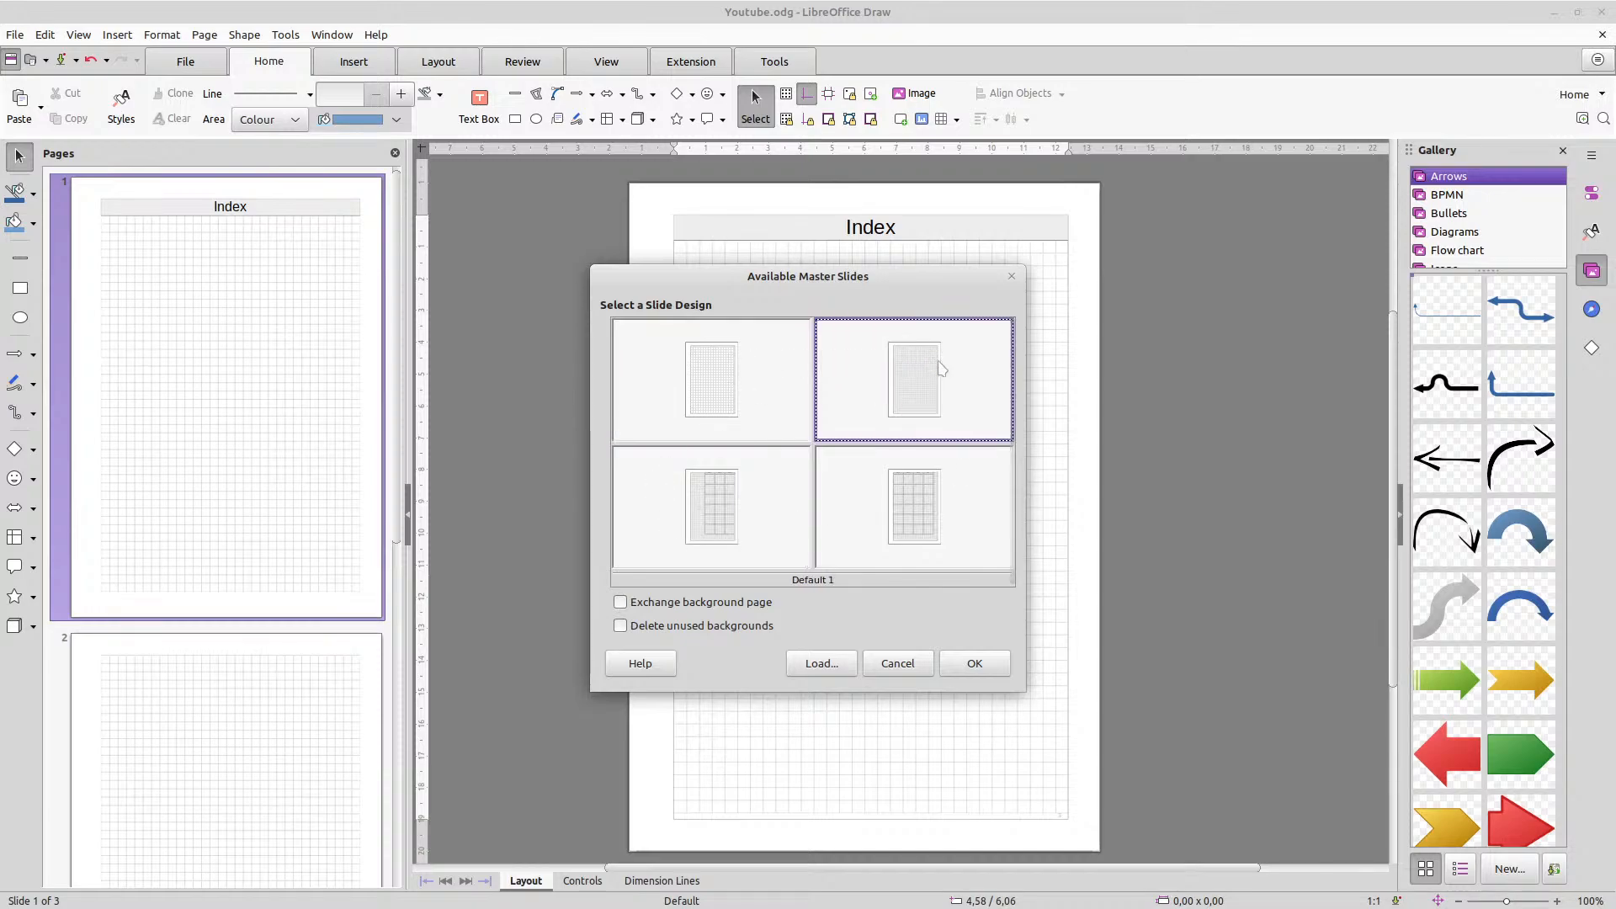
{"action": "left_click", "coordinate": [983, 663]}
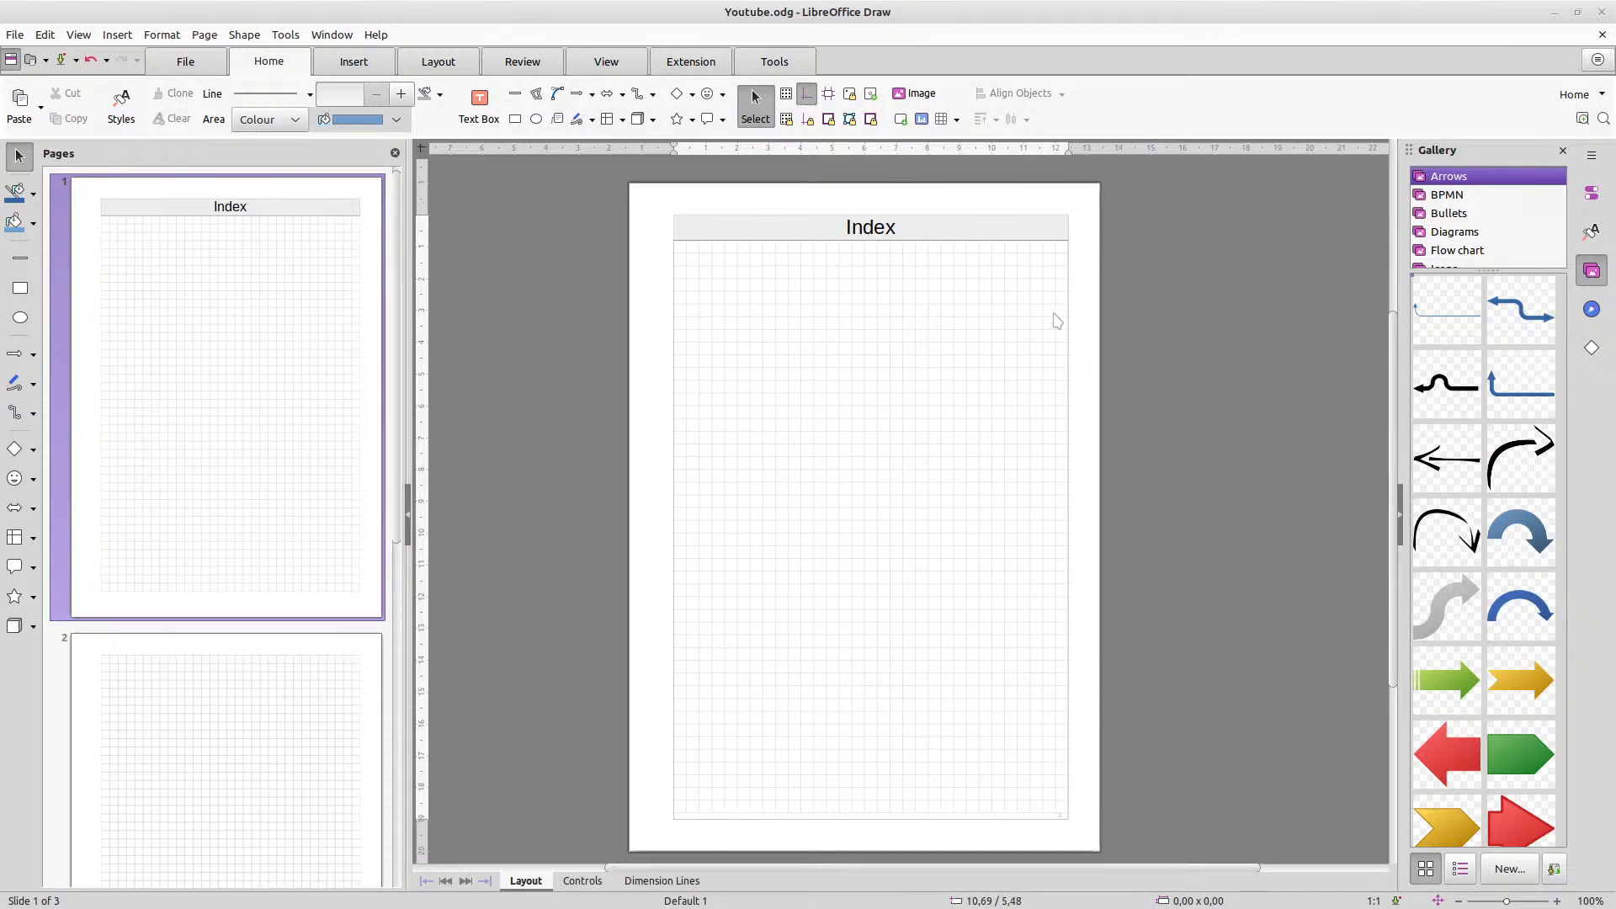
Apply the Default 1 master to page 2 through Change Slide Master
{"action": "scroll", "coordinate": [306, 674], "scroll_direction": "down", "scroll_amount": 5}
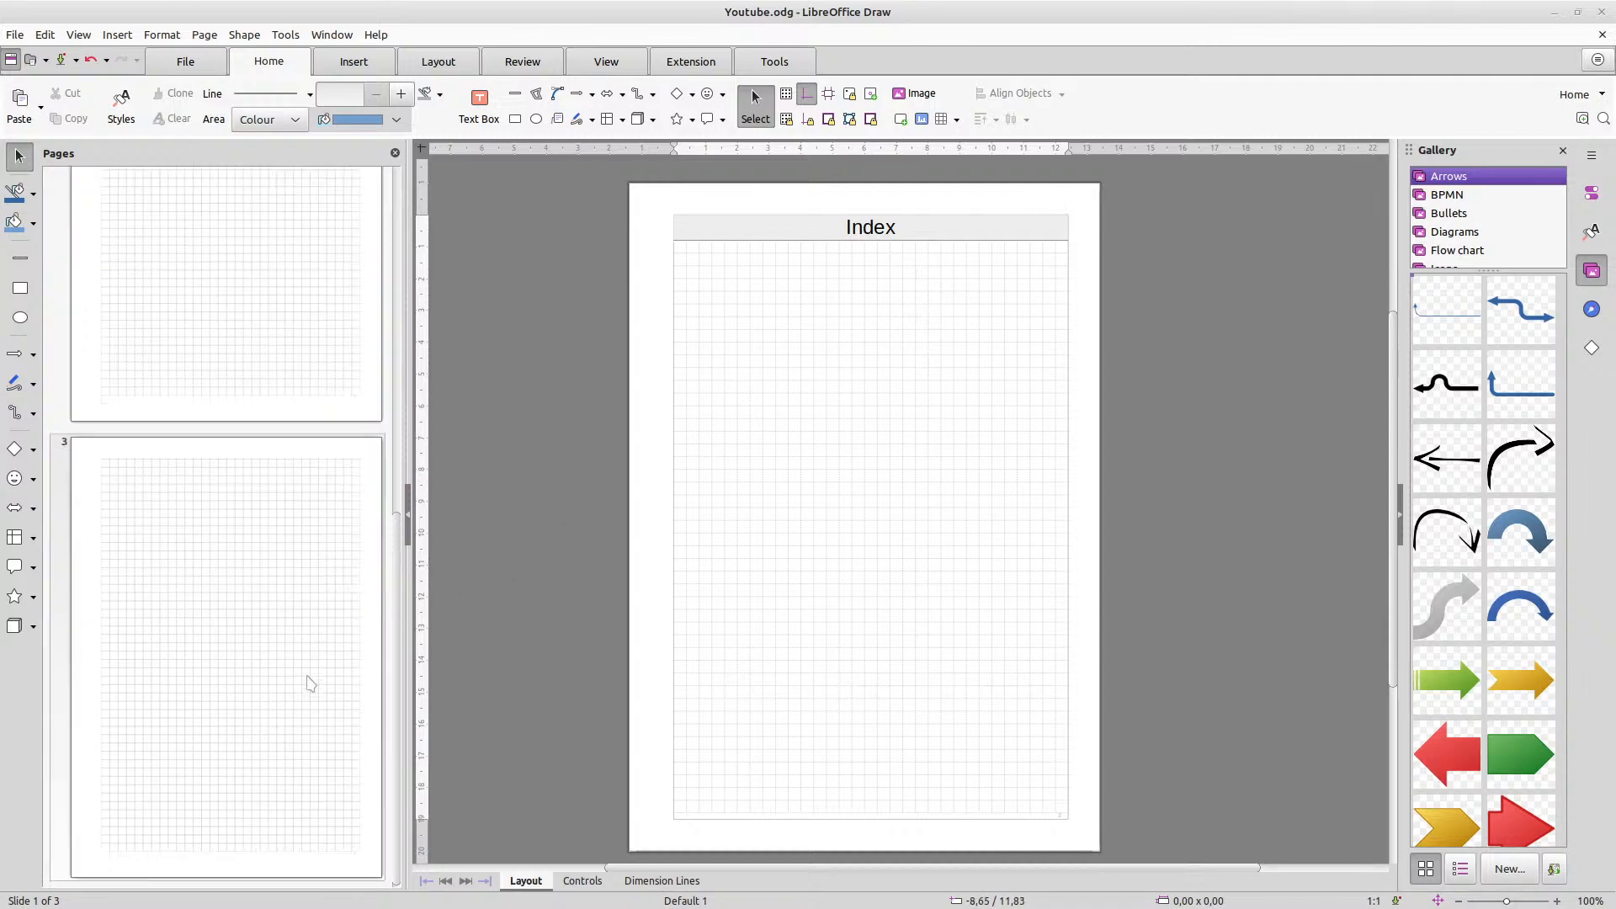
{"action": "left_click", "coordinate": [308, 624]}
{"action": "left_click", "coordinate": [307, 306]}
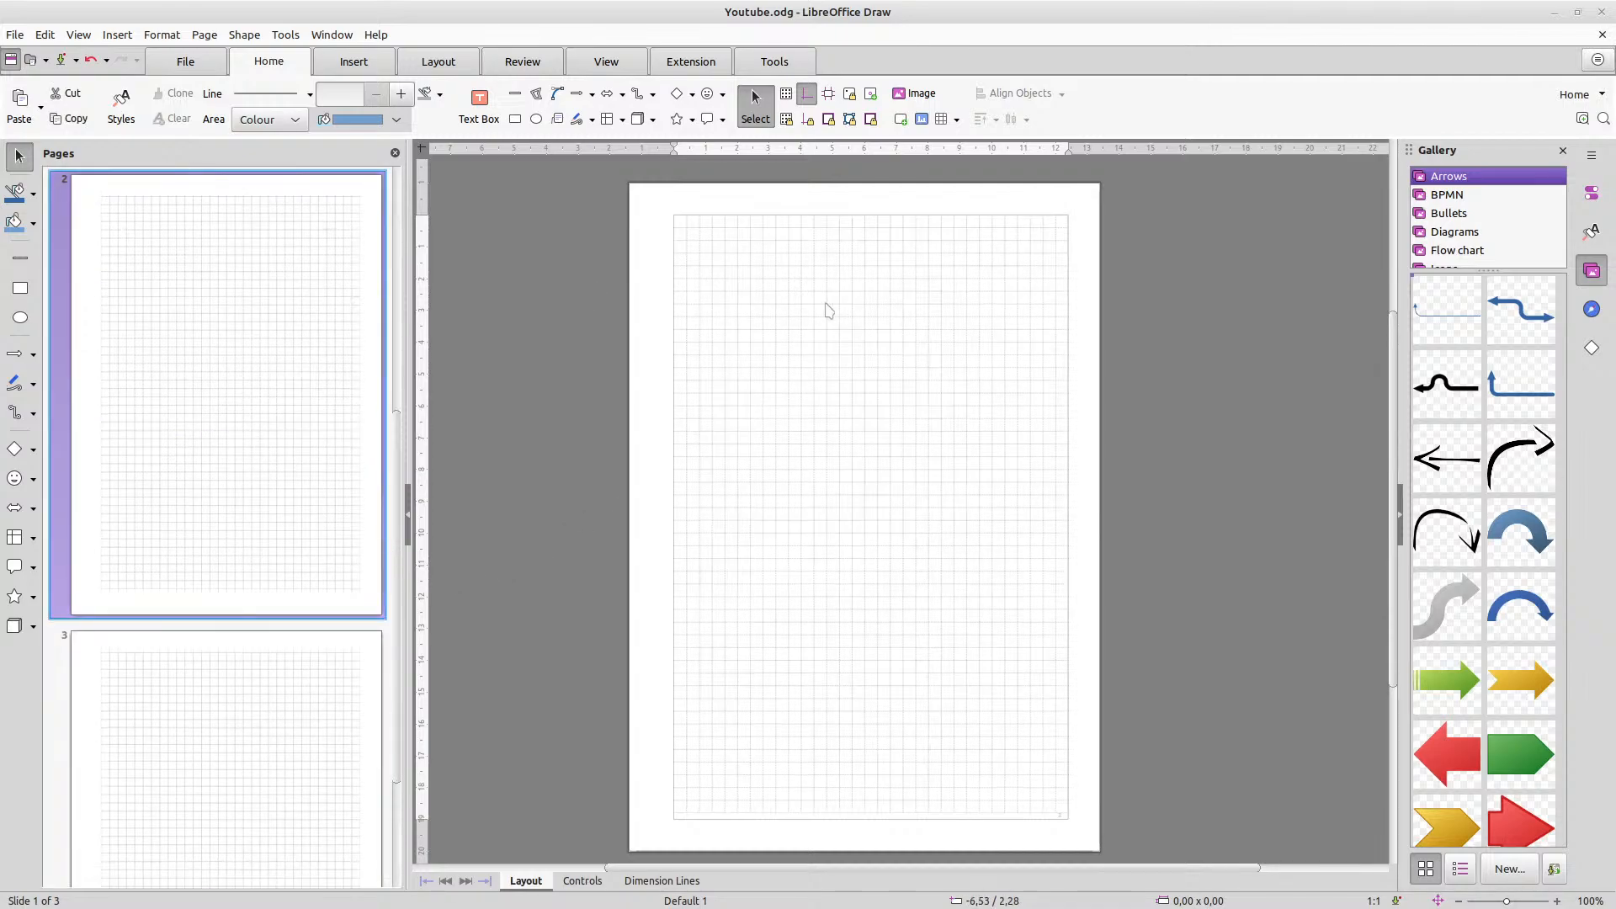
{"action": "right_click", "coordinate": [826, 308]}
{"action": "left_click", "coordinate": [876, 447]}
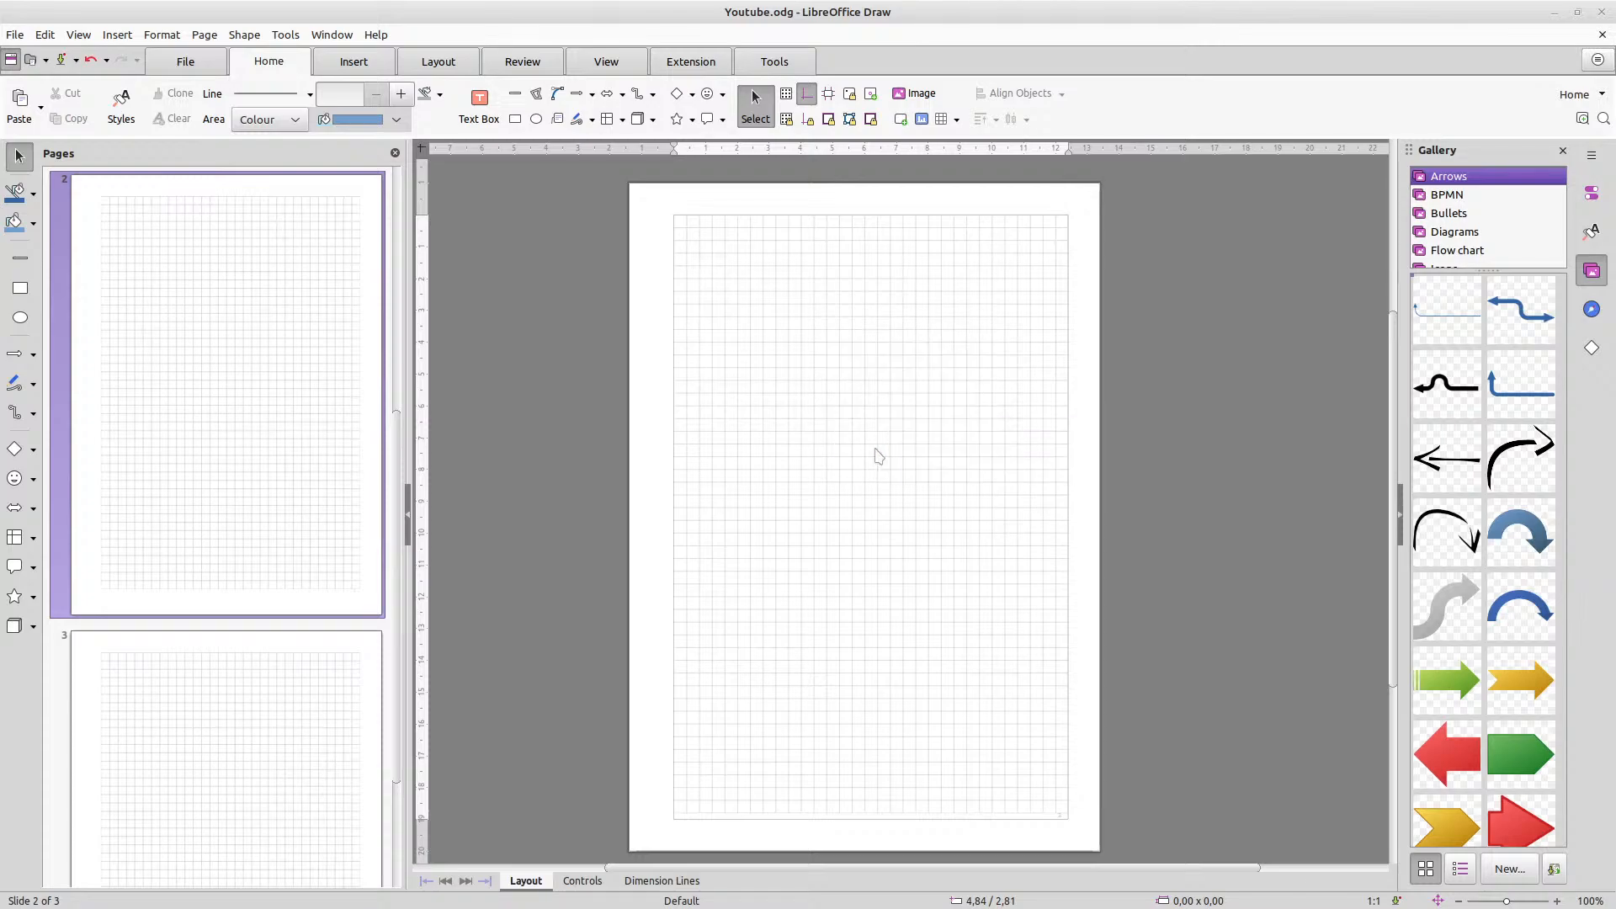
{"action": "left_click", "coordinate": [931, 383]}
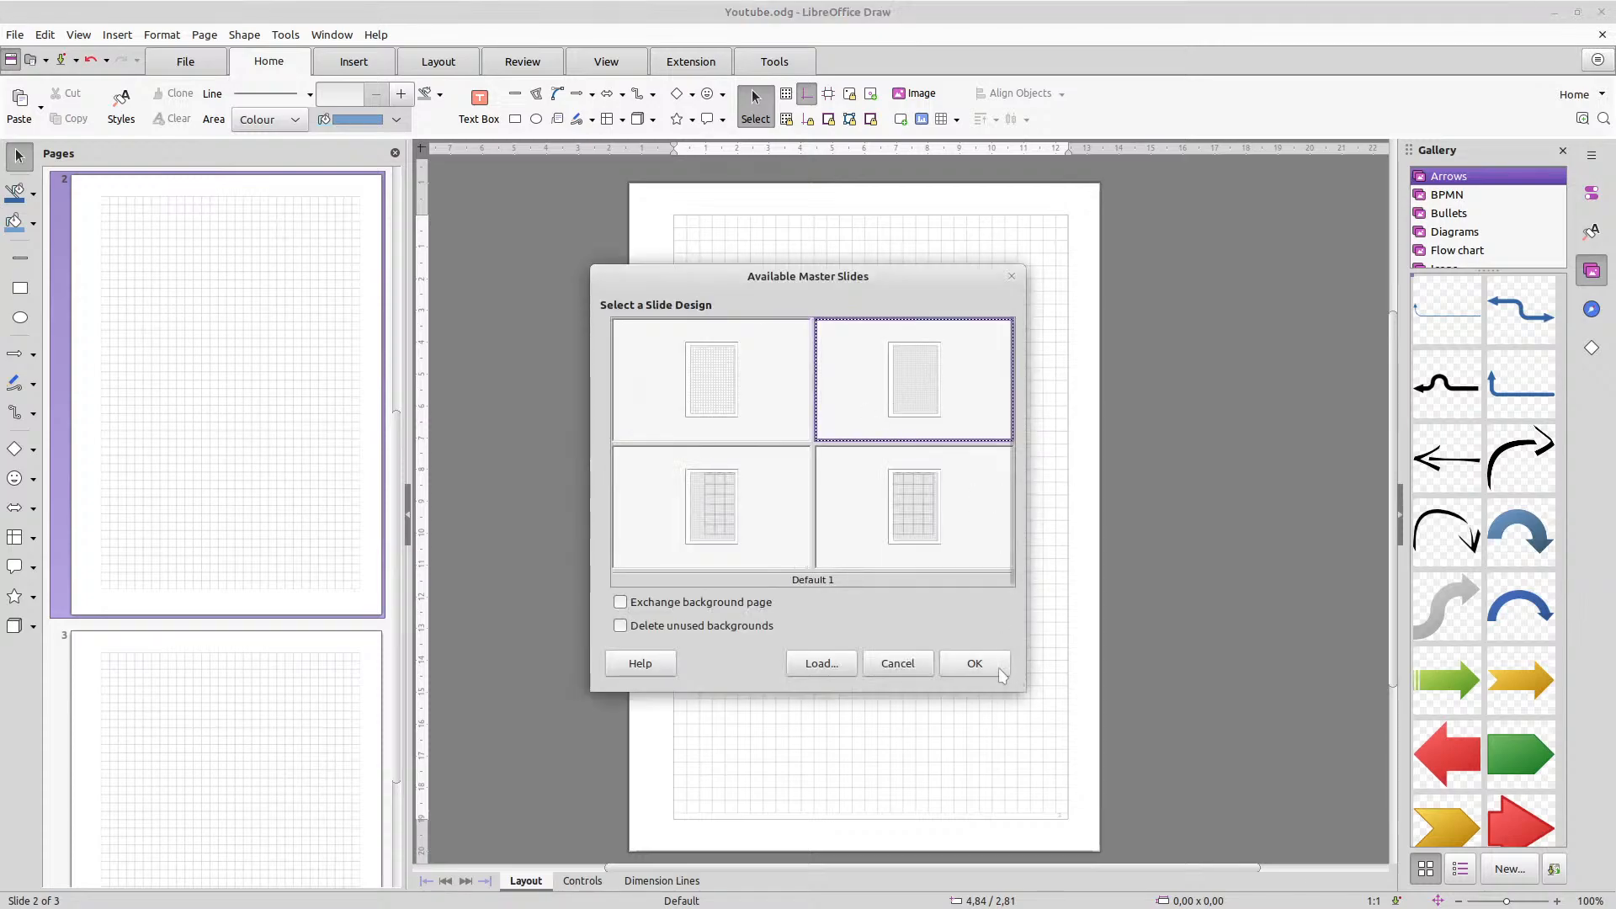
{"action": "left_click", "coordinate": [995, 667]}
Apply the three-column Default 2 master to page 3 through Change Slide Master
{"action": "left_click", "coordinate": [289, 656]}
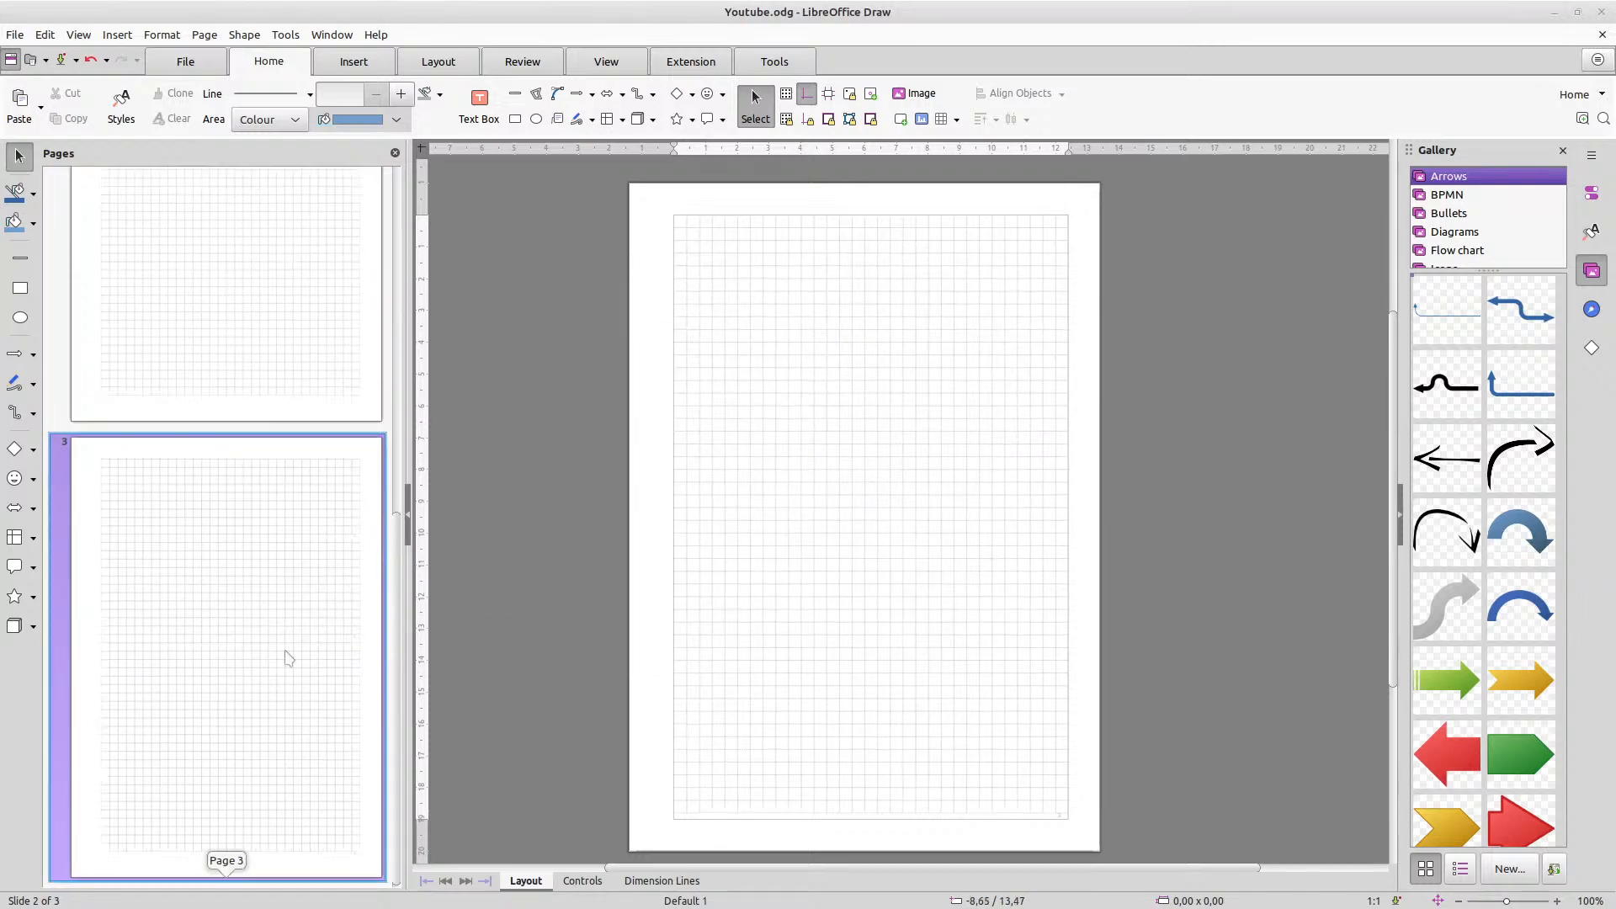
{"action": "right_click", "coordinate": [738, 376]}
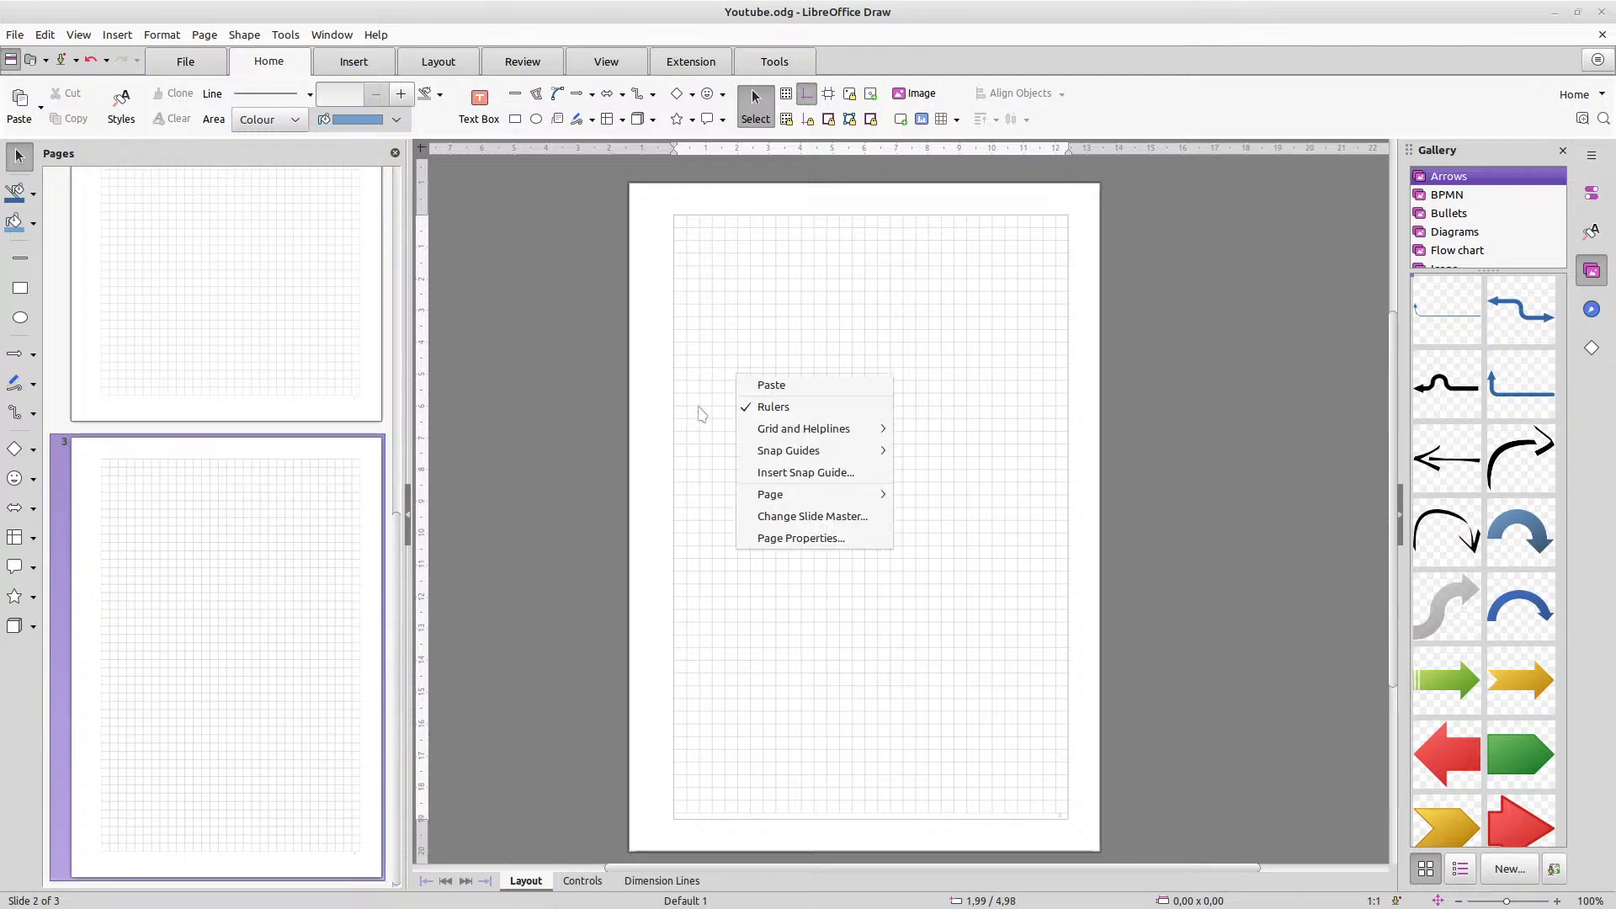
{"action": "left_click", "coordinate": [785, 516]}
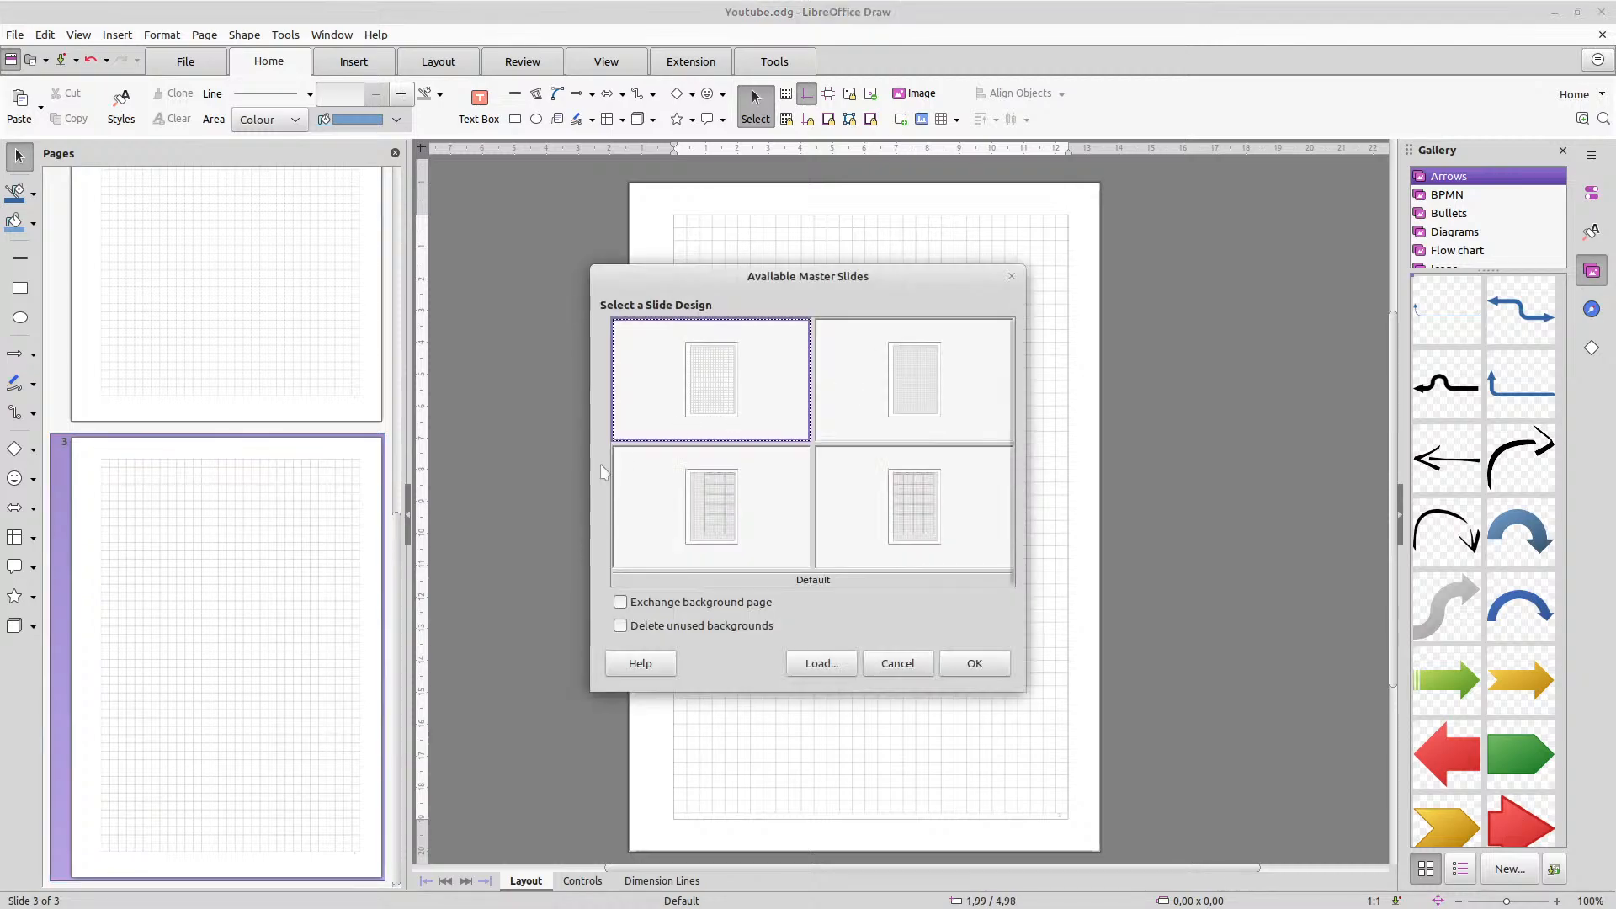
{"action": "left_click", "coordinate": [683, 488]}
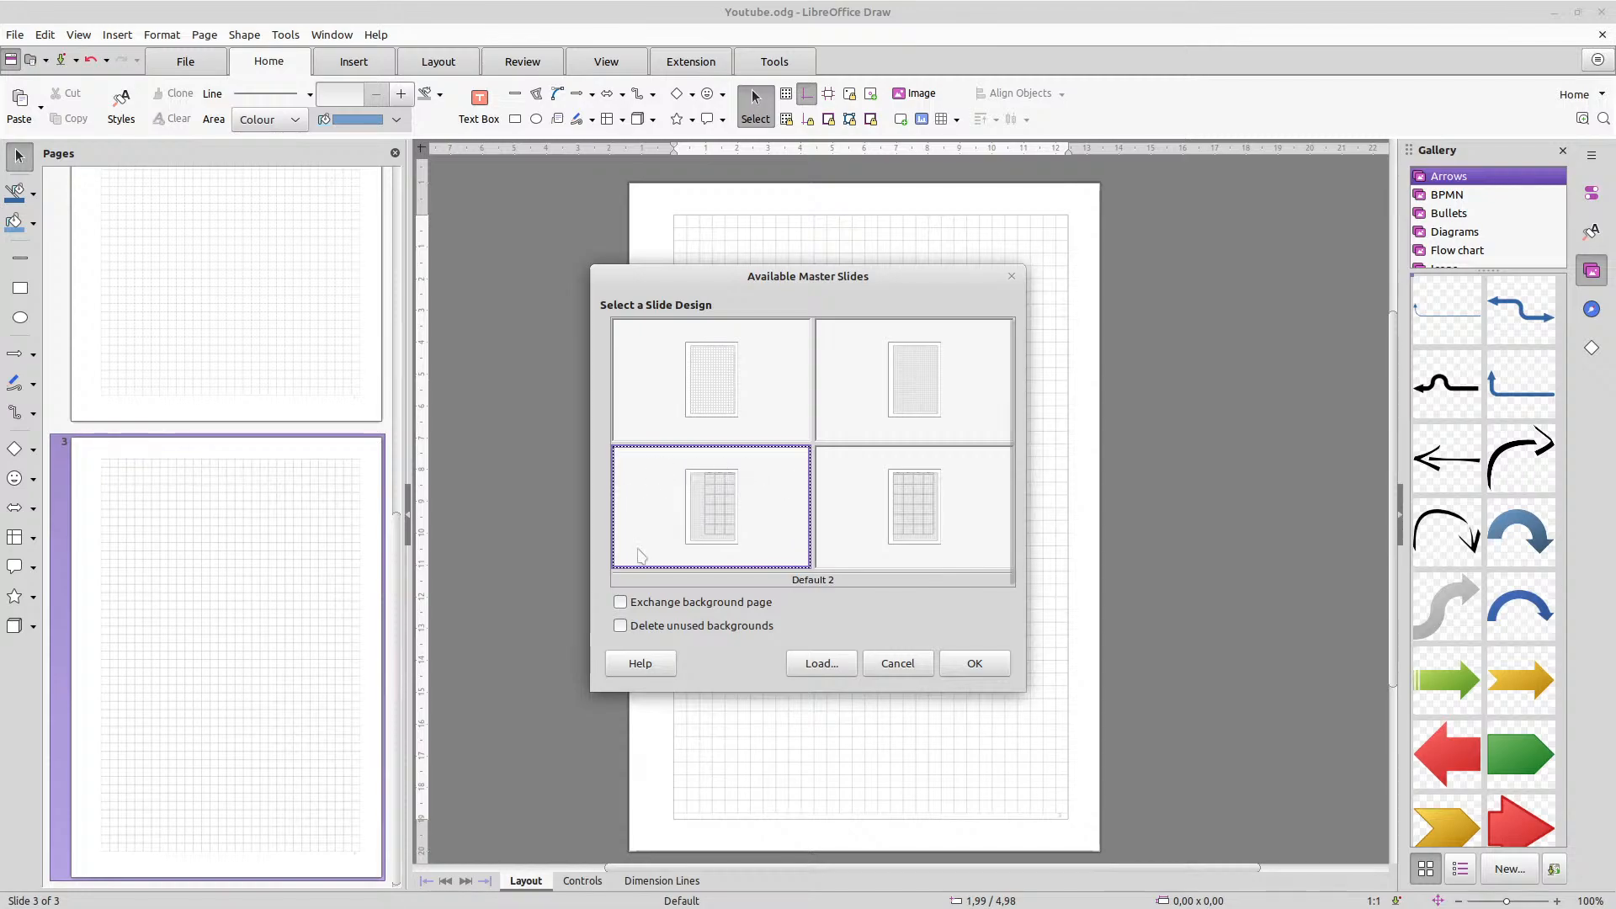
{"action": "left_click", "coordinate": [978, 664]}
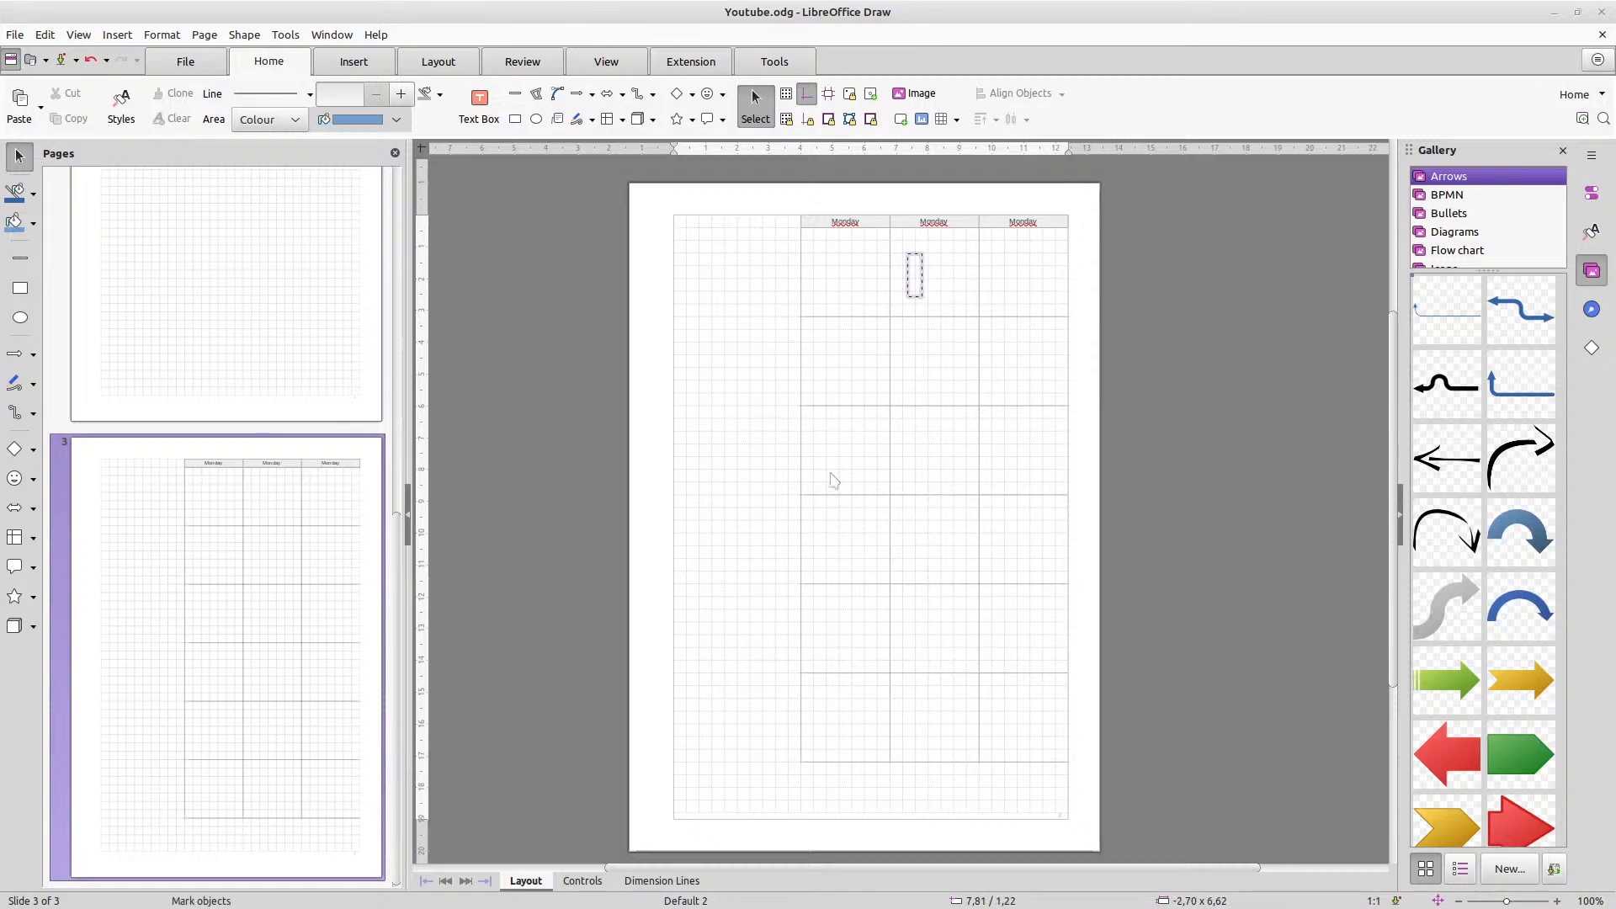
{"action": "left_click_drag", "start_coordinate": [845, 222], "coordinate": [748, 288]}
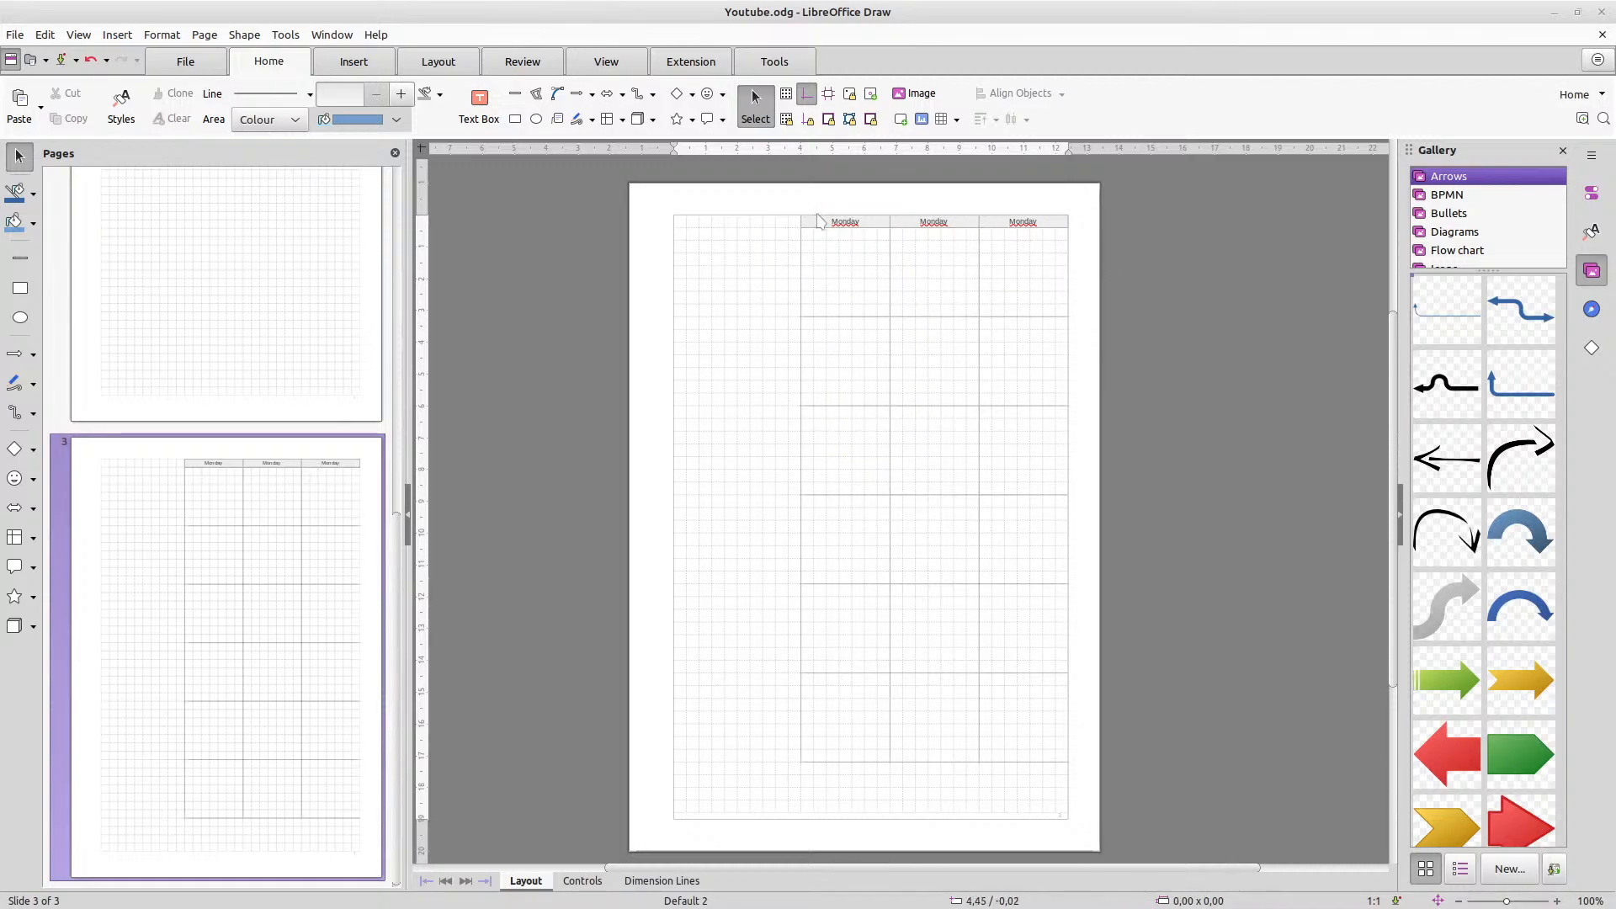
{"action": "left_click_drag", "start_coordinate": [817, 215], "coordinate": [1084, 255]}
Add a text box reading 1 in the first cell below the first weekday header on page 3
{"action": "scroll", "coordinate": [682, 256], "scroll_direction": "up", "scroll_amount": 4}
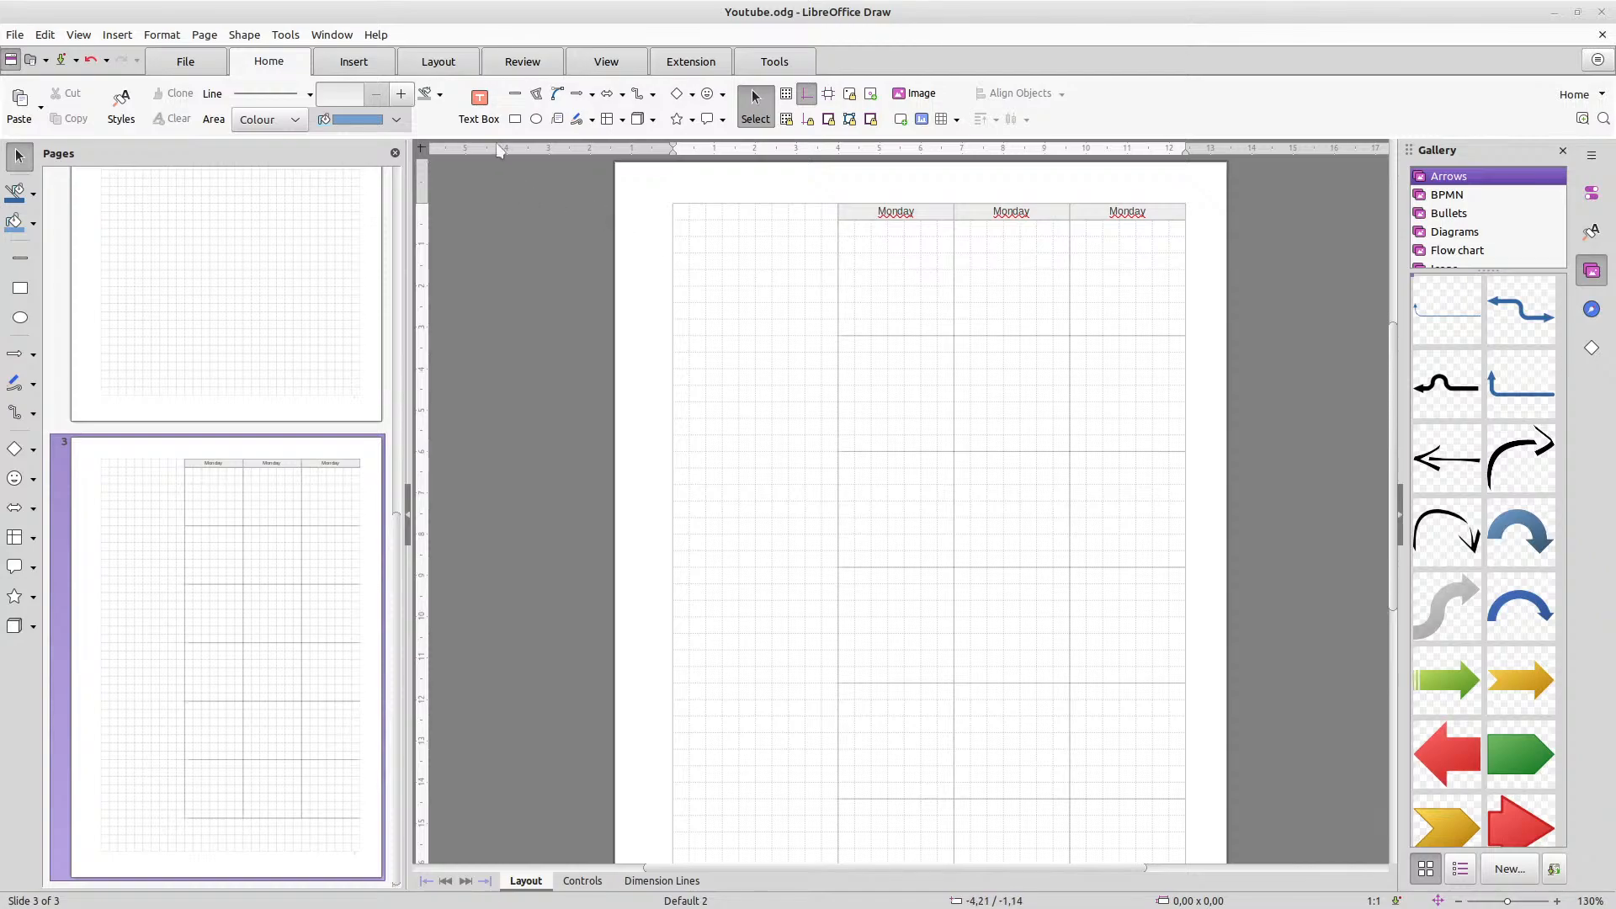
{"action": "left_click", "coordinate": [479, 105]}
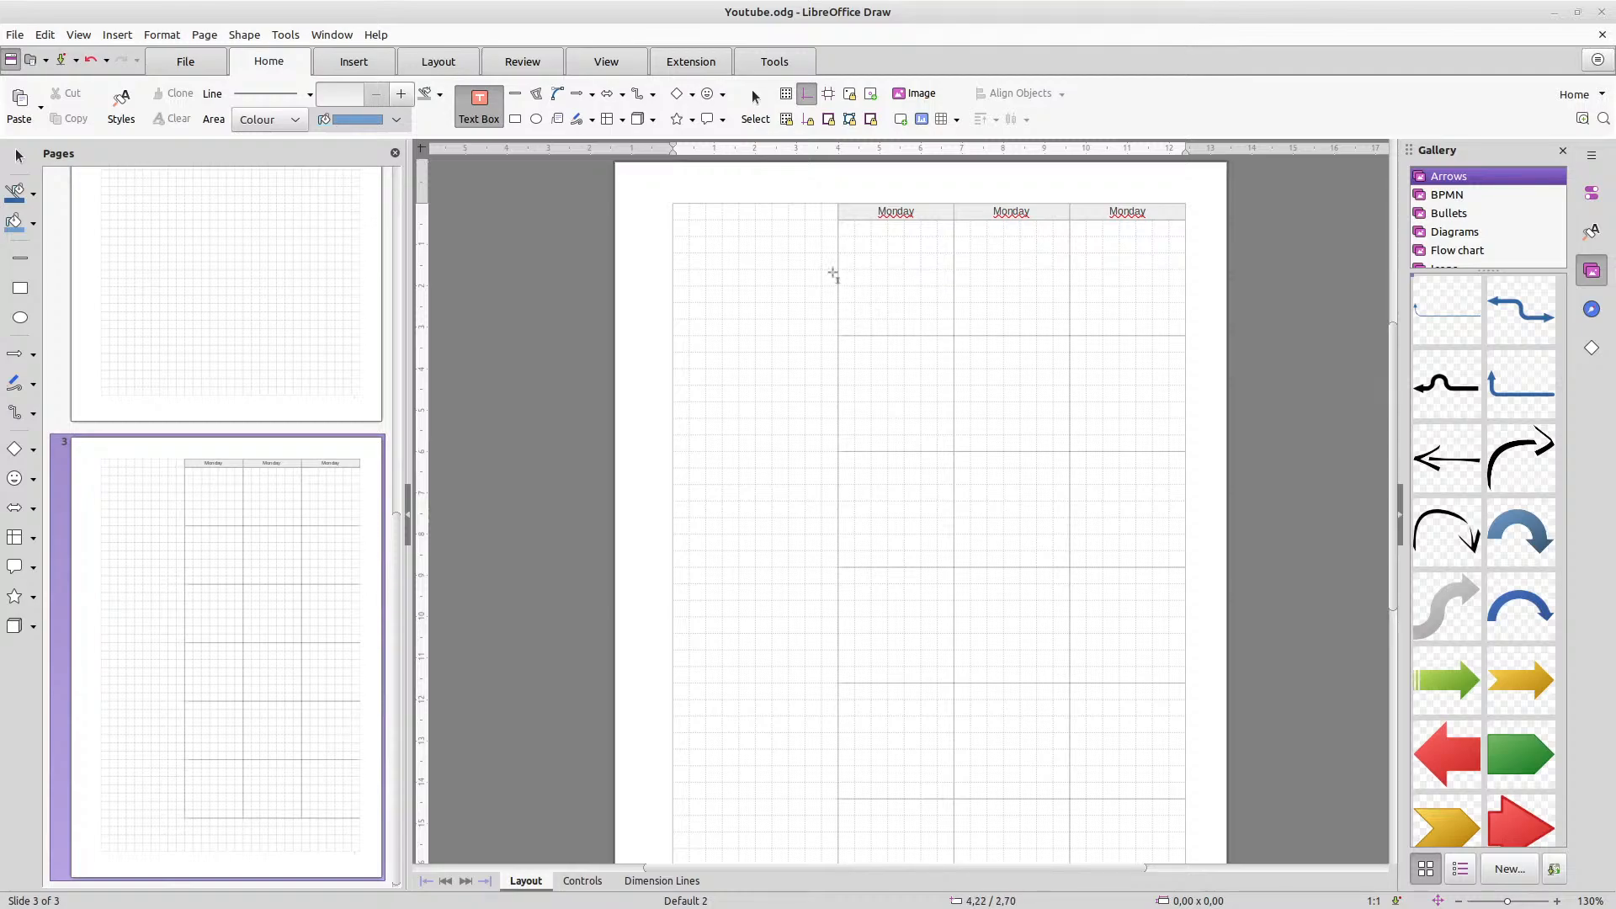
{"action": "scroll", "coordinate": [849, 239], "scroll_direction": "up", "scroll_amount": 2}
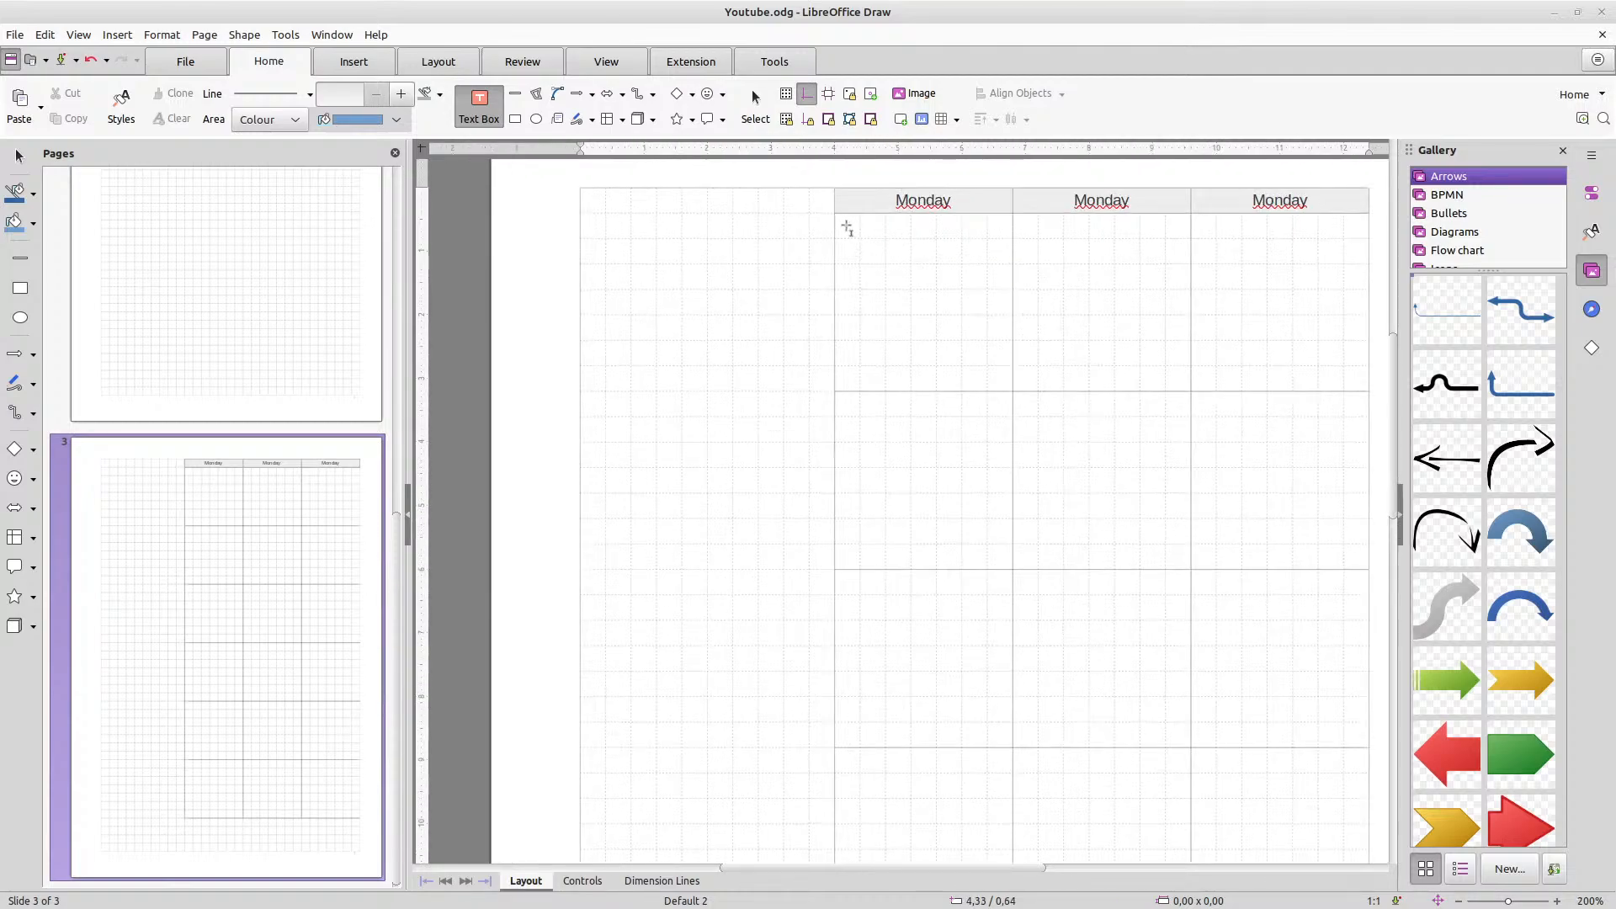
{"action": "left_click_drag", "start_coordinate": [839, 219], "coordinate": [923, 274]}
{"action": "type", "text": "1"}
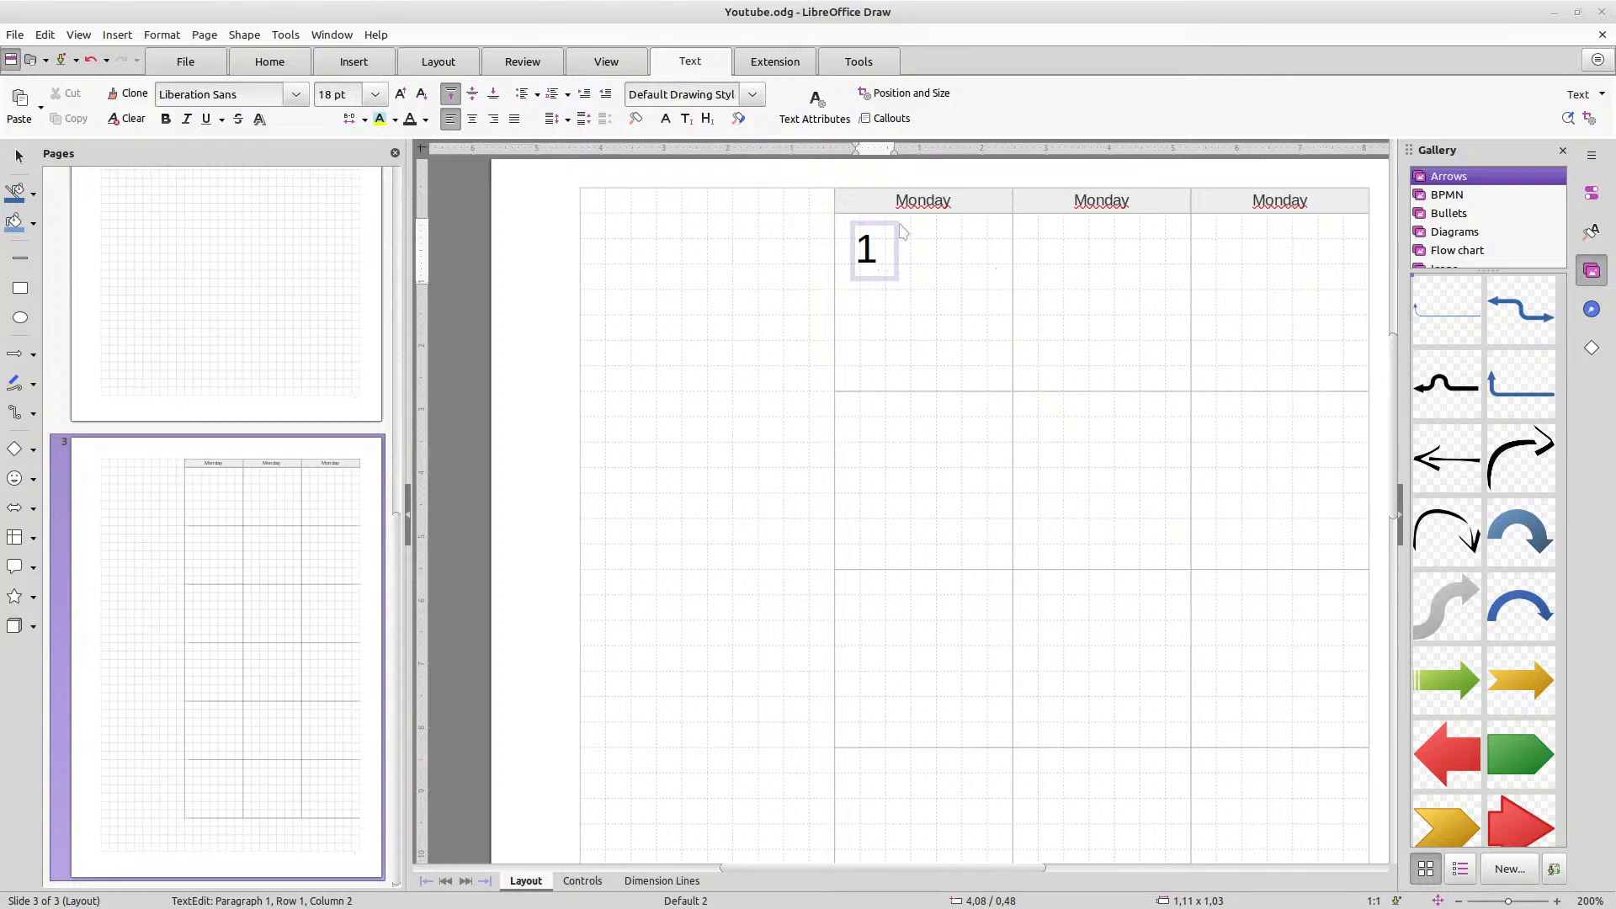
Set the day number 1 to 6 pt and move its text box into the cell's upper-left corner
{"action": "double_click", "coordinate": [867, 249]}
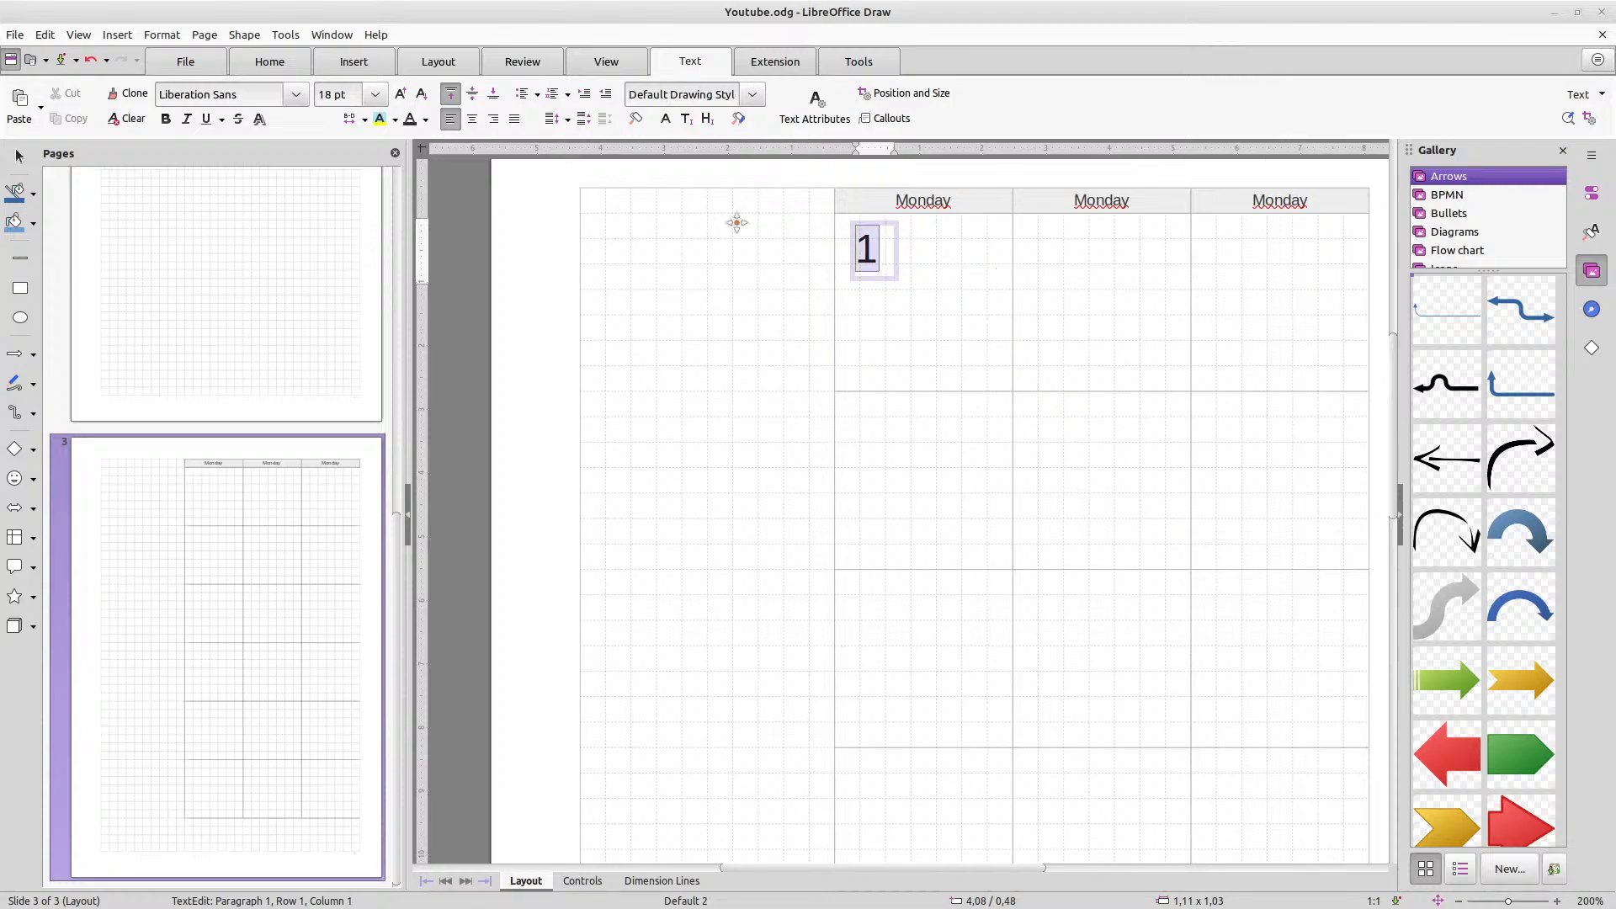
{"action": "left_click", "coordinate": [368, 98]}
{"action": "left_click", "coordinate": [330, 117]}
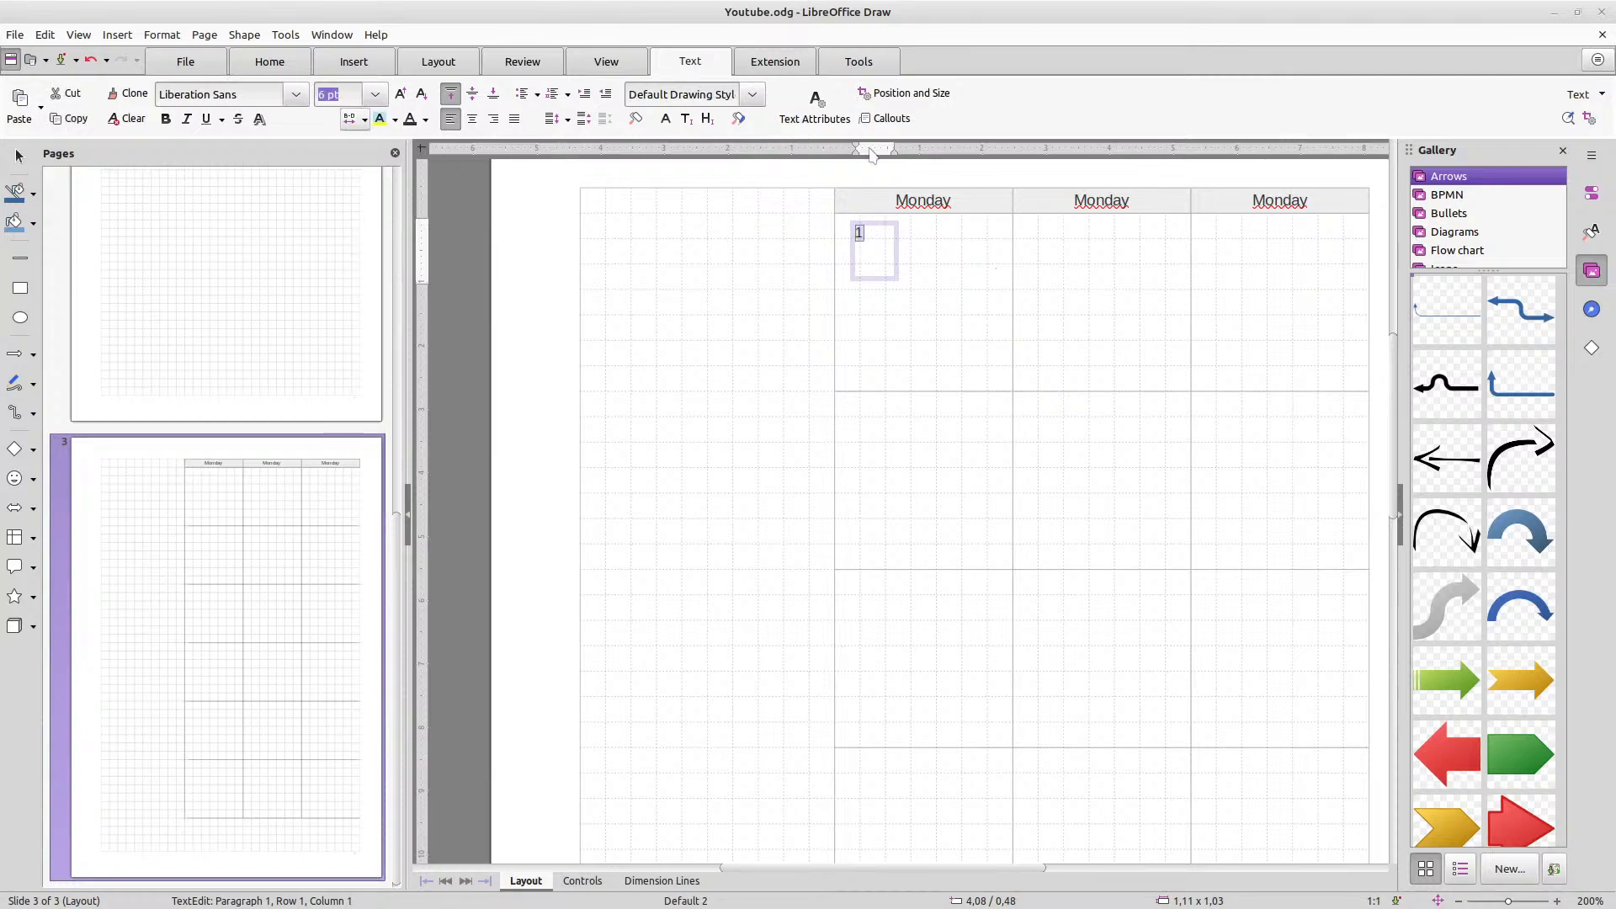
{"action": "left_click", "coordinate": [894, 263]}
{"action": "left_click_drag", "start_coordinate": [905, 283], "coordinate": [854, 225]}
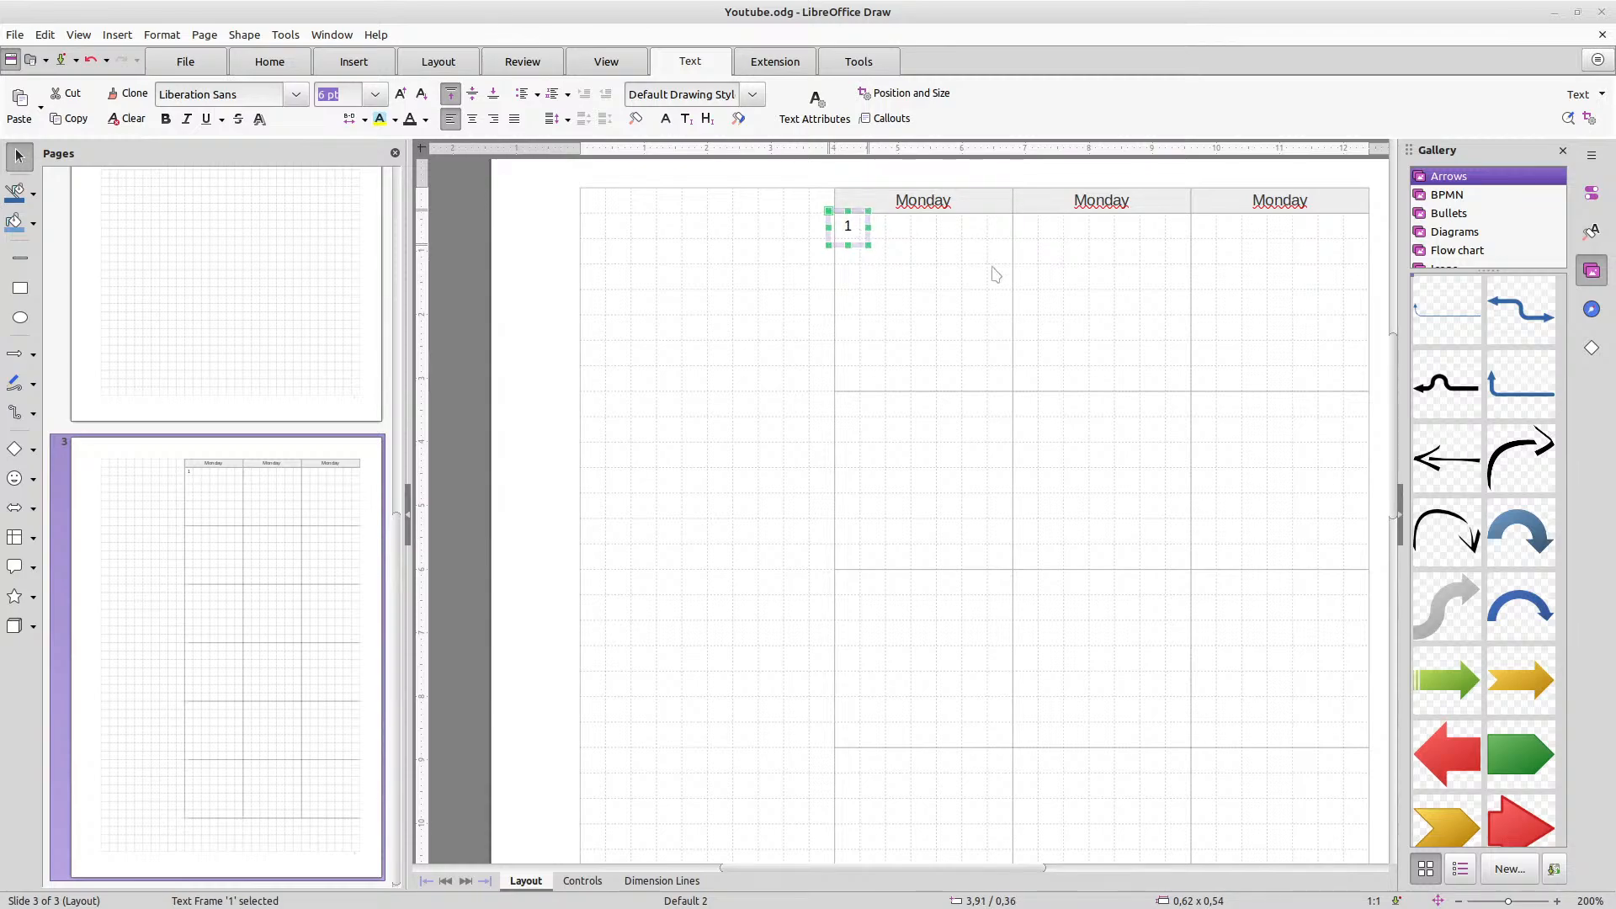
Duplicate the day number 1 and move the copy into the first cell of the second column, at X 6.71 cm
{"action": "key", "text": "Right"}
{"action": "key", "text": "Right"}
{"action": "key", "text": "Right"}
{"action": "key", "text": "Right"}
{"action": "key", "text": "Right"}
{"action": "key", "text": "Right"}
{"action": "key", "text": "Right"}
{"action": "key", "text": "Right"}
{"action": "key", "text": "Right"}
{"action": "key", "text": "Right"}
{"action": "key", "text": "Right"}
{"action": "key", "text": "Right"}
{"action": "key", "text": "Right"}
{"action": "key", "text": "Right"}
{"action": "key", "text": "Right"}
{"action": "key", "text": "Right"}
{"action": "key", "text": "Right"}
{"action": "key", "text": "Right"}
{"action": "key", "text": "Right"}
{"action": "key", "text": "Right"}
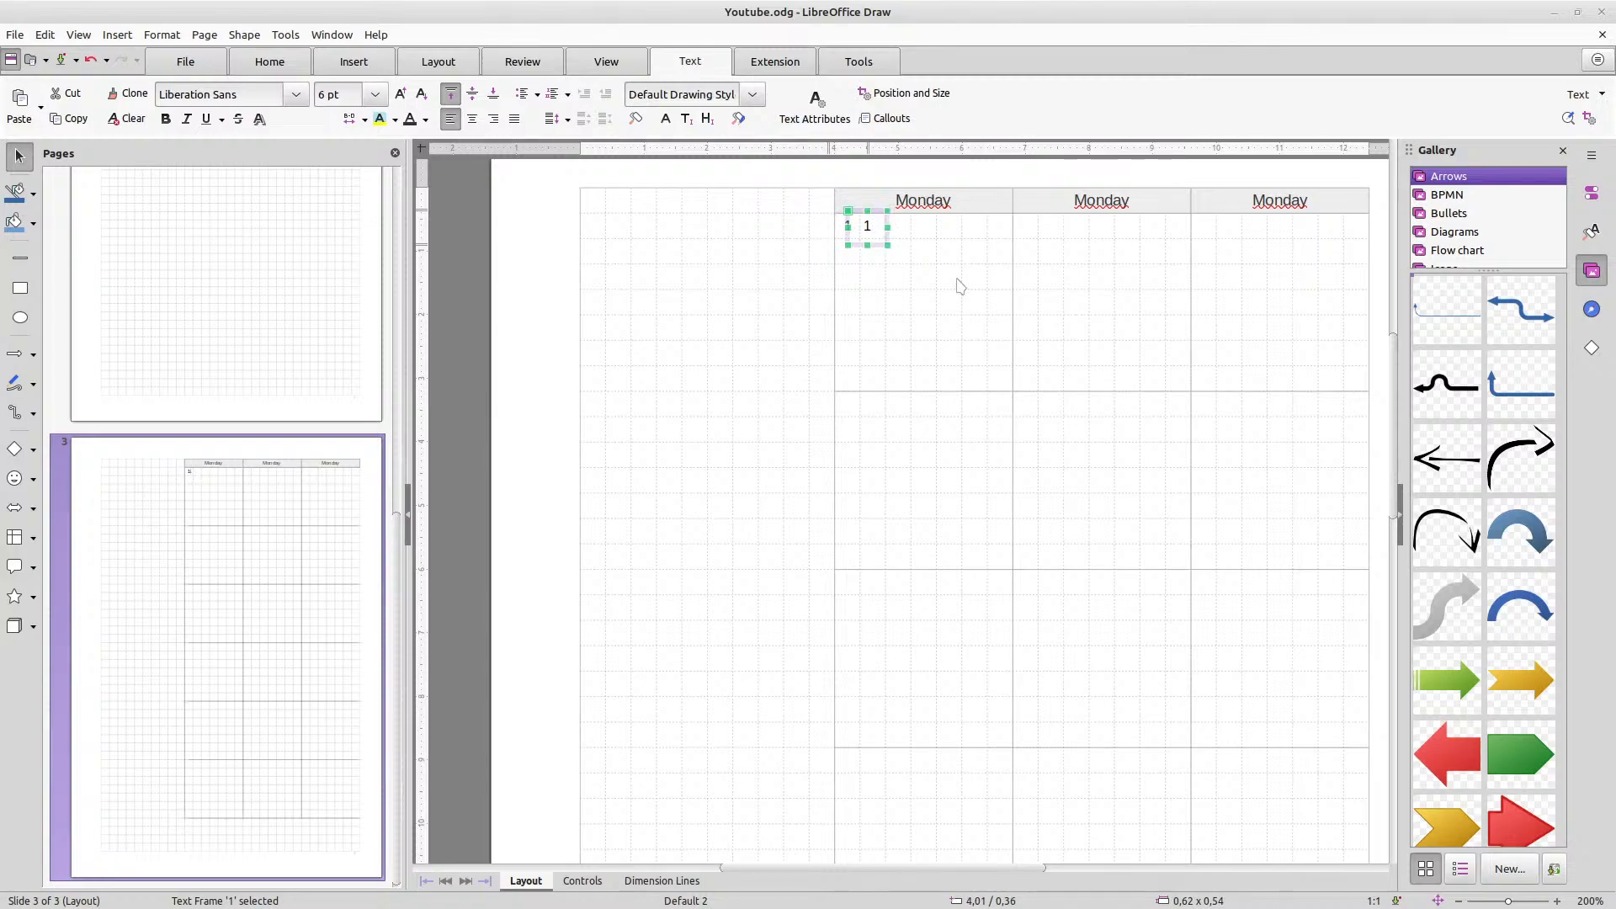
{"action": "key", "text": "Left"}
{"action": "key", "text": "Left"}
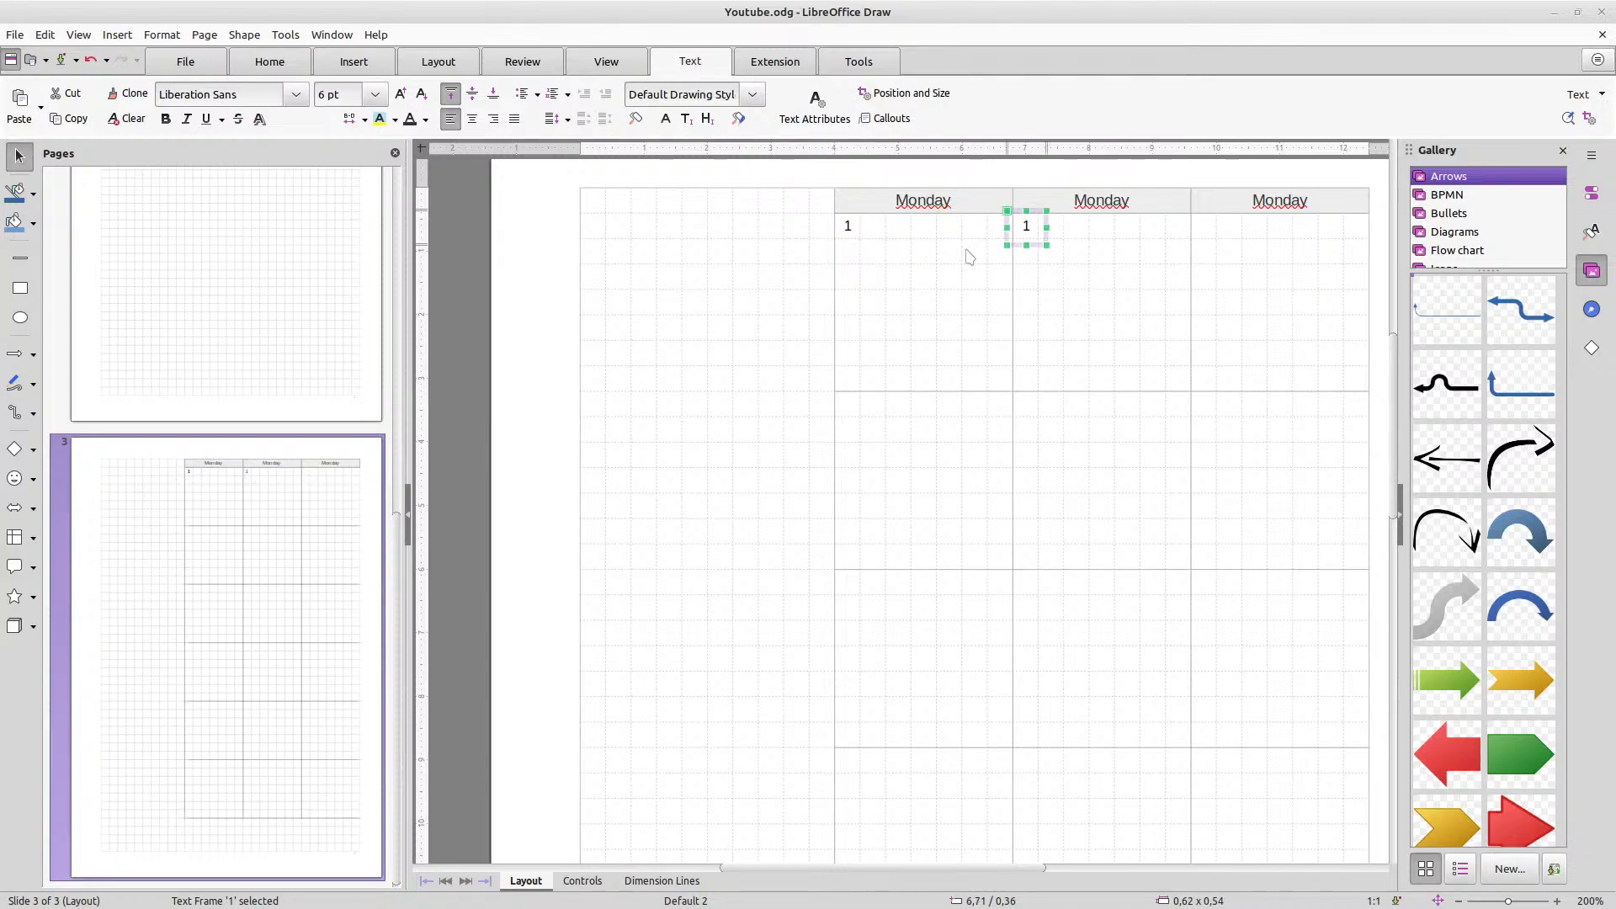
Change the copied day number in the second column to 2
{"action": "double_click", "coordinate": [1032, 222]}
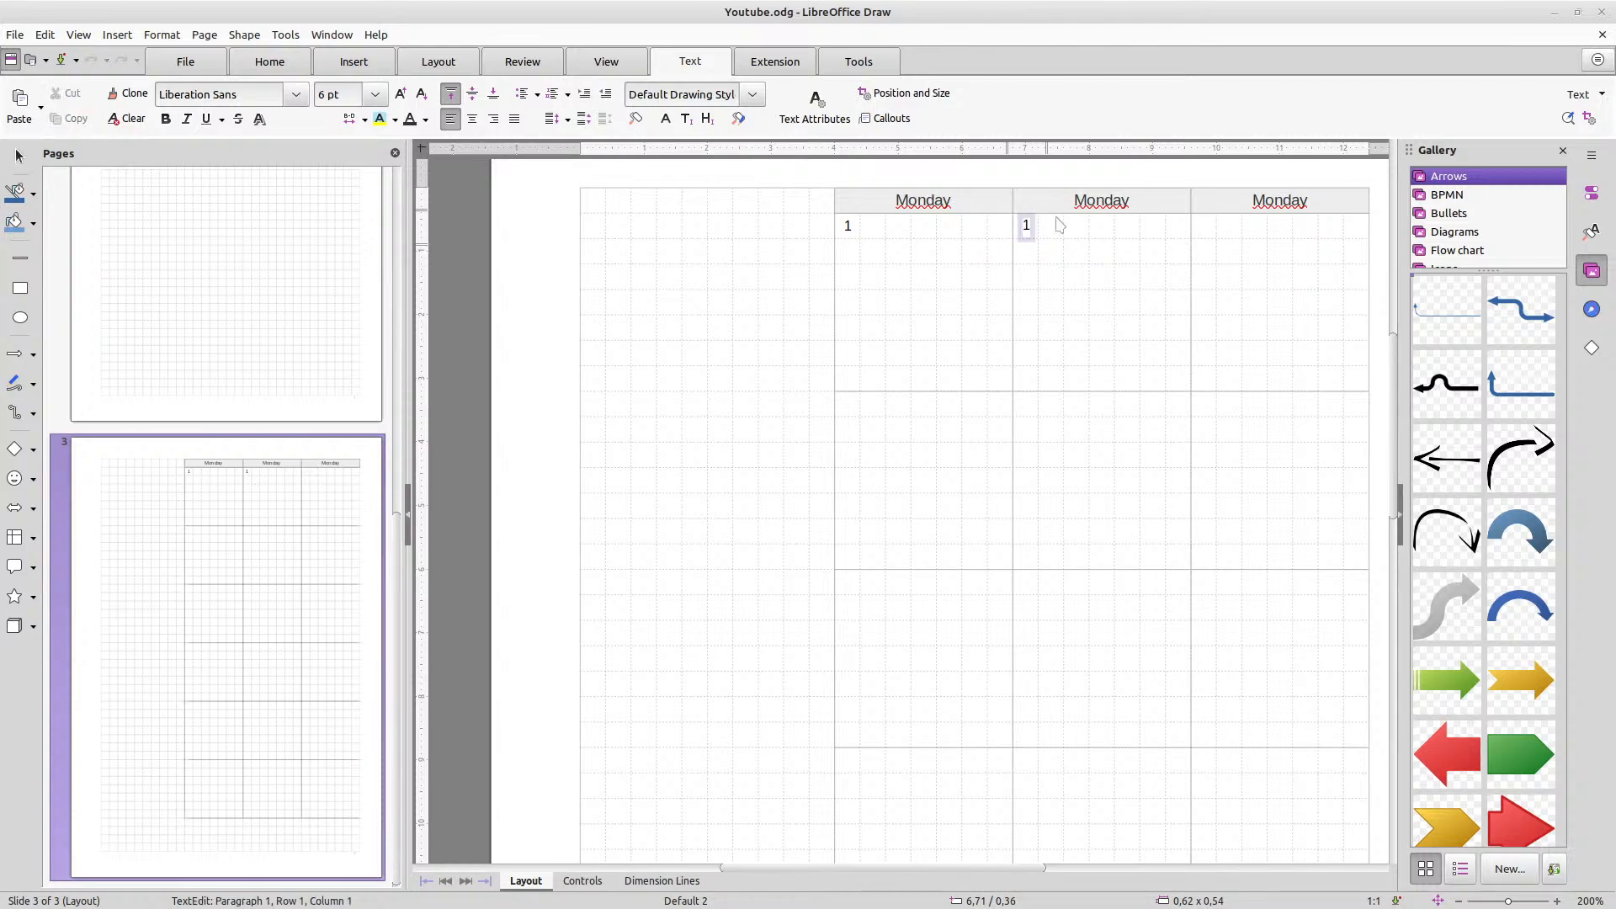
{"action": "key", "text": "BackSpace"}
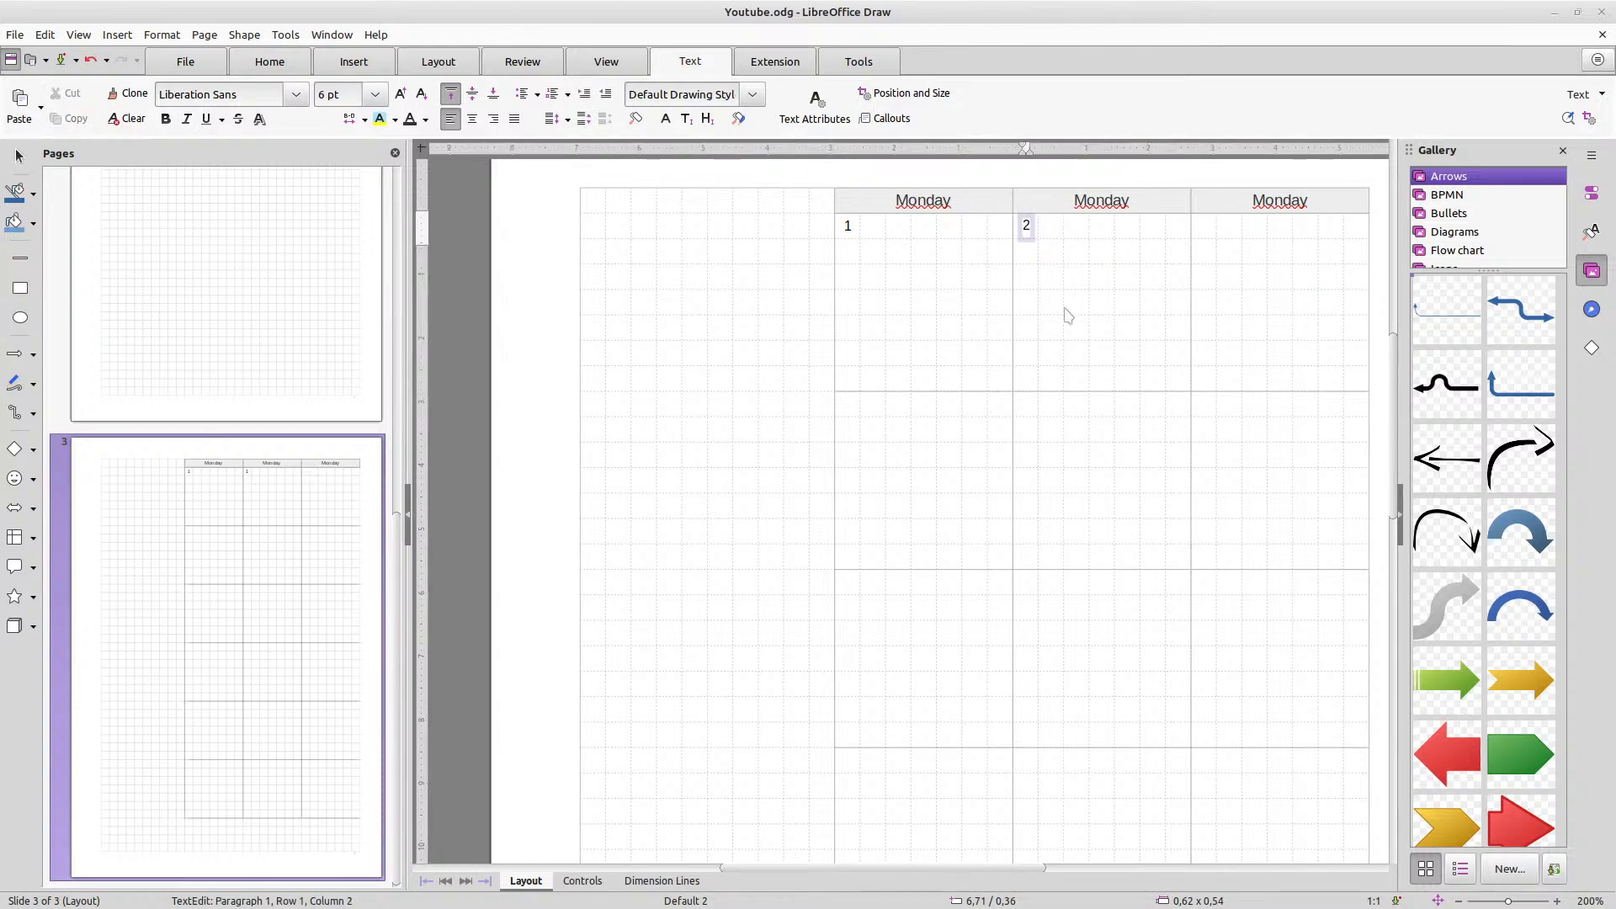
{"action": "left_click", "coordinate": [1068, 315]}
Duplicate the day number 2 and move the copy into the first cell of the third column, at X 9.51 cm
{"action": "left_click", "coordinate": [1037, 227]}
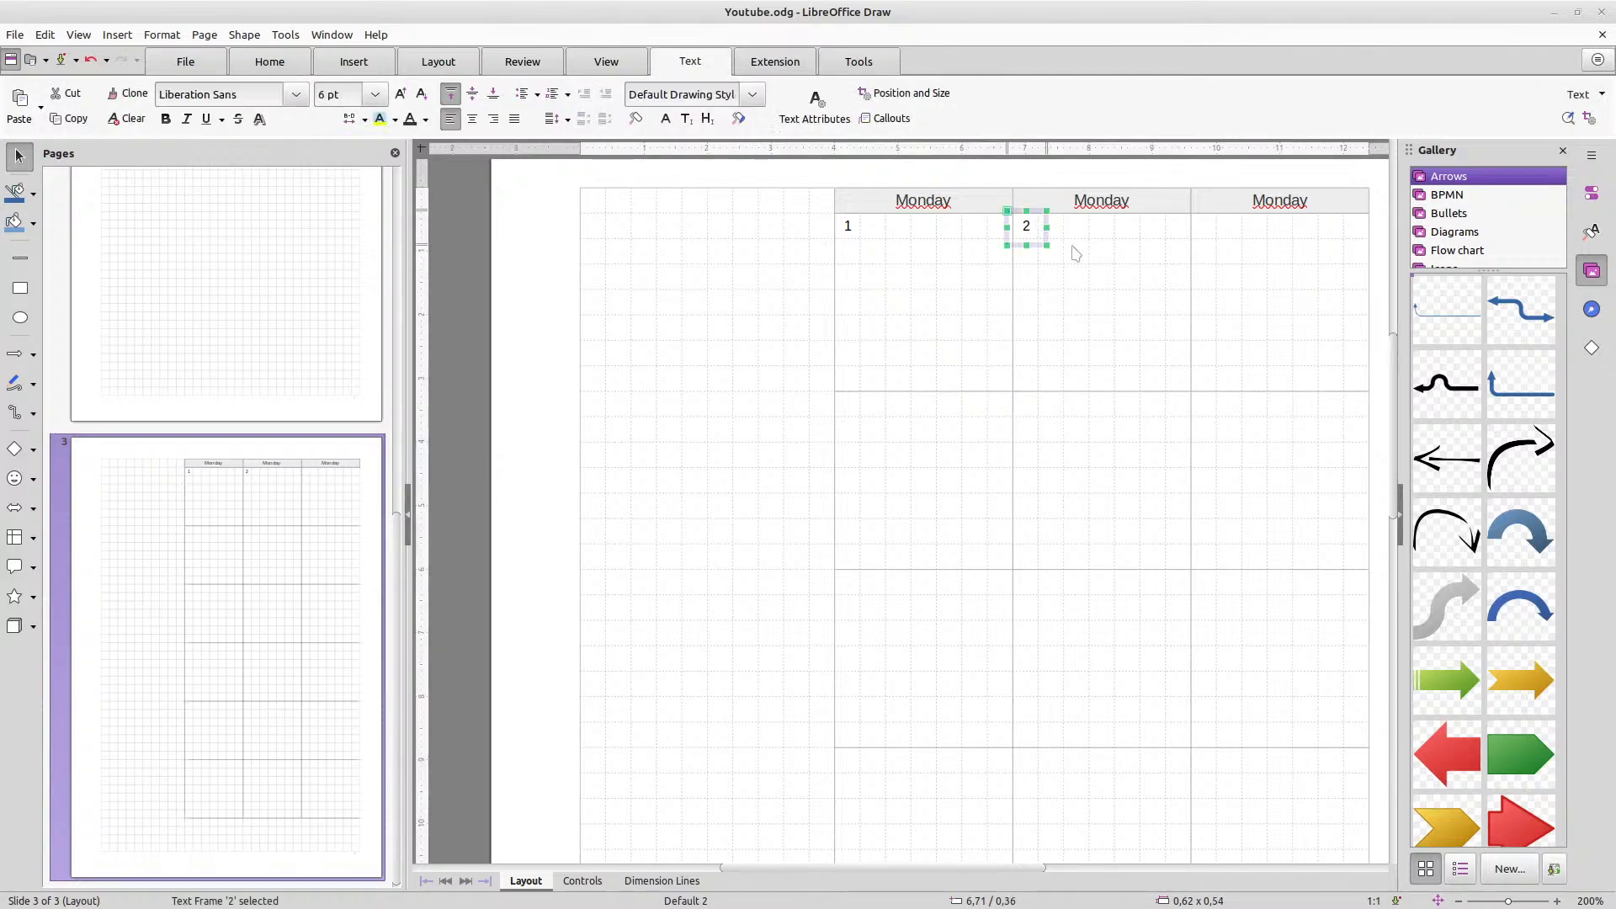
{"action": "key", "text": "Right"}
{"action": "key", "text": "Right"}
{"action": "key", "text": "Right"}
{"action": "key", "text": "Right"}
{"action": "key", "text": "Right"}
{"action": "key", "text": "Right"}
{"action": "key", "text": "Right"}
{"action": "key", "text": "Right"}
{"action": "key", "text": "Right"}
{"action": "key", "text": "Right"}
{"action": "key", "text": "Right"}
{"action": "key", "text": "Right"}
{"action": "key", "text": "Right"}
{"action": "key", "text": "Right"}
{"action": "key", "text": "Right"}
{"action": "key", "text": "Right"}
{"action": "key", "text": "Right"}
{"action": "key", "text": "Right"}
{"action": "key", "text": "Right"}
{"action": "key", "text": "Right"}
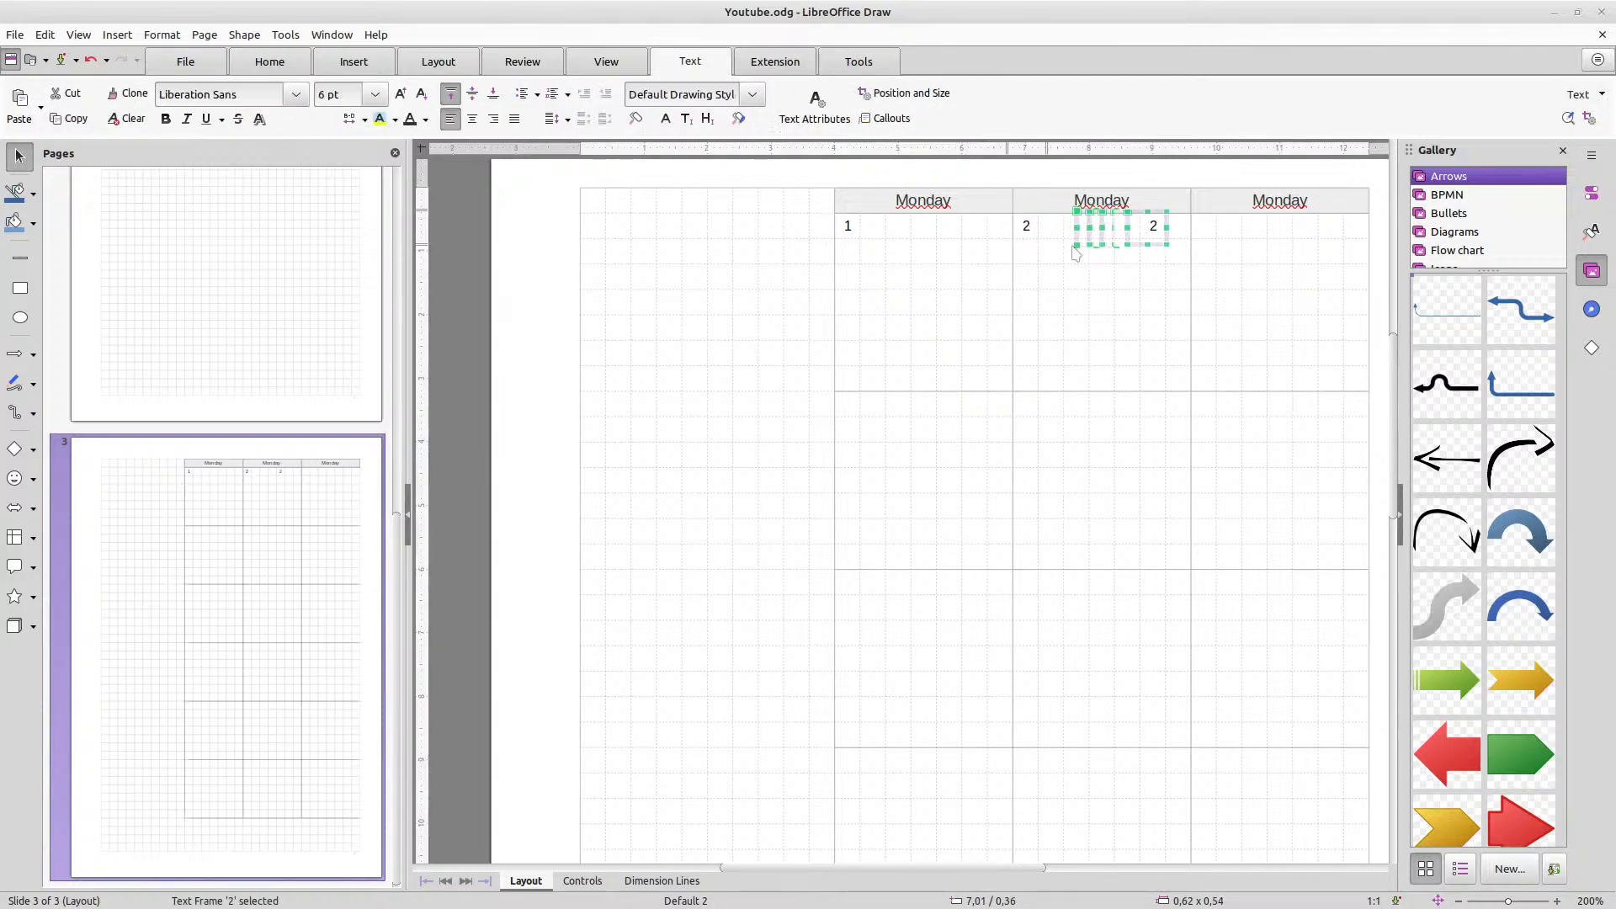
{"action": "key", "text": "Right"}
{"action": "key", "text": "Right"}
{"action": "key", "text": "Right"}
{"action": "key", "text": "Right"}
{"action": "key", "text": "Right"}
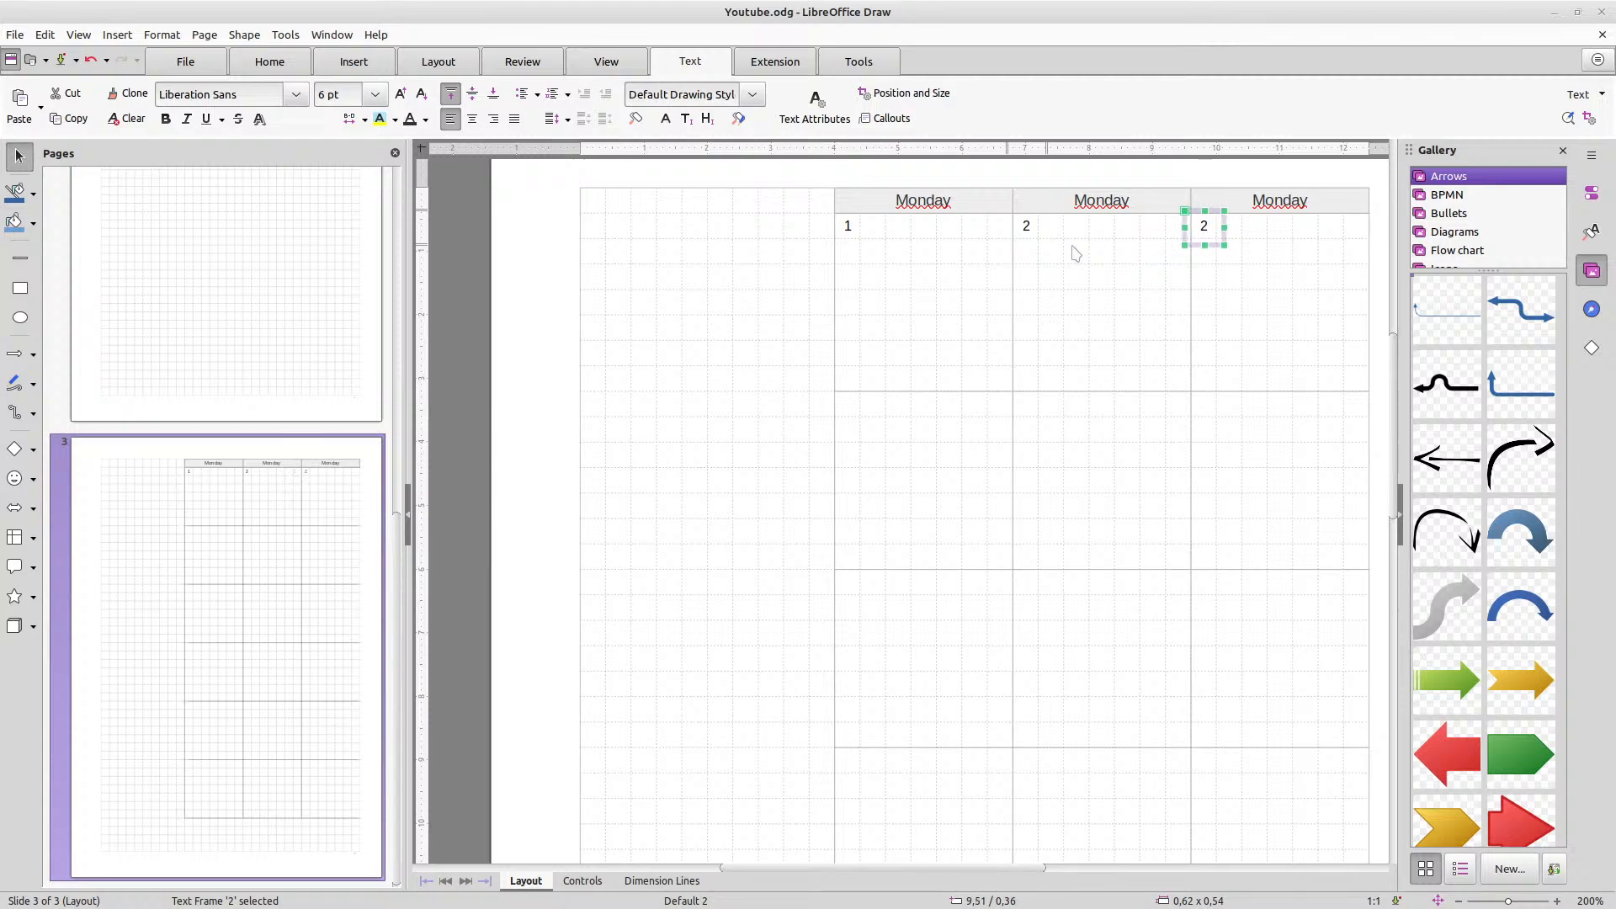
Change the copied day number in the third column to 3
{"action": "left_click", "coordinate": [1199, 223]}
{"action": "left_click", "coordinate": [1218, 223]}
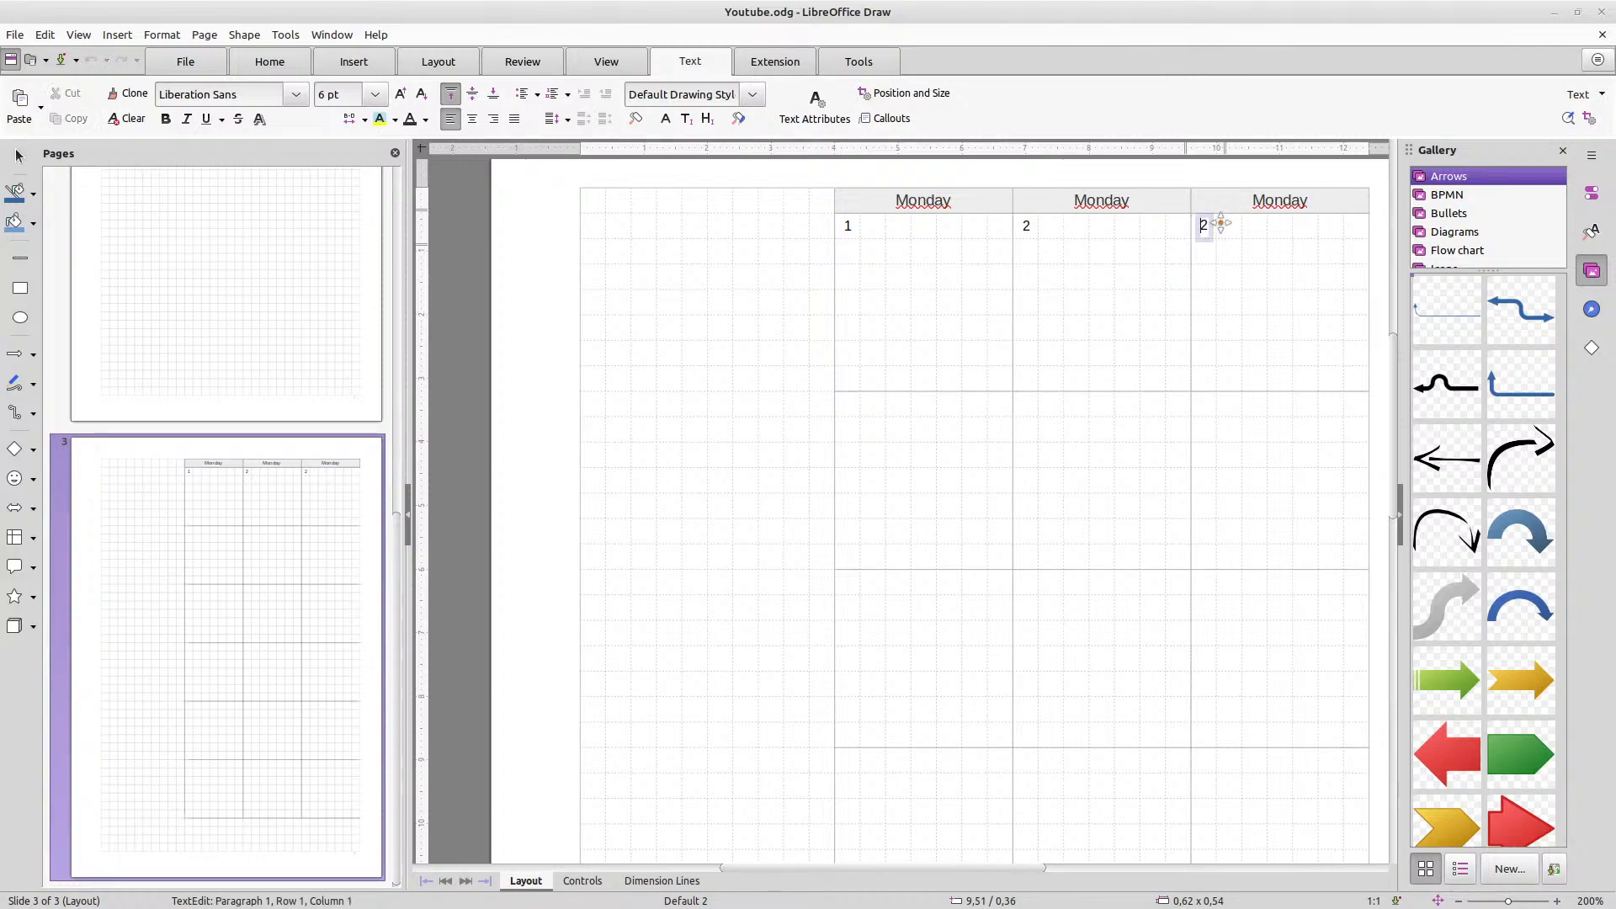
{"action": "key", "text": "BackSpace"}
{"action": "type", "text": "3"}
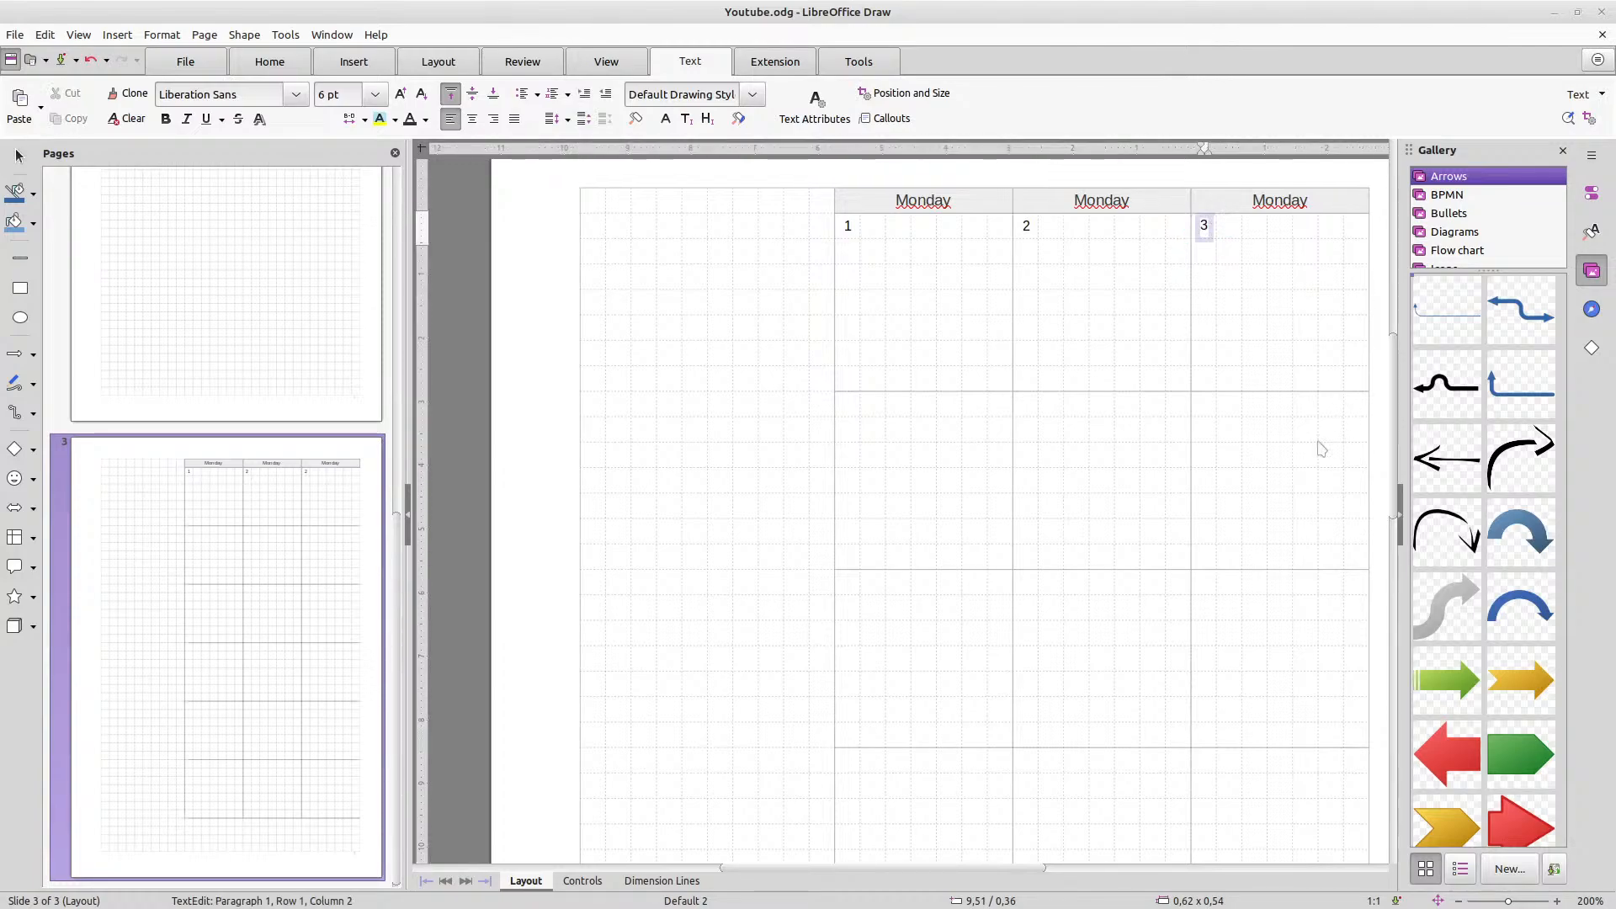
{"action": "left_click", "coordinate": [1292, 452]}
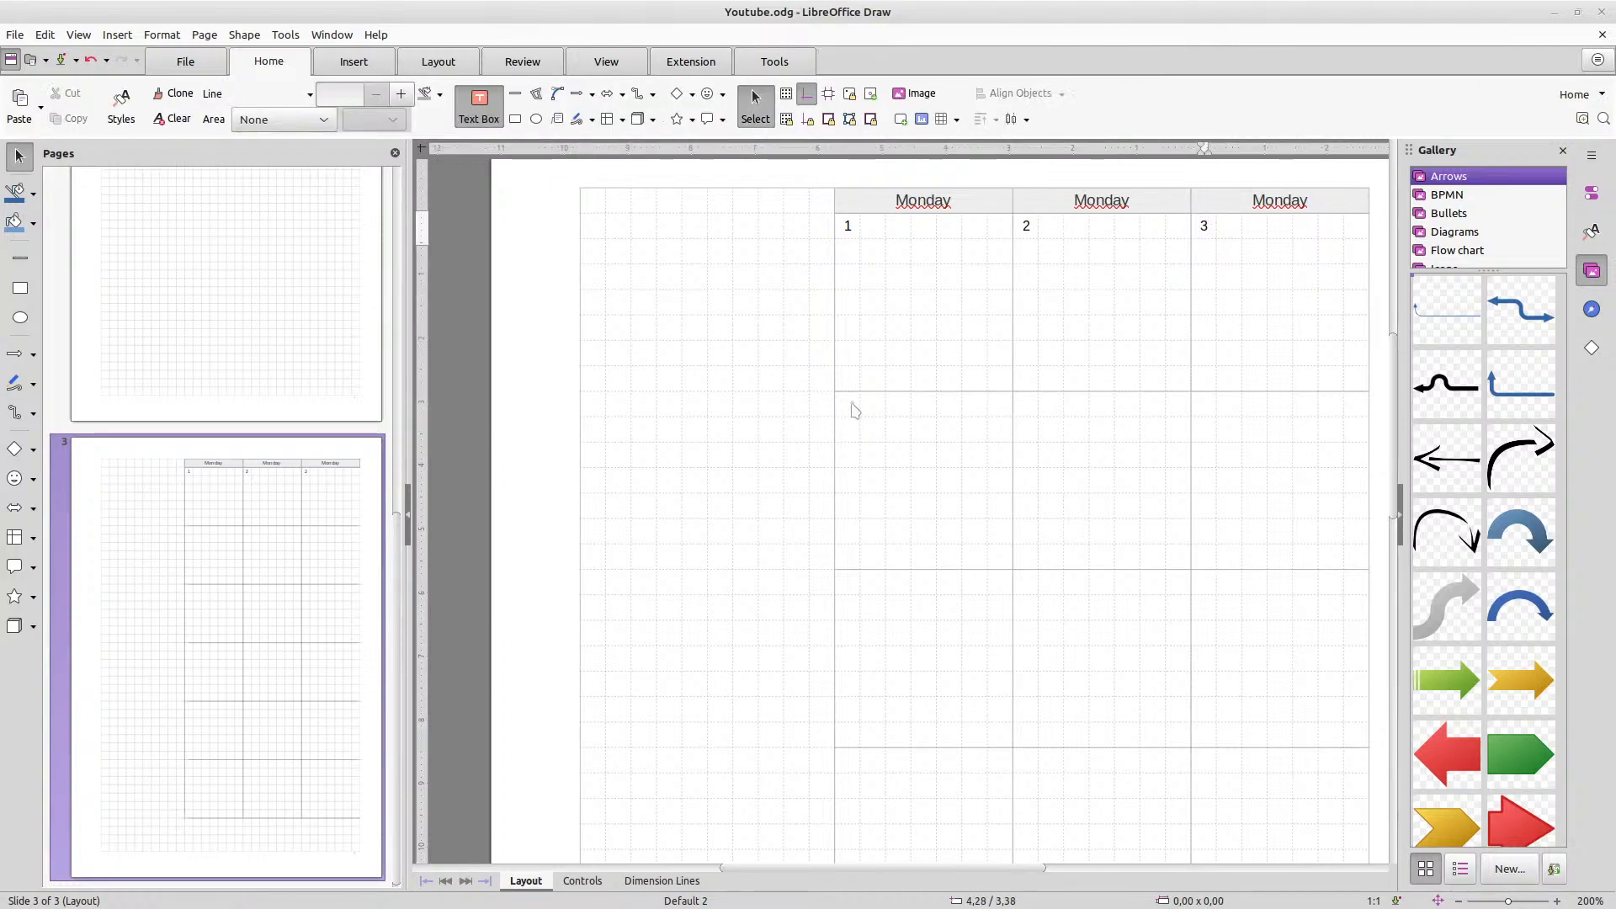
Add a new page after page 3
{"action": "left_click", "coordinate": [306, 527]}
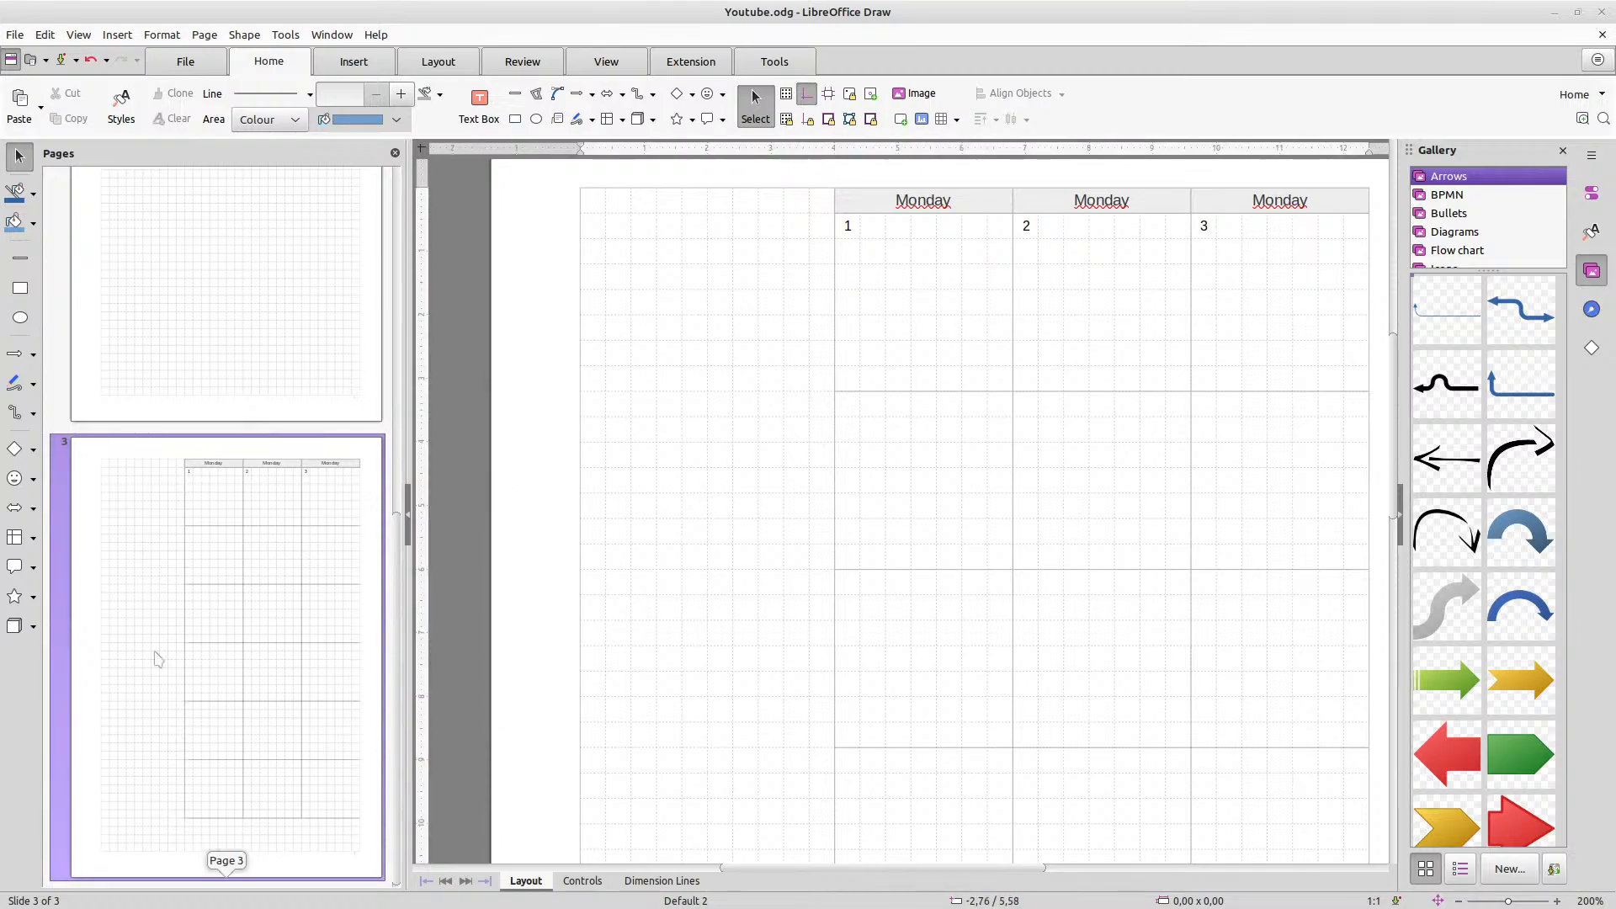
{"action": "left_click", "coordinate": [127, 737]}
{"action": "right_click", "coordinate": [127, 737]}
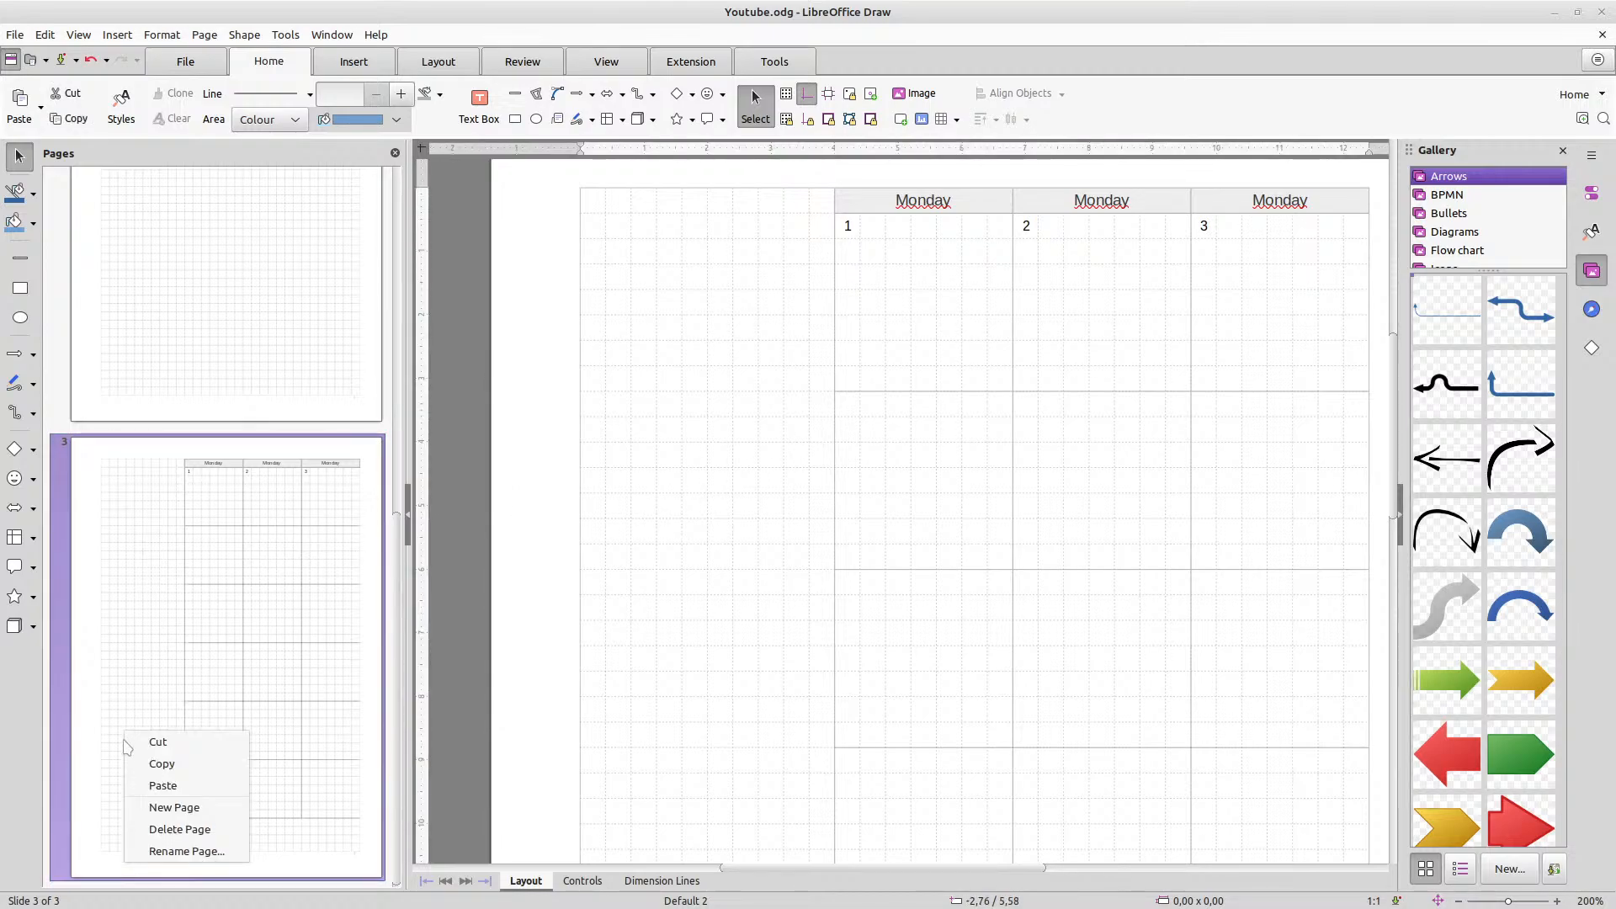
{"action": "left_click", "coordinate": [147, 817]}
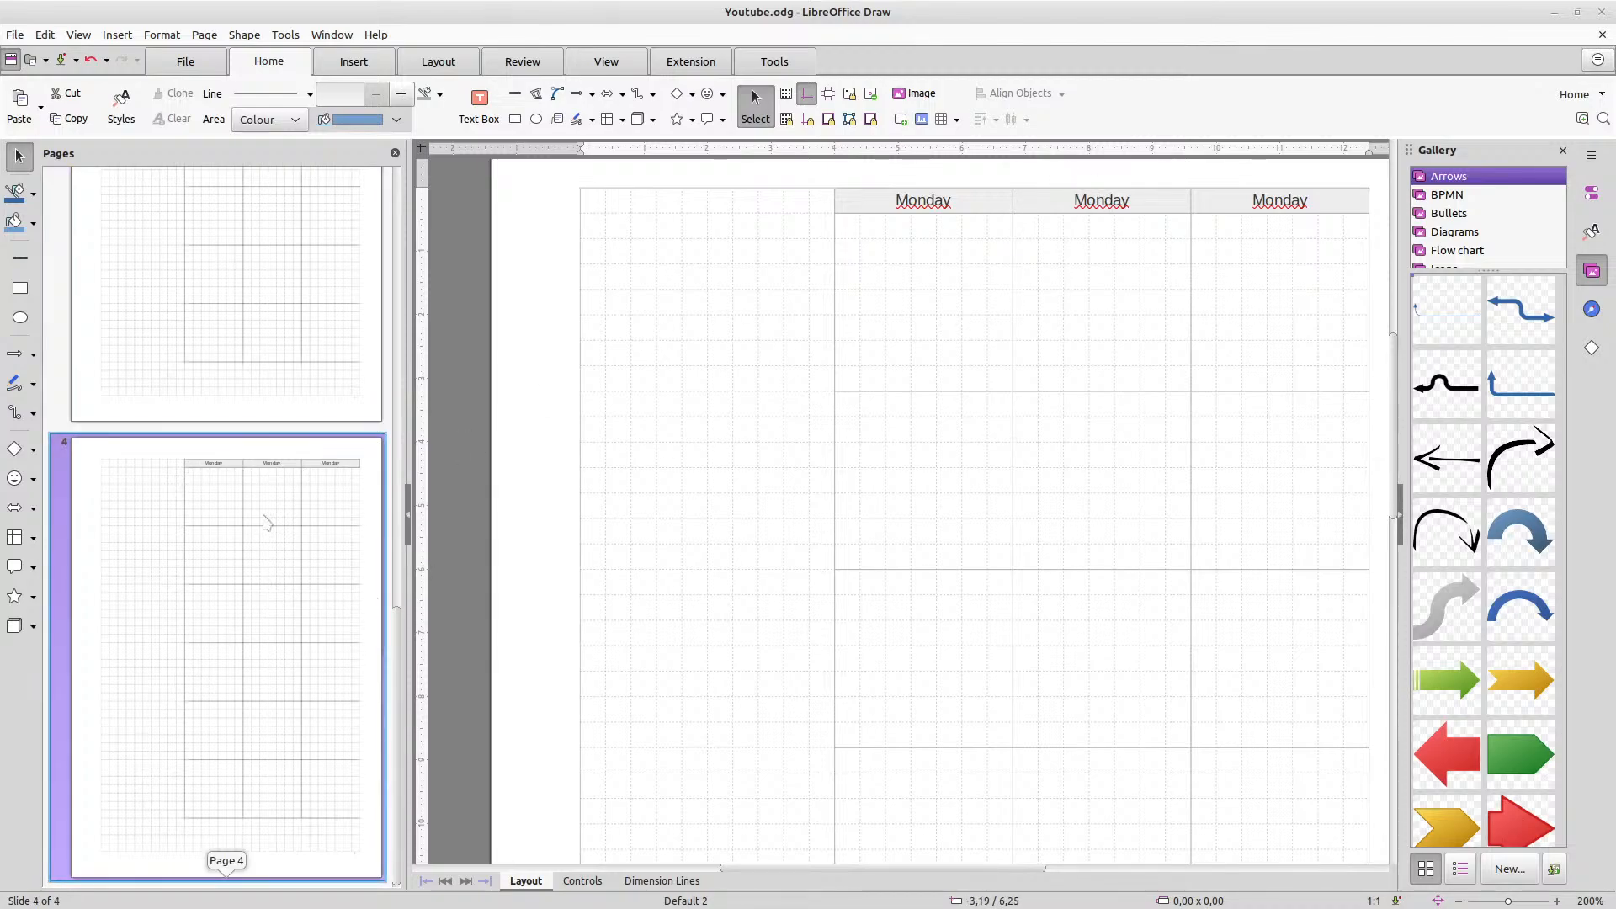
Apply the four-column Default 3 master to page 4 through Change Slide Master
{"action": "scroll", "coordinate": [267, 497], "scroll_direction": "up", "scroll_amount": 1}
{"action": "scroll", "coordinate": [266, 498], "scroll_direction": "down", "scroll_amount": 2}
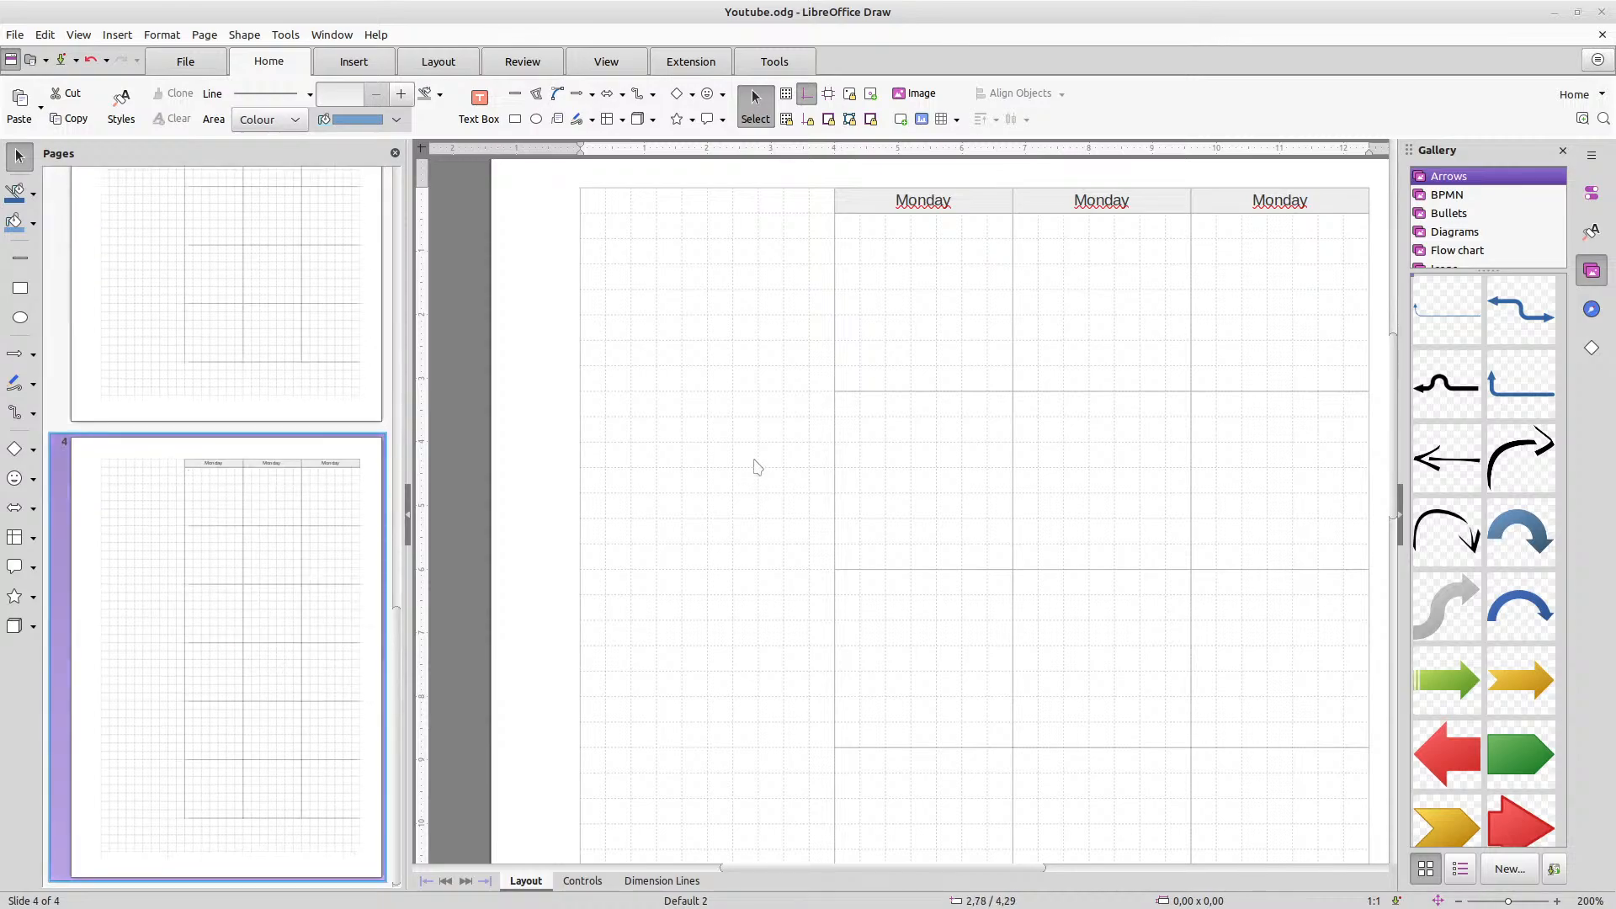
{"action": "right_click", "coordinate": [677, 348]}
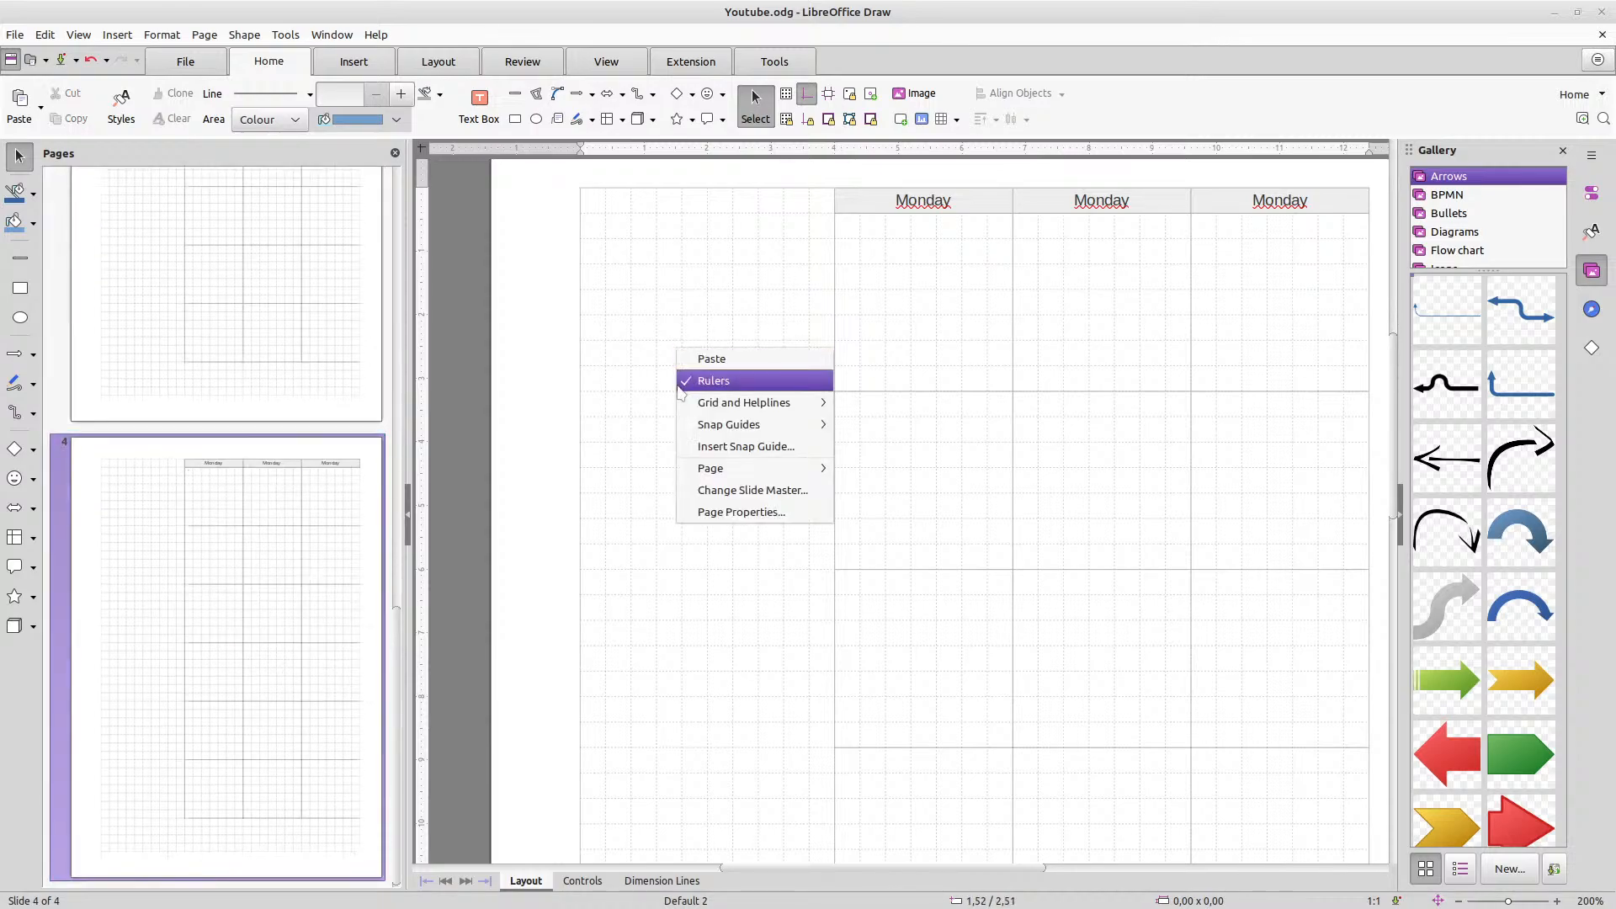
{"action": "left_click", "coordinate": [715, 493]}
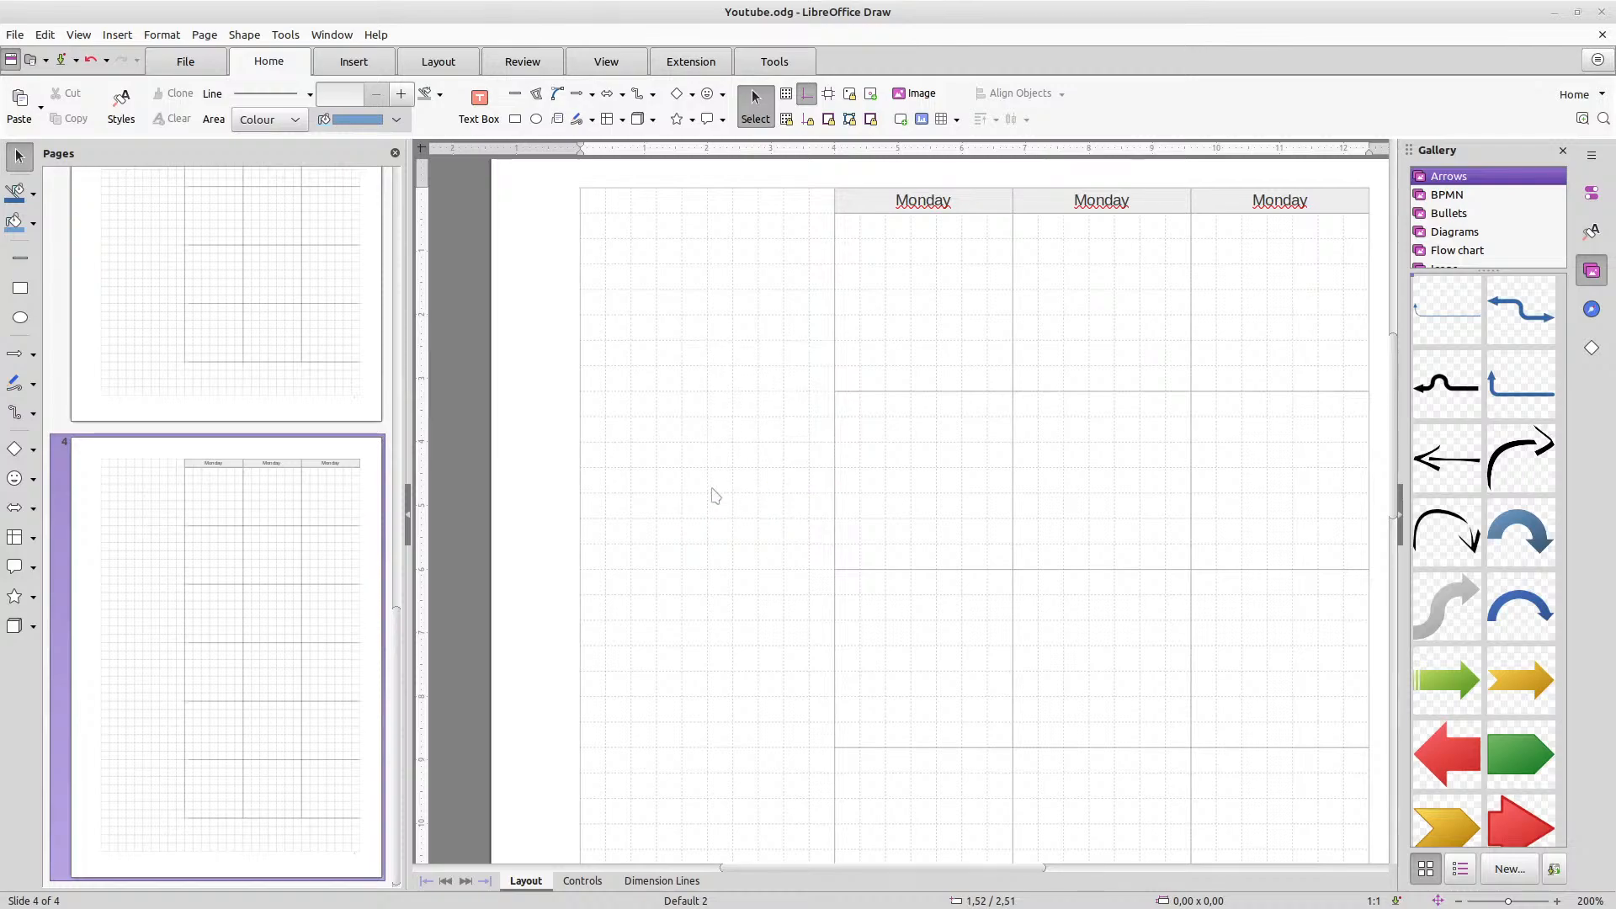
{"action": "left_click", "coordinate": [987, 528]}
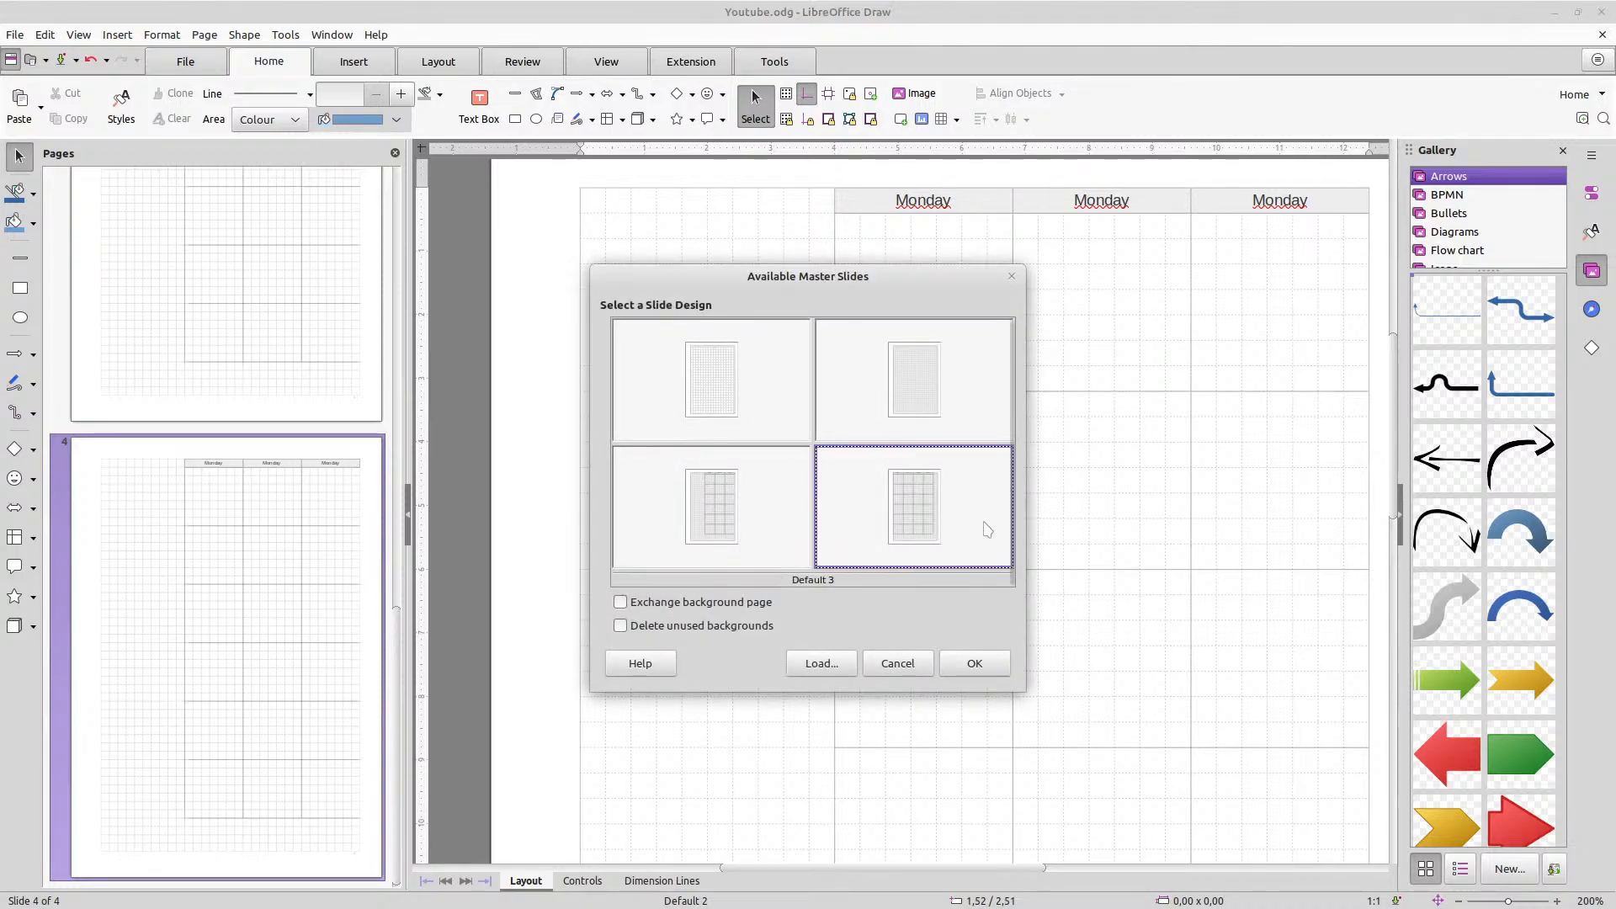
{"action": "left_click", "coordinate": [976, 664]}
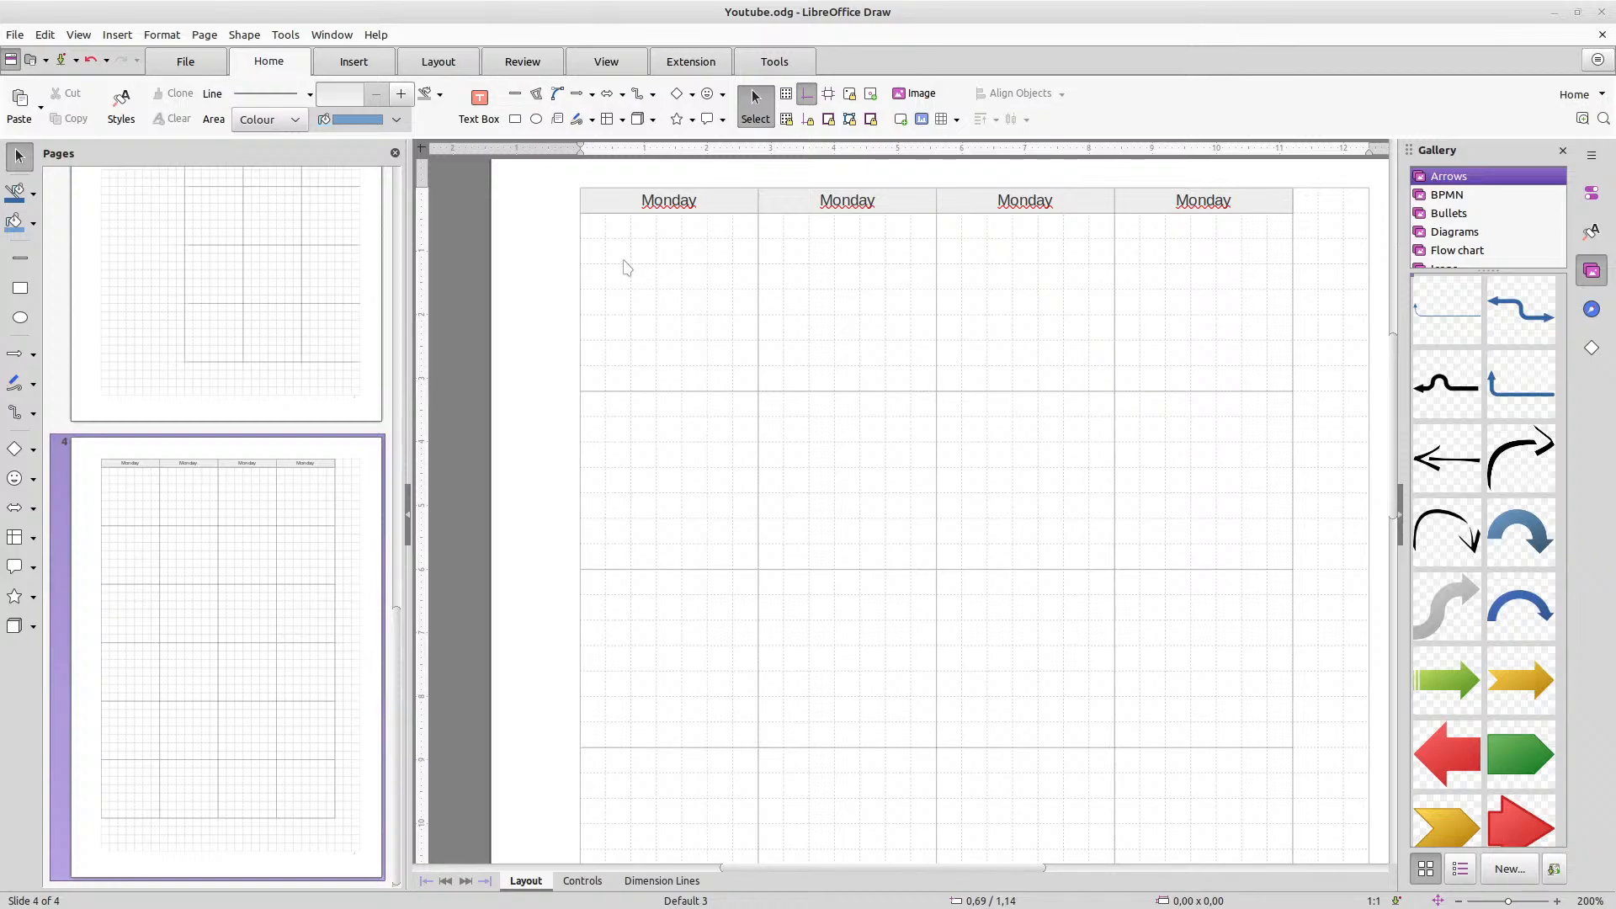
Paste the day number 2 onto page 4 and move it into the first cell of the first column, at X -0.09 cm
{"action": "key", "text": "ctrl+v"}
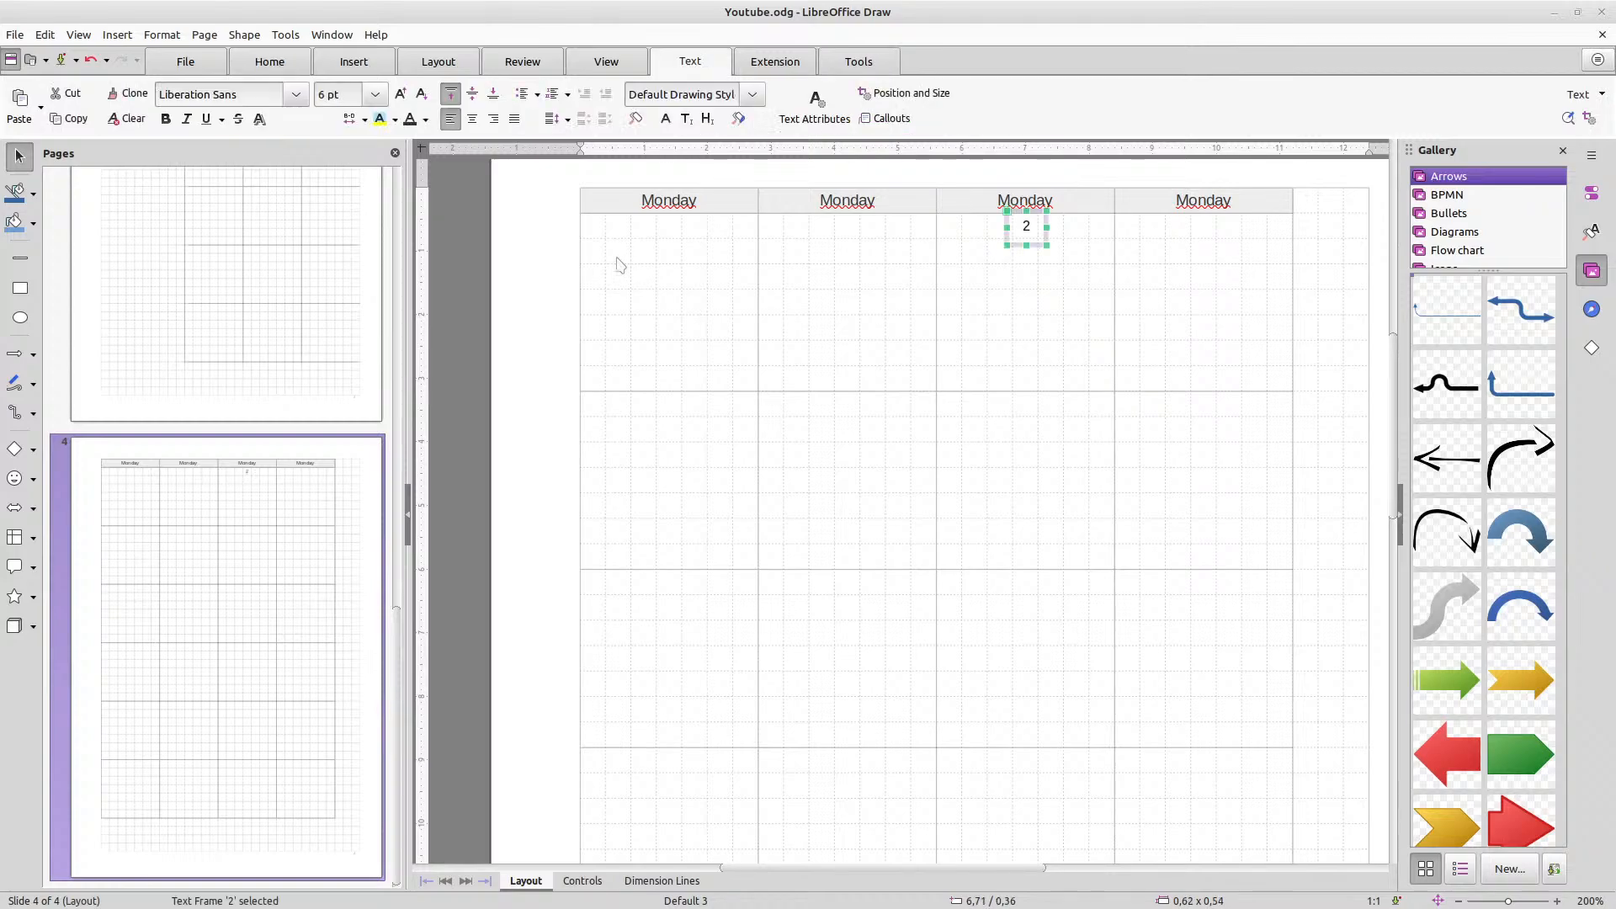
{"action": "key", "text": "Left"}
{"action": "key", "text": "Left"}
{"action": "key", "text": "Left"}
{"action": "key", "text": "Left"}
{"action": "key", "text": "Left"}
{"action": "key", "text": "Left"}
{"action": "key", "text": "Left"}
{"action": "key", "text": "Left"}
{"action": "key", "text": "Left"}
{"action": "key", "text": "Left"}
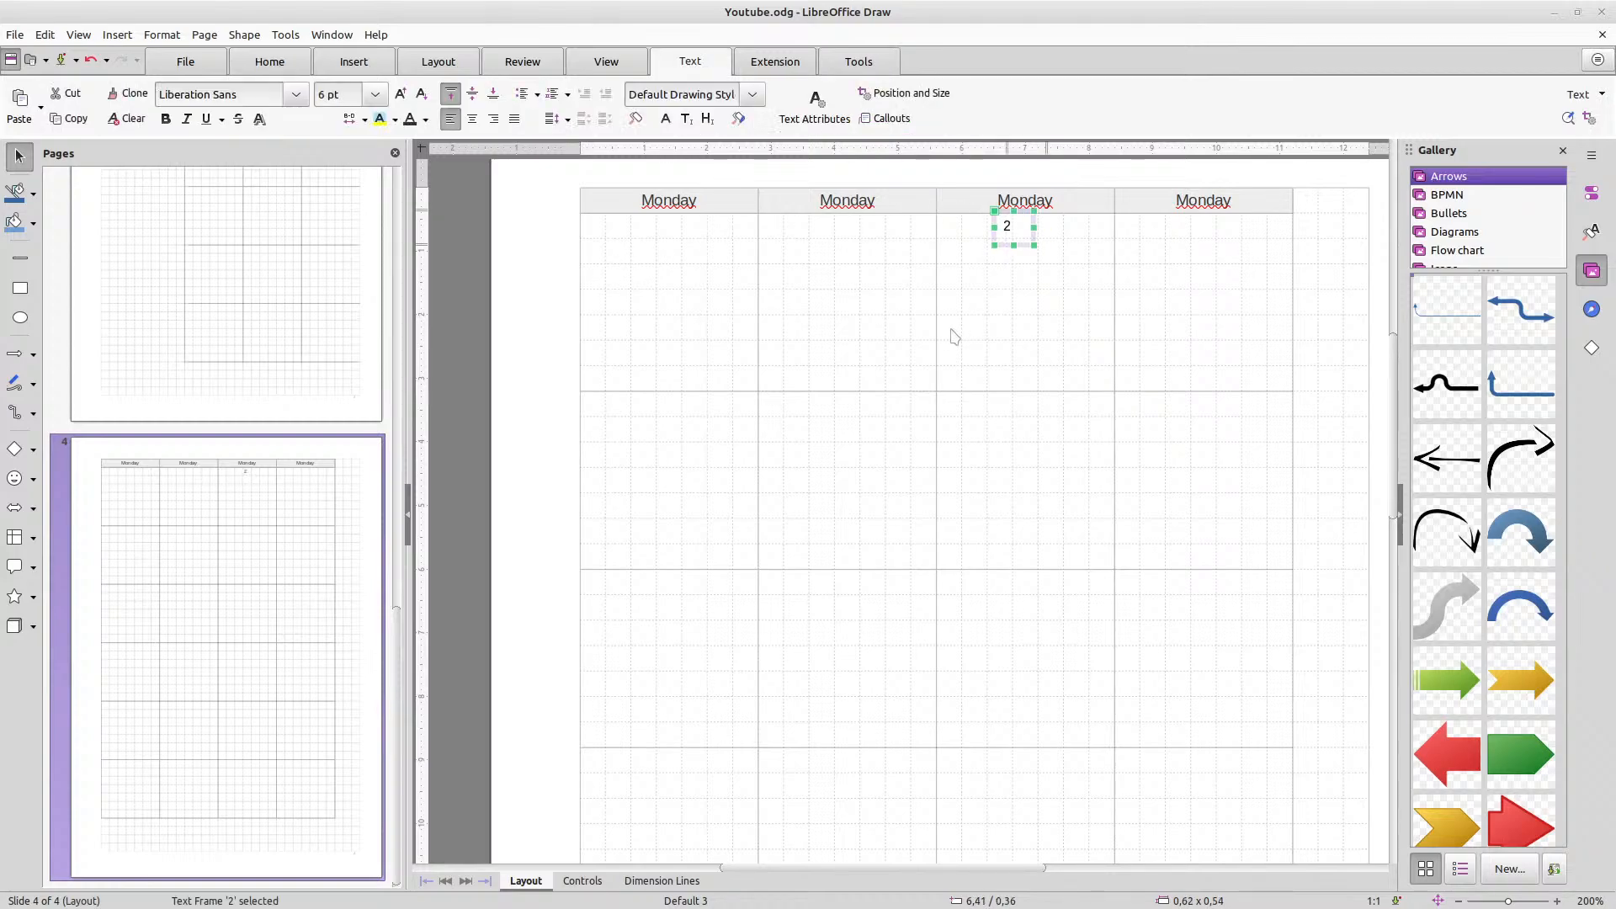
{"action": "key", "text": "Left"}
{"action": "key", "text": "Left"}
{"action": "key", "text": "Left"}
{"action": "key", "text": "Left"}
{"action": "key", "text": "Left"}
{"action": "key", "text": "Left"}
{"action": "key", "text": "Left"}
{"action": "key", "text": "Left"}
{"action": "key", "text": "Left"}
{"action": "key", "text": "Left"}
{"action": "key", "text": "Left"}
{"action": "key", "text": "Left"}
{"action": "key", "text": "Left"}
{"action": "key", "text": "Left"}
{"action": "key", "text": "Left"}
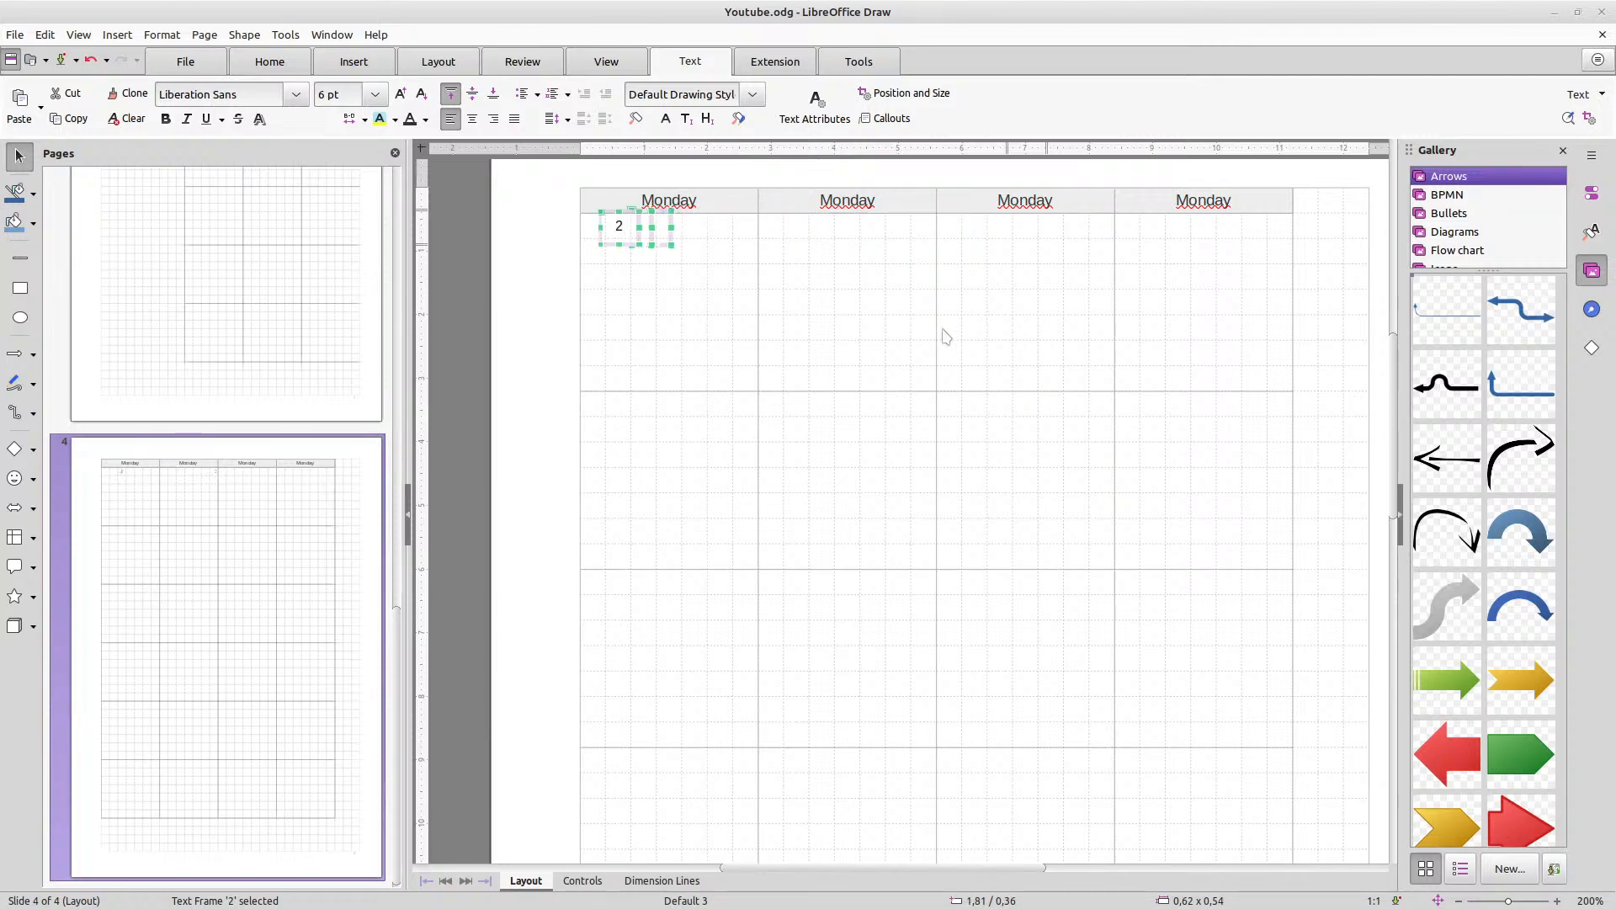
{"action": "key", "text": "Right"}
{"action": "key", "text": "Right"}
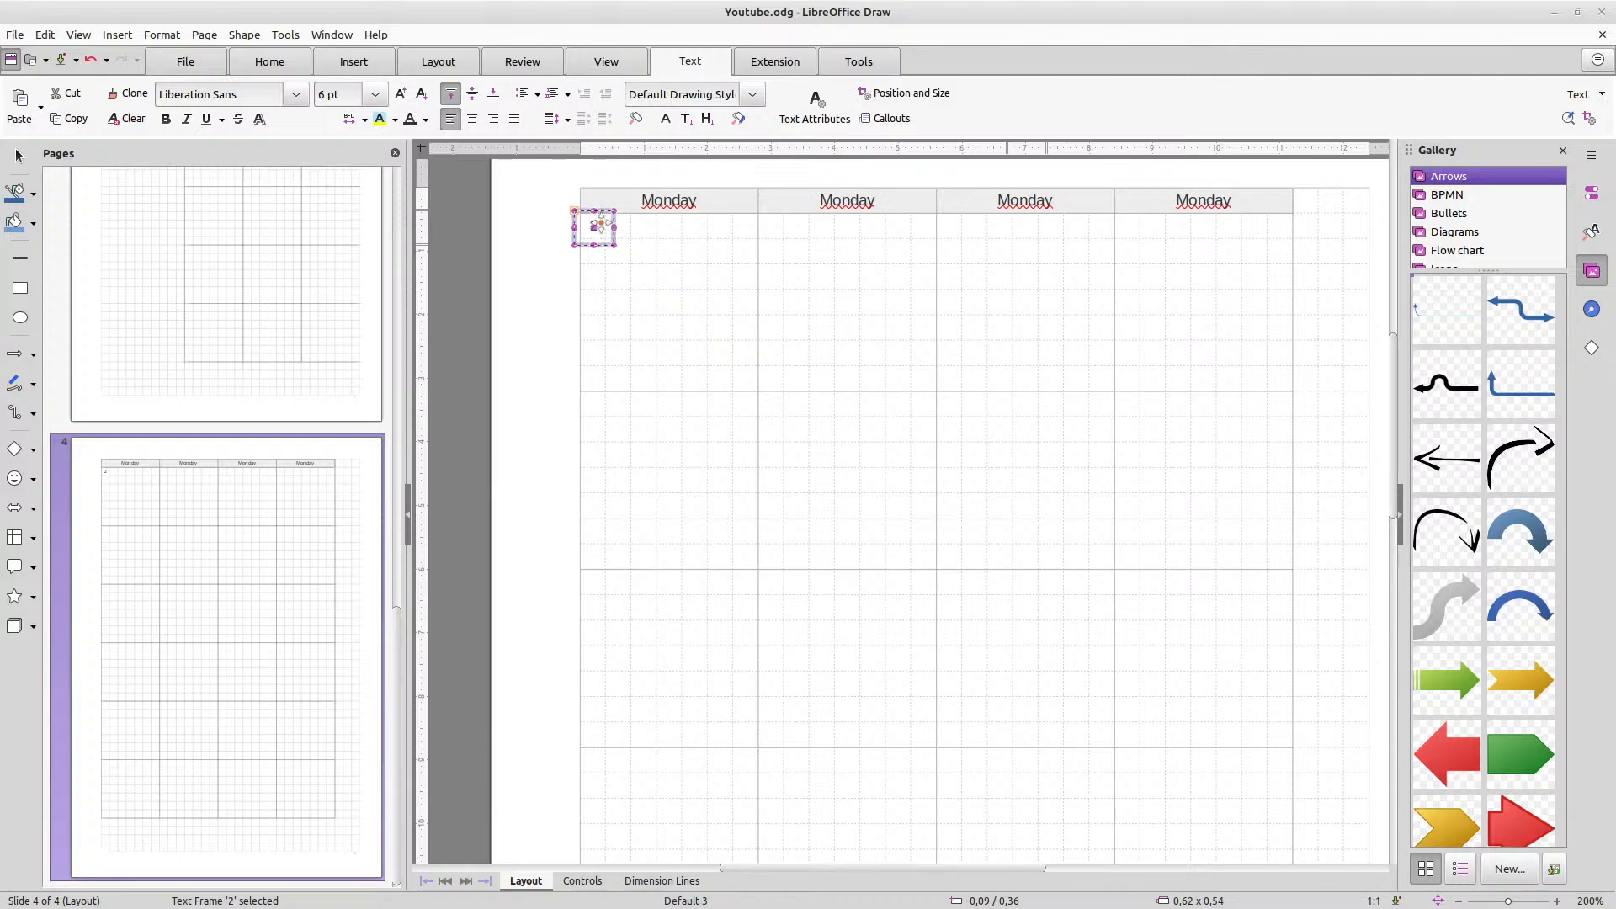
Change the pasted day number in the first column of page 4 to 4
{"action": "left_click", "coordinate": [619, 221]}
{"action": "key", "text": "BackSpace"}
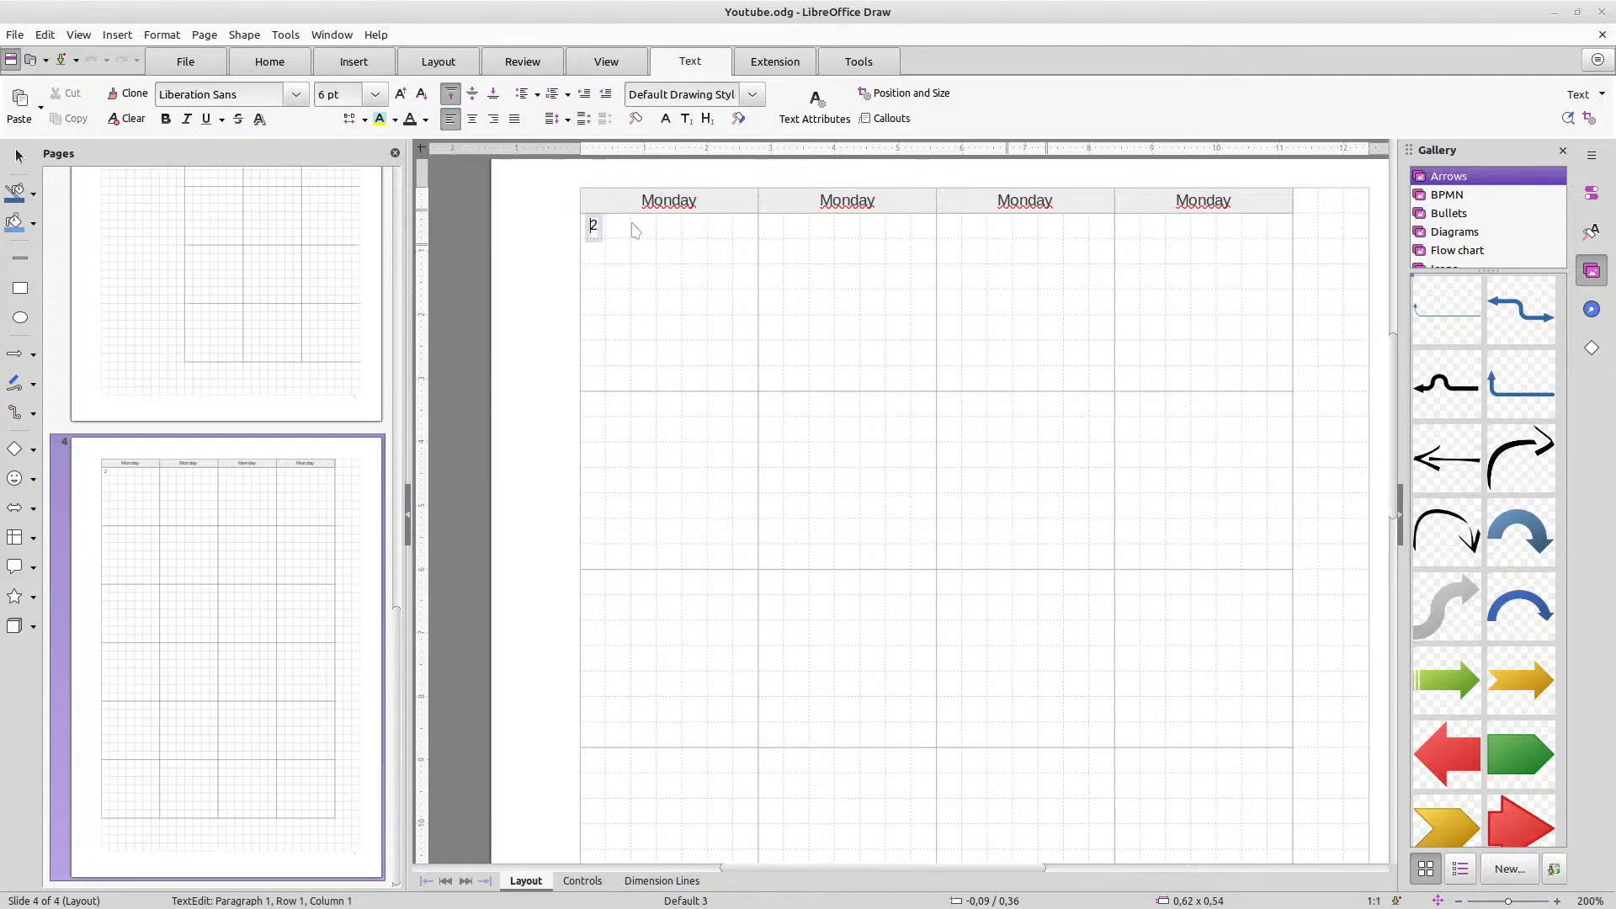
{"action": "left_click", "coordinate": [696, 248]}
Duplicate the day number 4 and move the copy into the first cell of the second column, at X 2.71 cm
{"action": "left_click", "coordinate": [605, 227]}
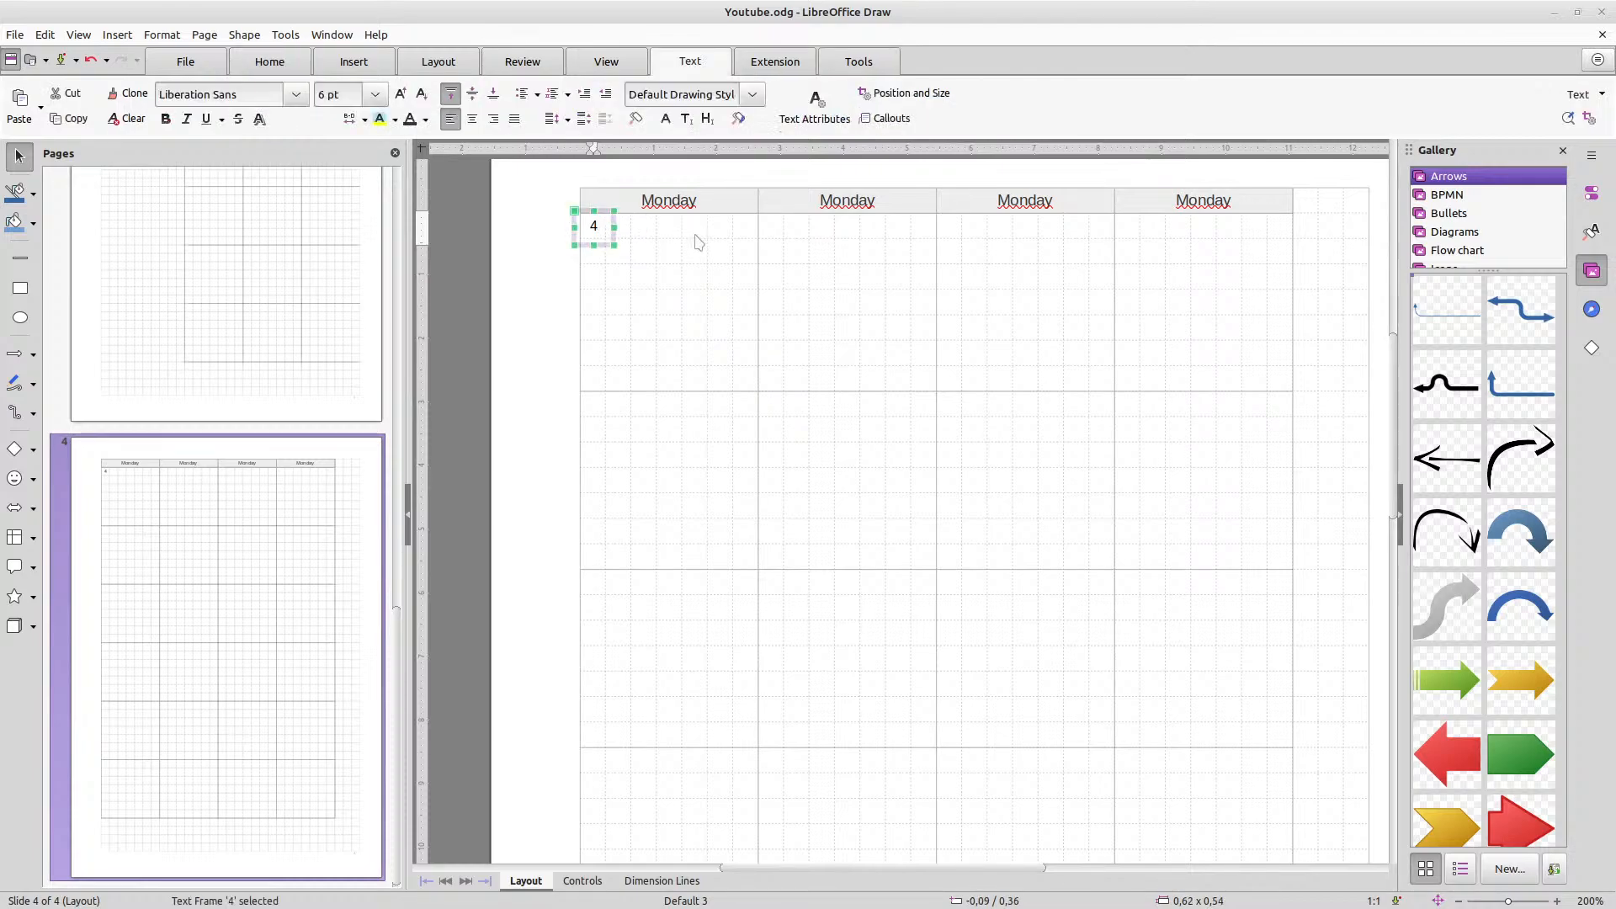
{"action": "key", "text": "ctrl+c"}
{"action": "key", "text": "ctrl+v"}
{"action": "key", "text": "Right"}
{"action": "key", "text": "Right"}
{"action": "key", "text": "Right"}
{"action": "key", "text": "Right"}
{"action": "key", "text": "Right"}
{"action": "key", "text": "Right"}
{"action": "key", "text": "Right"}
{"action": "key", "text": "Right"}
{"action": "key", "text": "Right"}
{"action": "key", "text": "Right"}
{"action": "key", "text": "Right"}
{"action": "key", "text": "Right"}
{"action": "key", "text": "Right"}
{"action": "key", "text": "Right"}
{"action": "key", "text": "Right"}
{"action": "key", "text": "Right"}
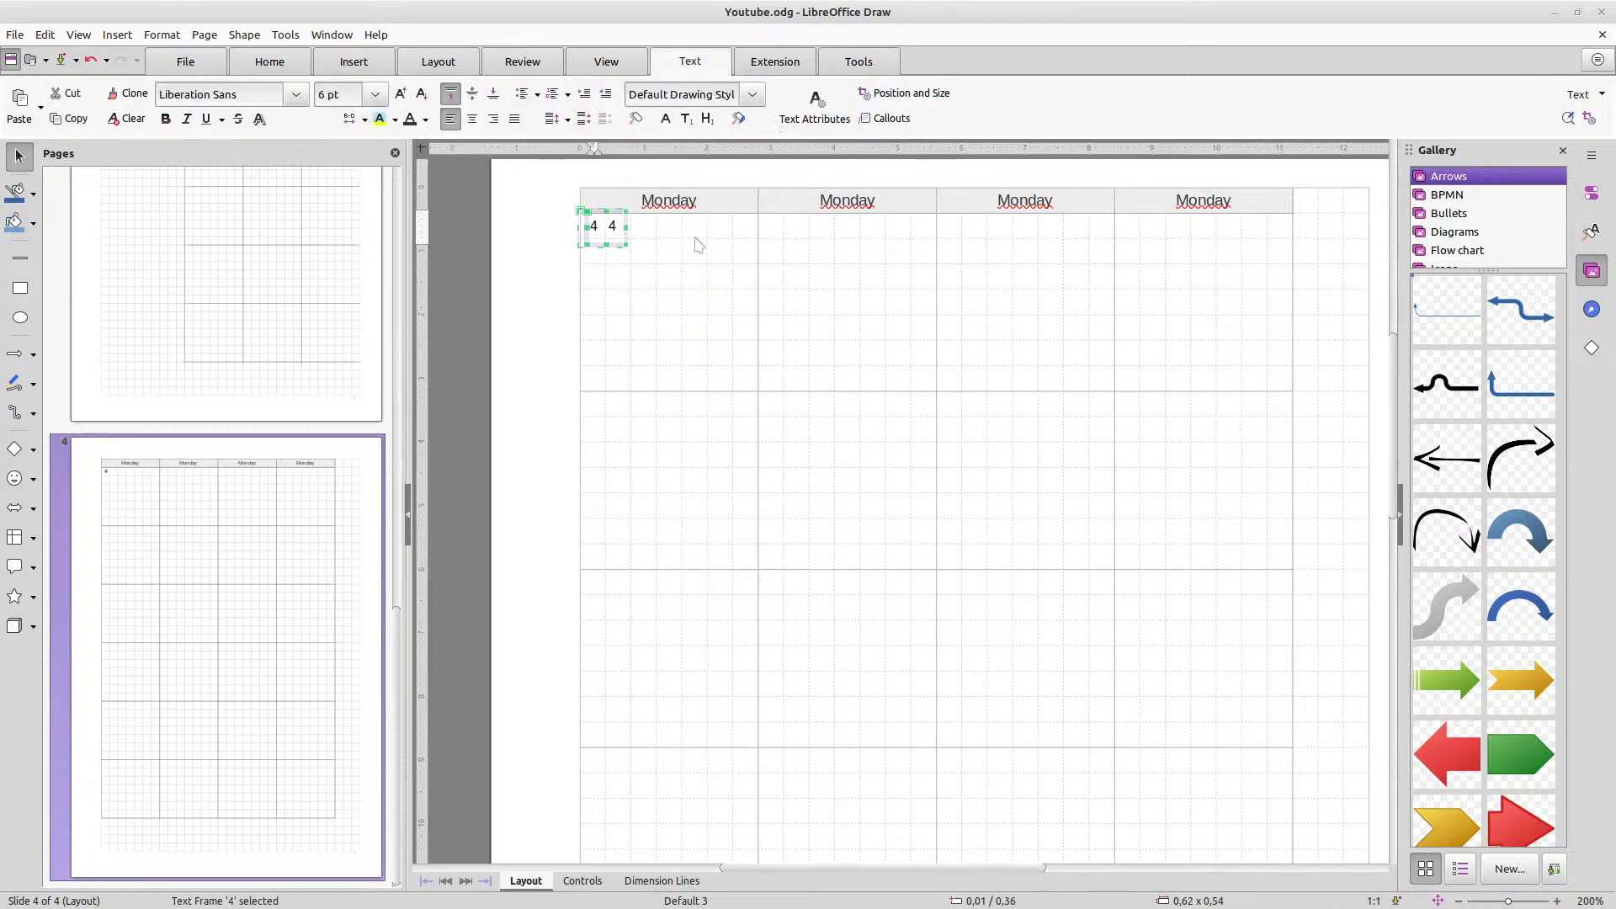
{"action": "key", "text": "Right"}
{"action": "key", "text": "Right"}
{"action": "key", "text": "Right"}
{"action": "key", "text": "Right"}
{"action": "key", "text": "Right"}
{"action": "key", "text": "Right"}
{"action": "key", "text": "Right"}
{"action": "key", "text": "Right"}
{"action": "key", "text": "Right"}
{"action": "key", "text": "Right"}
{"action": "key", "text": "Right"}
{"action": "key", "text": "Right"}
{"action": "key", "text": "Right"}
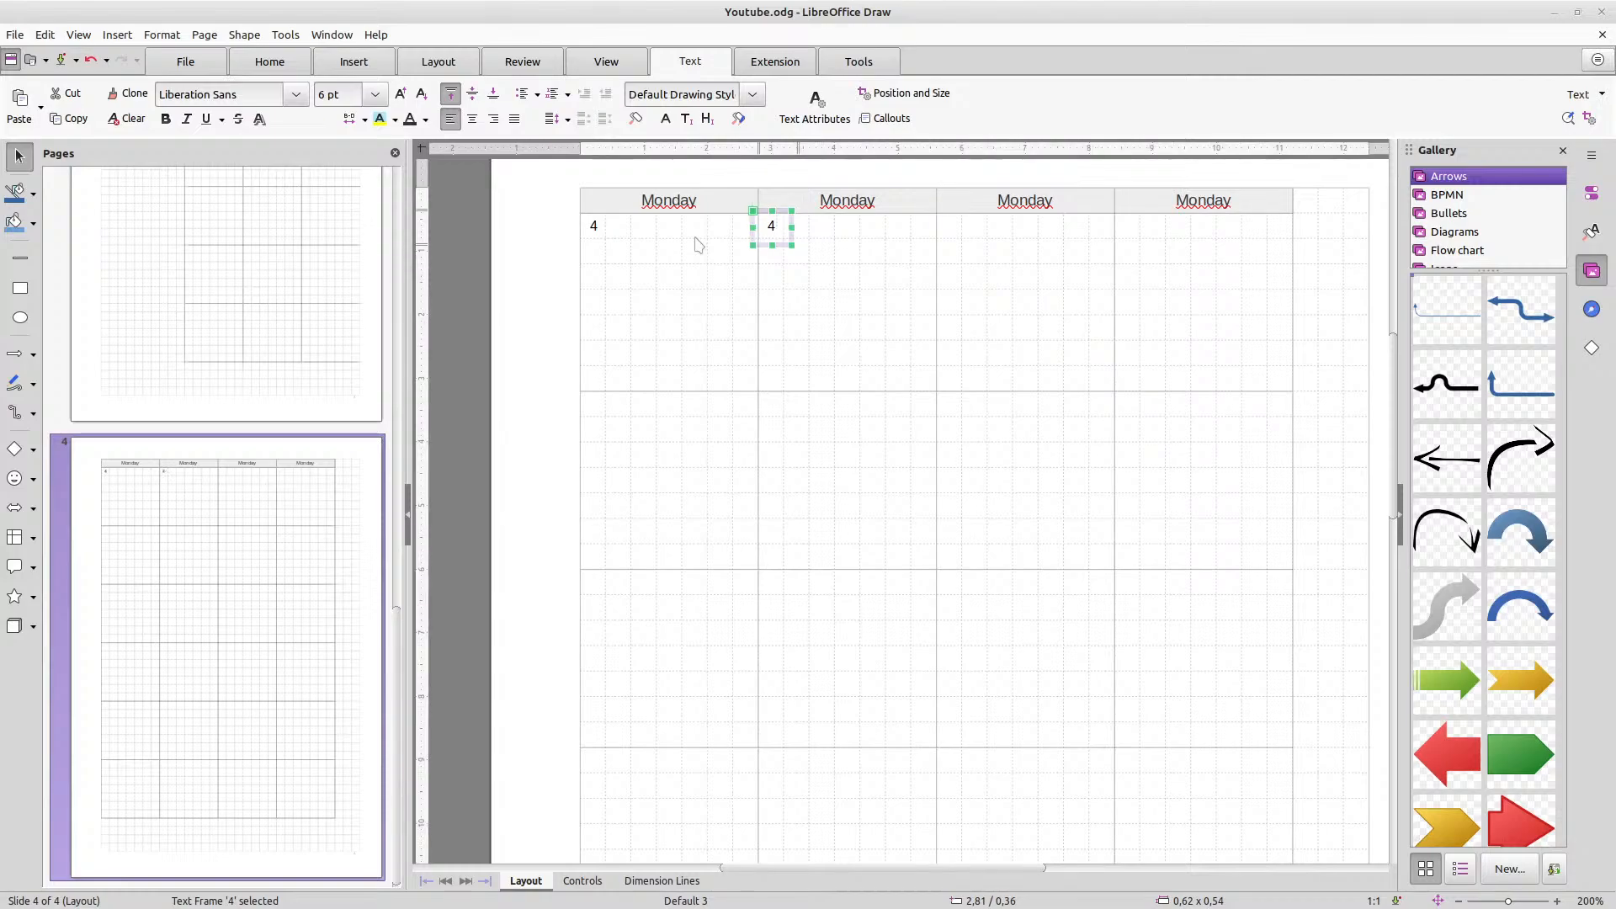
Change the copied day number in the second column to 5
{"action": "double_click", "coordinate": [769, 224]}
{"action": "key", "text": "BackSpace"}
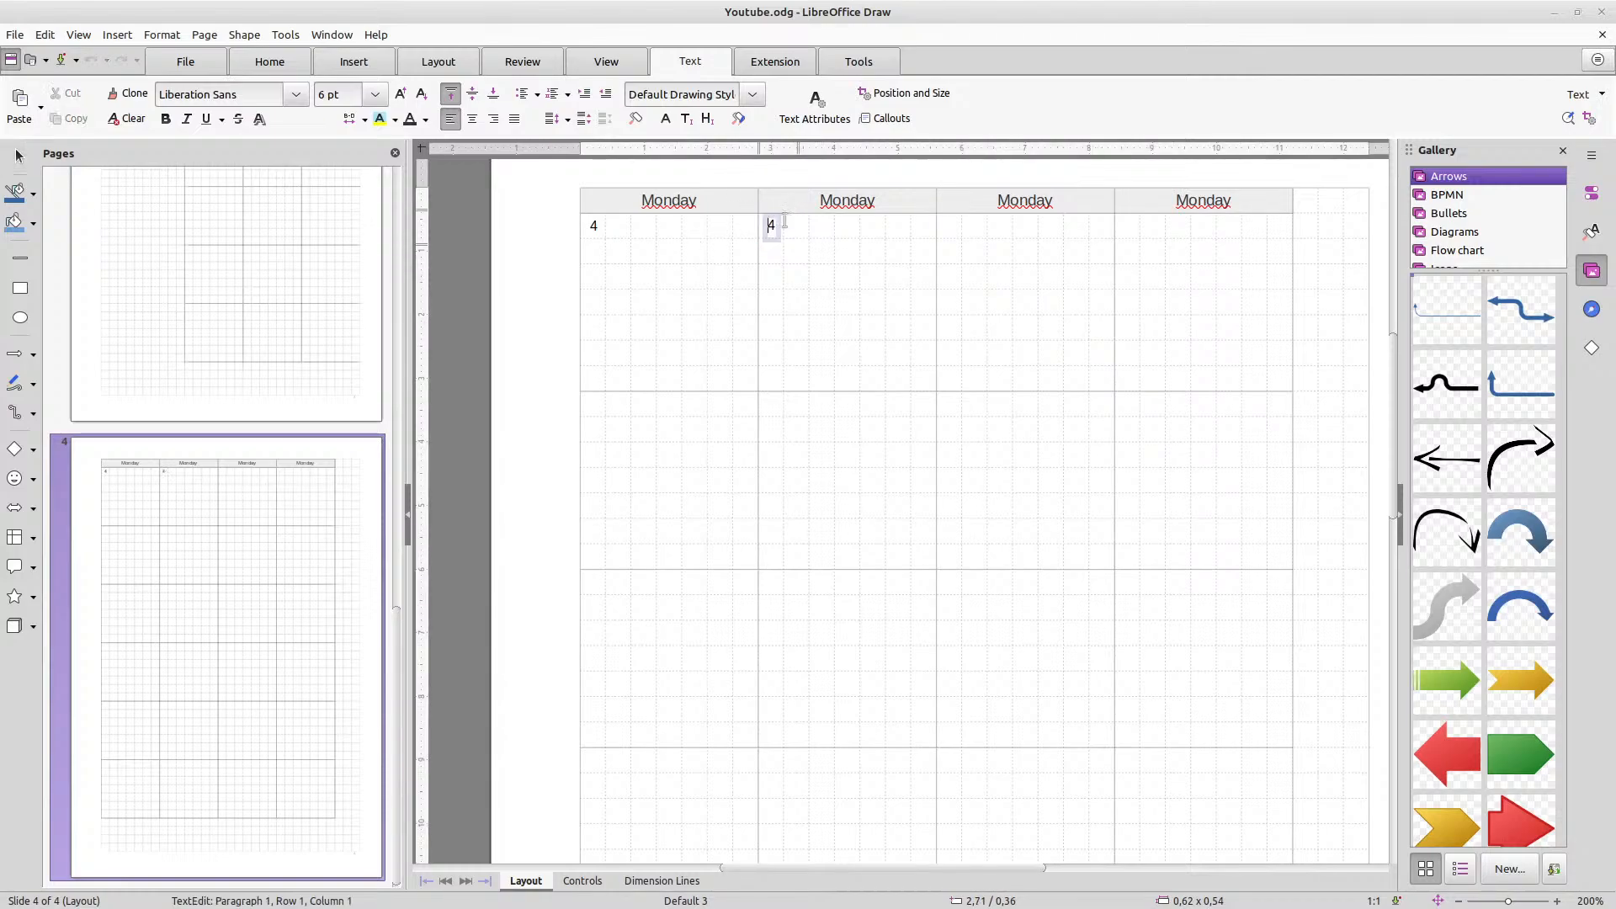
{"action": "type", "text": "5"}
{"action": "left_click", "coordinate": [830, 262]}
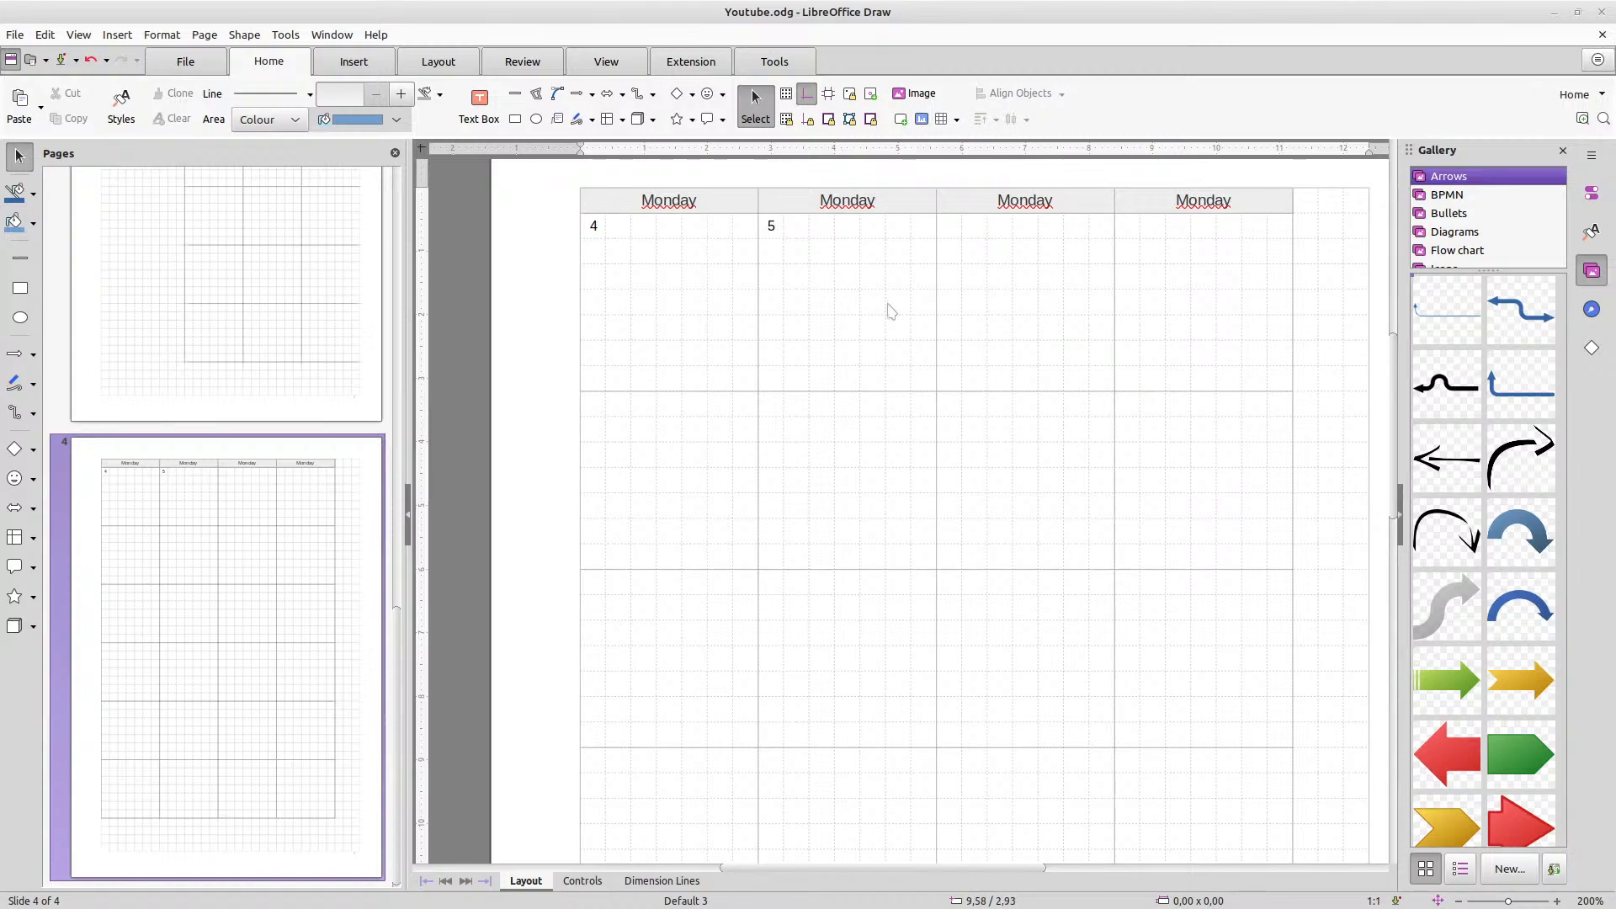
Duplicate the day number 5 and move the copy into the margin beside the fourth column, at X 11.11 cm and Y 1.56 cm
{"action": "left_click", "coordinate": [784, 229]}
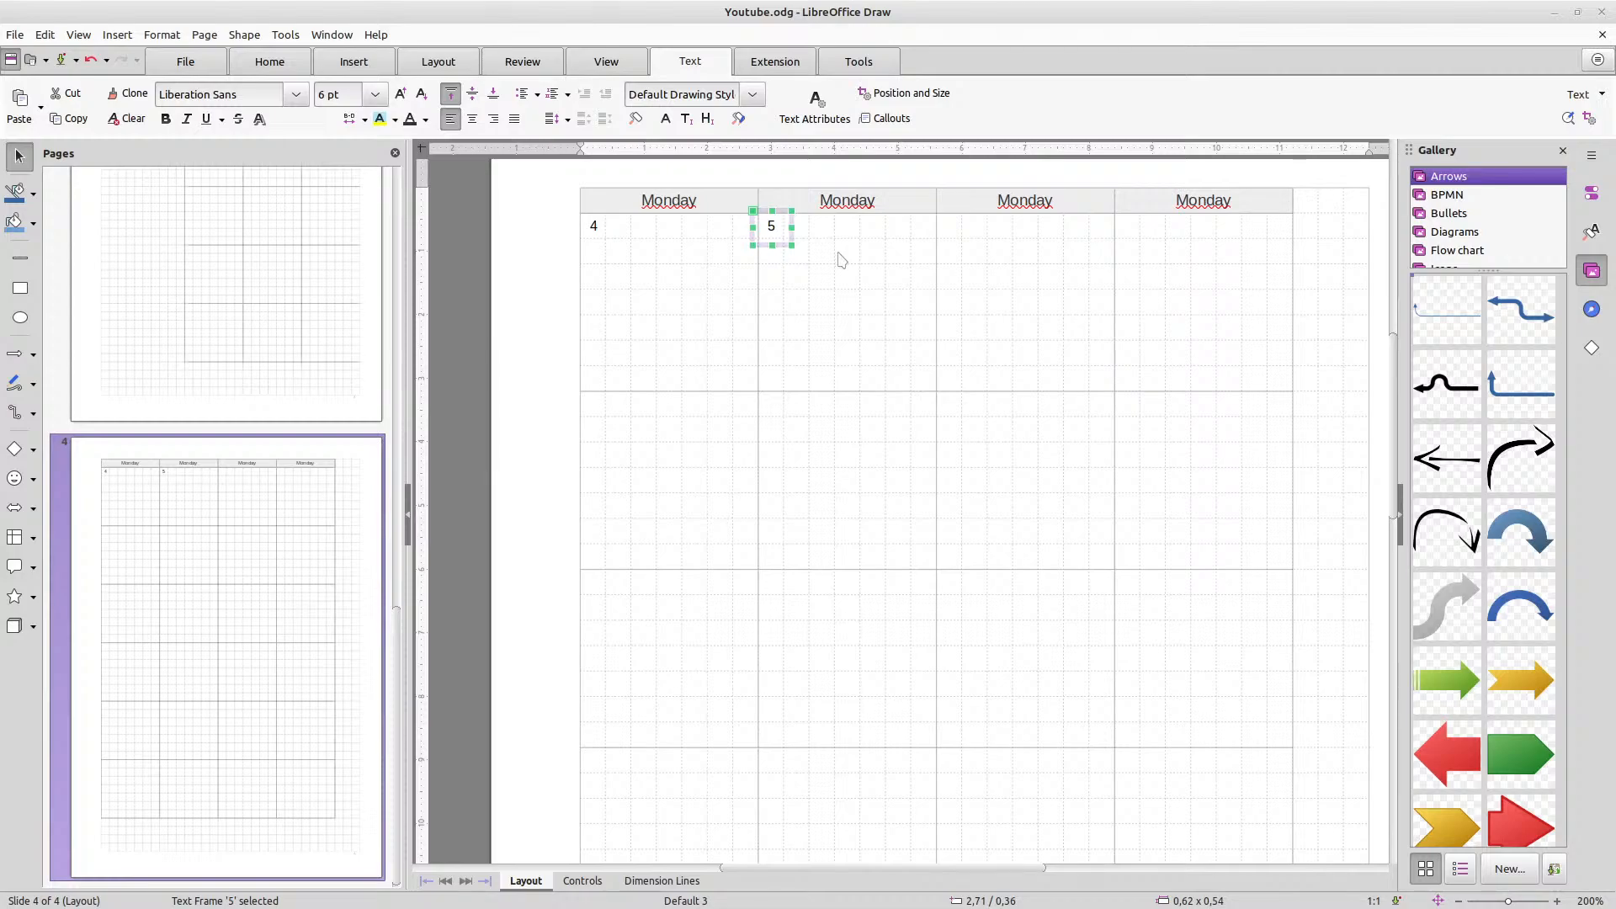
{"action": "key", "text": "ctrl+v"}
{"action": "key", "text": "Right"}
{"action": "key", "text": "Right"}
{"action": "key", "text": "Right"}
{"action": "key", "text": "Right"}
{"action": "key", "text": "Right"}
{"action": "key", "text": "Right"}
{"action": "key", "text": "Right"}
{"action": "key", "text": "Right"}
{"action": "key", "text": "Right"}
{"action": "key", "text": "Right"}
{"action": "key", "text": "Right"}
{"action": "key", "text": "Right"}
{"action": "key", "text": "Right"}
{"action": "key", "text": "Right"}
{"action": "key", "text": "Right"}
{"action": "key", "text": "Right"}
{"action": "key", "text": "Right"}
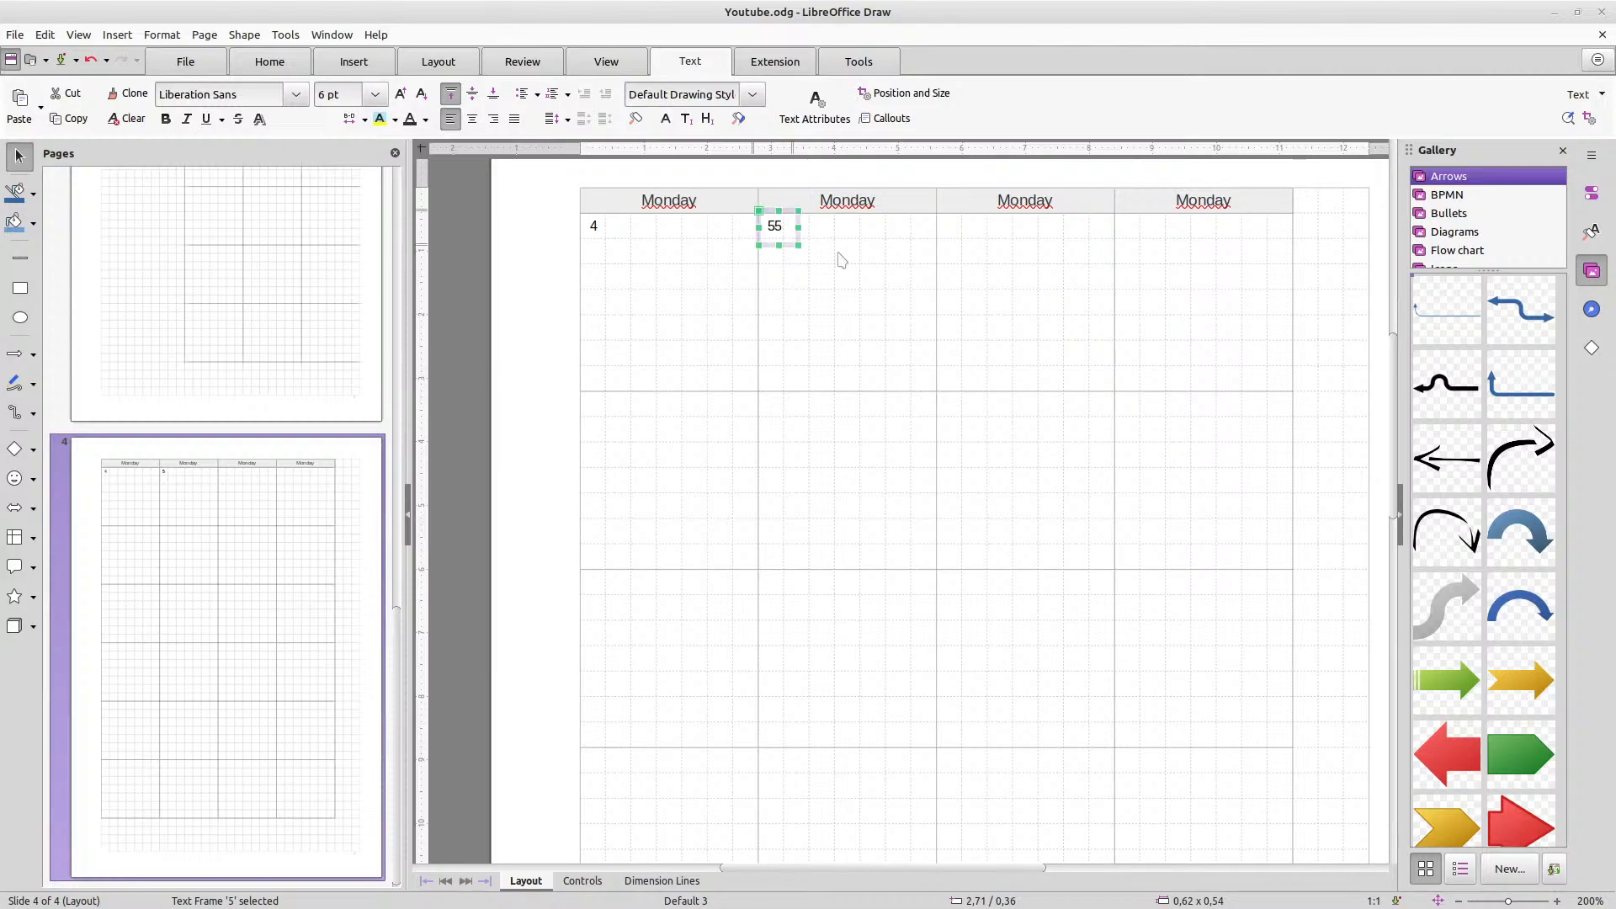
{"action": "key", "text": "Right"}
{"action": "key", "text": "Right"}
{"action": "key", "text": "Right"}
{"action": "key", "text": "Right"}
{"action": "key", "text": "Right"}
{"action": "key", "text": "Right"}
{"action": "key", "text": "Right"}
{"action": "key", "text": "Right"}
{"action": "key", "text": "Right"}
{"action": "key", "text": "Right"}
{"action": "key", "text": "Right"}
{"action": "key", "text": "Right"}
{"action": "key", "text": "Right"}
{"action": "key", "text": "Right"}
{"action": "key", "text": "Right"}
{"action": "key", "text": "Right"}
{"action": "key", "text": "Right"}
{"action": "key", "text": "Right"}
{"action": "key", "text": "Right"}
{"action": "key", "text": "Right"}
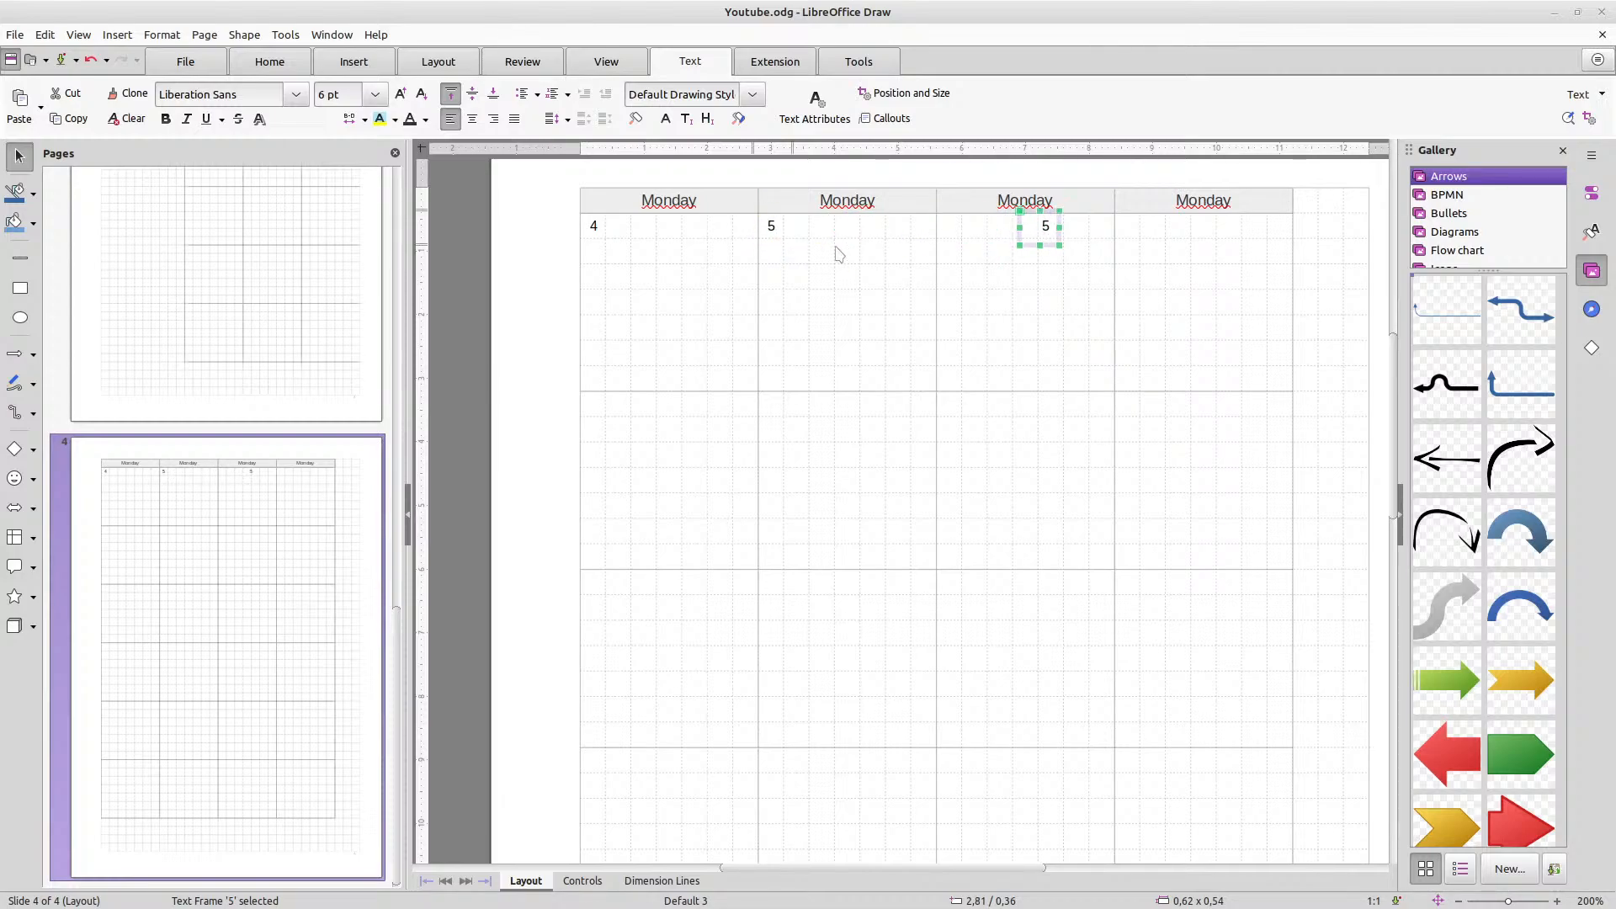
{"action": "key", "text": "Right"}
{"action": "key", "text": "Right"}
{"action": "key", "text": "Right"}
{"action": "key", "text": "Right"}
{"action": "key", "text": "Right"}
{"action": "key", "text": "Right"}
{"action": "key", "text": "Right"}
{"action": "key", "text": "Right"}
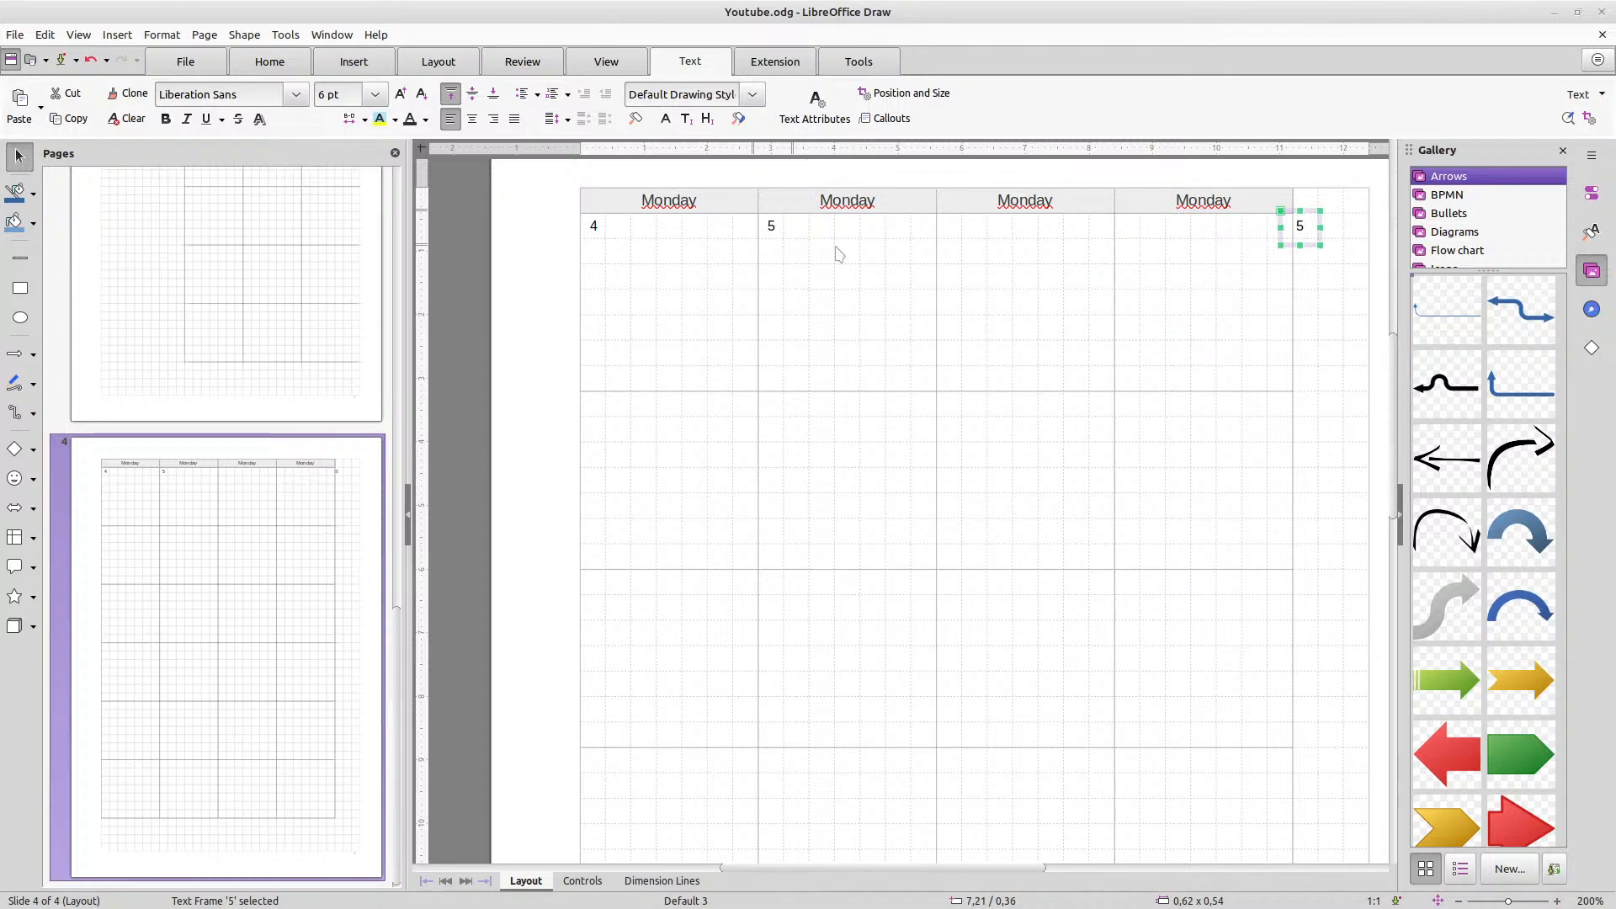
{"action": "key", "text": "Down"}
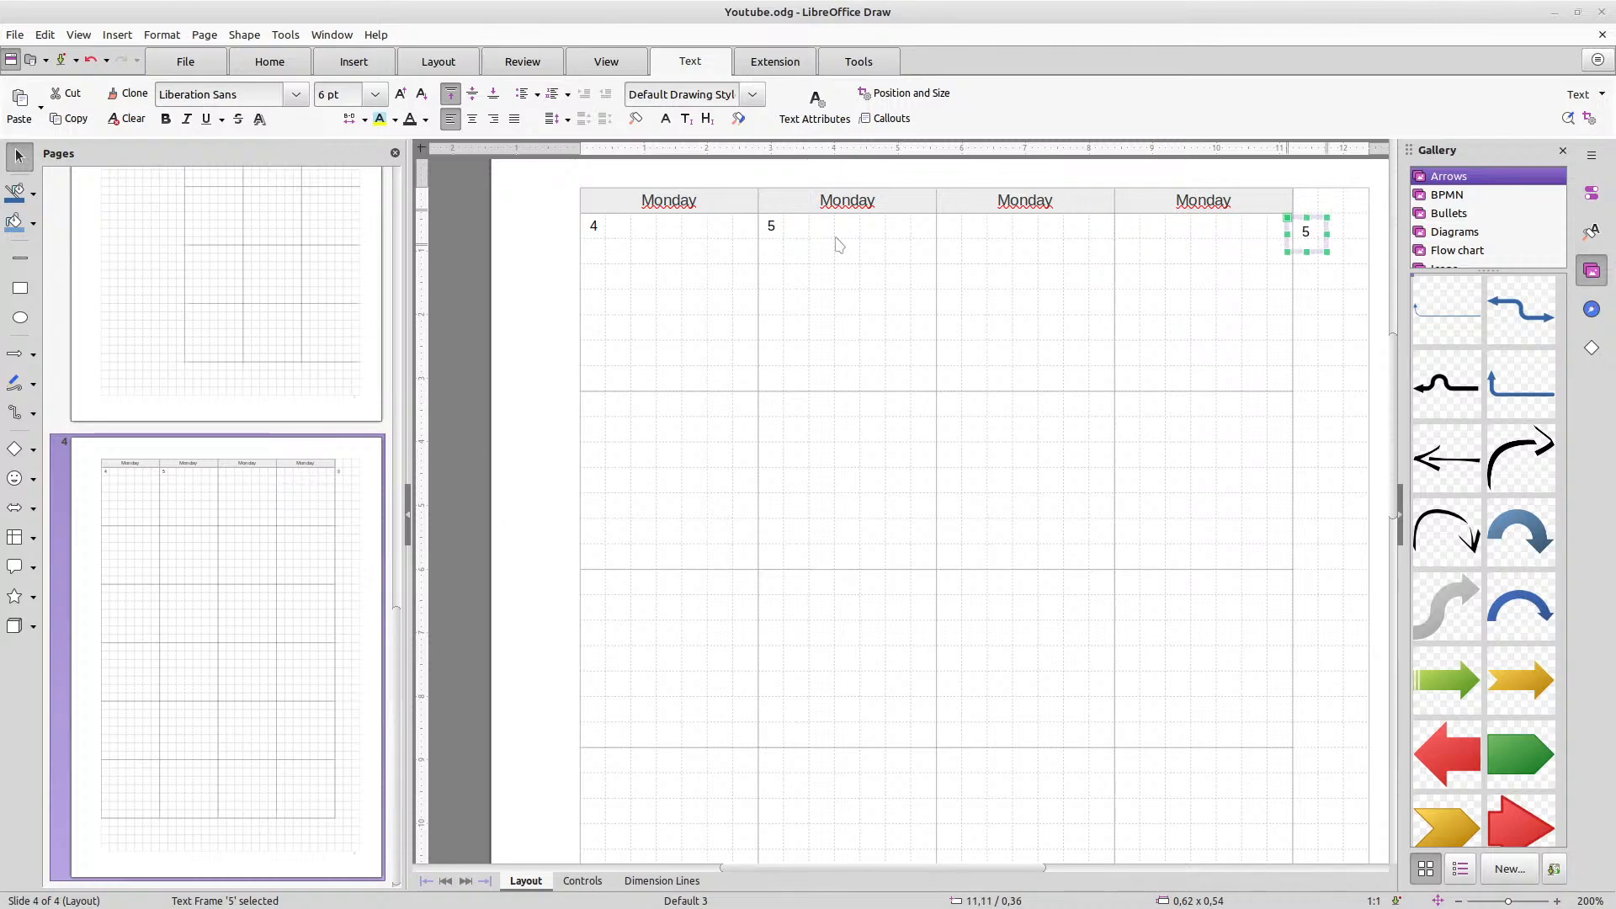
{"action": "key", "text": "Down"}
{"action": "key", "text": "Down"}
{"action": "key", "text": "Down"}
{"action": "key", "text": "Down"}
{"action": "key", "text": "Down"}
{"action": "key", "text": "Down"}
{"action": "key", "text": "Down"}
{"action": "key", "text": "Down"}
{"action": "key", "text": "Down"}
{"action": "key", "text": "Down"}
{"action": "key", "text": "Down"}
{"action": "key", "text": "Down"}
{"action": "key", "text": "Down"}
{"action": "key", "text": "Down"}
{"action": "key", "text": "Down"}
{"action": "key", "text": "Down"}
{"action": "key", "text": "Down"}
{"action": "key", "text": "Down"}
{"action": "key", "text": "Down"}
{"action": "key", "text": "Down"}
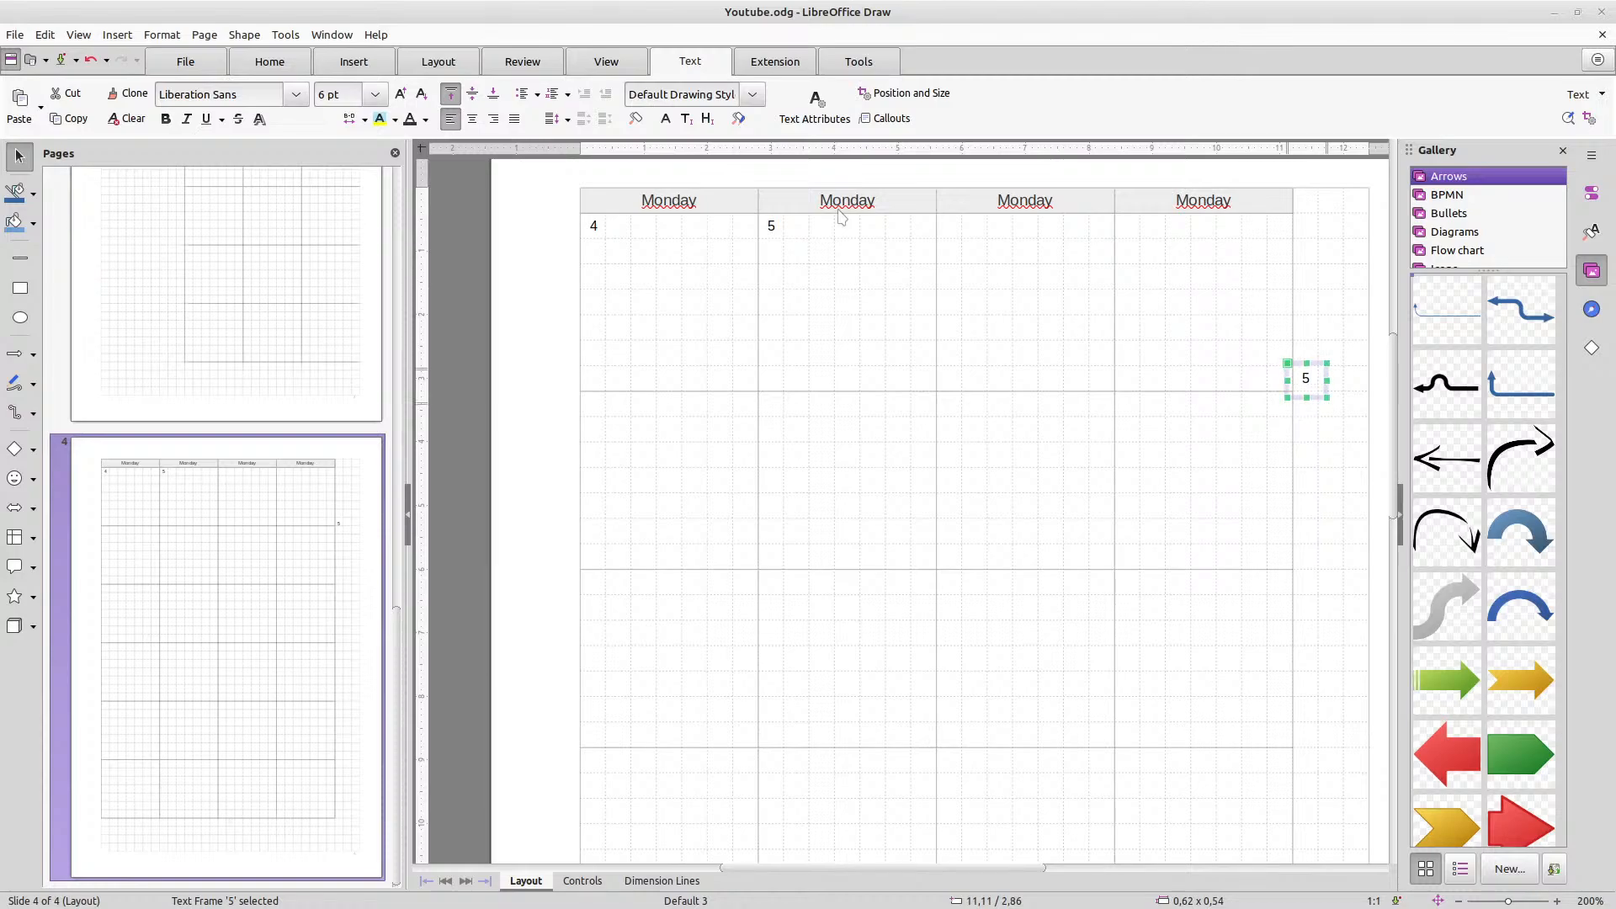
{"action": "key", "text": "Up"}
{"action": "key", "text": "Up"}
{"action": "key", "text": "Up"}
{"action": "key", "text": "Up"}
{"action": "key", "text": "Up"}
{"action": "key", "text": "Up"}
{"action": "key", "text": "Up"}
{"action": "key", "text": "Up"}
{"action": "key", "text": "Up"}
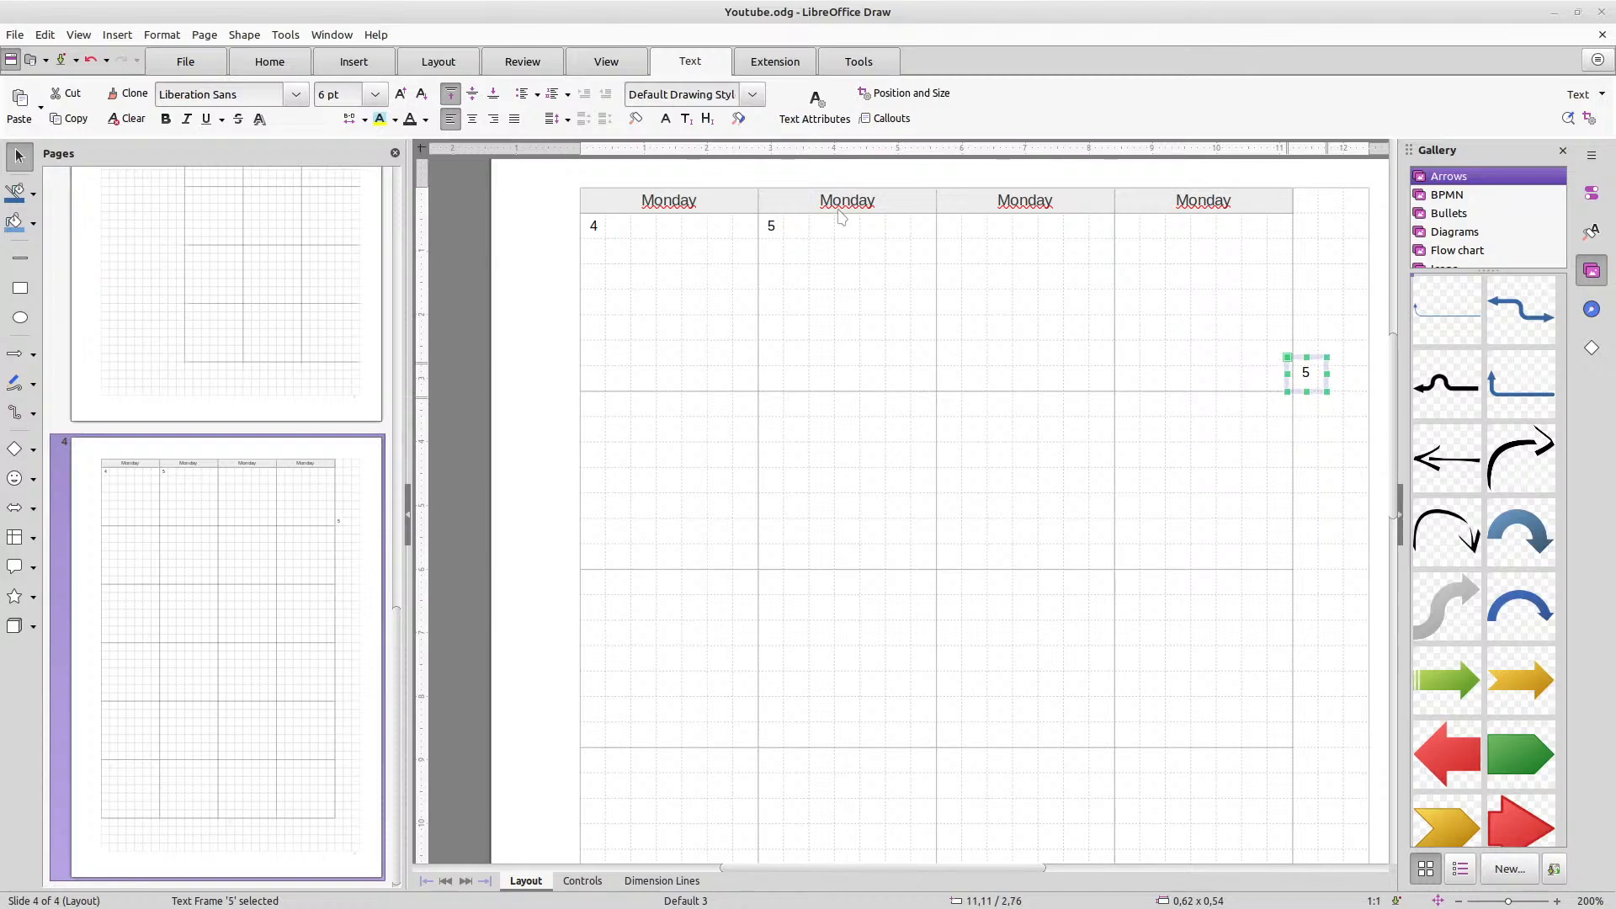
{"action": "key", "text": "Up"}
{"action": "key", "text": "Up"}
{"action": "key", "text": "Up"}
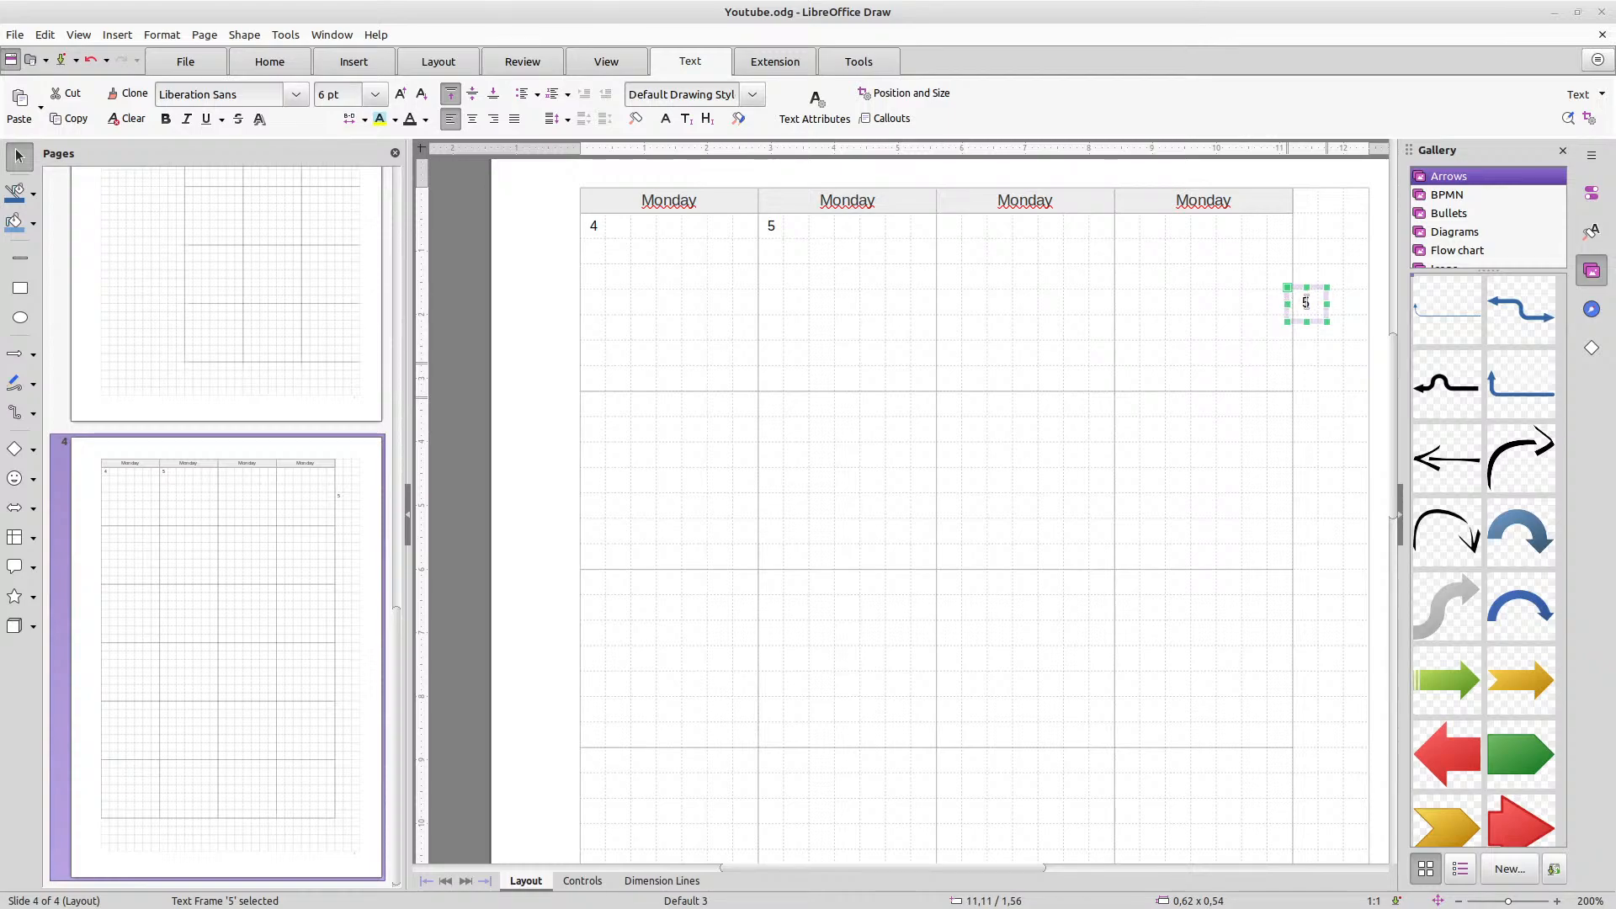
Change the copied number in the margin beside the fourth column to 1
{"action": "left_click", "coordinate": [1305, 301]}
{"action": "type", "text": "1"}
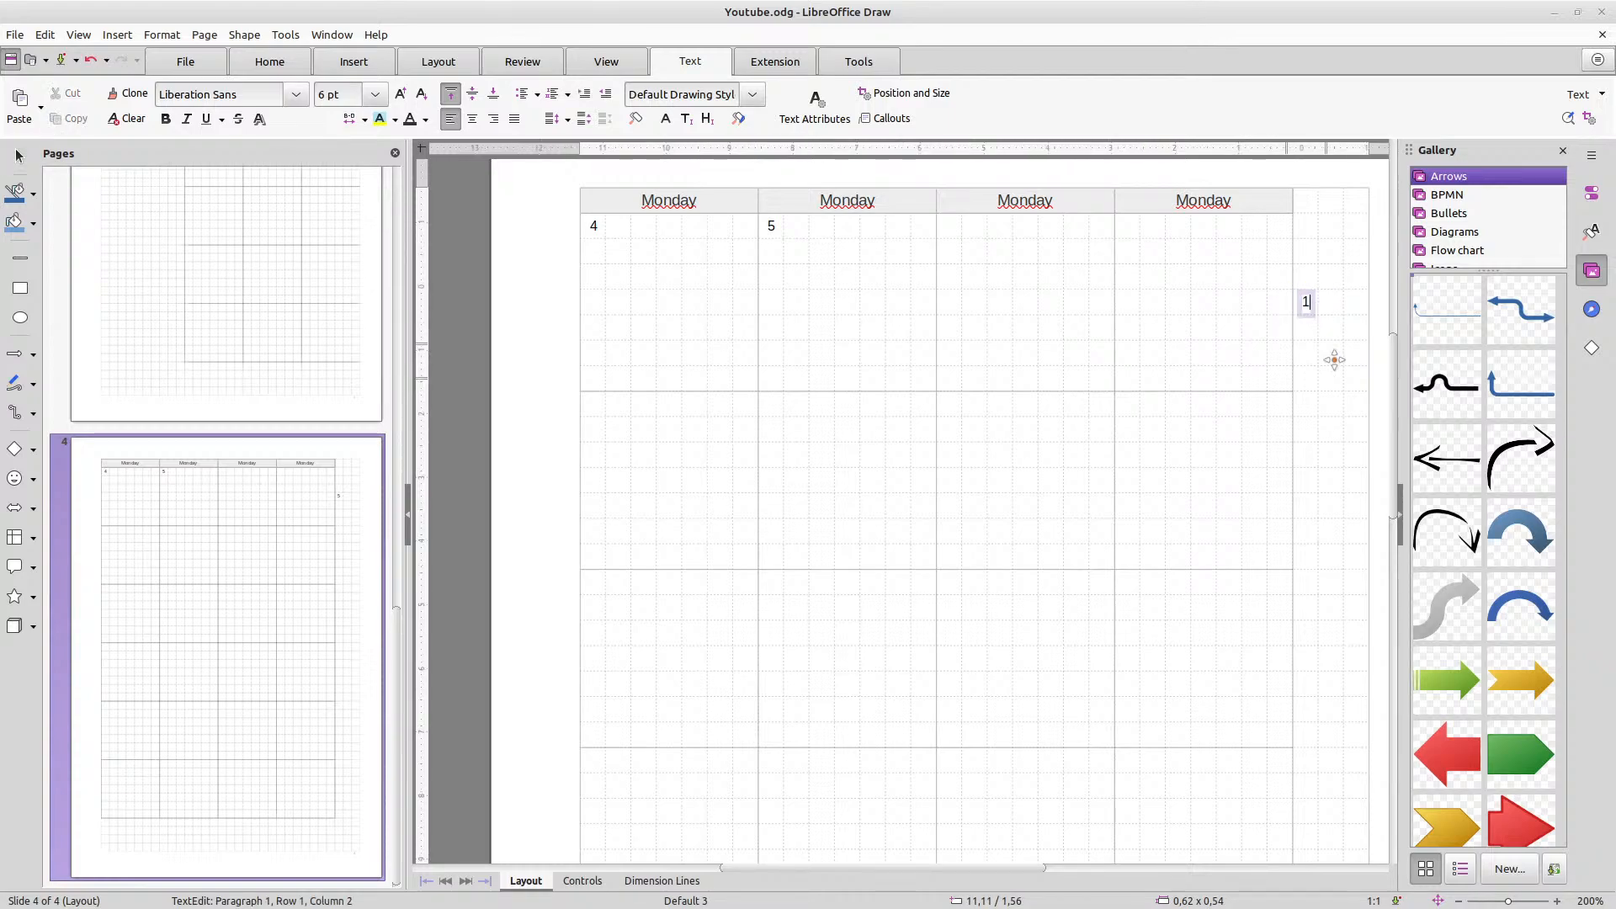
{"action": "left_click", "coordinate": [1335, 398]}
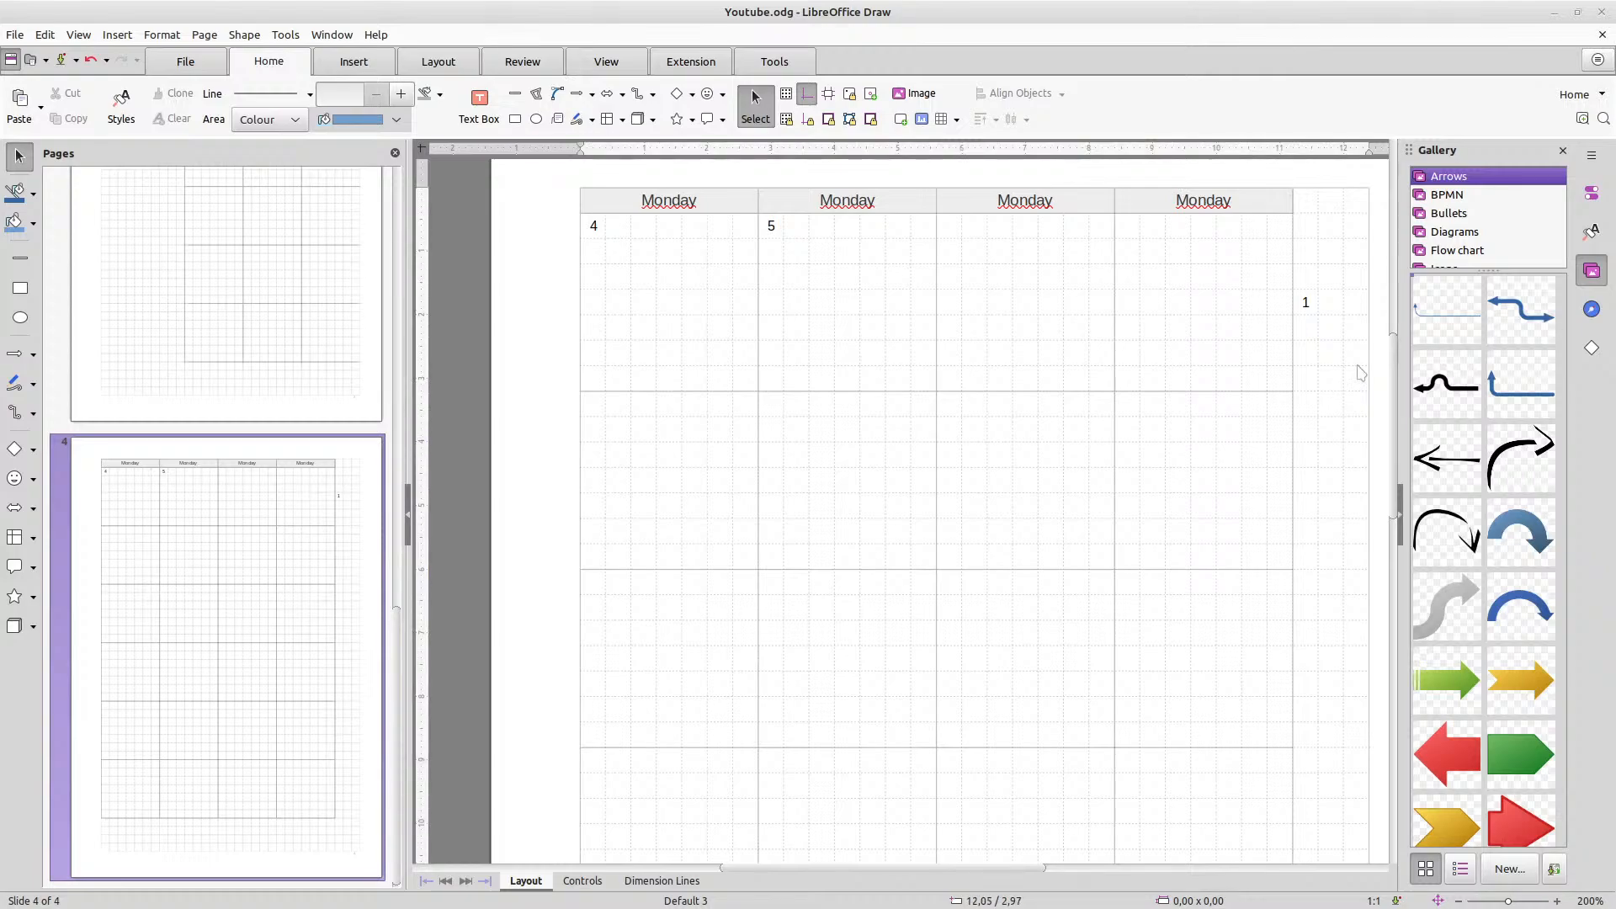
Move the number 1 in the margin beside the fourth column down to Y 2.76 cm
{"action": "left_click", "coordinate": [1305, 303]}
{"action": "key", "text": "Down"}
{"action": "key", "text": "Down"}
{"action": "key", "text": "Down"}
{"action": "key", "text": "Down"}
{"action": "key", "text": "Down"}
{"action": "key", "text": "Down"}
{"action": "key", "text": "Down"}
{"action": "key", "text": "Down"}
{"action": "key", "text": "Down"}
{"action": "key", "text": "Down"}
{"action": "key", "text": "Down"}
{"action": "key", "text": "Down"}
{"action": "key", "text": "Down"}
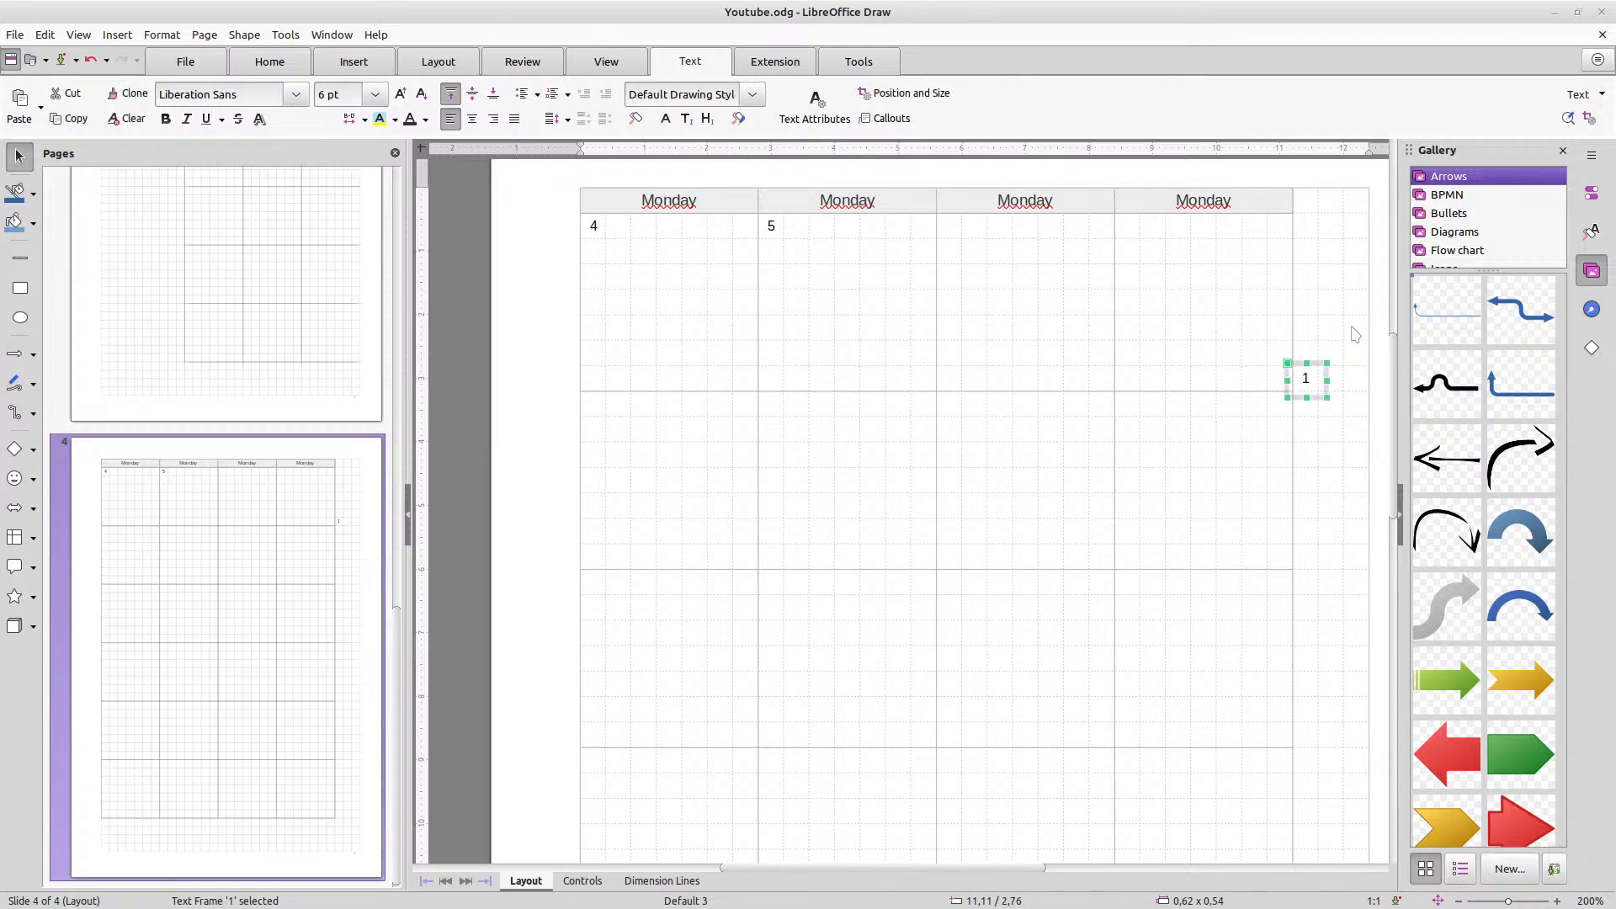
{"action": "key", "text": "Escape"}
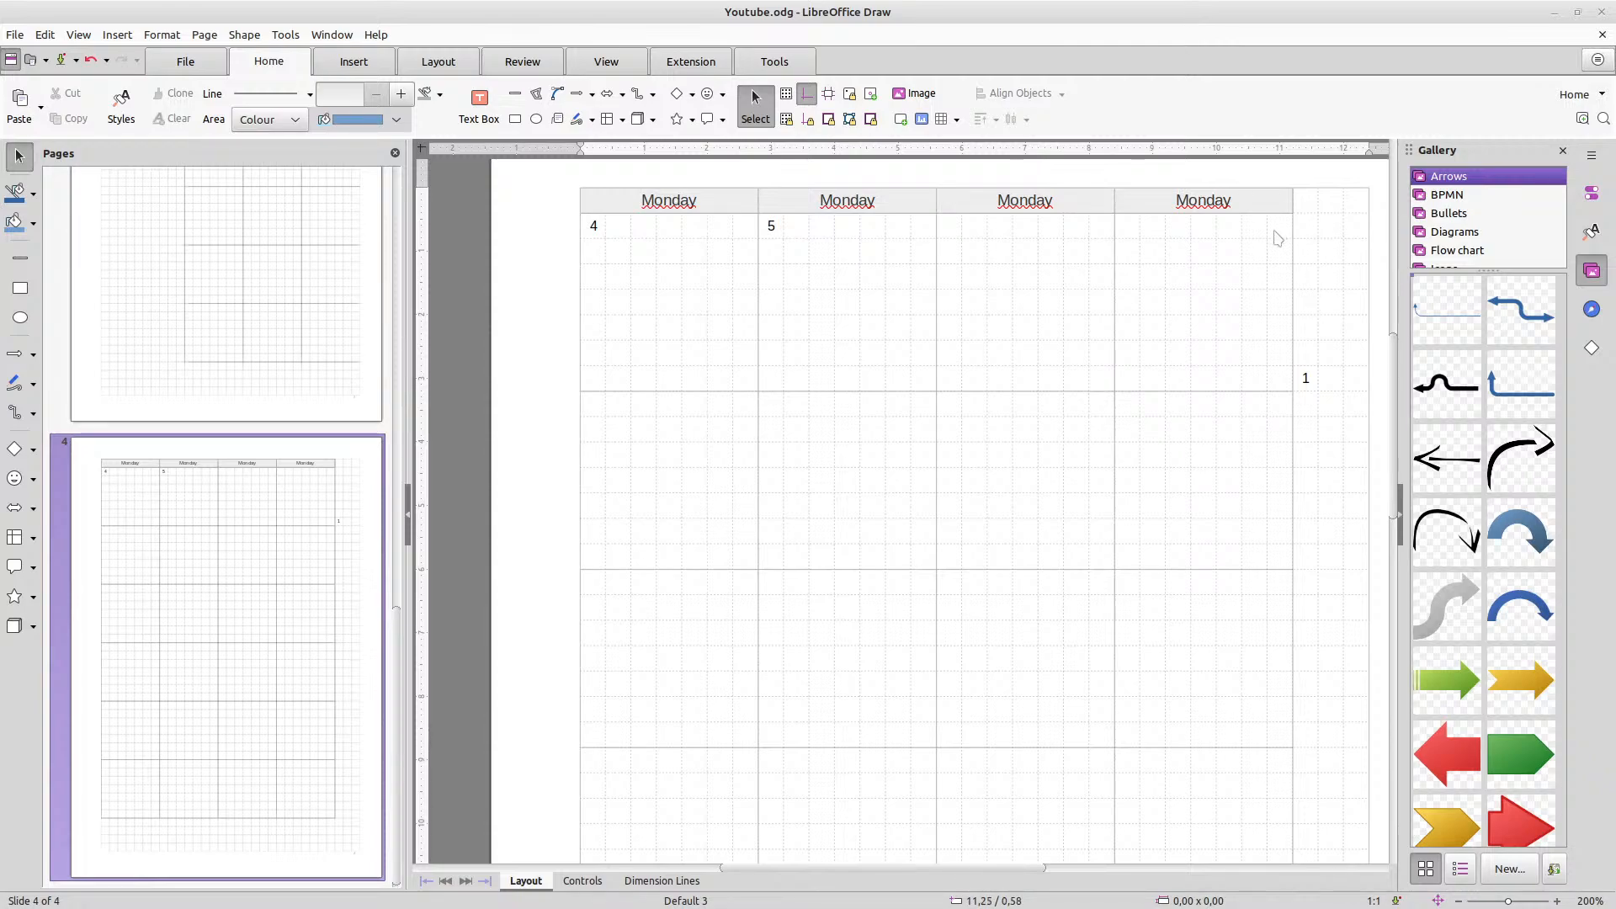
Duplicate the margin number 1 and move the copy straight down beside the third row, to about Y 7.16 cm
{"action": "left_click", "coordinate": [1319, 379]}
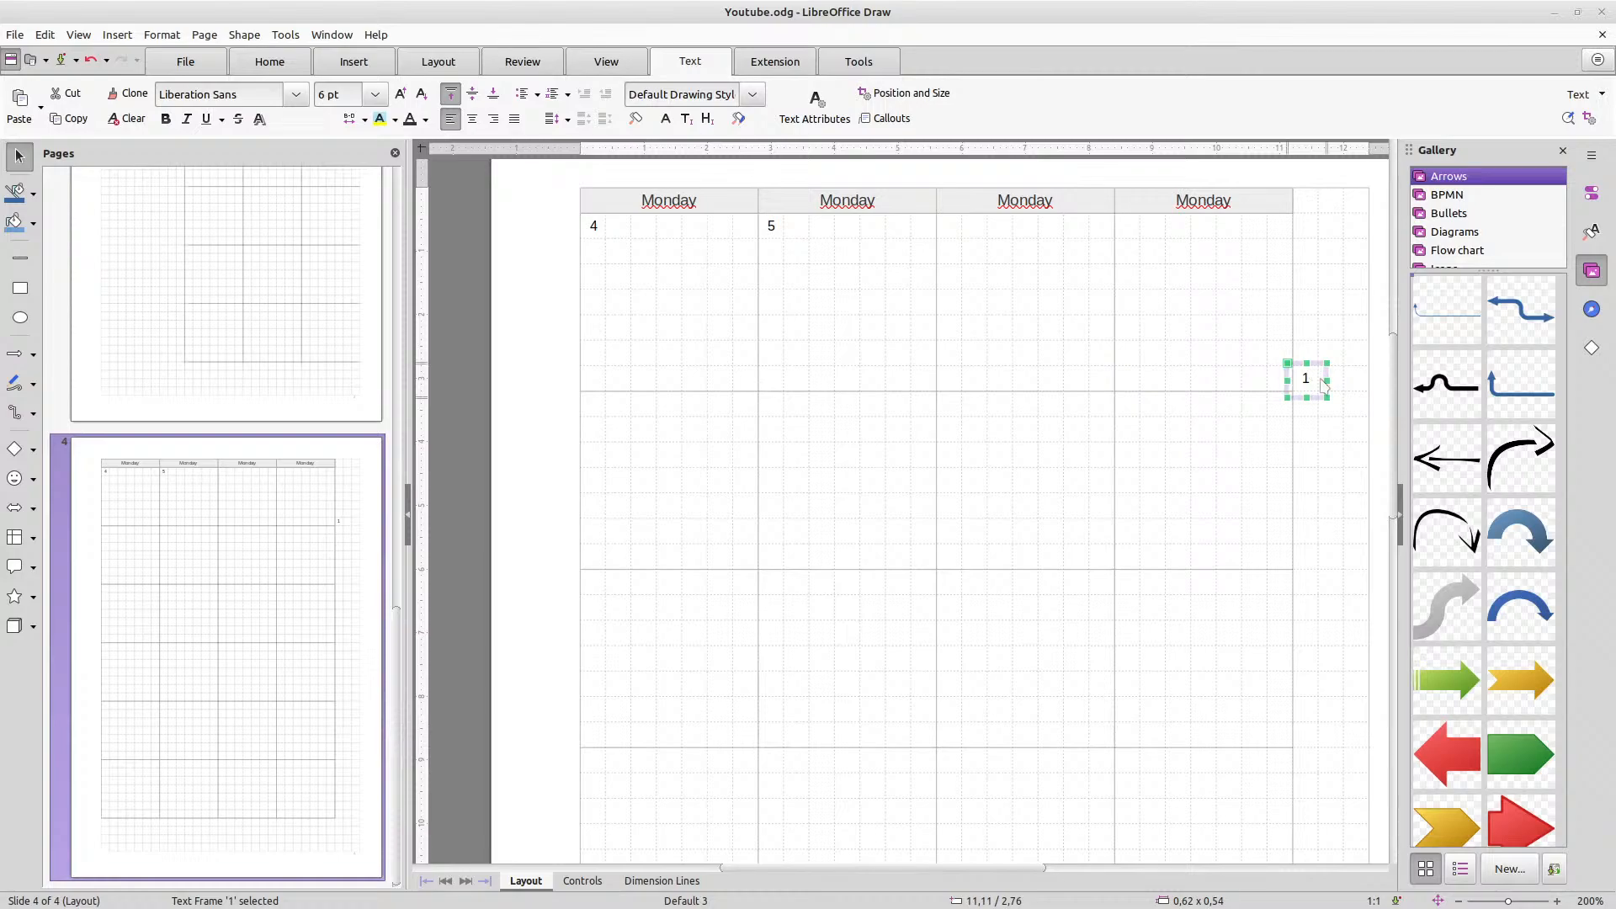
{"action": "key", "text": "ctrl+c"}
{"action": "key", "text": "ctrl+v"}
{"action": "key", "text": "Down"}
{"action": "key", "text": "Down"}
{"action": "key", "text": "Down"}
{"action": "key", "text": "Down"}
{"action": "key", "text": "Down"}
{"action": "key", "text": "Down"}
{"action": "key", "text": "Down"}
{"action": "key", "text": "Down"}
{"action": "key", "text": "Down"}
{"action": "key", "text": "Down"}
{"action": "key", "text": "Down"}
{"action": "key", "text": "Down"}
{"action": "key", "text": "Down"}
{"action": "key", "text": "Down"}
{"action": "key", "text": "Down"}
{"action": "key", "text": "Down"}
{"action": "key", "text": "Down"}
{"action": "key", "text": "Down"}
{"action": "key", "text": "Down"}
{"action": "key", "text": "Down"}
{"action": "key", "text": "Down"}
{"action": "key", "text": "Down"}
{"action": "key", "text": "Down"}
{"action": "key", "text": "Down"}
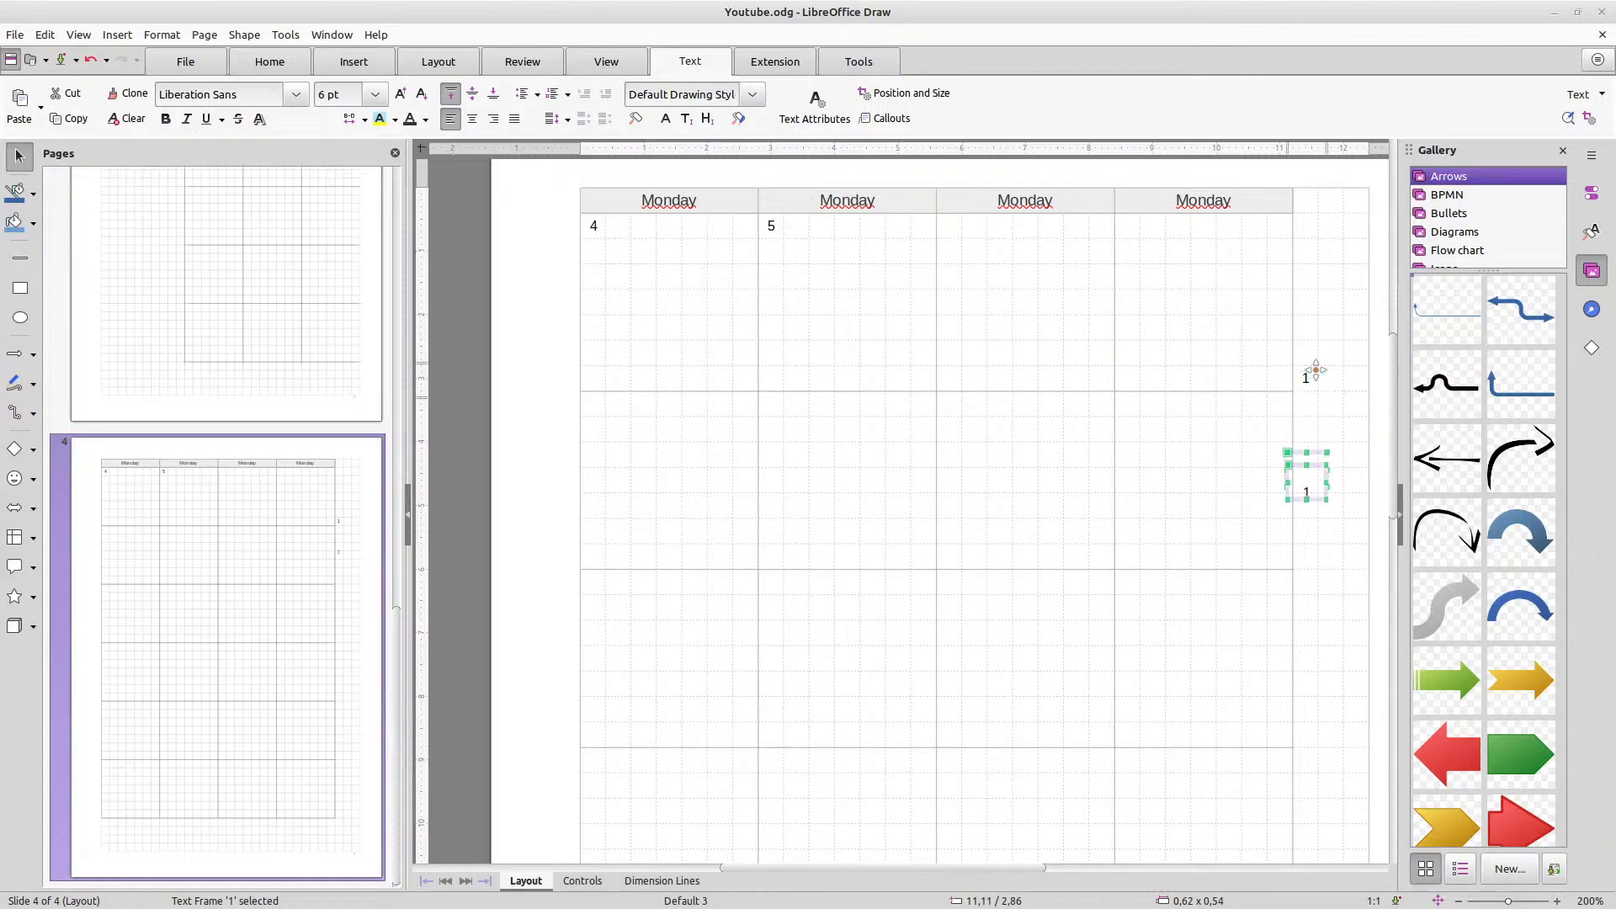
{"action": "key", "text": "Down"}
{"action": "key", "text": "Down"}
{"action": "key", "text": "Down"}
{"action": "key", "text": "Down"}
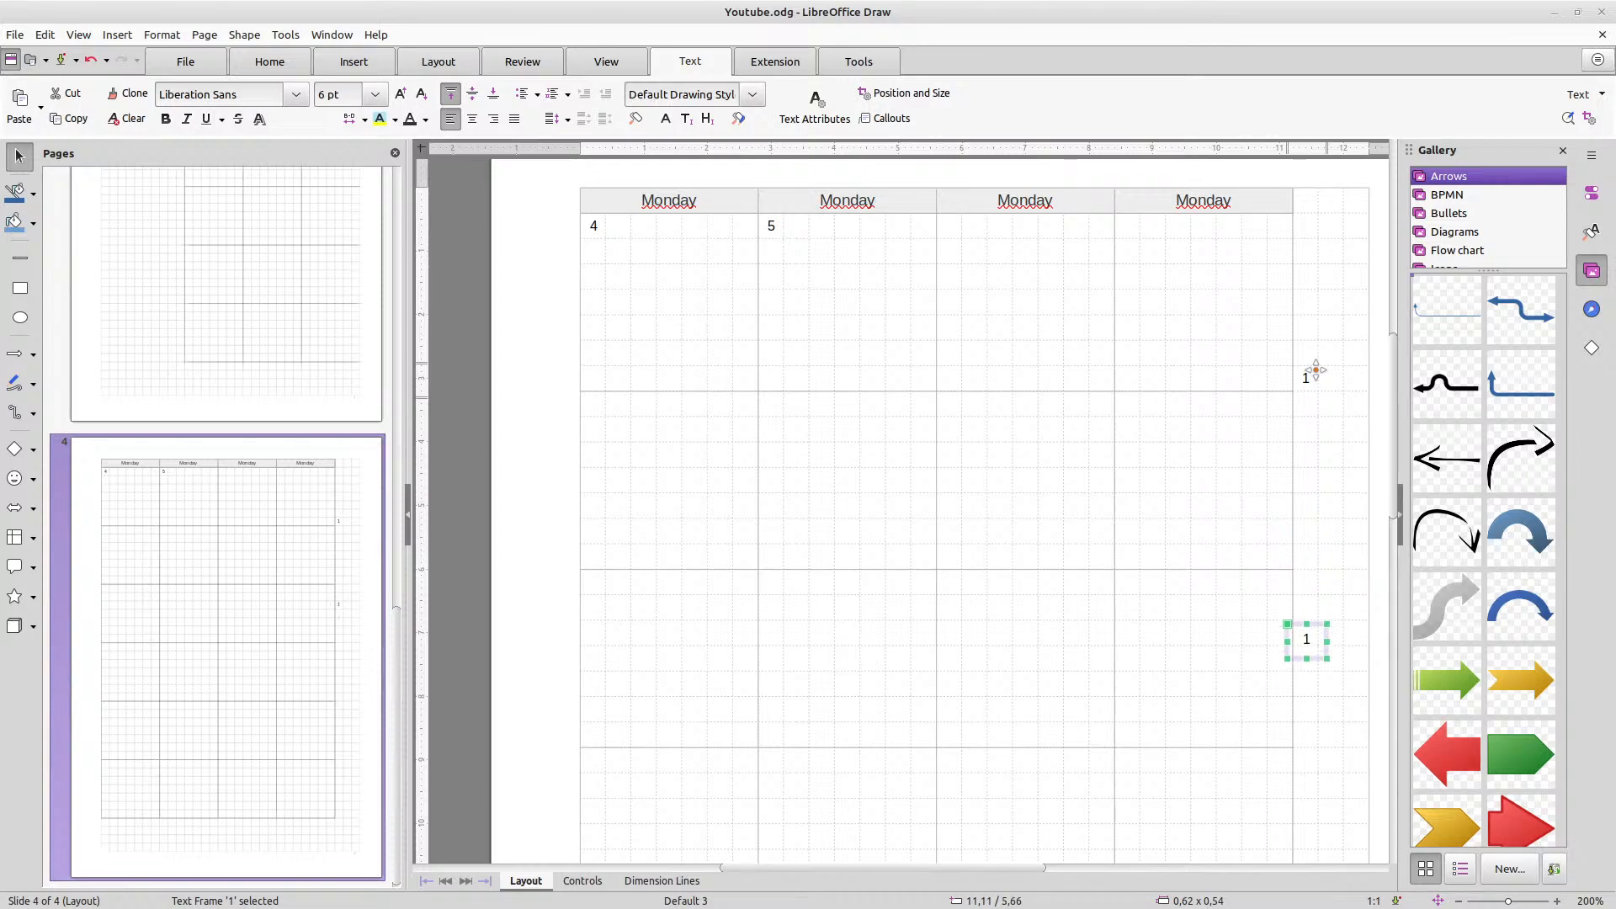
{"action": "key", "text": "Up"}
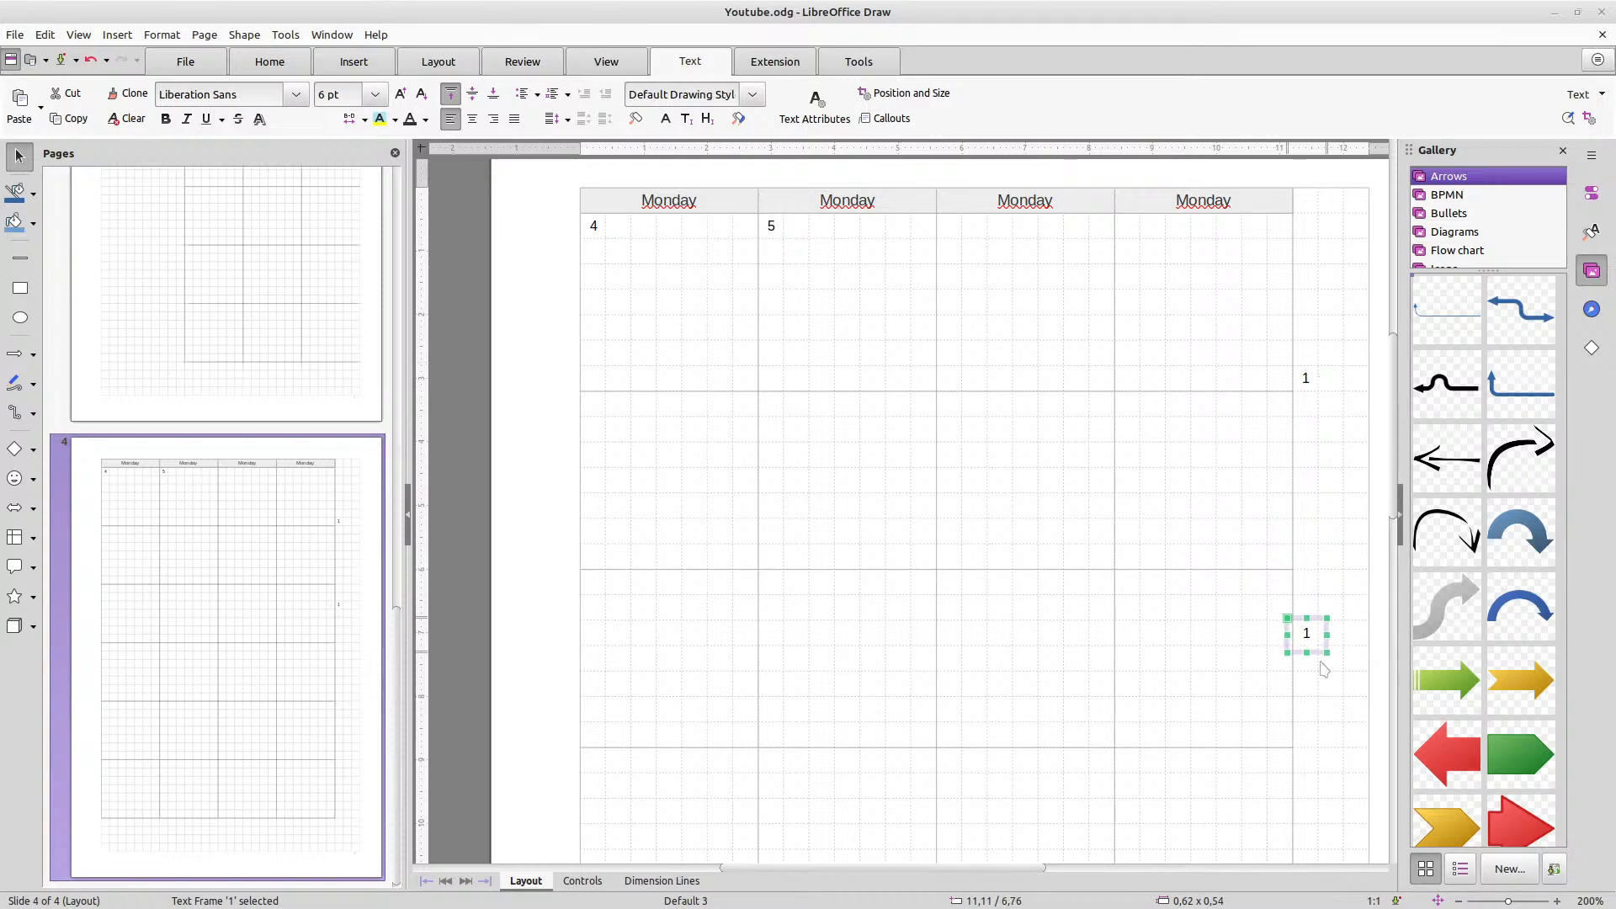
{"action": "key", "text": "Down"}
{"action": "key", "text": "Down"}
{"action": "key", "text": "Down"}
{"action": "key", "text": "Down"}
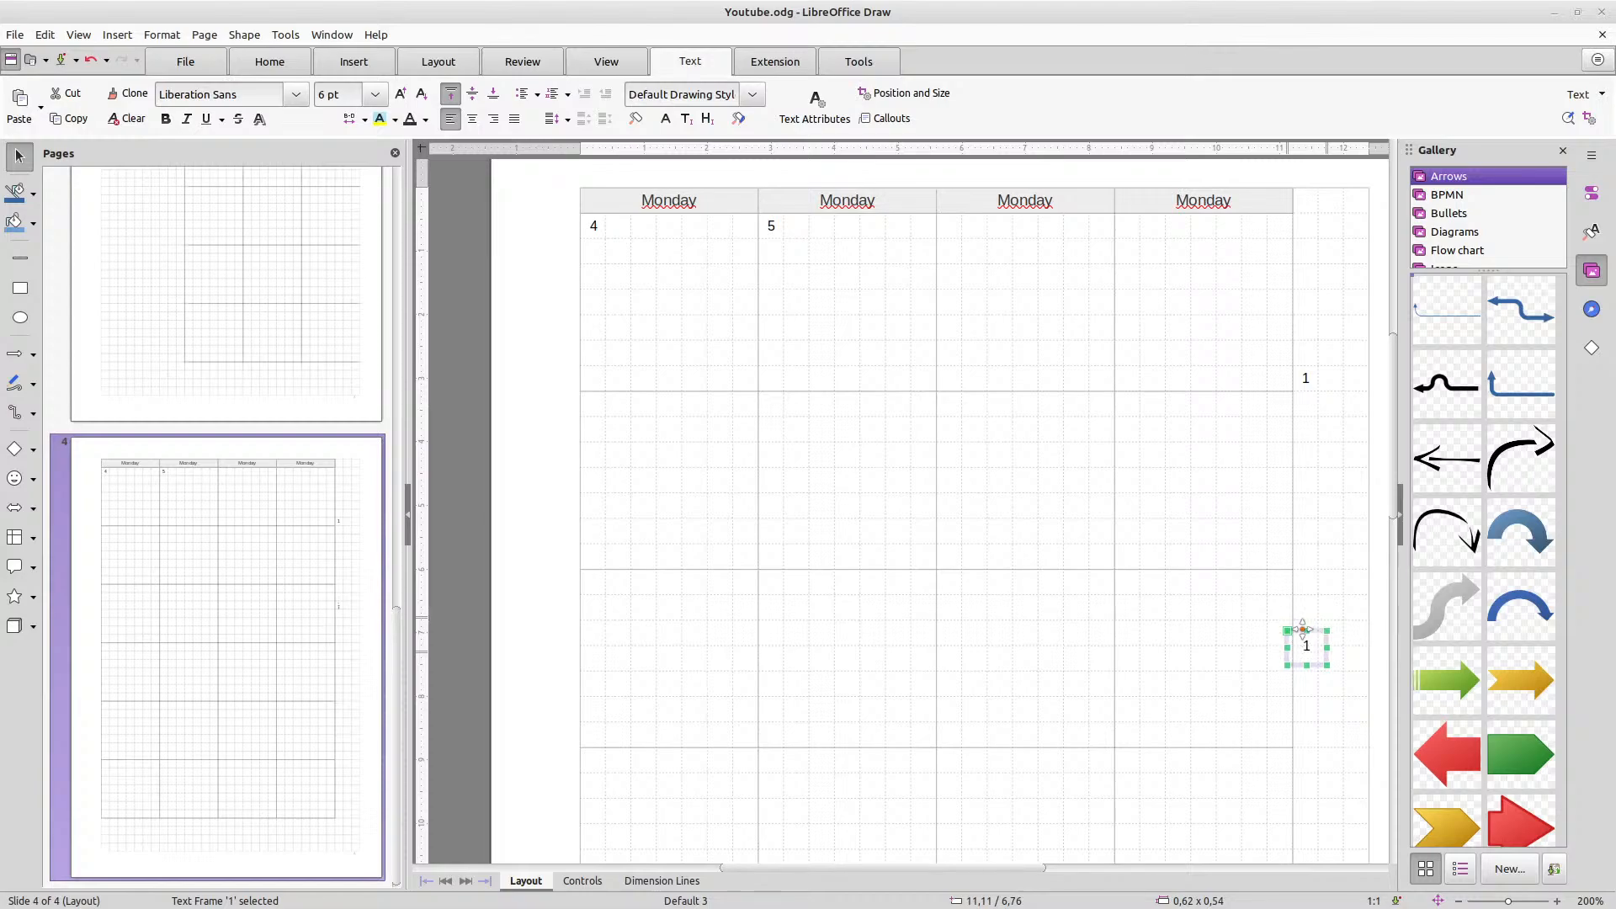
Change the copied margin number to 17 and widen its text frame to about 0.93 cm to fit one line
{"action": "left_click", "coordinate": [1307, 658]}
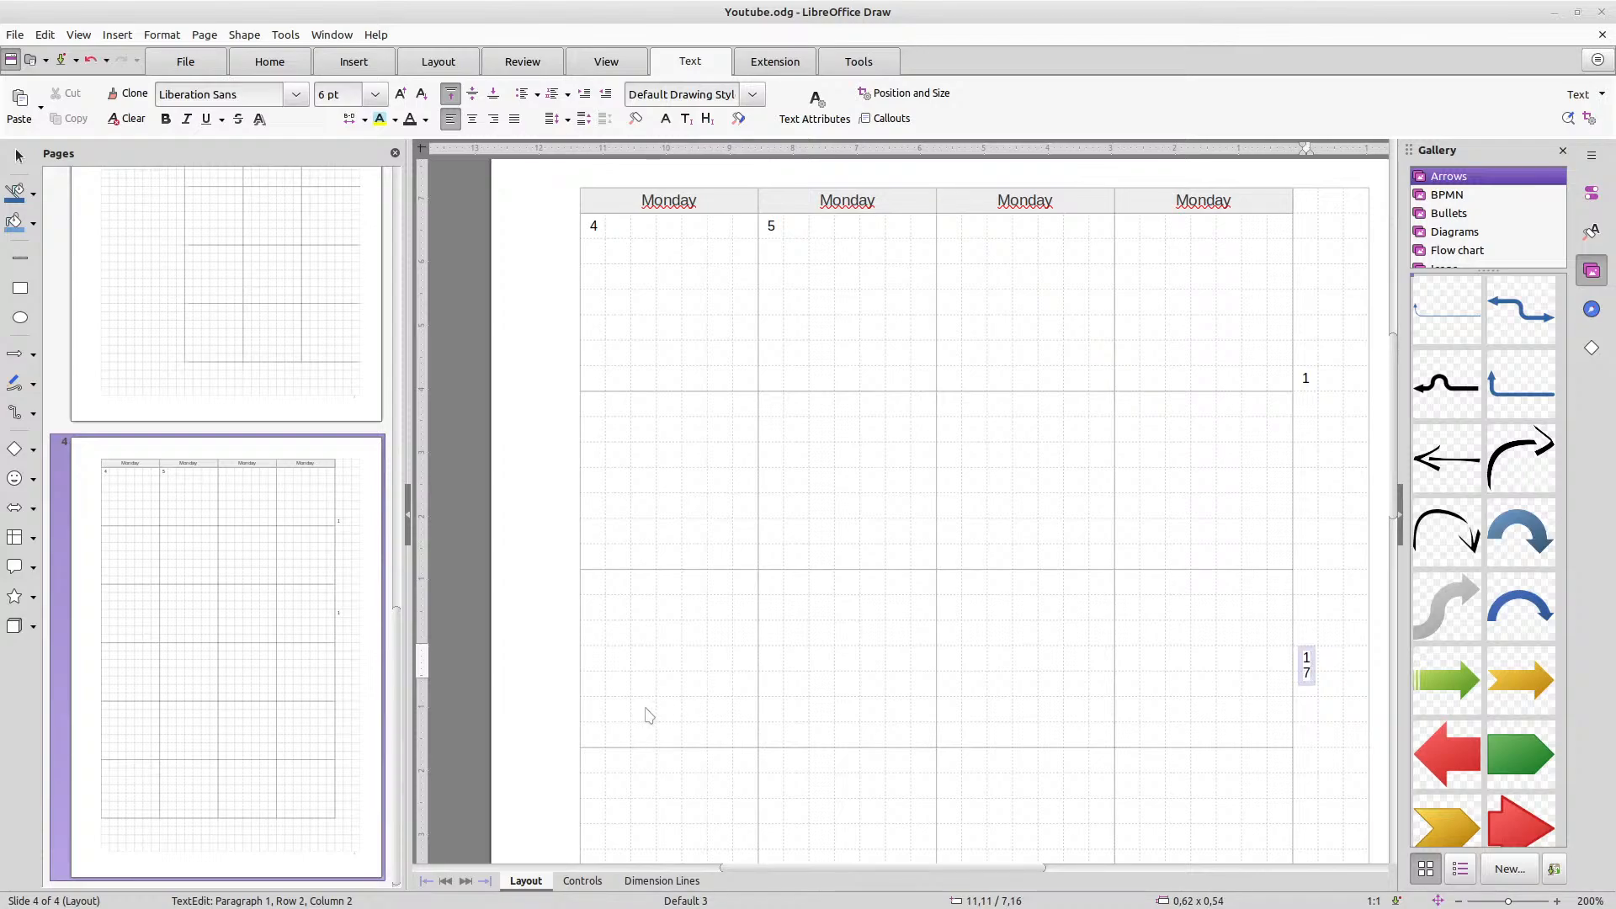
{"action": "left_click", "coordinate": [1346, 693]}
{"action": "left_click", "coordinate": [1305, 670]}
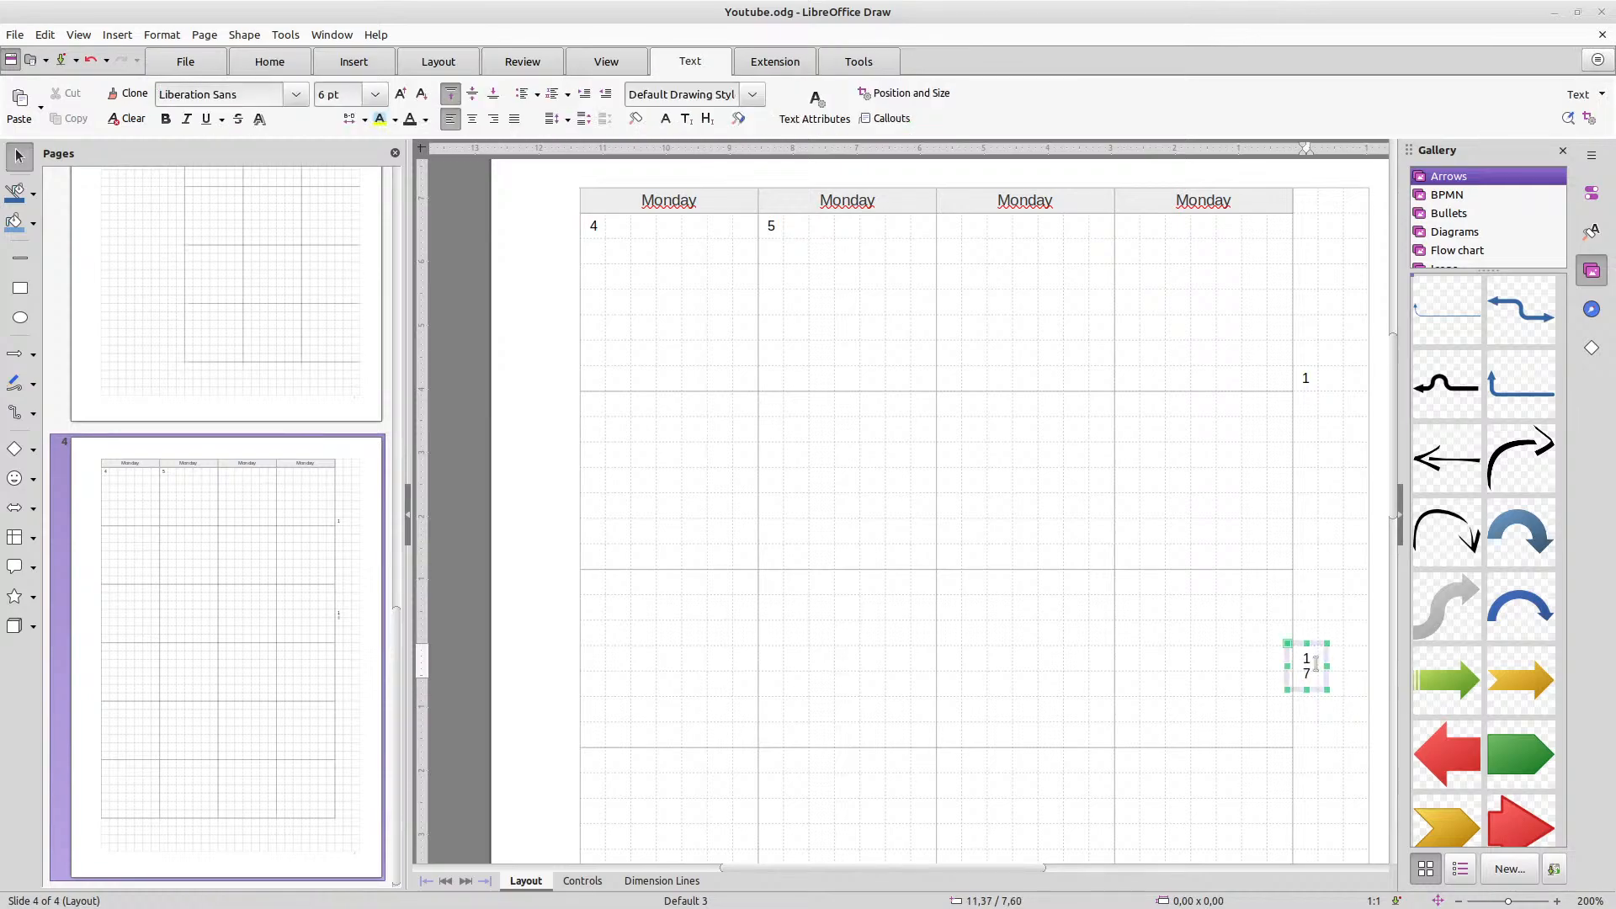
{"action": "mouse_move", "coordinate": [1328, 665]}
{"action": "left_mouse_down"}
{"action": "mouse_move", "coordinate": [1347, 665]}
{"action": "mouse_move", "coordinate": [1324, 660]}
{"action": "left_mouse_up"}
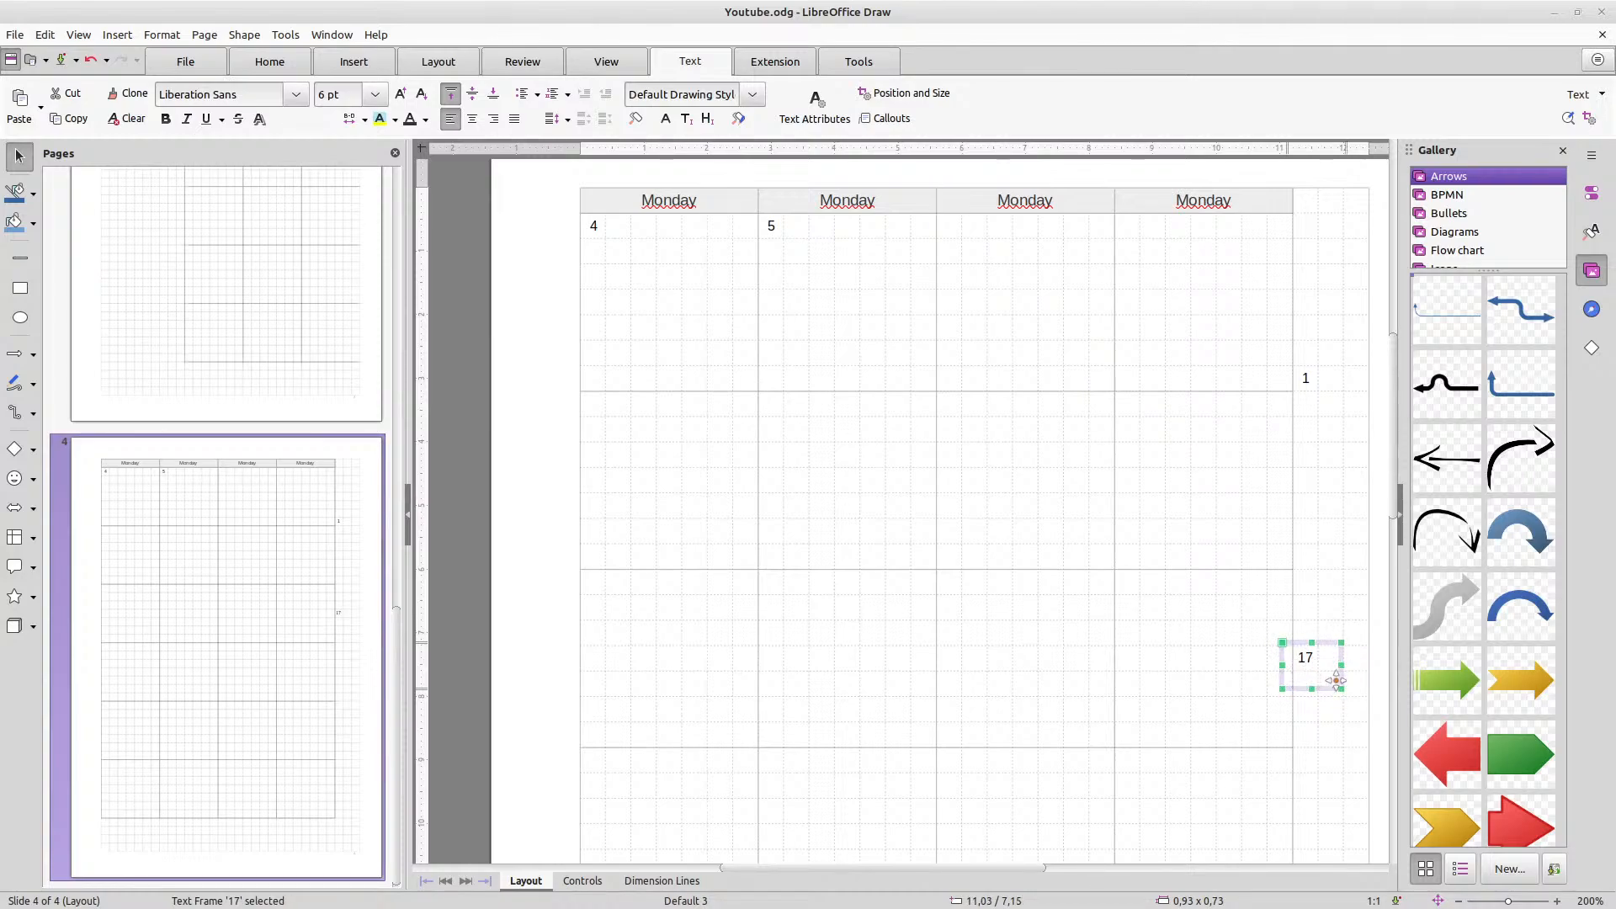
{"action": "left_click", "coordinate": [1323, 728]}
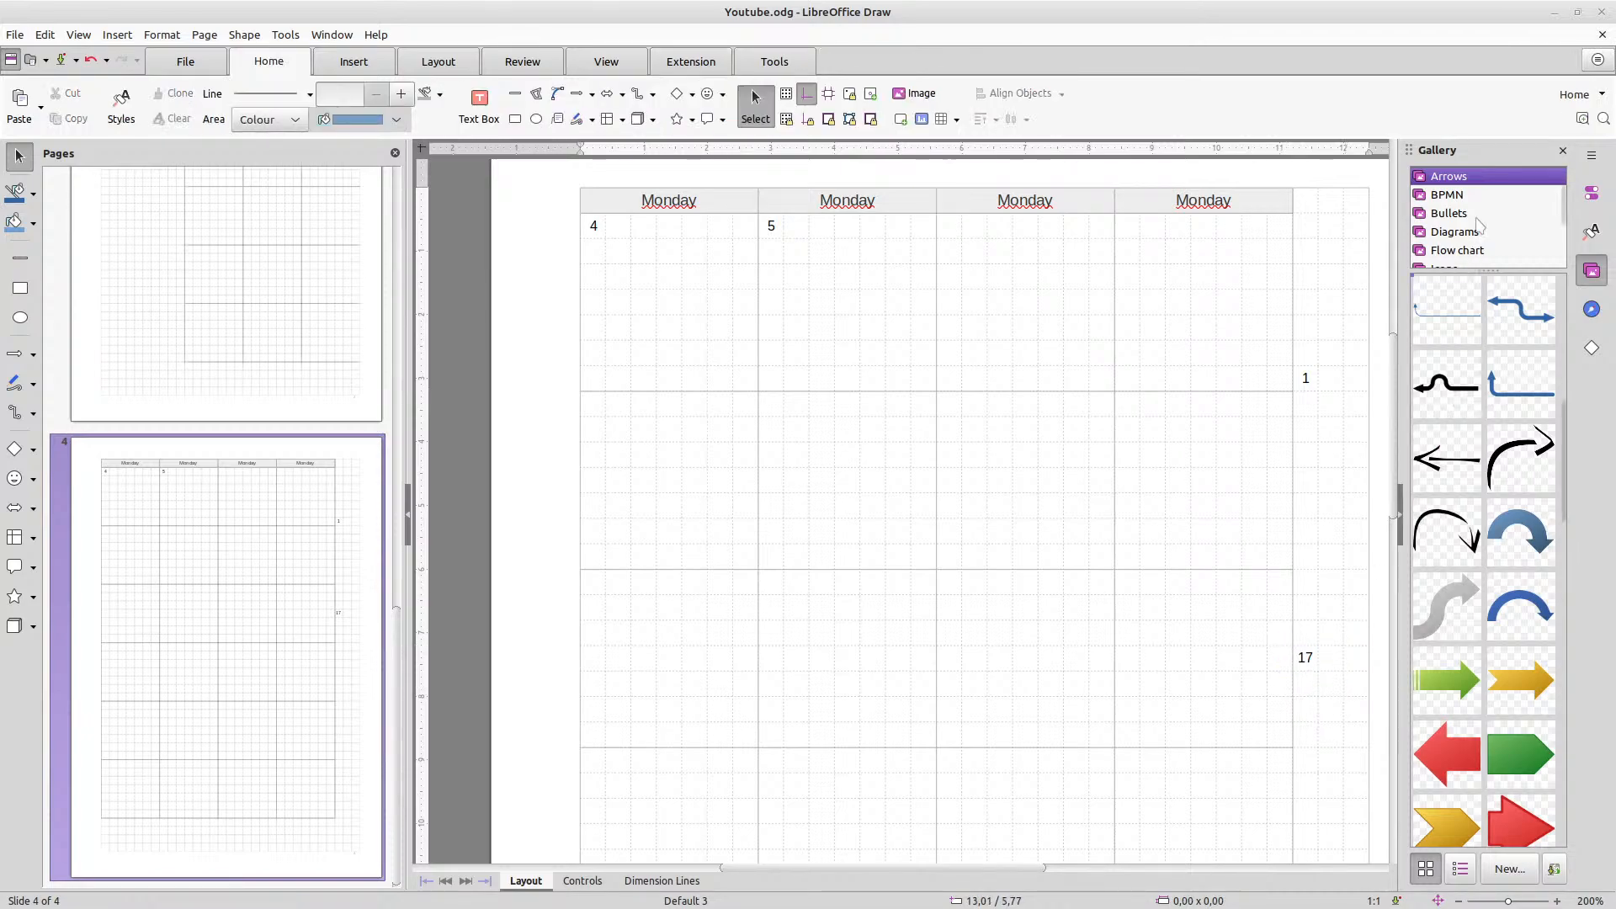
Browse the BPMN and Icons themes of the gallery for symbols that could mark planner days
{"action": "left_click", "coordinate": [1445, 196]}
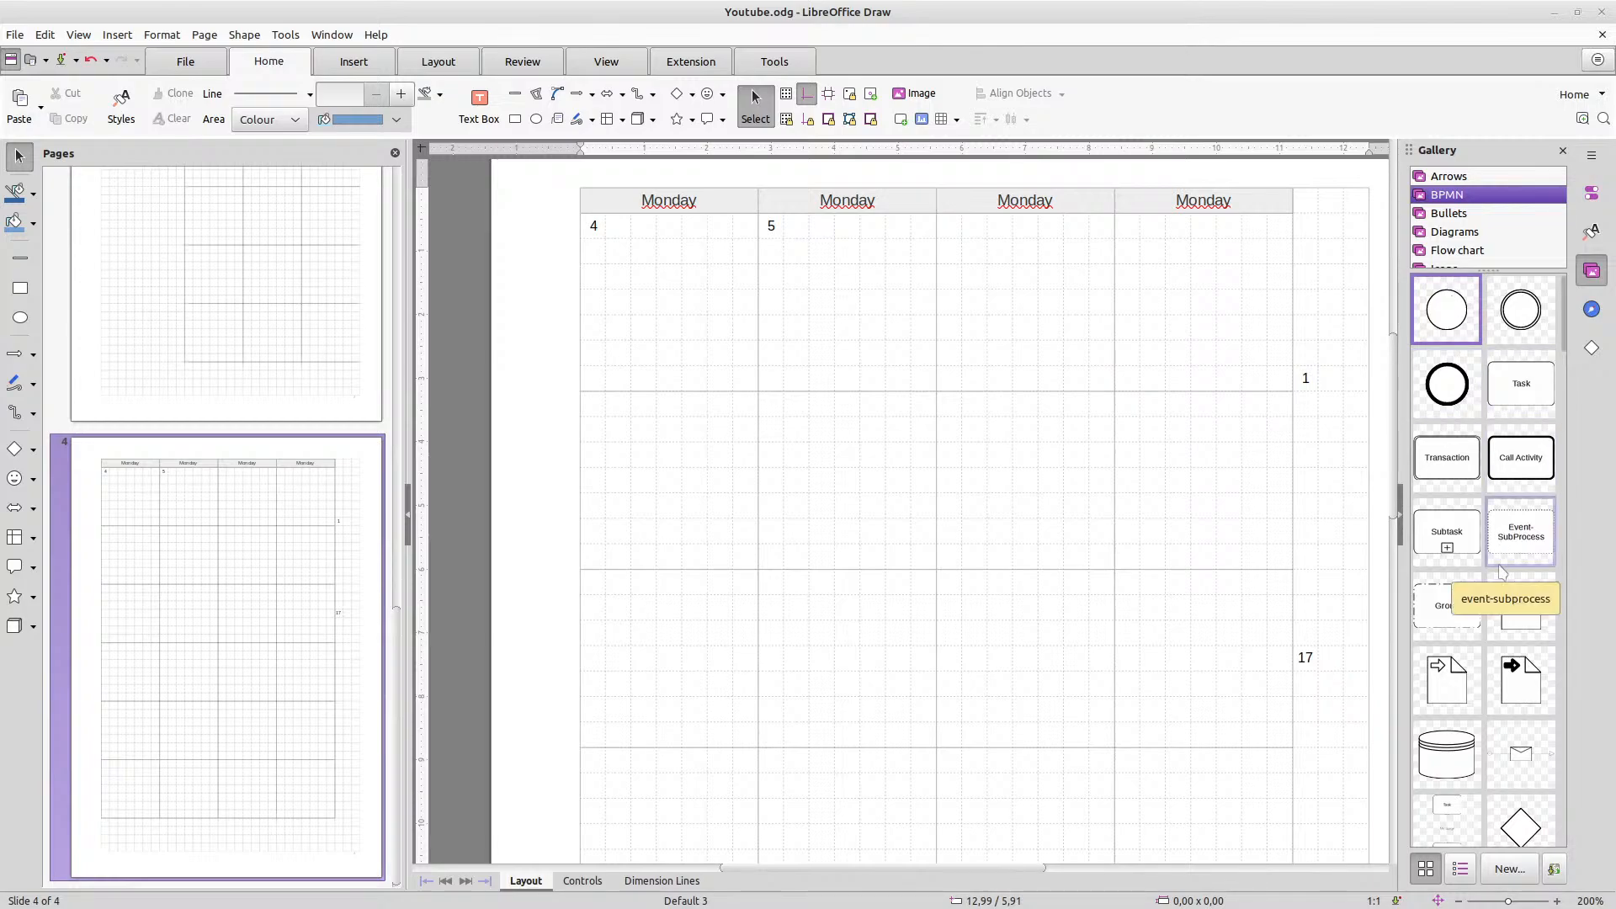
{"action": "scroll", "coordinate": [1500, 547], "scroll_direction": "down", "scroll_amount": 3}
{"action": "scroll", "coordinate": [1494, 521], "scroll_direction": "up", "scroll_amount": 3}
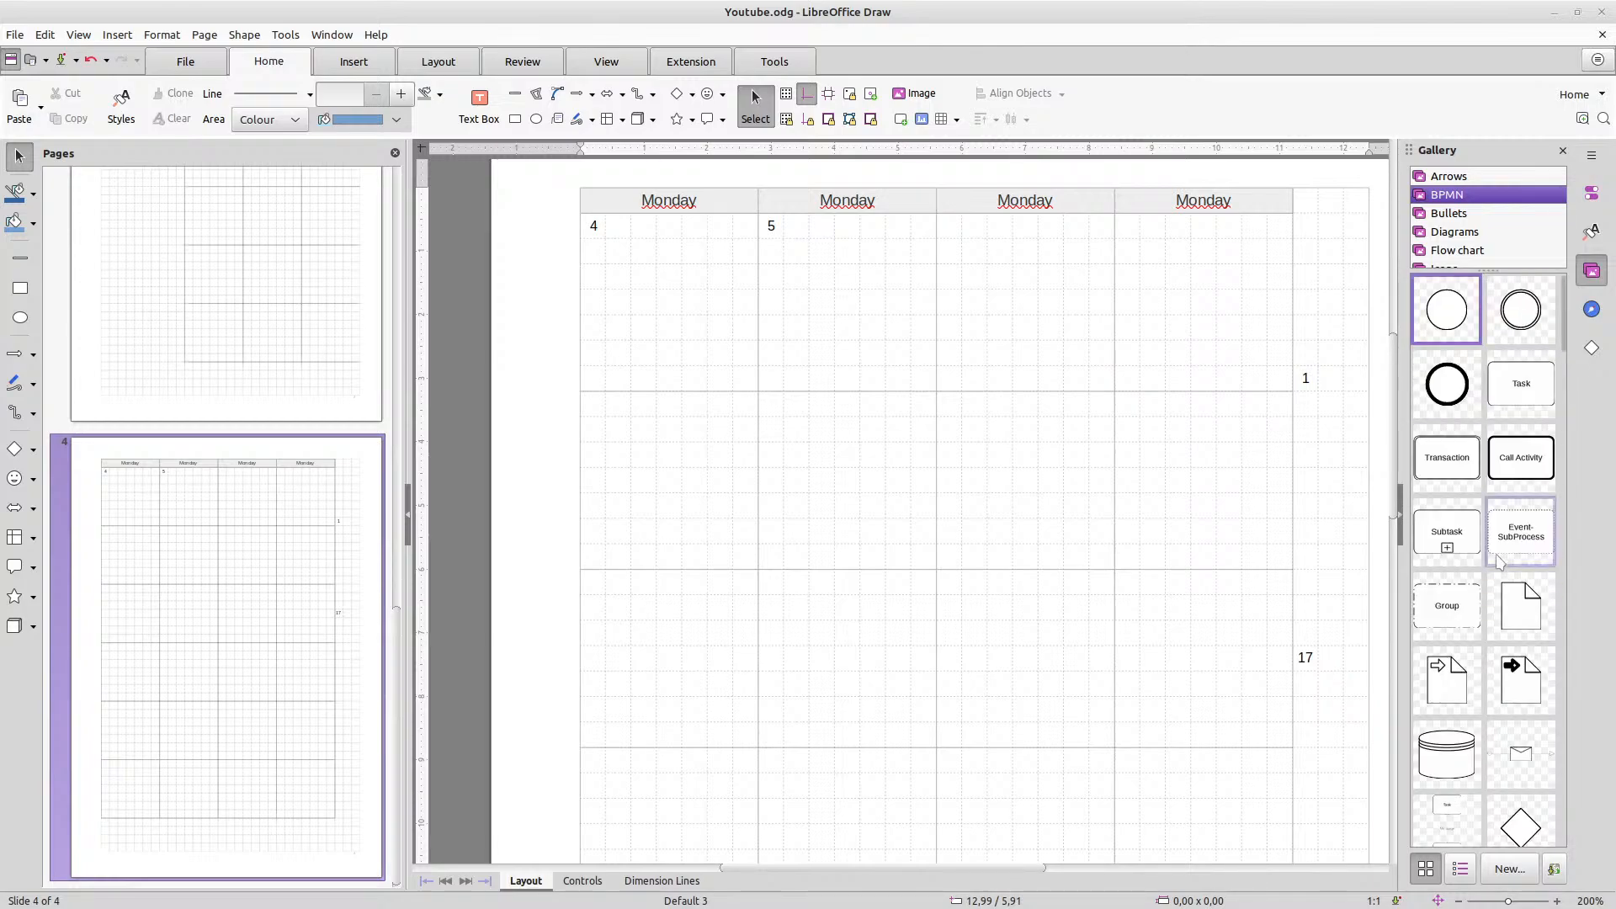
{"action": "scroll", "coordinate": [1449, 213], "scroll_direction": "down", "scroll_amount": 3}
{"action": "left_click", "coordinate": [1449, 207]}
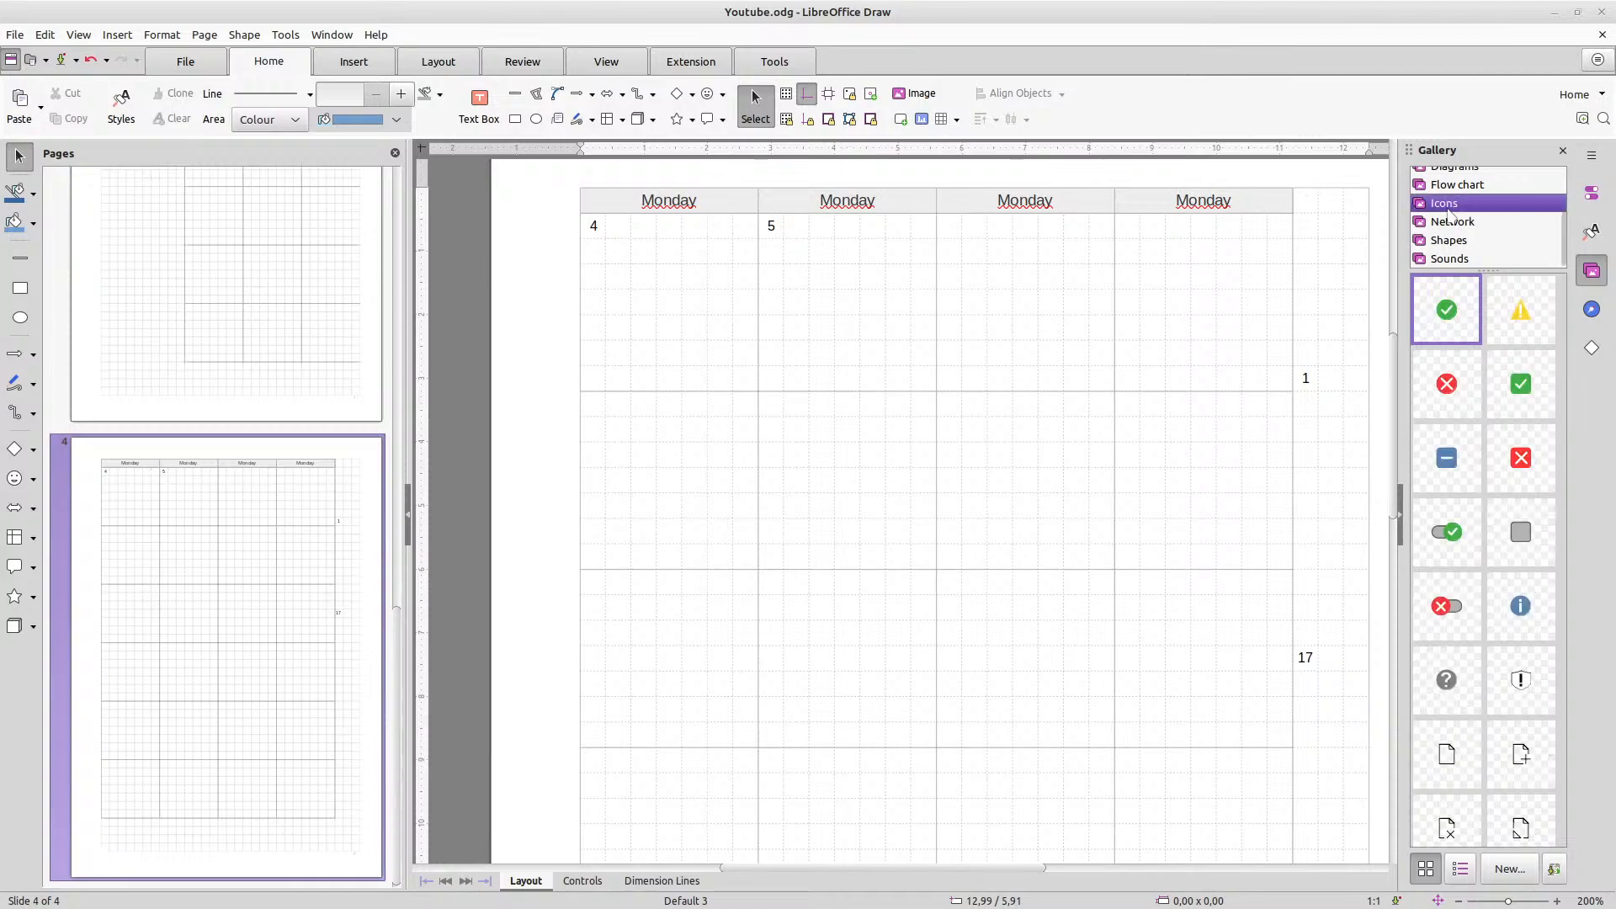
{"action": "scroll", "coordinate": [1500, 560], "scroll_direction": "down", "scroll_amount": 5}
{"action": "scroll", "coordinate": [1500, 560], "scroll_direction": "down", "scroll_amount": 10}
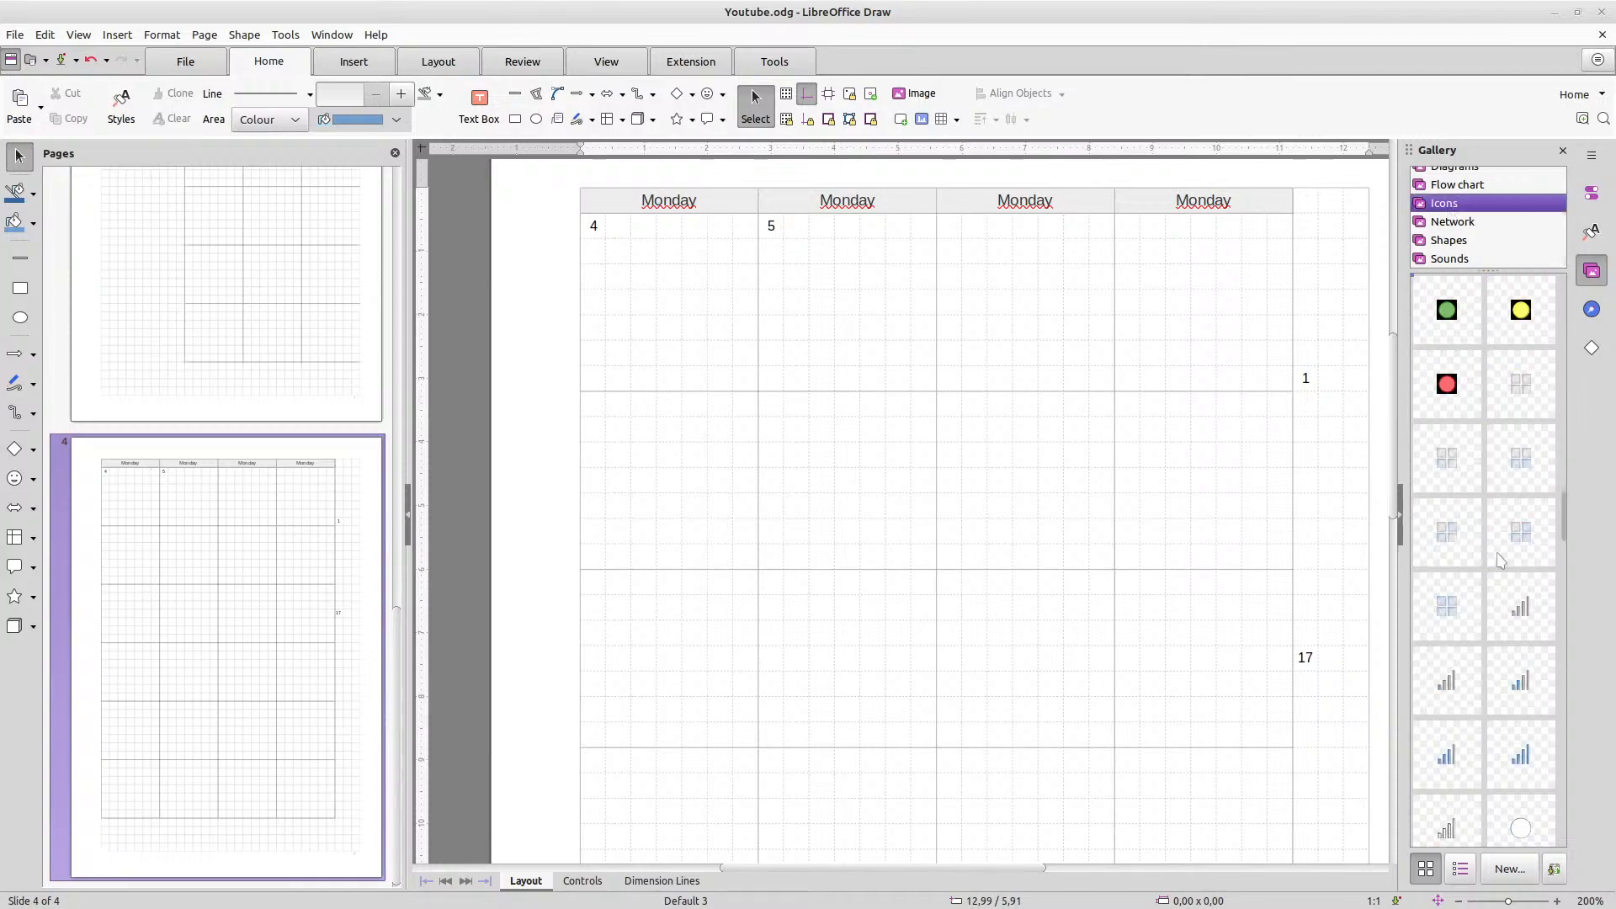
{"action": "scroll", "coordinate": [1500, 559], "scroll_direction": "up", "scroll_amount": 7}
{"action": "scroll", "coordinate": [1501, 559], "scroll_direction": "down", "scroll_amount": 5}
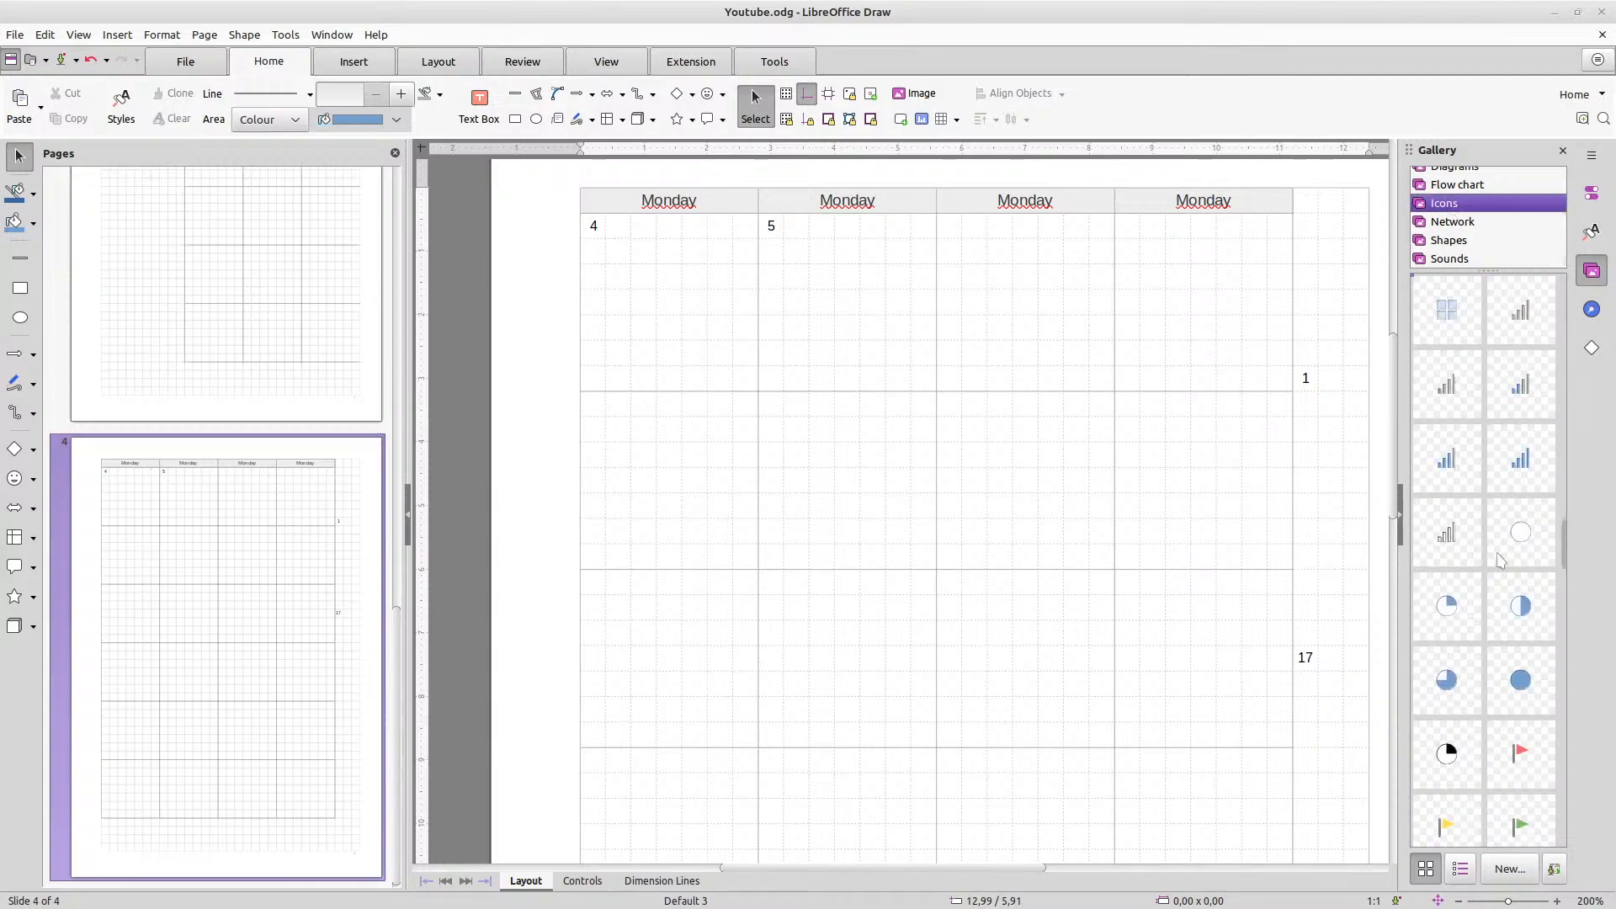
{"action": "scroll", "coordinate": [1500, 560], "scroll_direction": "down", "scroll_amount": 8}
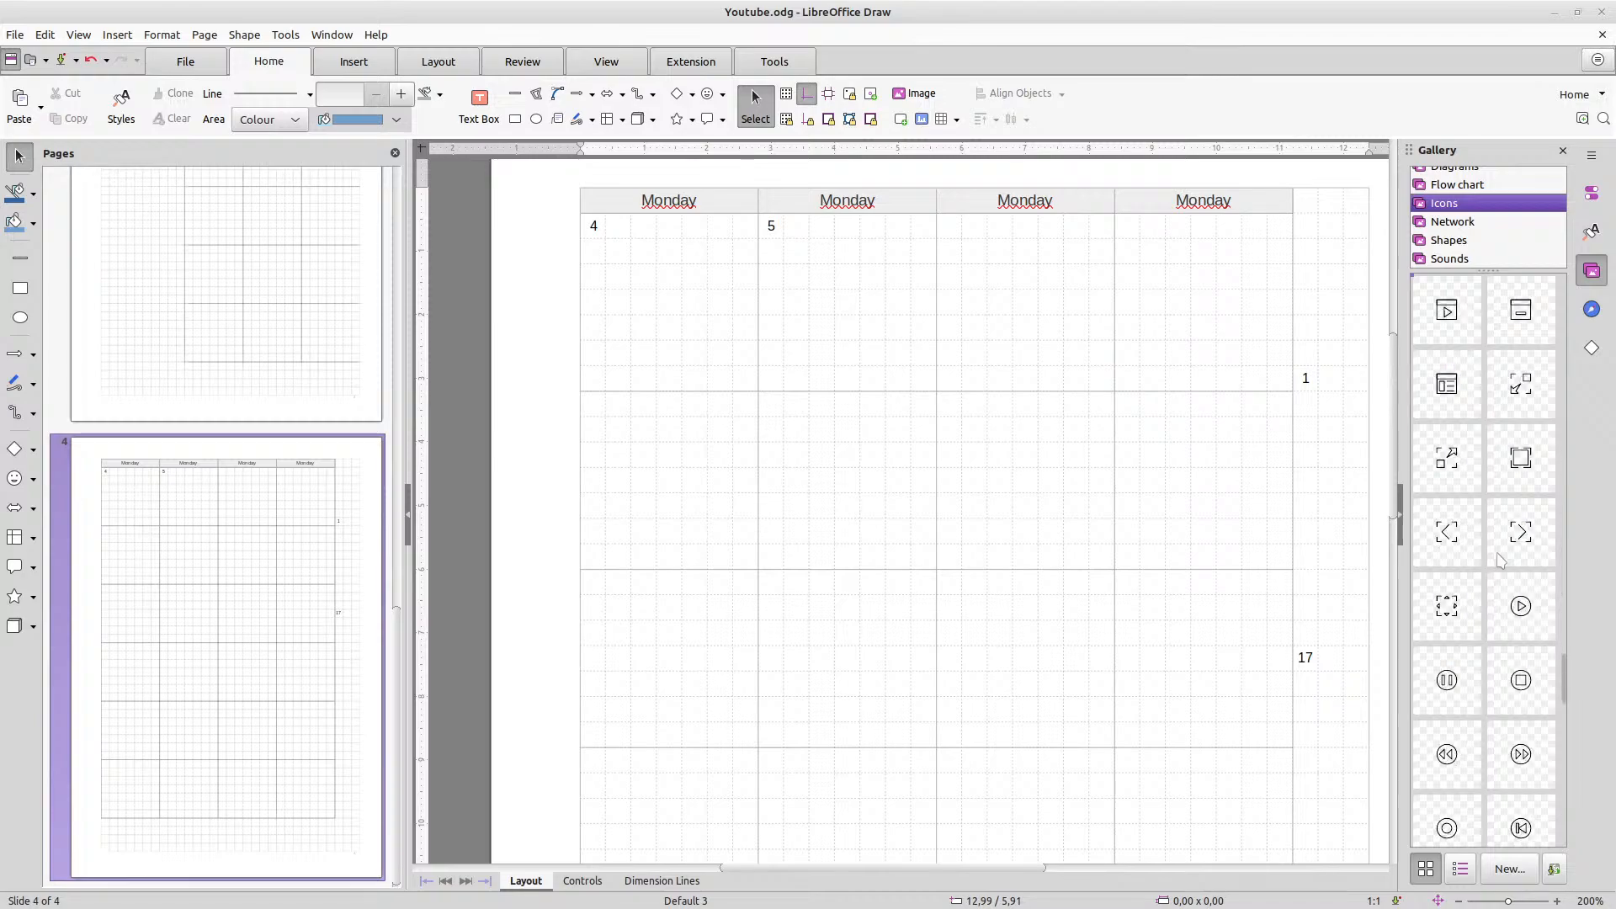
{"action": "scroll", "coordinate": [1500, 560], "scroll_direction": "down", "scroll_amount": 5}
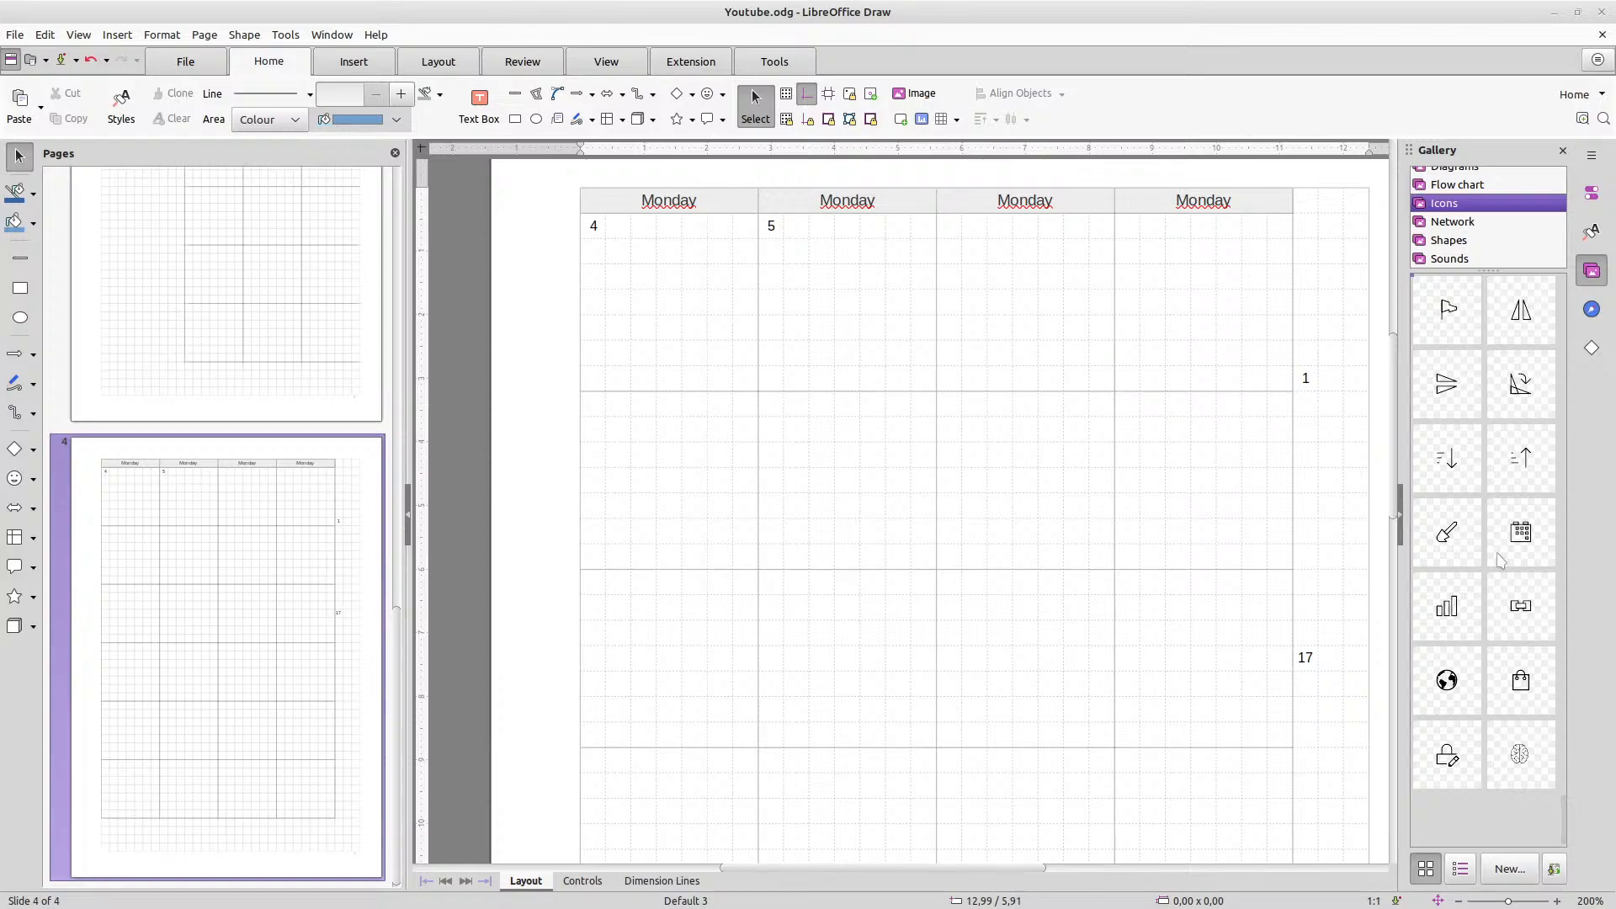
{"action": "scroll", "coordinate": [1501, 559], "scroll_direction": "up", "scroll_amount": 5}
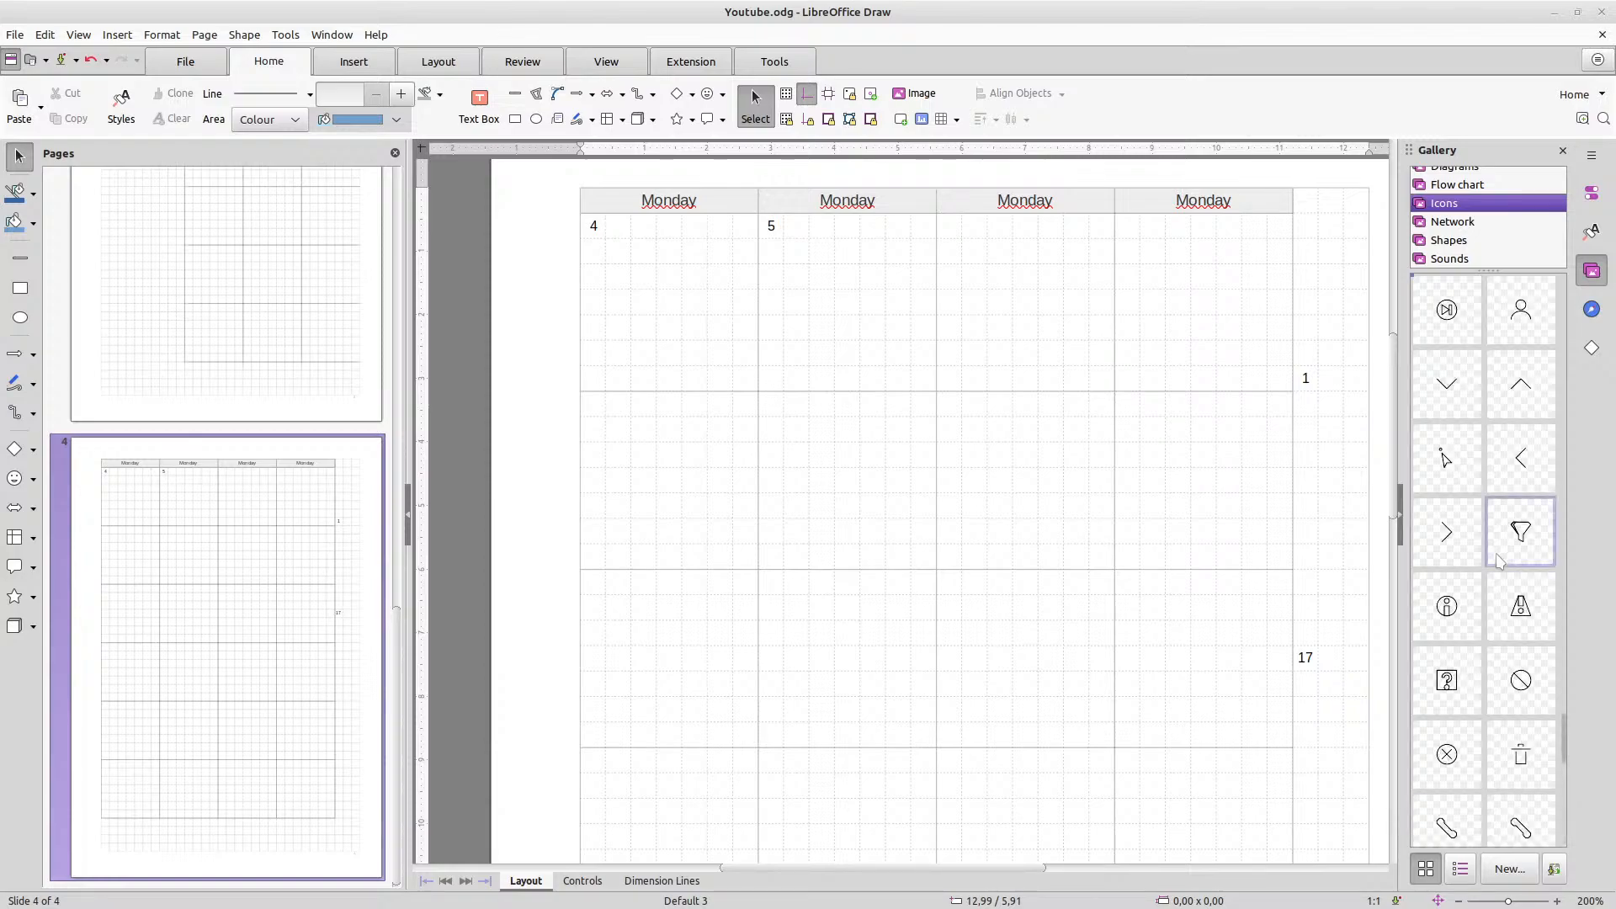
{"action": "scroll", "coordinate": [1501, 559], "scroll_direction": "up", "scroll_amount": 8}
{"action": "scroll", "coordinate": [1501, 560], "scroll_direction": "up", "scroll_amount": 10}
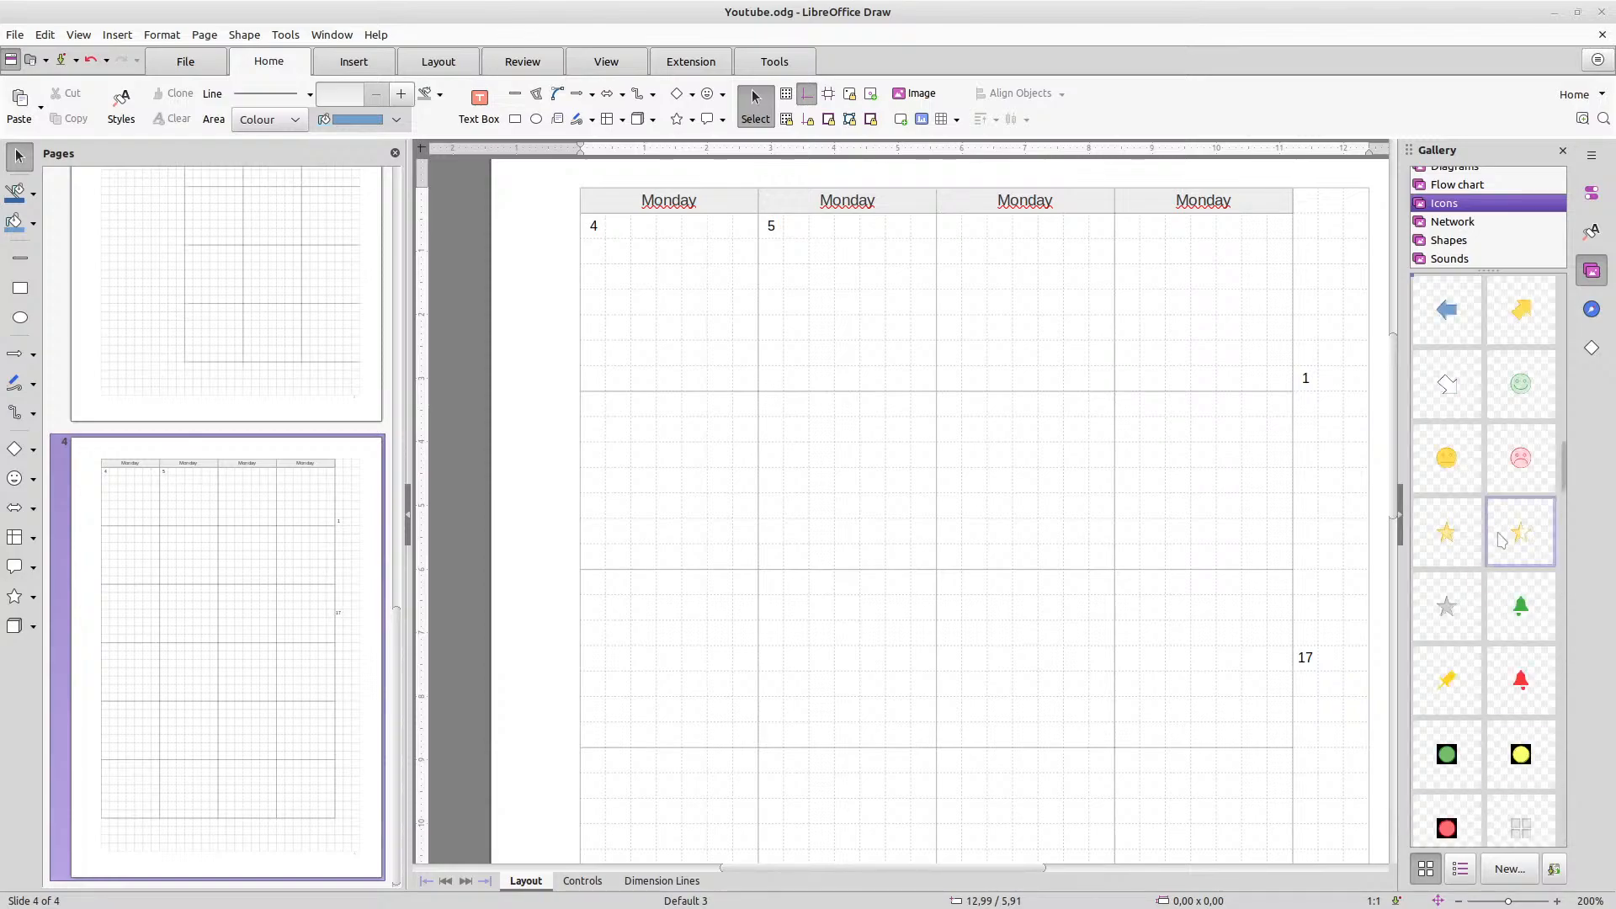
{"action": "scroll", "coordinate": [1491, 530], "scroll_direction": "up", "scroll_amount": 5}
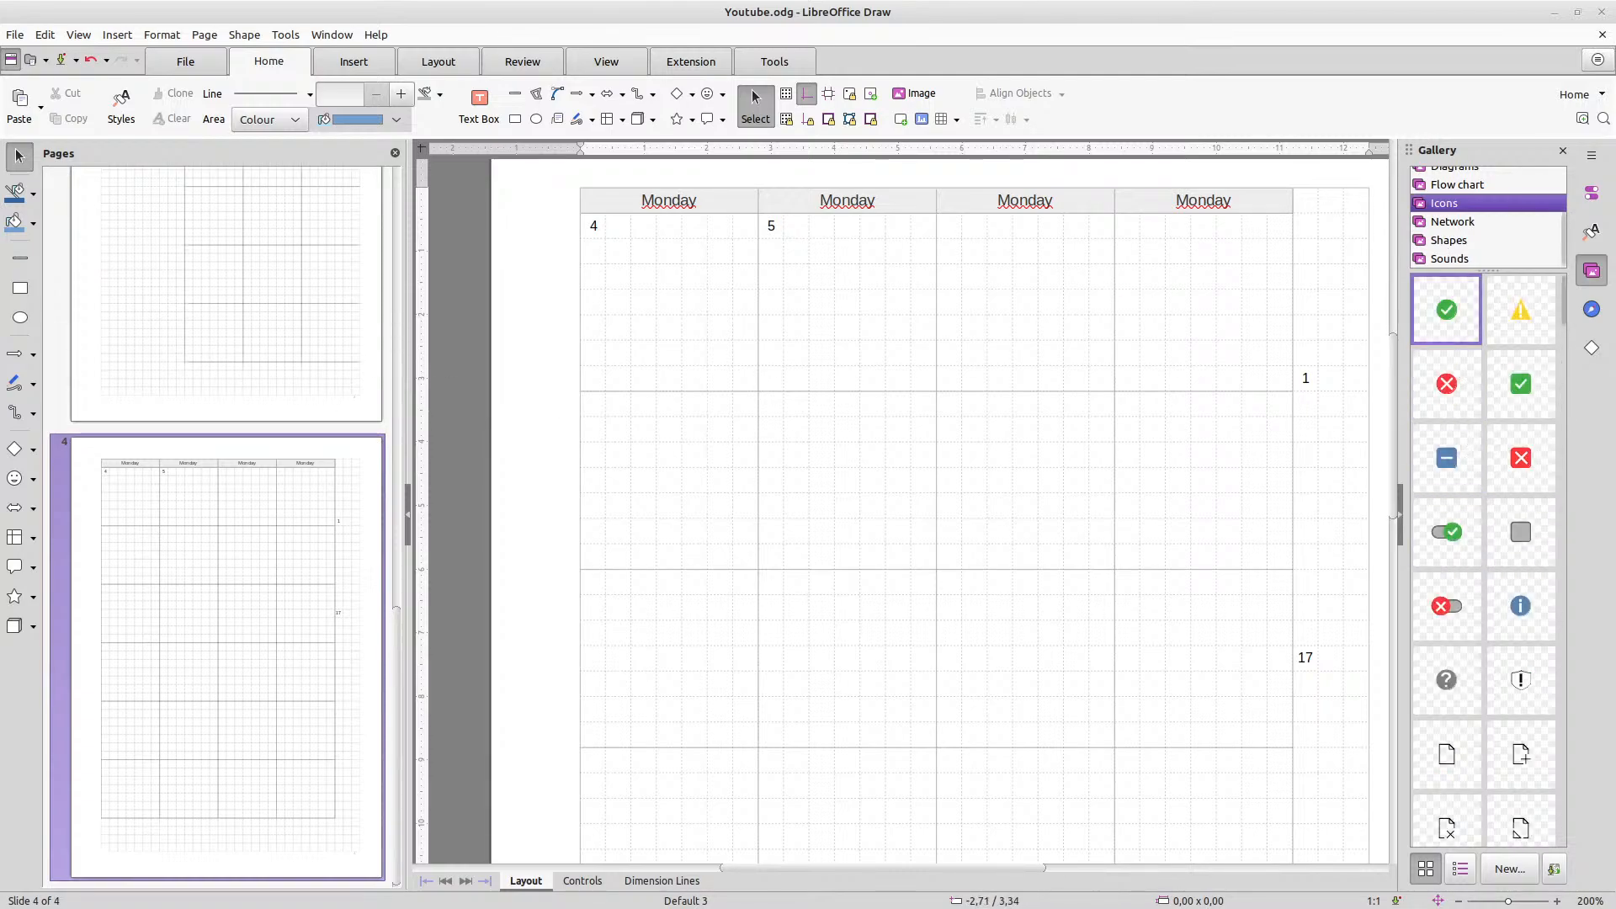
Draw a circle about 0.31 cm in diameter in the margin and place it directly beside the number 17
{"action": "left_click", "coordinate": [19, 322]}
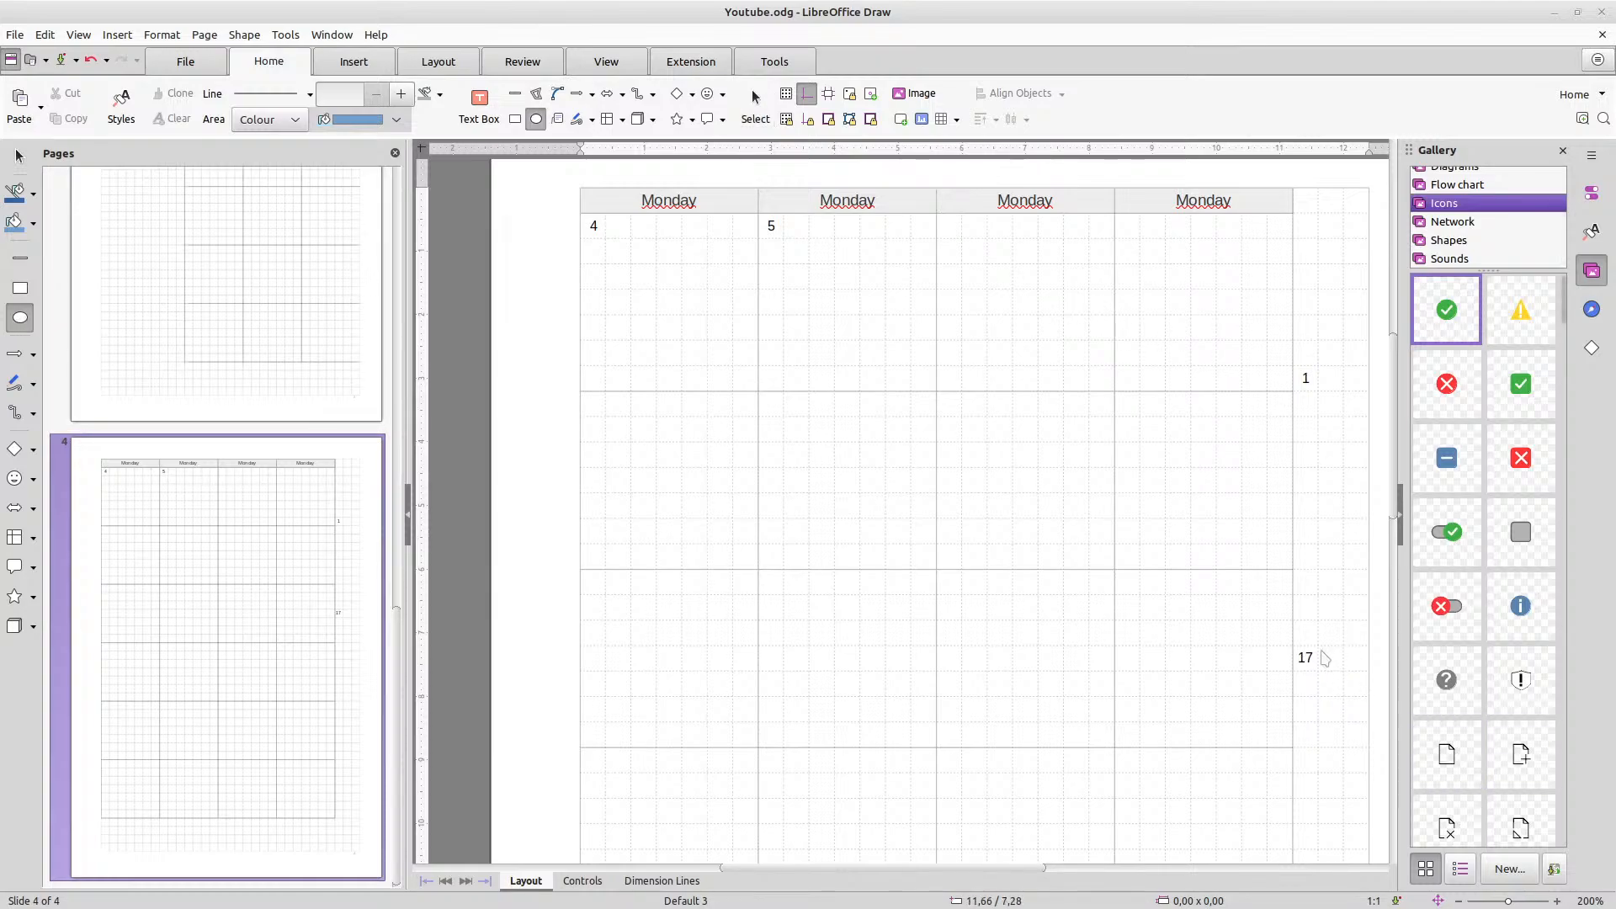
{"action": "left_click_drag", "start_coordinate": [1329, 650], "coordinate": [1352, 673]}
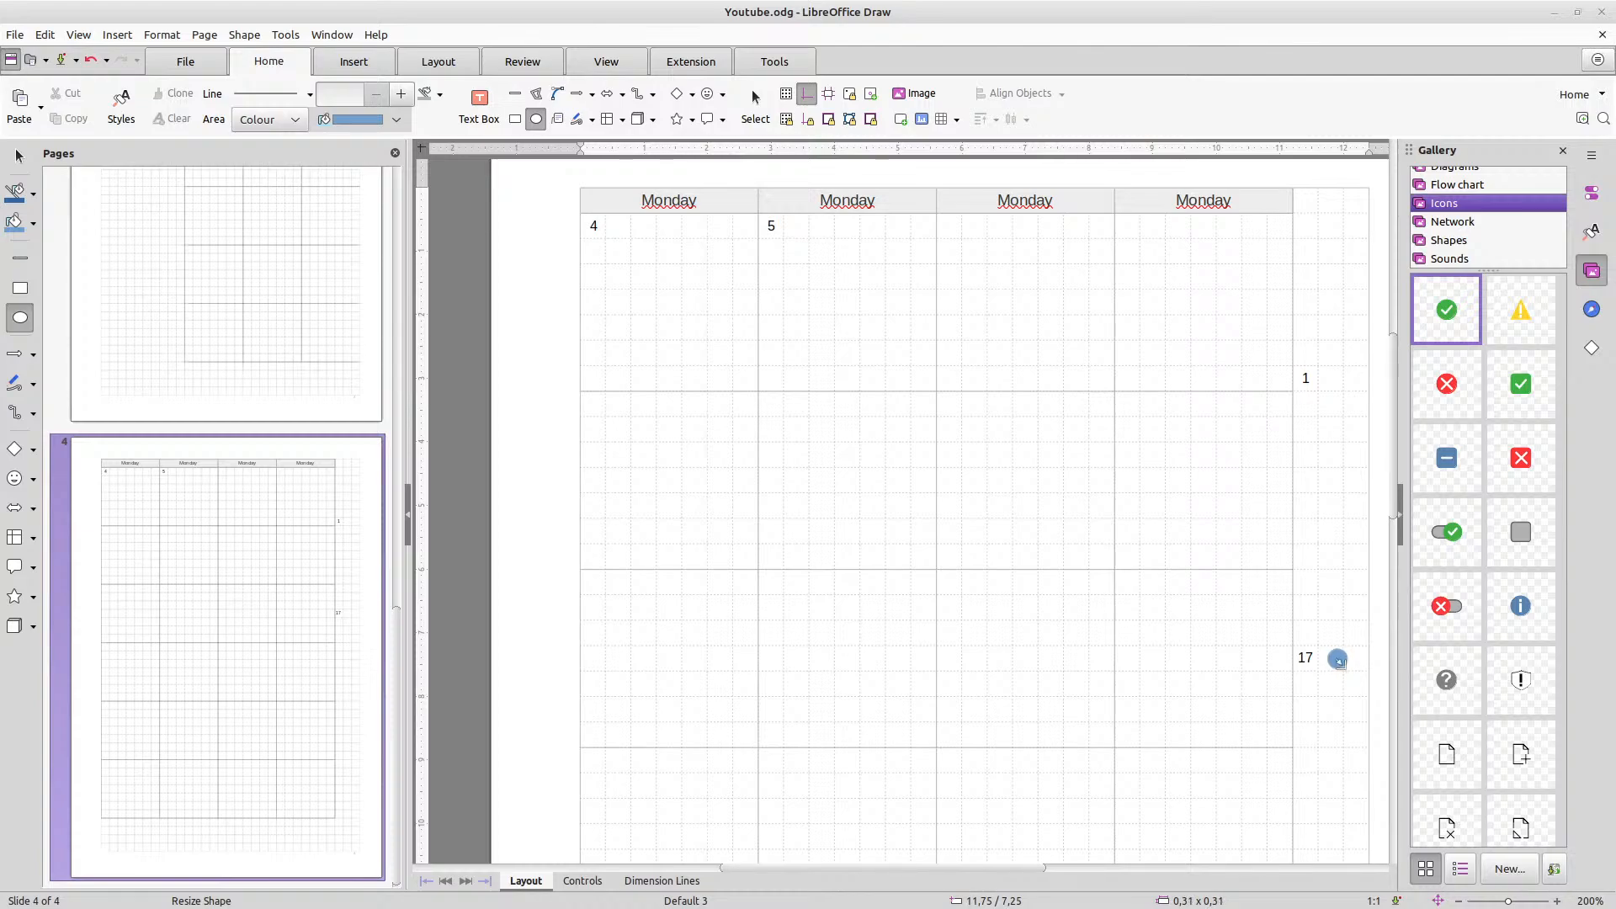
{"action": "left_click_drag", "start_coordinate": [1347, 669], "coordinate": [1330, 659]}
{"action": "left_click", "coordinate": [1333, 714]}
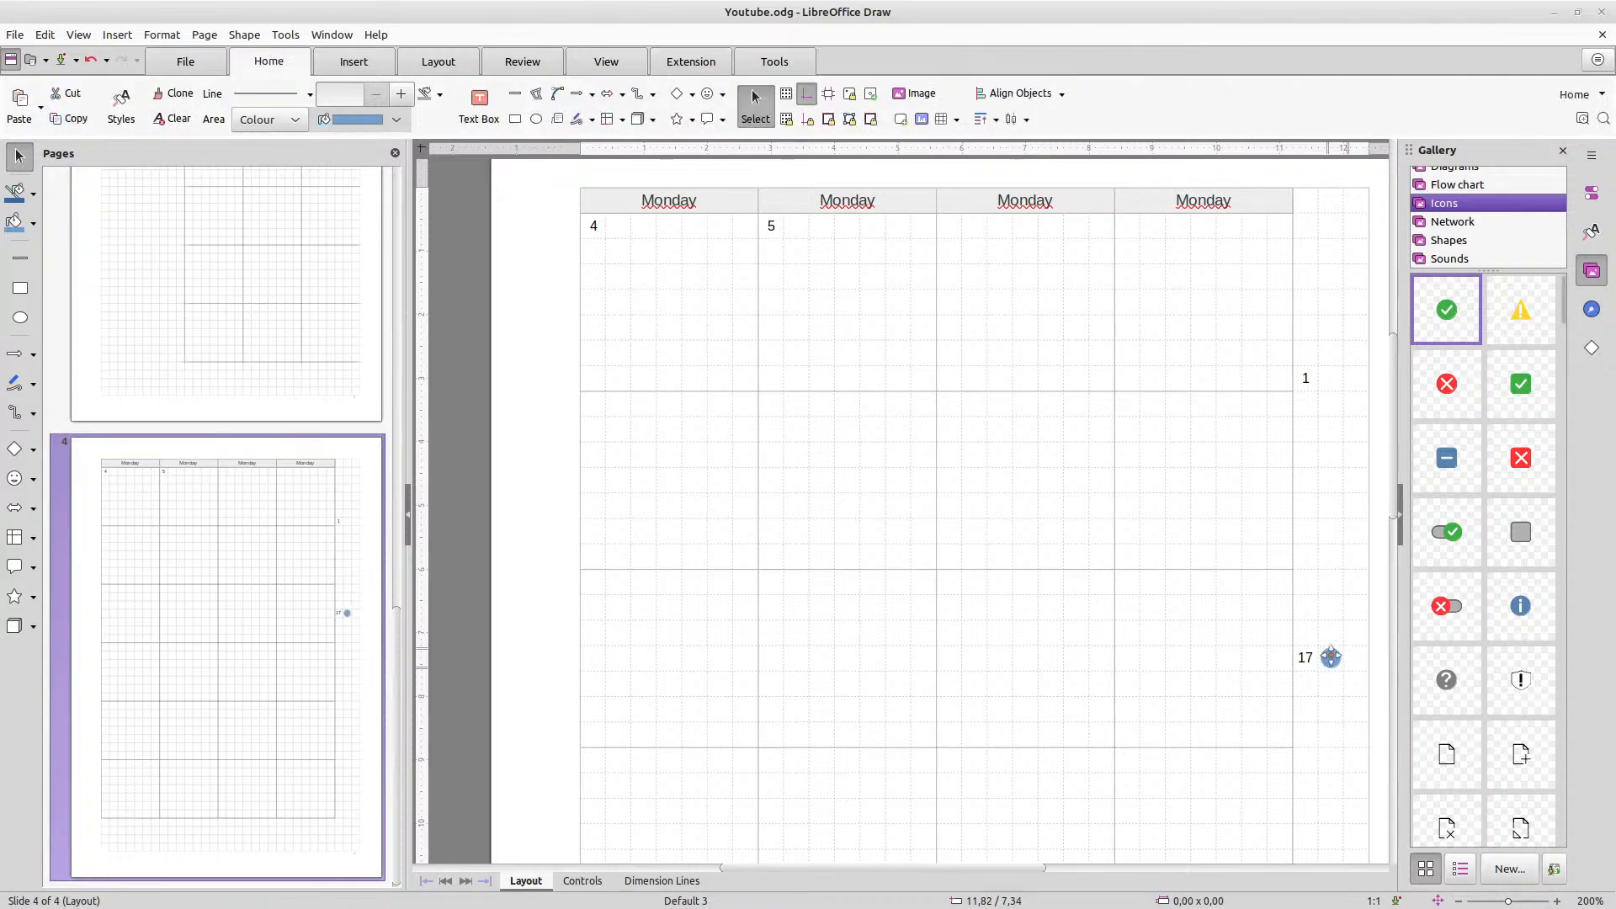
Fill the small circle beside the number 17 with grey
{"action": "left_click", "coordinate": [1331, 657]}
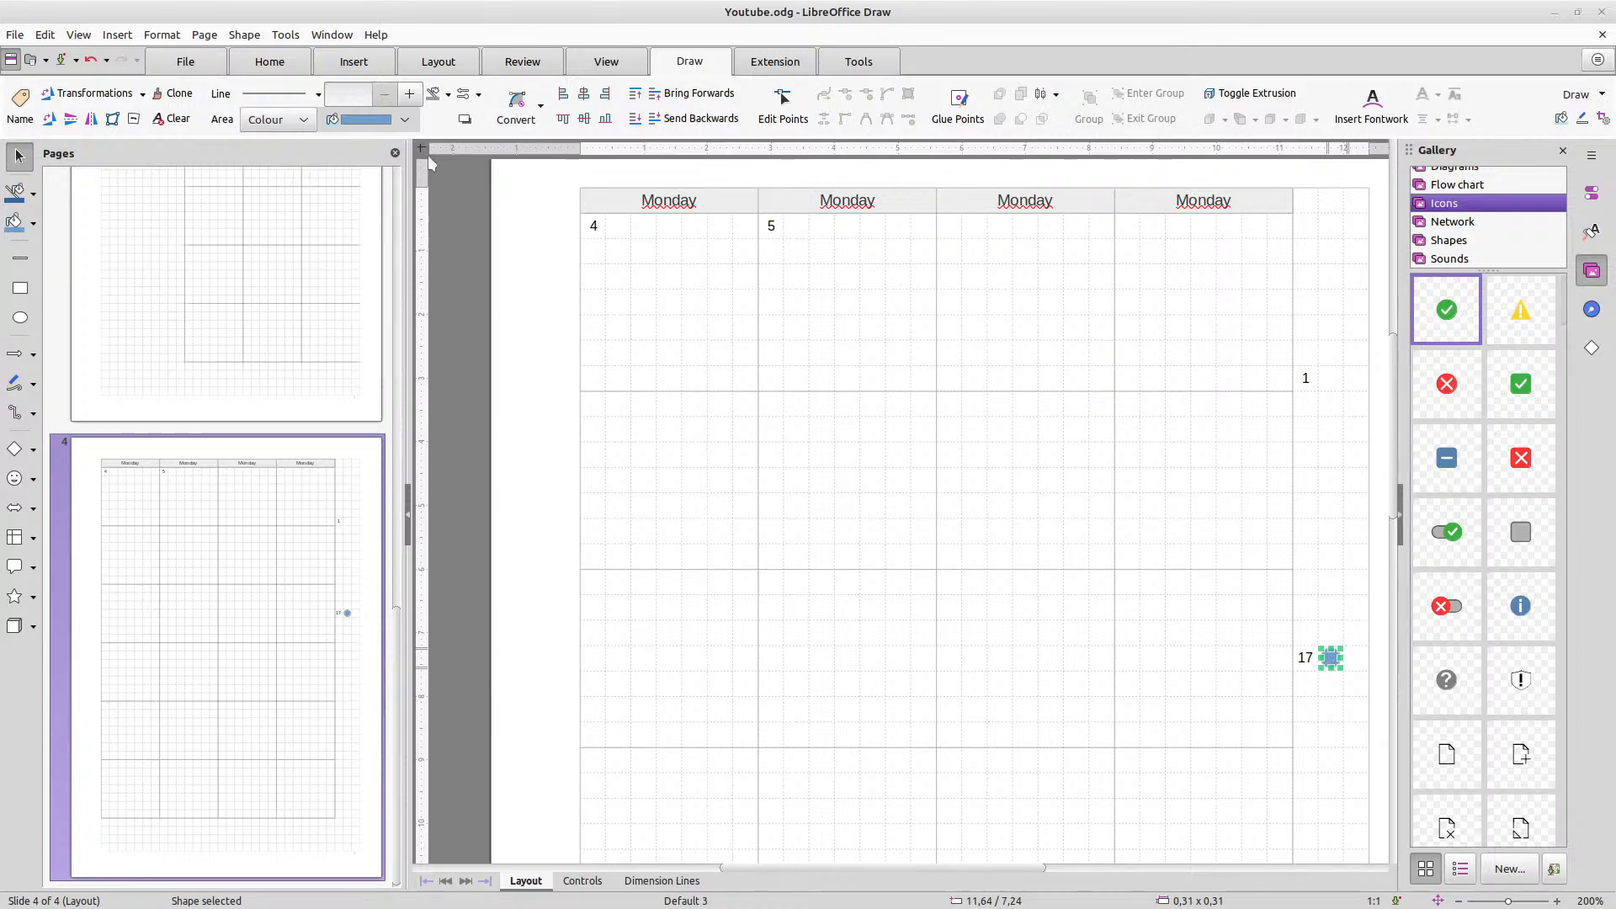
{"action": "left_click", "coordinate": [405, 118]}
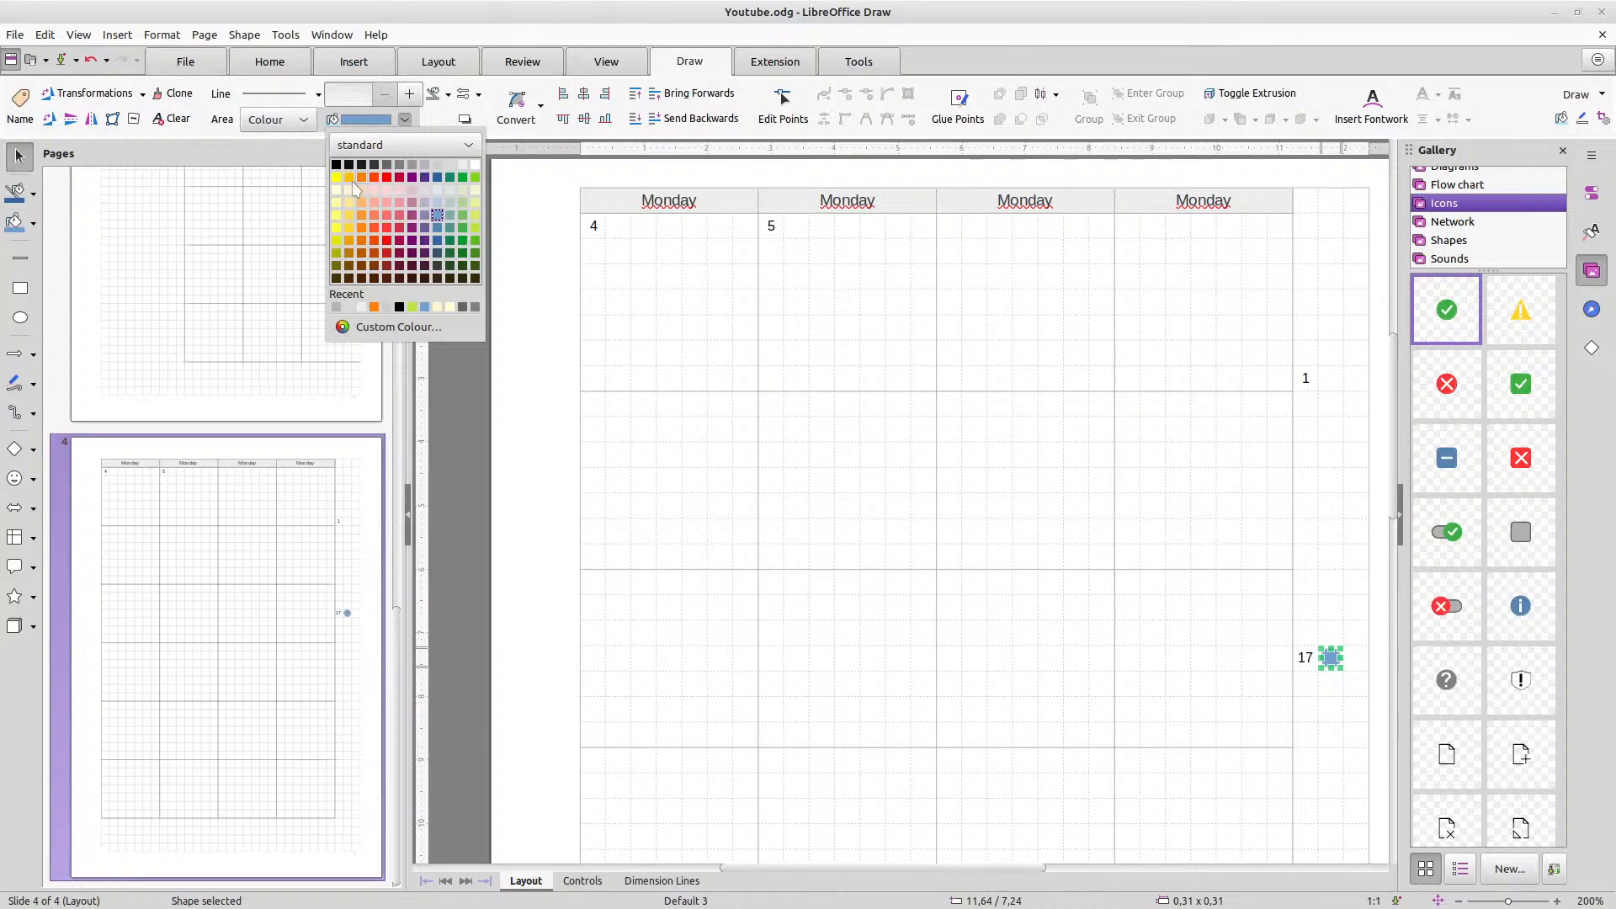
{"action": "left_click", "coordinate": [412, 166]}
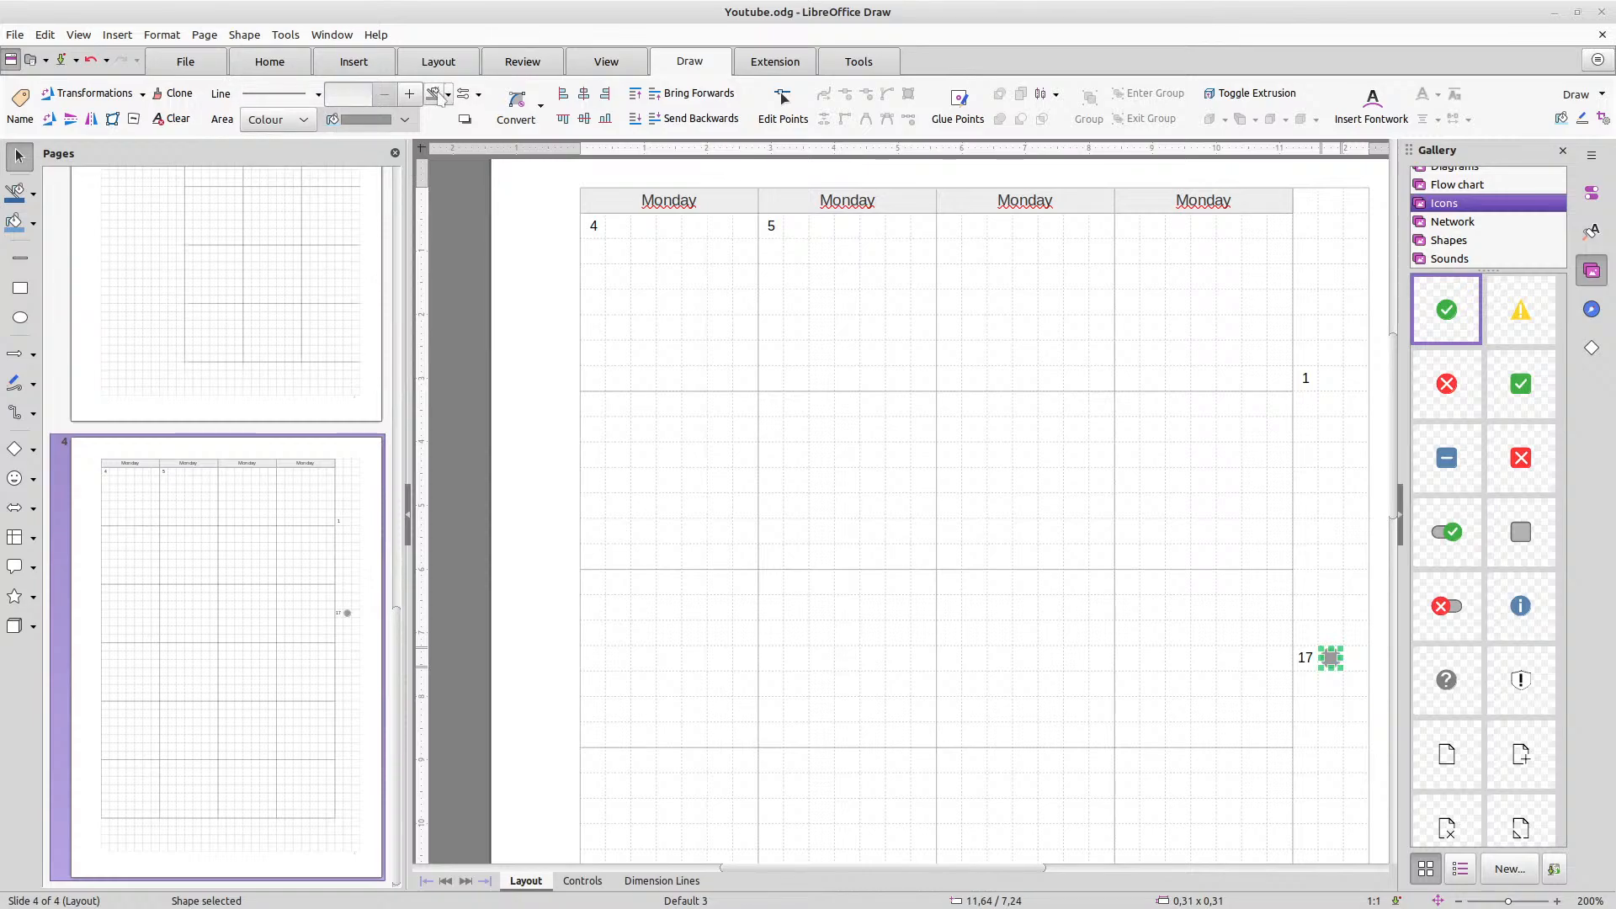
{"action": "left_click", "coordinate": [1310, 675]}
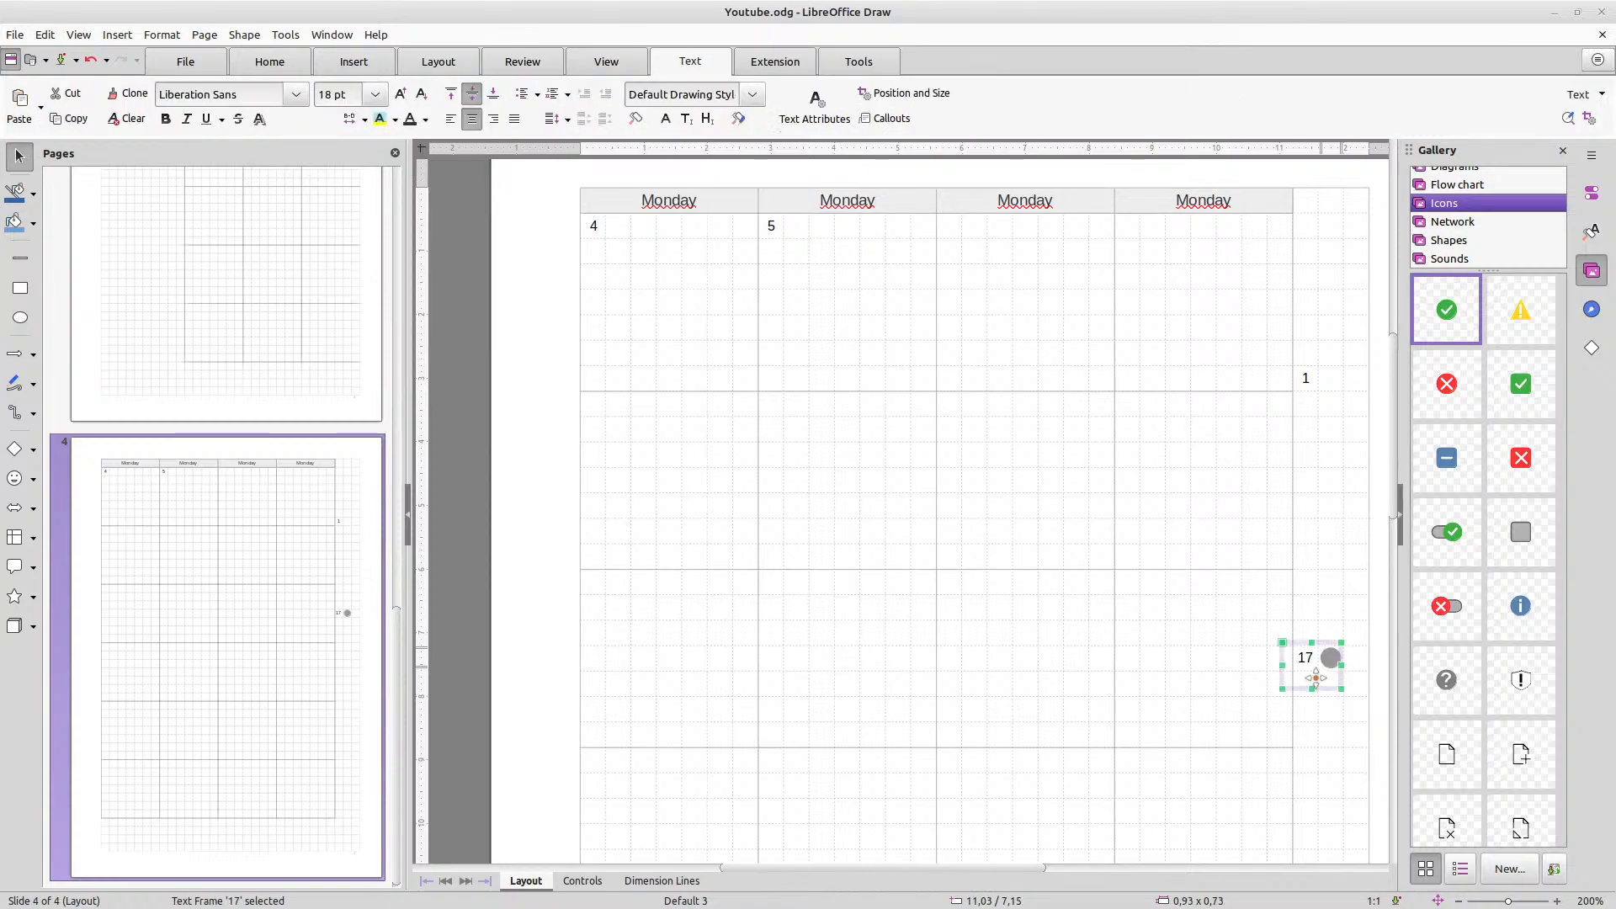
{"action": "left_click", "coordinate": [1344, 746]}
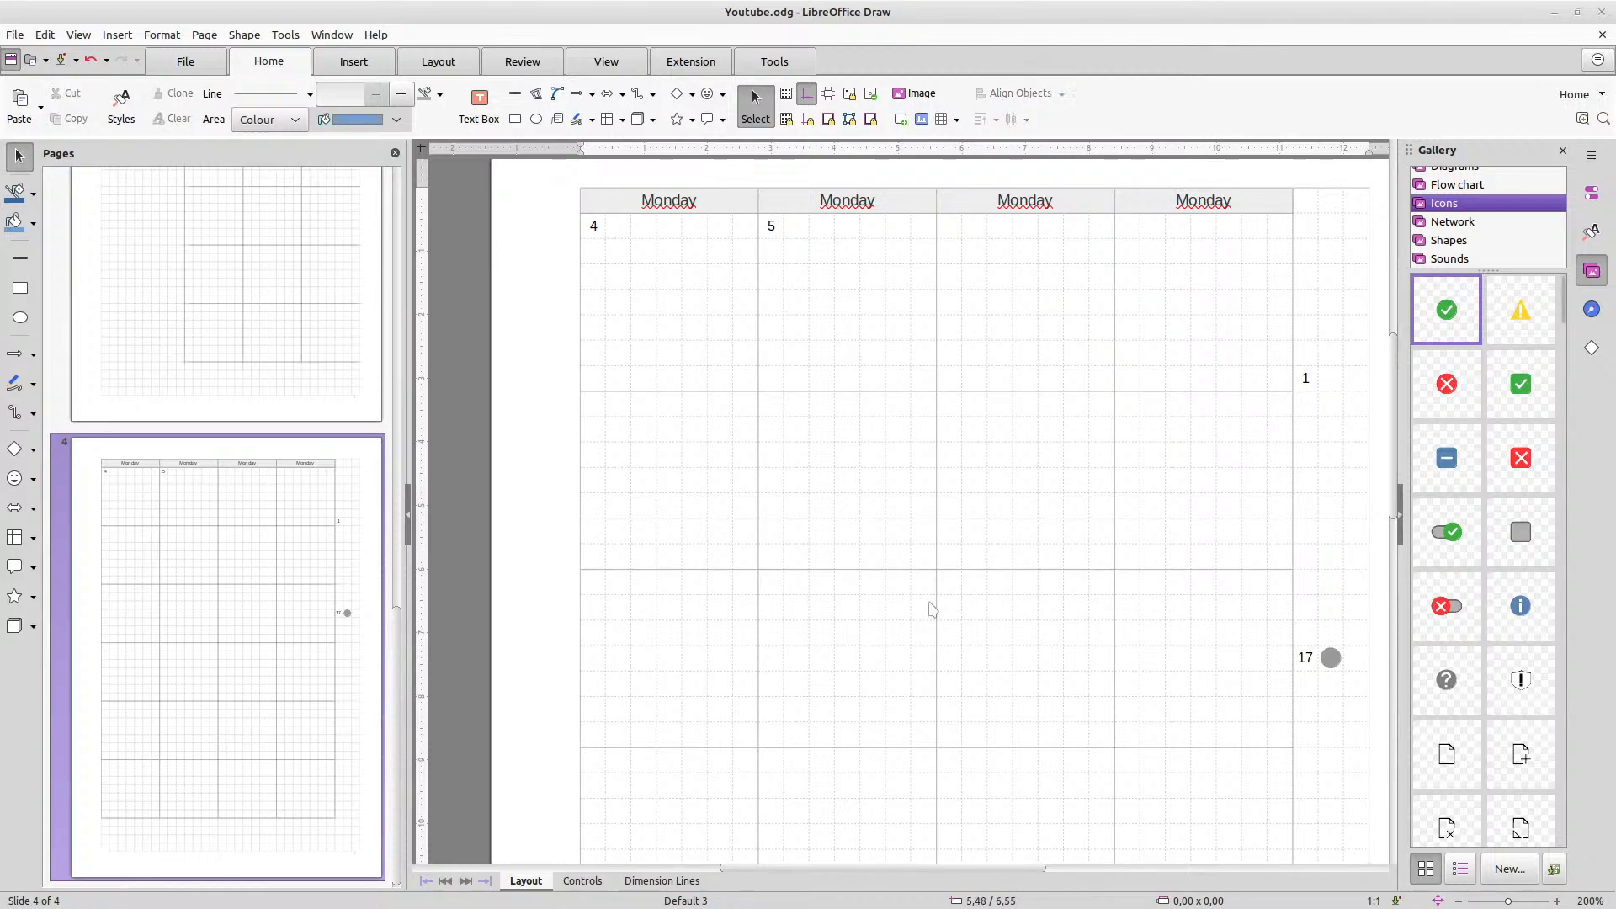
Move the number 17 and its grey circle together into the first column's third-row cell, and save the document
{"action": "scroll", "coordinate": [932, 608], "scroll_direction": "down", "scroll_amount": 1}
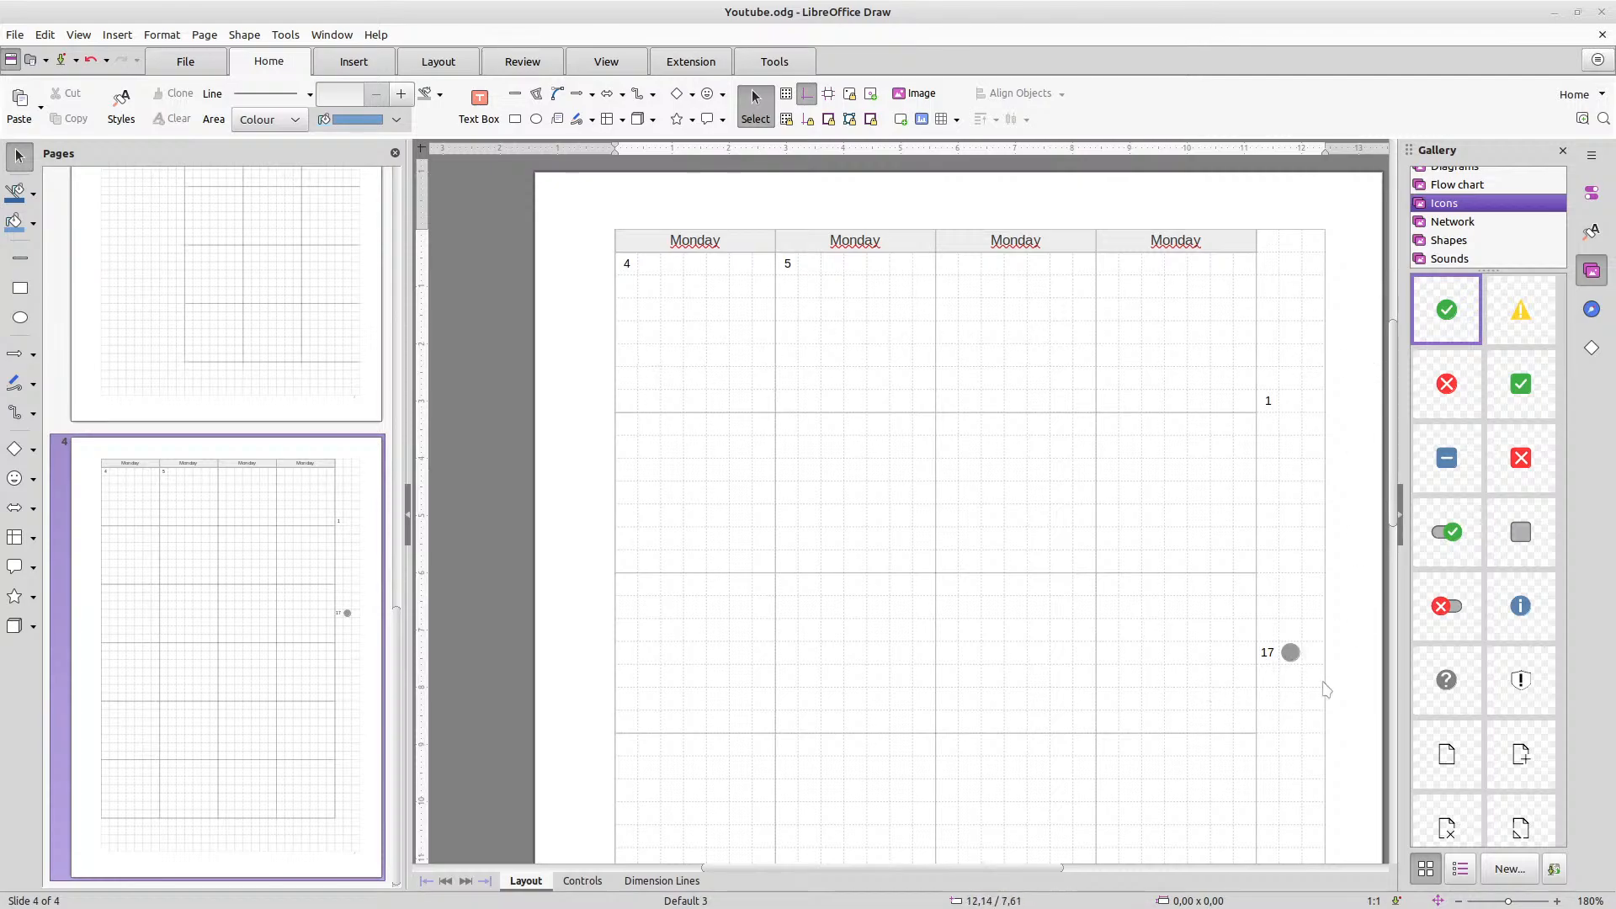
{"action": "mouse_move", "coordinate": [1336, 688]}
{"action": "left_mouse_down"}
{"action": "mouse_move", "coordinate": [1291, 674]}
{"action": "mouse_move", "coordinate": [1231, 621]}
{"action": "mouse_move", "coordinate": [644, 627]}
{"action": "mouse_move", "coordinate": [644, 582]}
{"action": "left_mouse_up"}
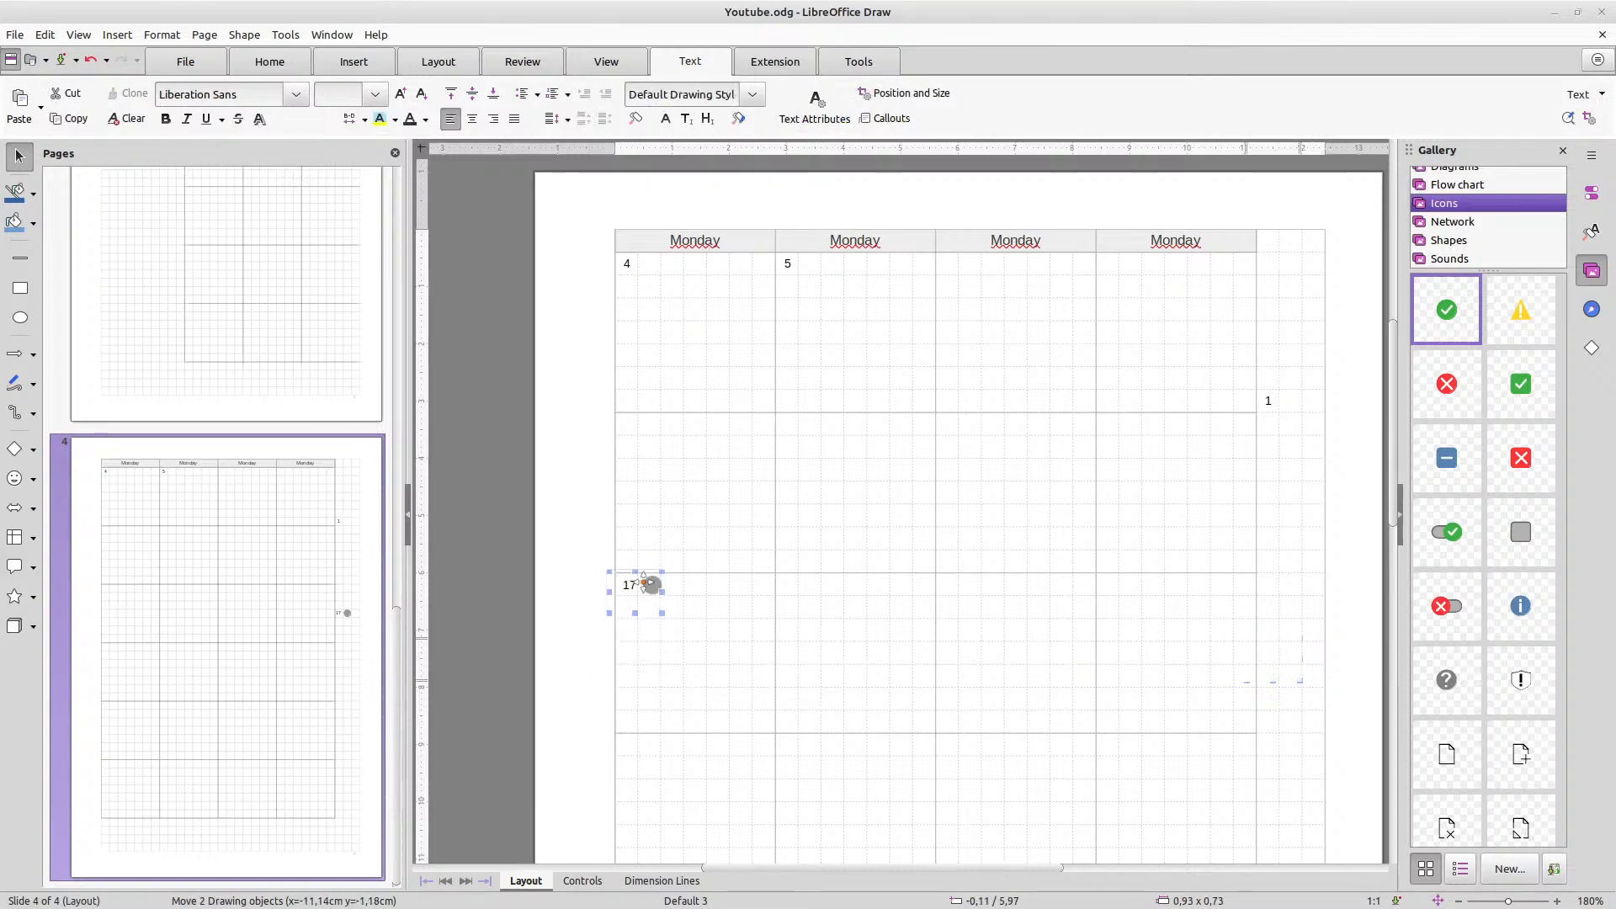
{"action": "key", "text": "ctrl+s"}
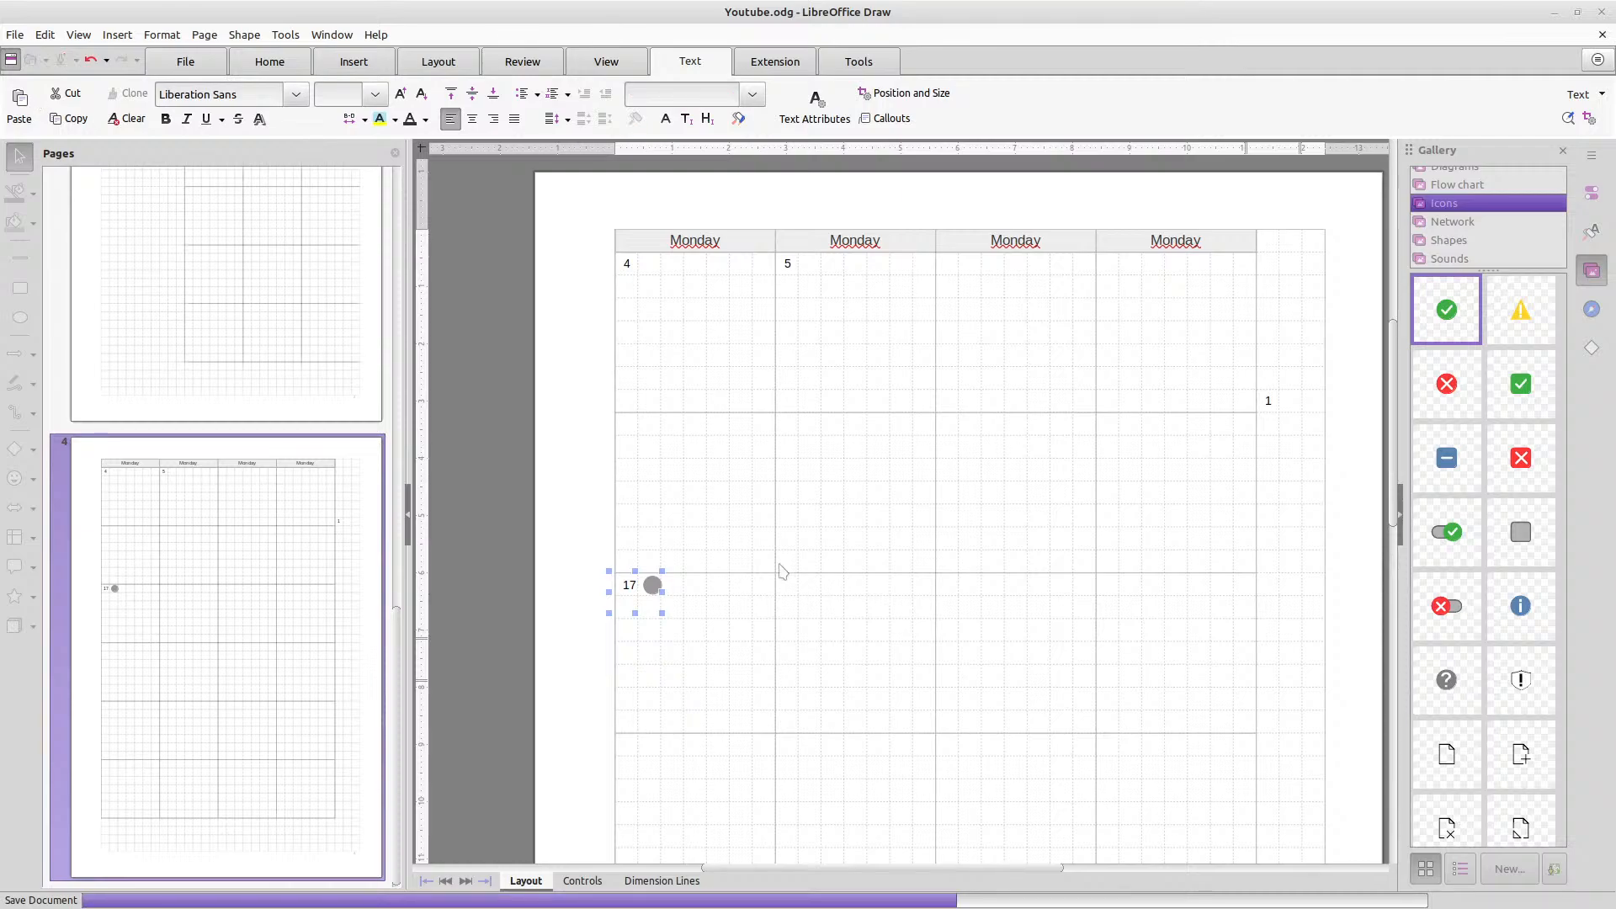
{"action": "left_click_drag", "start_coordinate": [638, 586], "coordinate": [632, 588]}
{"action": "left_click", "coordinate": [722, 602]}
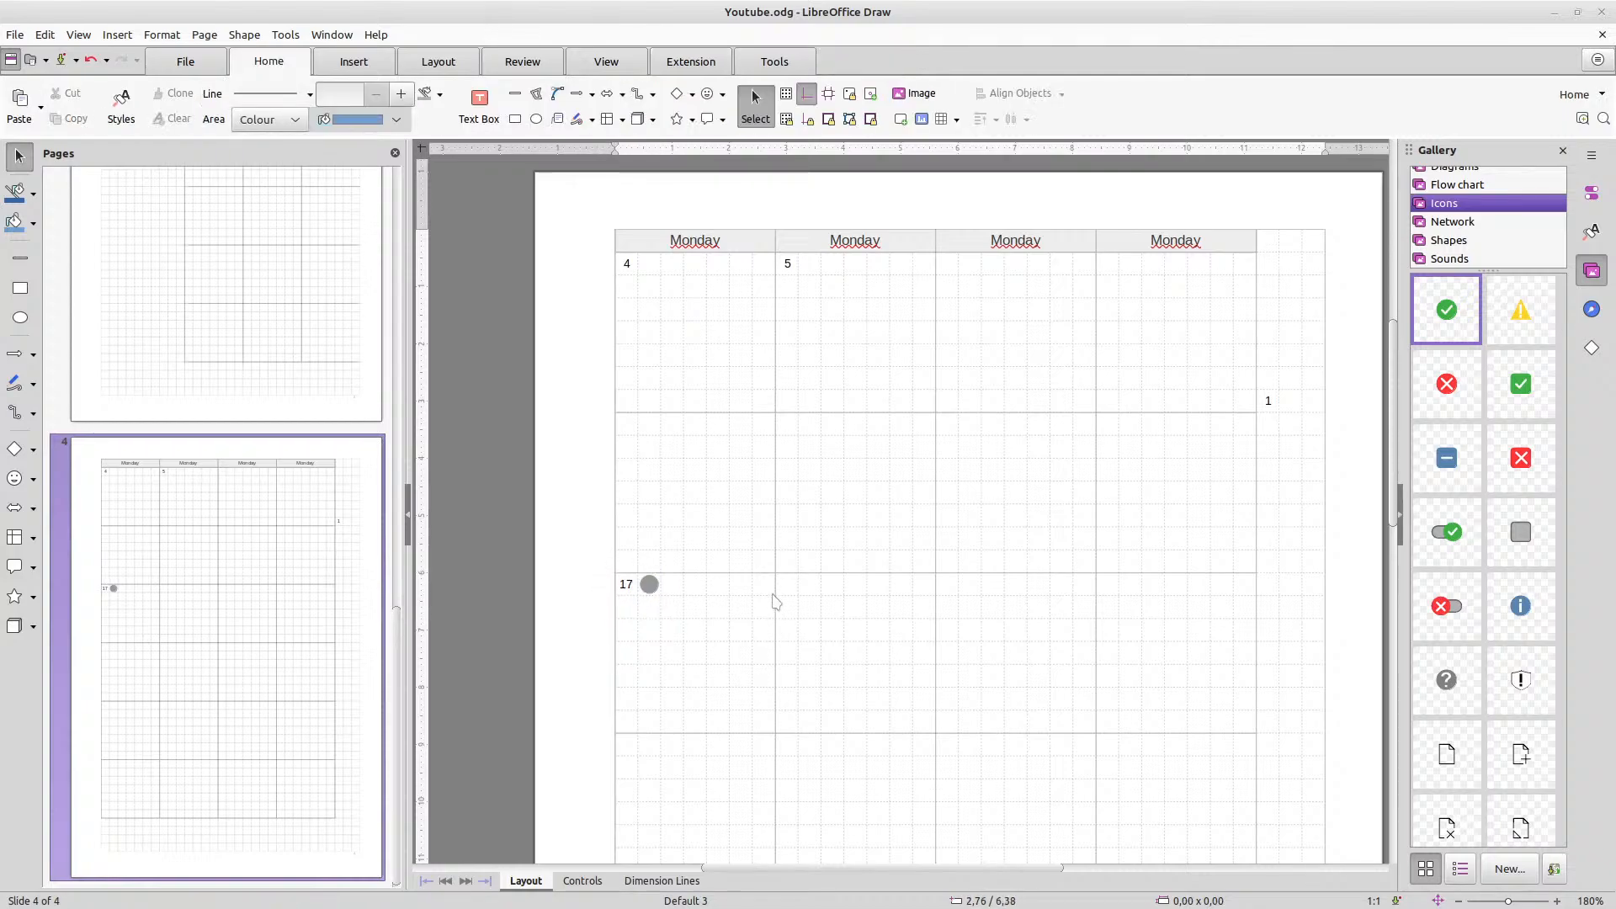
Cut the margin number 1 from page 4 and paste it onto page 3
{"action": "scroll", "coordinate": [776, 601], "scroll_direction": "down", "scroll_amount": 1}
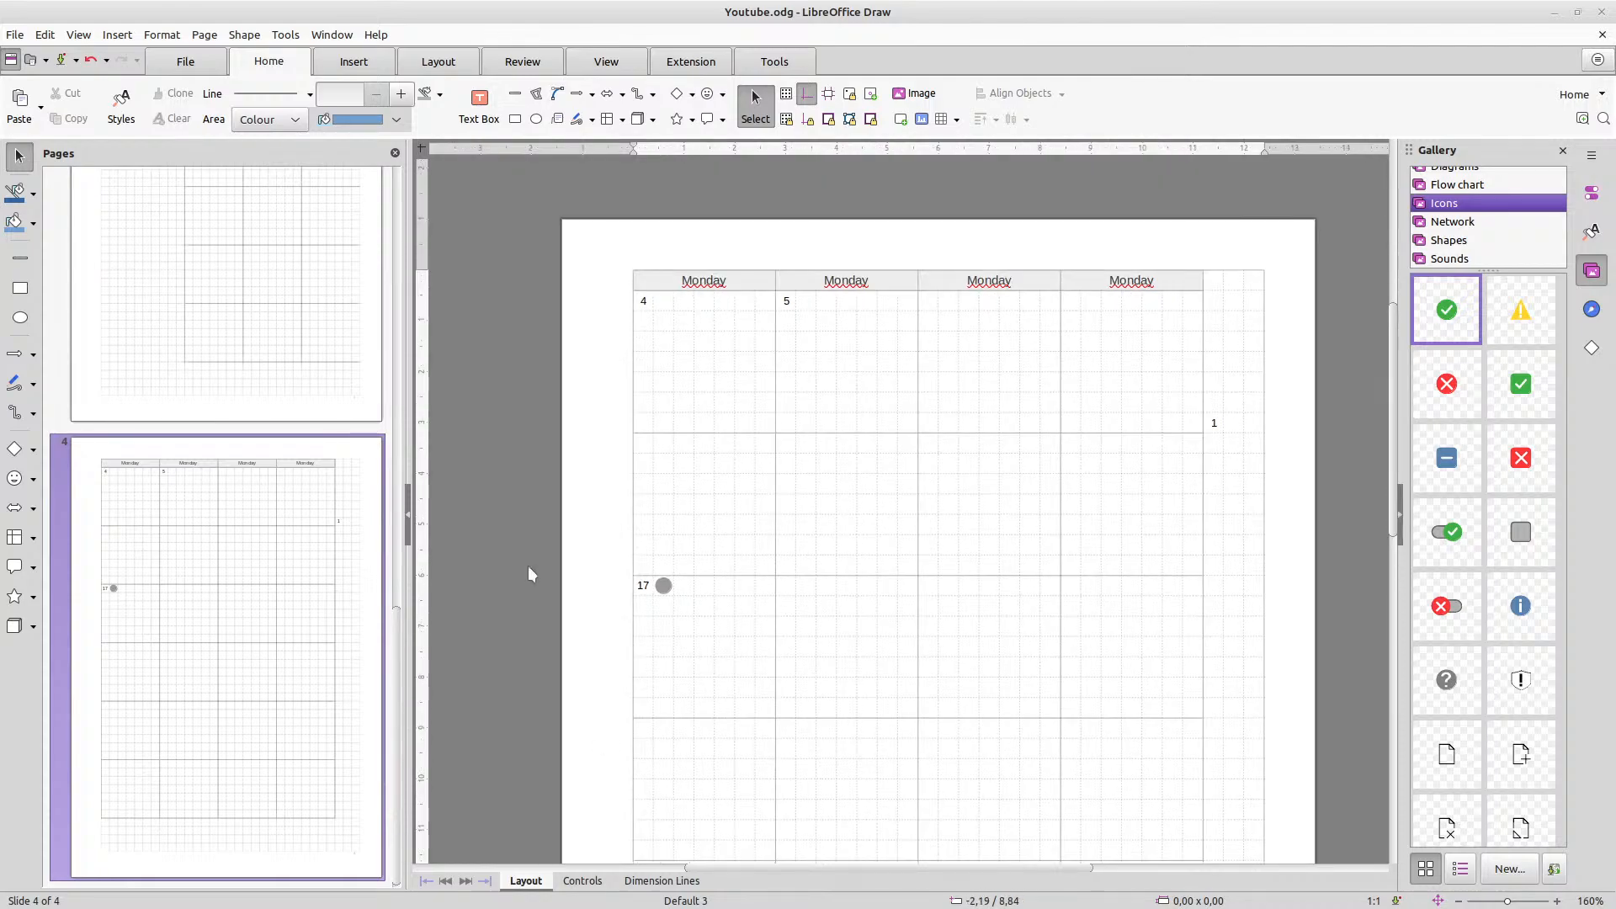
{"action": "left_click", "coordinate": [1216, 425]}
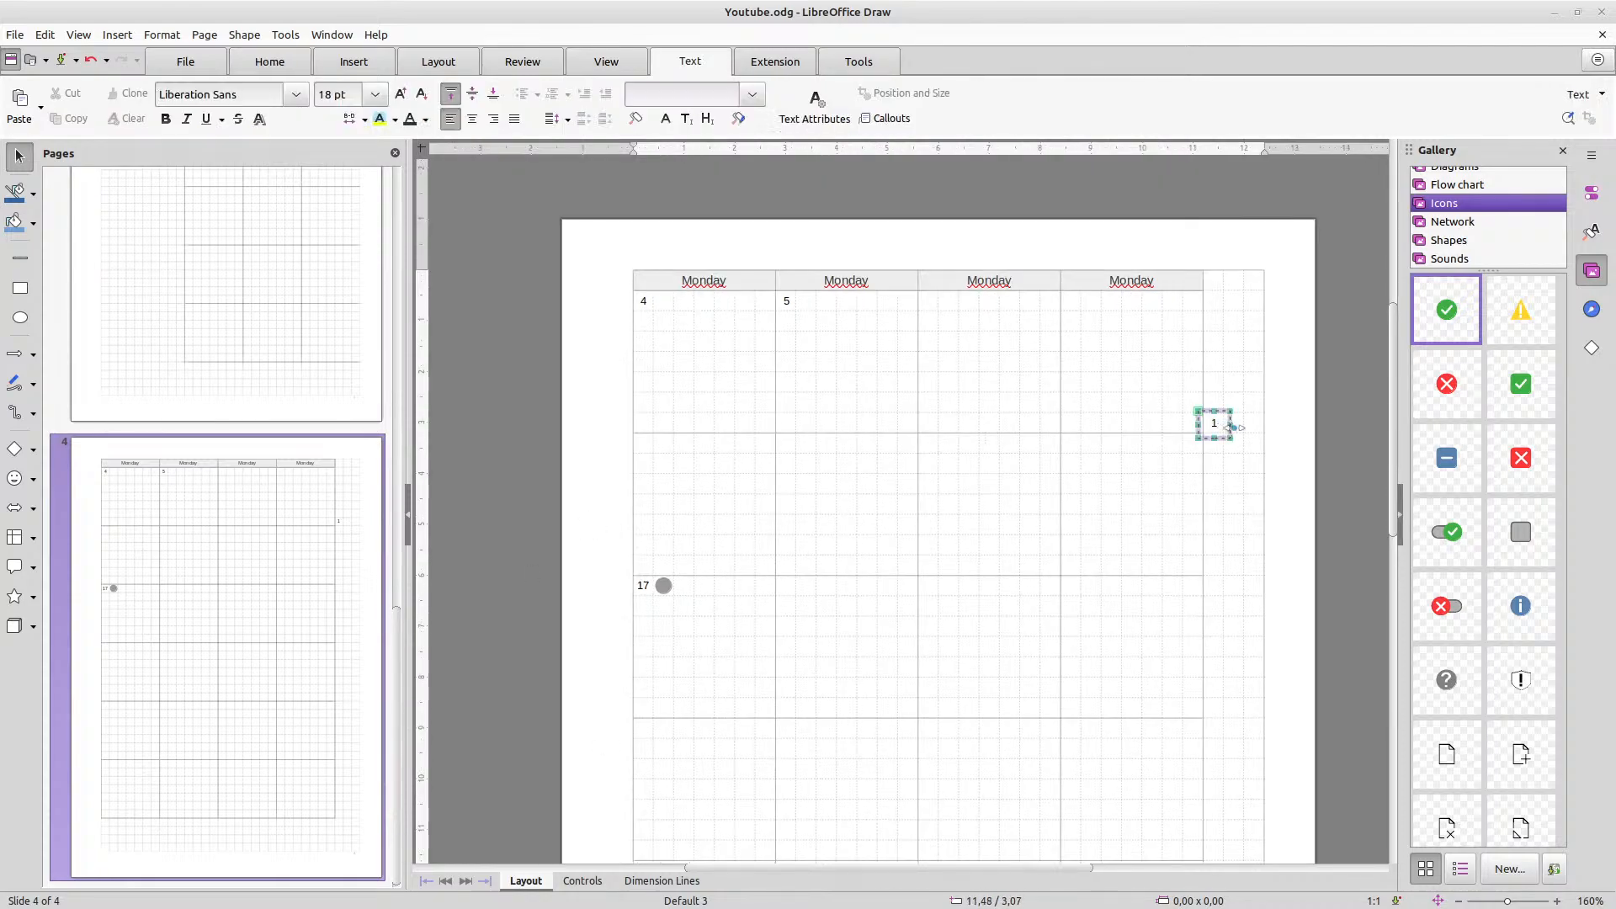
{"action": "left_click", "coordinate": [1282, 466]}
{"action": "left_click", "coordinate": [206, 396]}
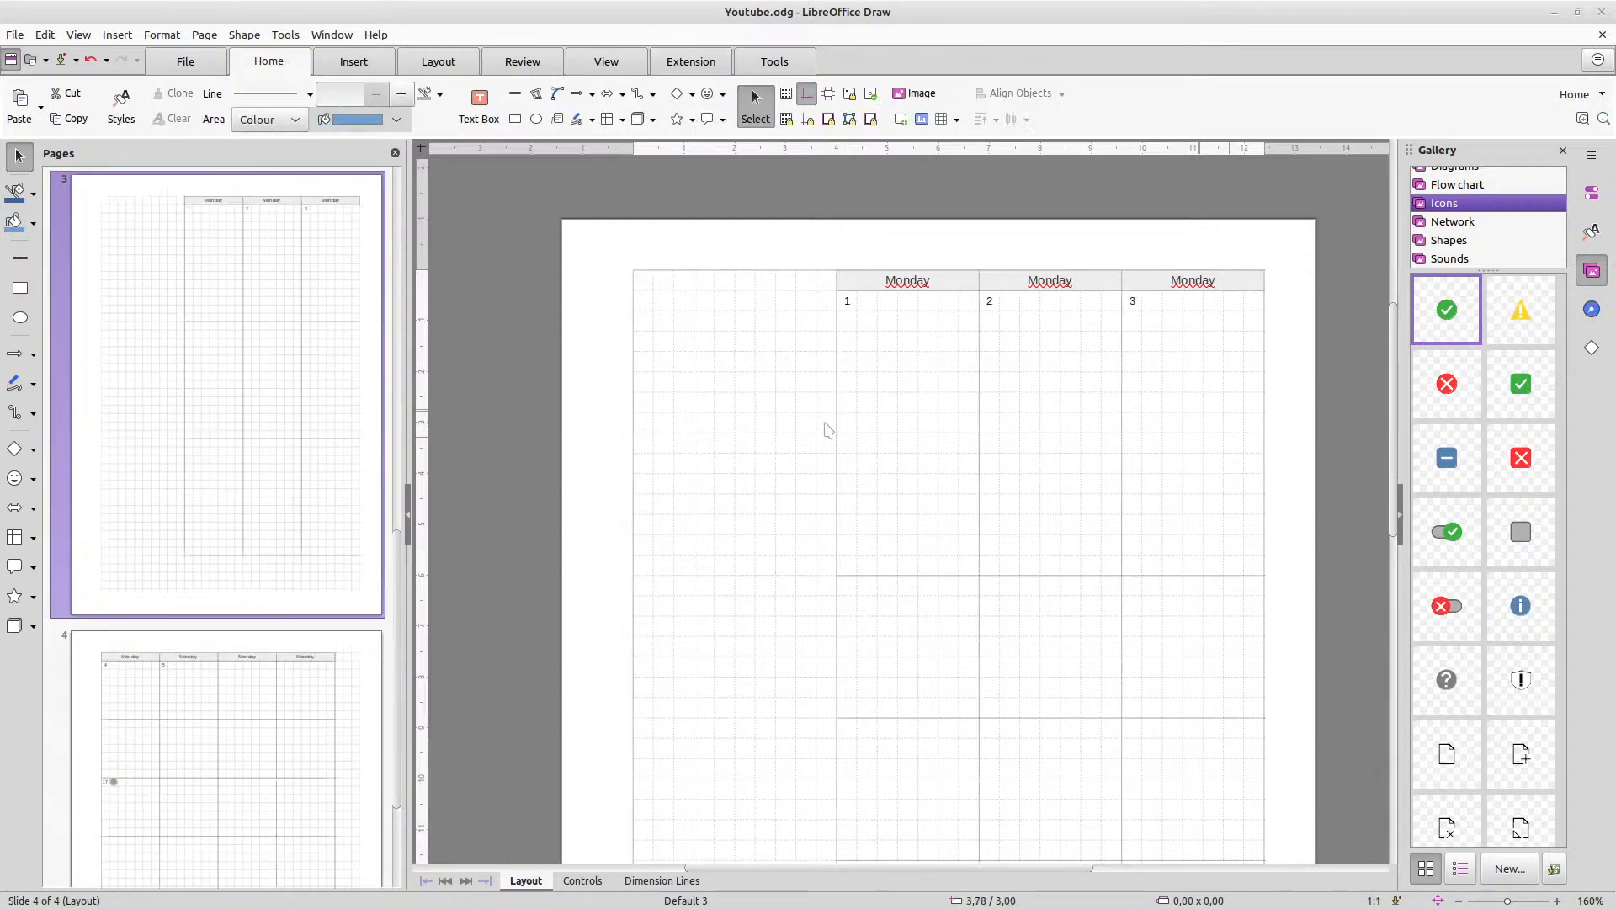
{"action": "key", "text": "ctrl+v"}
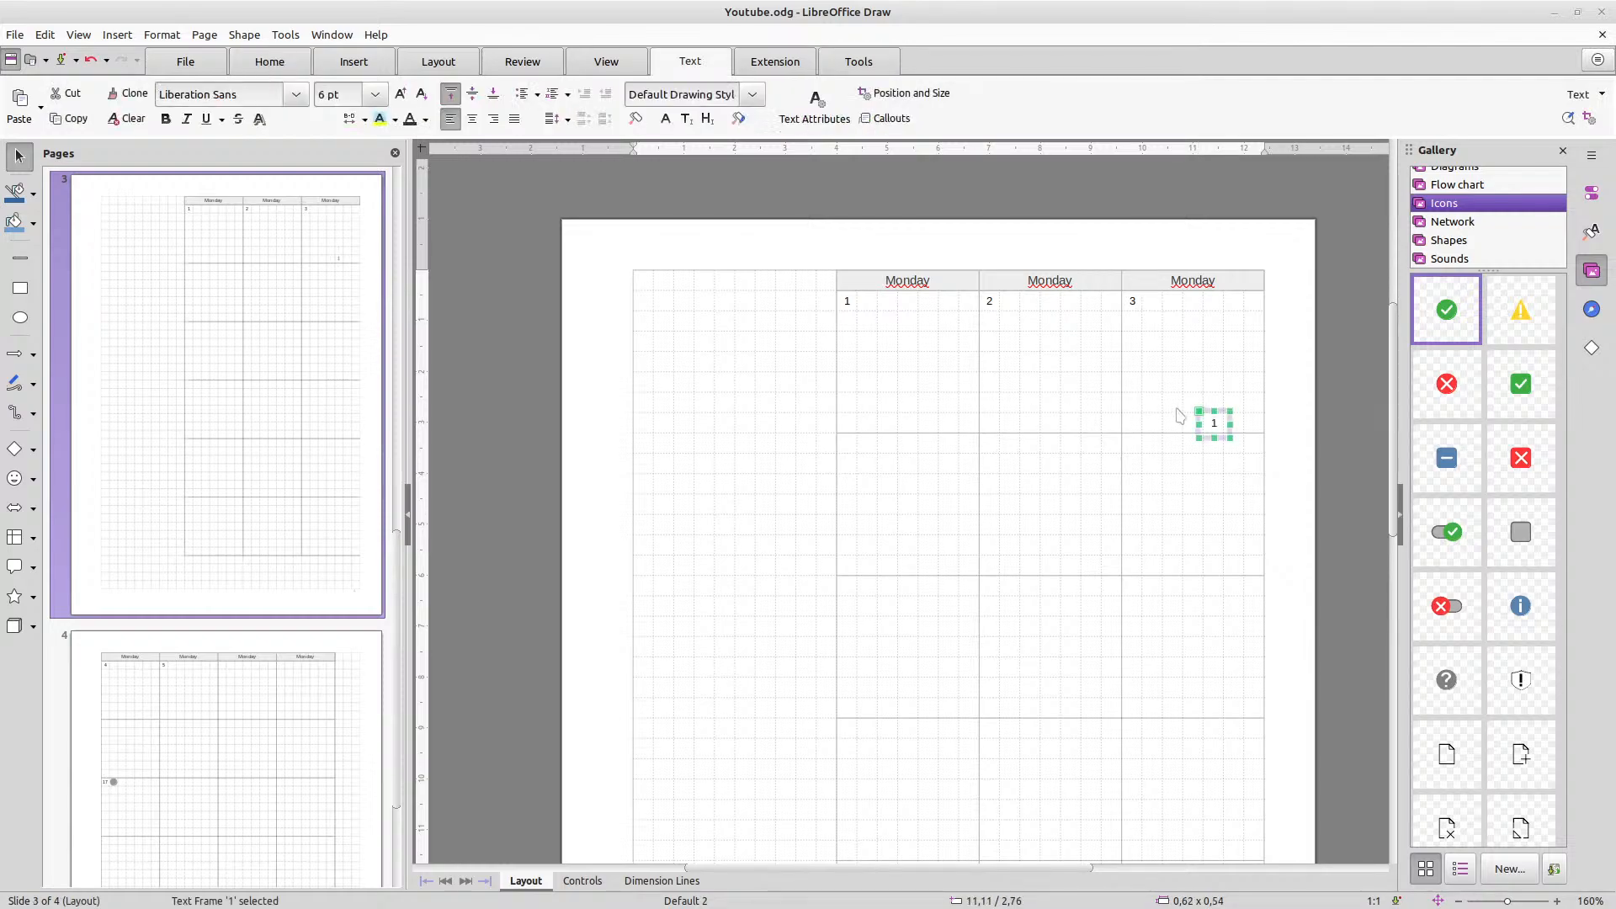
Move the pasted number 1 on page 3 into the margin directly beside the first column, near the bottom of the first row
{"action": "key", "text": "Left"}
{"action": "key", "text": "Left"}
{"action": "key", "text": "Left"}
{"action": "key", "text": "Left"}
{"action": "key", "text": "Left"}
{"action": "key", "text": "Left"}
{"action": "key", "text": "Left"}
{"action": "key", "text": "Left"}
{"action": "key", "text": "Left"}
{"action": "key", "text": "Left"}
{"action": "key", "text": "Left"}
{"action": "key", "text": "Left"}
{"action": "key", "text": "Left"}
{"action": "key", "text": "Left"}
{"action": "key", "text": "Left"}
{"action": "key", "text": "Left"}
{"action": "key", "text": "Left"}
{"action": "key", "text": "Left"}
{"action": "key", "text": "Left"}
{"action": "key", "text": "Left"}
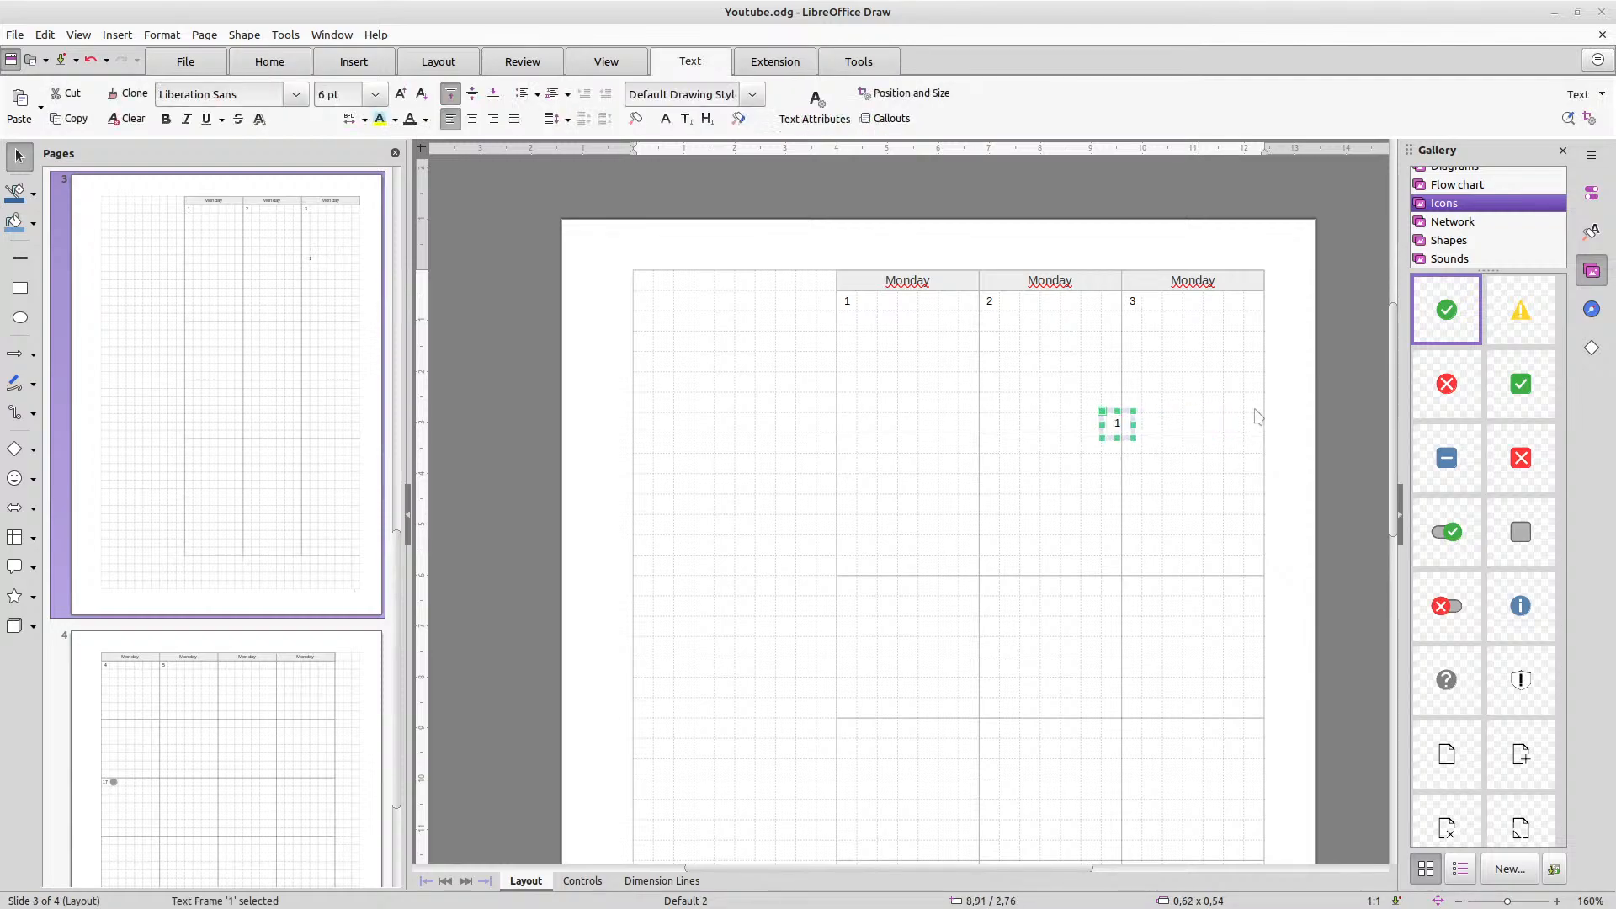
{"action": "key", "text": "Left"}
{"action": "key", "text": "Left"}
{"action": "key", "text": "Left"}
{"action": "key", "text": "Left"}
{"action": "key", "text": "Left"}
{"action": "key", "text": "Left"}
{"action": "key", "text": "Left"}
{"action": "key", "text": "Left"}
{"action": "key", "text": "Left"}
{"action": "key", "text": "Left"}
{"action": "key", "text": "Left"}
{"action": "key", "text": "Left"}
{"action": "key", "text": "Left"}
{"action": "key", "text": "Left"}
{"action": "key", "text": "Left"}
{"action": "key", "text": "Left"}
{"action": "key", "text": "Left"}
{"action": "key", "text": "Left"}
{"action": "key", "text": "Left"}
{"action": "key", "text": "Left"}
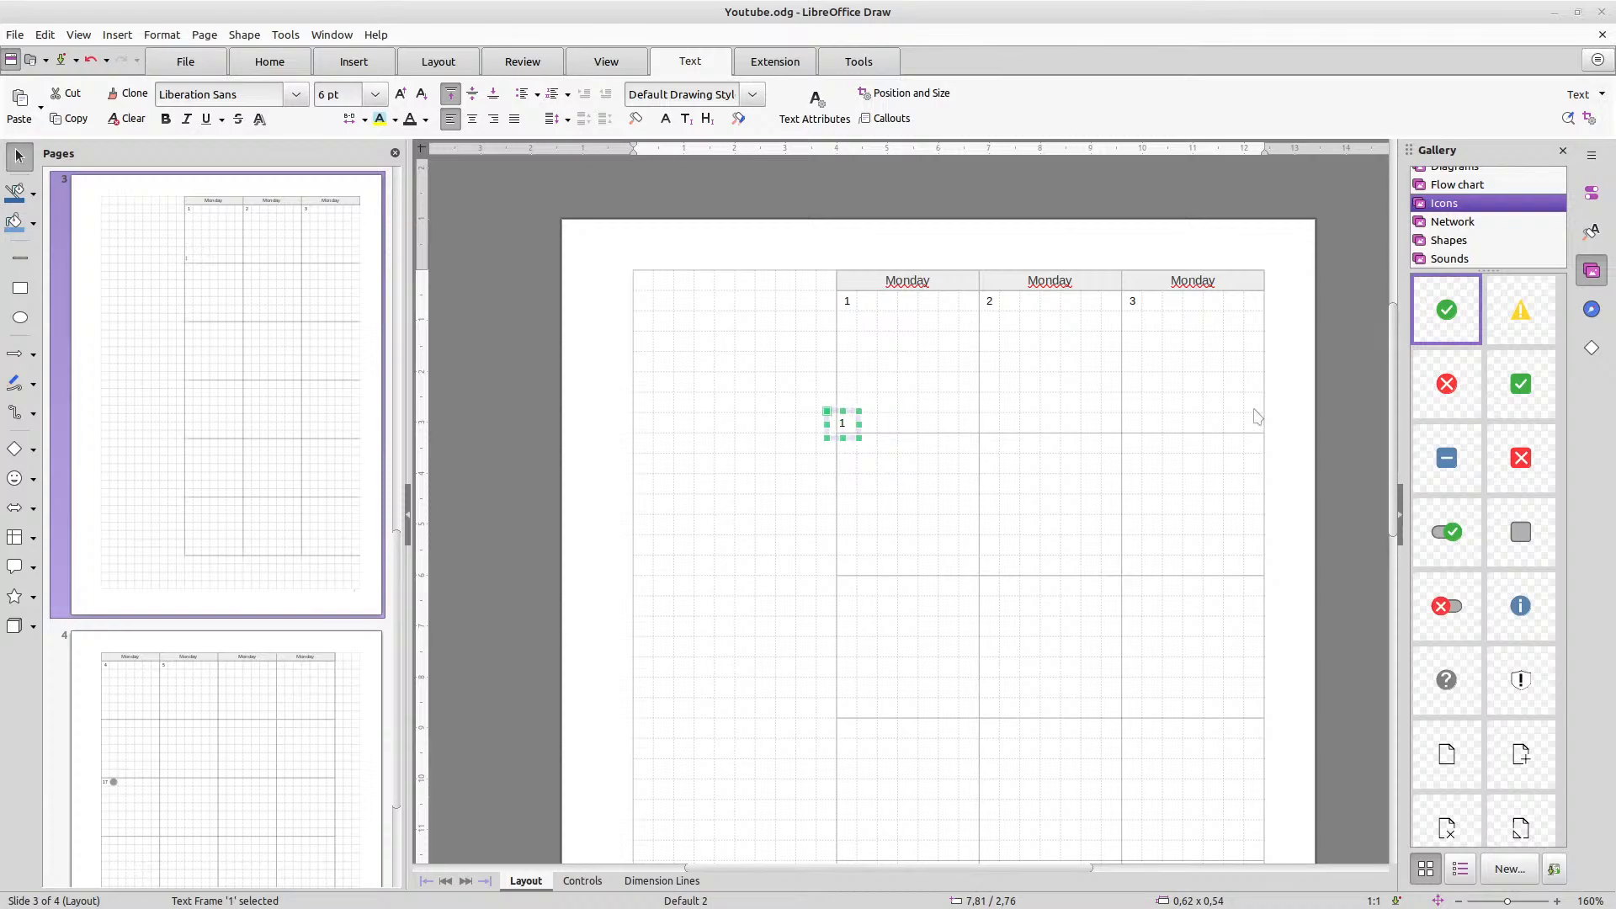
{"action": "key", "text": "Left"}
{"action": "key", "text": "Left"}
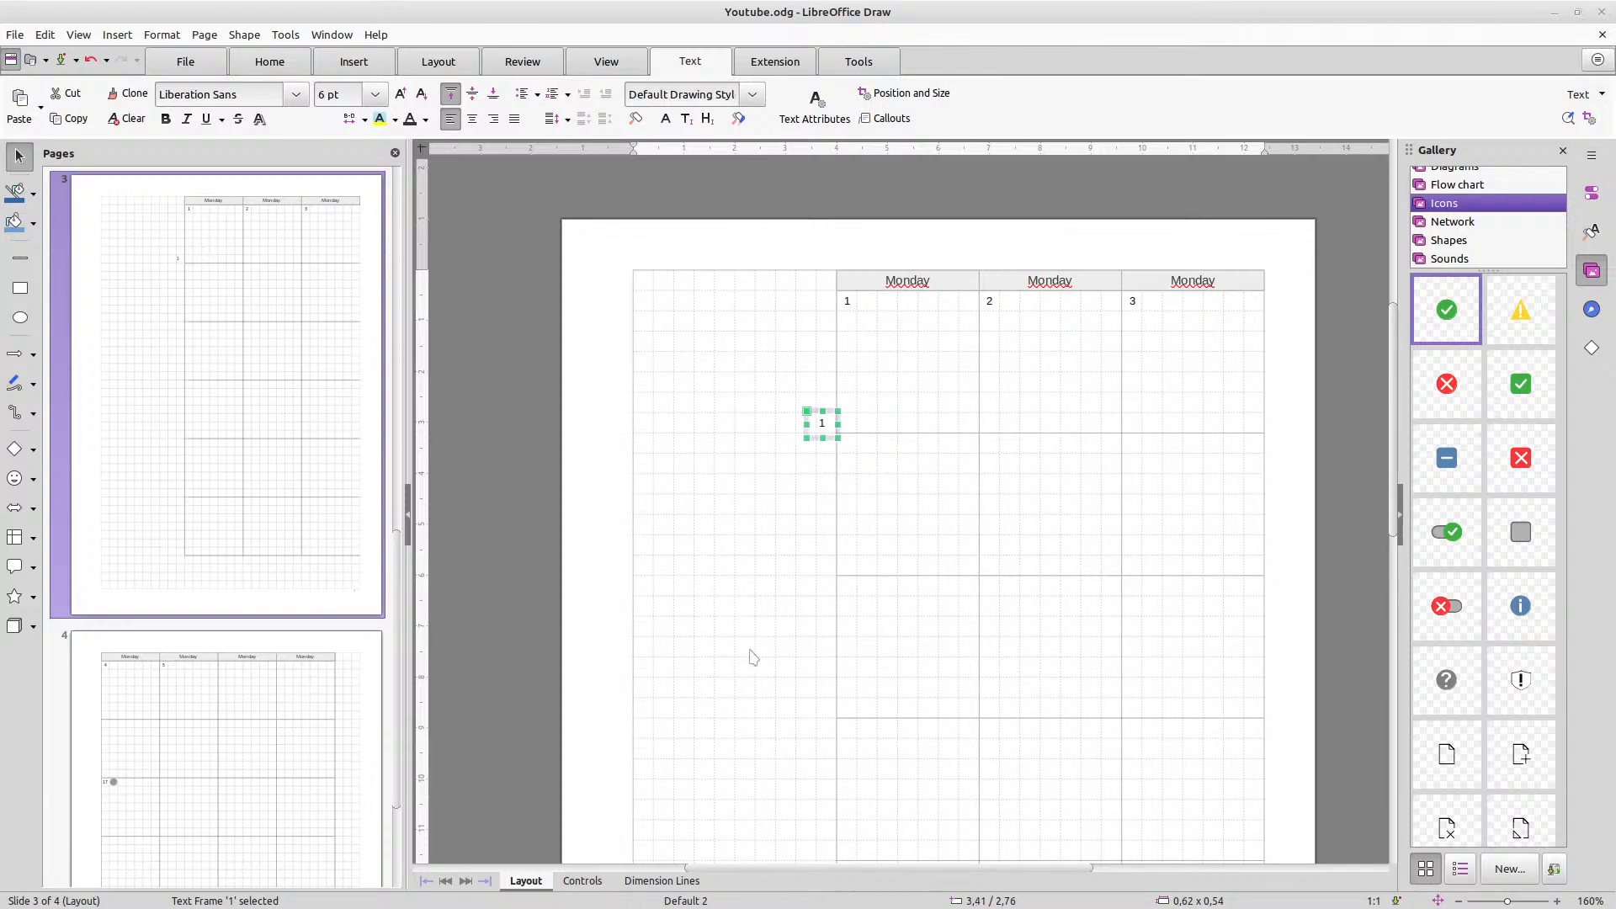
{"action": "key", "text": "Right"}
{"action": "key", "text": "Escape"}
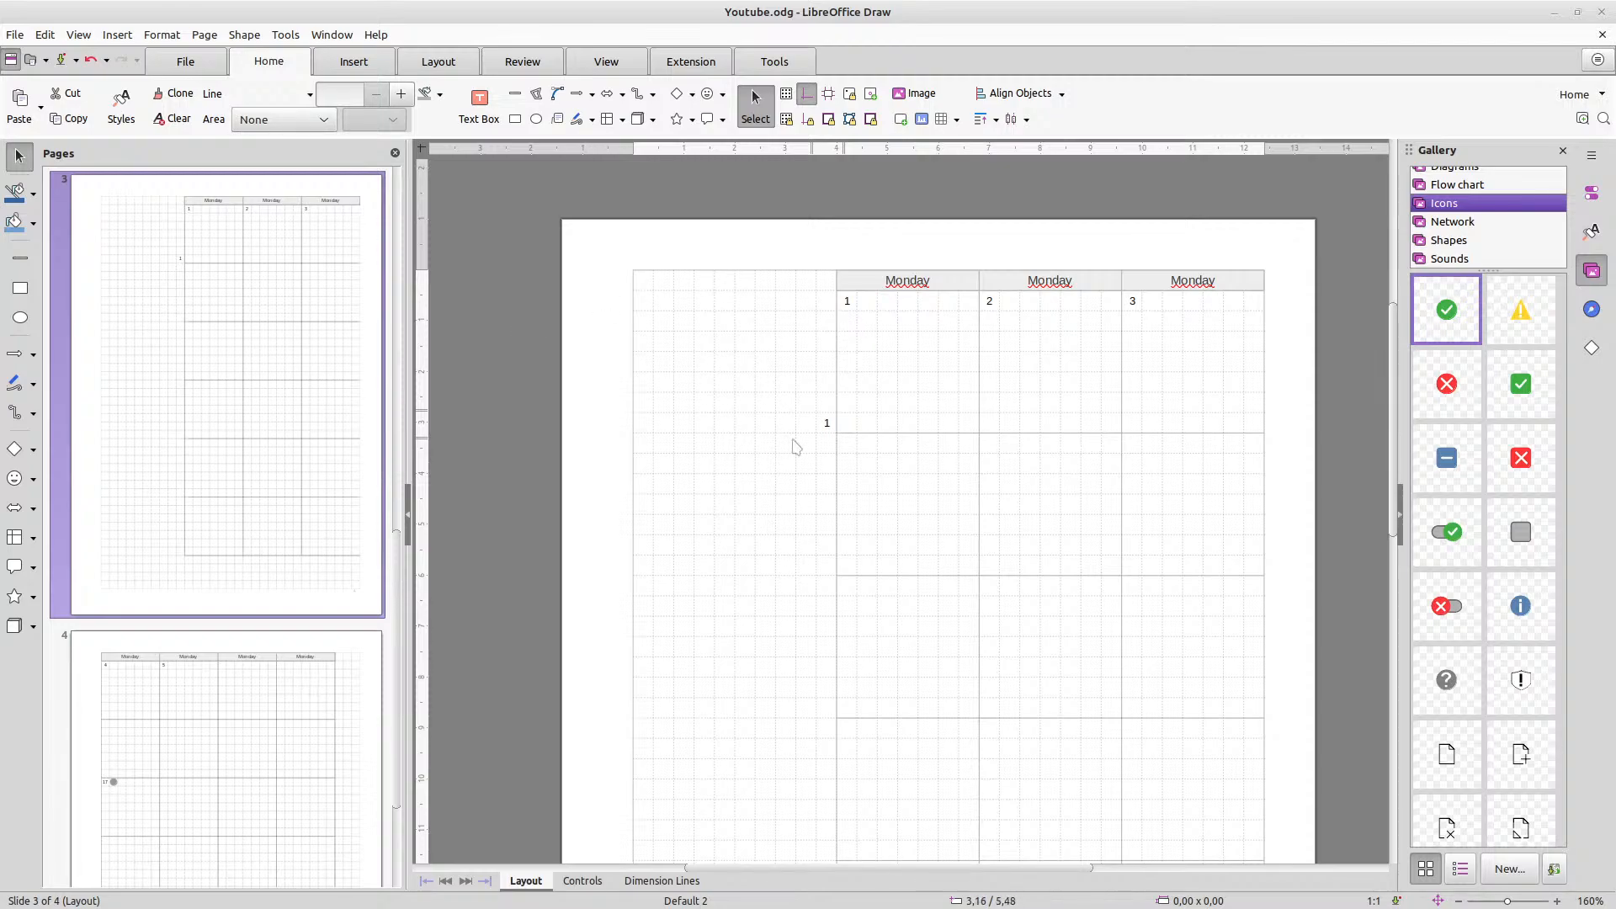
Examine the margin number 1 on page 3 and compare the layouts of pages 3 and 4
{"action": "left_click", "coordinate": [671, 434]}
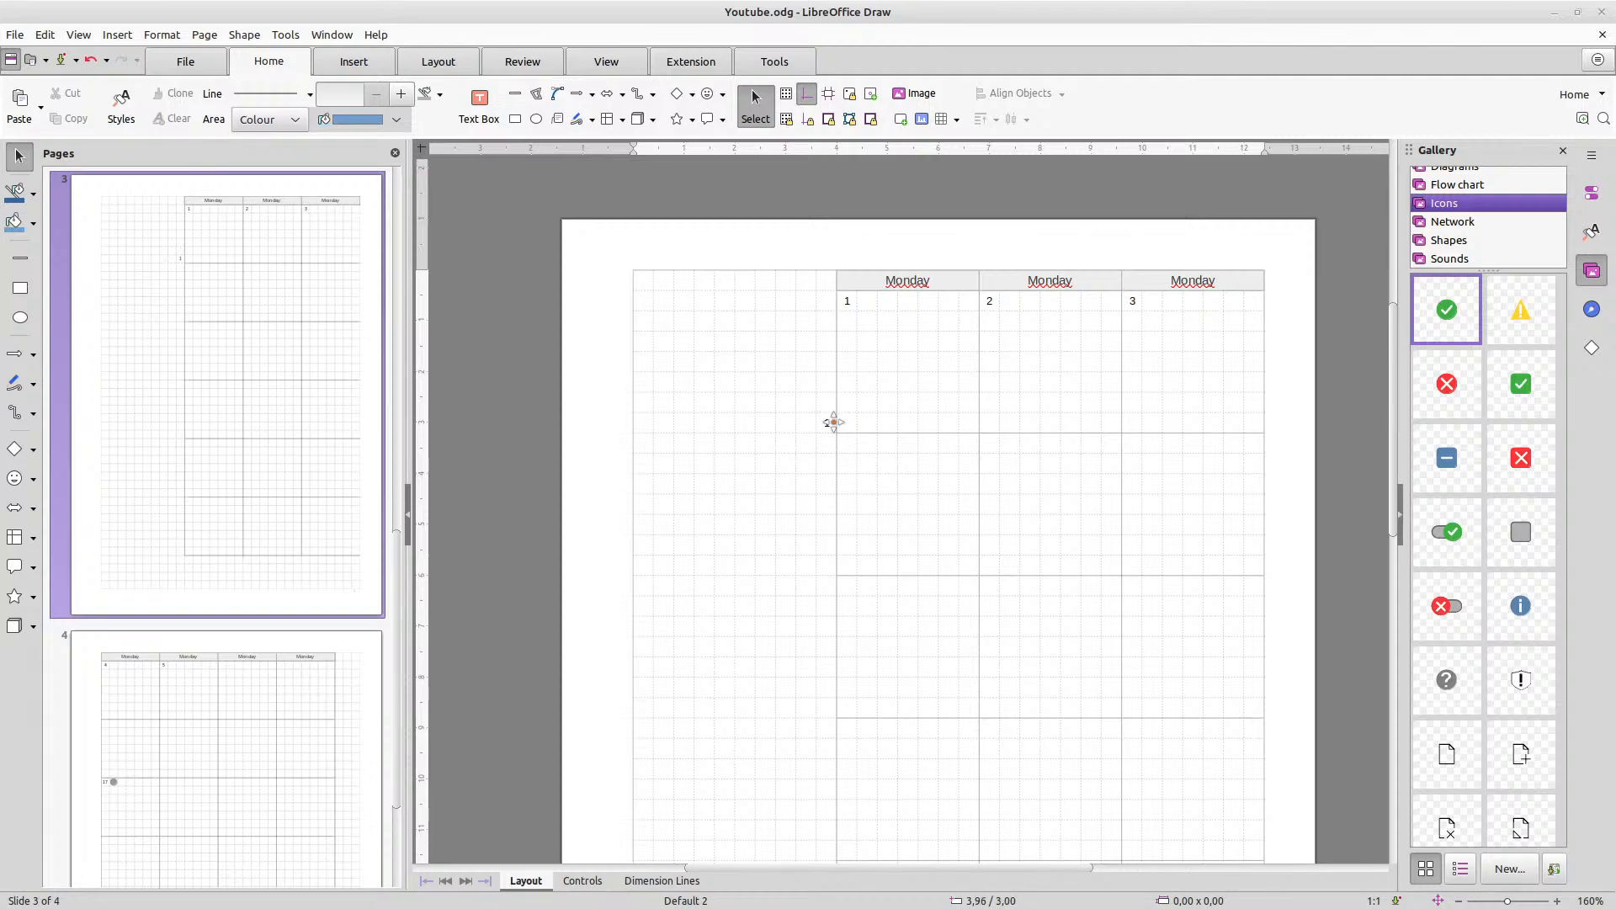
{"action": "left_click", "coordinate": [830, 422]}
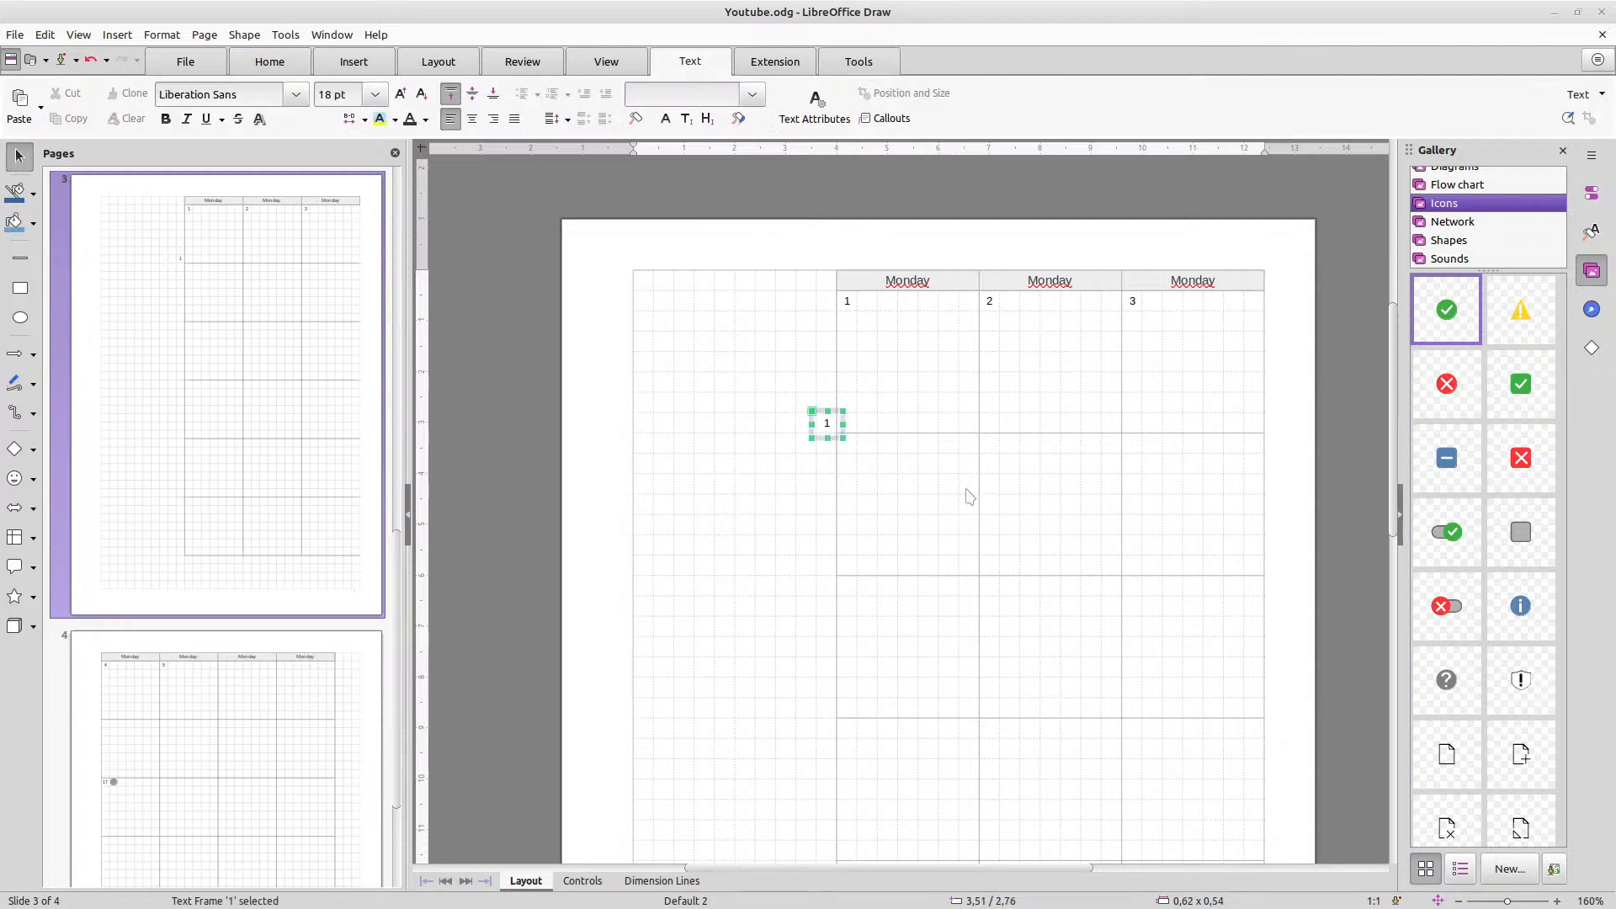
{"action": "left_click", "coordinate": [359, 712]}
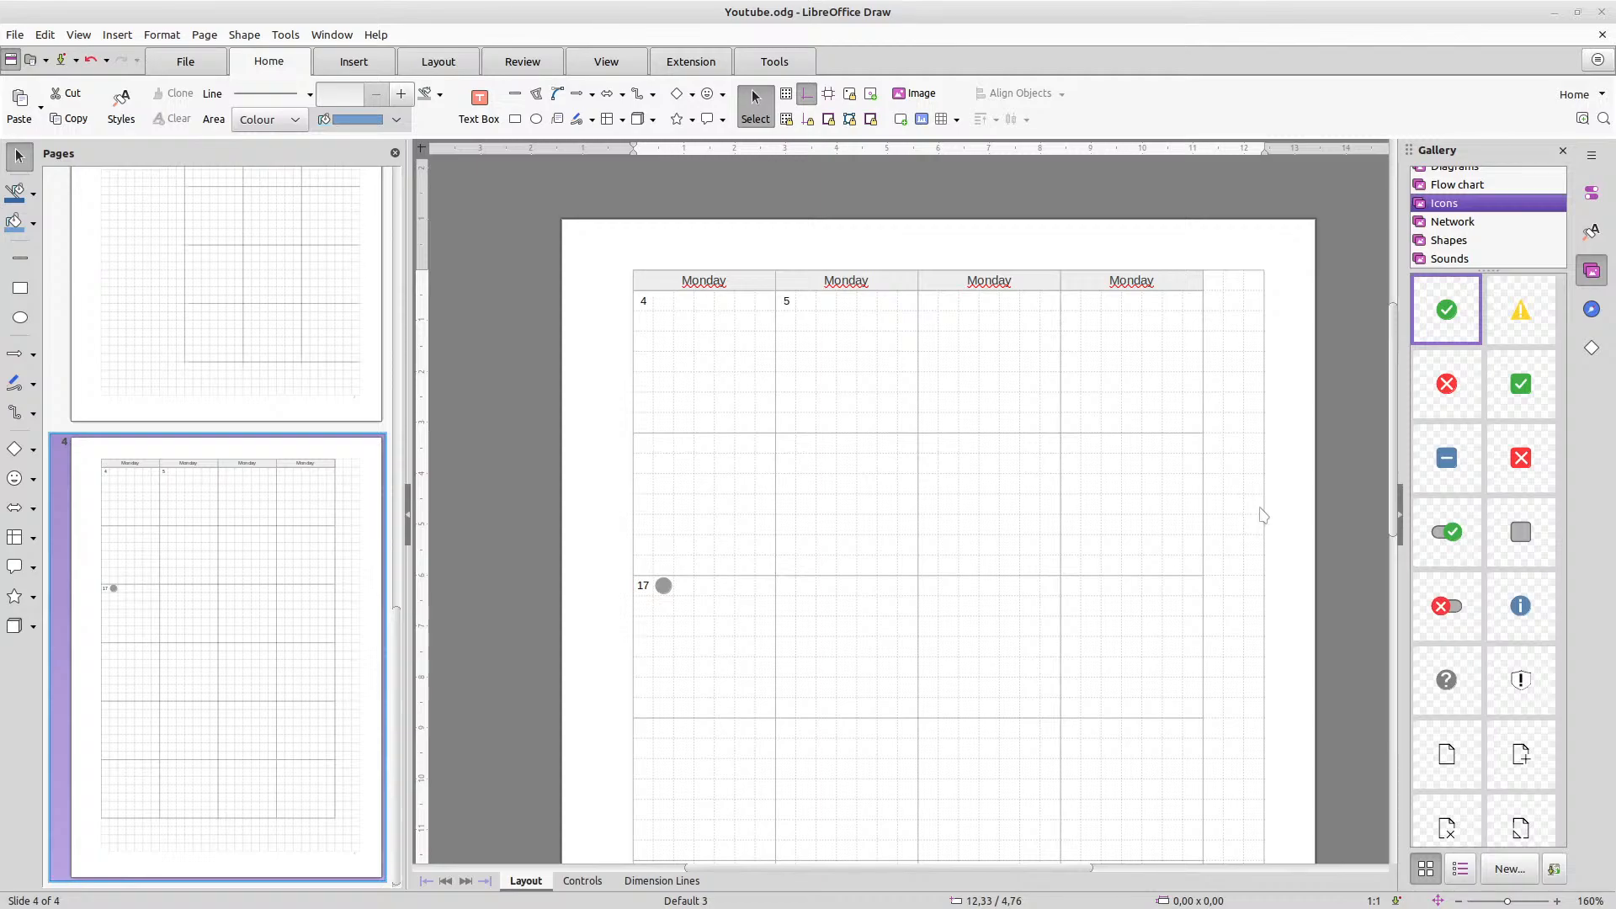
{"action": "scroll", "coordinate": [1262, 516], "scroll_direction": "up", "scroll_amount": 5}
{"action": "left_click", "coordinate": [226, 288]}
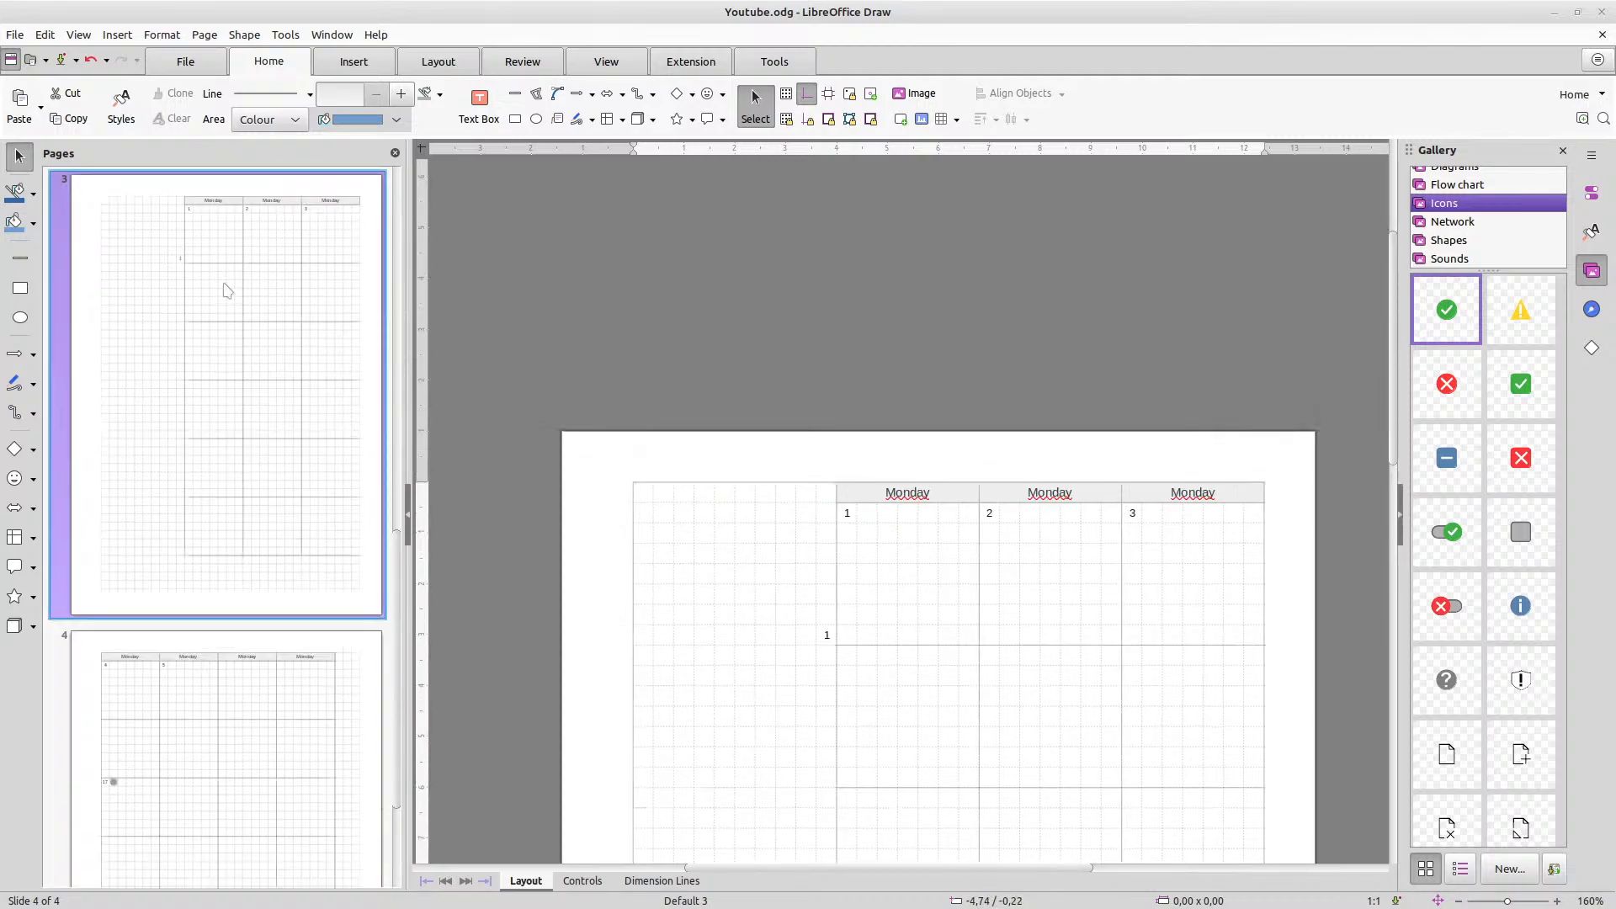
{"action": "scroll", "coordinate": [846, 589], "scroll_direction": "down", "scroll_amount": 3}
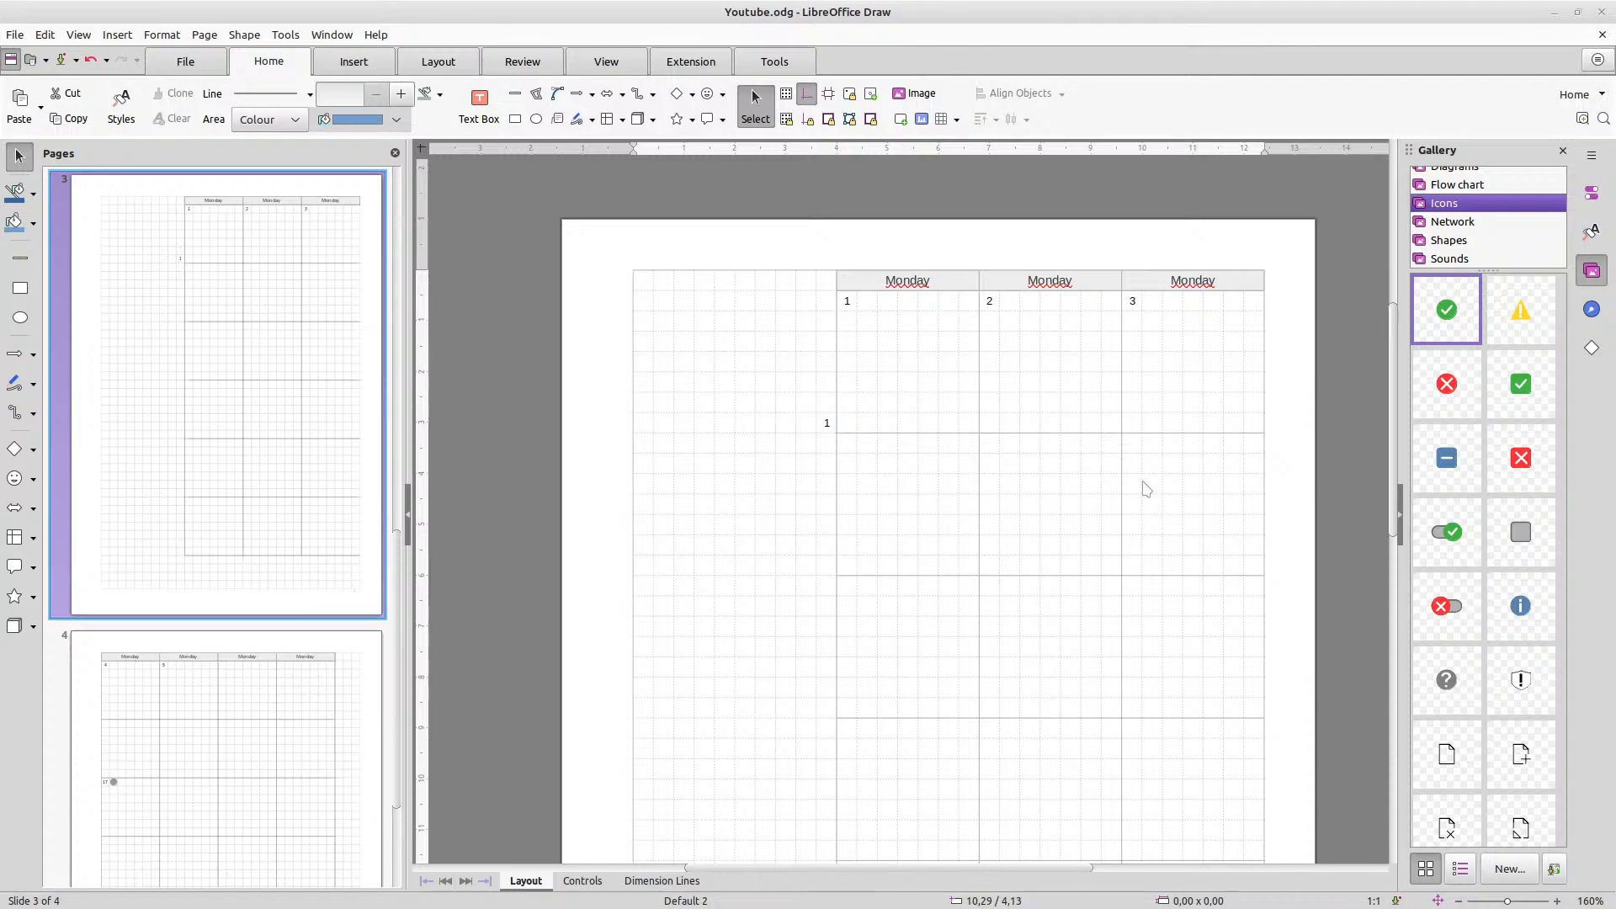
{"action": "scroll", "coordinate": [655, 552], "scroll_direction": "down", "scroll_amount": 1}
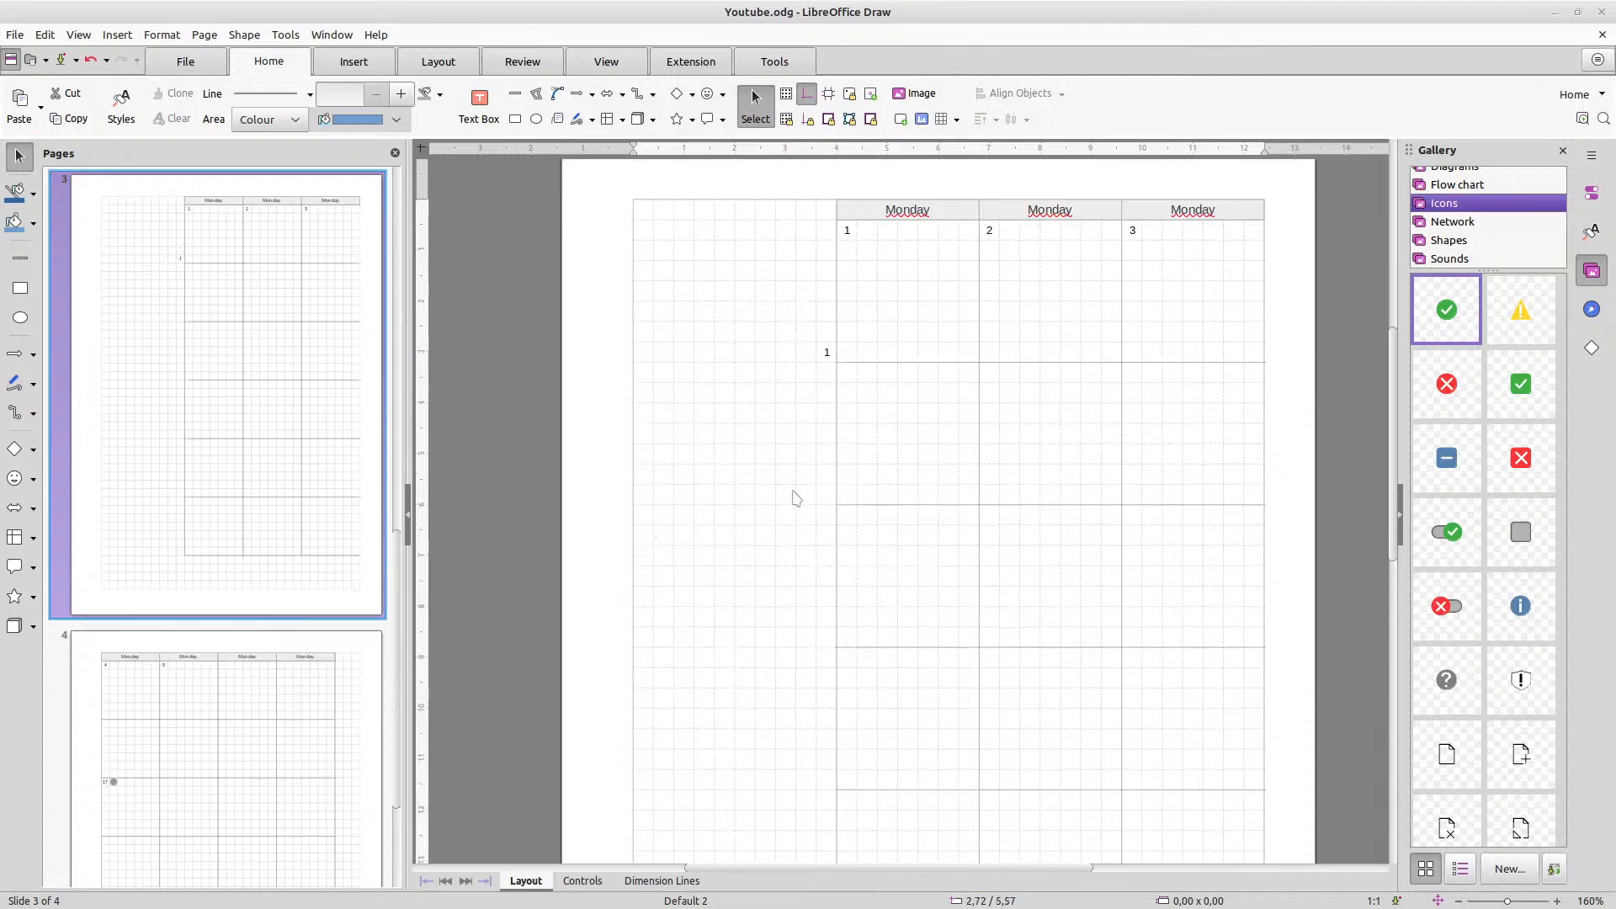
{"action": "scroll", "coordinate": [795, 496], "scroll_direction": "down", "scroll_amount": 2}
{"action": "scroll", "coordinate": [798, 509], "scroll_direction": "down", "scroll_amount": 1}
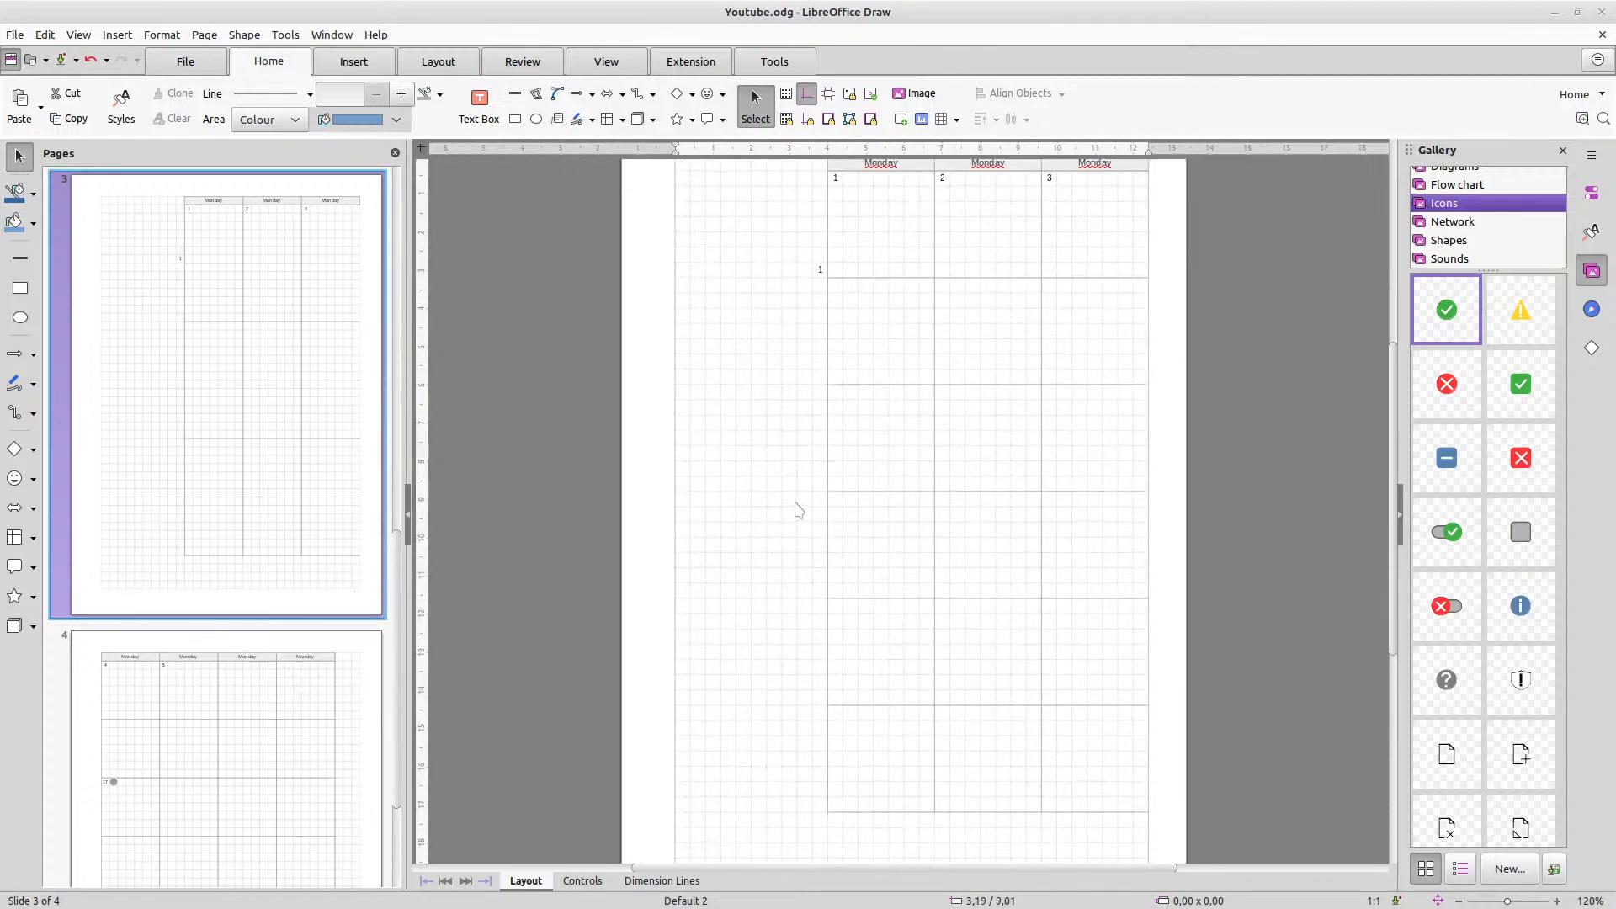
{"action": "scroll", "coordinate": [798, 510], "scroll_direction": "up", "scroll_amount": 1}
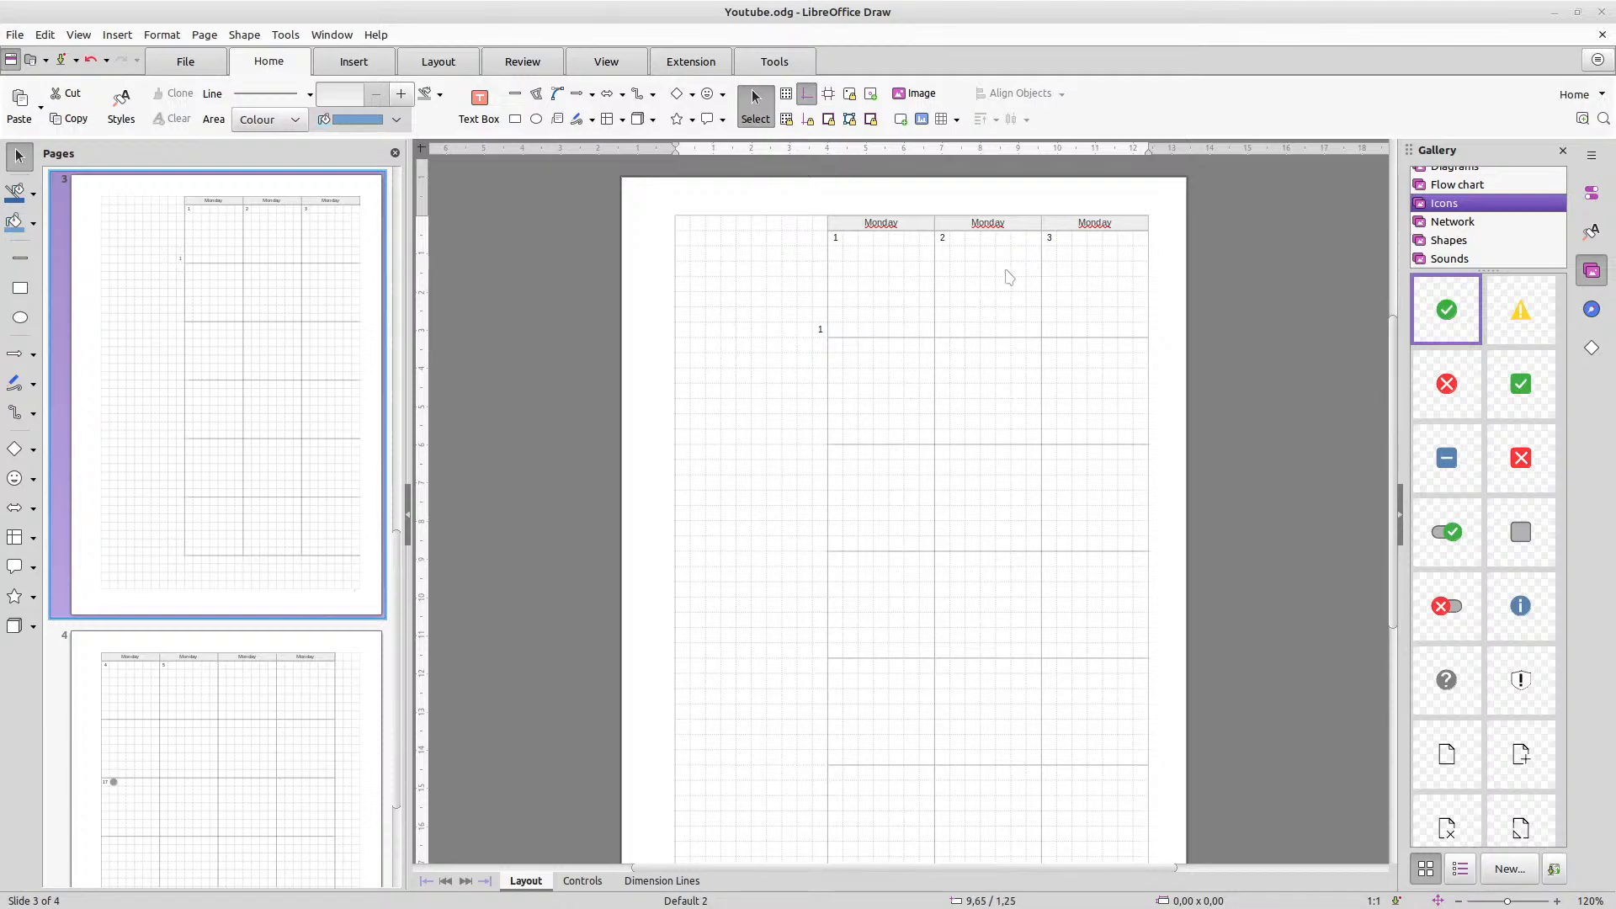
Group the day numbers 1, 2 and 3 in the first row of page 3
{"action": "left_click_drag", "start_coordinate": [1139, 322], "coordinate": [805, 228]}
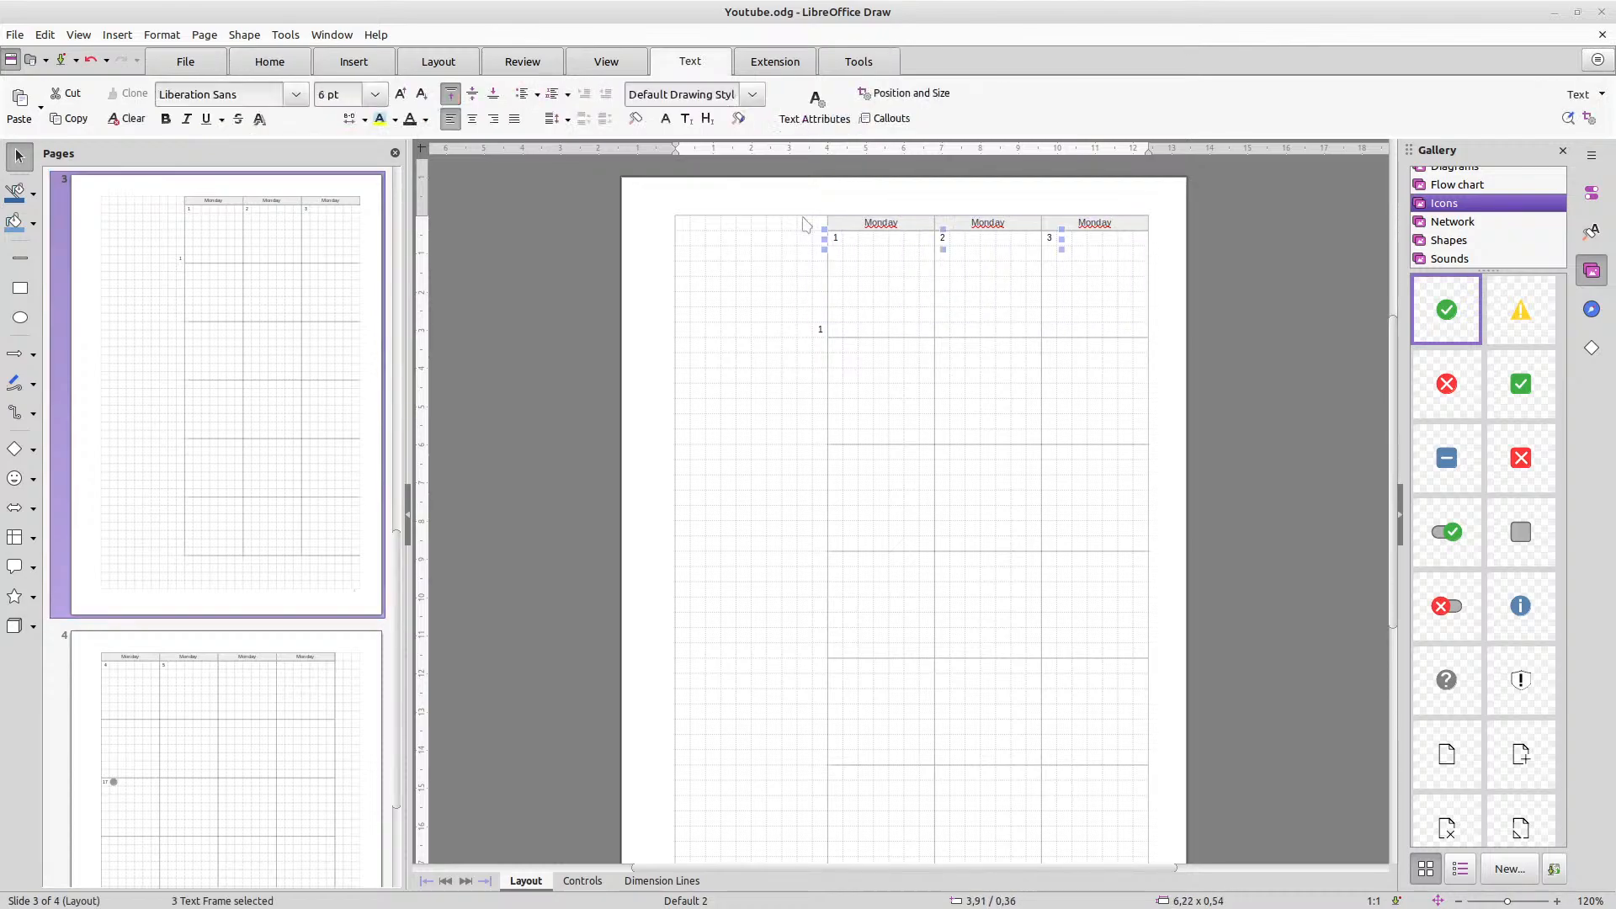
{"action": "right_click", "coordinate": [840, 238]}
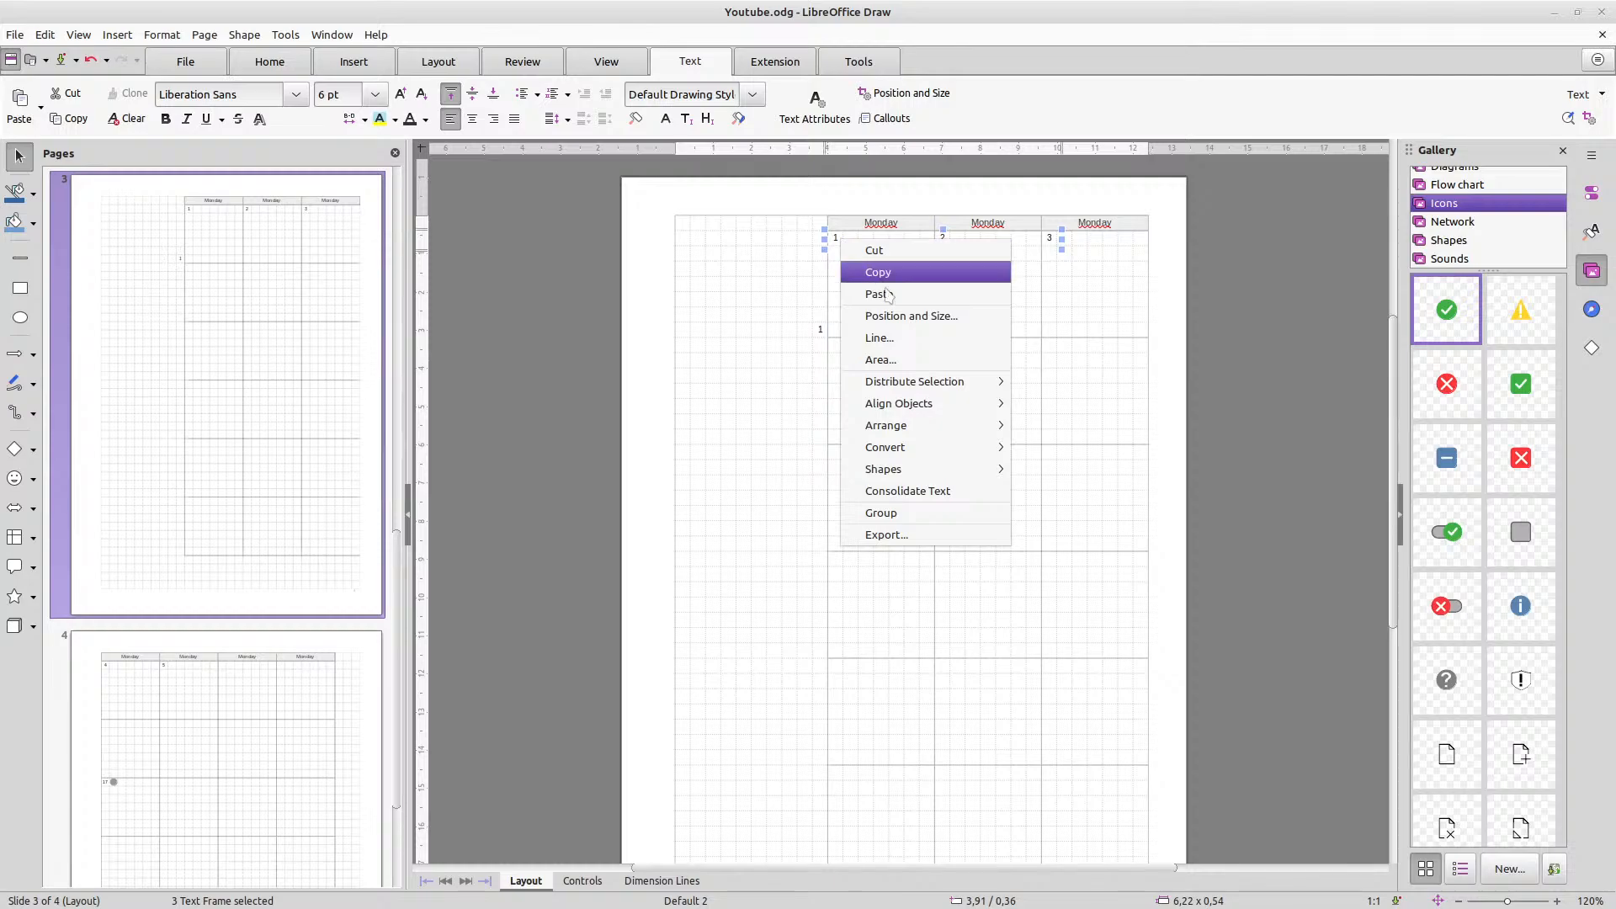
{"action": "left_click", "coordinate": [921, 515]}
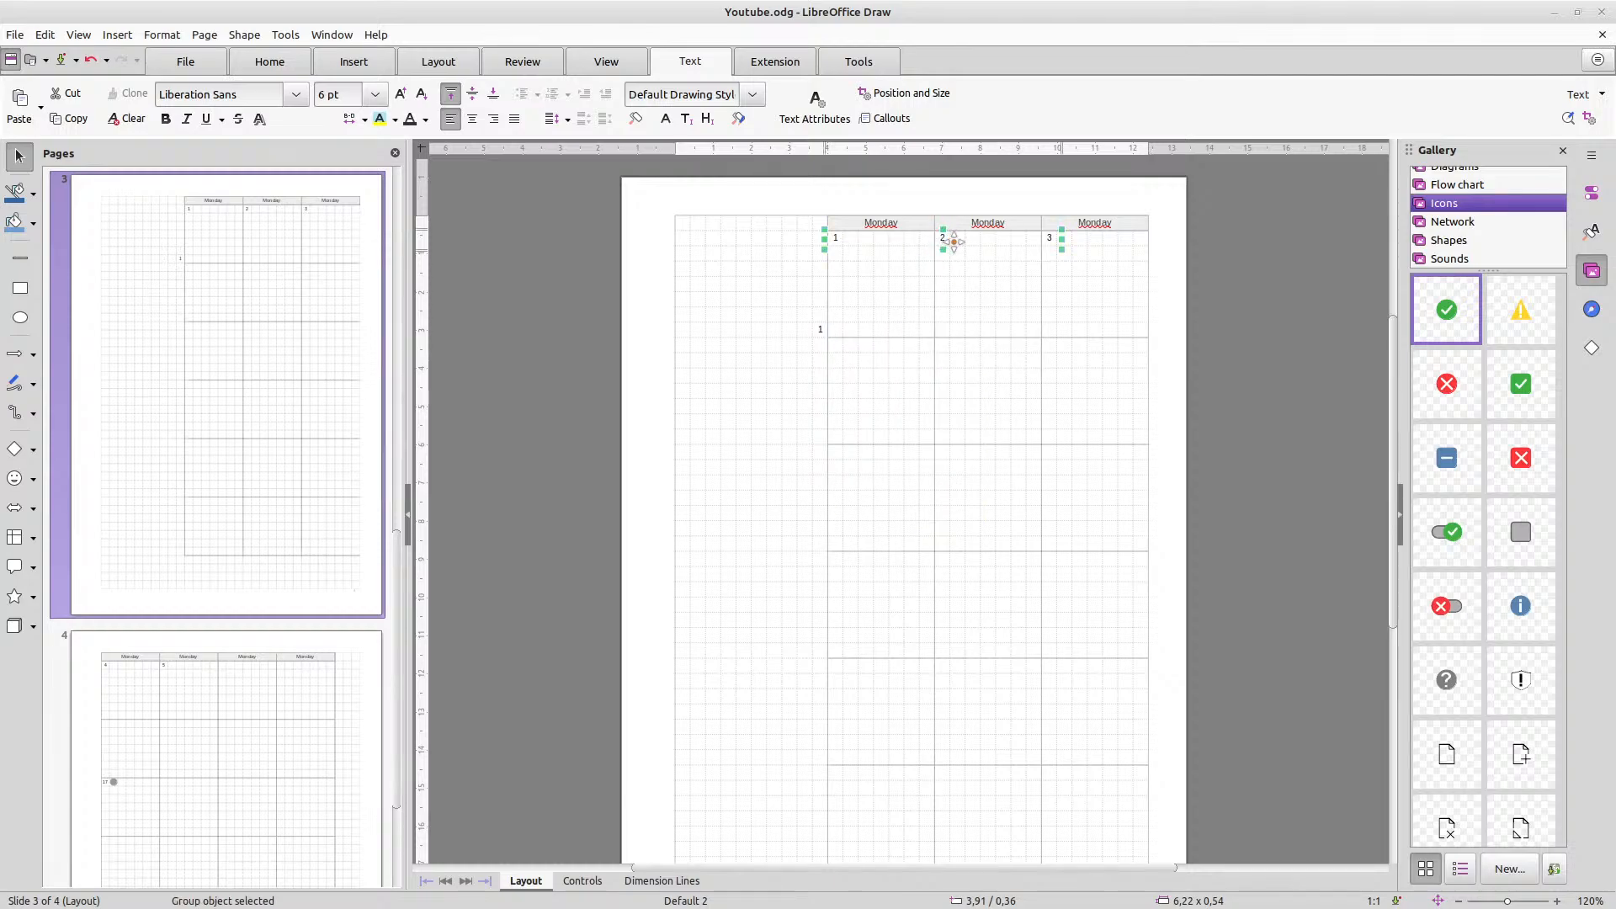
Try moving the grouped day numbers 1, 2 and 3 together up and down across the rows
{"action": "left_click_drag", "start_coordinate": [944, 241], "coordinate": [959, 413]}
{"action": "key", "text": "Up"}
{"action": "key", "text": "Up"}
{"action": "key", "text": "Up"}
{"action": "key", "text": "Up"}
{"action": "key", "text": "Up"}
{"action": "key", "text": "Up"}
{"action": "key", "text": "Up"}
{"action": "key", "text": "Up"}
{"action": "key", "text": "Up"}
{"action": "key", "text": "Up"}
{"action": "key", "text": "Up"}
{"action": "key", "text": "Up"}
{"action": "key", "text": "Up"}
{"action": "key", "text": "Up"}
{"action": "key", "text": "Up"}
{"action": "key", "text": "Up"}
{"action": "key", "text": "Up"}
{"action": "key", "text": "Up"}
{"action": "key", "text": "Up"}
{"action": "key", "text": "Up"}
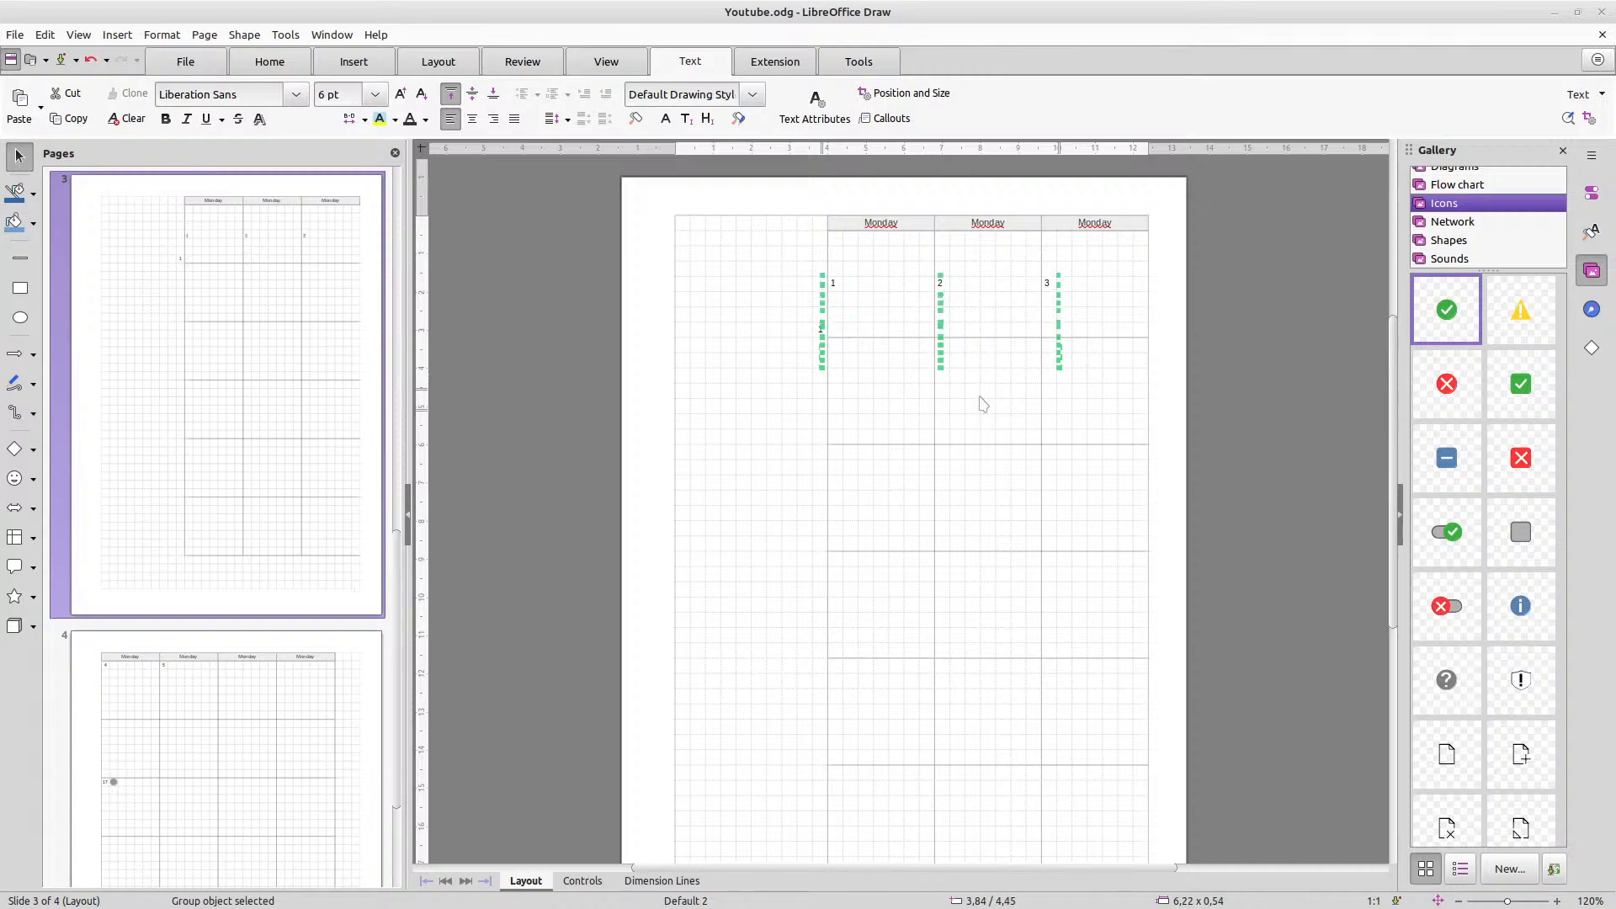
{"action": "key", "text": "Up"}
{"action": "key", "text": "Up"}
{"action": "key", "text": "Up"}
{"action": "key", "text": "Up"}
{"action": "key", "text": "Up"}
{"action": "key", "text": "Down"}
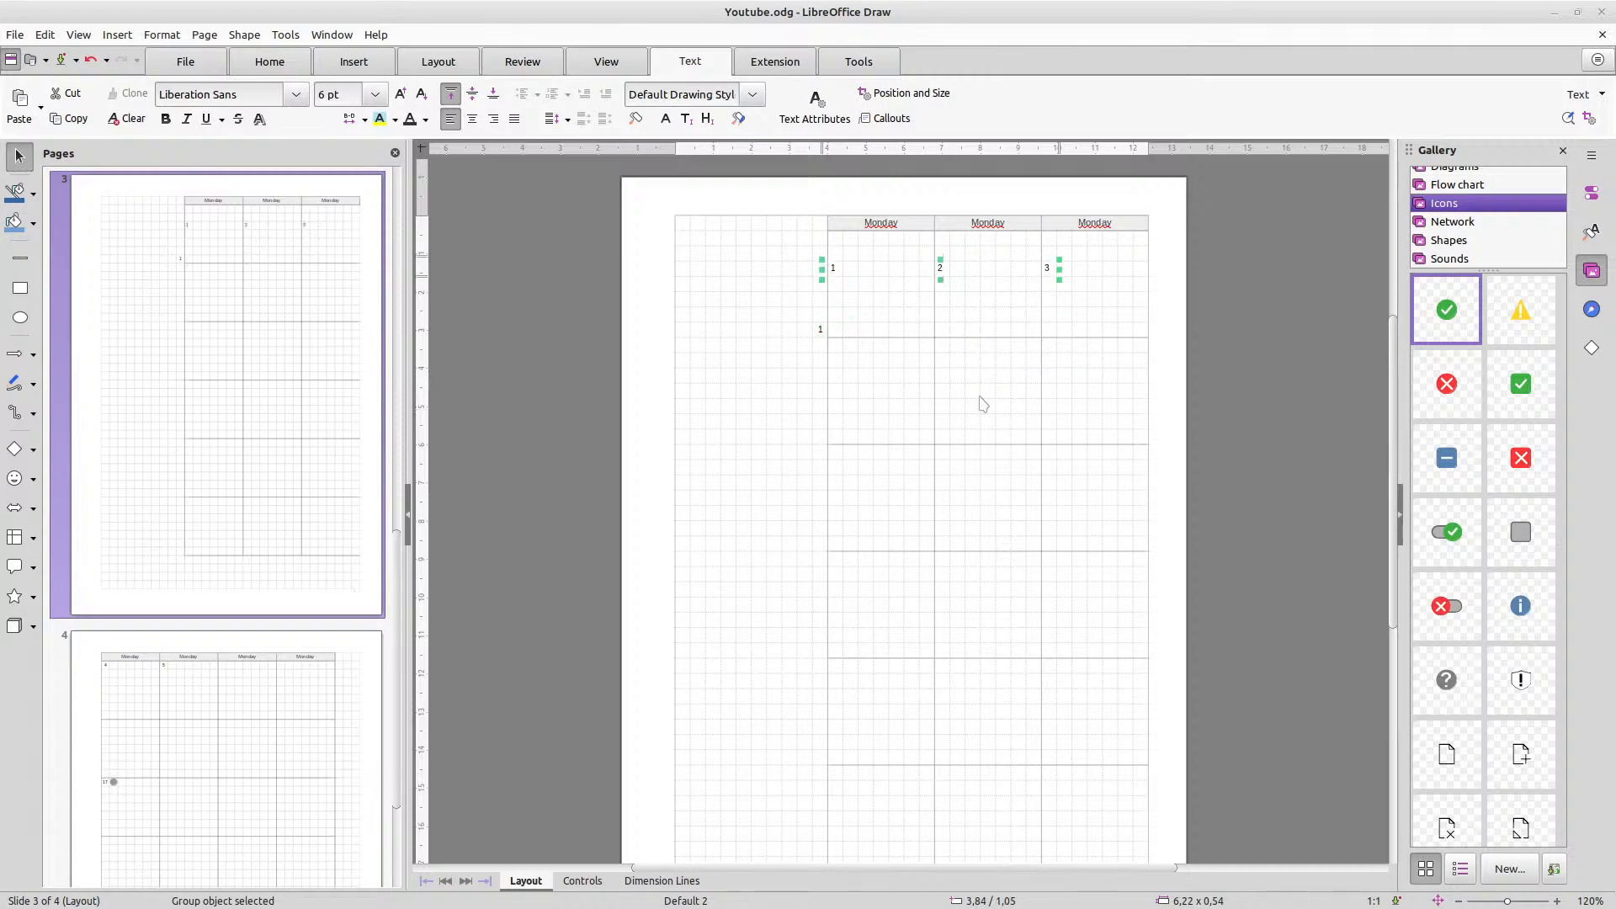
{"action": "key", "text": "Down"}
{"action": "key", "text": "Down"}
{"action": "key", "text": "Down"}
{"action": "key", "text": "Down"}
{"action": "key", "text": "Down"}
{"action": "key", "text": "Down"}
{"action": "key", "text": "Down"}
{"action": "key", "text": "Down"}
{"action": "key", "text": "Down"}
{"action": "key", "text": "Down"}
{"action": "key", "text": "Down"}
{"action": "key", "text": "Down"}
{"action": "key", "text": "Down"}
{"action": "key", "text": "Down"}
{"action": "key", "text": "Down"}
{"action": "key", "text": "Down"}
{"action": "key", "text": "Down"}
{"action": "key", "text": "Down"}
{"action": "key", "text": "Down"}
{"action": "key", "text": "Down"}
{"action": "key", "text": "Down"}
{"action": "key", "text": "Down"}
{"action": "key", "text": "Down"}
{"action": "key", "text": "Down"}
Undo the moves and grouping of the day numbers, and nudge the margin number 1 right beside the first column
{"action": "left_click", "coordinate": [91, 61]}
{"action": "left_click", "coordinate": [91, 61]}
{"action": "left_click", "coordinate": [91, 60]}
{"action": "left_click", "coordinate": [91, 61]}
{"action": "key", "text": "Escape"}
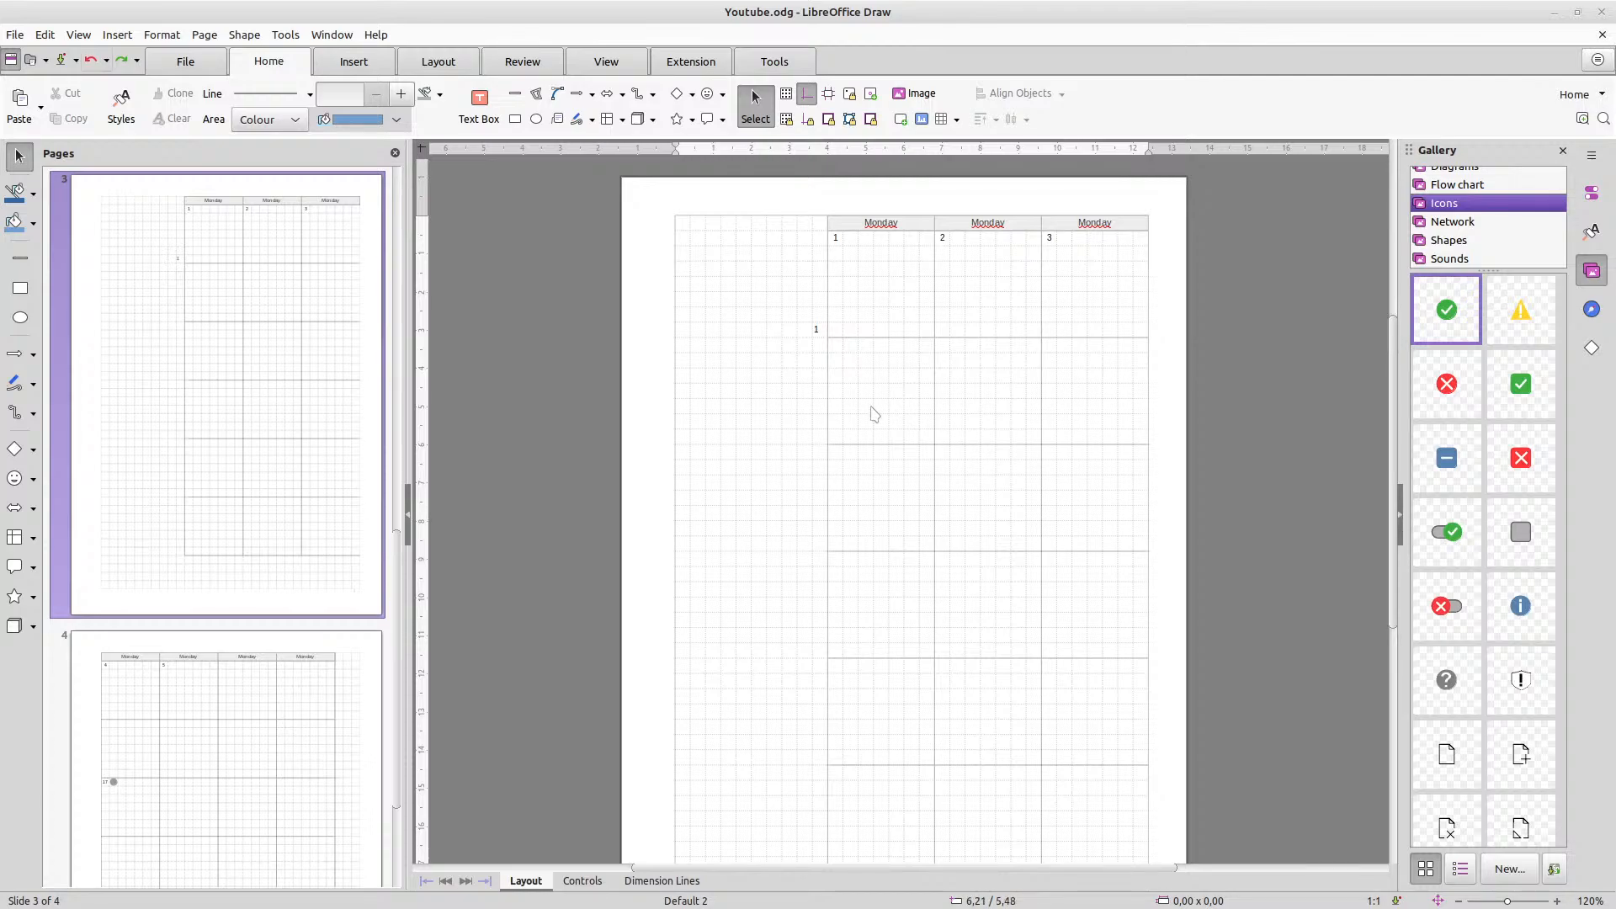
{"action": "left_click", "coordinate": [816, 328]}
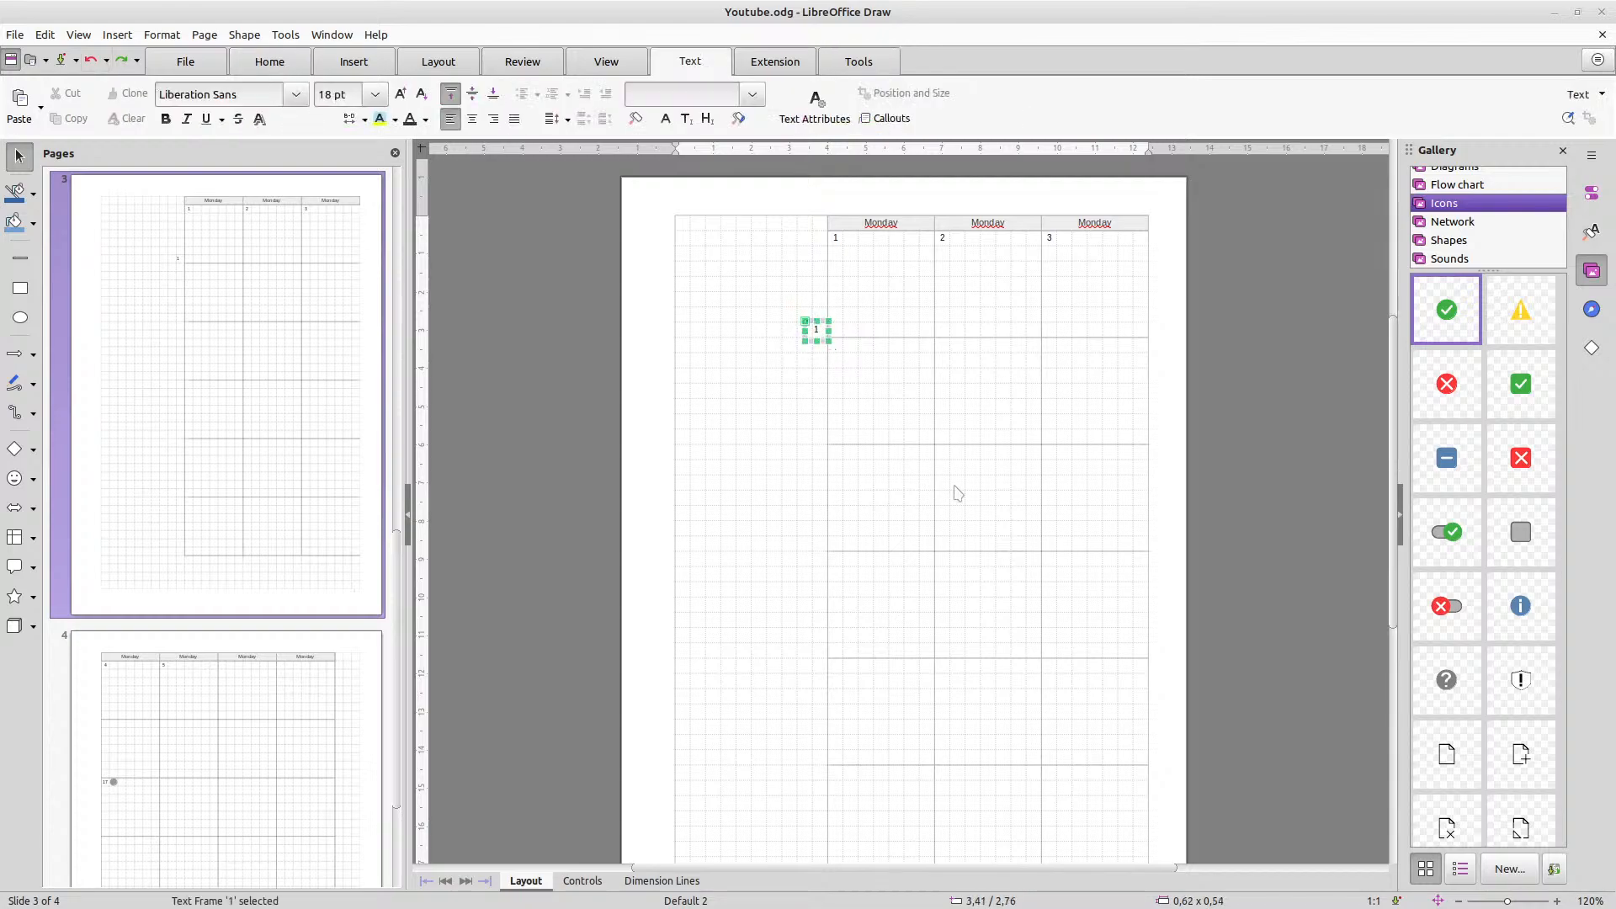
{"action": "key", "text": "Right"}
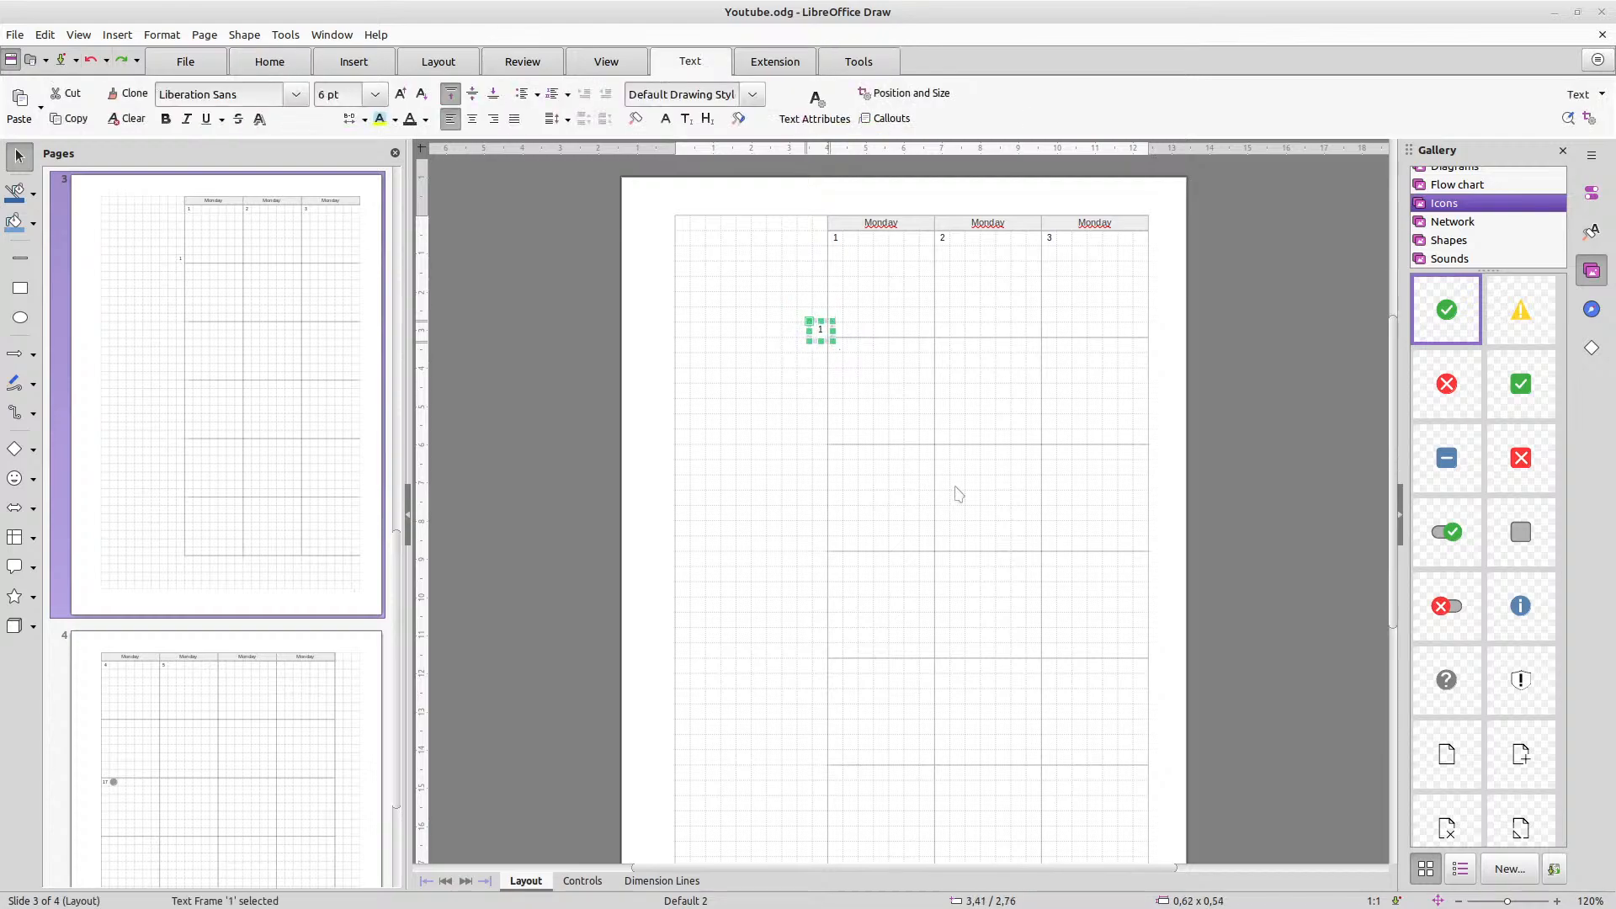